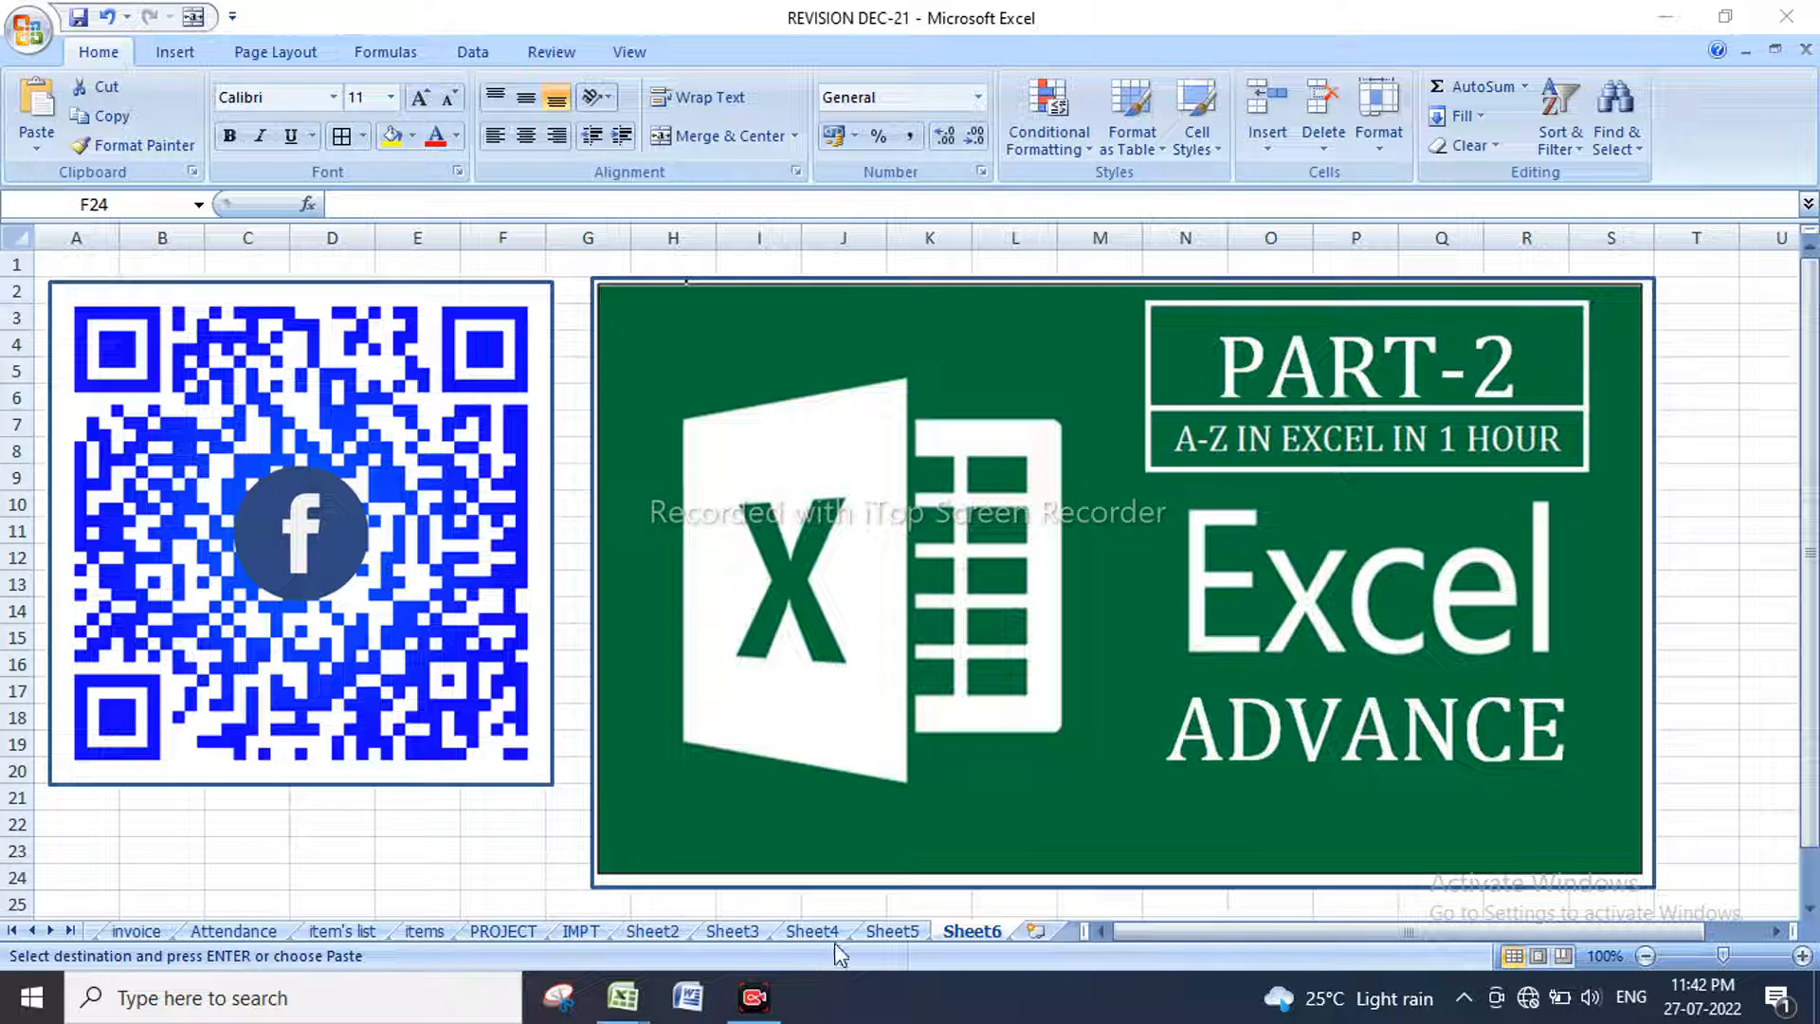
click(880, 933)
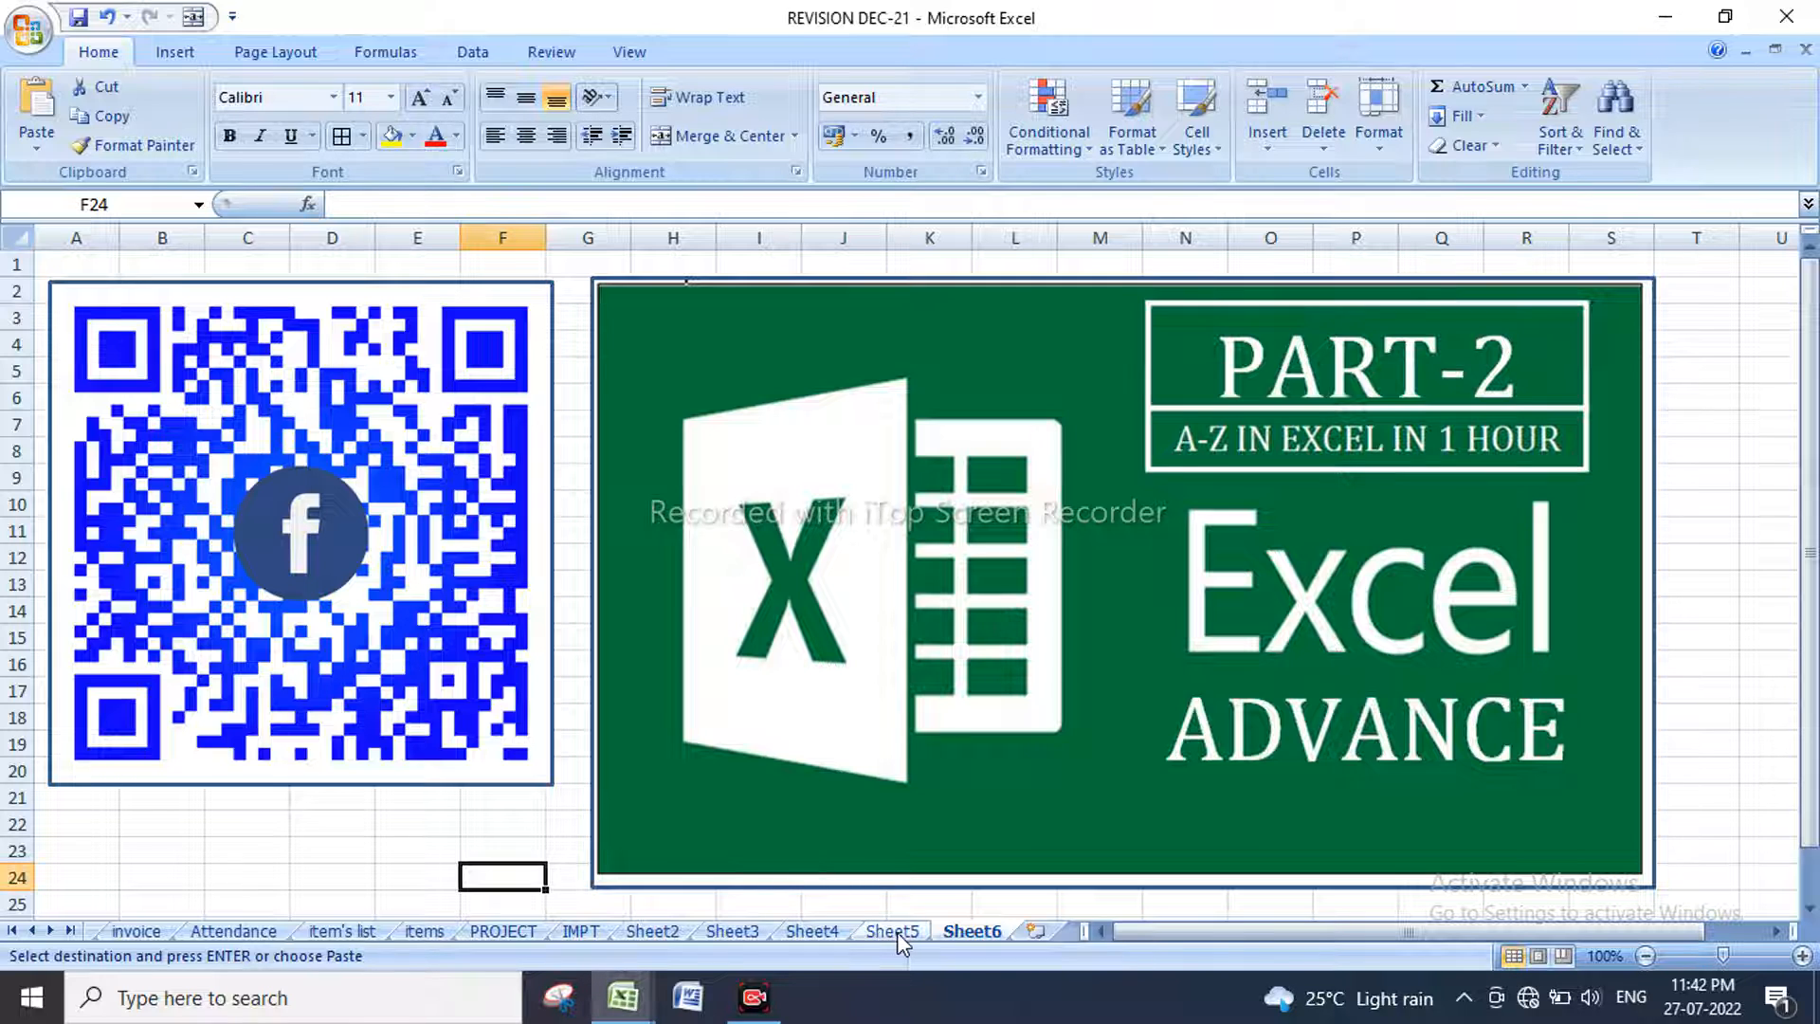
click(896, 931)
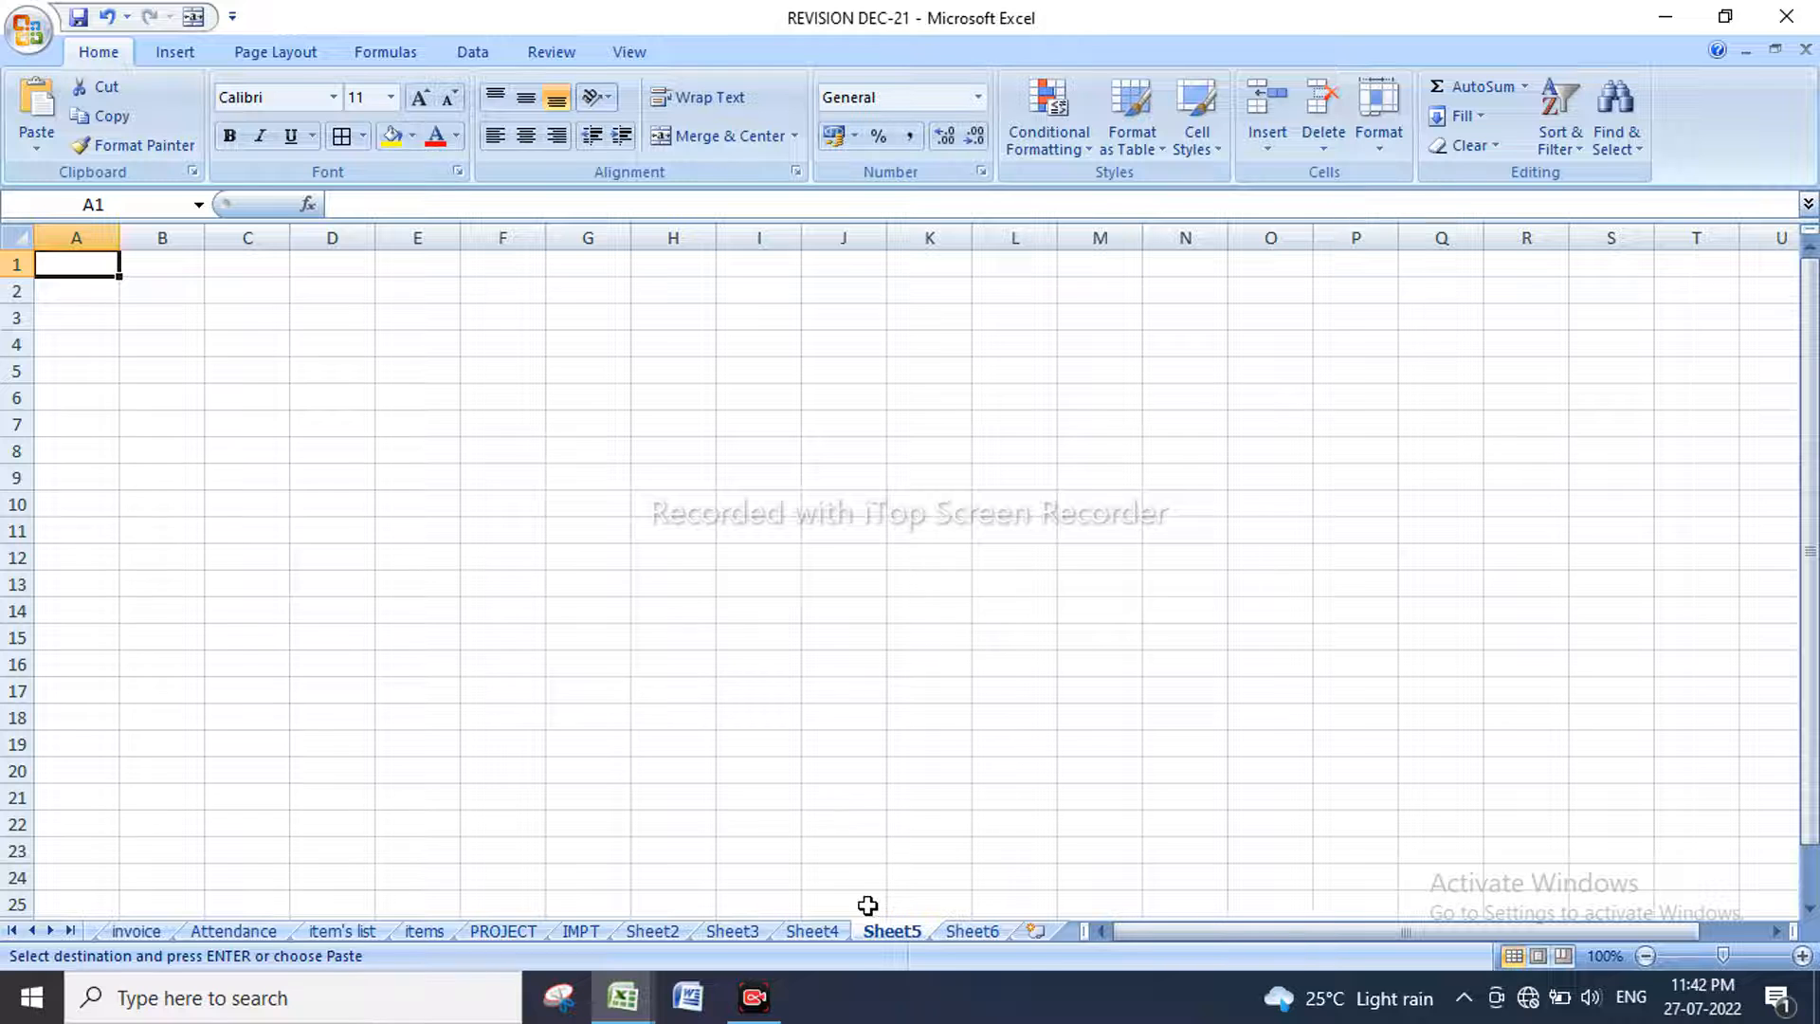
click(971, 931)
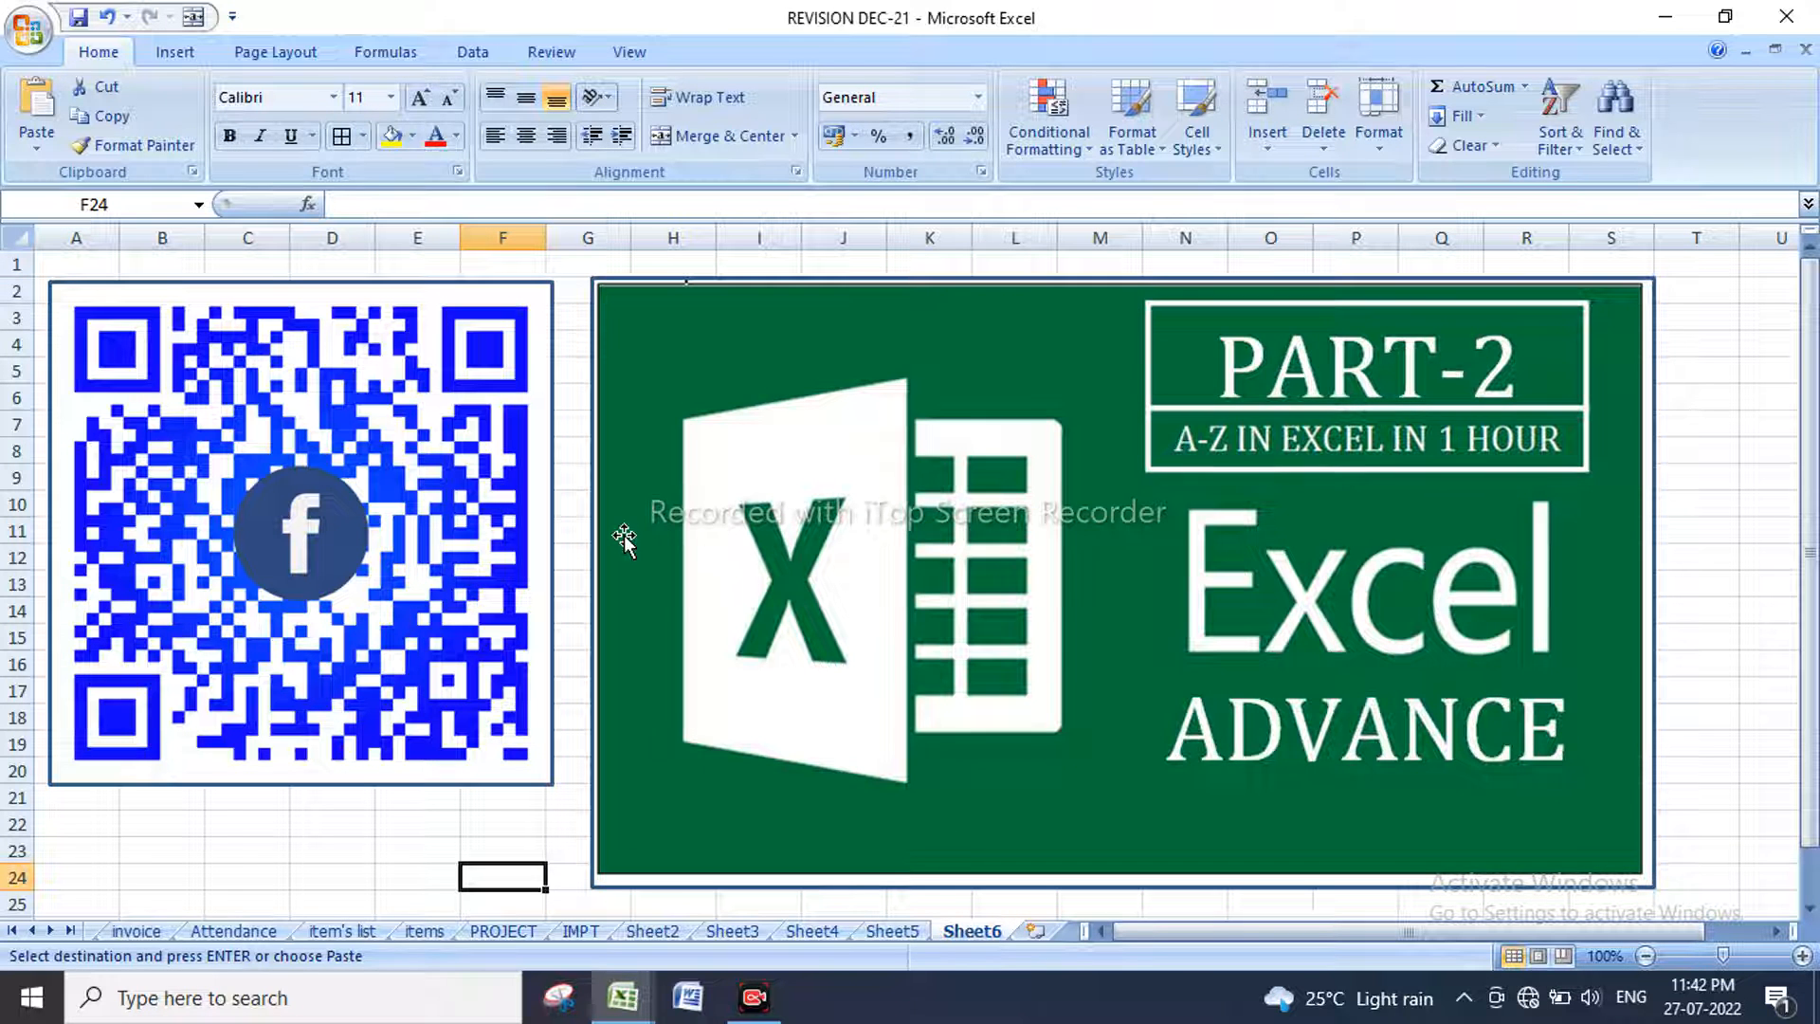
Step: Open Sheet5 and enter the header NAME in cell A1
click(892, 933)
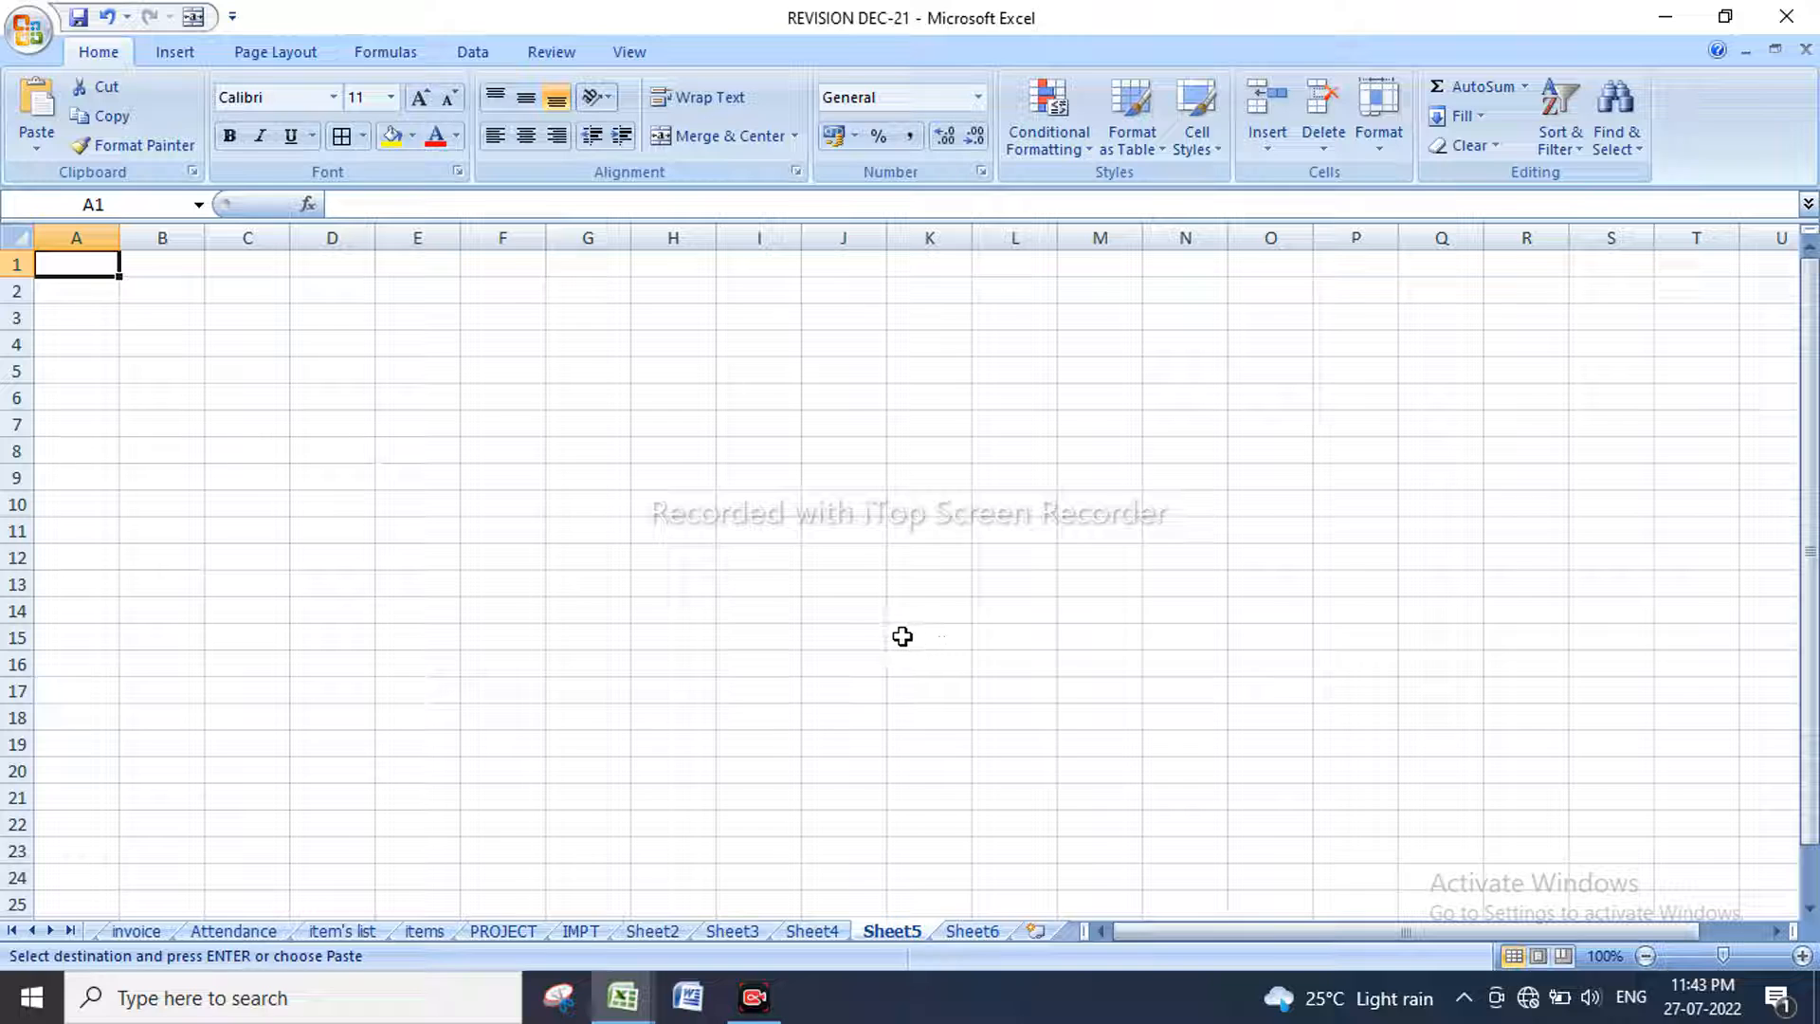
text(NAME)
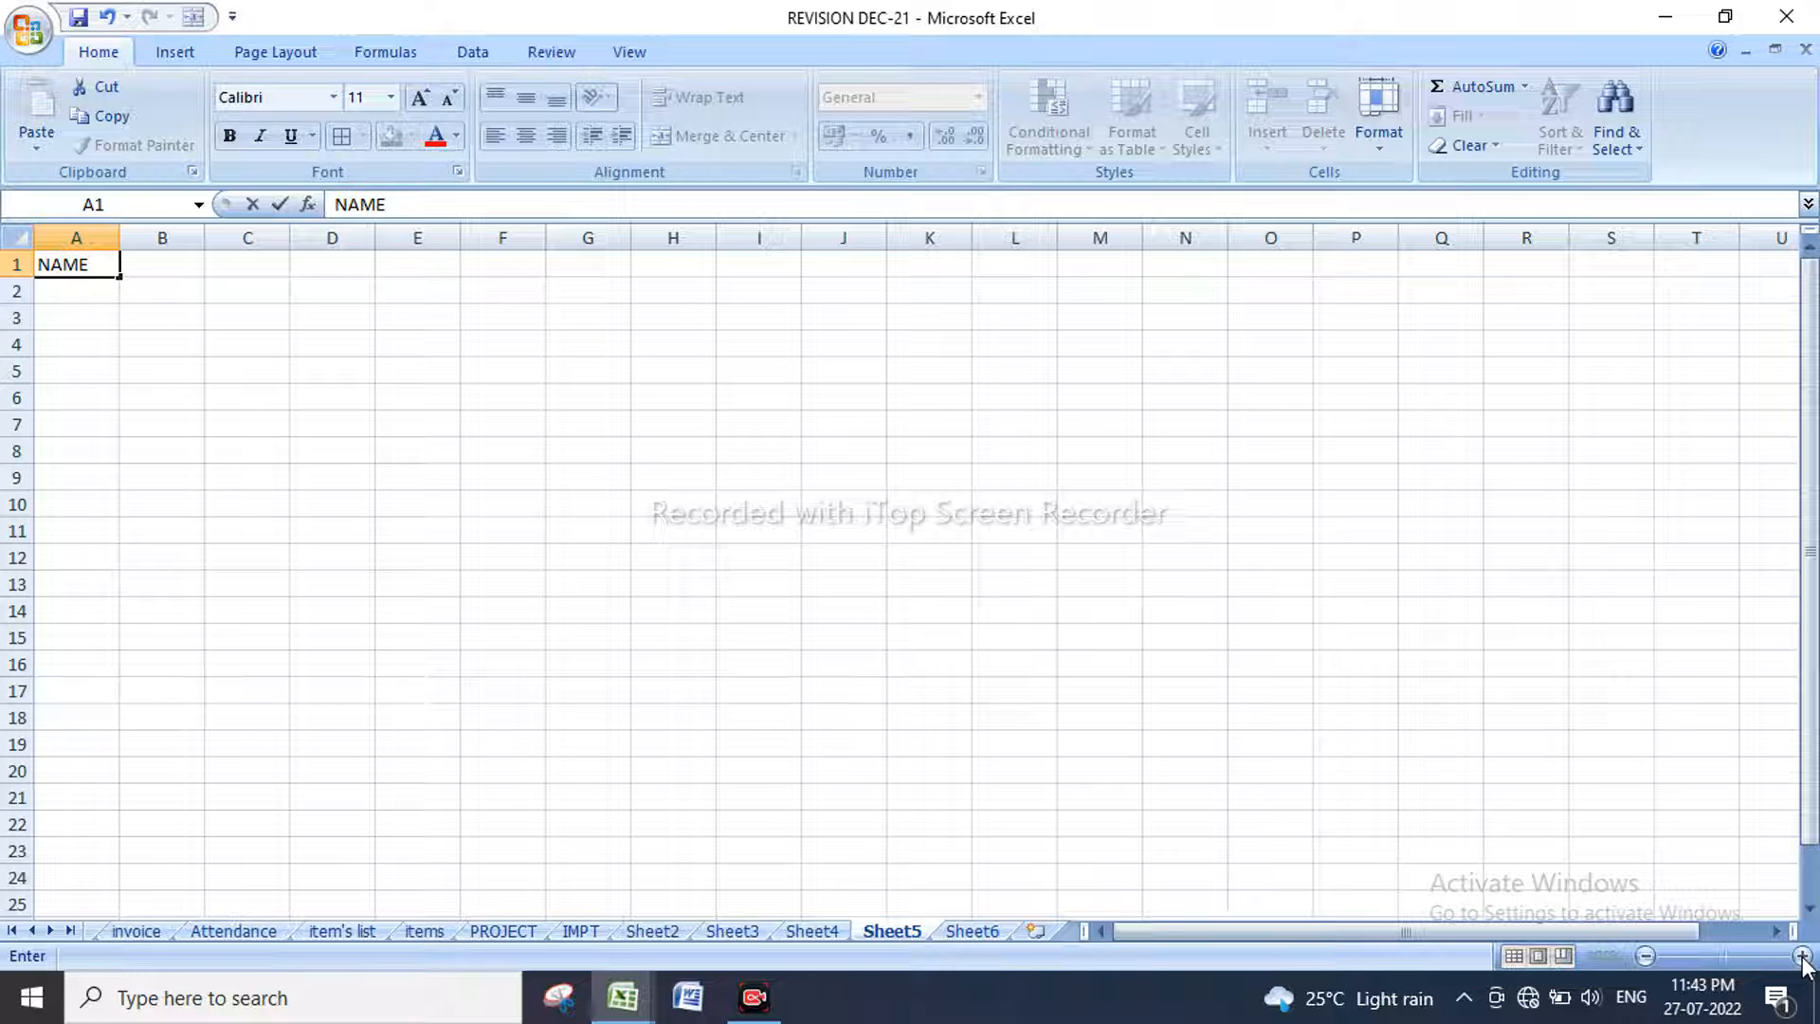
key(Return)
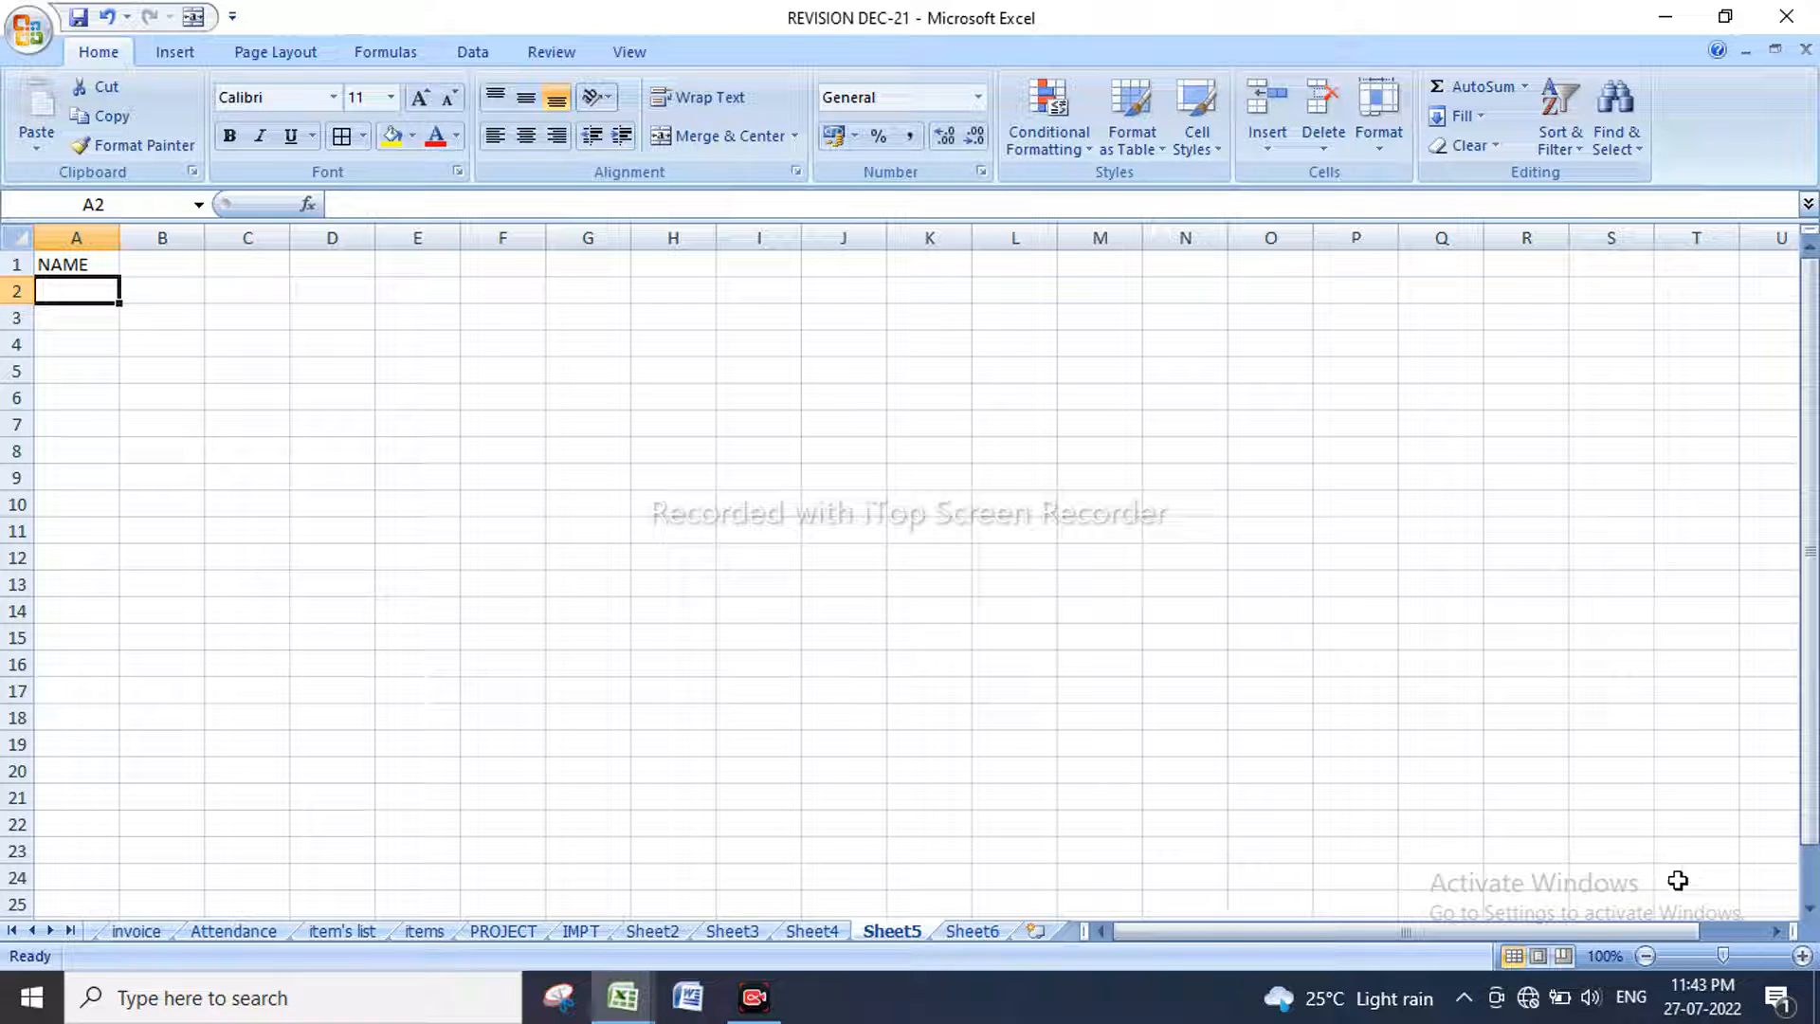
Step: Enter the headers SALES, RESION and YEARS in cells B1 to D1
click(1801, 956)
click(1802, 955)
click(1802, 956)
click(1802, 956)
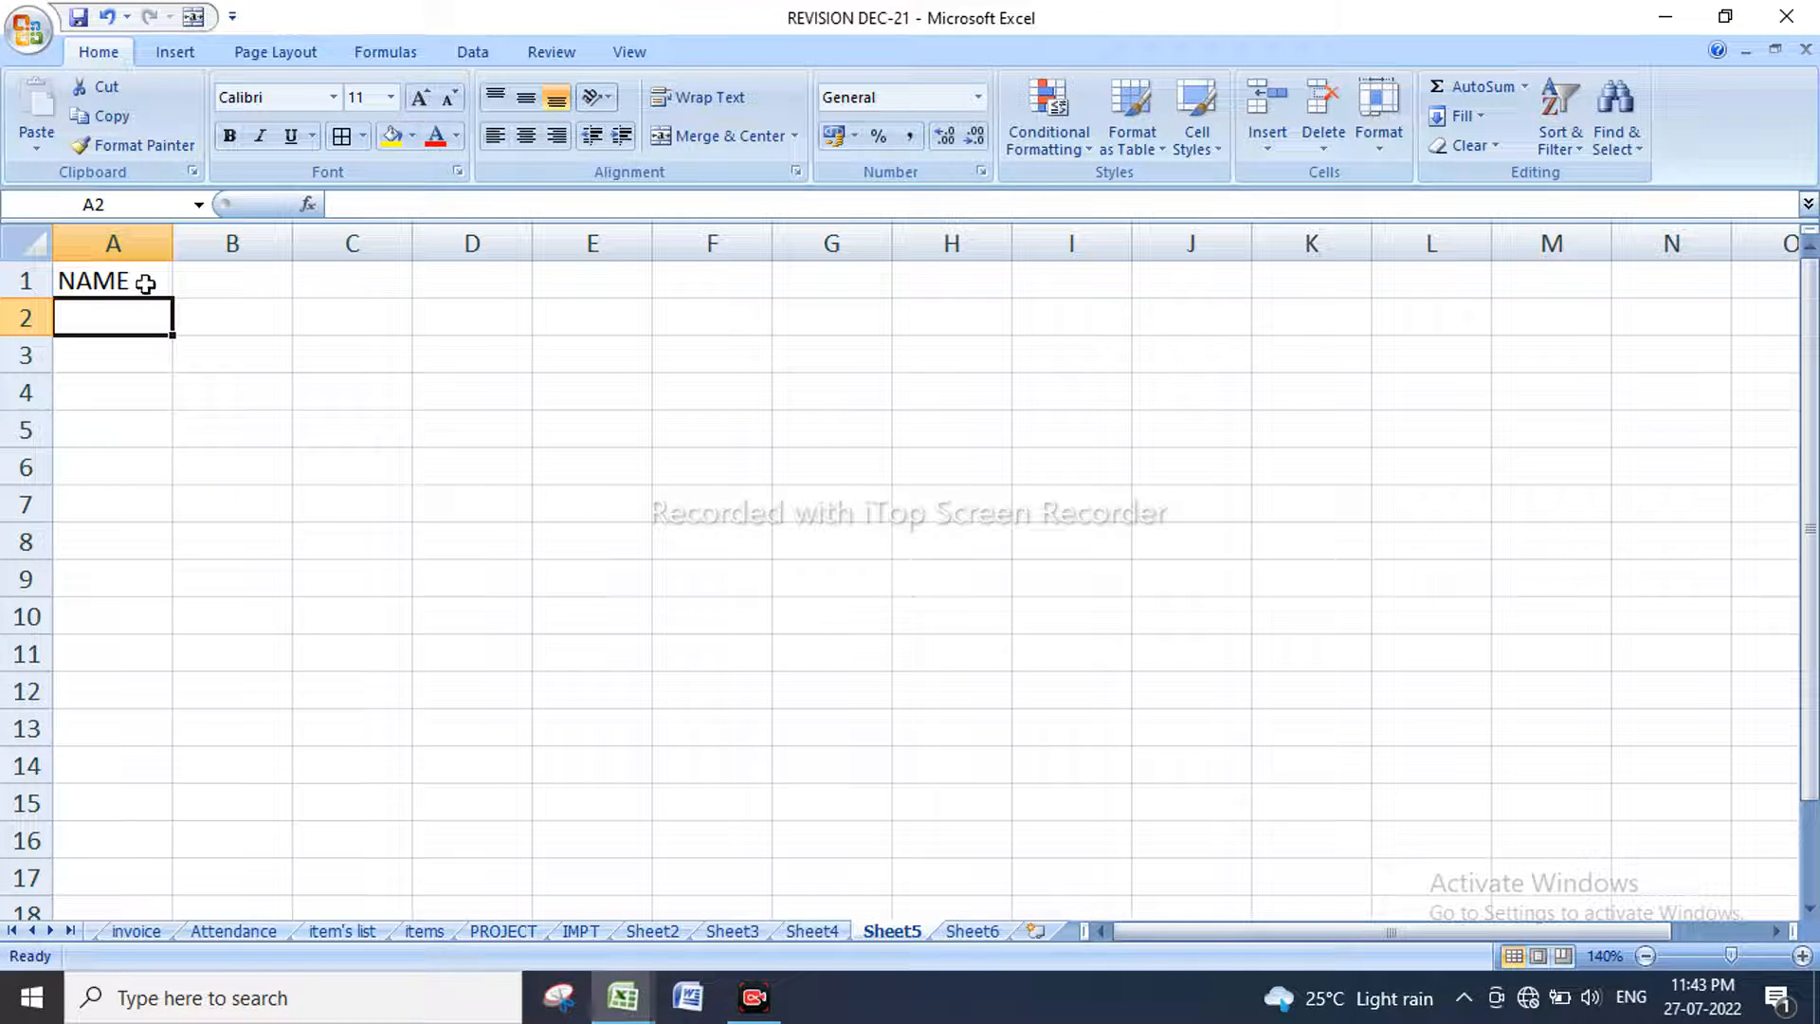
click(207, 276)
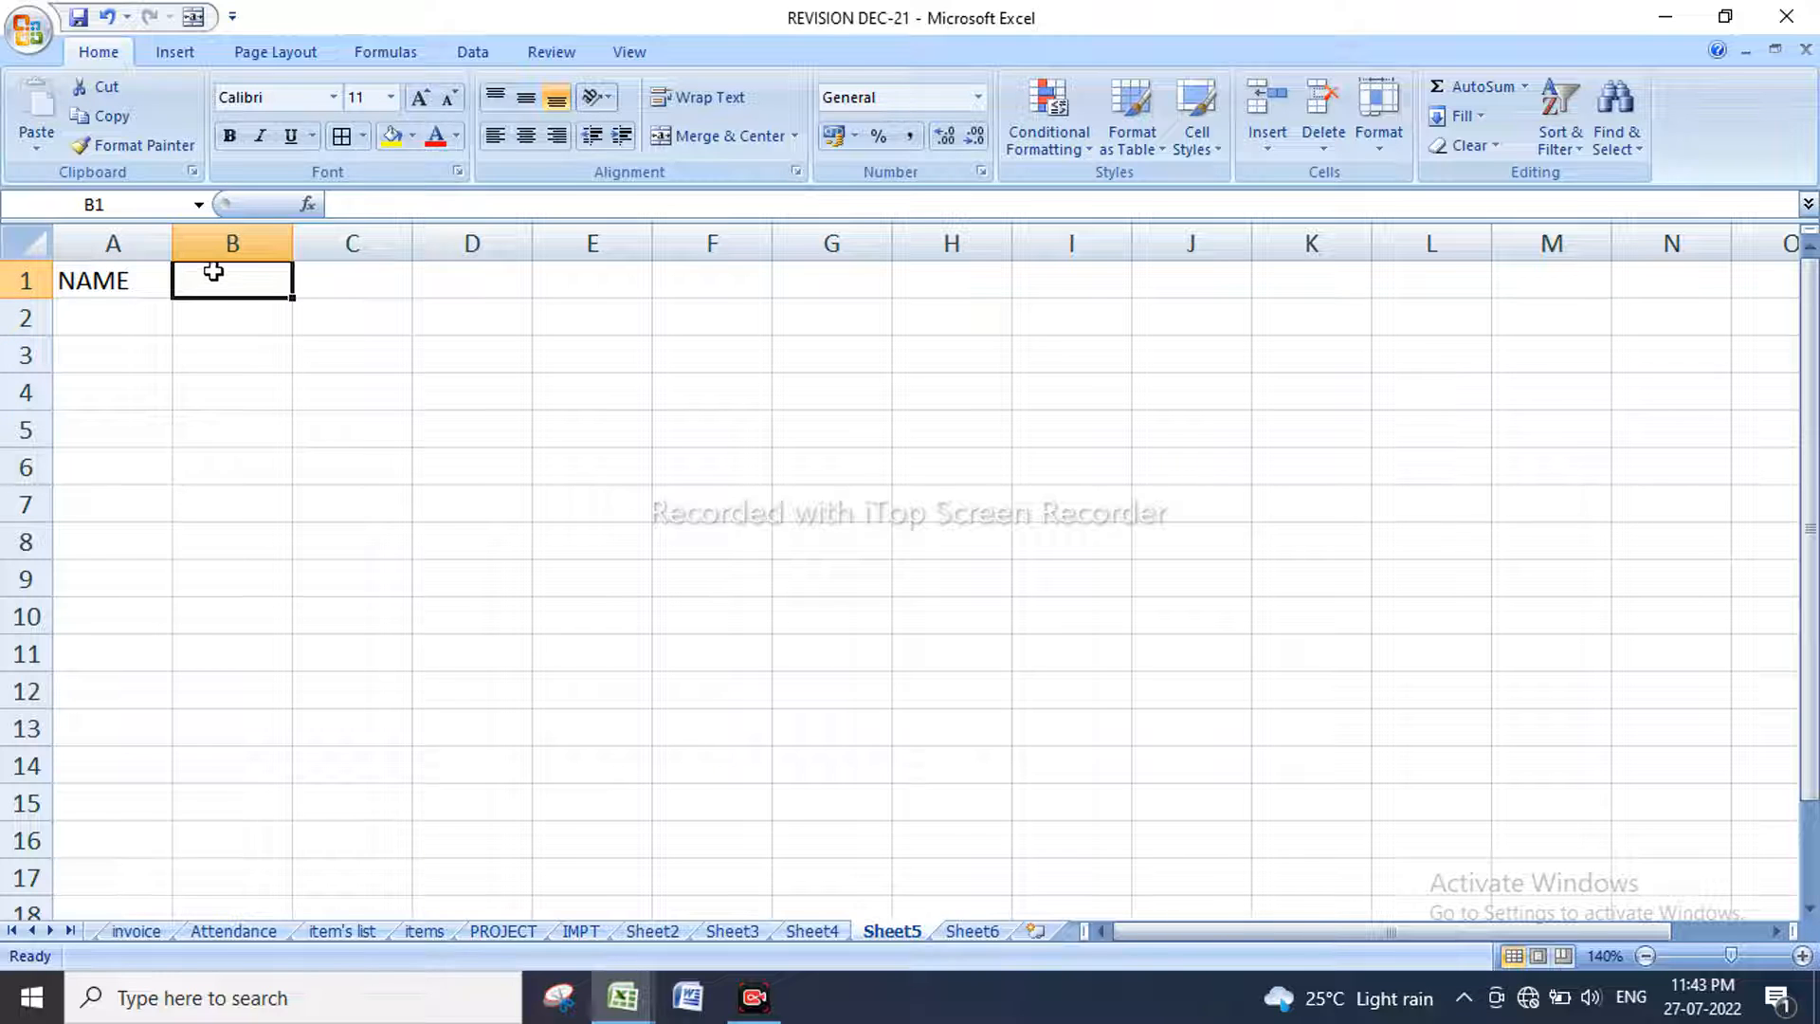
text(SATE)
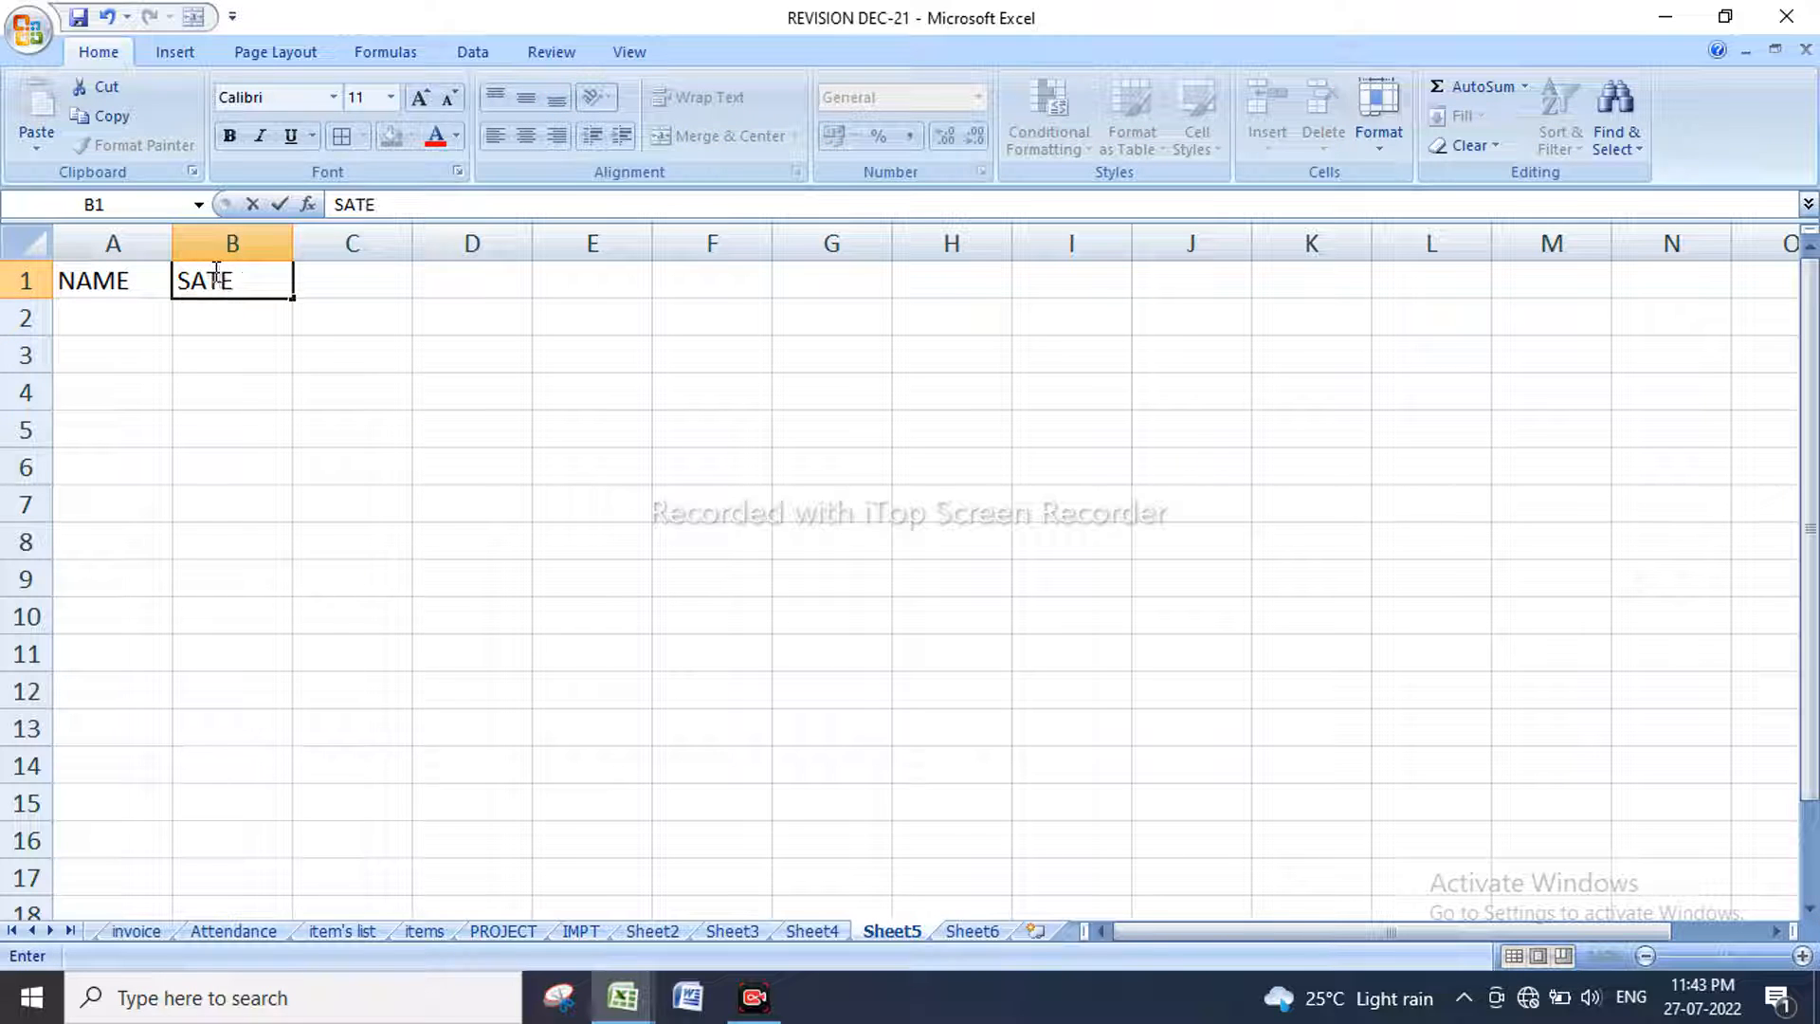
key(BackSpace)
key(BackSpace)
text(LES)
key(Tab)
text(RE)
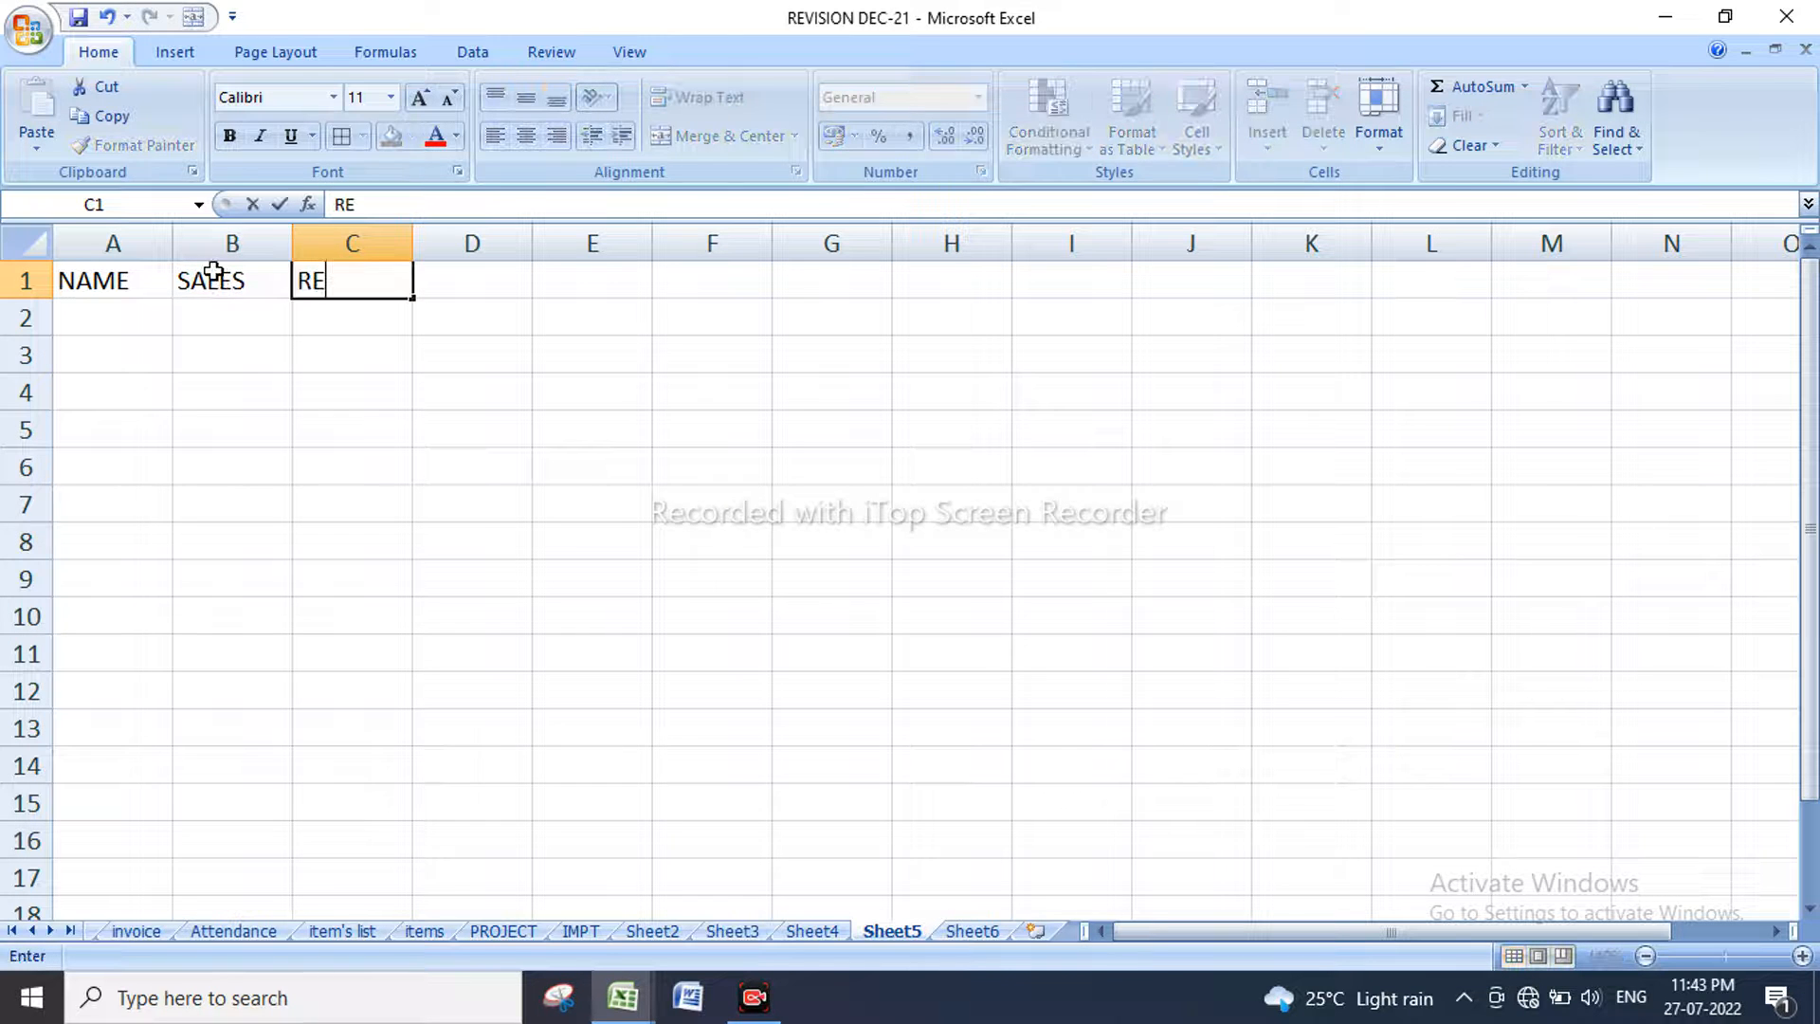
text(SION)
key(Tab)
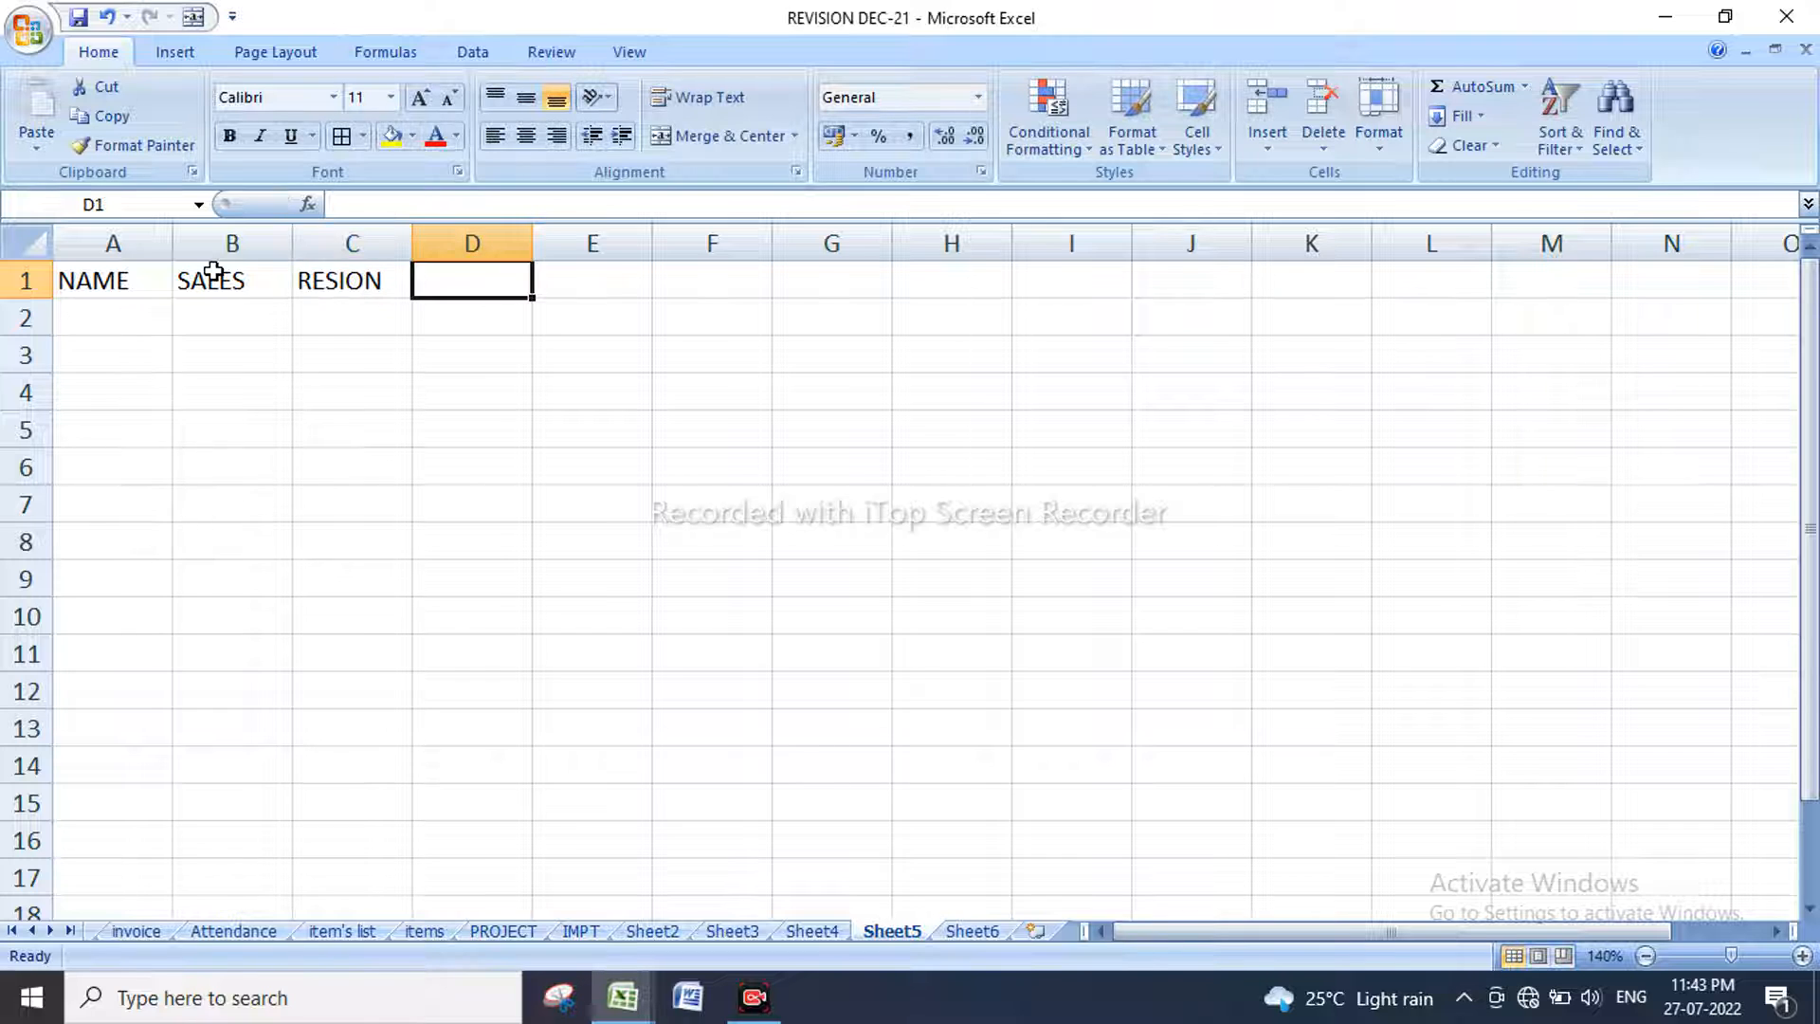
text(YEAR)
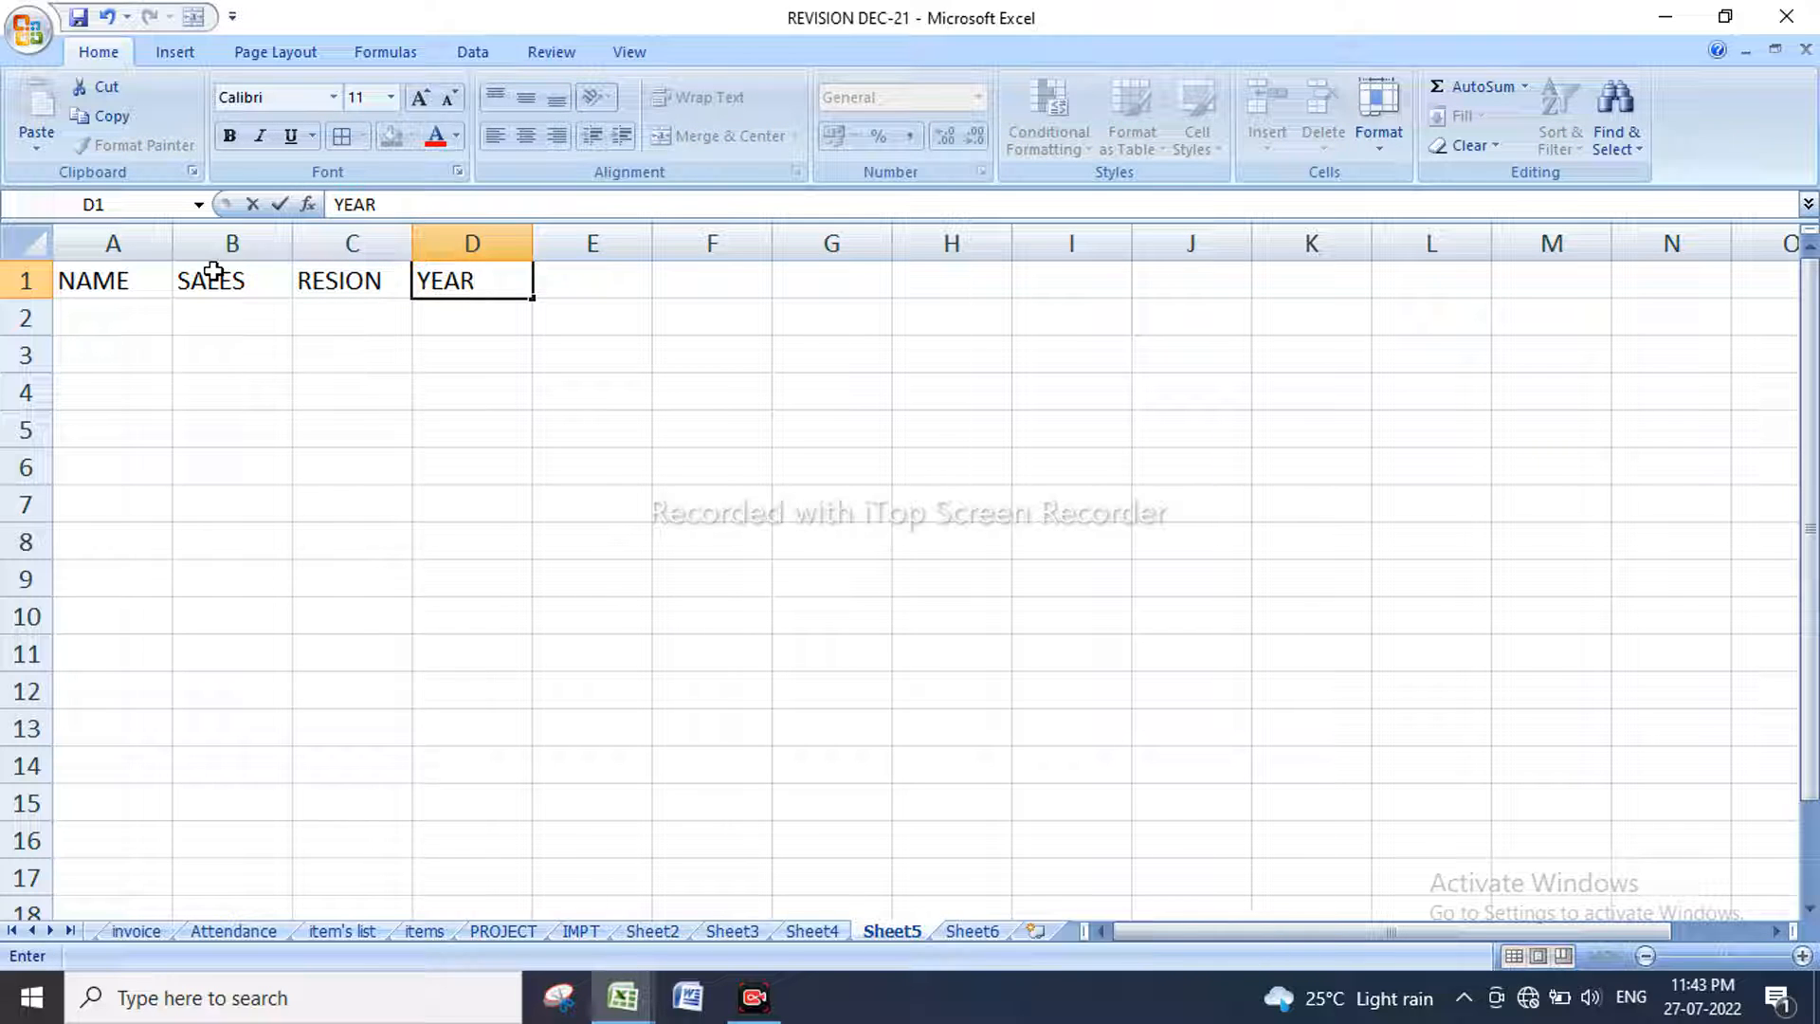
text(S)
Step: Enter the first two people's names in cells A2 and A3 under the NAME header
click(129, 322)
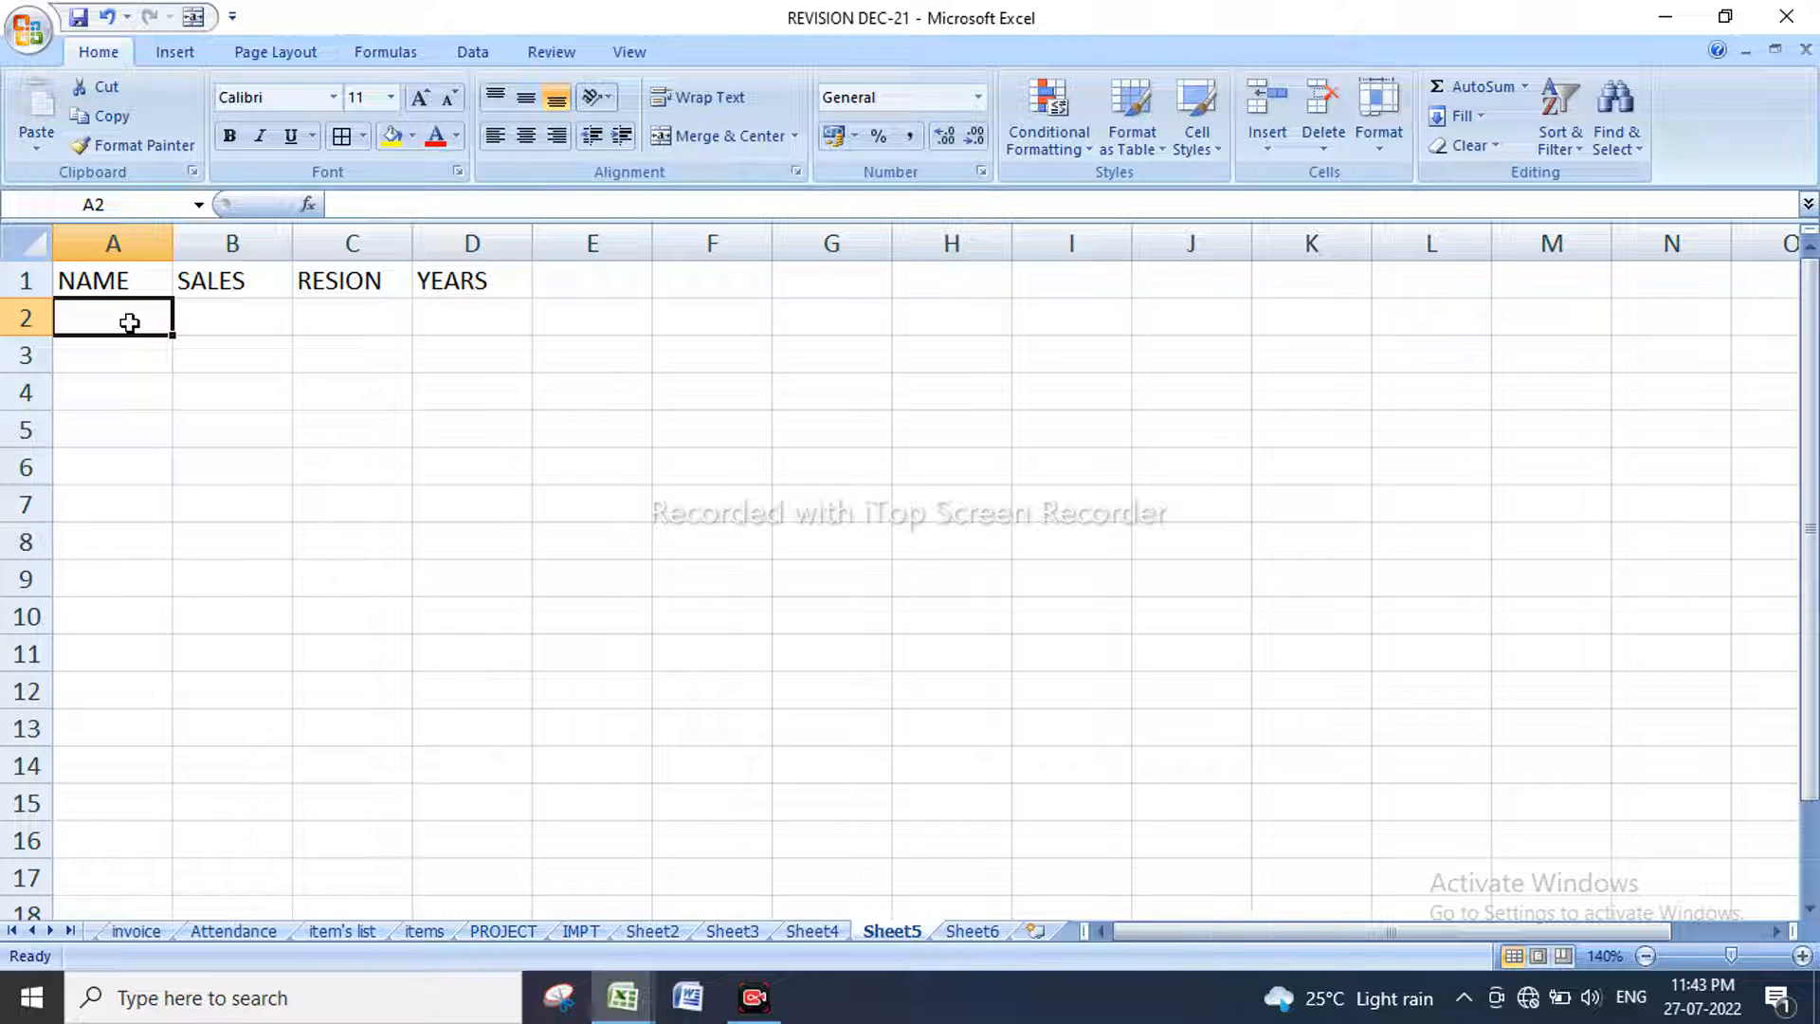
text(ABHAY)
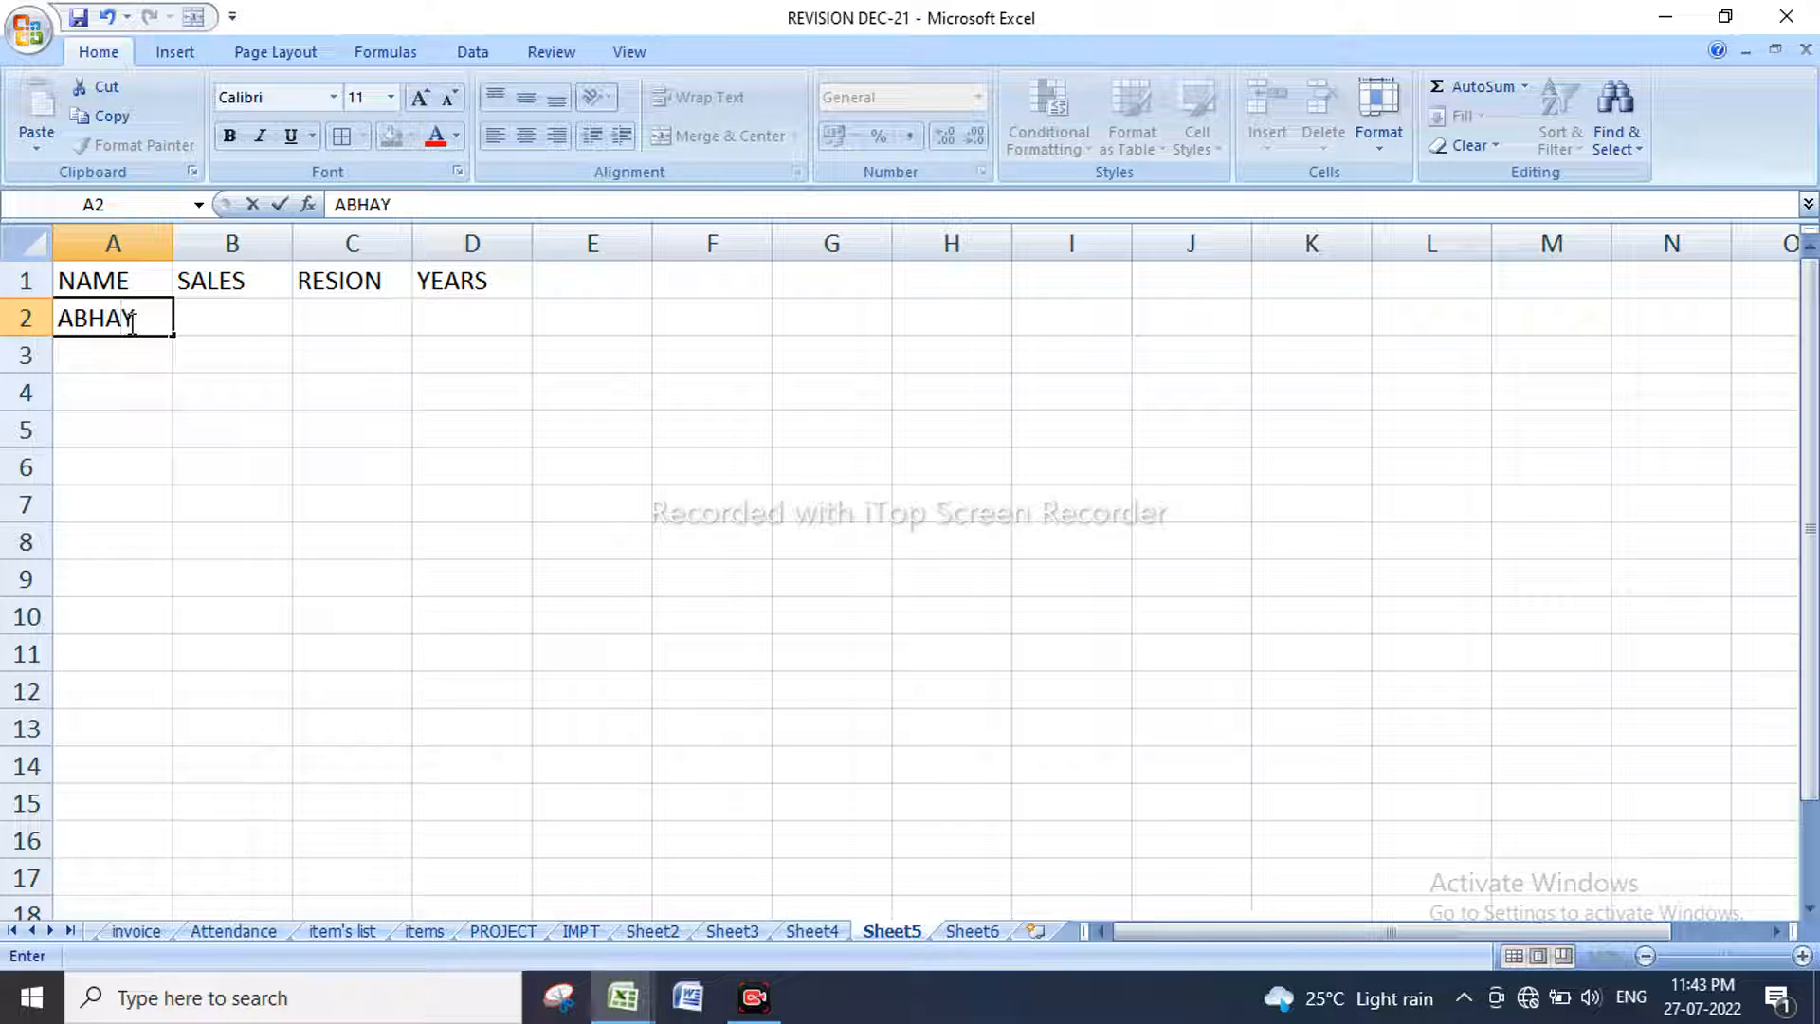
key(Return)
text(RA)
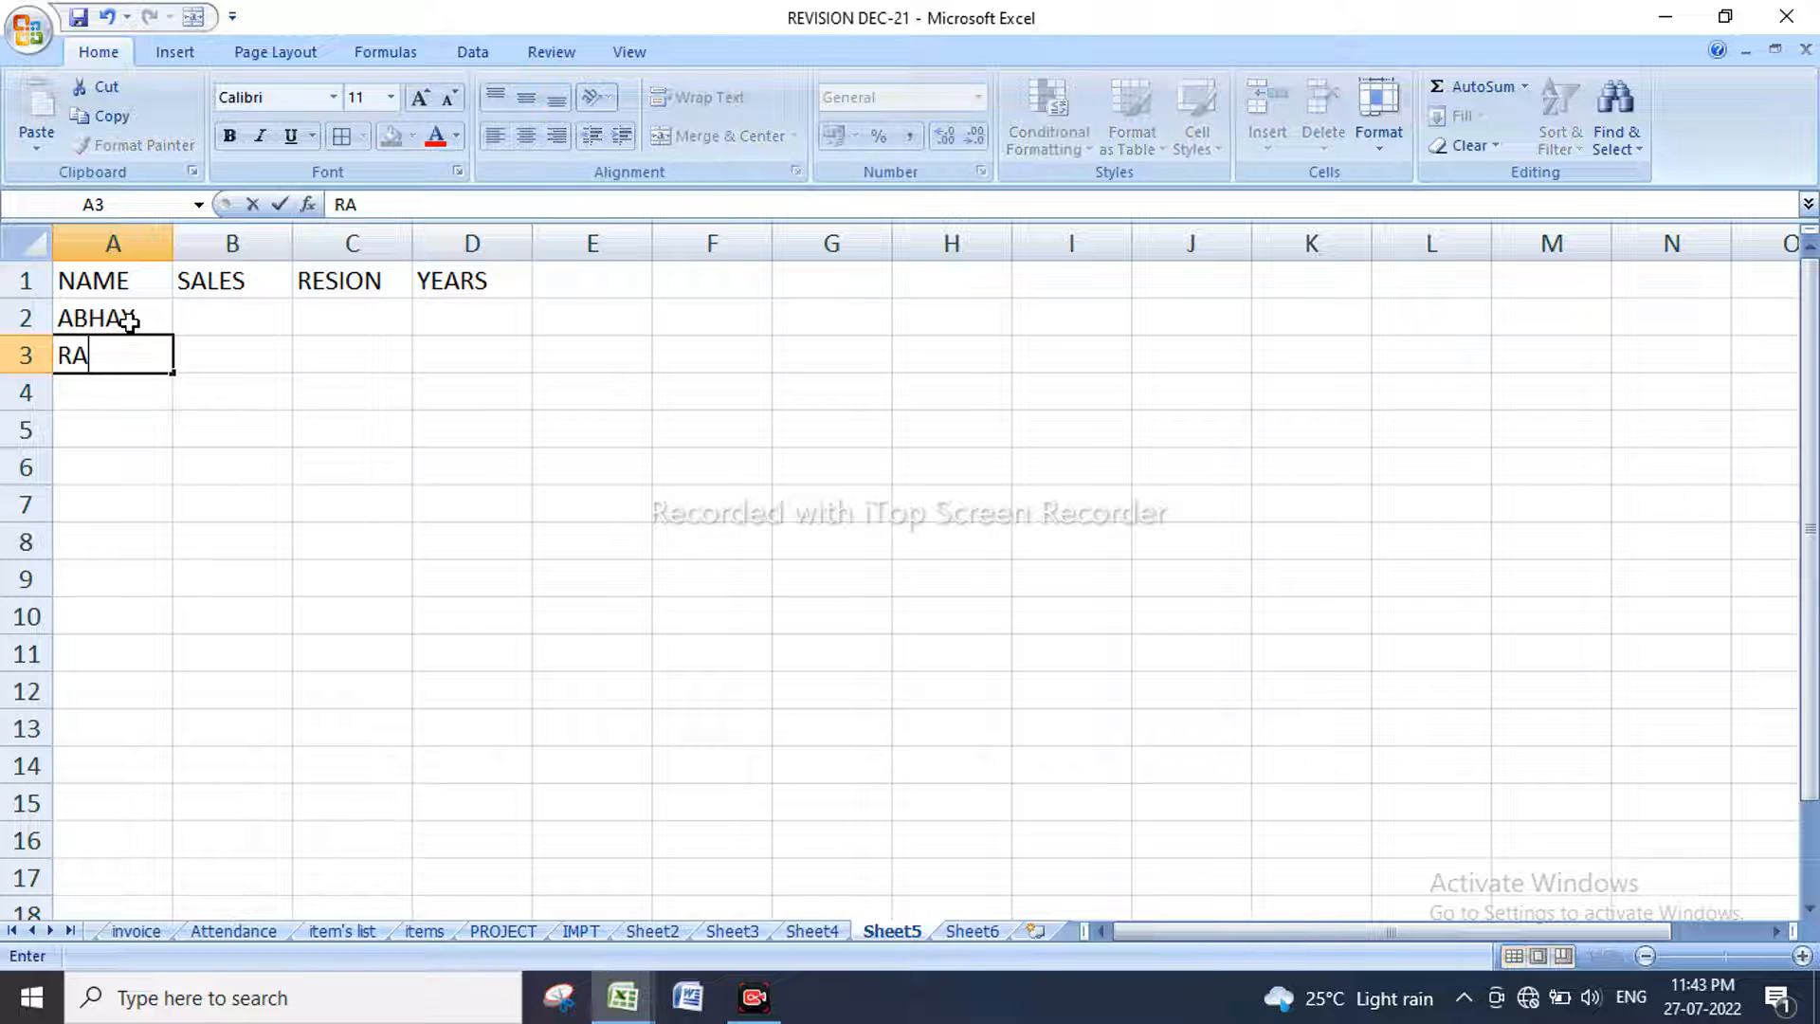
text(M MOHA)
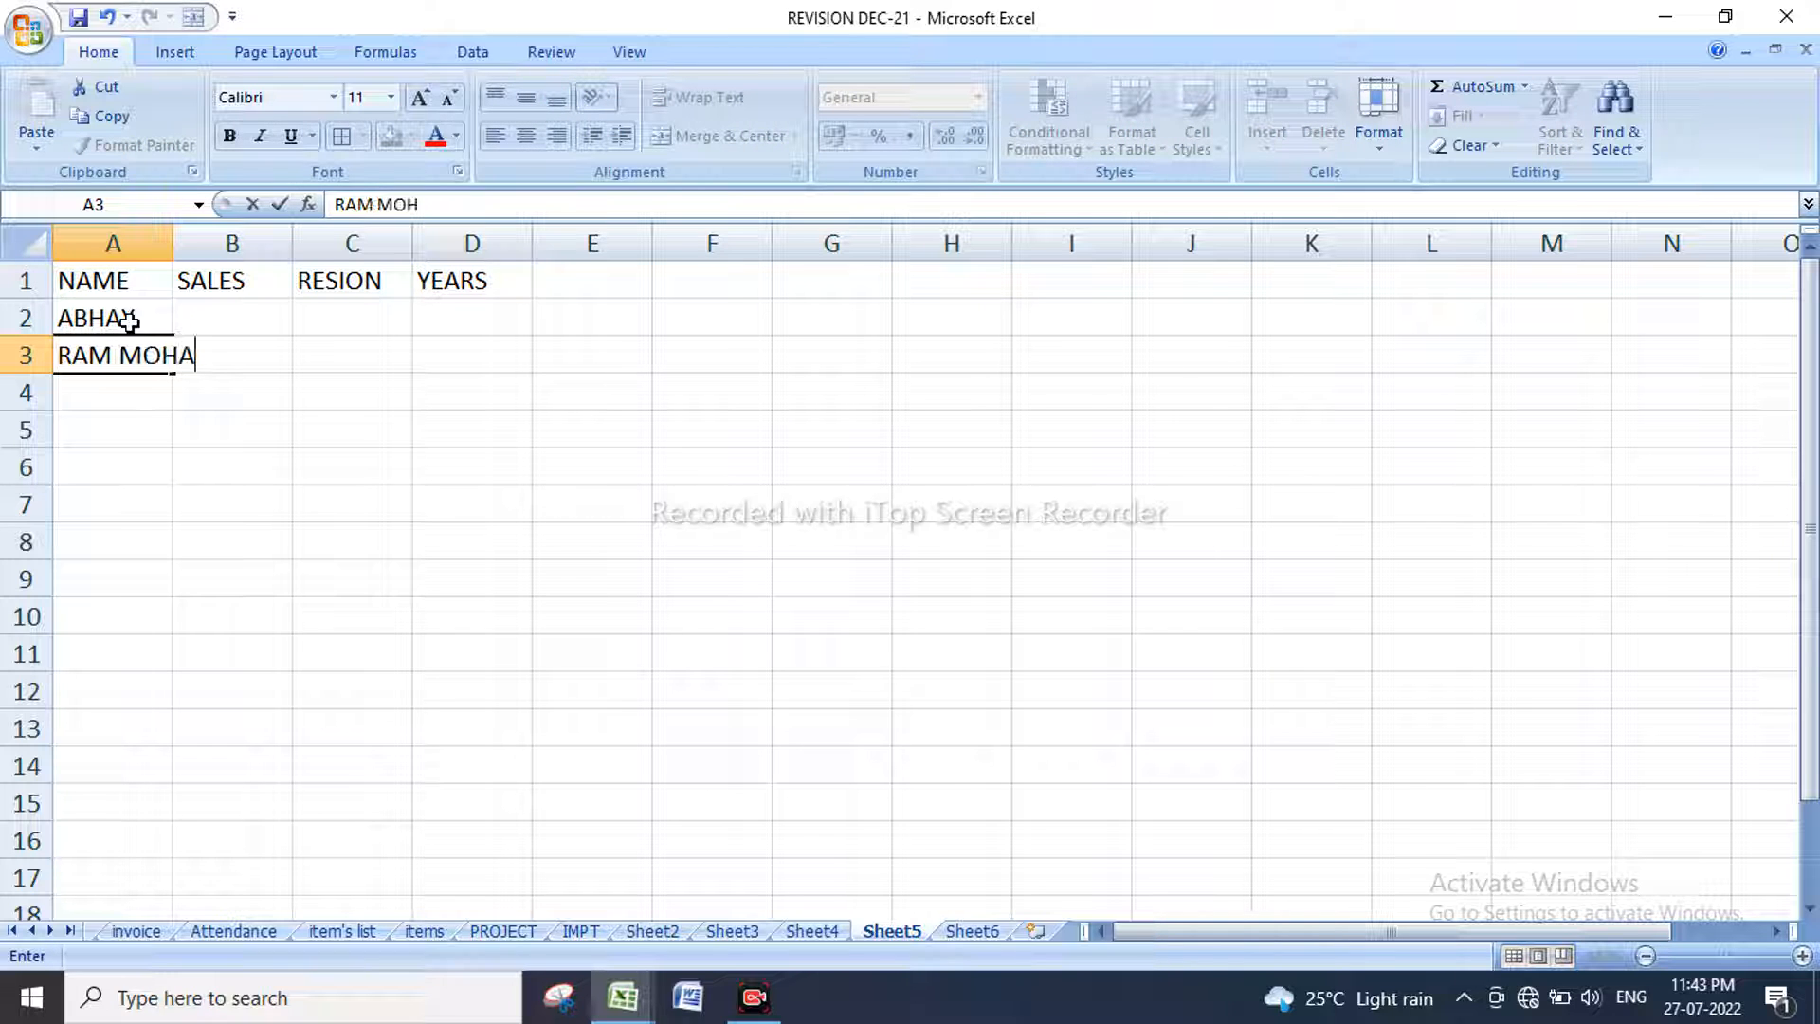
text(M SOHA)
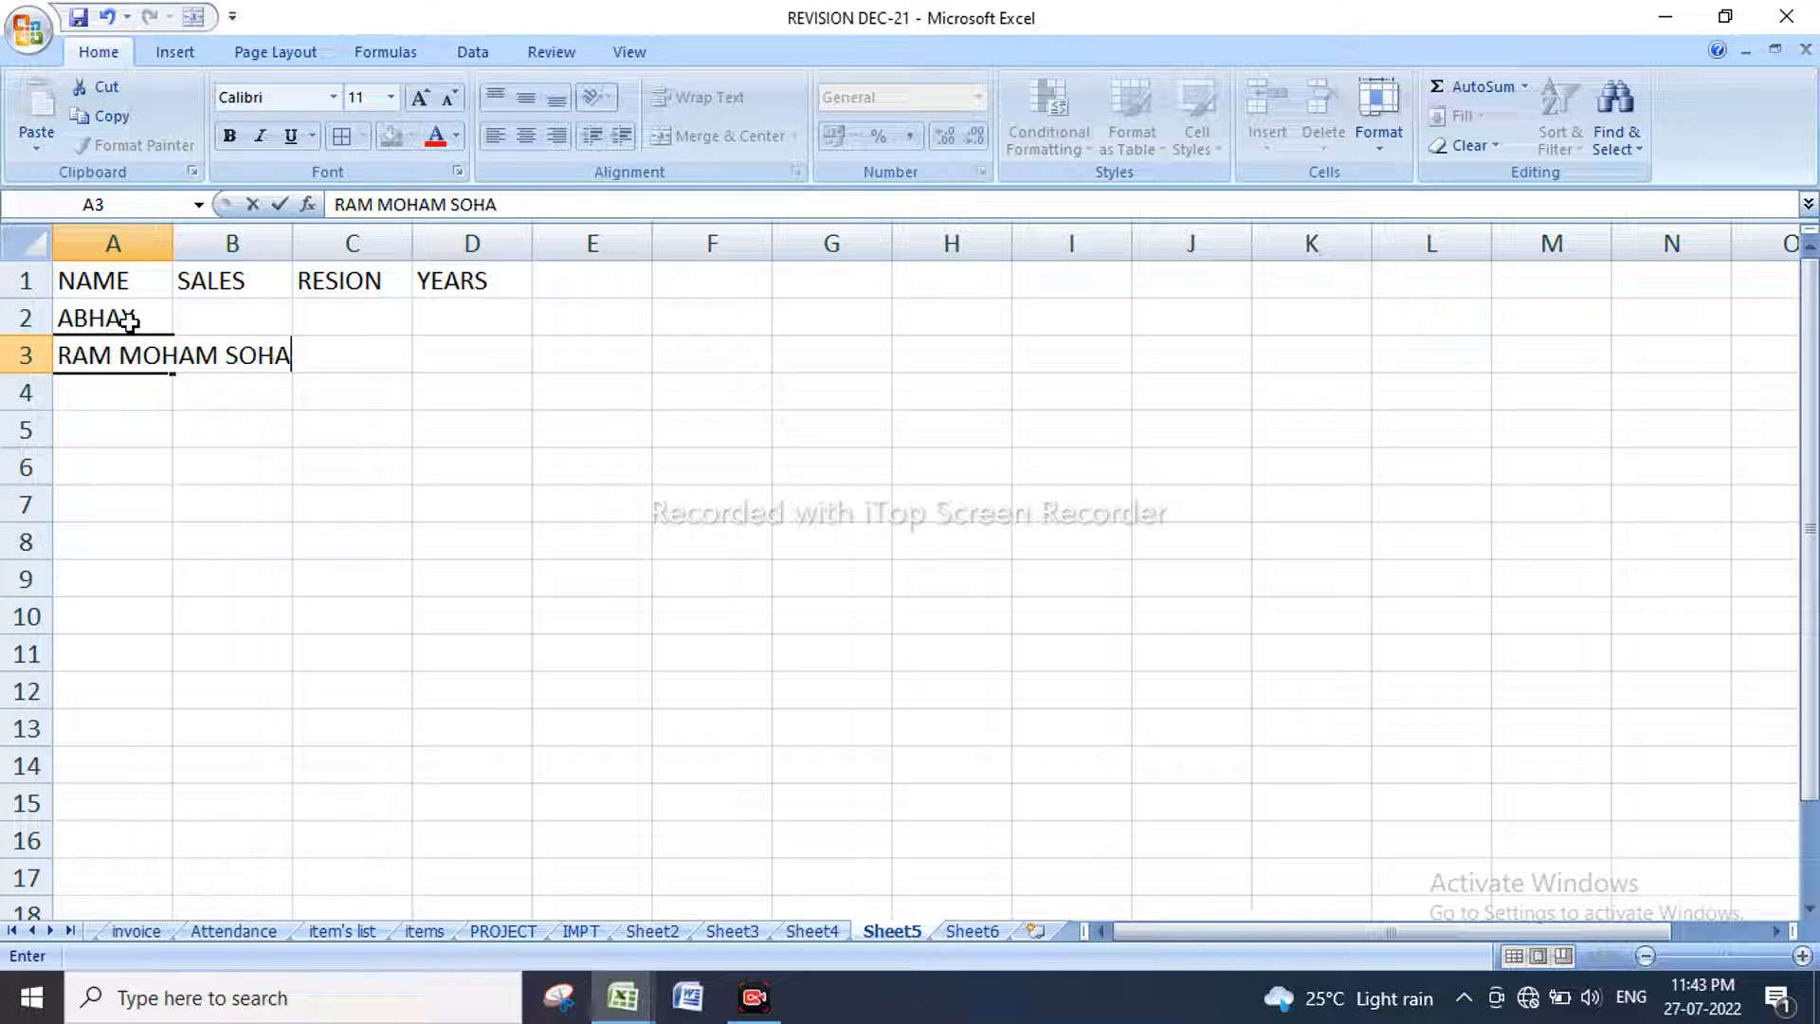
key(BackSpace)
key(BackSpace)
key(BackSpace)
key(BackSpace)
key(BackSpace)
key(BackSpace)
key(BackSpace)
key(BackSpace)
key(BackSpace)
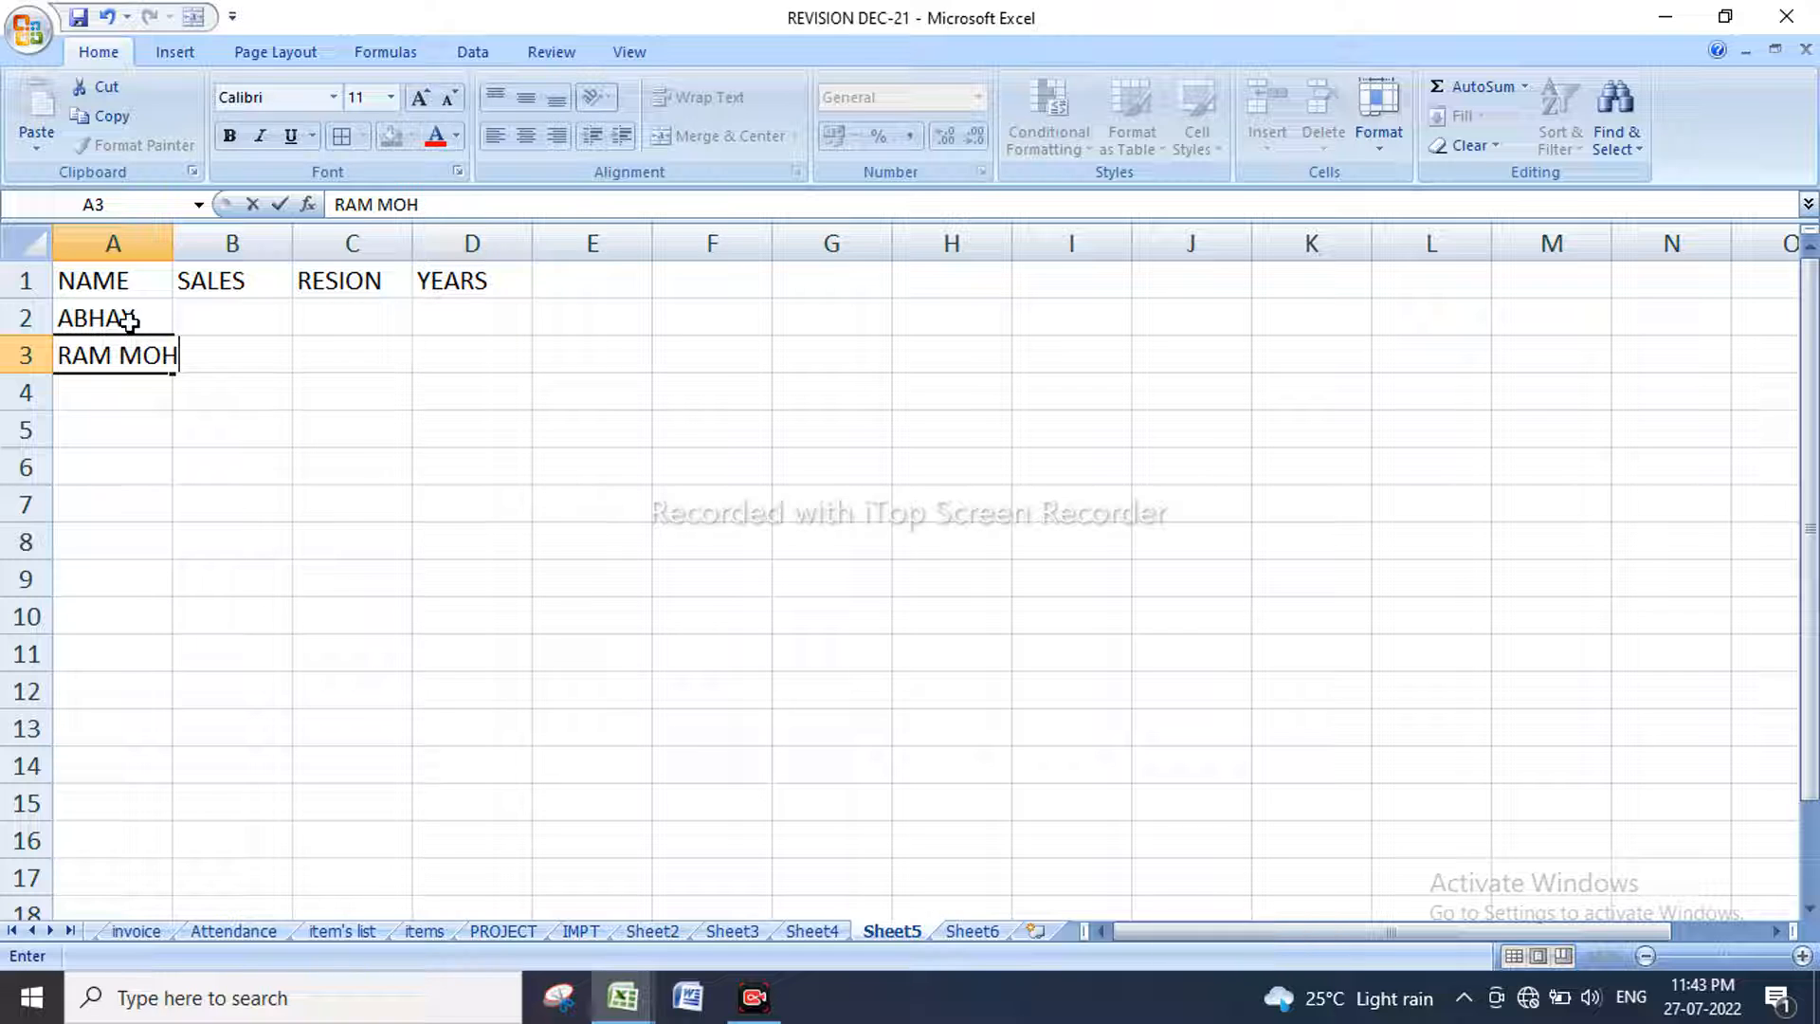
key(BackSpace)
key(BackSpace)
key(Return)
Step: Enter the third person's name in cell A4
text(MOHAM)
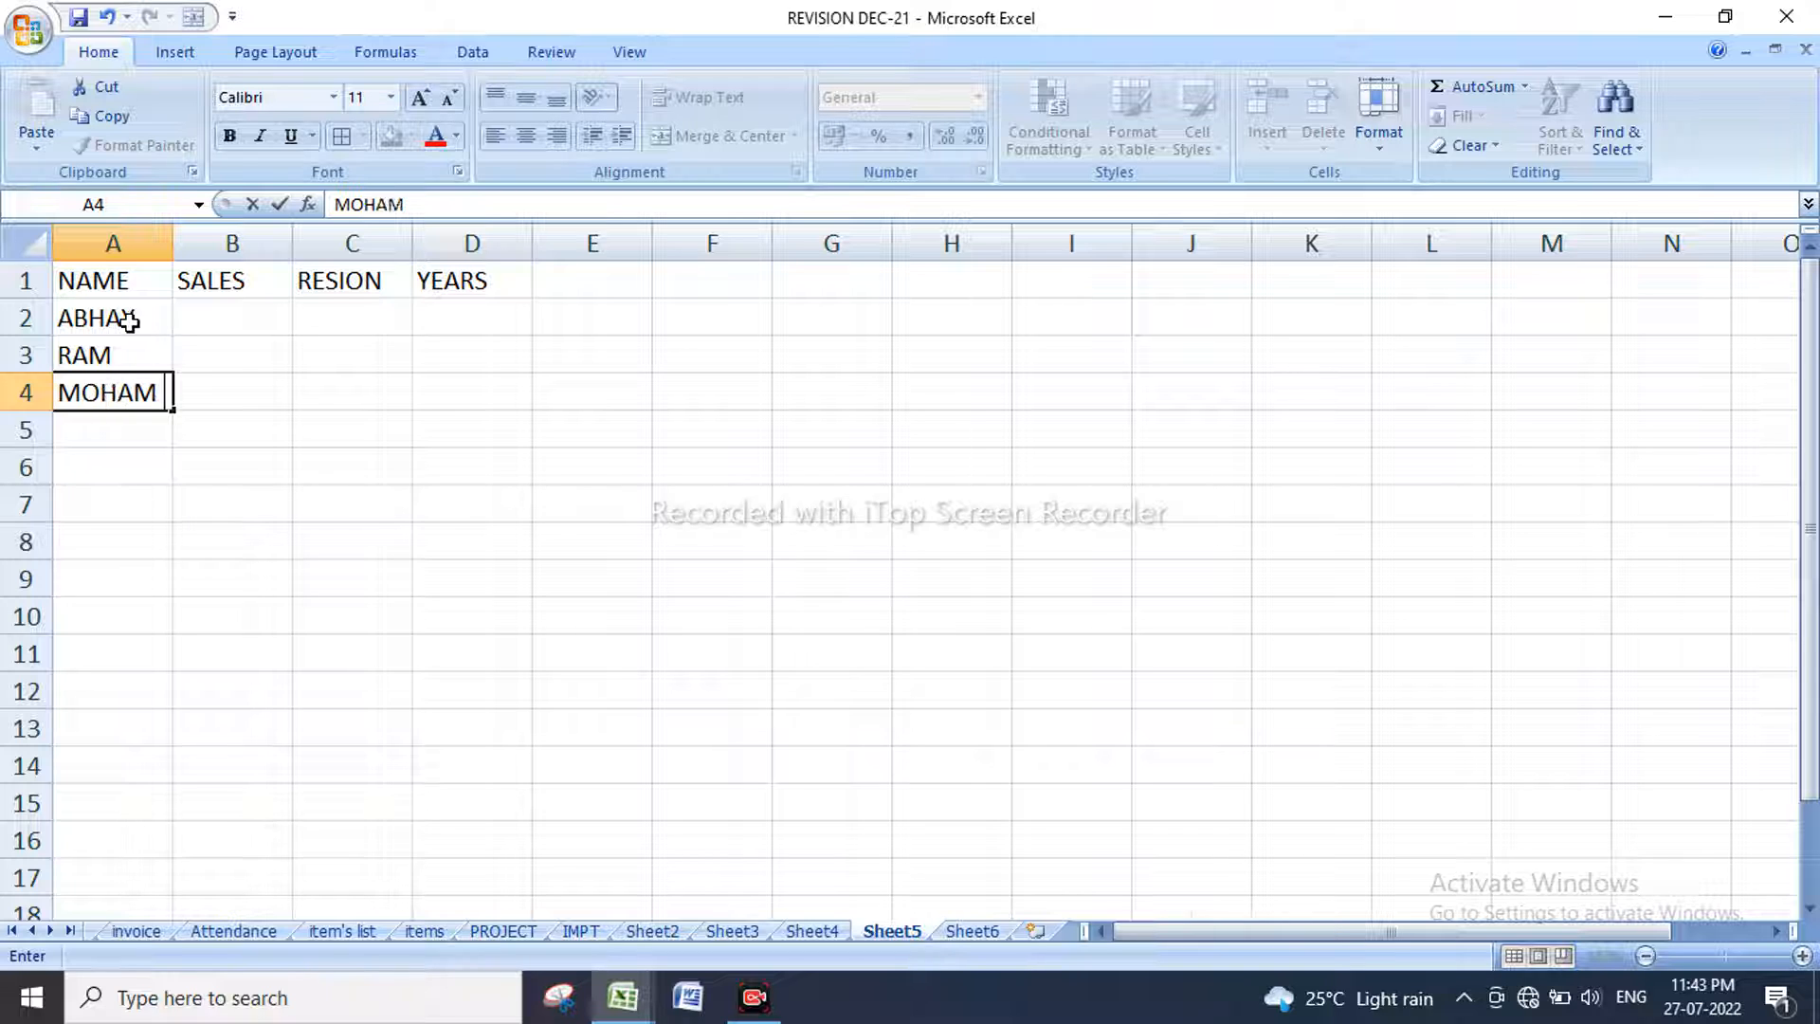
key(BackSpace)
key(BackSpace)
text(N)
key(Return)
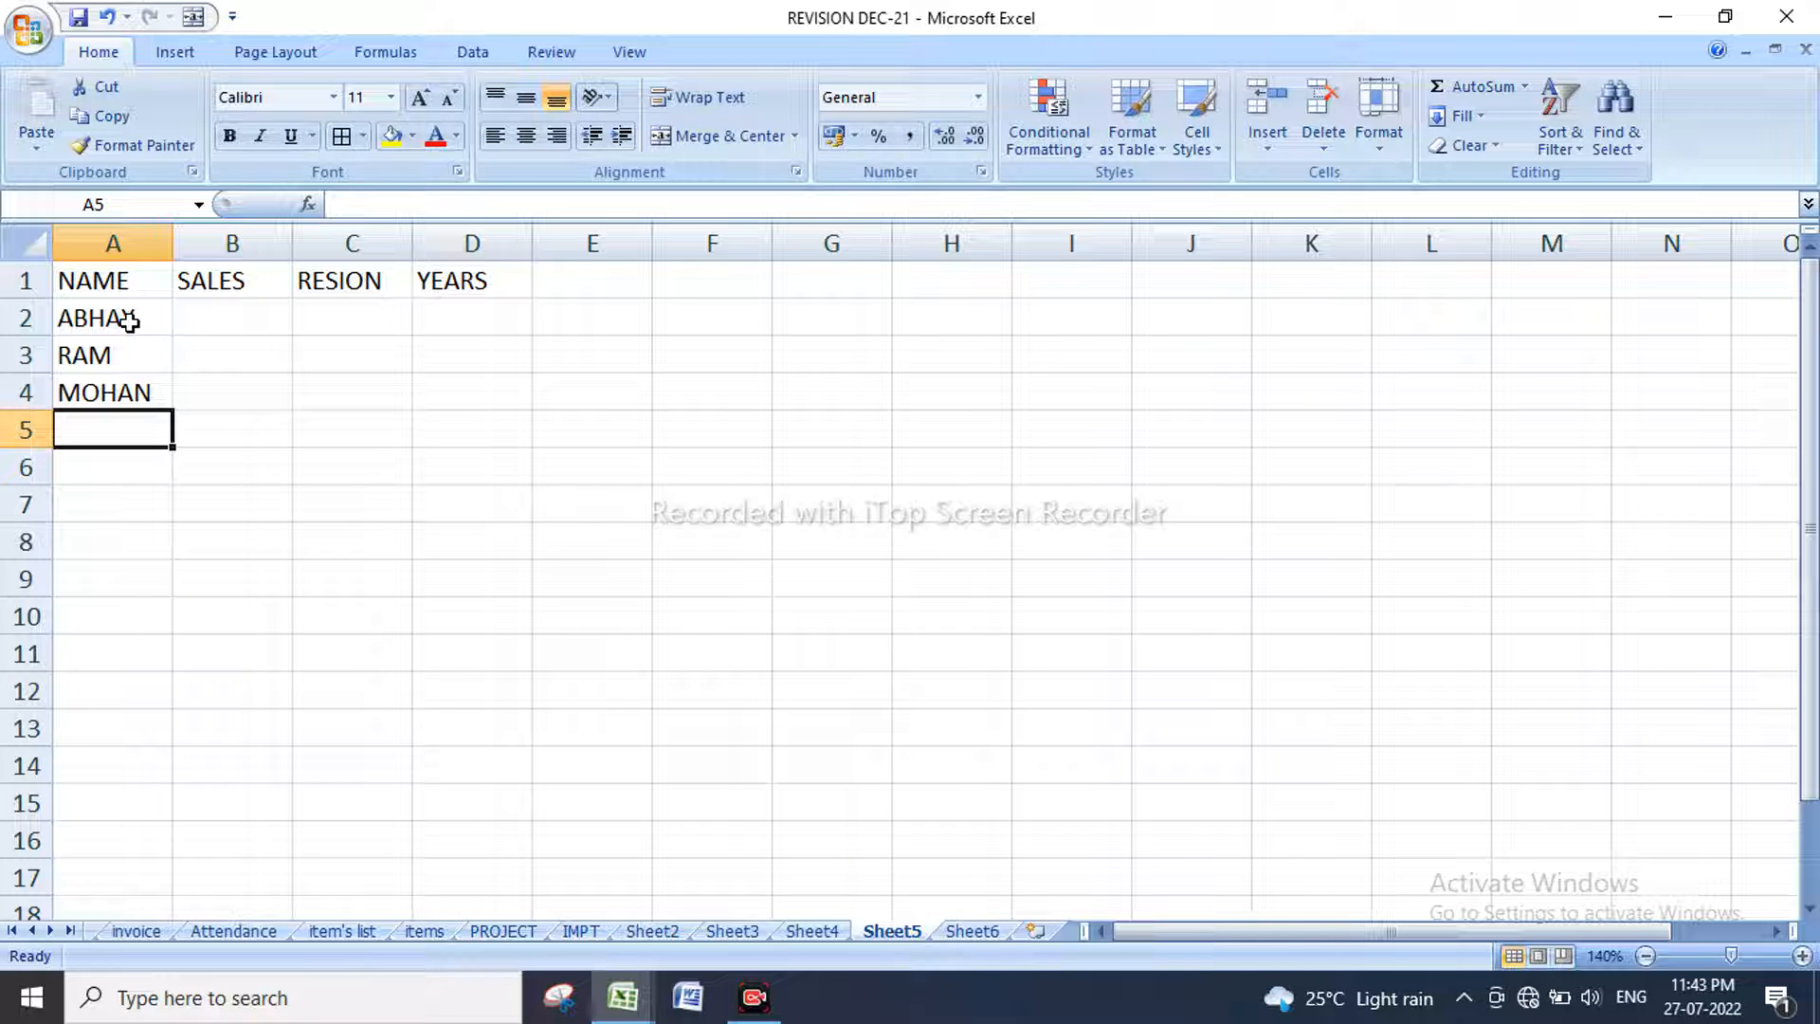
Step: Repeat the name from A3 in cell A5 with the suffix 1, and fill the numbered series down to A11
text(RAM)
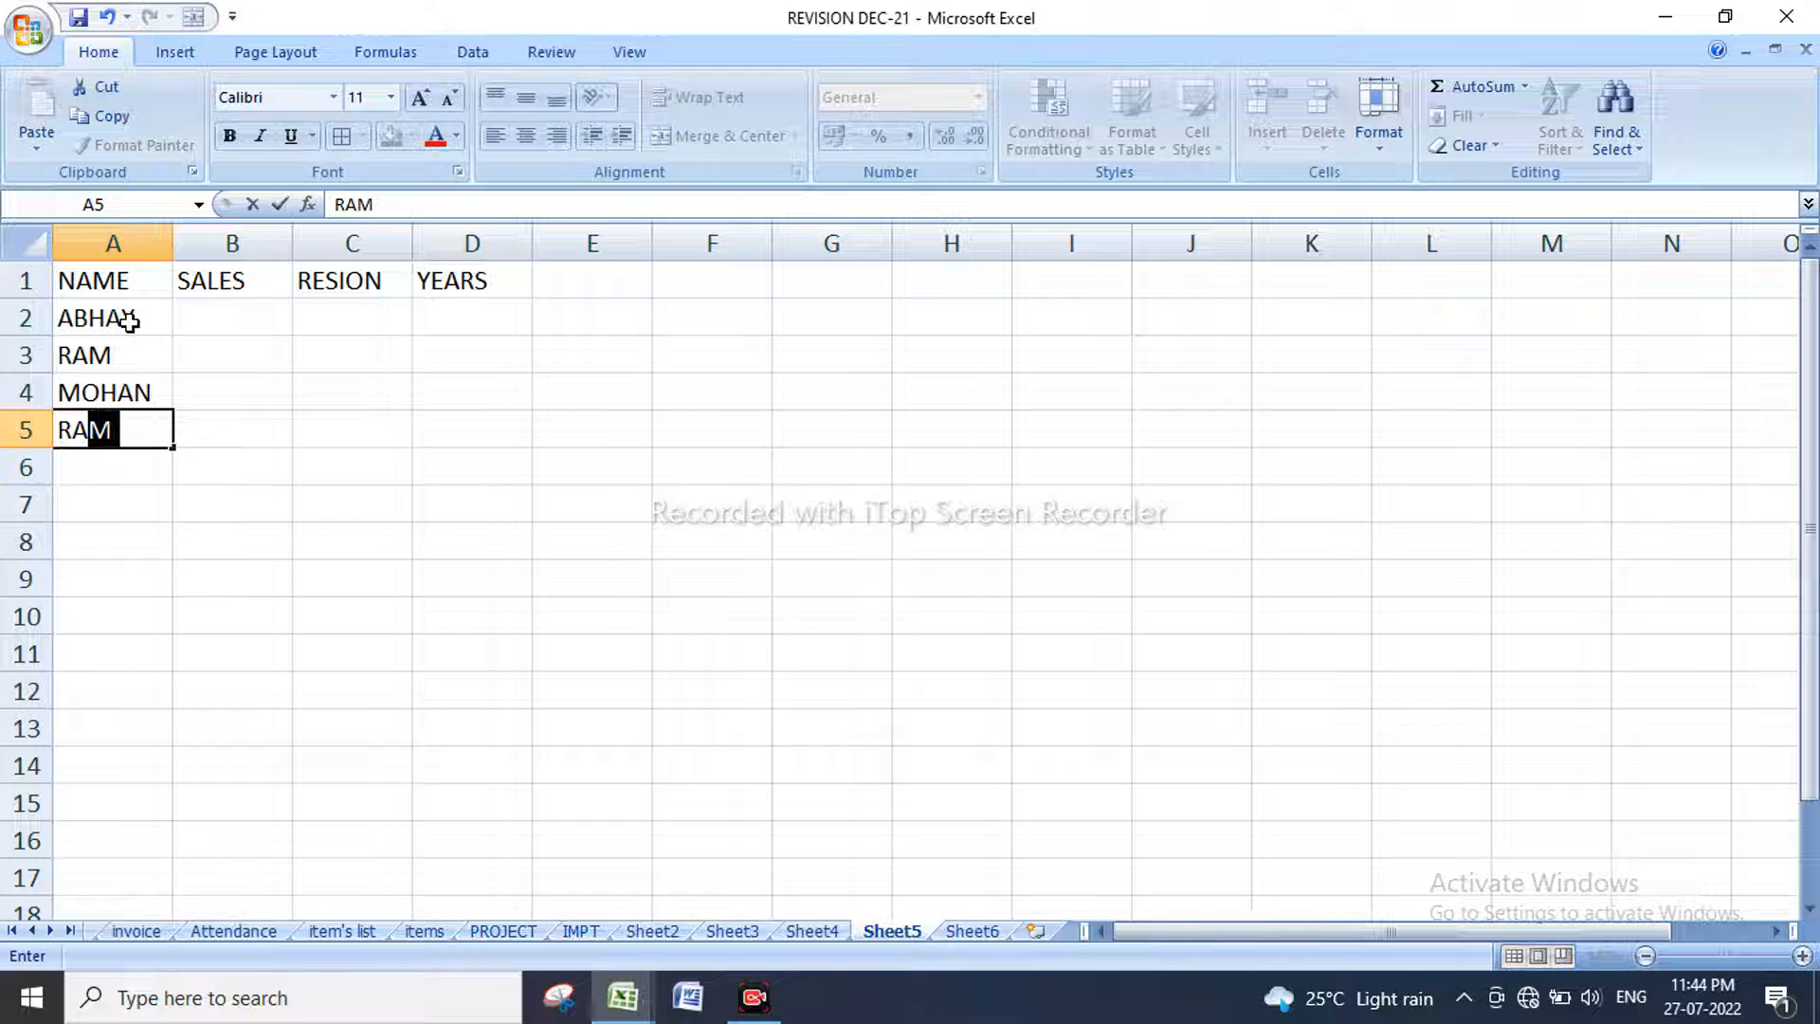
key(Tab)
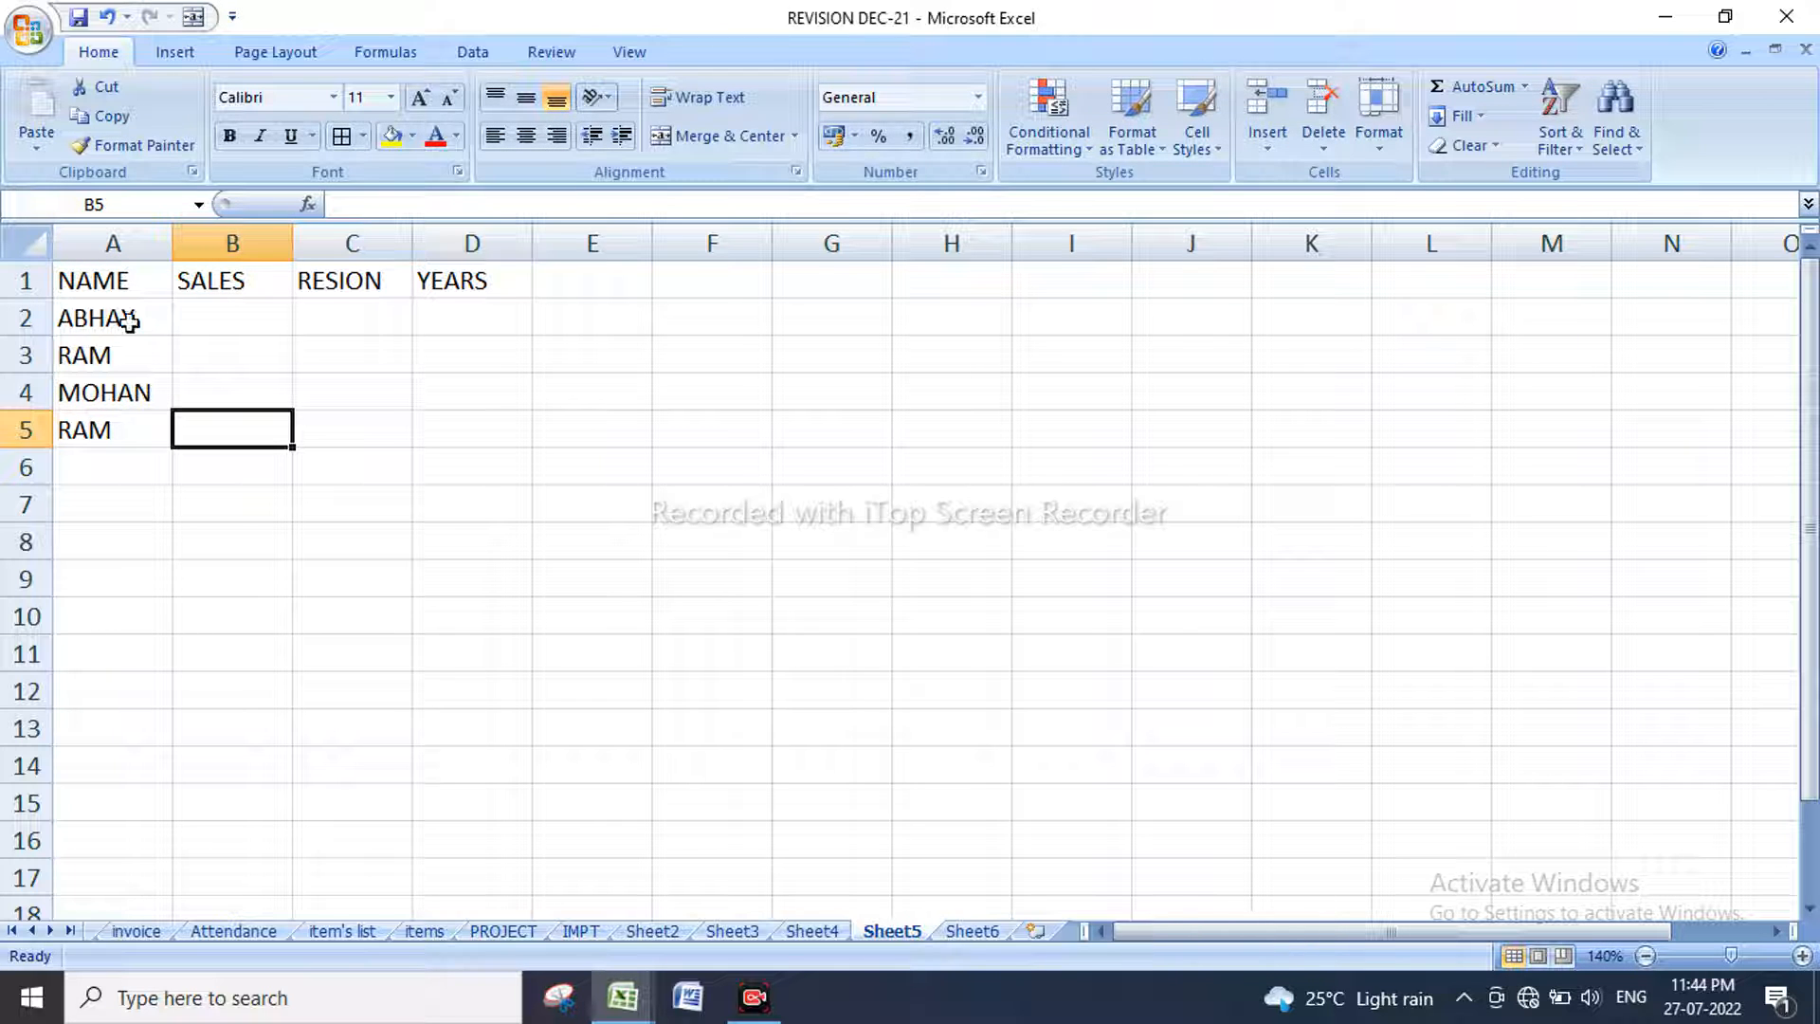
click(133, 432)
click(407, 207)
text(1)
key(Return)
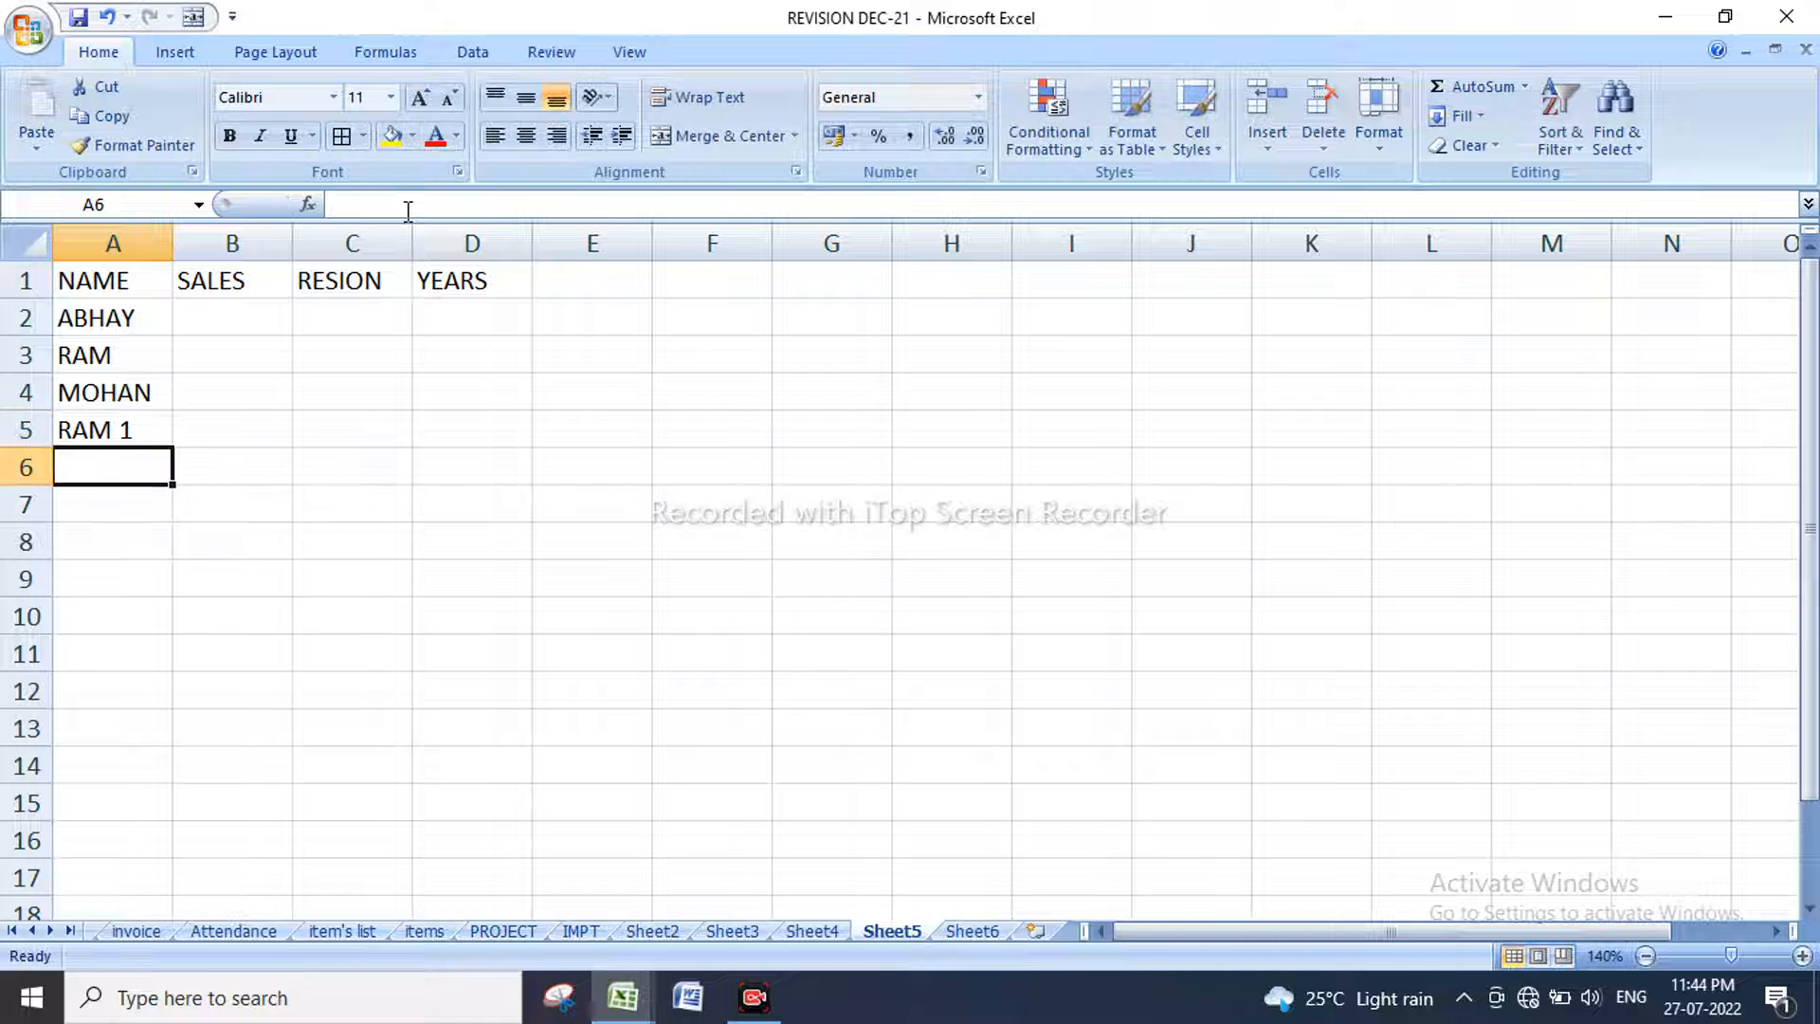
click(128, 434)
drag(166, 447, 171, 667)
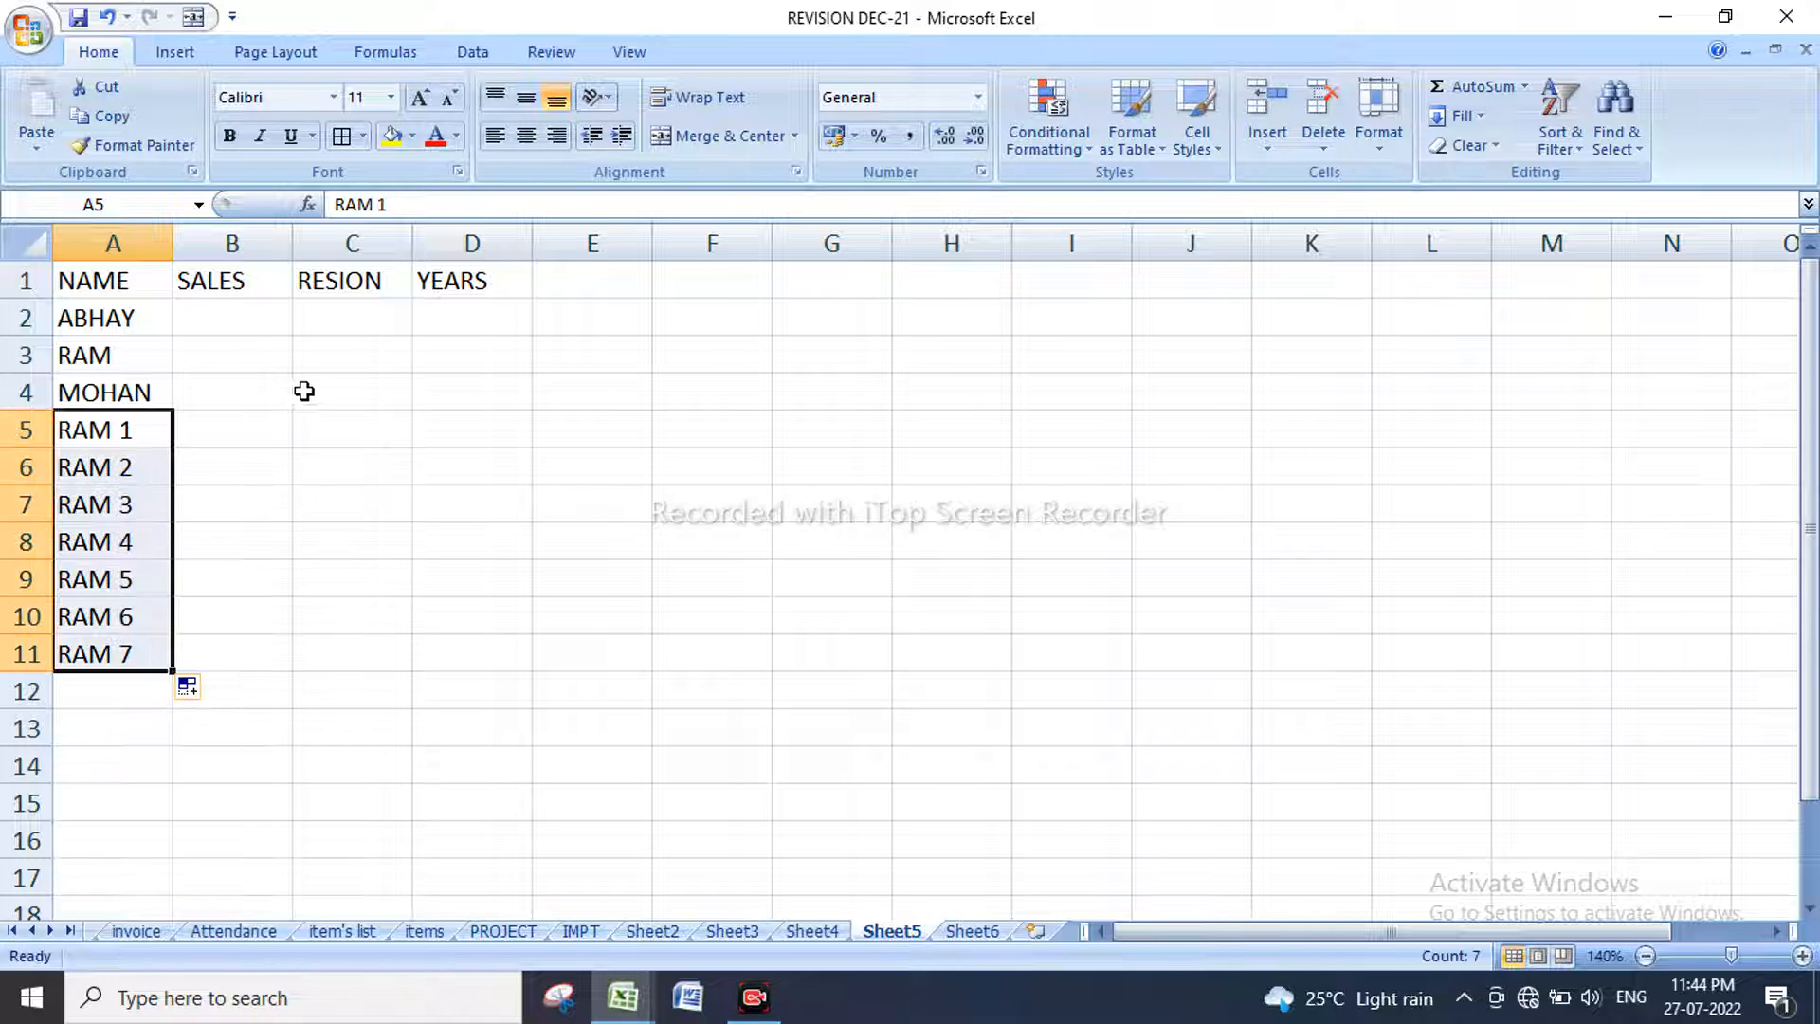
Step: Fill the header cells A1:D1 with yellow and apply all borders to the range A1:D11
drag(99, 283, 477, 278)
click(396, 135)
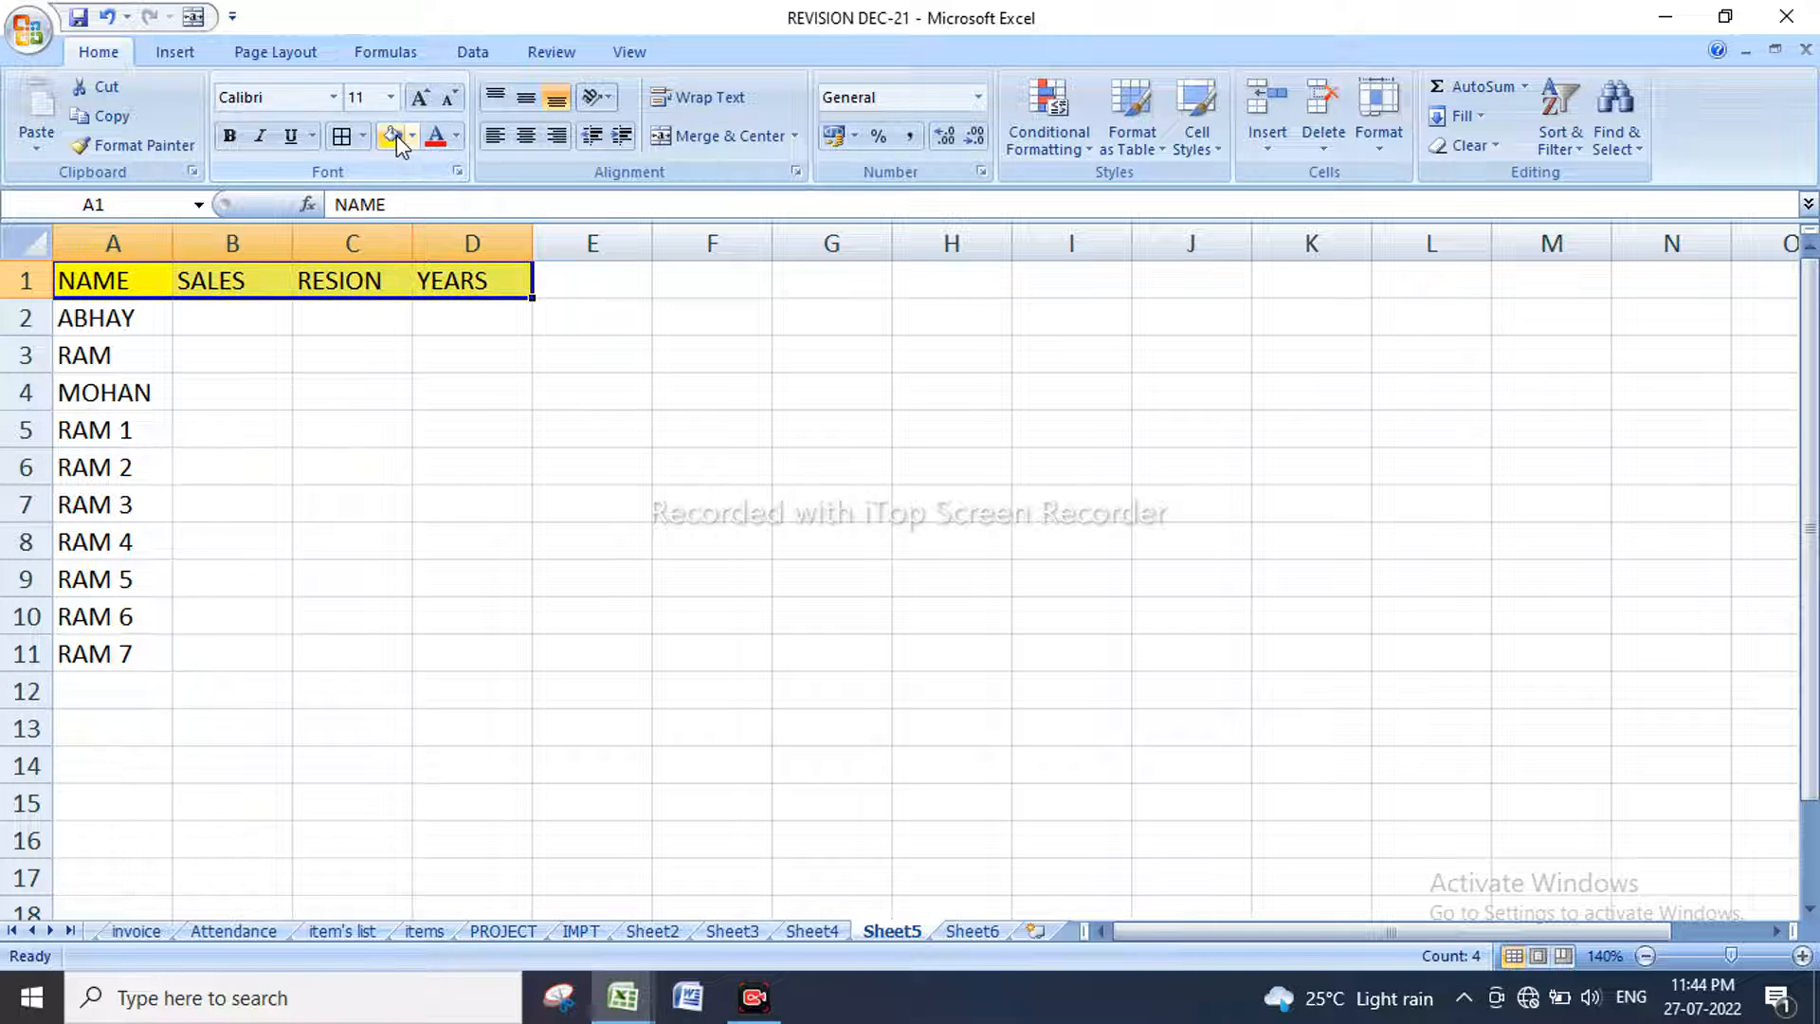
drag(91, 277, 459, 663)
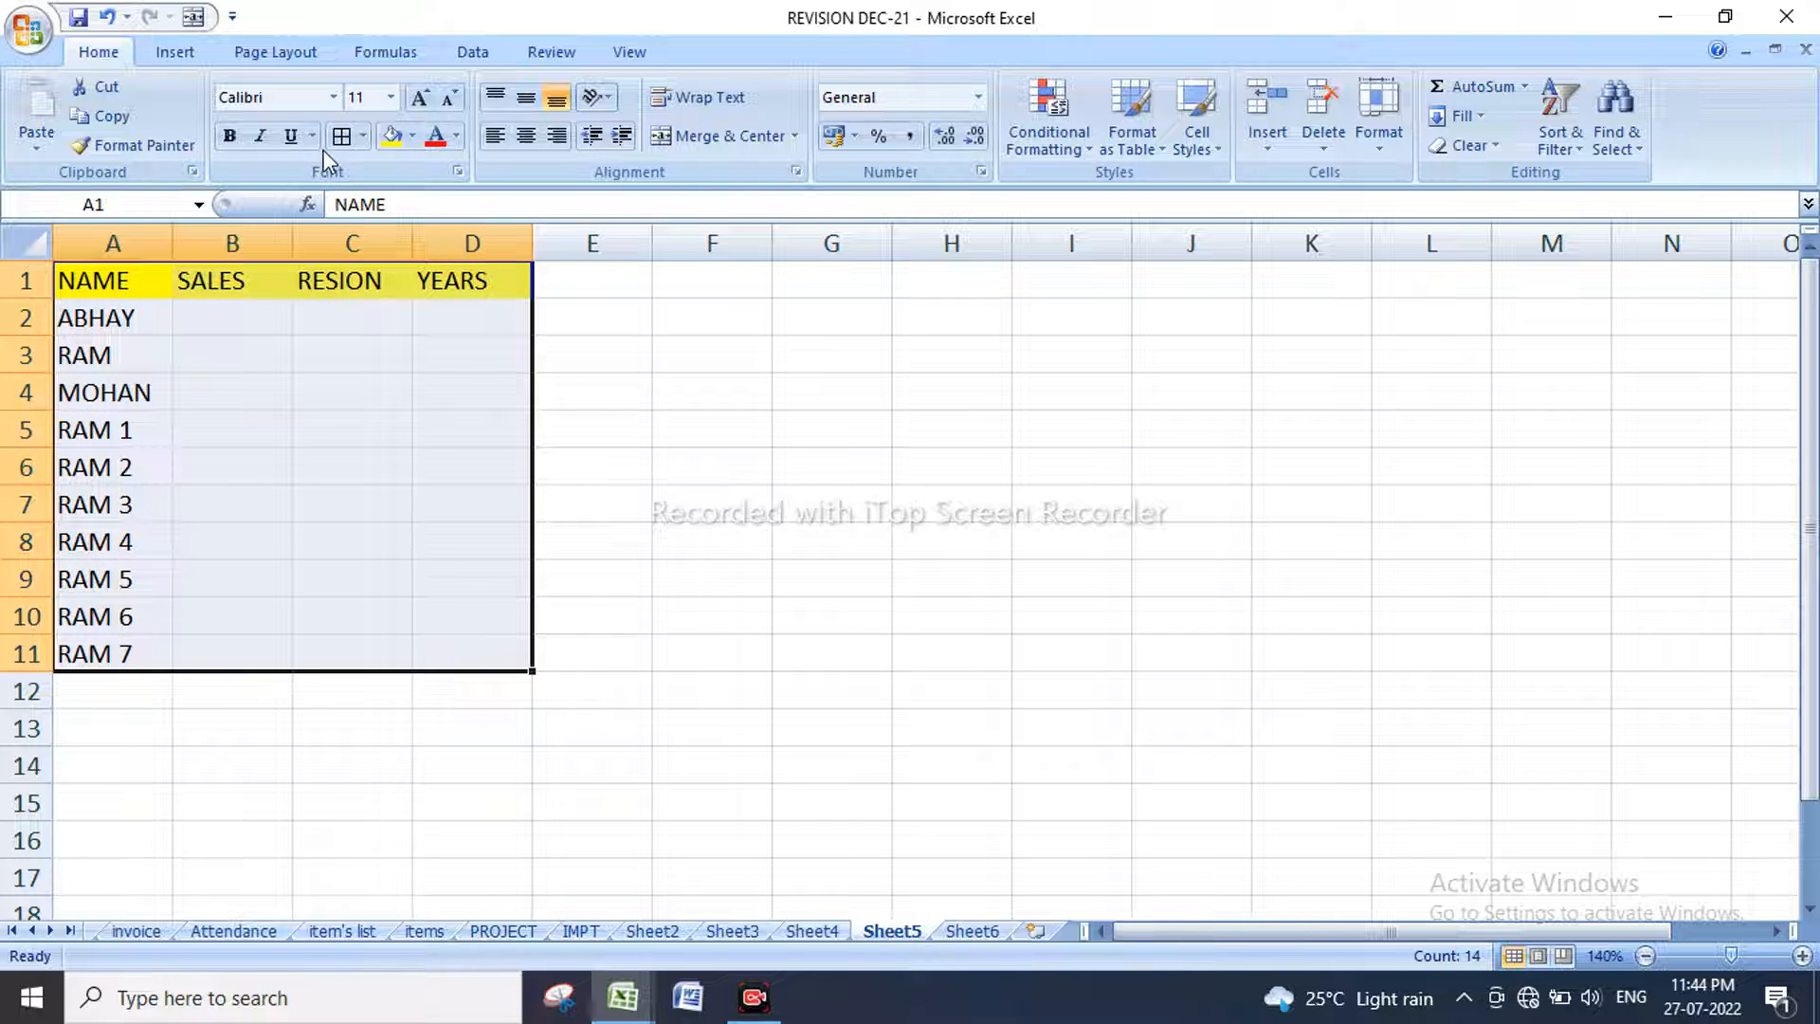
click(343, 135)
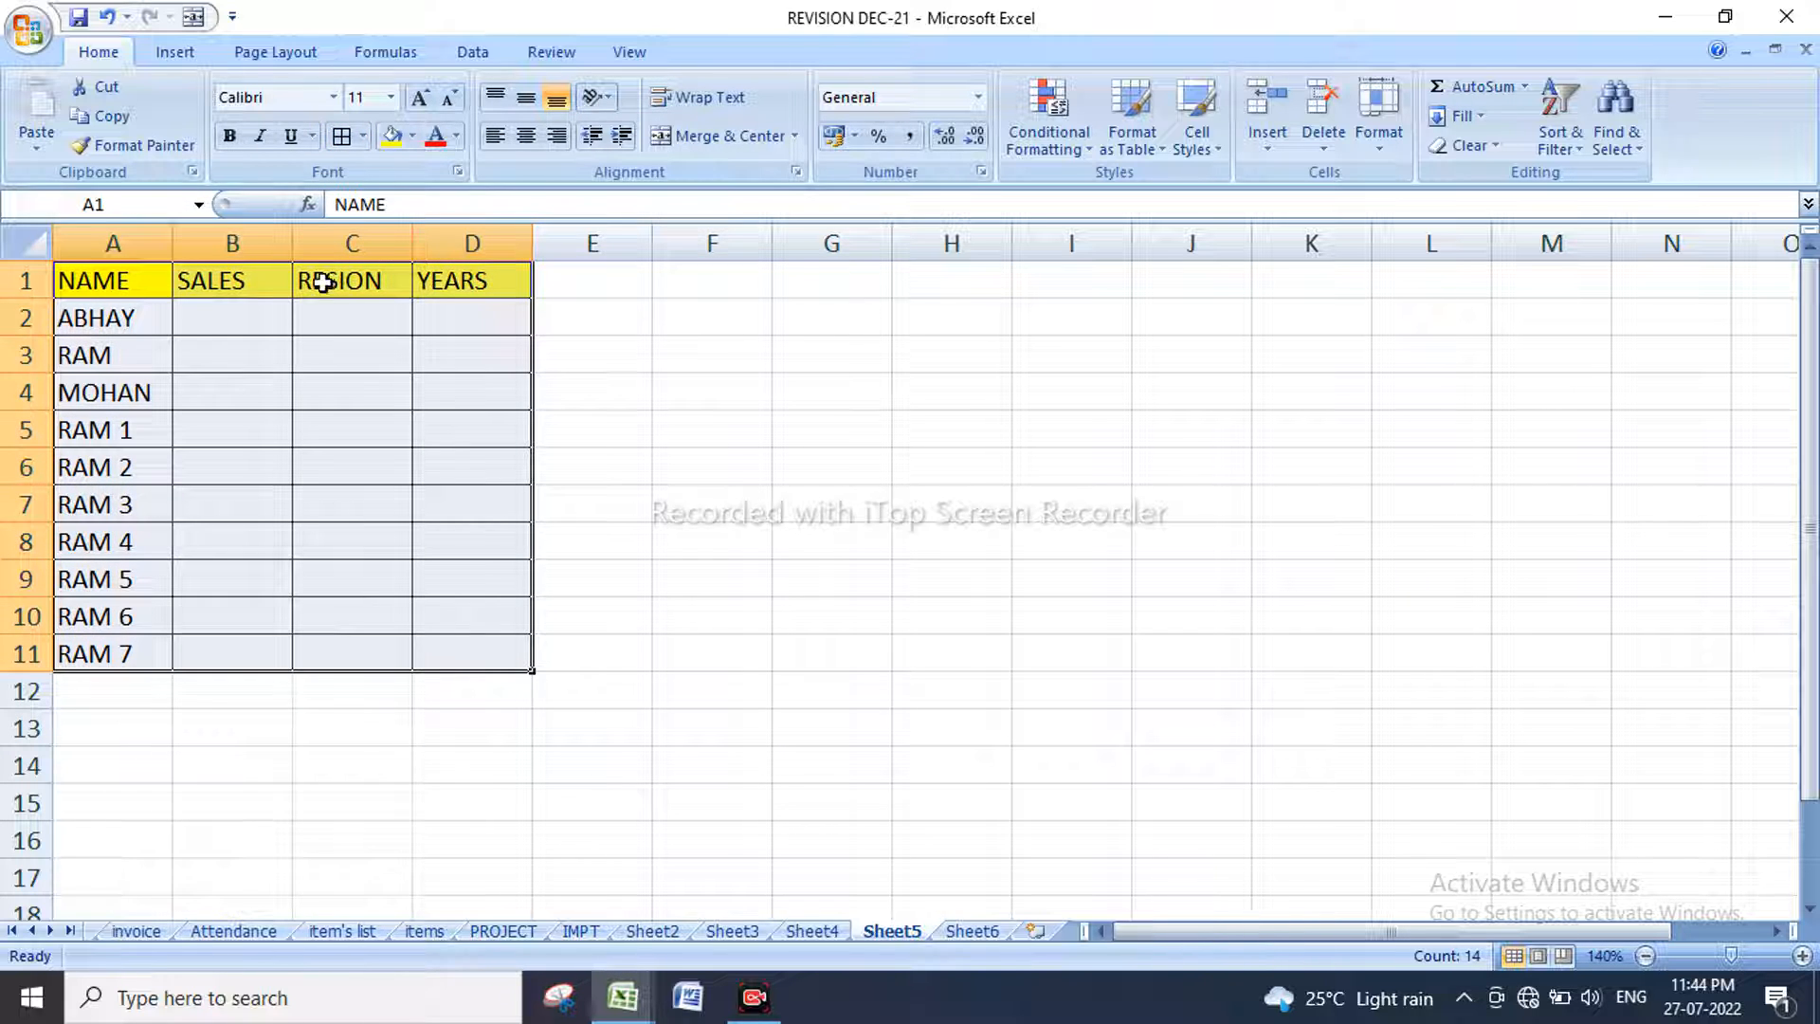
Step: Enter the sales values 100, 200, 300 and 400 in cells B2 to B5
click(231, 317)
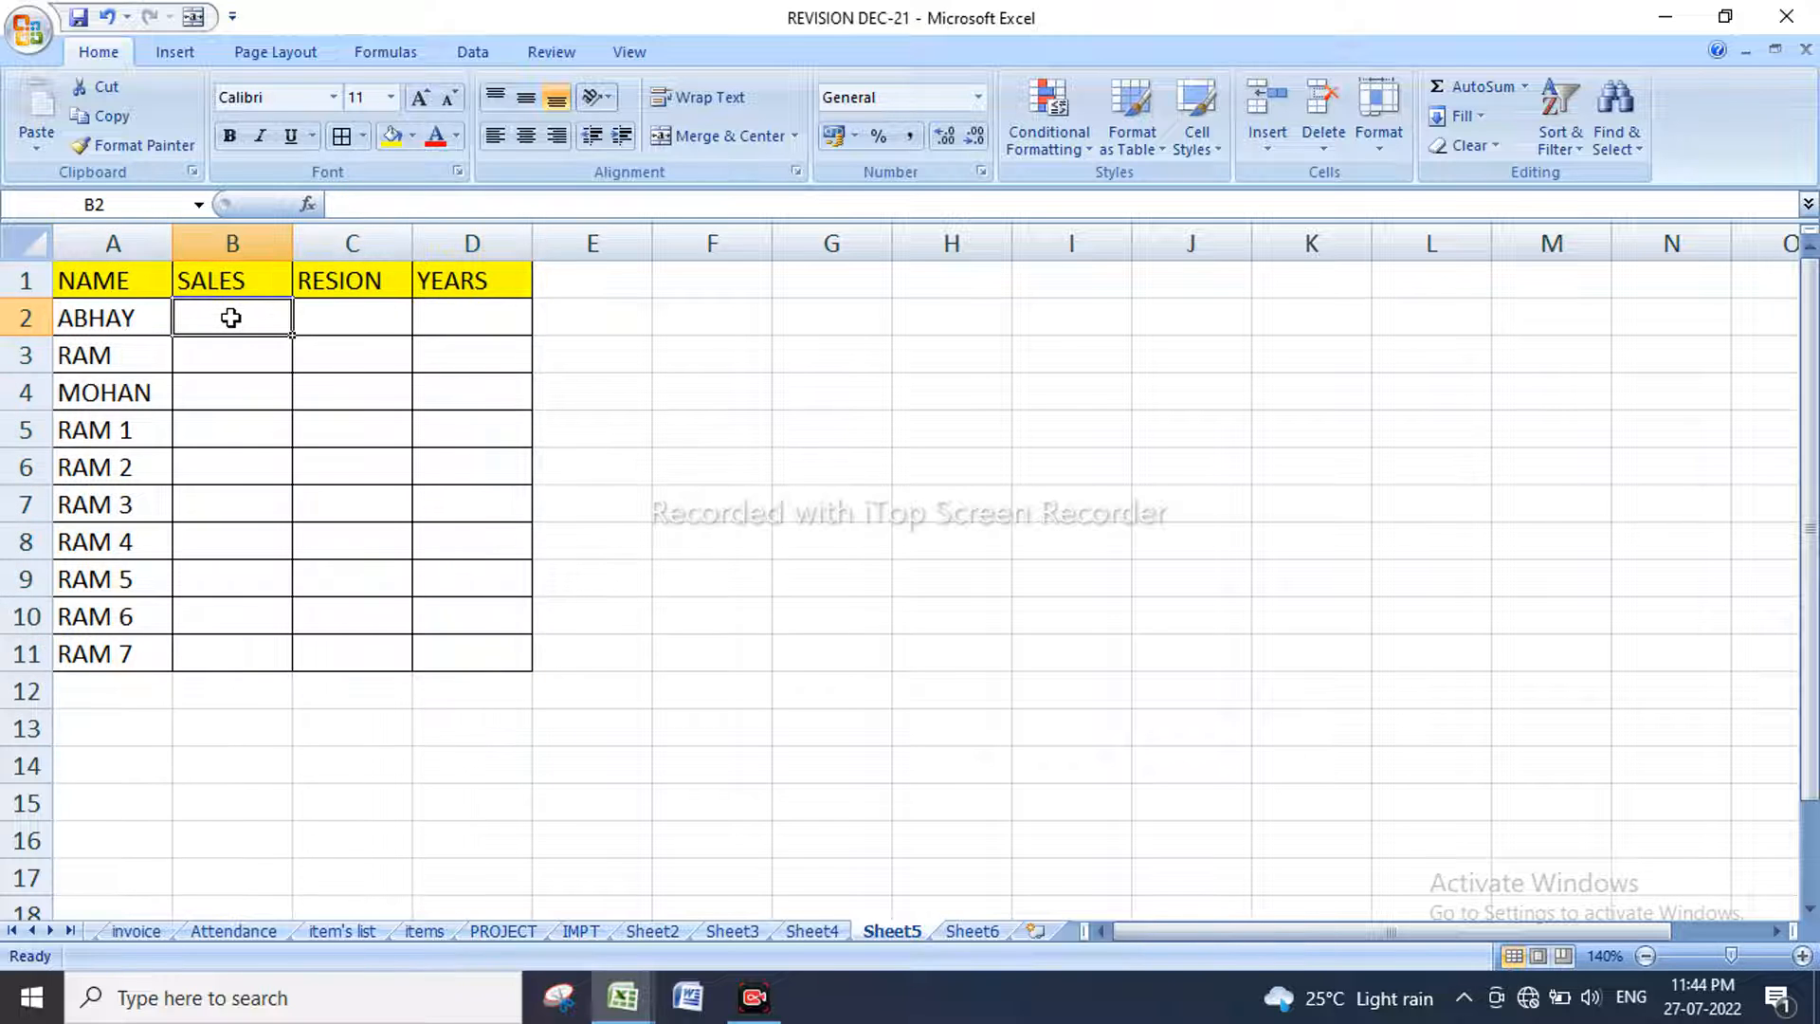
text(100)
key(Return)
text(200)
key(Return)
text(30)
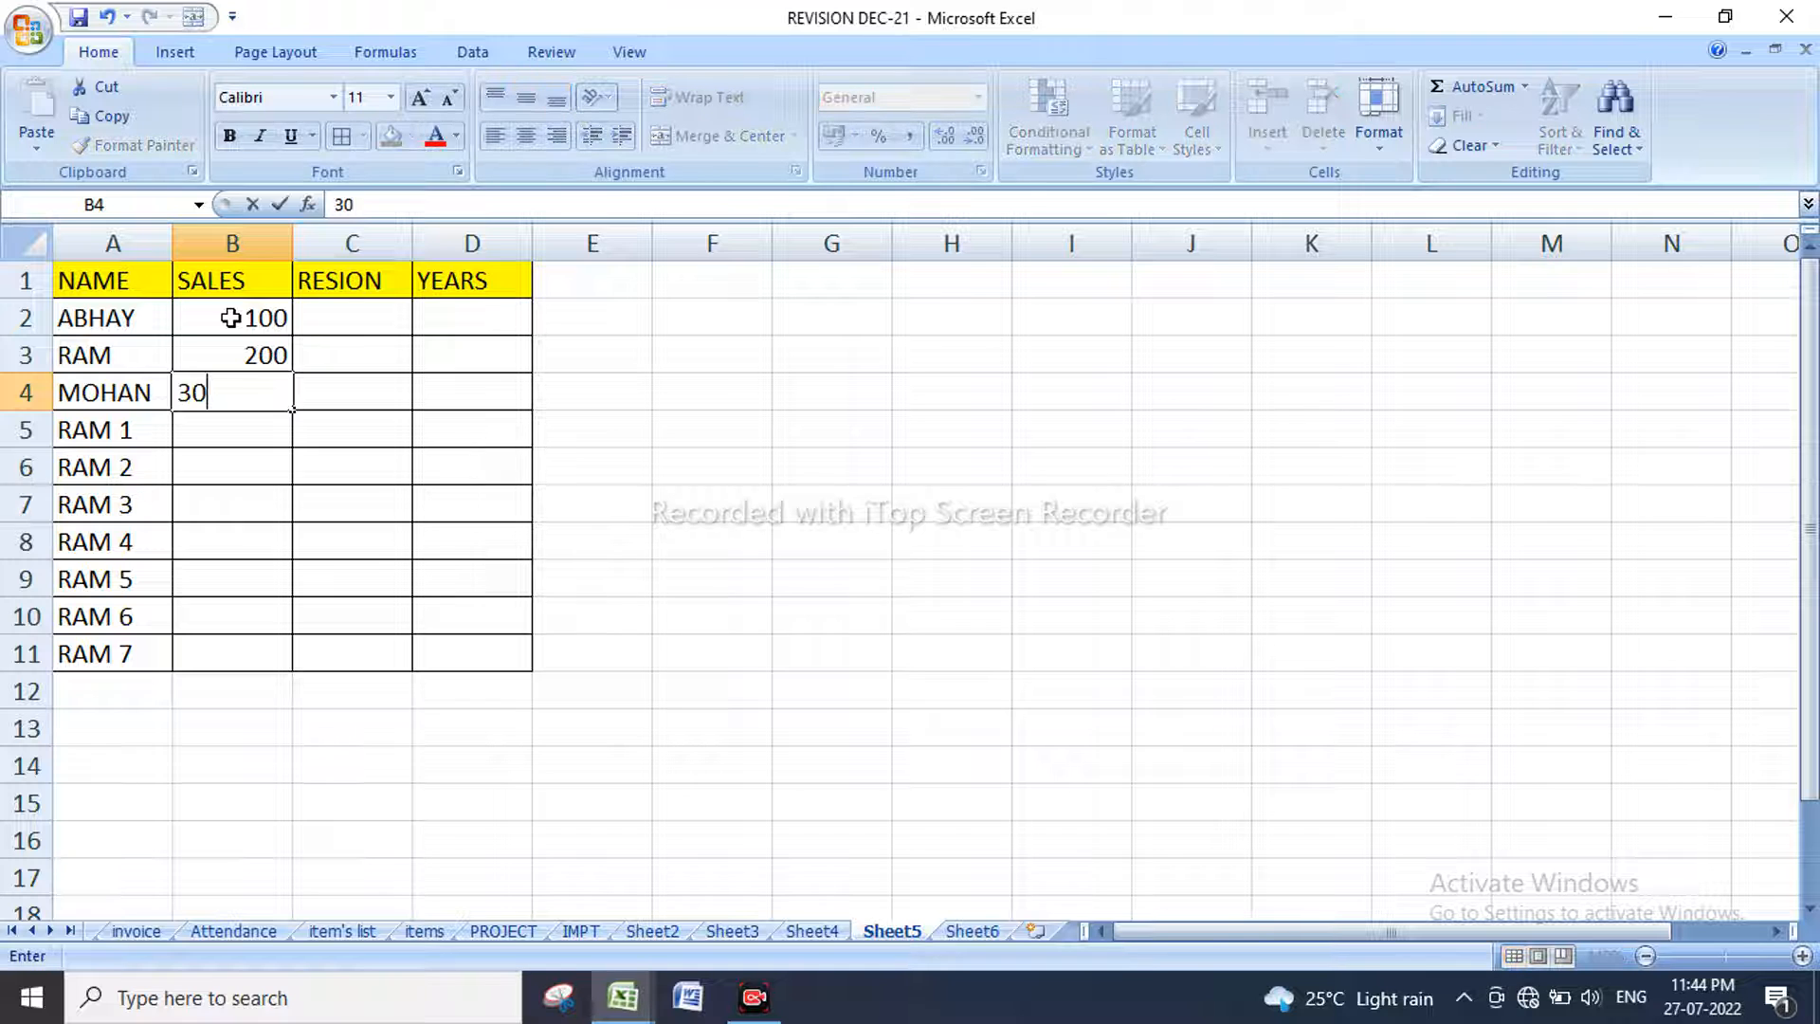
key(Return)
key(Return)
key(Up)
key(Up)
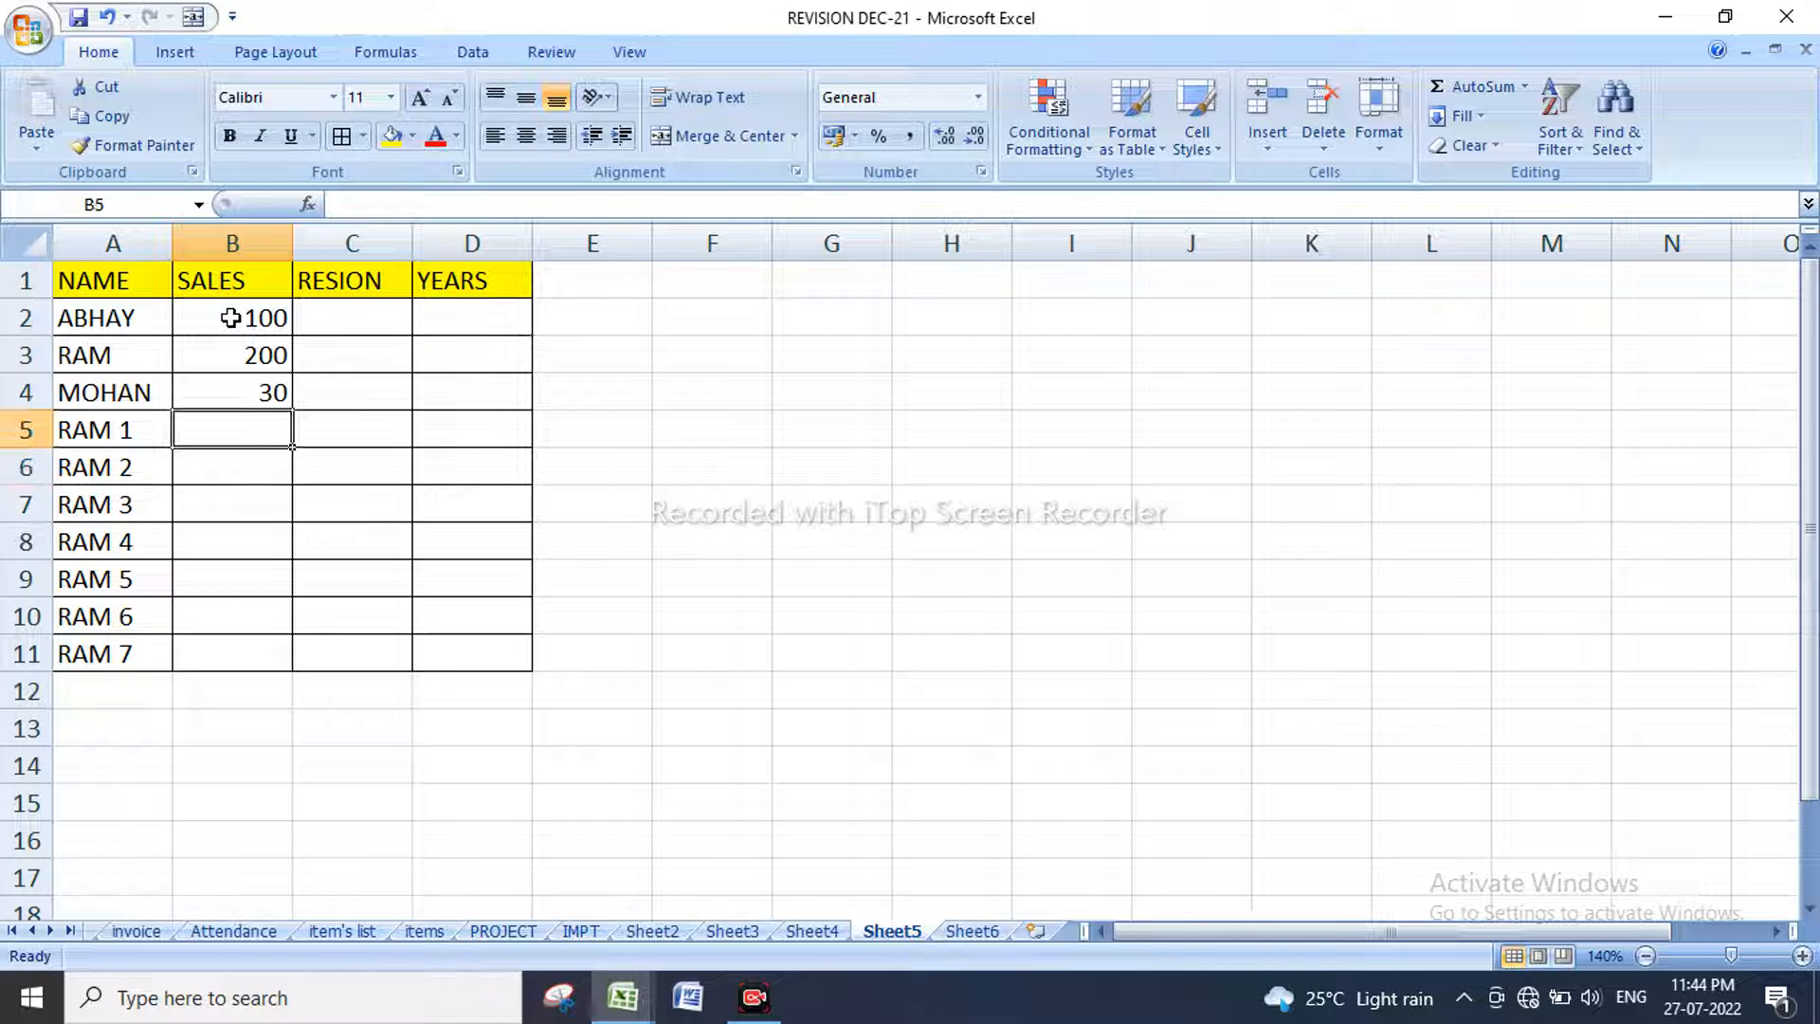
text(300)
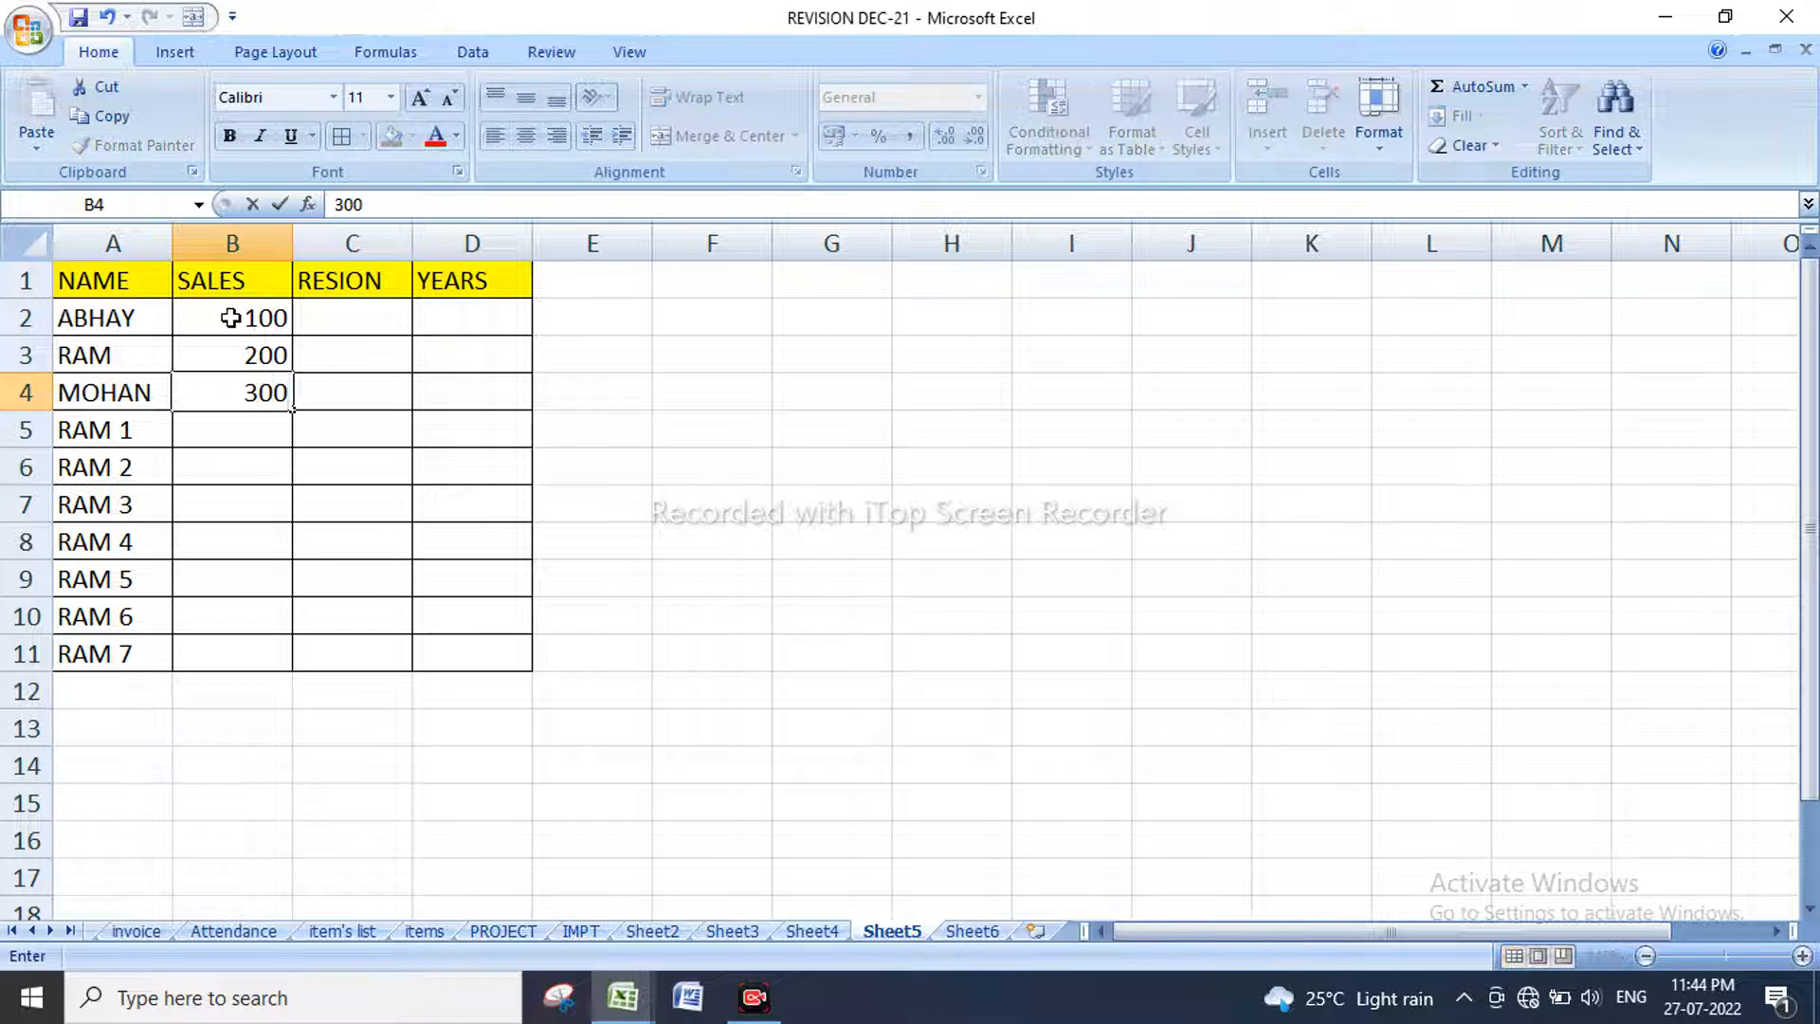
key(Return)
text(400)
key(Return)
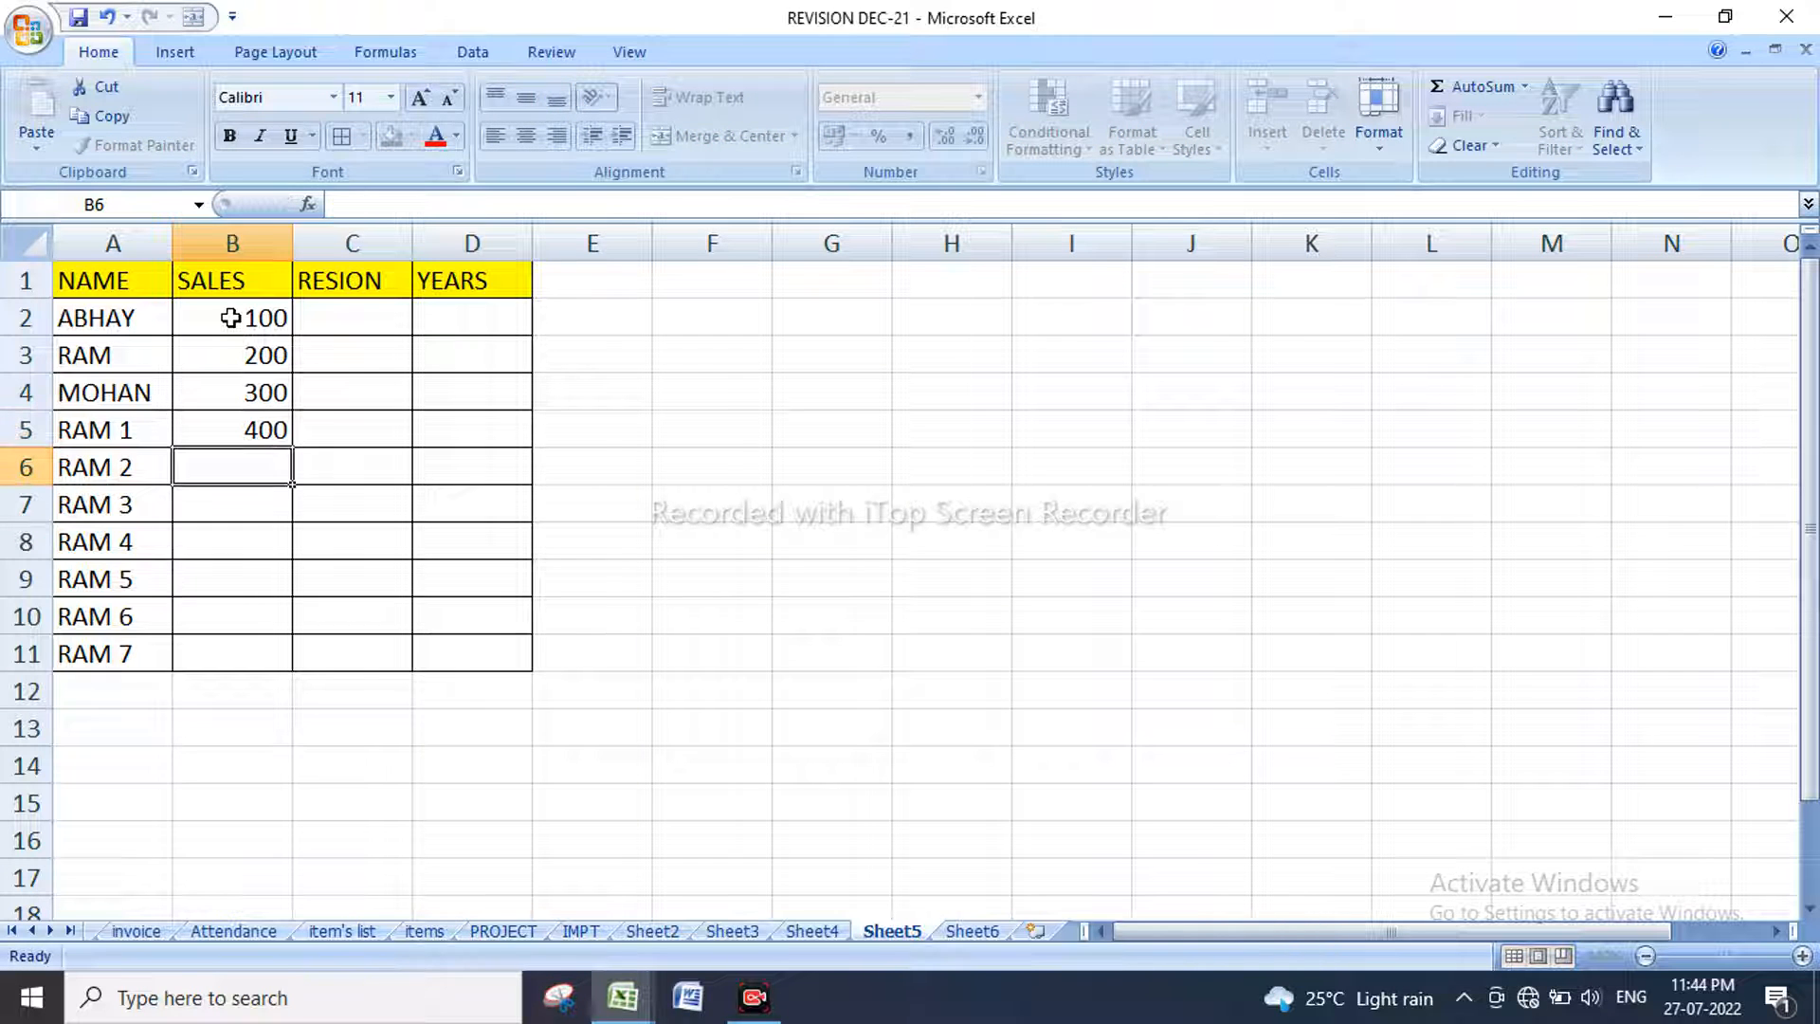
Step: Copy the sales values in B2:B5 into cells B6:B9
drag(230, 318, 239, 424)
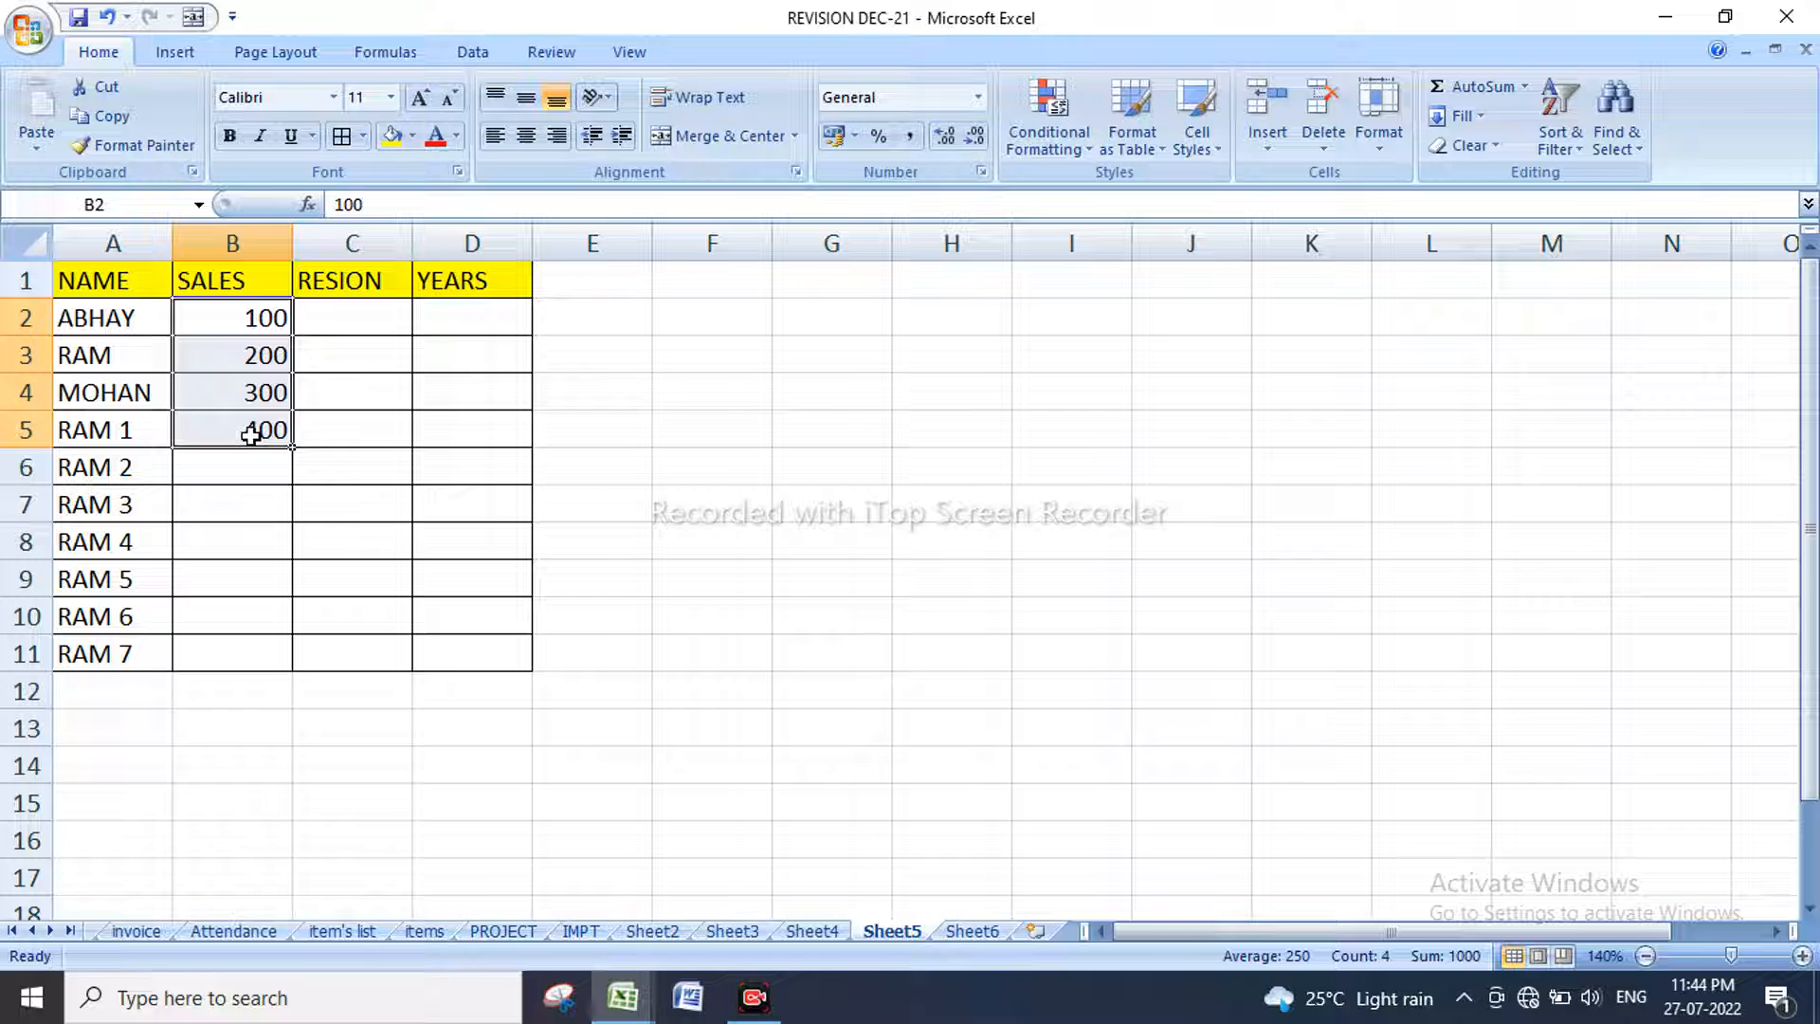
key(ctrl+c)
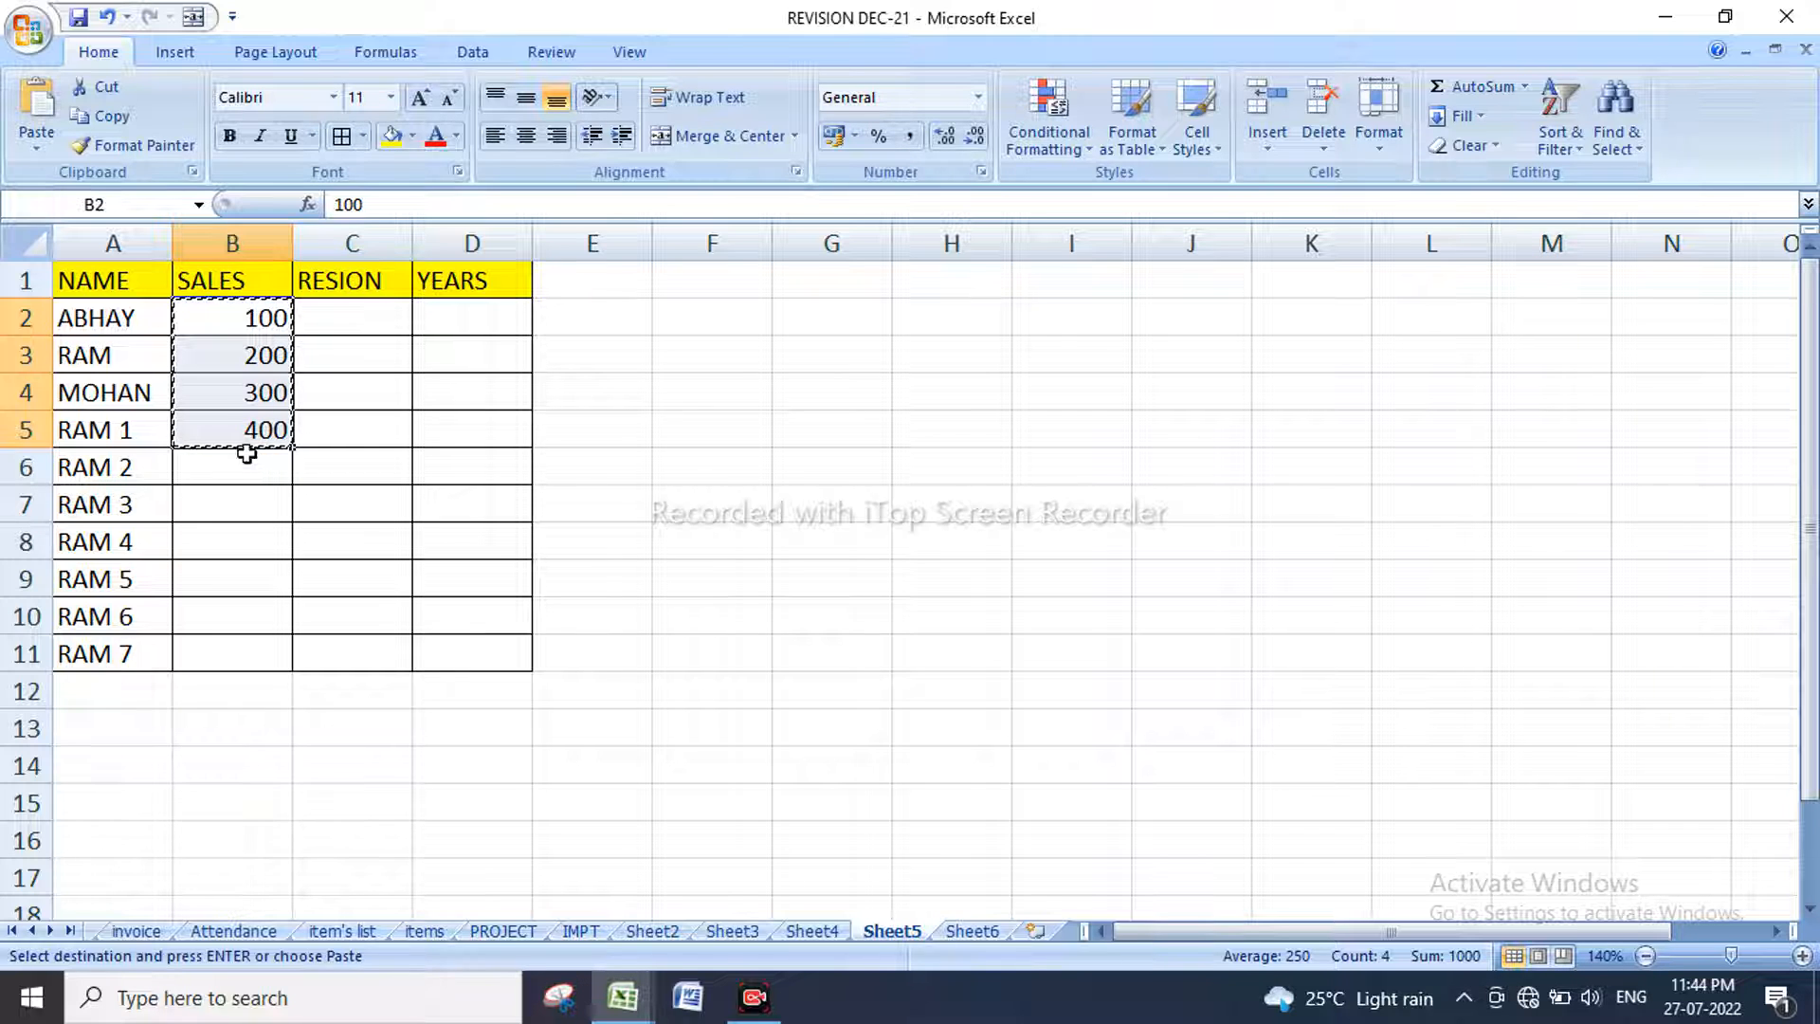
click(249, 465)
key(ctrl+v)
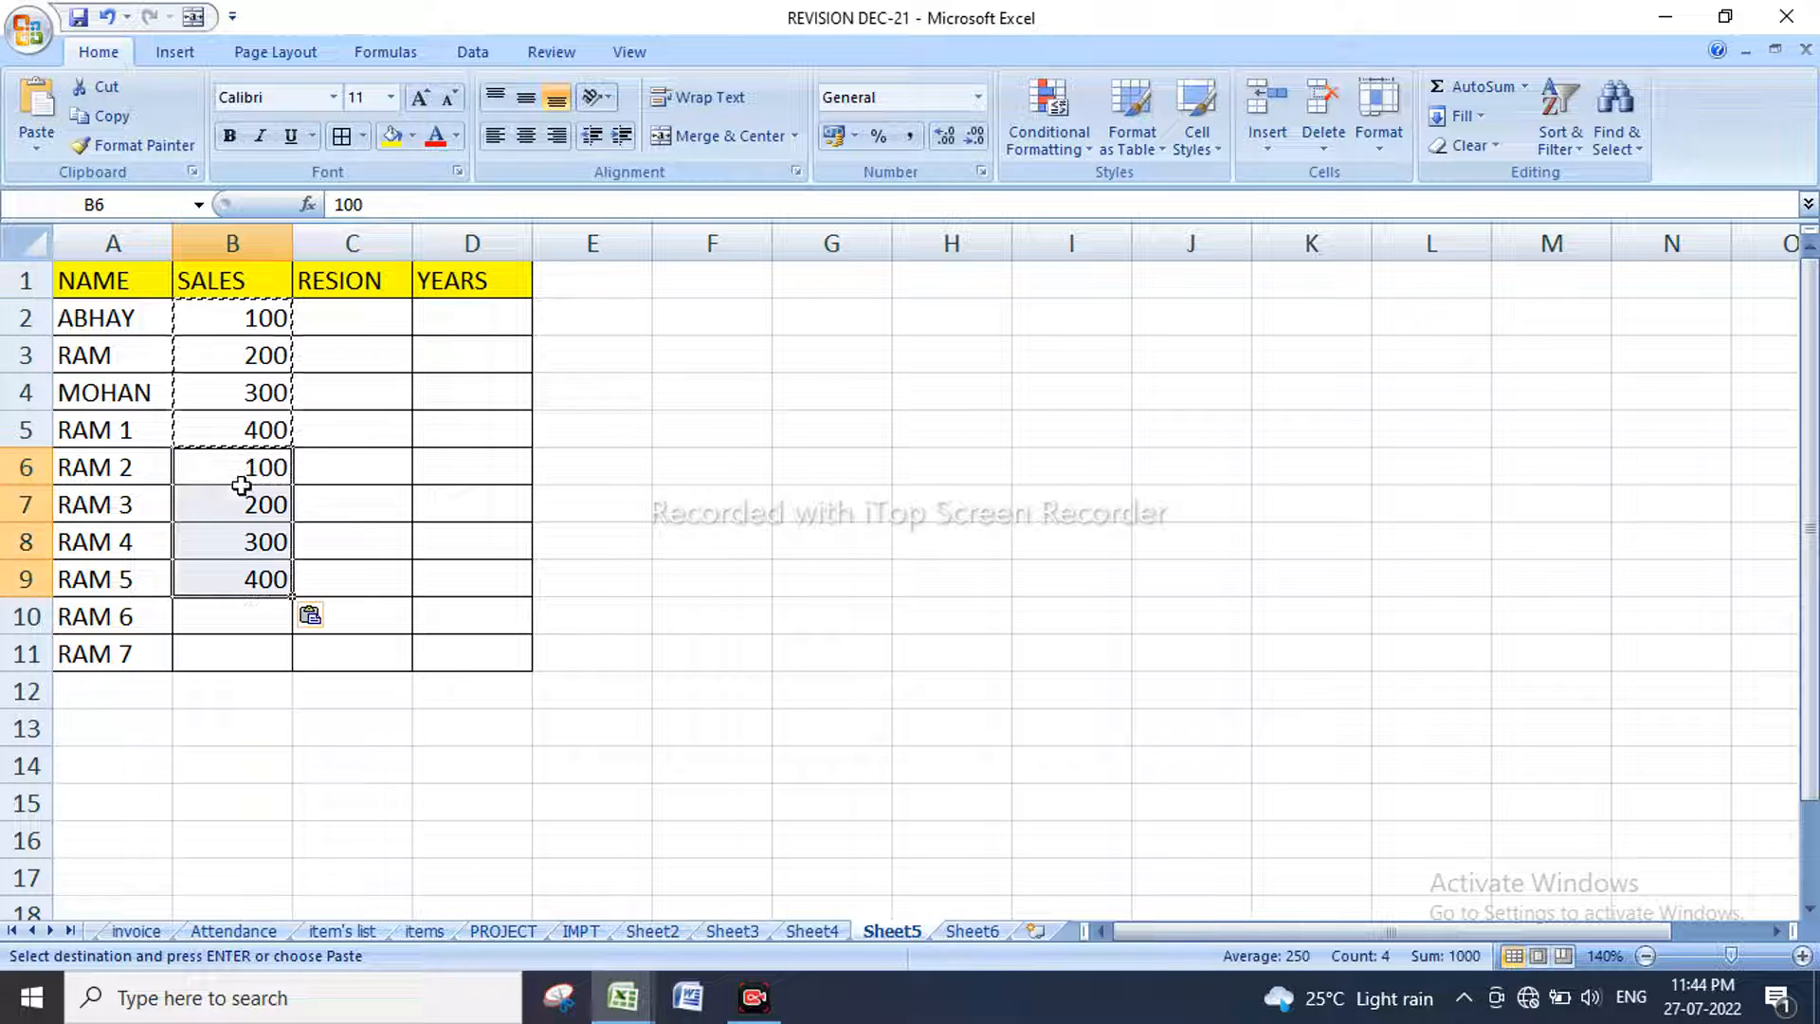
Step: Paste the copied sales values into B10:B13 and extend the numbered name series from A11 down to A13
click(236, 613)
key(ctrl+v)
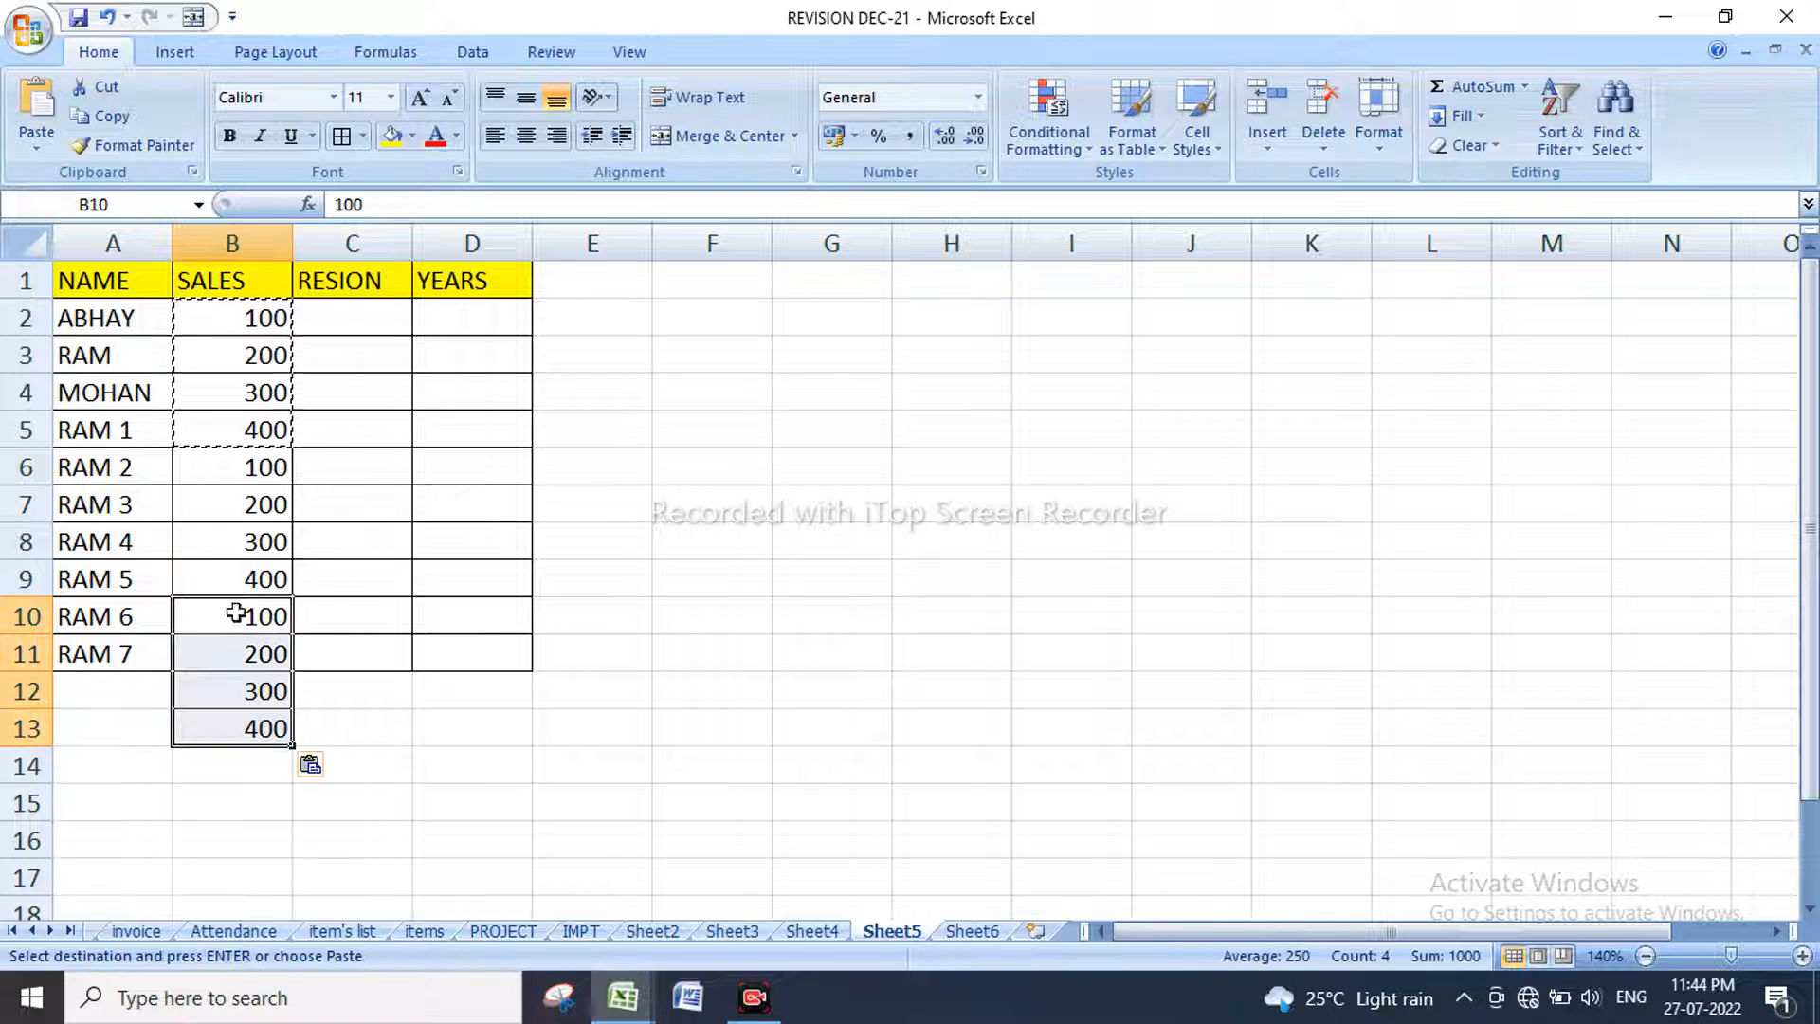
click(126, 652)
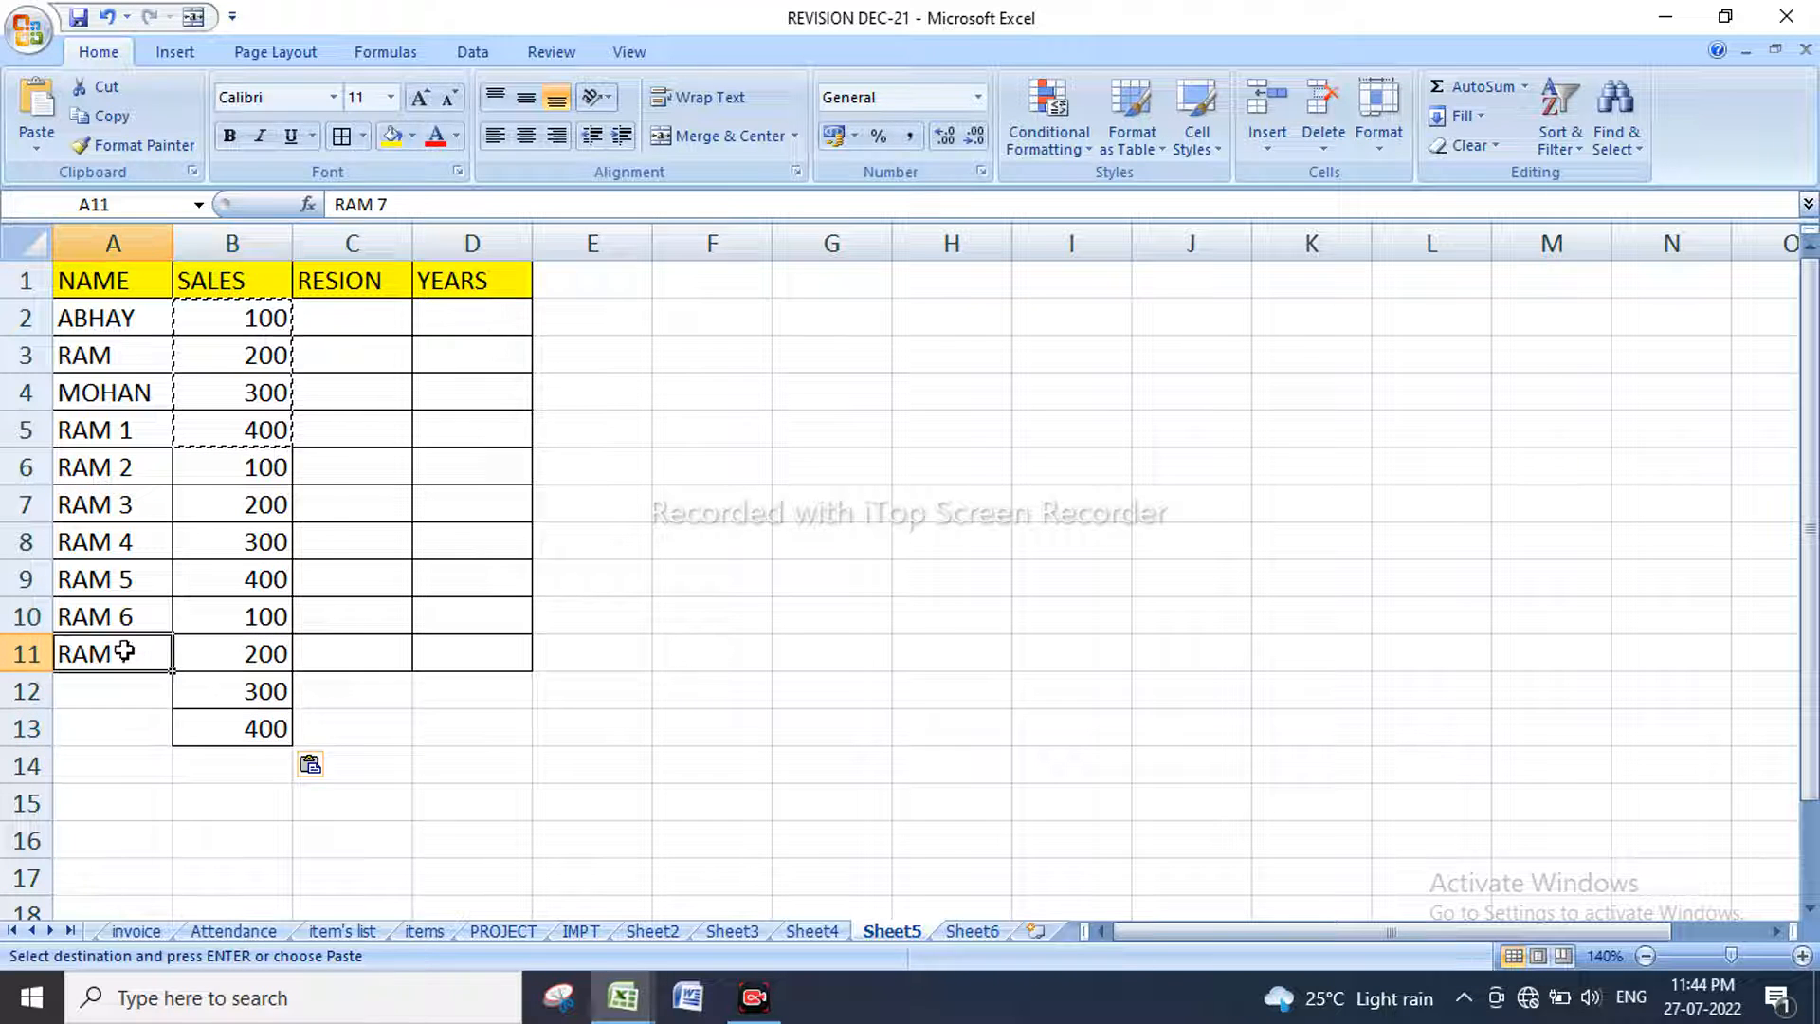
double_click(172, 674)
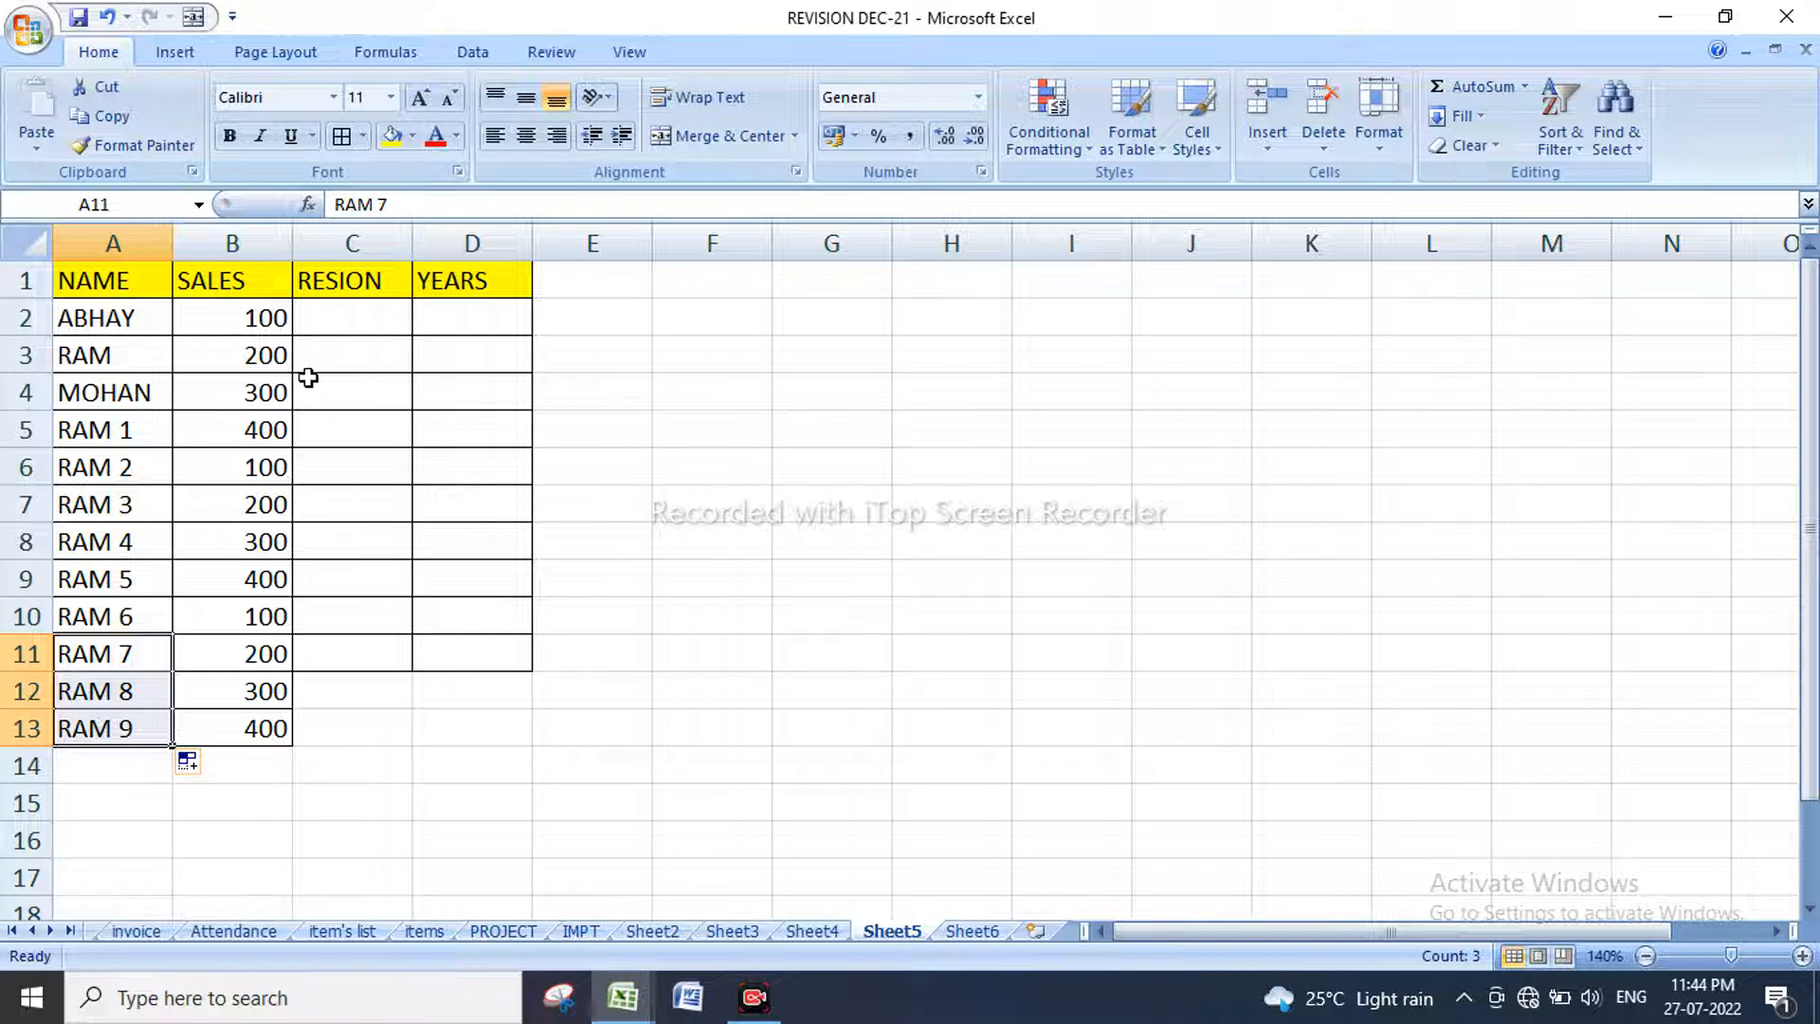
Step: Enter the region codes N, S, E and W in cells C2 to C5
click(351, 323)
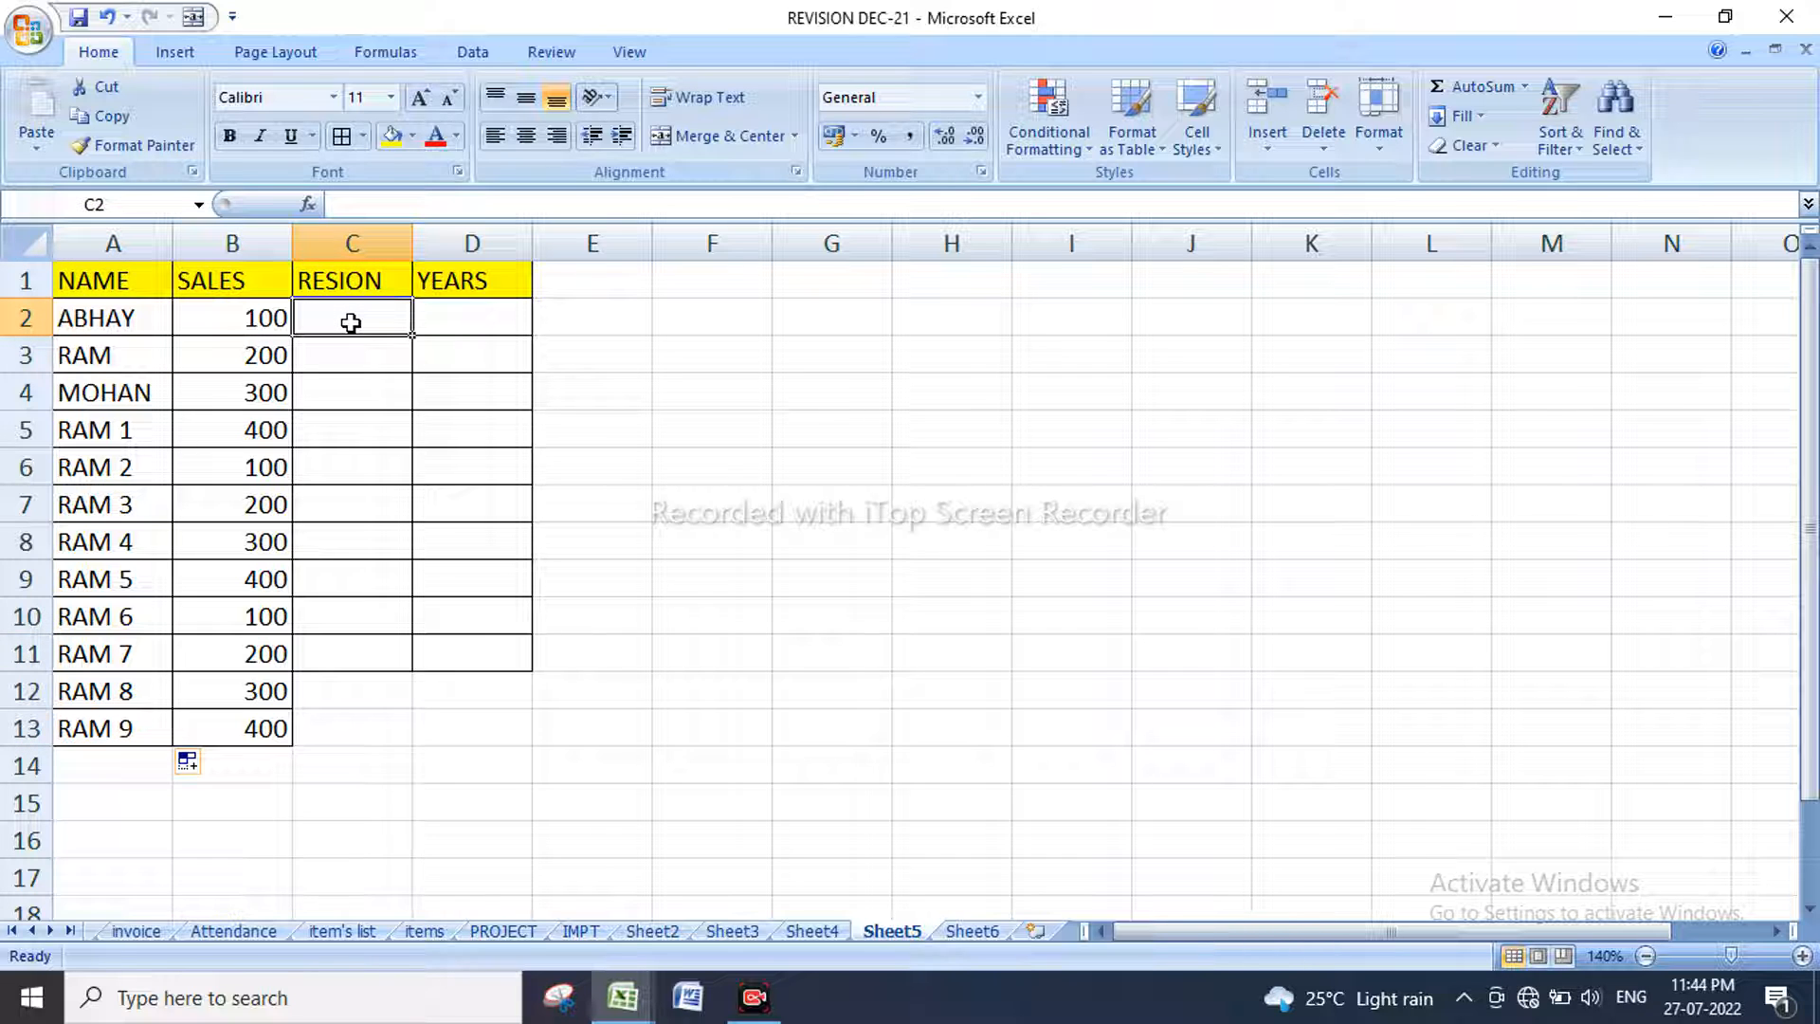
text(N)
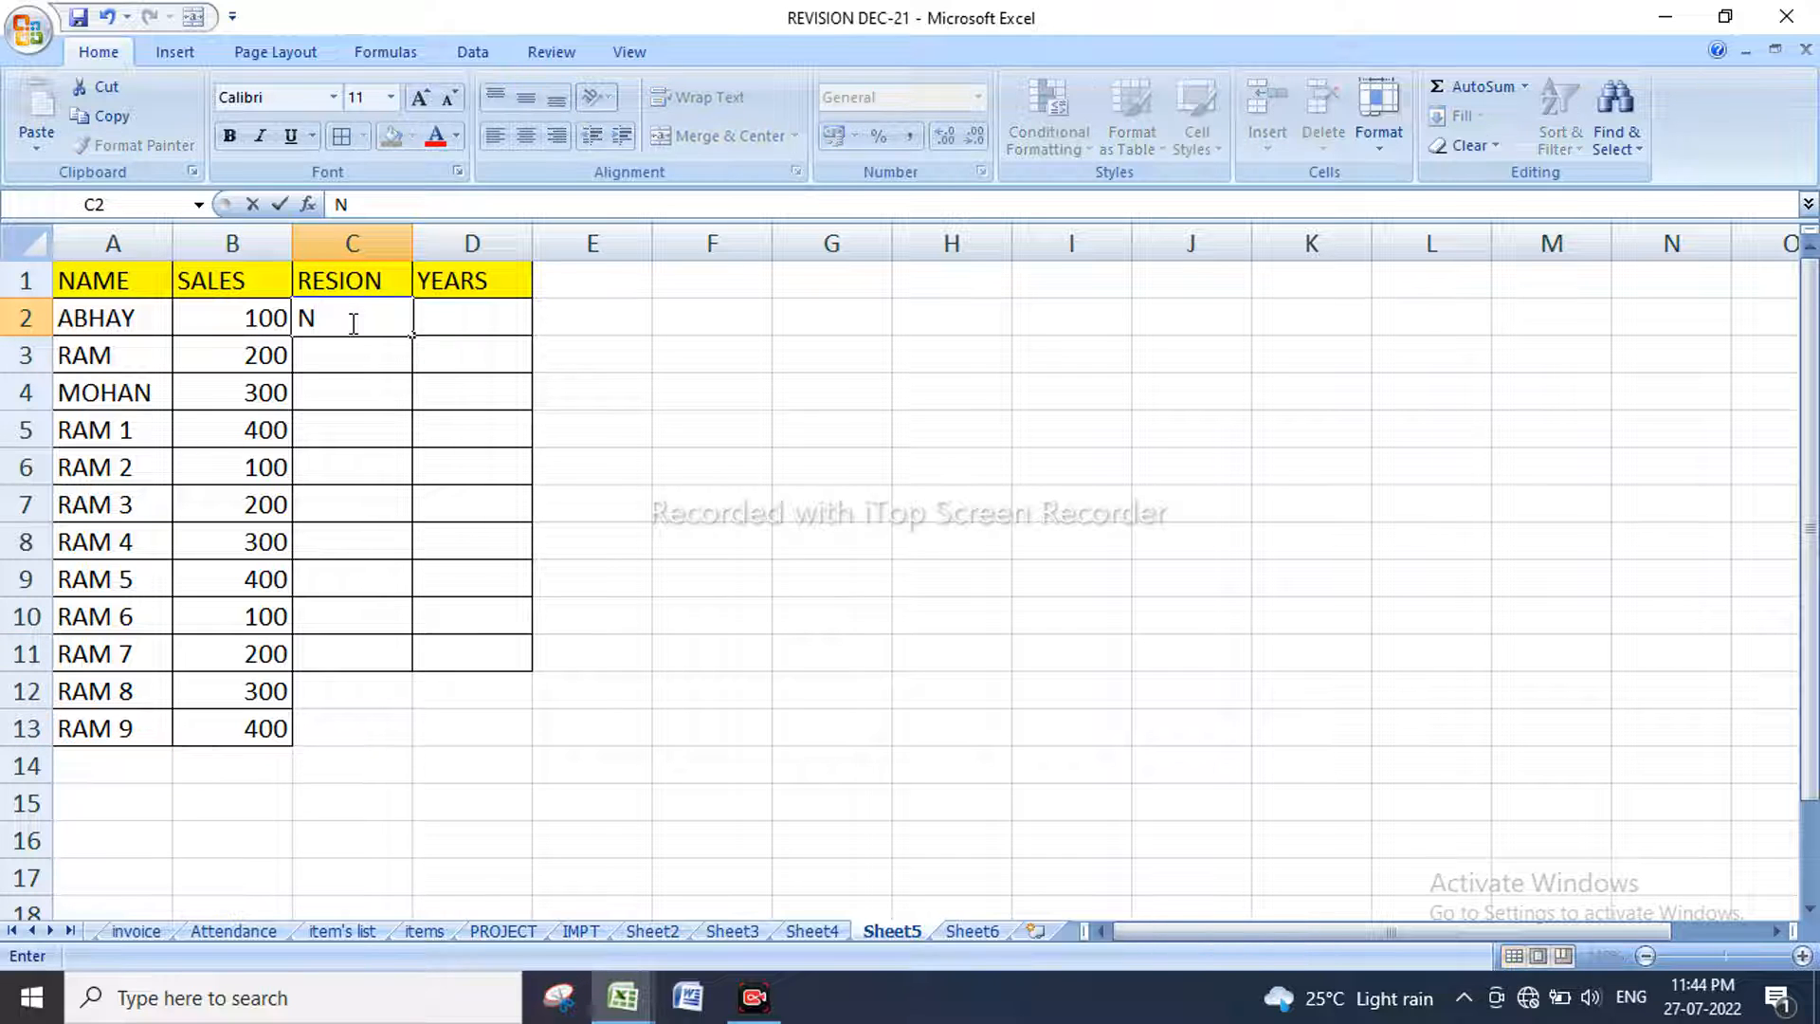
key(Return)
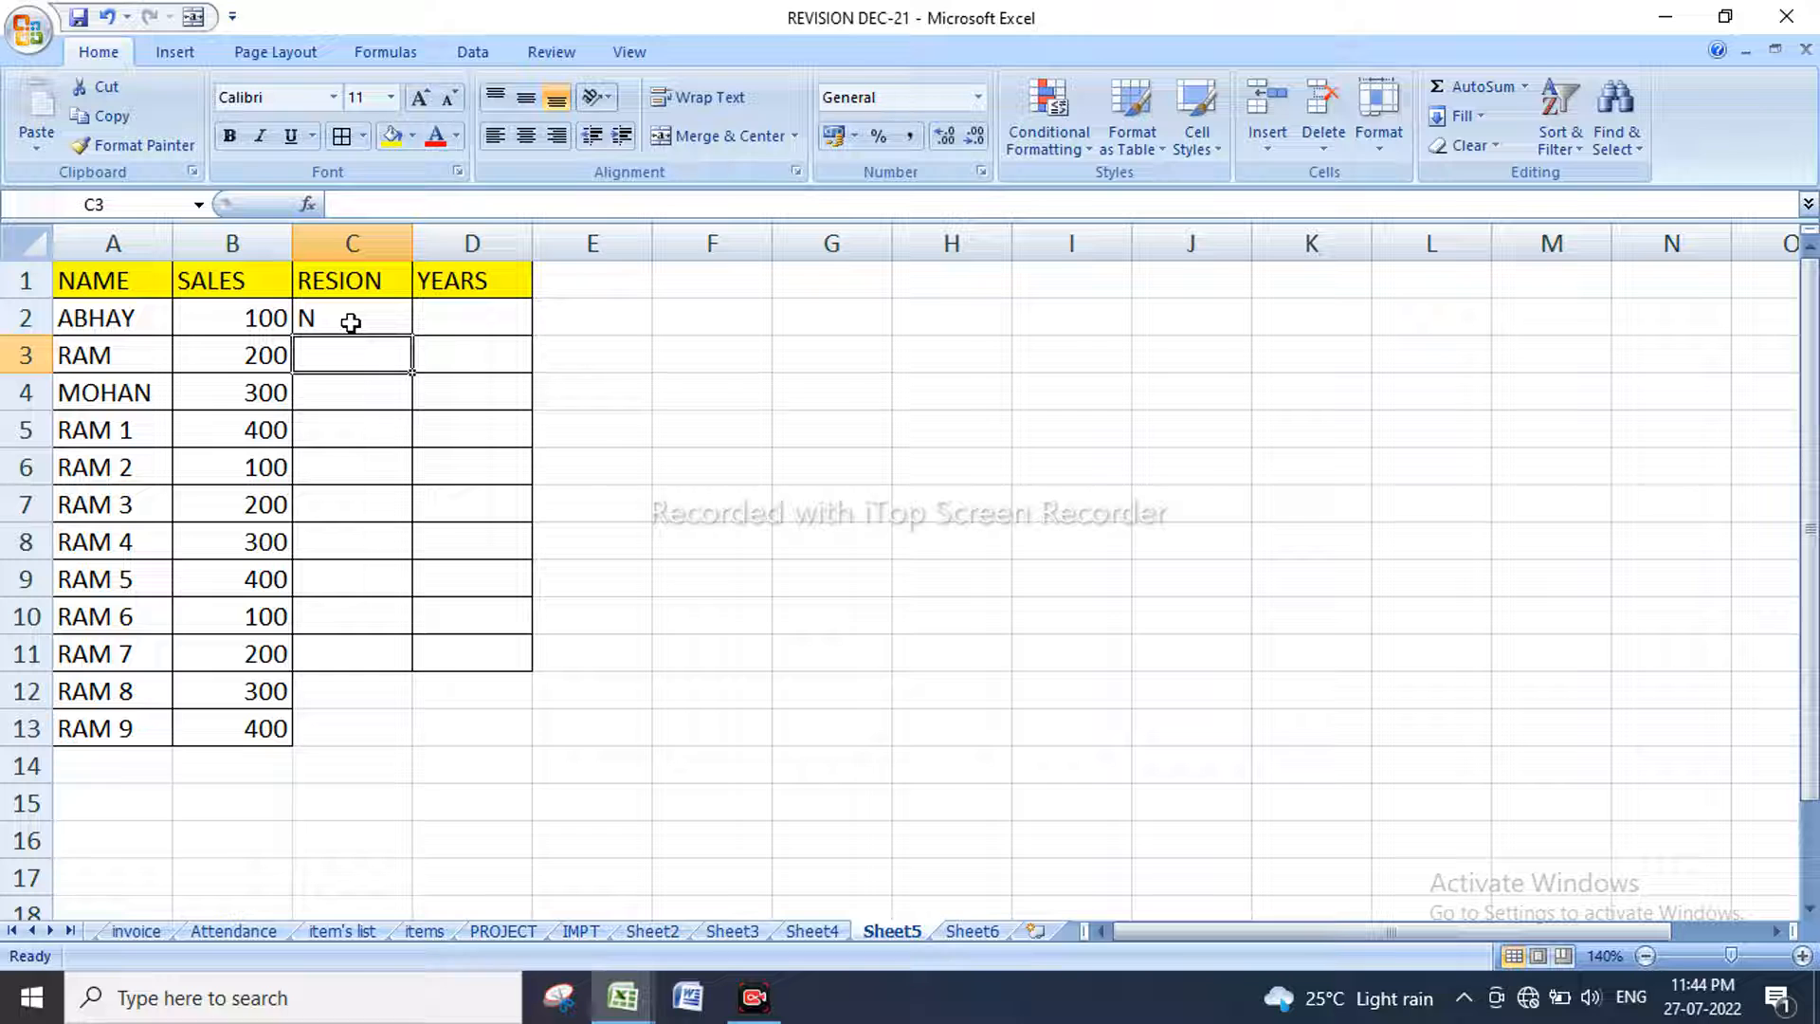
text(S)
key(Return)
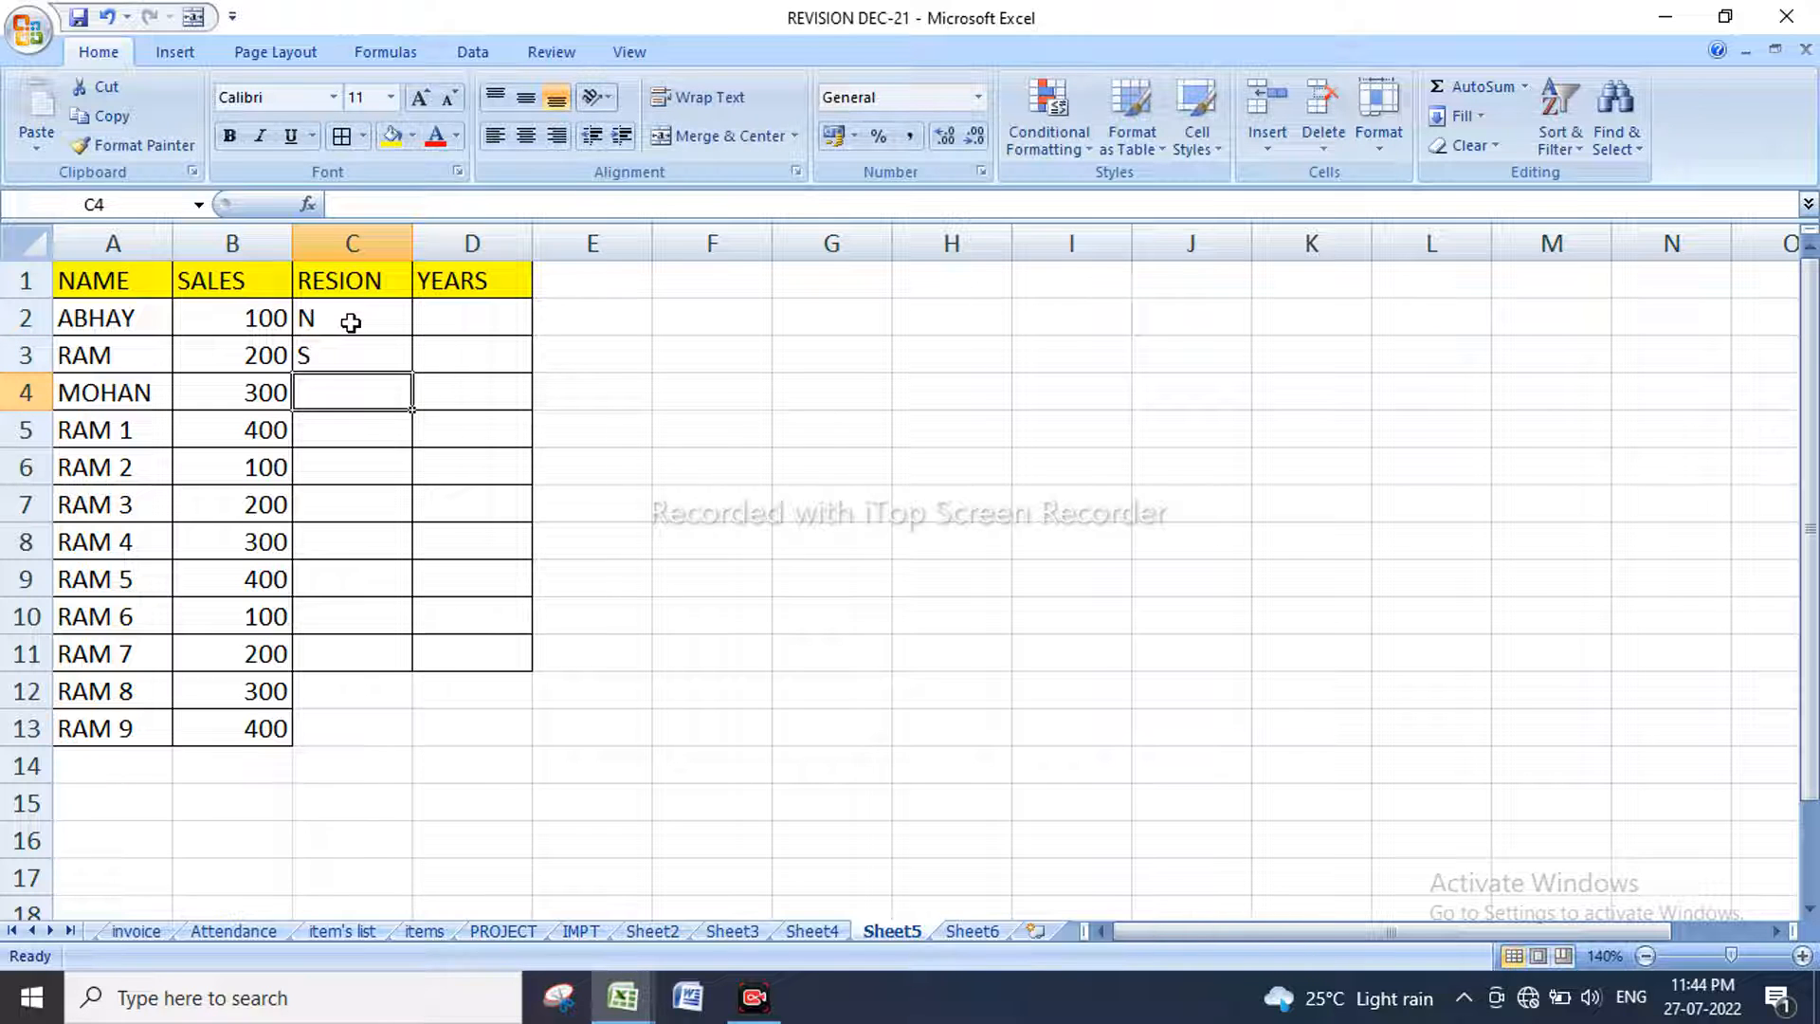
text(E)
key(Return)
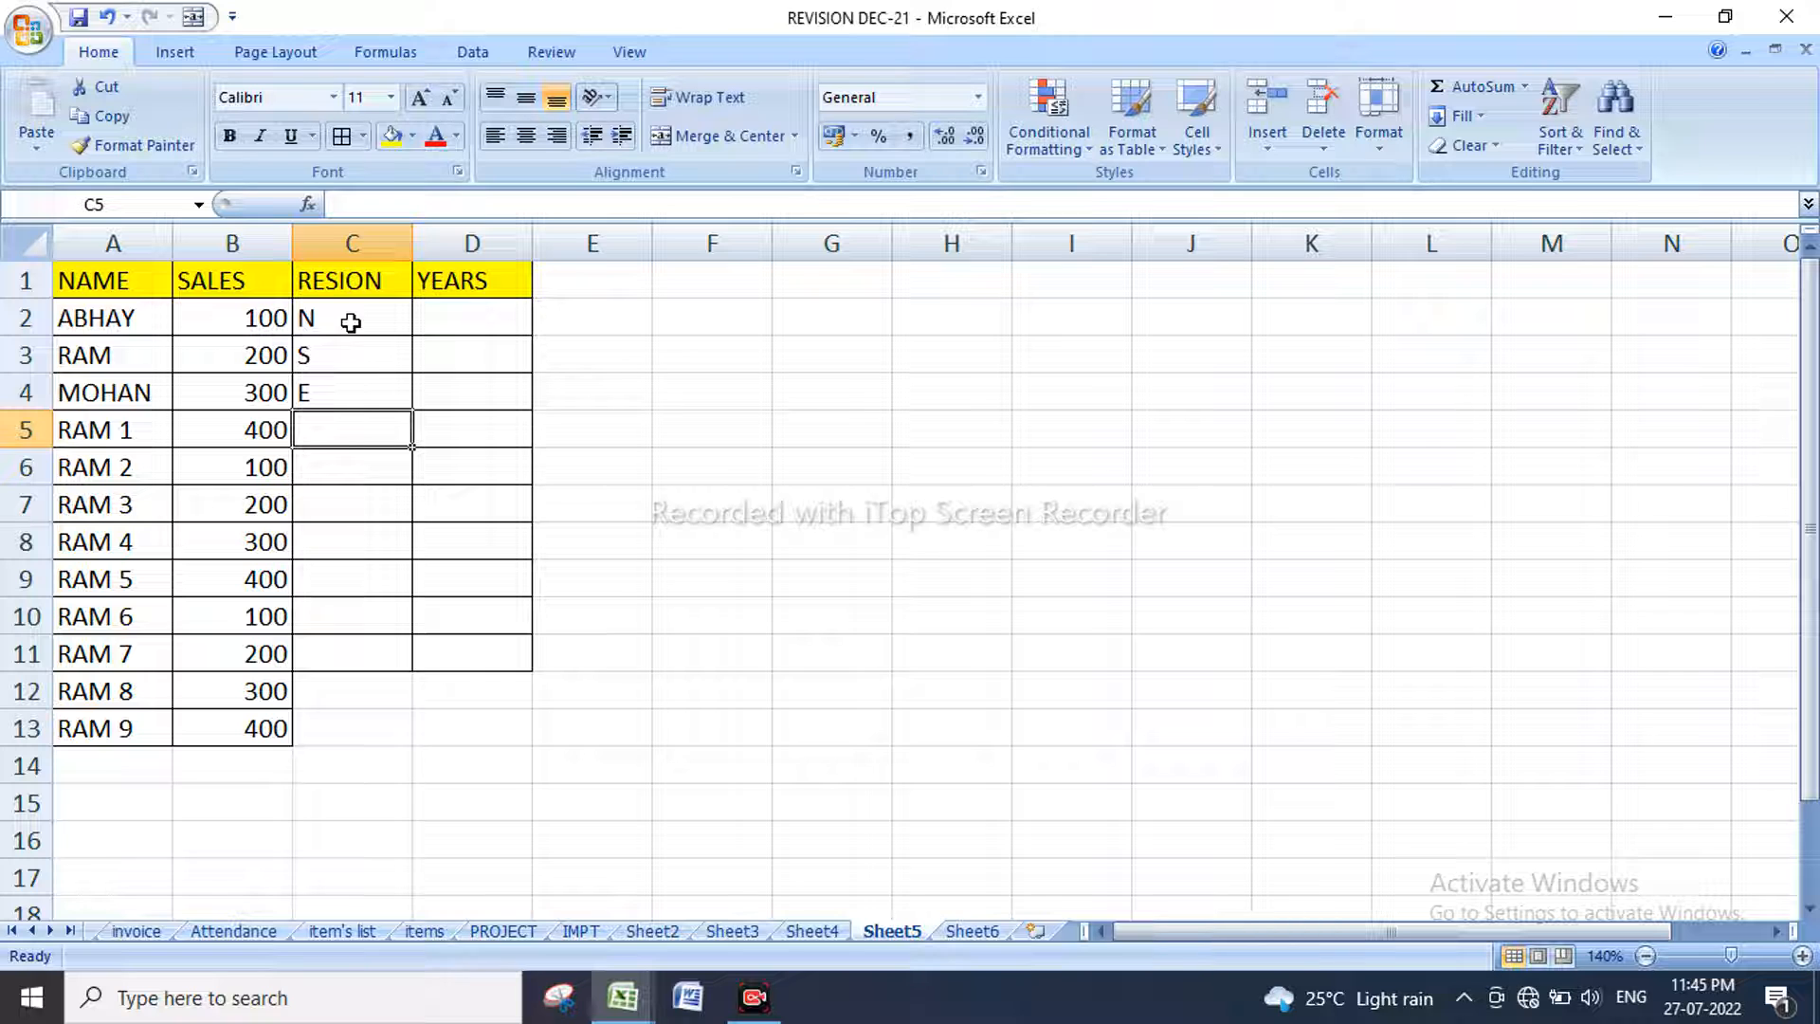
text(W)
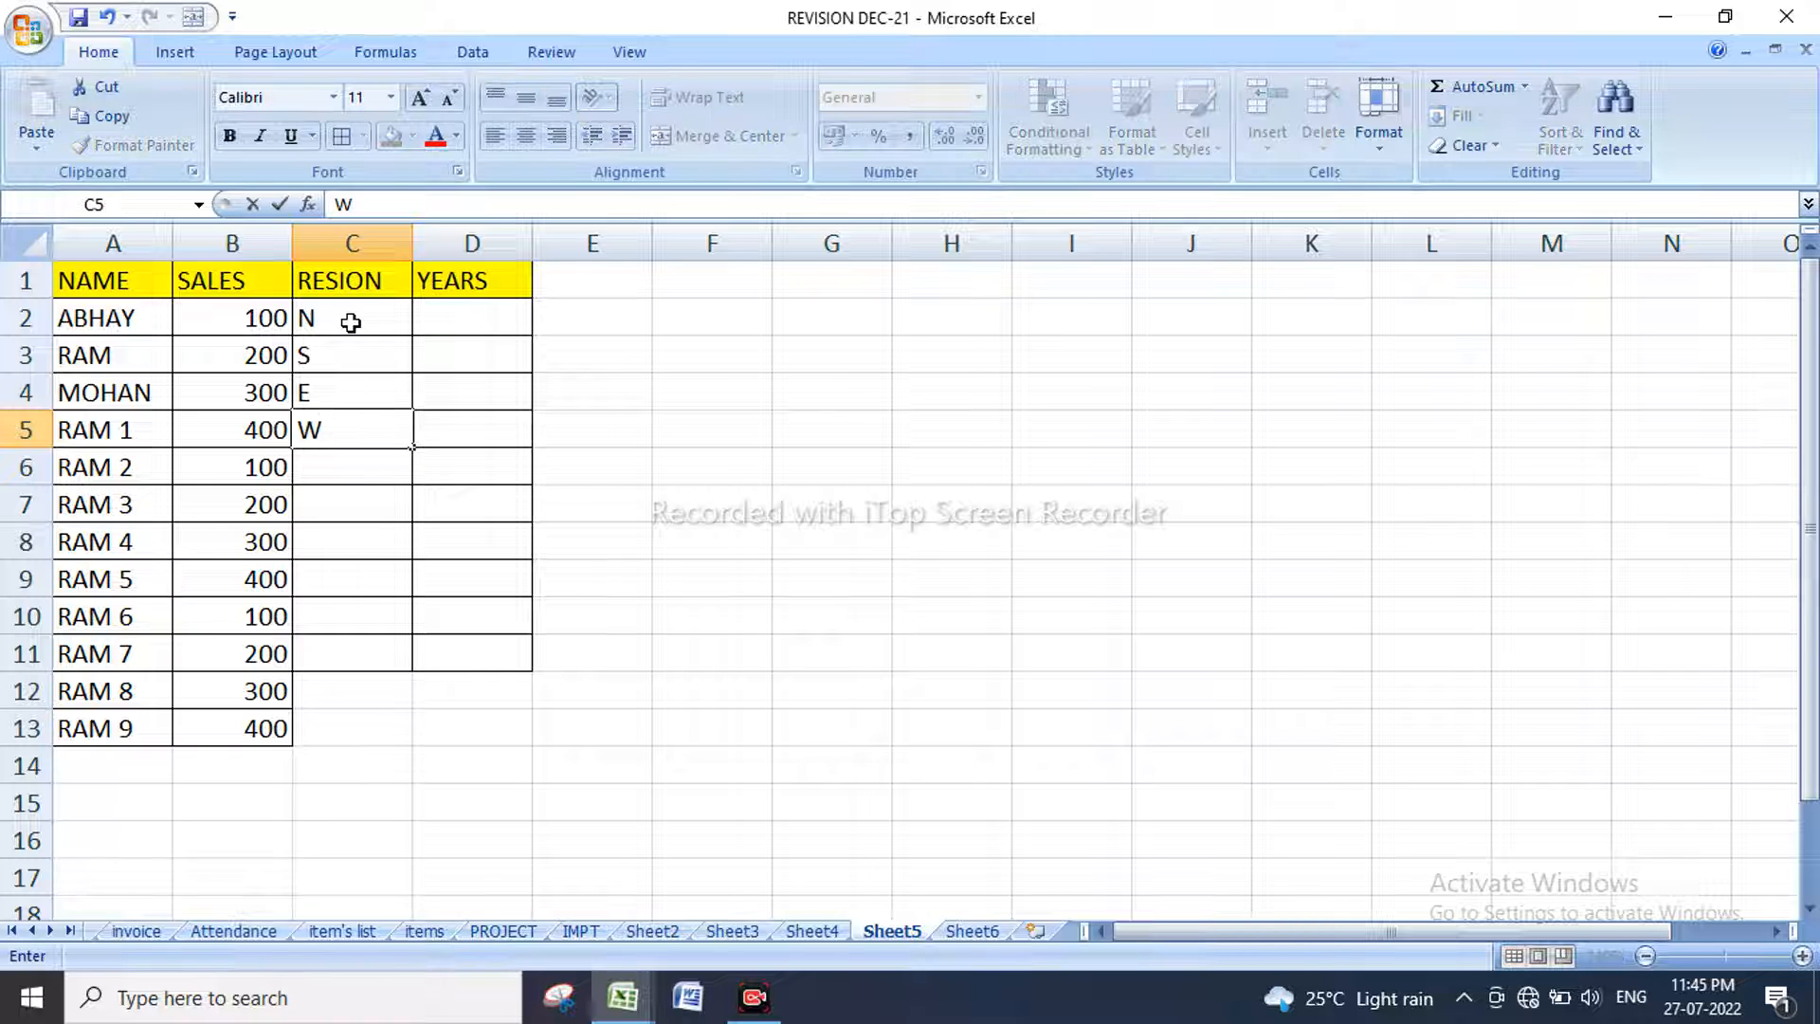
Step: Enter the word NORTH in cell G5 beside the table
click(351, 323)
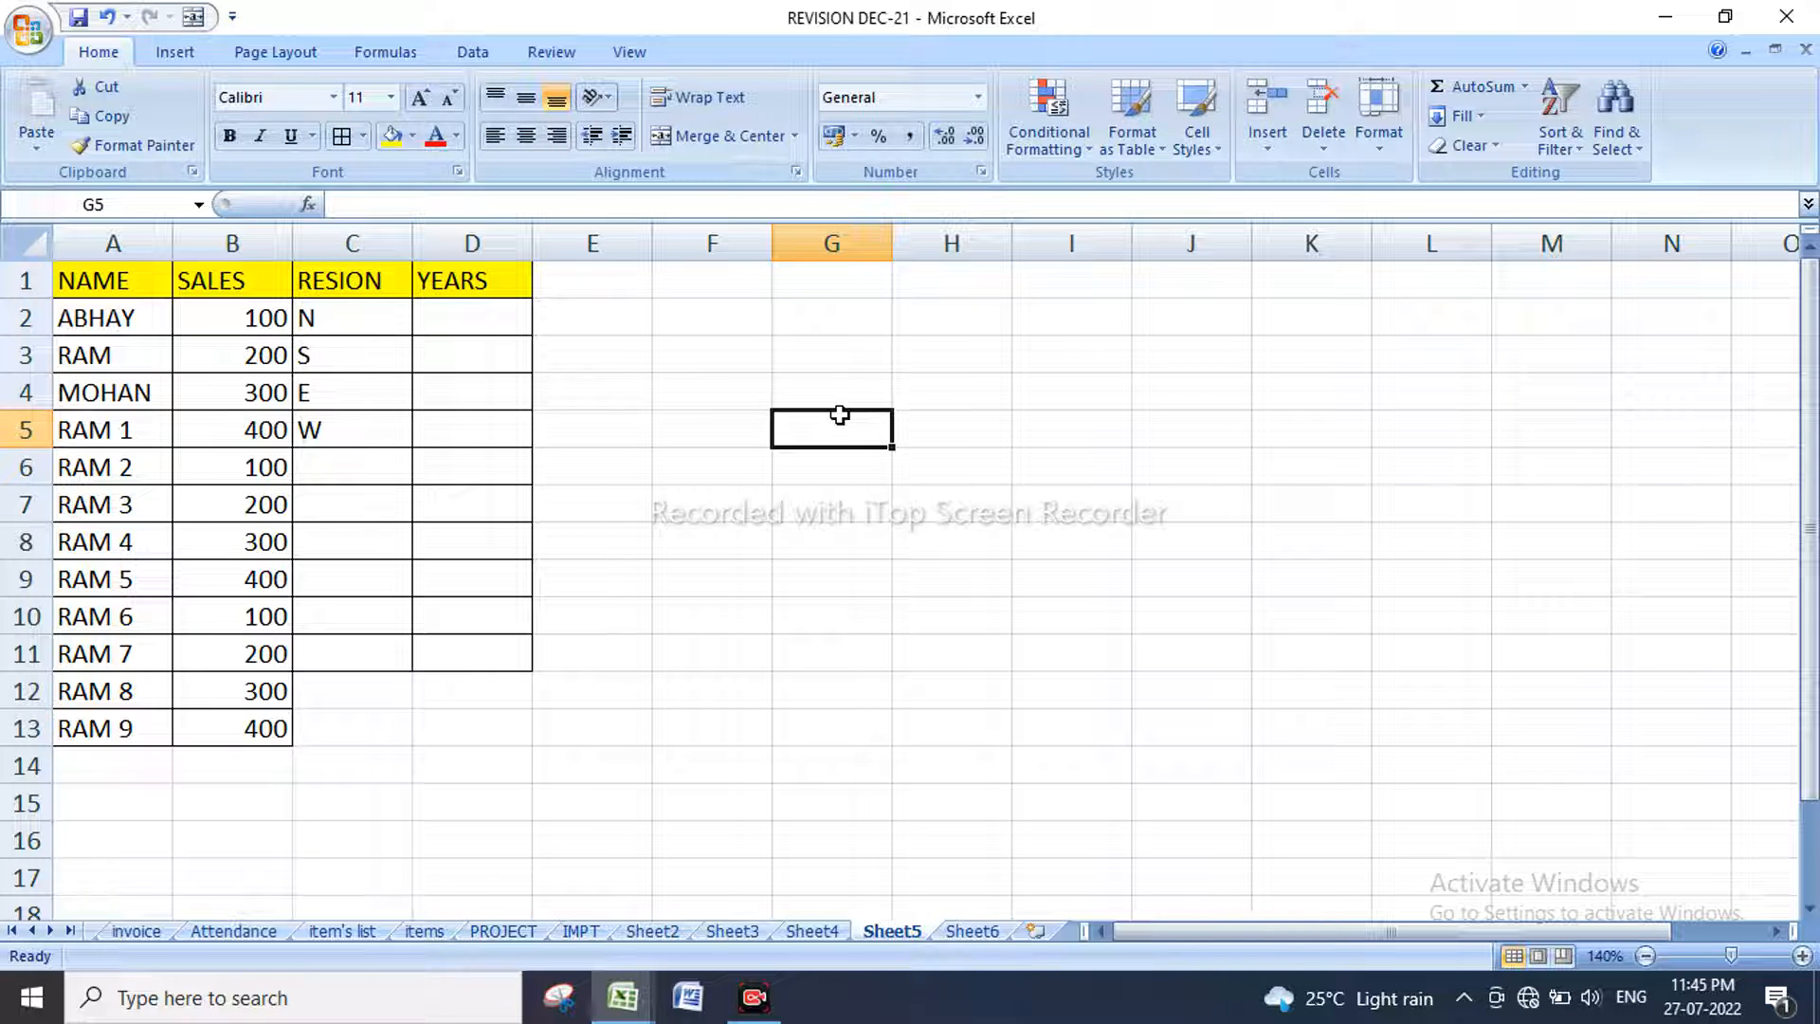
text(NO)
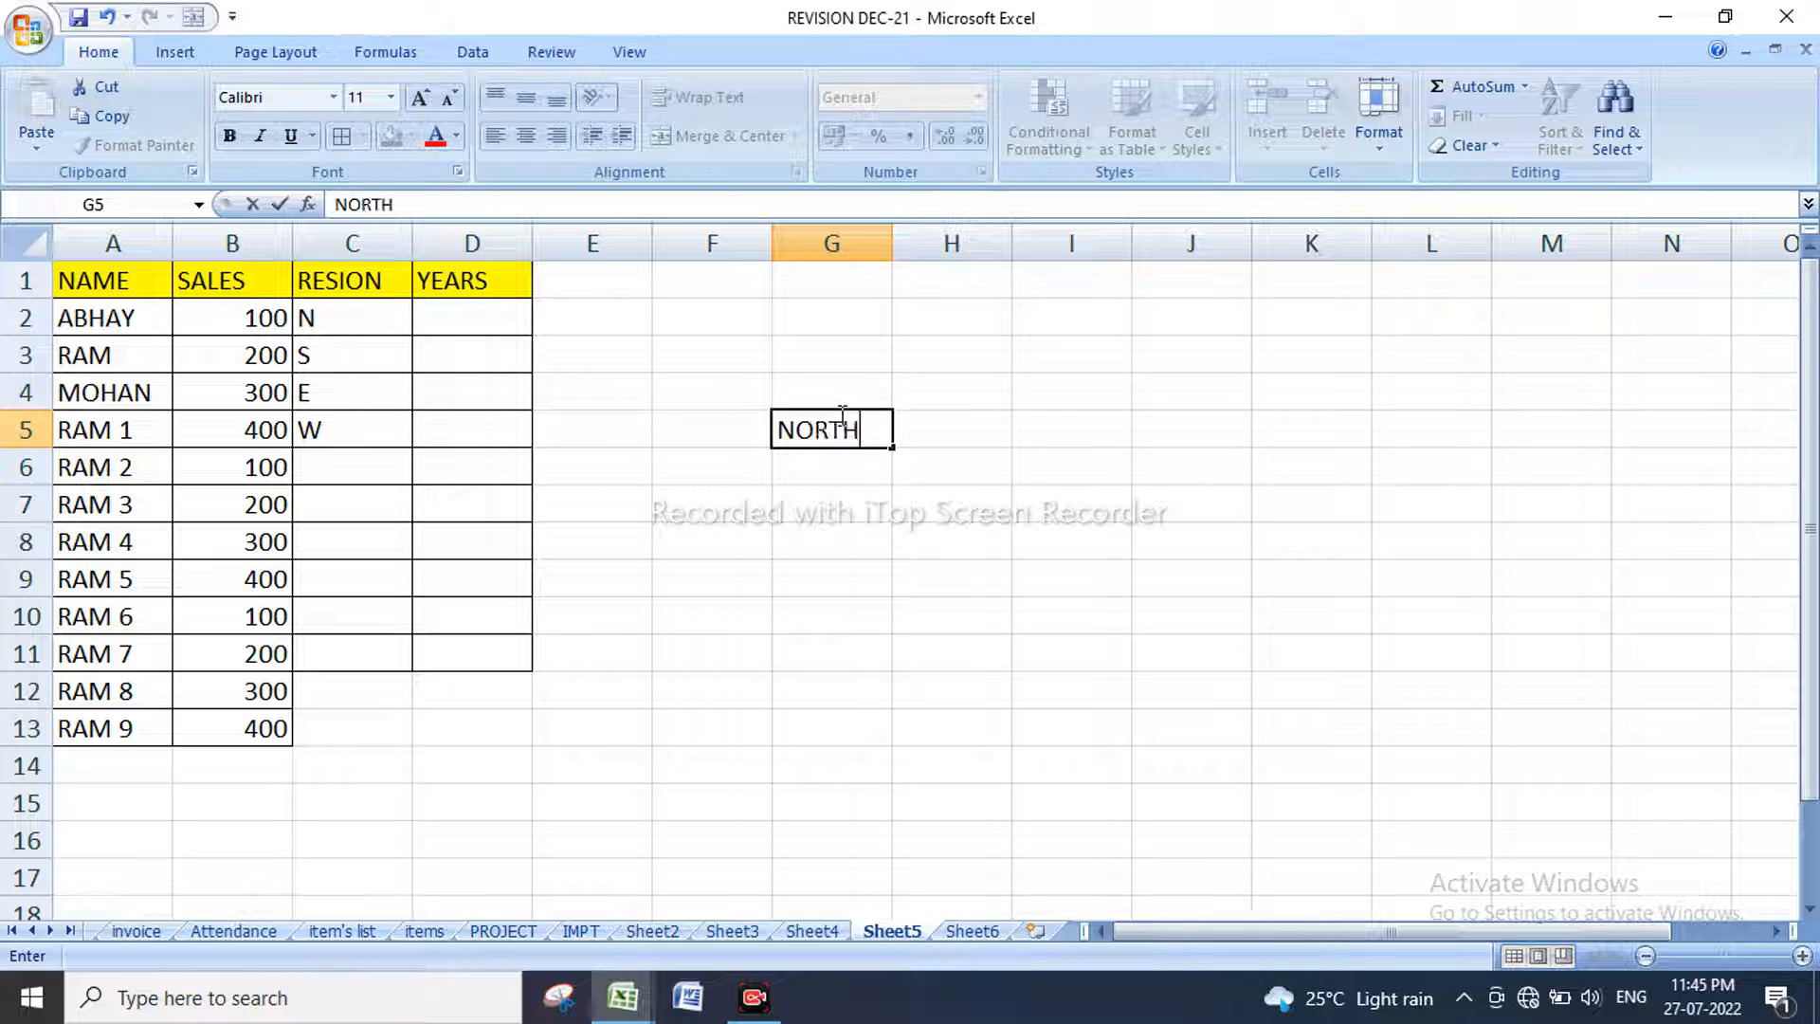
text(RTH)
mouse_move(896, 445)
mouse_down()
mouse_move(904, 532)
mouse_move(893, 448)
mouse_up()
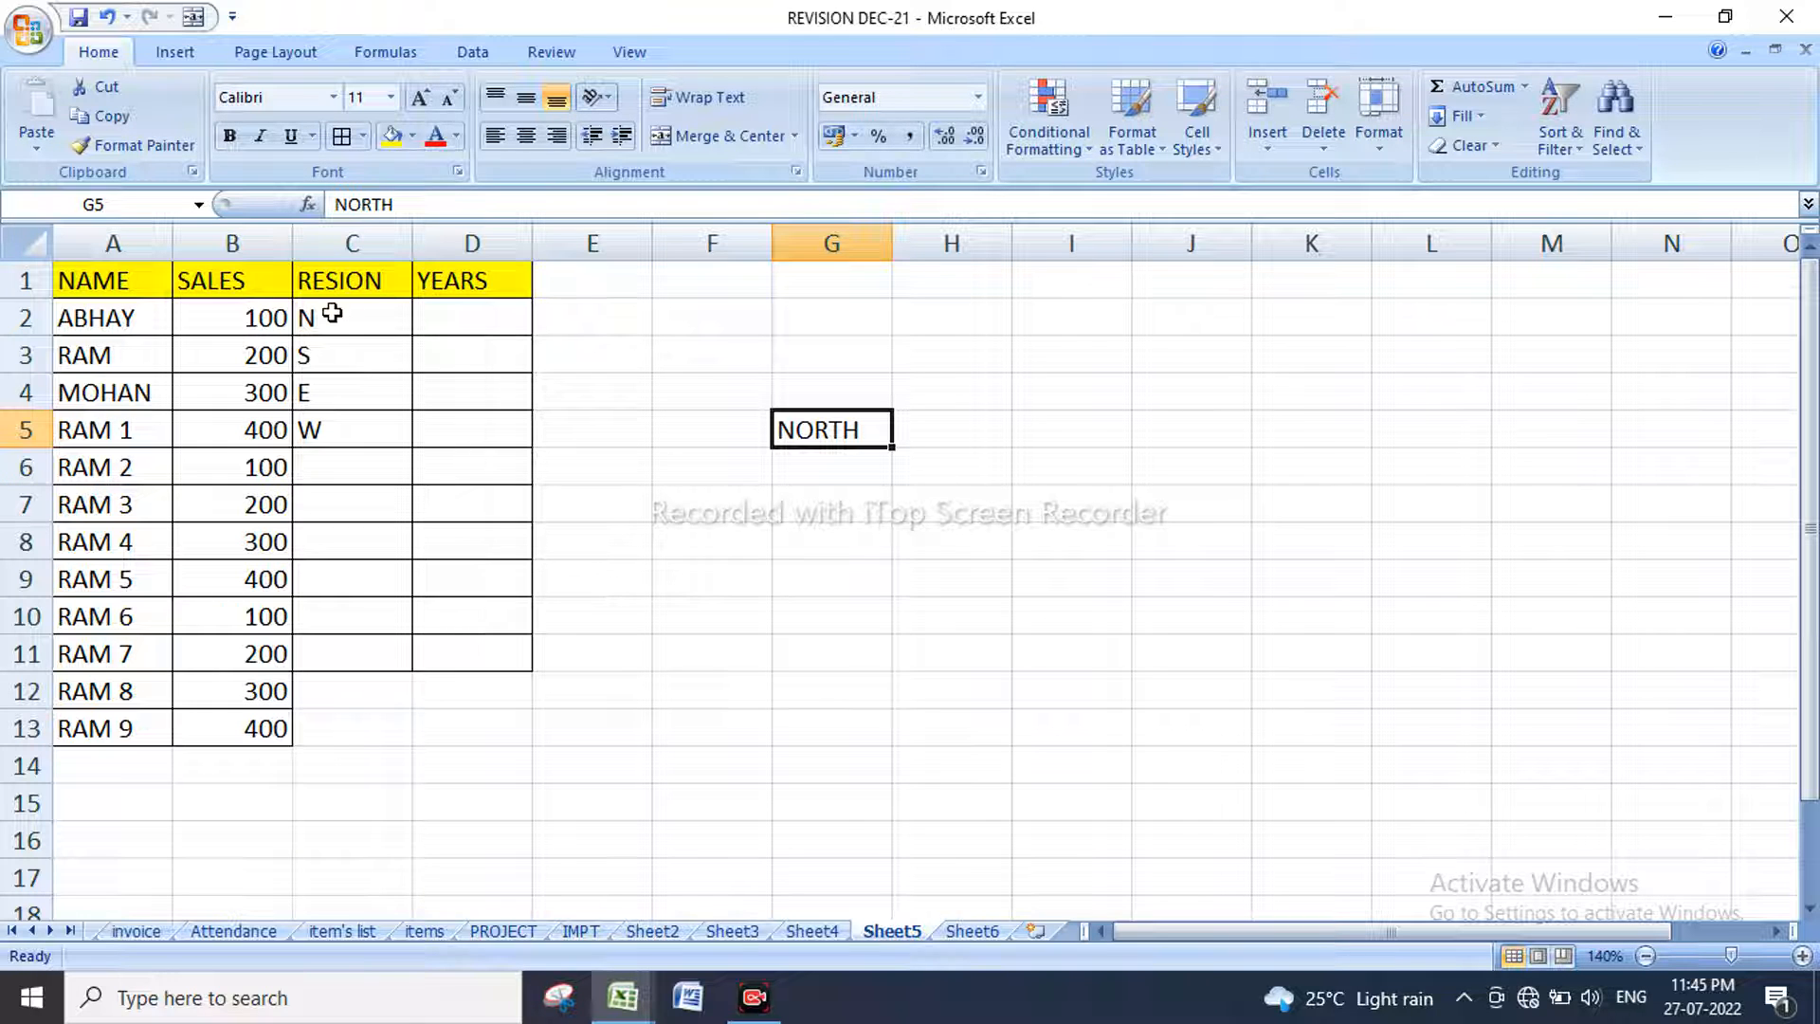
Step: Fill the N, S, E, W region pattern in C2:C5 down to cell C13
drag(343, 318, 406, 737)
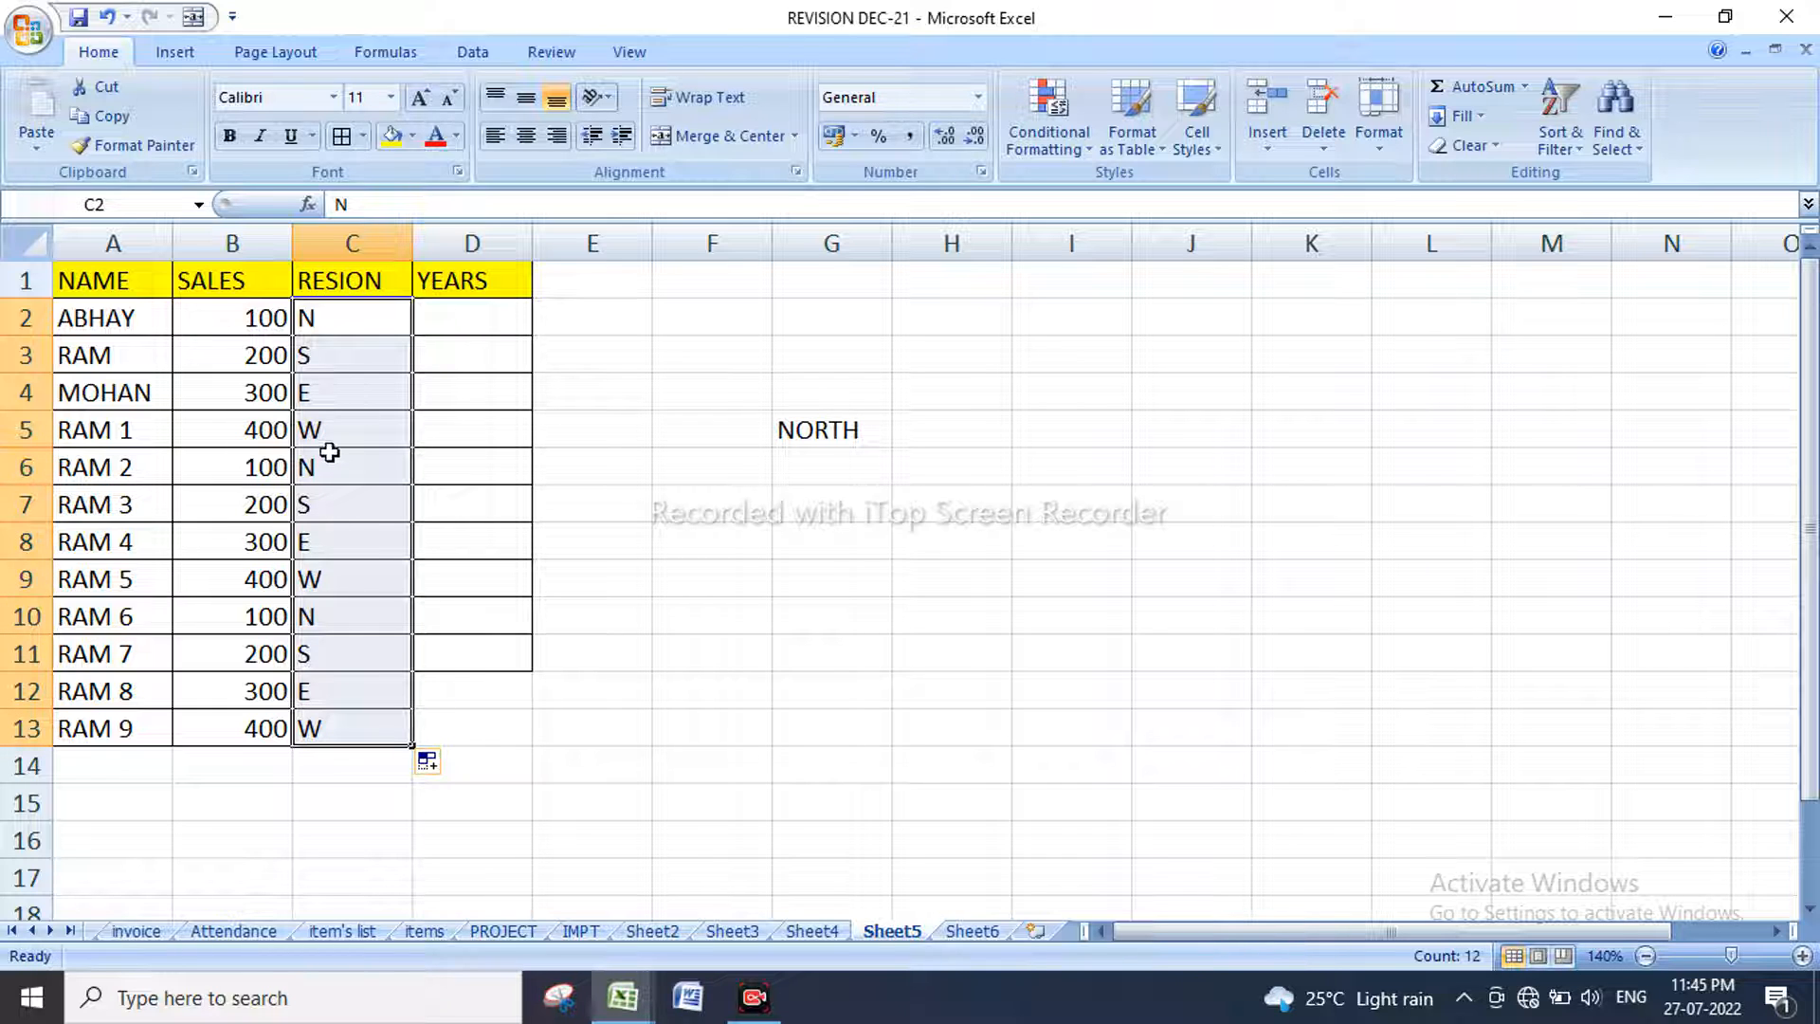
drag(336, 327, 363, 725)
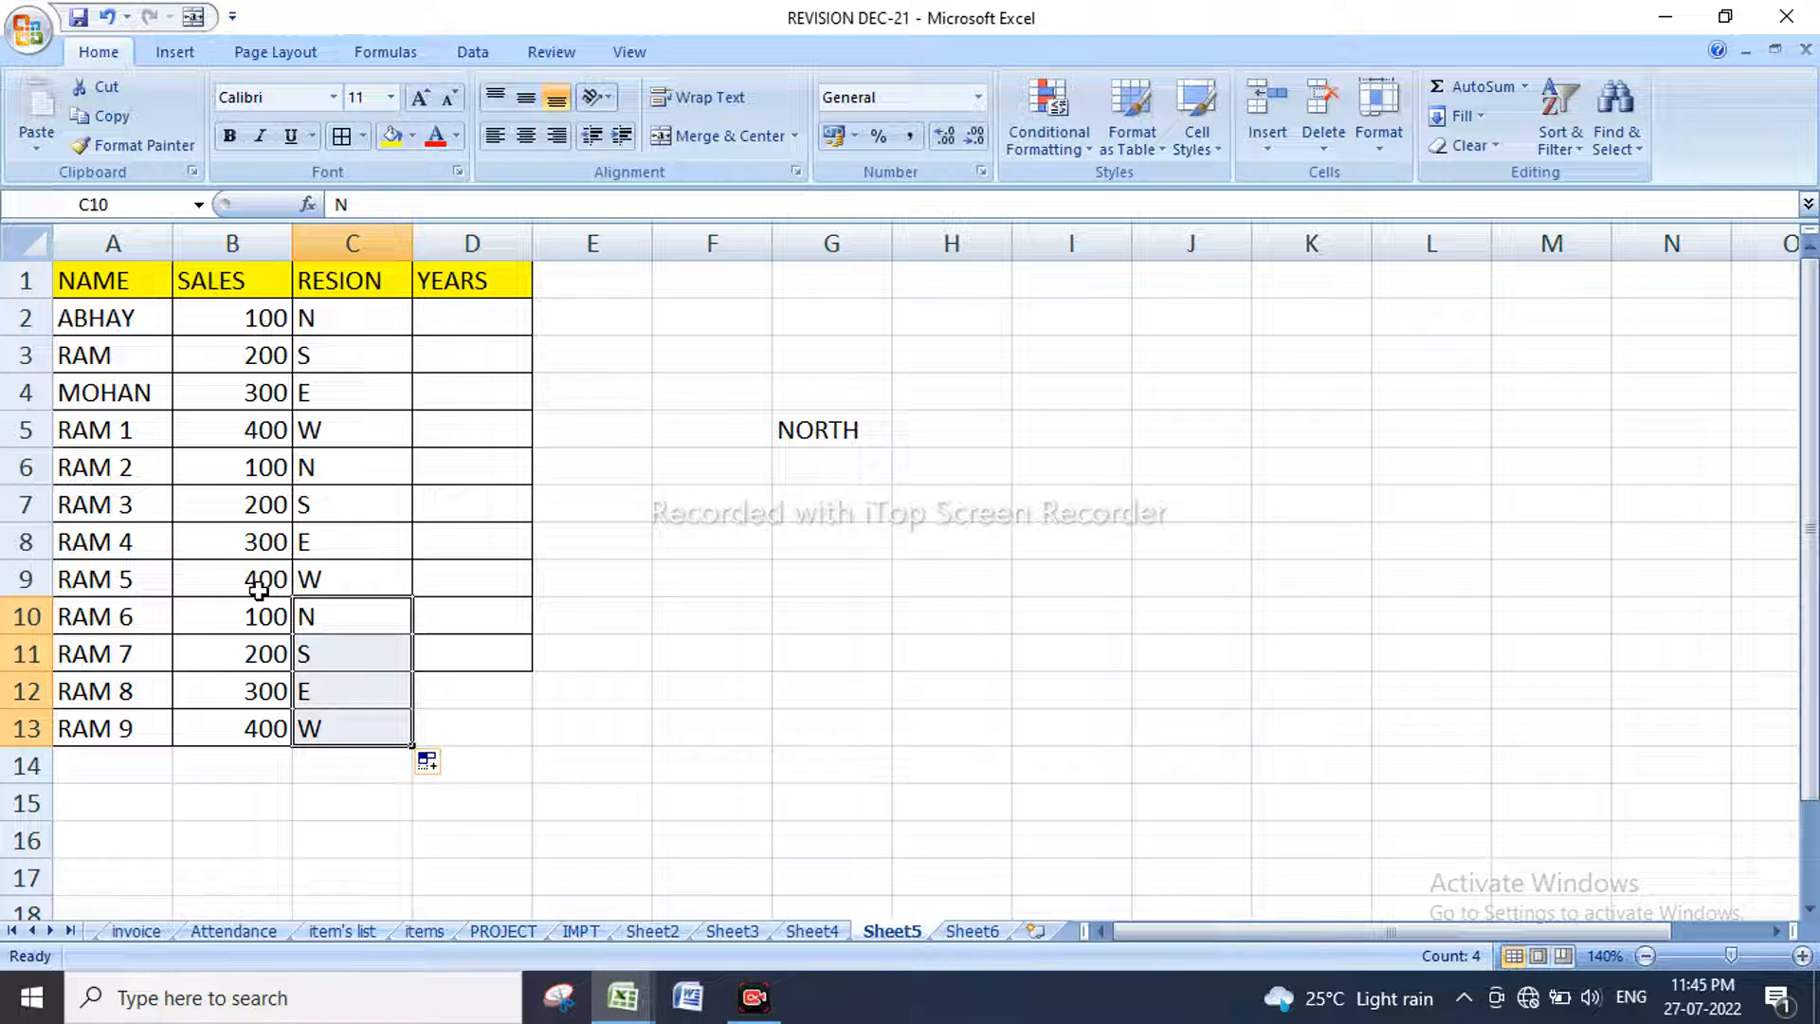
Step: Enter the years 2001 to 2004 as a series in D2:D5 and copy that range
click(487, 315)
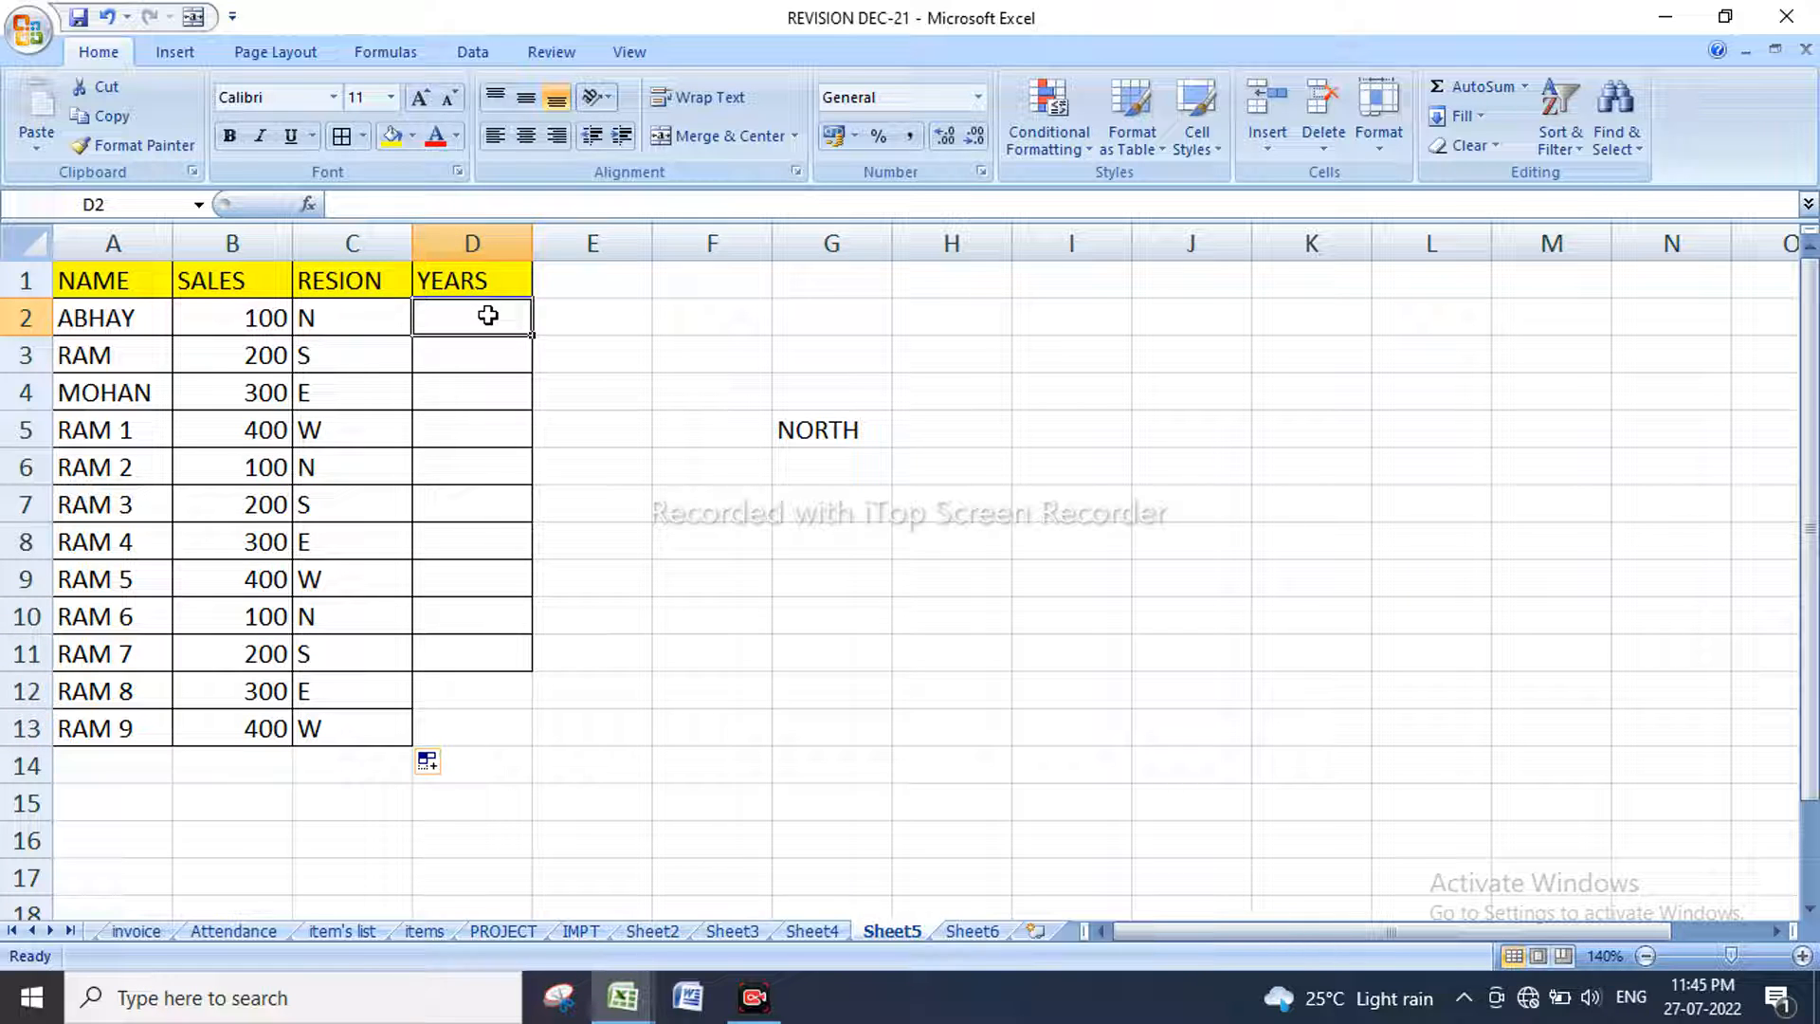
text(2001)
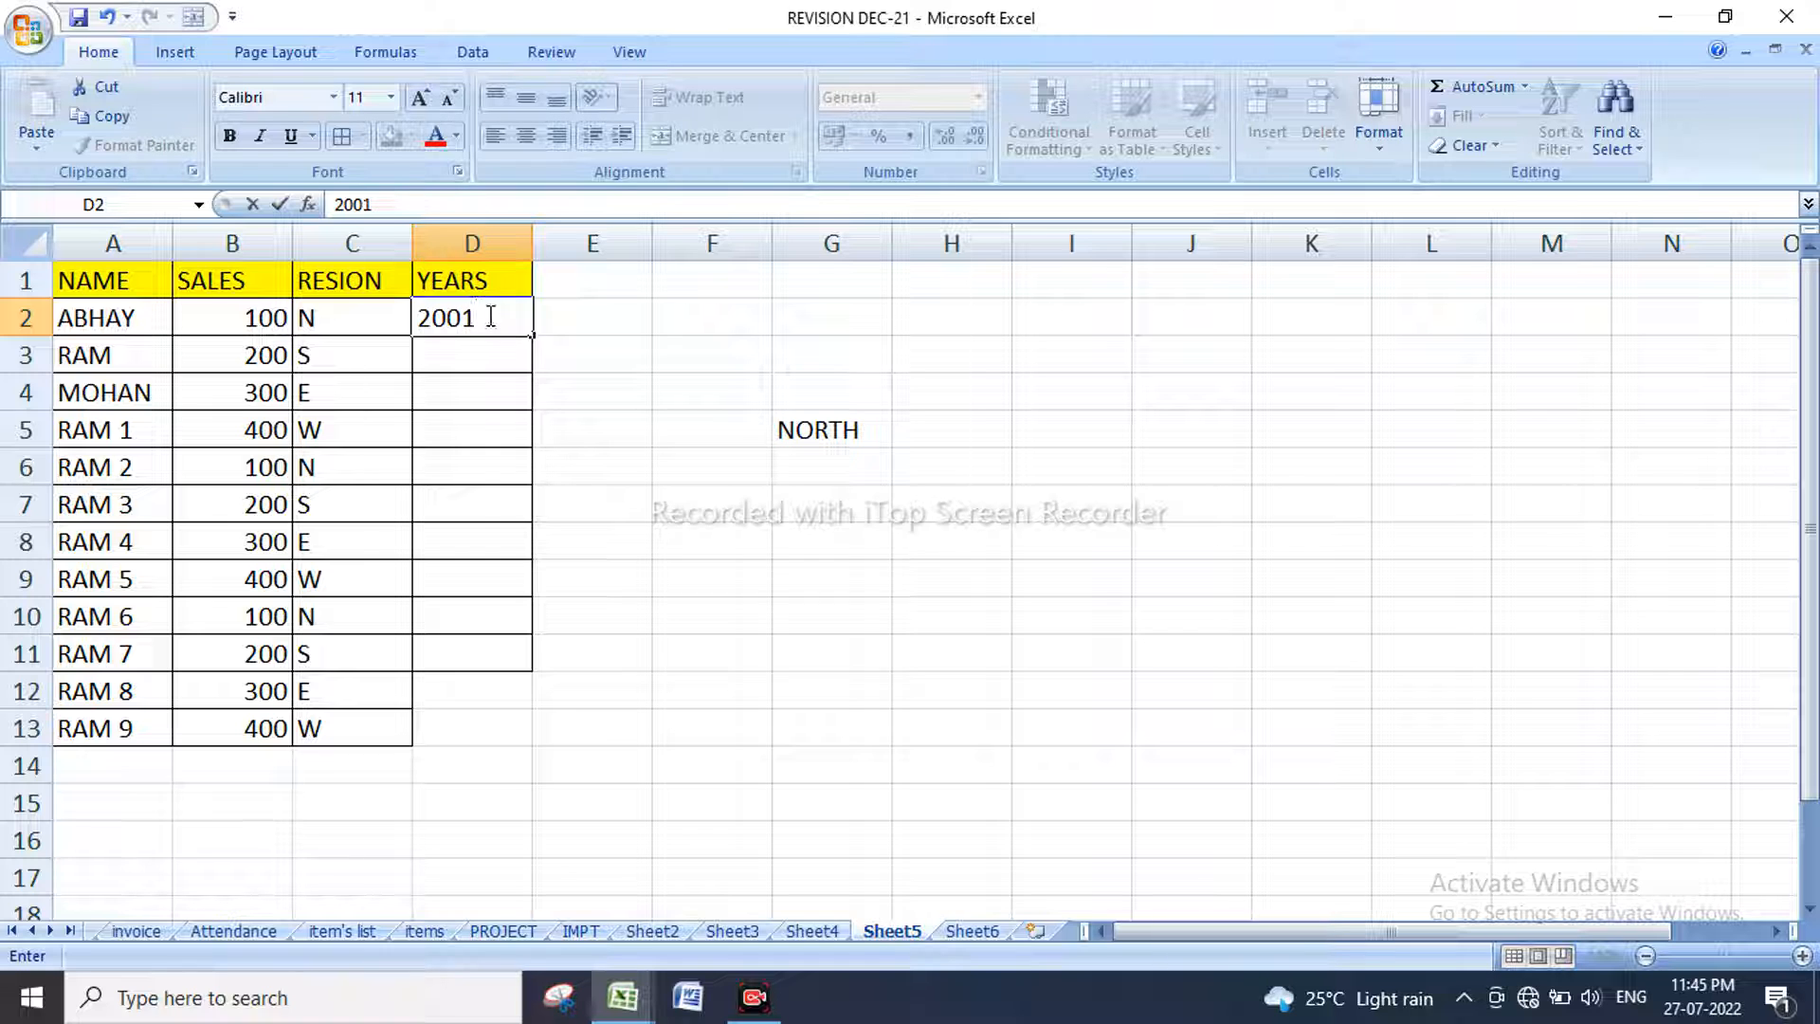
key(Return)
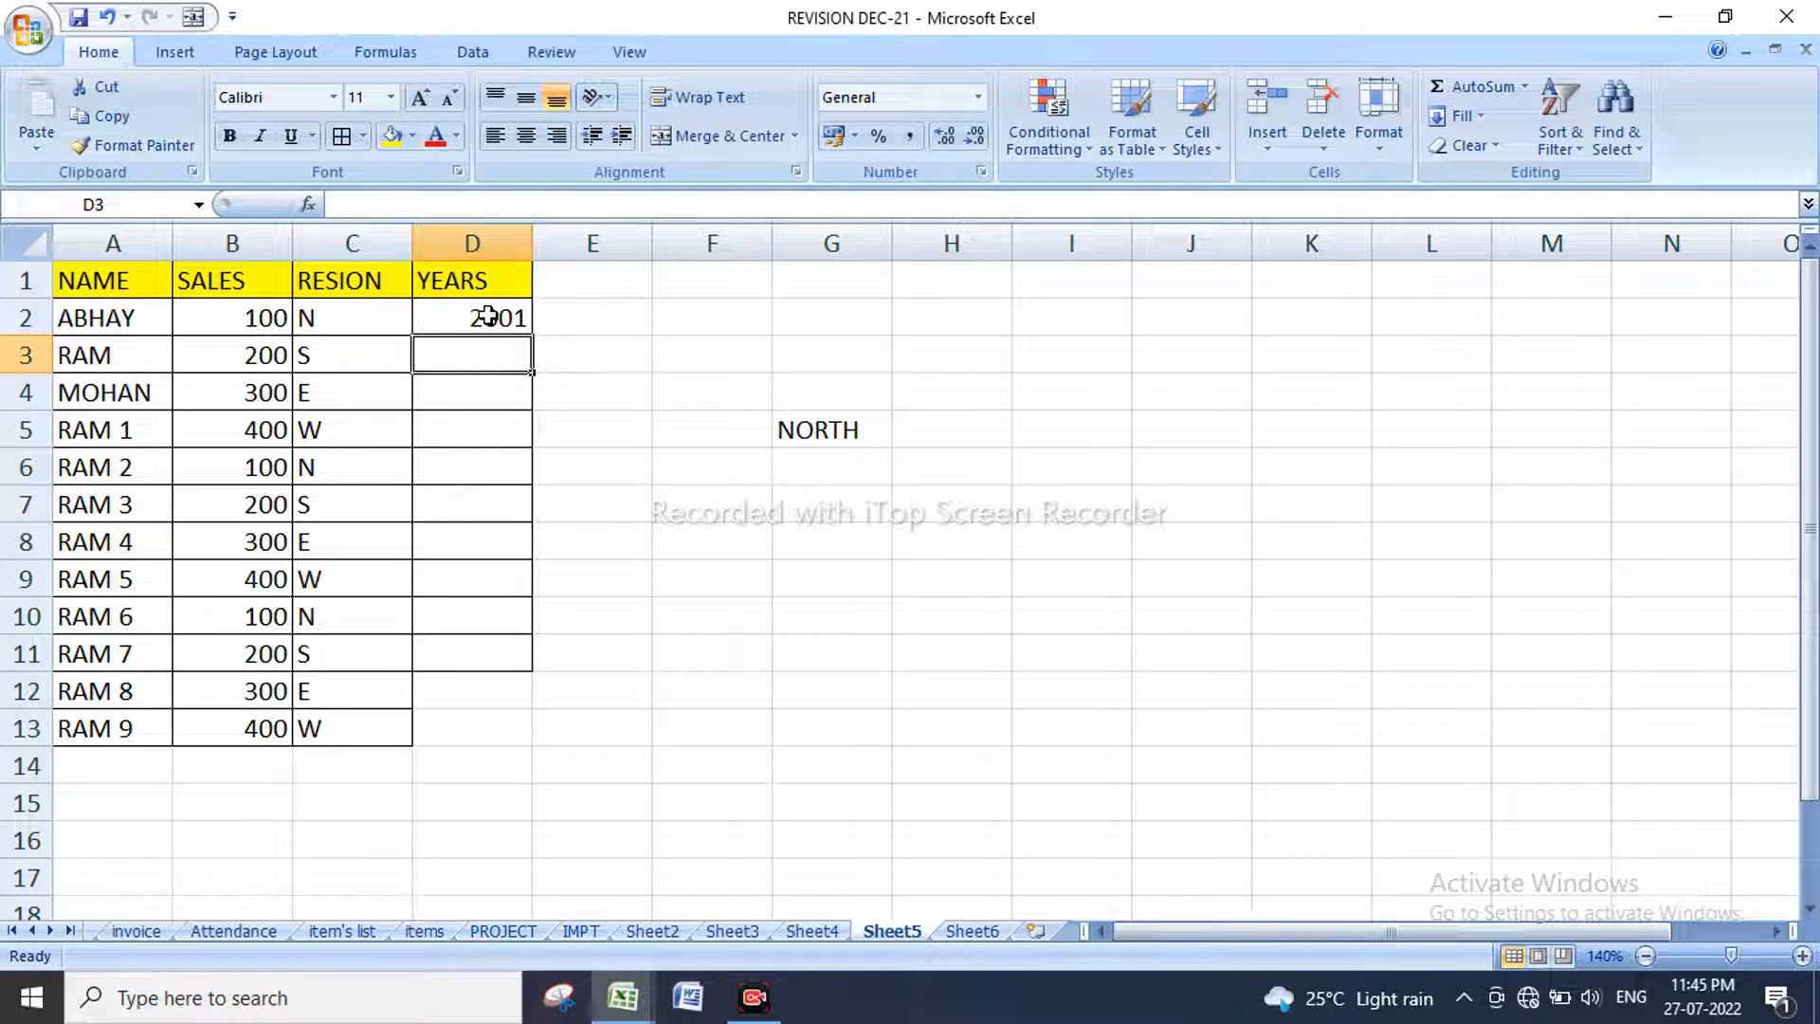
text(2022)
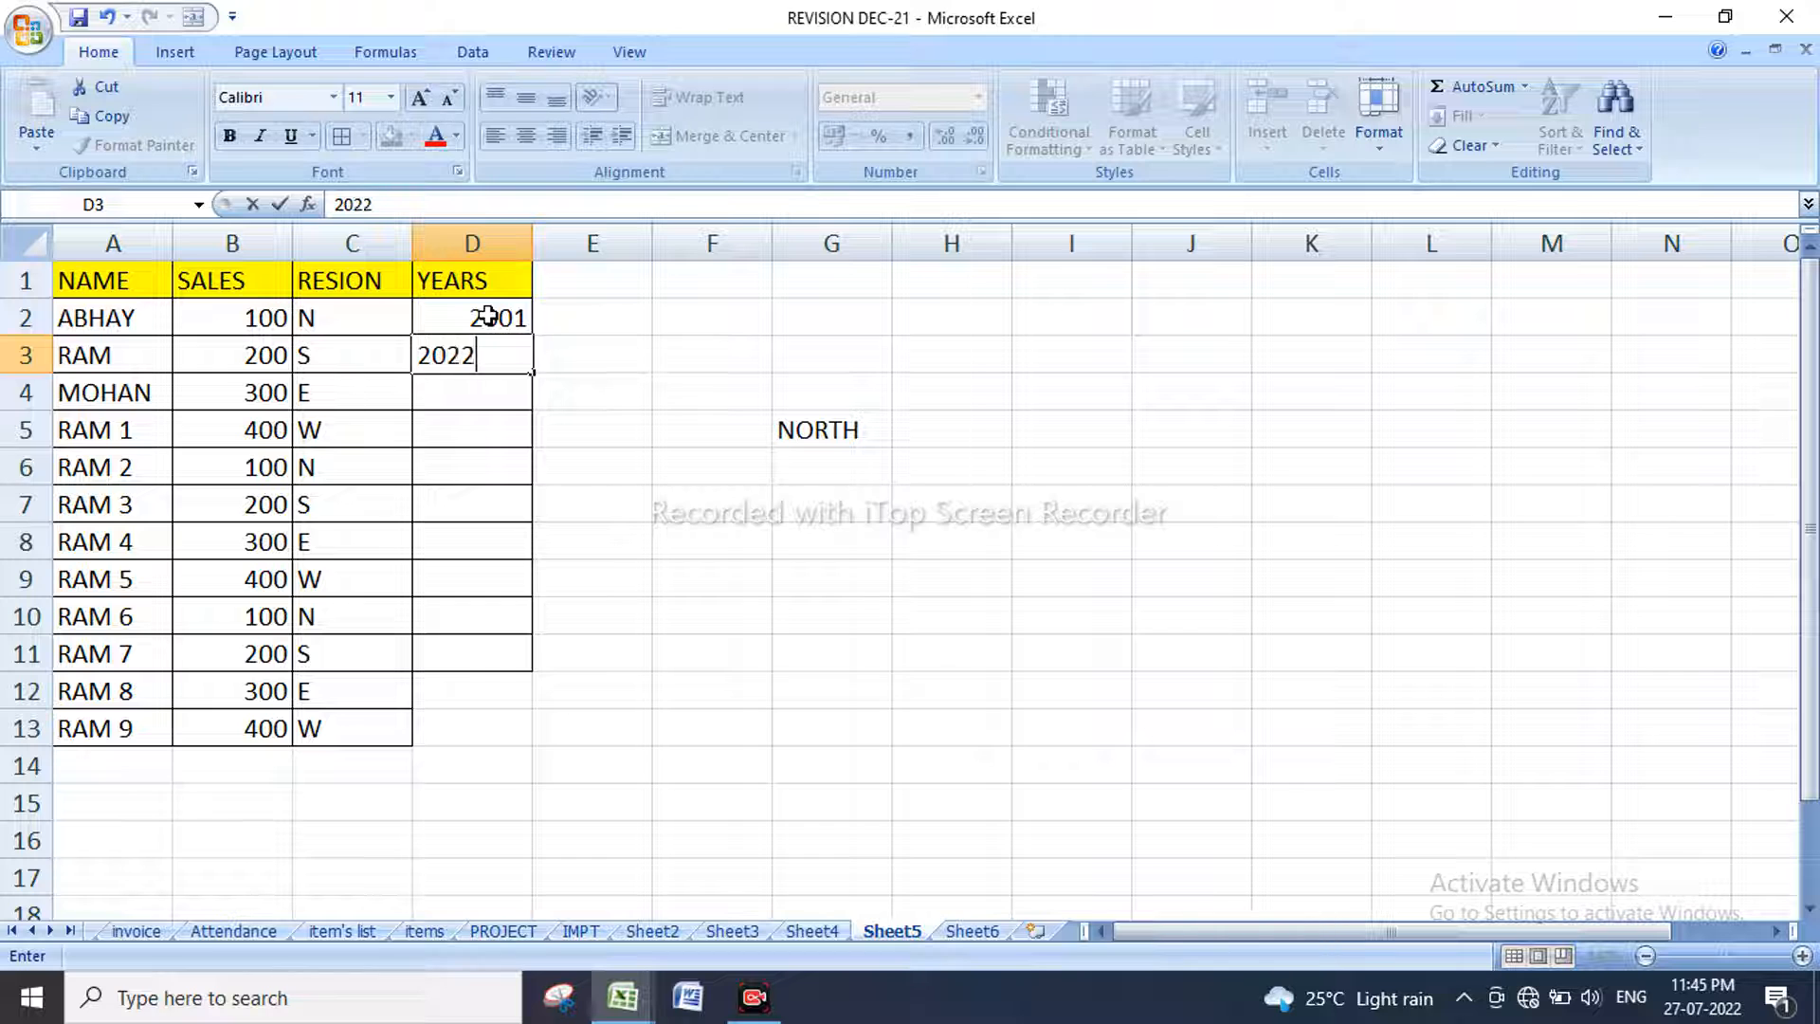
key(BackSpace)
key(BackSpace)
click(487, 316)
drag(500, 346, 526, 456)
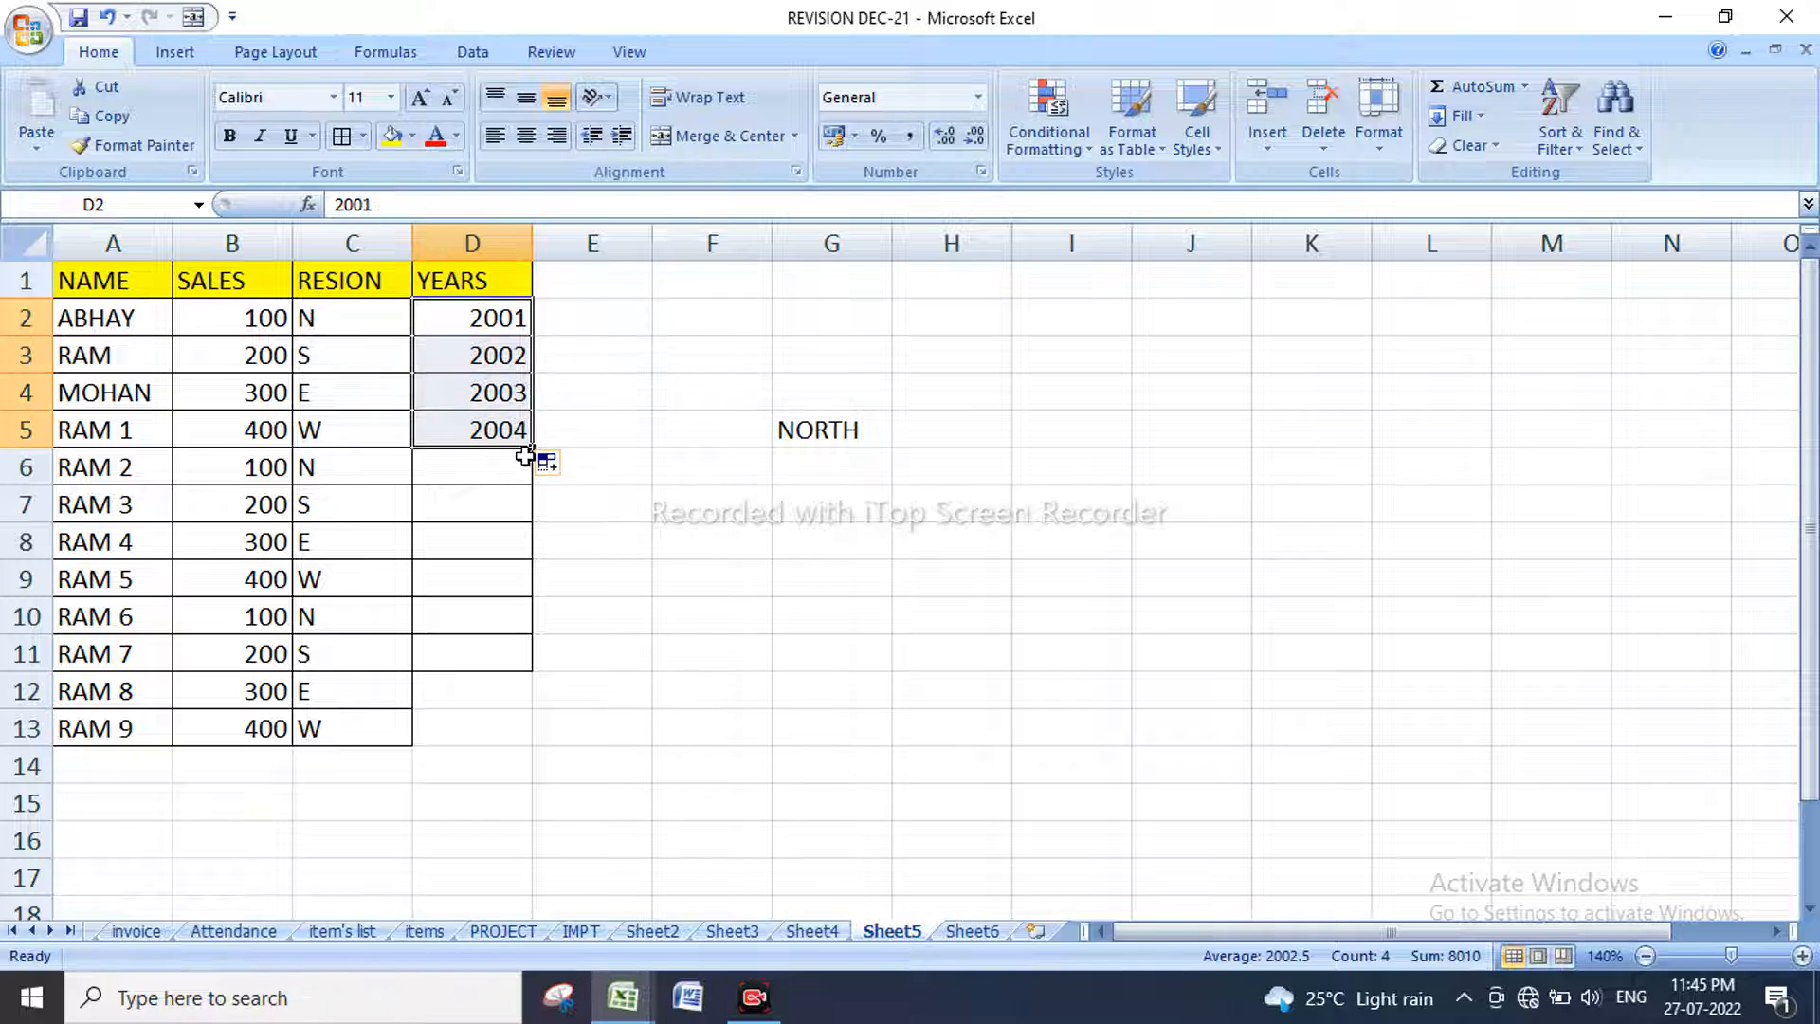
key(ctrl+c)
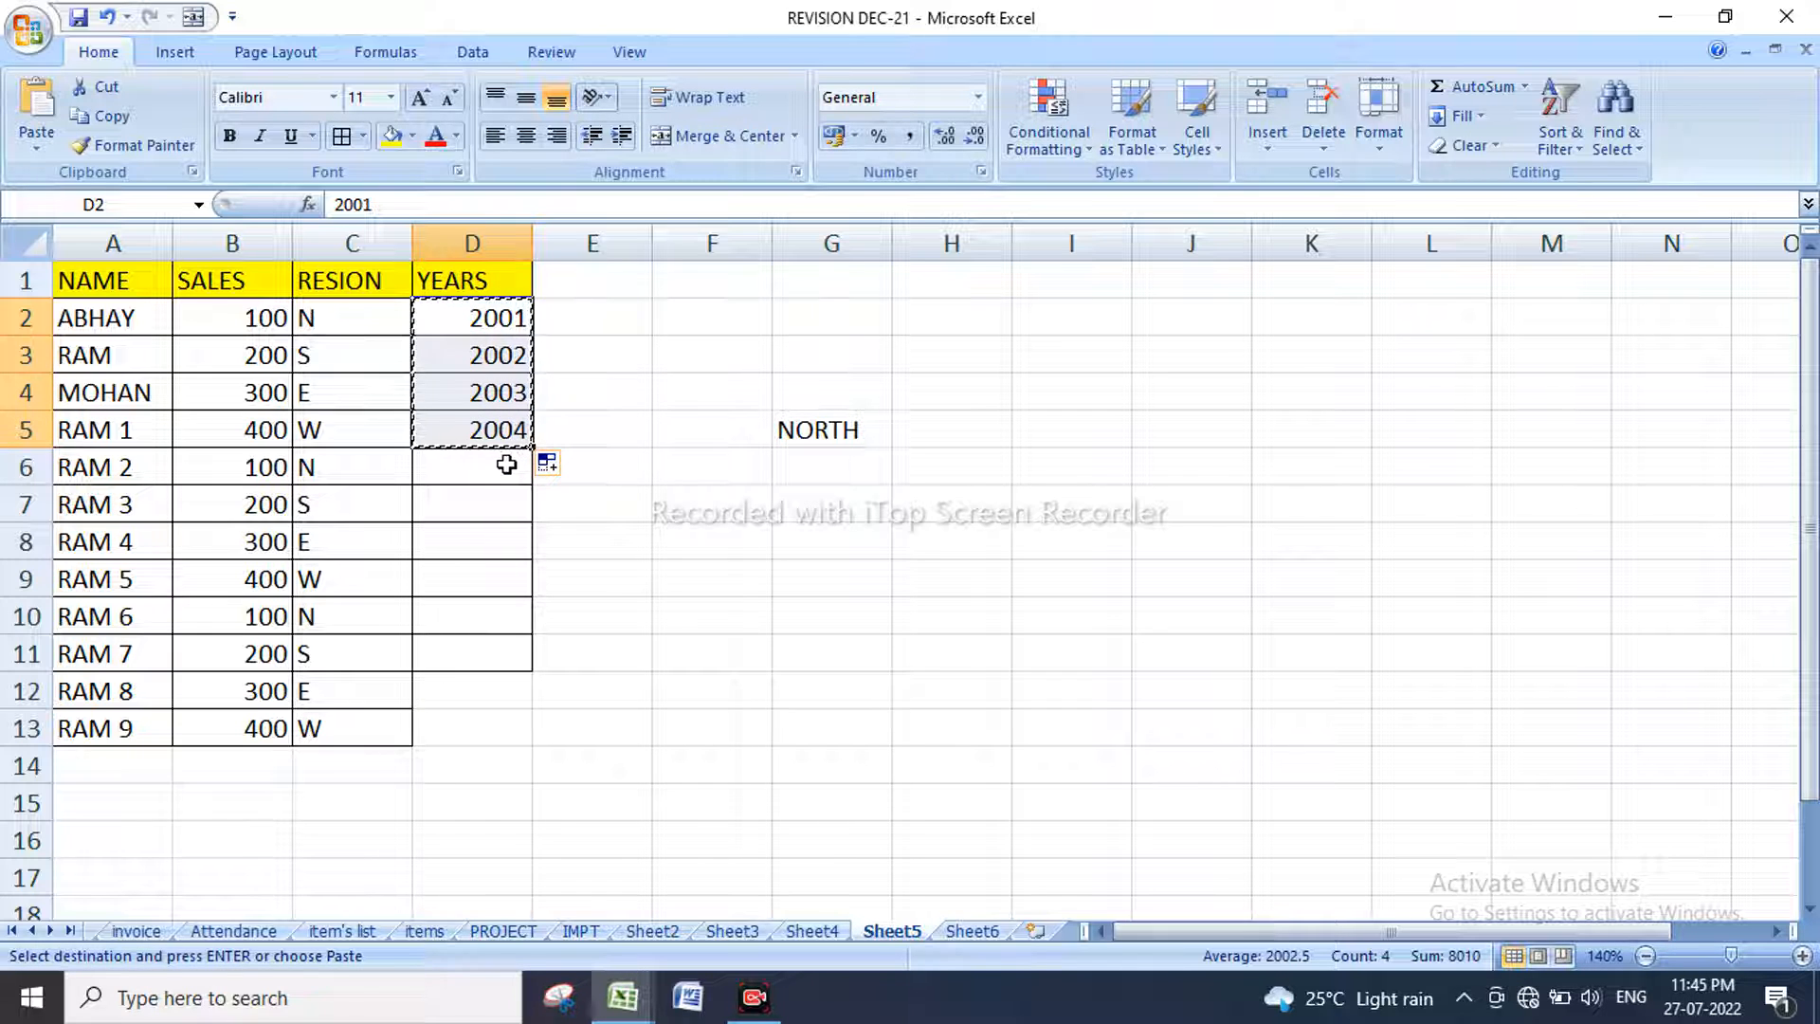
click(485, 466)
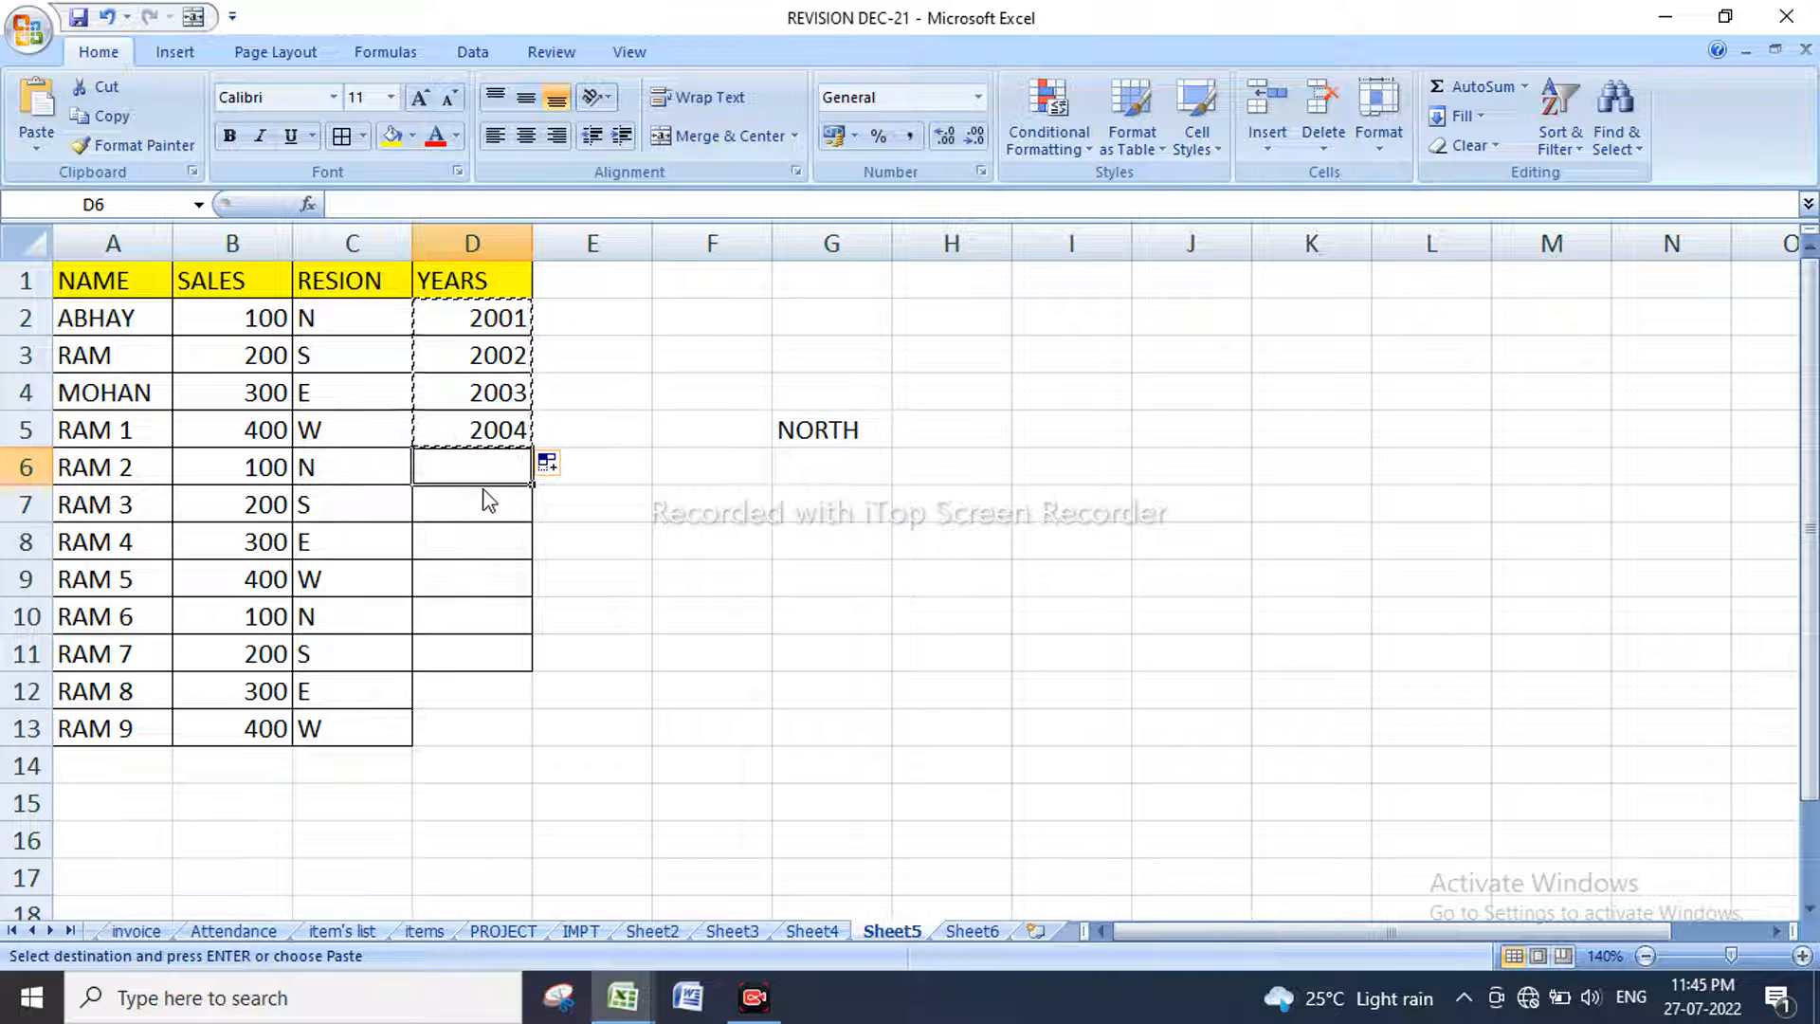
Step: Try to fill the range D2:D13 down from the year in D2, and undo the fill
drag(480, 331, 519, 741)
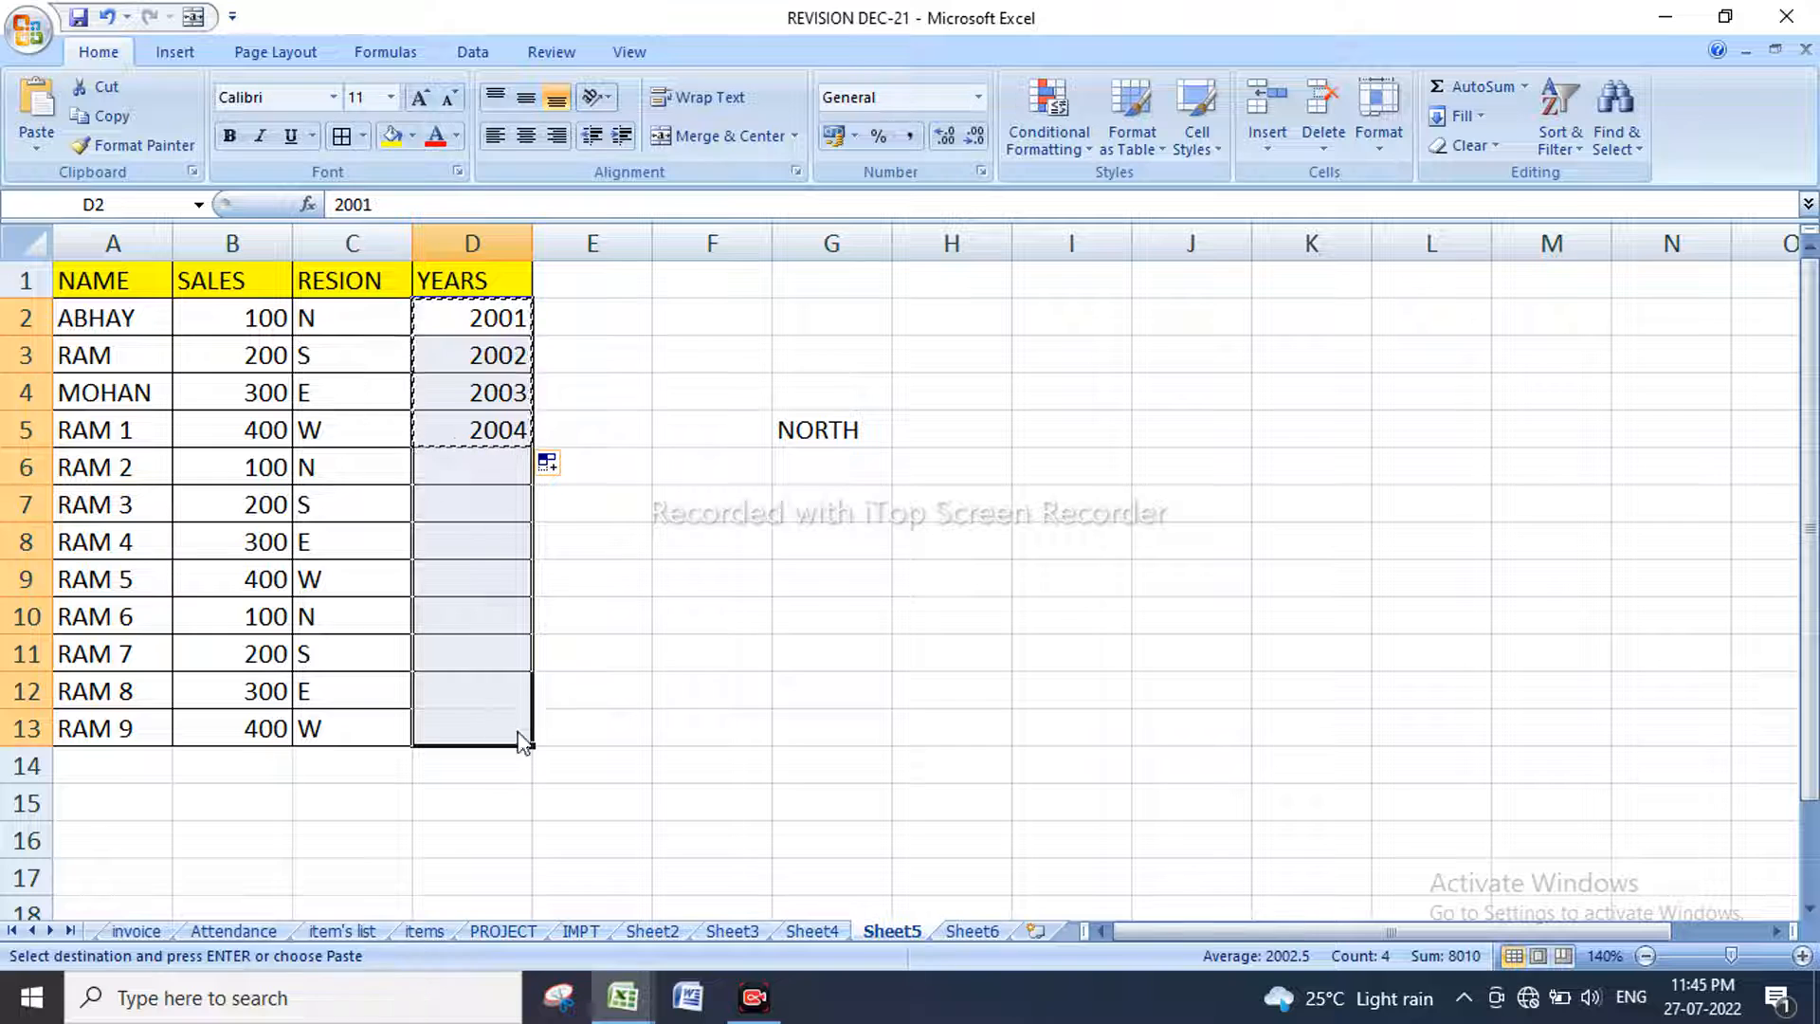
key(ctrl+d)
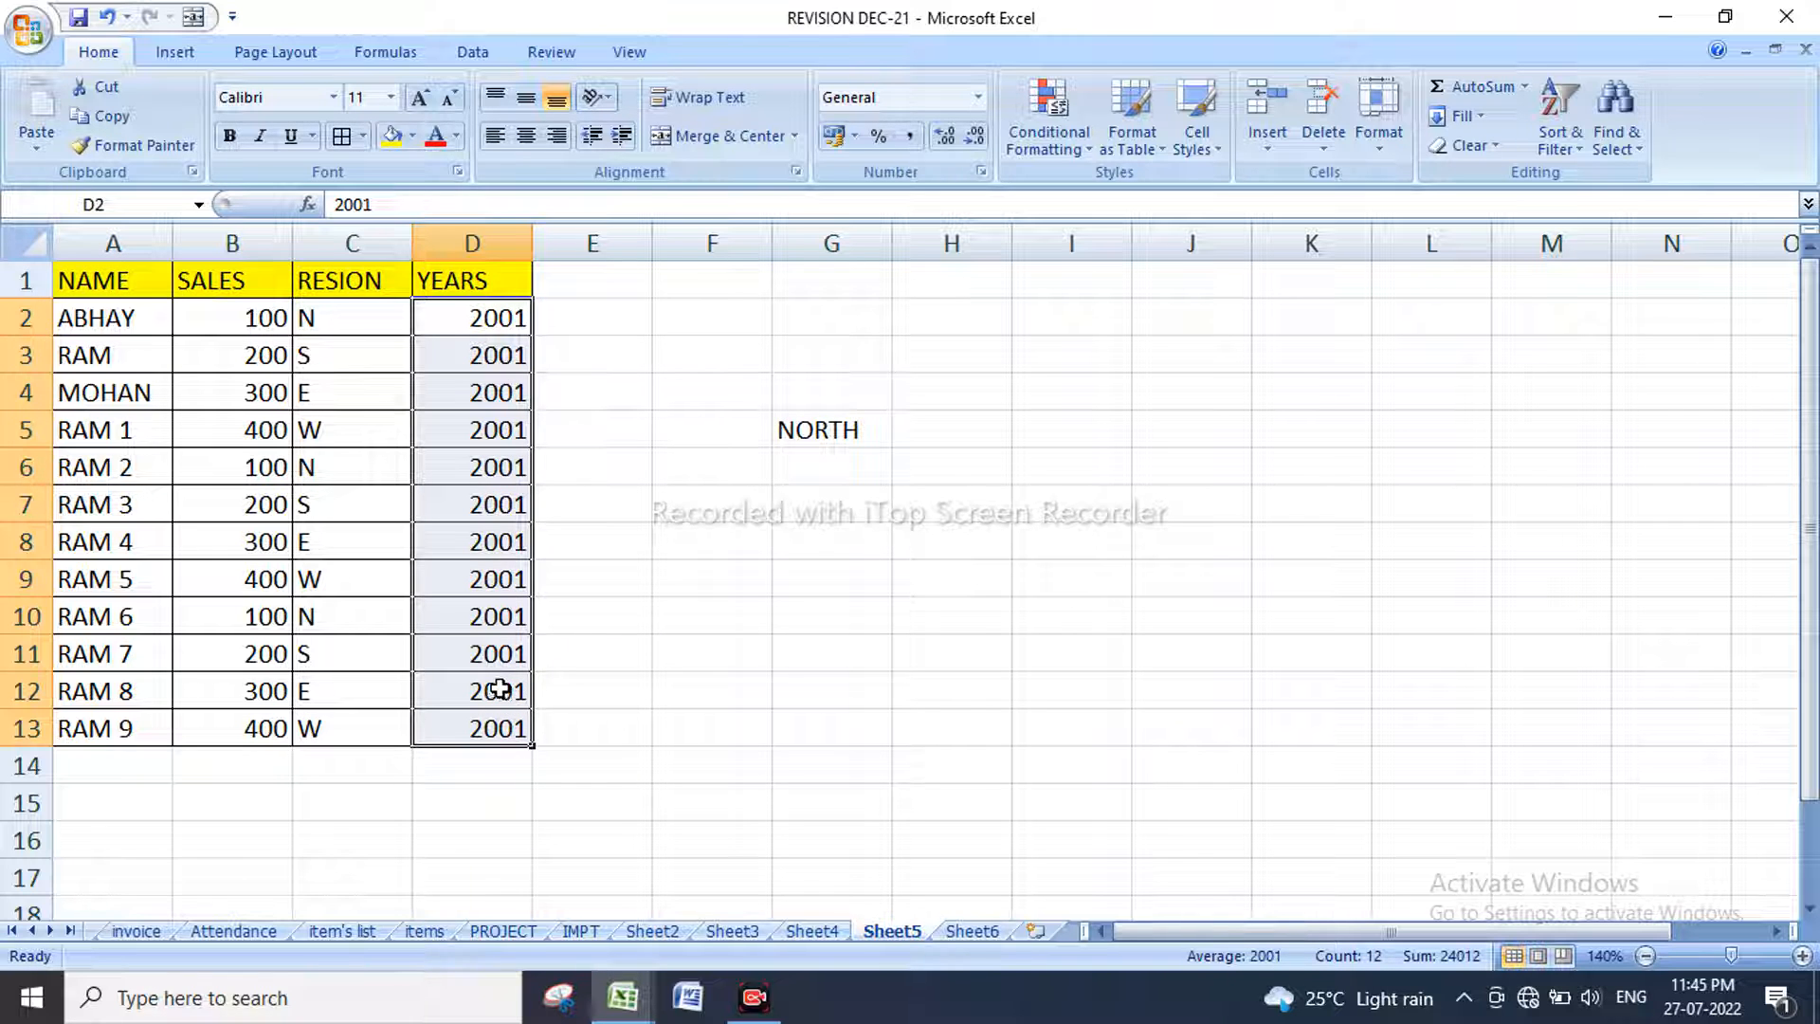
key(ctrl+z)
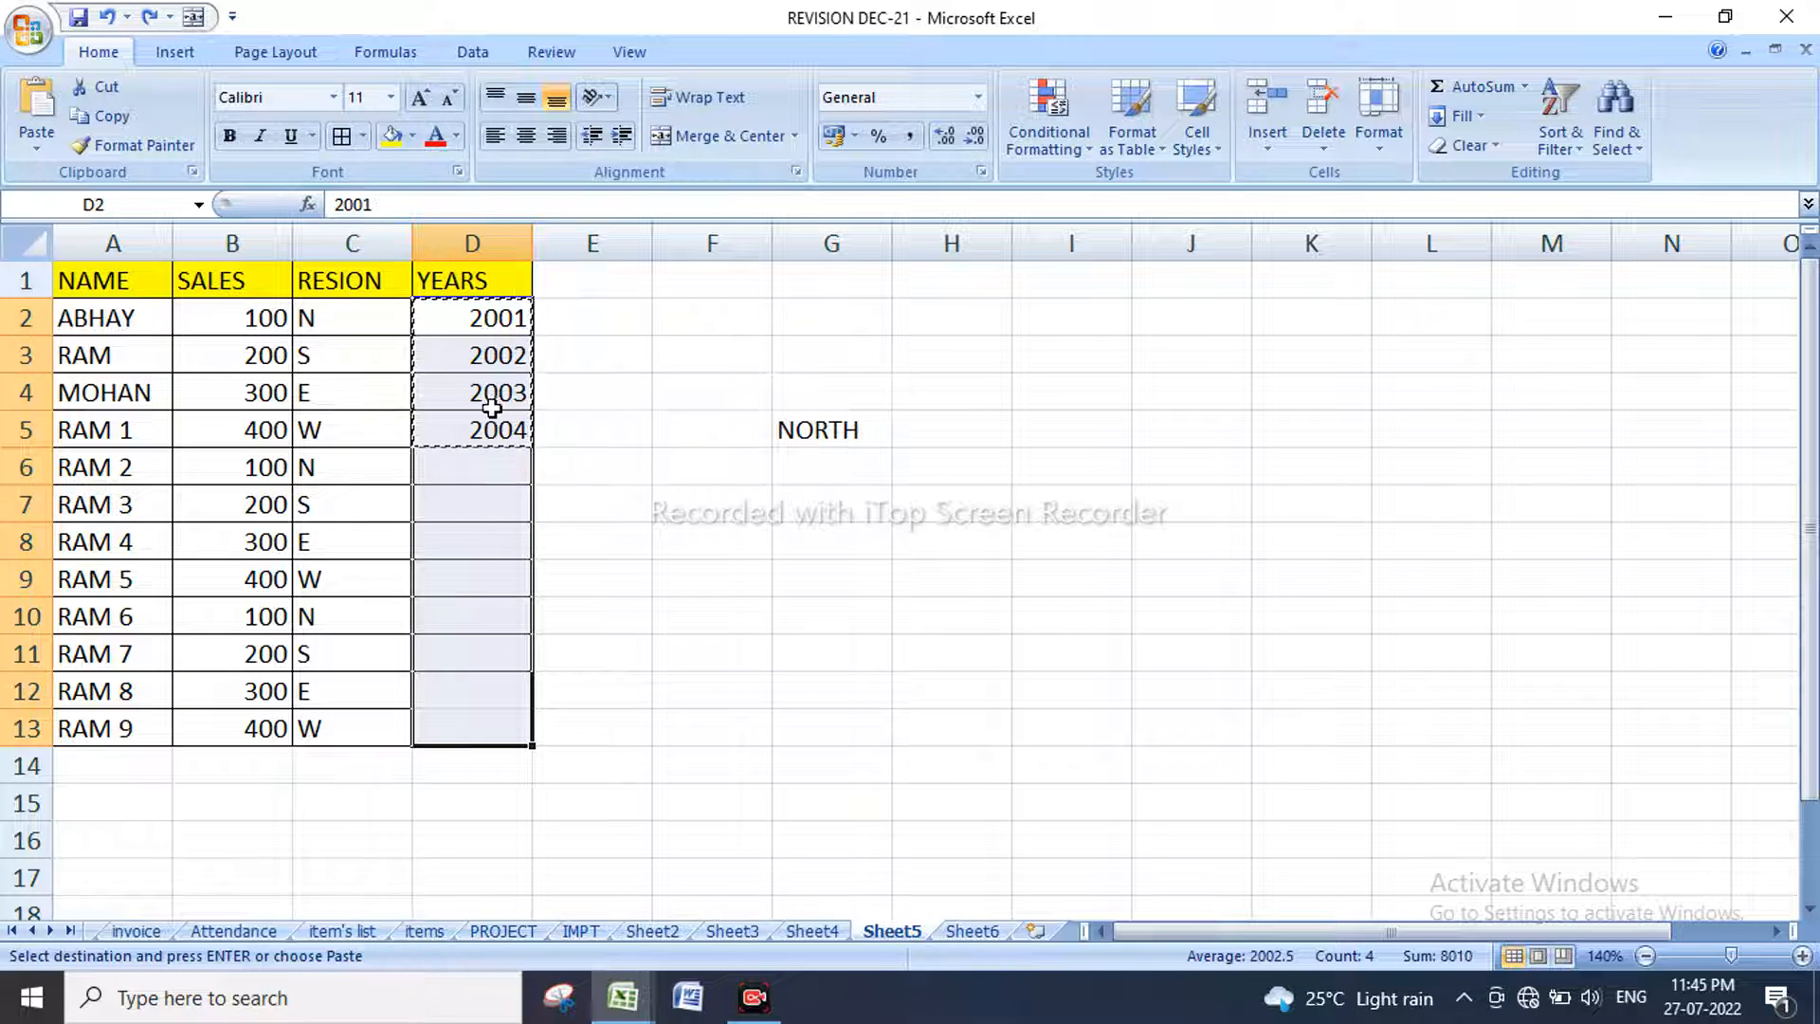
Step: Paste the copied years from D2:D5 into D6:D9 and D10:D13
click(639, 471)
drag(482, 310, 488, 429)
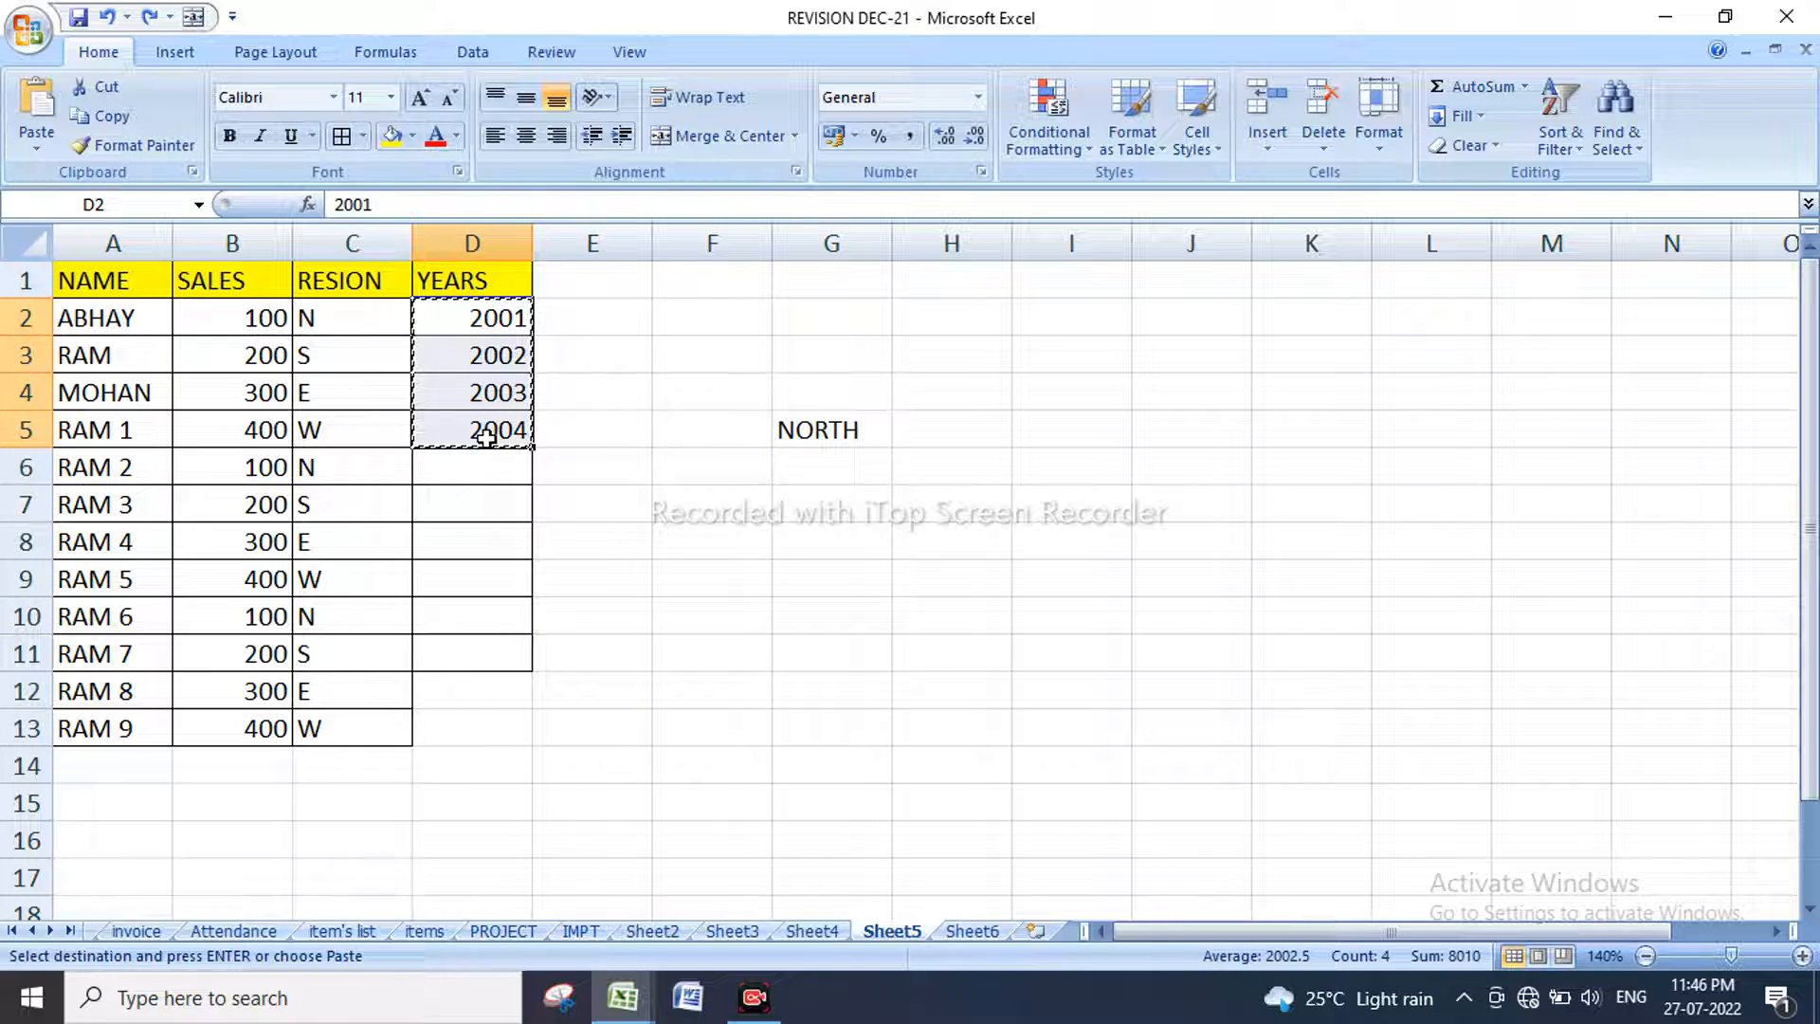
click(499, 473)
key(ctrl+v)
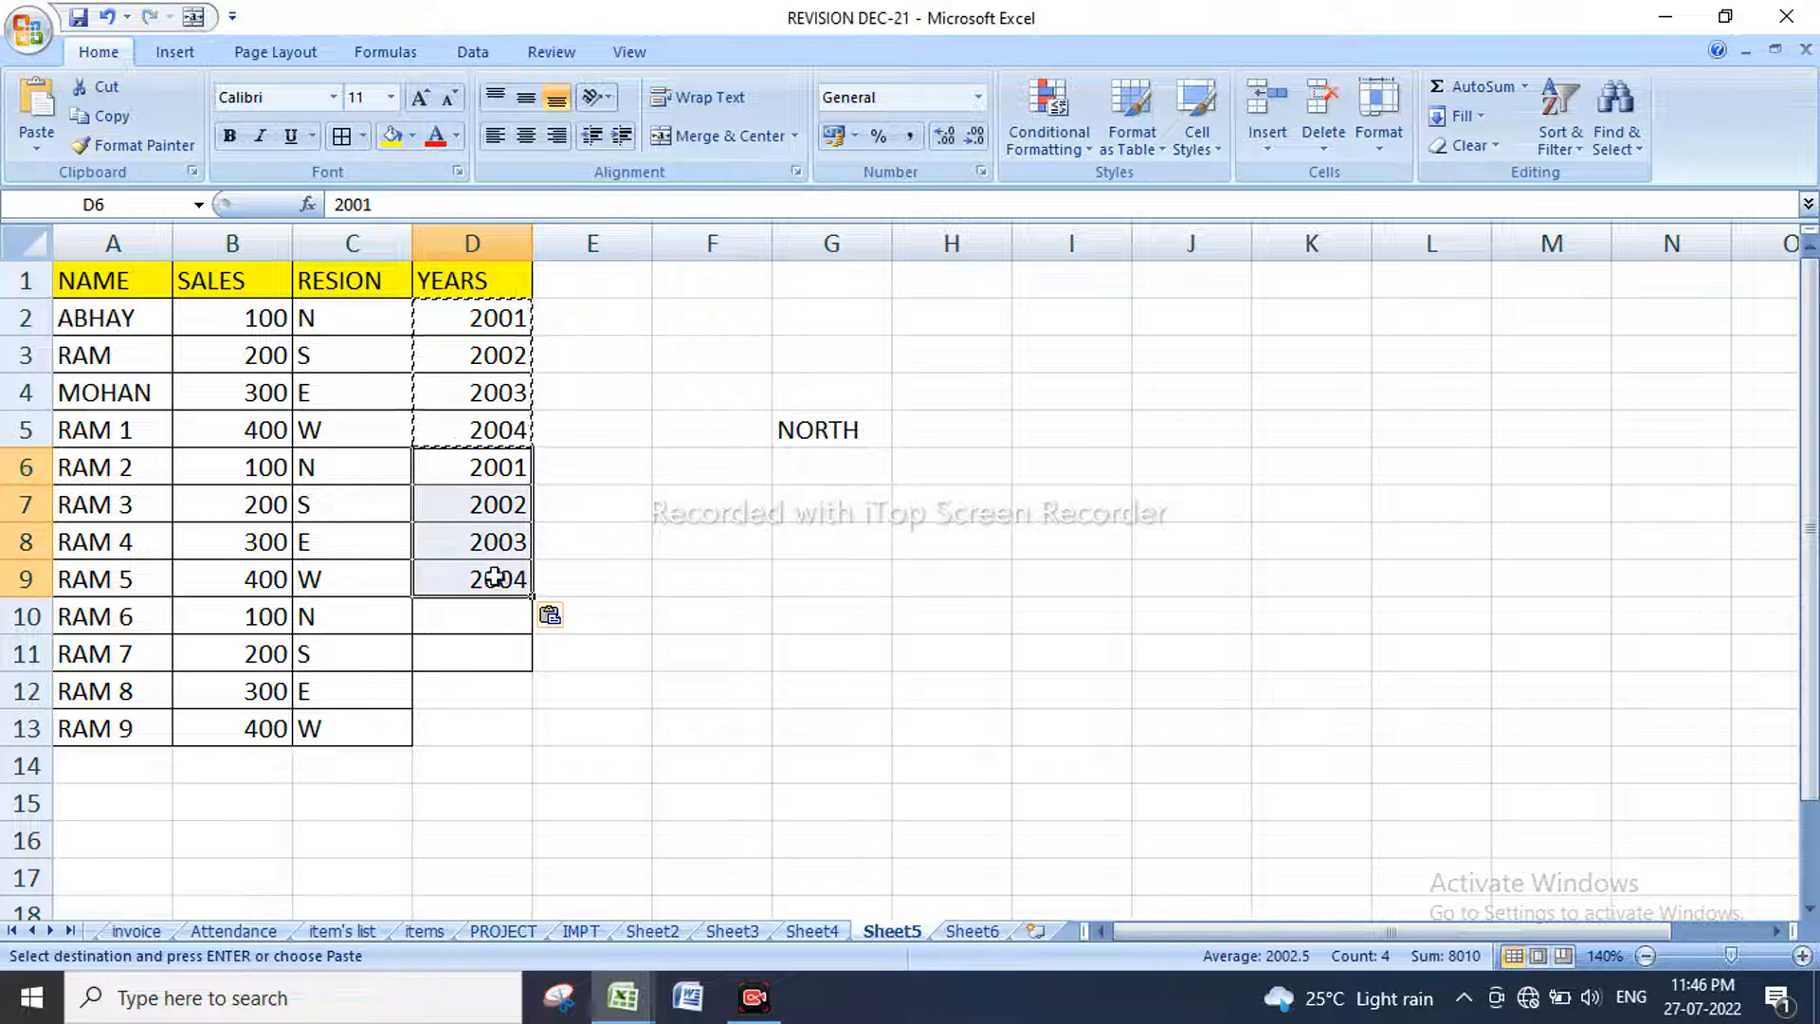
click(492, 615)
key(ctrl+v)
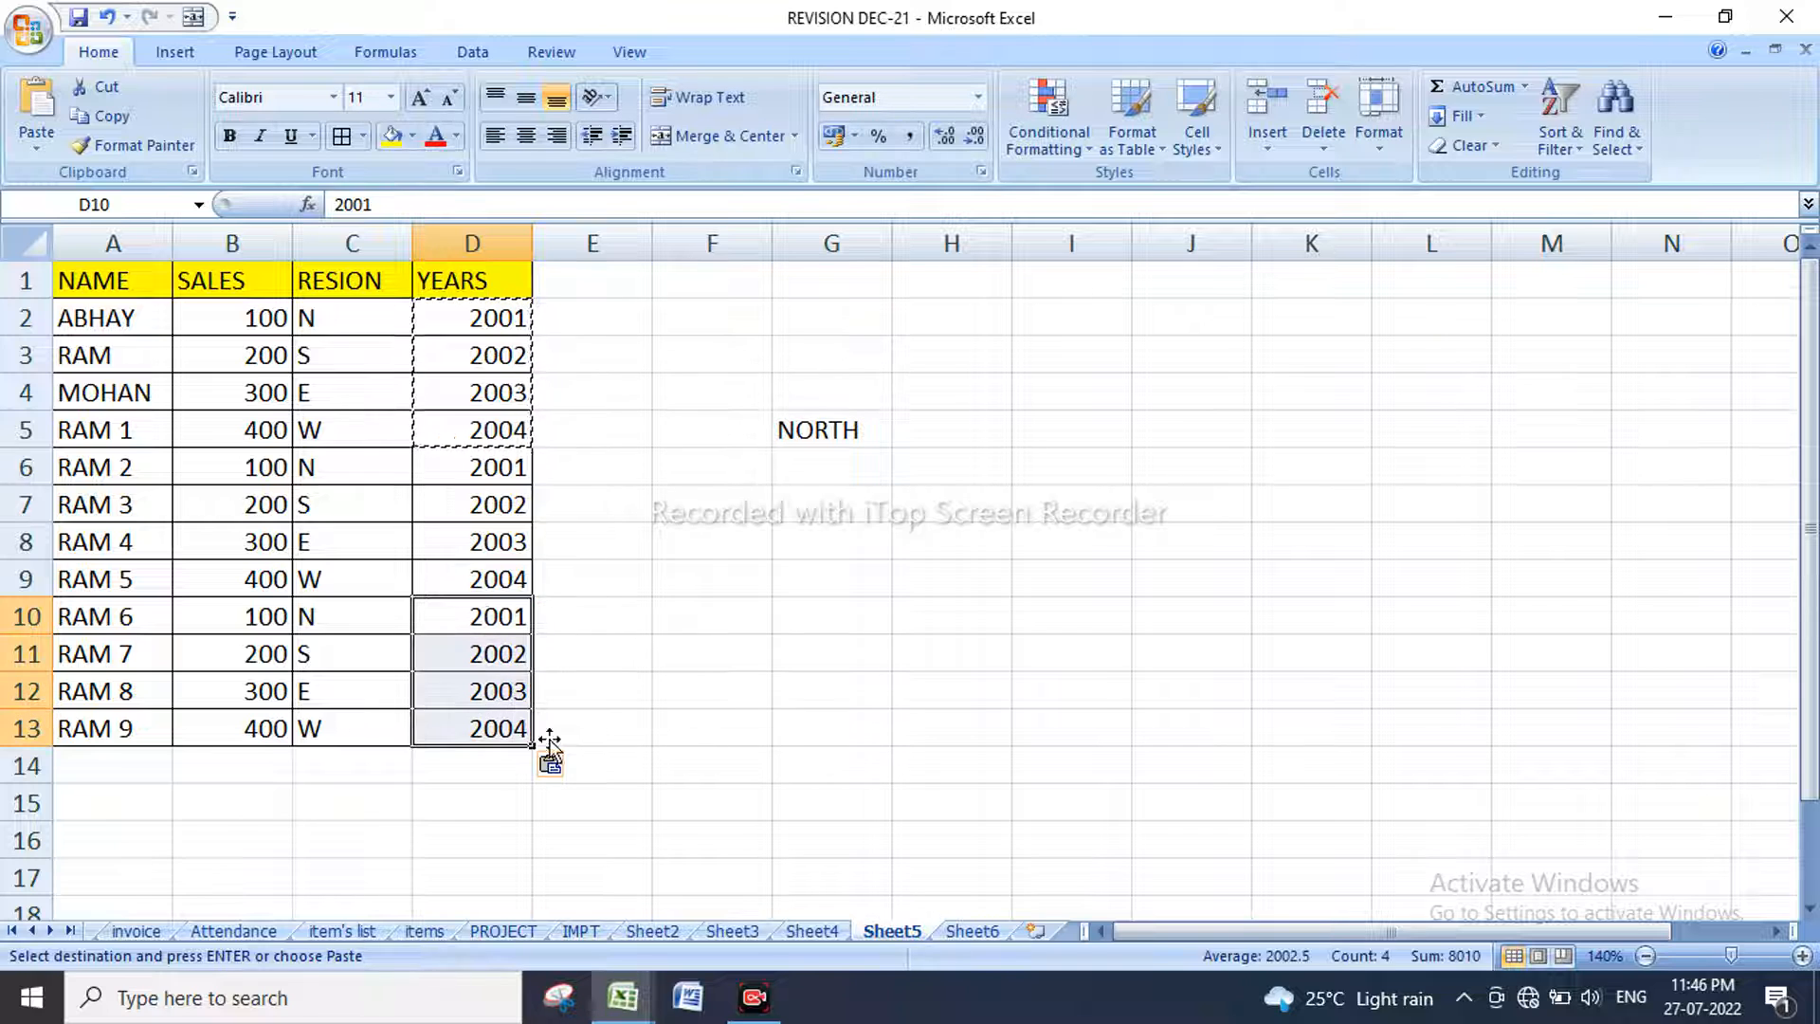
click(664, 663)
Step: Center the contents of B2:D13 horizontally and vertically
drag(512, 727, 268, 316)
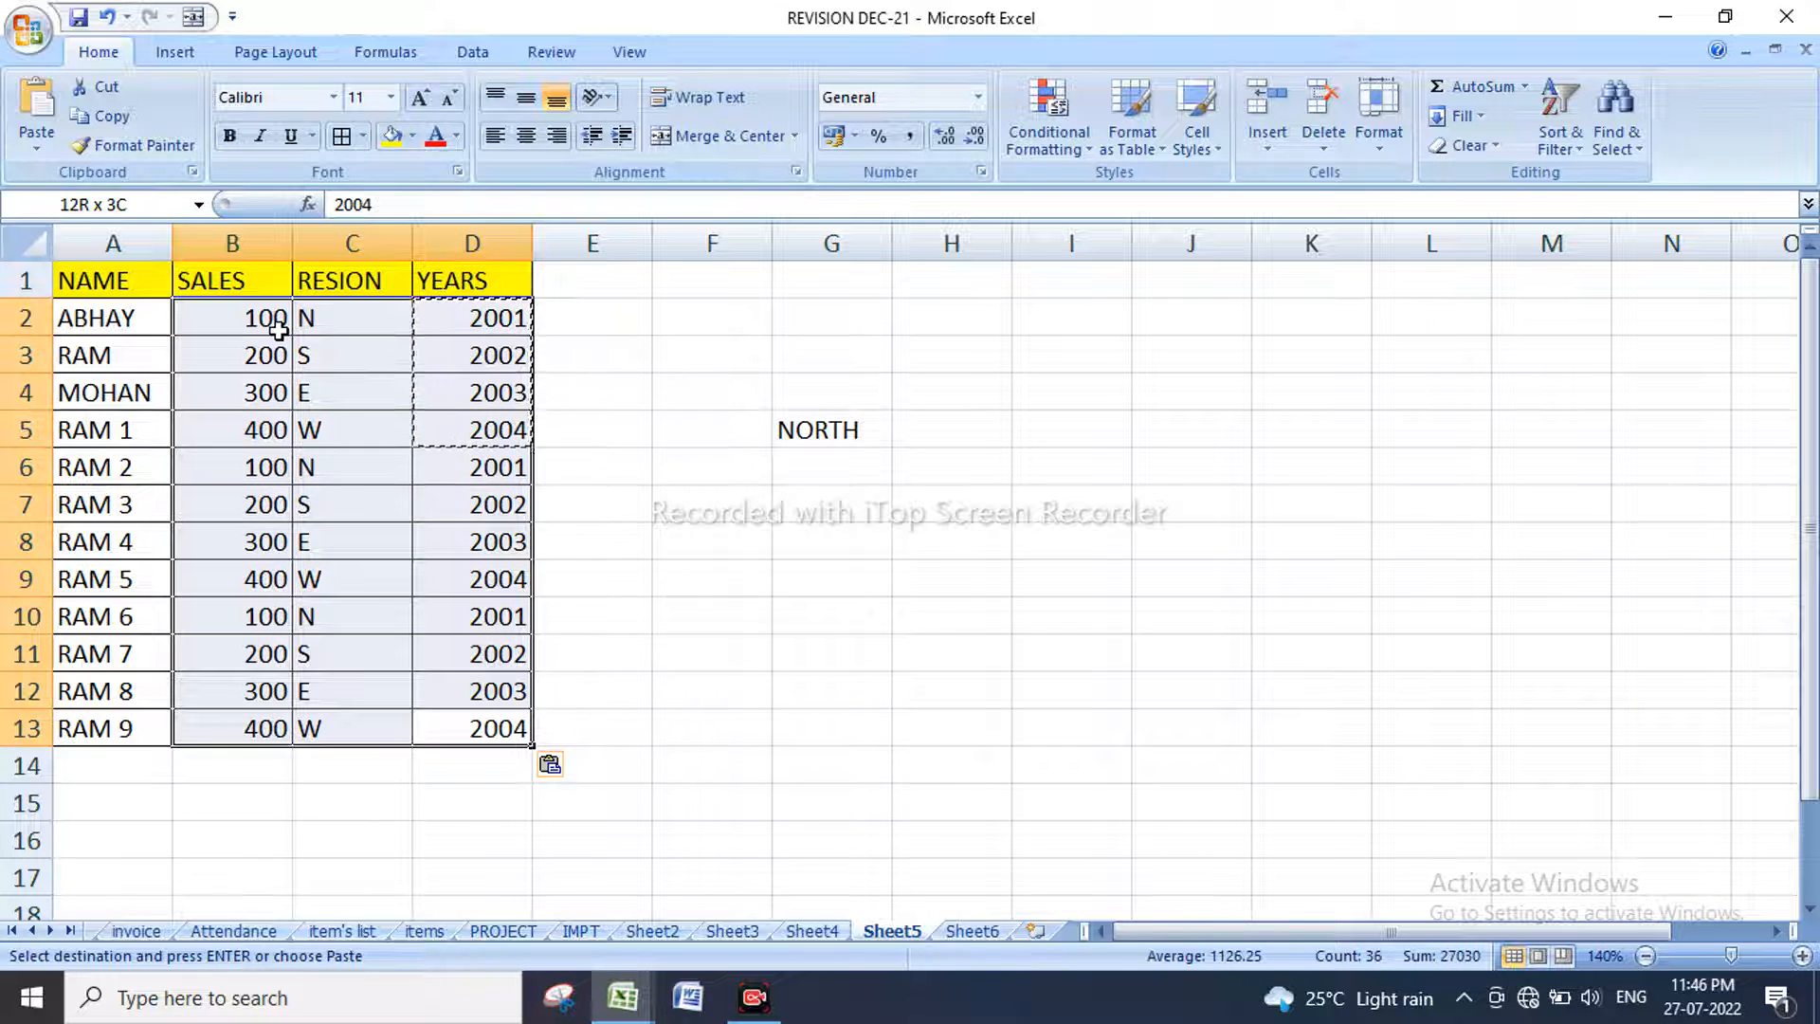
click(526, 135)
click(526, 96)
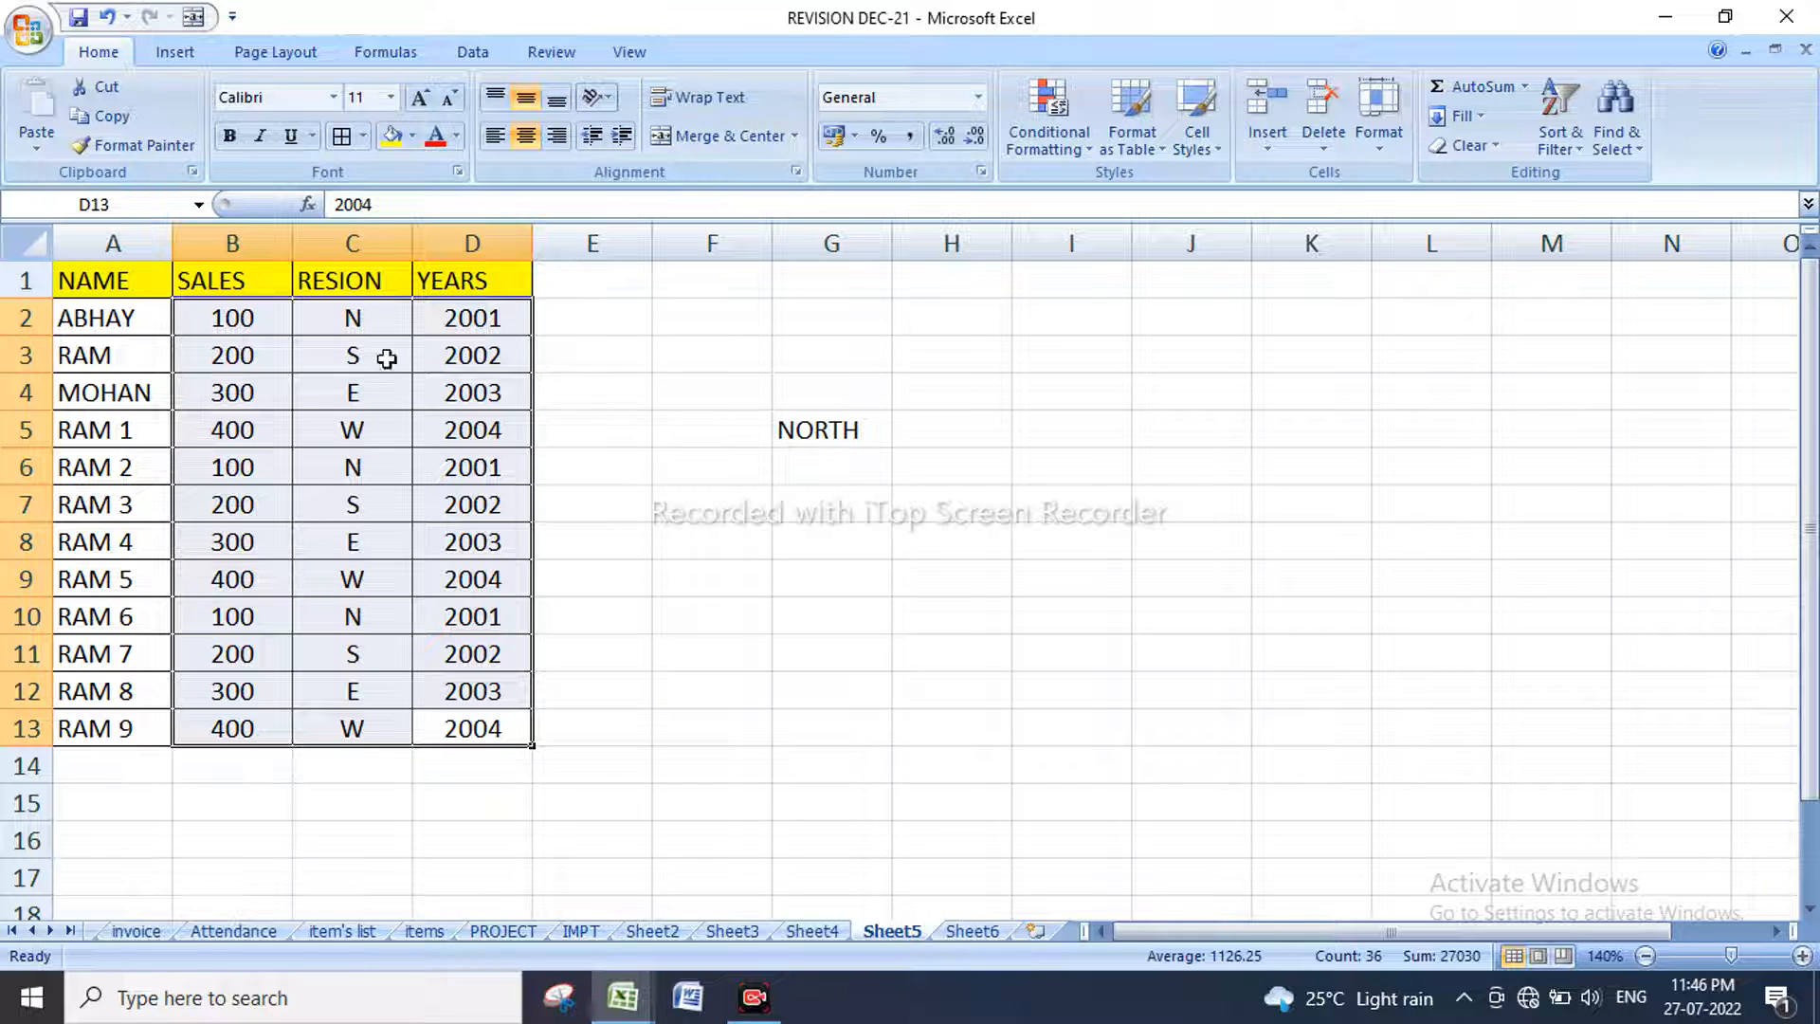
Step: Make the header cells A1:D1 bold
drag(88, 292, 439, 274)
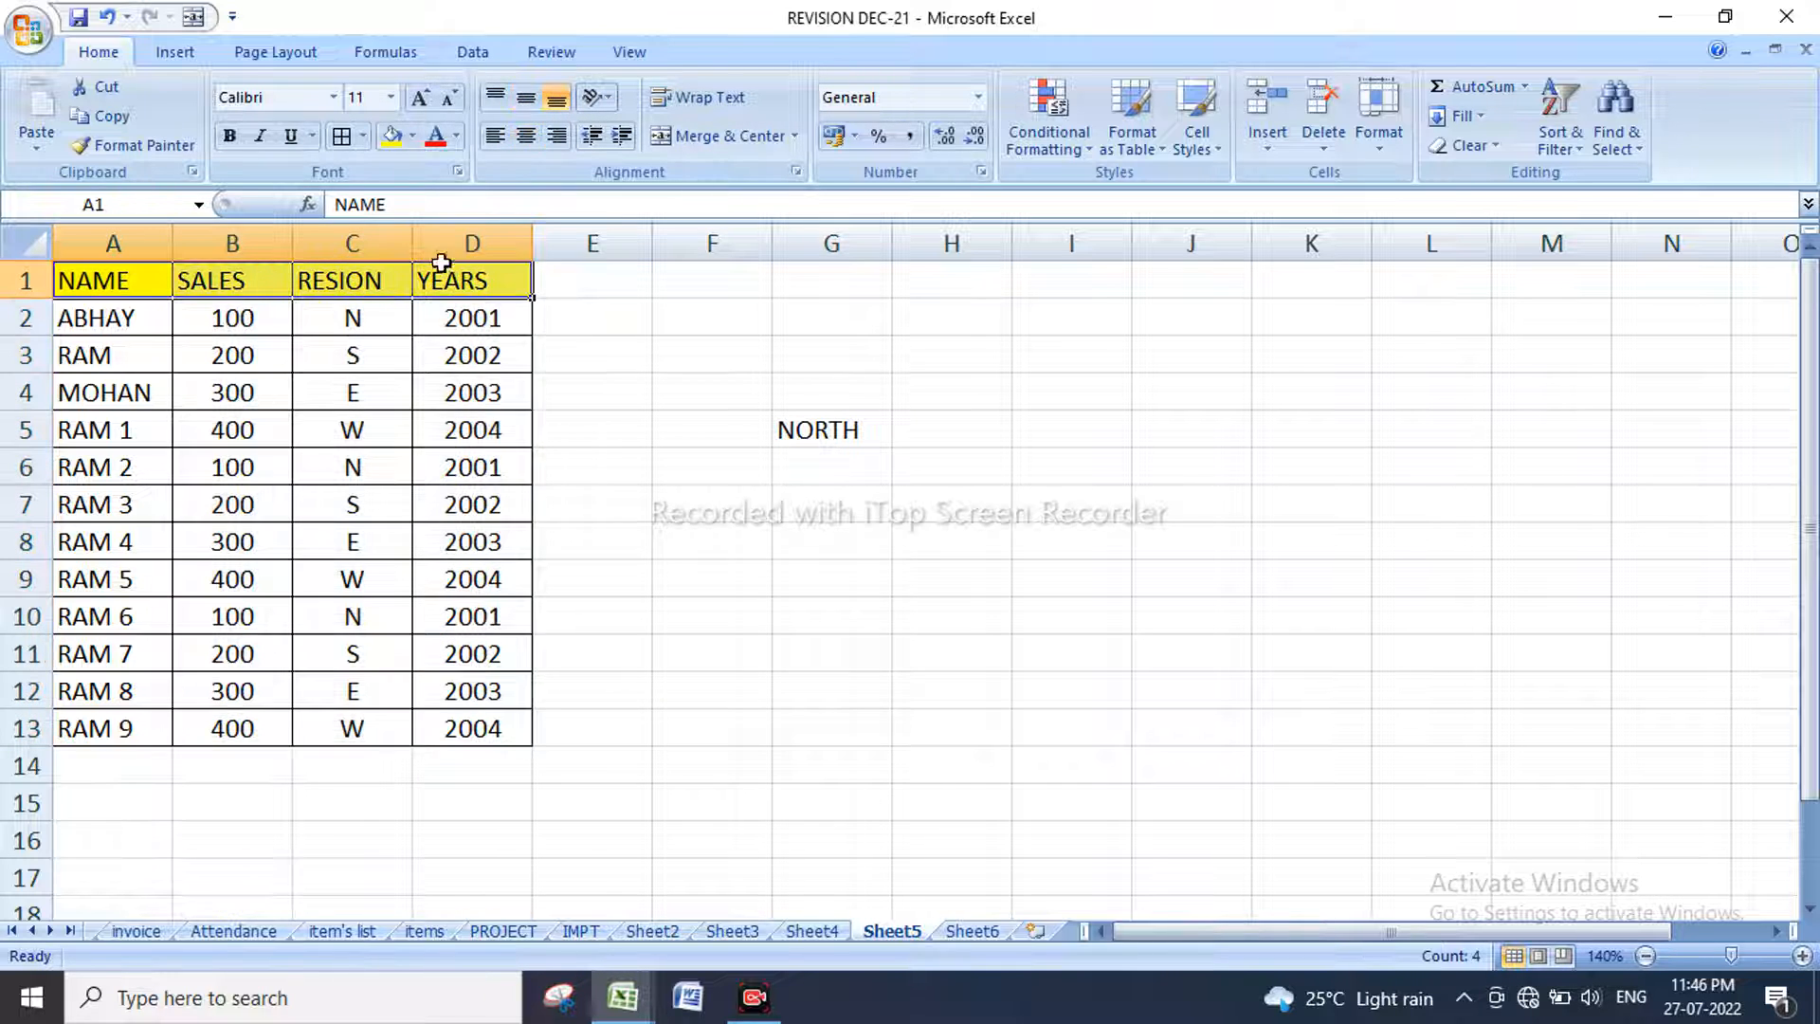
click(237, 138)
click(832, 626)
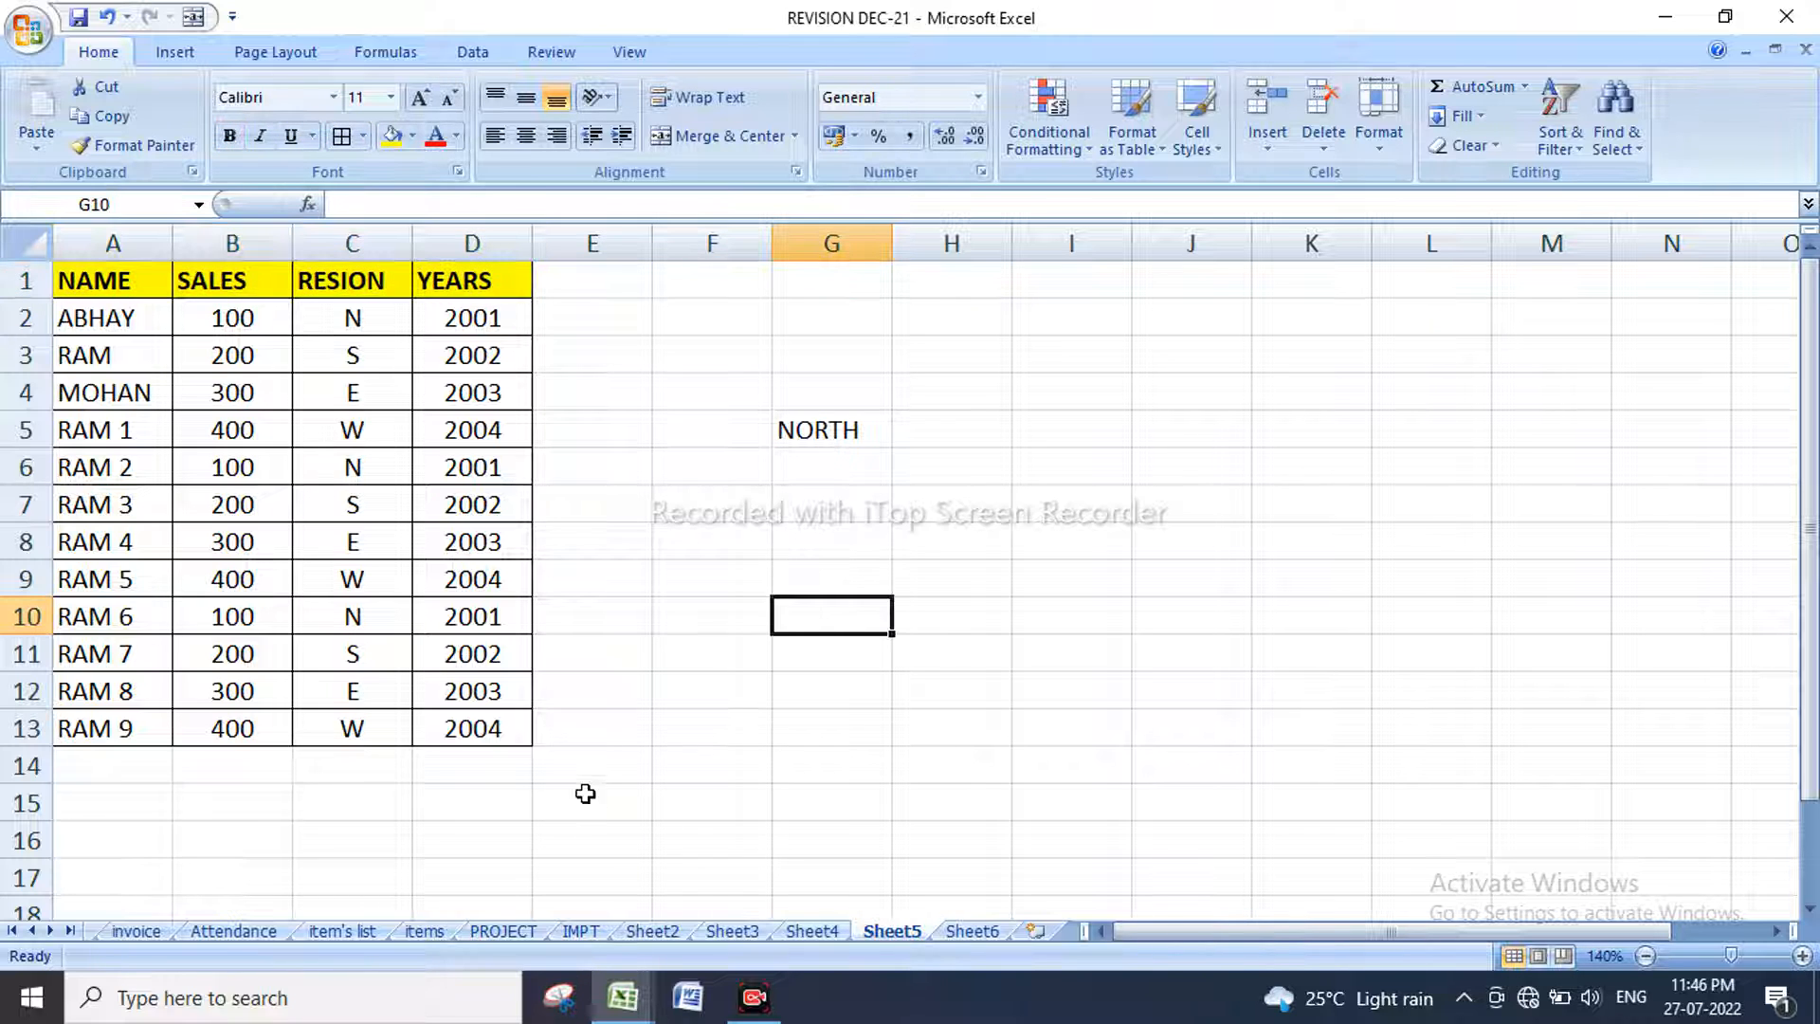
Step: Clear the word NORTH from the cells G5:G7
drag(785, 422, 814, 512)
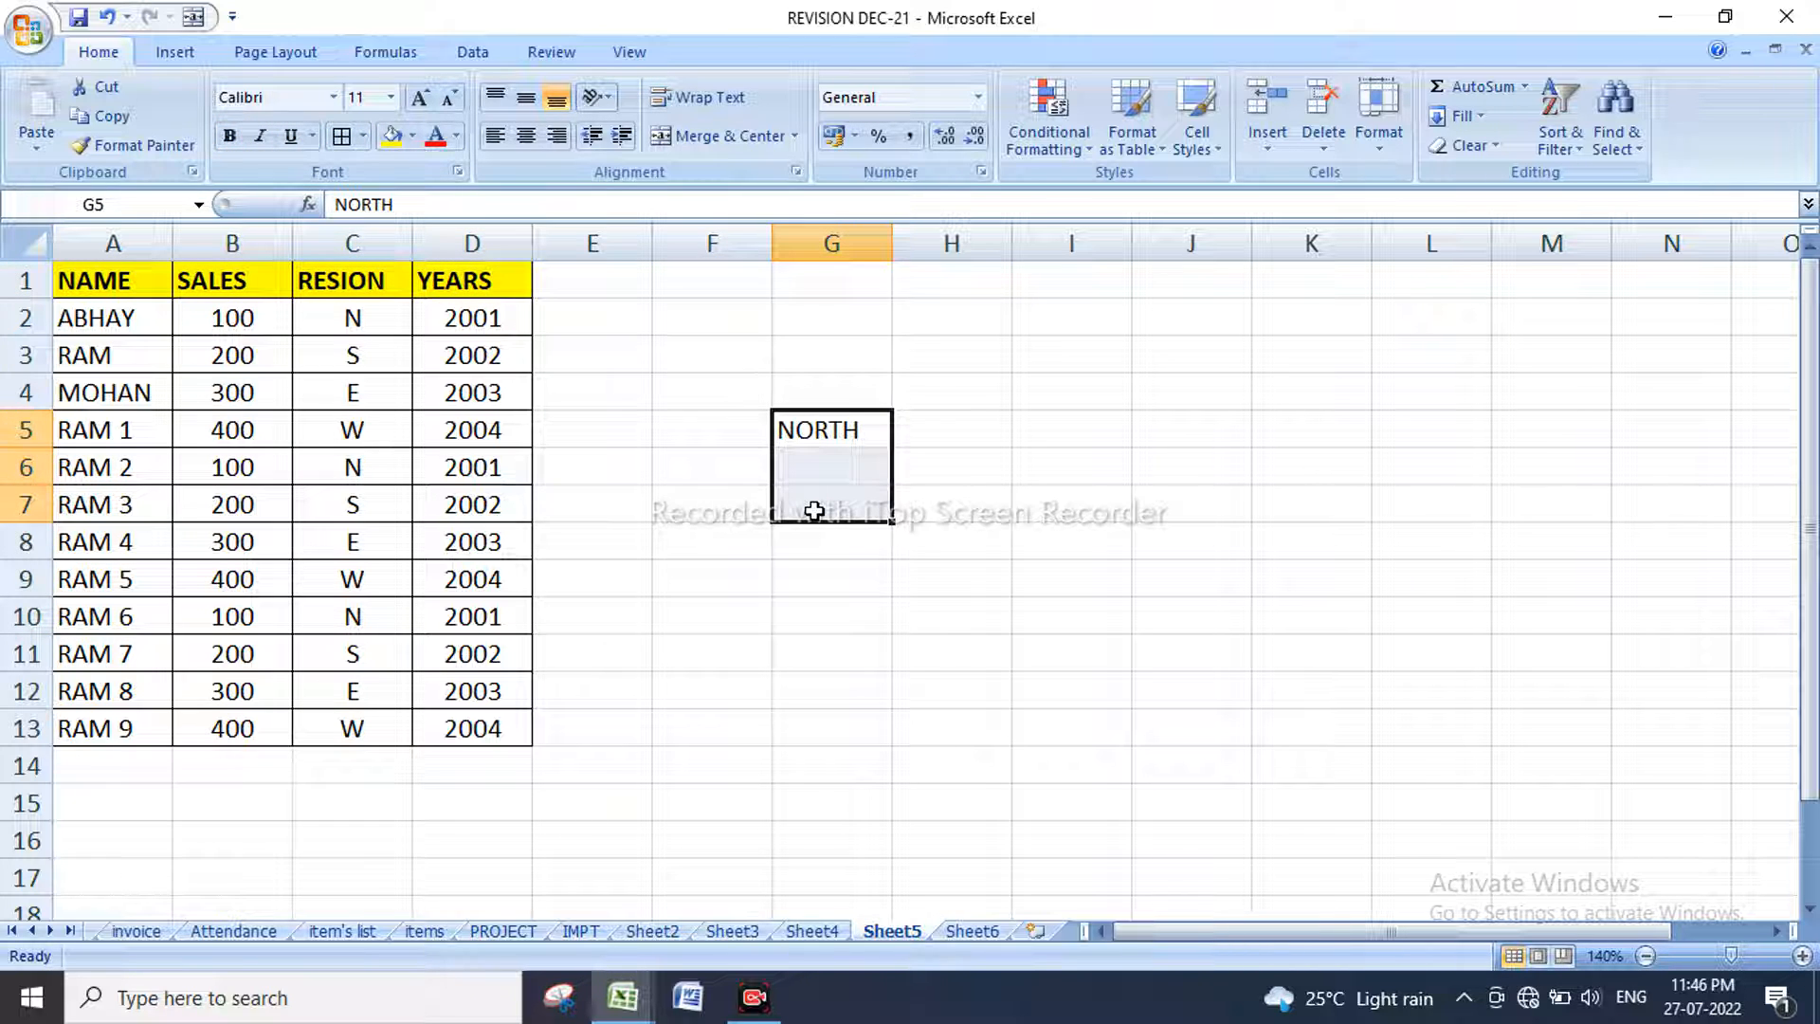
key(Delete)
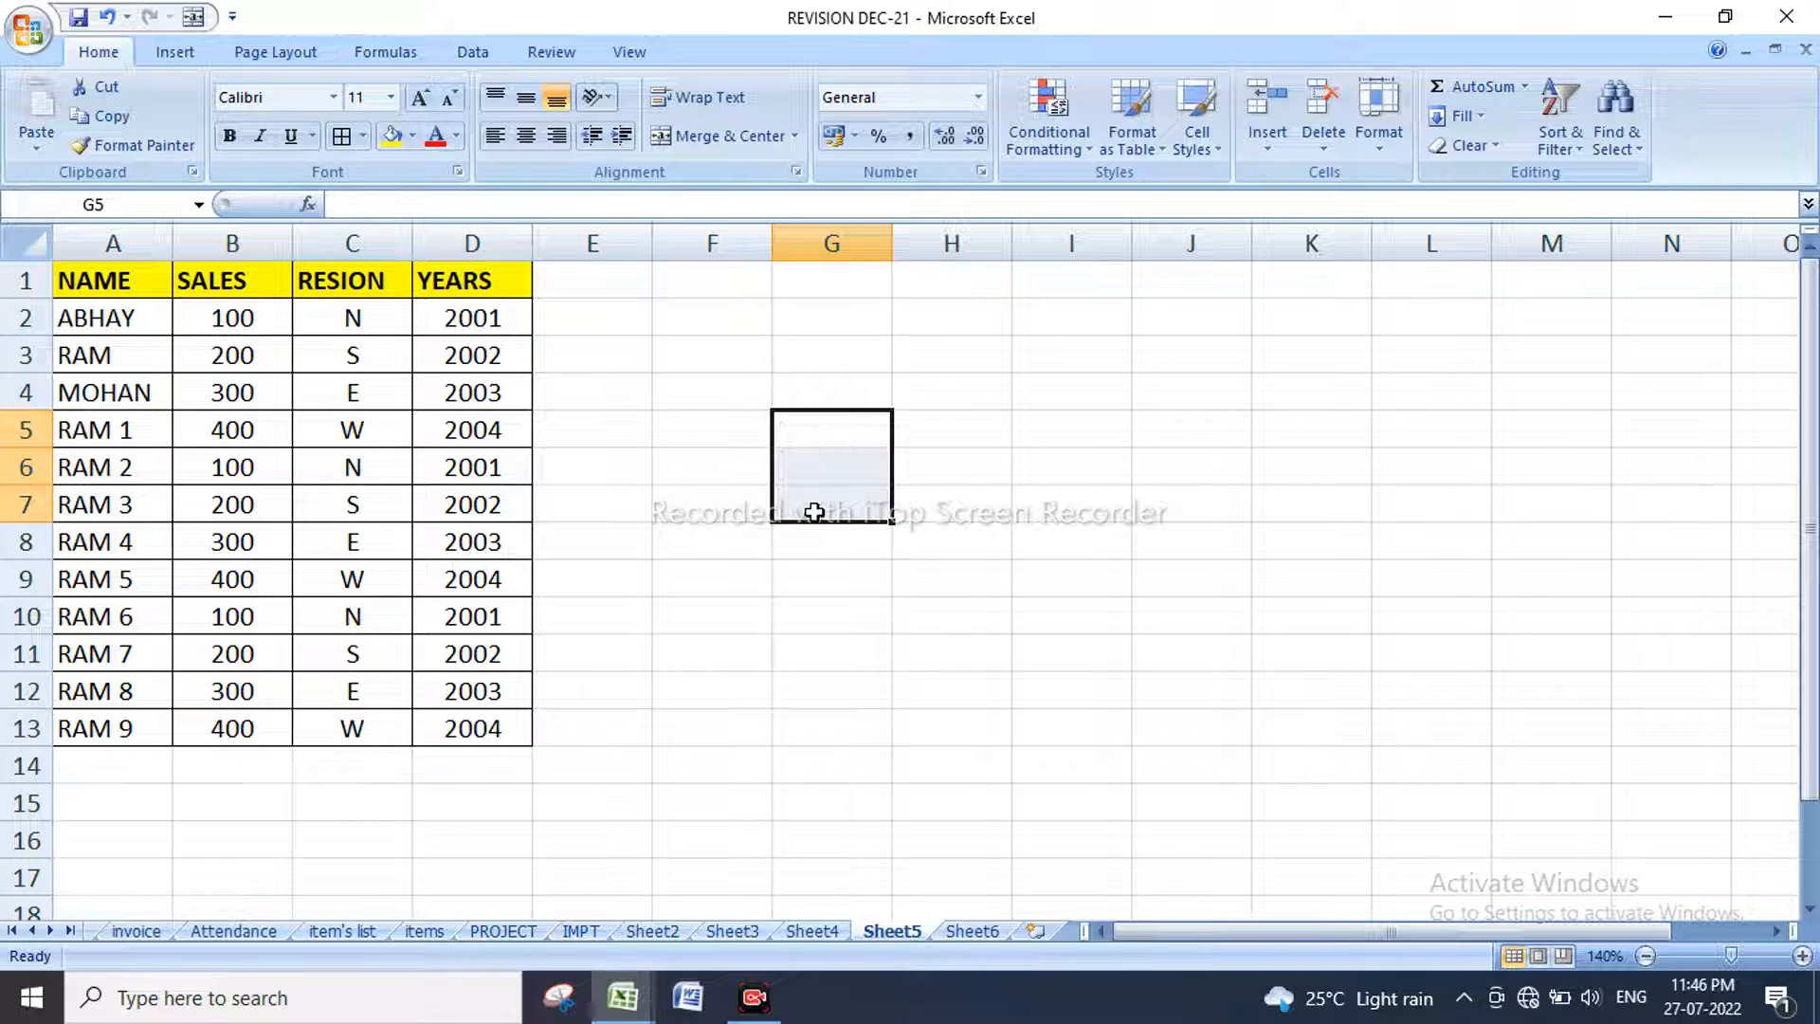
click(589, 762)
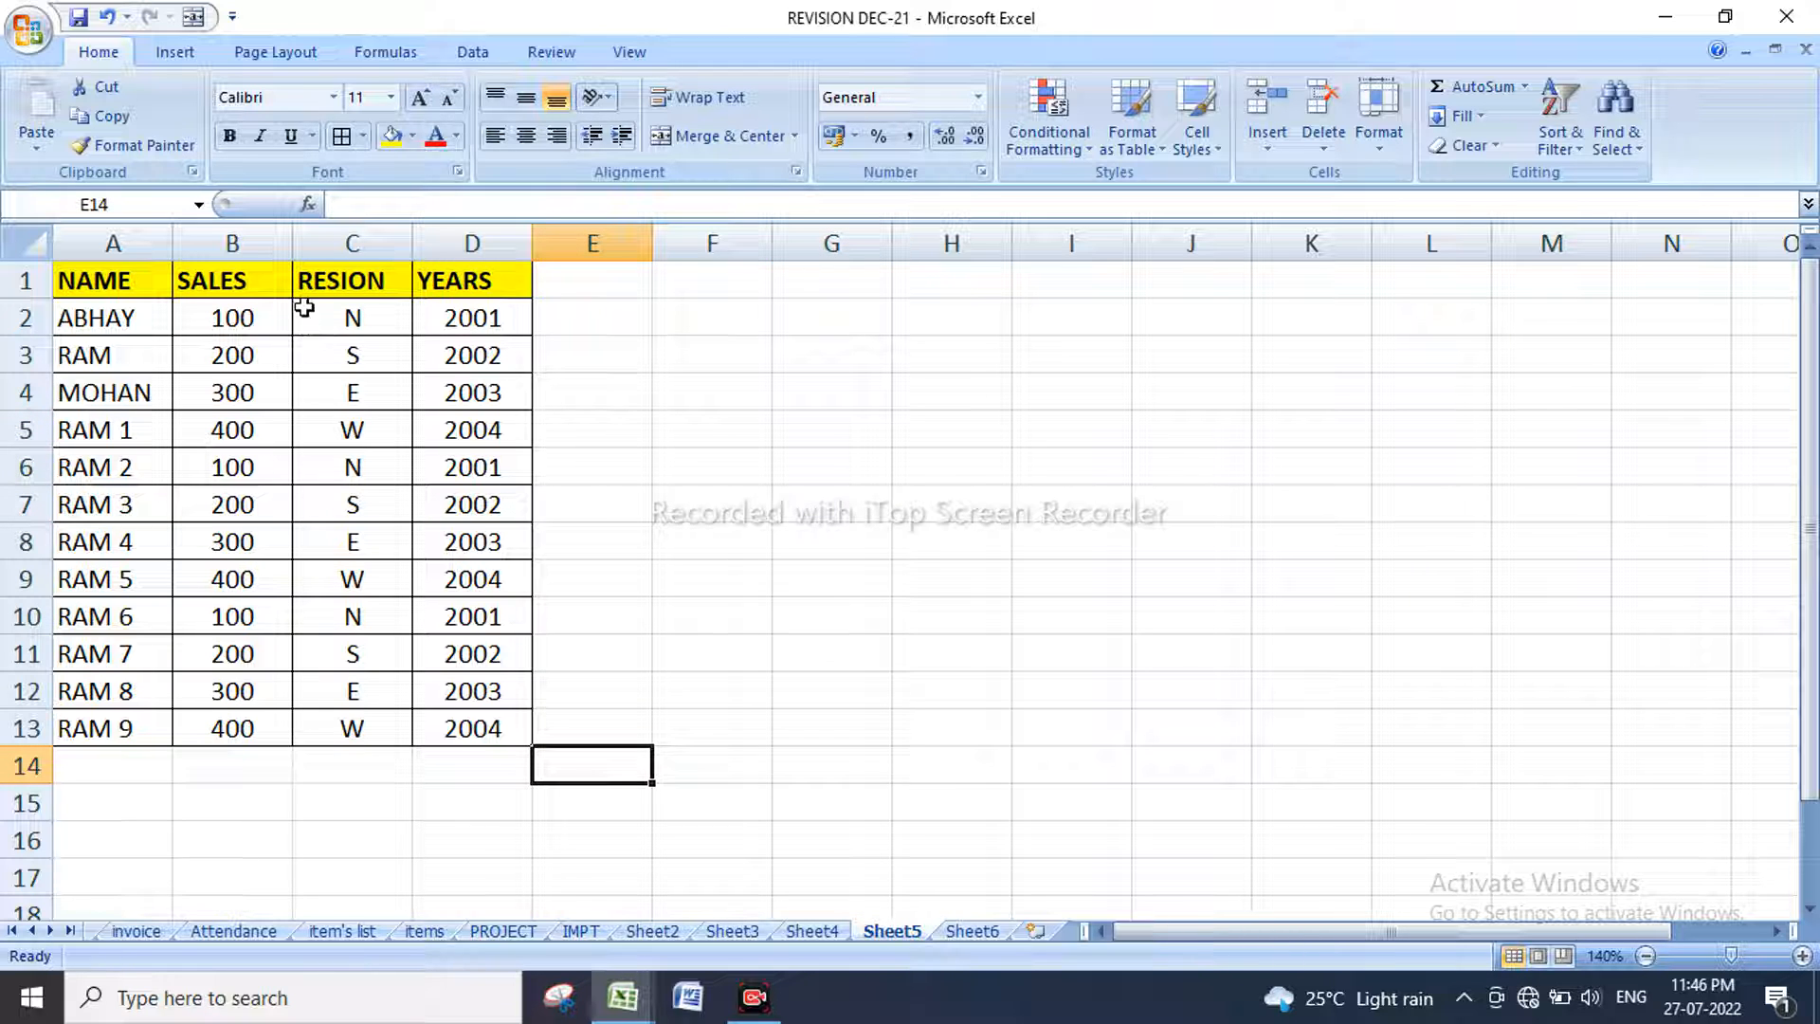
Step: Insert a PivotTable from the range A1:D13, placed in the existing worksheet Sheet5 at cell E14
click(194, 52)
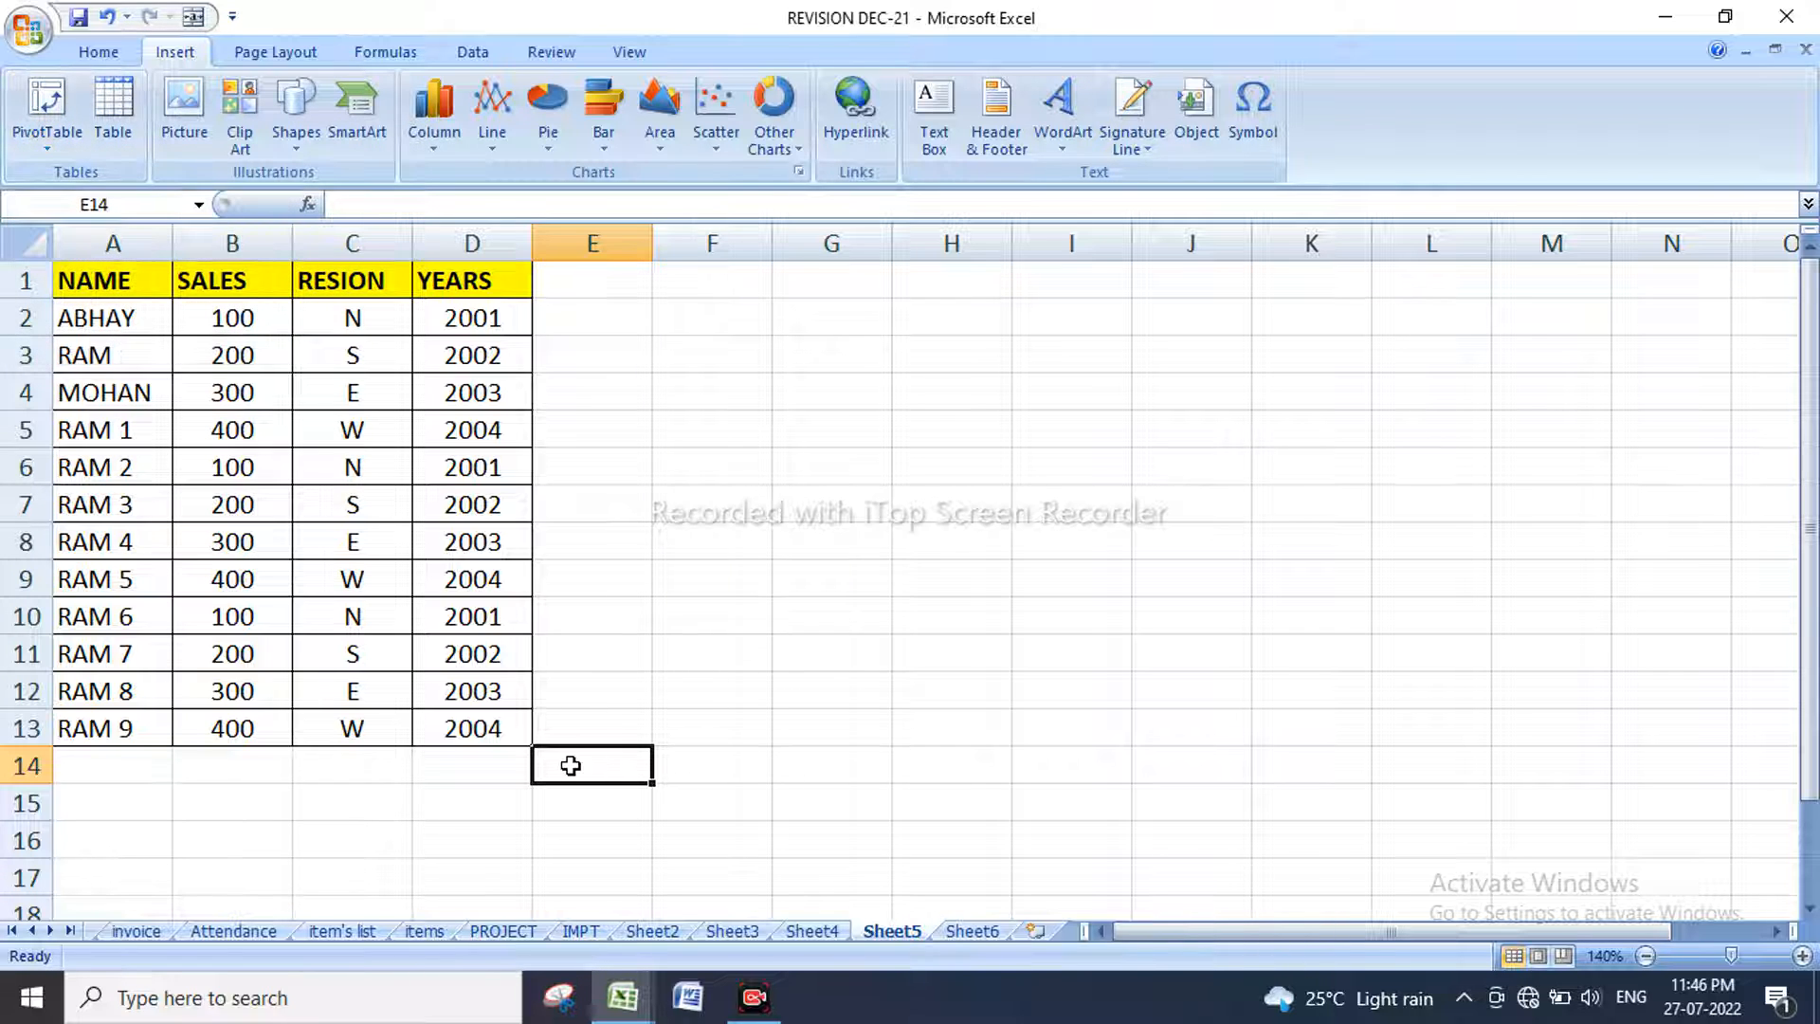
click(61, 154)
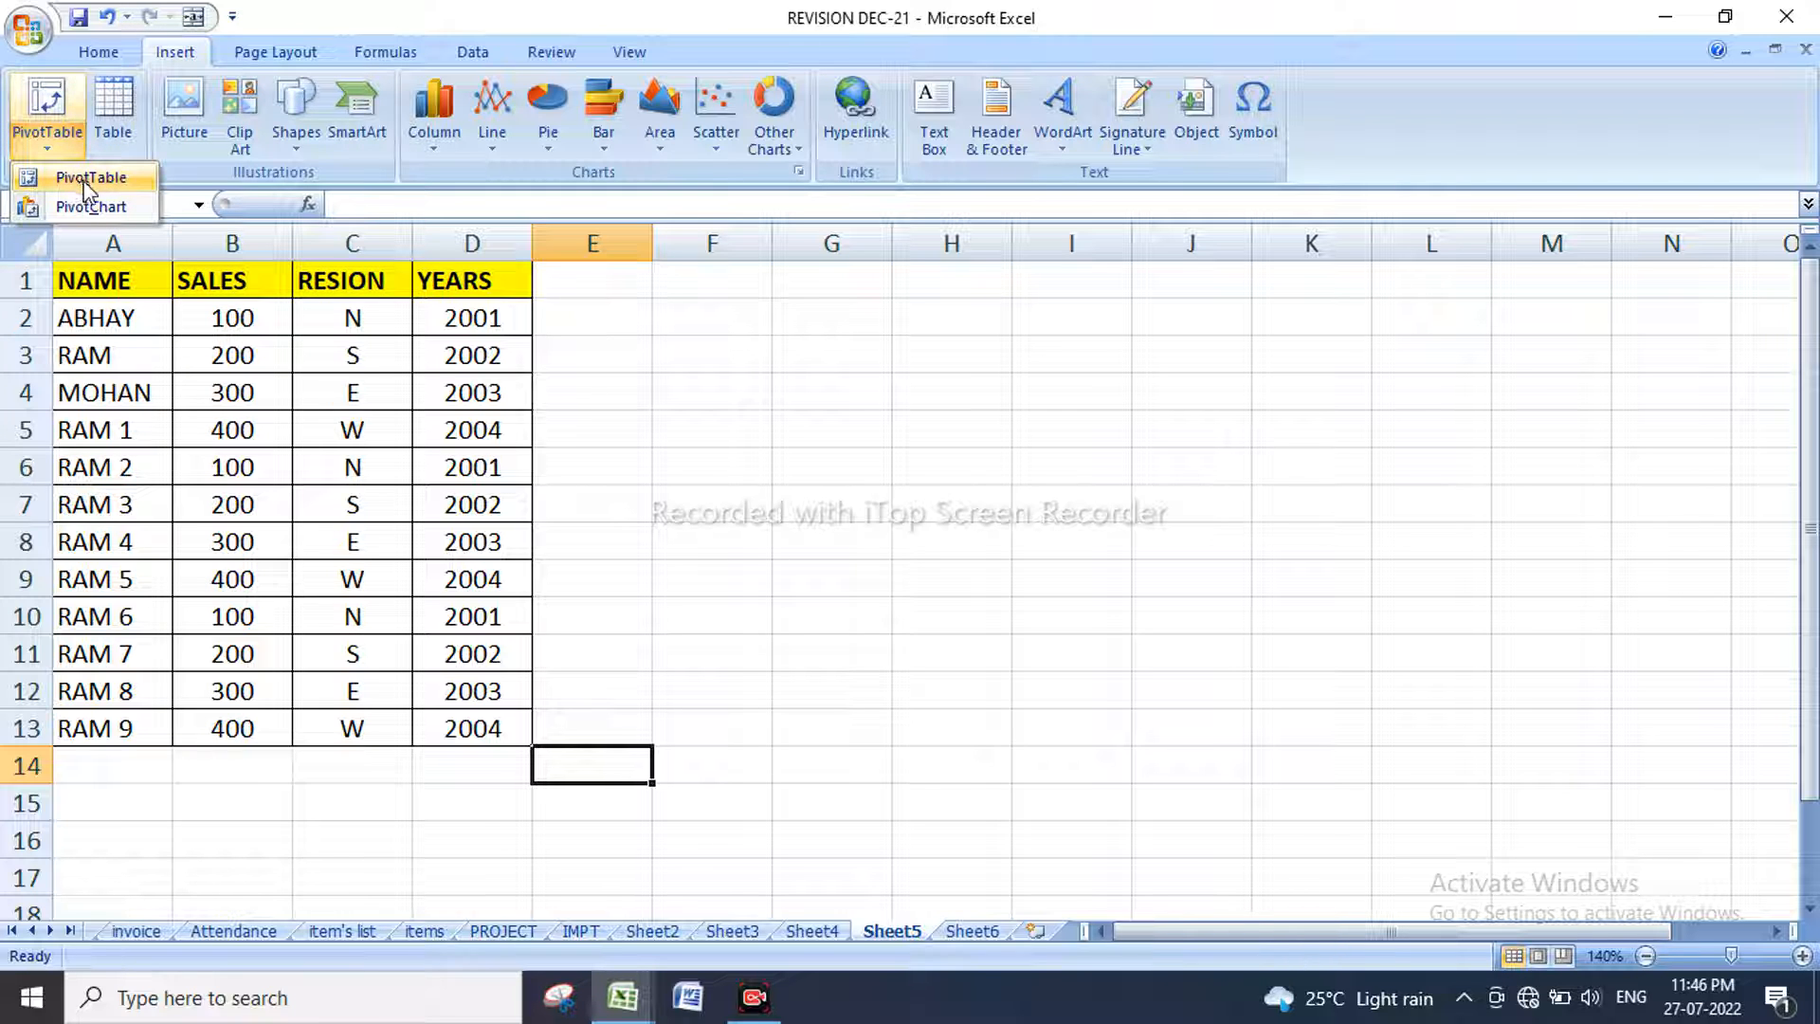
click(86, 180)
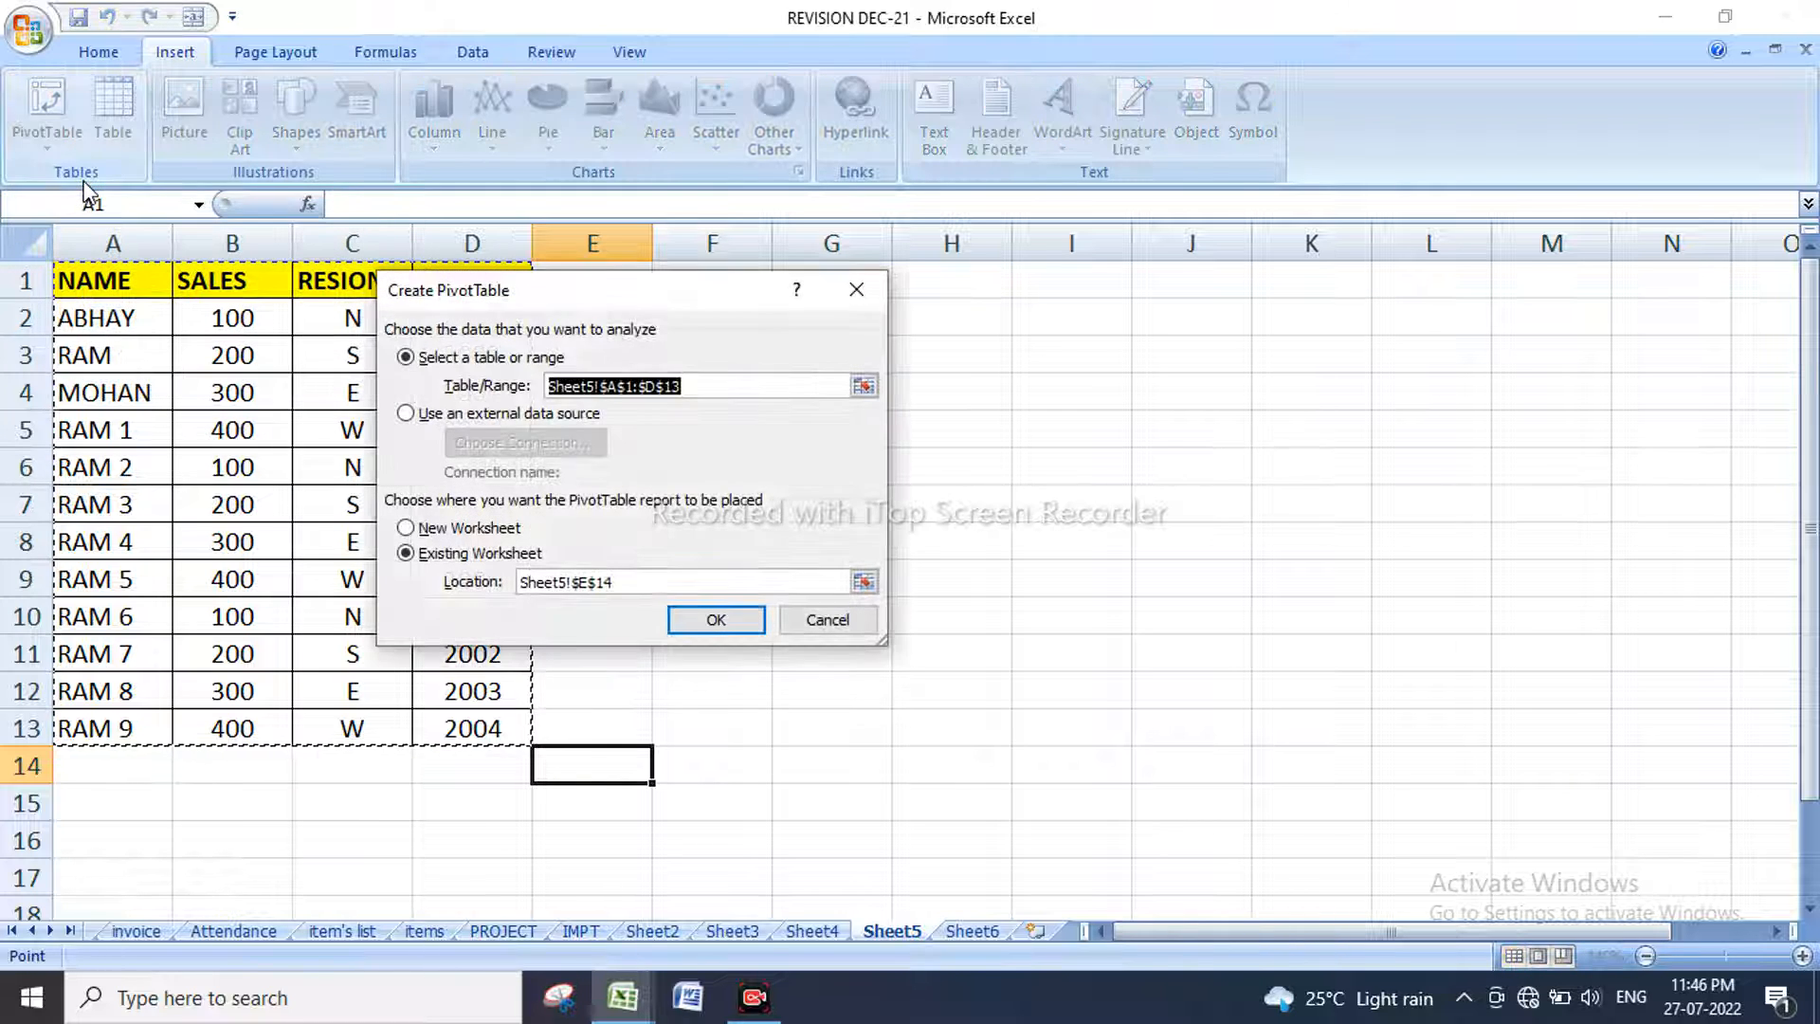
drag(552, 313, 903, 309)
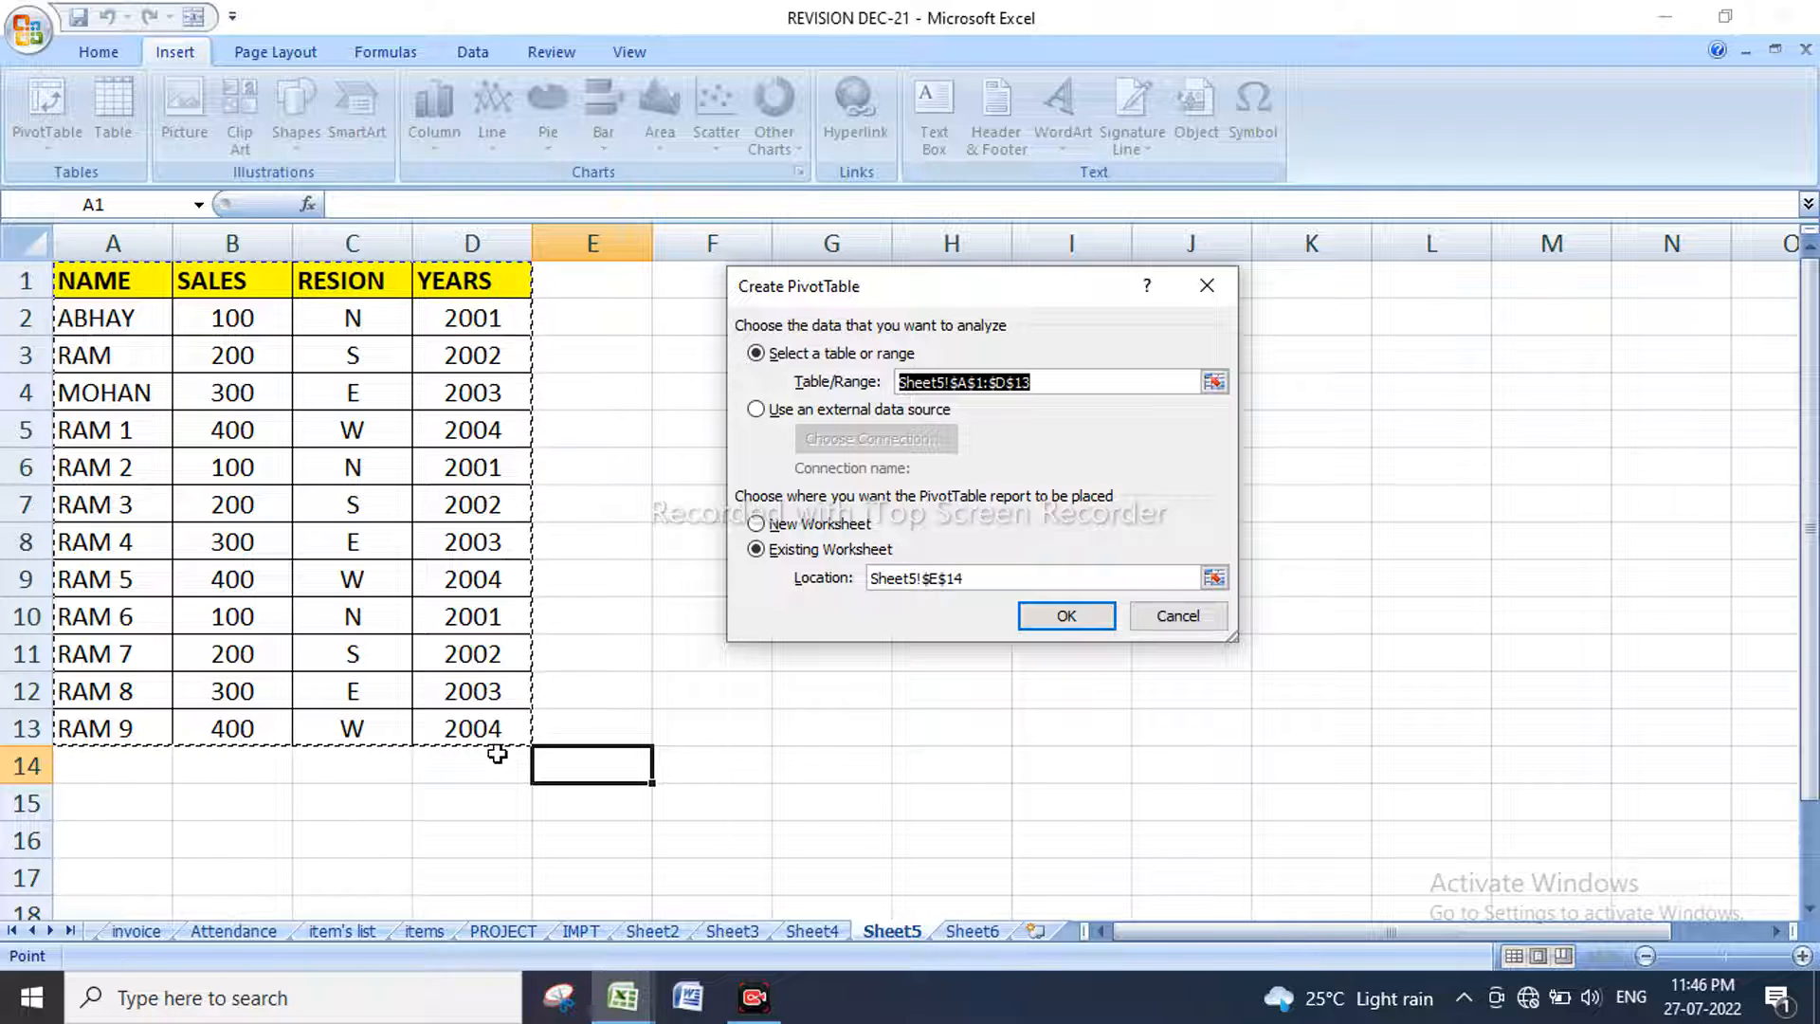
click(1066, 614)
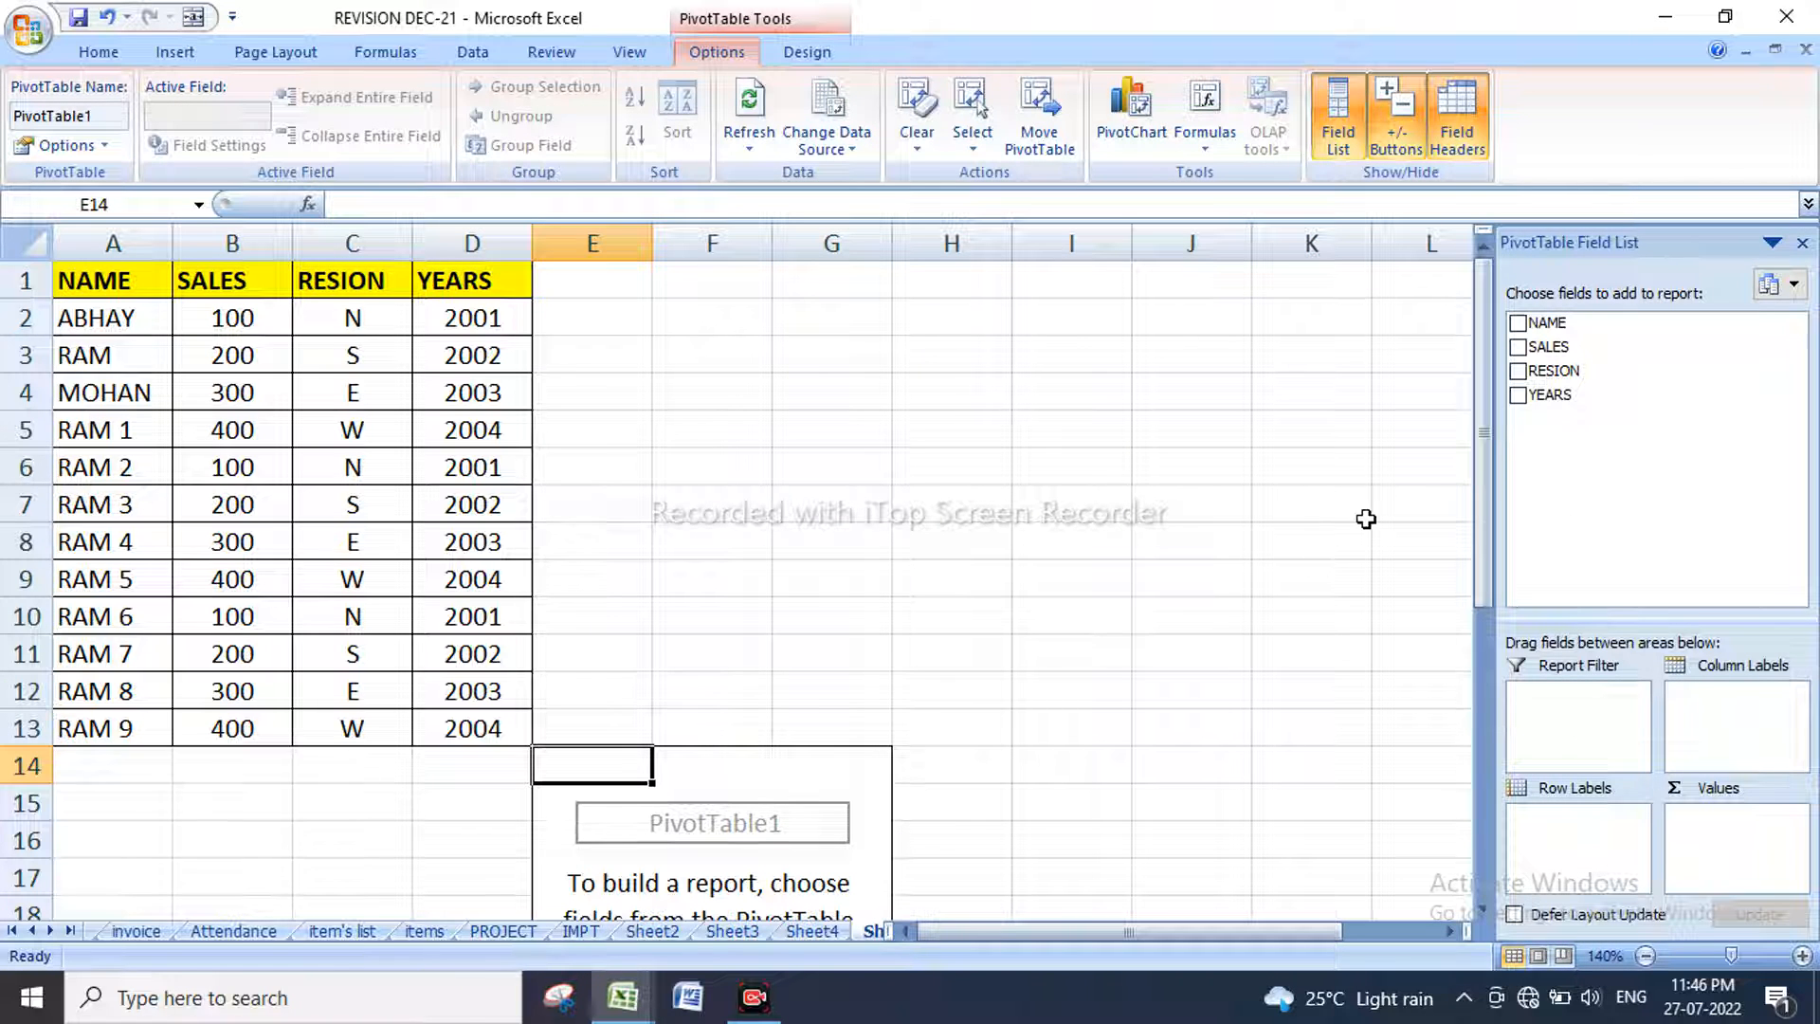
Step: Add the YEARS, RESION, SALES and NAME fields to the PivotTable report at E14
scroll(764, 817, down, 2)
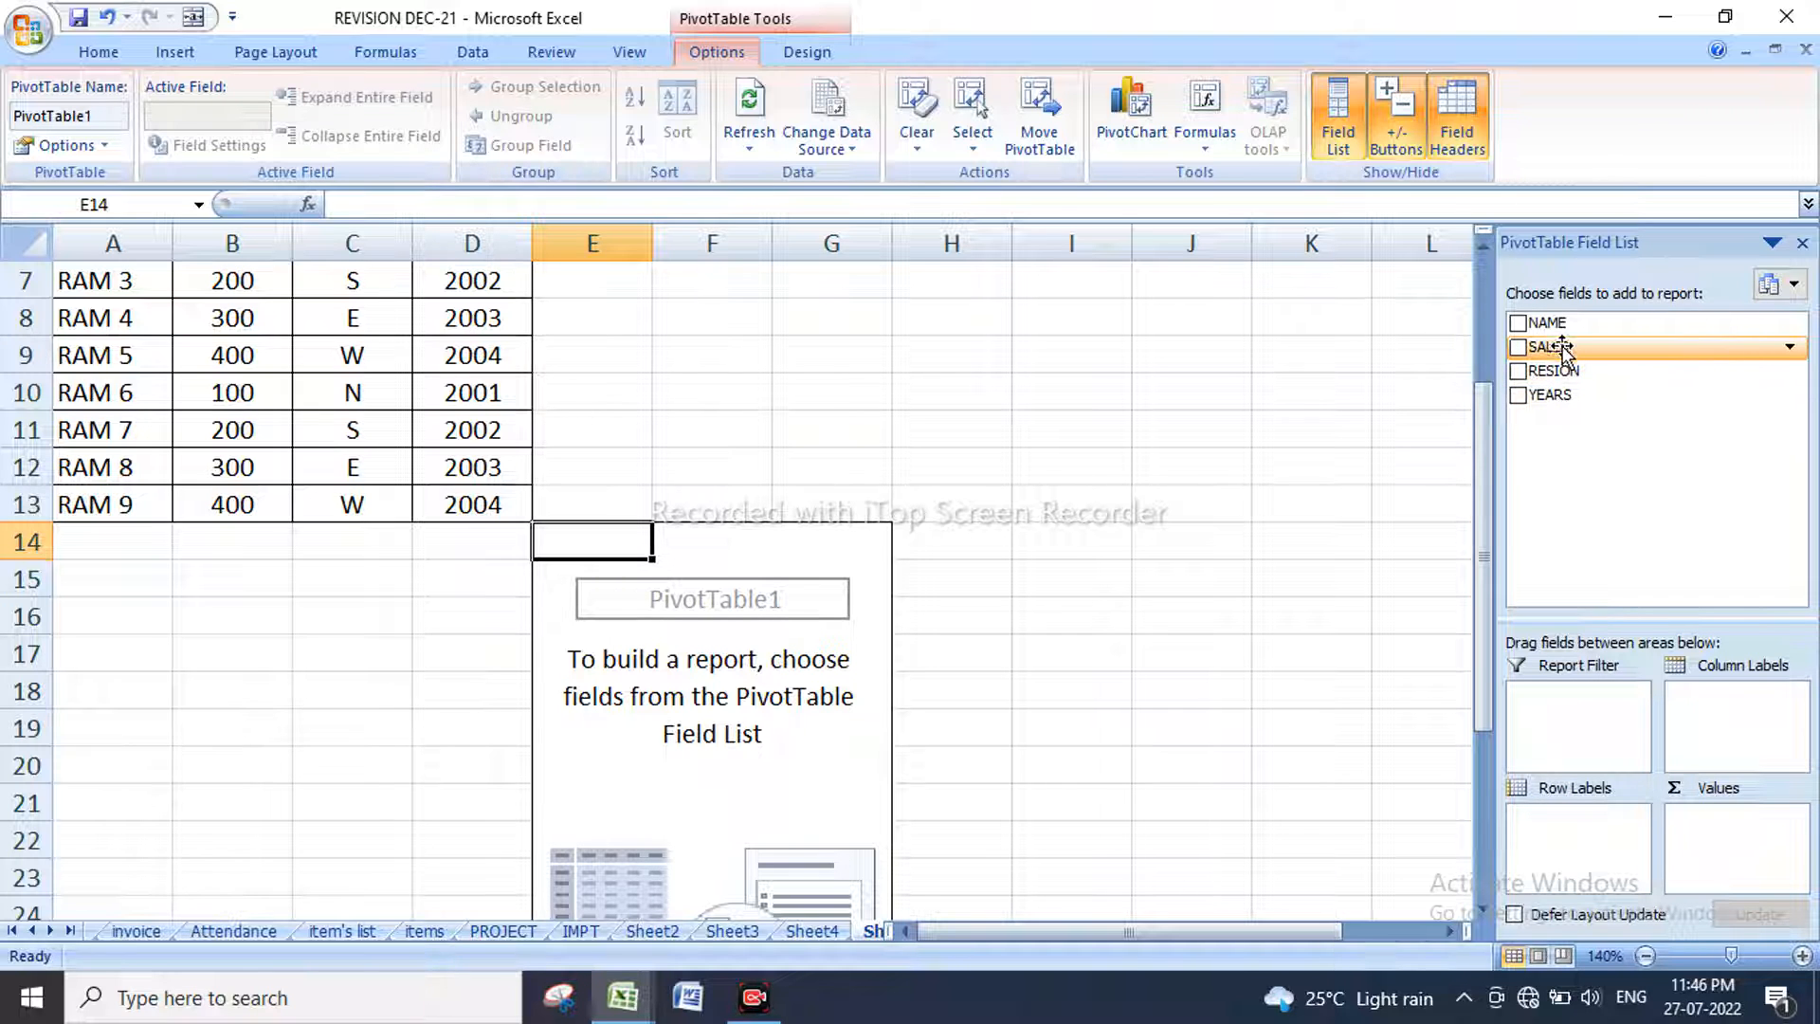
scroll(1450, 471, up, 2)
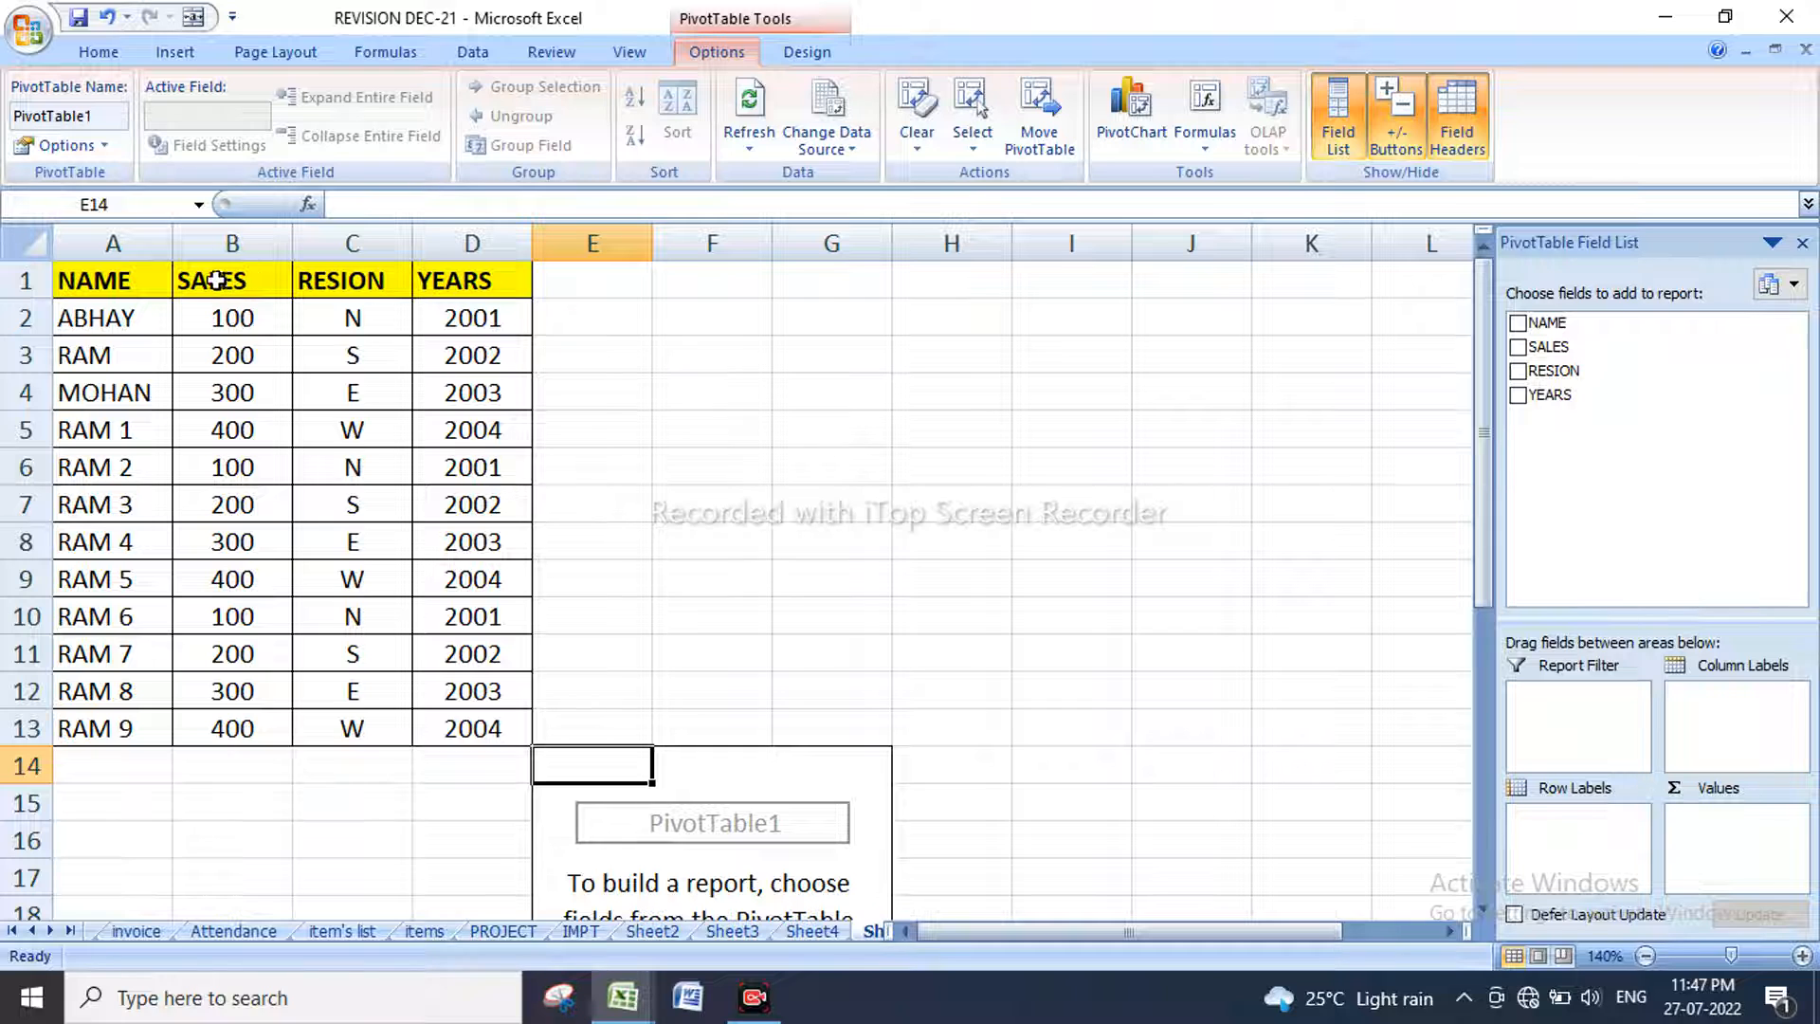
click(1518, 396)
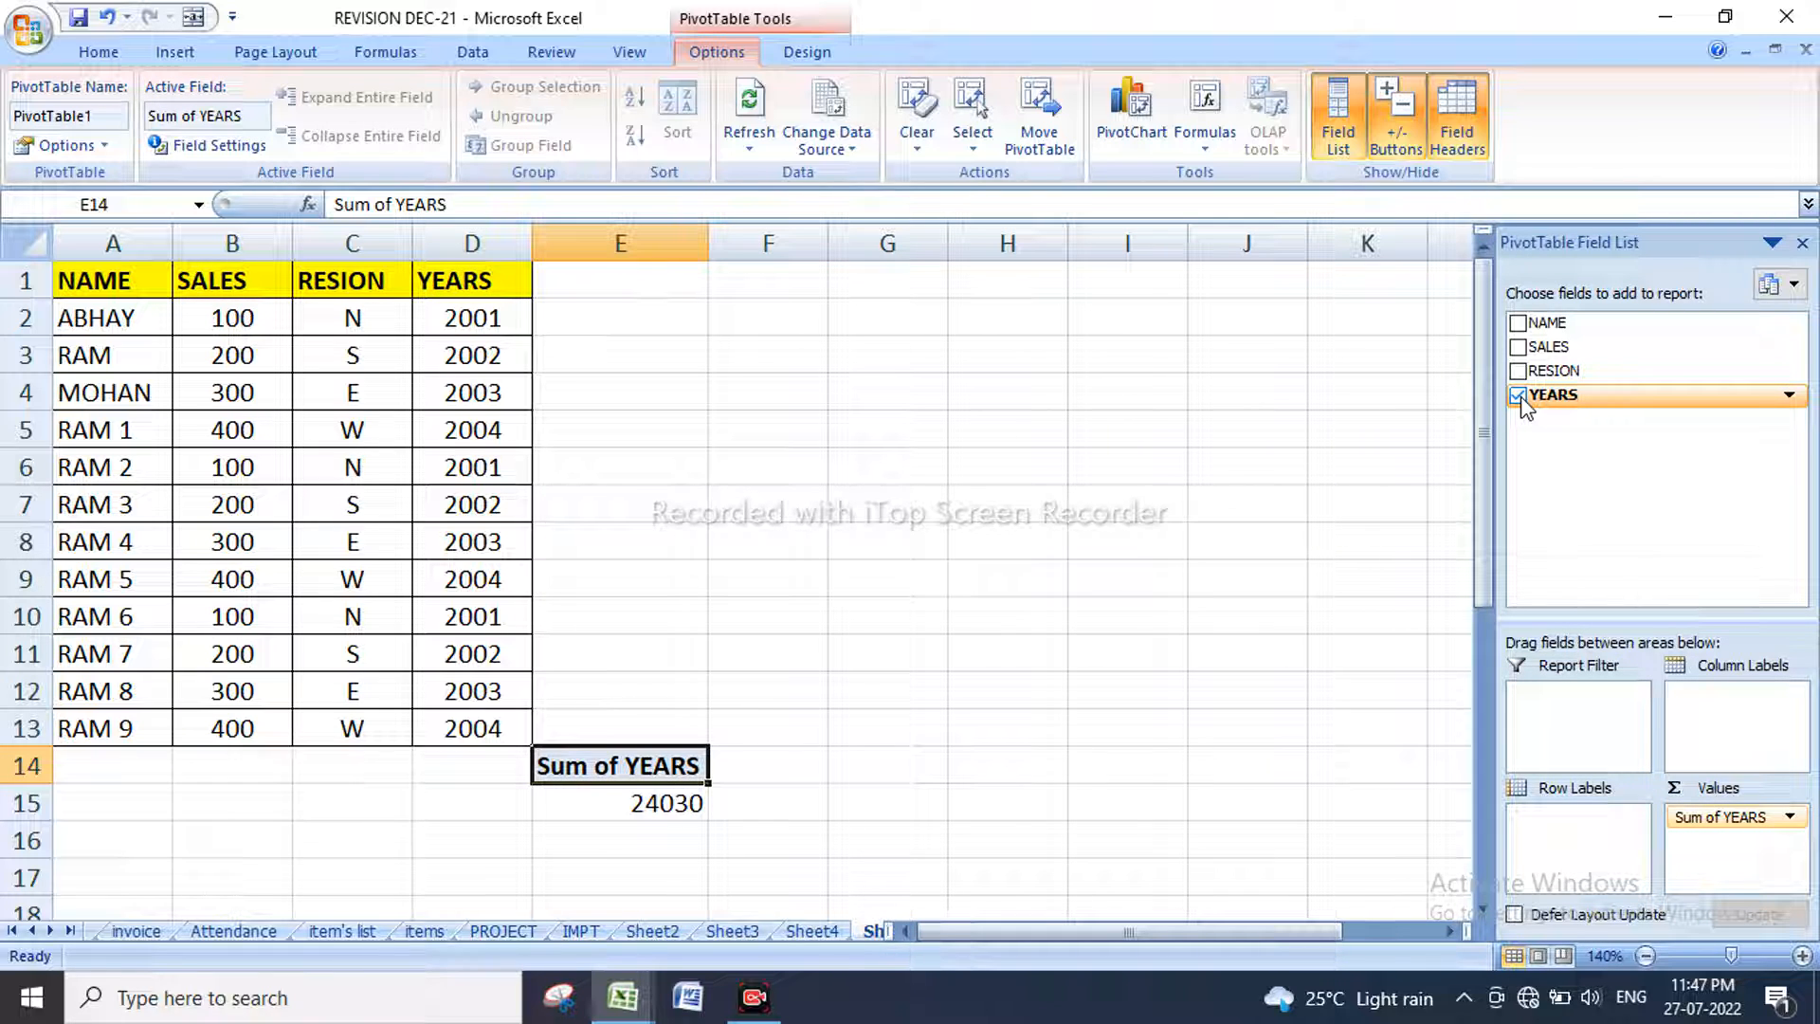
click(1517, 371)
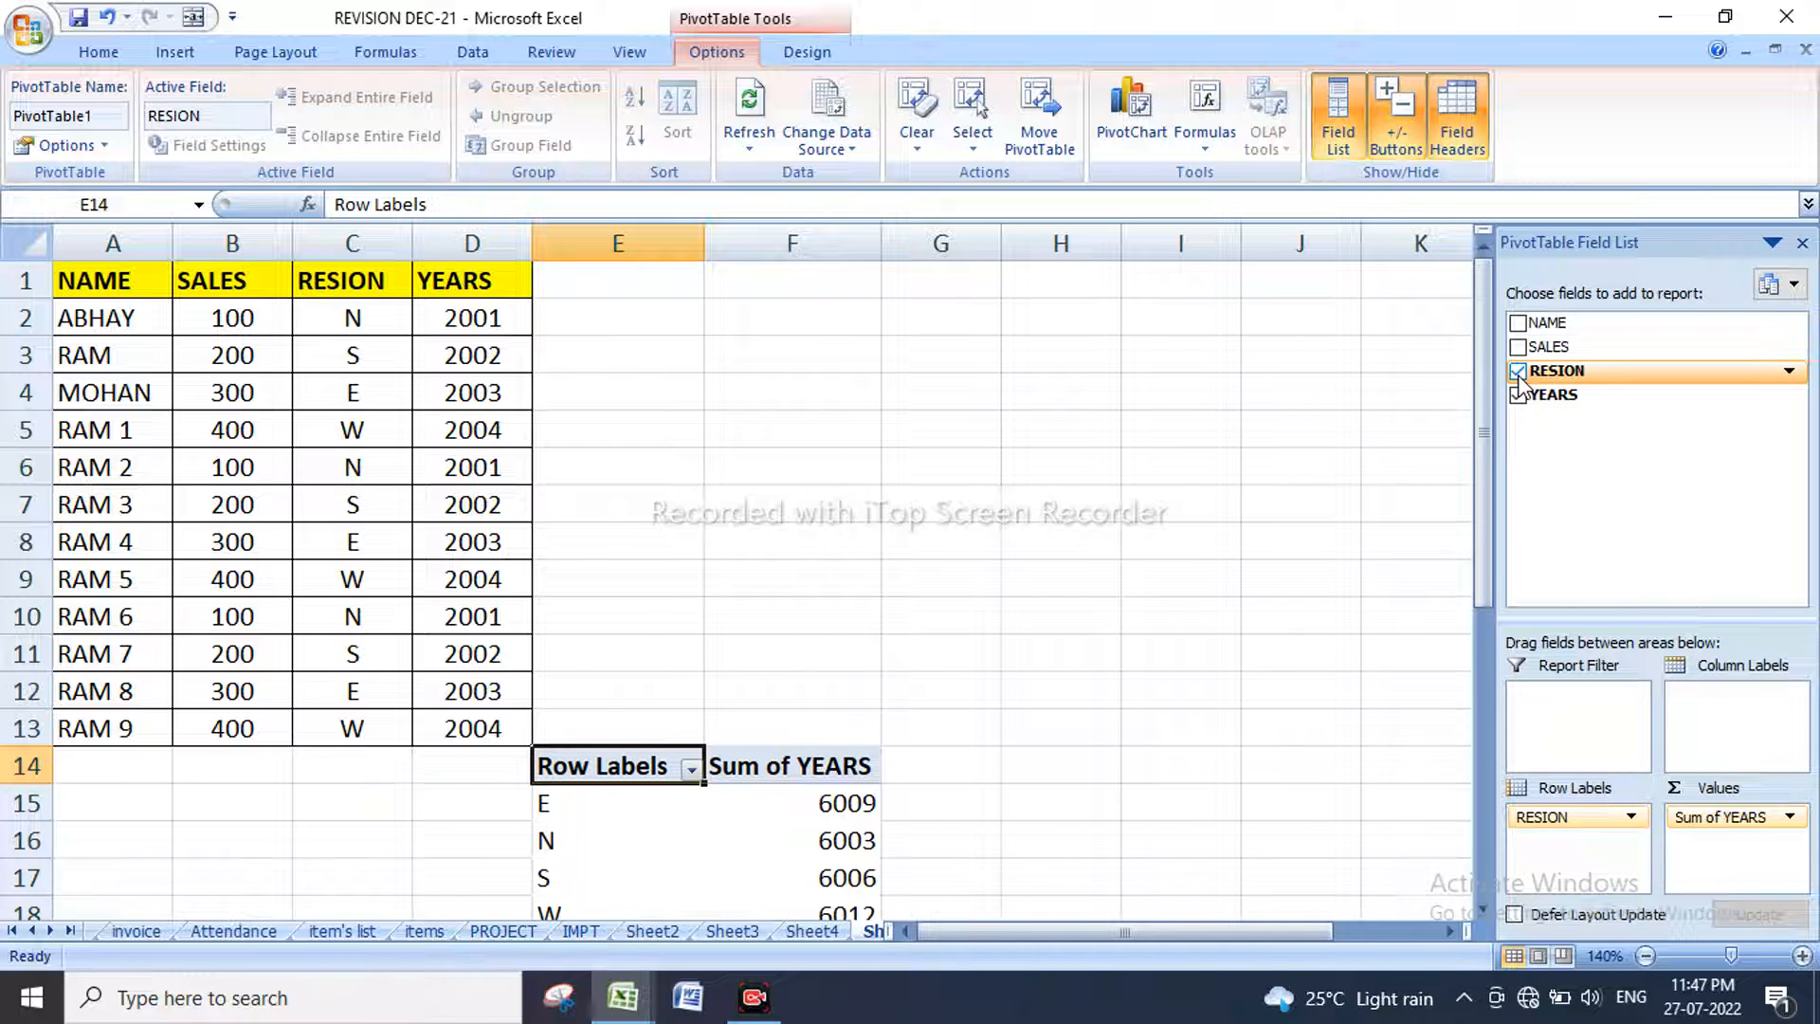
click(1517, 346)
click(1517, 323)
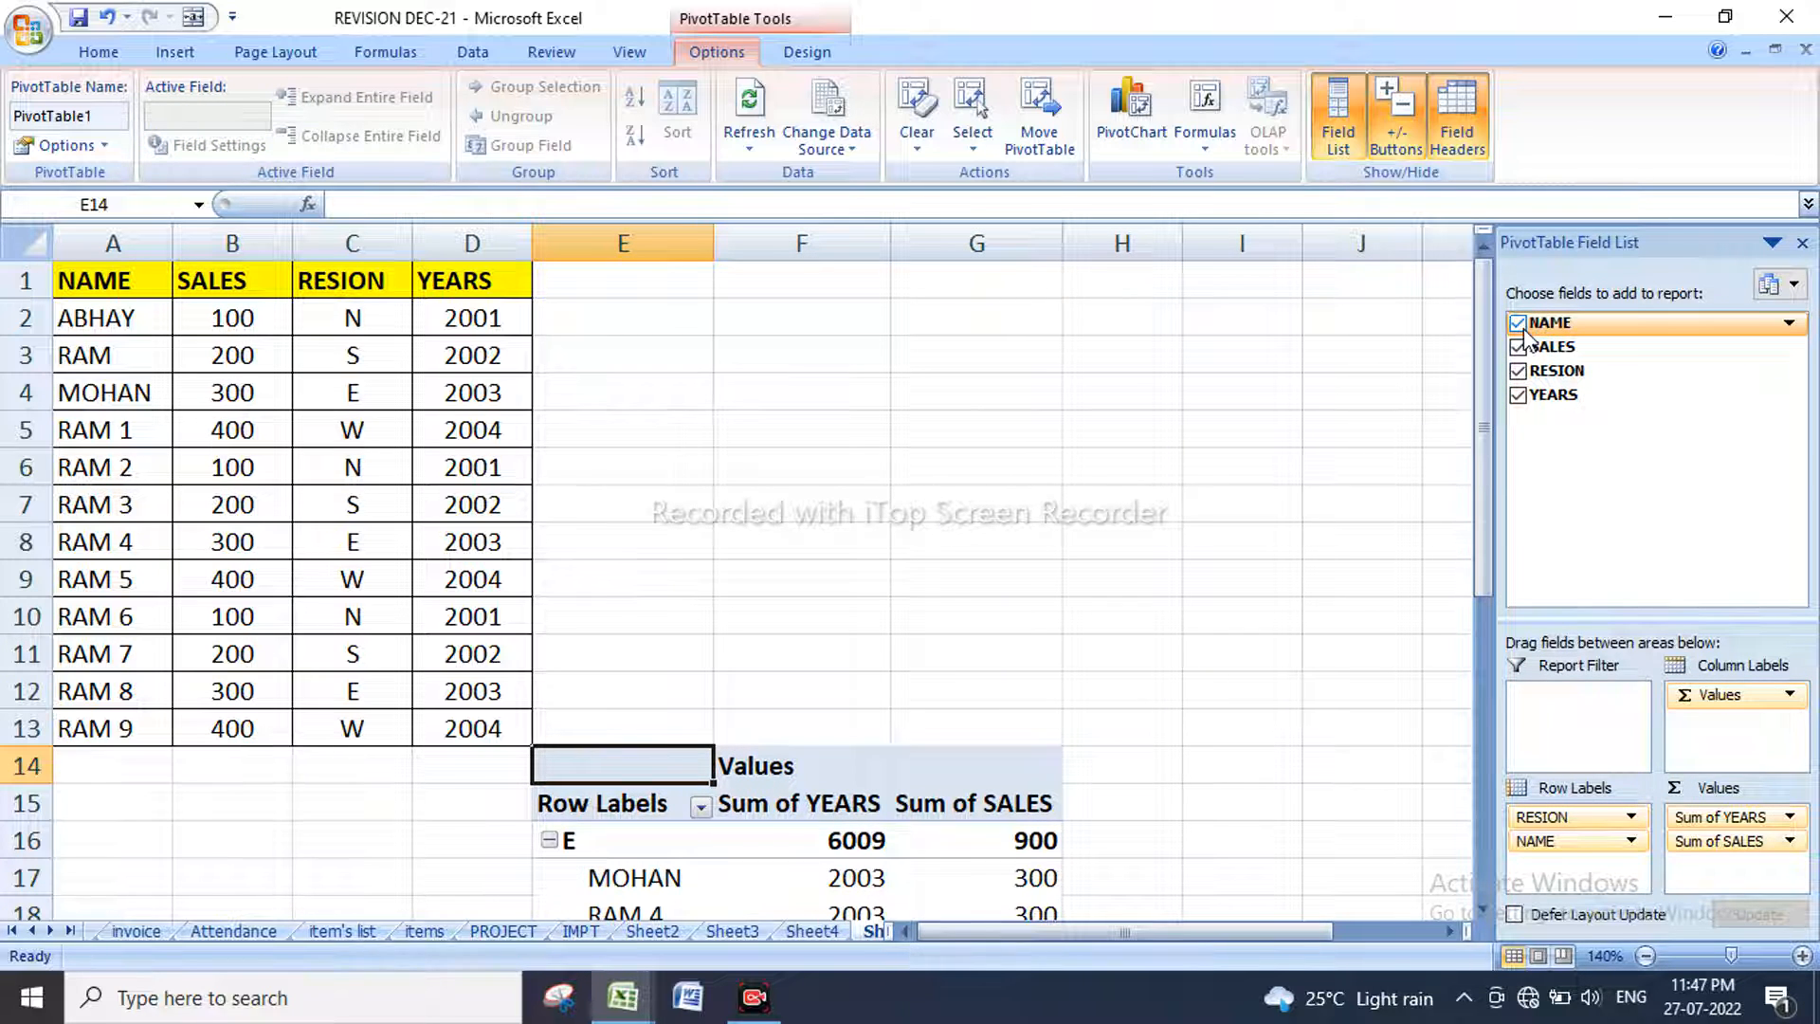
Step: Examine the PivotTable's region groups and compare the E region entries with source rows 4 and 8
scroll(1327, 616, down, 2)
scroll(1326, 616, down, 2)
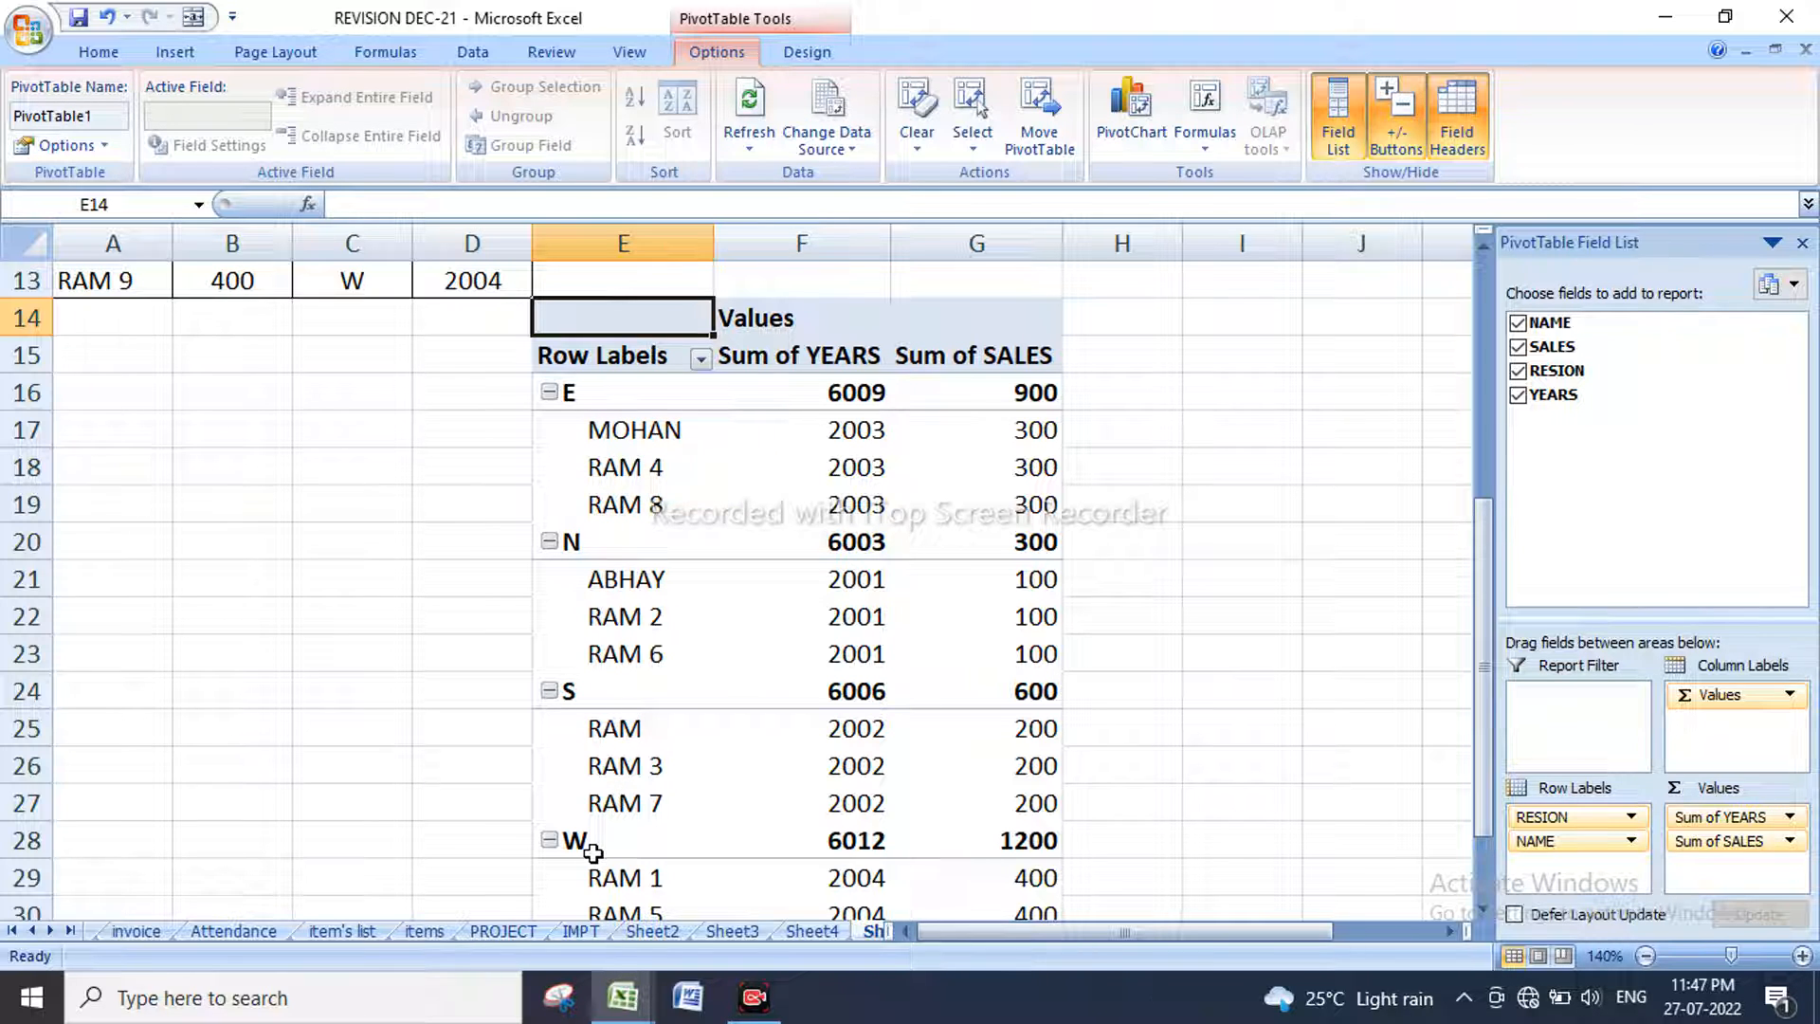
scroll(668, 438, up, 1)
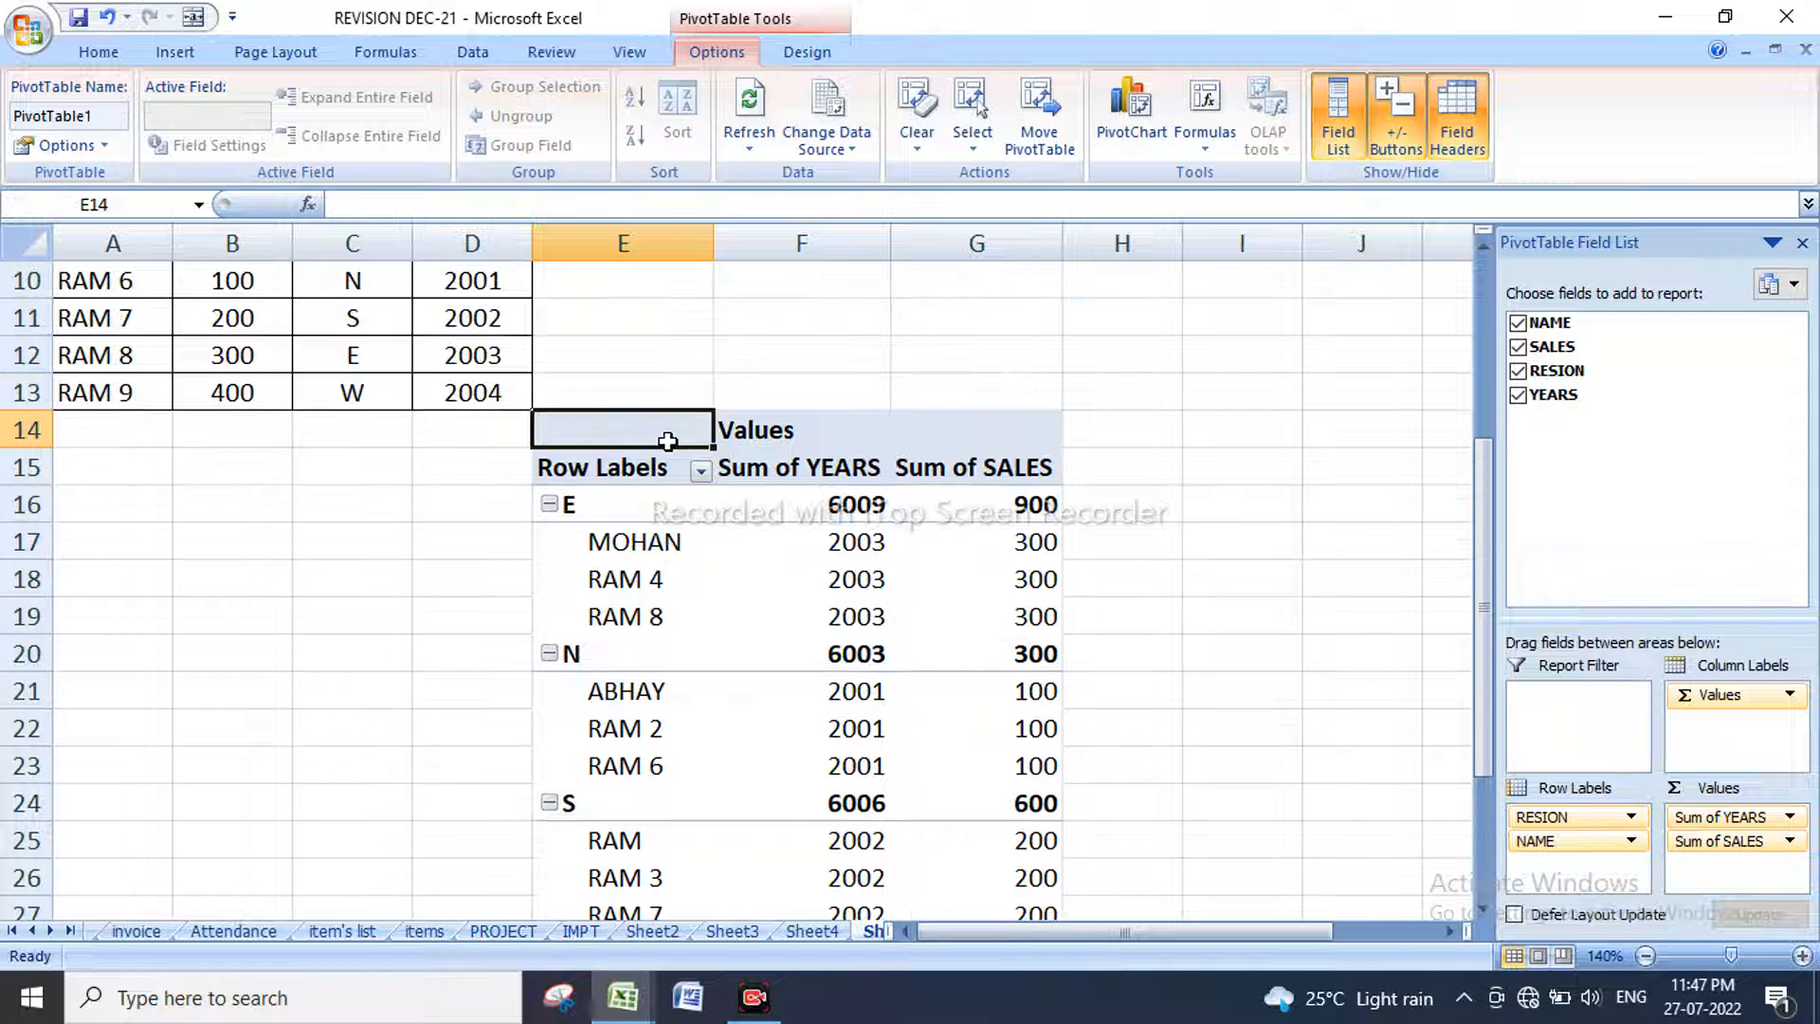
click(1644, 956)
click(1644, 955)
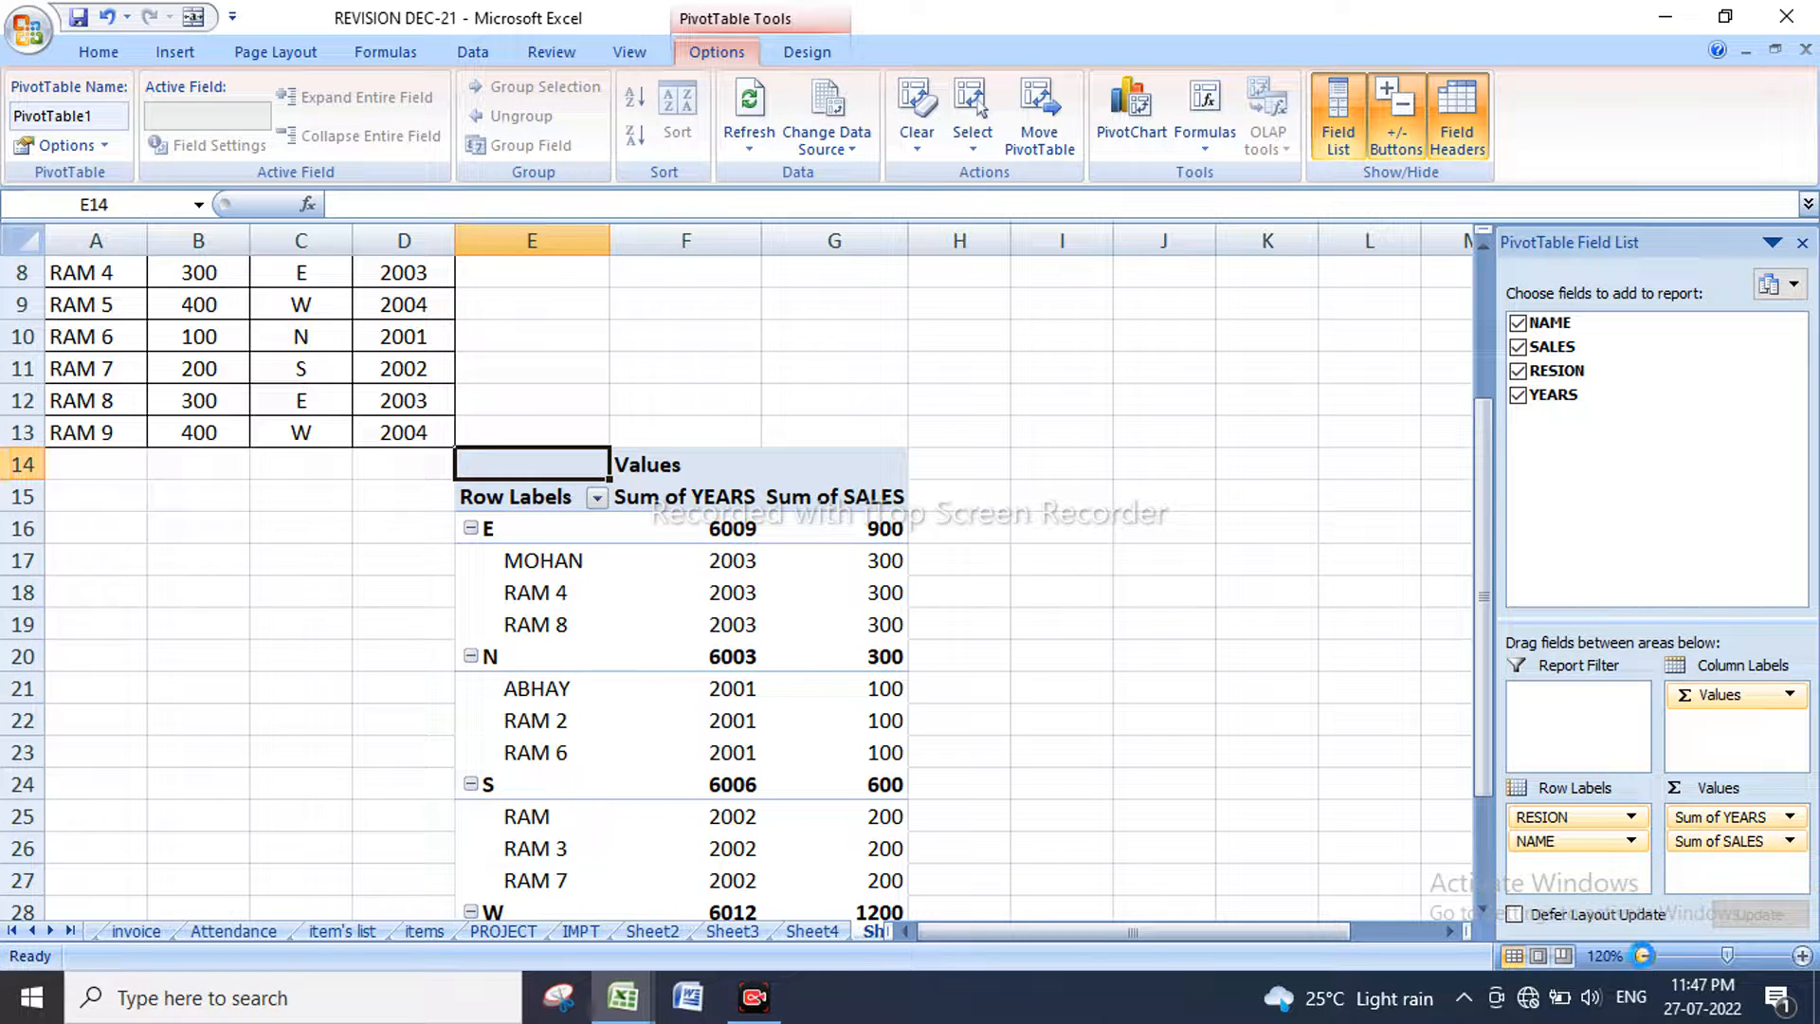
click(1644, 955)
click(1644, 955)
scroll(832, 727, up, 2)
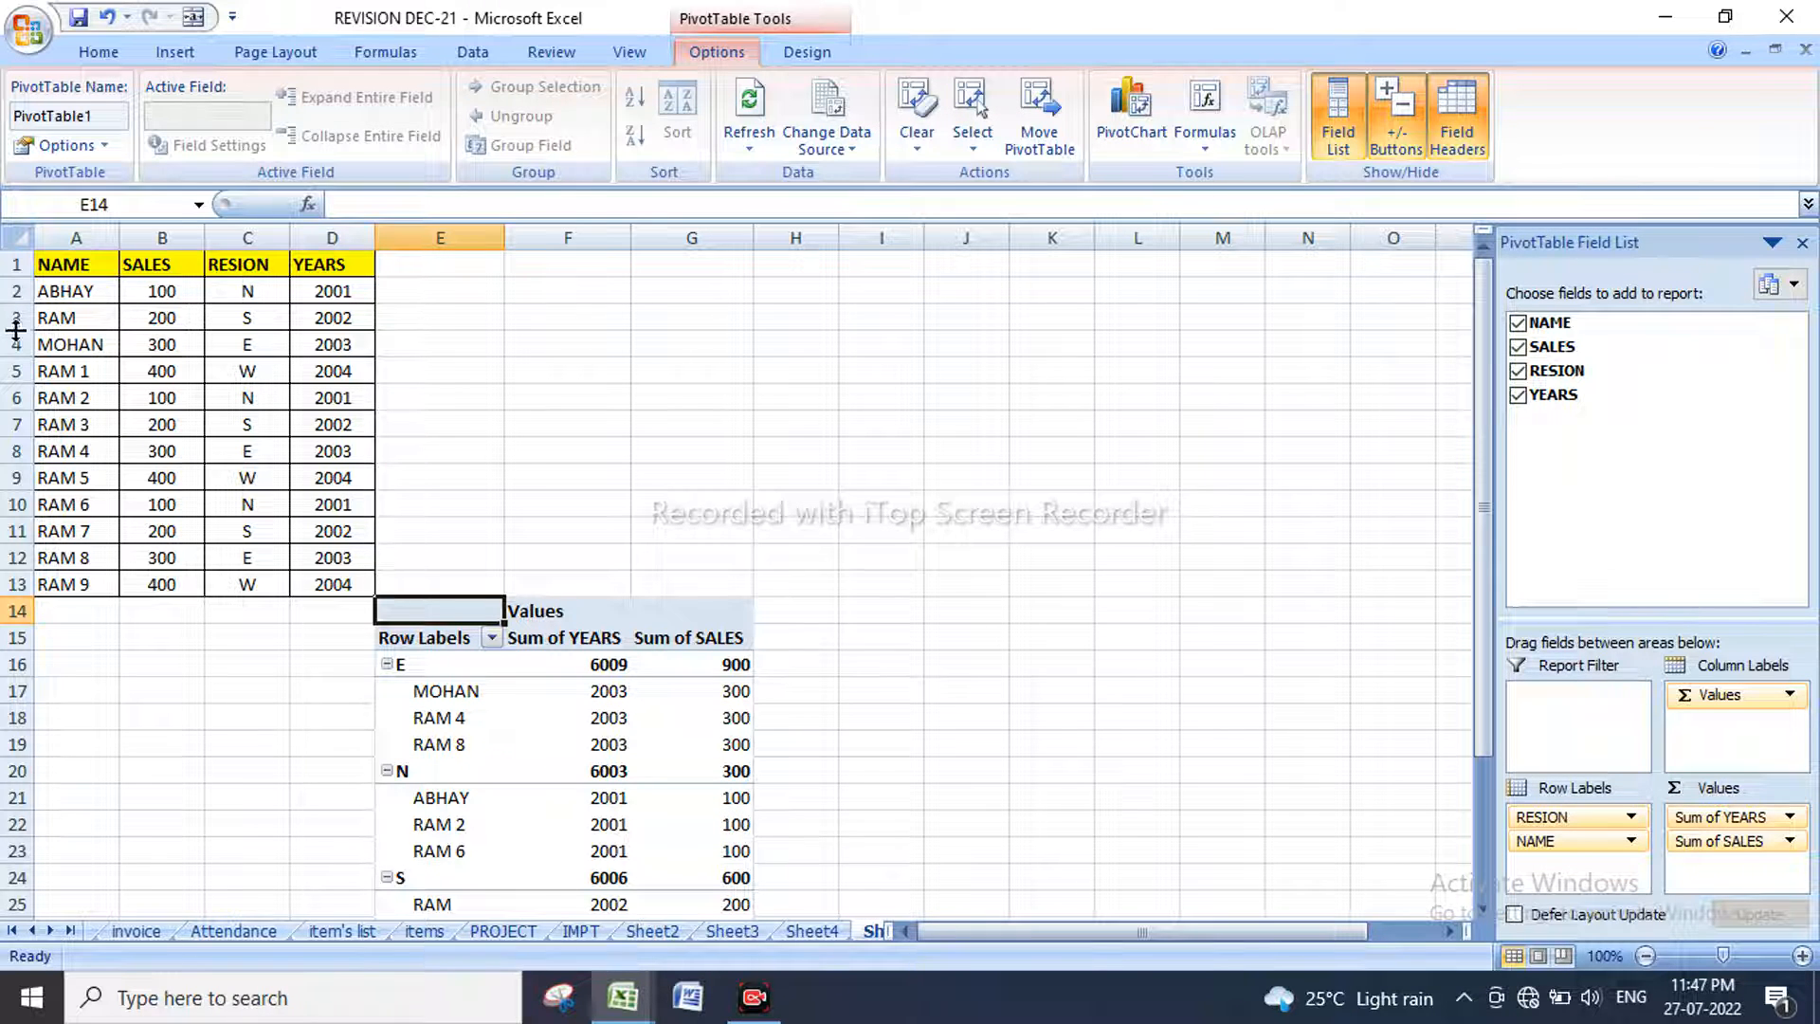
drag(66, 343, 303, 358)
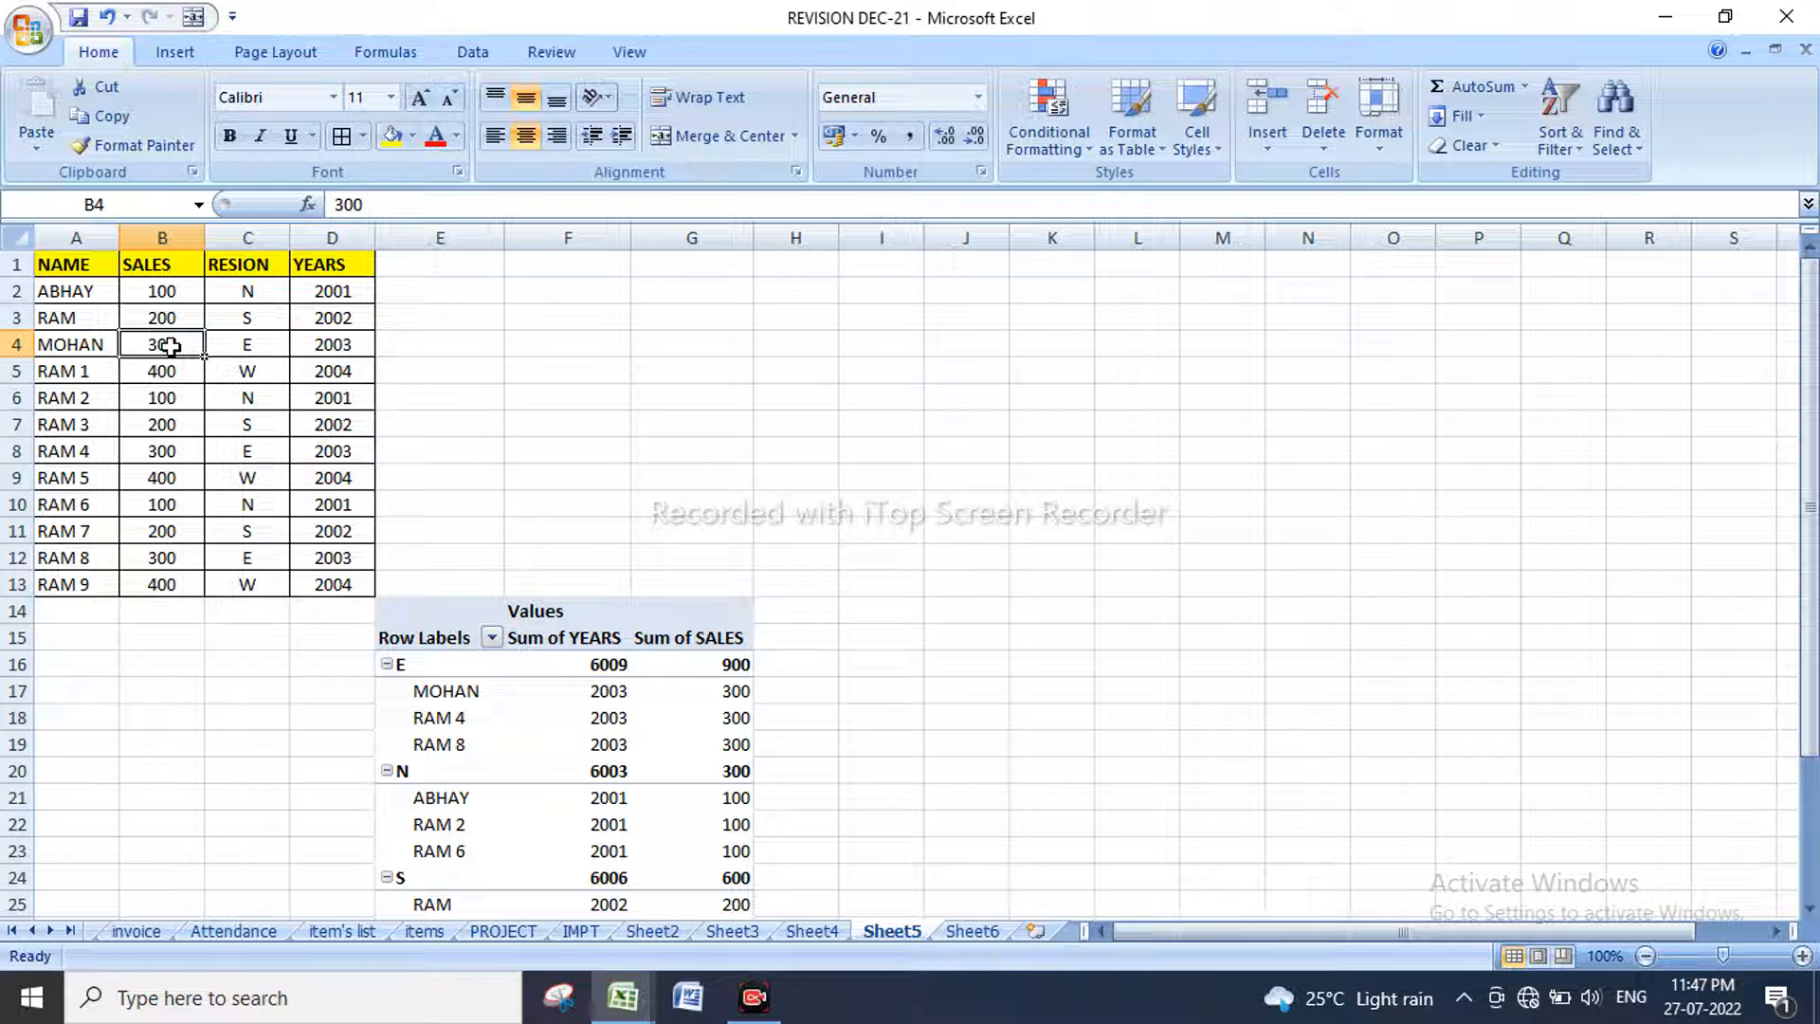
drag(83, 344, 321, 341)
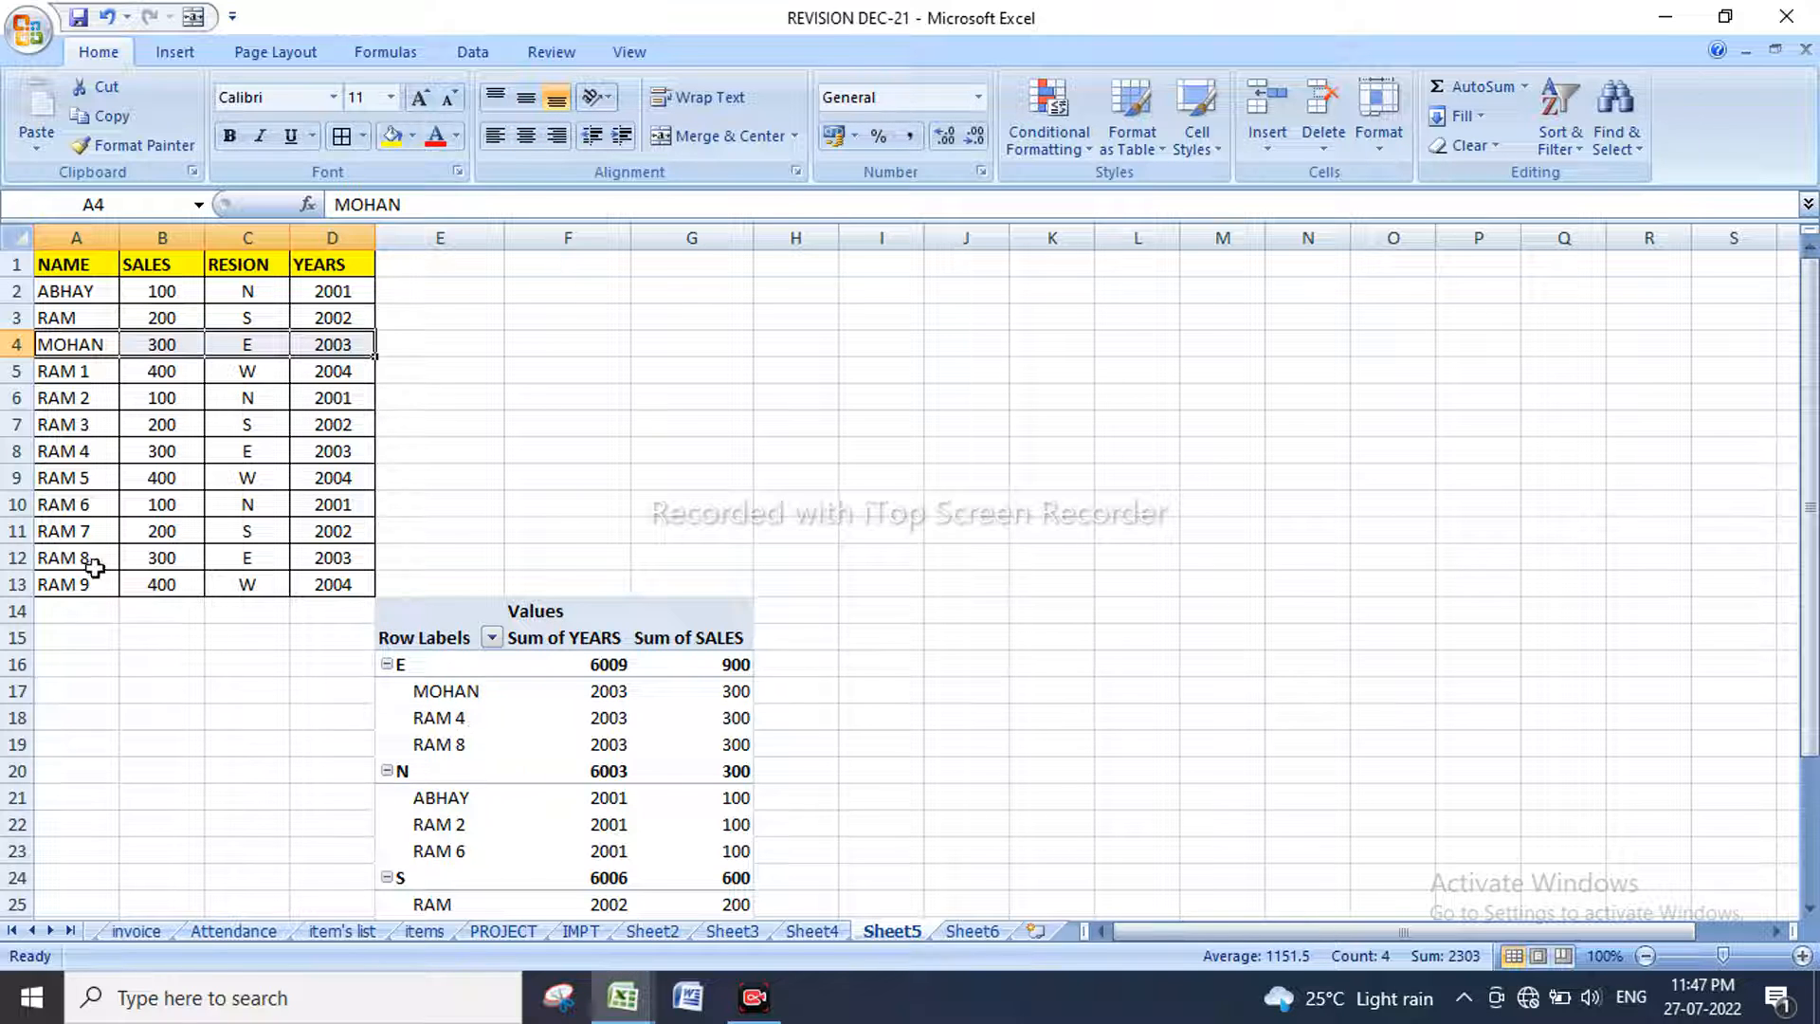
drag(64, 449, 336, 447)
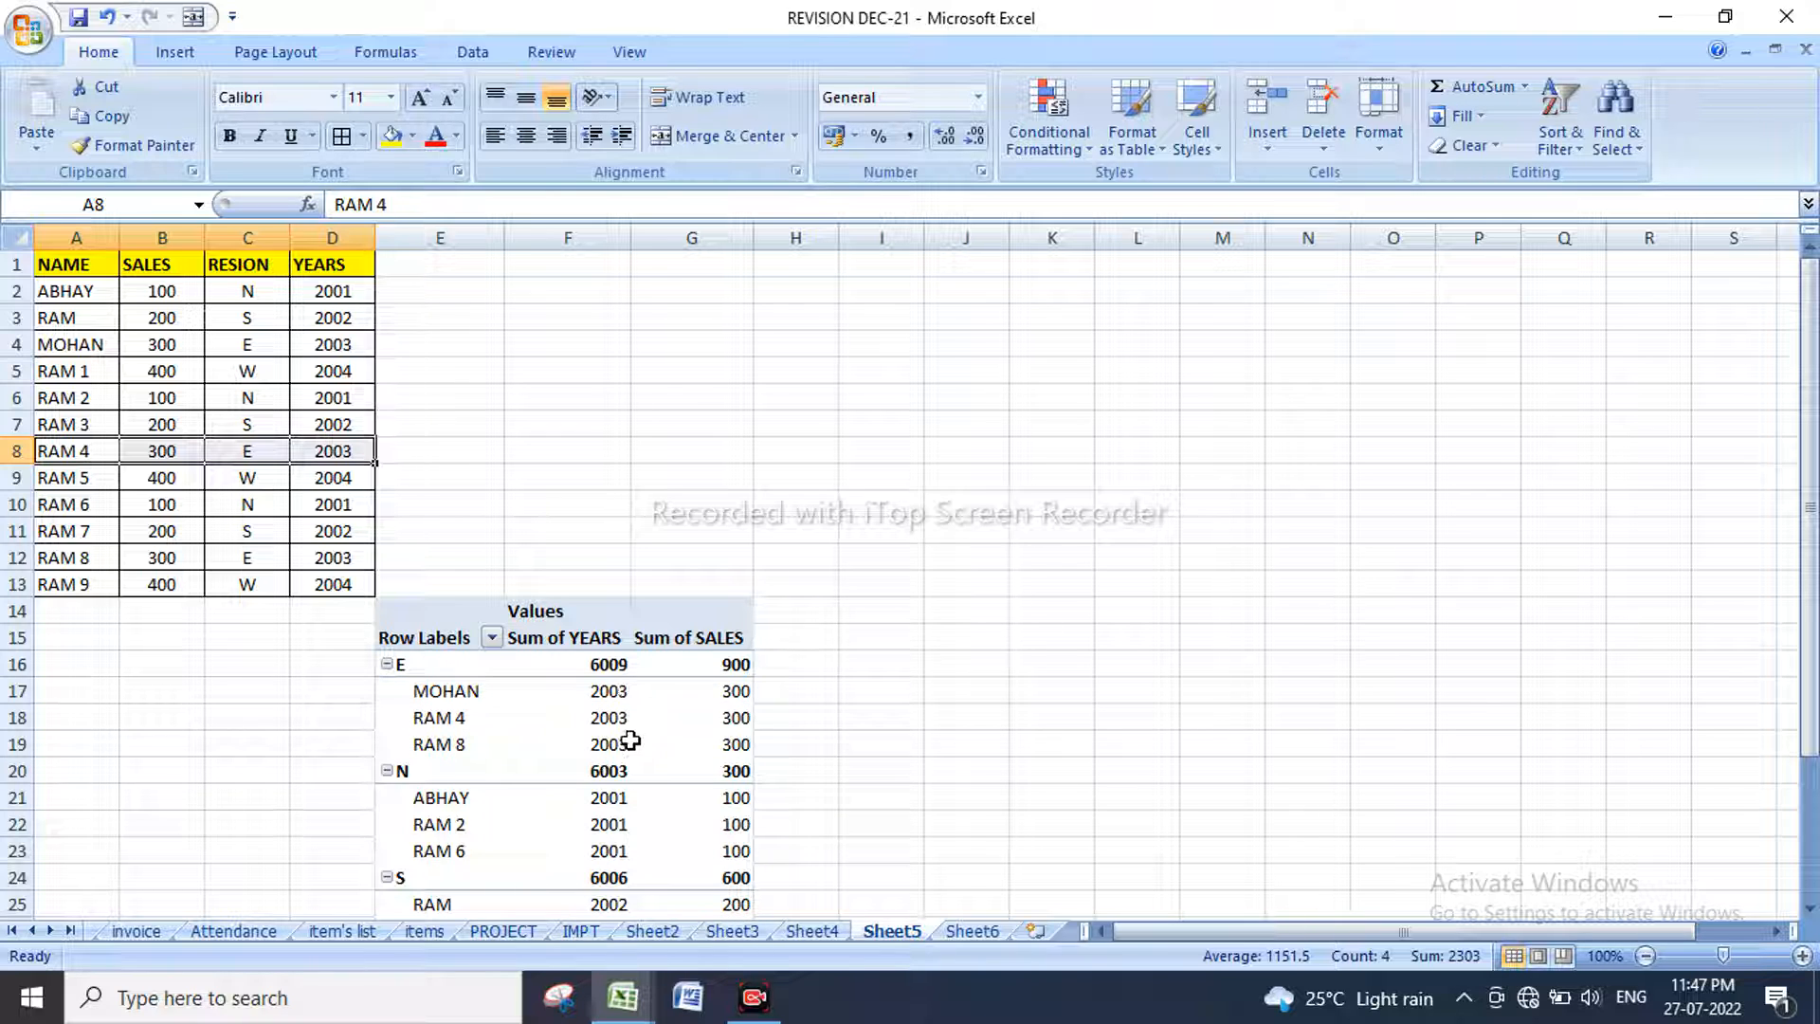
mouse_move(739, 693)
mouse_move(540, 712)
click(704, 392)
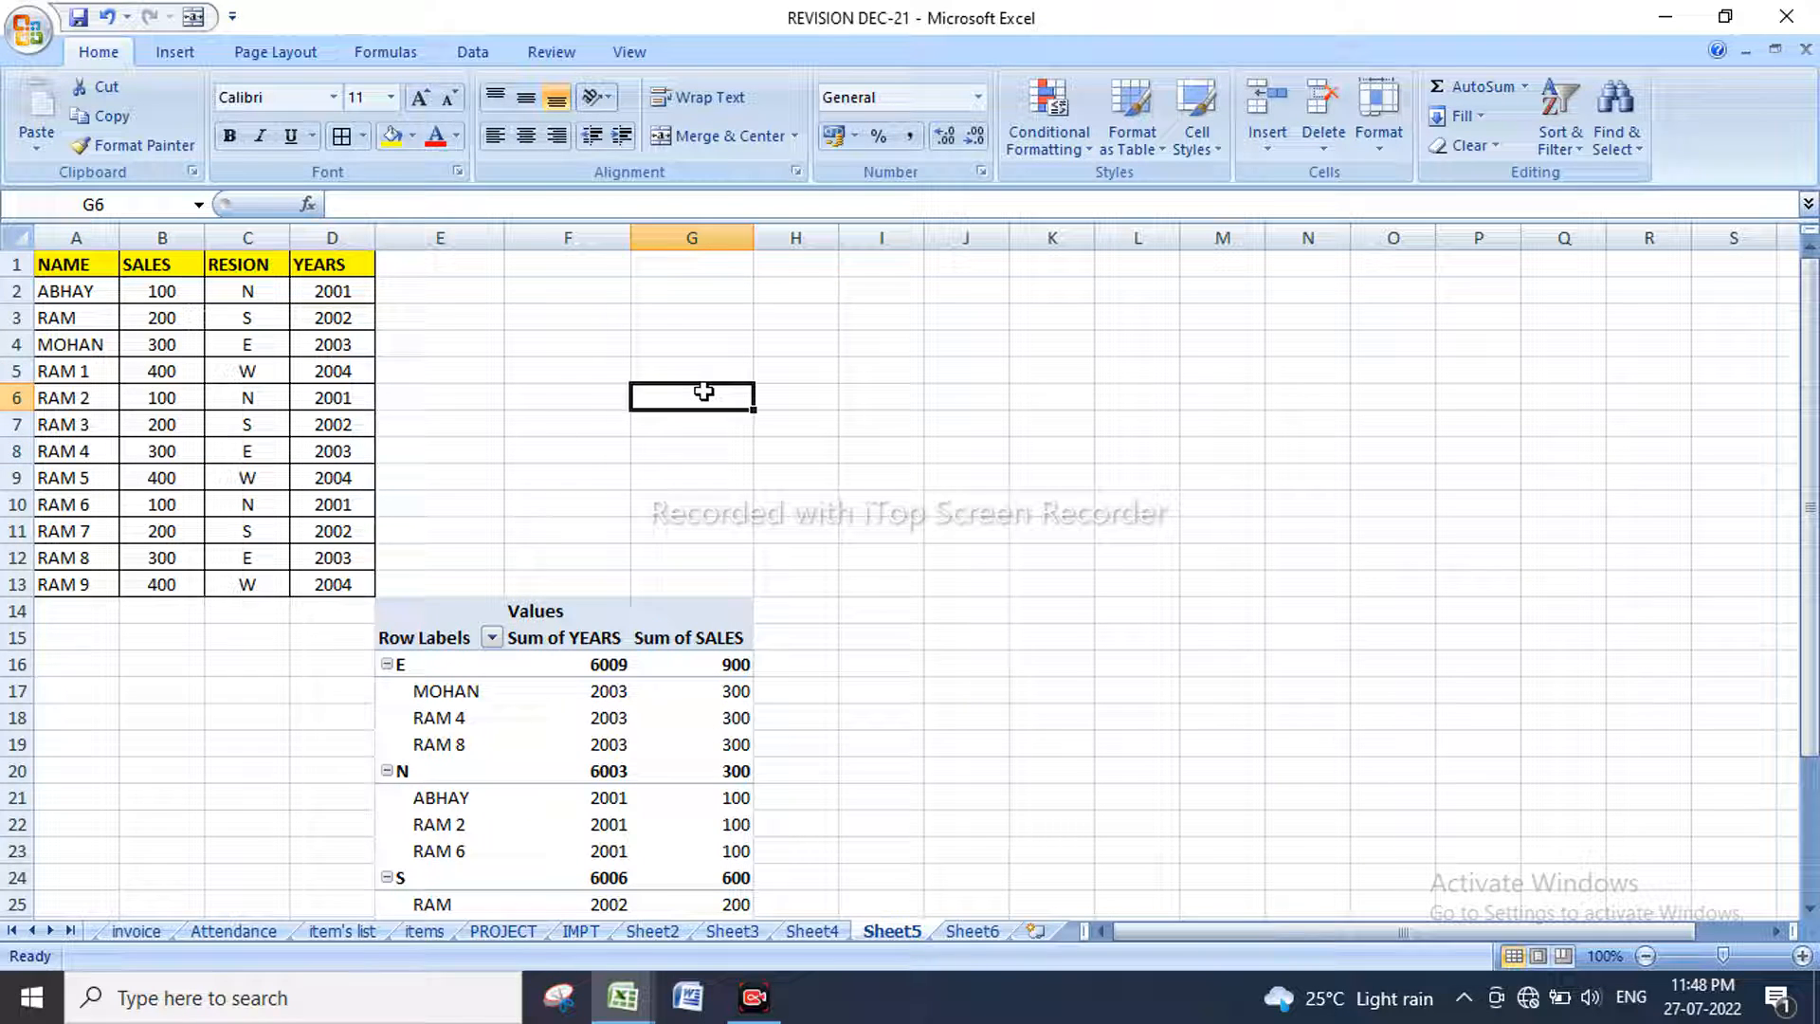
Step: Undo the added fields and the PivotTable at E14, leaving only the source table
key(ctrl+z)
key(ctrl+z)
key(ctrl+z)
key(ctrl+z)
key(ctrl+z)
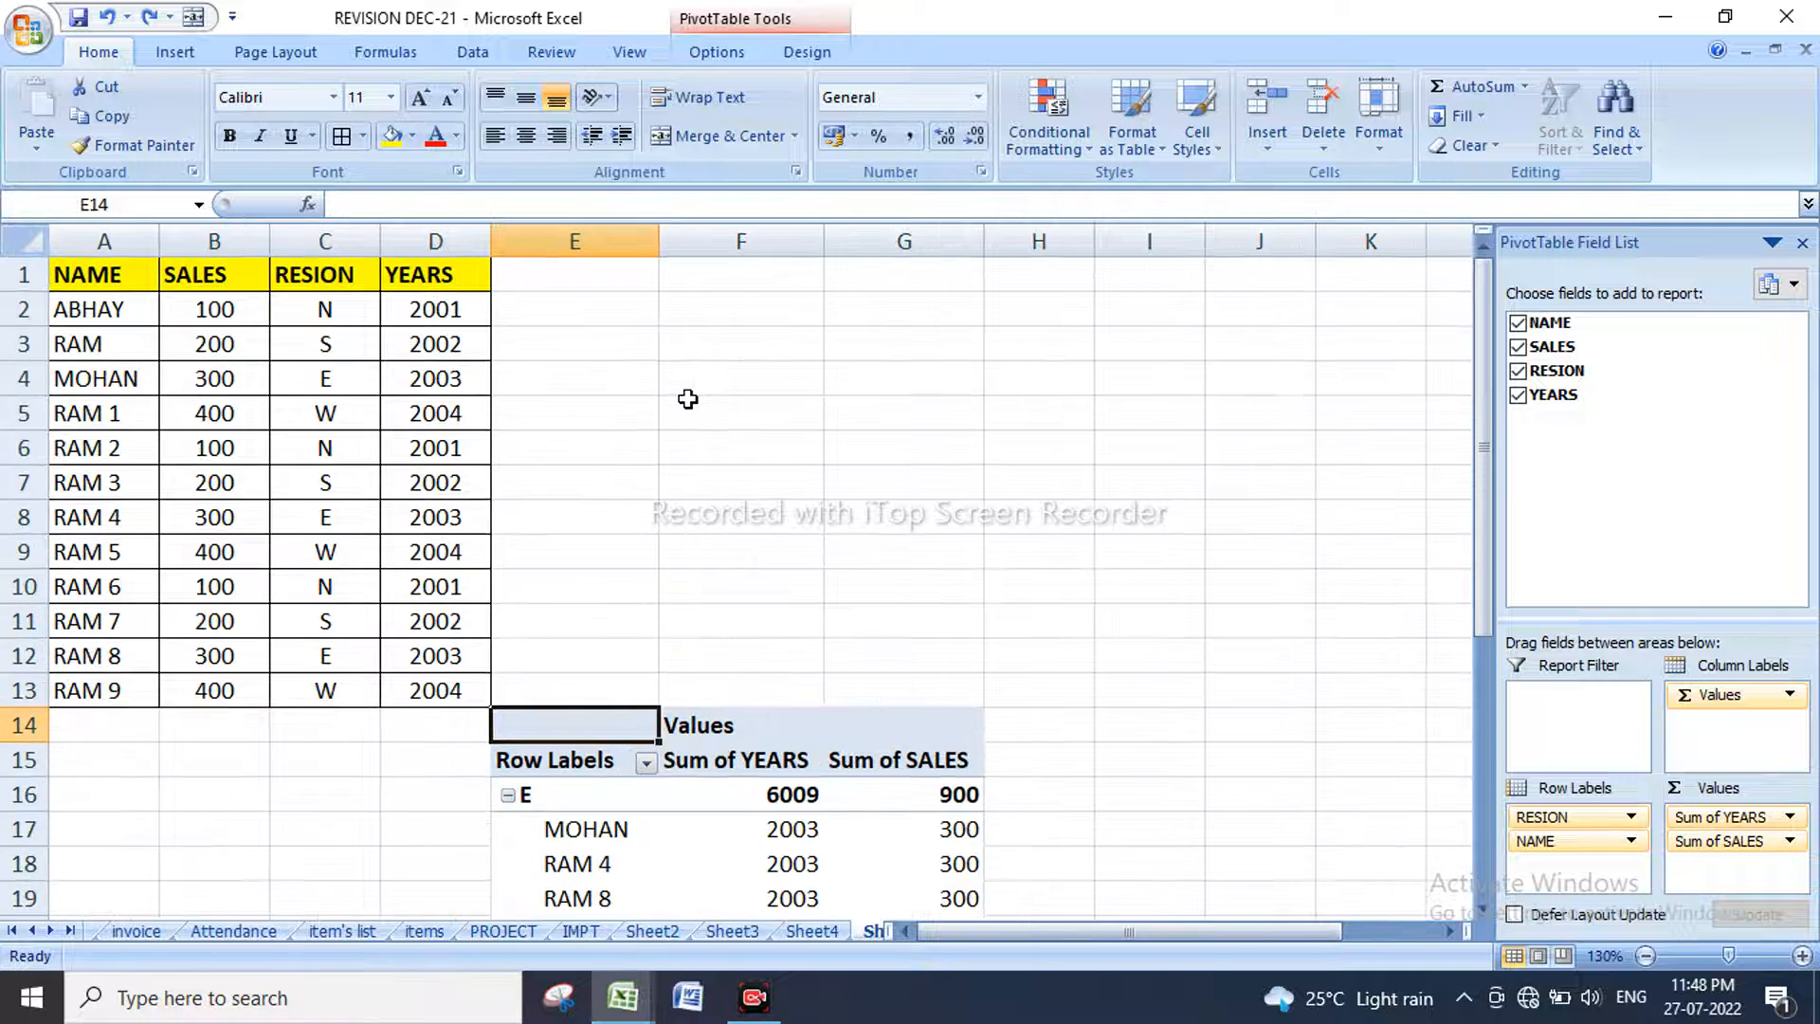
key(ctrl+z)
key(ctrl+z)
key(ctrl+z)
key(ctrl+z)
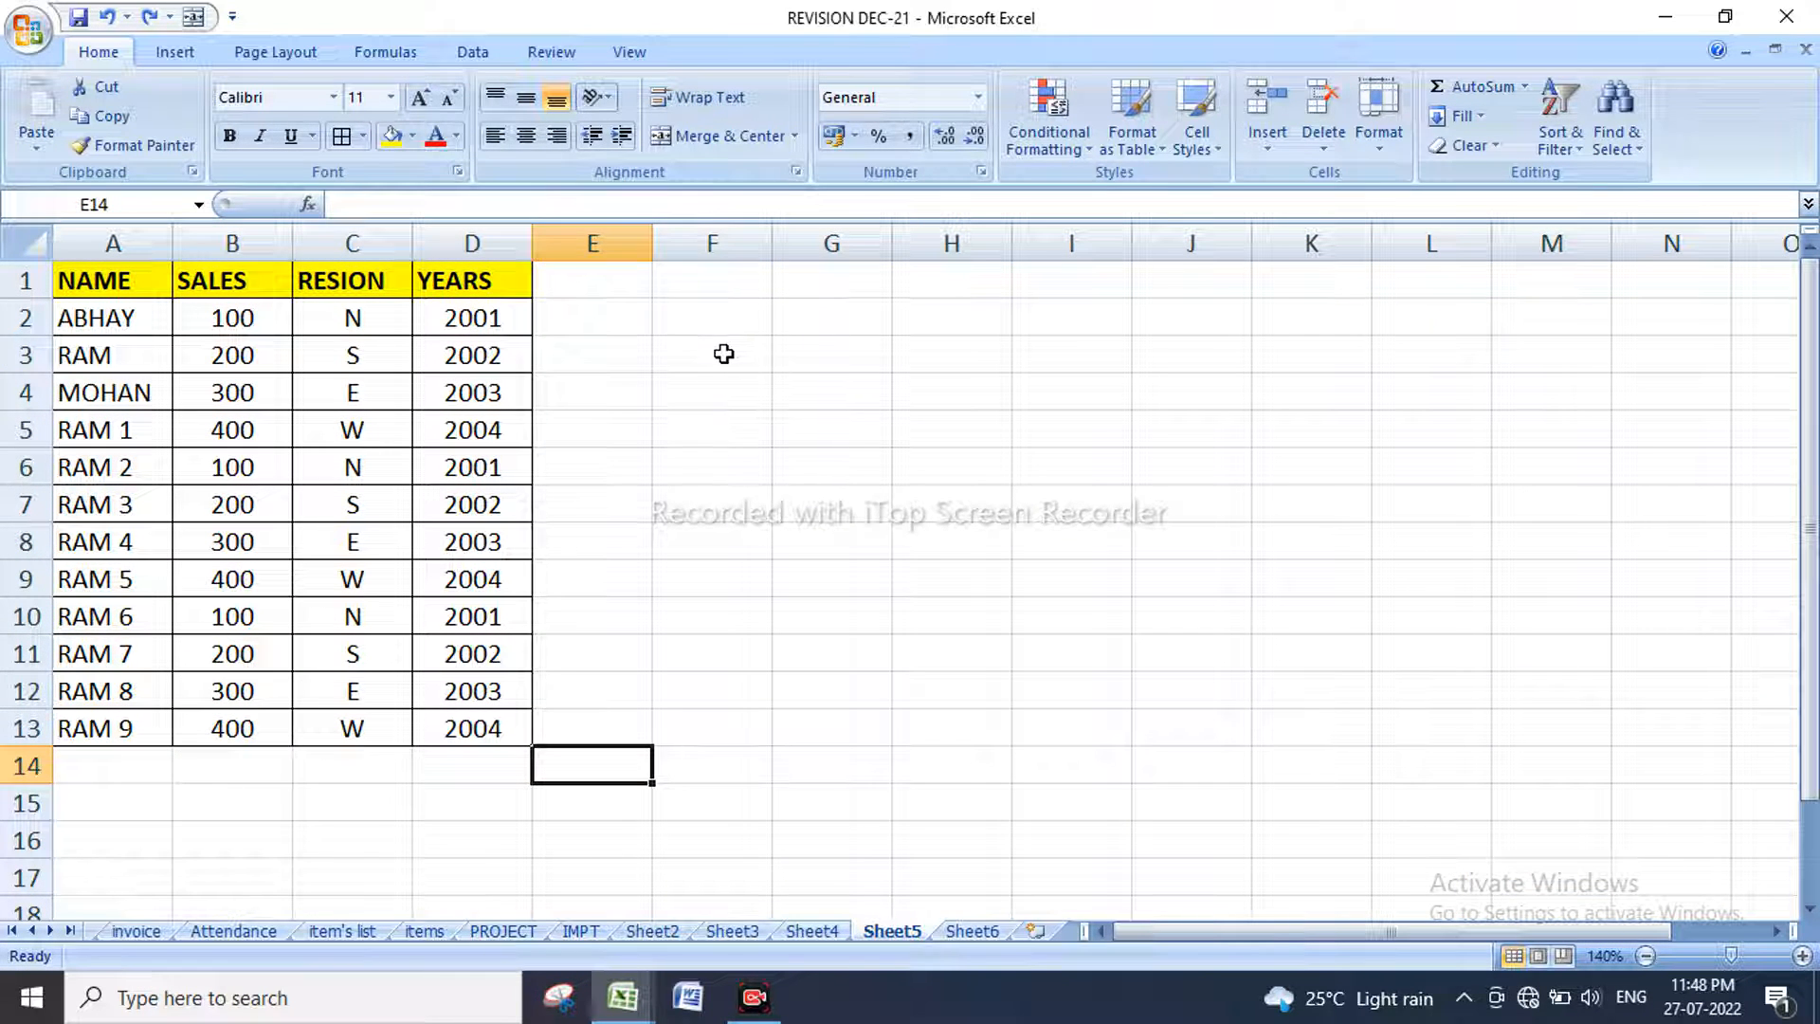
Step: Insert a PivotTable at cell F3 of Sheet5, using A1:D13 as its source range
click(725, 353)
click(184, 53)
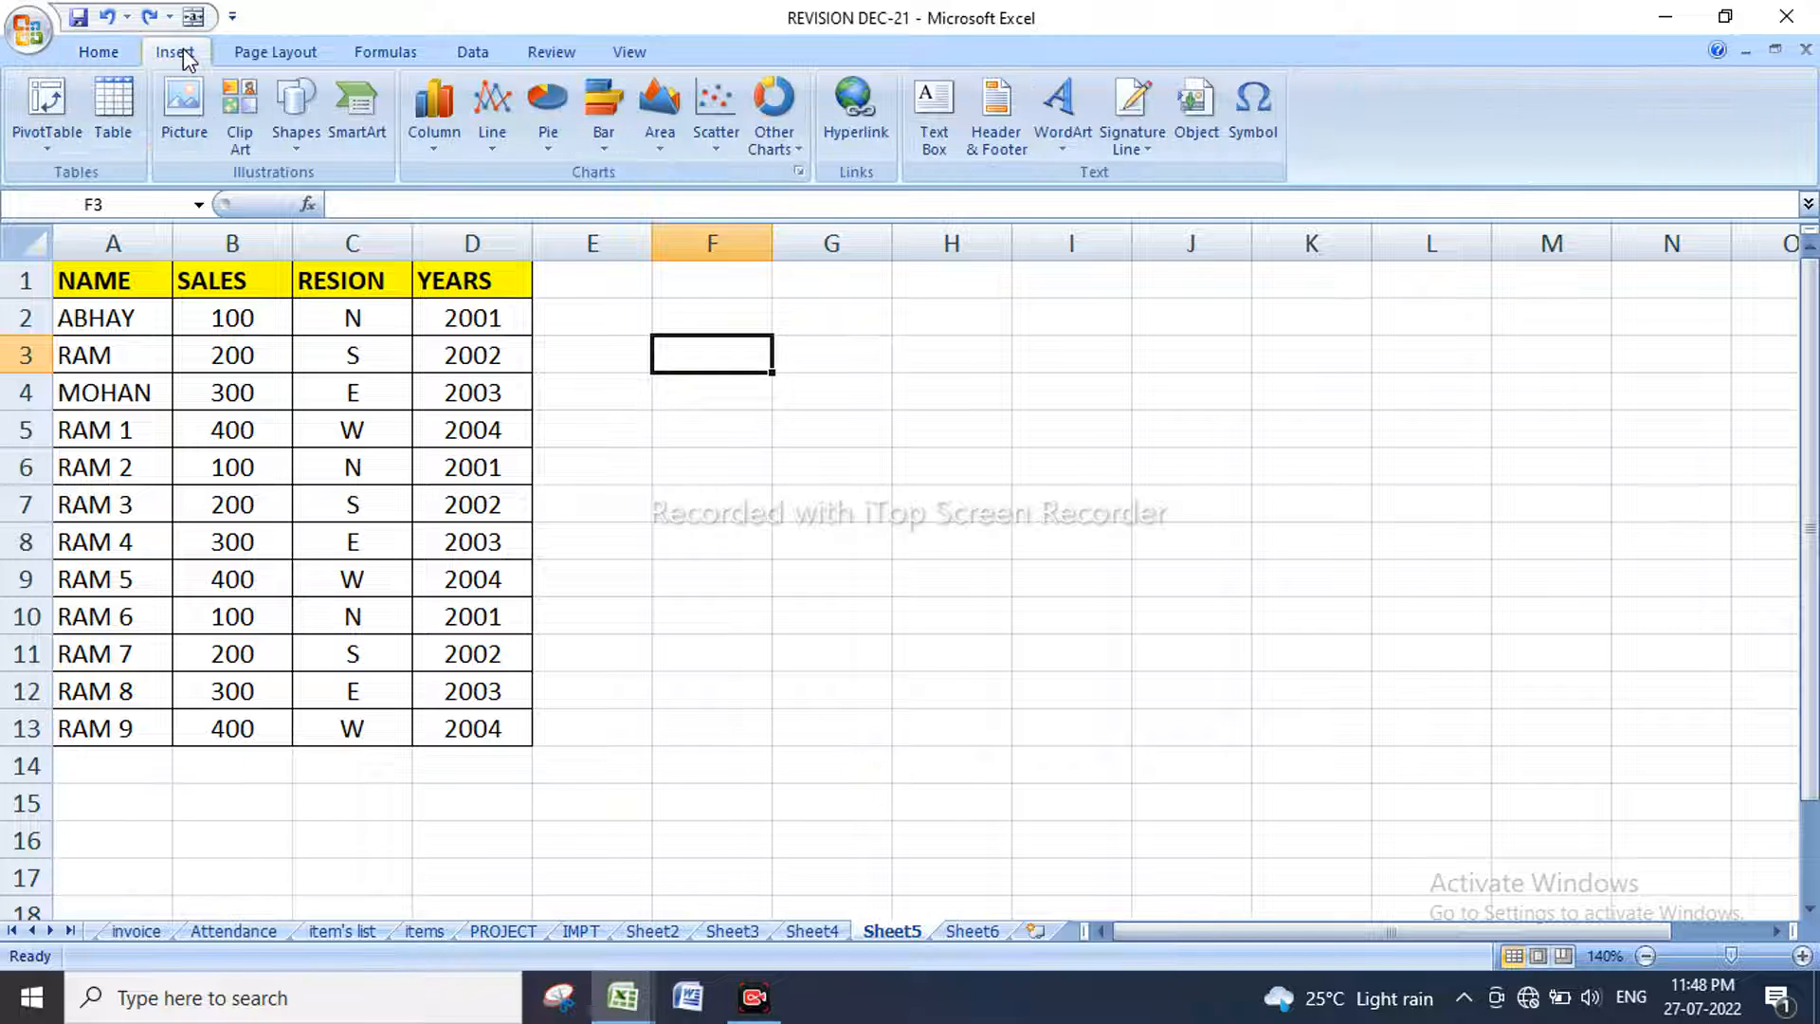
click(48, 100)
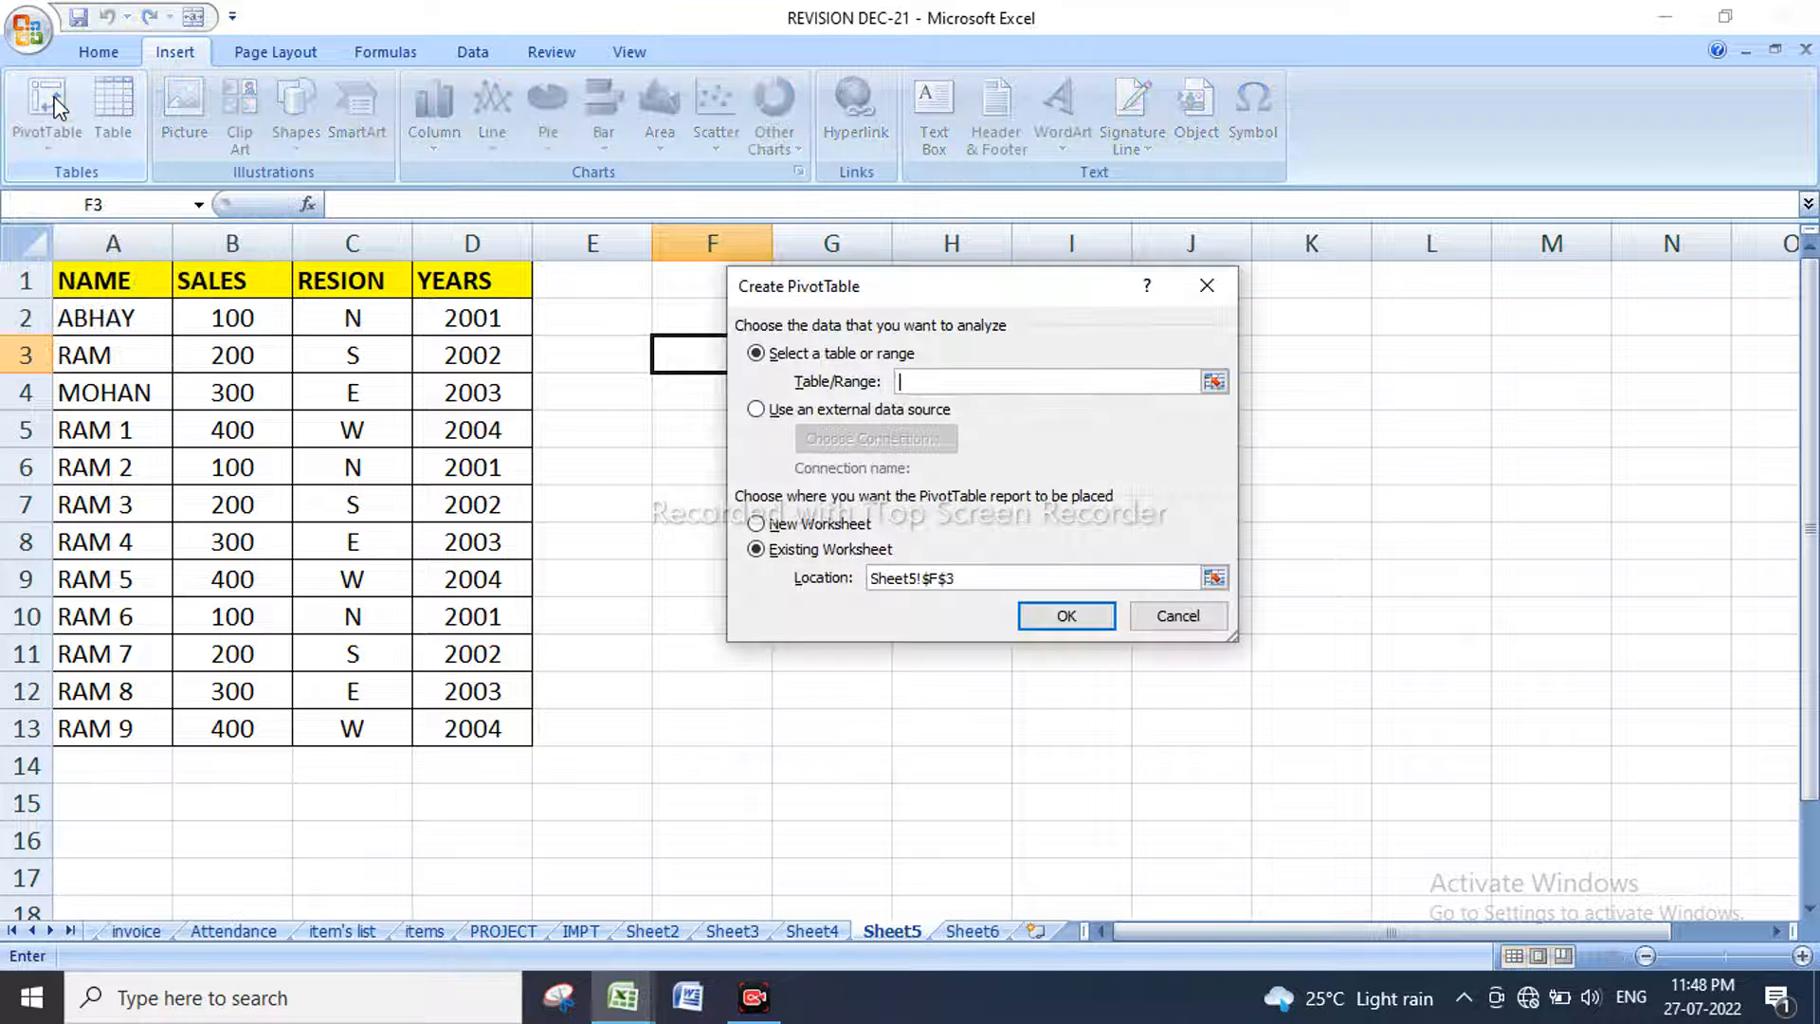
drag(974, 296, 1132, 318)
drag(518, 731, 92, 249)
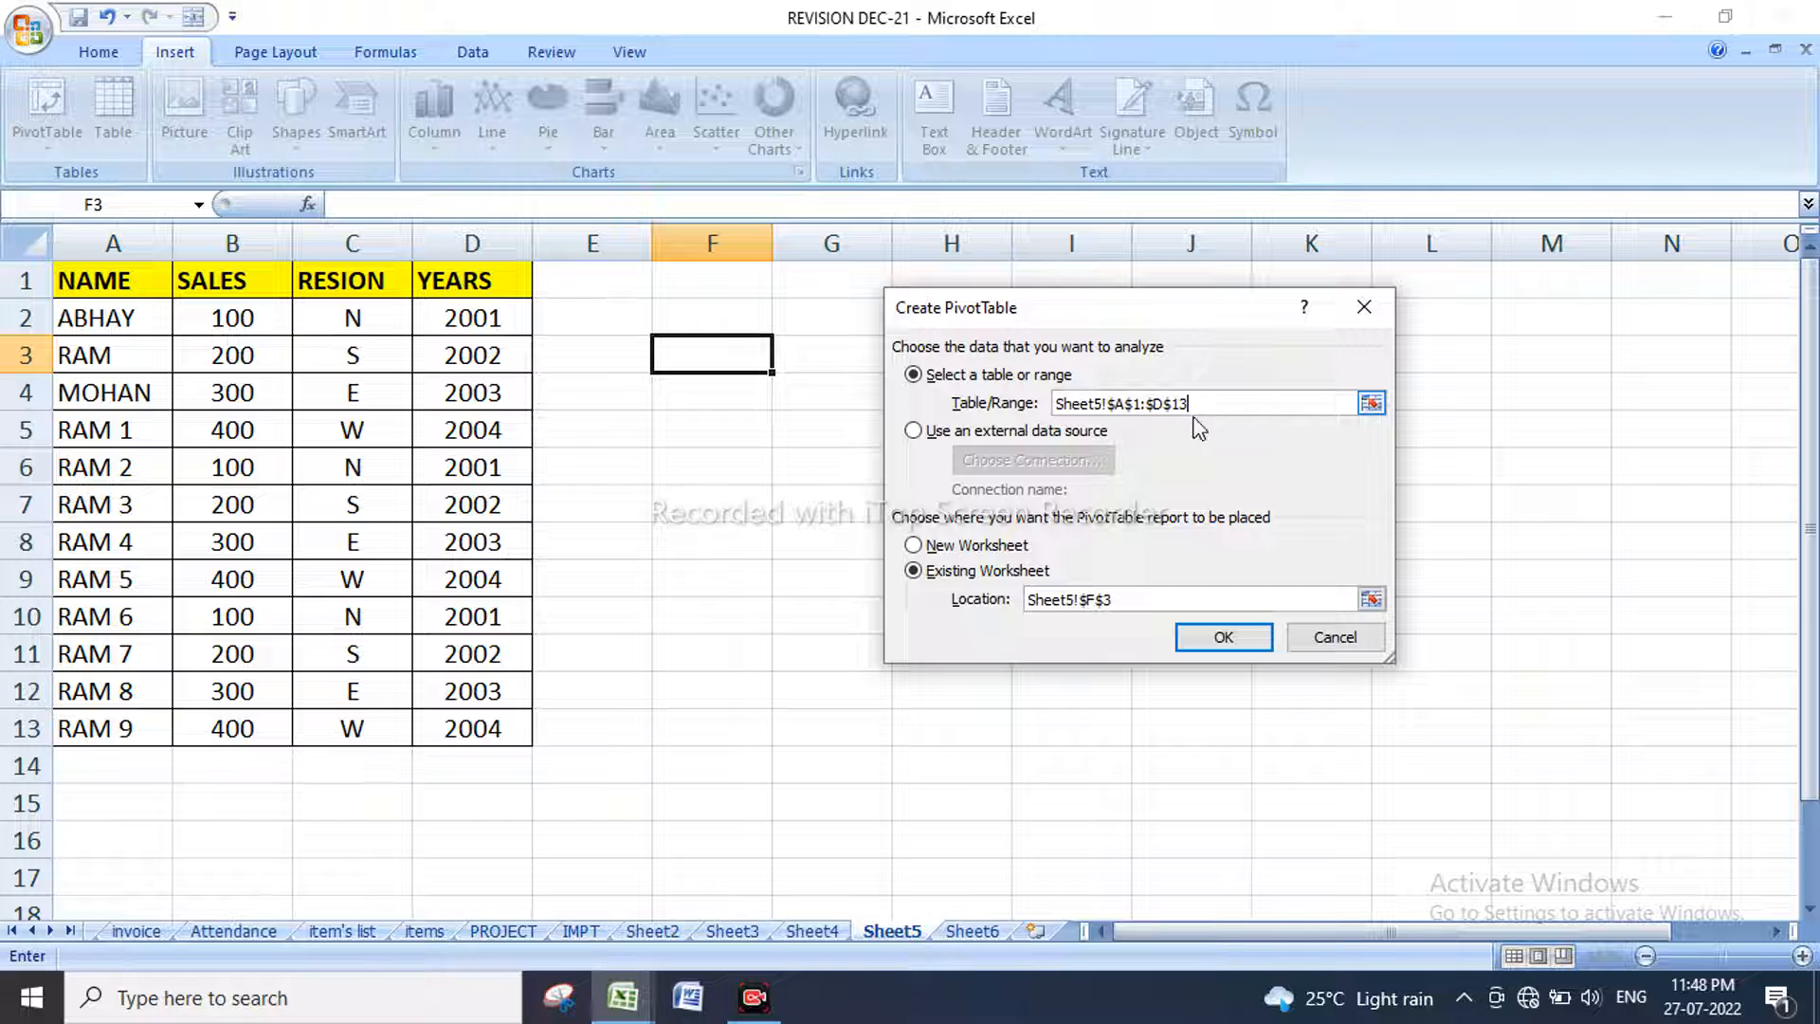
click(1236, 637)
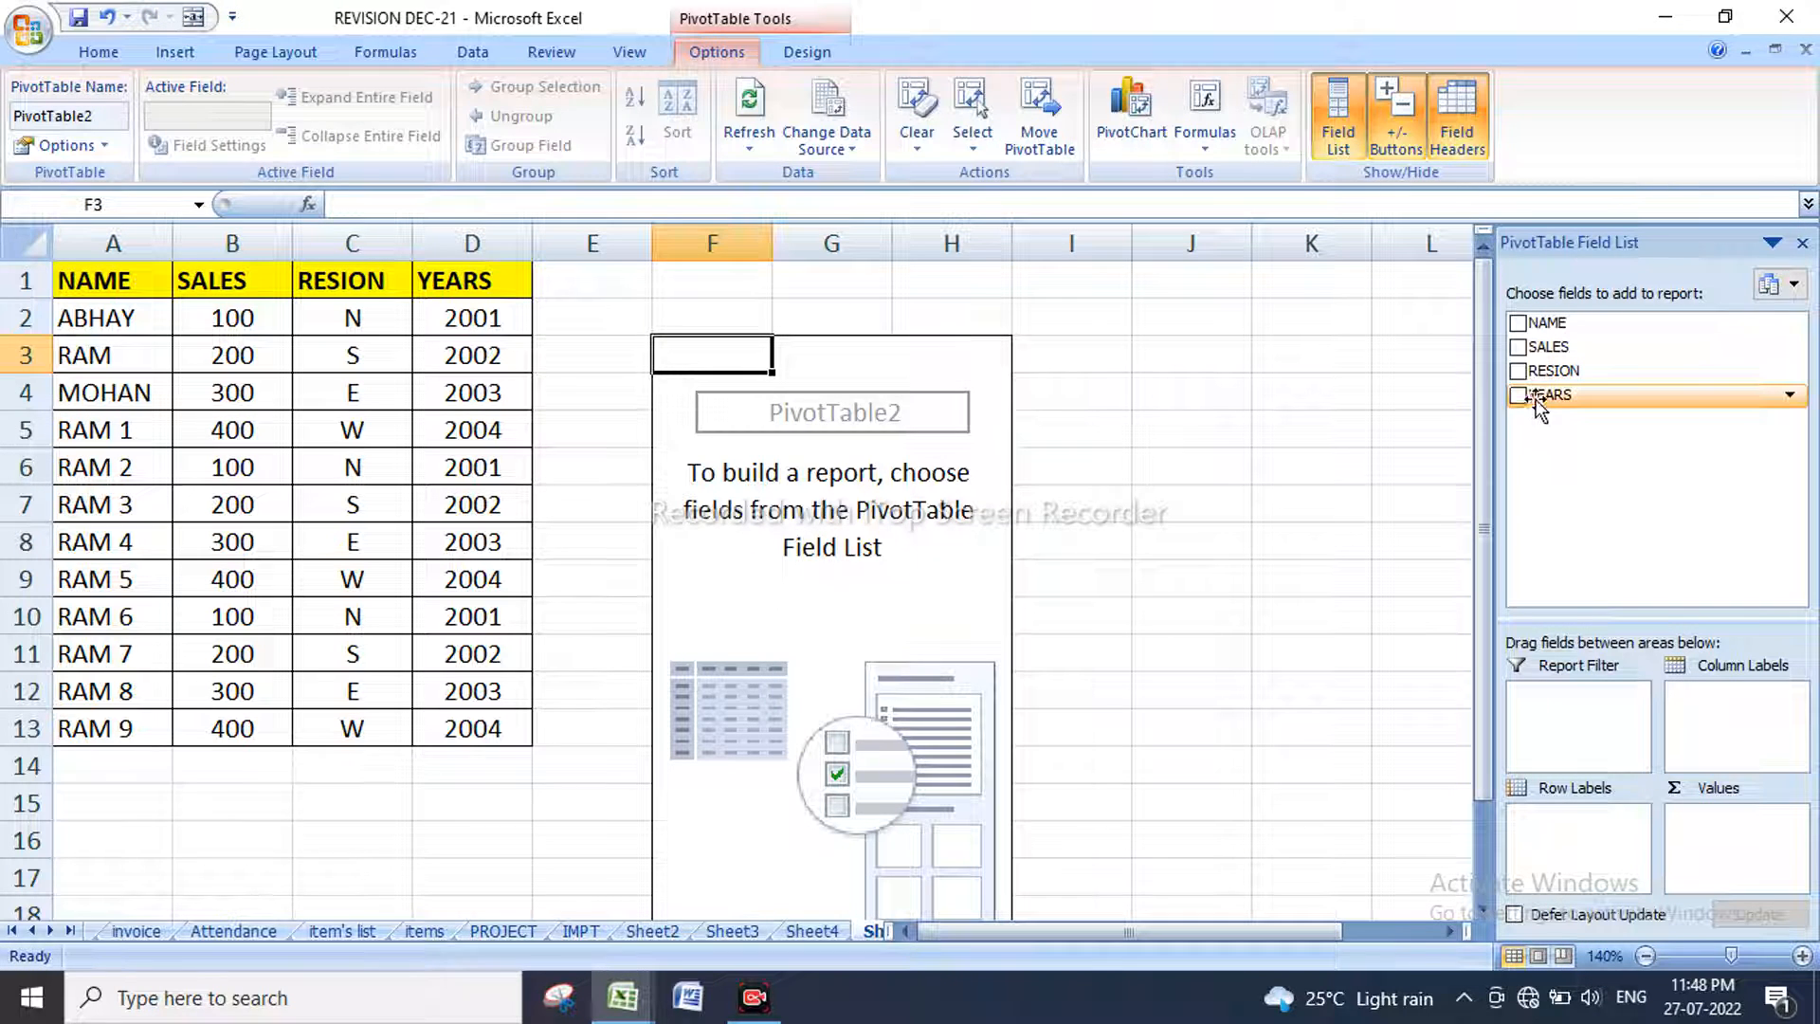
Step: Add the YEARS, RESION, SALES and NAME fields to the PivotTable report at F3
click(1517, 395)
click(1517, 371)
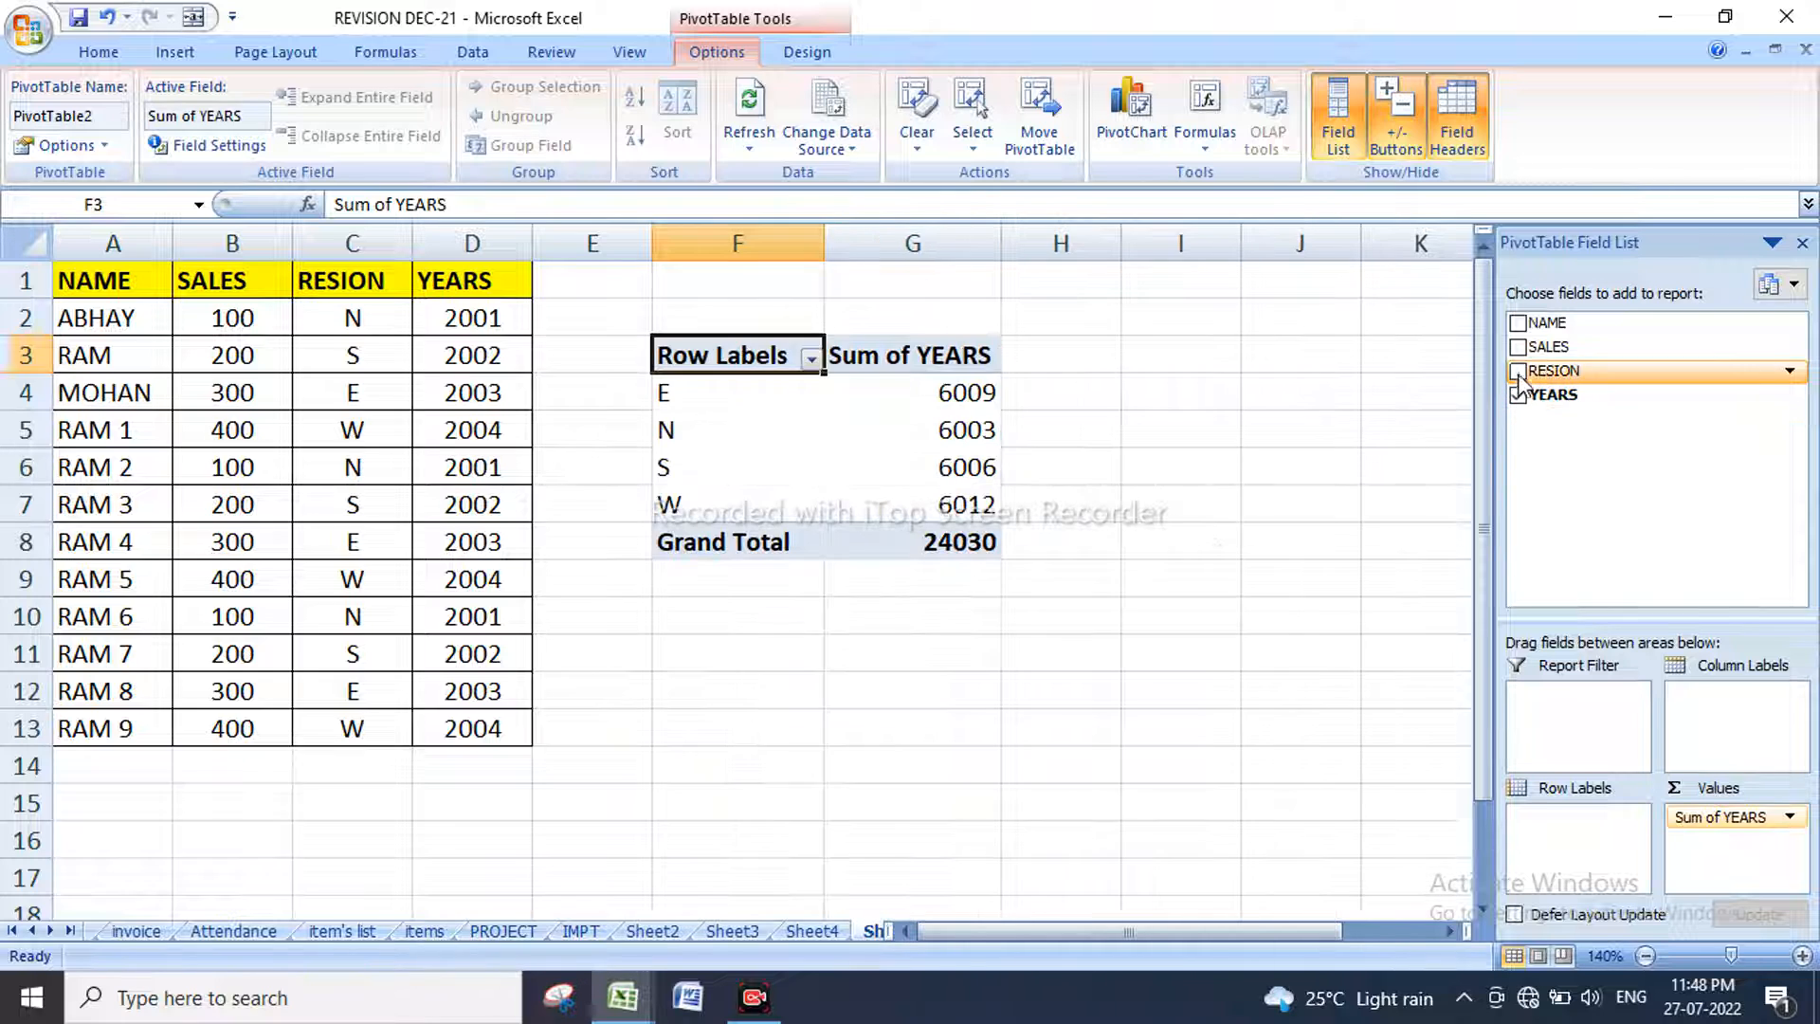
click(1517, 347)
click(1517, 324)
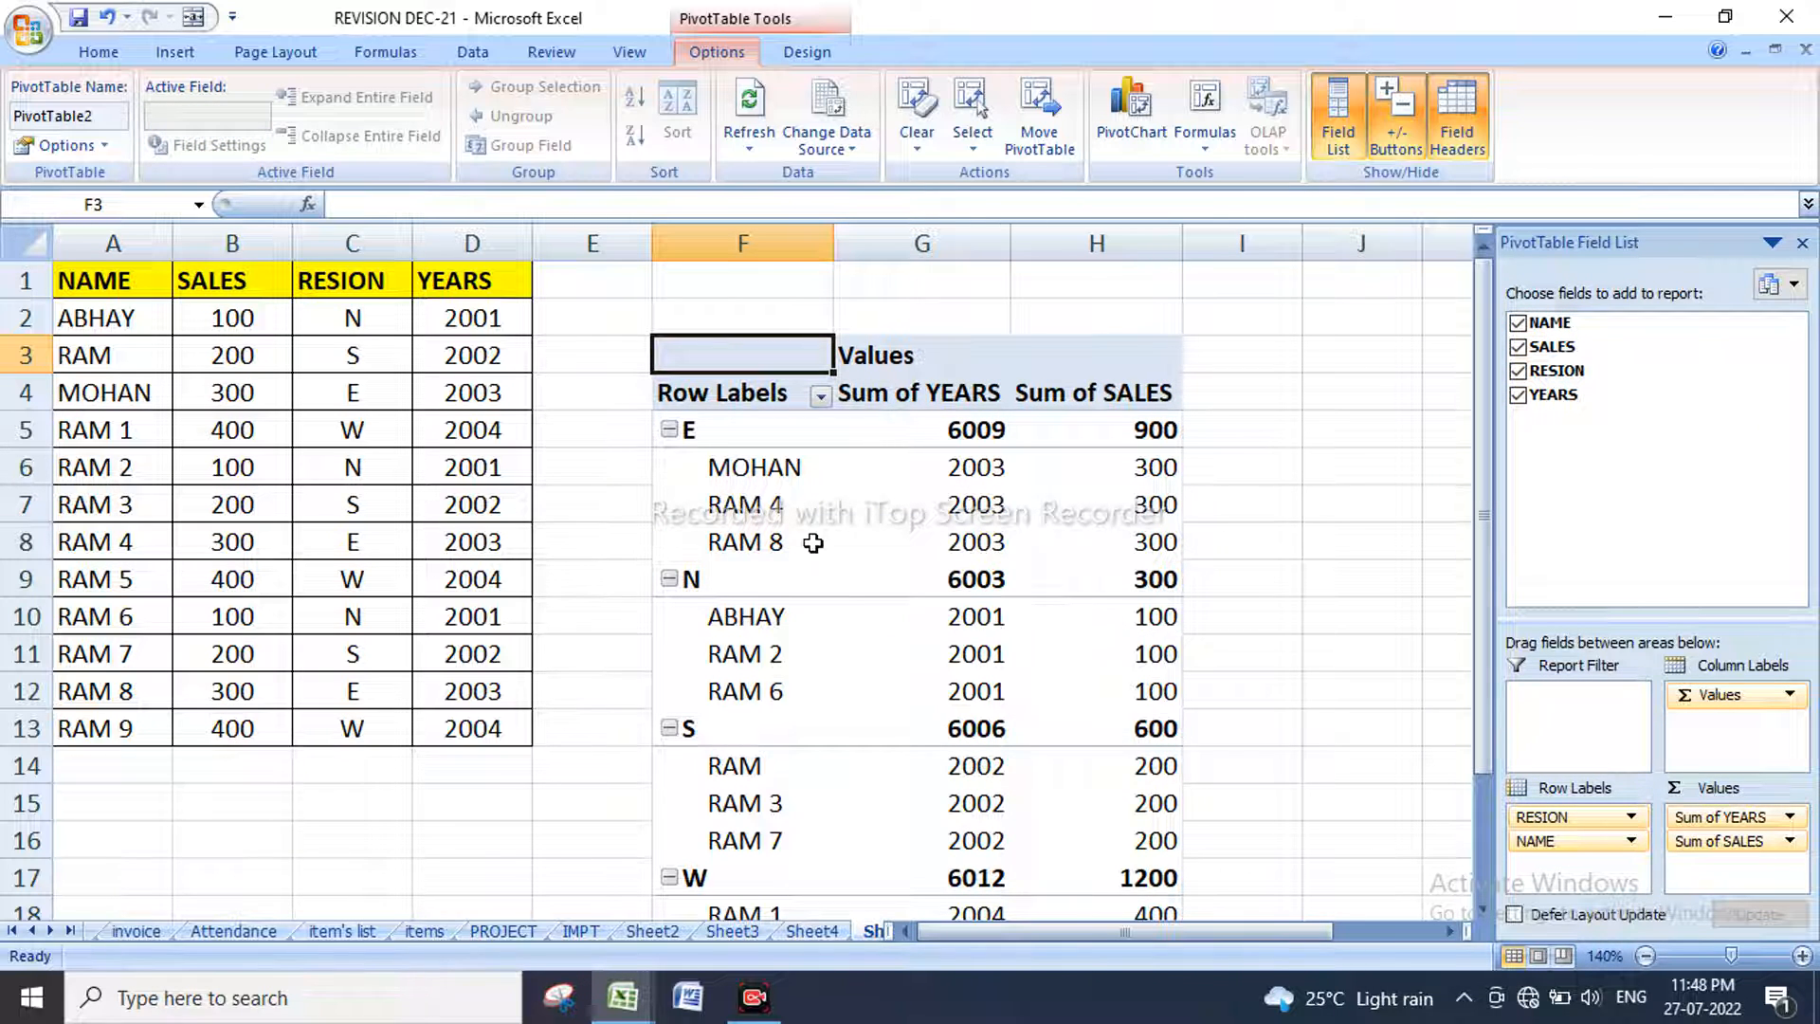
click(1221, 507)
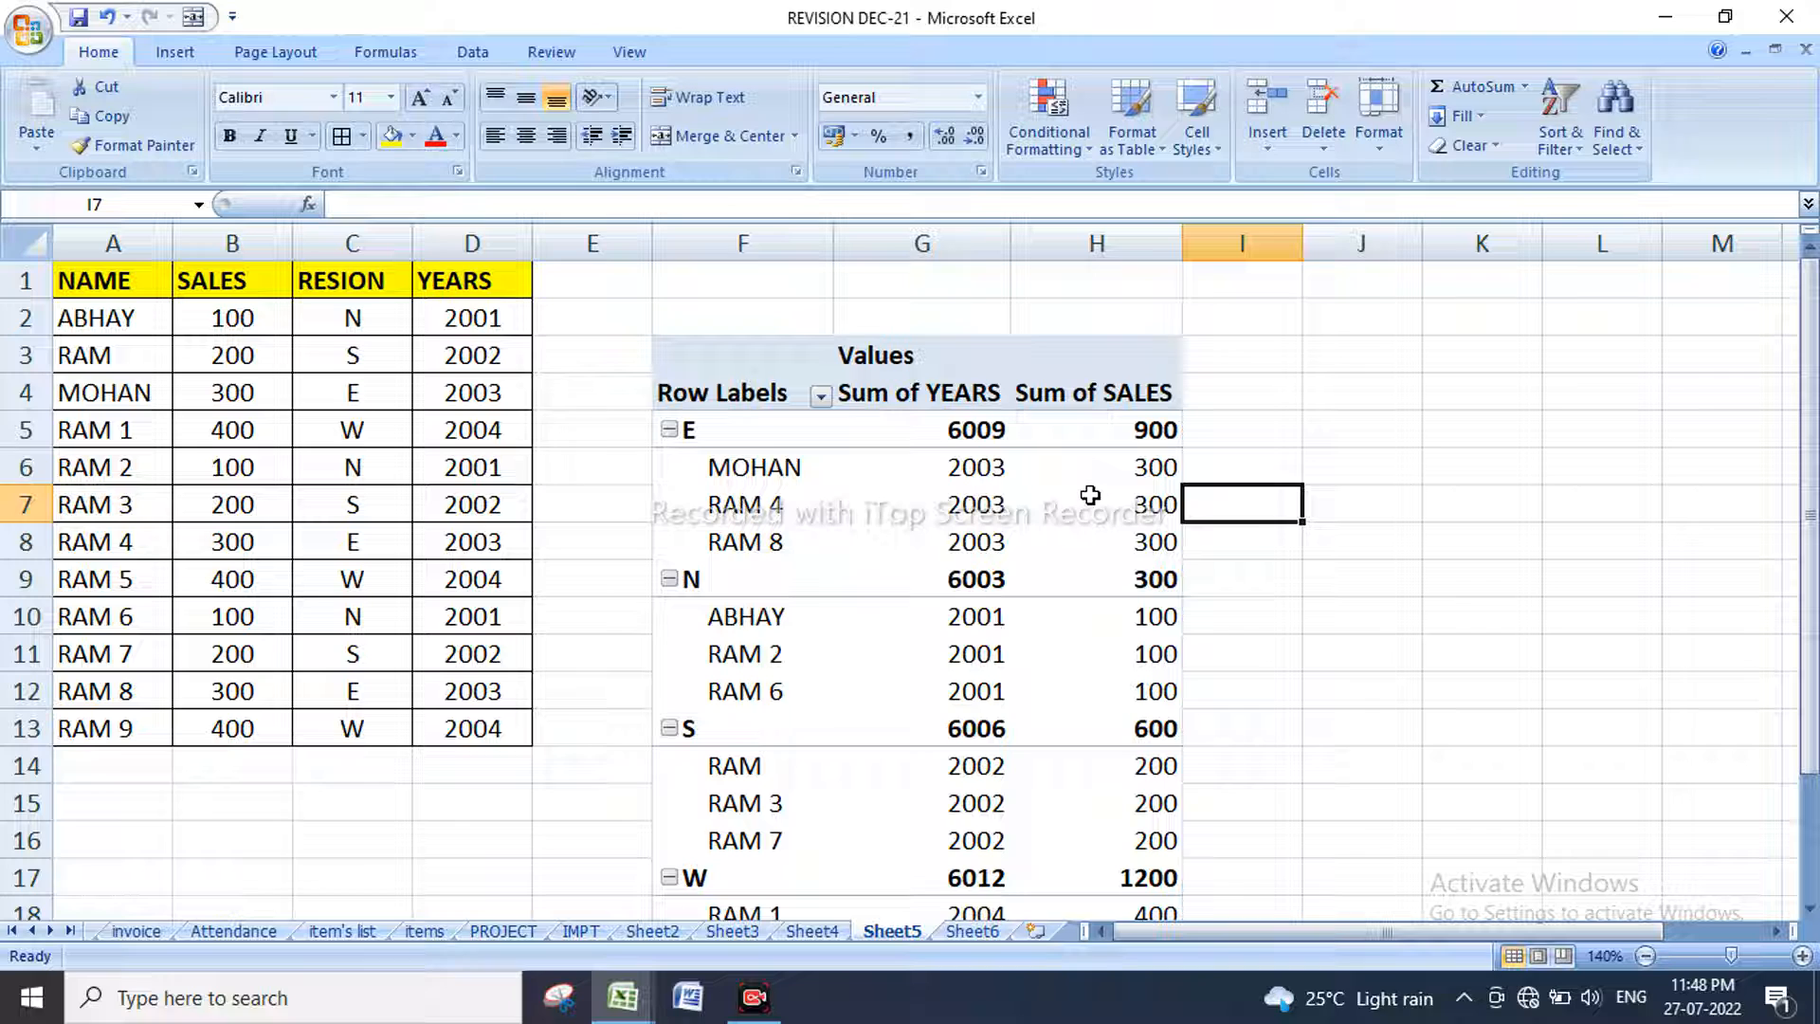
mouse_move(1090, 494)
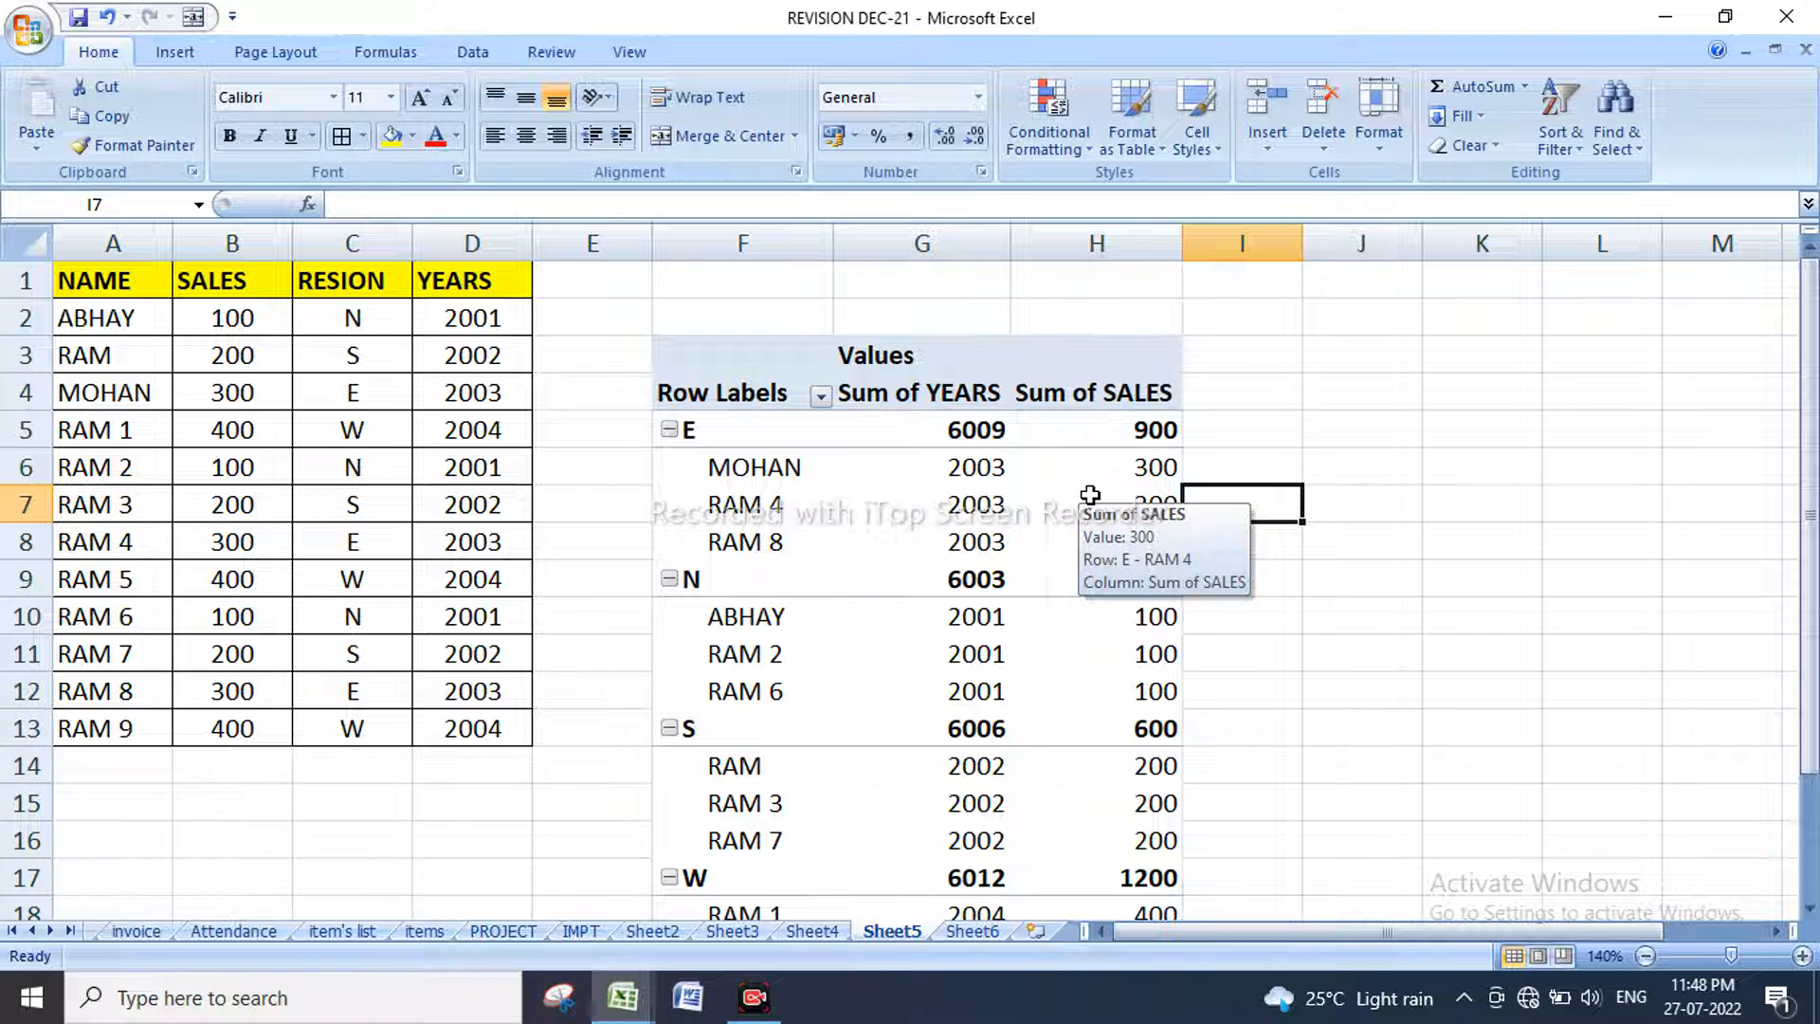
Step: Undo the field additions and the insertion of the PivotTable at F3
click(503, 731)
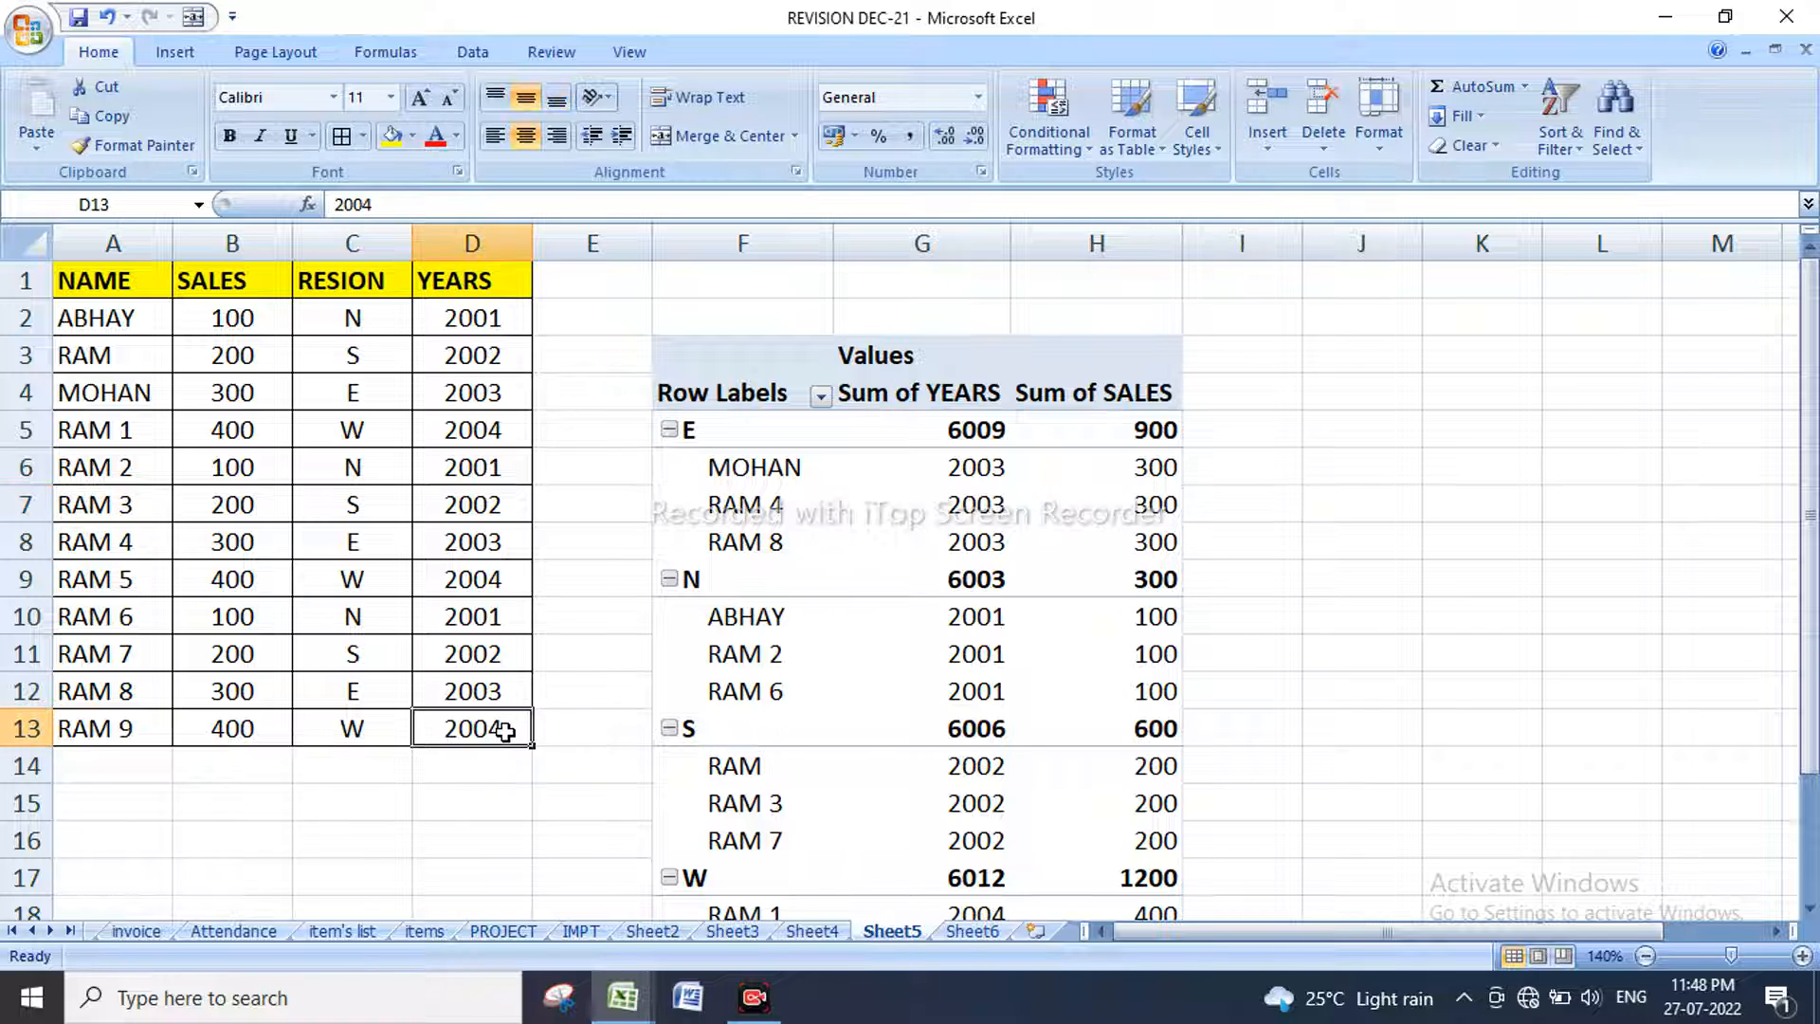
key(ctrl+z)
key(ctrl+z)
key(ctrl+z)
key(ctrl+z)
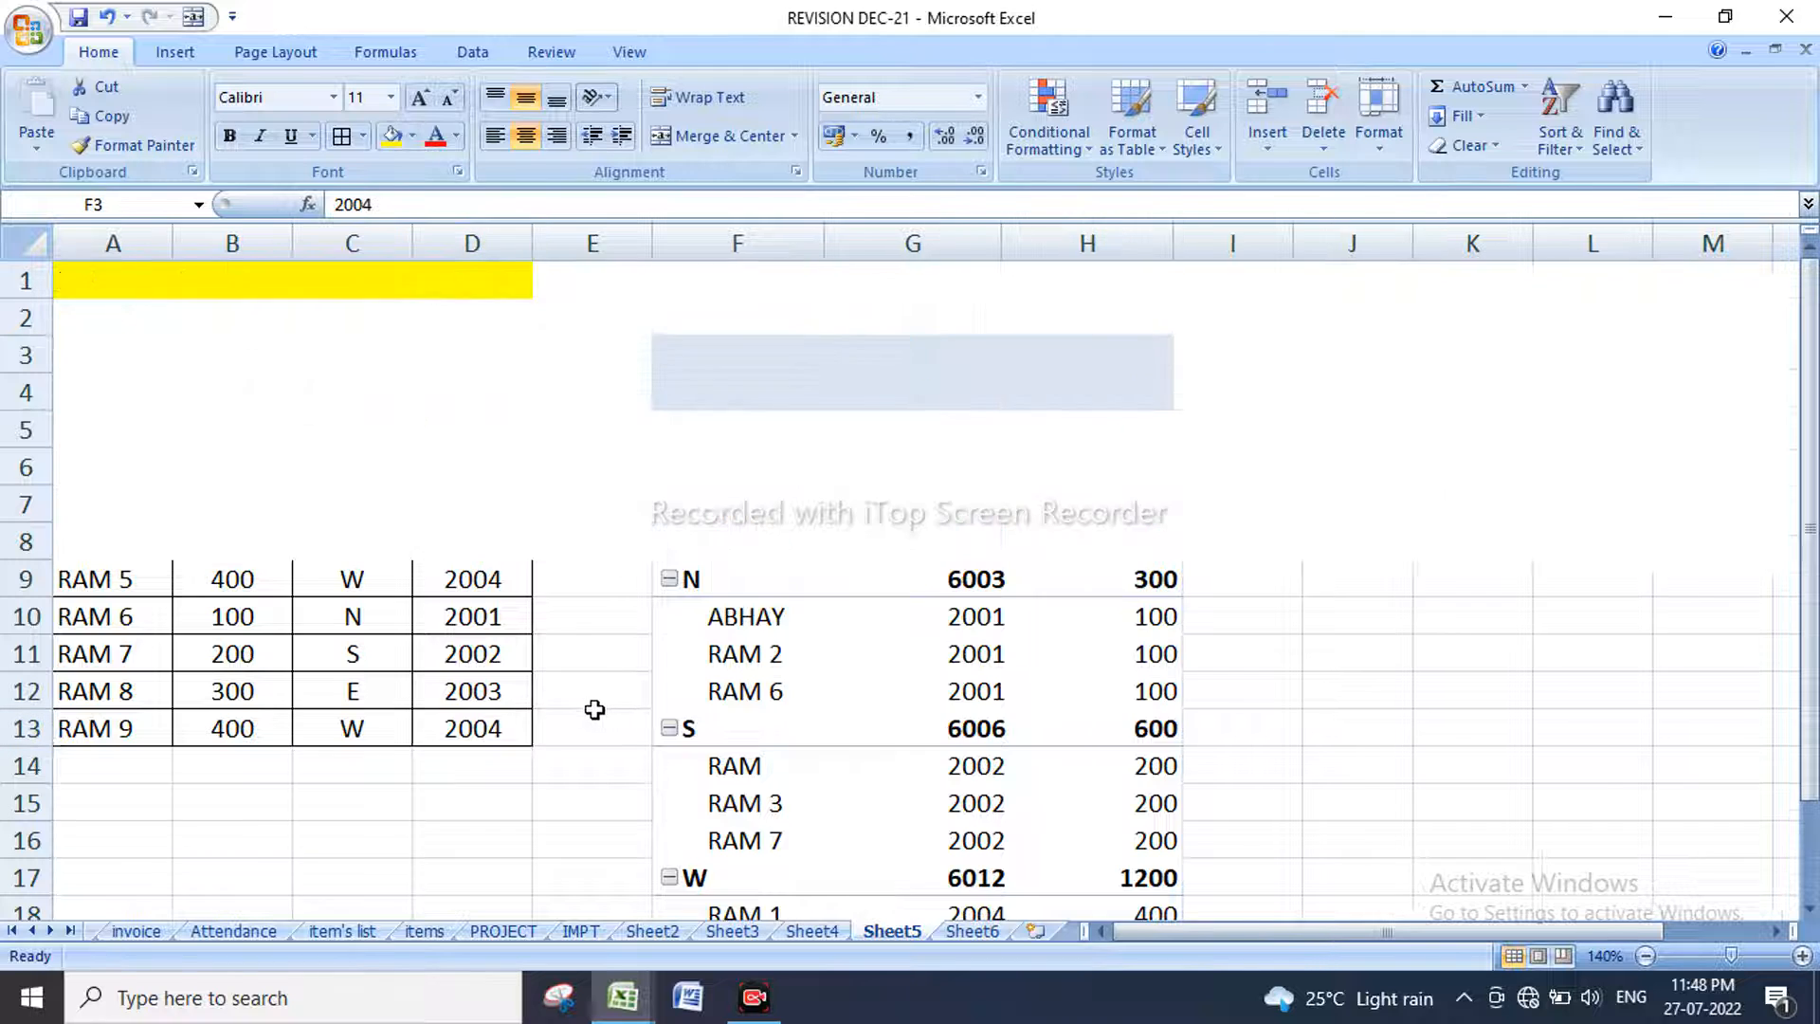
key(ctrl+z)
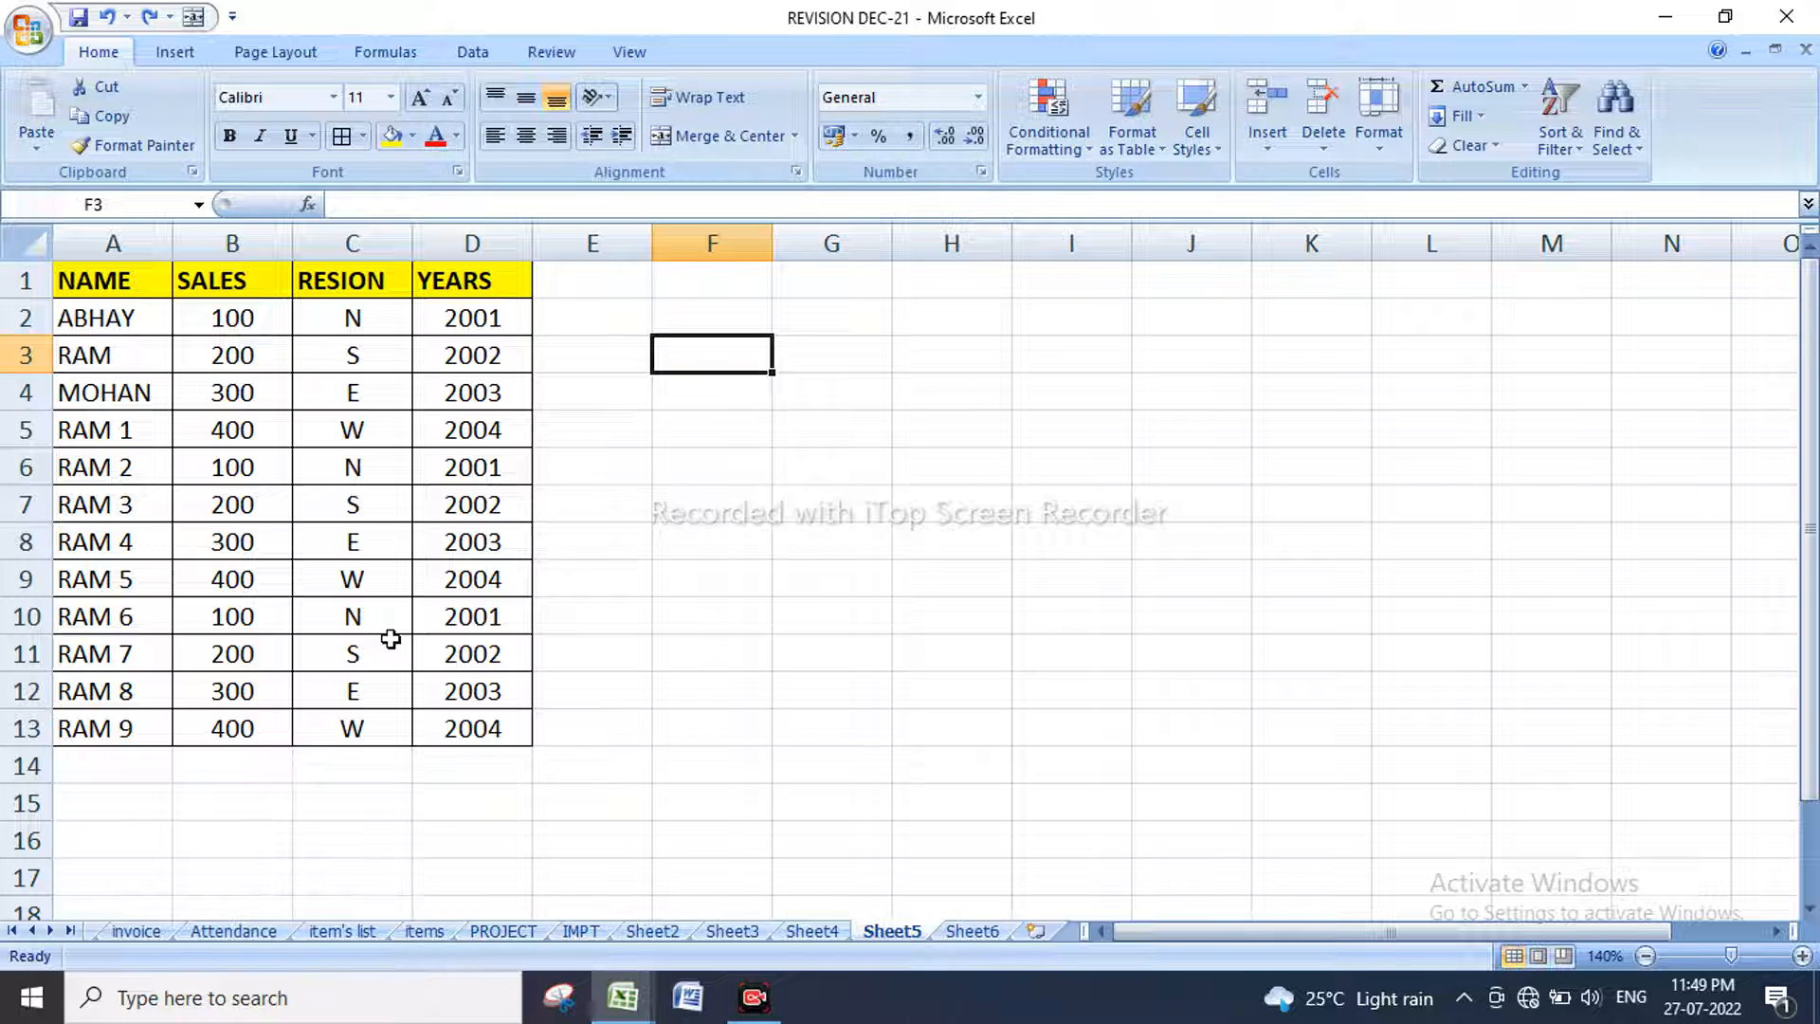
Step: Sort the table by the SALES values in B2:B13 from smallest to largest, expanding the selection to the adjacent columns
drag(246, 319, 240, 726)
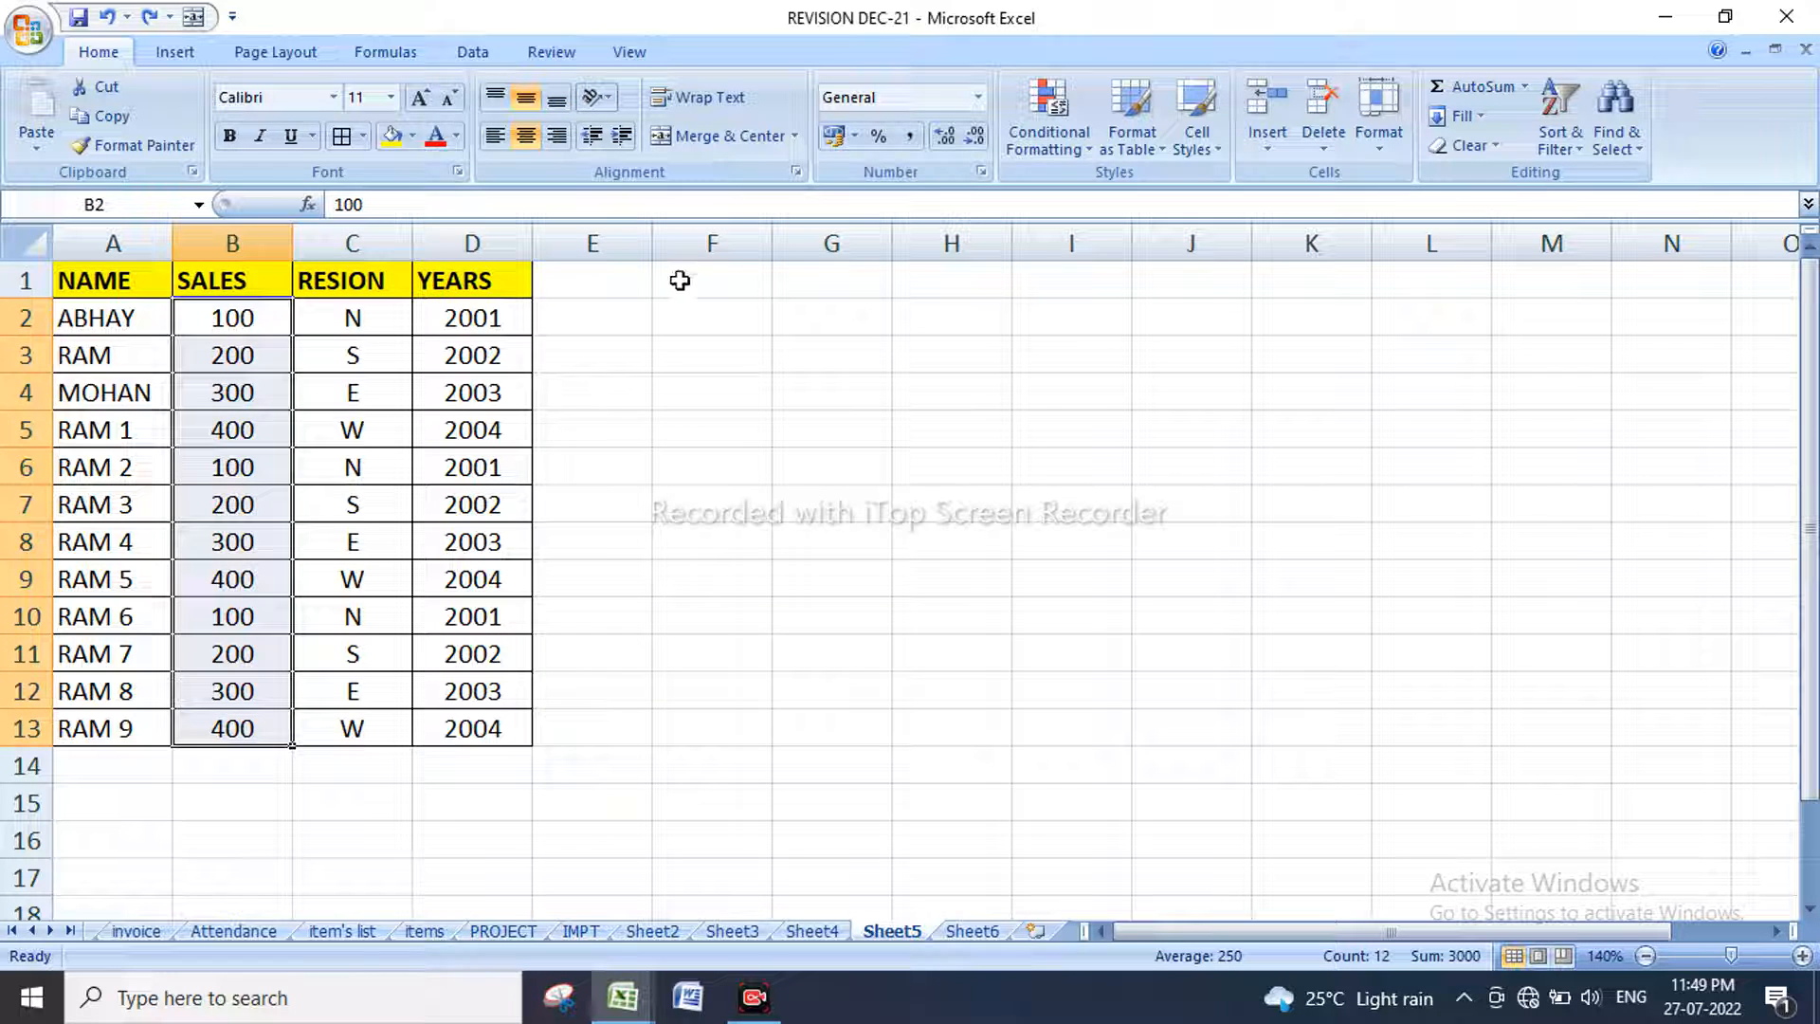
click(1567, 146)
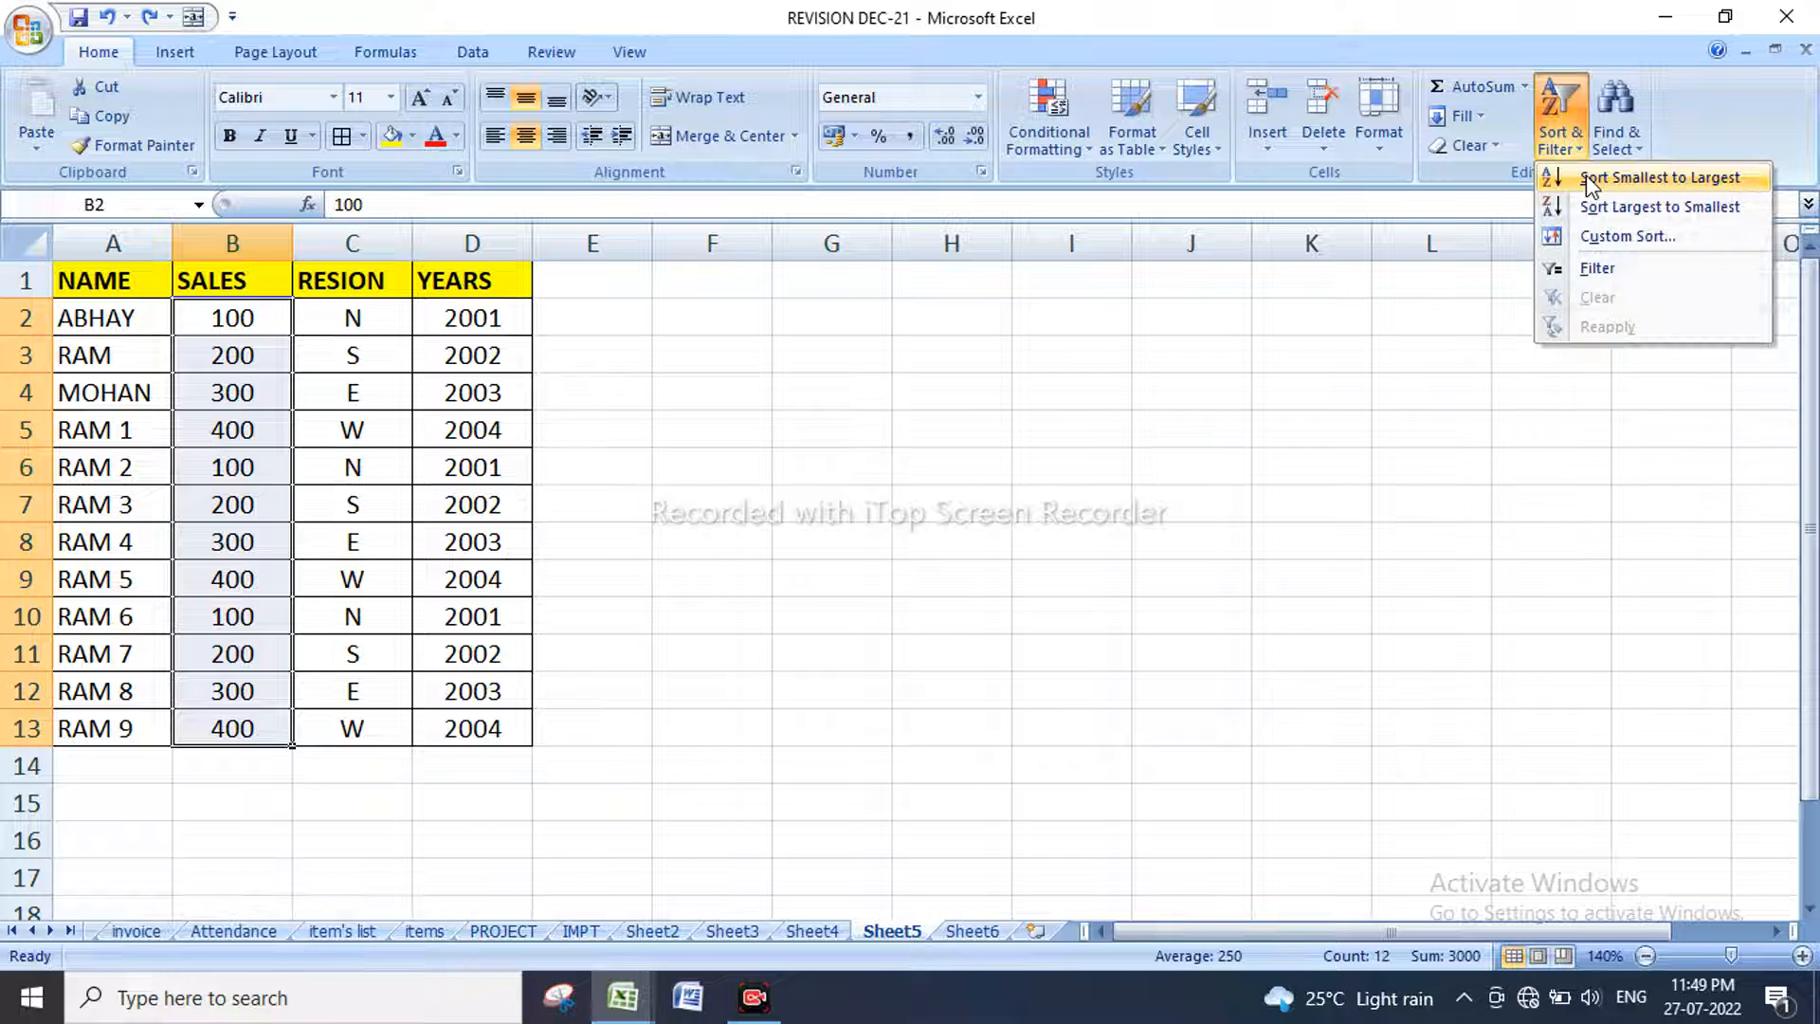
click(1592, 180)
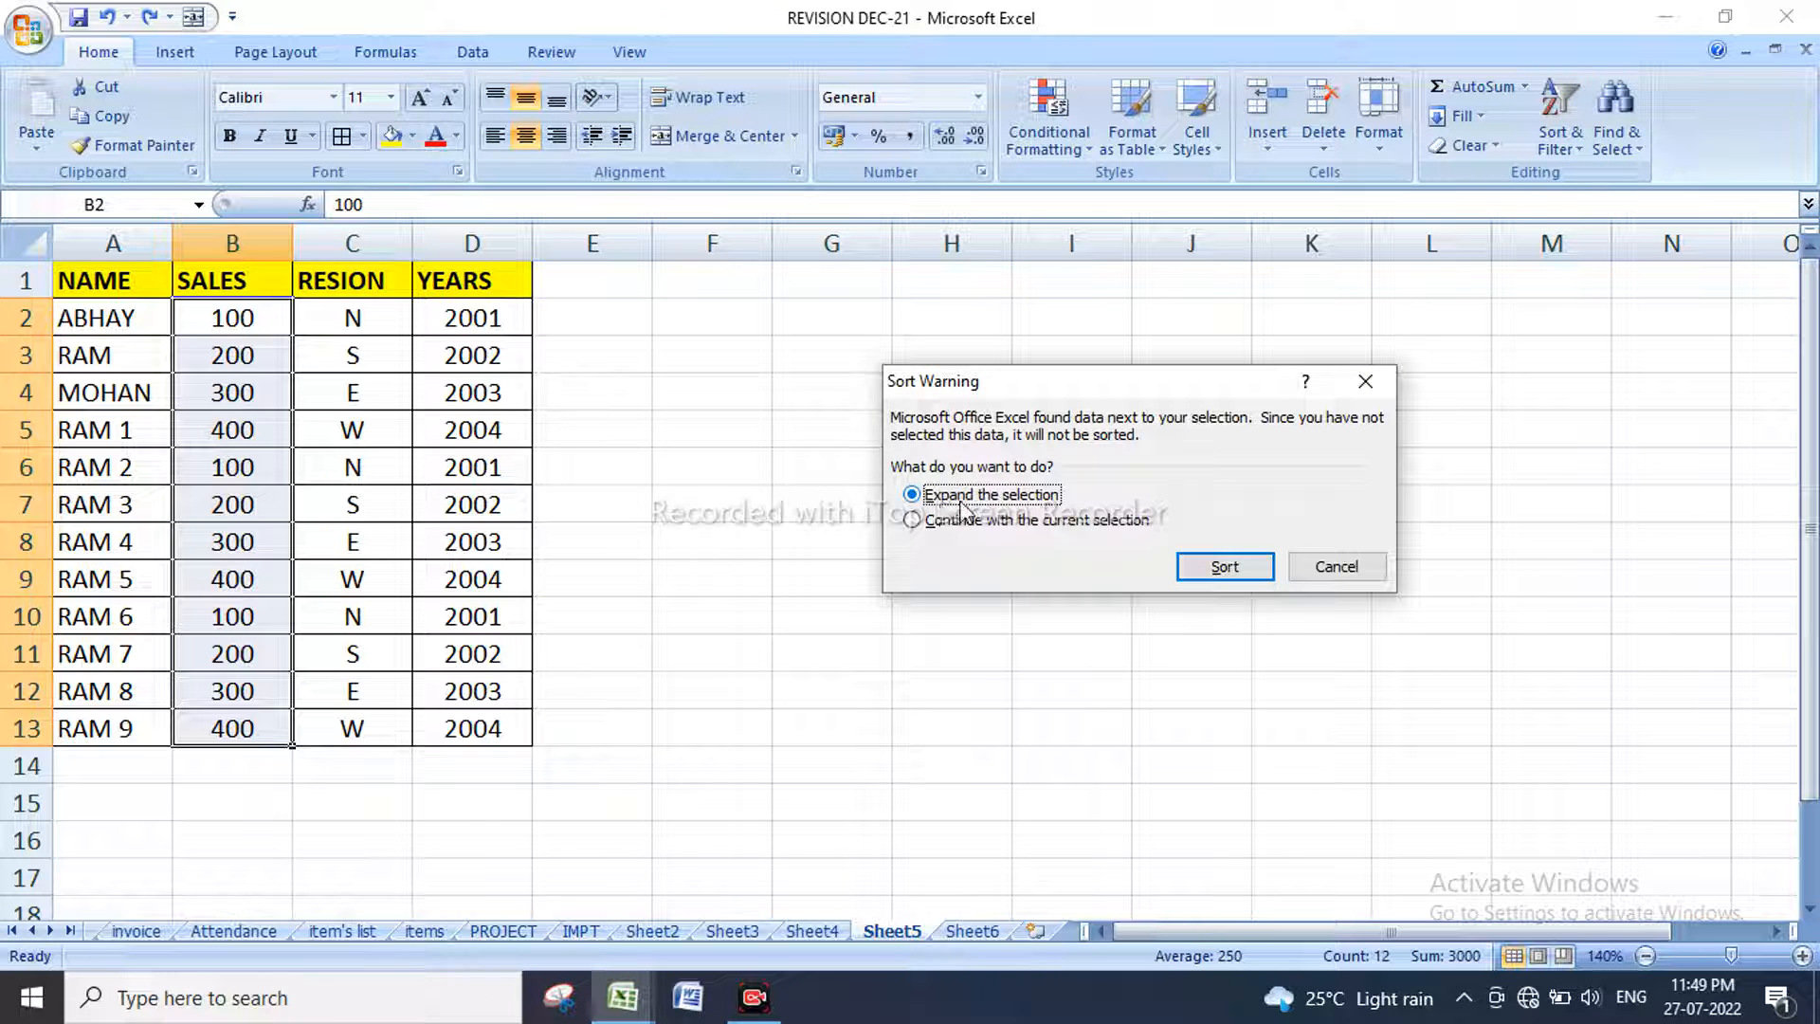
click(1218, 569)
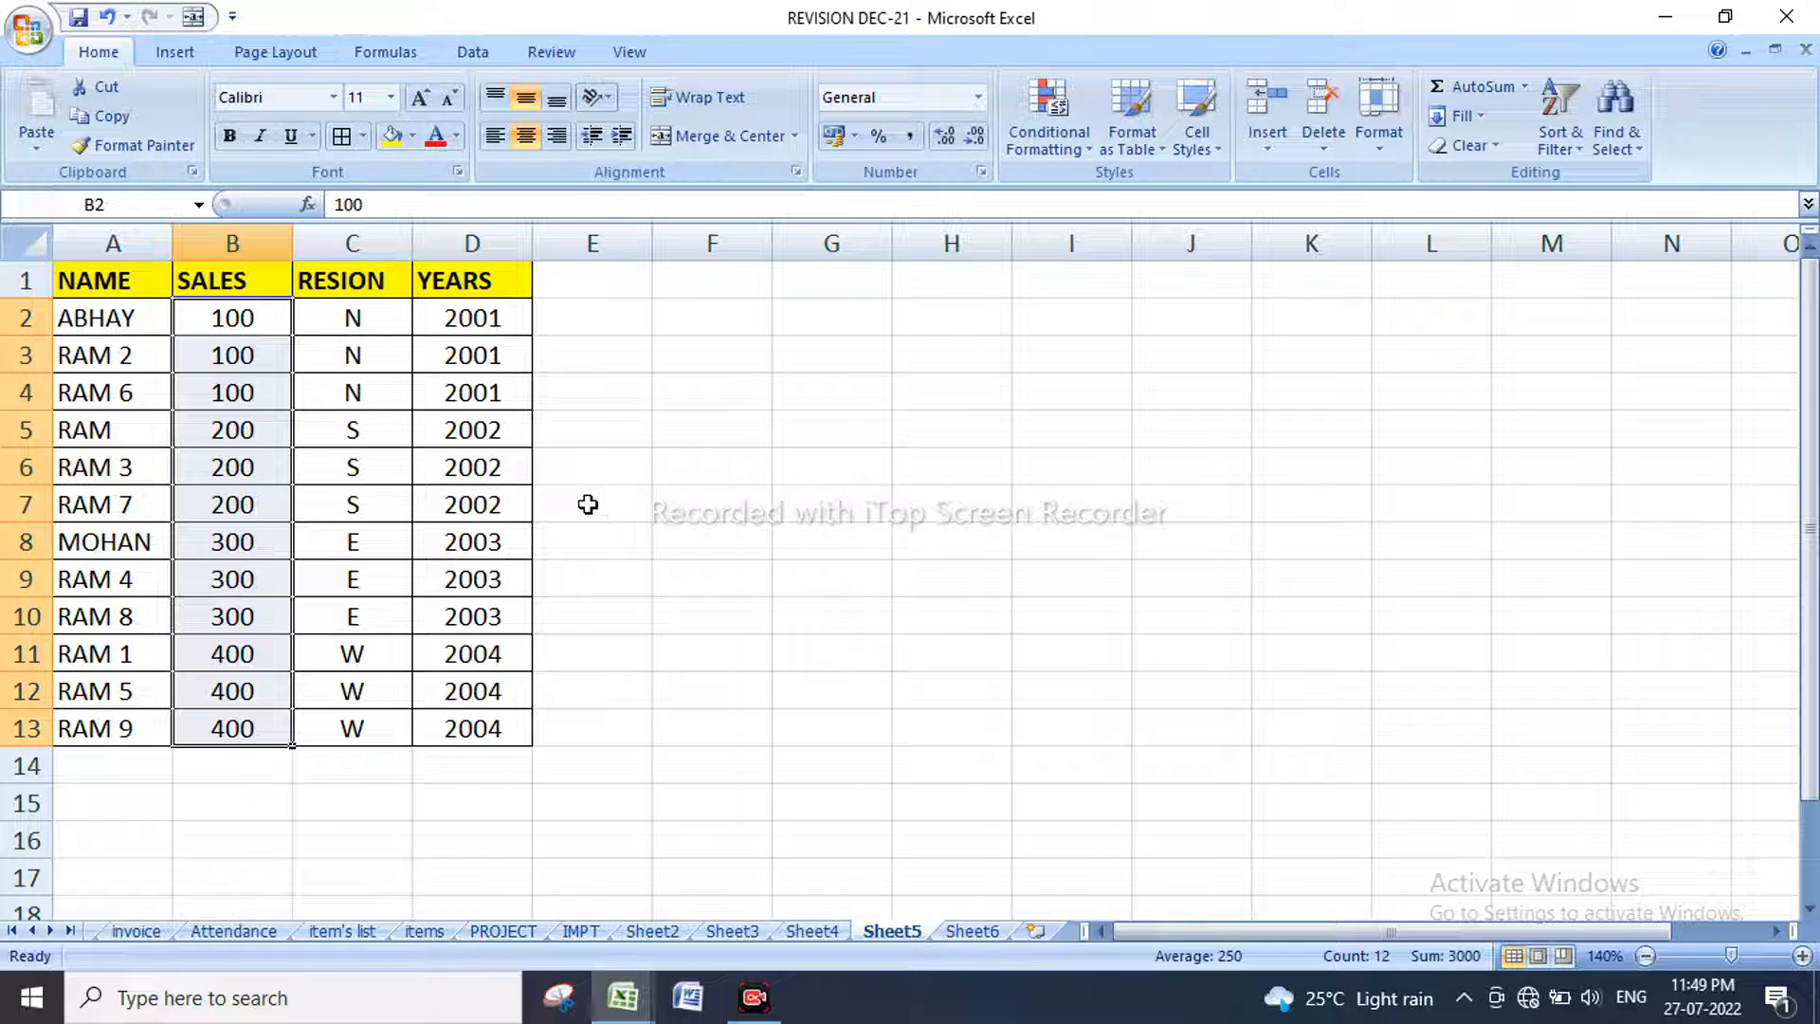
Step: Shade the sales groups with different fill colours: A2:D4 grey, A5:D7 light olive green and A8:D10 light blue
drag(240, 316, 241, 395)
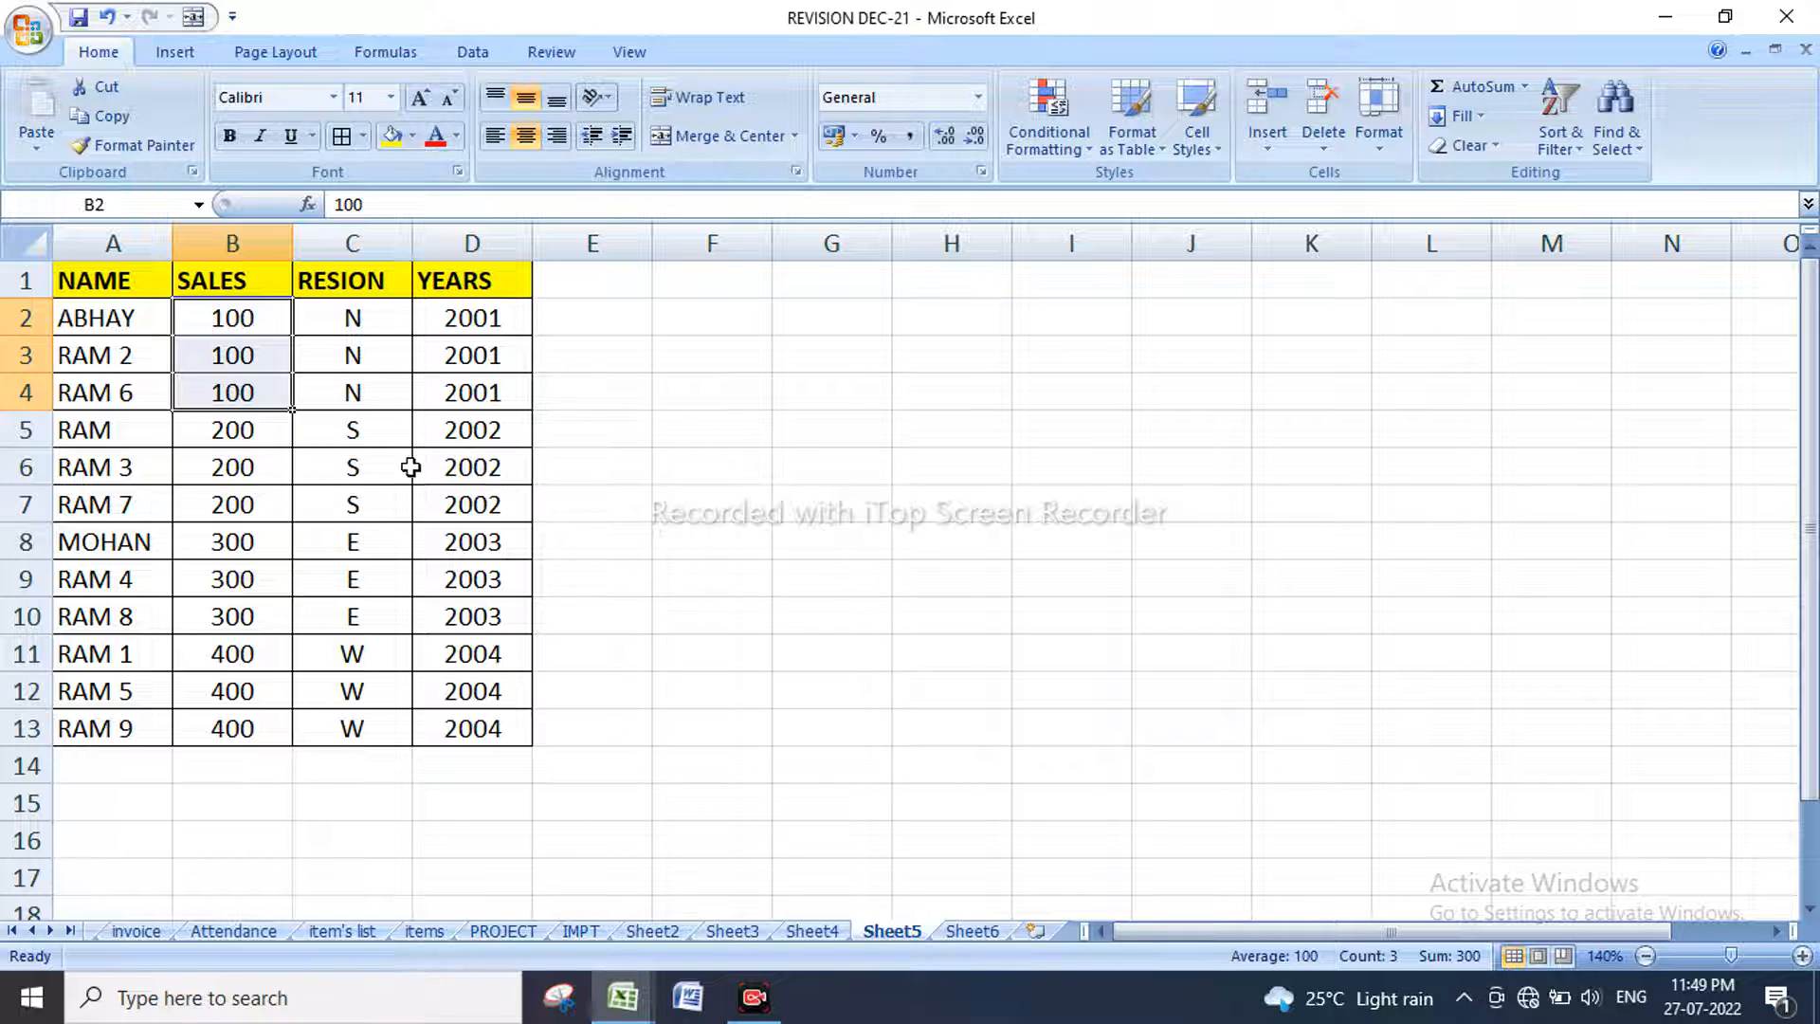
drag(69, 317, 462, 390)
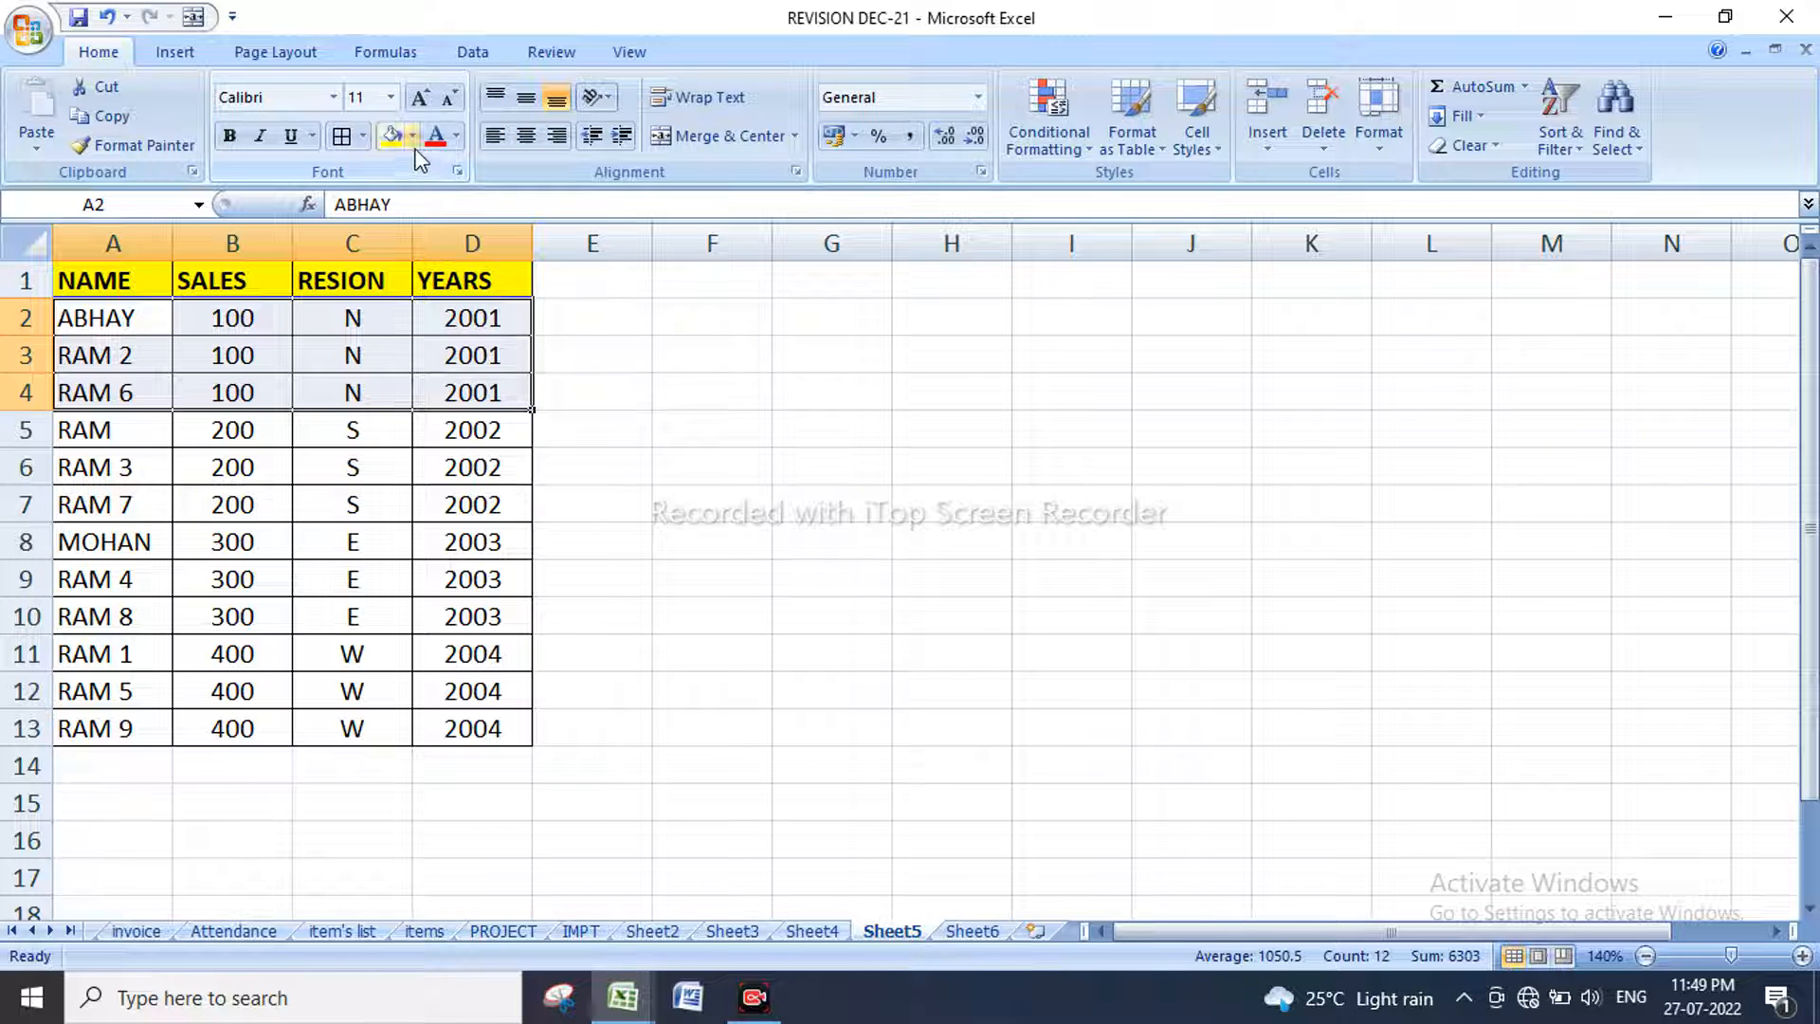
click(413, 135)
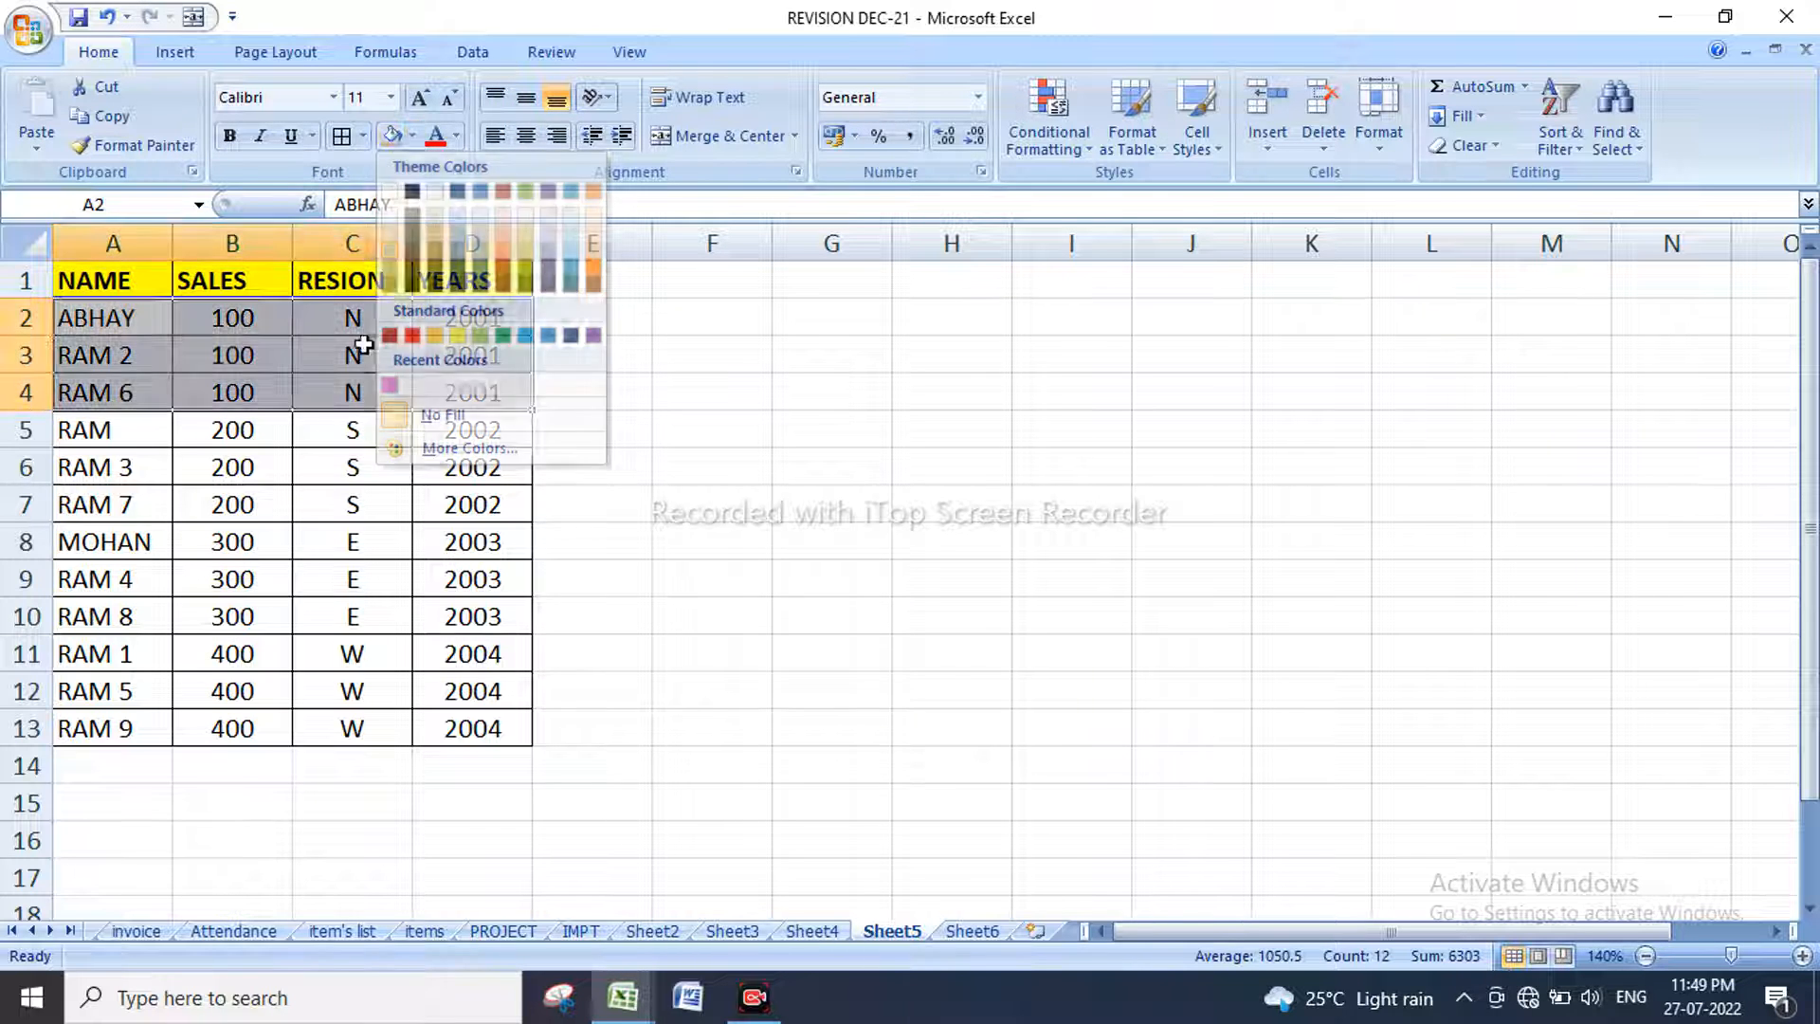
click(373, 310)
drag(116, 430, 441, 505)
click(414, 138)
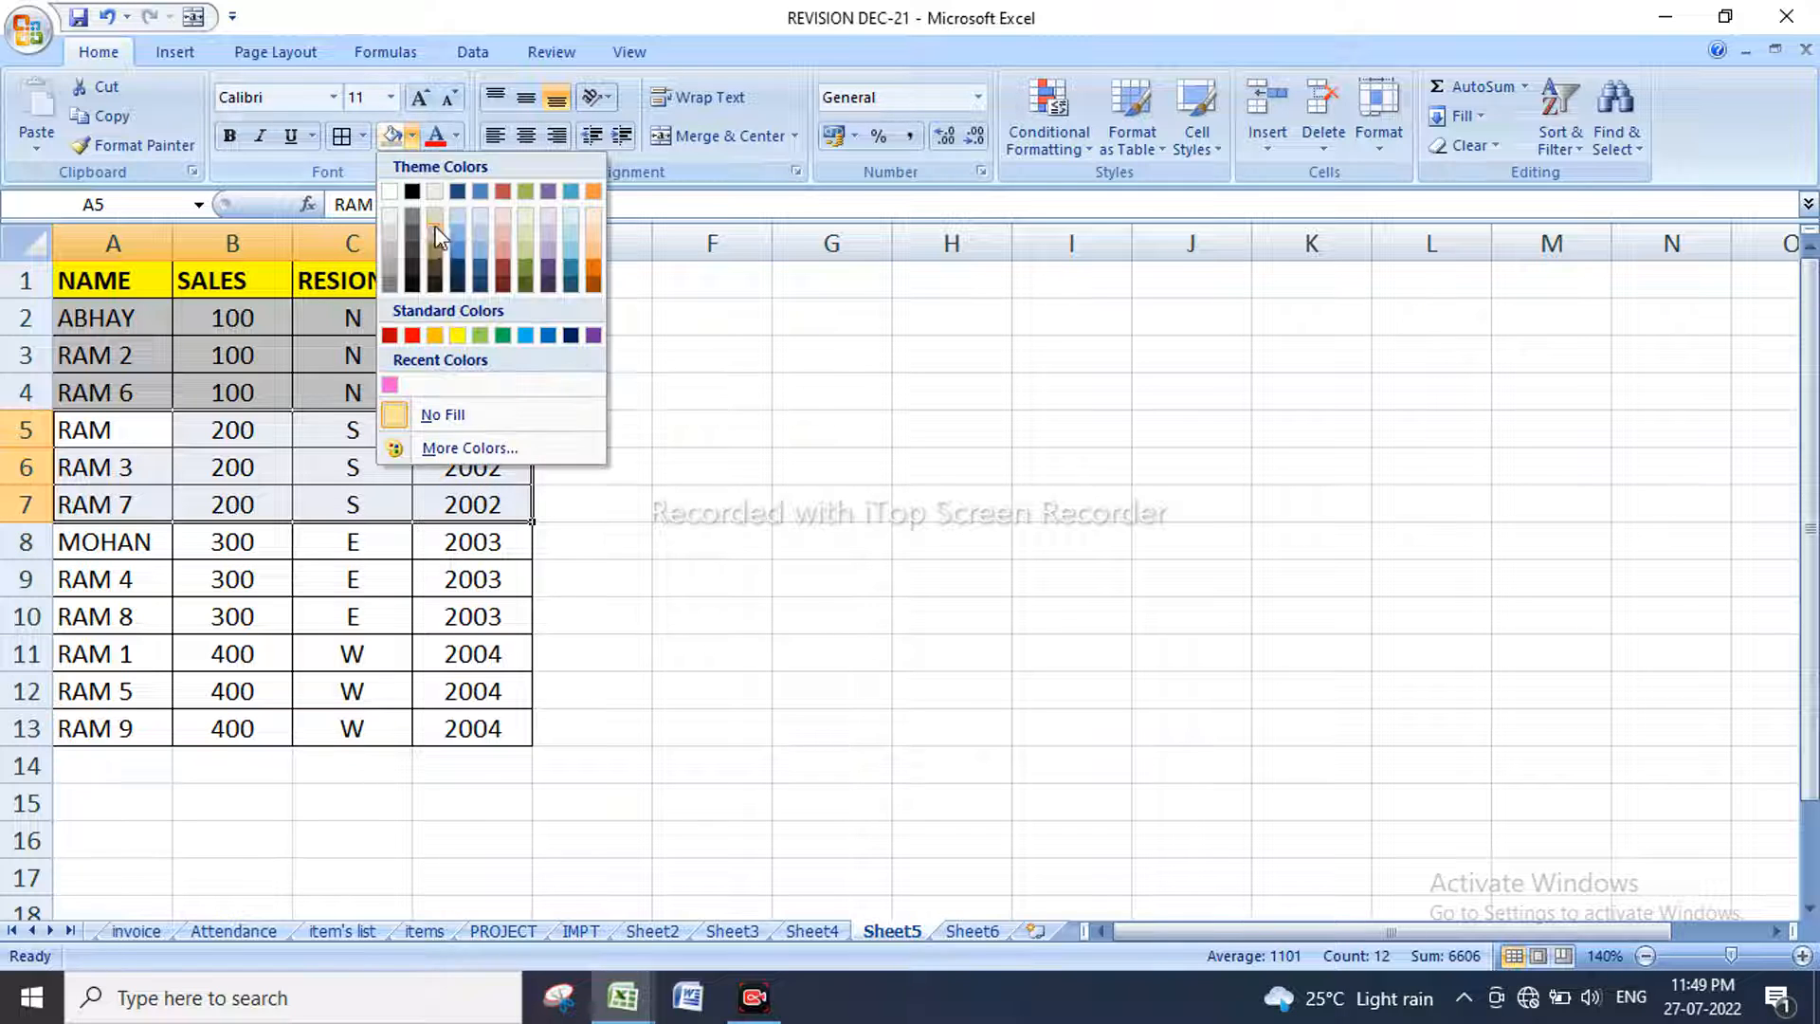
click(524, 238)
drag(134, 542, 473, 621)
click(411, 139)
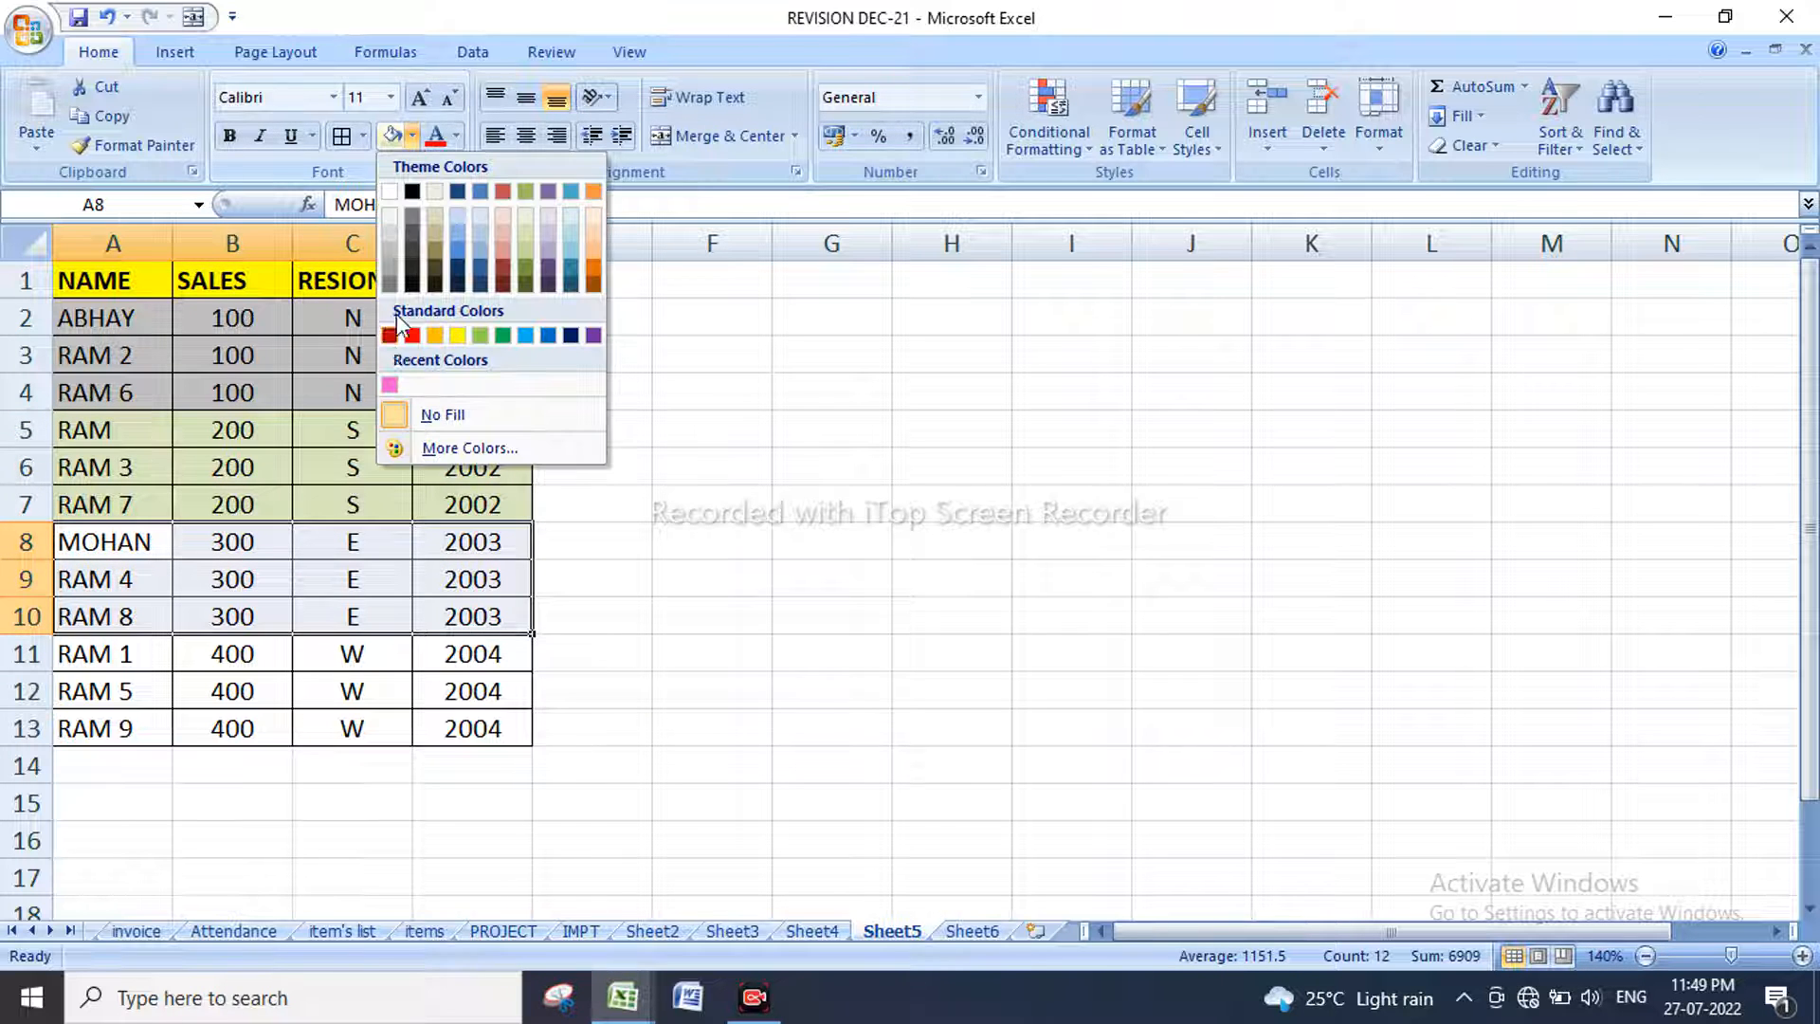
click(525, 335)
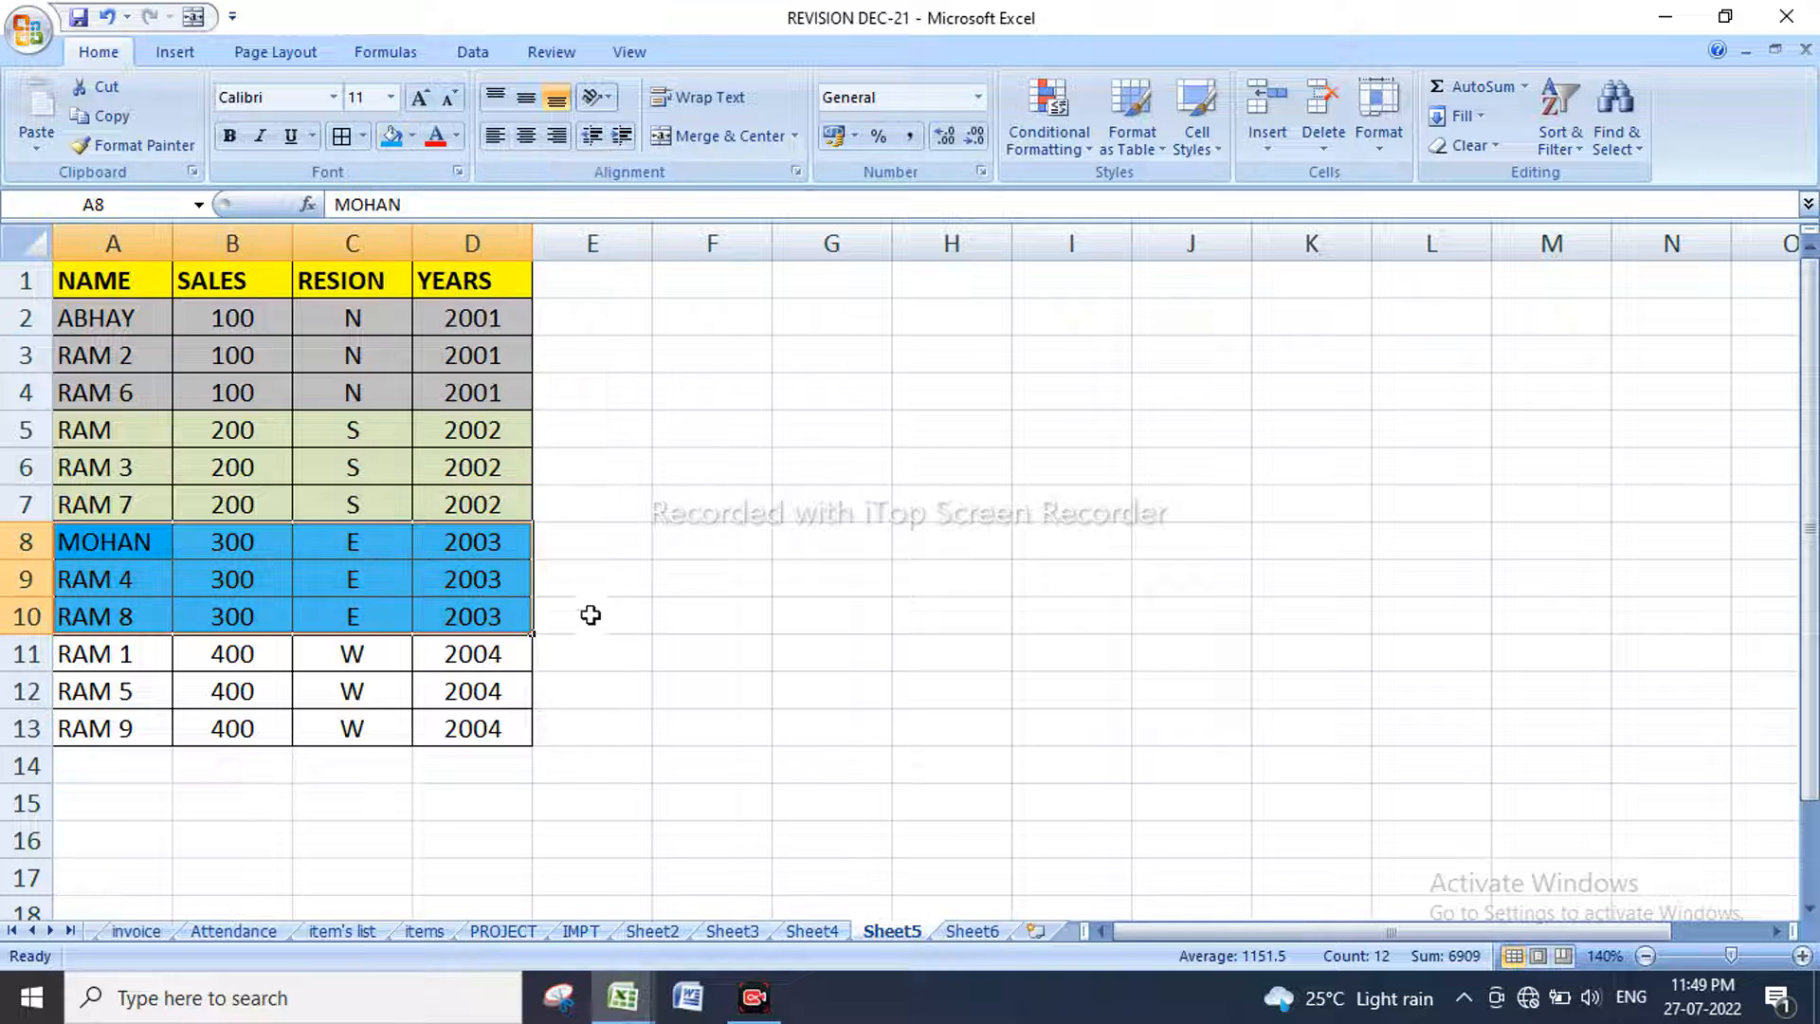
click(599, 736)
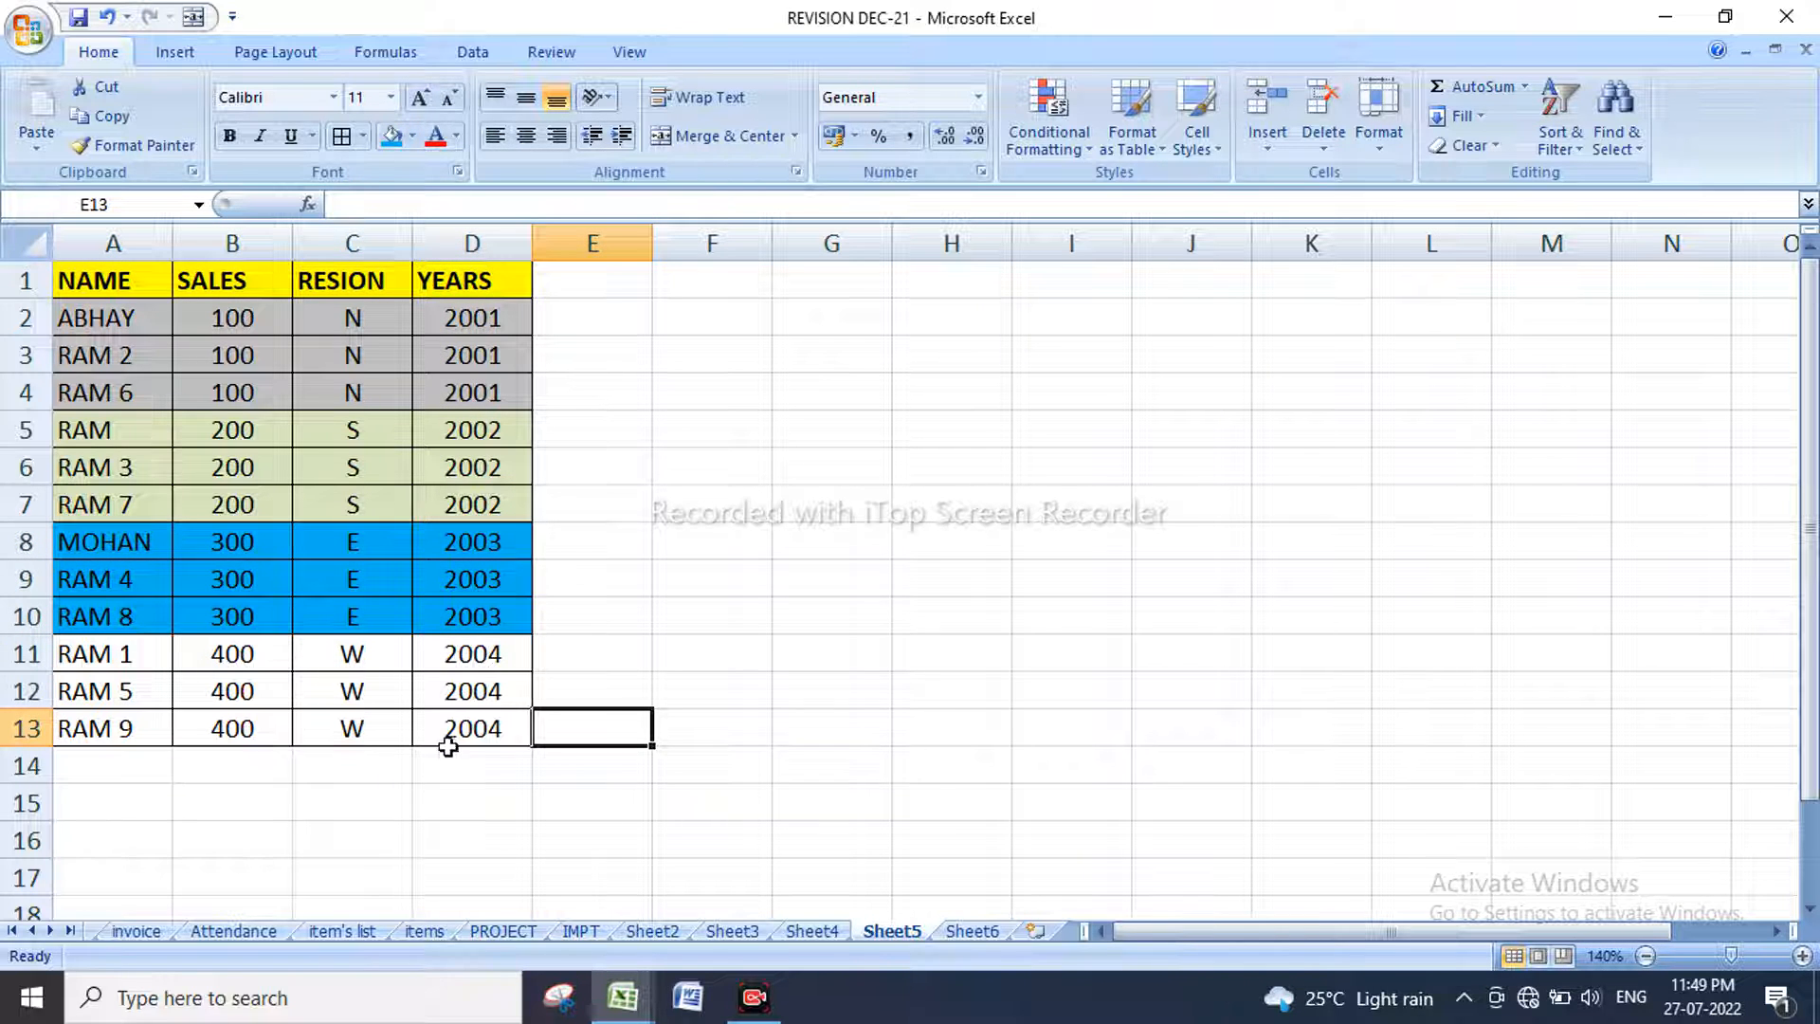
Step: Clear all formats from the data rows A2:D13, keeping their contents
drag(169, 323, 471, 739)
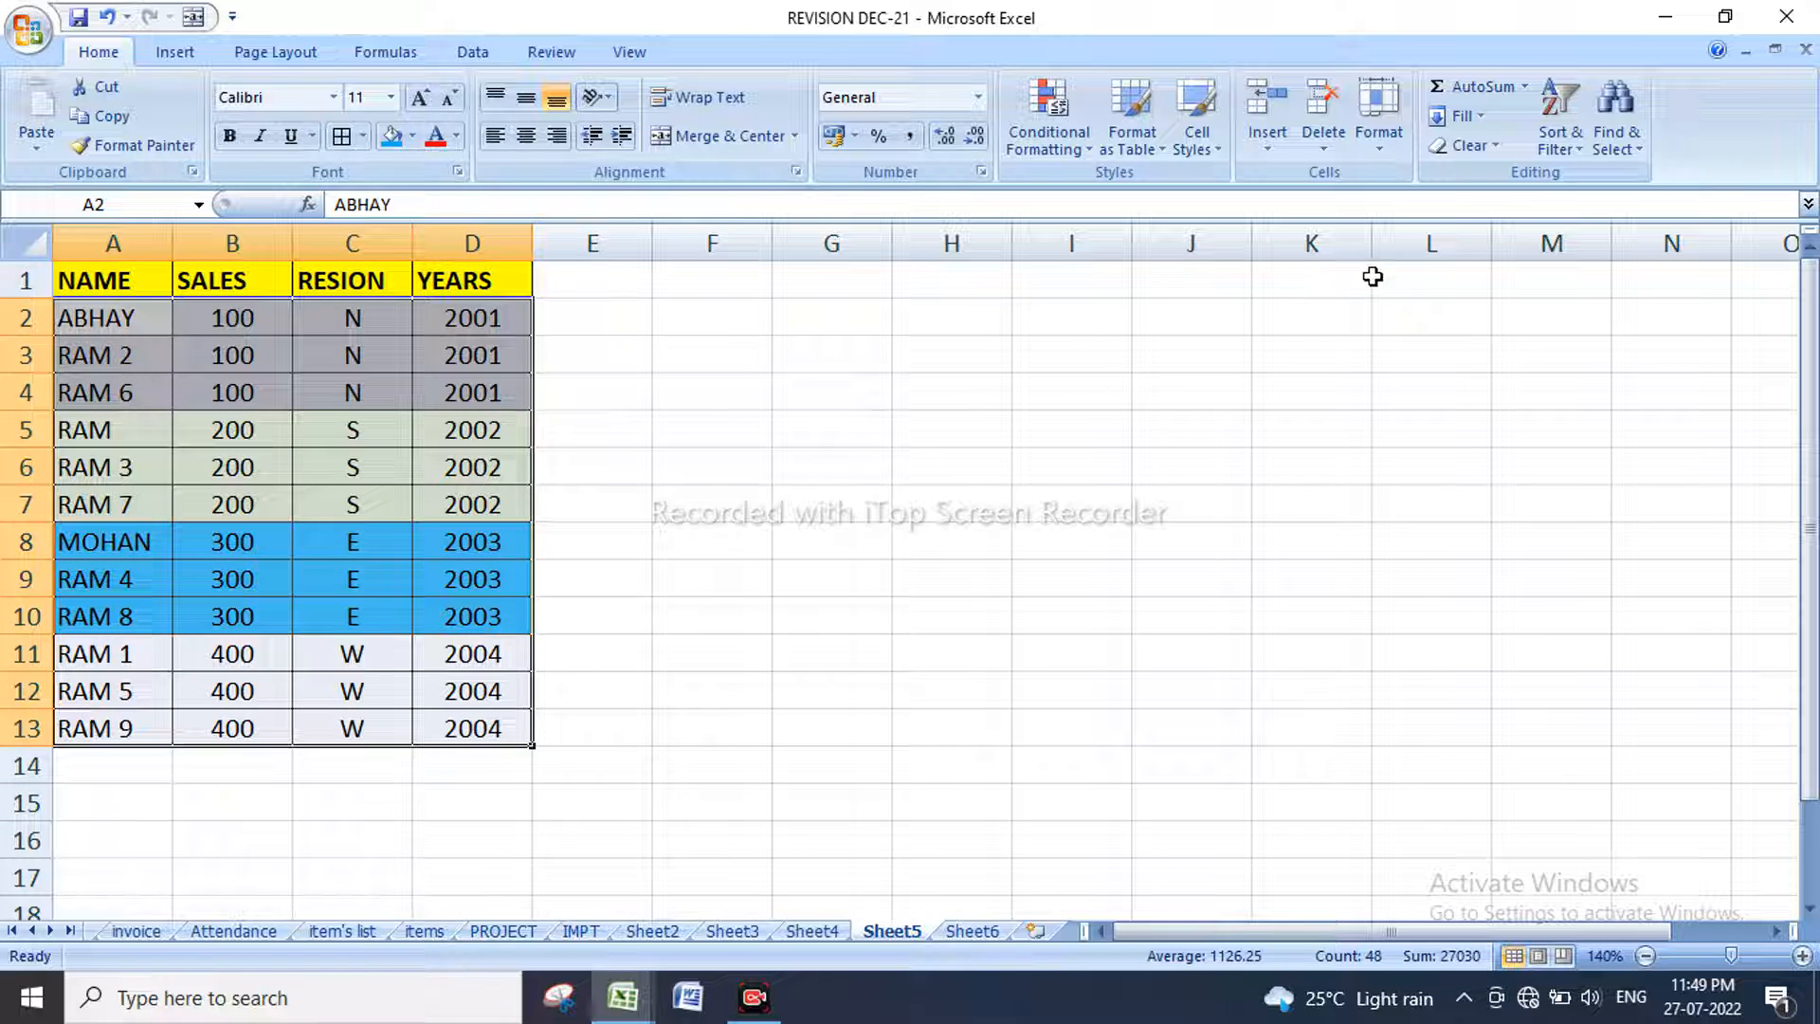
click(1464, 145)
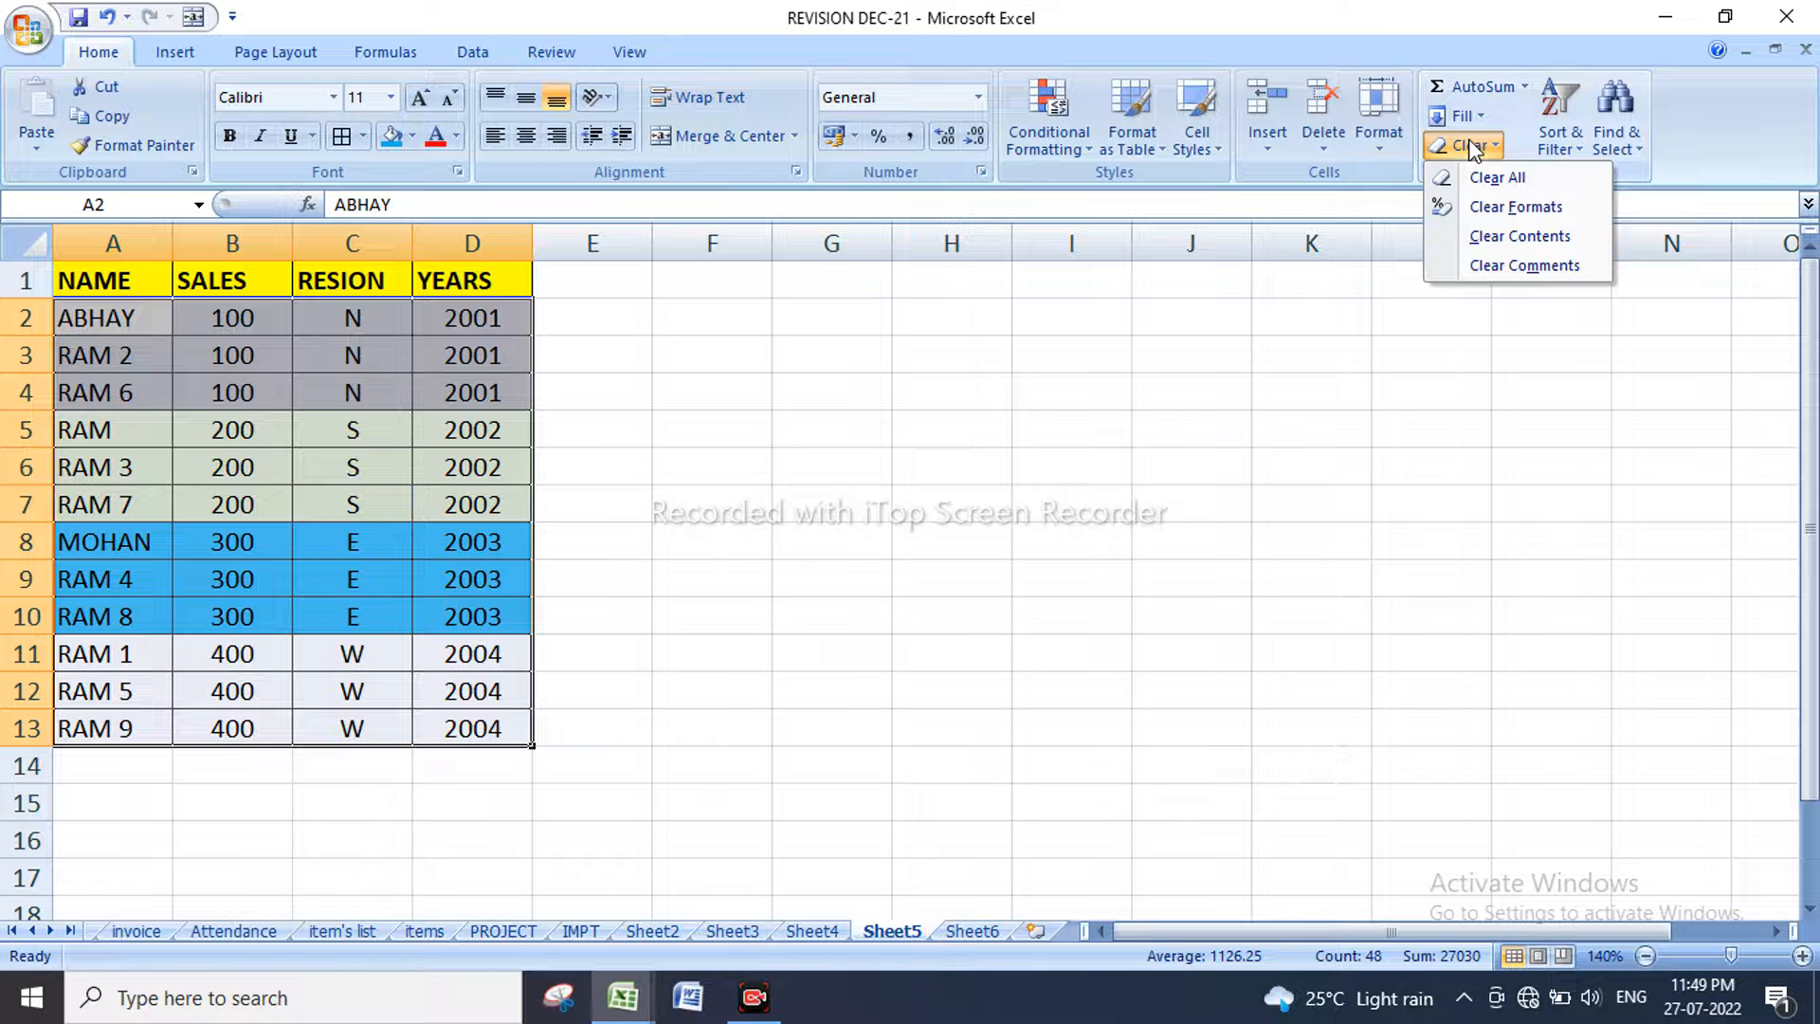
click(1496, 208)
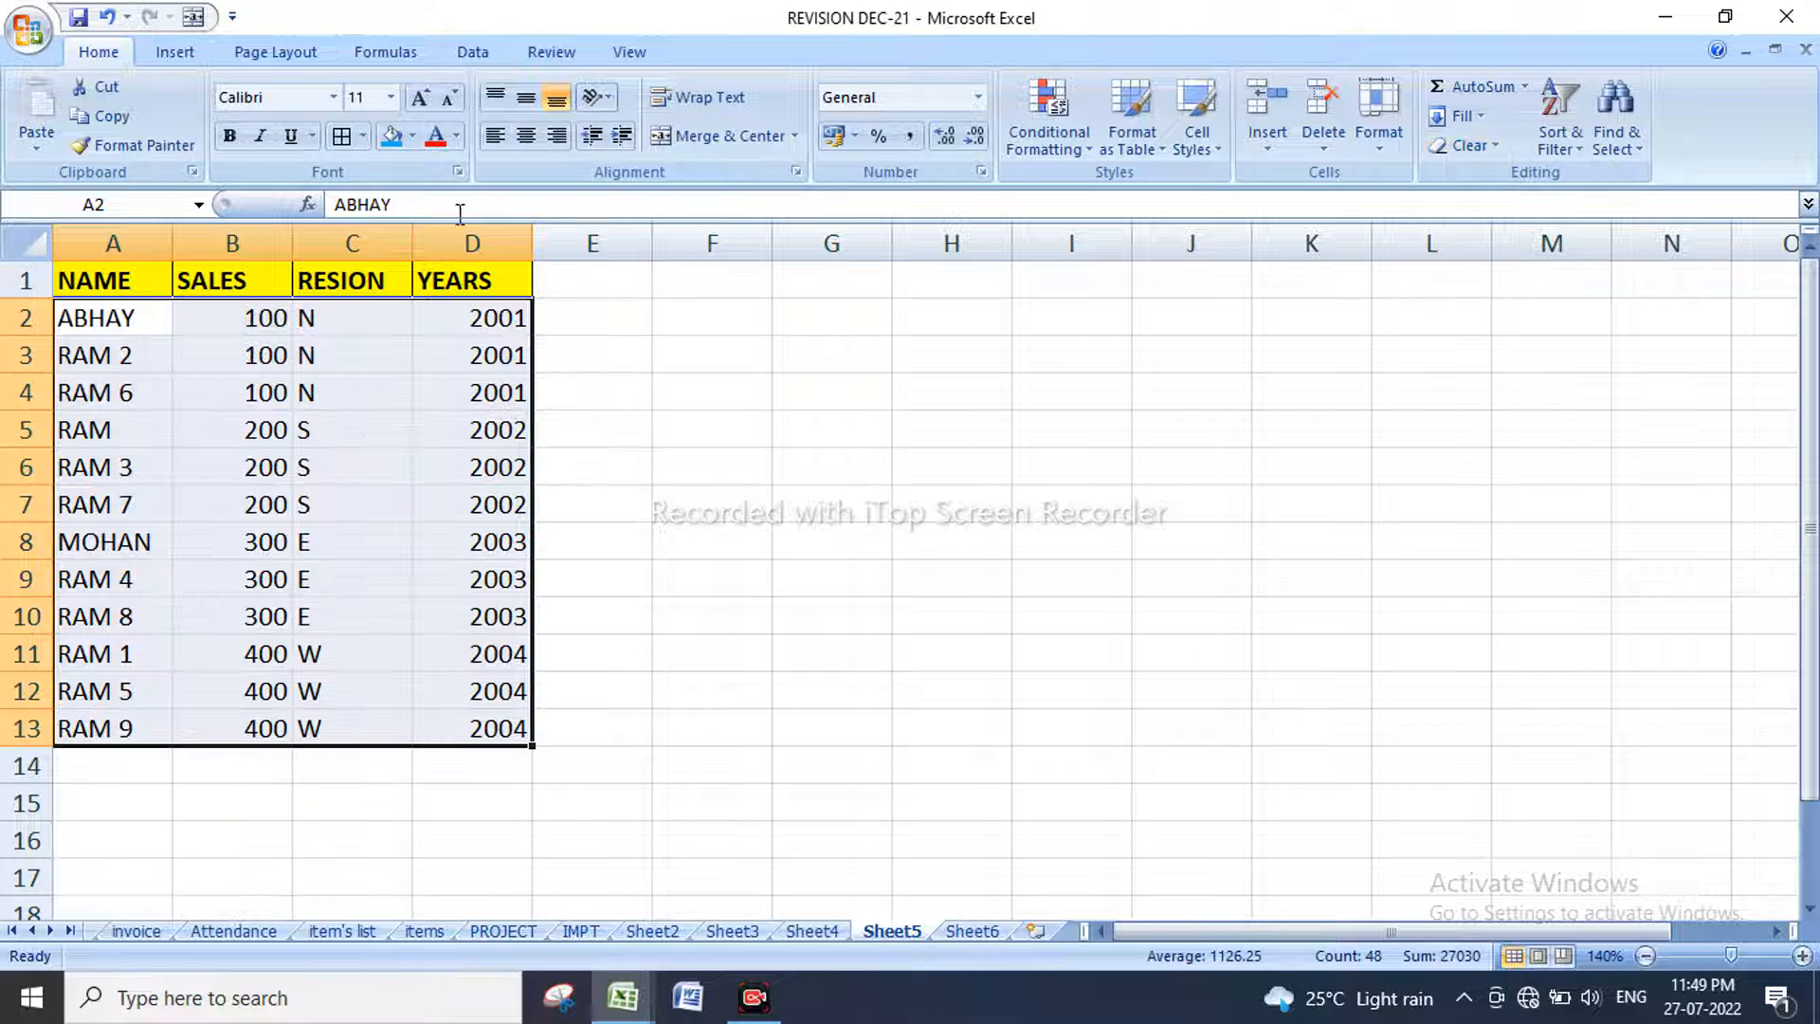
Step: Apply all borders to A2:D13 and centre its contents both horizontally and vertically
click(341, 136)
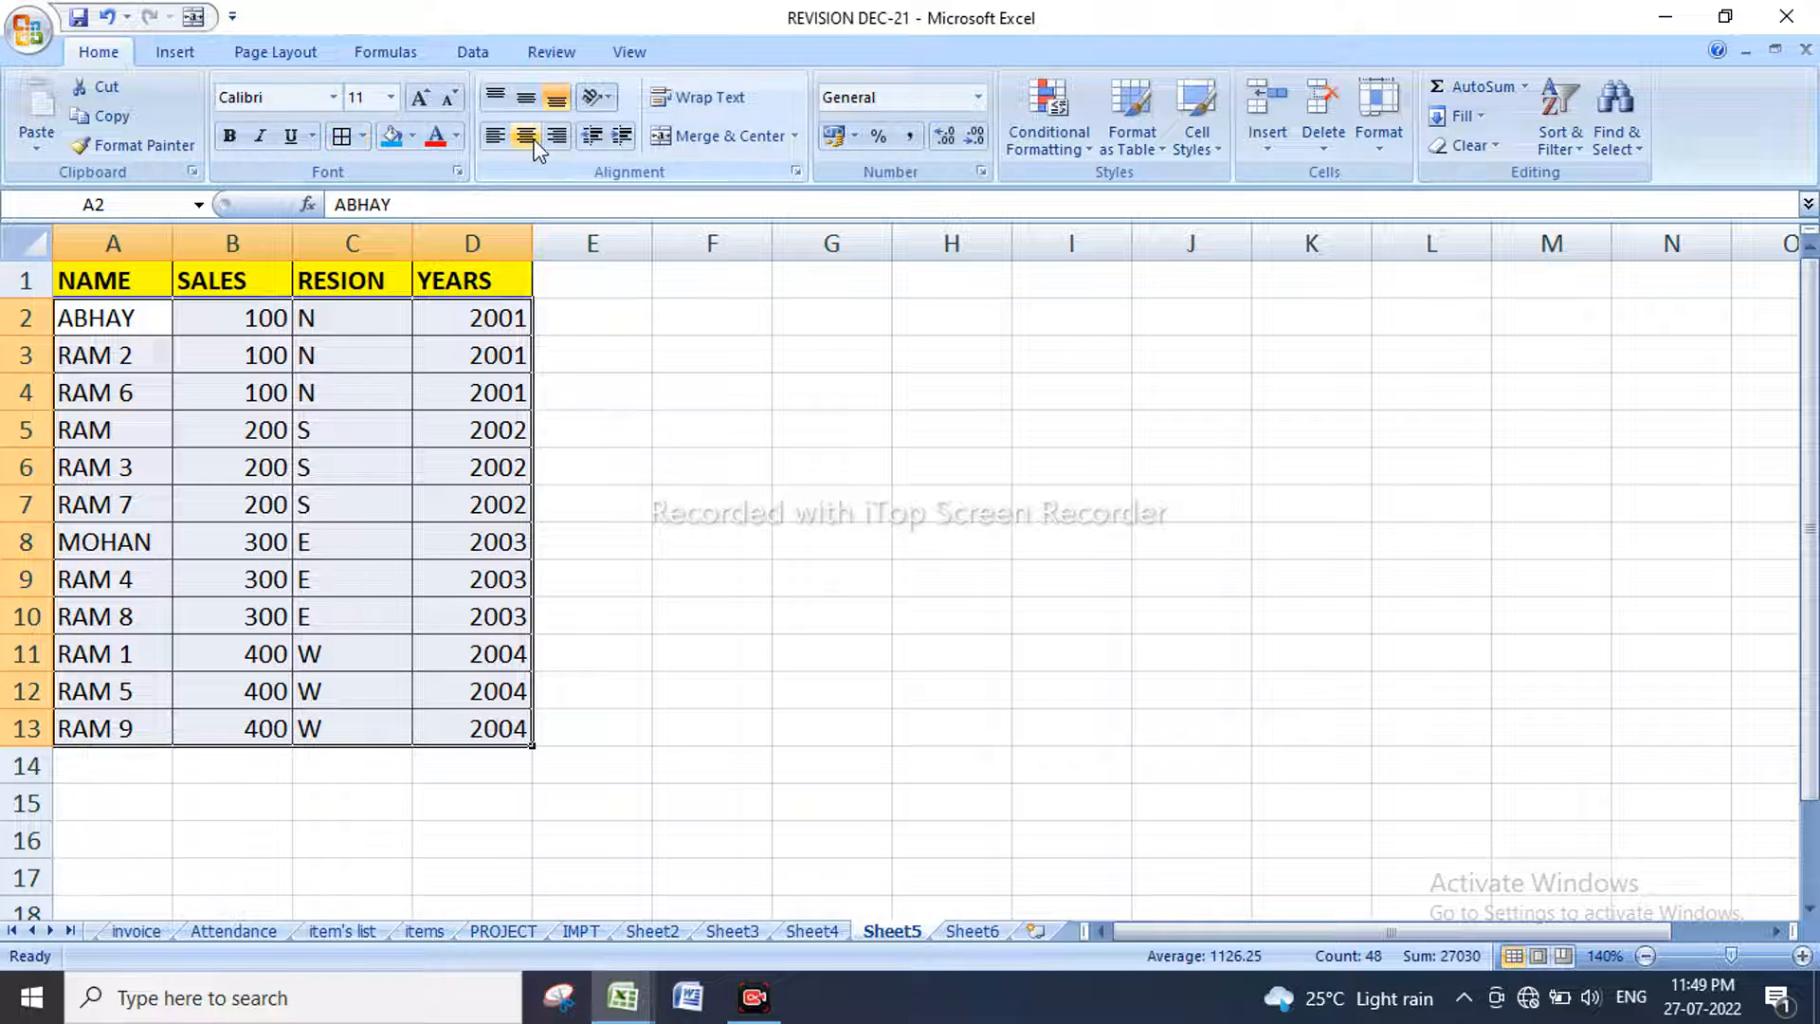
click(525, 136)
click(526, 98)
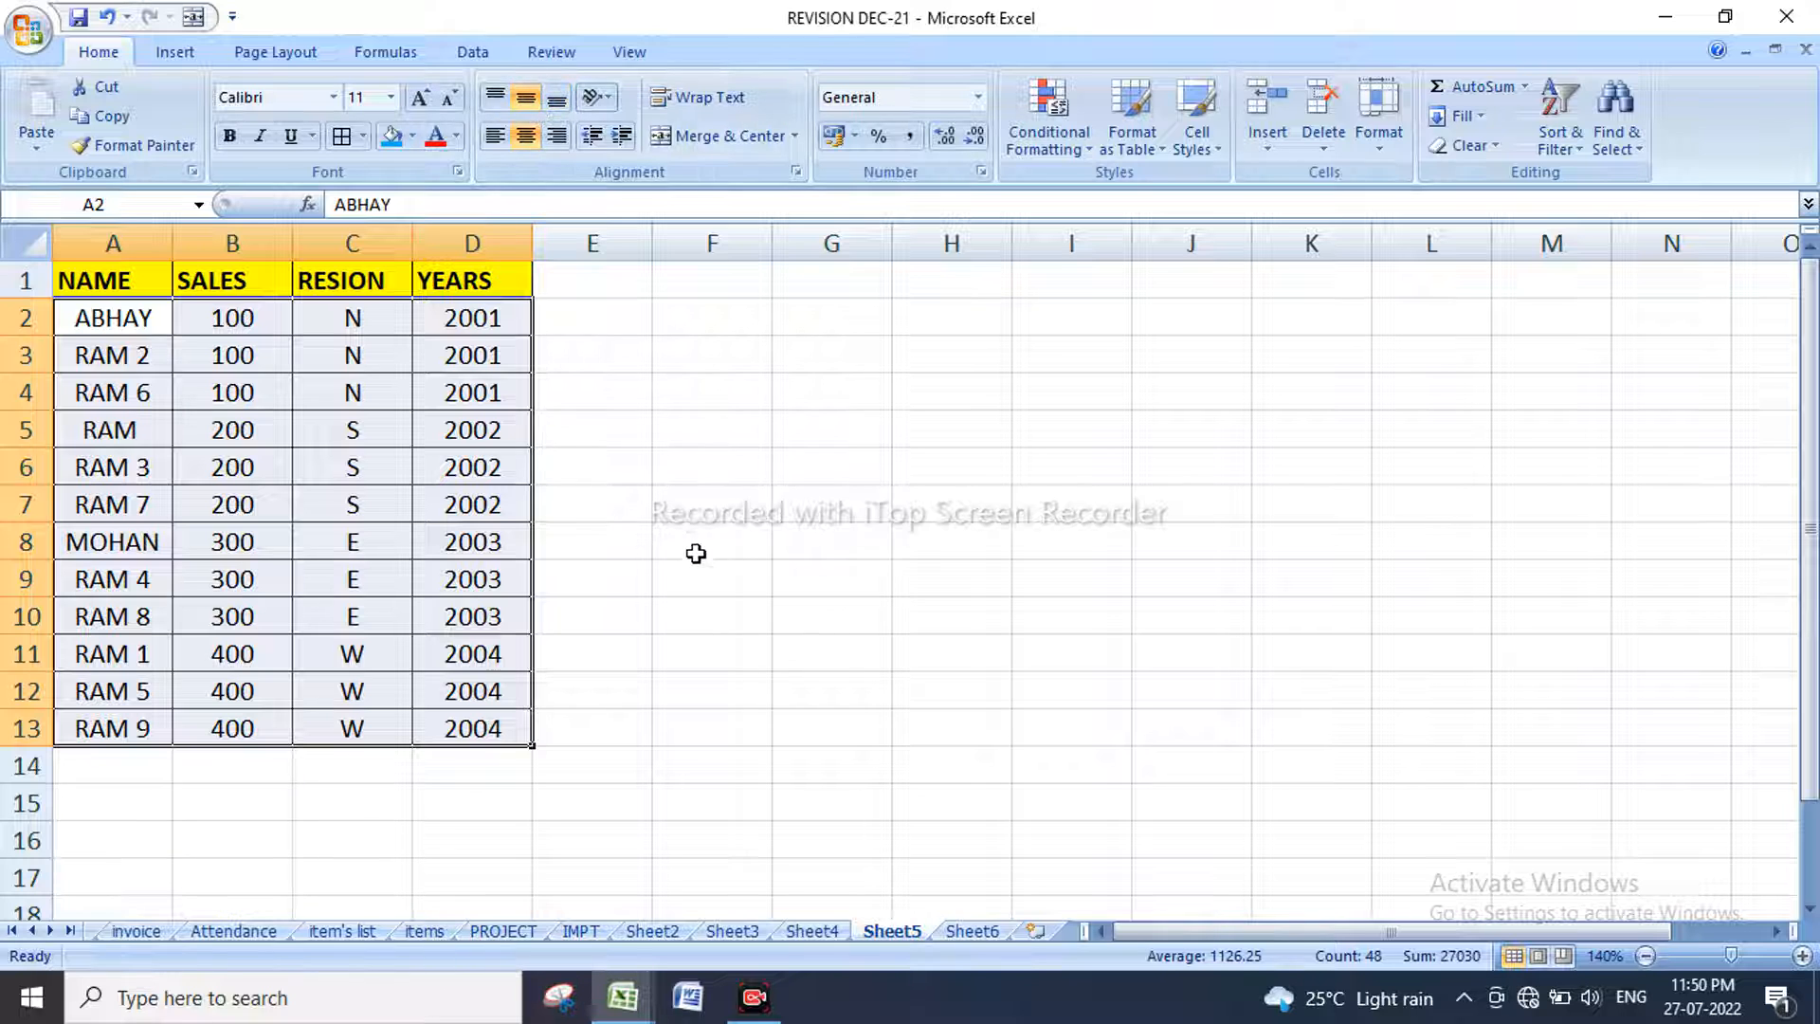
Step: Try Sum subtotals on A1:D13 at each change in NAME for SALES, RESION and YEARS, and undo them
drag(134, 276, 455, 725)
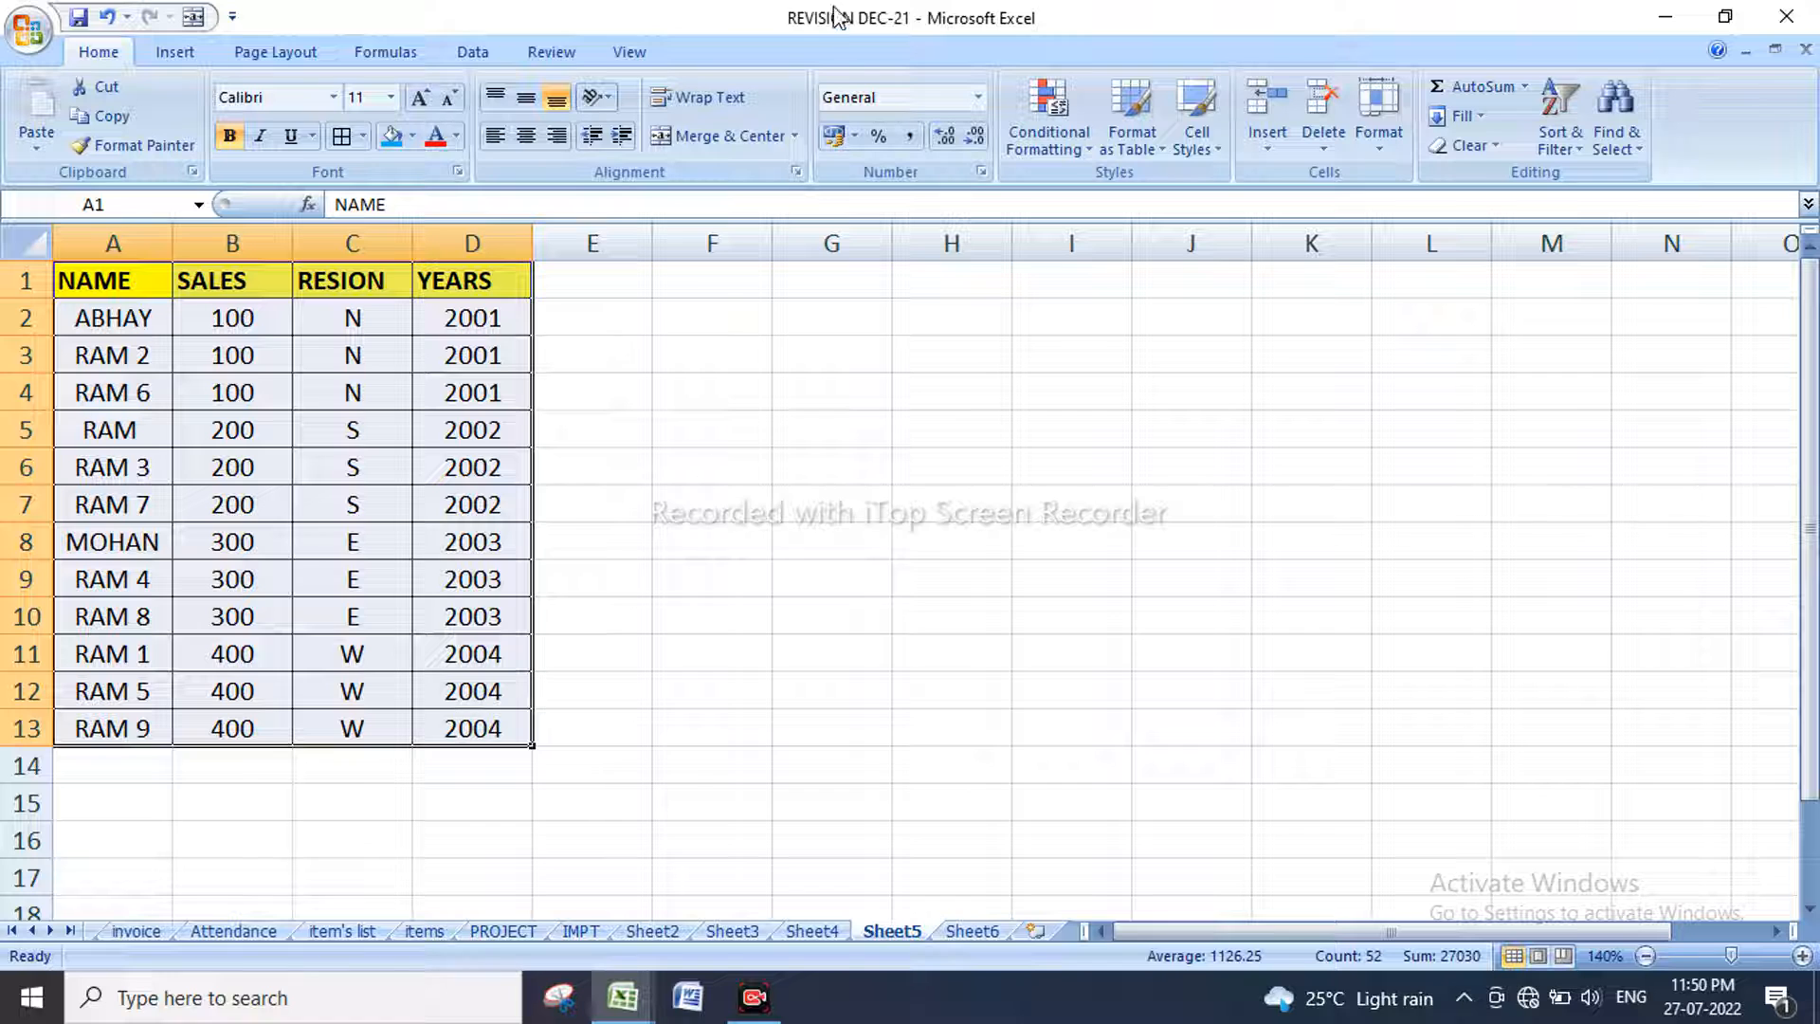
click(630, 53)
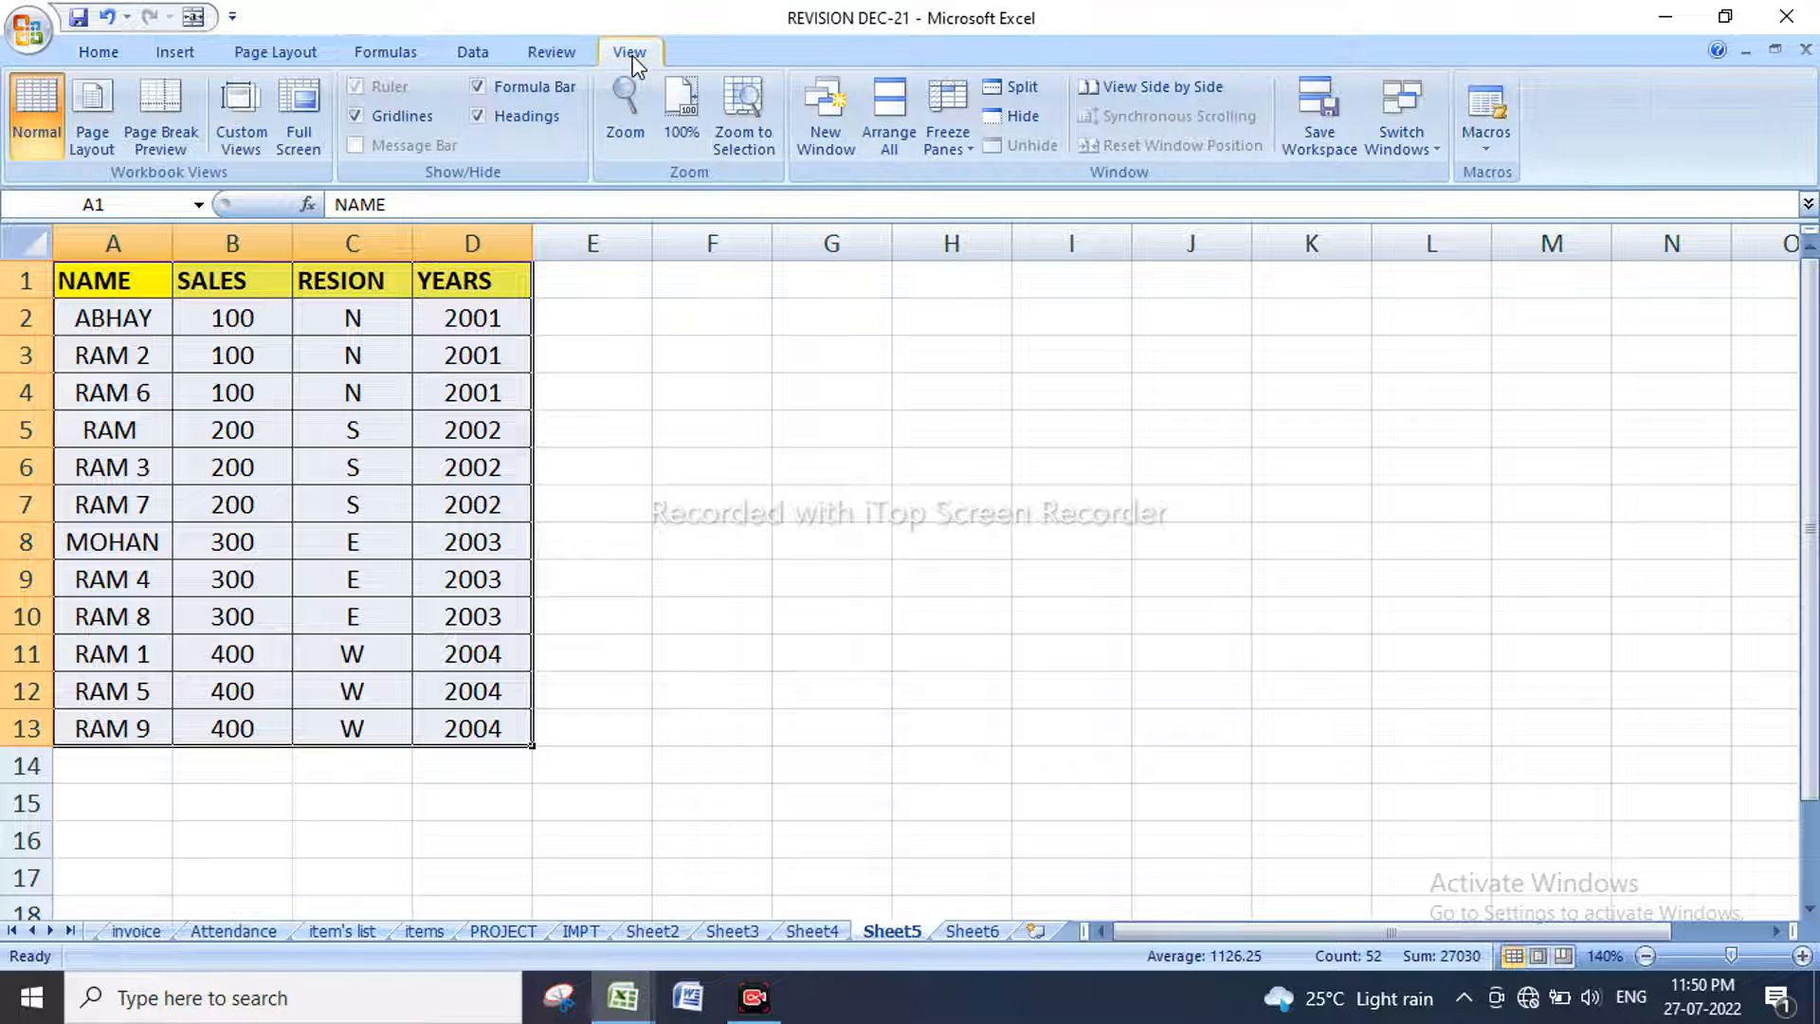
click(566, 53)
click(481, 55)
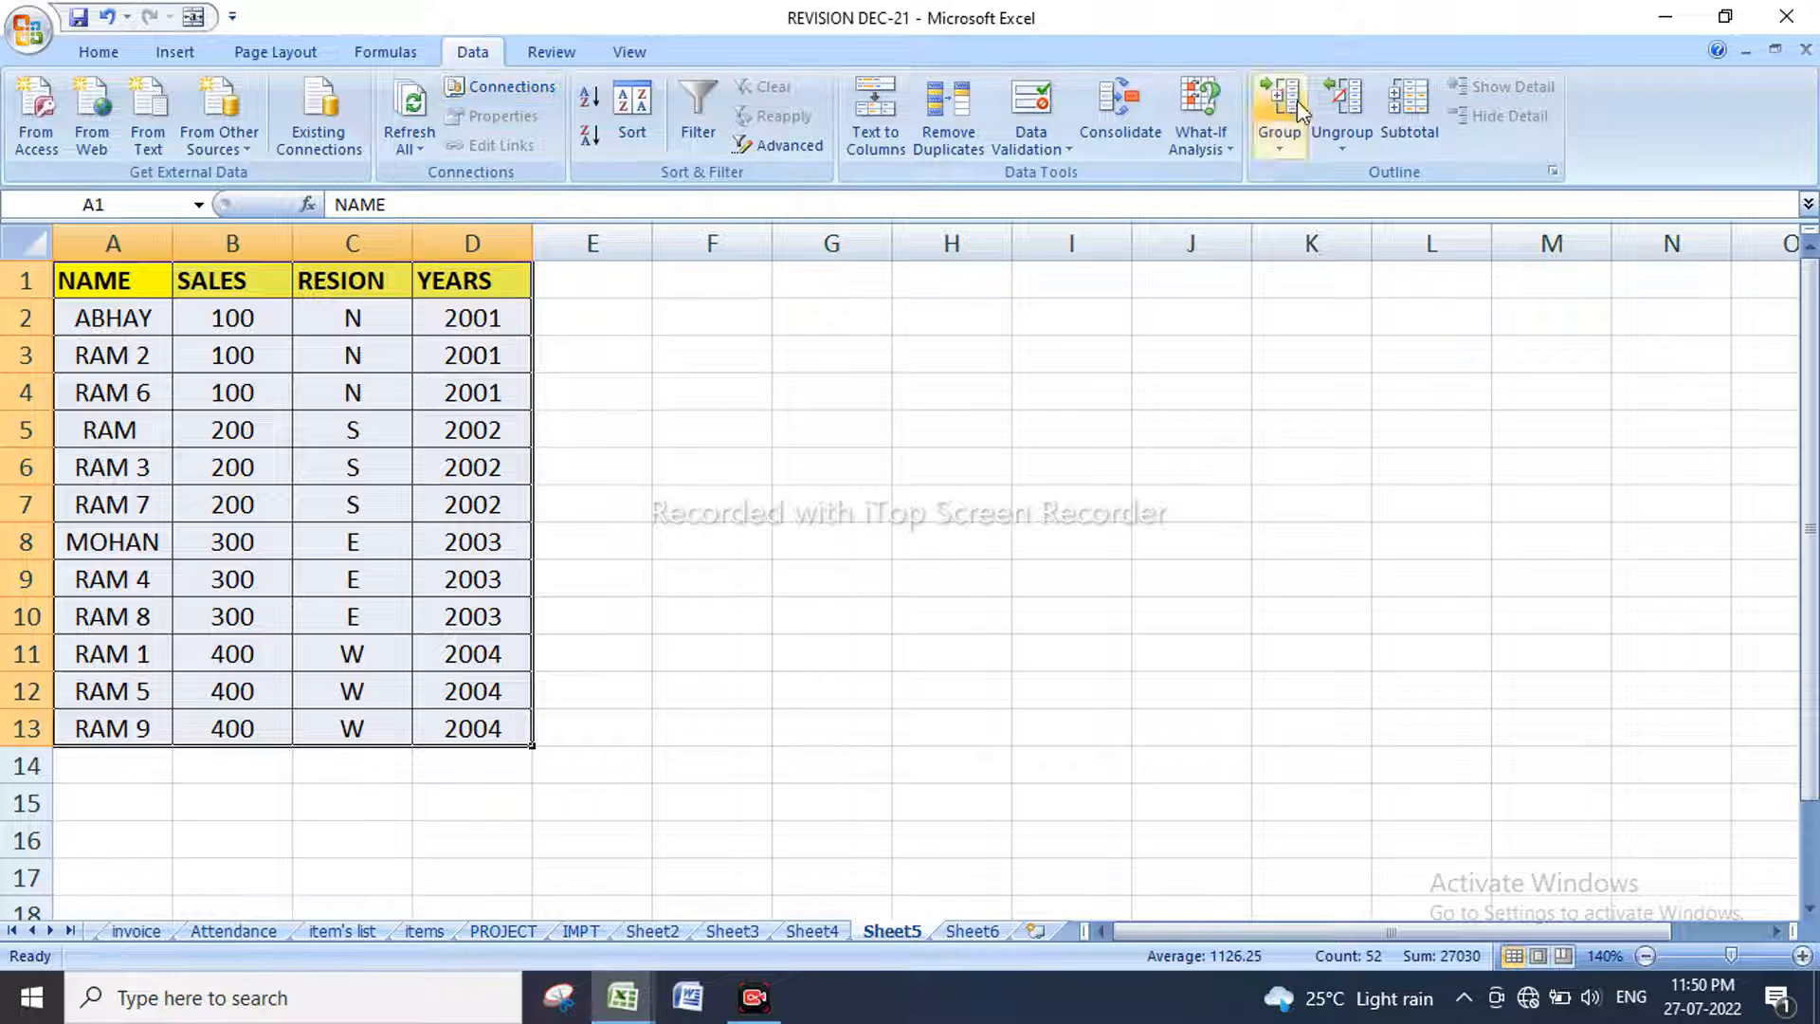
click(1410, 137)
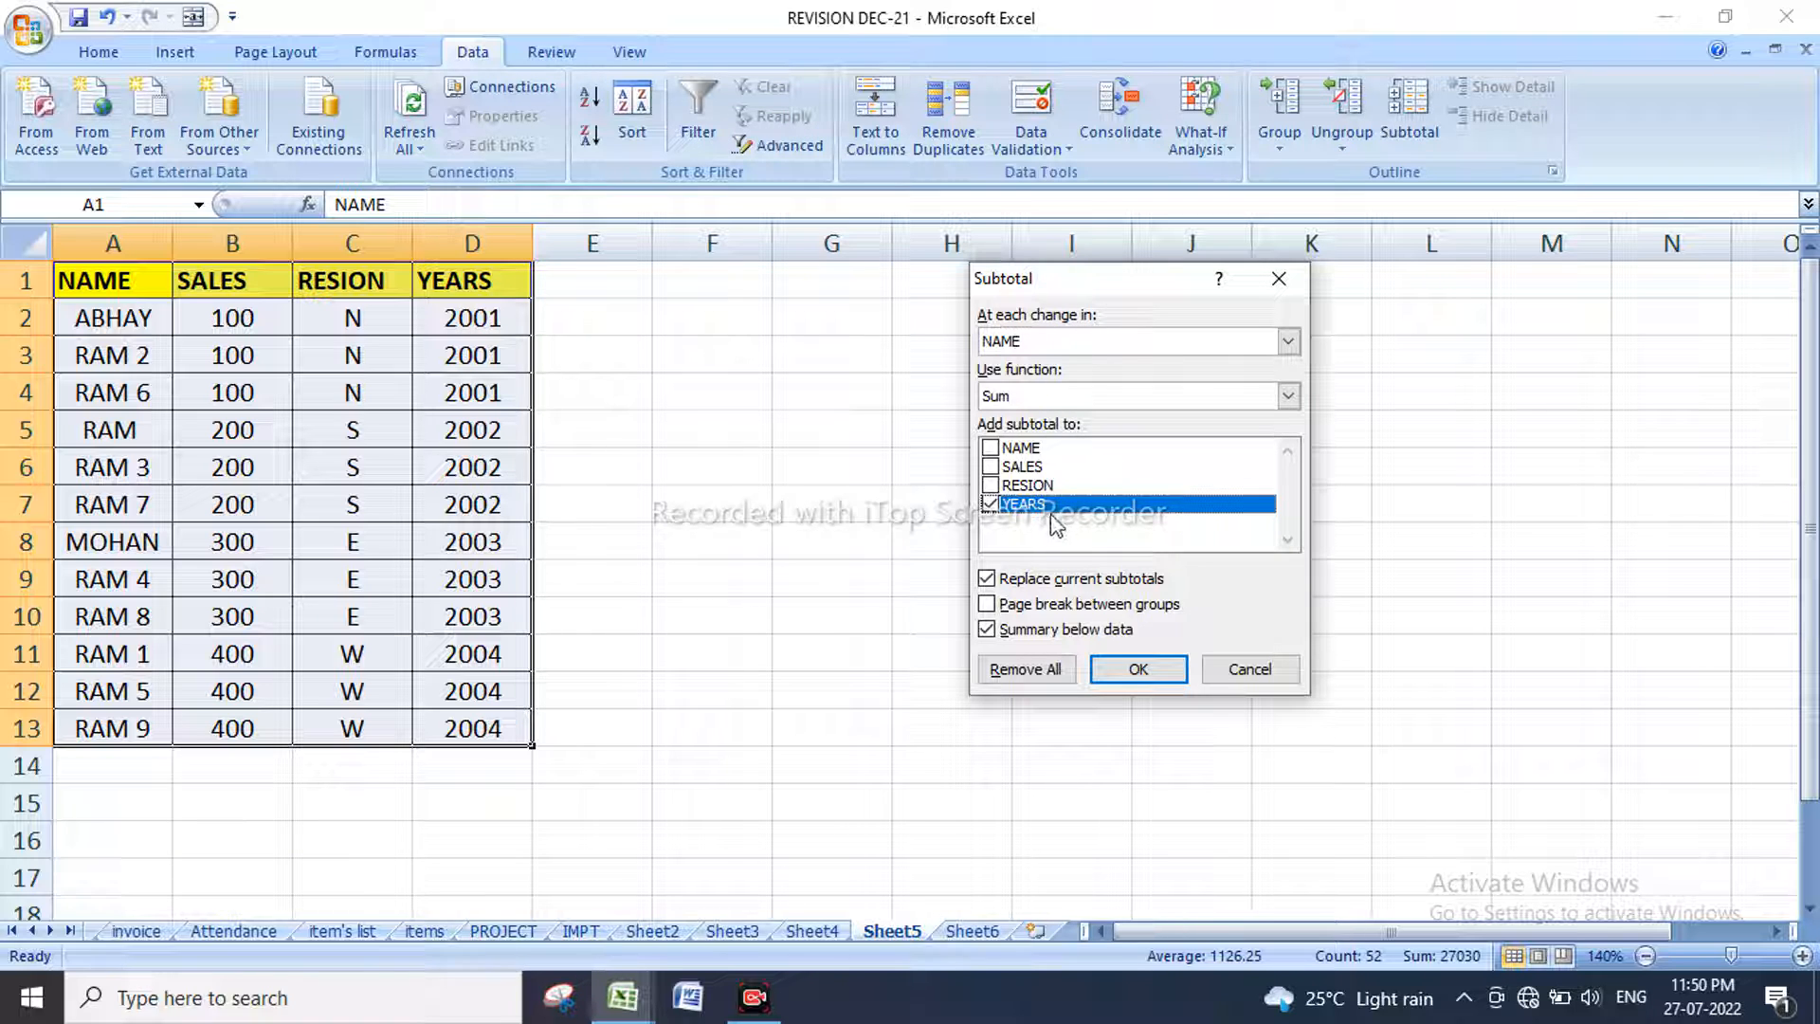
click(990, 484)
click(989, 466)
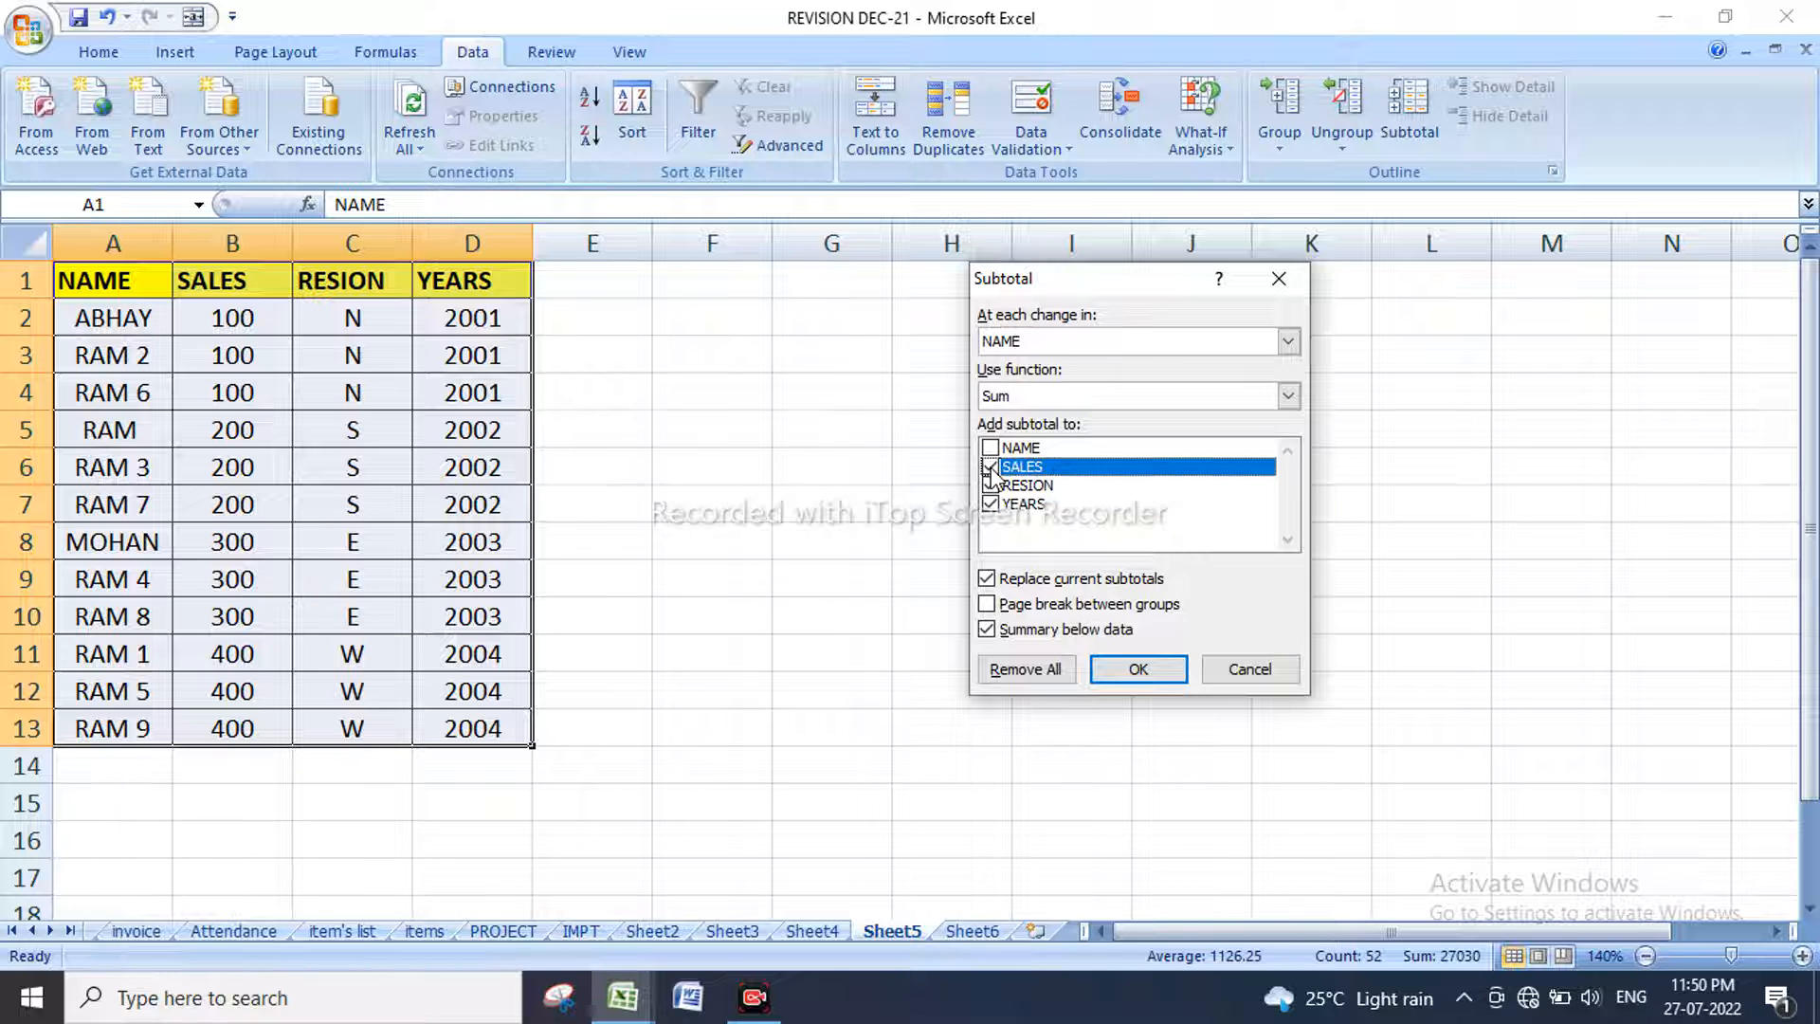
click(1138, 669)
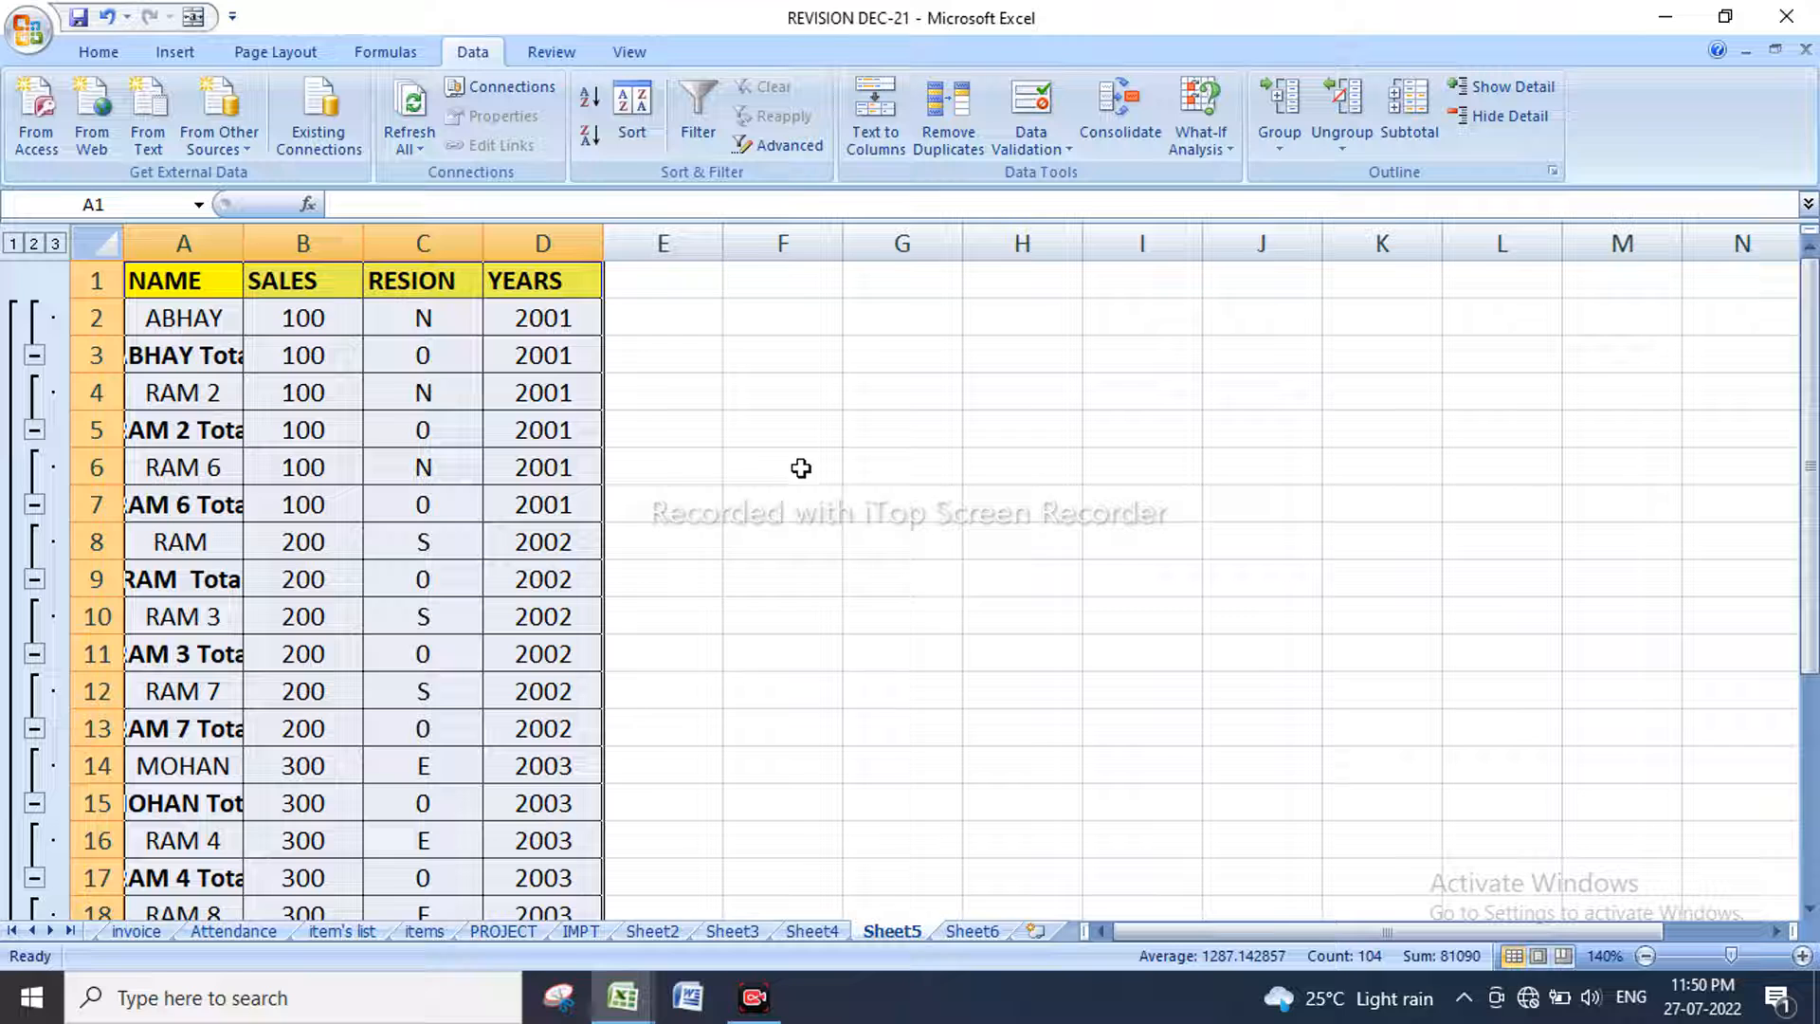
key(ctrl+z)
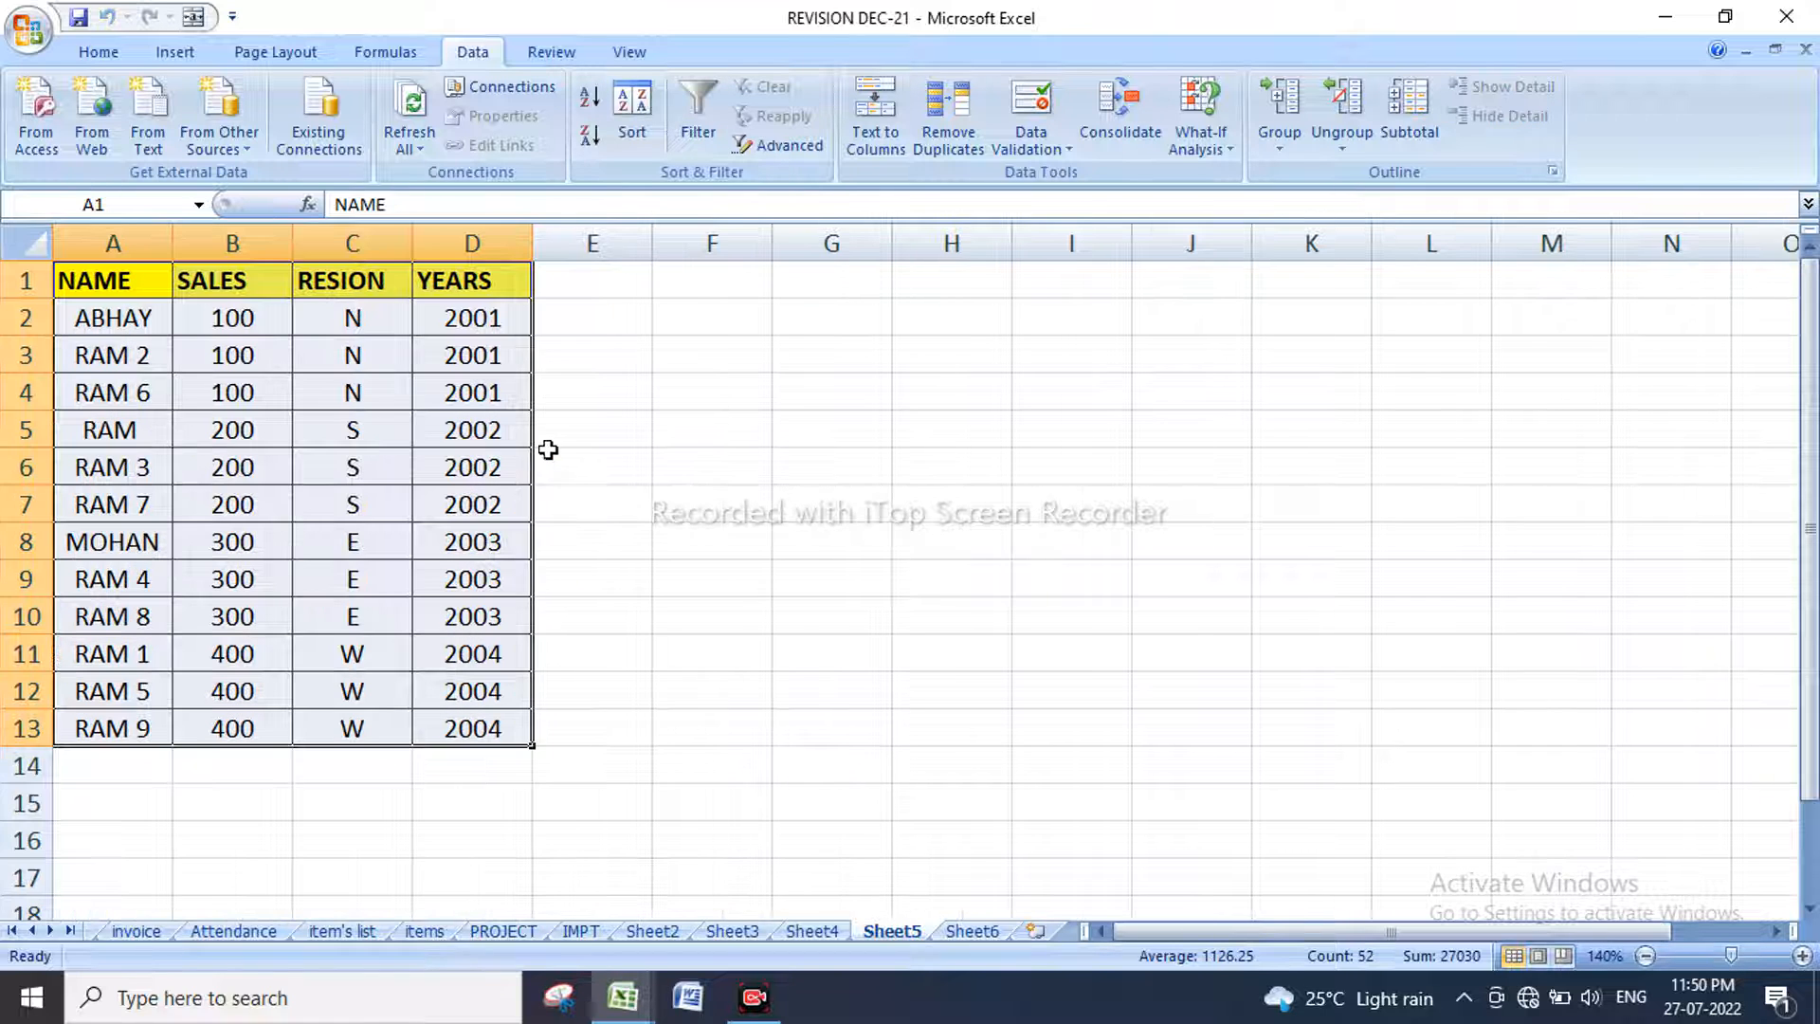
Step: Add Sum subtotals to A1:D13 at each change in SALES, with only YEARS selected for subtotaling
click(1403, 131)
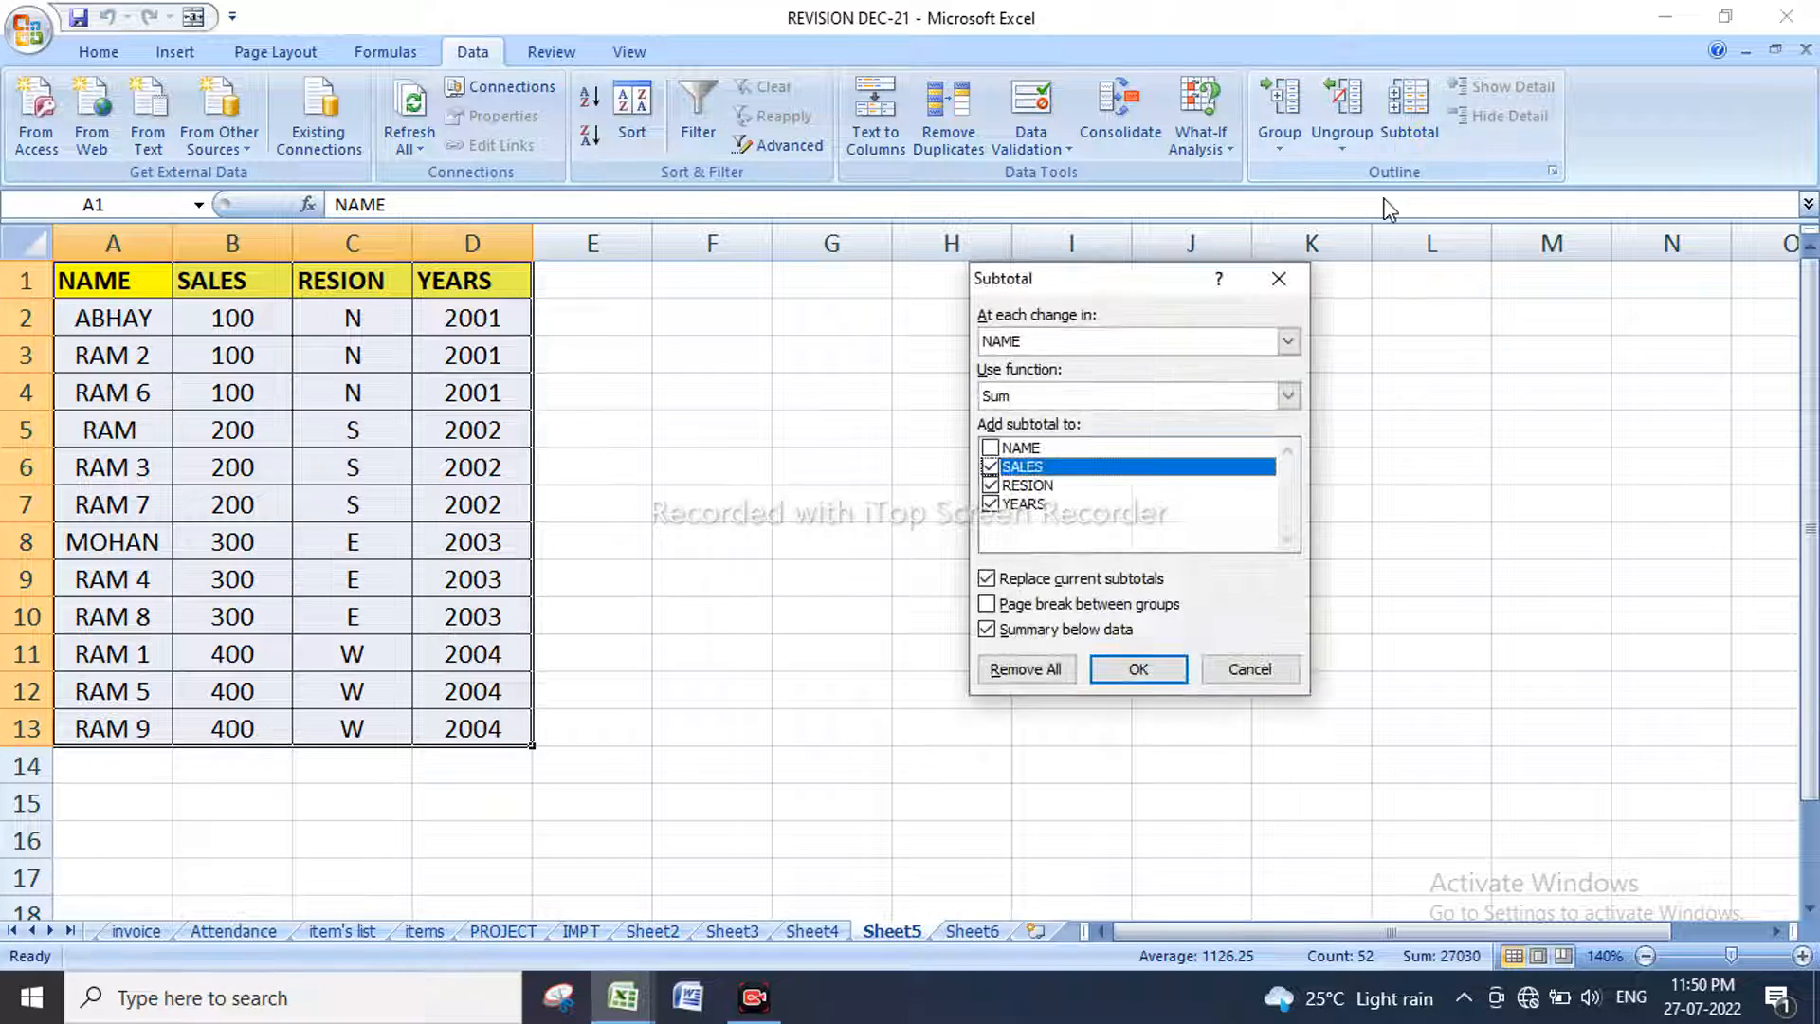
click(990, 467)
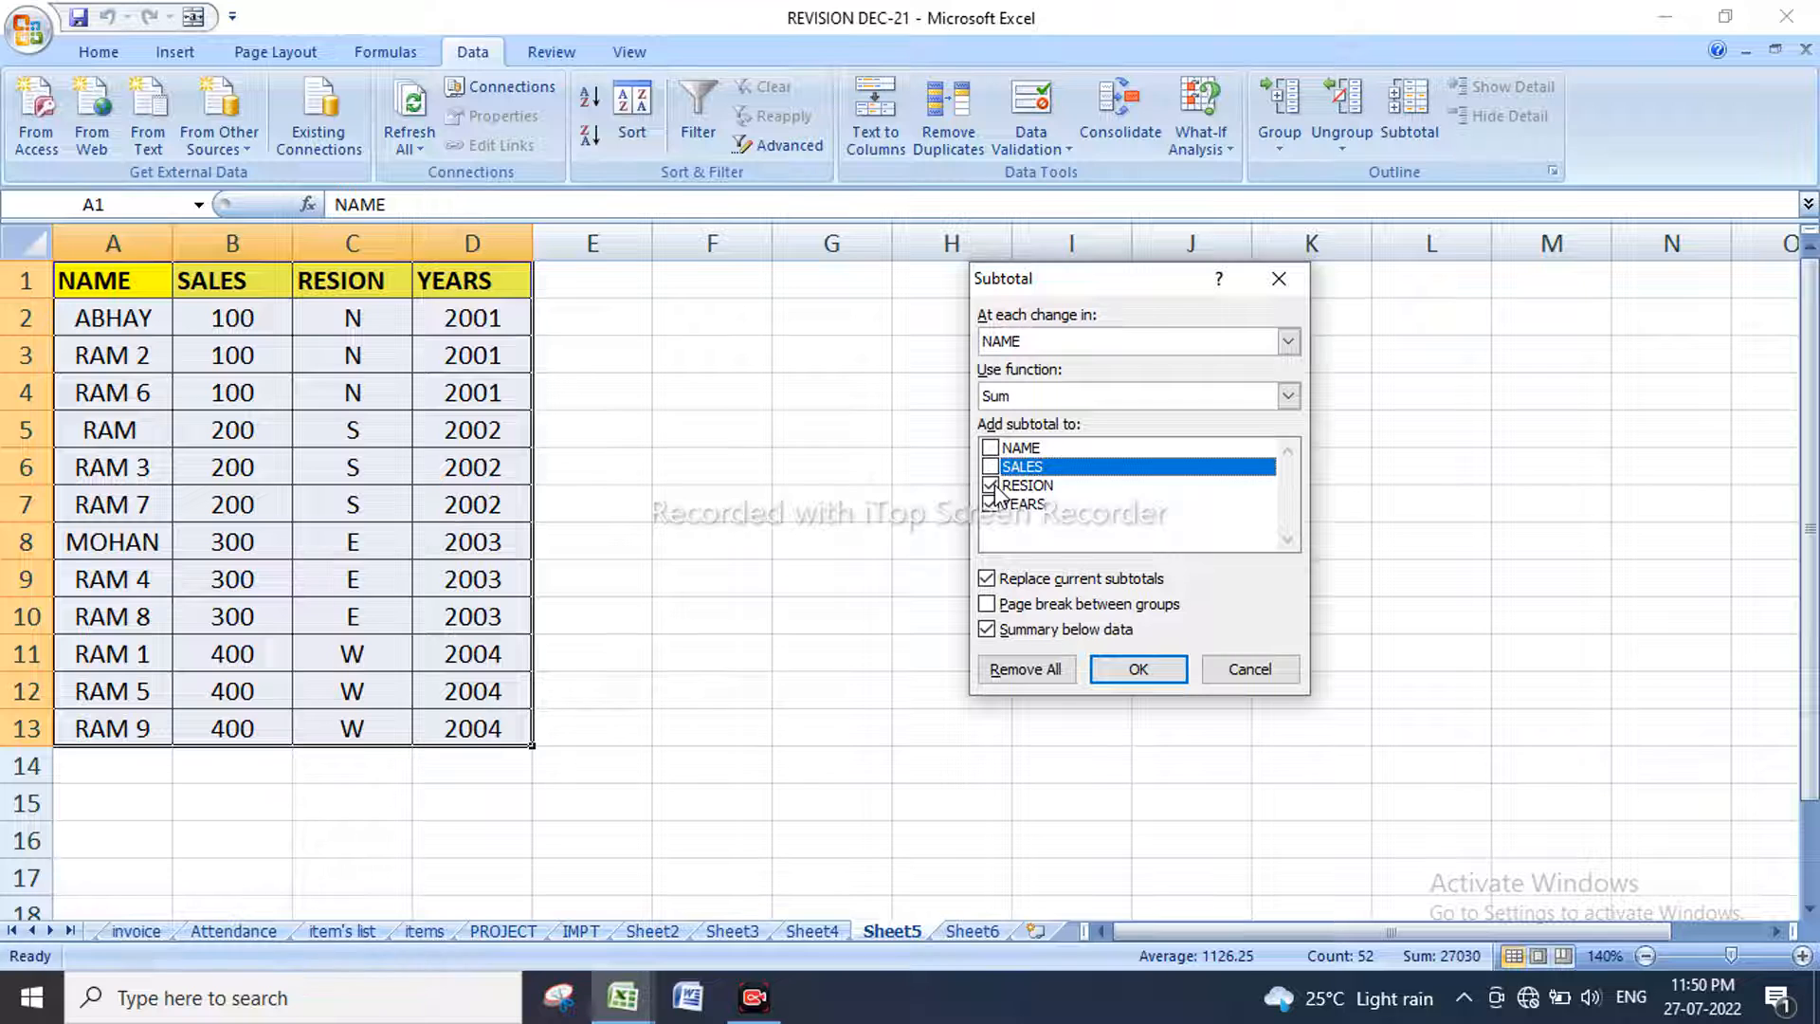
click(990, 485)
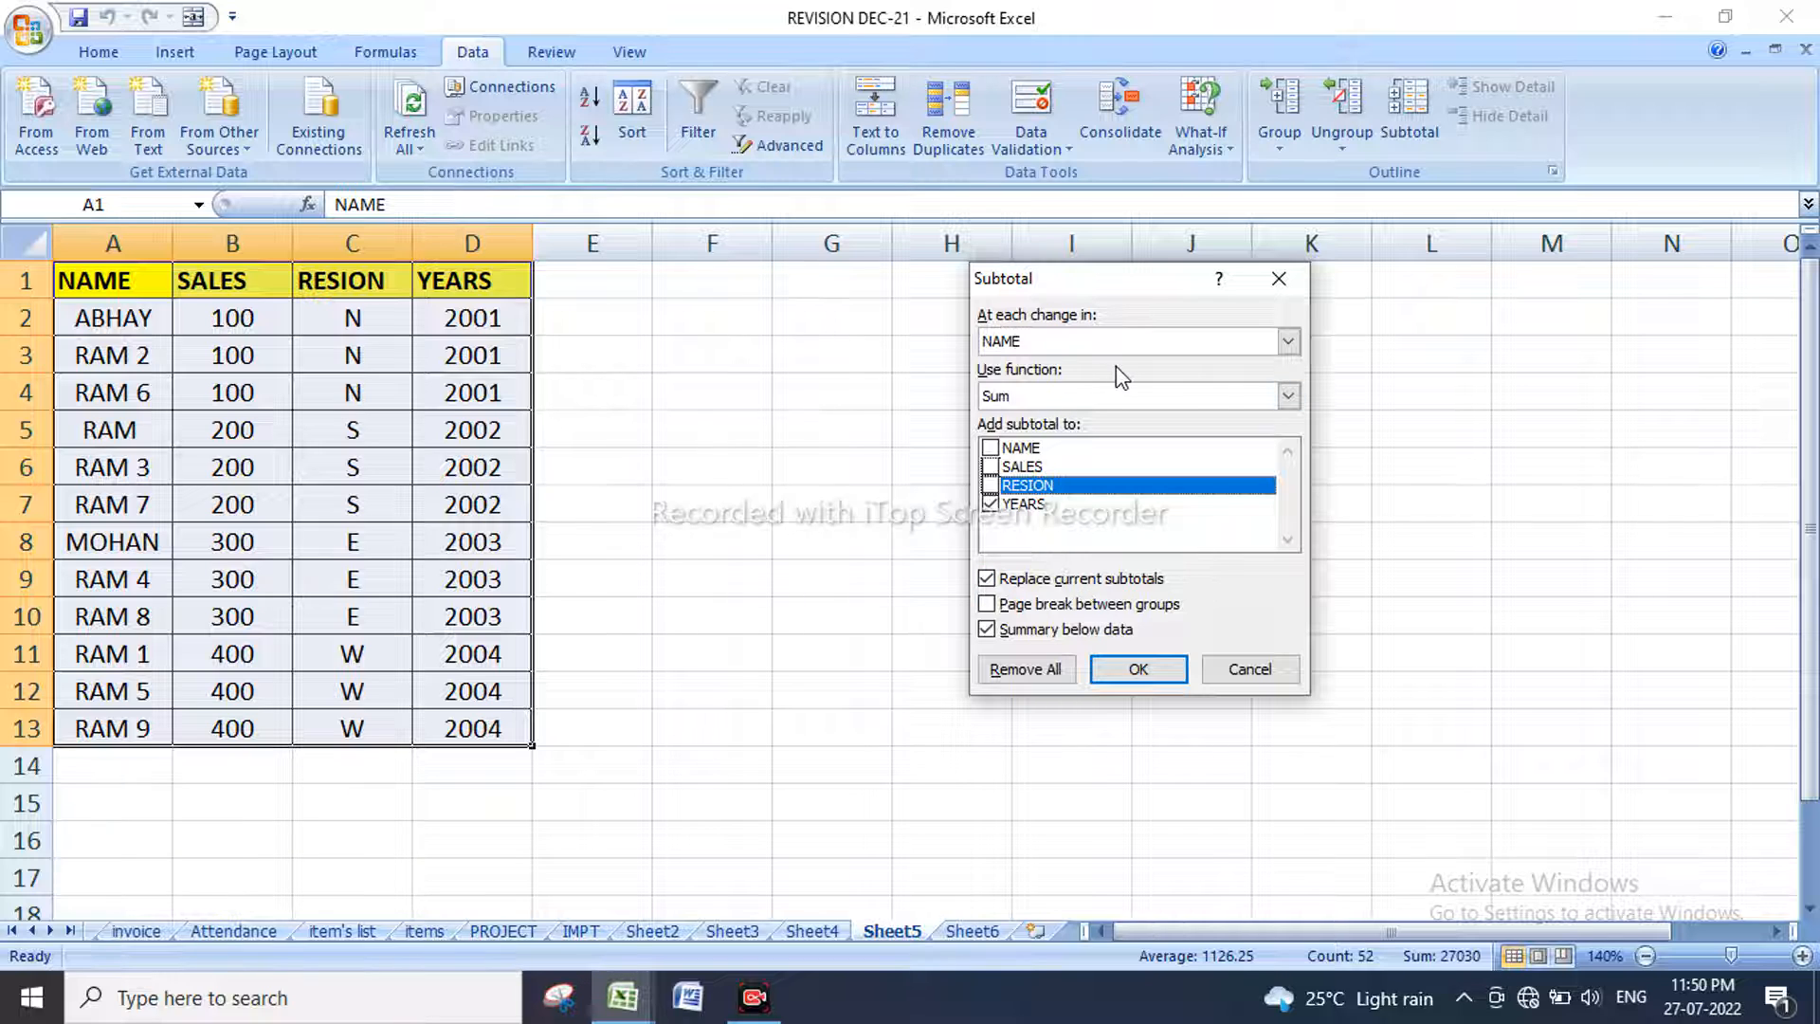
click(1286, 343)
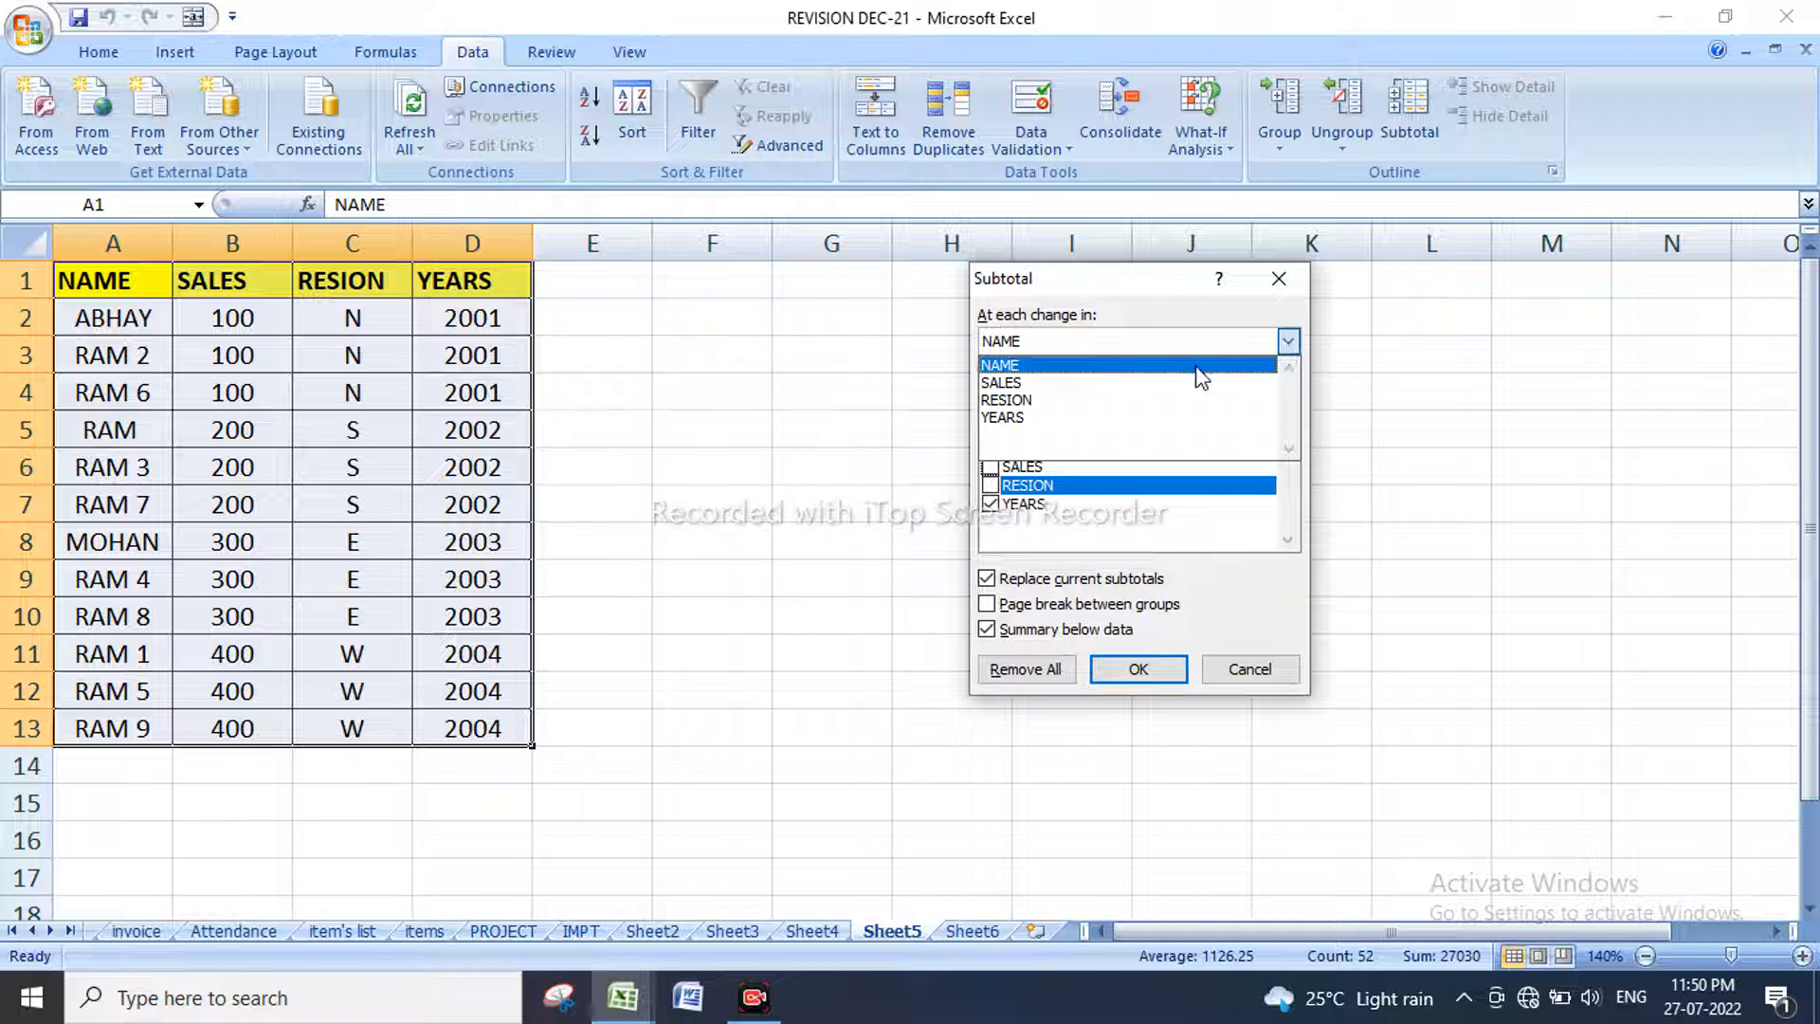
click(1054, 383)
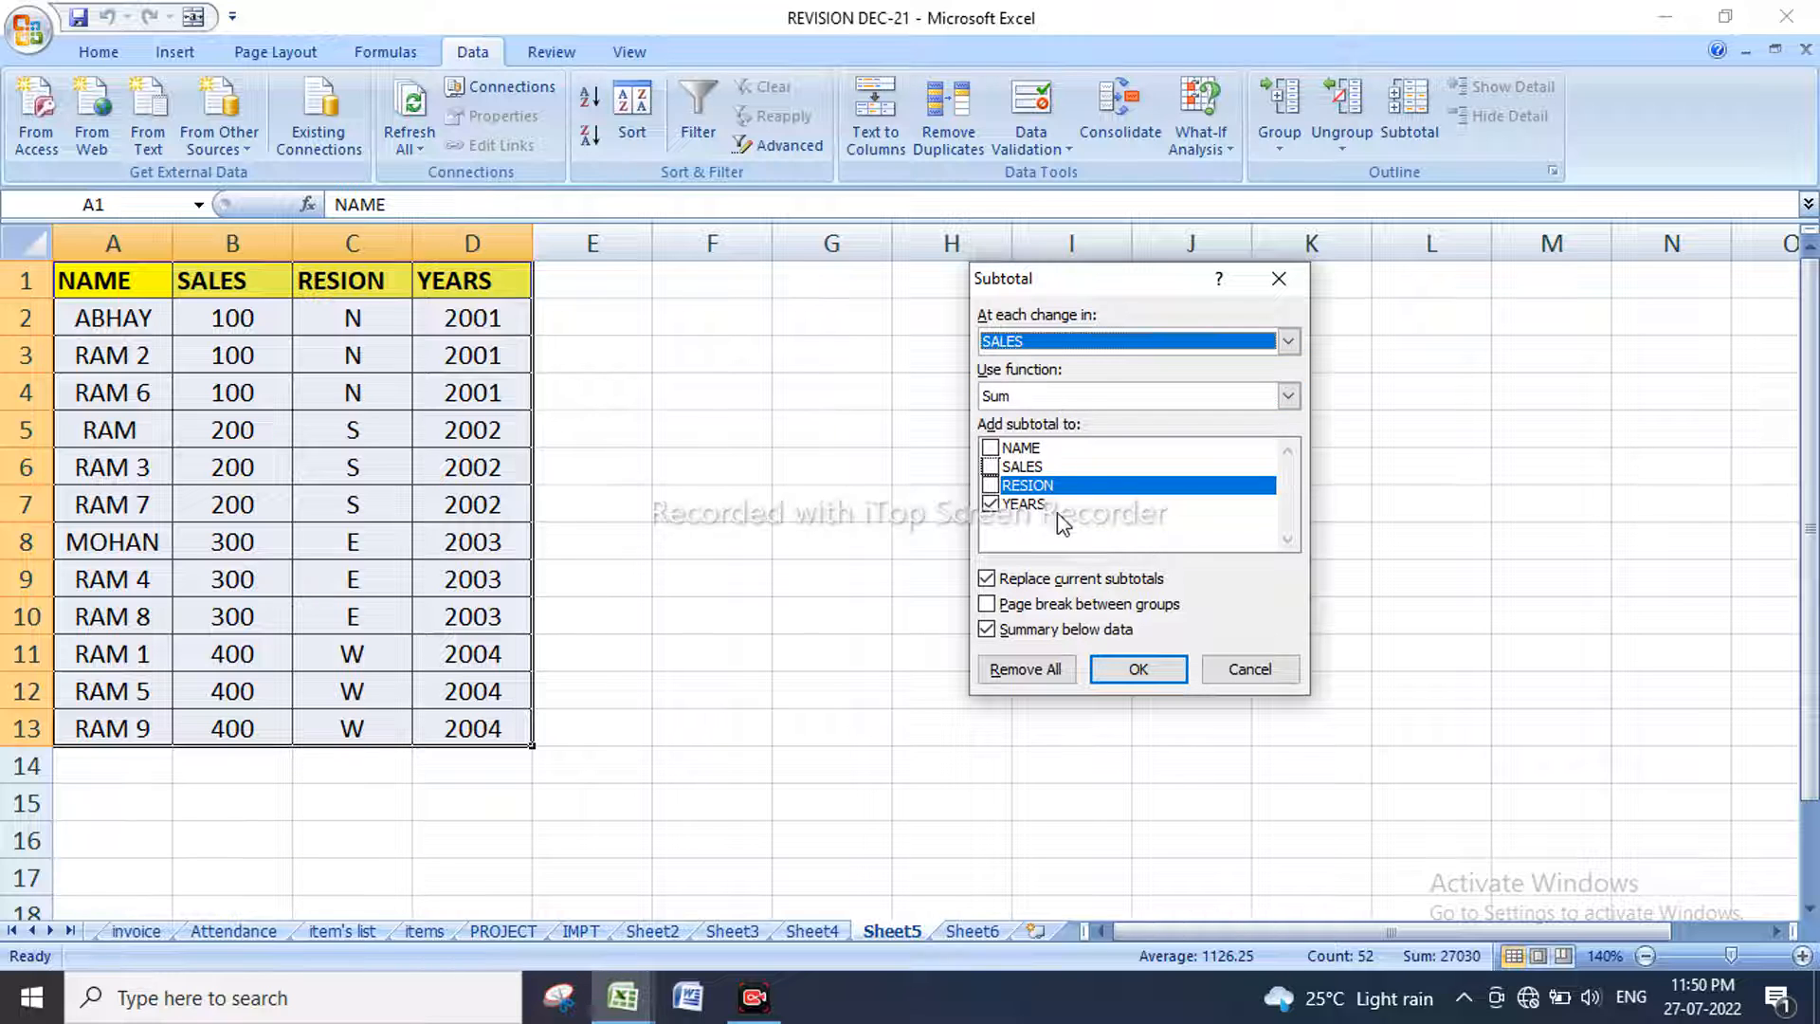
click(1137, 668)
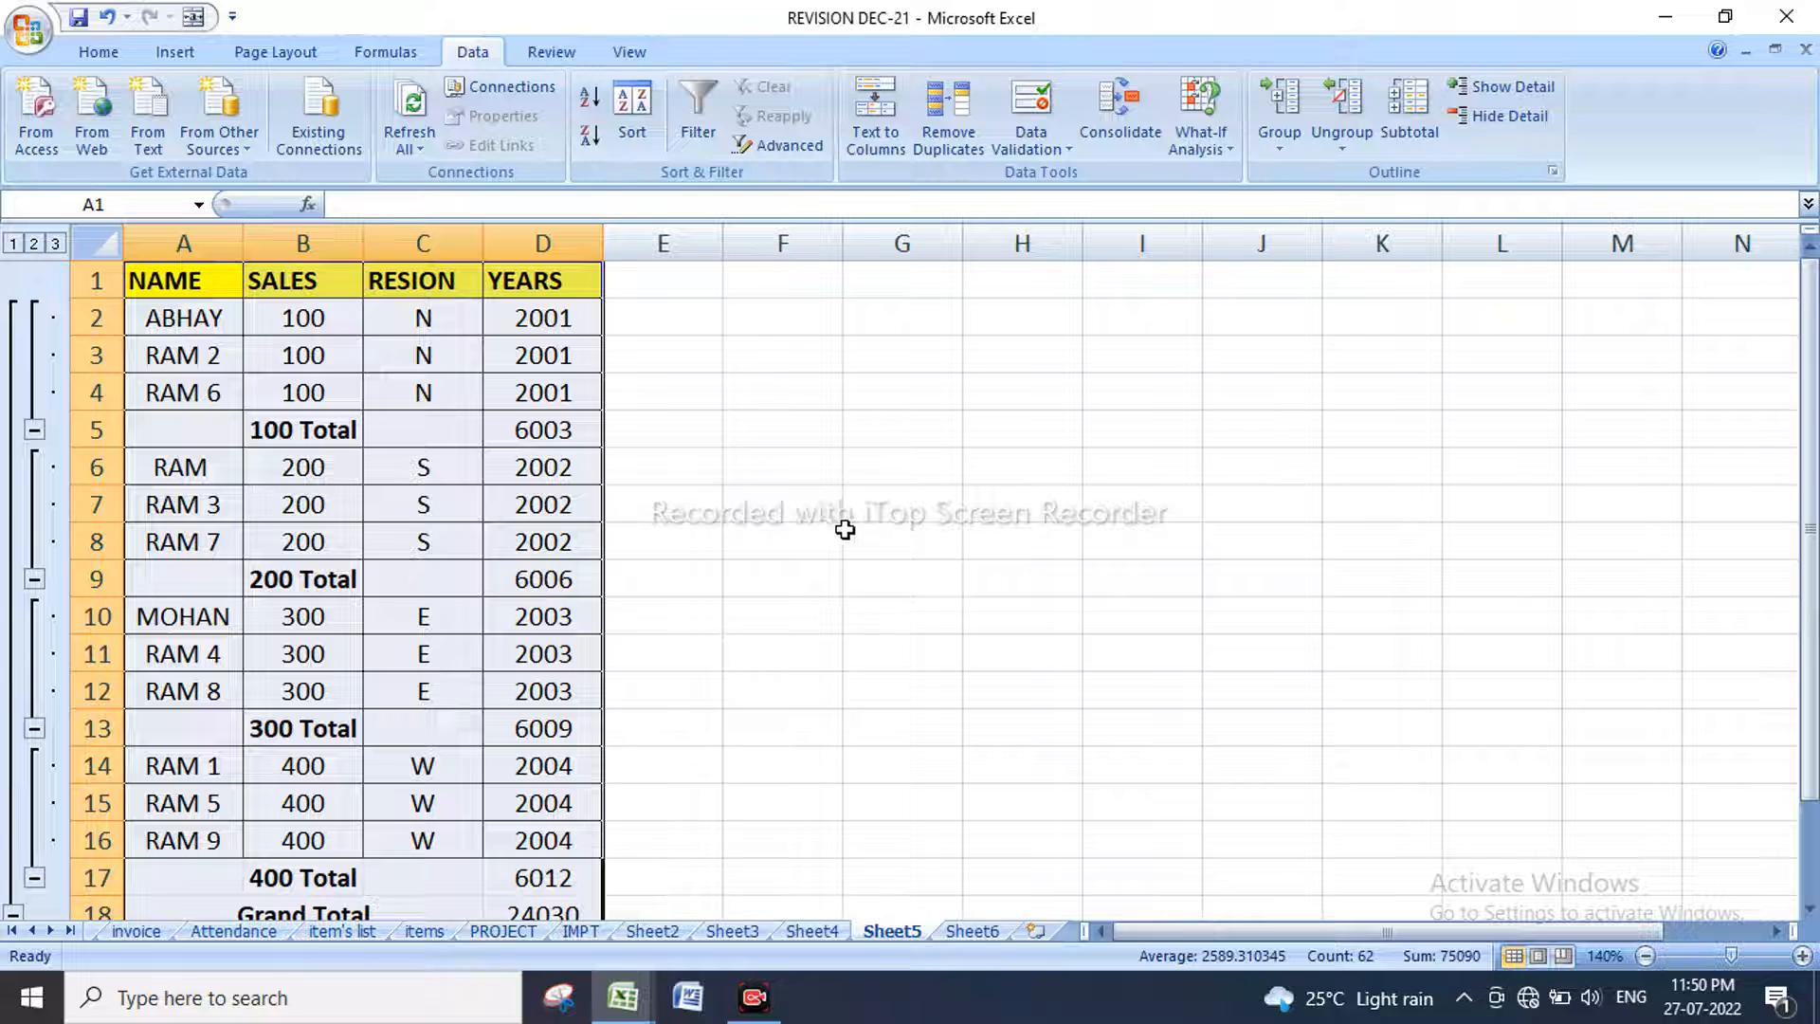
Step: Fill the YEARS values in D2:D4, D6:D8 and D10:D12 with light blue, leaving the subtotal cells unfilled
drag(312, 315, 311, 400)
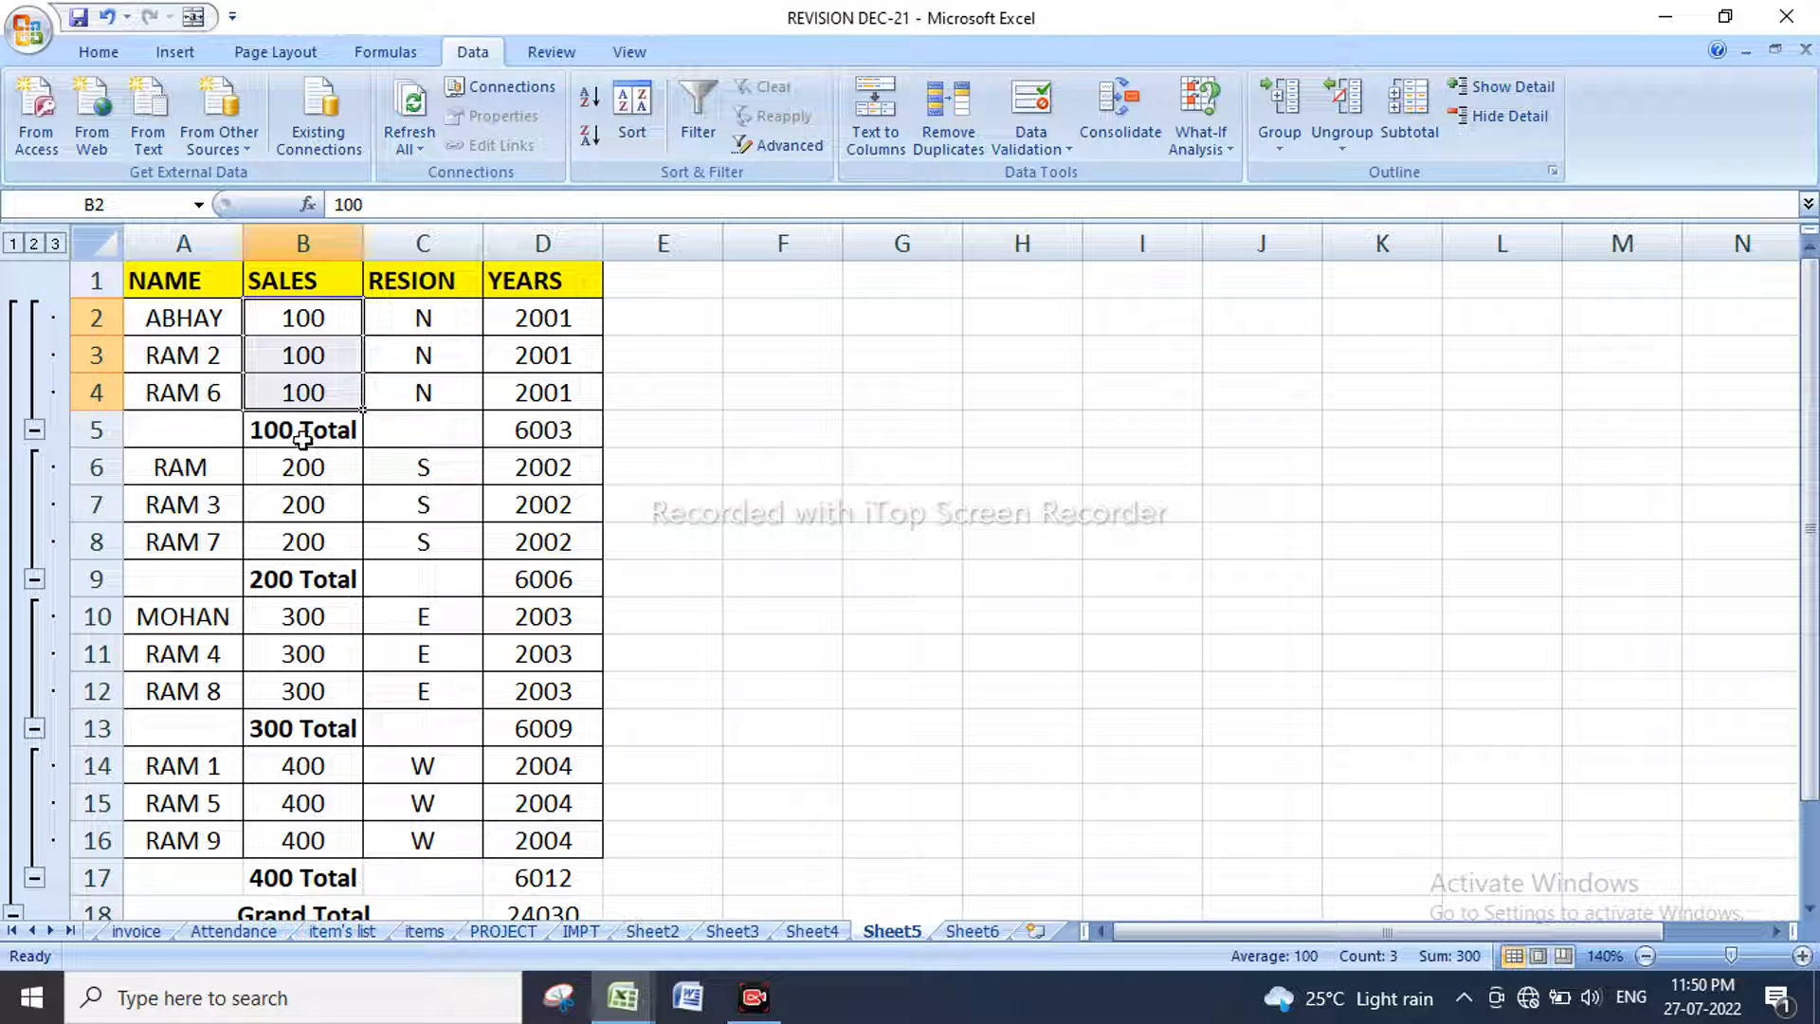
drag(326, 467, 327, 541)
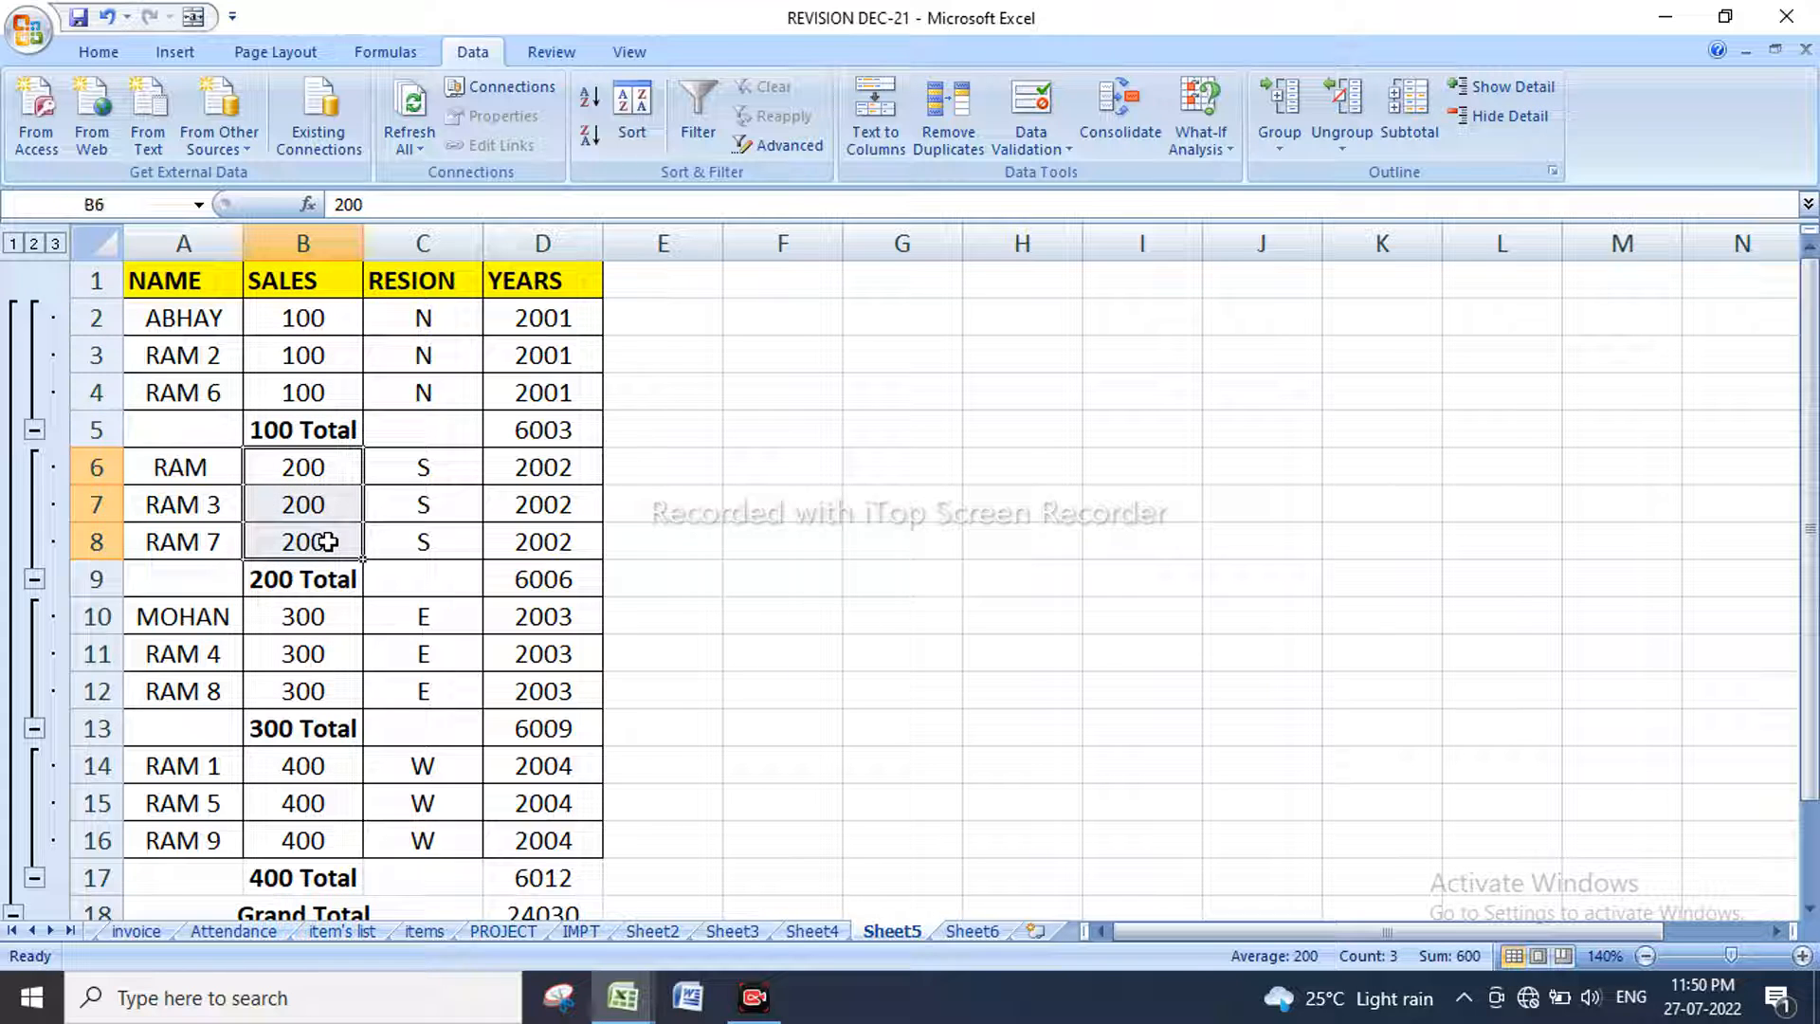
drag(550, 471, 540, 546)
drag(550, 318, 542, 394)
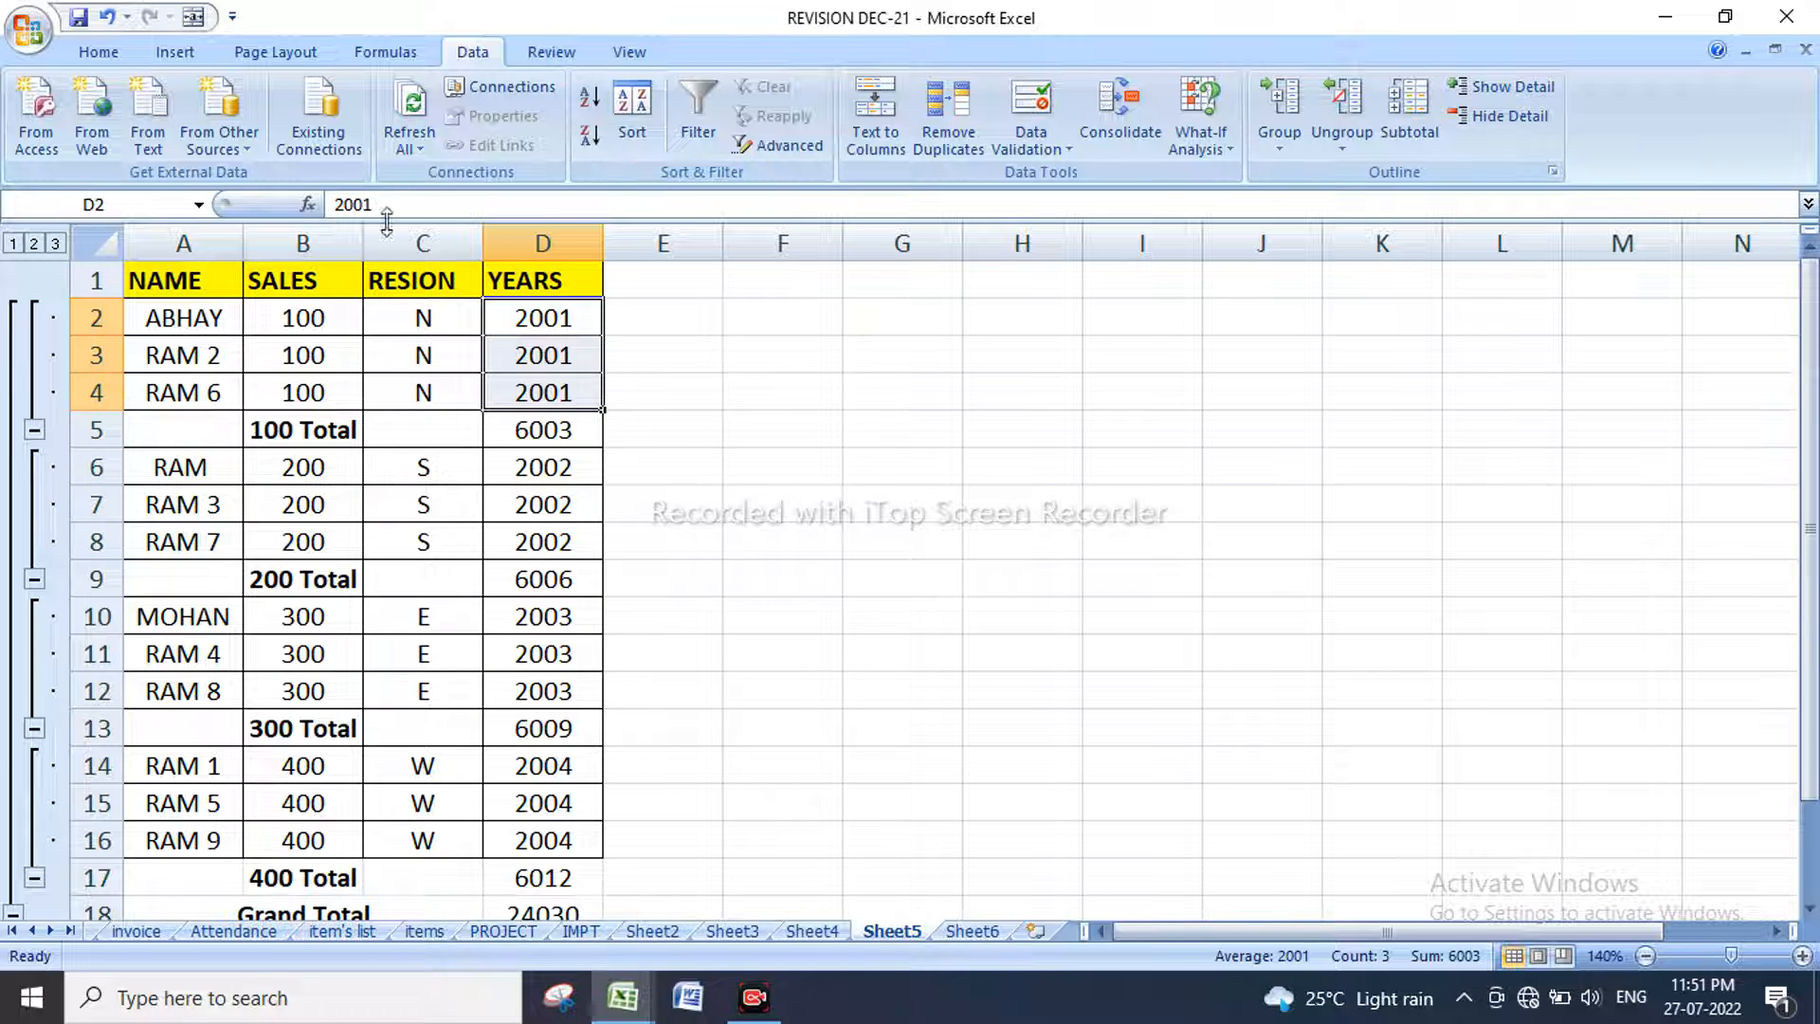
click(121, 55)
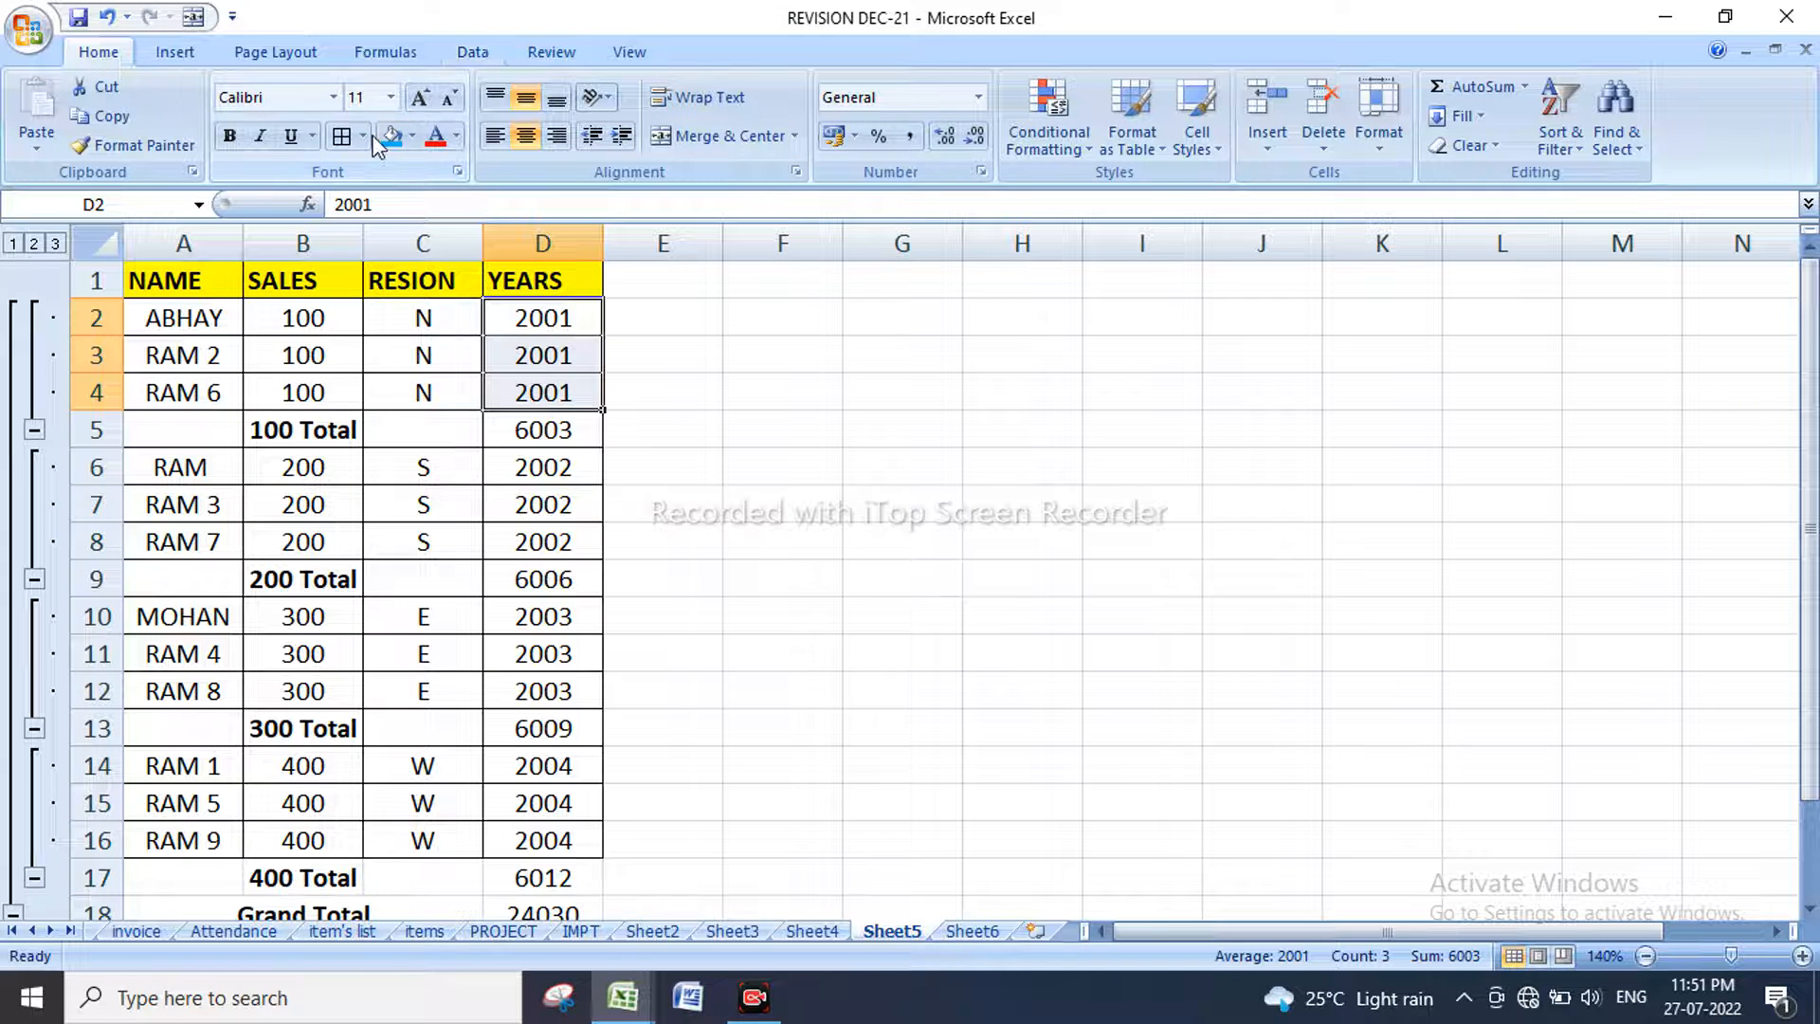
click(390, 136)
drag(537, 465, 542, 541)
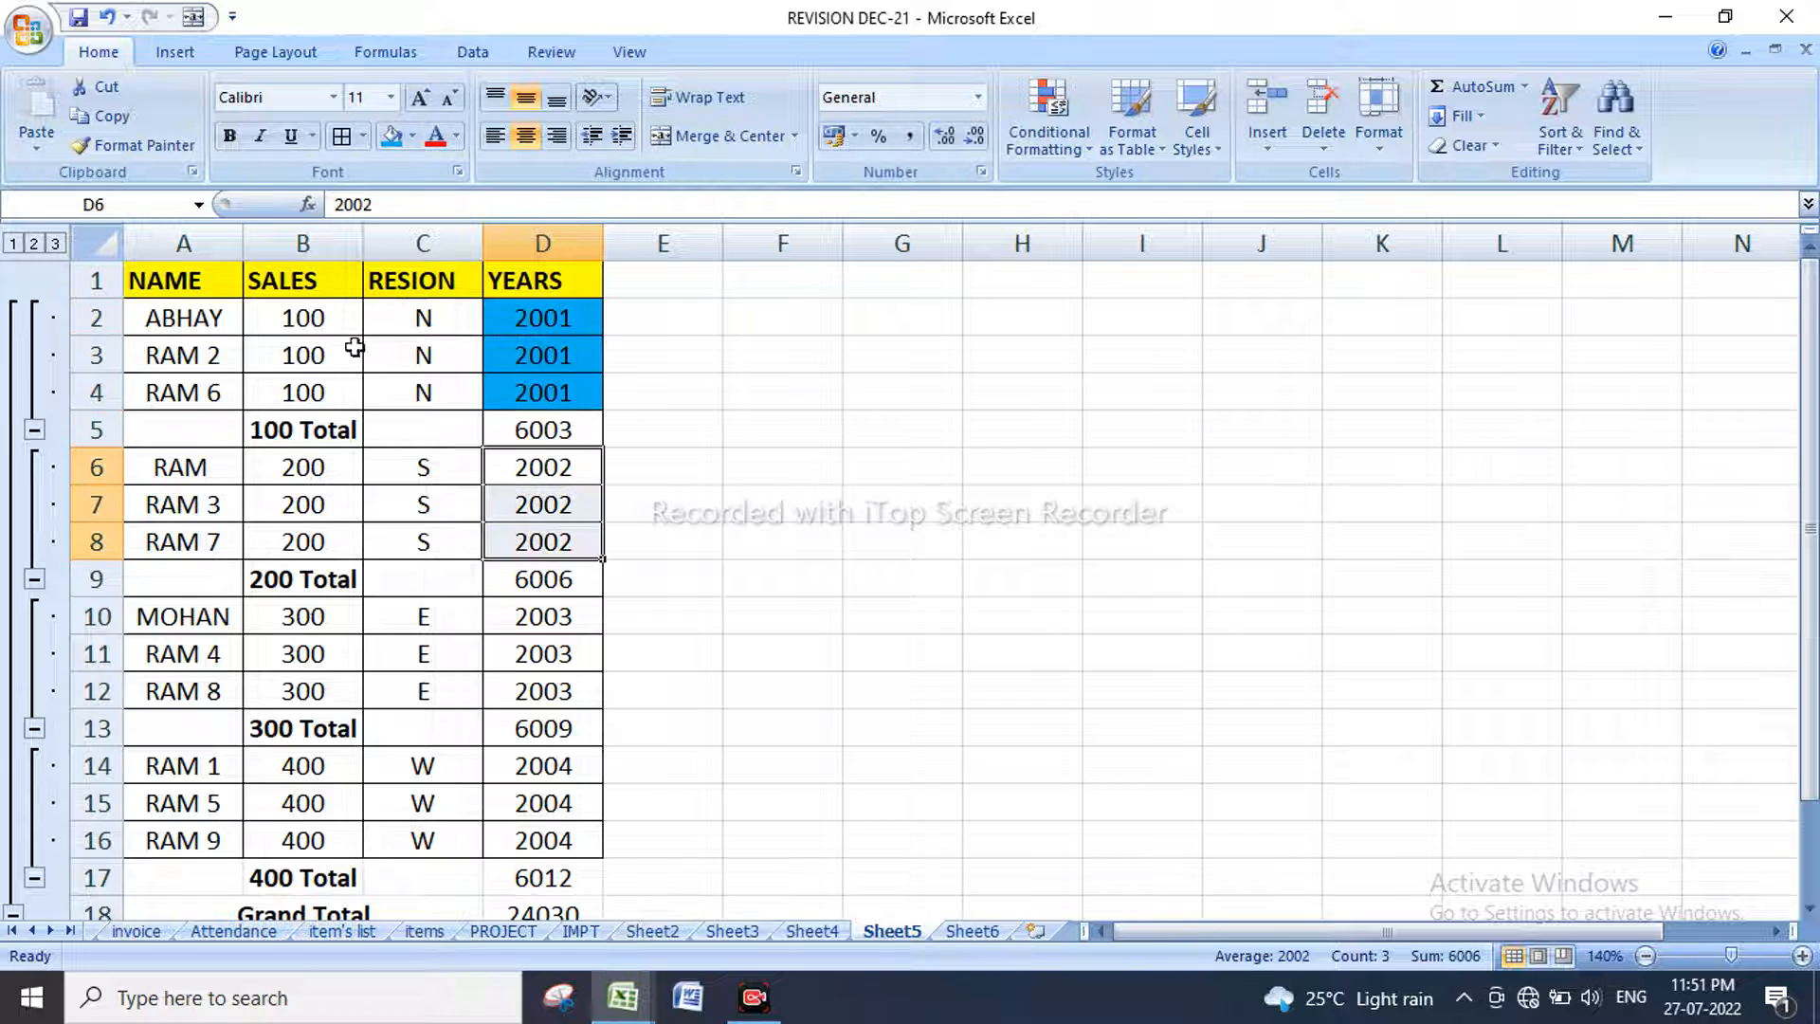
click(389, 140)
drag(540, 618, 550, 694)
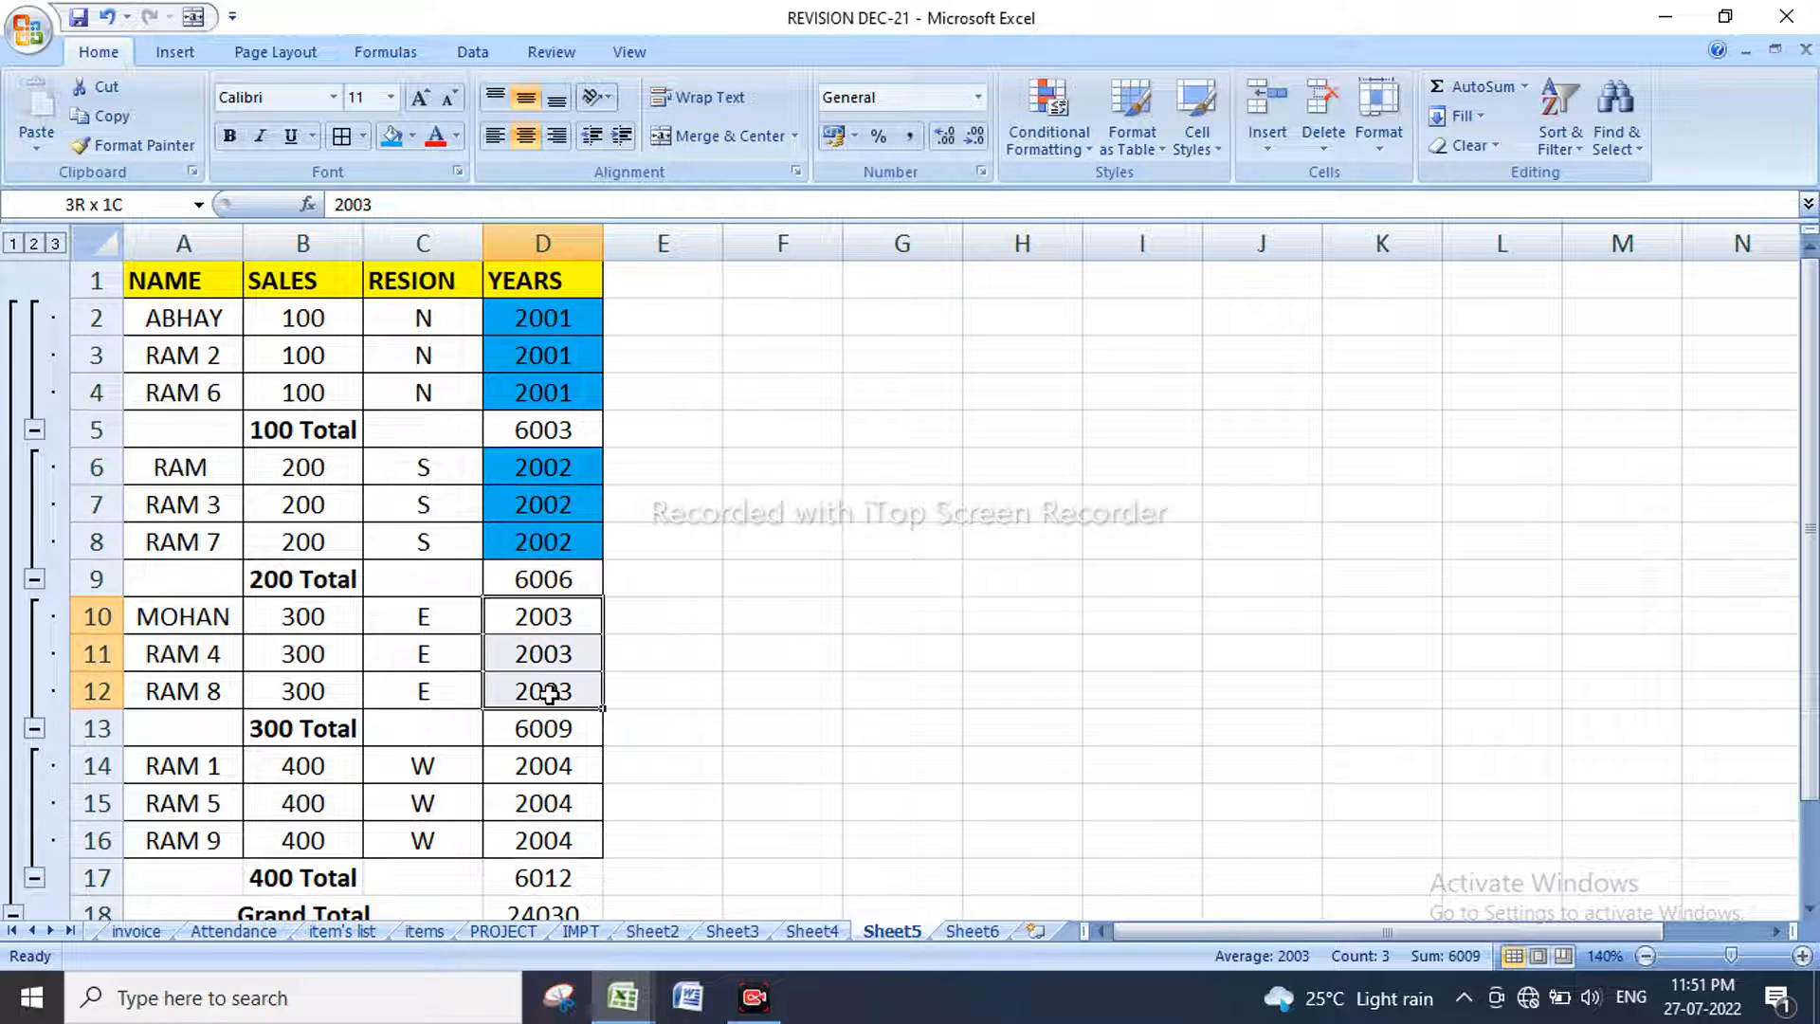
click(390, 138)
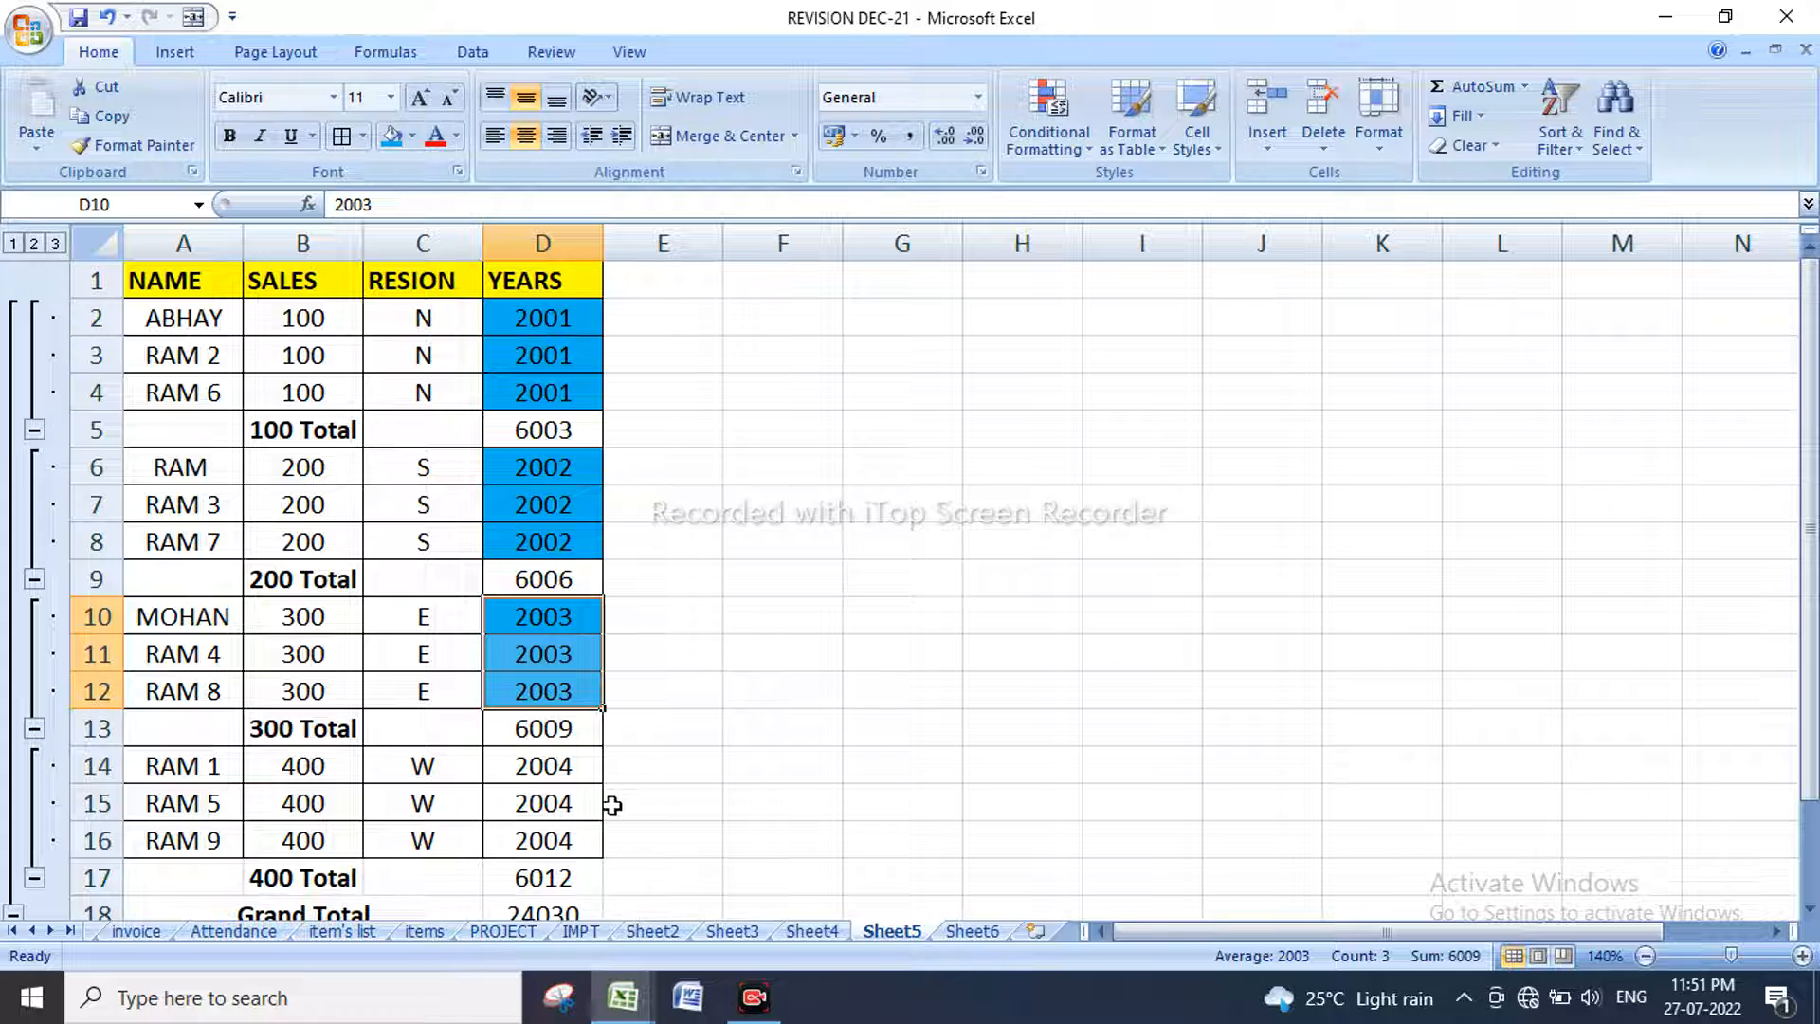
Step: Examine the 400 Total and Grand Total rows at the end of the subtotaled table
scroll(747, 842, down, 1)
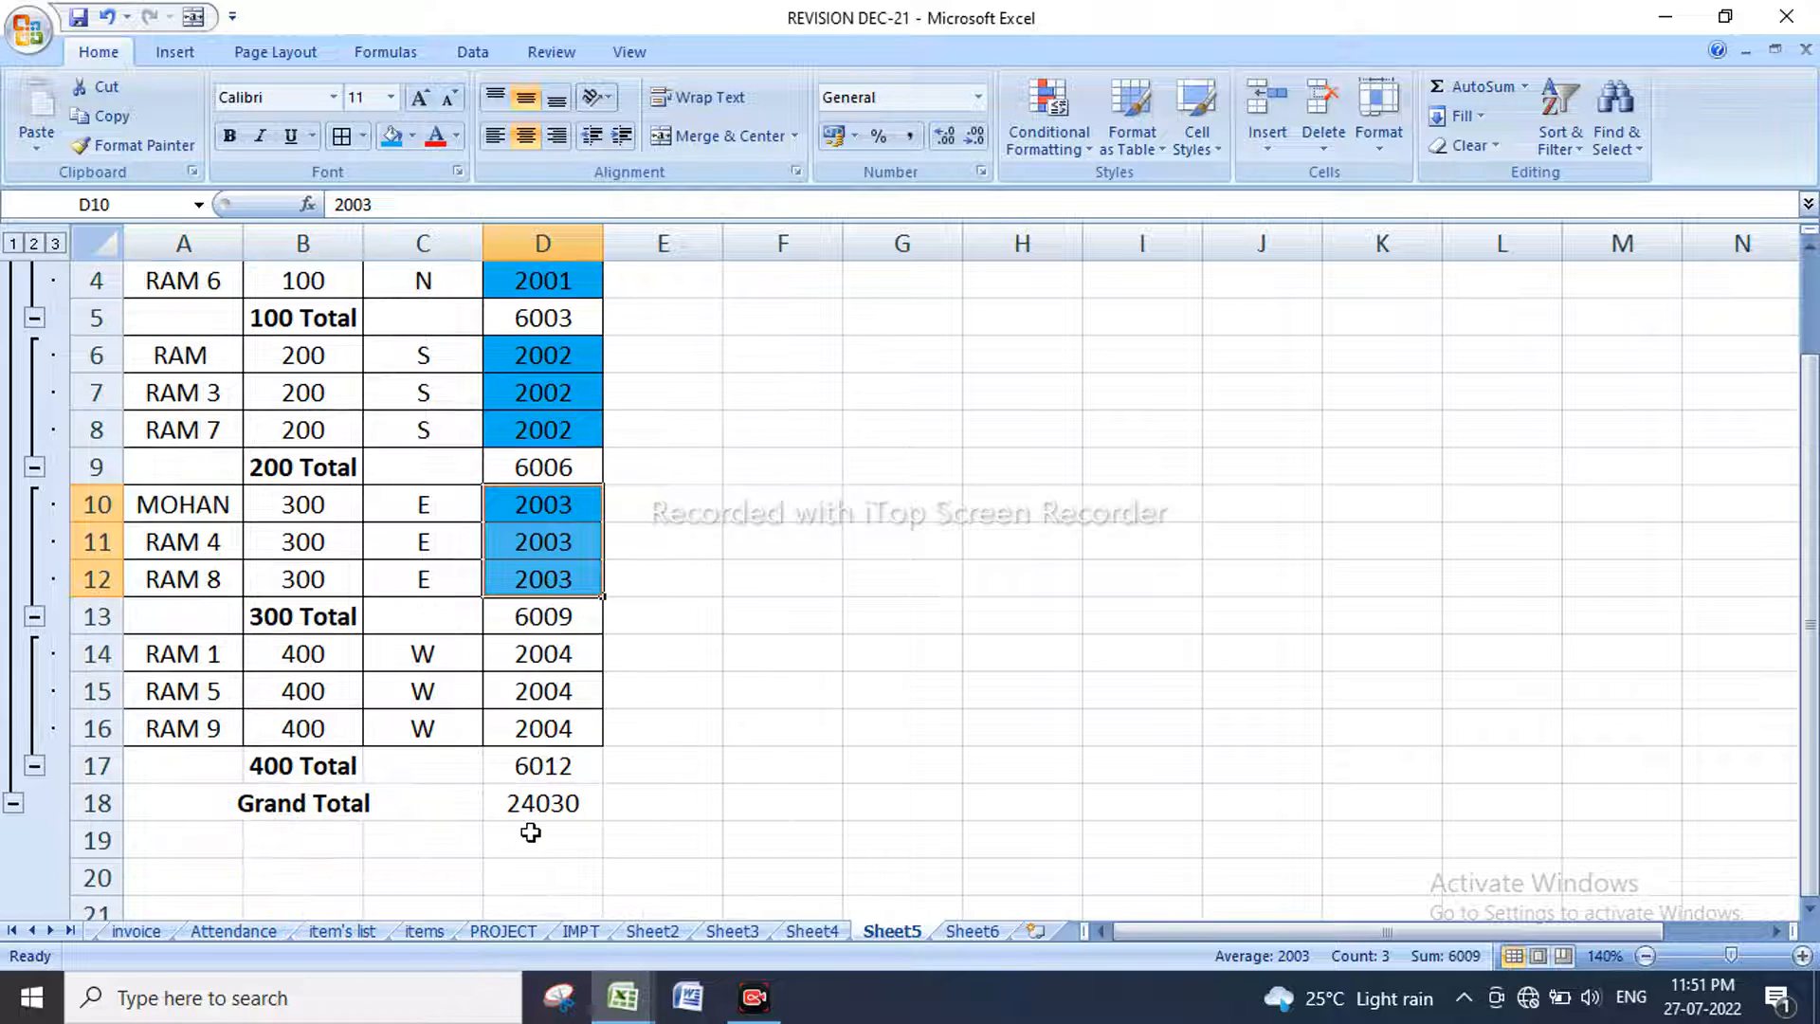
drag(258, 771, 538, 806)
click(325, 846)
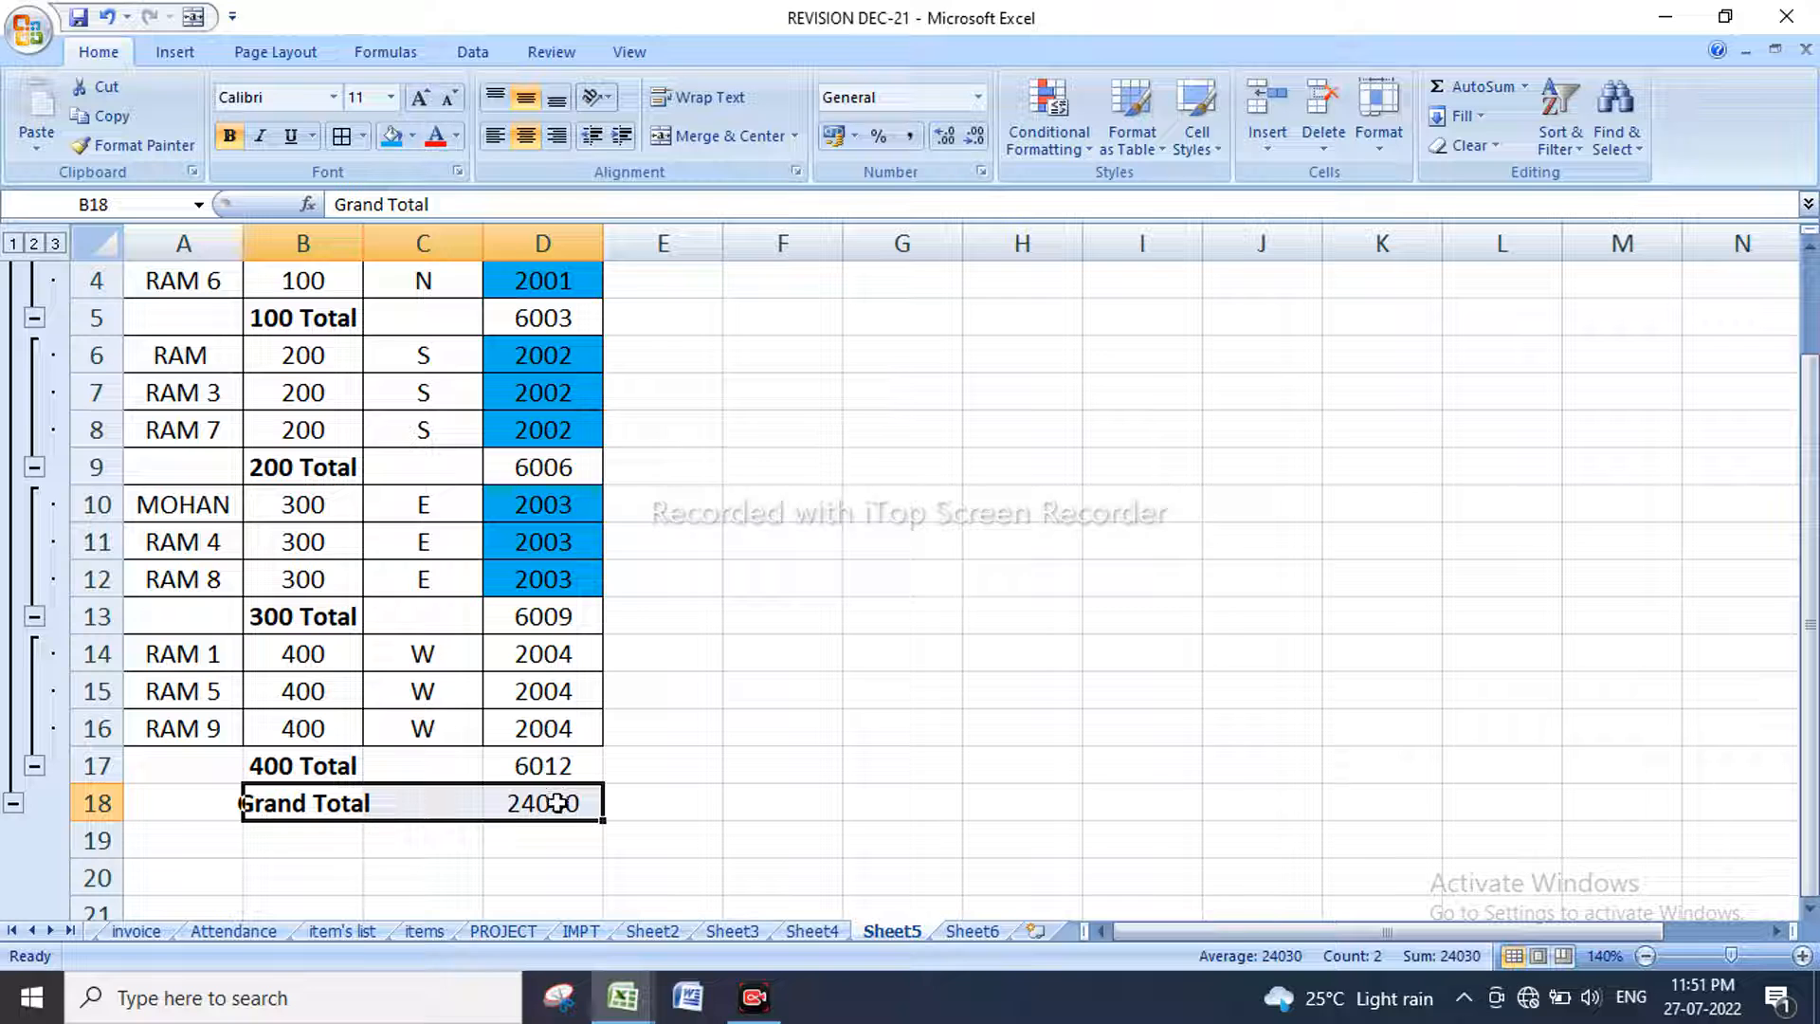
scroll(729, 743, up, 1)
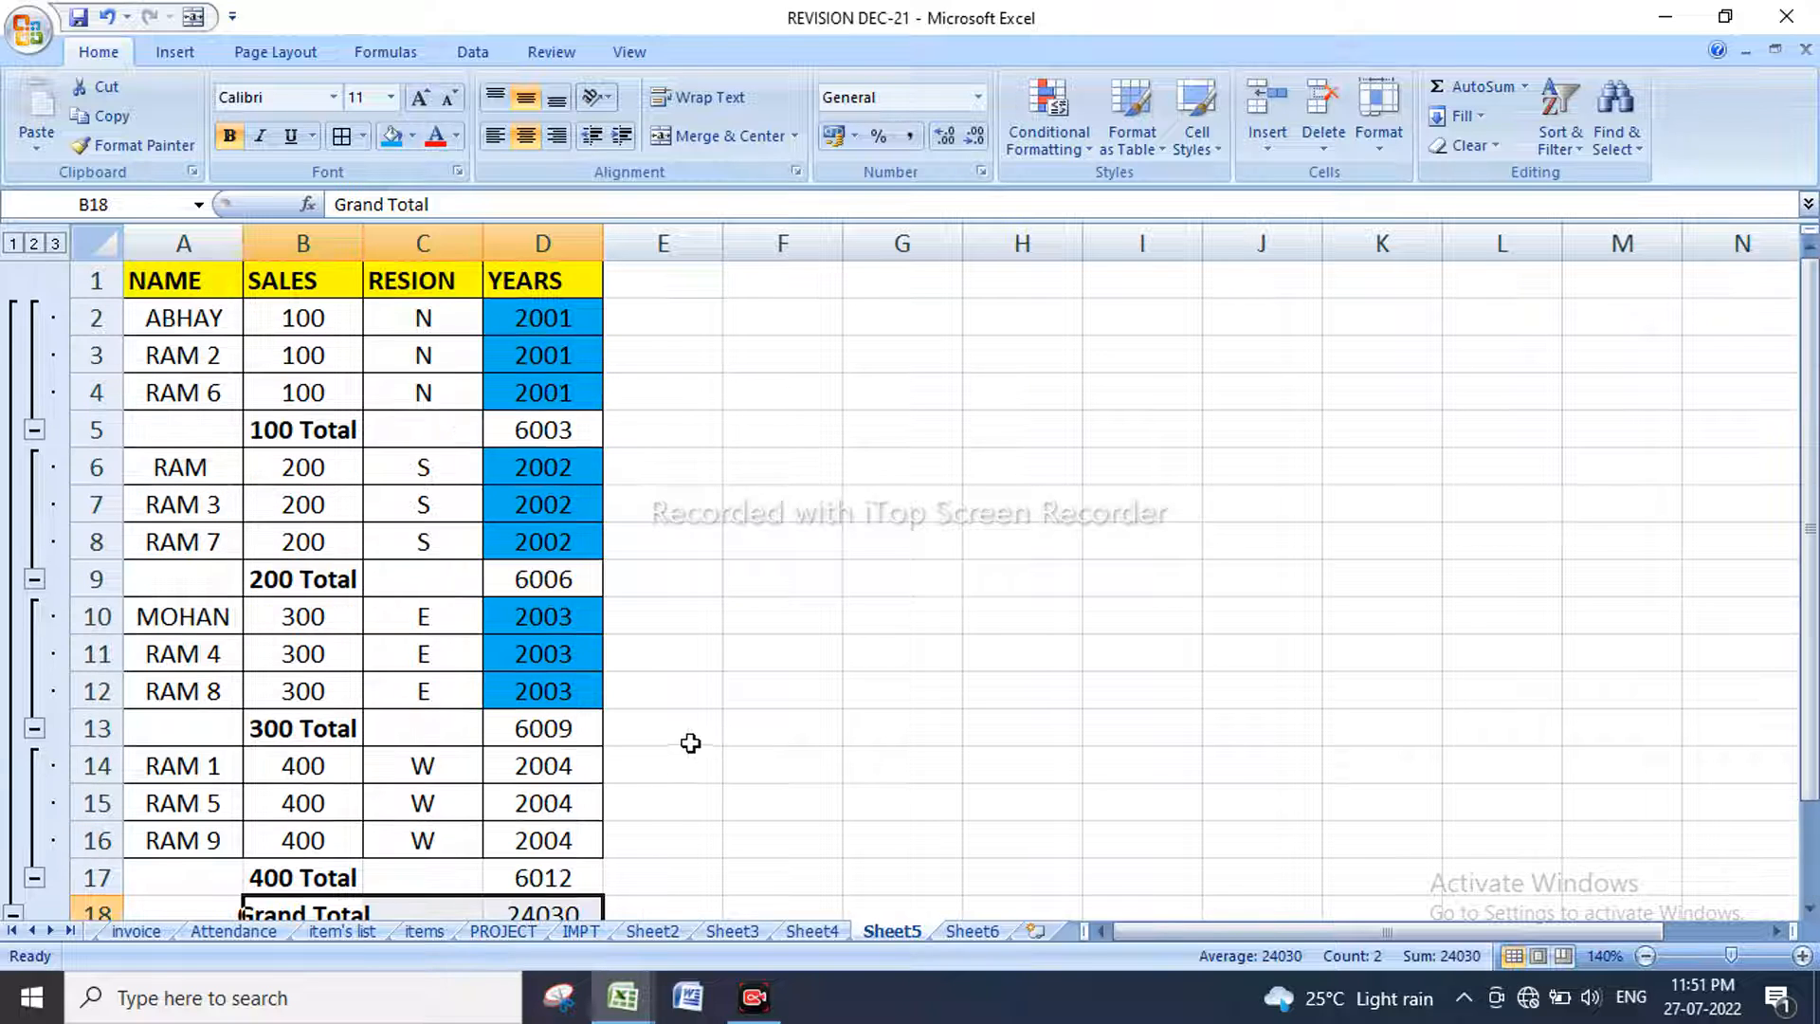
Step: Collapse the 100, 200, 300 and 400 subtotal groups so only the total rows are displayed
click(35, 579)
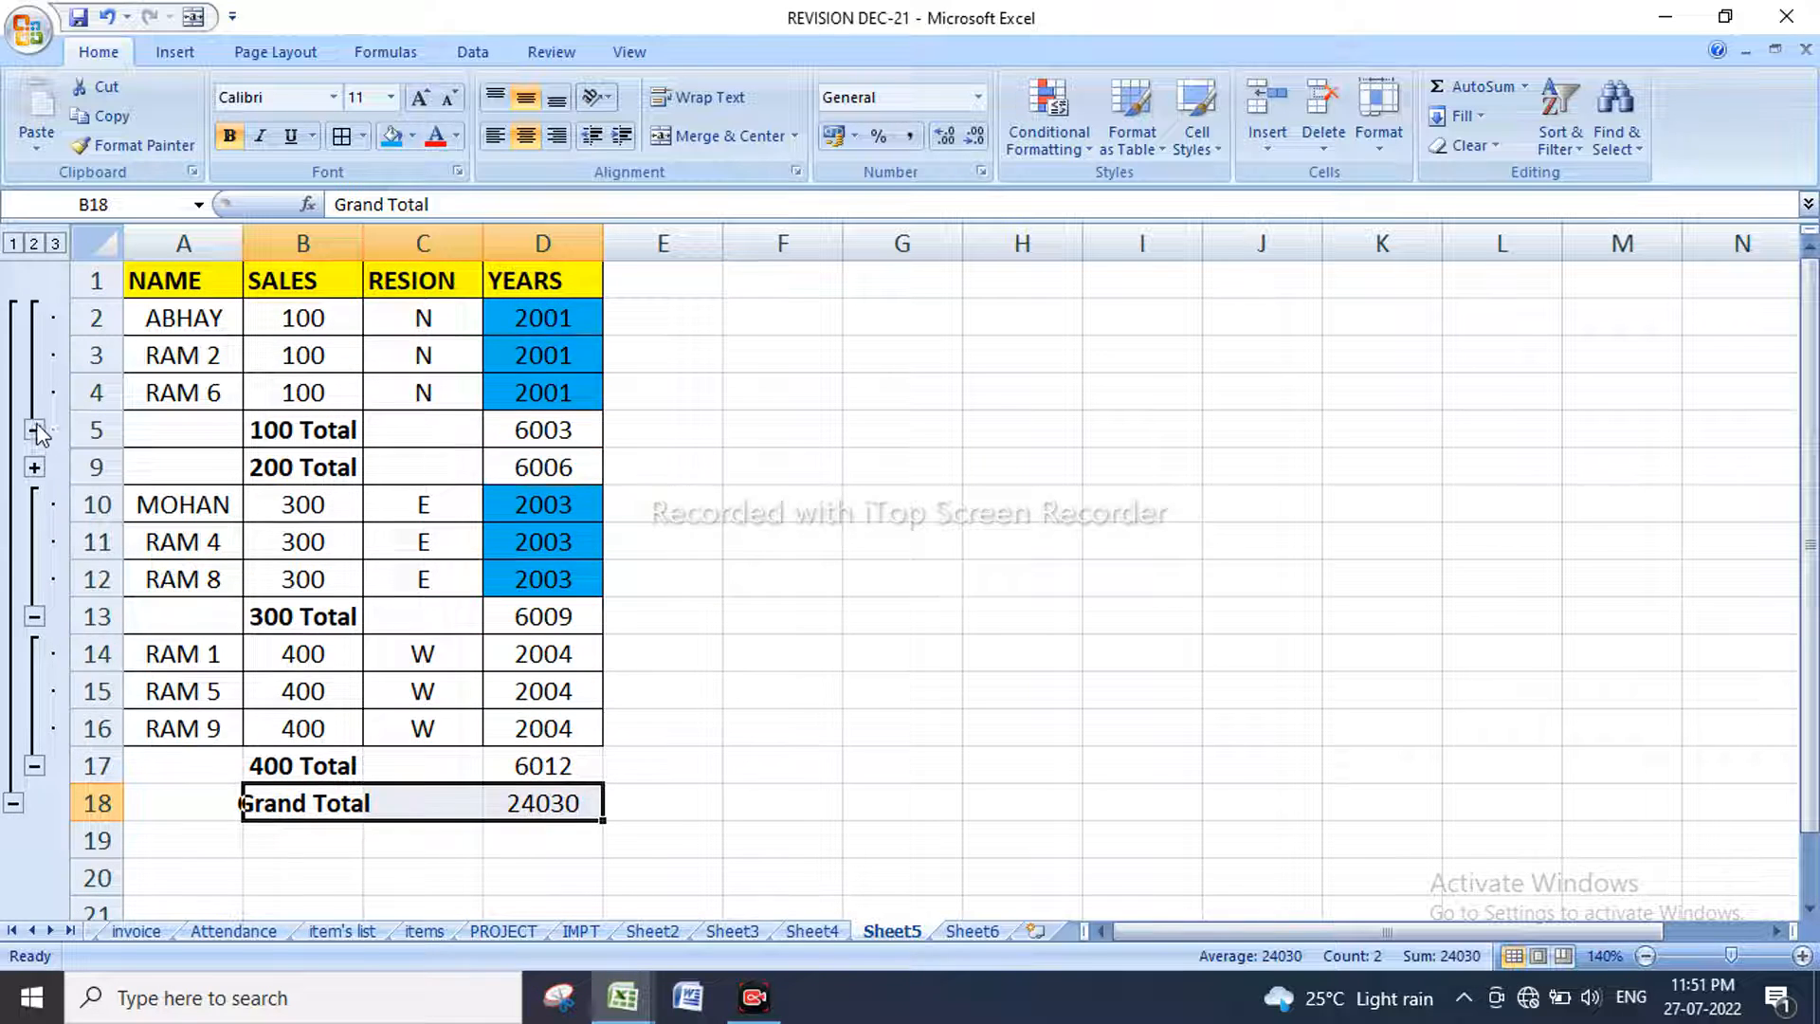
click(35, 430)
click(35, 505)
click(35, 542)
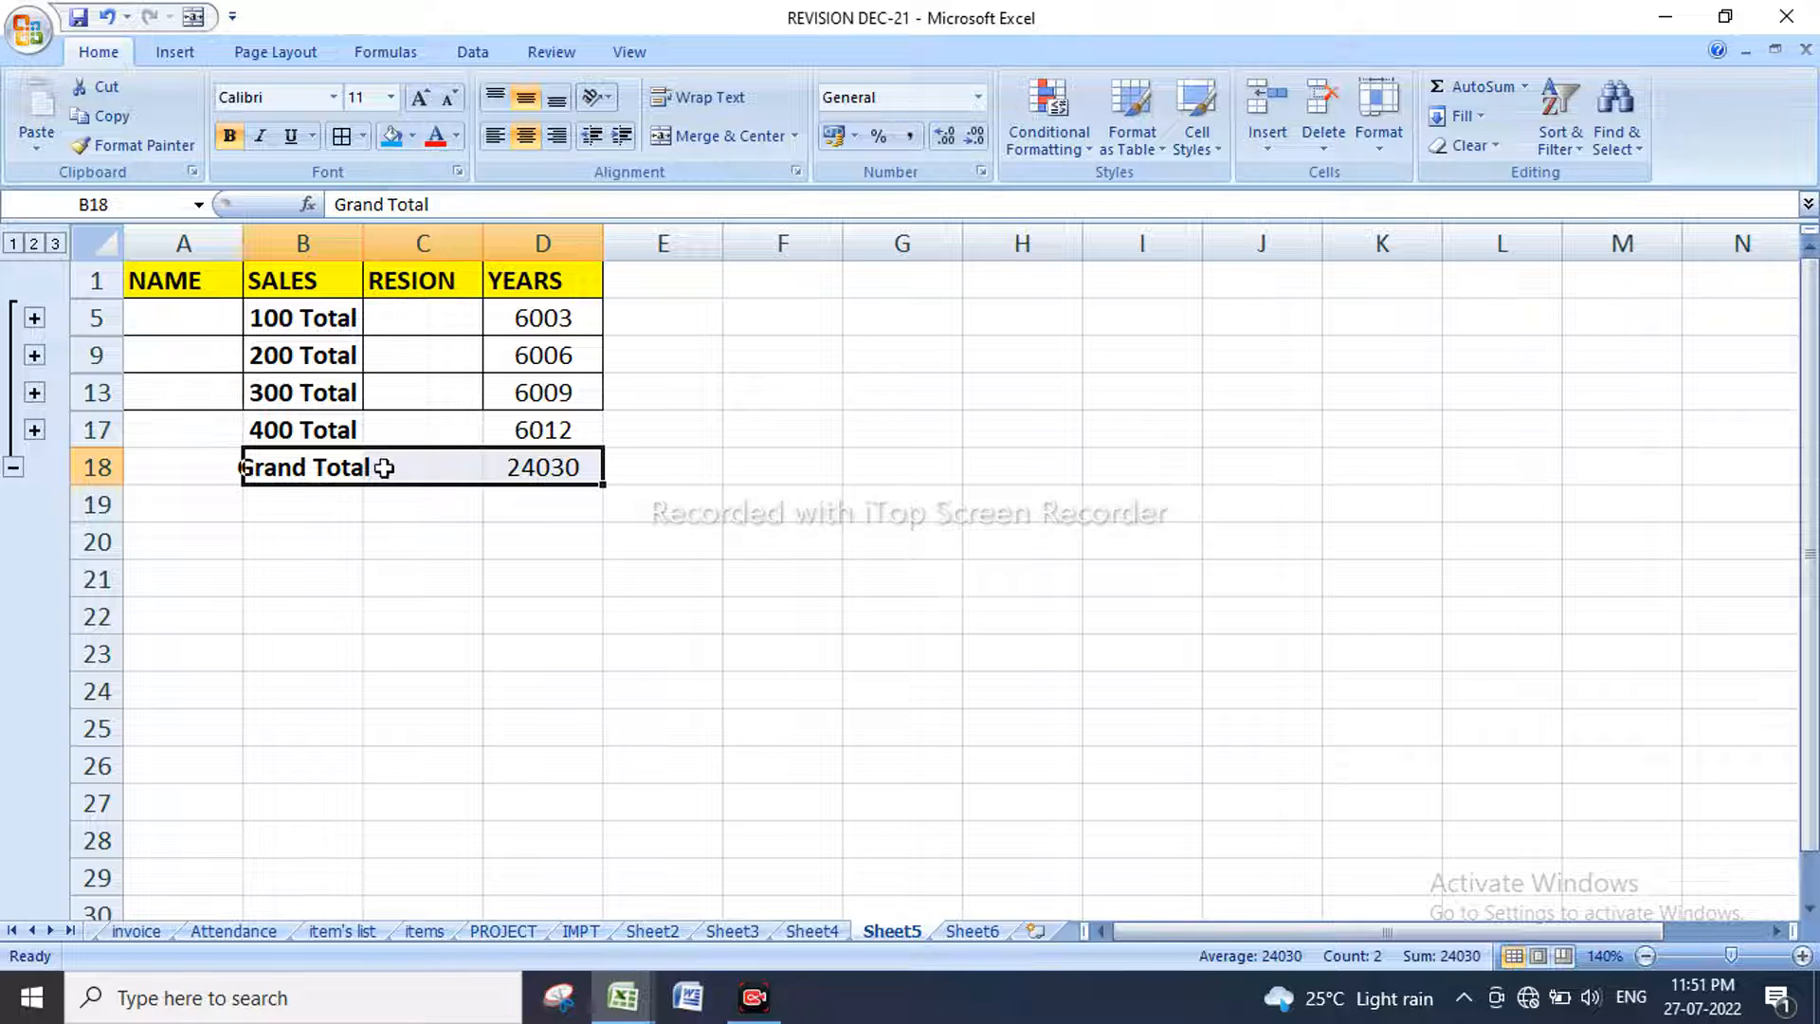
click(209, 498)
drag(142, 460, 559, 469)
click(561, 654)
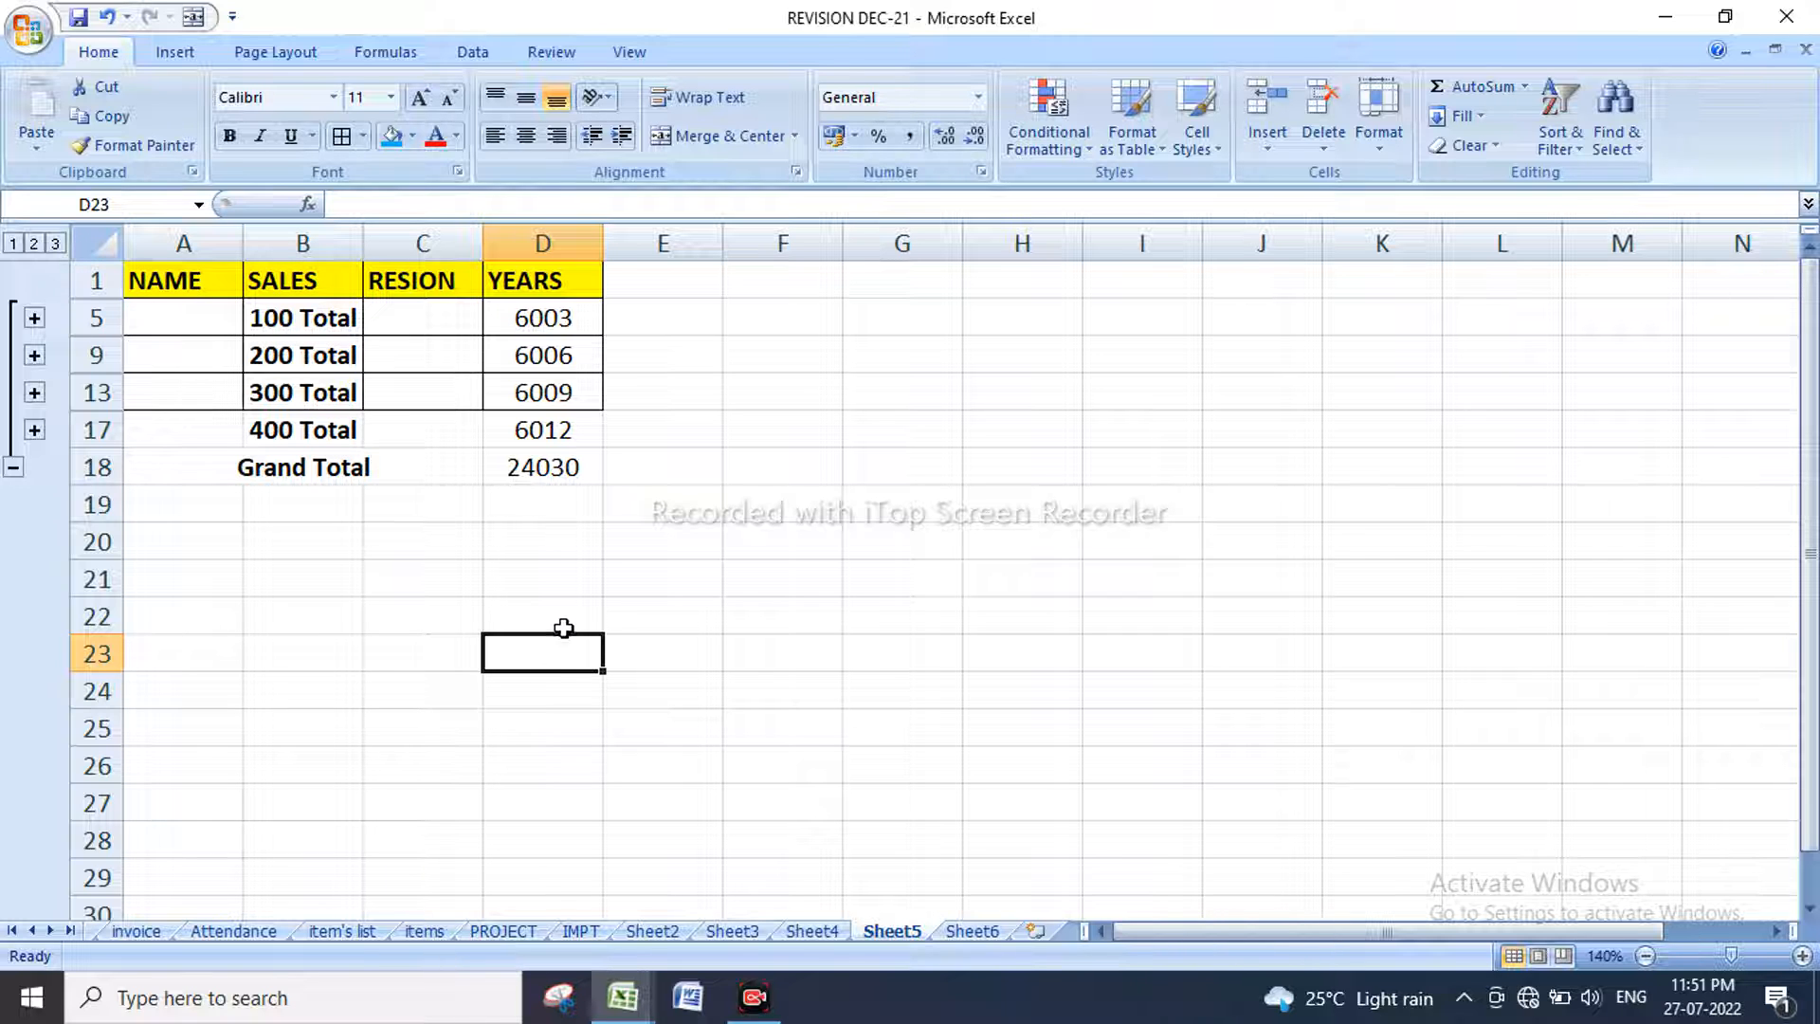
Step: Undo the collapsing of the subtotal groups and the light blue fill in D10:D12
key(ctrl+z)
key(ctrl+z)
key(ctrl+z)
key(ctrl+z)
key(ctrl+z)
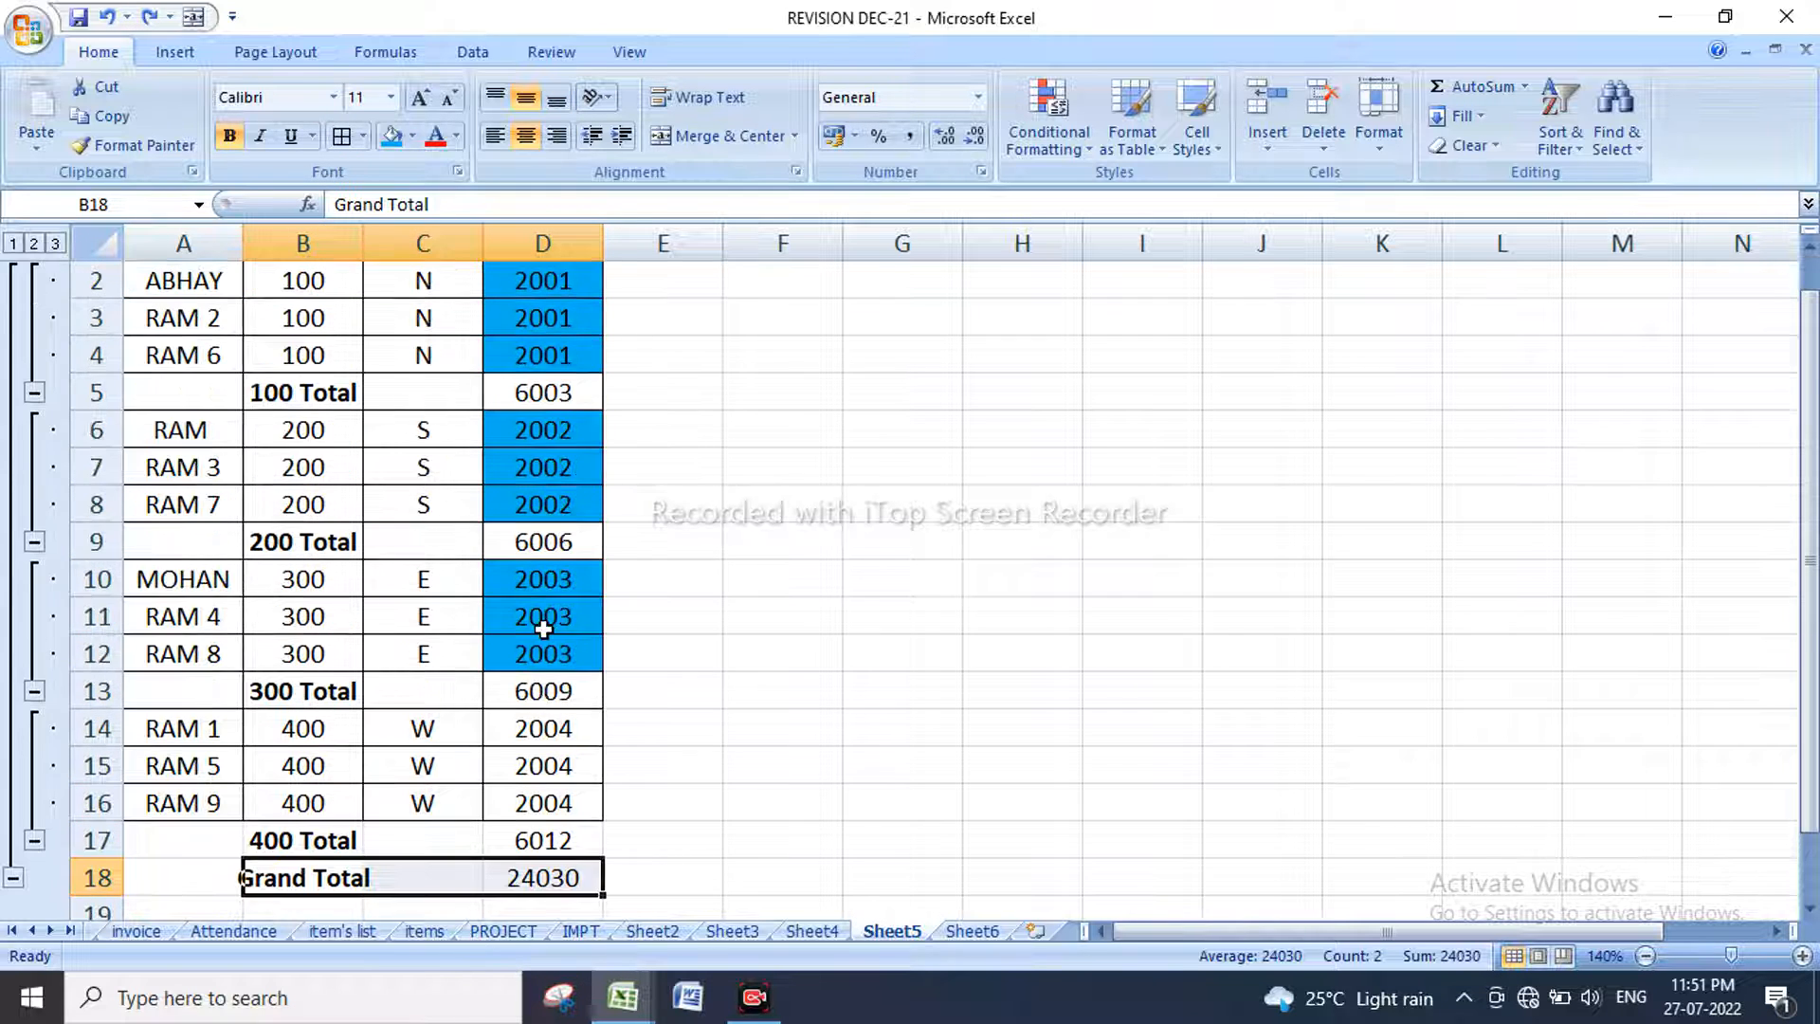
scroll(796, 564, up, 1)
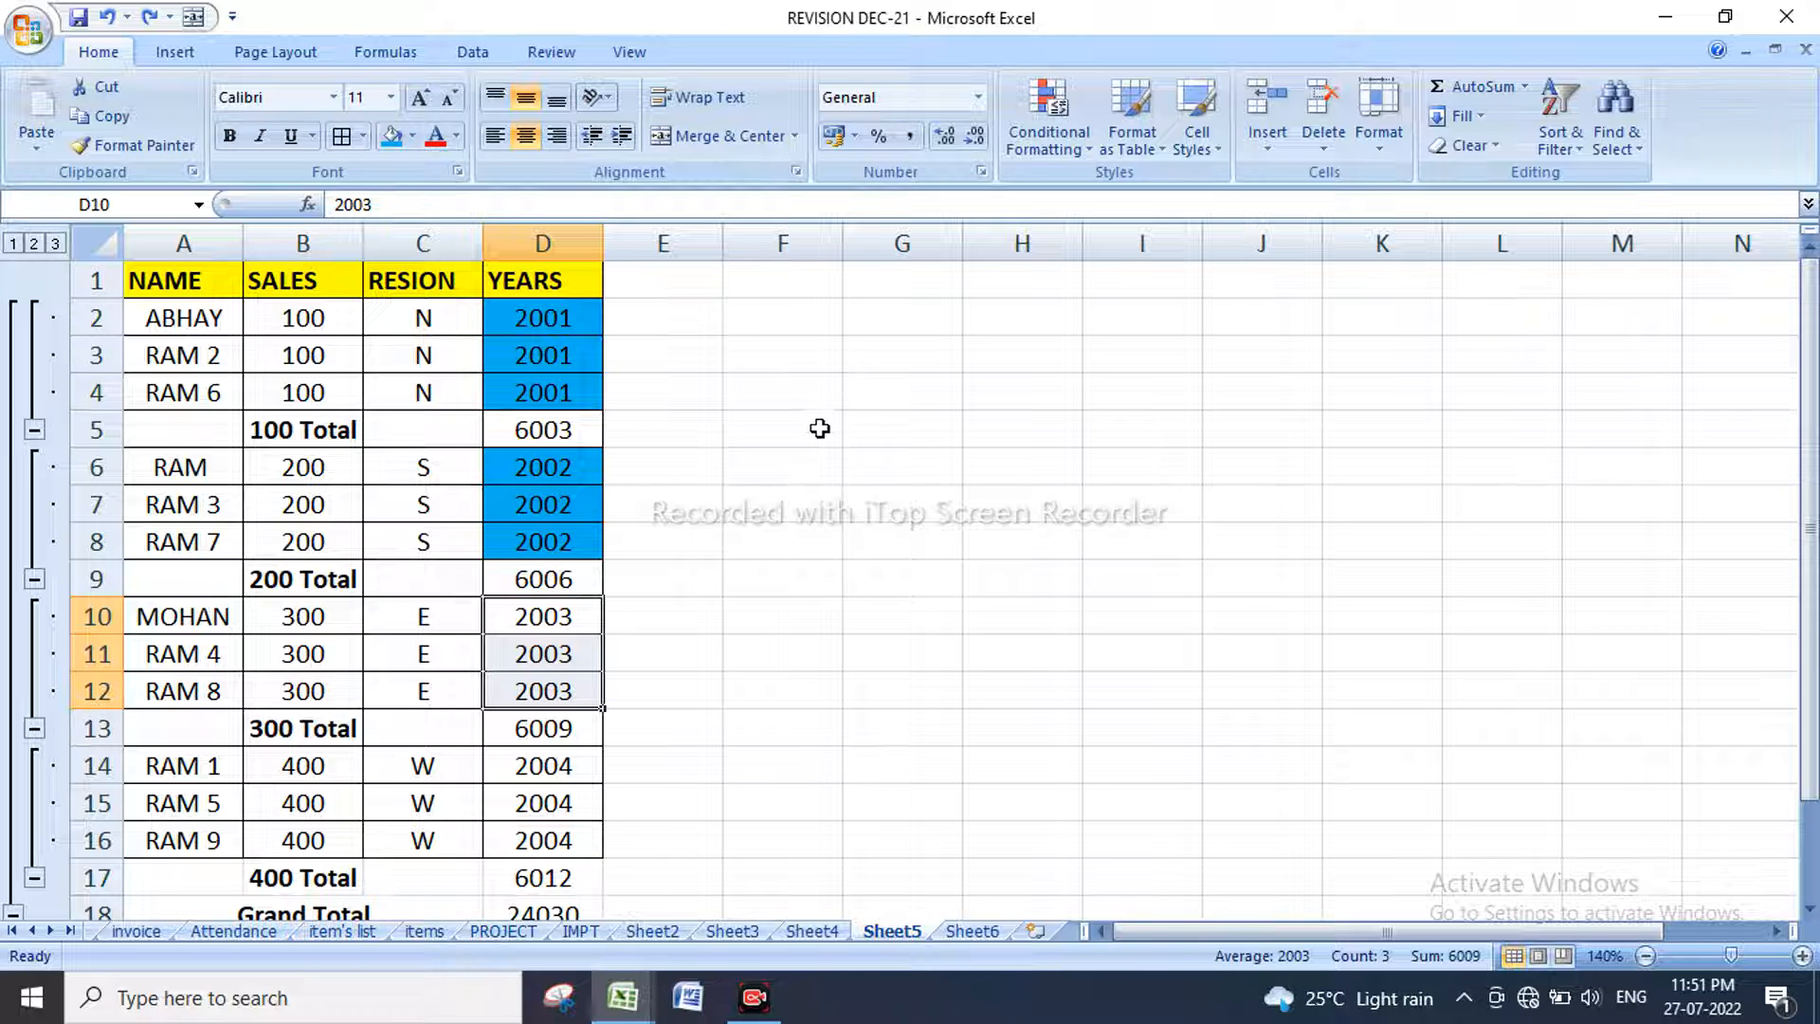
Step: View Sheet6 and insert a new blank worksheet after it
click(971, 930)
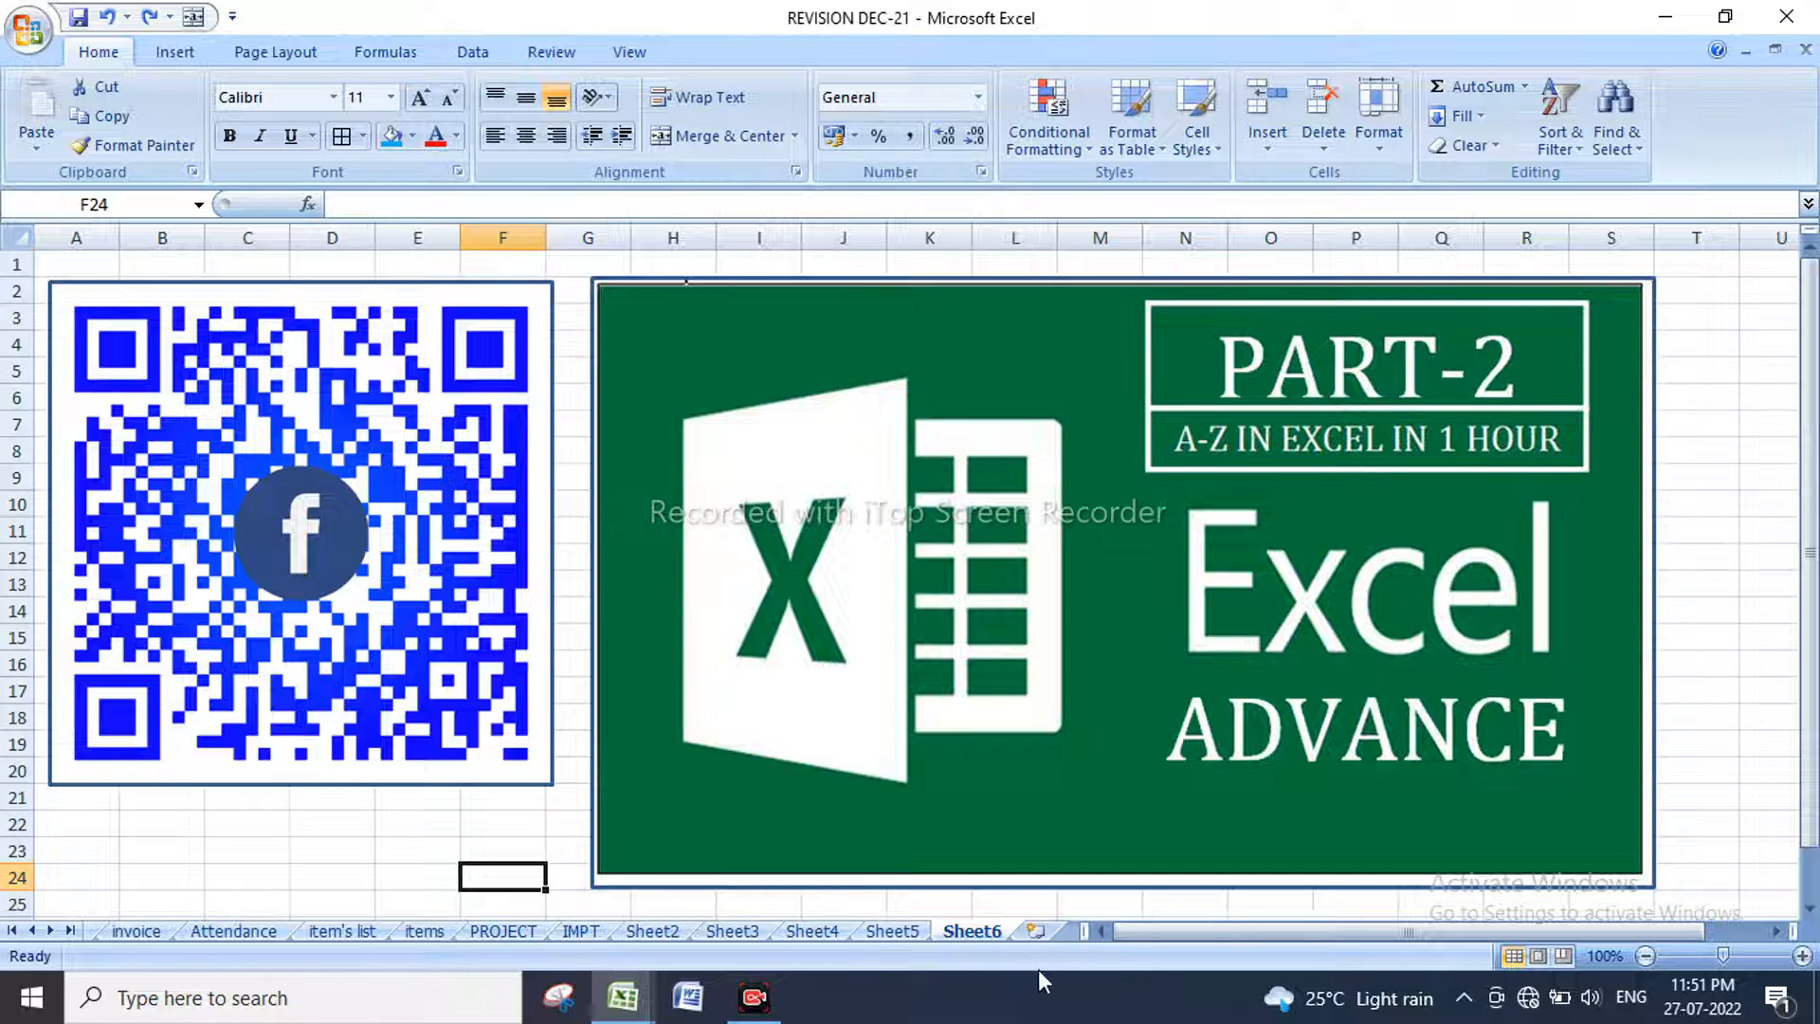
click(1036, 930)
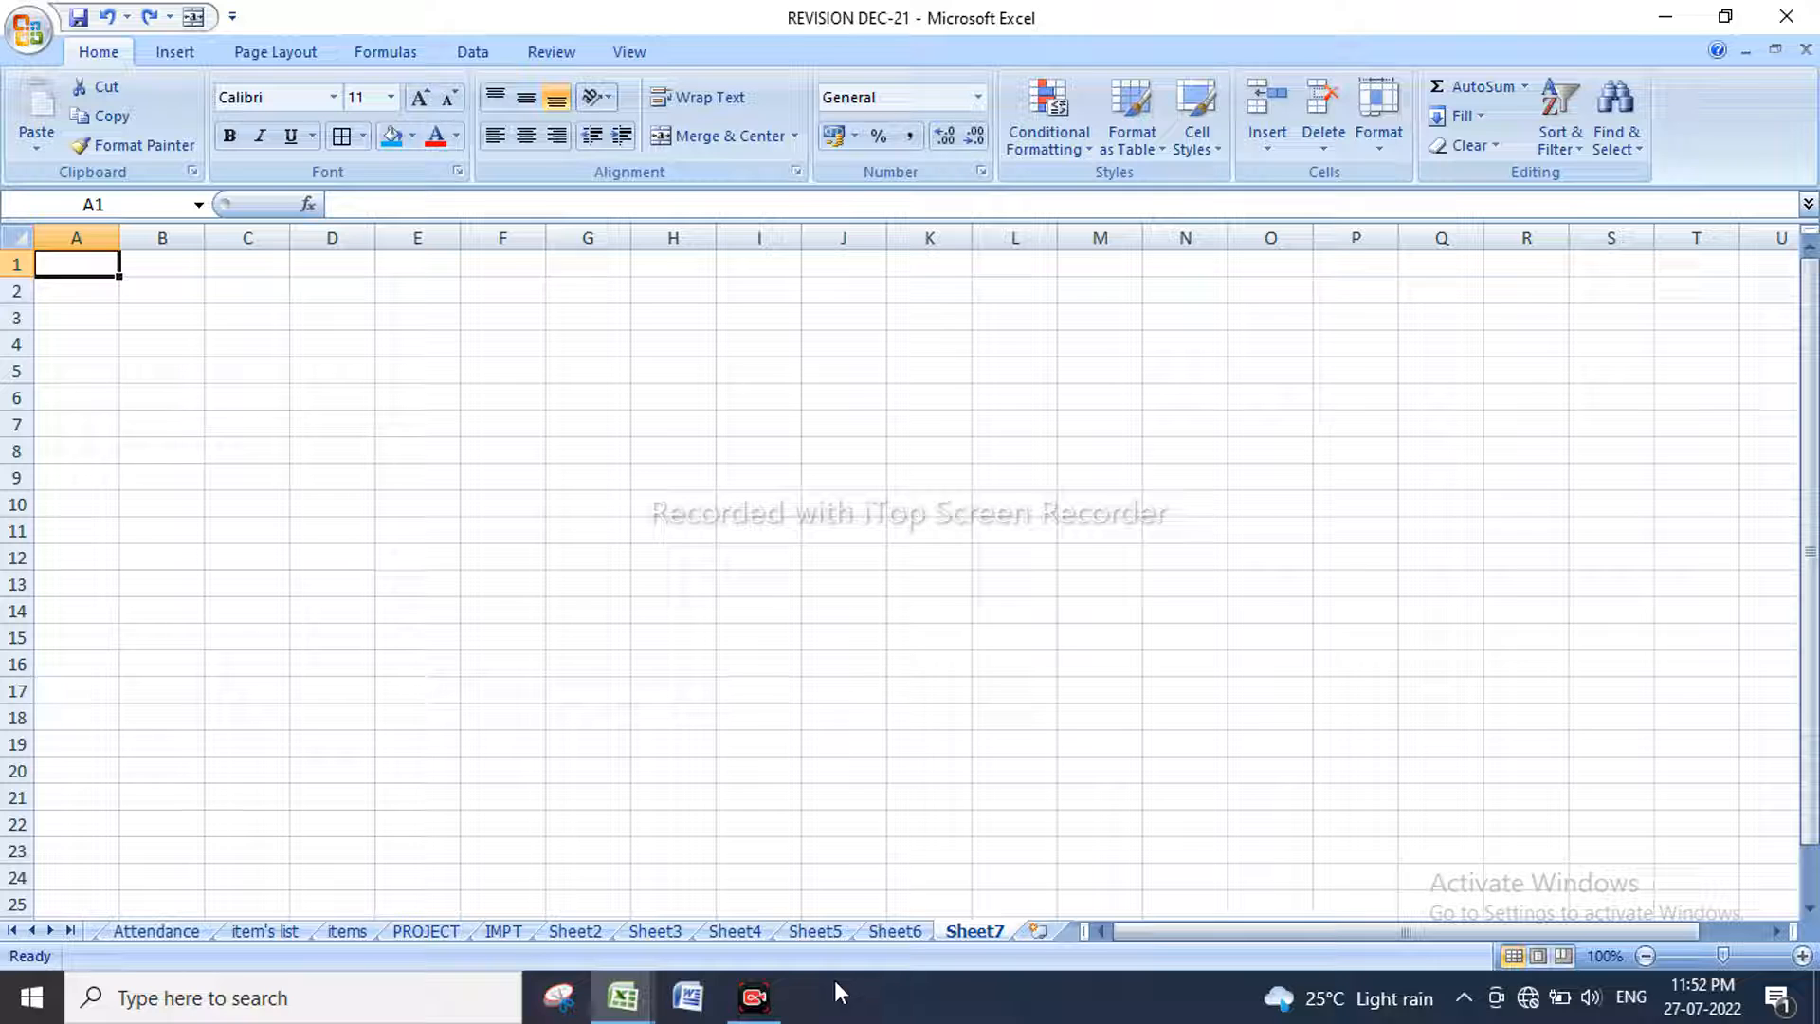
click(755, 998)
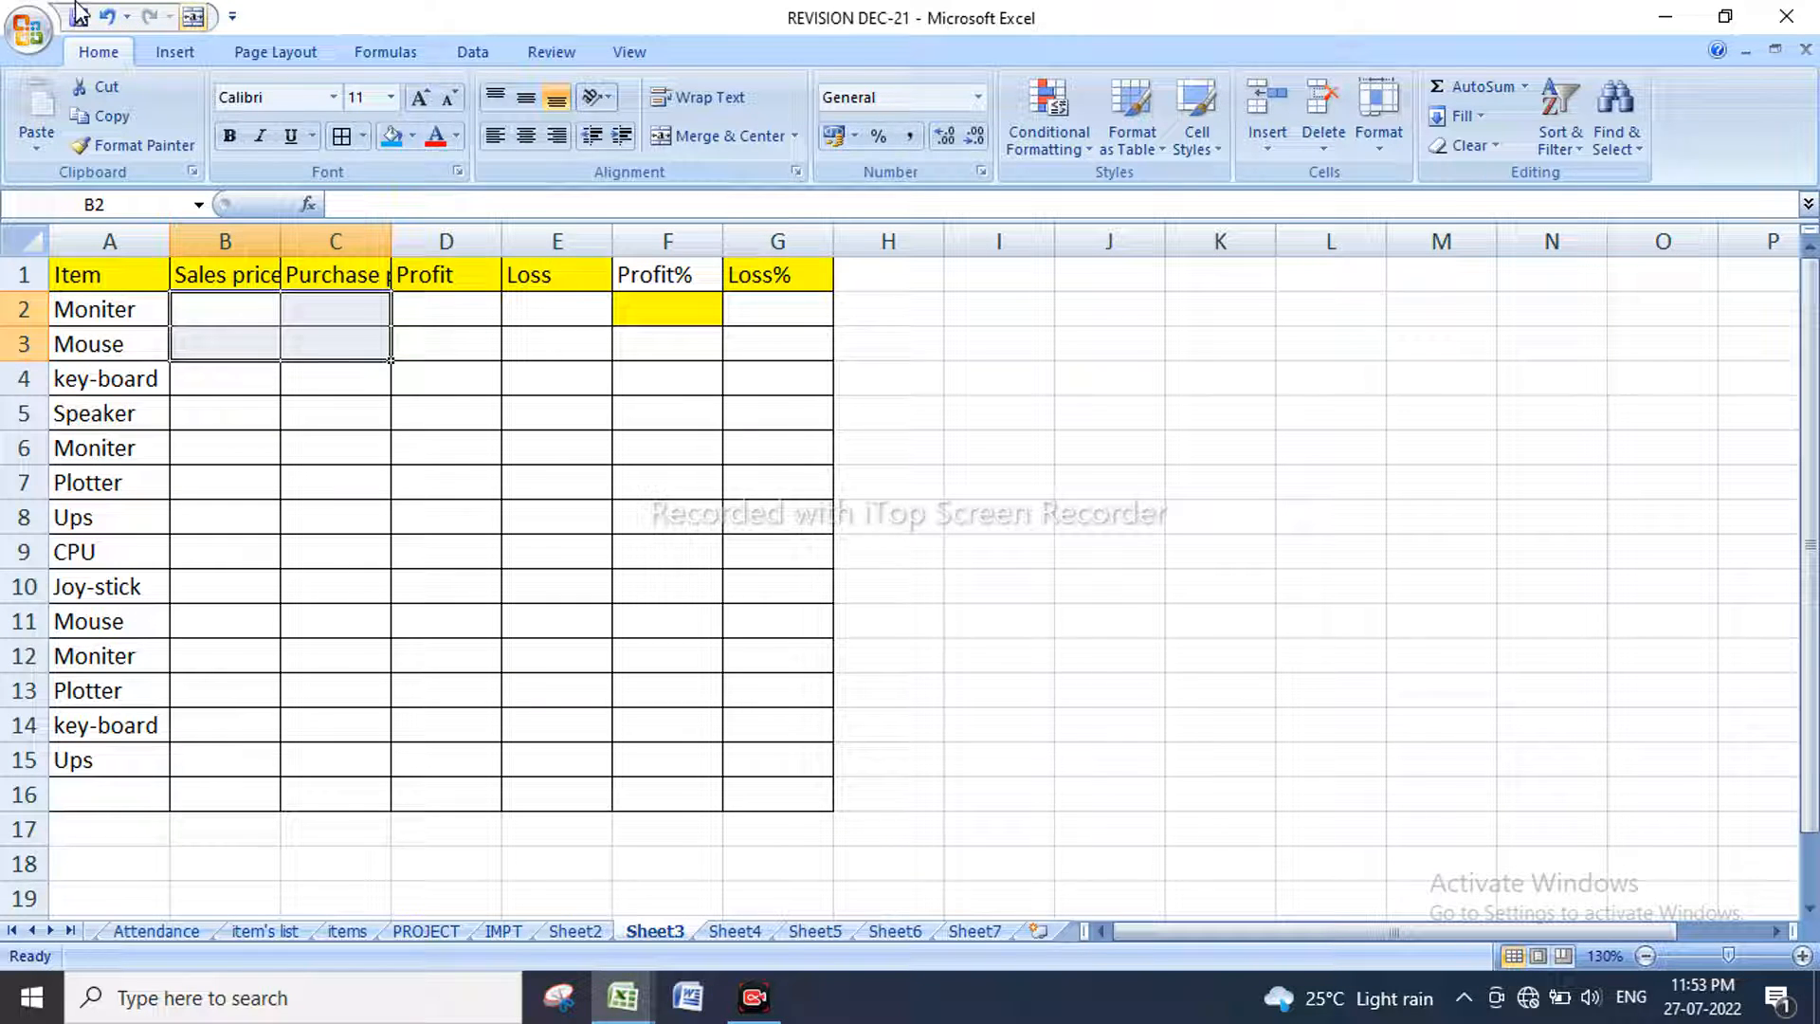
Step: Change the A1 header on Sheet3 to ITEMS, and fit columns B and C to their headers while slightly widening D and E
click(121, 286)
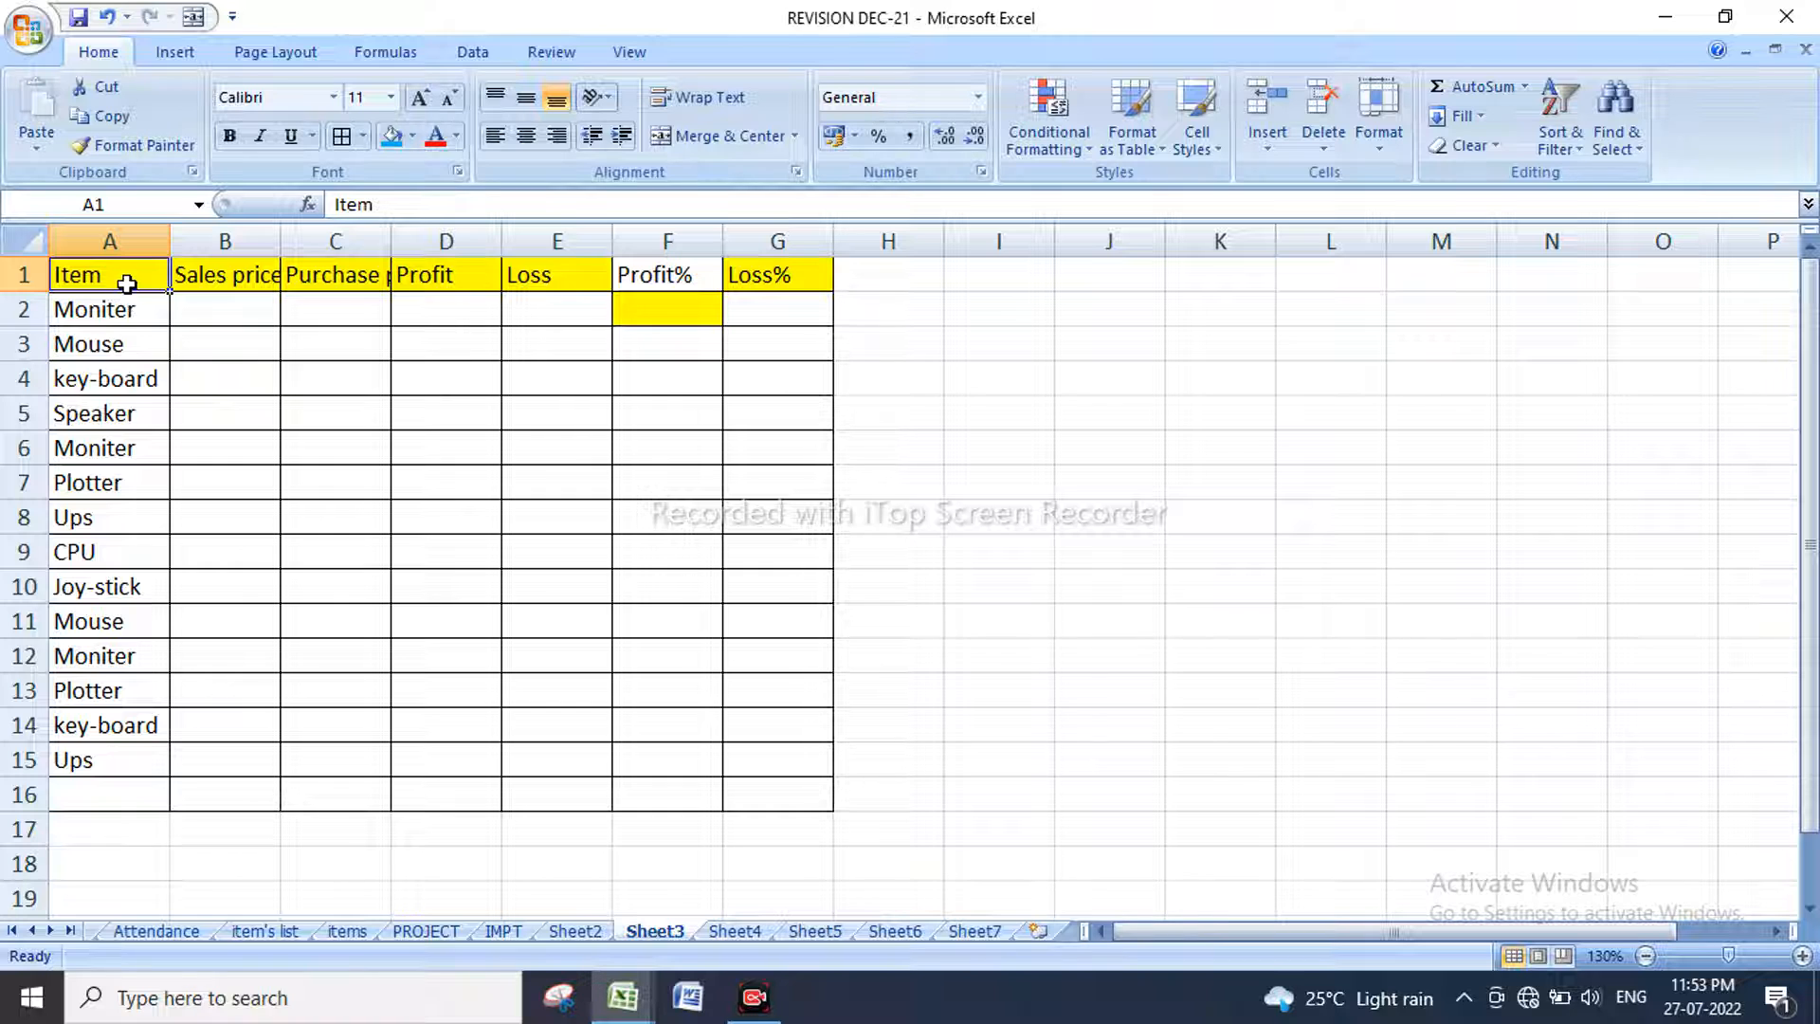
text(ITEMS)
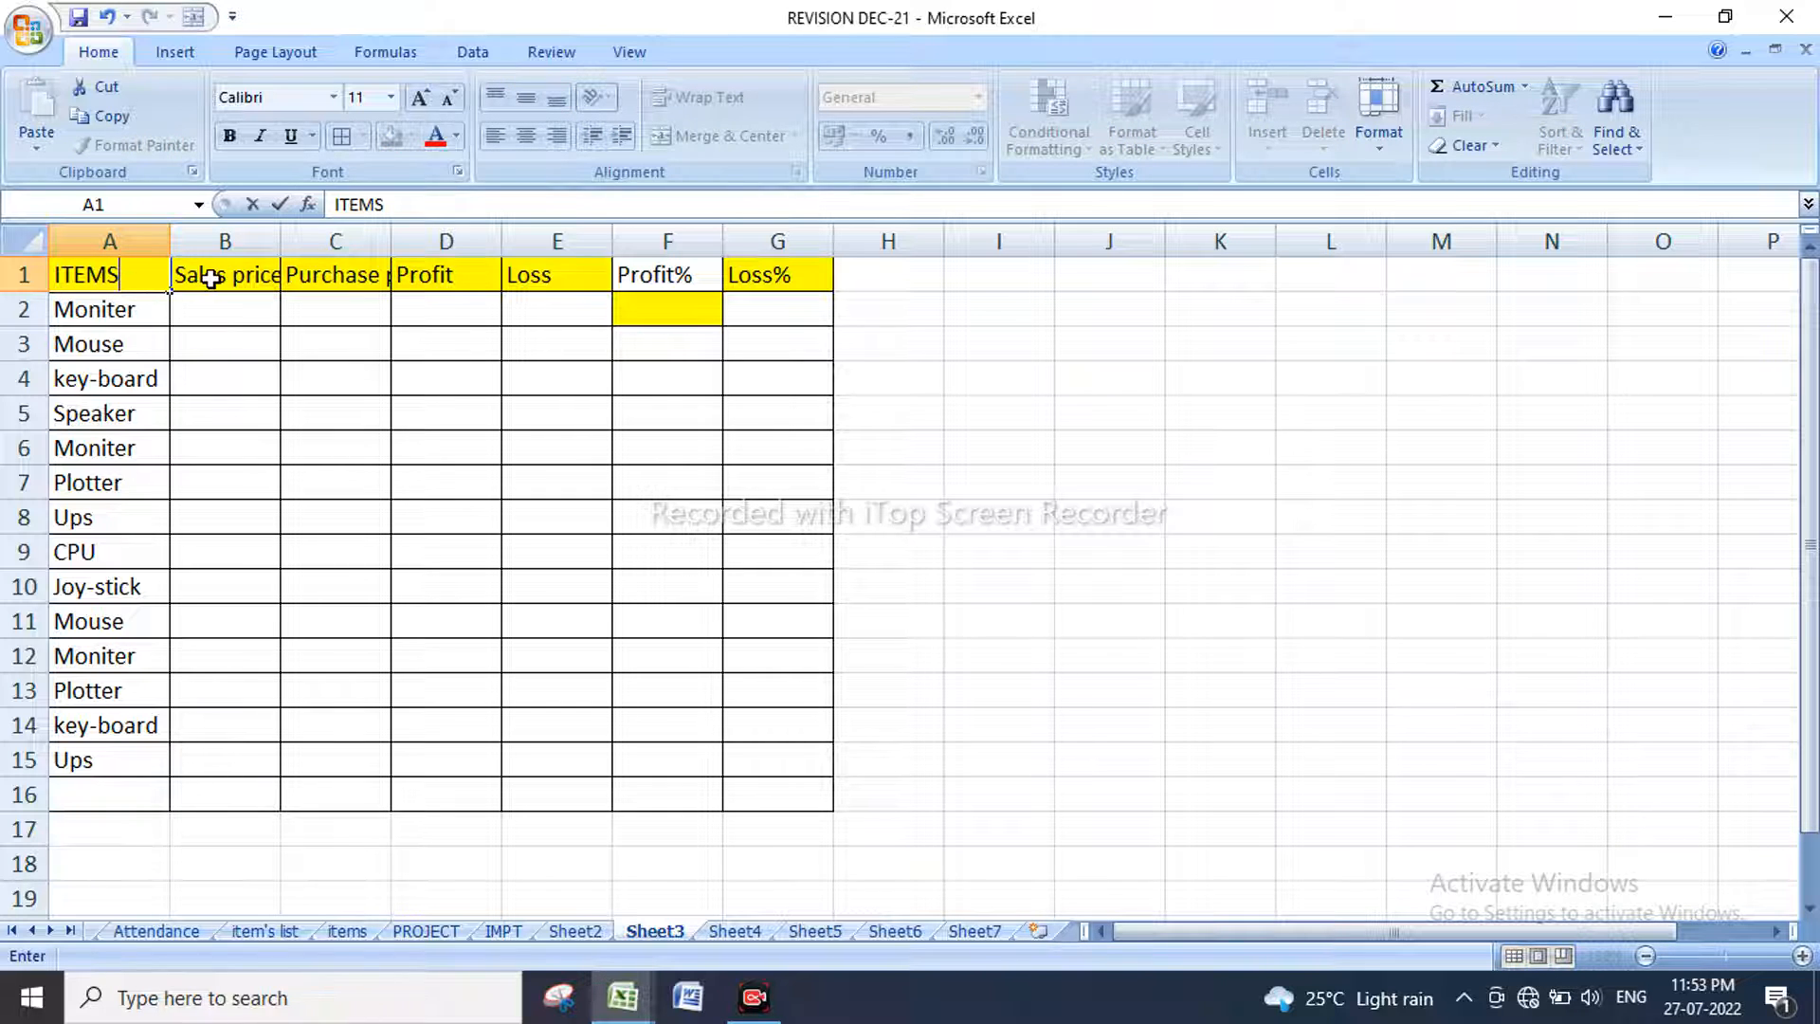
click(278, 237)
double_click(280, 238)
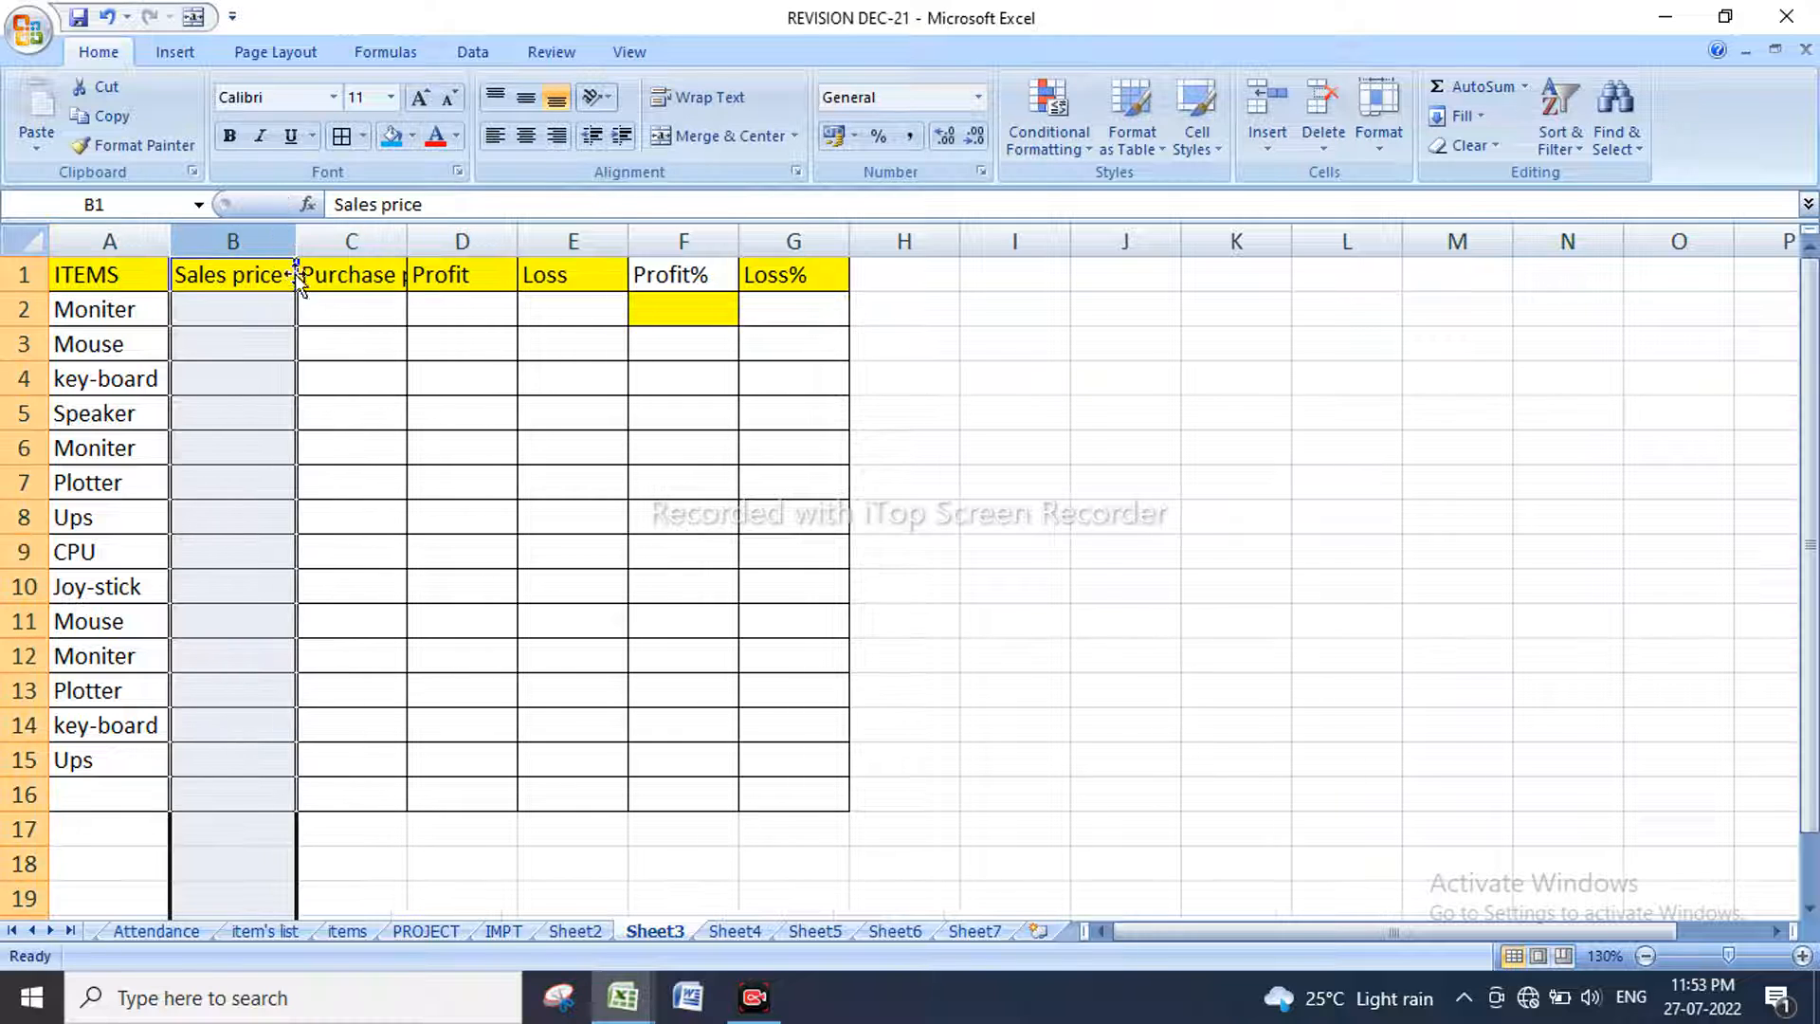
double_click(409, 233)
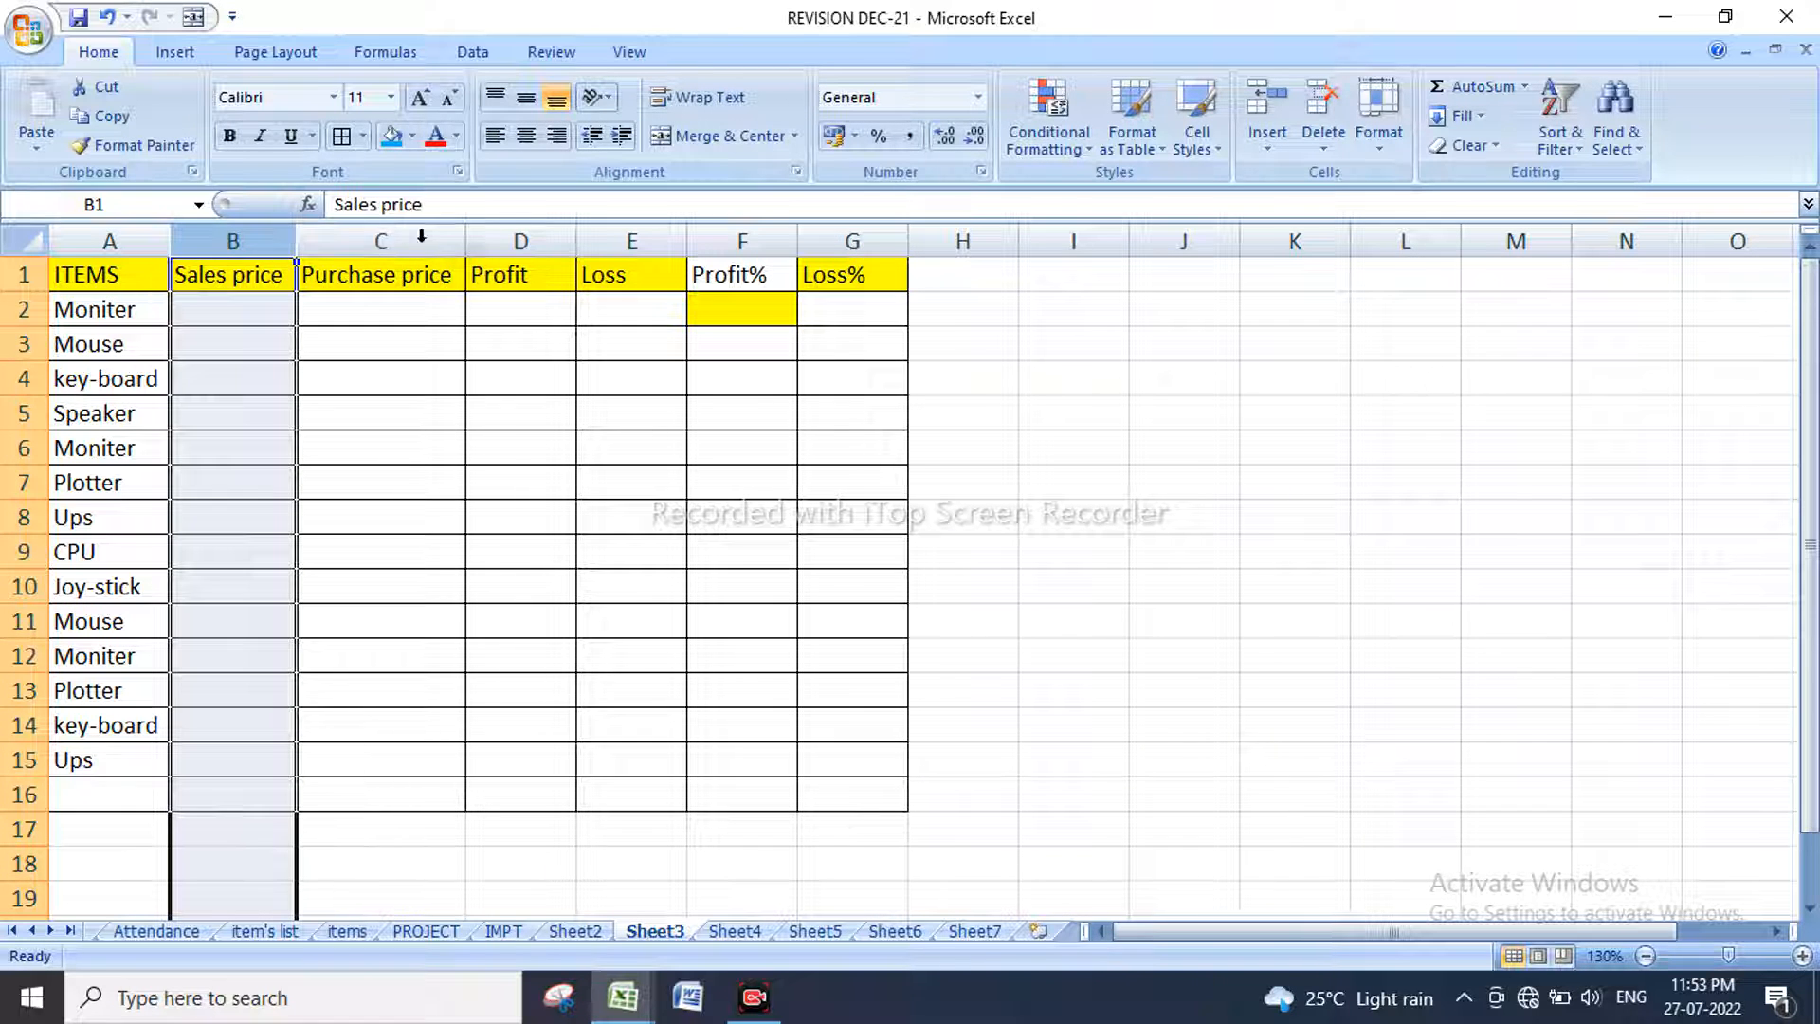
double_click(575, 240)
drag(539, 242, 580, 242)
drag(691, 241, 695, 243)
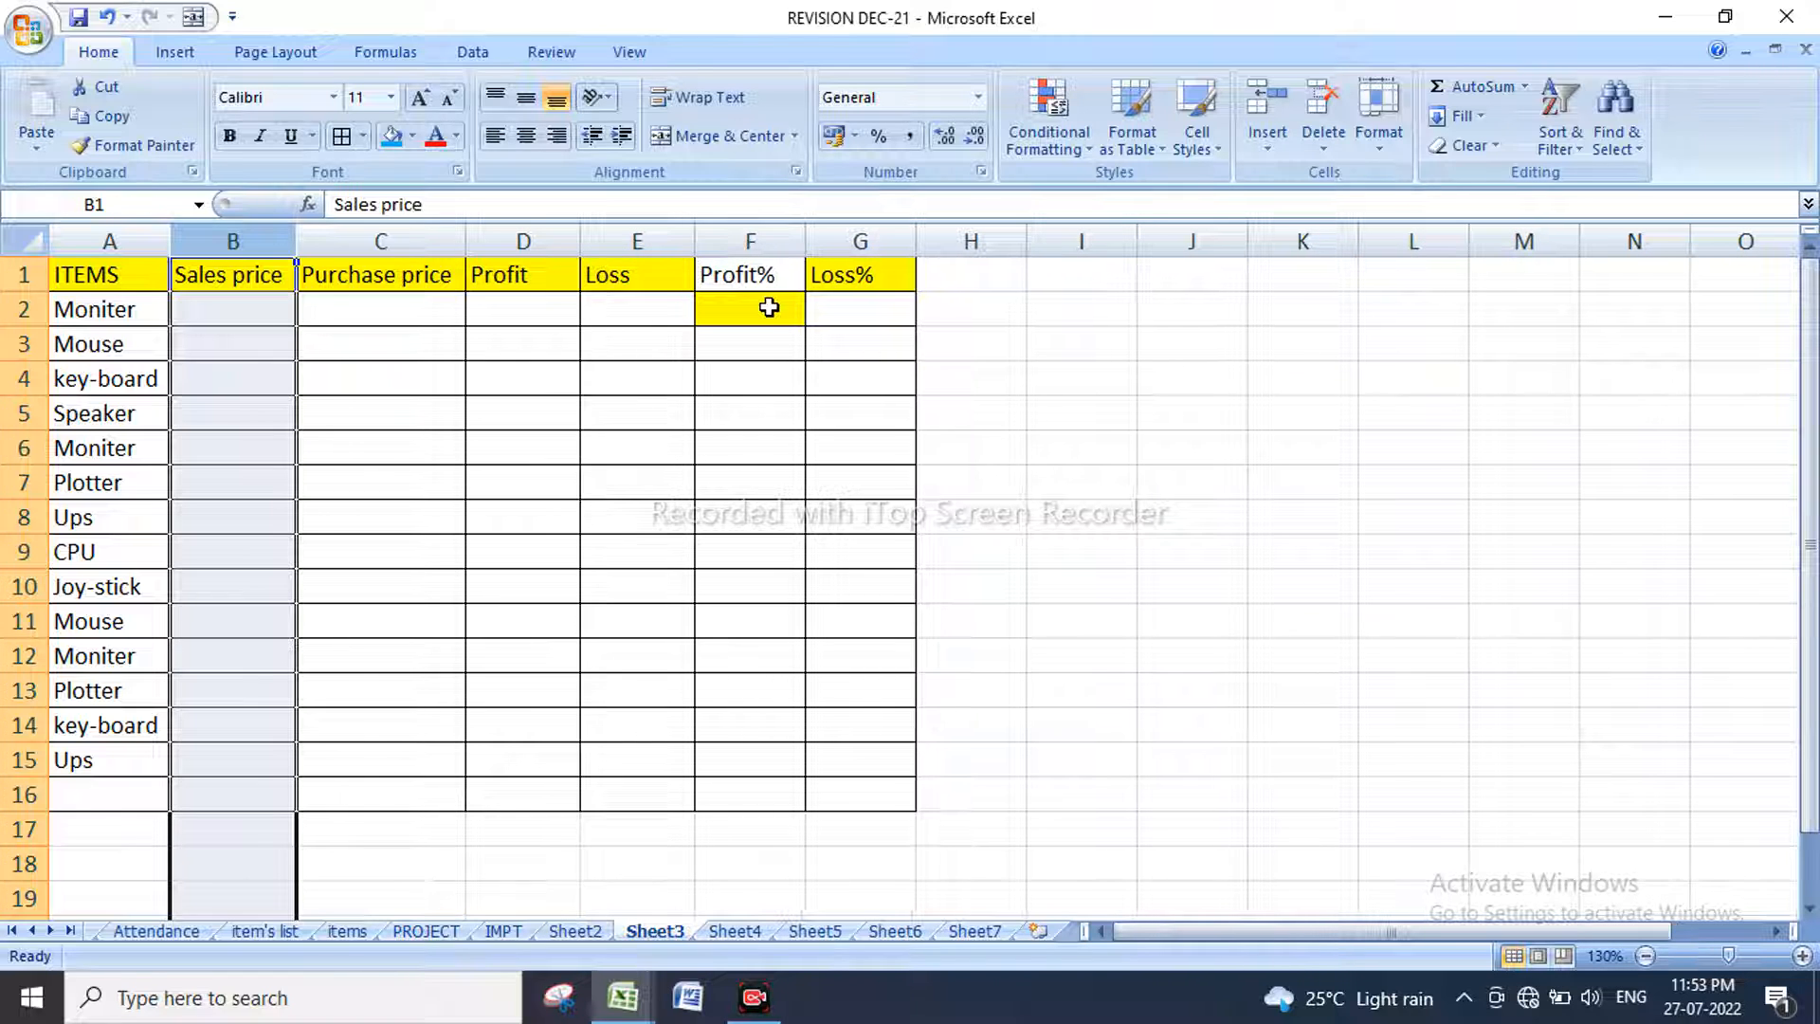
Step: Remove the fill from F2 and fill the Profit% header in F1 with yellow
click(770, 311)
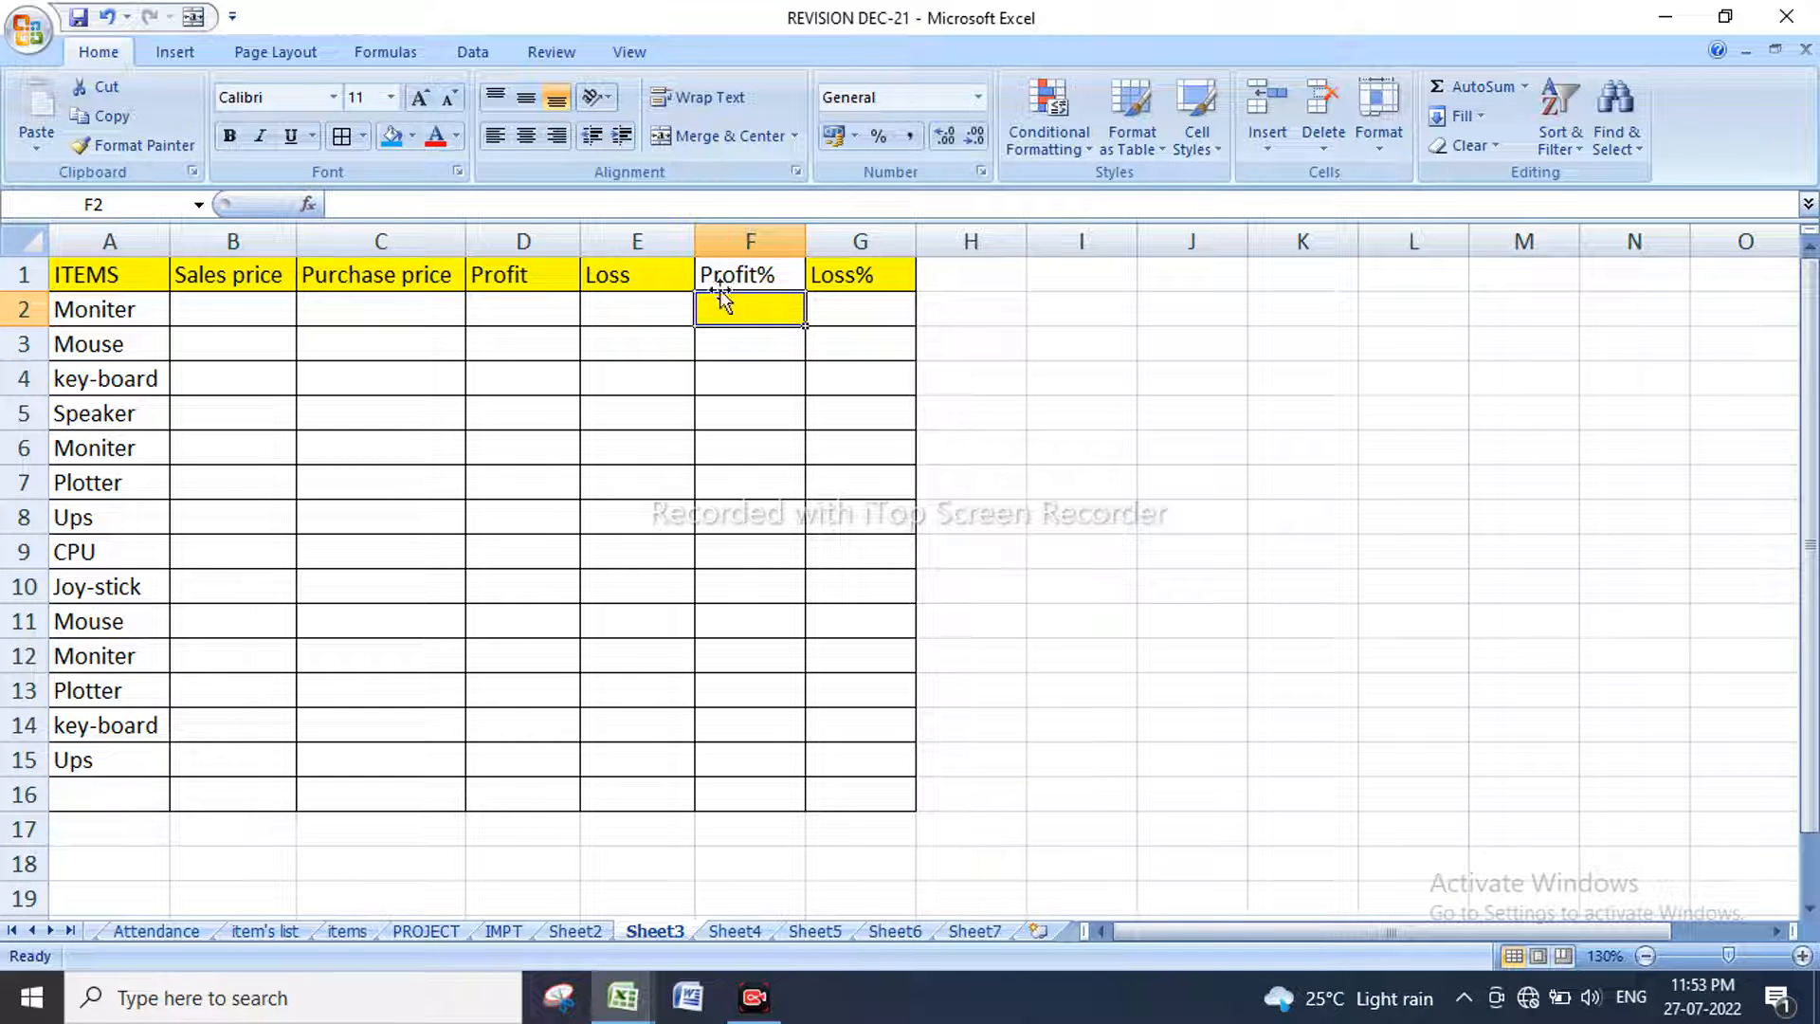
click(412, 136)
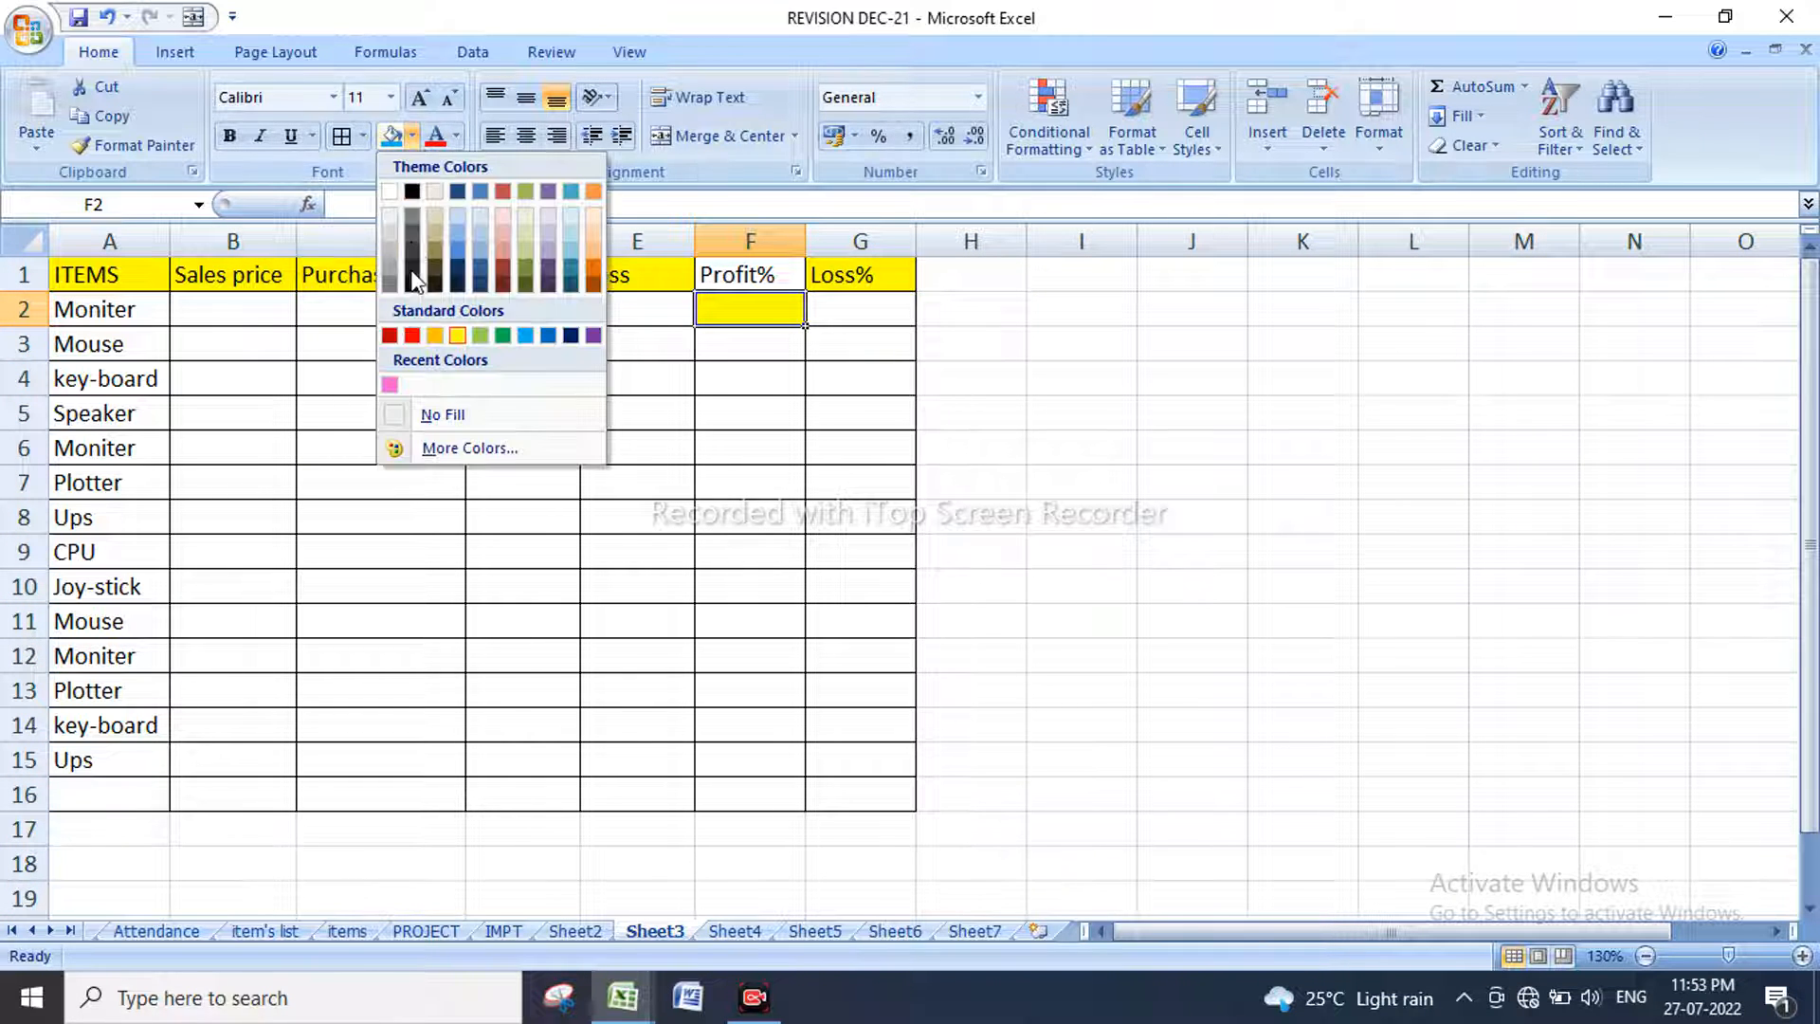
click(441, 415)
click(751, 274)
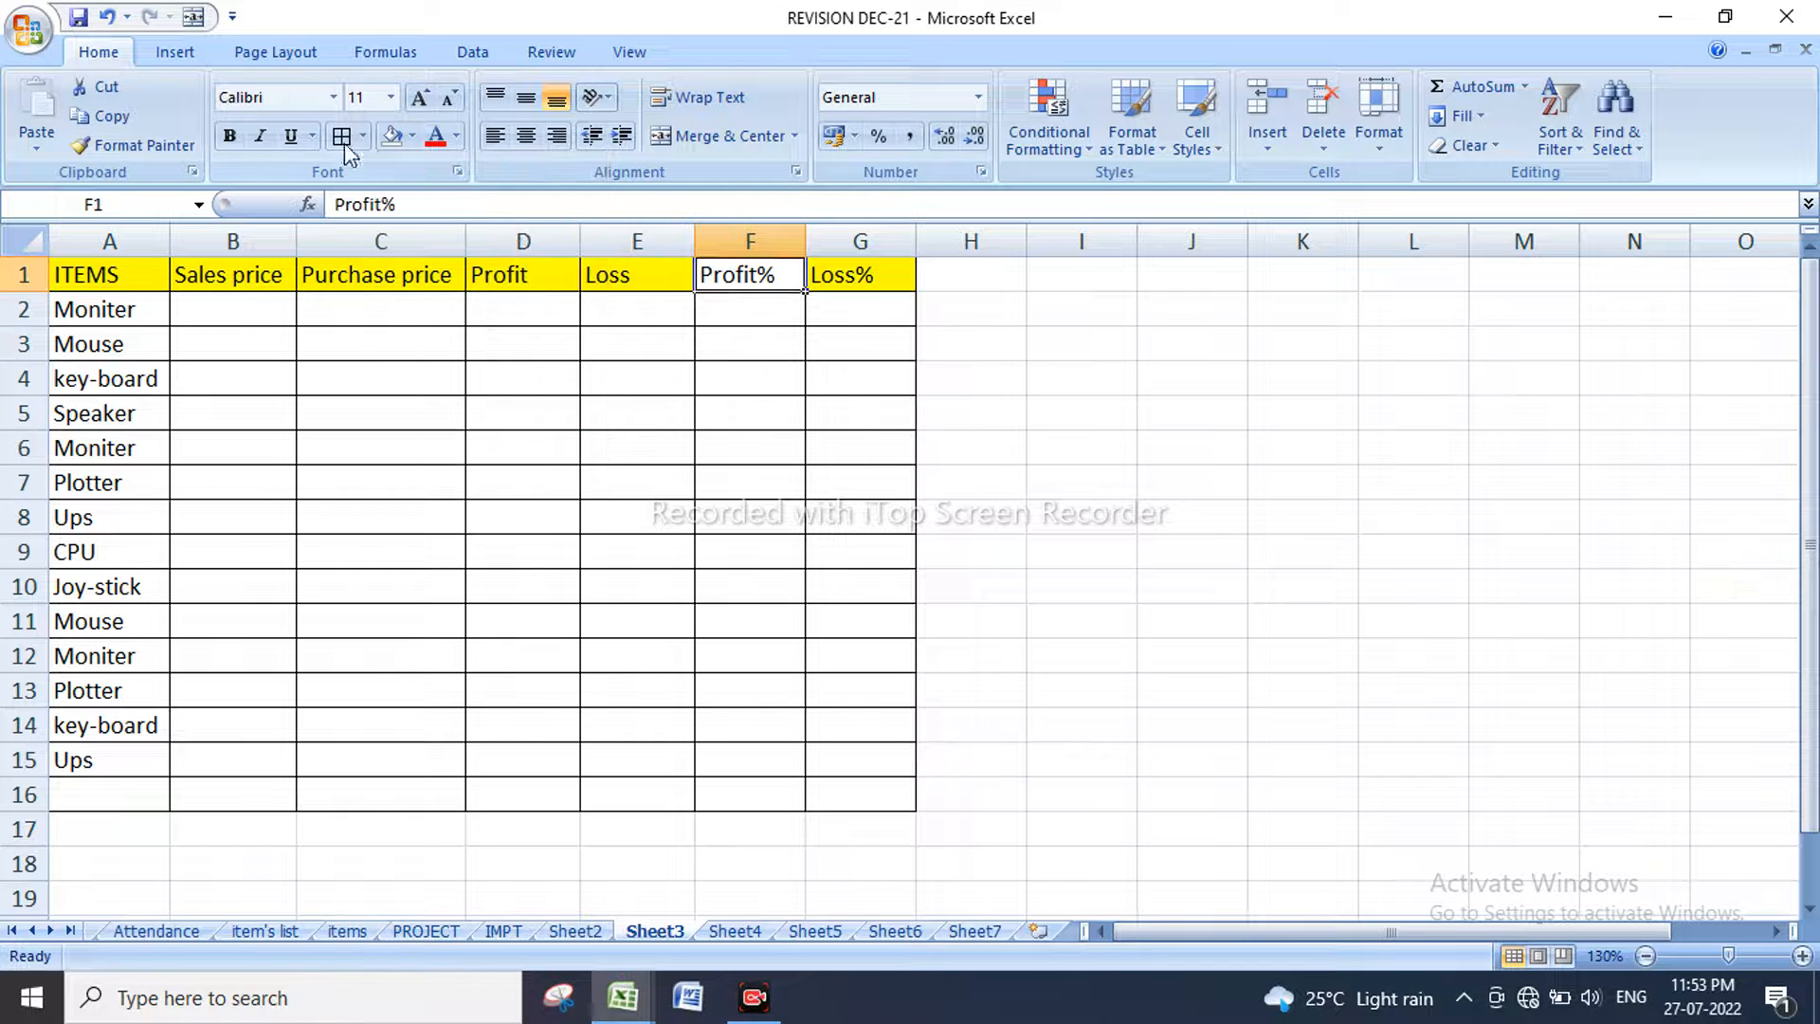
click(412, 137)
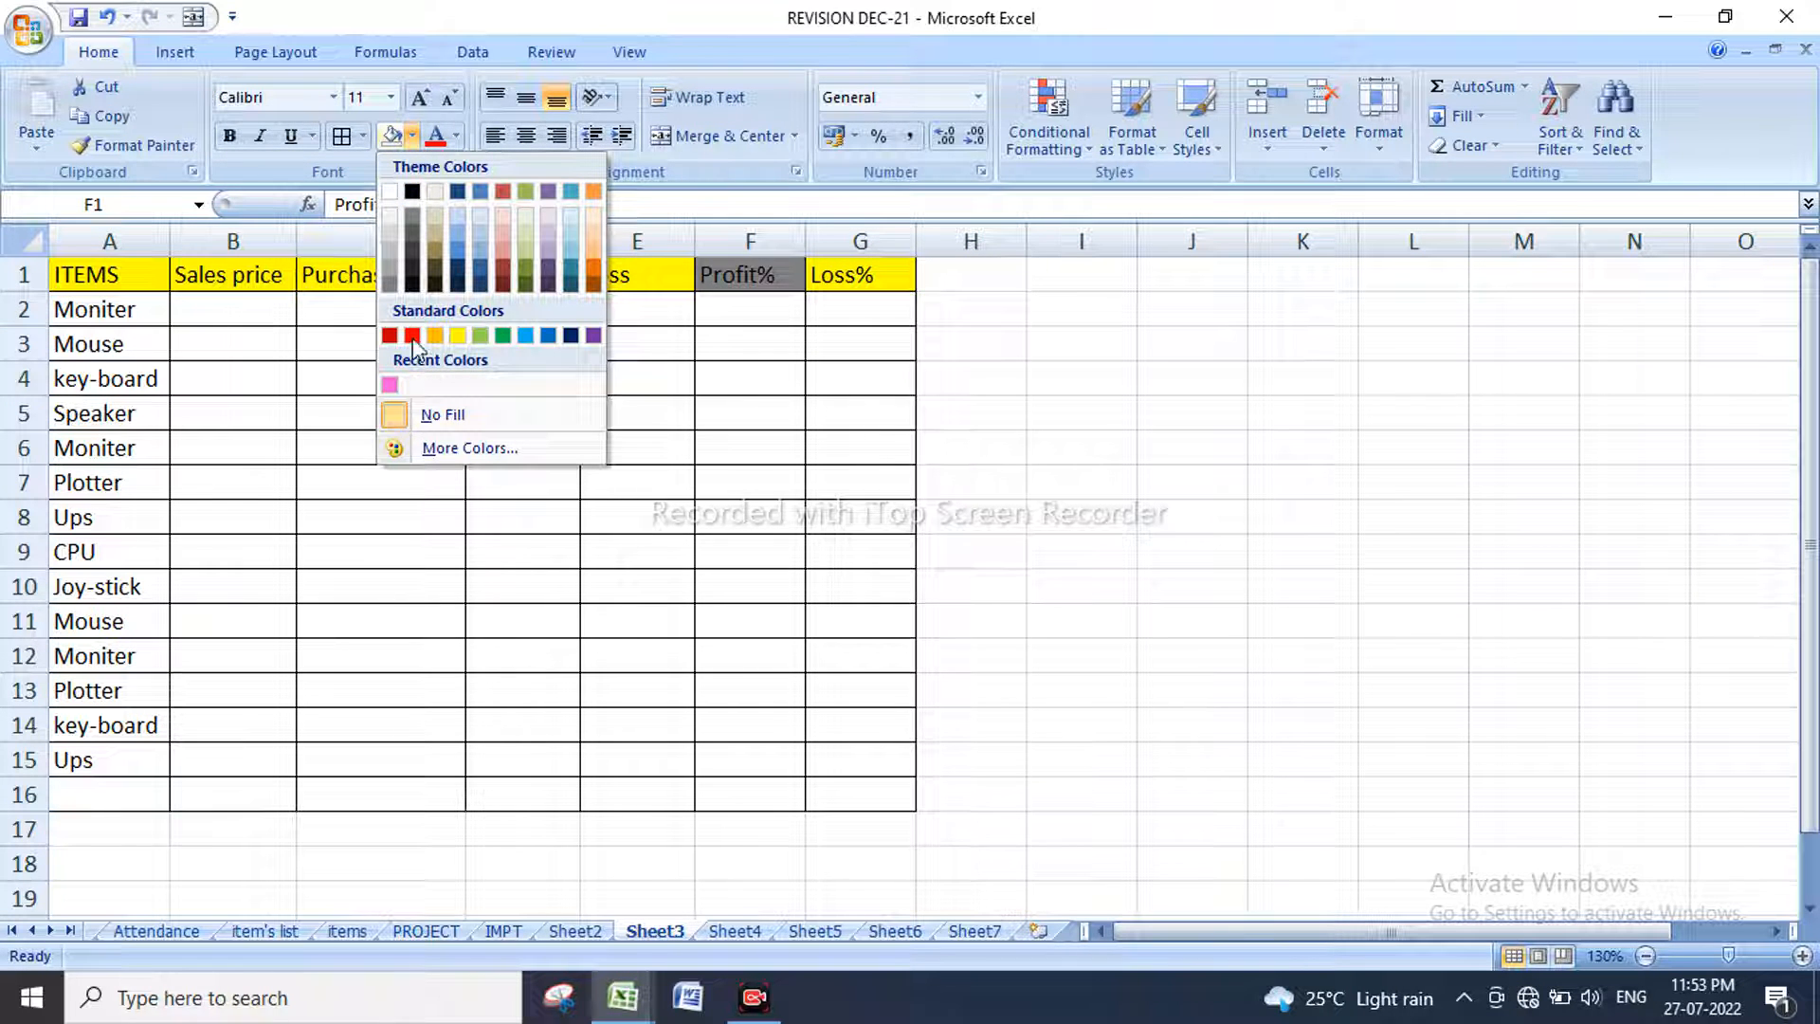
click(457, 337)
Step: Format the header row A1:G1 with the Algerian font, a black fill and white text
drag(106, 274, 834, 286)
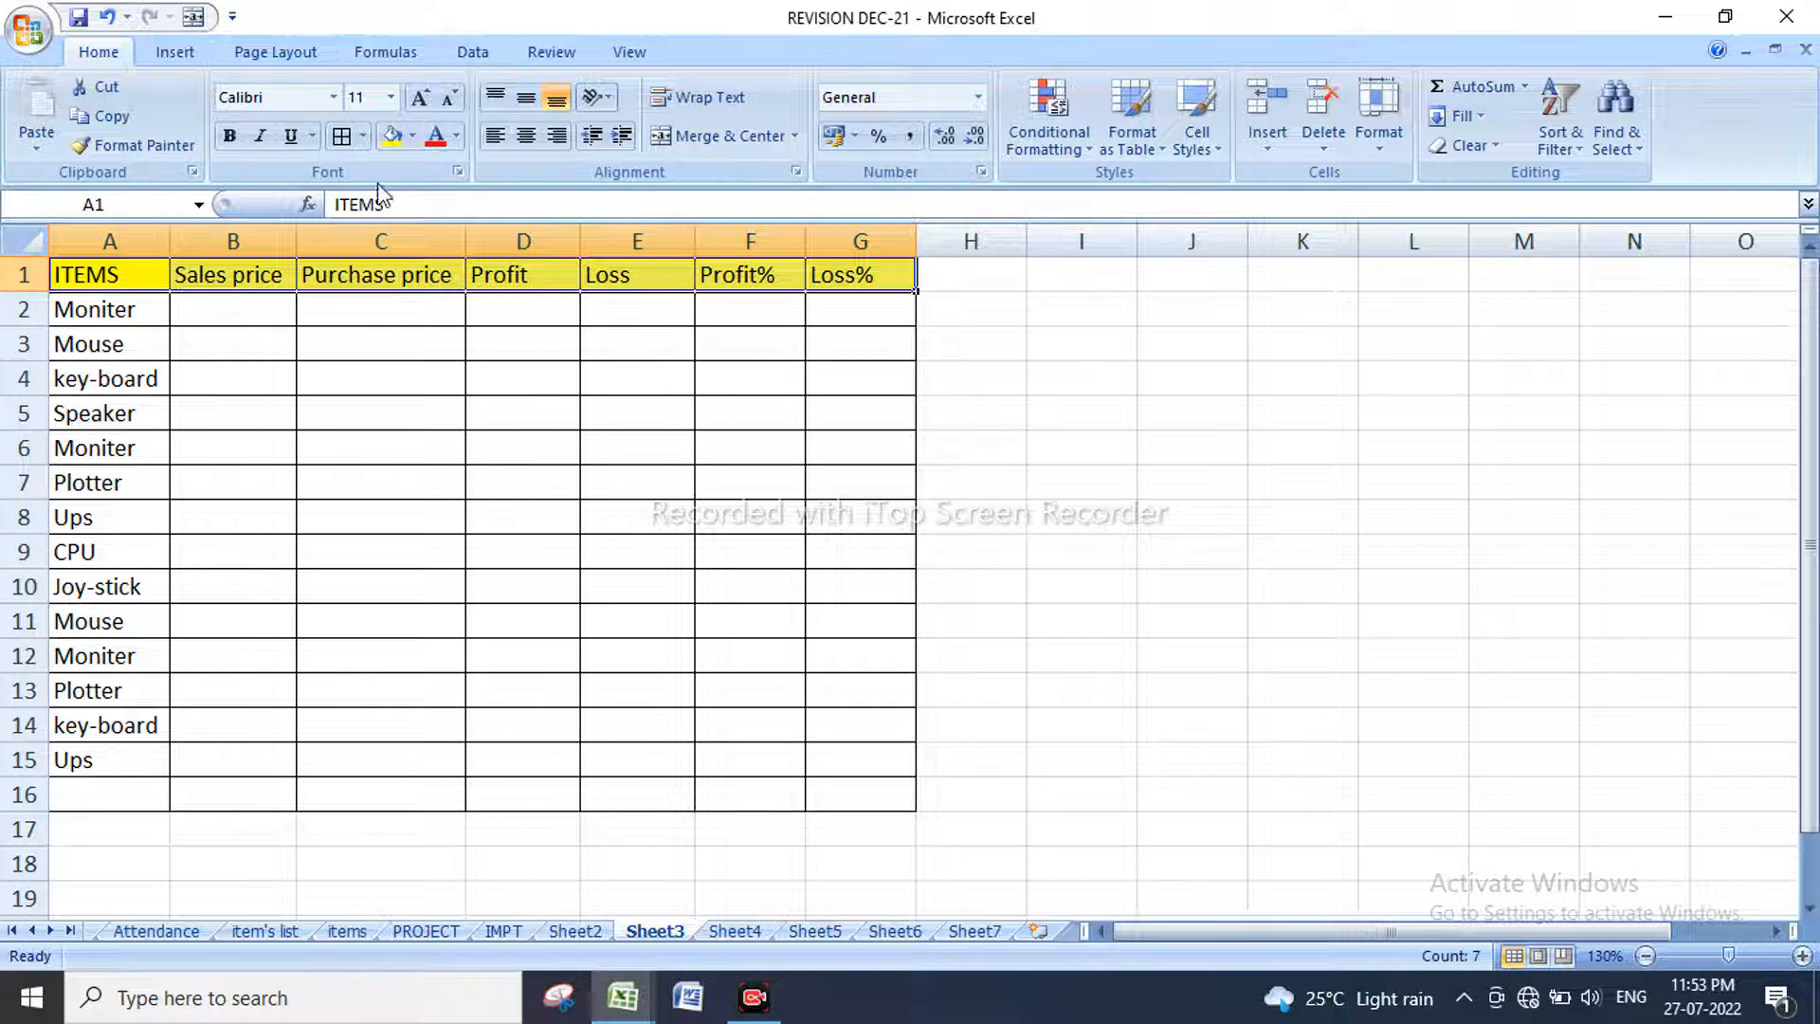
click(333, 97)
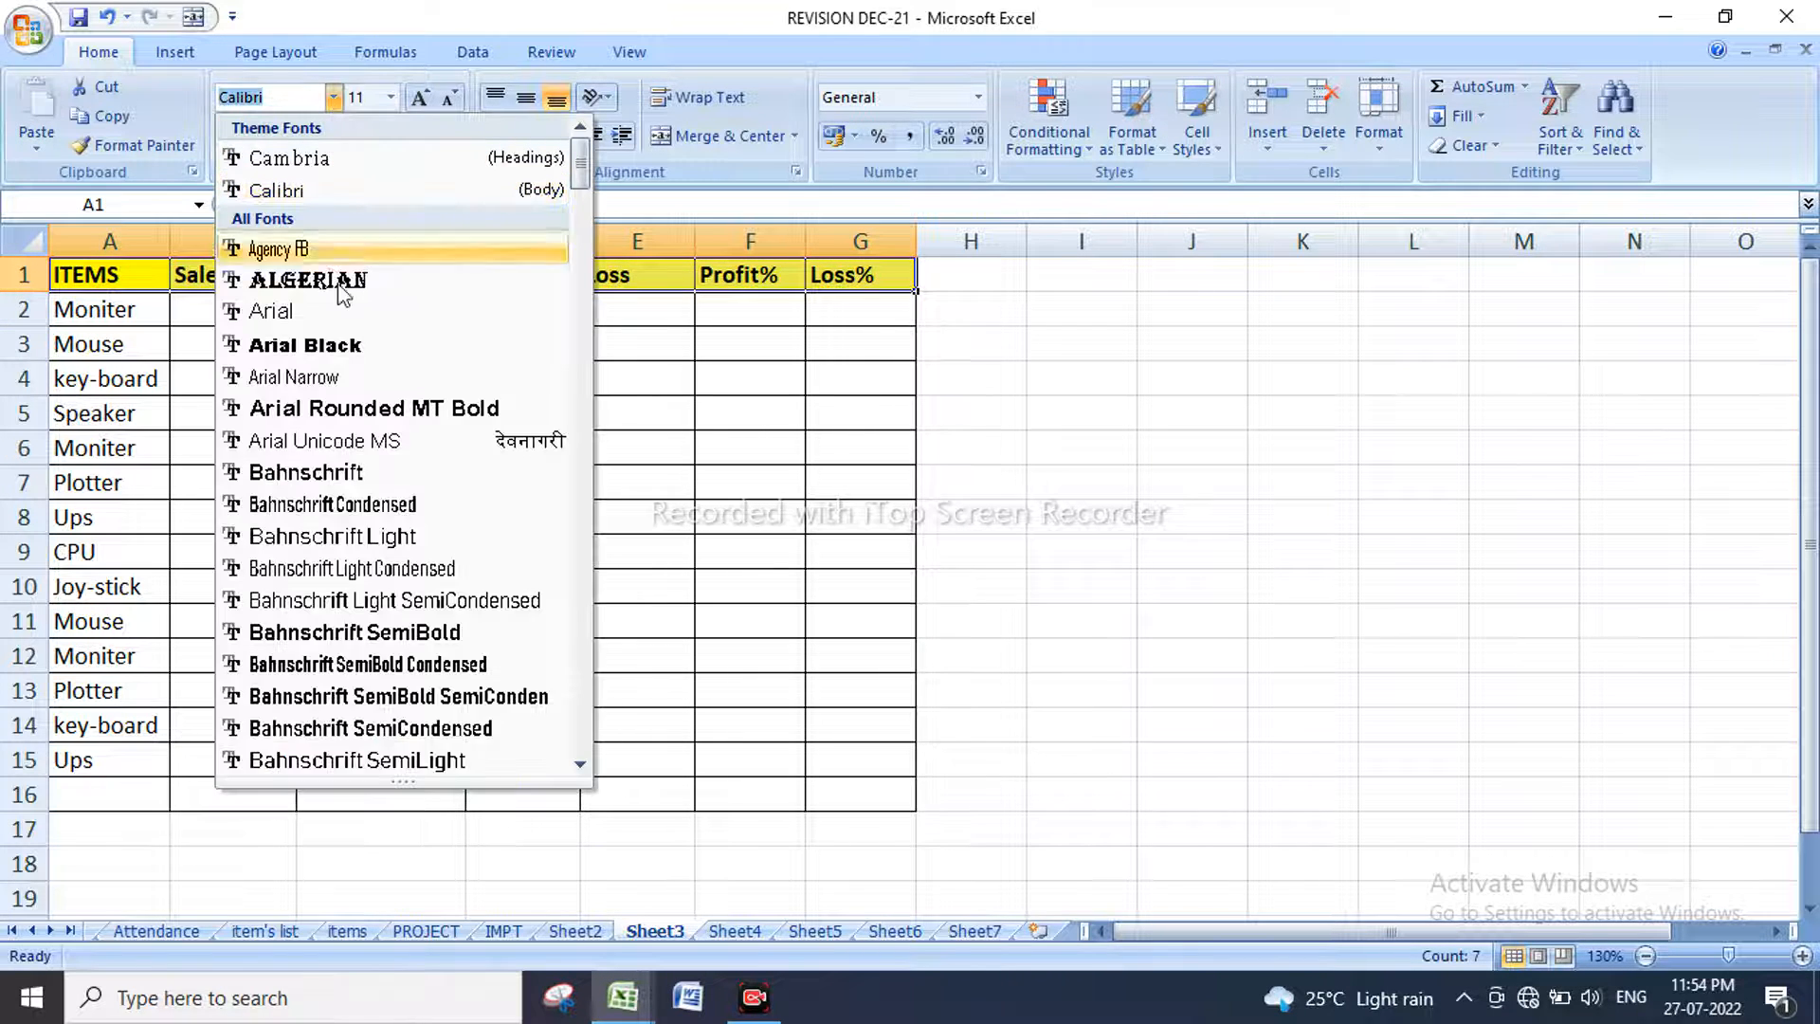
click(334, 278)
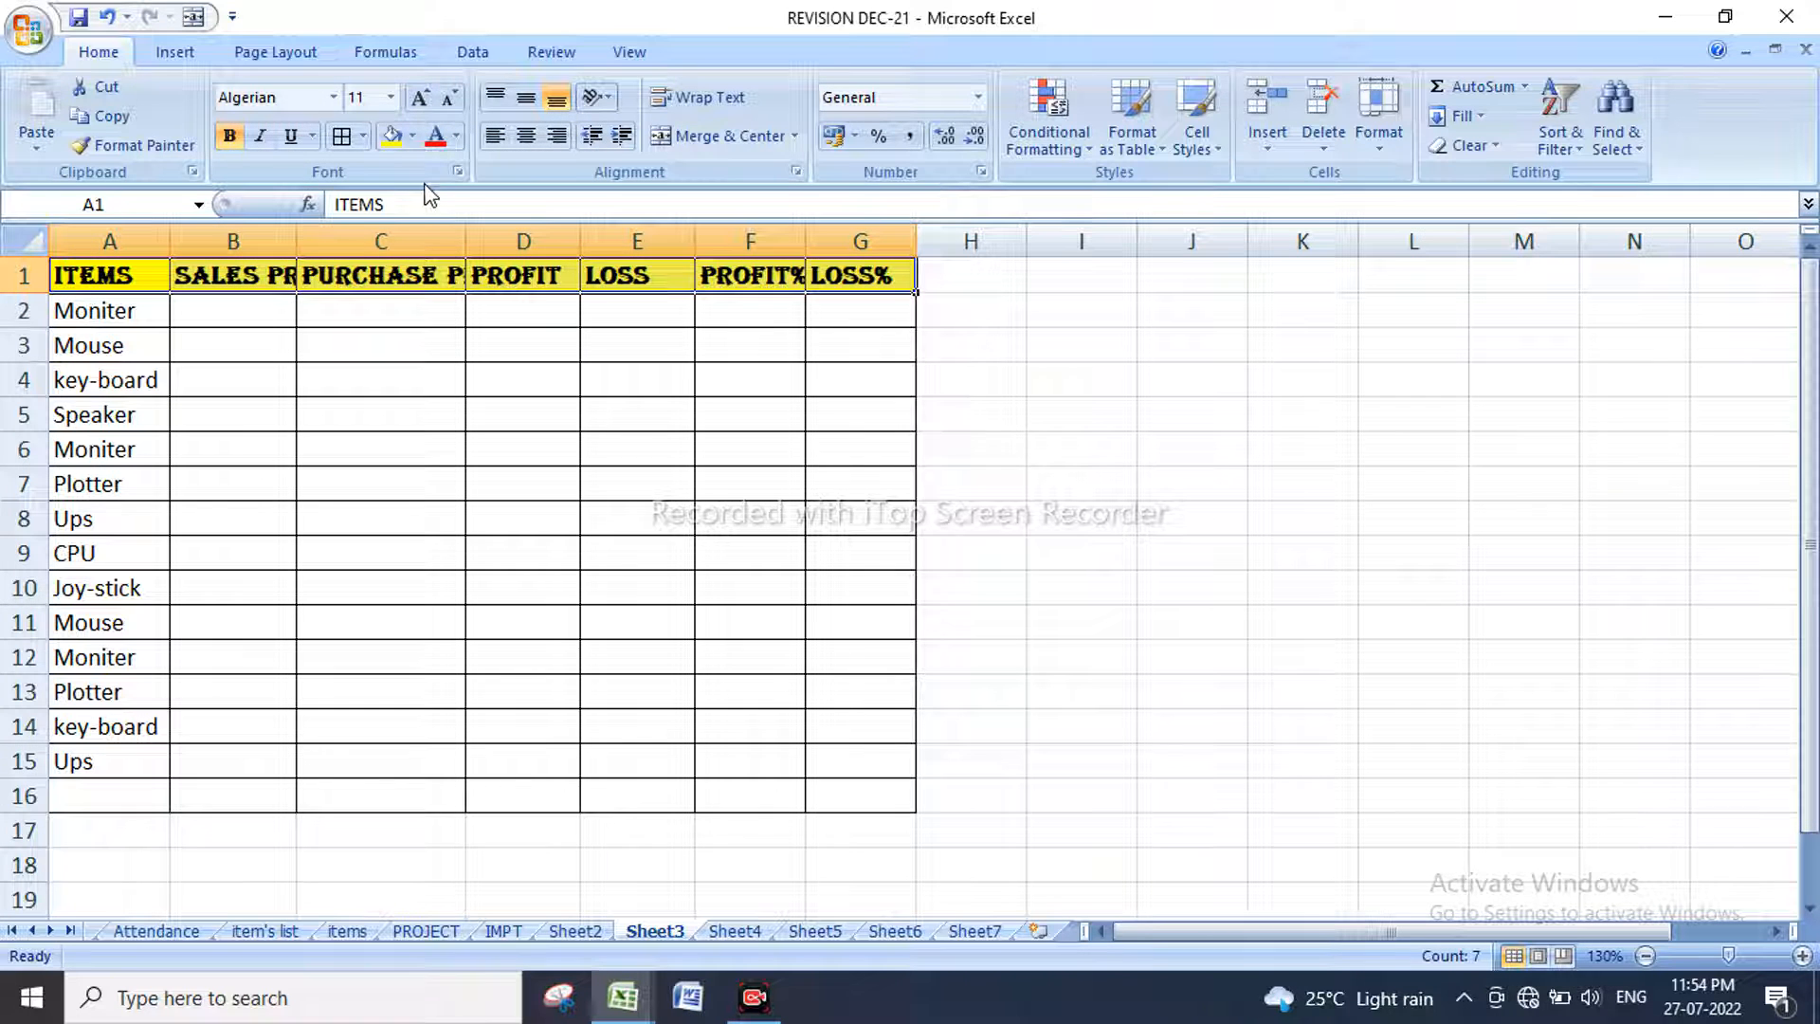
click(412, 136)
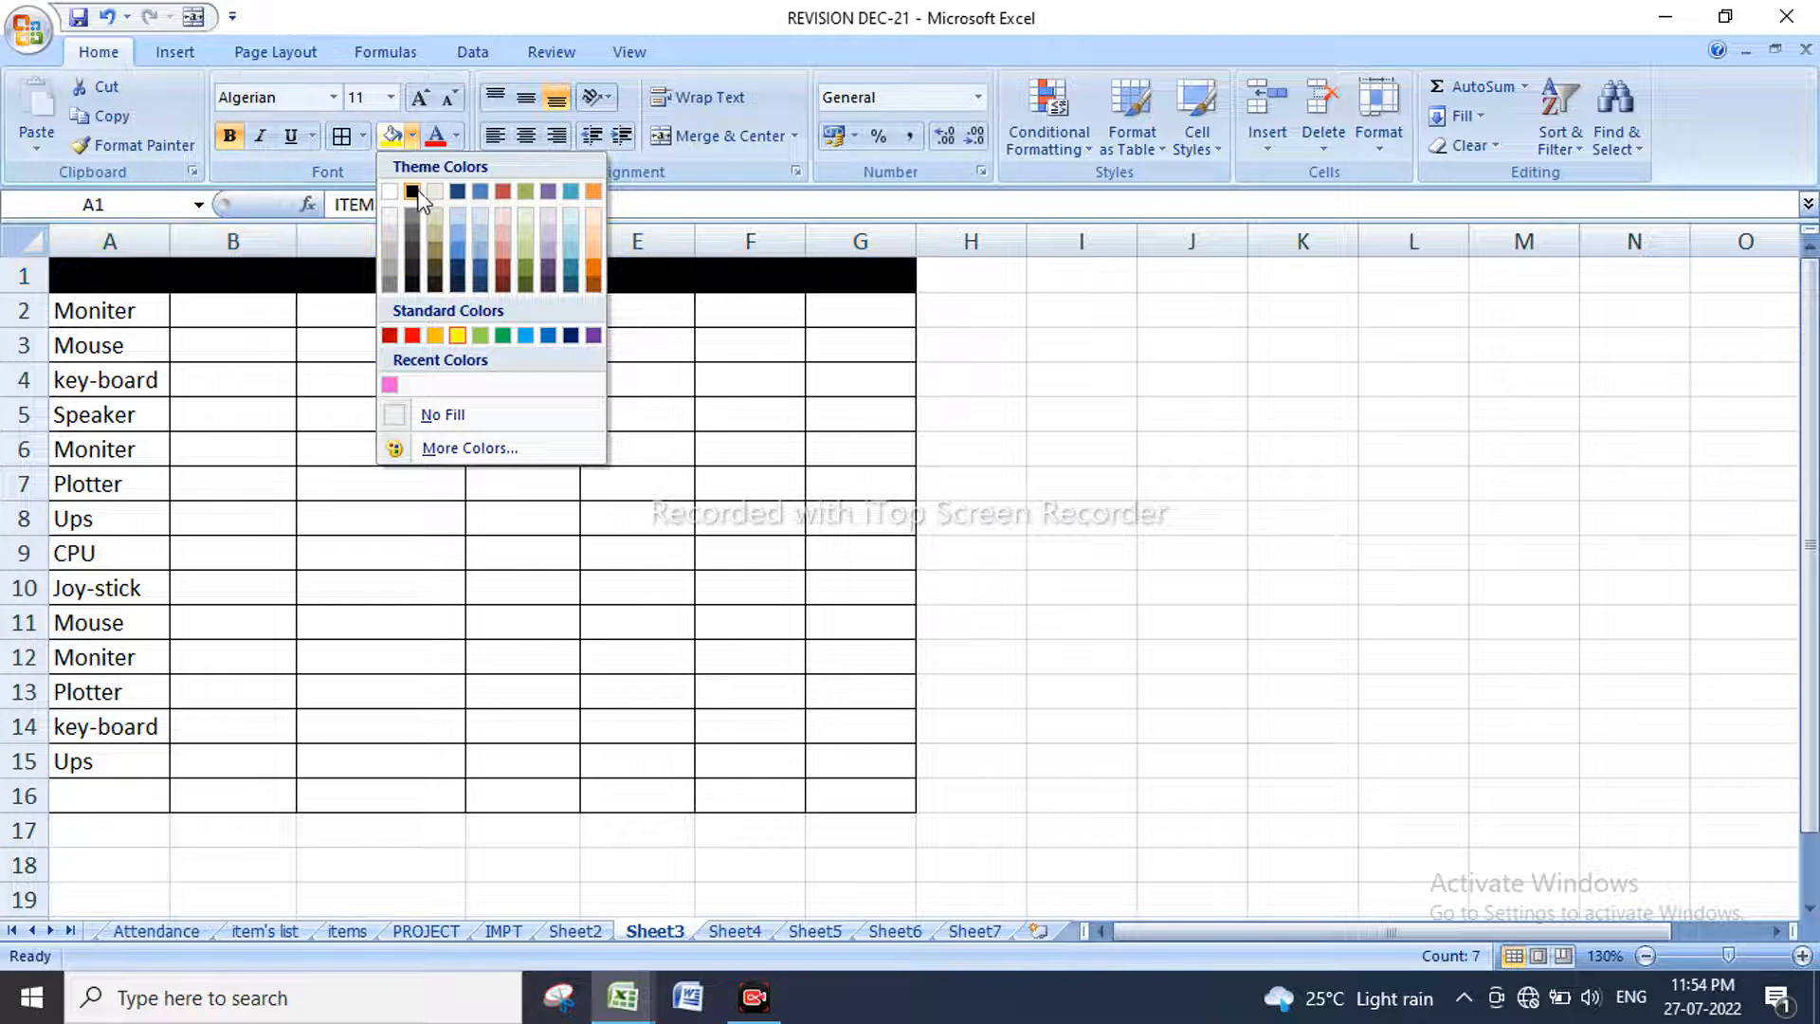
click(414, 192)
click(456, 136)
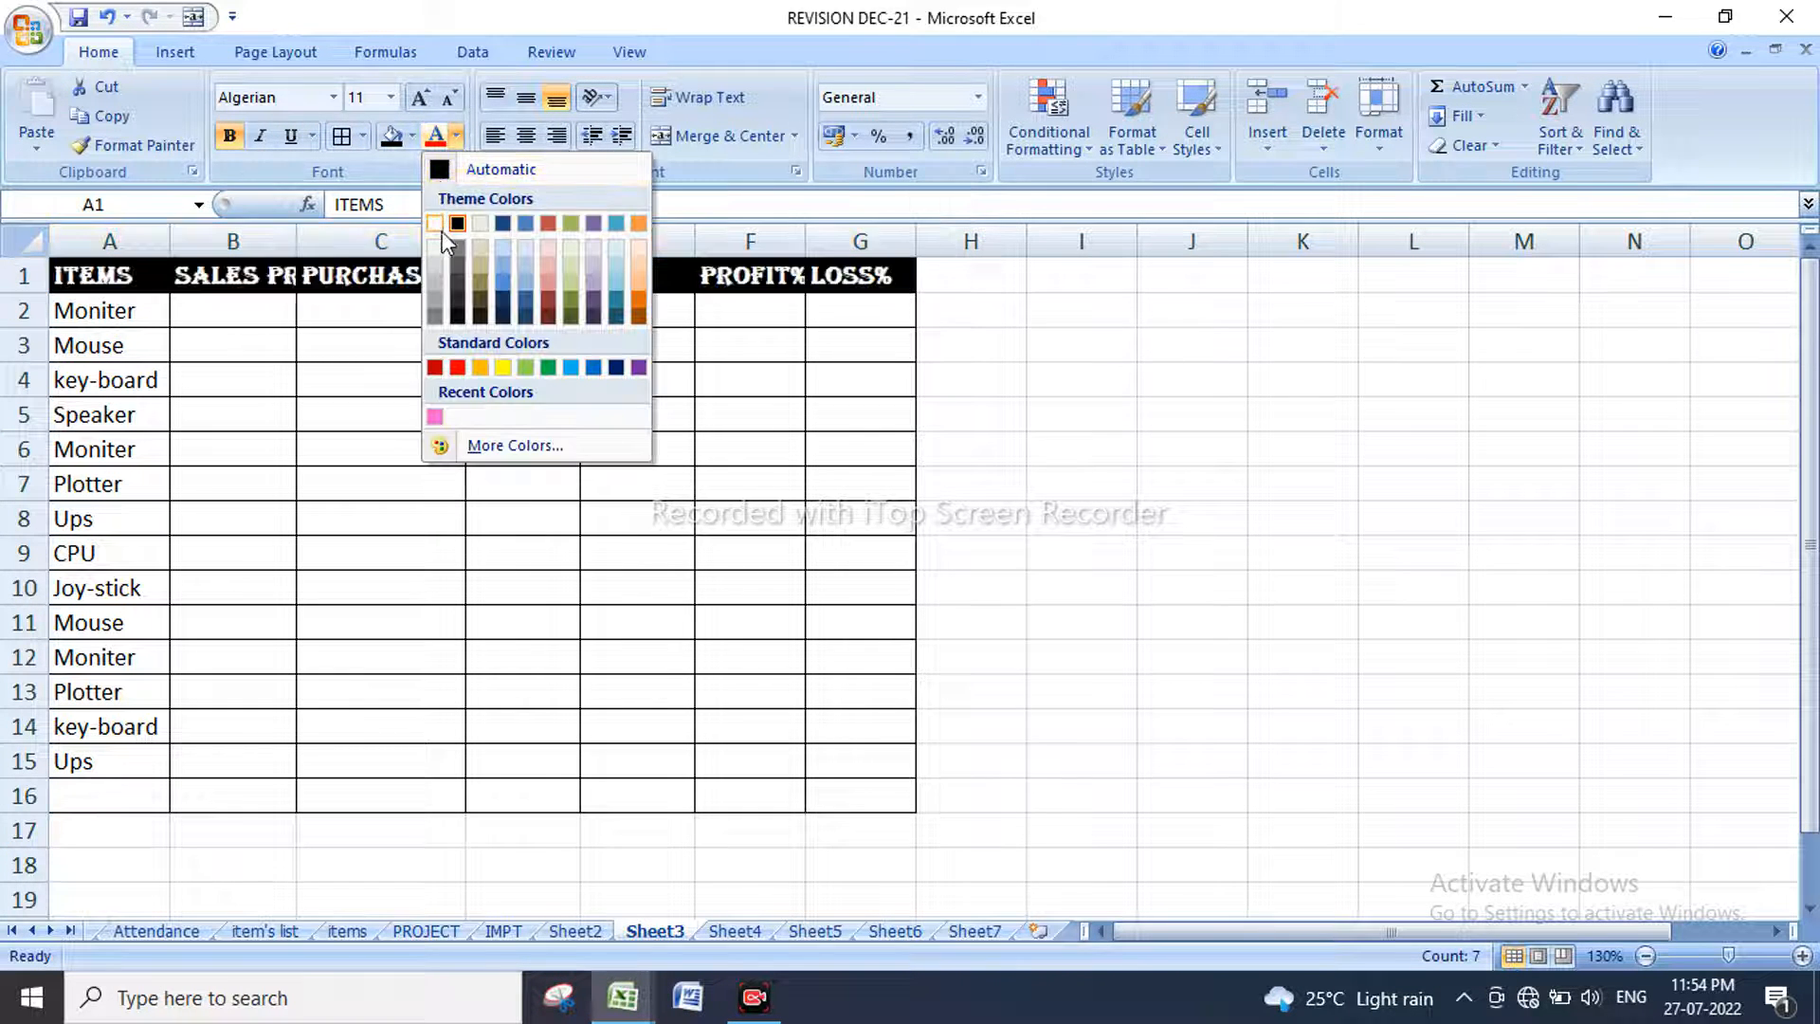
click(434, 221)
Step: Widen columns B to G so the headers fit, and remove the bold from the header row
drag(297, 240, 360, 241)
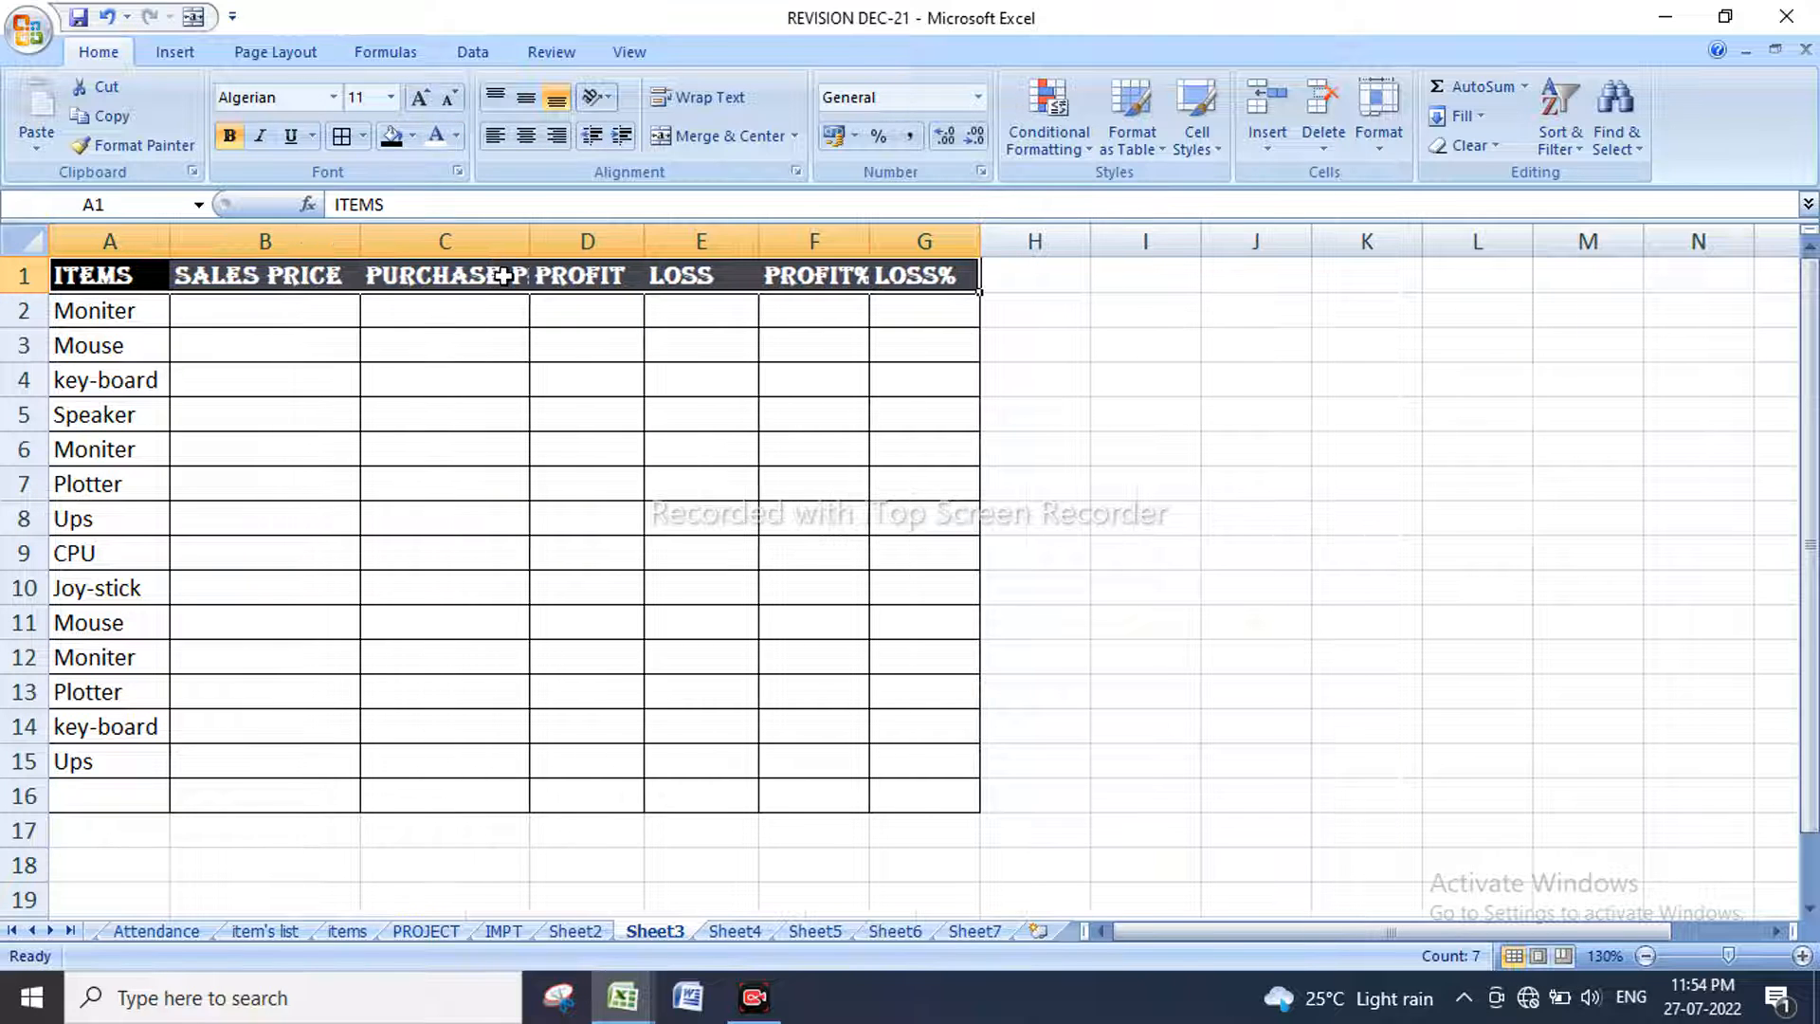
drag(528, 241, 609, 241)
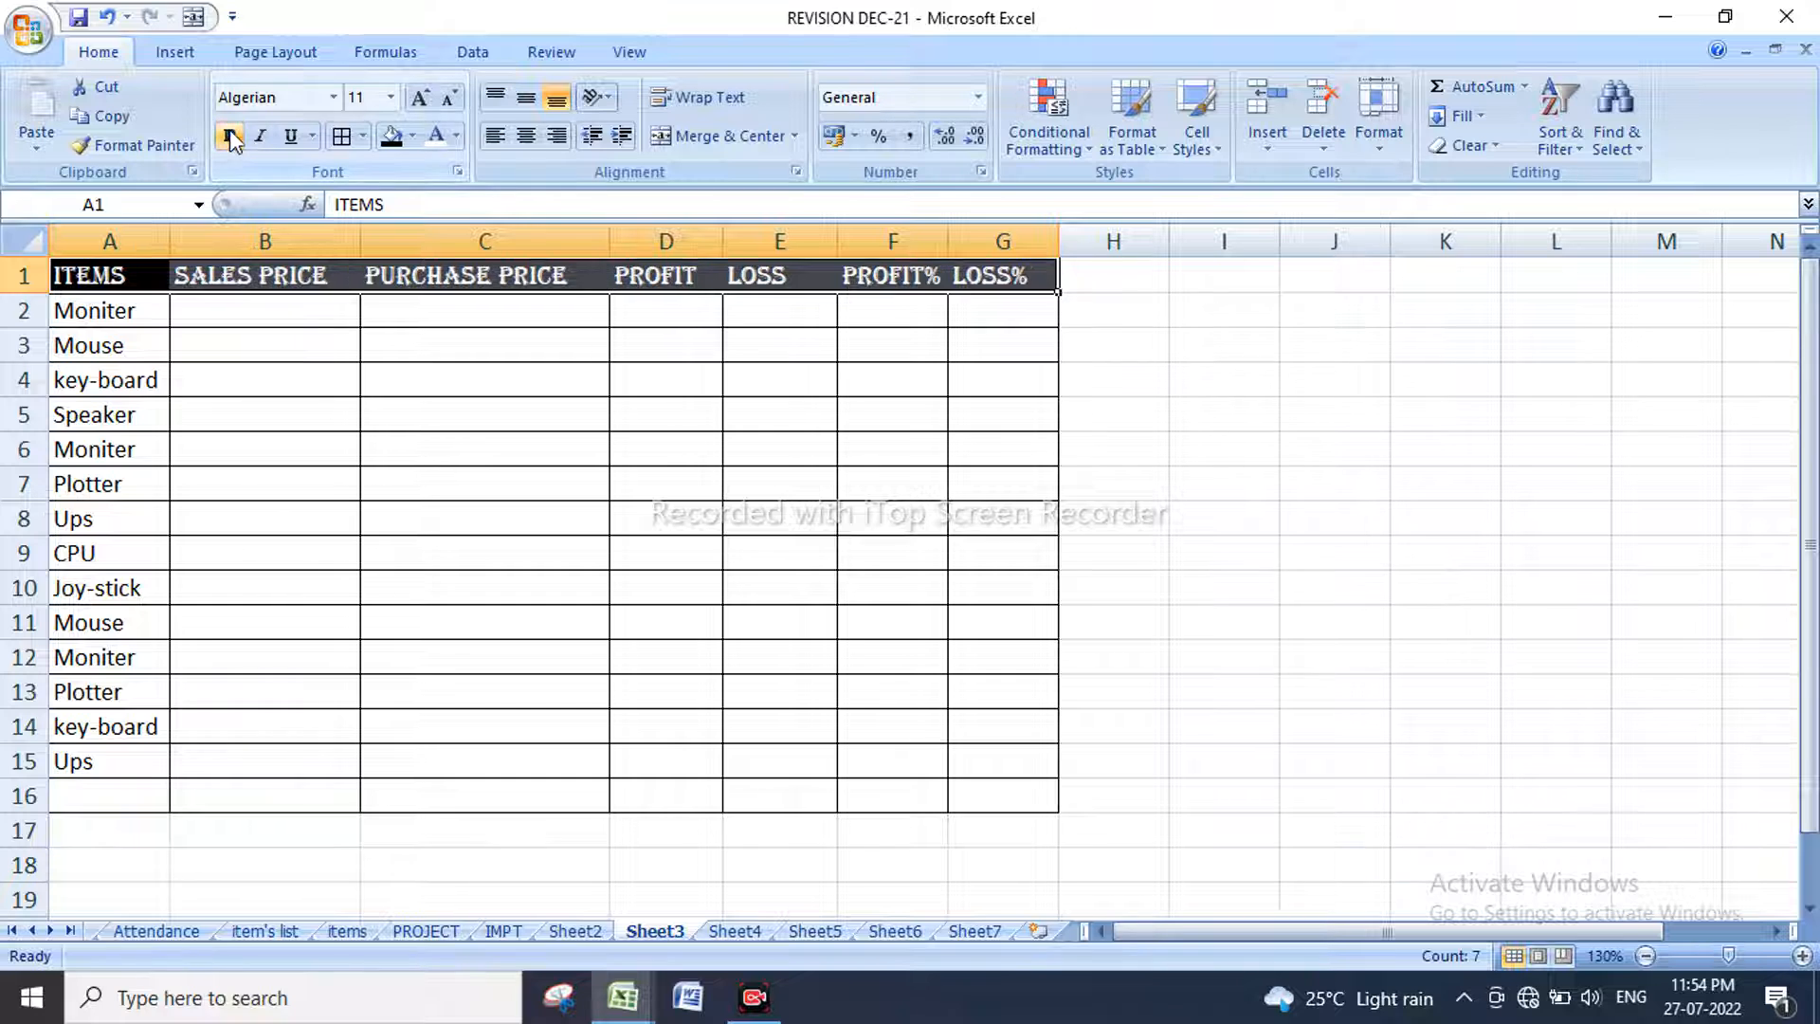
click(595, 550)
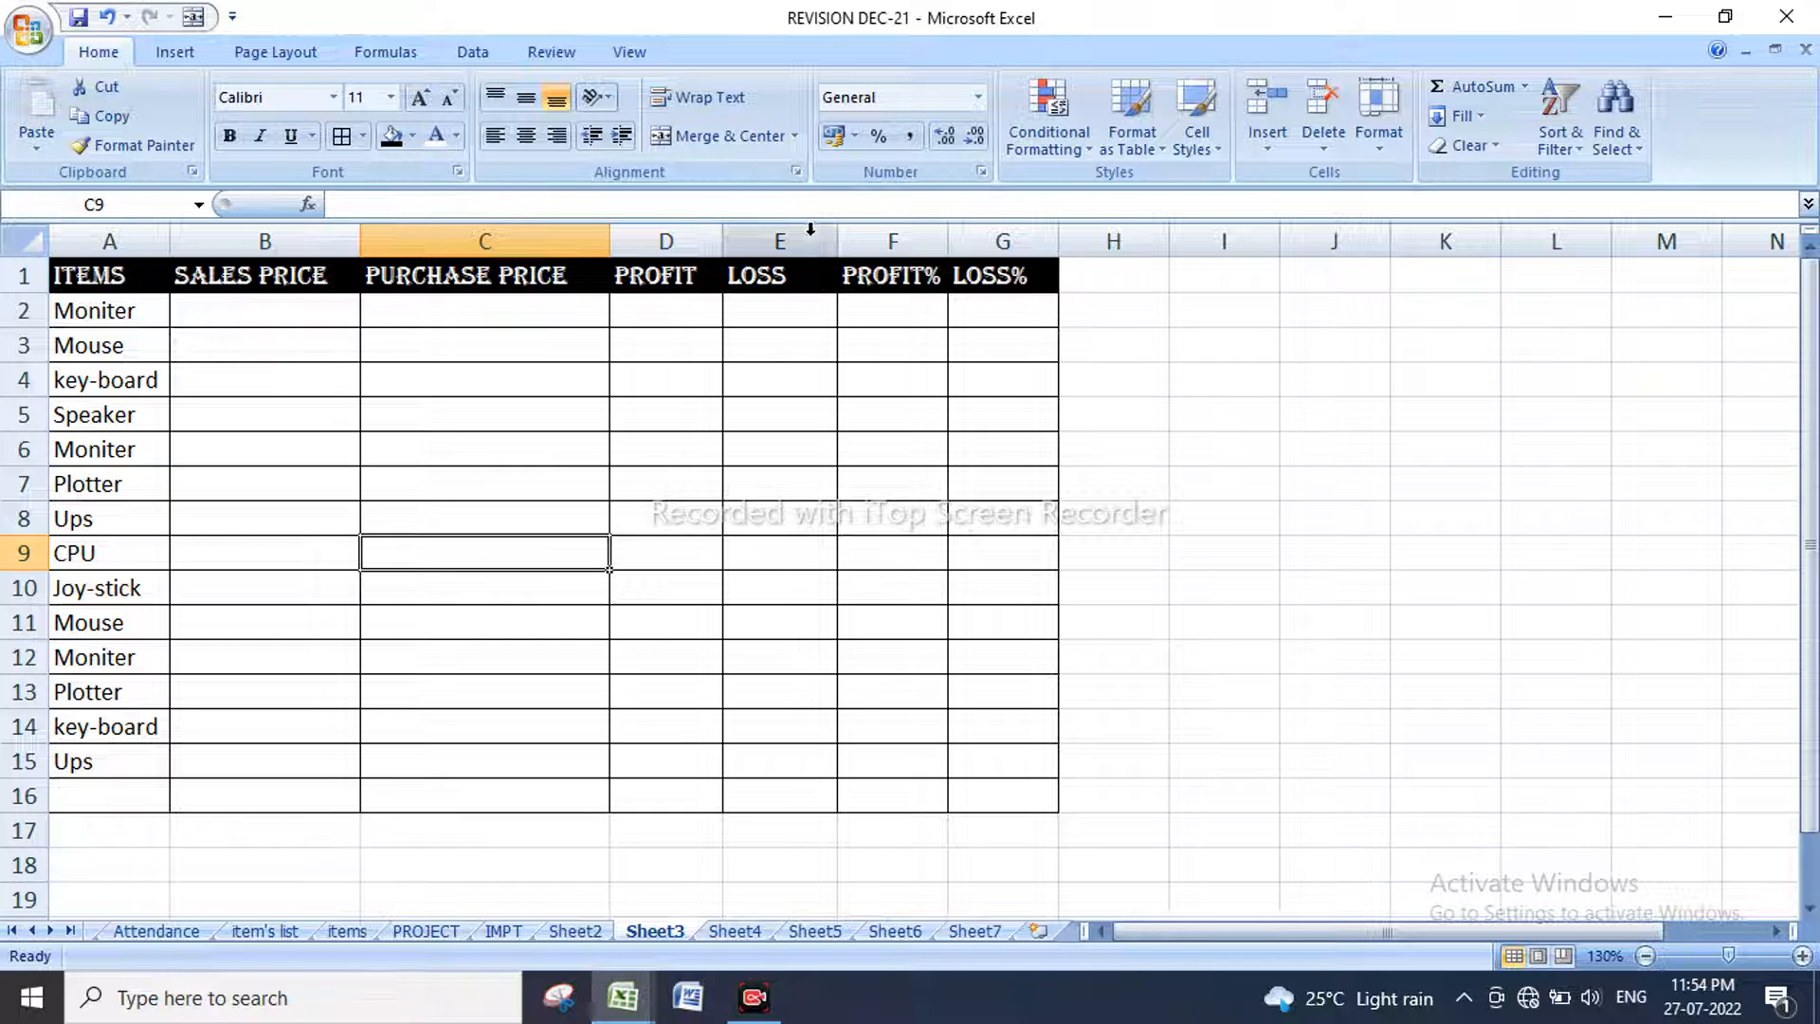
drag(837, 242, 888, 242)
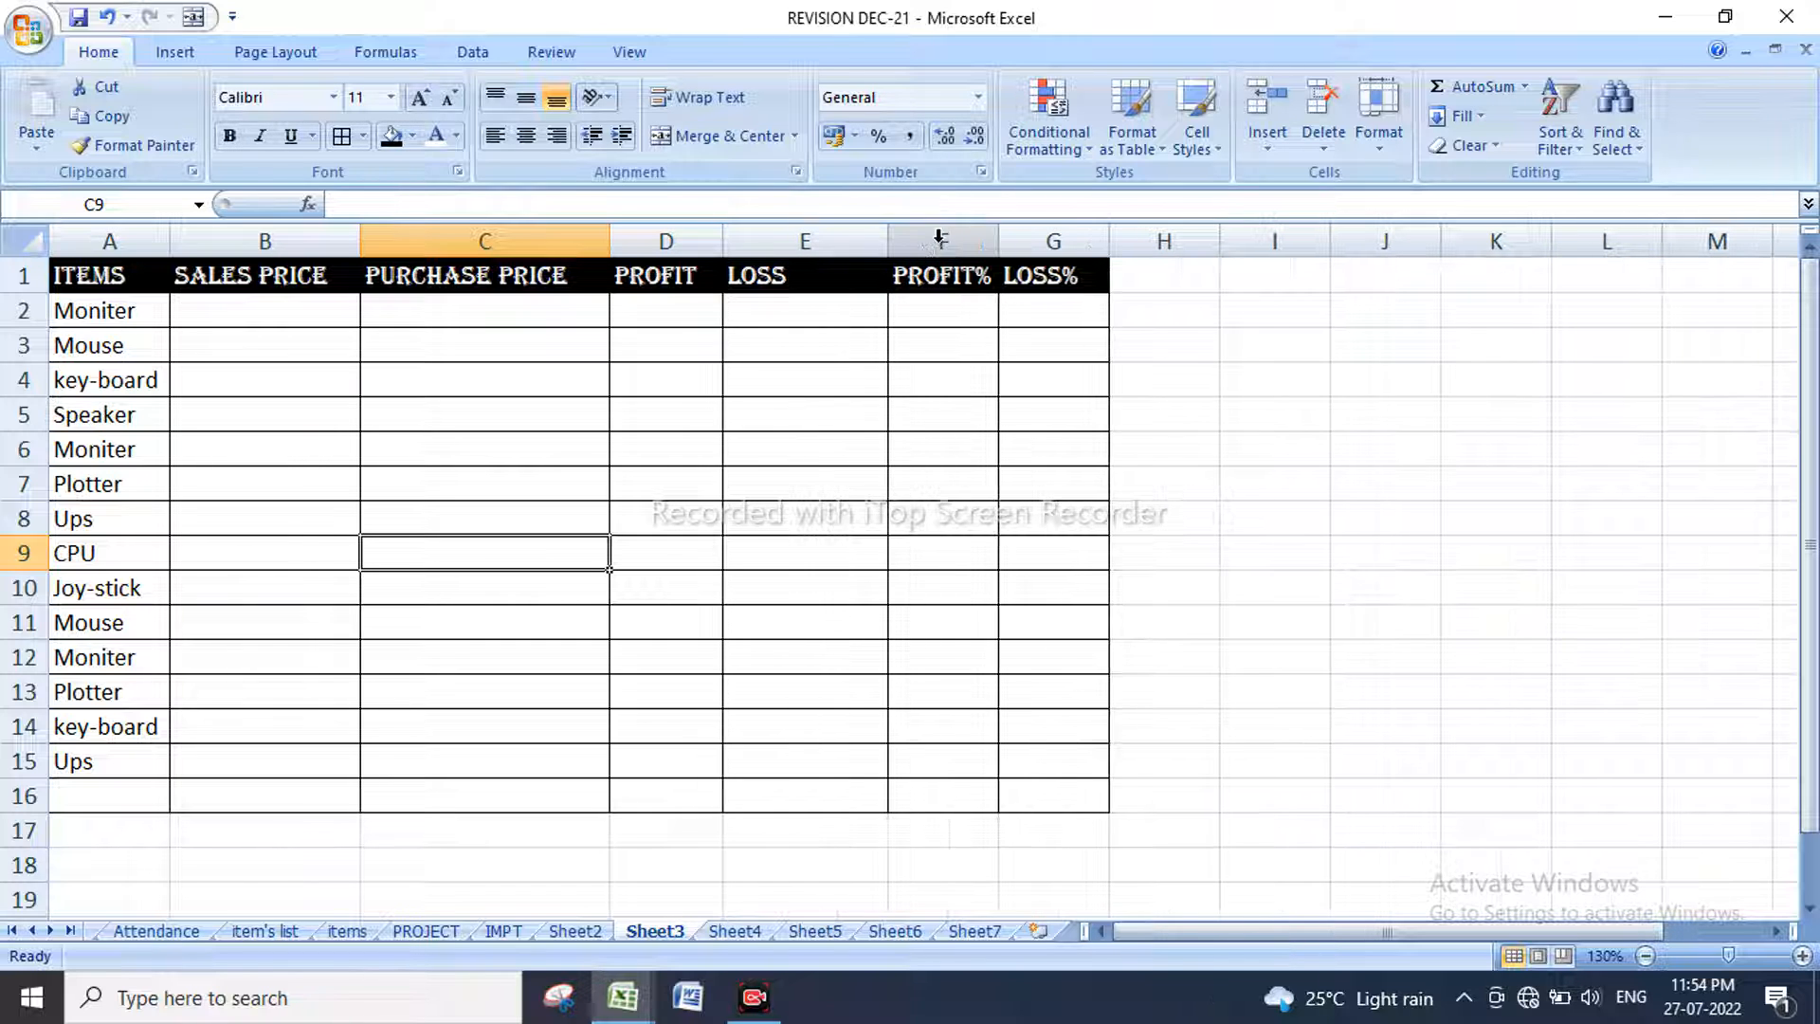
drag(997, 243, 1159, 236)
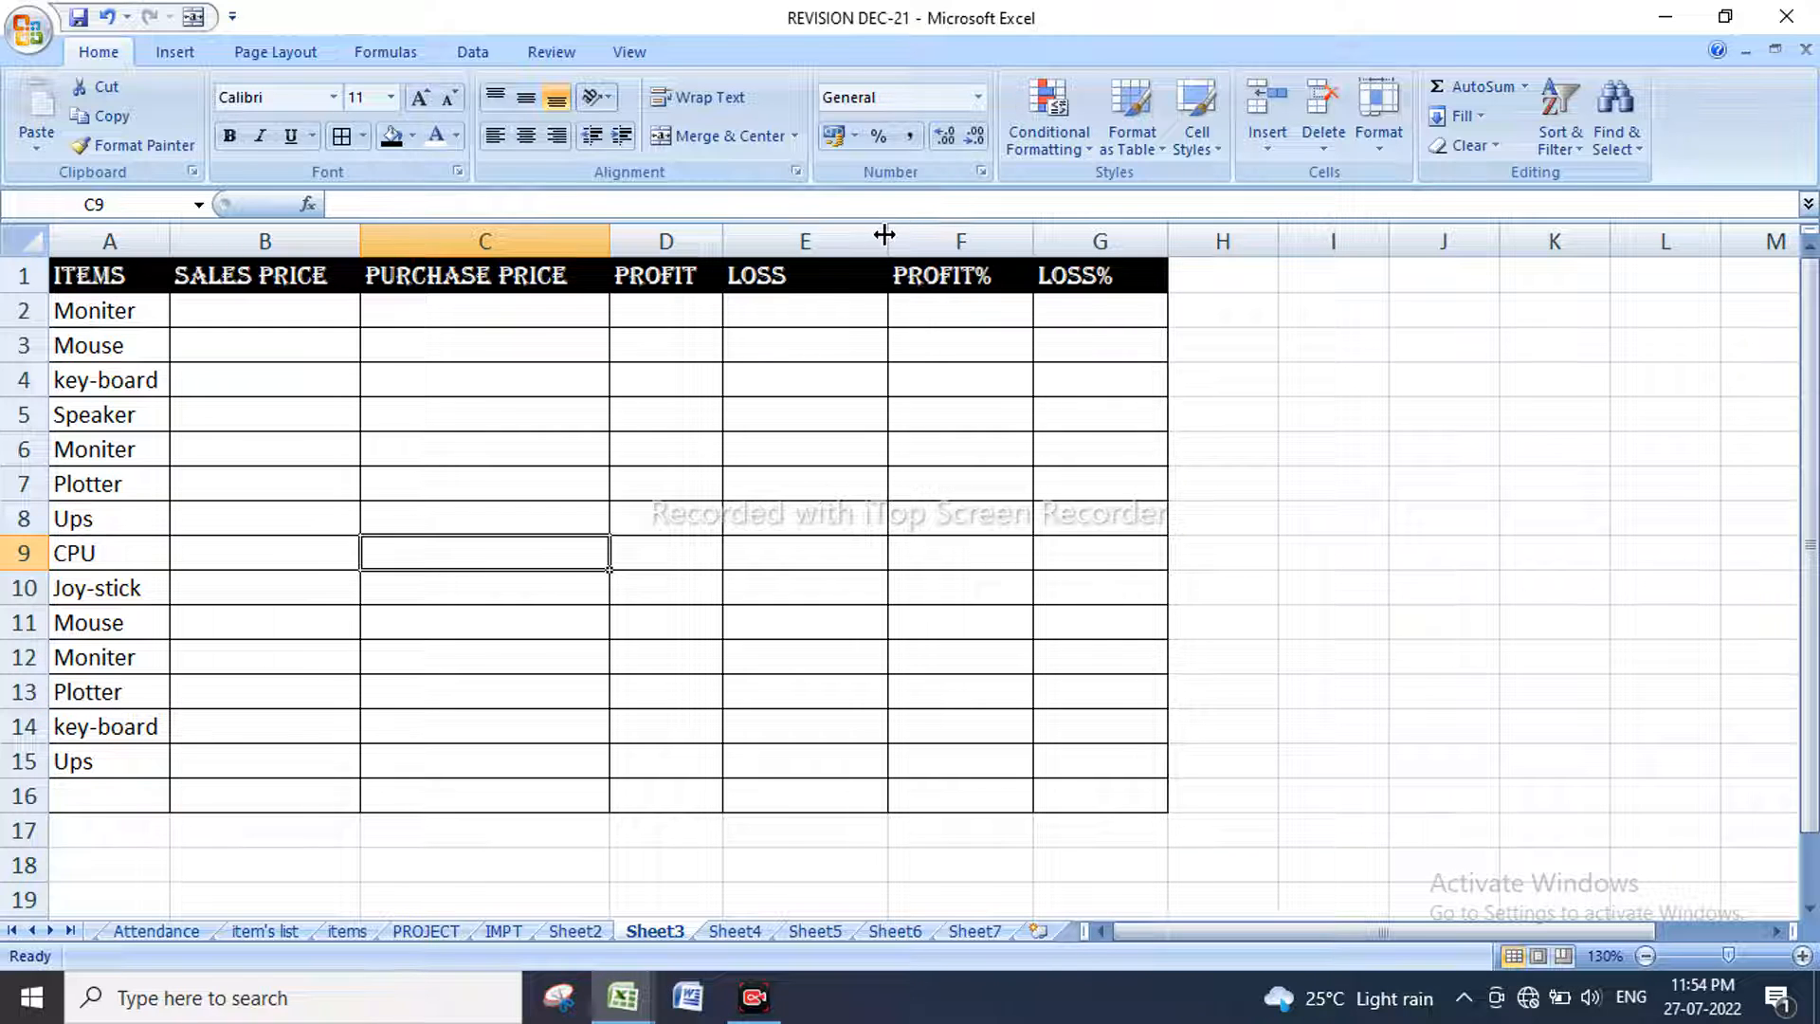
drag(716, 243, 729, 244)
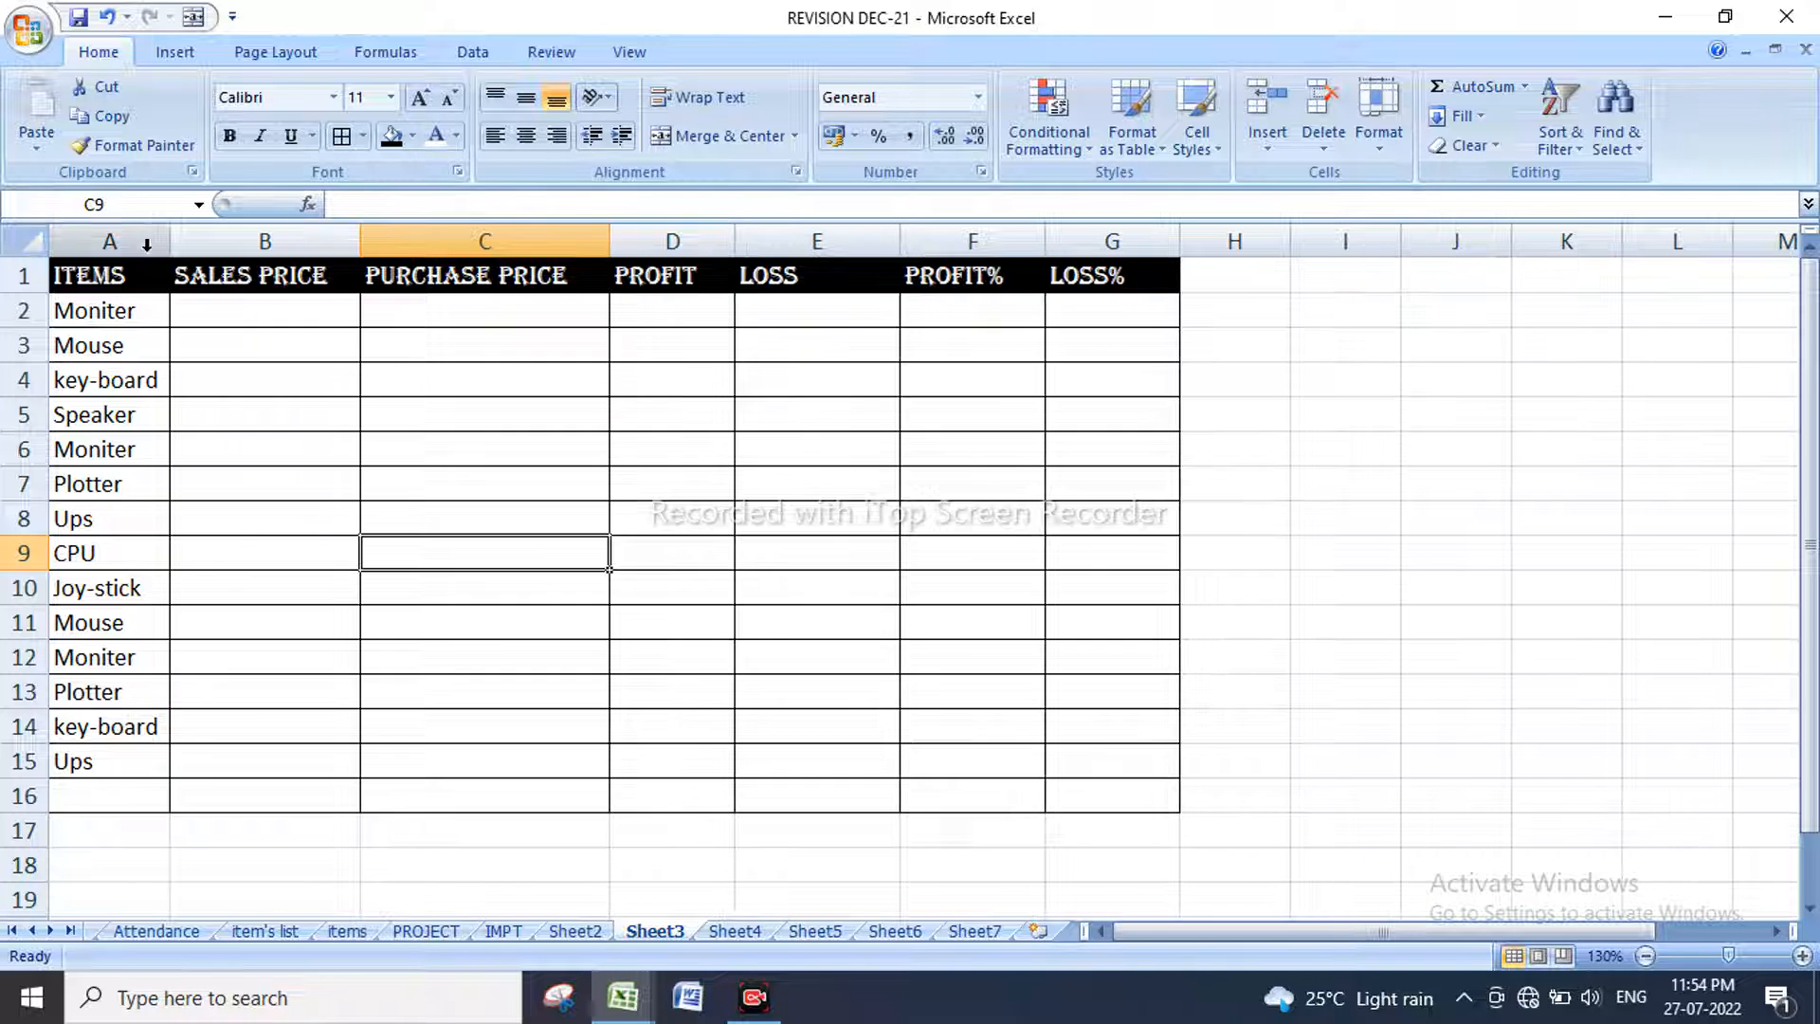
Step: Center the headers in A1:G1 horizontally and align them to the middle vertically
drag(133, 276, 1086, 276)
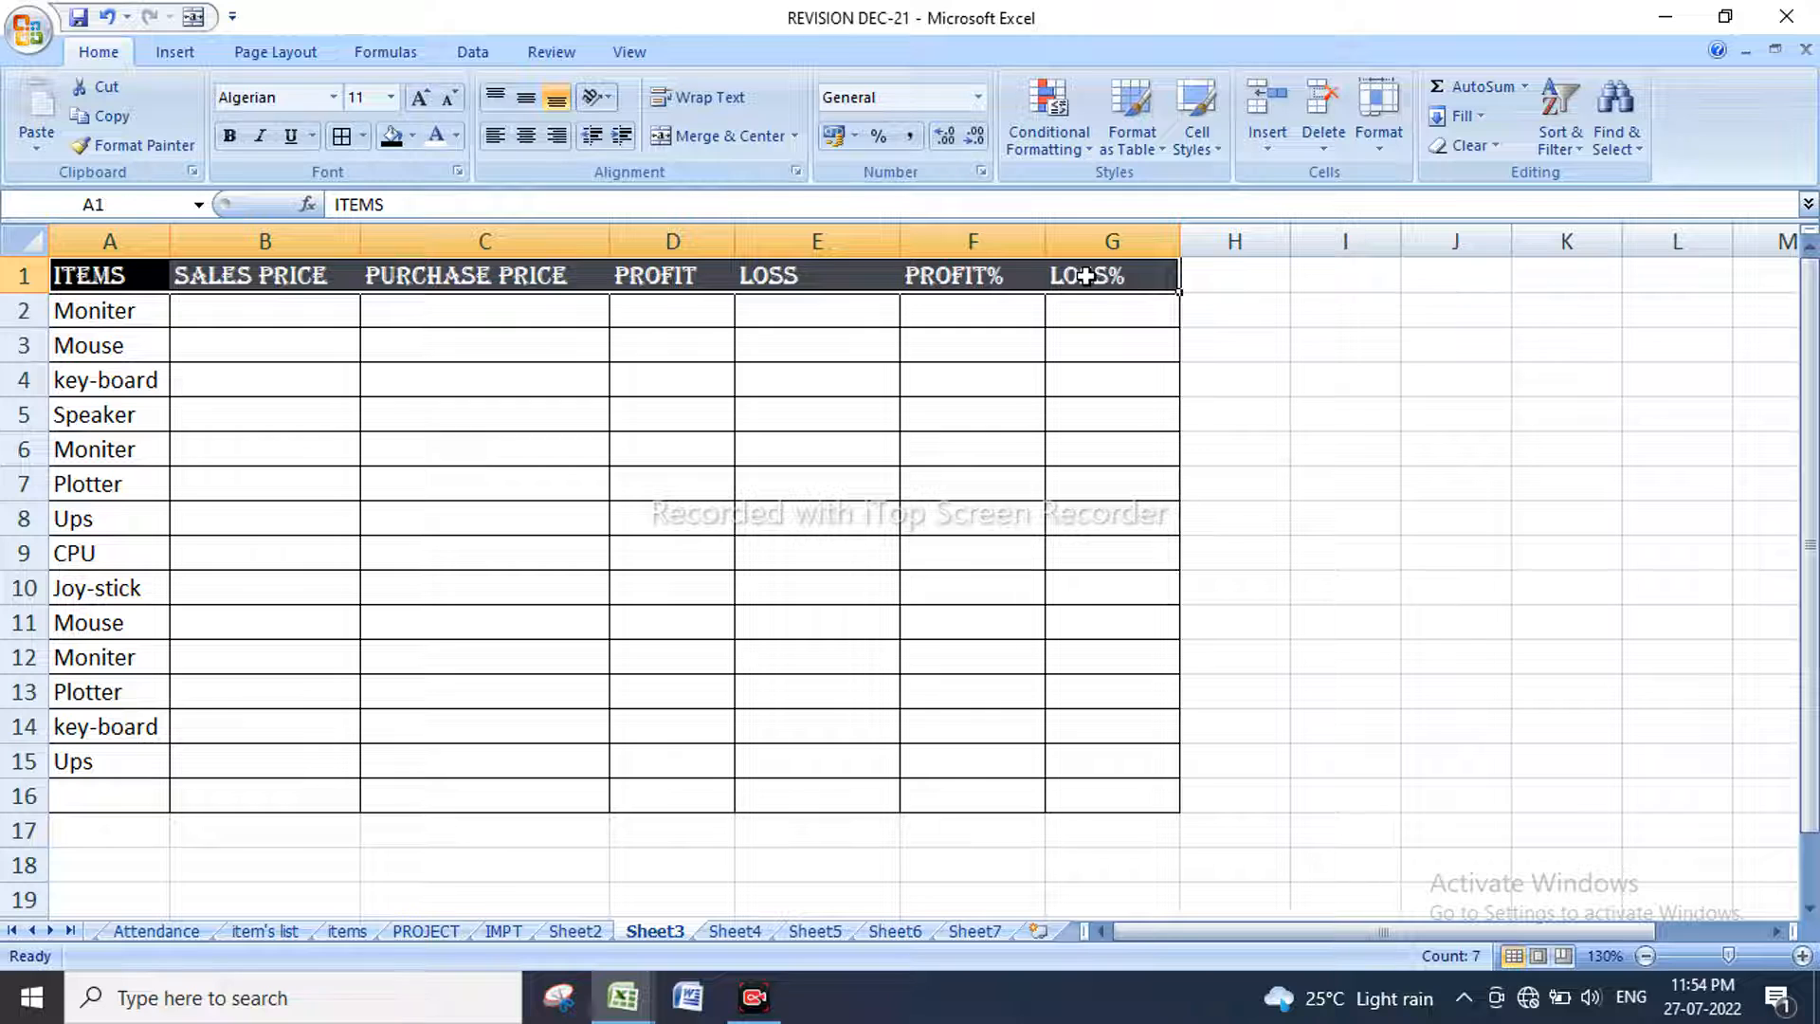
click(527, 138)
click(525, 98)
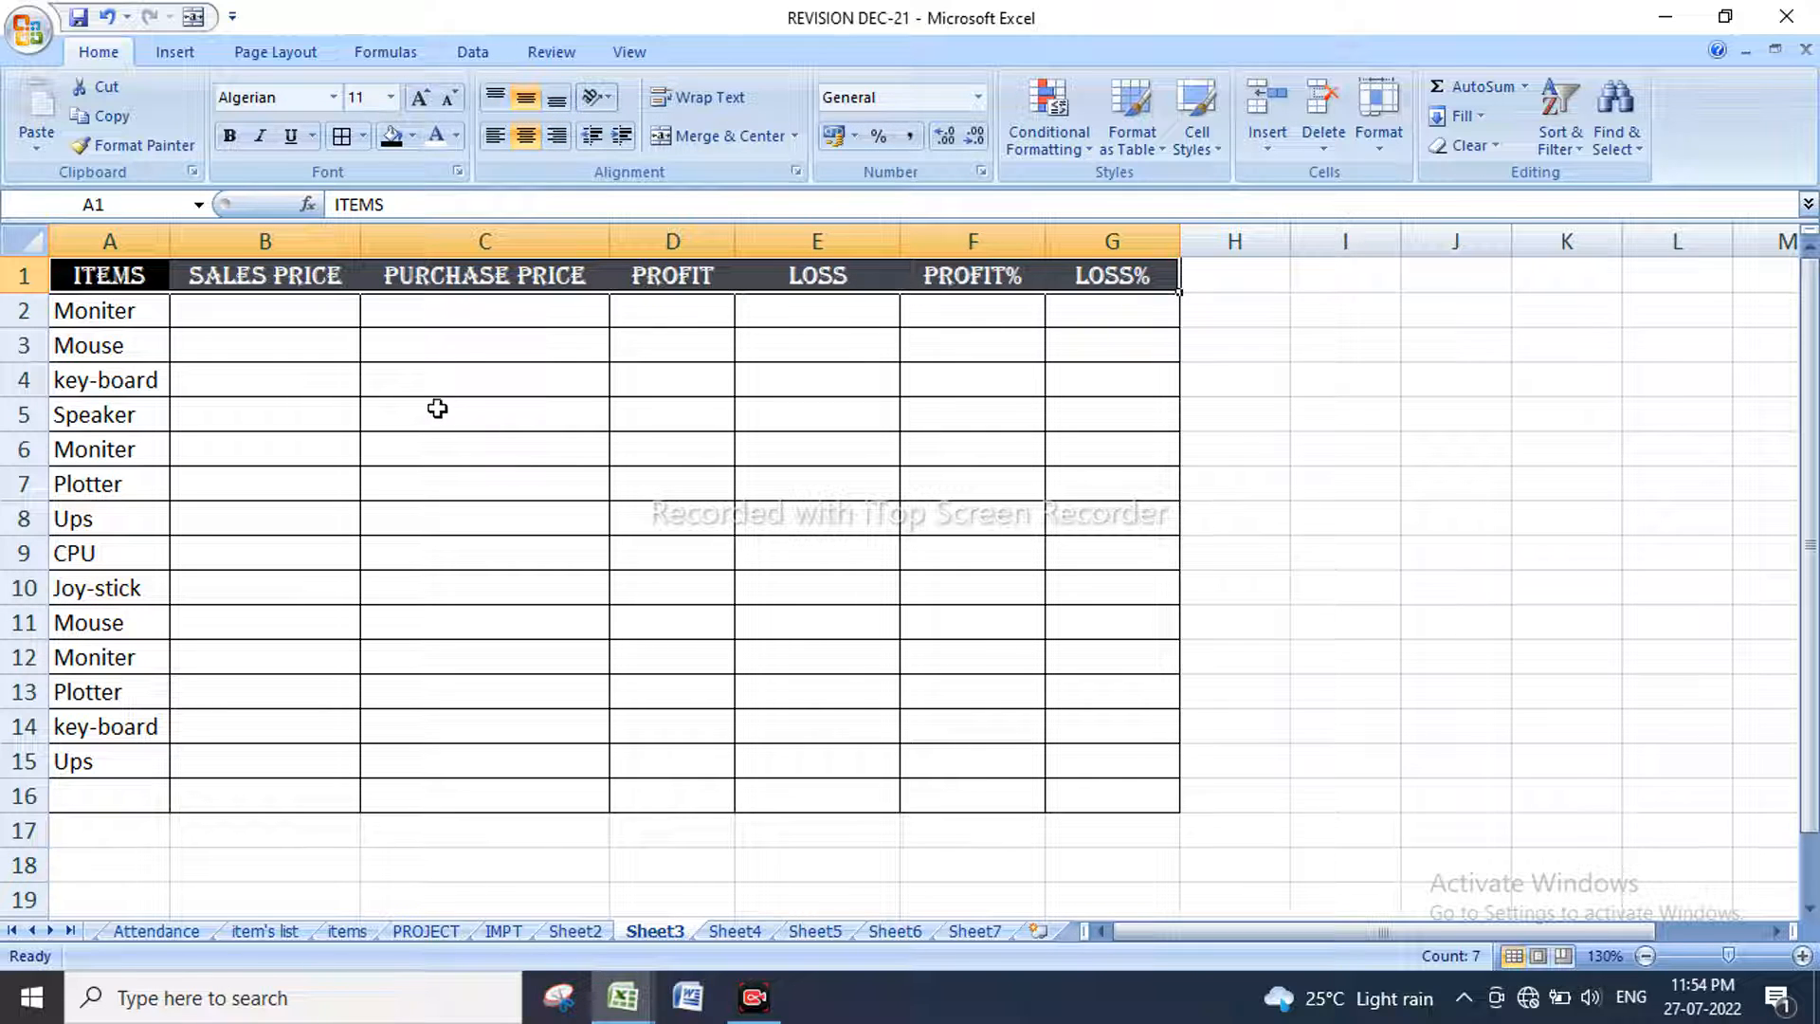
Step: Enter a sales price of 5500 in B2 and a purchase price of 4800 in C2 for the first Moniter row
drag(95, 313, 140, 758)
click(290, 319)
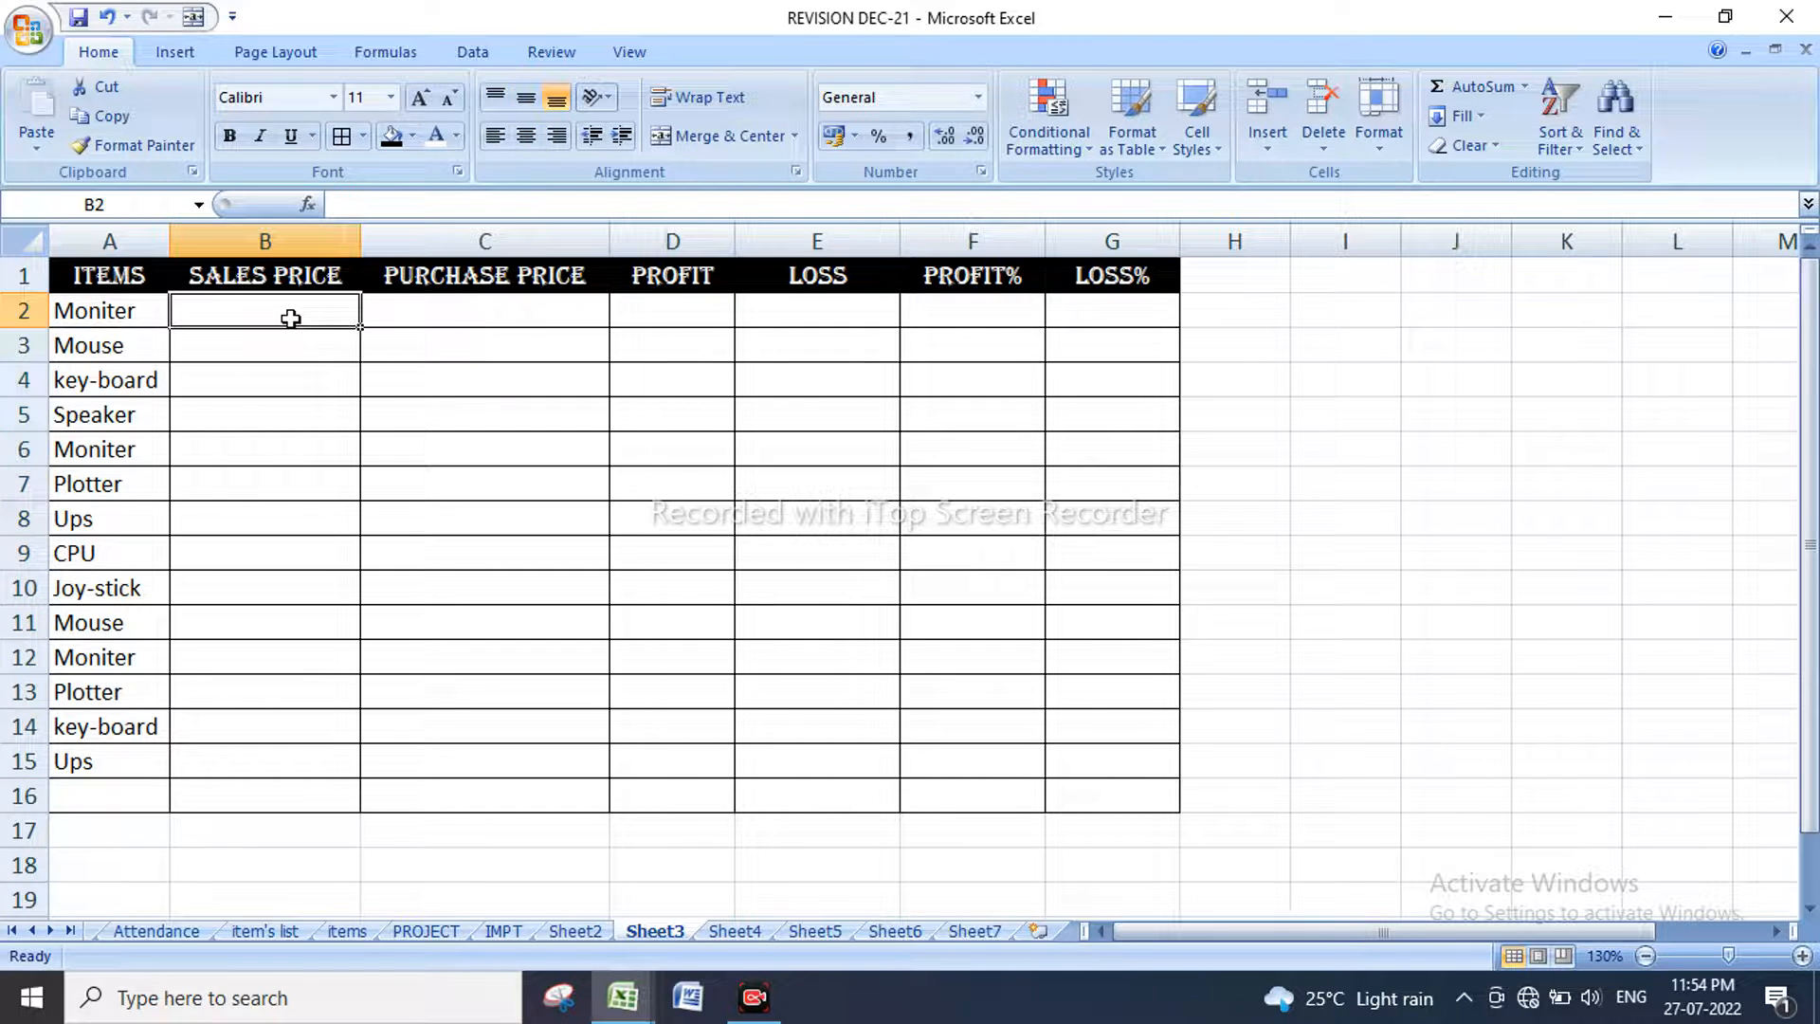
text(5)
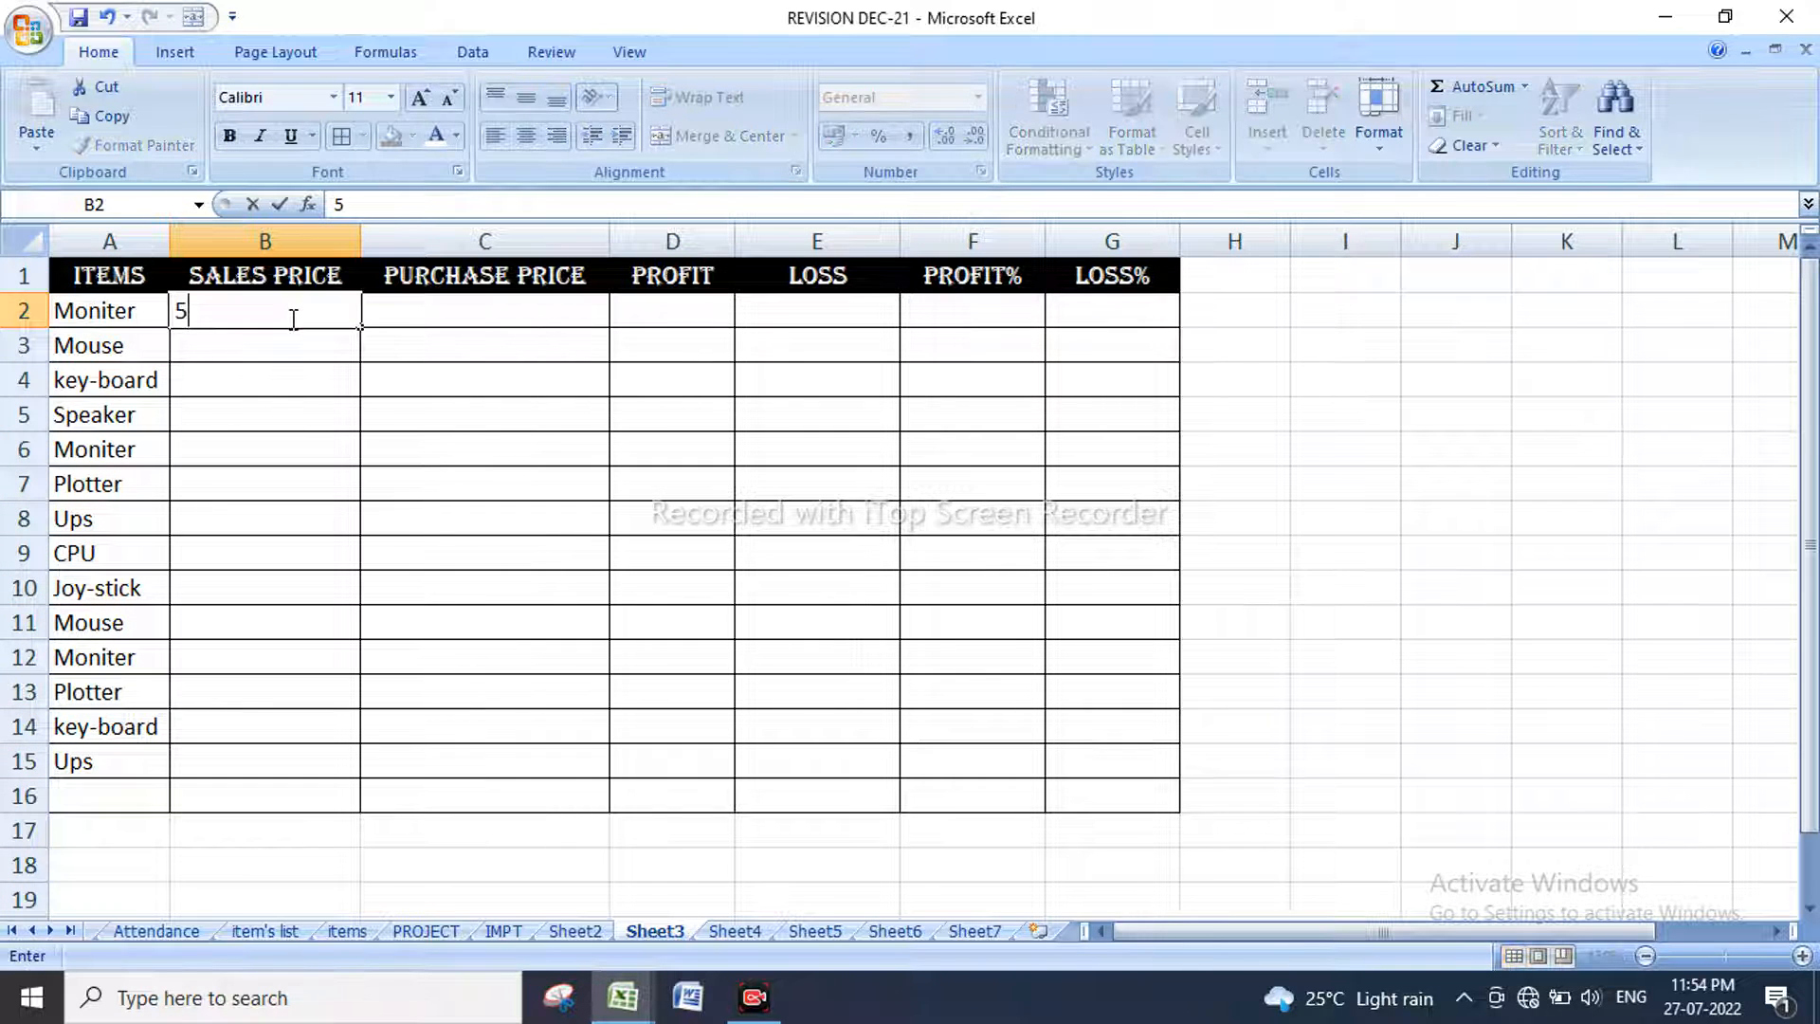
text(500)
click(441, 304)
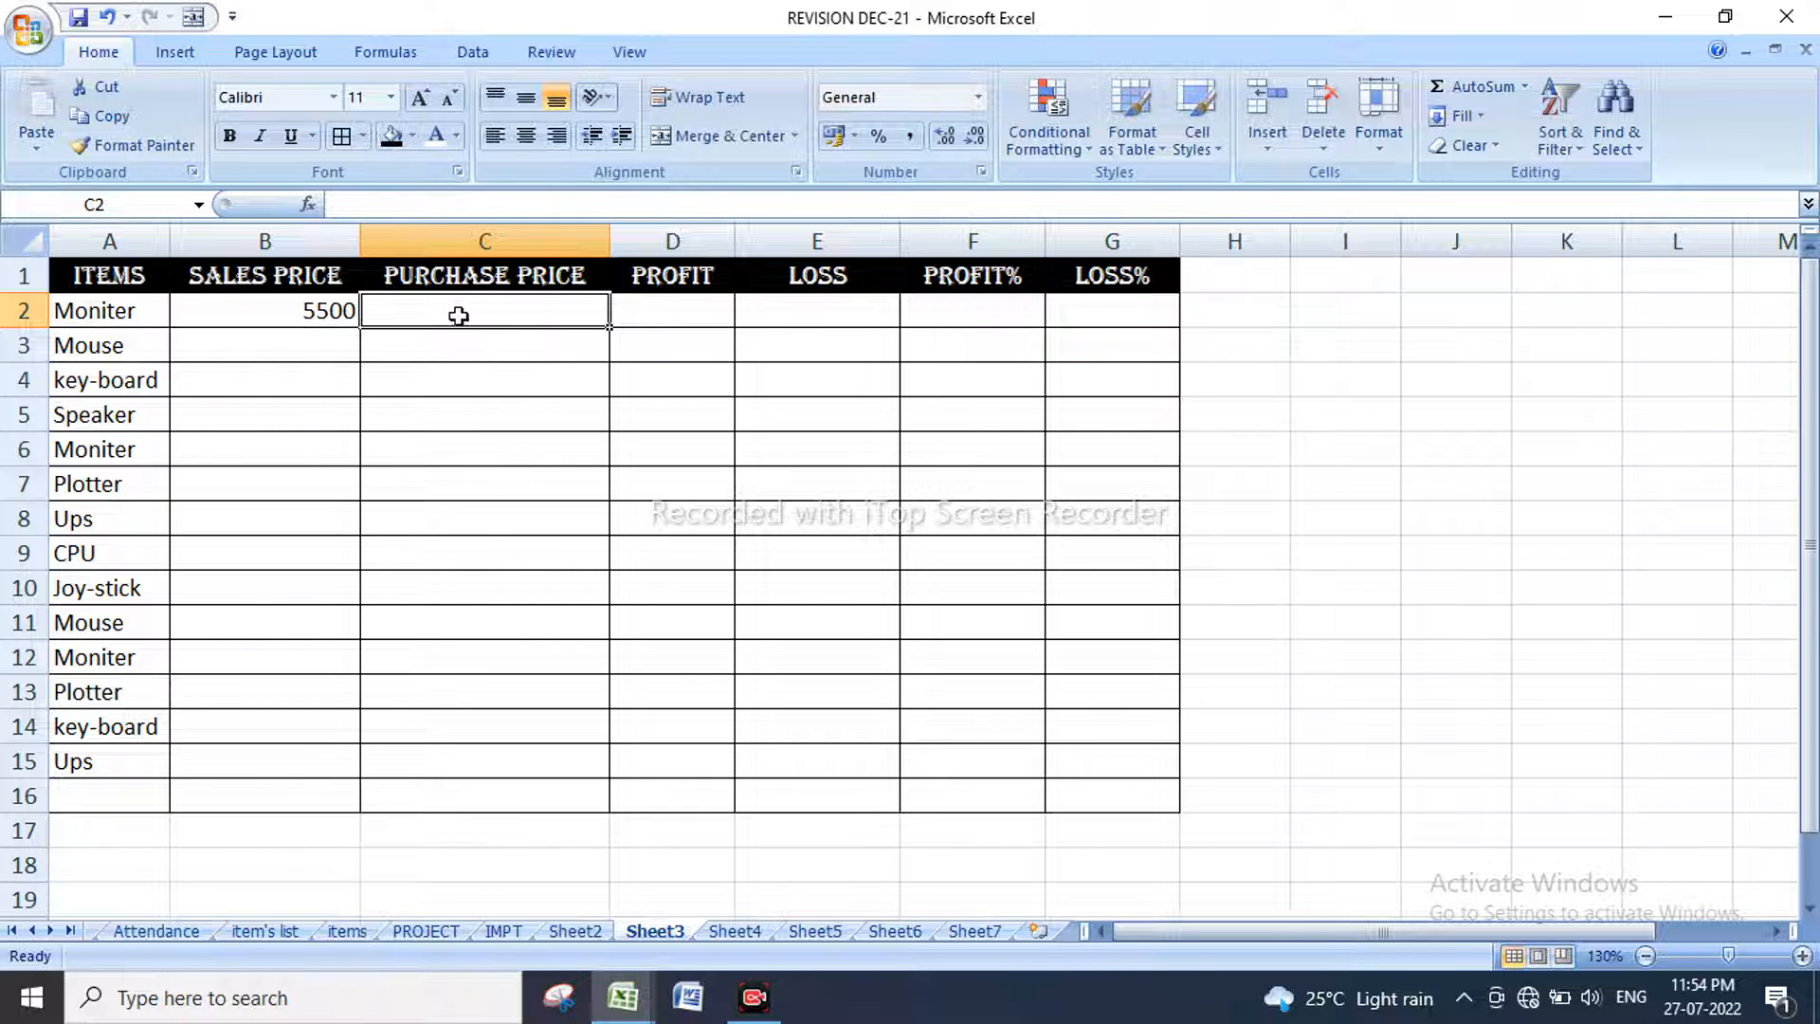
text(50)
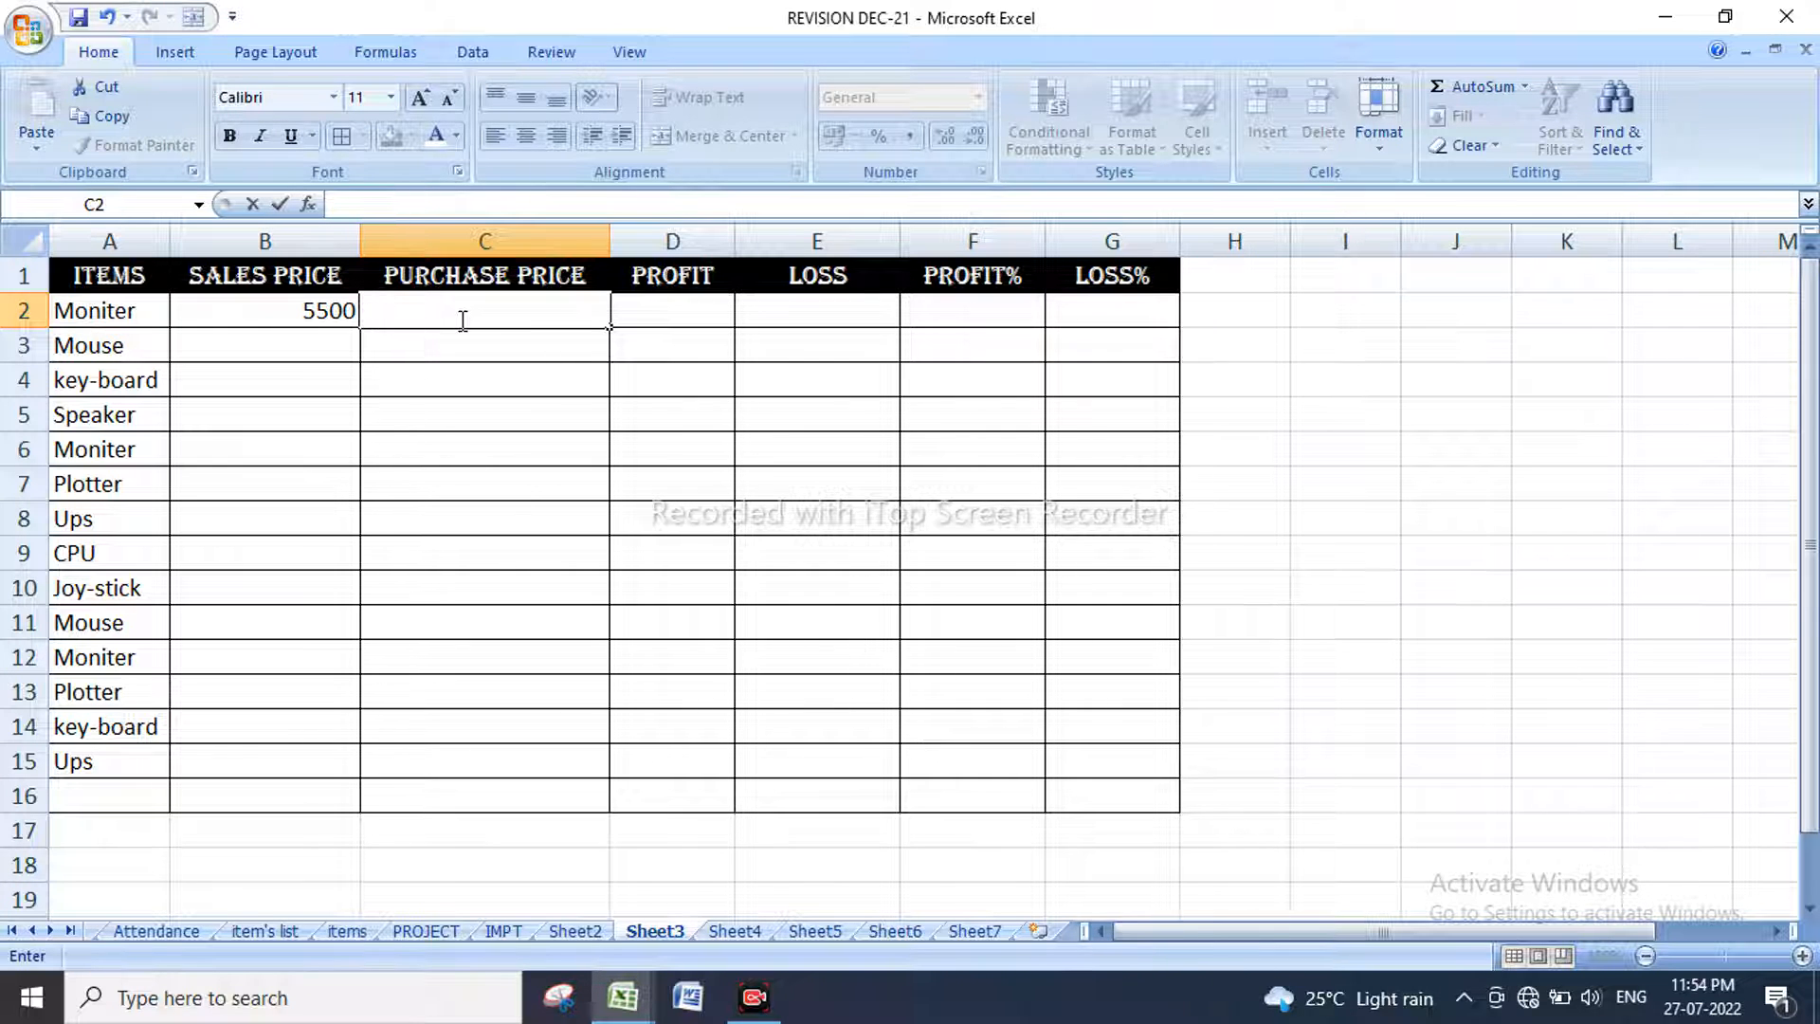
text(4800)
click(480, 369)
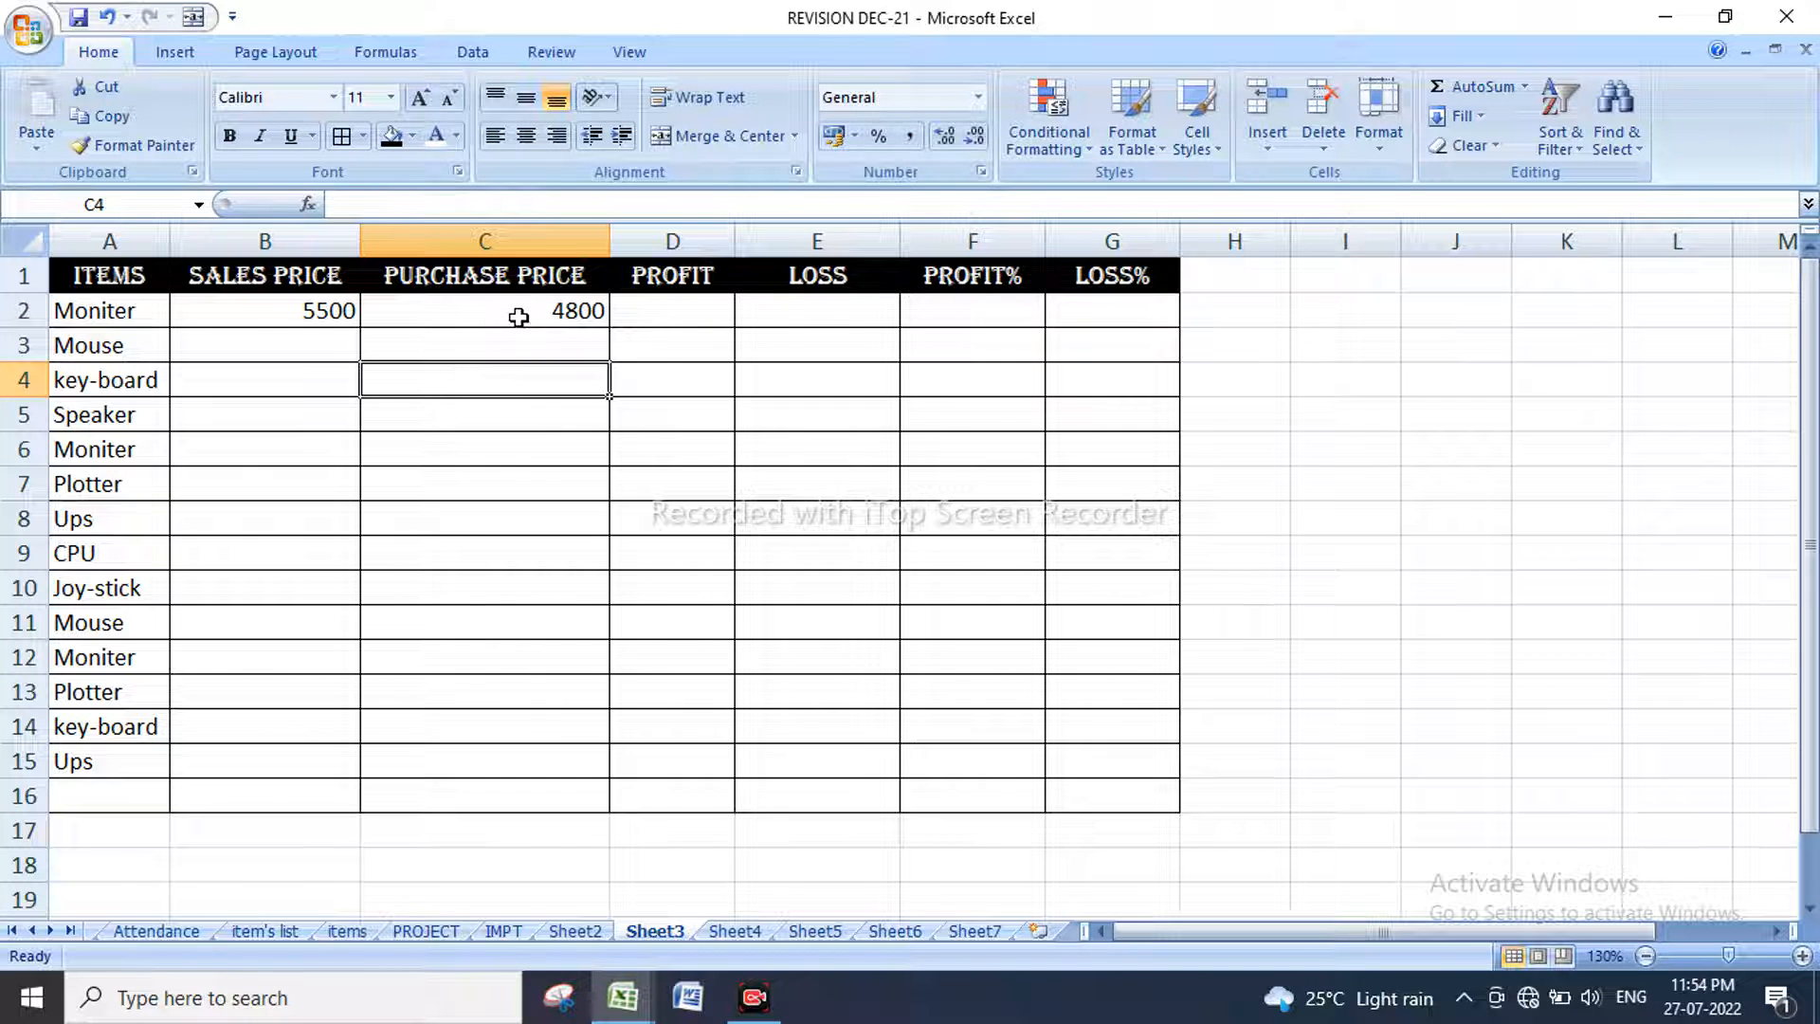
Step: Change the first Moniter row to a sales price of 4800 in B2 and a purchase price of 5200 in C2
click(331, 320)
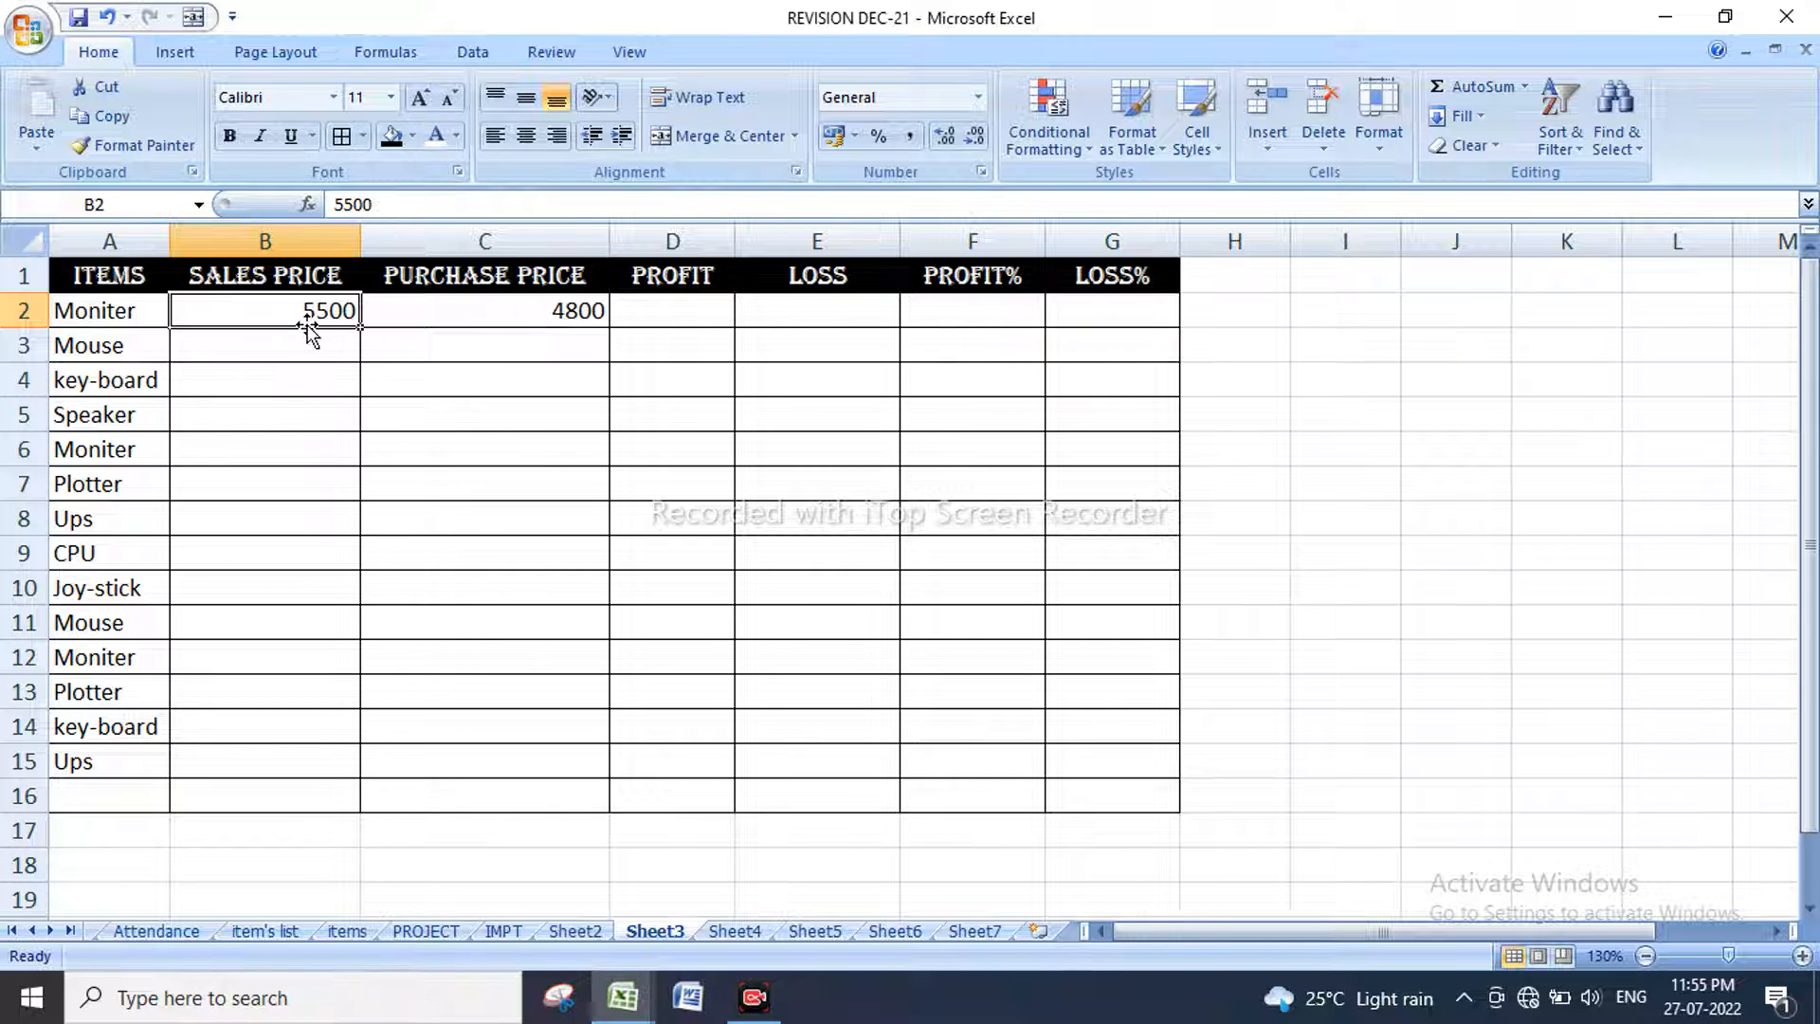
text(4800)
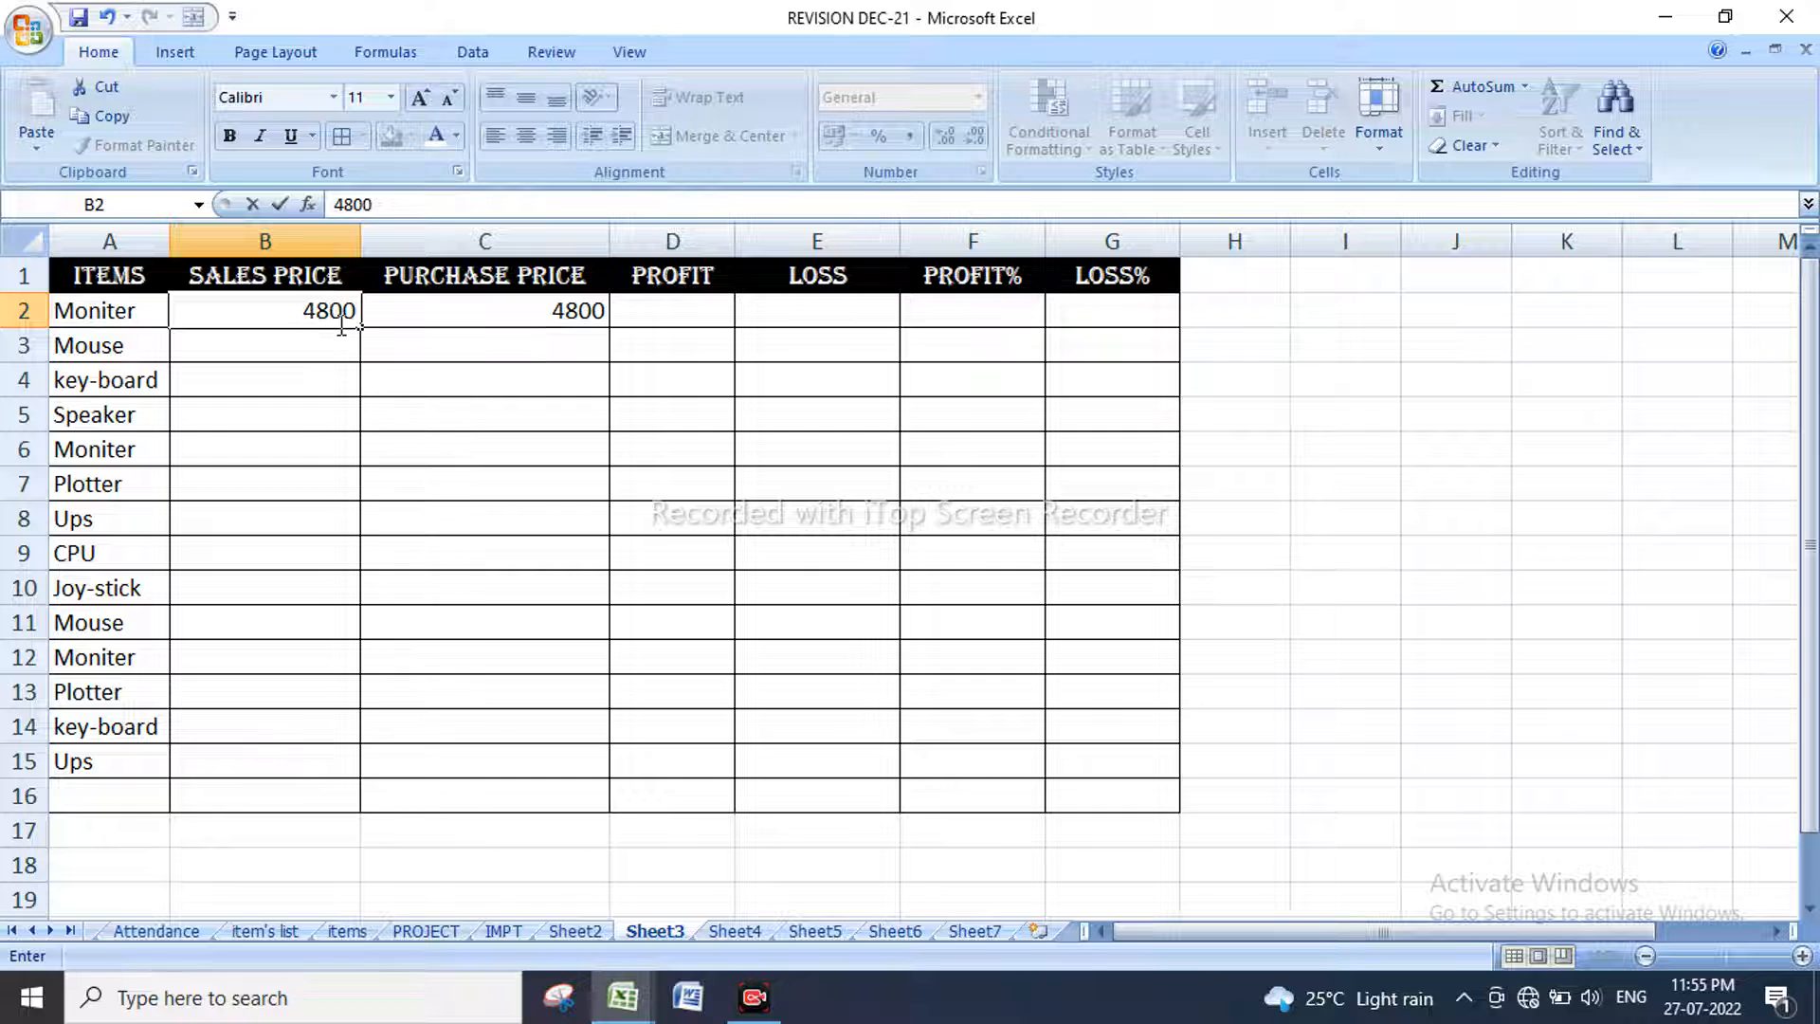
click(423, 314)
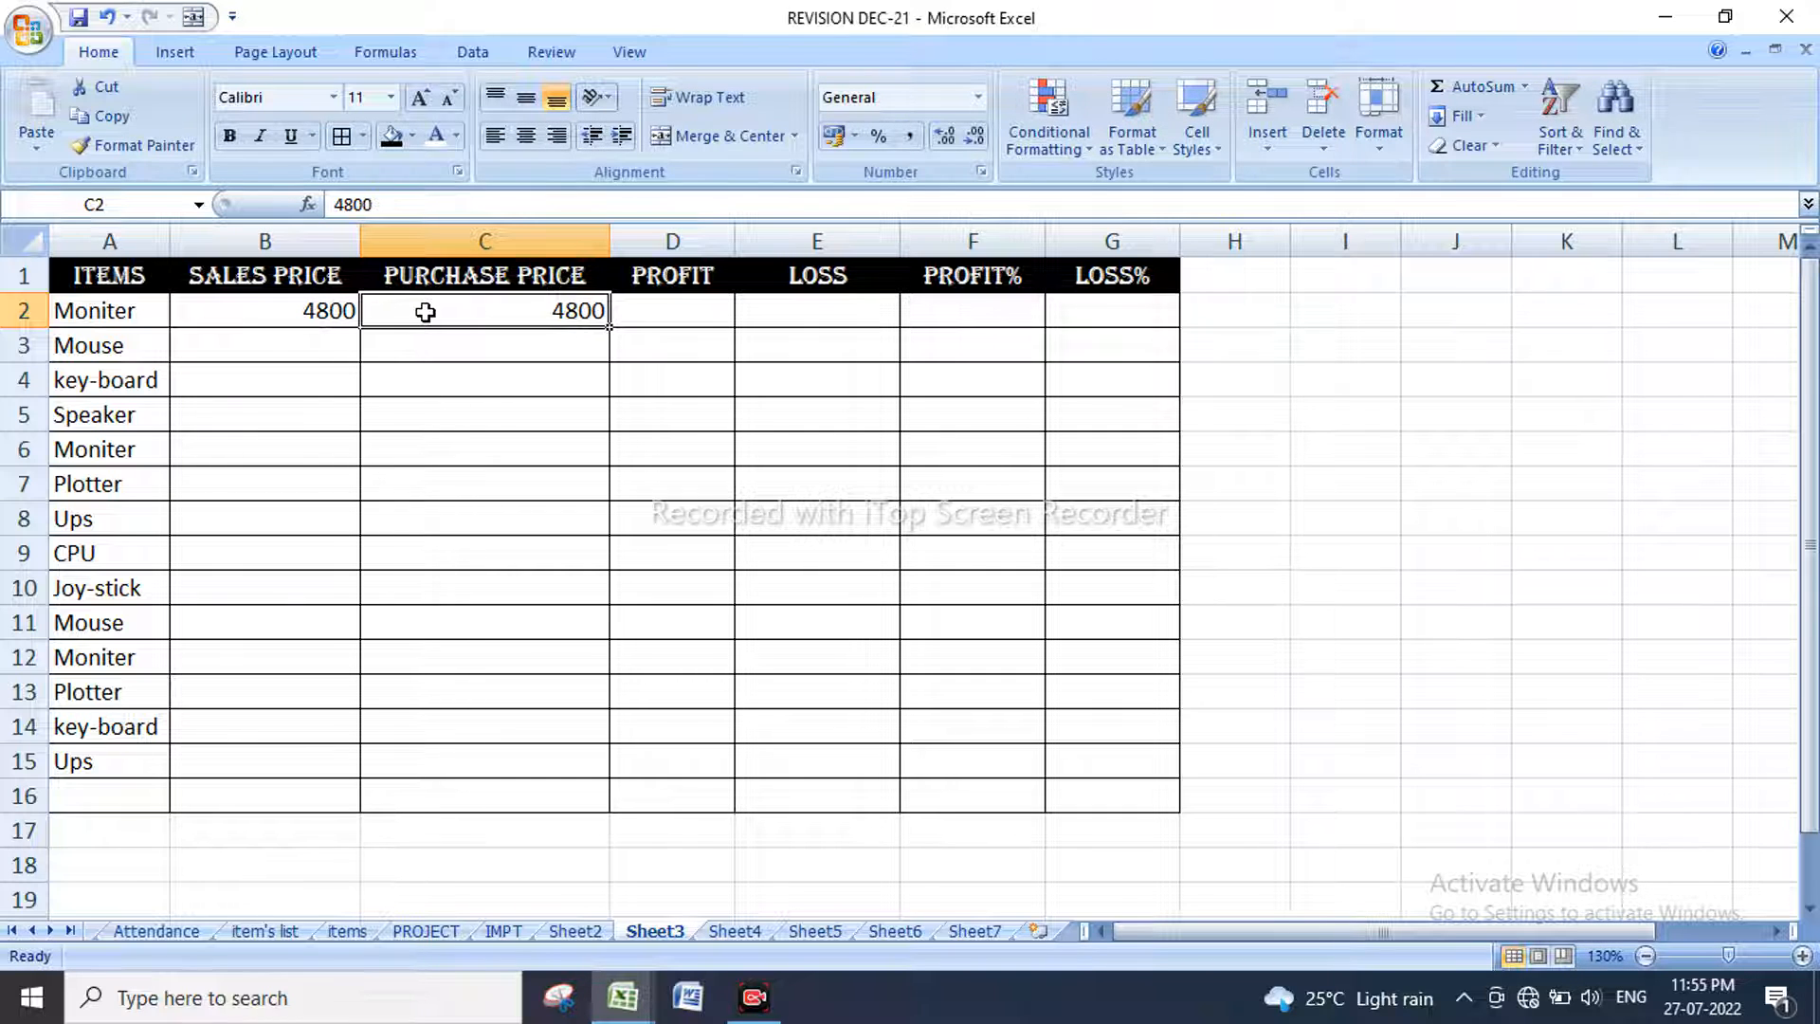
text(5200)
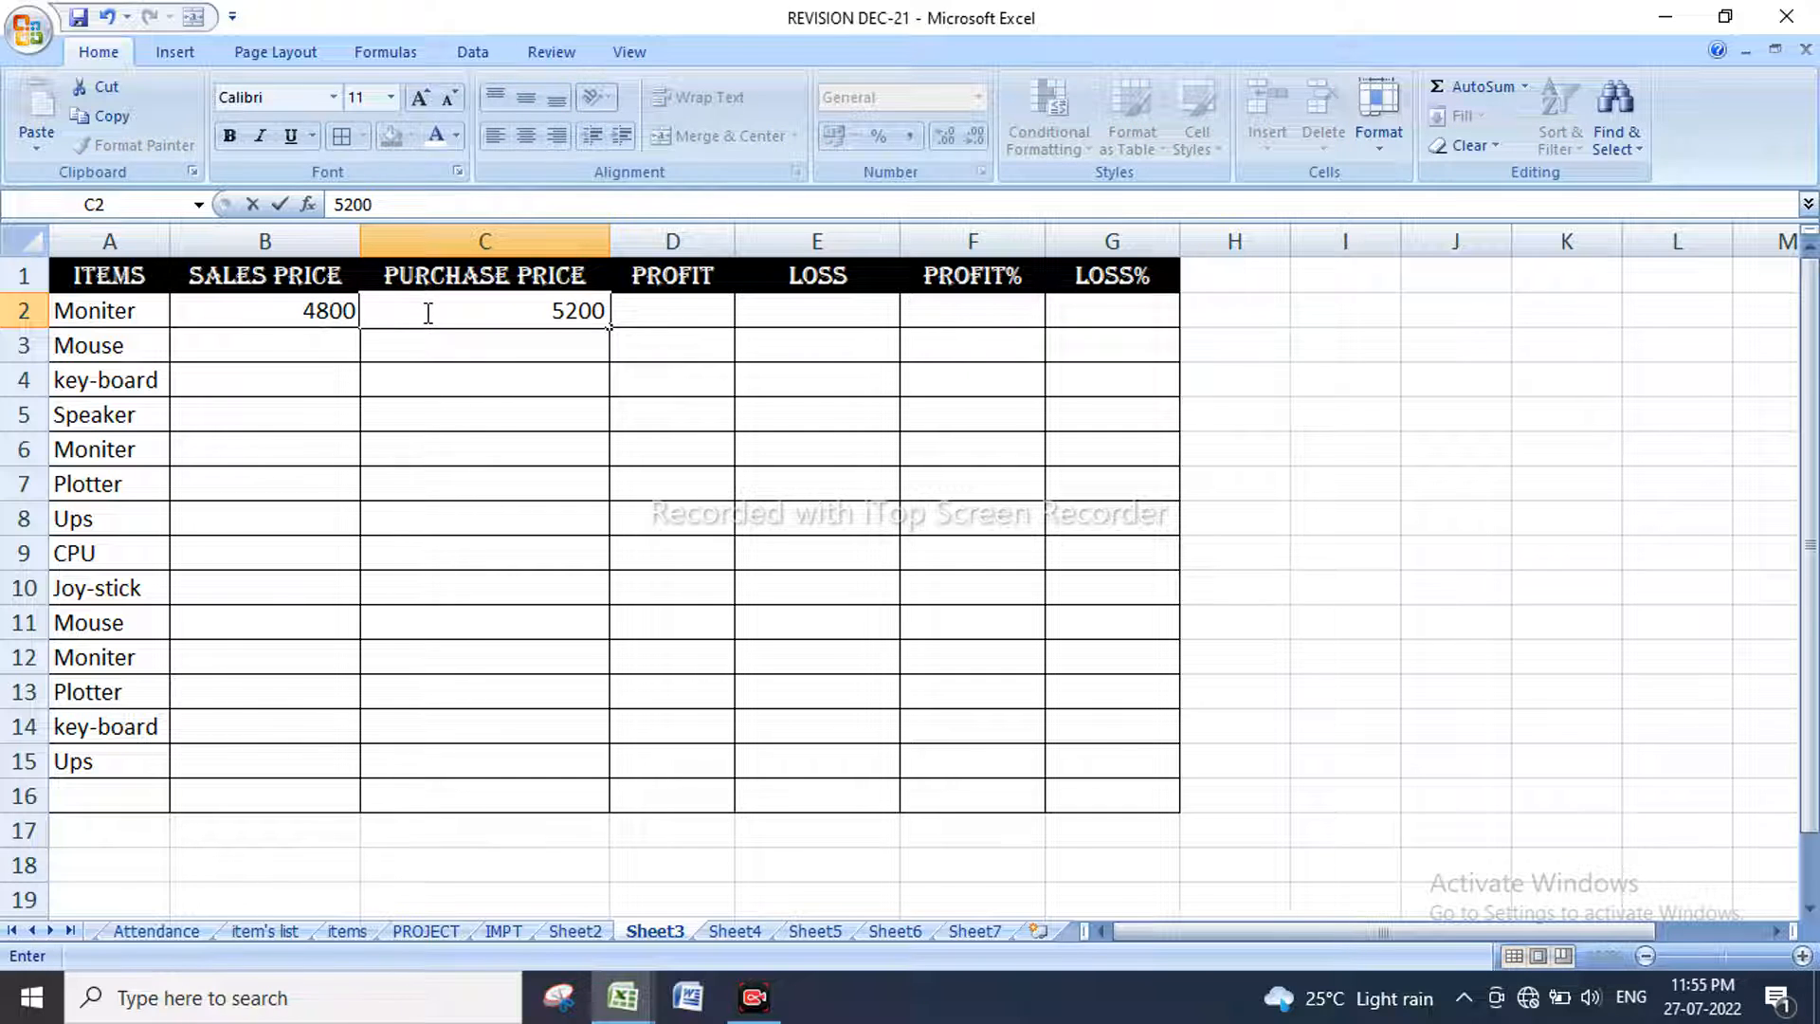
click(499, 378)
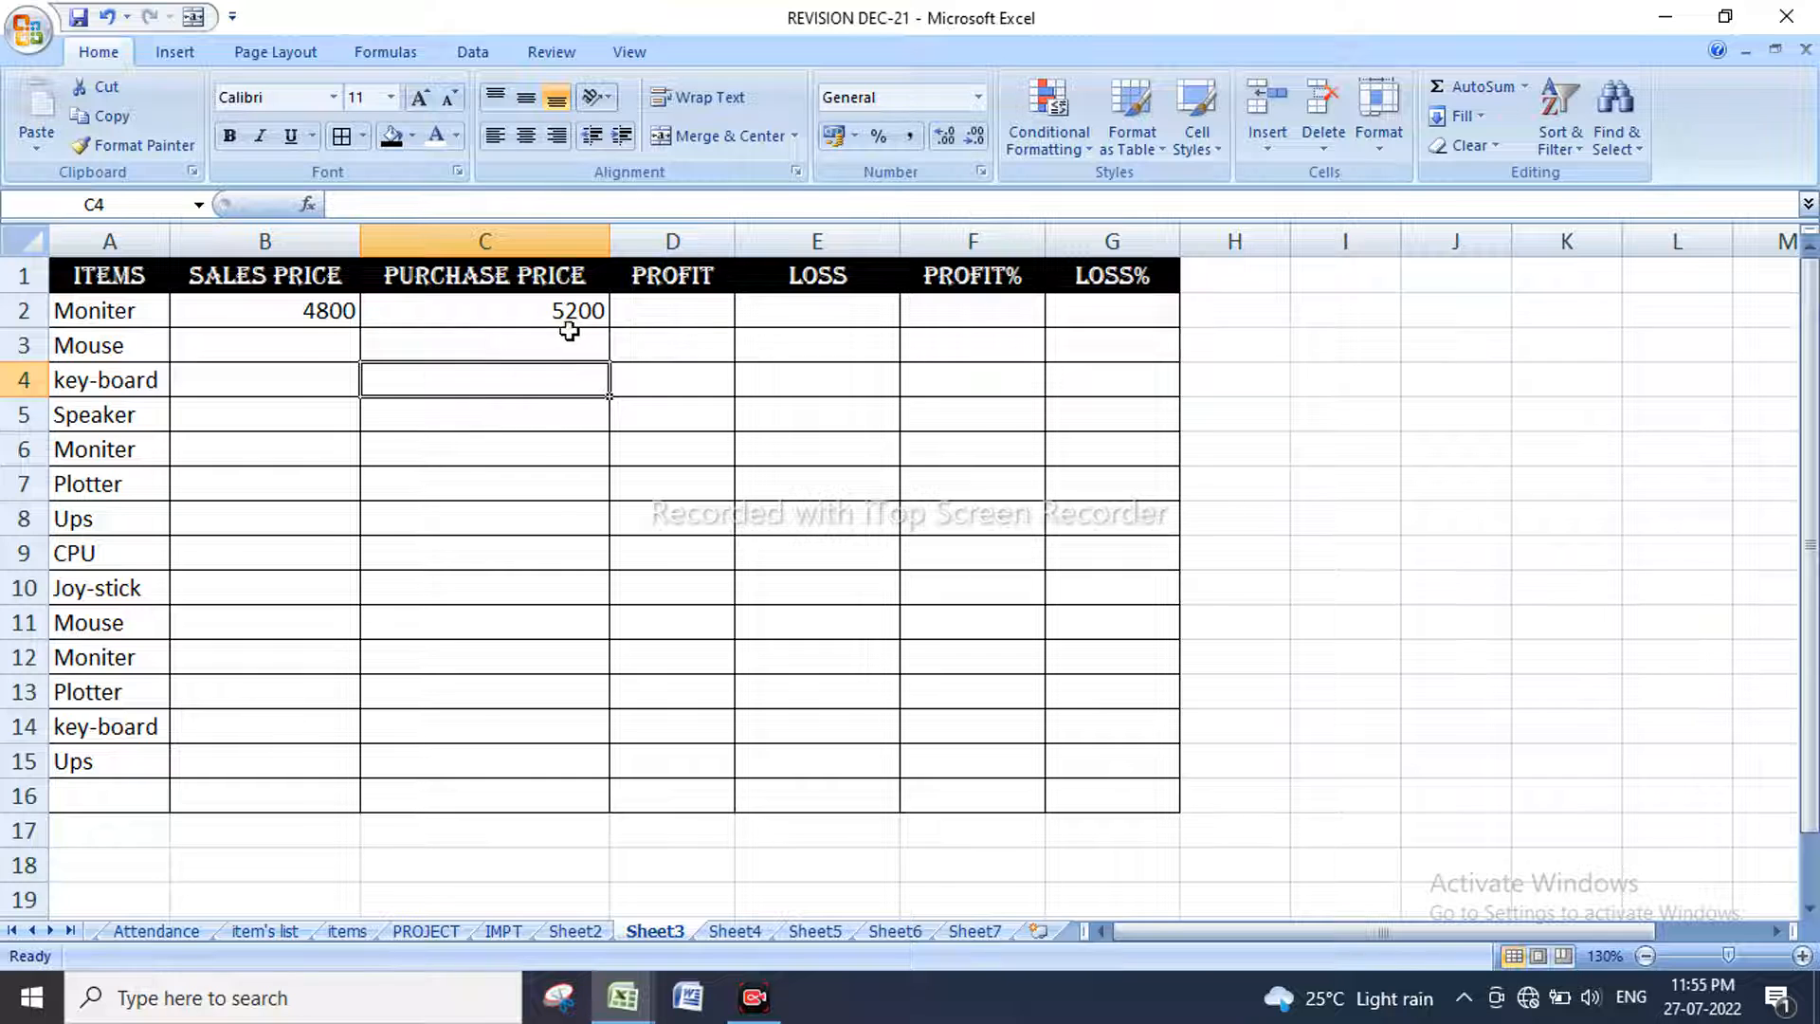
click(289, 343)
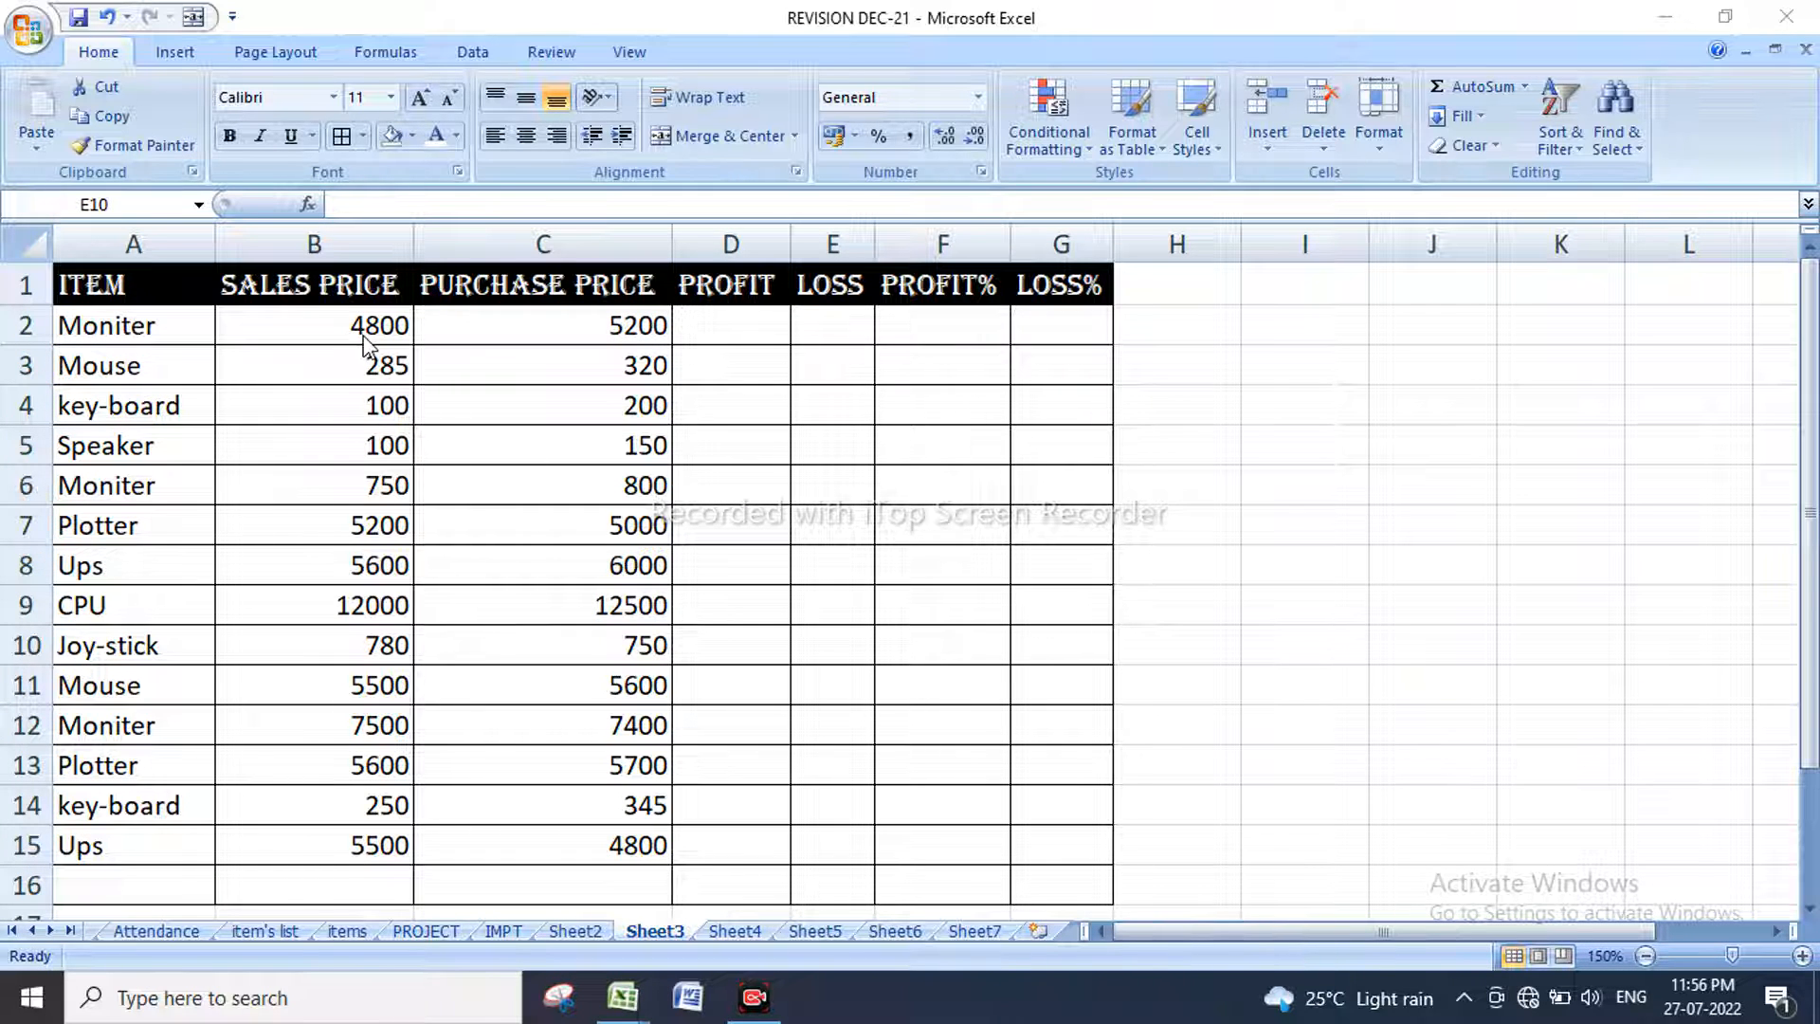
Step: Narrow column B until only SALES fits in its header, switching Wrap Text on and back off for A1:G1
drag(350, 333, 382, 812)
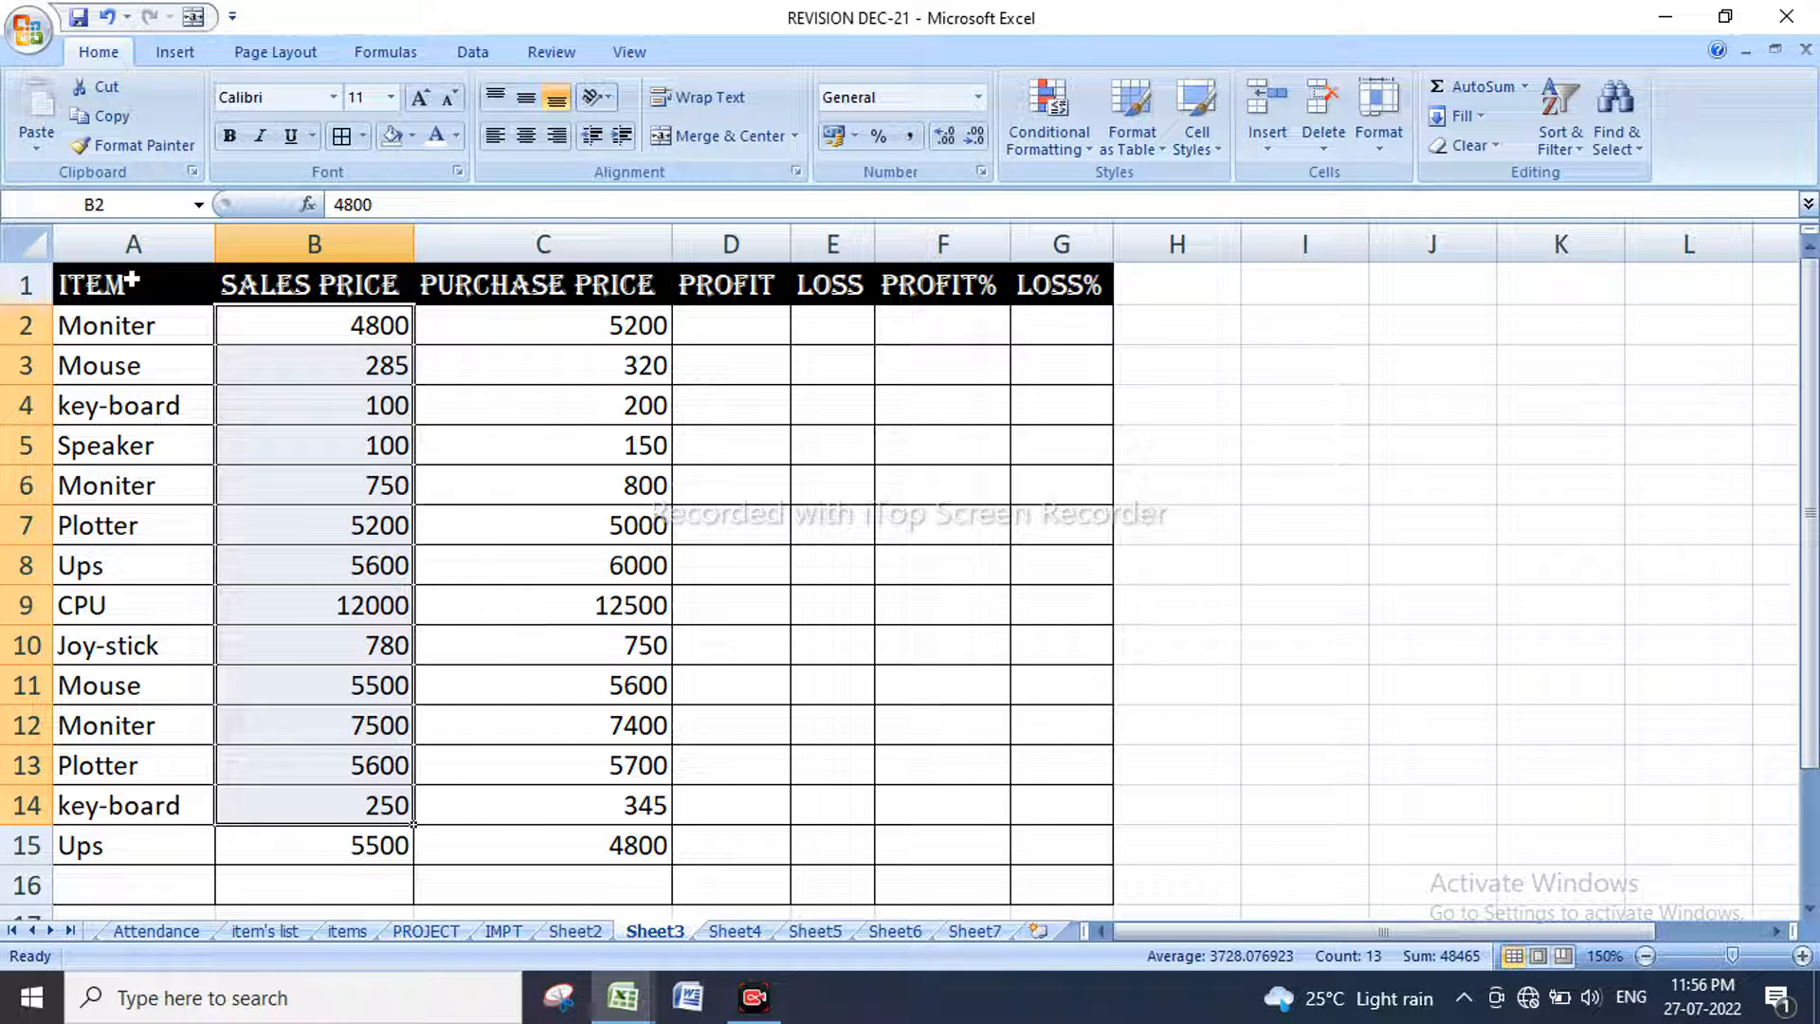
drag(131, 278, 1024, 285)
click(727, 107)
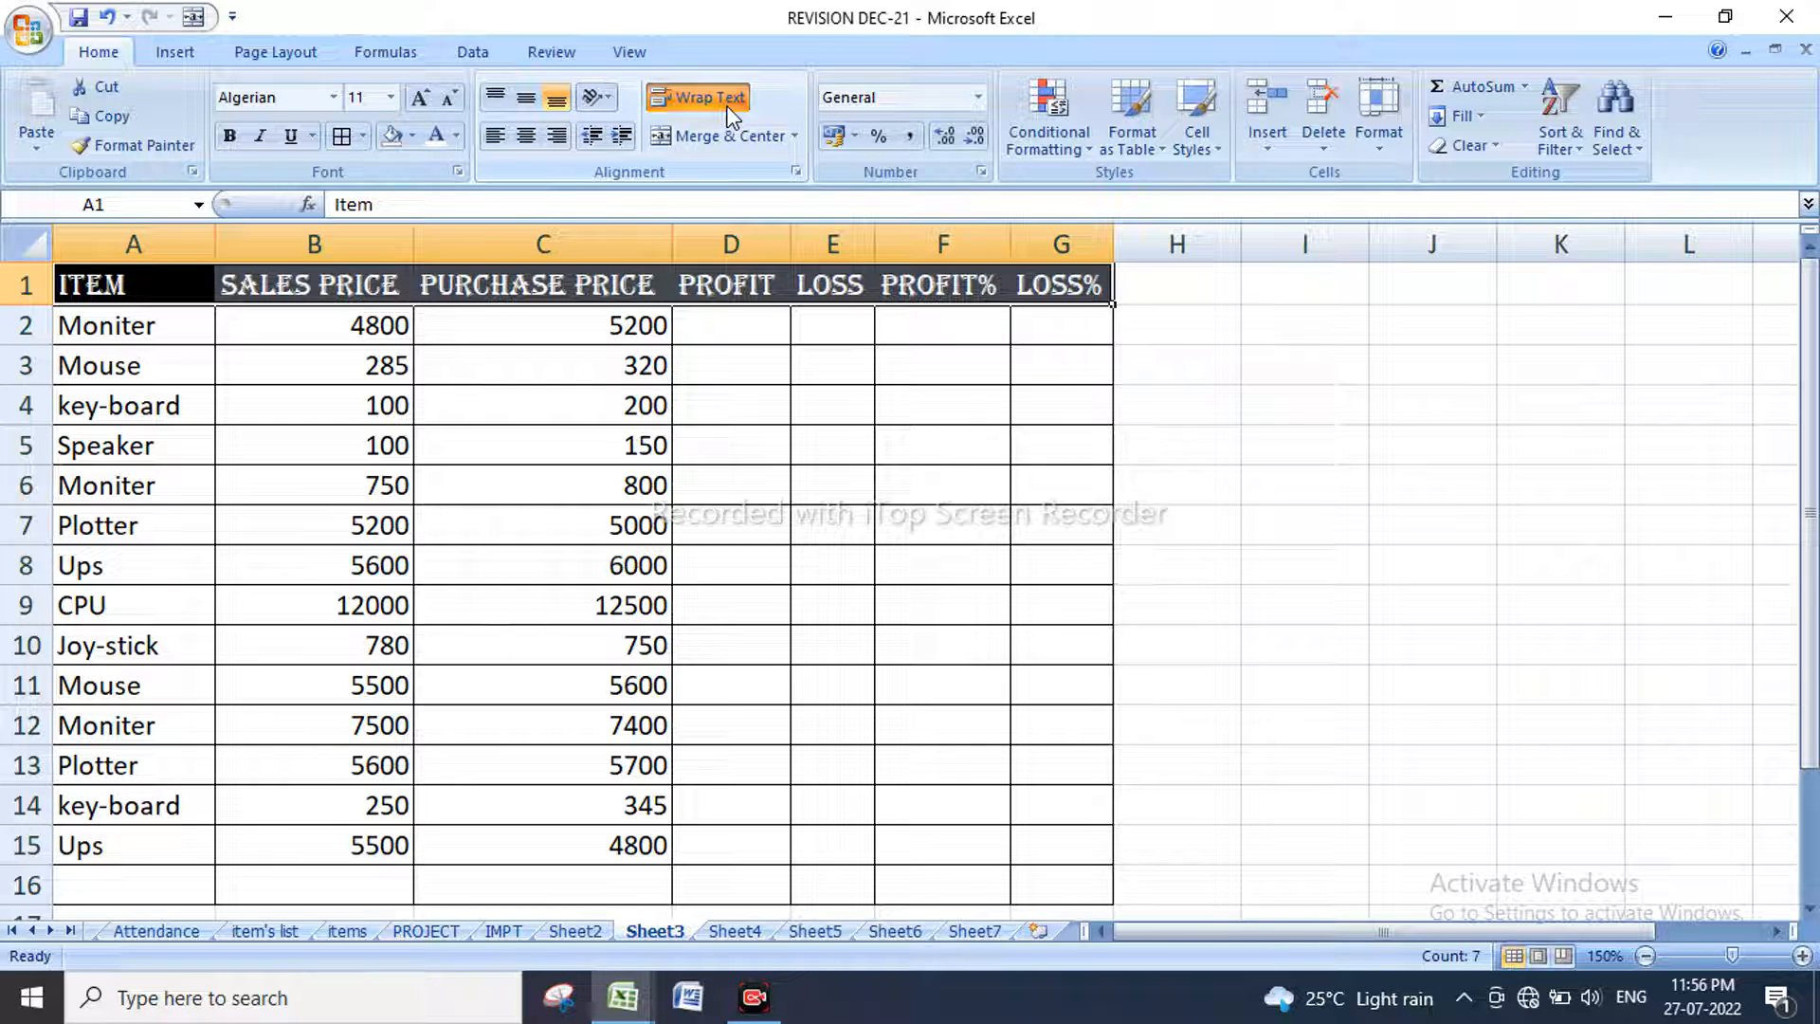
drag(412, 245, 320, 275)
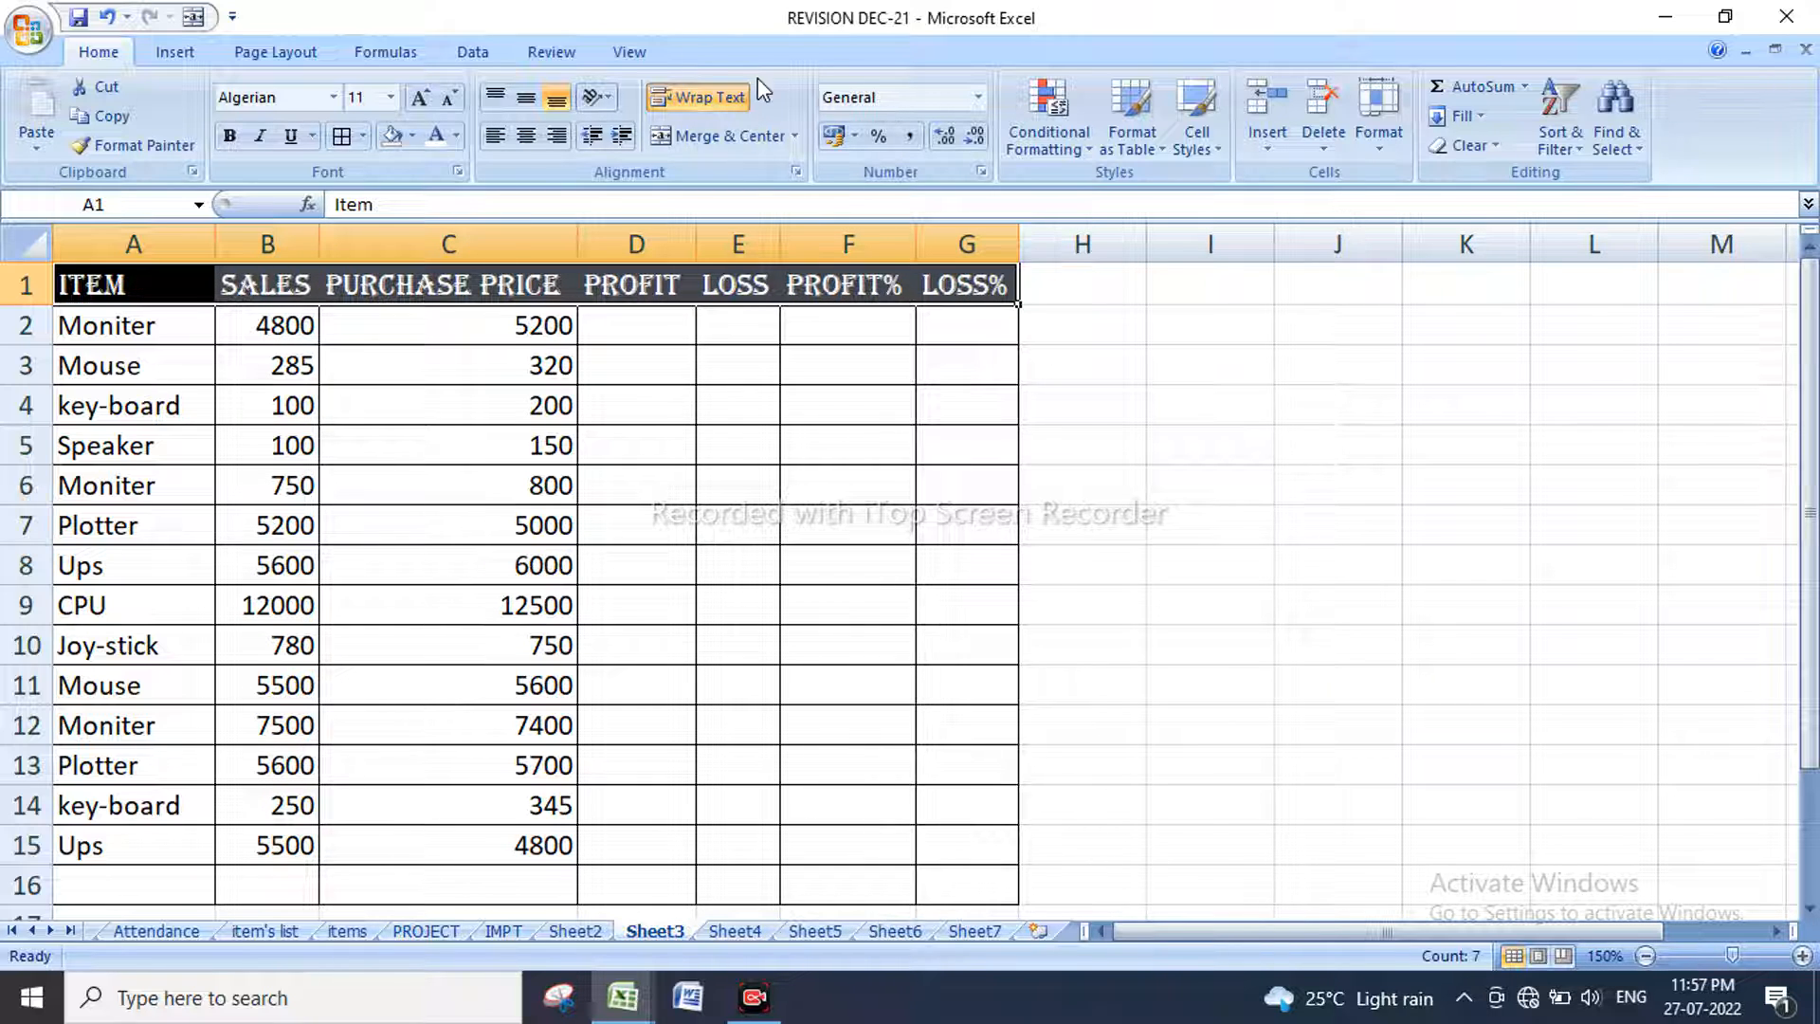
click(683, 99)
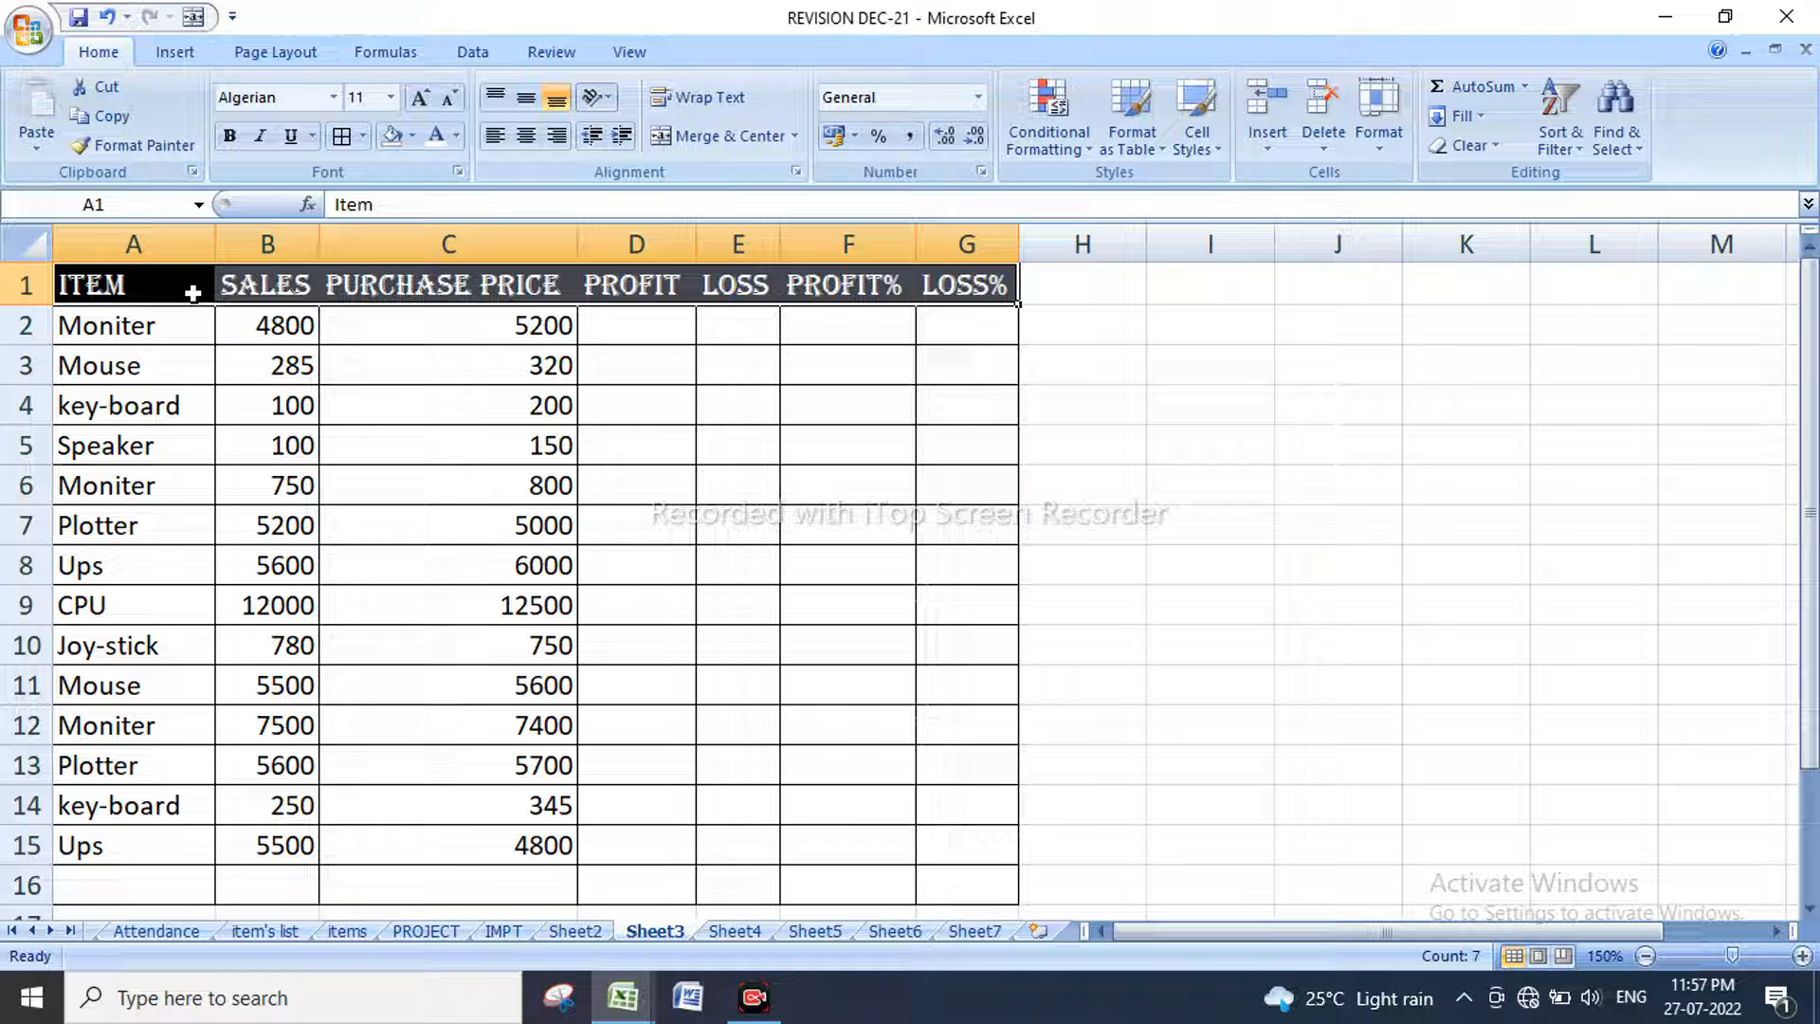
Step: Wrap the headers in A1:G1 onto two lines, with row 1 about twice as tall and column C narrowed
drag(28, 305, 28, 350)
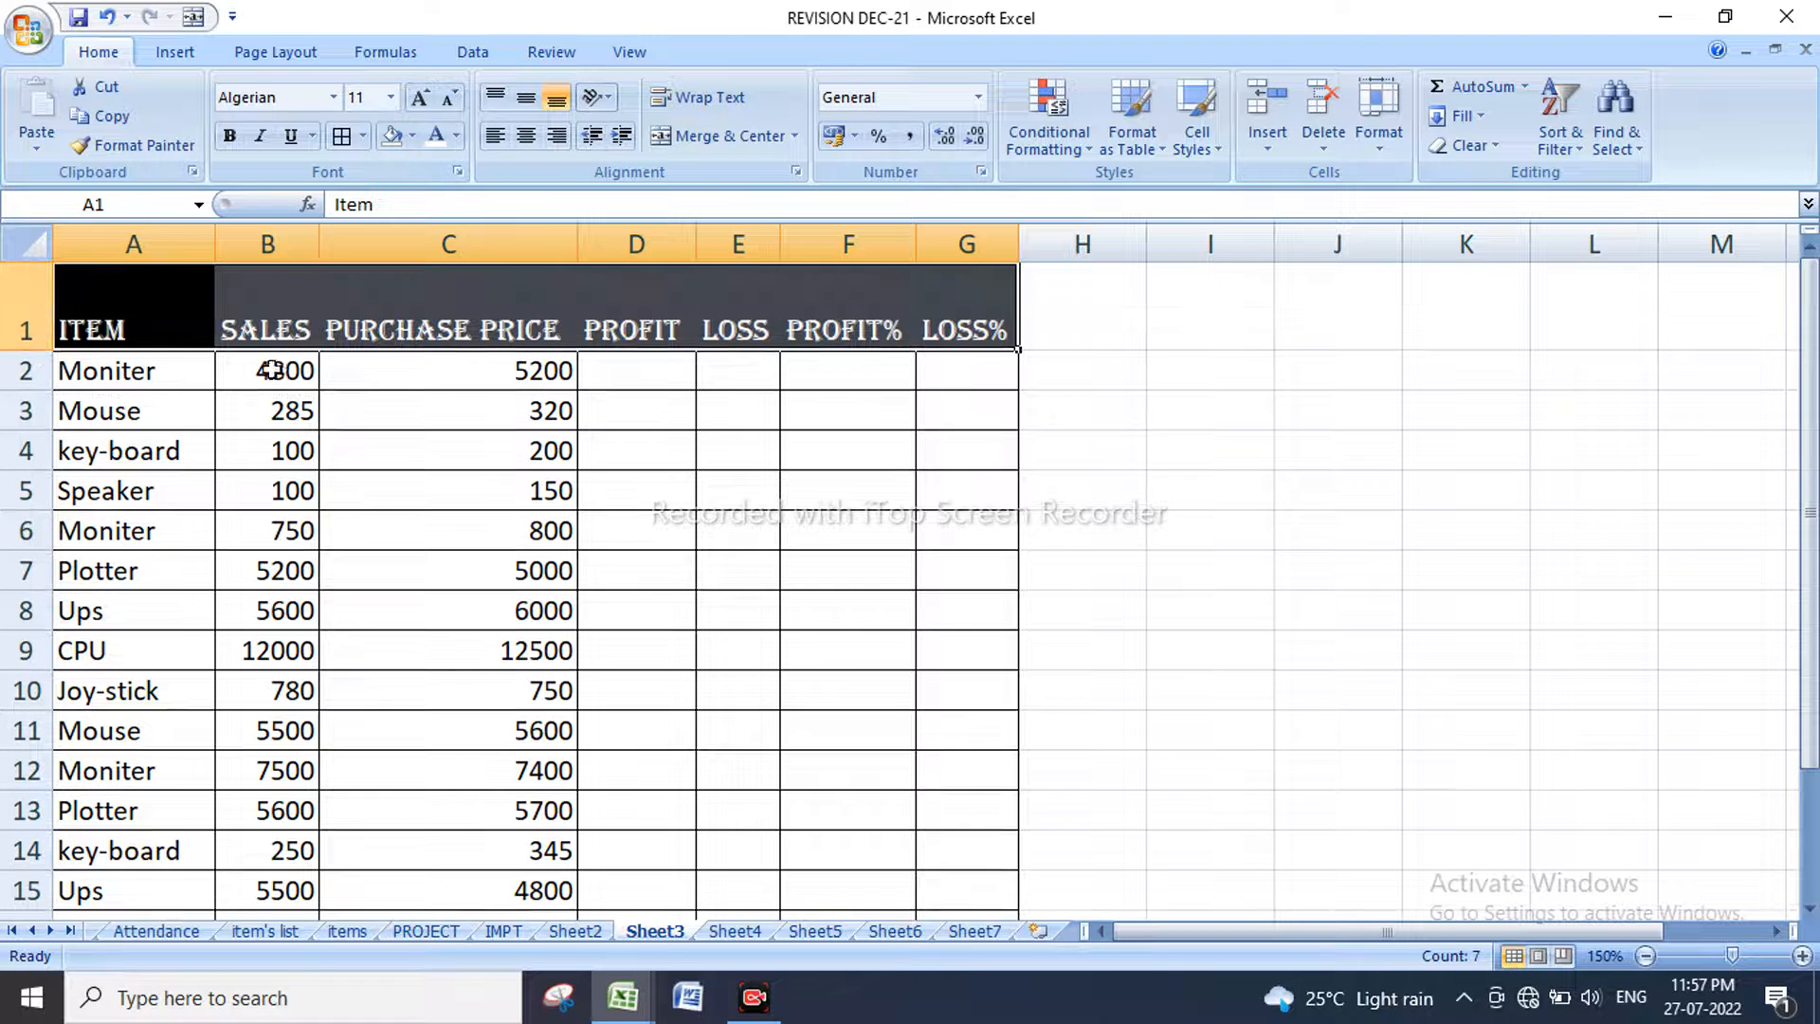
drag(173, 301, 972, 326)
click(712, 106)
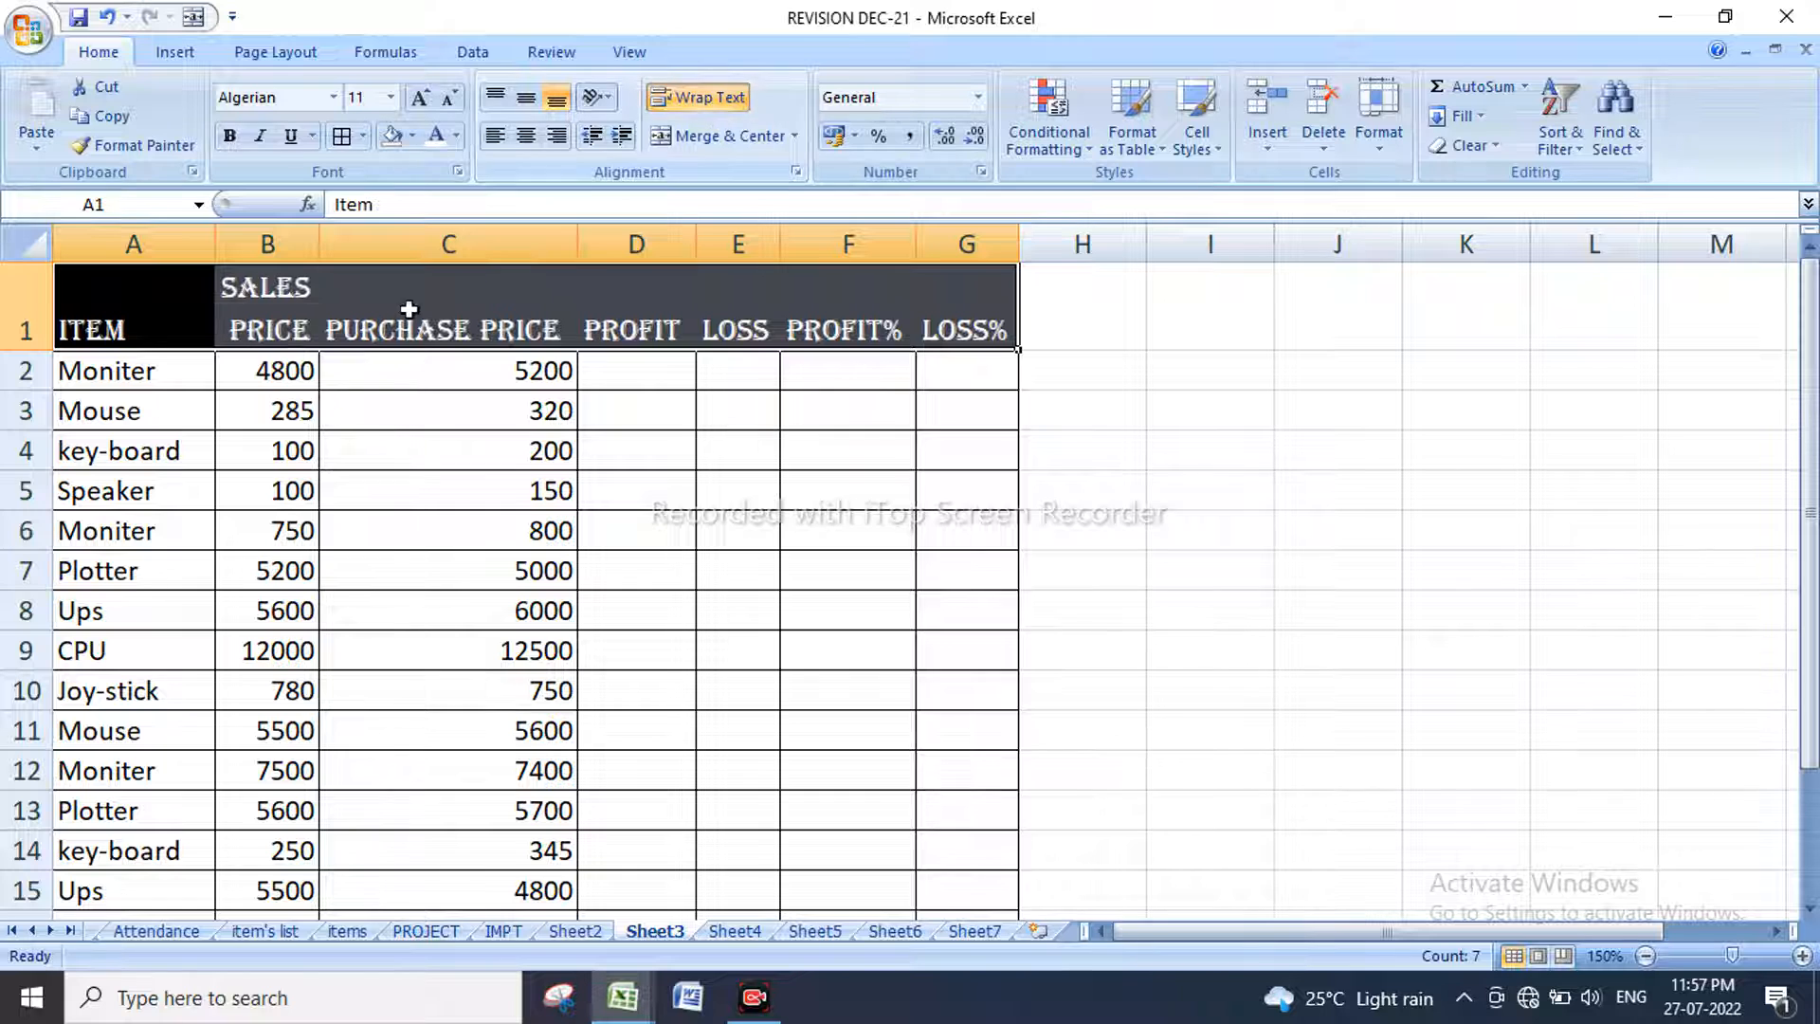
drag(578, 246, 494, 271)
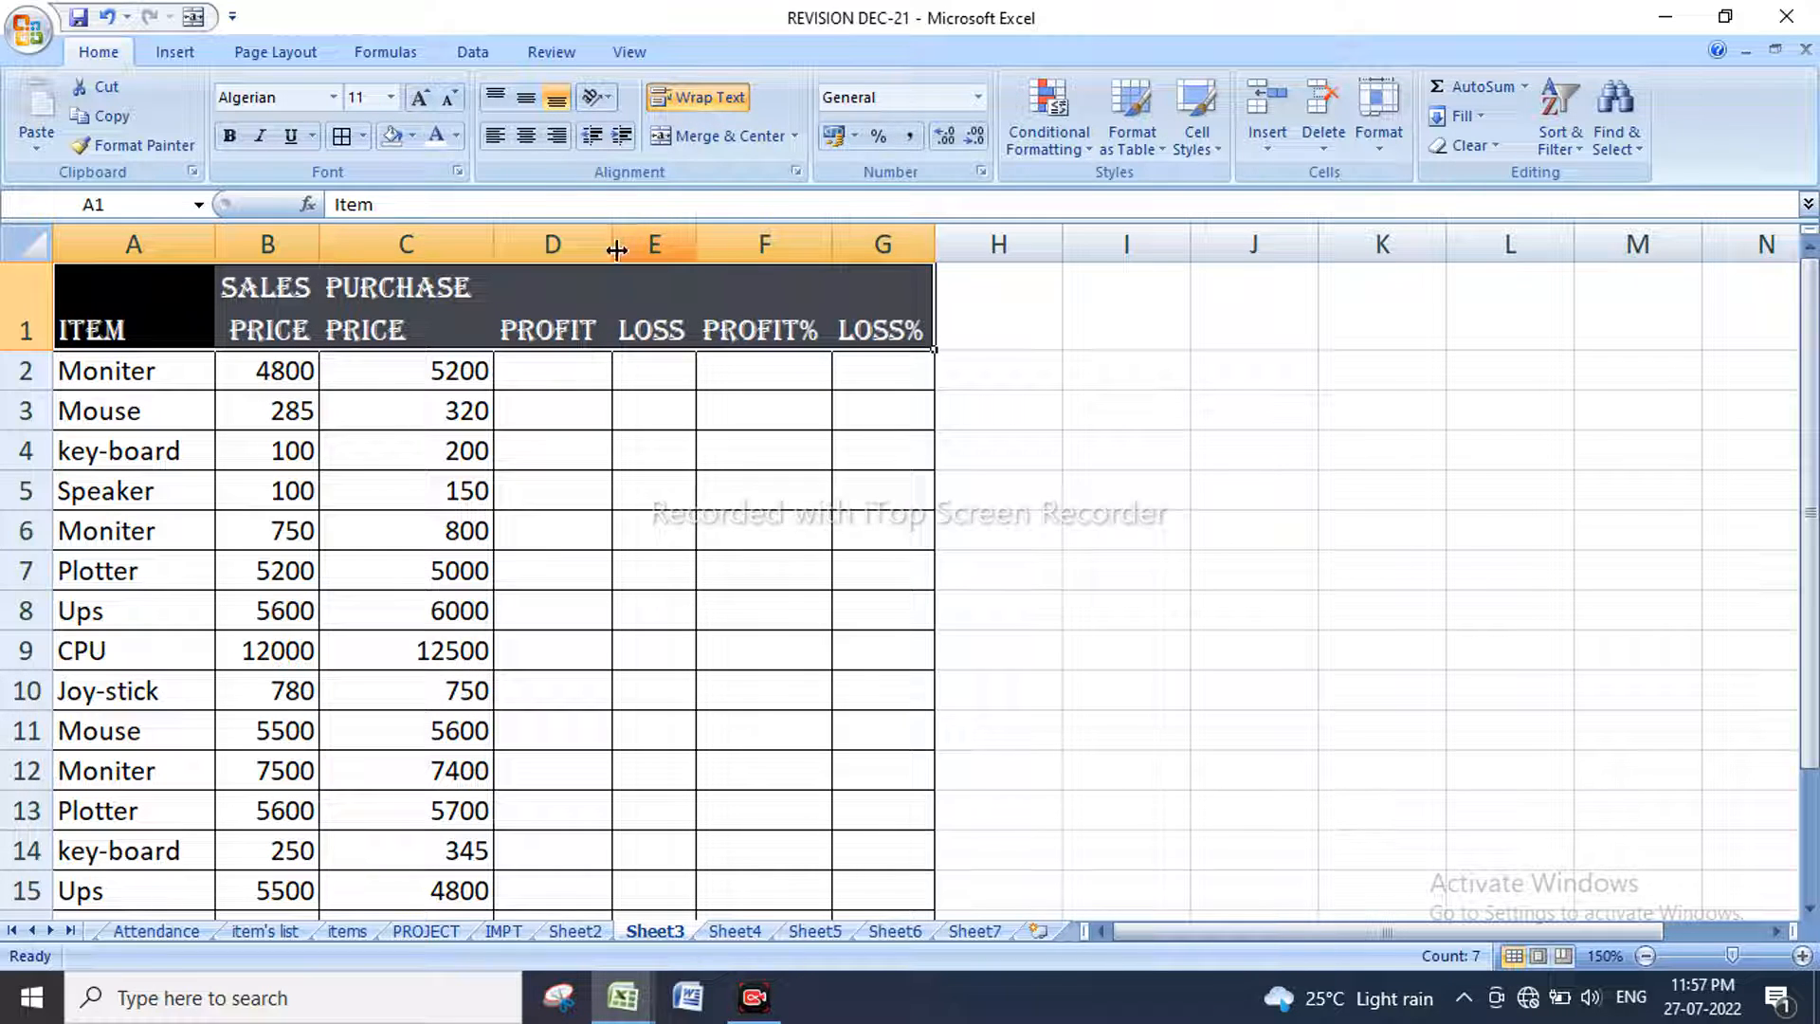
Step: Center the wrapped headers in A1:G1 horizontally and align them to the middle vertically
click(529, 141)
click(525, 98)
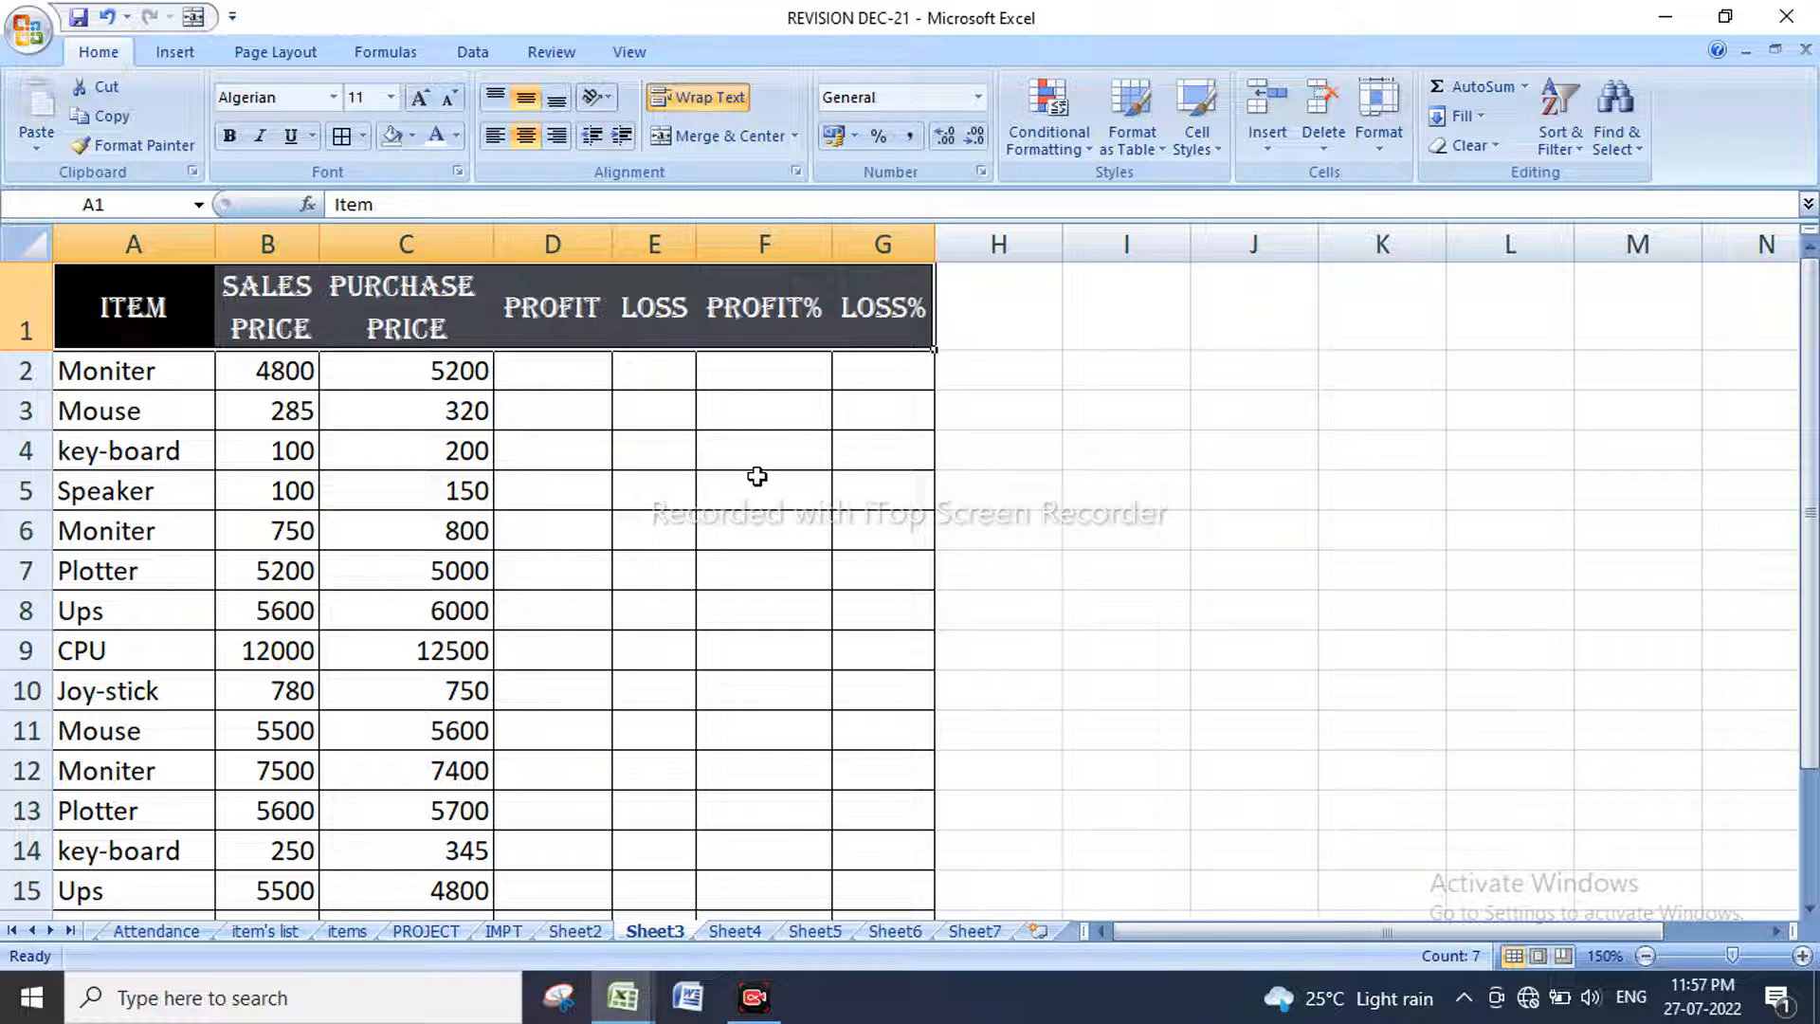
click(622, 447)
Step: Draw white border lines between the black header cells in A1:G1
drag(146, 305, 844, 309)
click(363, 137)
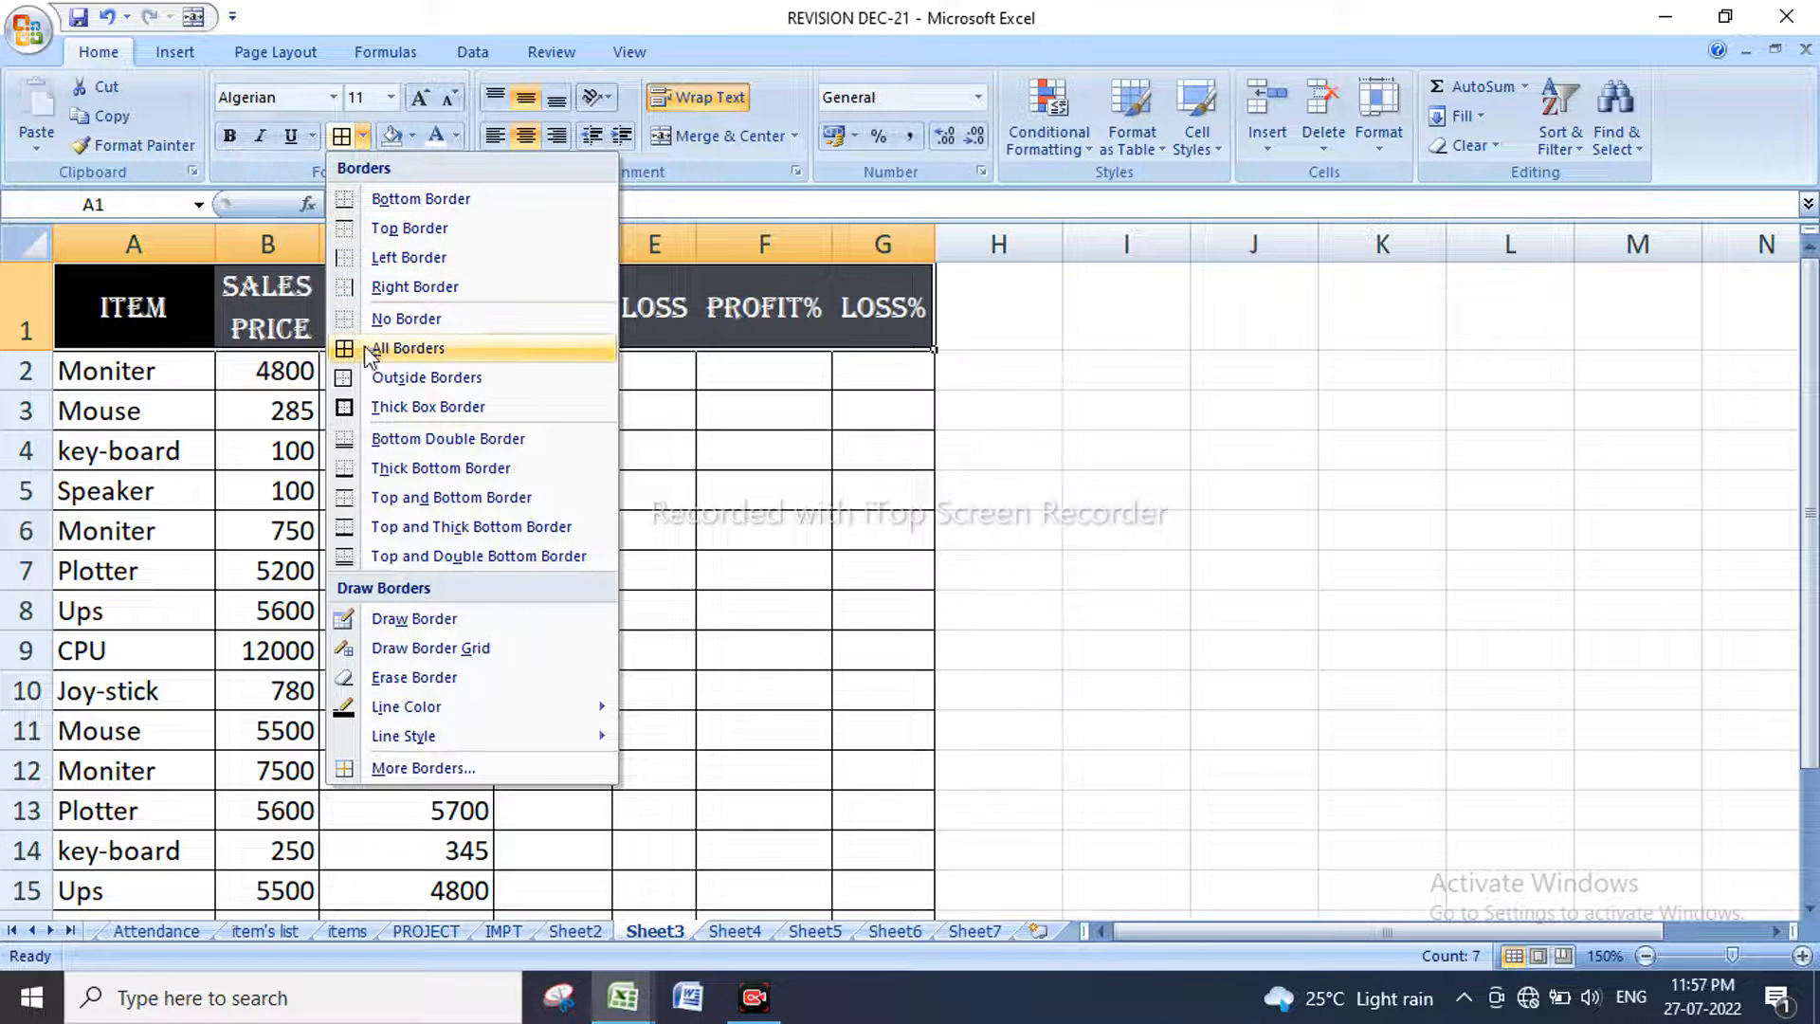
mouse_move(426, 711)
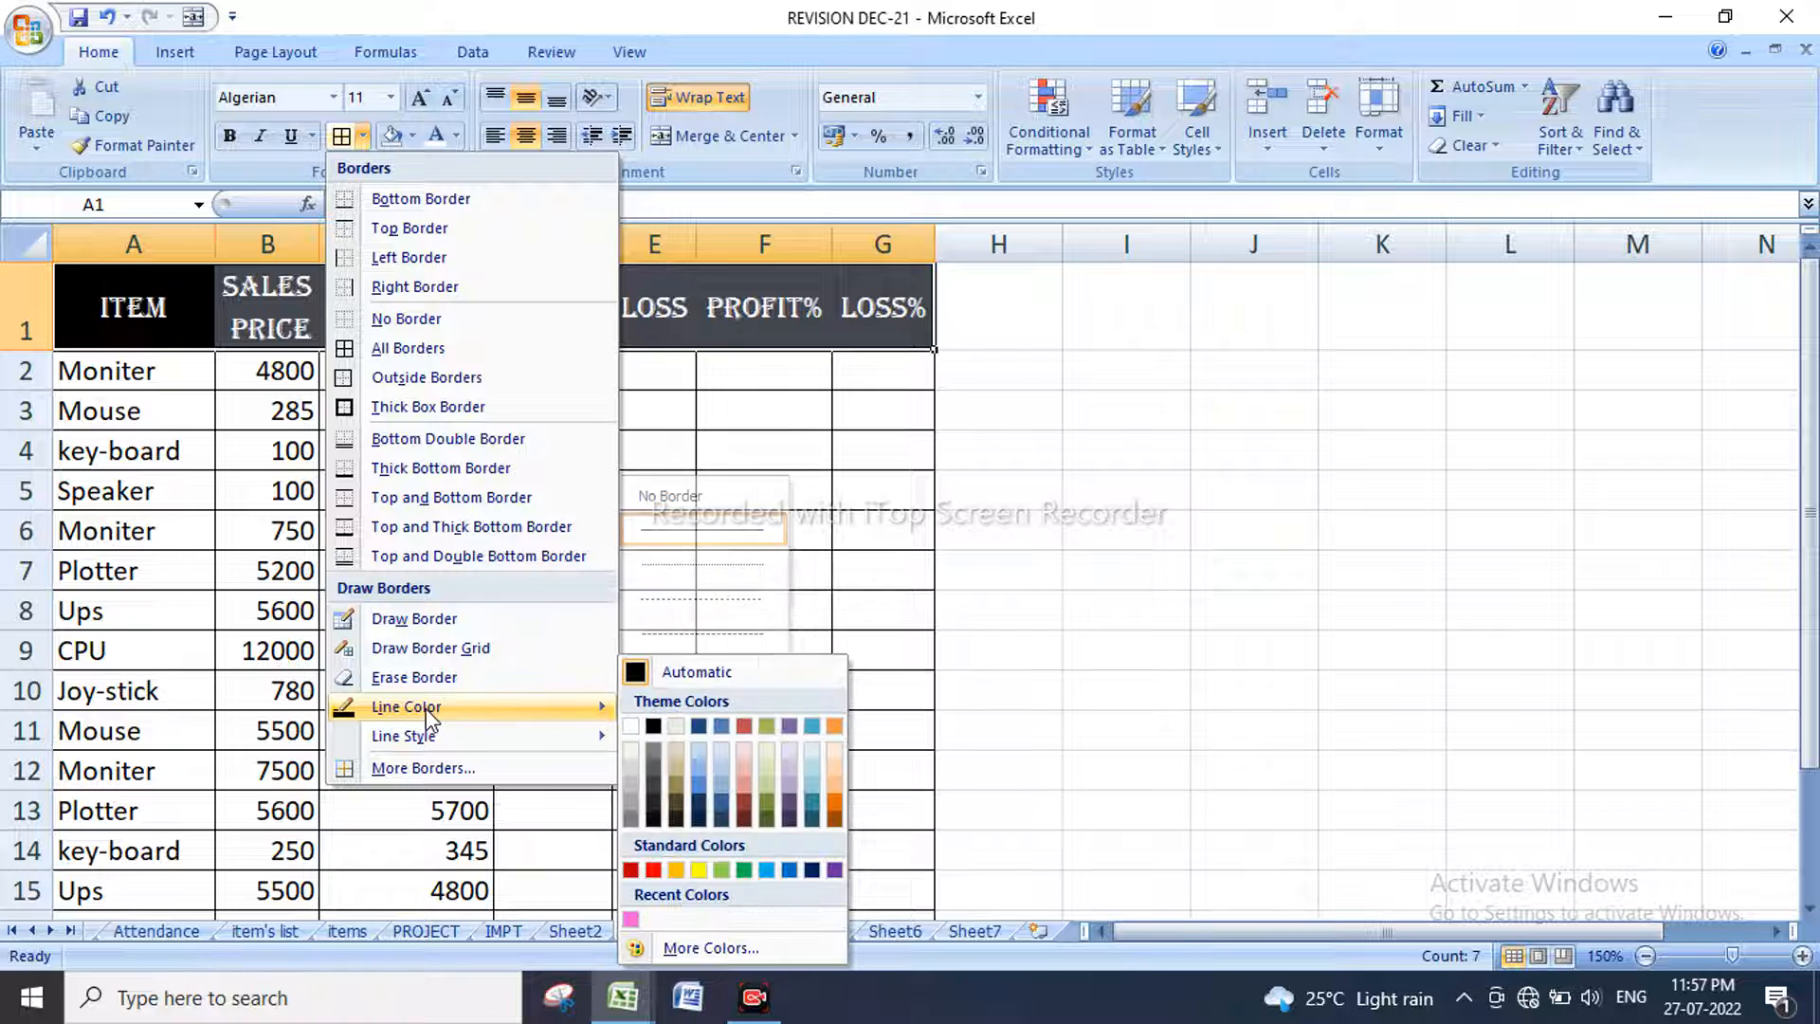
click(629, 727)
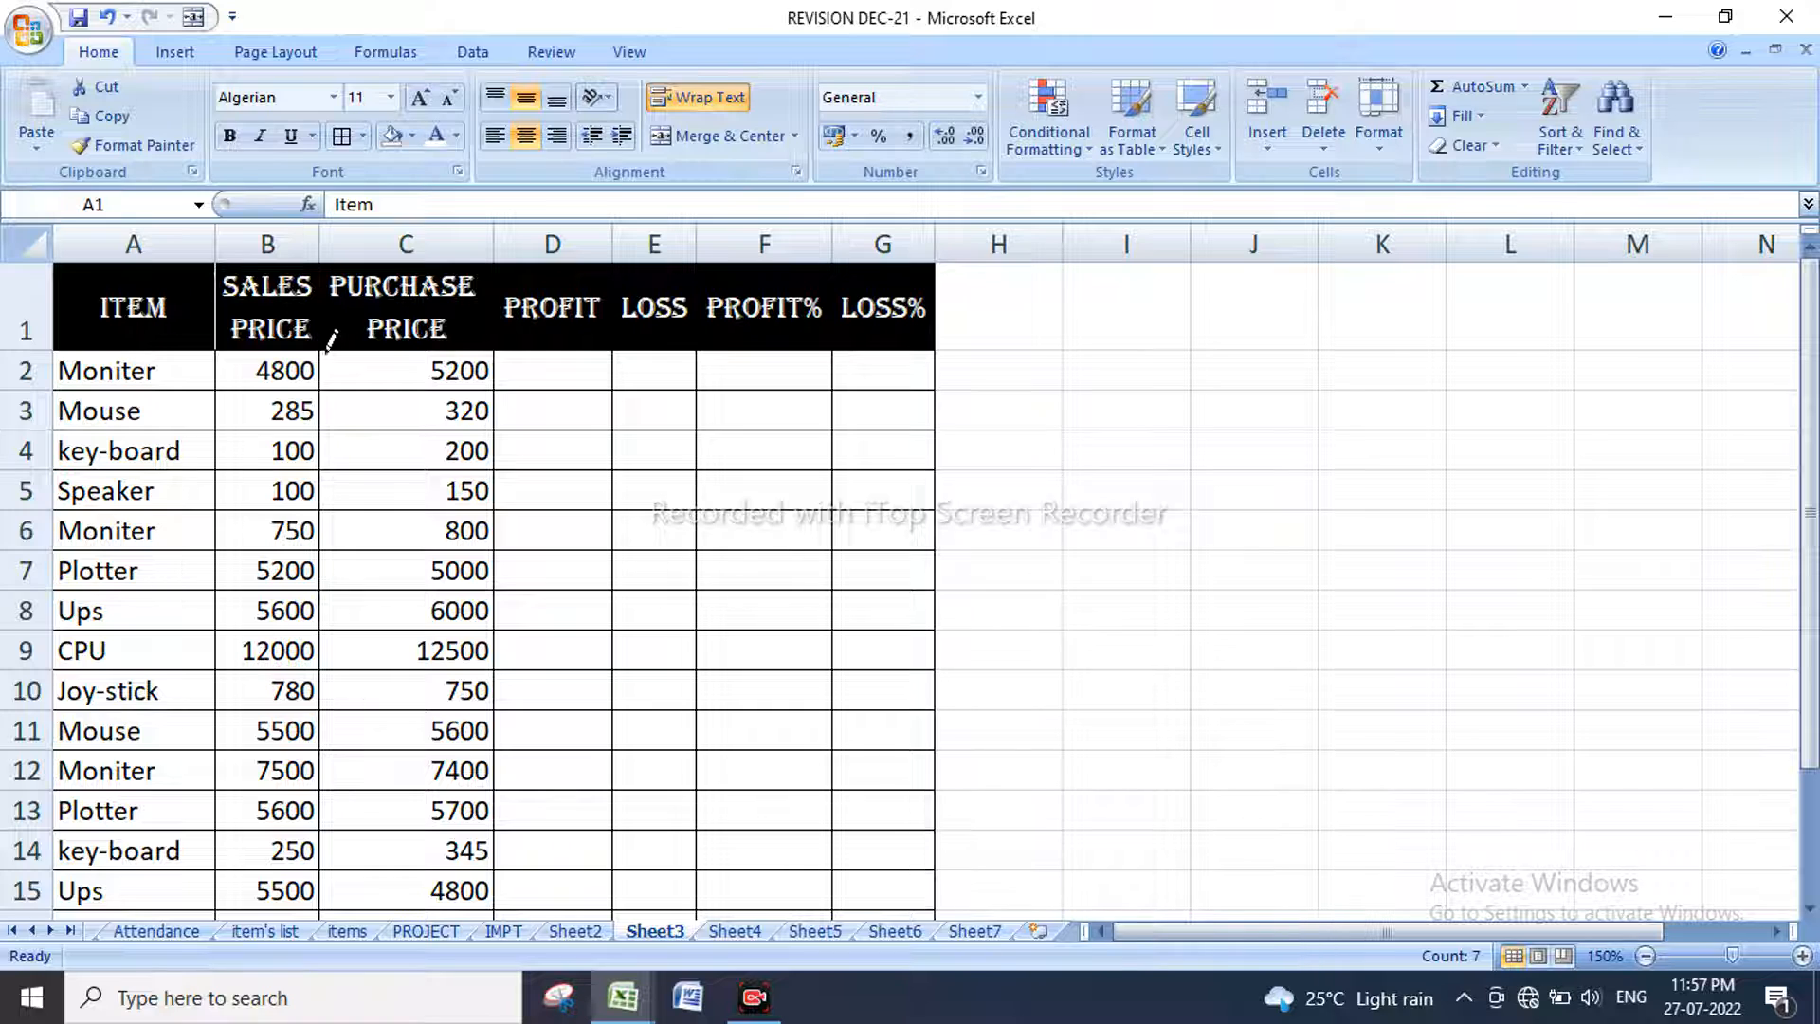
drag(320, 338, 325, 295)
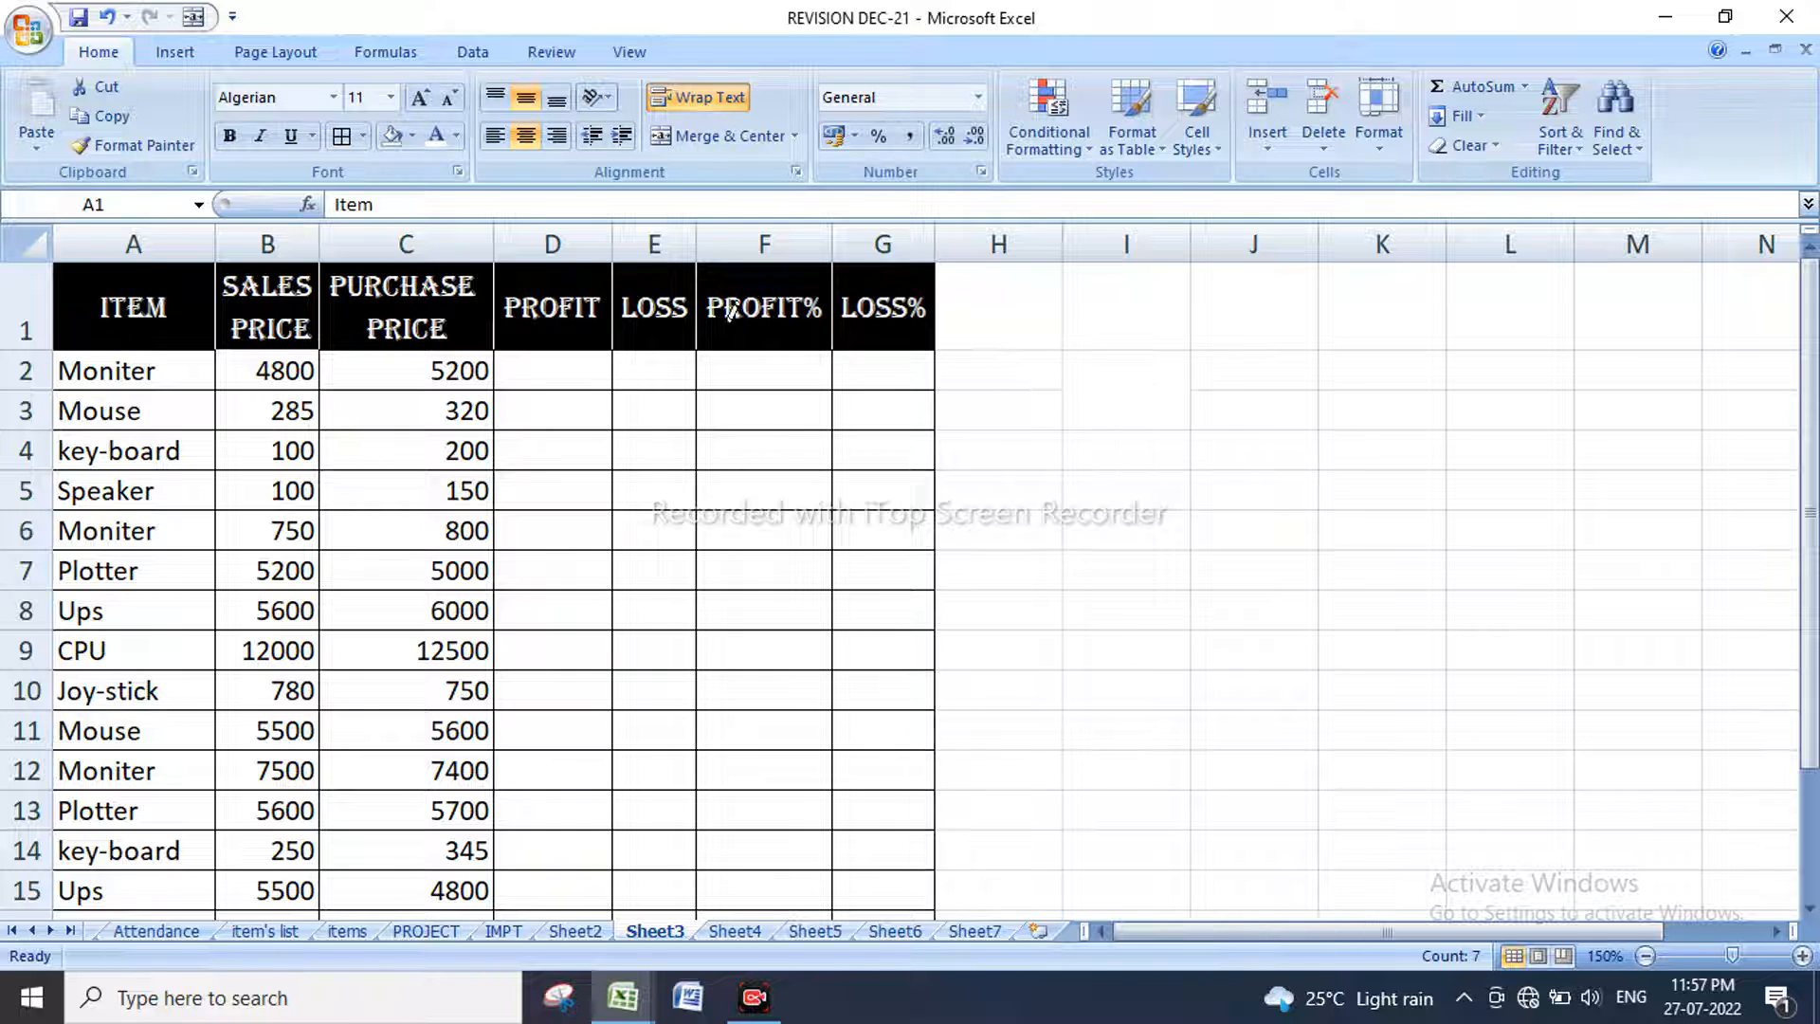
Step: Enter the profit formula =IF(B2>C2,B2-C2,"NO PROFIT") in D2 for the first Moniter row
click(560, 374)
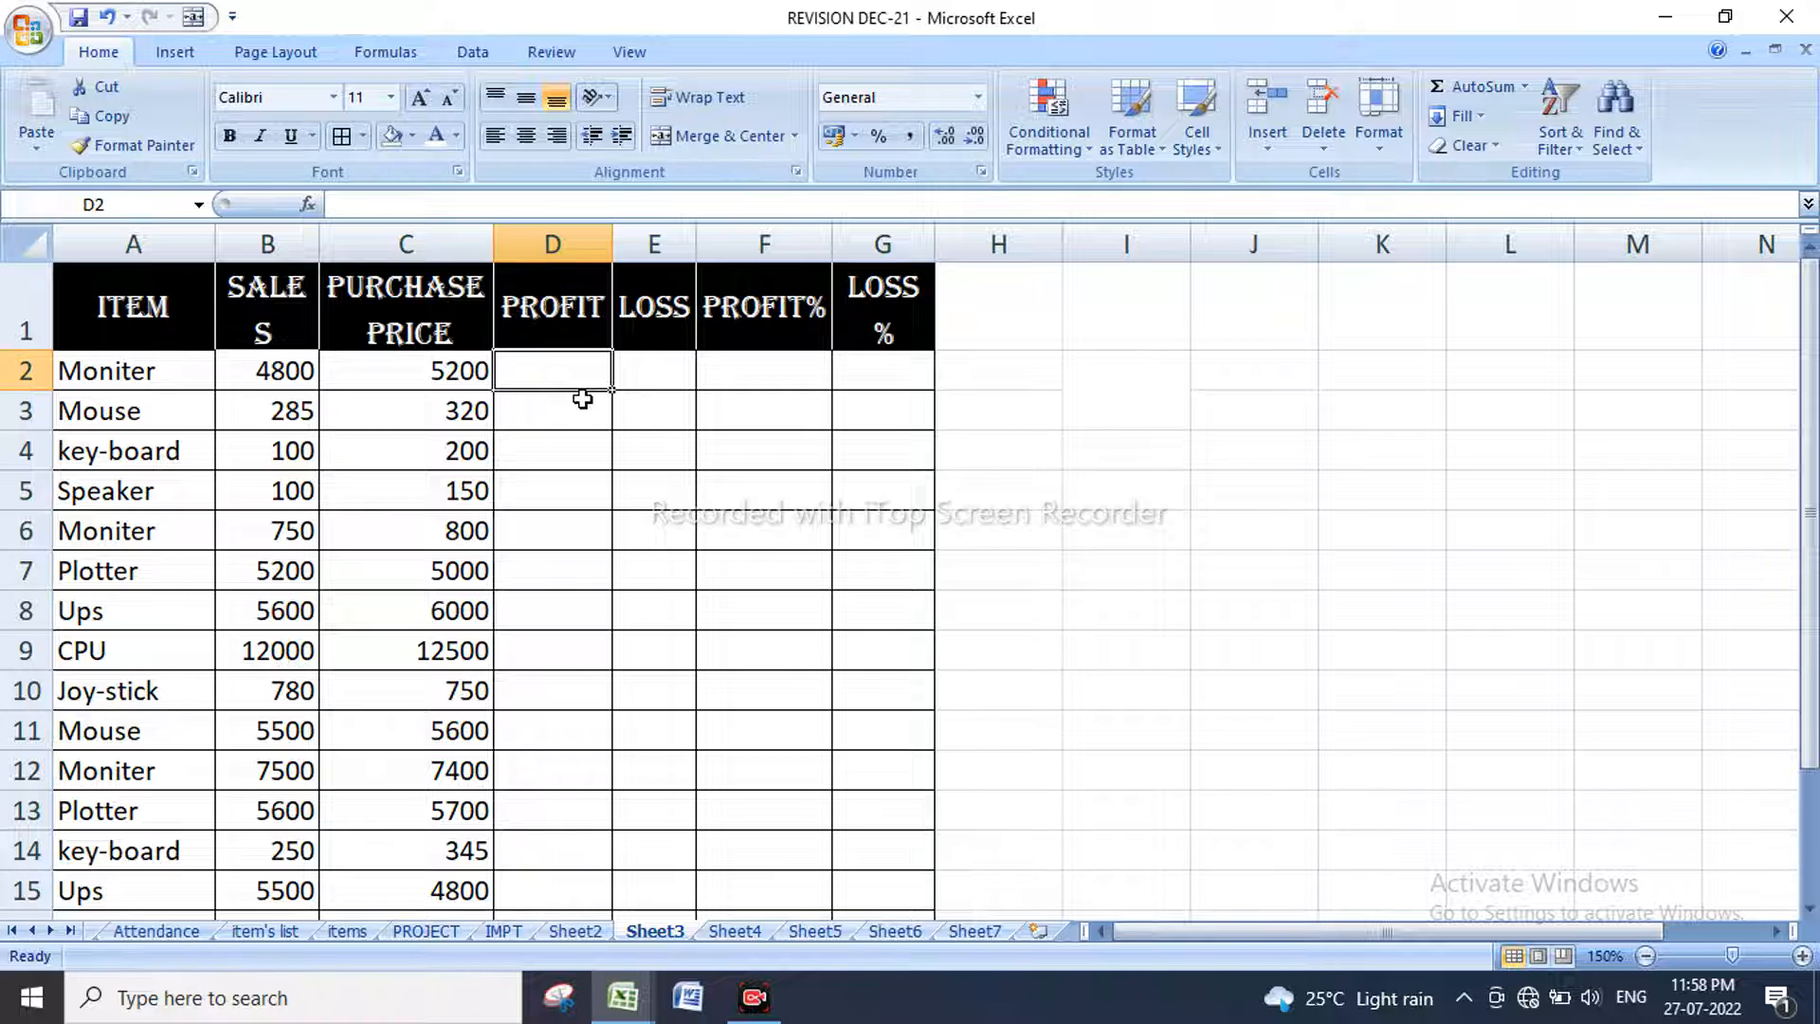
text(=IF)
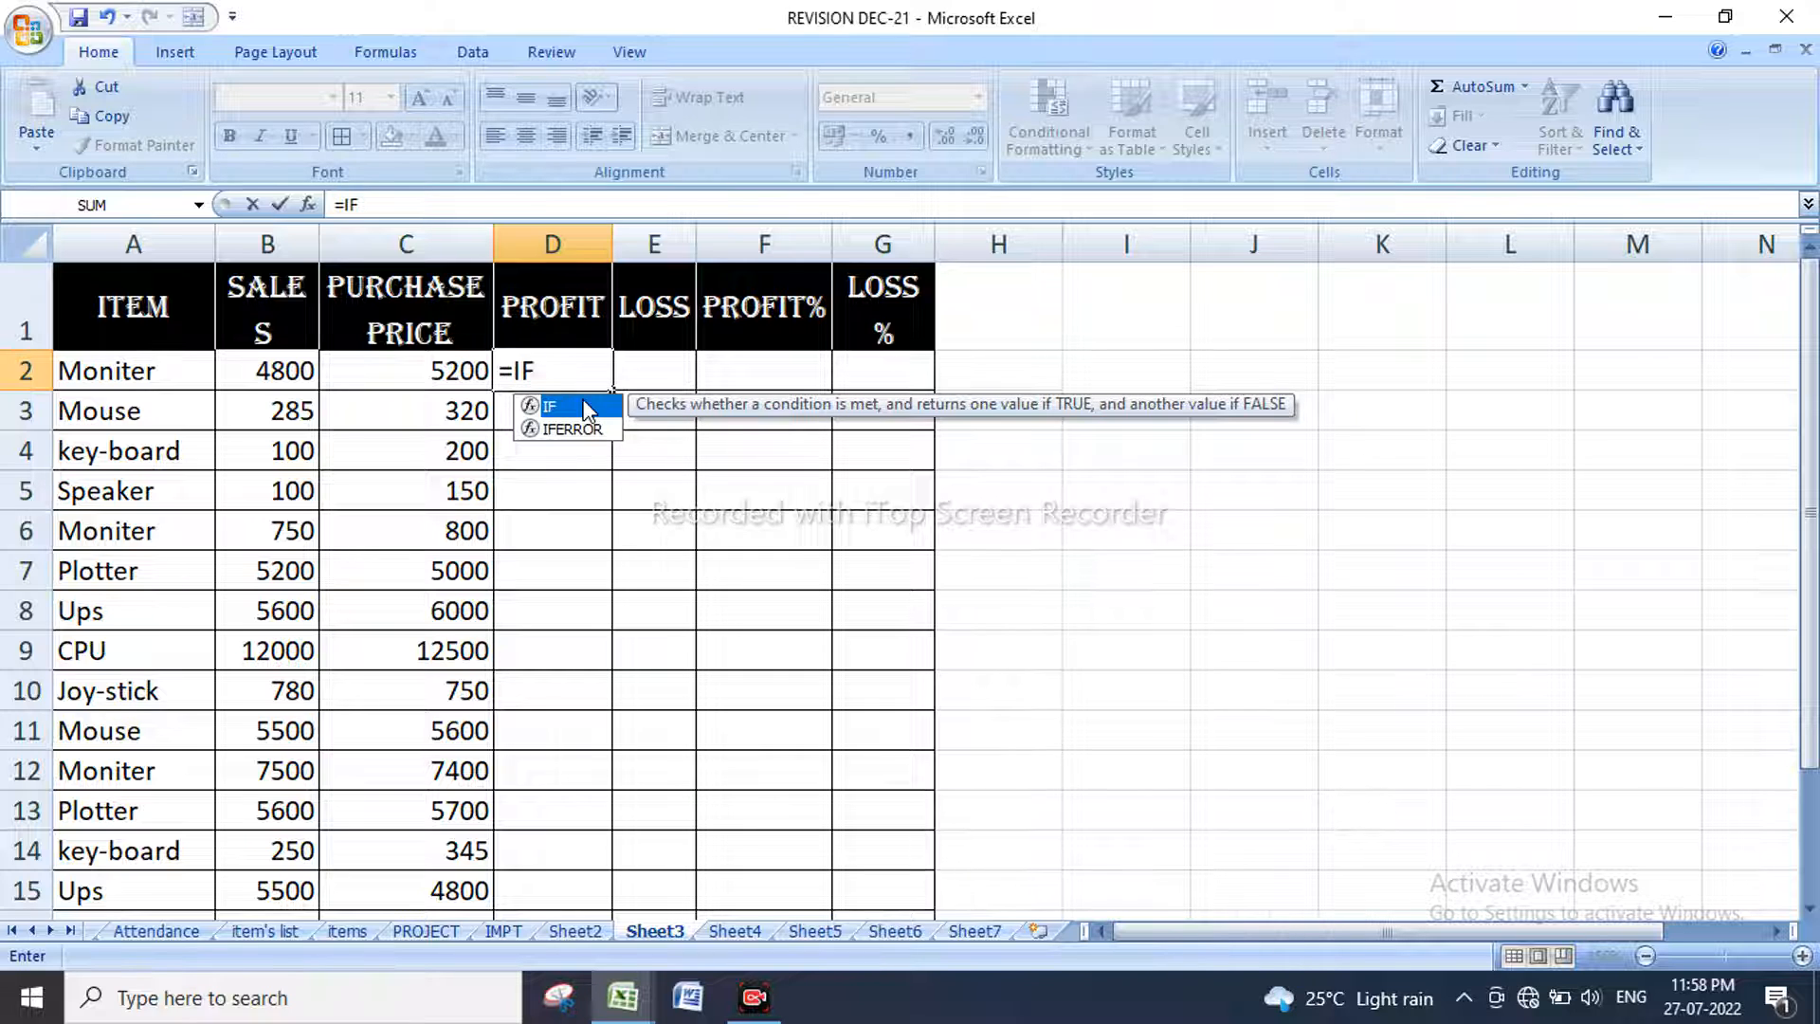
double_click(585, 410)
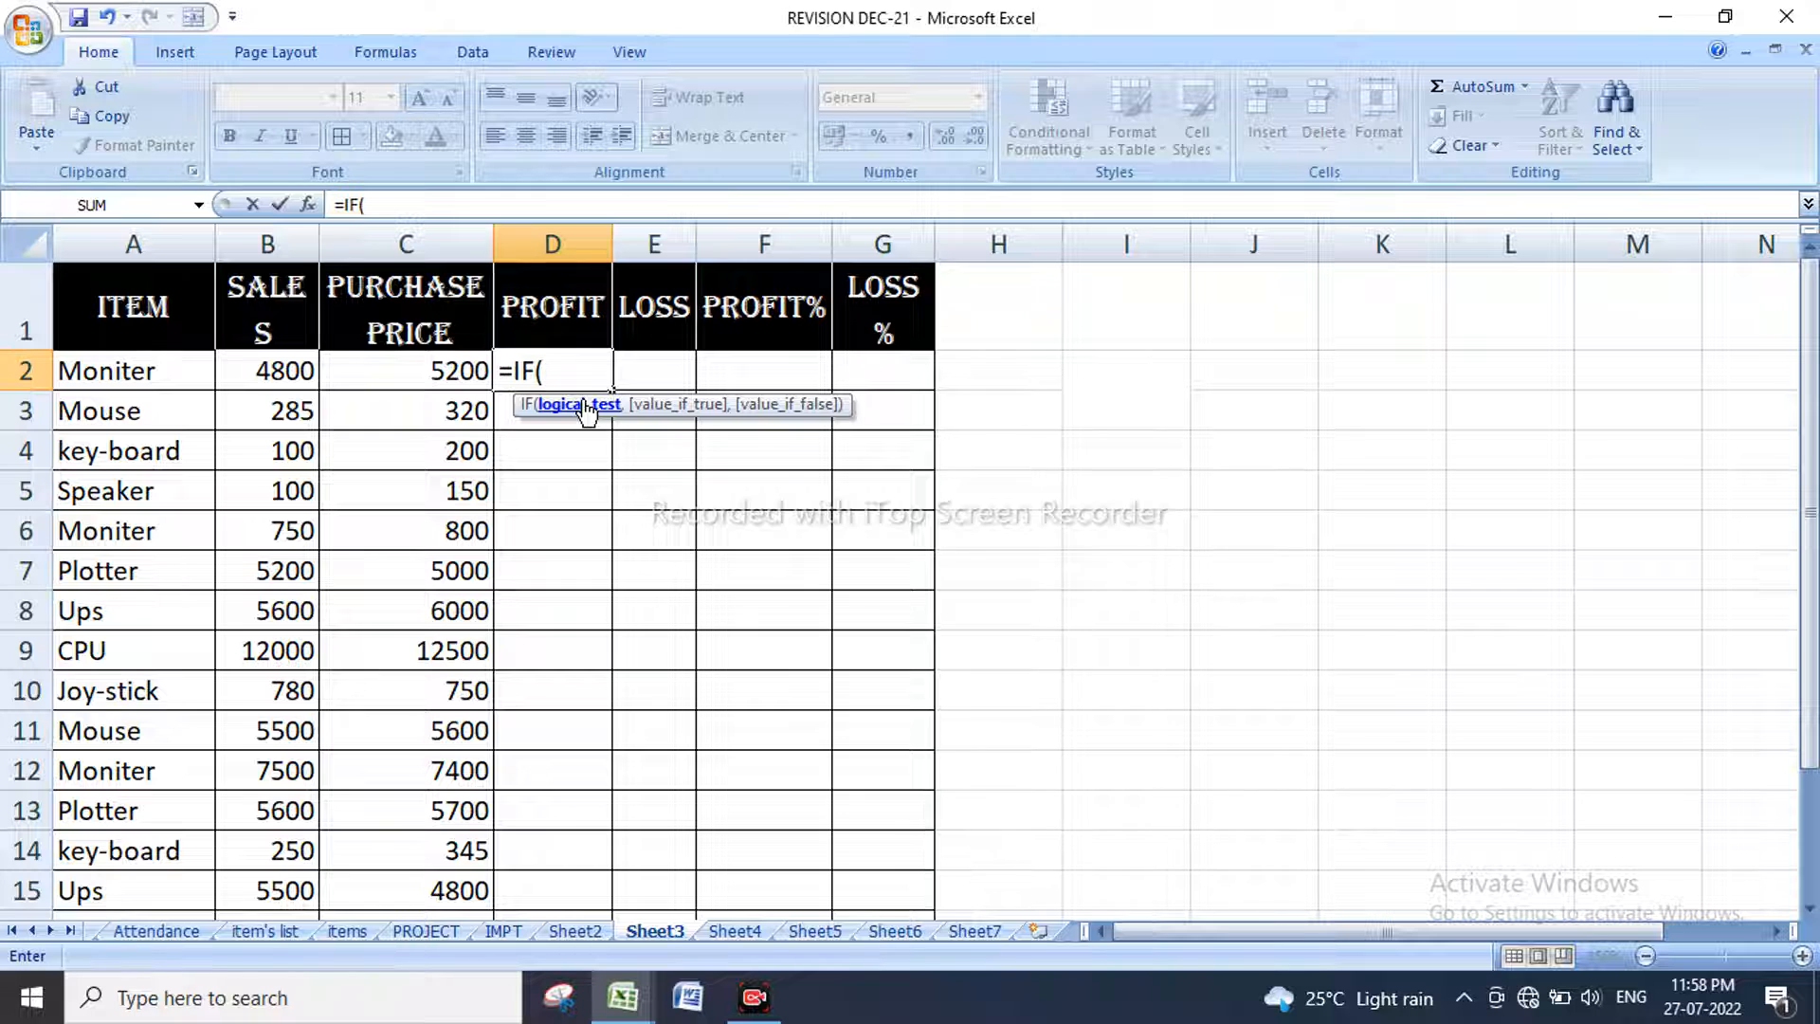
click(270, 364)
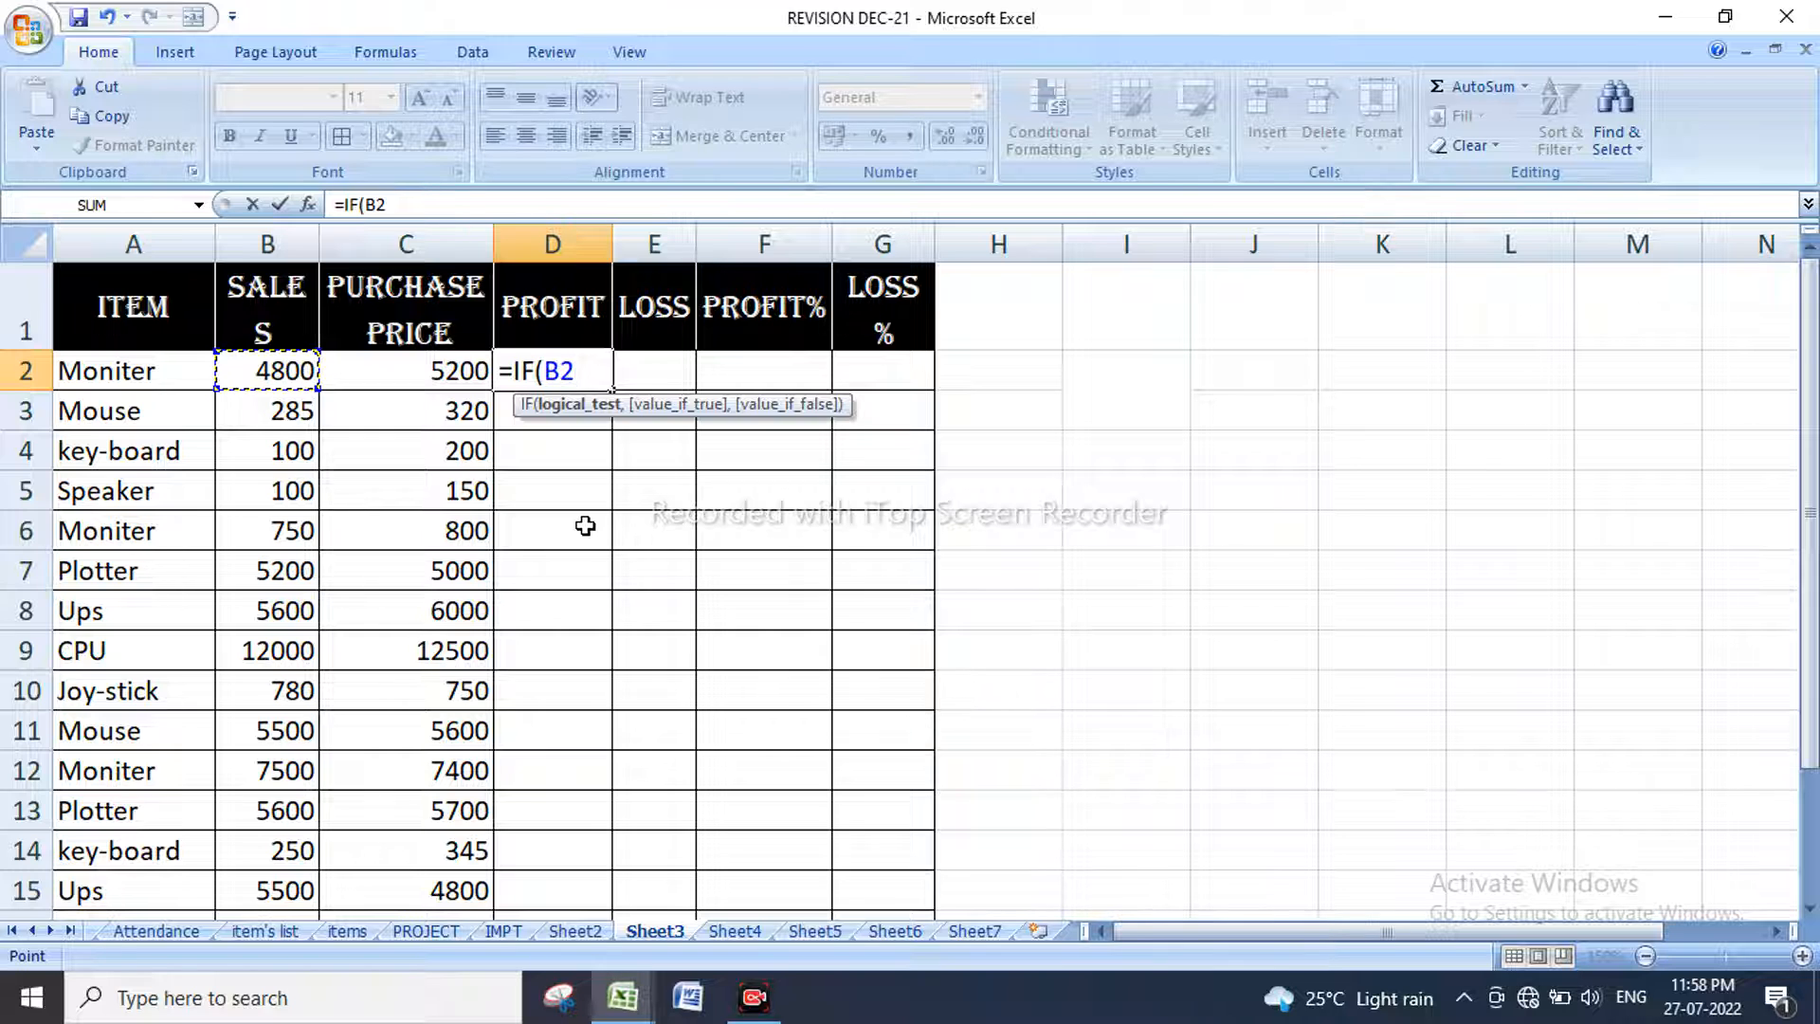
text(>)
click(428, 374)
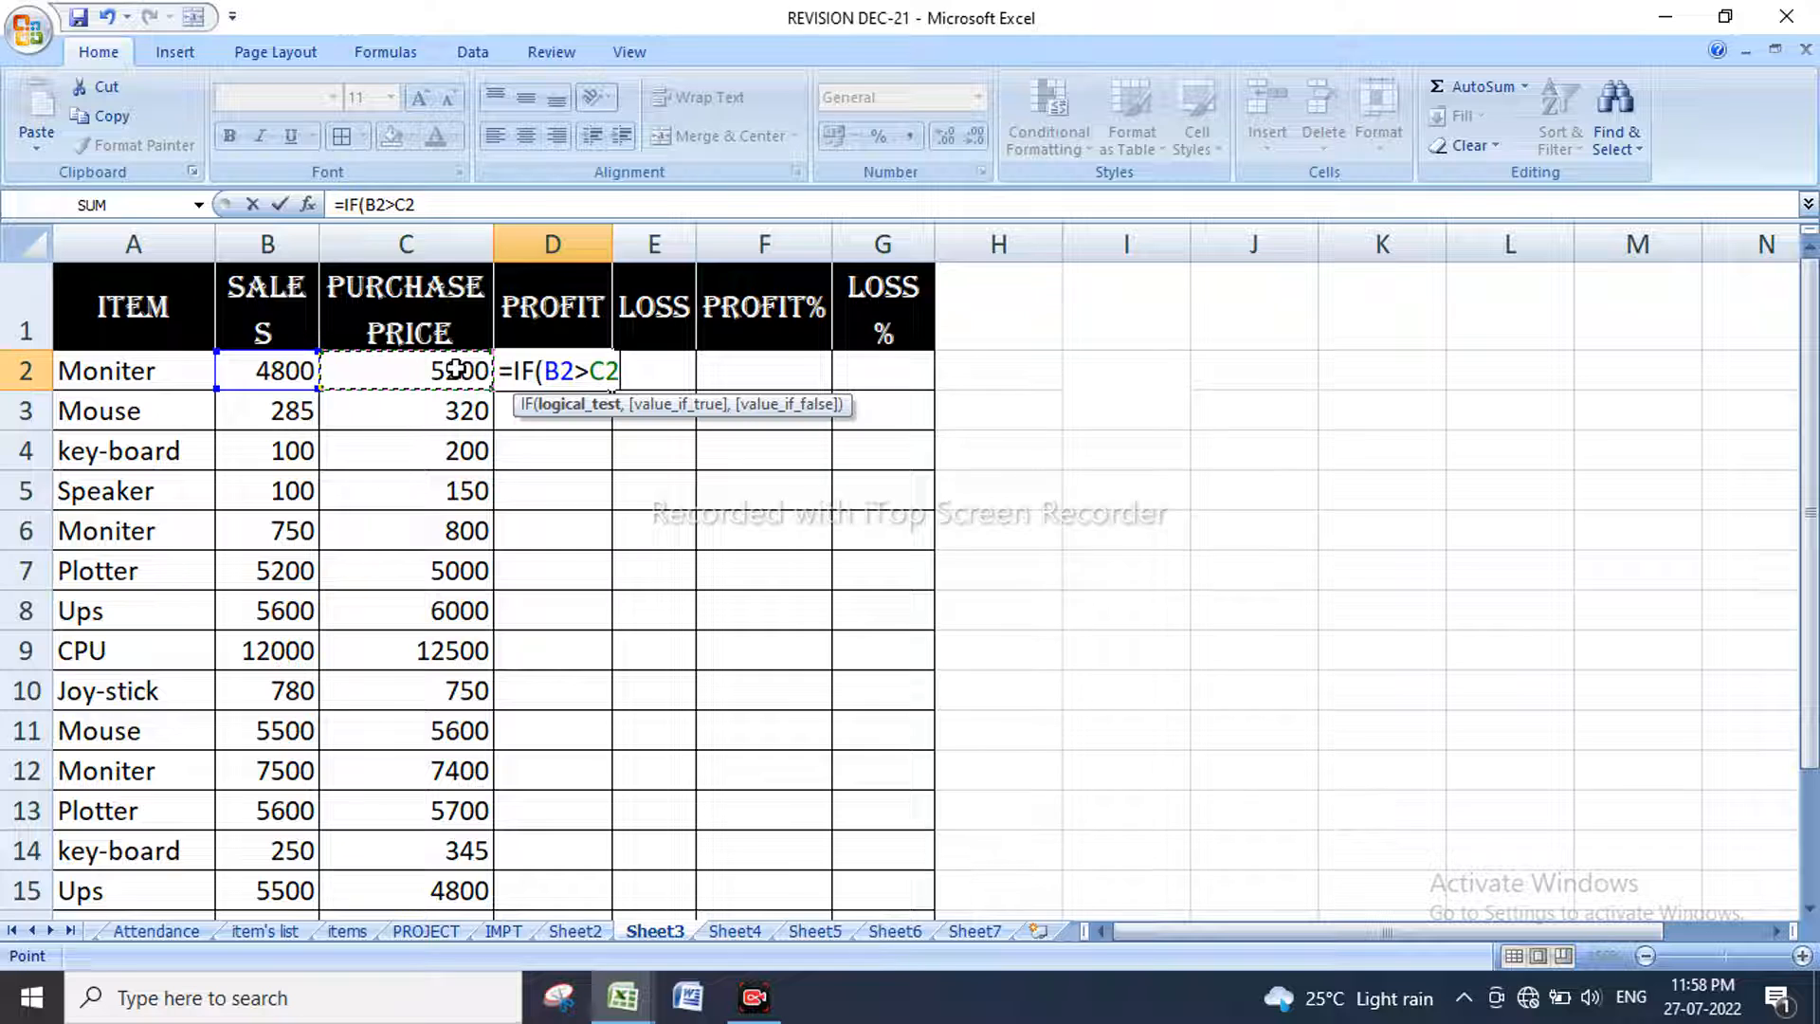
text(,)
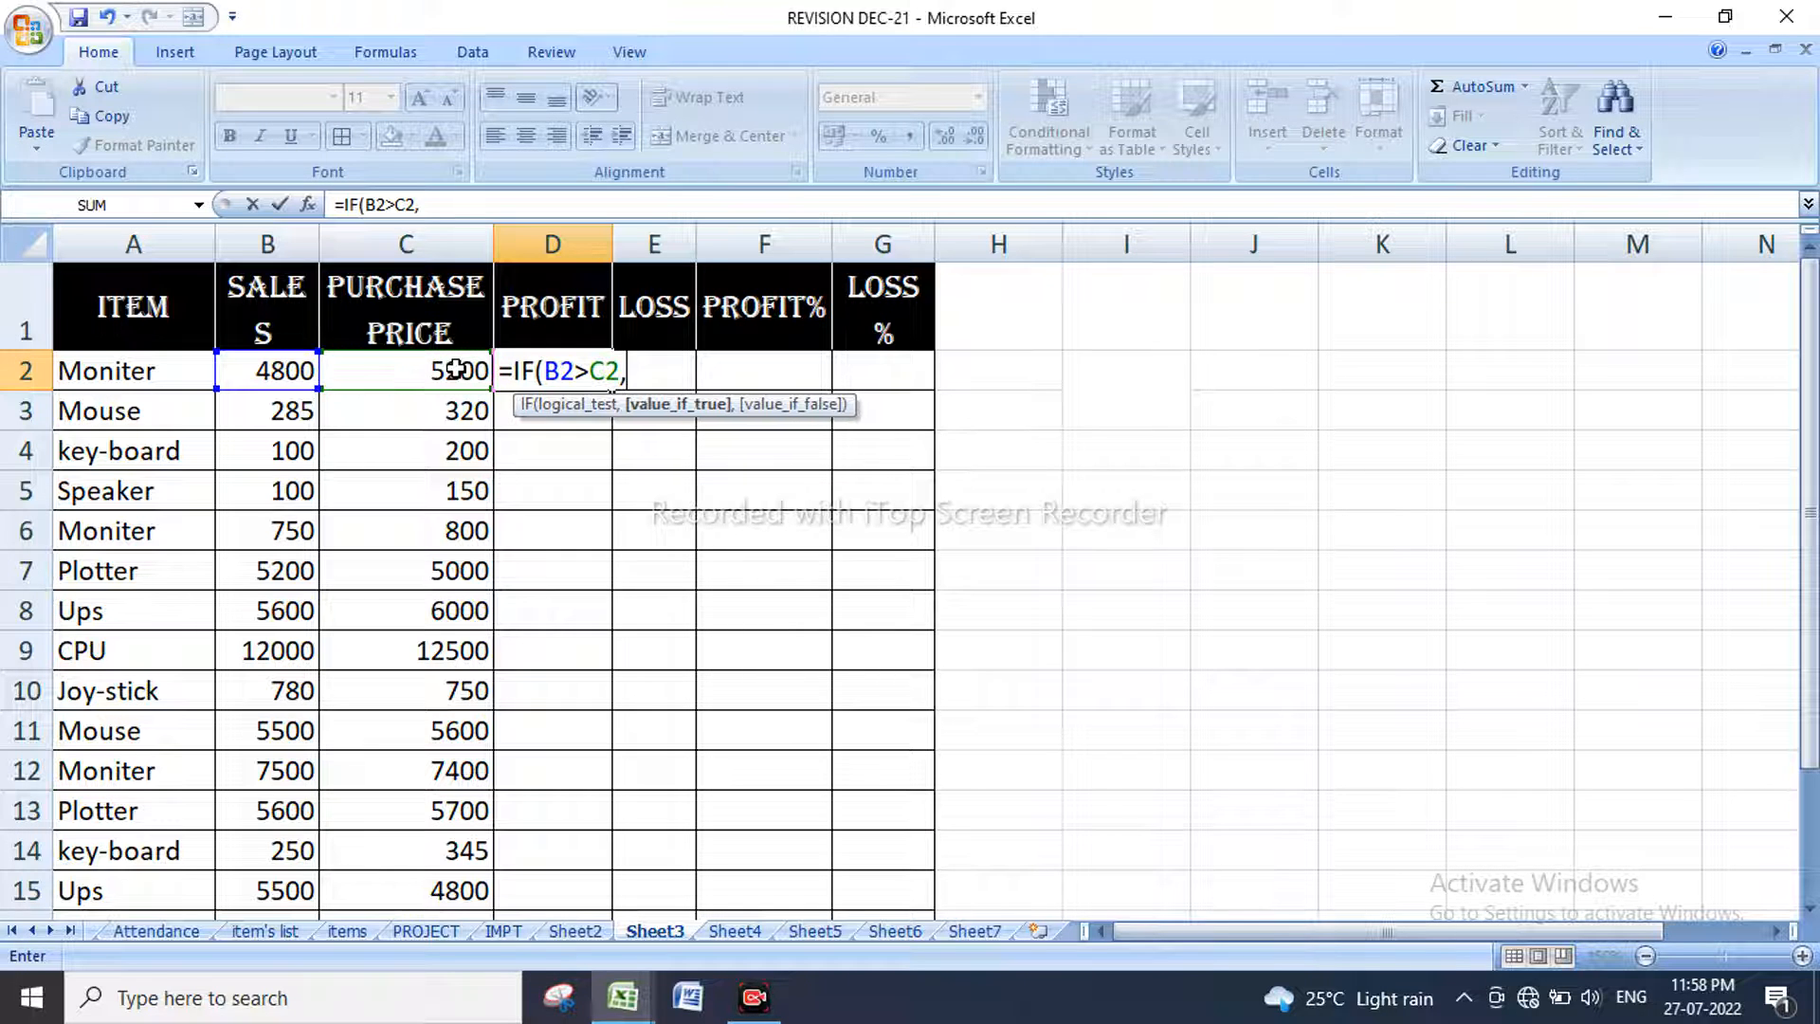
click(281, 366)
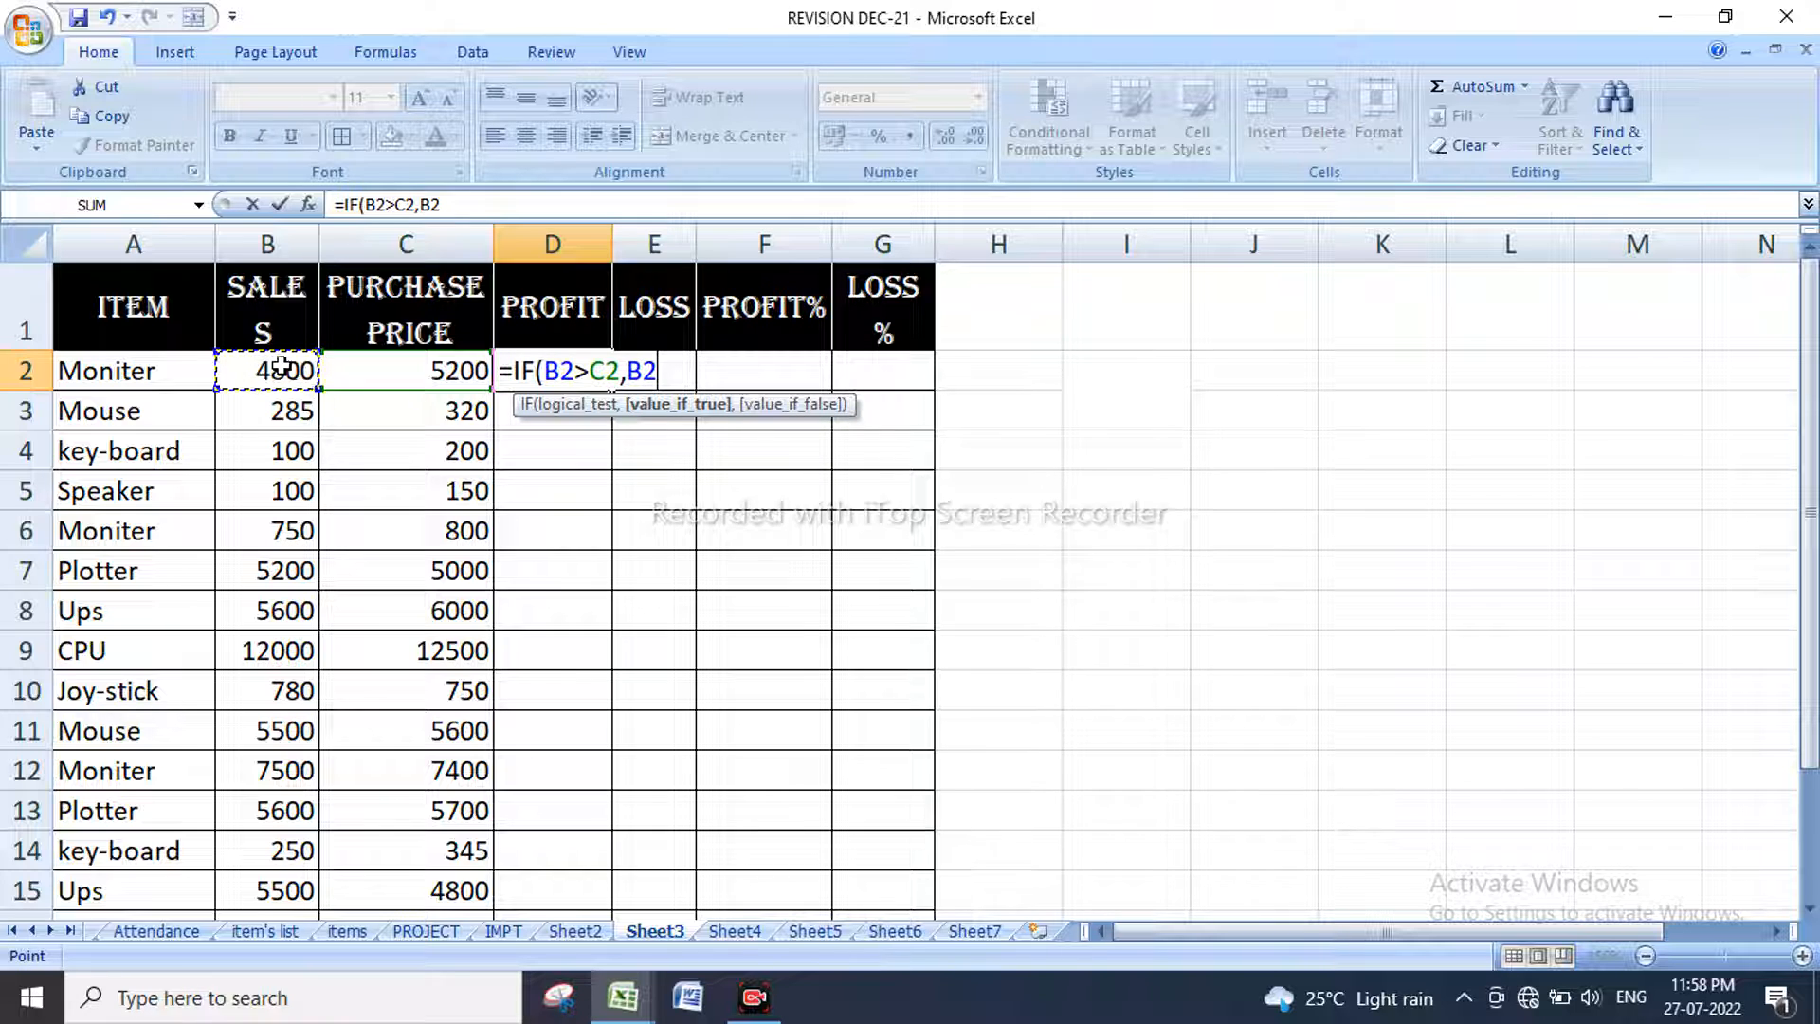
text(-)
click(378, 379)
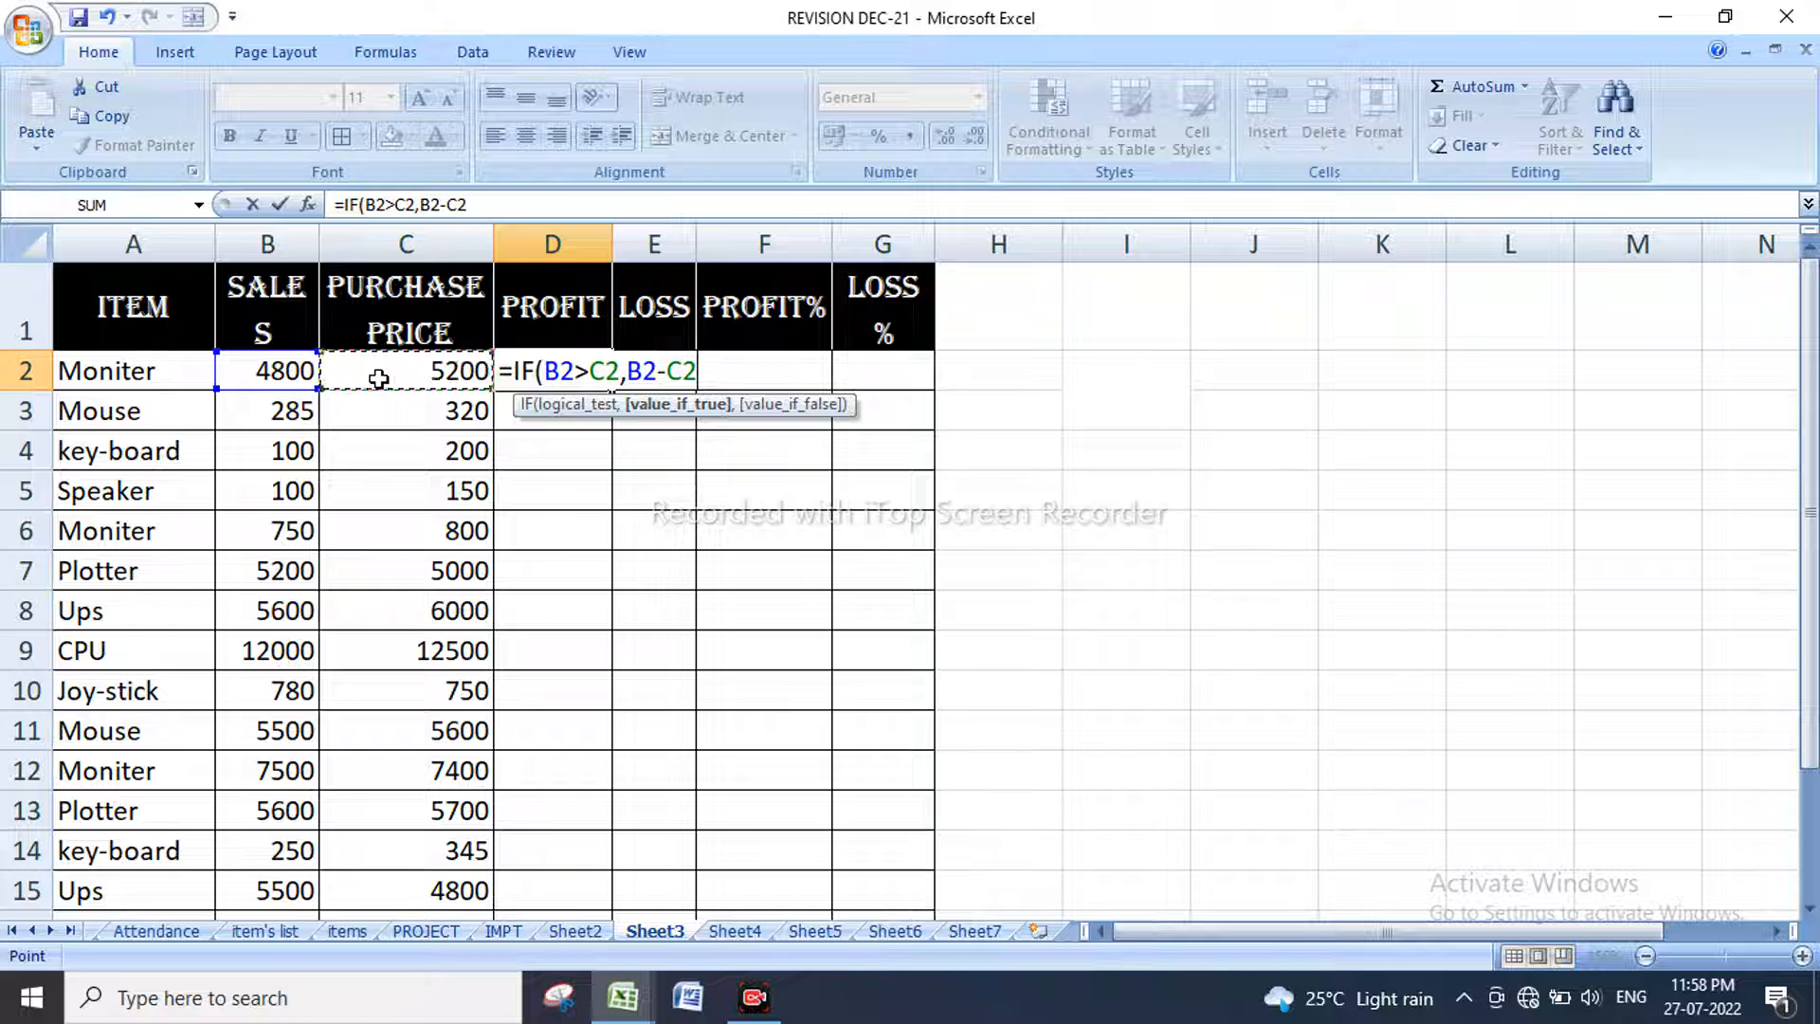
text(,)
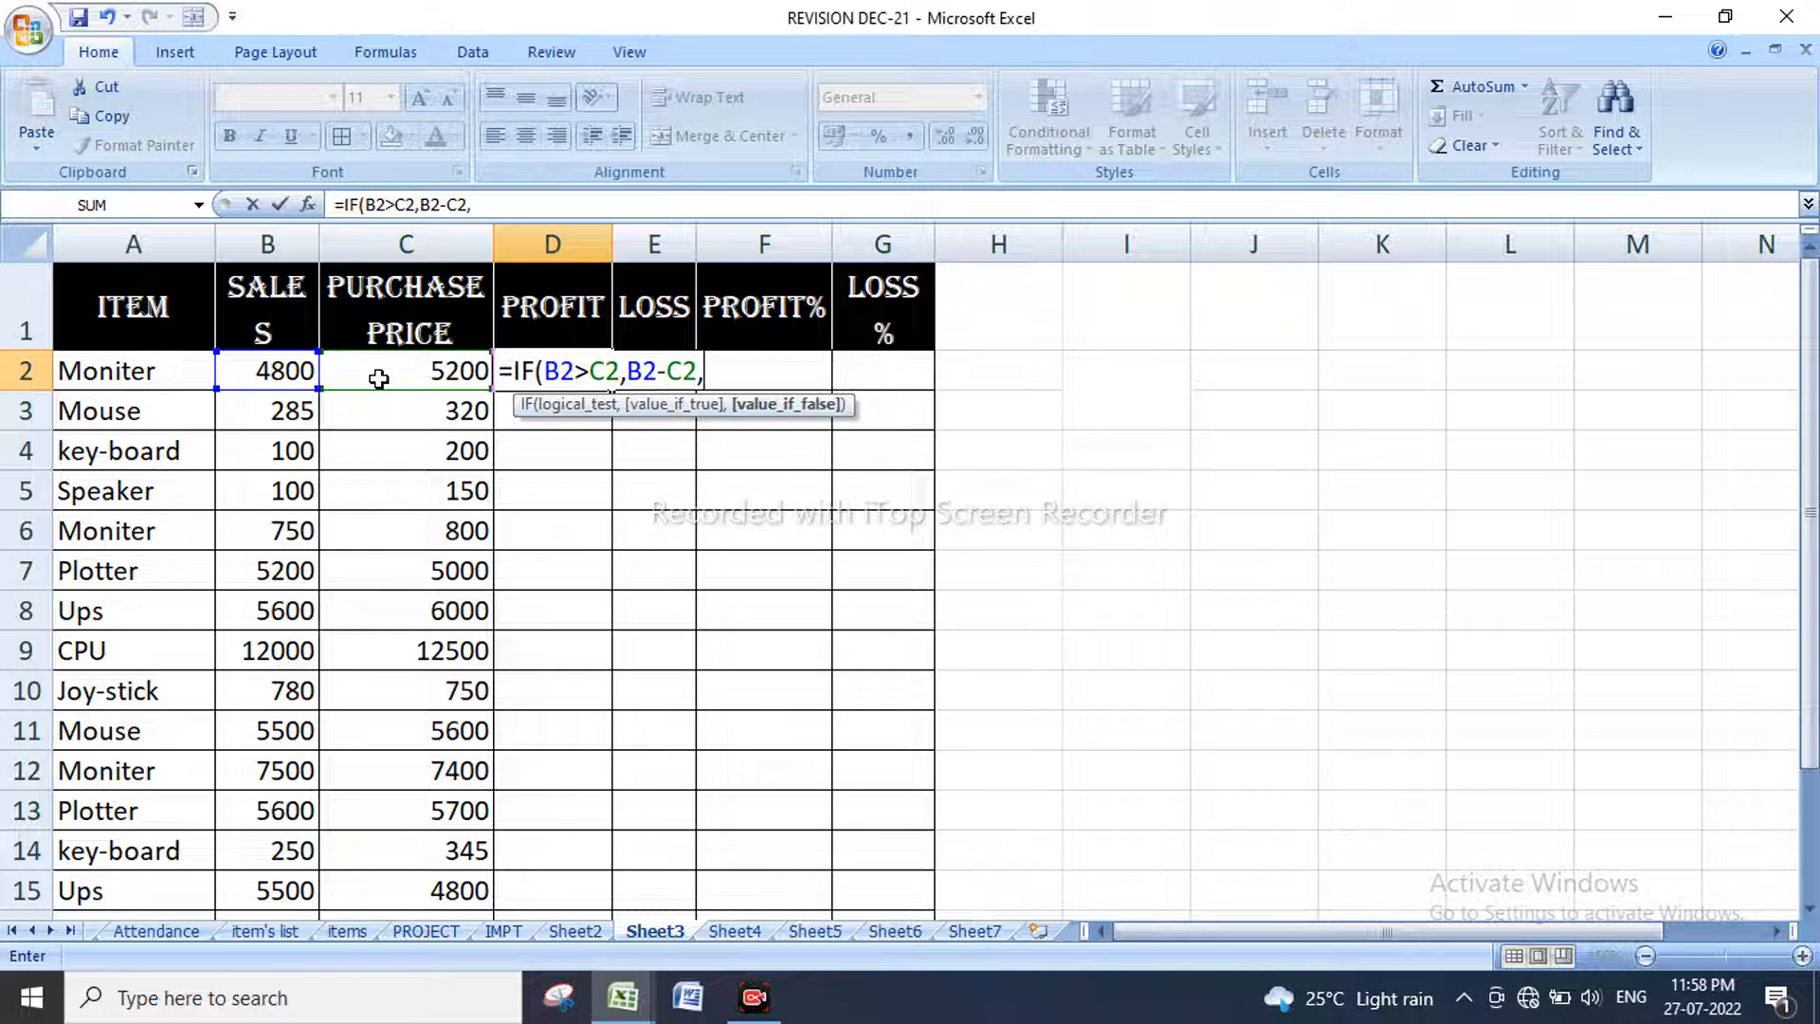
text(")
text(NO P)
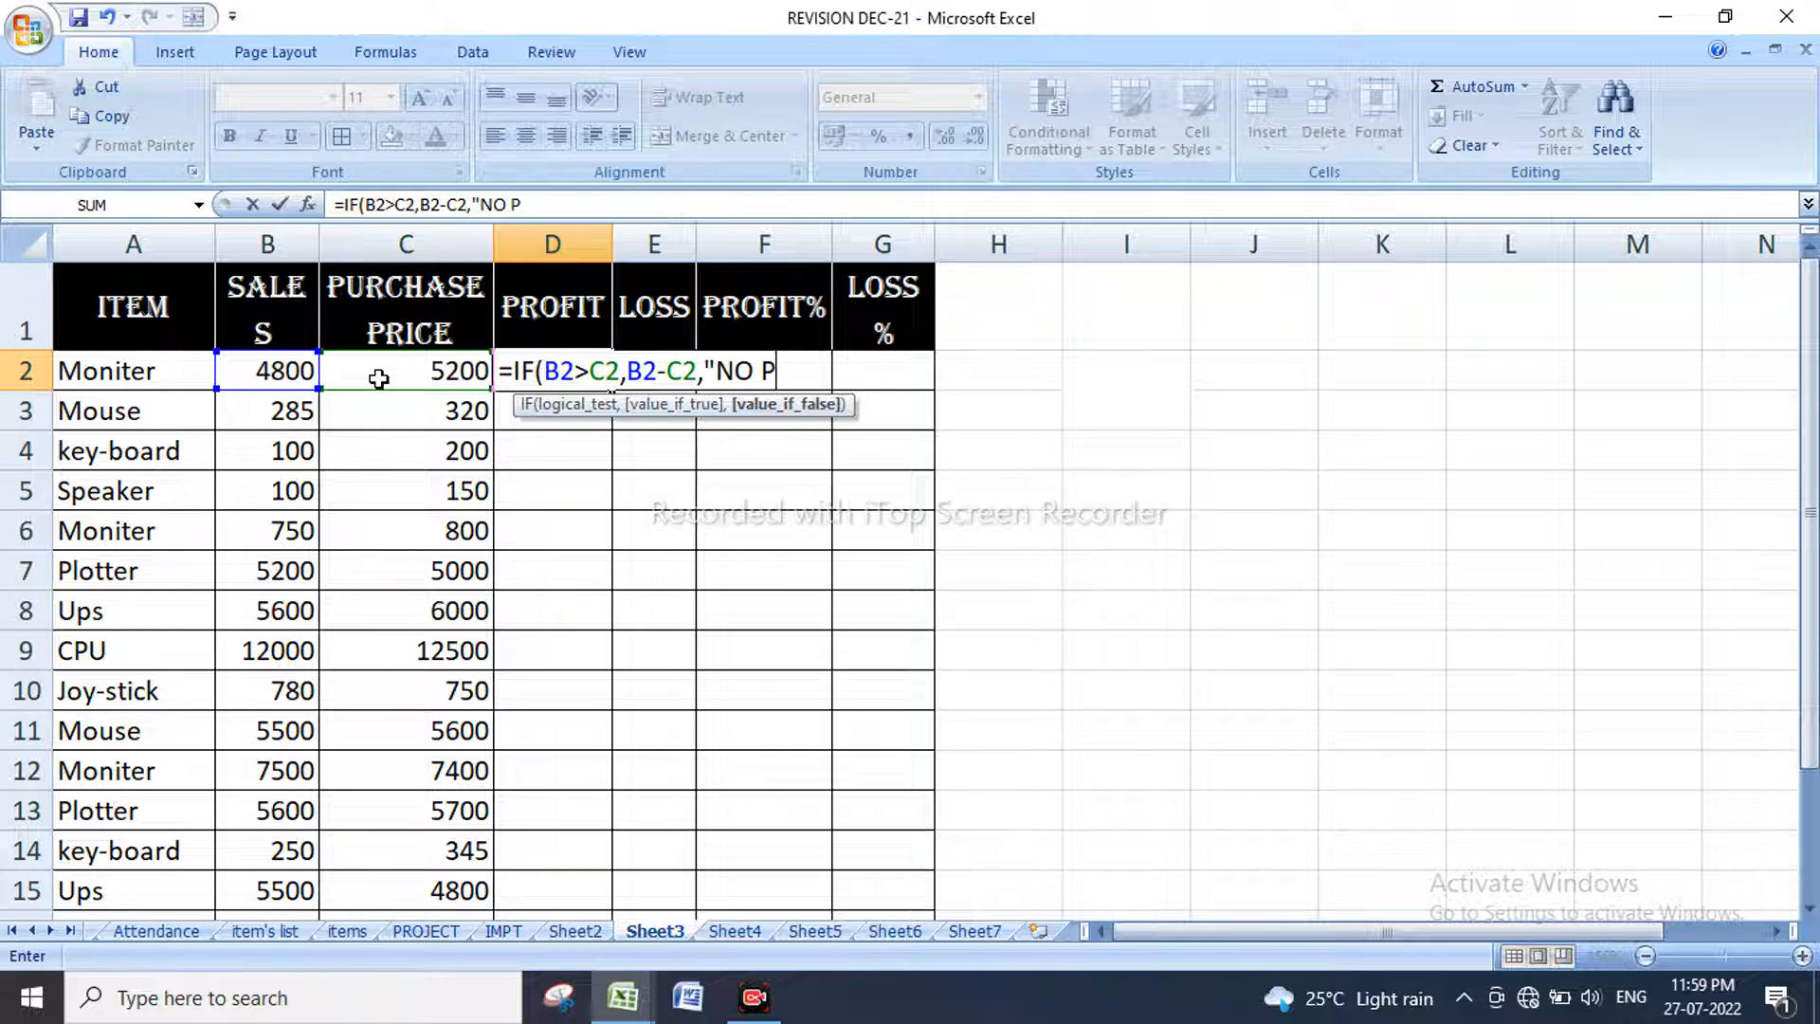
text(ROFIT)
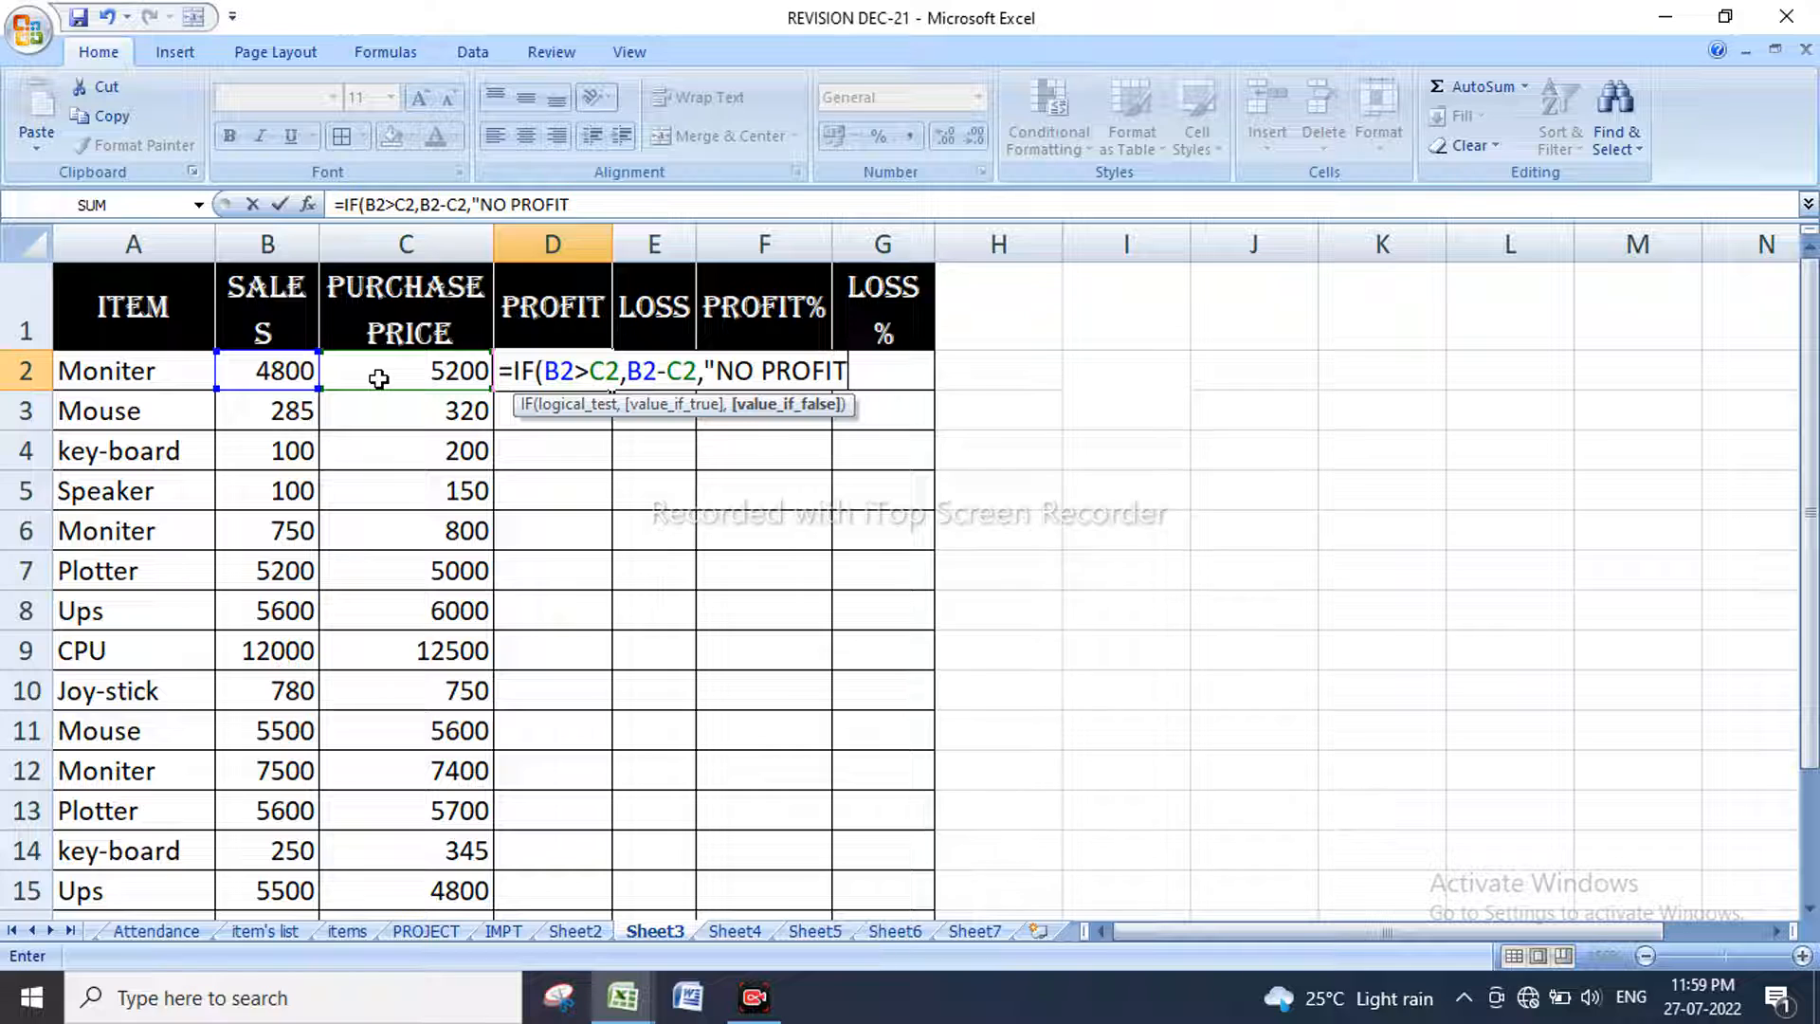
text("))
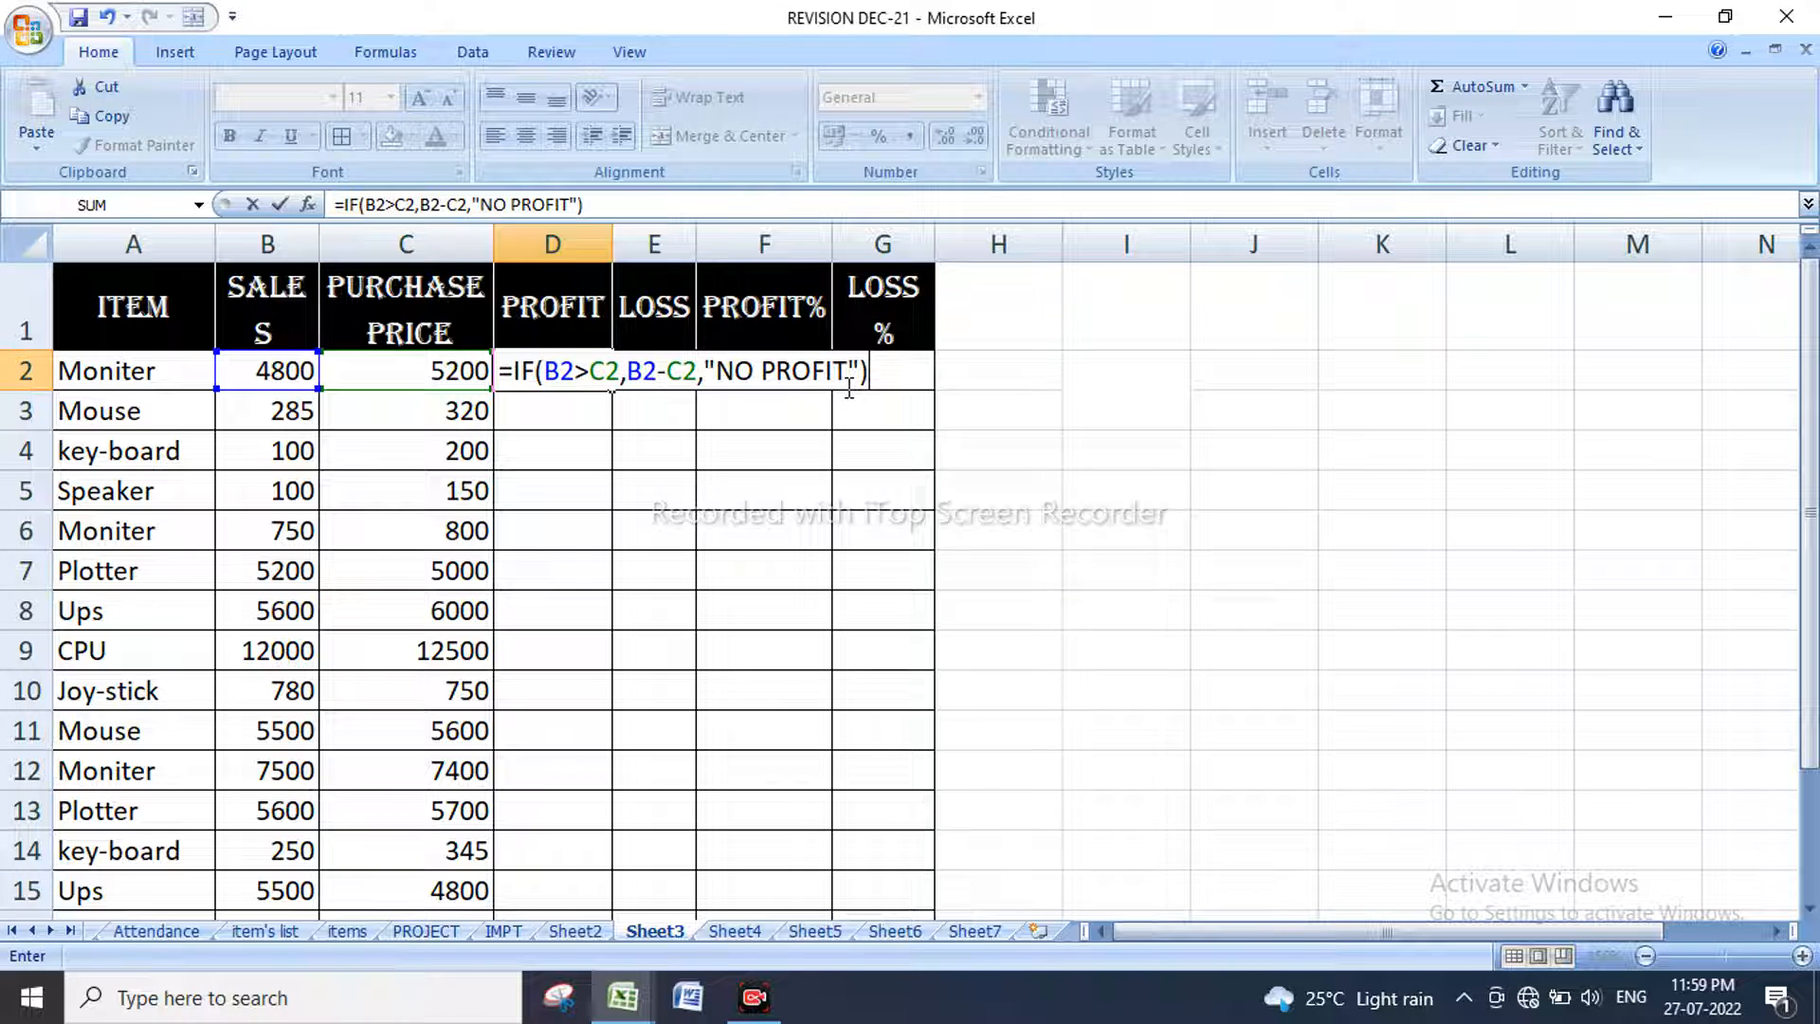
key(Return)
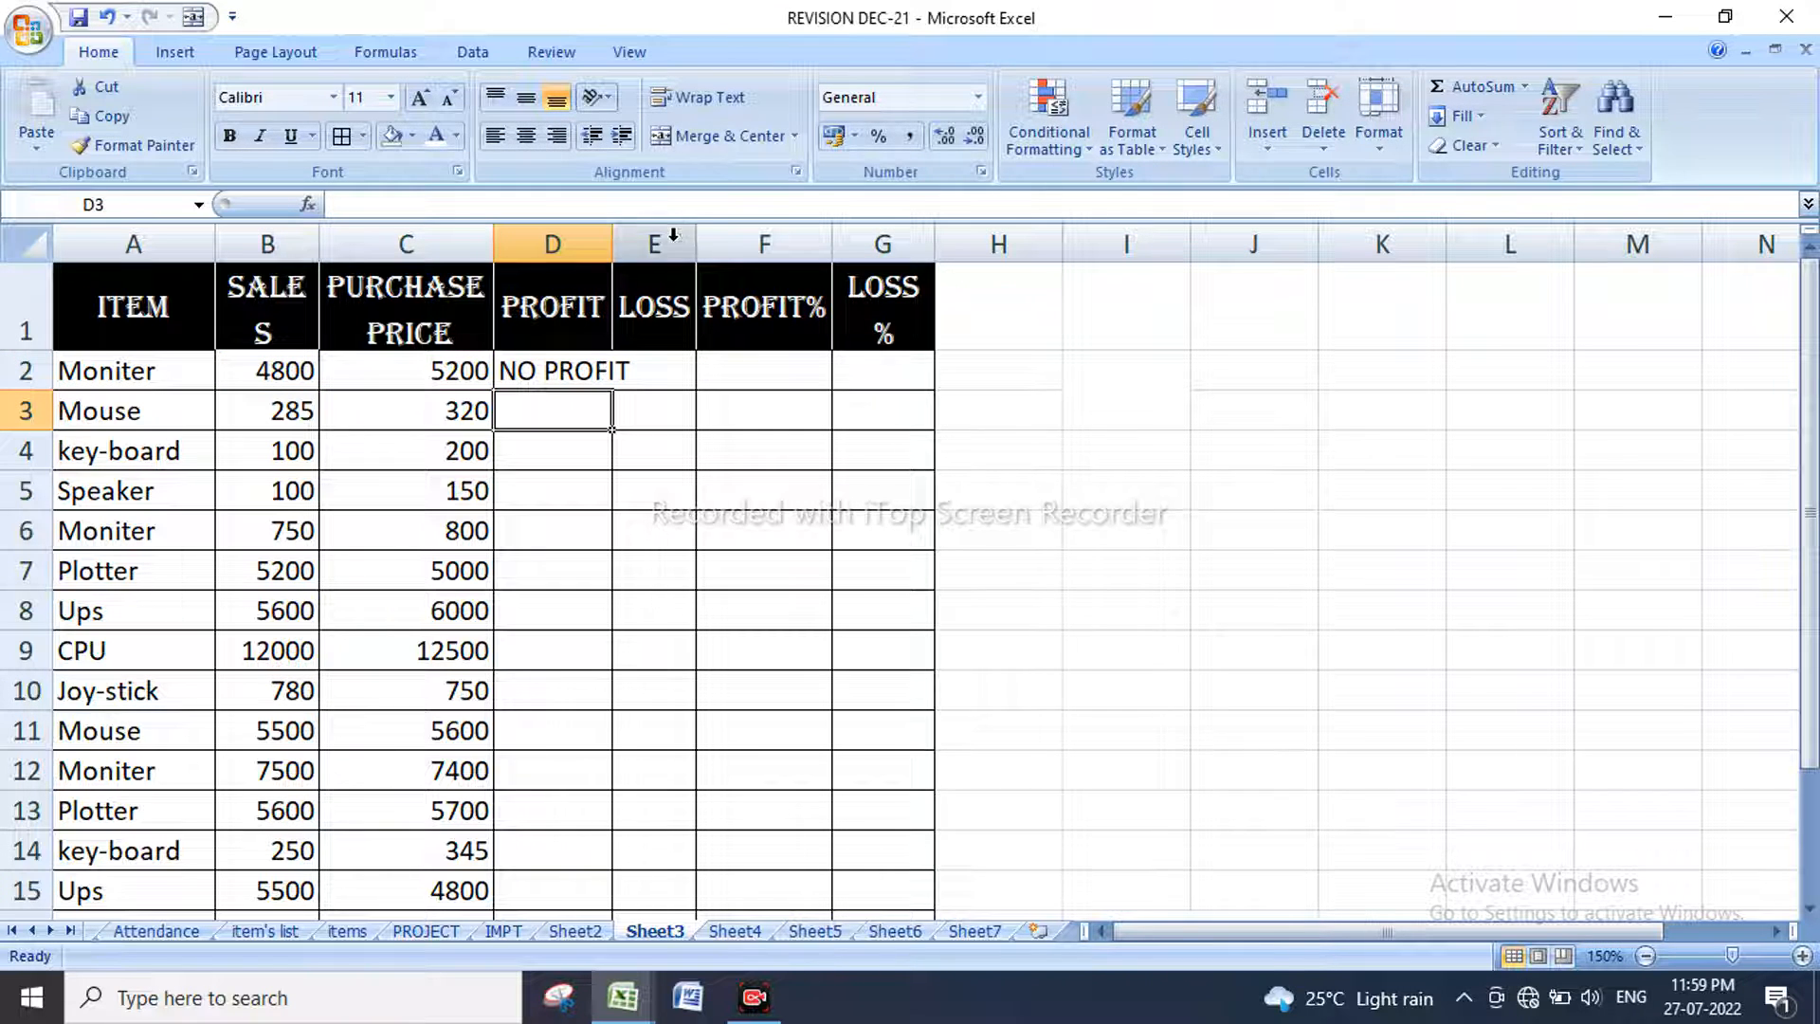
Step: Widen column D to fit the NO PROFIT text and column B to fit the full SALES PRICE header
drag(613, 243, 672, 243)
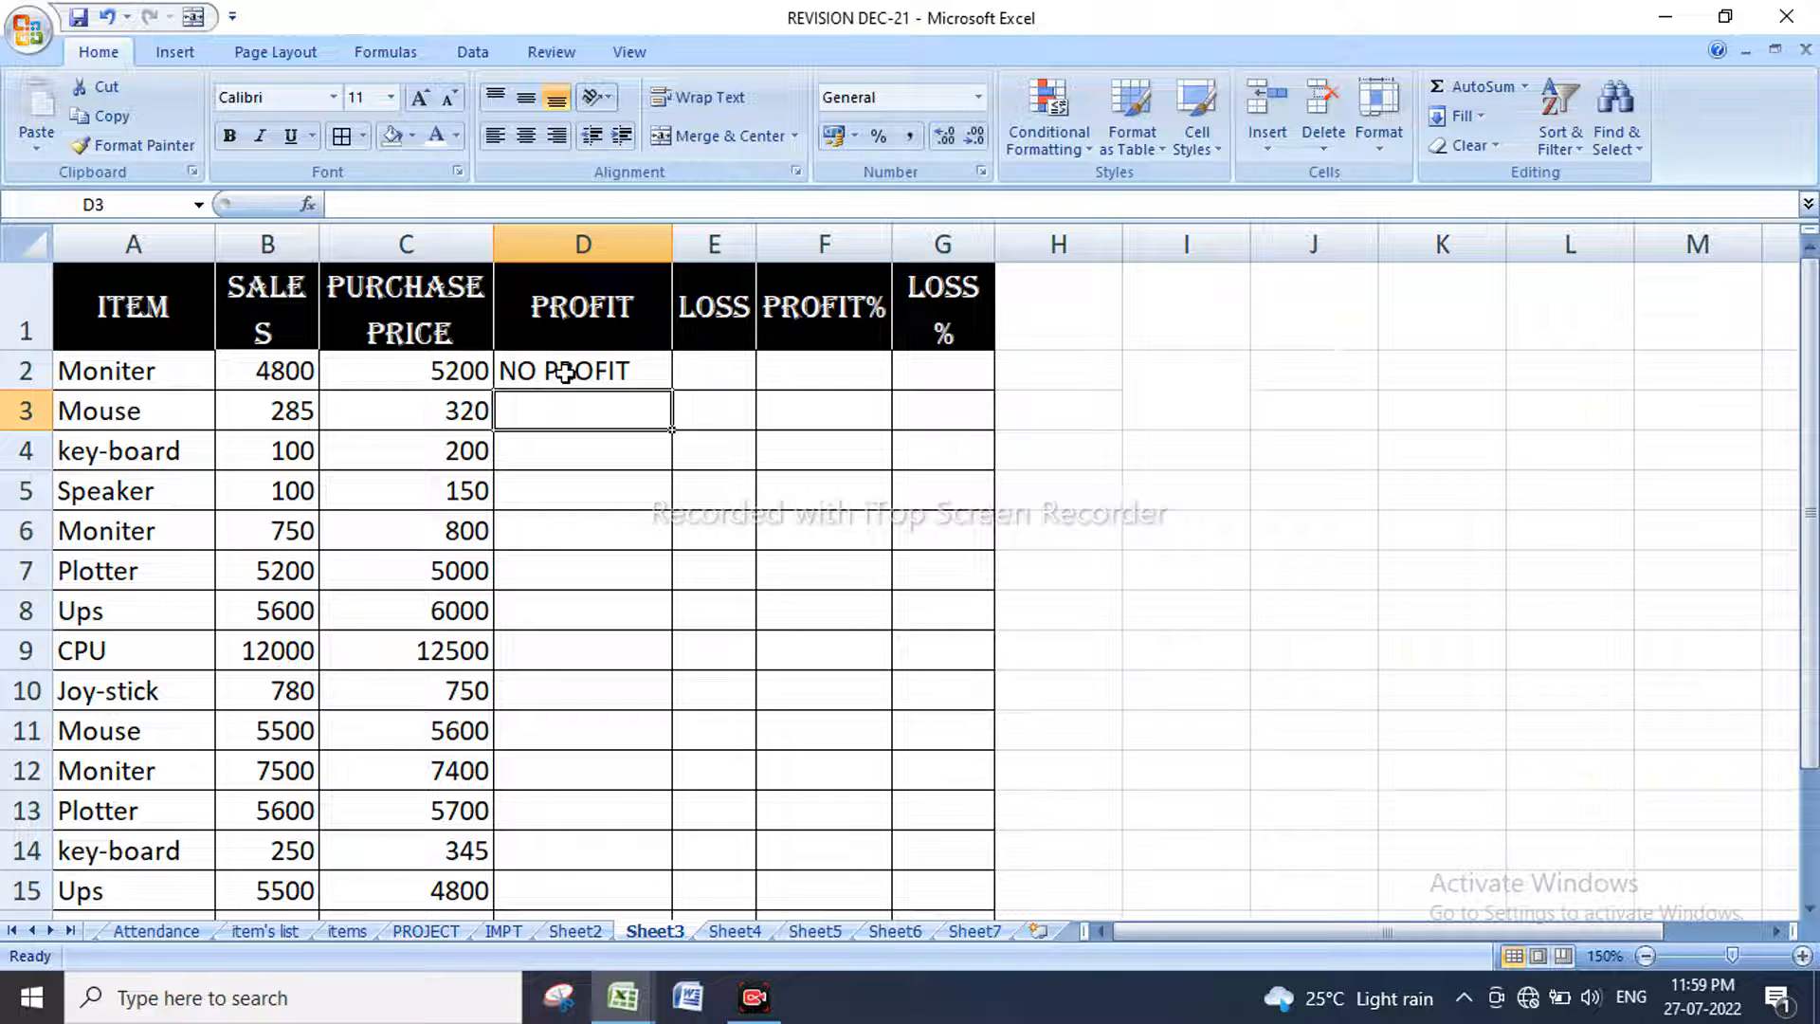
drag(324, 245, 354, 246)
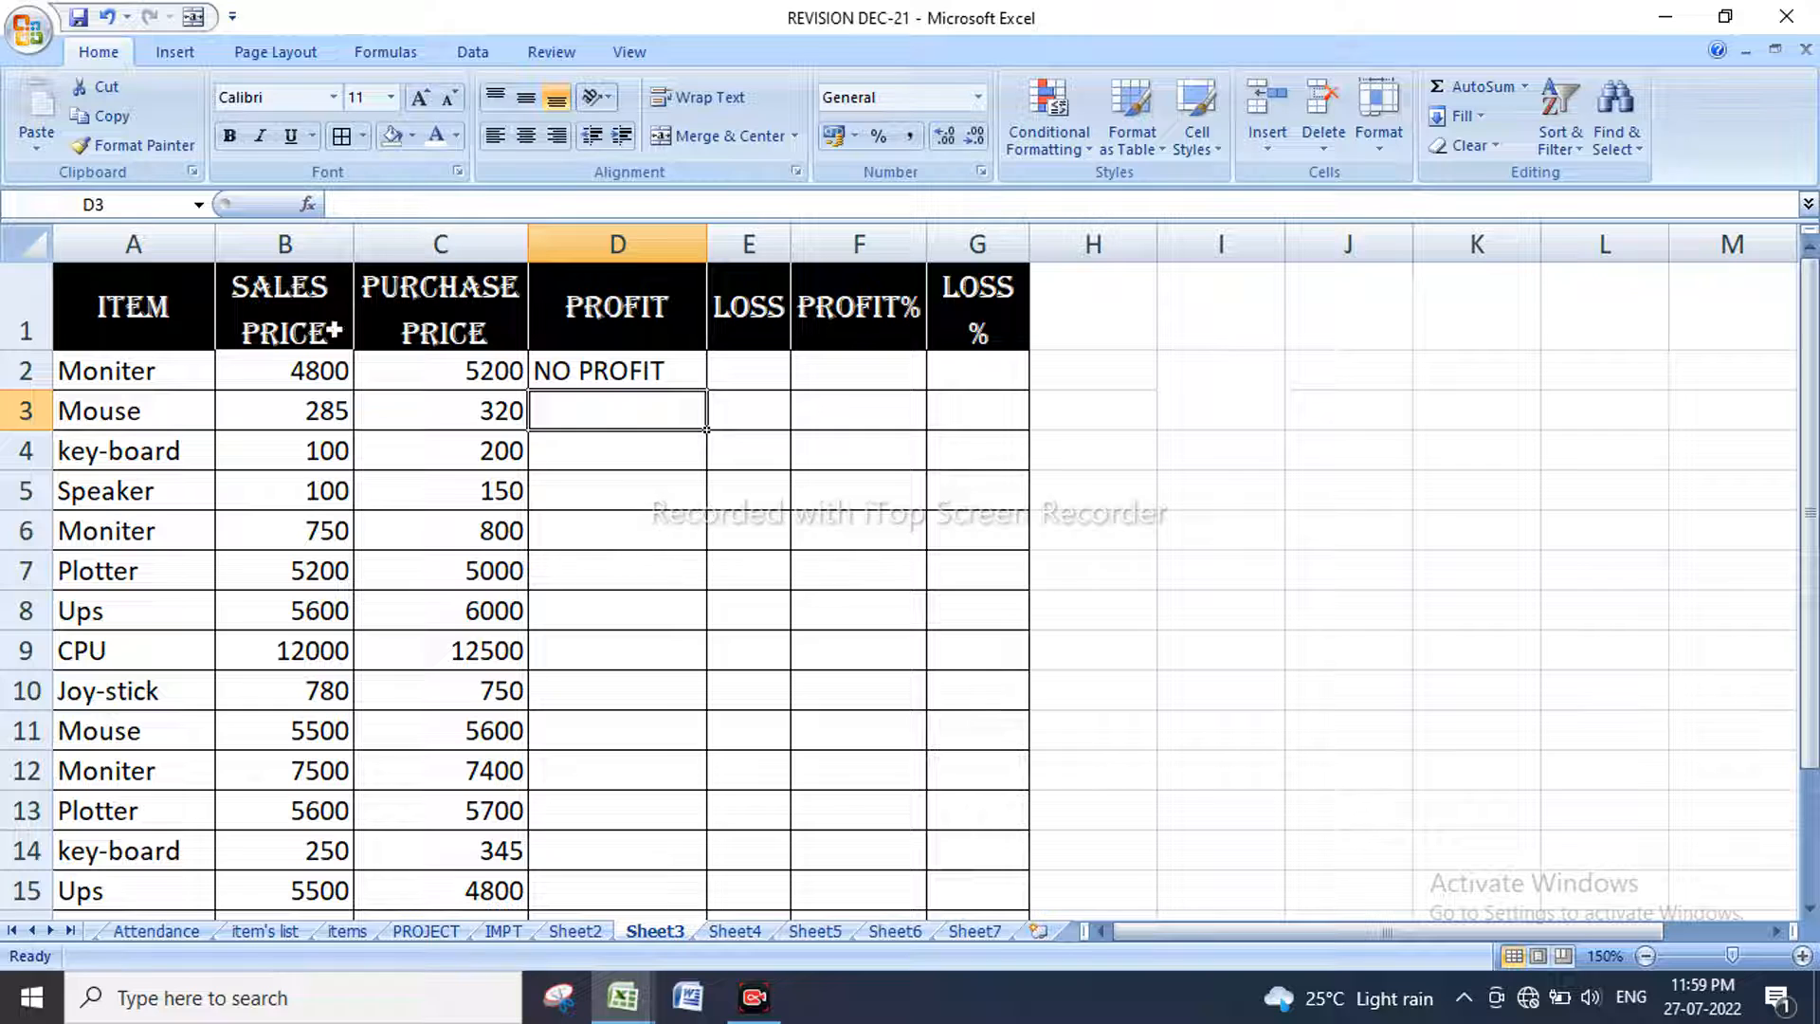
click(469, 373)
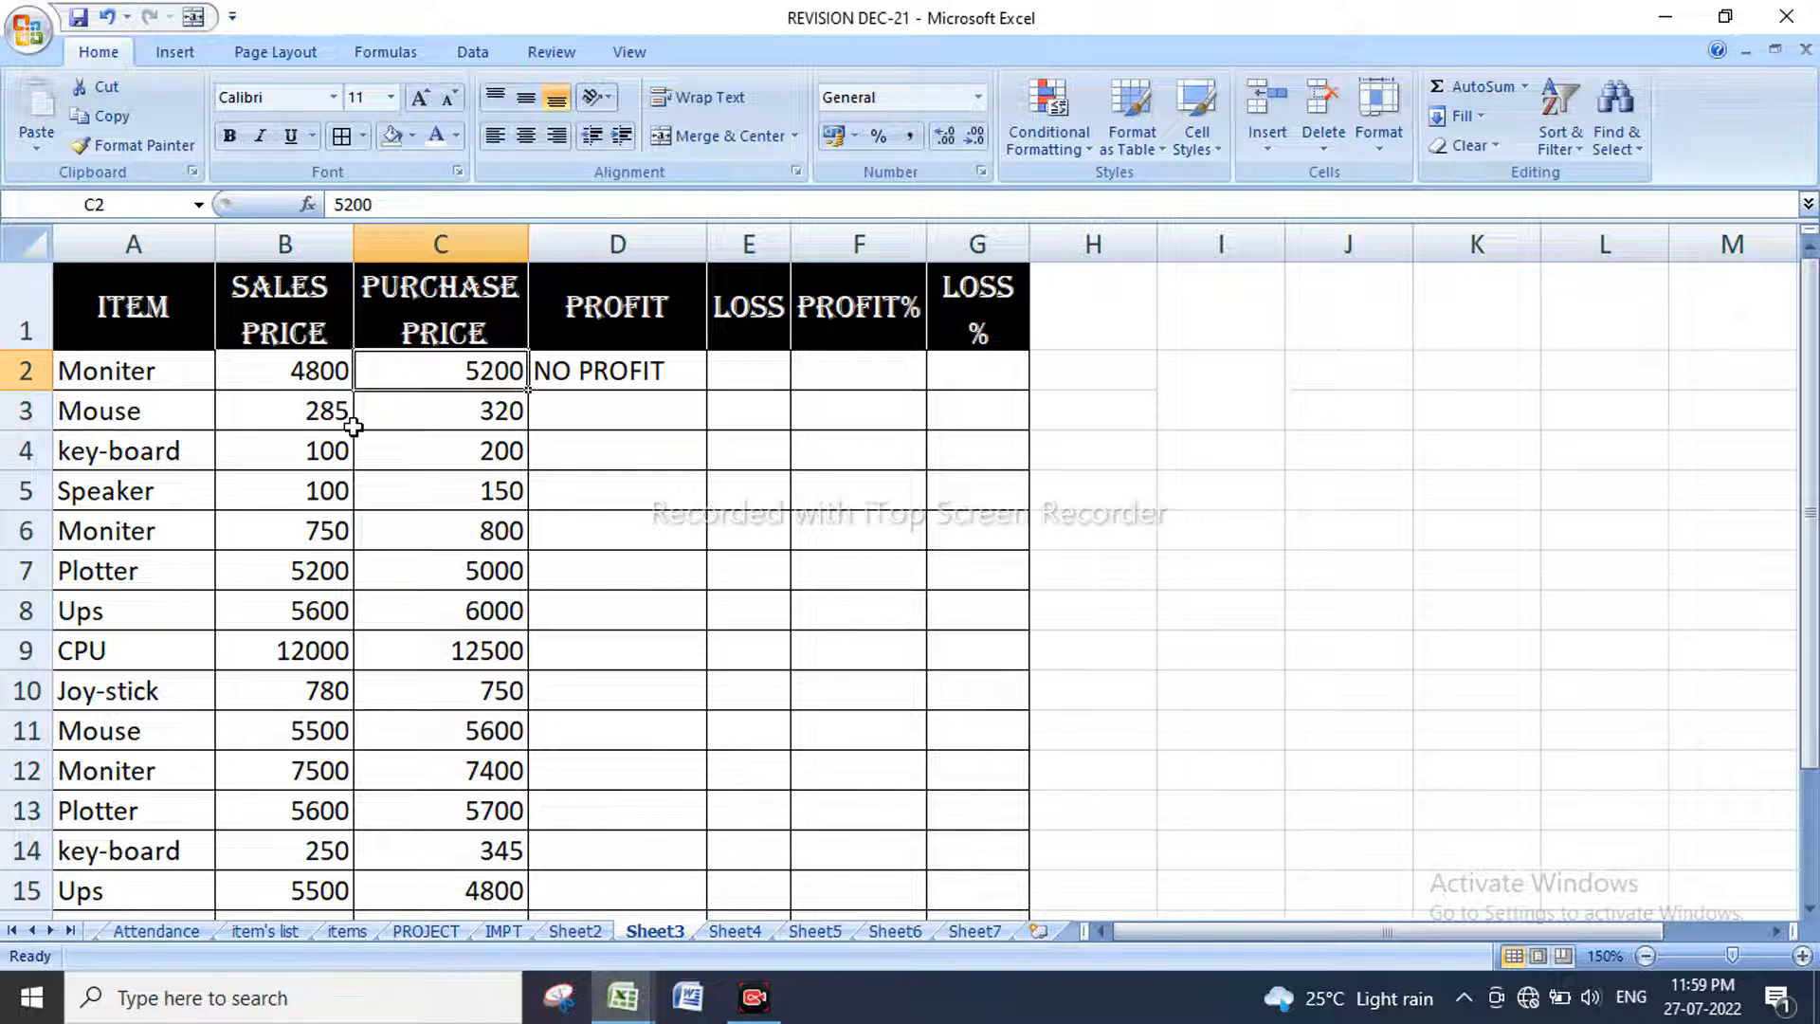
click(327, 382)
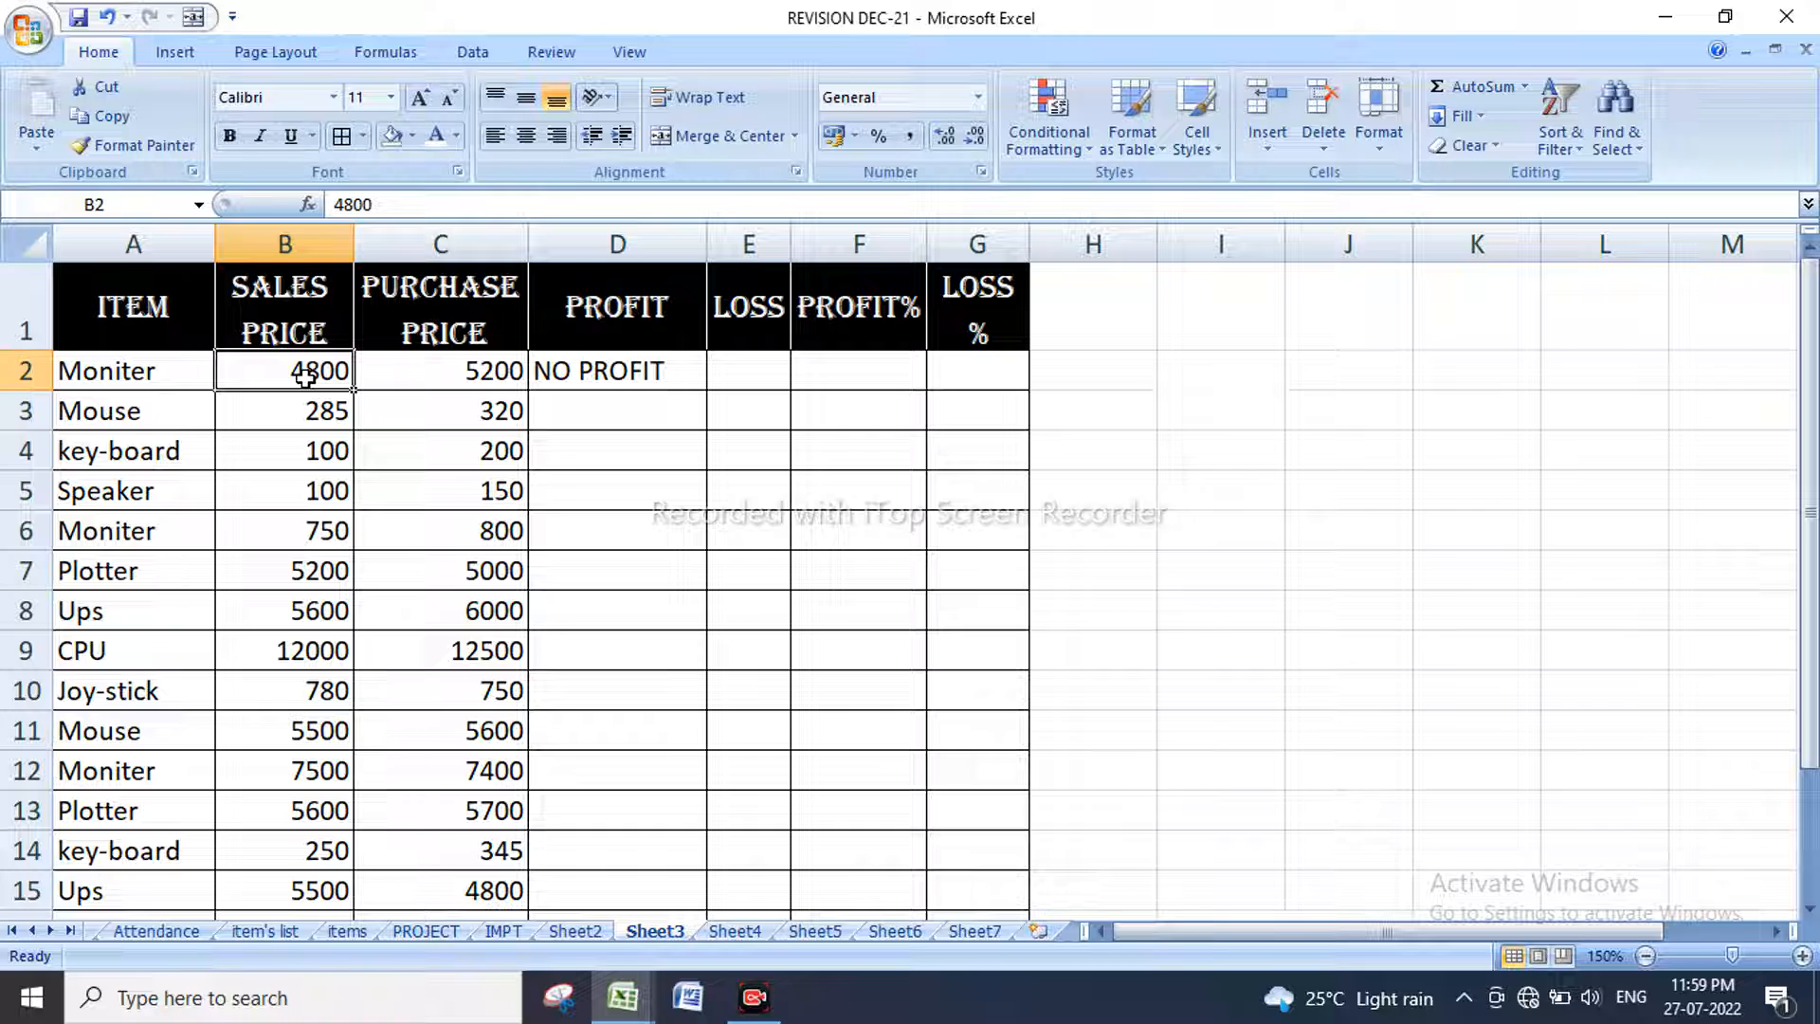
Step: Set the first Moniter's sales price in B2 to 5500 and fill the D2 profit formula down to D15
text(5500)
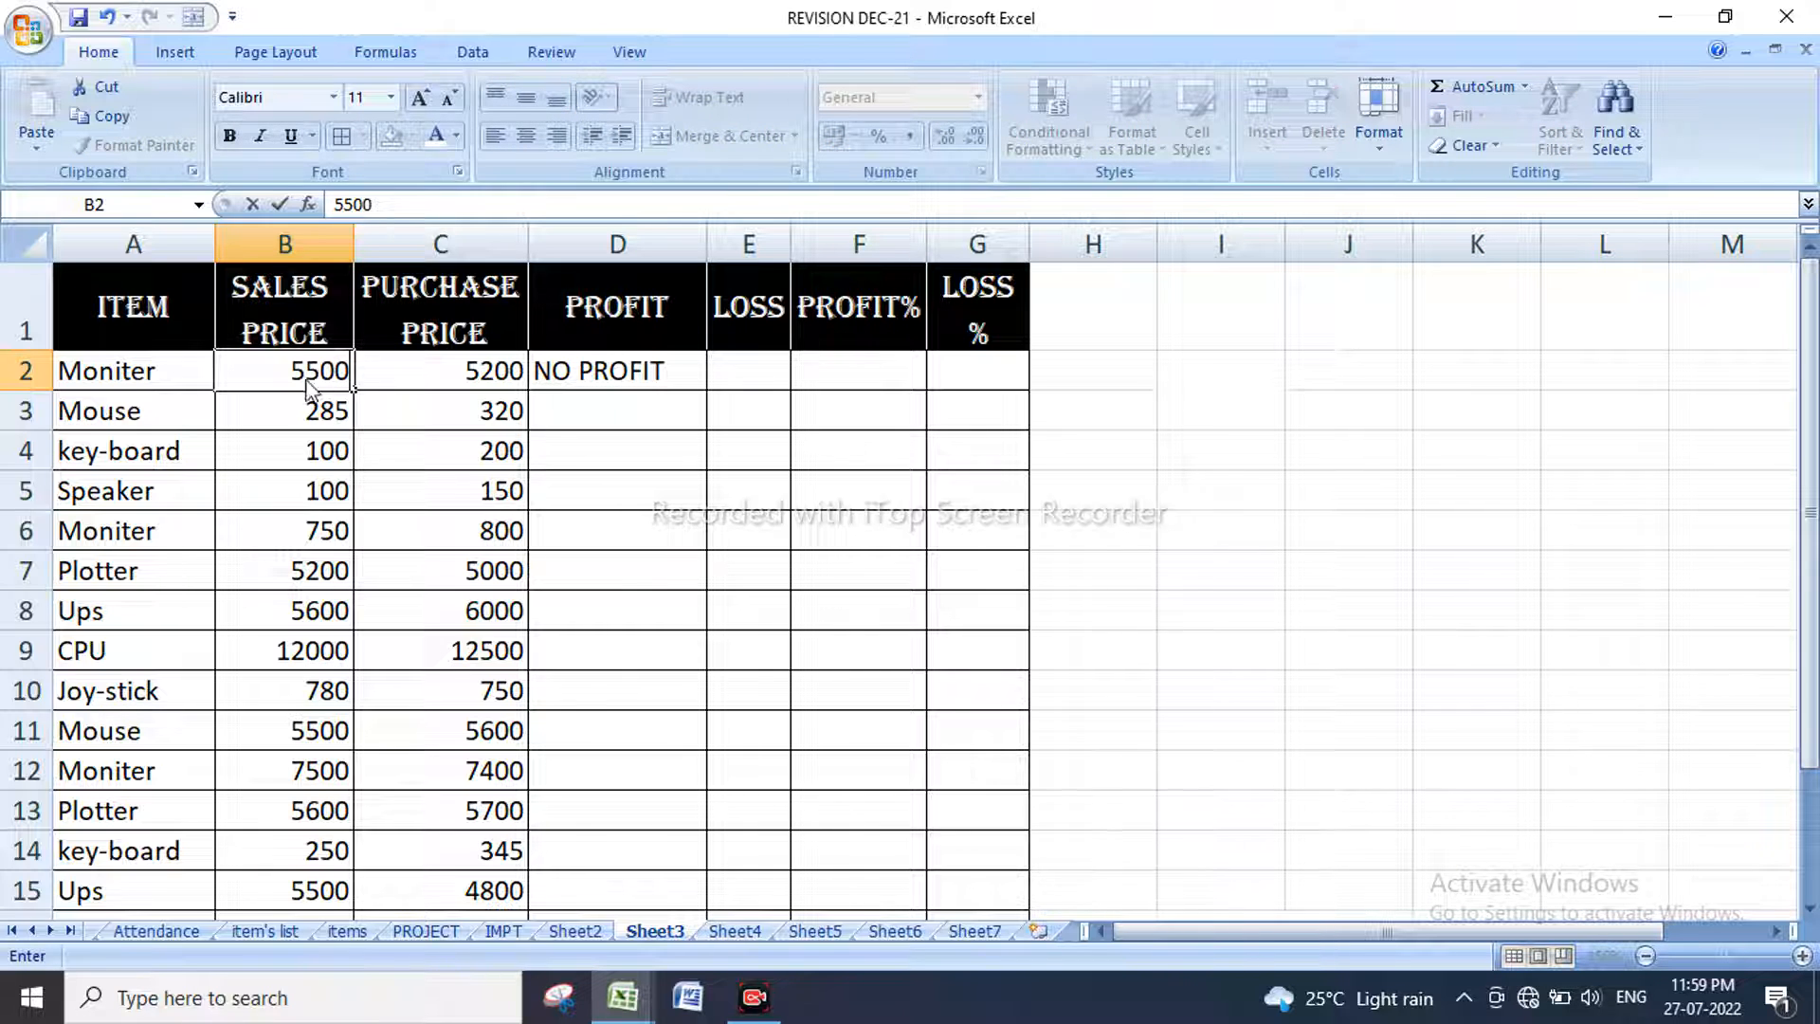
key(Return)
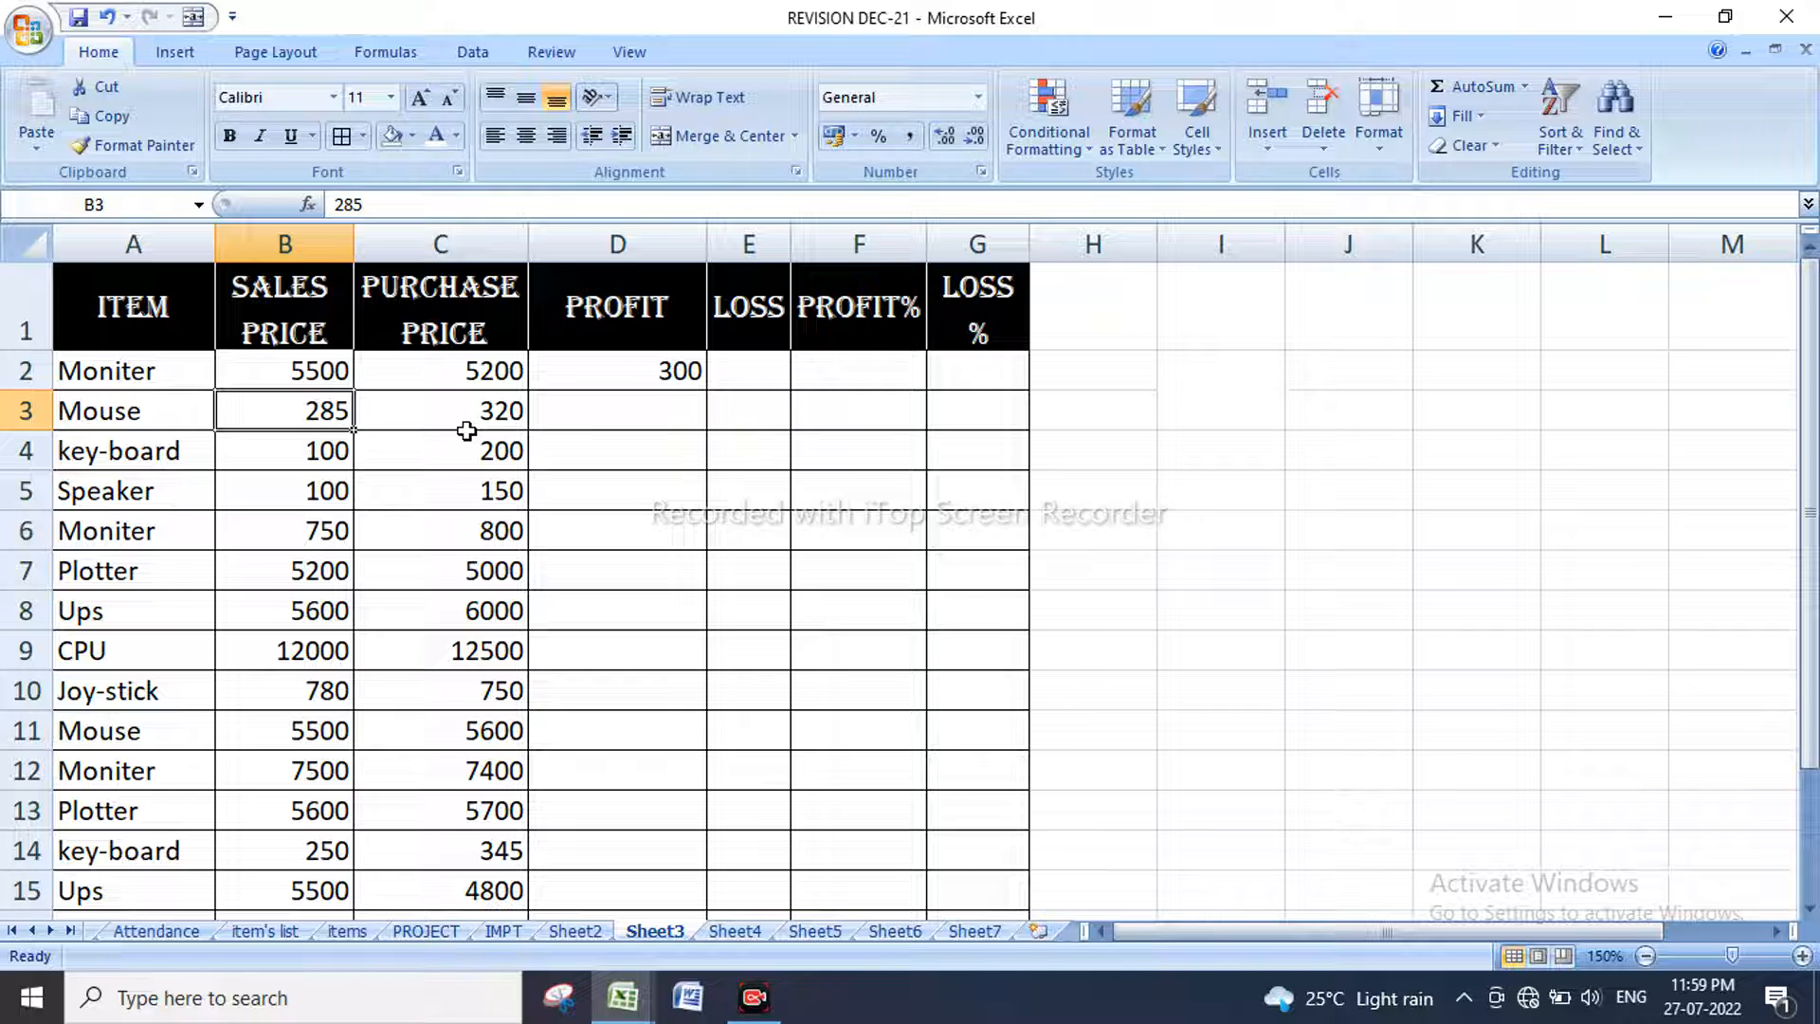
click(640, 369)
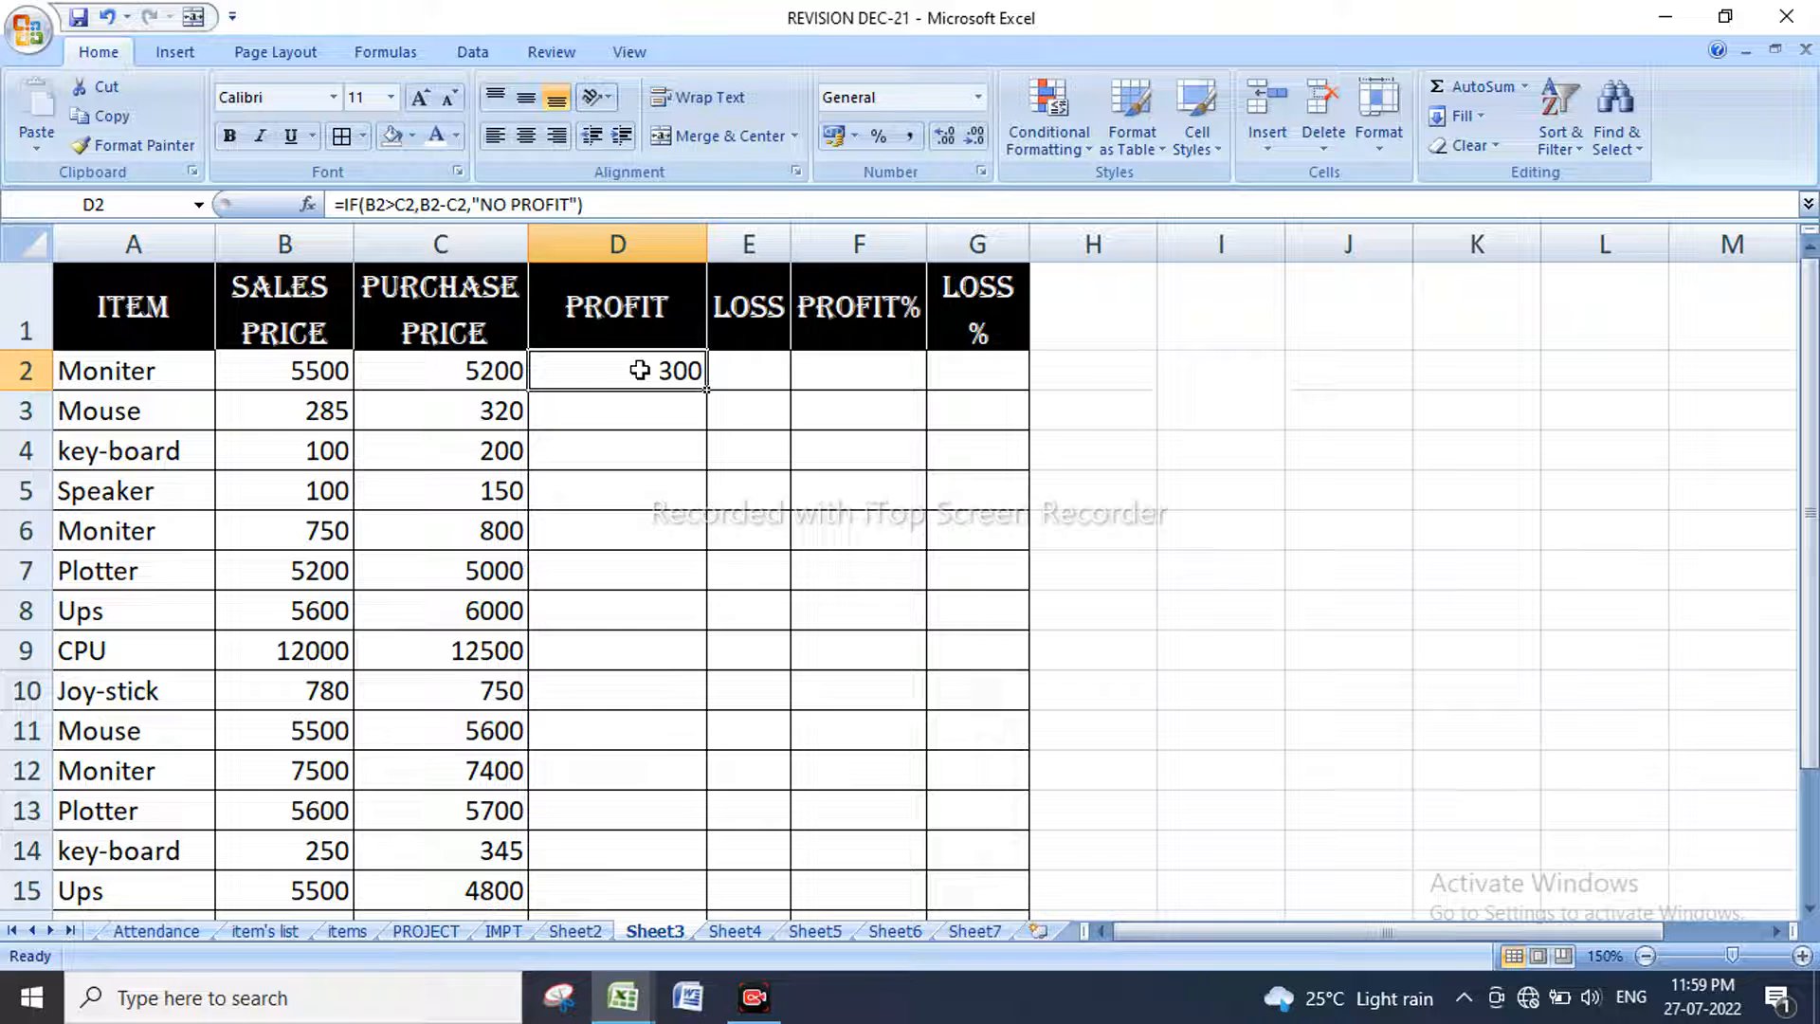
double_click(706, 390)
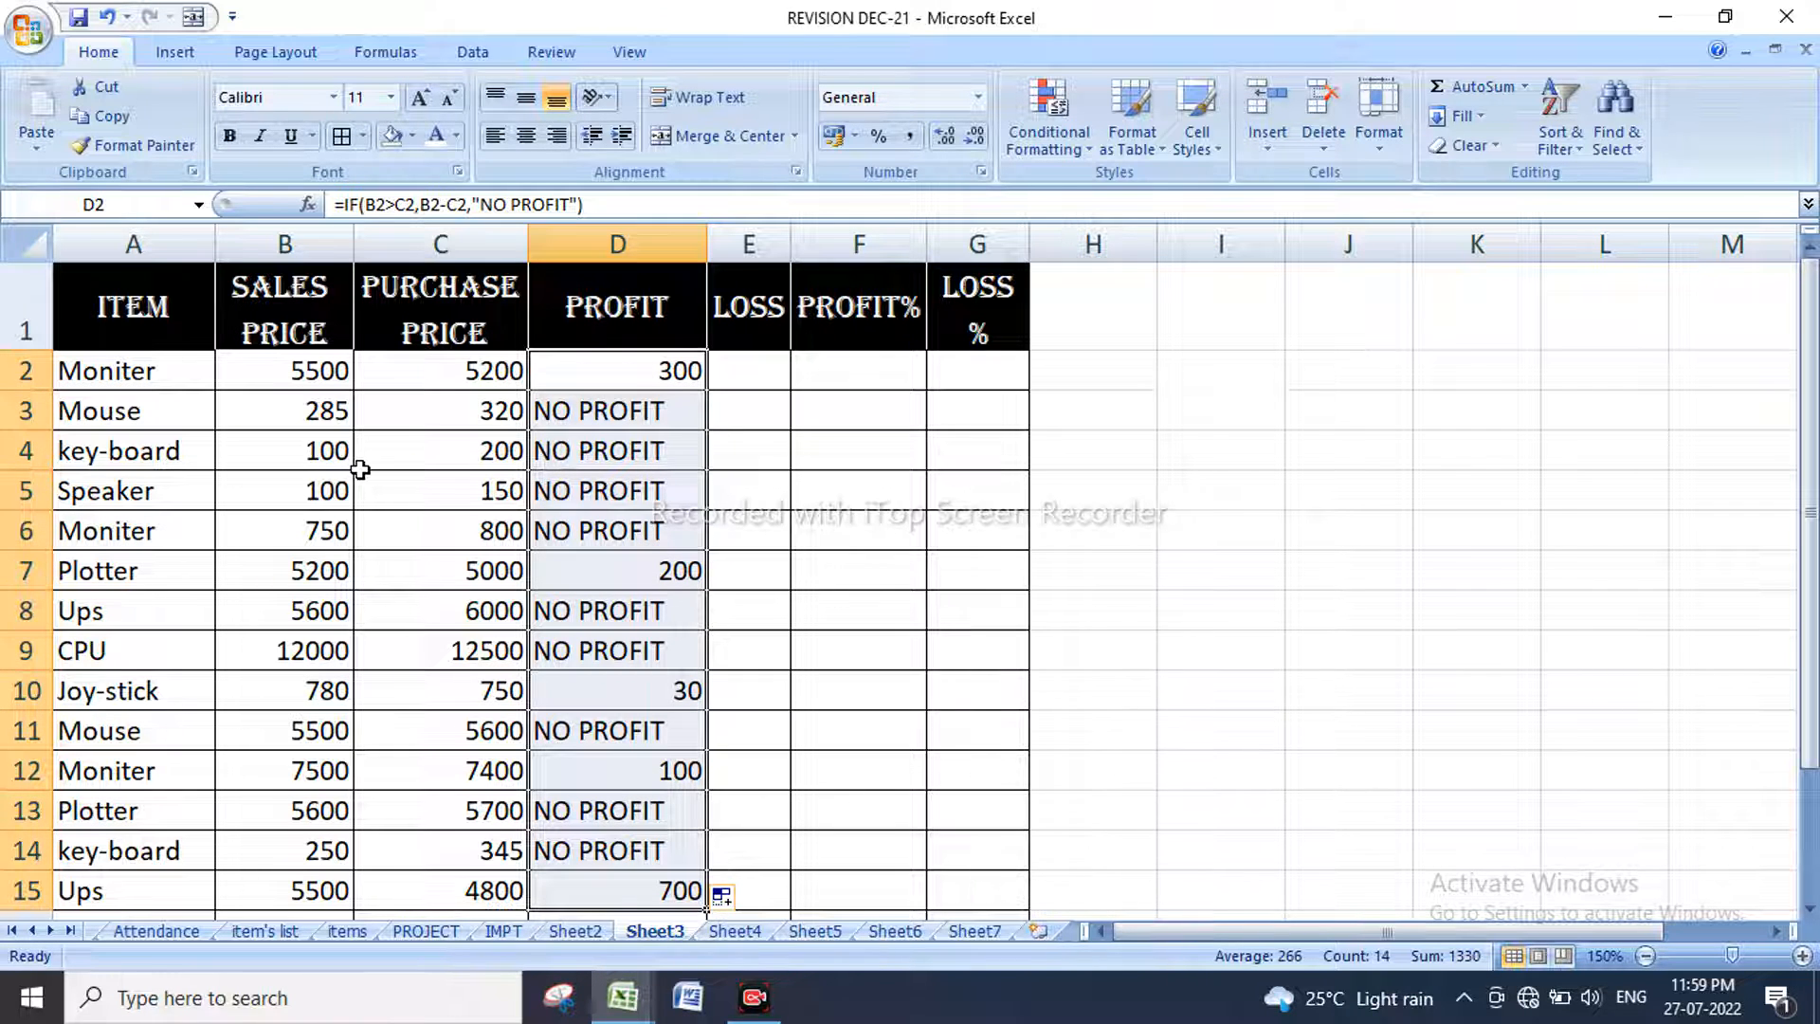
Step: Set the key-board's sales price in B4 to 300
click(311, 453)
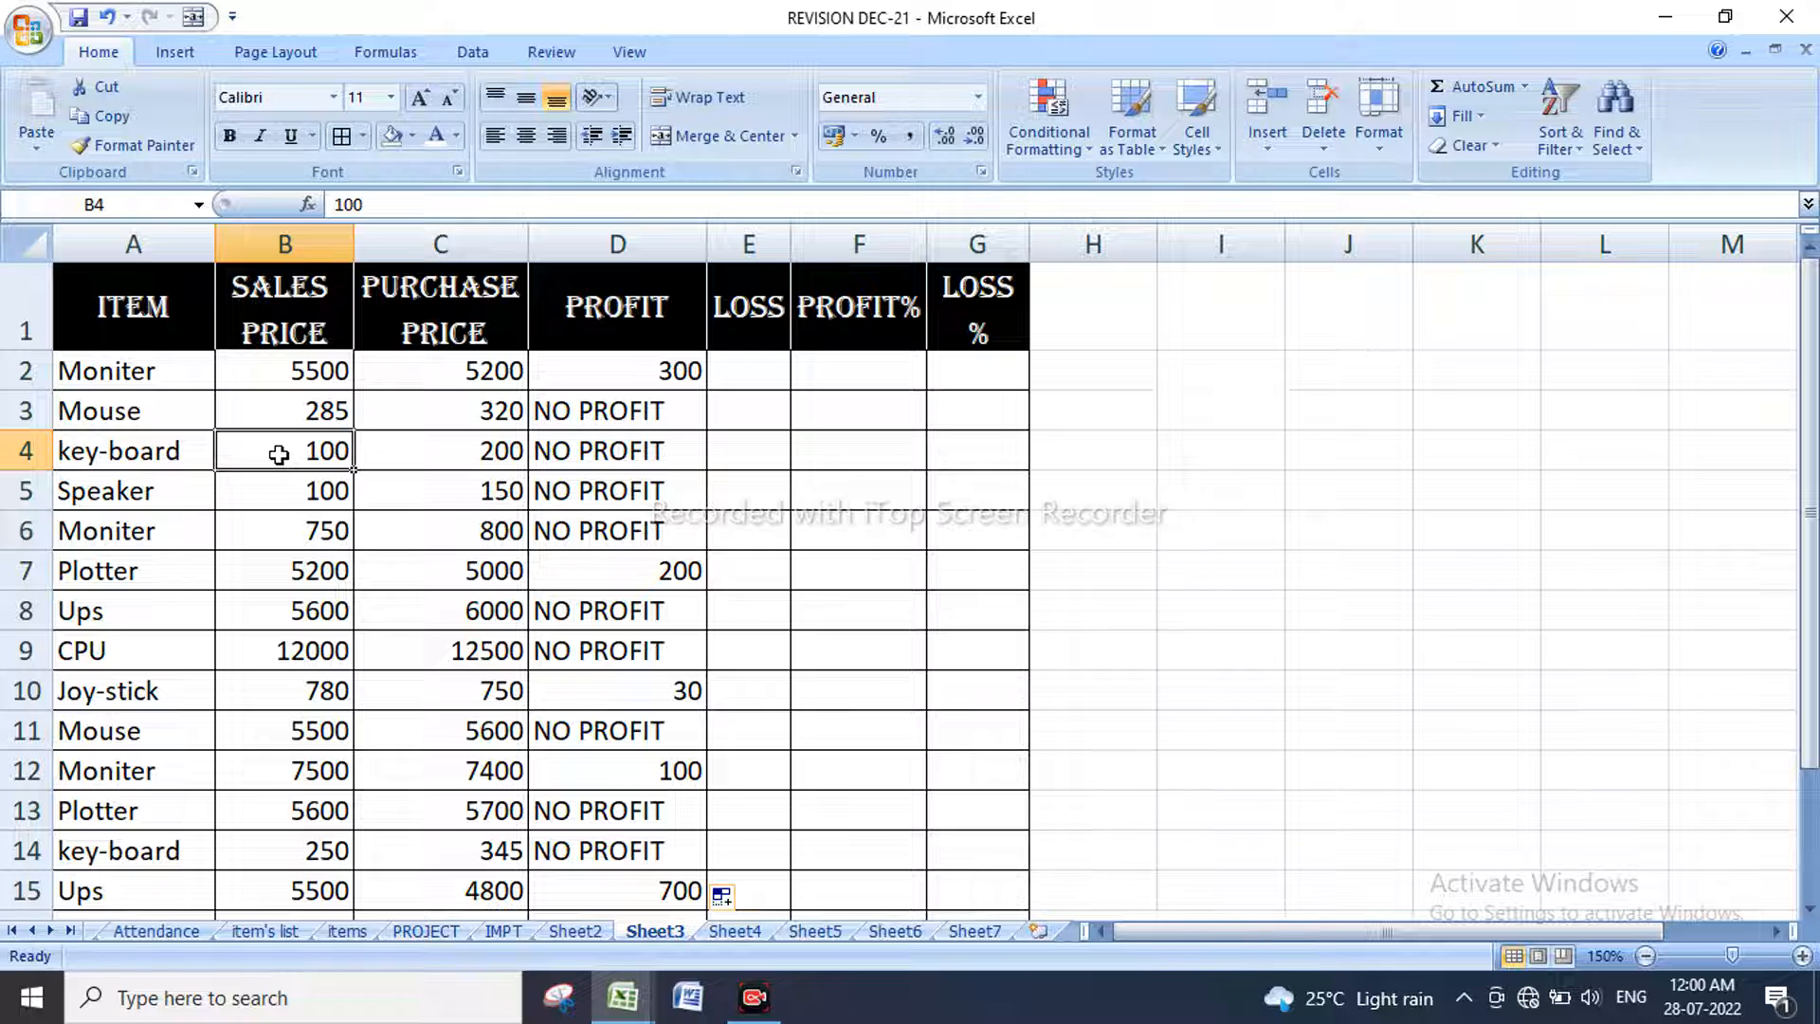
text(300)
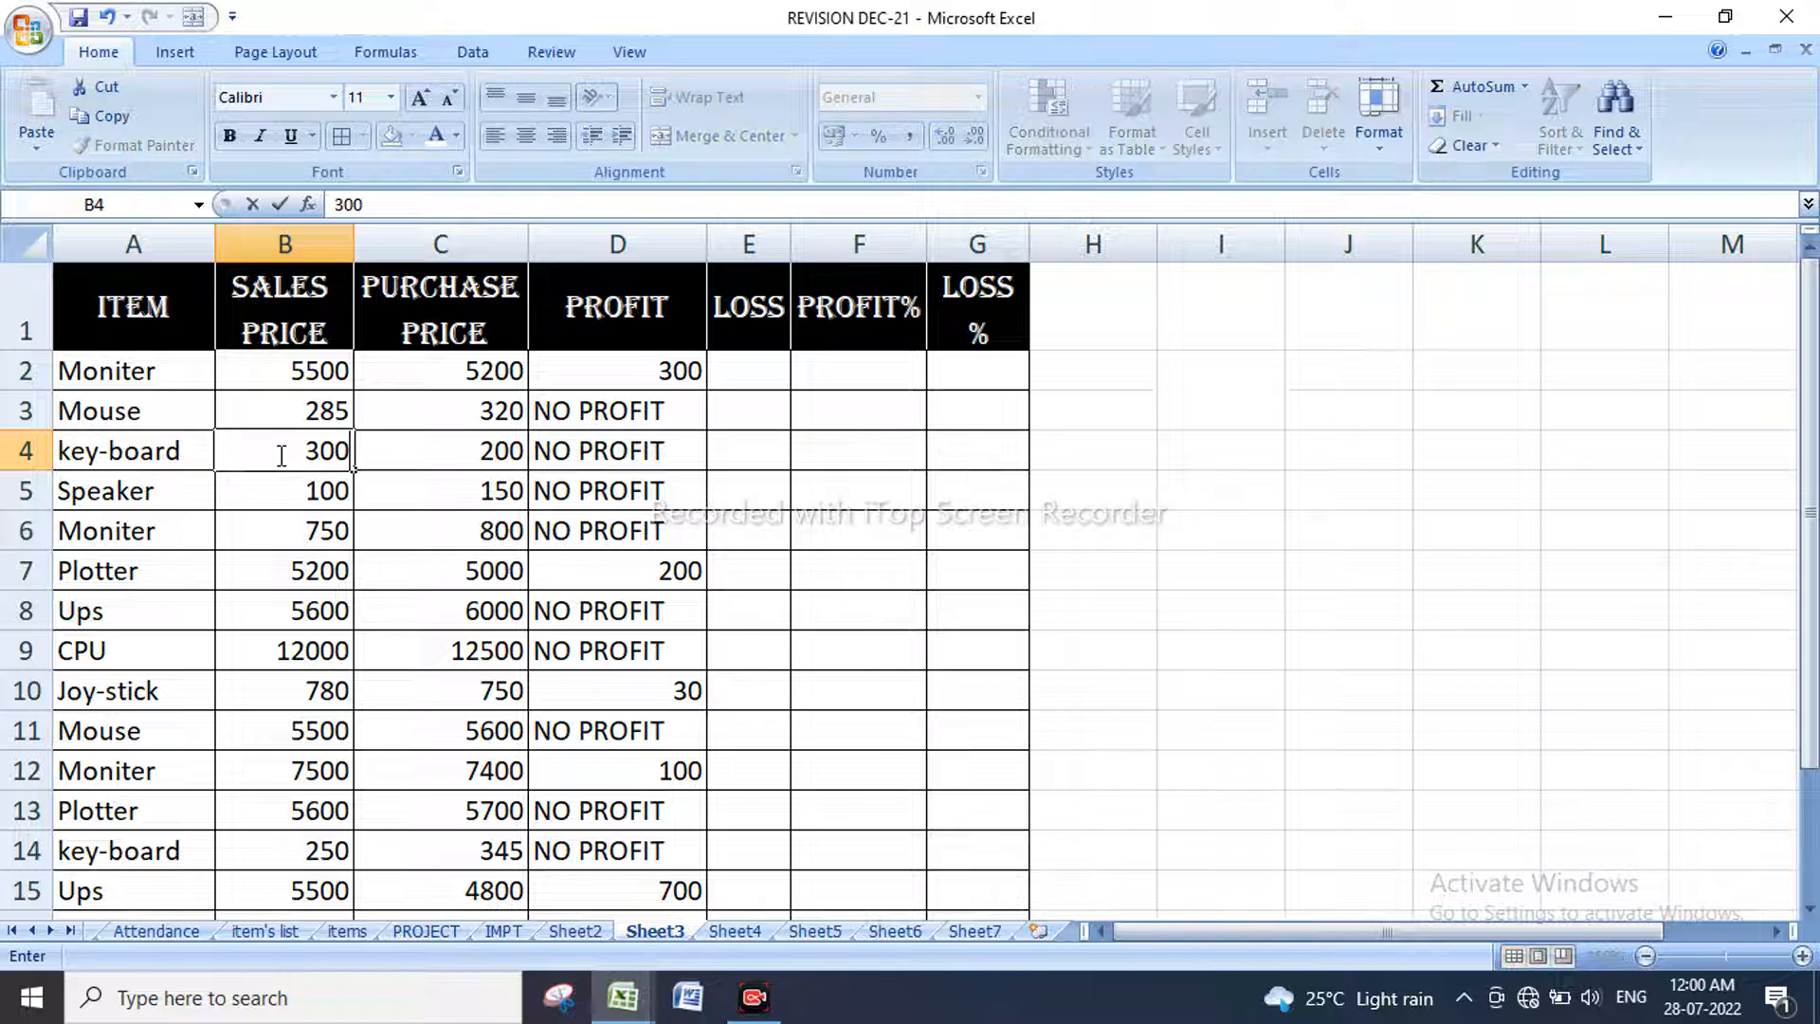
key(Return)
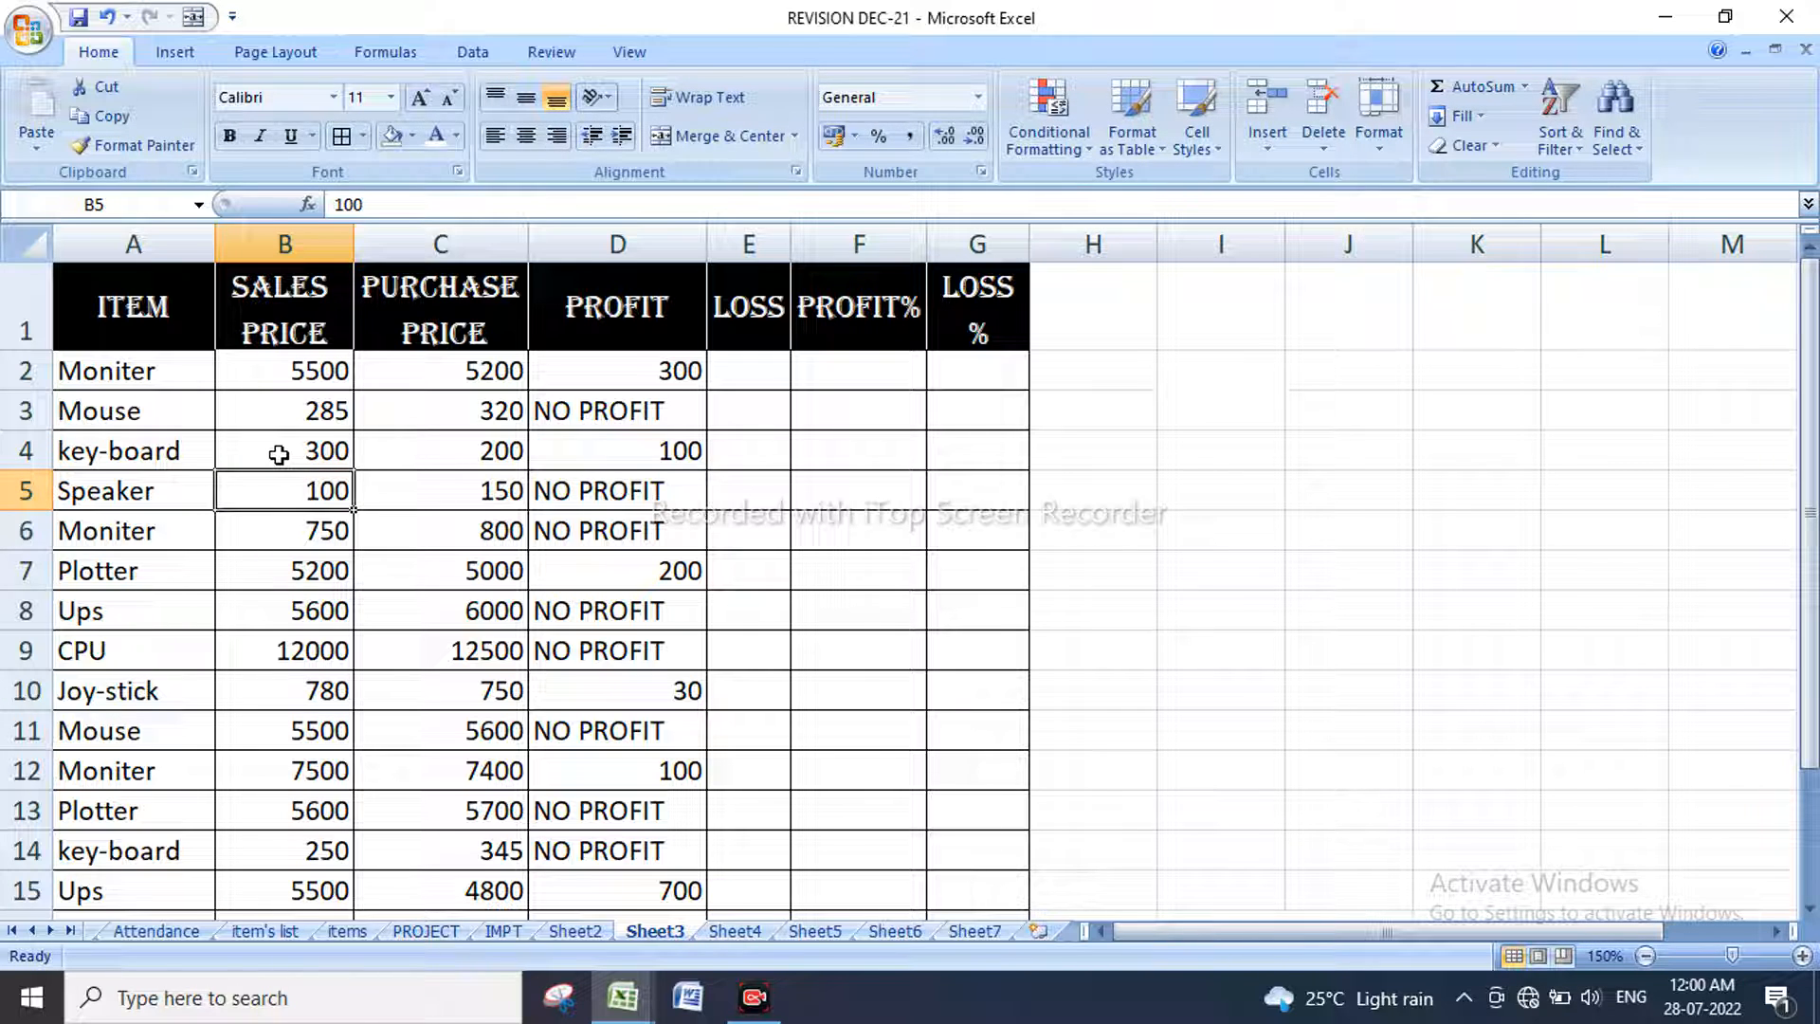
Step: Set the Moniter's sales price in B6 to 1000 and raise it to 1500
click(476, 542)
click(330, 530)
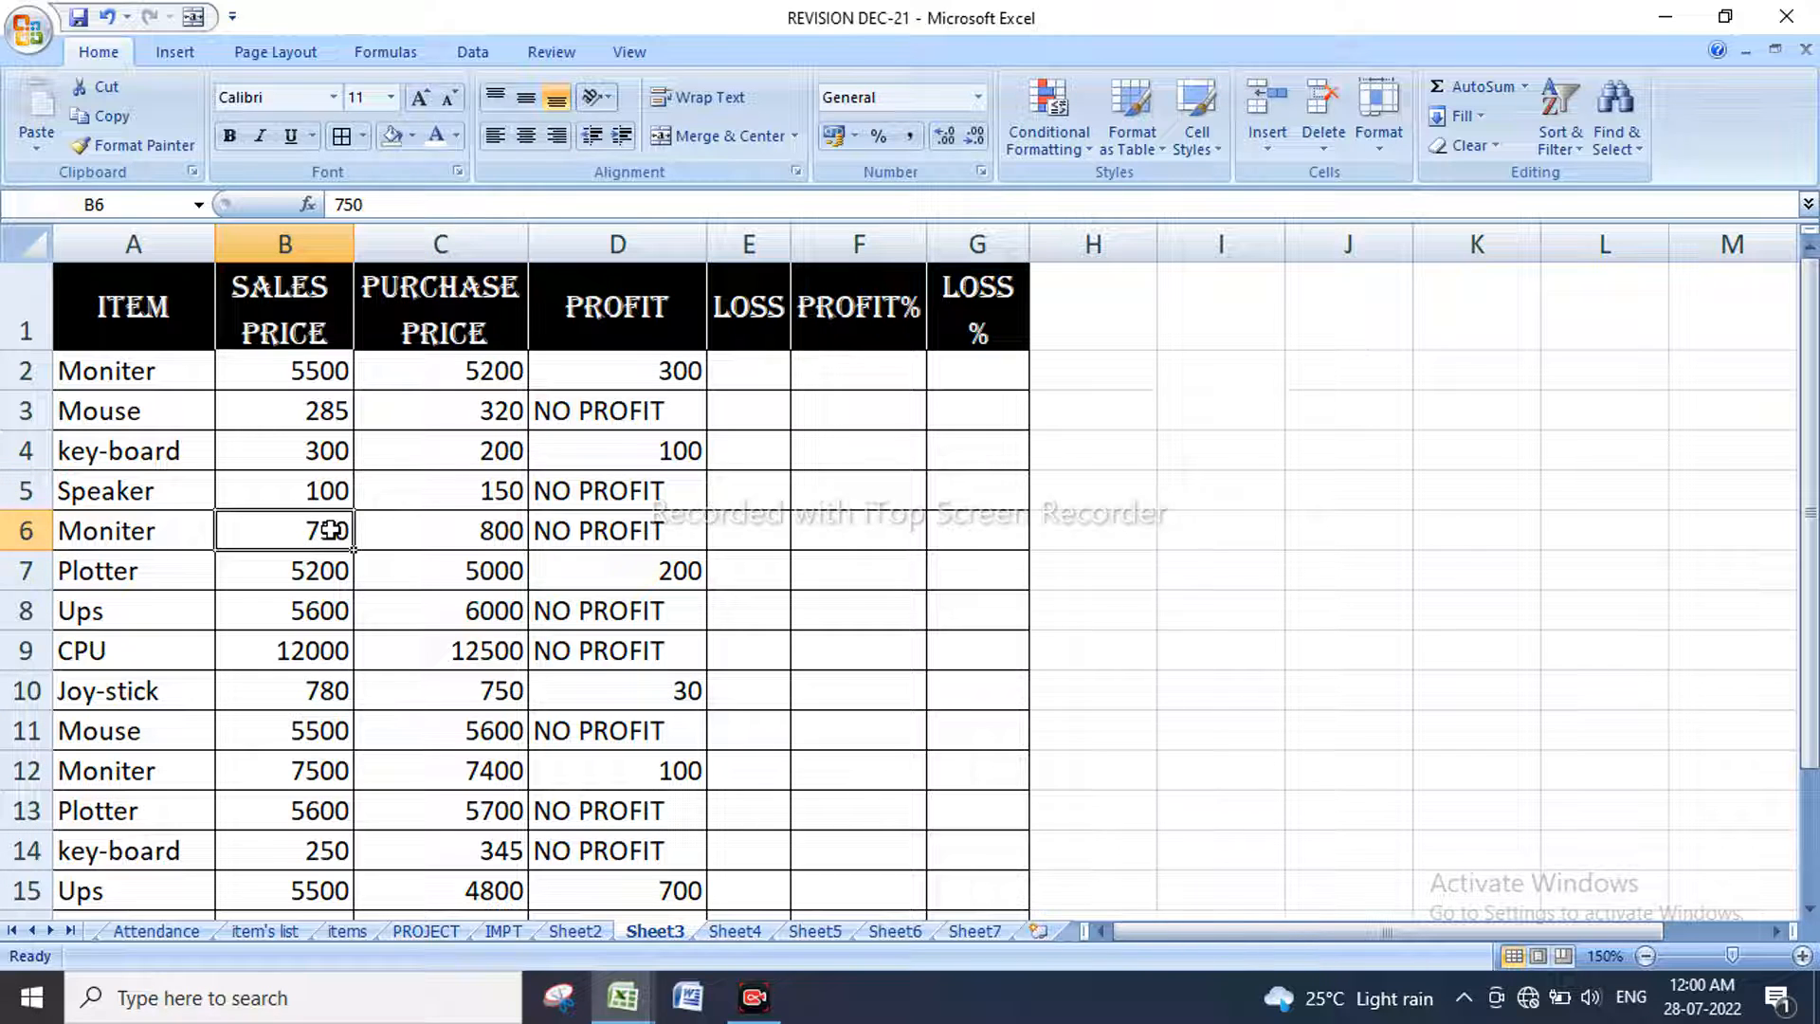
text(1000)
key(Return)
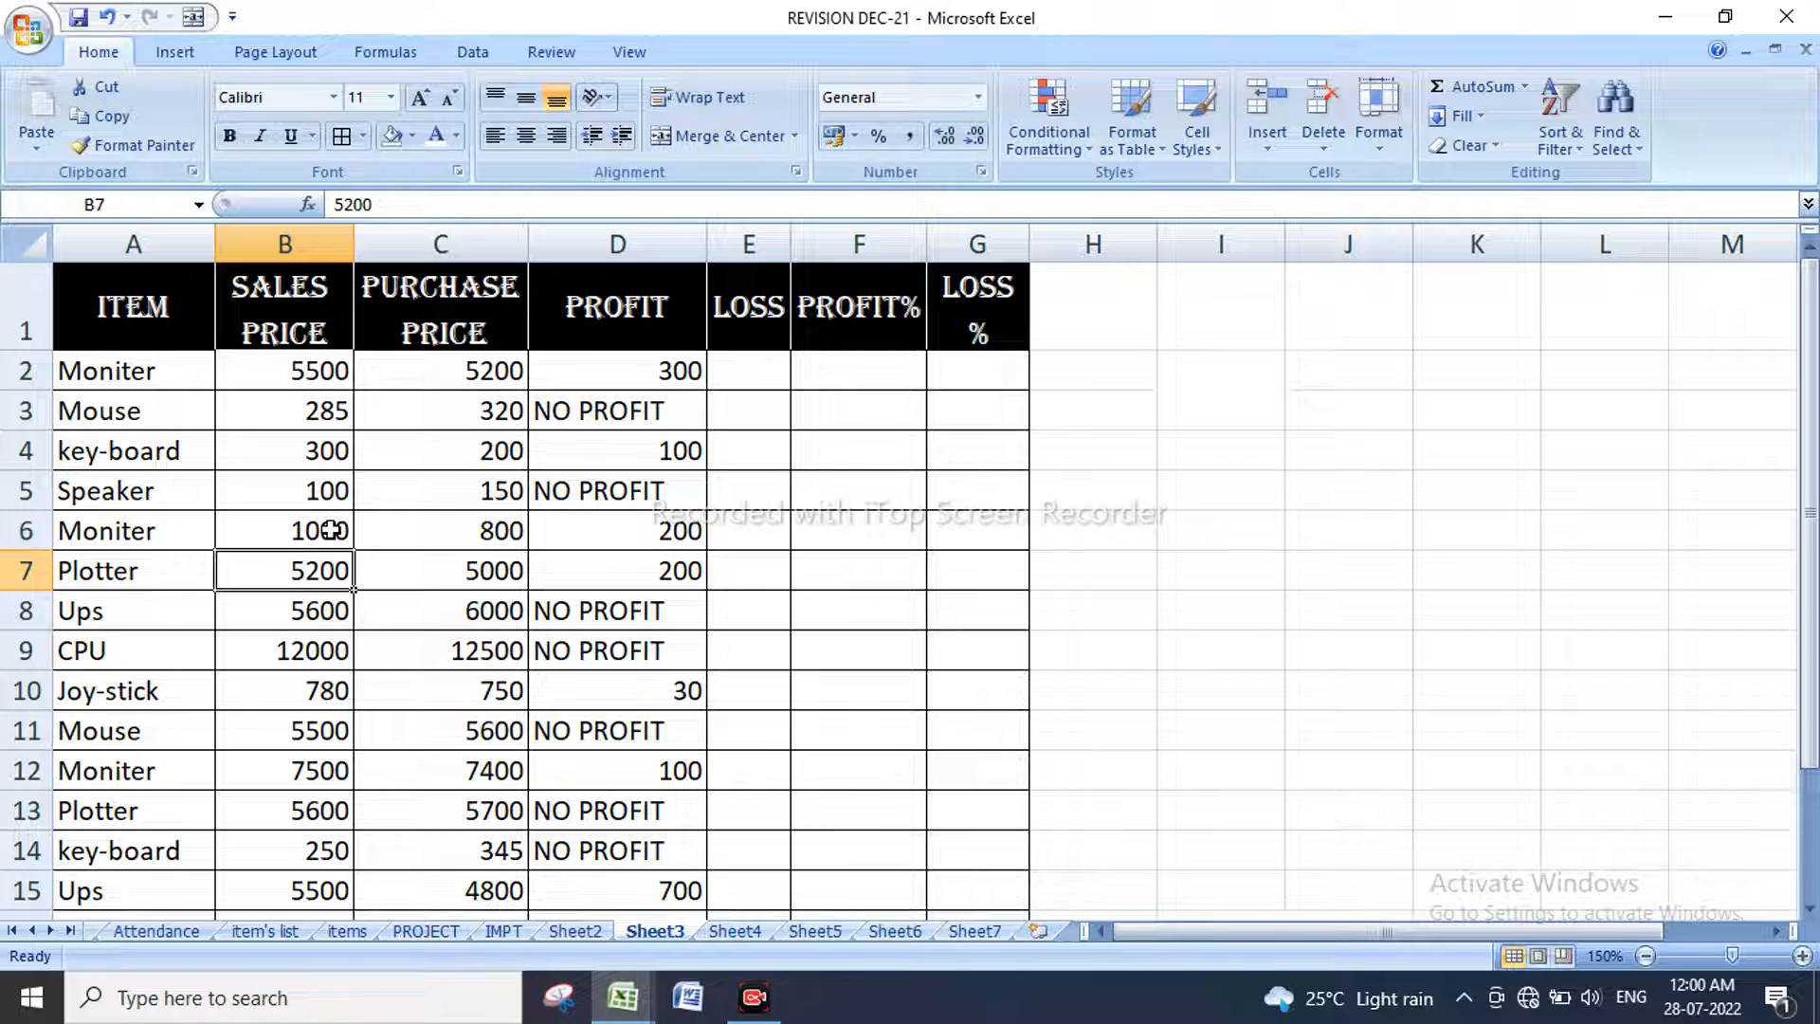
click(330, 531)
text(1500)
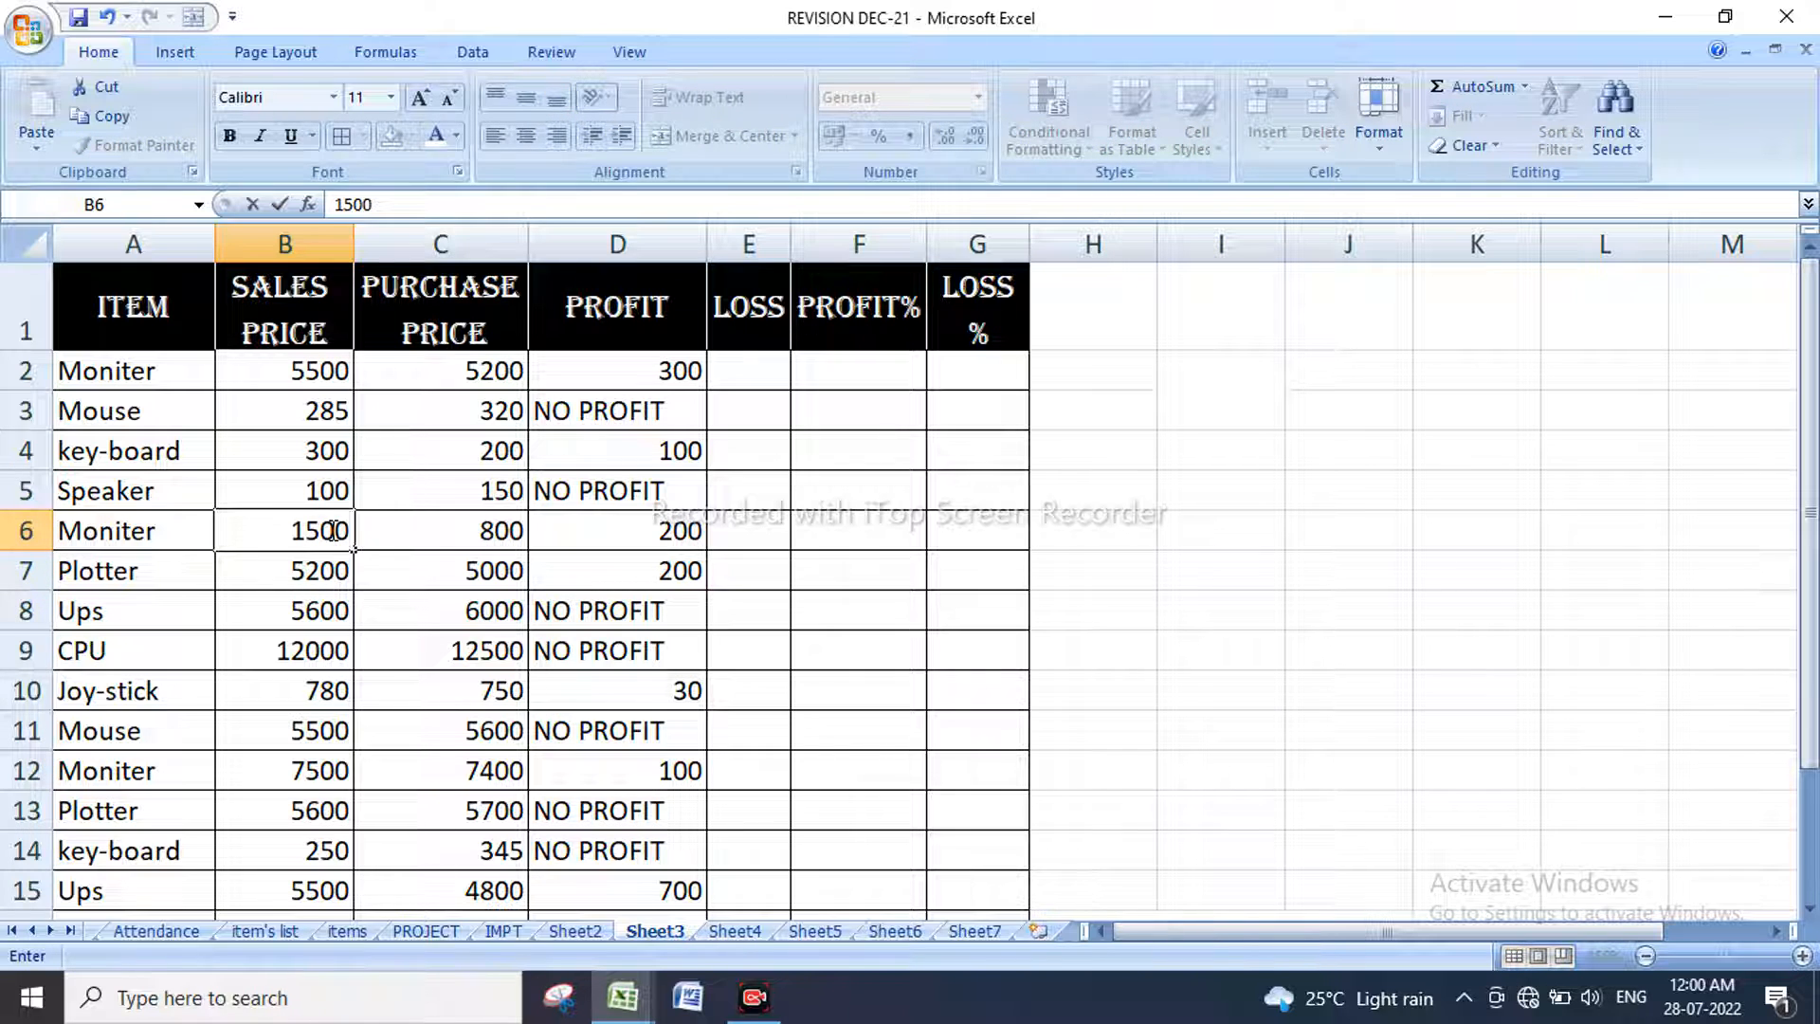
key(Return)
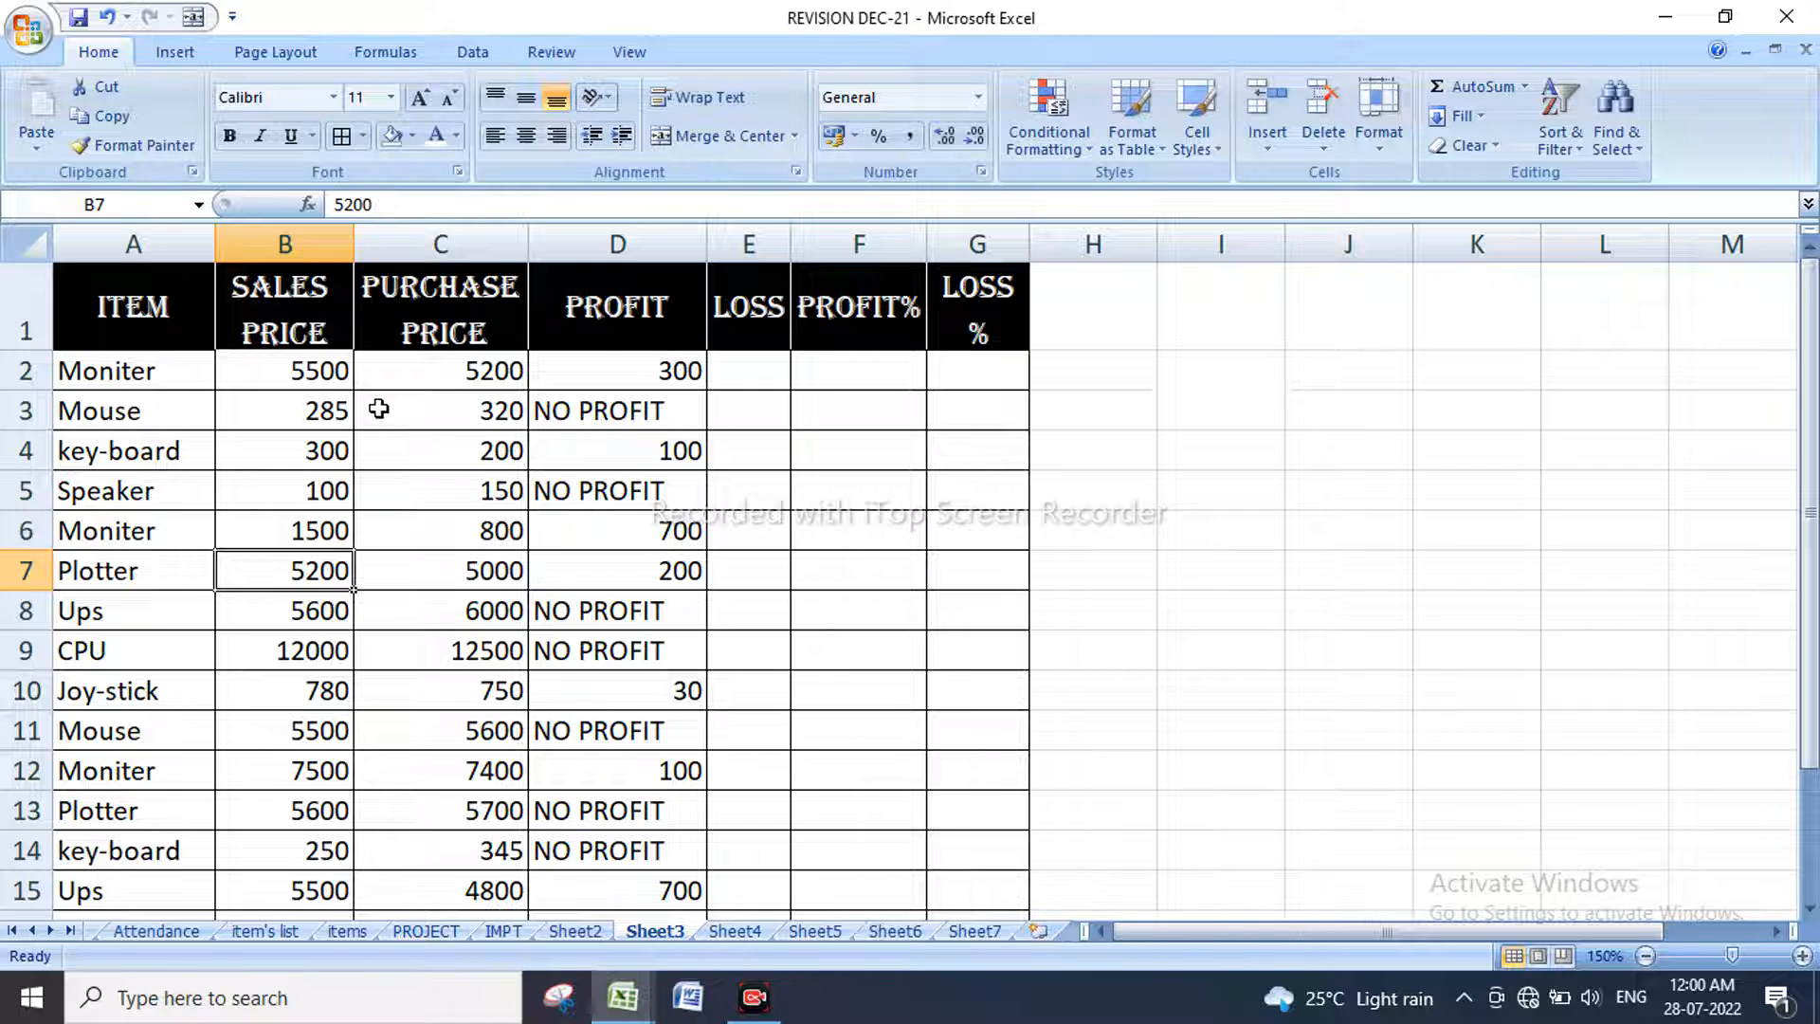
Step: Center the profit results in column D horizontally and align them to the middle vertically, and widen the LOSS column E
drag(603, 369, 647, 808)
scroll(650, 581, up, 1)
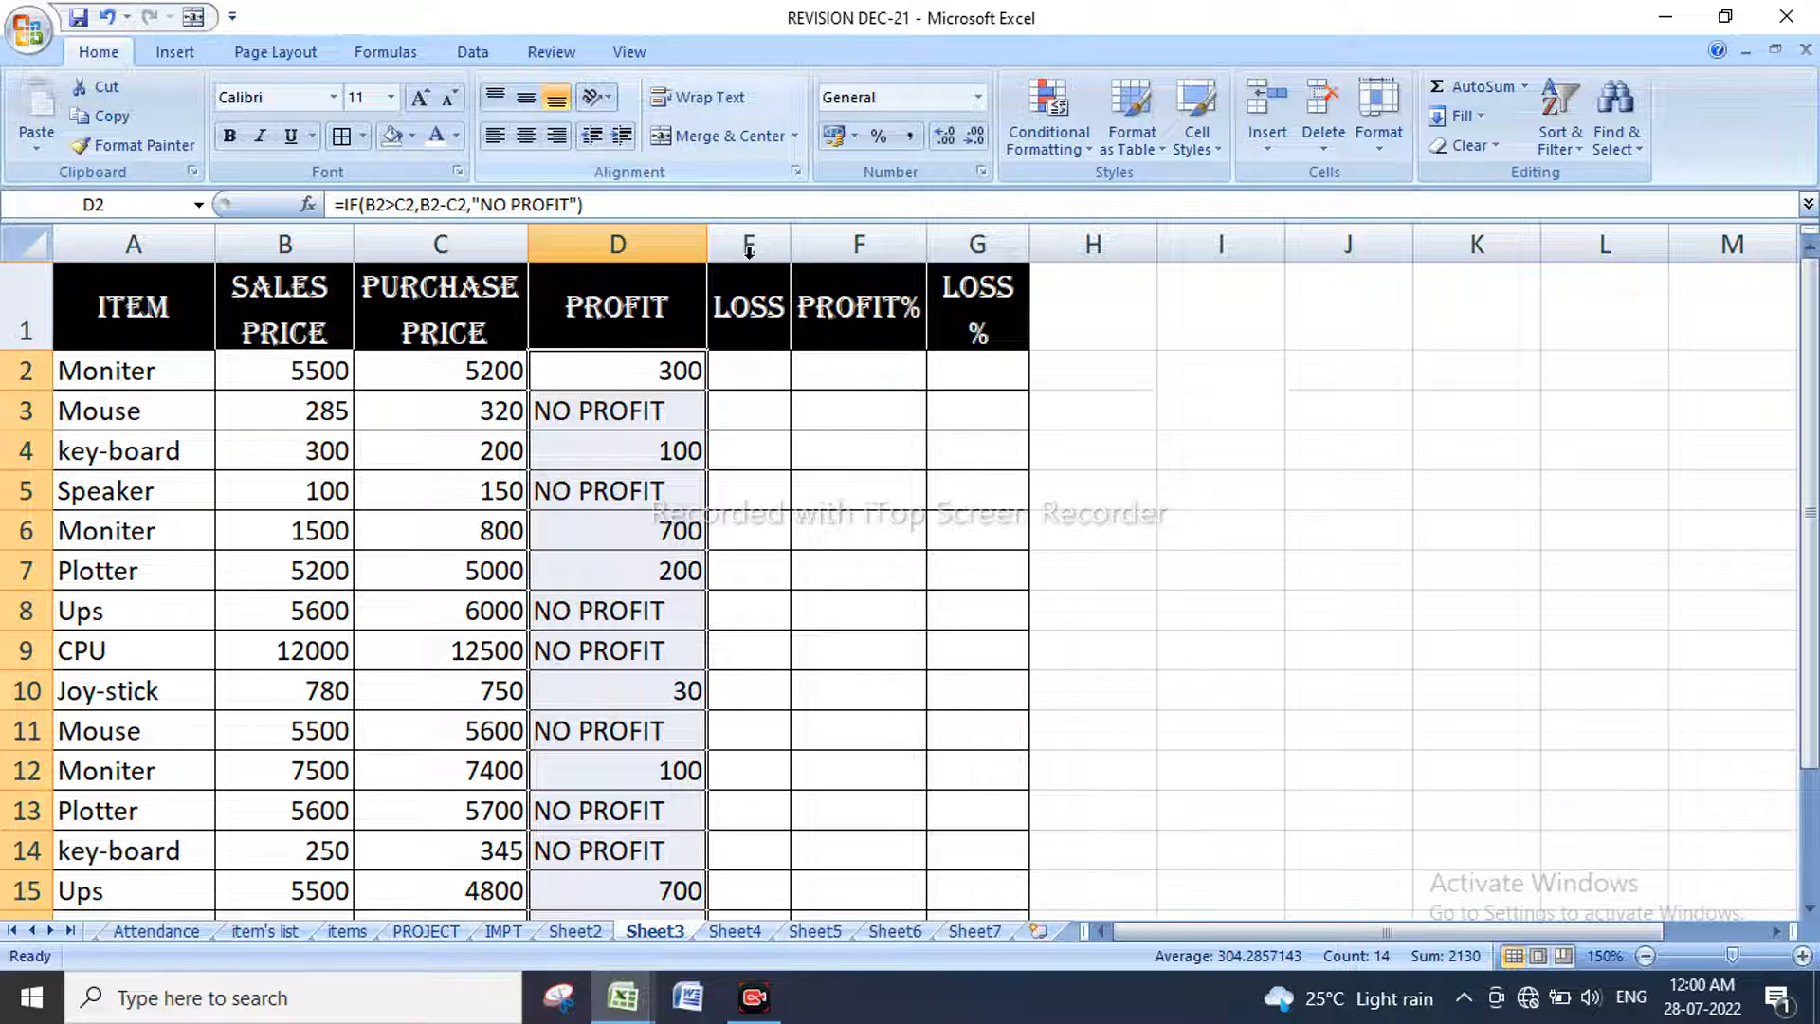
click(526, 136)
click(525, 97)
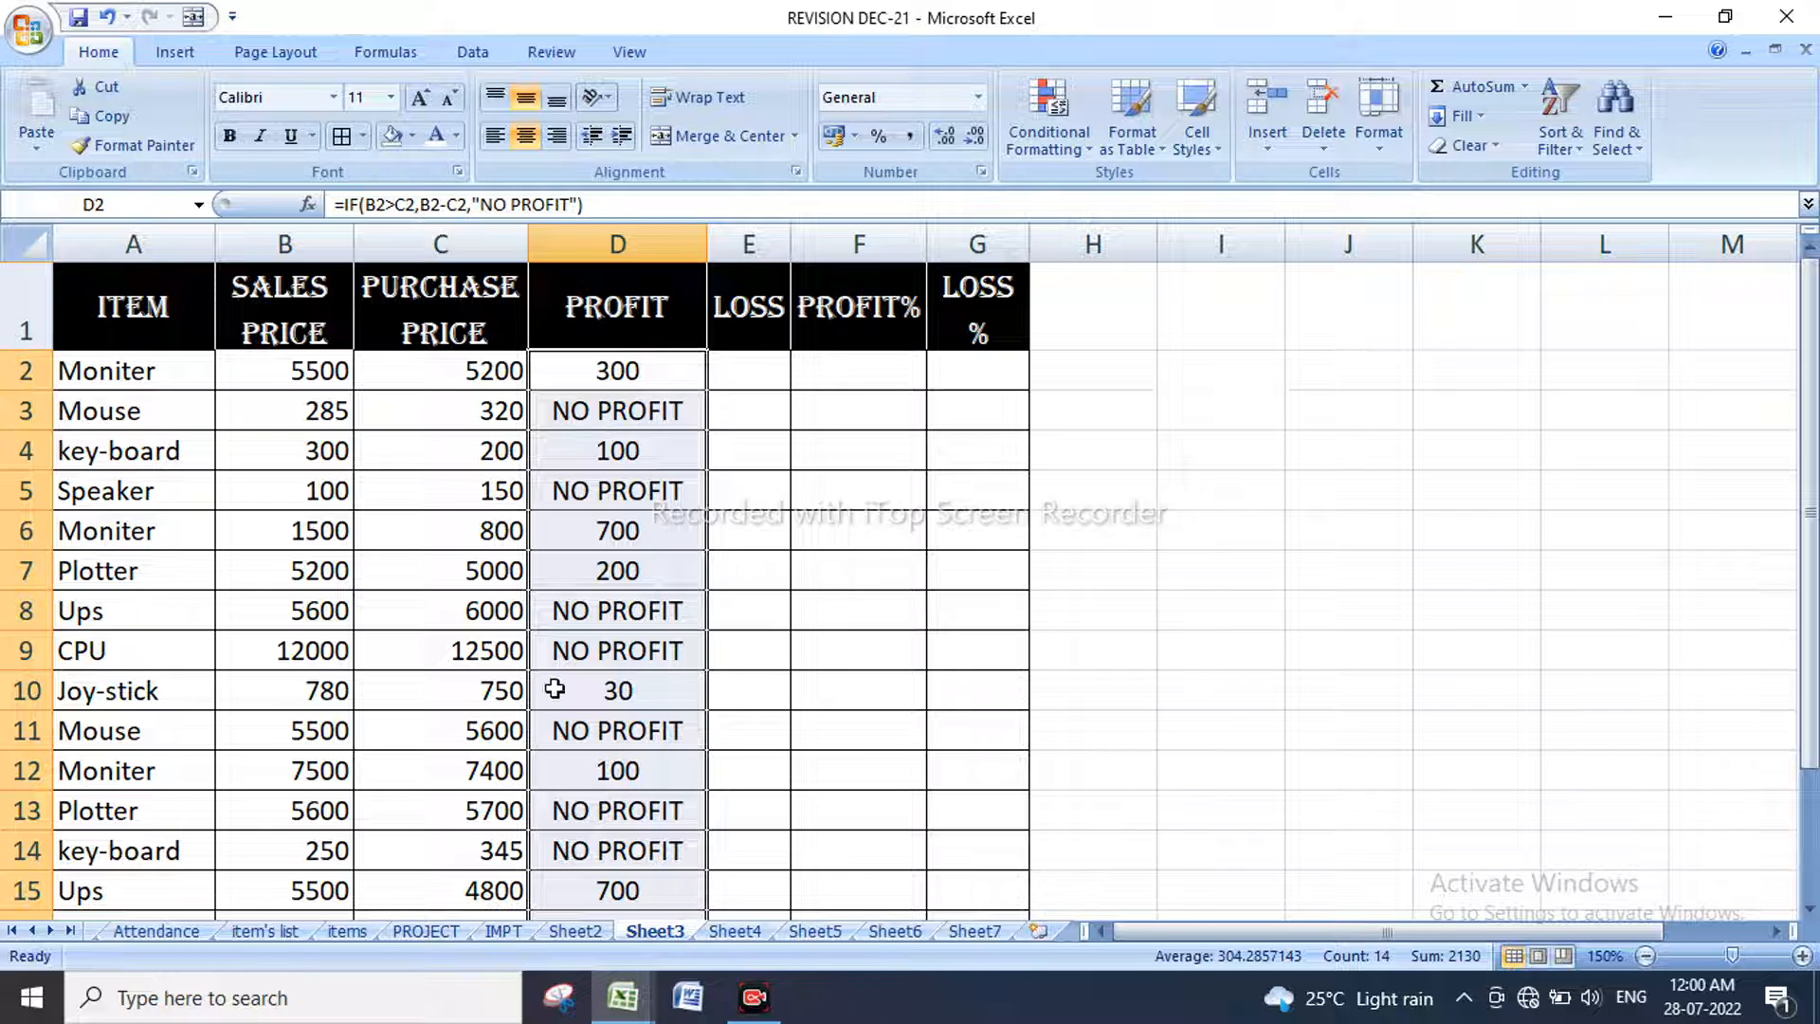
drag(791, 247, 878, 246)
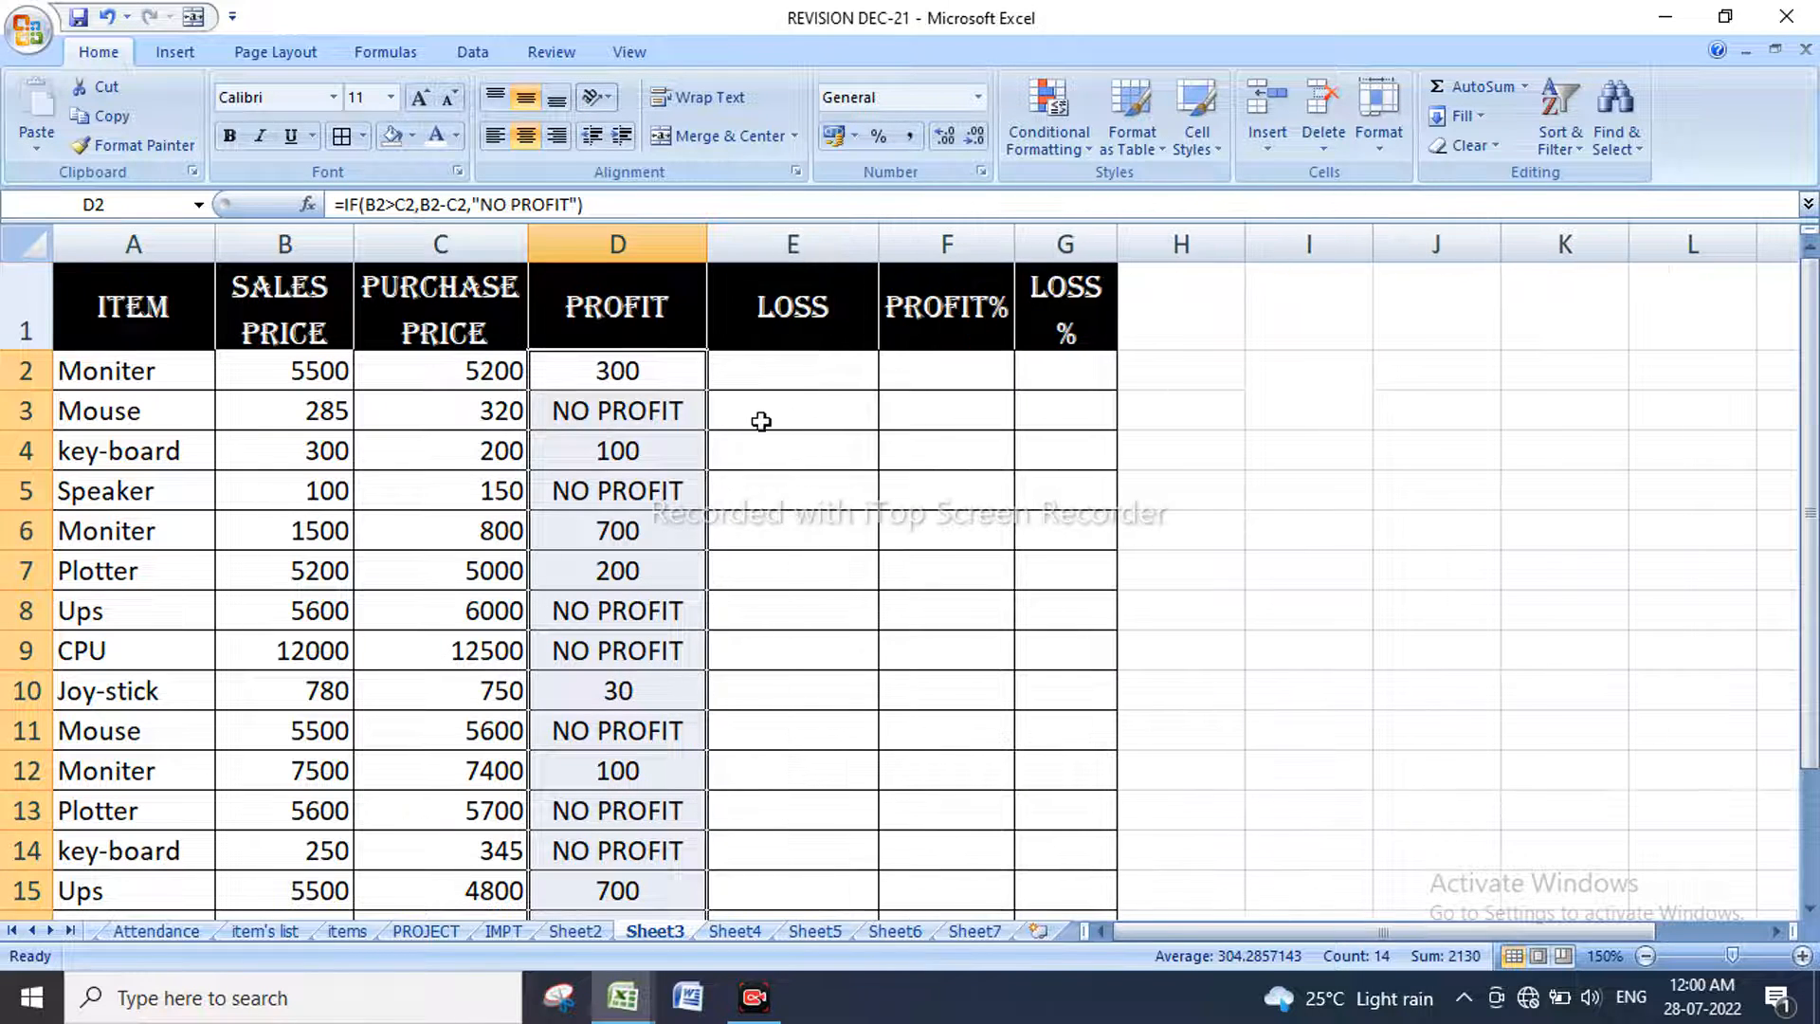
Step: Enter the loss formula =IF(B2<C2,B2-C2,"NO LOSS") in E2 for the first Moniter row
click(629, 370)
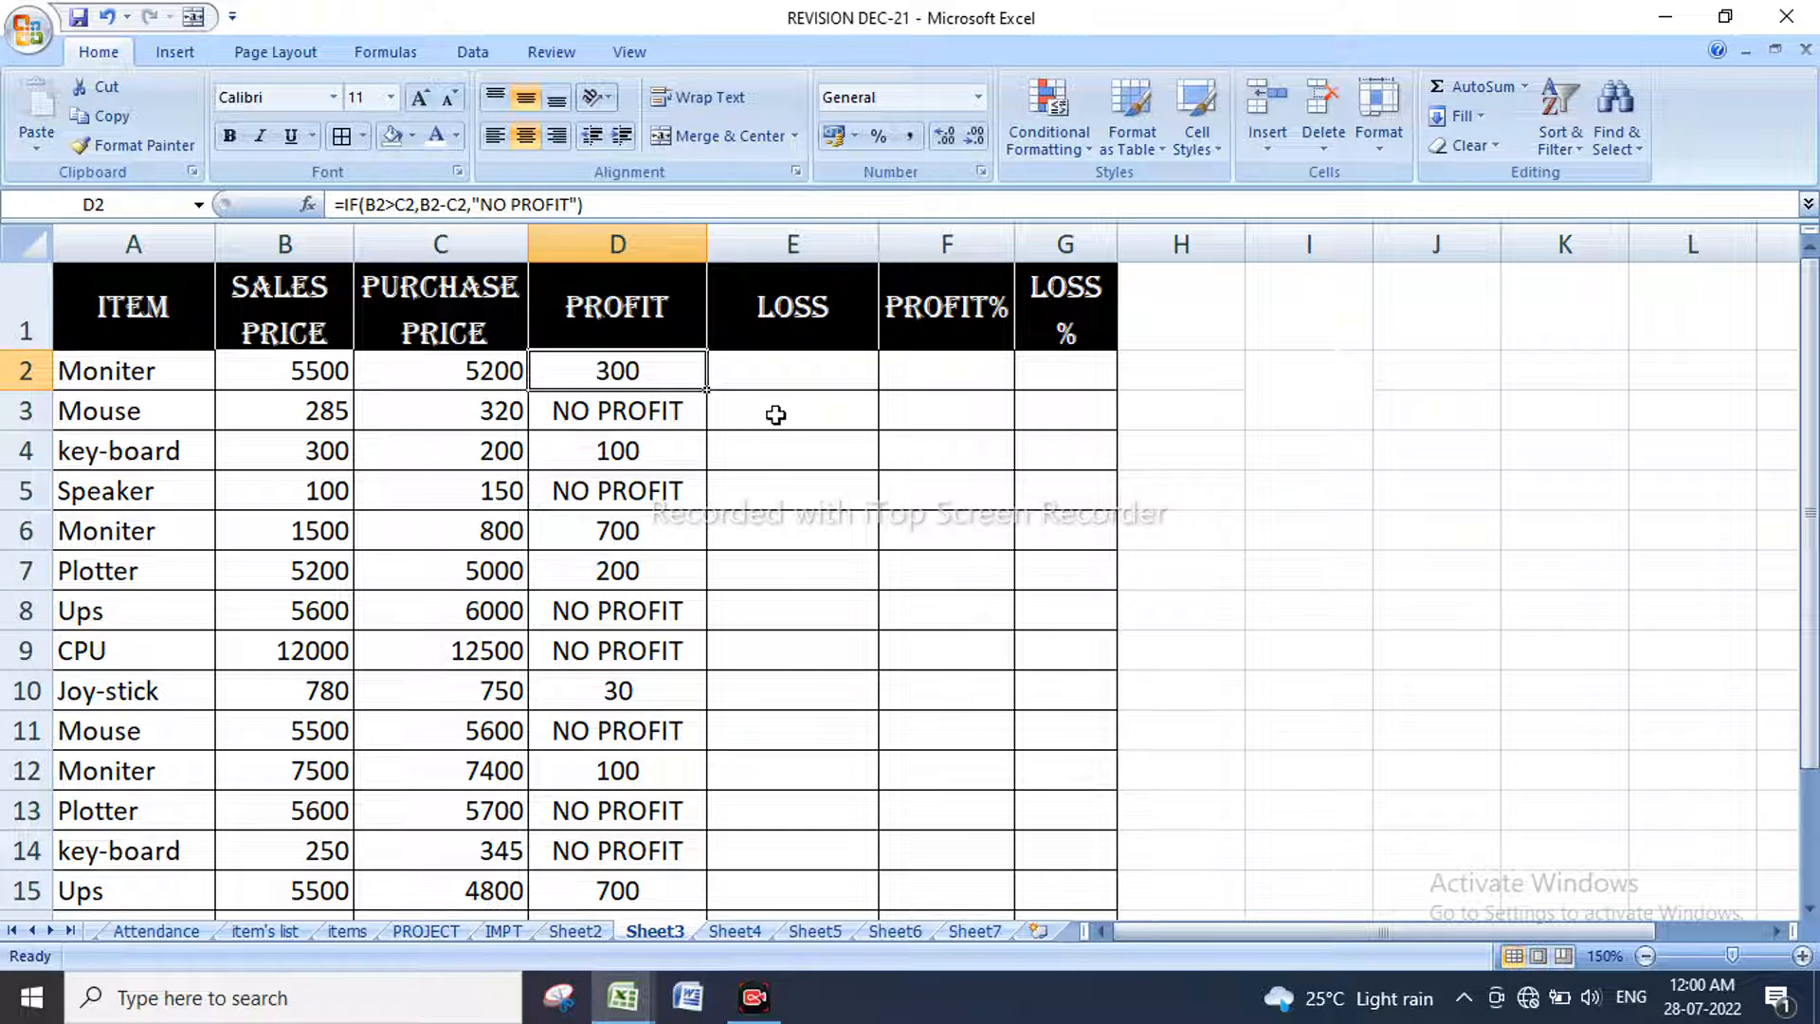
click(782, 383)
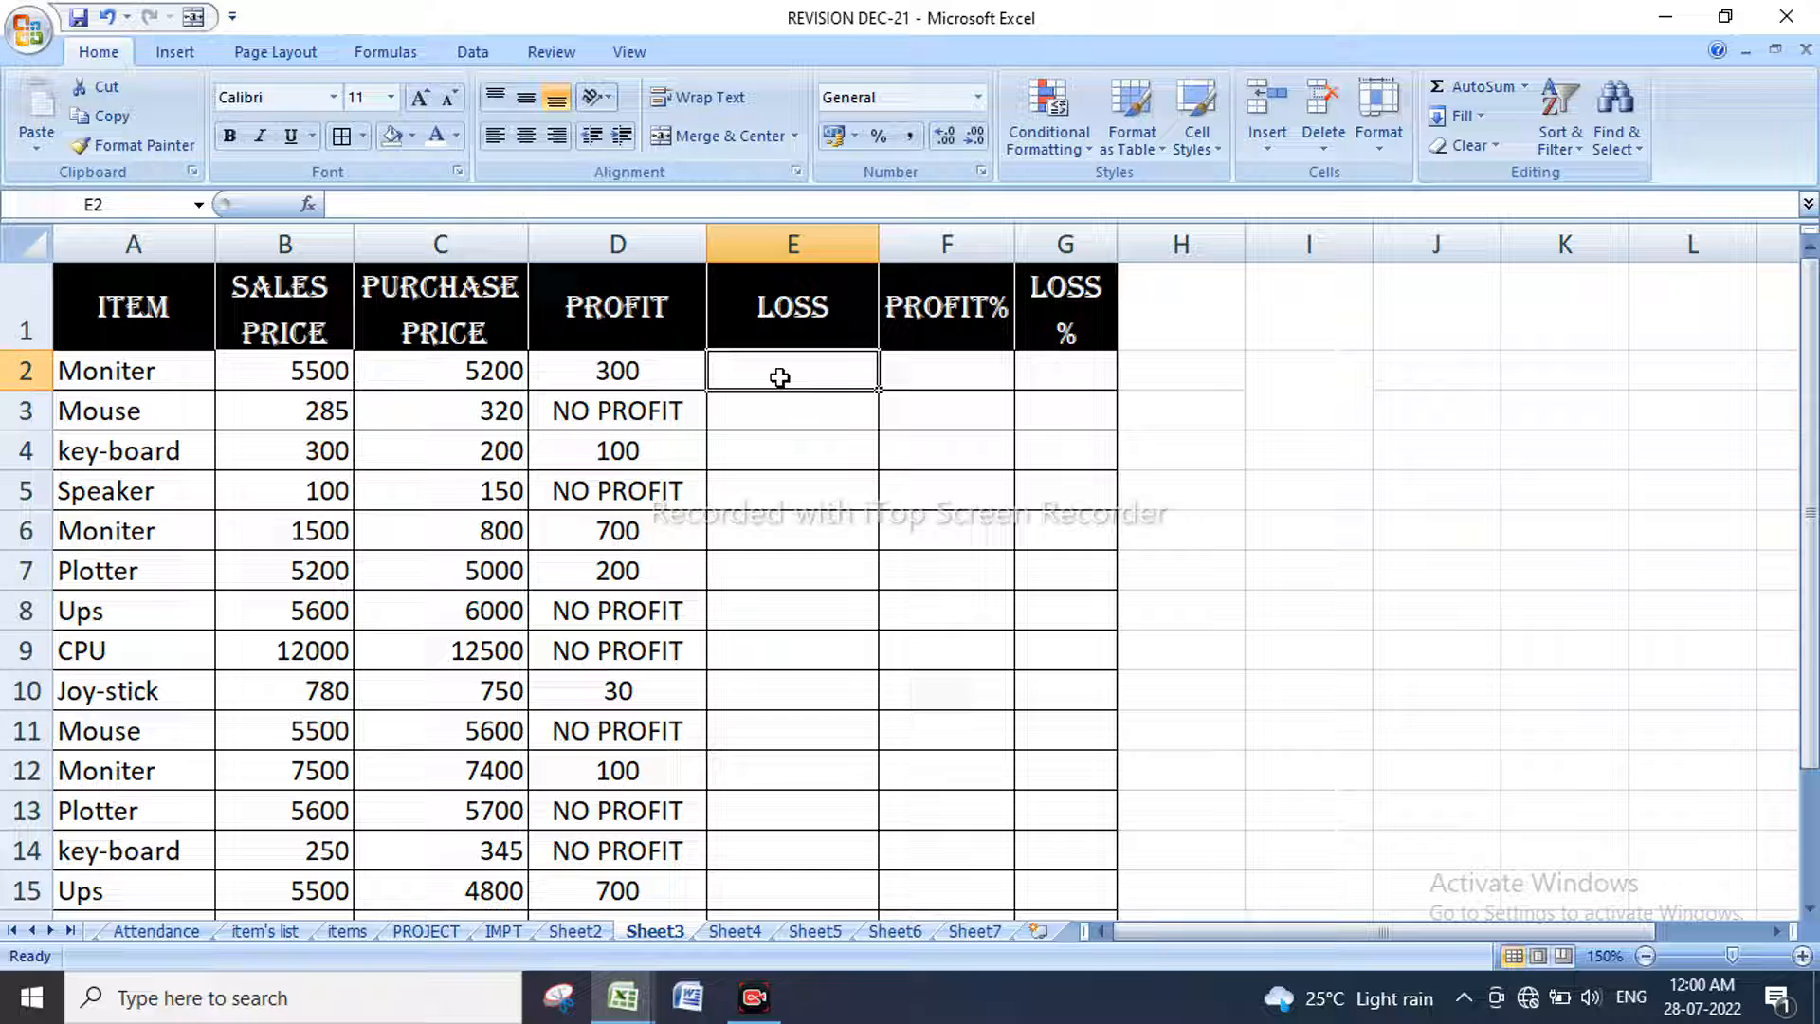
text(=)
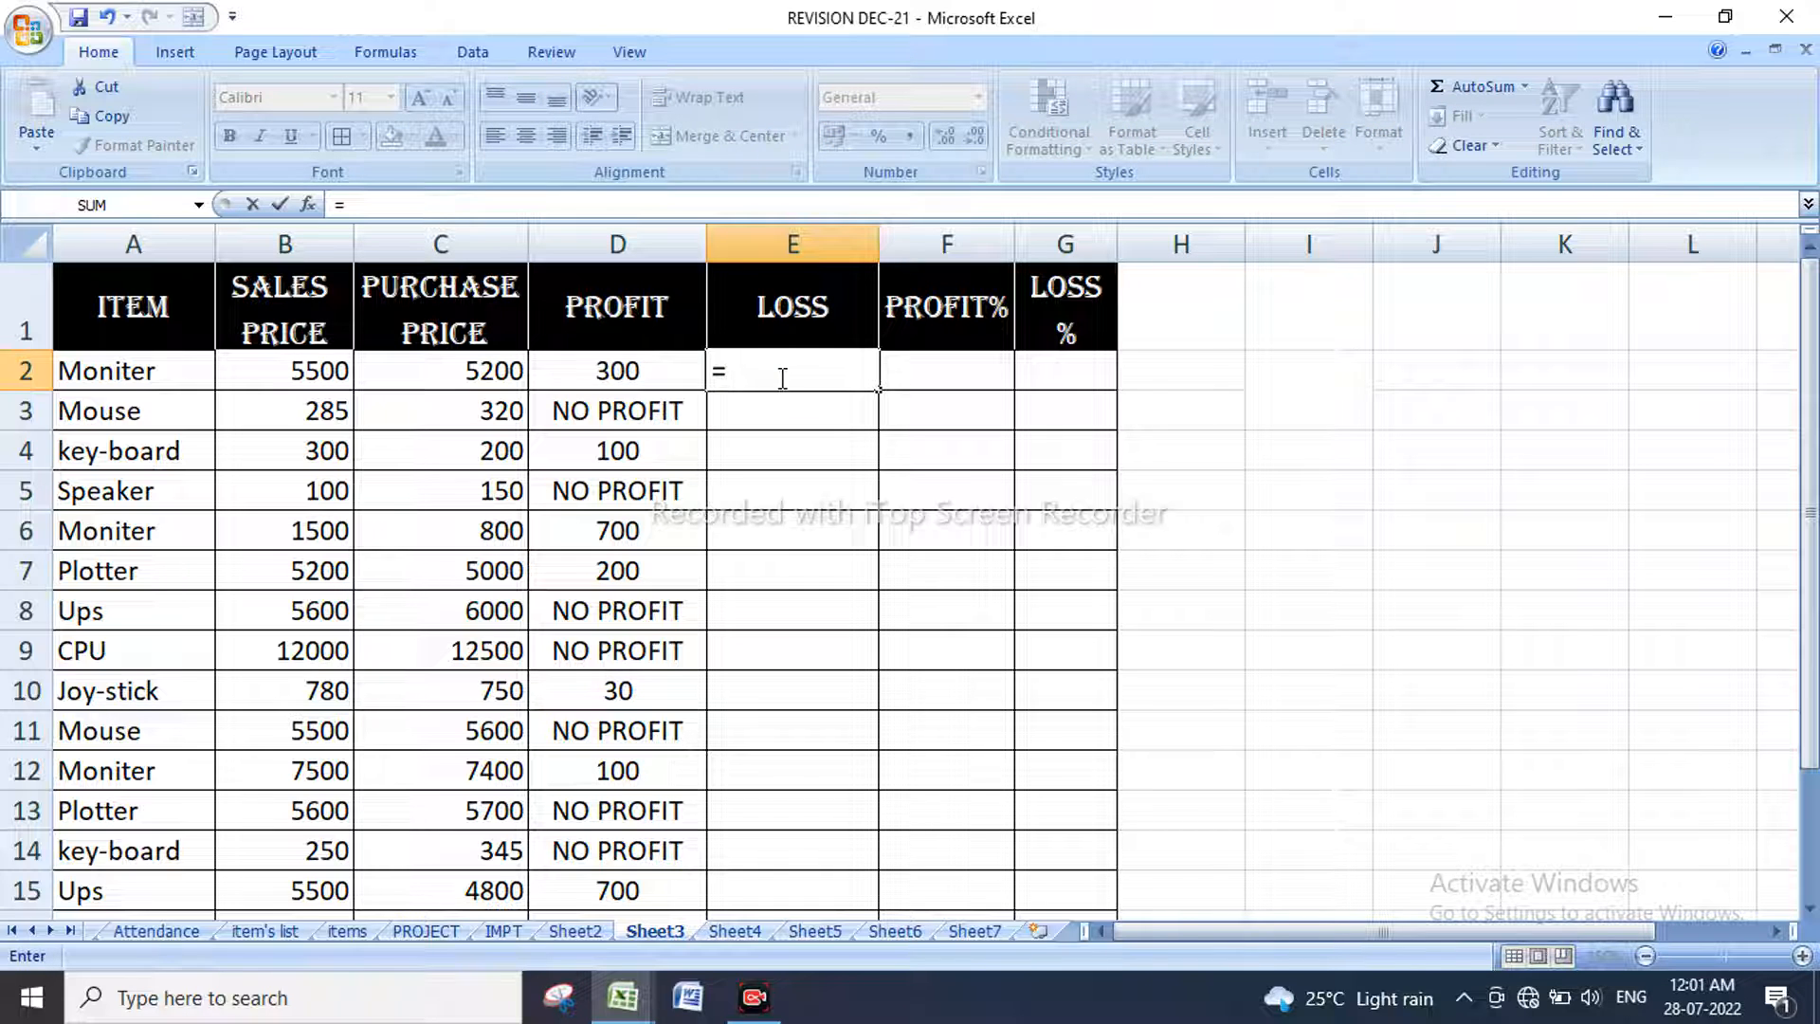
text(IF)
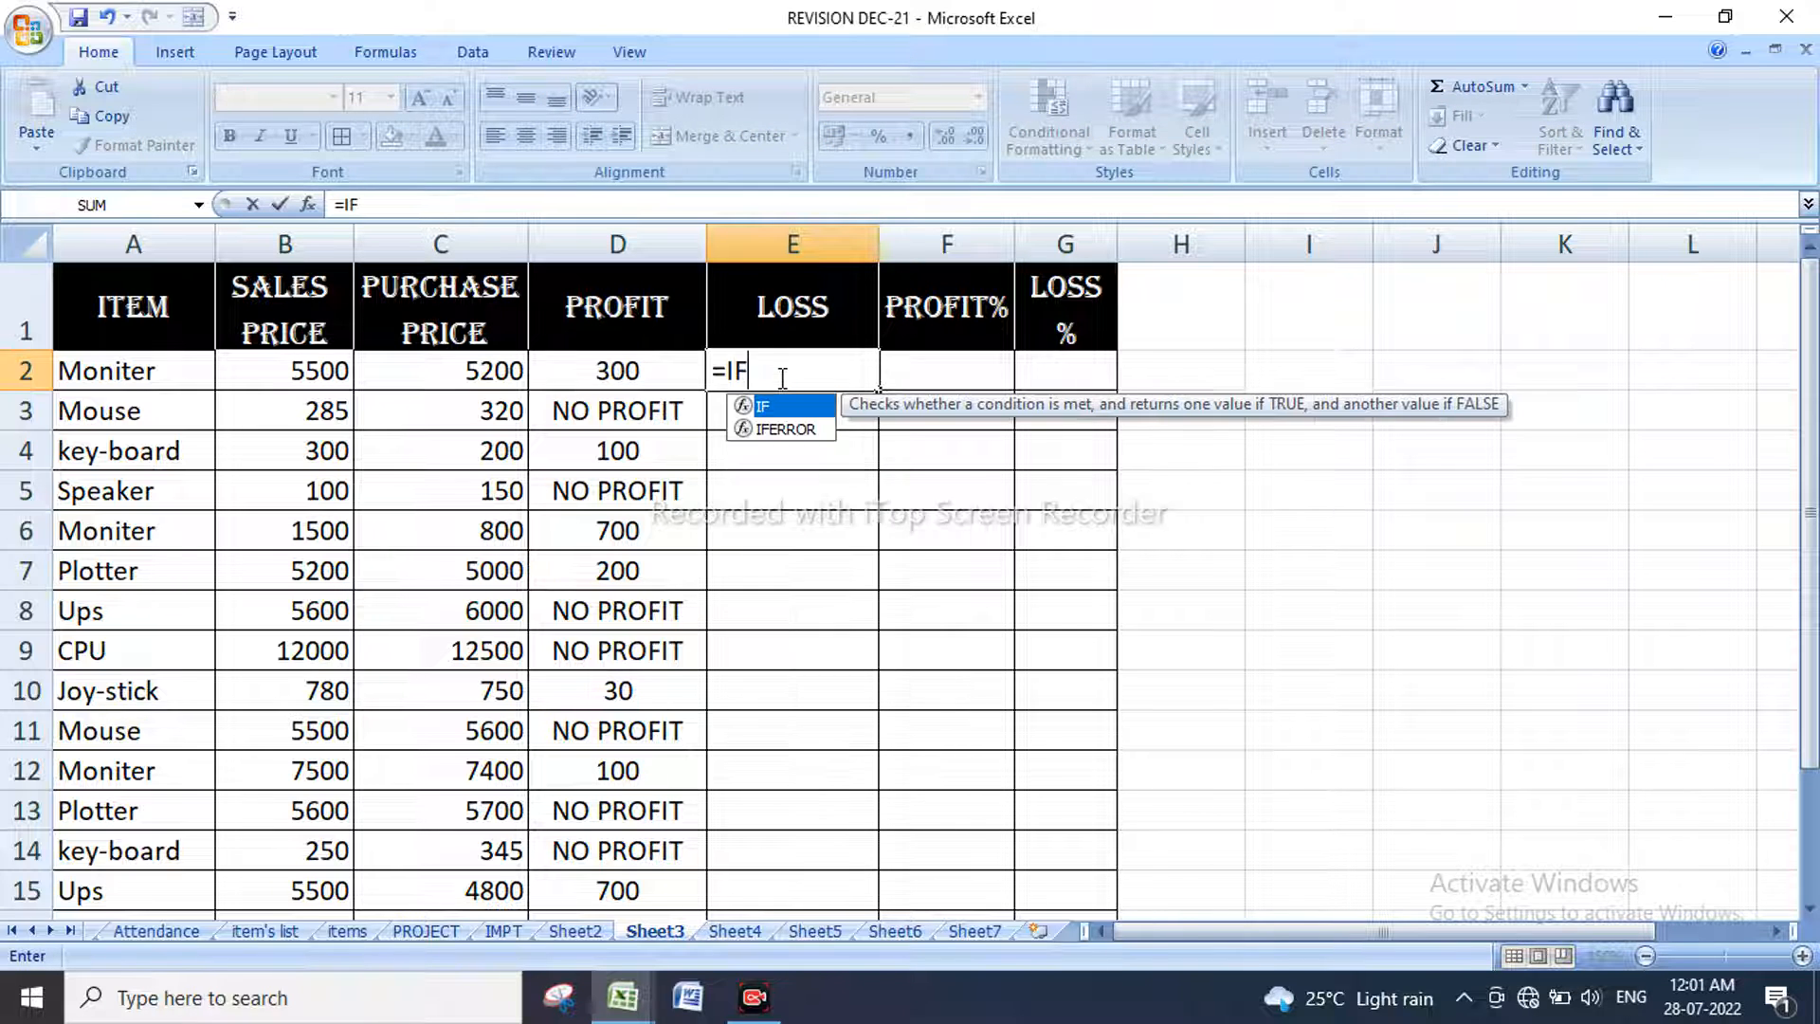
text(()
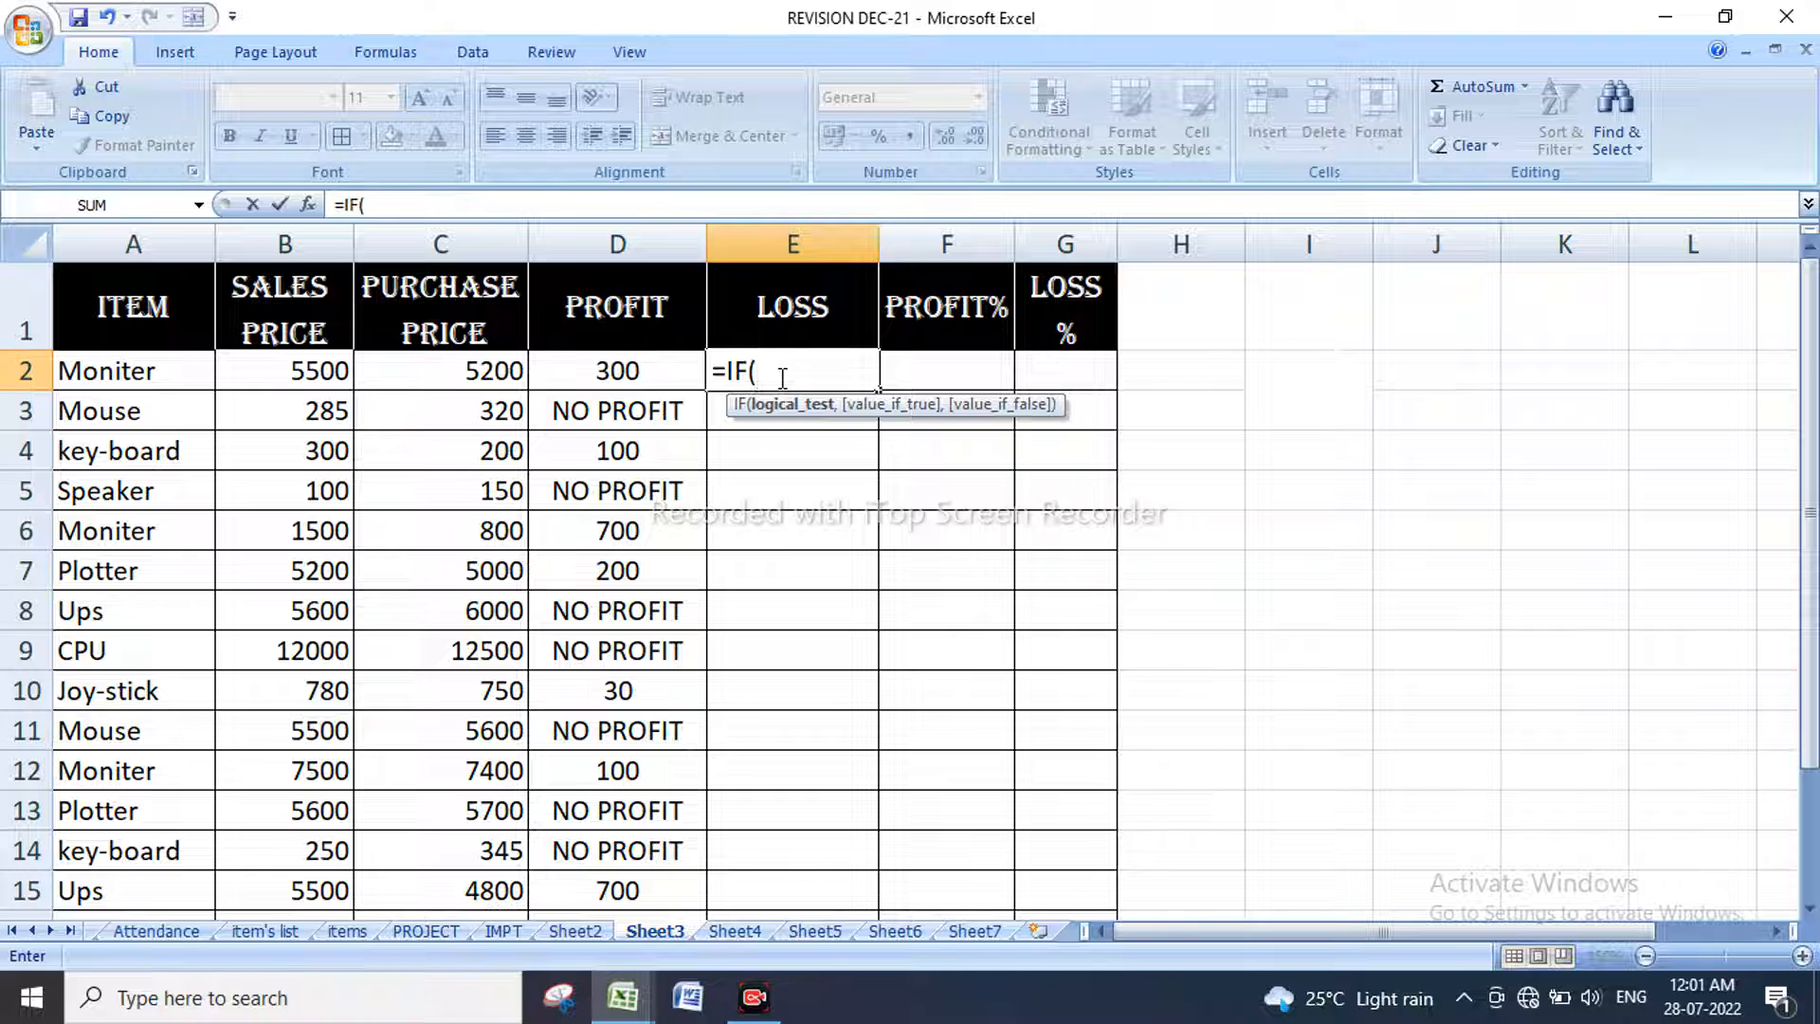
click(306, 378)
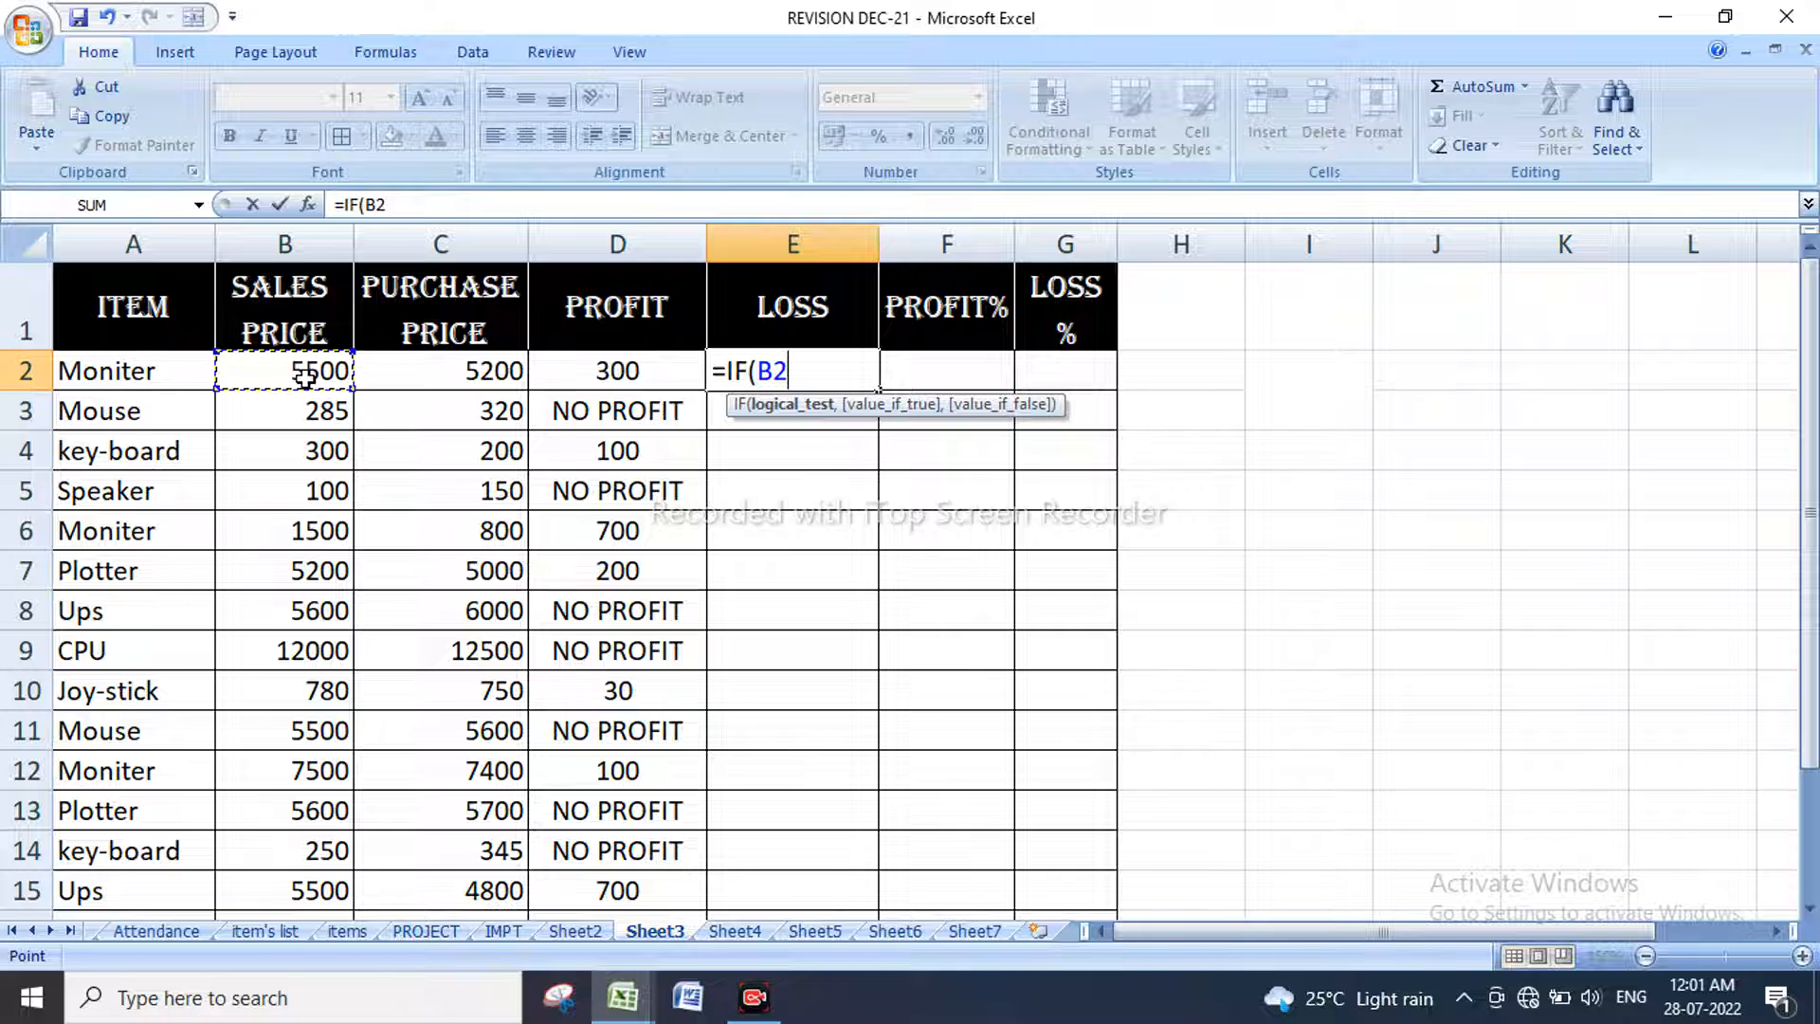
text(<)
click(435, 368)
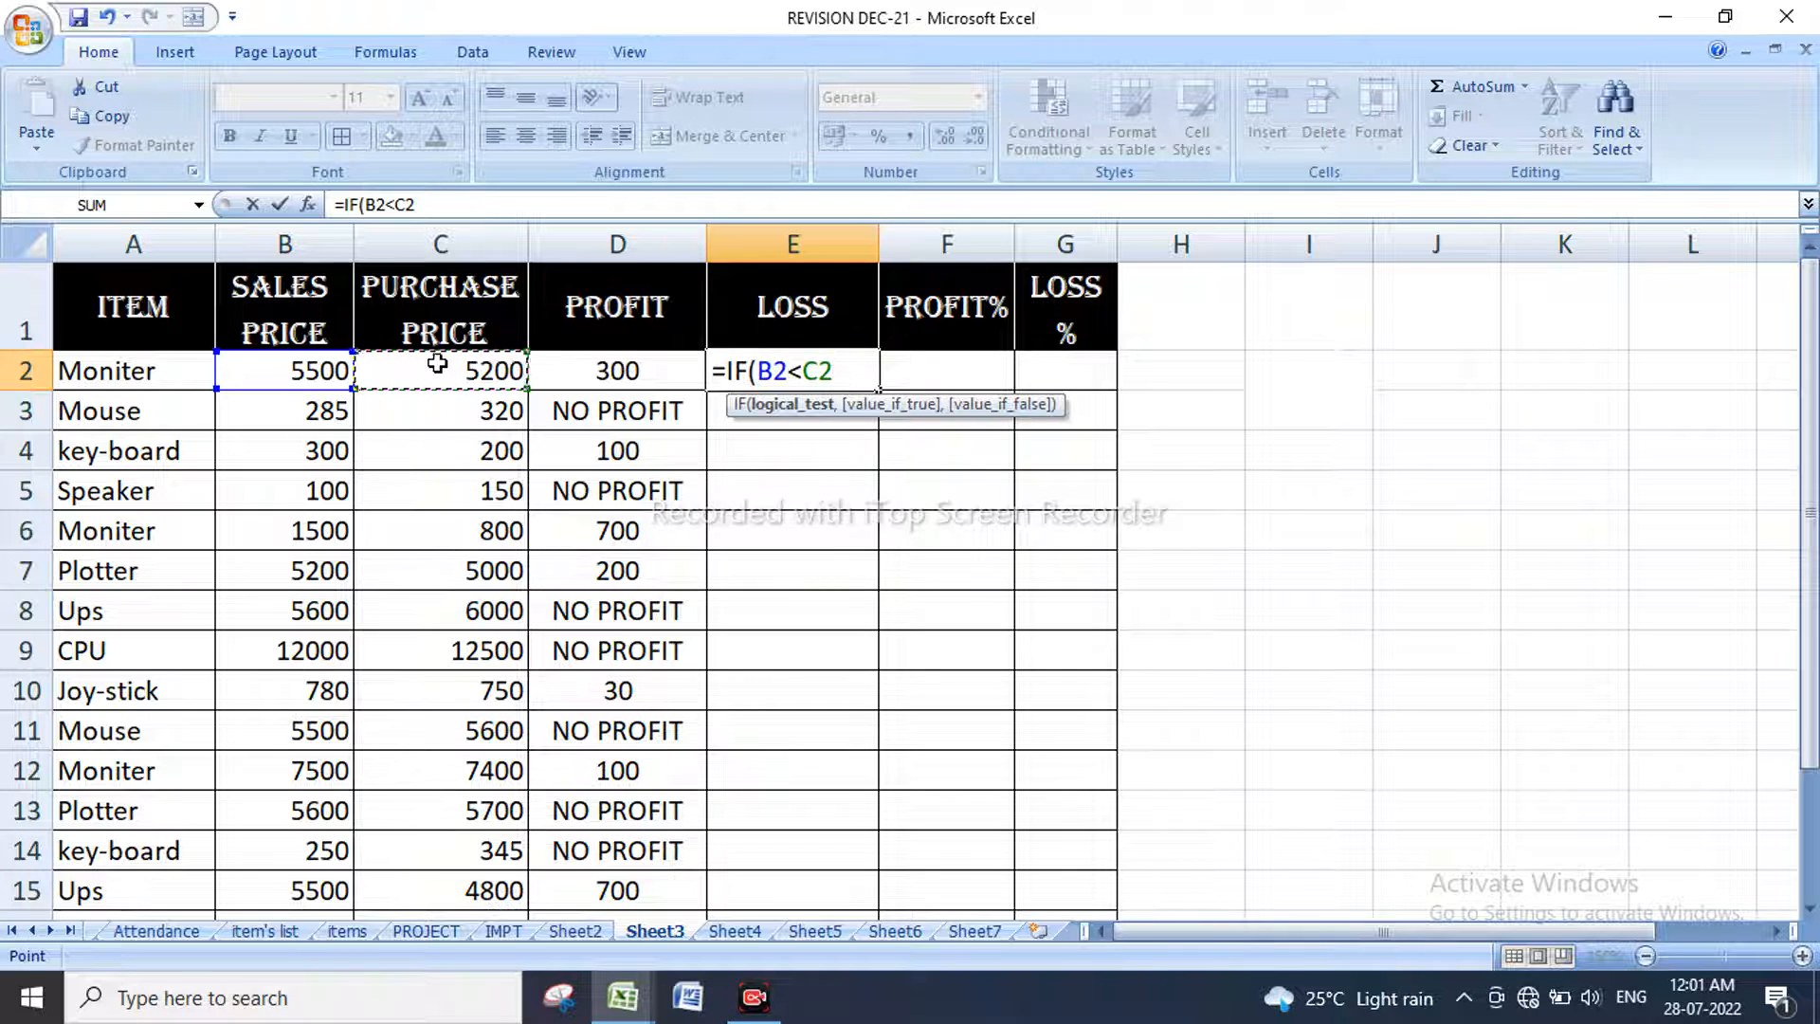
text(,)
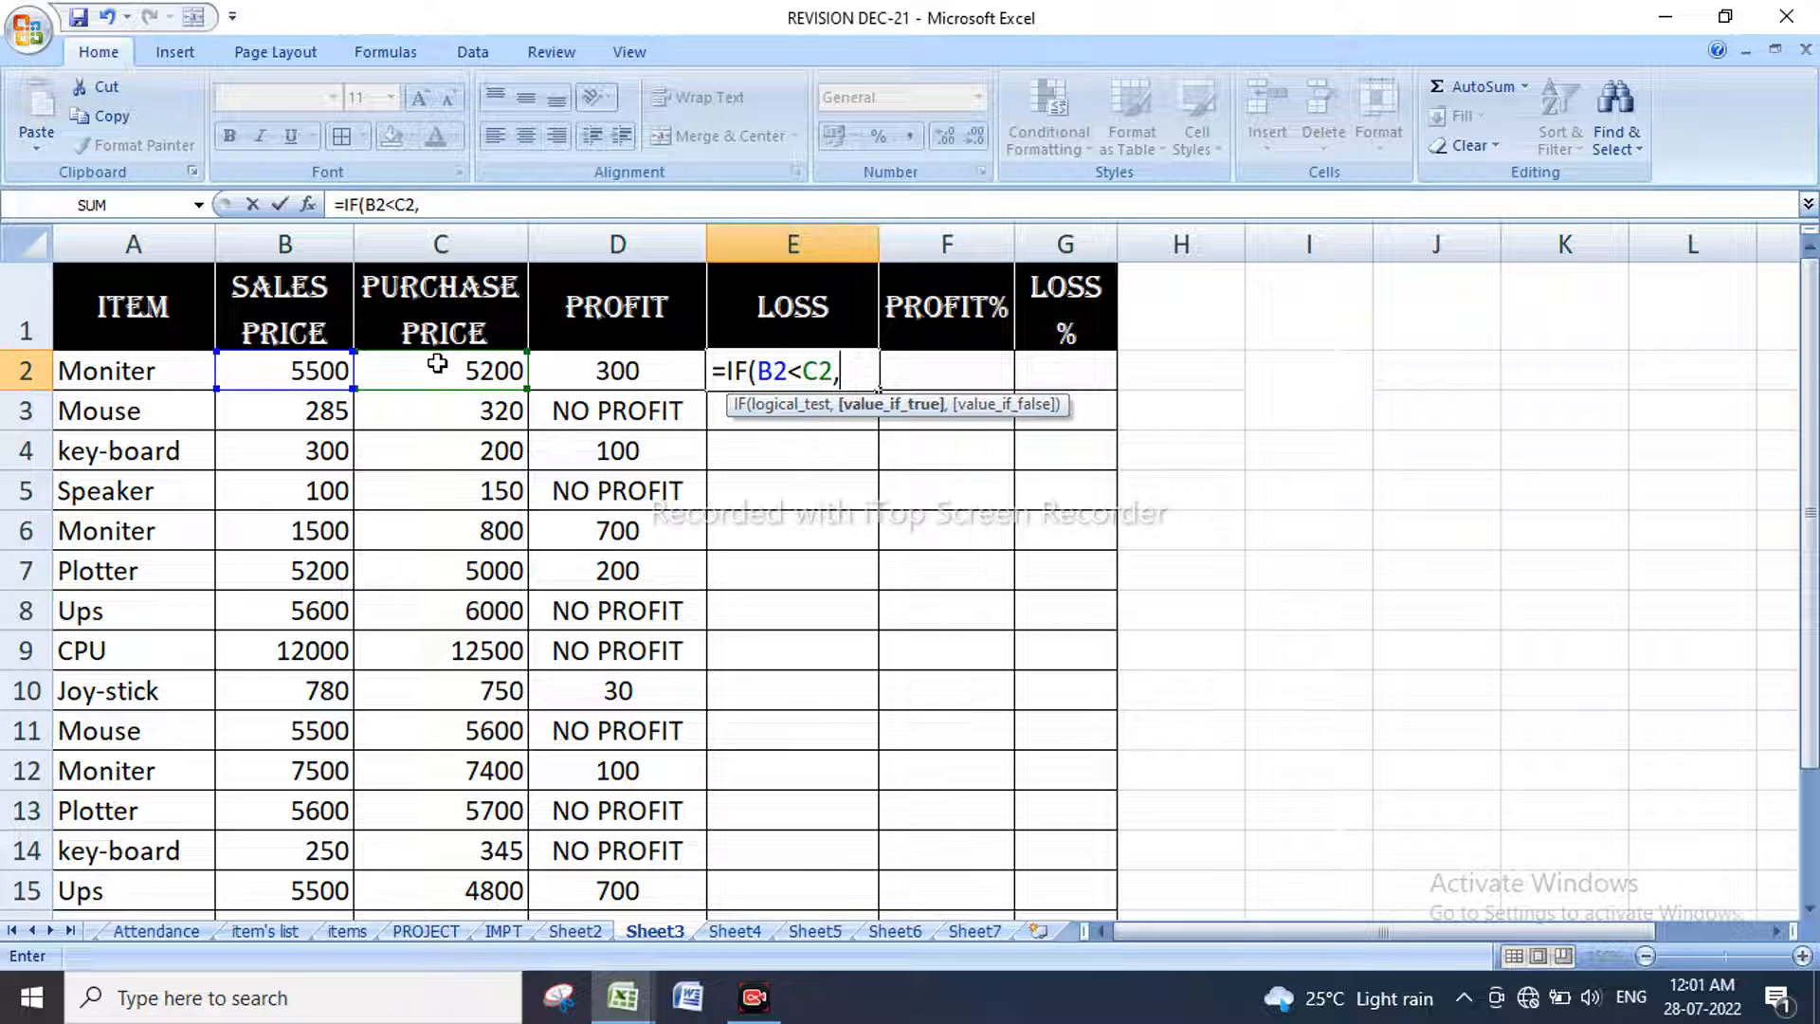
click(341, 365)
text(-)
click(436, 375)
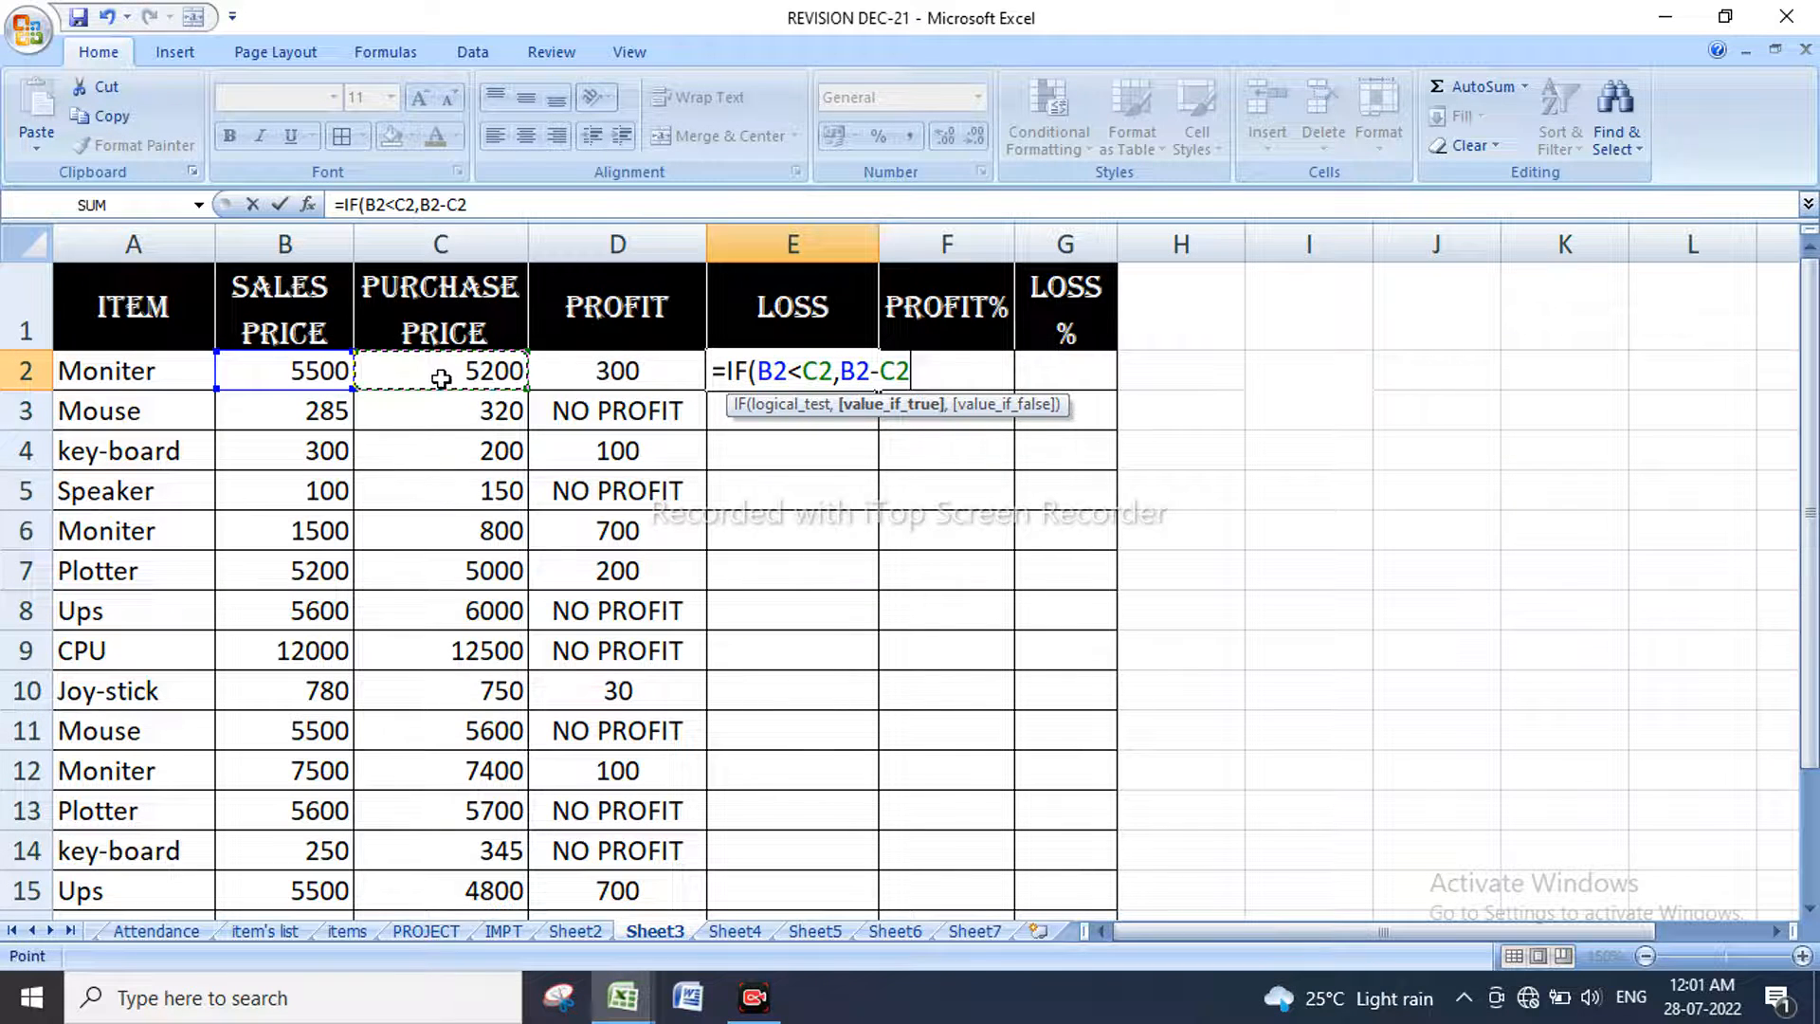
text(,)
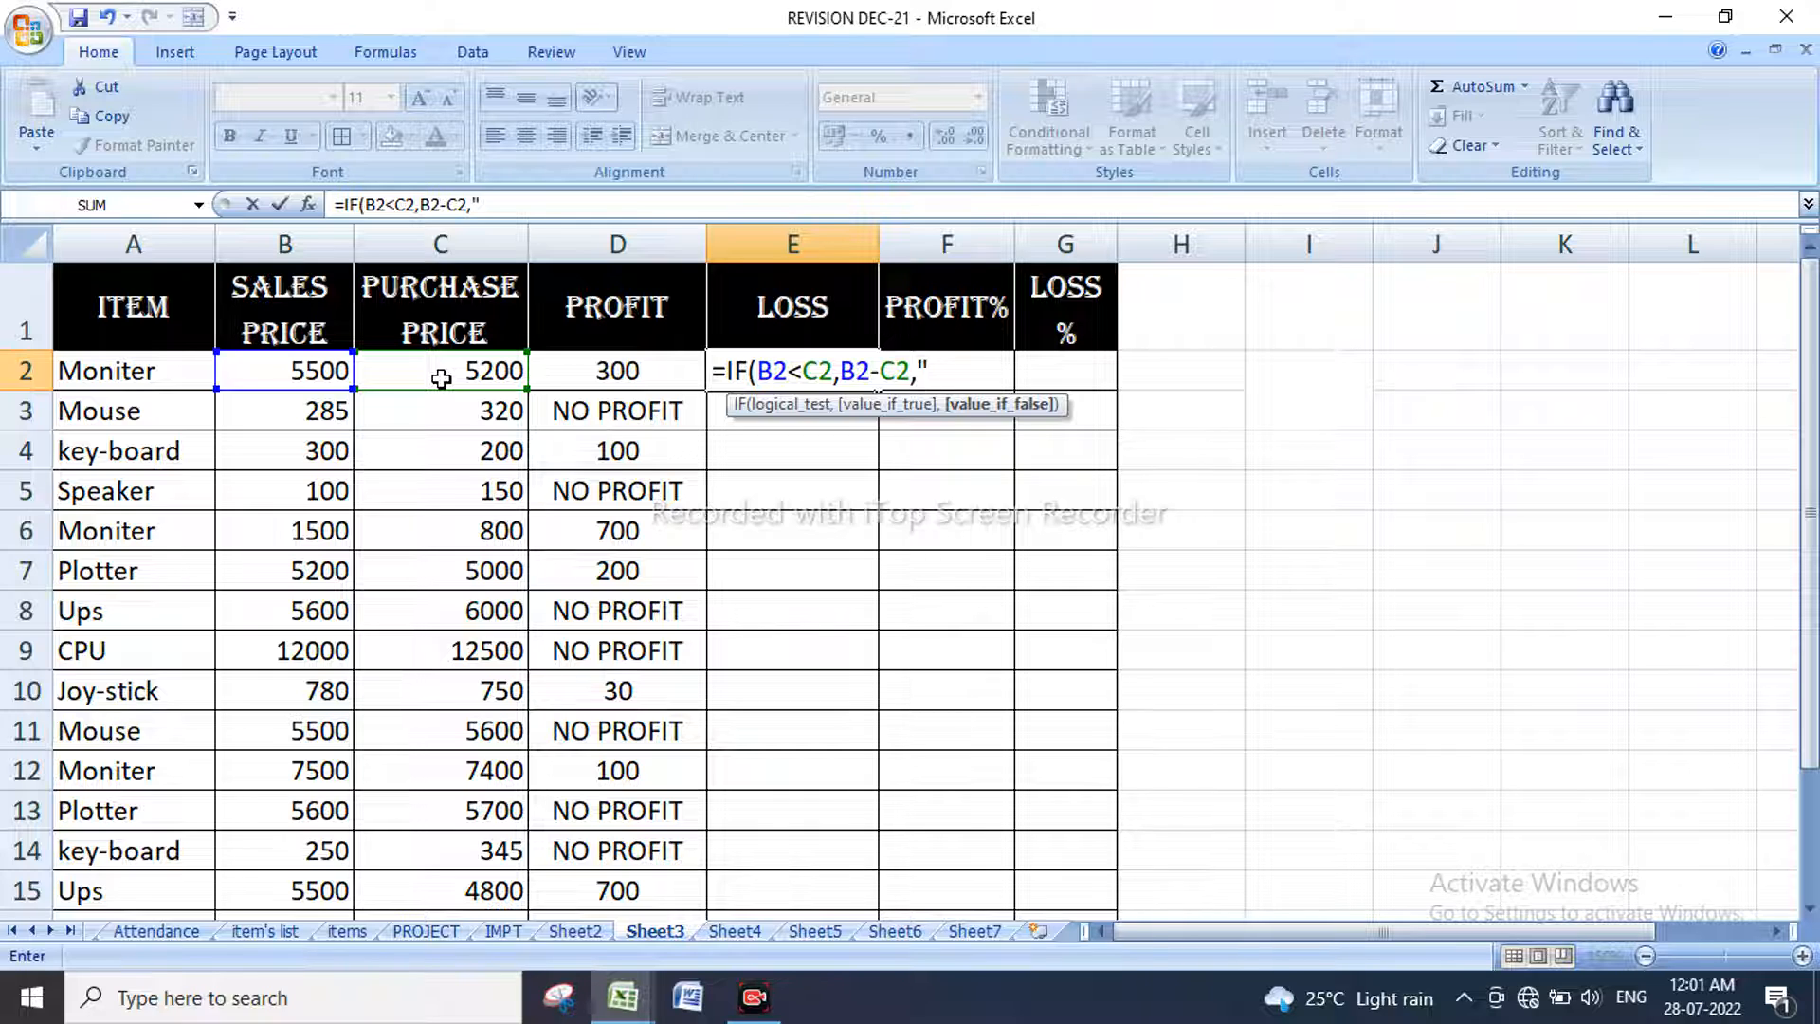
text(NO LOSS)
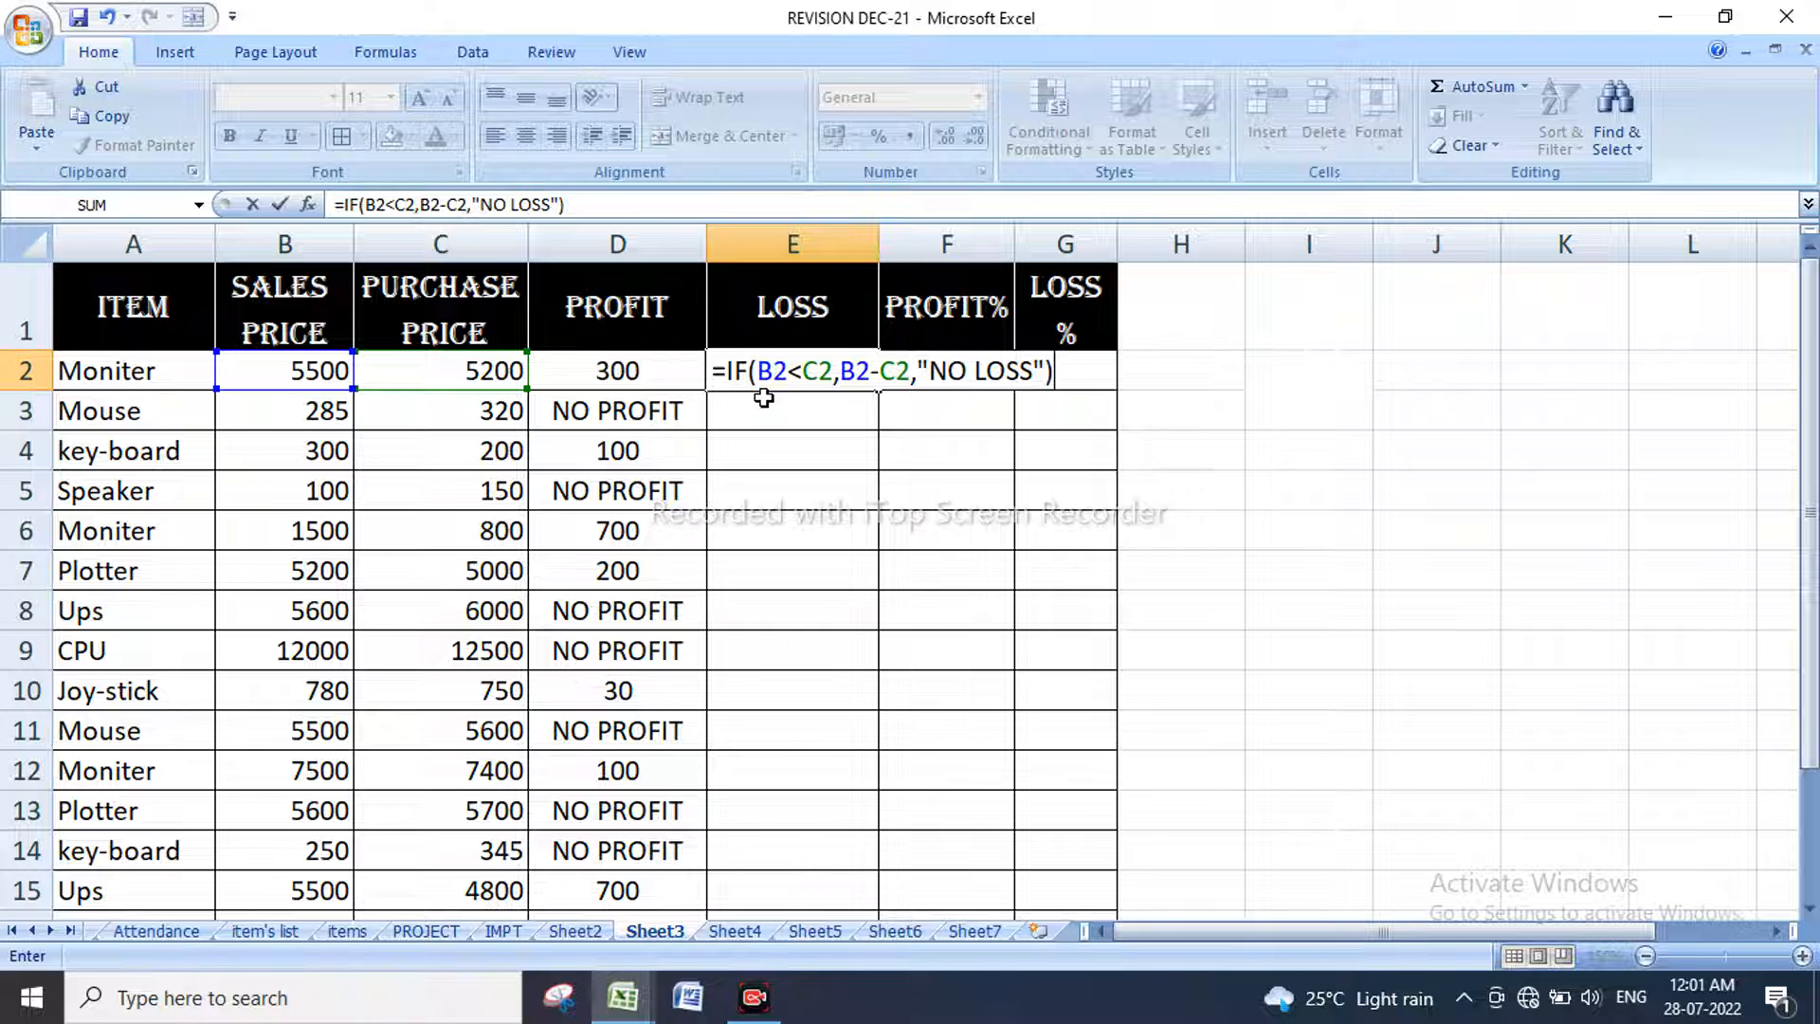
key(Return)
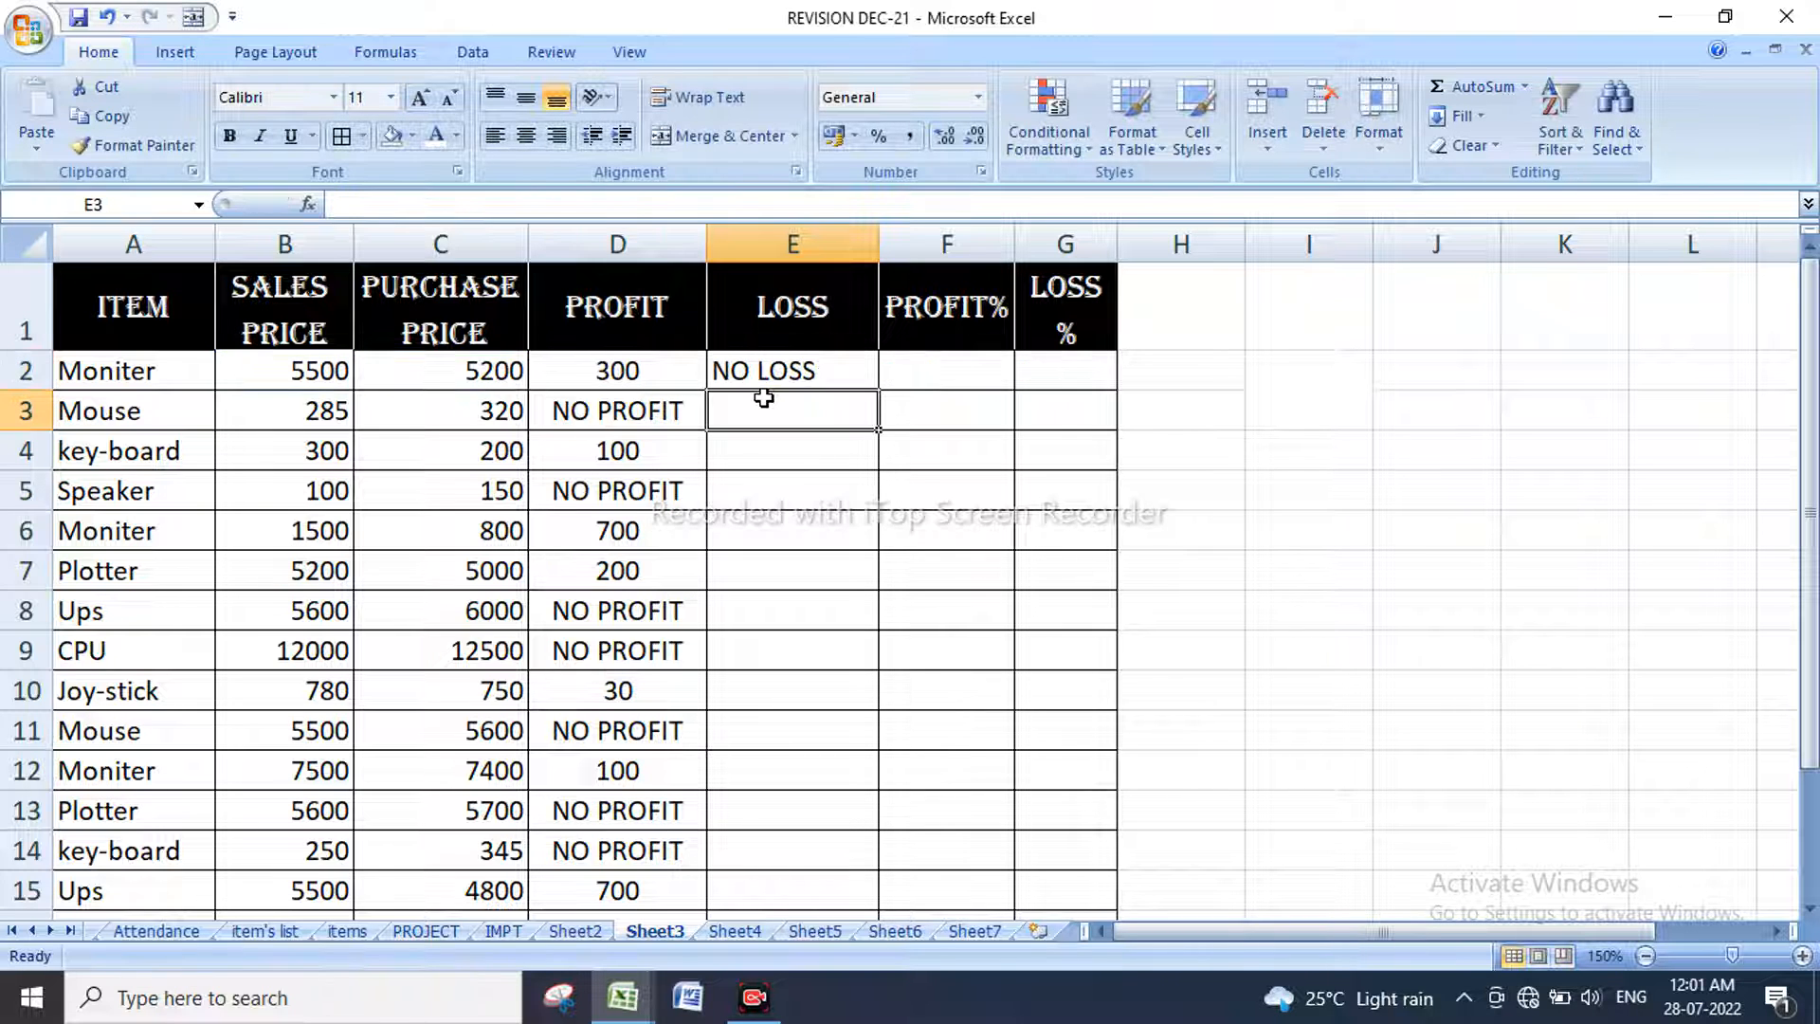
Step: Fill the E2 loss formula down column E to row 15 and check the Mouse row's result in E3
click(779, 373)
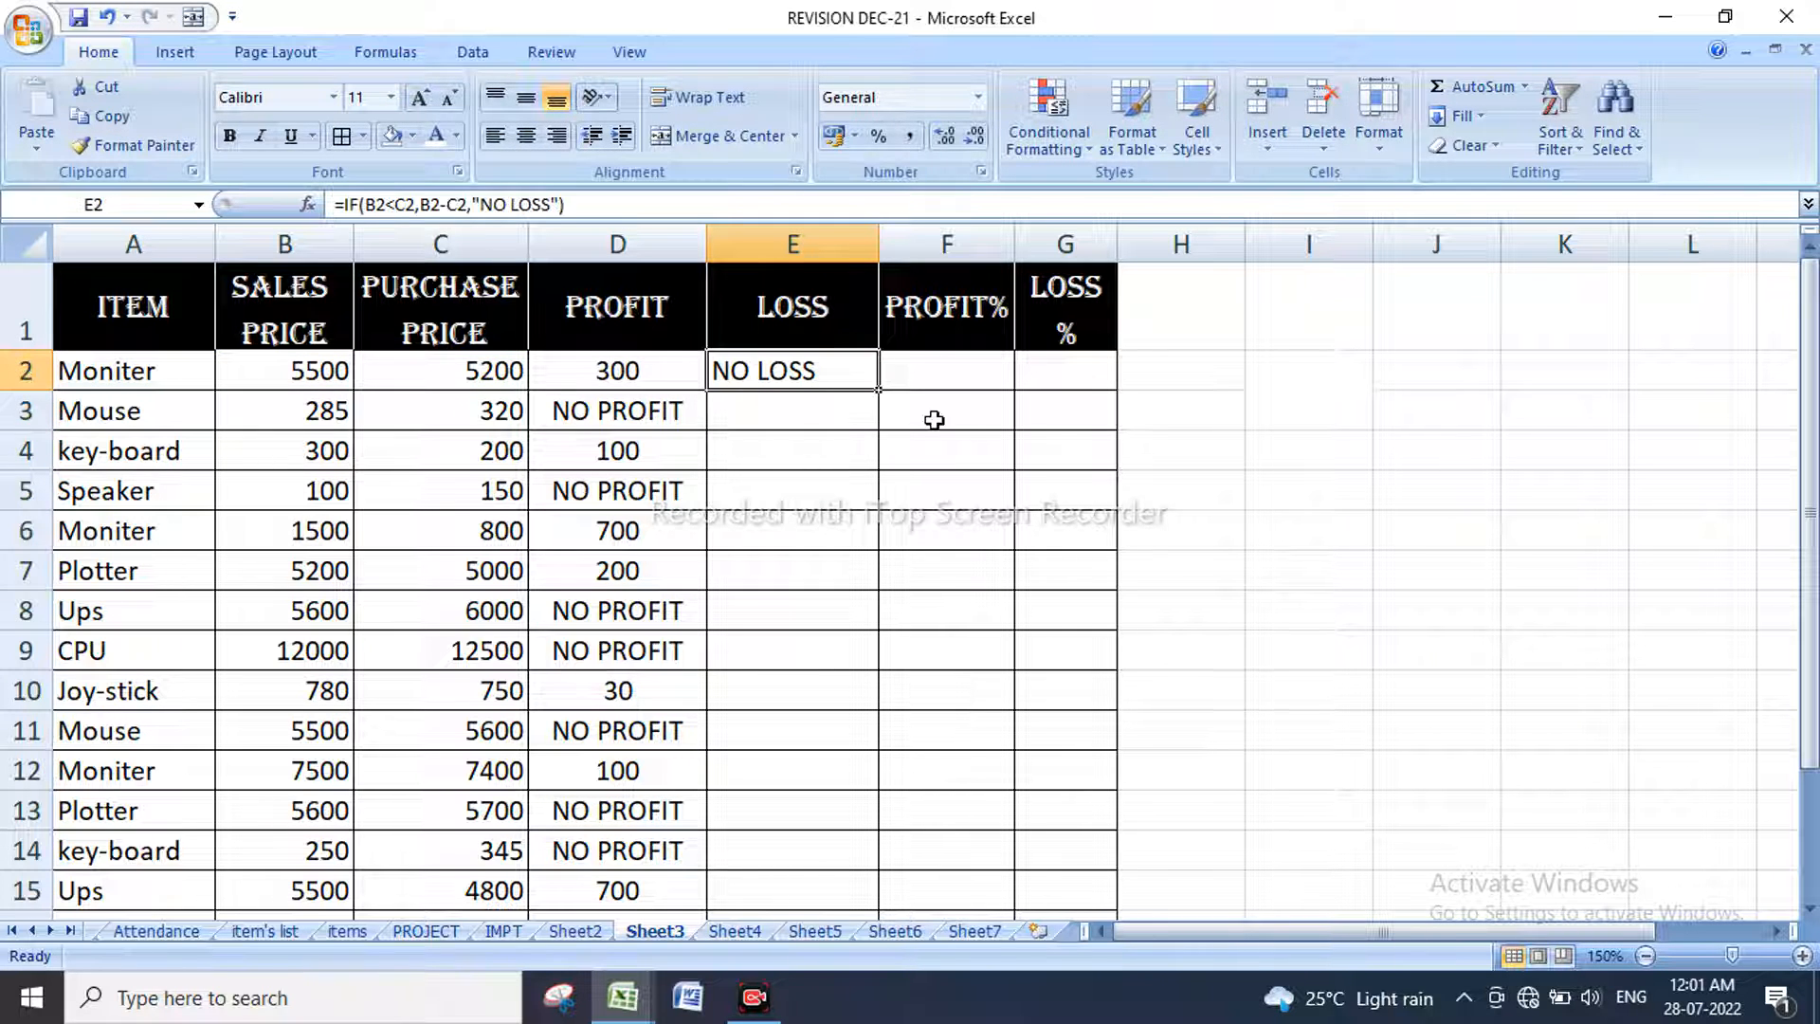
double_click(882, 387)
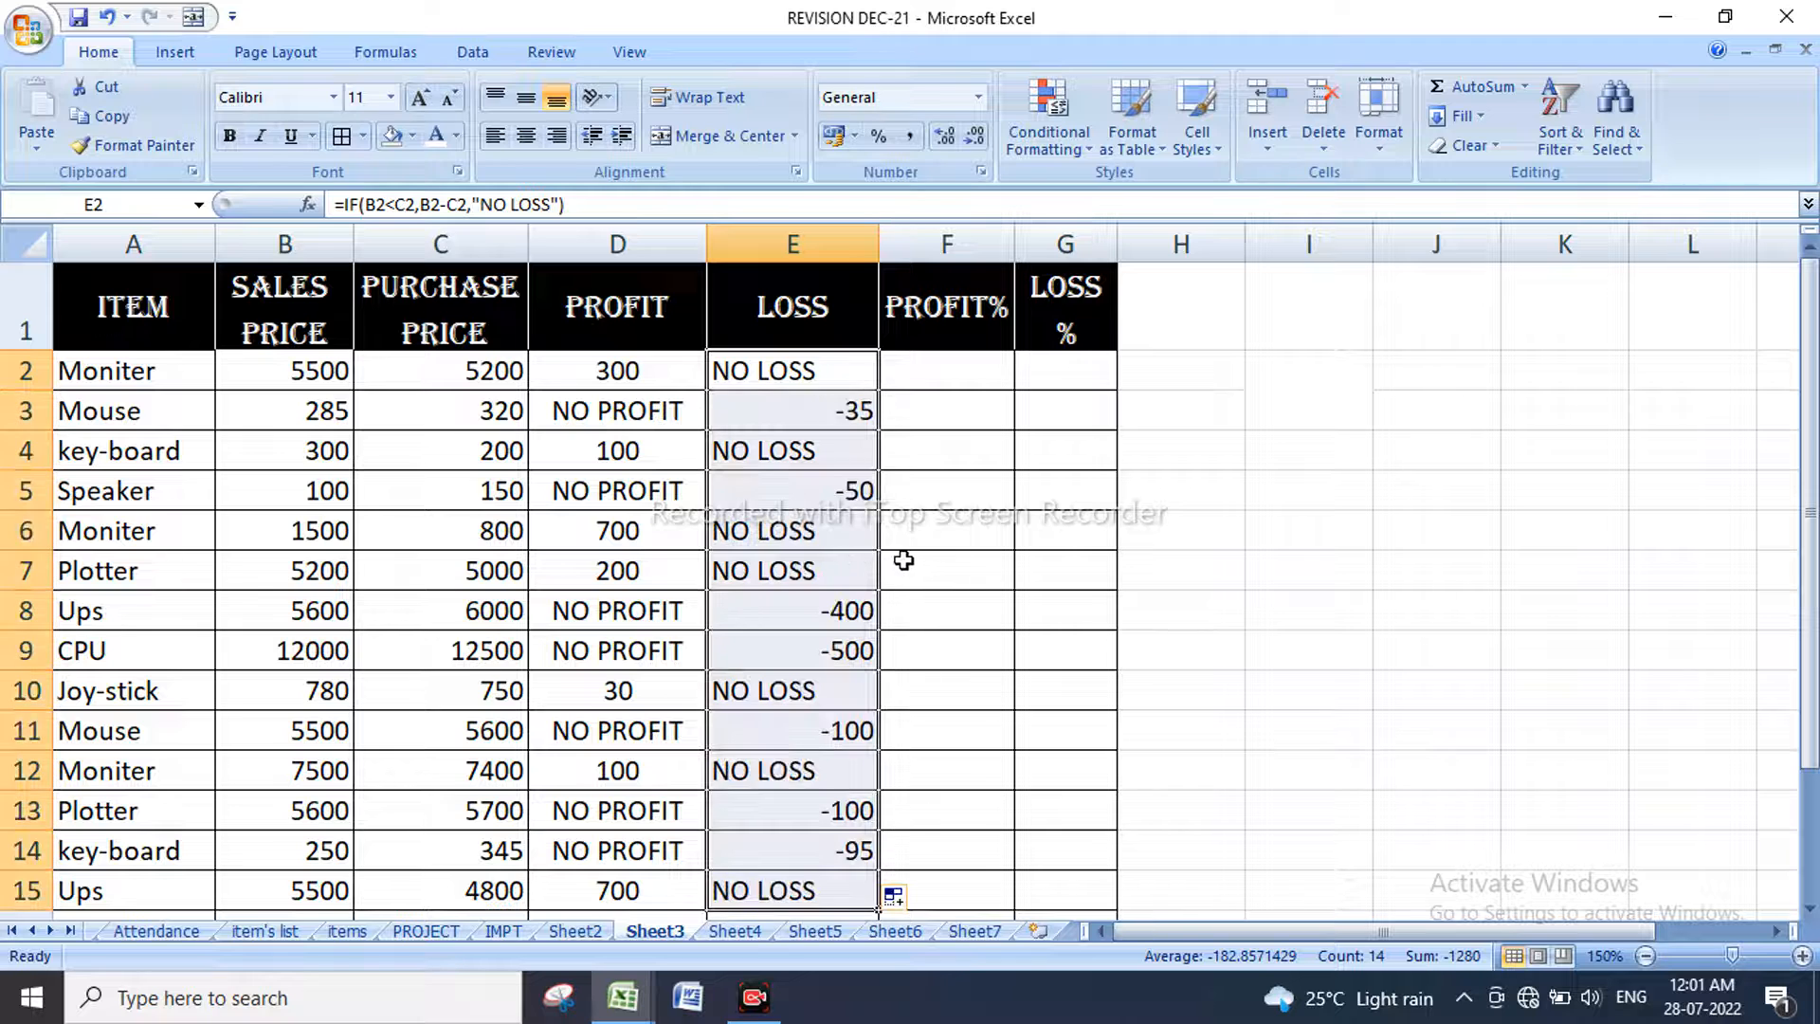
click(821, 415)
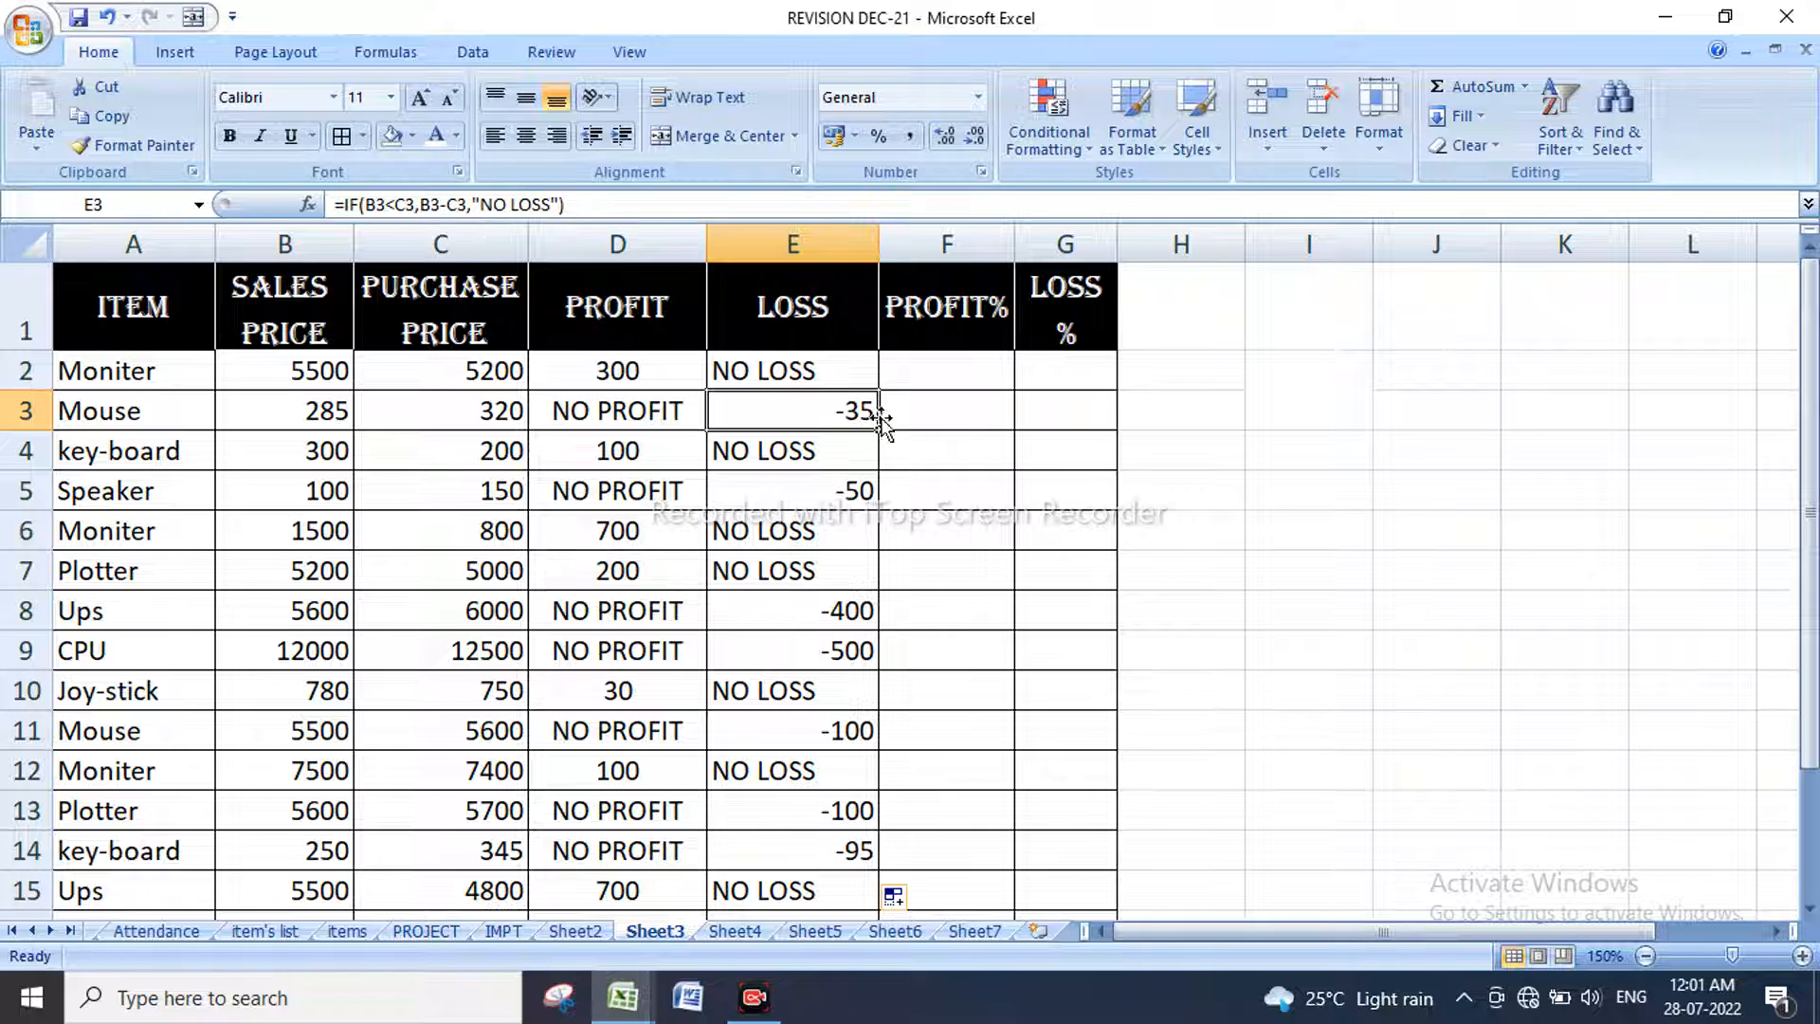
Step: Widen the LOSS column E enough to show the whole E2 formula while editing it in the cell
click(788, 360)
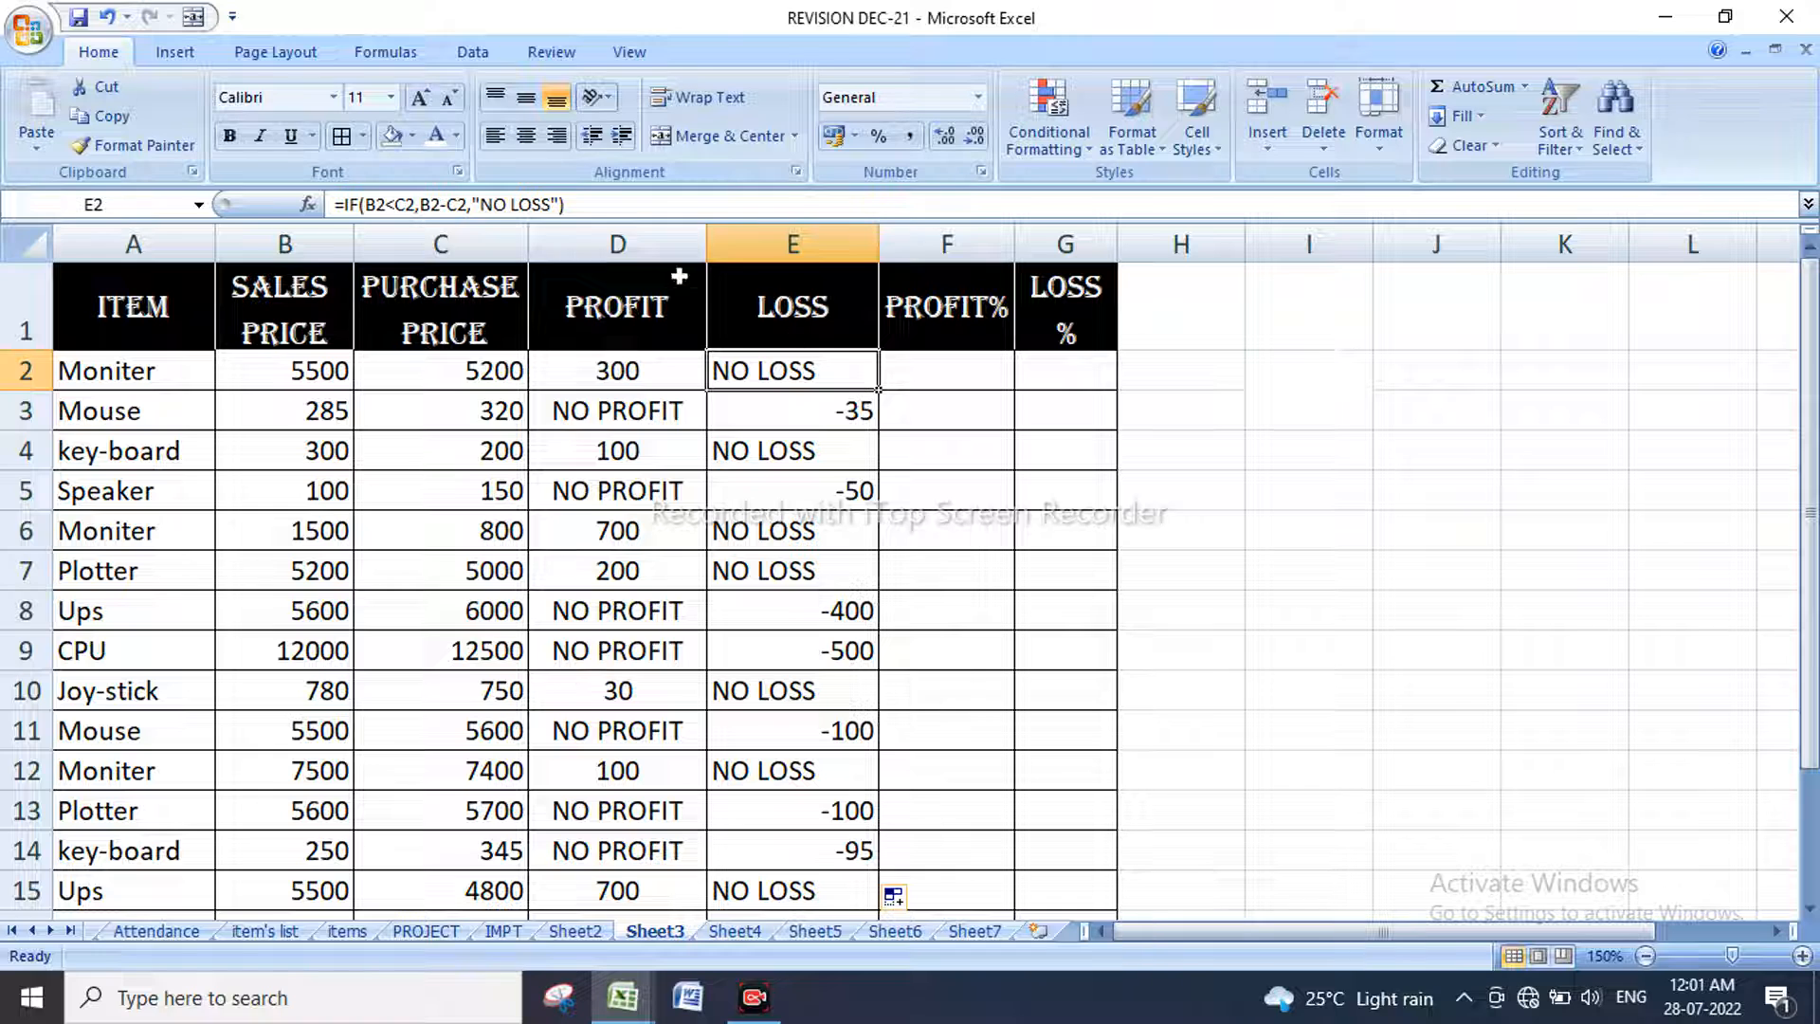
click(585, 205)
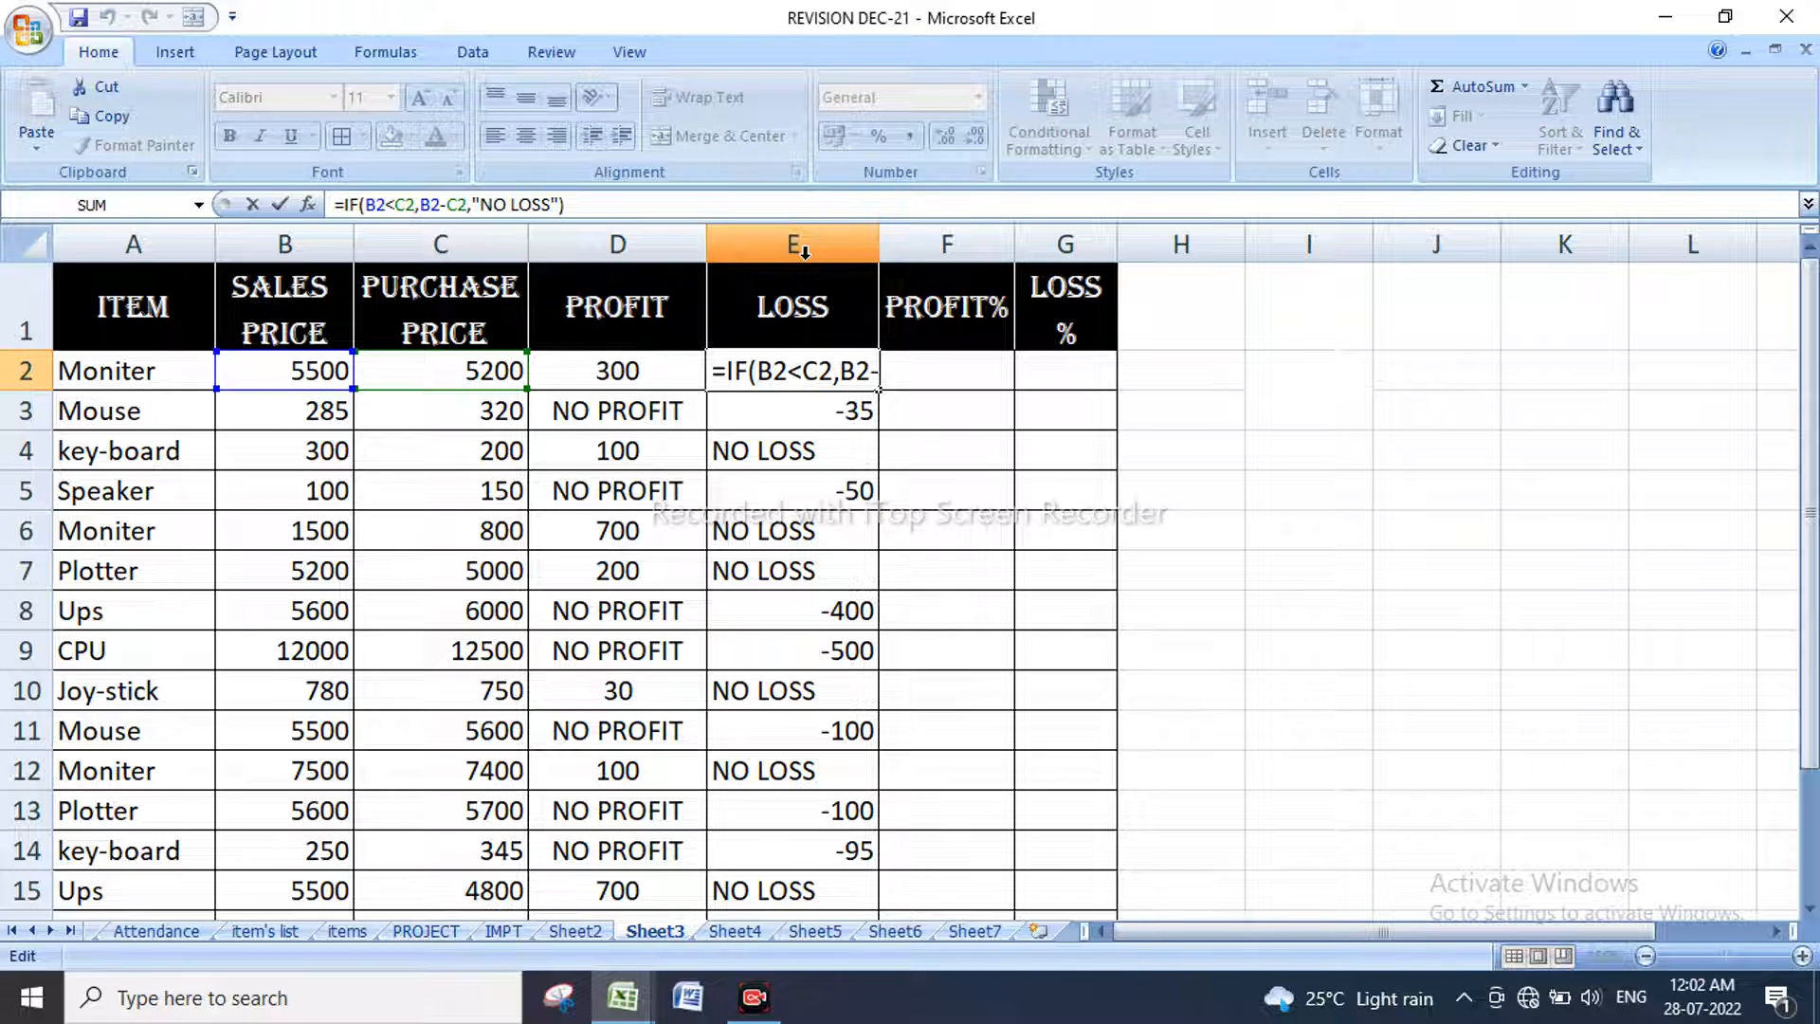
key(Return)
drag(876, 260, 1337, 298)
click(1141, 370)
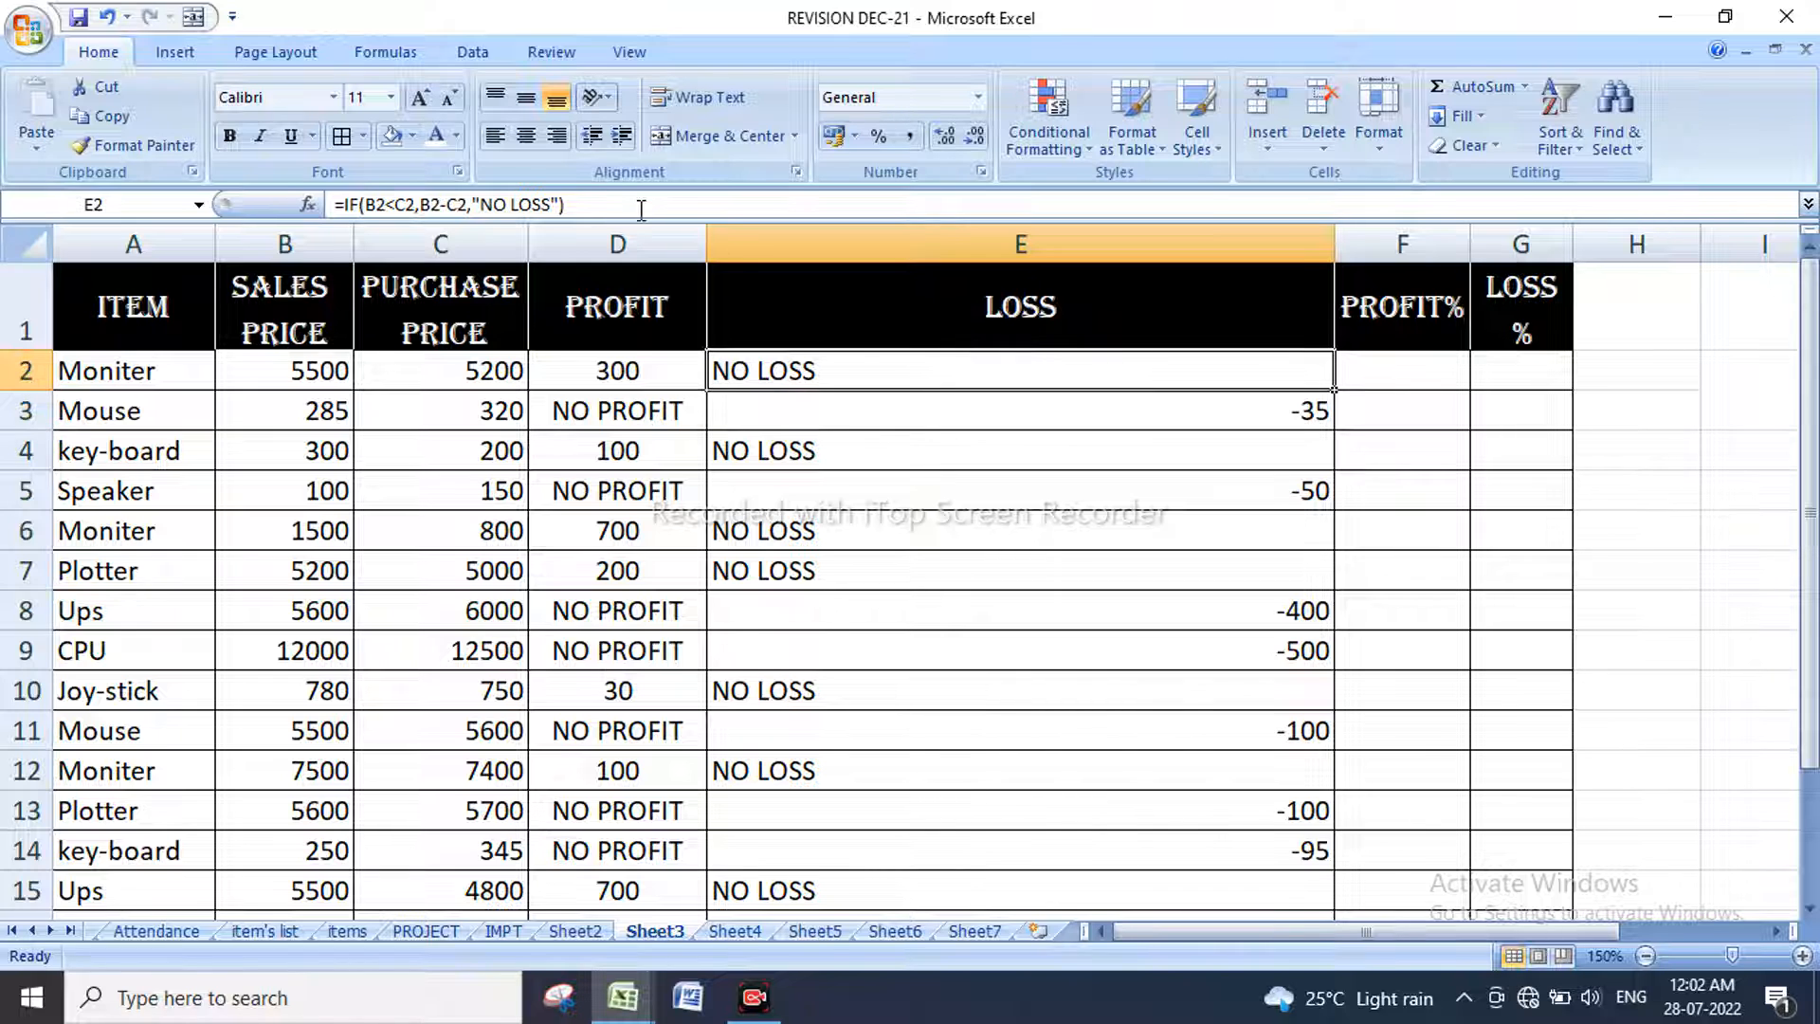
Step: Correct the Moniter row's loss formula in E2 to =IF(B2<C2,C2-B2,"NO LOSS") so it subtracts sales price from purchase price
double_click(958, 359)
click(867, 371)
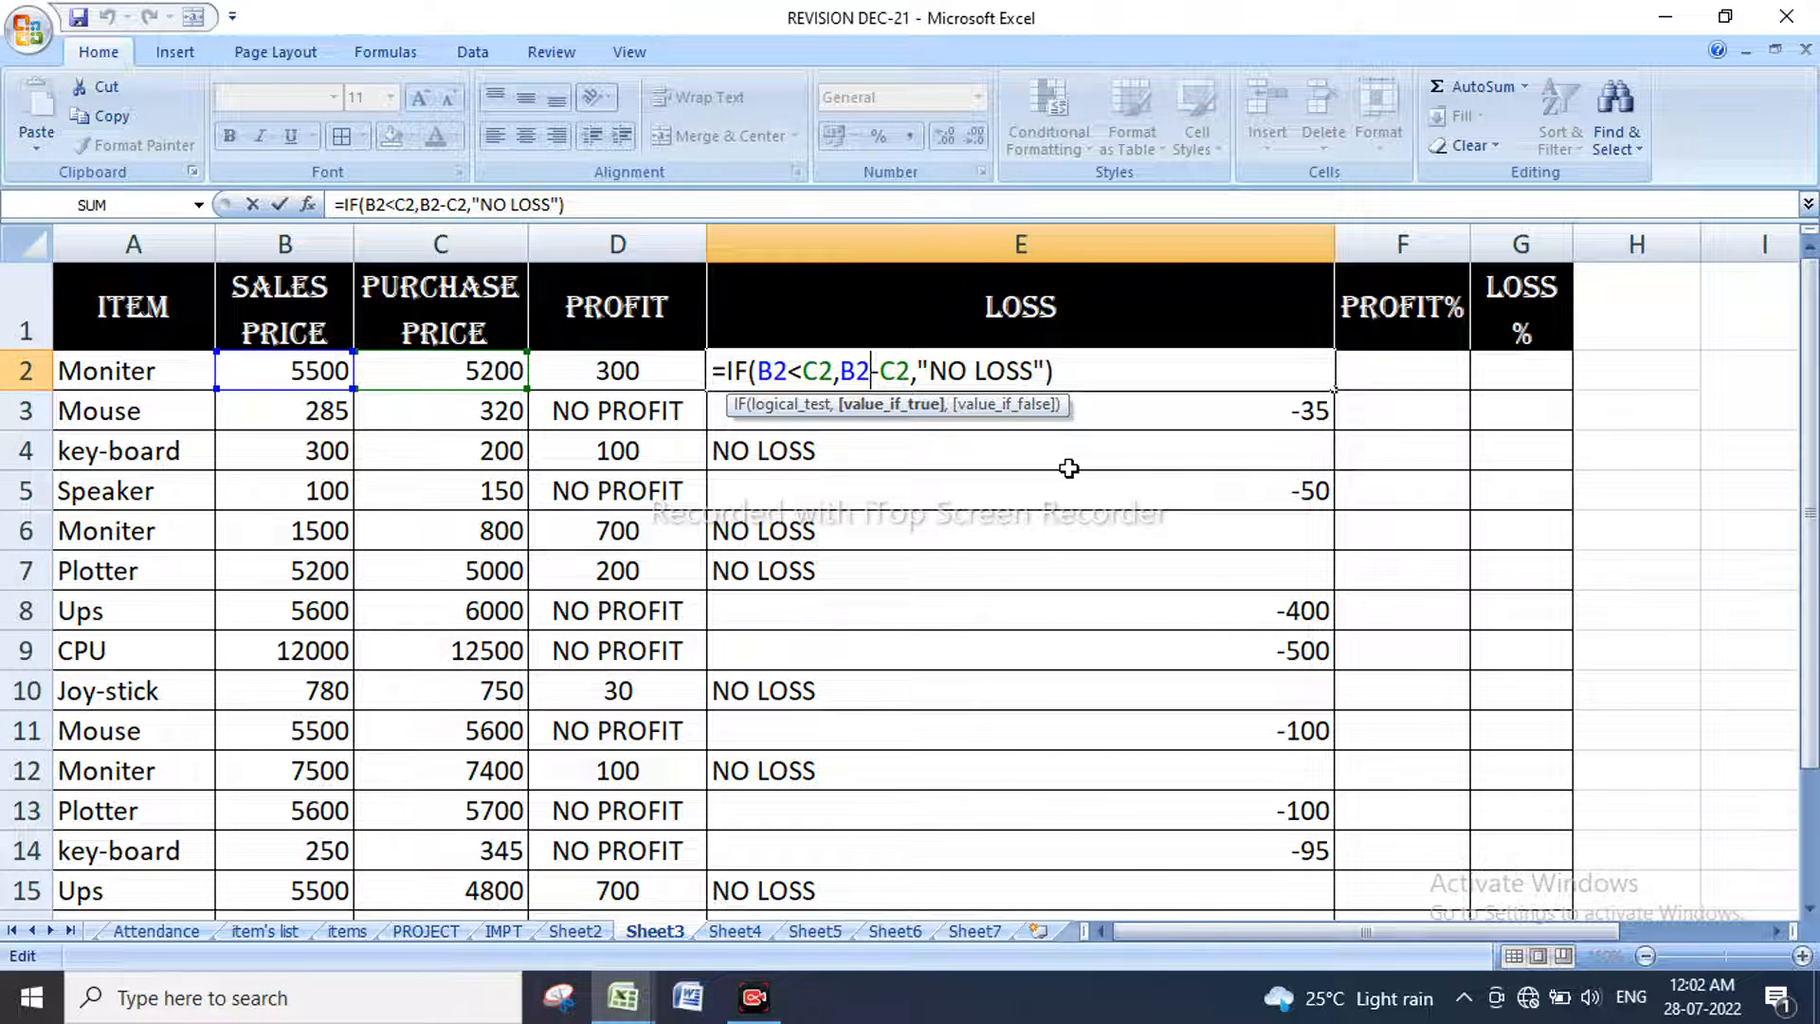
key(BackSpace)
key(BackSpace)
text(C)
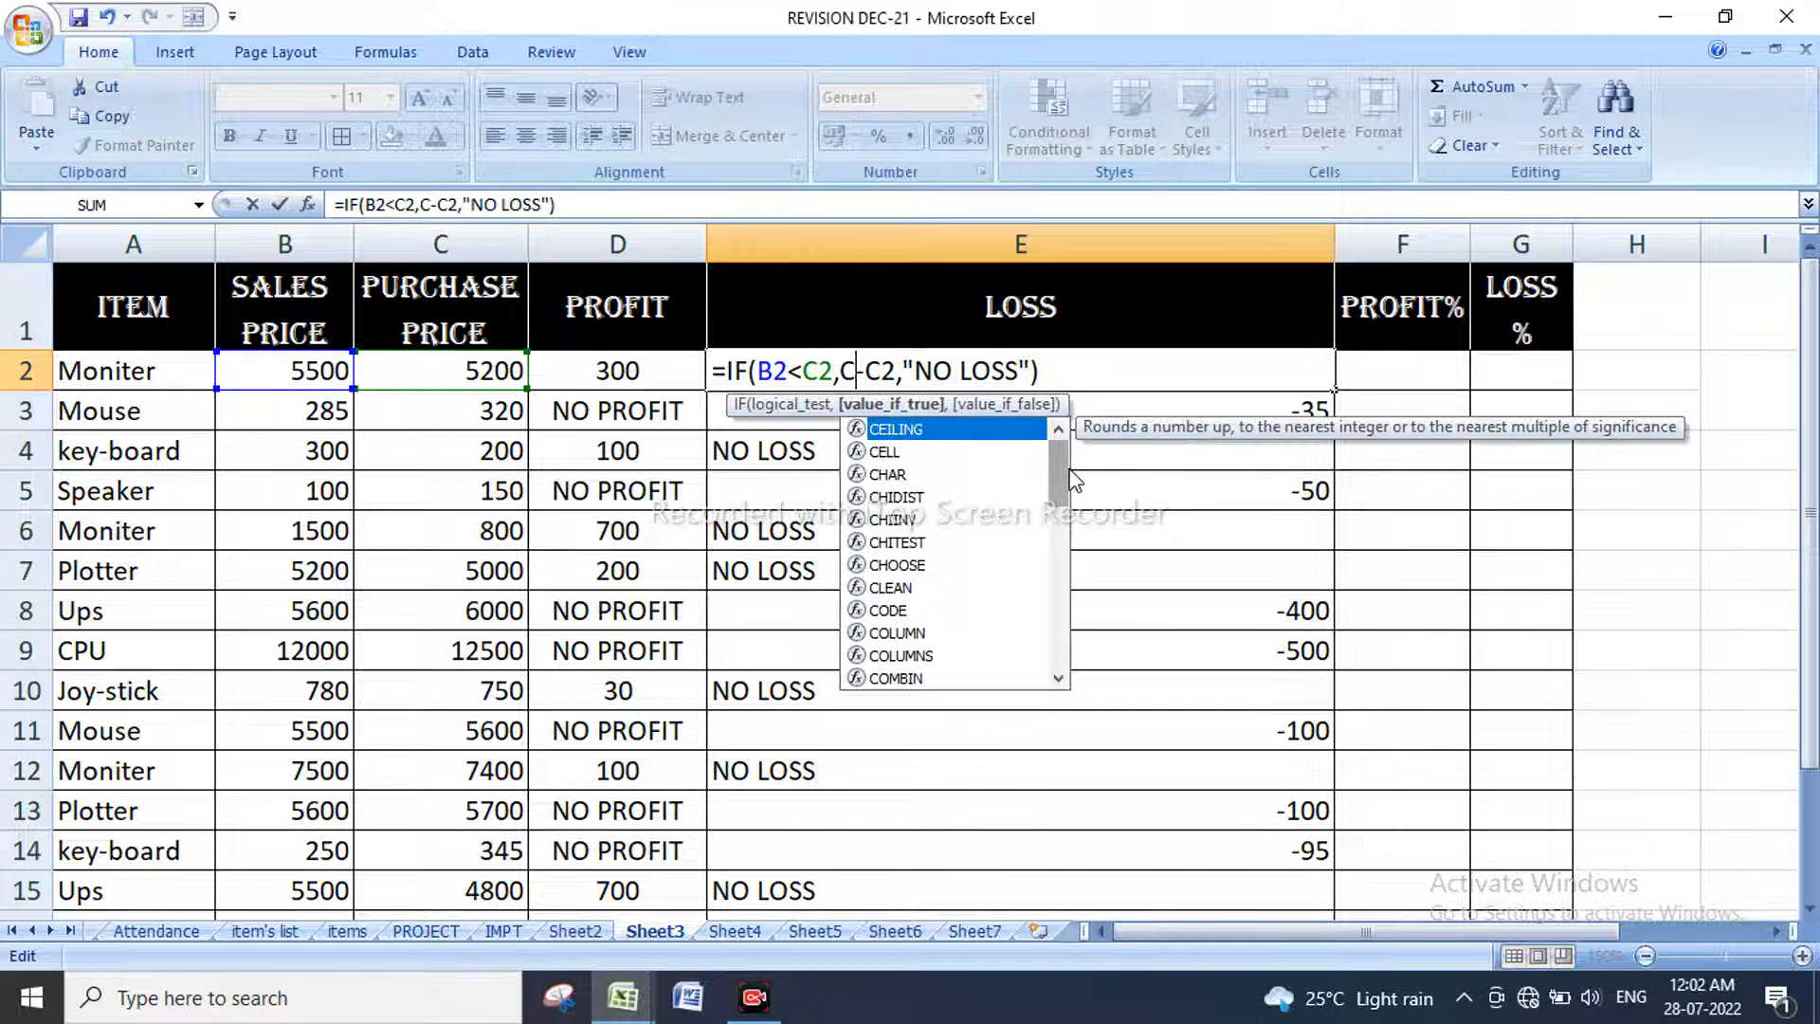
text(2)
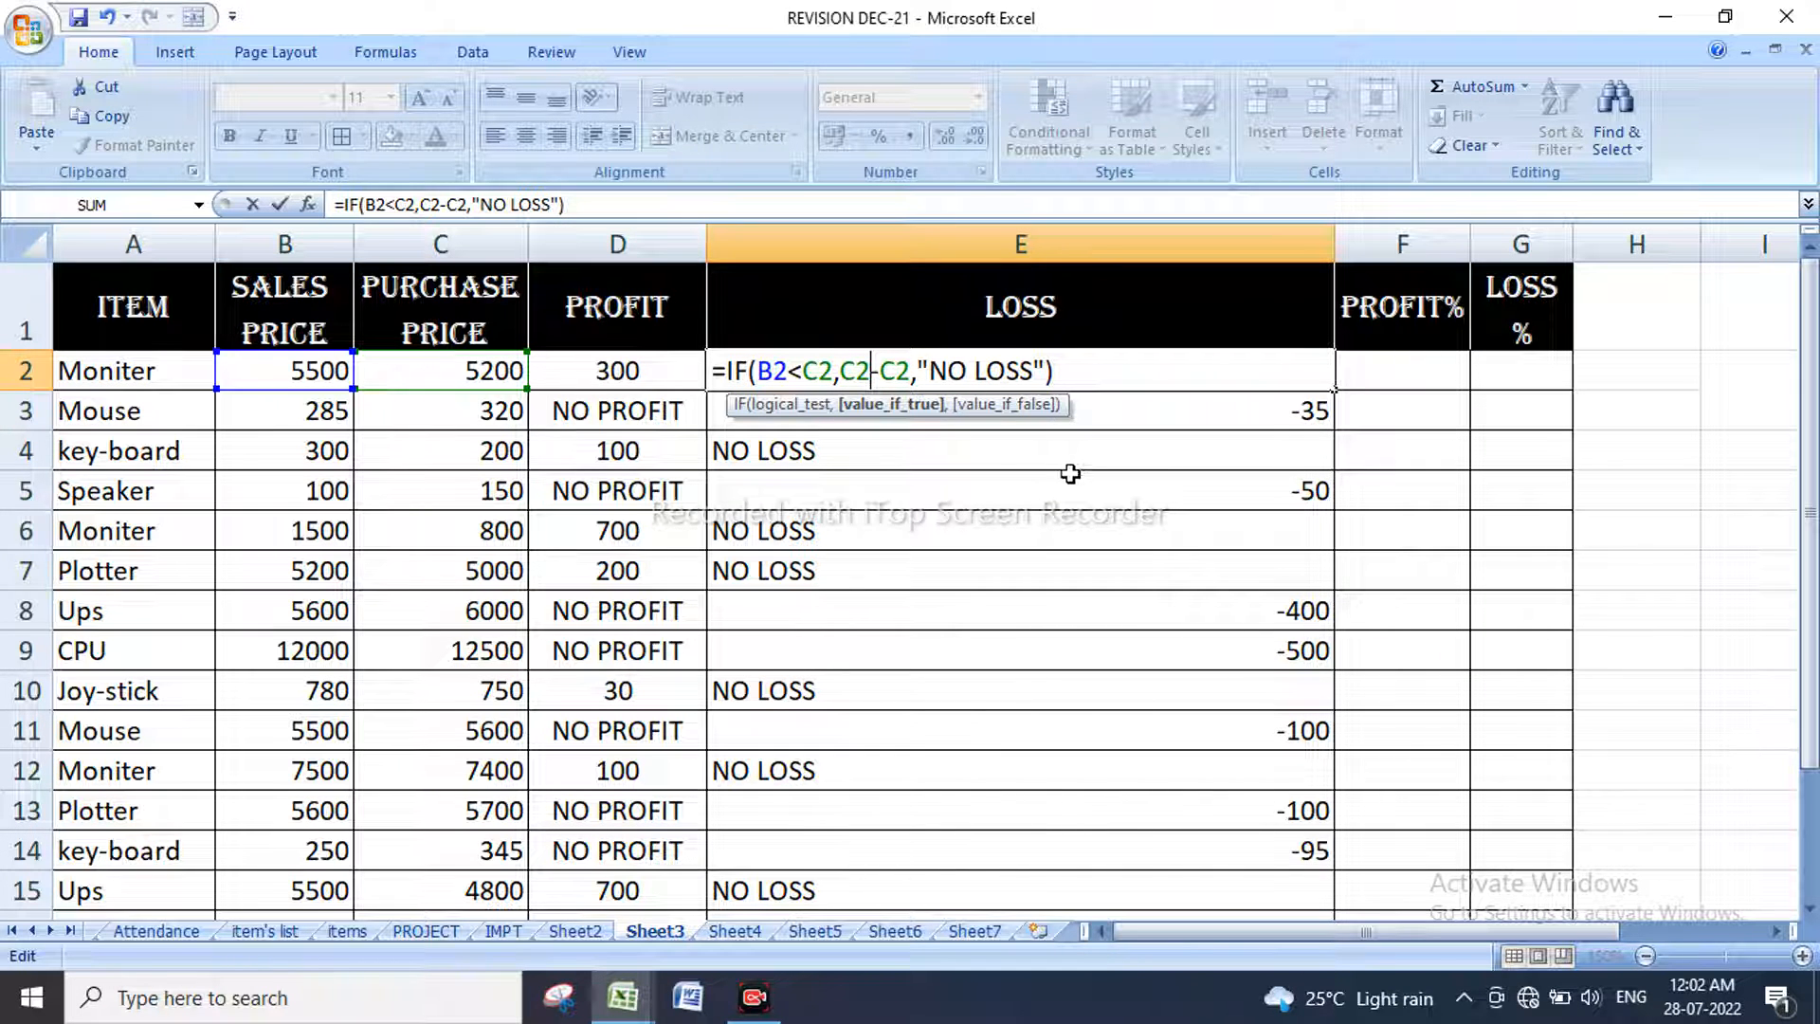
click(895, 379)
key(BackSpace)
text(B)
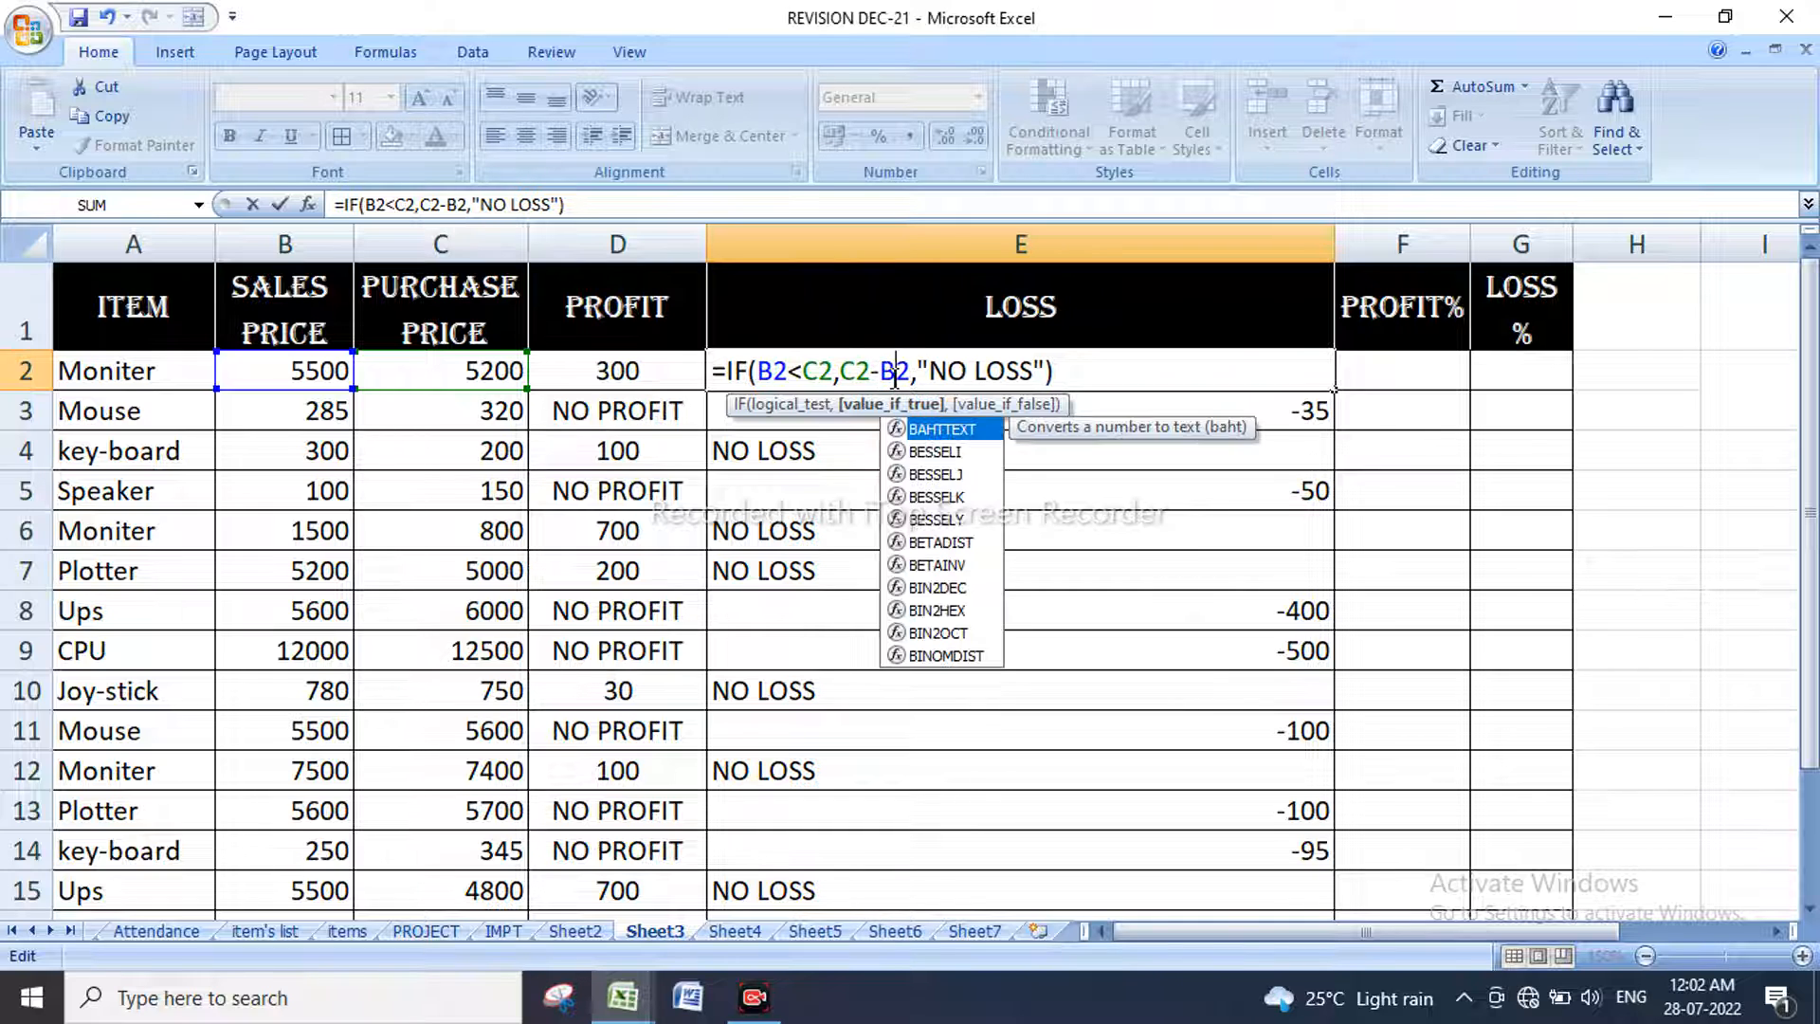
key(Return)
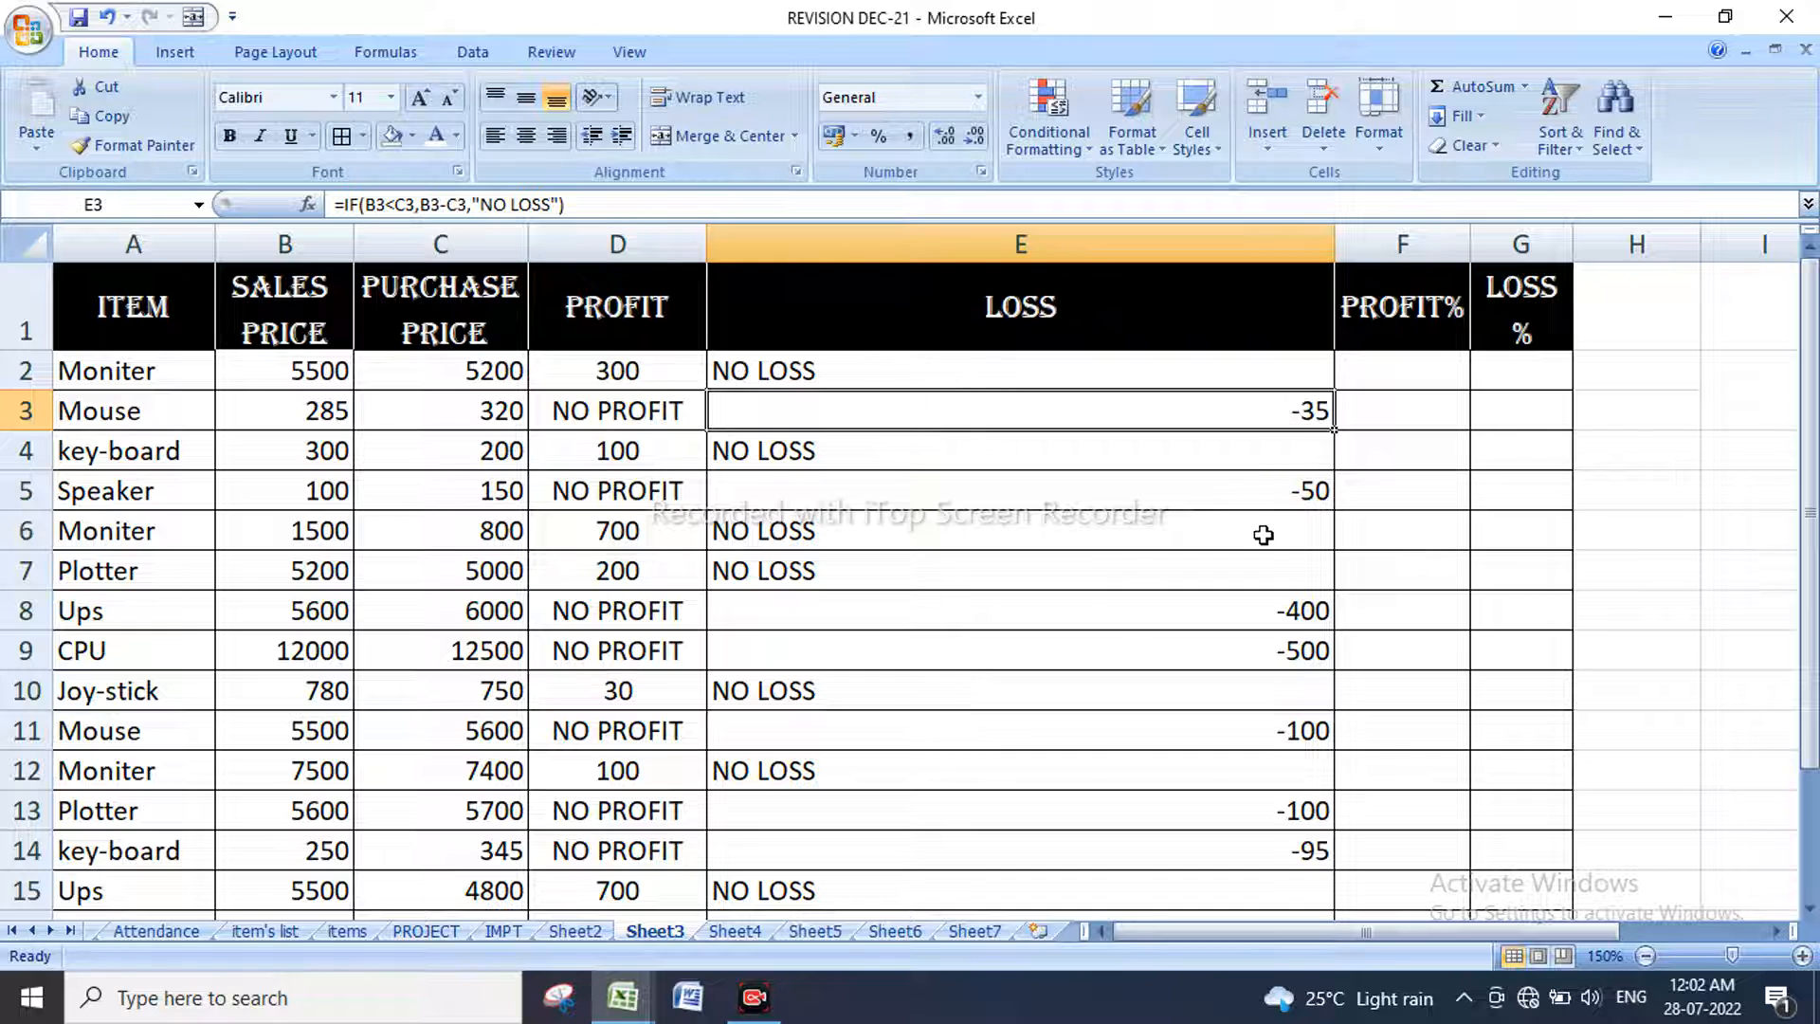
Step: Fill the corrected E2 loss formula down column E to row 15 and narrow the LOSS column to fit its contents
click(1249, 368)
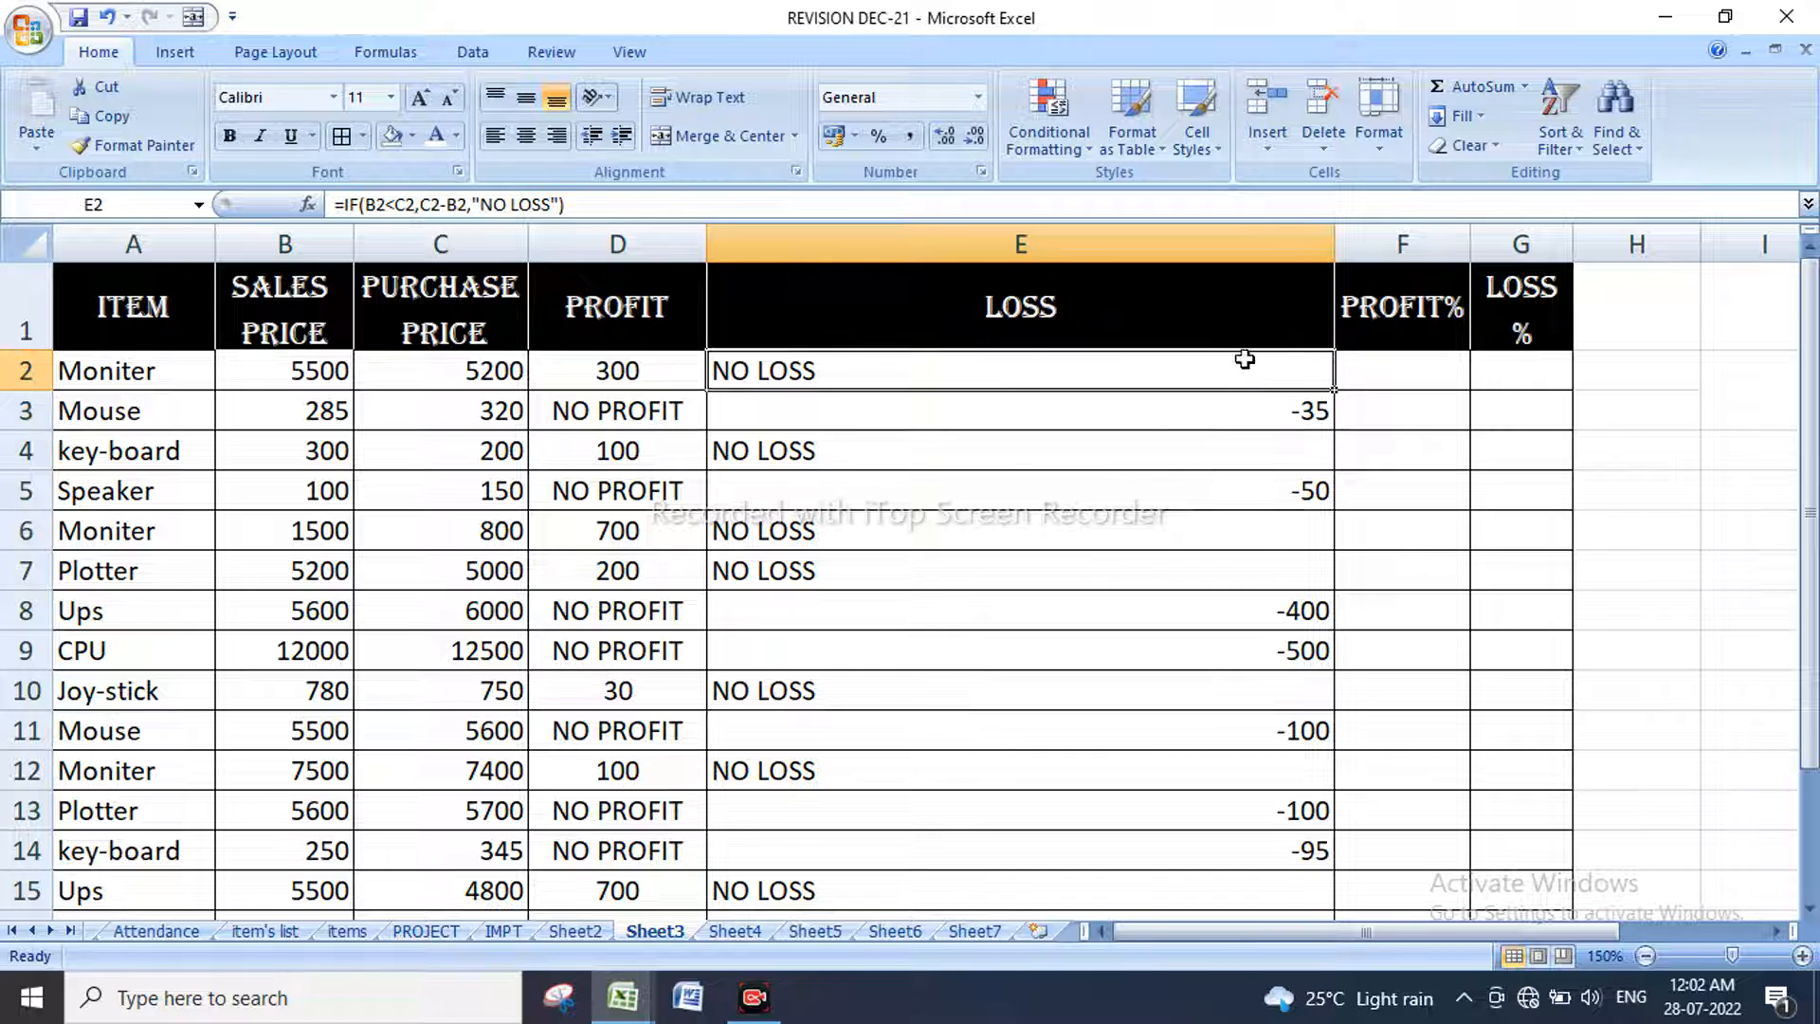
double_click(1334, 388)
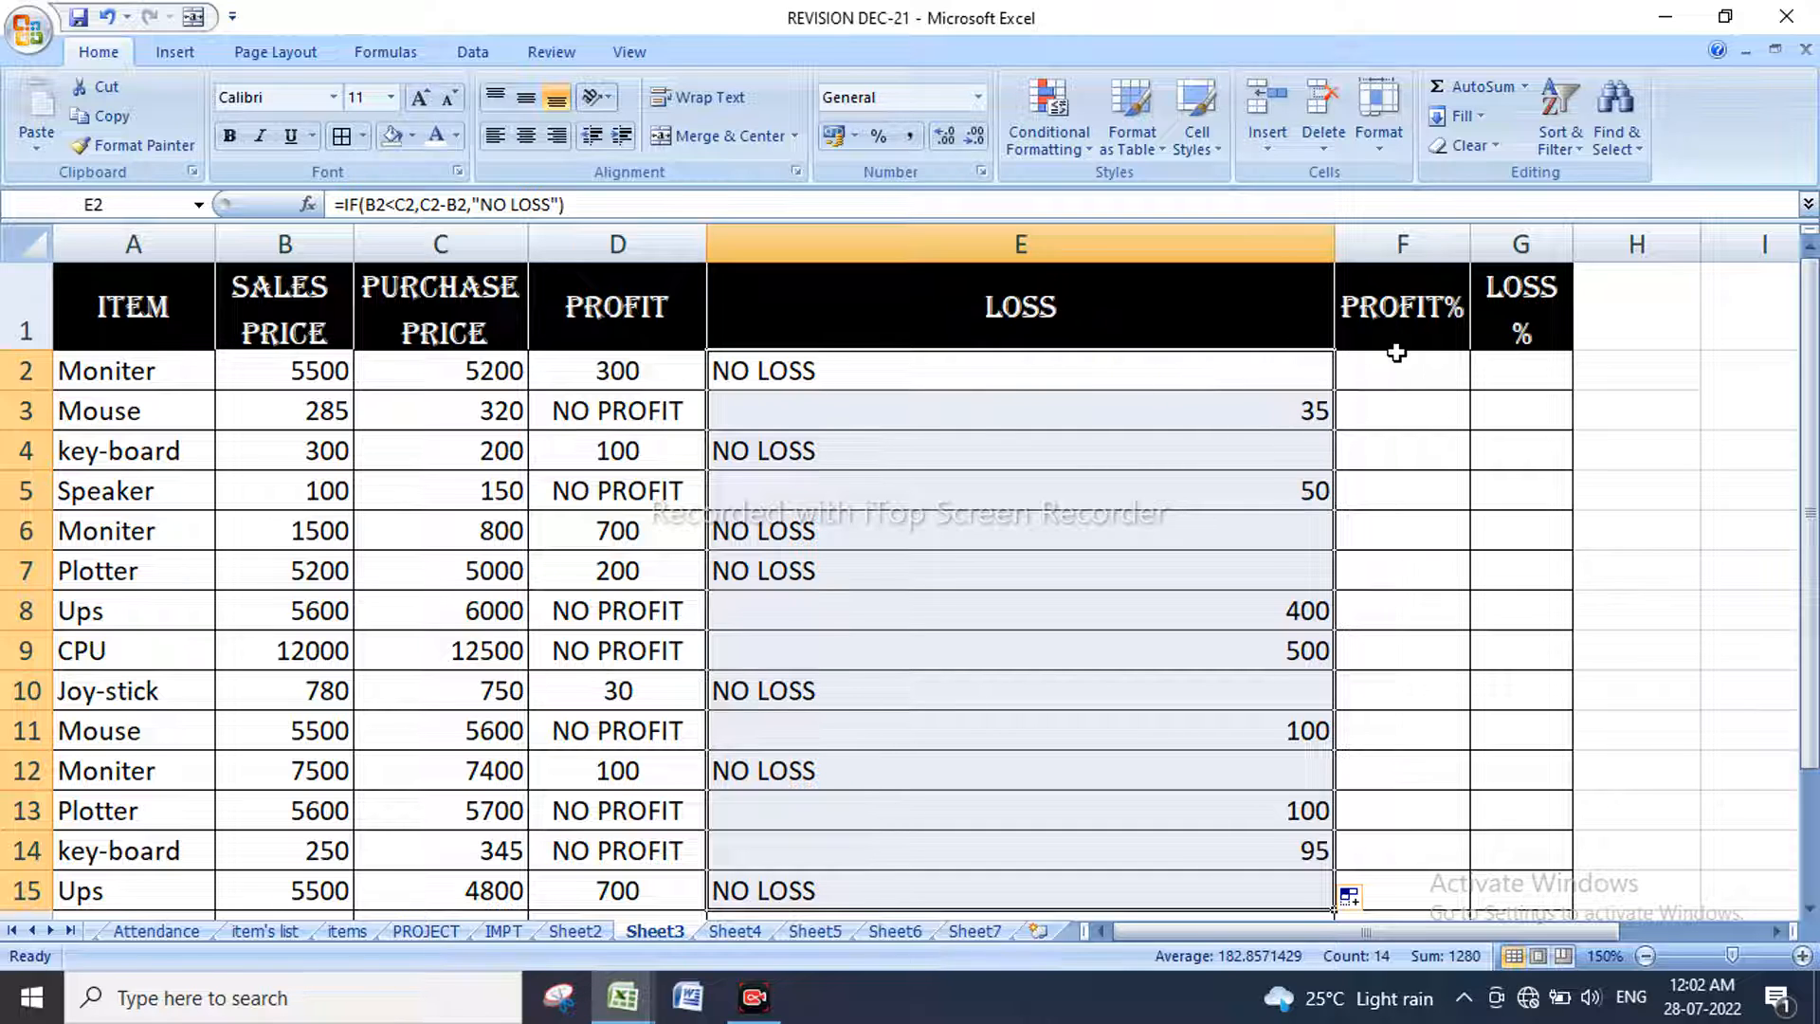
drag(1336, 248, 876, 279)
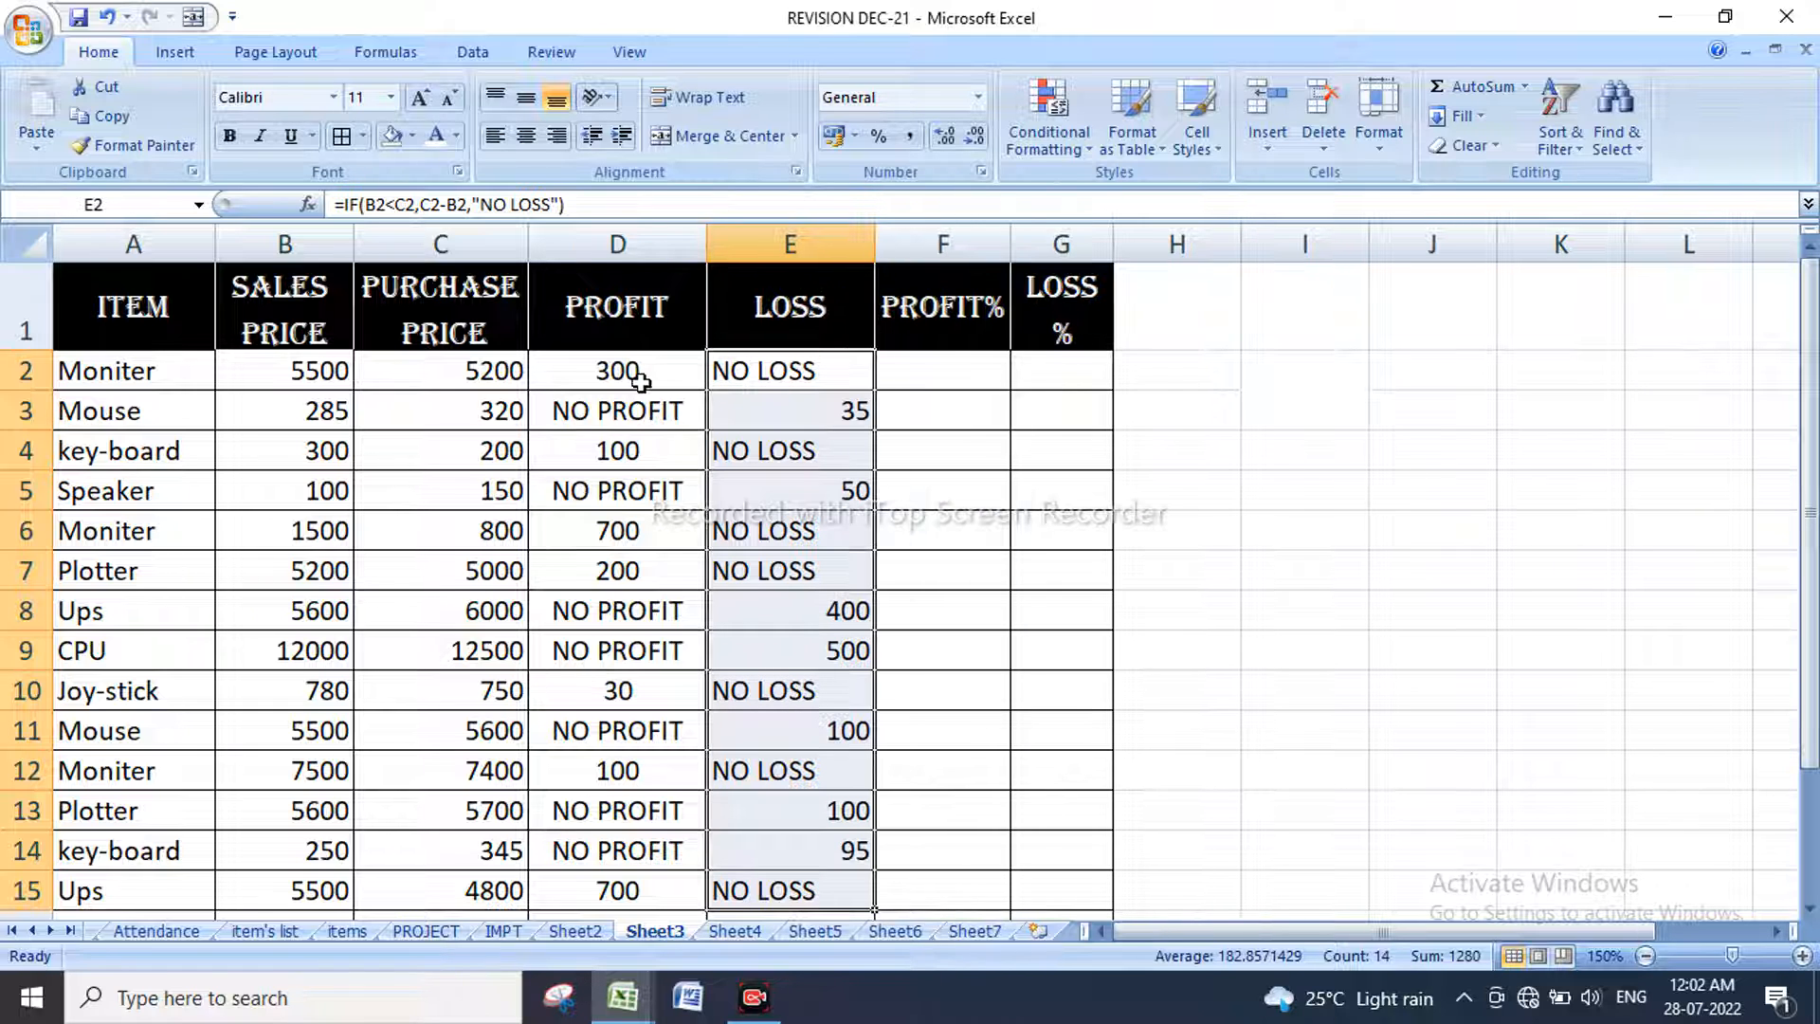
Step: Compare the profit and loss results and their formulas for the Moniter and Mouse items in rows 2 and 3
drag(641, 382, 792, 383)
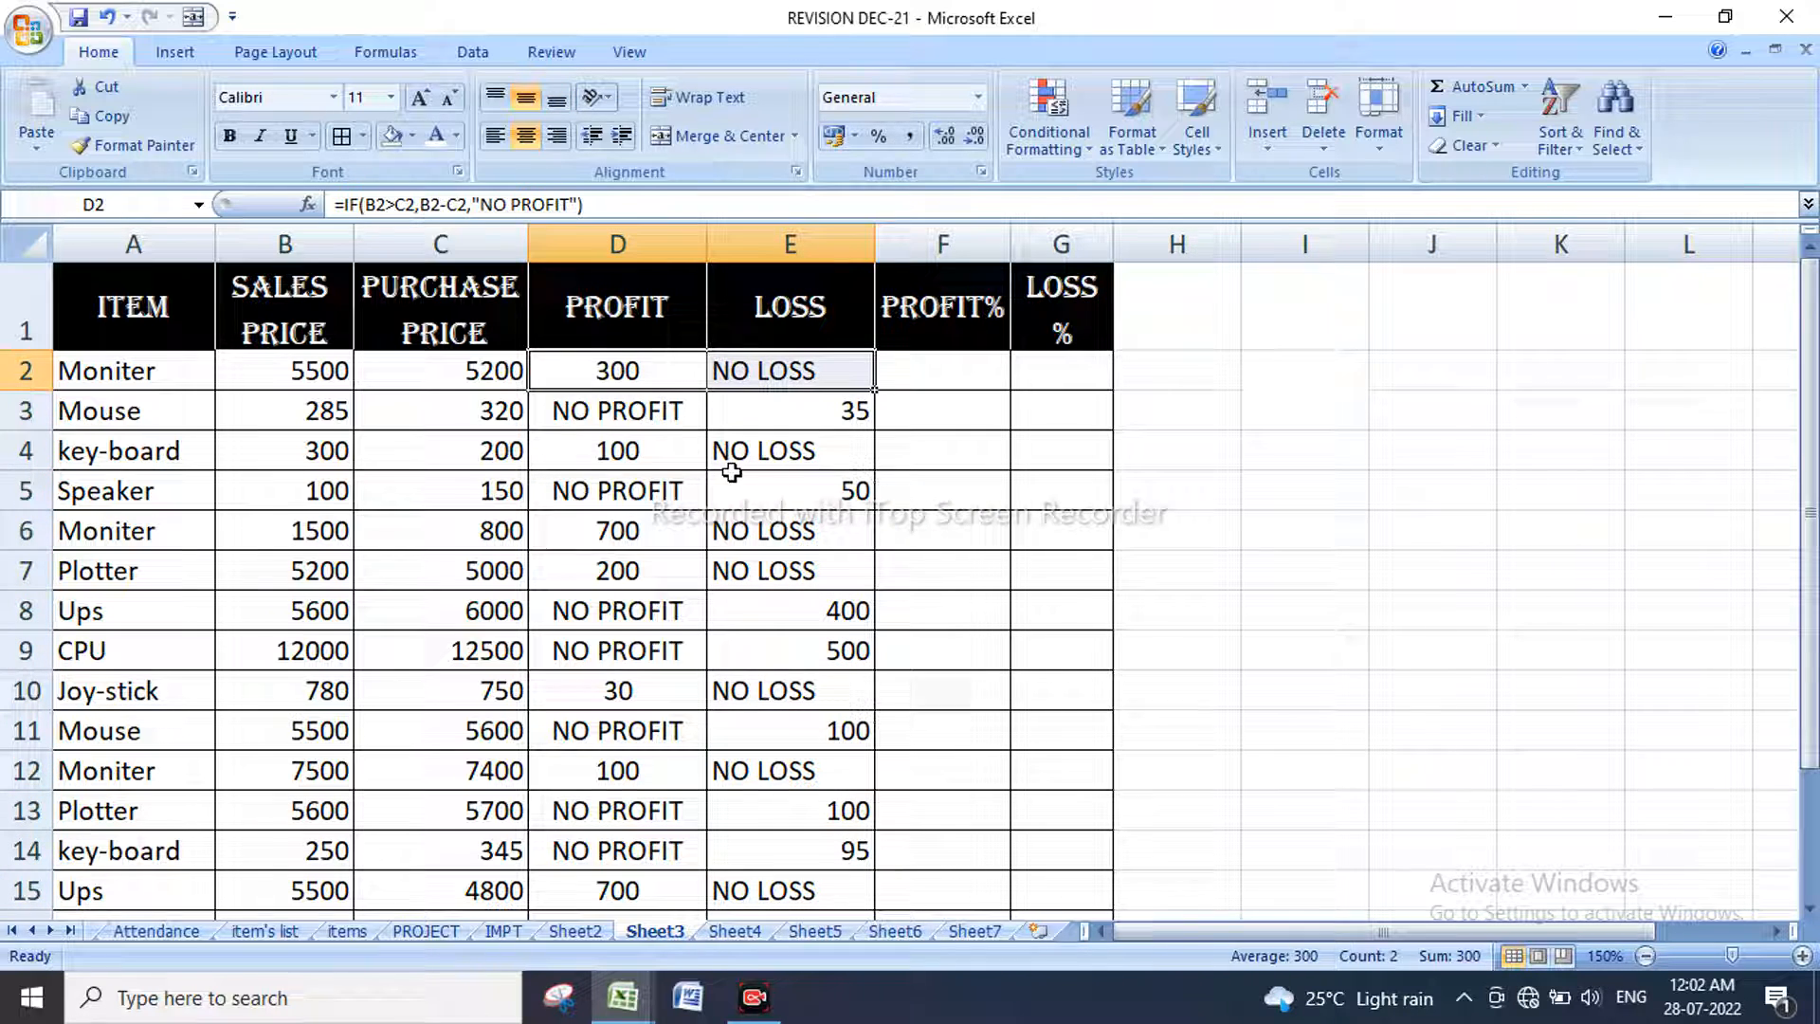
click(607, 416)
drag(611, 414, 755, 408)
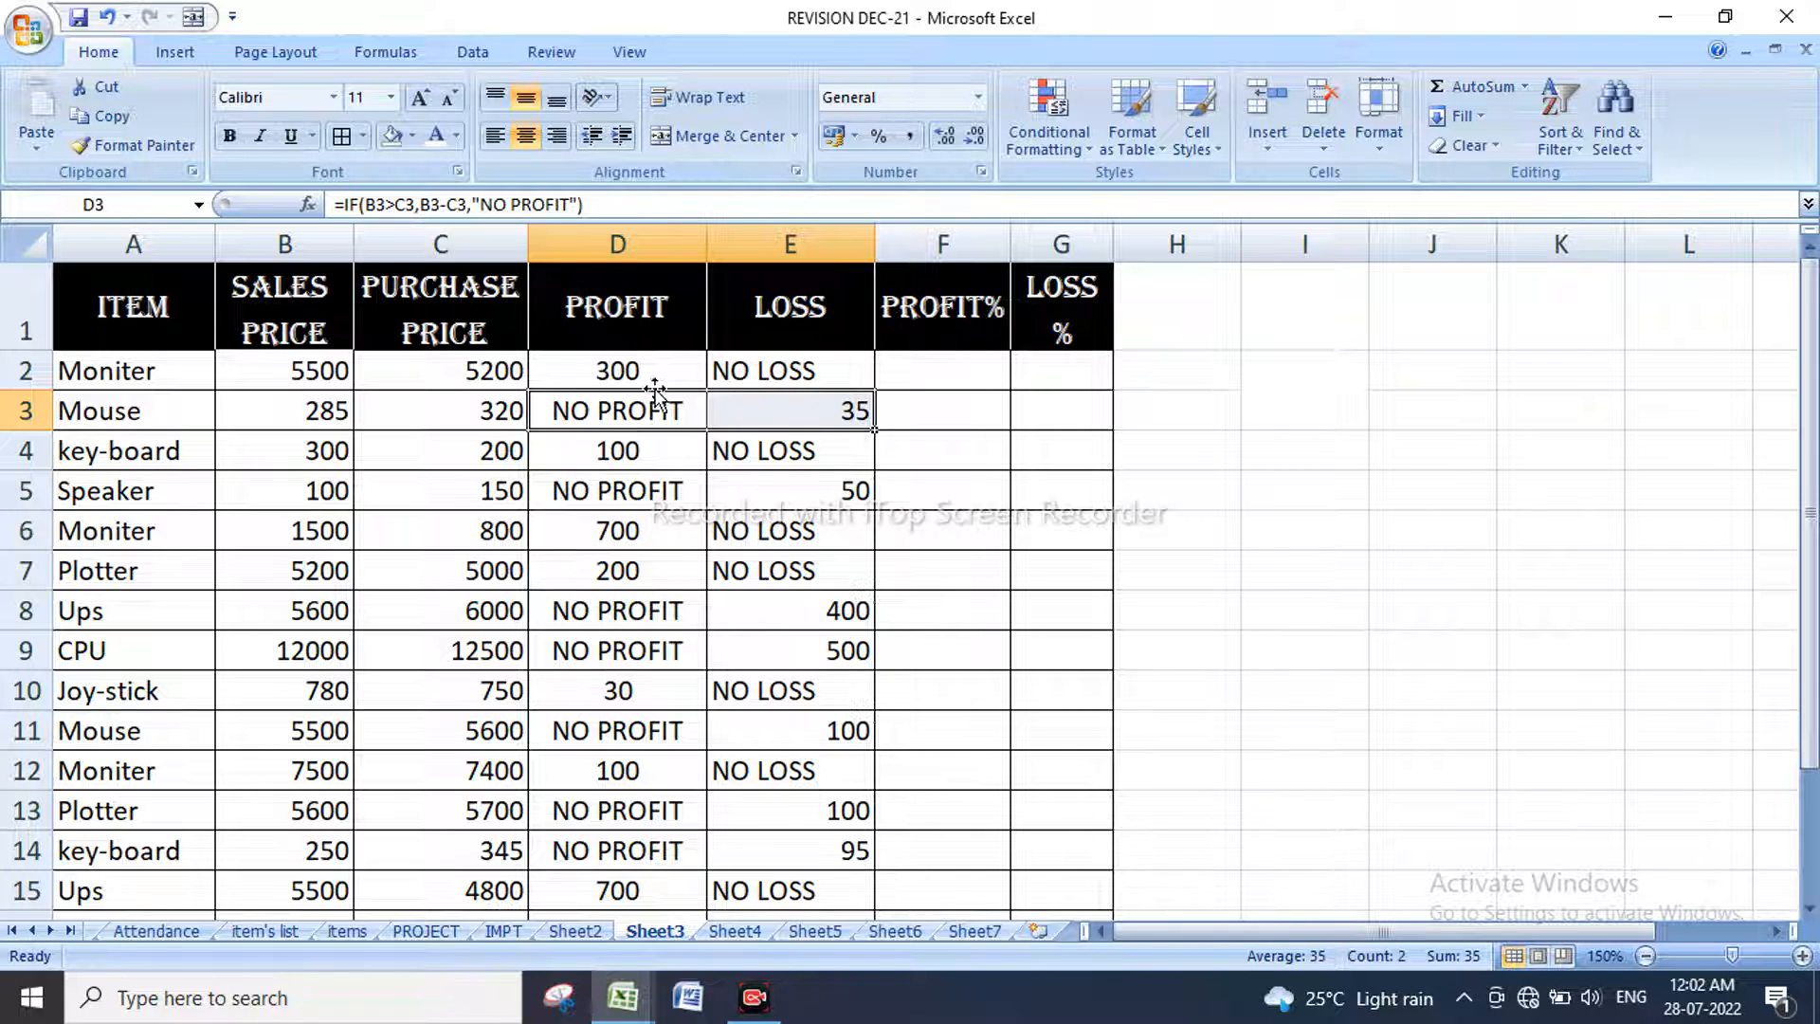
click(616, 376)
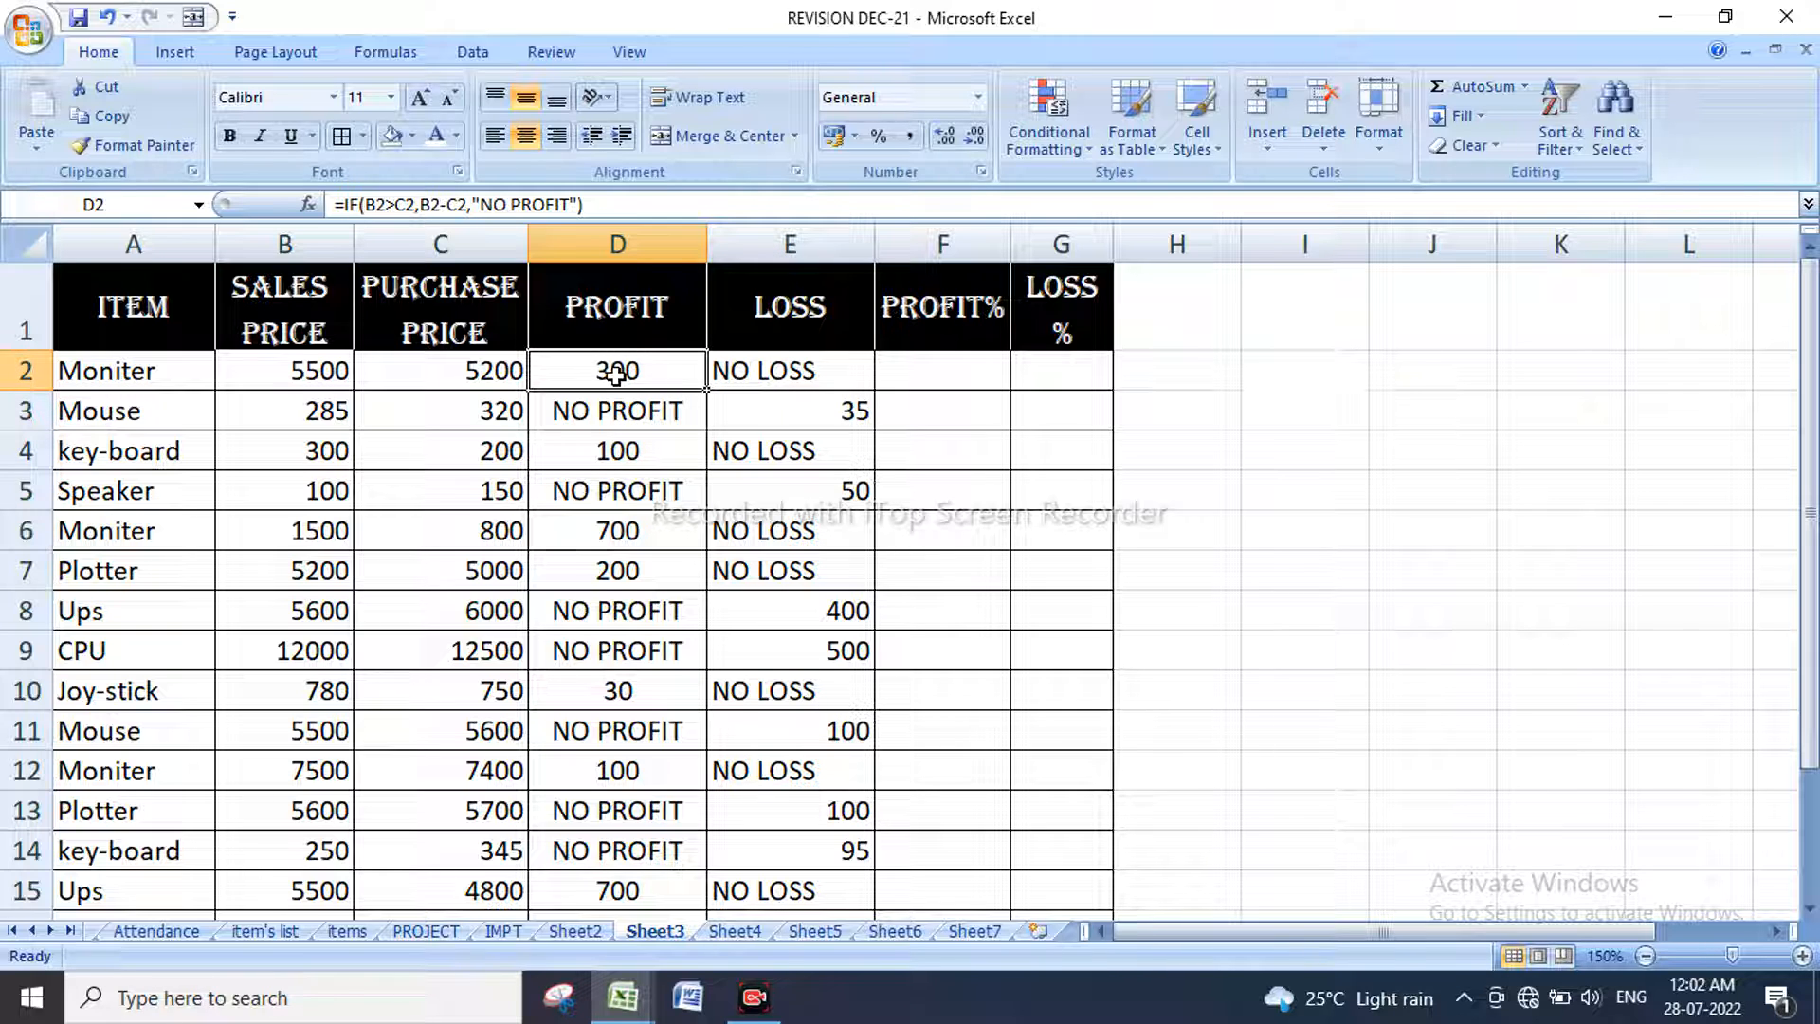
click(785, 384)
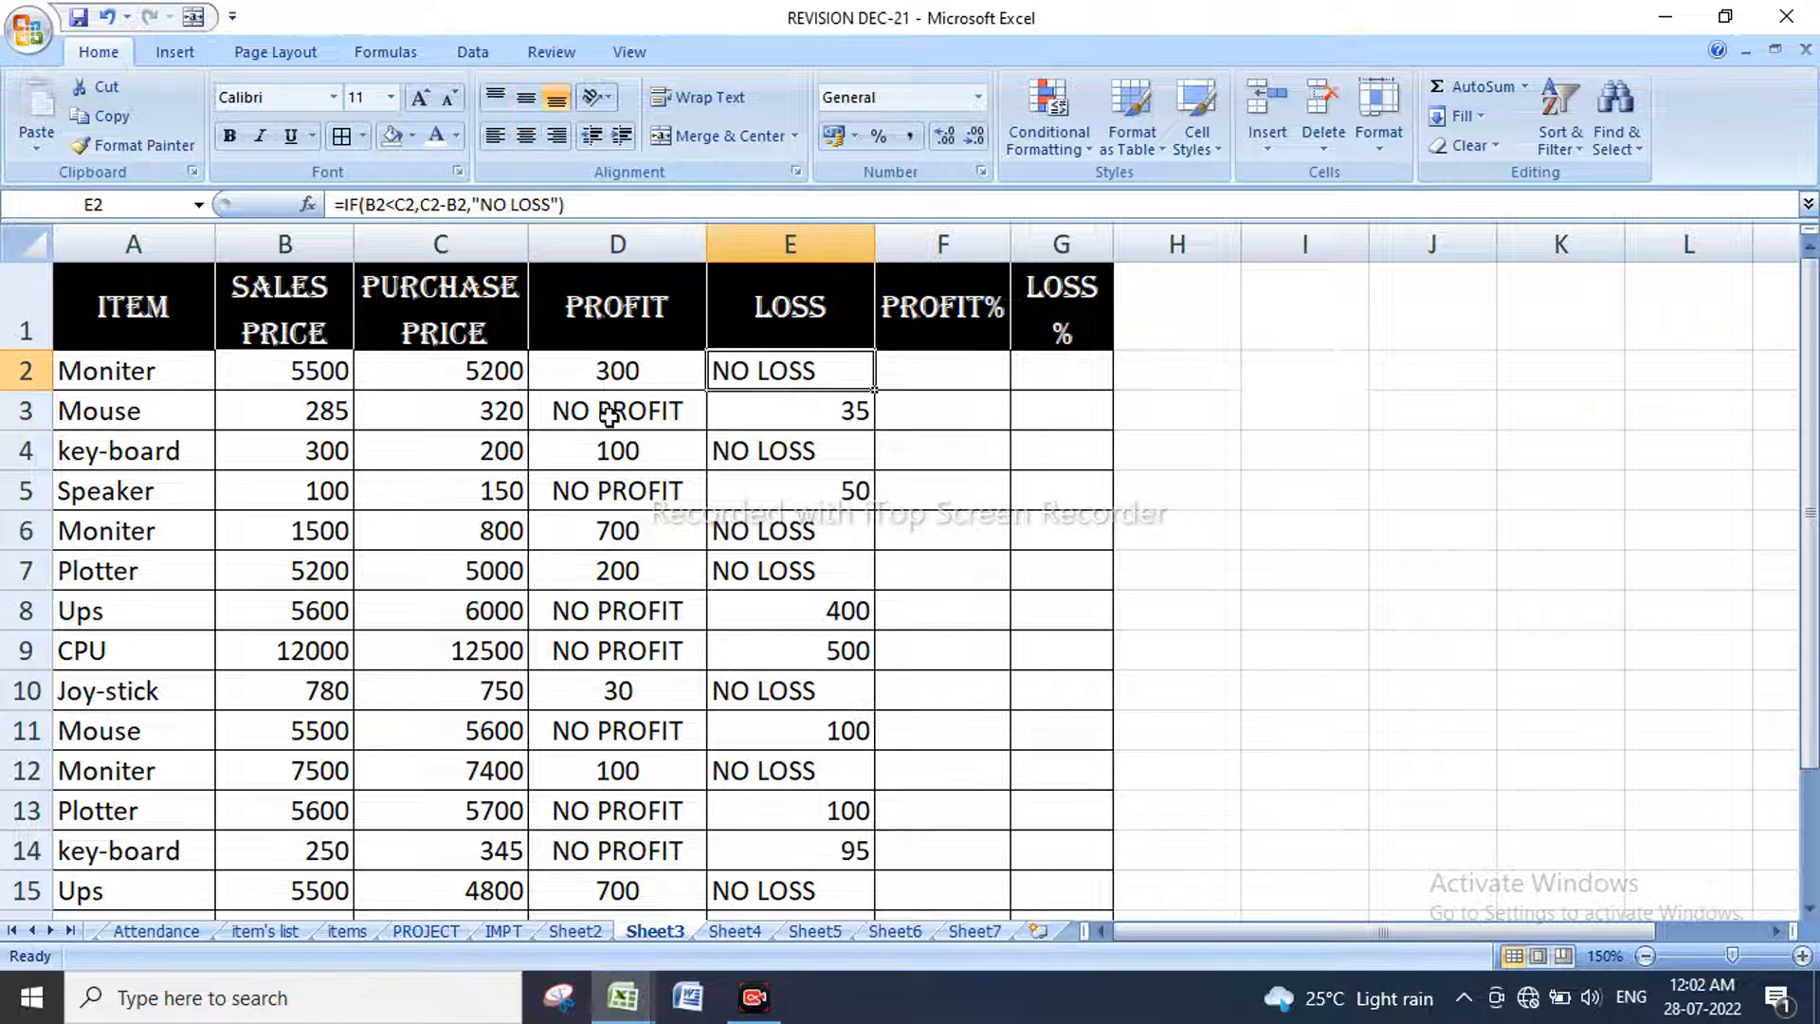
click(609, 415)
click(778, 418)
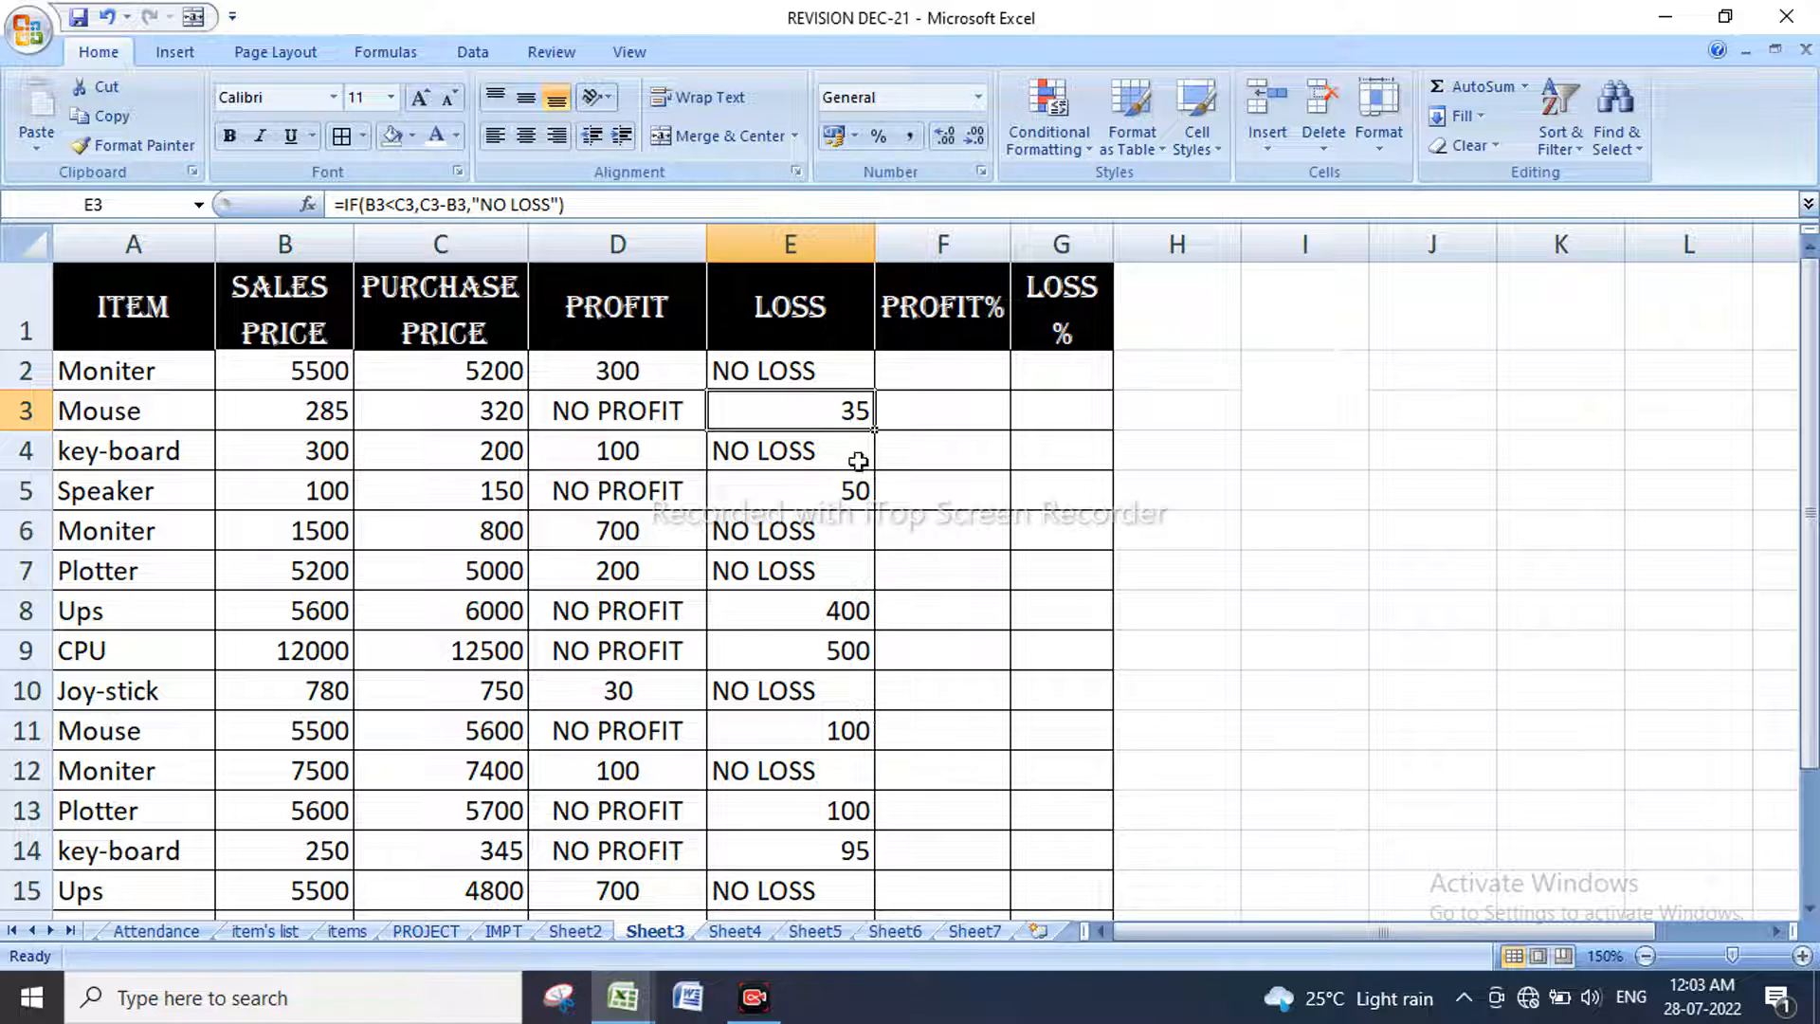
click(947, 361)
click(591, 378)
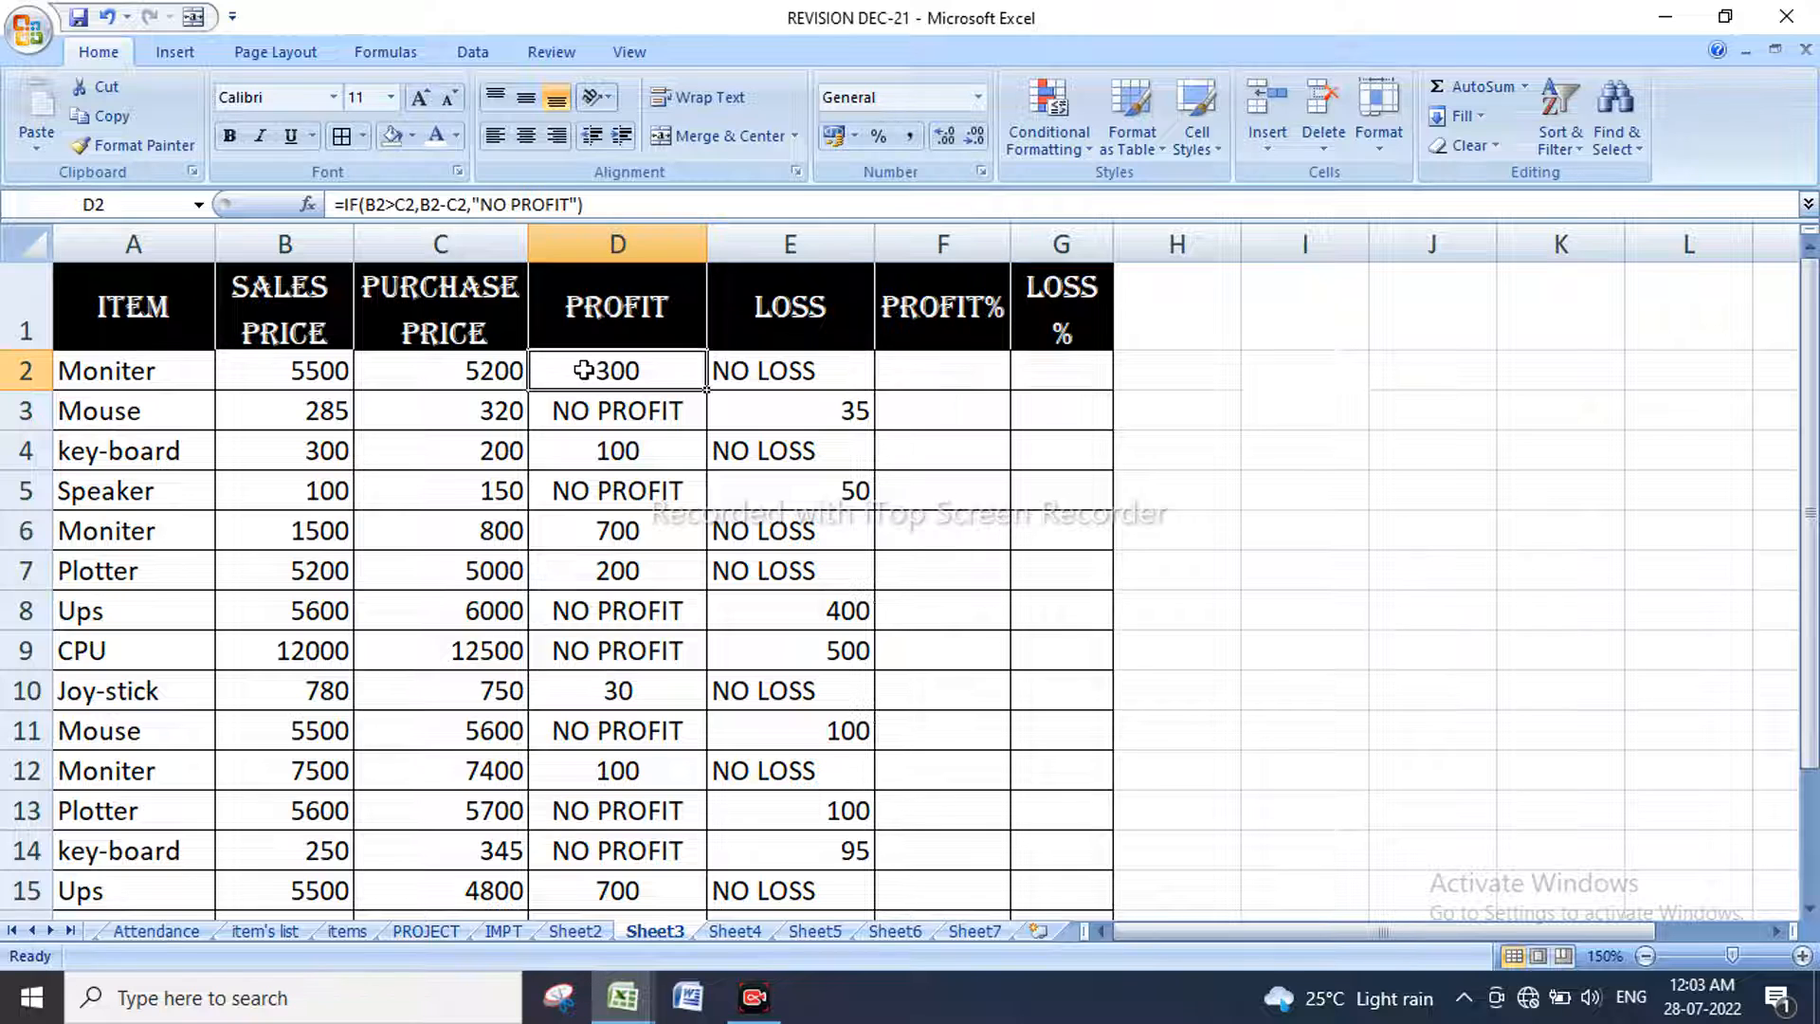
Step: Enter the profit percentage formula =D2*100/C2 in F2 and fill it down the PROFIT% column to row 15
click(929, 368)
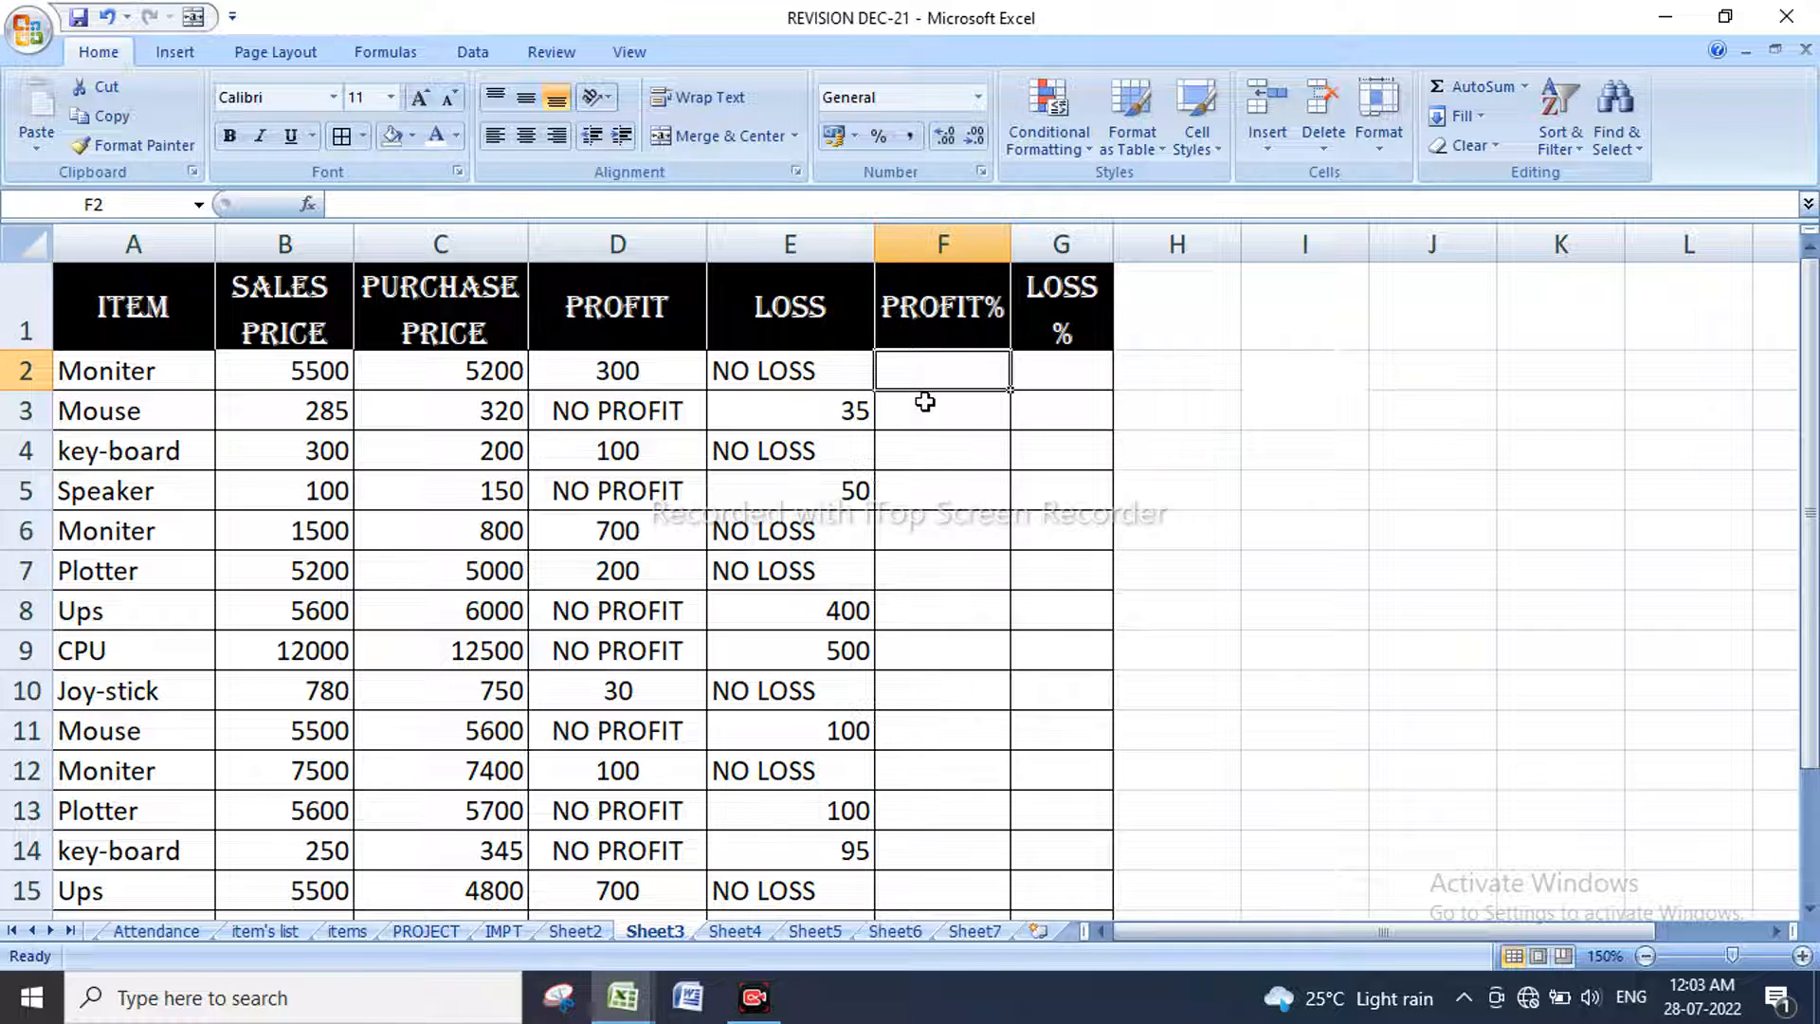
text(=)
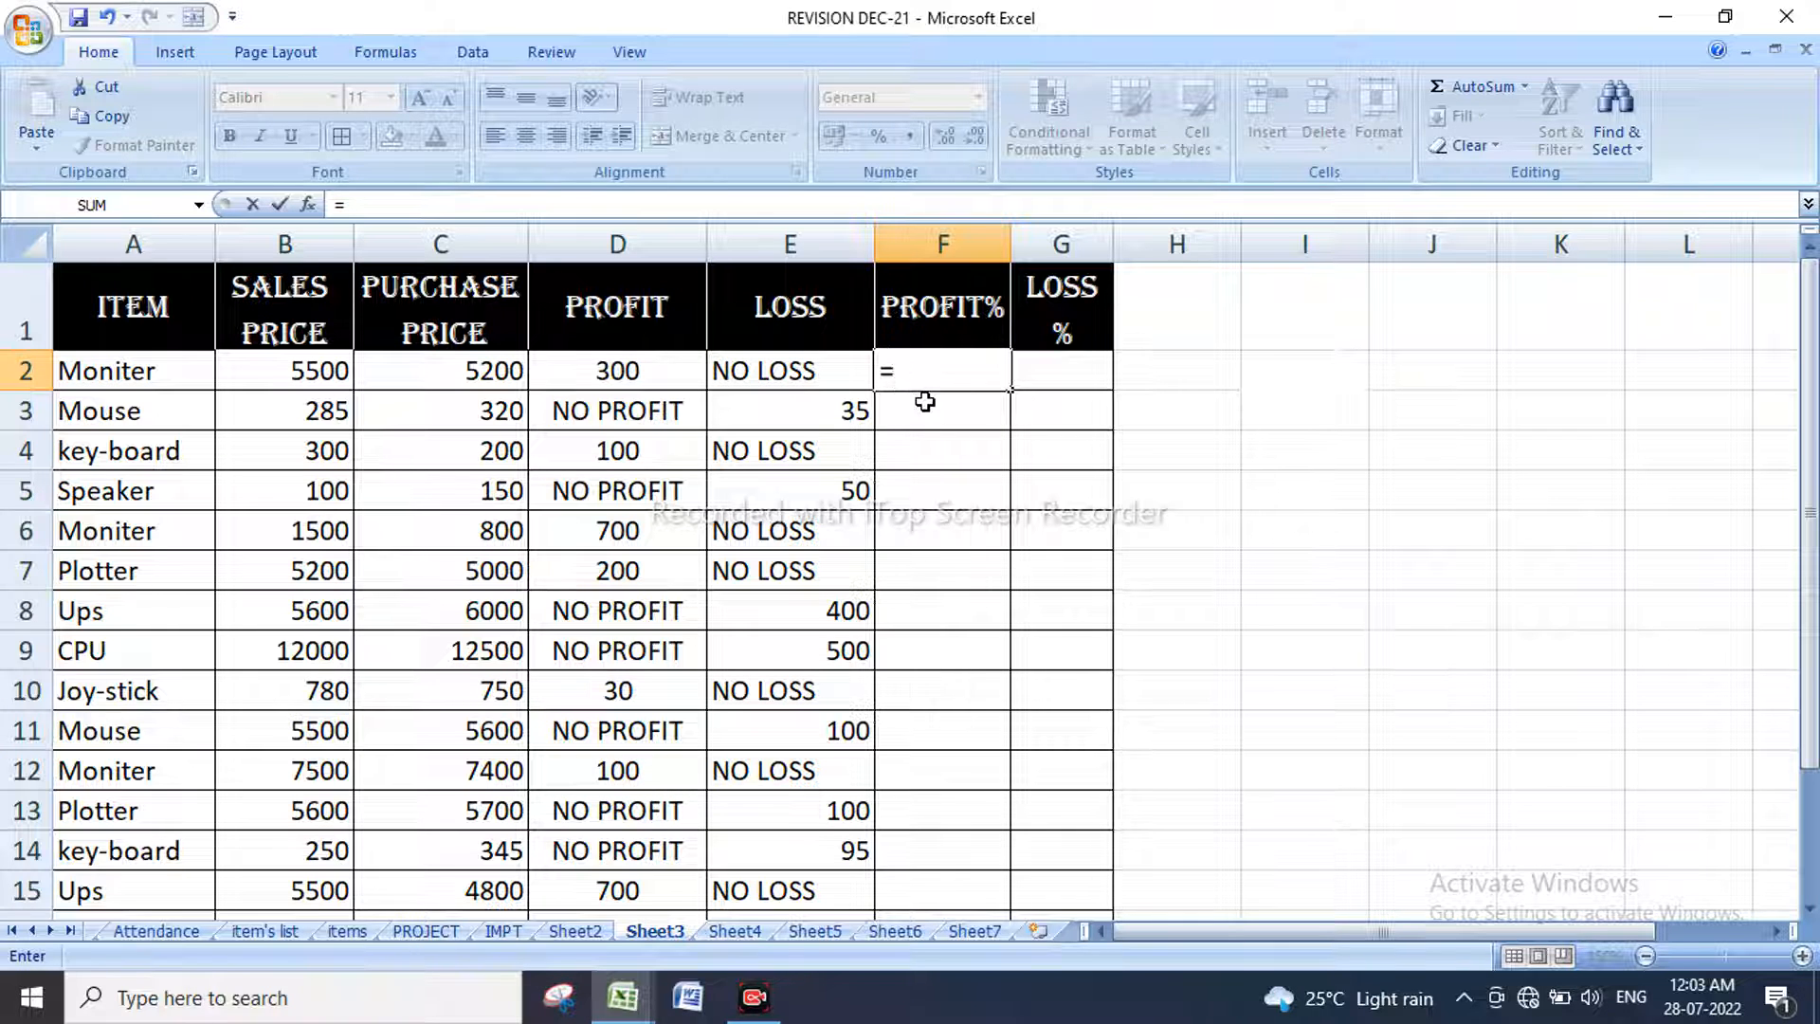
click(642, 371)
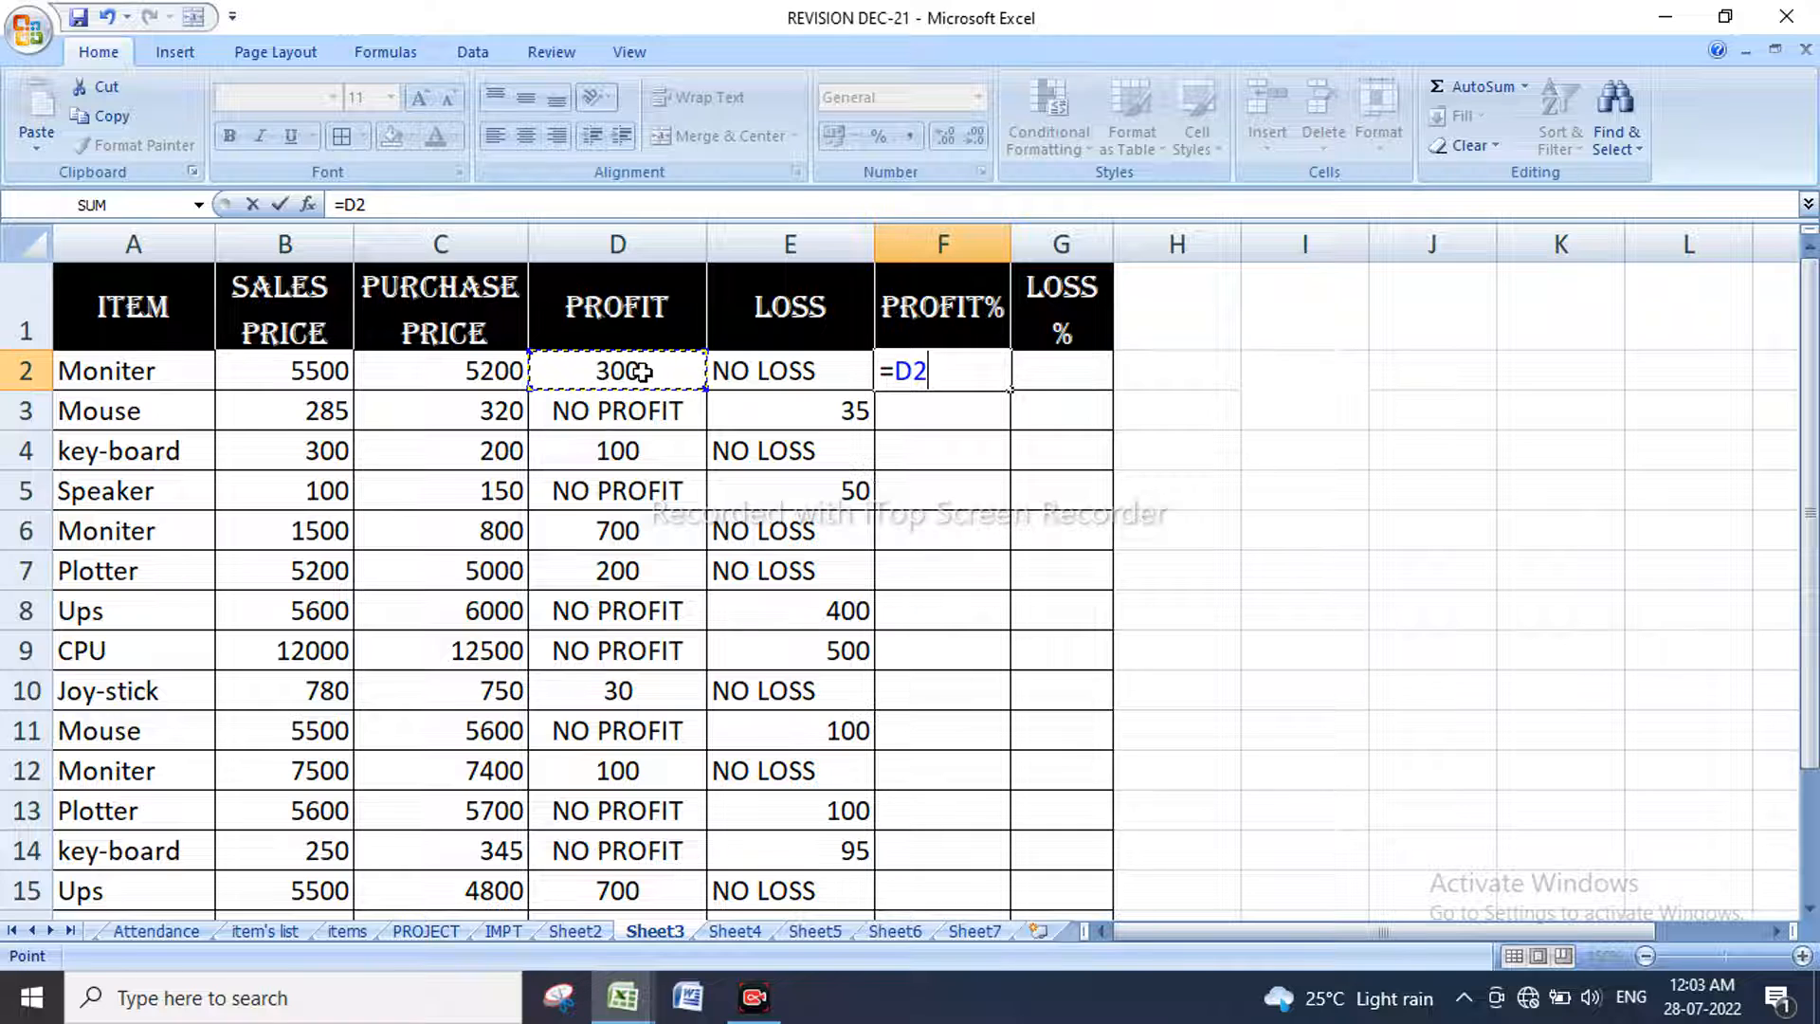
text(*100/)
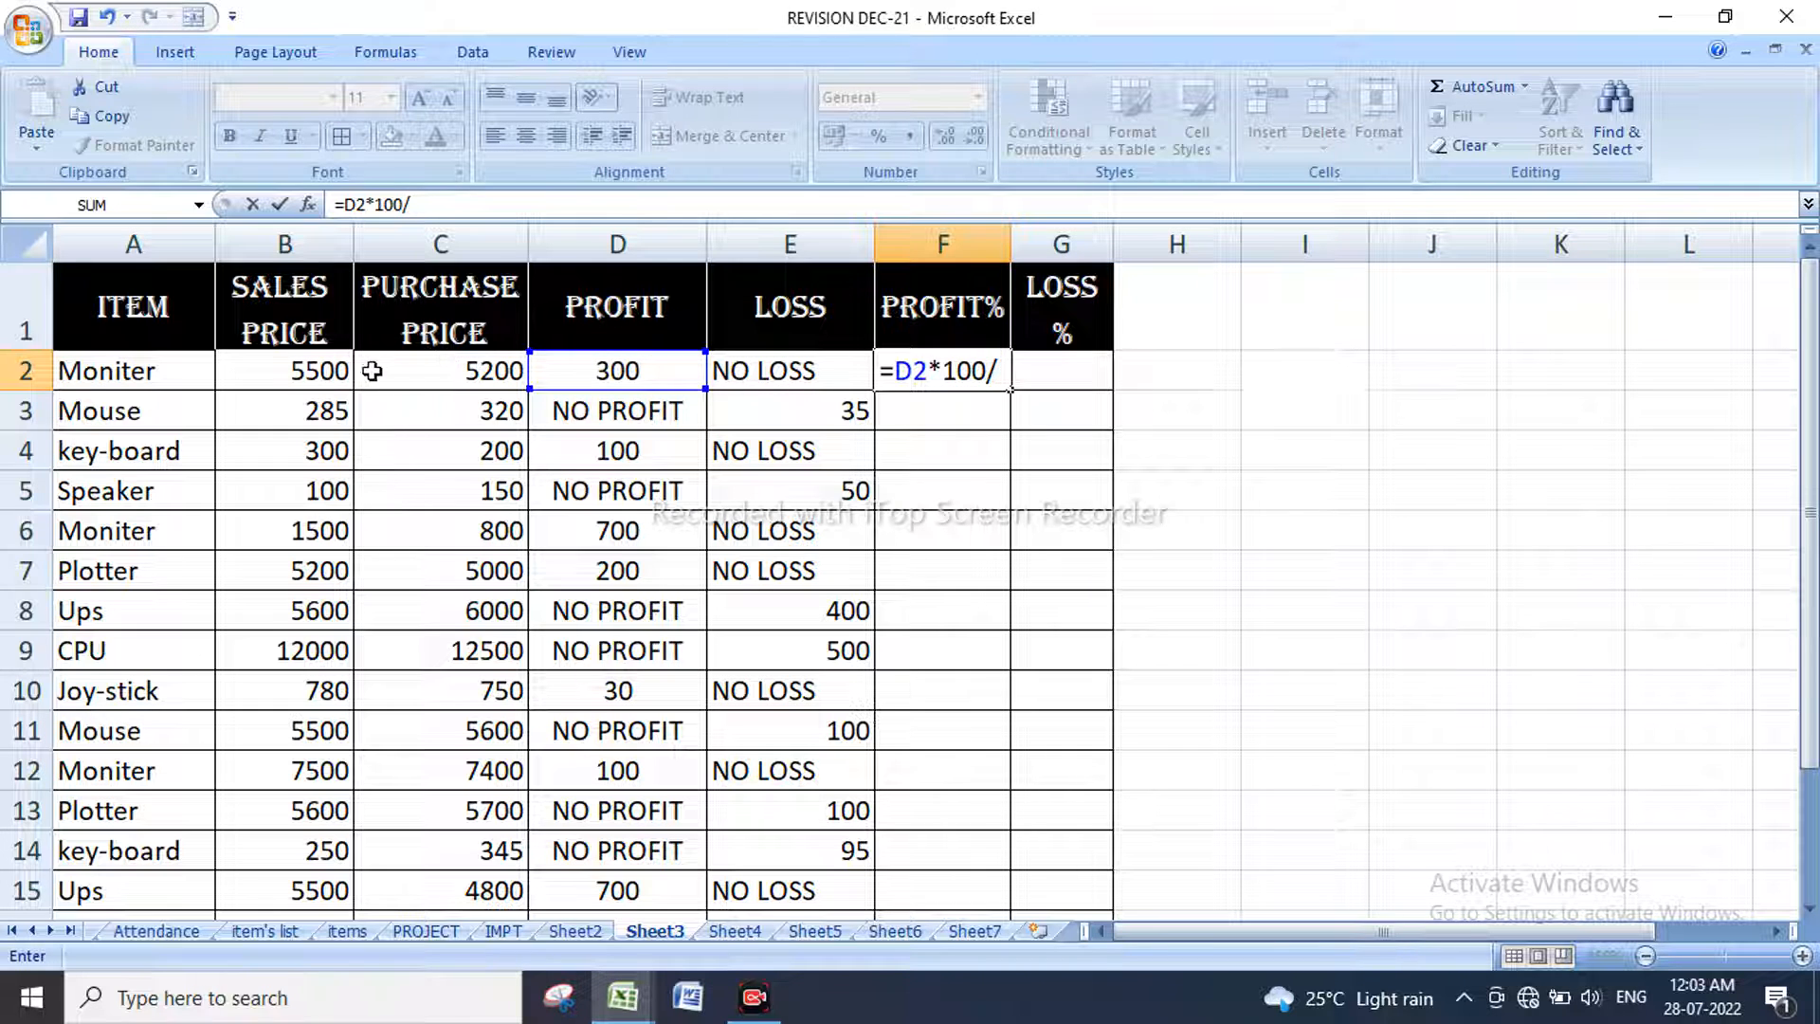
click(453, 376)
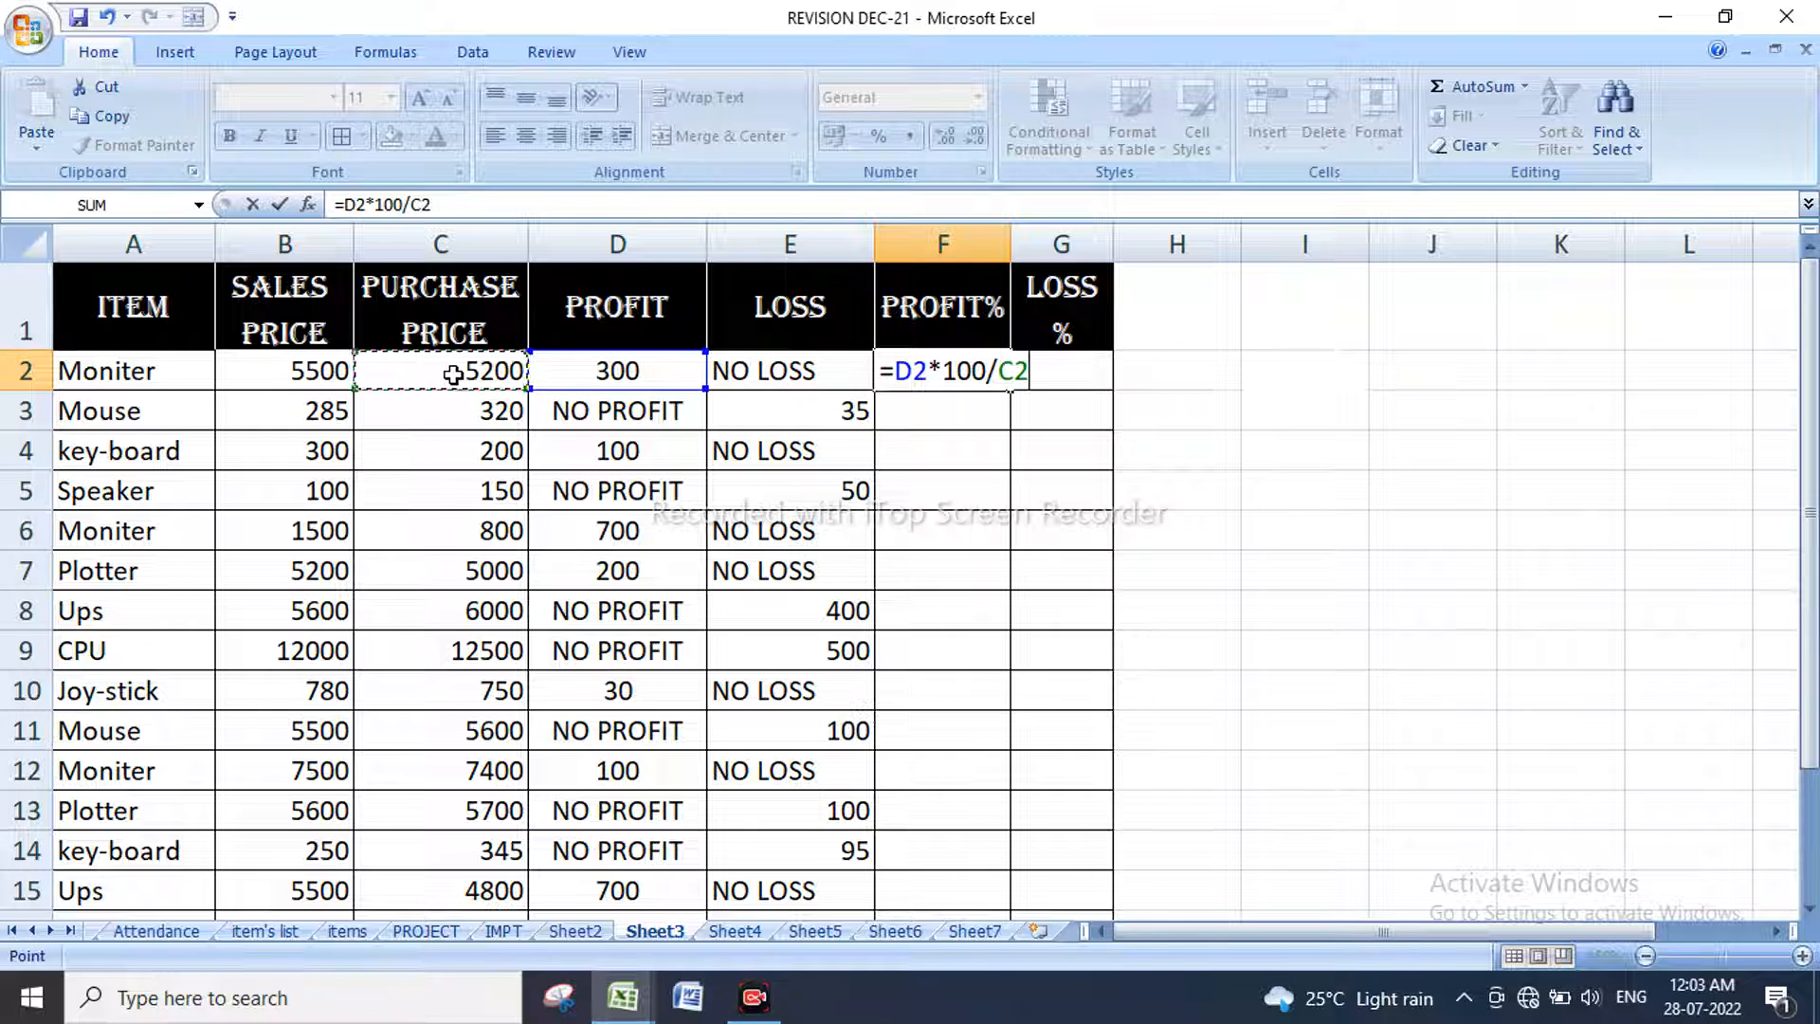
key(Return)
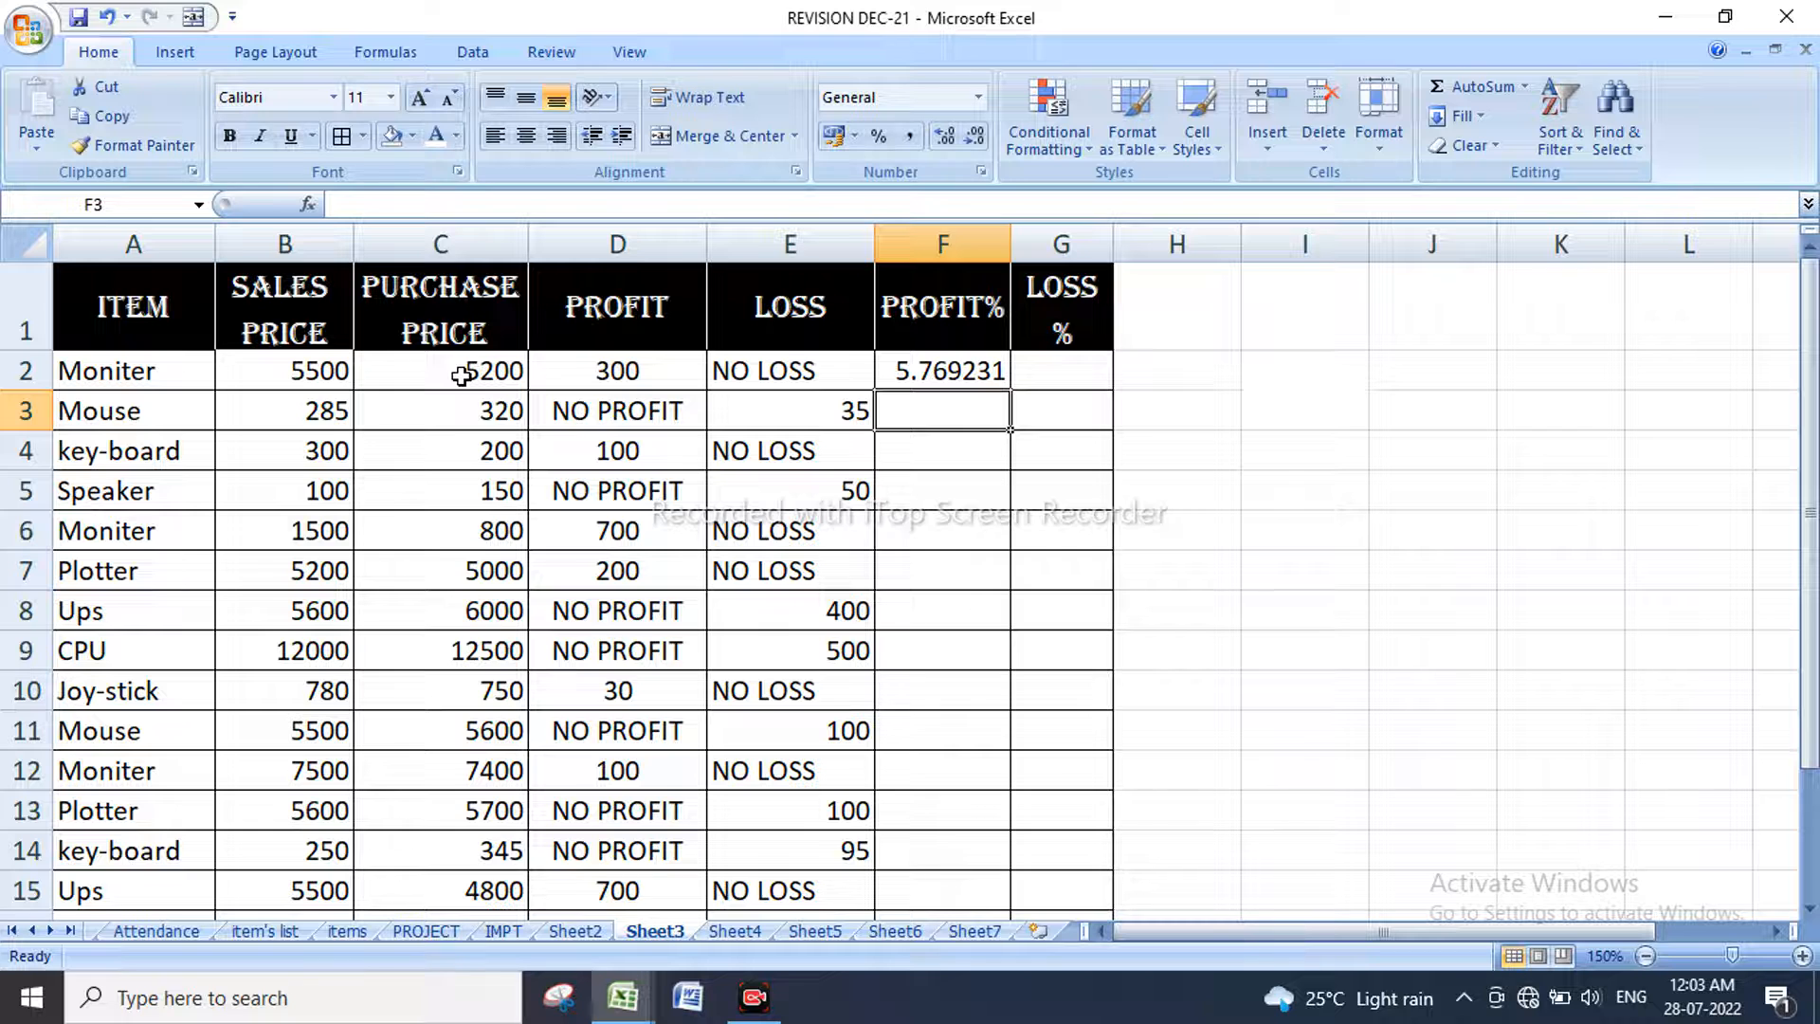
click(1002, 374)
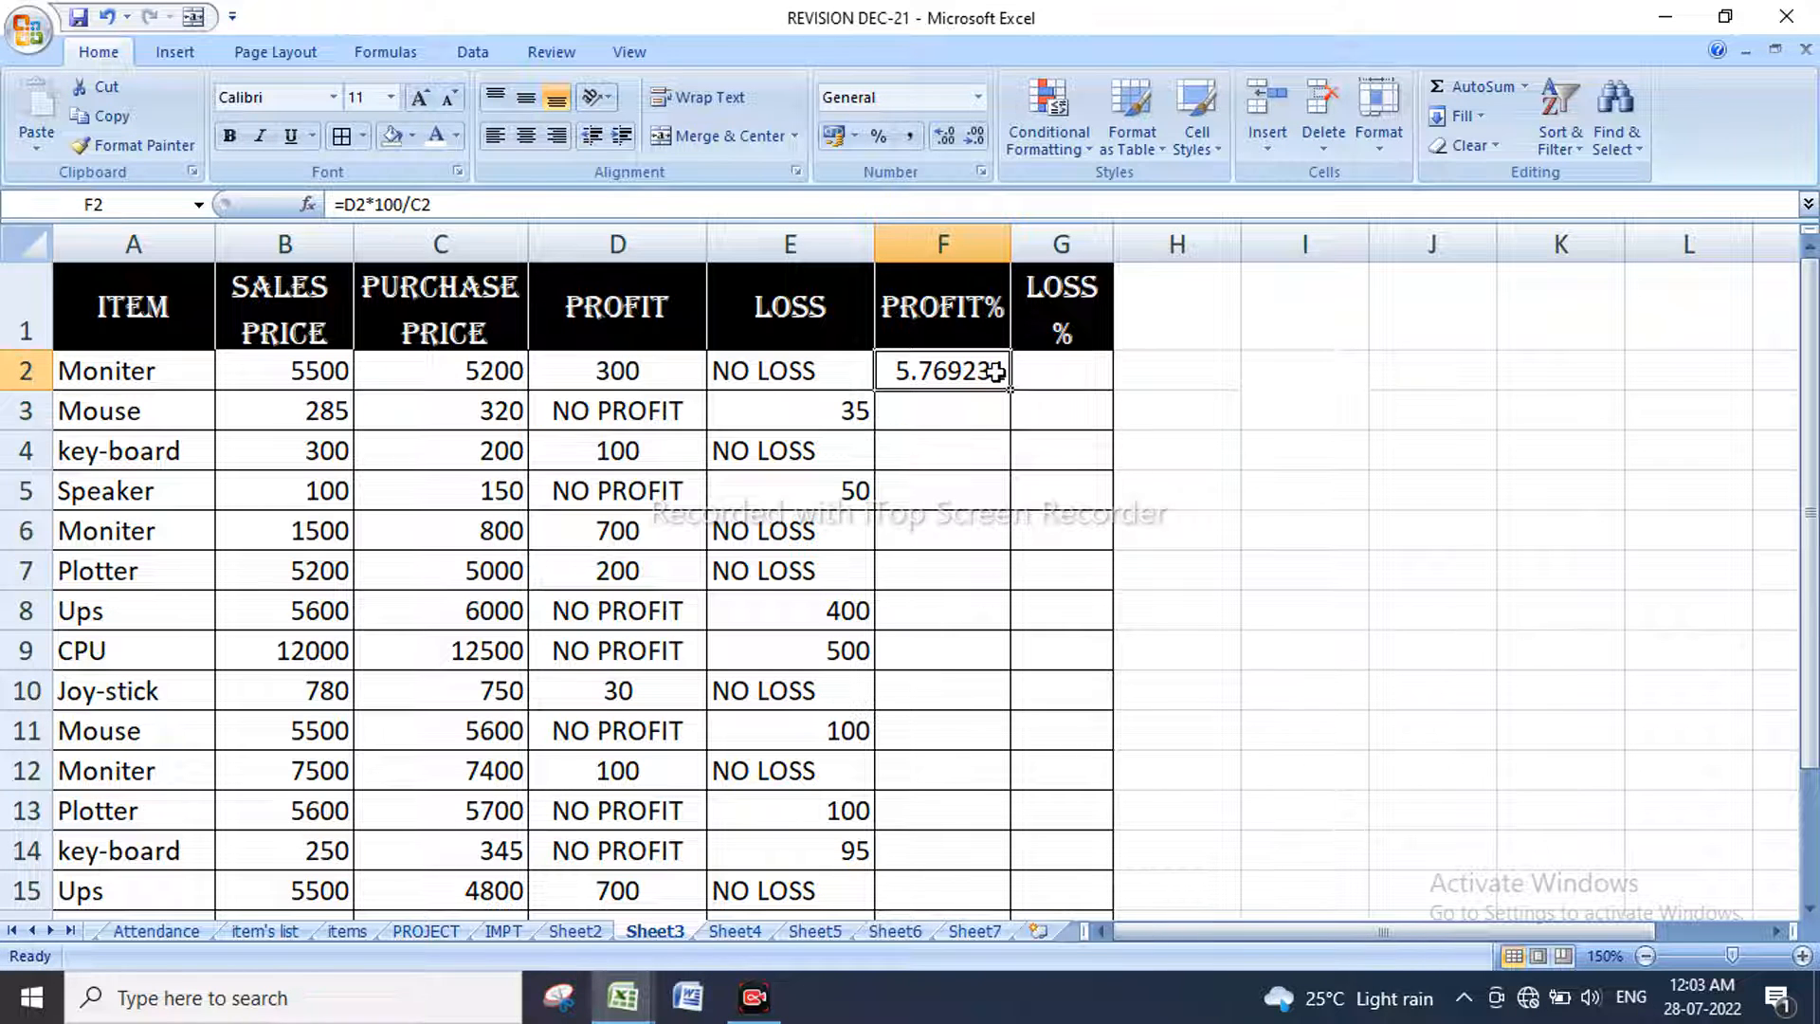
double_click(1008, 383)
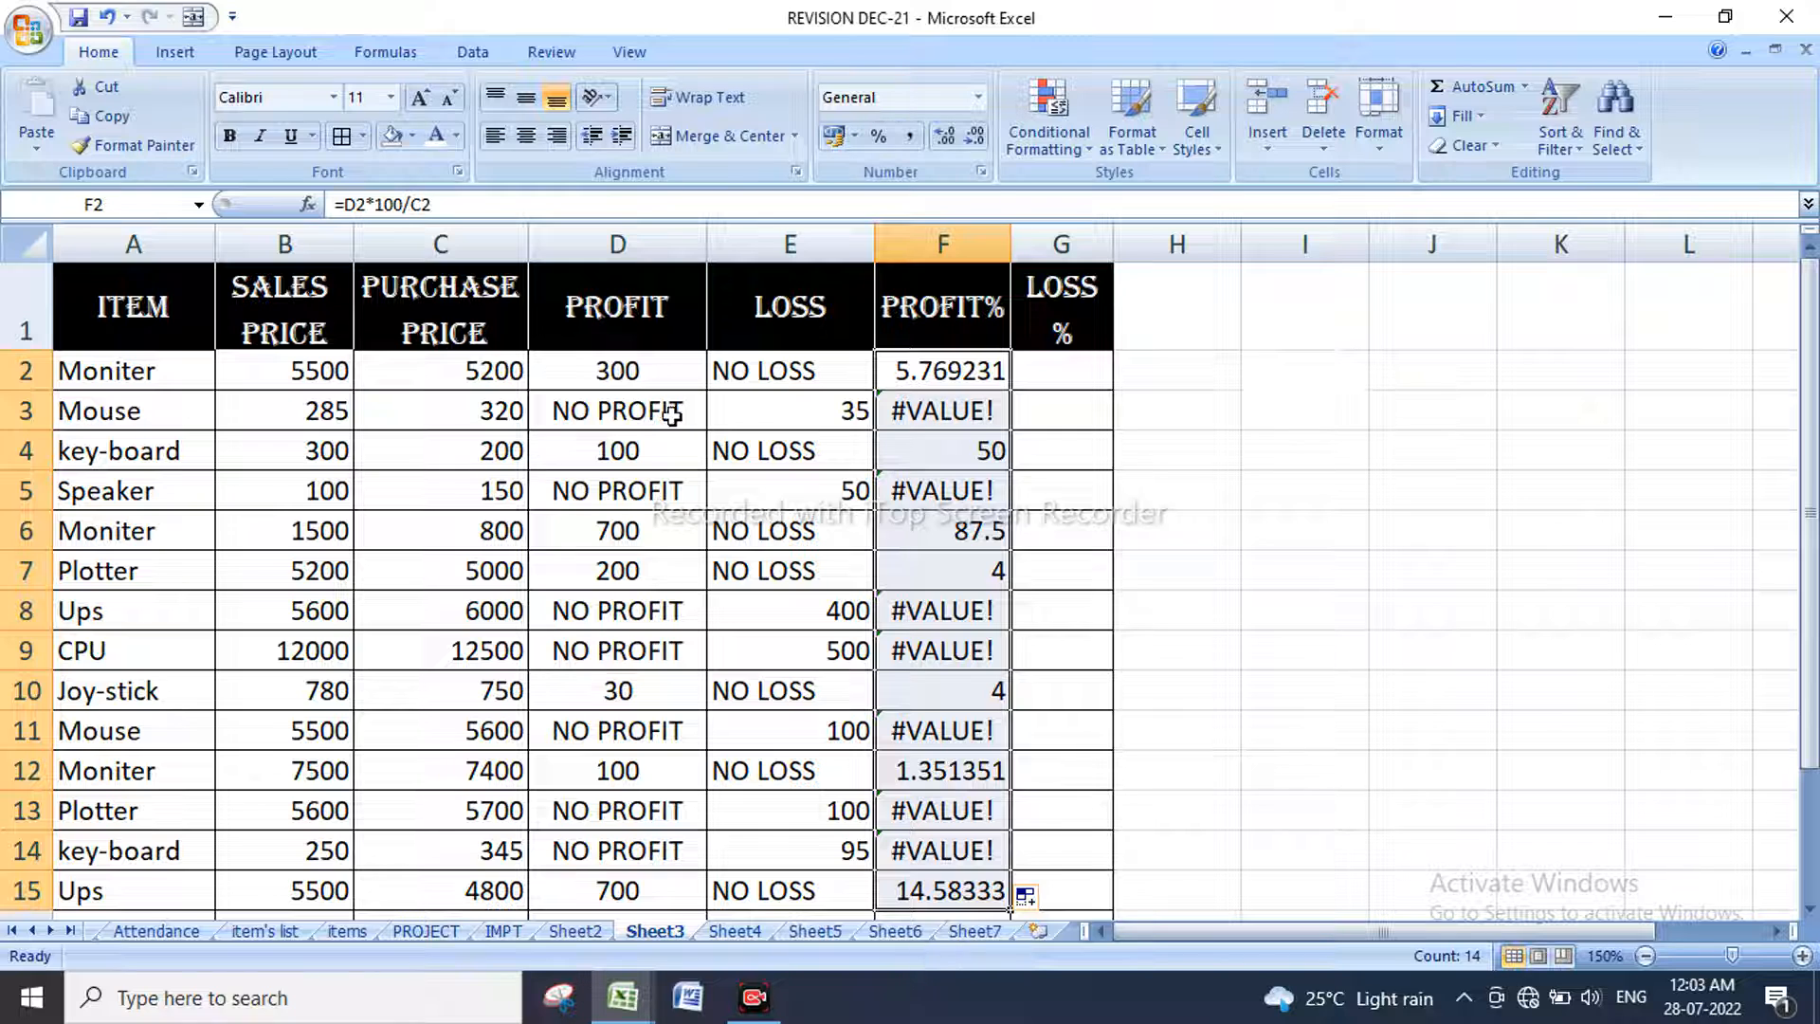
Step: Check the PROFIT% results against the PROFIT values in rows 3, 4 and 6 and look through the rest of the table
click(619, 411)
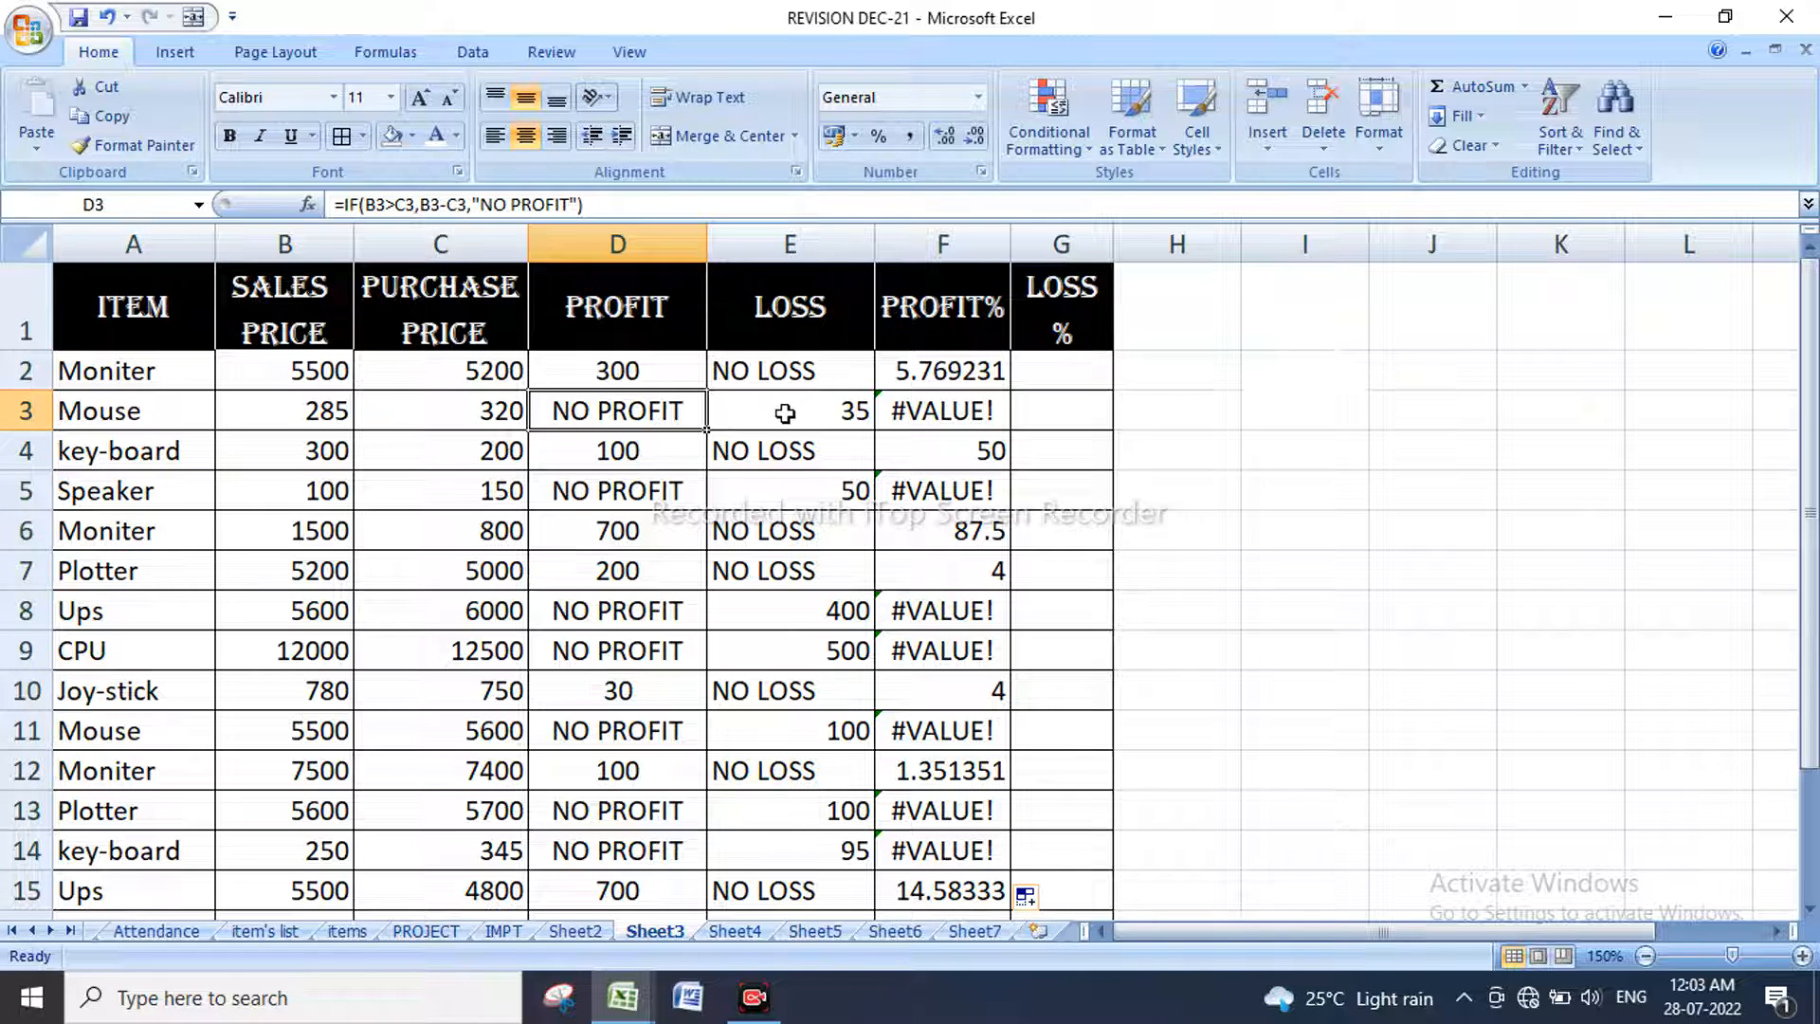
click(905, 418)
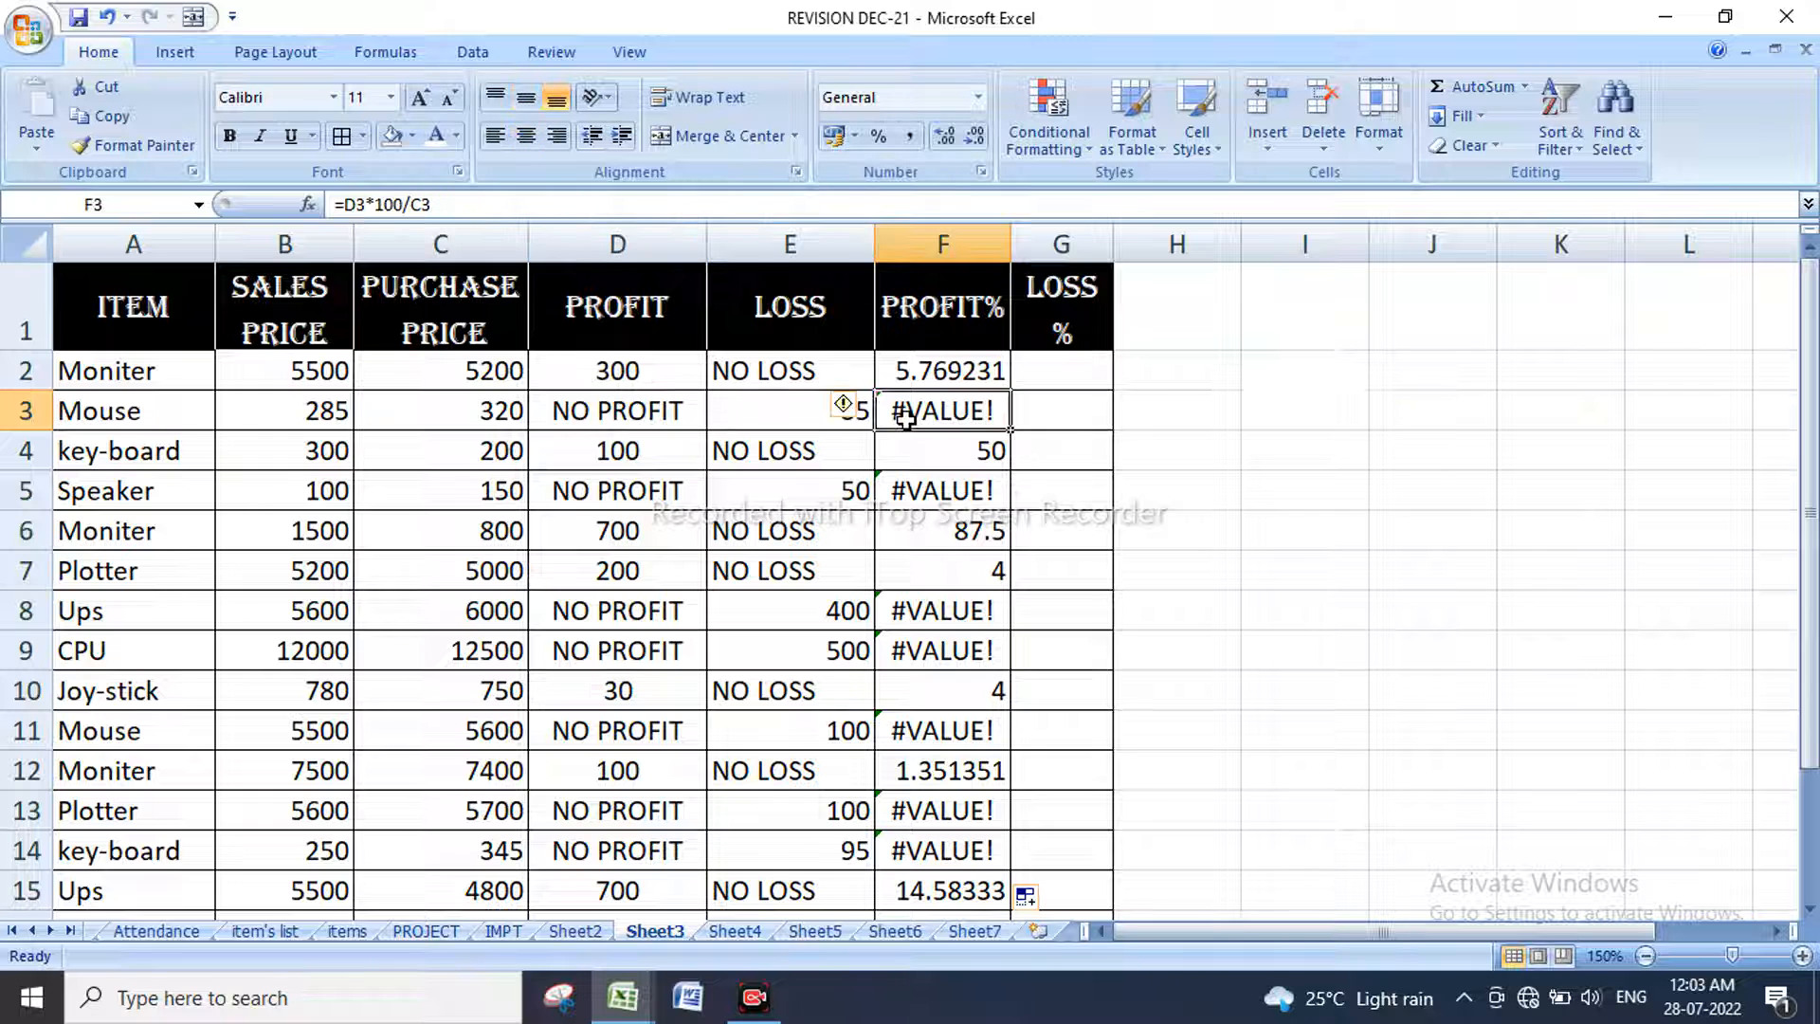
click(627, 448)
click(929, 455)
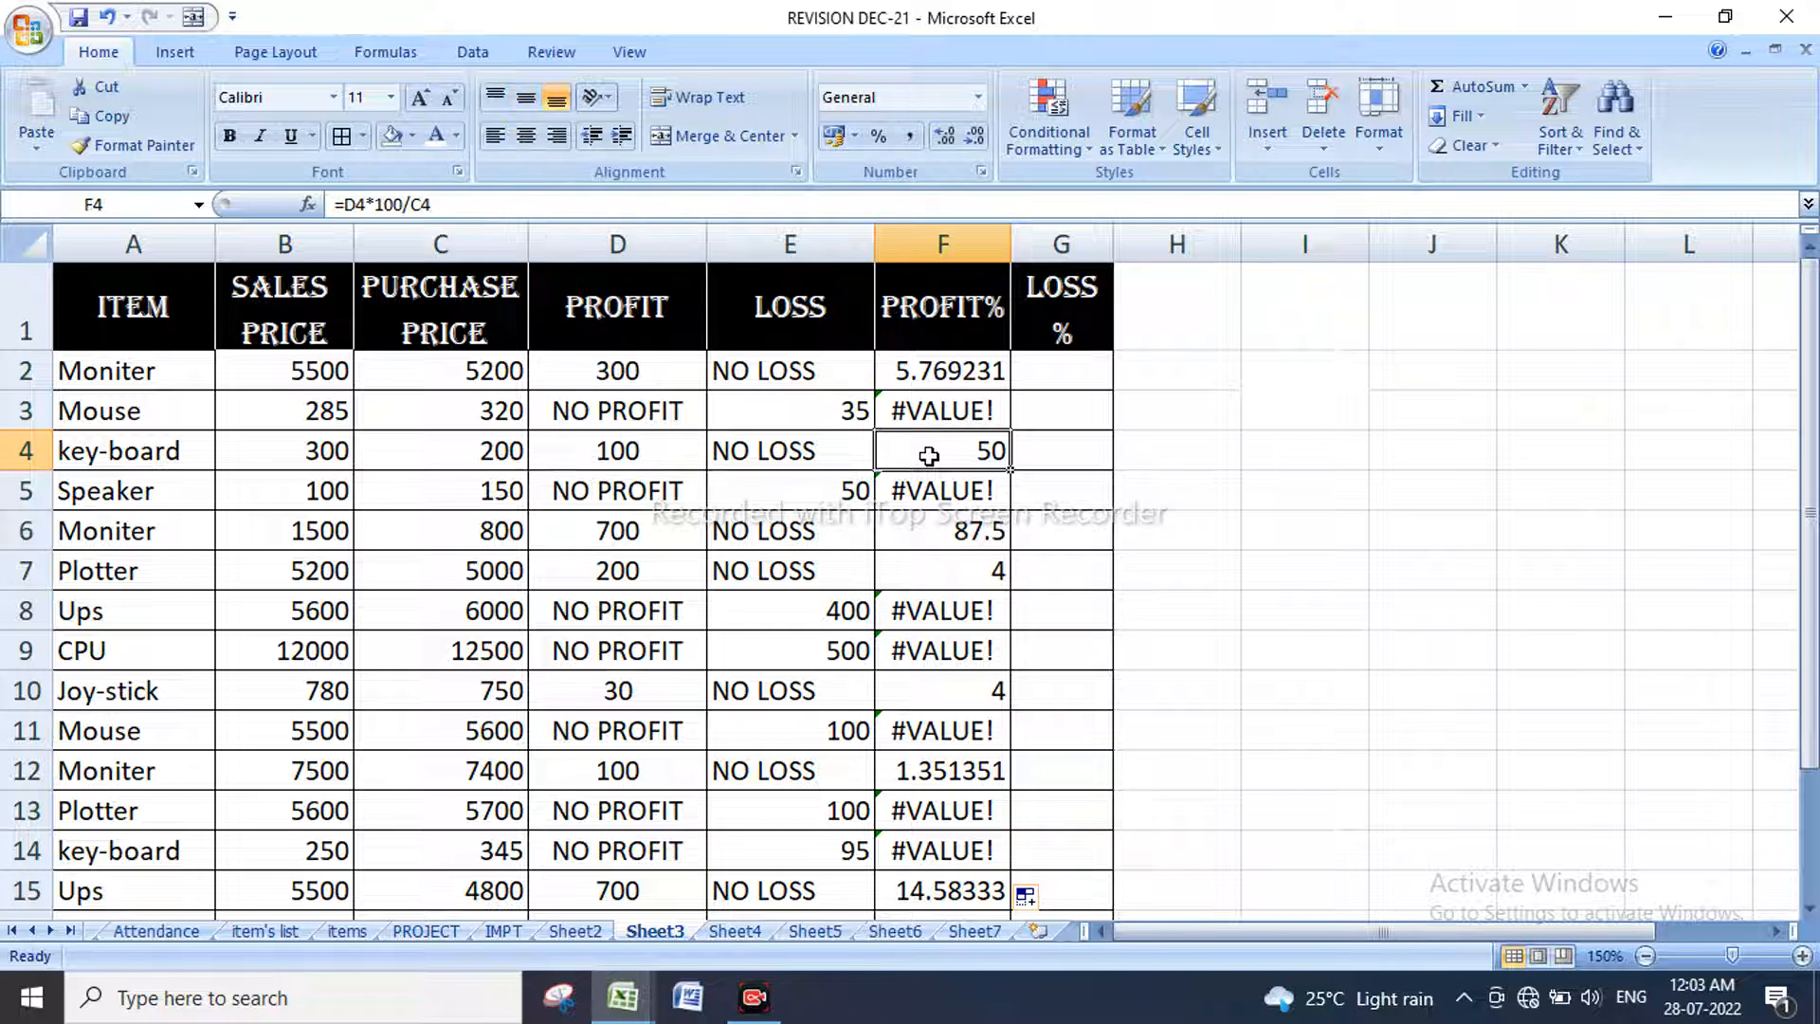
click(621, 526)
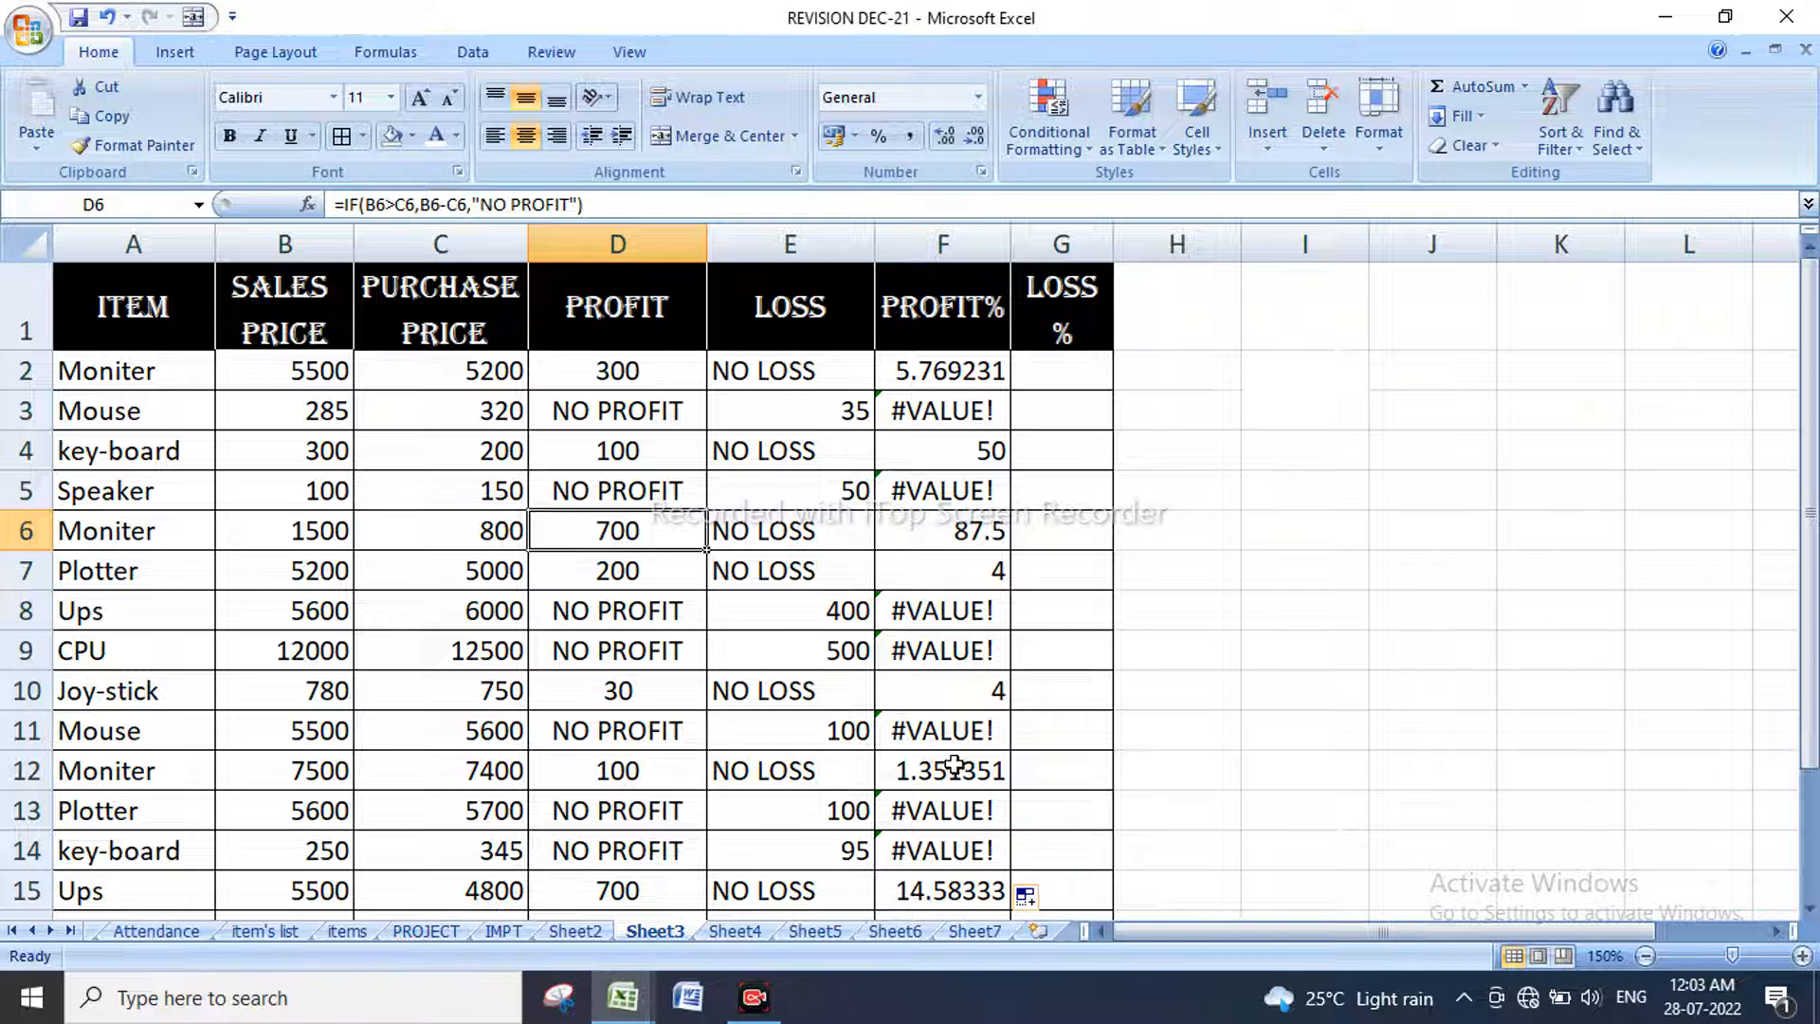
scroll(862, 846, down, 2)
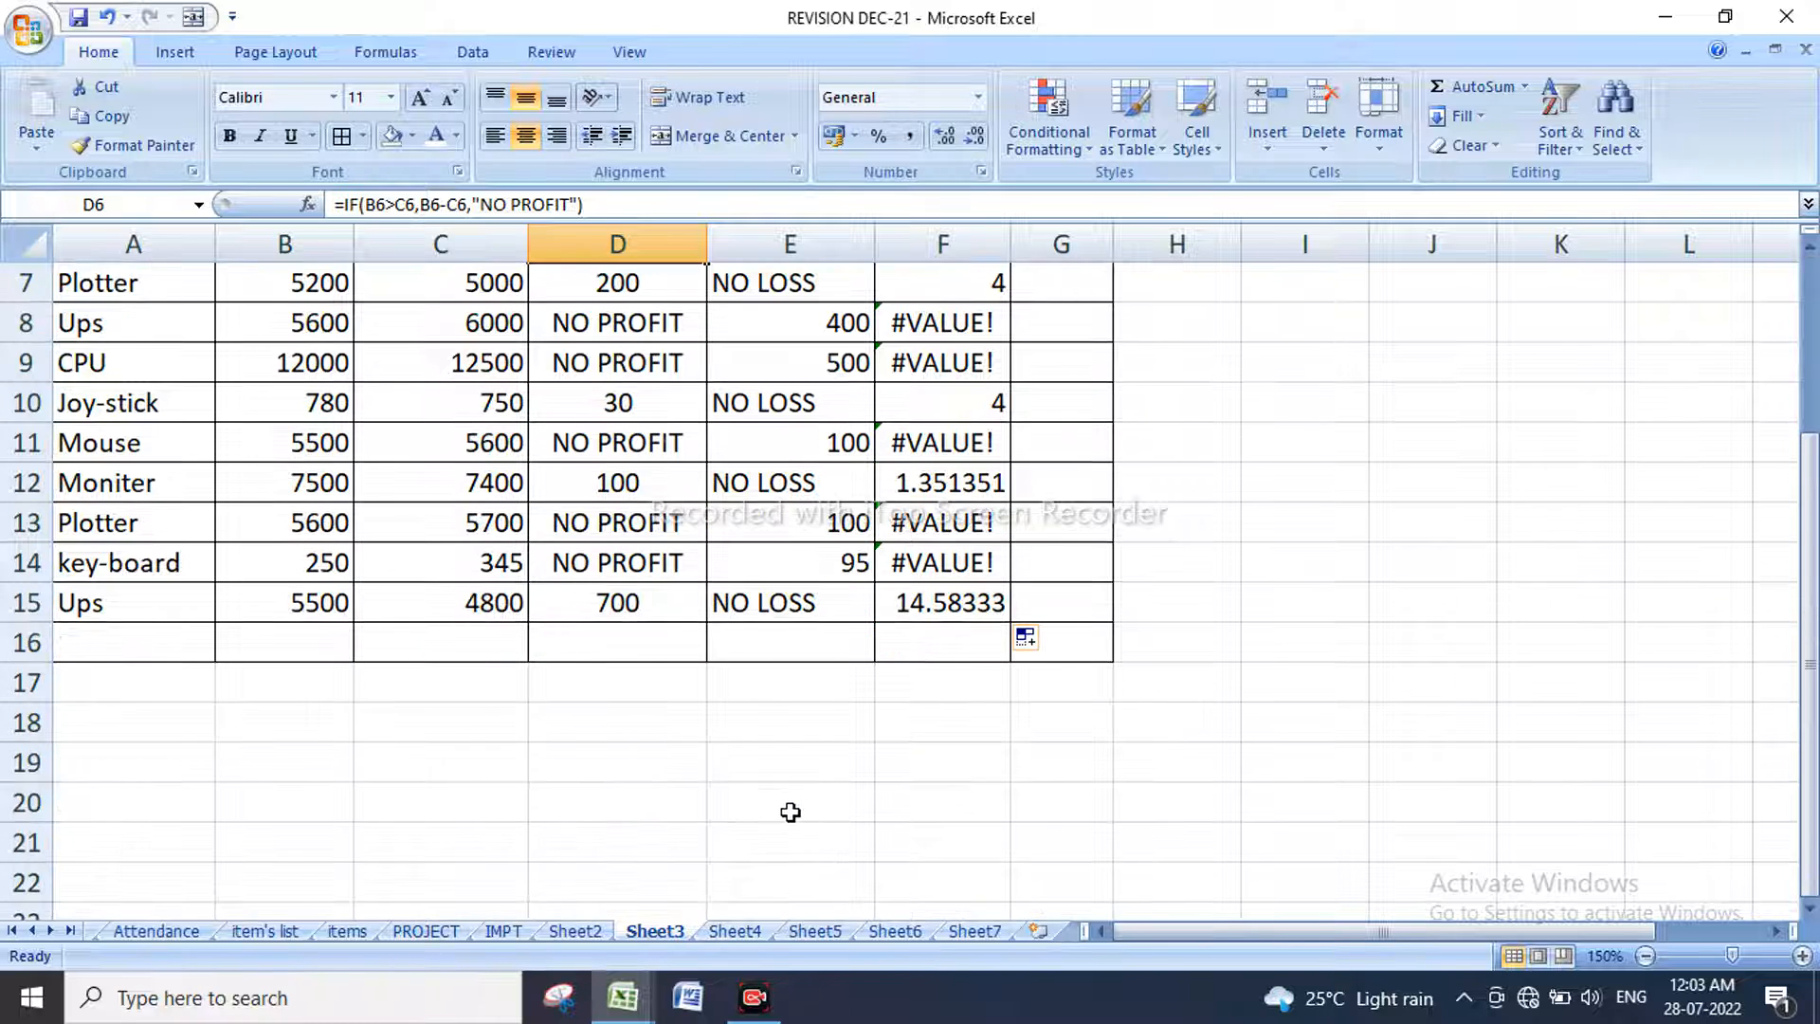
scroll(792, 812, up, 2)
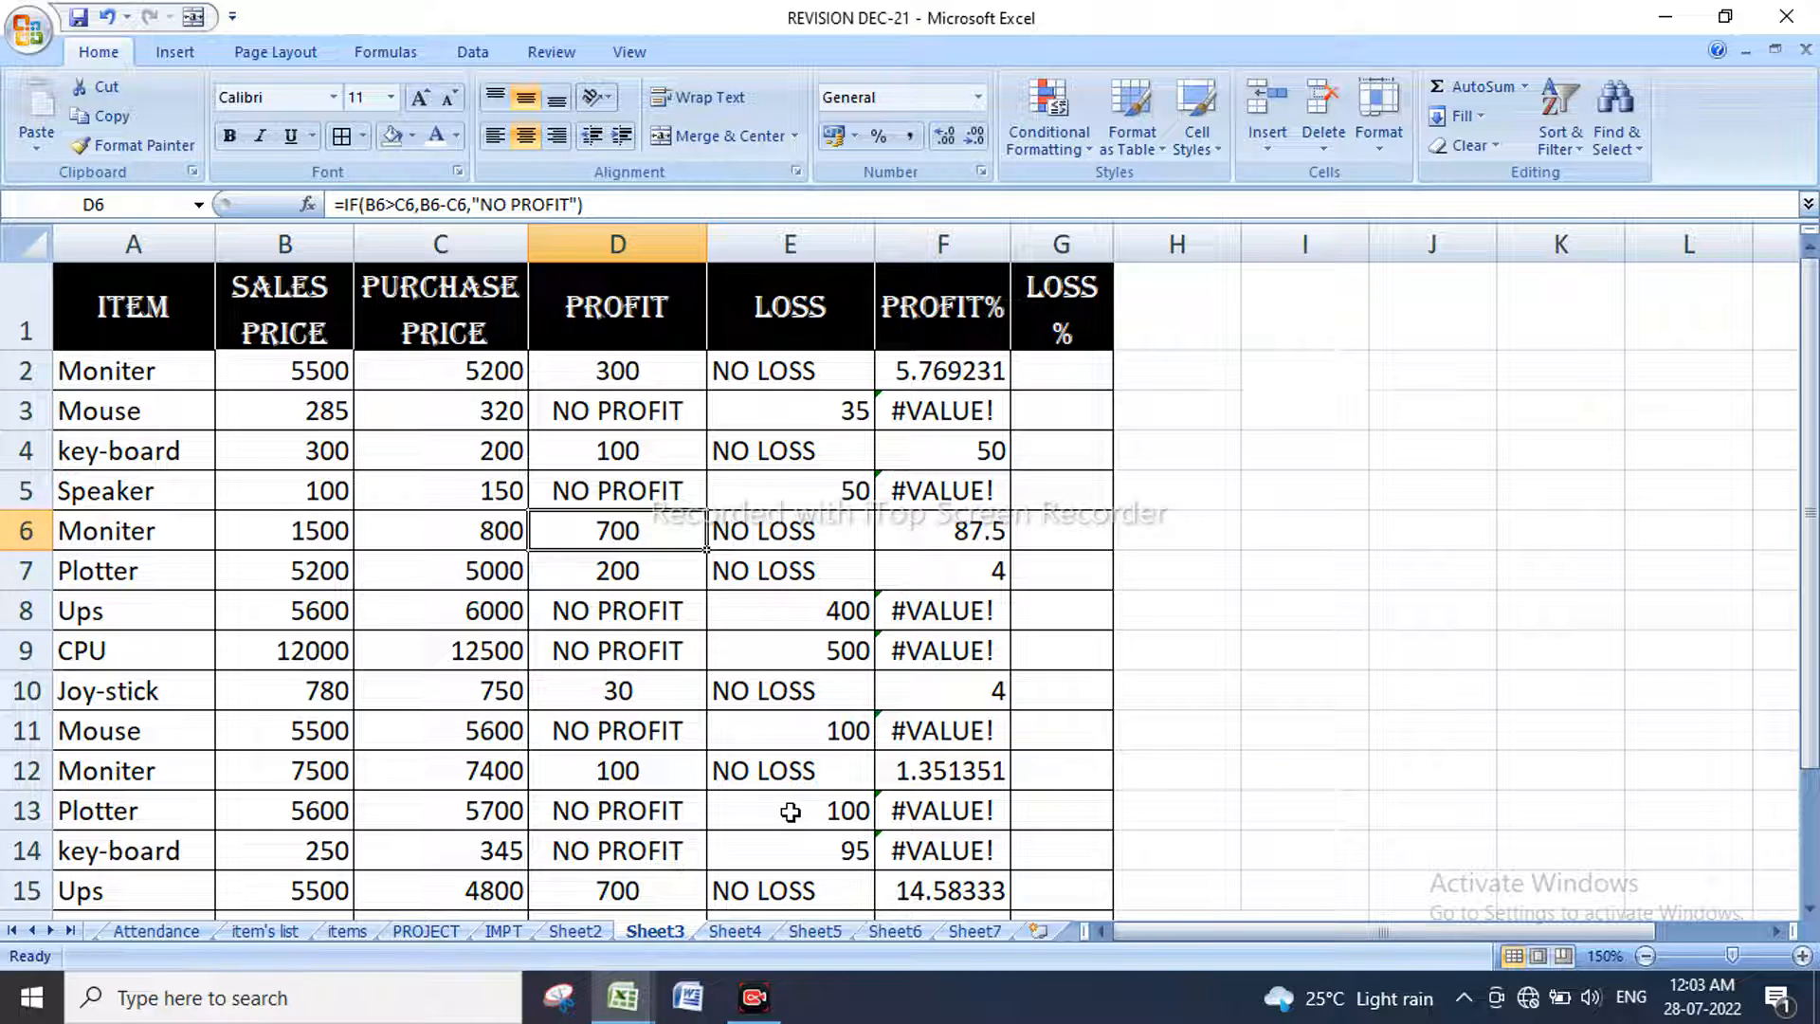
Step: Enter the loss percentage formula =E2*100/C2 in G2 and widen column G so its heading fits on one line
click(1062, 375)
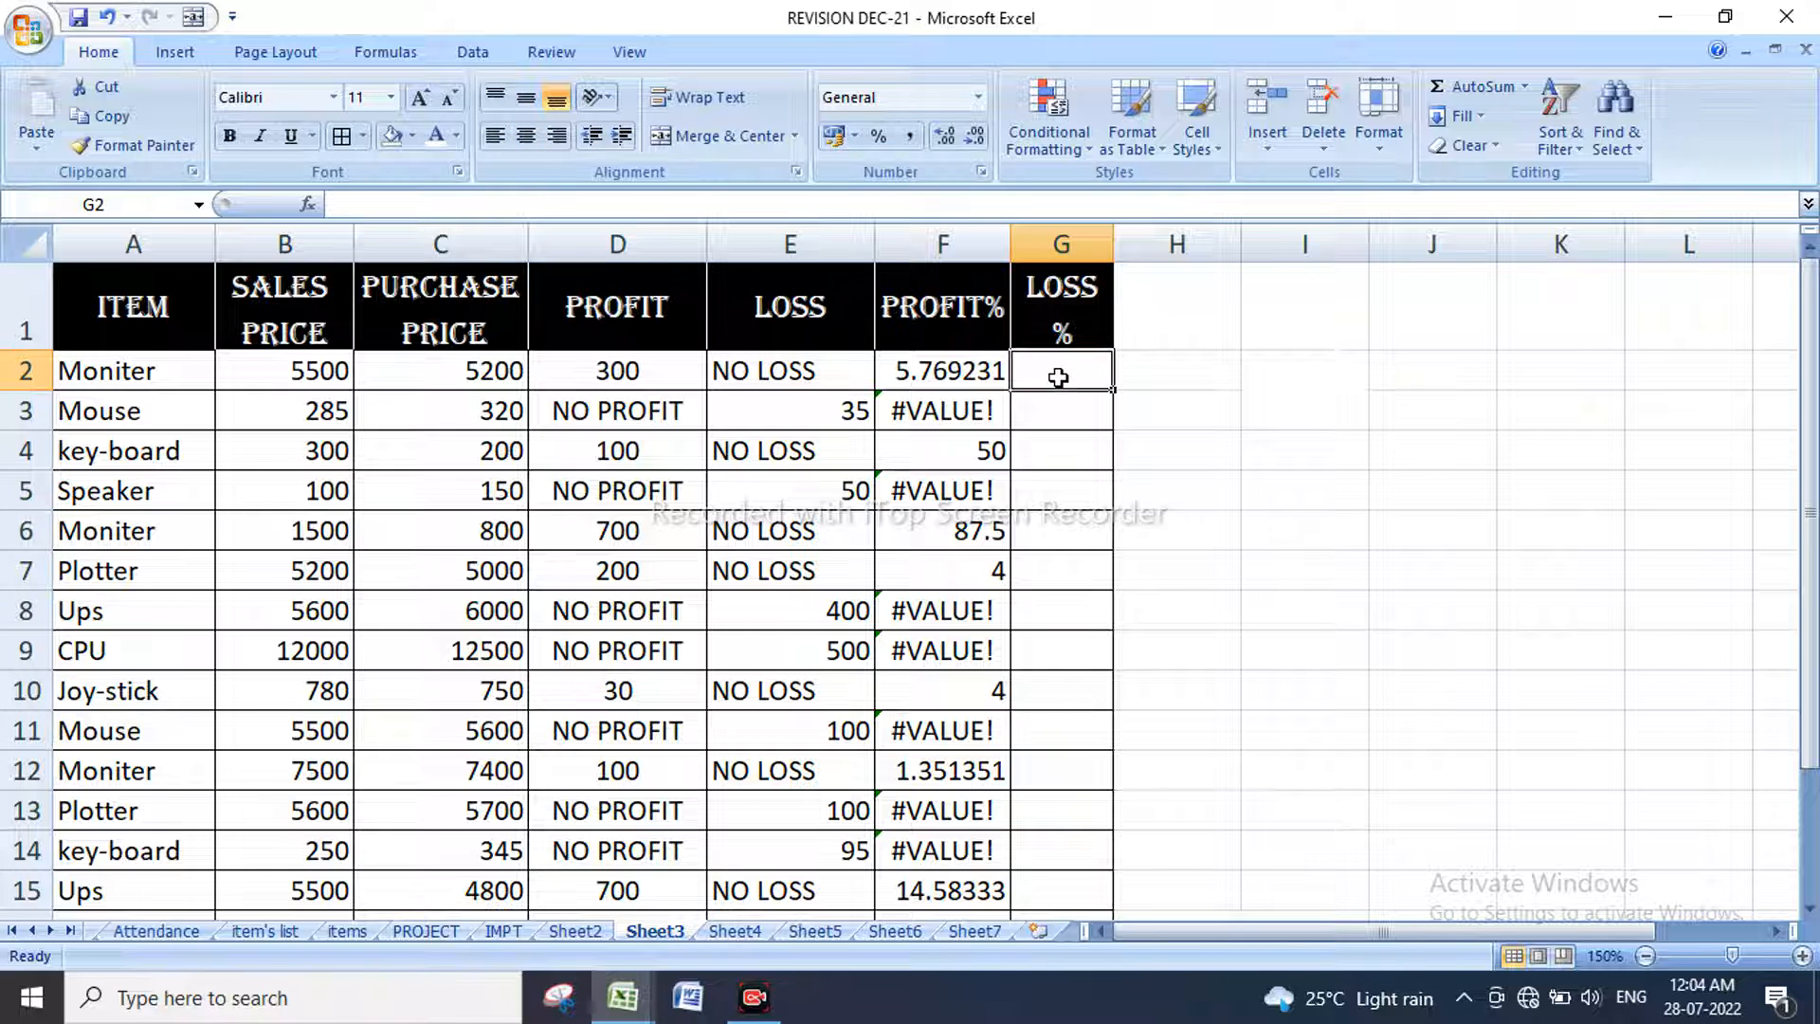
text(=)
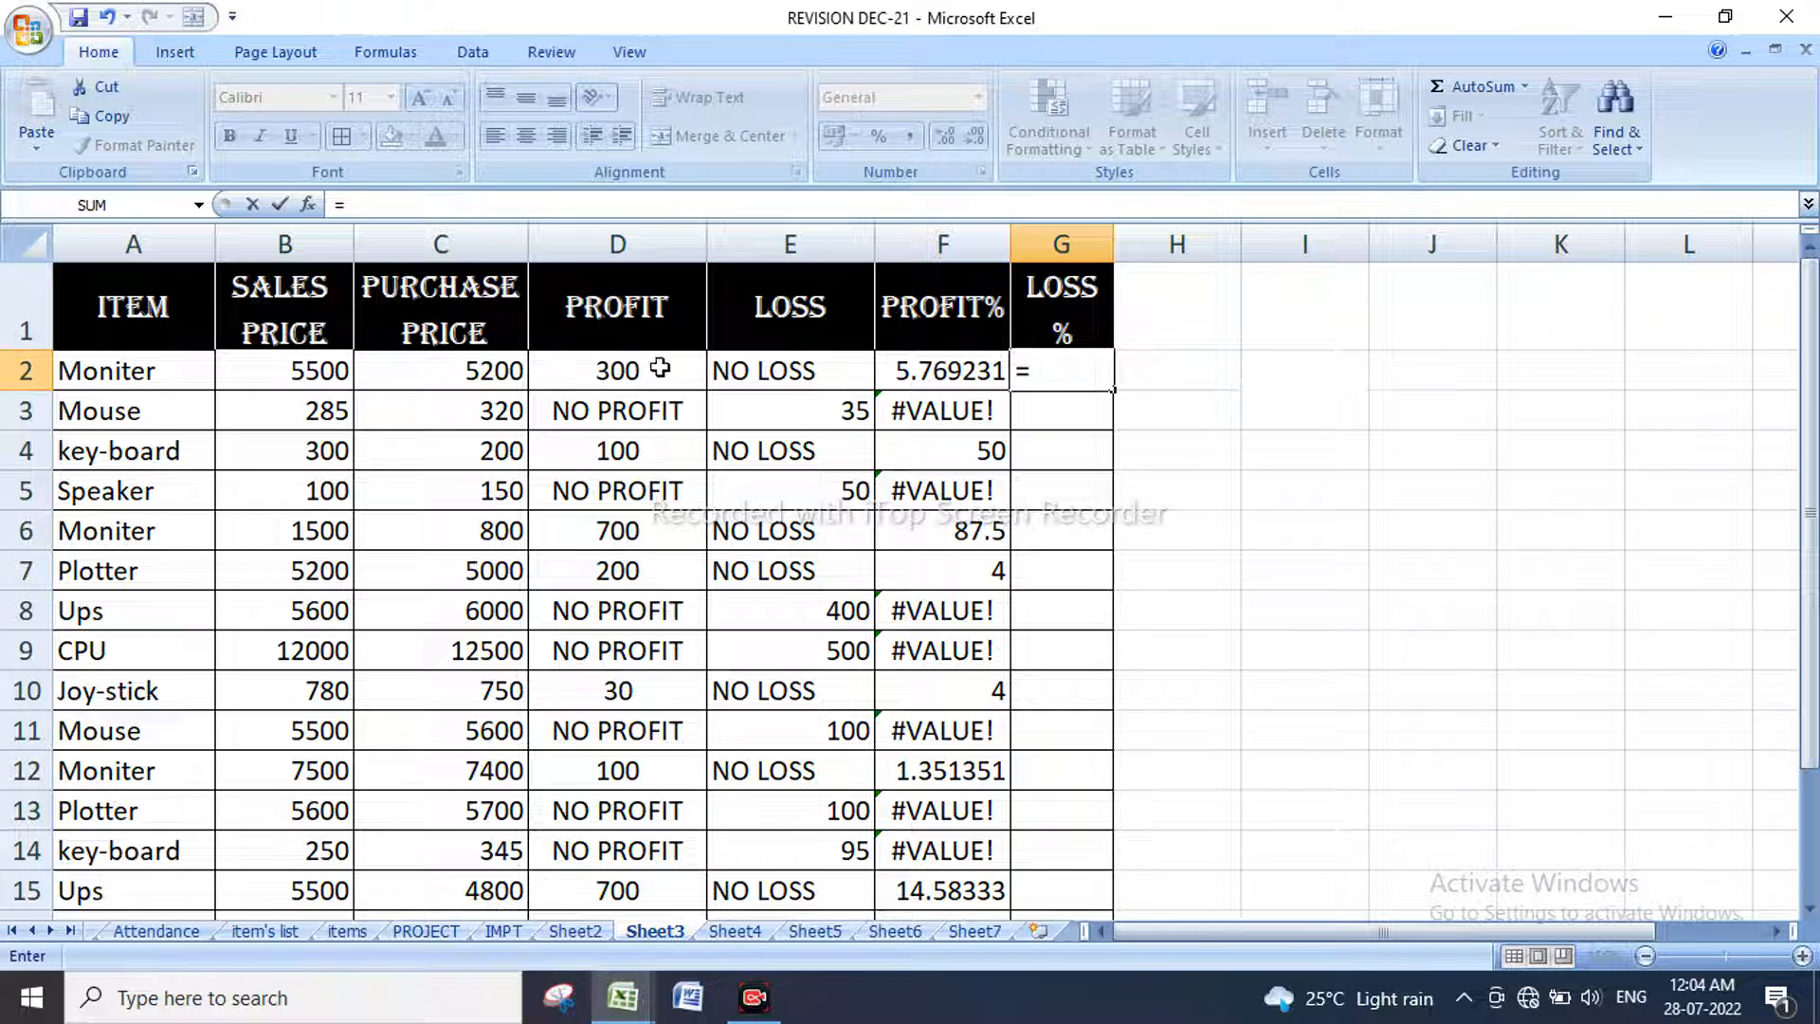
click(810, 371)
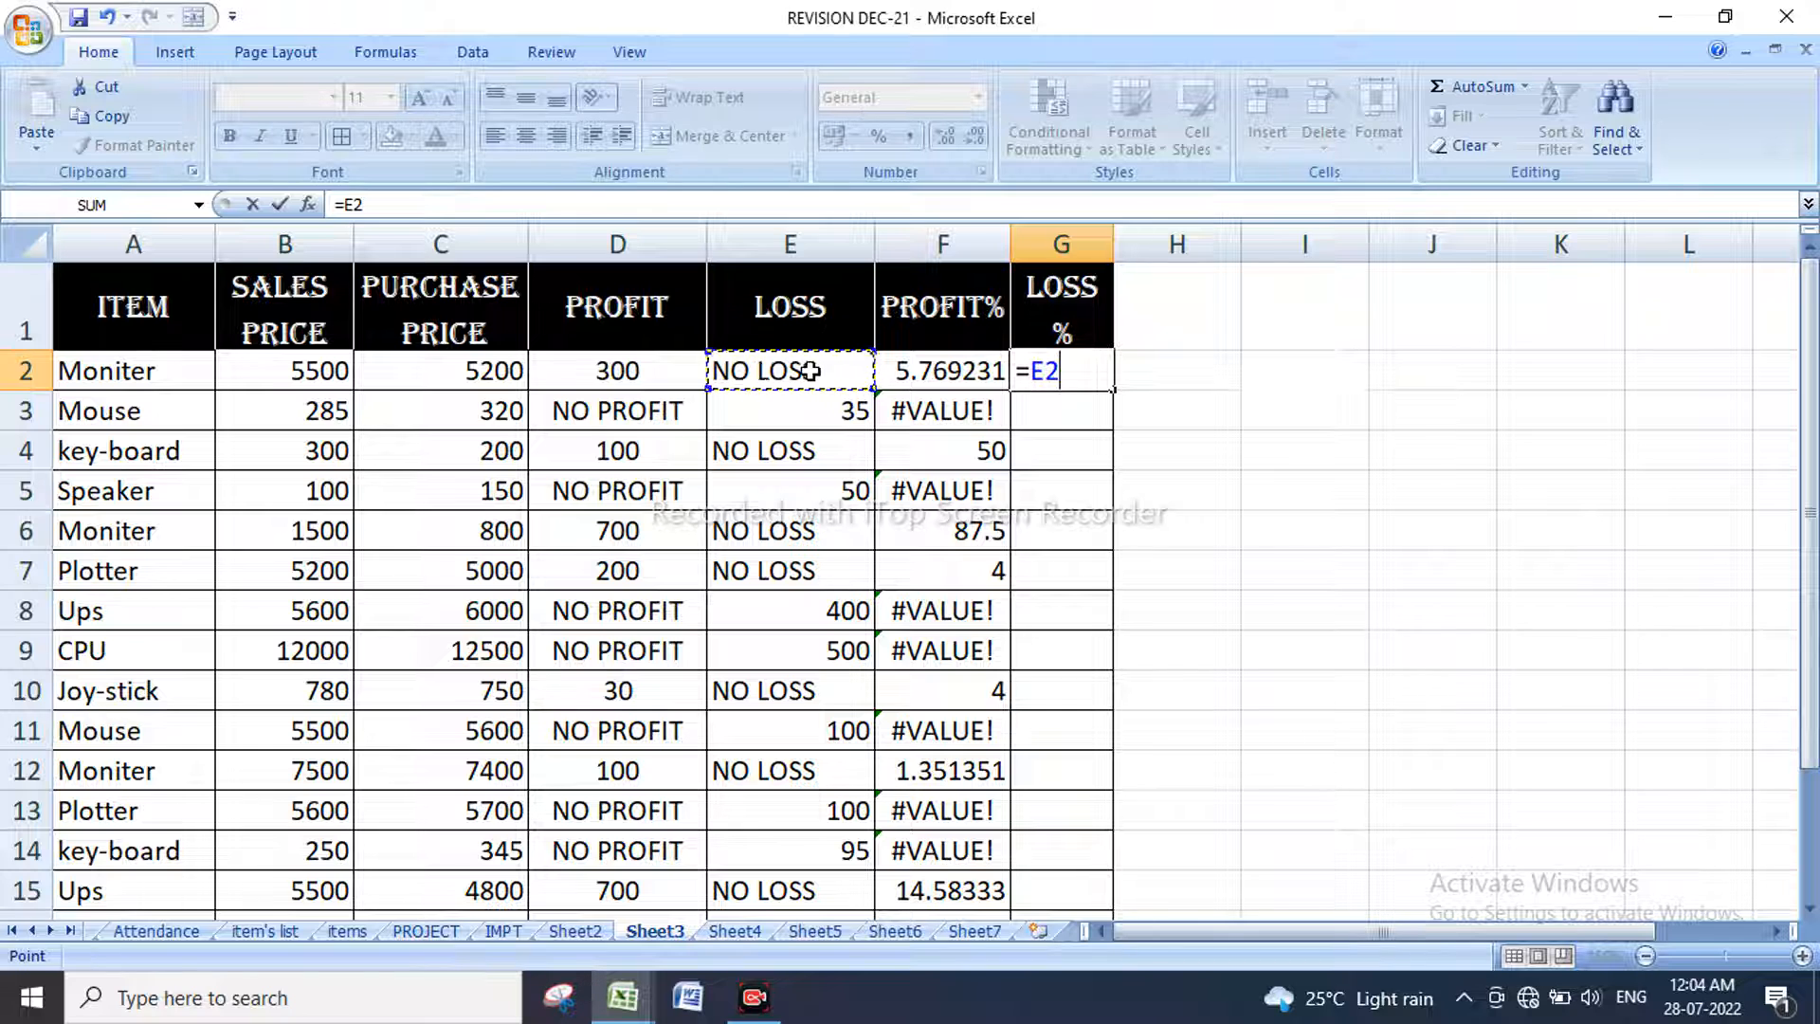
text(*100)
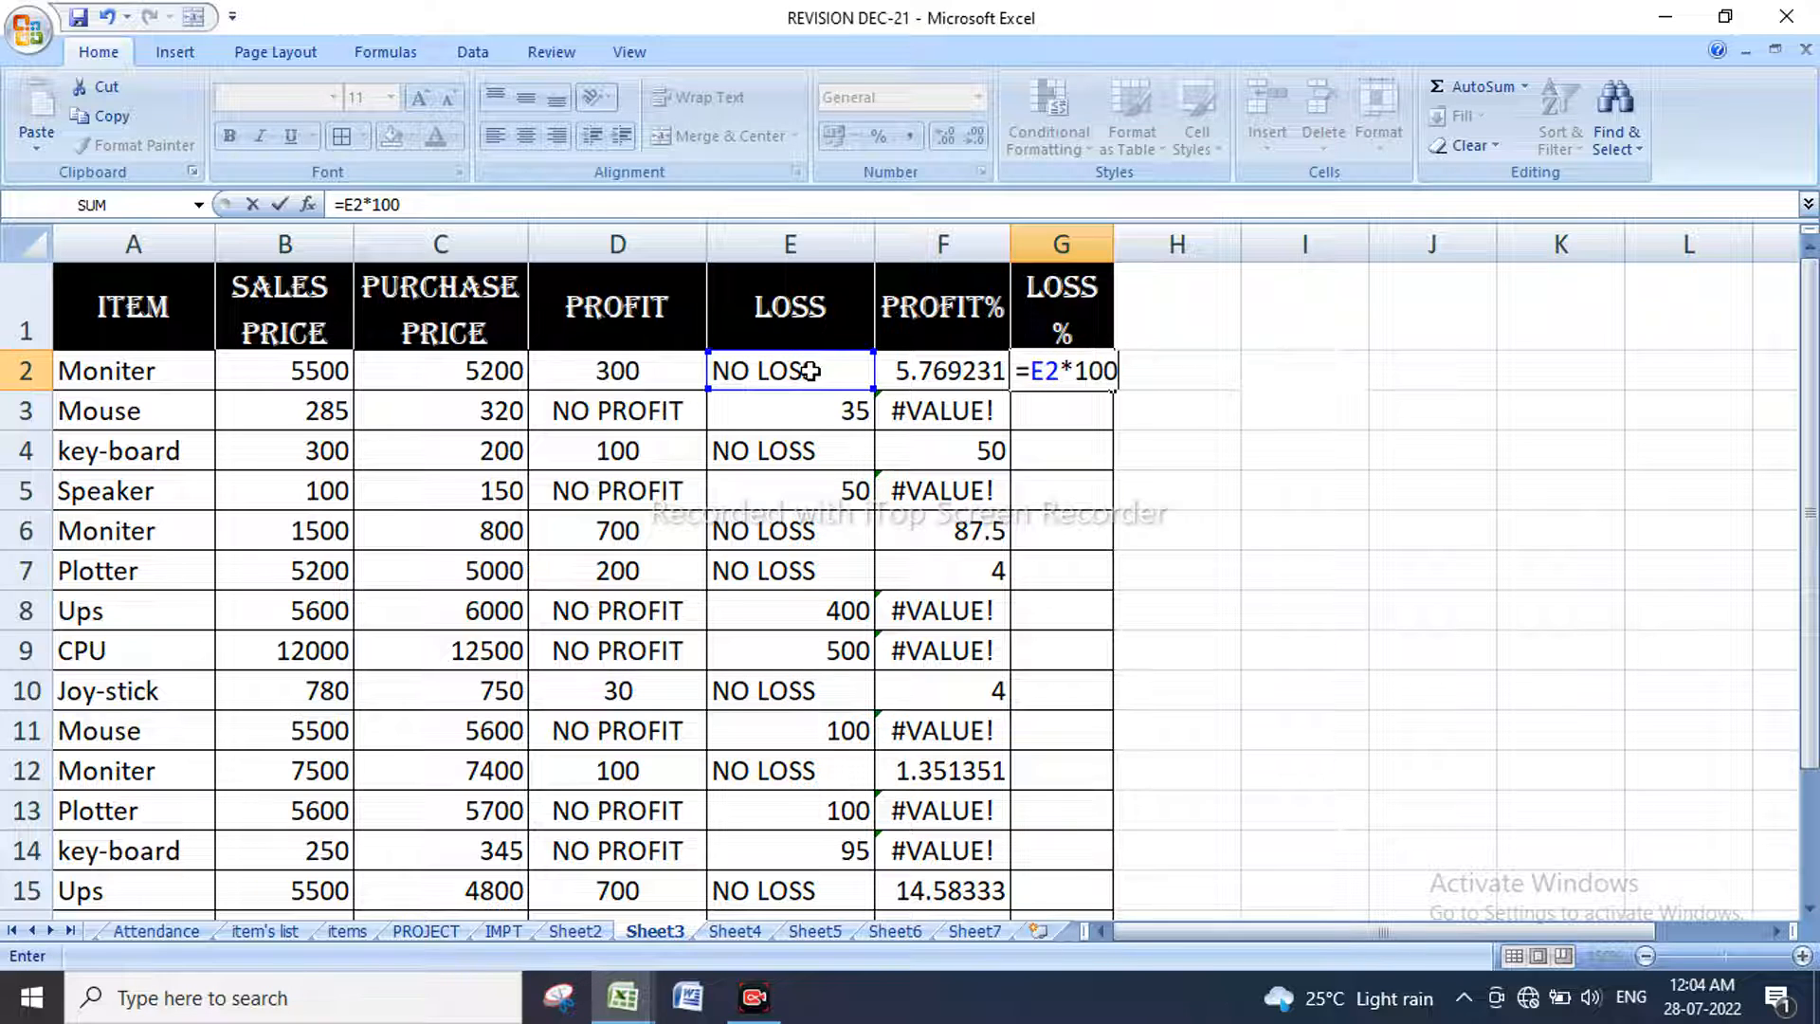
text(/)
click(479, 363)
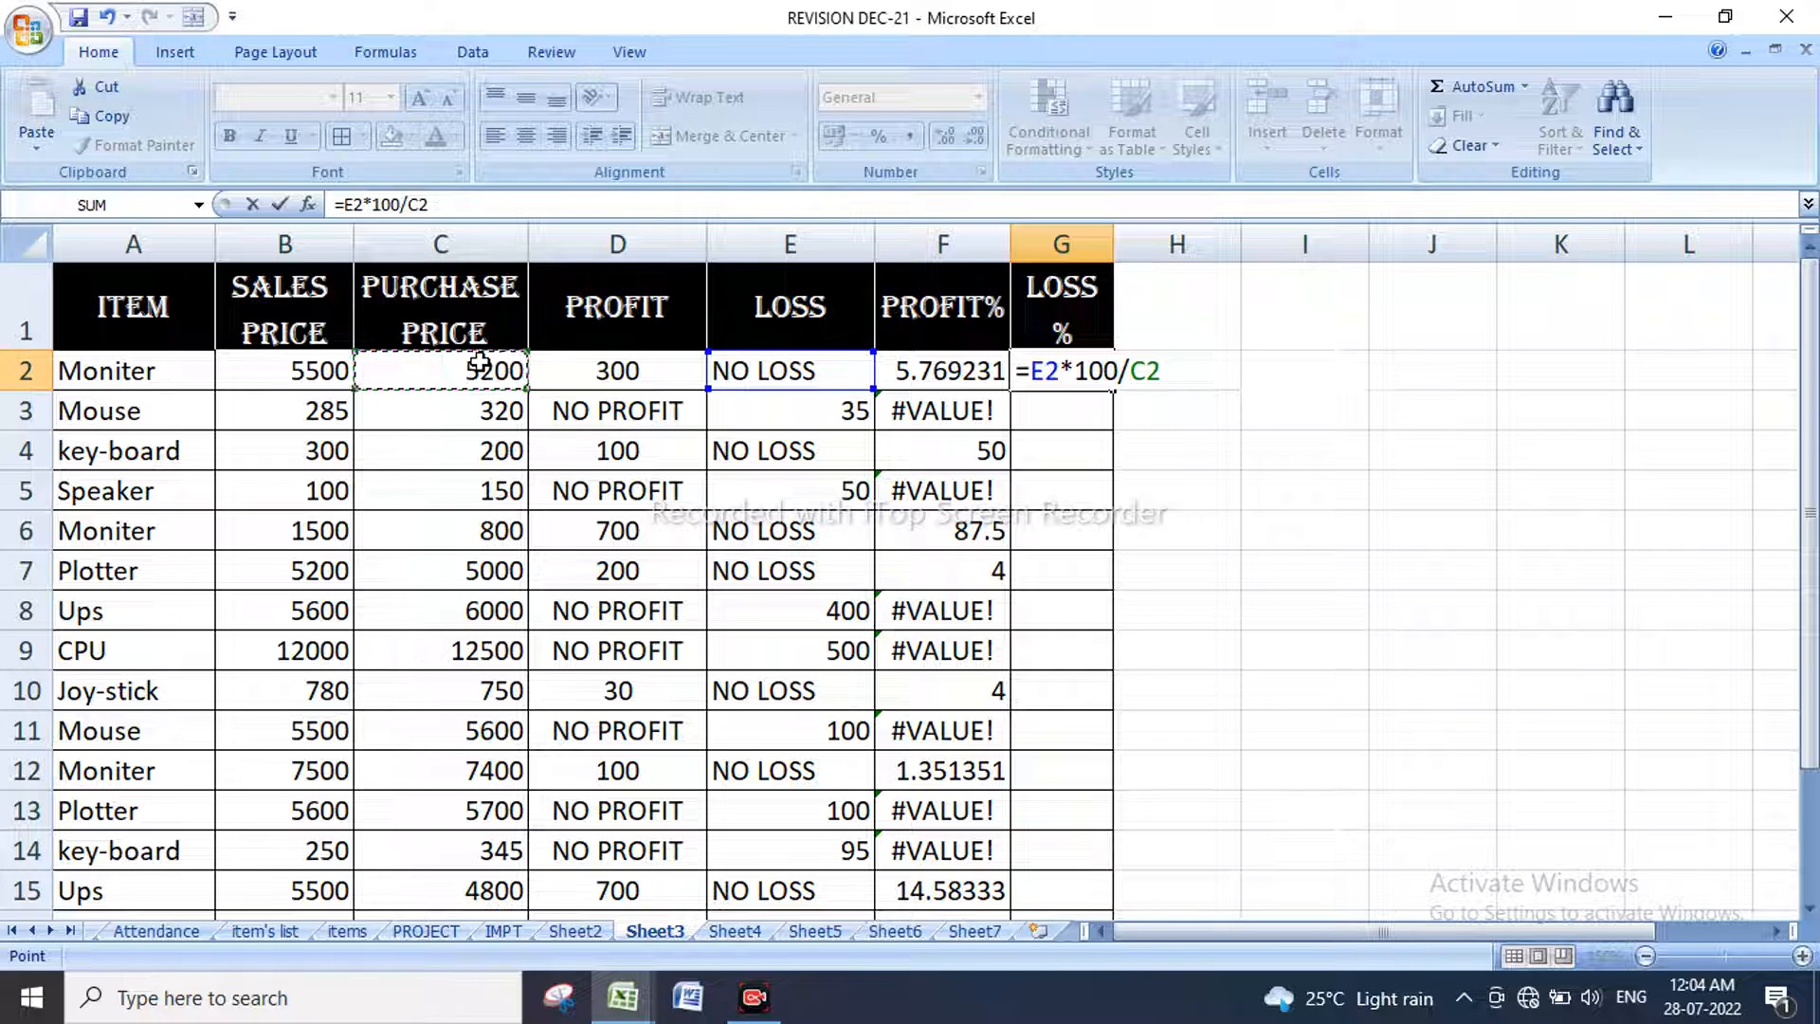
key(Return)
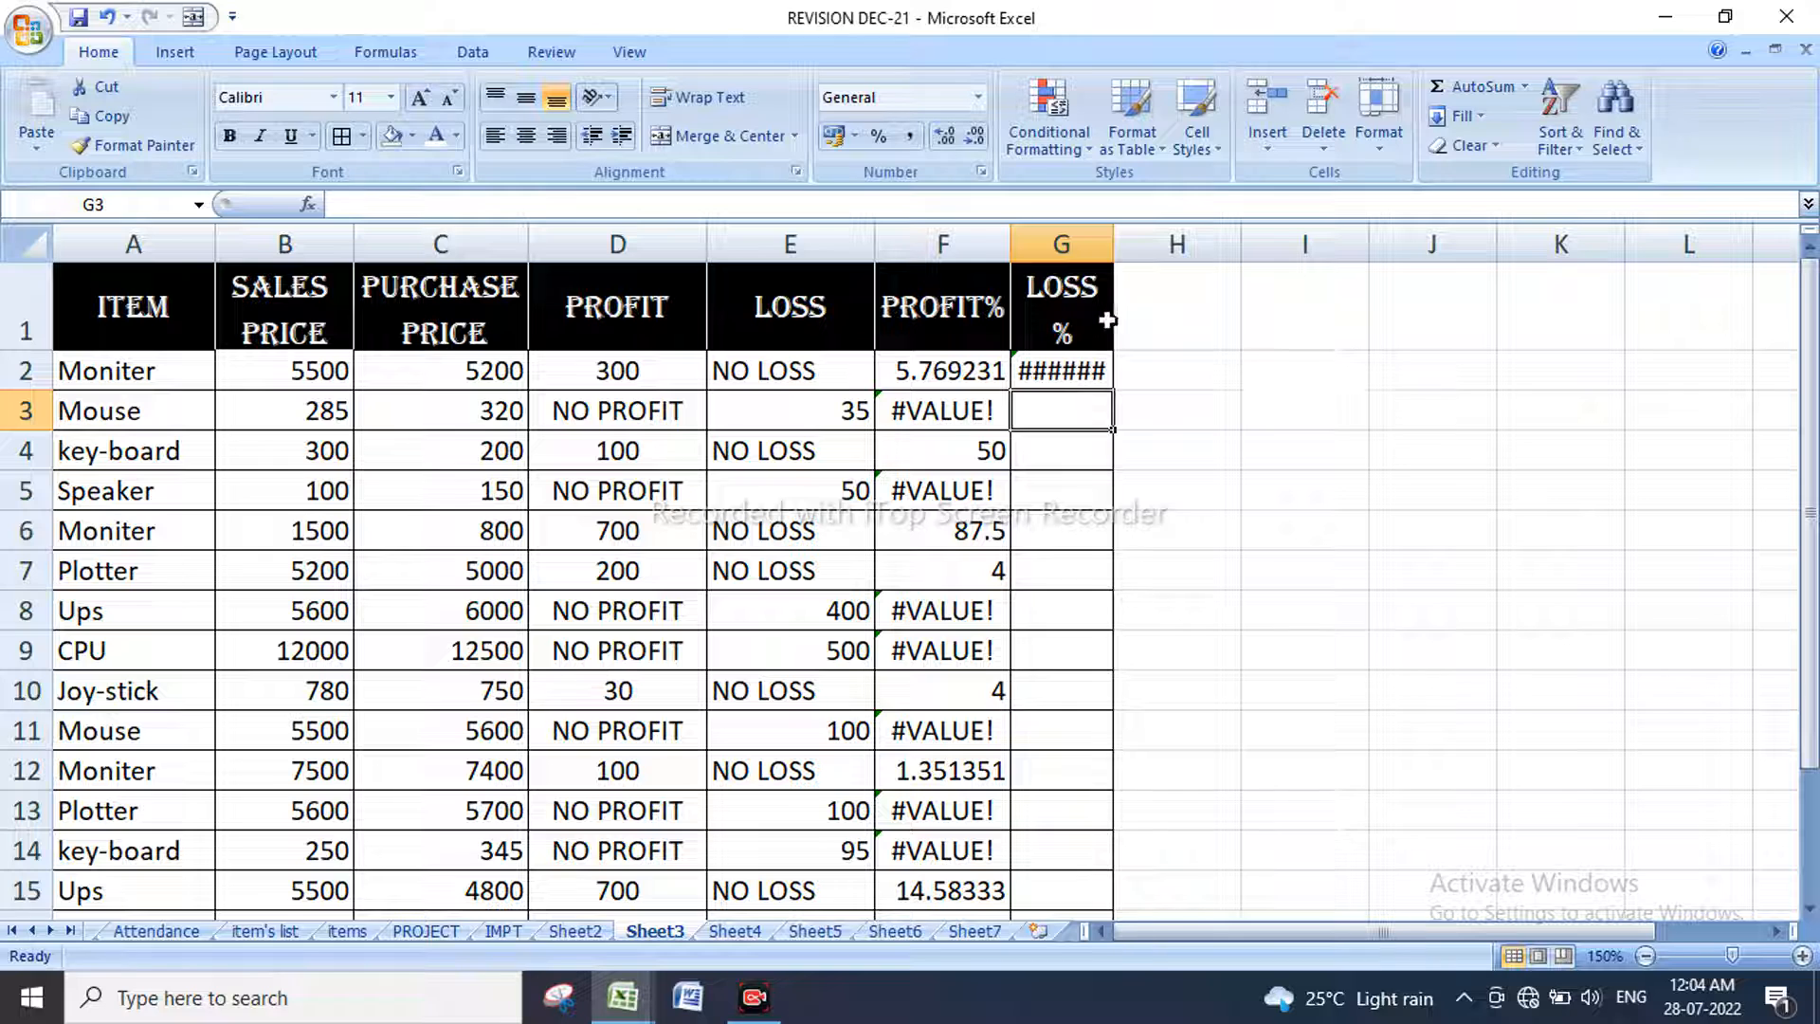
drag(1116, 250, 1166, 248)
click(1127, 368)
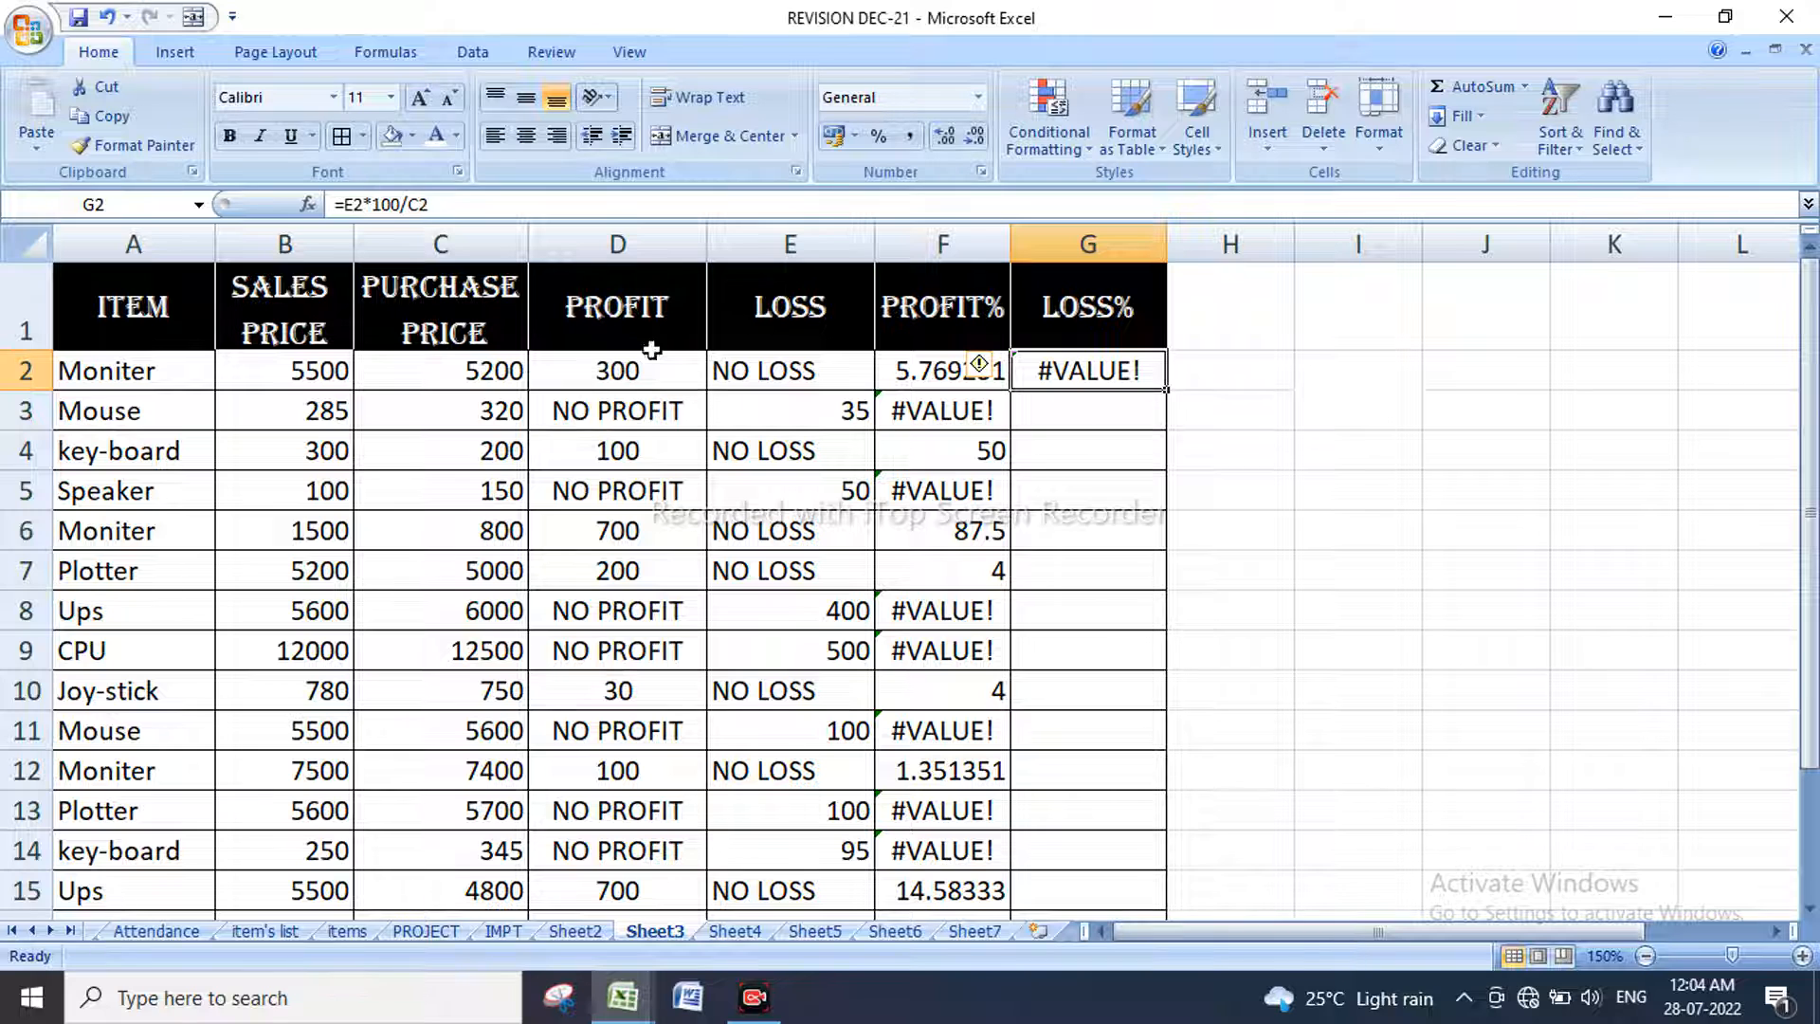
Step: Fill the loss percentage formula down the LOSS% column to row 15 and check the results in rows 3 to 5 against the LOSS values
double_click(1163, 394)
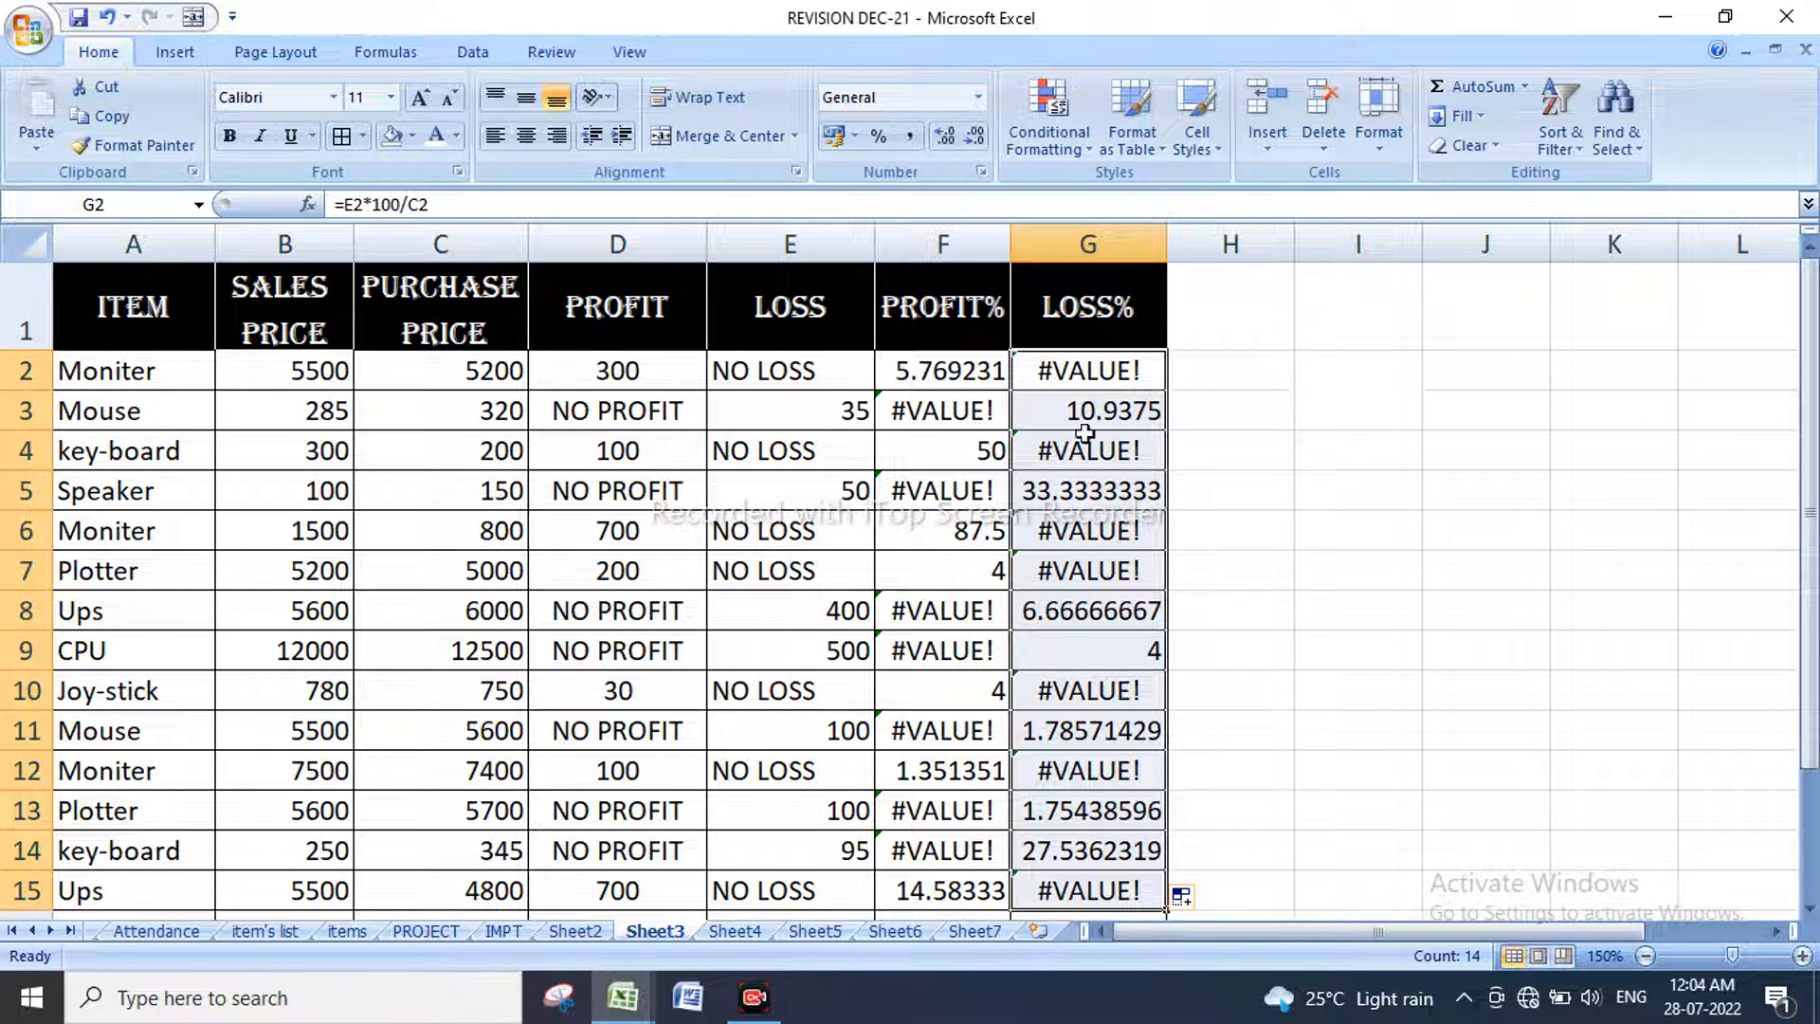
click(817, 410)
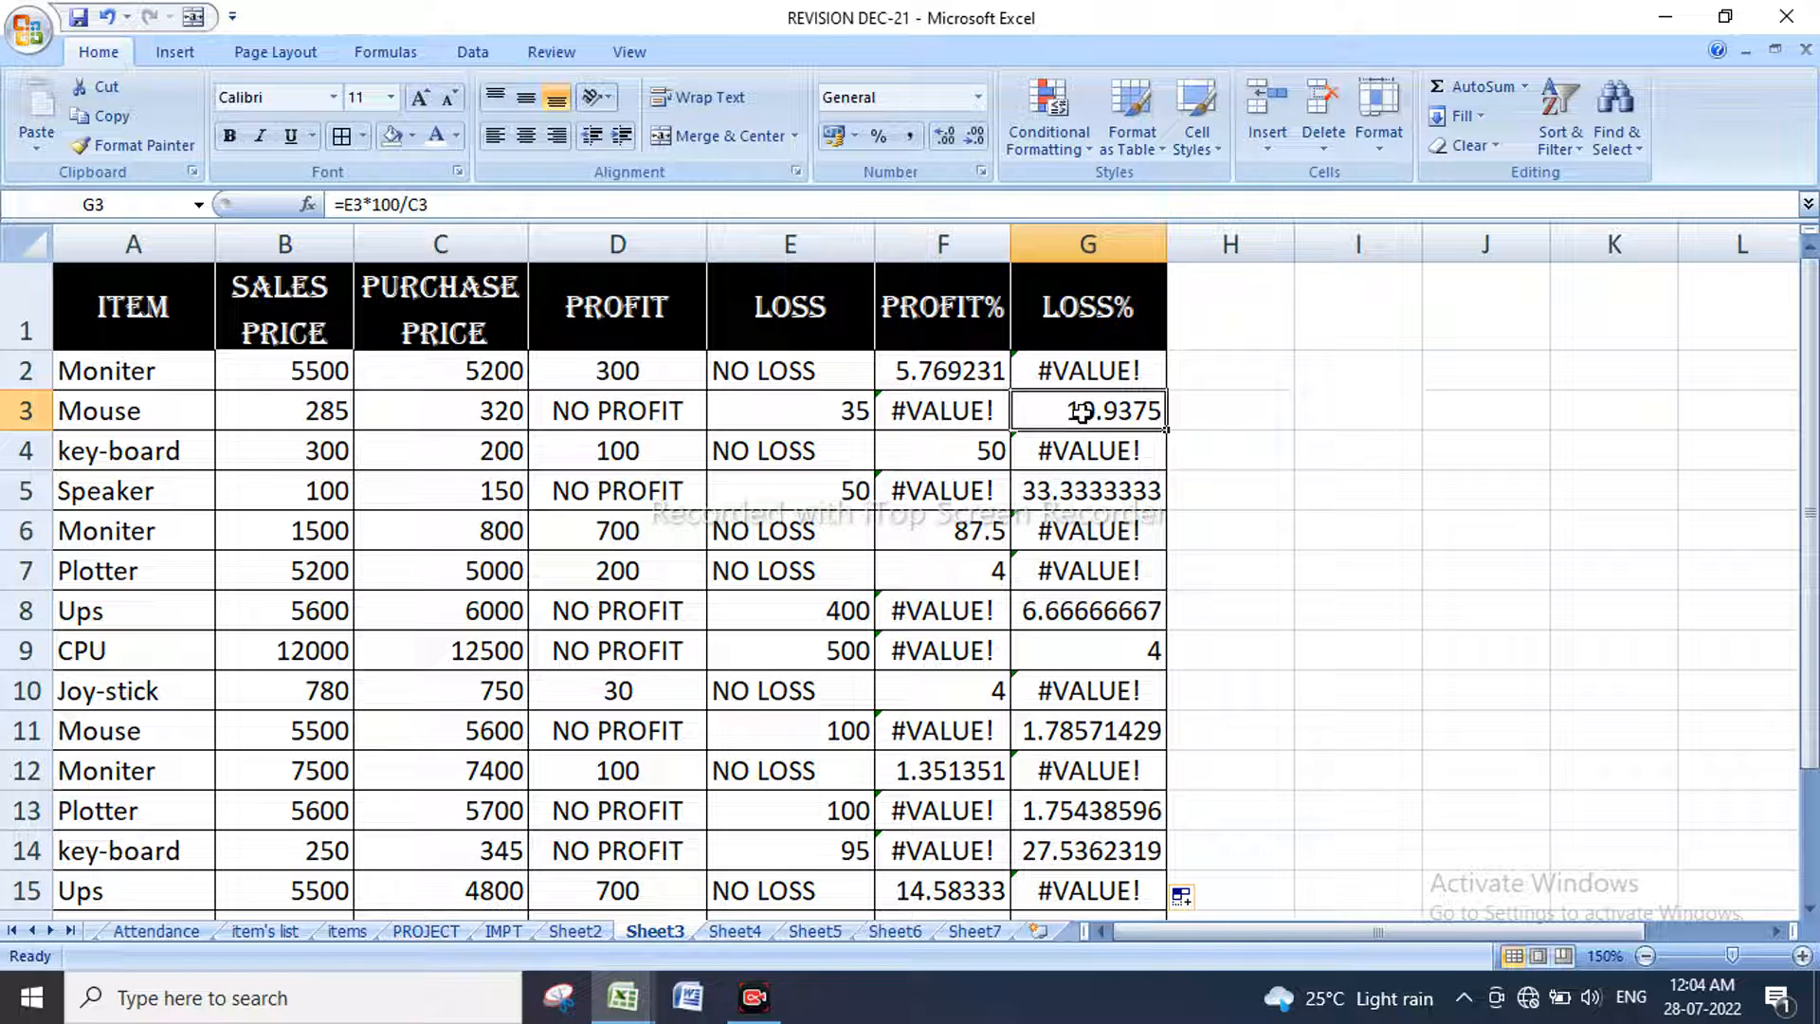
click(799, 496)
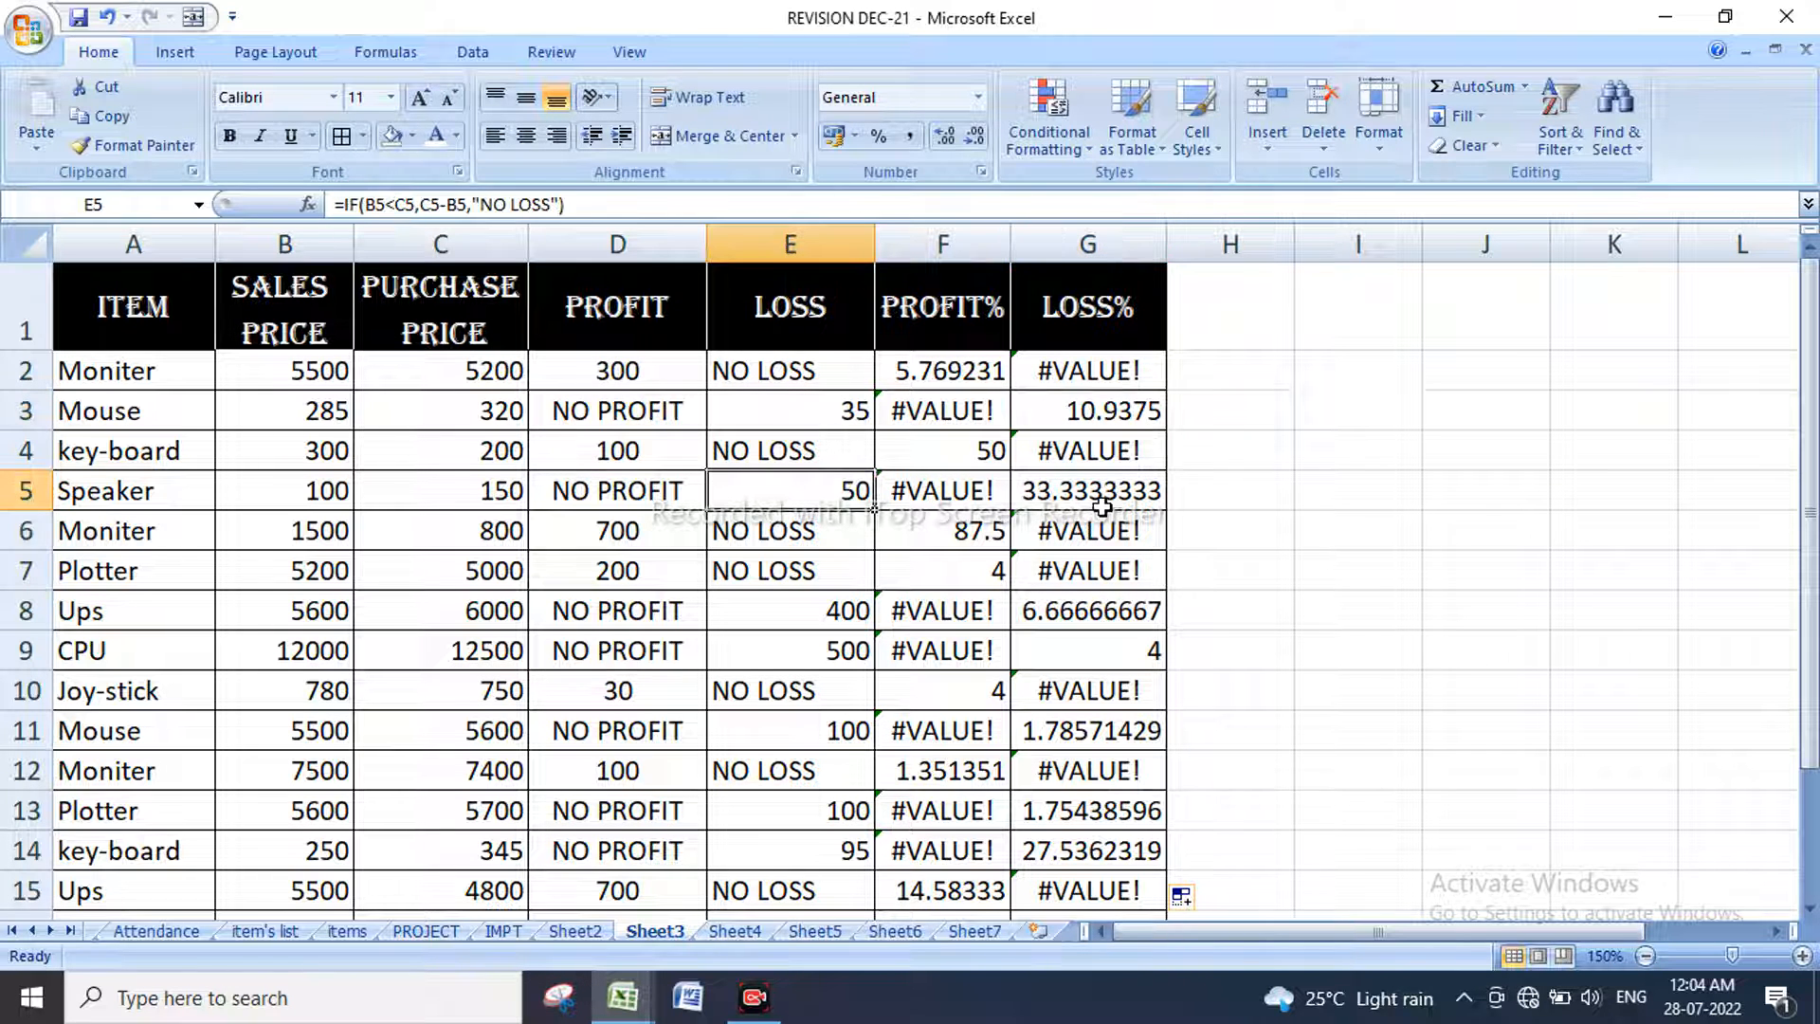
click(1102, 508)
click(800, 444)
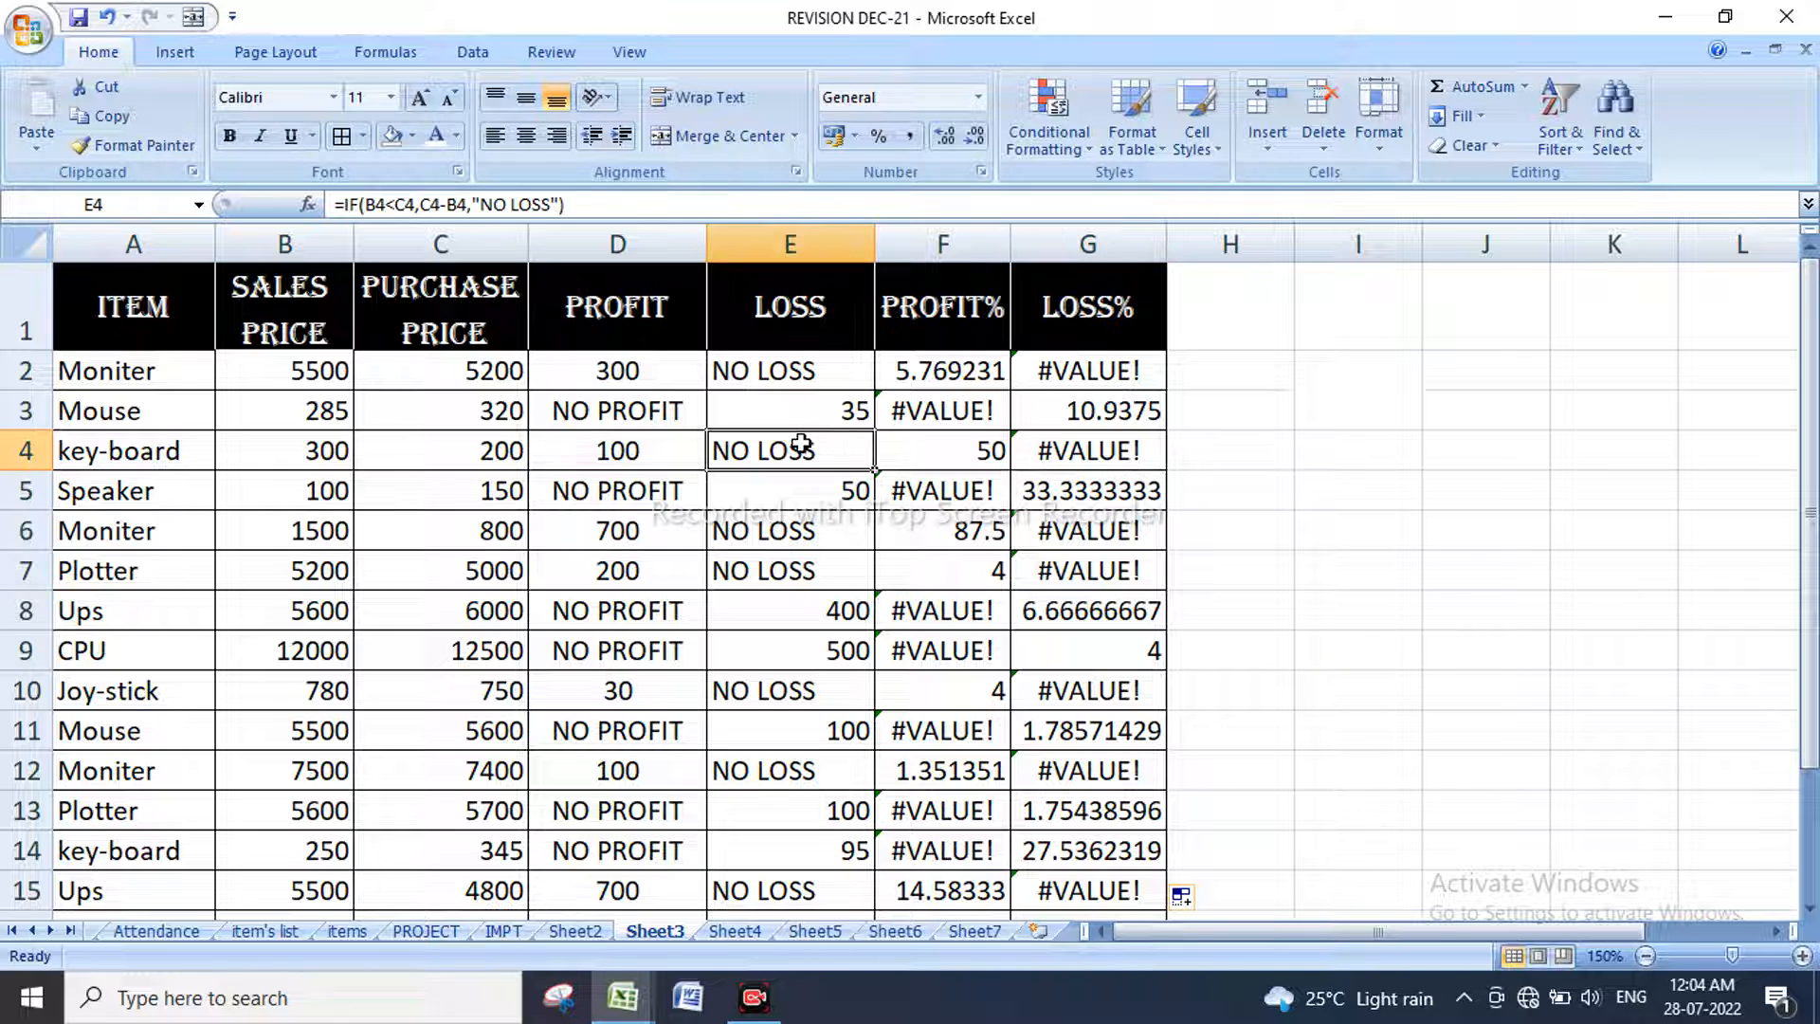
click(1081, 456)
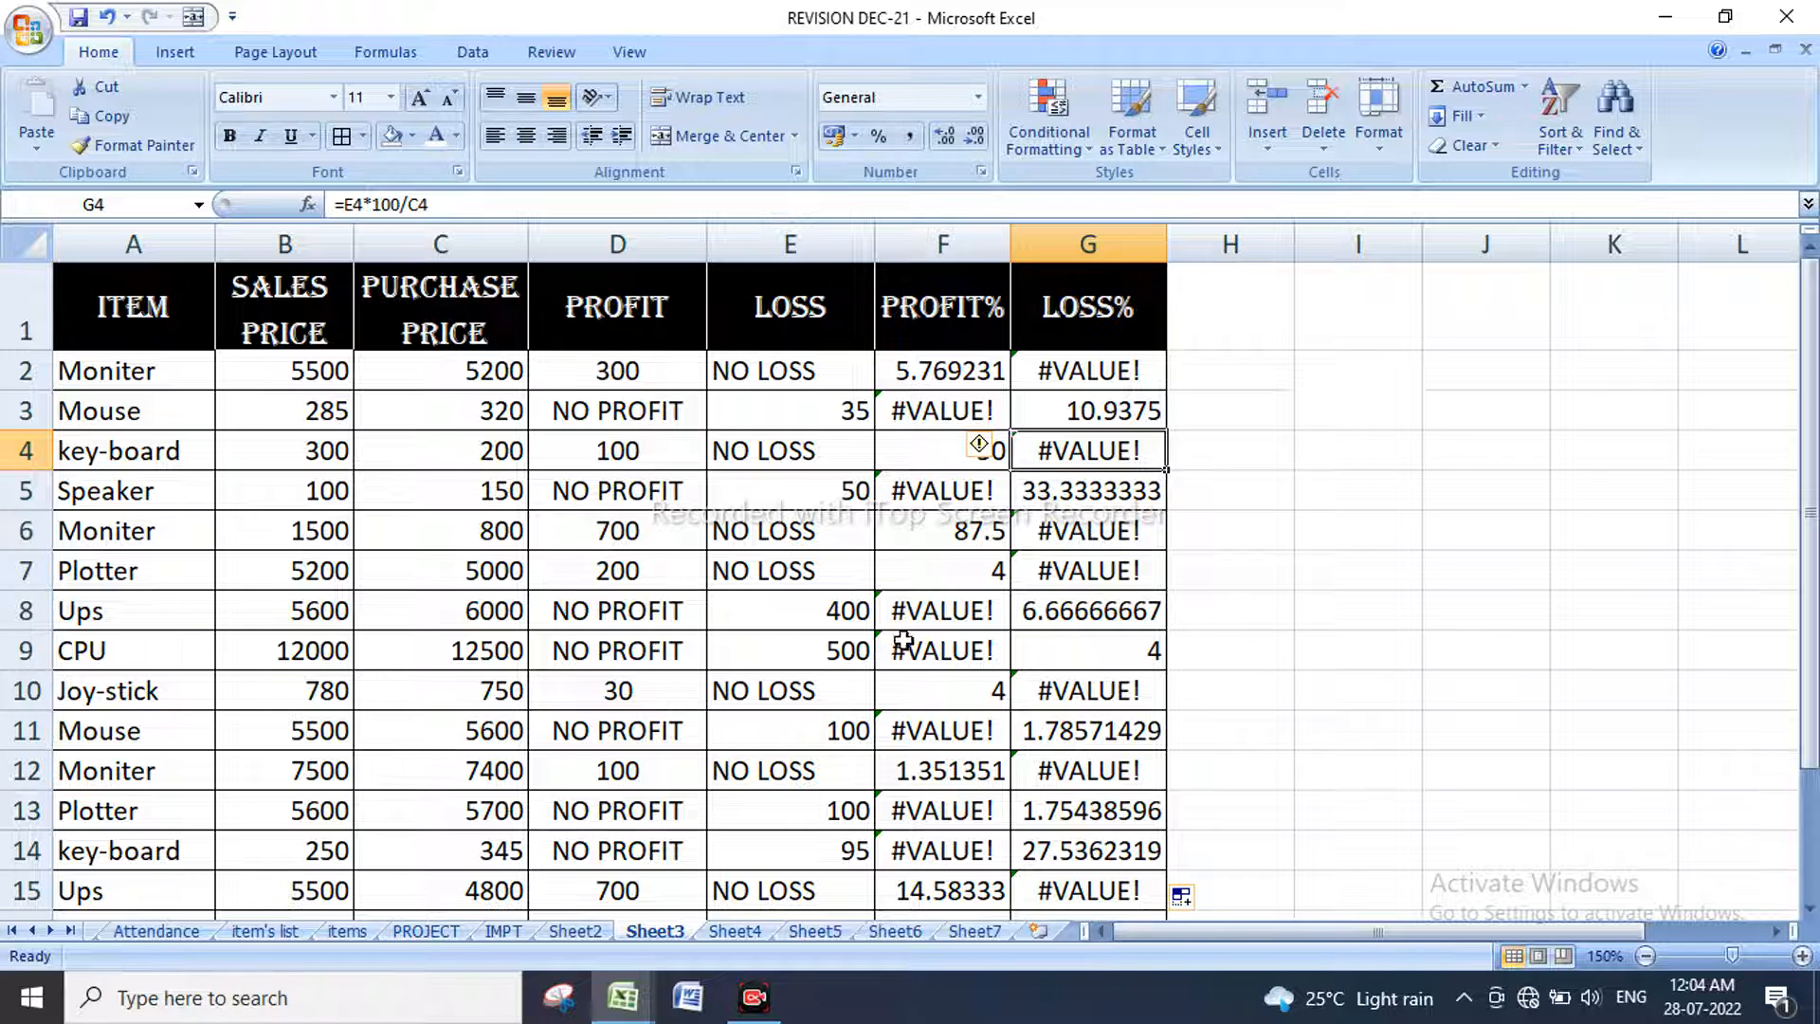
drag(621, 371, 907, 599)
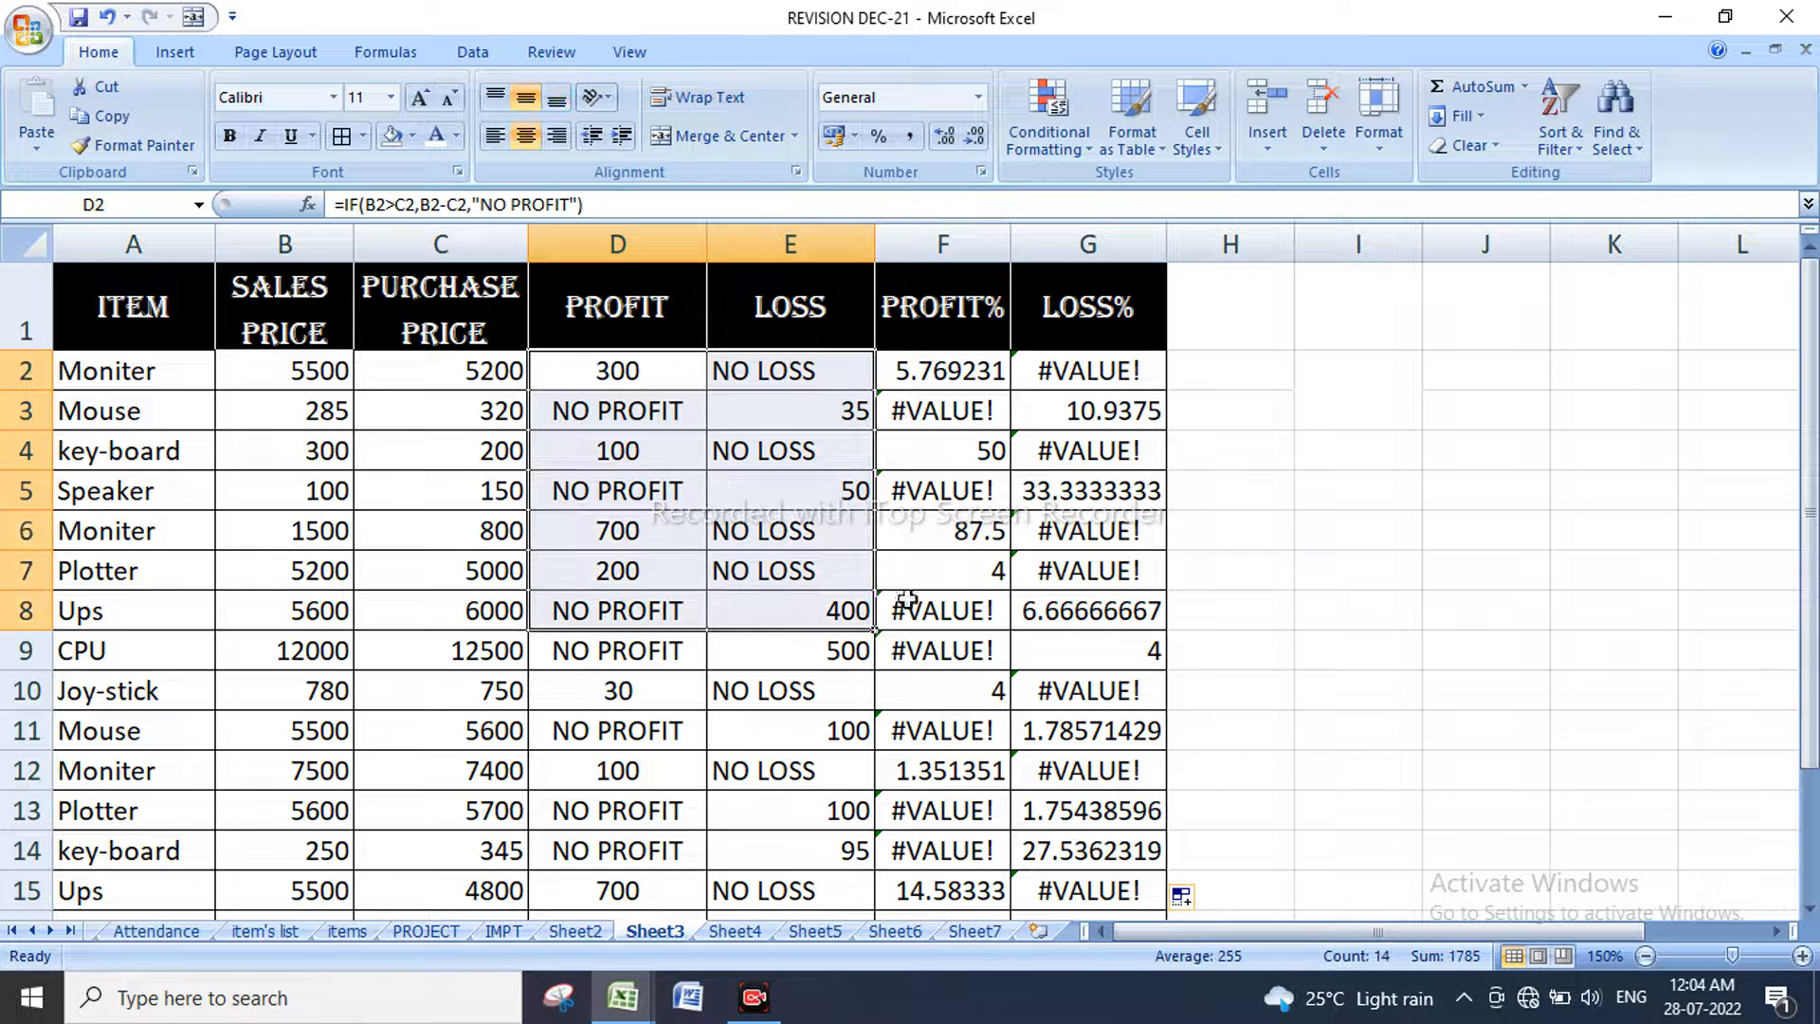
click(1247, 488)
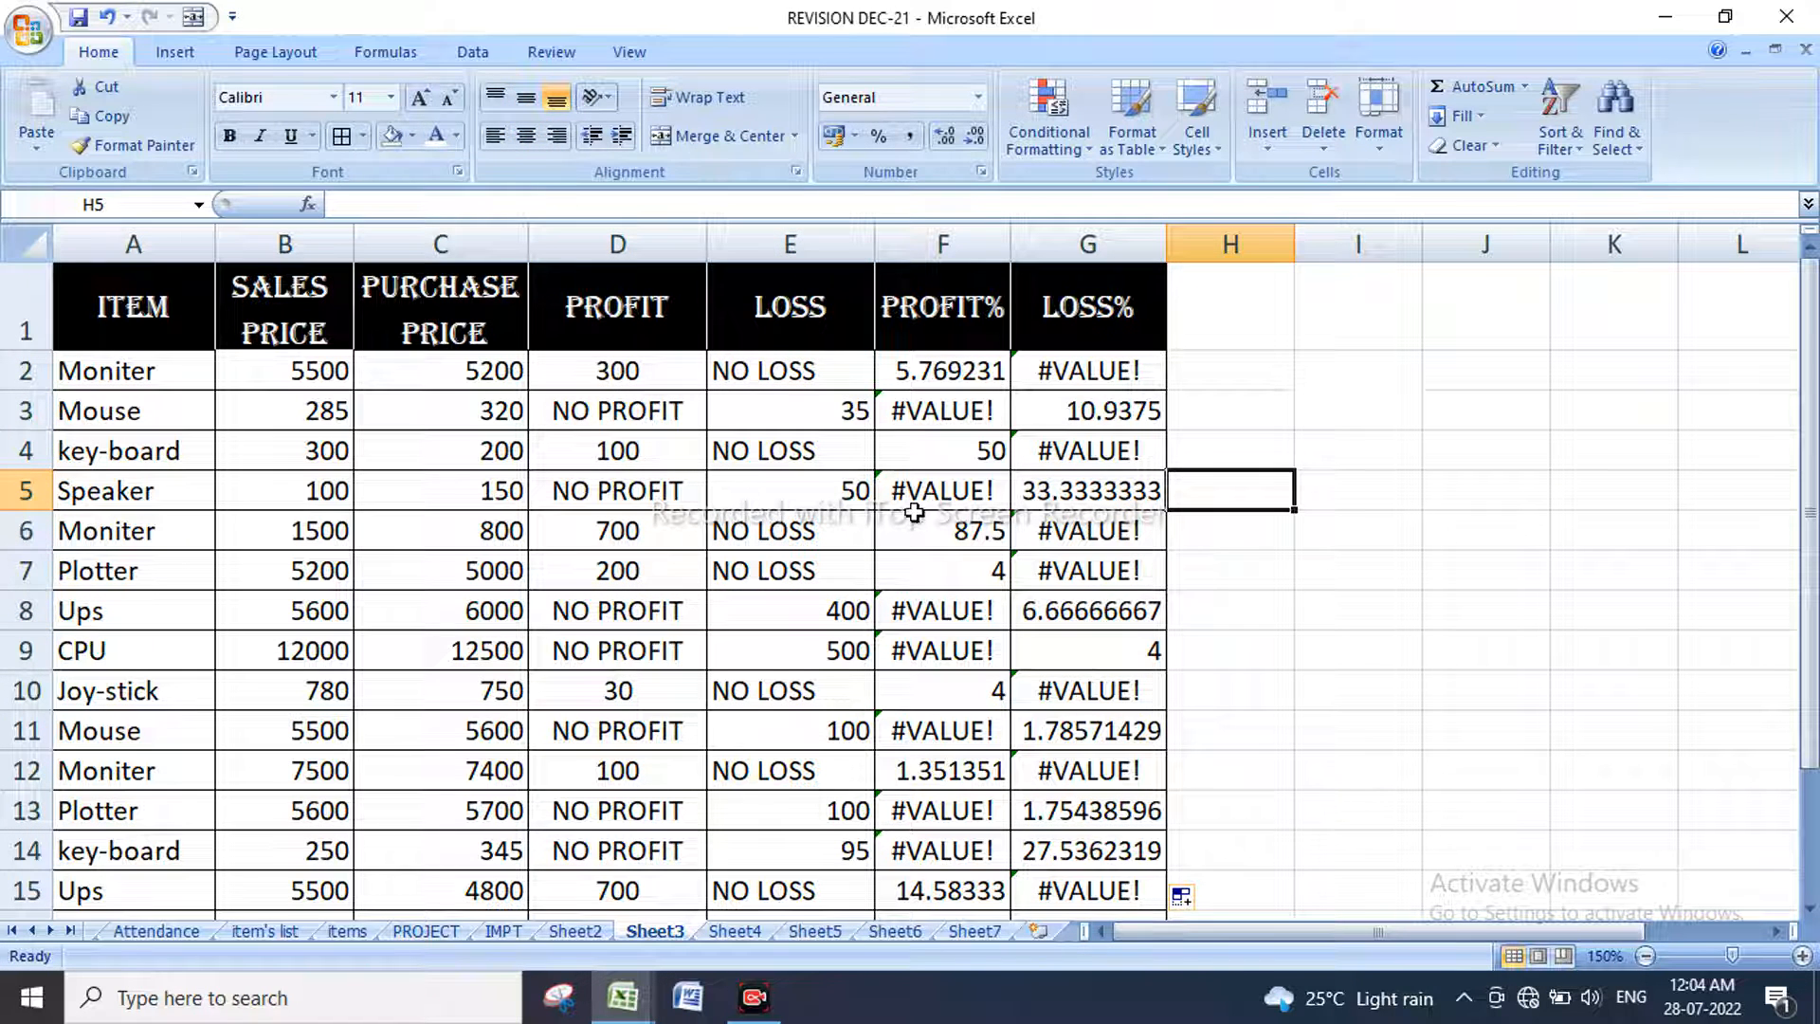
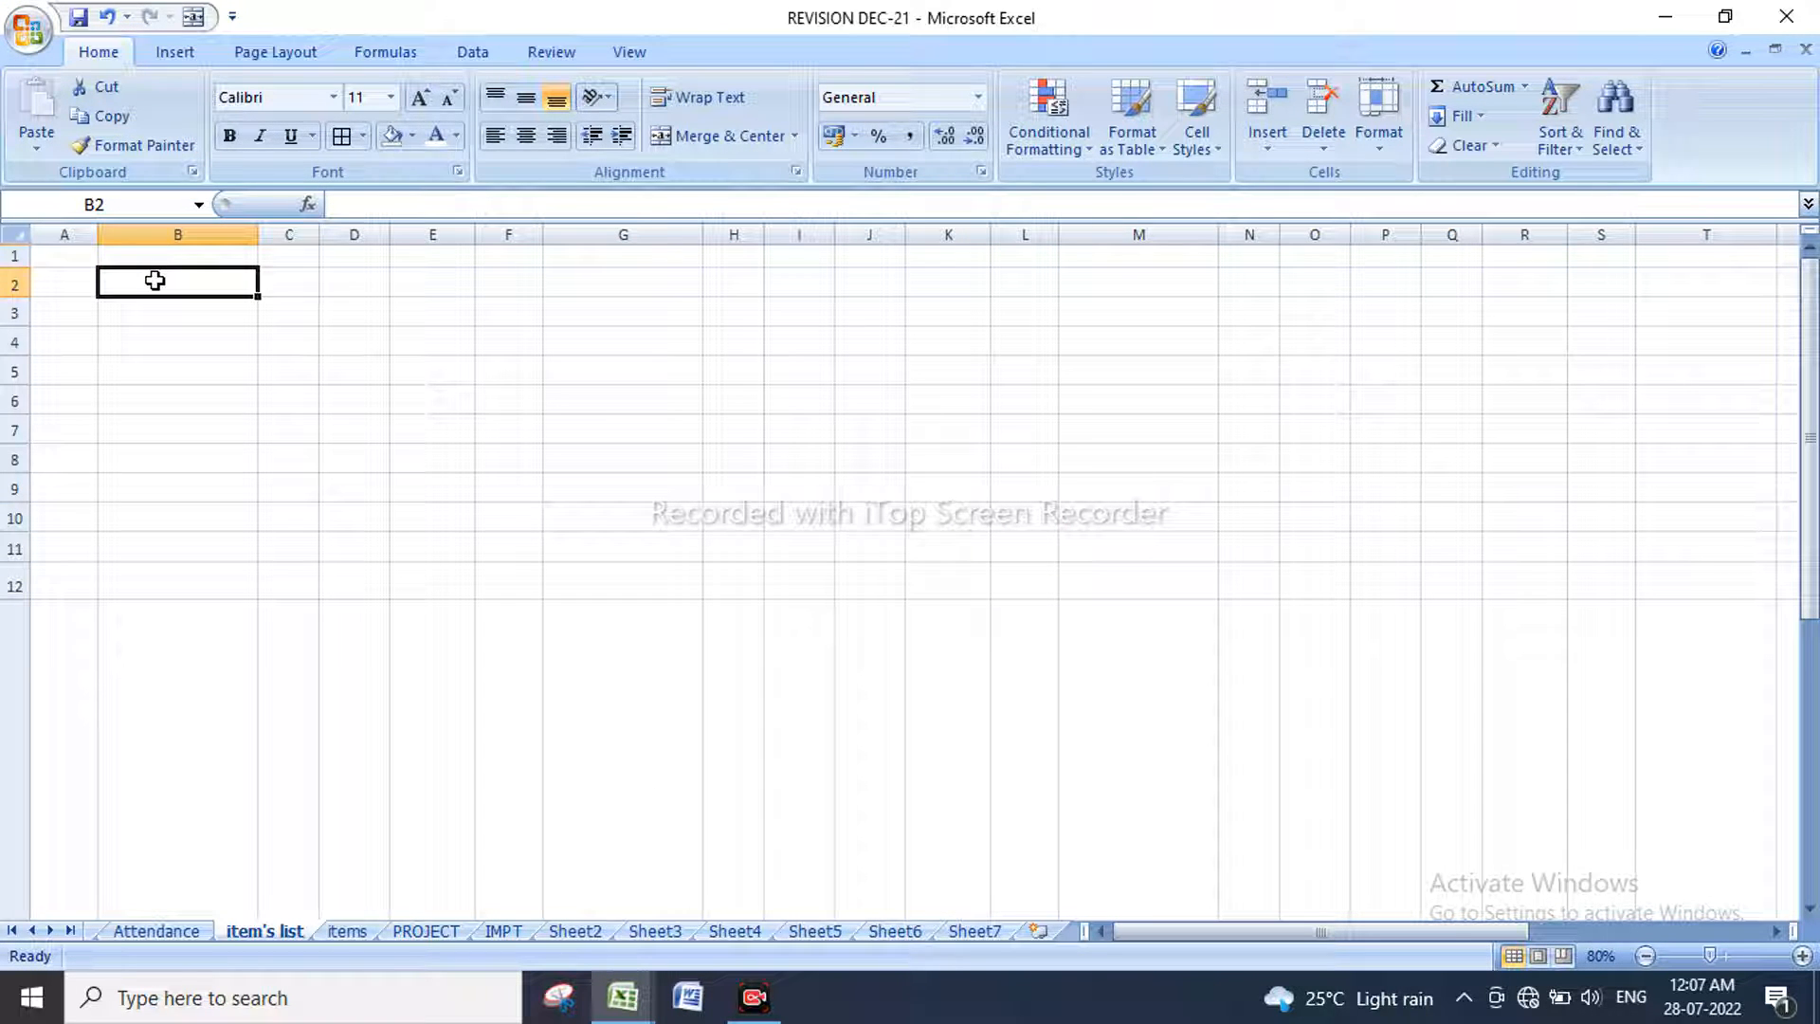
Step: Enter the heading ITEMS in B2 of the item's list sheet and set the font size of B2:G12 to 22
text(ITEMS)
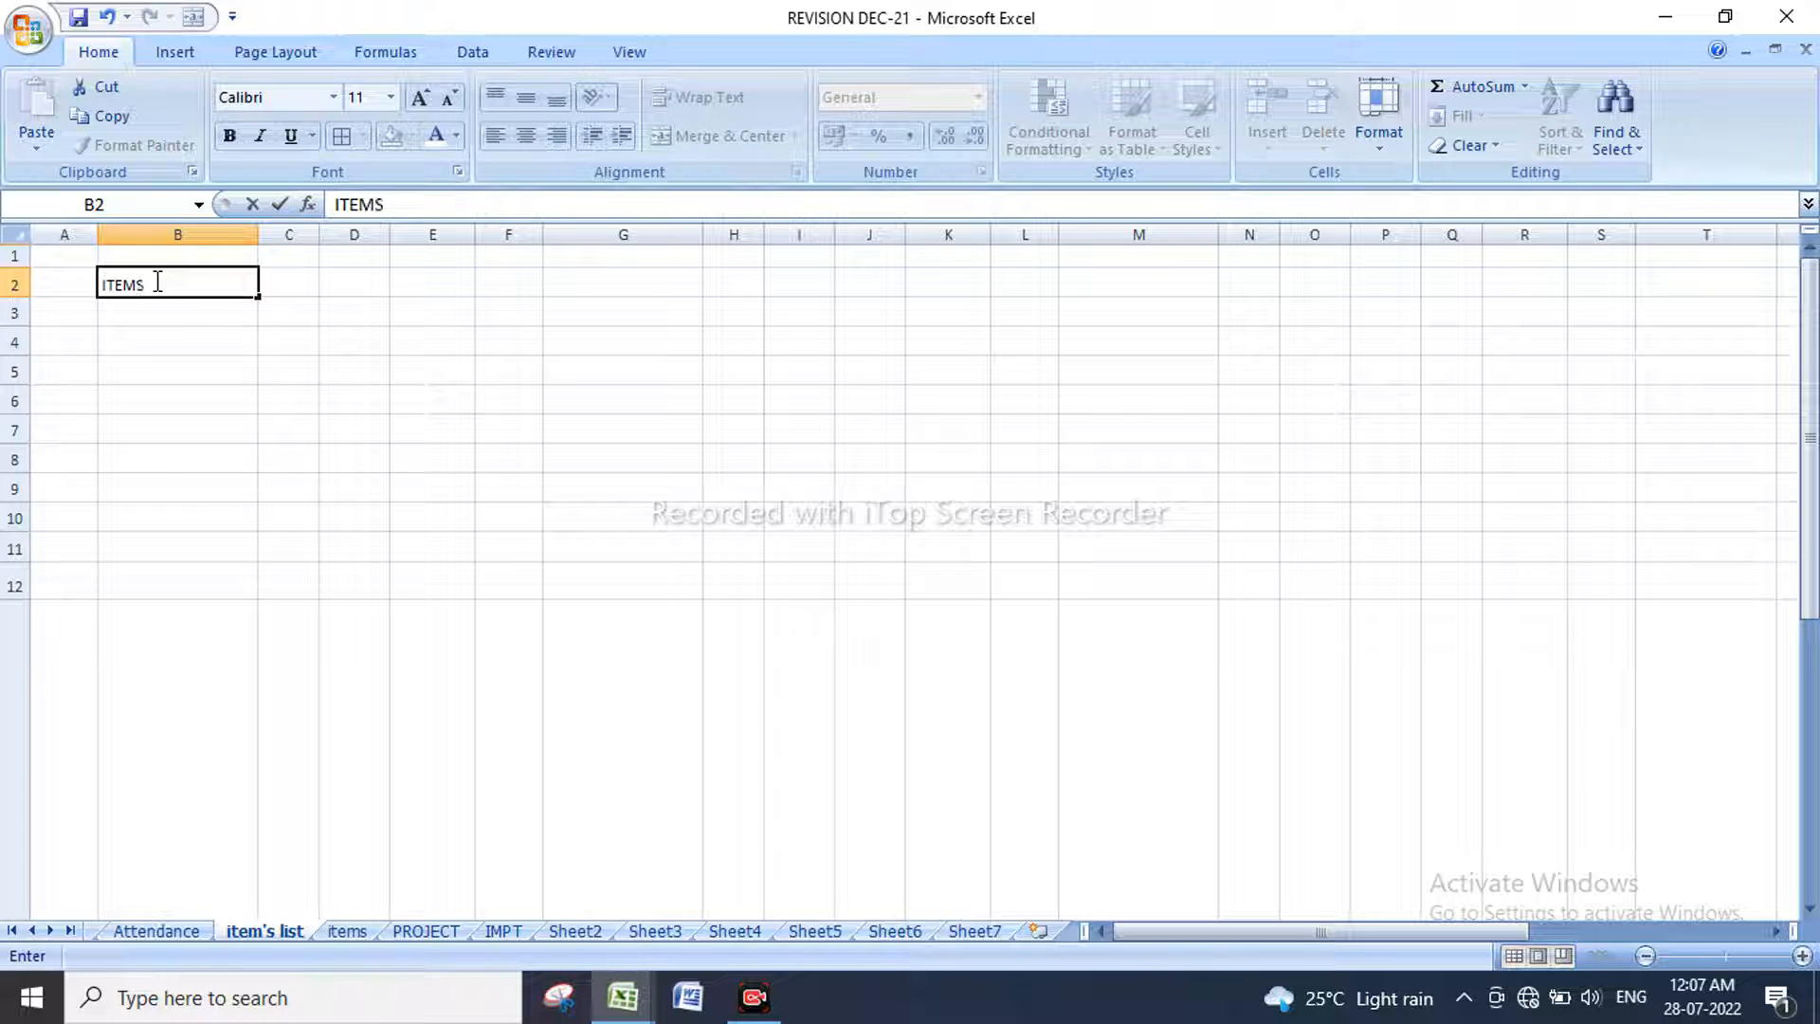
key(Tab)
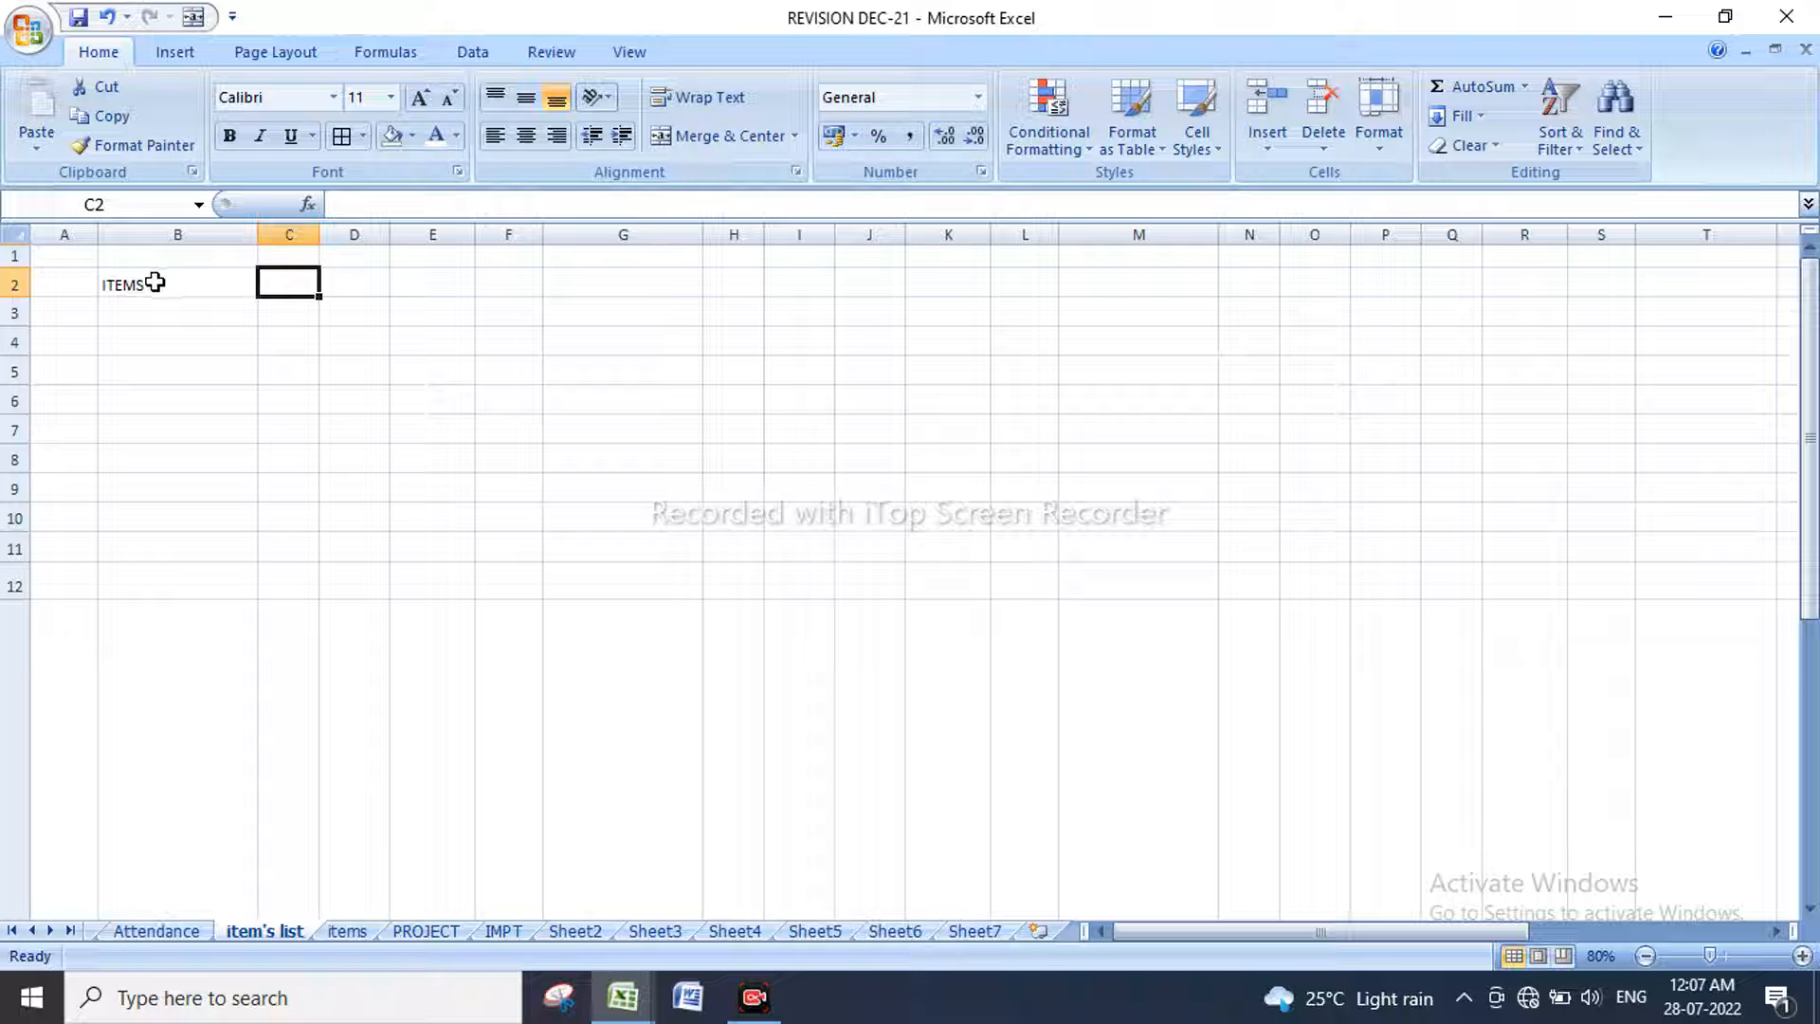
click(150, 282)
click(244, 462)
drag(144, 281, 599, 572)
click(420, 100)
click(419, 101)
click(420, 100)
click(420, 101)
click(419, 101)
click(420, 100)
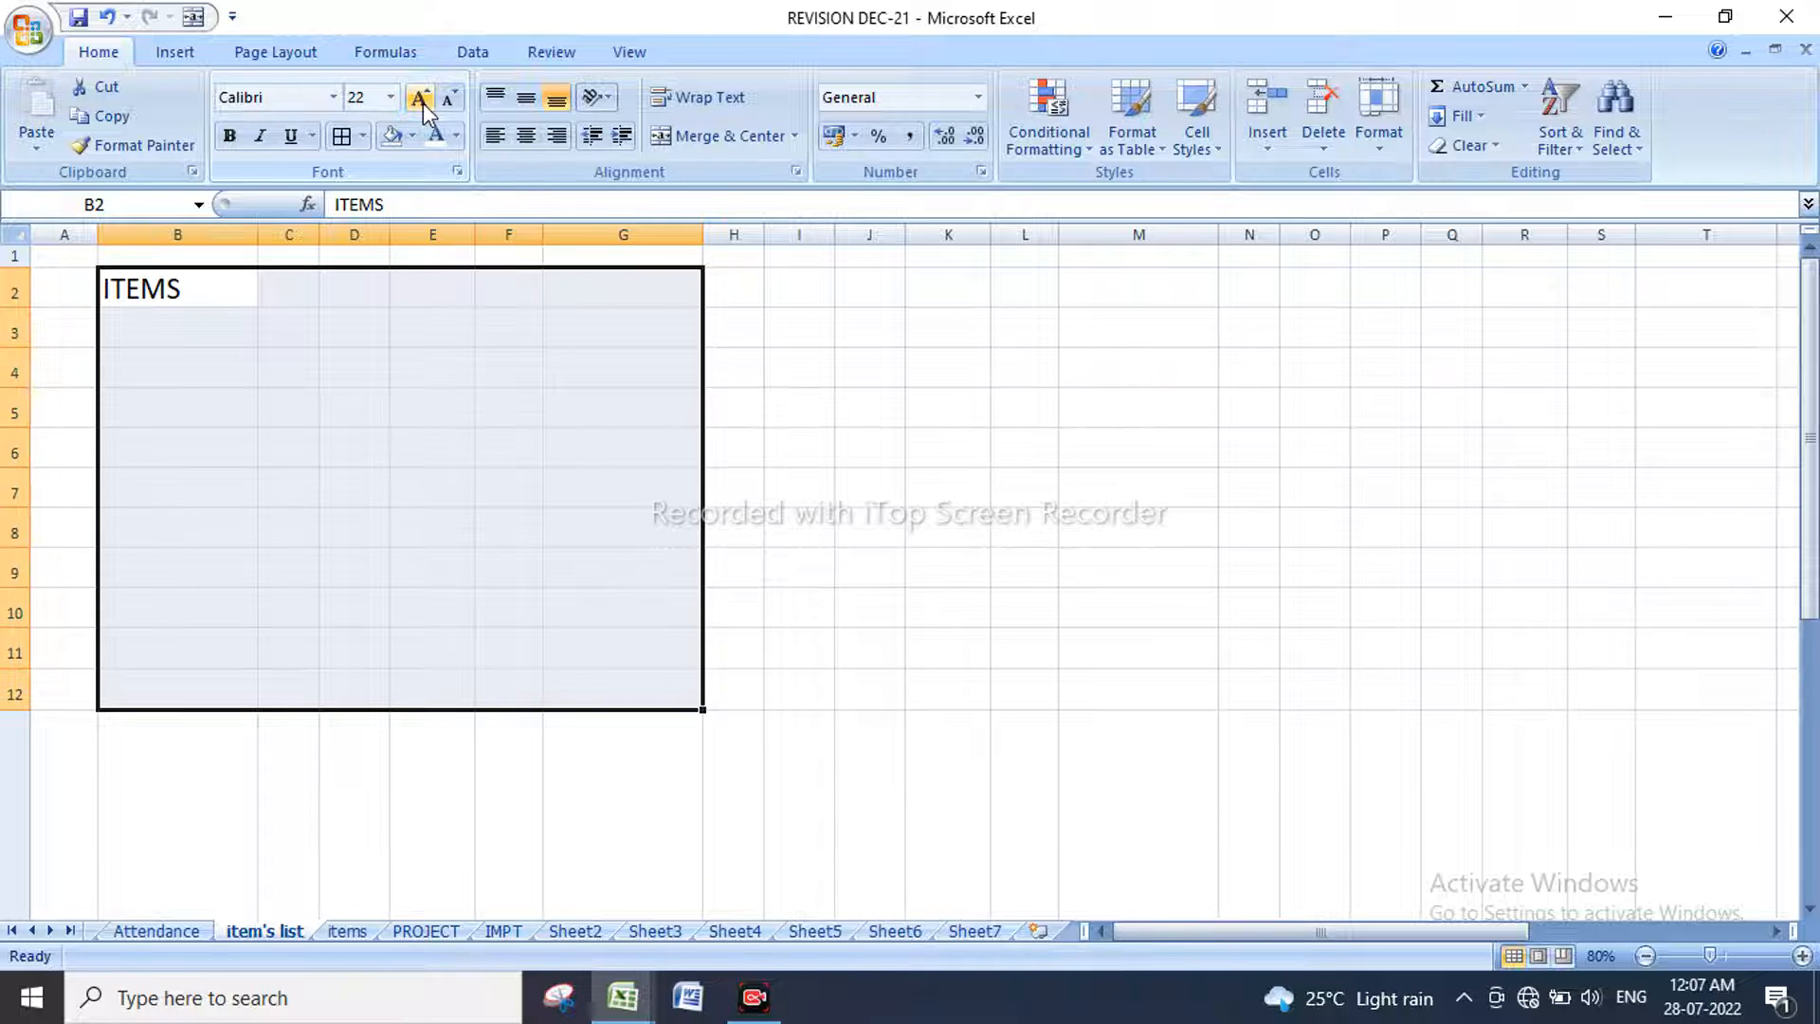
Step: Enter the headings QTY, RATE and TOTAL in cells C2, D2 and E2
click(279, 298)
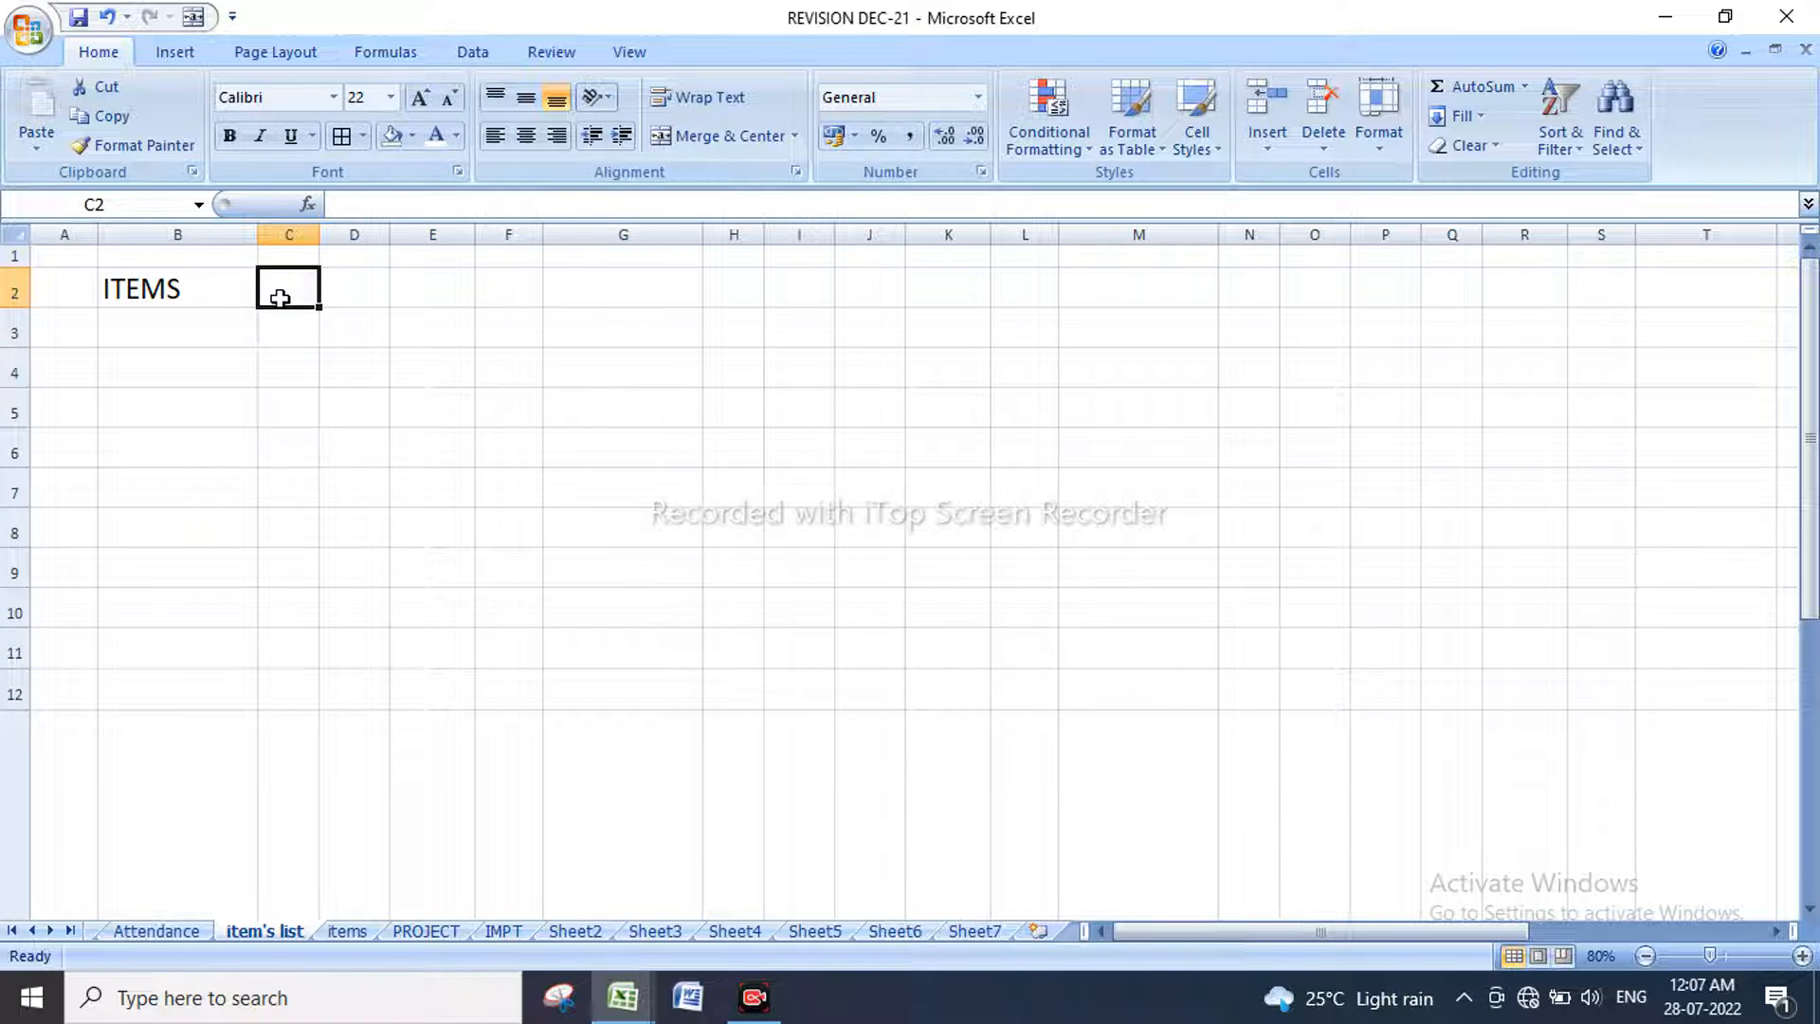
text(QTY)
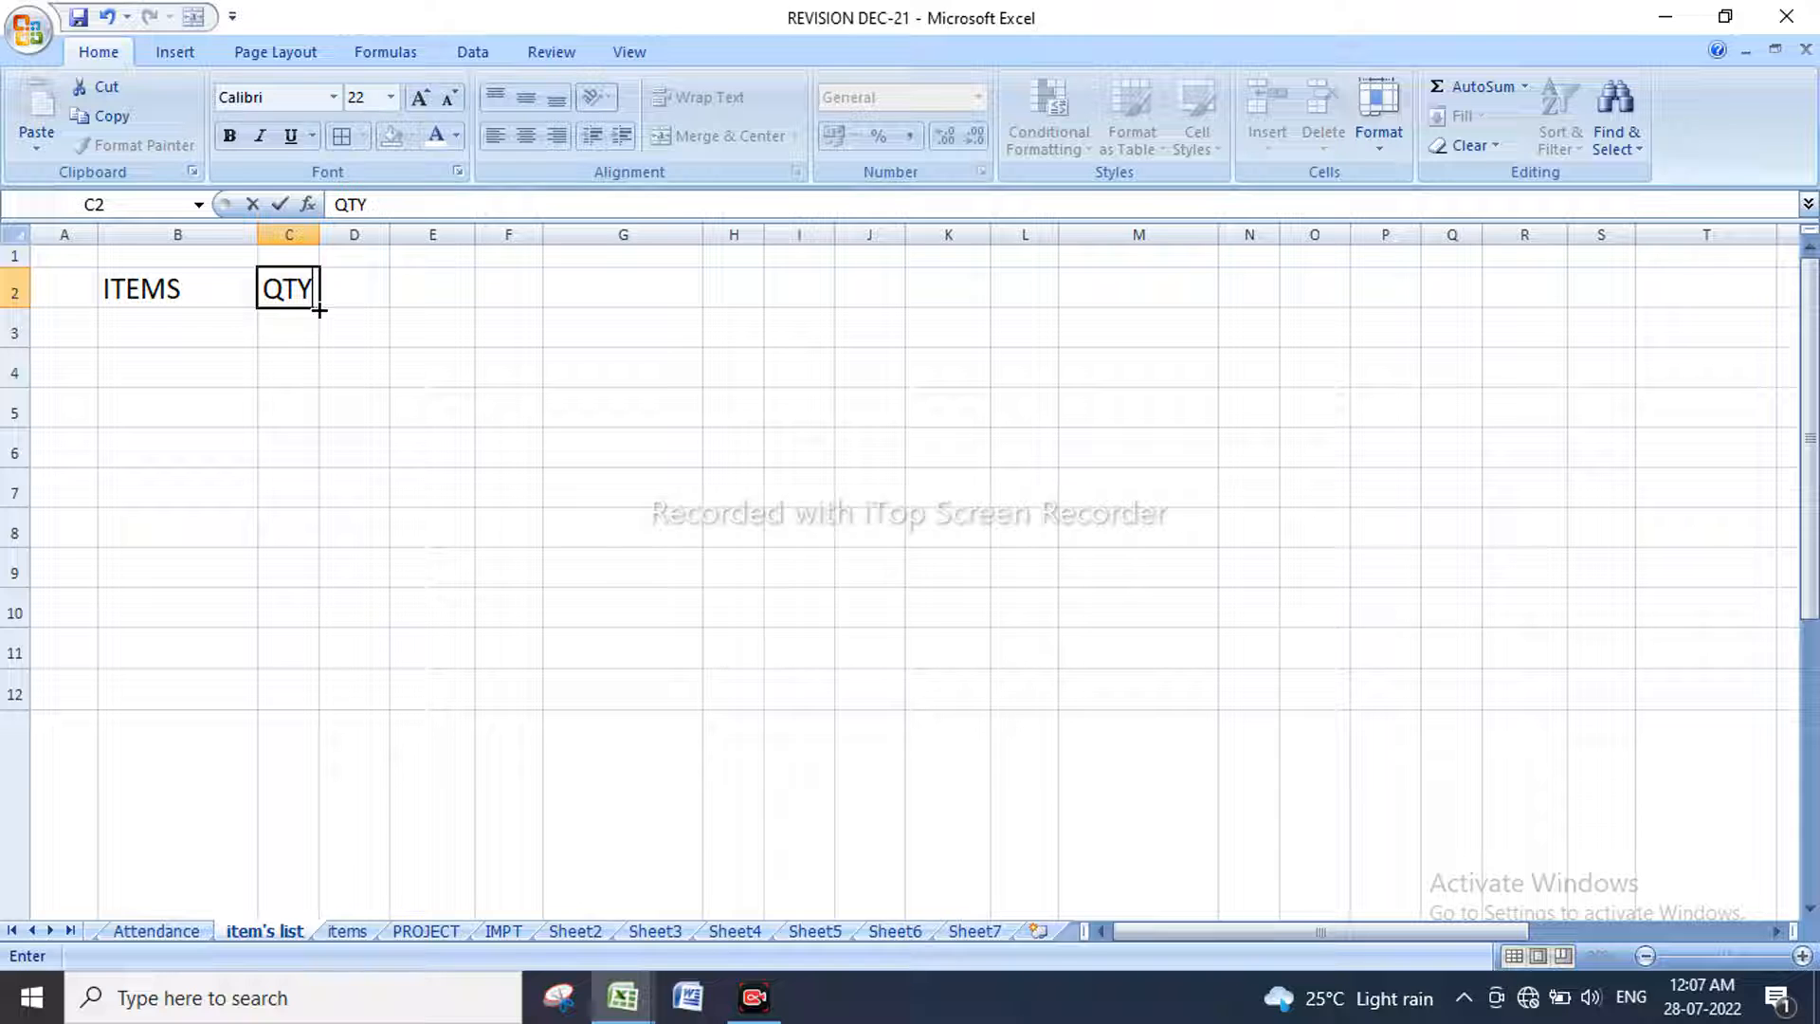
key(Tab)
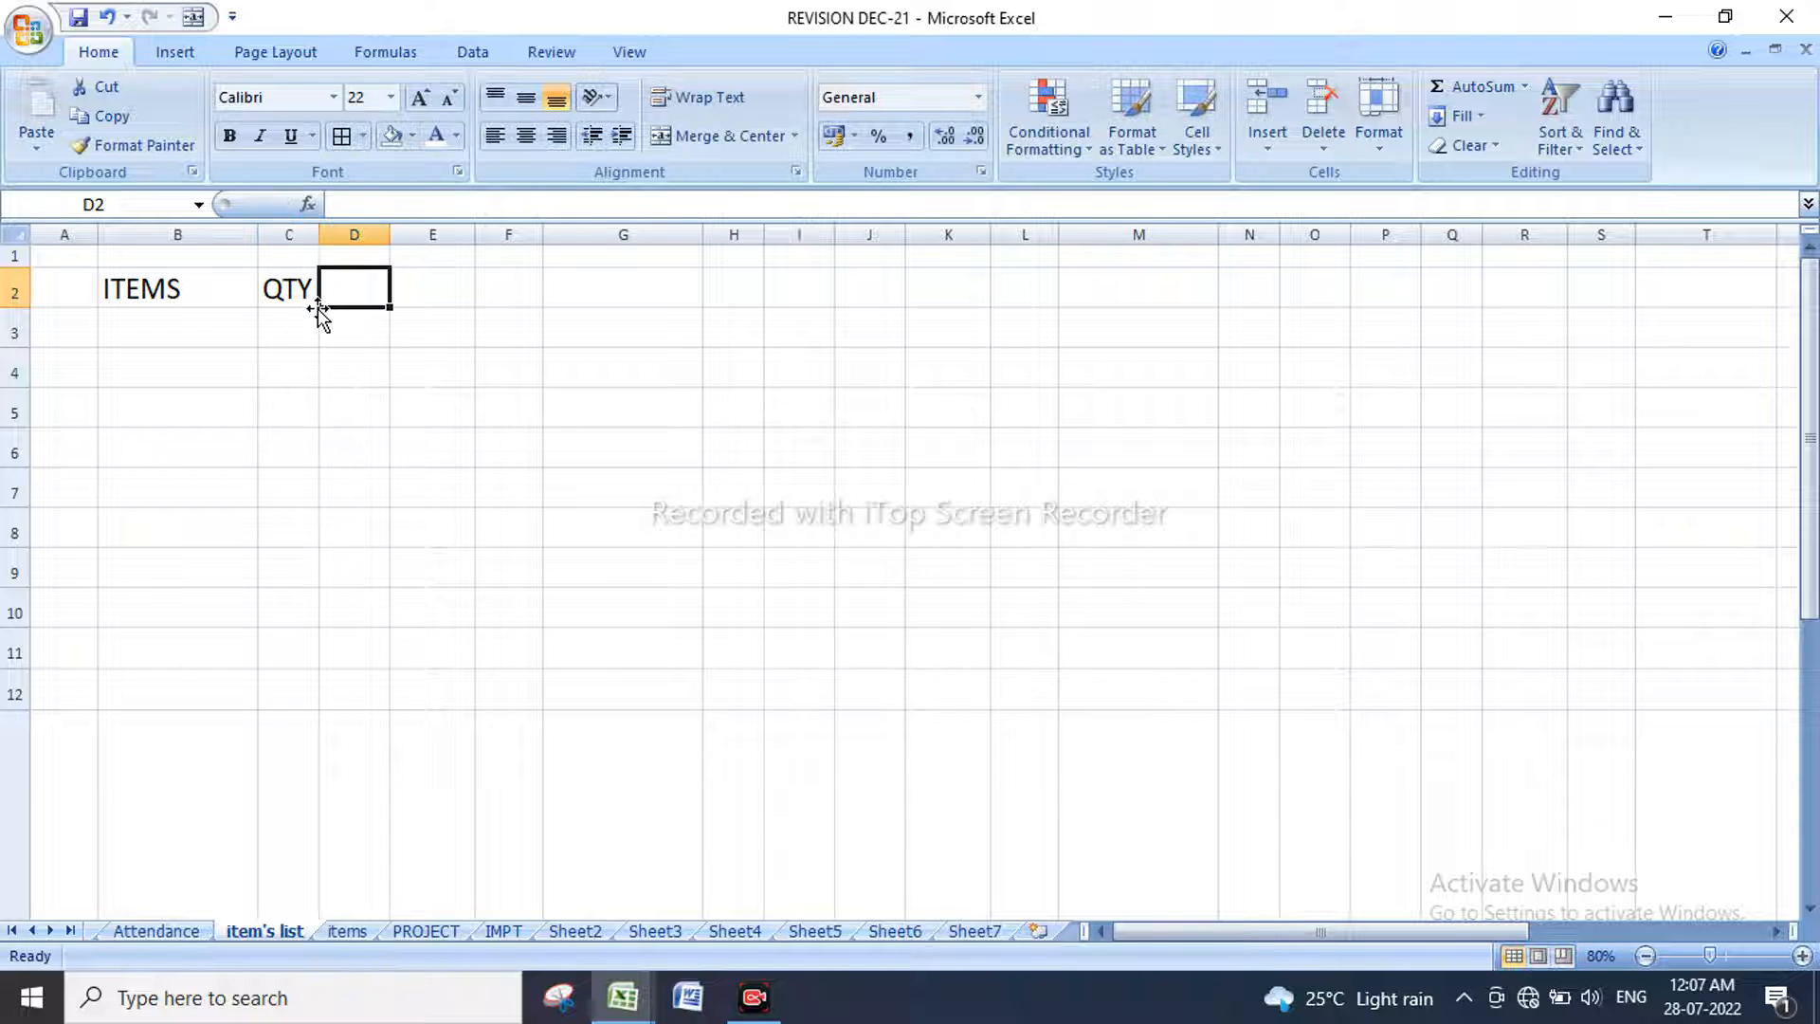
text(RATE)
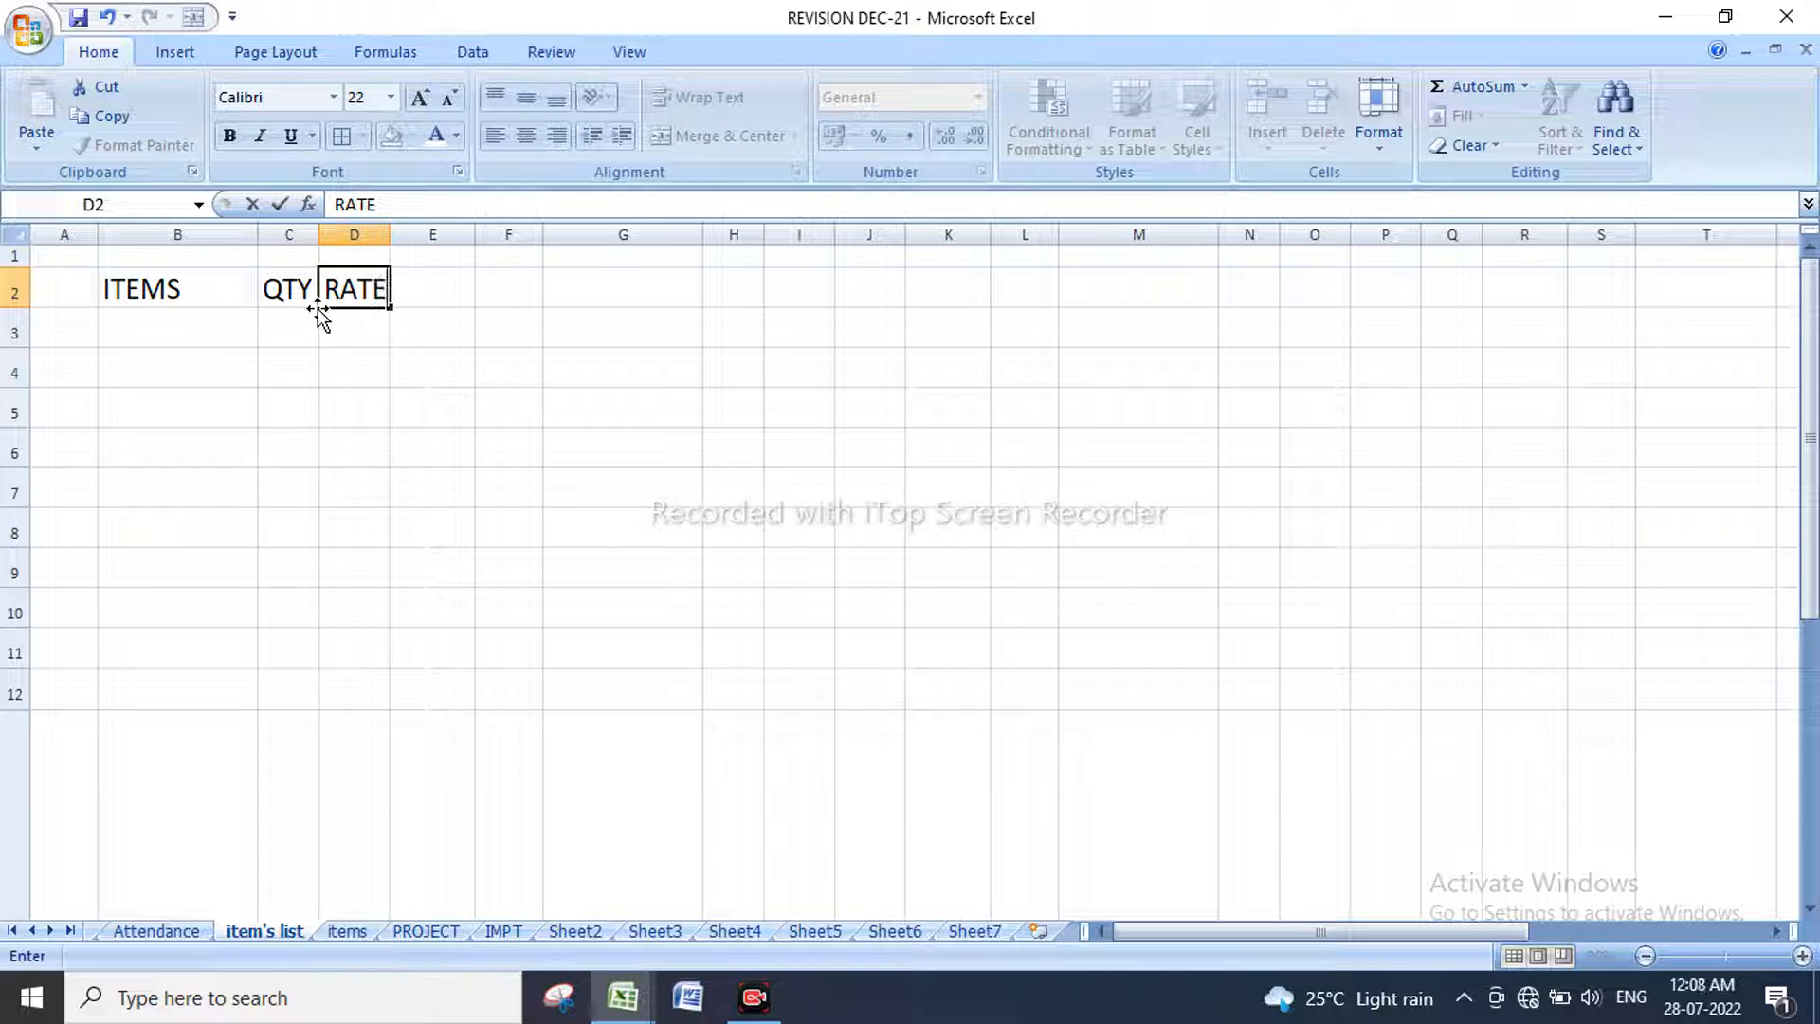
key(Tab)
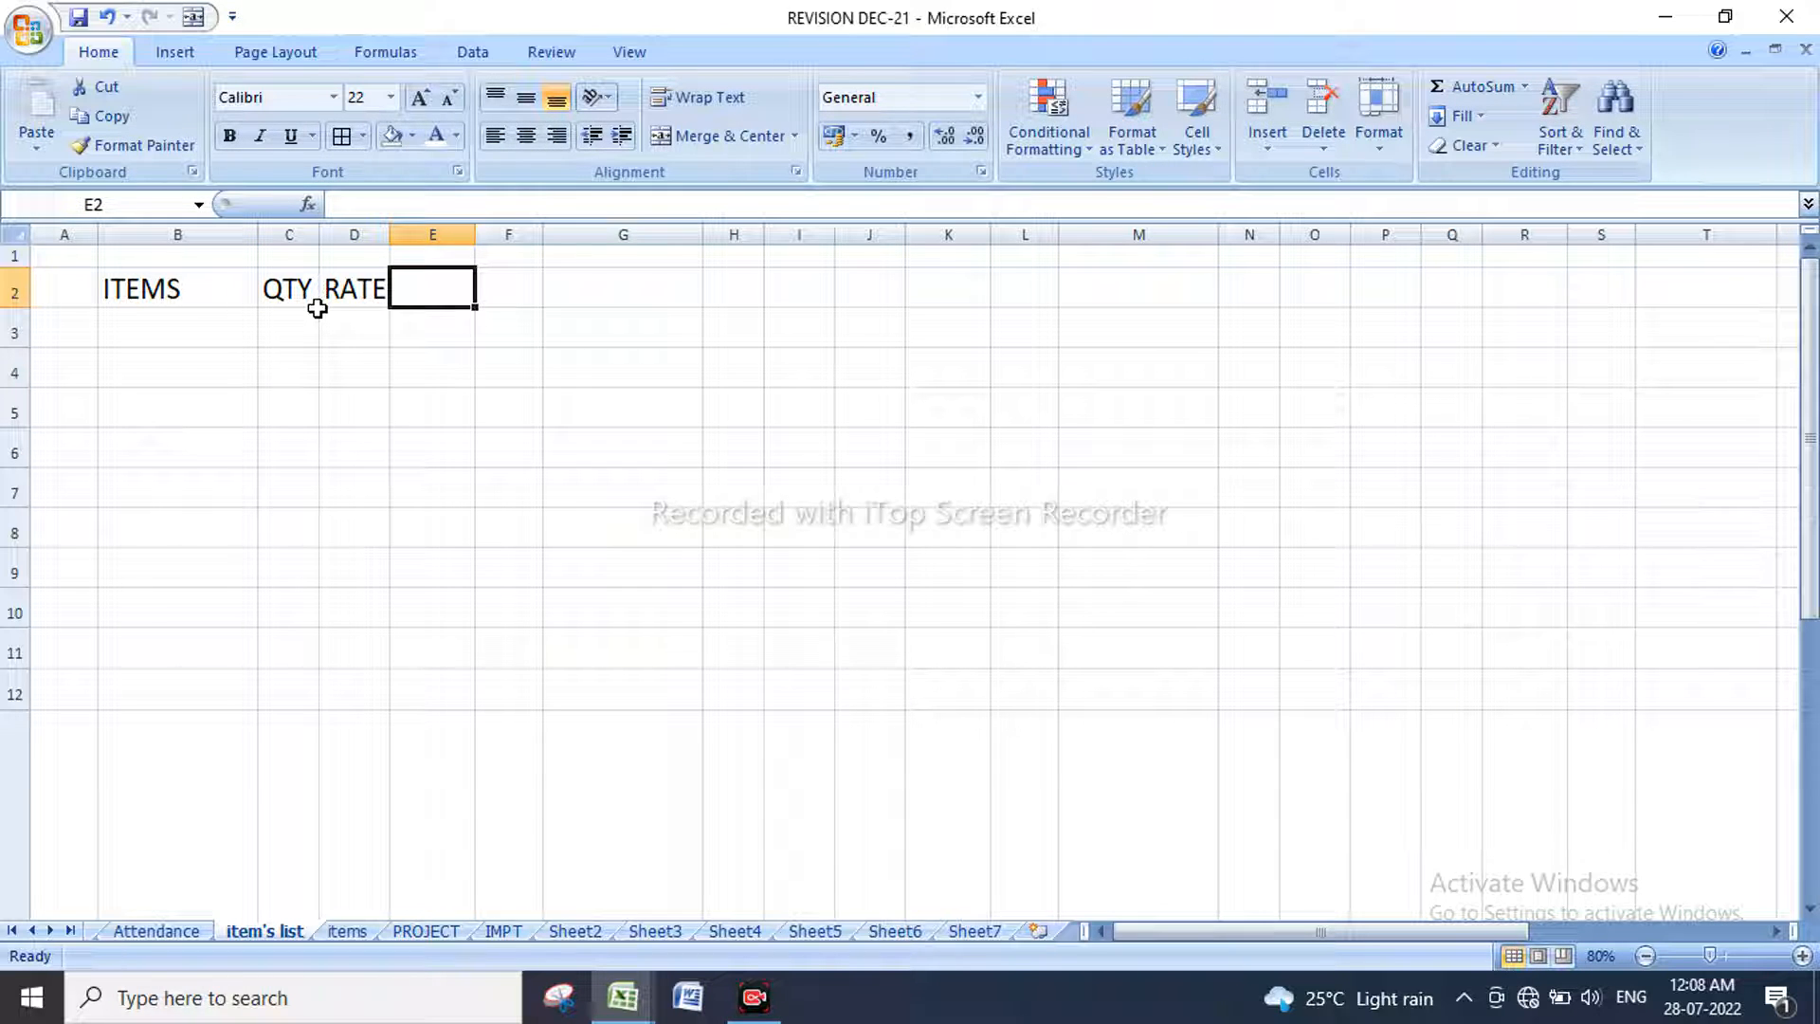
text(TO)
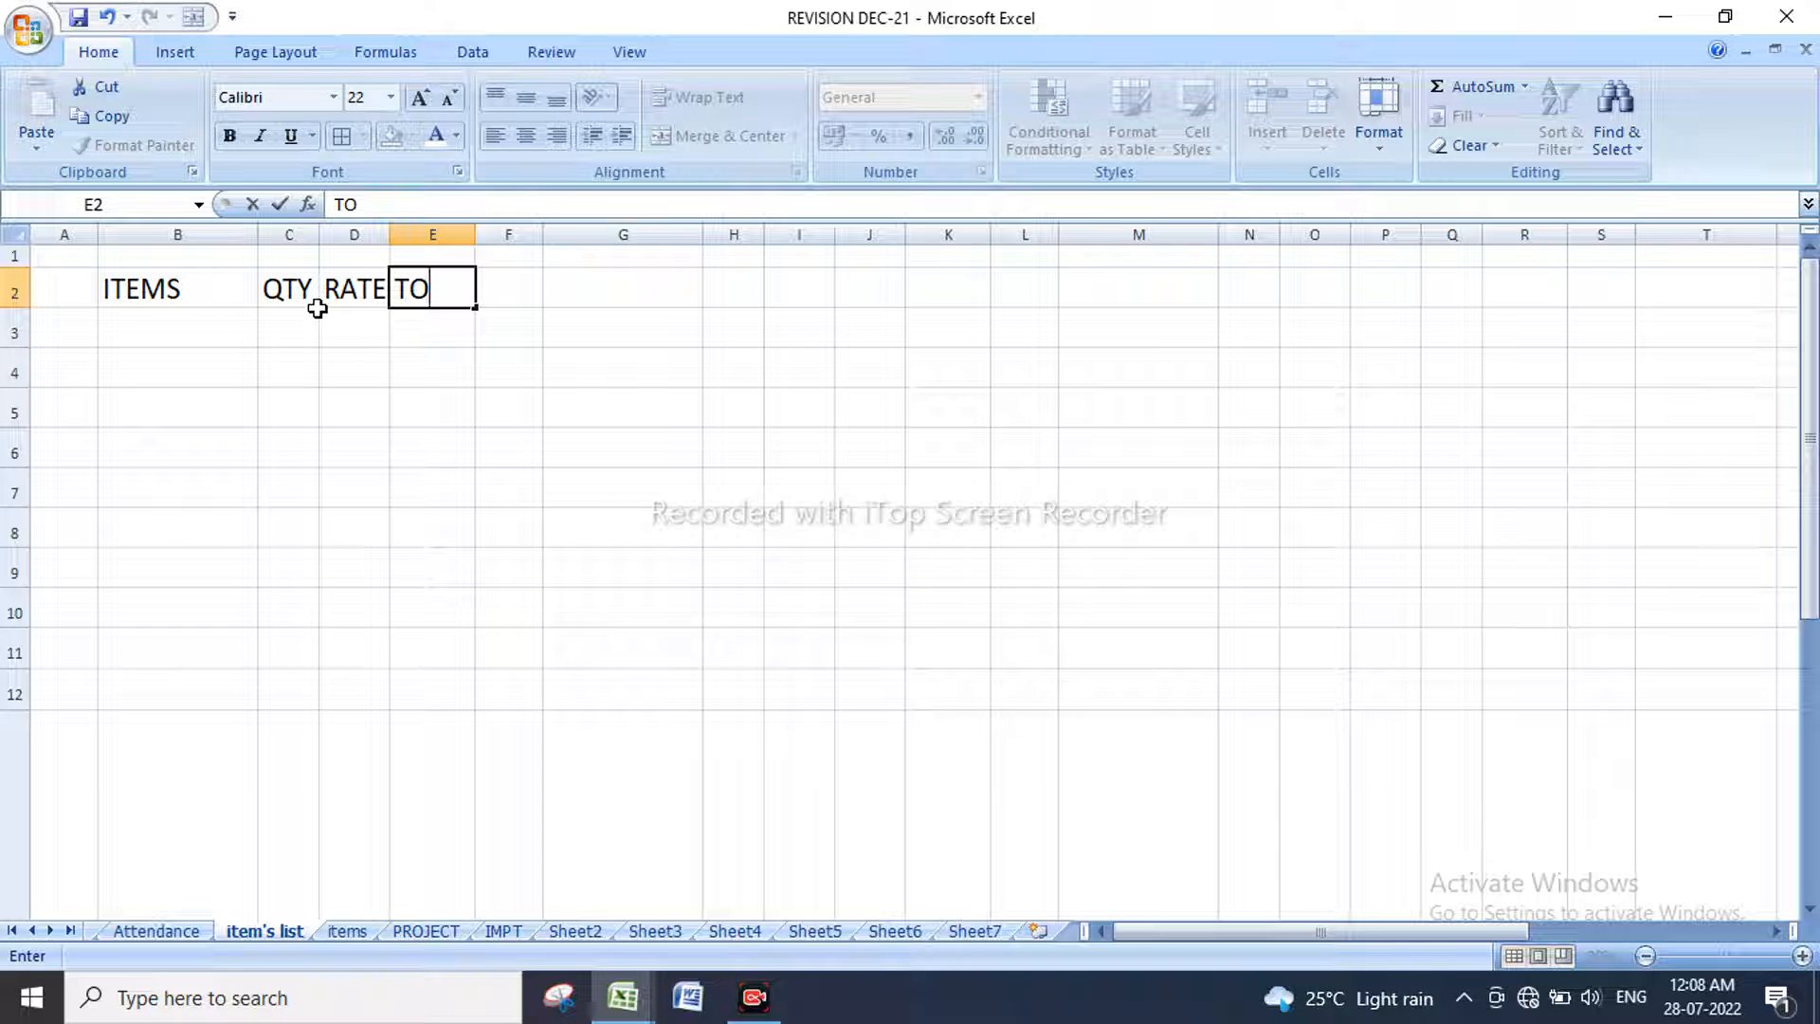
text(TAL)
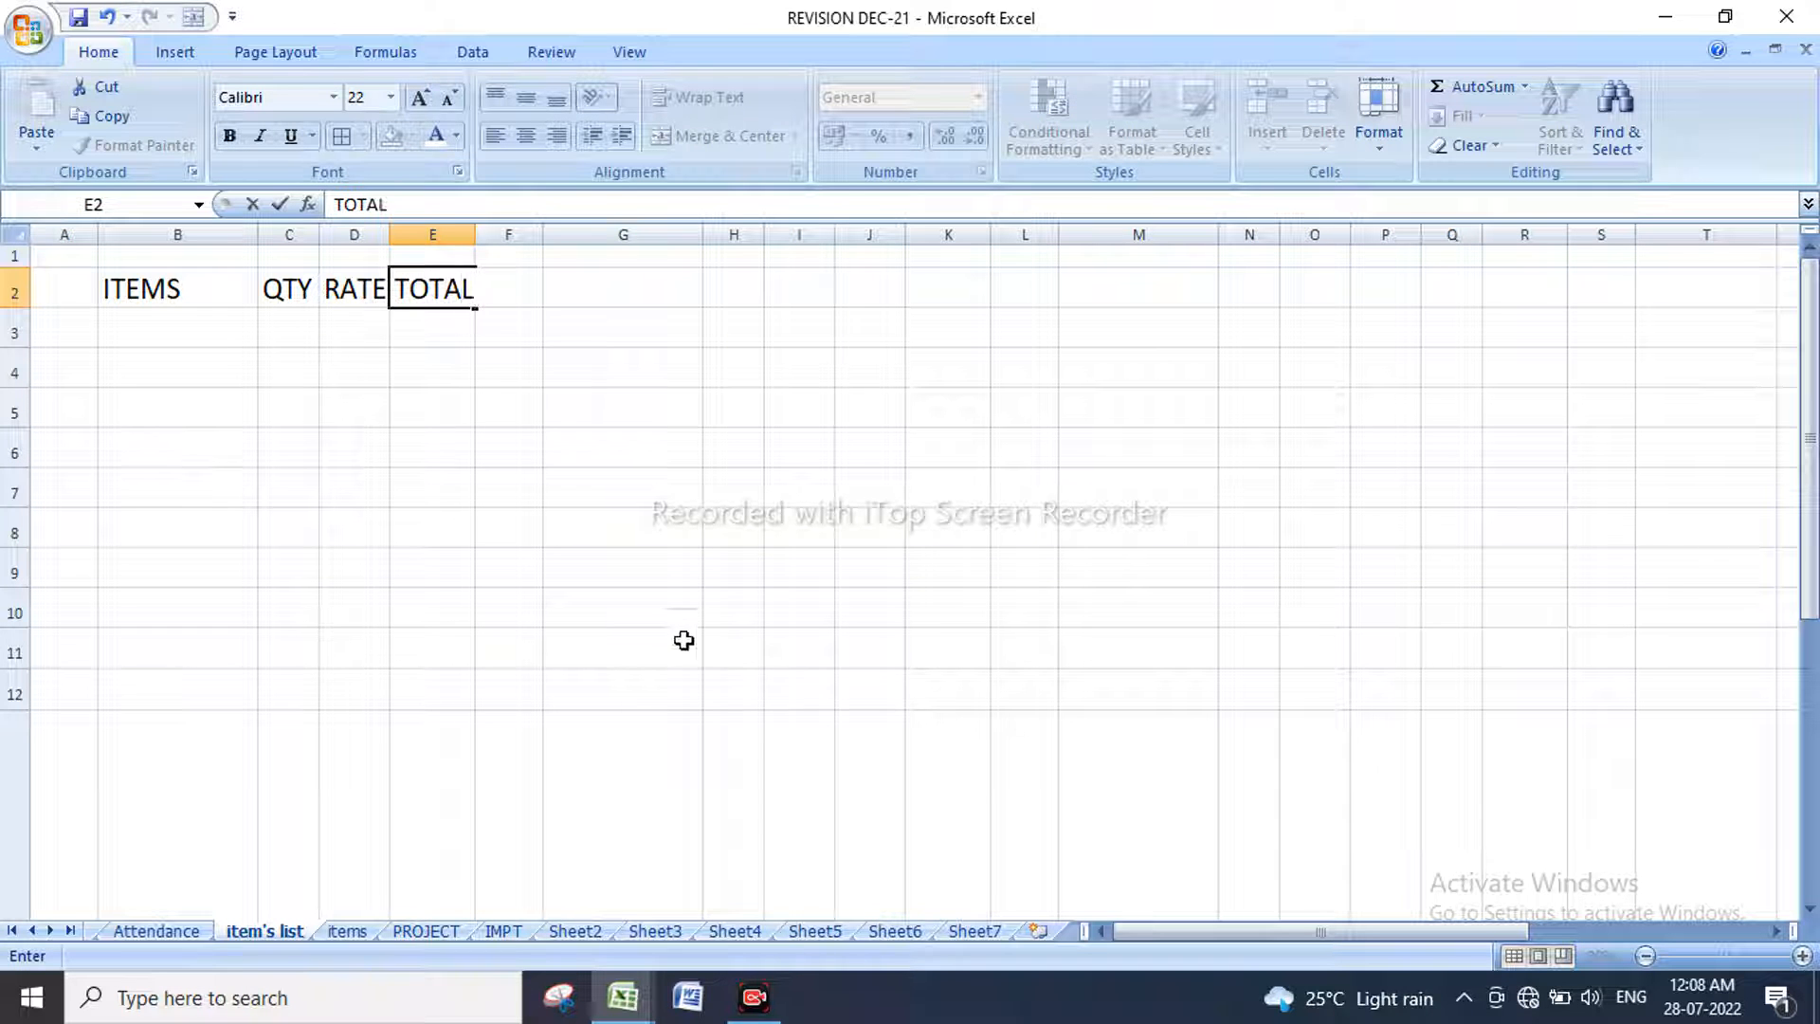
click(607, 645)
Step: Try to apply all borders to the header cells B2:E2
click(136, 286)
drag(135, 286, 406, 290)
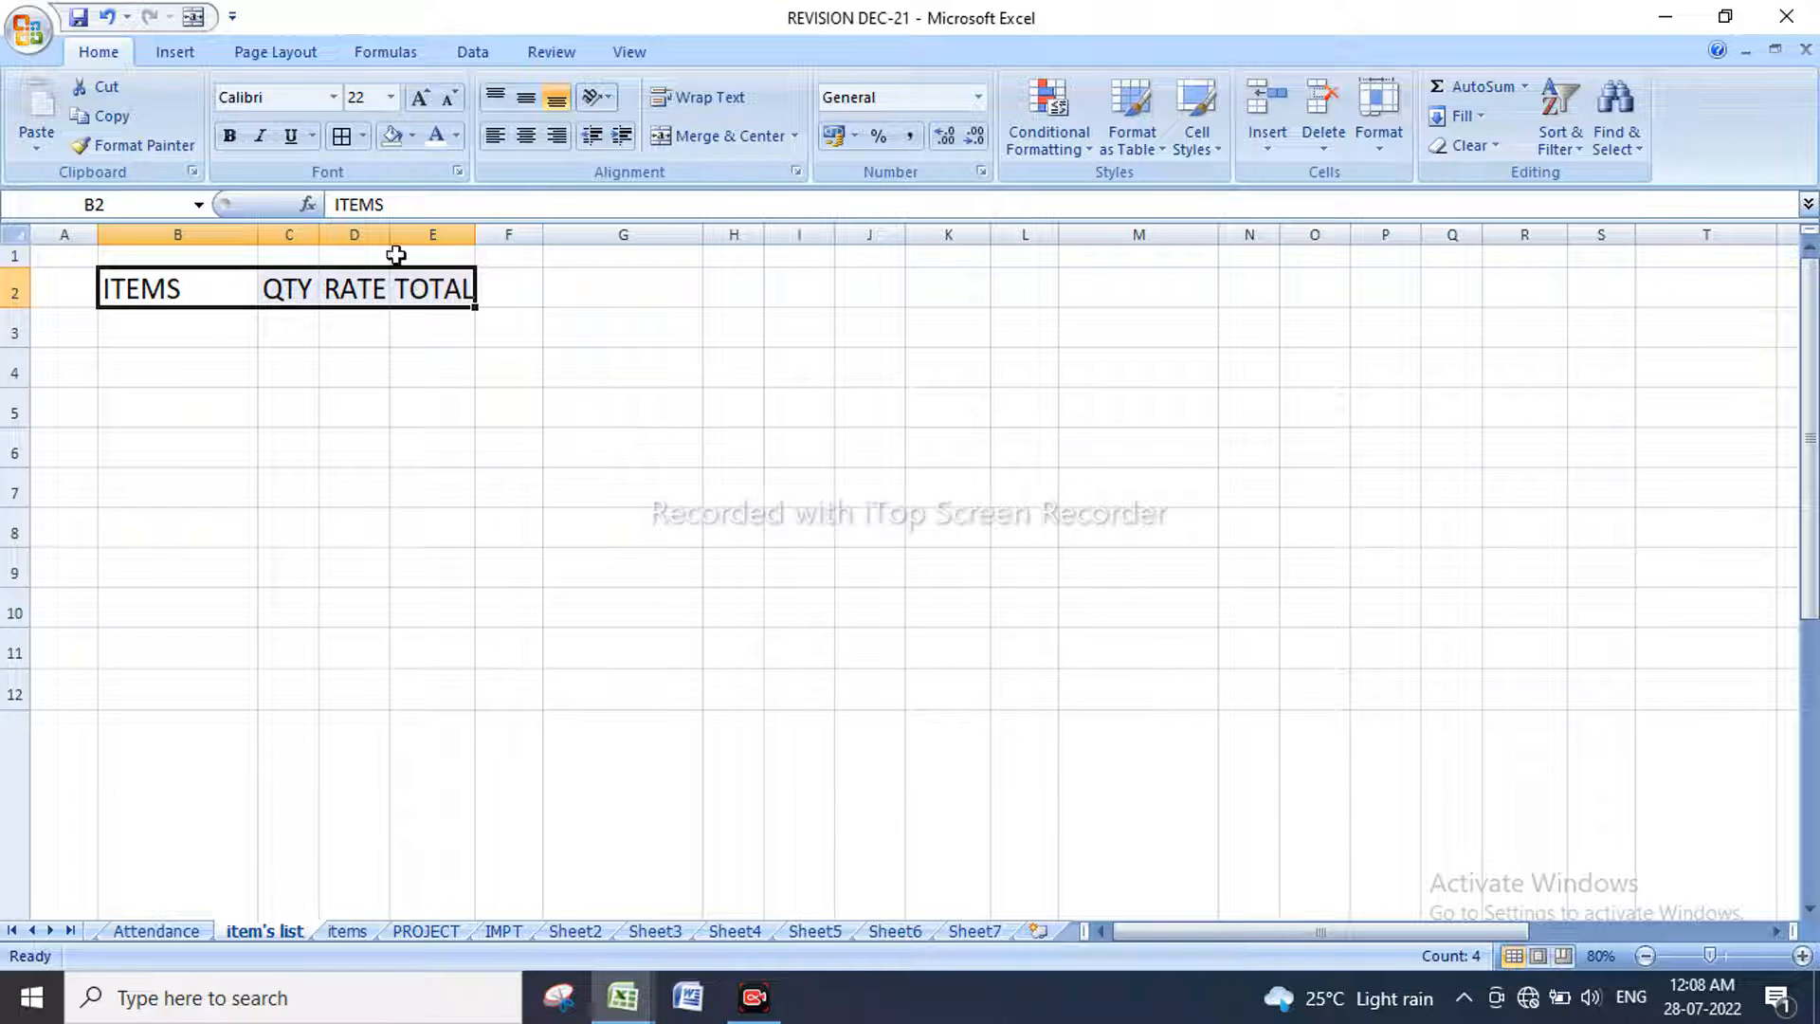
click(343, 139)
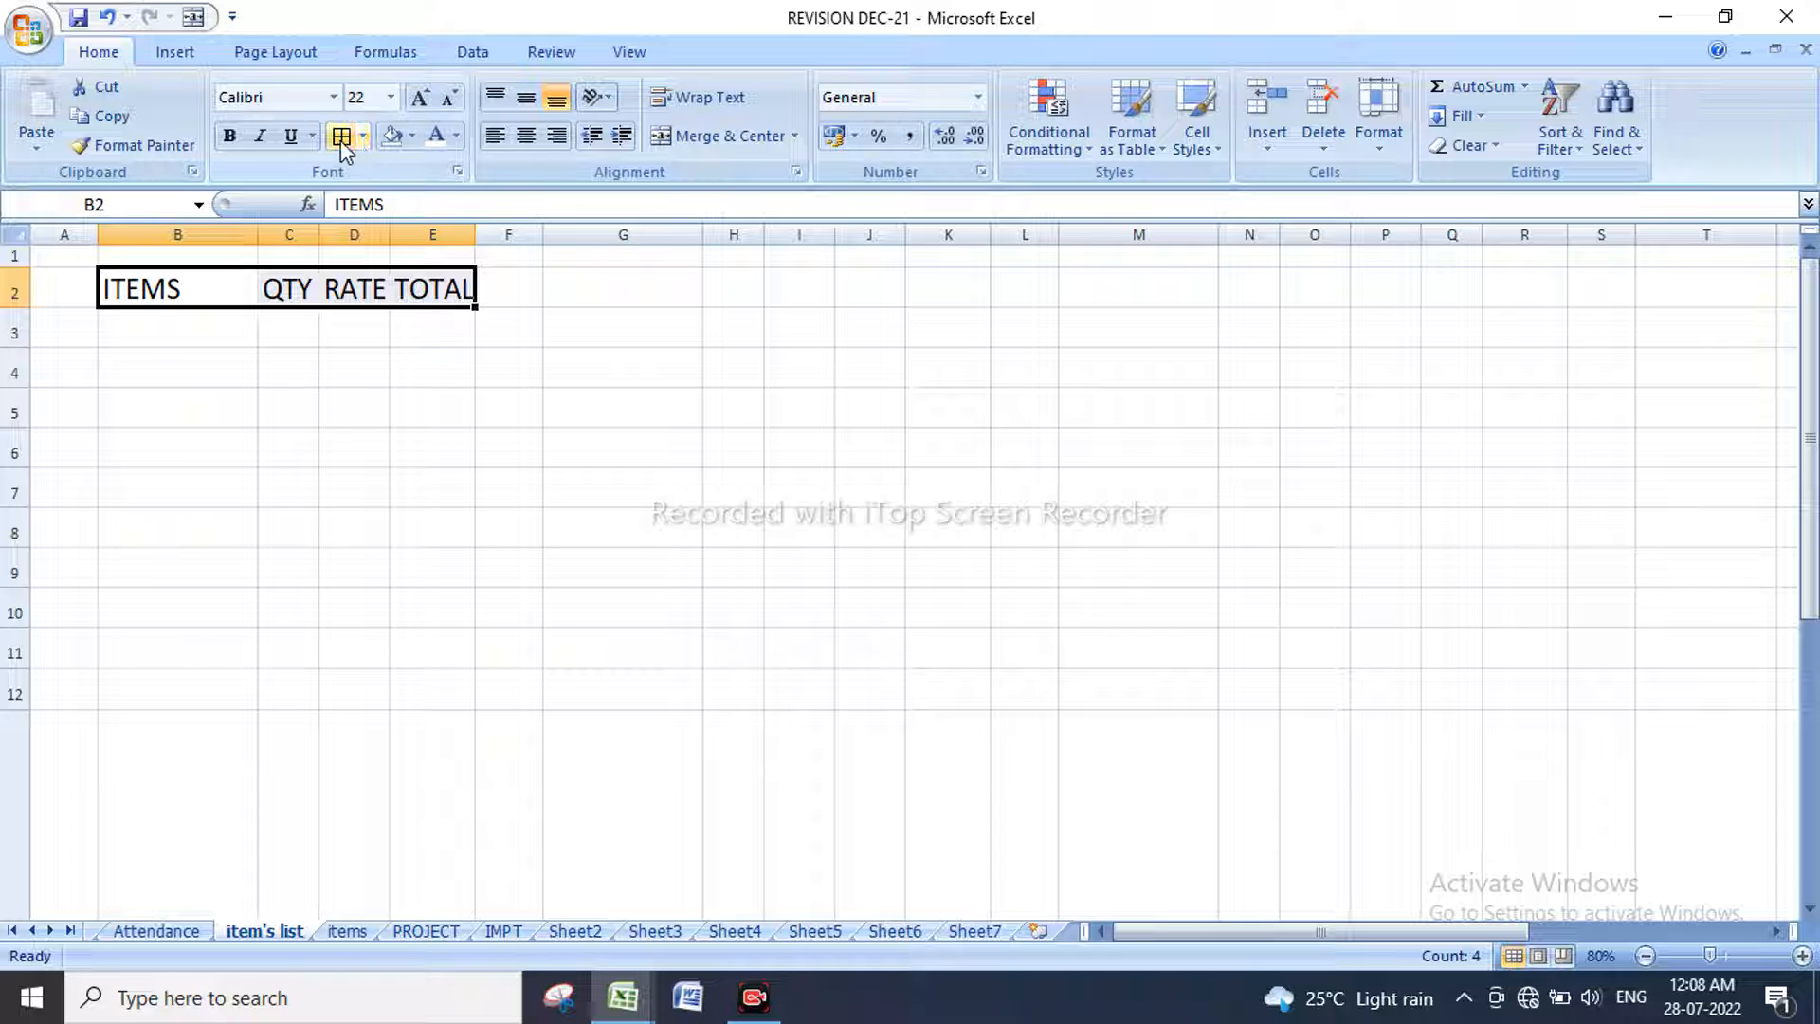
click(363, 138)
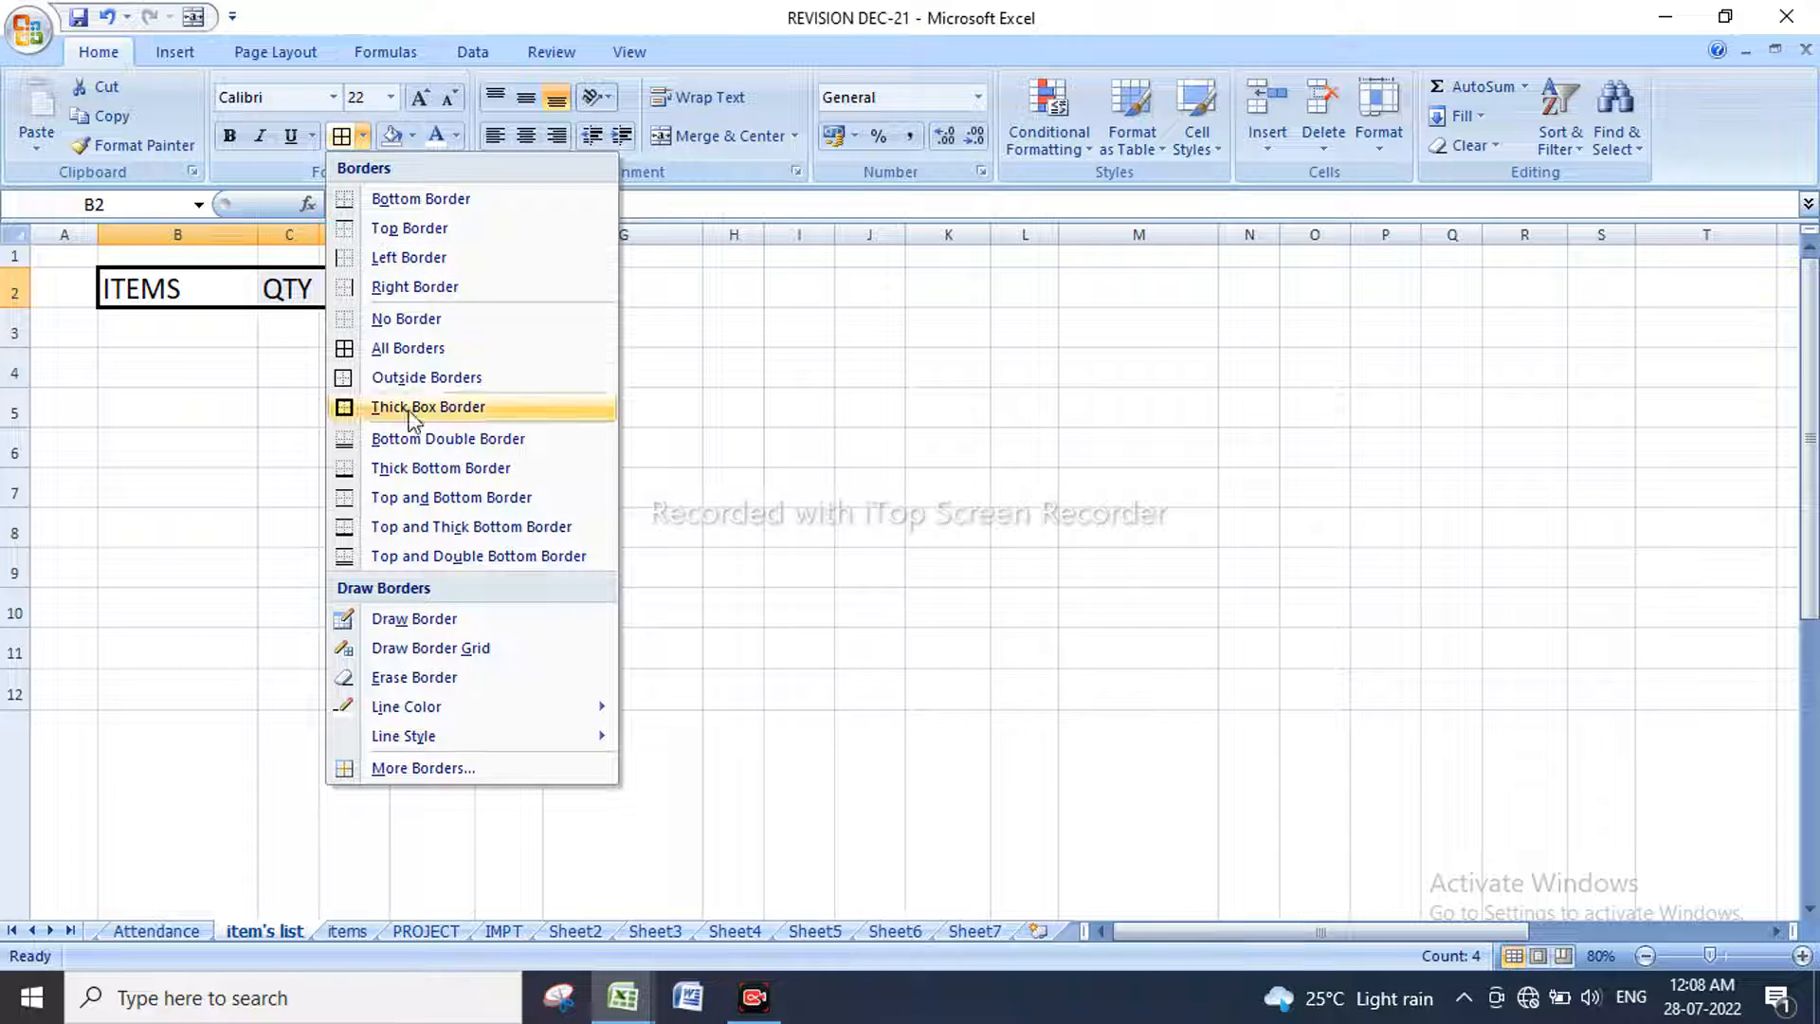
click(225, 419)
click(427, 408)
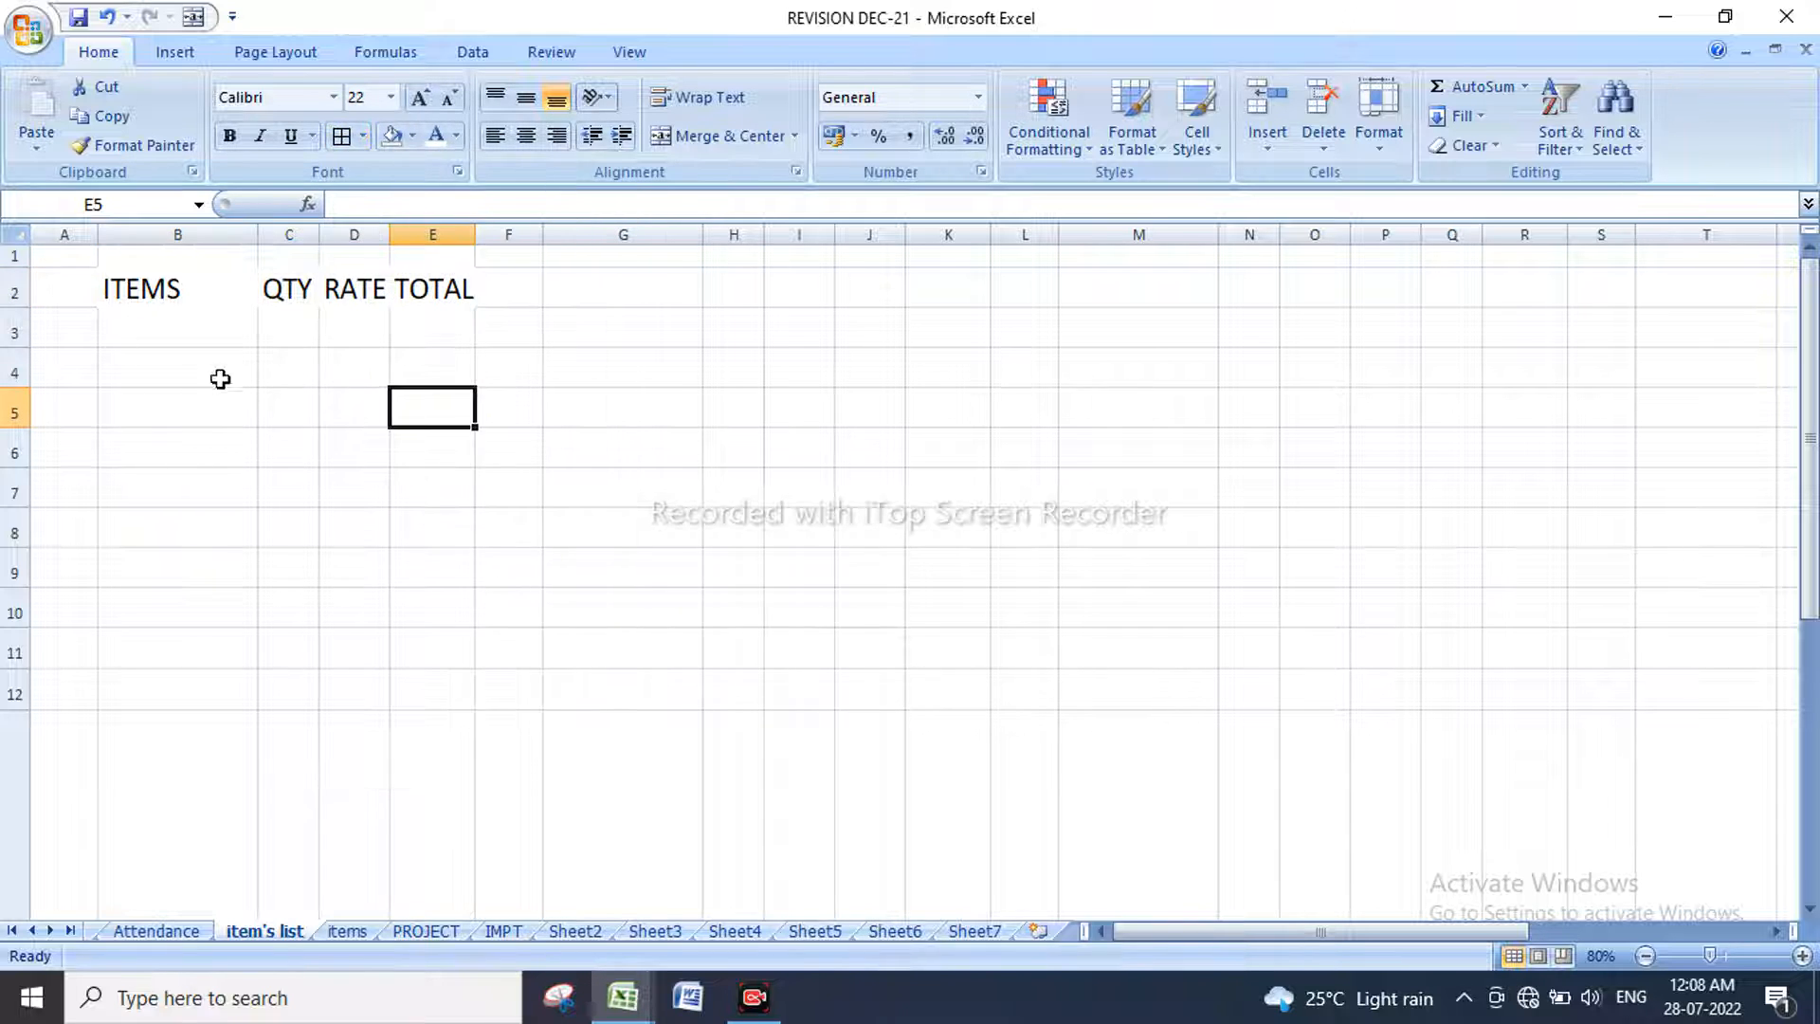
Step: Set the border line color to black and draw border boxes around B2:E3, G4:H9 and G5:H7
drag(142, 290, 427, 292)
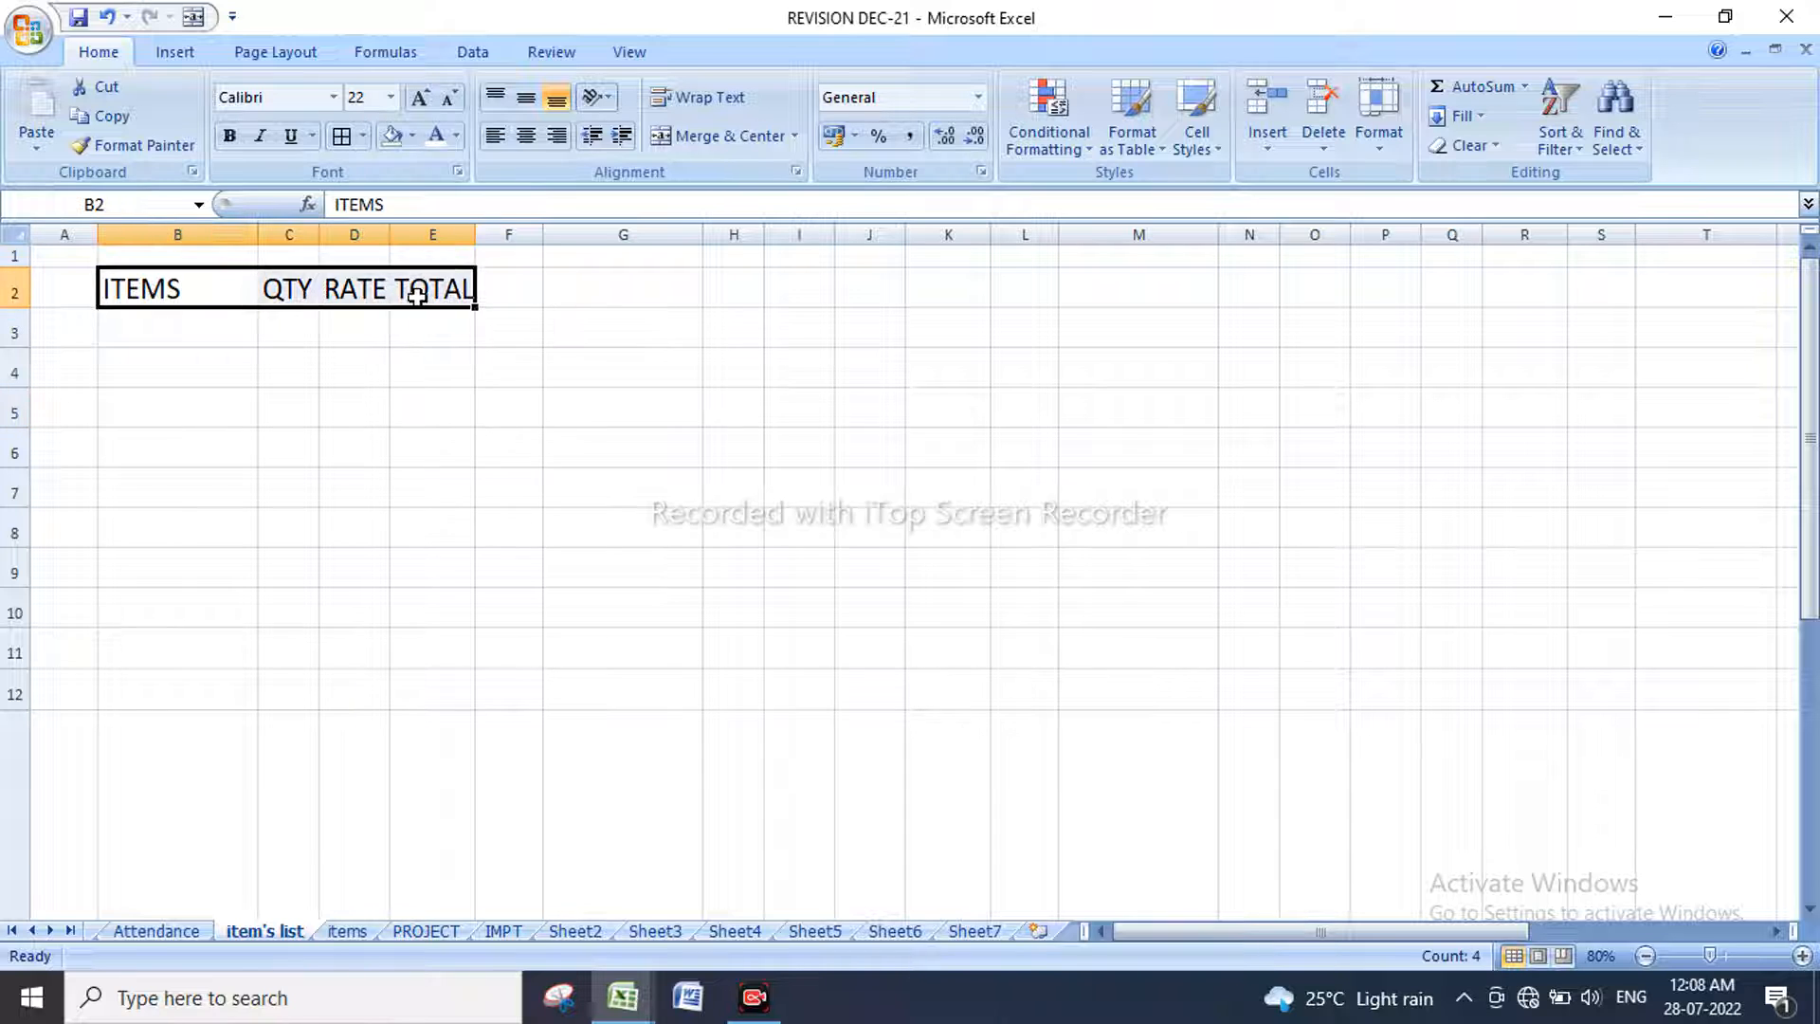
click(370, 140)
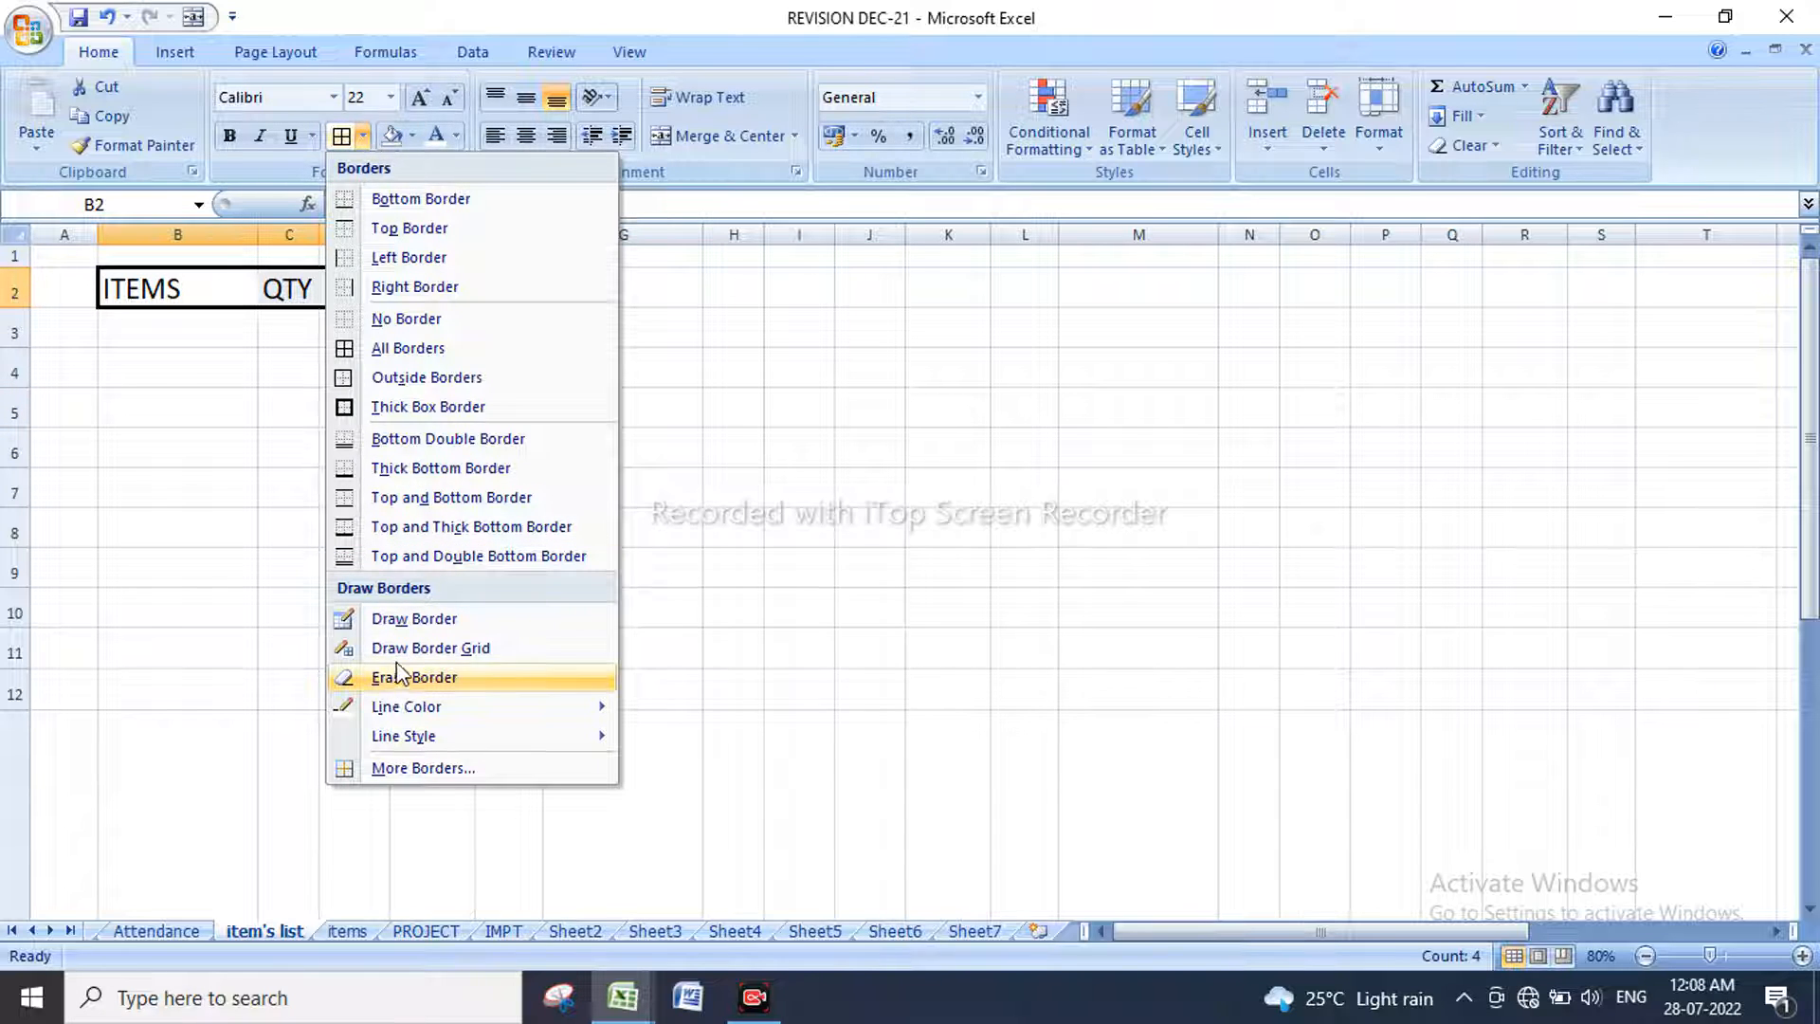
mouse_move(428, 713)
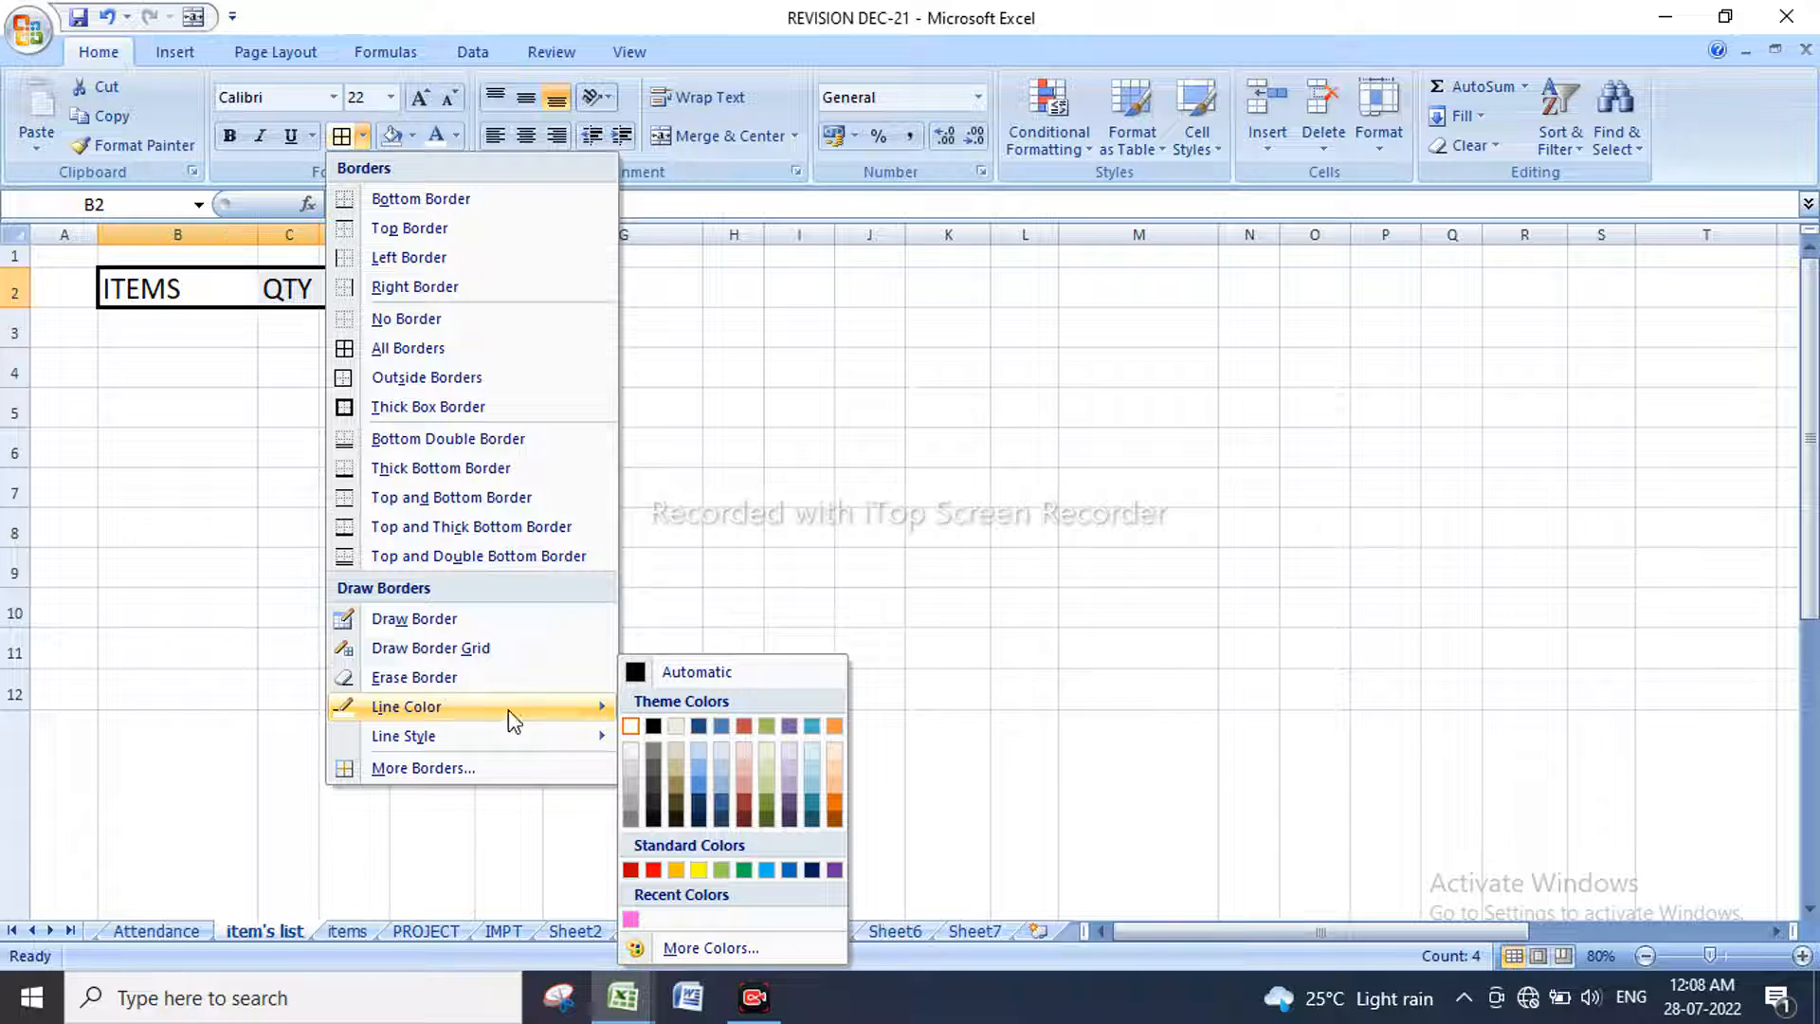
click(656, 730)
mouse_move(111, 262)
mouse_down()
mouse_move(353, 360)
mouse_move(455, 318)
mouse_up()
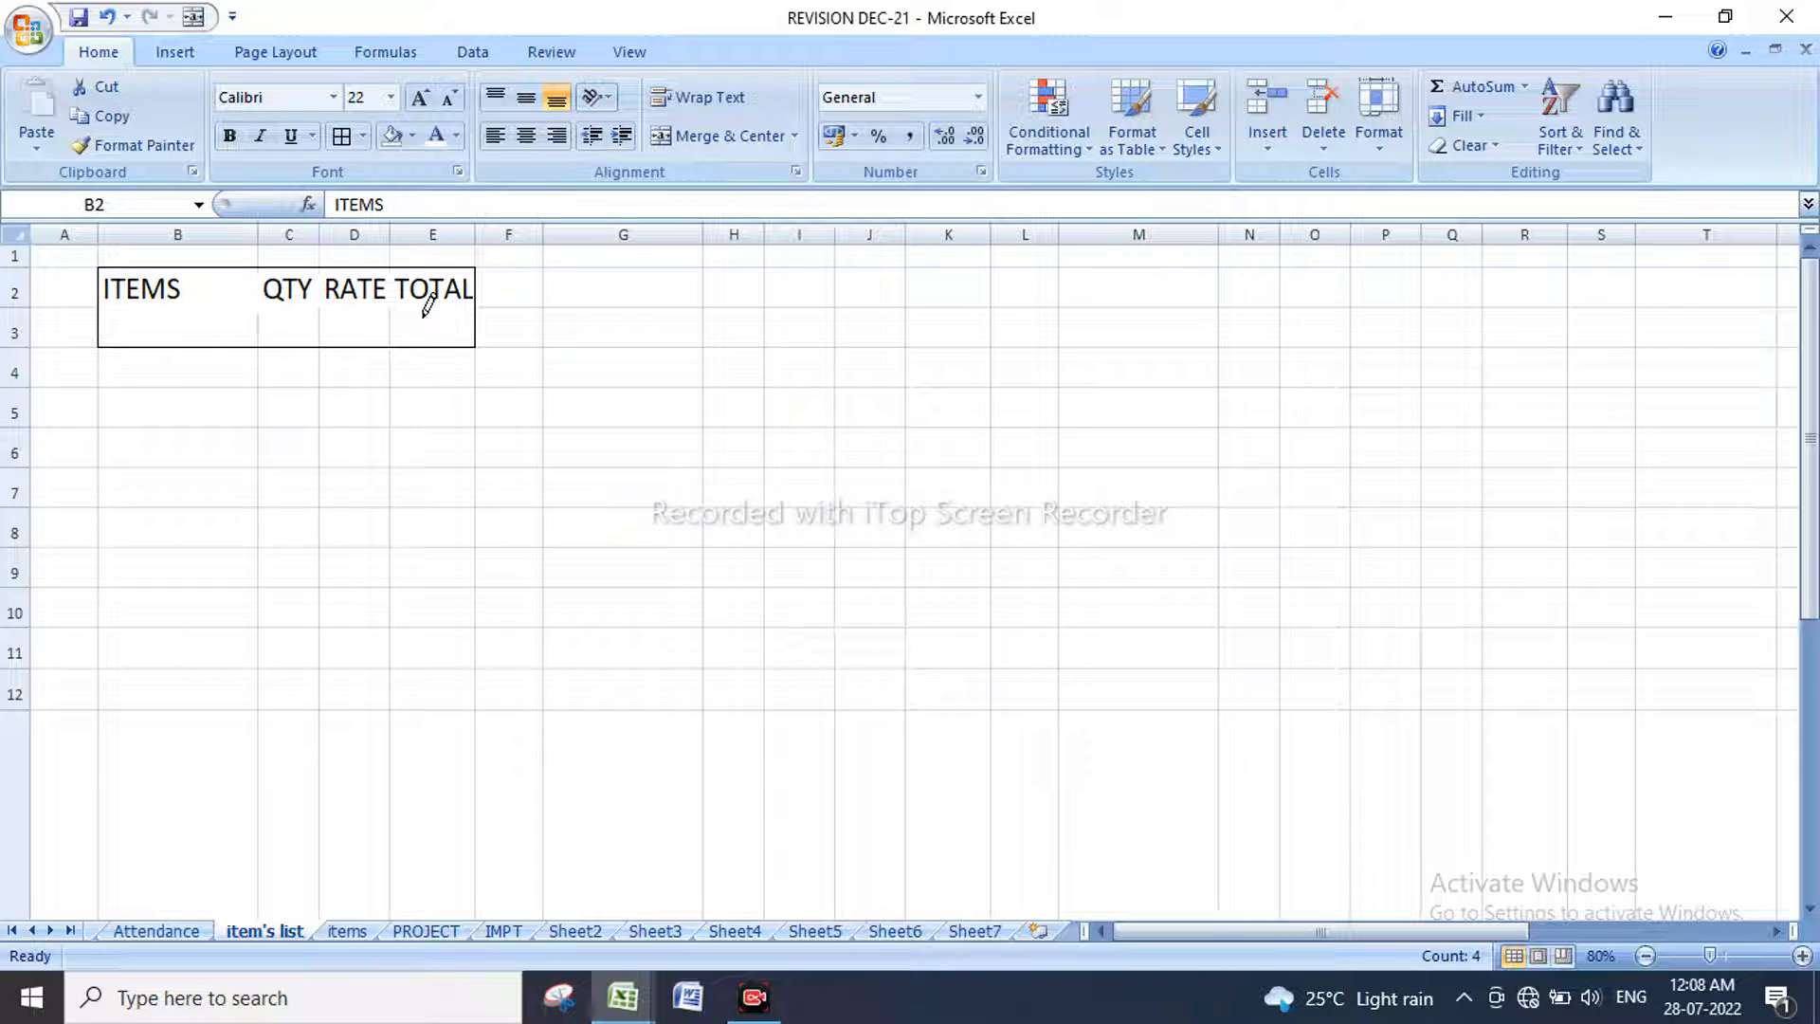
drag(585, 332, 760, 584)
drag(617, 402, 707, 507)
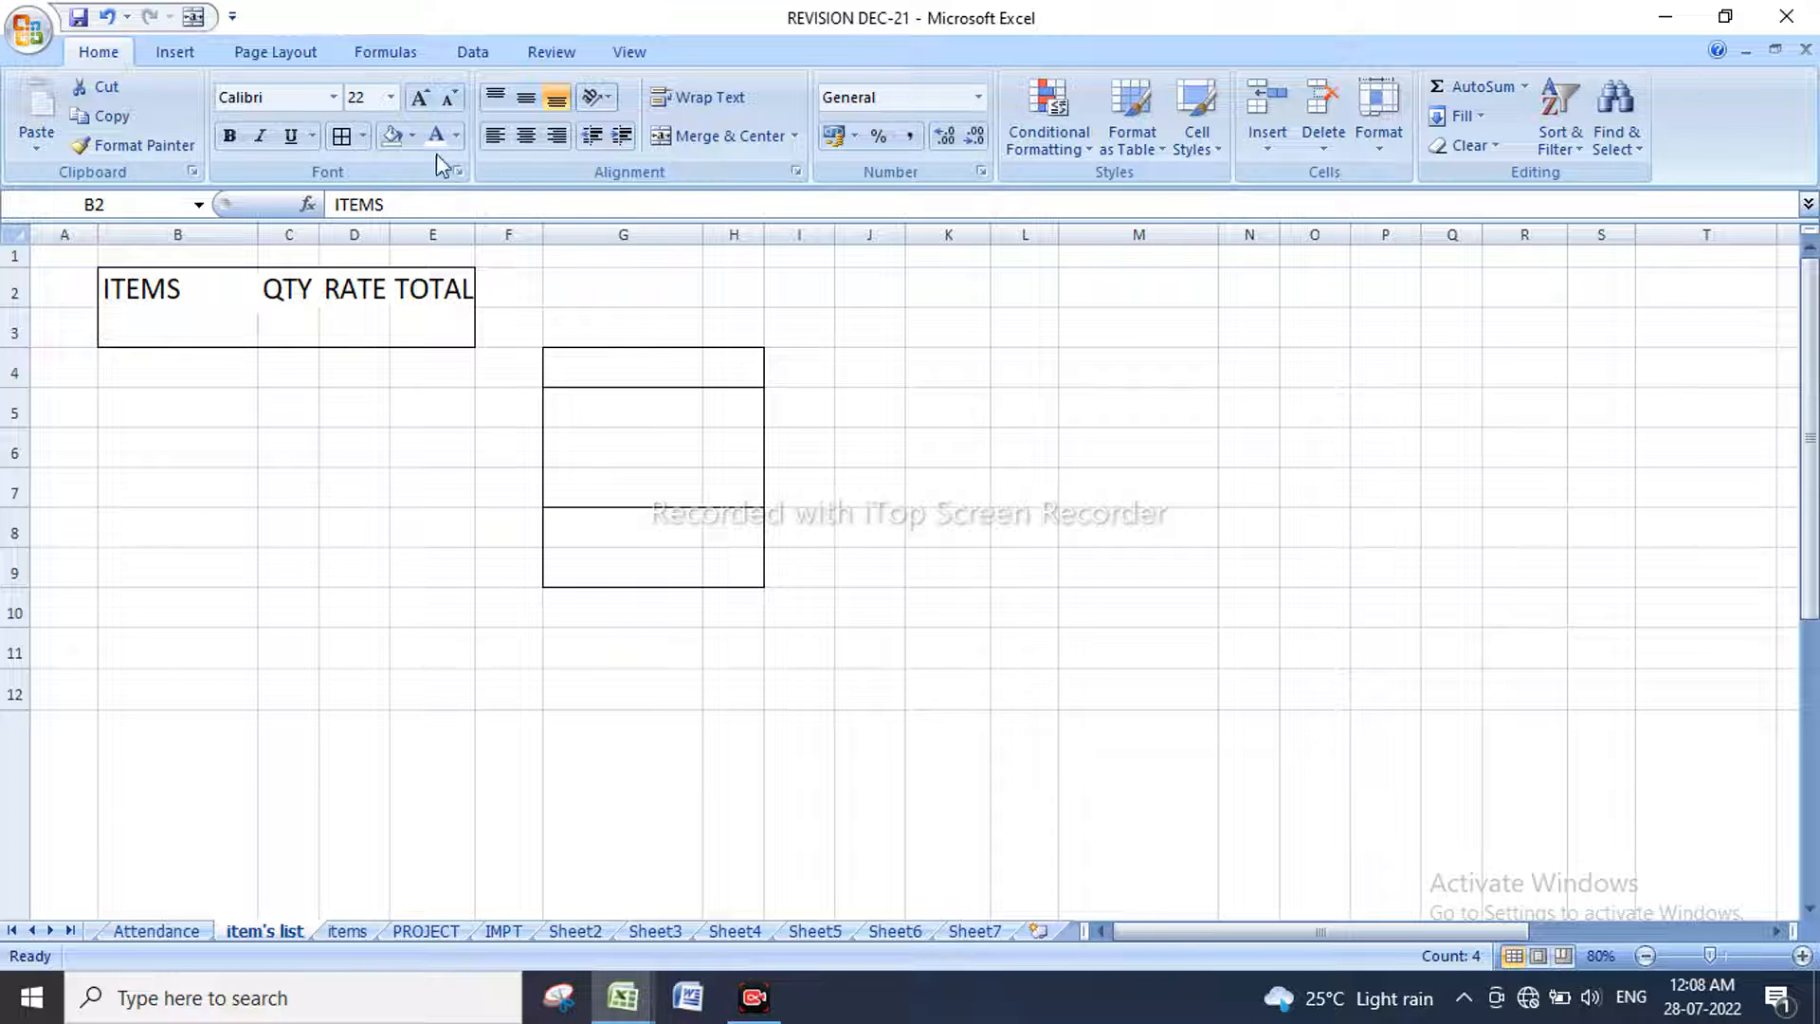
Step: Increase the font size of the header cells B2:E2 to 24 and apply all borders to them
click(420, 97)
click(432, 531)
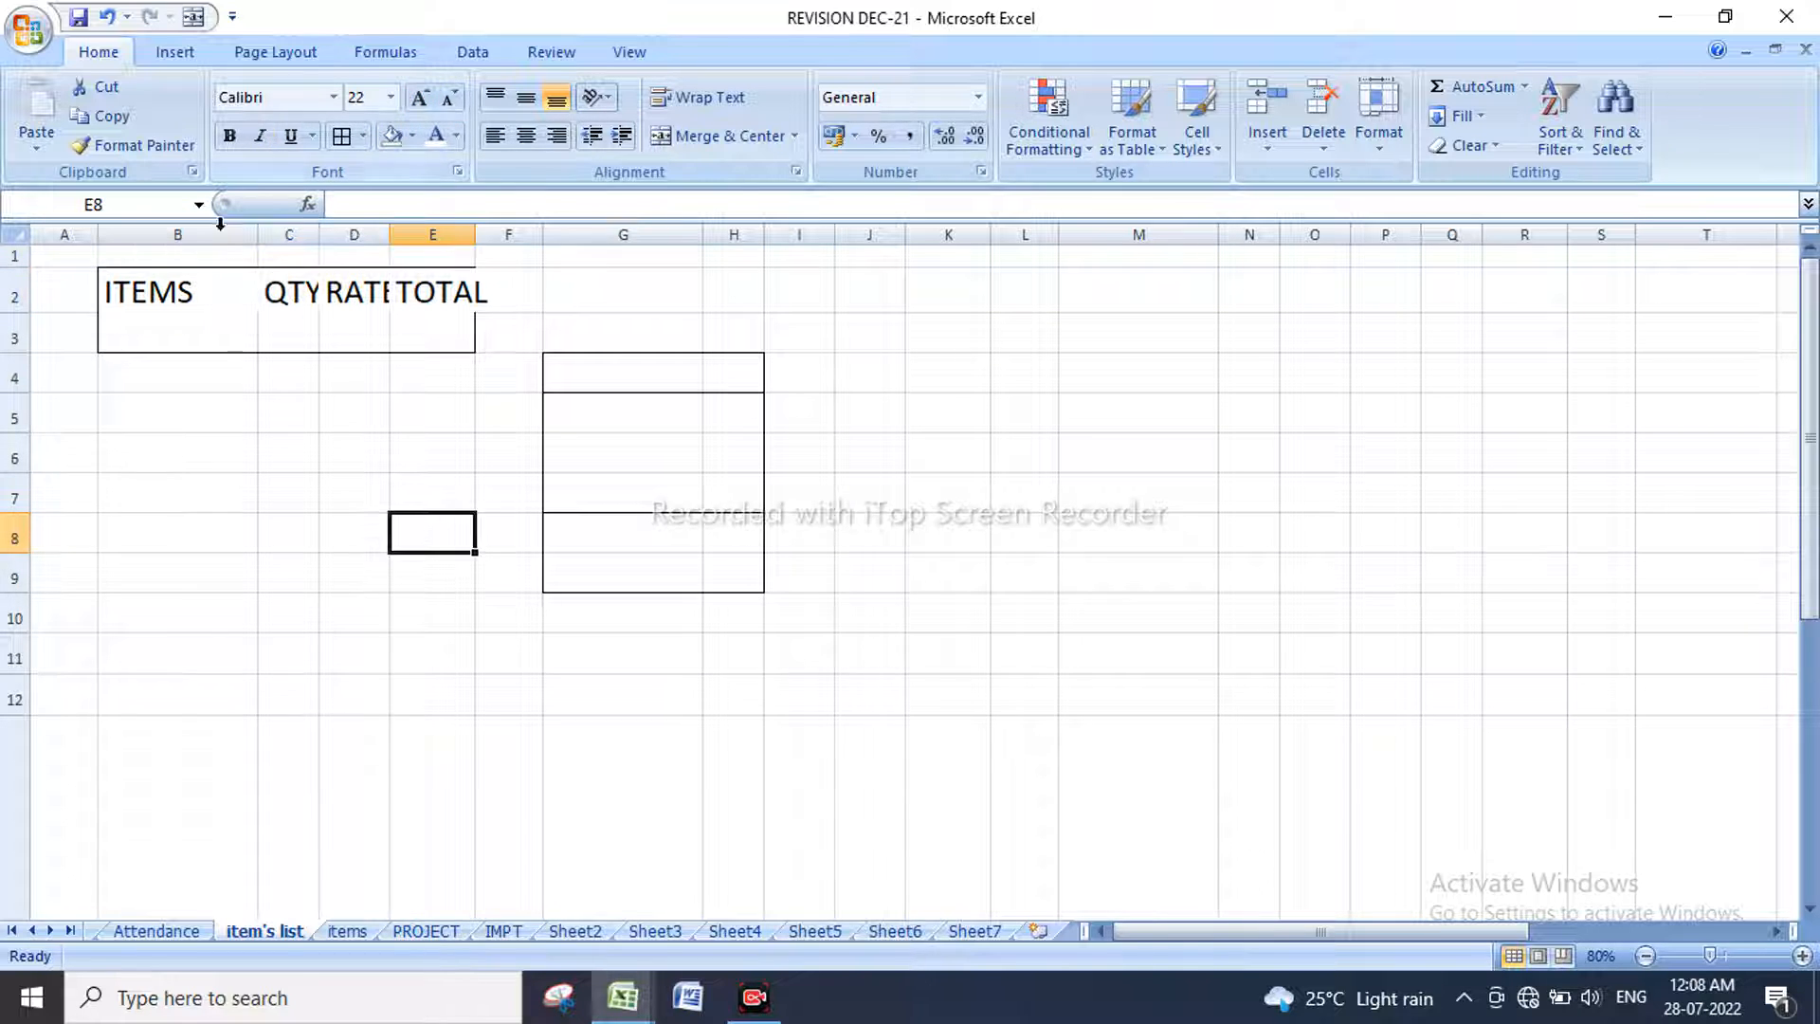
drag(124, 299, 465, 296)
click(341, 136)
Step: Put an outside border around B2:E10 and widen columns C, D and E so the QTY, RATE and TOTAL headings fit
drag(122, 292, 471, 612)
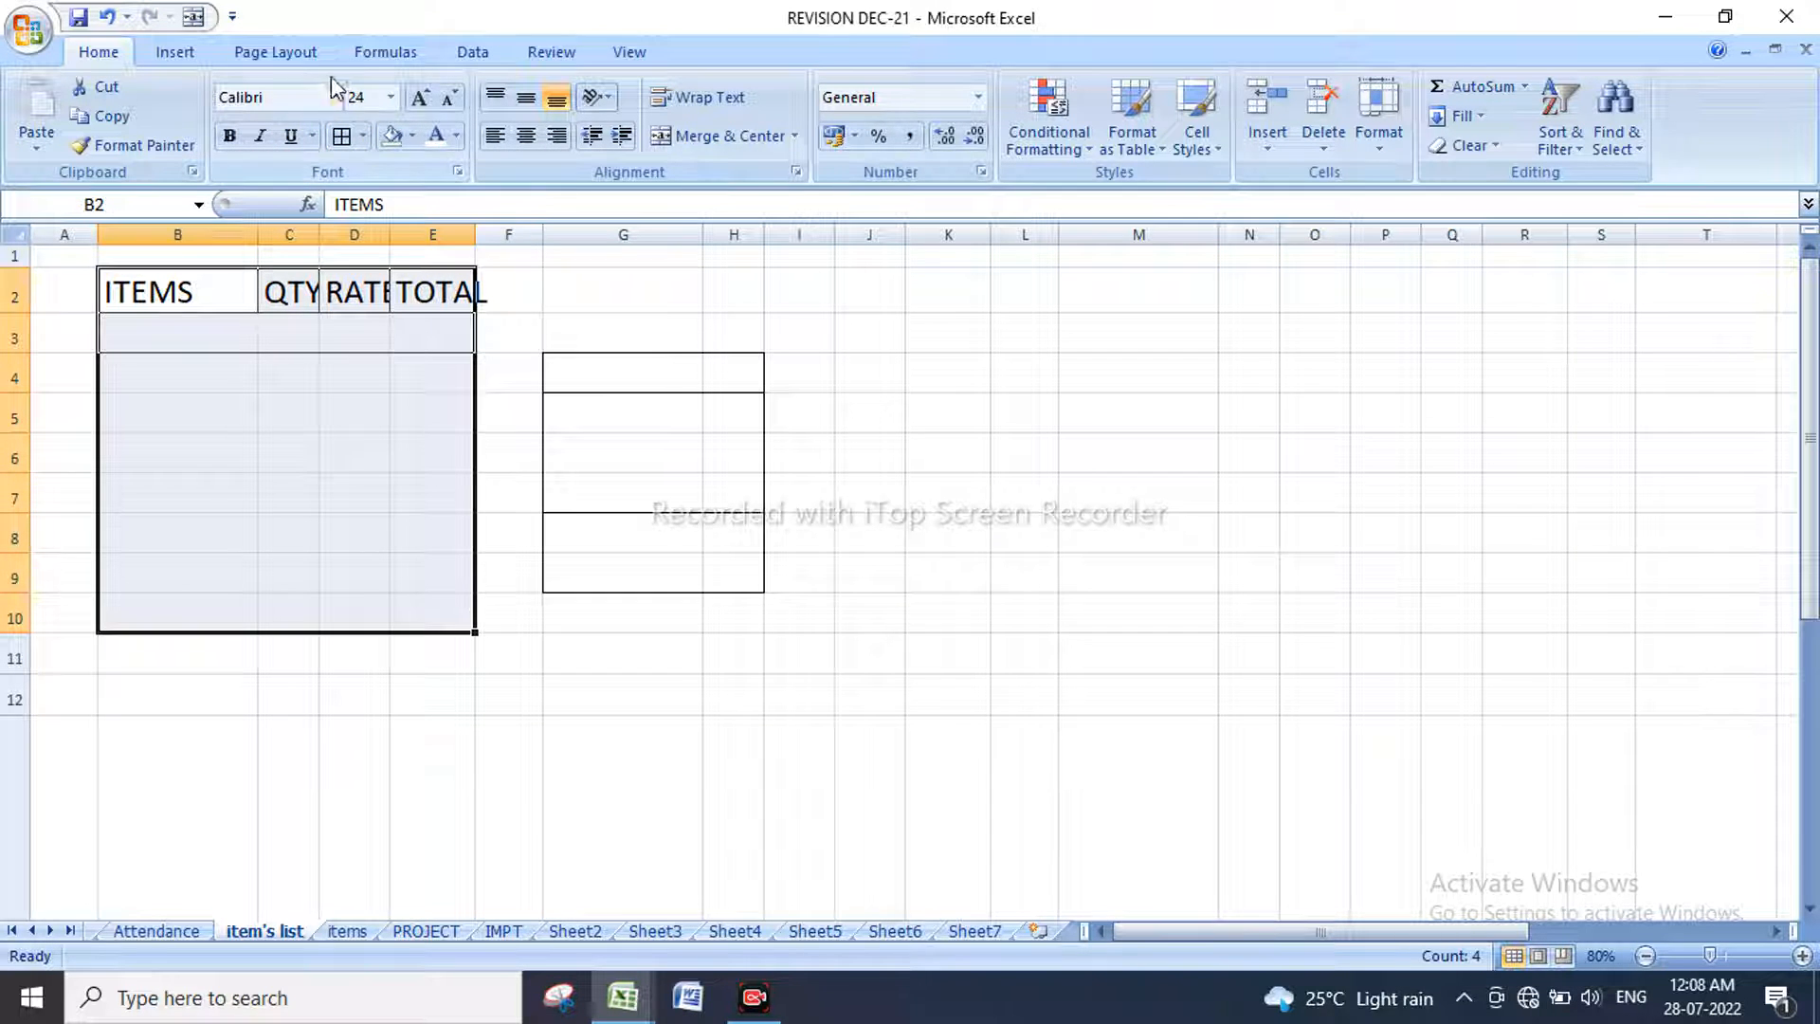
click(362, 137)
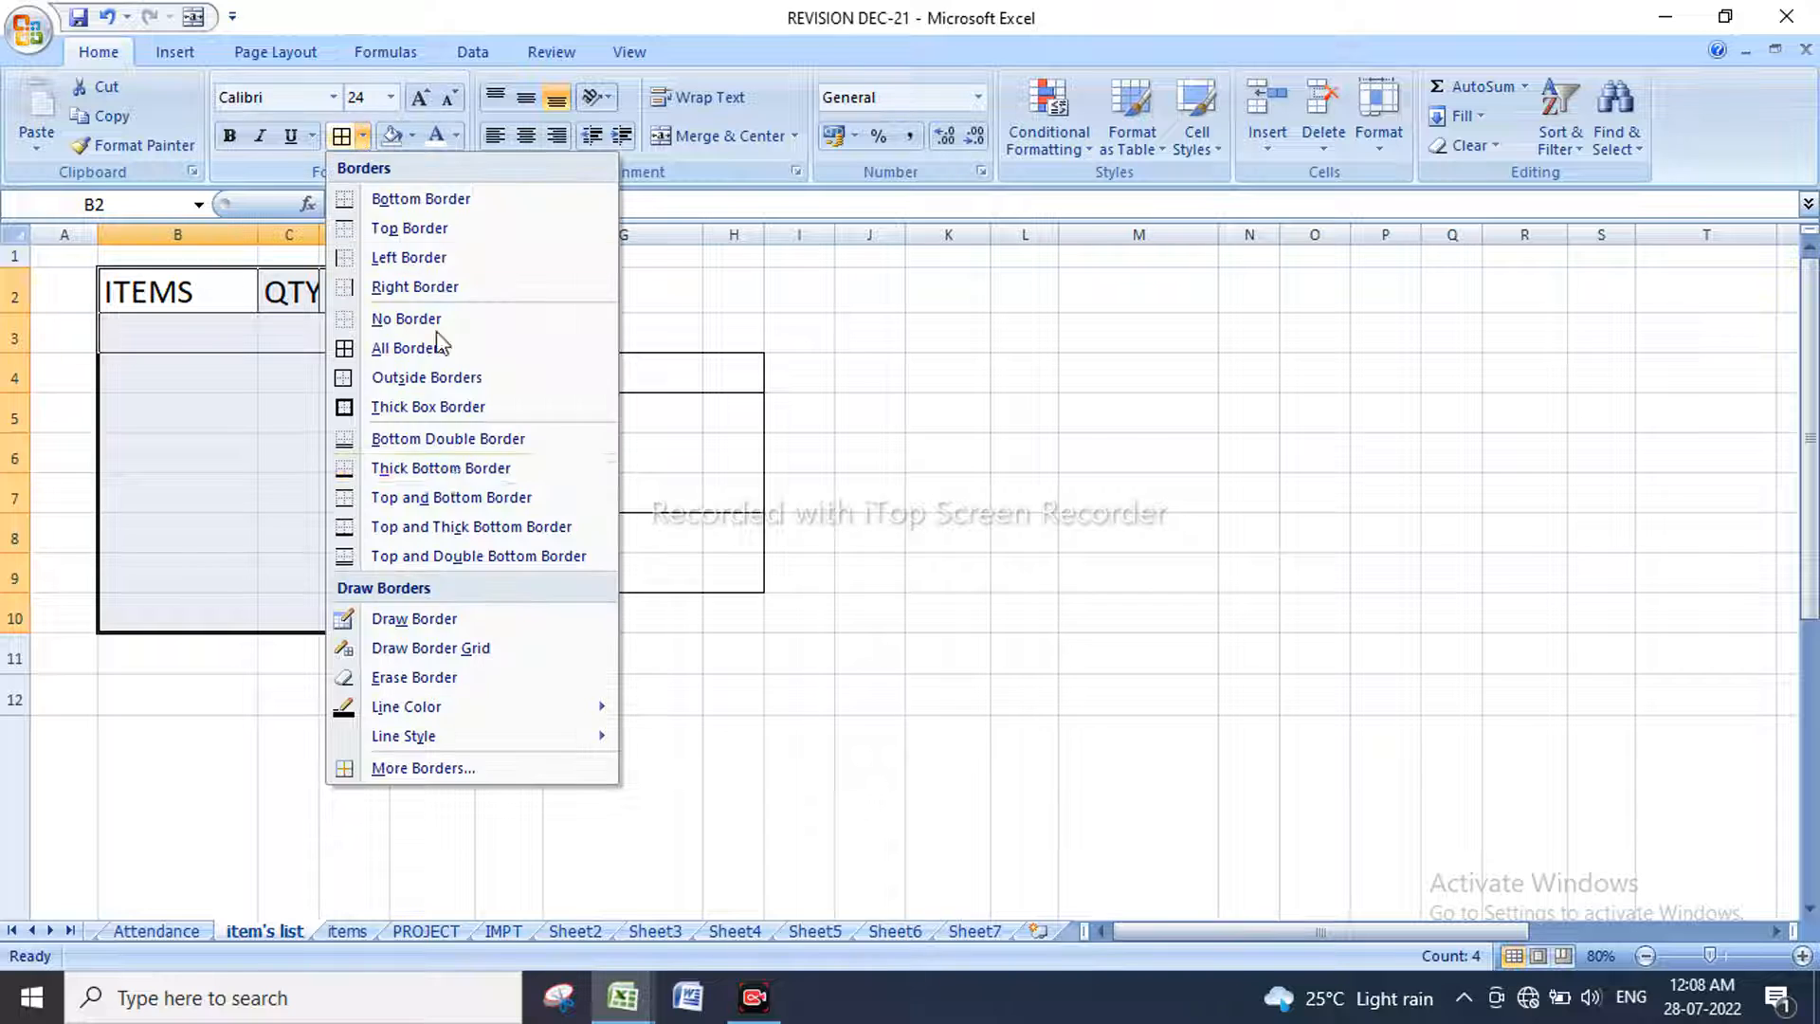
click(399, 379)
click(637, 603)
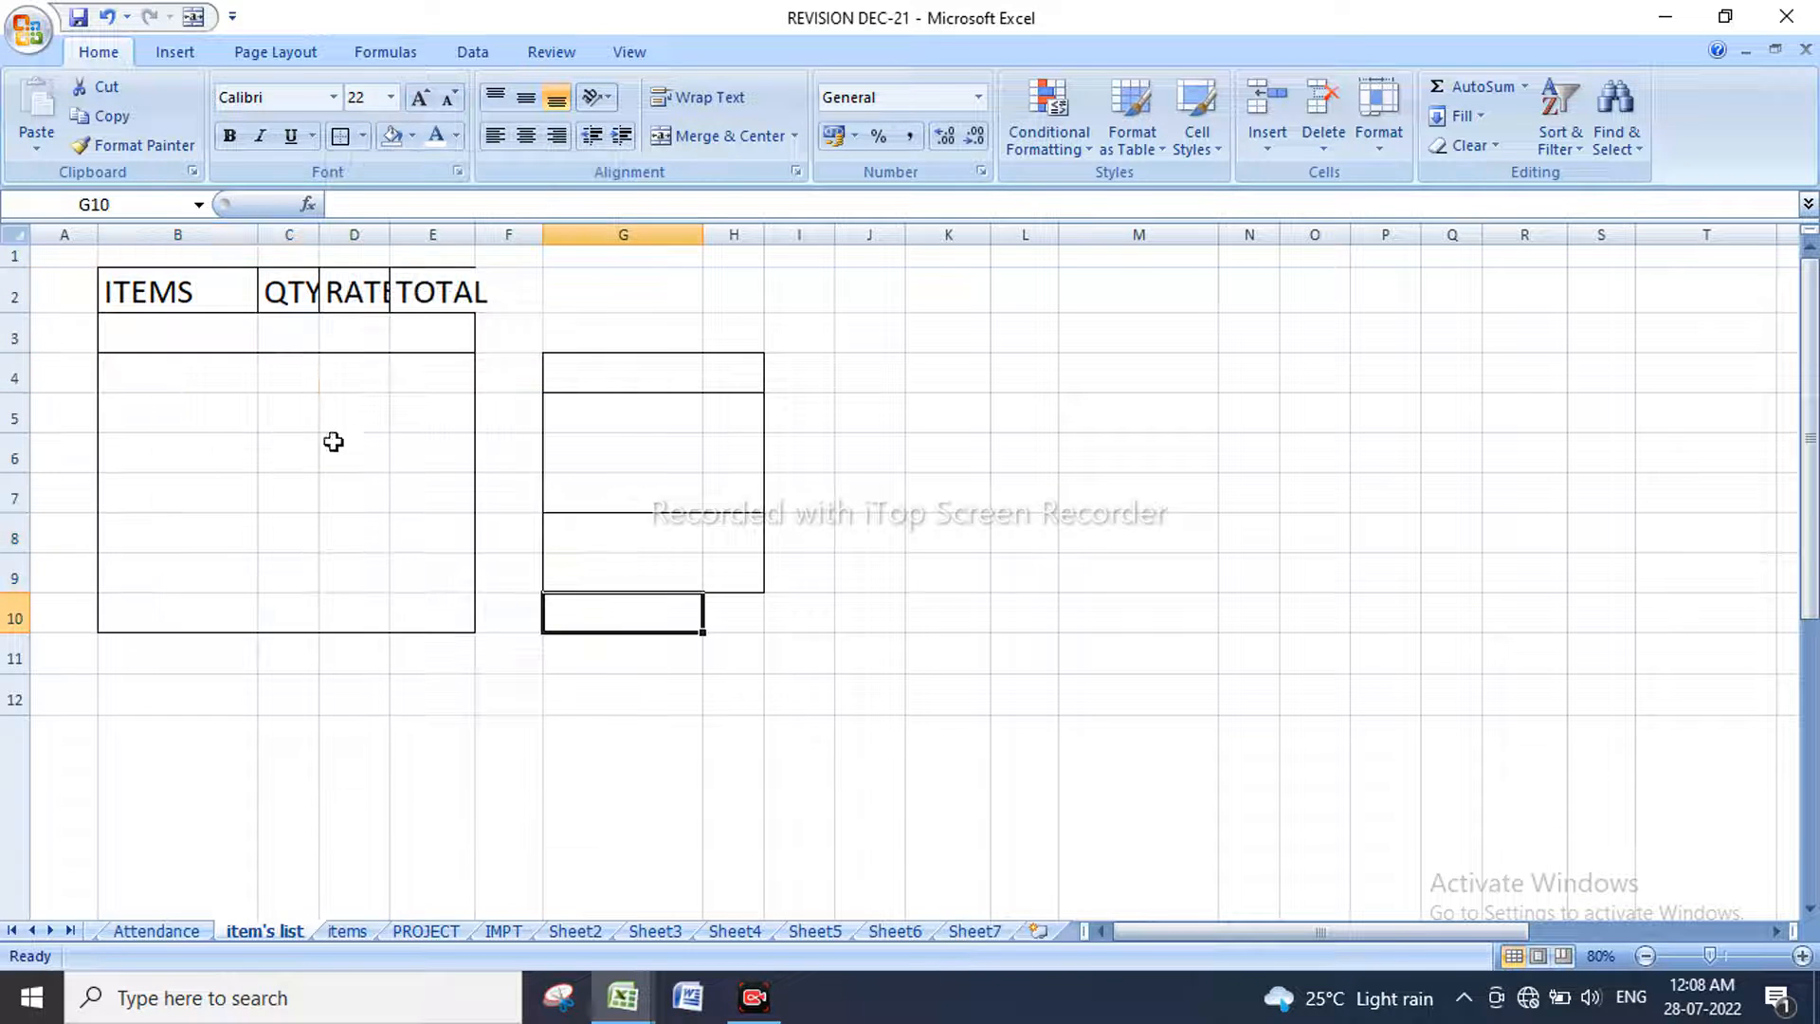
drag(471, 235, 509, 235)
mouse_move(389, 235)
mouse_down()
mouse_move(436, 239)
mouse_move(361, 239)
mouse_up()
Step: Open the fill settings in the Format Cells dialog for the header cells B2:E2
drag(151, 296, 493, 292)
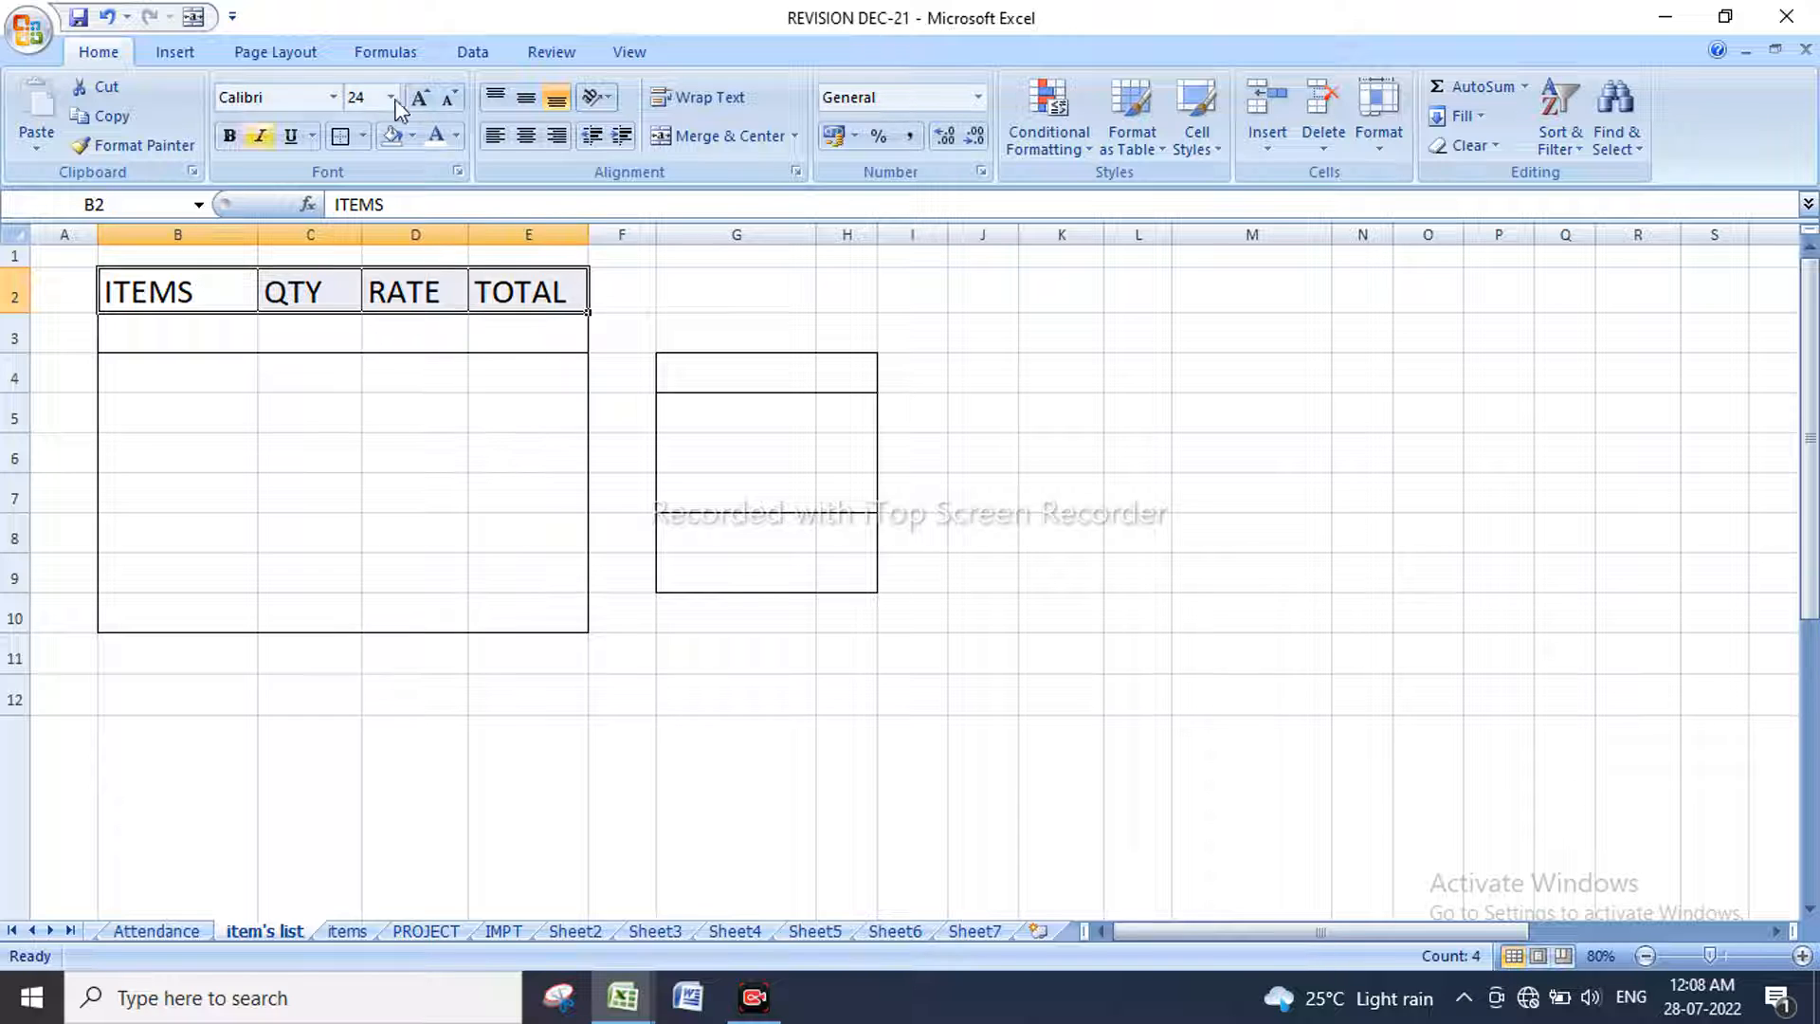
click(797, 172)
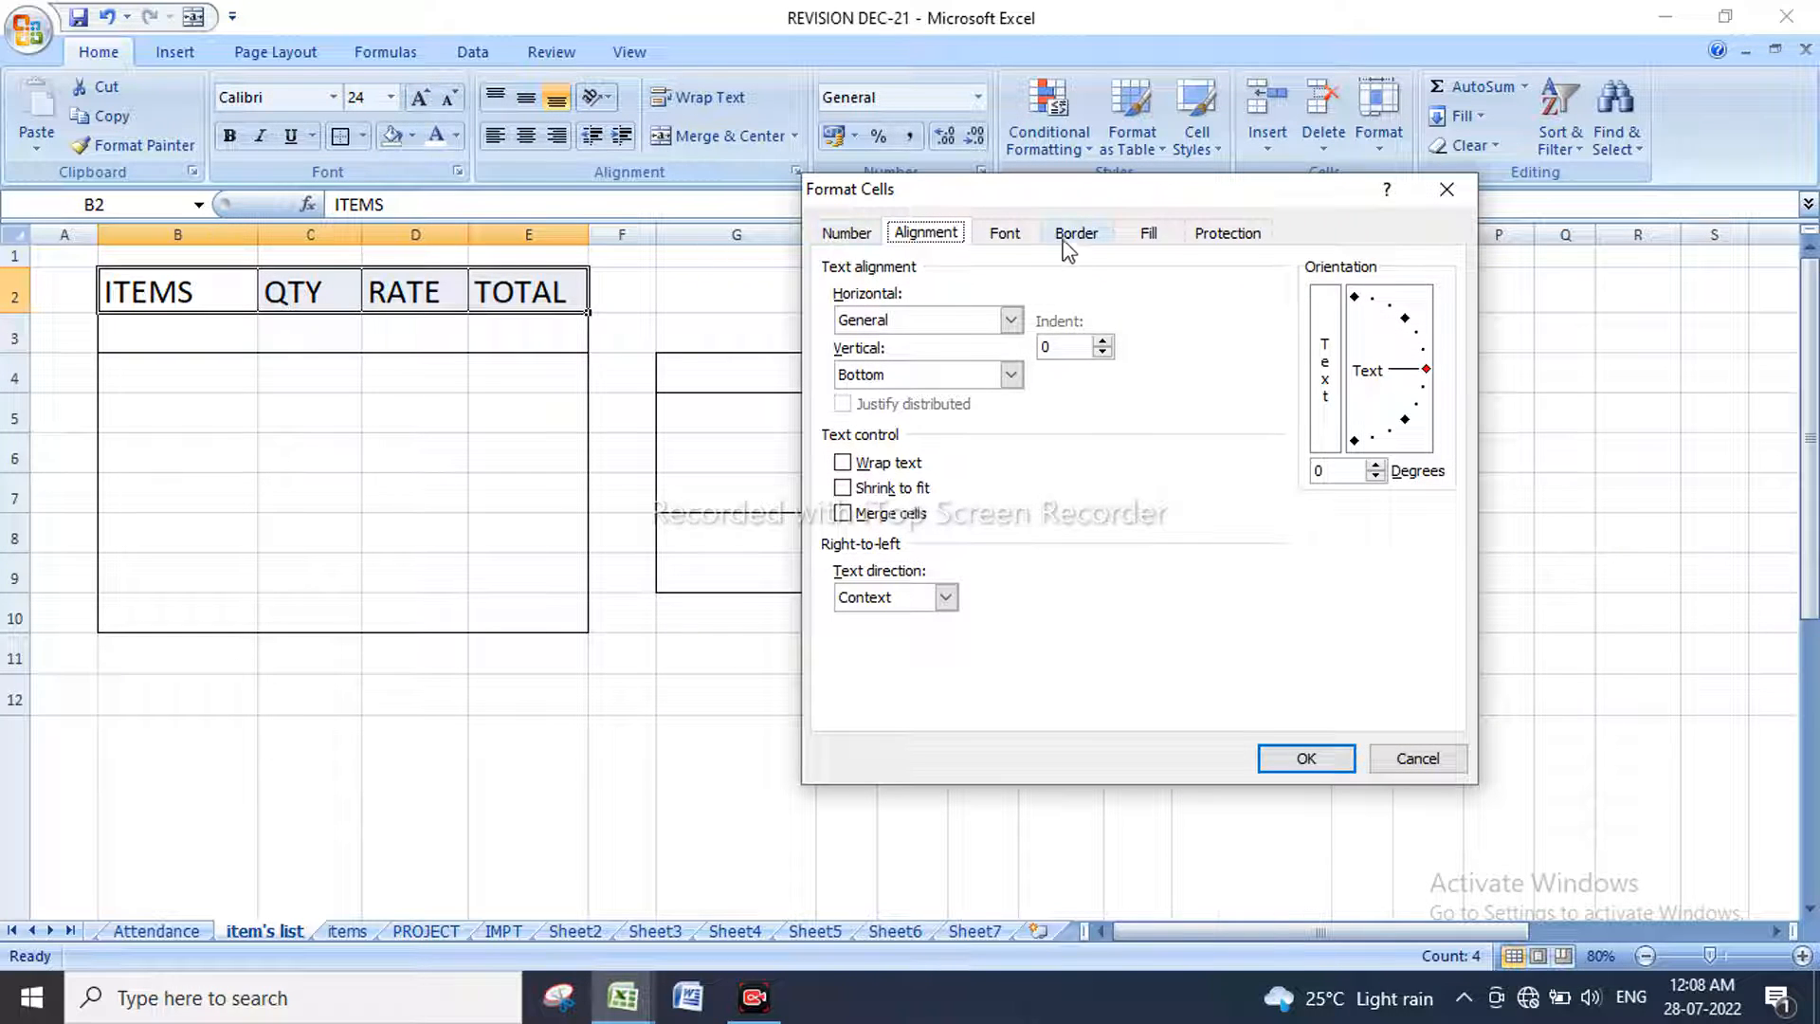
click(1151, 232)
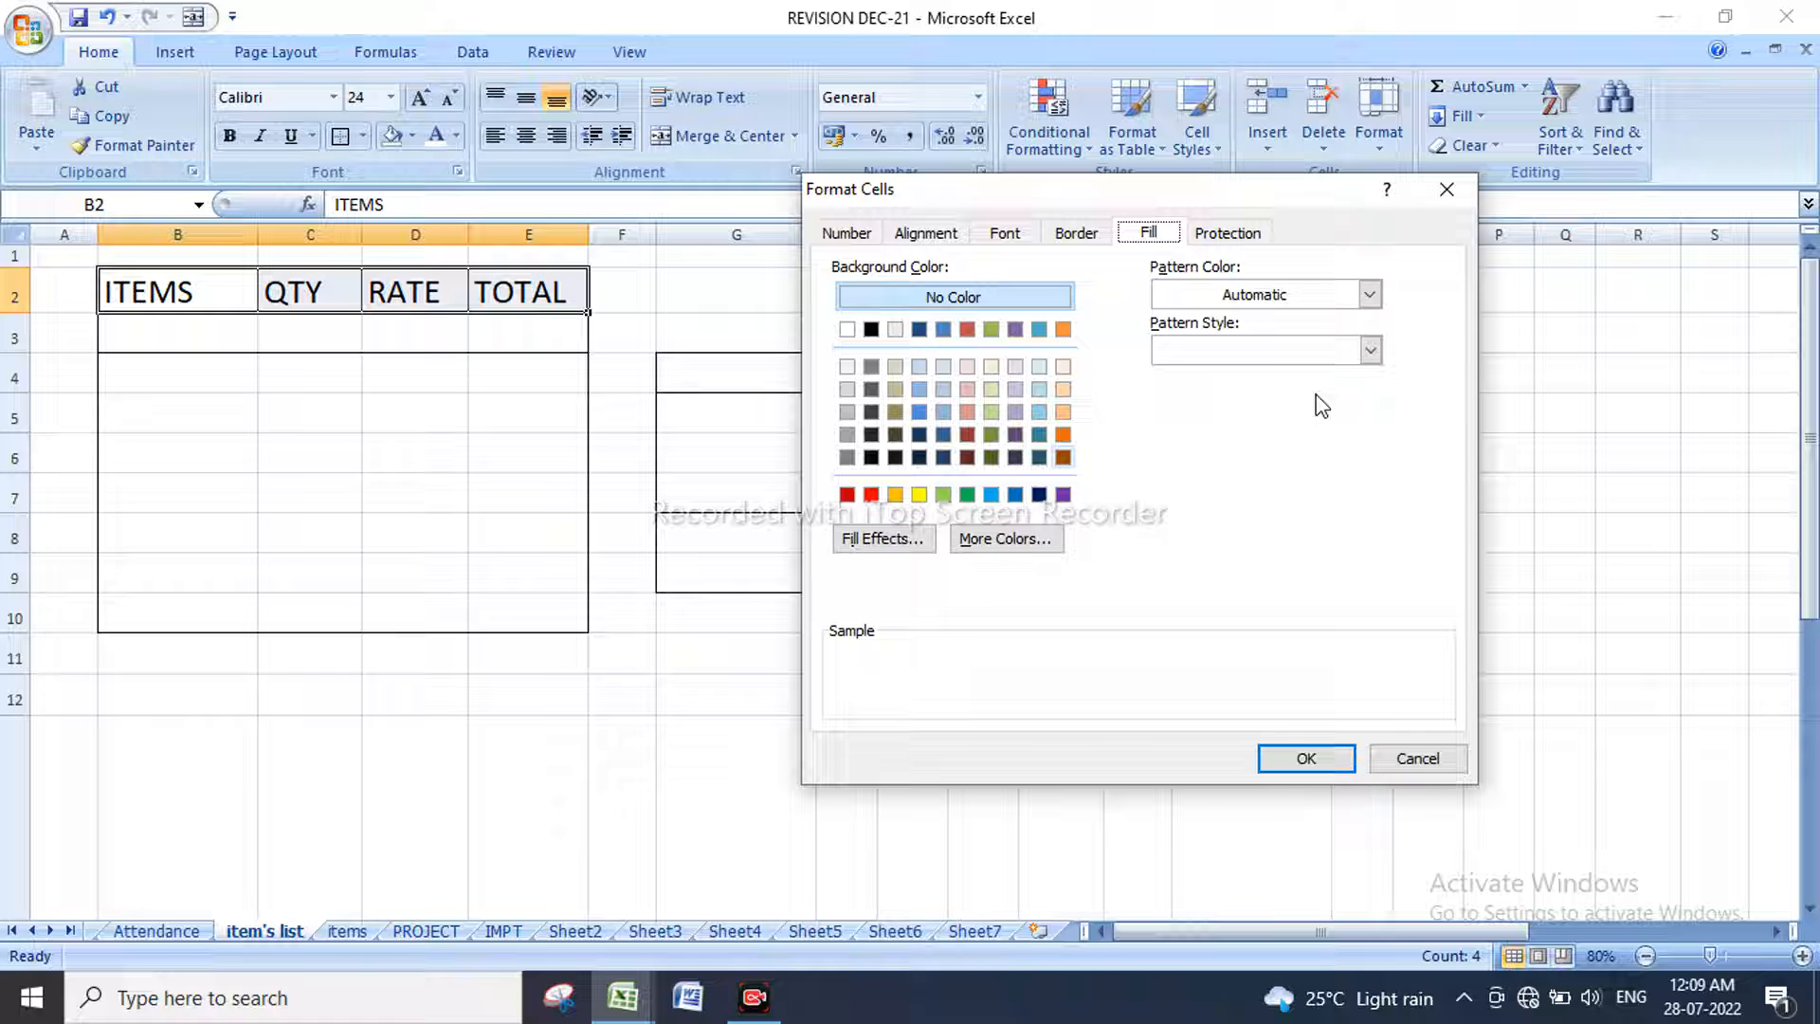
Step: Try a green background with a red pattern colour for the header cells B2:E2
click(1369, 295)
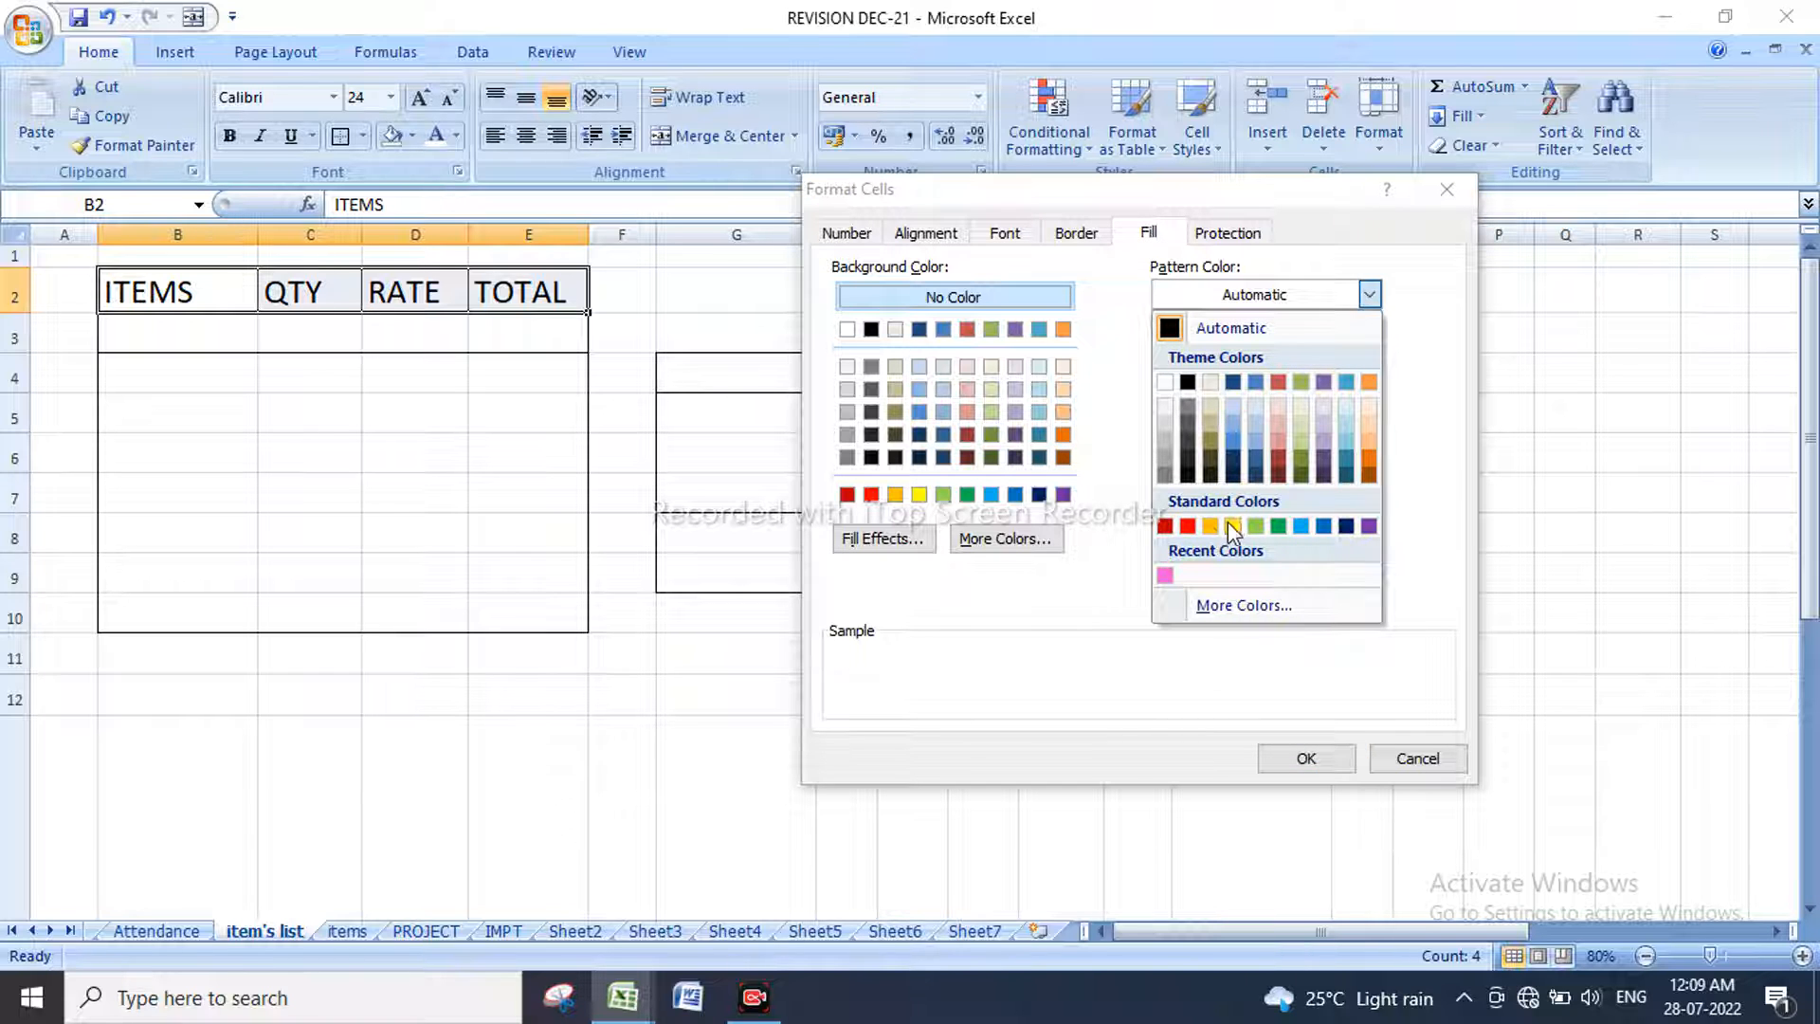
click(1188, 525)
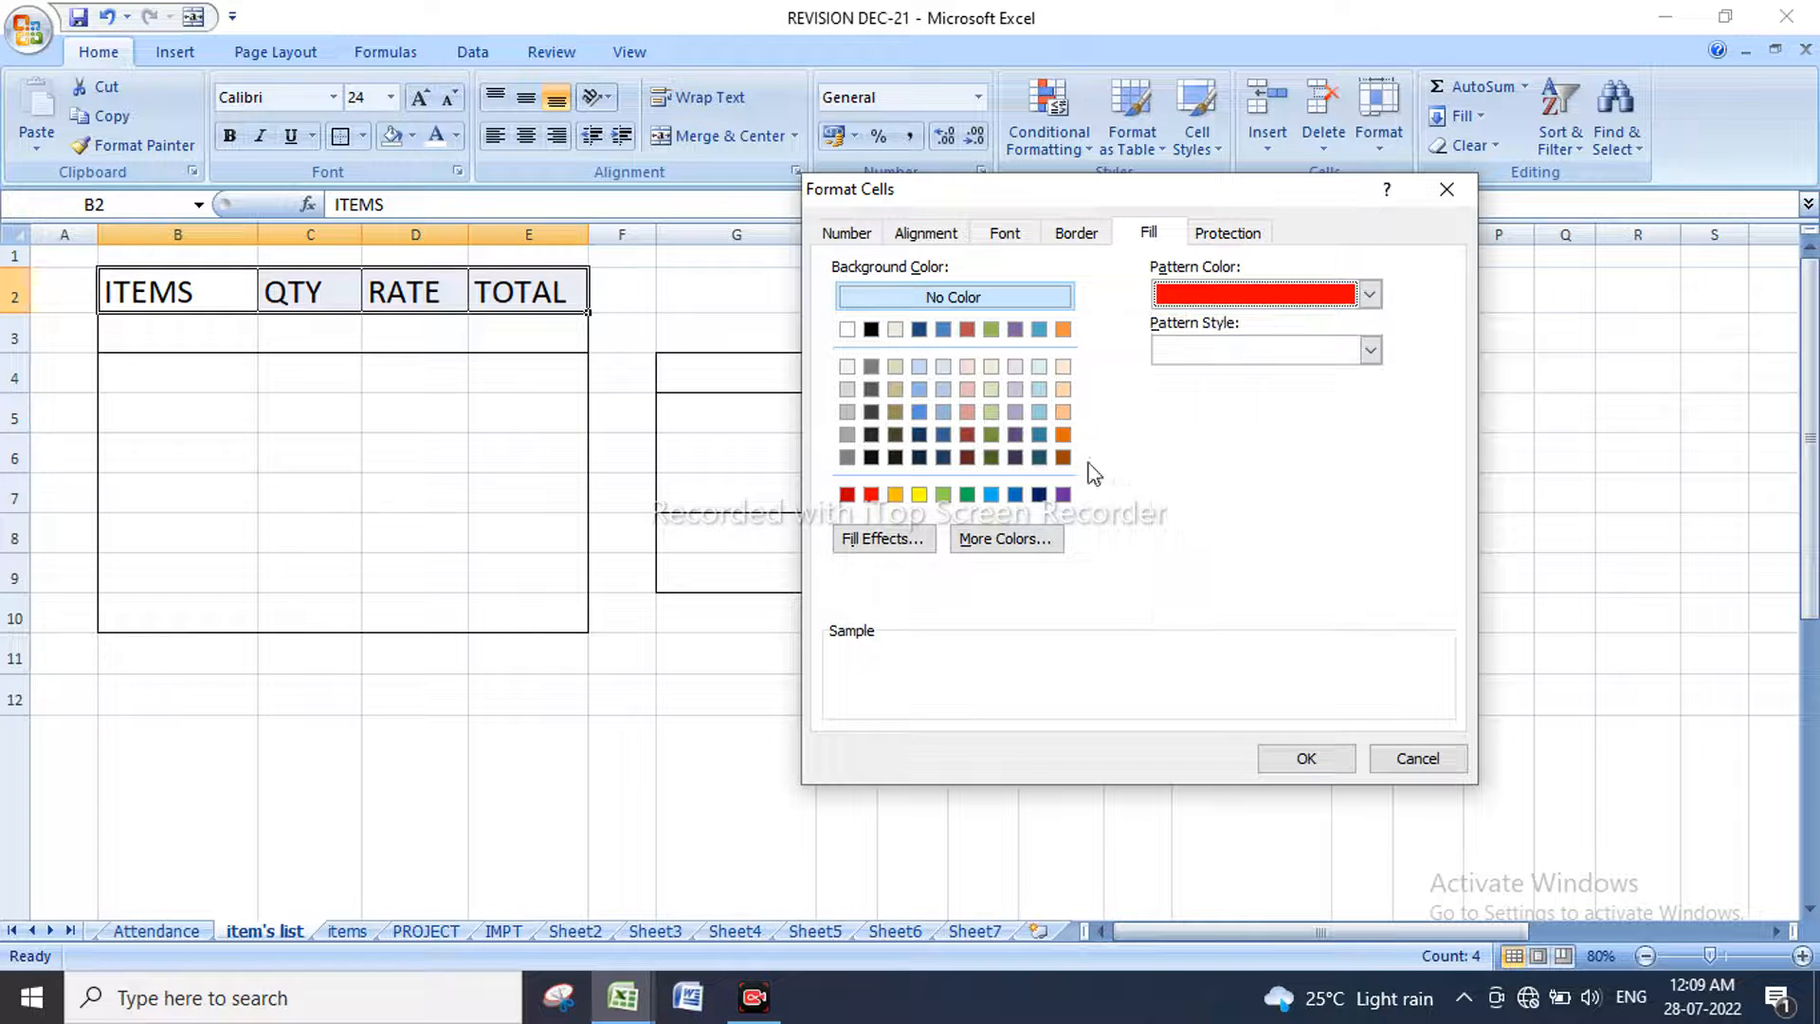
click(966, 494)
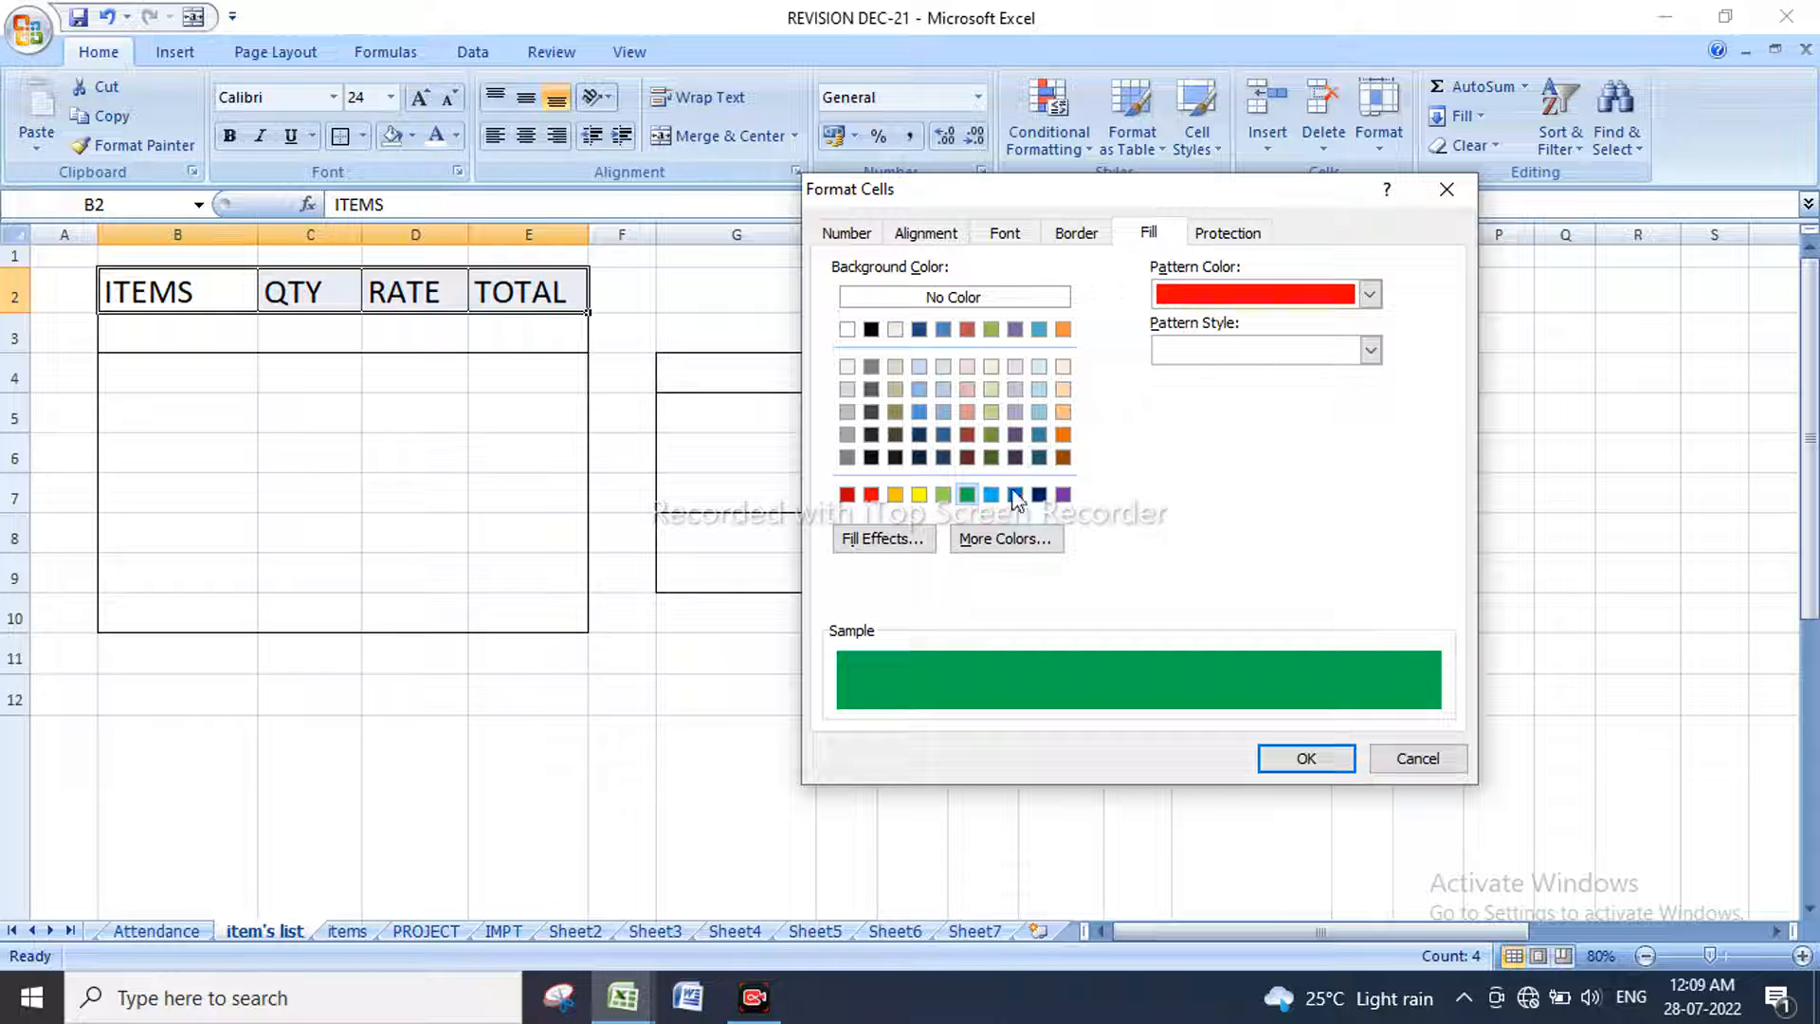
click(1370, 350)
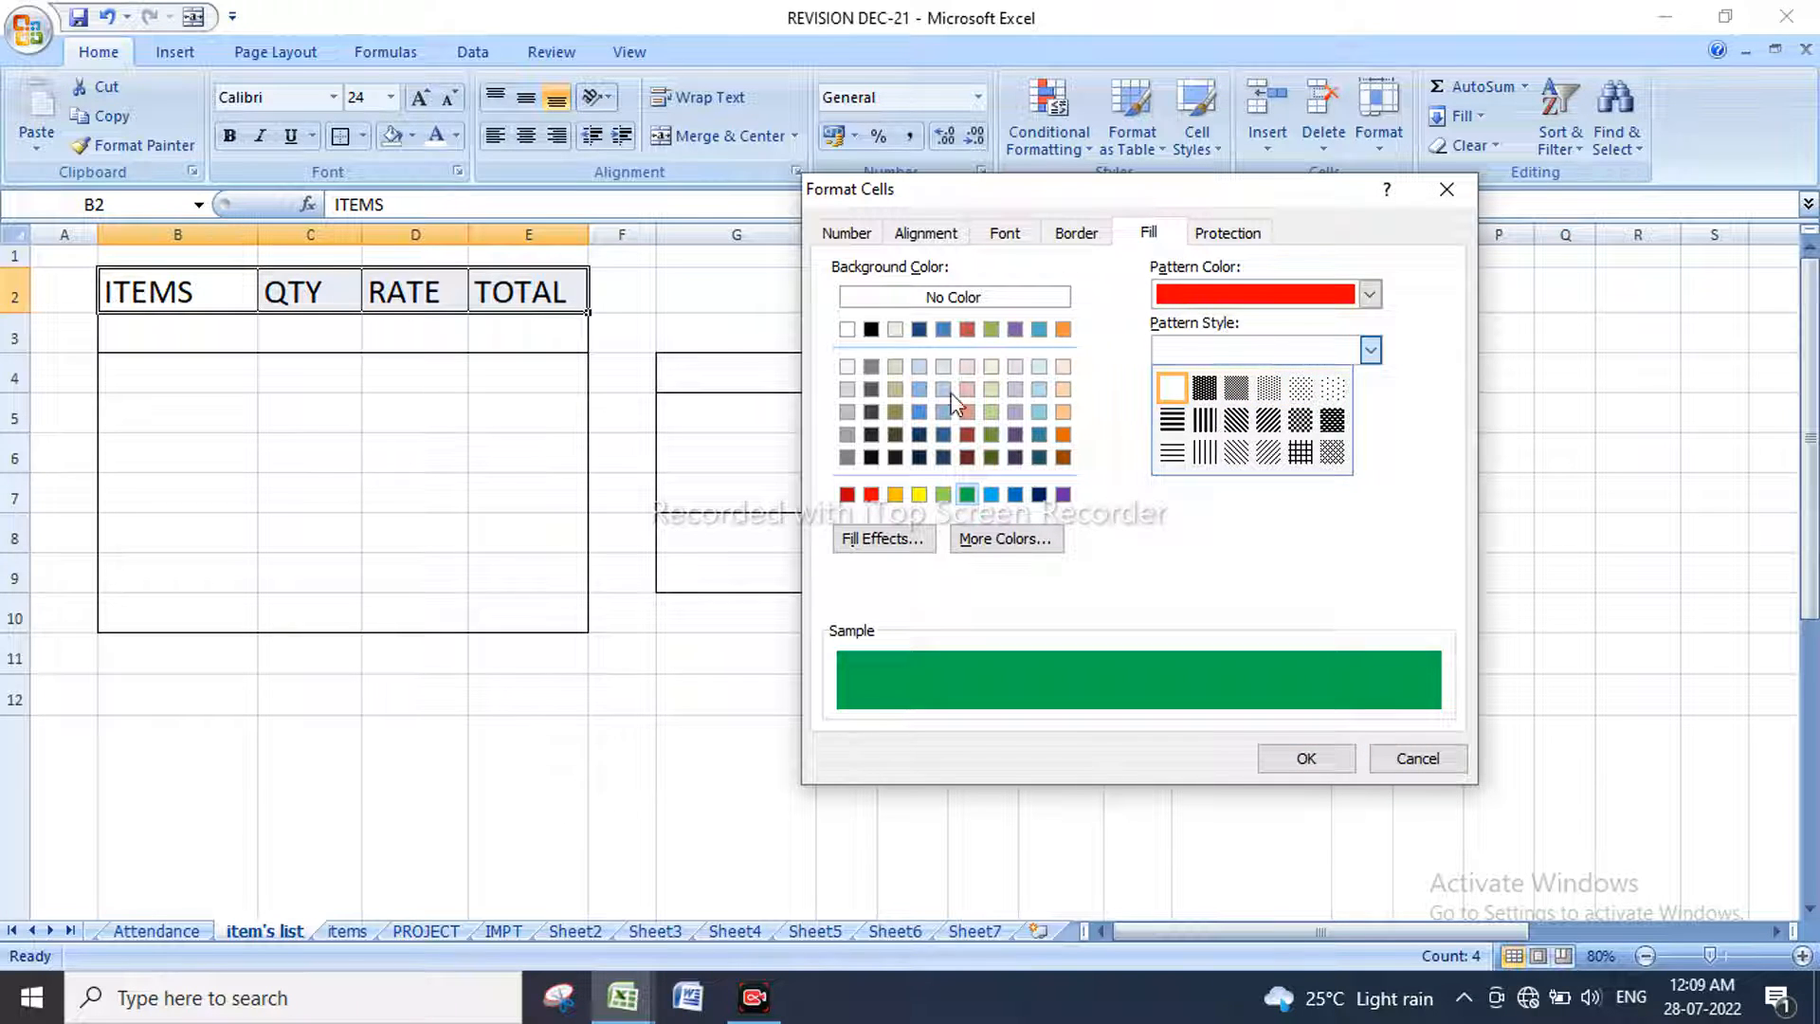
Step: Fill header cells B2:E2 with a horizontal two-colour gradient of red and blue, using the variant with blue at the top
click(900, 537)
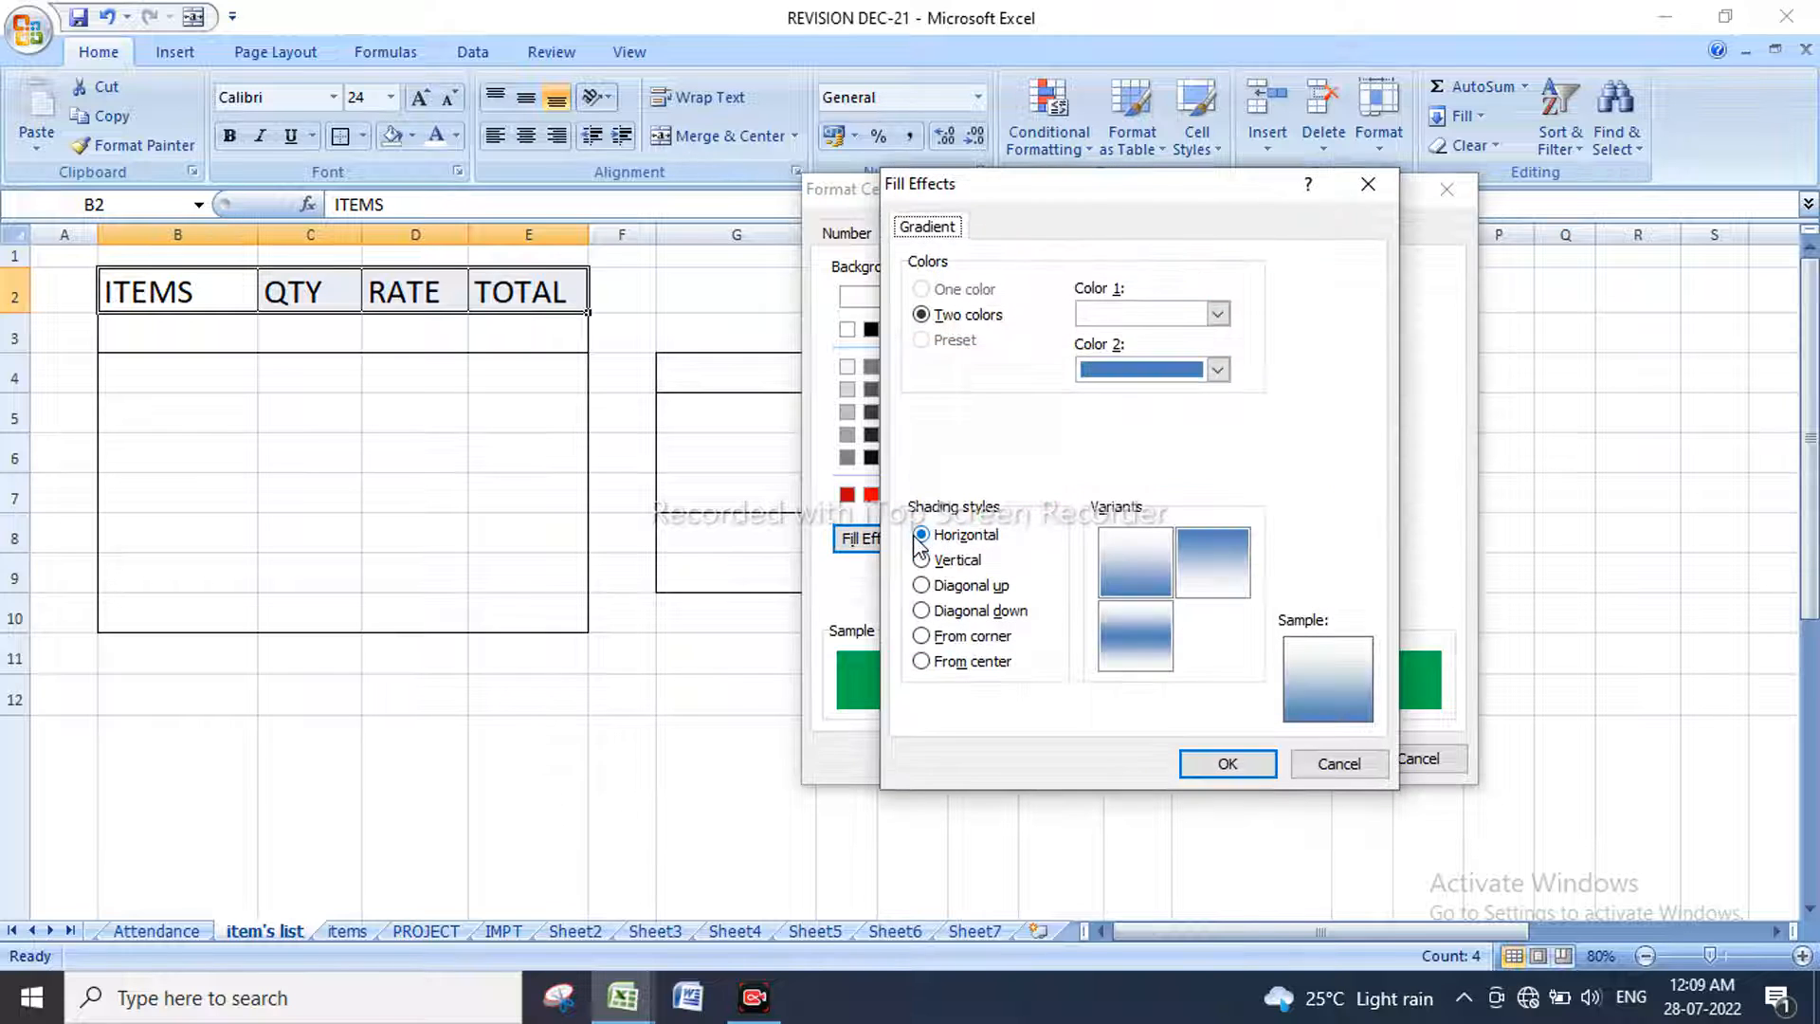
click(1218, 315)
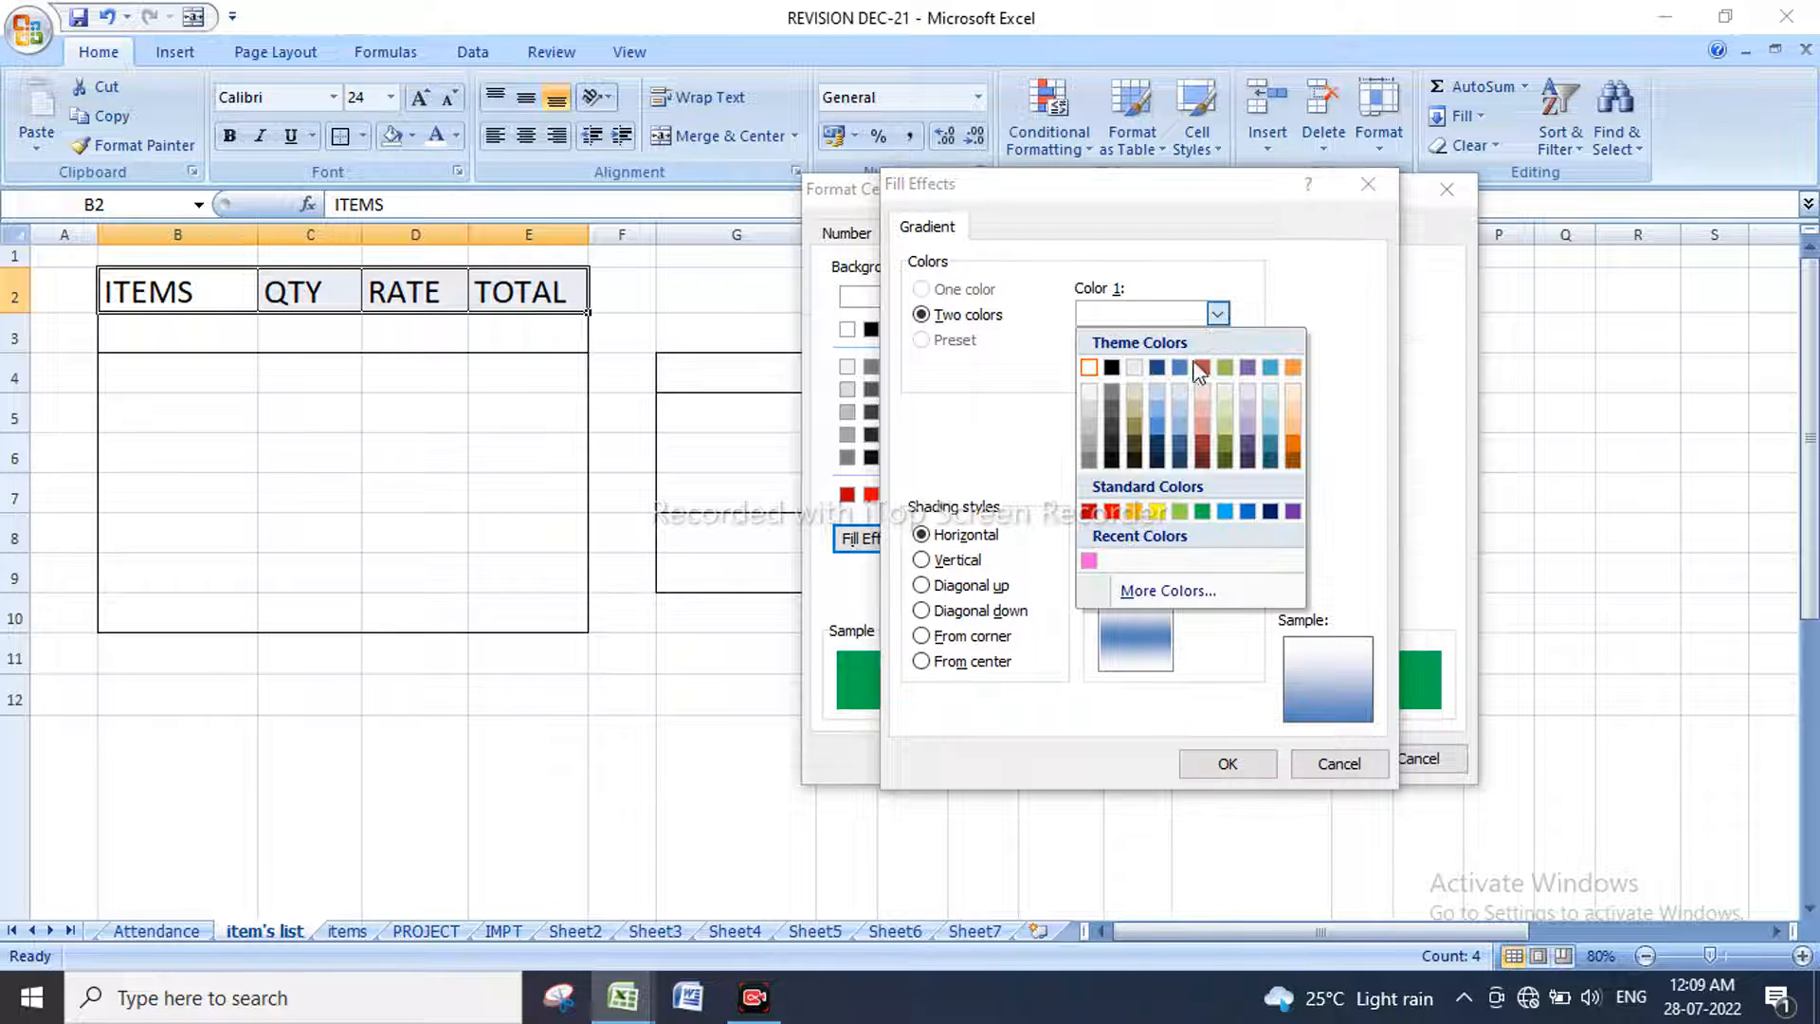
click(1112, 511)
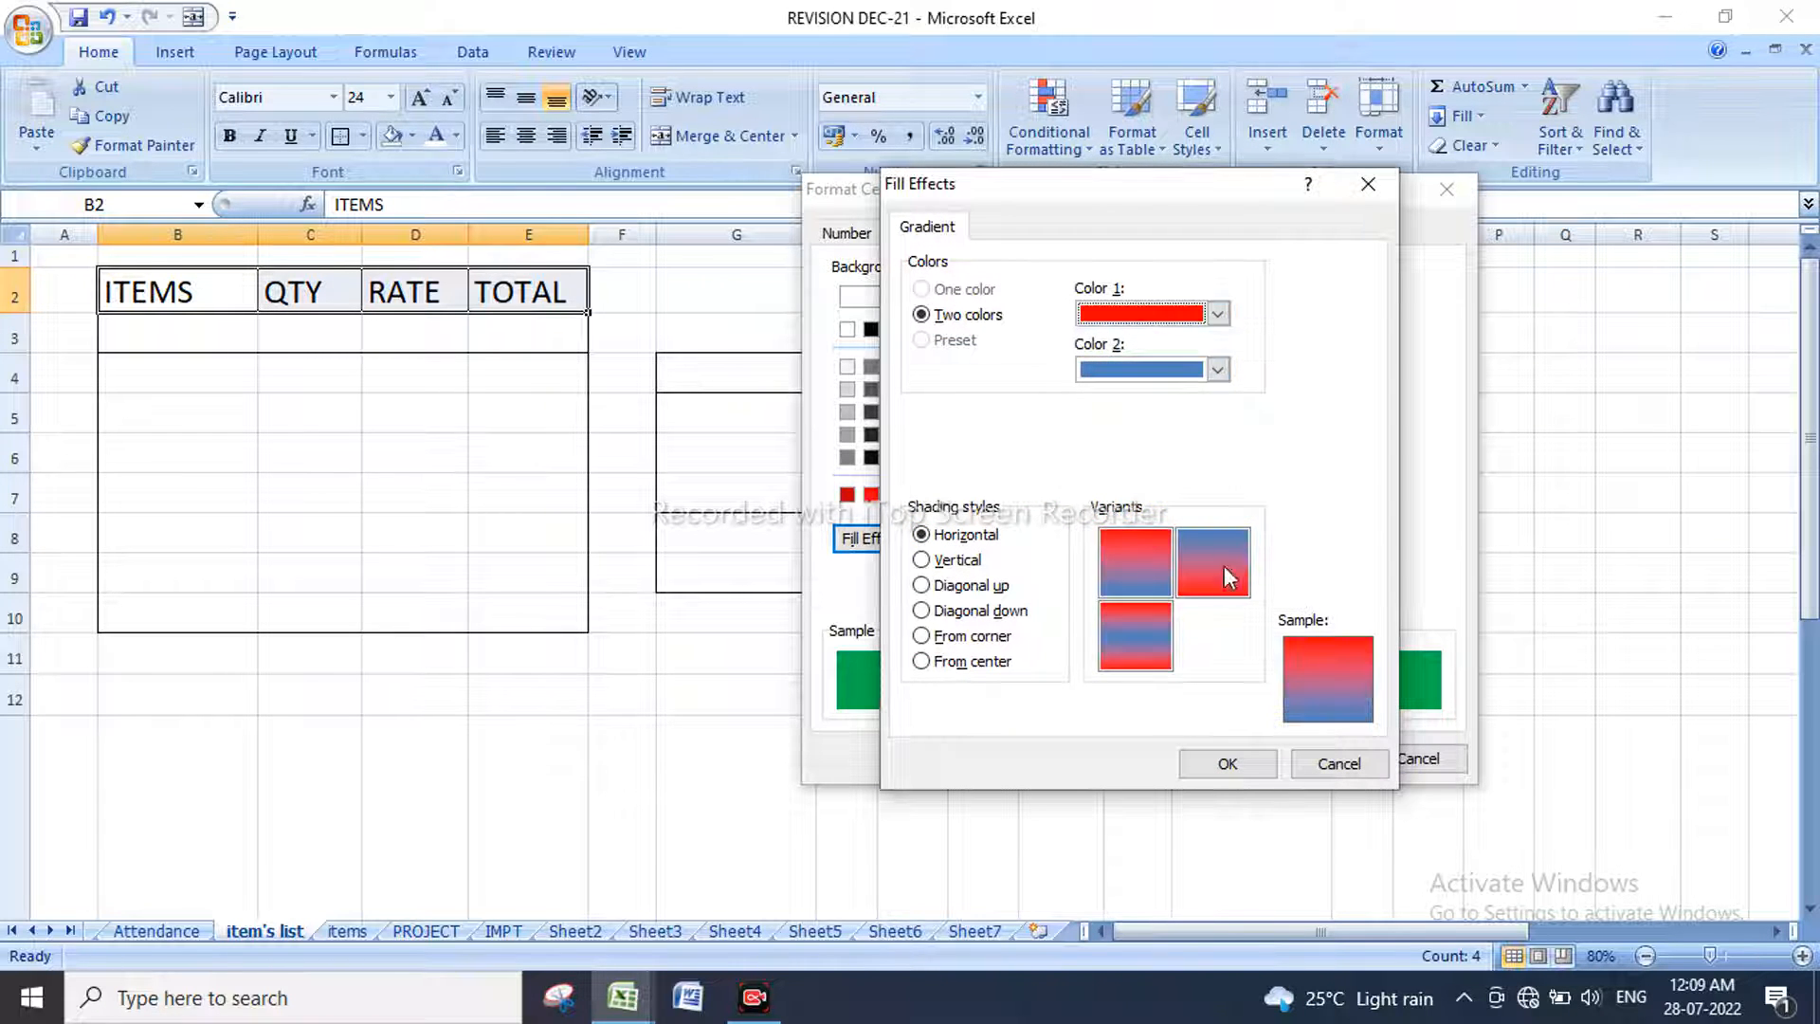
click(1208, 565)
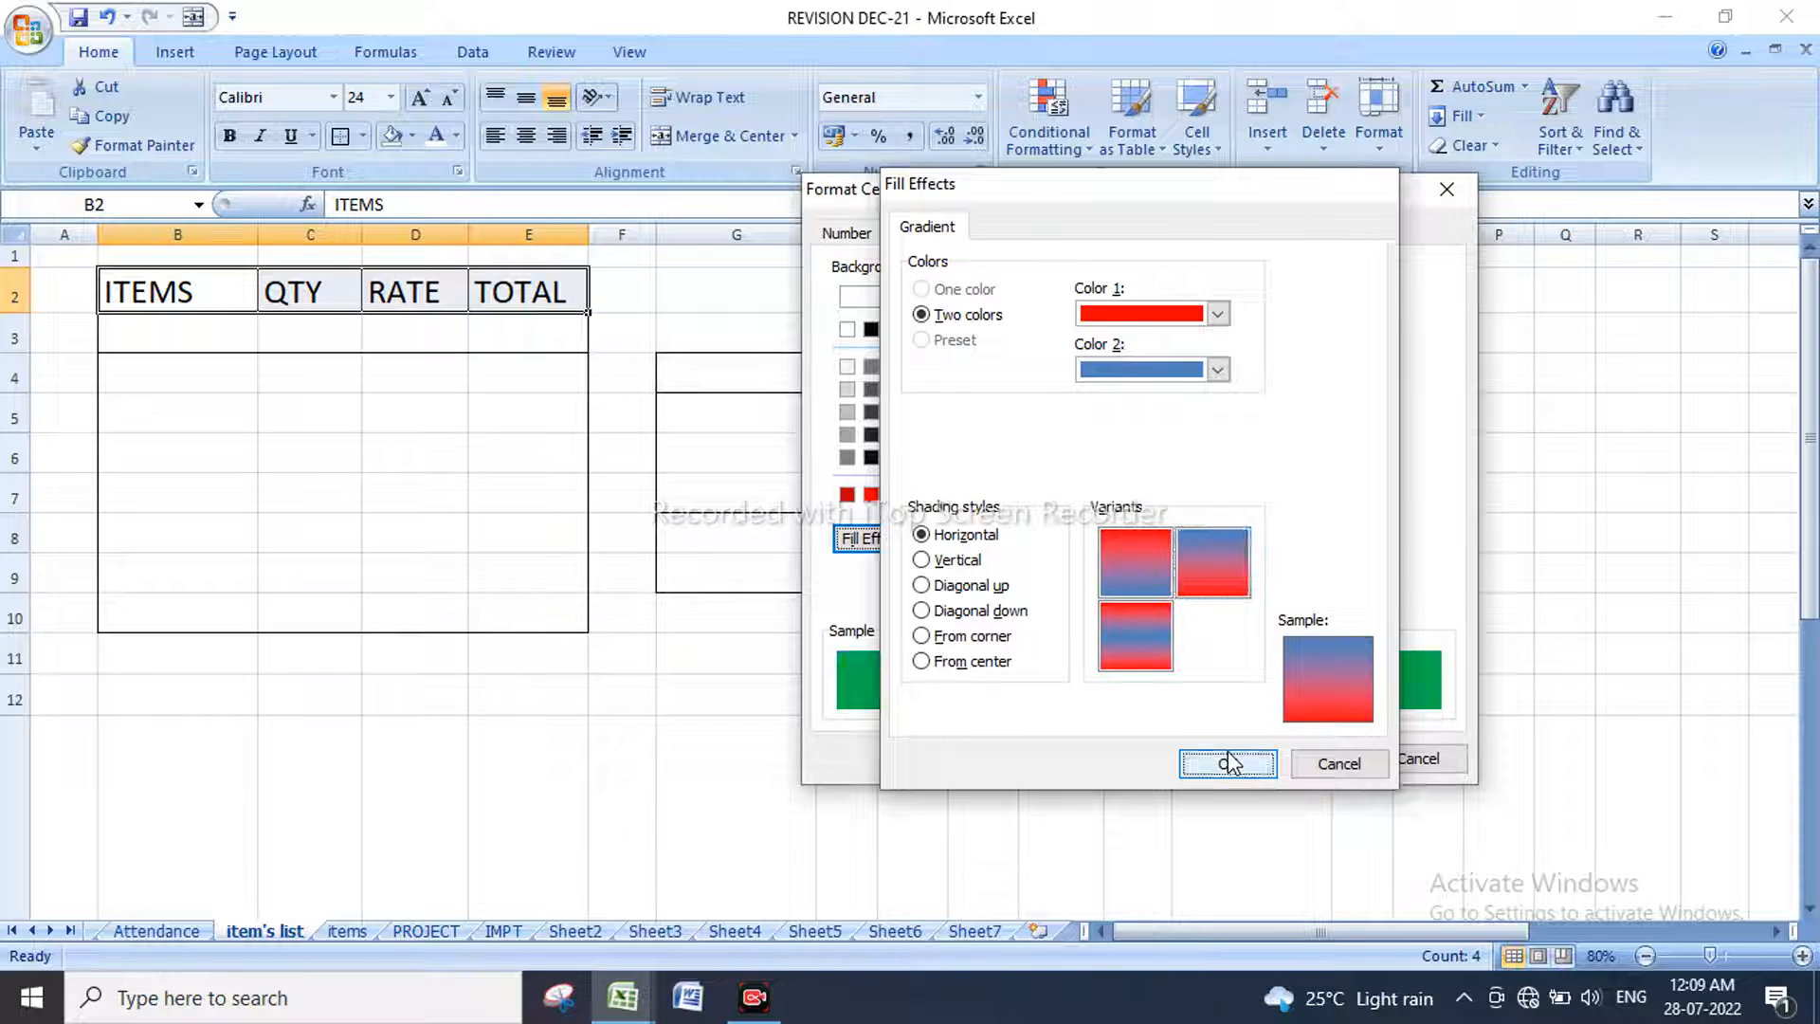
click(1226, 759)
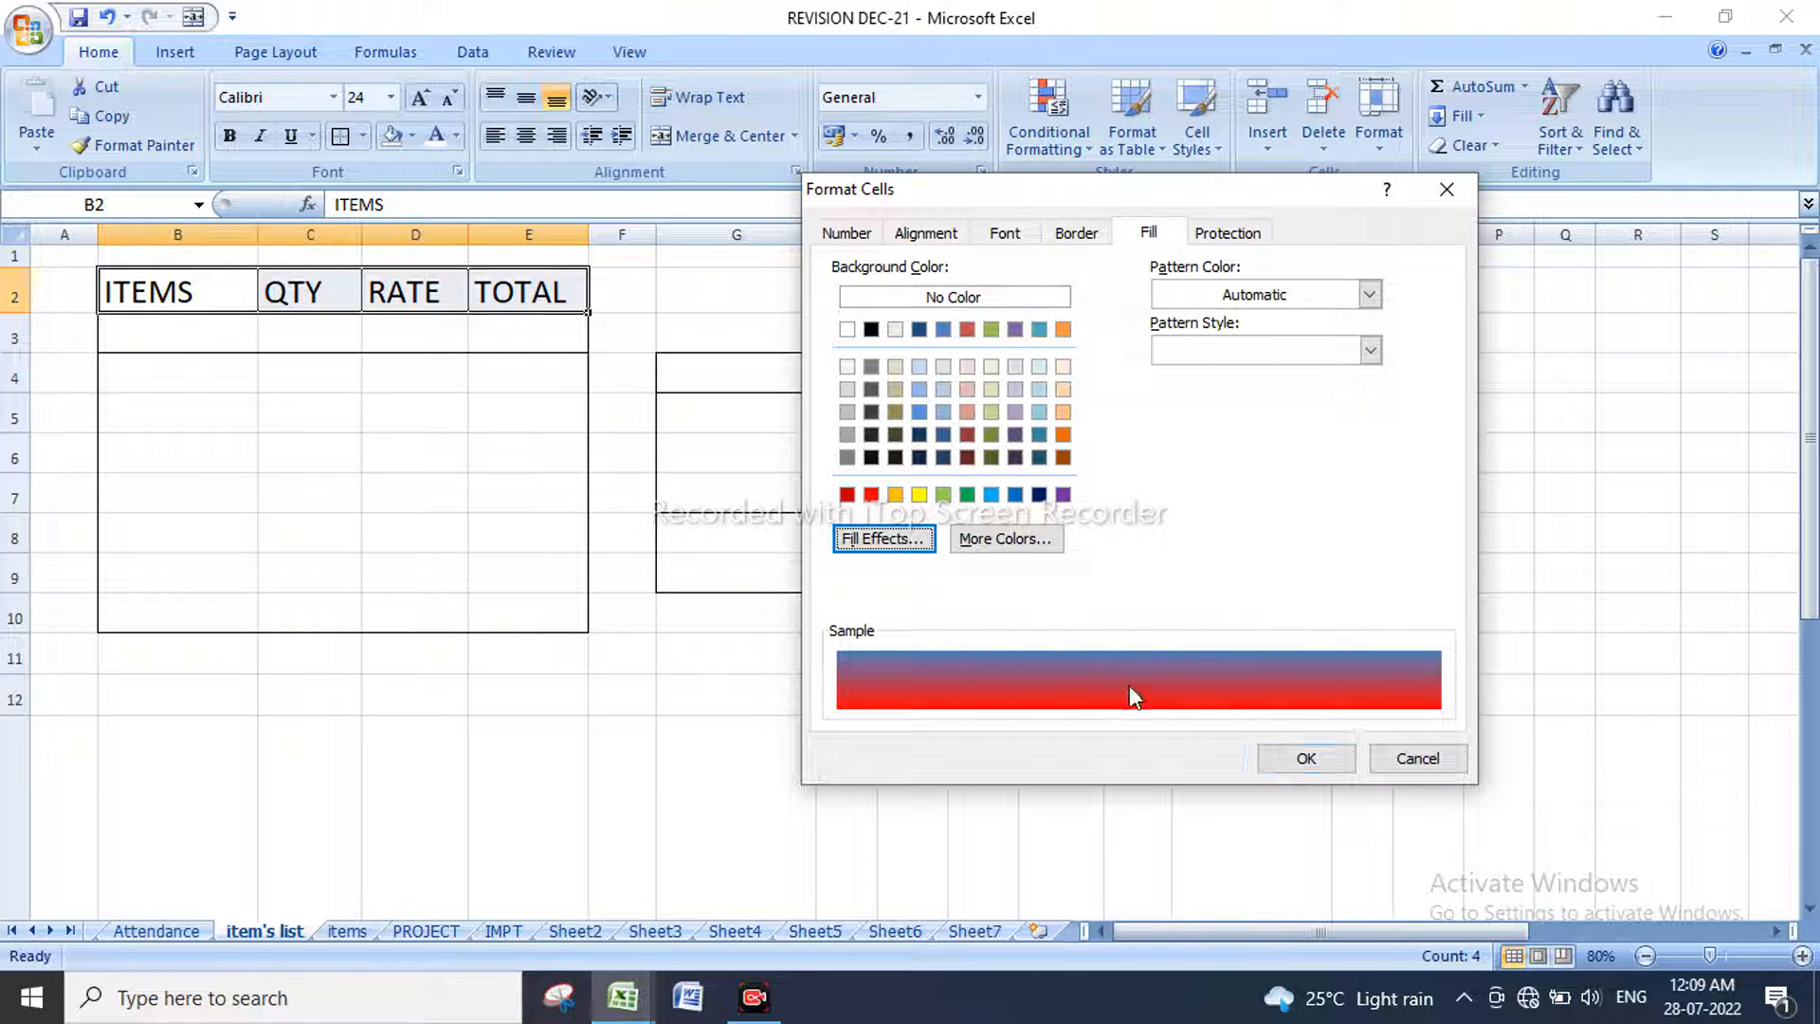
click(1307, 761)
click(735, 637)
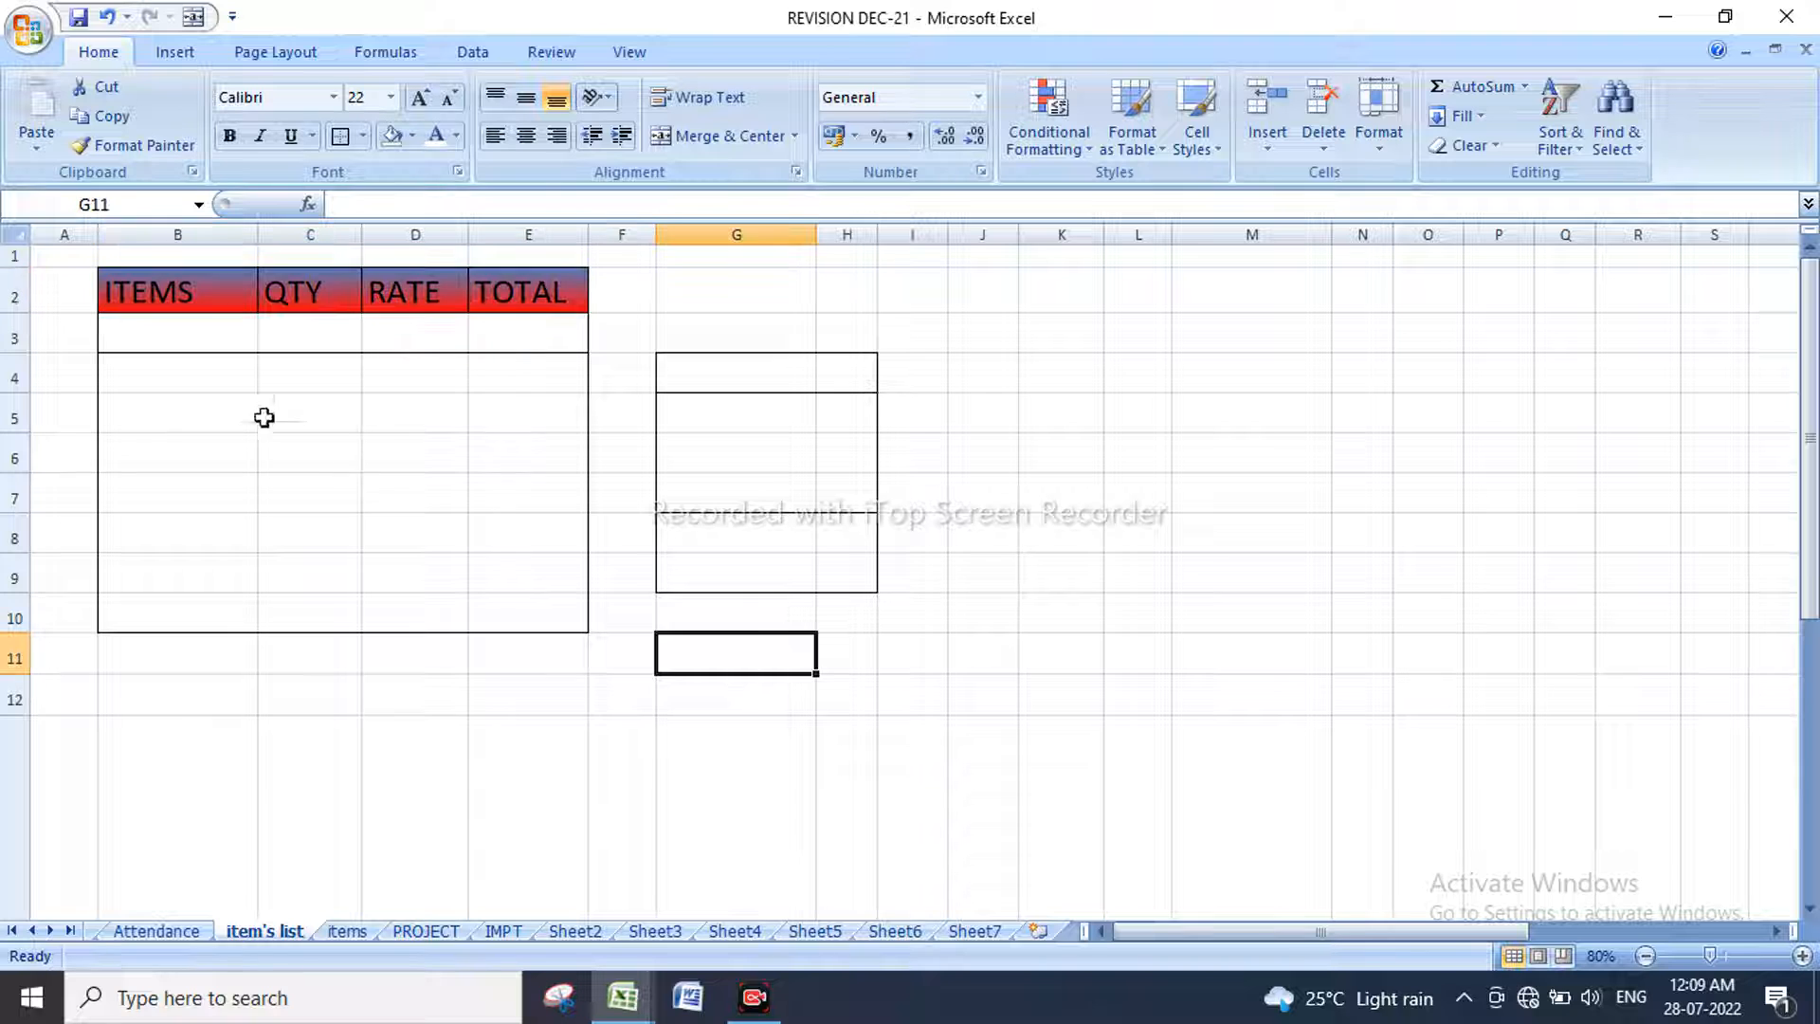
Step: Format the header text in B2:E2 as bold Cambria, centered horizontally and vertically
drag(155, 294, 505, 293)
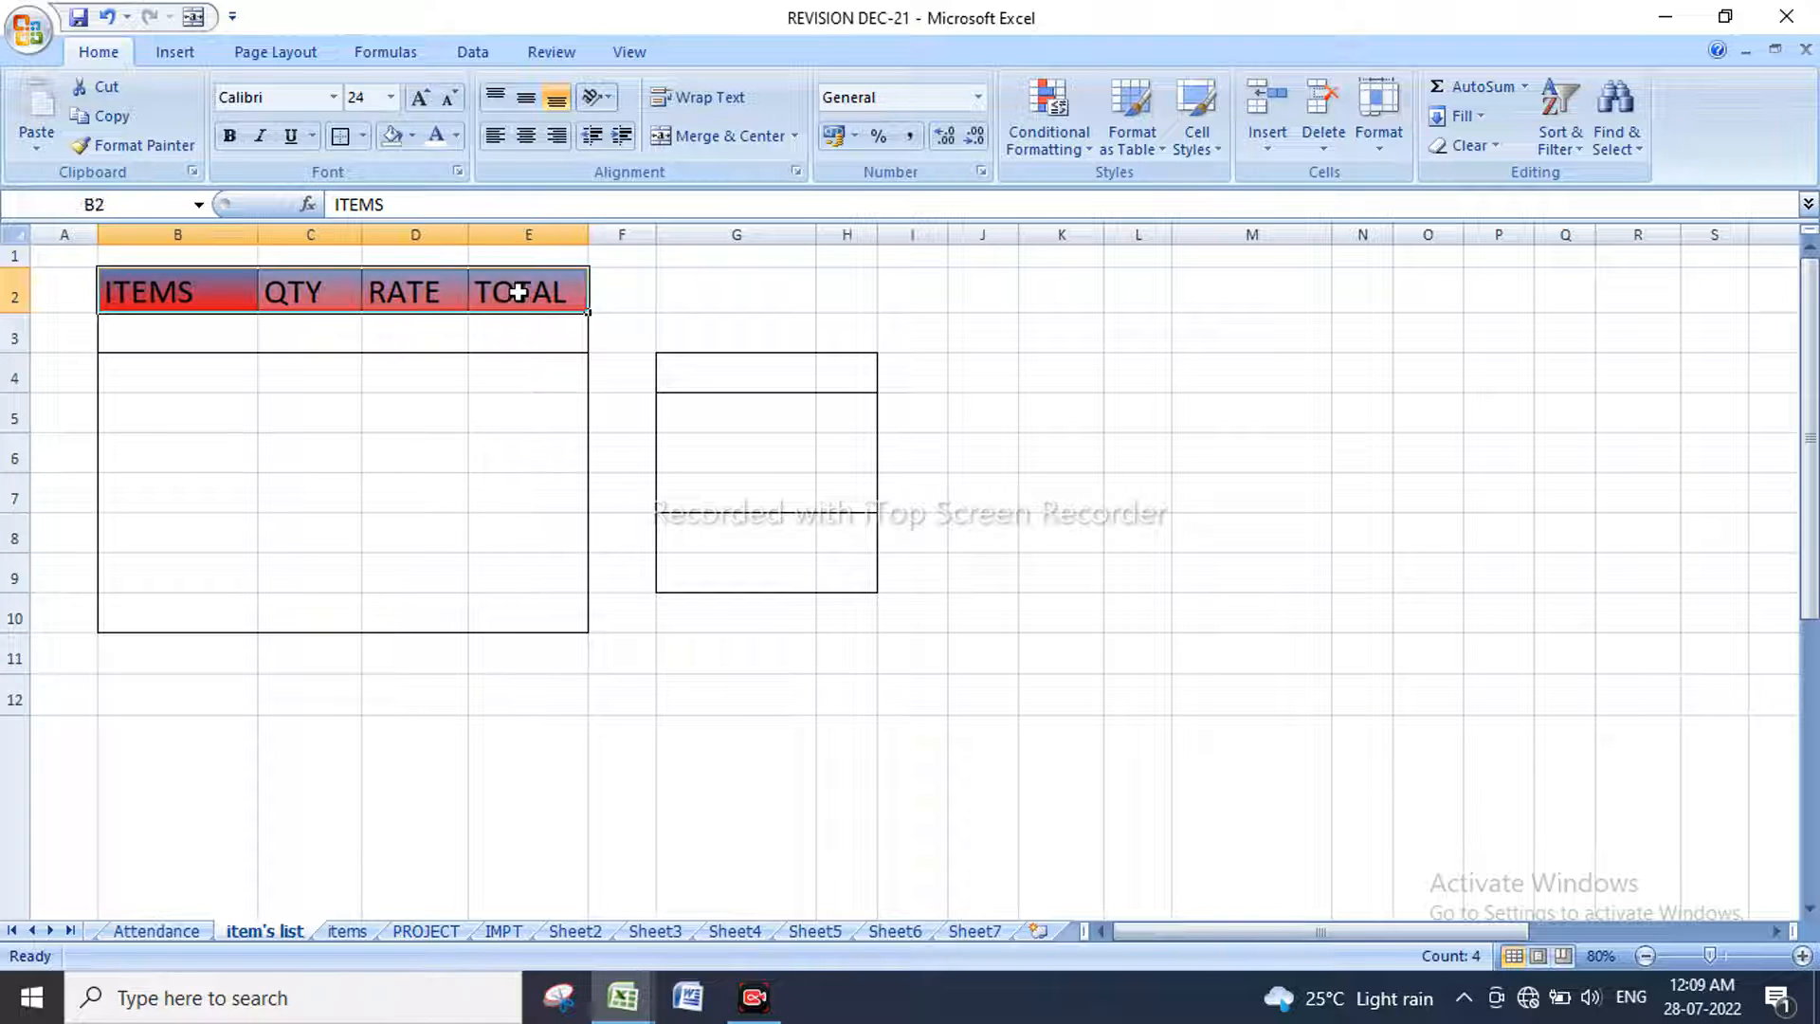
click(334, 97)
click(293, 155)
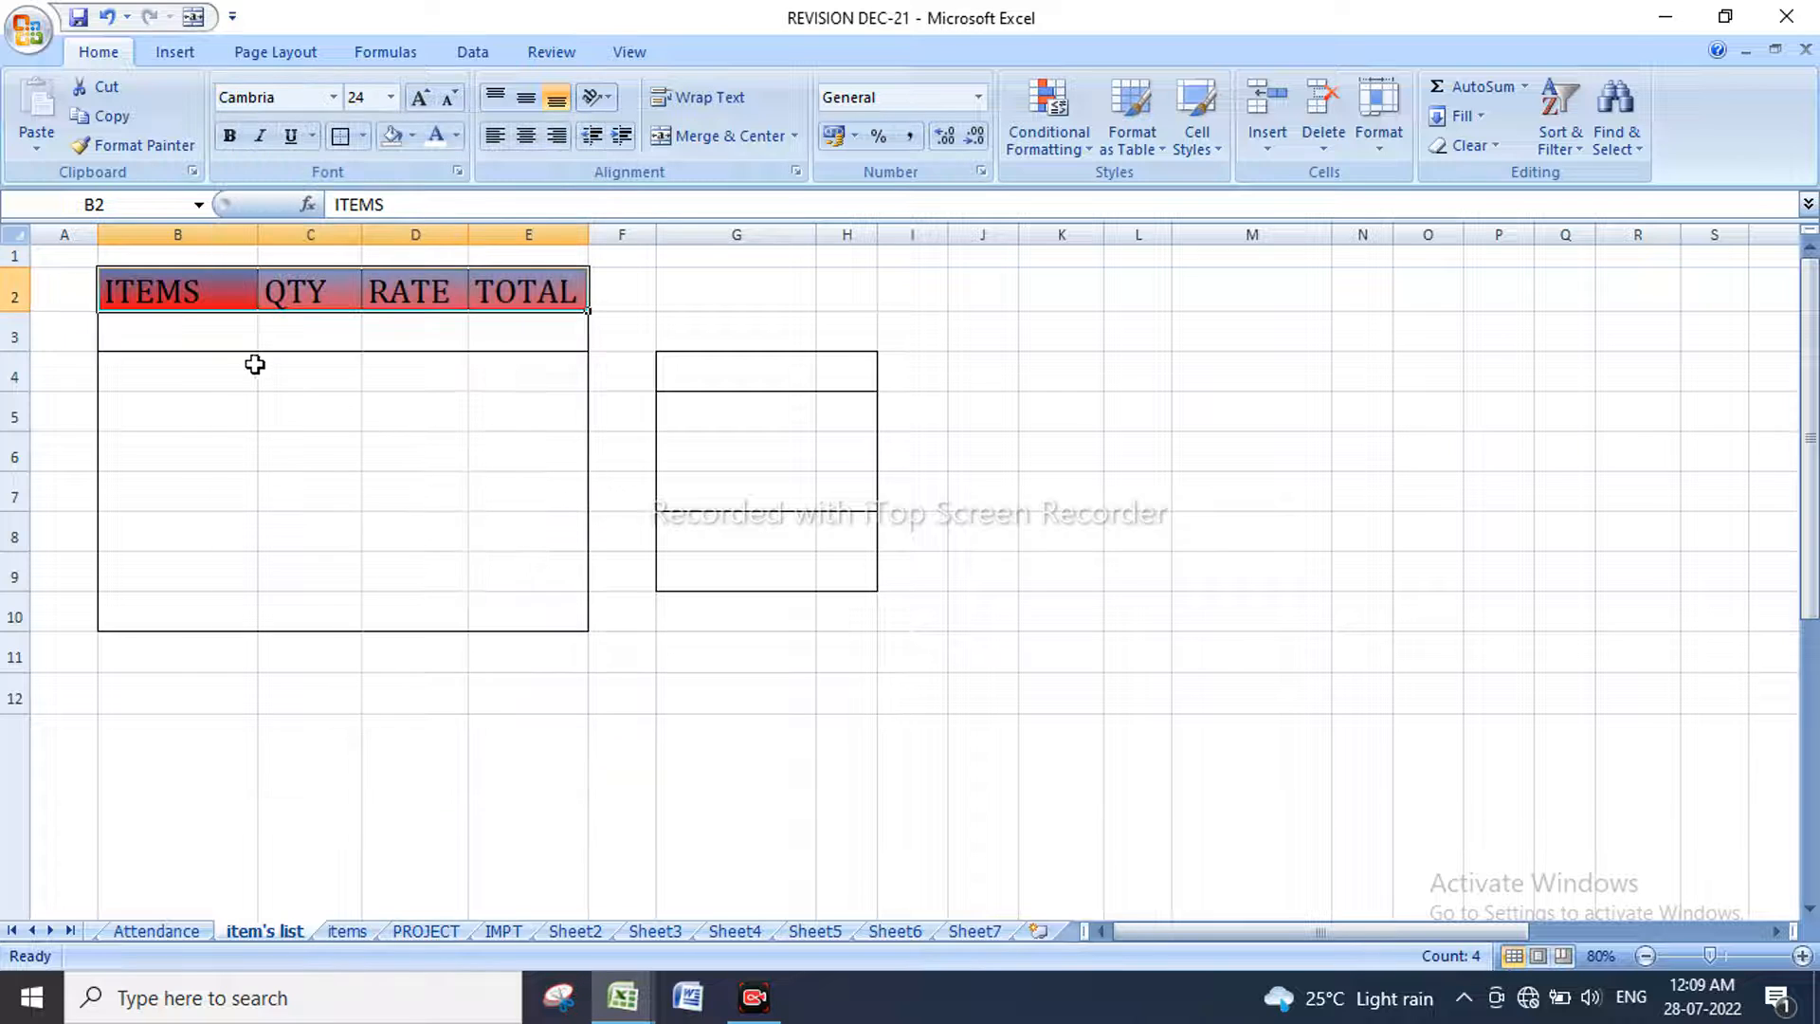
click(525, 135)
click(529, 101)
click(229, 135)
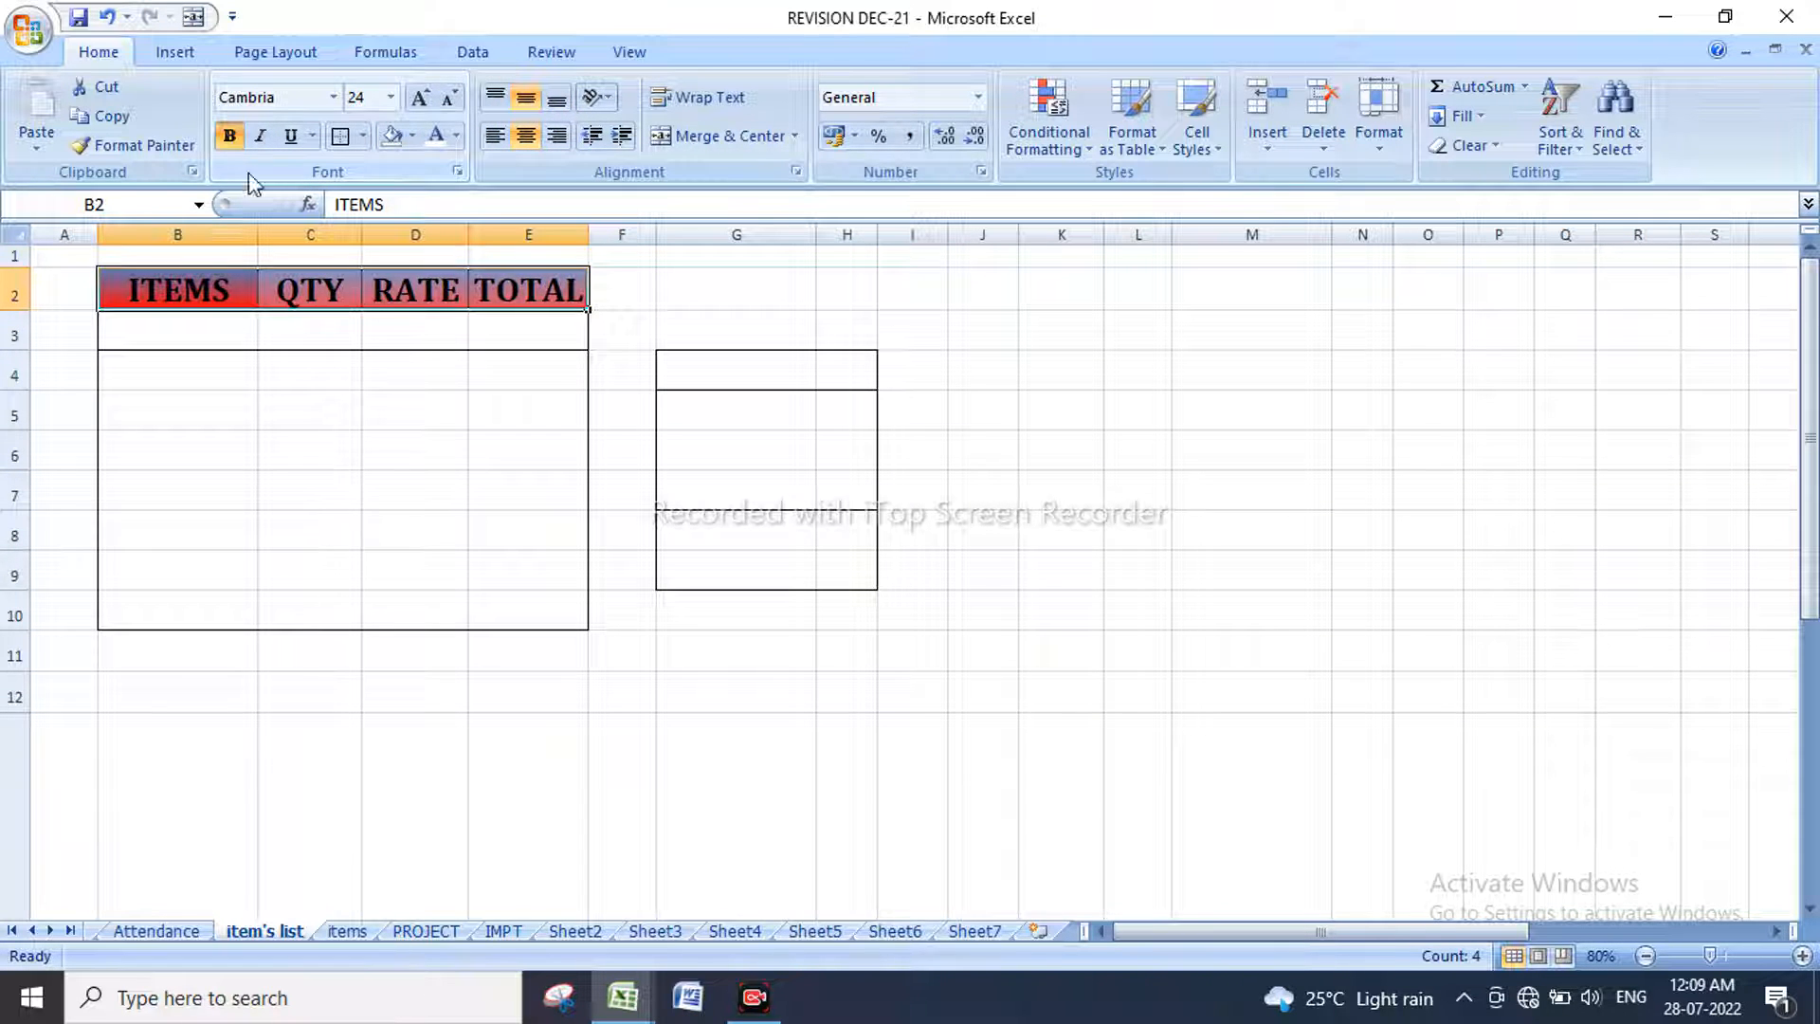
click(848, 416)
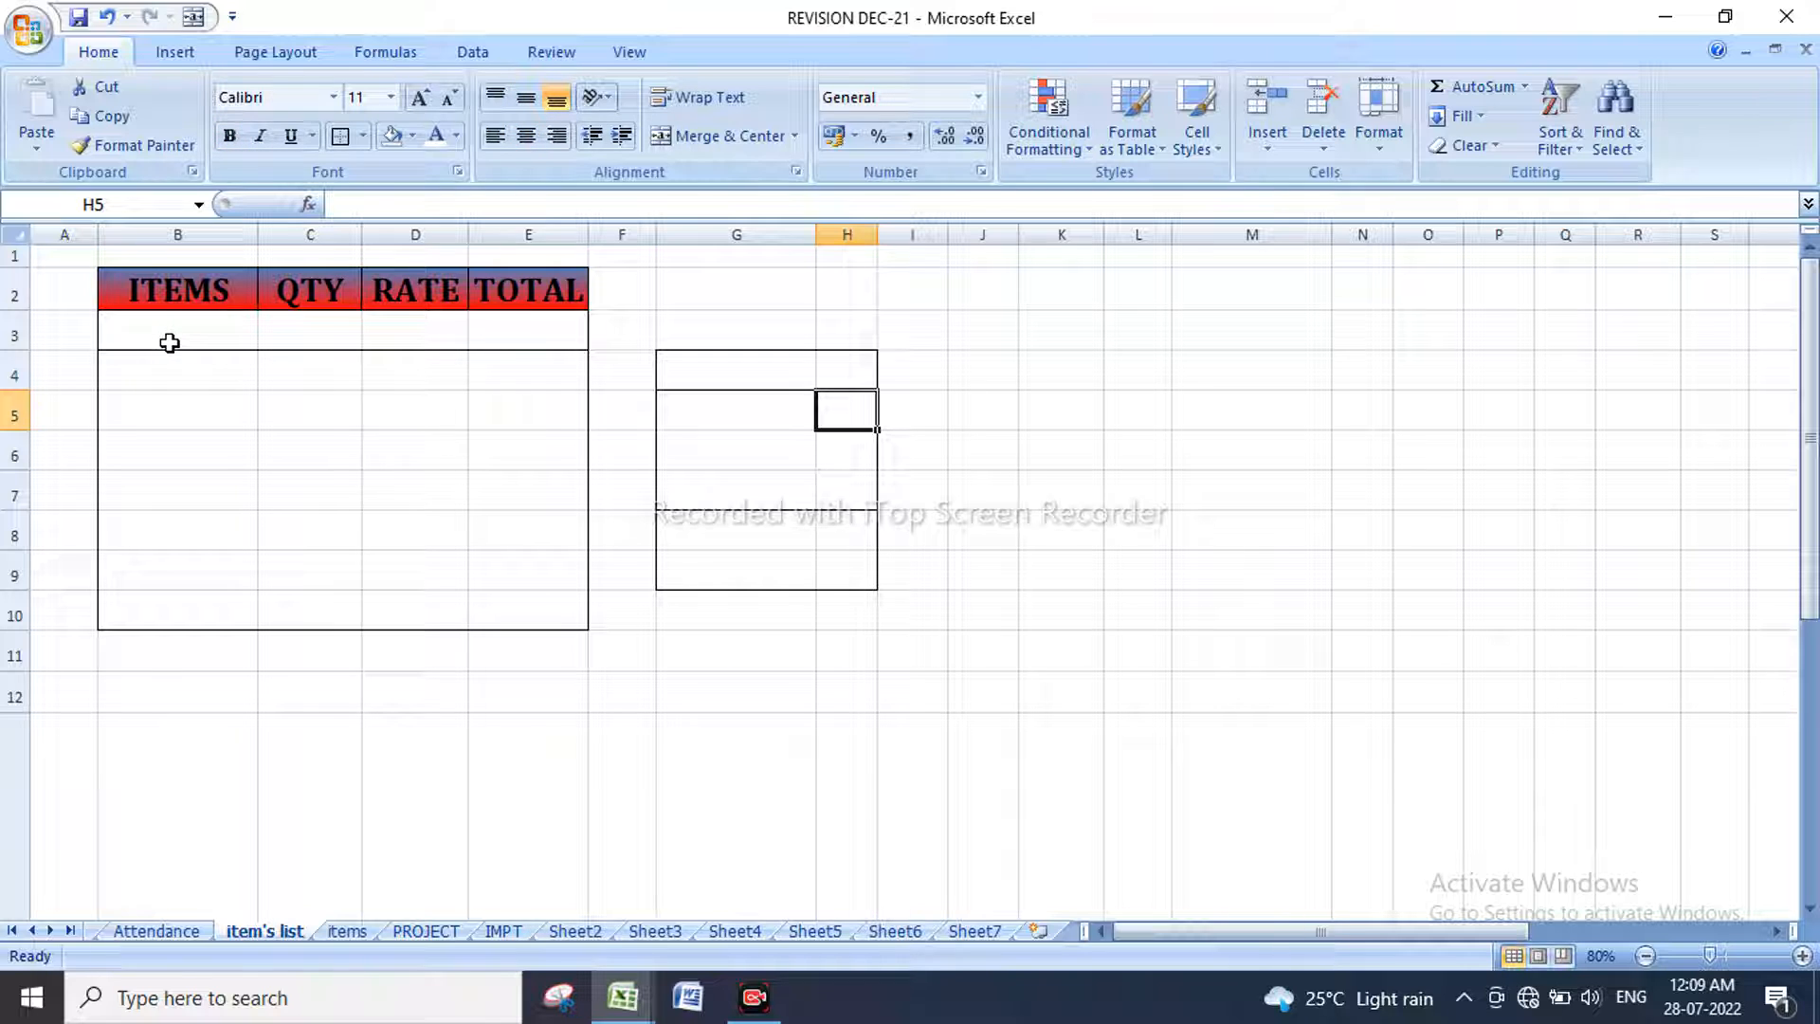
Step: Remove all borders from cells B4:E4
drag(135, 357, 542, 362)
click(363, 139)
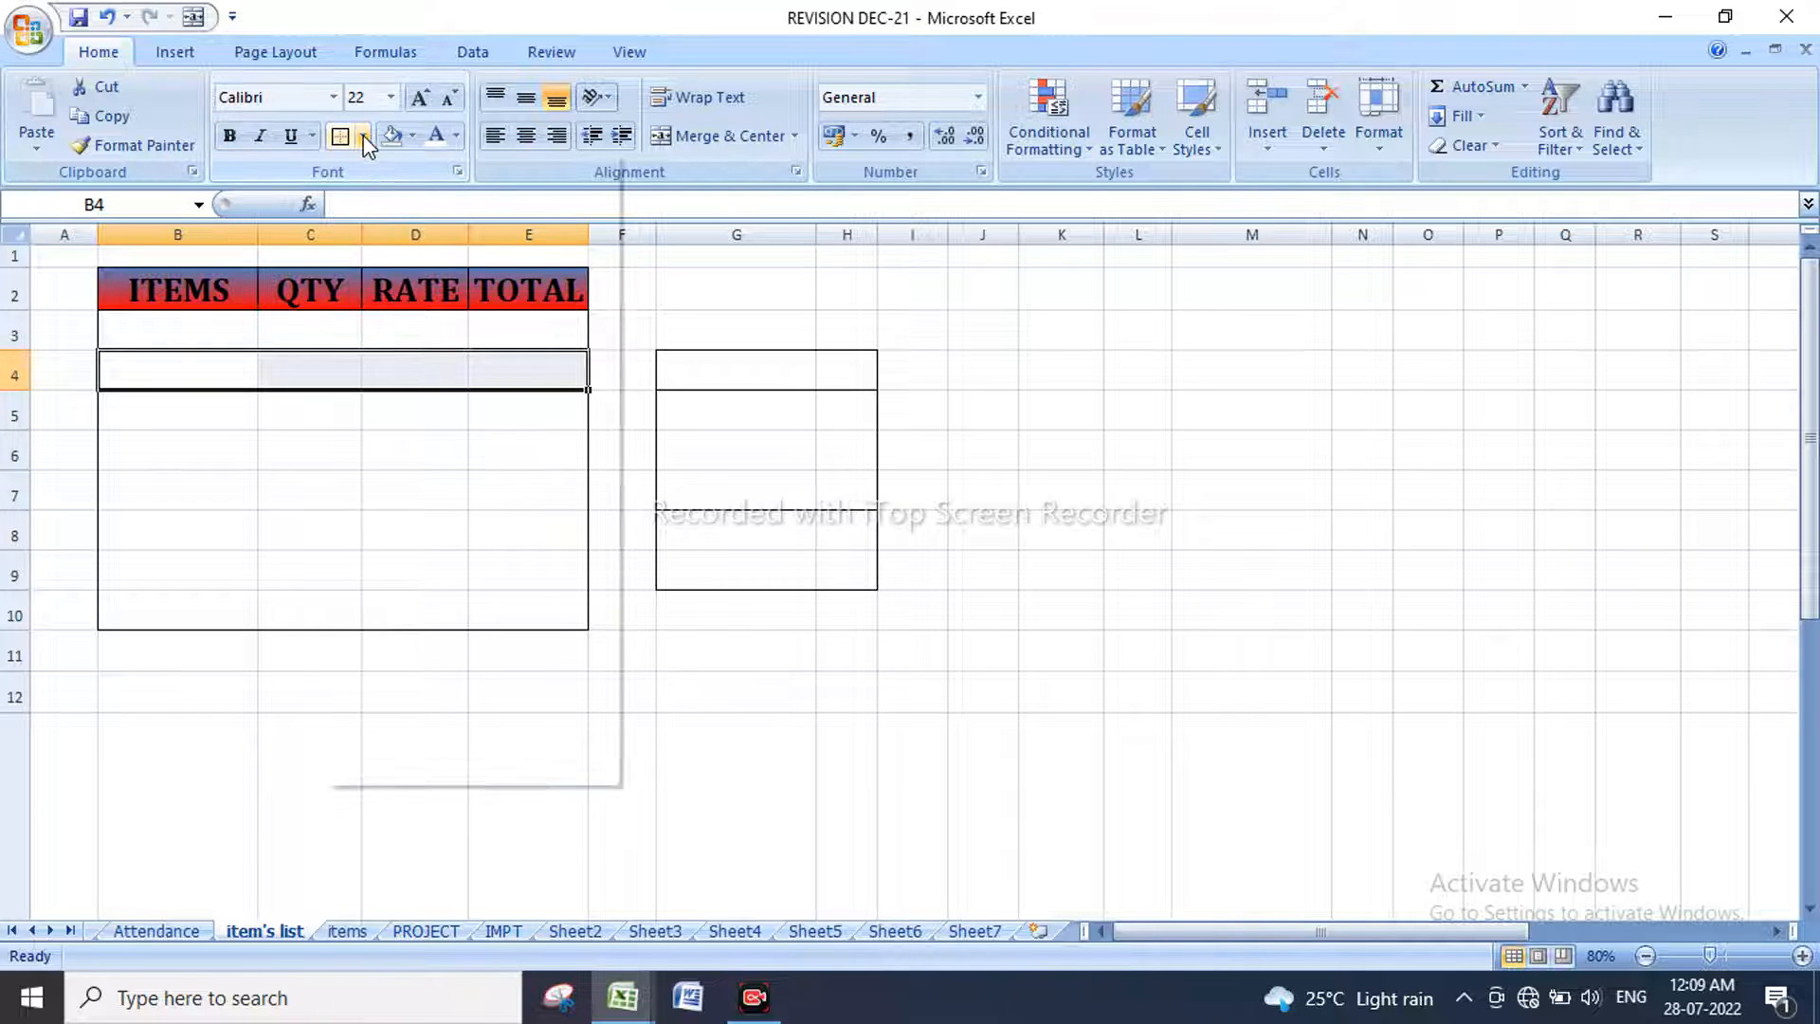
click(386, 327)
click(702, 443)
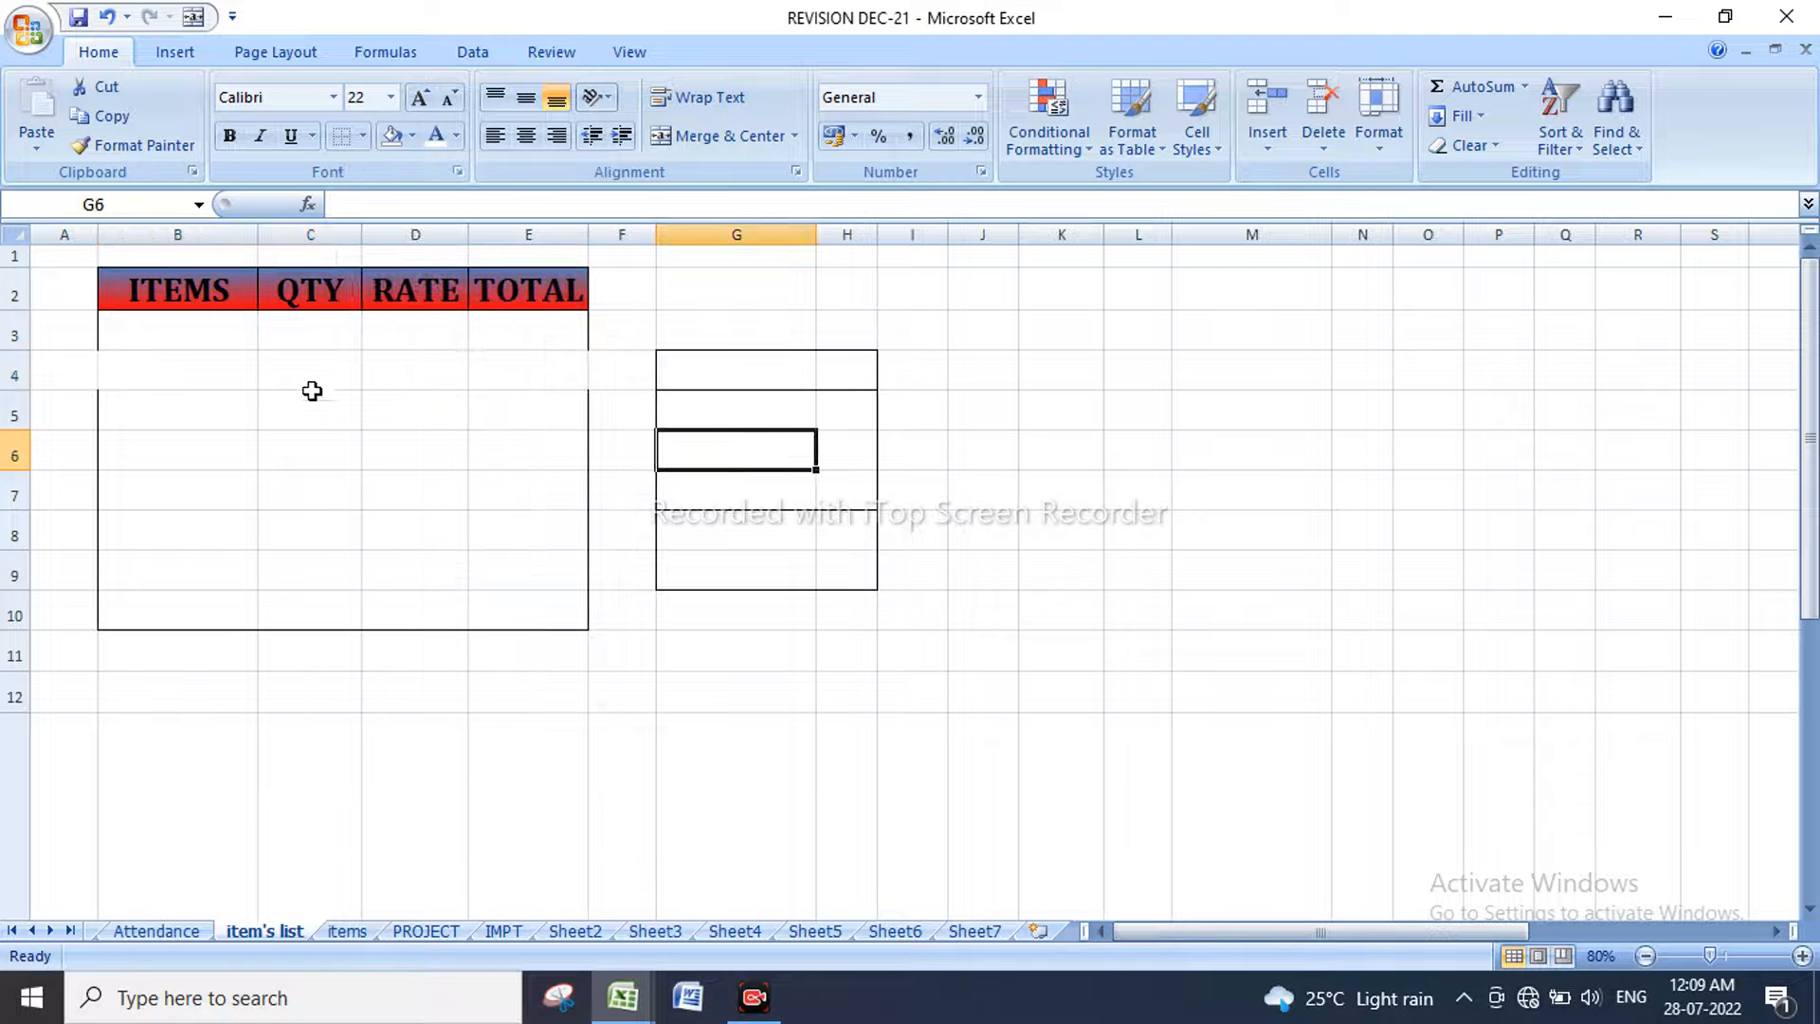
Step: Add outside borders around each blank table column in rows 3 to 9 and around the bottom row B10:E10
drag(157, 327, 211, 564)
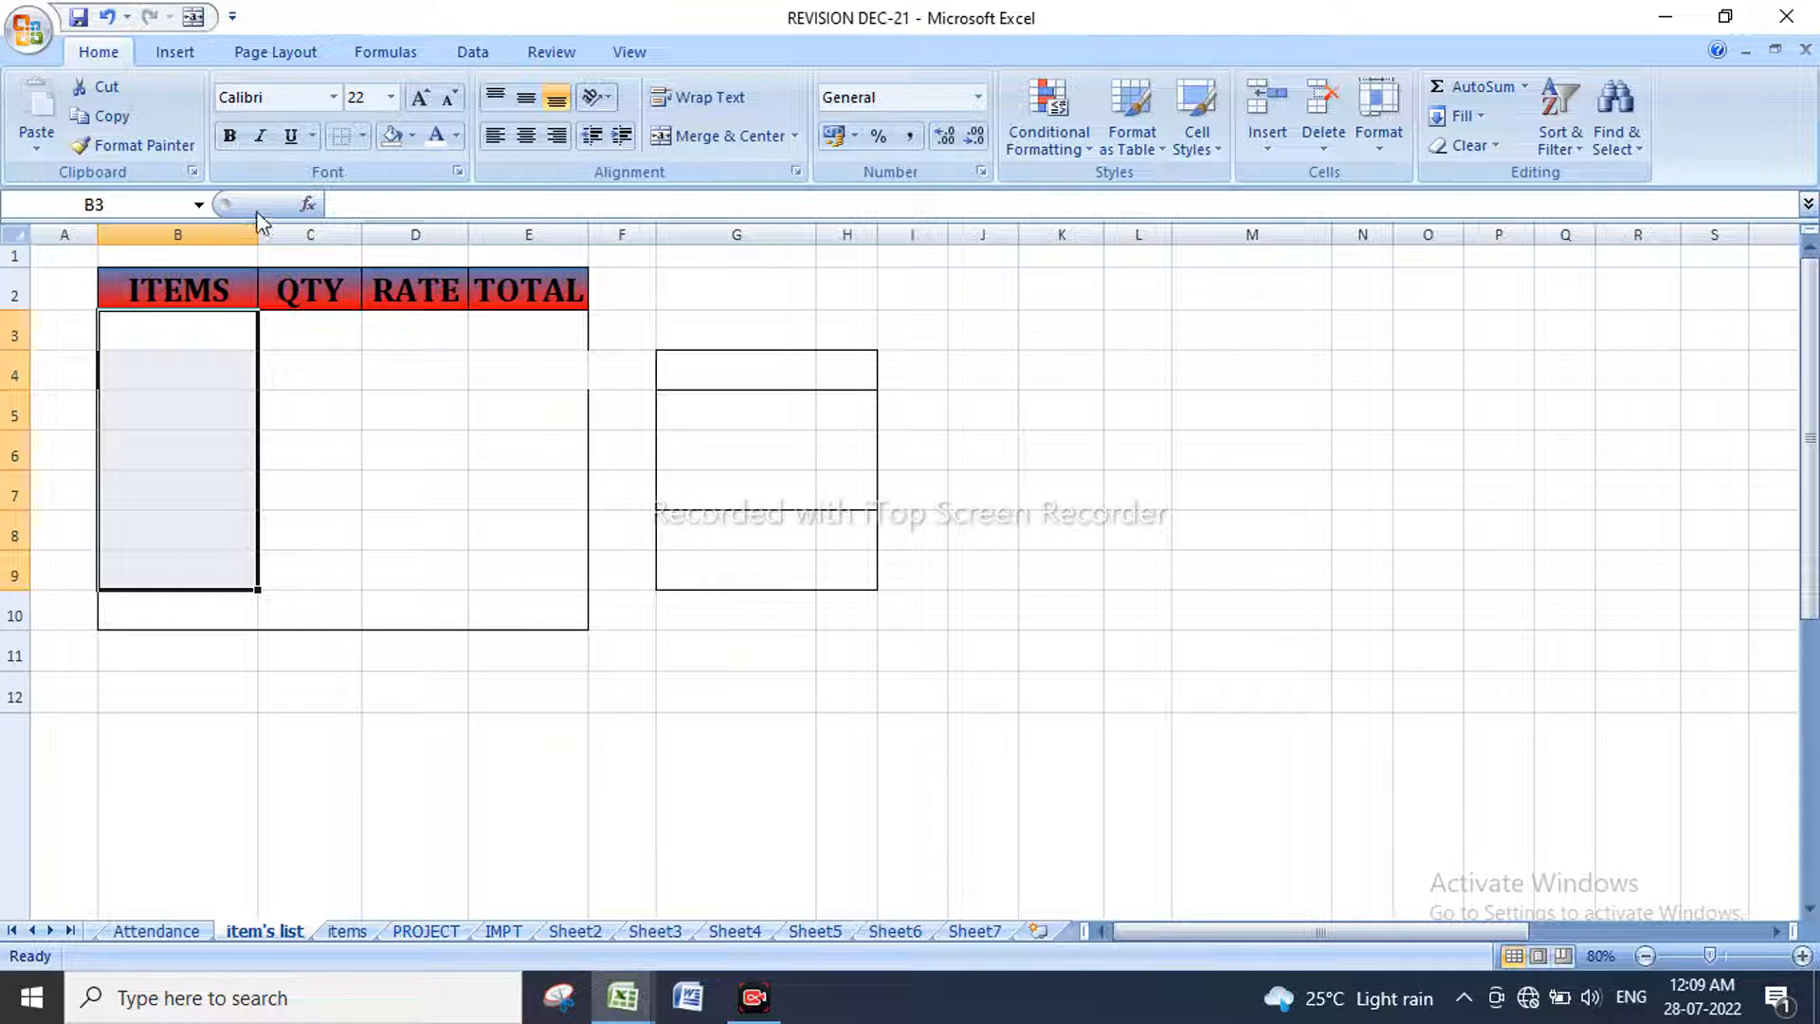
click(363, 137)
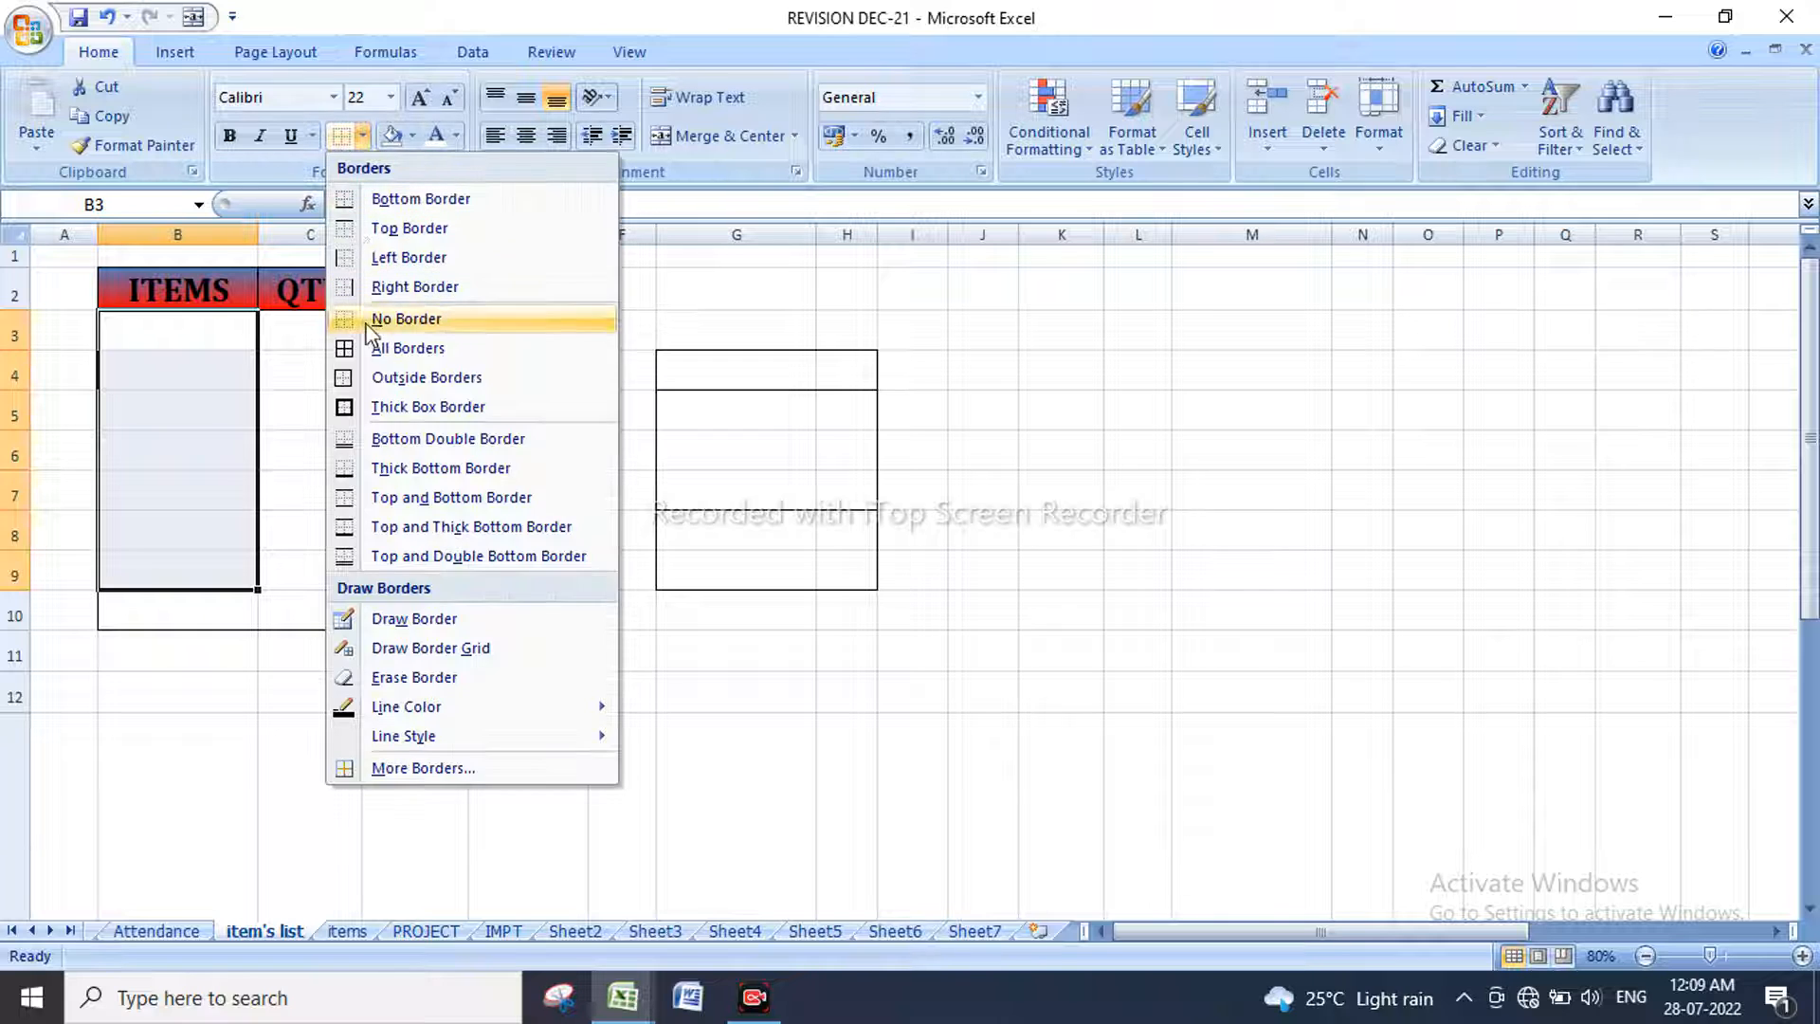
click(396, 376)
click(310, 317)
drag(309, 316, 318, 417)
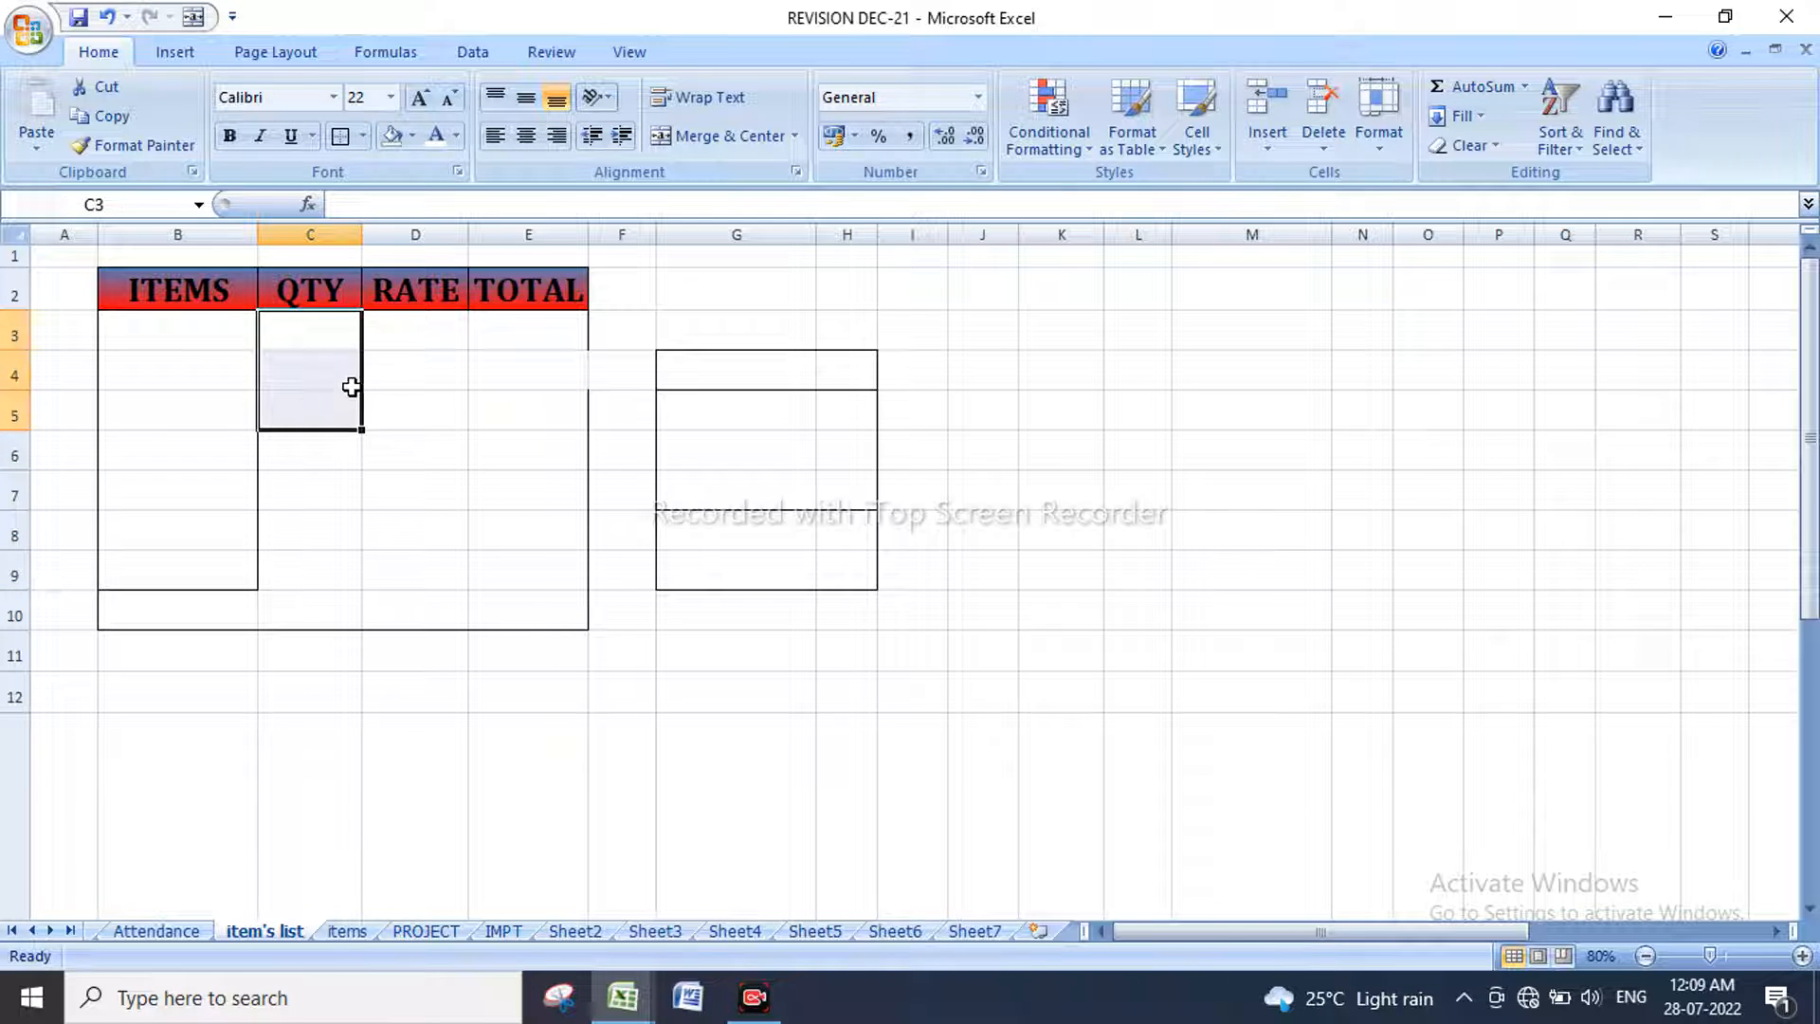
drag(412, 327, 425, 555)
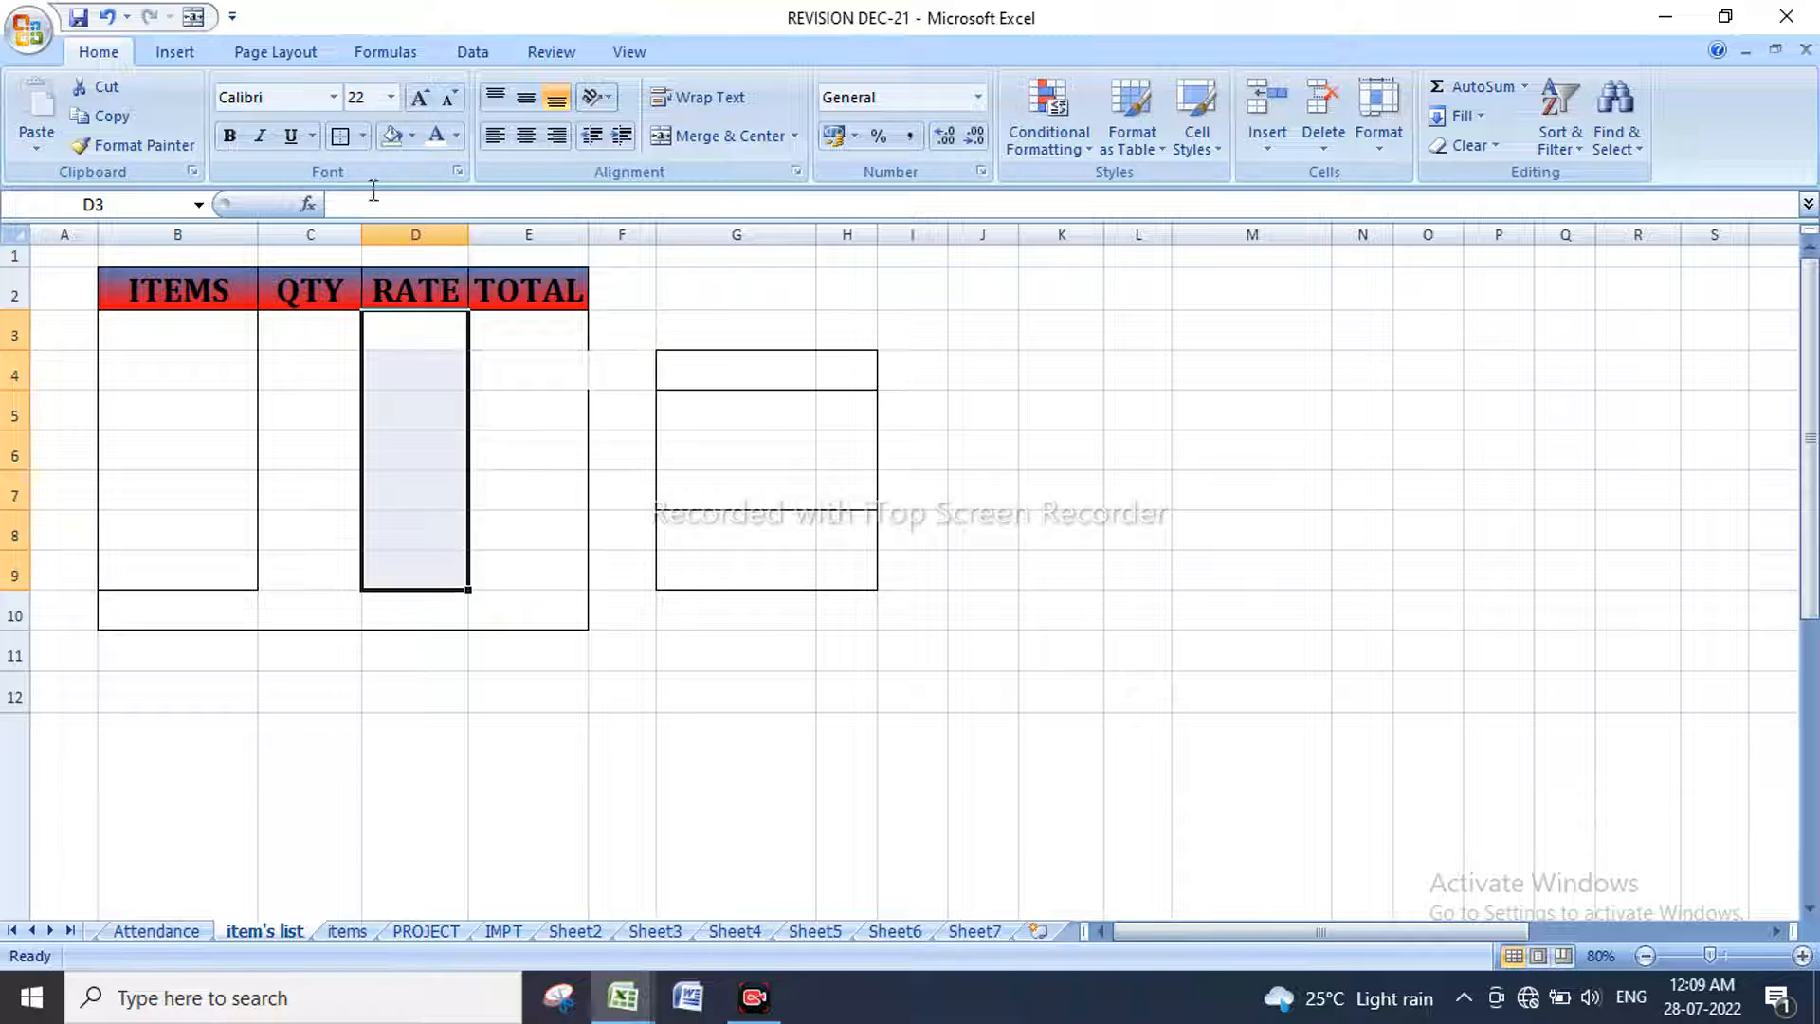
click(339, 137)
click(511, 324)
drag(511, 324, 524, 569)
click(340, 137)
mouse_move(175, 601)
mouse_down()
mouse_move(411, 622)
mouse_move(511, 599)
mouse_up()
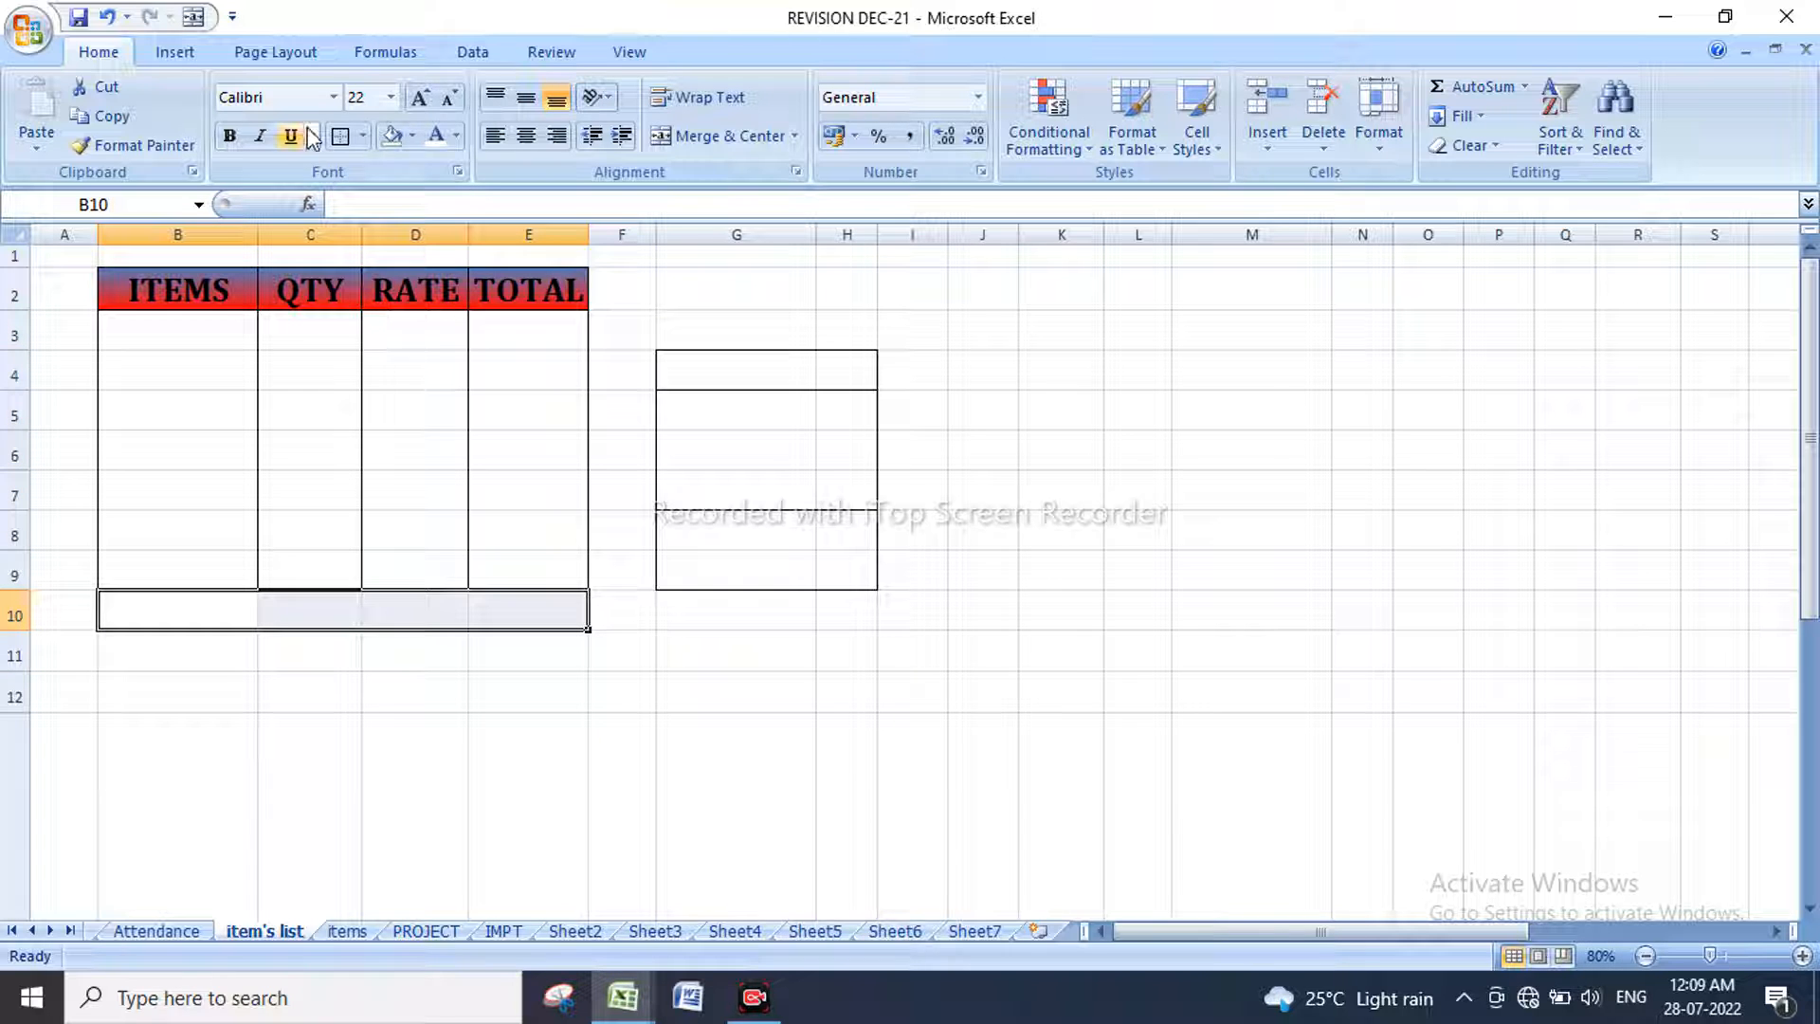
click(343, 650)
Step: Try merging and centering cells B10:D10 in the table's bottom row
drag(149, 597, 410, 610)
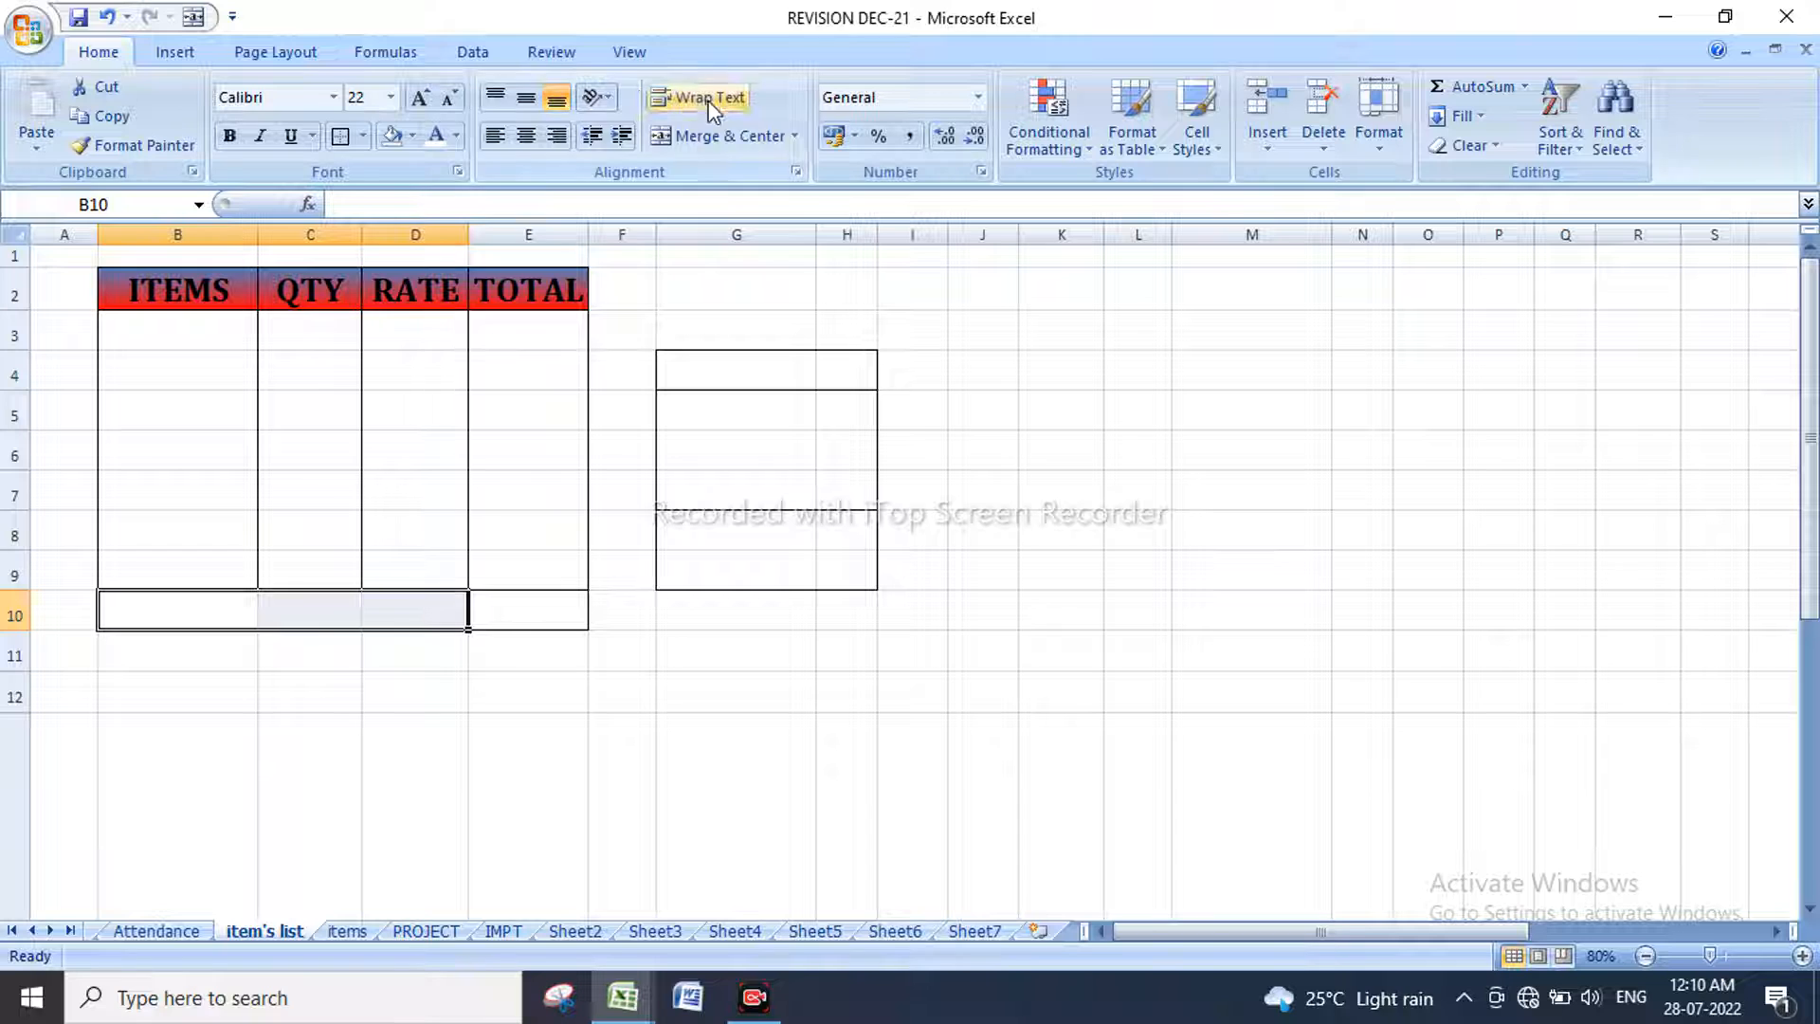
click(725, 136)
click(432, 805)
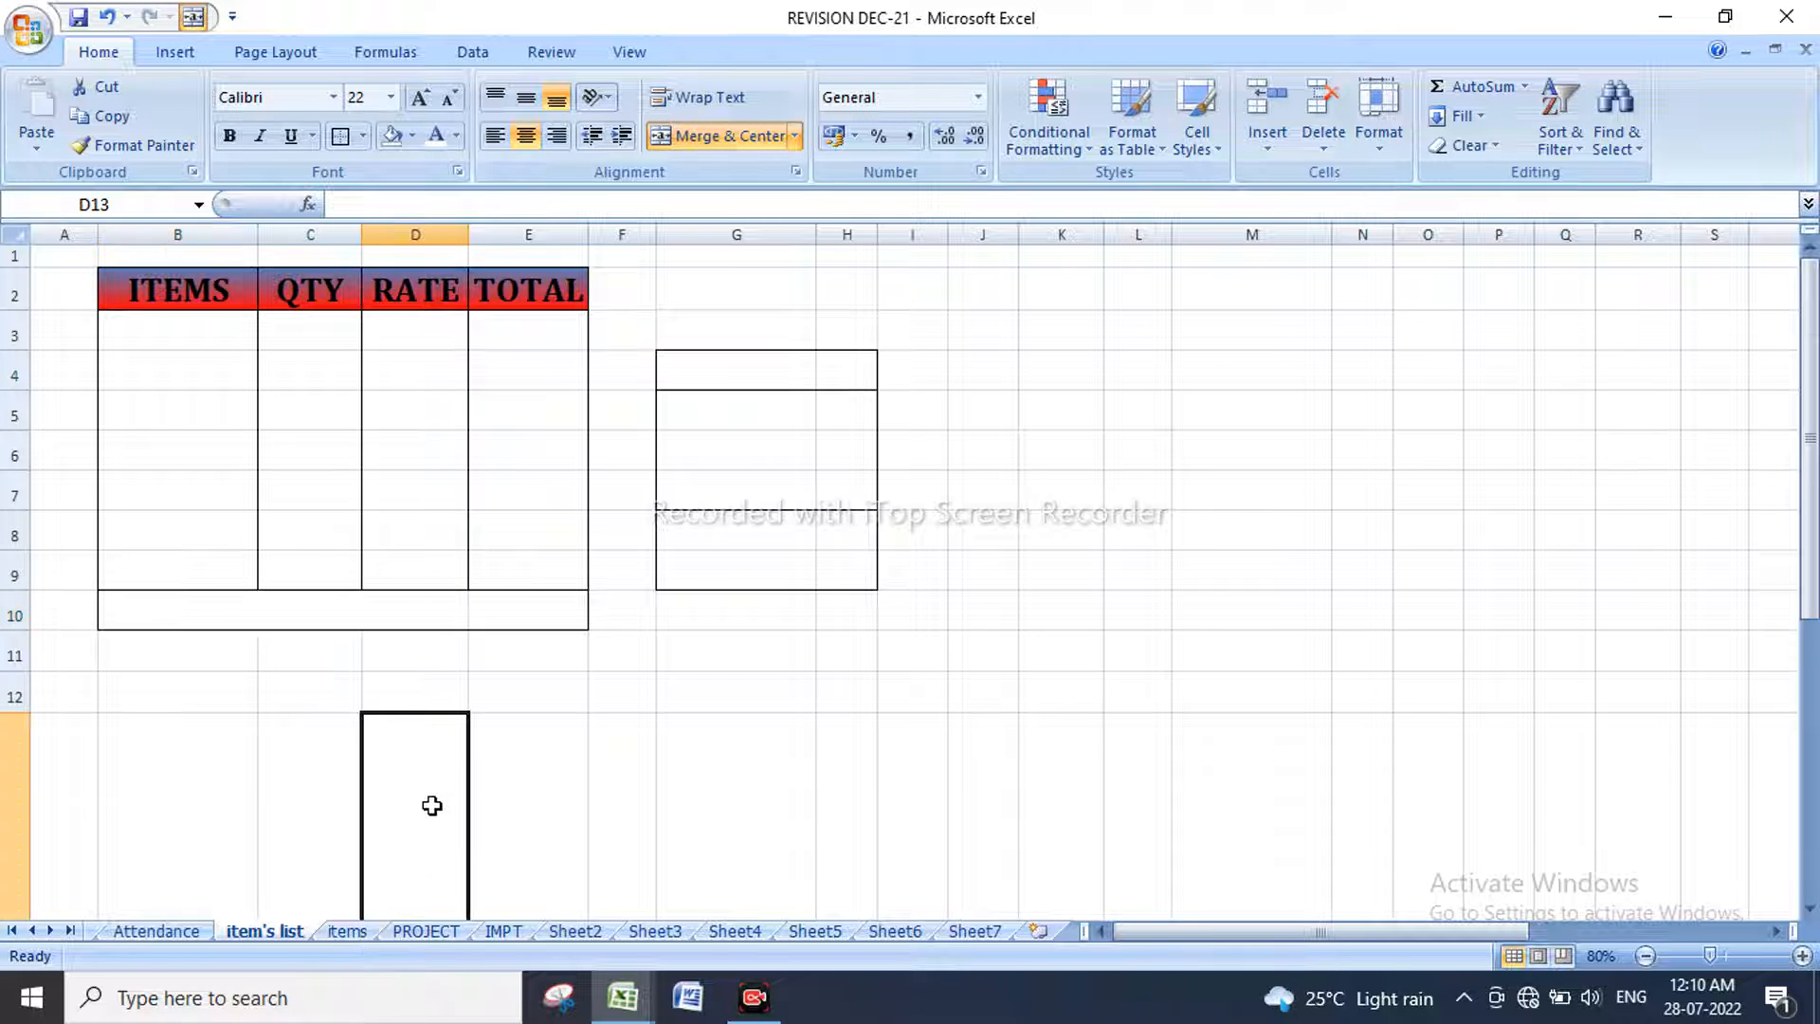
click(325, 602)
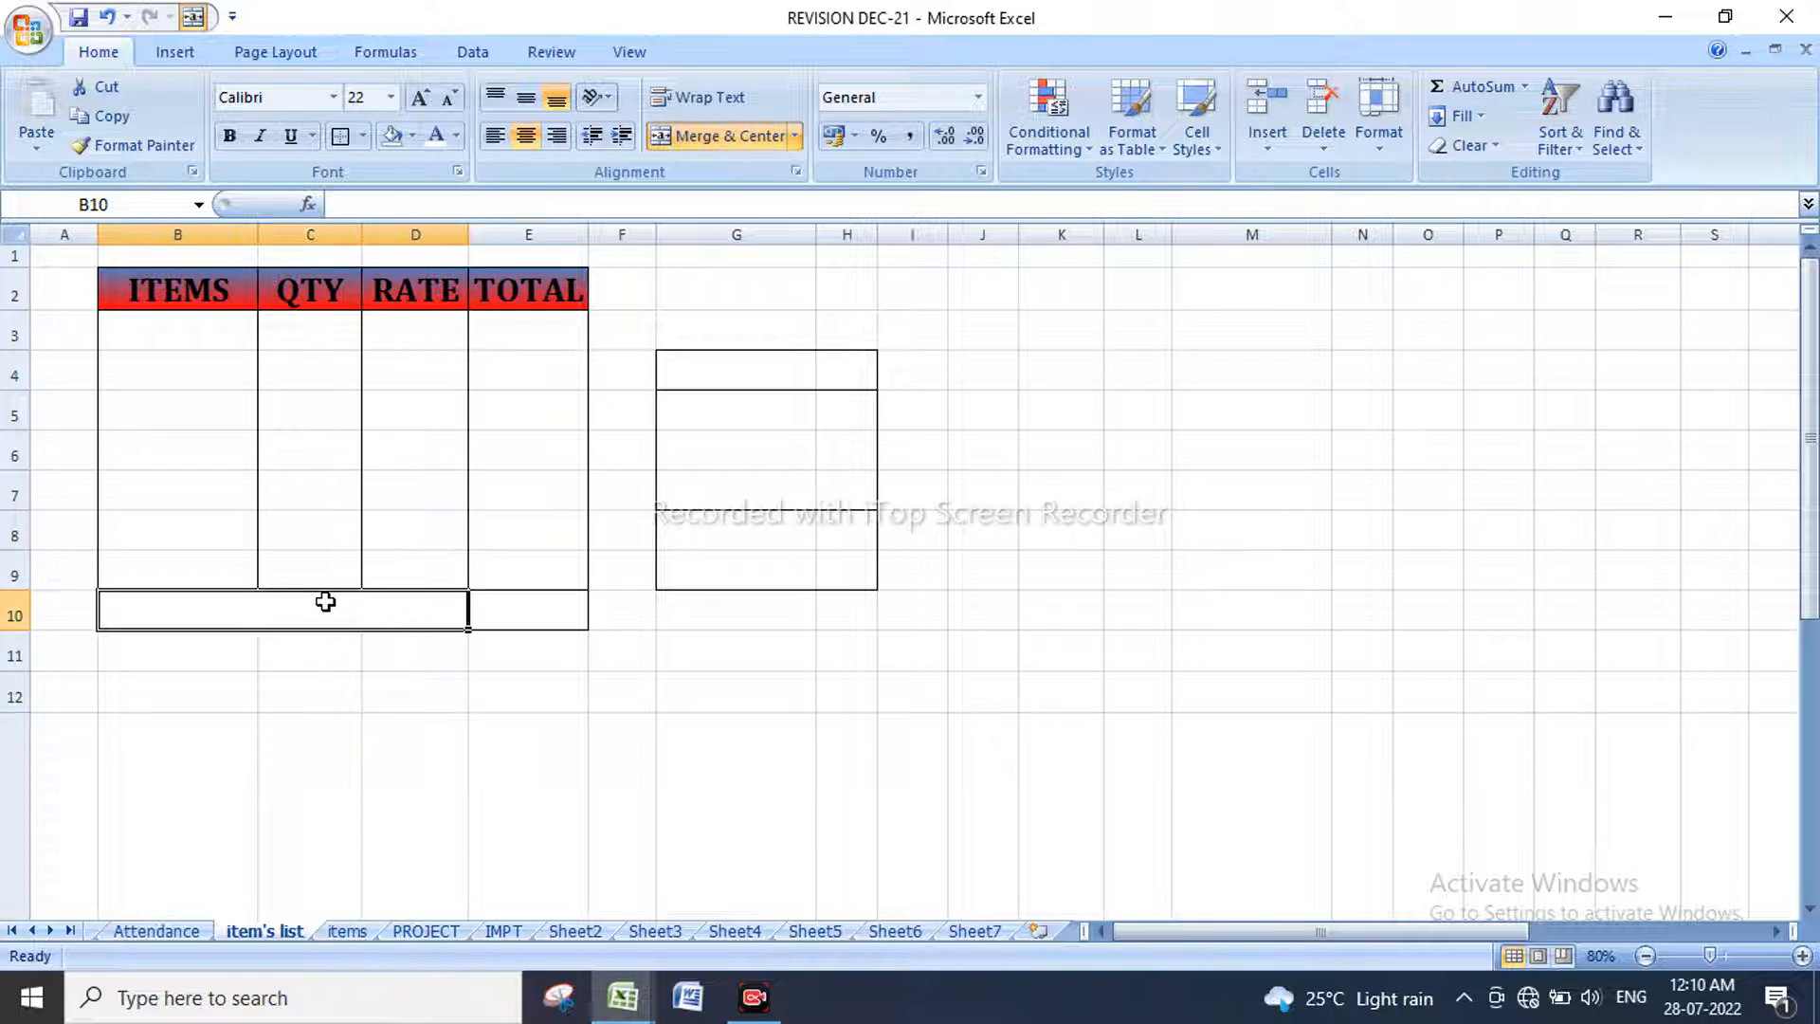
click(777, 146)
Step: Merge and center B10:C10 and D10:E10 as two separate cells in the table's bottom row
drag(171, 610, 320, 601)
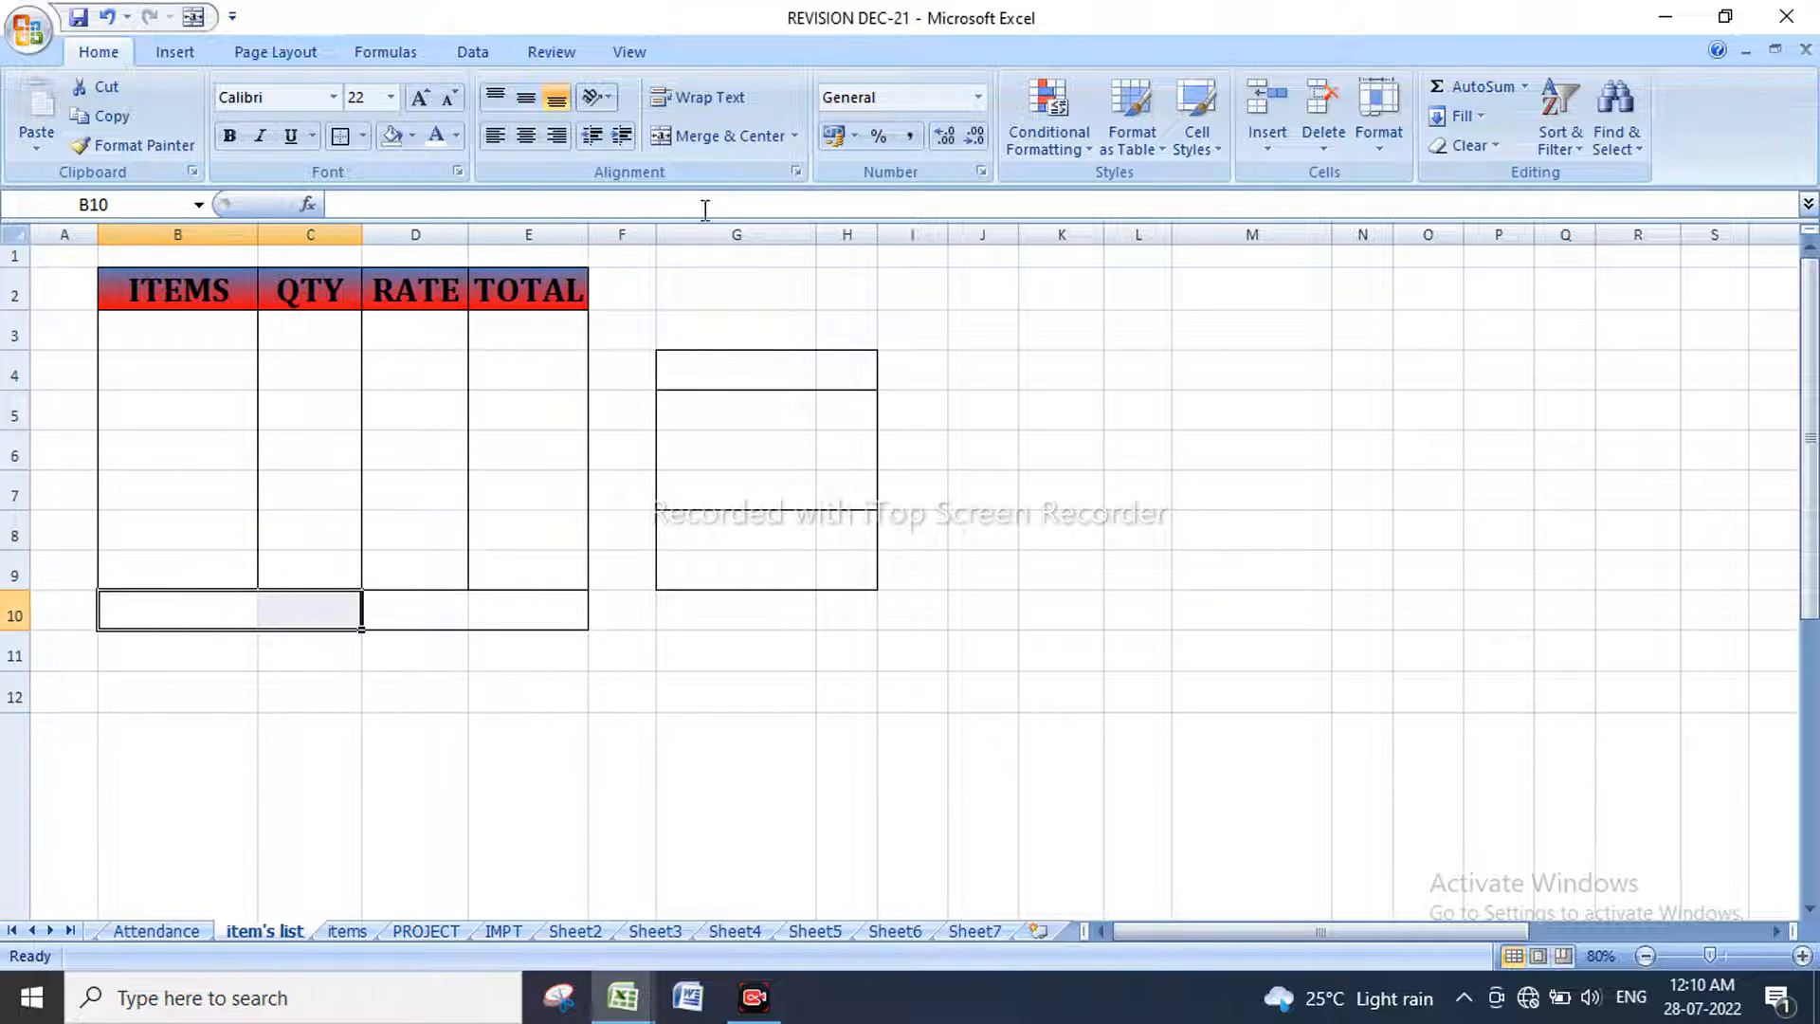
click(737, 139)
drag(420, 604, 507, 607)
scroll(669, 250, down, 1)
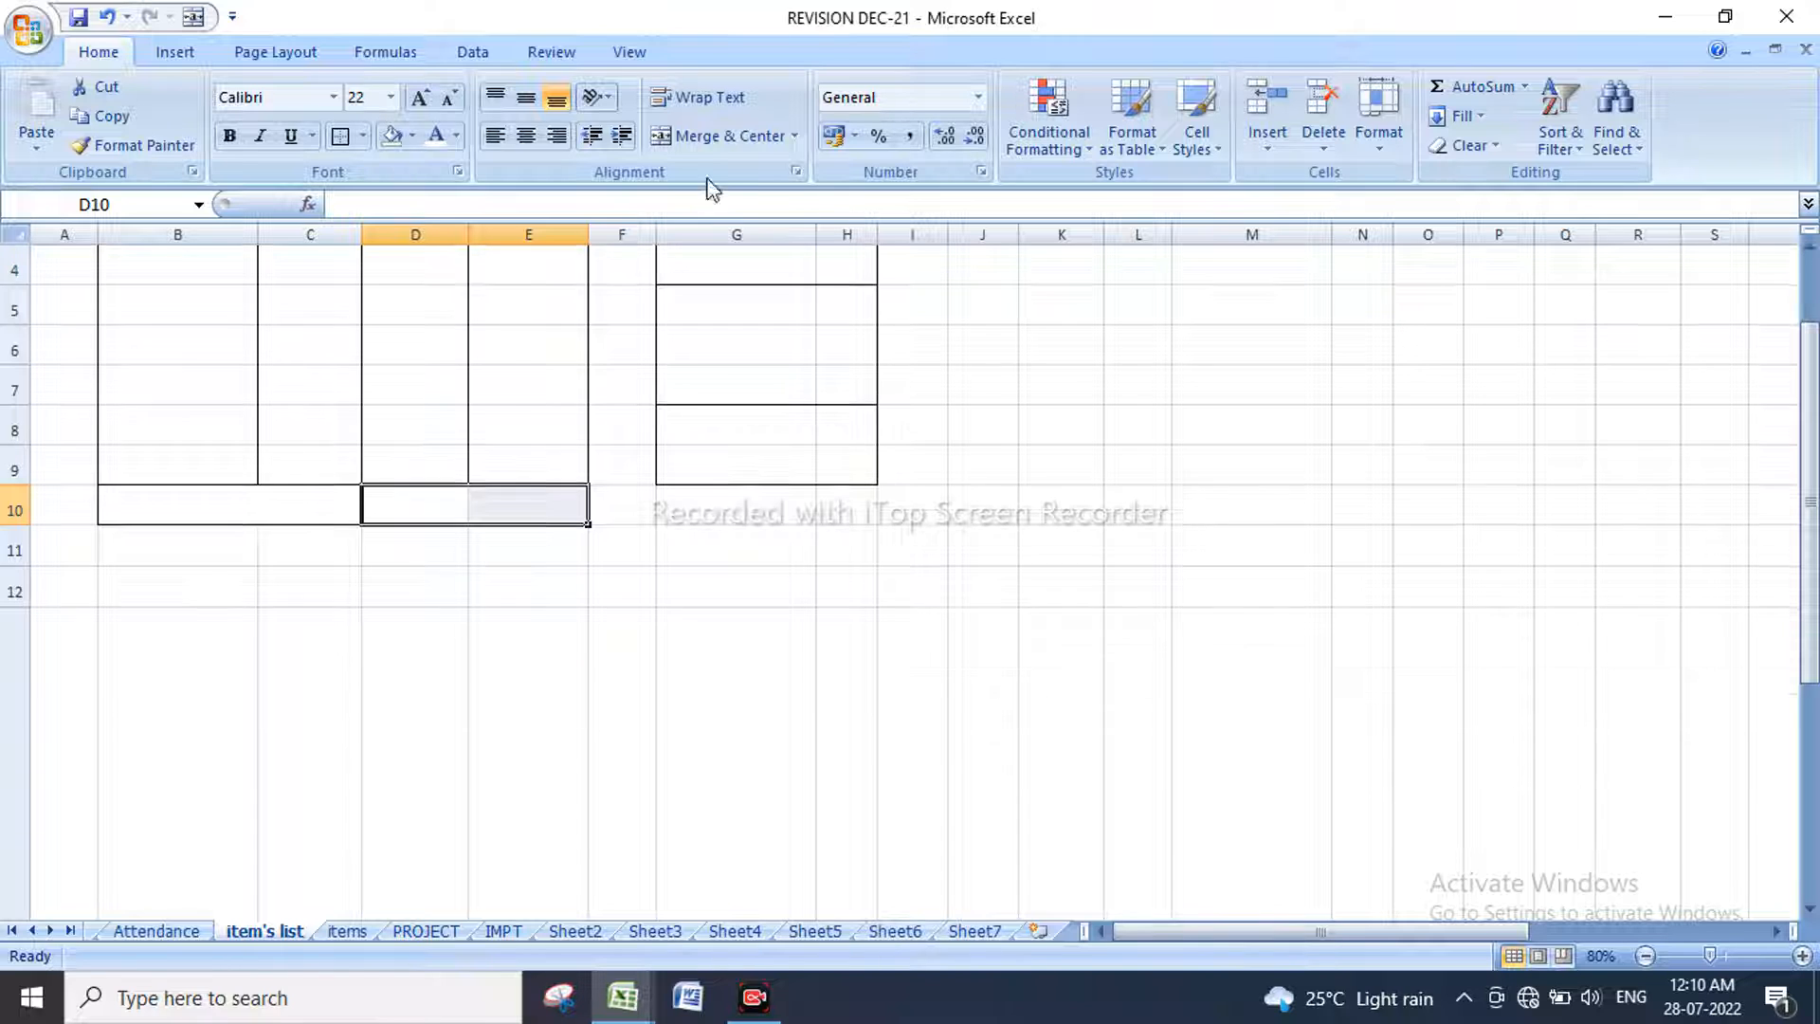
scroll(710, 179, down, 1)
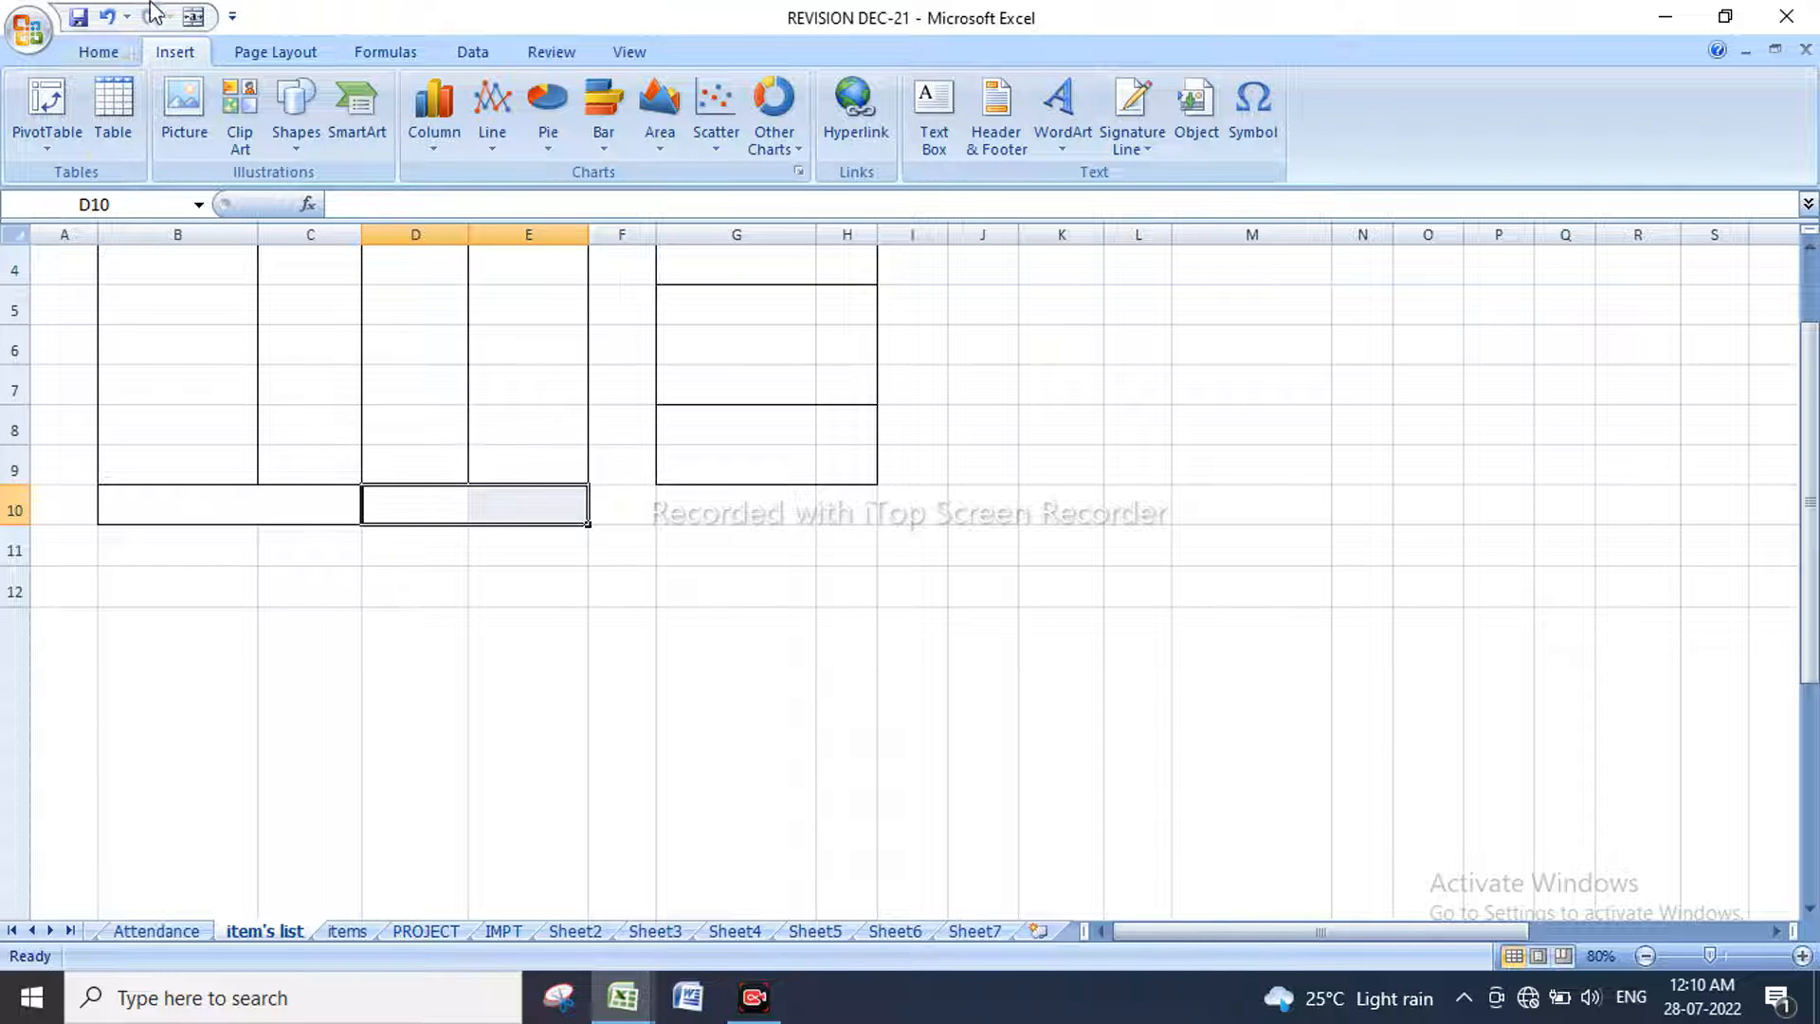
click(127, 60)
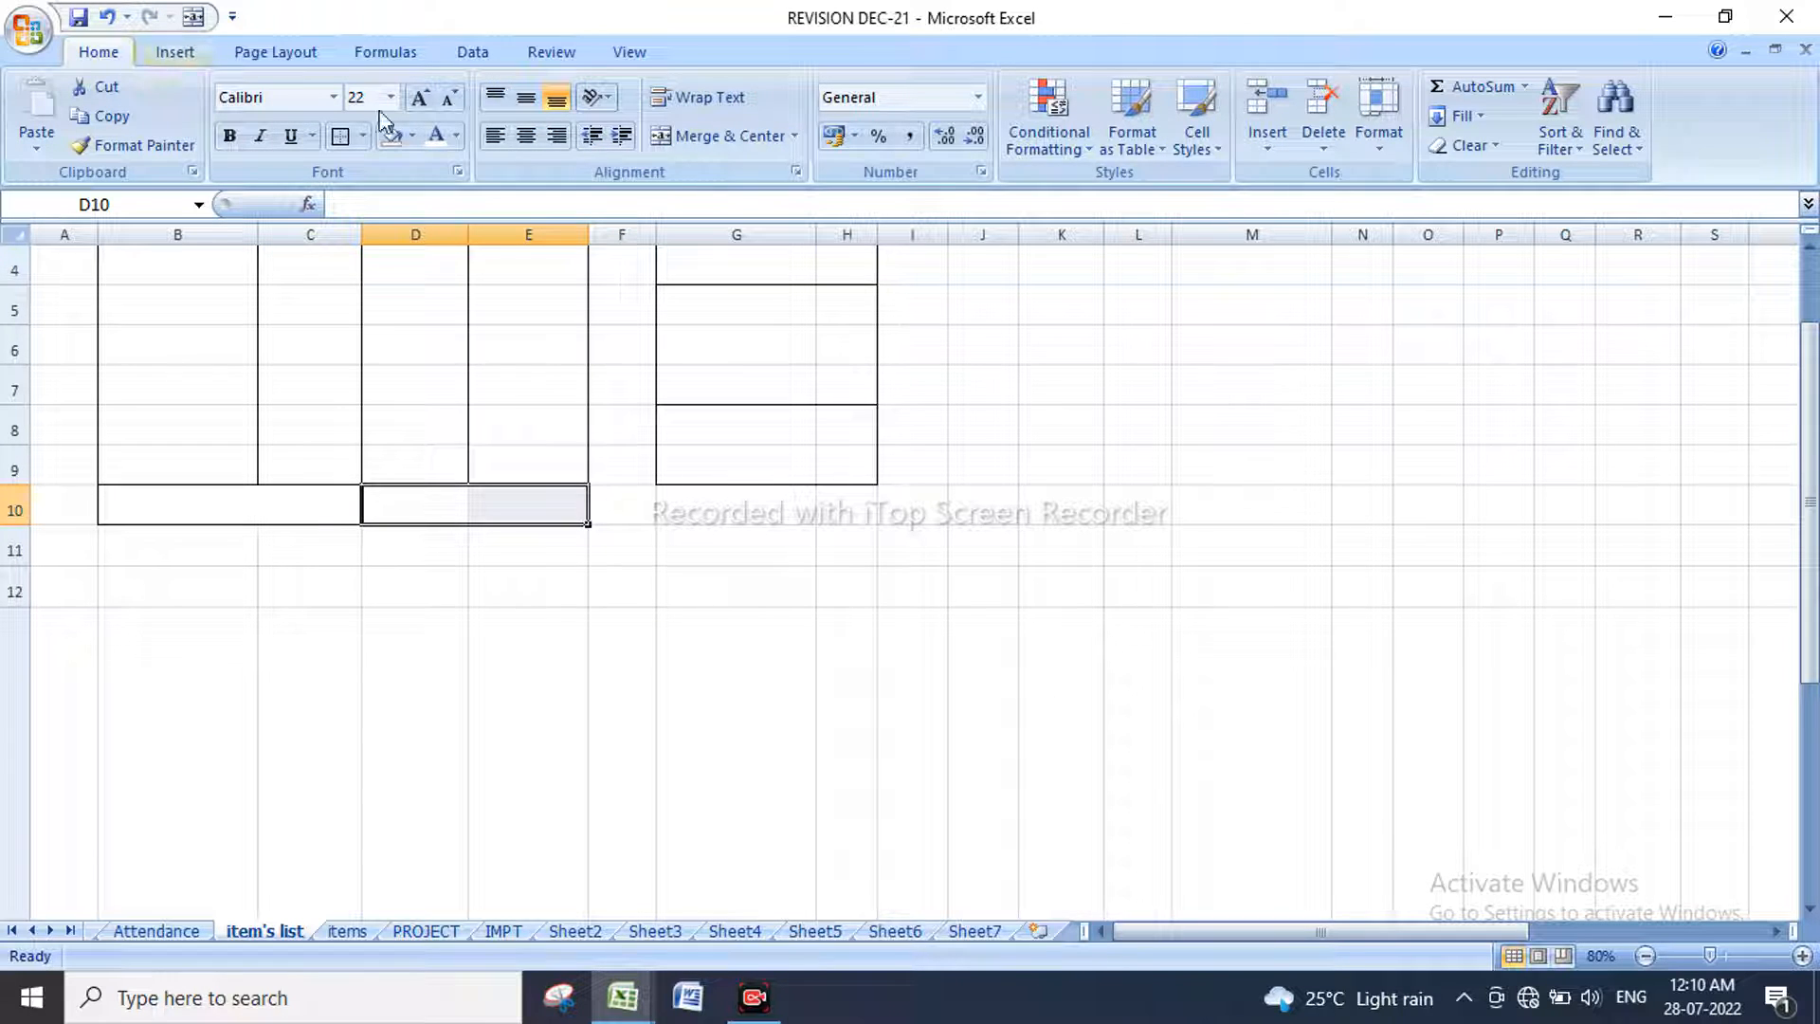
click(735, 136)
scroll(569, 638, up, 1)
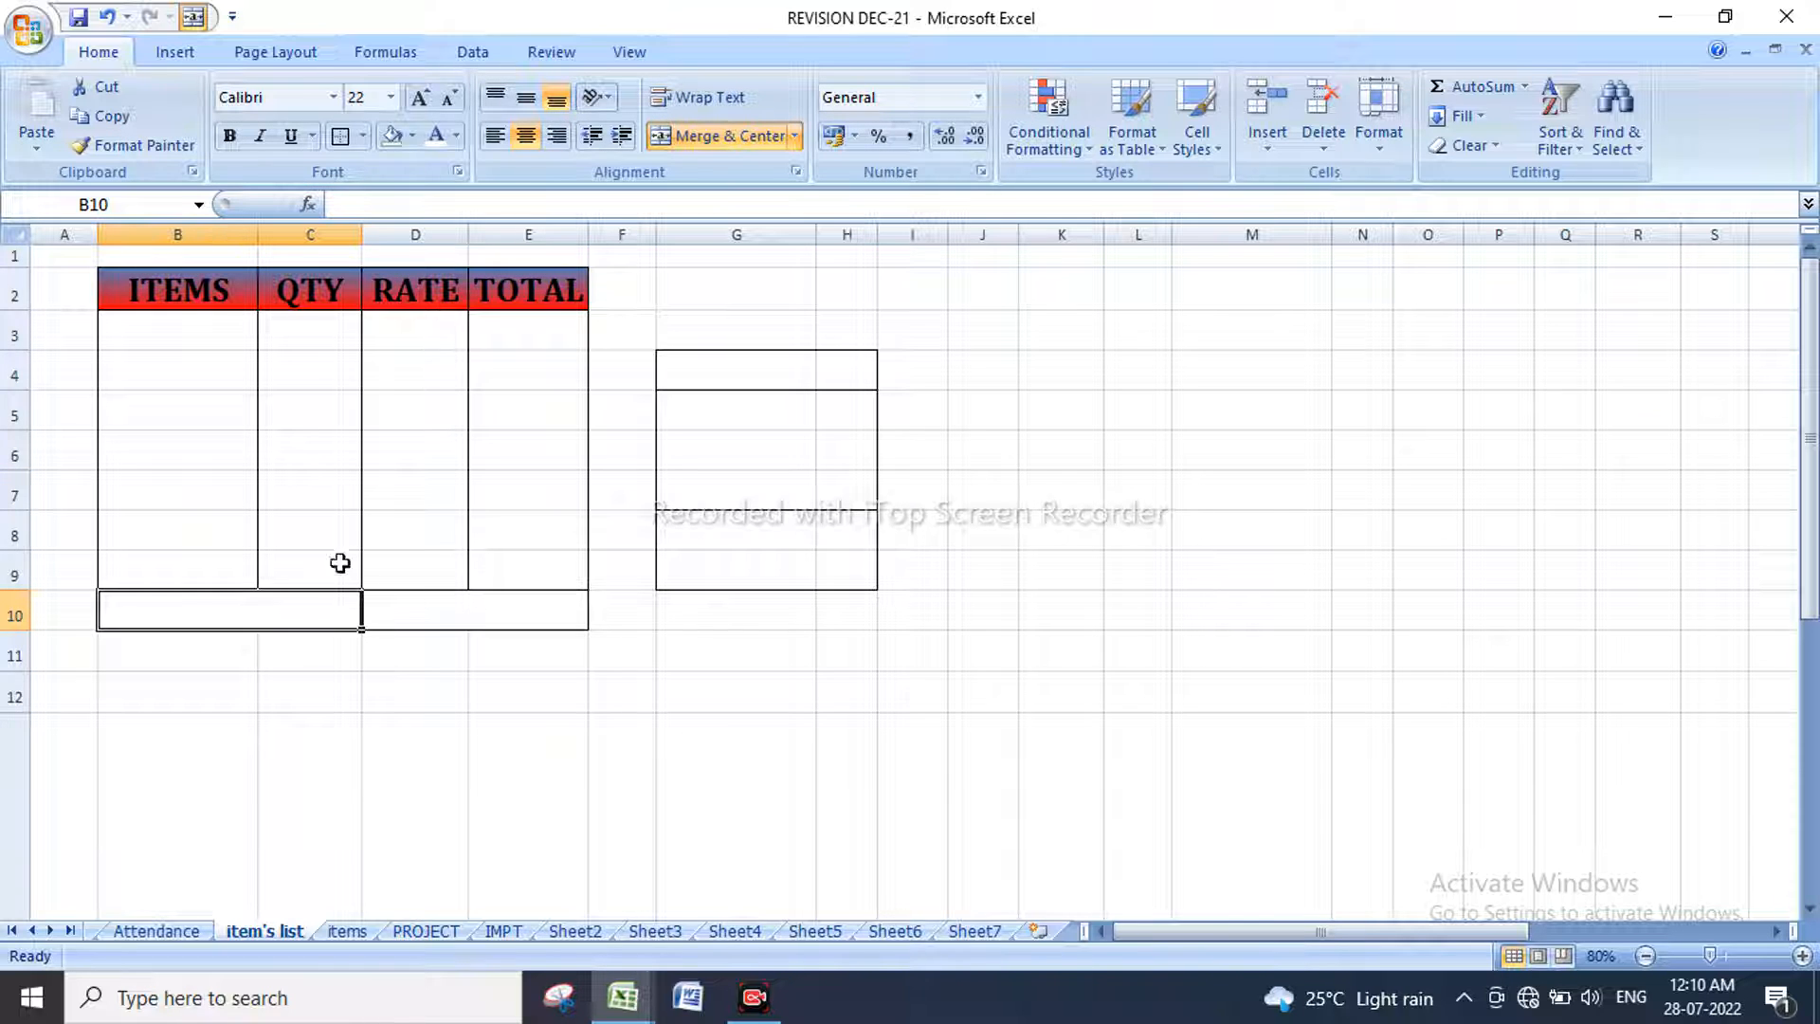
Step: Copy the ITEMS and QTY header cells into B10:C10 and fill them across to E10
drag(183, 288, 309, 299)
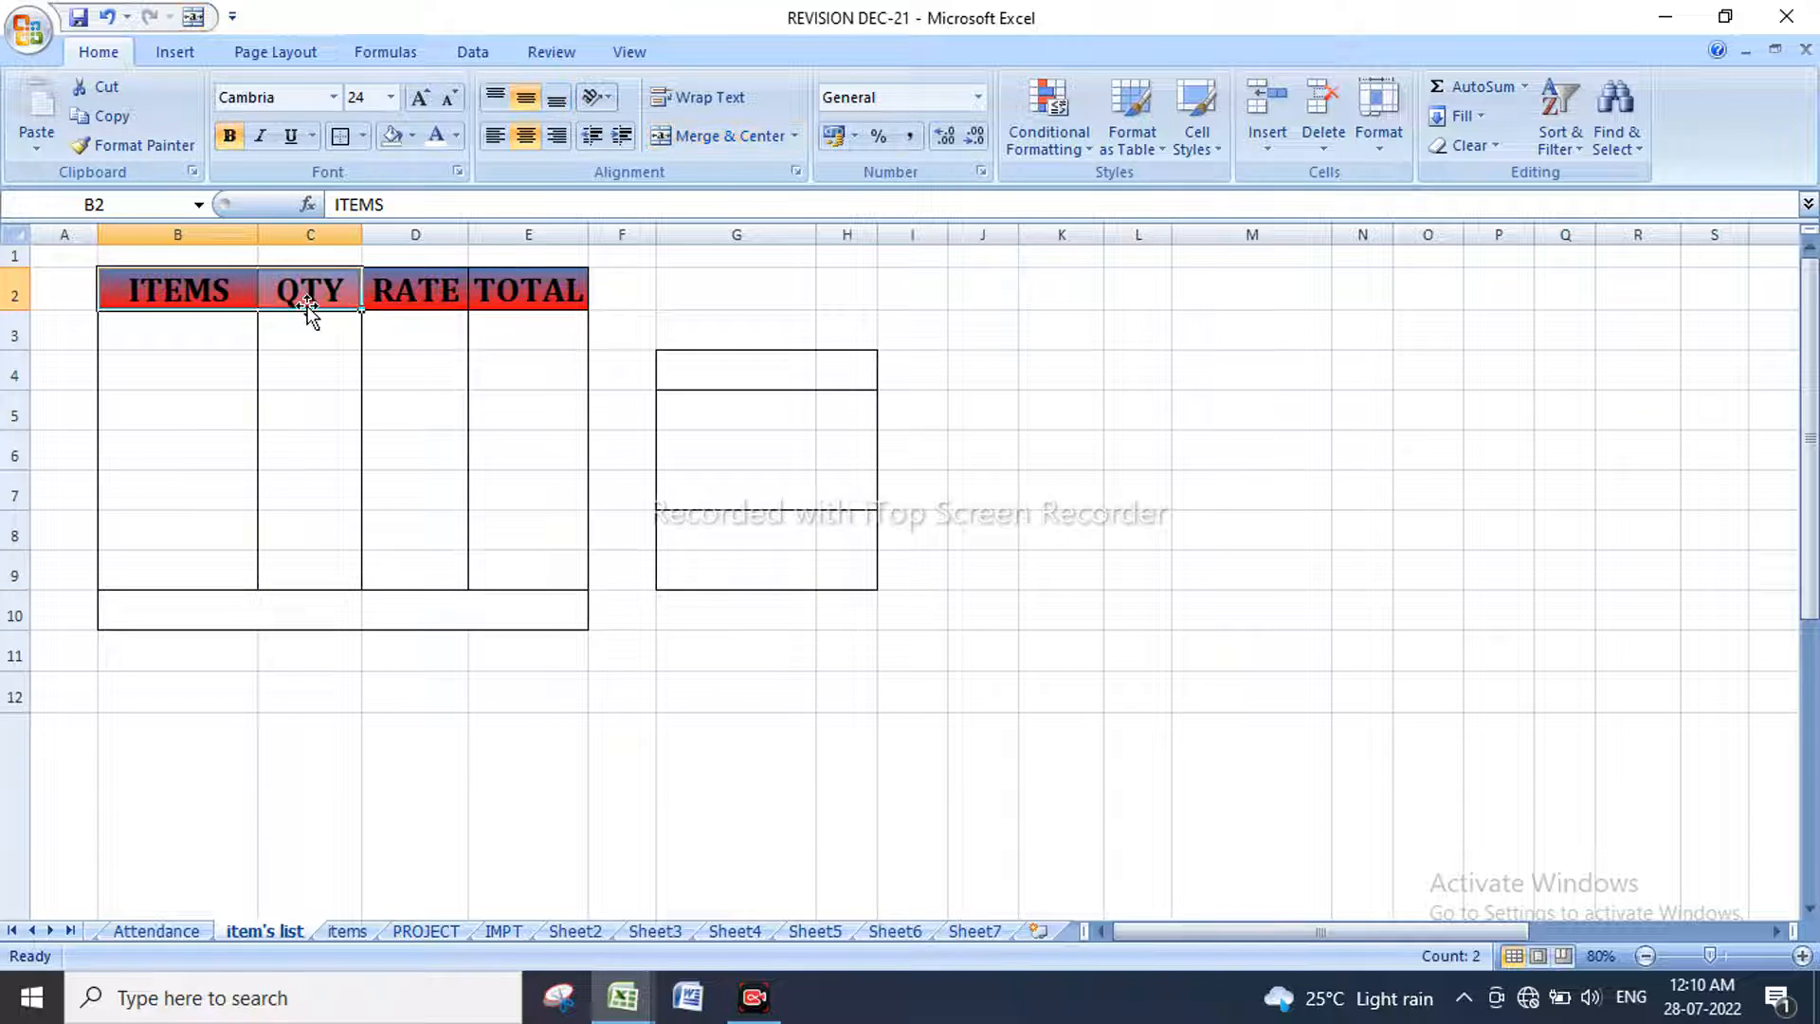
key(ctrl+c)
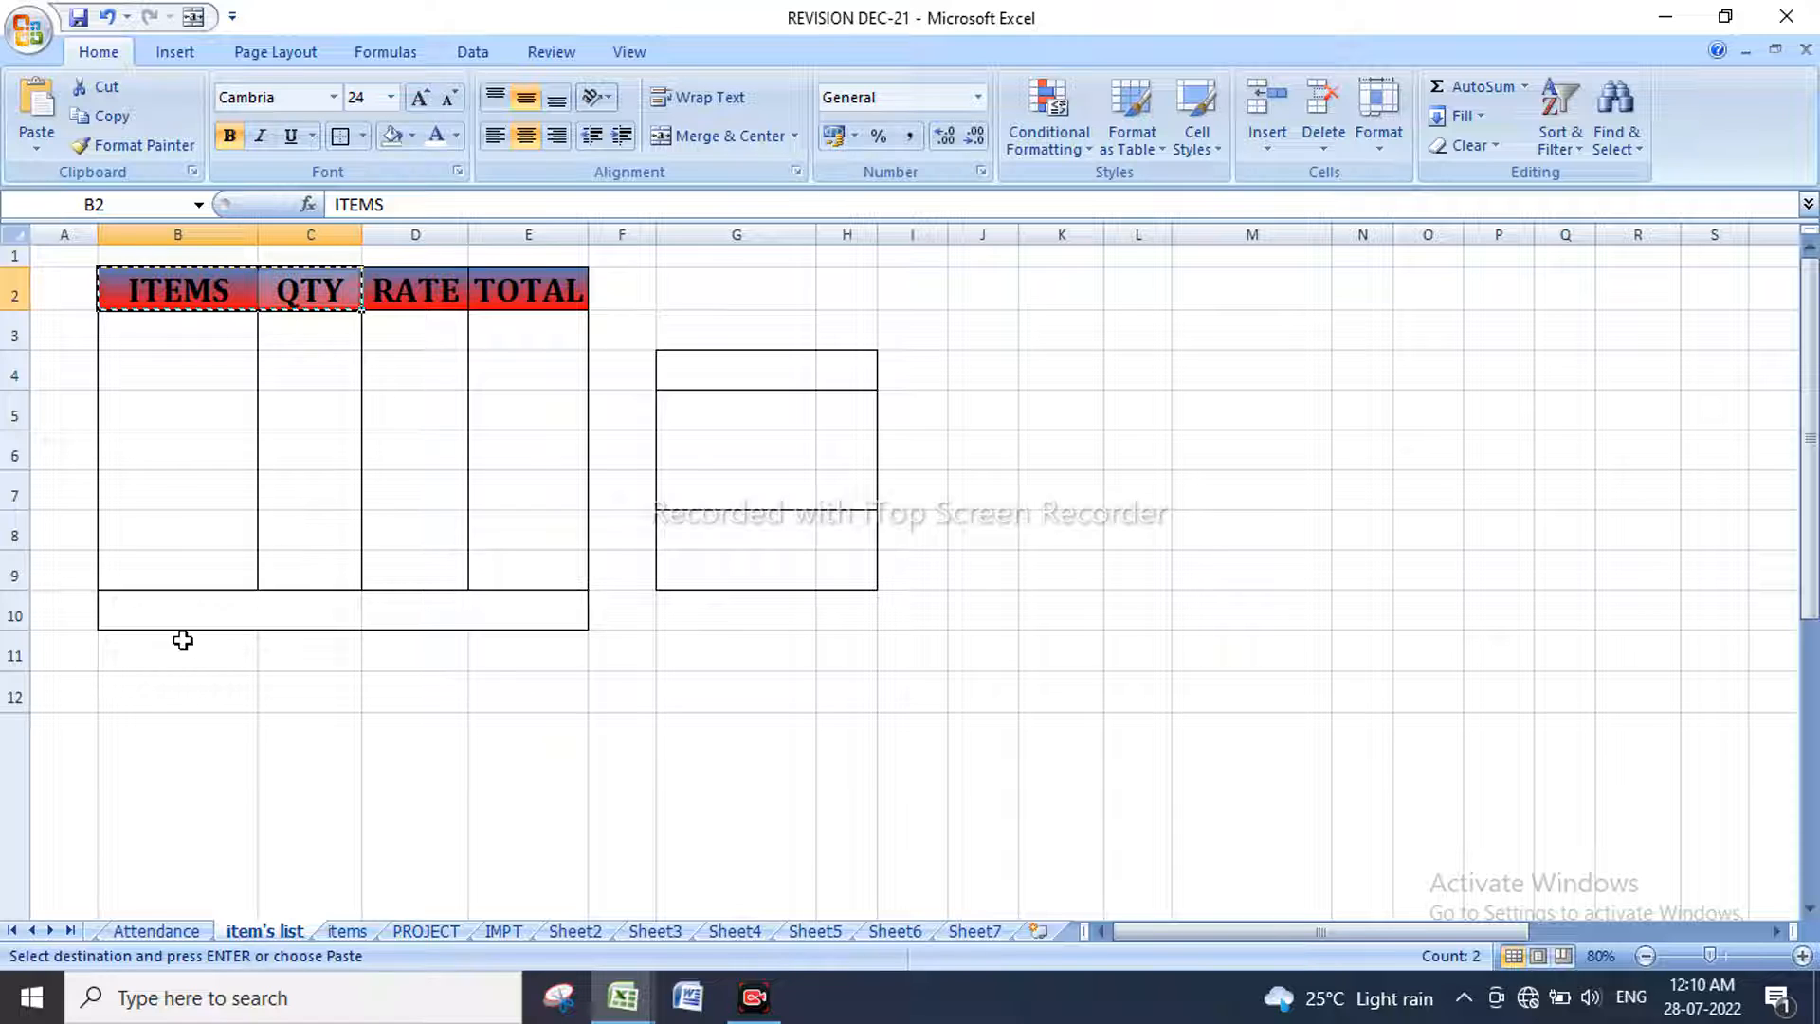
click(151, 614)
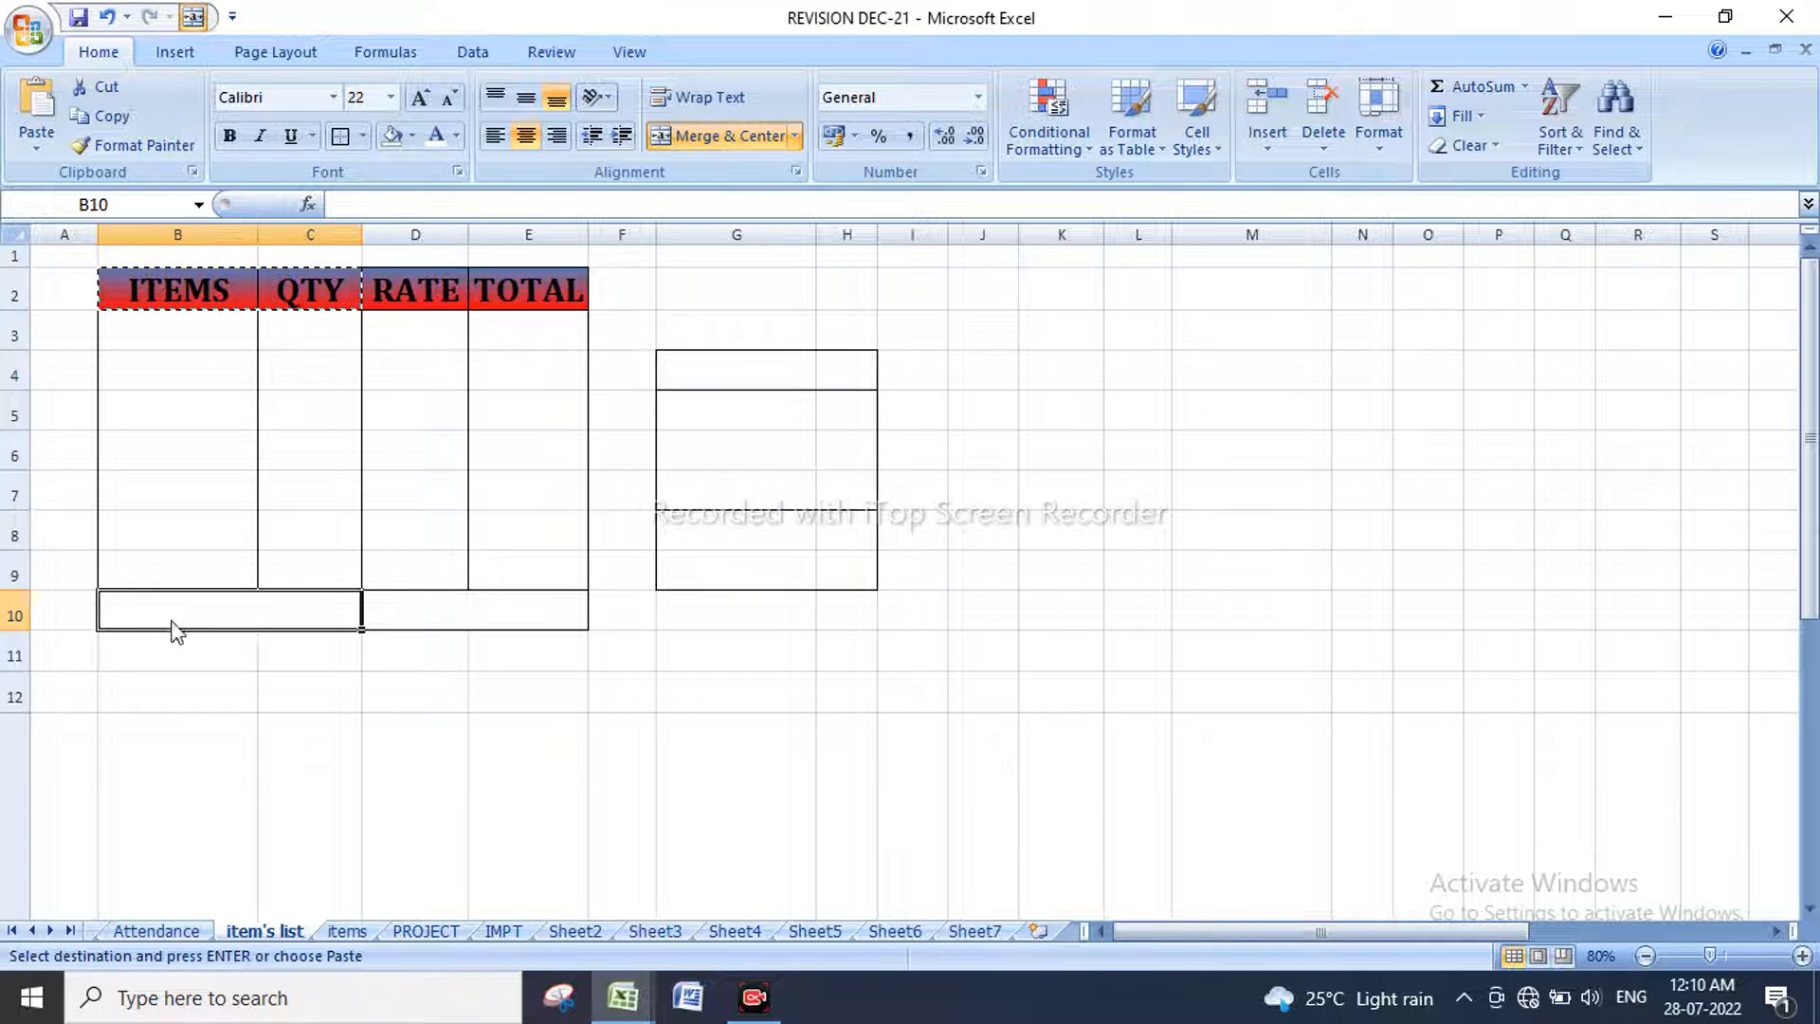
key(ctrl+v)
click(269, 684)
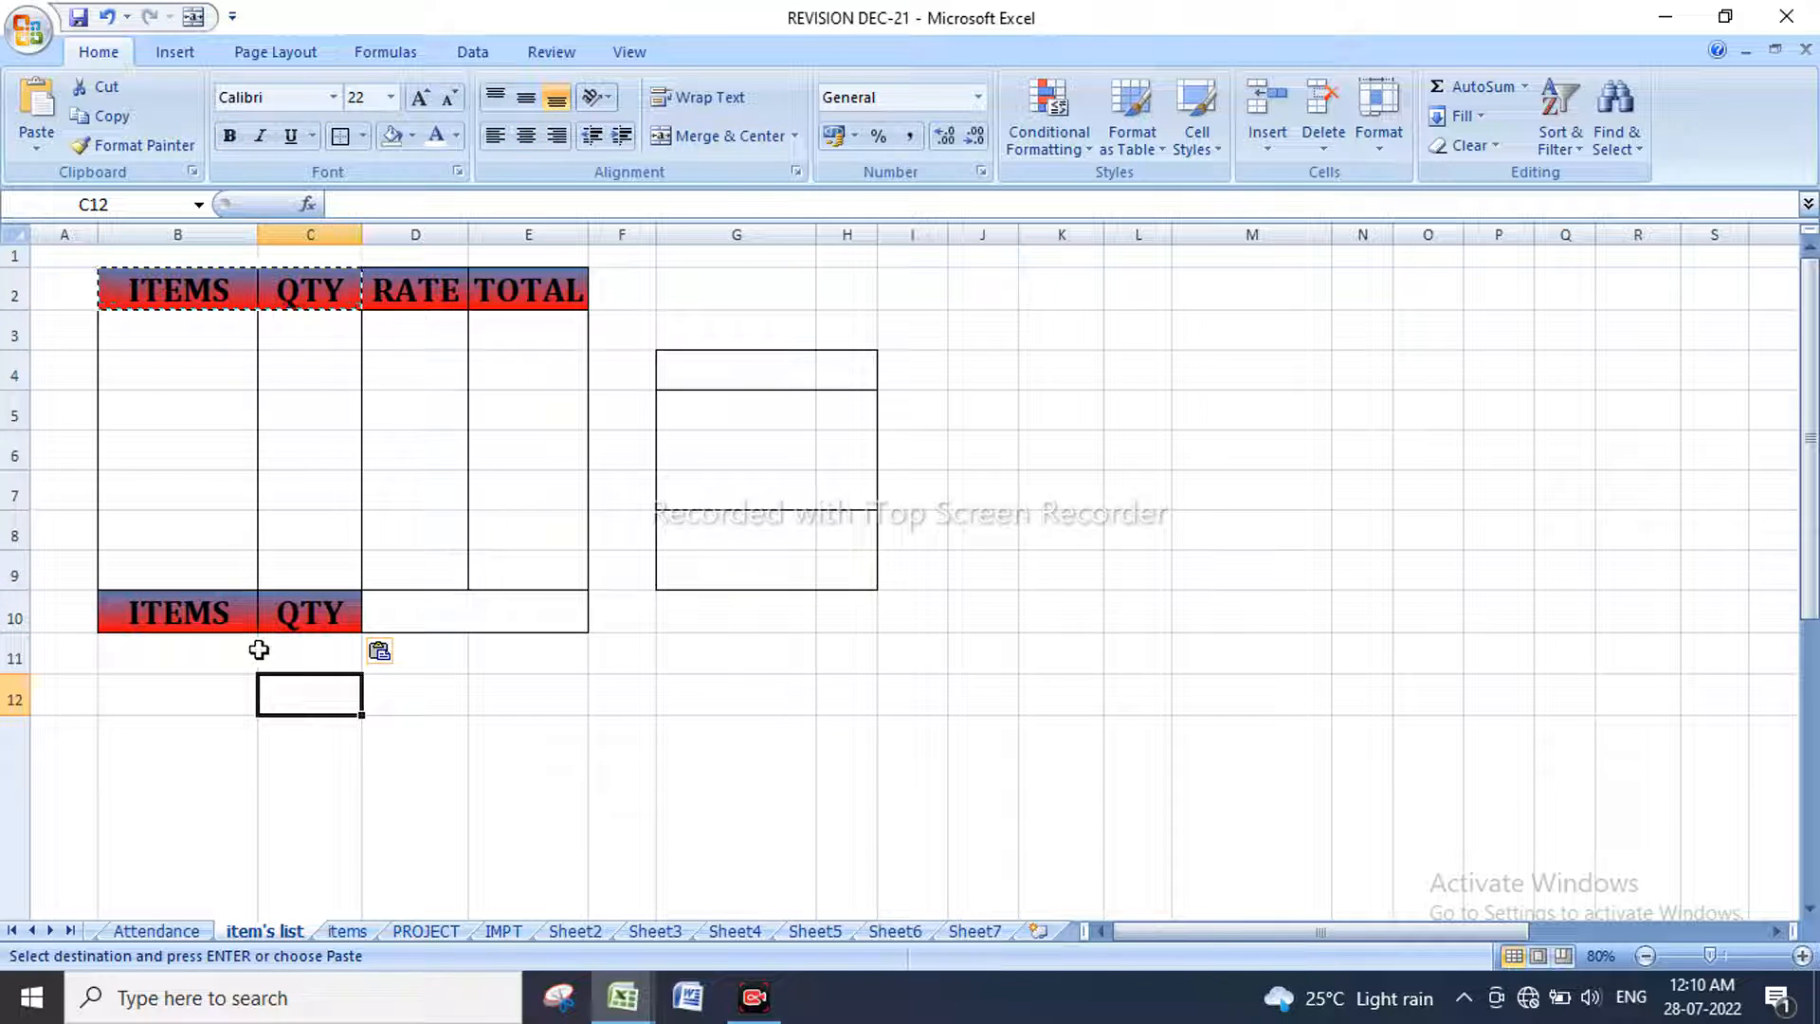
drag(194, 613, 529, 635)
click(471, 703)
Step: Merge and center B10:C10, keeping only the ITEMS text
drag(191, 604, 329, 613)
click(722, 135)
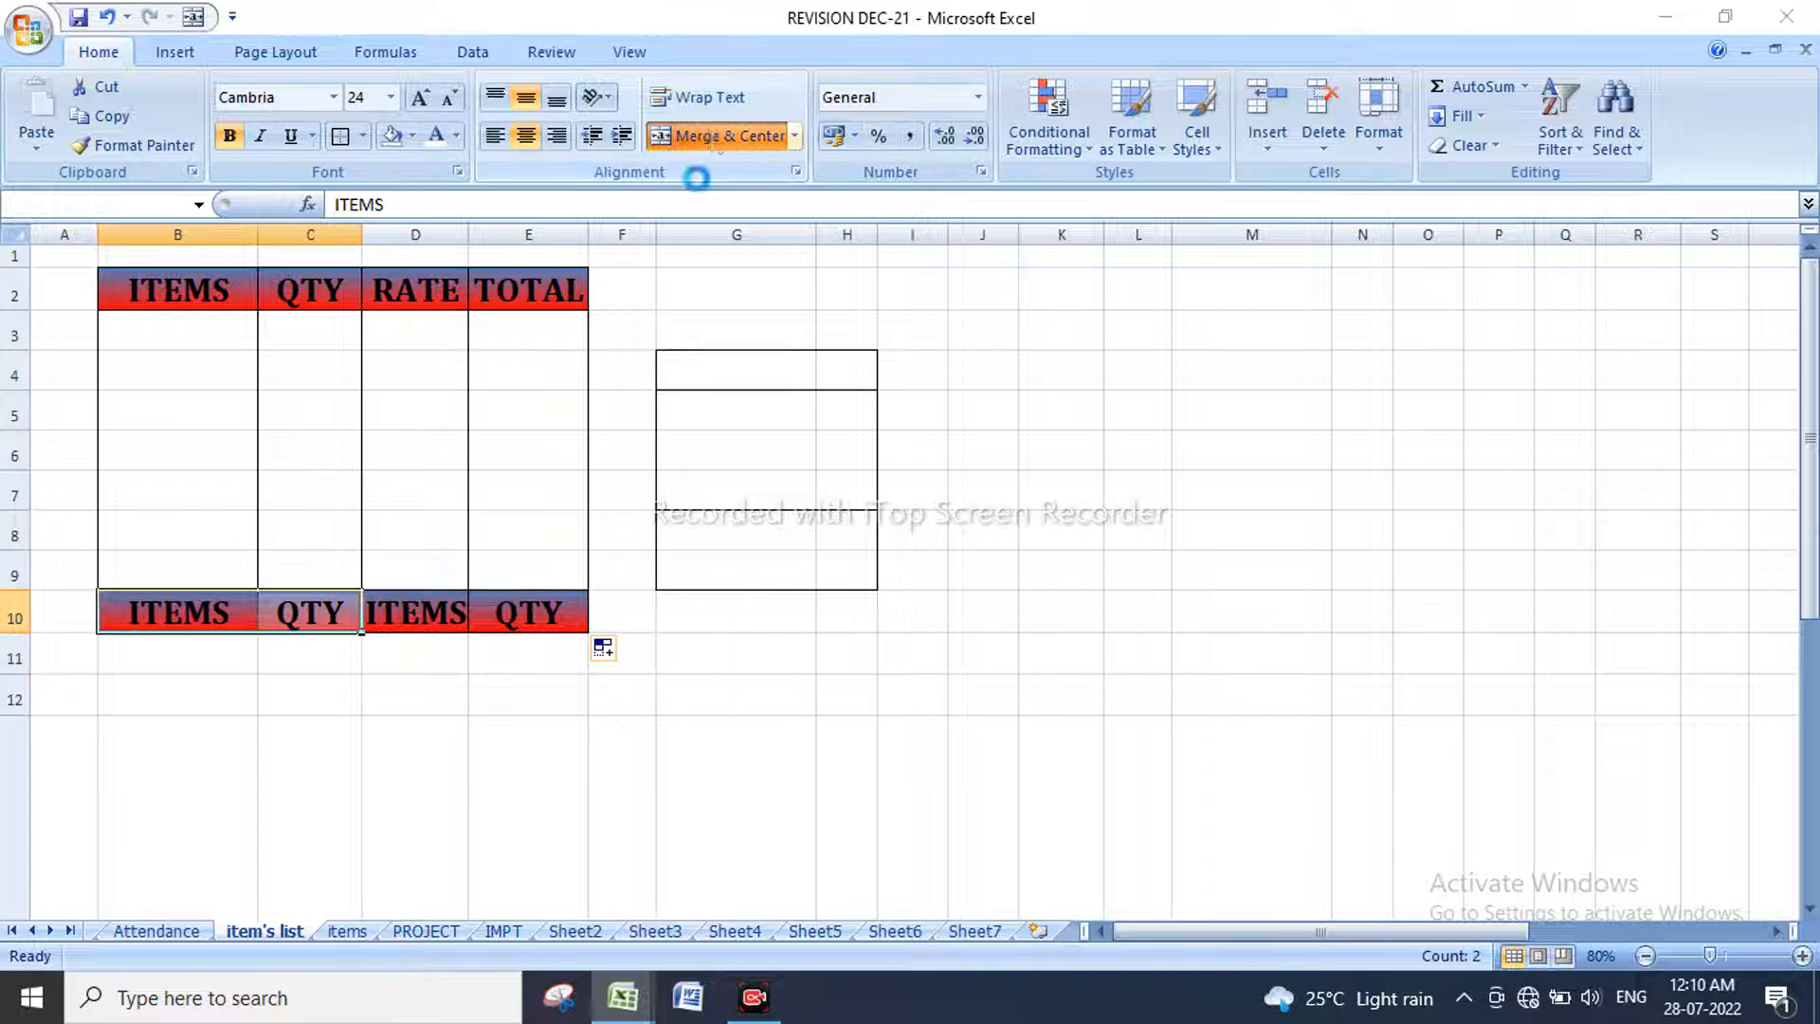
click(846, 573)
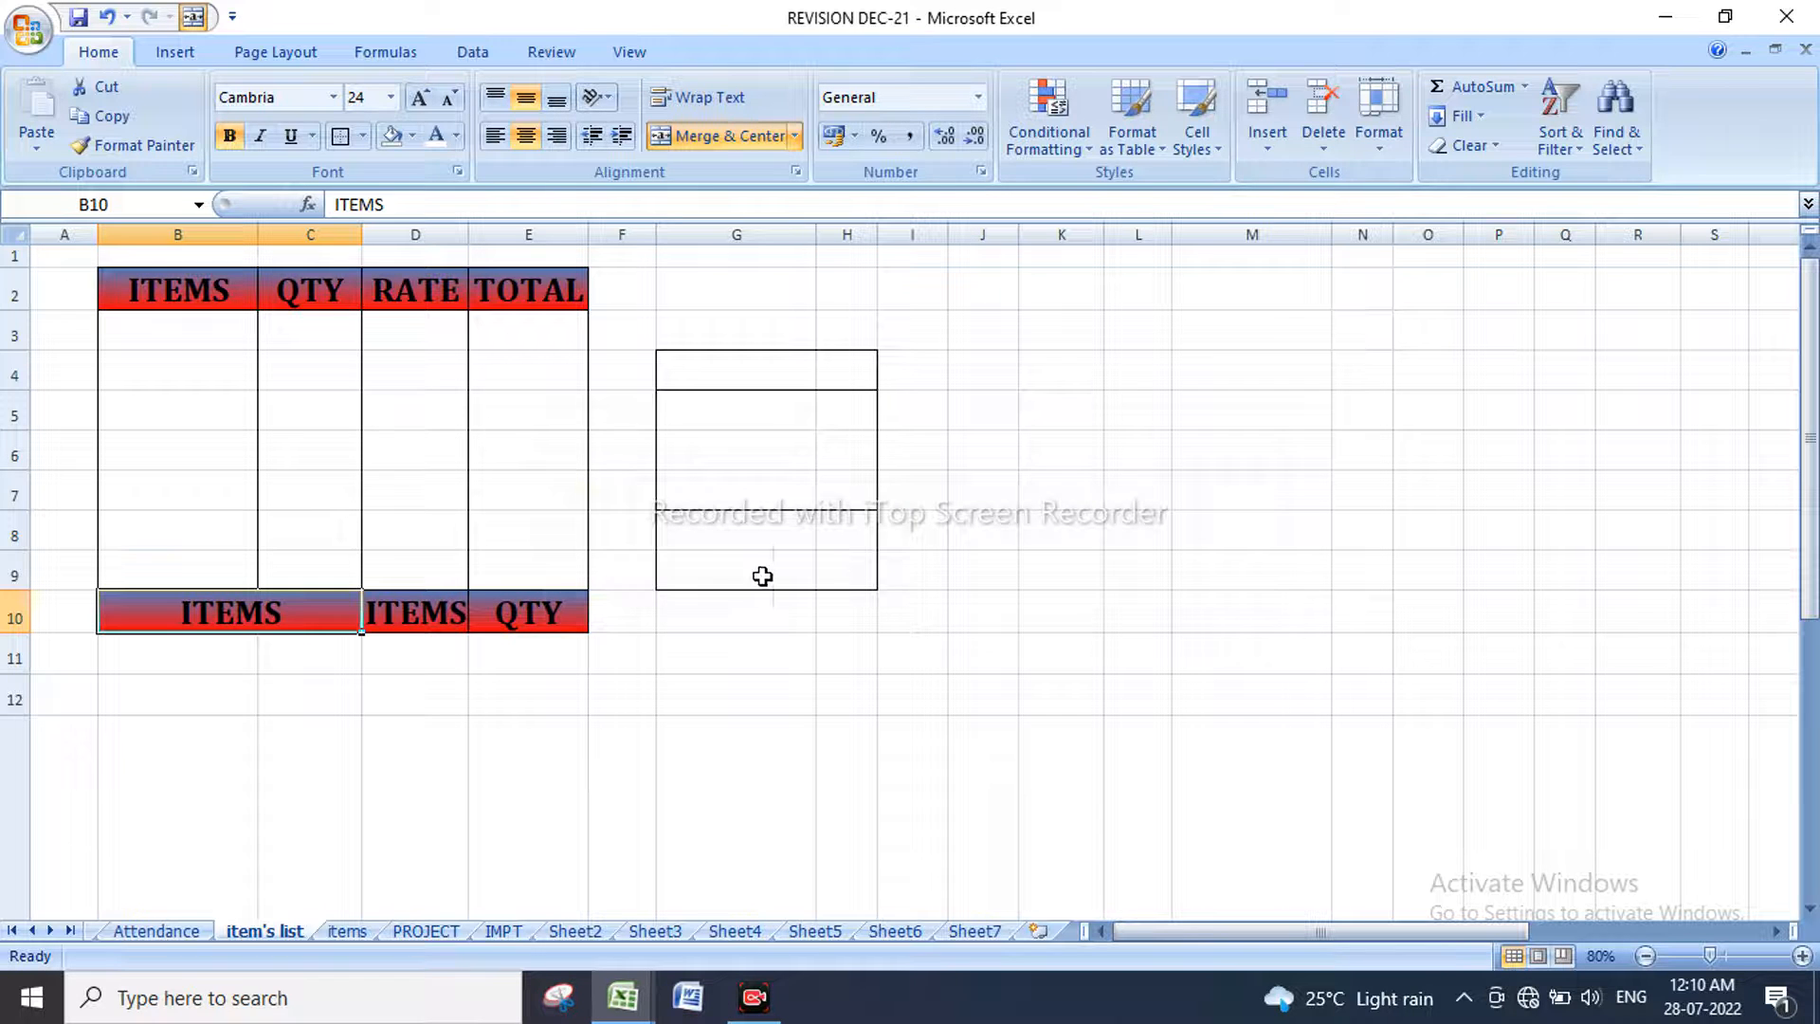
Step: Merge and center D10:E10 in the table's bottom row, keeping only the ITEMS text
drag(427, 604, 566, 611)
click(722, 136)
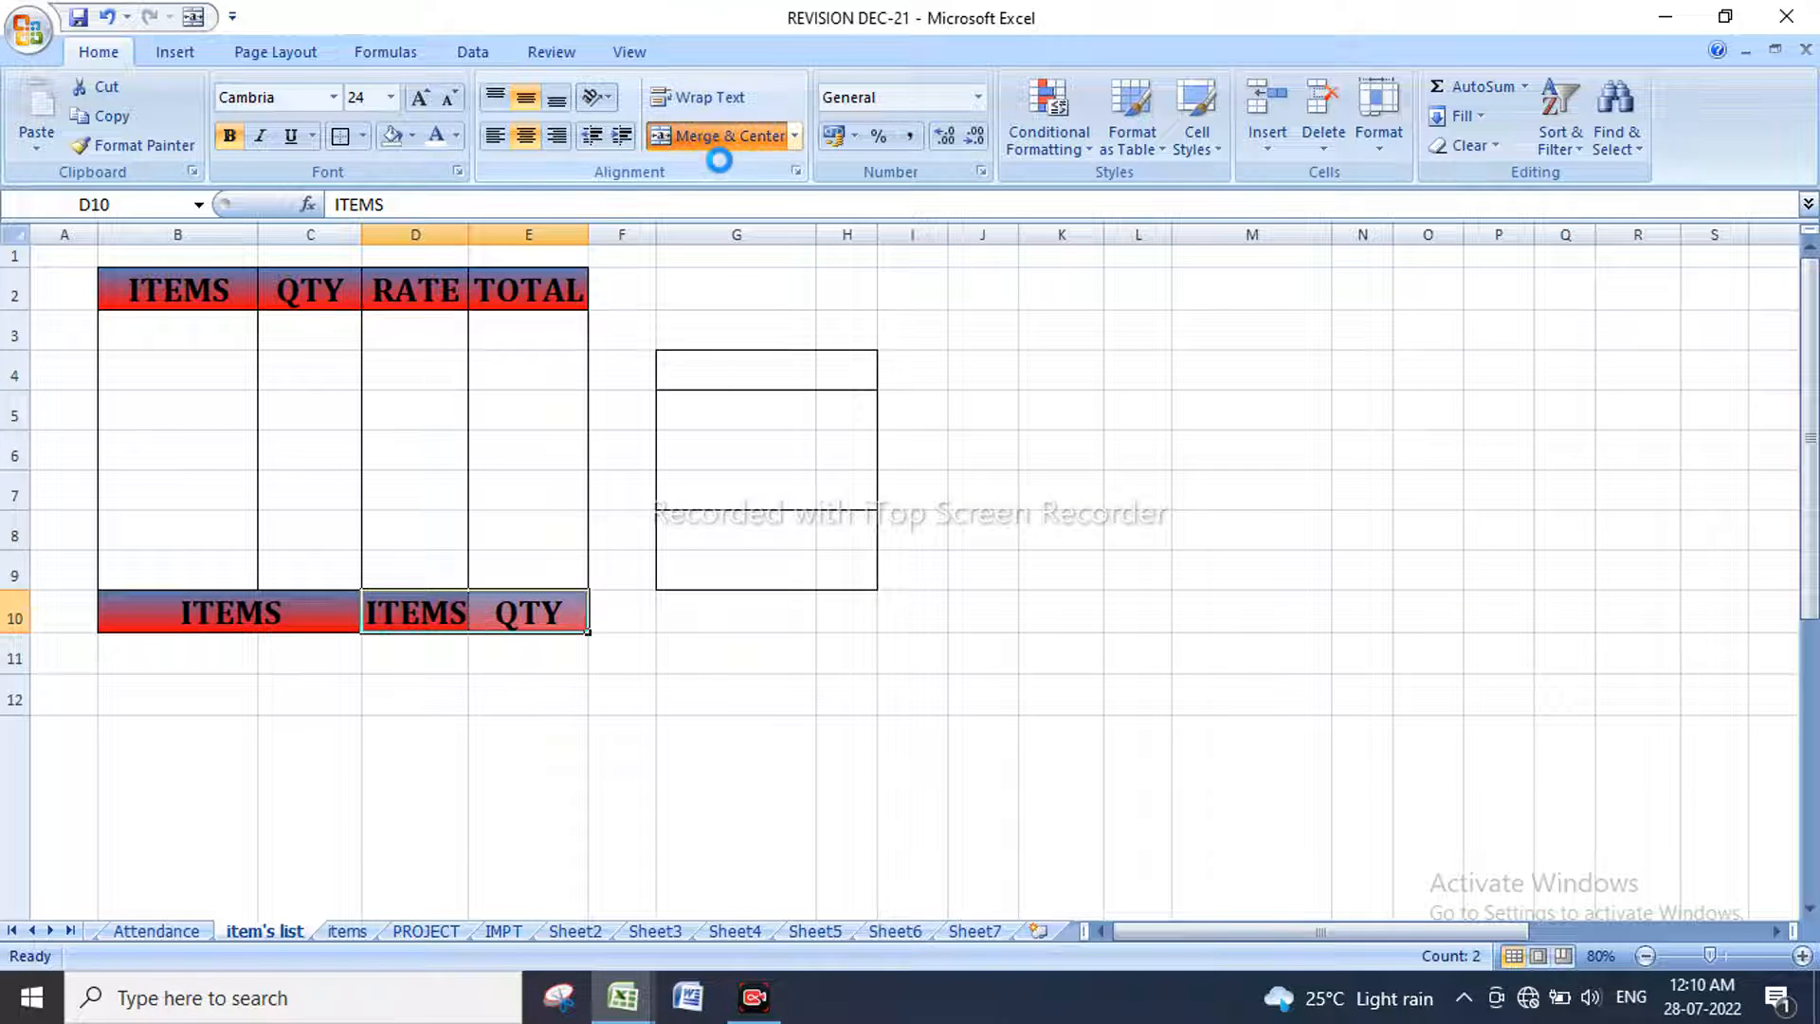
click(858, 574)
click(786, 722)
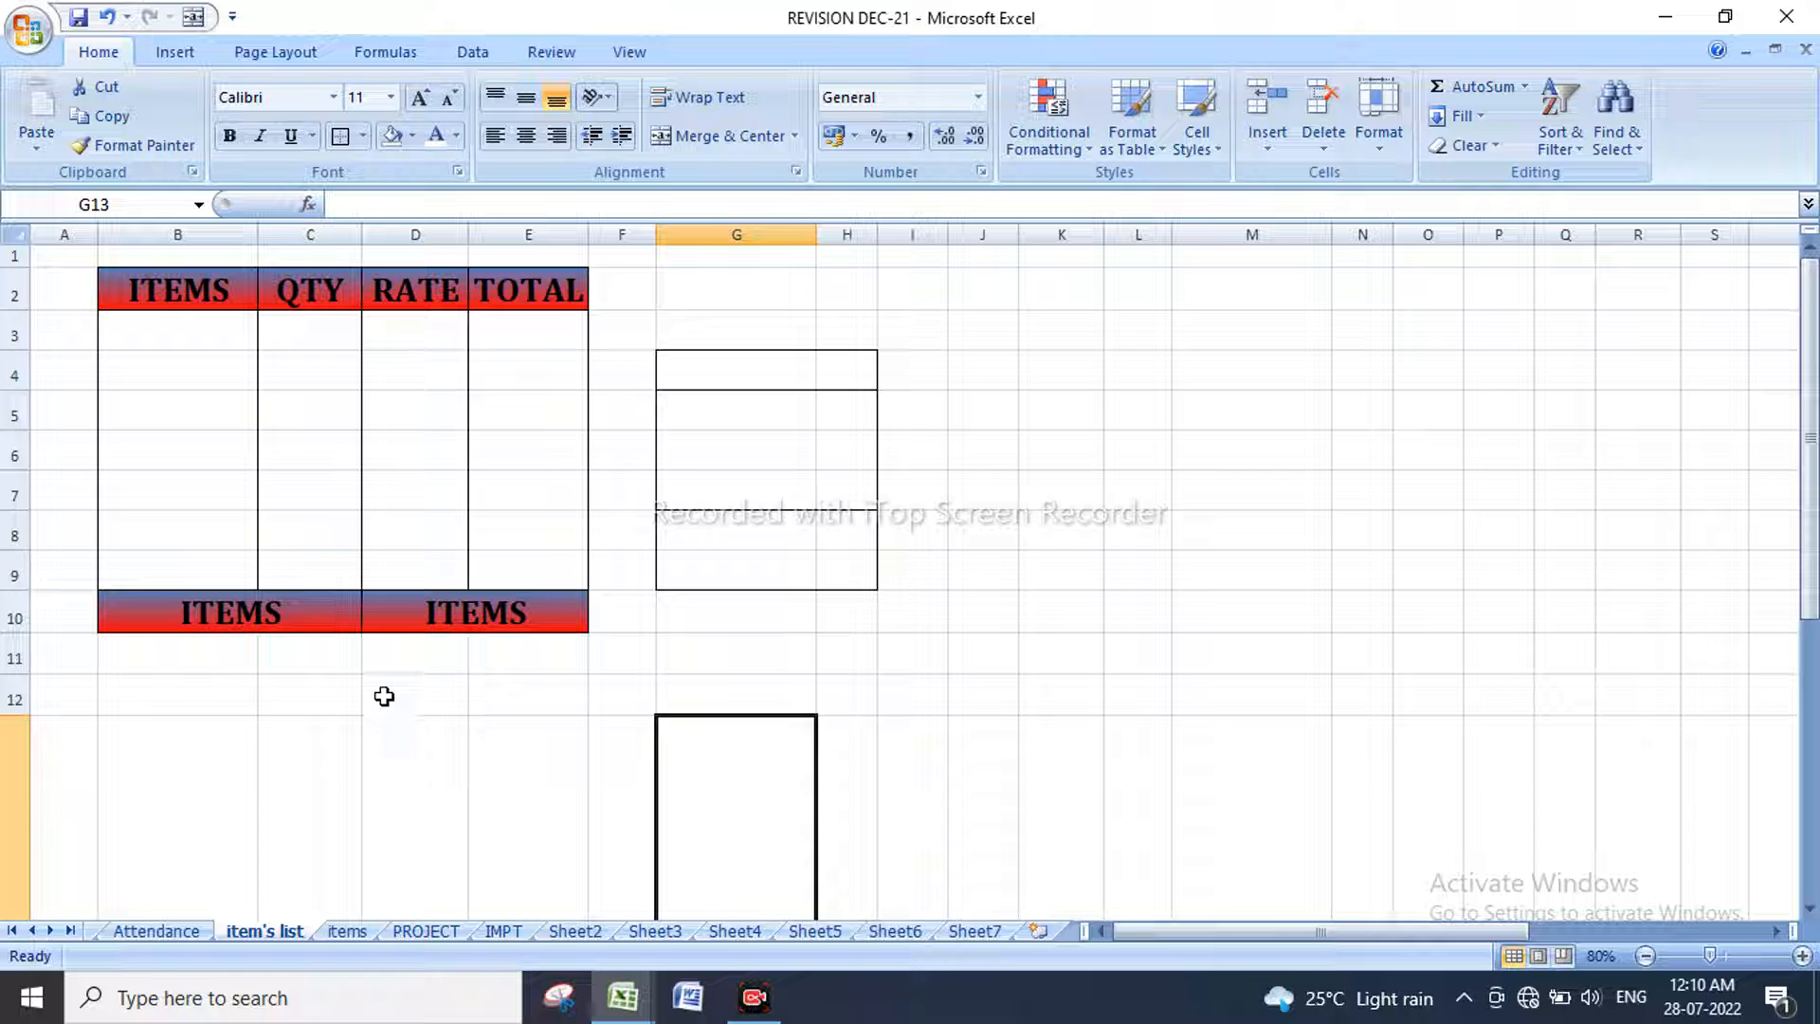
Step: Replace the text in merged cell B10:C10 with TOTAL and clear the text from merged cell D10:E10
click(183, 615)
text(TO)
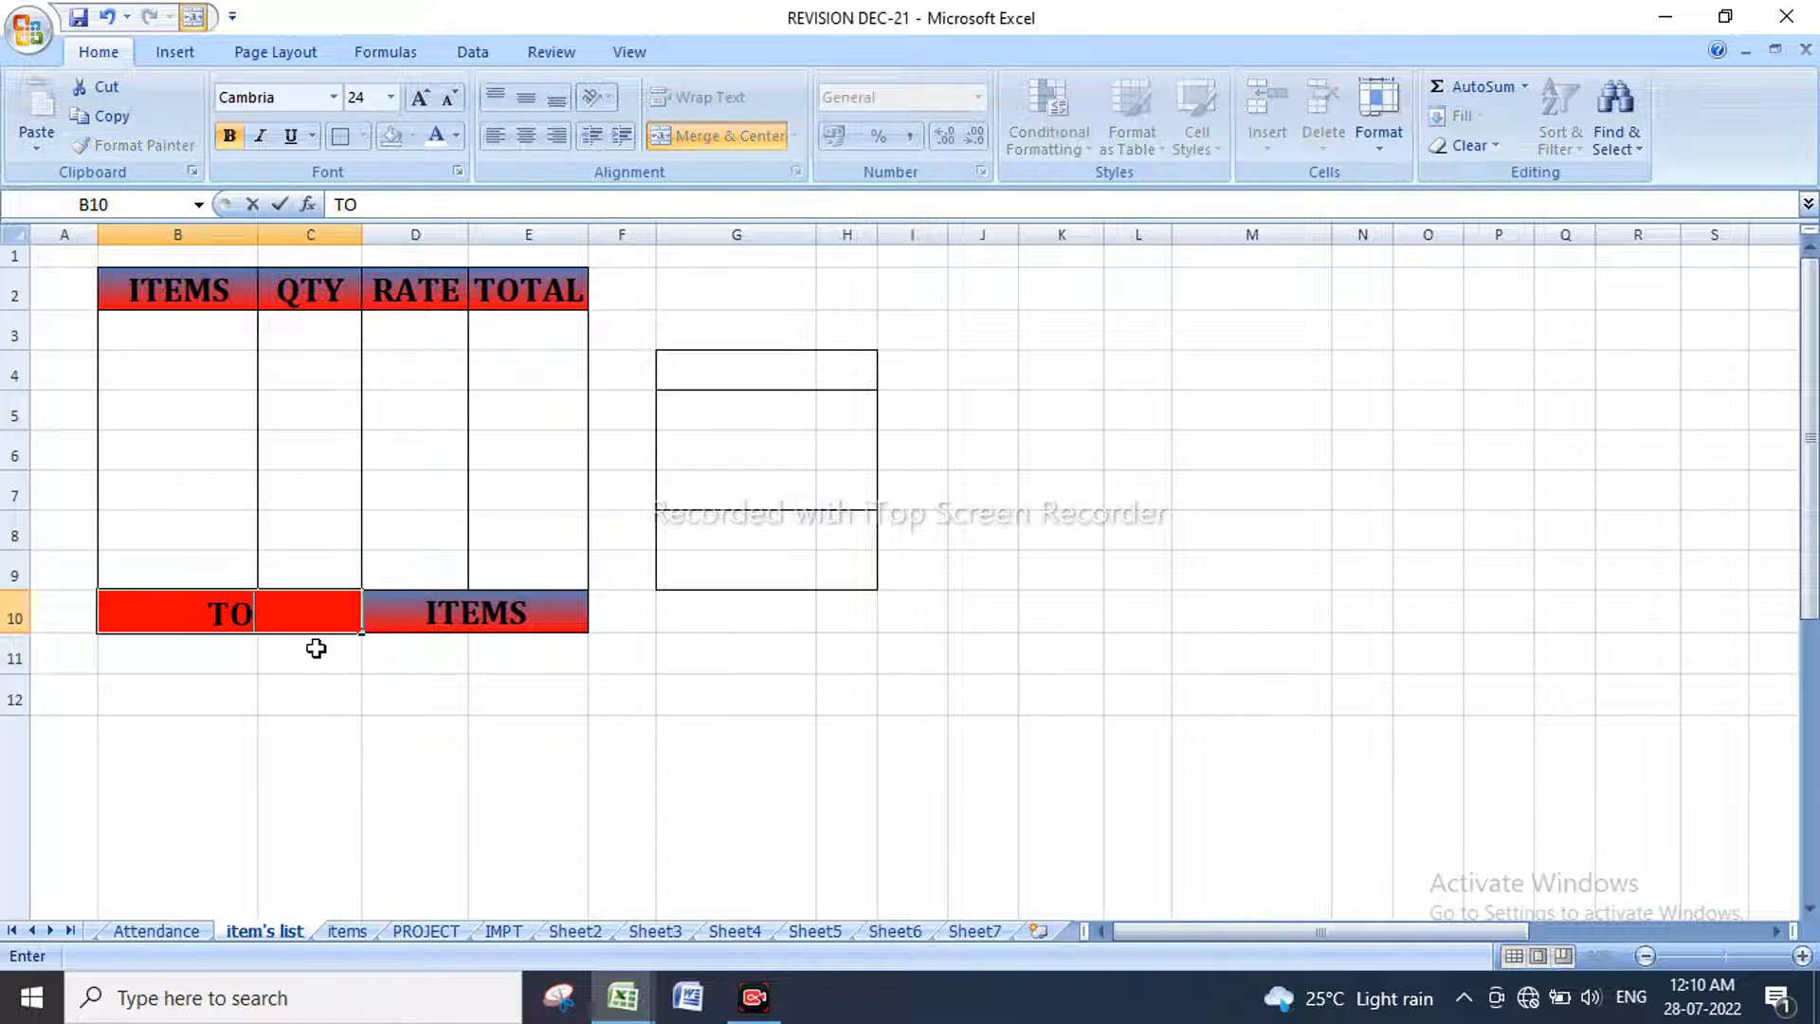
text(TAL)
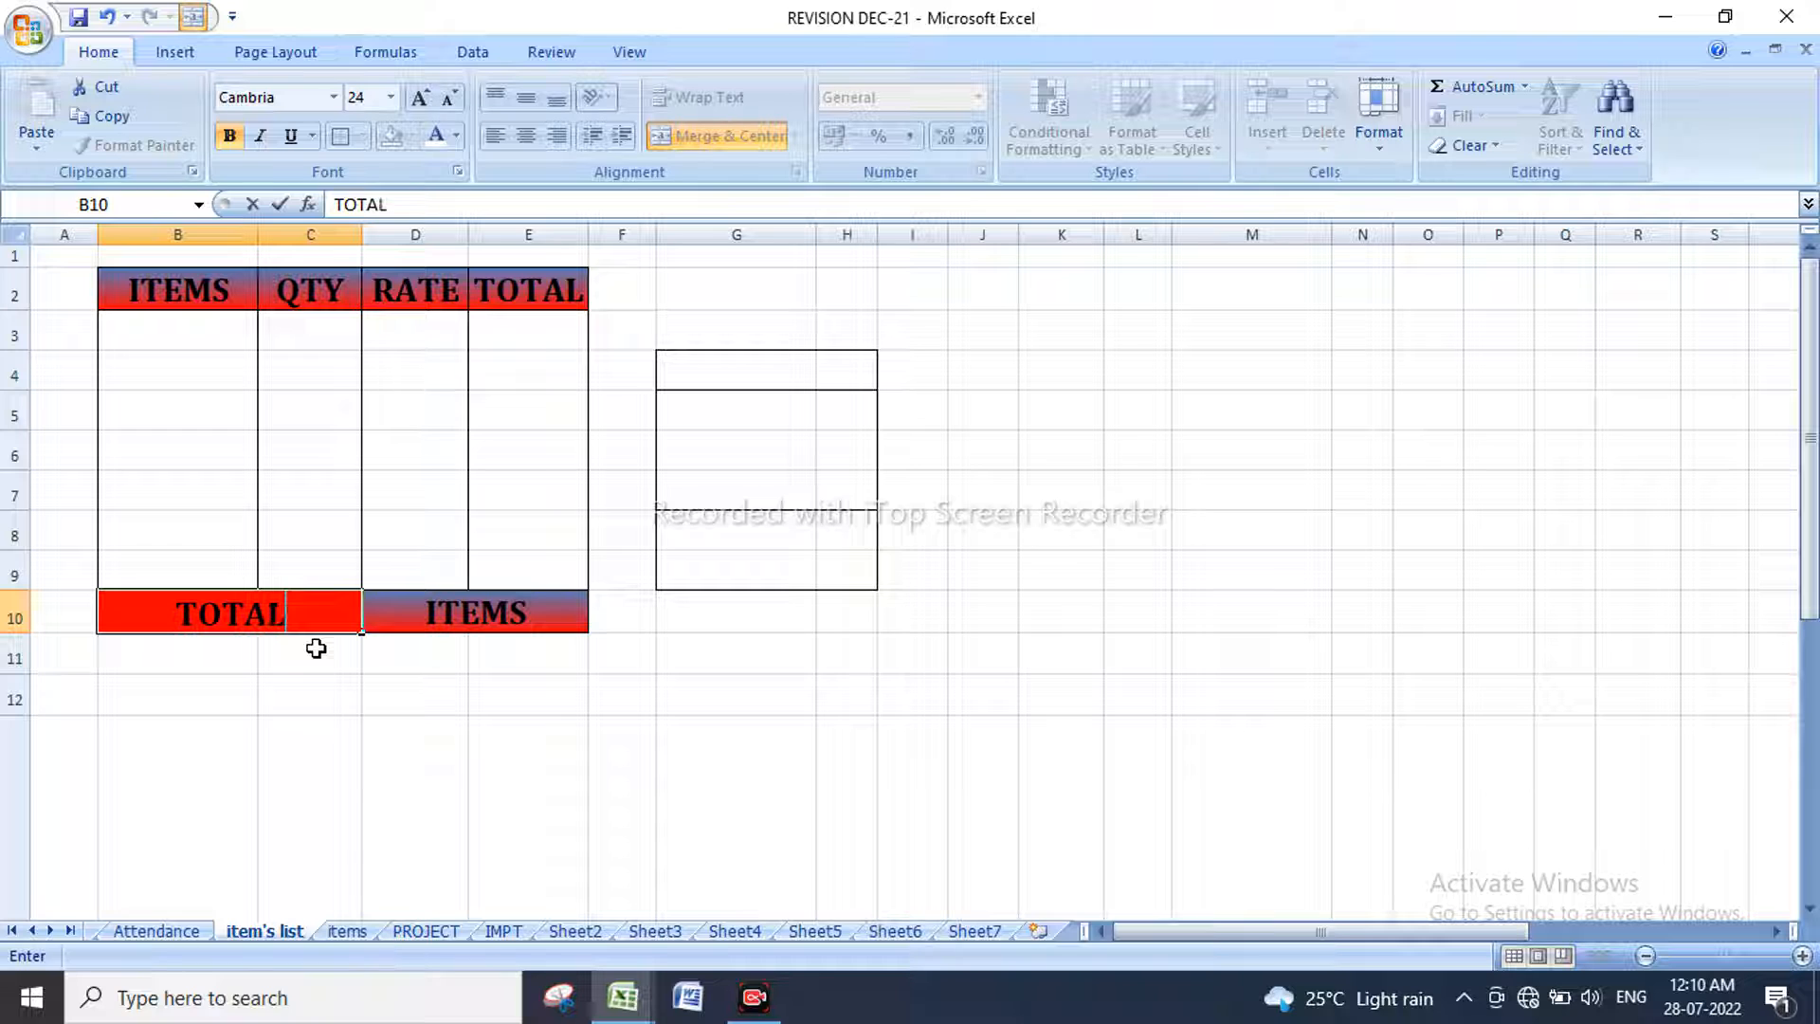
click(468, 610)
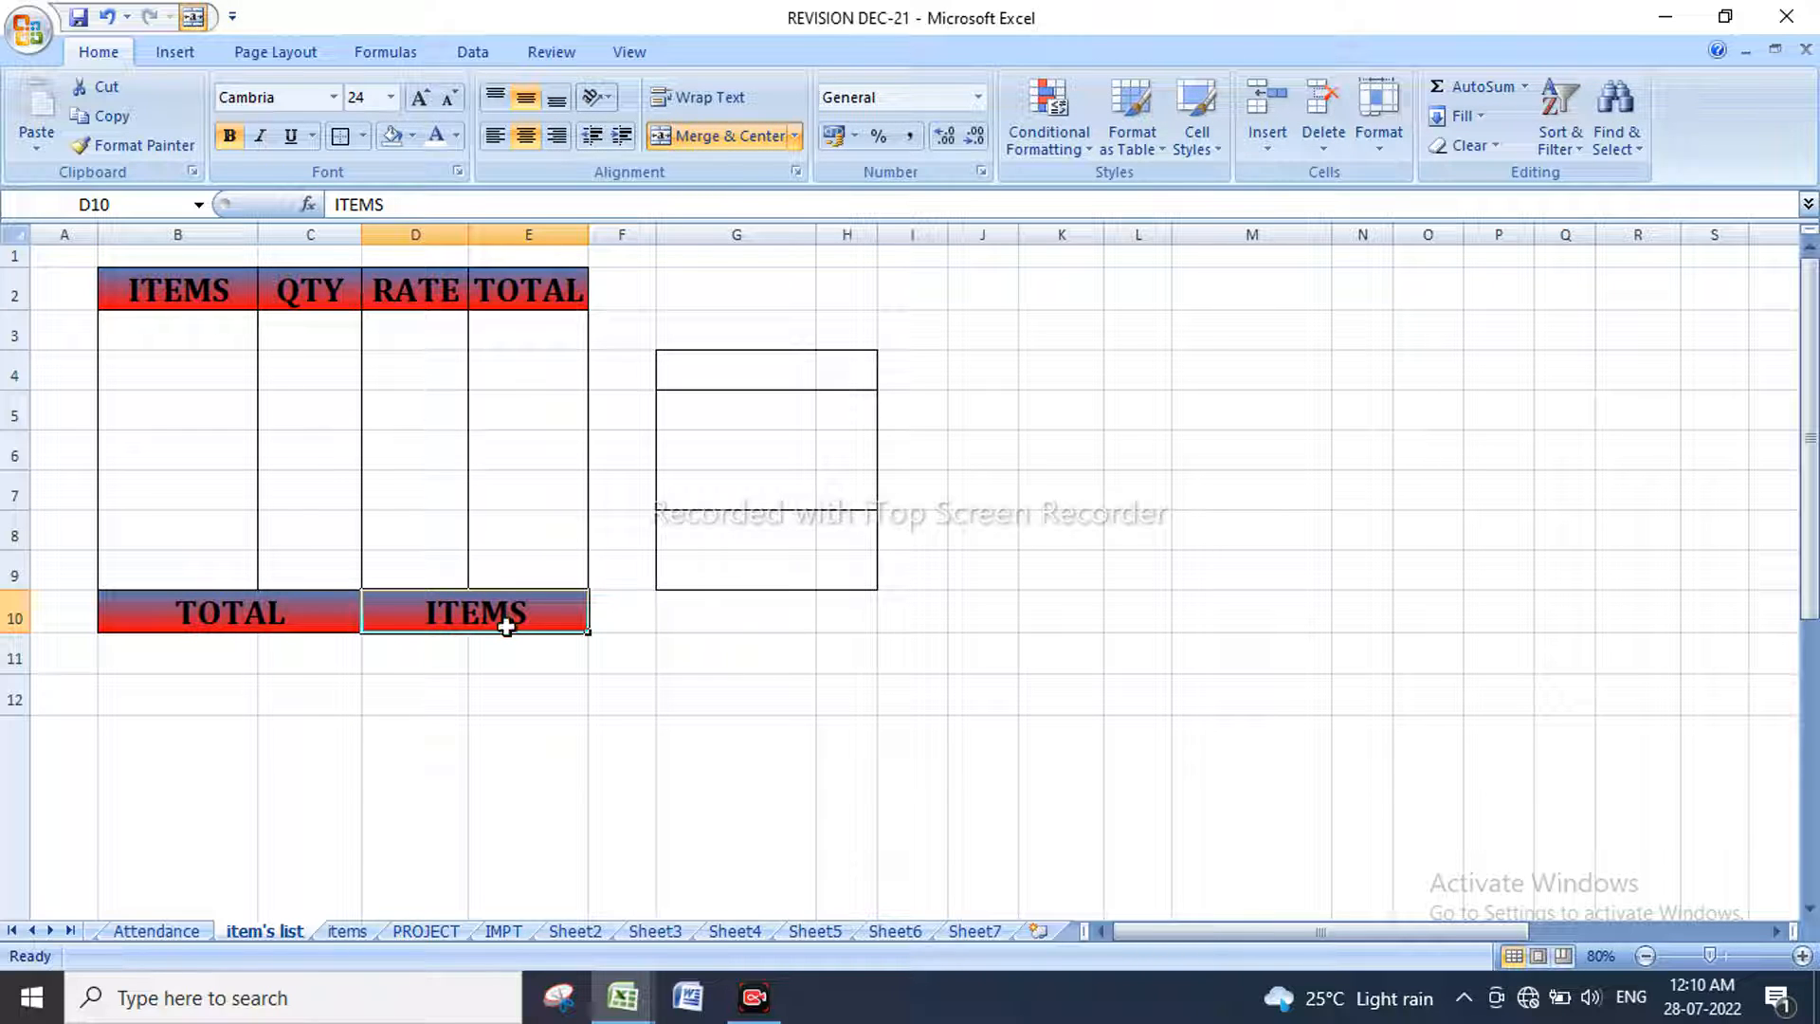
key(BackSpace)
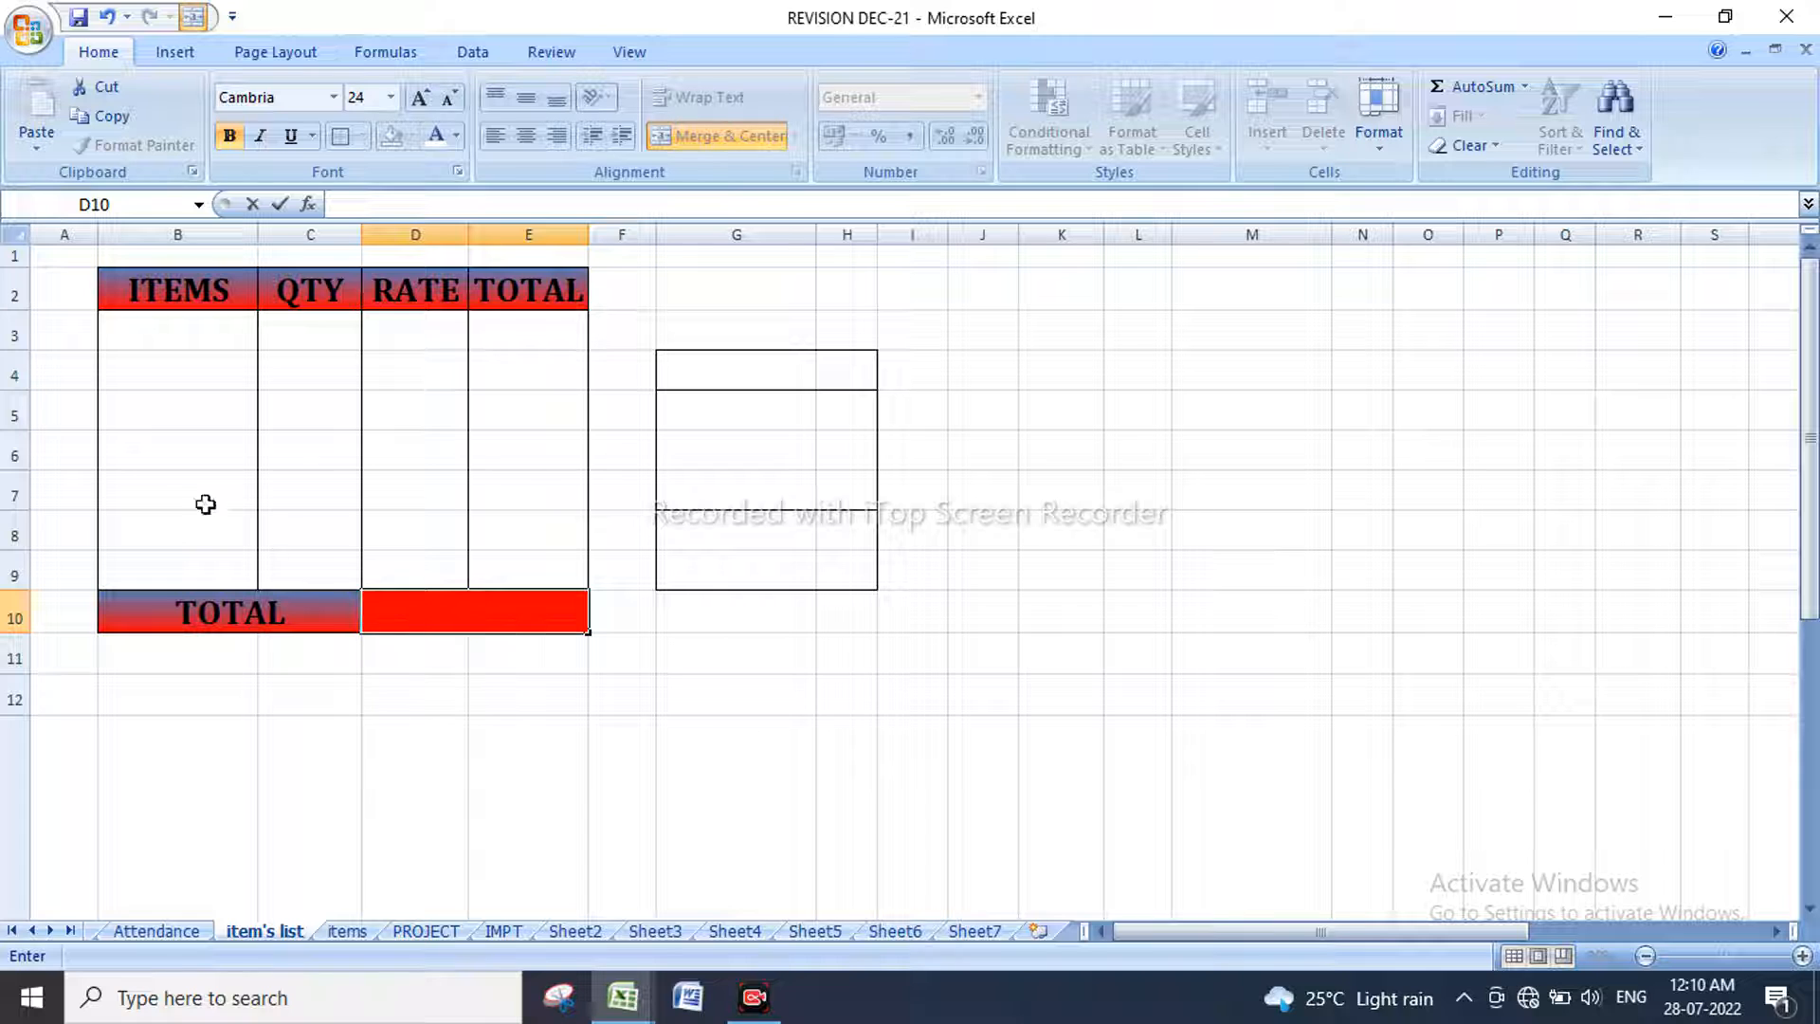
Step: Enter PEN, PENCIL, COPY, MONITOR, MOUSE and BOOK in the ITEMS column, cells B3 to B8
click(177, 335)
text(P)
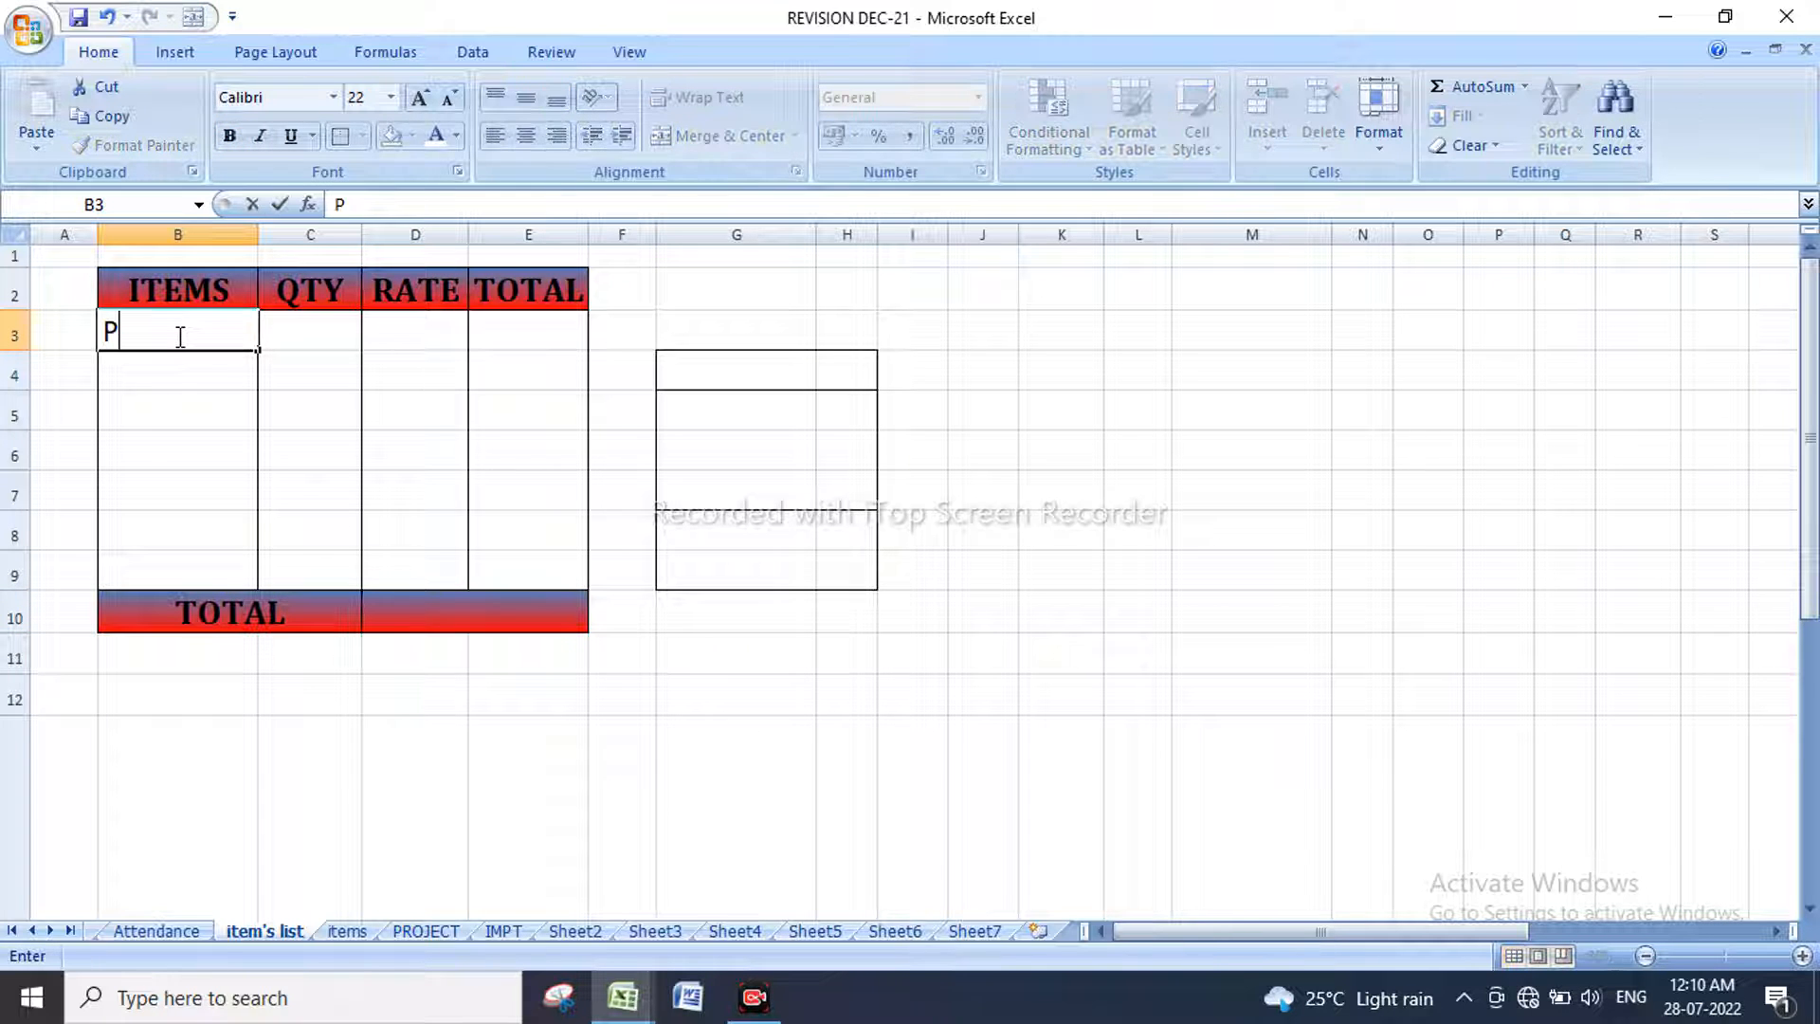
text(EN)
key(Return)
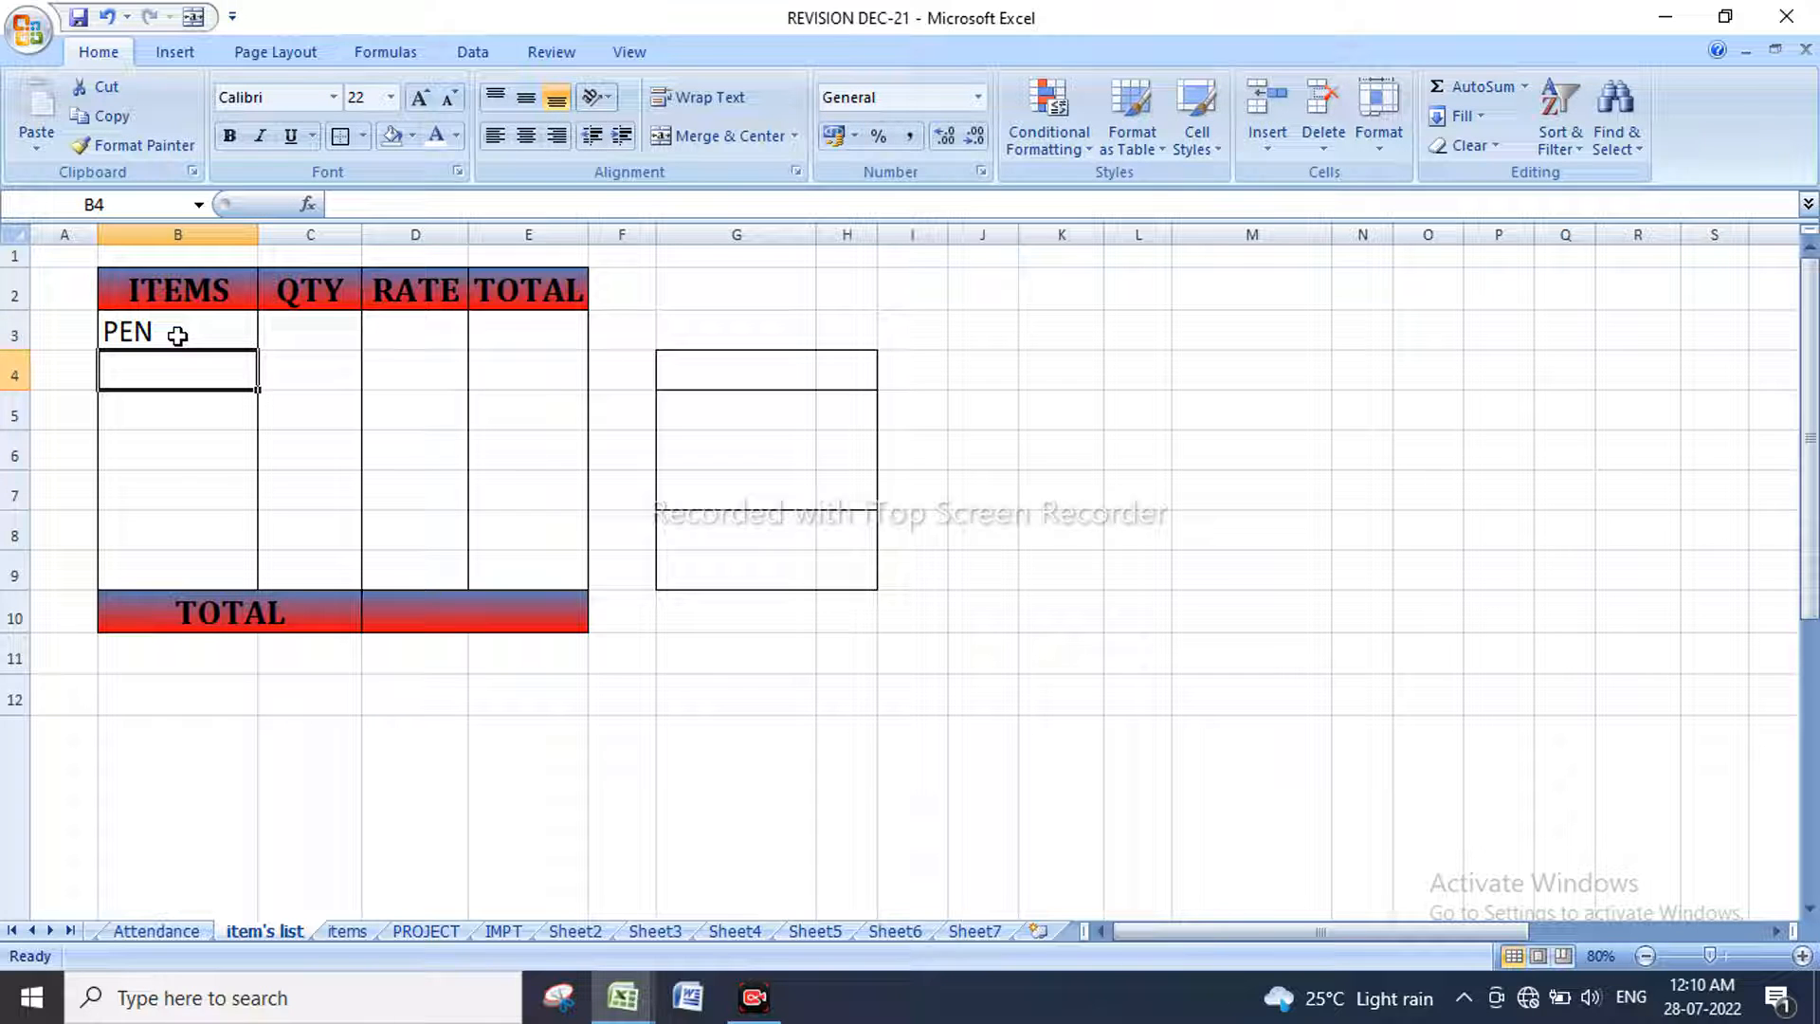
text(PENCIL)
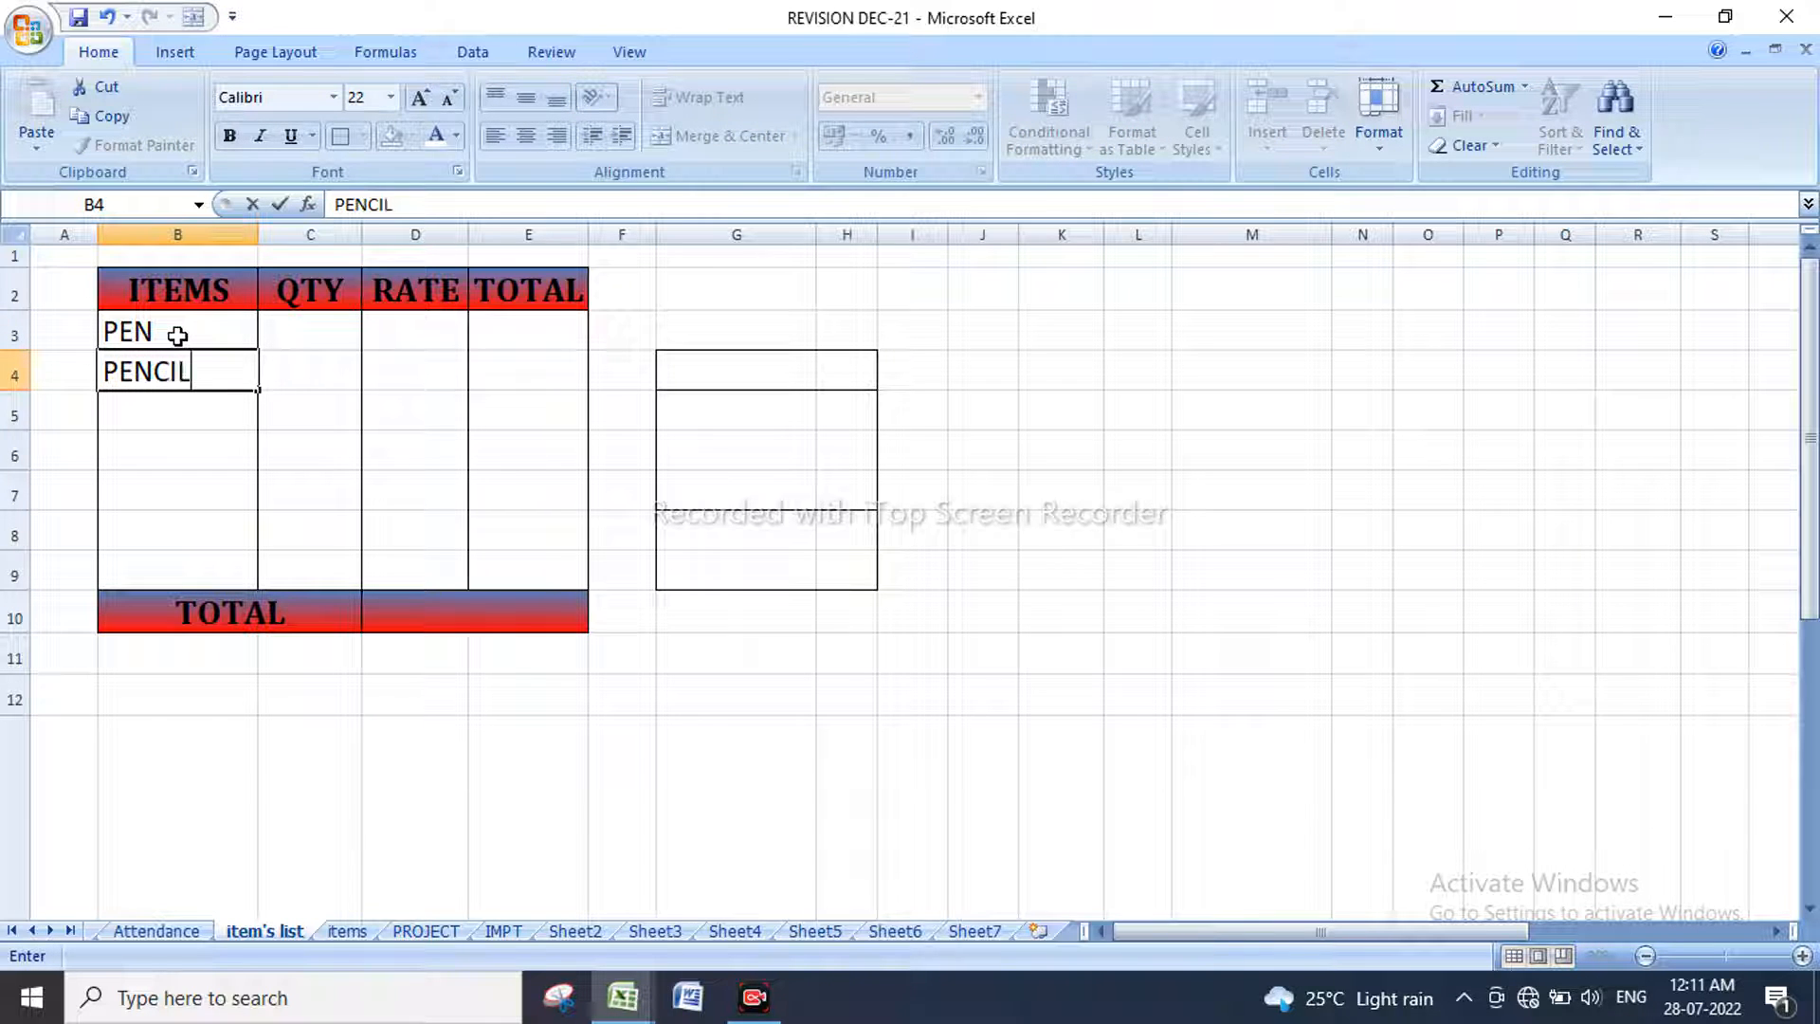
key(Return)
text(COPY)
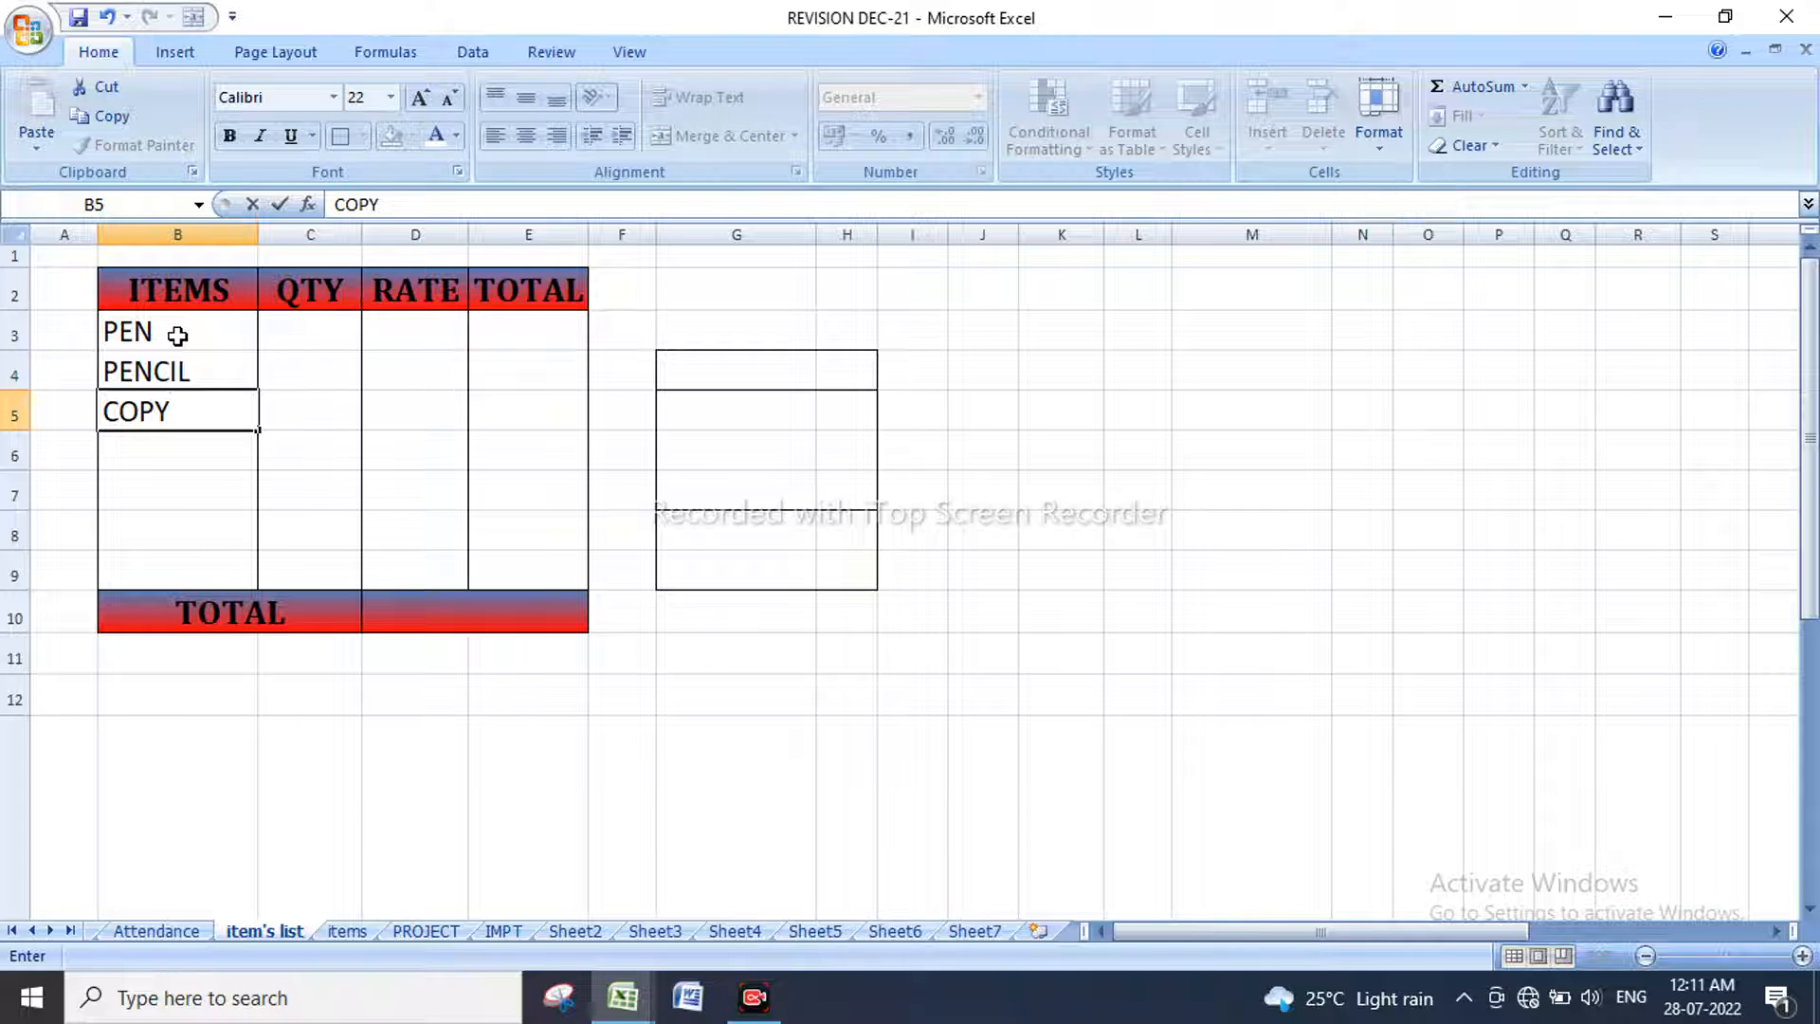
key(Return)
text(MONITOR)
key(Return)
text(MOUSE)
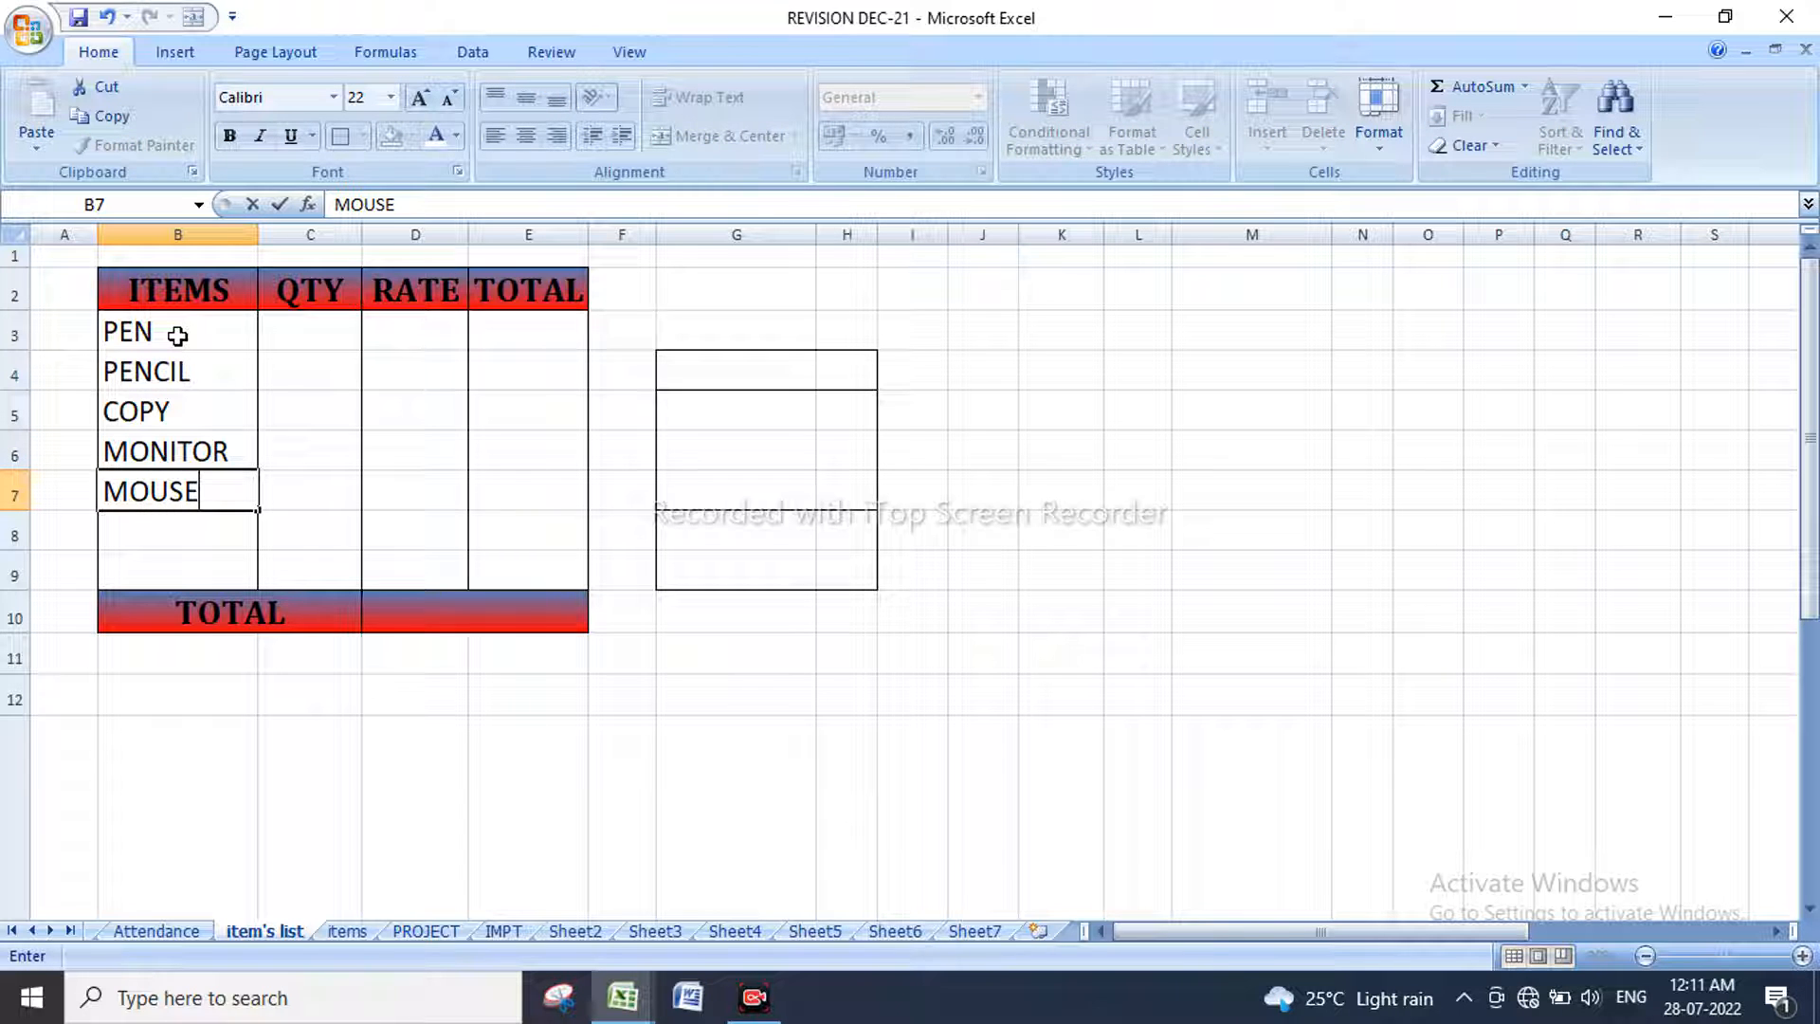
key(Return)
text(BOOK)
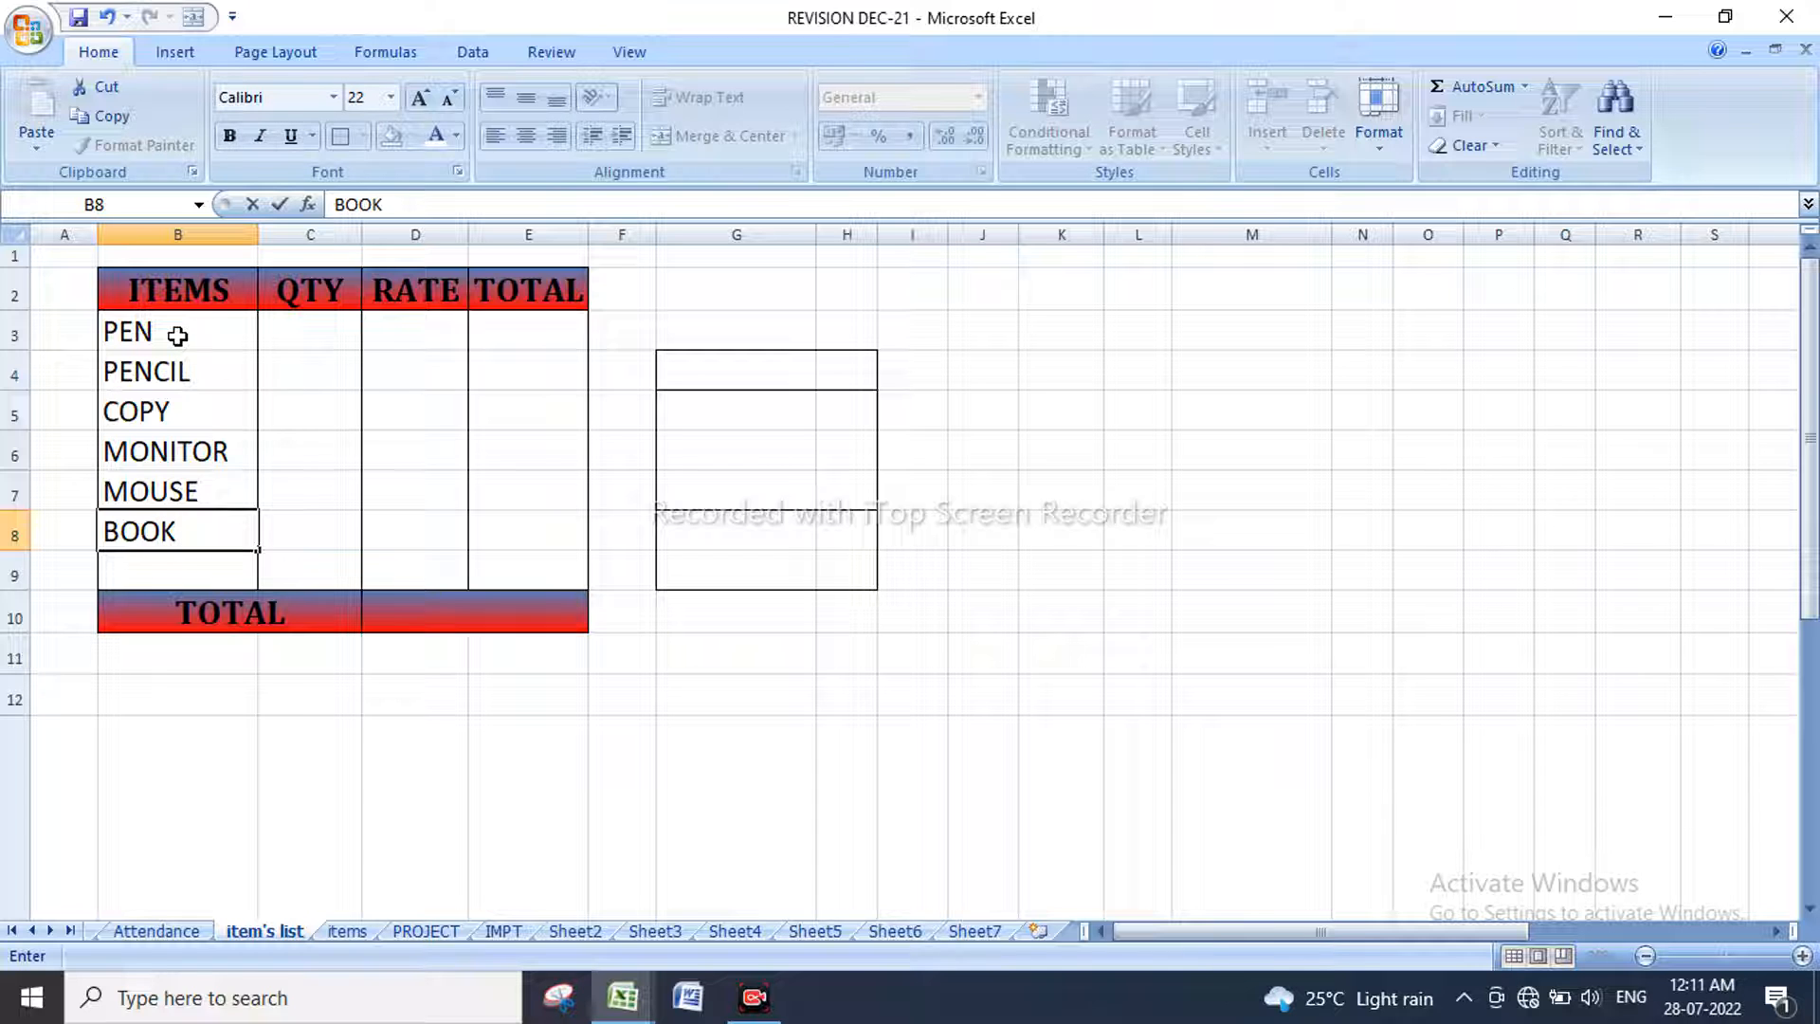
key(Return)
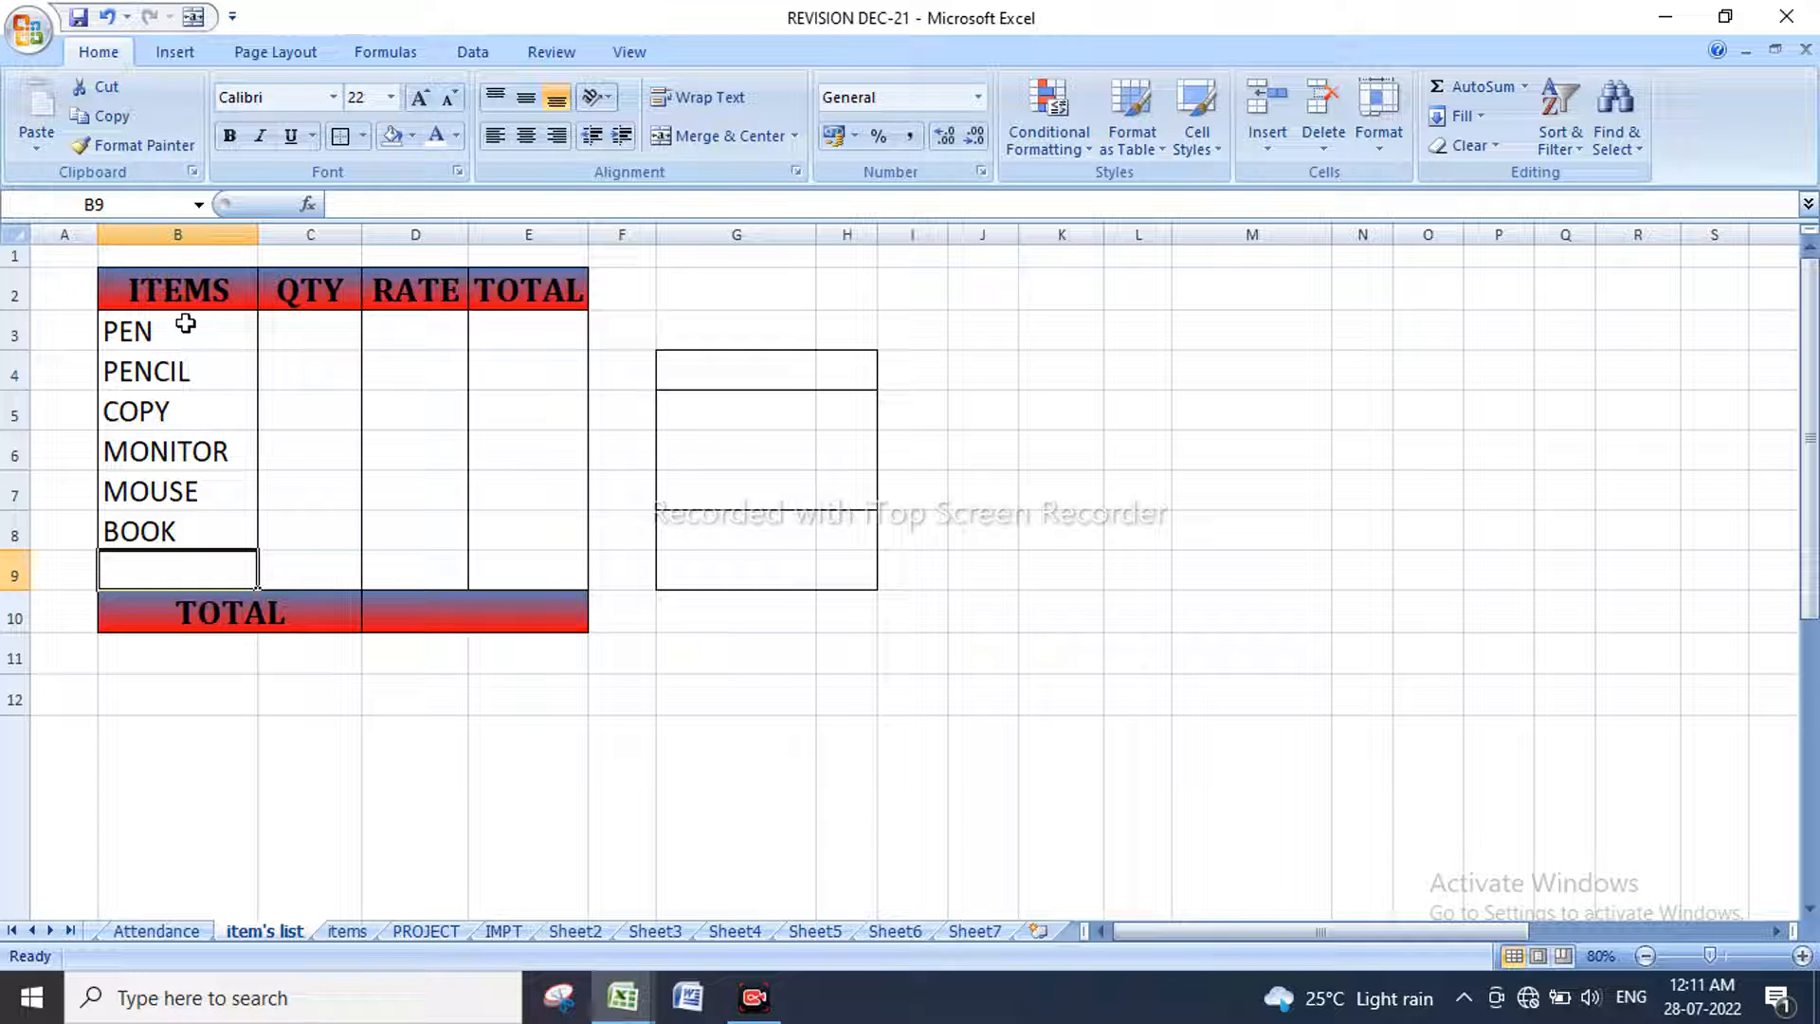
Step: Format the table body B3:E9 in bold Cambria
click(191, 347)
drag(191, 348, 520, 569)
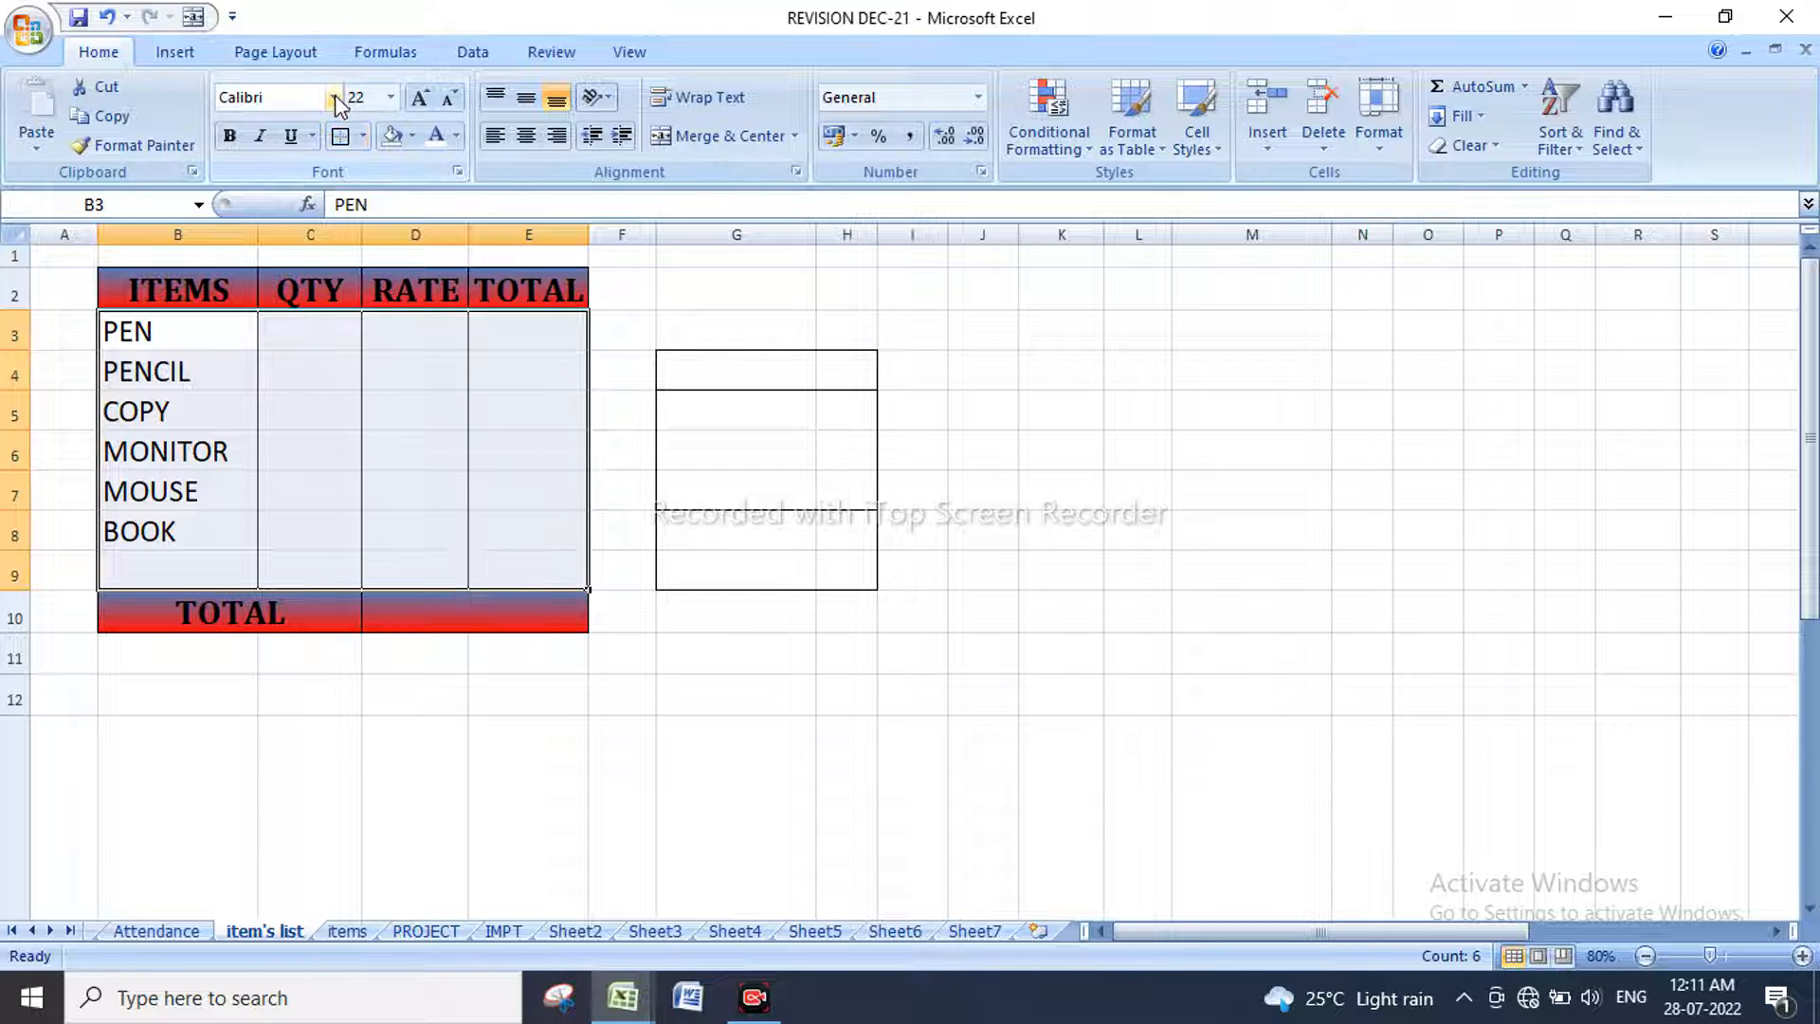
click(334, 96)
click(289, 158)
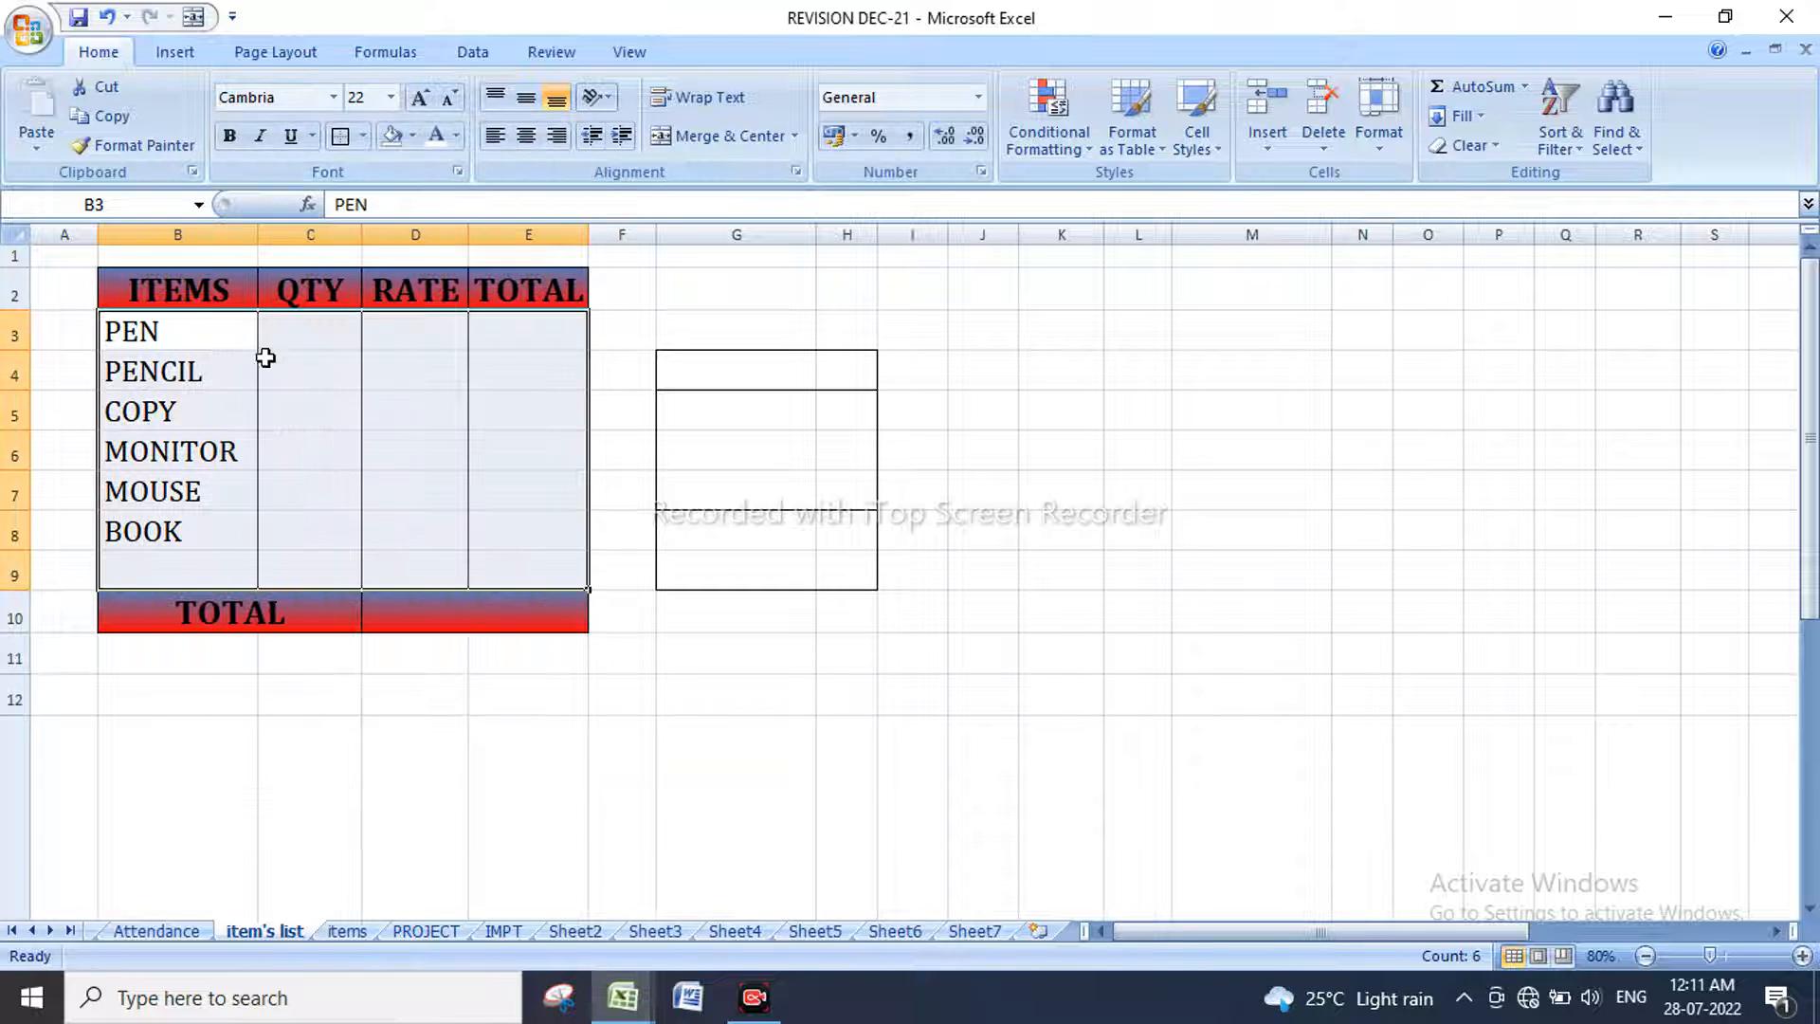
click(229, 135)
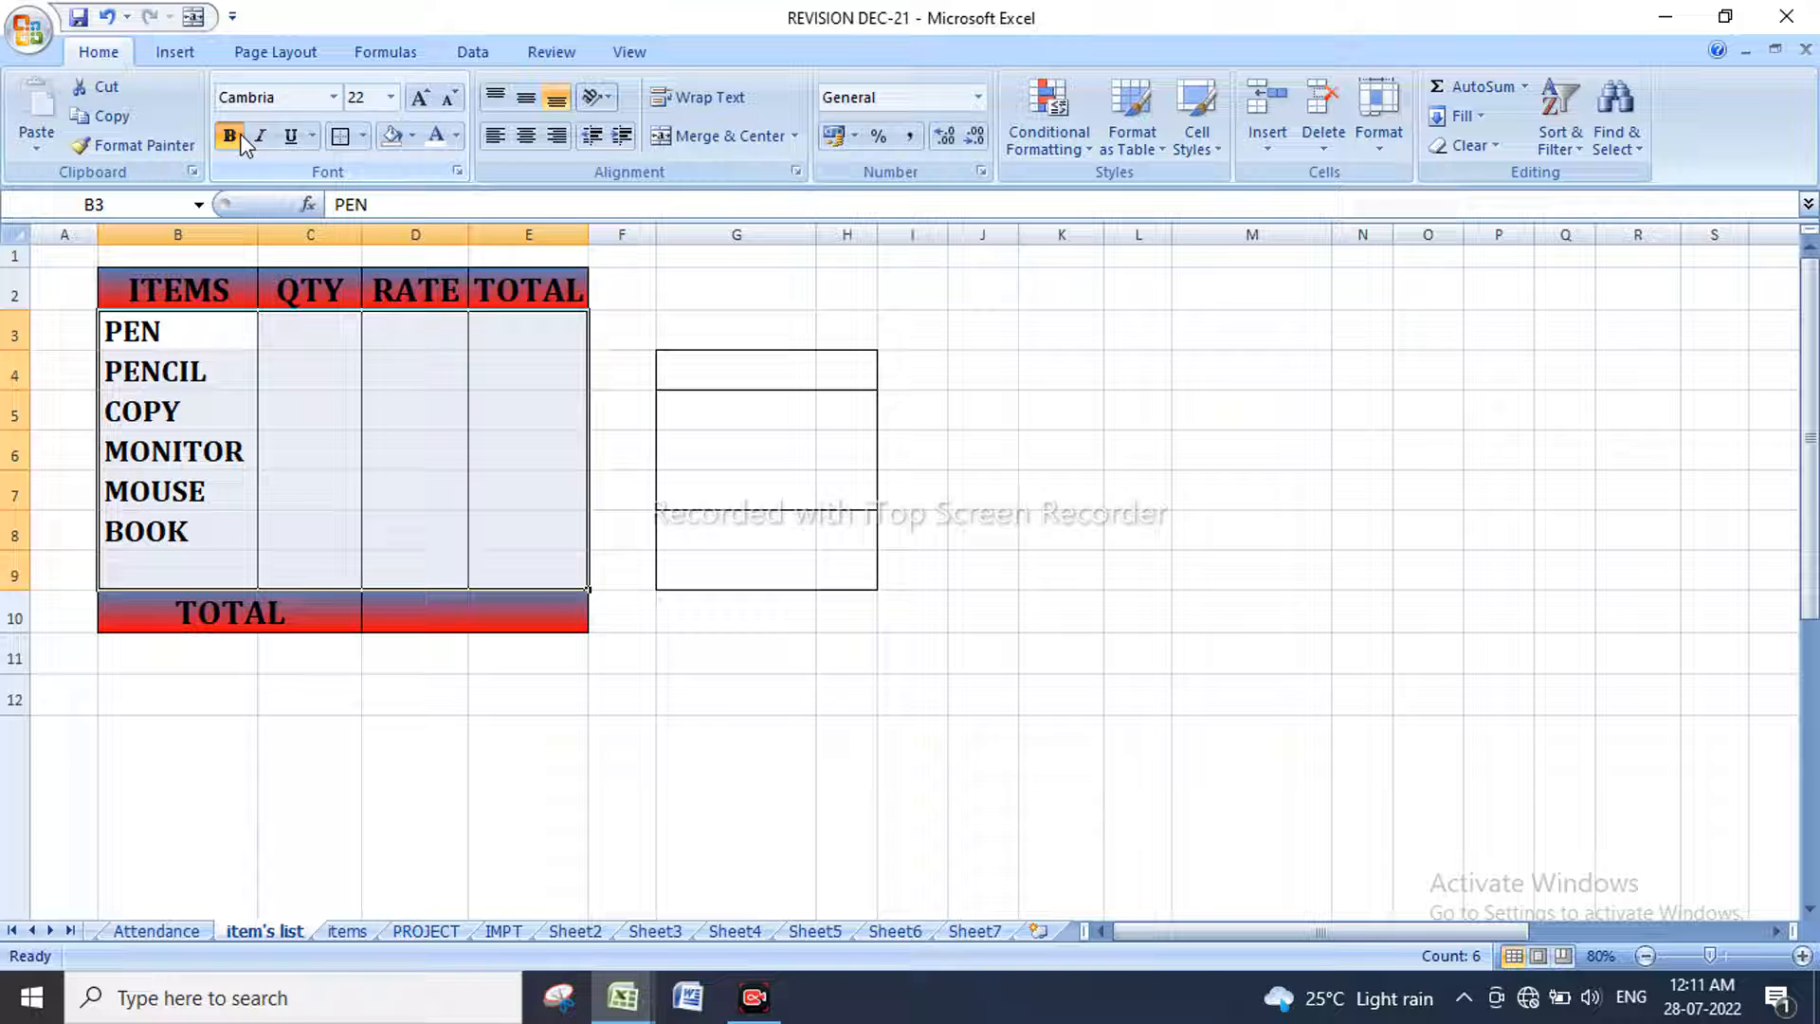
click(451, 601)
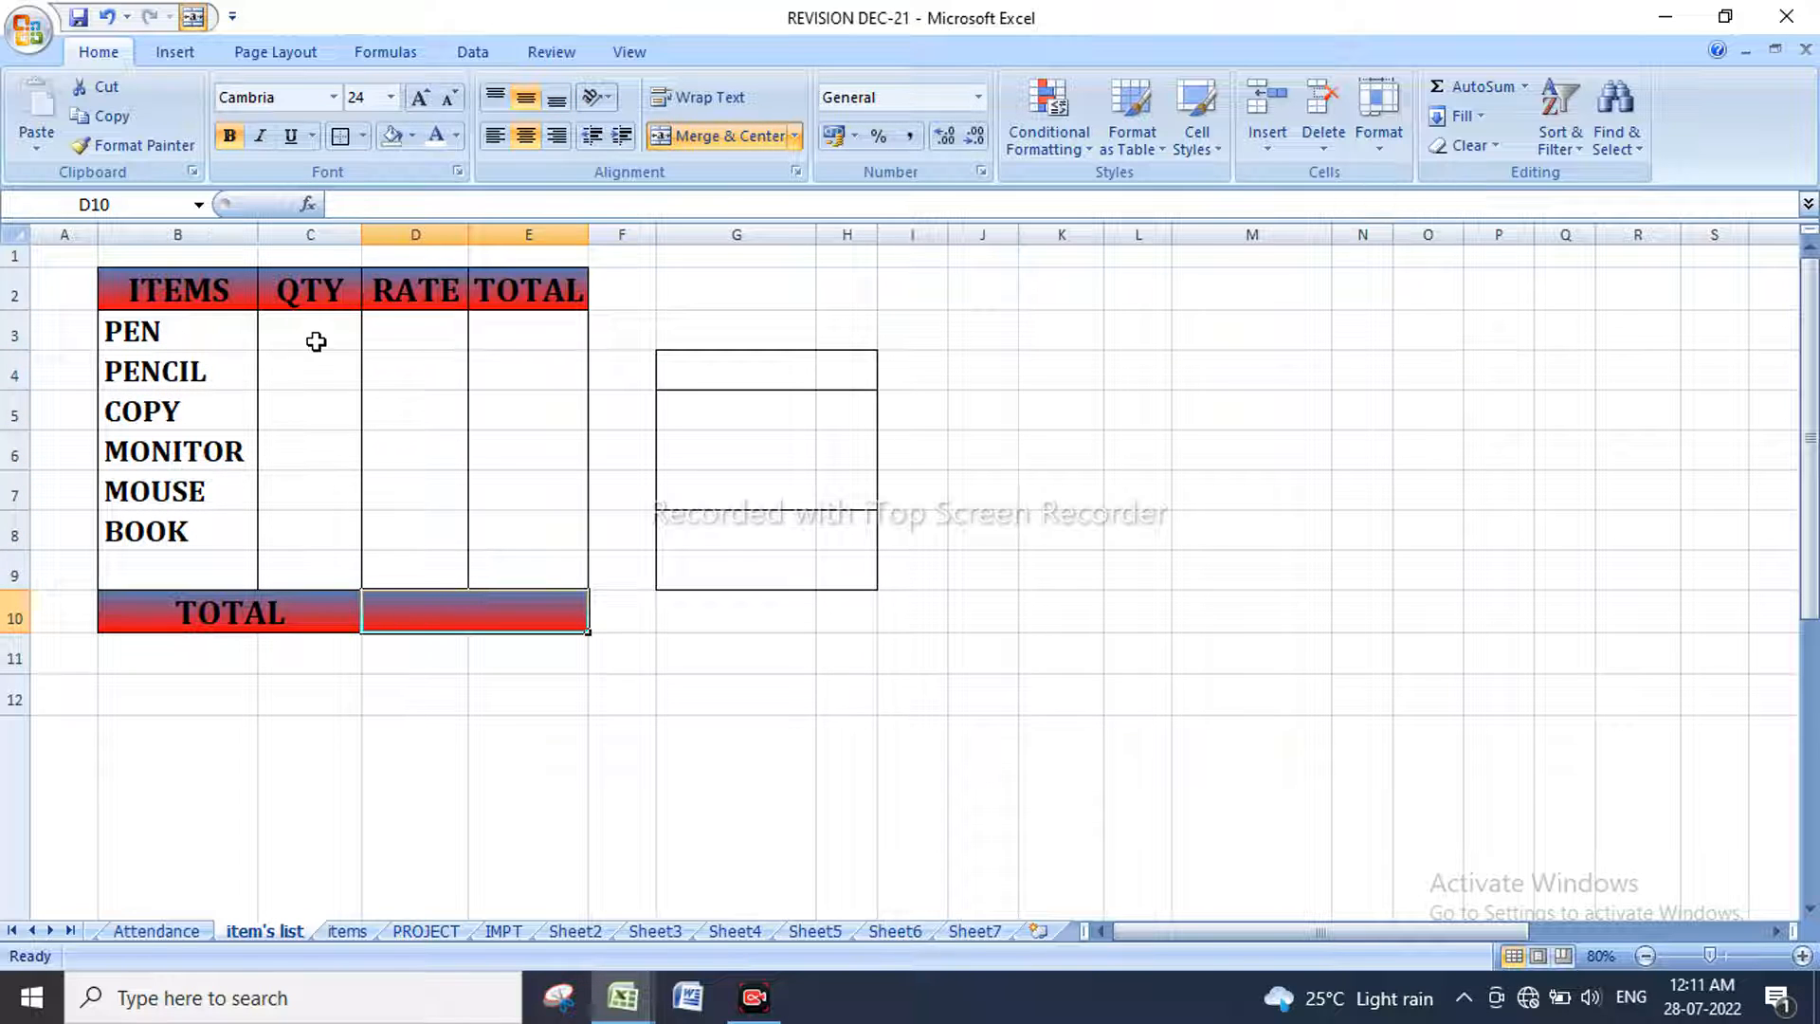
Step: Enter the rates 5 for PEN, 7 for PENCIL and 50 for COPY in D3:D5
click(516, 318)
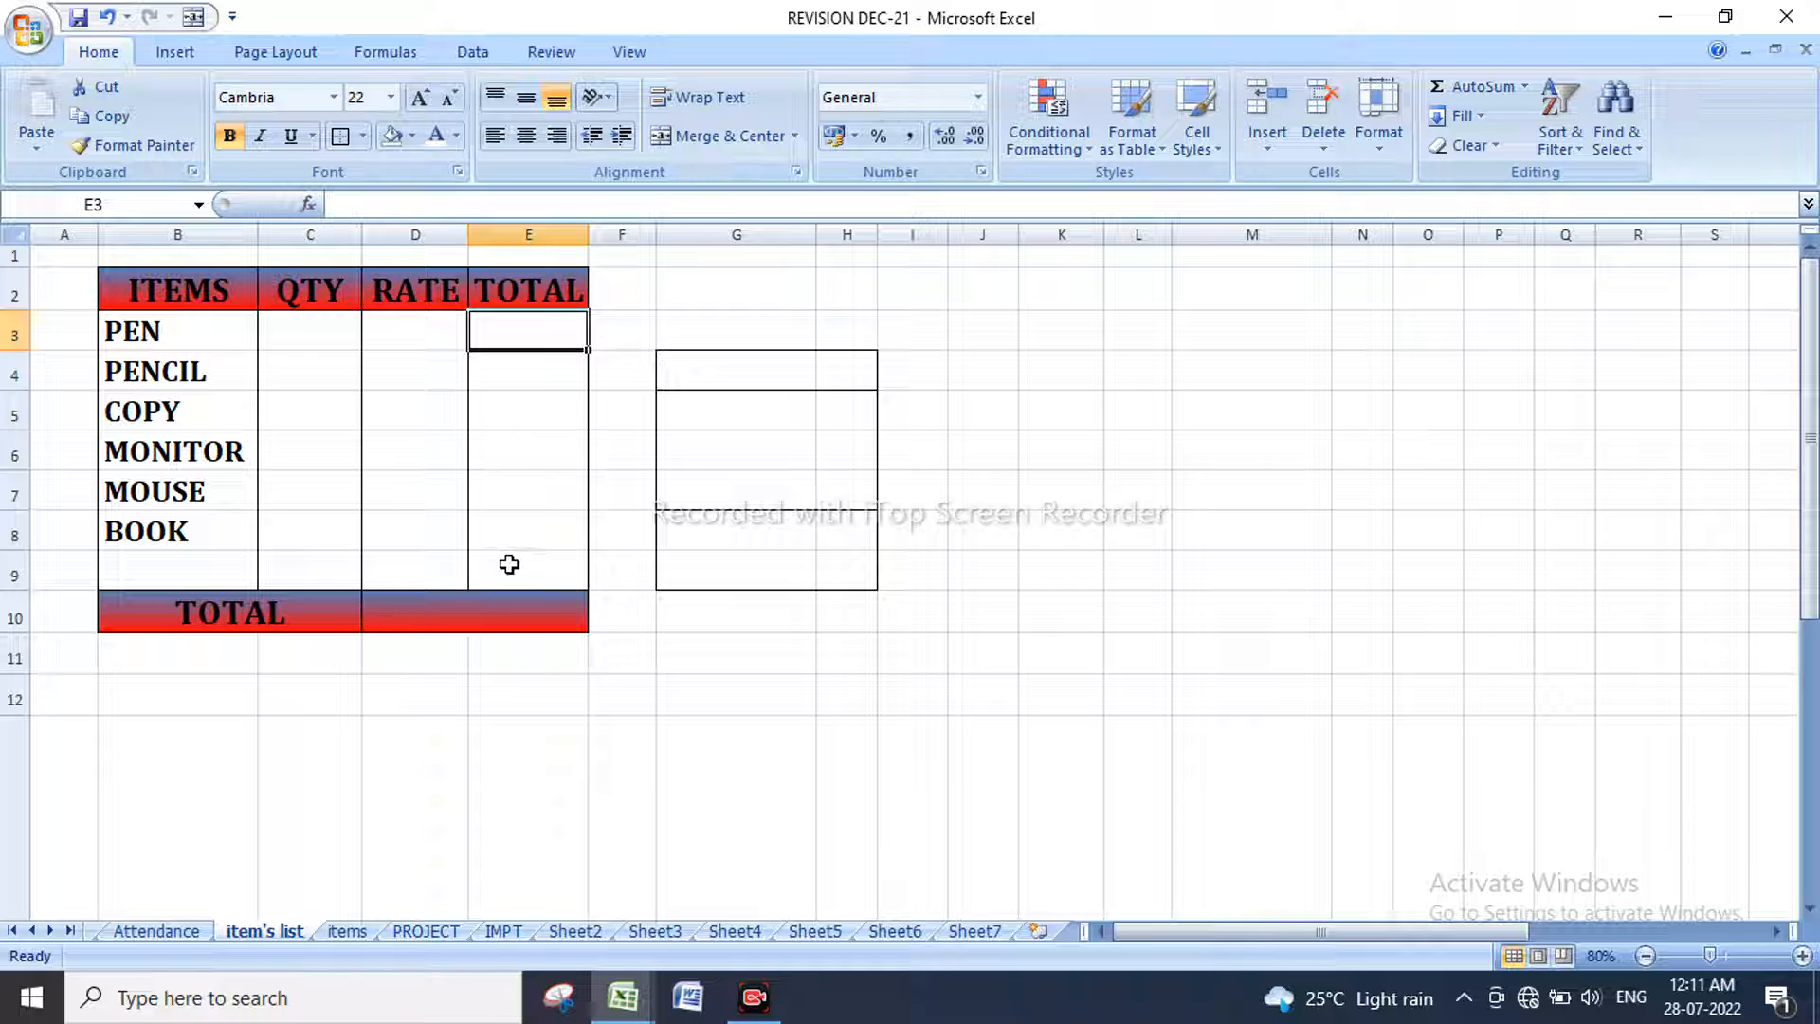
click(413, 333)
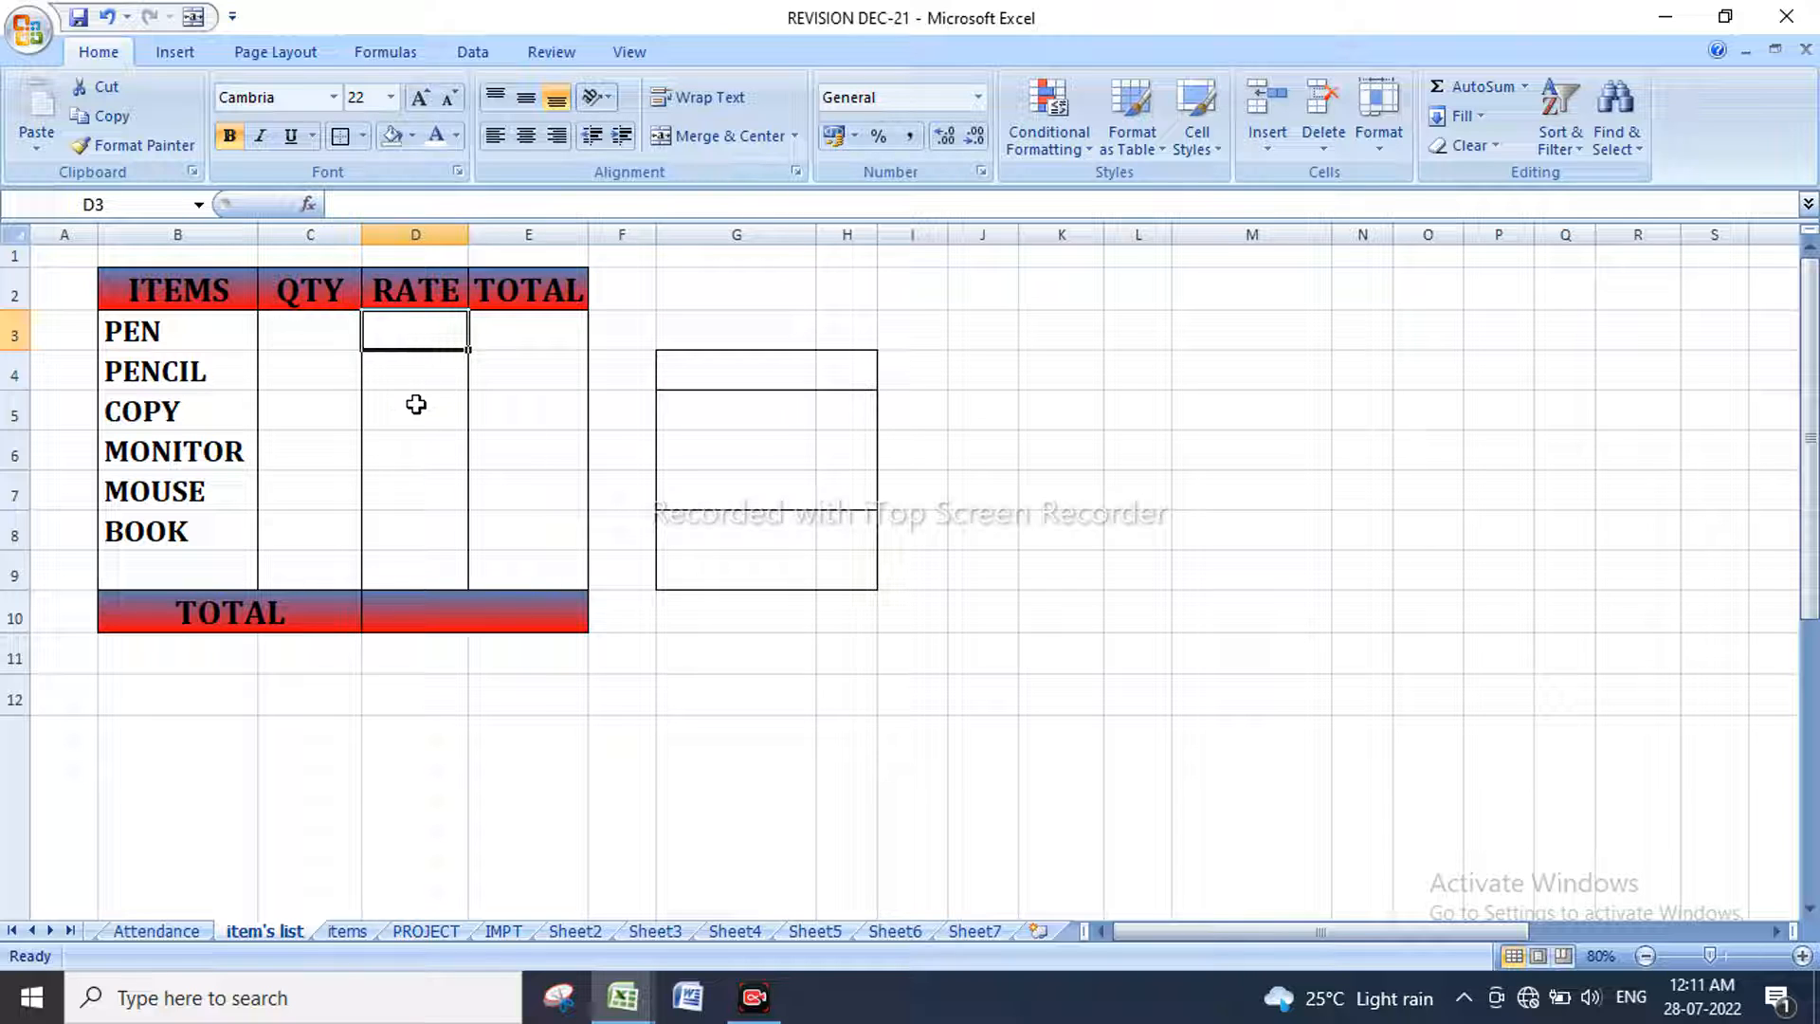
text(5)
key(Return)
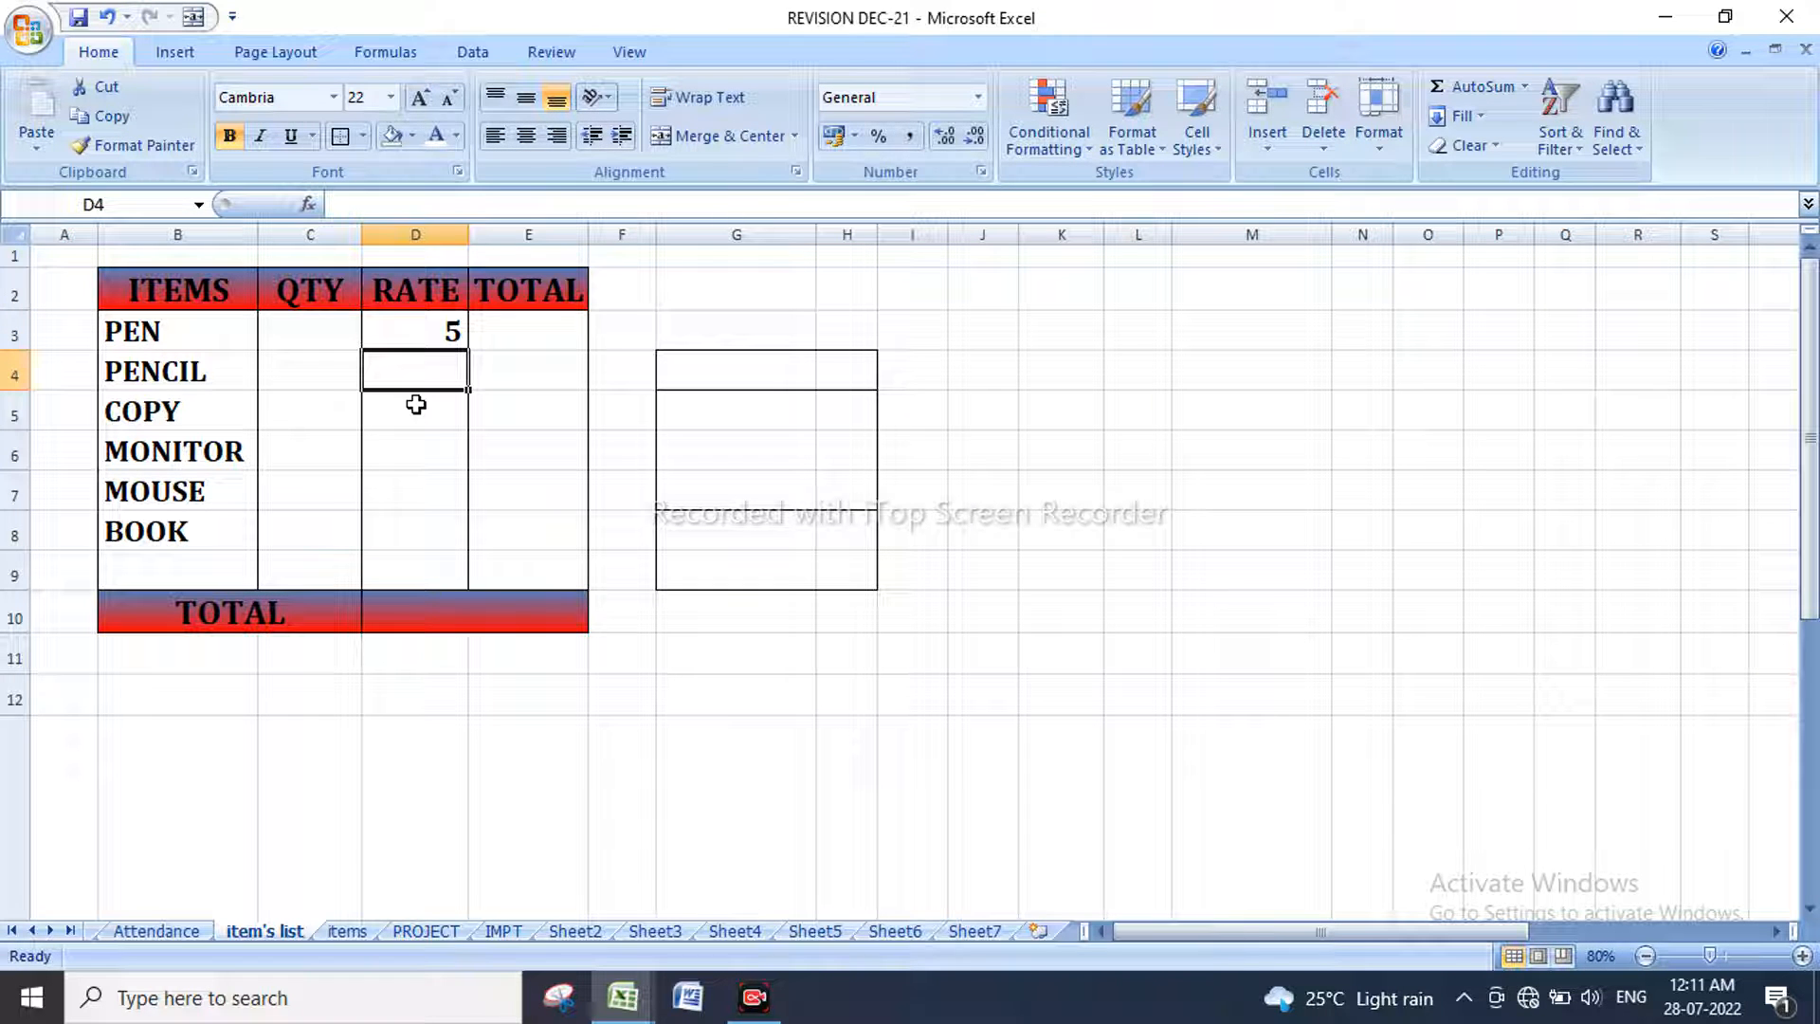
text(7)
key(Return)
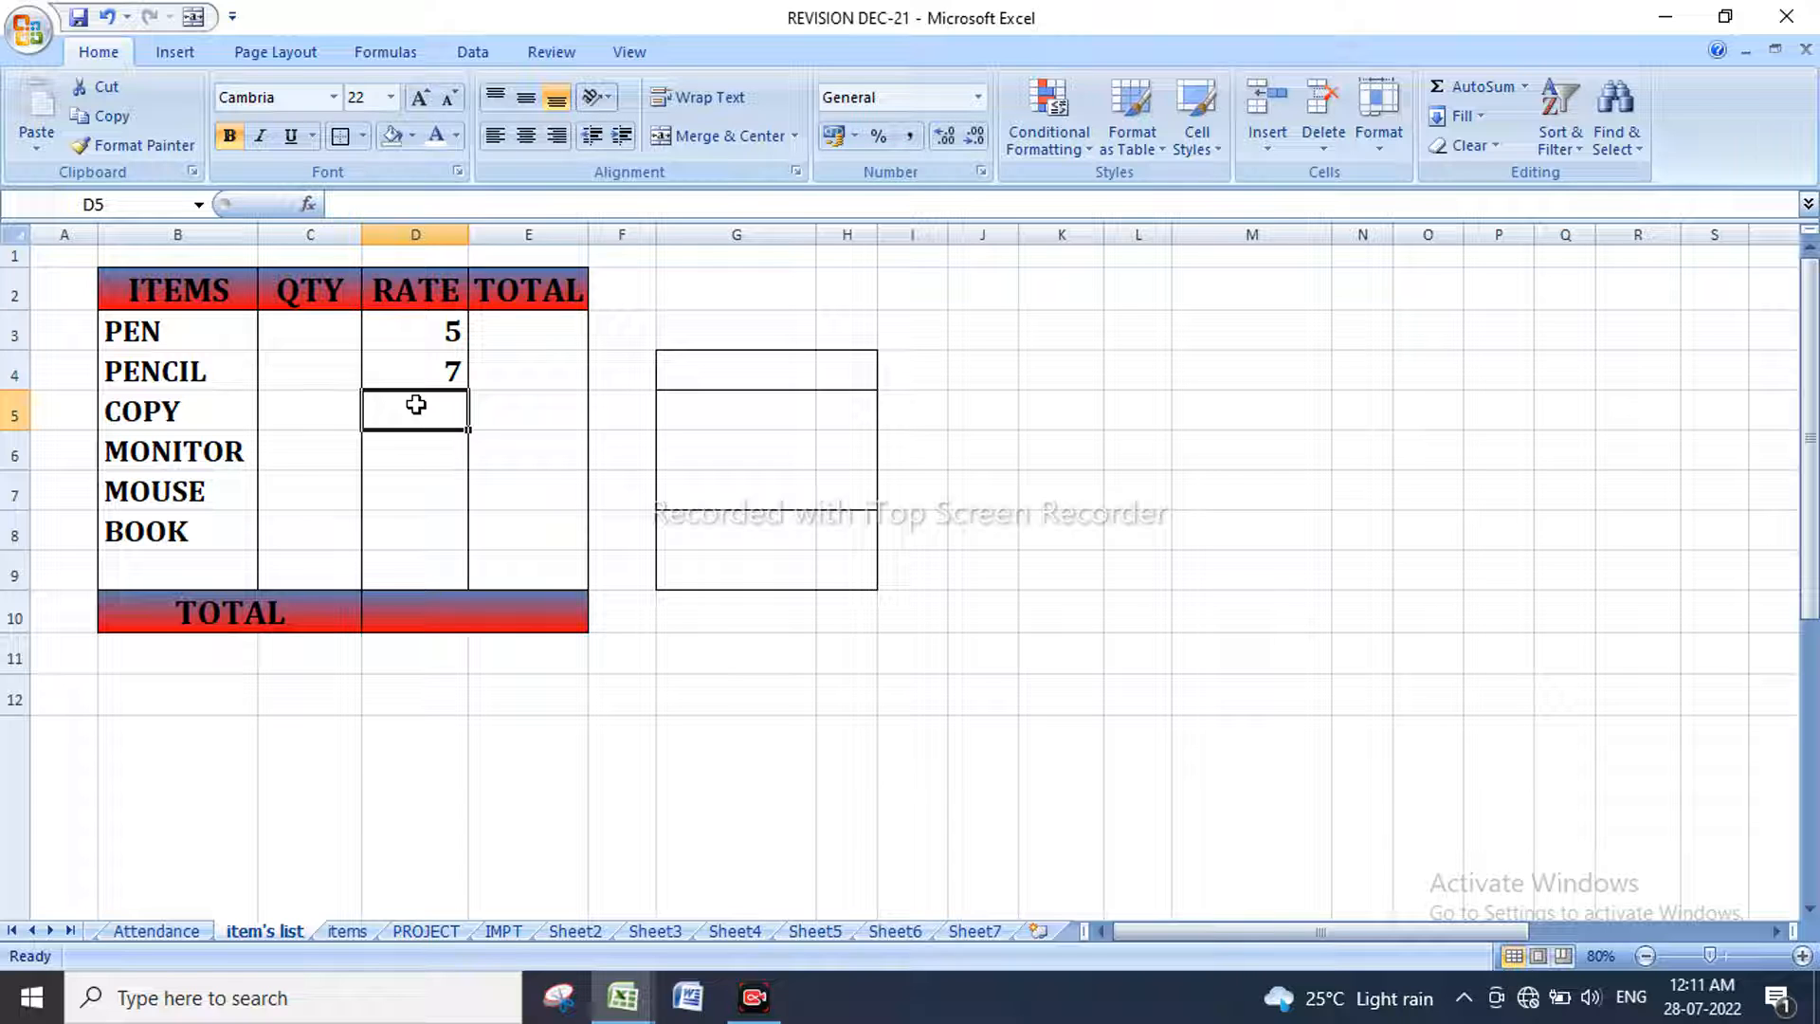
text(50)
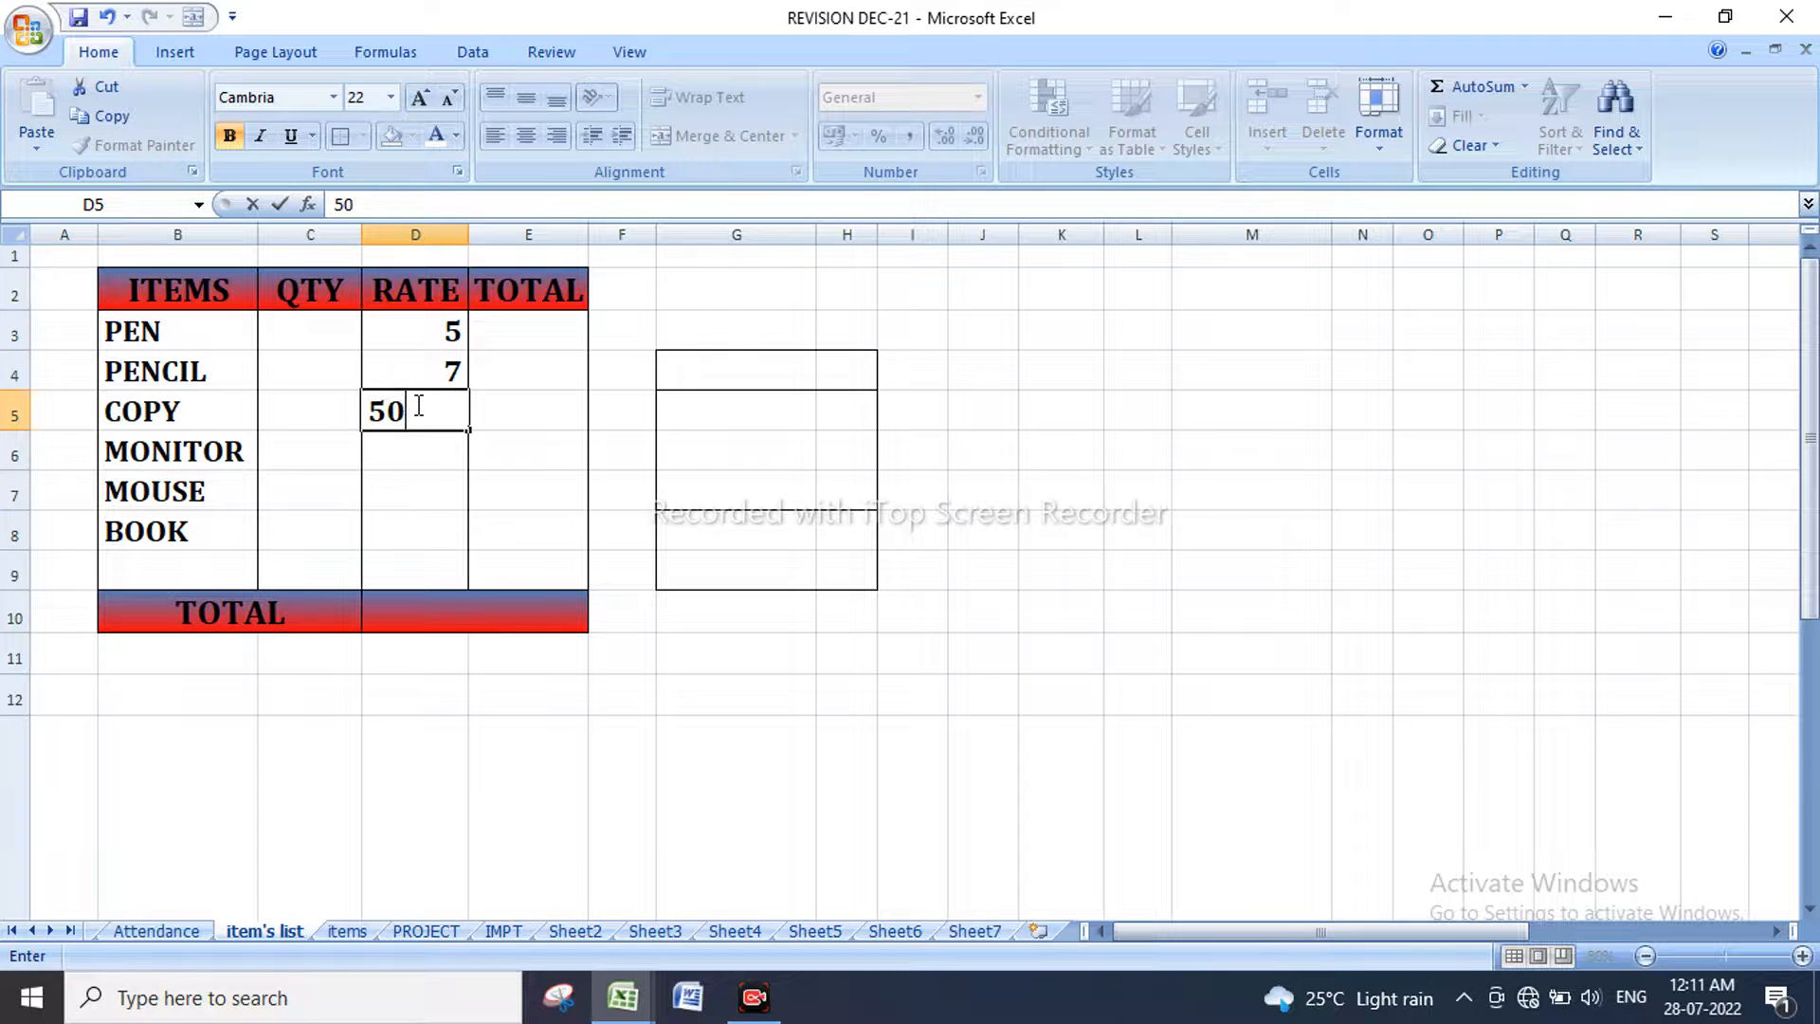
key(Return)
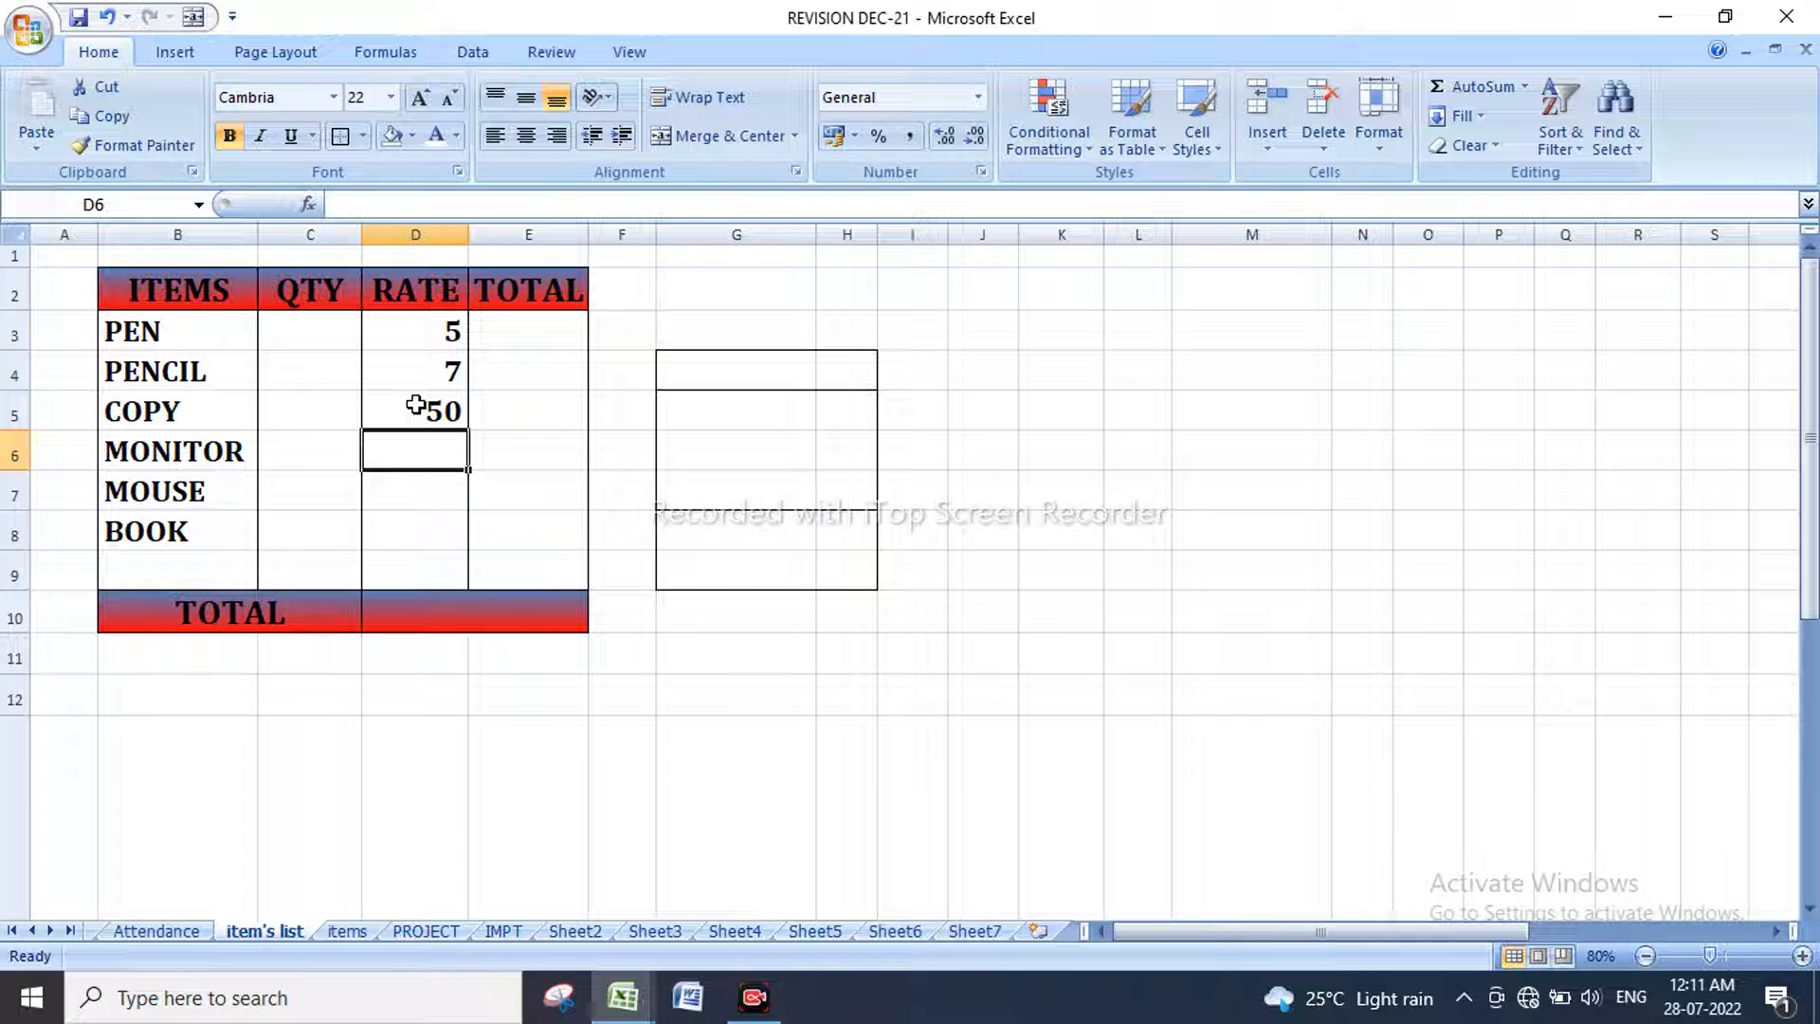
Step: Enter the rates 6000 for MONITOR, 150 for MOUSE and 705 for BOOK in D6:D8
text(7)
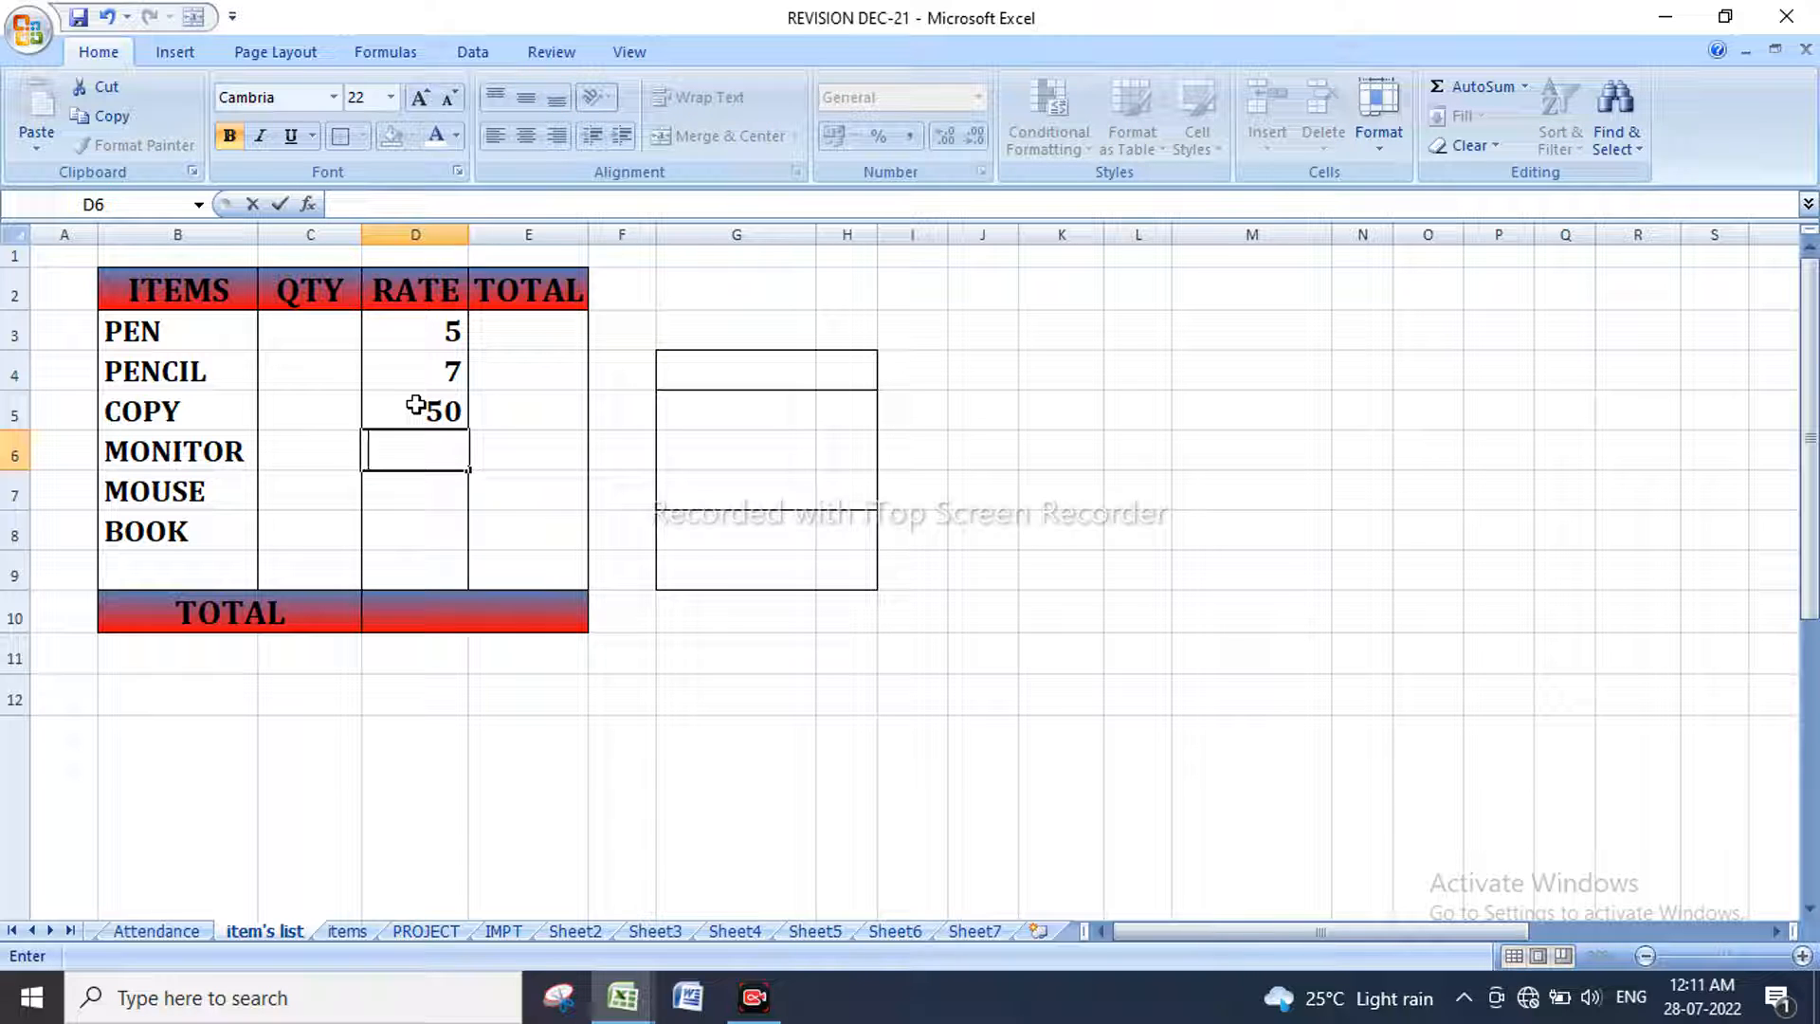
text(9)
key(BackSpace)
text(6000)
key(Return)
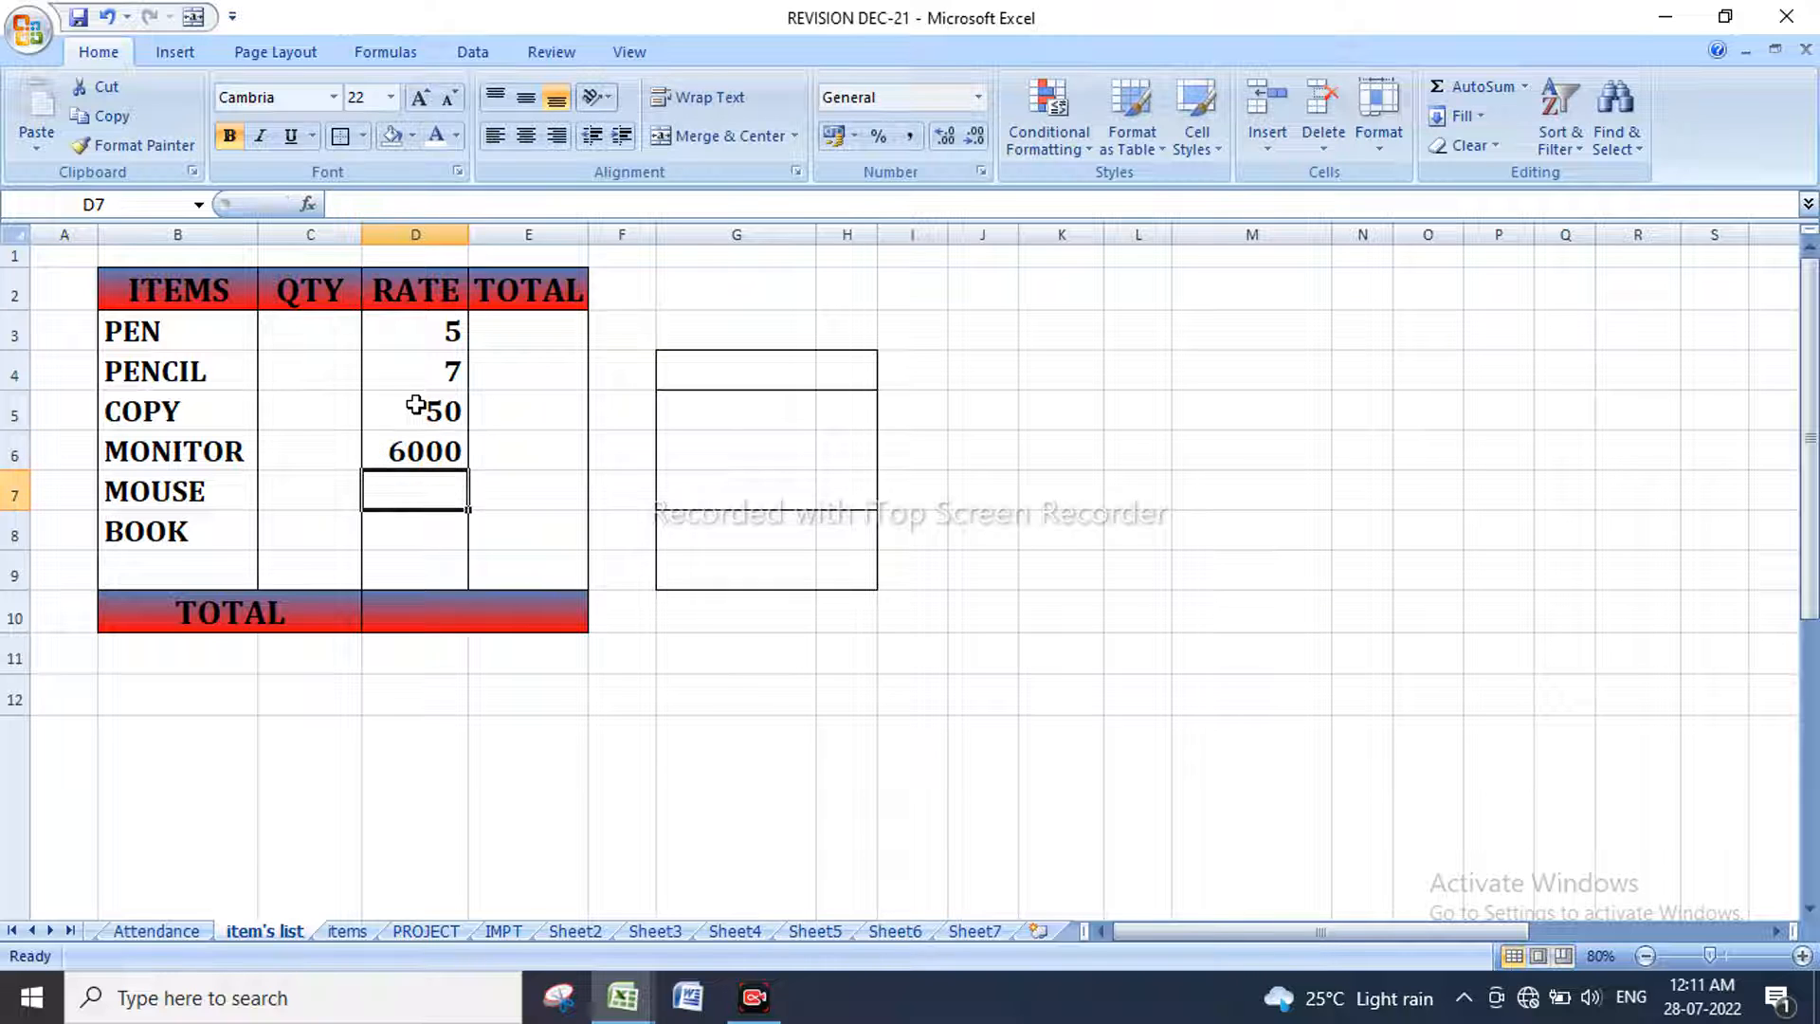
text(150)
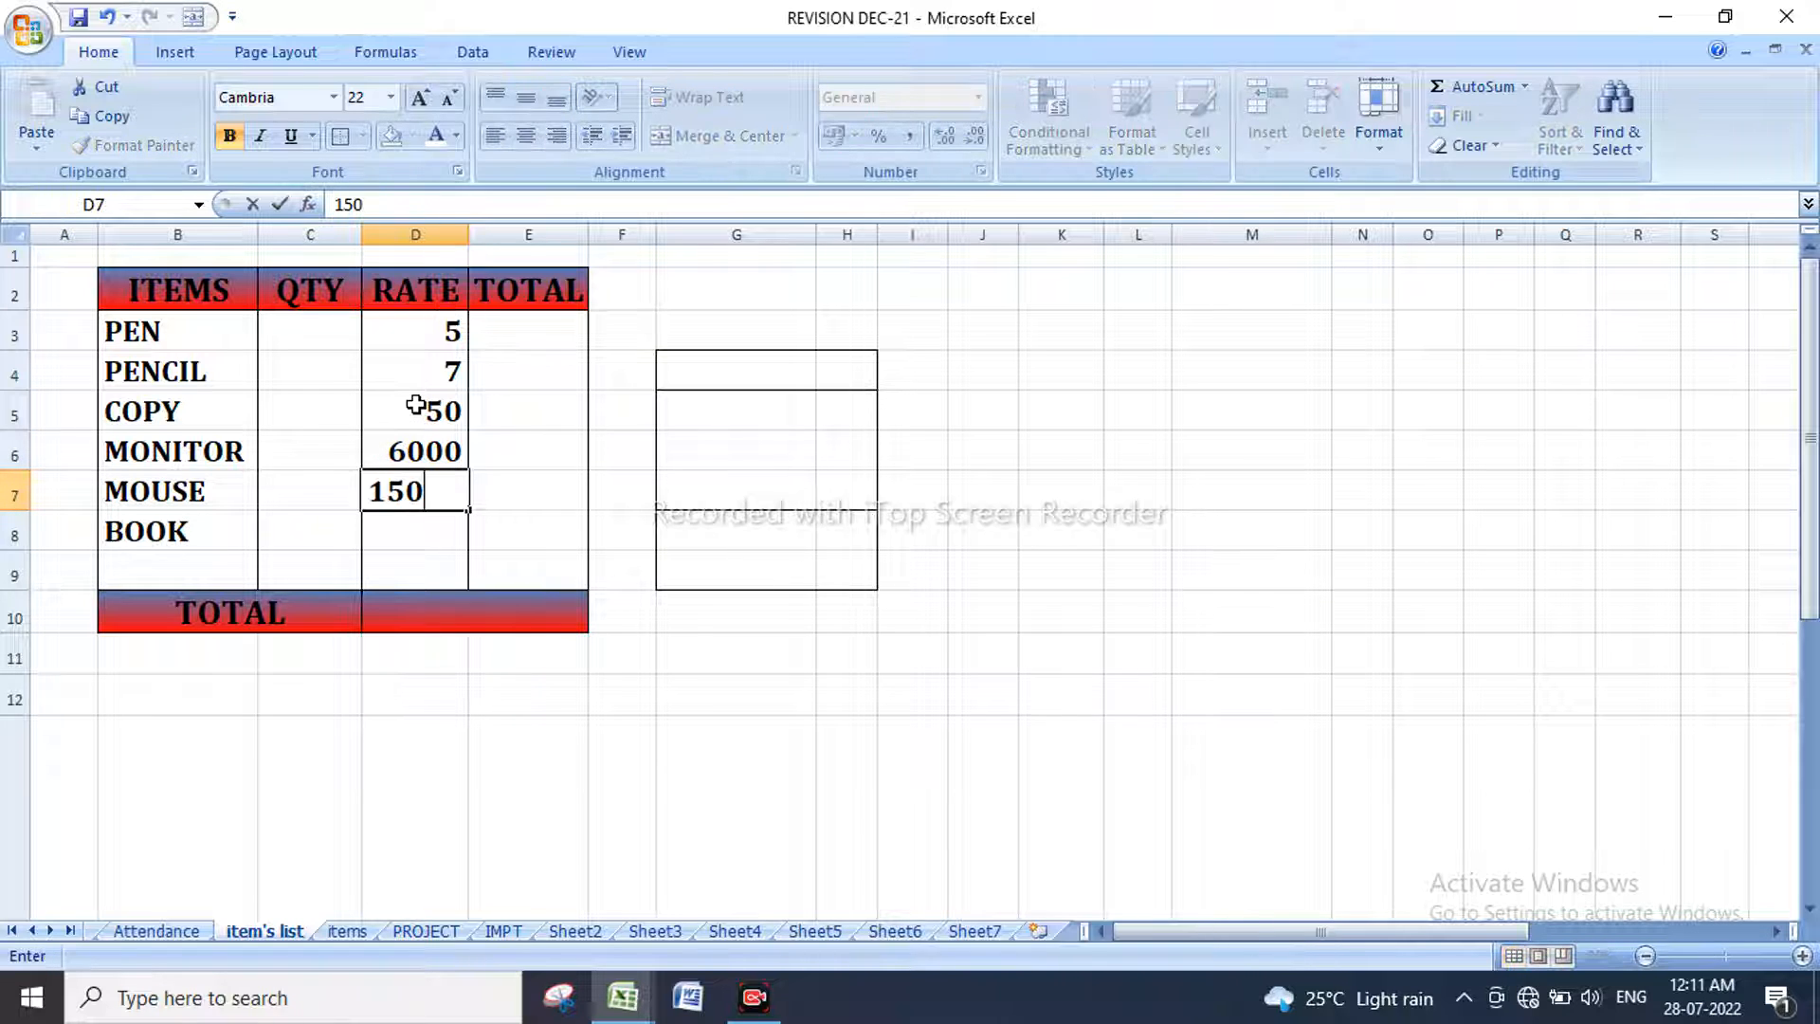
key(Return)
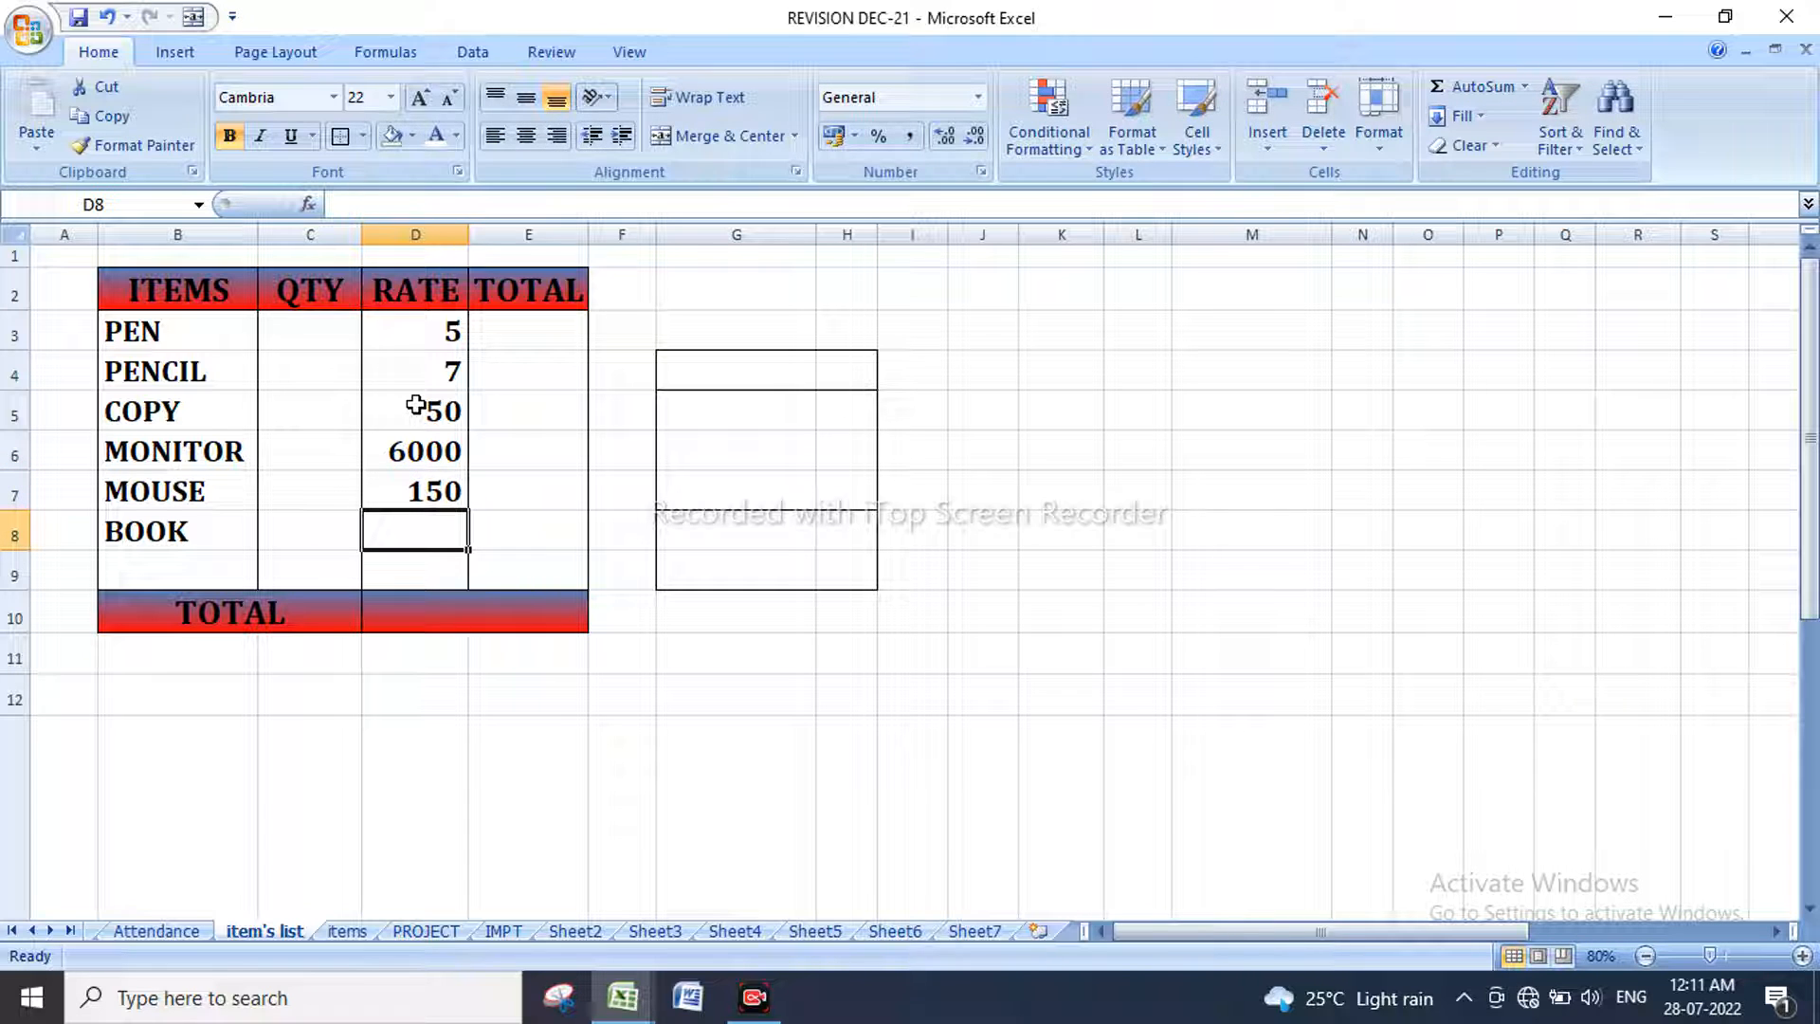
text(700)
key(BackSpace)
key(BackSpace)
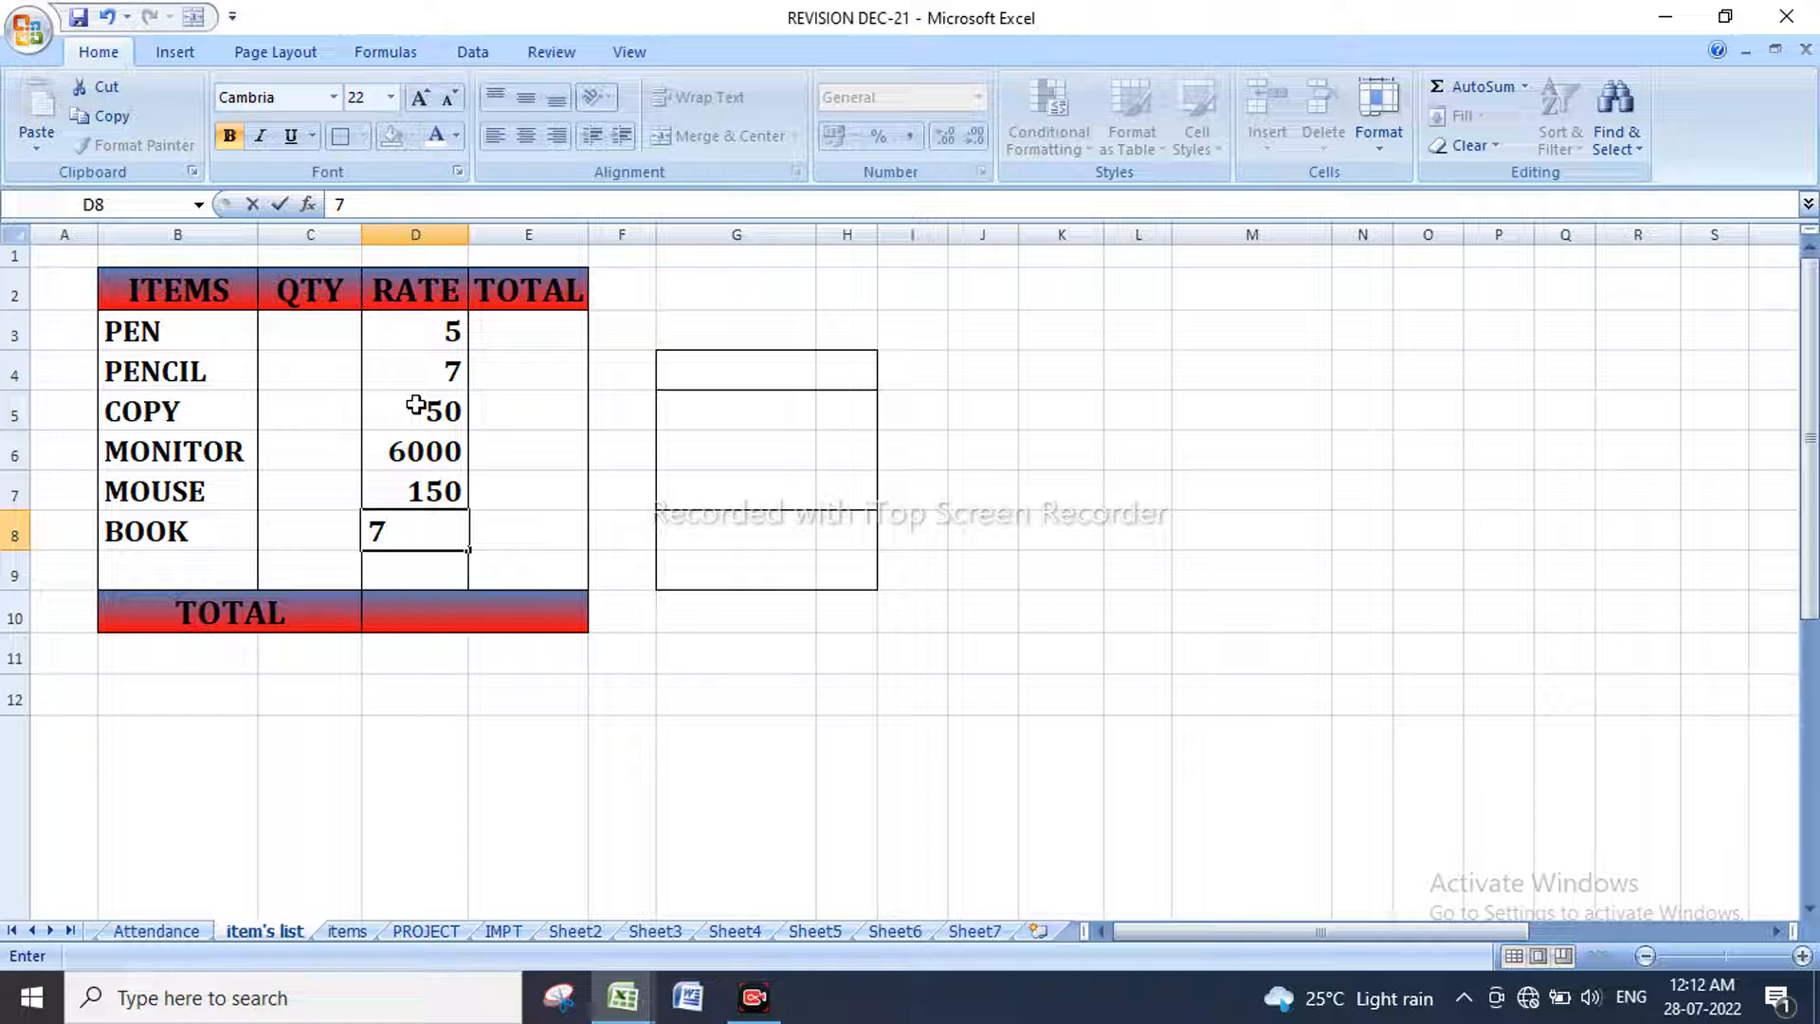
text(05)
key(Return)
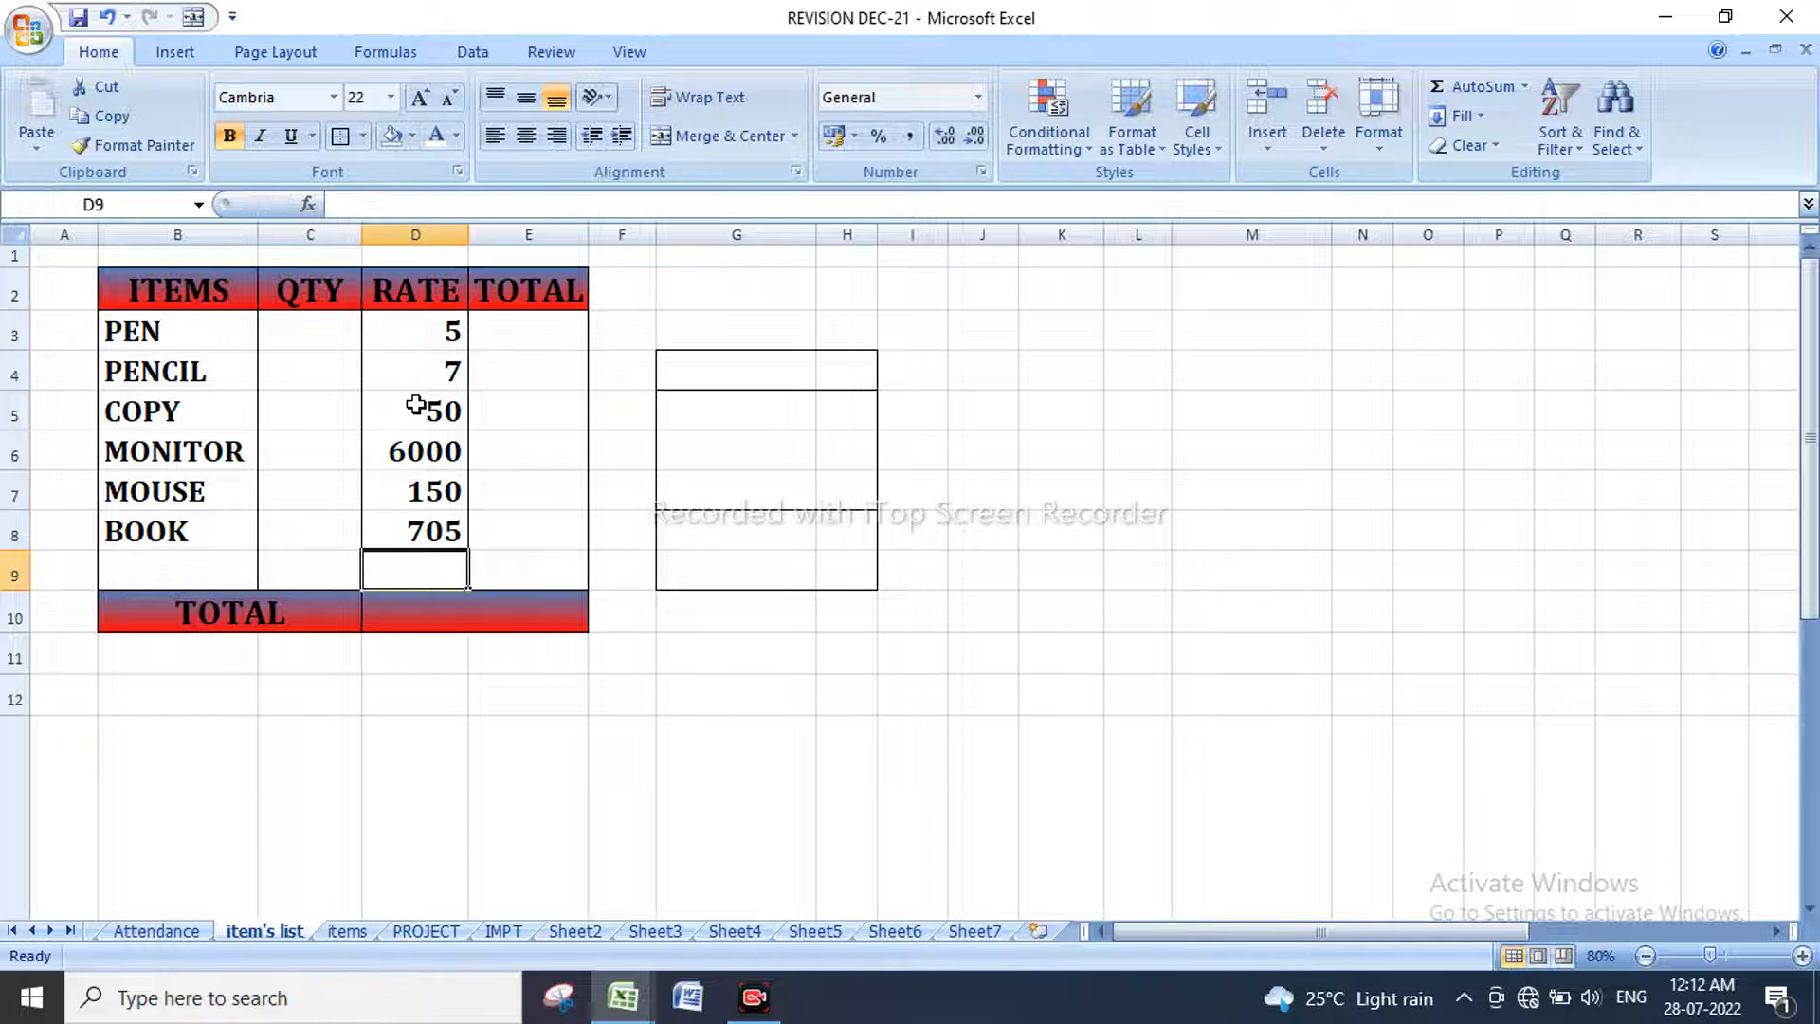
Step: Enter the formula =D3*C3 in E3 to multiply PEN's rate by its quantity, and reselect that cell
drag(415, 334, 436, 548)
click(514, 345)
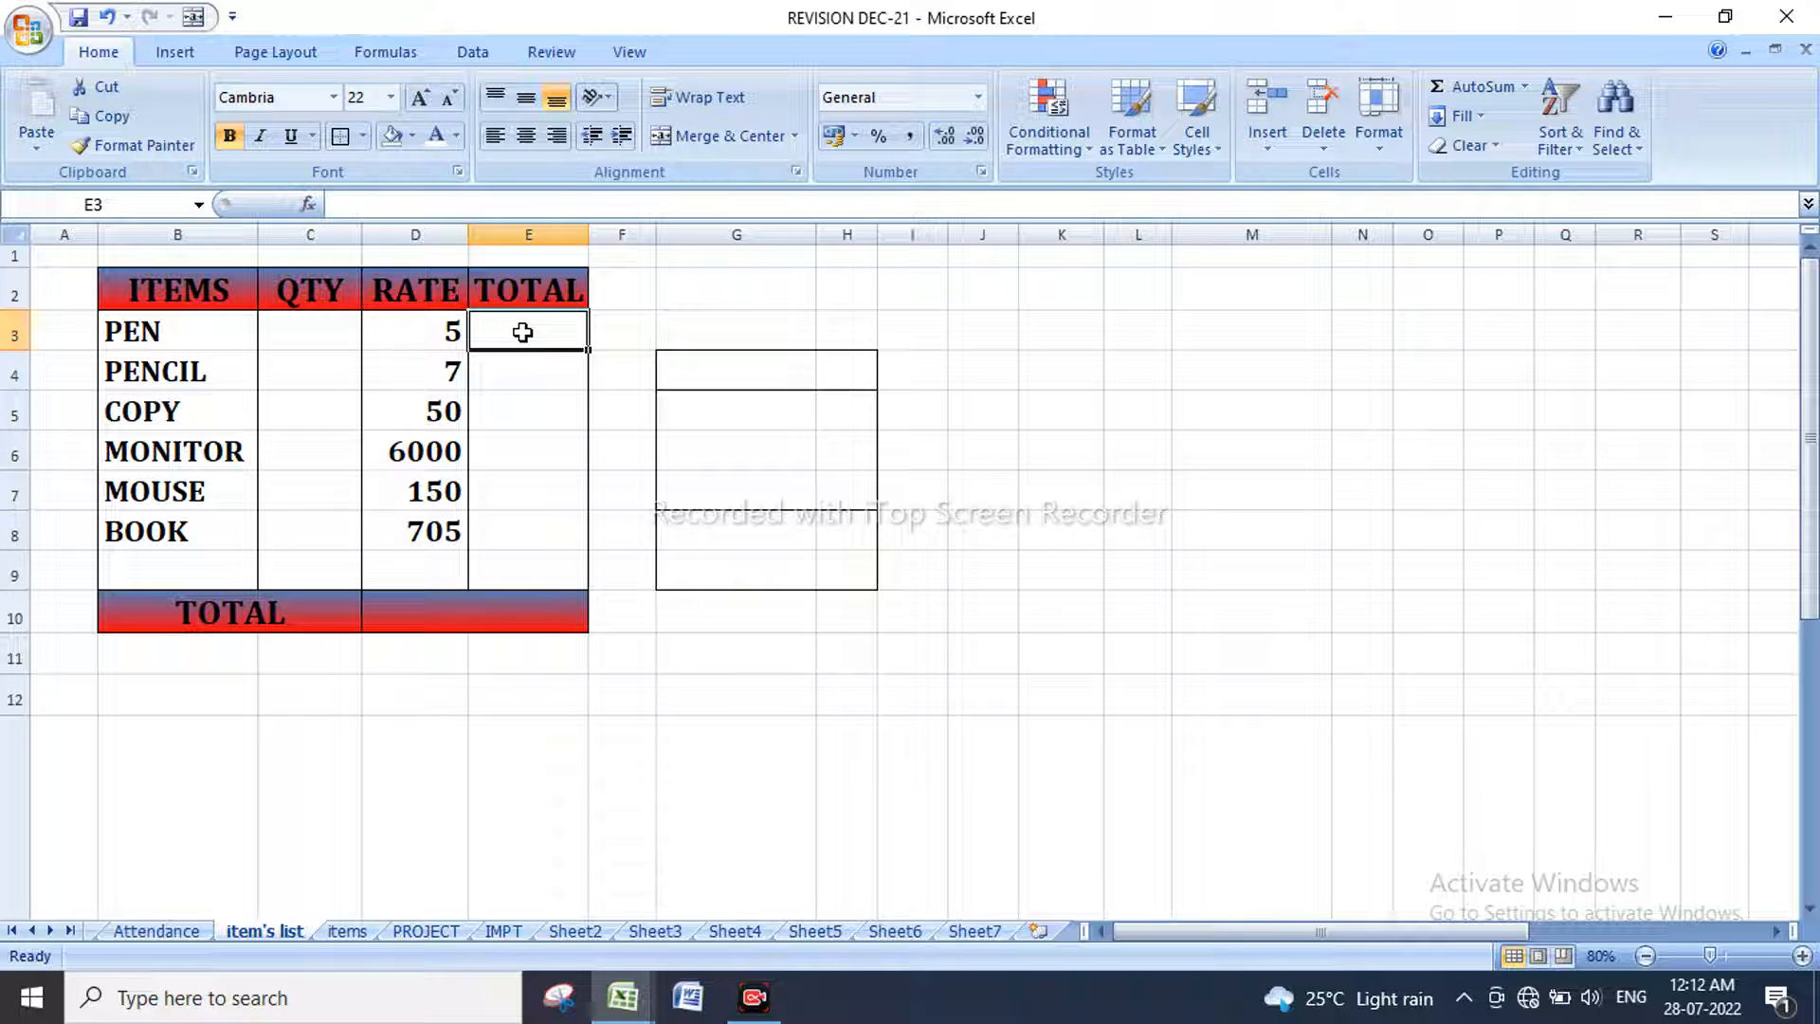
text(=)
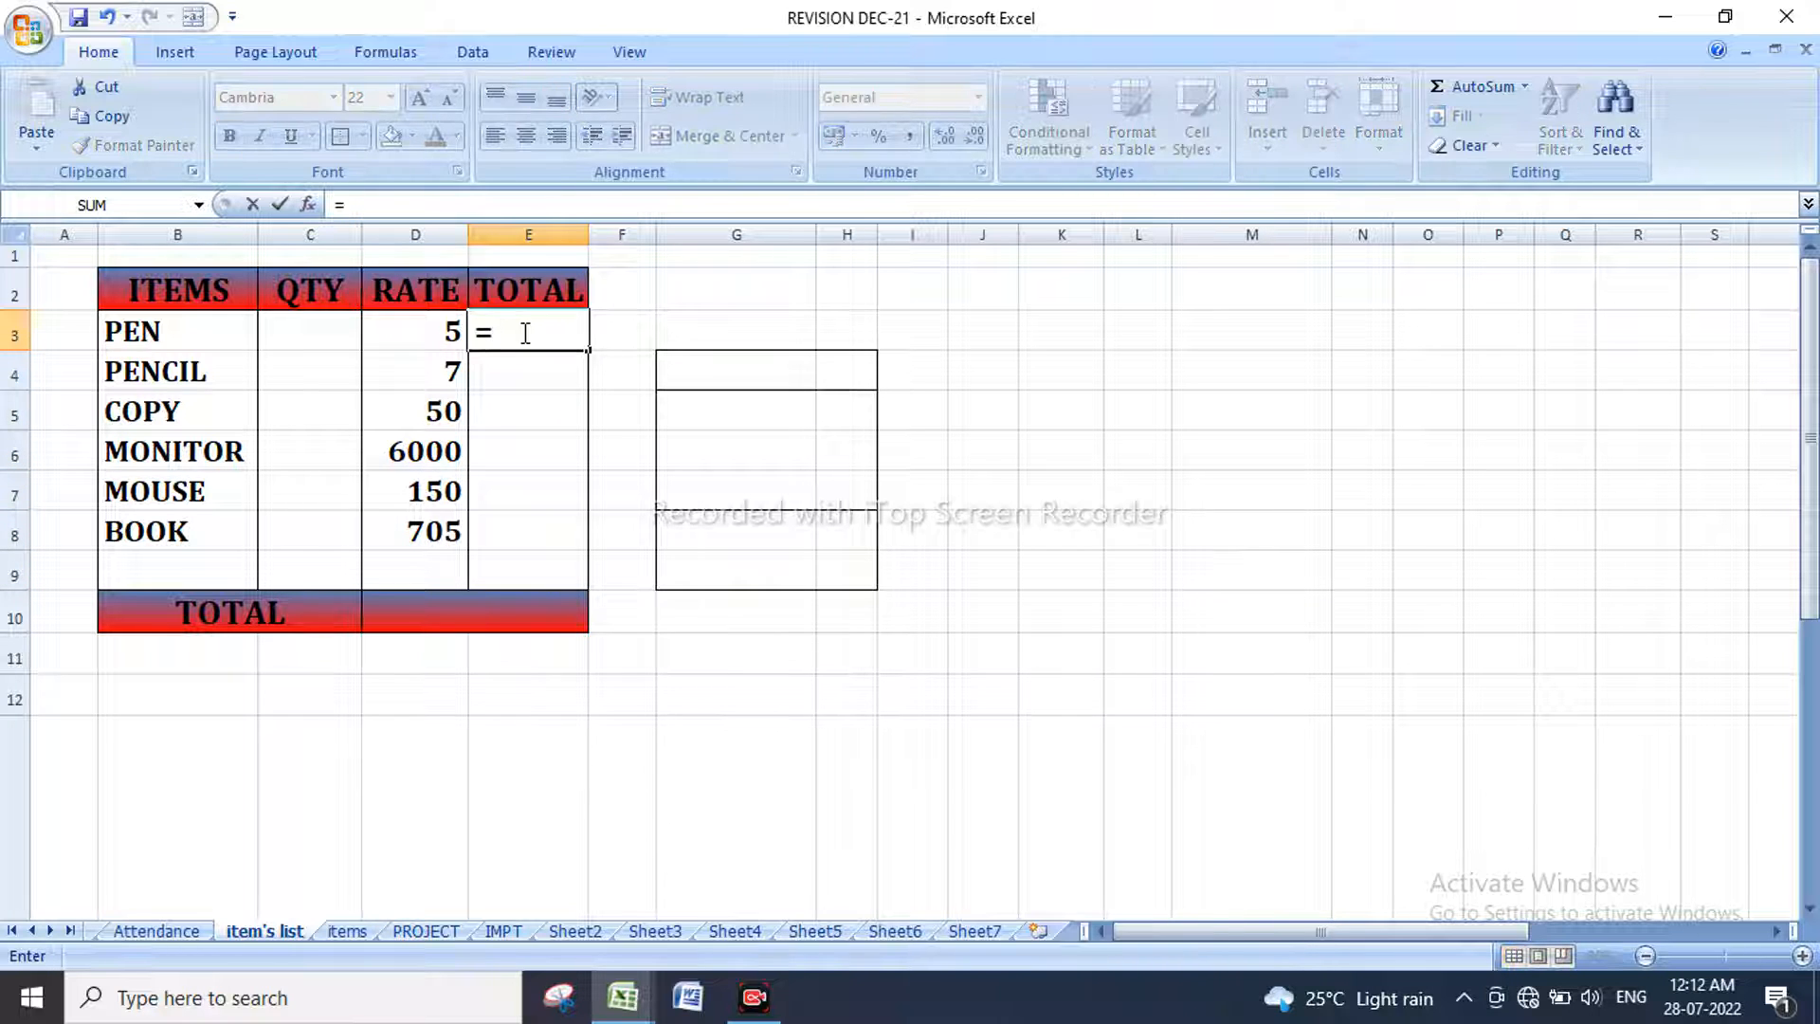
click(428, 331)
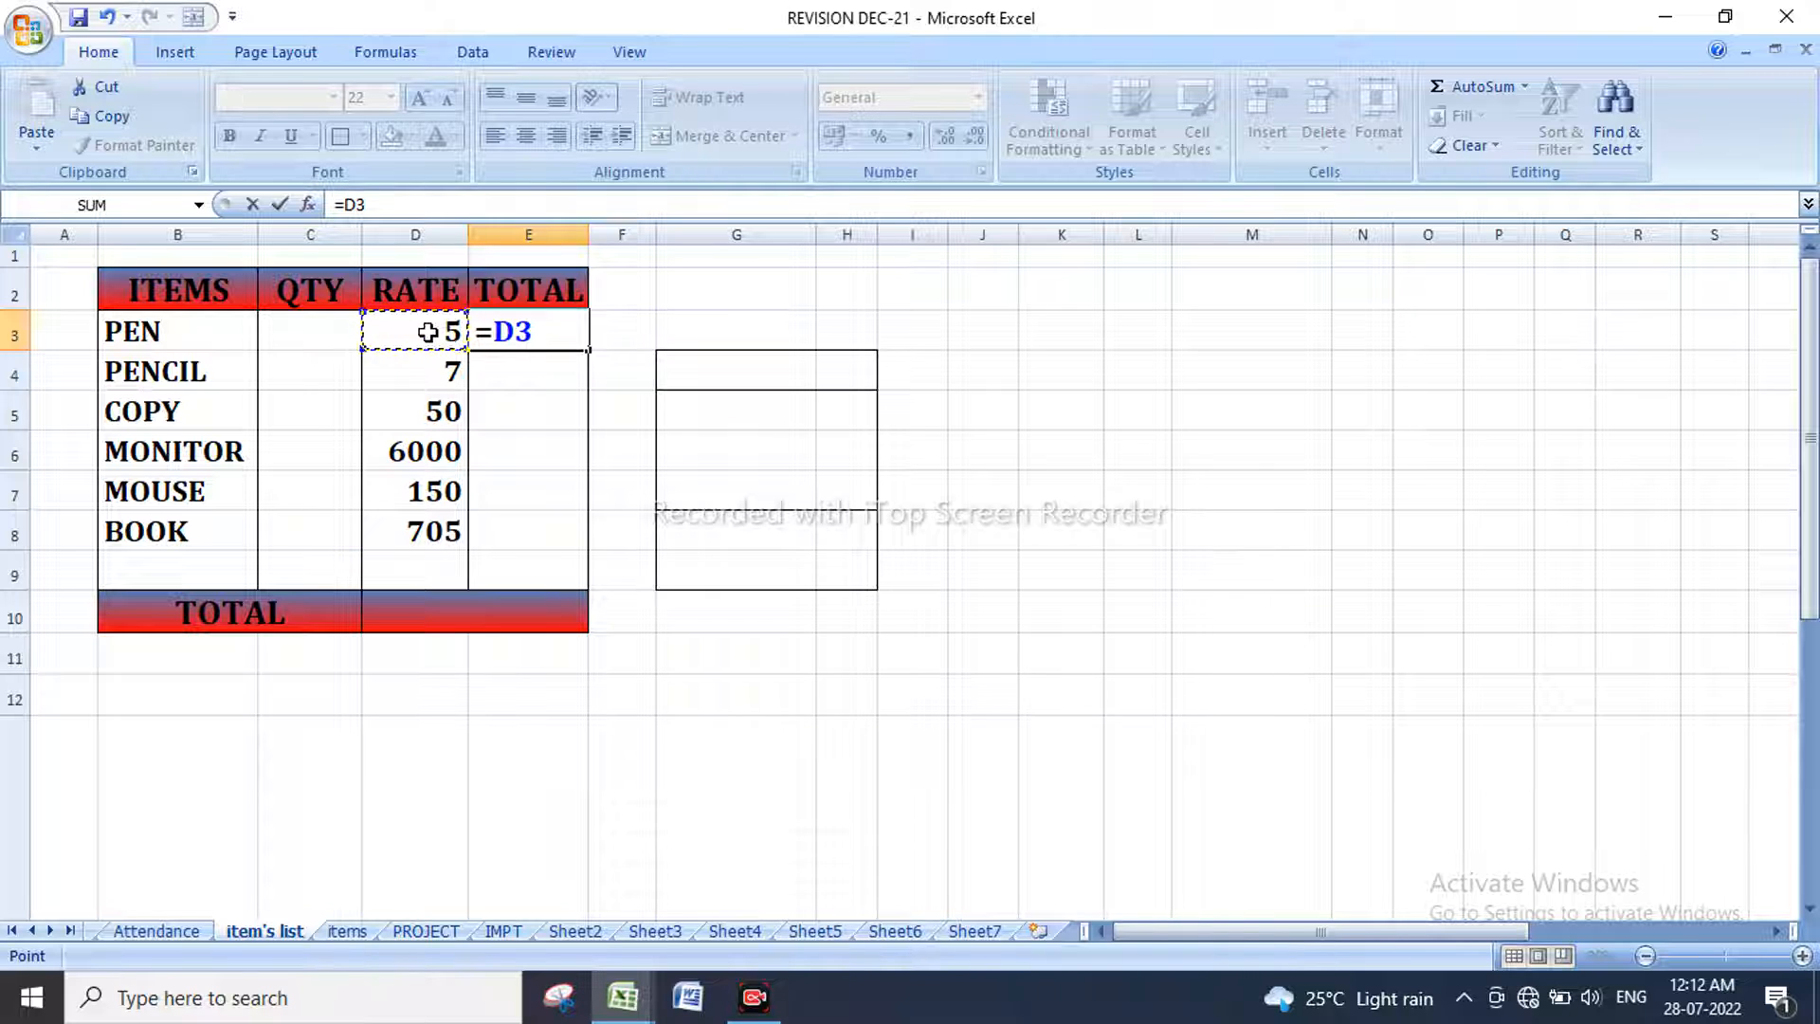
text(*)
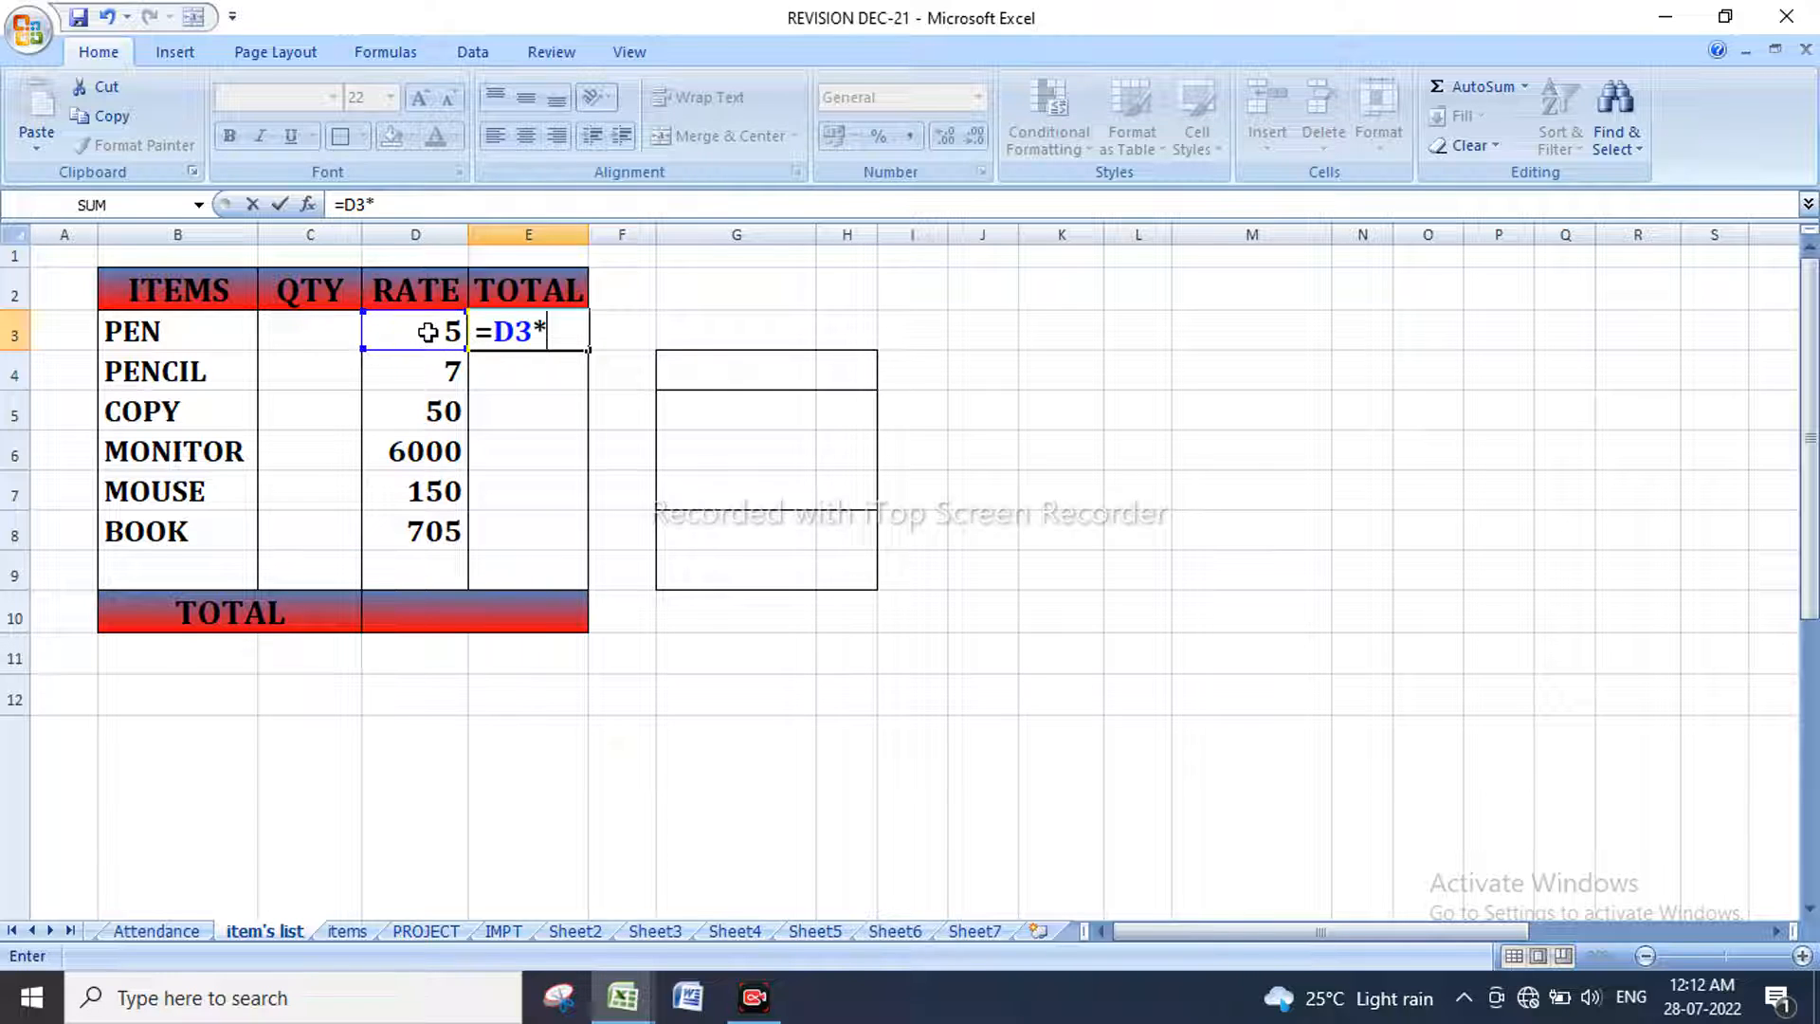
click(335, 334)
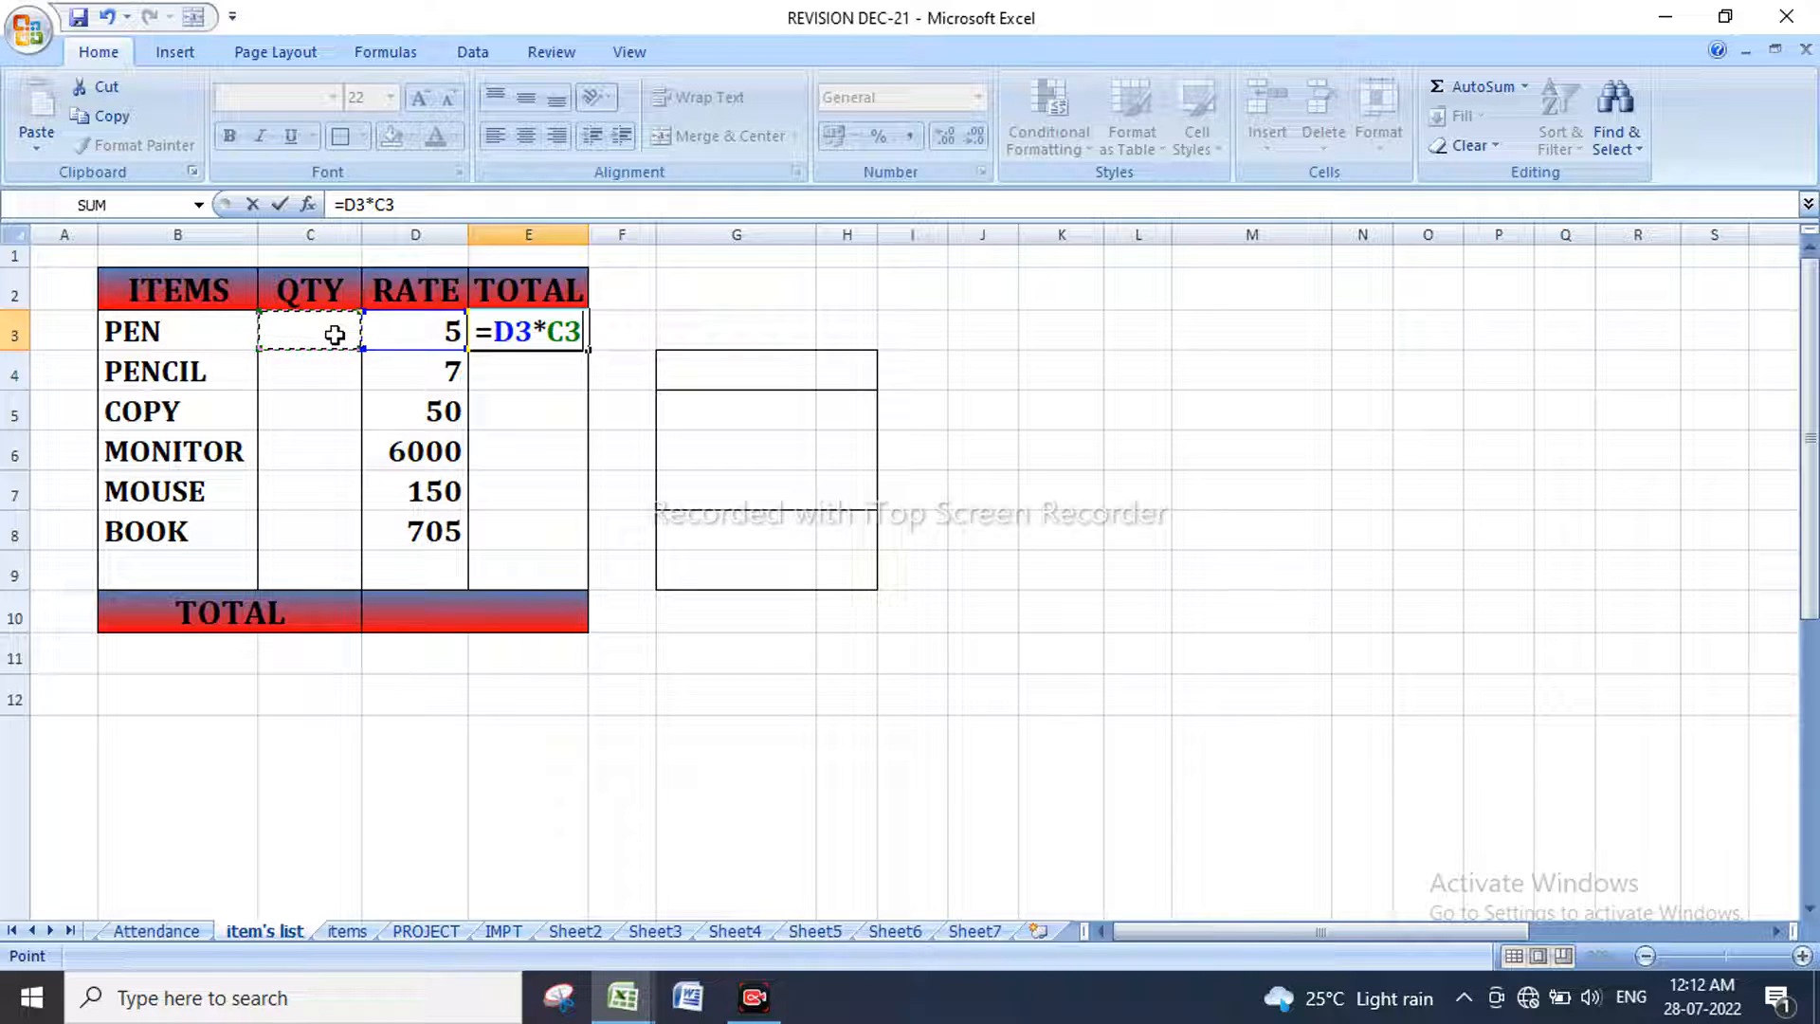
key(Return)
click(546, 341)
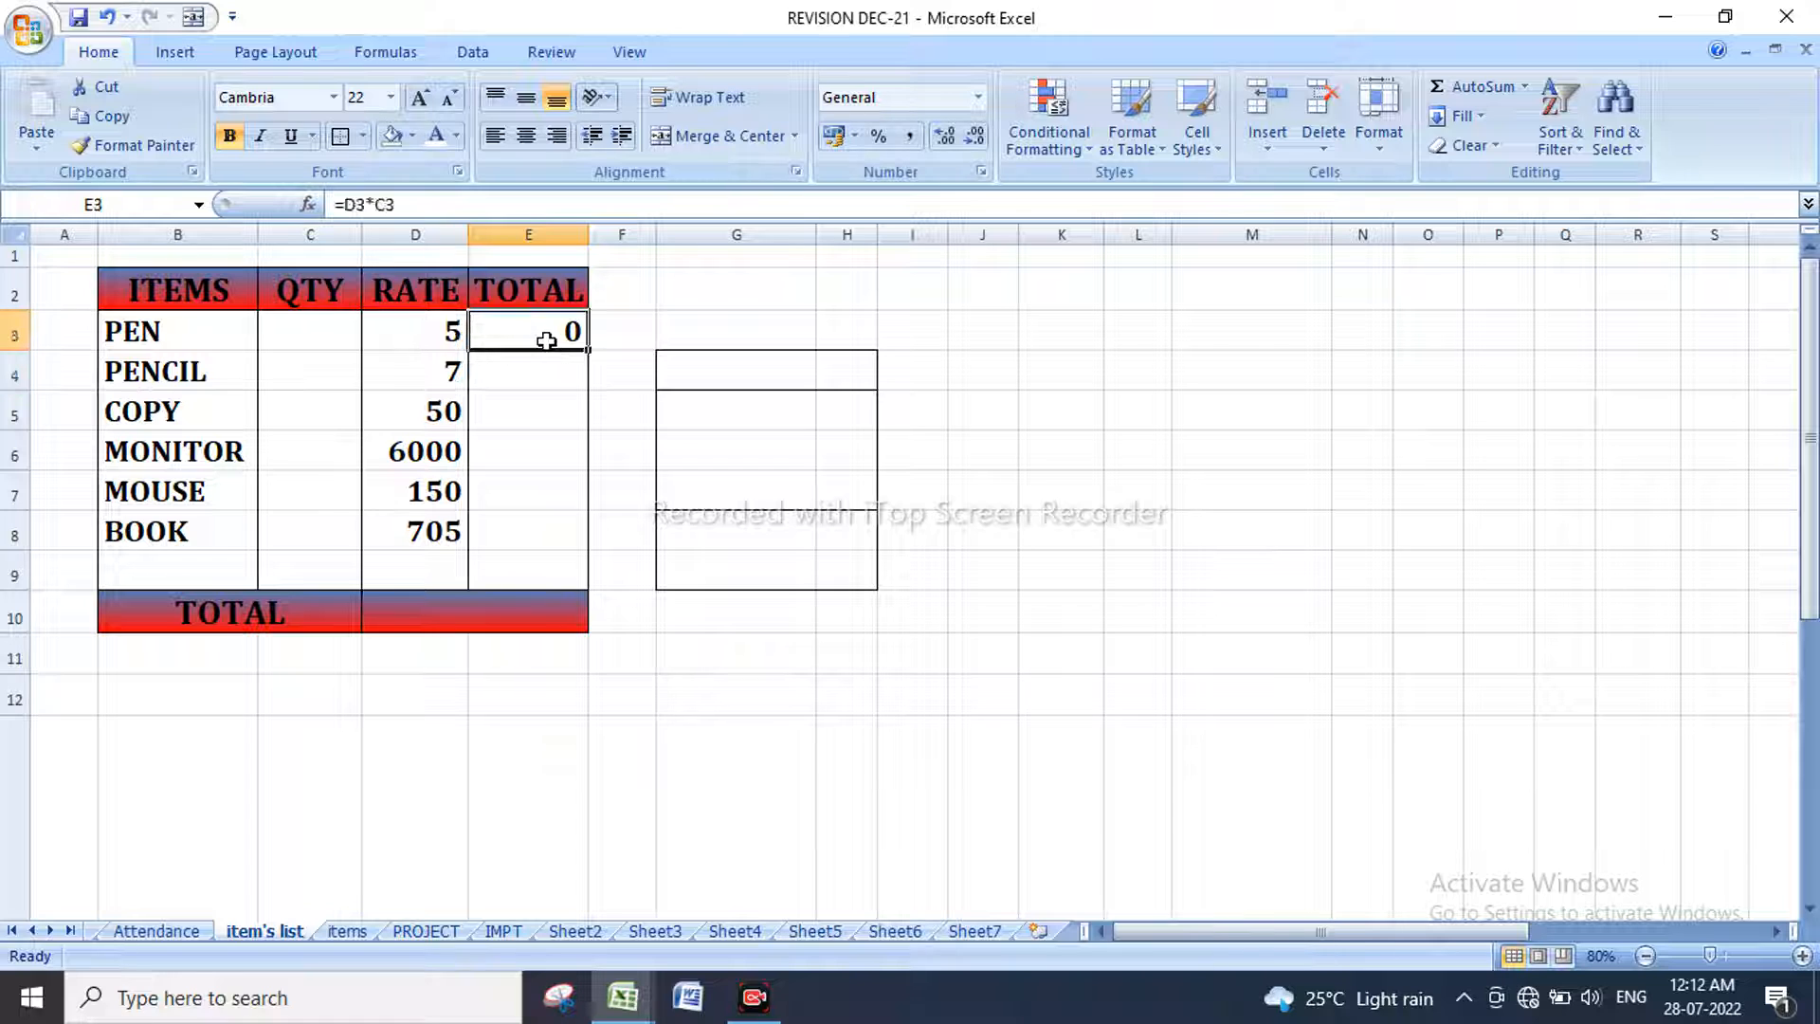
Step: Fill the E3 formula down through E9 and replace the range's borders with outside borders only
drag(586, 352, 550, 574)
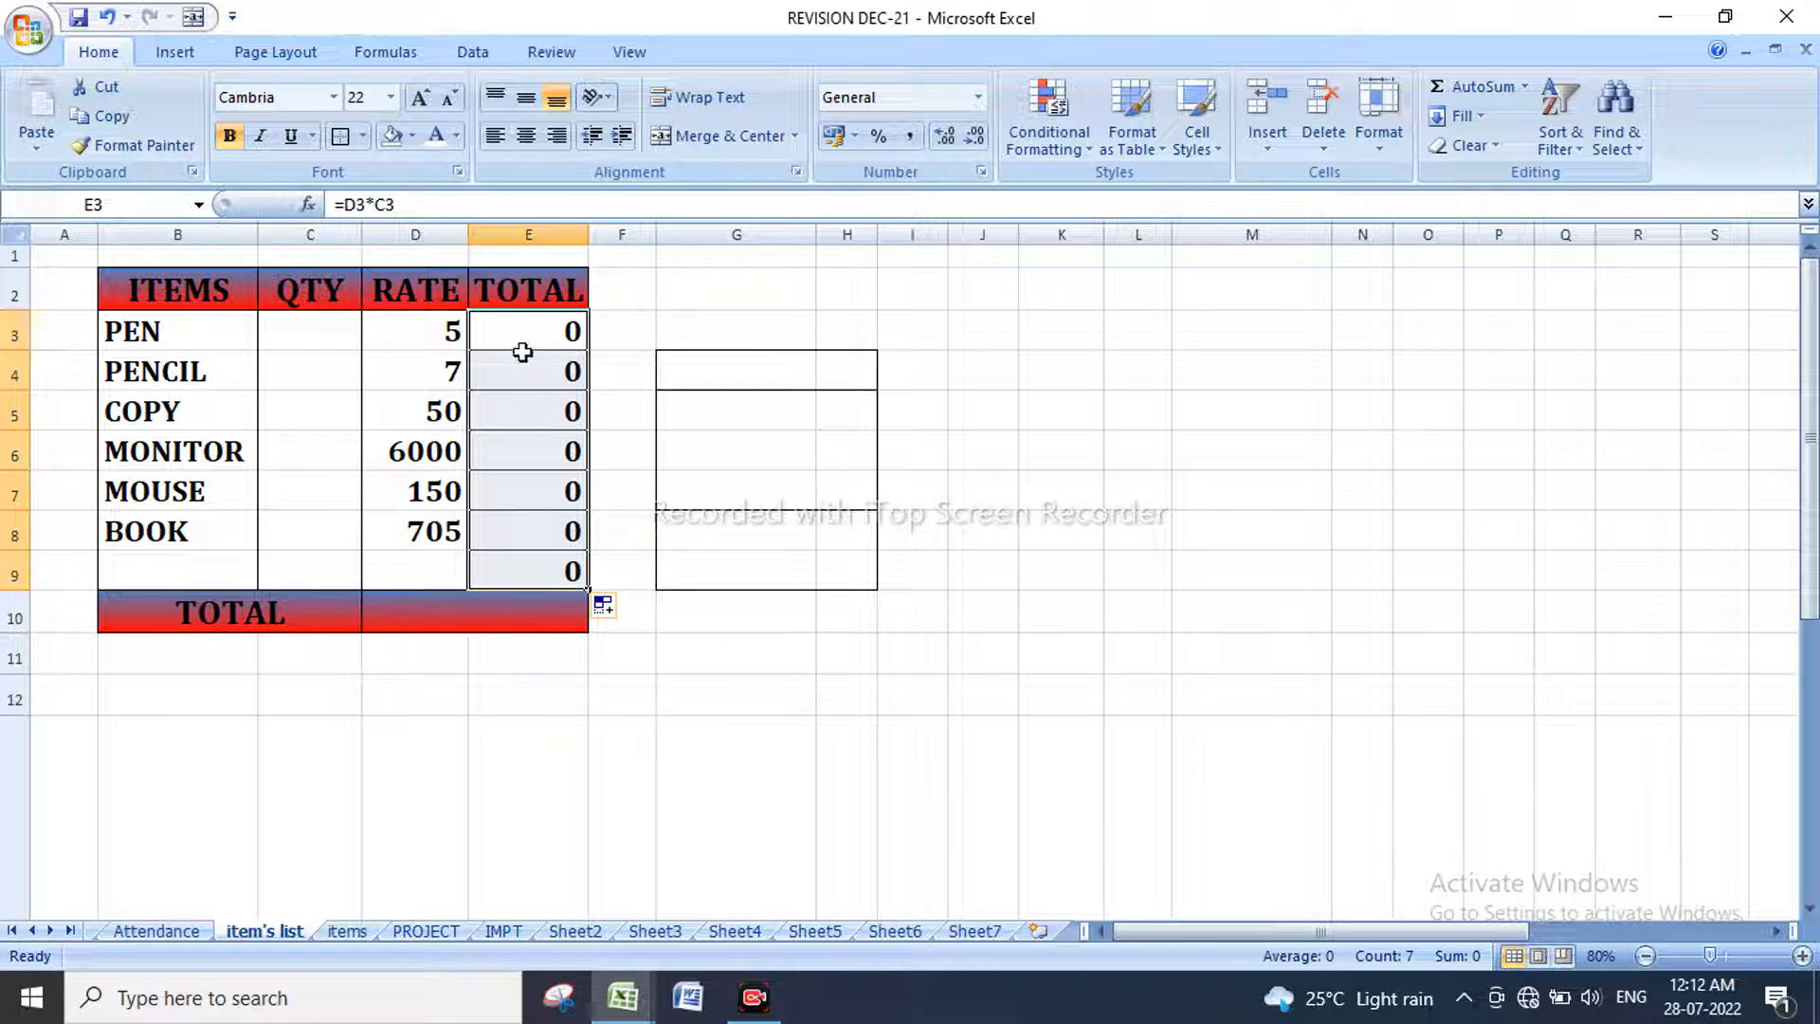
click(362, 137)
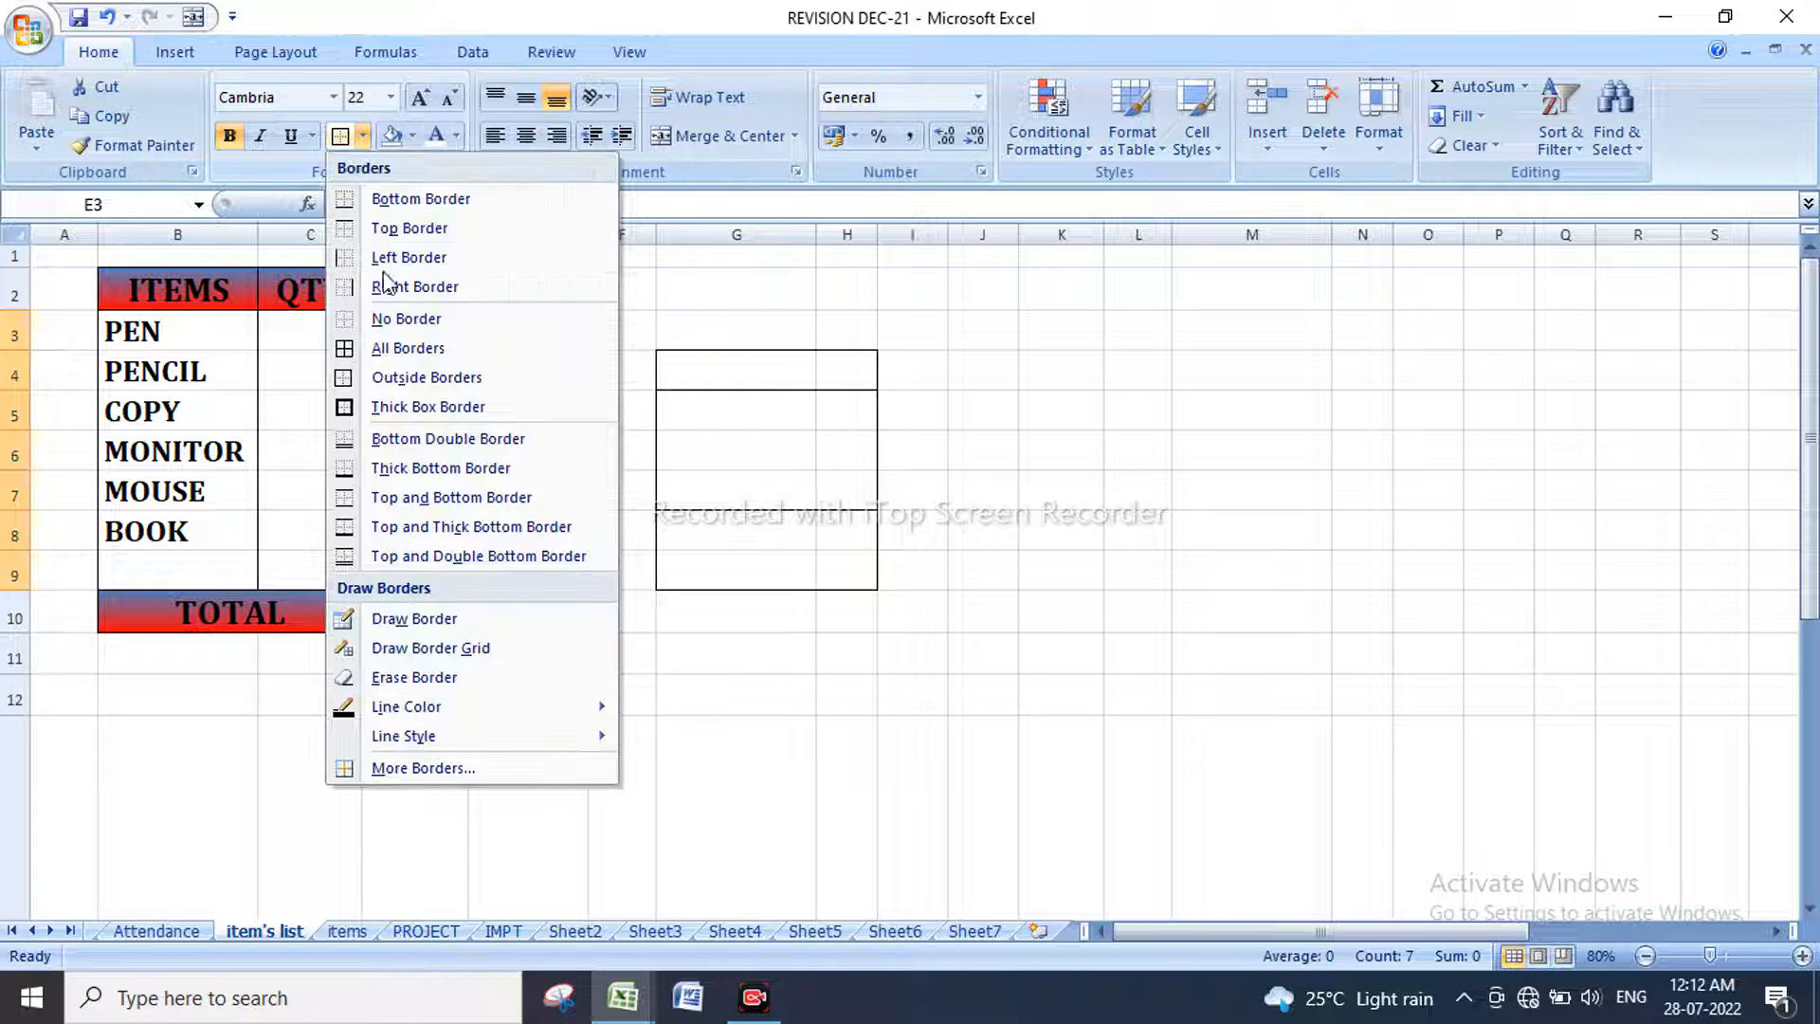
click(406, 316)
click(365, 138)
click(417, 377)
click(666, 702)
Step: Enter the formula =SUM(E3:E9) in the merged cell D10 of the TOTAL row
drag(415, 611, 552, 612)
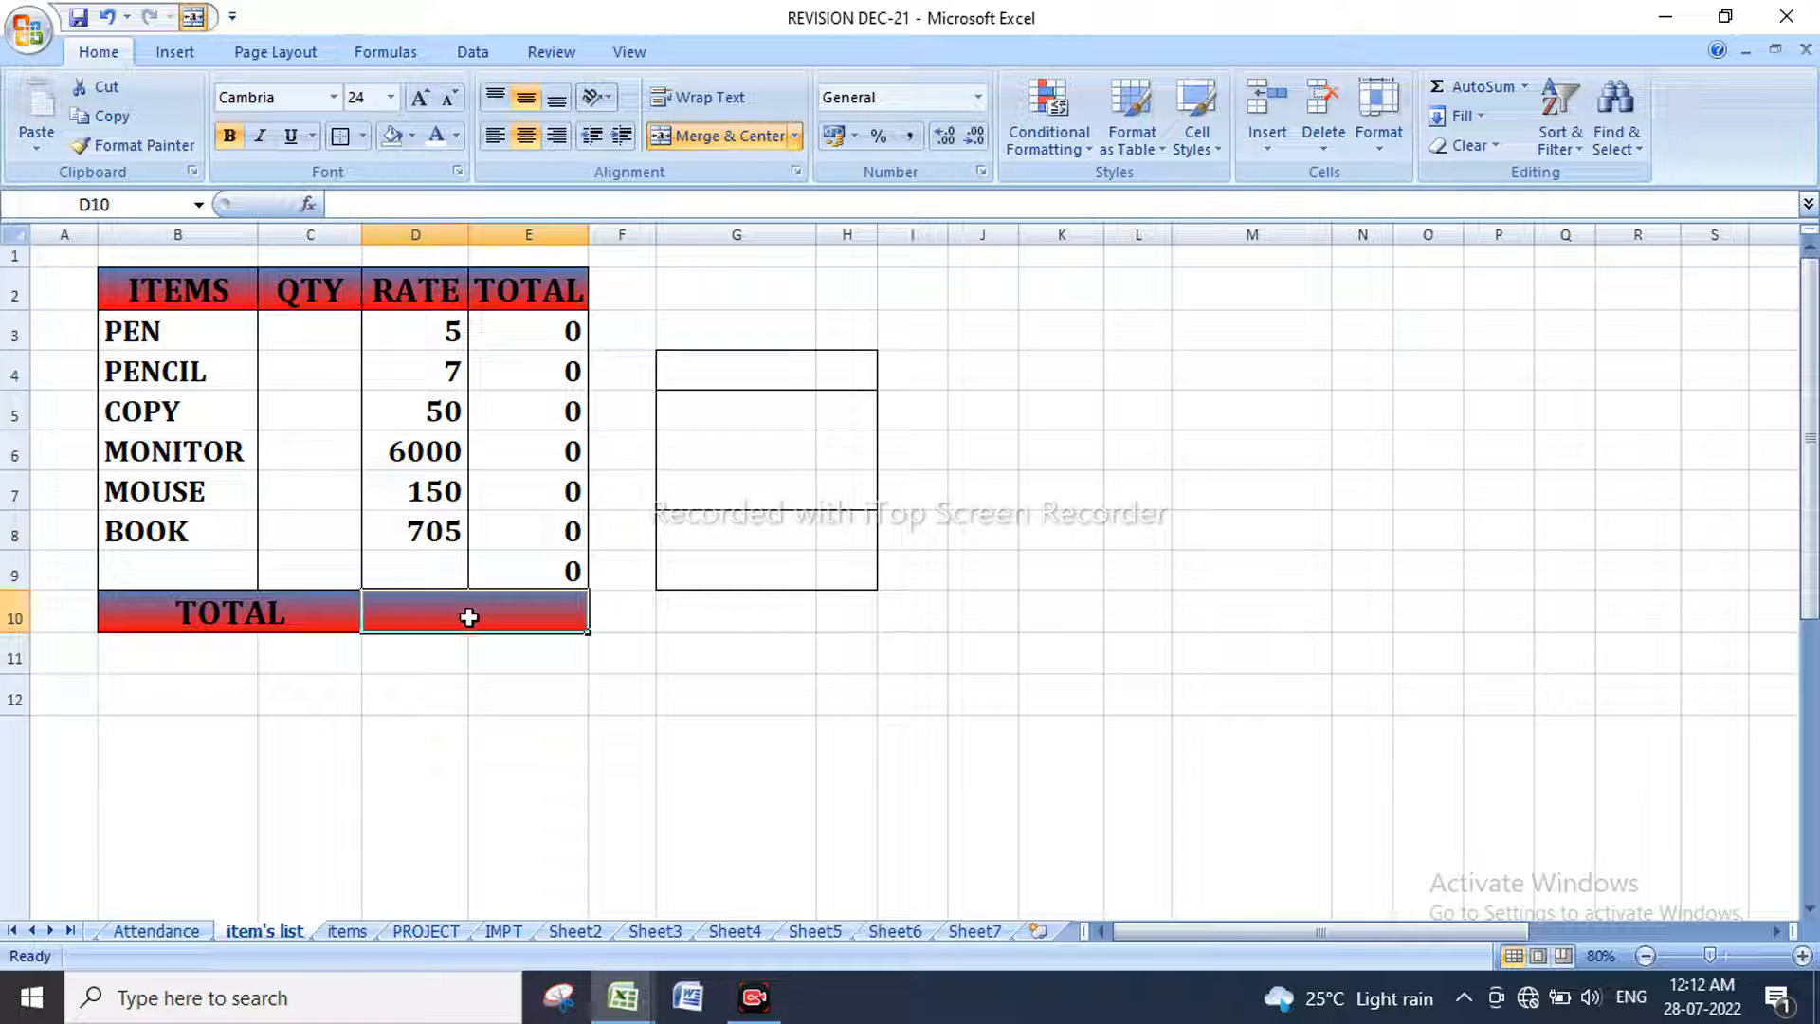
text(=SUM)
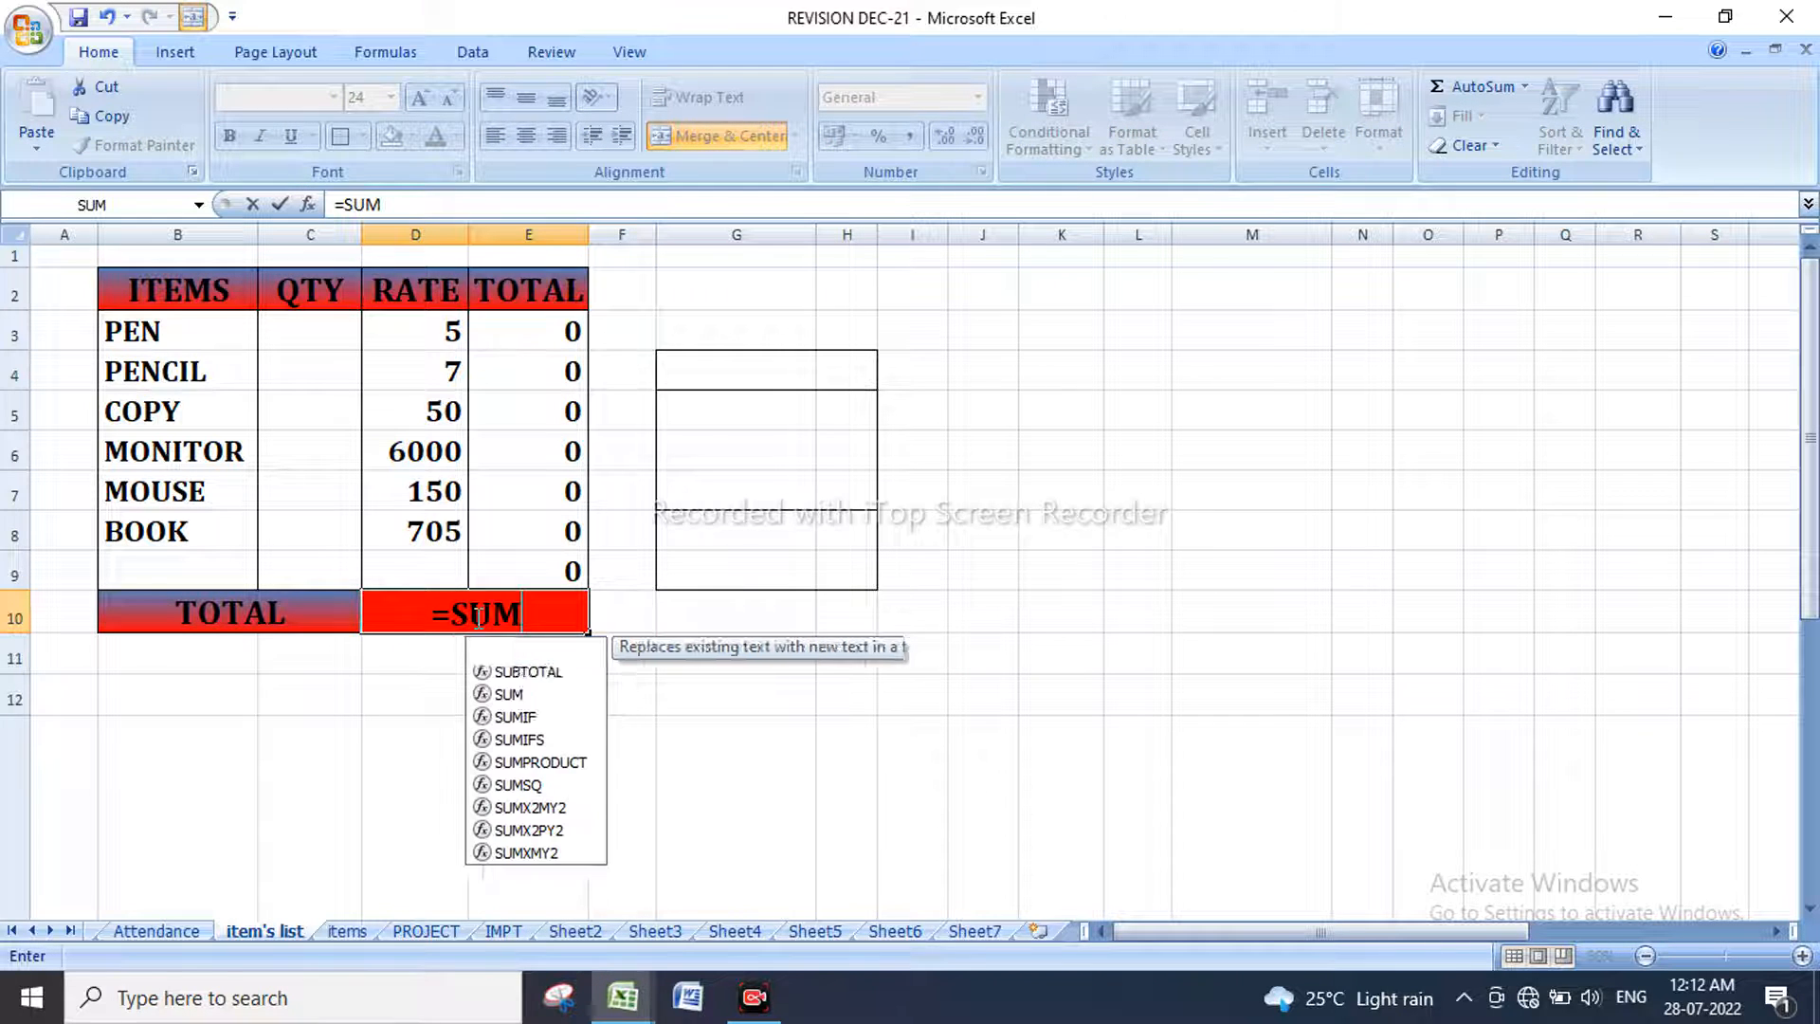
text(()
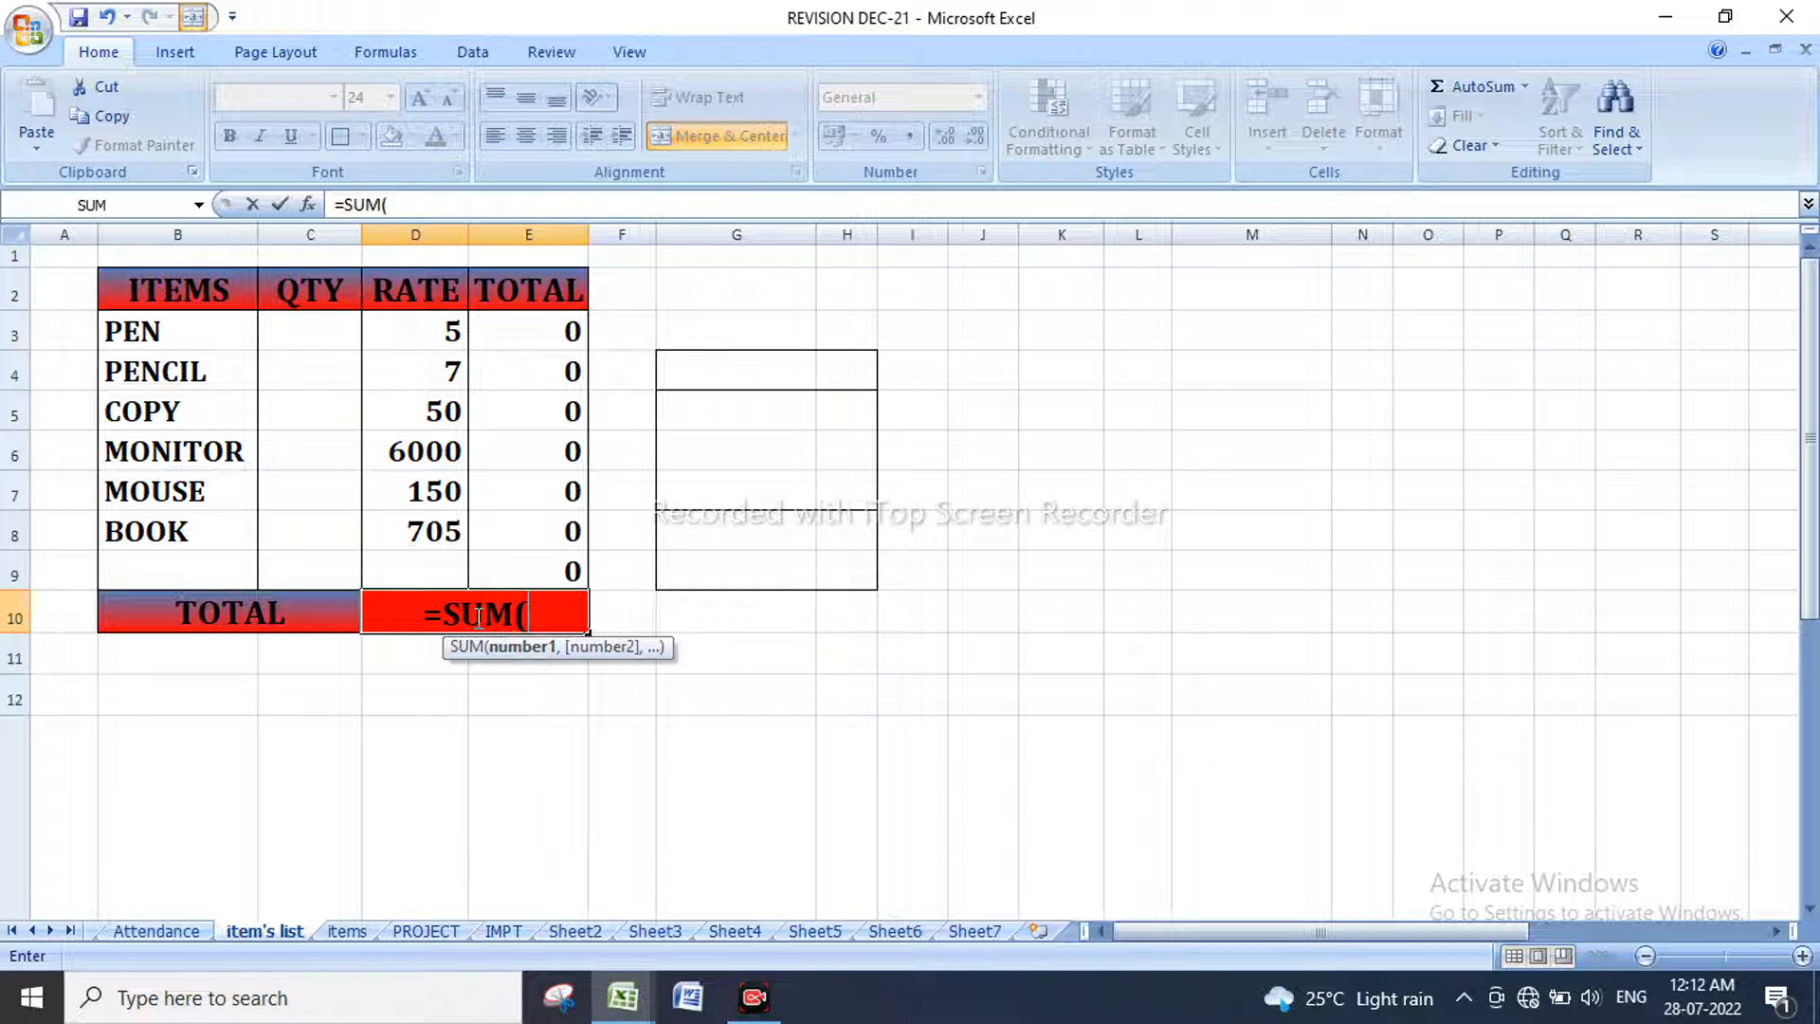
drag(535, 325, 539, 571)
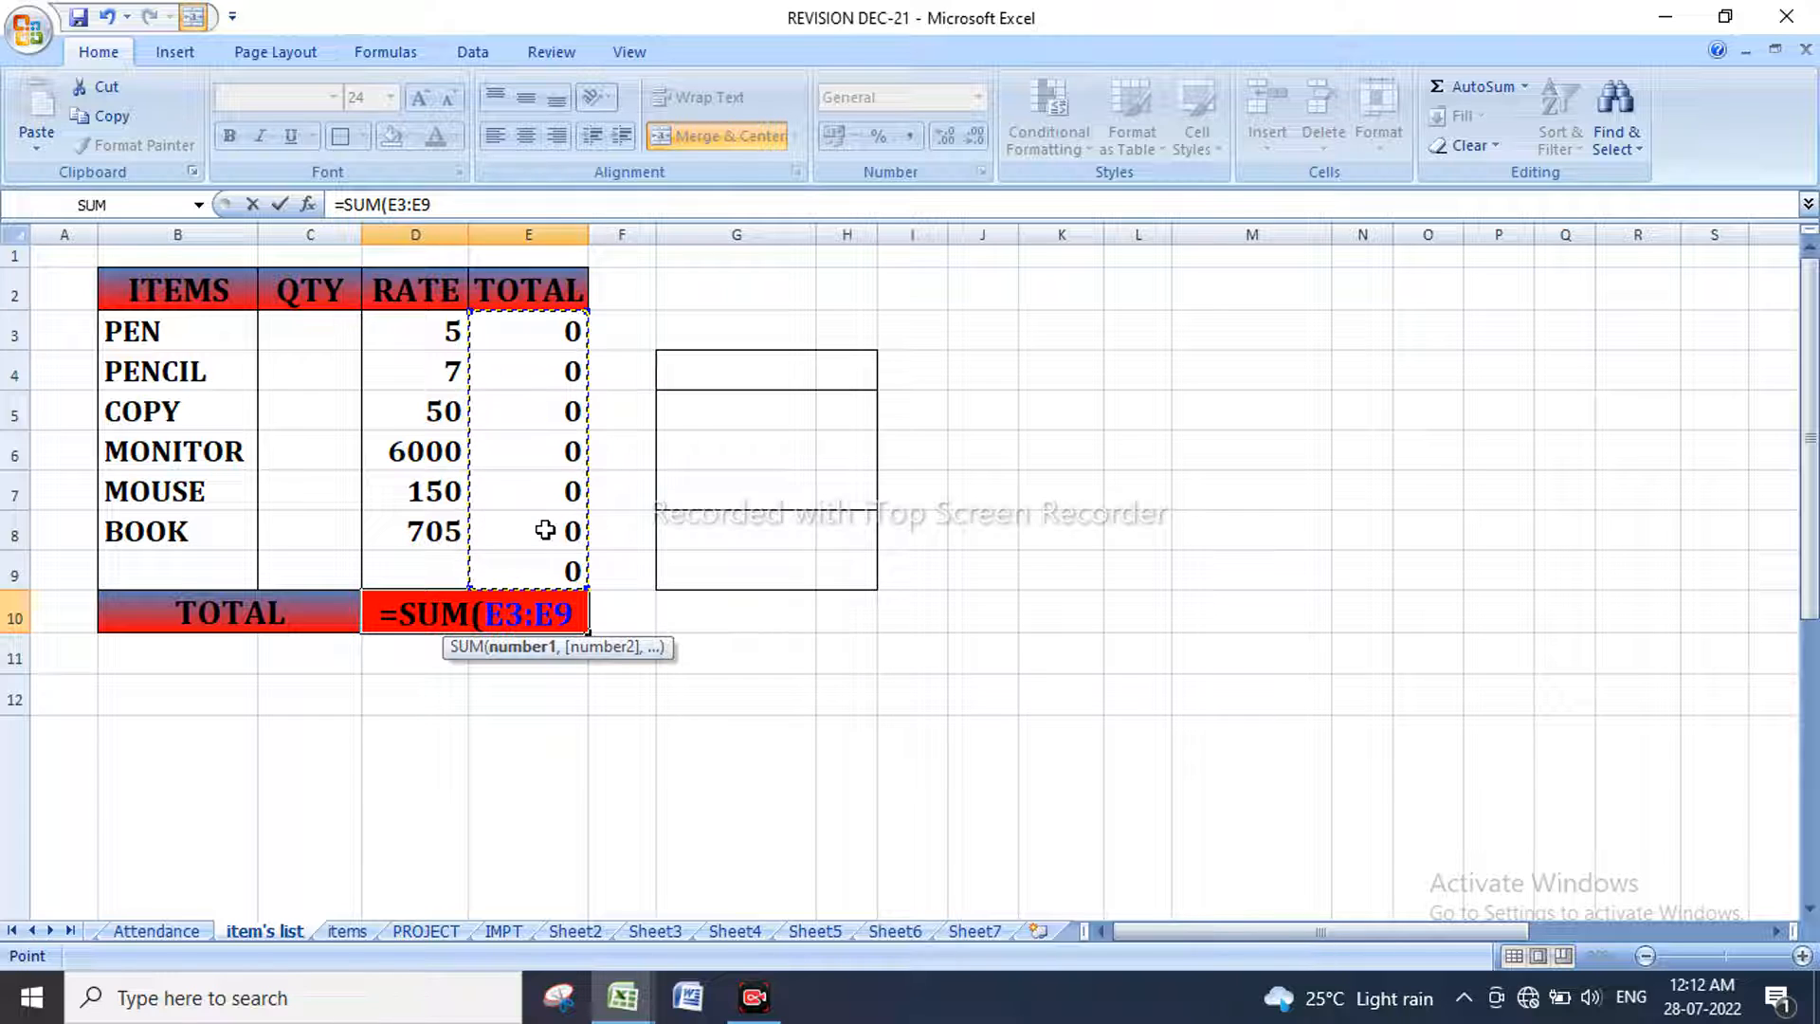
text())
key(Return)
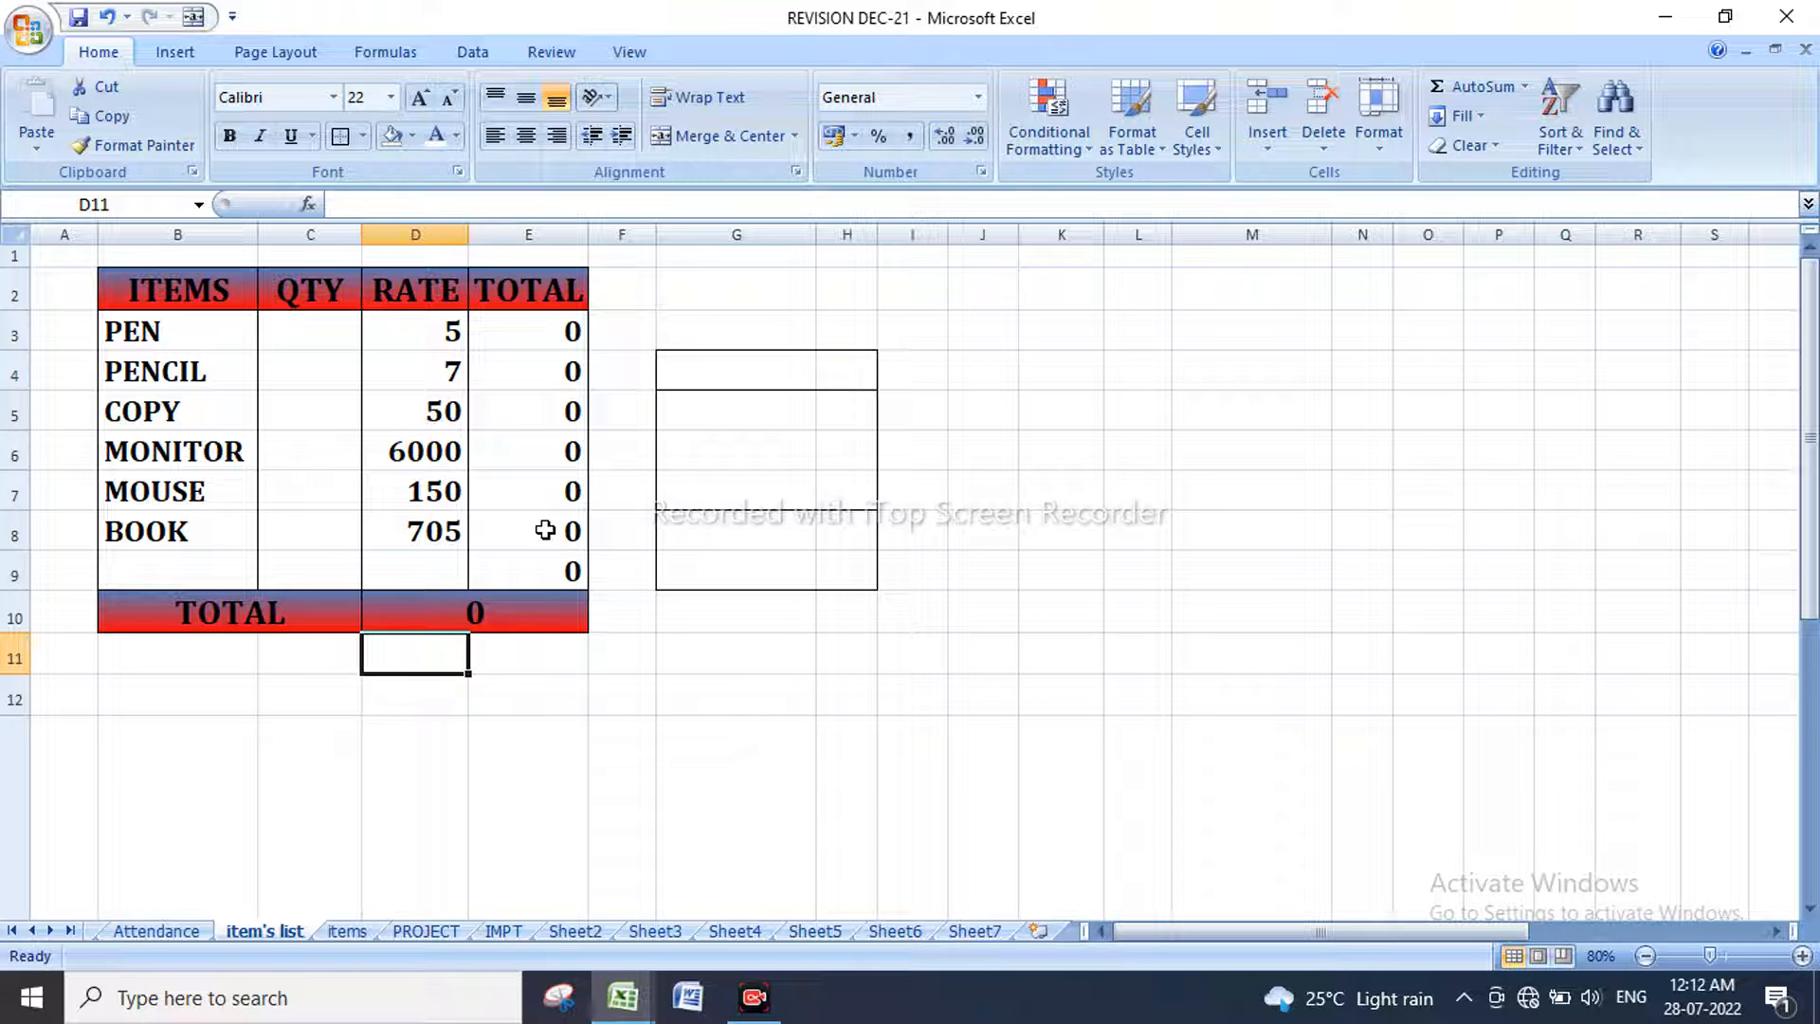
Step: Change the font colour of the TOTAL row B10:E10 to white
drag(223, 616, 385, 607)
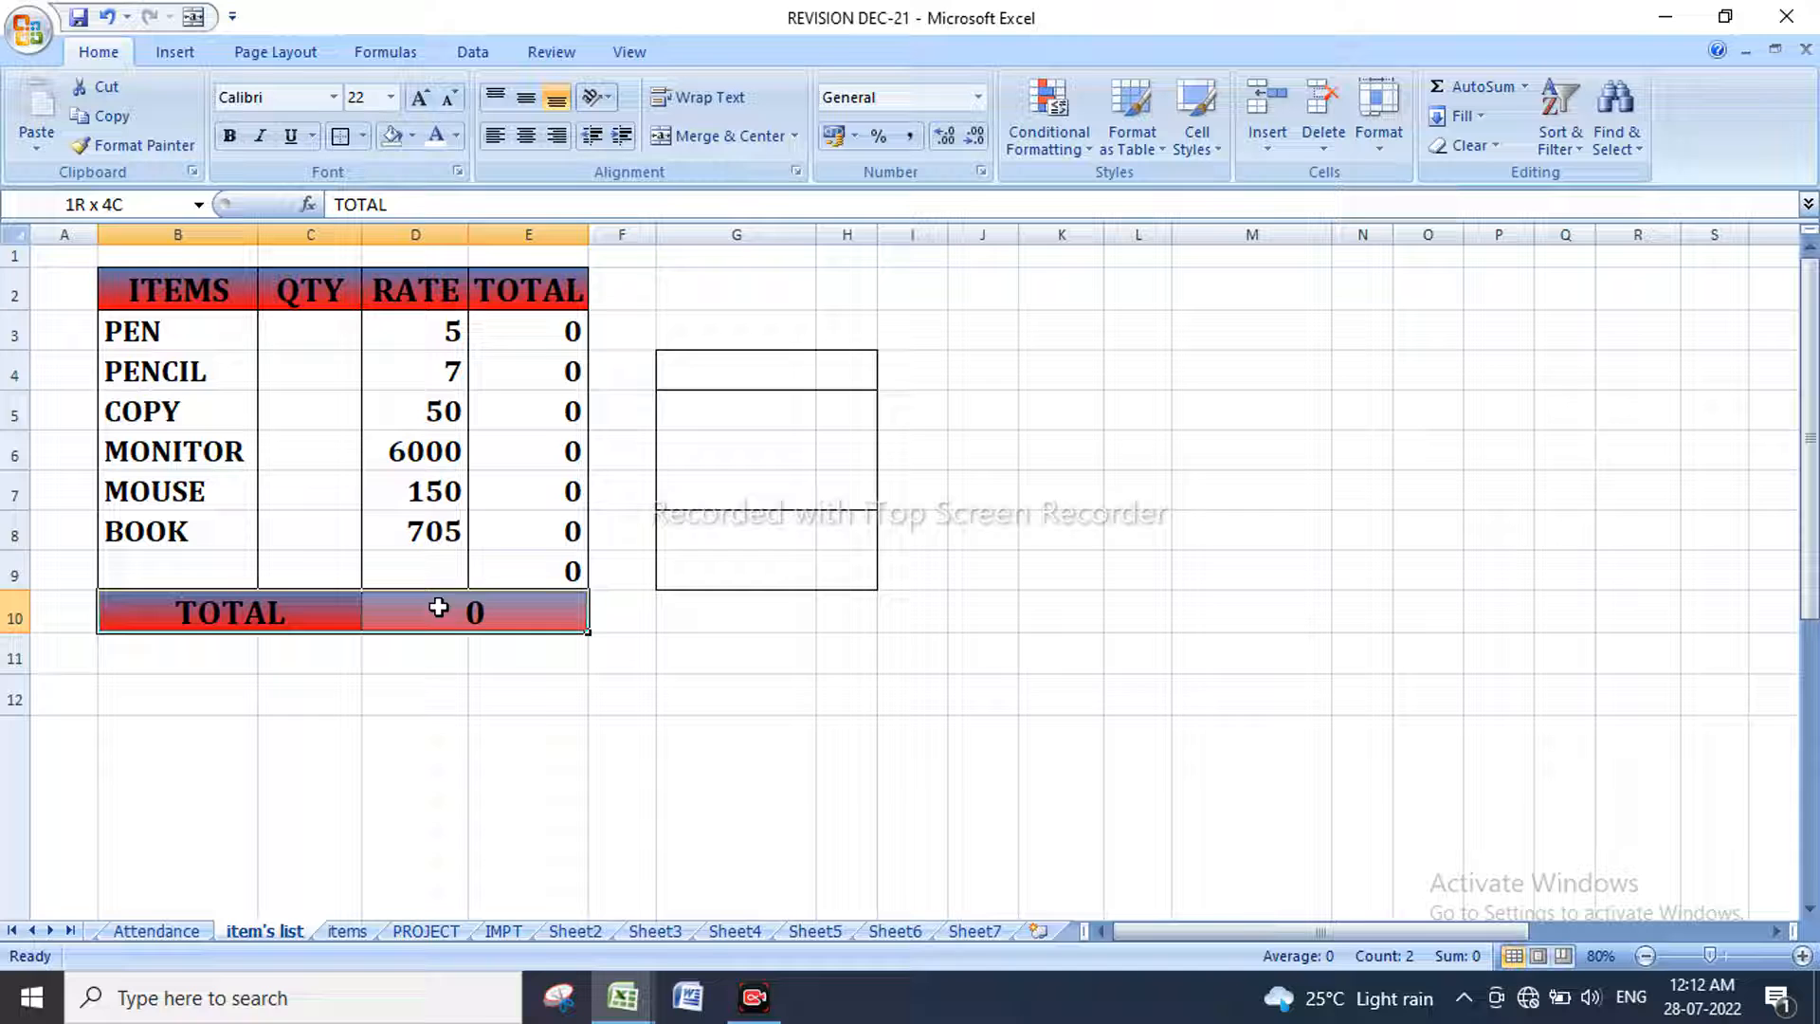
click(435, 136)
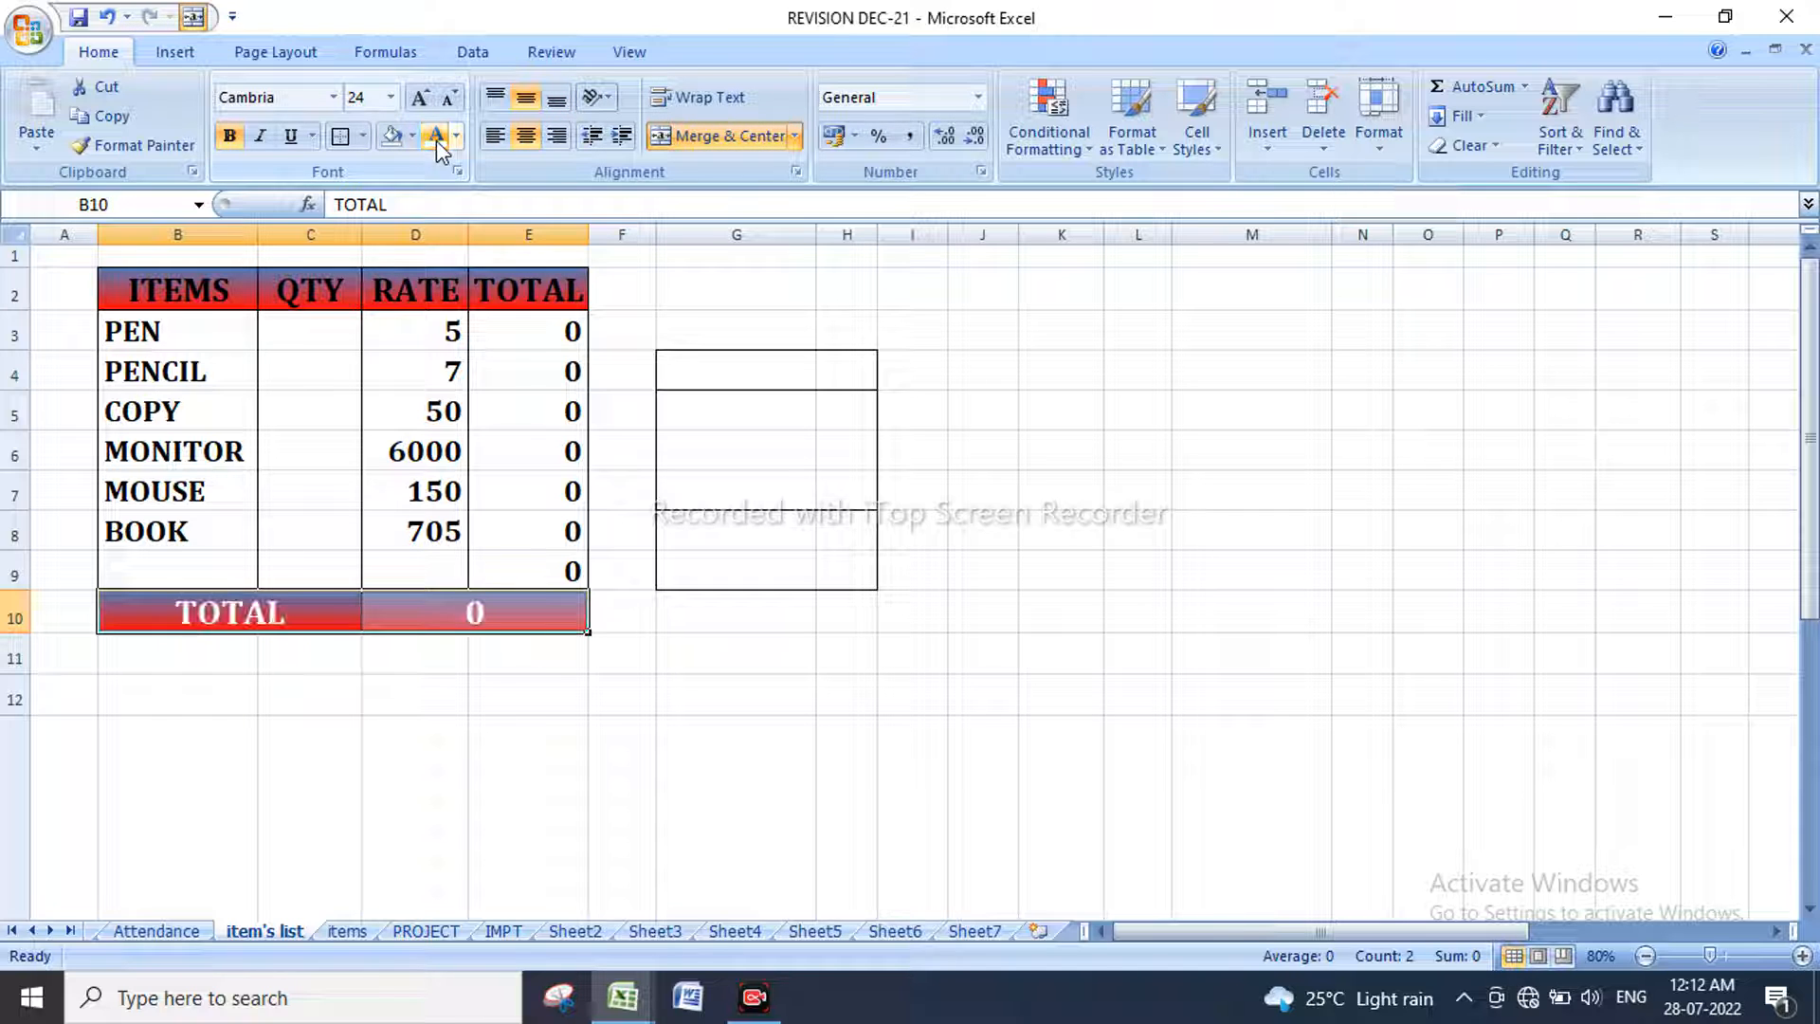
click(544, 683)
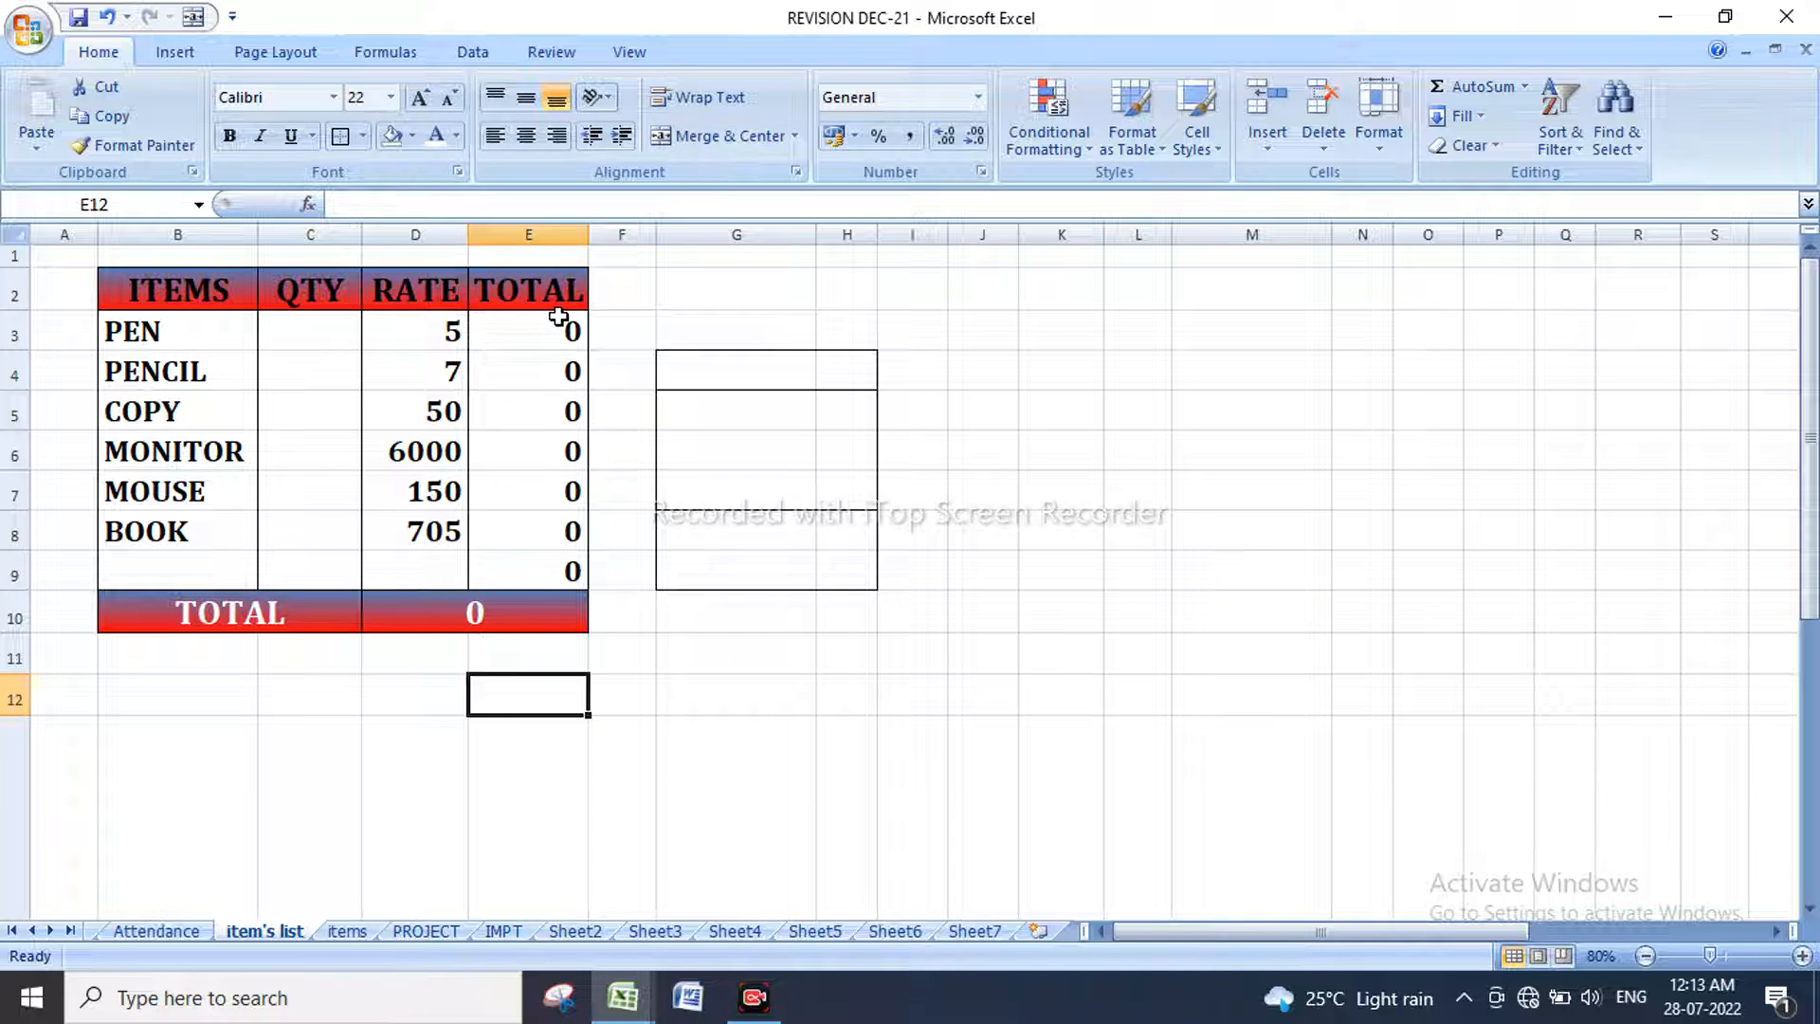
Step: Change the font colour of the item totals E3:E9 to red
drag(516, 348, 528, 570)
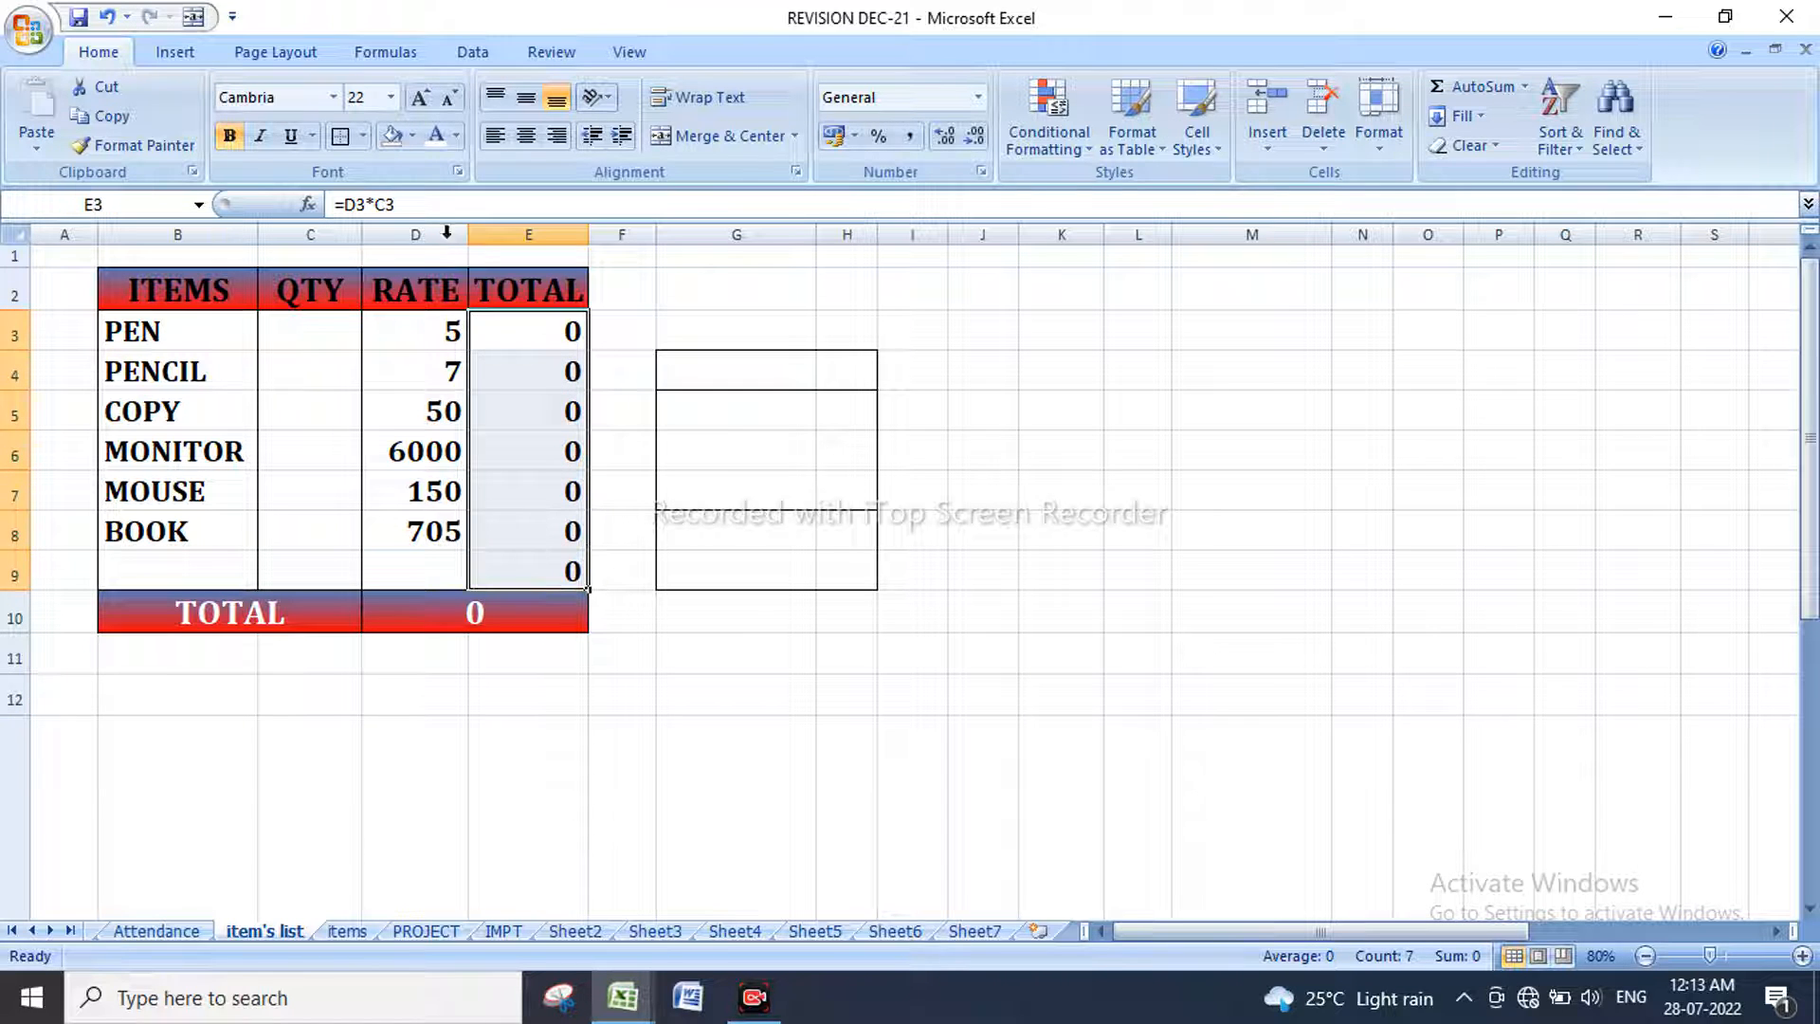
click(456, 138)
click(734, 514)
click(752, 573)
Step: Enter the quantity 7 for PEN in C3
click(325, 337)
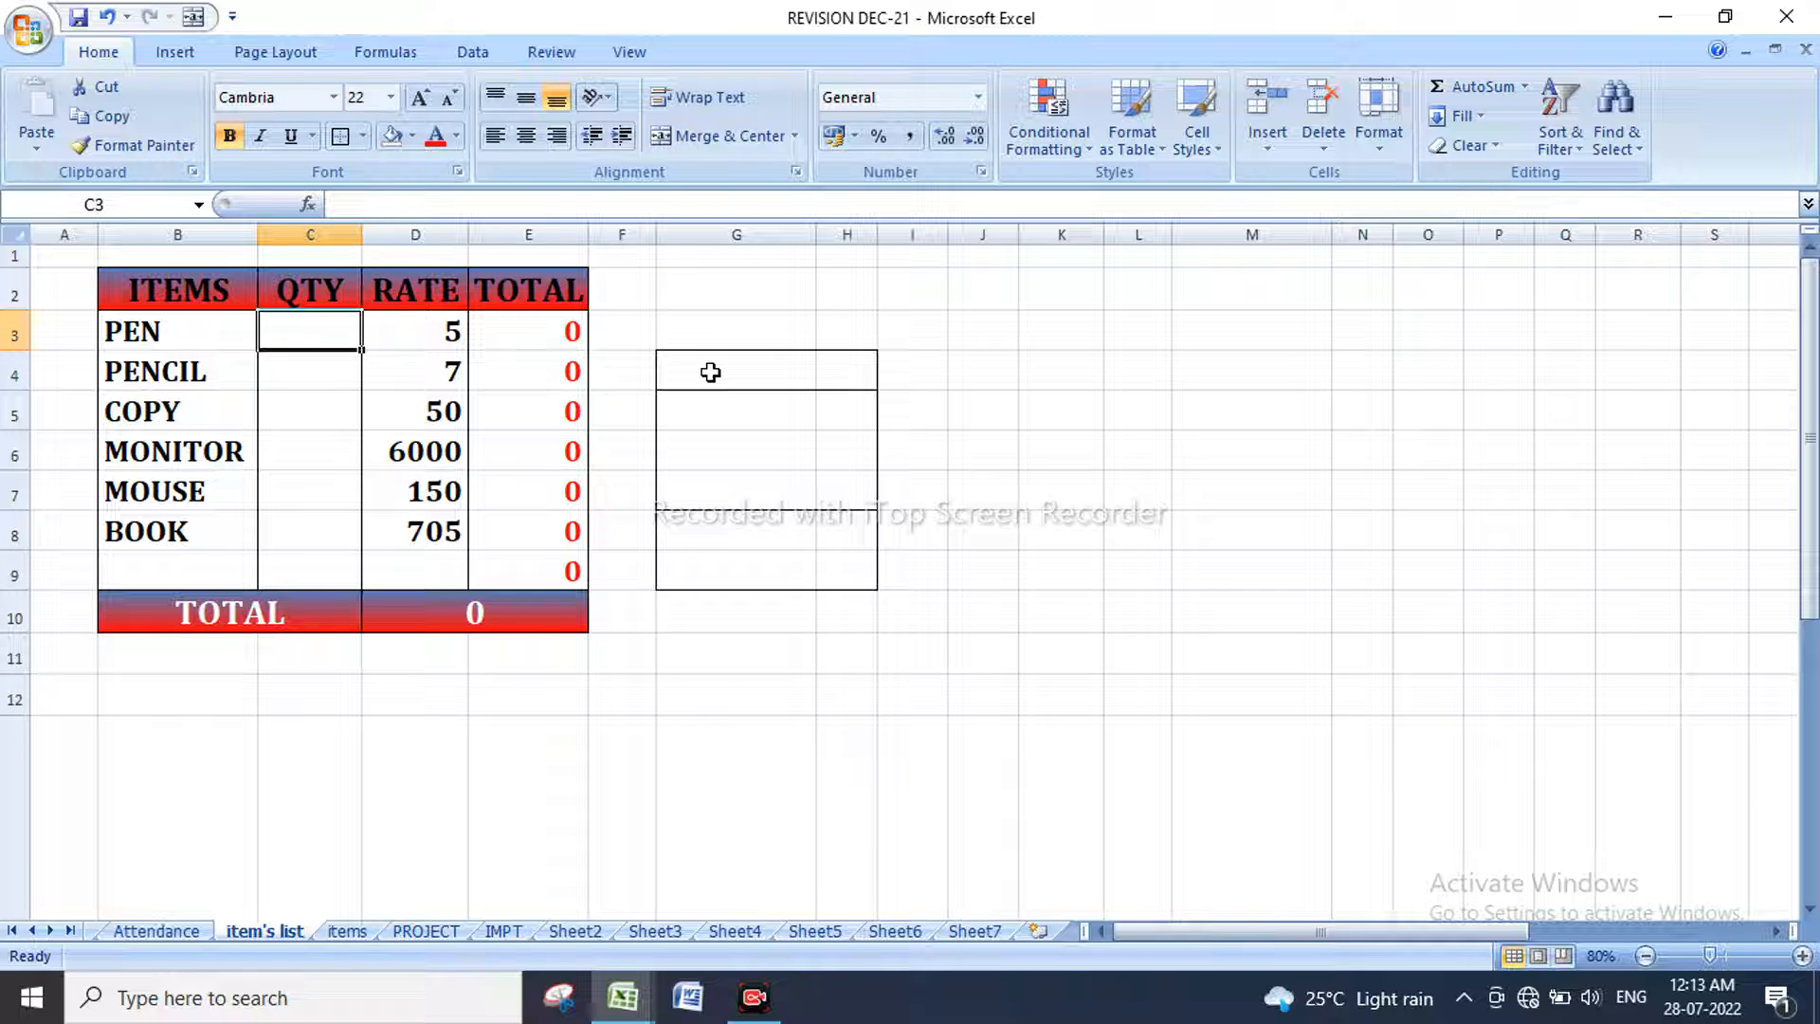
text(7)
key(Return)
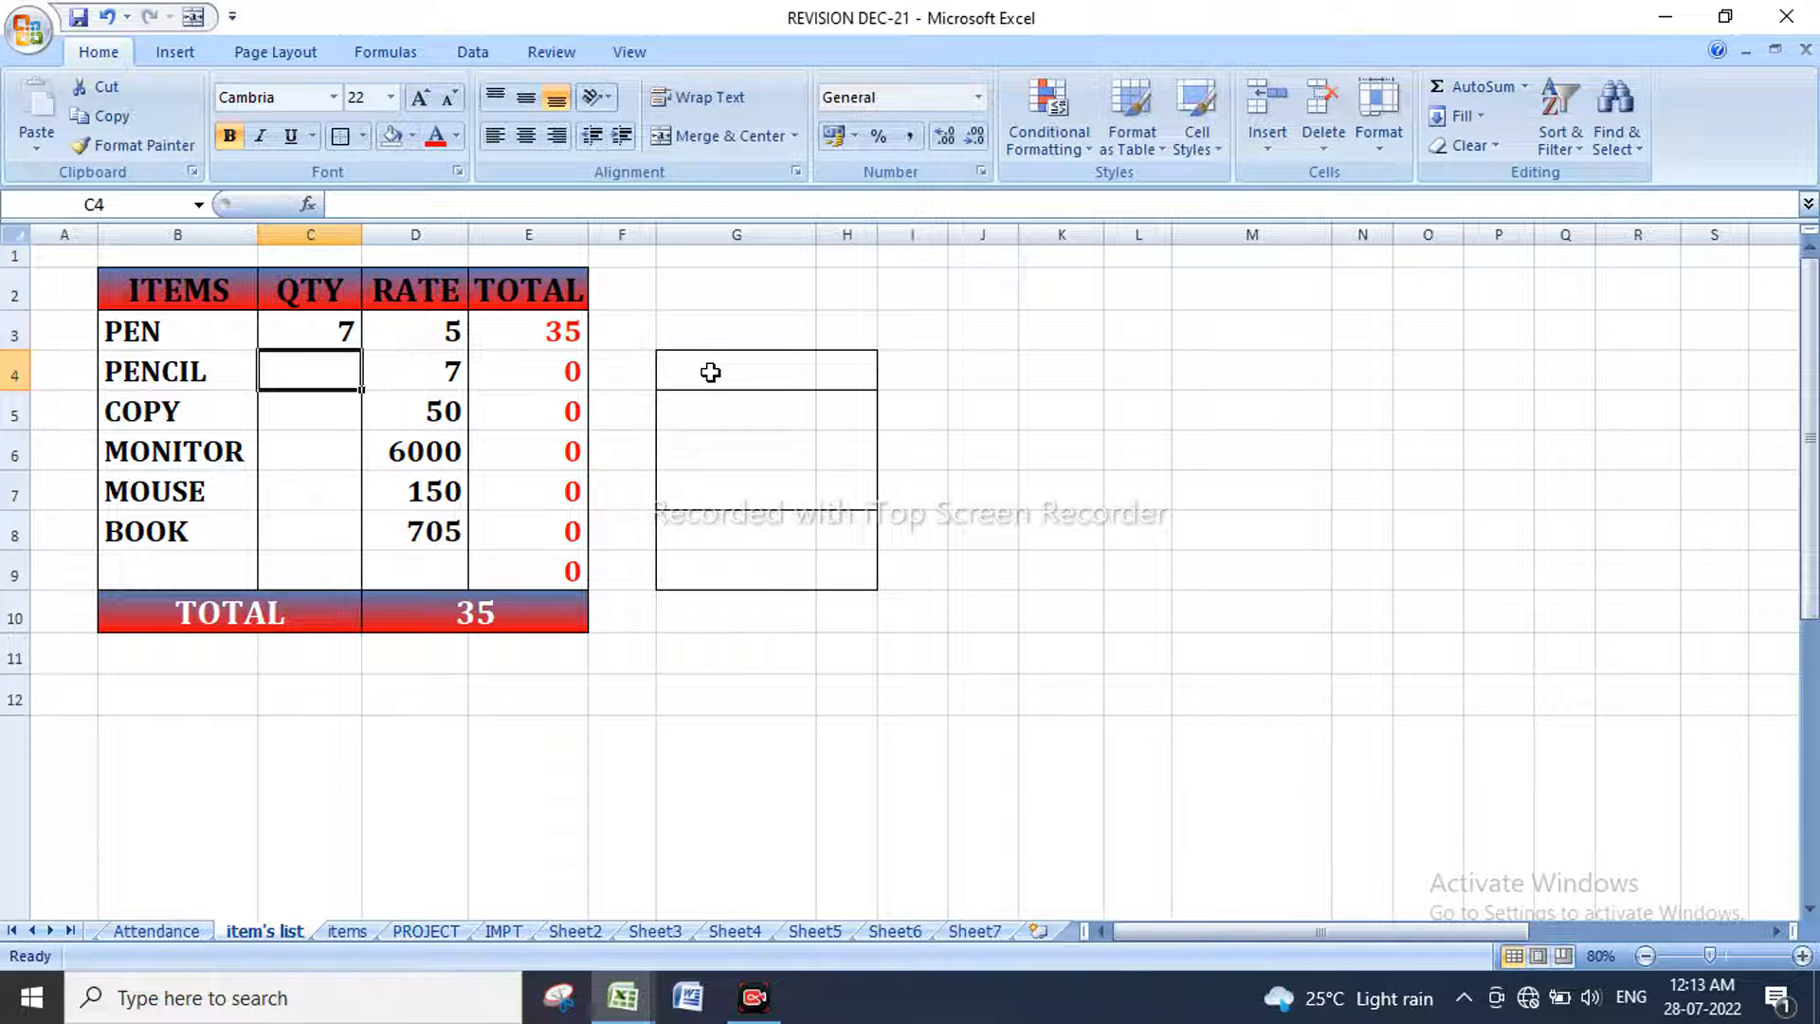
Step: Enlarge the grand total in D10 to font size 36
click(507, 604)
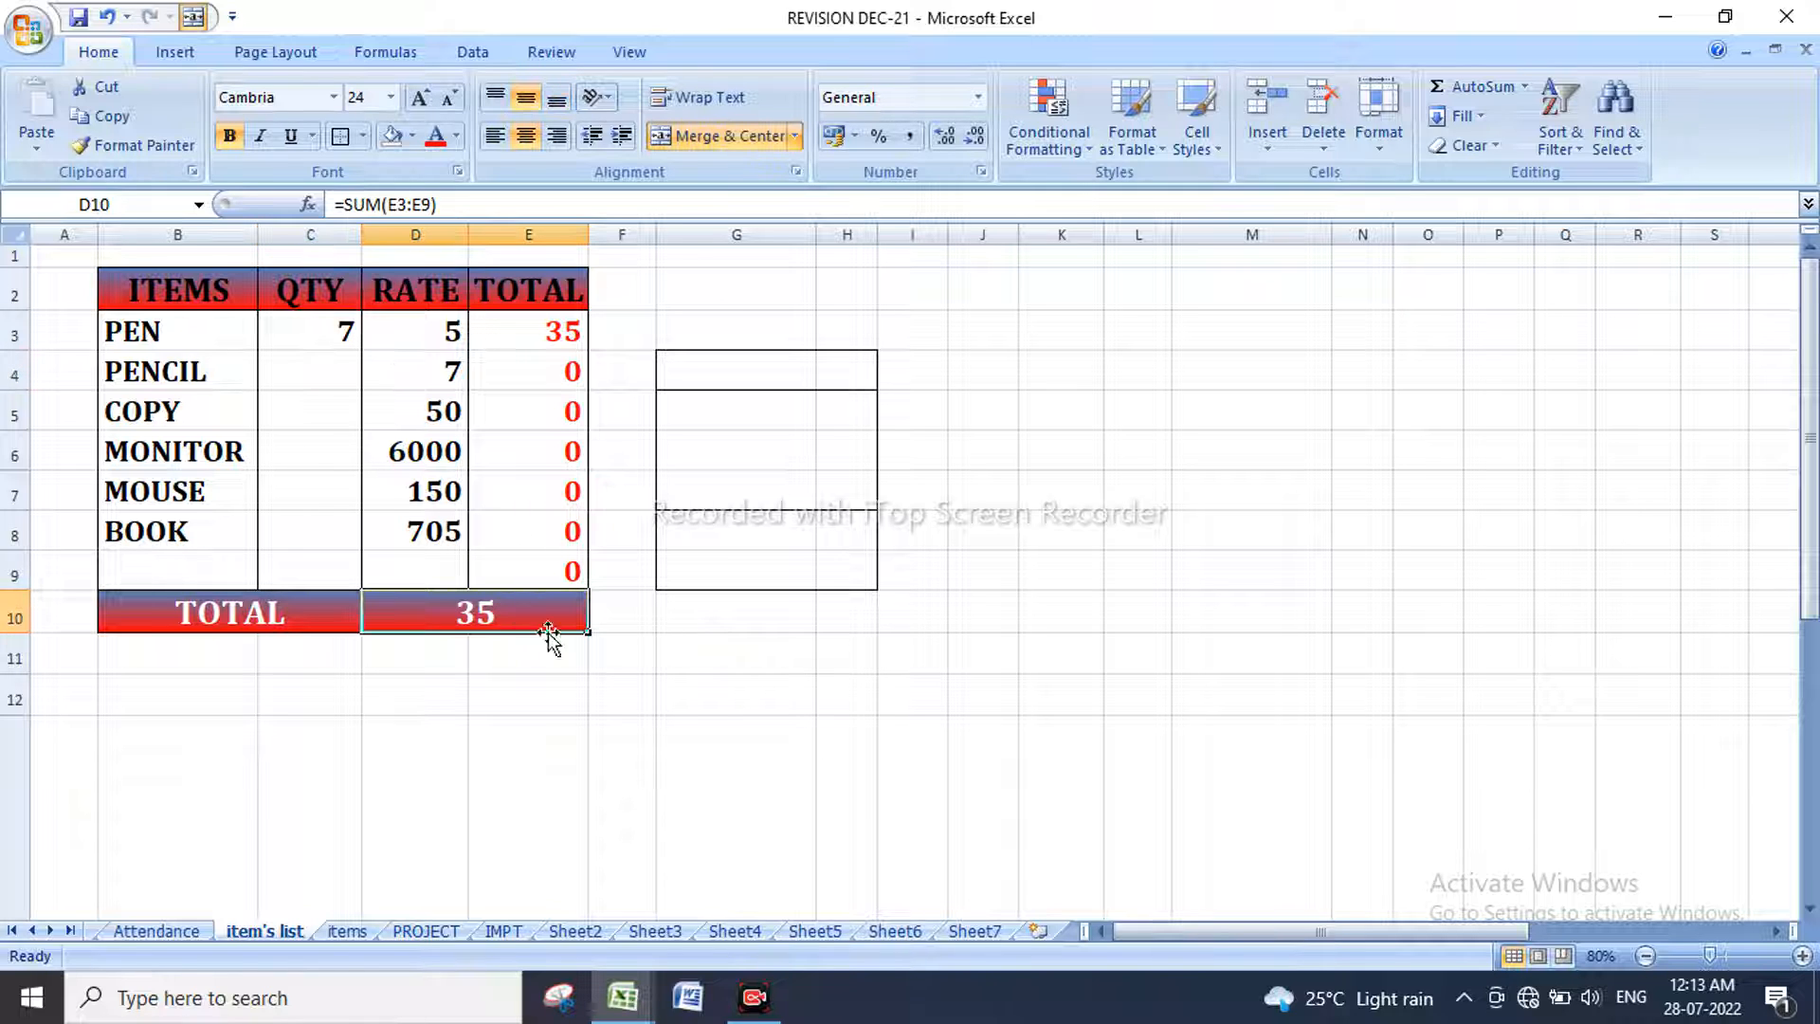
click(419, 99)
click(419, 99)
click(419, 99)
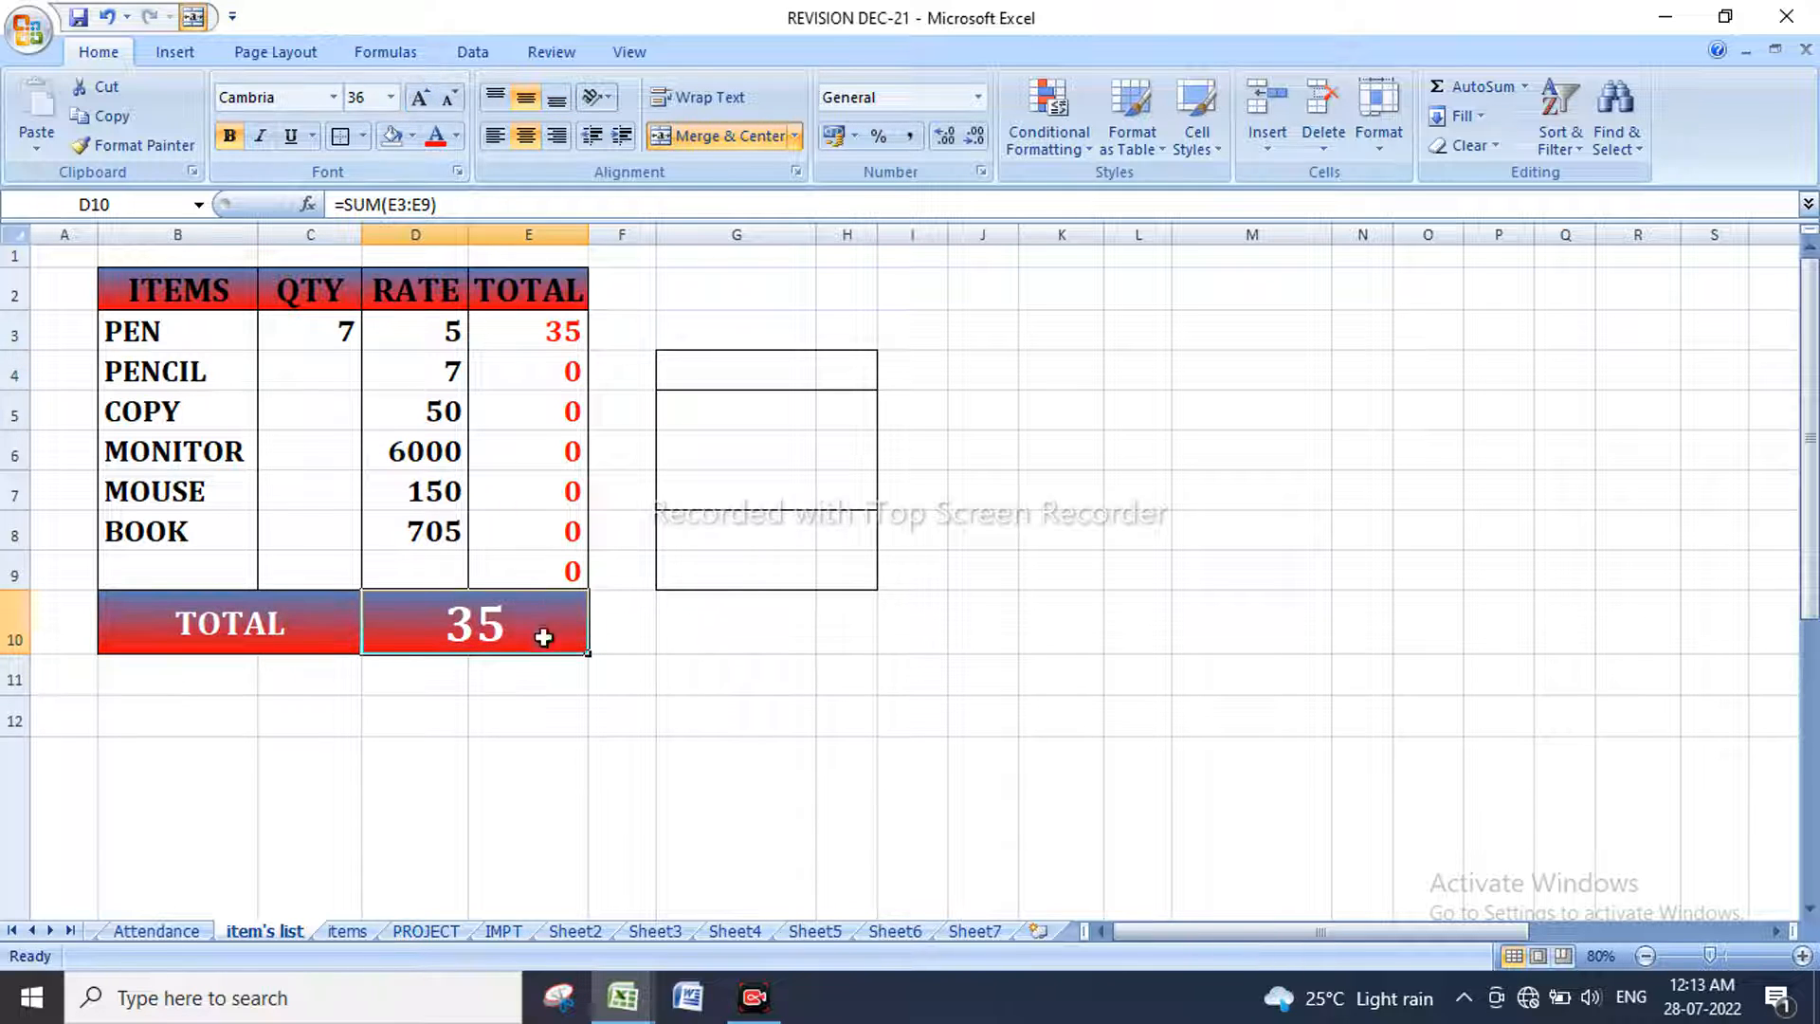
click(620, 675)
Step: Enter the quantities 41 for PENCIL and 4 for COPY in C4:C5
click(325, 377)
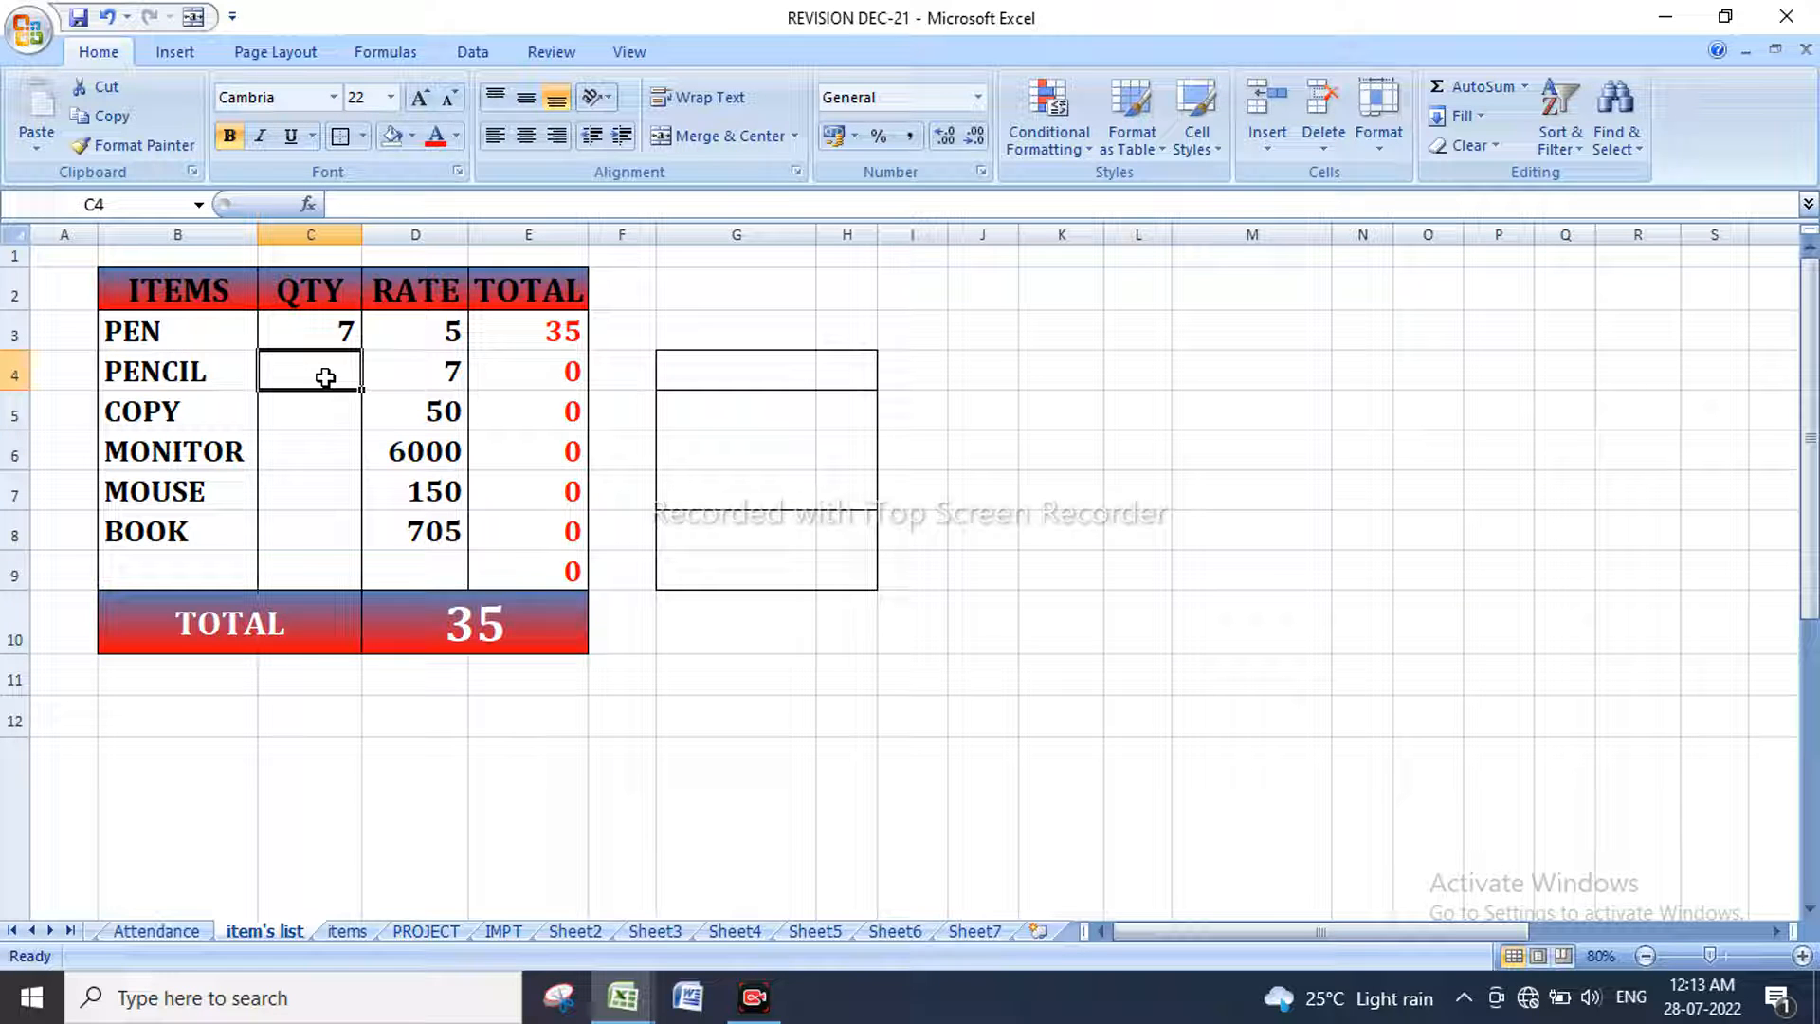
text(41)
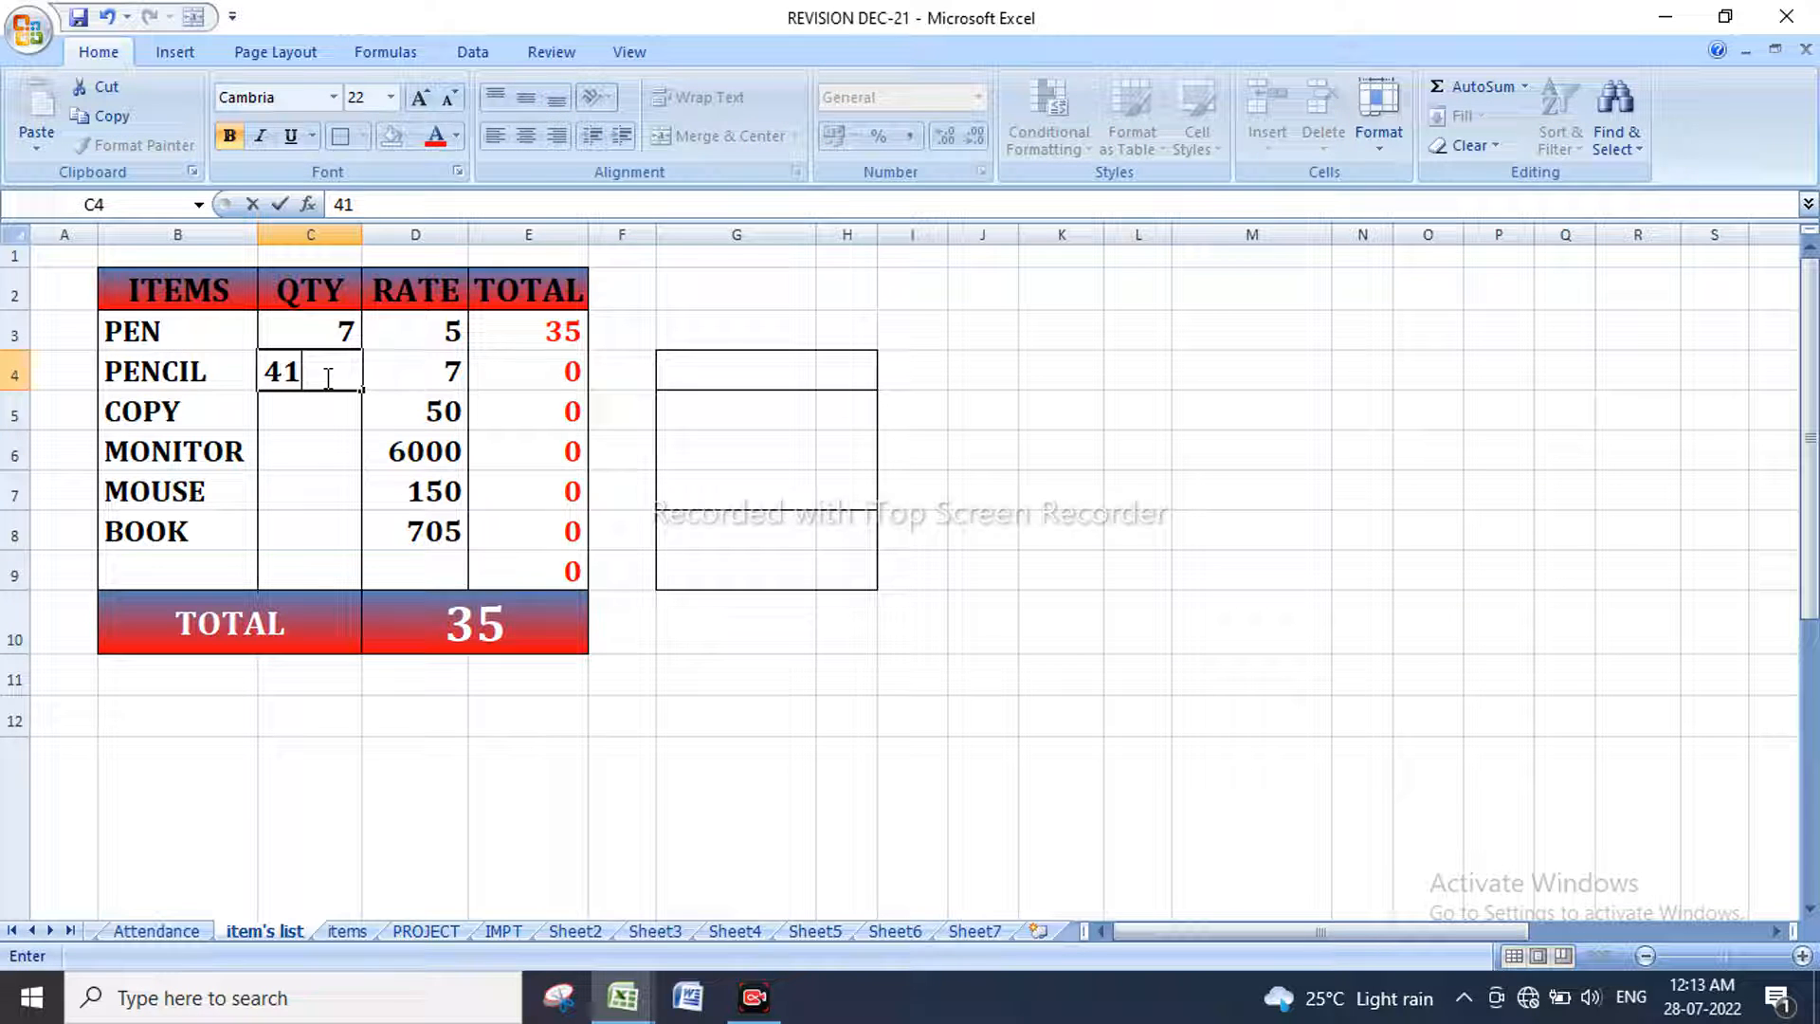
key(Return)
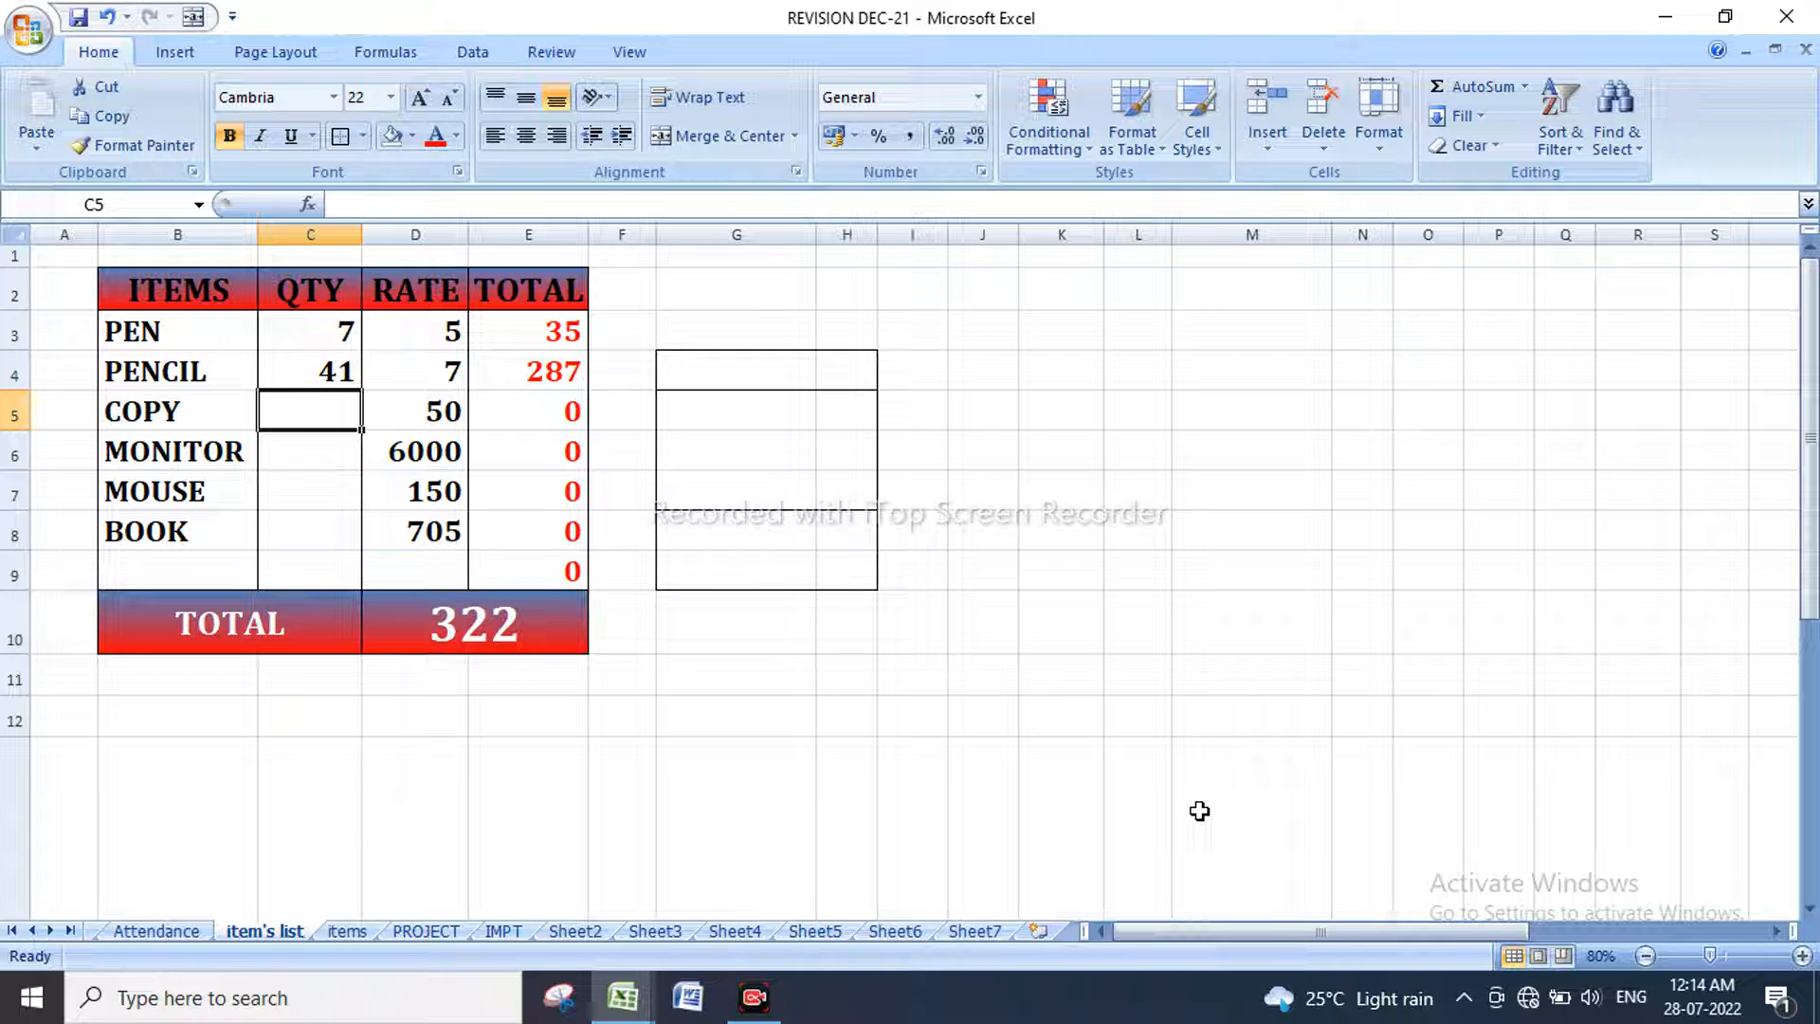
text(4)
key(Return)
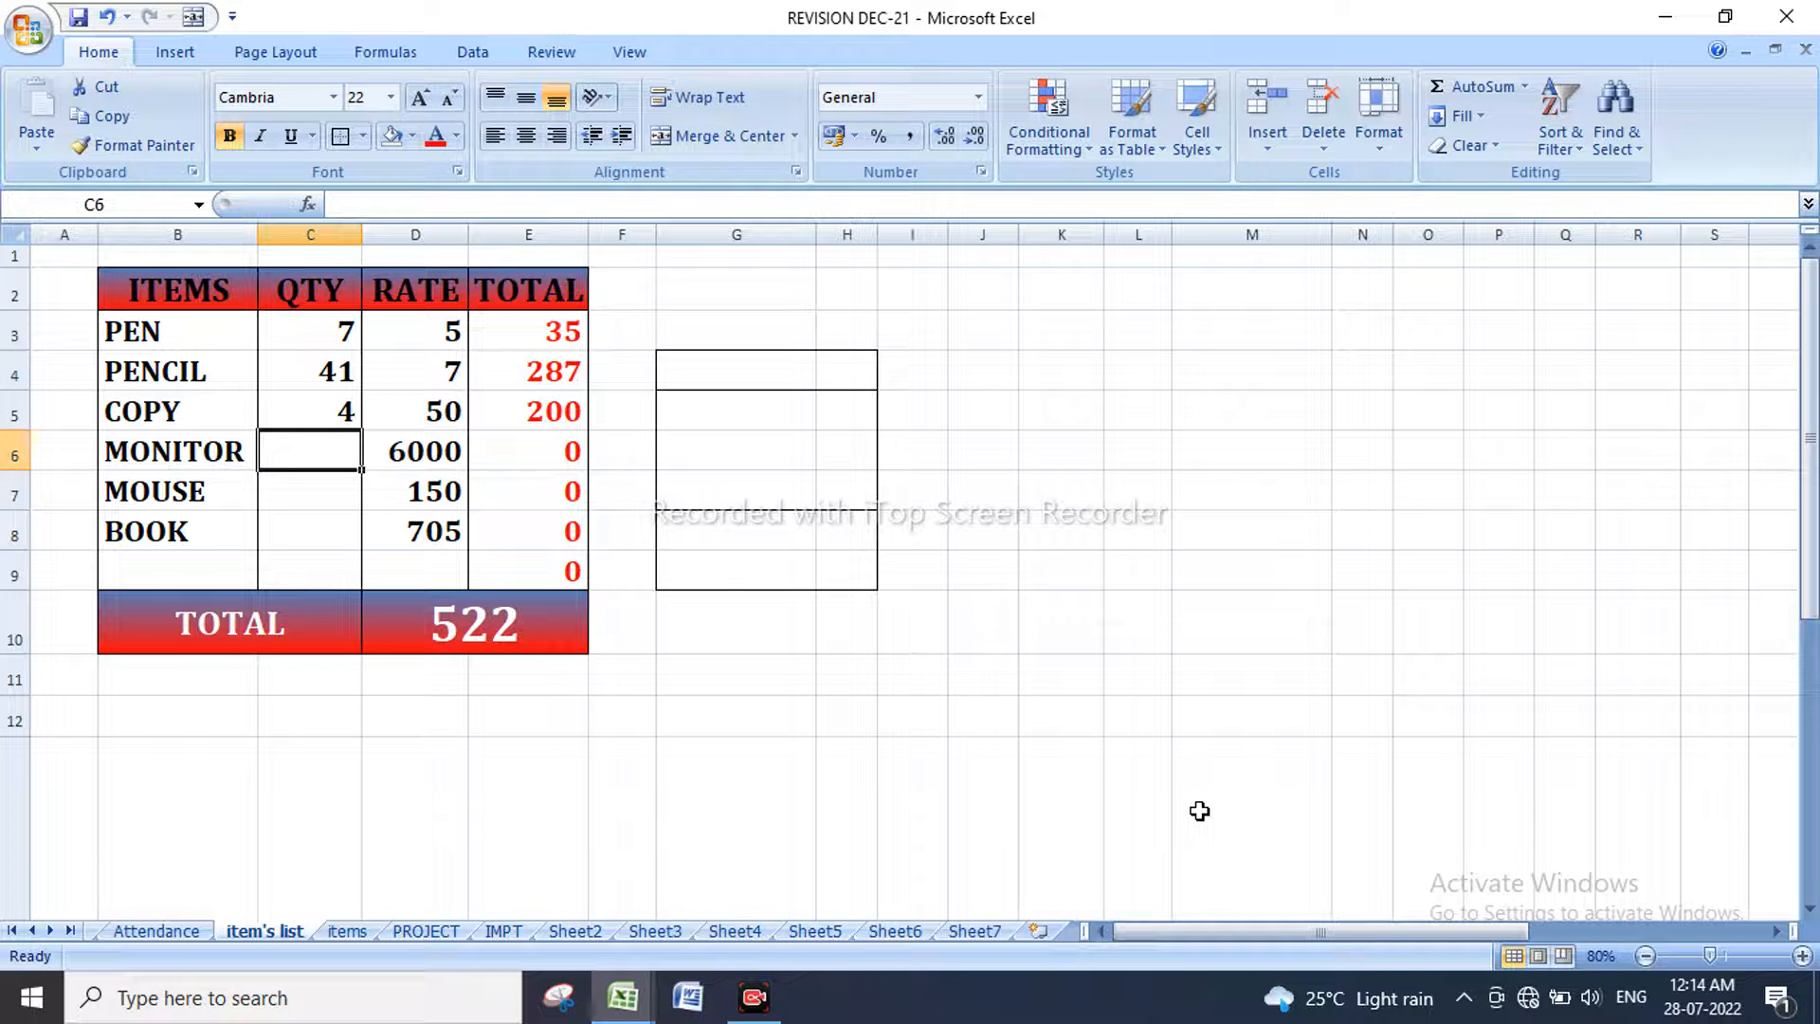
Step: Enter the quantities 5 for MONITOR, 8 for MOUSE and 2 for BOOK in C6:C8
text(5)
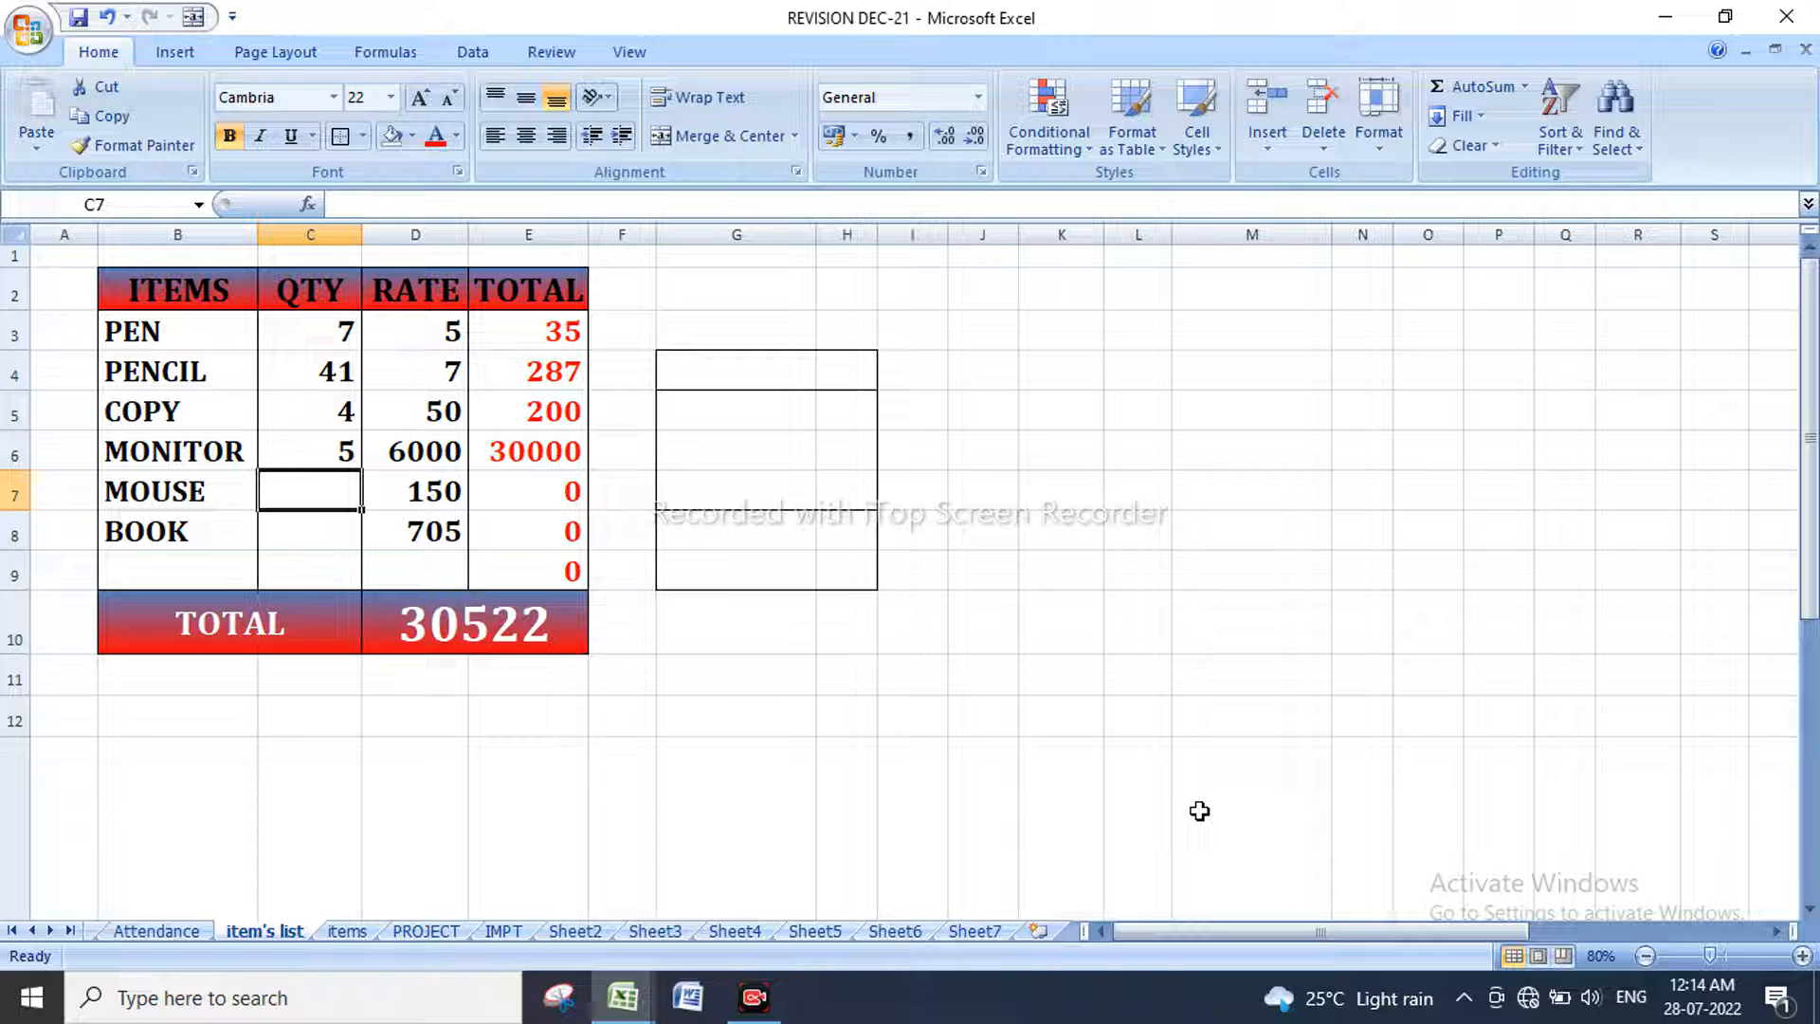
text(5)
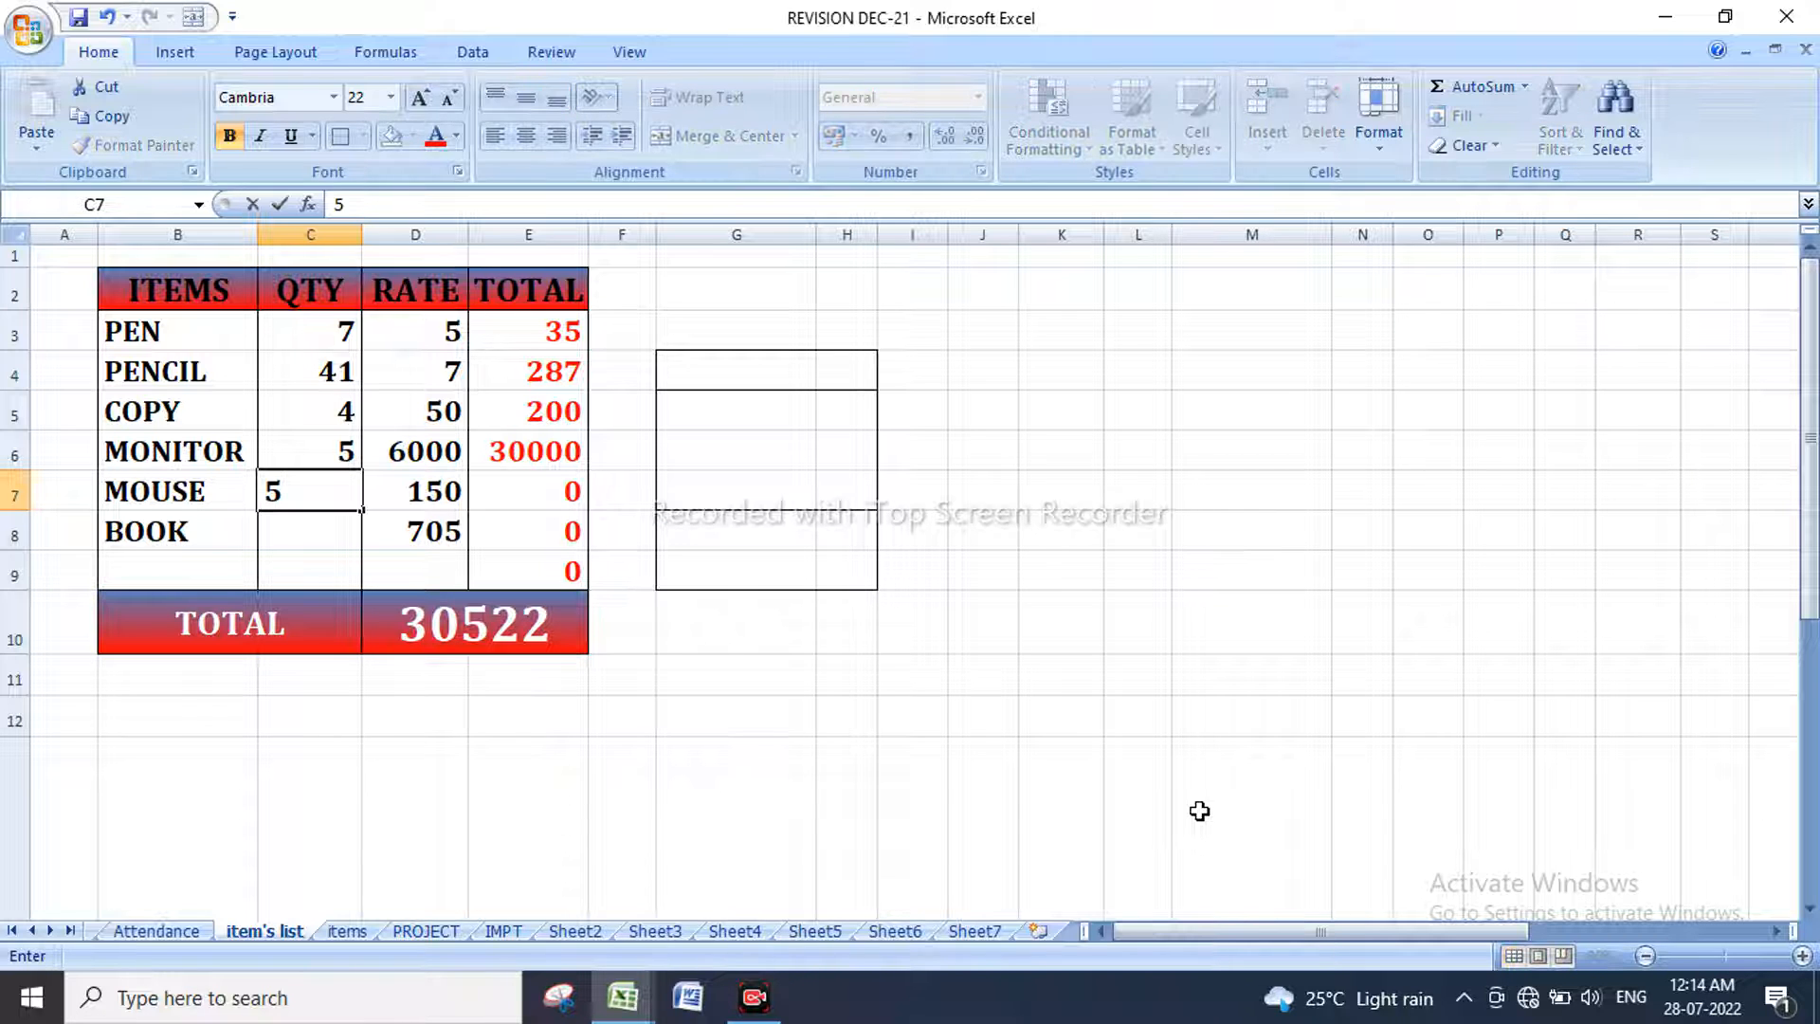
key(Return)
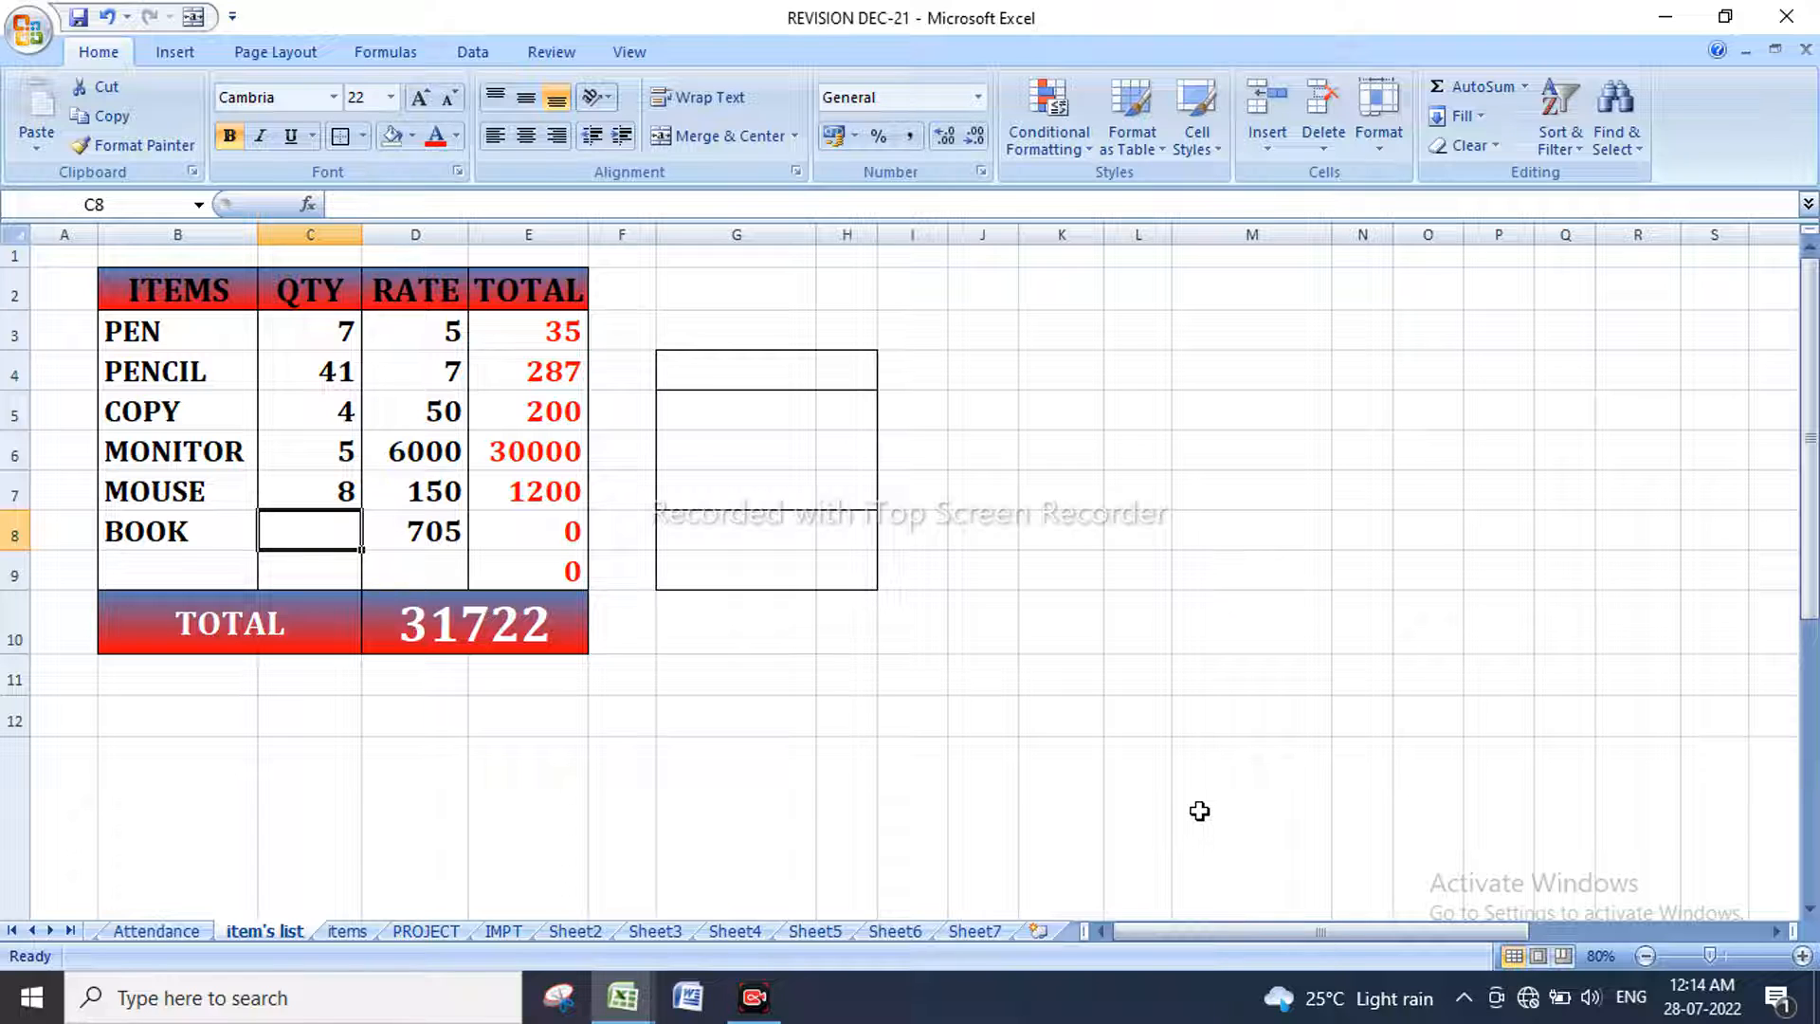
text(2)
key(Return)
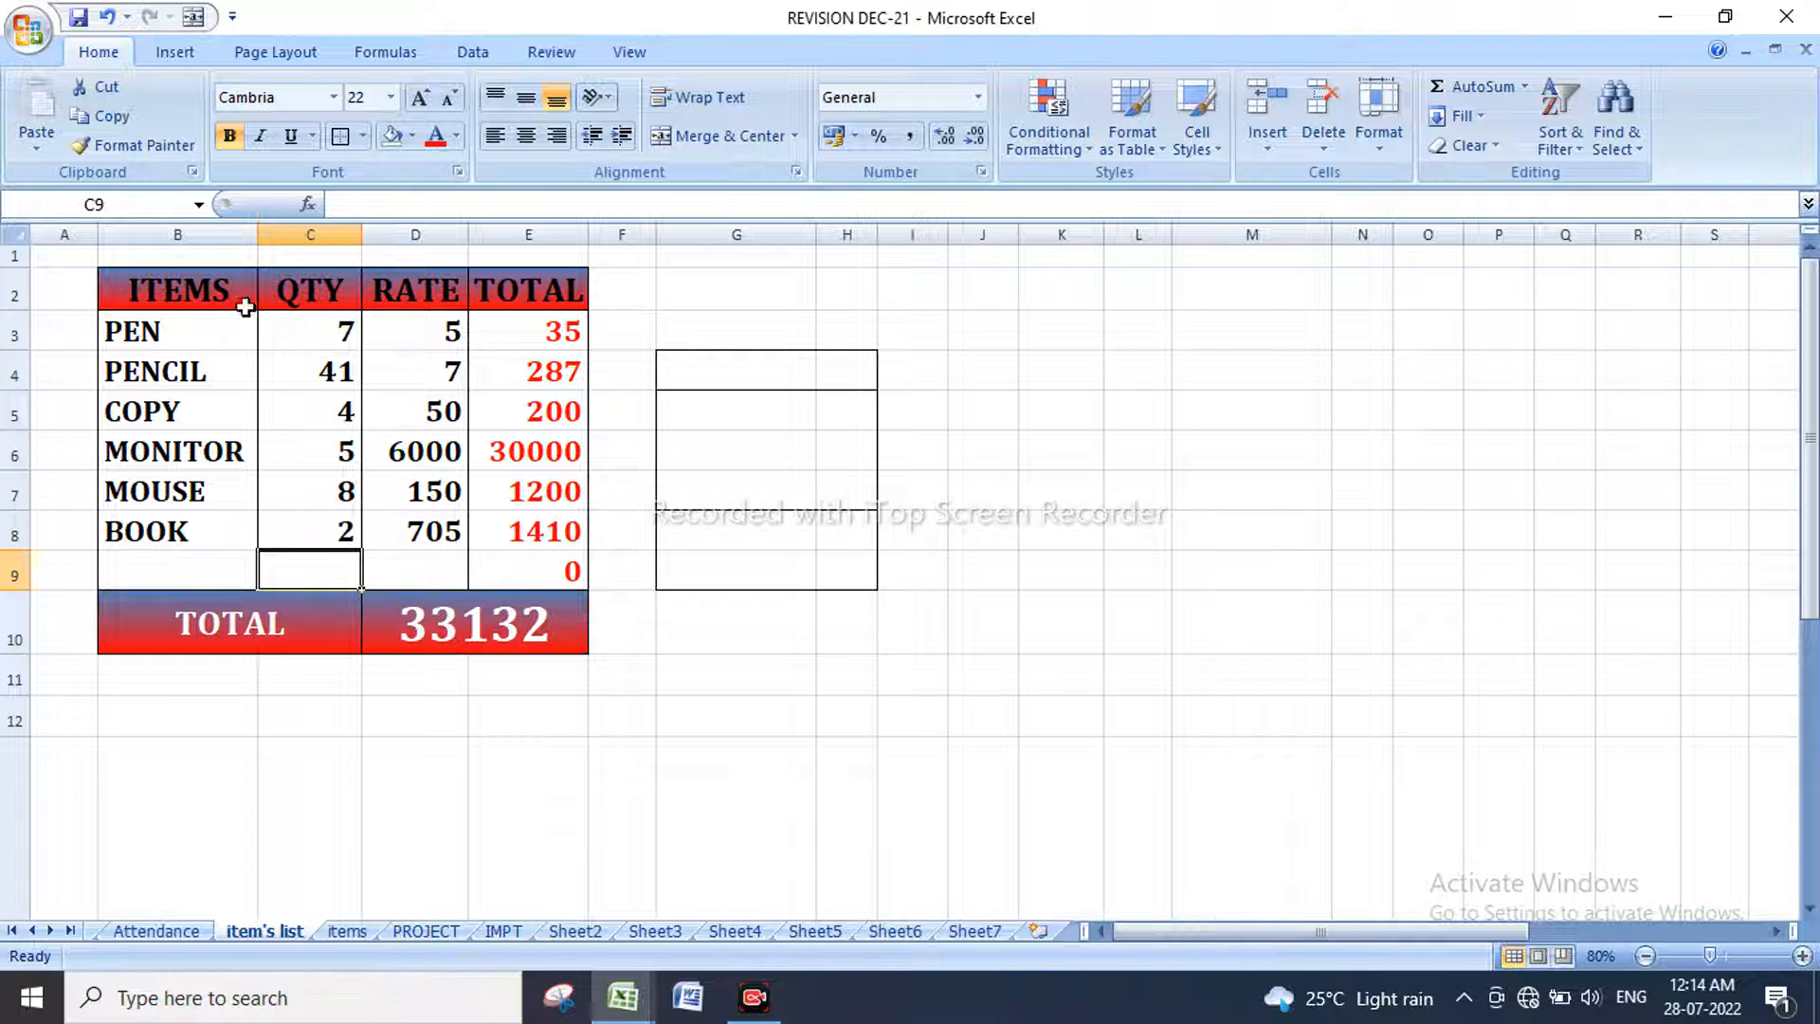
Step: Copy the whole items table B2:E10 and paste the copy starting at G2
drag(538, 640, 243, 297)
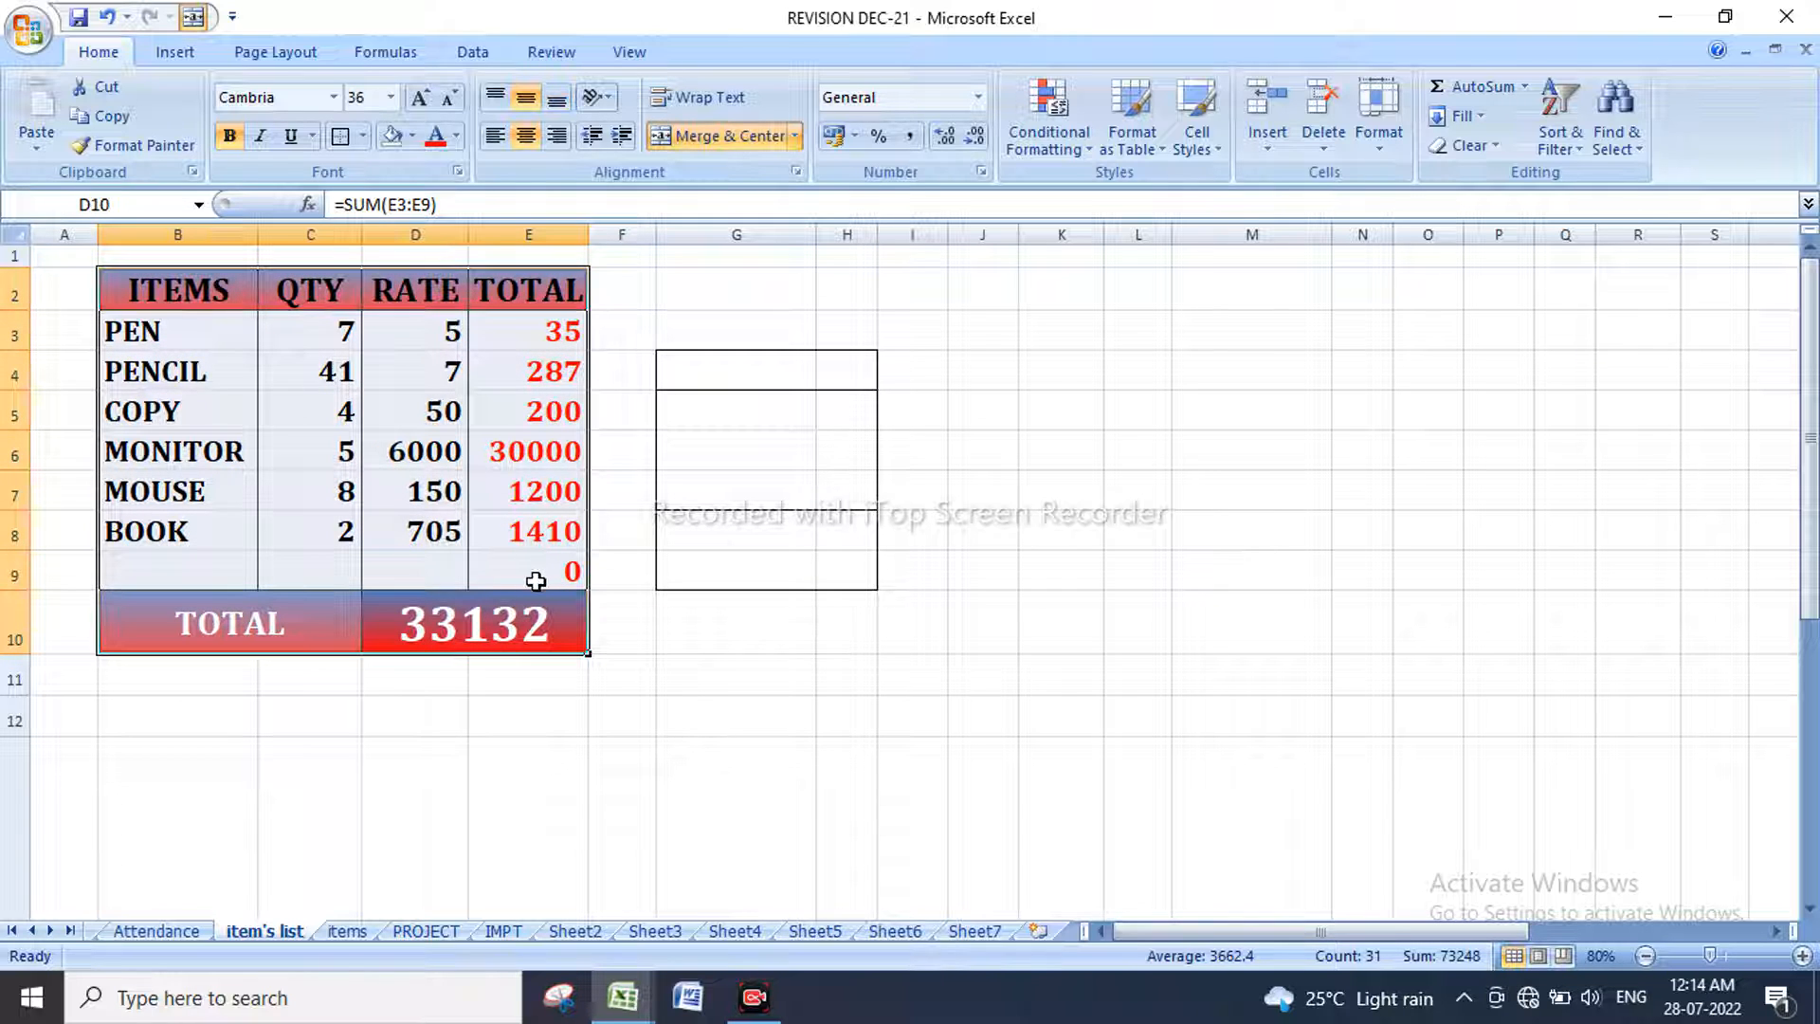
key(ctrl+c)
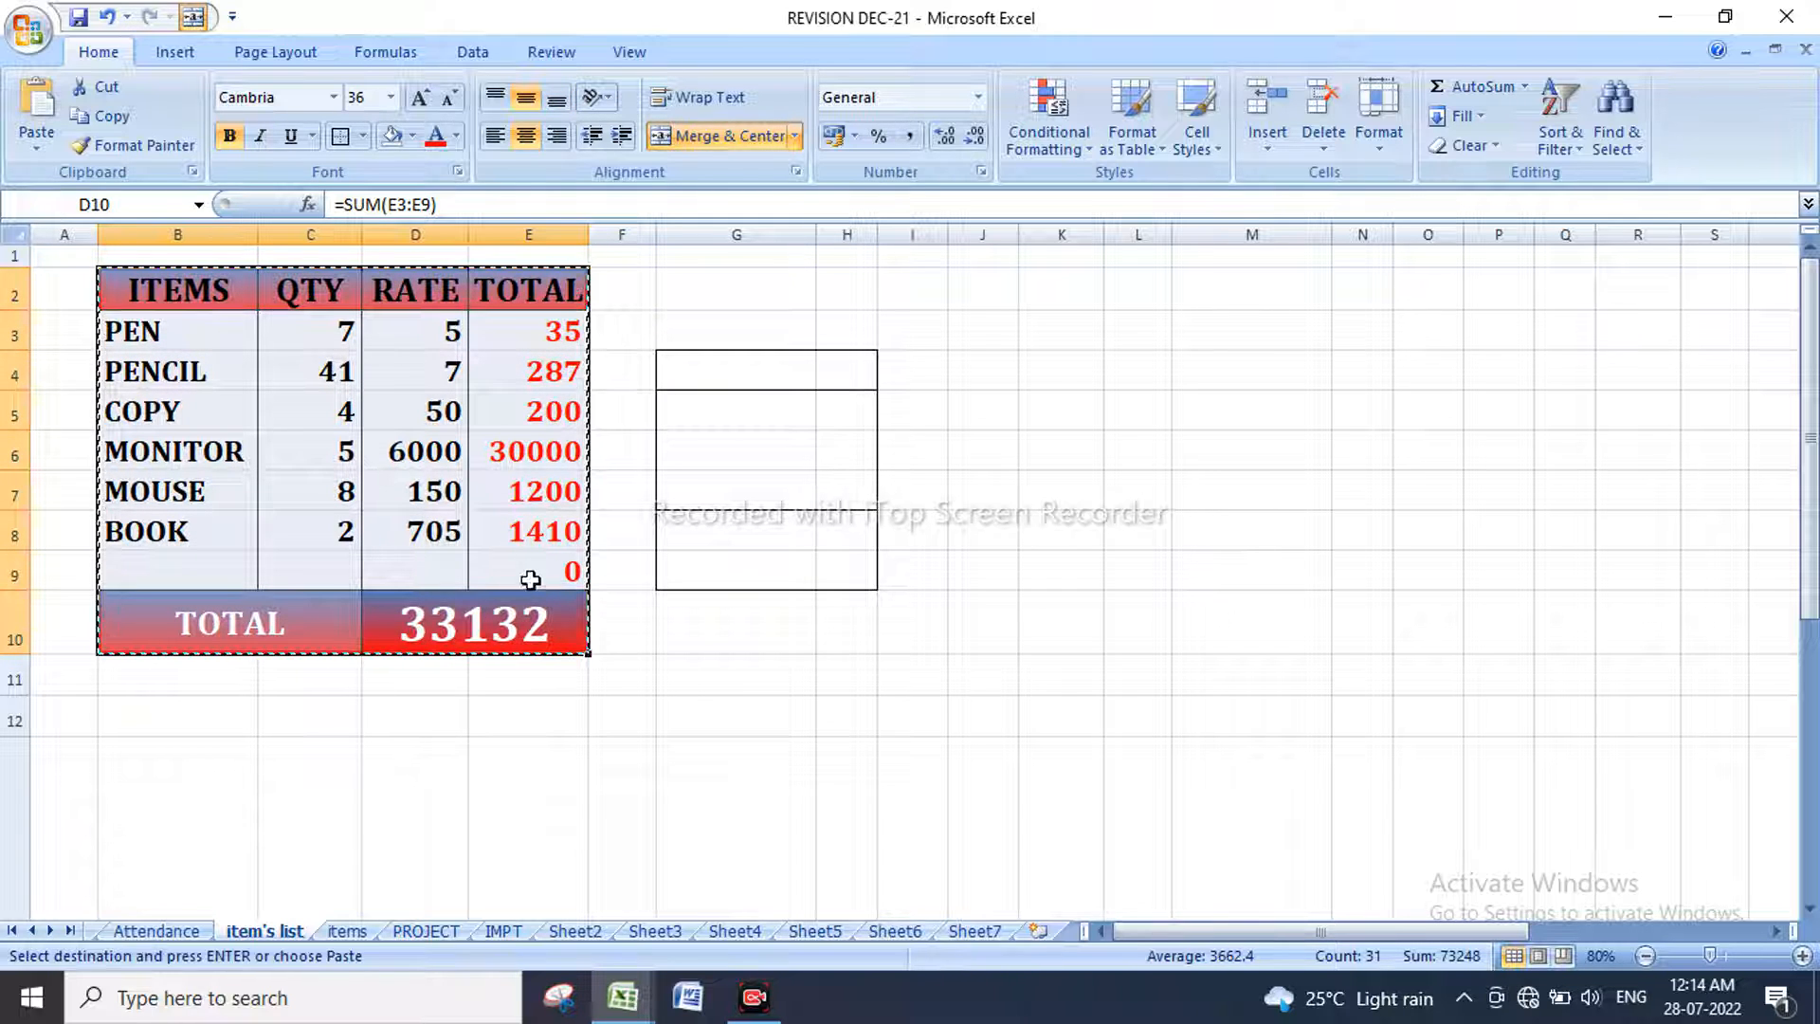
click(694, 294)
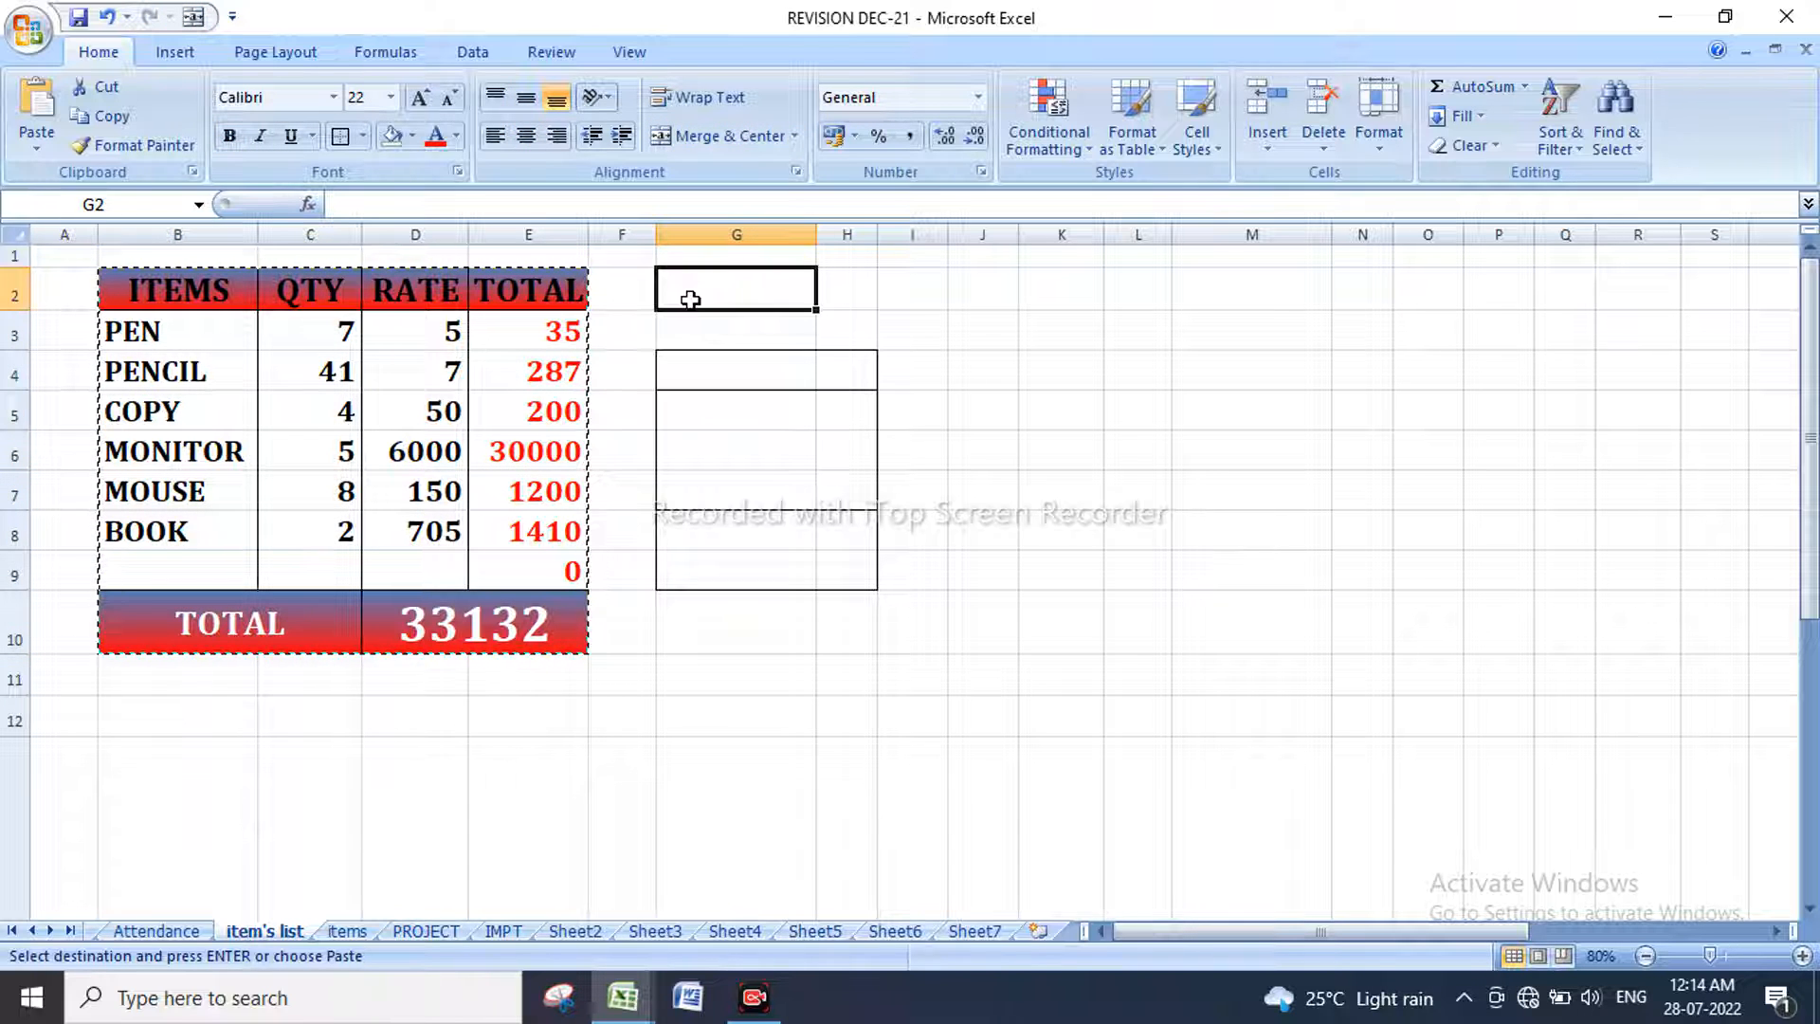
key(ctrl+v)
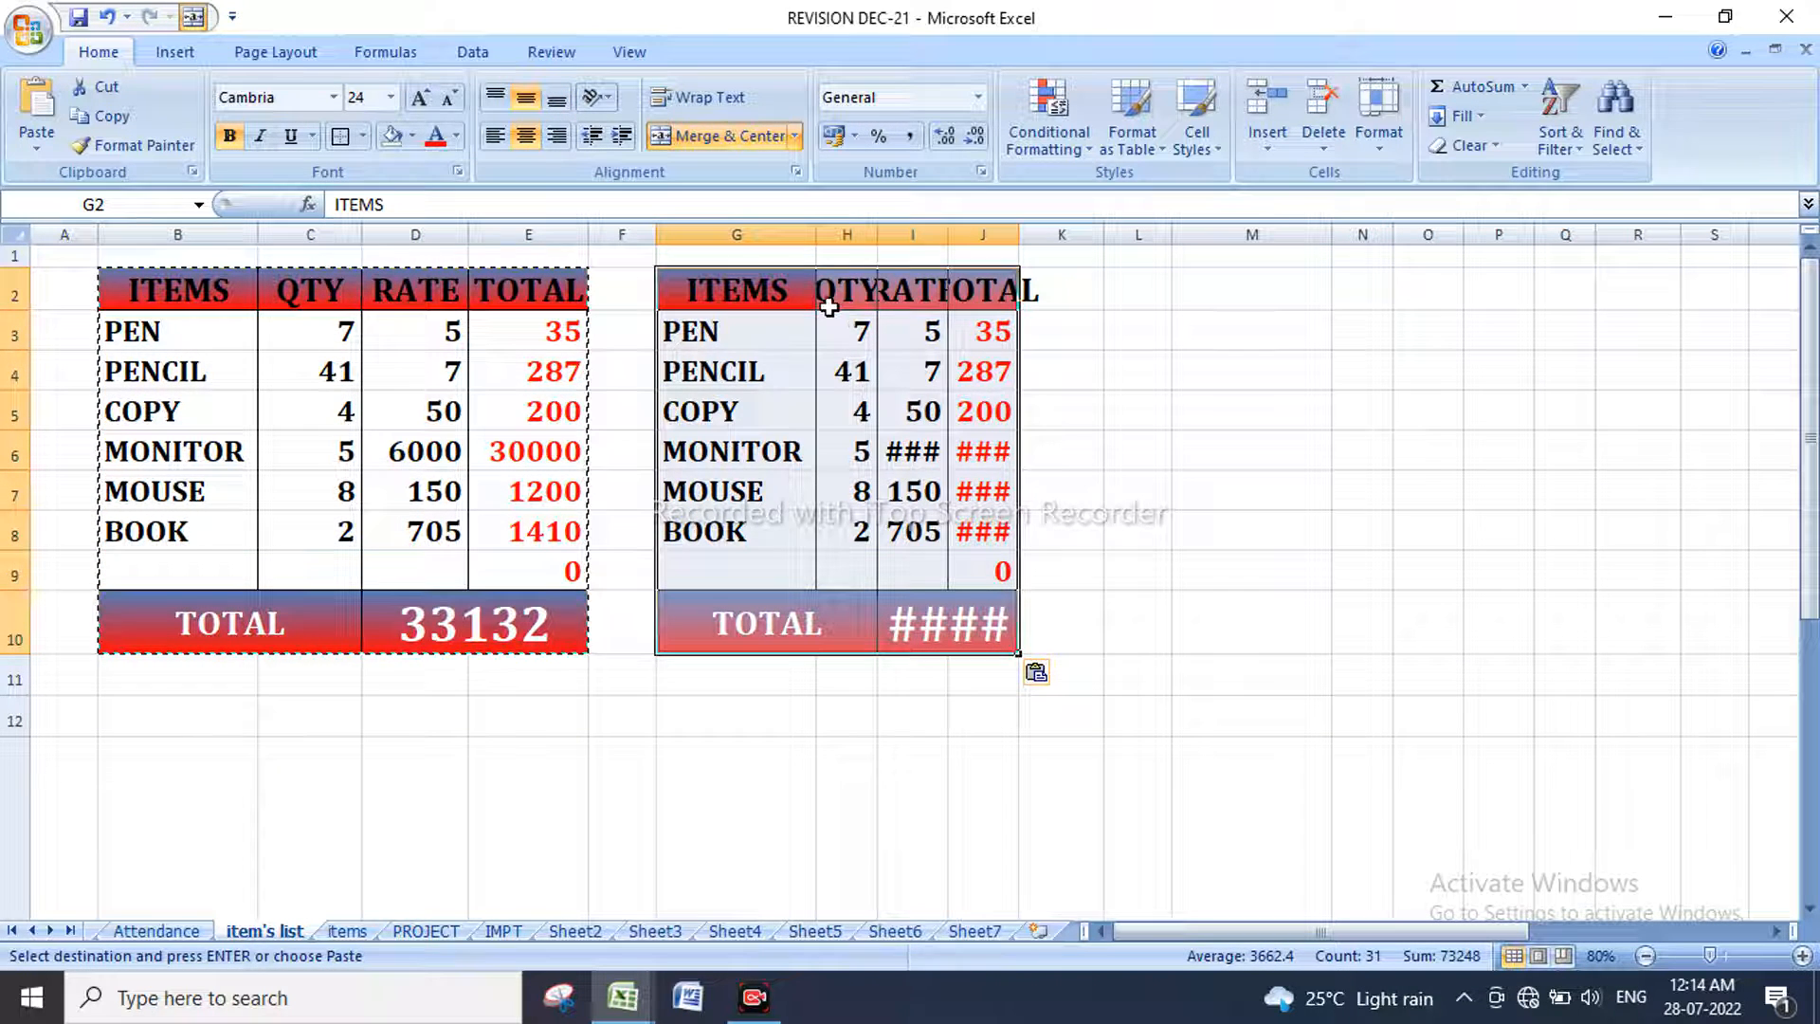
Step: AutoFit the column widths of the copied table to its header cells G2:J2
drag(710, 292, 990, 297)
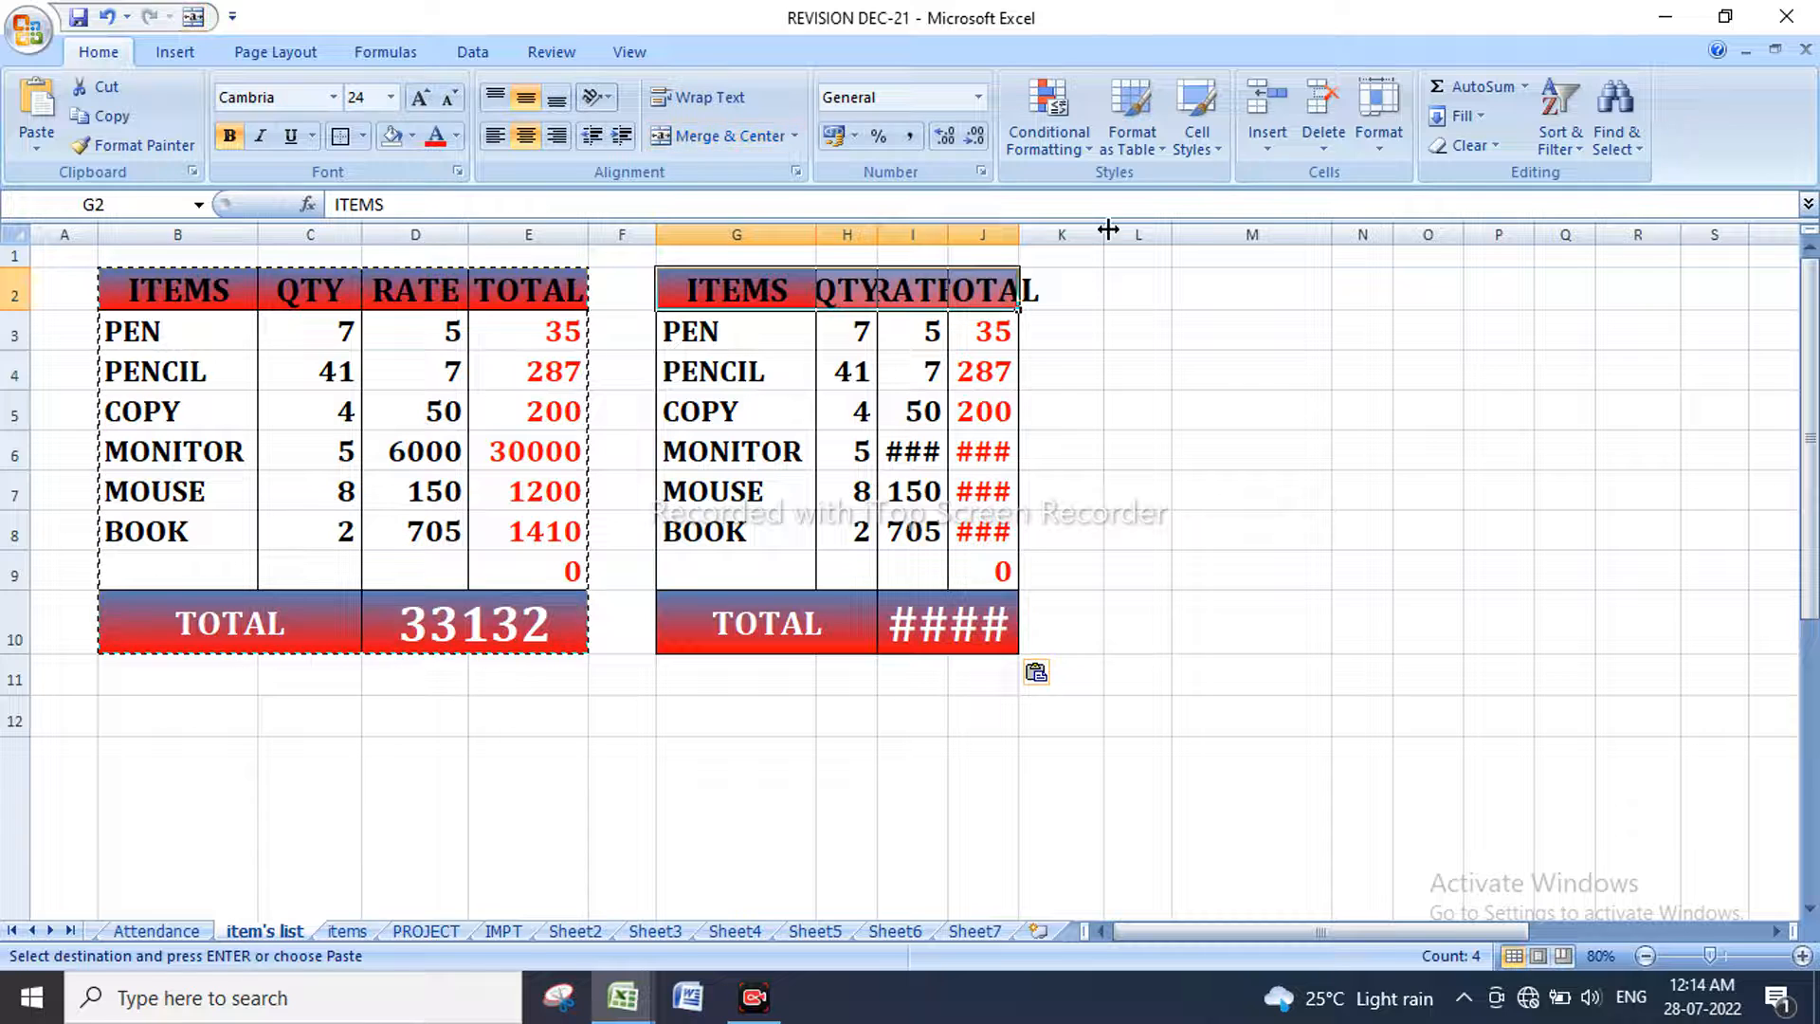
click(1378, 148)
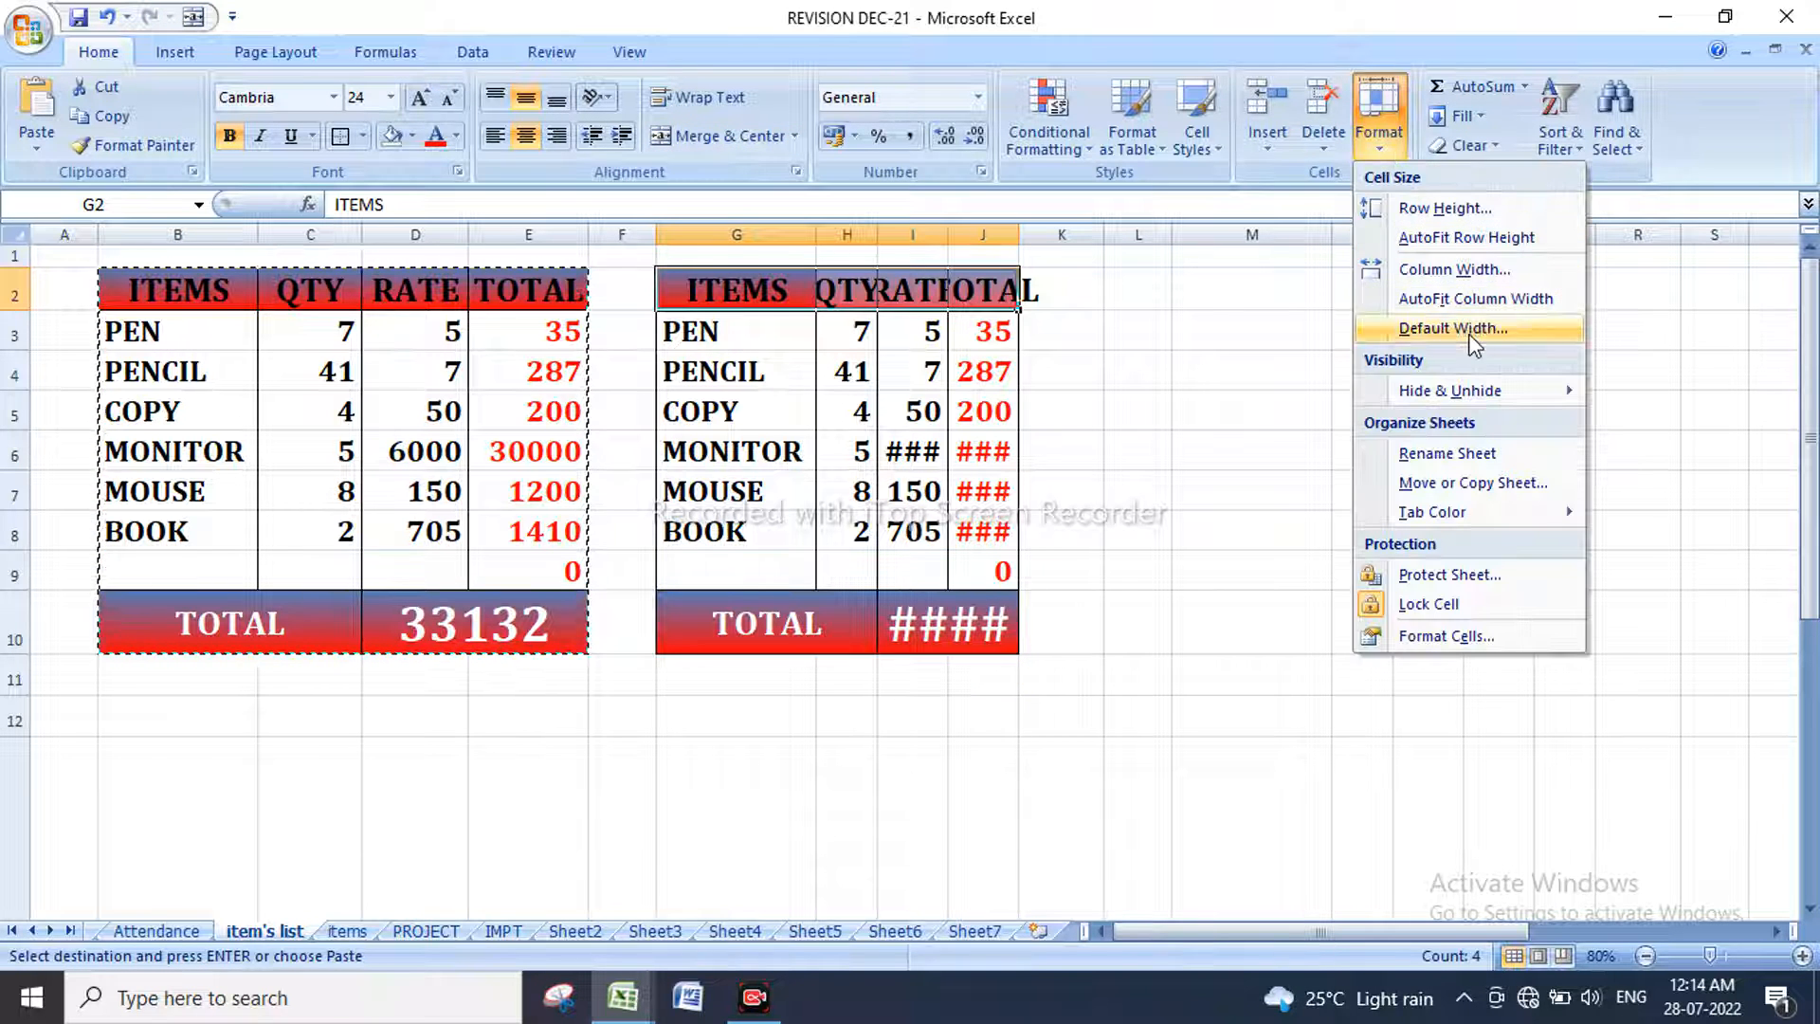
click(1477, 299)
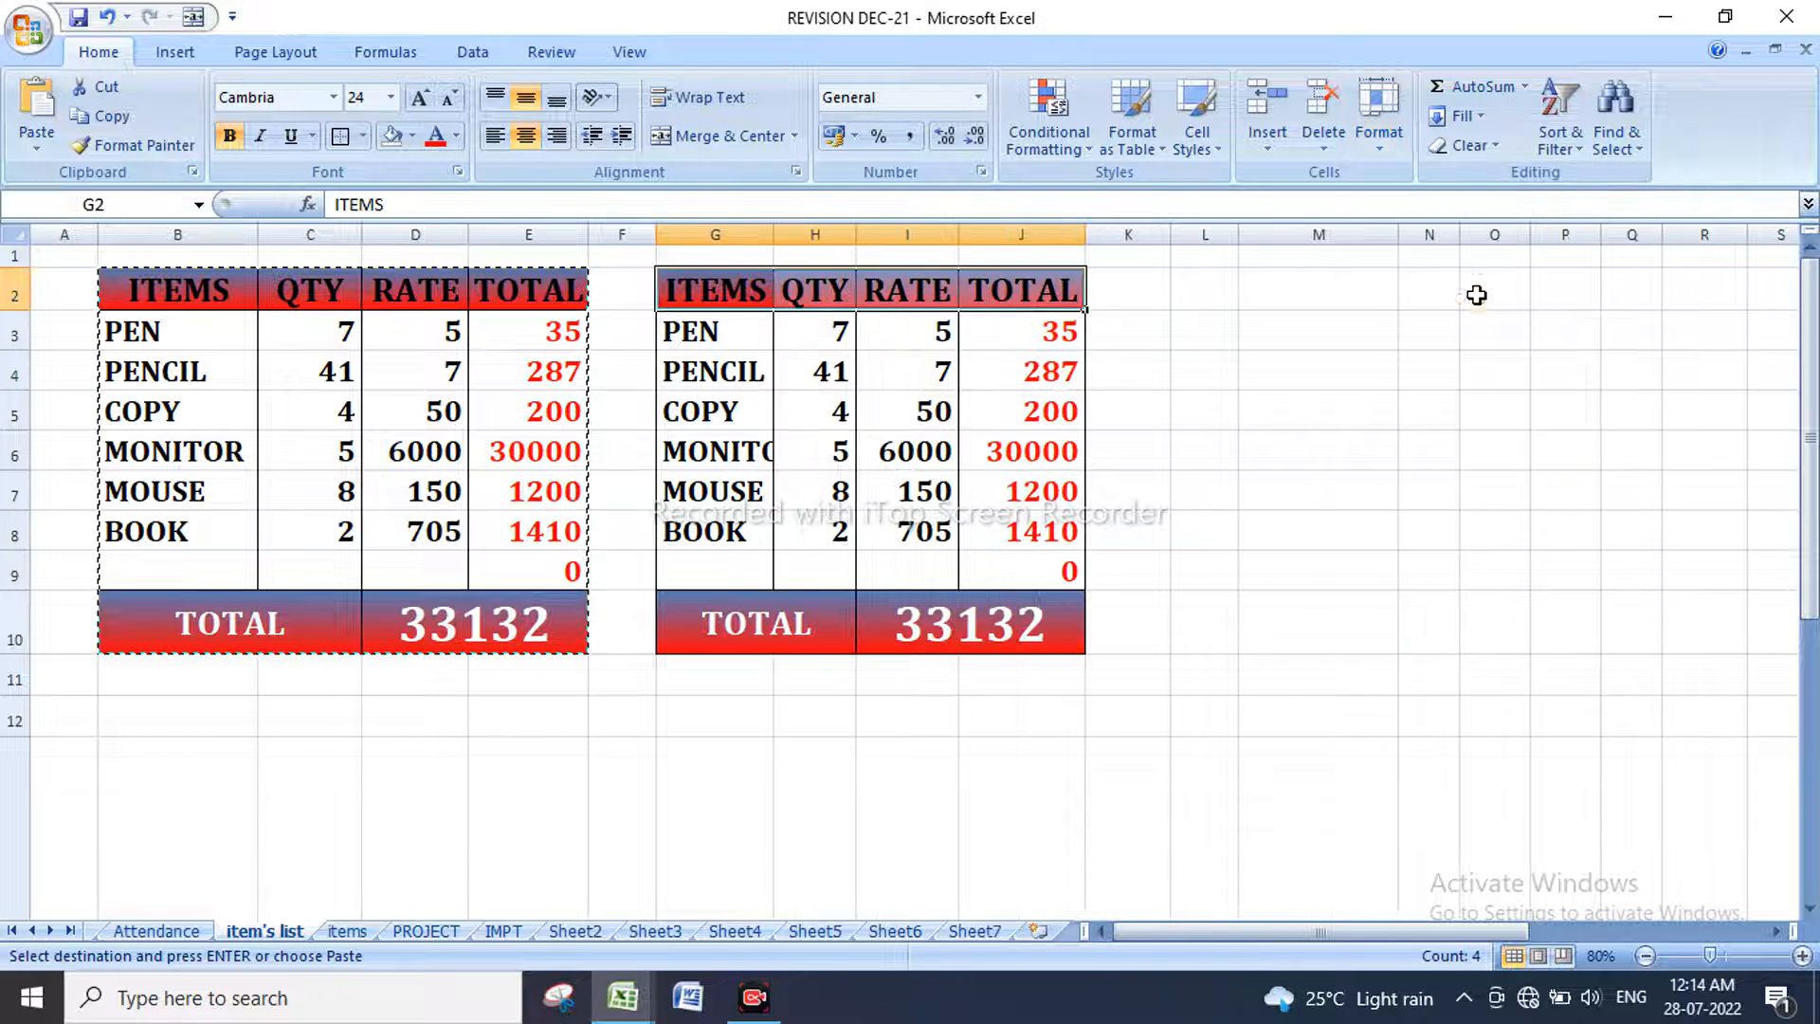
click(1271, 617)
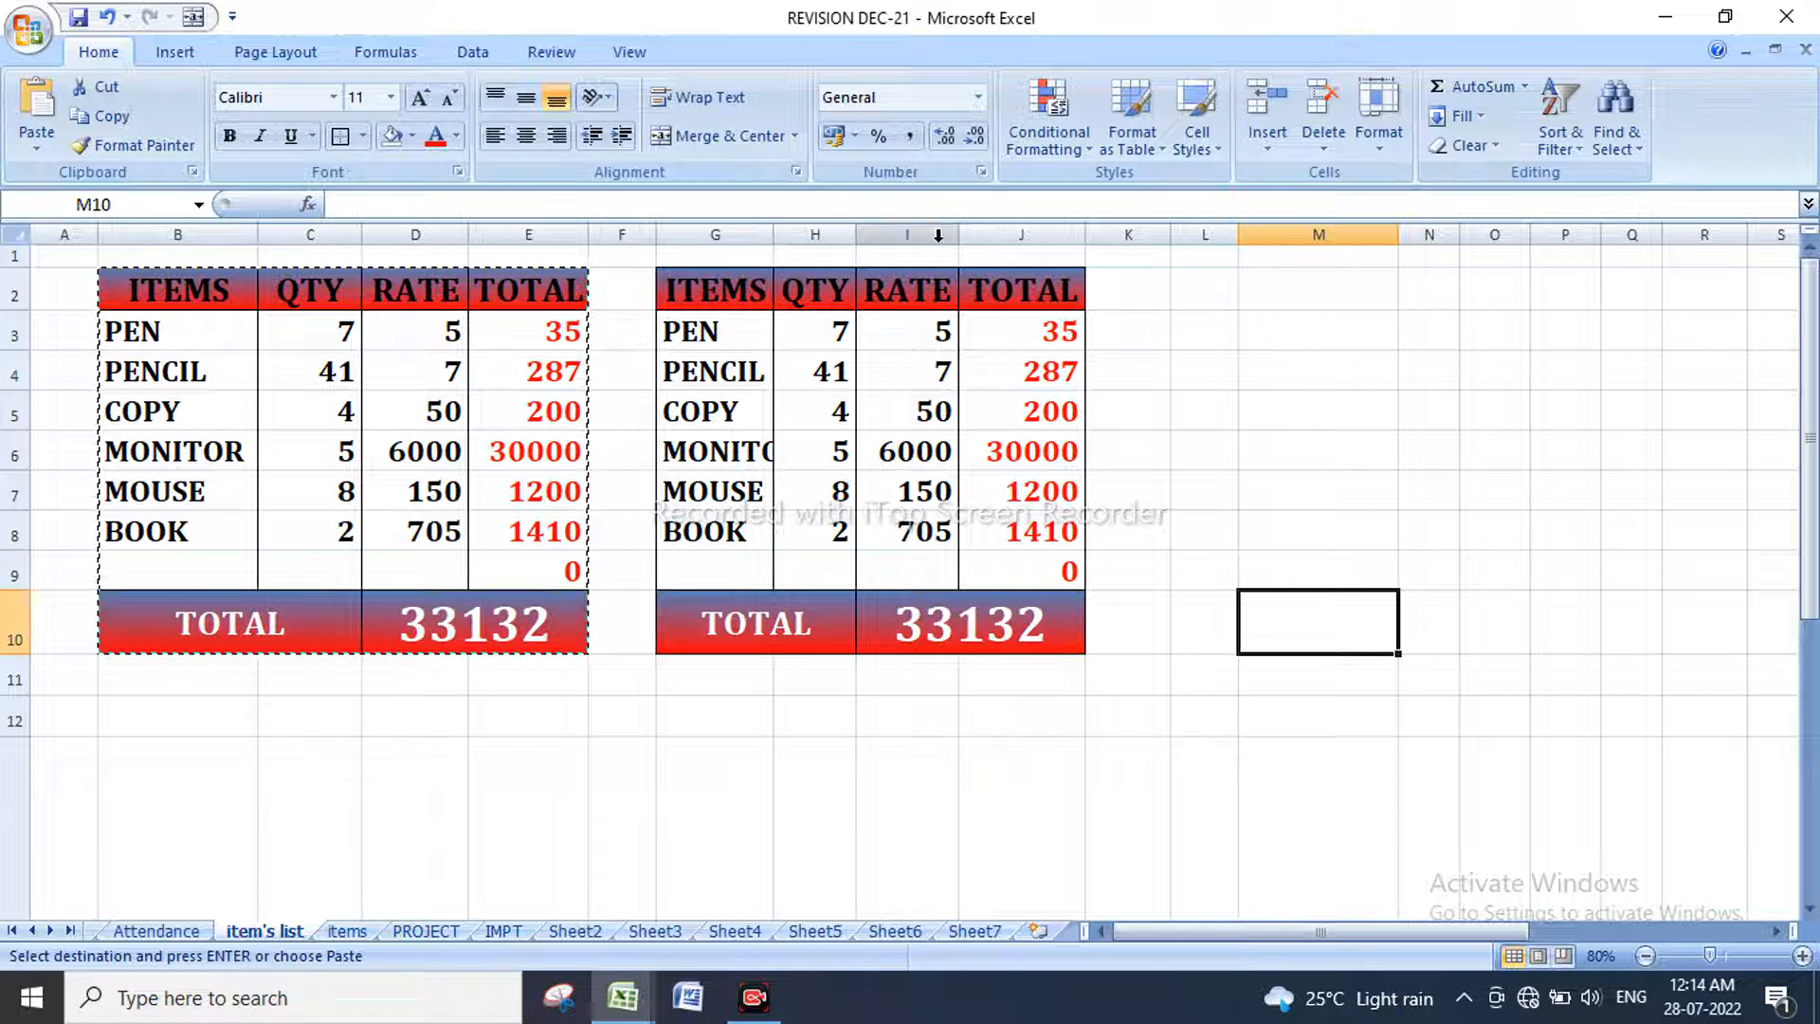
click(1113, 715)
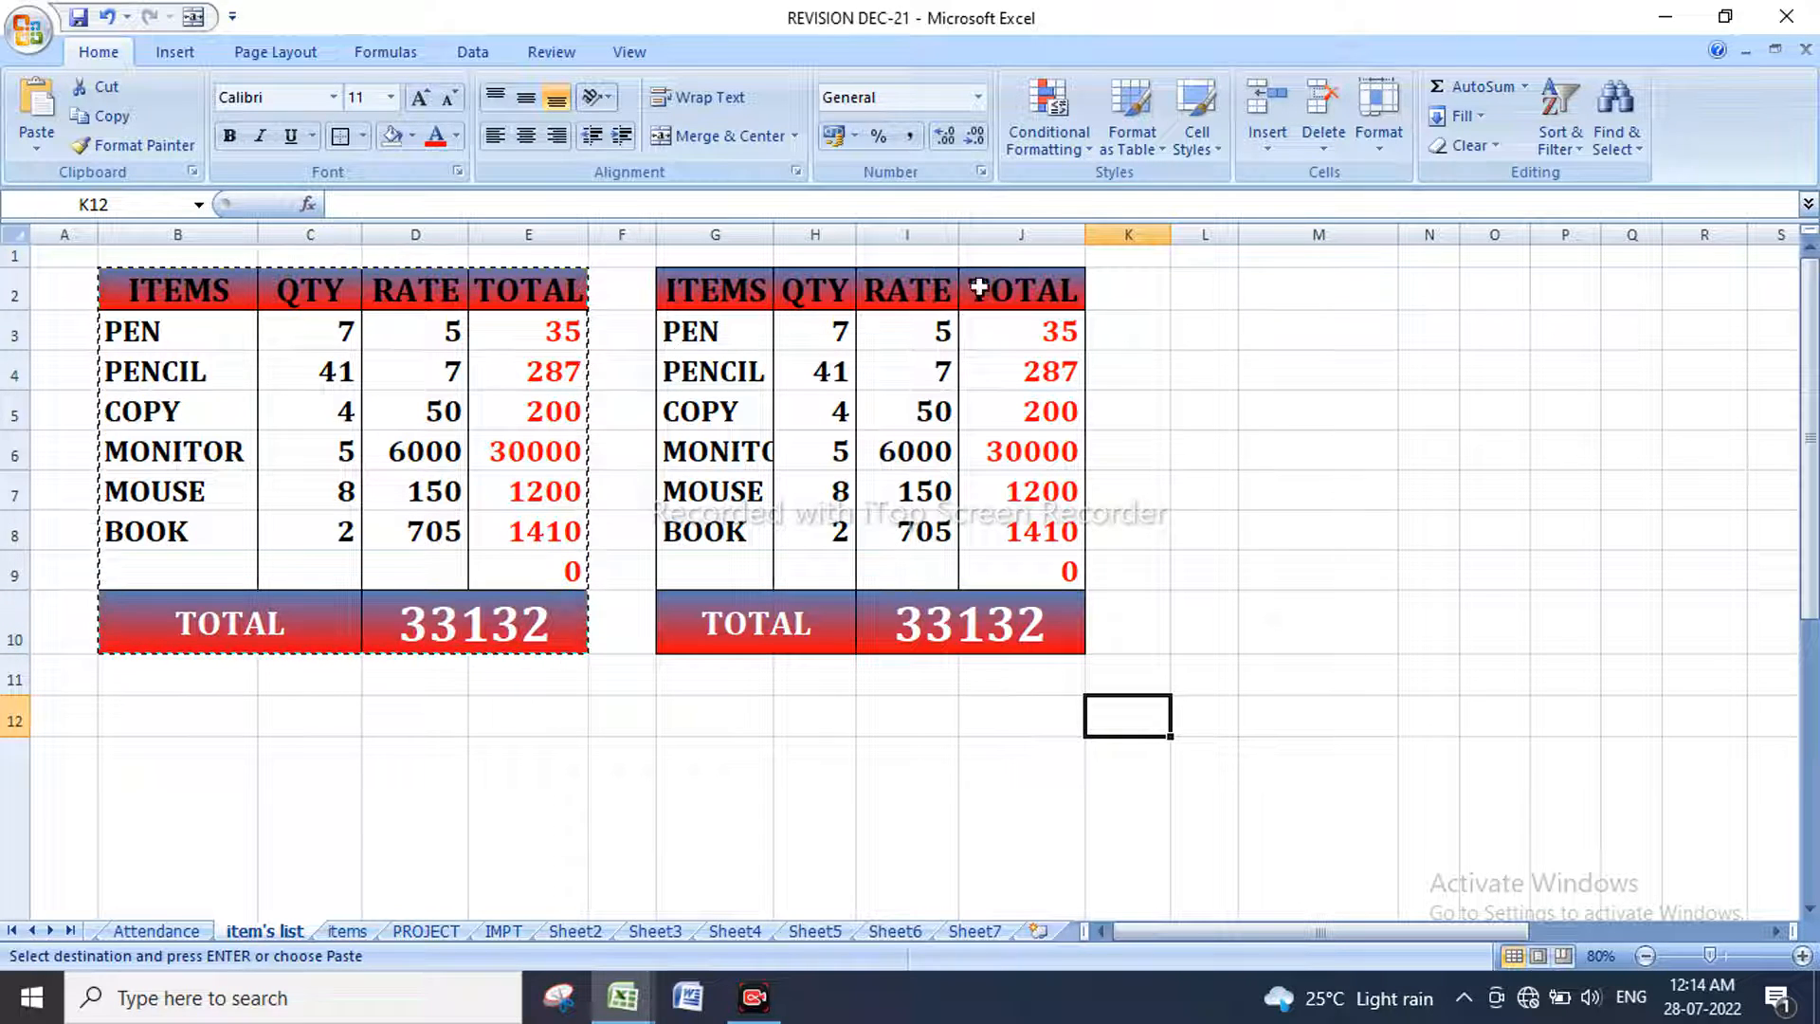
Step: Insert a new column before TOTAL in the copied table and enter the header DIS in J2
click(1035, 234)
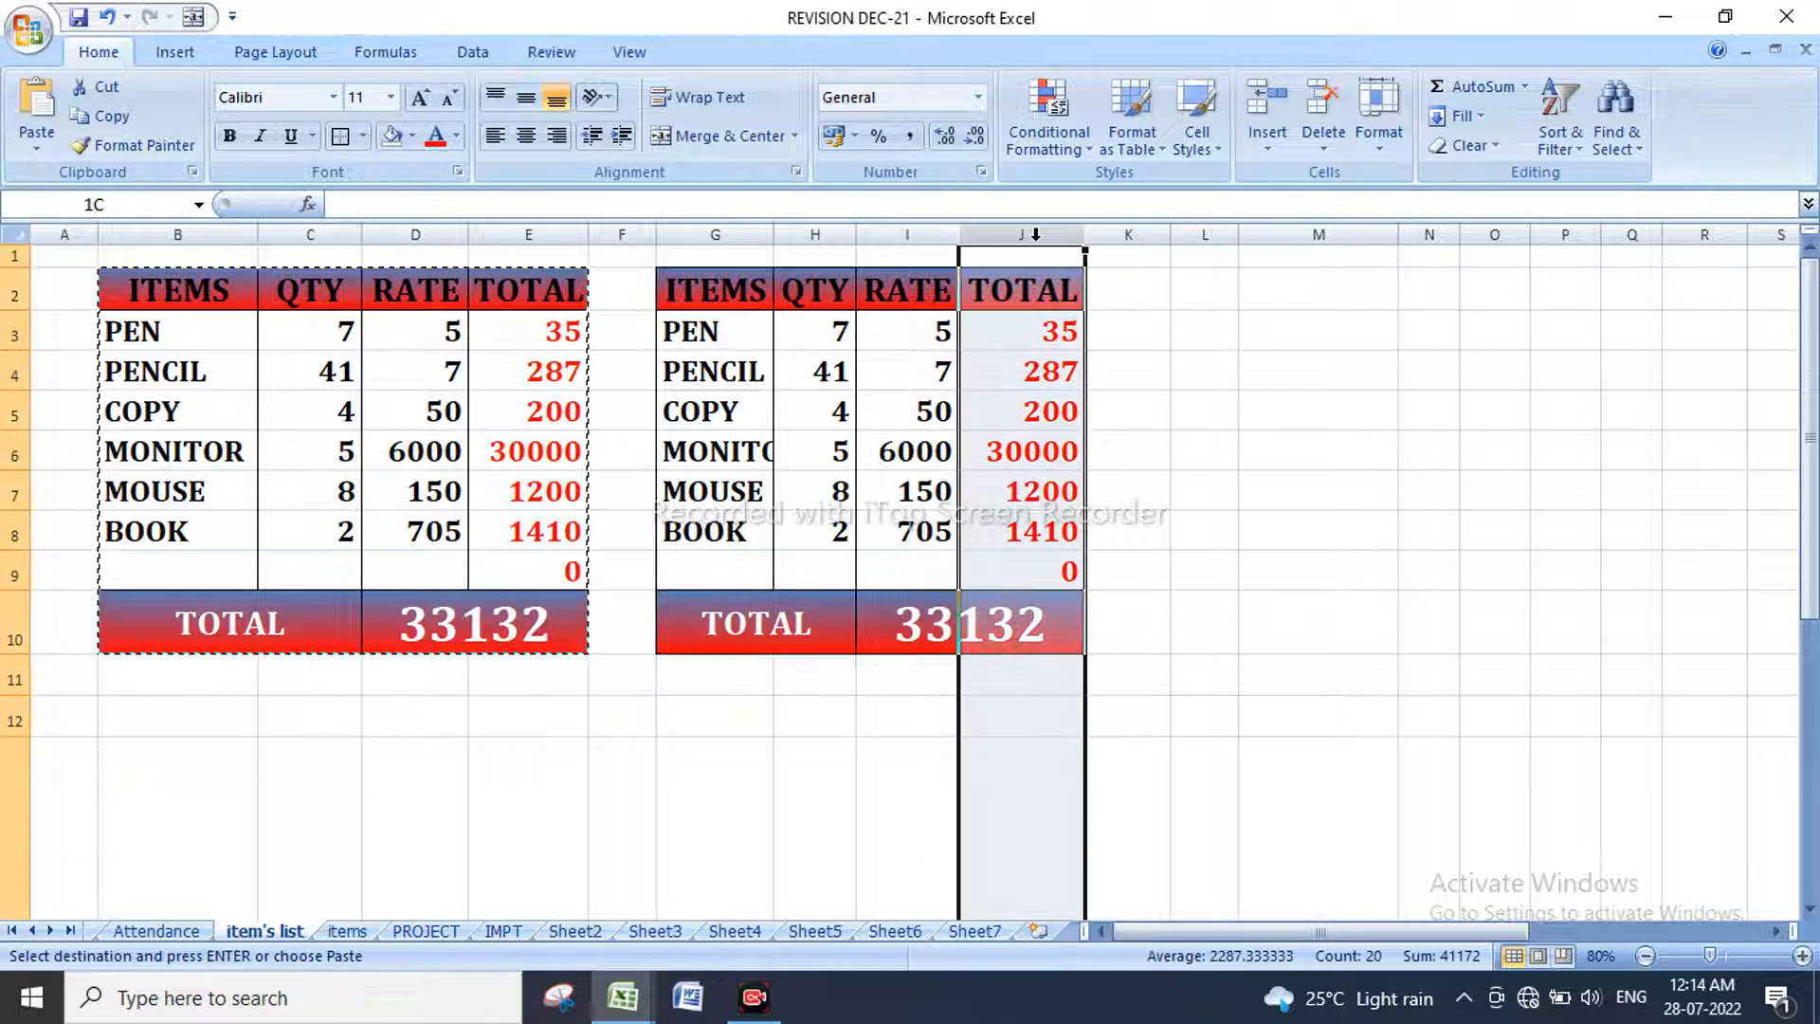
click(1274, 106)
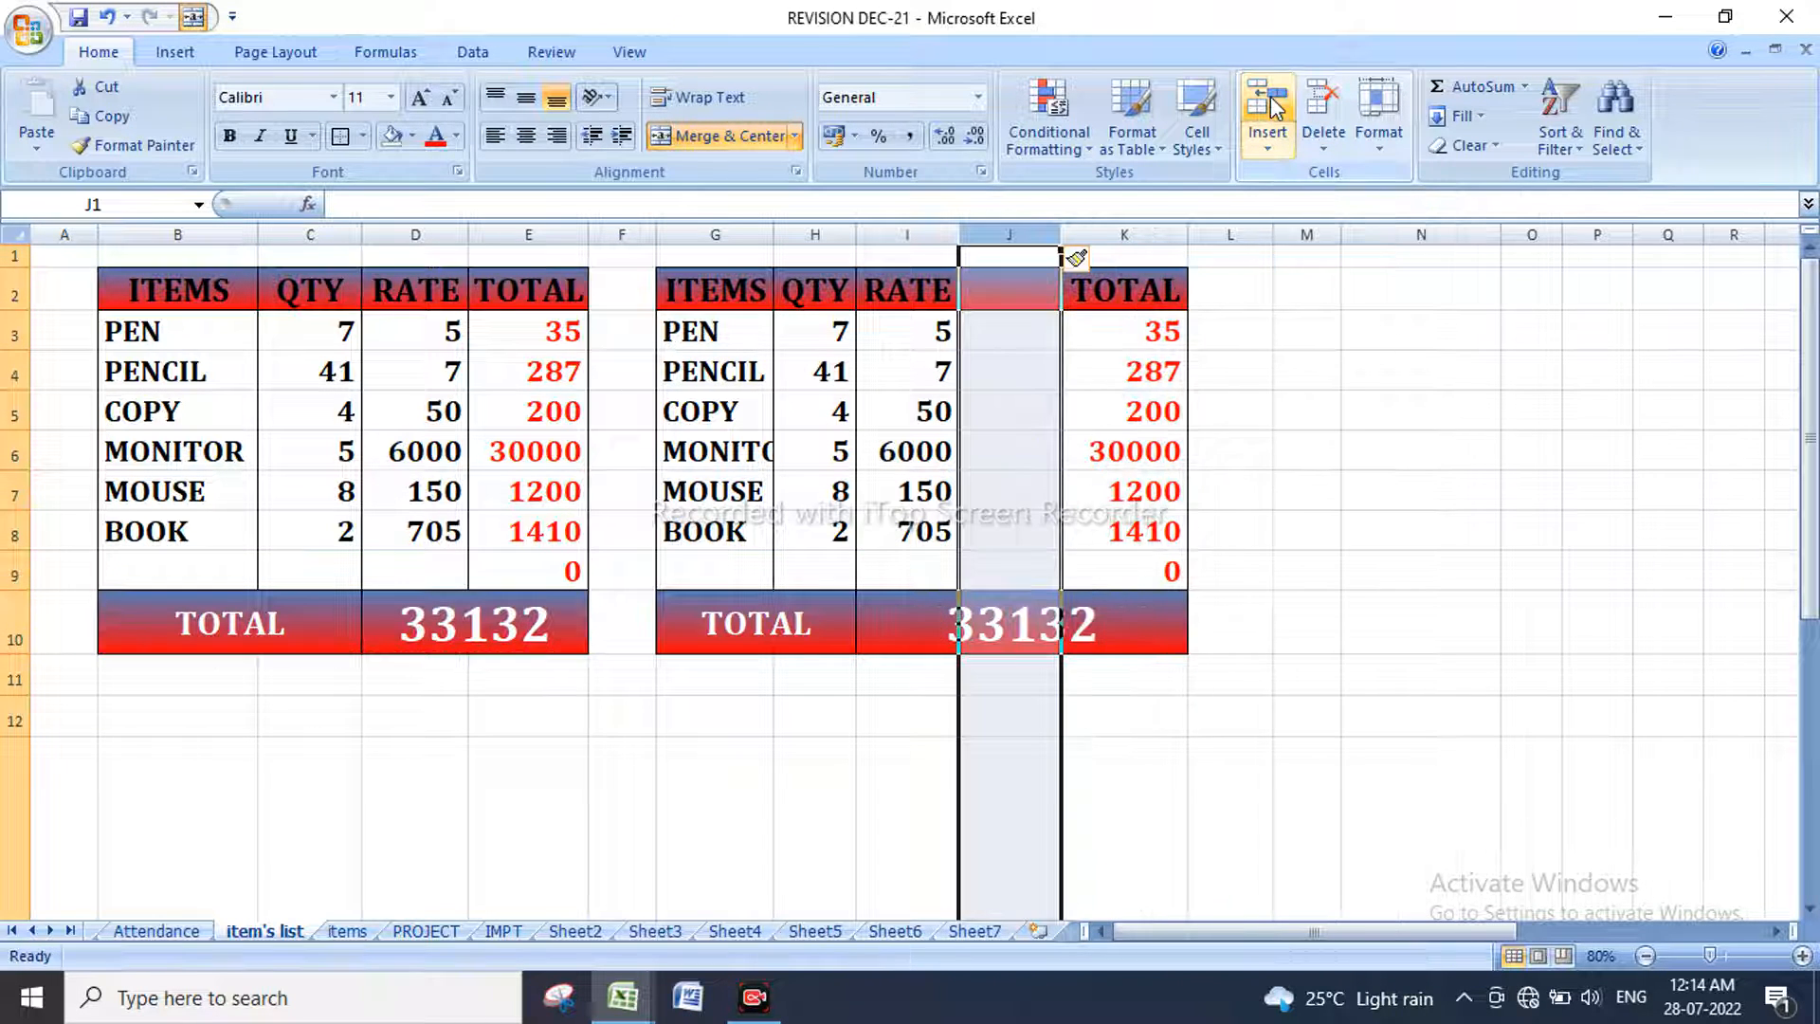
click(1025, 299)
text(DIS)
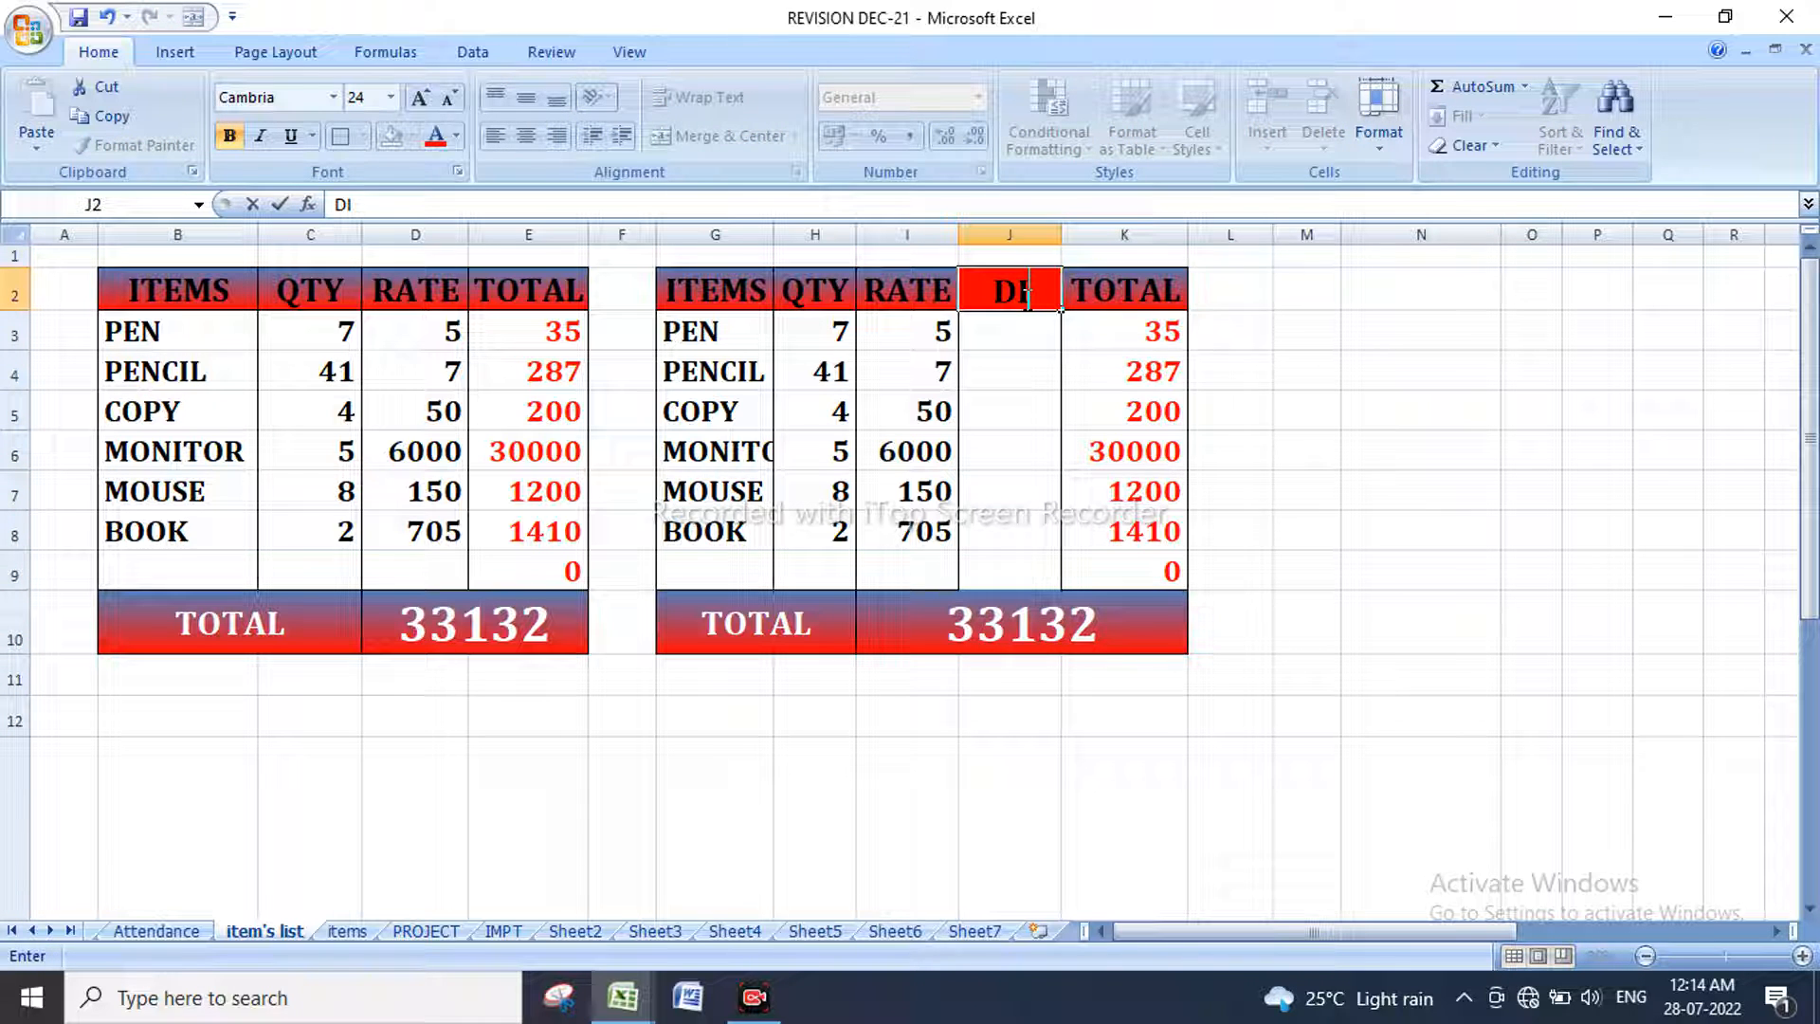
Step: Enter a discount of 5 for PEN in J3
click(1007, 330)
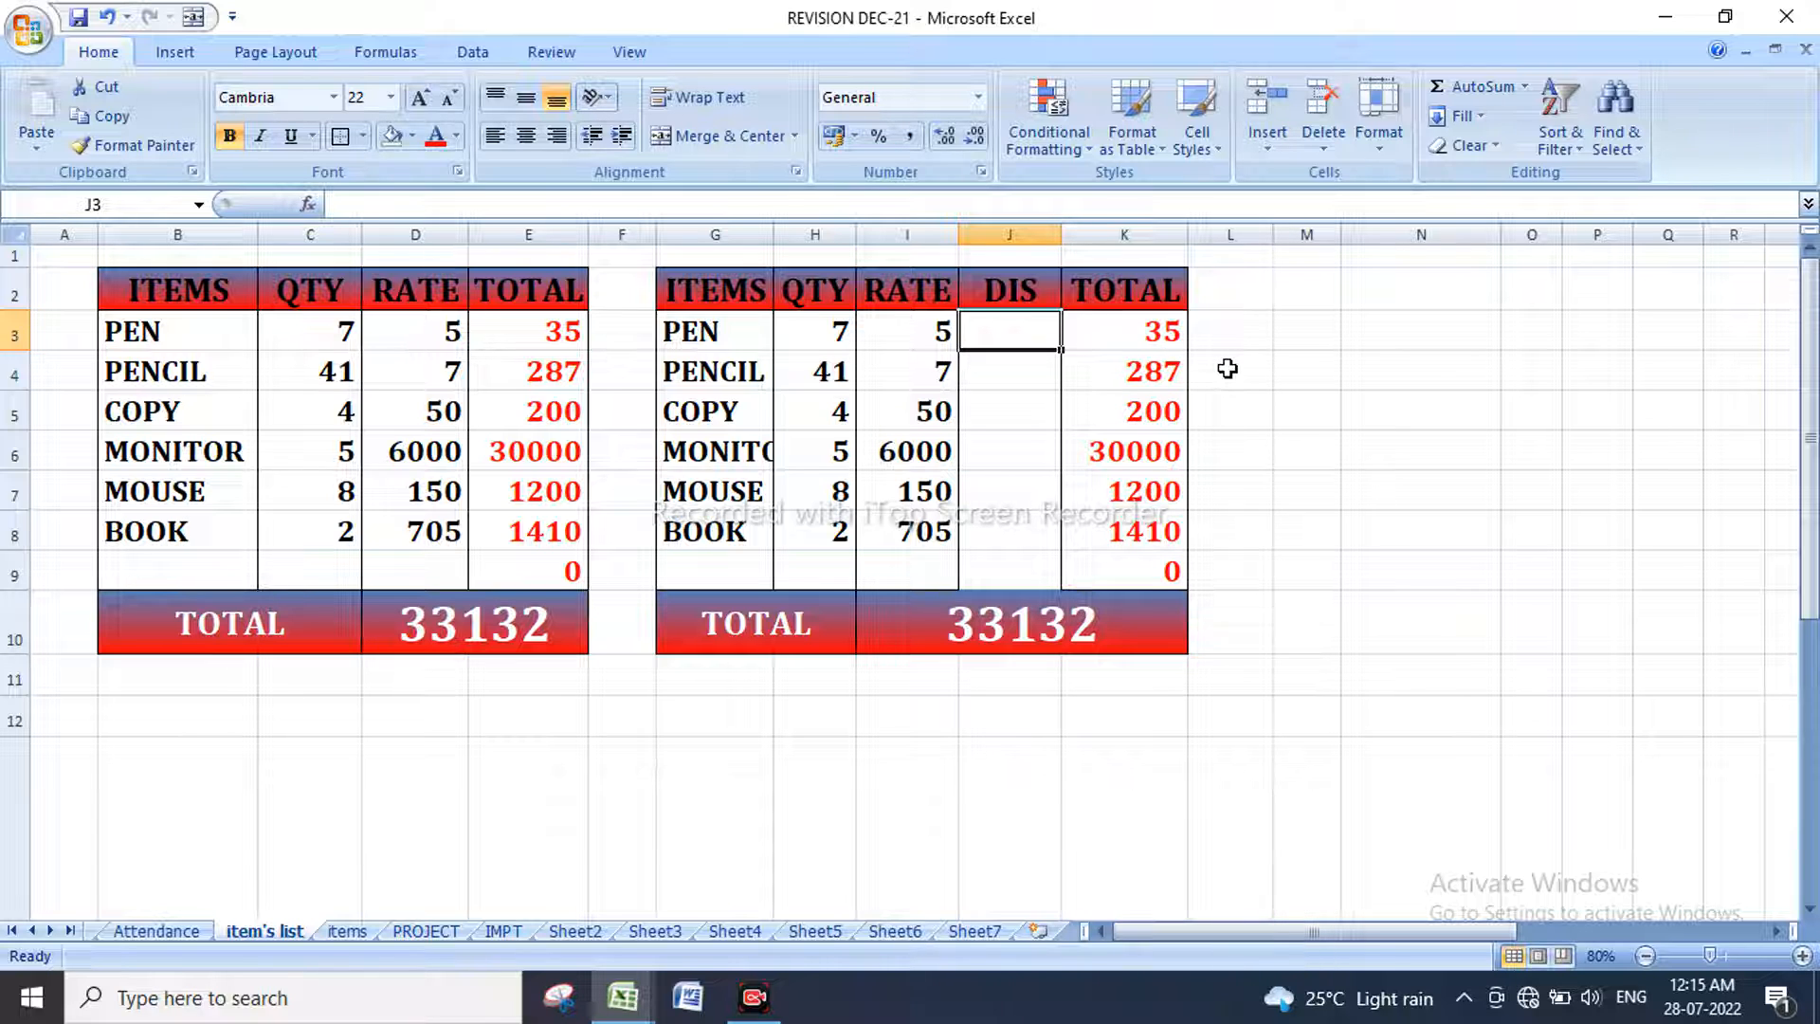
text(5)
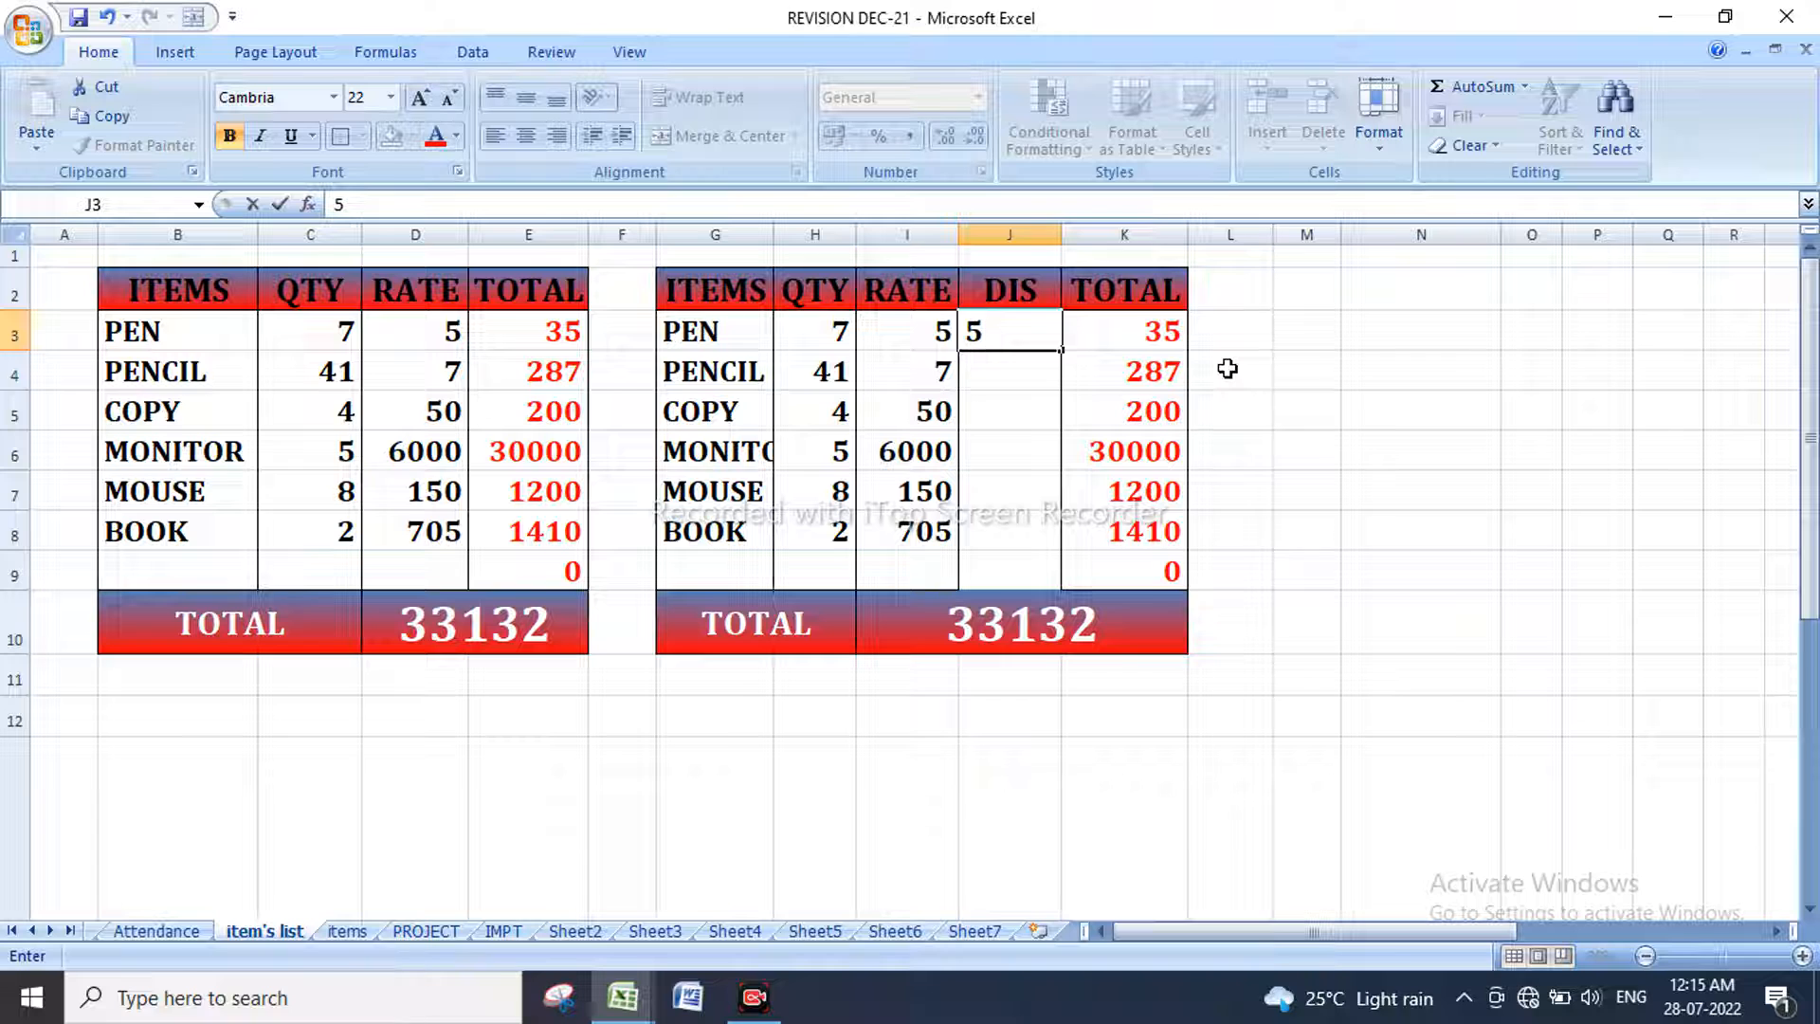
key(Return)
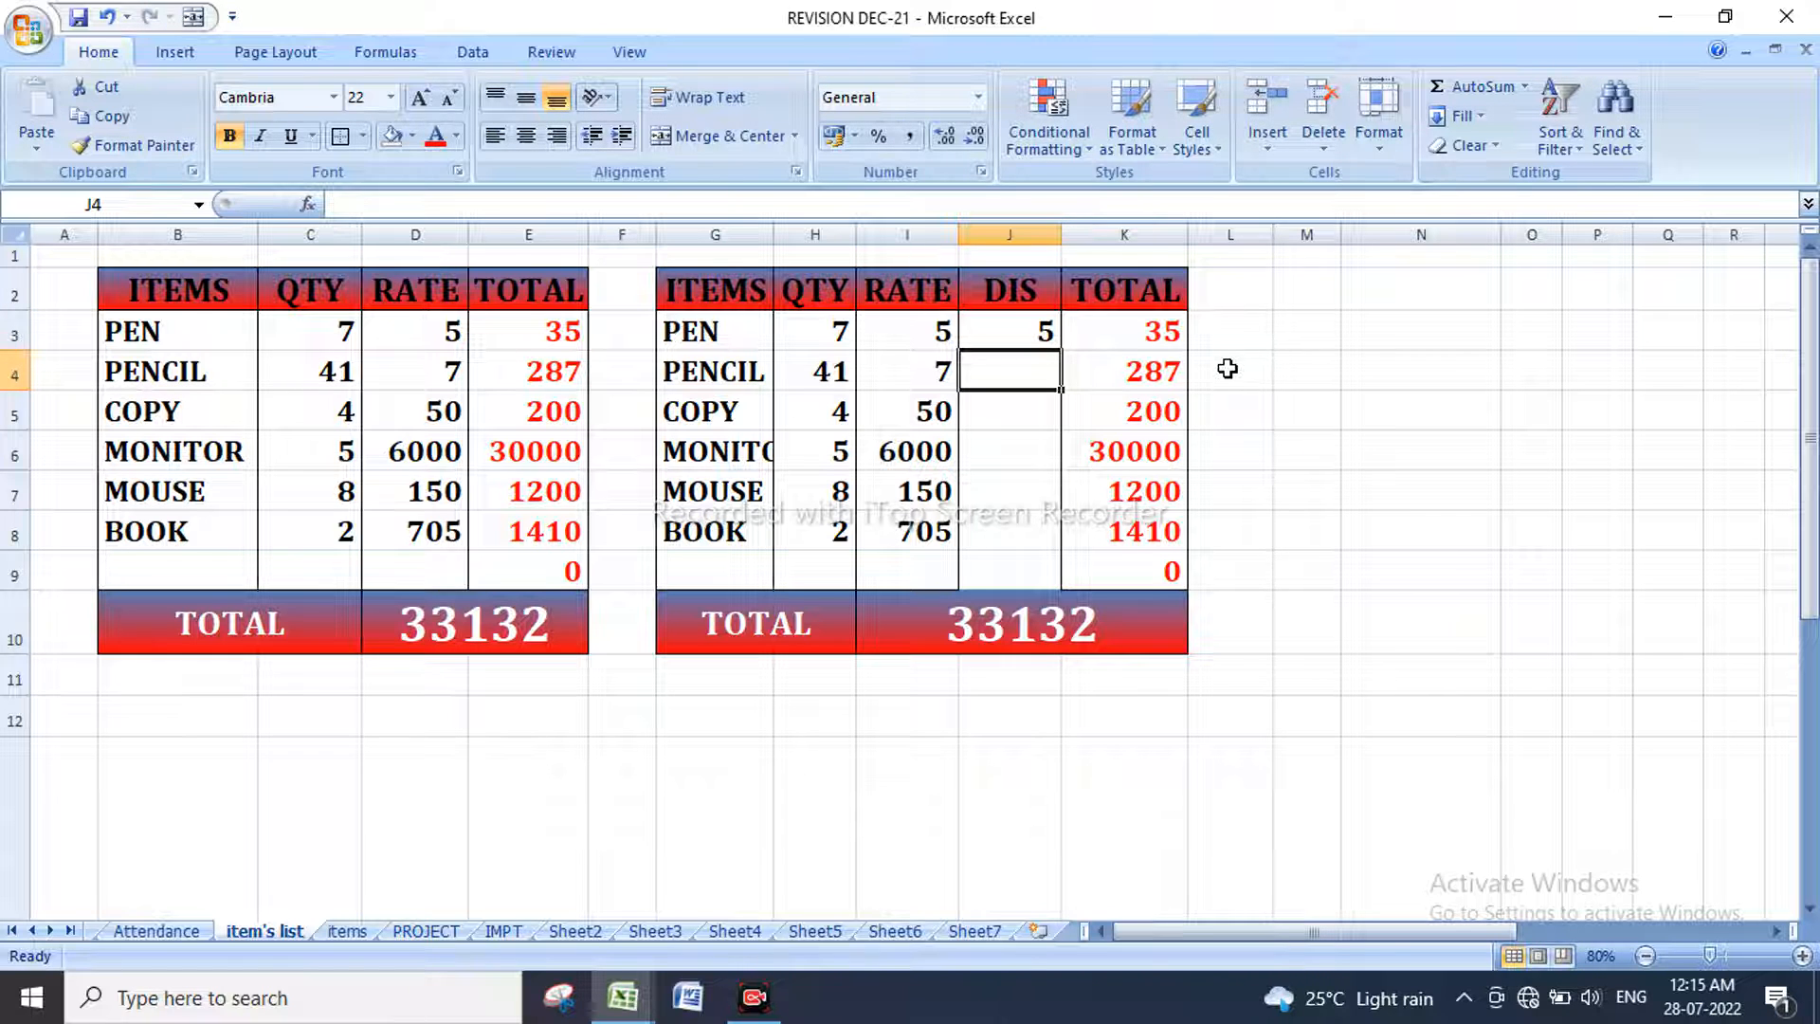
click(1171, 332)
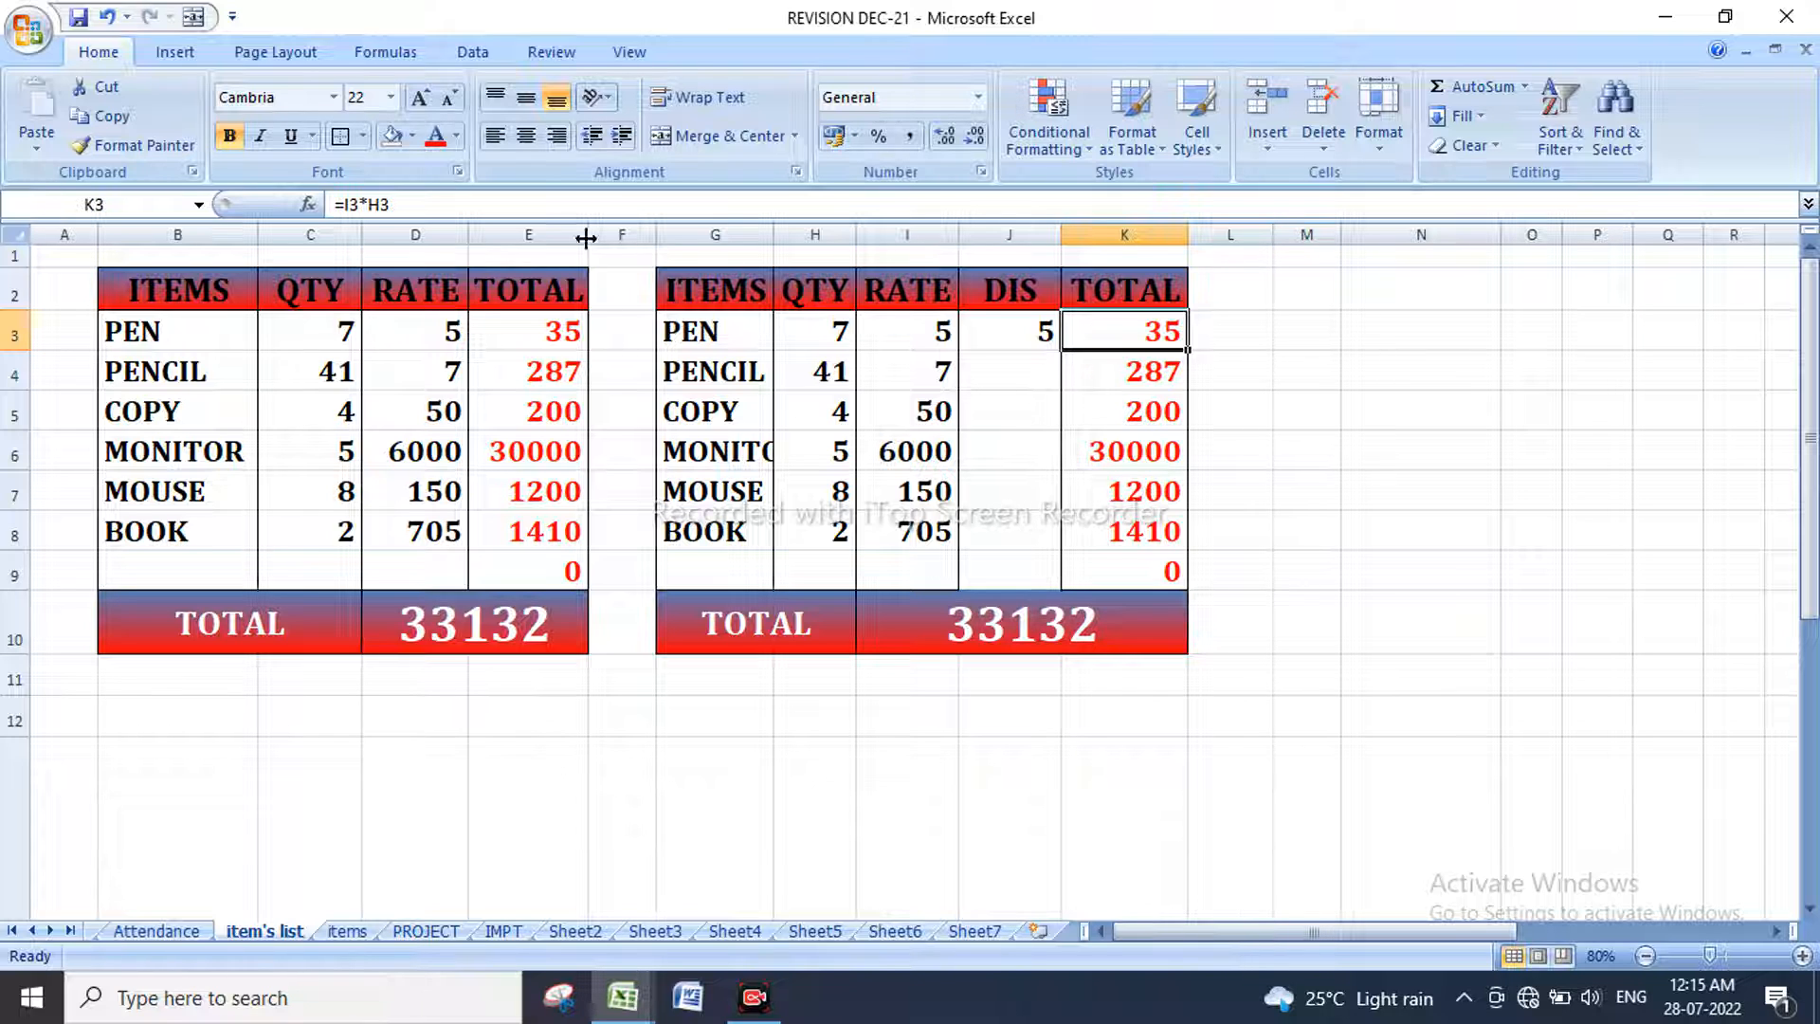
click(541, 201)
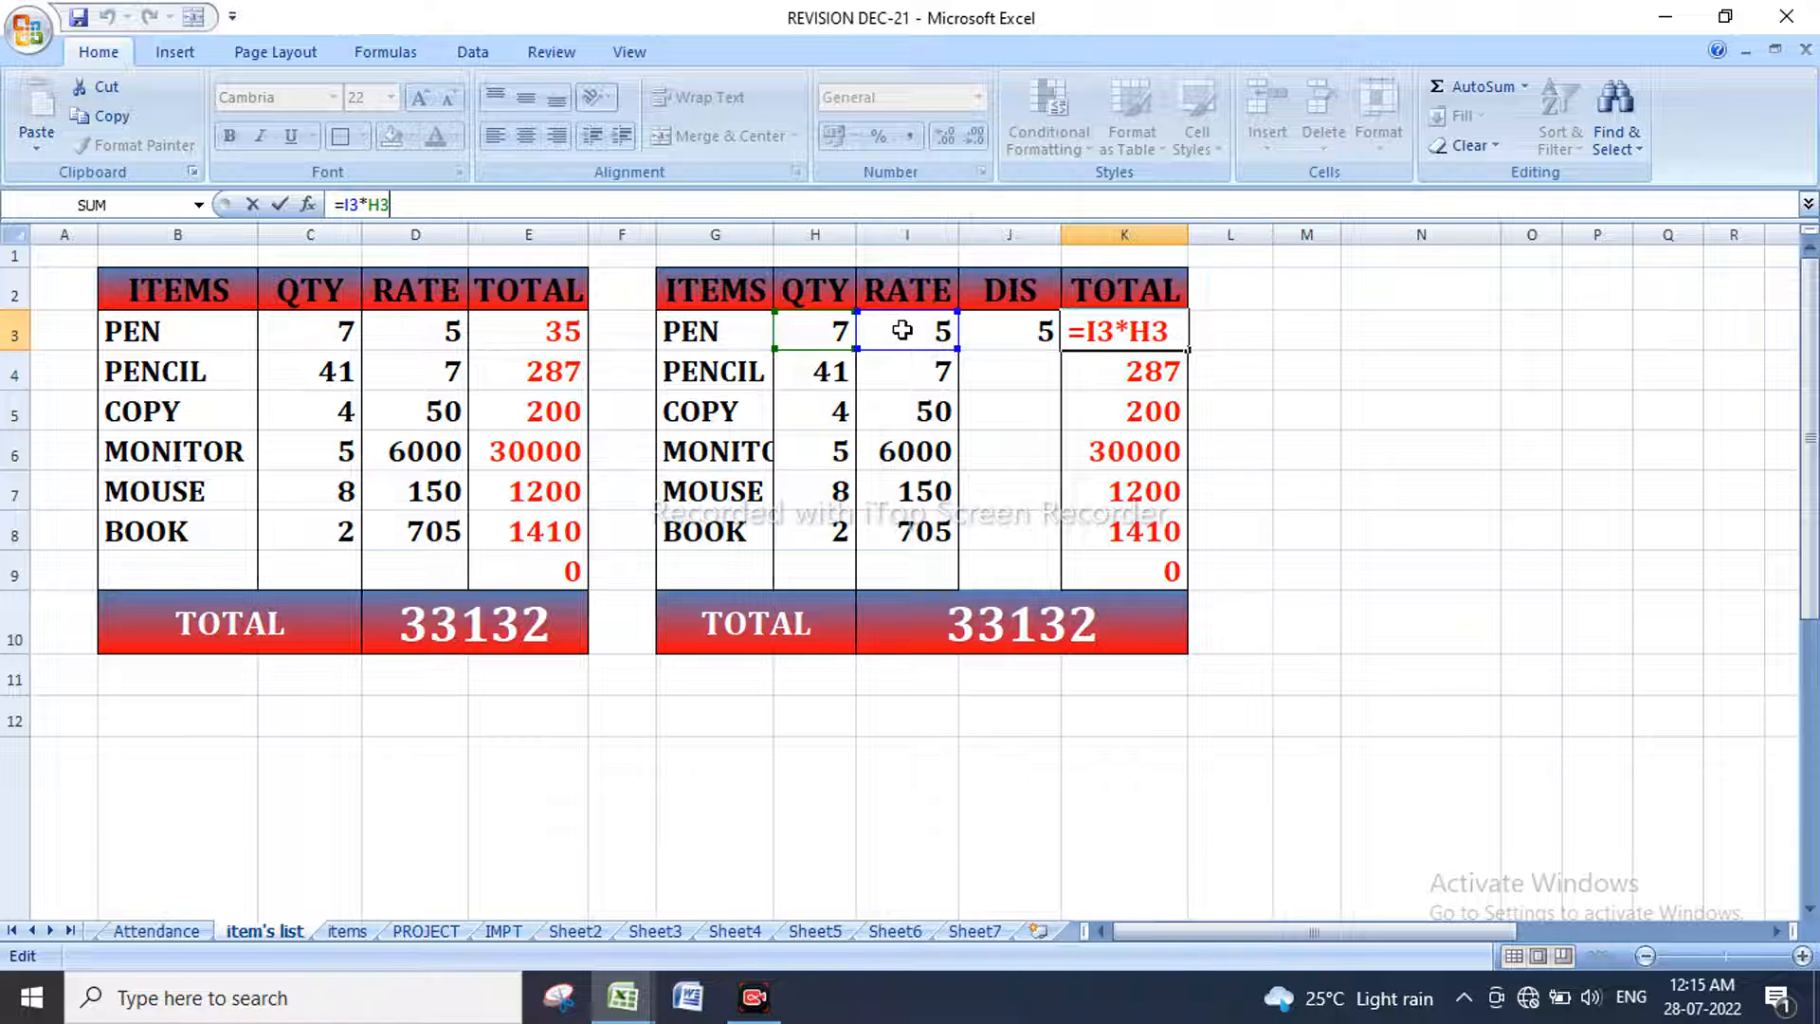
key(Return)
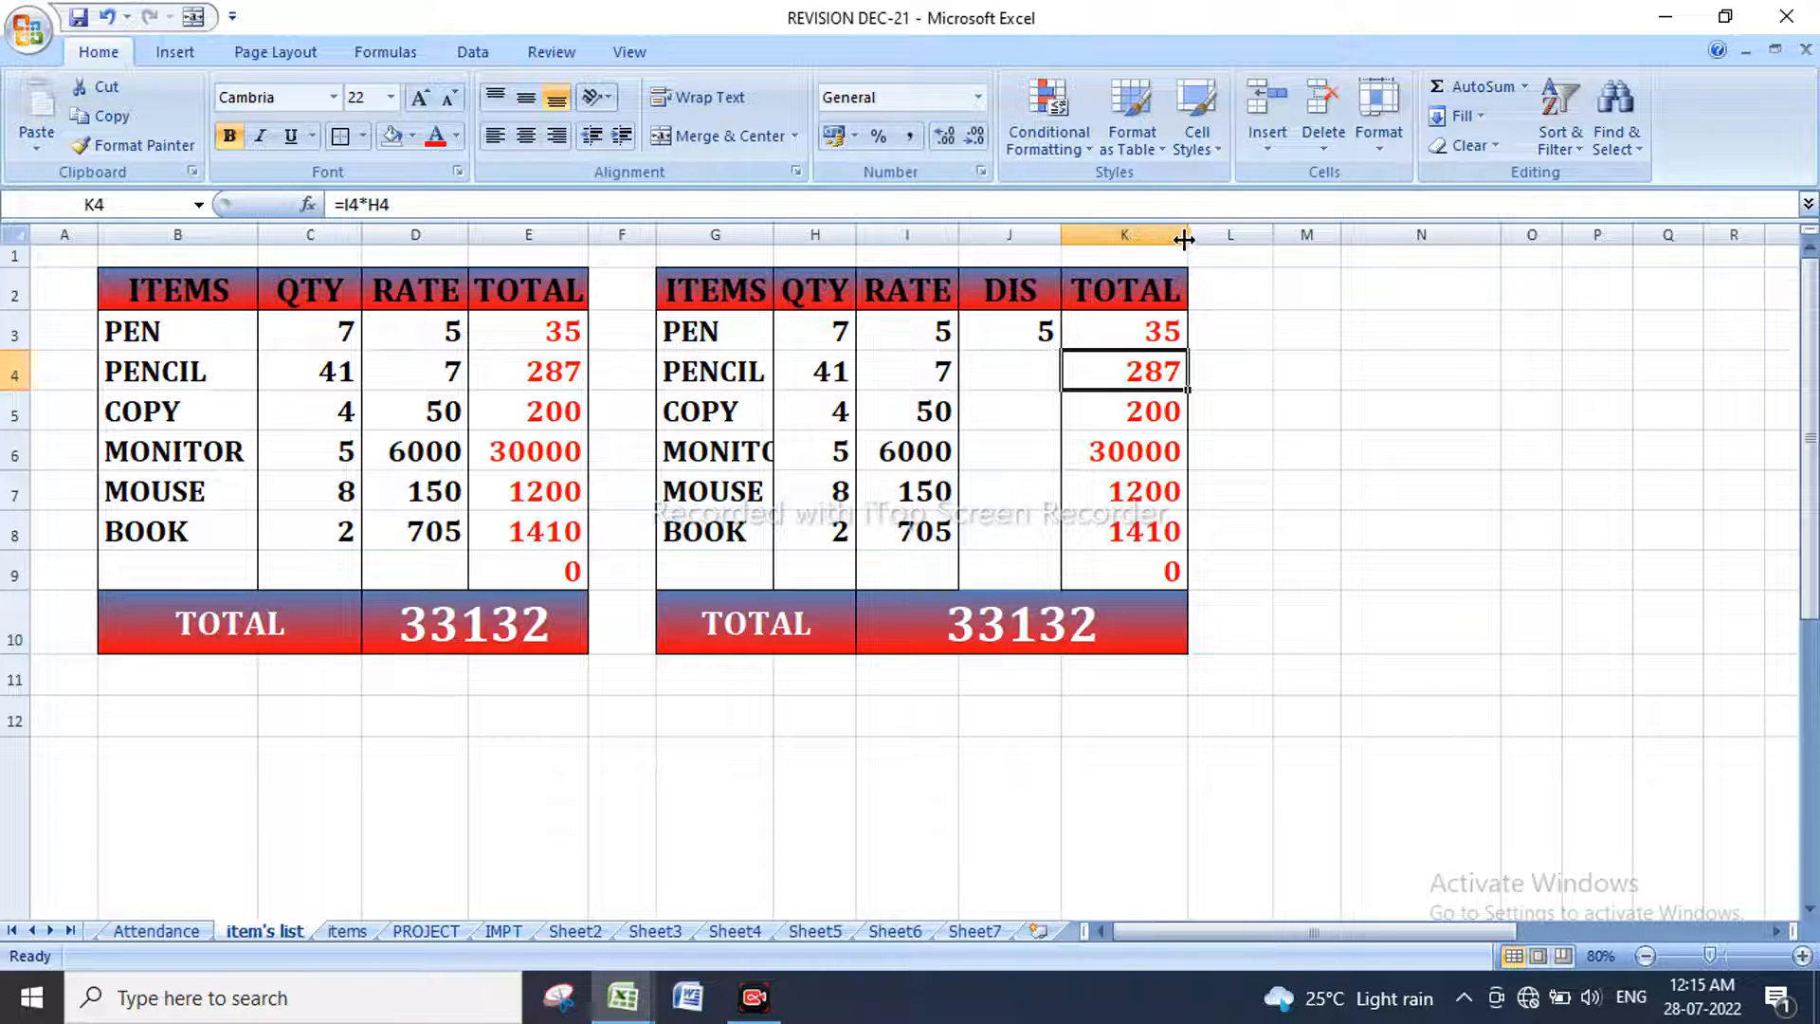
Step: Widen column K to fit the longer PEN total formula =I3*H3-J3 in K3, and fill that formula down to K9
drag(1182, 241, 1282, 244)
click(1088, 325)
key(F2)
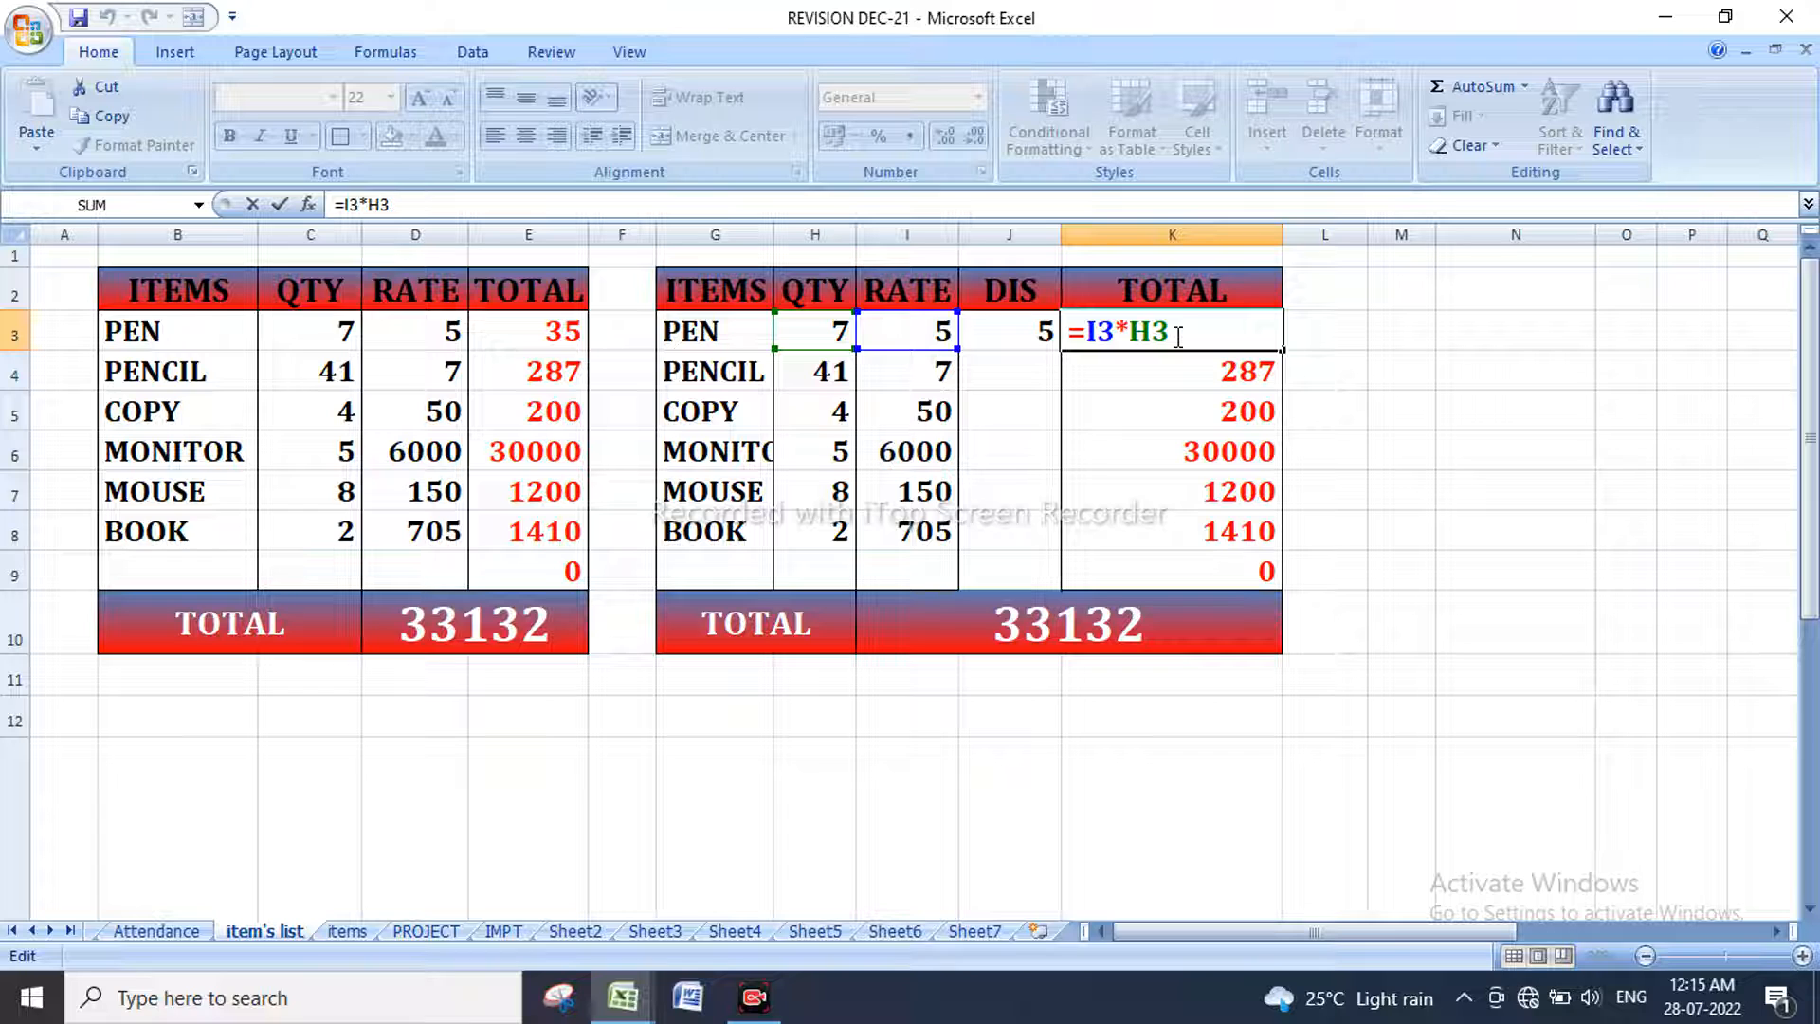
click(1002, 334)
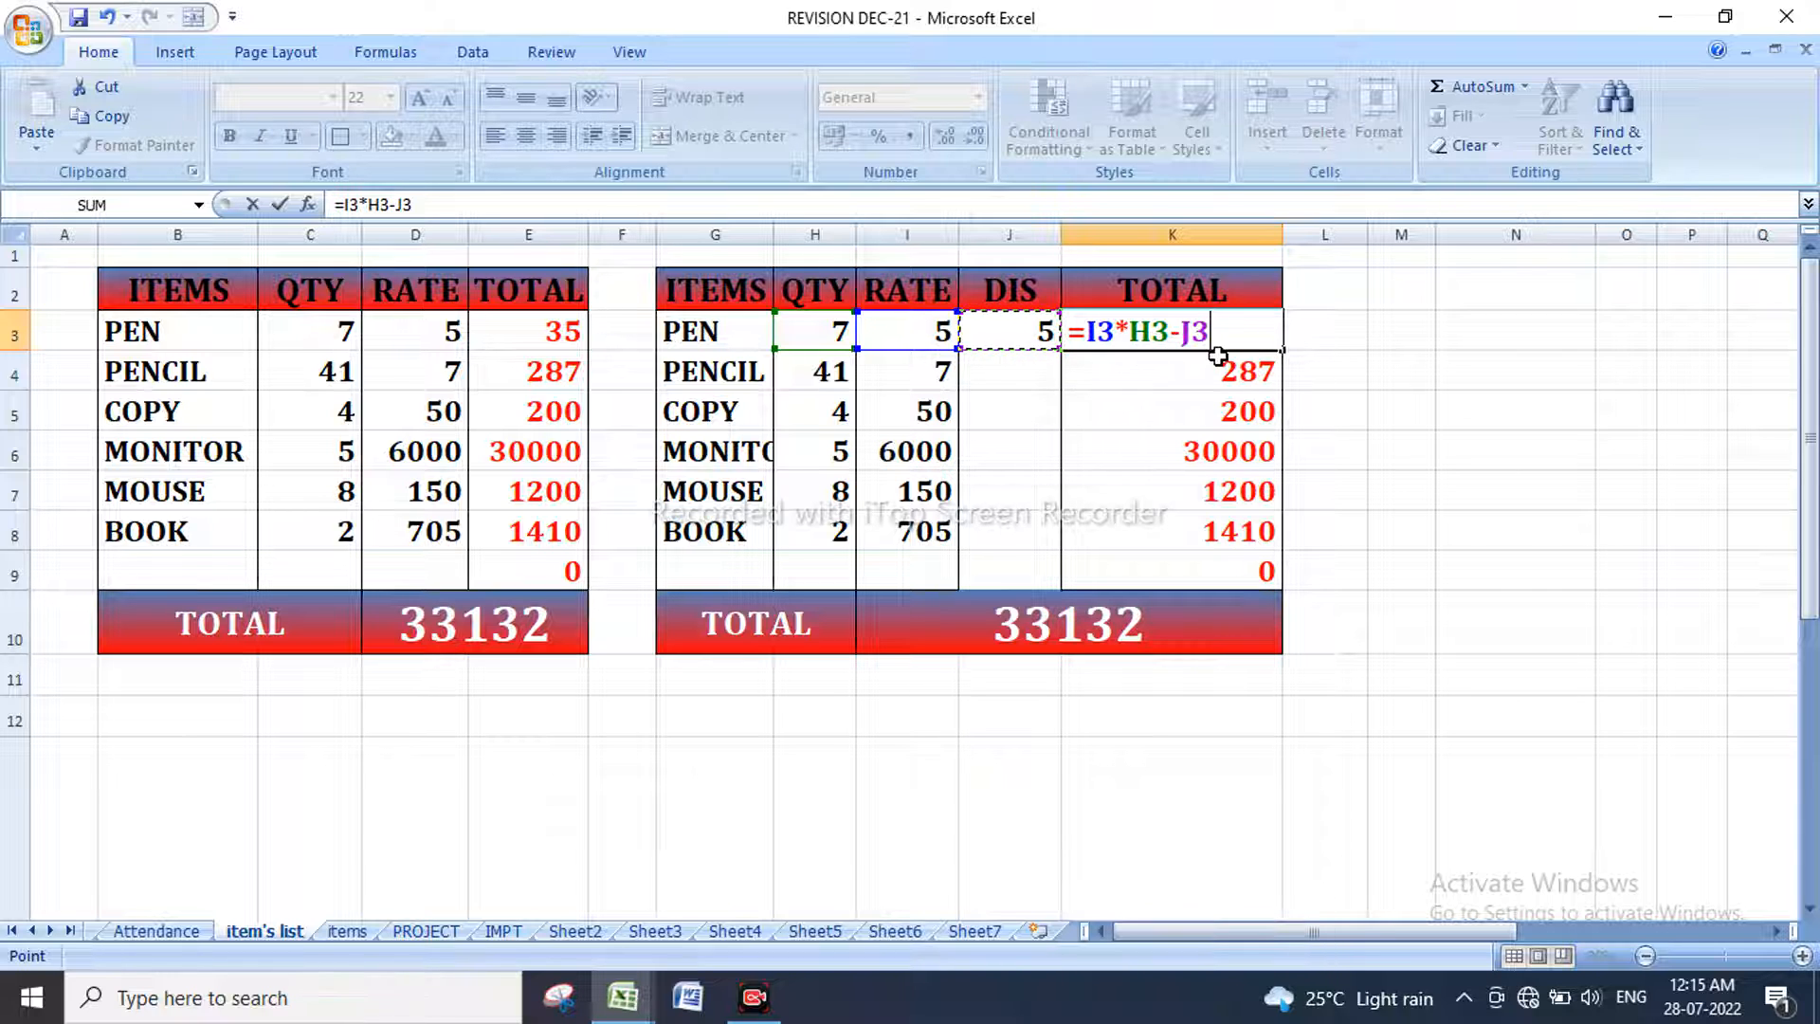
key(Return)
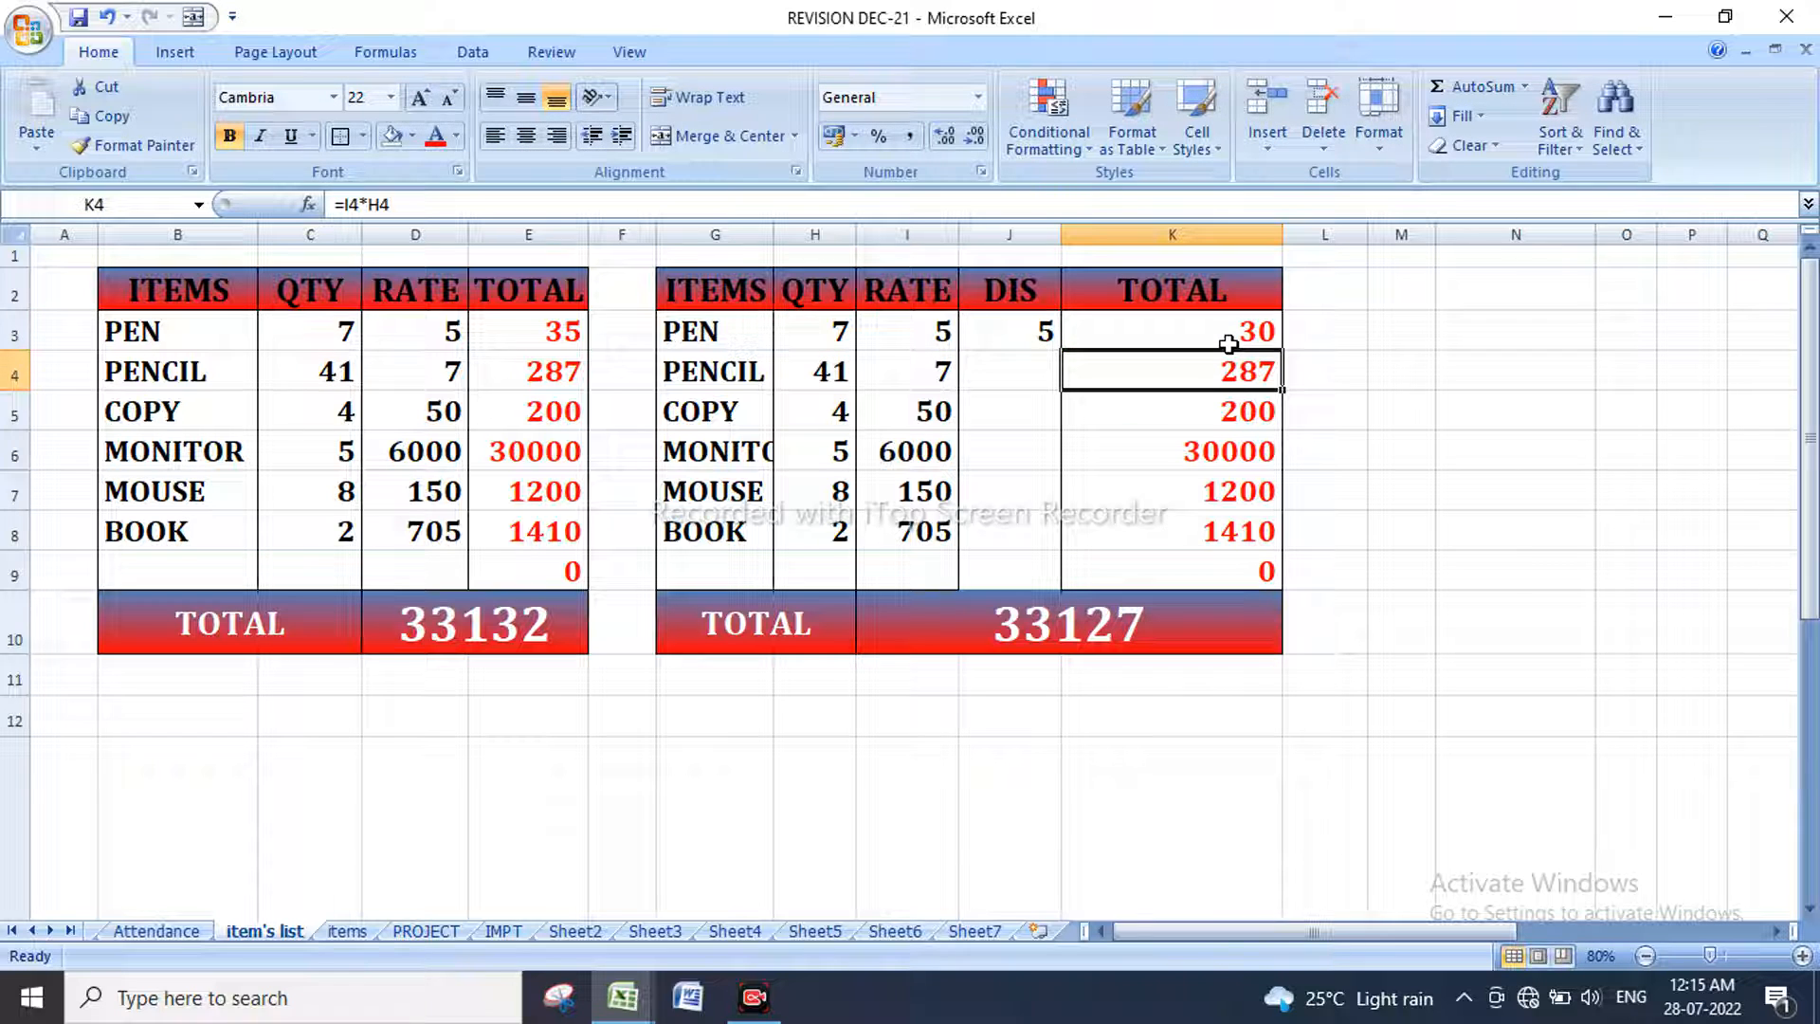
click(1230, 328)
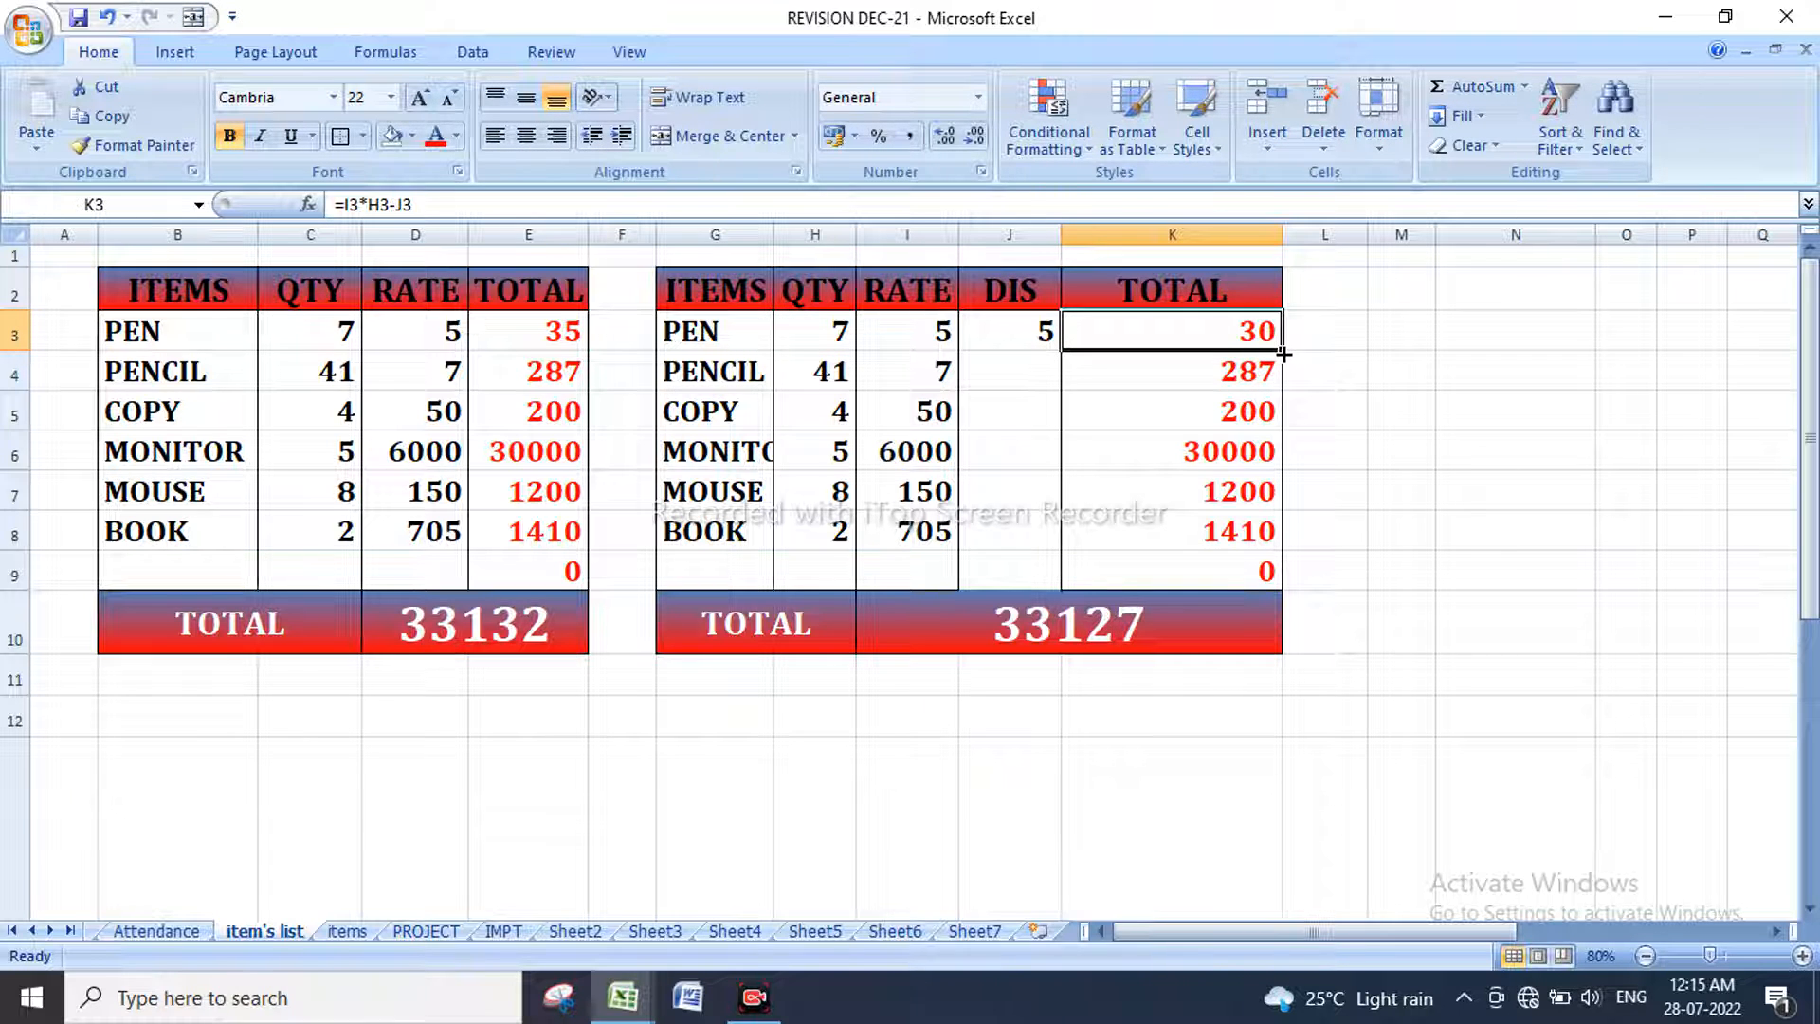
drag(1282, 353, 1285, 585)
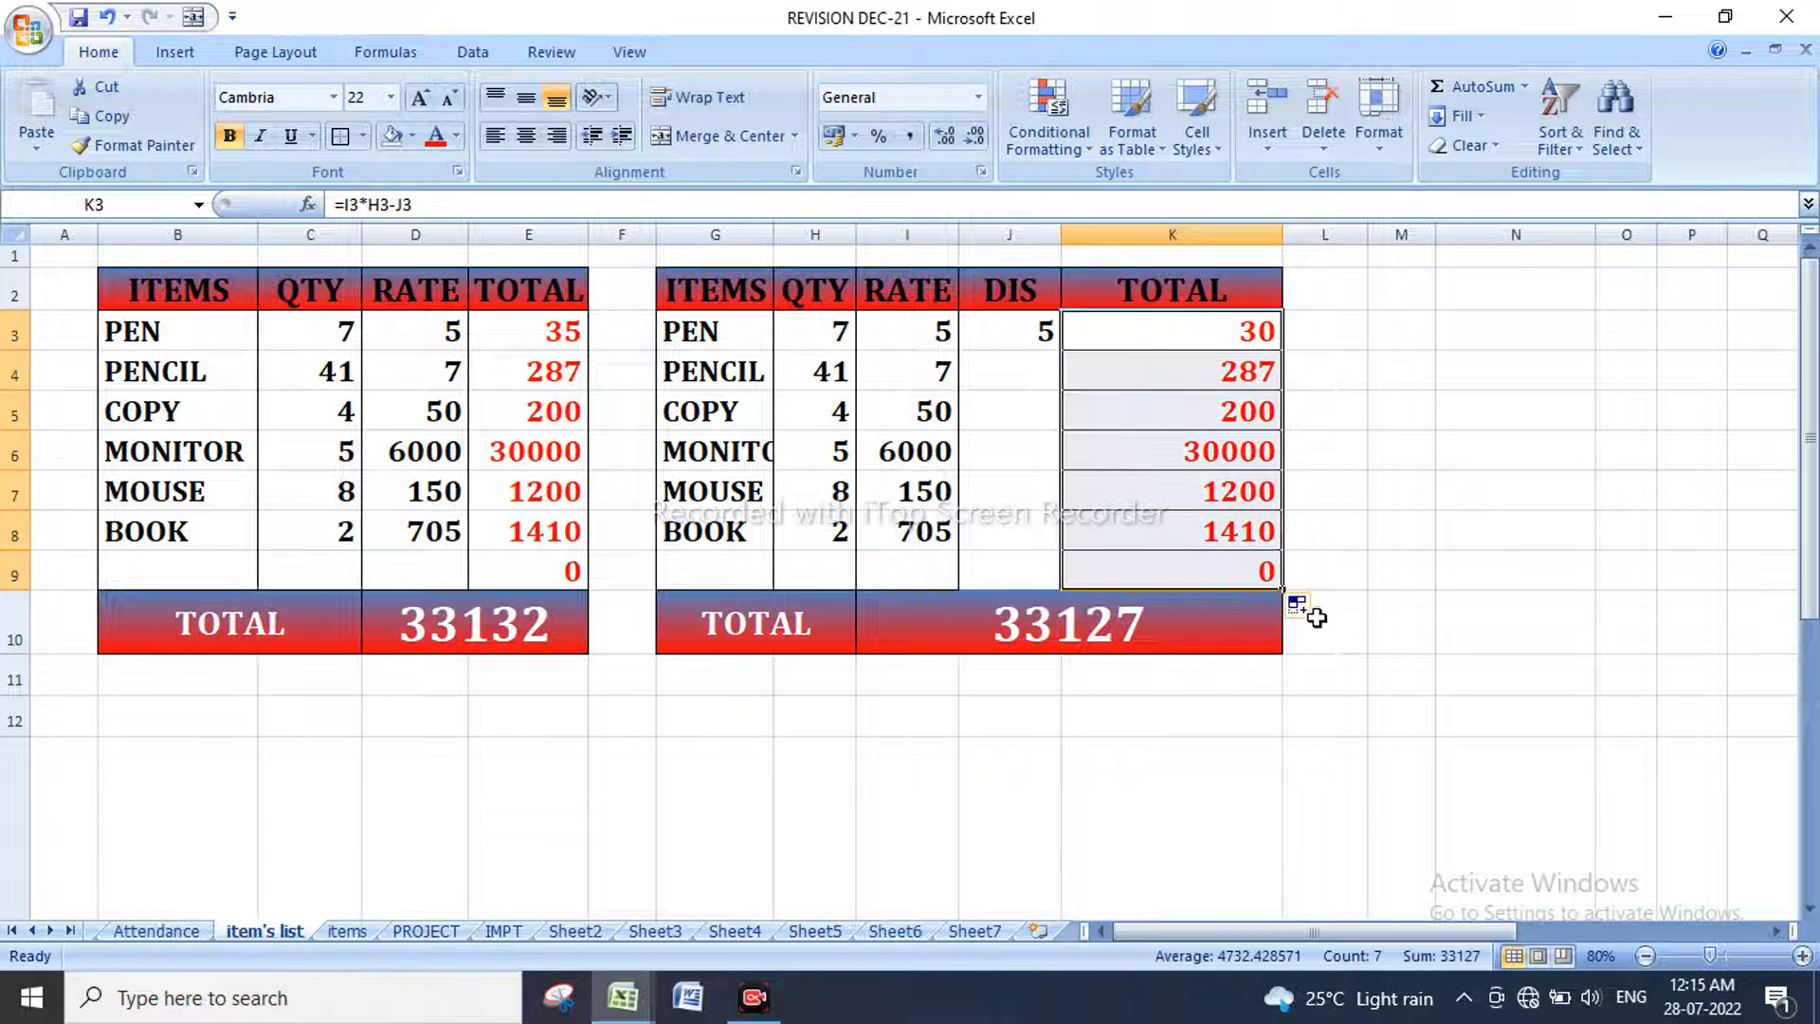
Step: Enter the discounts 80 for PENCIL and 55 for COPY in J4:J5
click(1019, 372)
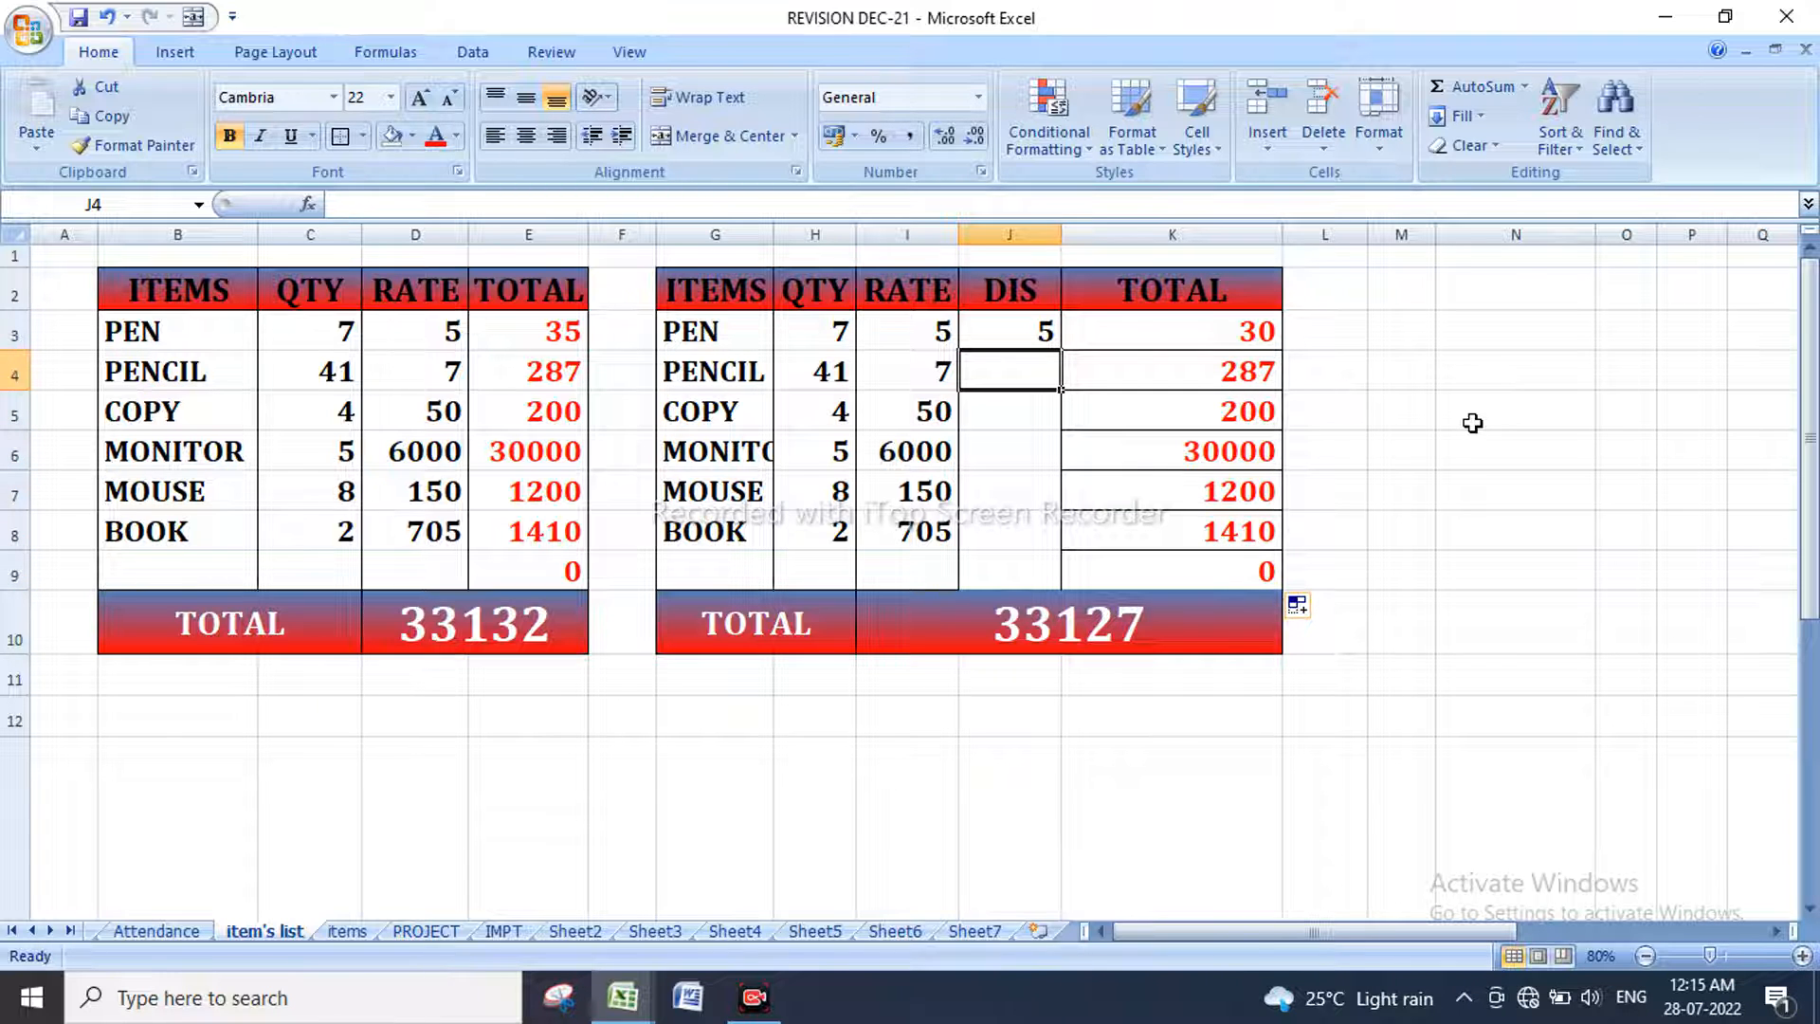
text(80)
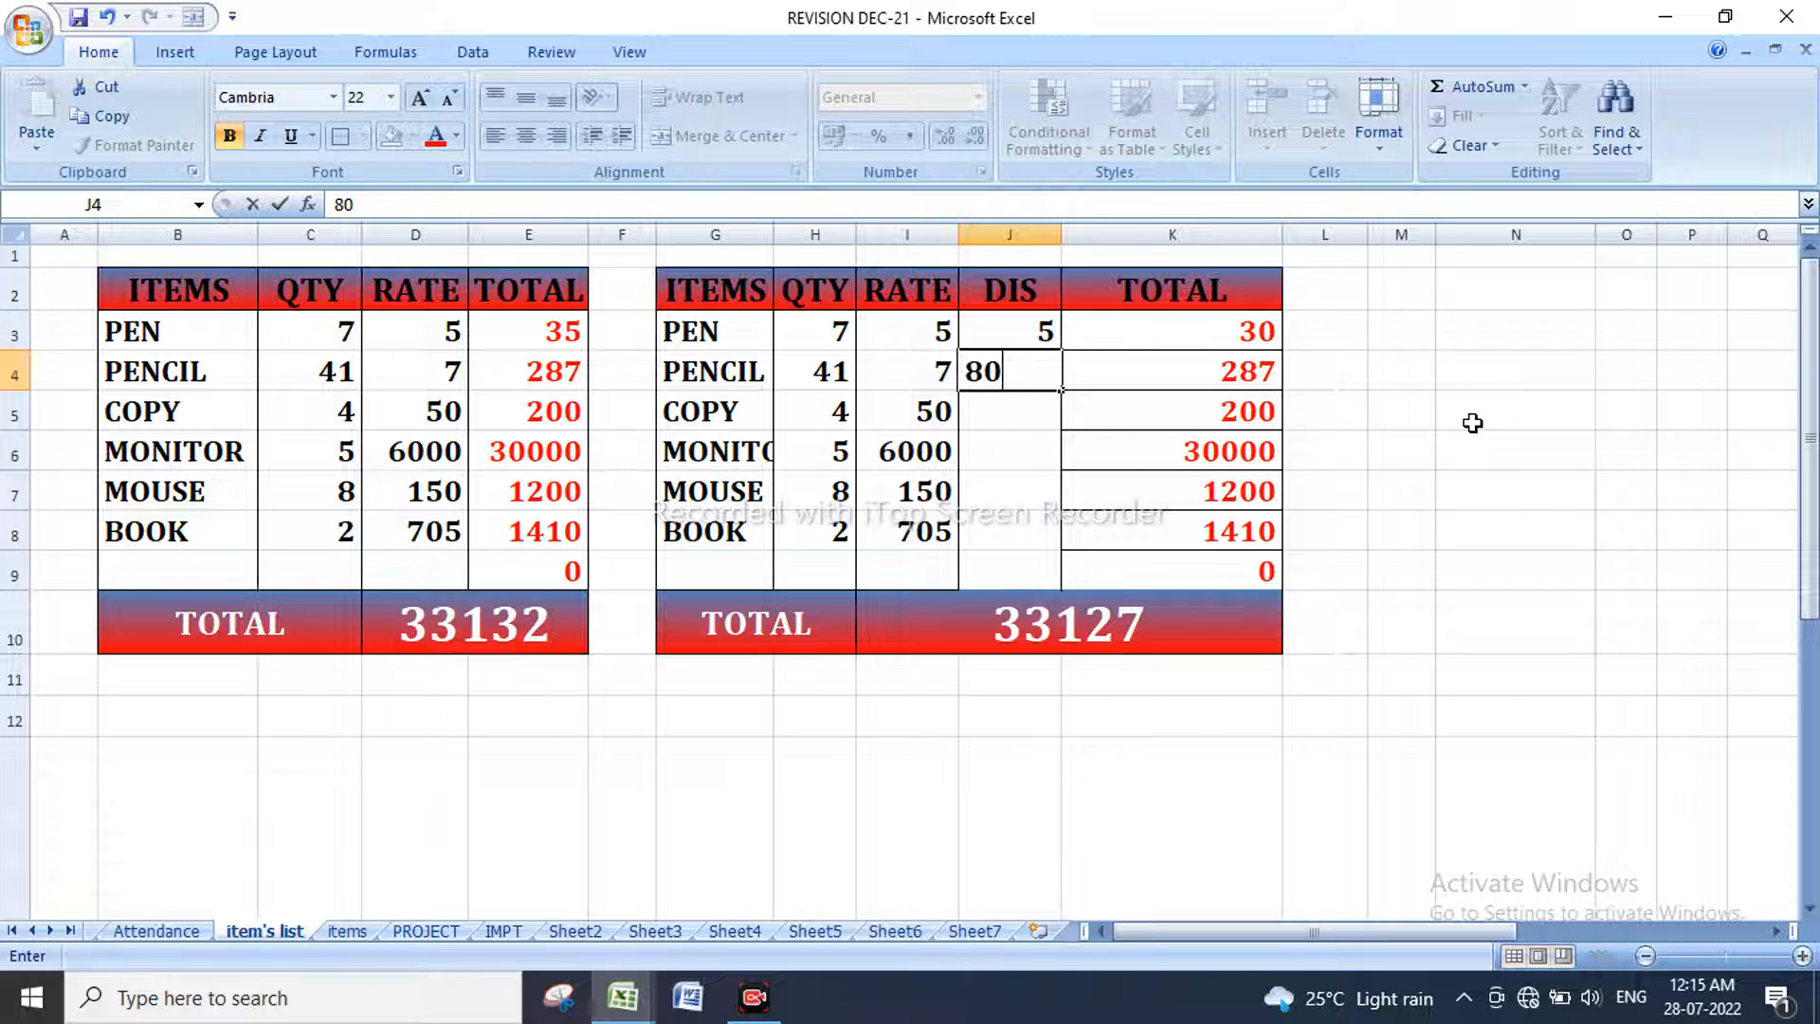
key(Return)
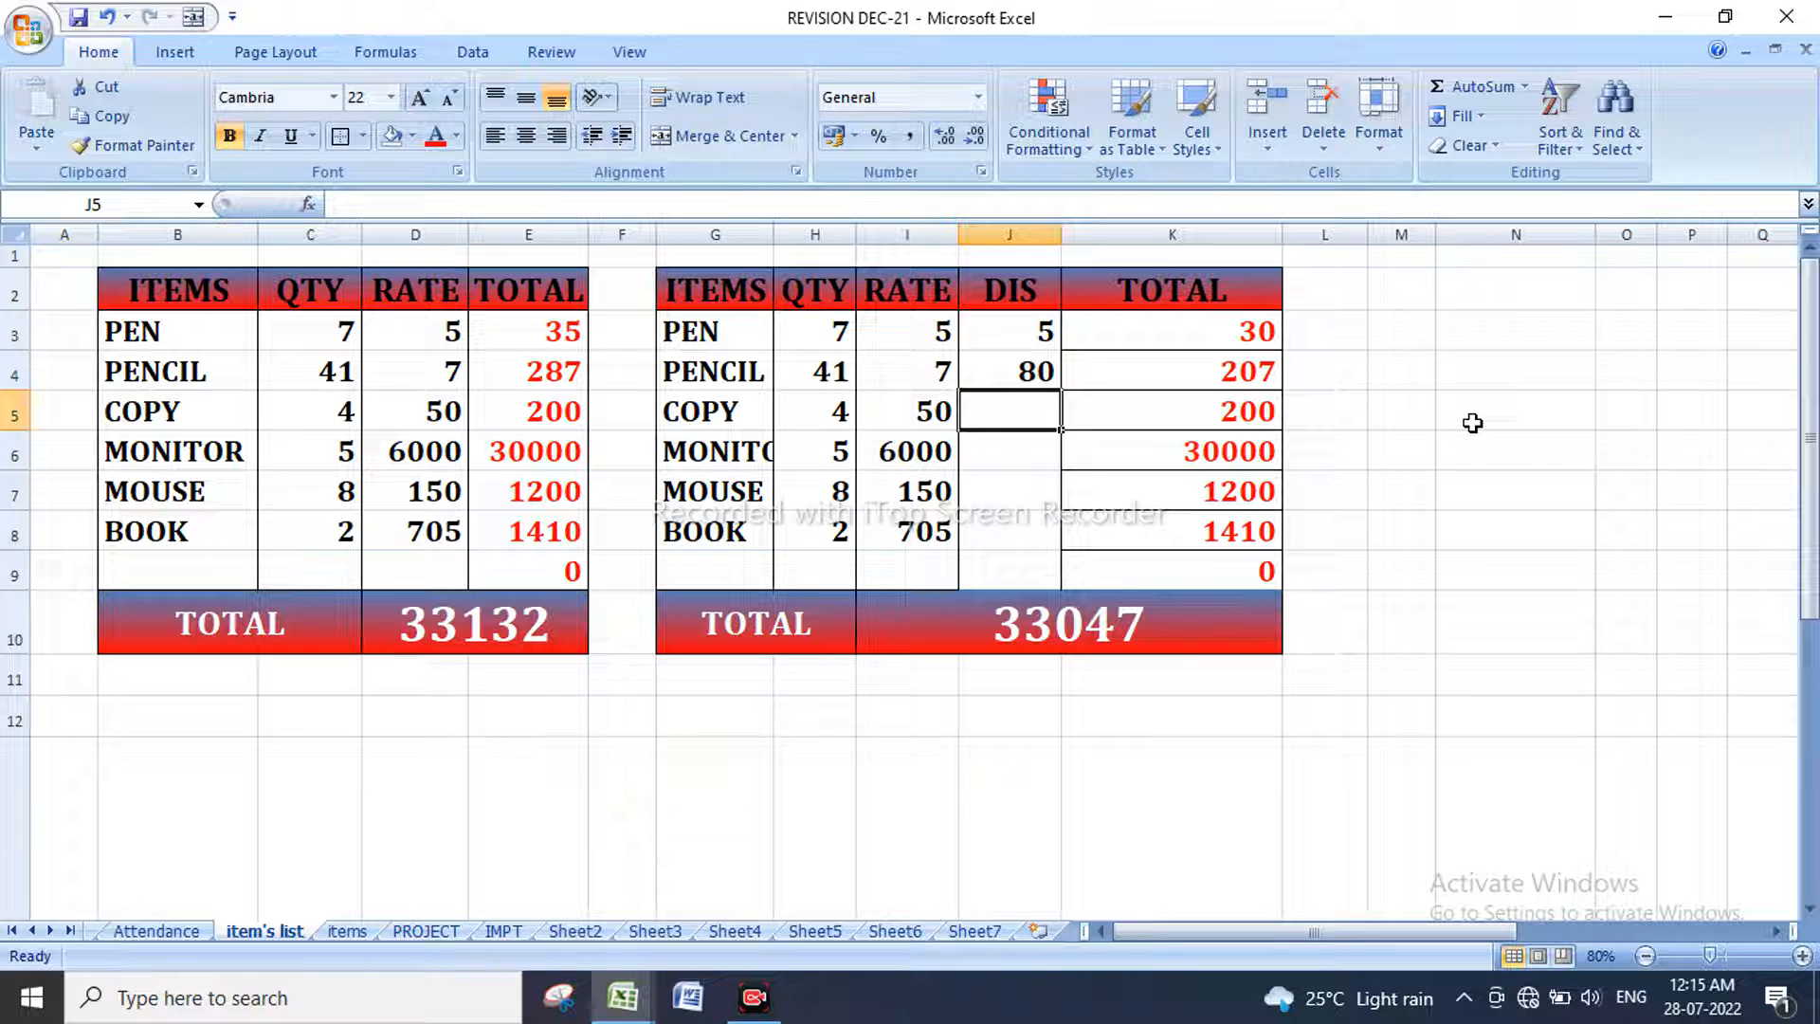
text(55)
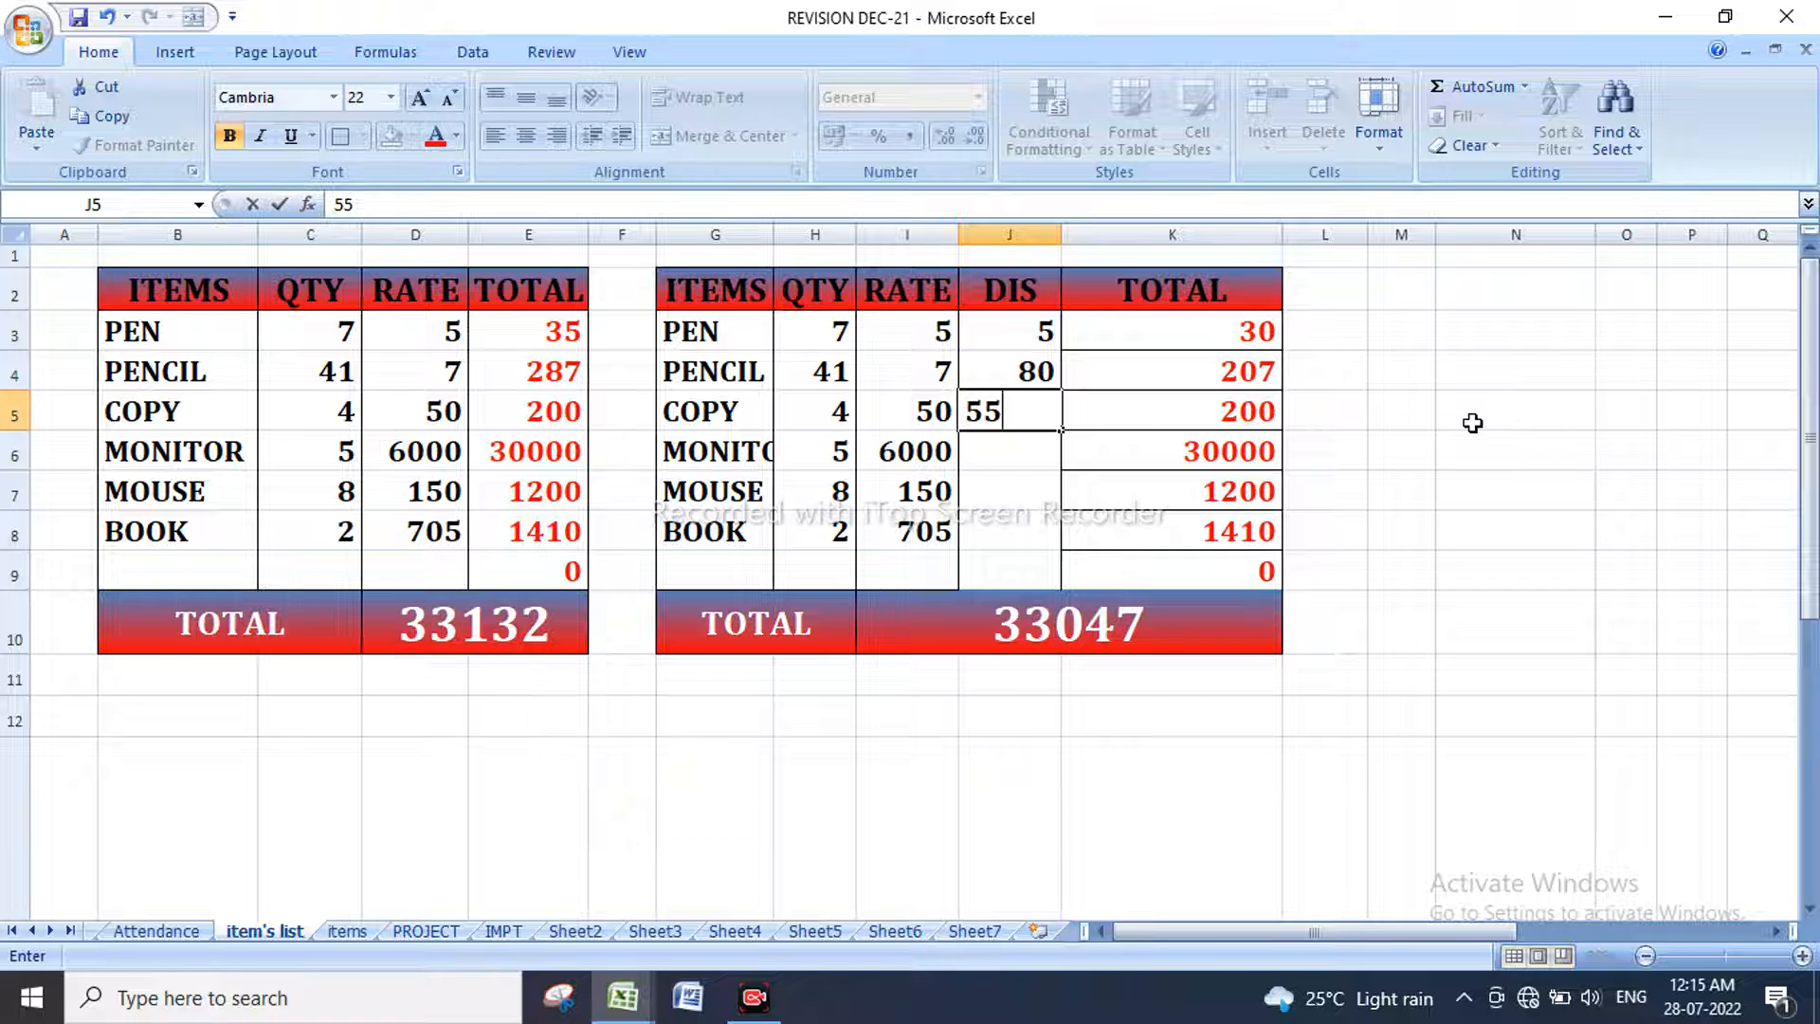
key(Return)
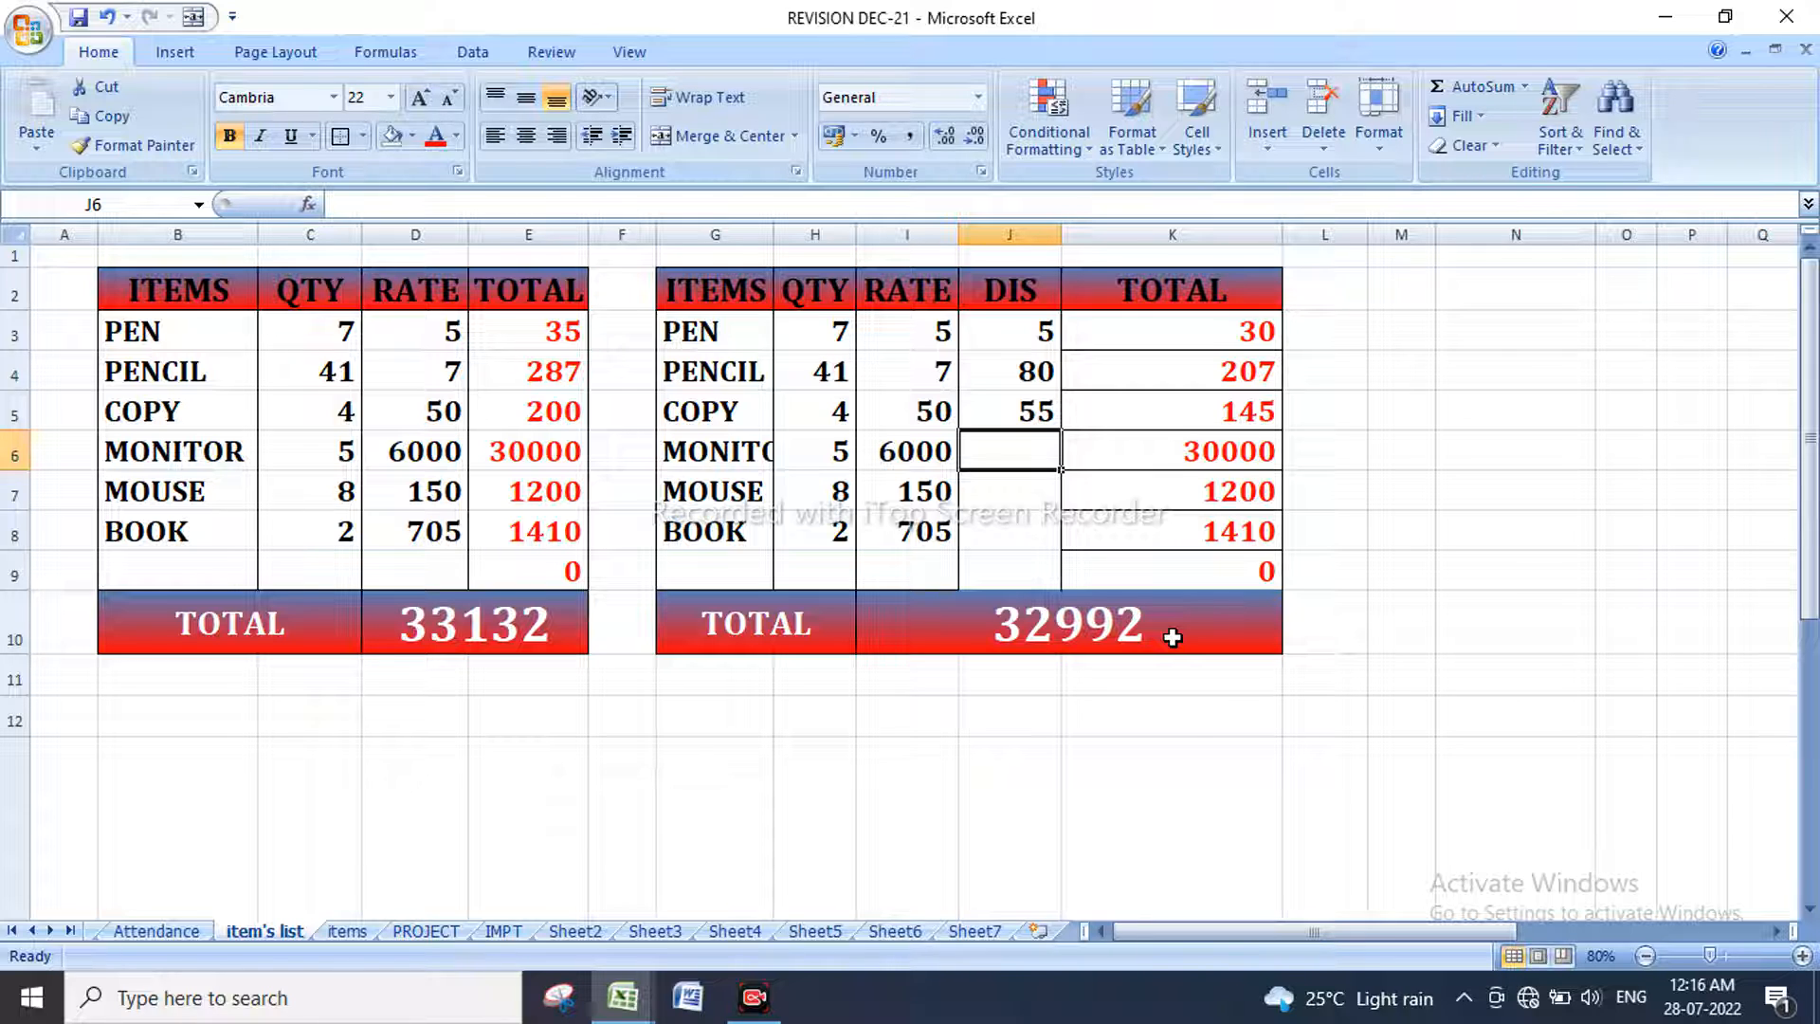
Step: Enter the discounts 1500 for MONITOR, 20 for MOUSE and 25 for BOOK in J6:J8
text(1500)
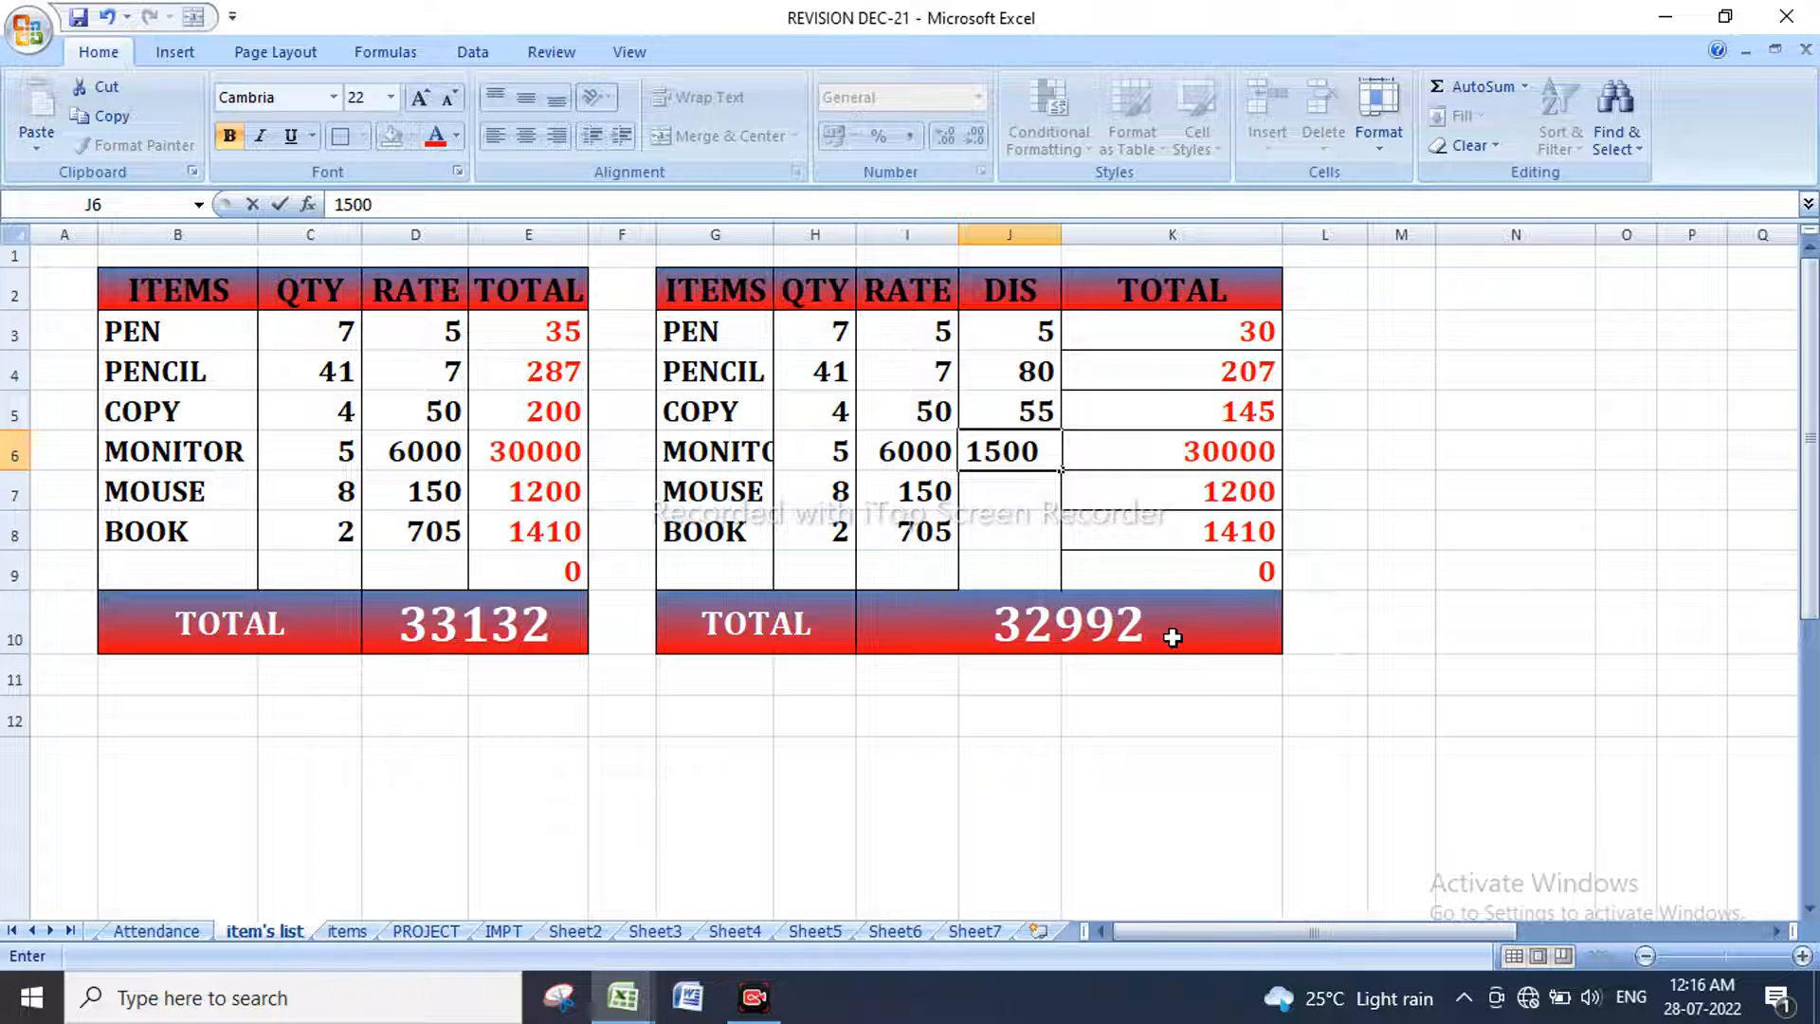
key(Return)
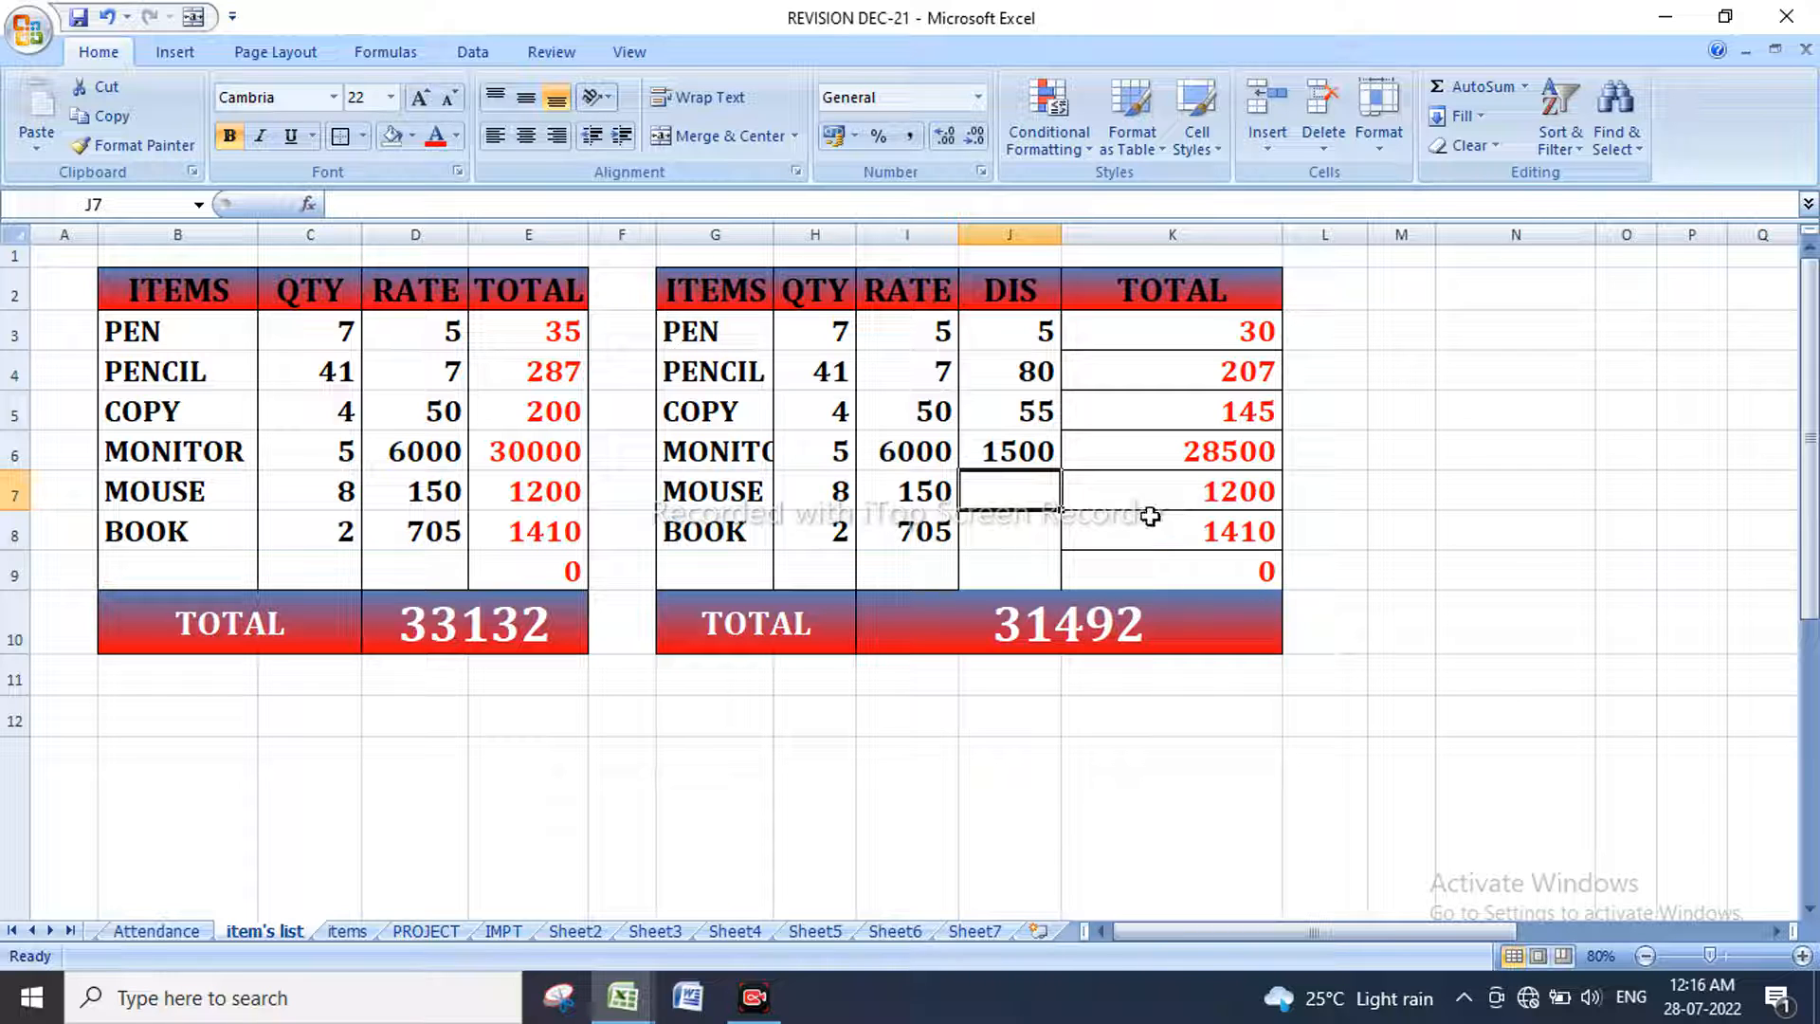
text(20)
key(Return)
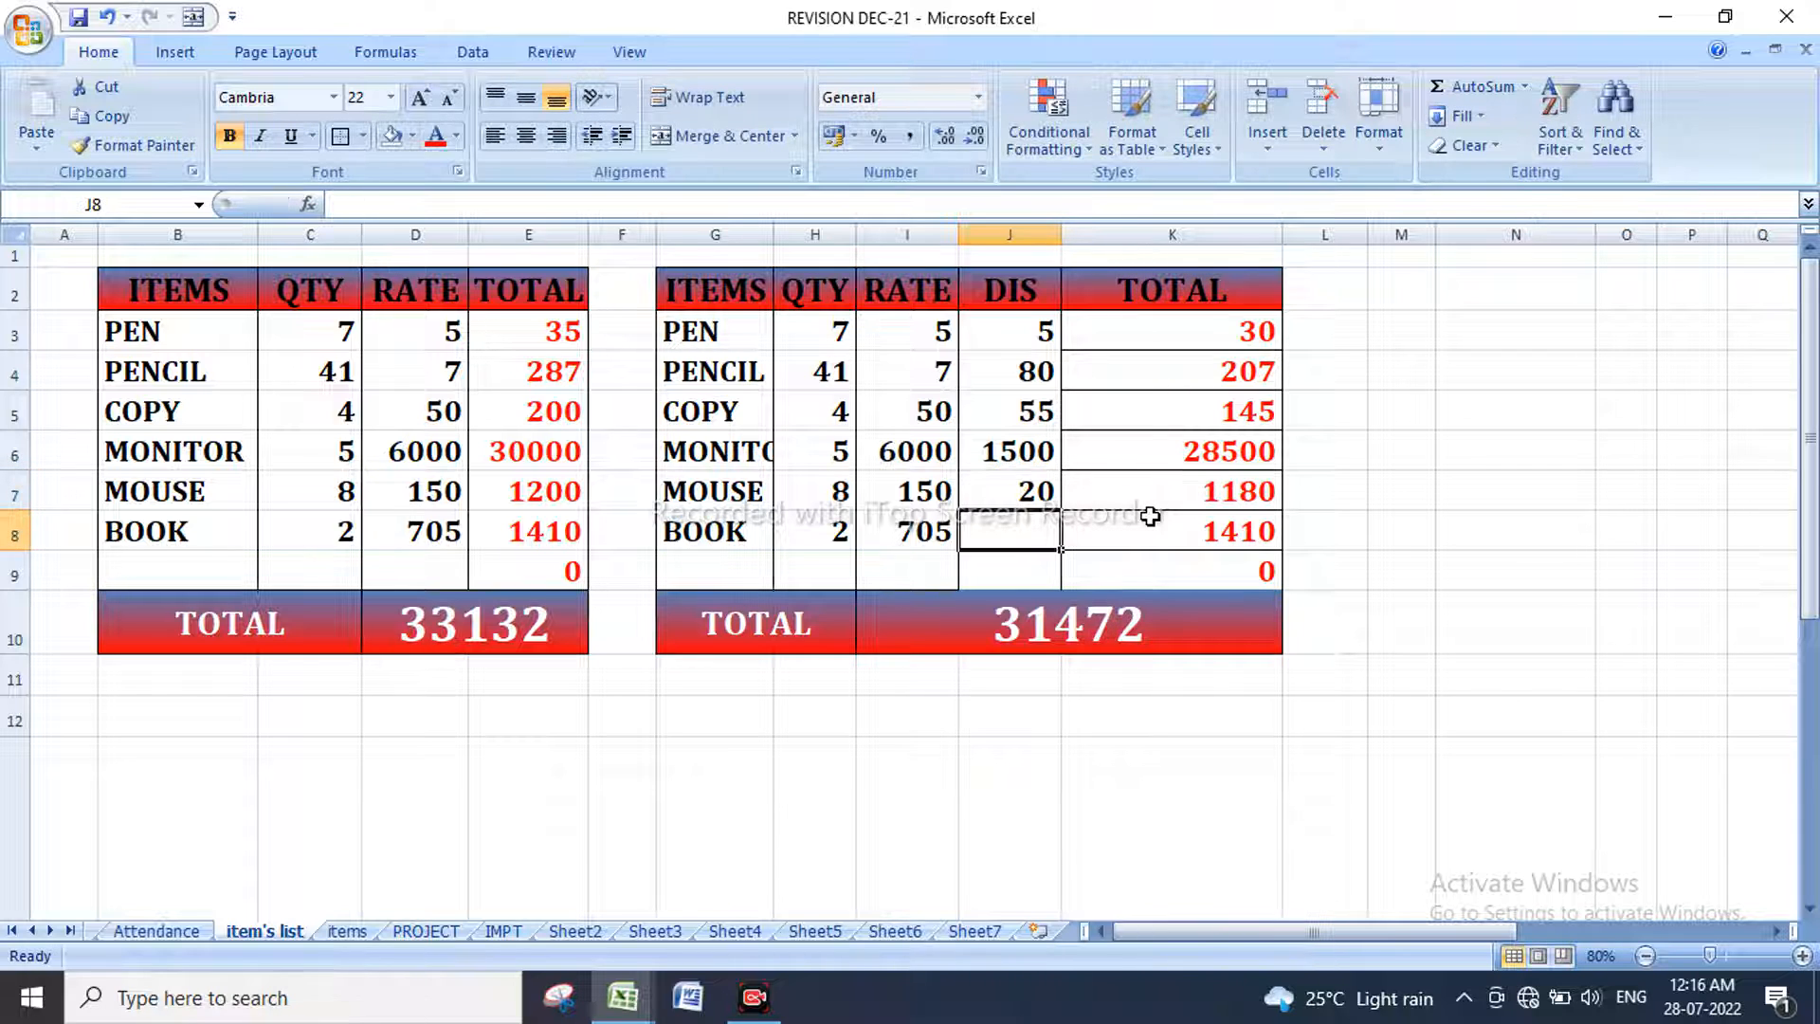
text(25)
key(Return)
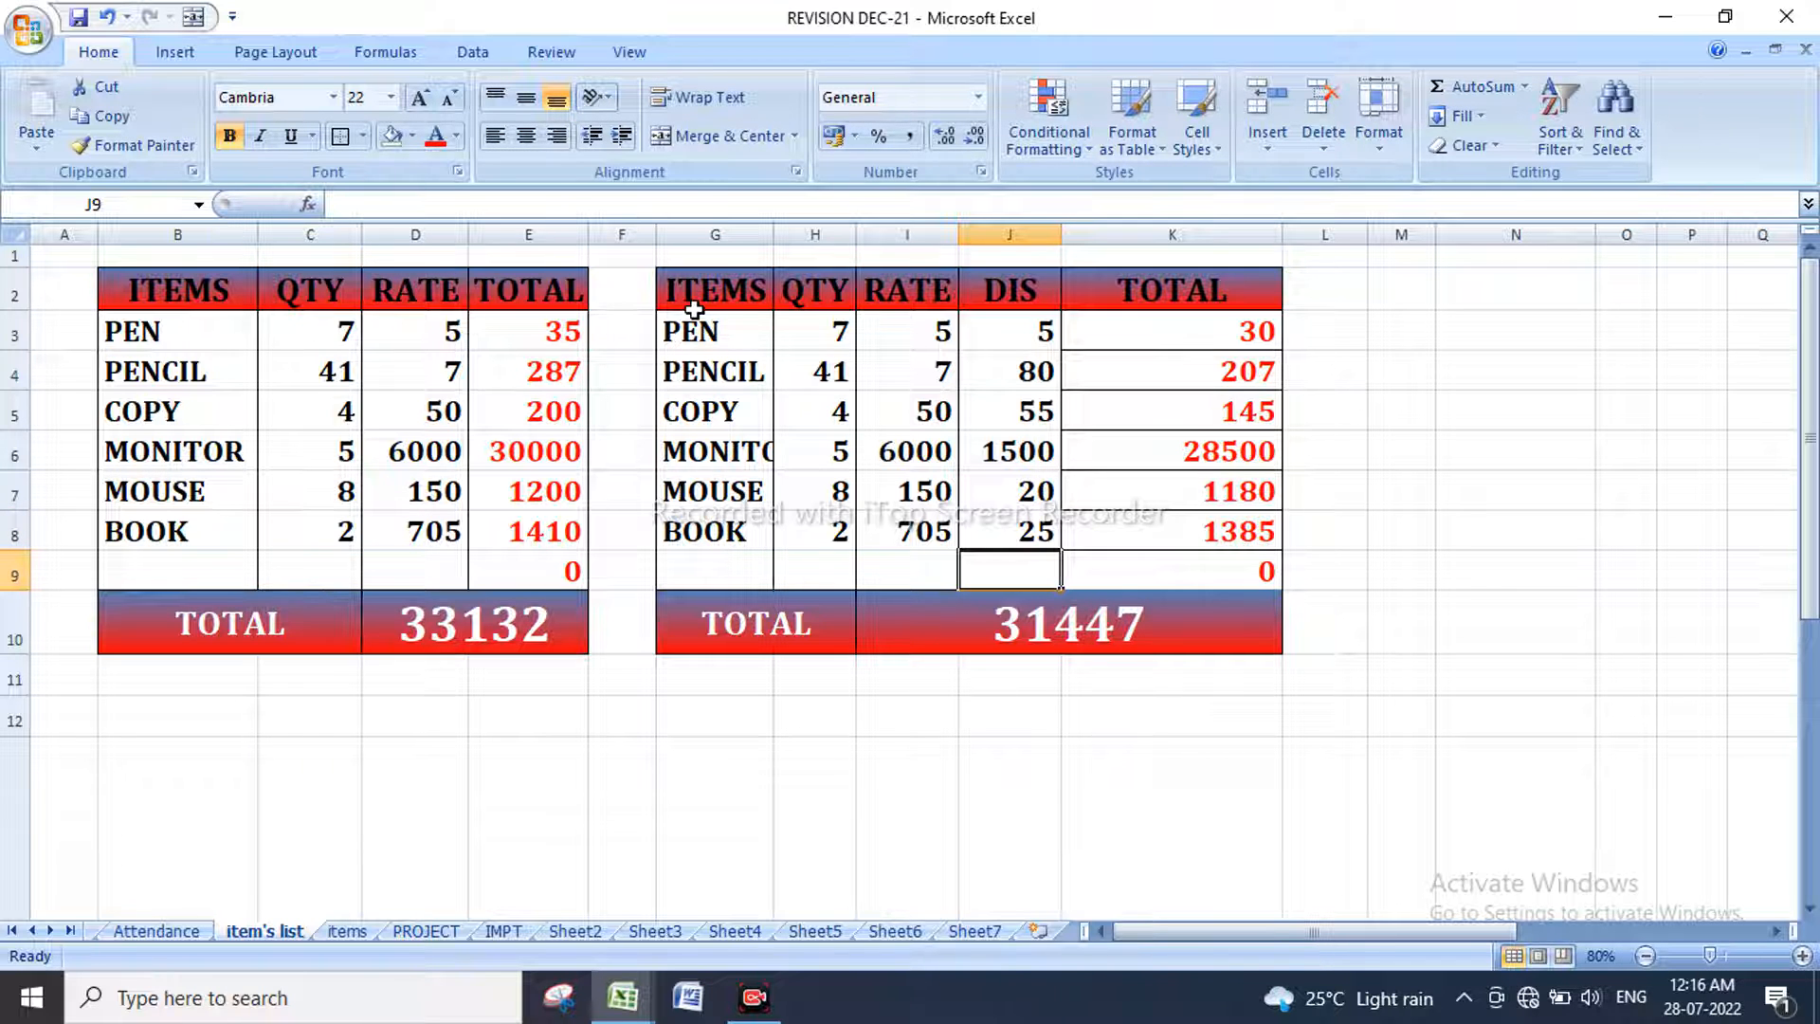
Step: Copy the discount table G2:K10 and paste the copy starting at M2
drag(707, 293, 1158, 638)
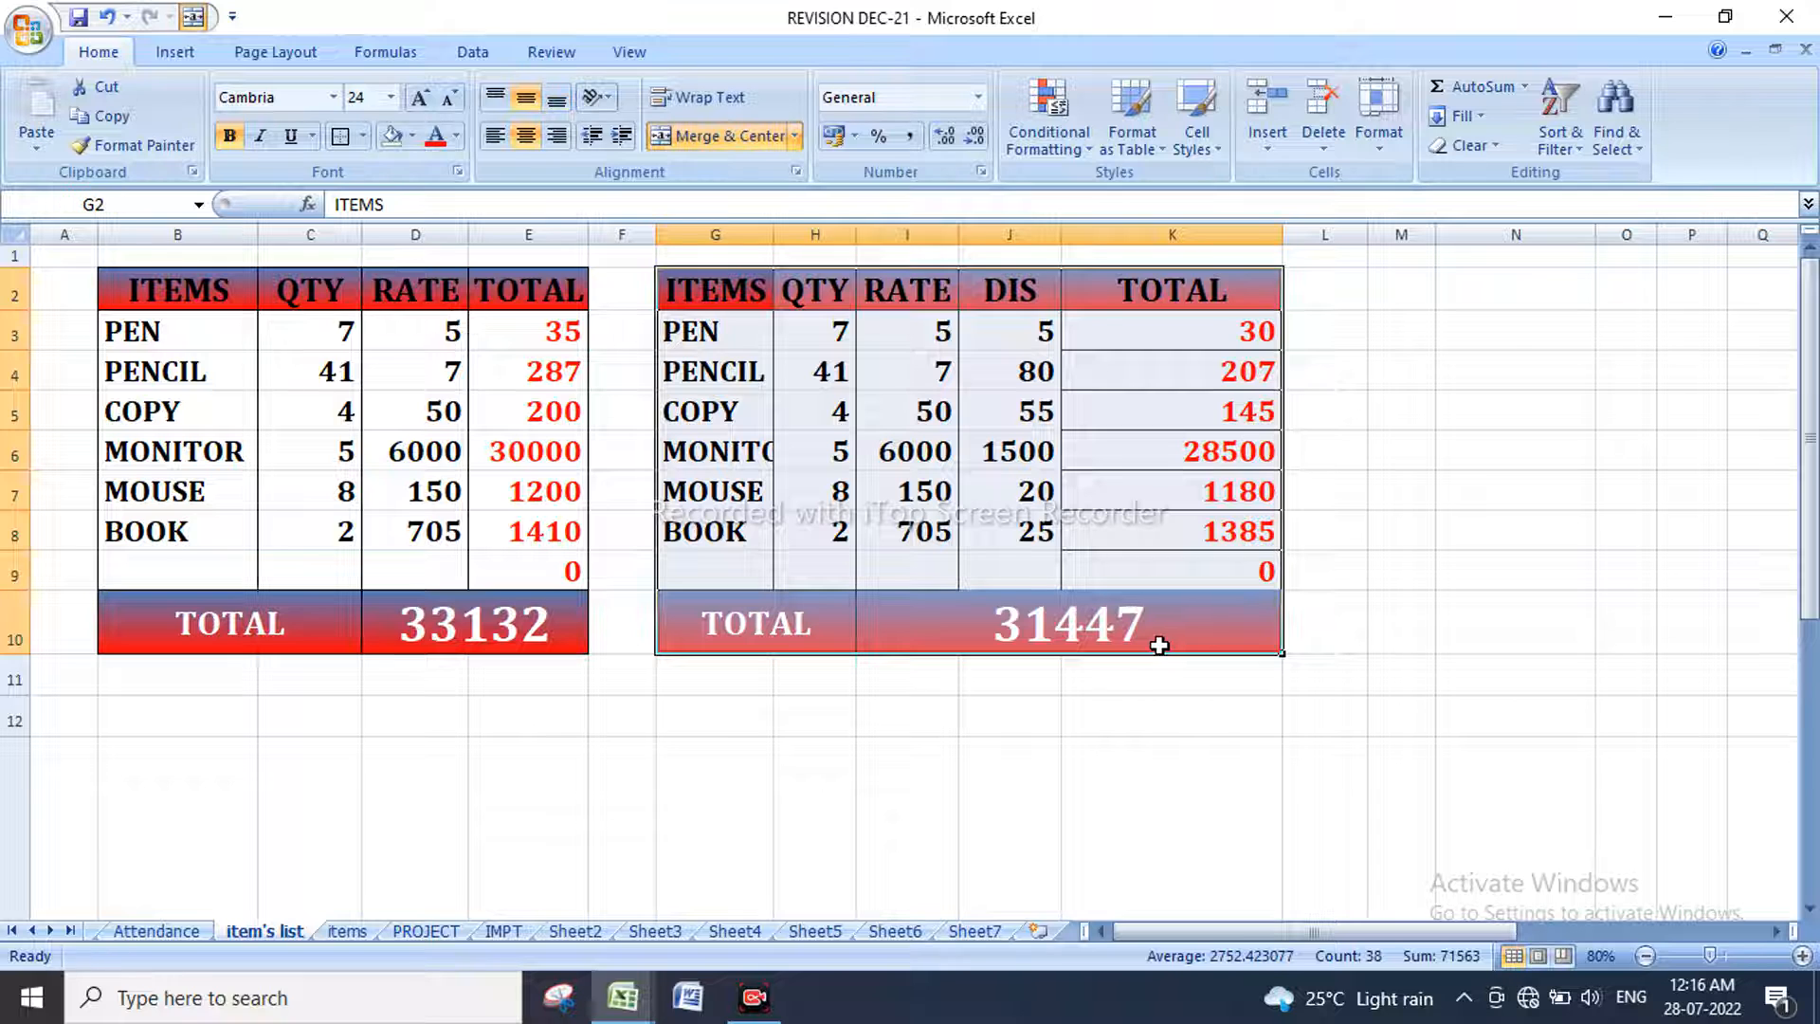
key(ctrl+c)
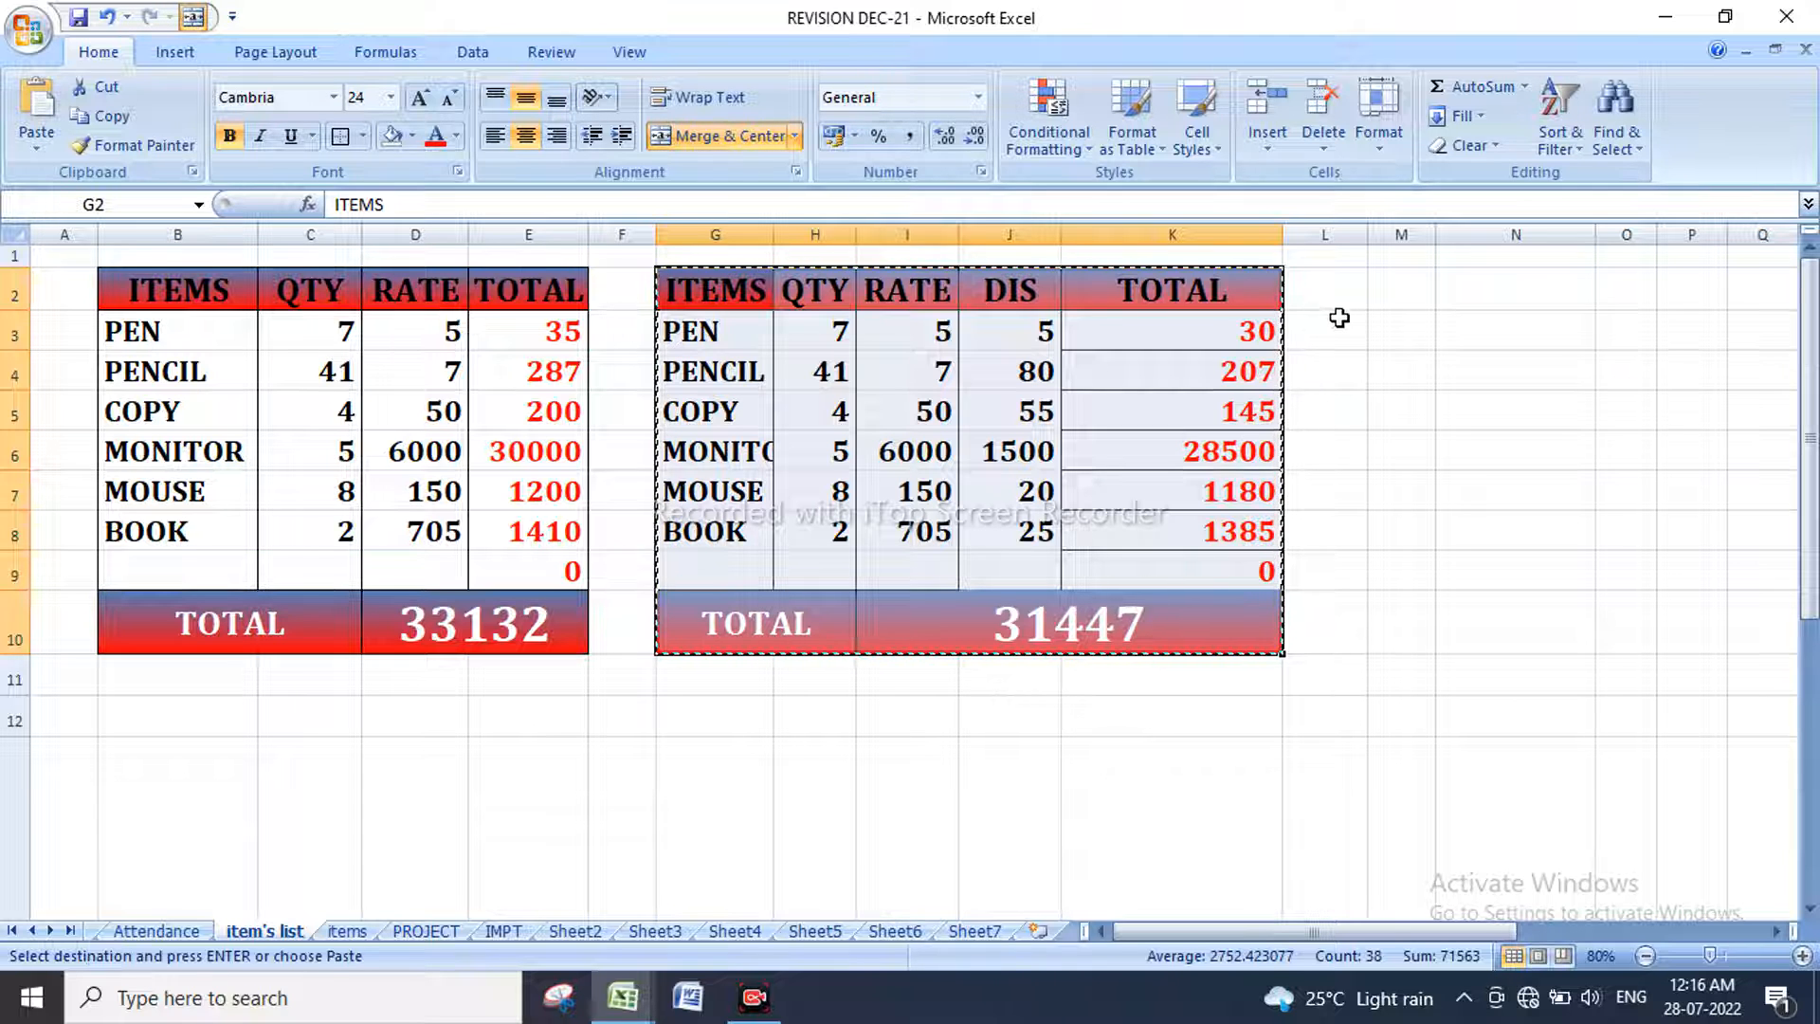
click(1380, 296)
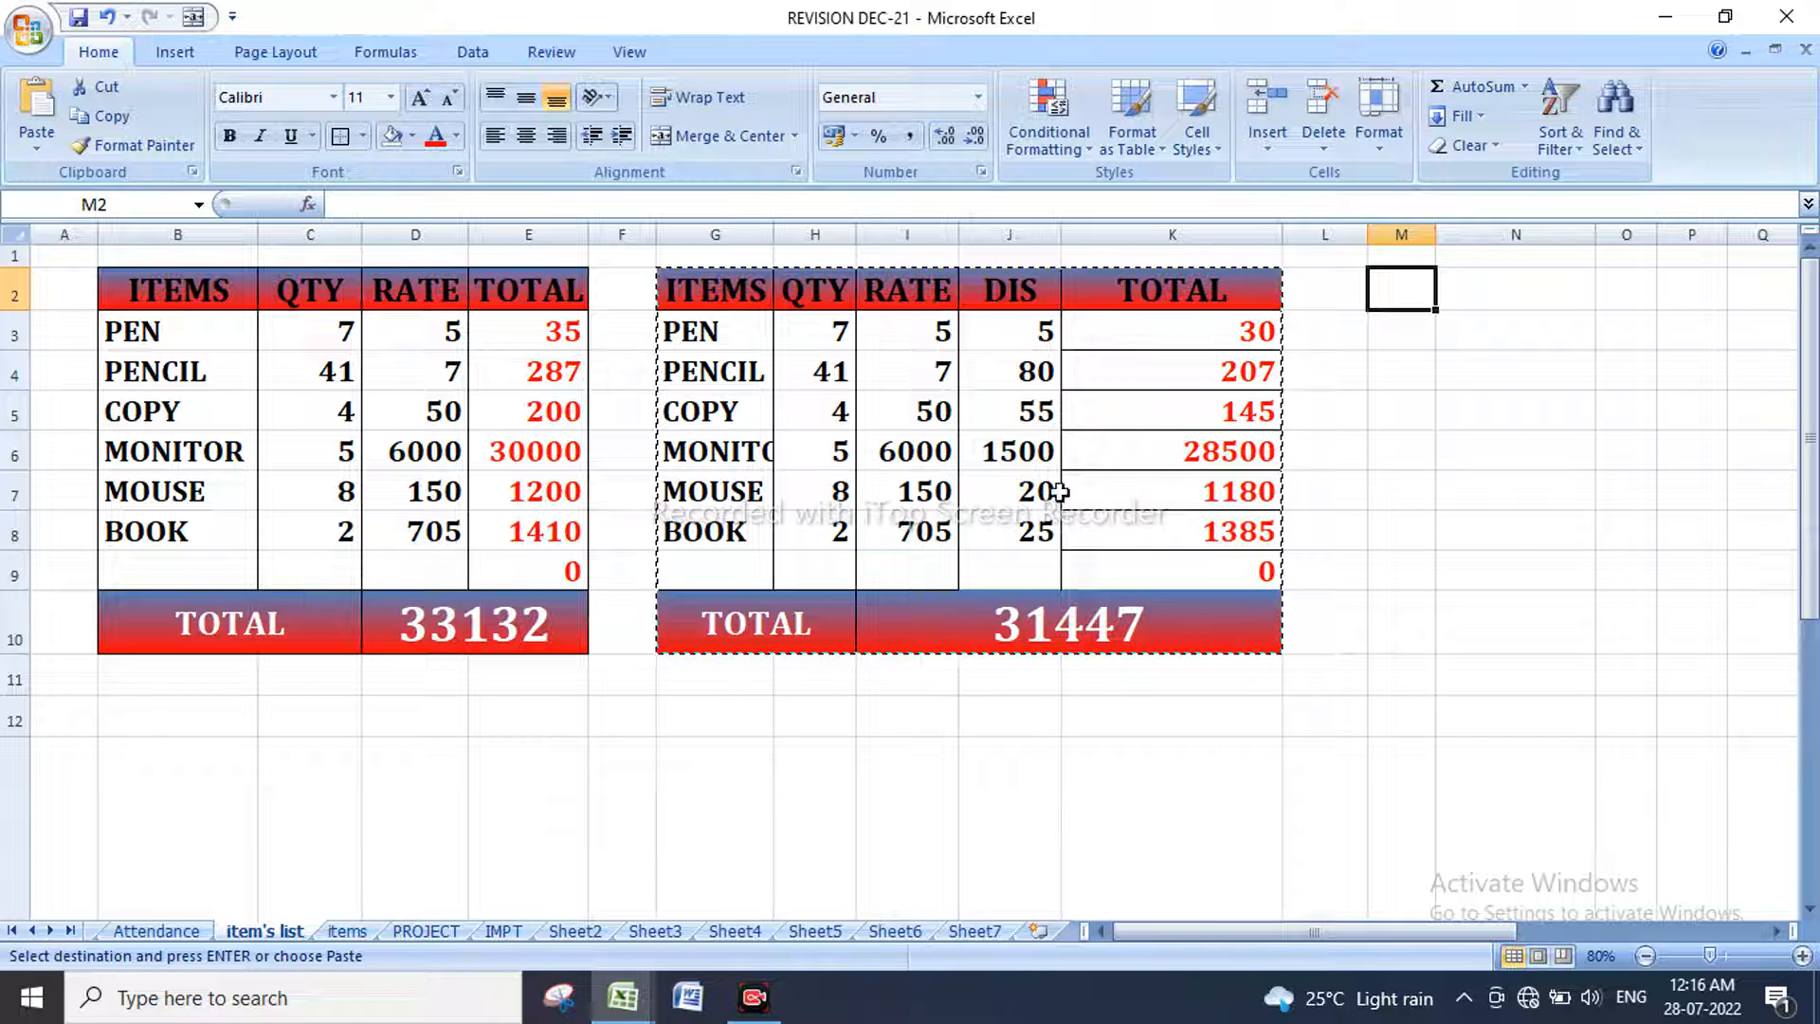
key(ctrl+v)
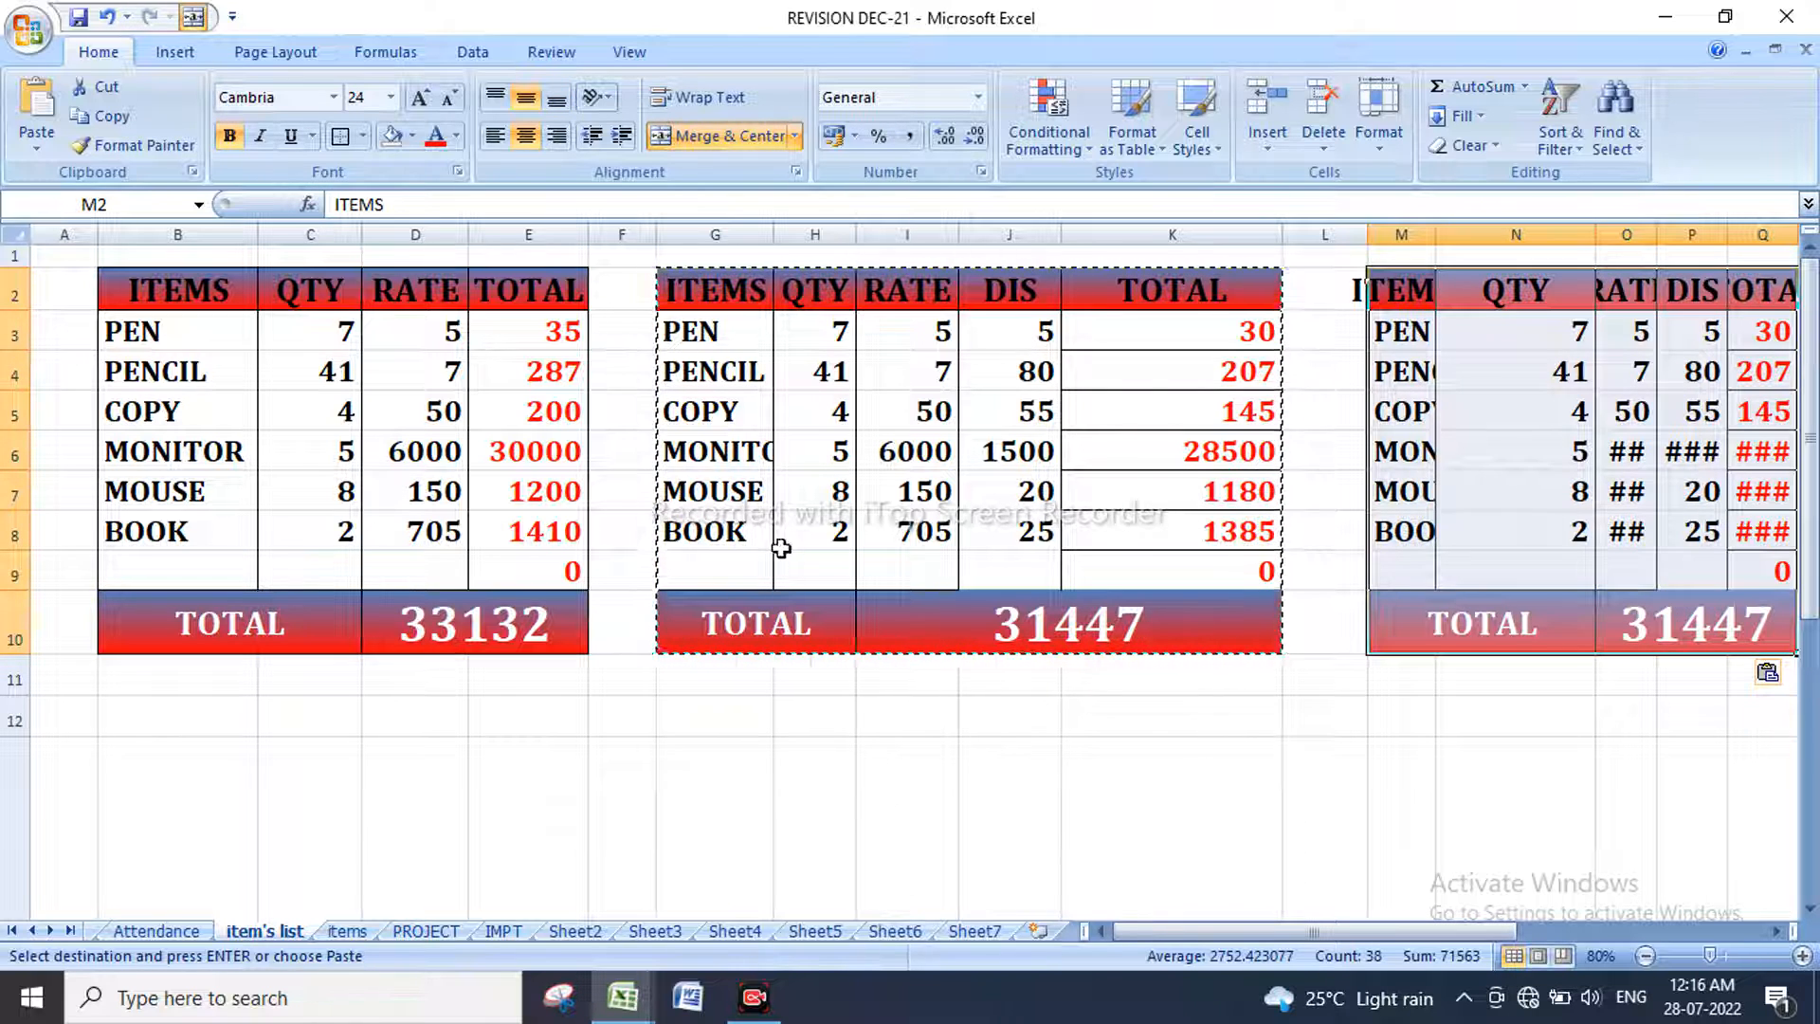
Step: Adjust the widths of columns M and N in the pasted table and AutoFit columns O, P and Q
drag(1258, 933, 1341, 932)
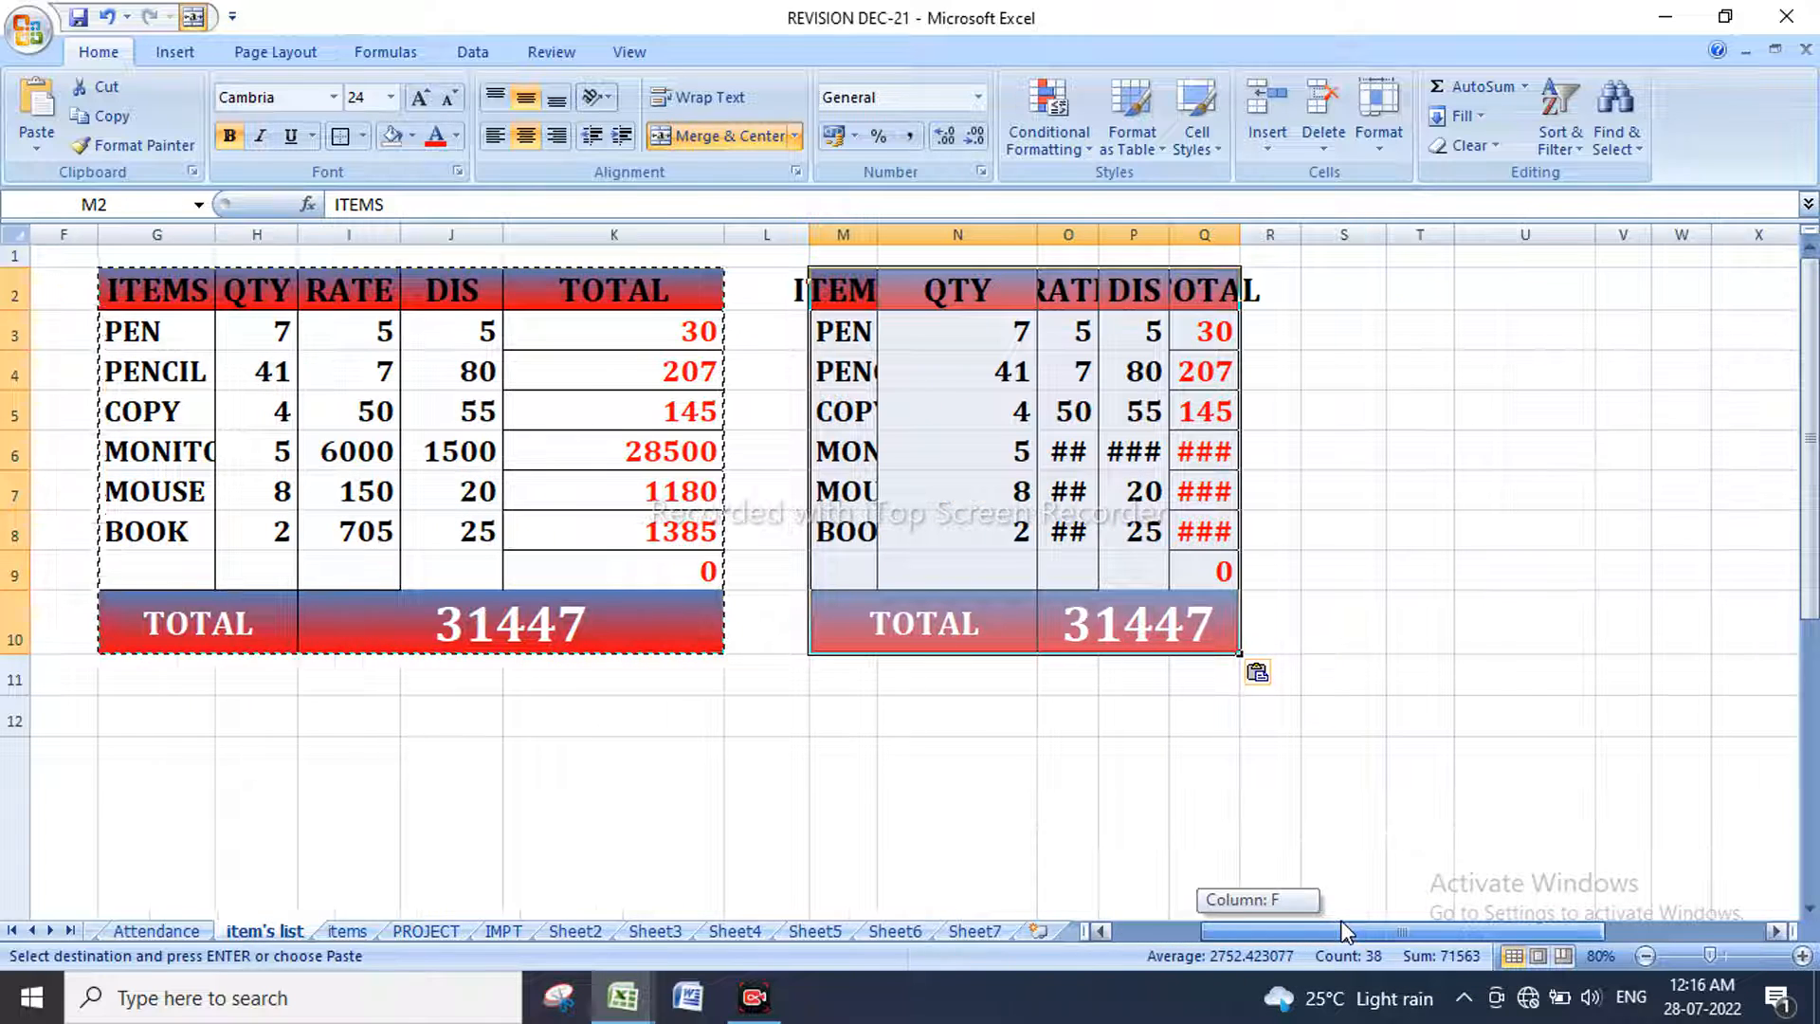
drag(877, 234, 930, 239)
drag(1090, 239, 1050, 247)
double_click(1112, 234)
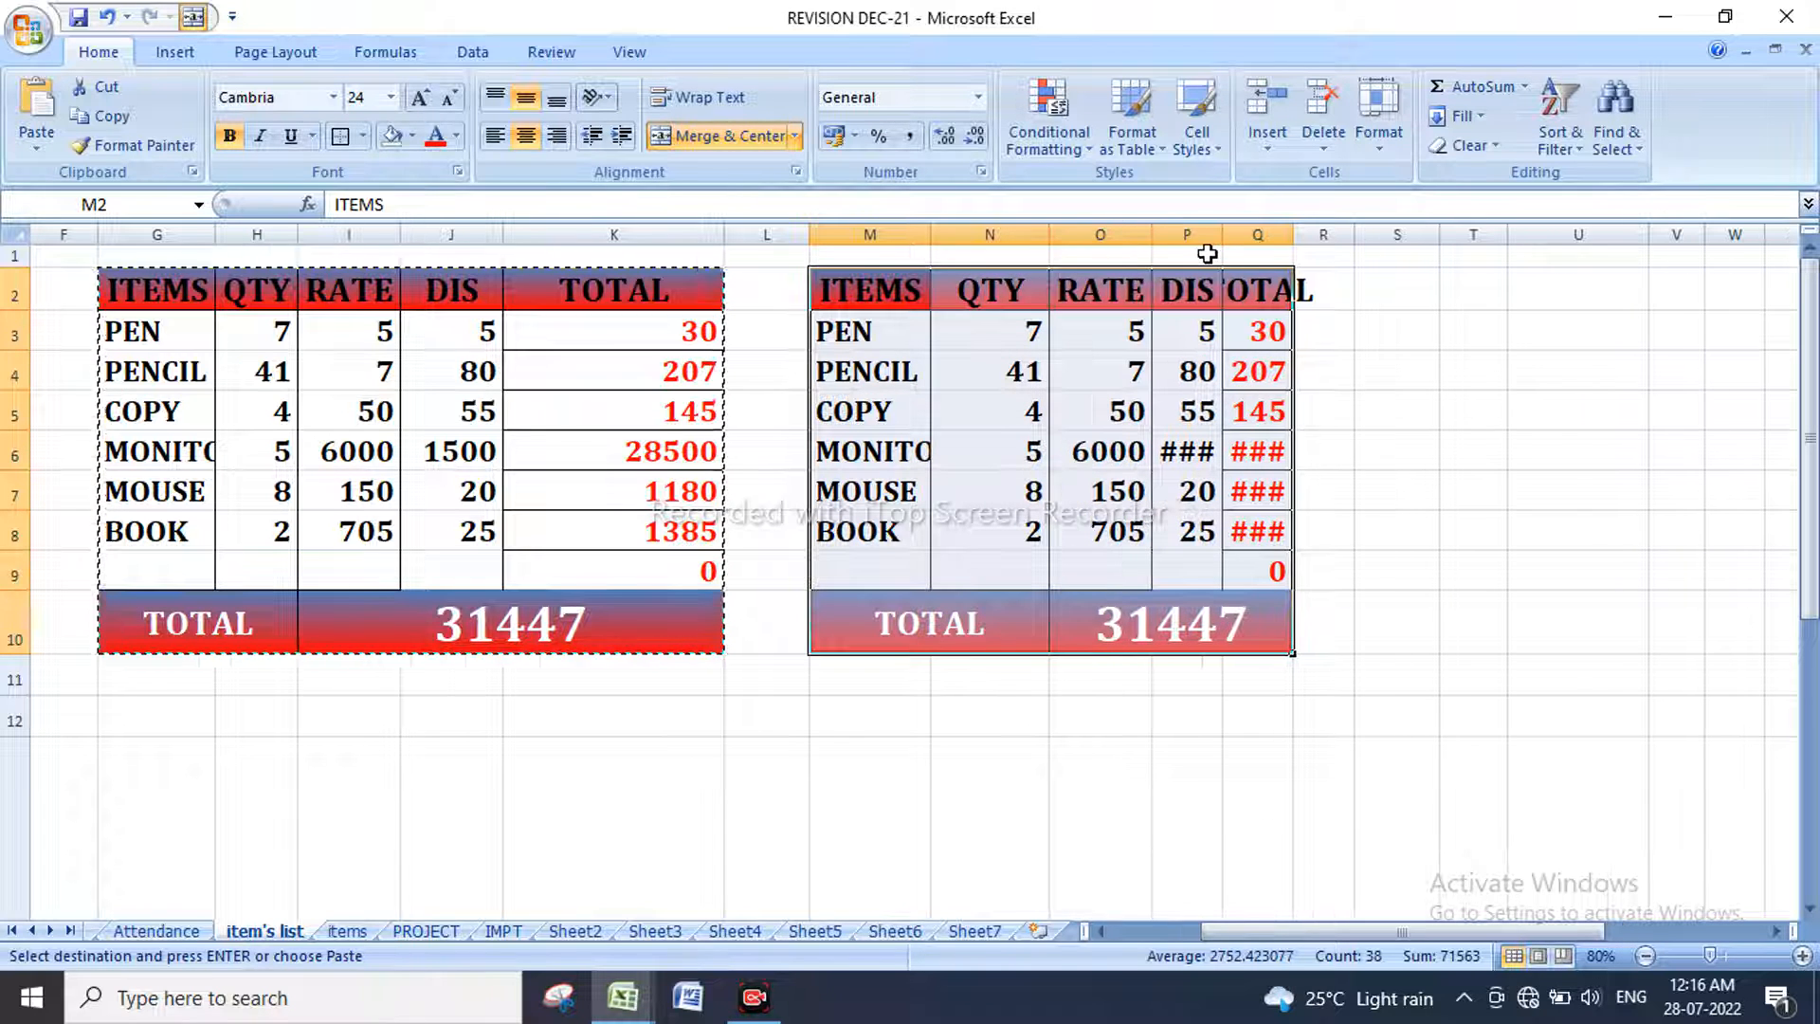
double_click(1222, 234)
double_click(1314, 233)
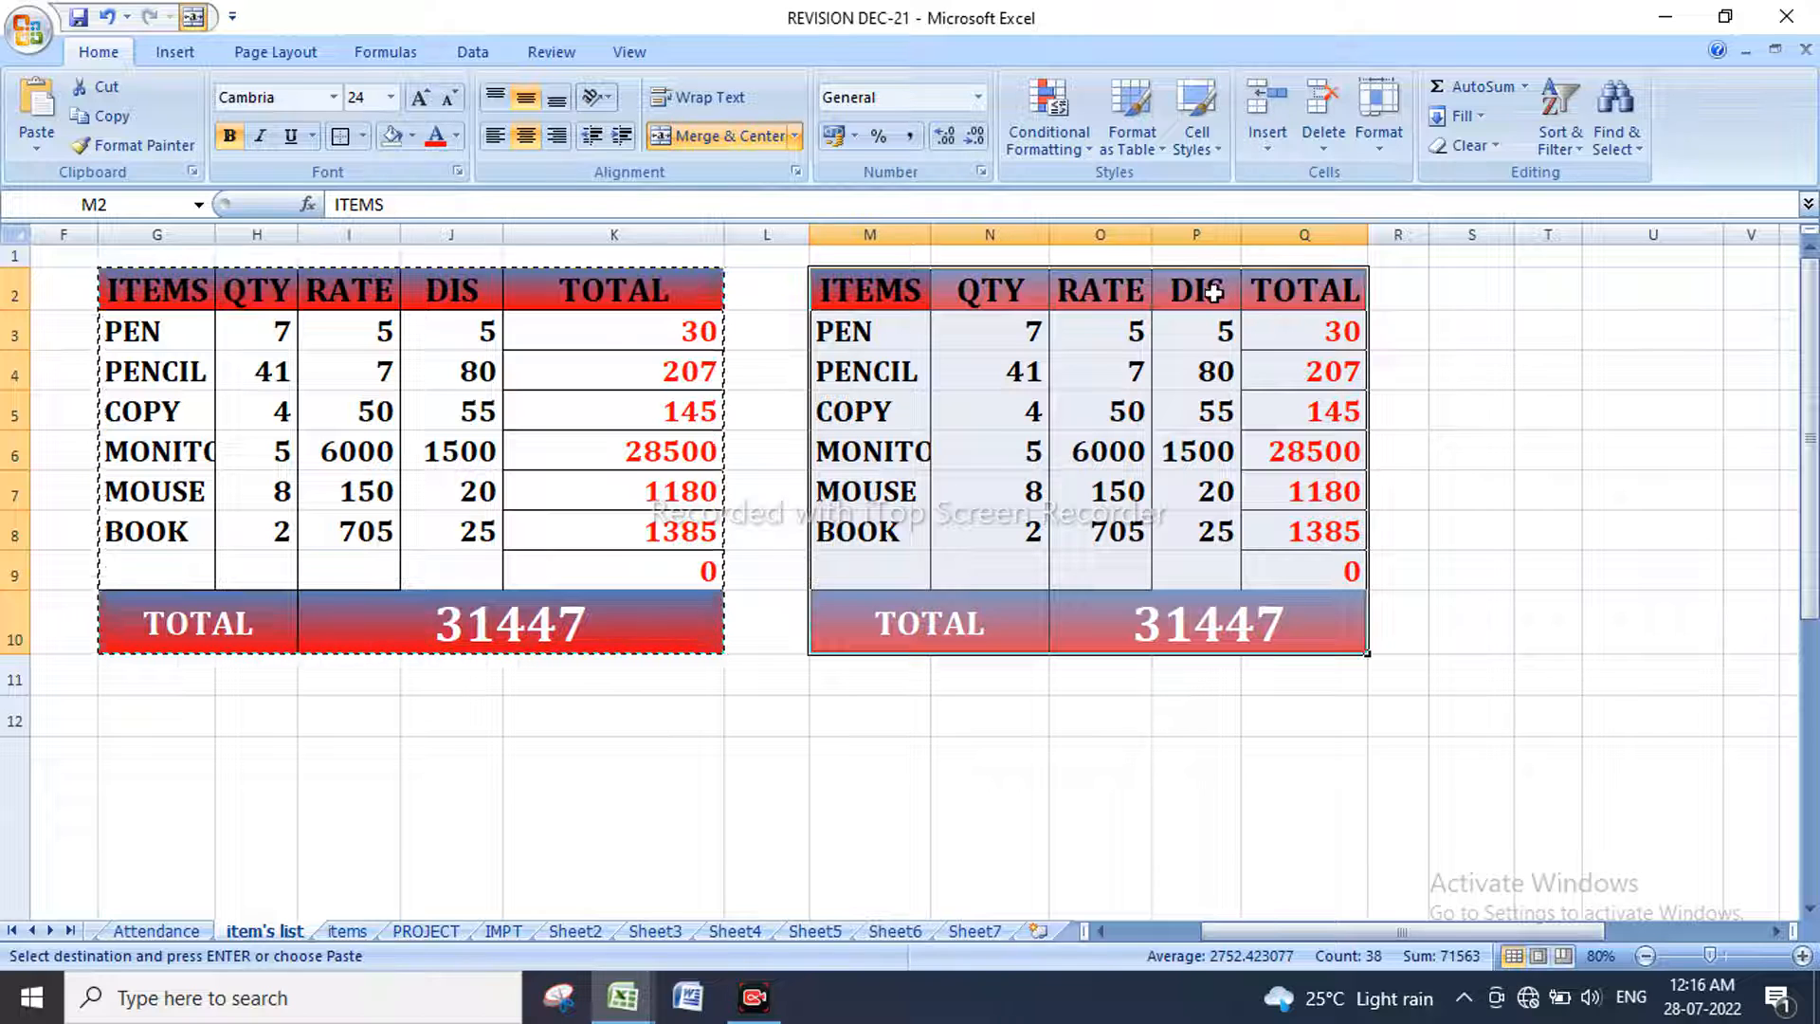
Step: Insert a new column before DIS in the third table and enter the header DIS % in P2
click(1199, 234)
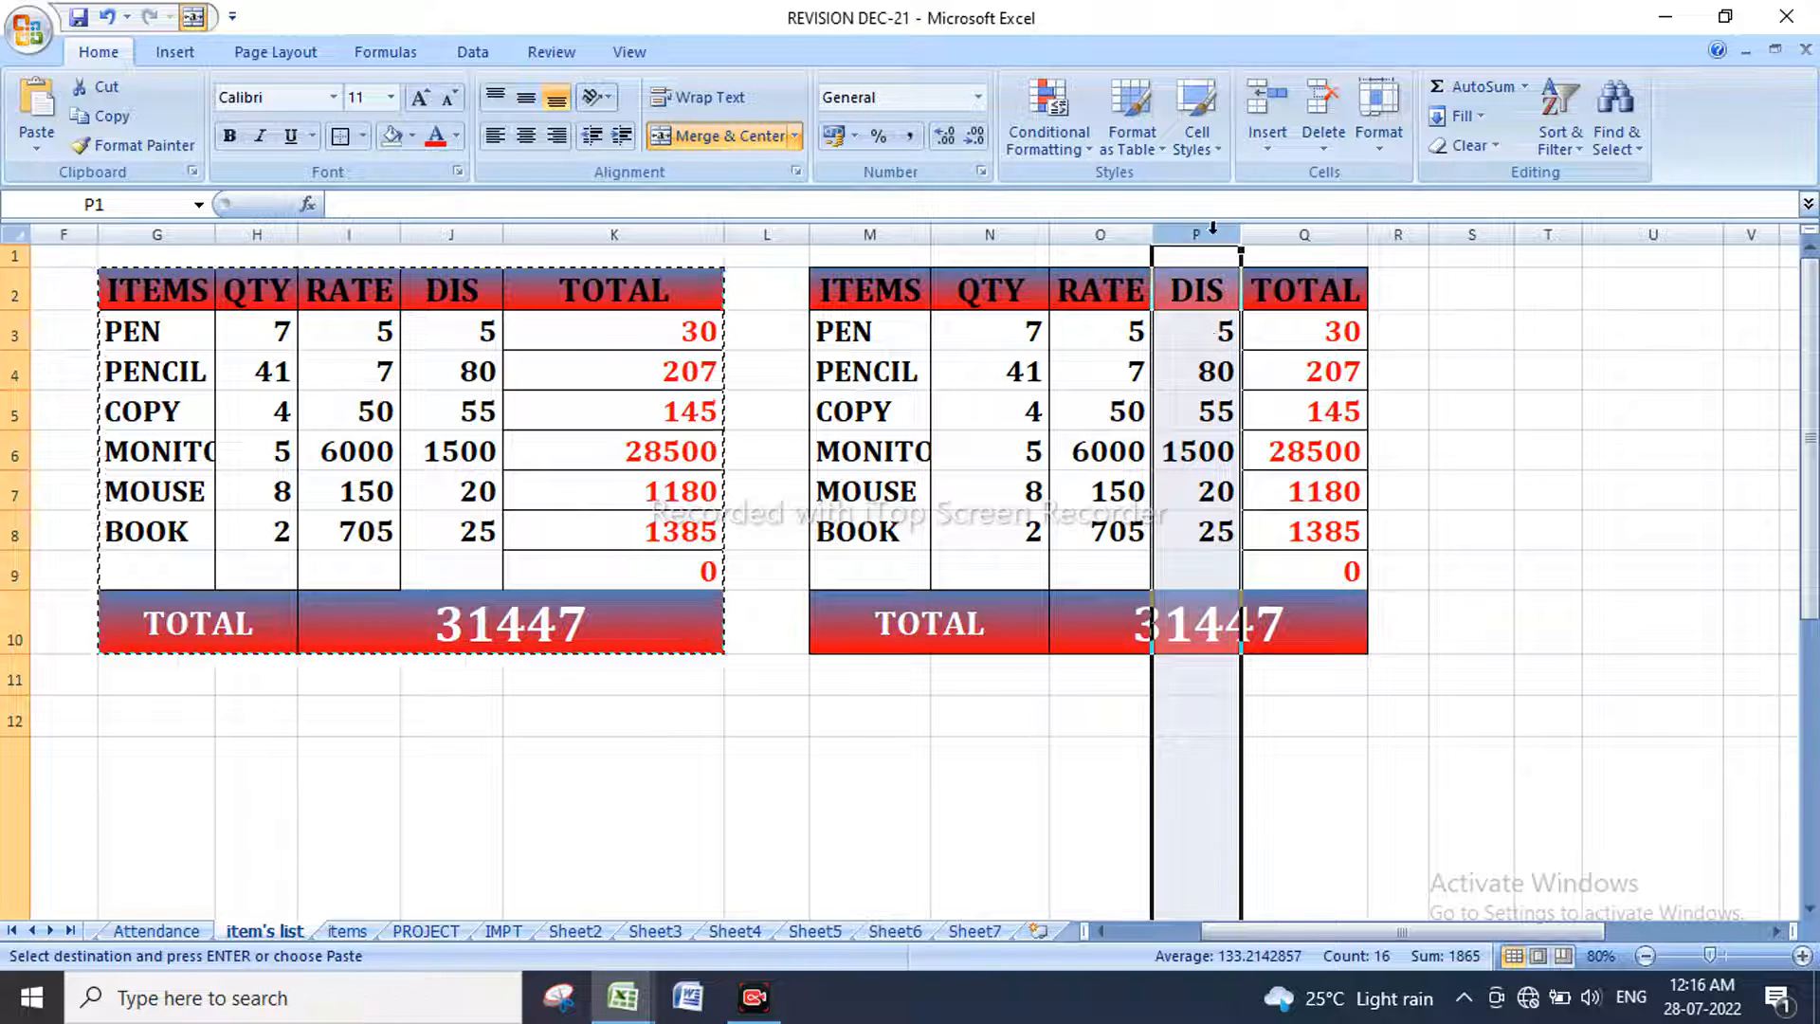
click(1267, 103)
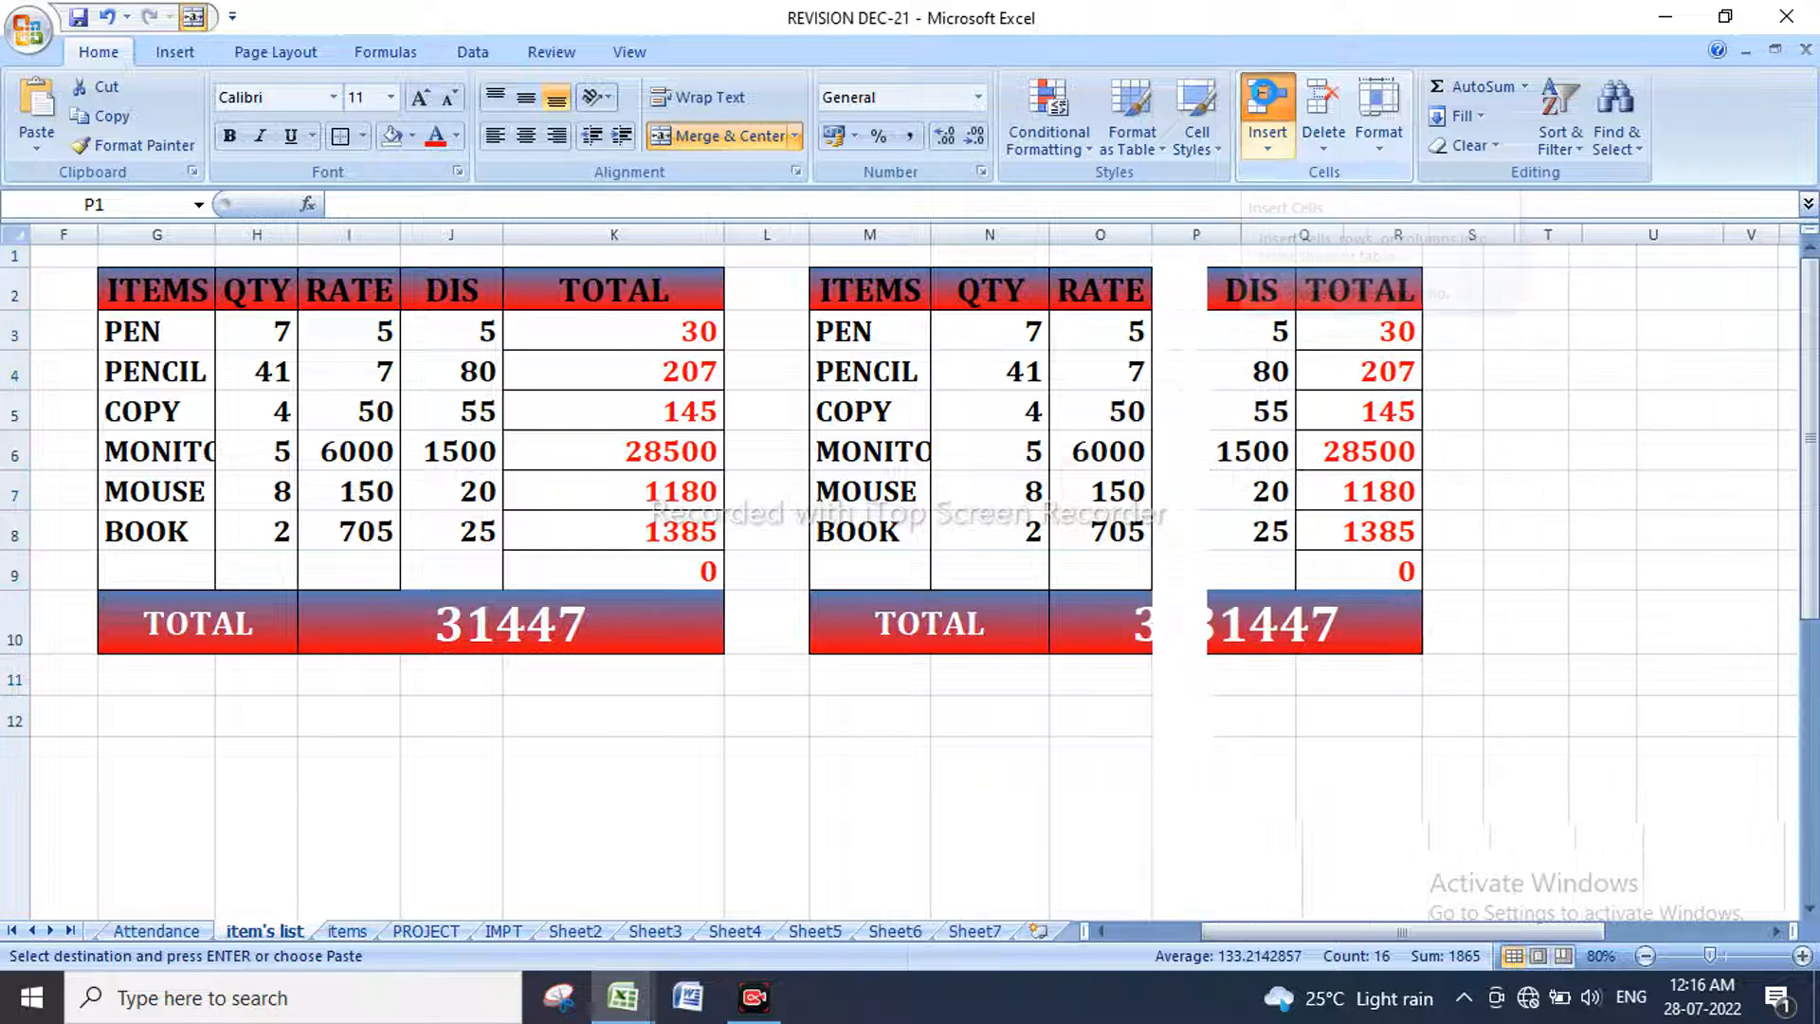
click(1228, 281)
text(D)
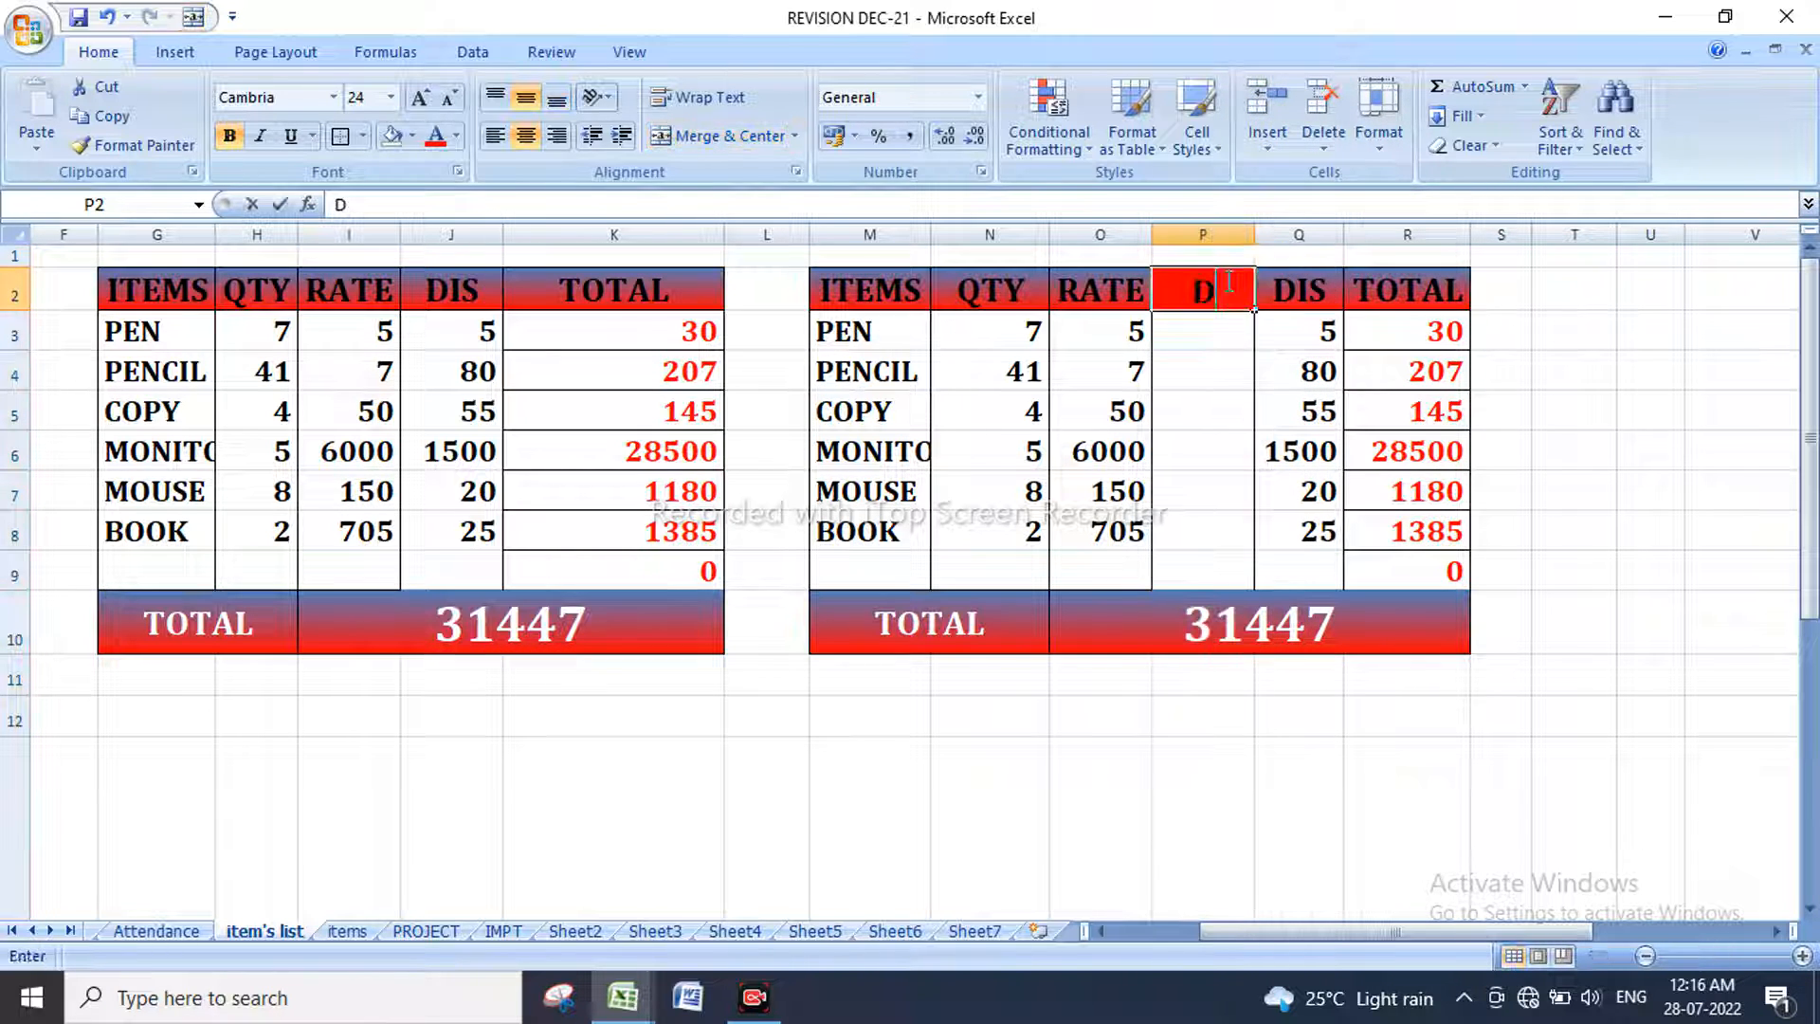
text(IS)
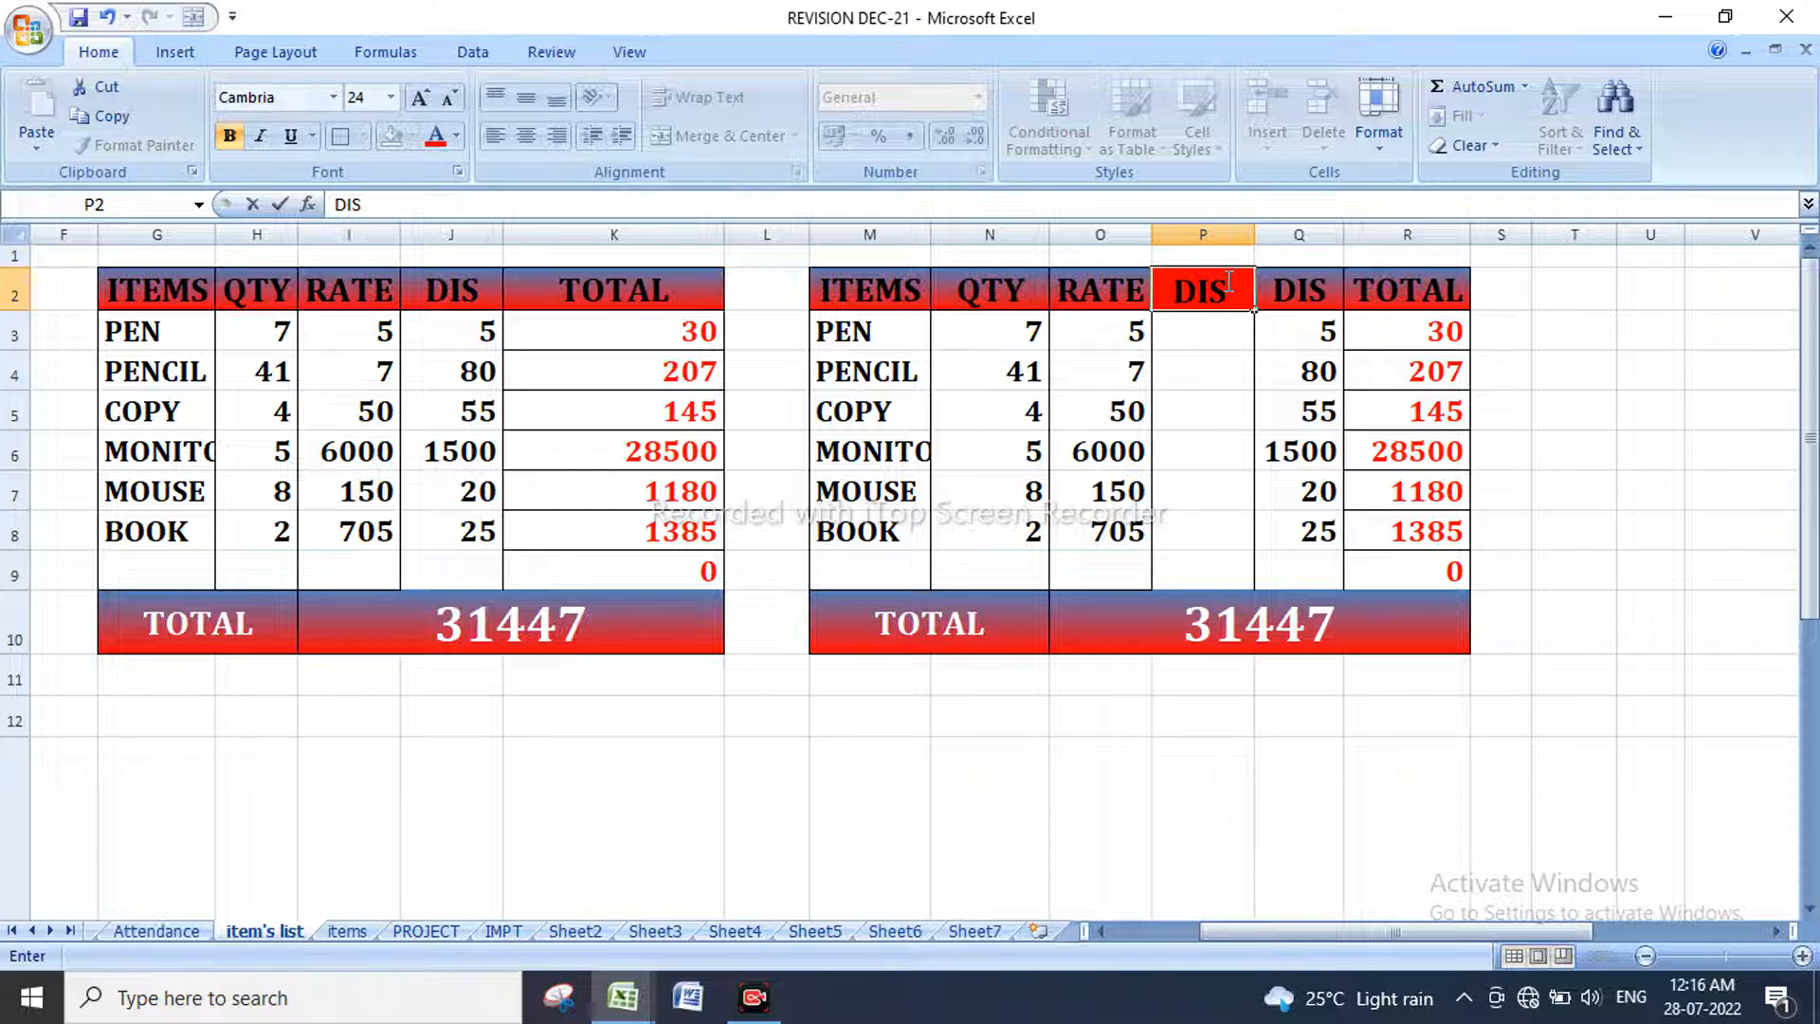
text( %)
click(1576, 503)
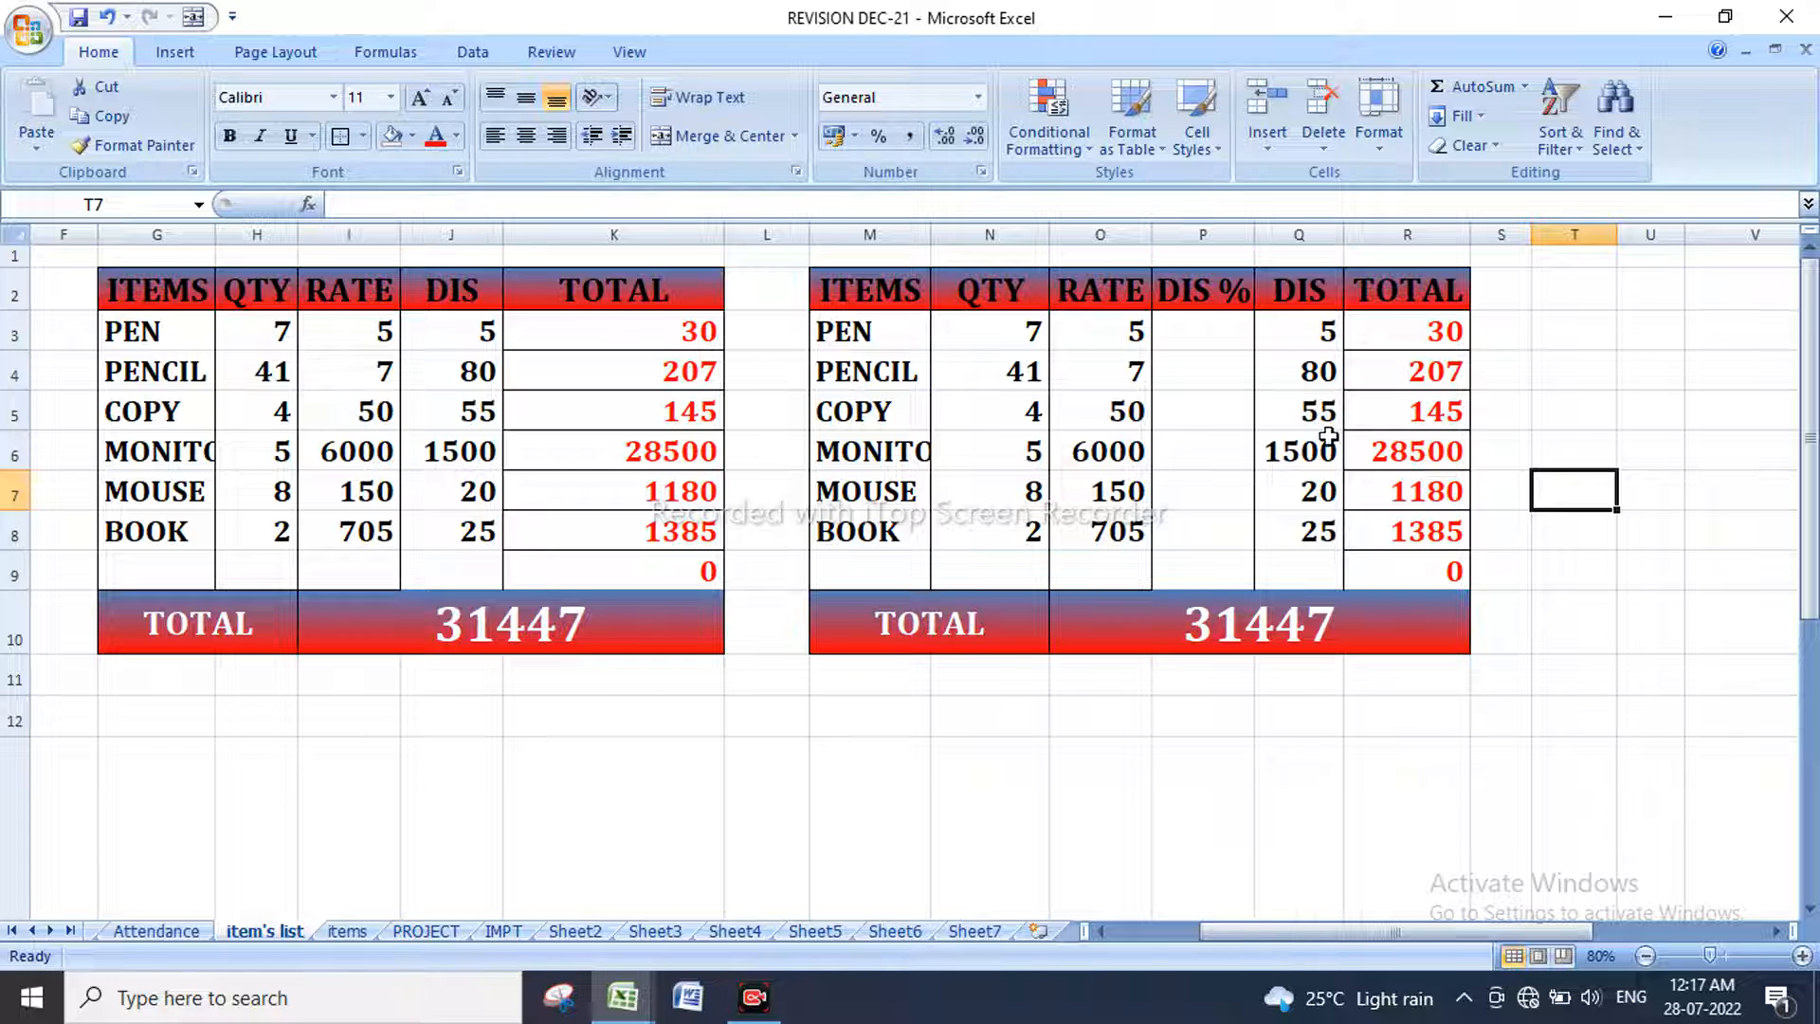
Step: Clear the copied discount amounts in Q3:Q9 of the third table's DIS column
click(1299, 325)
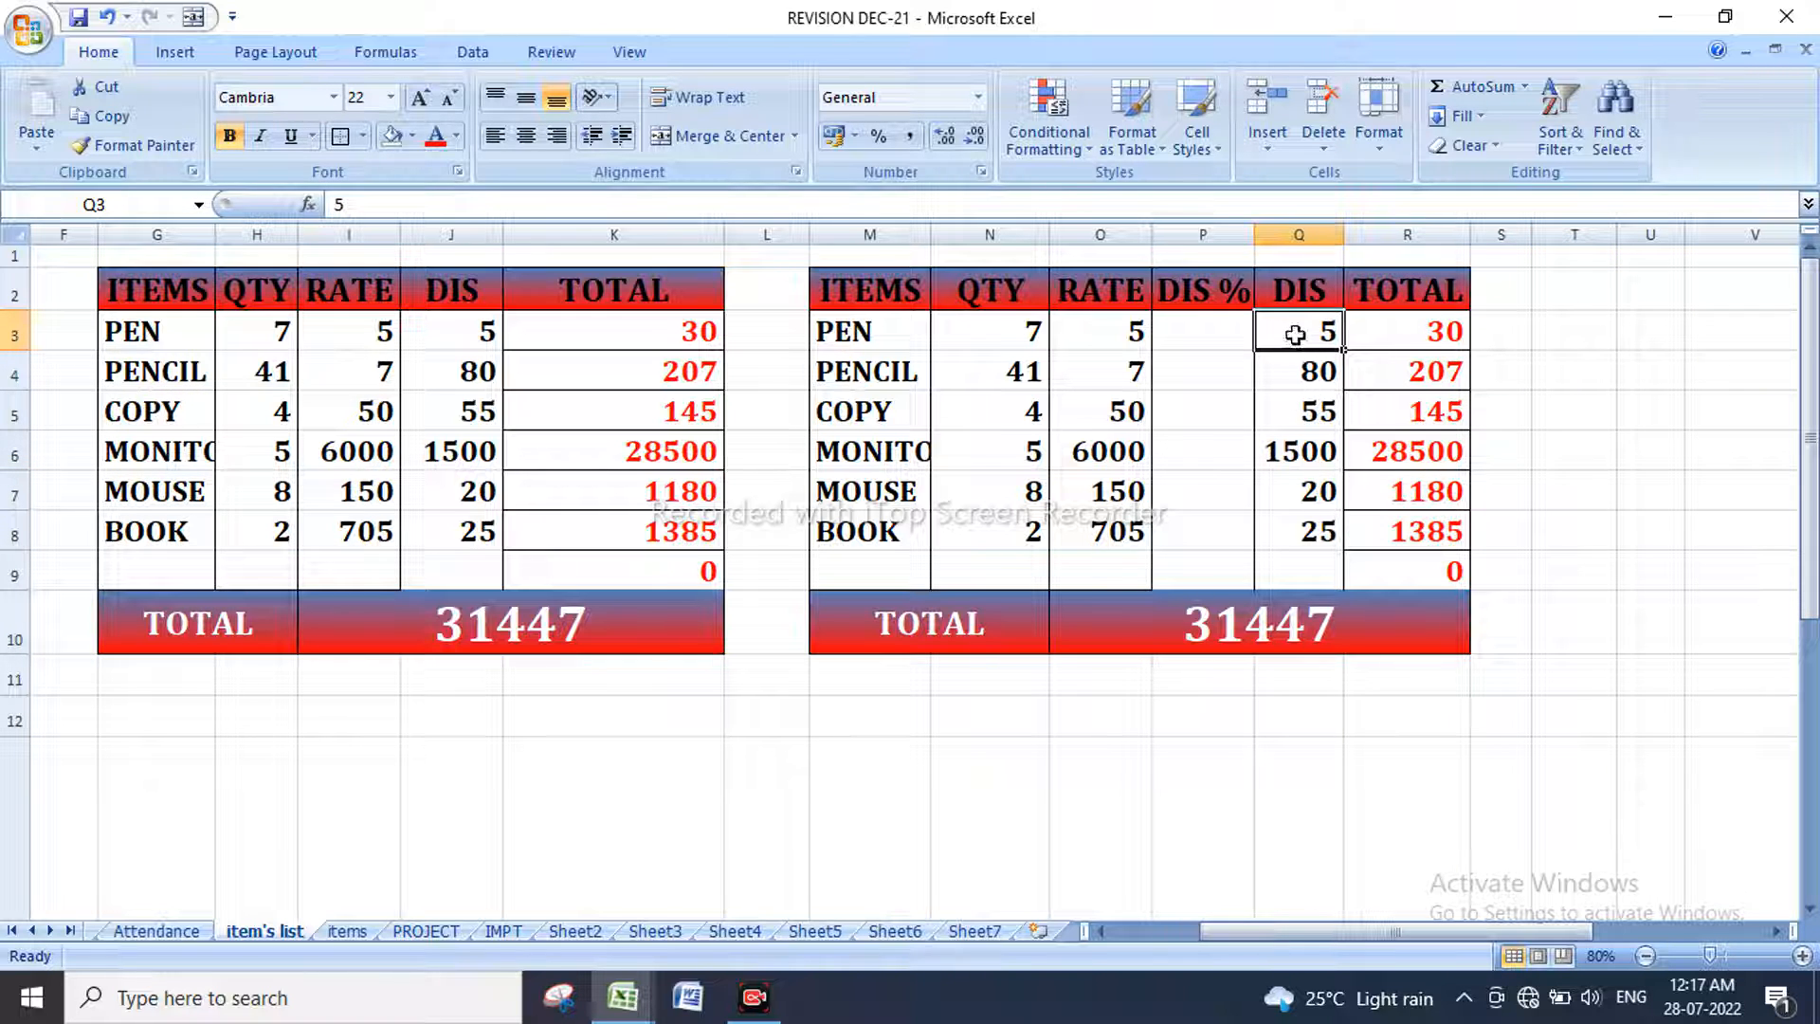
drag(1308, 336, 1316, 559)
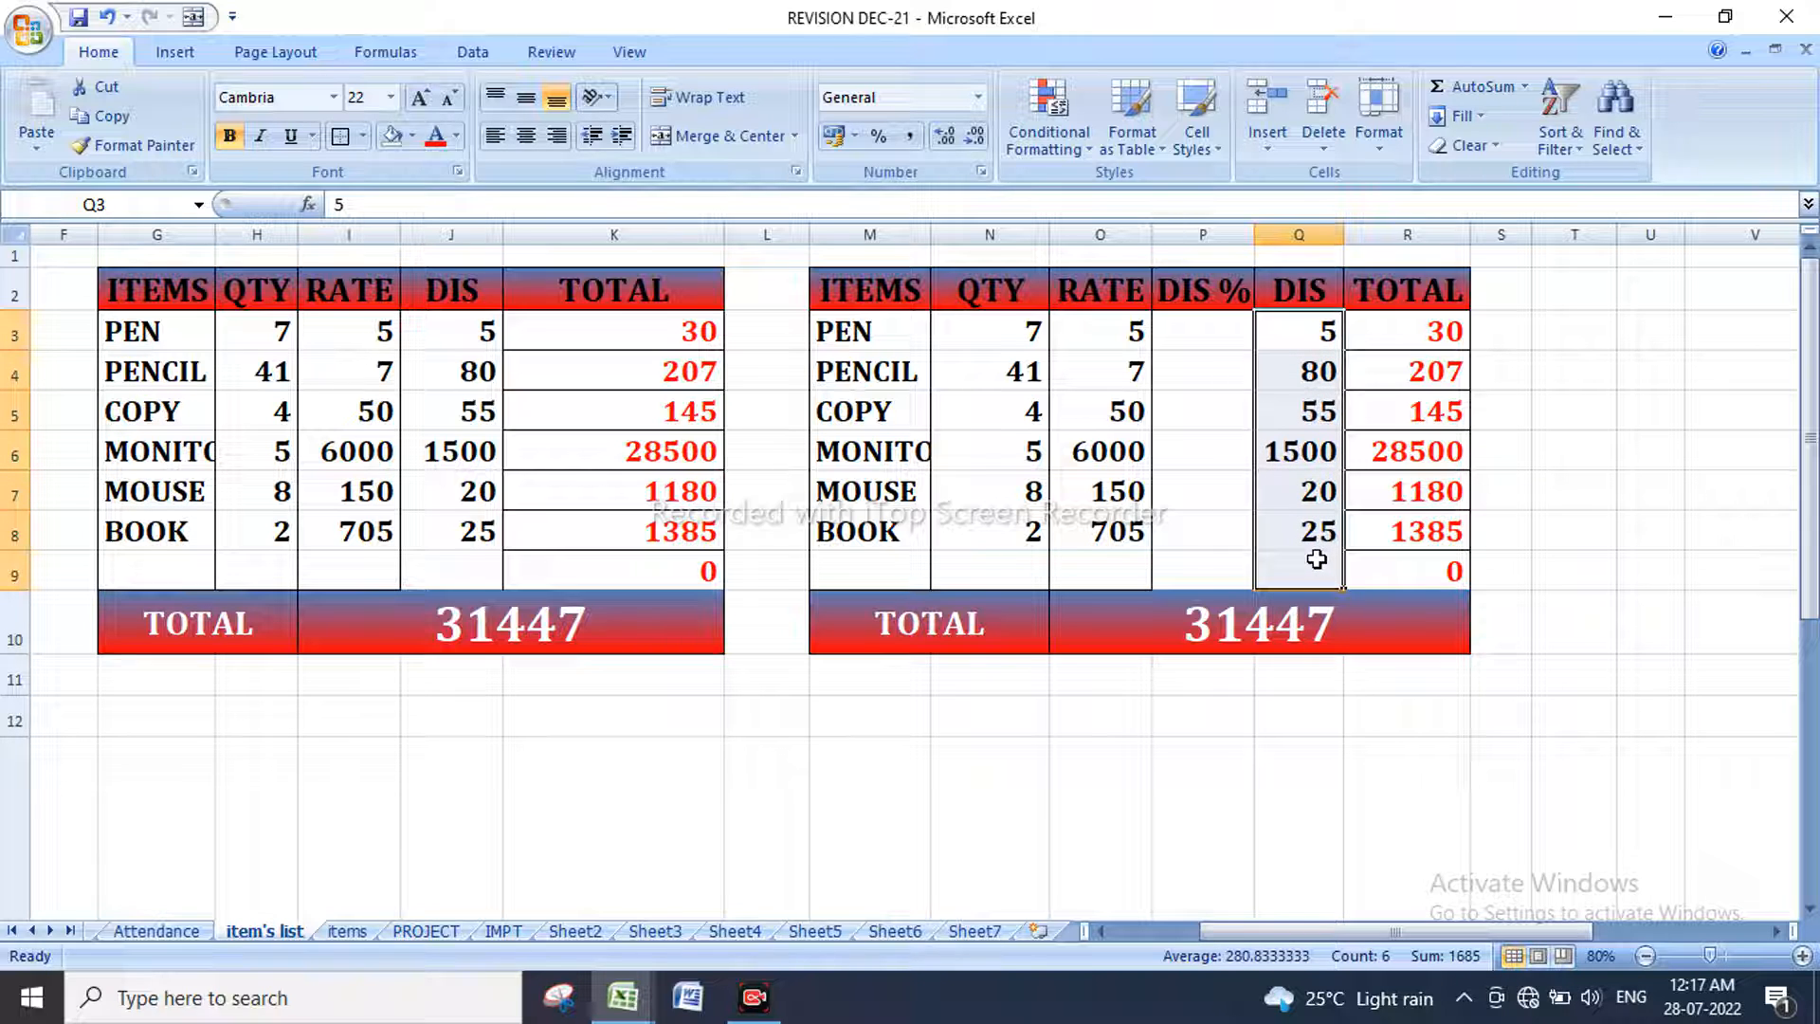
key(Delete)
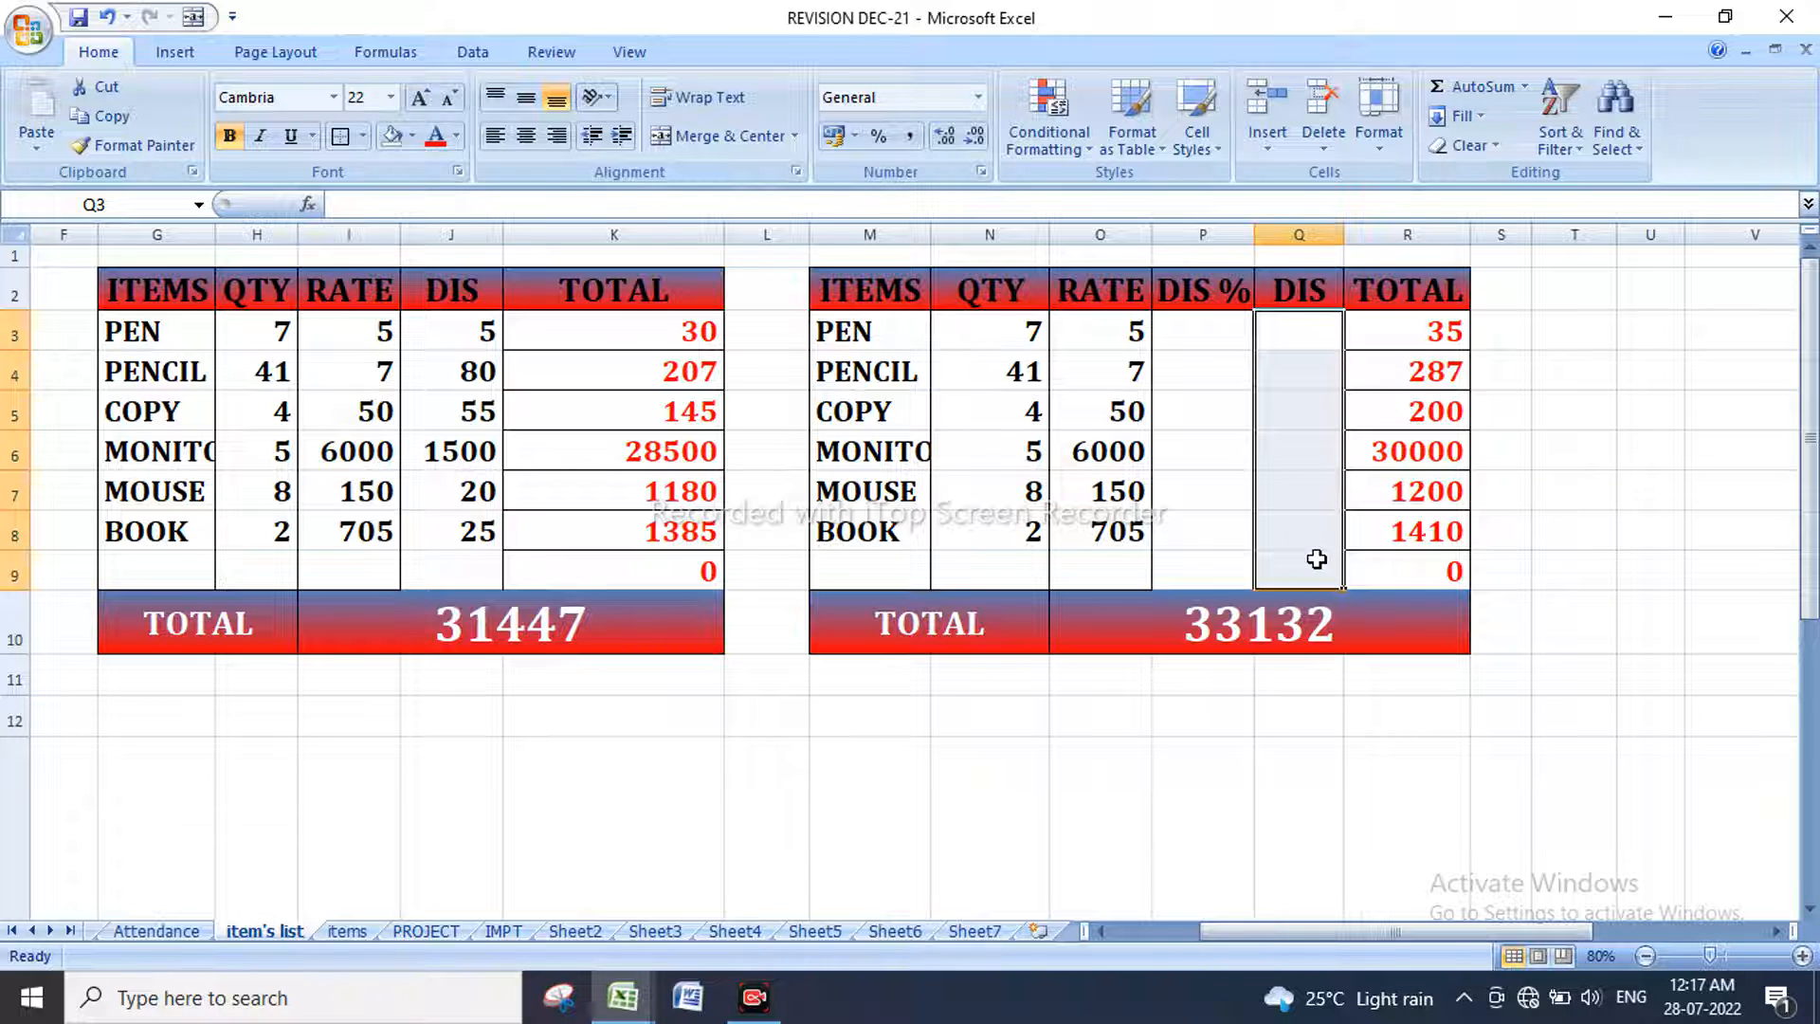
click(1548, 520)
Step: Enter a discount percentage of 50 for PEN in P3
drag(999, 338, 1100, 334)
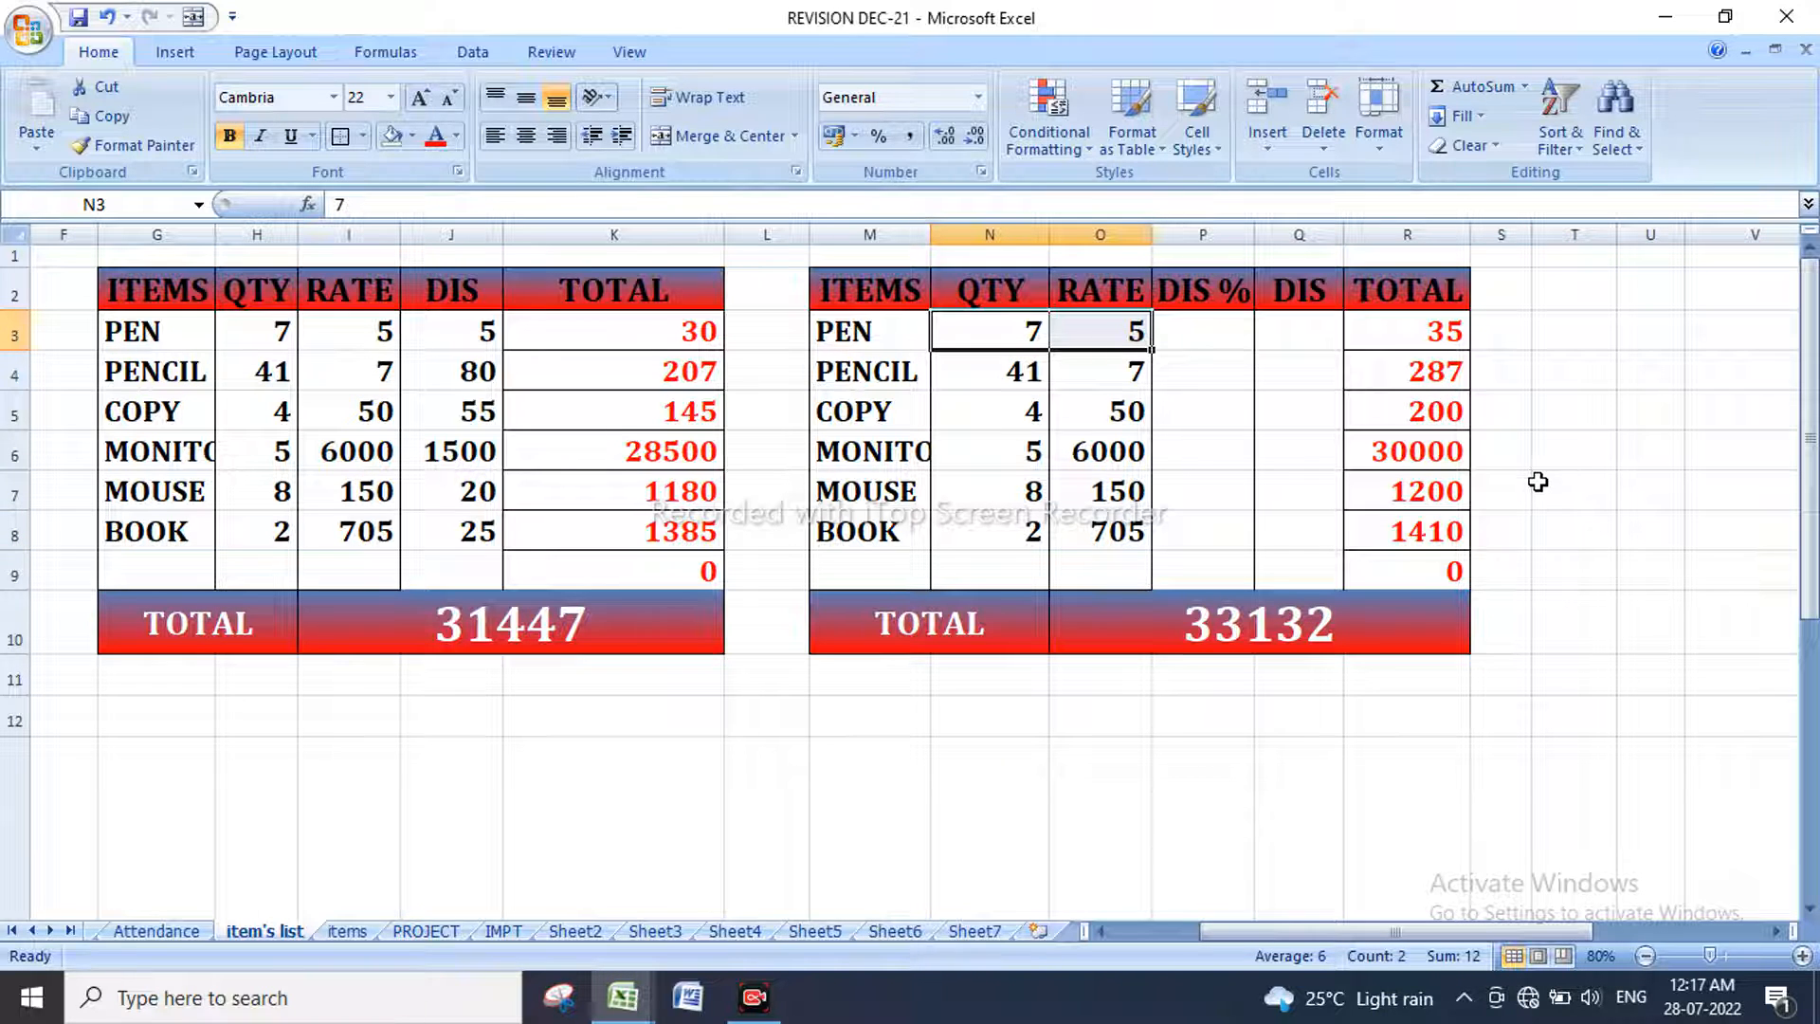
click(1189, 343)
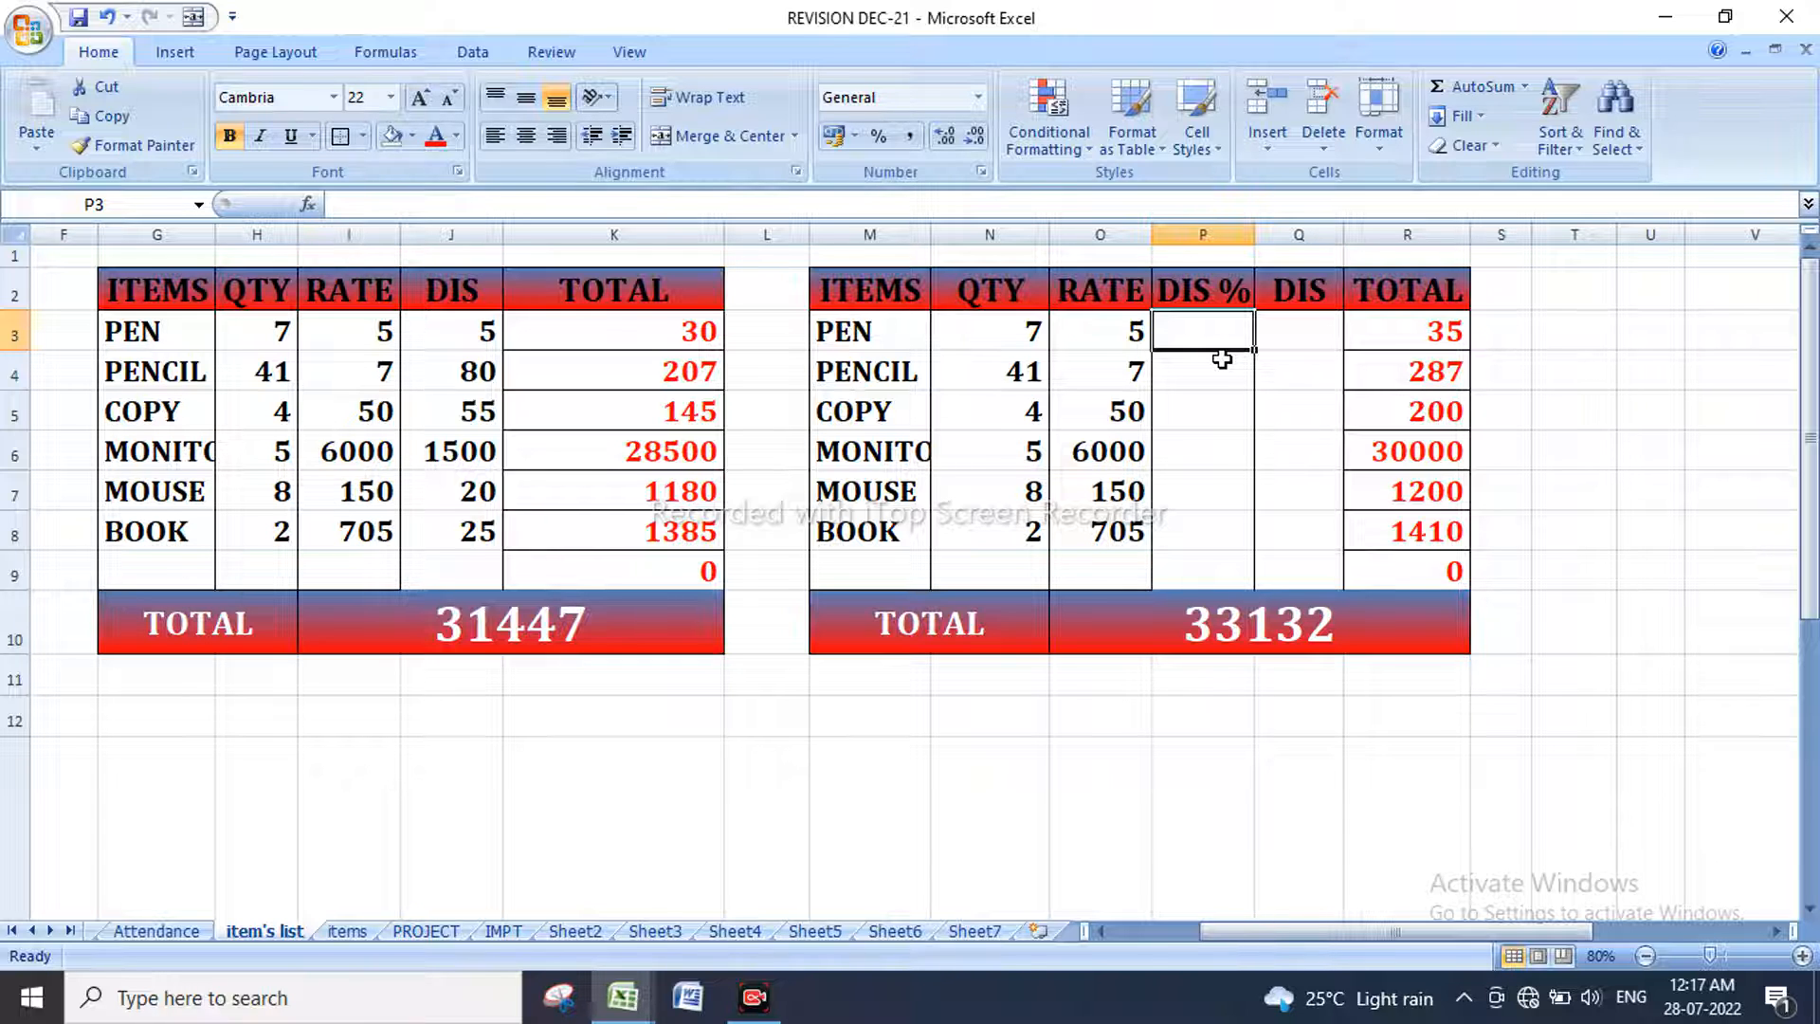
text(5)
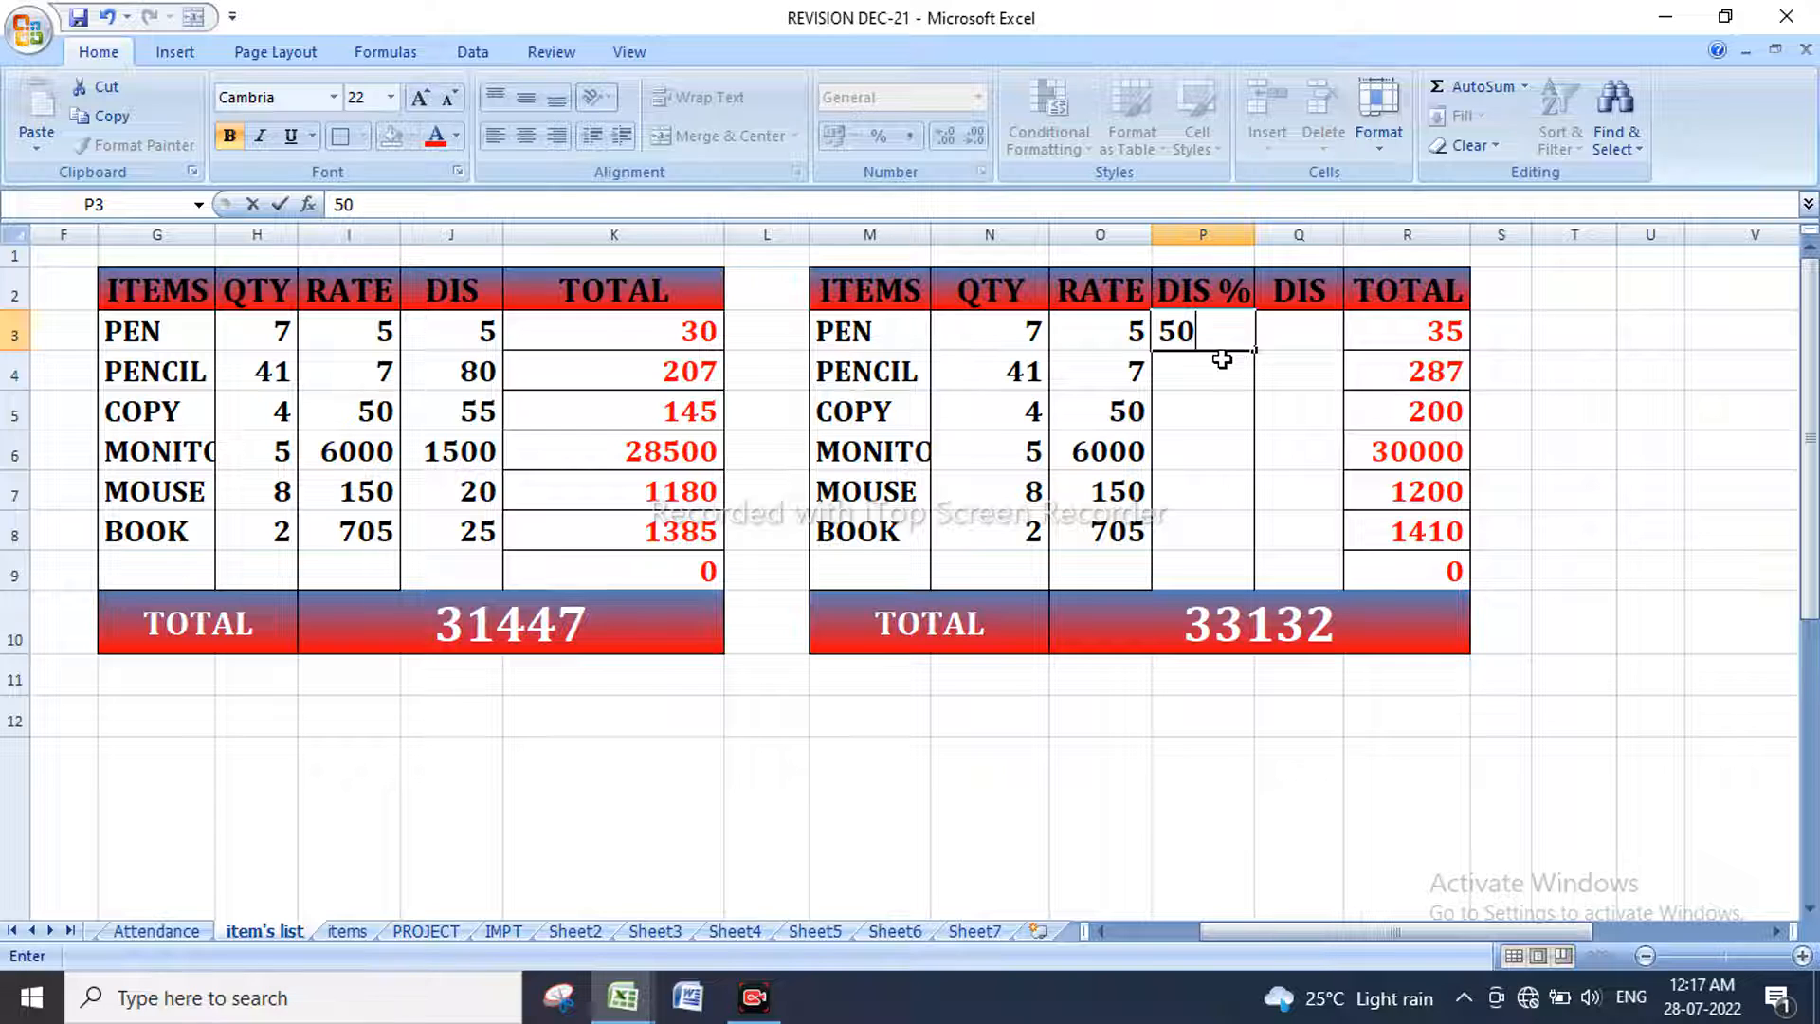
text(0)
key(Return)
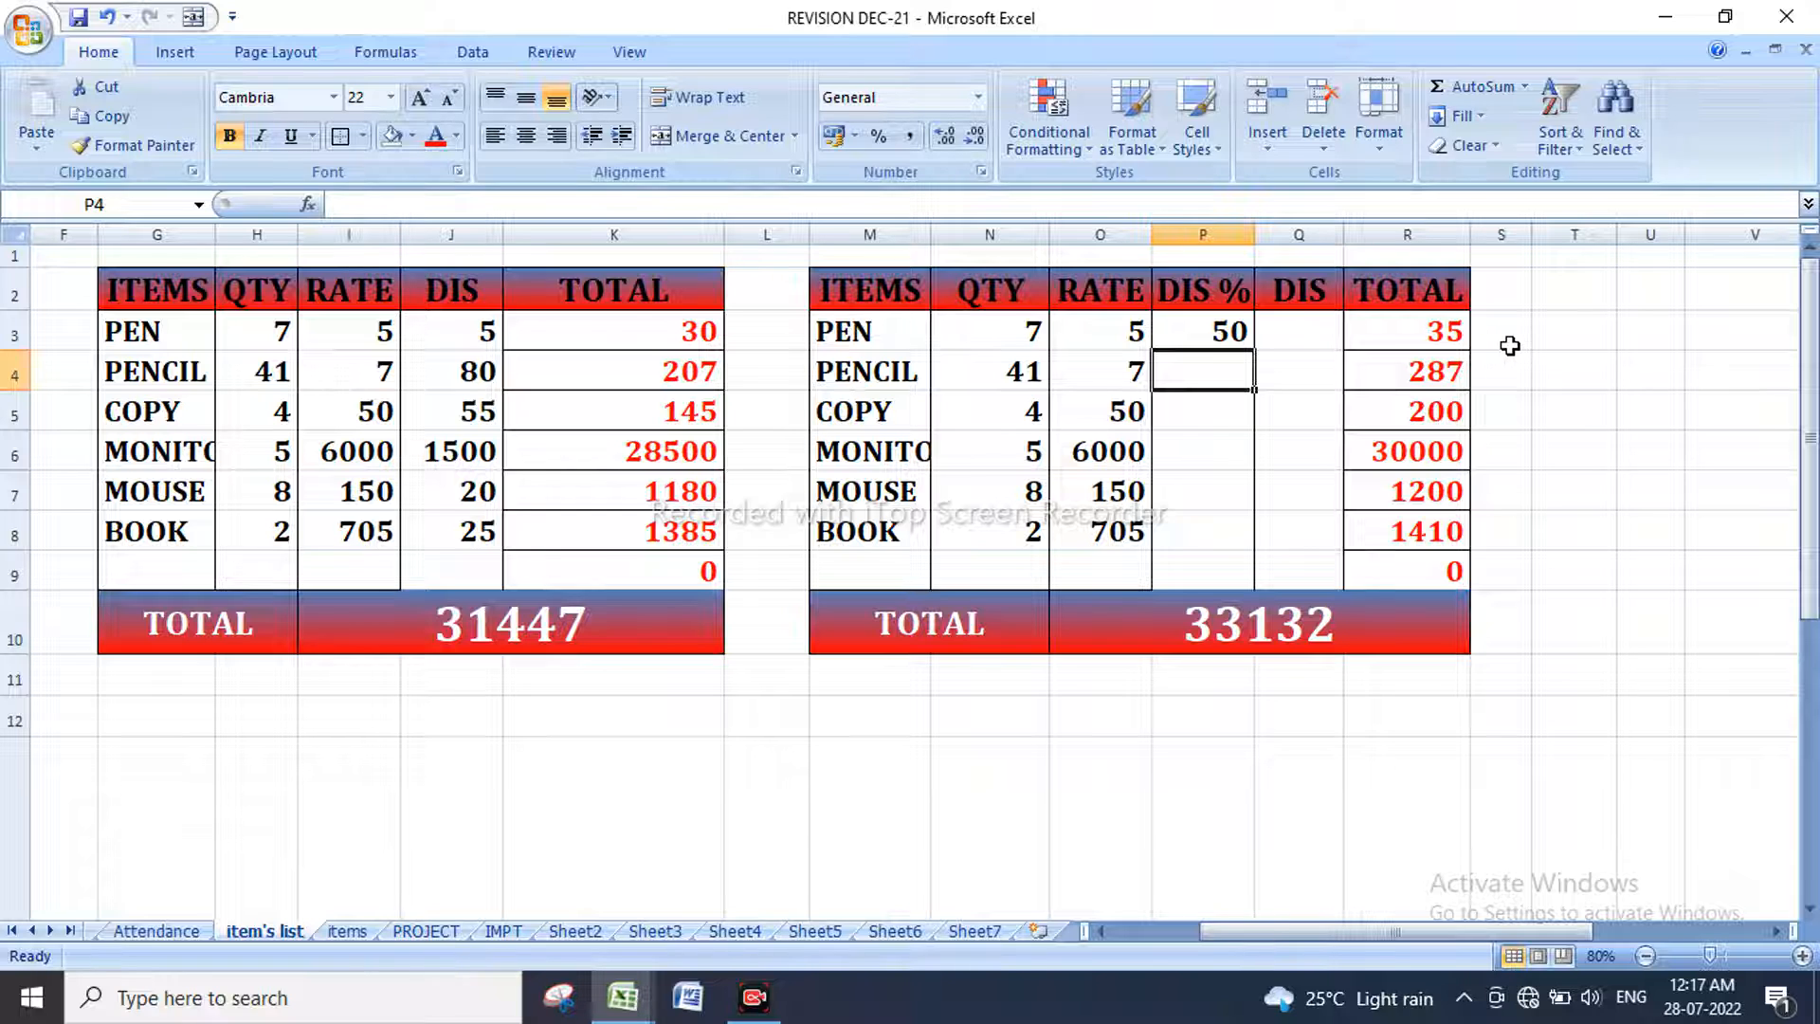
Step: Widen column Q, the third table's DIS column, to make room for a long formula
click(1304, 326)
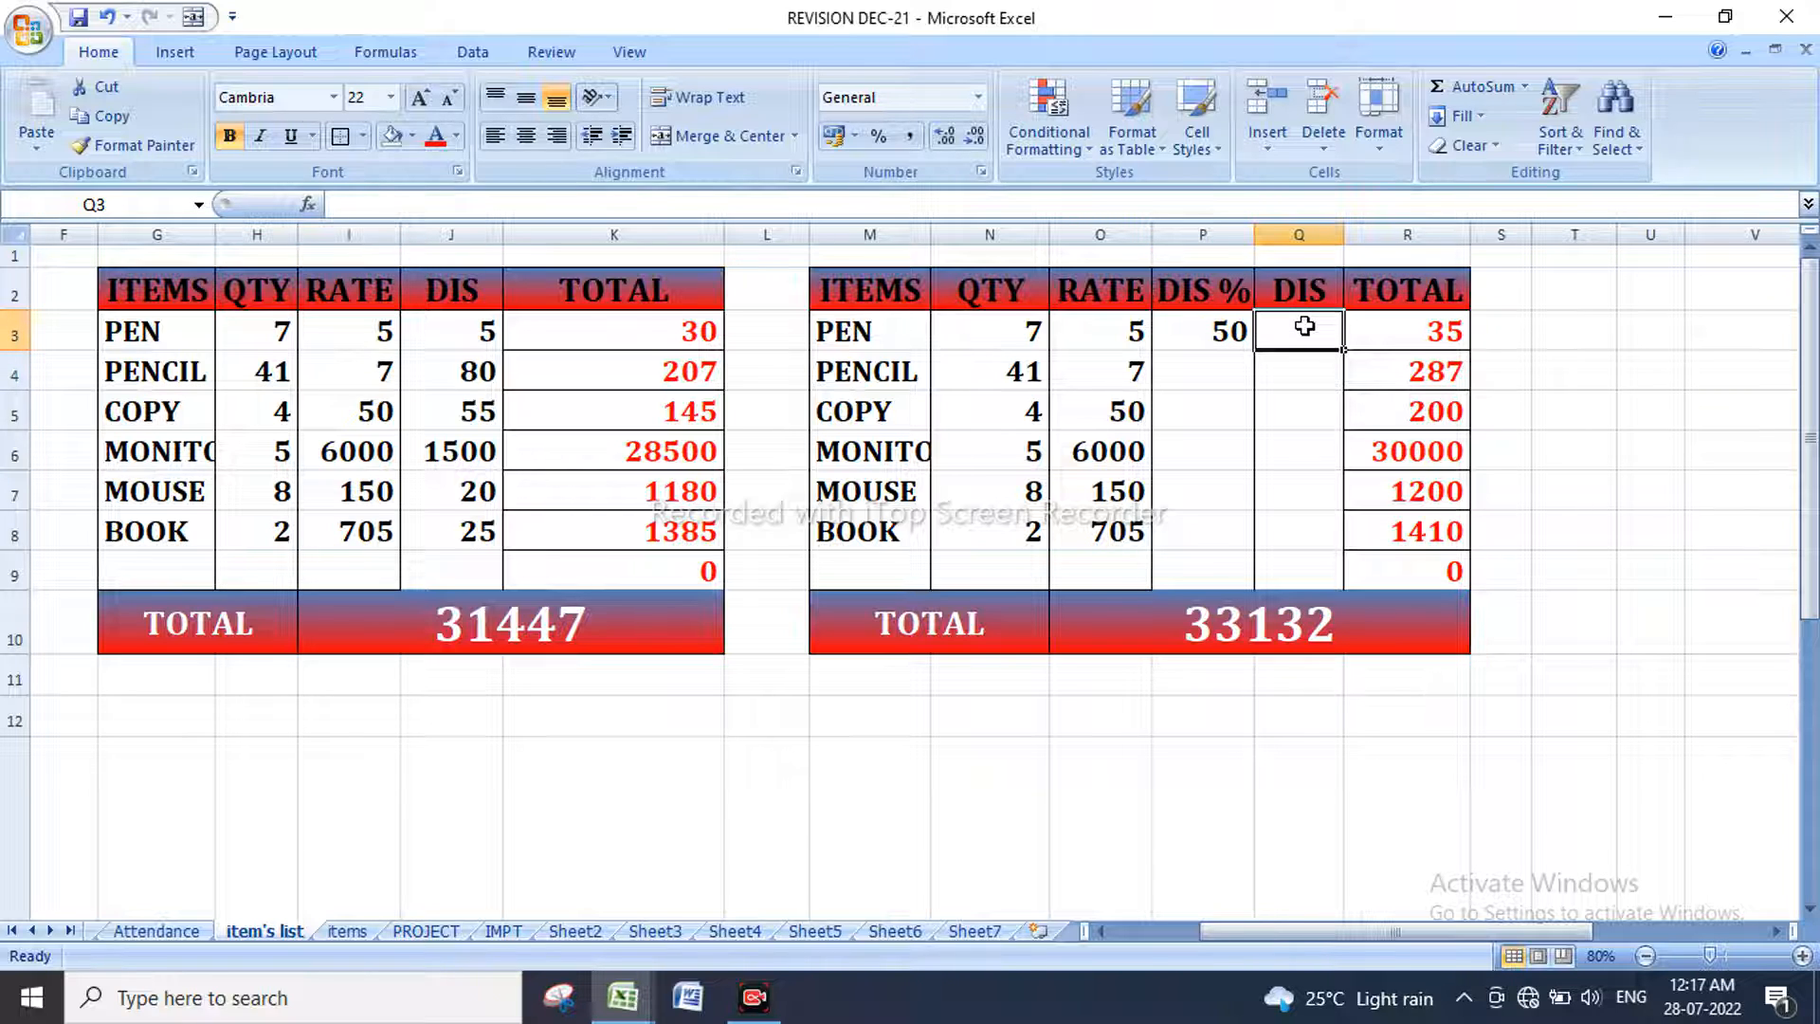
text(=)
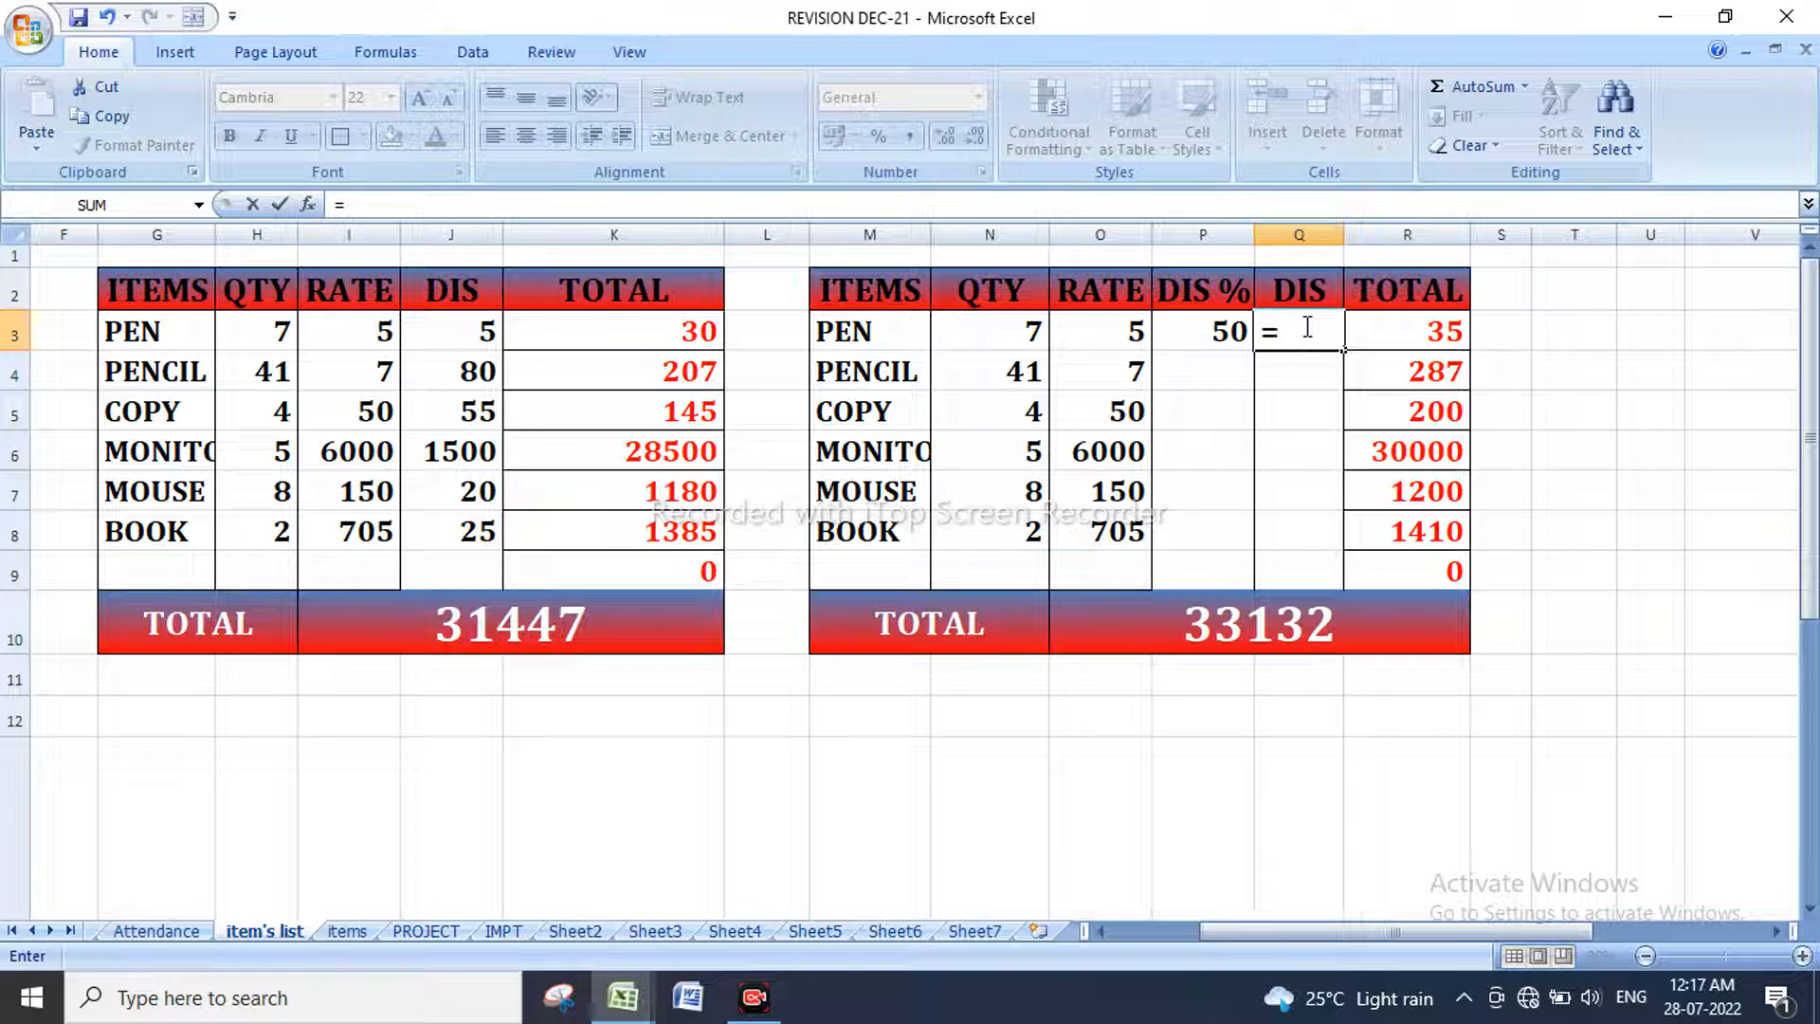
key(BackSpace)
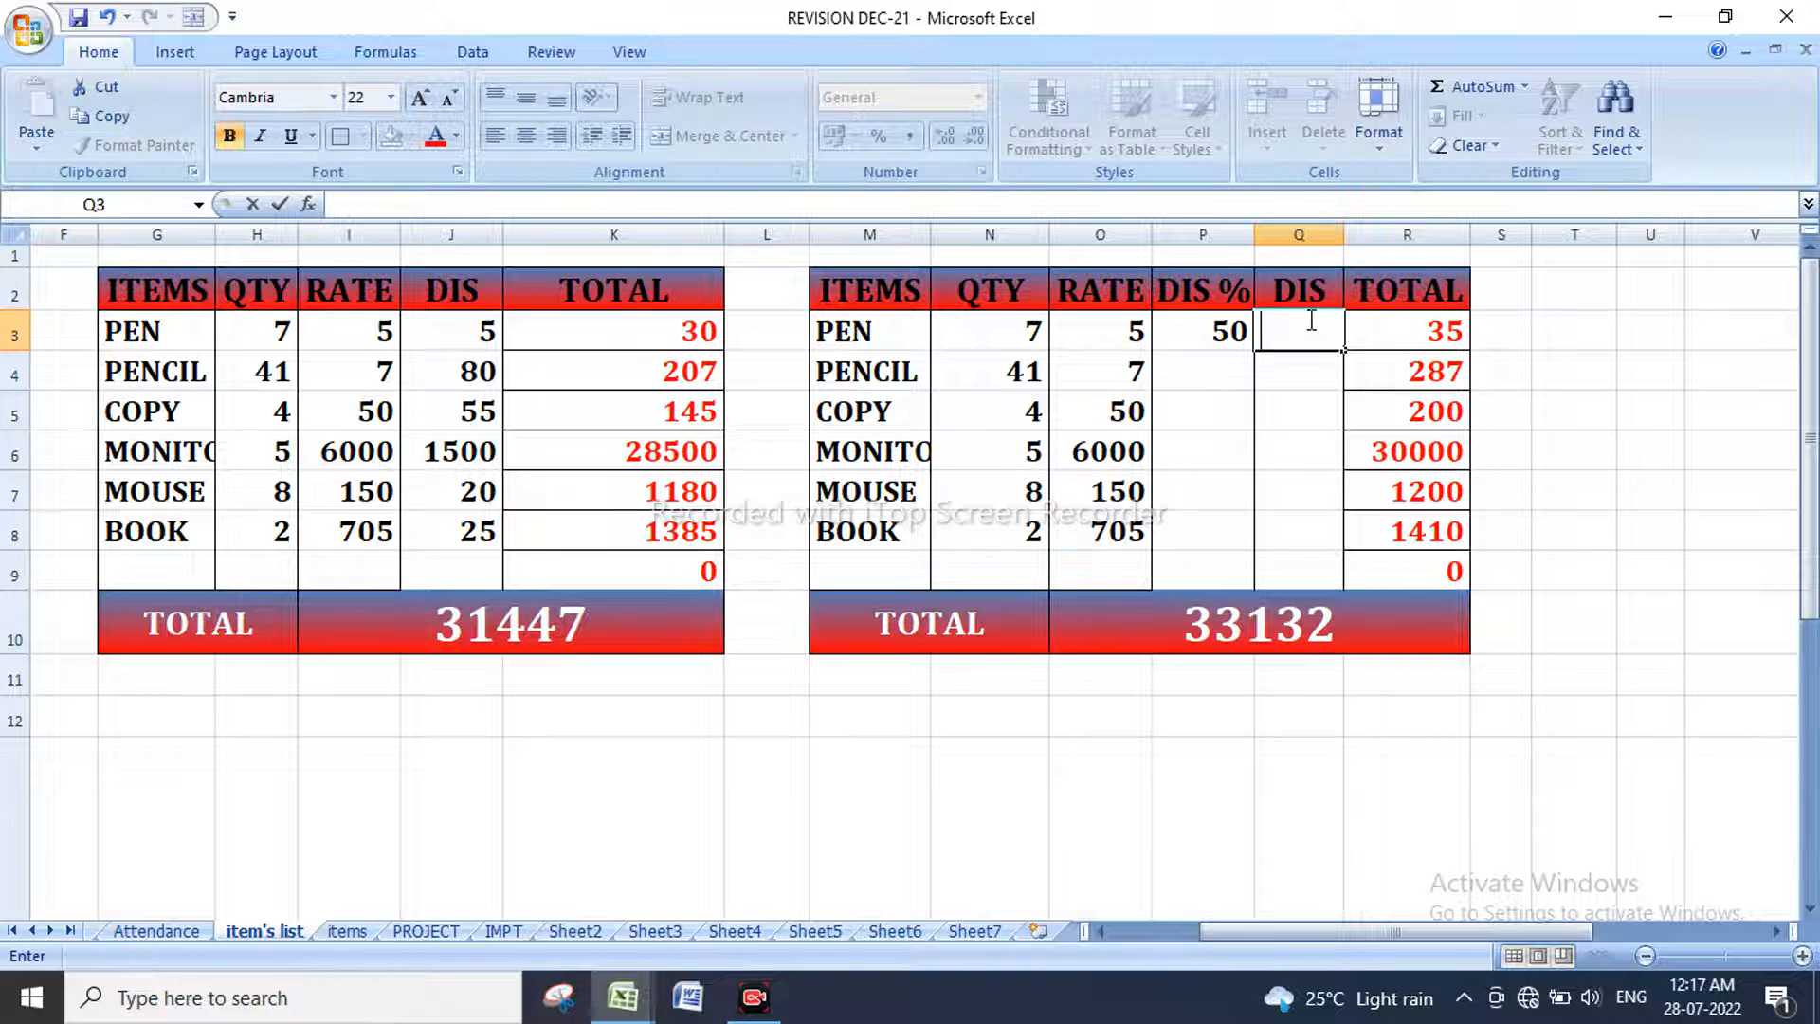
click(1336, 233)
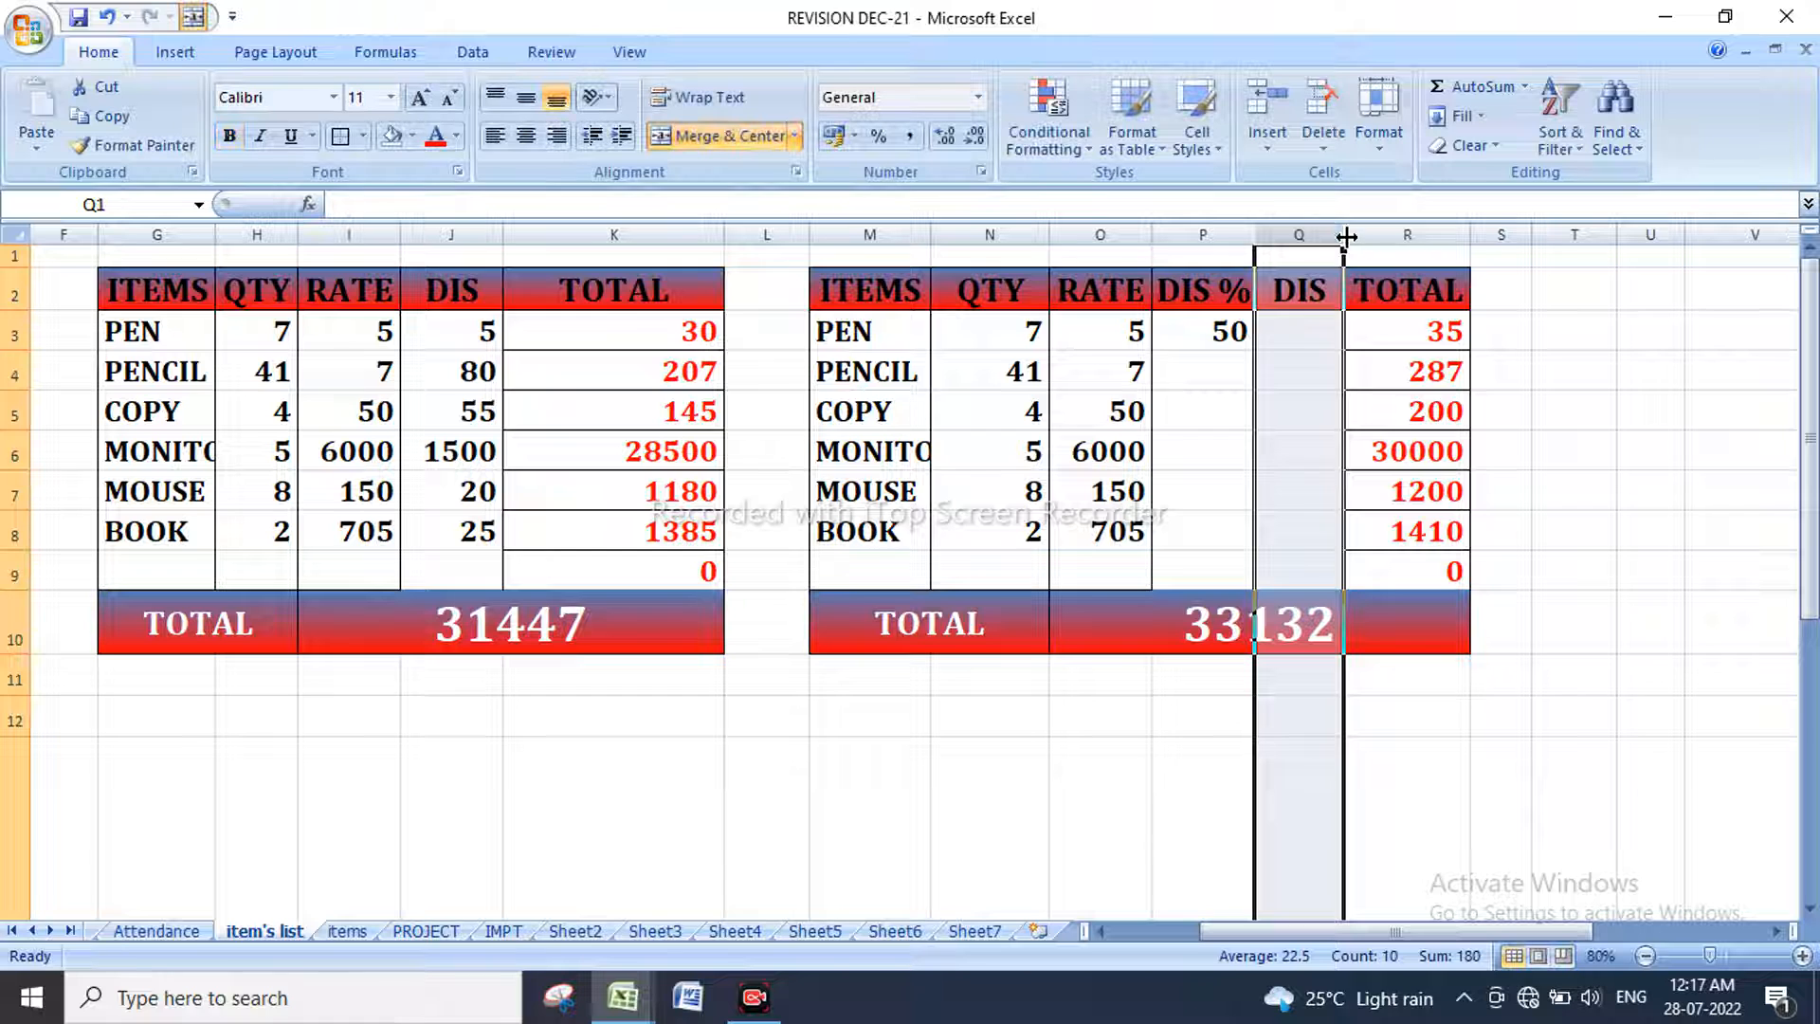
drag(1344, 236, 1561, 239)
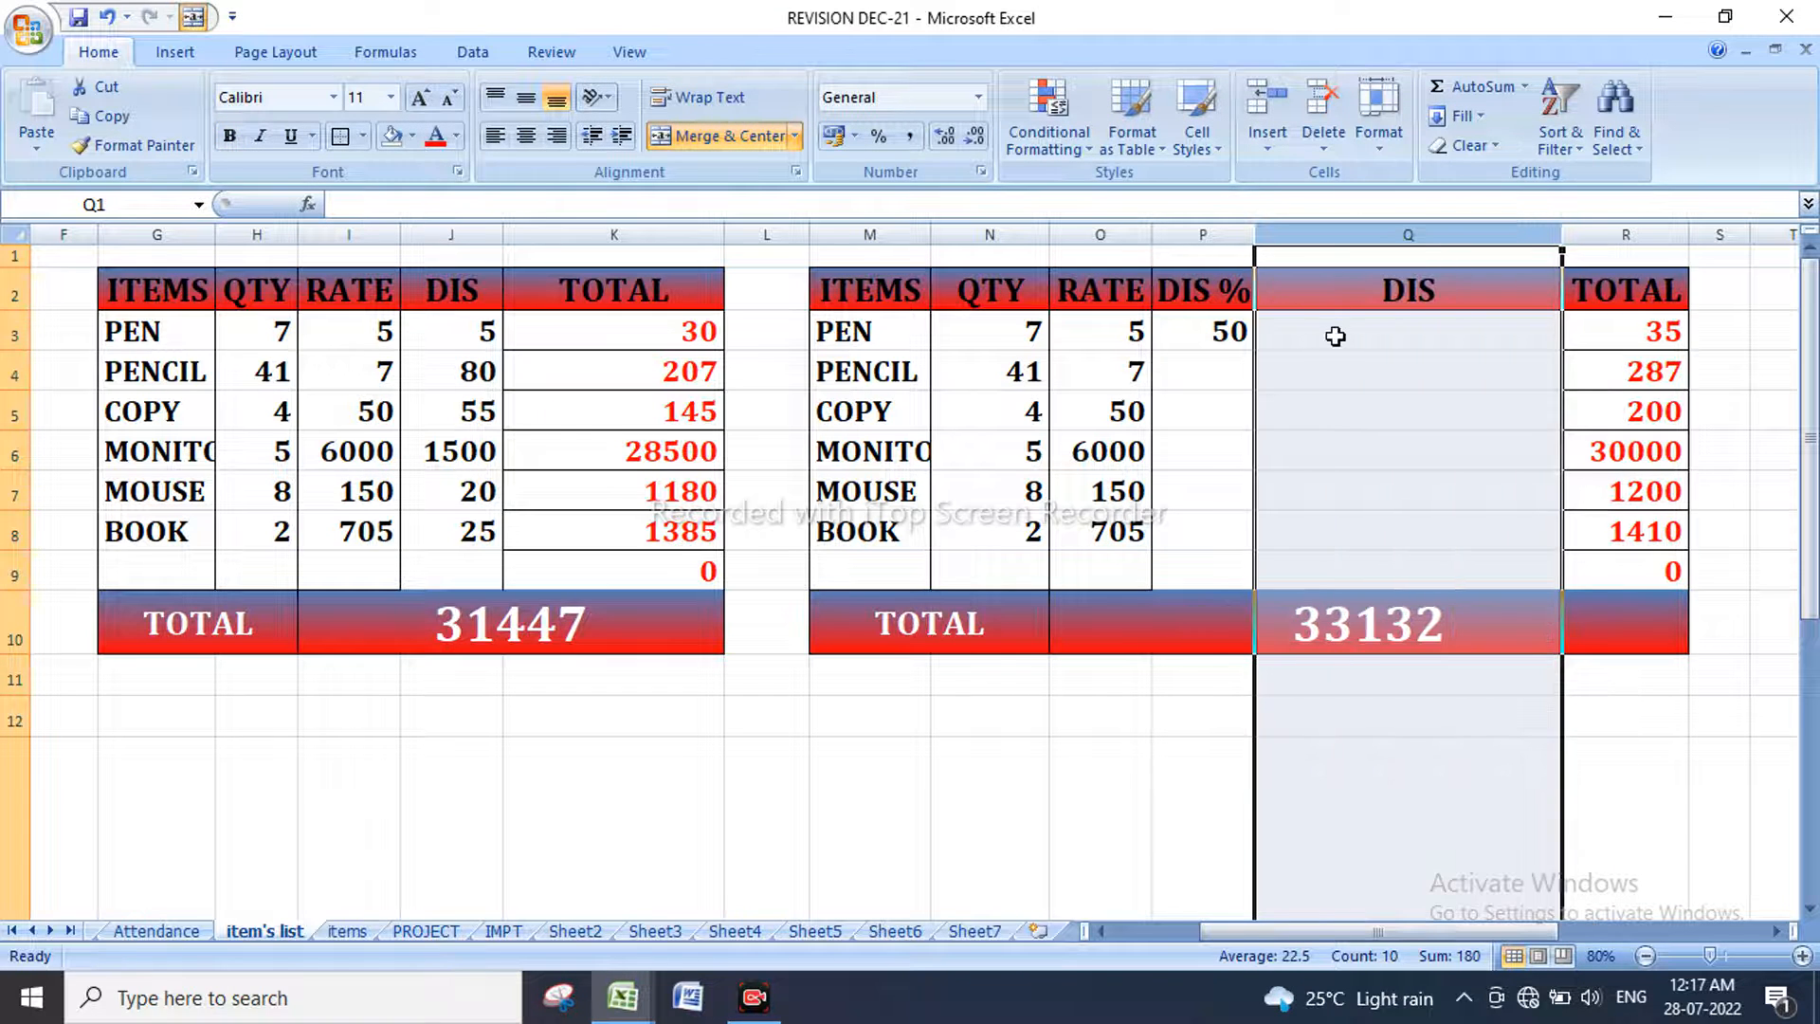
Step: Enter the discount formula =P3*O3*N3/100 in Q3 and fill it down to Q9
click(1331, 339)
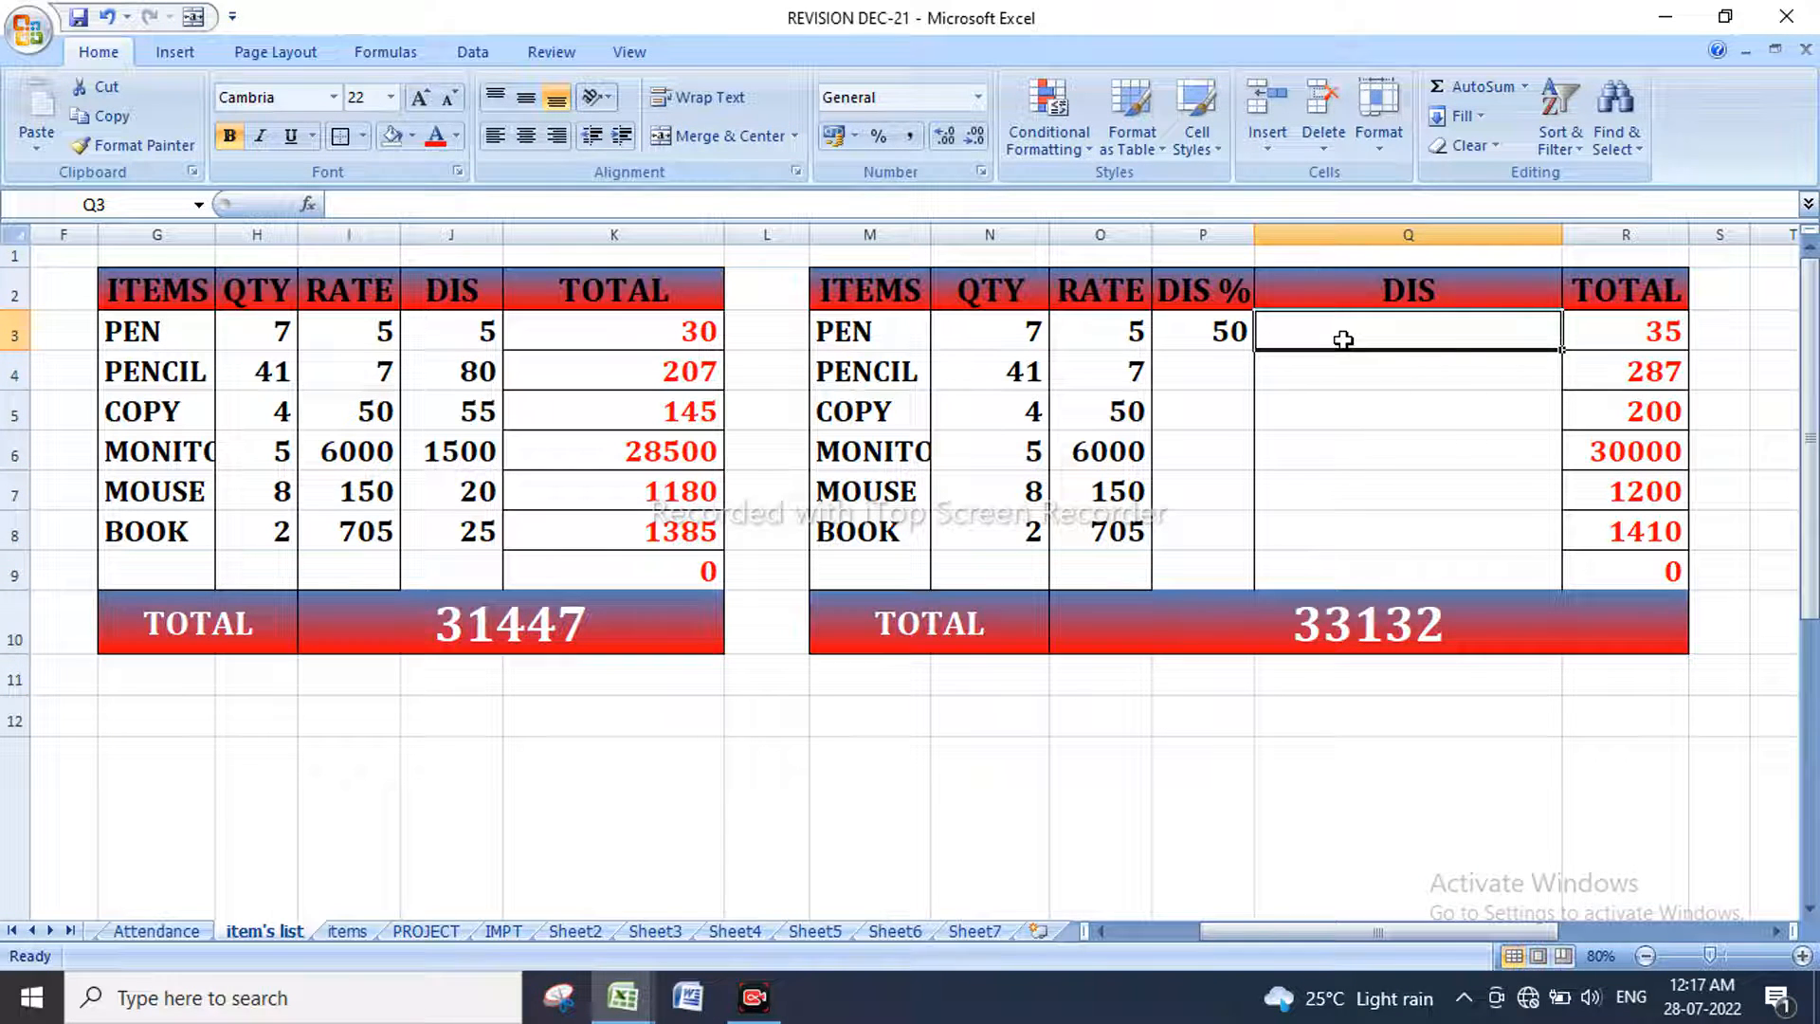
text(=)
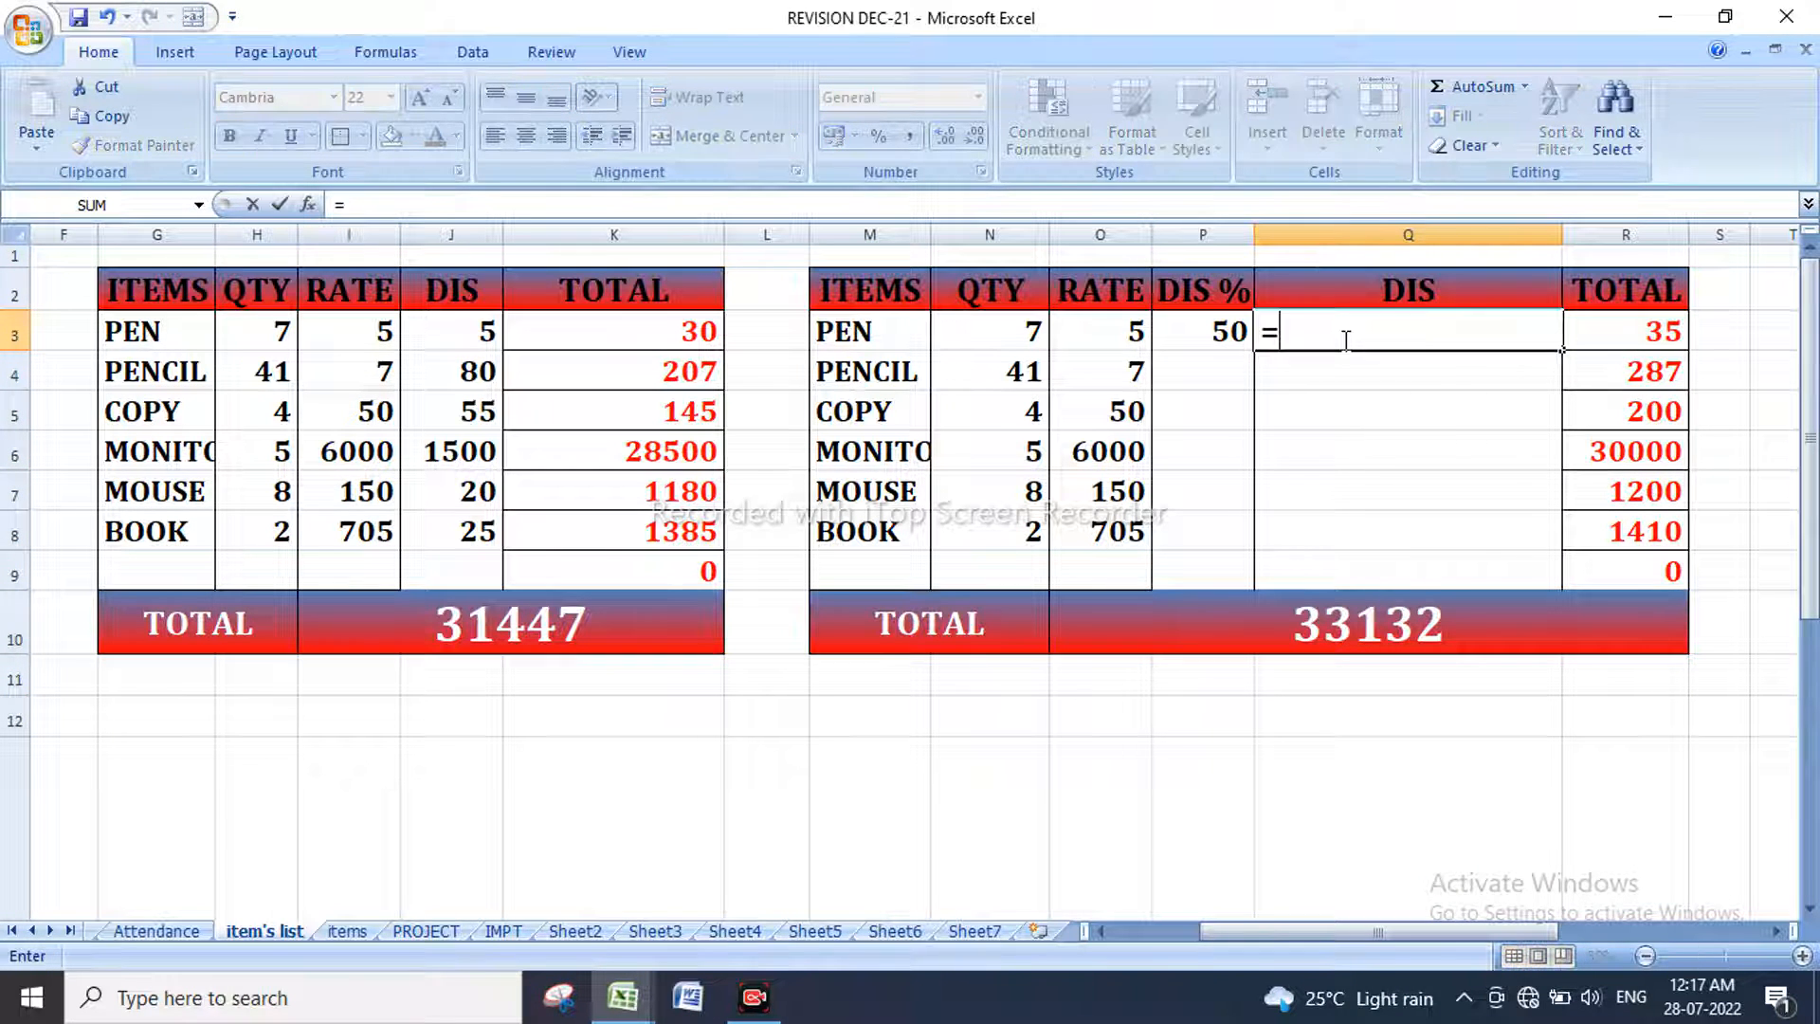
click(1183, 329)
text(*)
click(1121, 328)
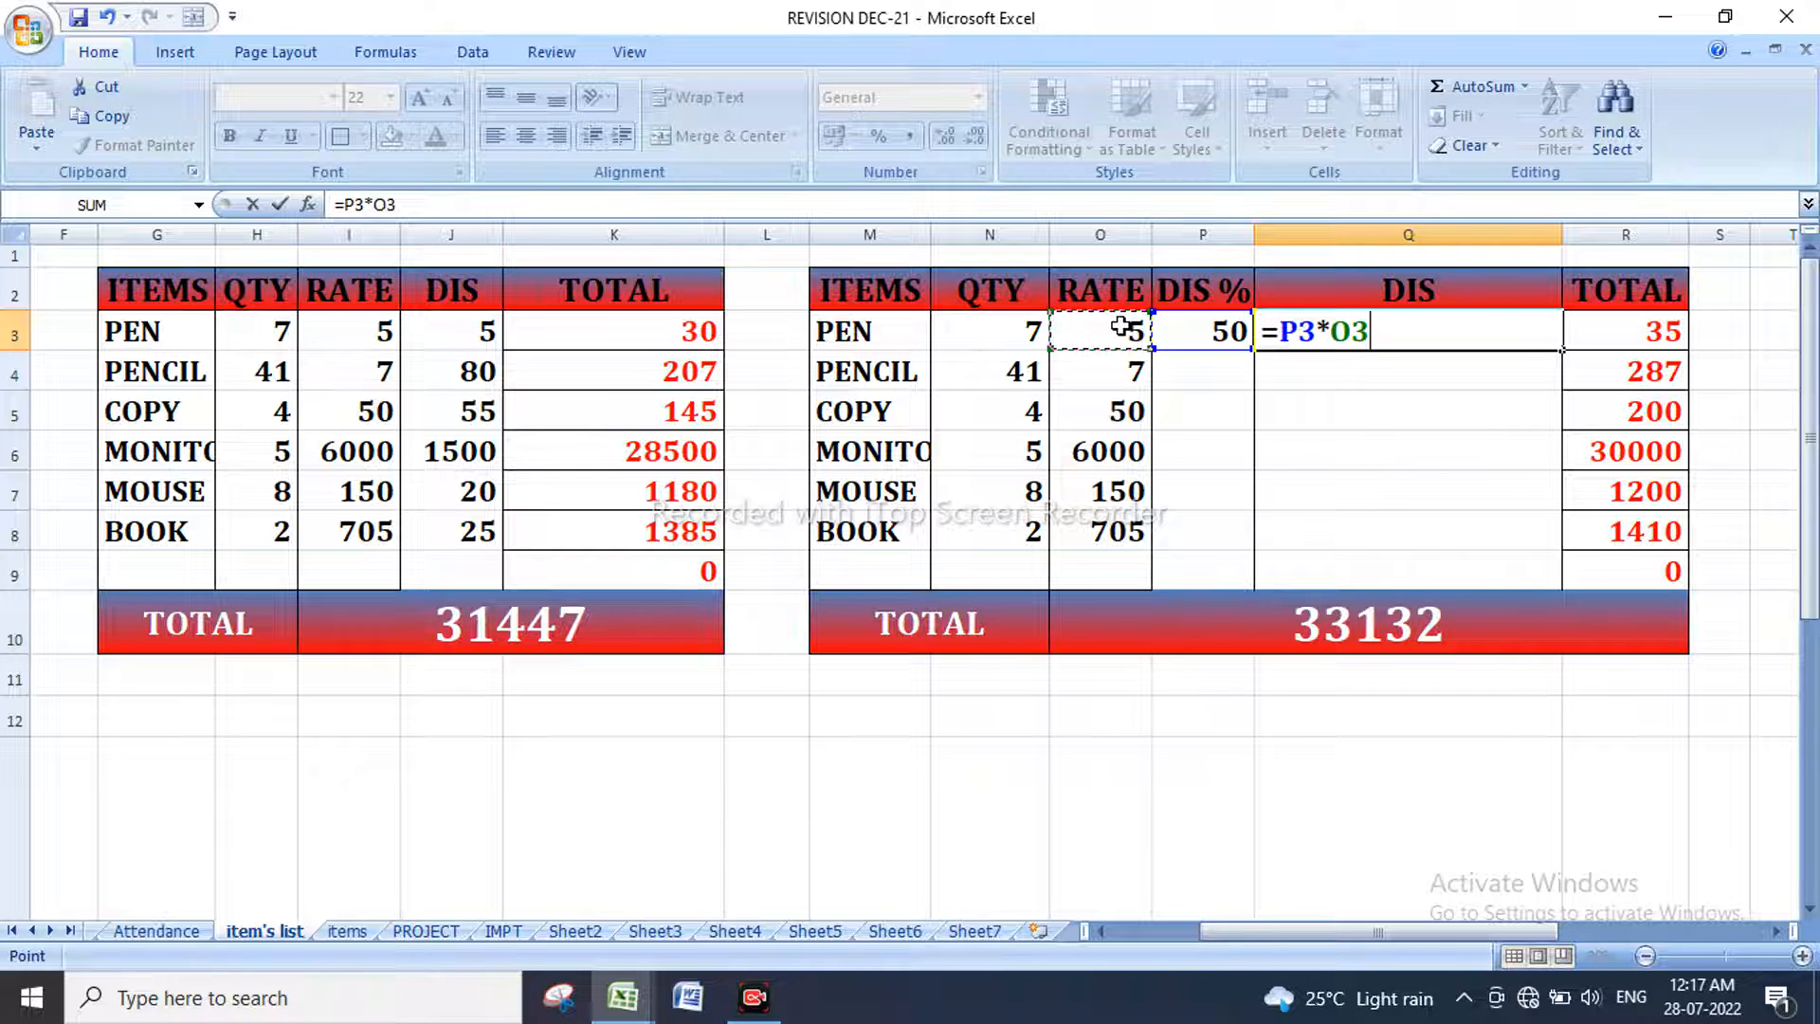
text(*)
click(1019, 328)
text(/100)
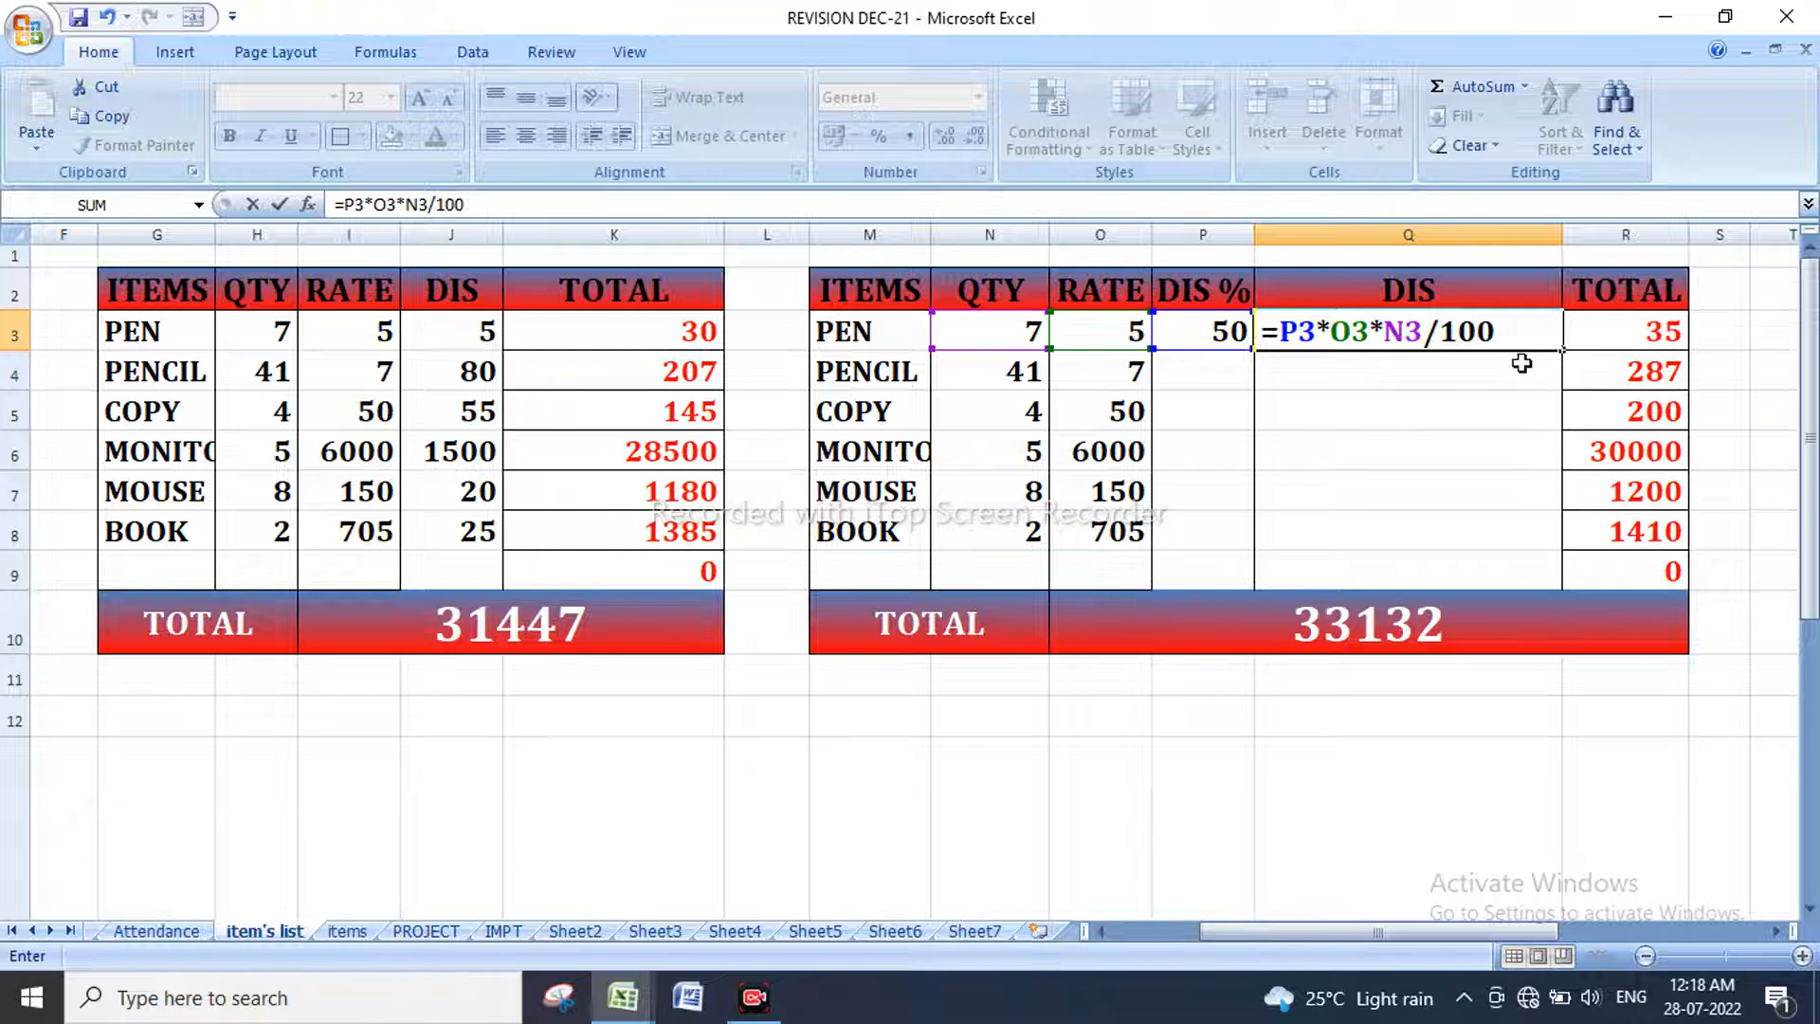
key(Return)
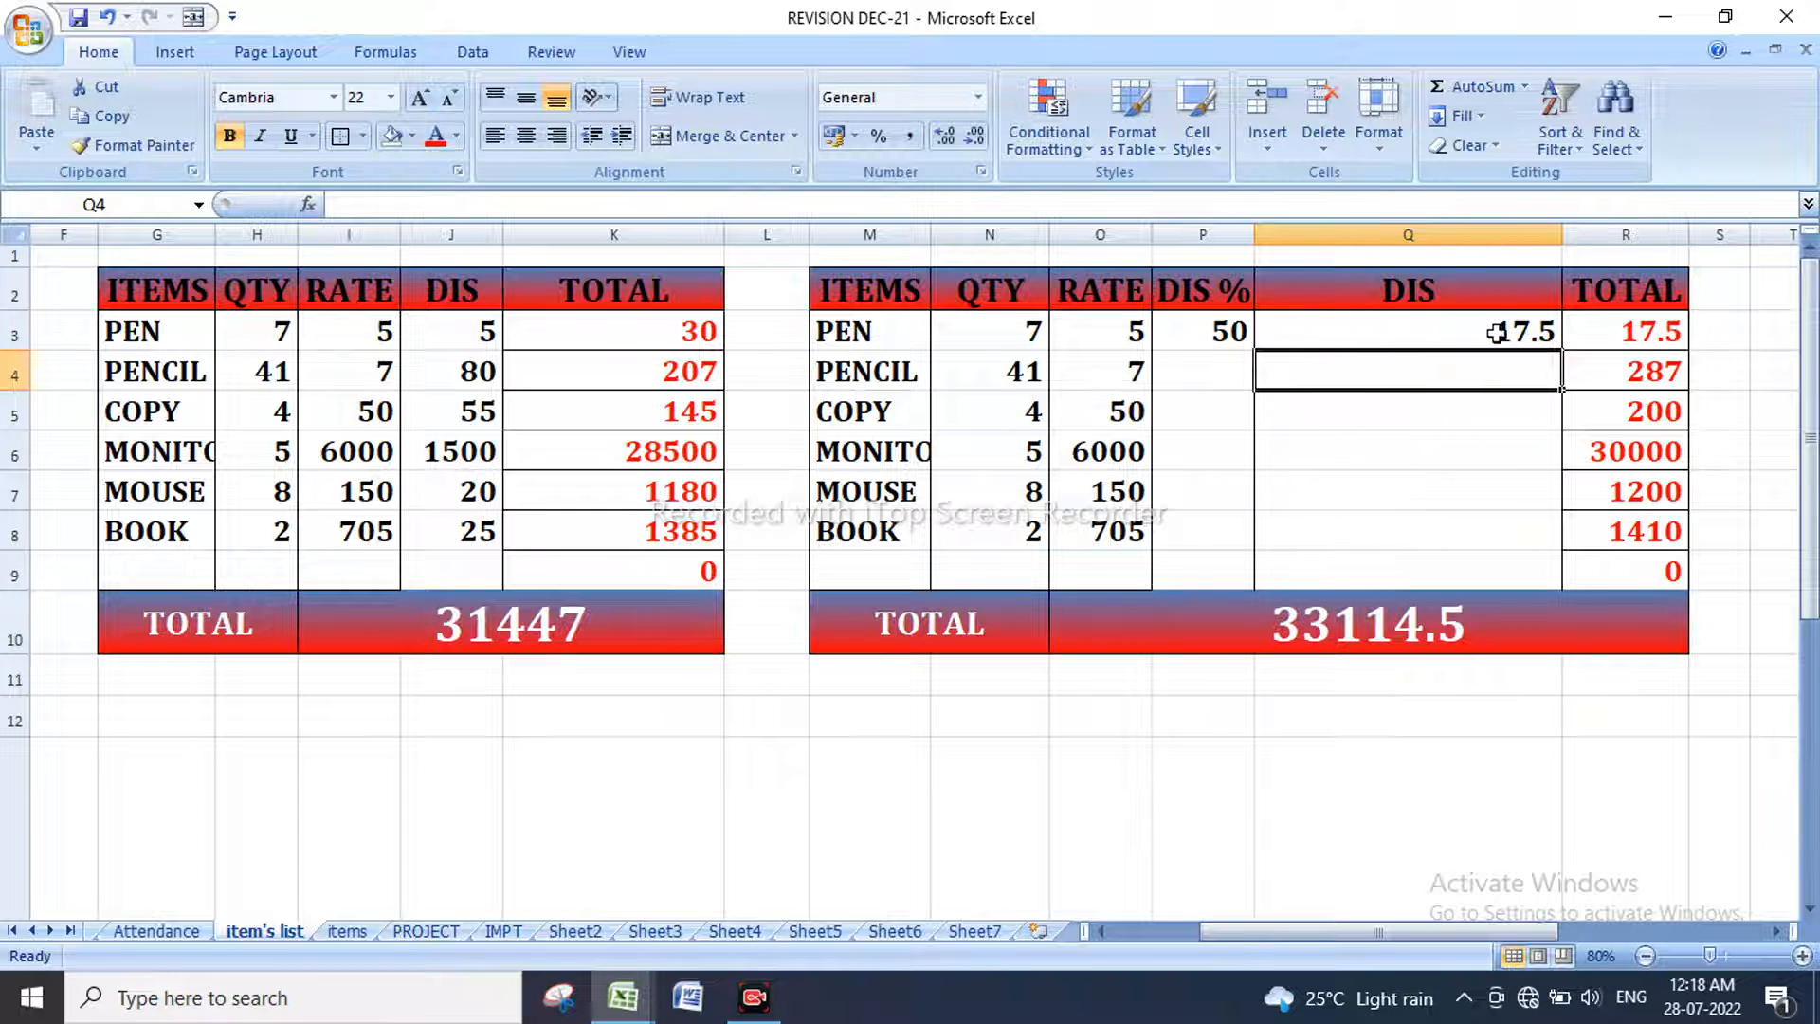
click(1541, 343)
drag(1560, 350, 1519, 583)
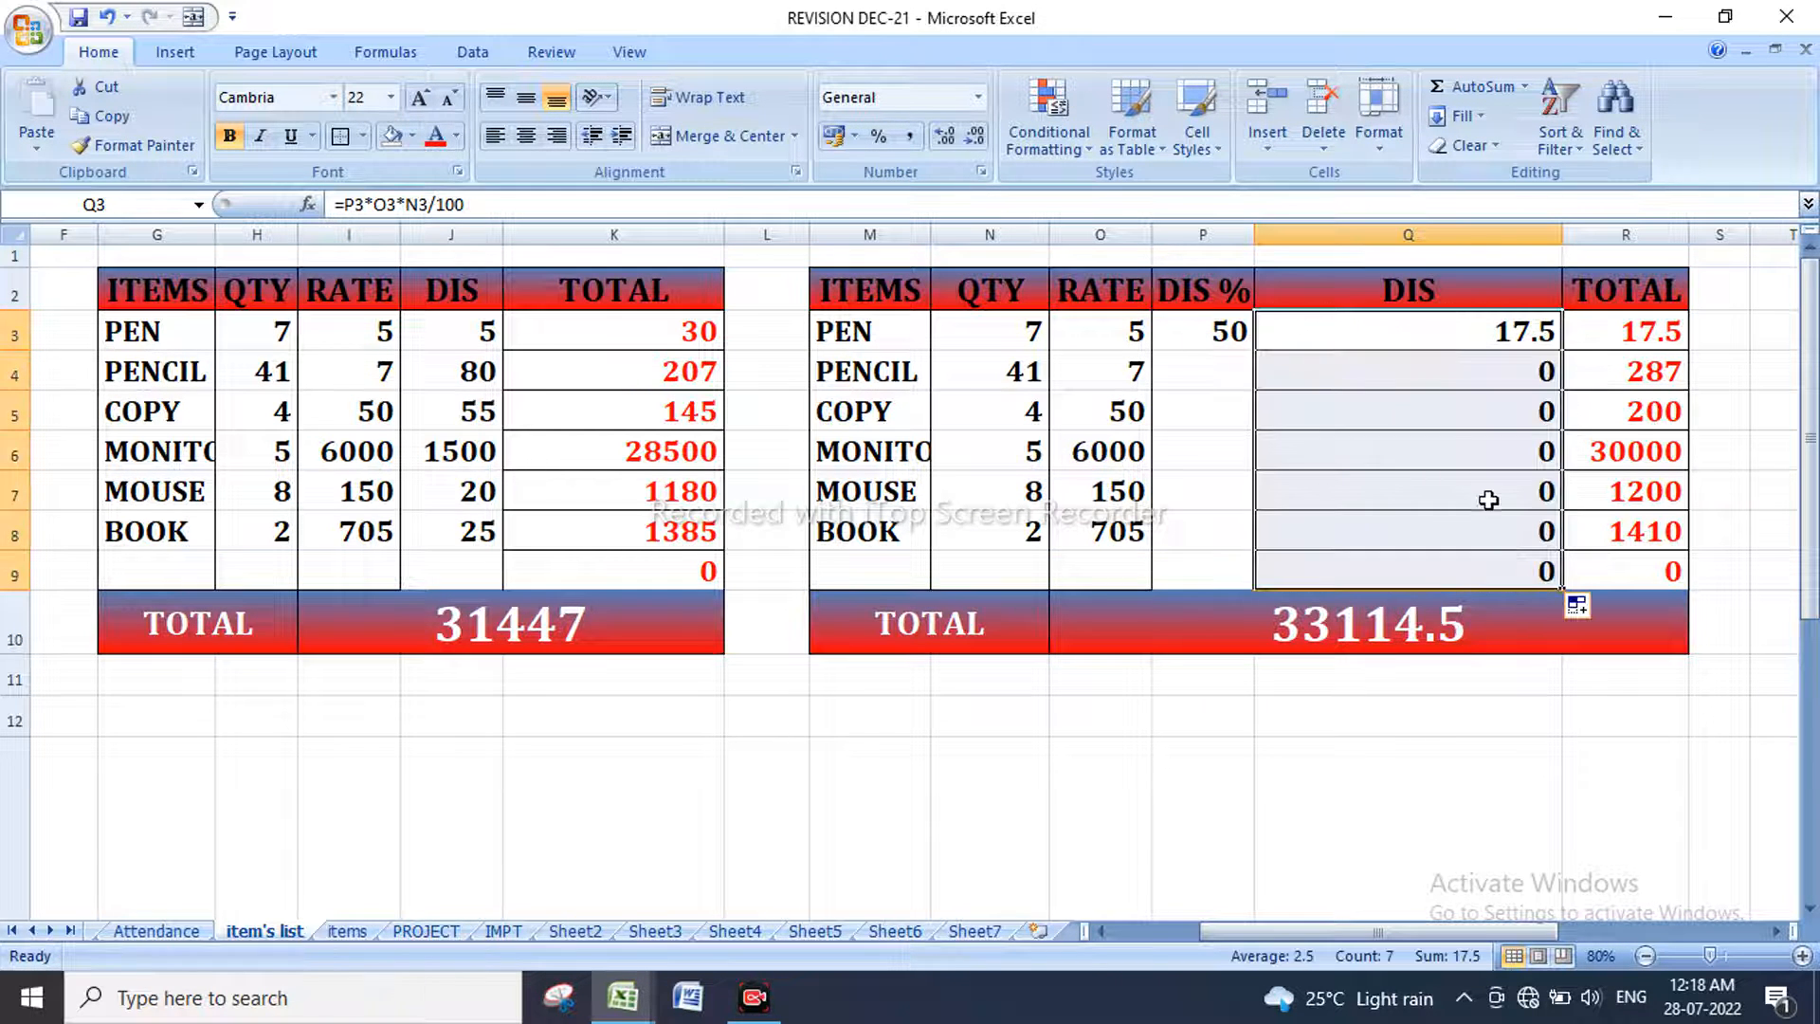
Step: Set the PENCIL quantity in N4 of the third table to 40
click(1216, 365)
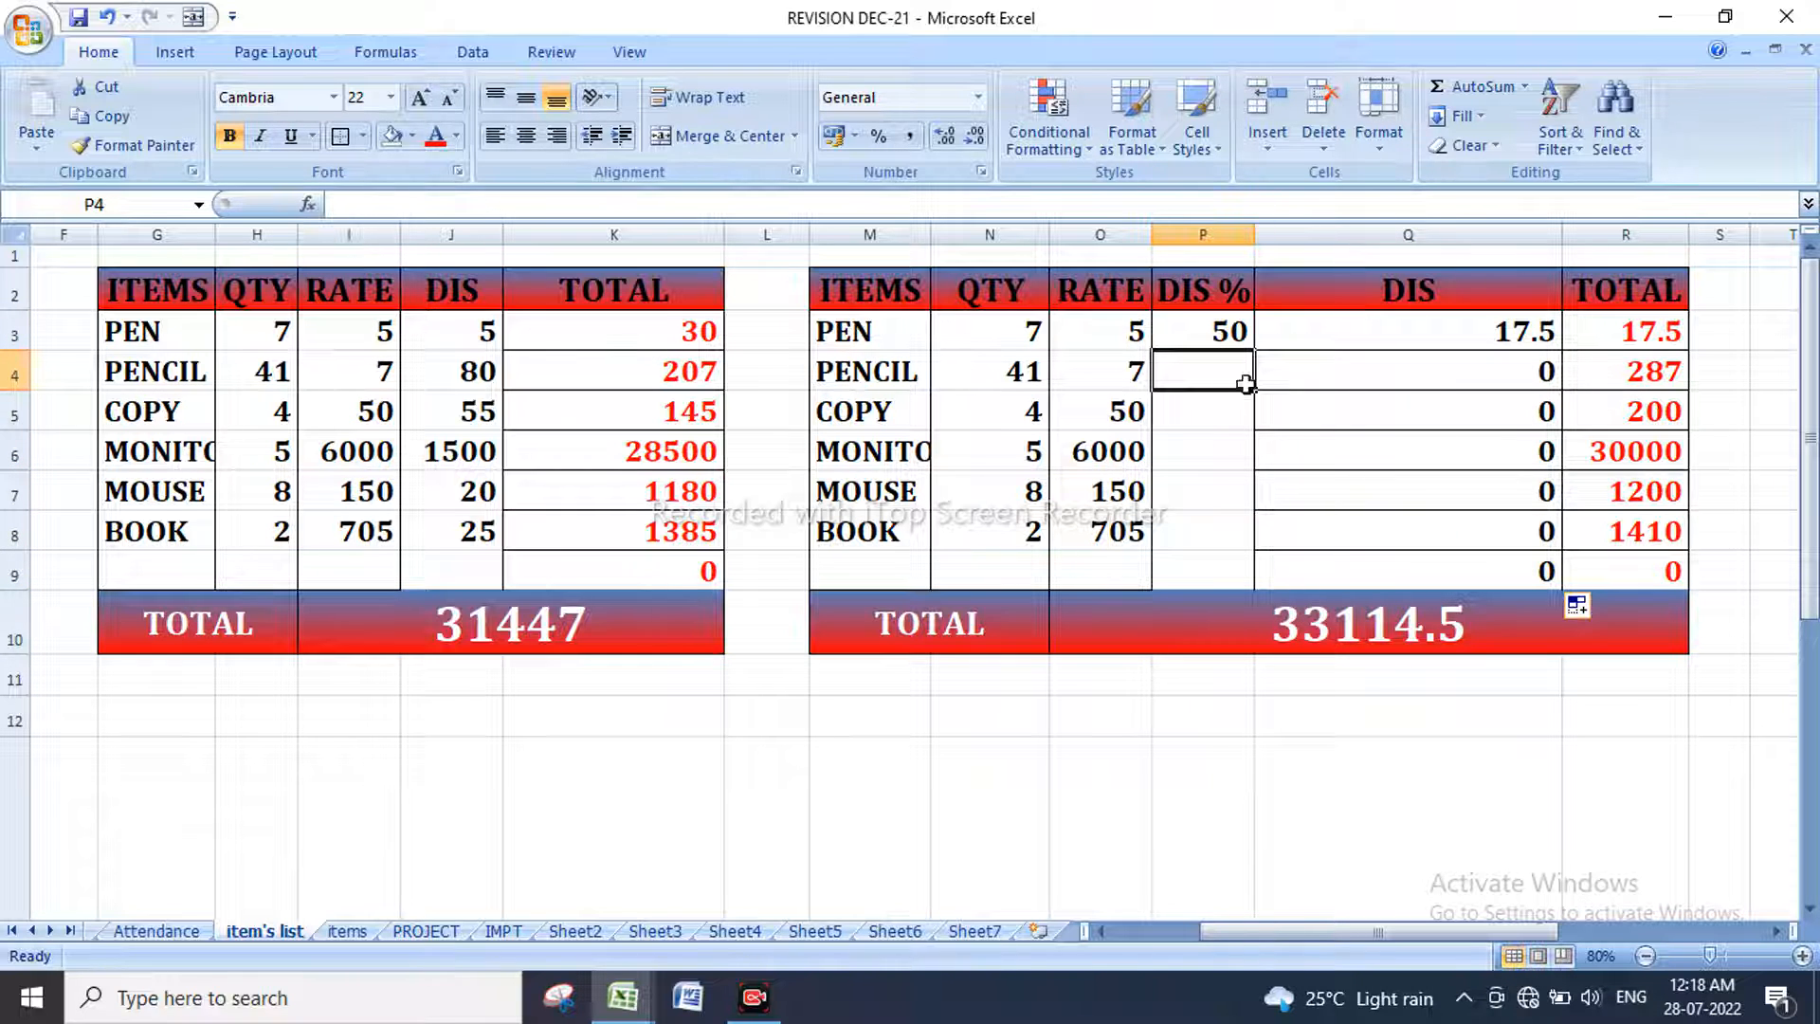
click(1031, 368)
text(40)
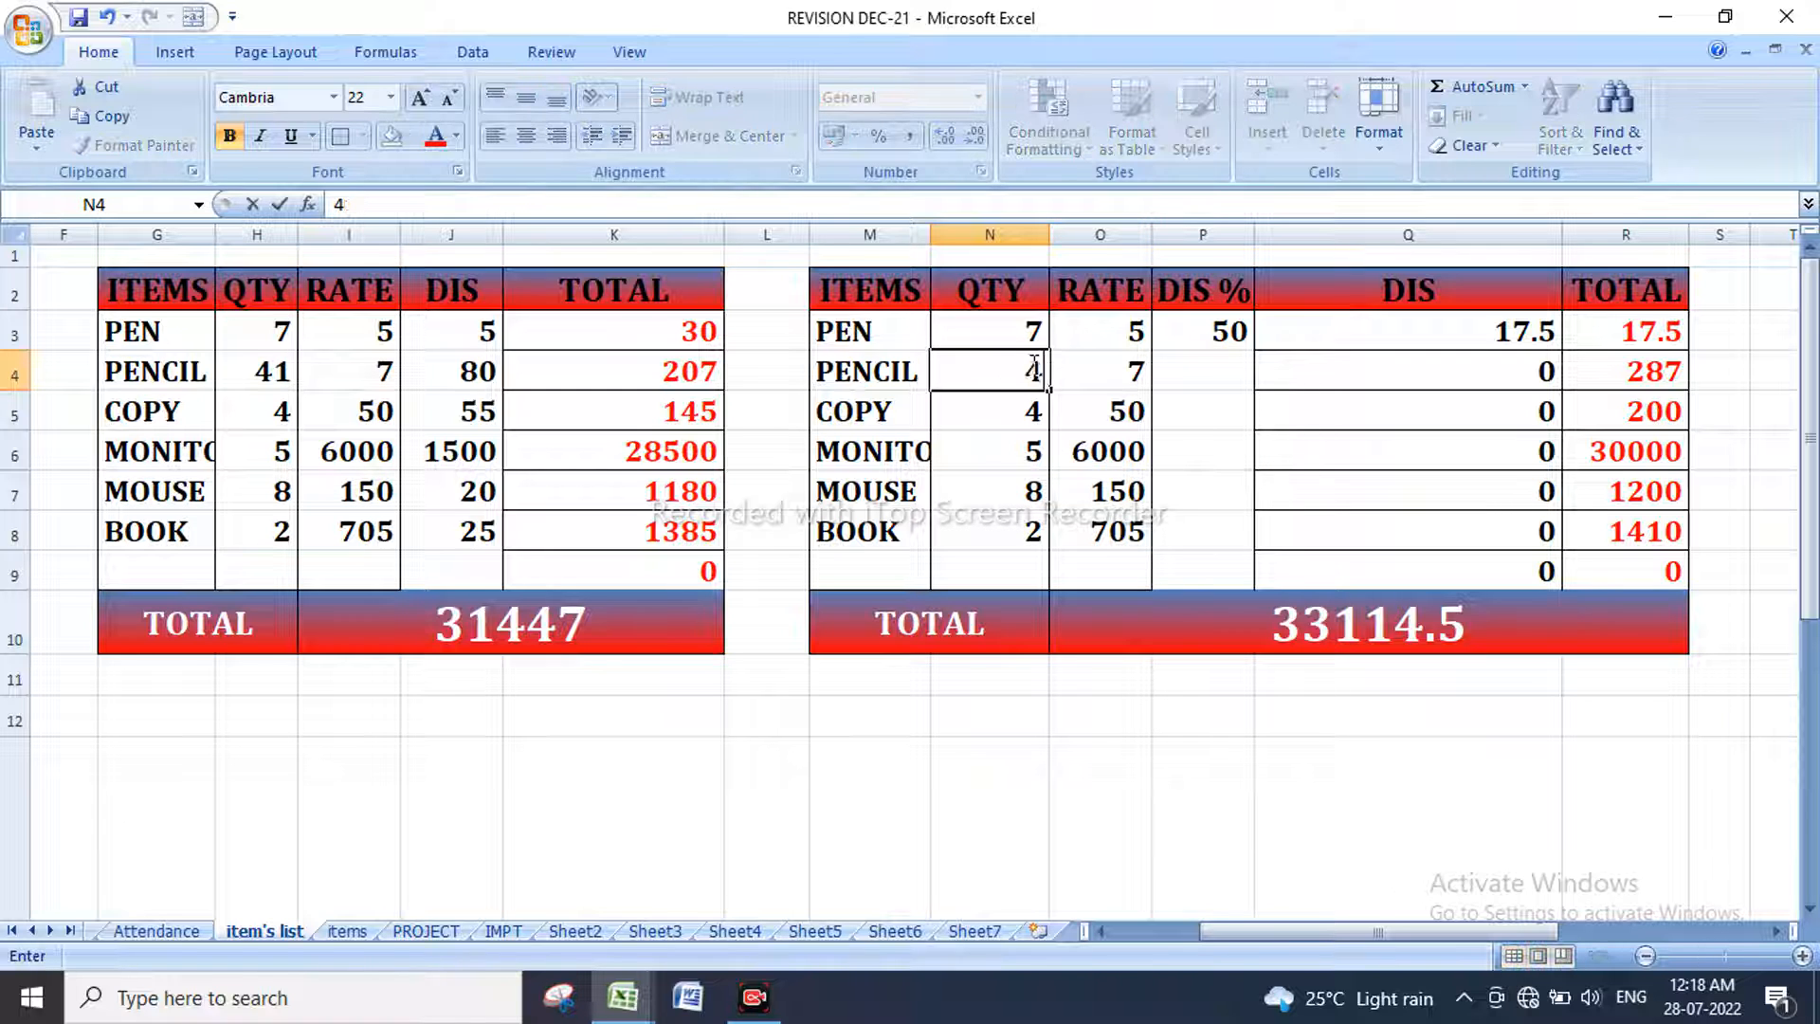
key(Return)
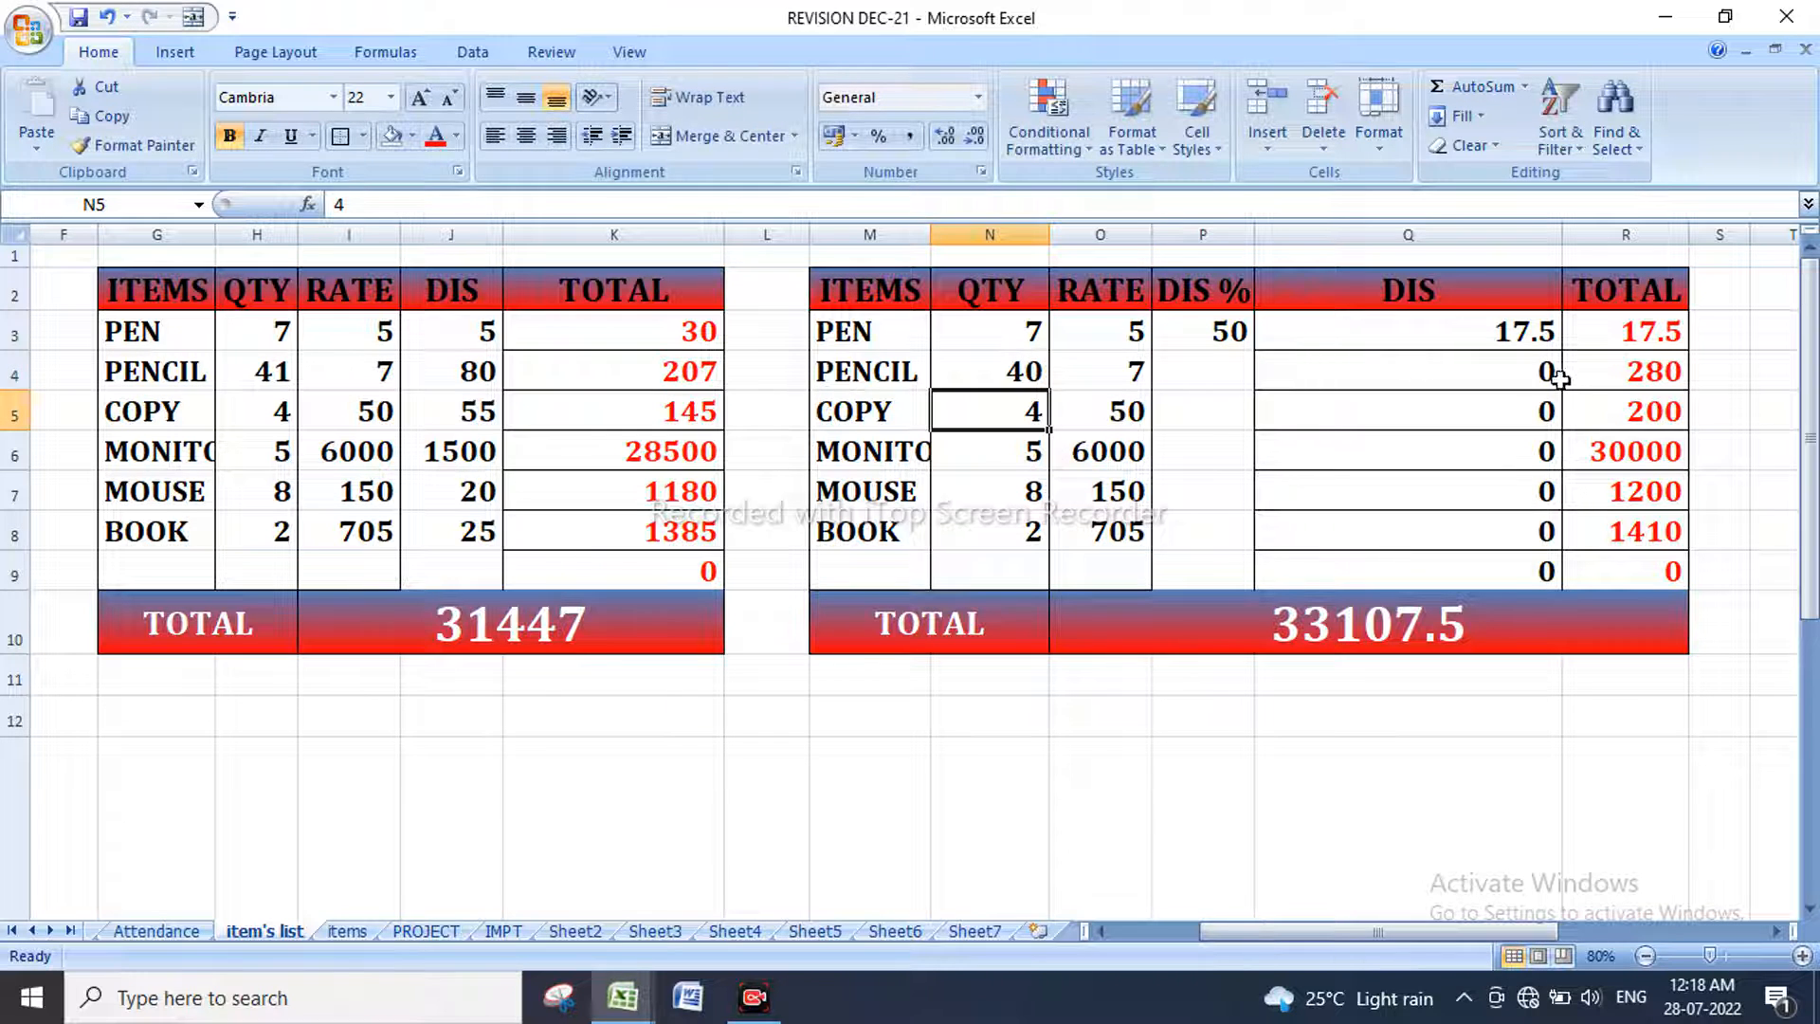
Step: Try discount percentages of 50, 10 and 0 for PENCIL in P4
click(1198, 369)
text(50)
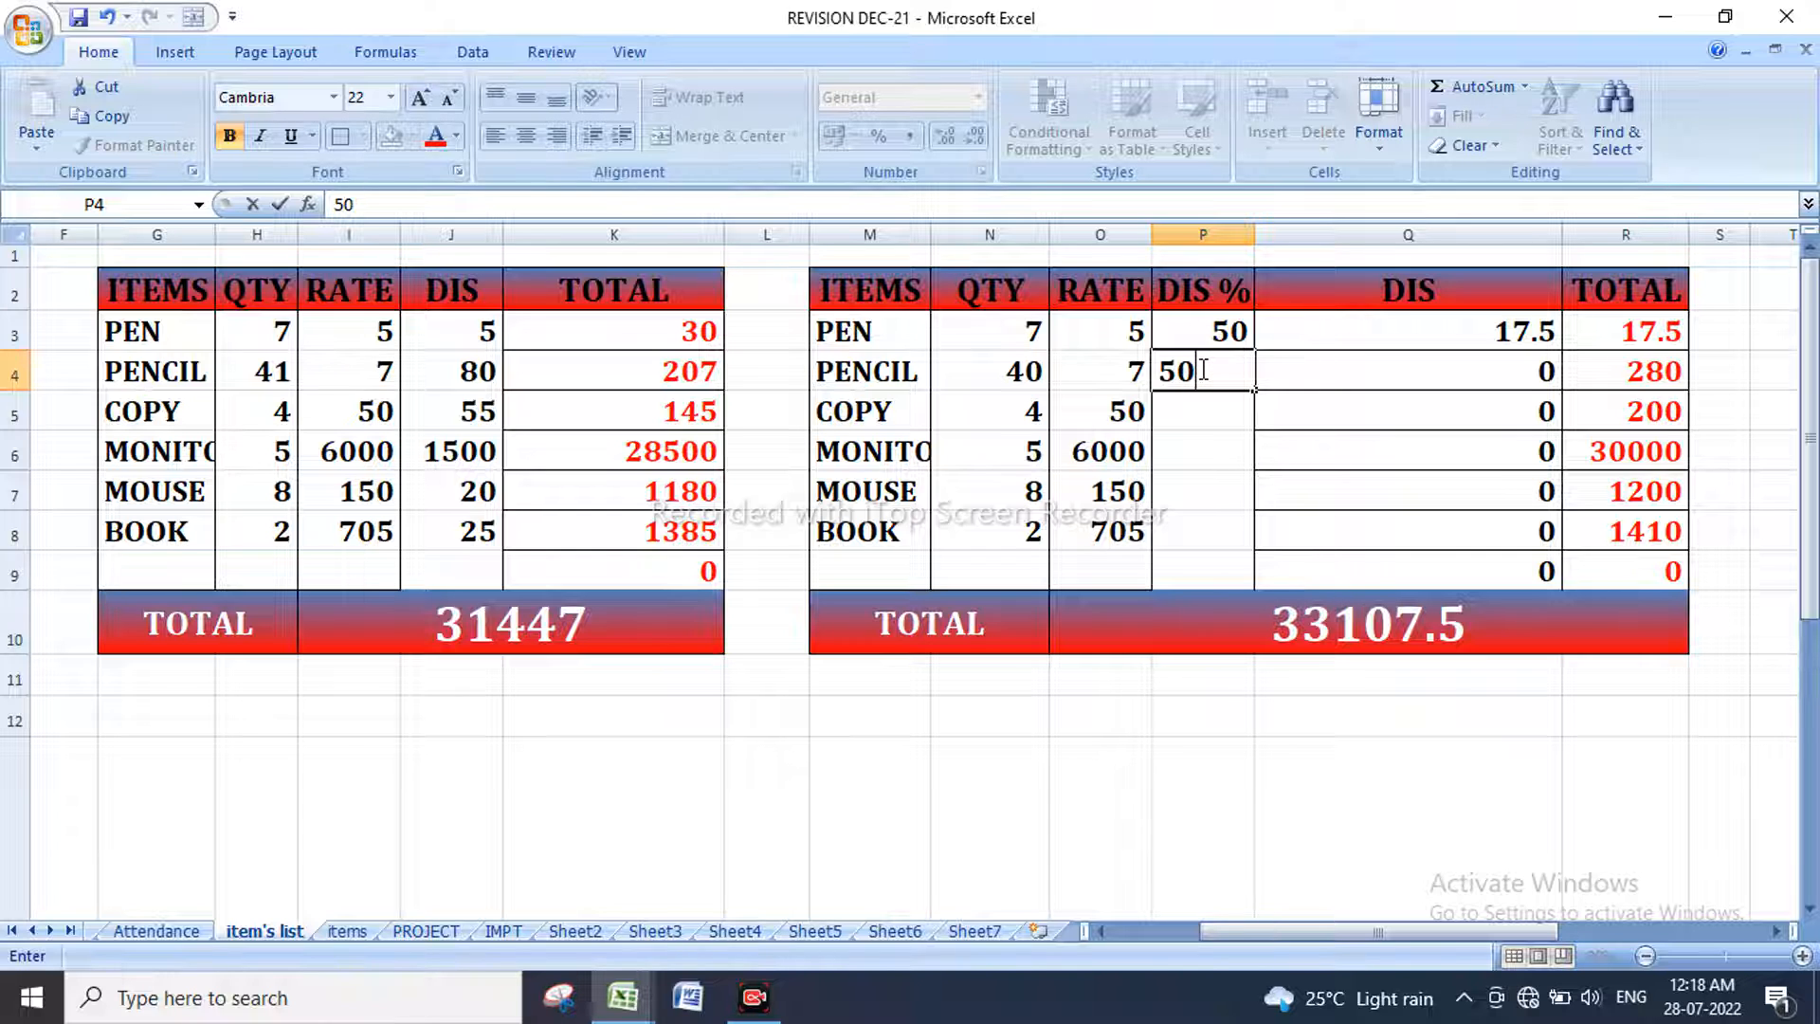
key(Return)
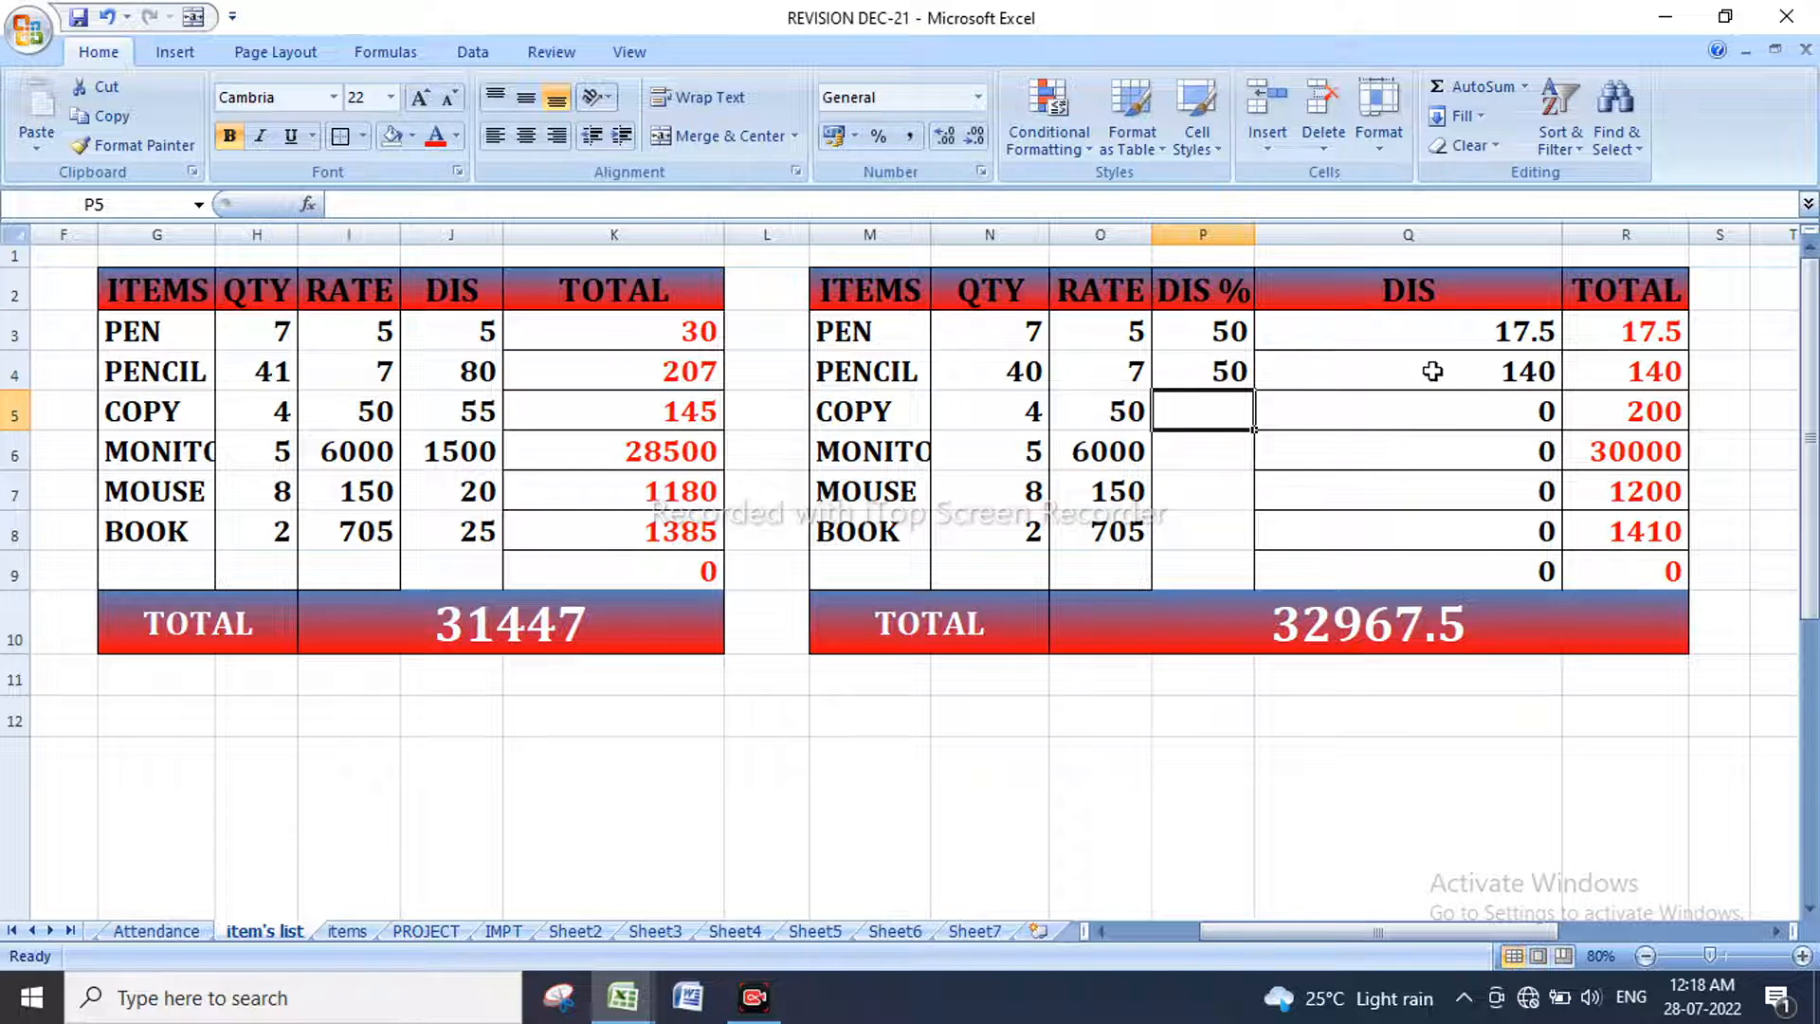
click(1220, 372)
text(10)
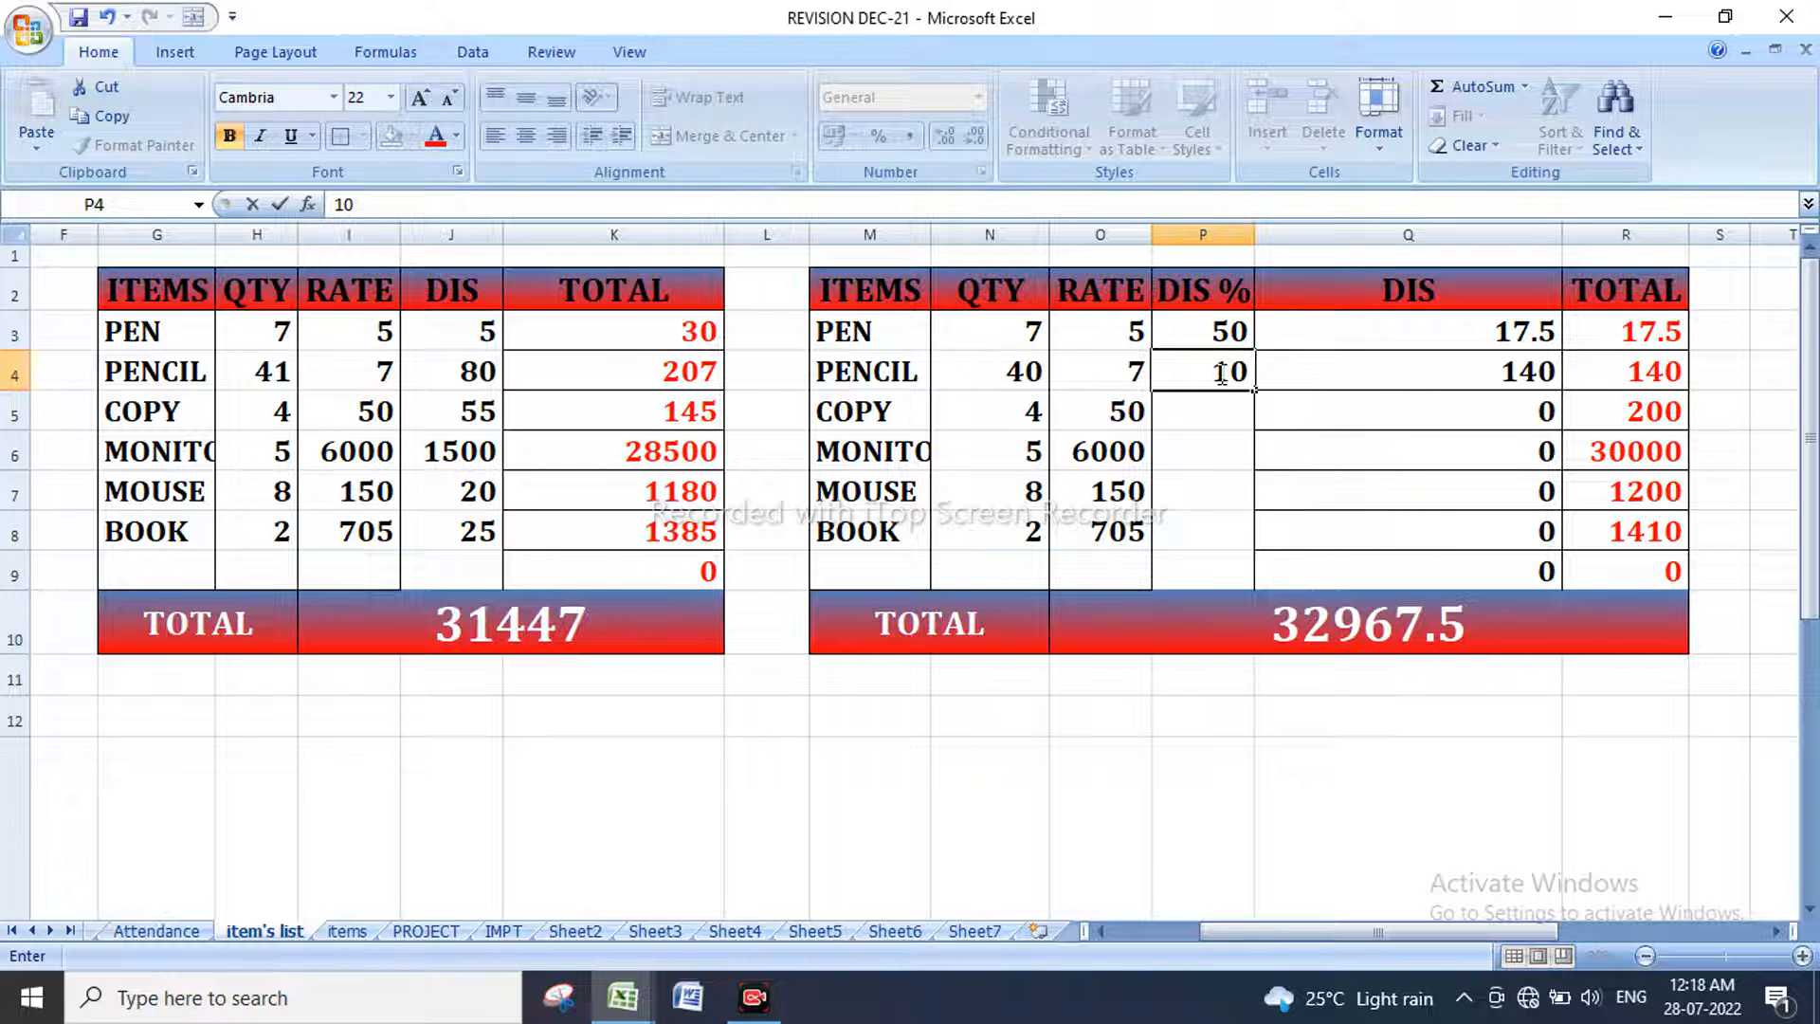
key(Return)
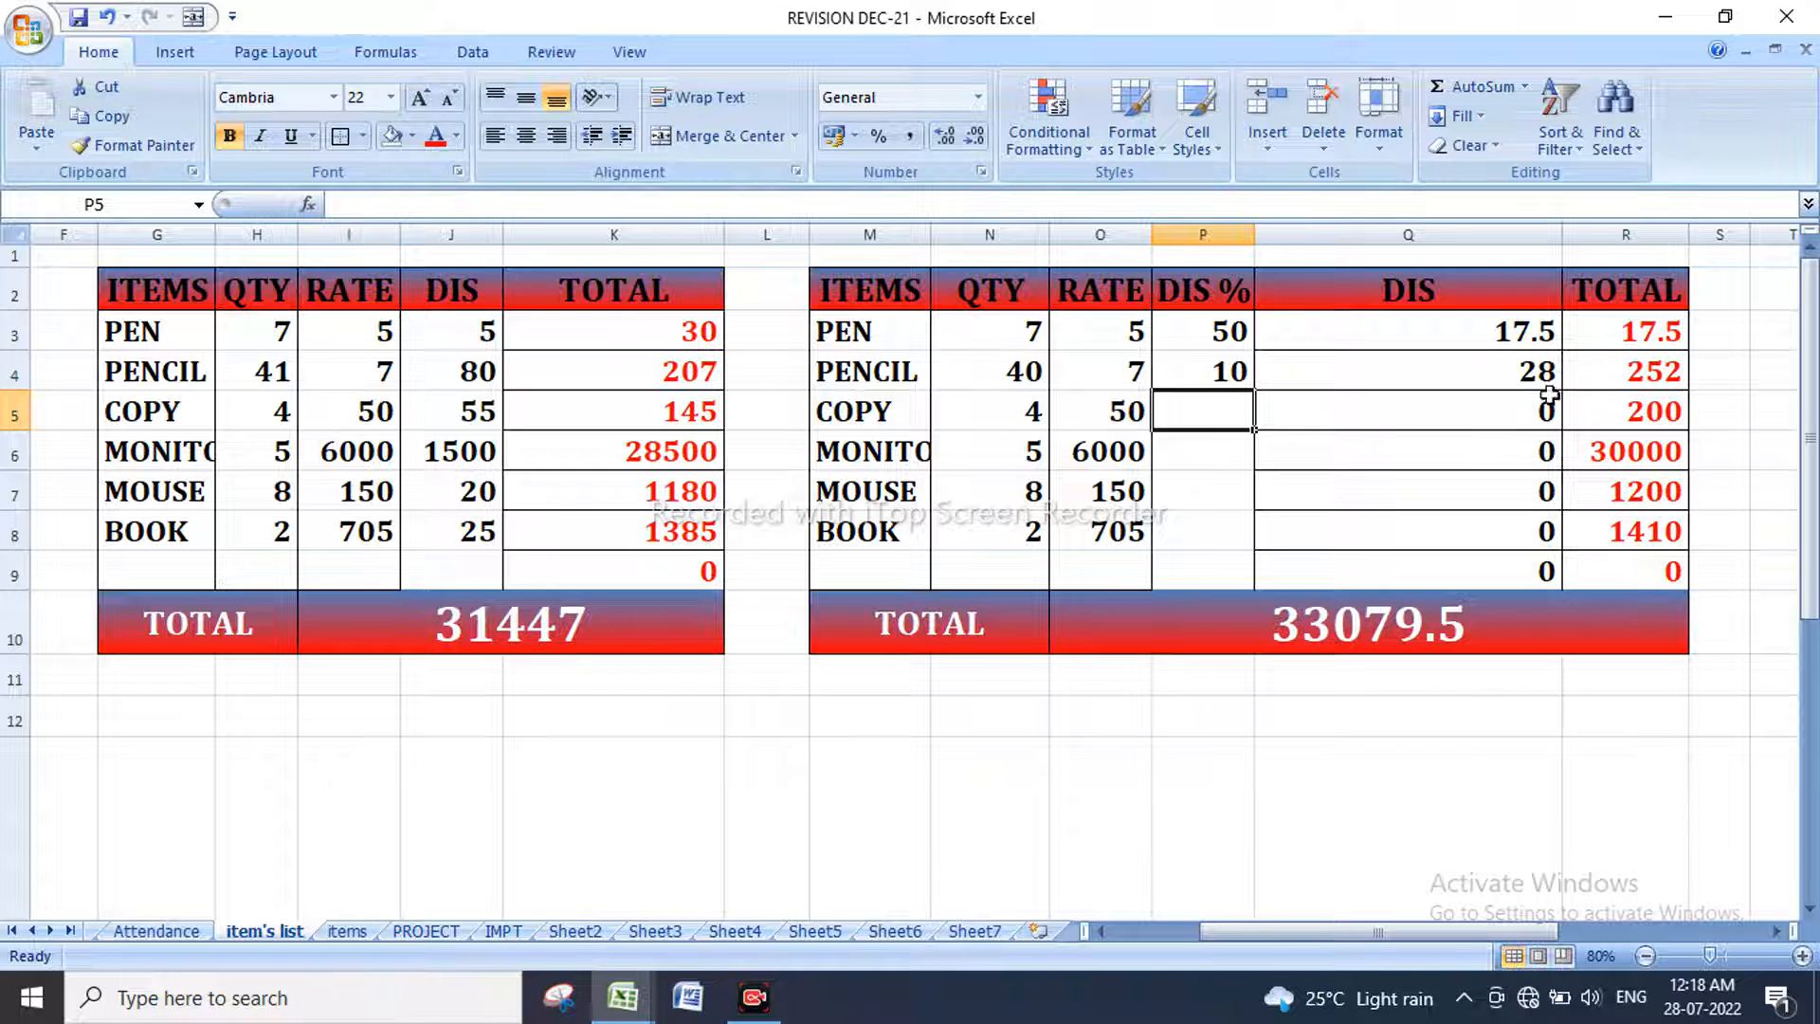
click(1209, 380)
text(0)
key(Return)
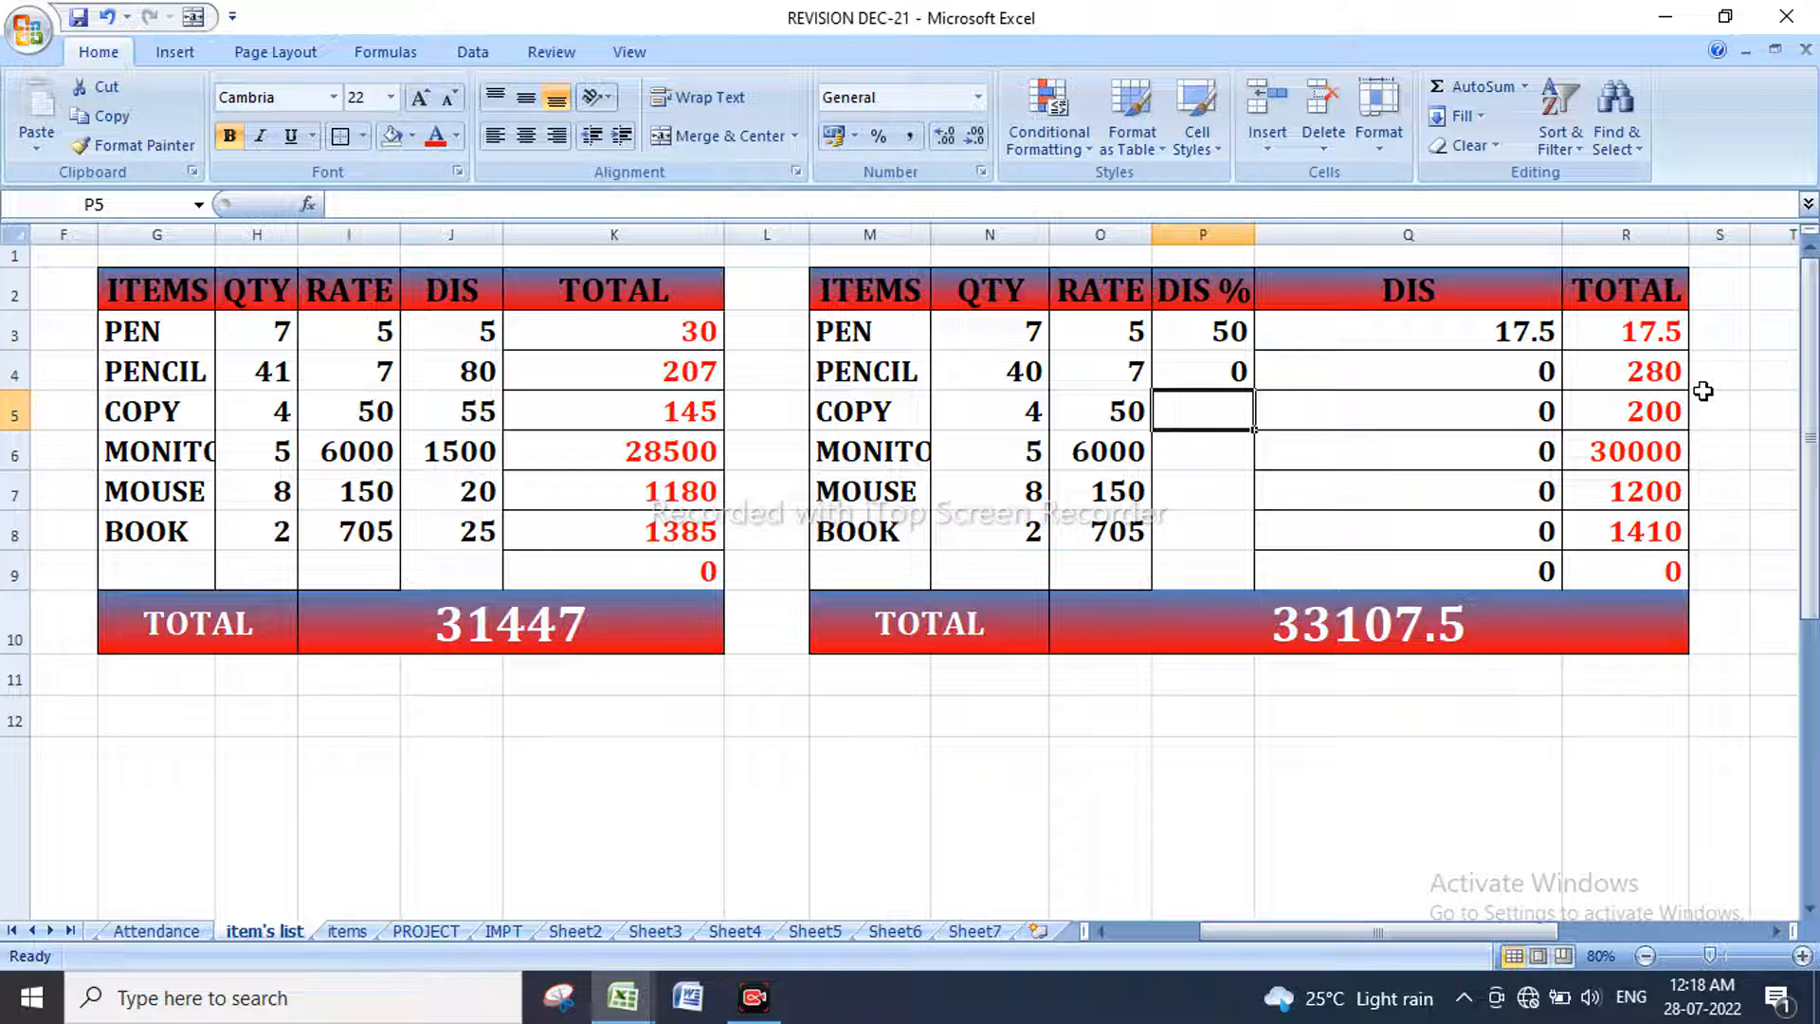
Step: Set the PENCIL discount percentage in P4 to 10 and check the formulas in Q4 and R4
click(1242, 370)
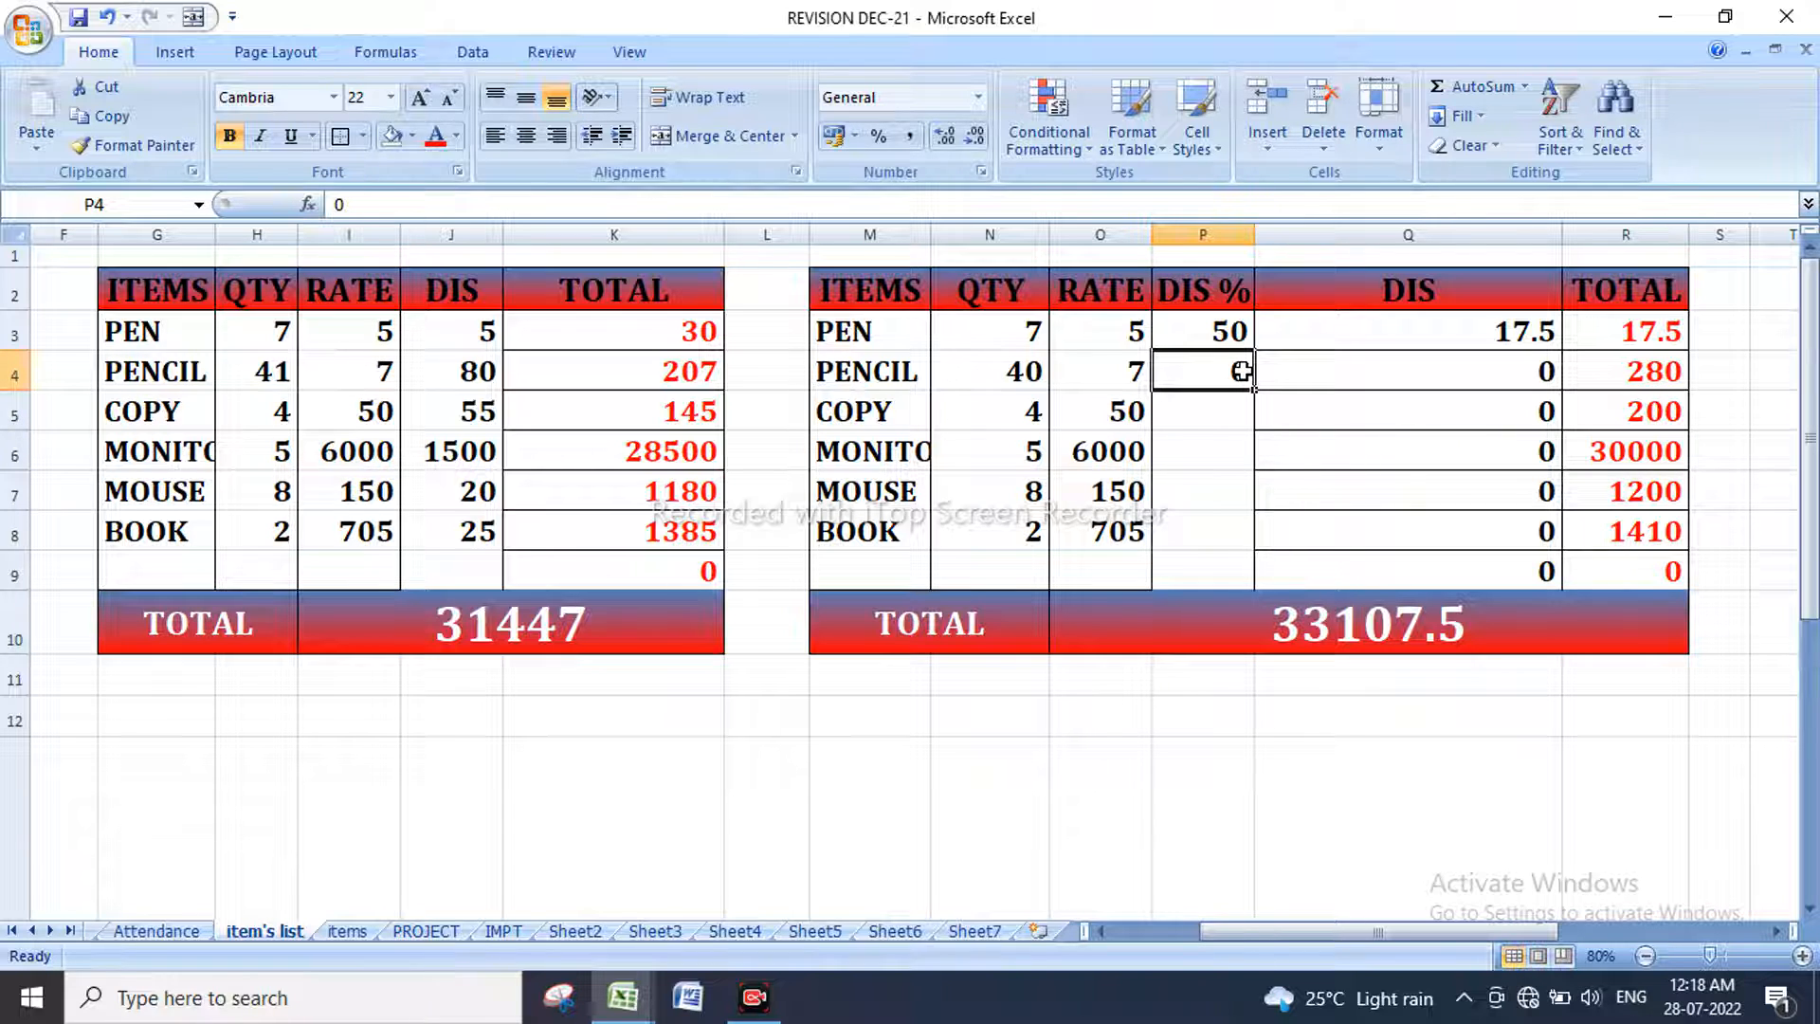
text(10)
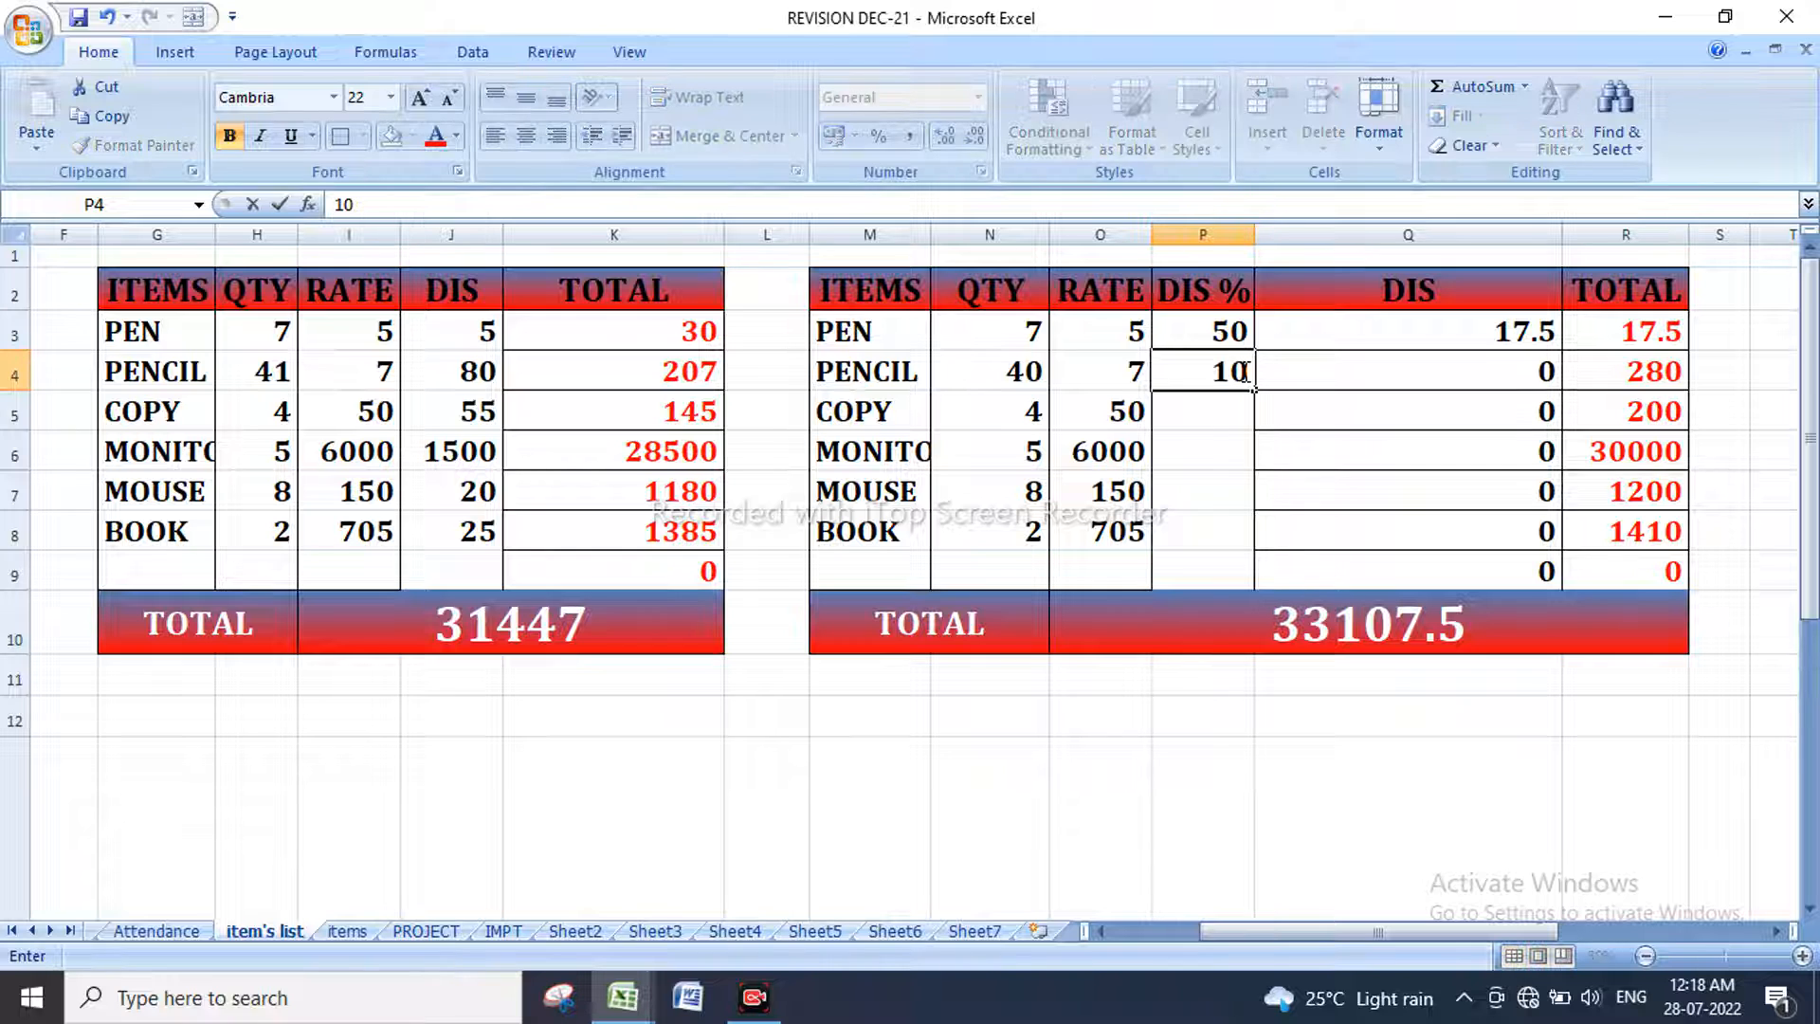
key(Return)
click(1495, 372)
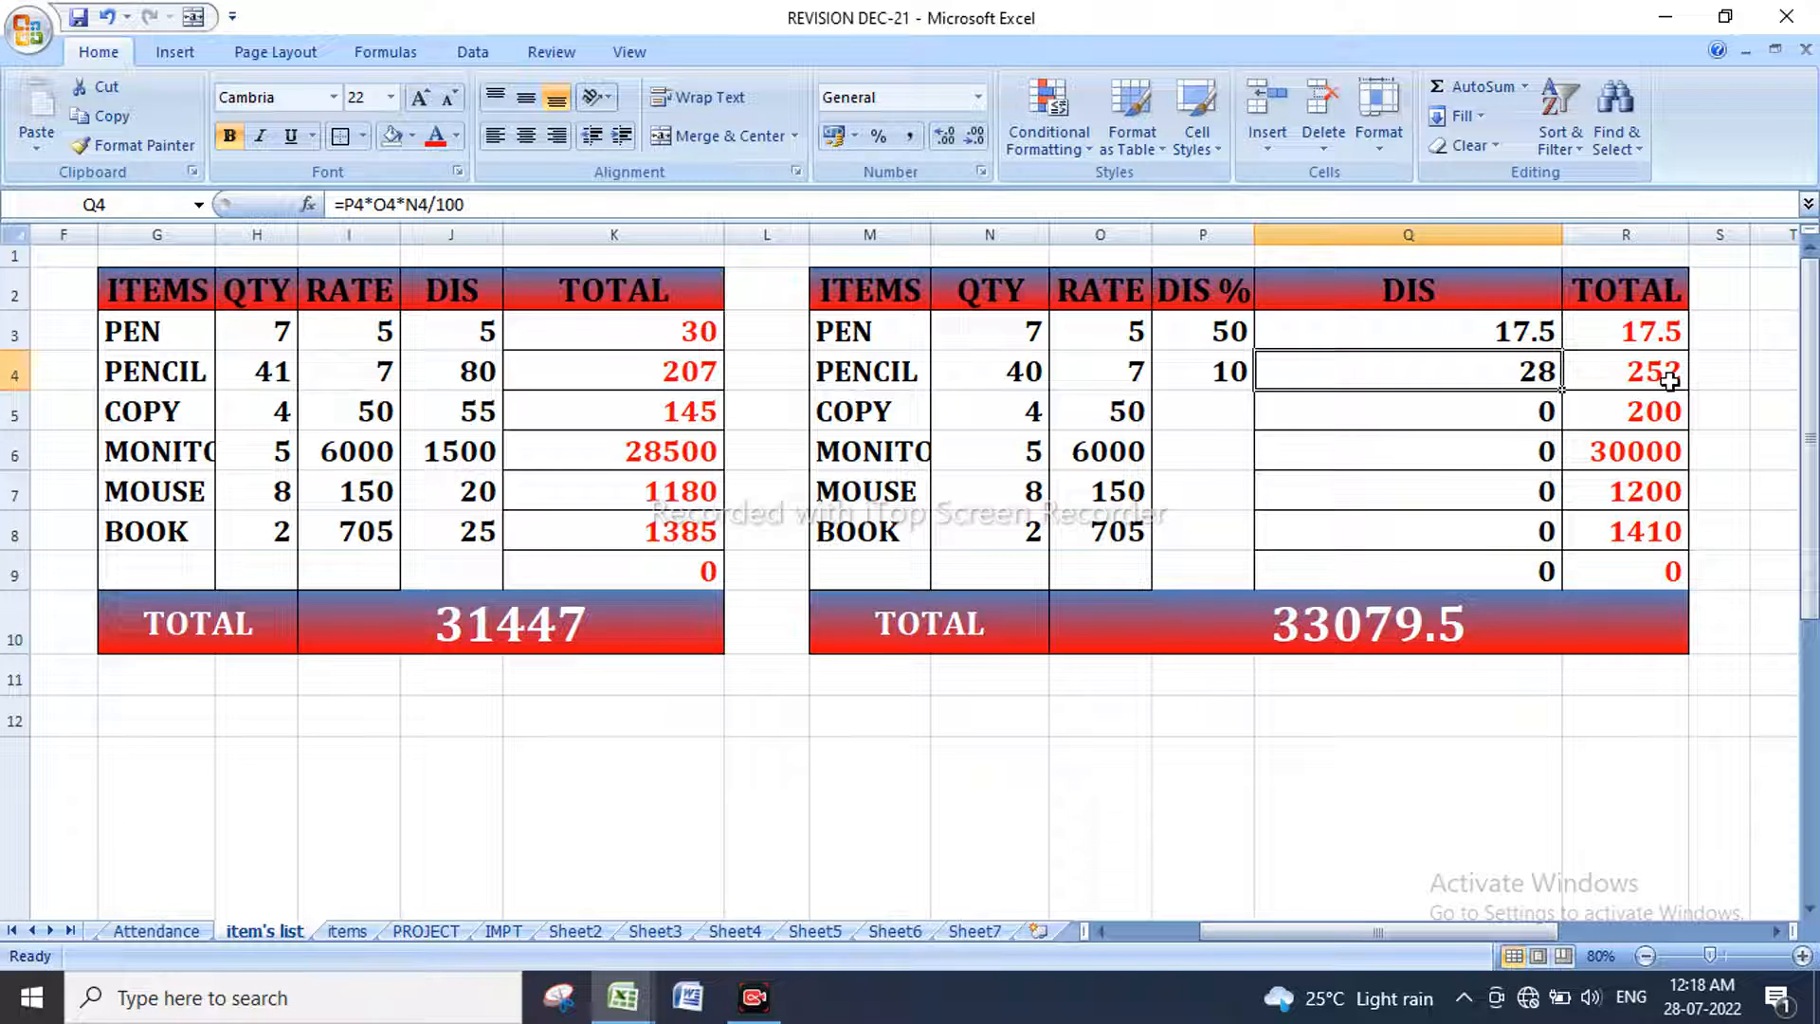
click(1616, 371)
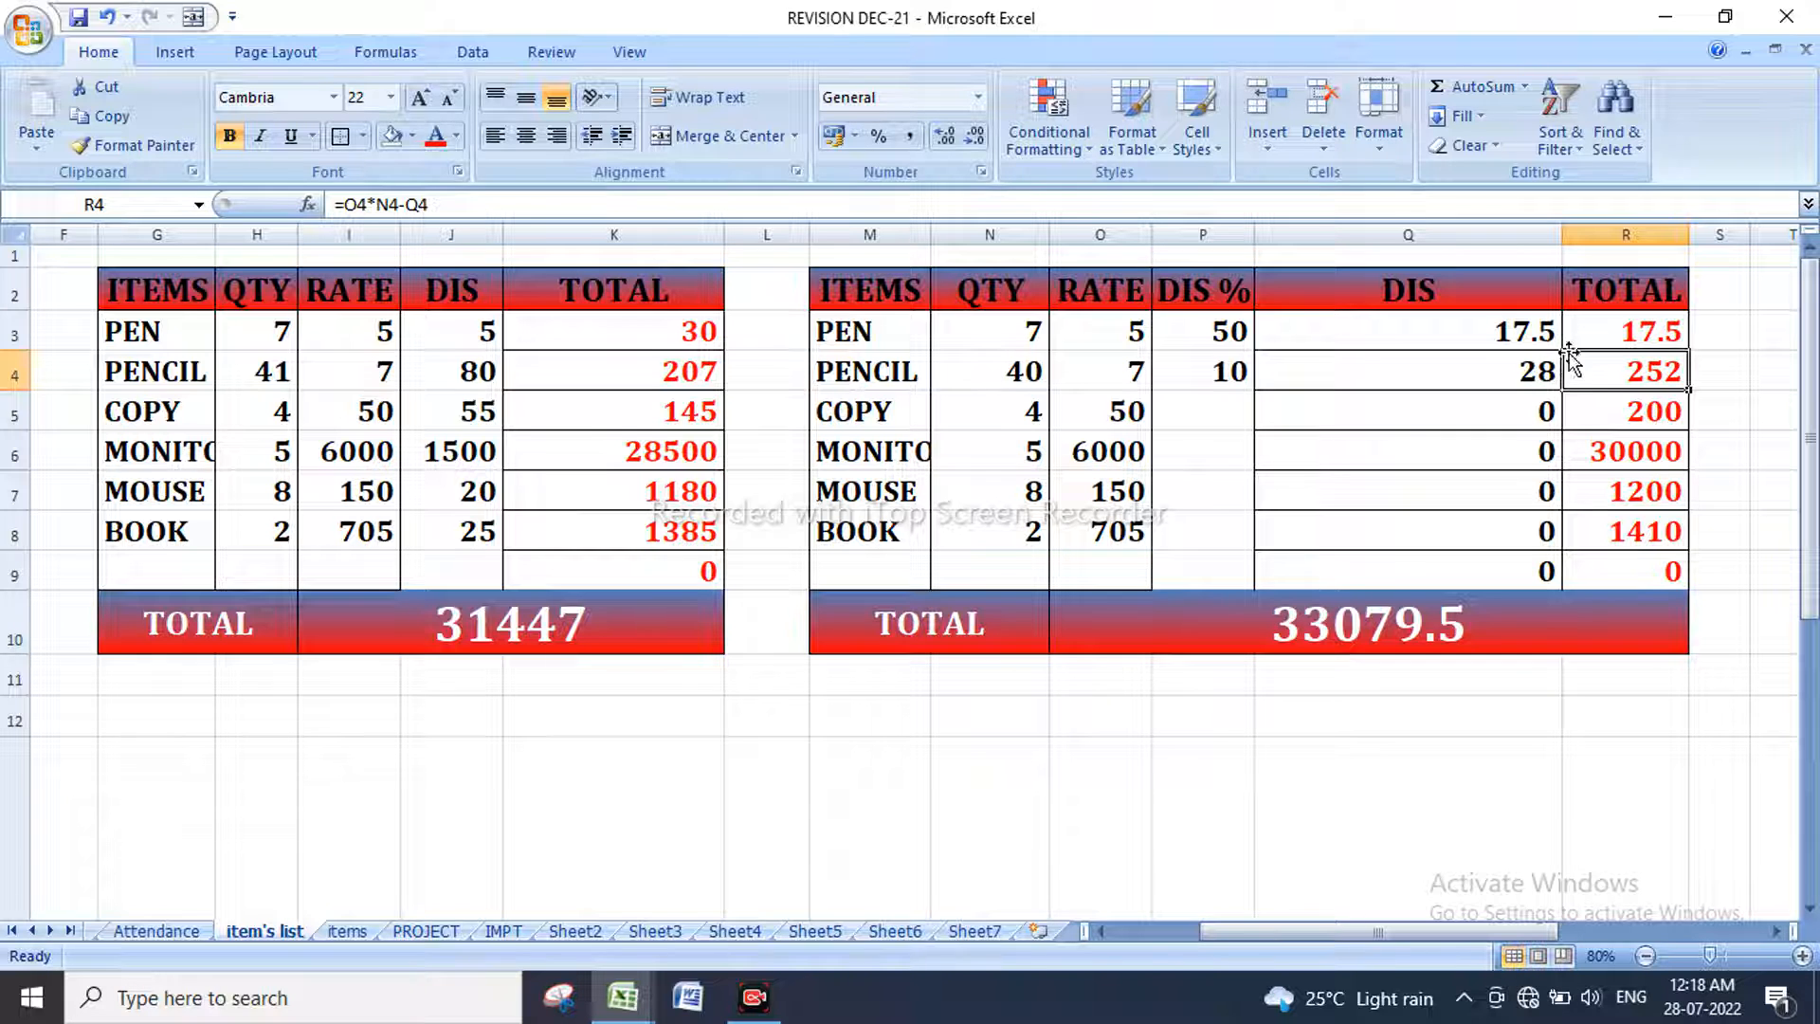
click(456, 205)
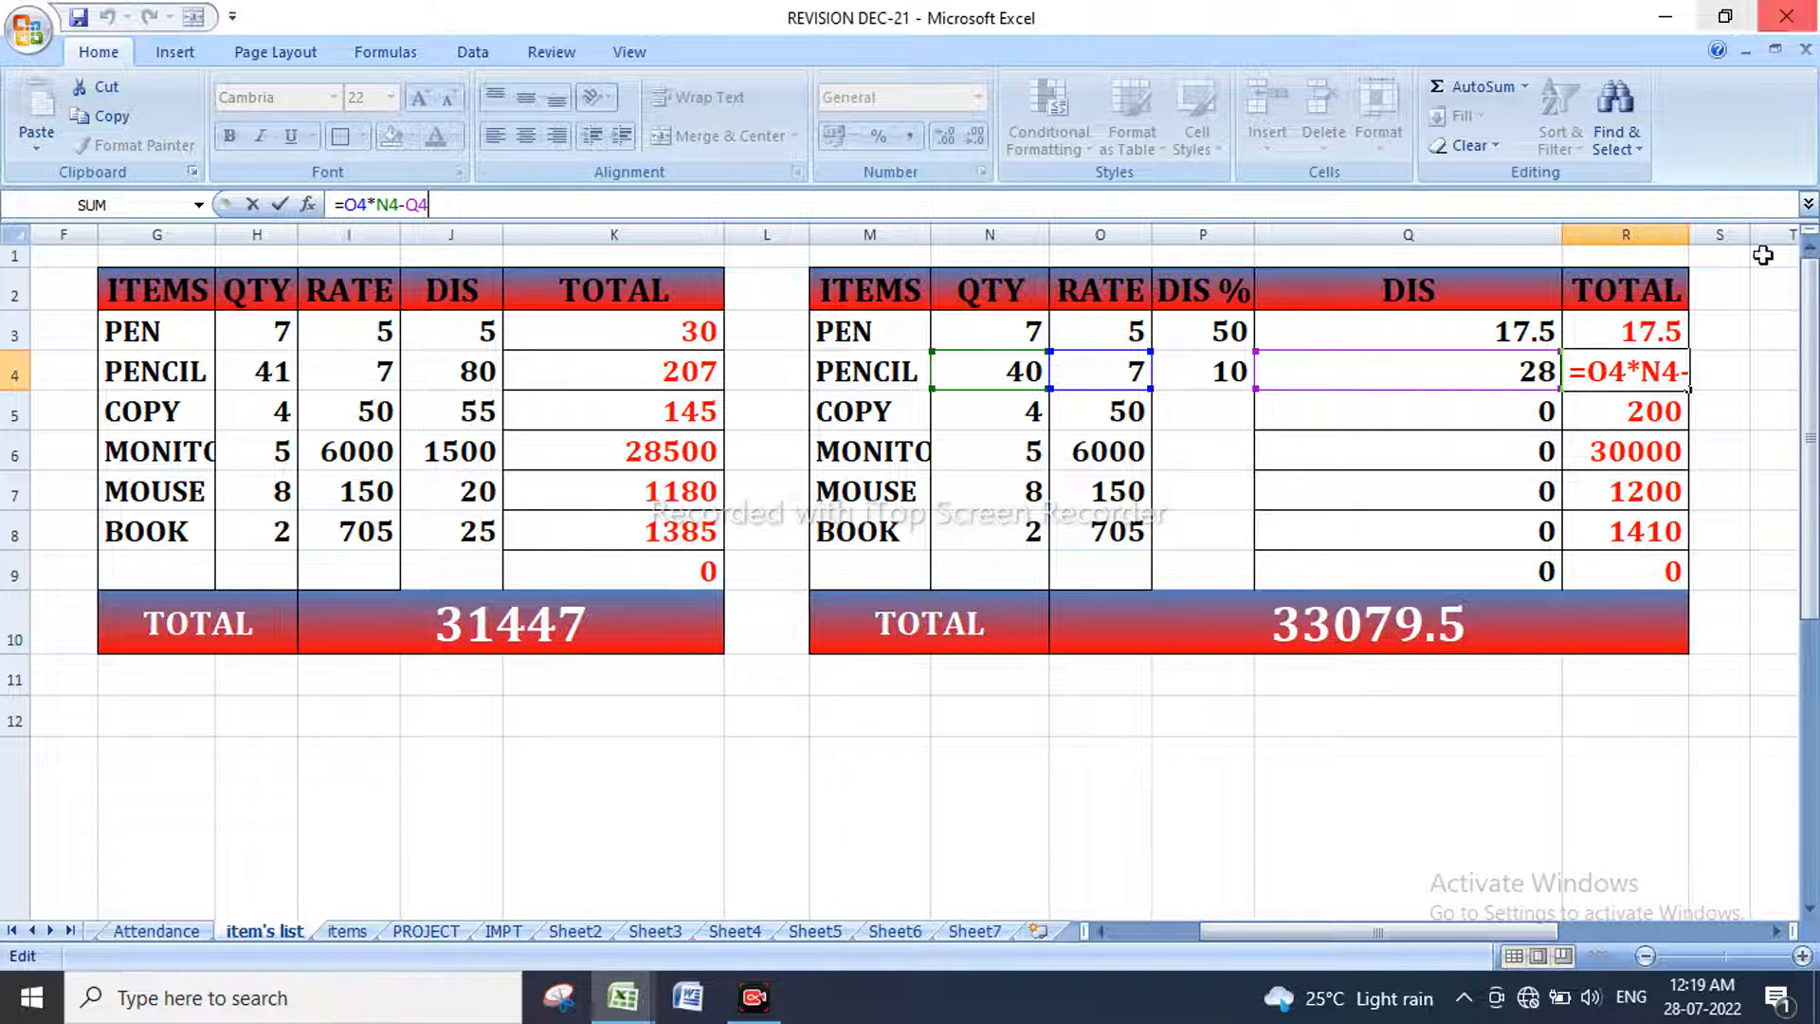
key(Return)
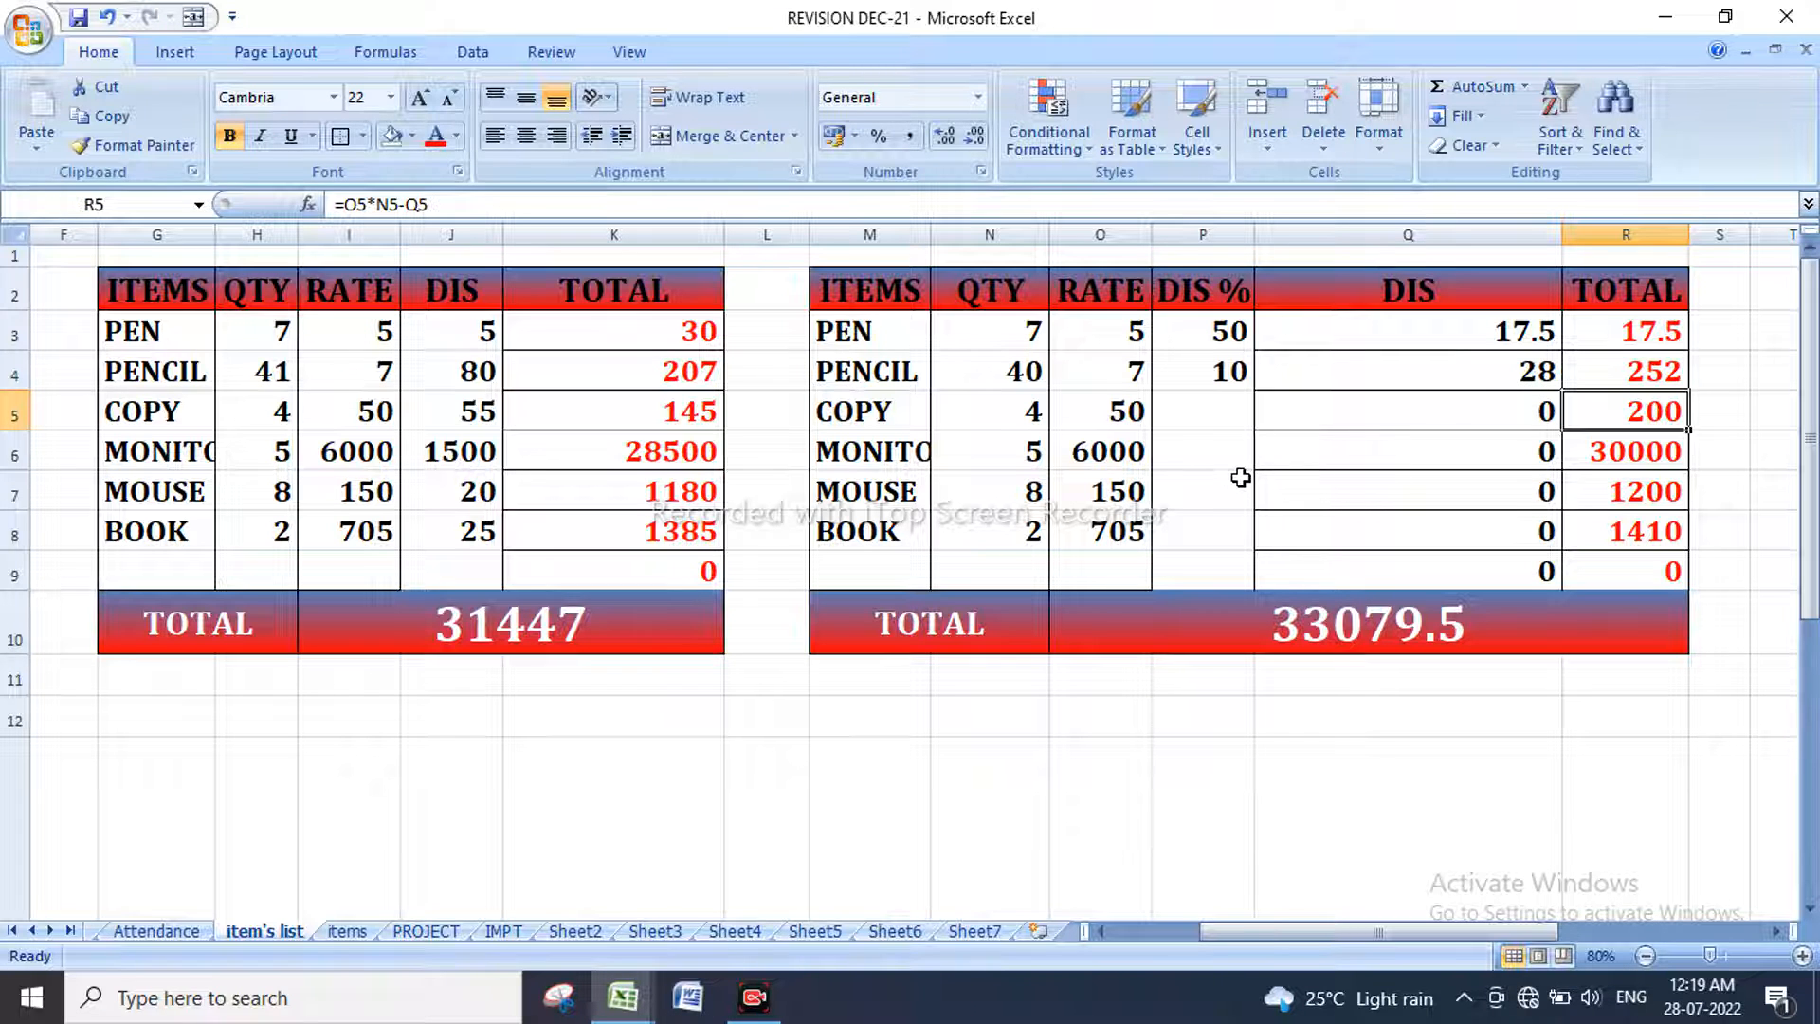
Step: Change the PEN discount percentage in P3 to 50% with a percent sign
click(1202, 325)
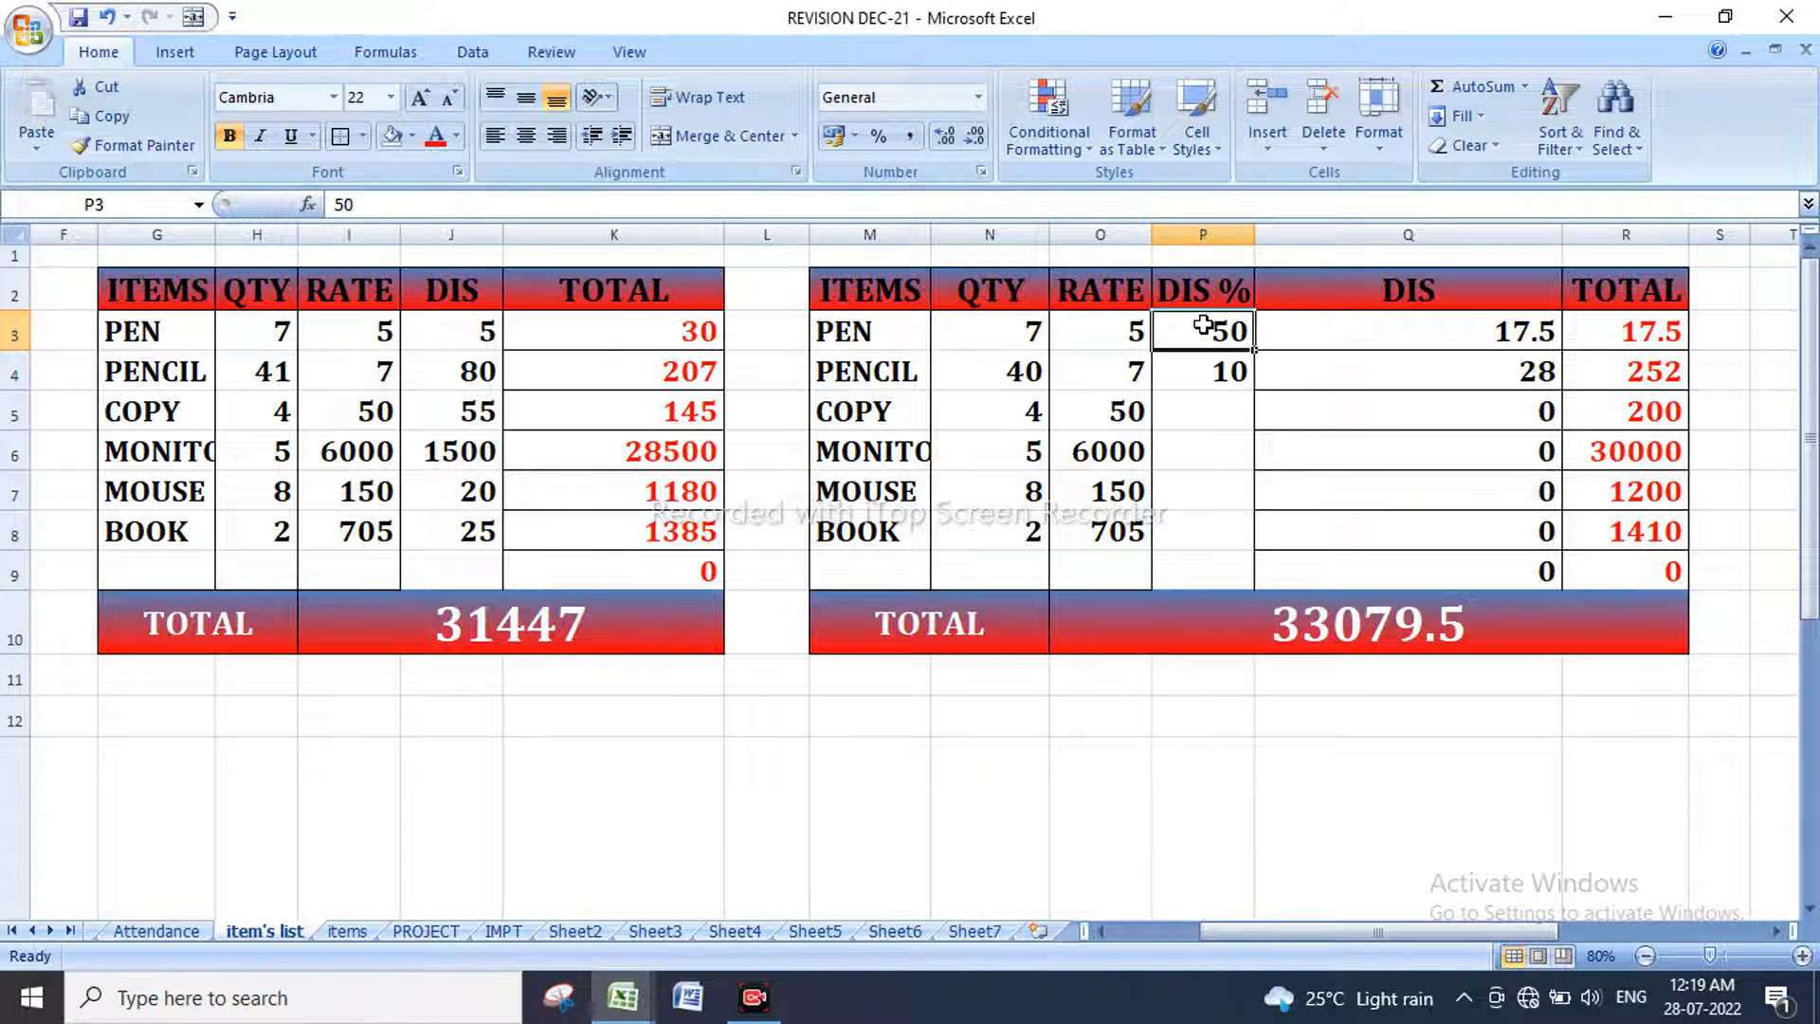
click(753, 201)
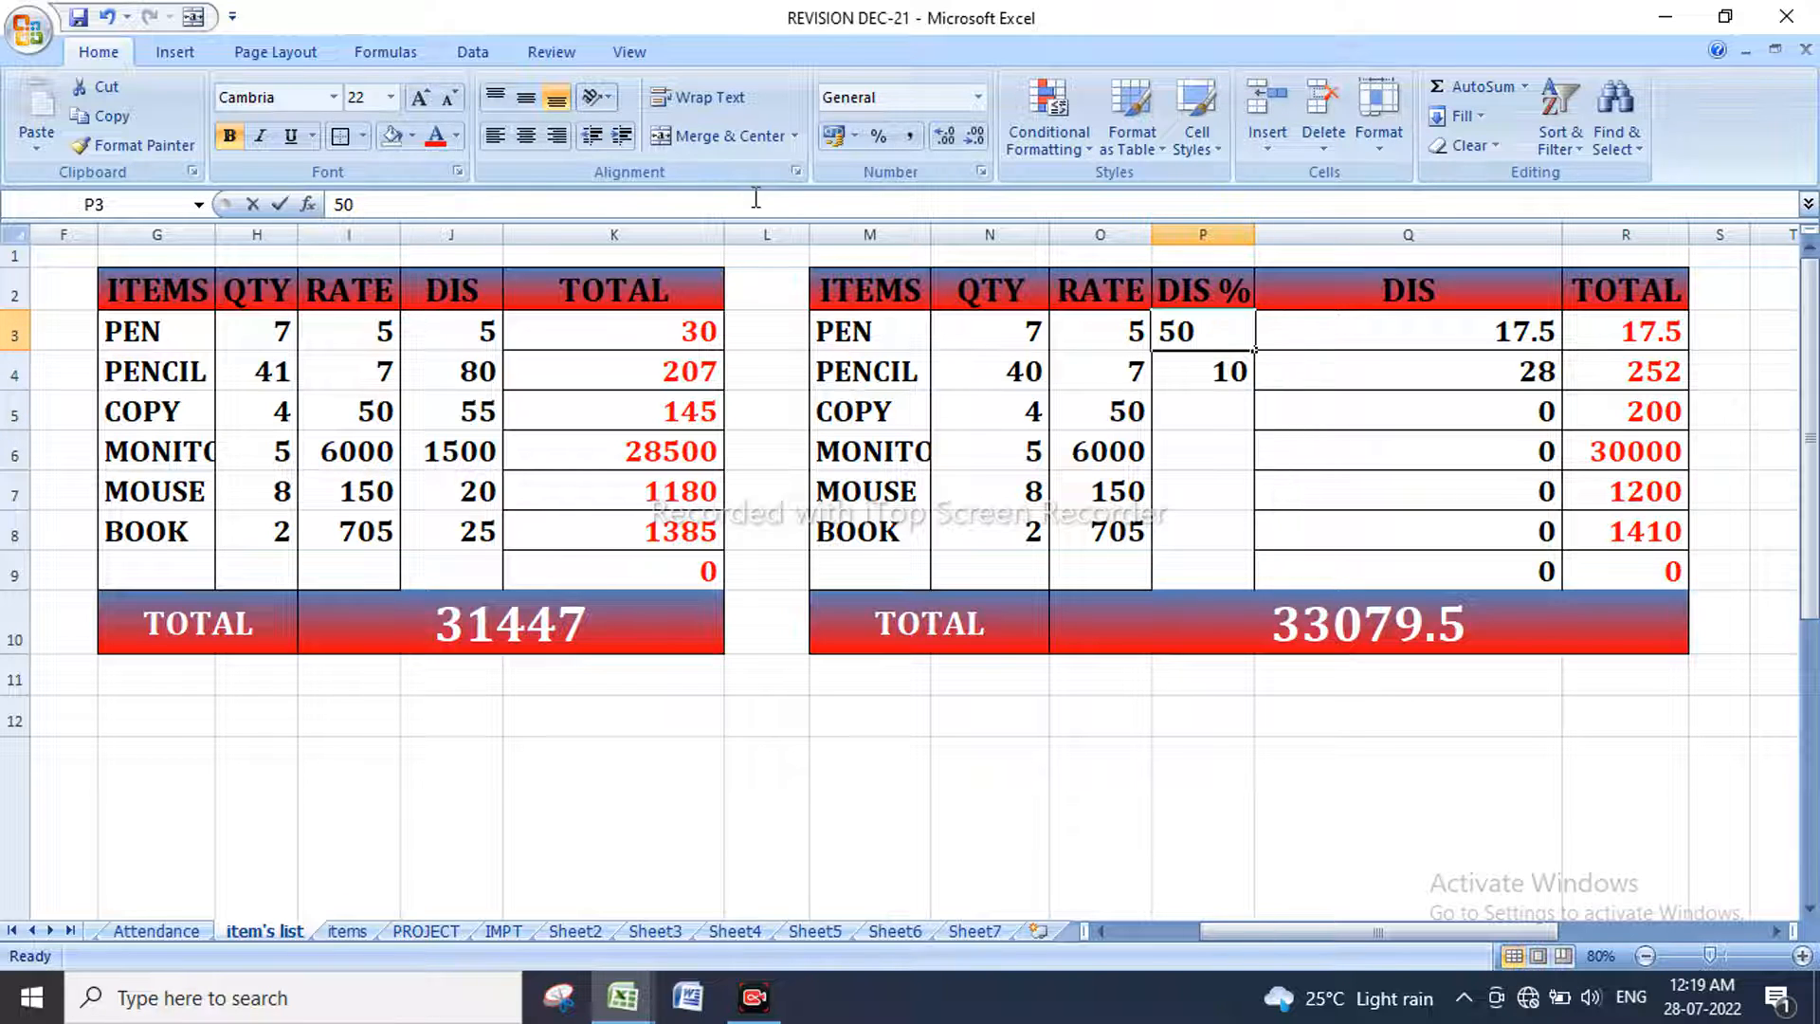
text(%)
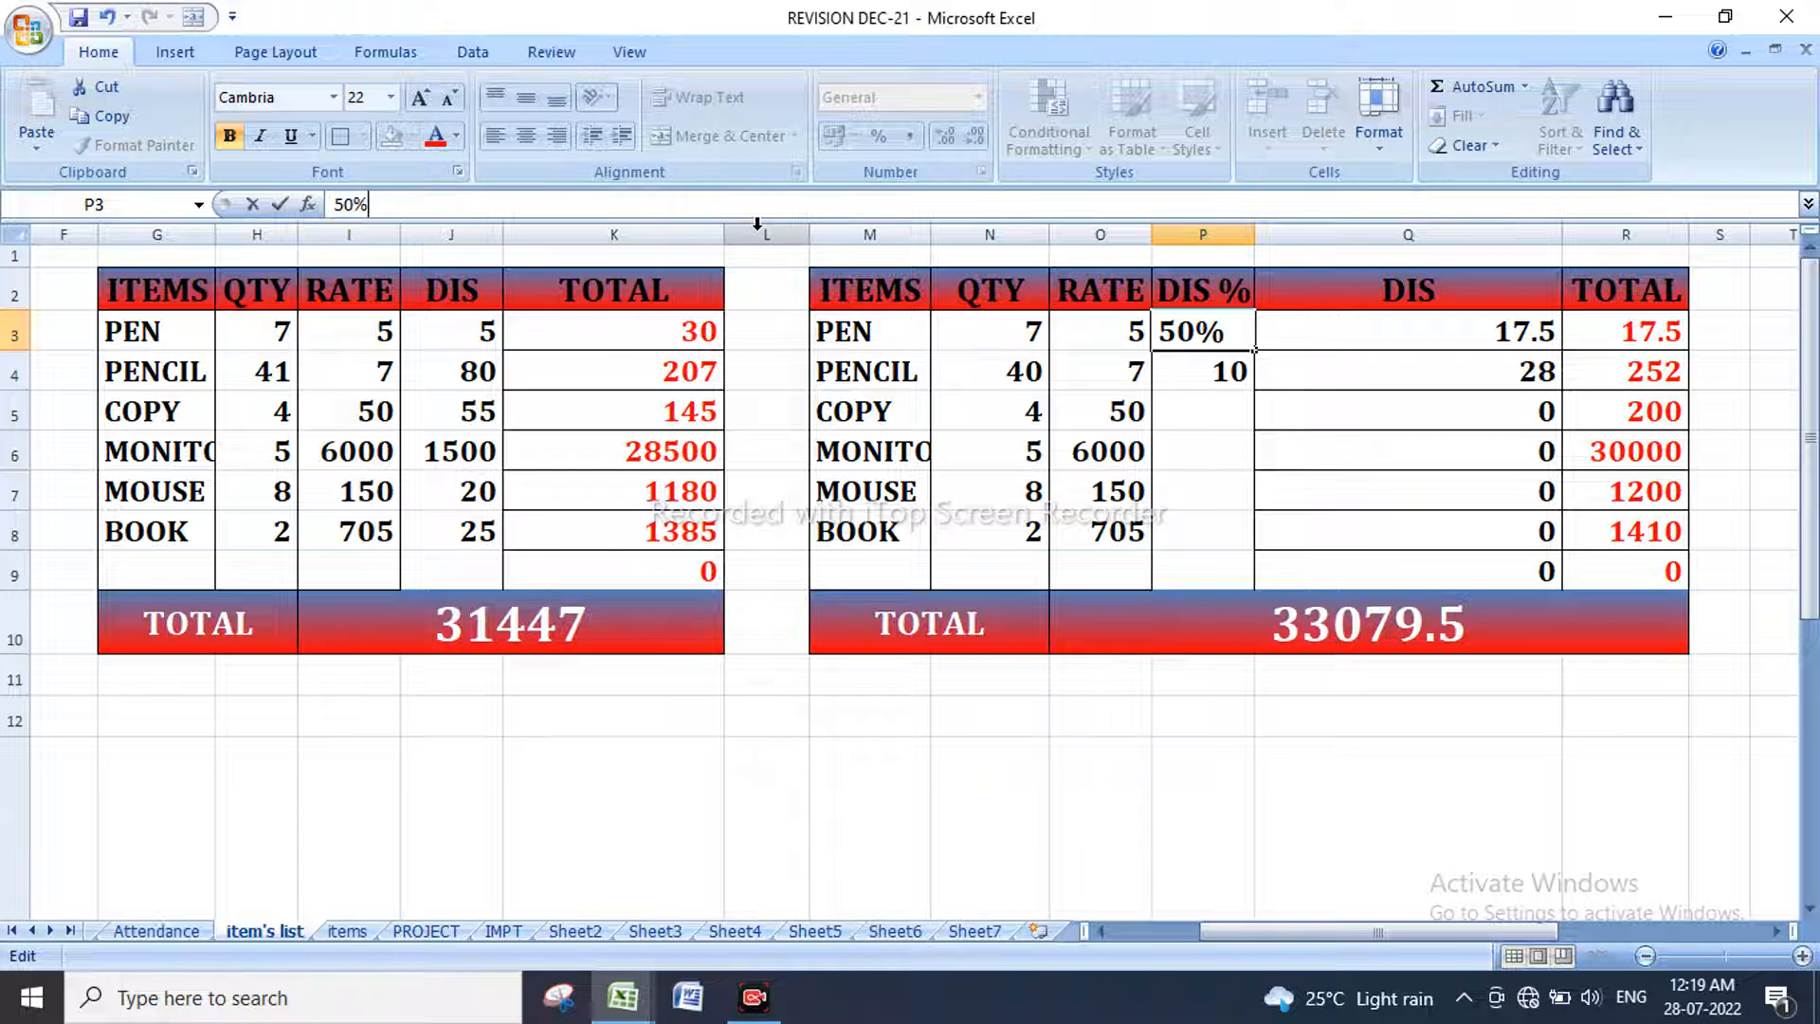
key(Return)
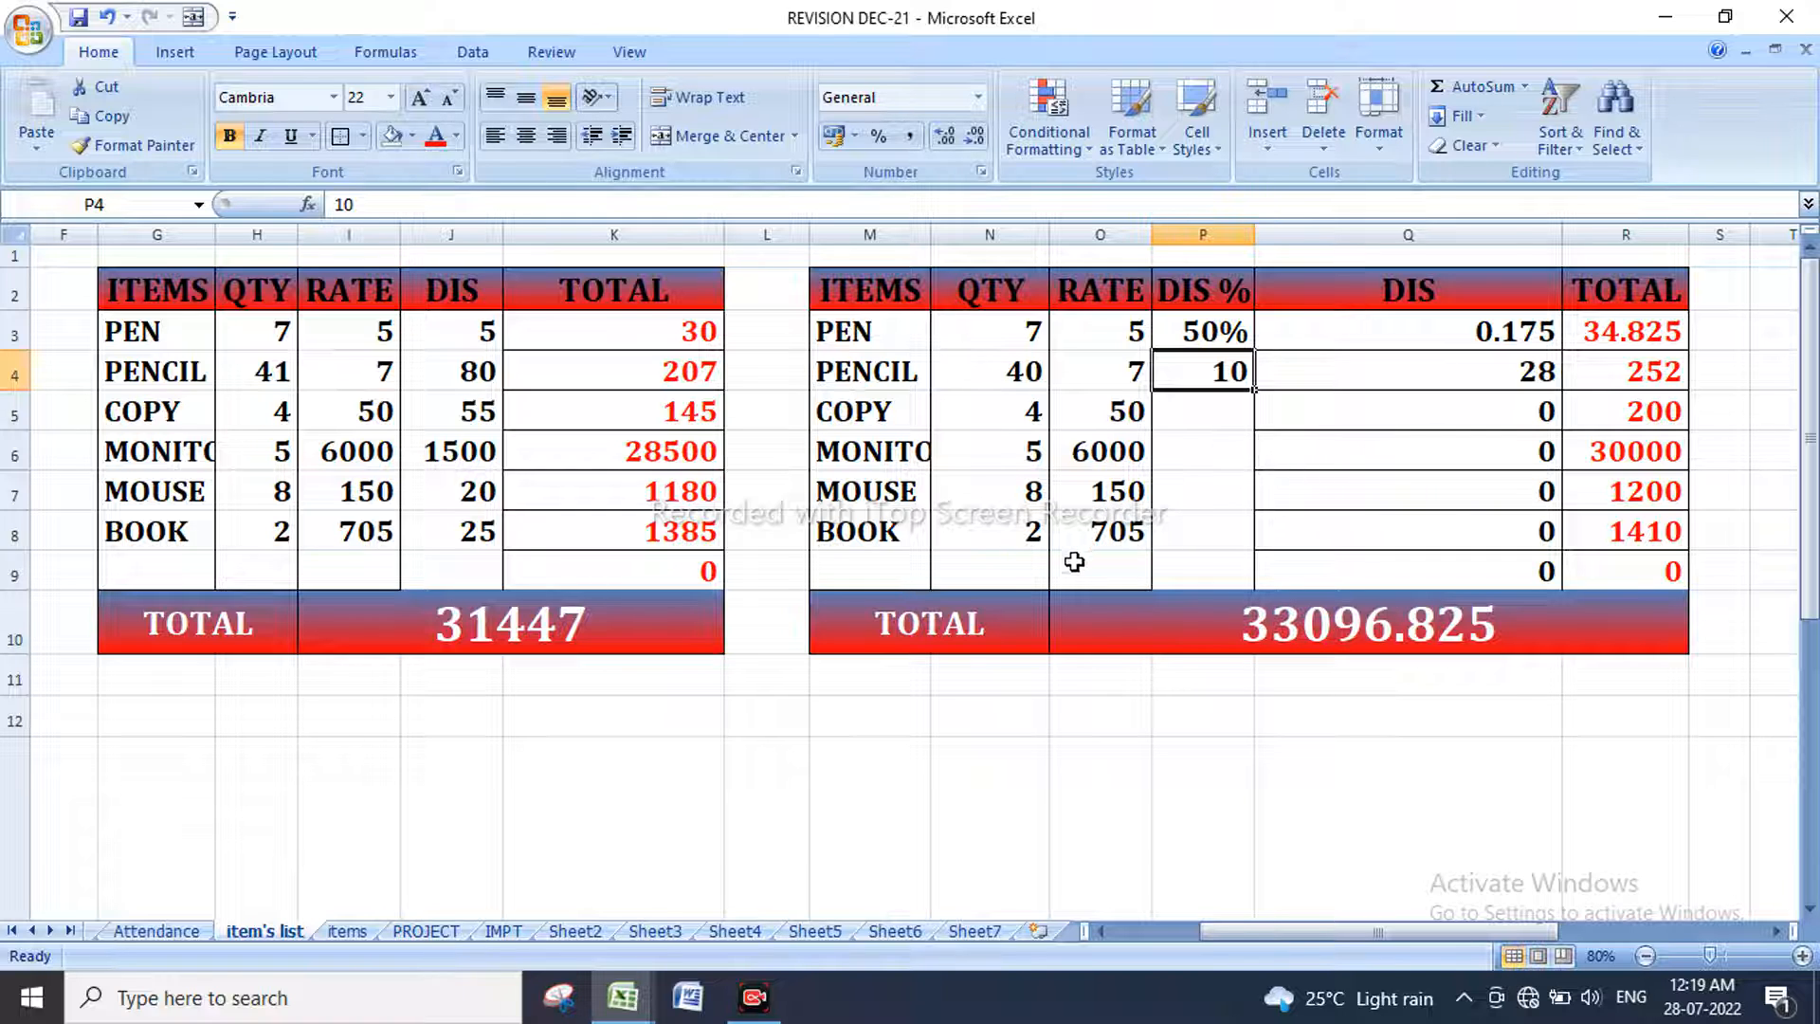
Step: Clear the discount formulas from Q3:Q9 in the DIS column of the third table
click(1402, 339)
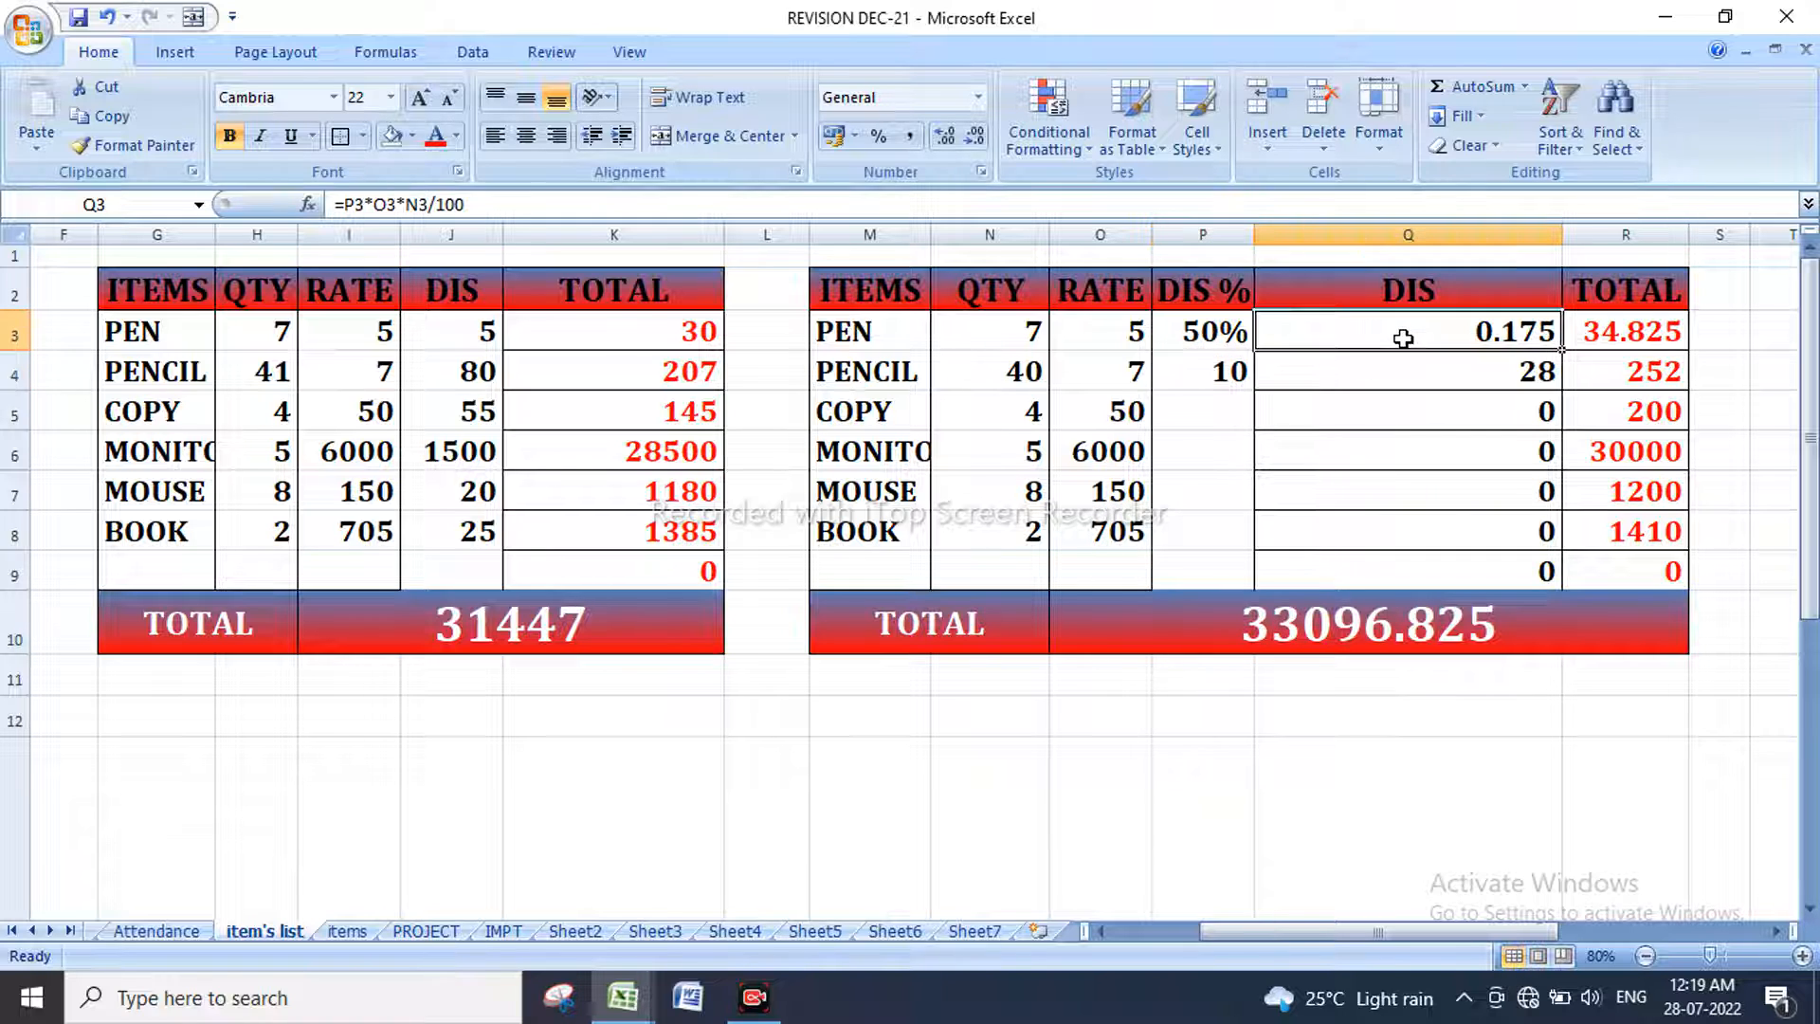
drag(1403, 338, 1433, 567)
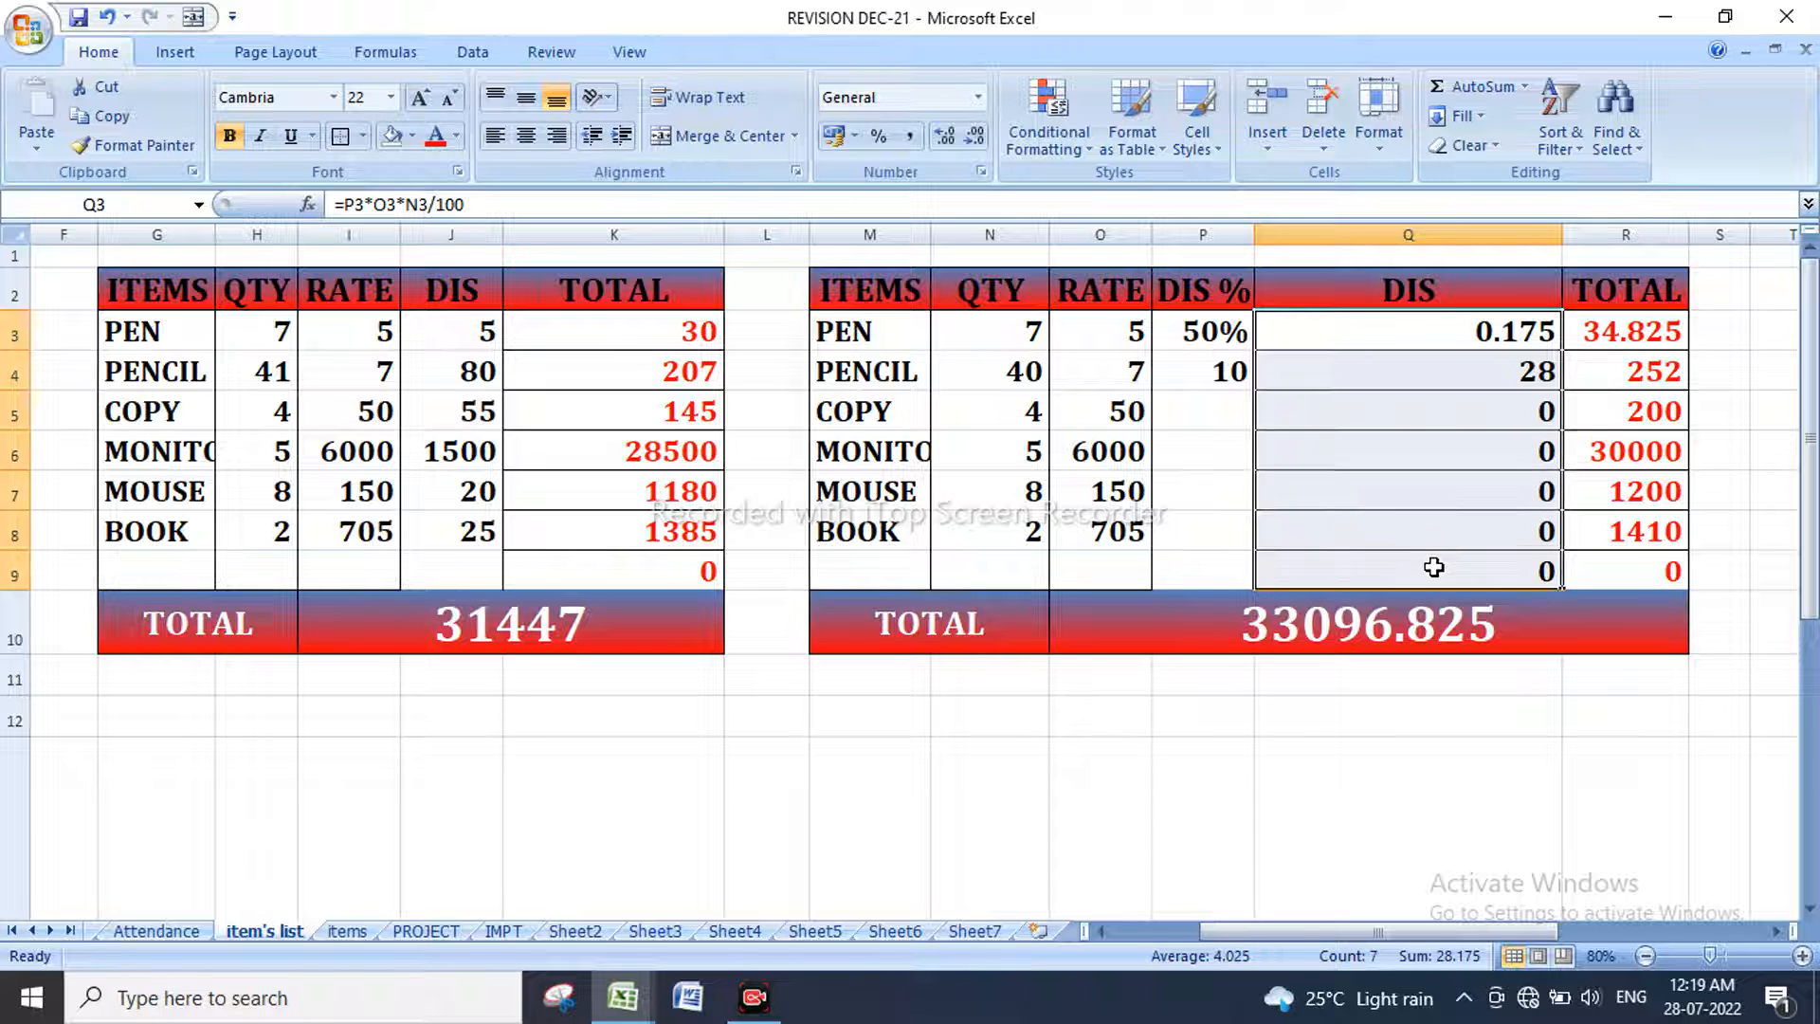
key(Delete)
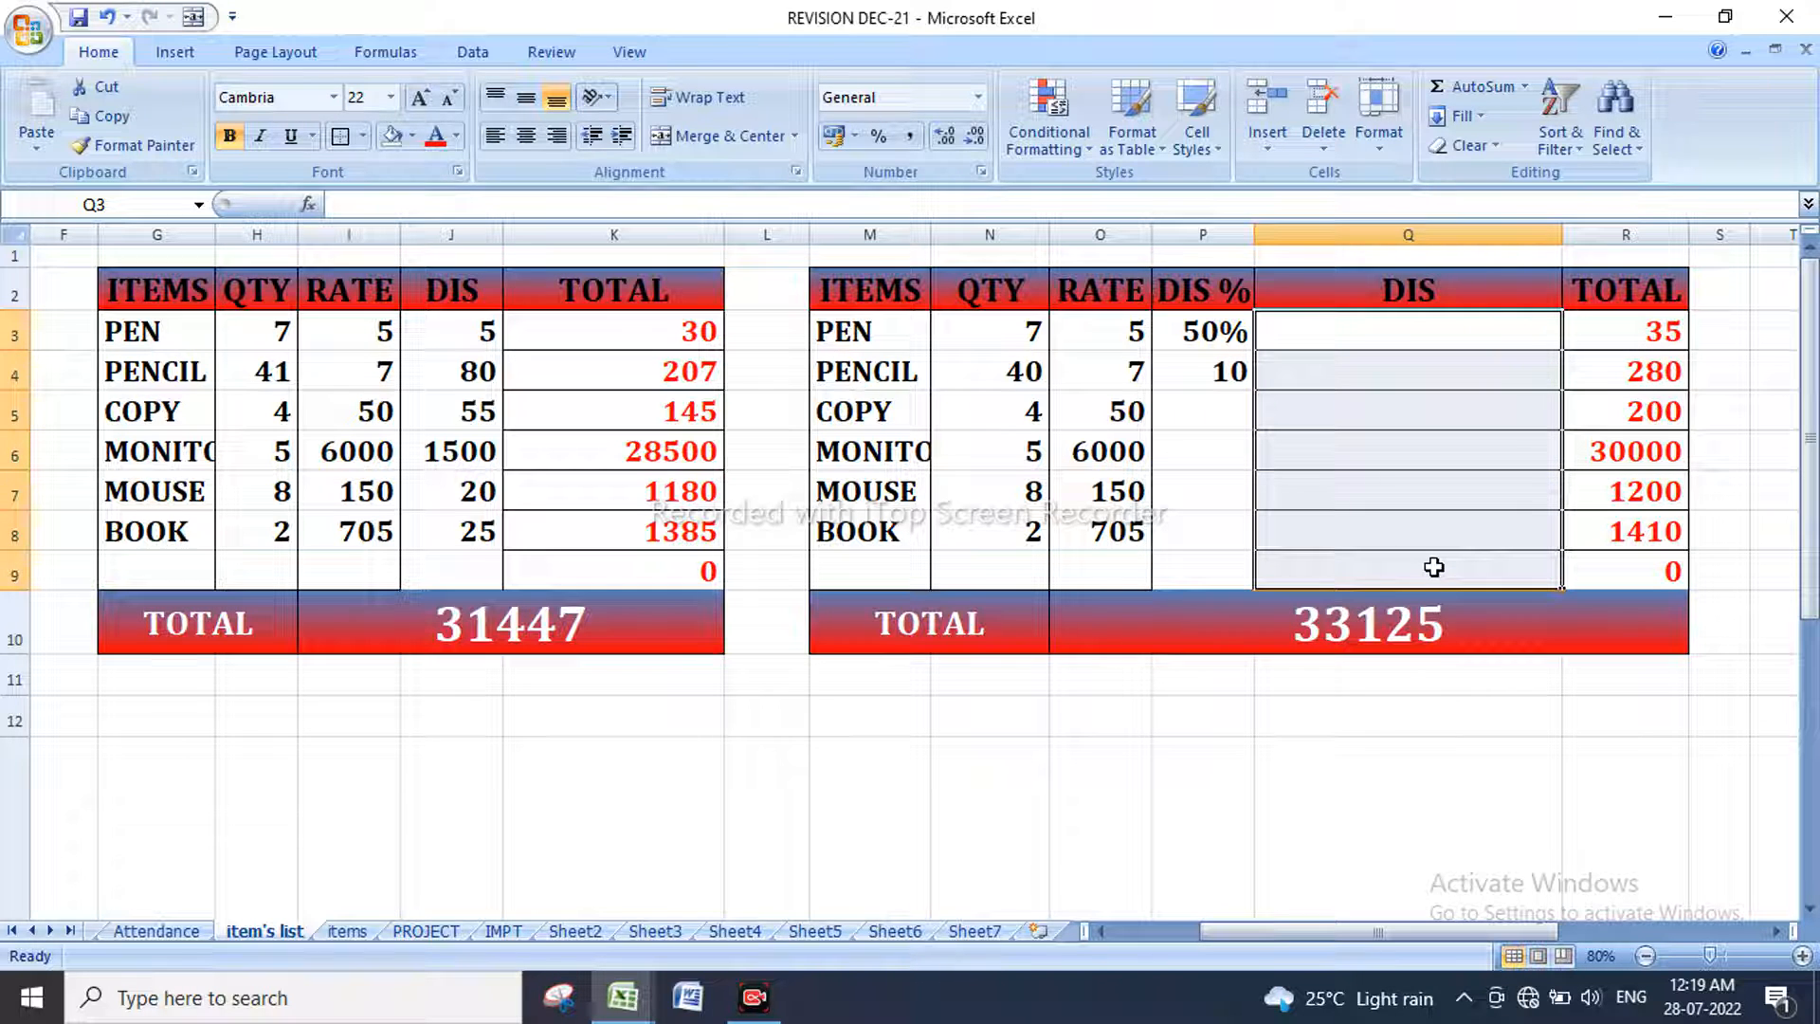
click(1434, 679)
Step: Enter the discount formula =P3*O3*N3 in Q3 for the PEN row
click(1404, 335)
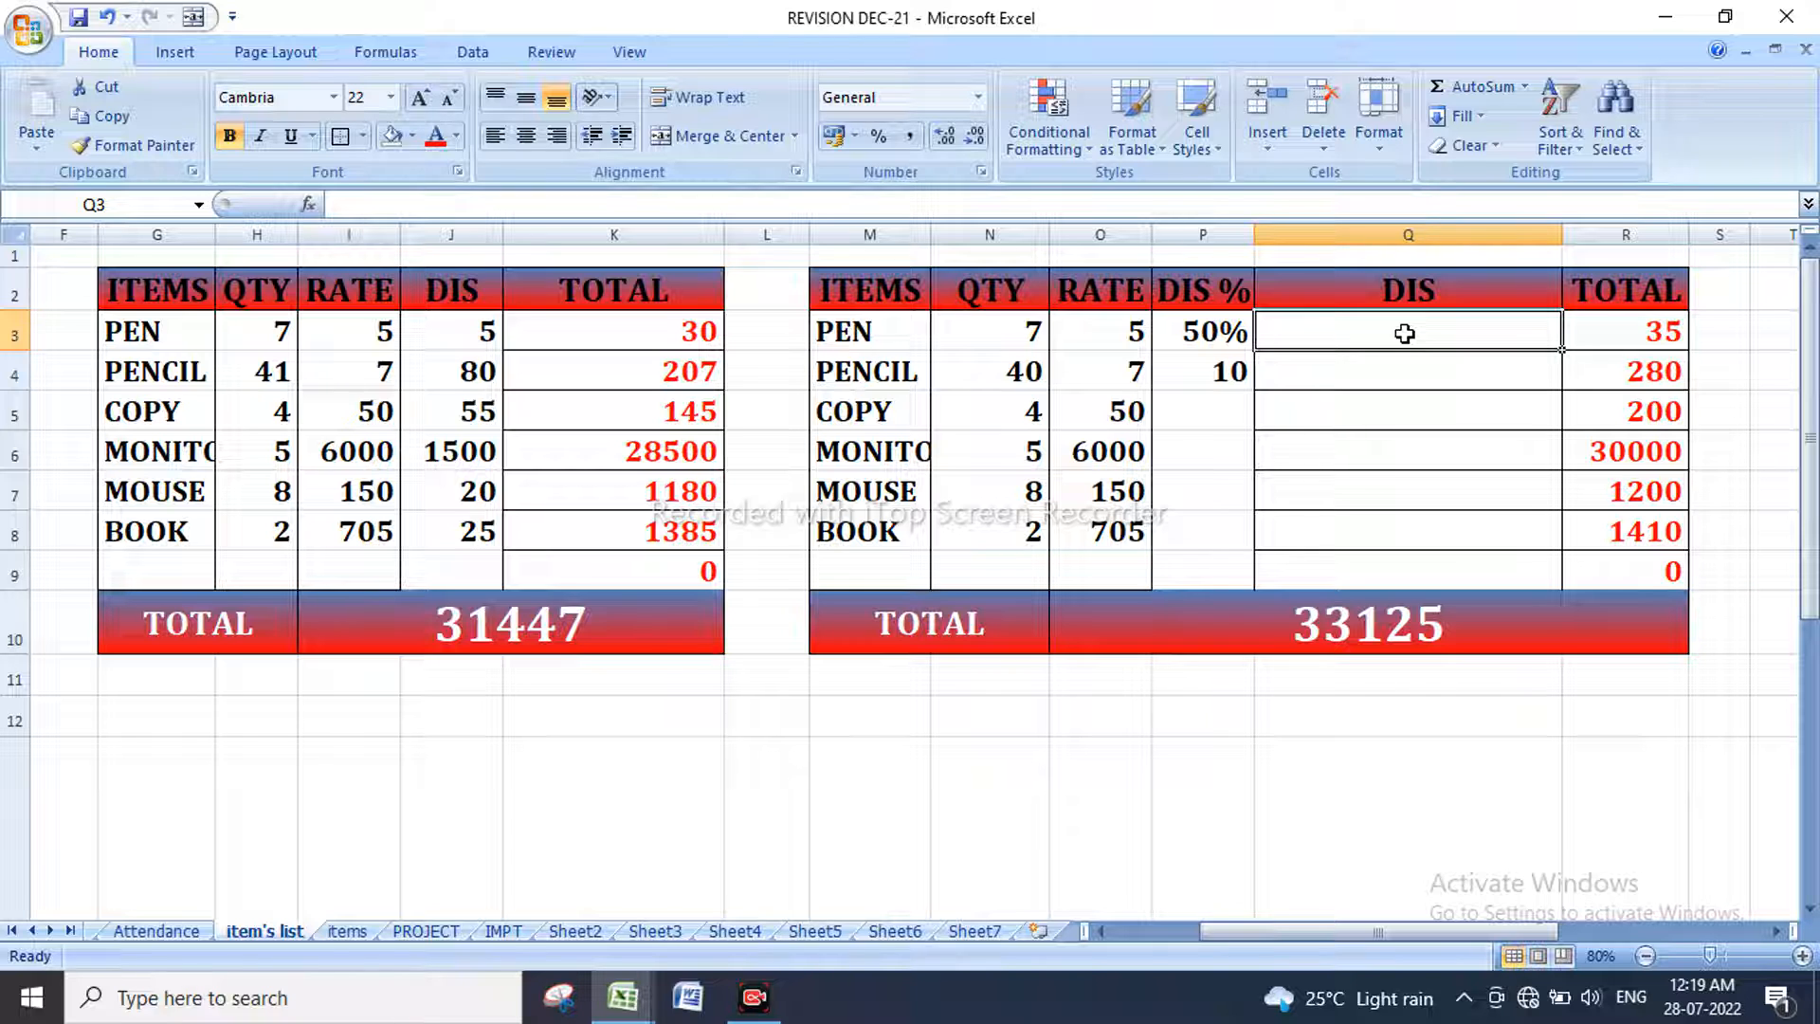
text(=)
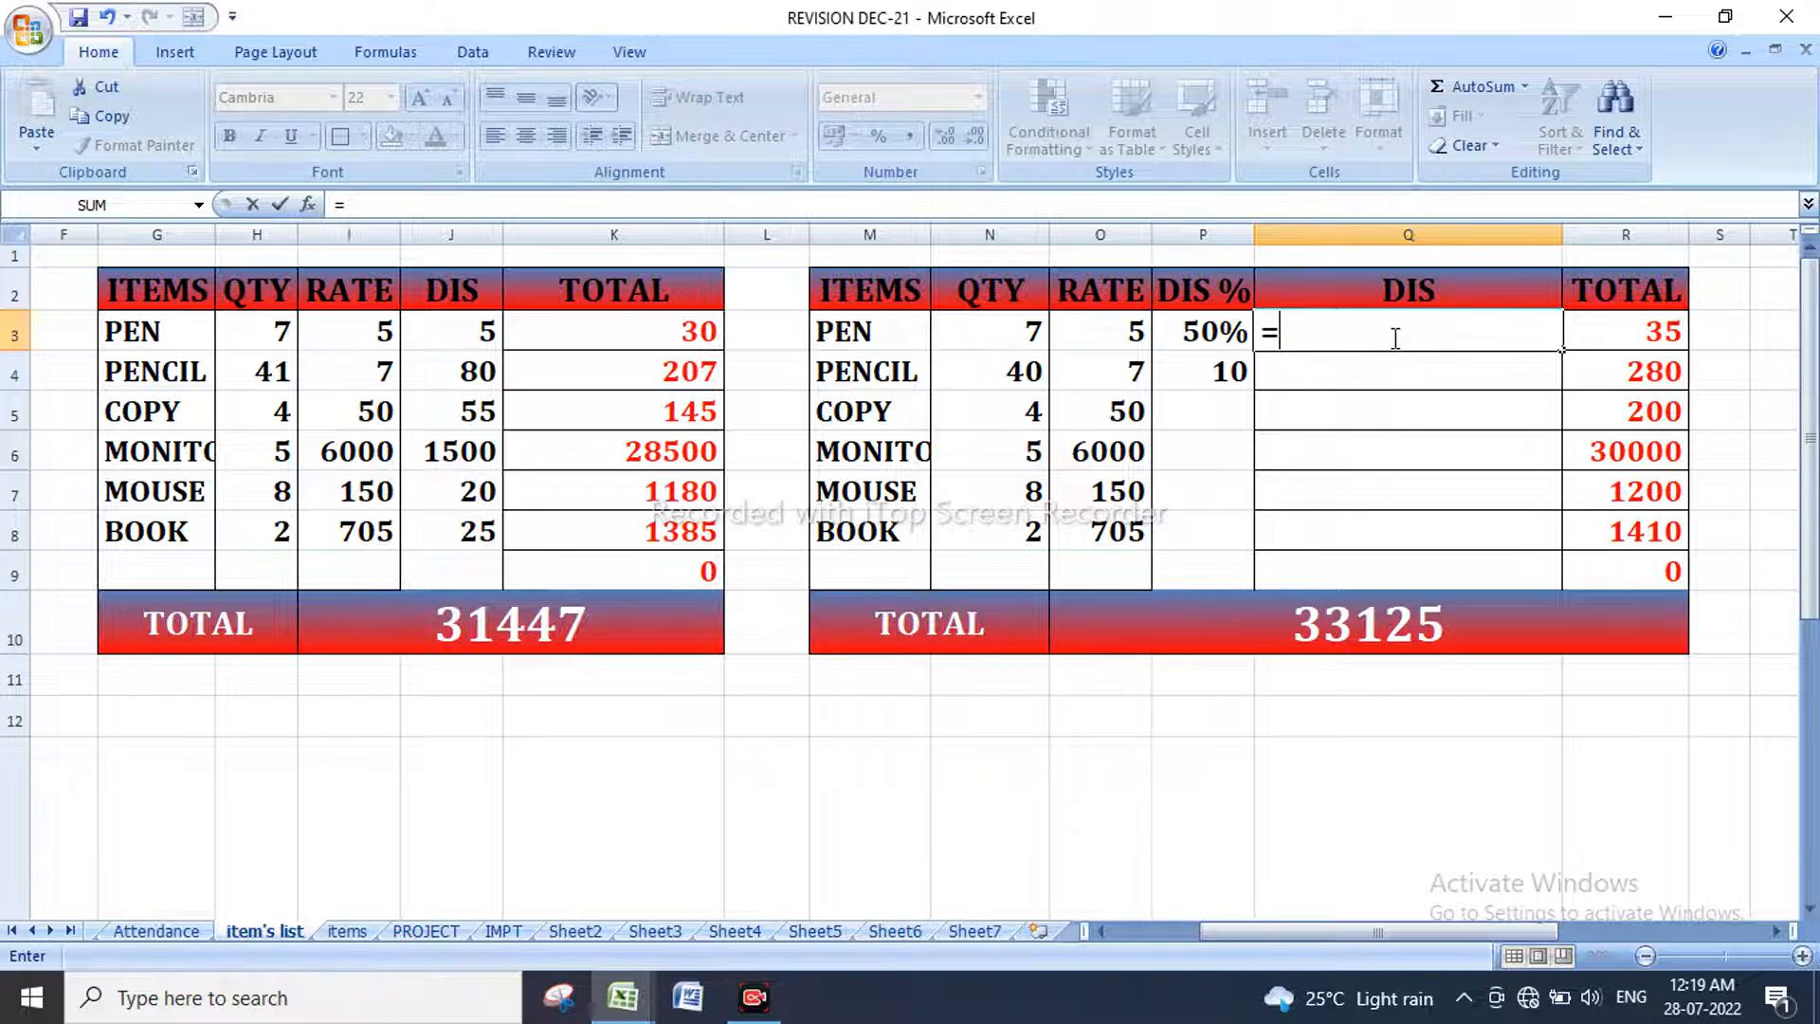
click(1208, 337)
text(*)
click(1094, 321)
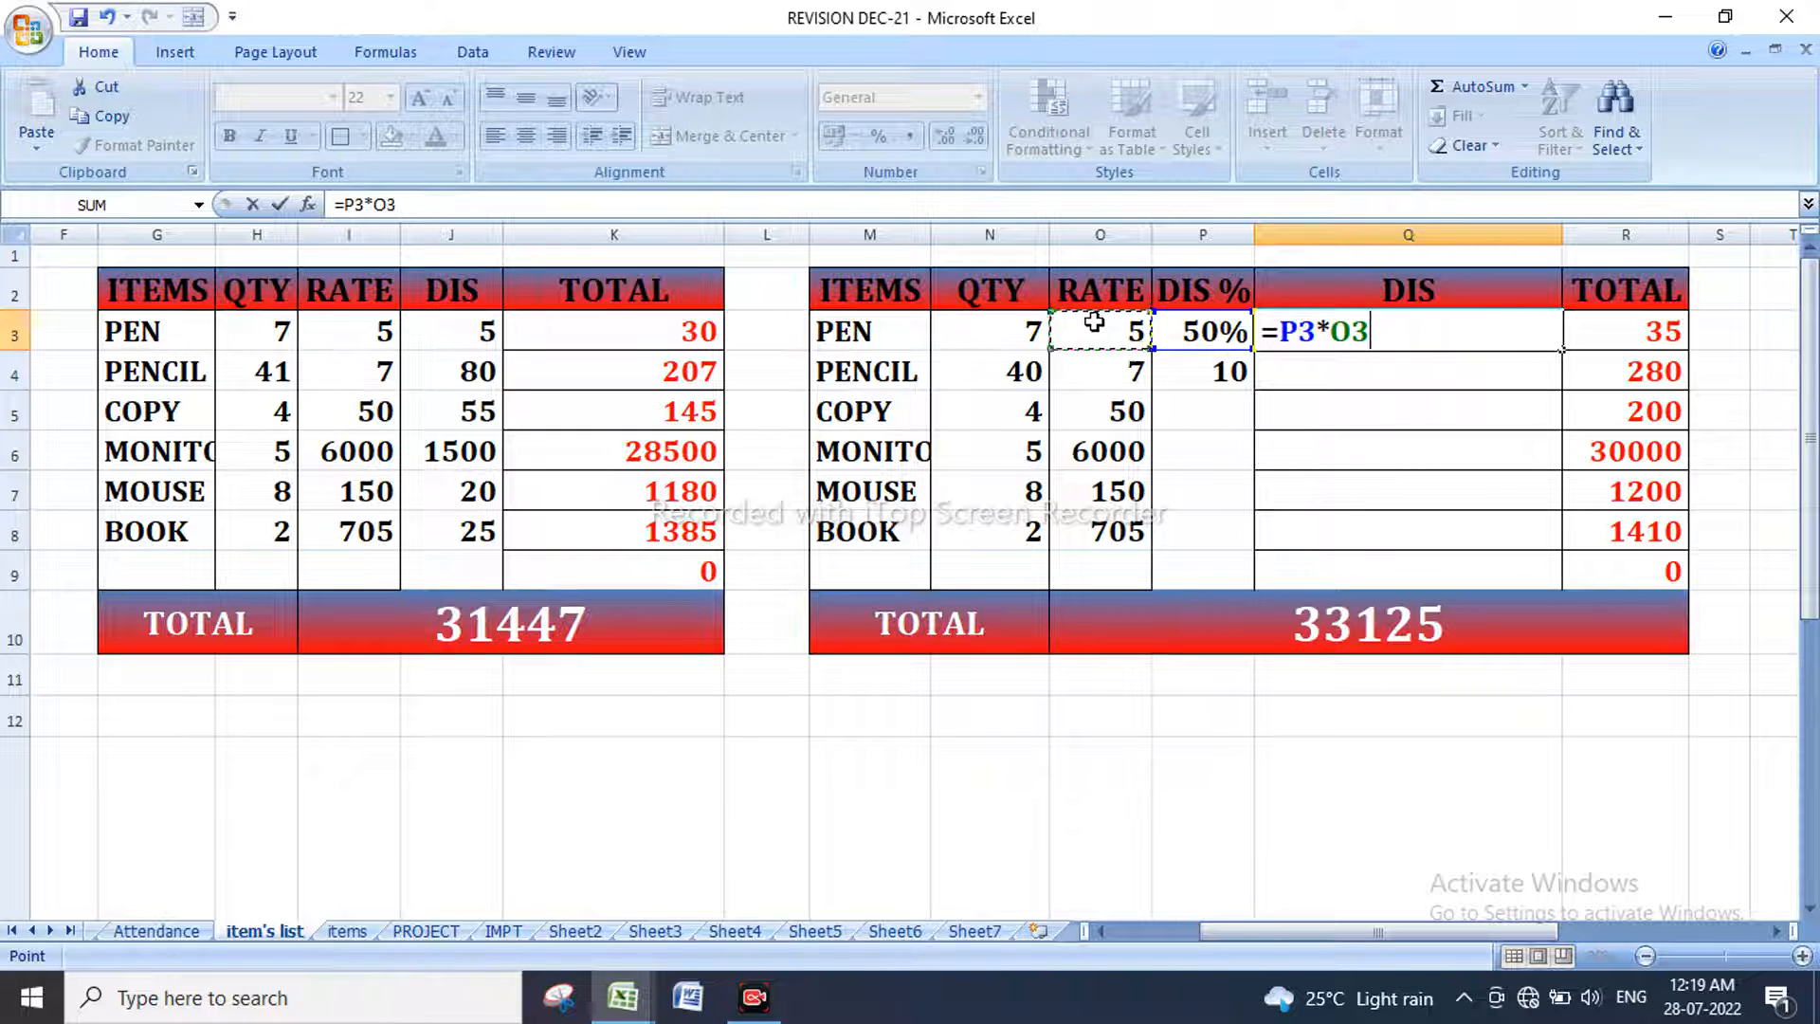
text(*)
click(1033, 332)
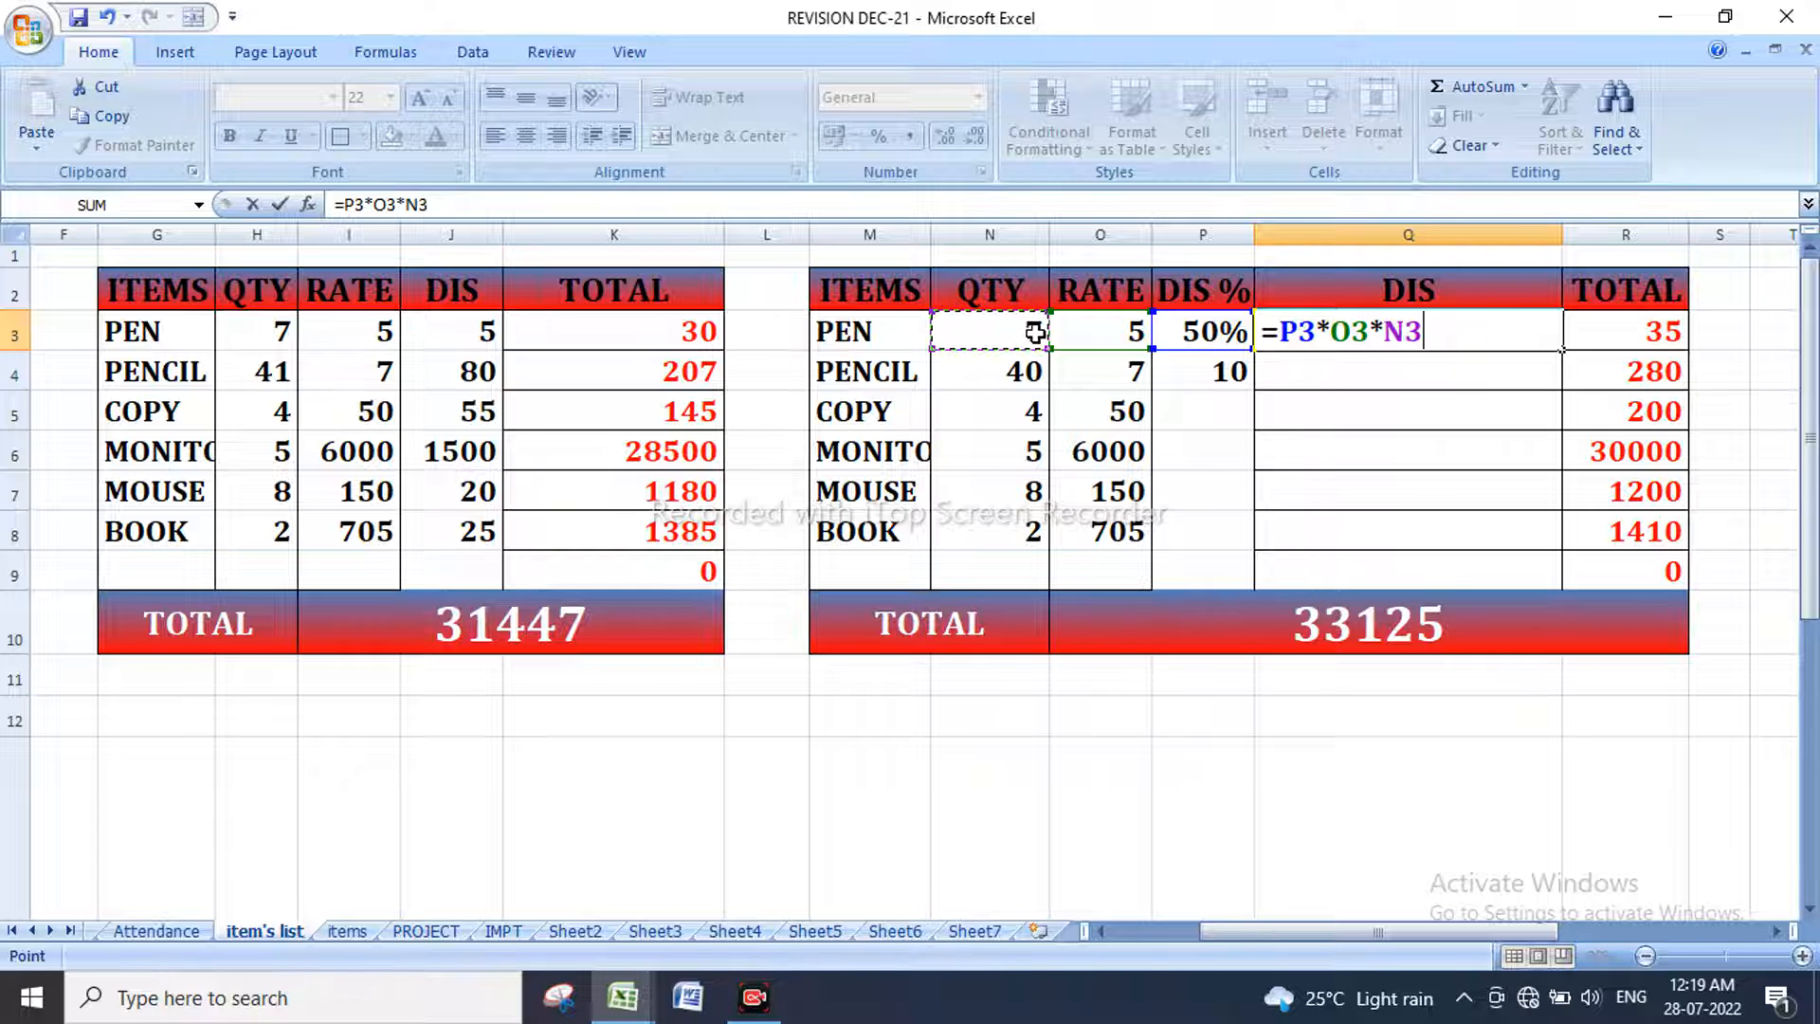
key(Return)
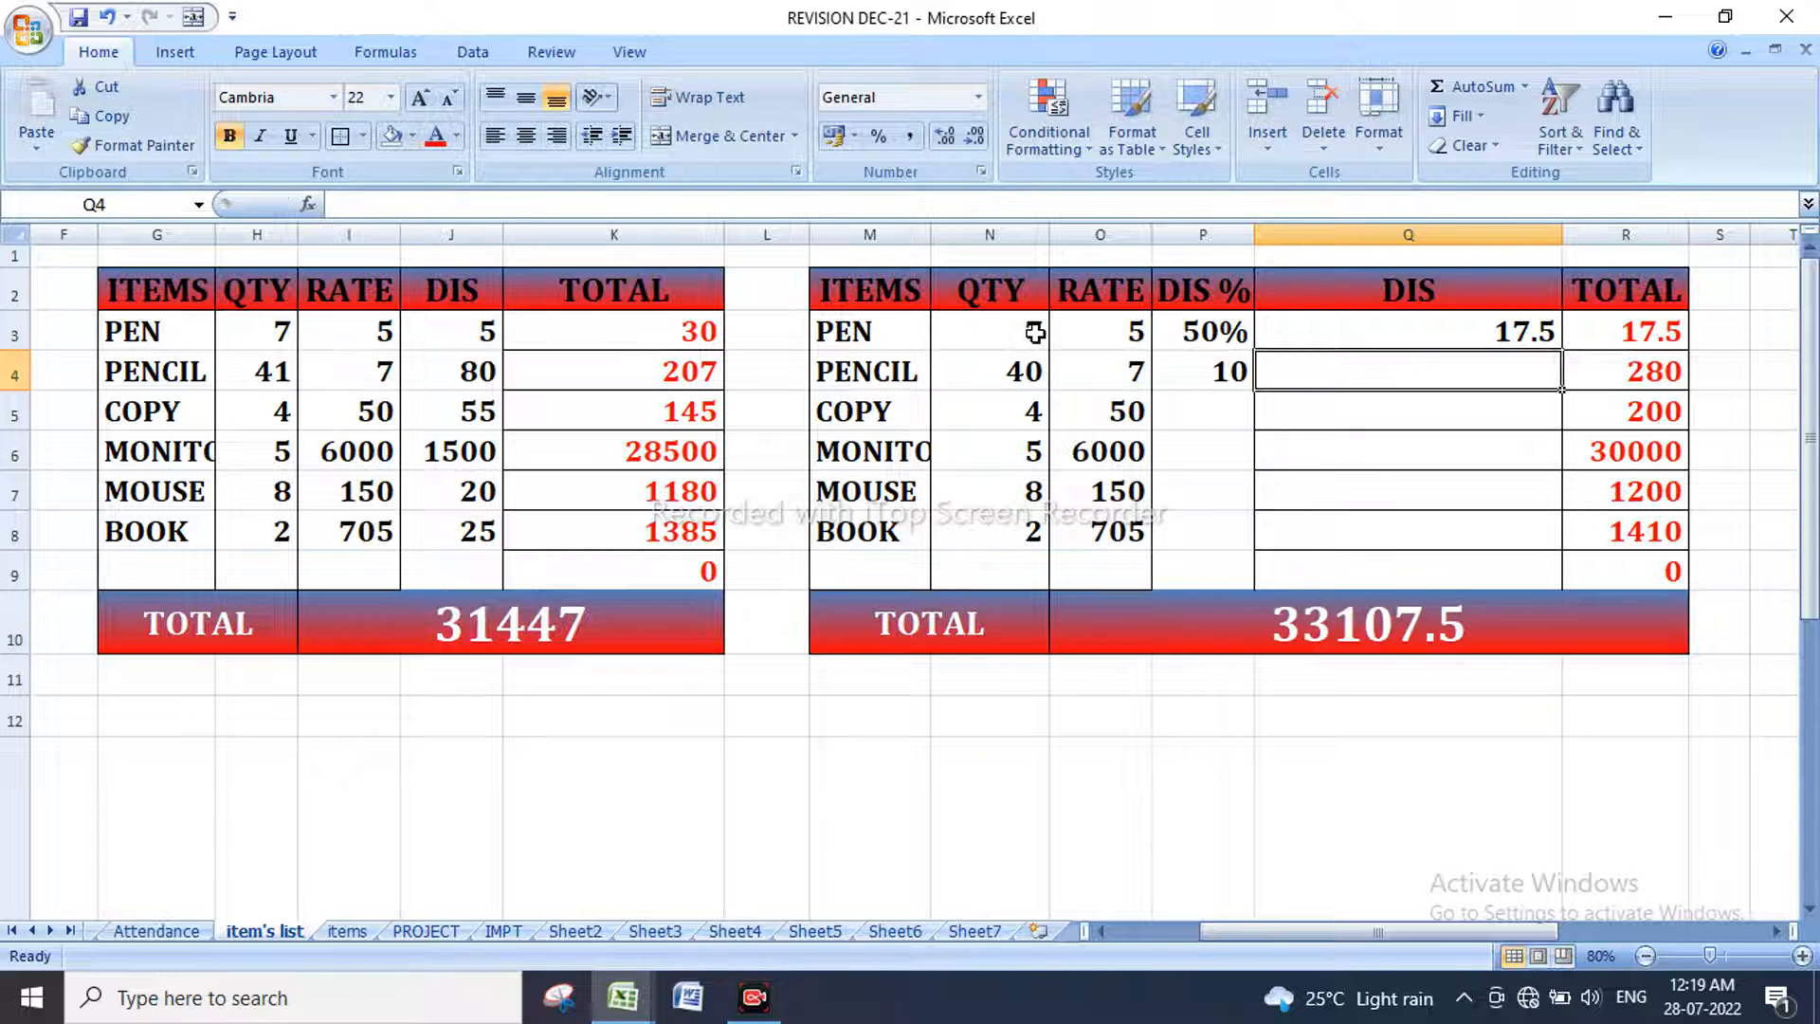
Step: Format the DIS % cells P3:P9 as Percentage and widen column P
click(1214, 332)
drag(1214, 331, 1219, 566)
click(979, 97)
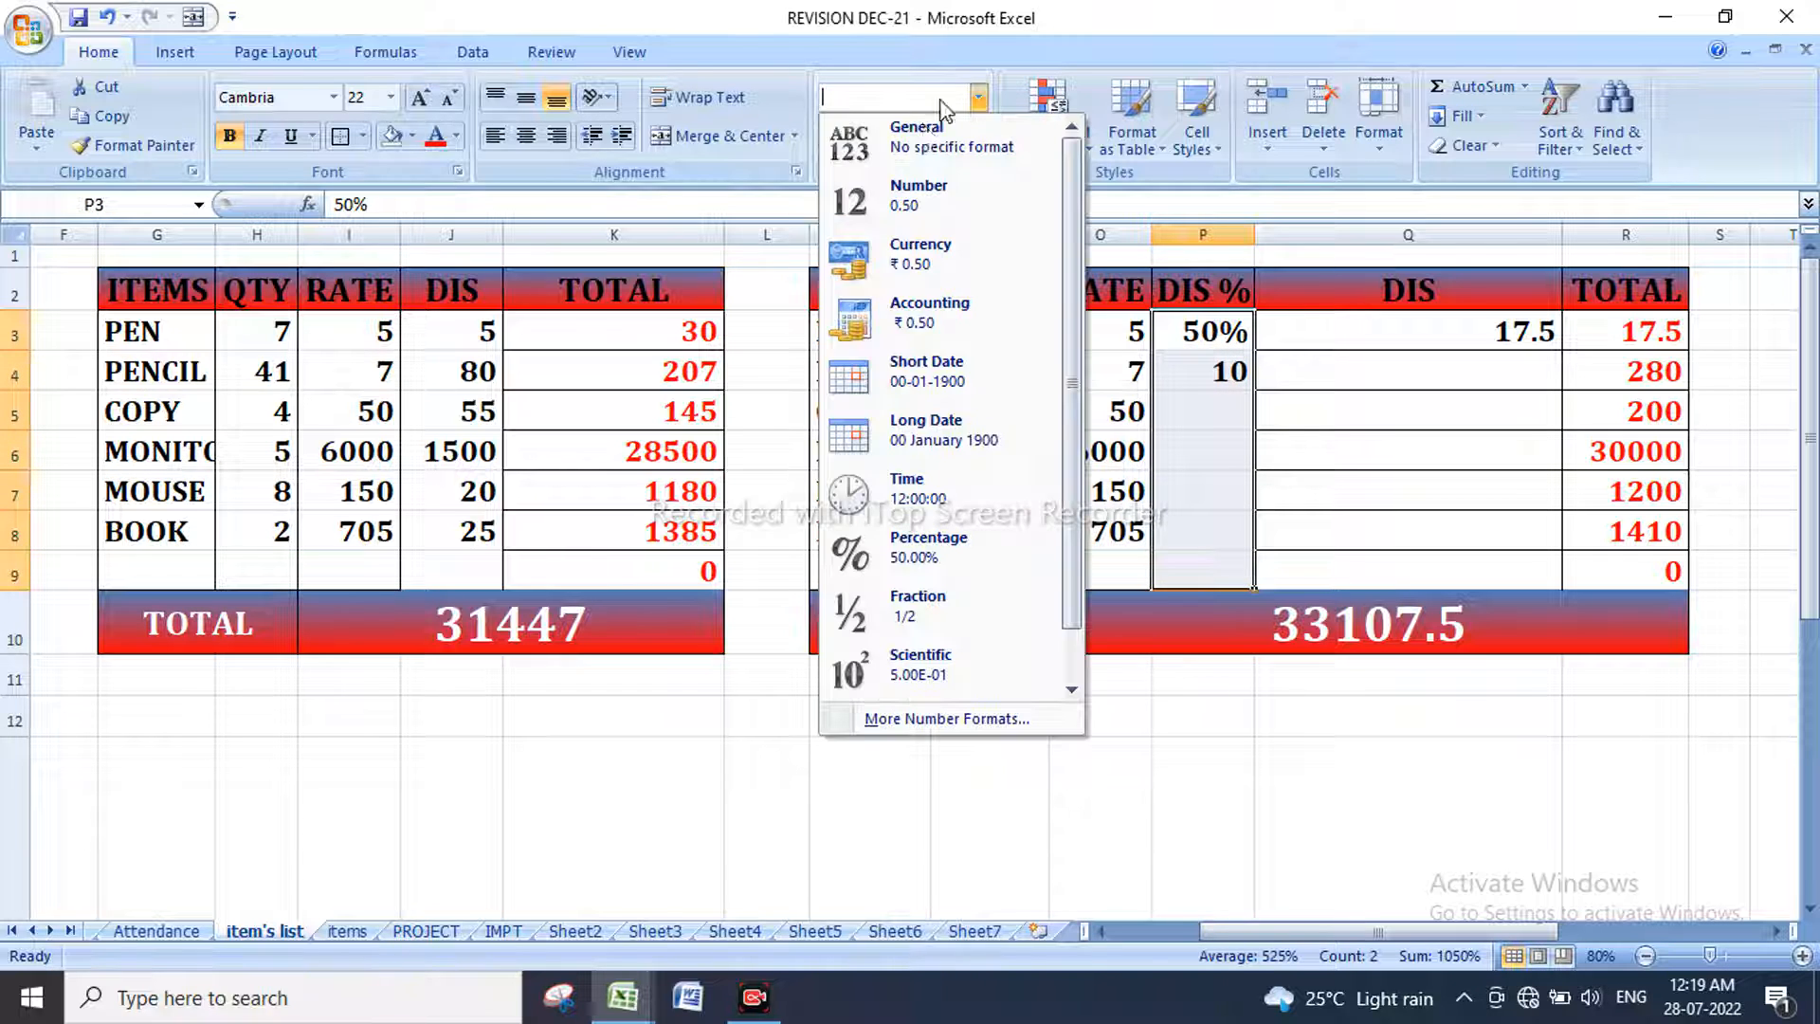
click(948, 556)
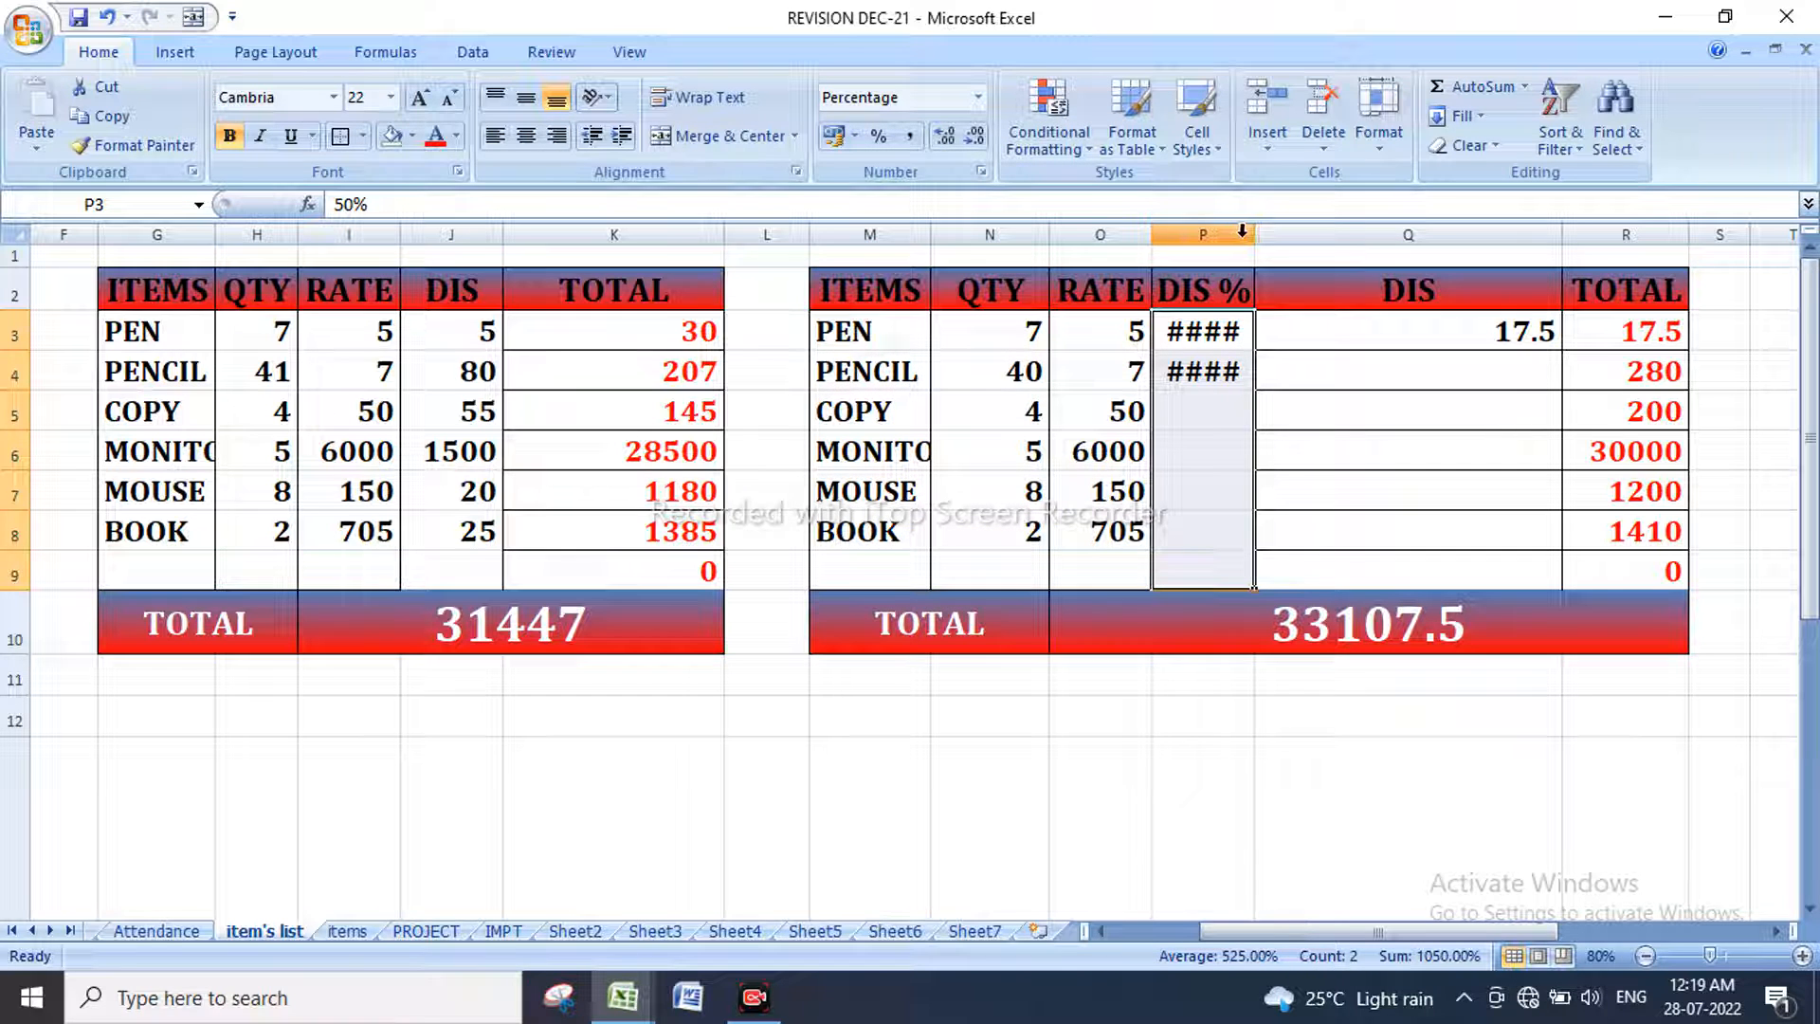
drag(1253, 234, 1289, 236)
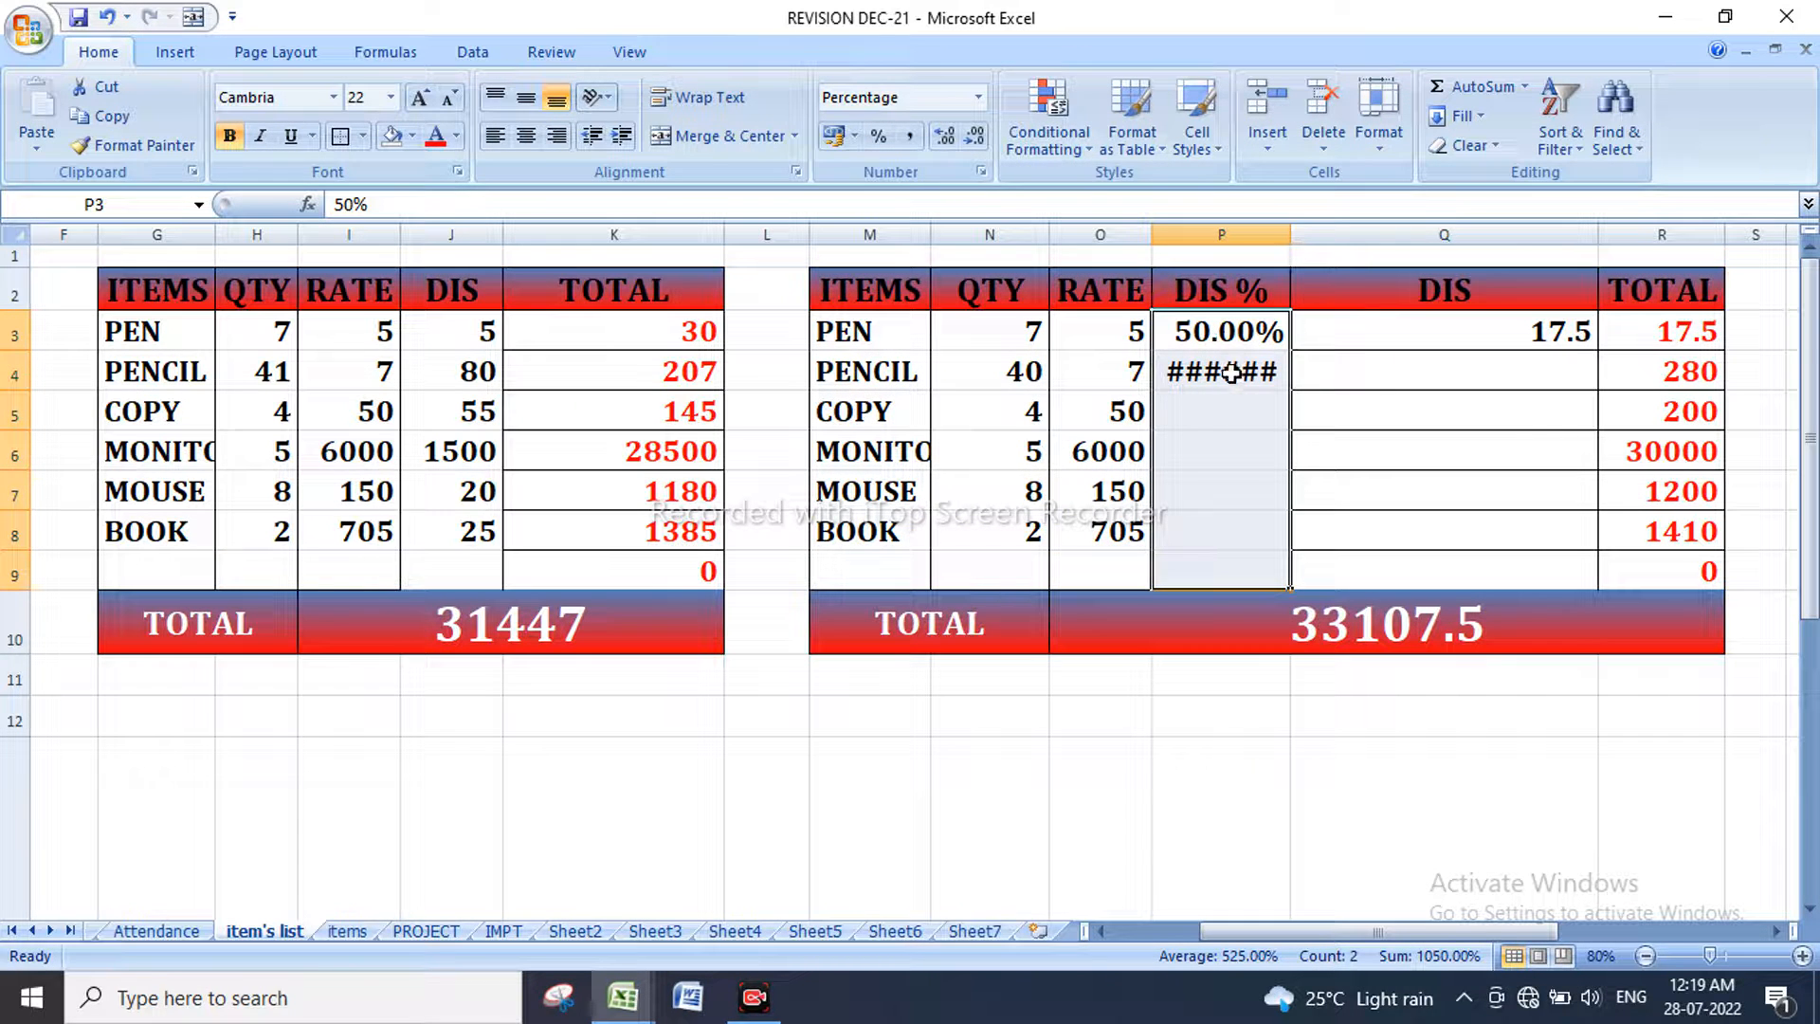
Step: Reduce the percentages in P3:P9 to zero decimal places
drag(1225, 331, 1237, 573)
click(973, 138)
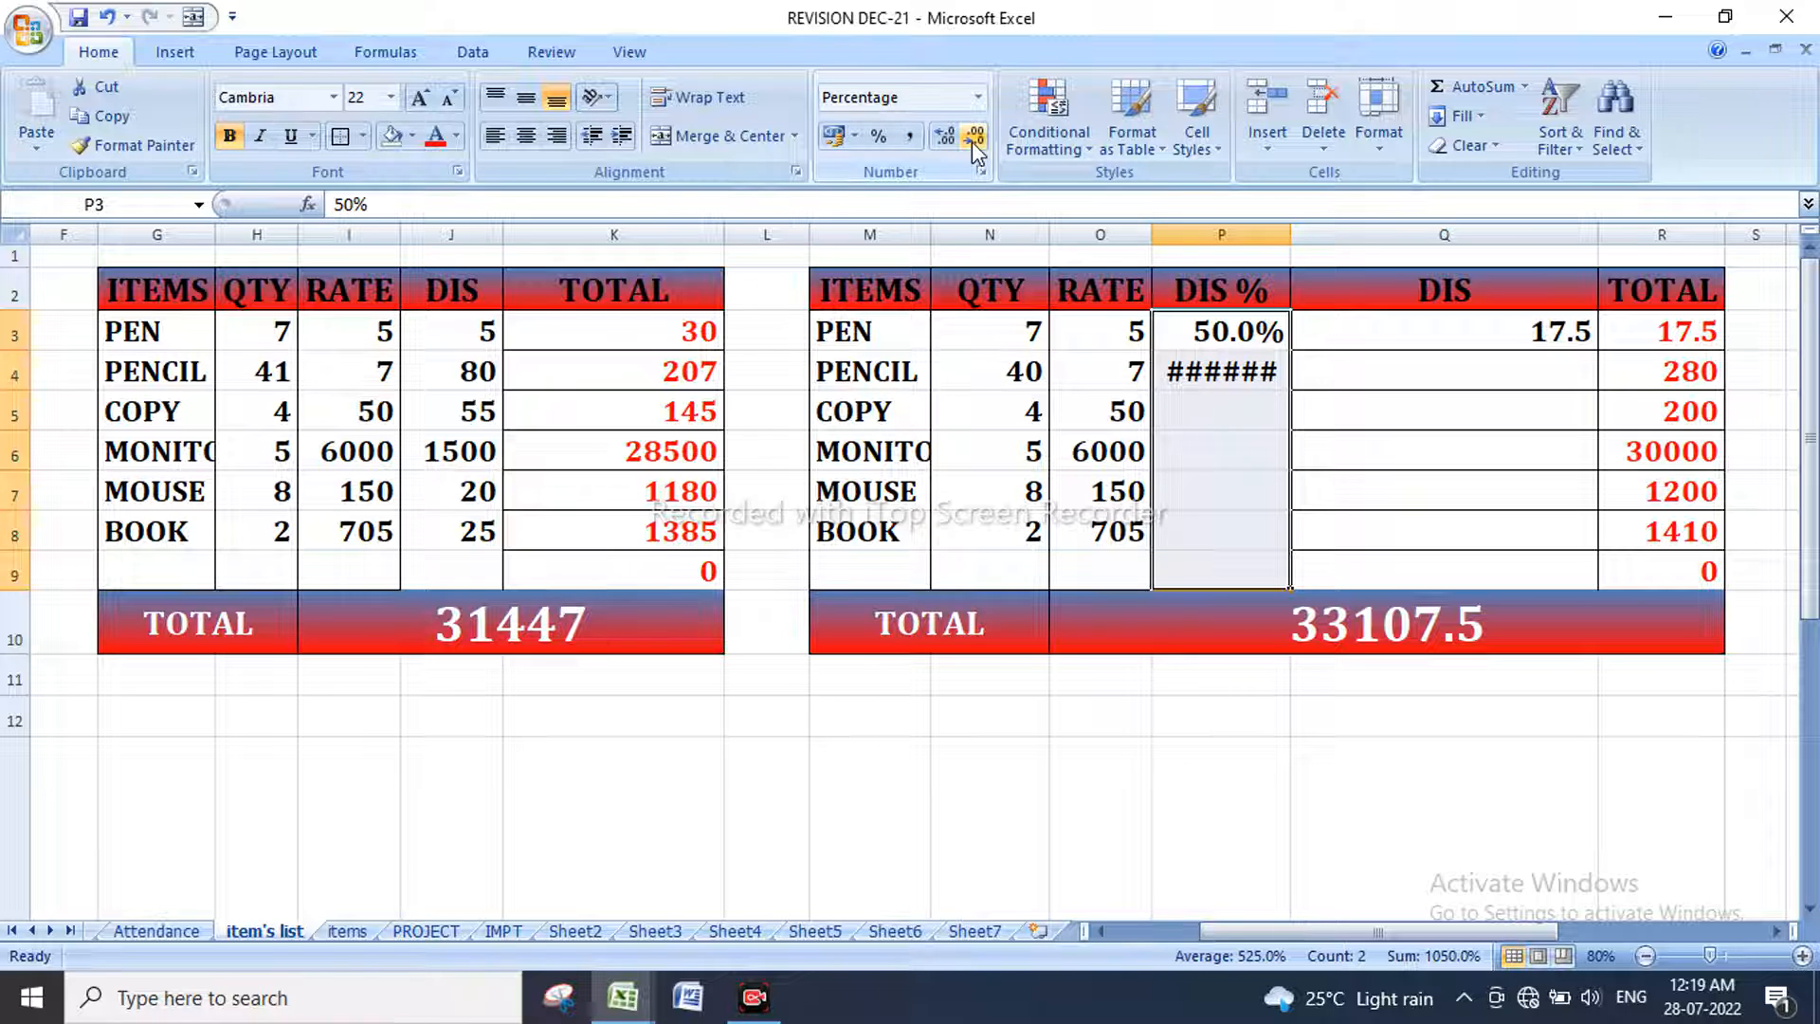
click(973, 139)
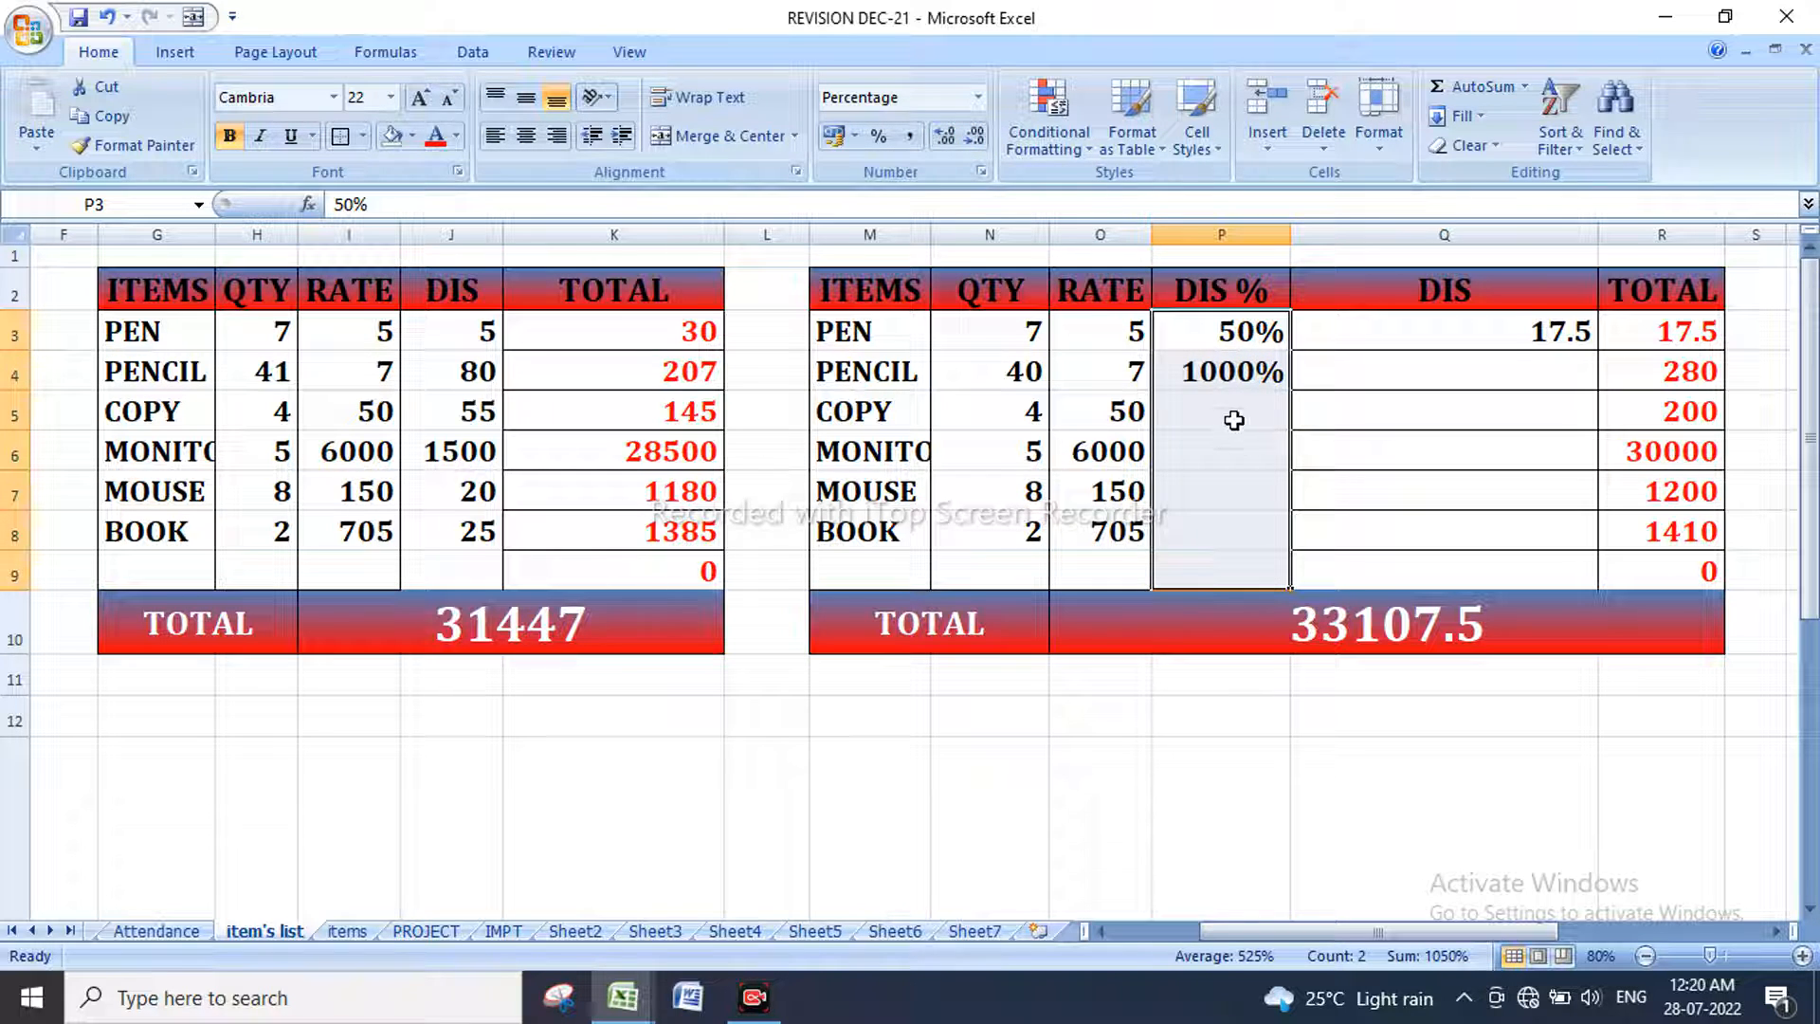
Step: Review the discount formula in Q3 and set the PENCIL discount percentage in P4 to 10%
click(1216, 375)
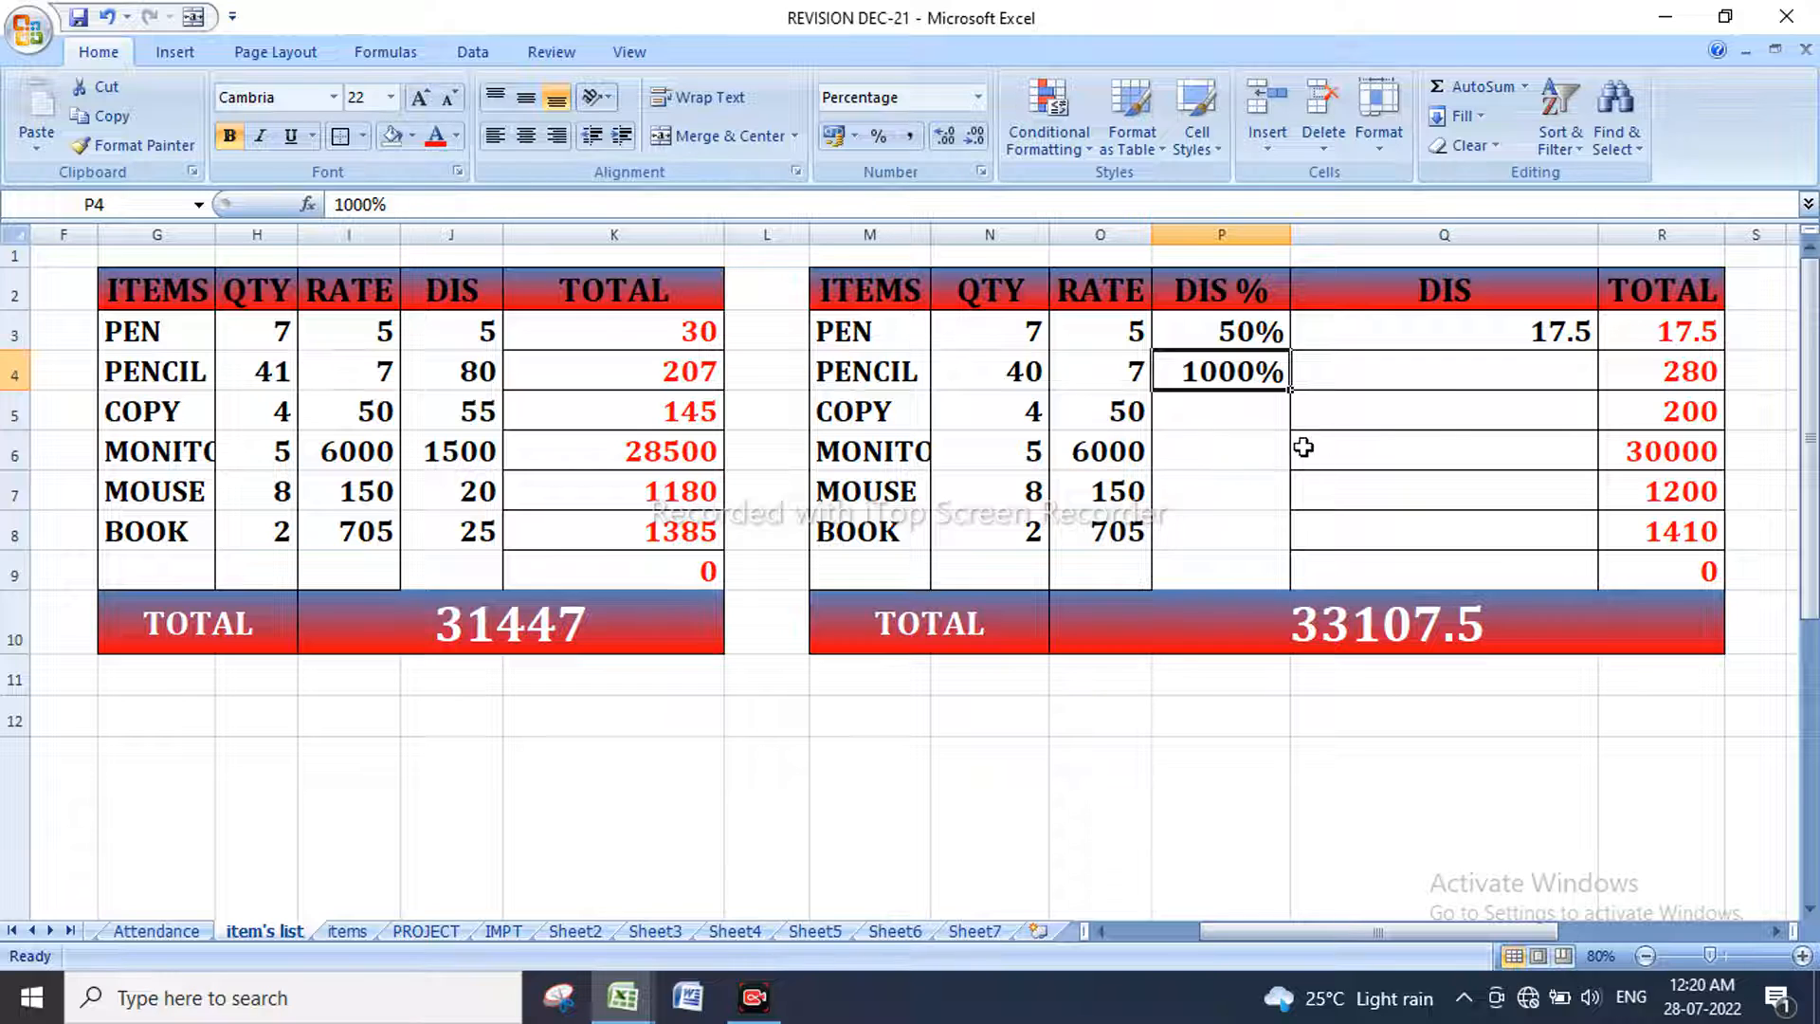
click(1512, 338)
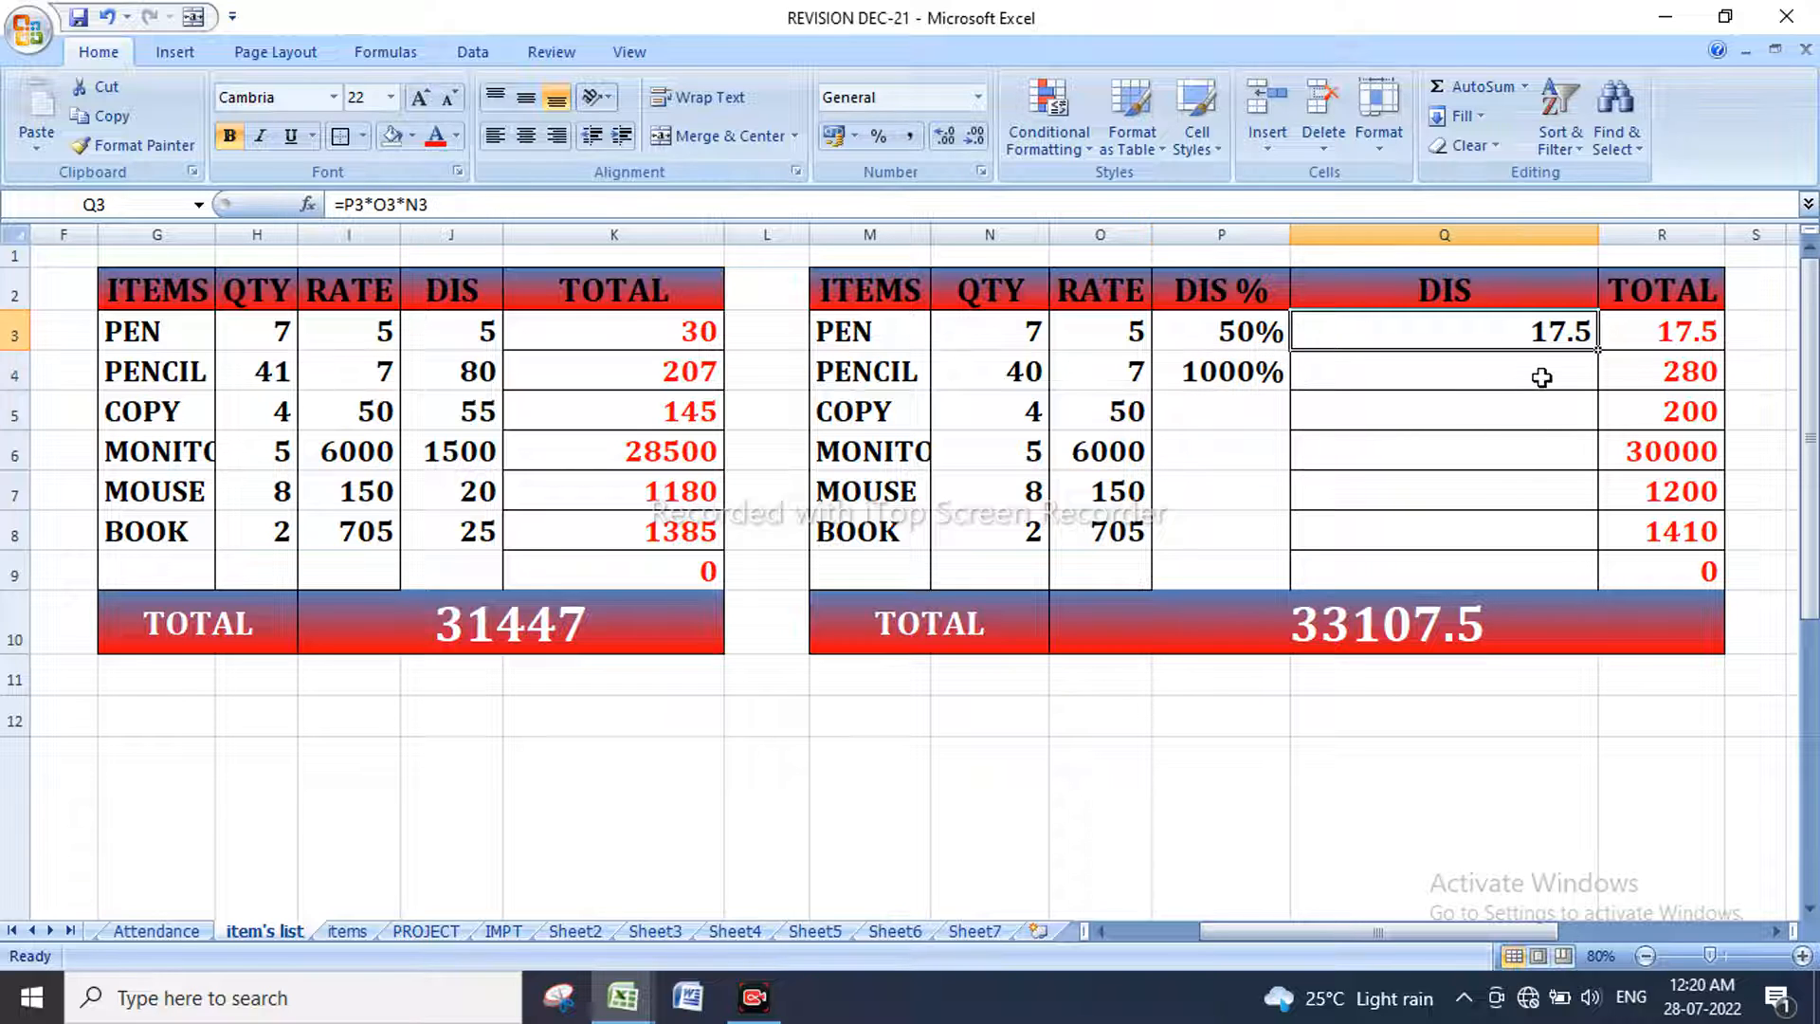
click(807, 213)
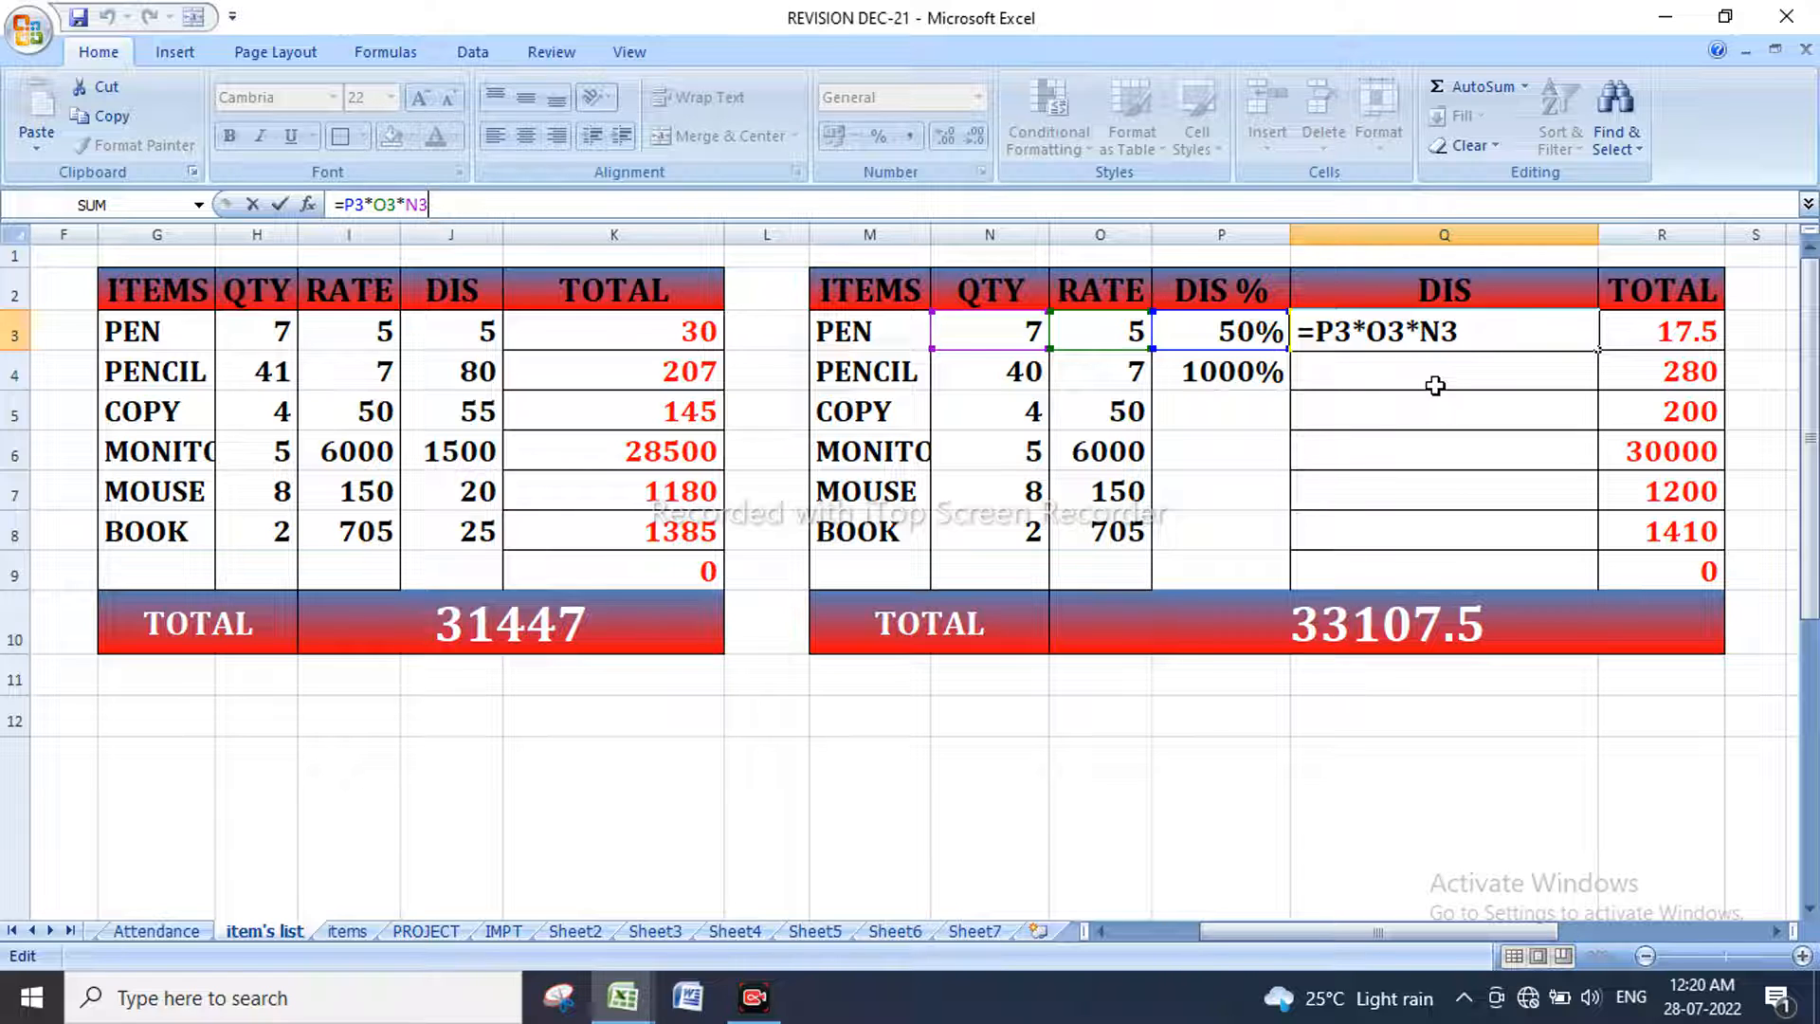
key(Return)
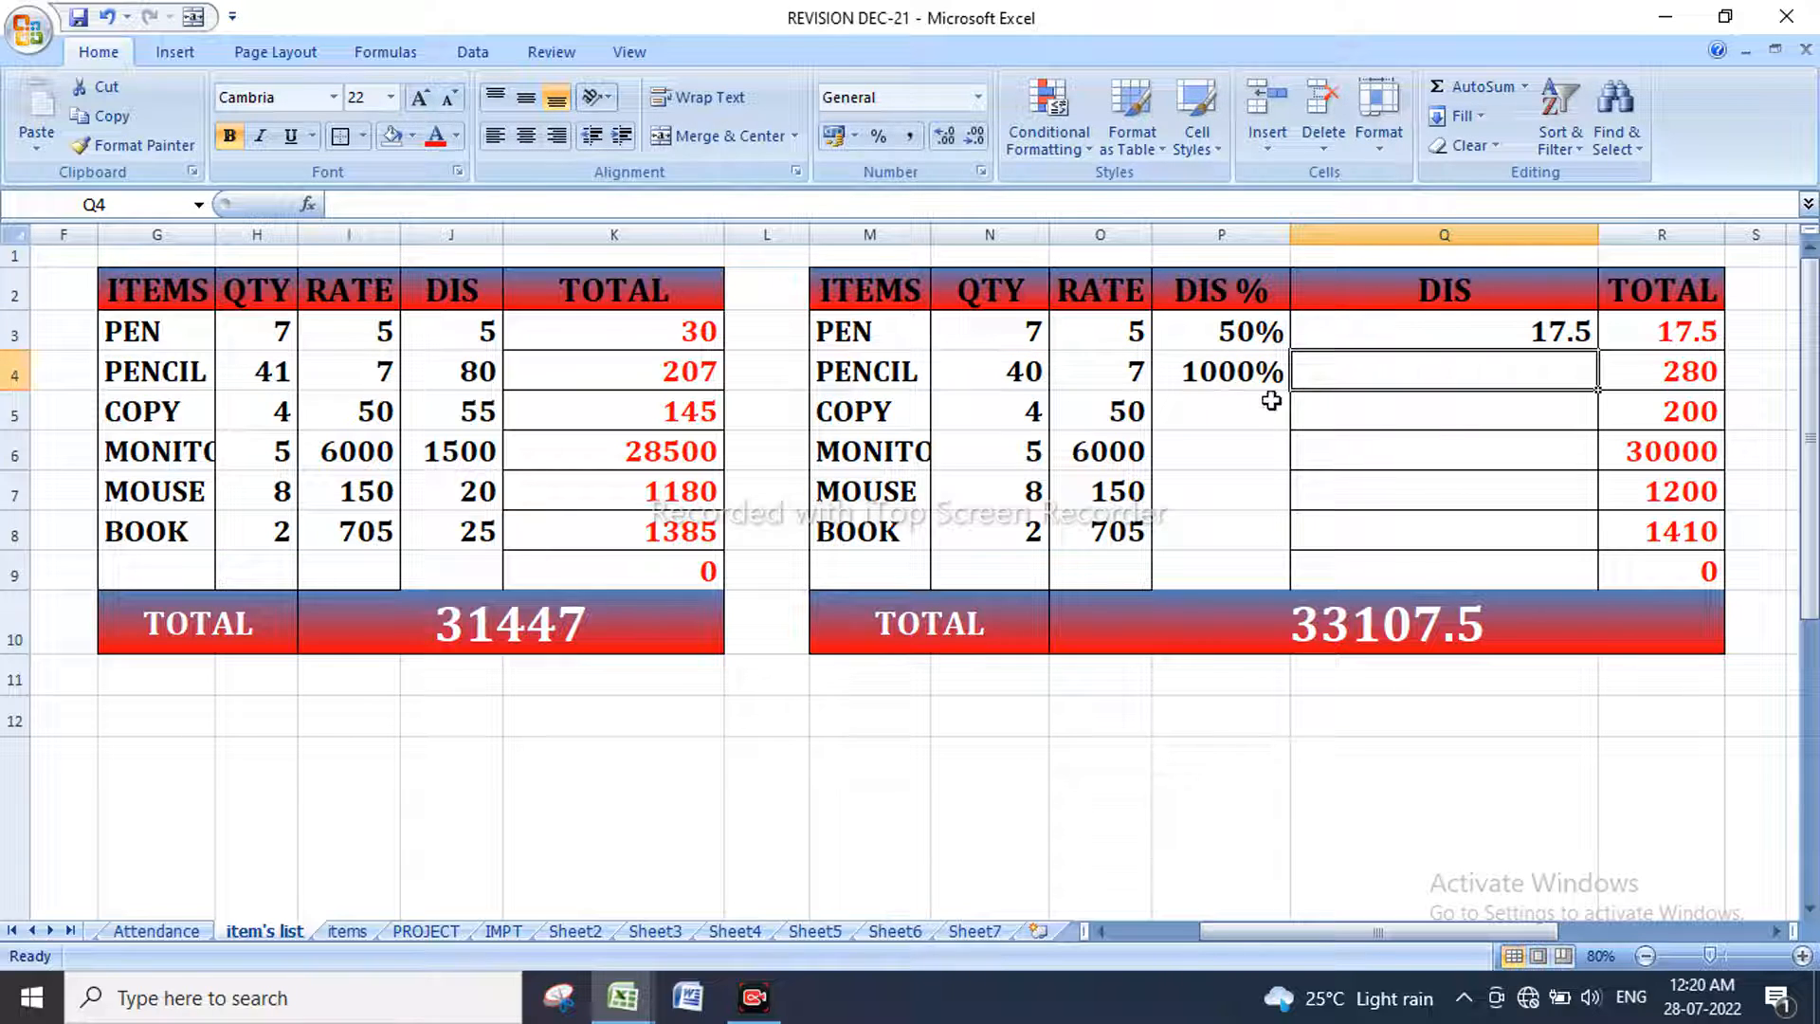
click(1230, 377)
text(10)
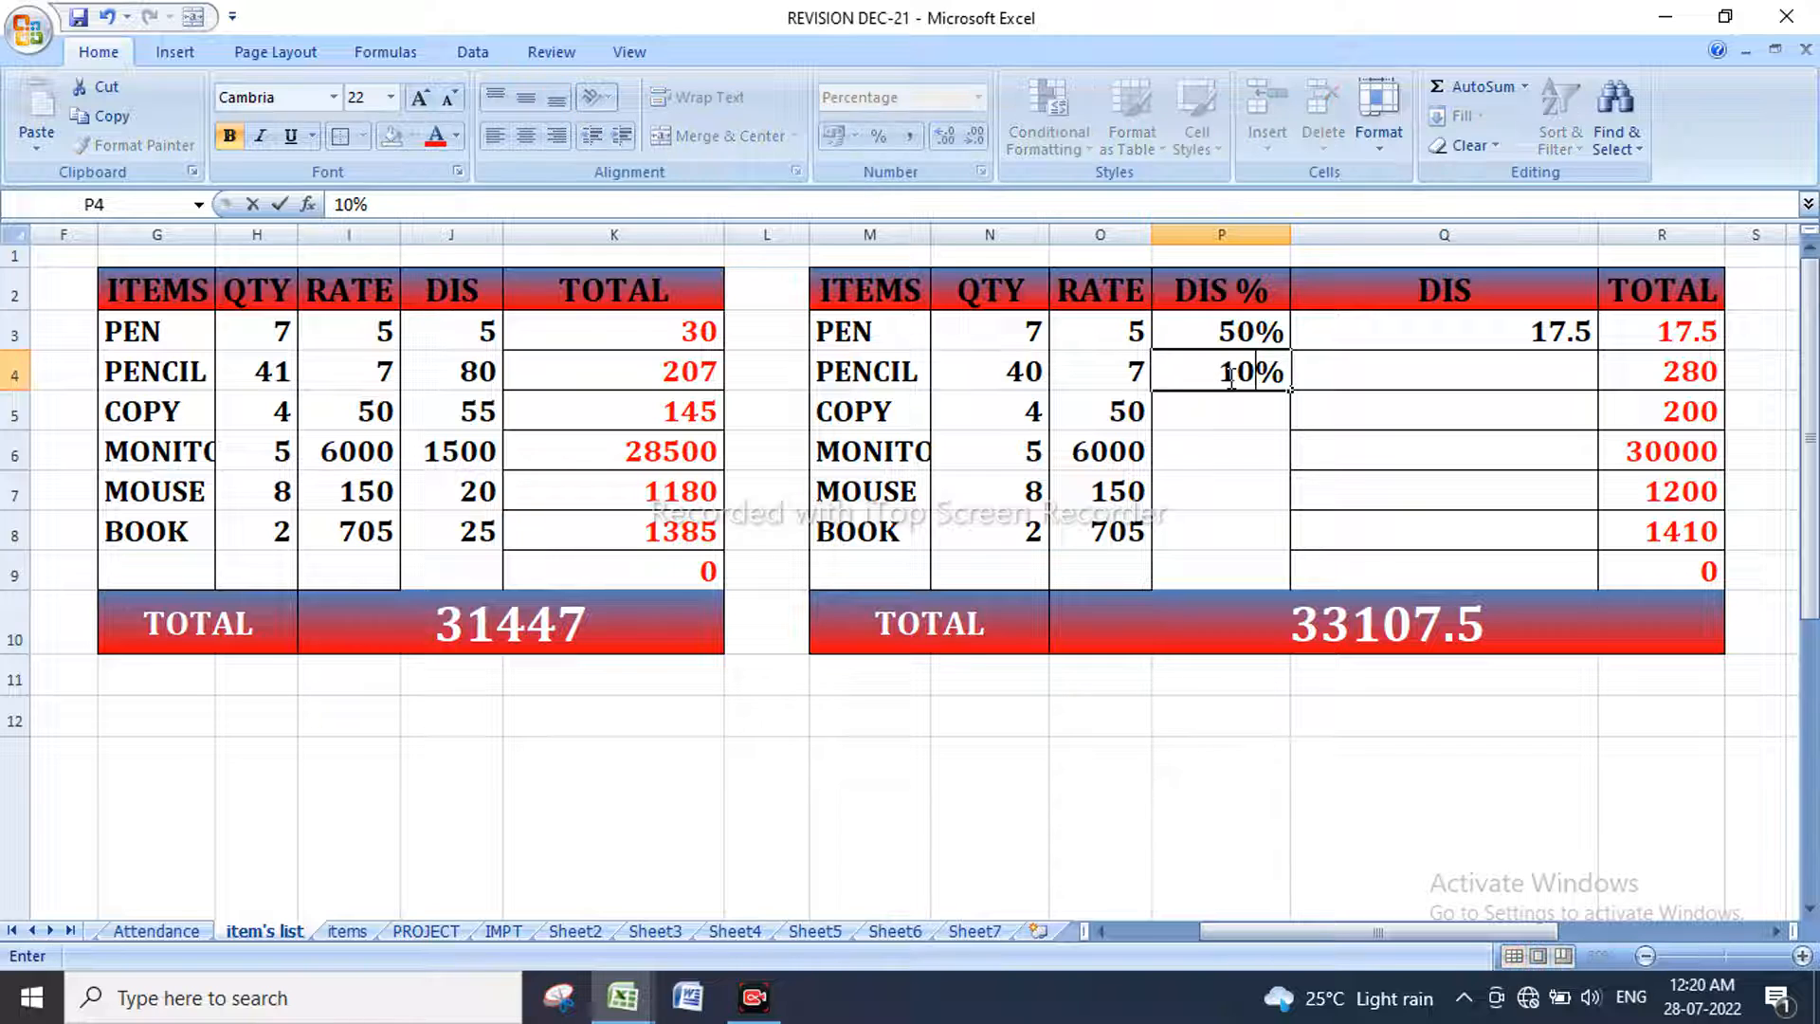
key(Return)
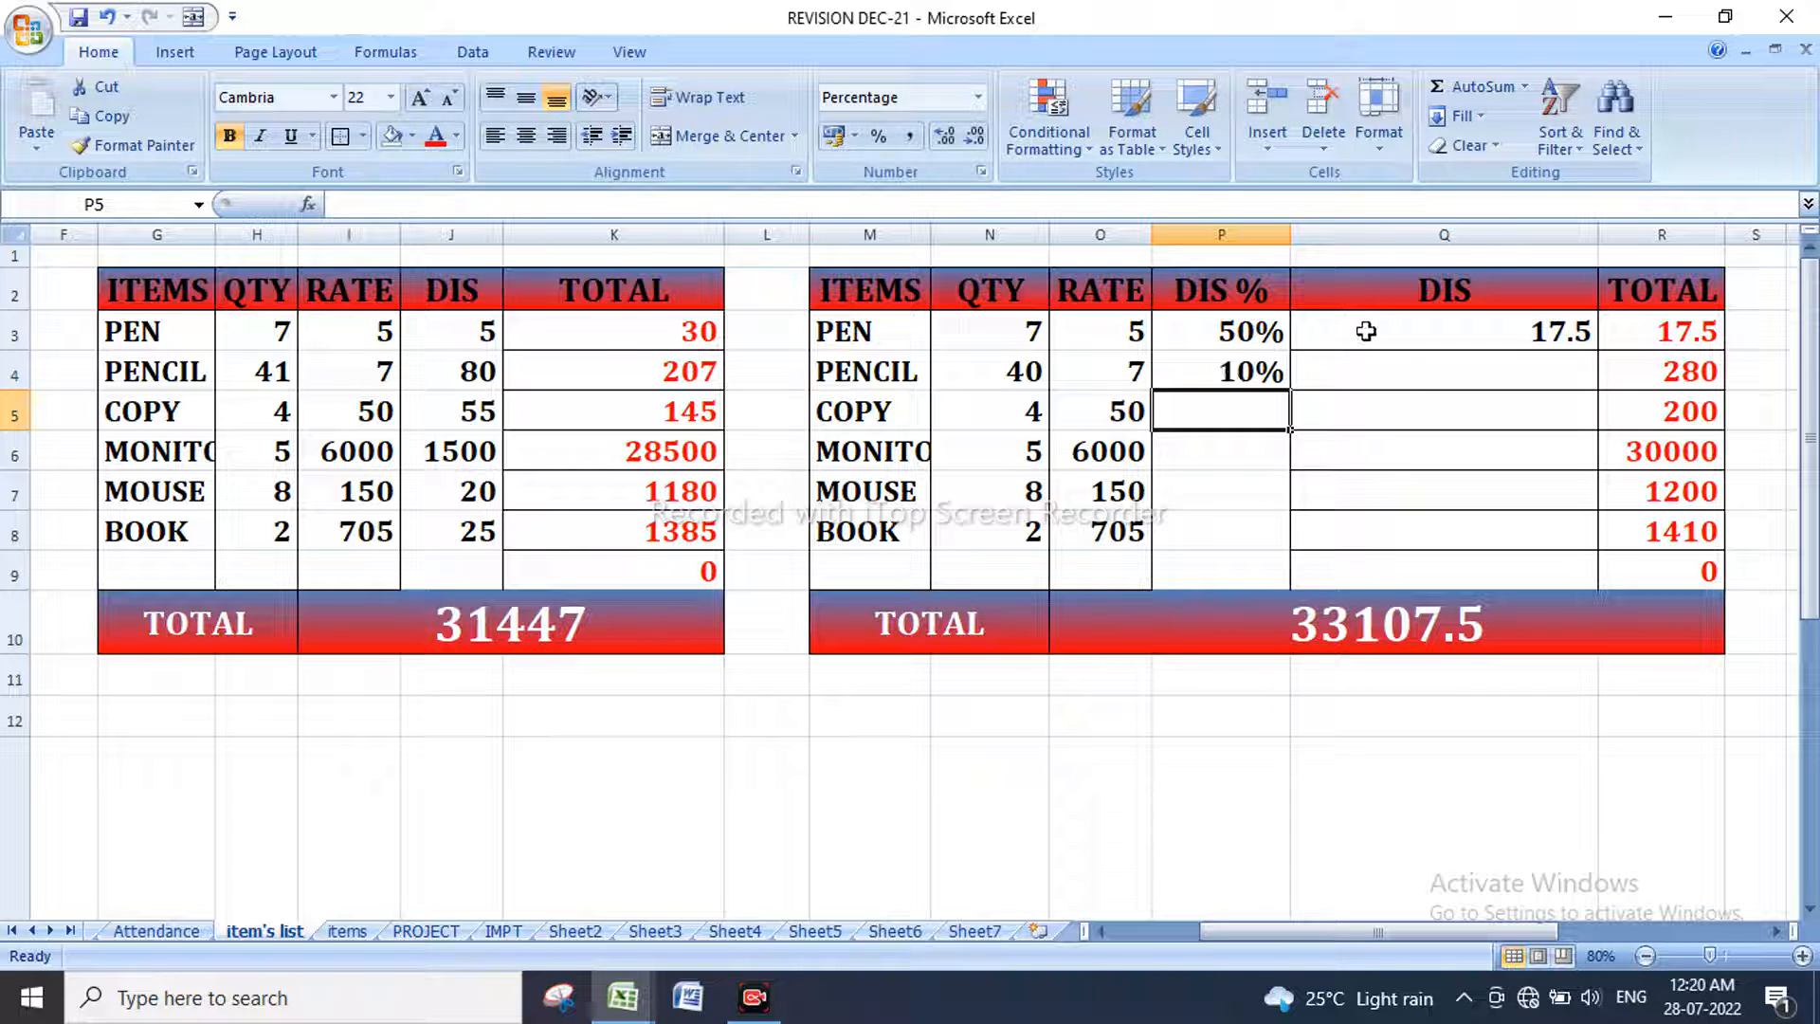
Step: Fill the discount formula from Q3 down to the BOOK row in Q8
click(1472, 362)
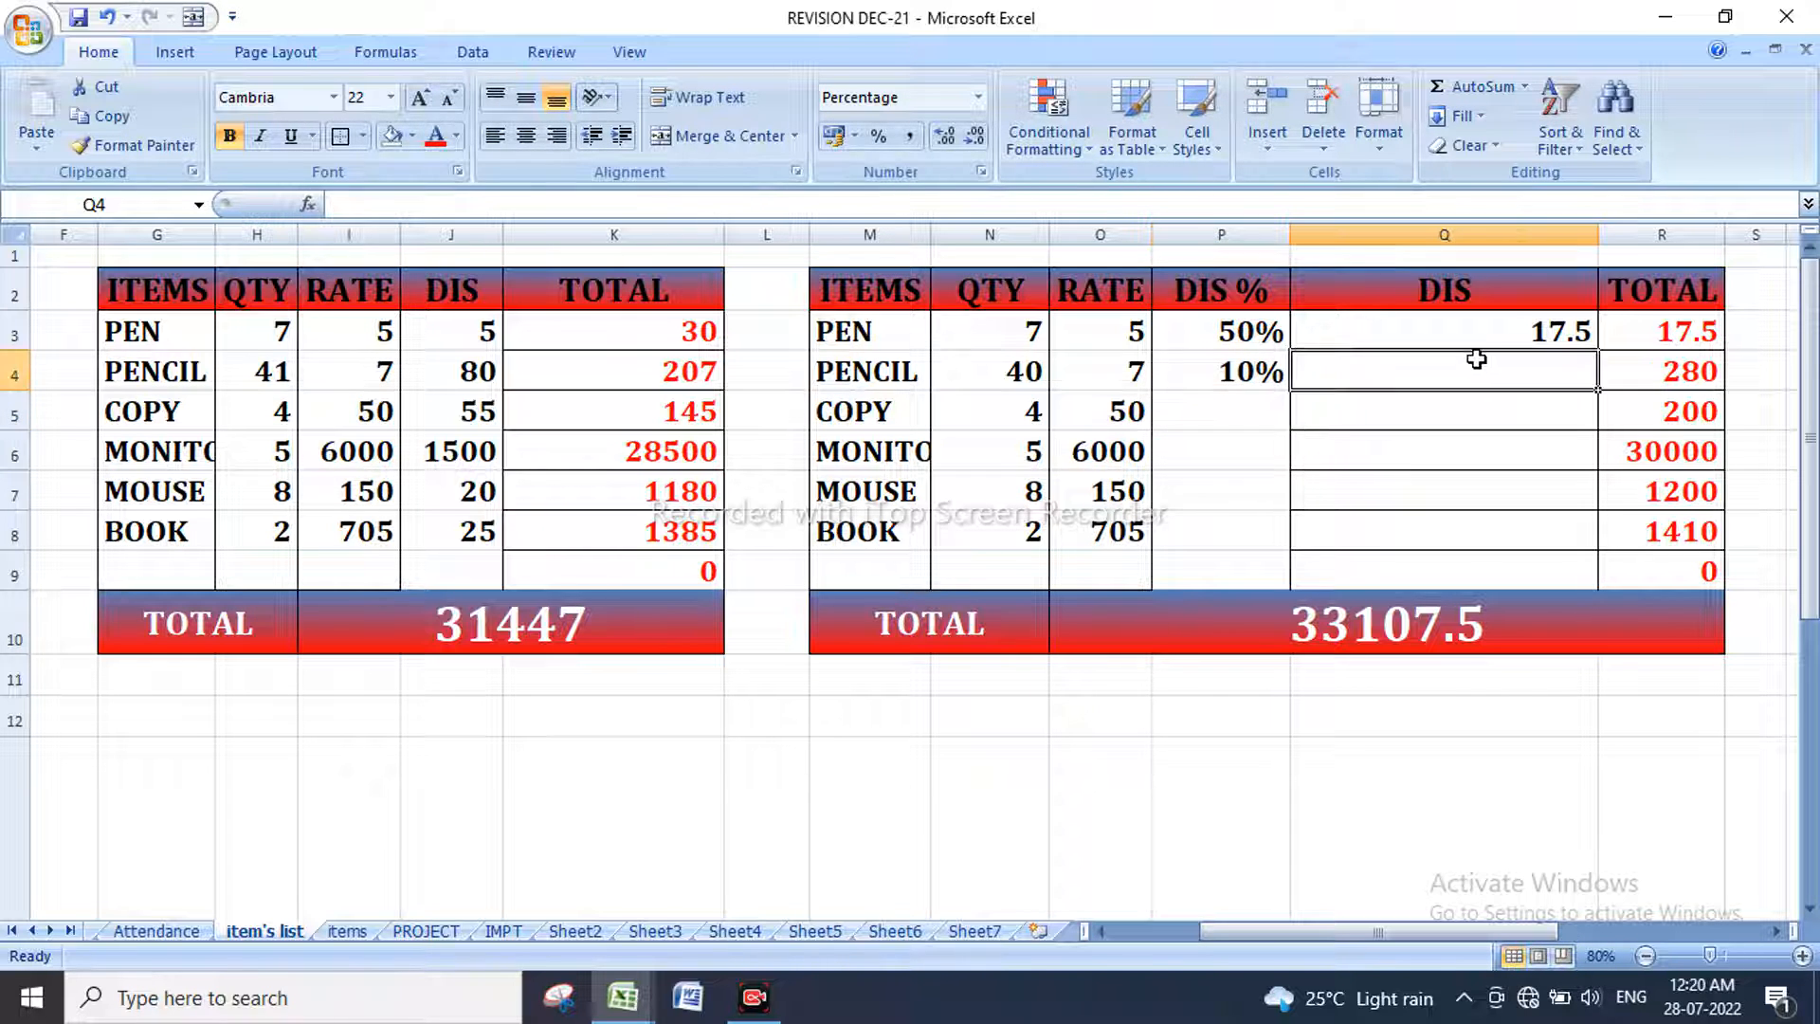
click(1501, 327)
drag(1598, 353, 1581, 544)
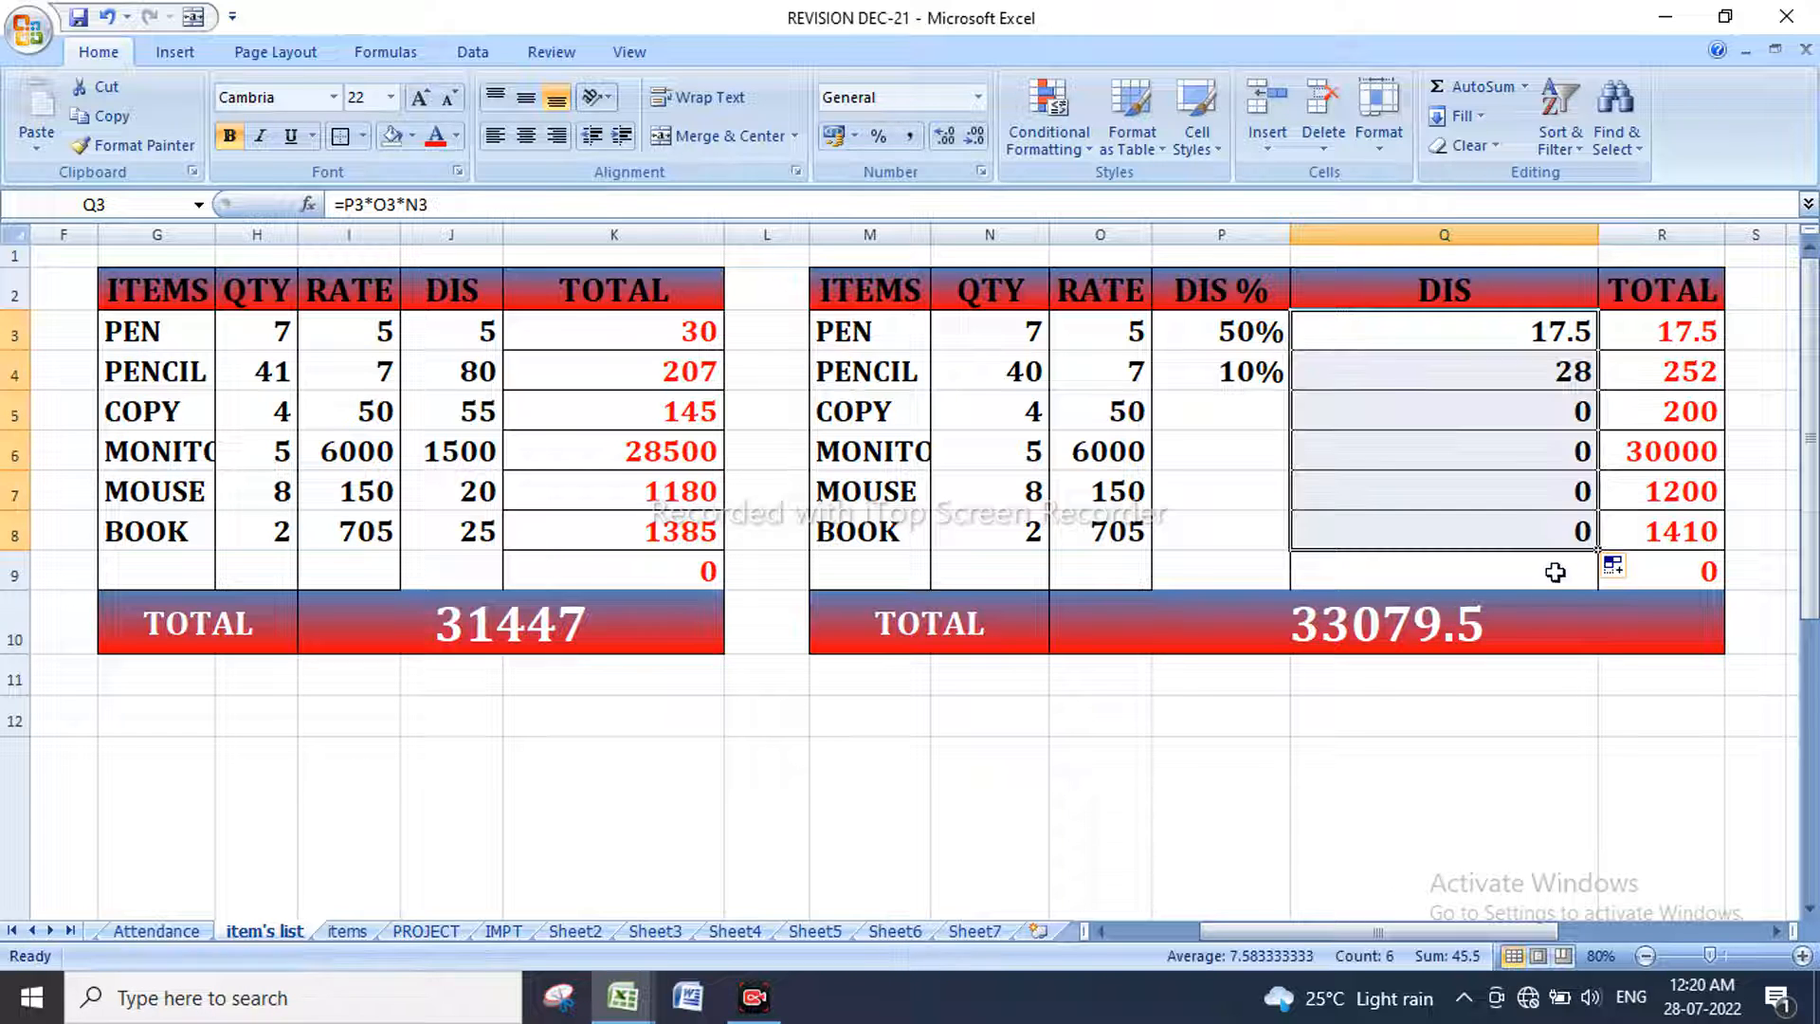
Step: Set the COPY discount percentage in P5 to 20%
click(1236, 416)
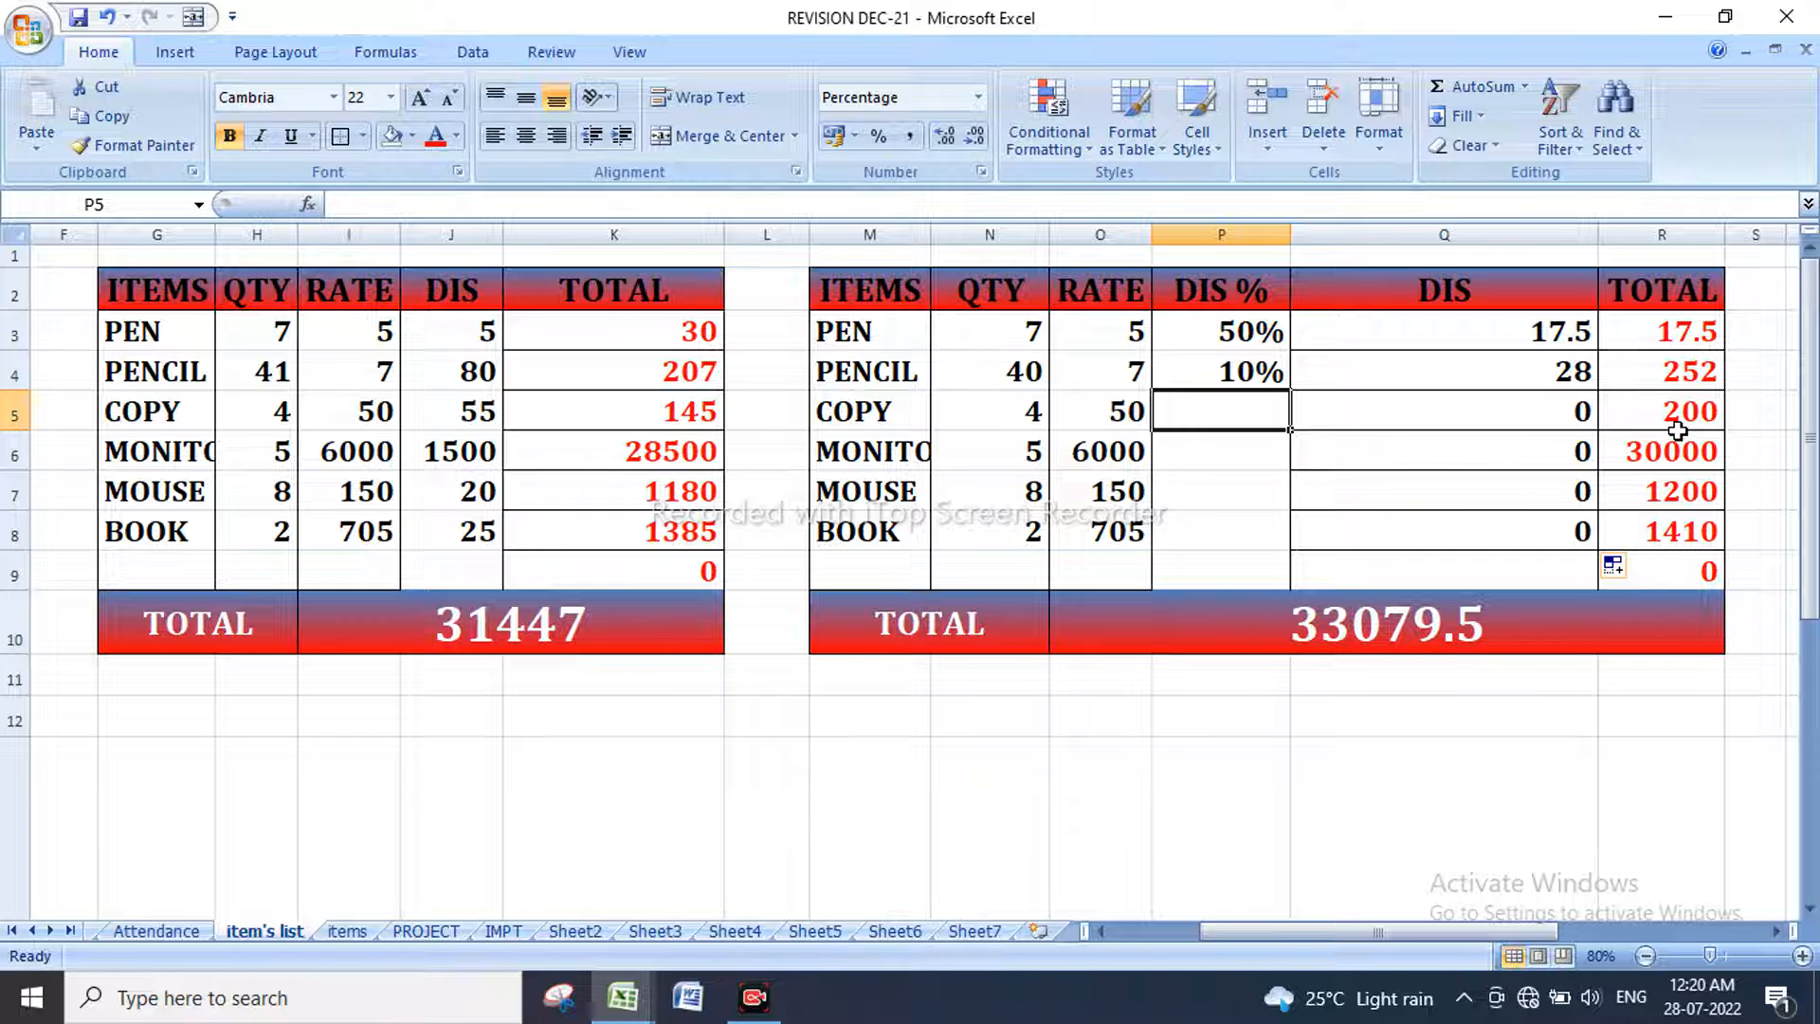
text(20)
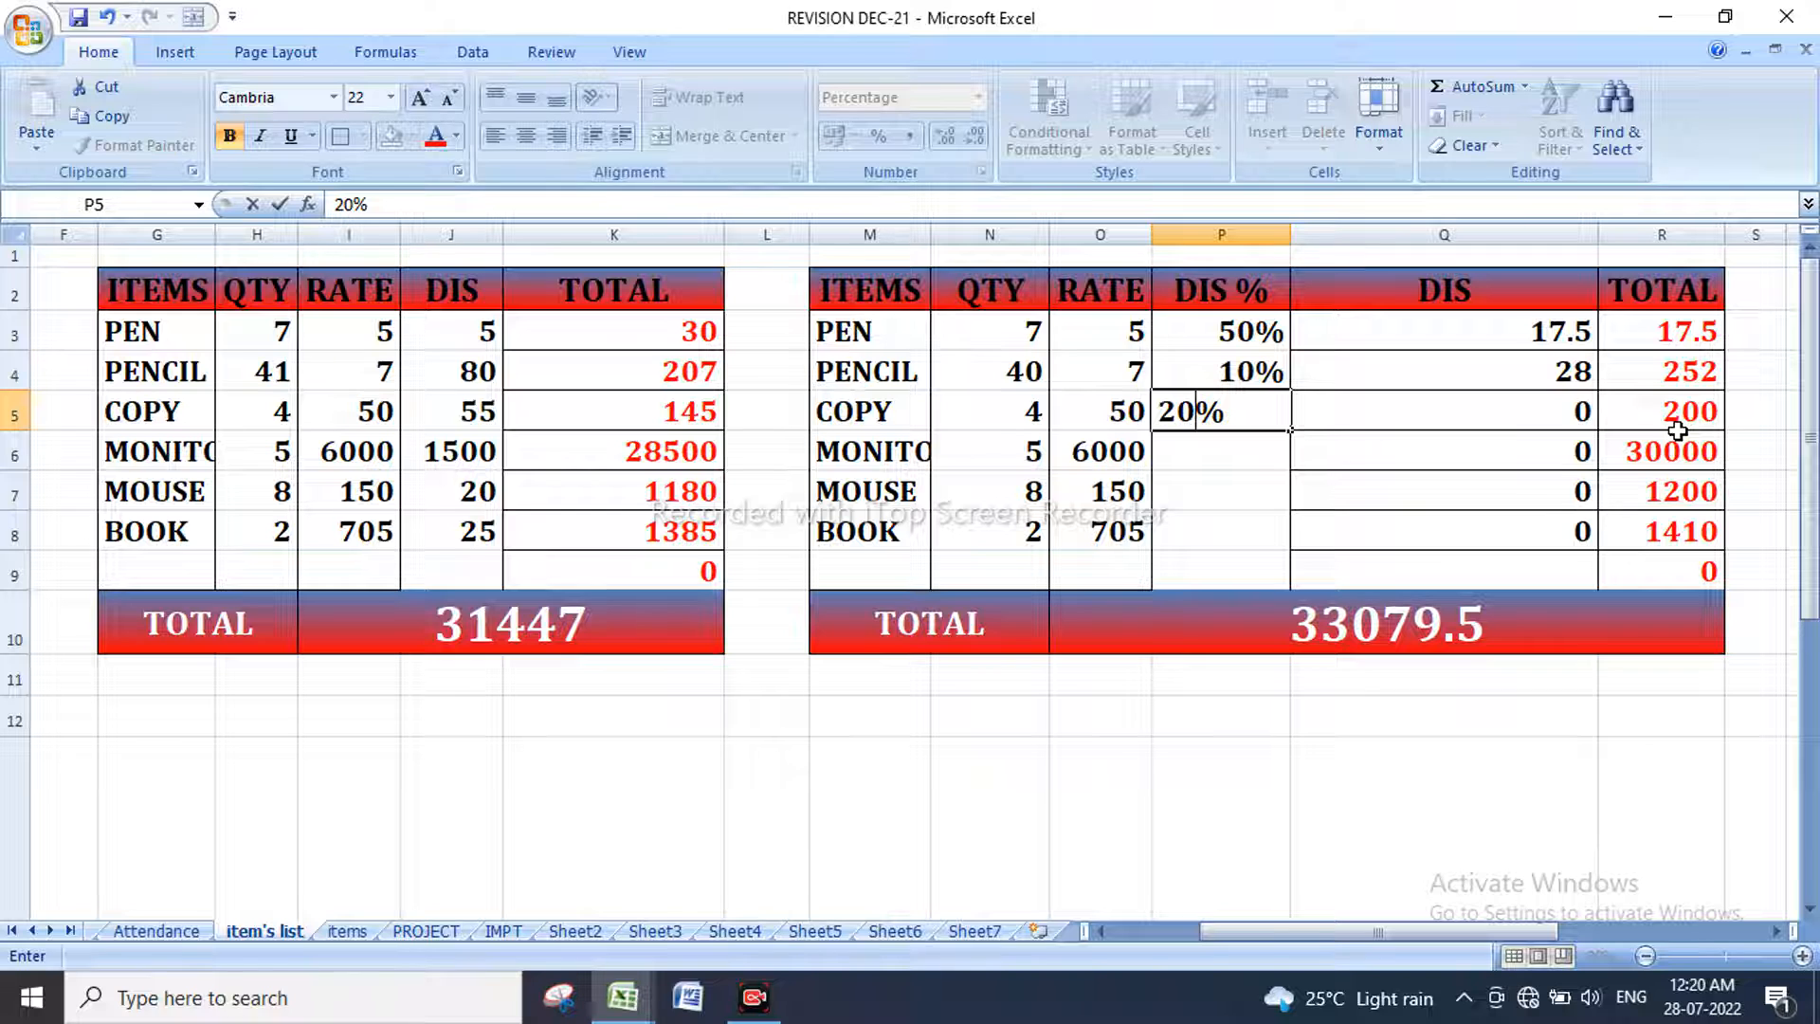
key(Return)
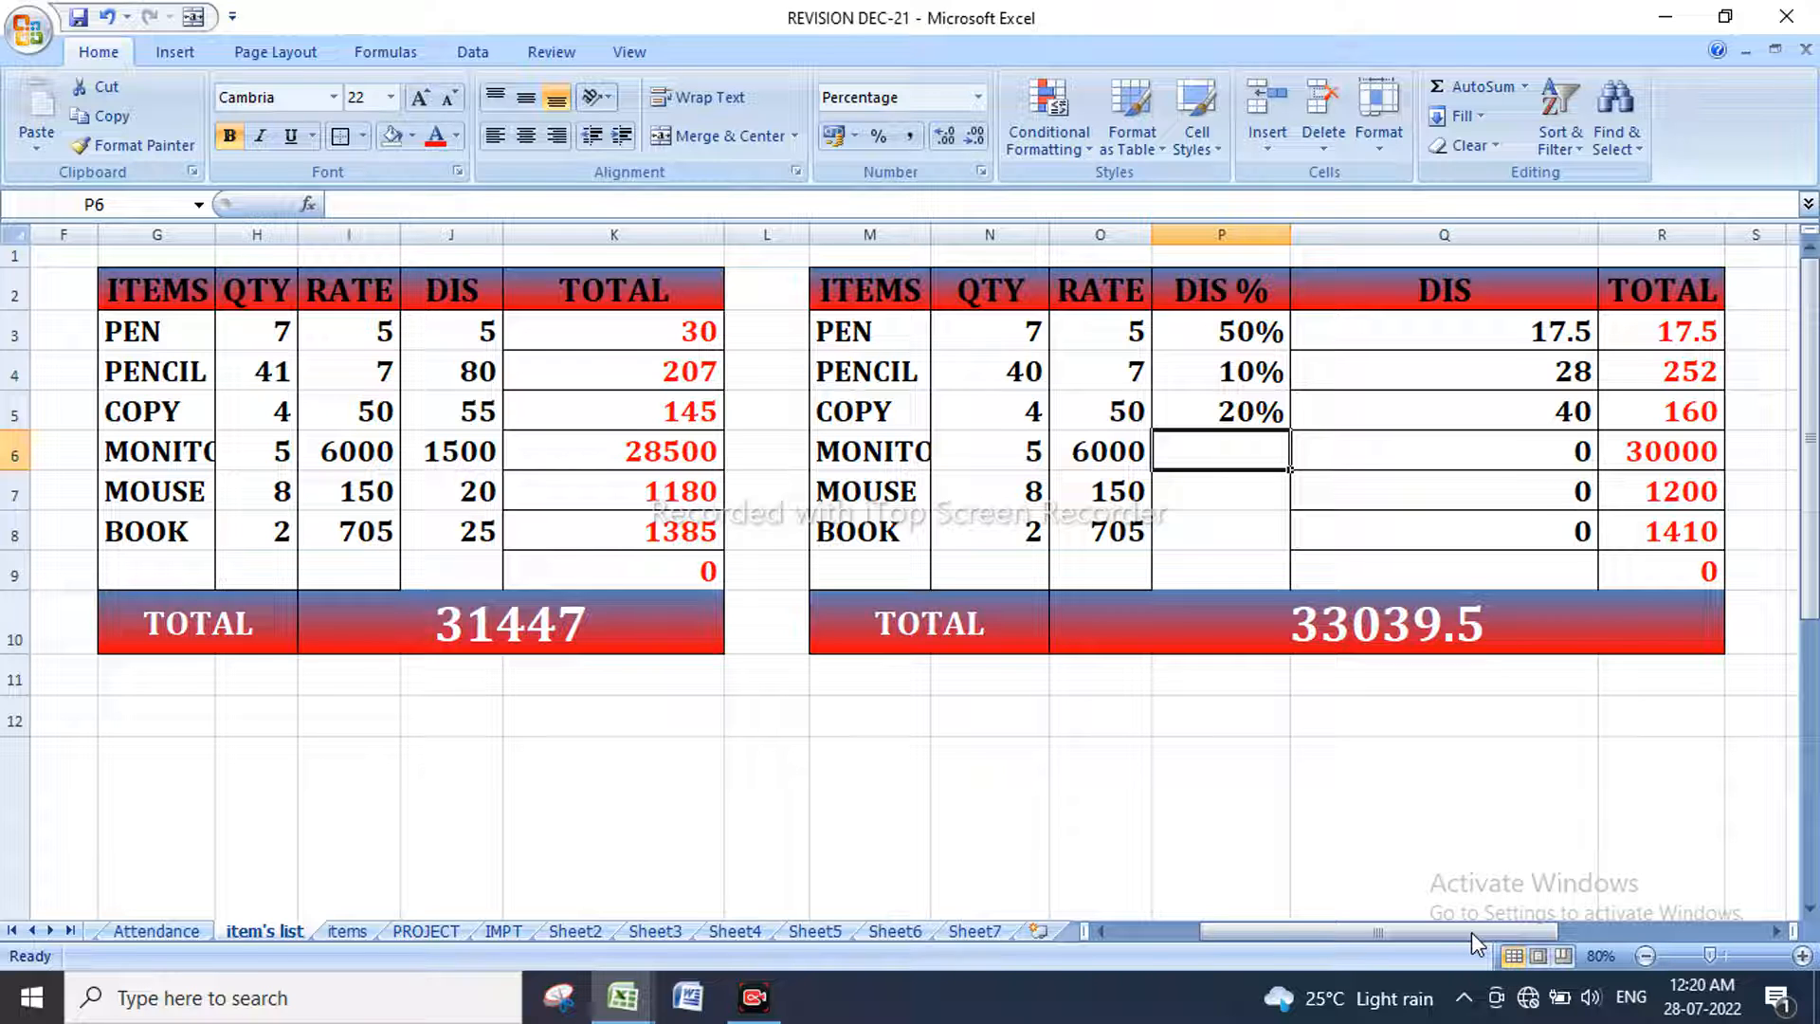
Step: Examine the item total, grand total and discount cells E17, E26 and E27 in the lower purple-headed items table
scroll(898, 841, down, 3)
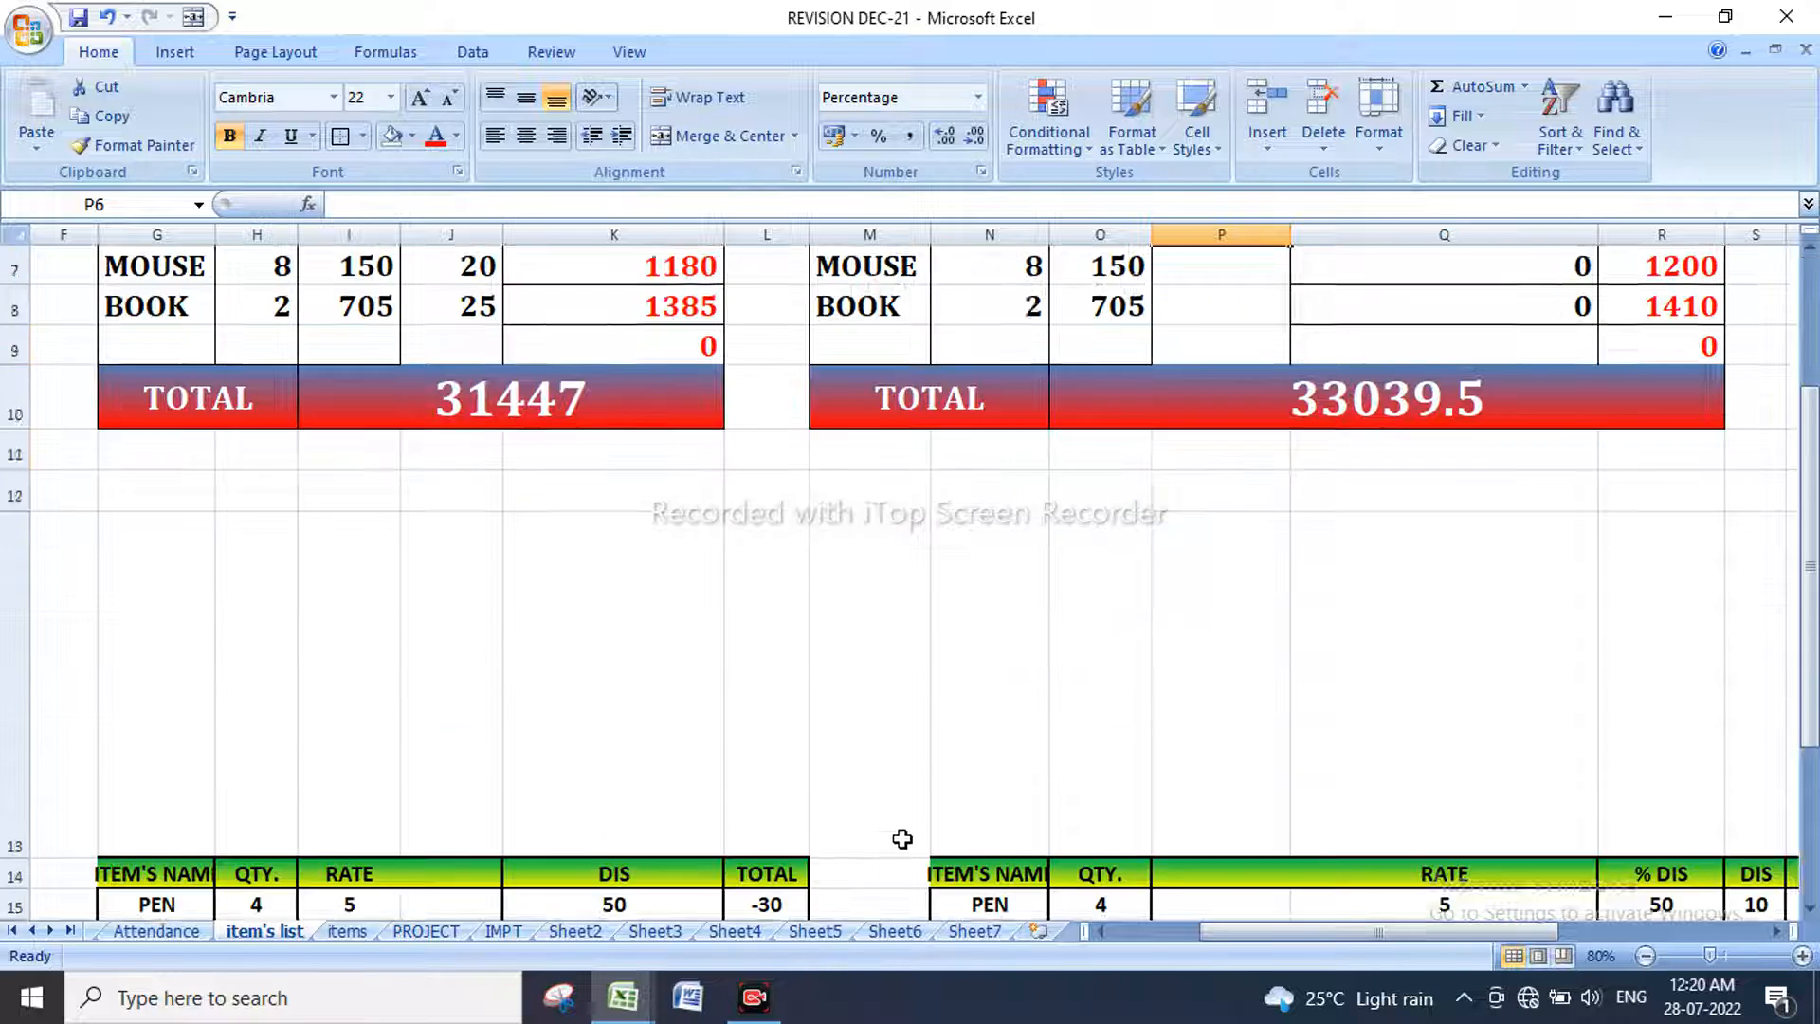
scroll(898, 841, up, 2)
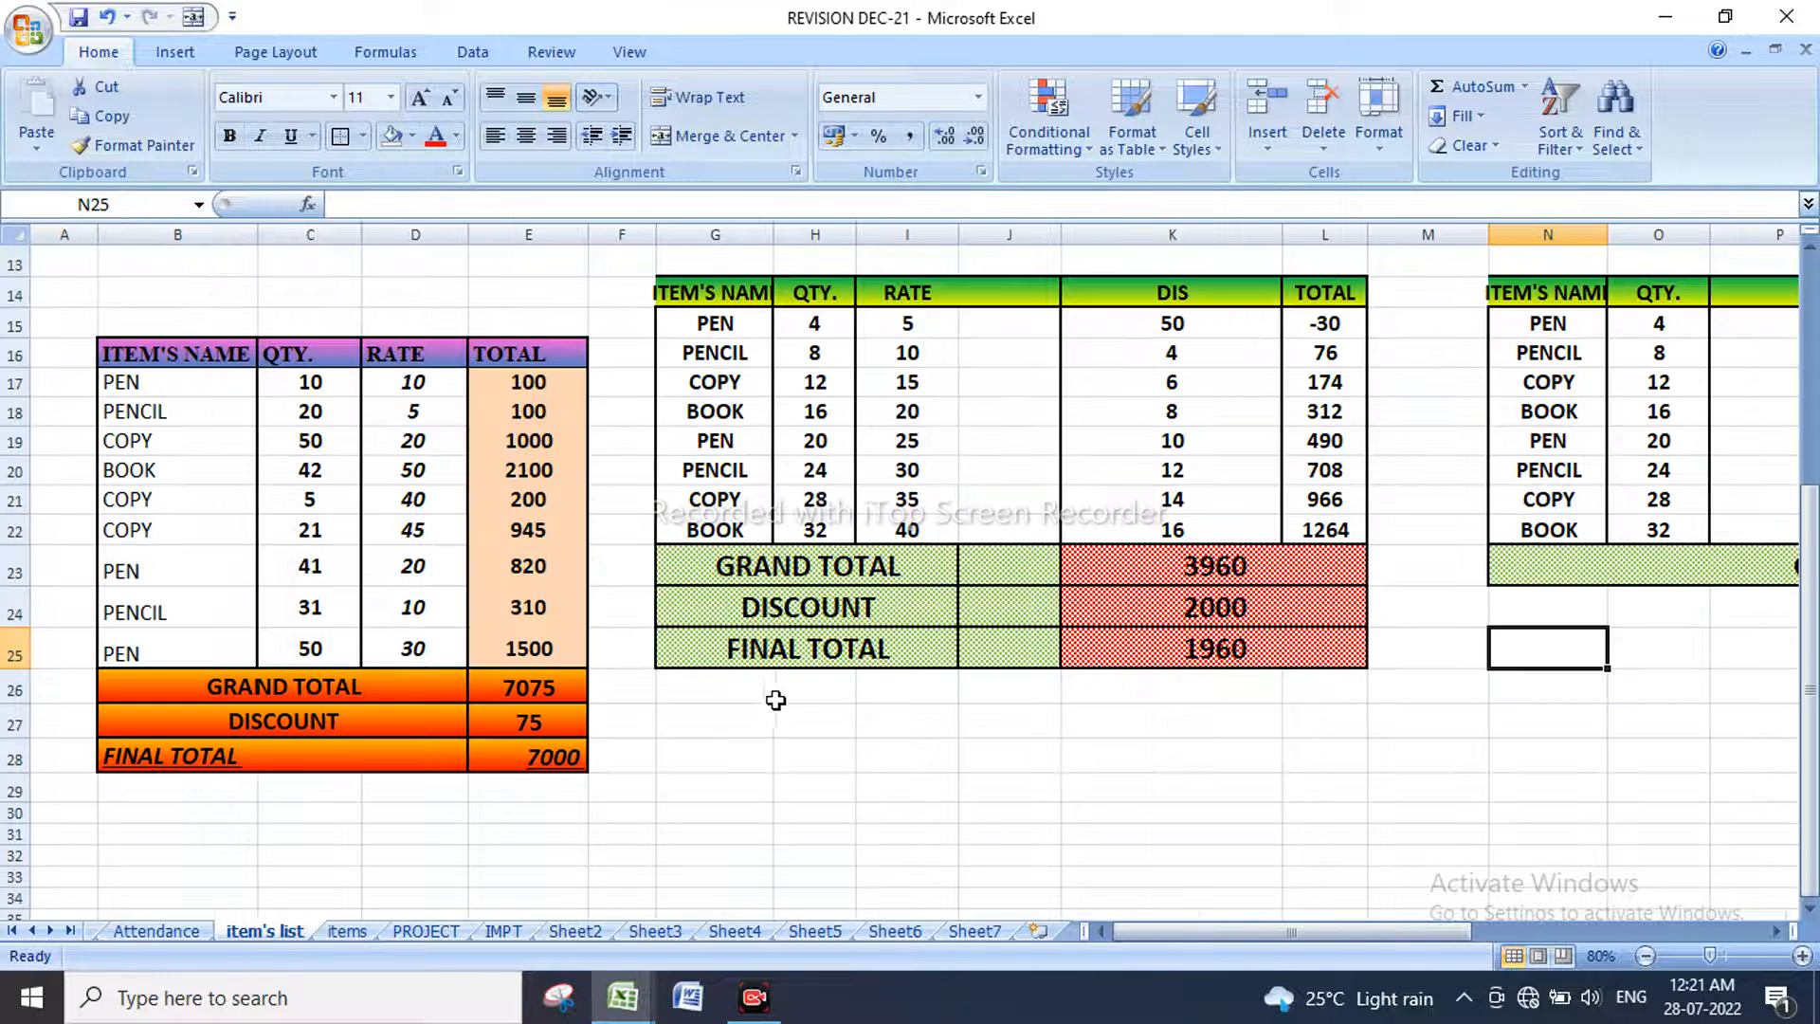
drag(163, 363, 565, 649)
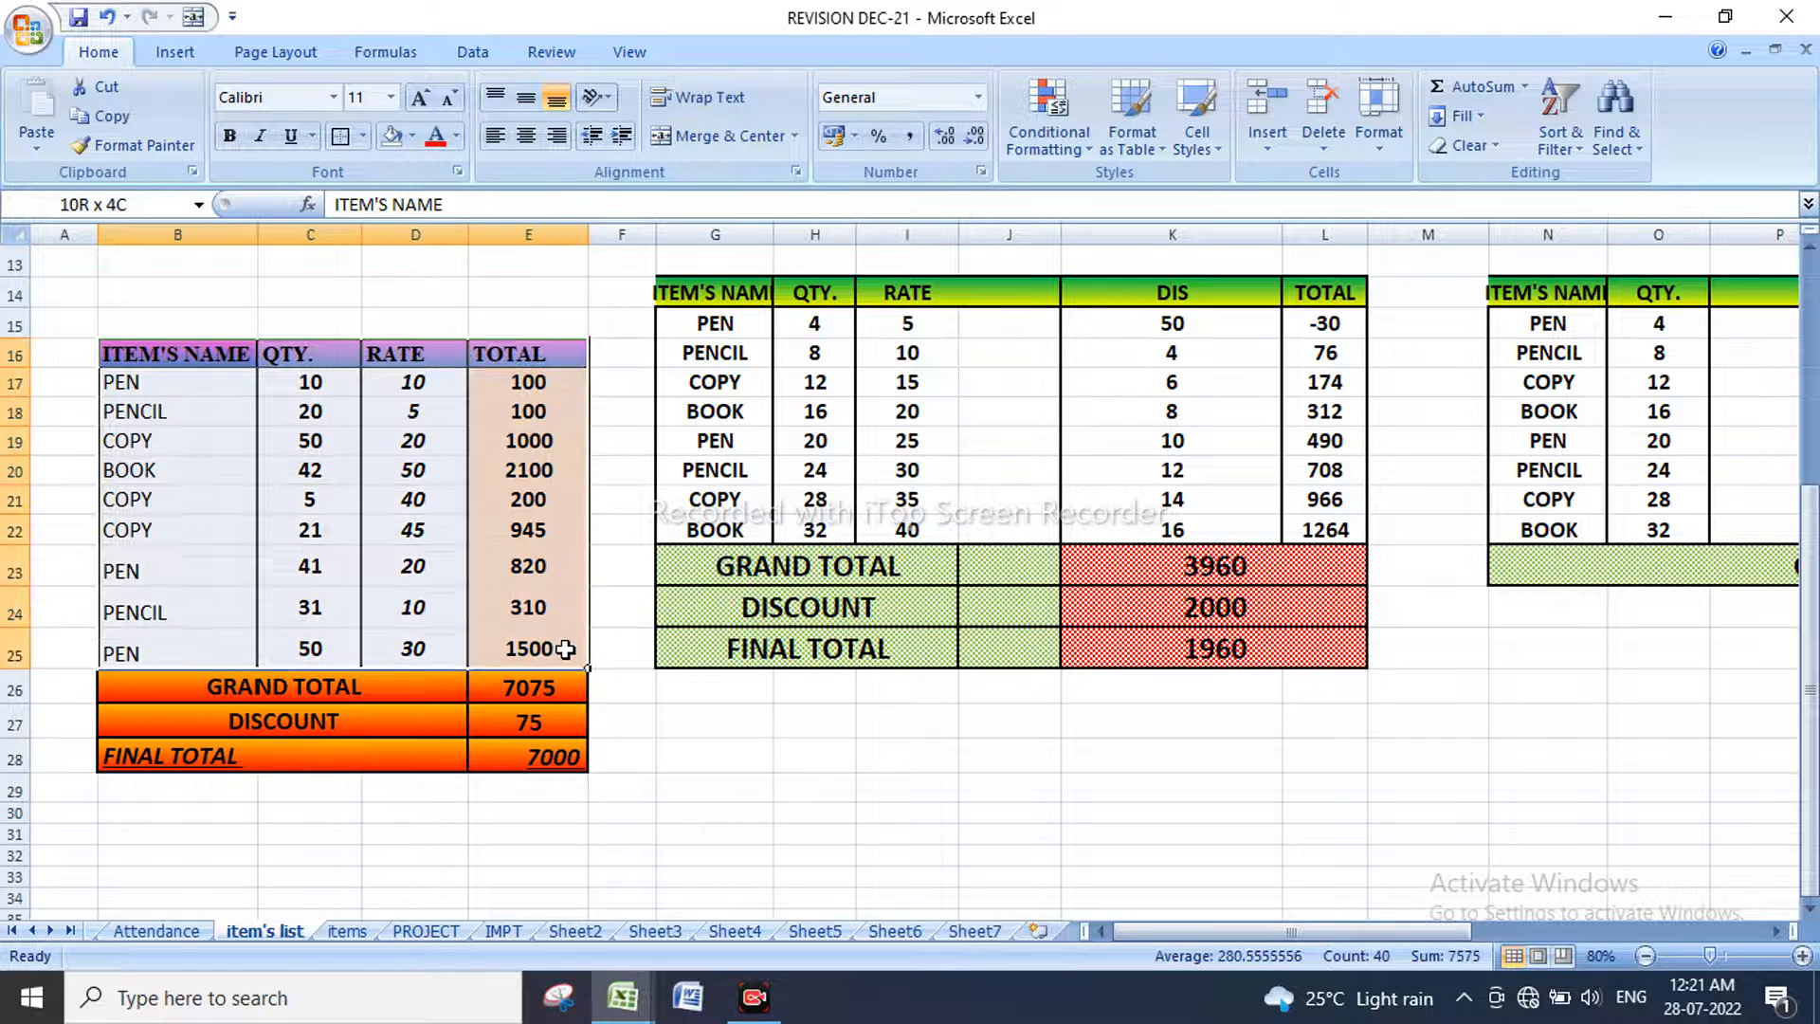
click(528, 382)
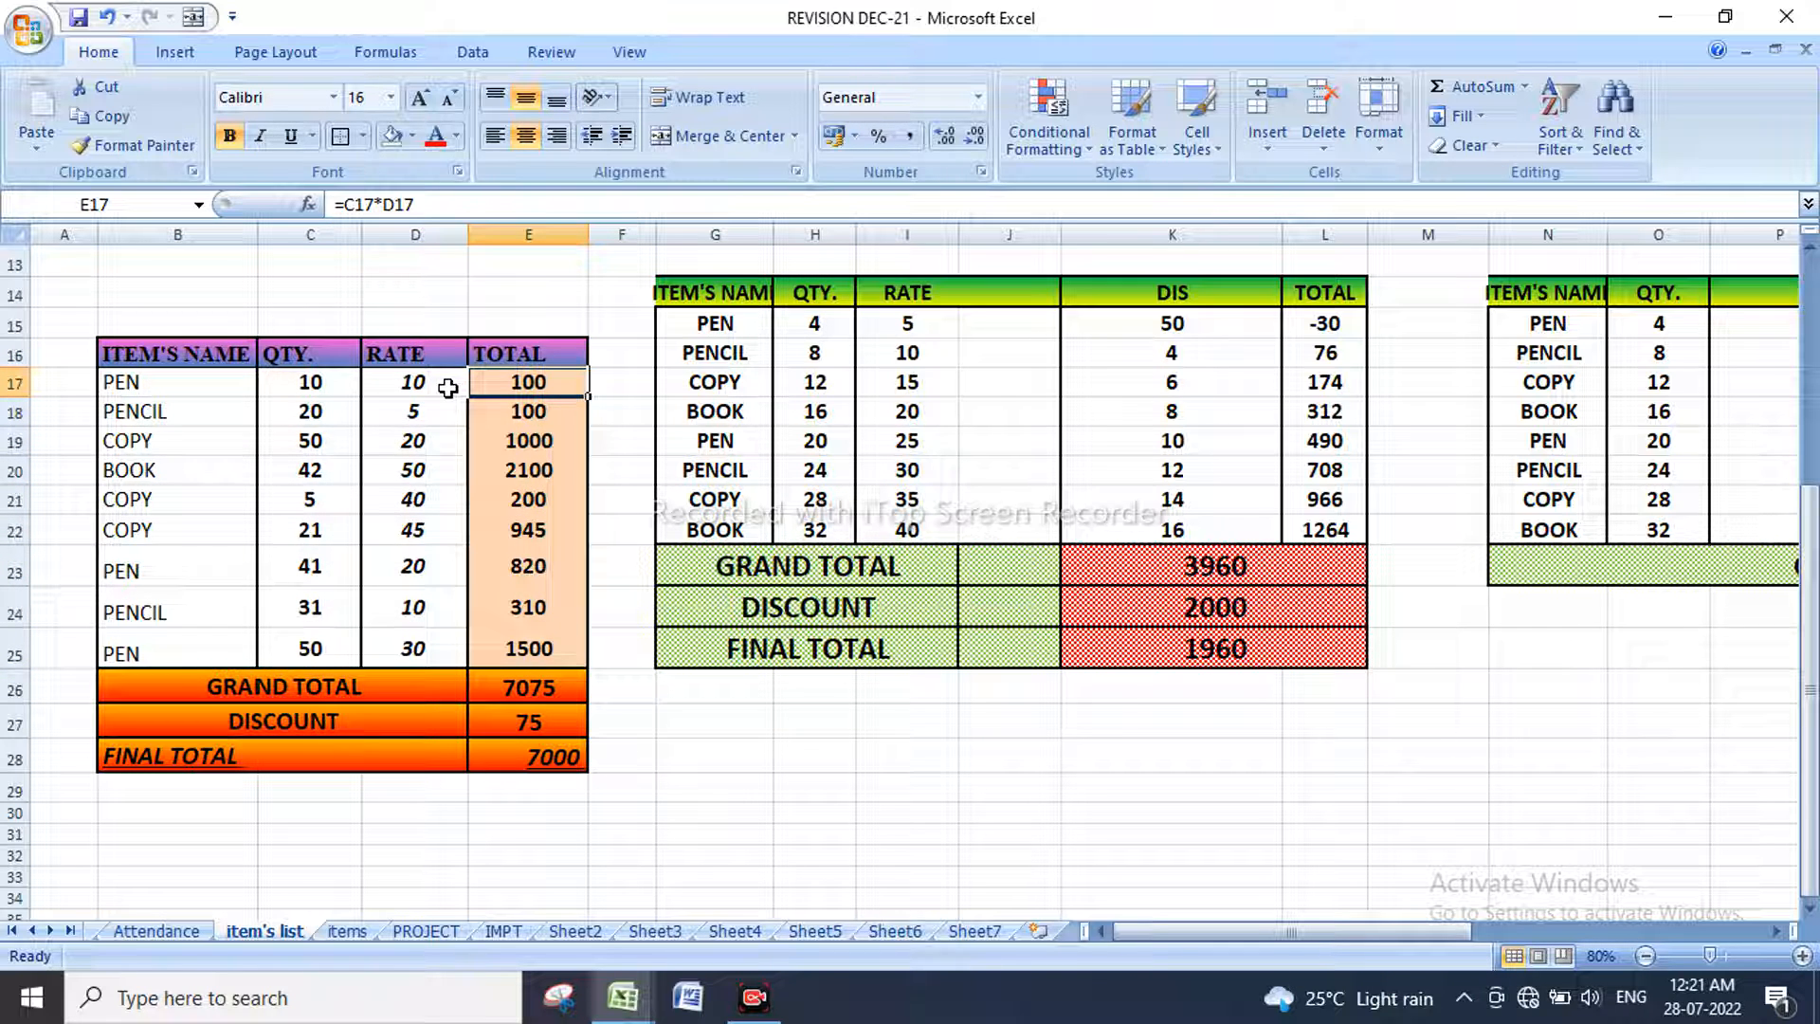
click(449, 202)
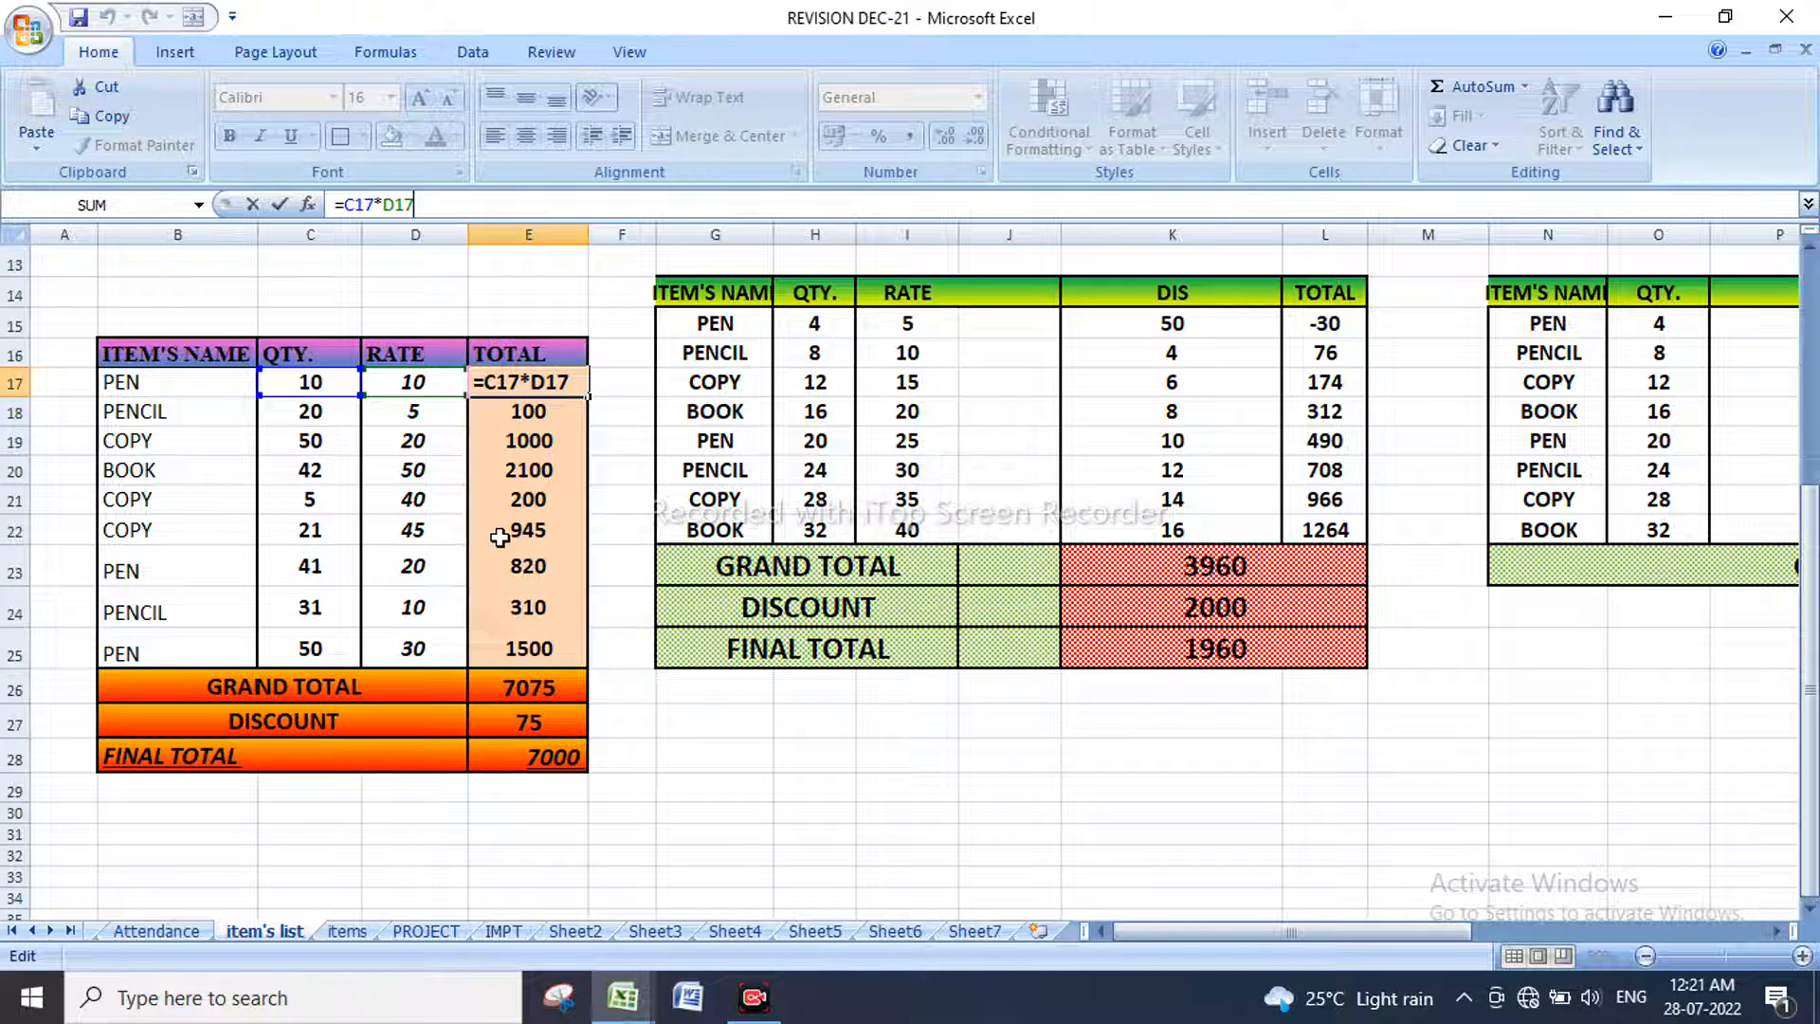
click(550, 690)
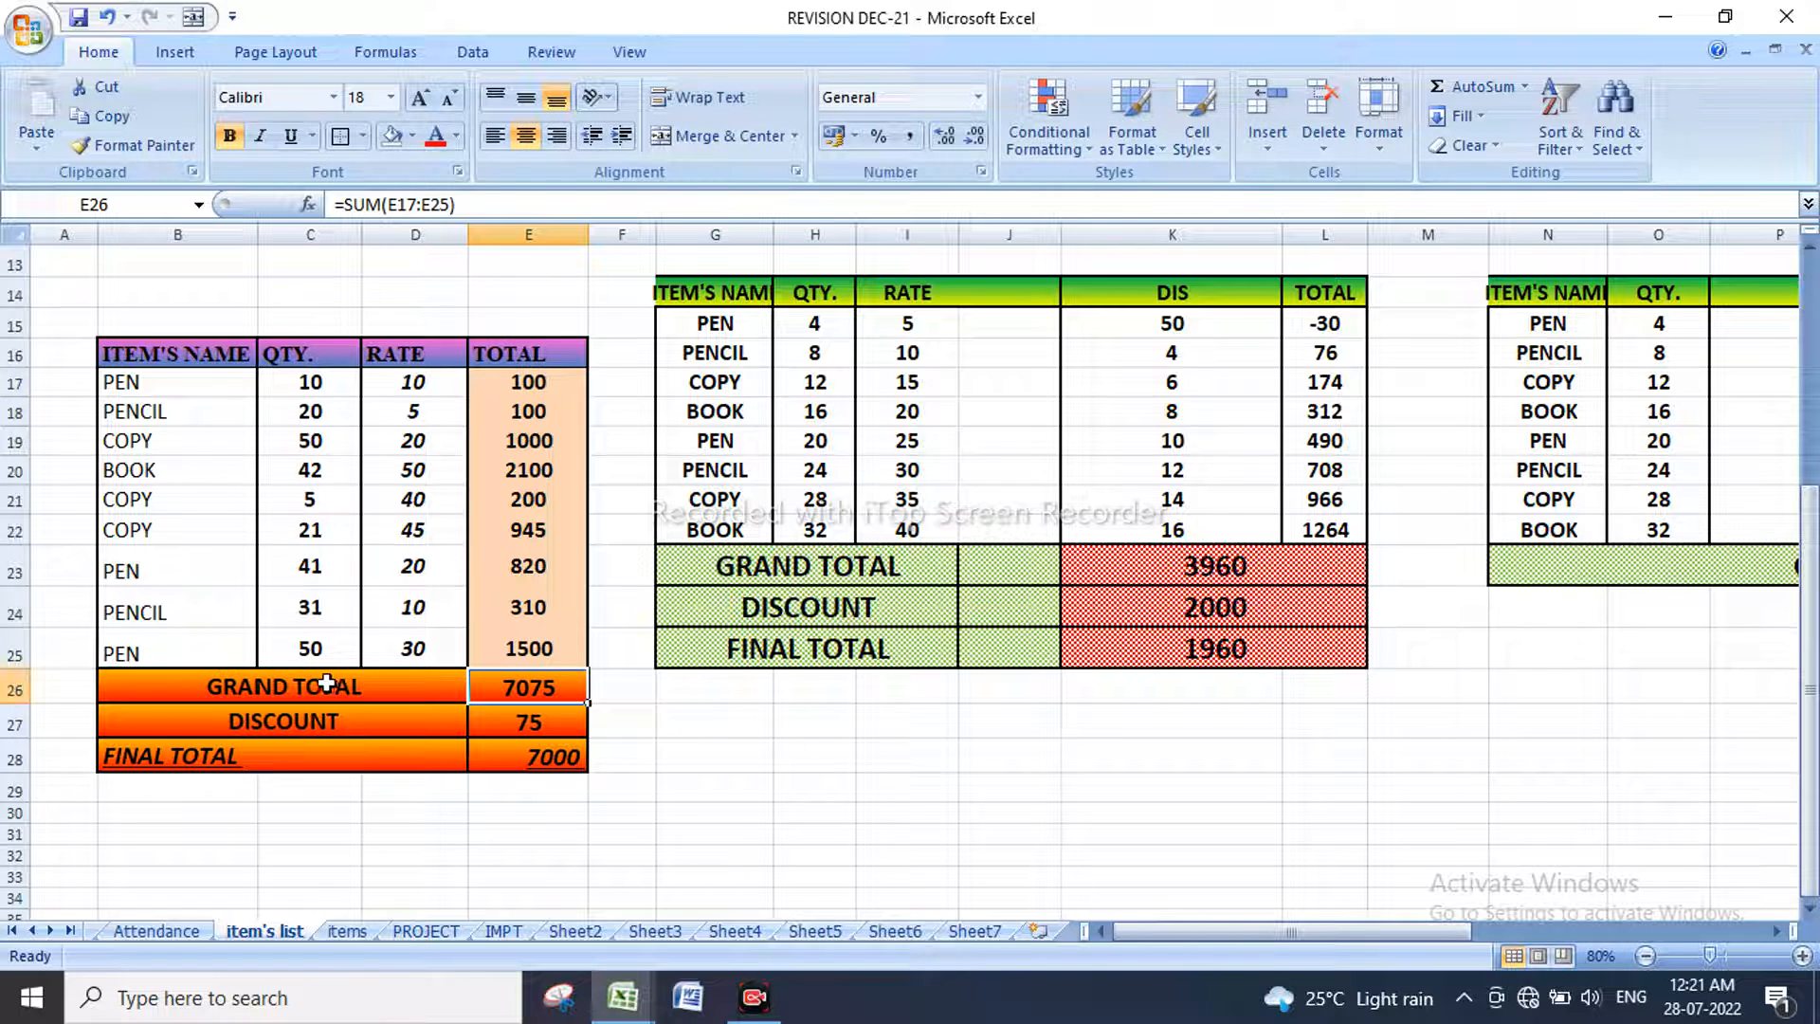
click(537, 721)
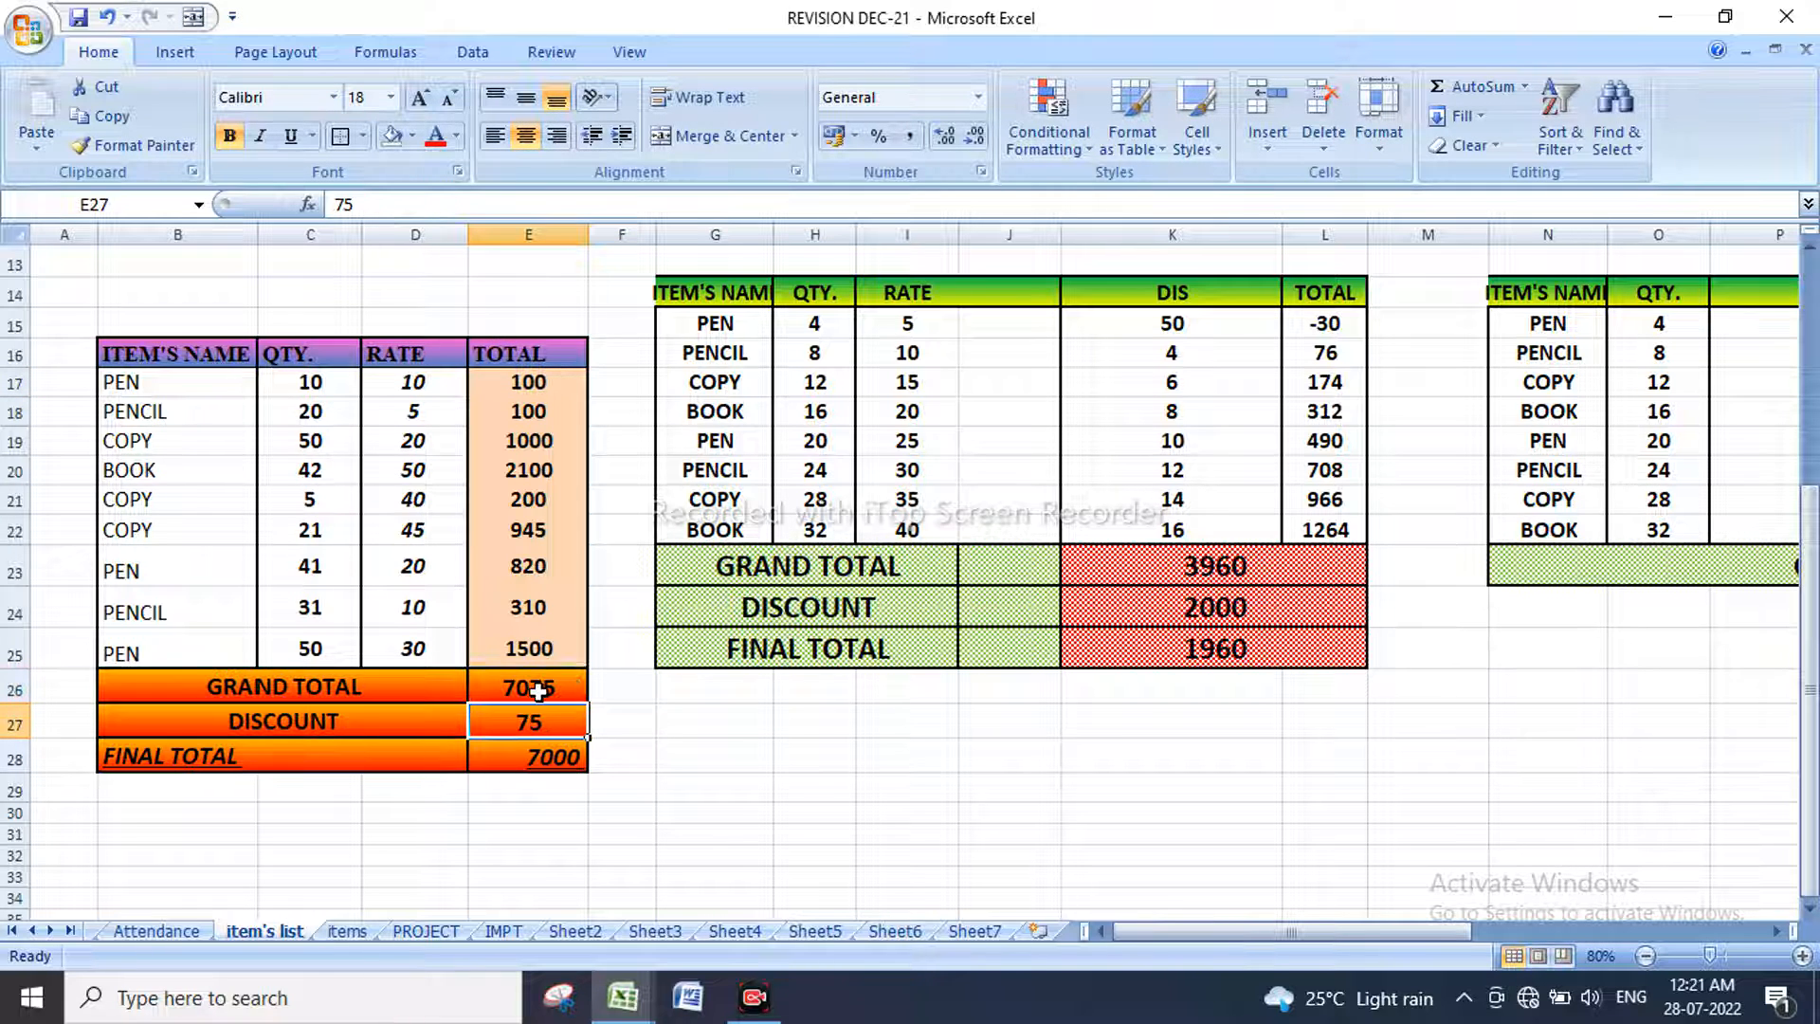
Step: Clear the grand total, discount and final total values in E26:E28 and widen column E
drag(536, 686, 538, 789)
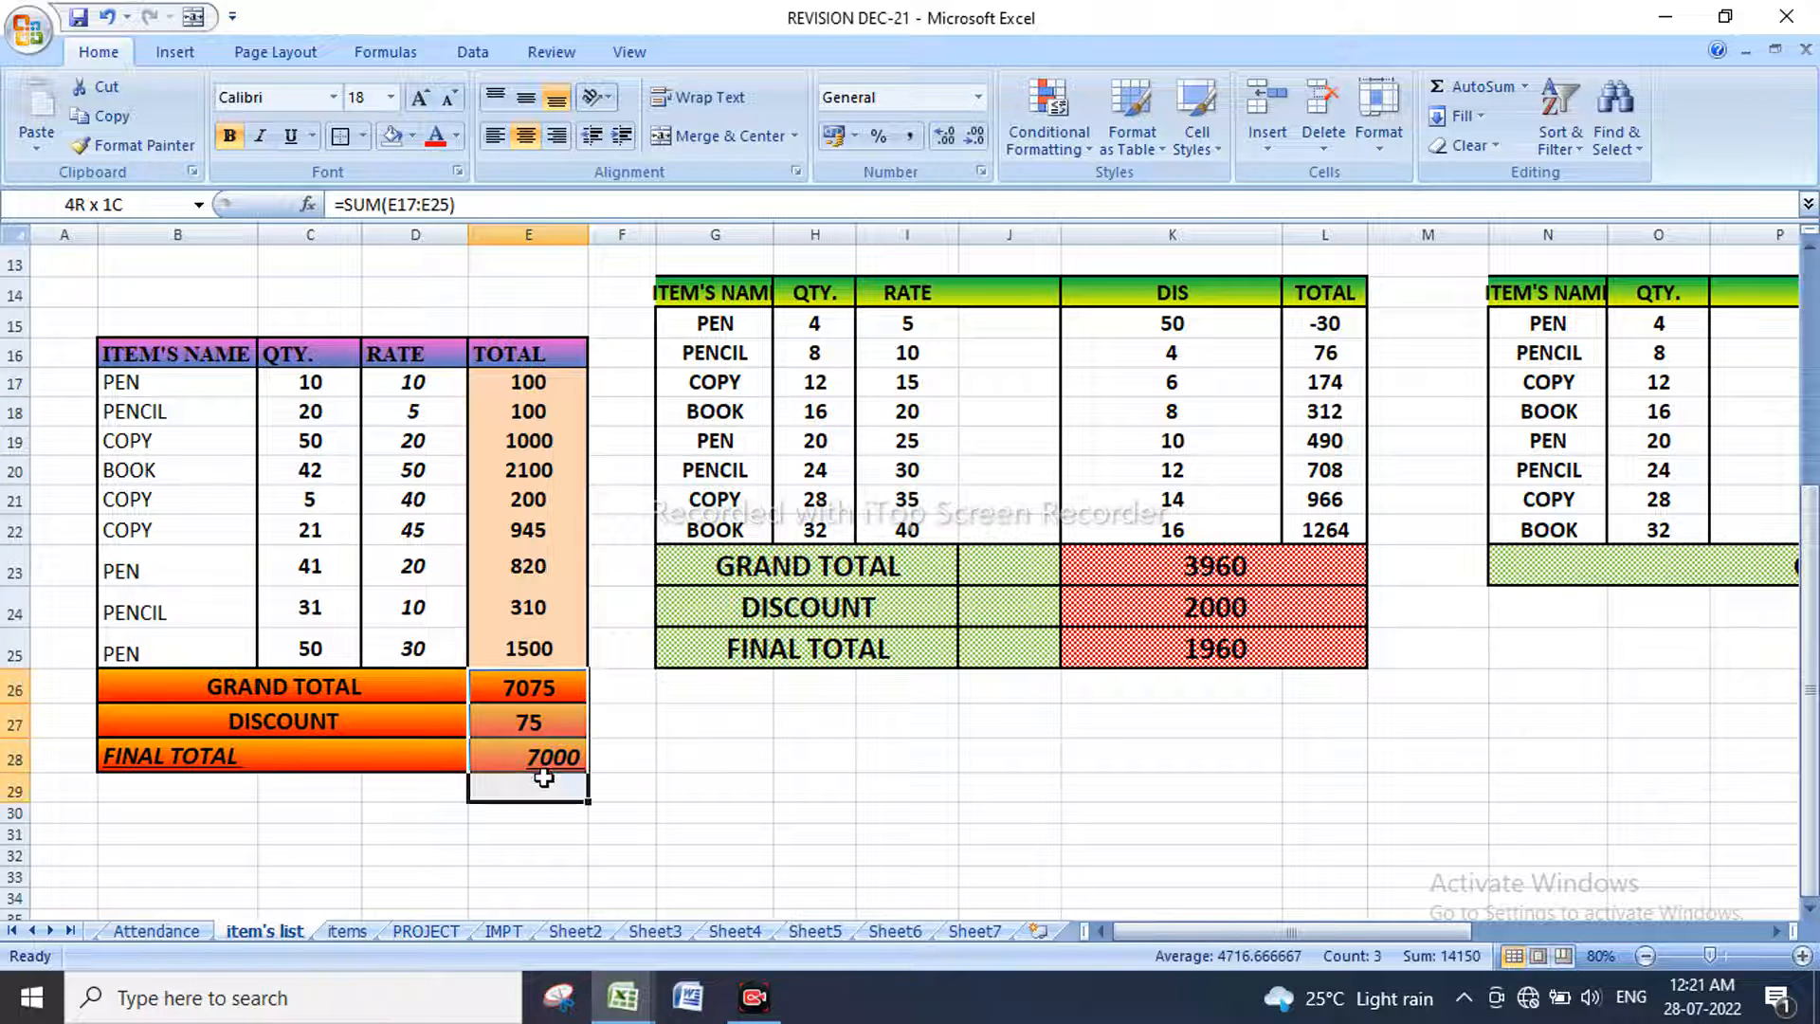
key(Delete)
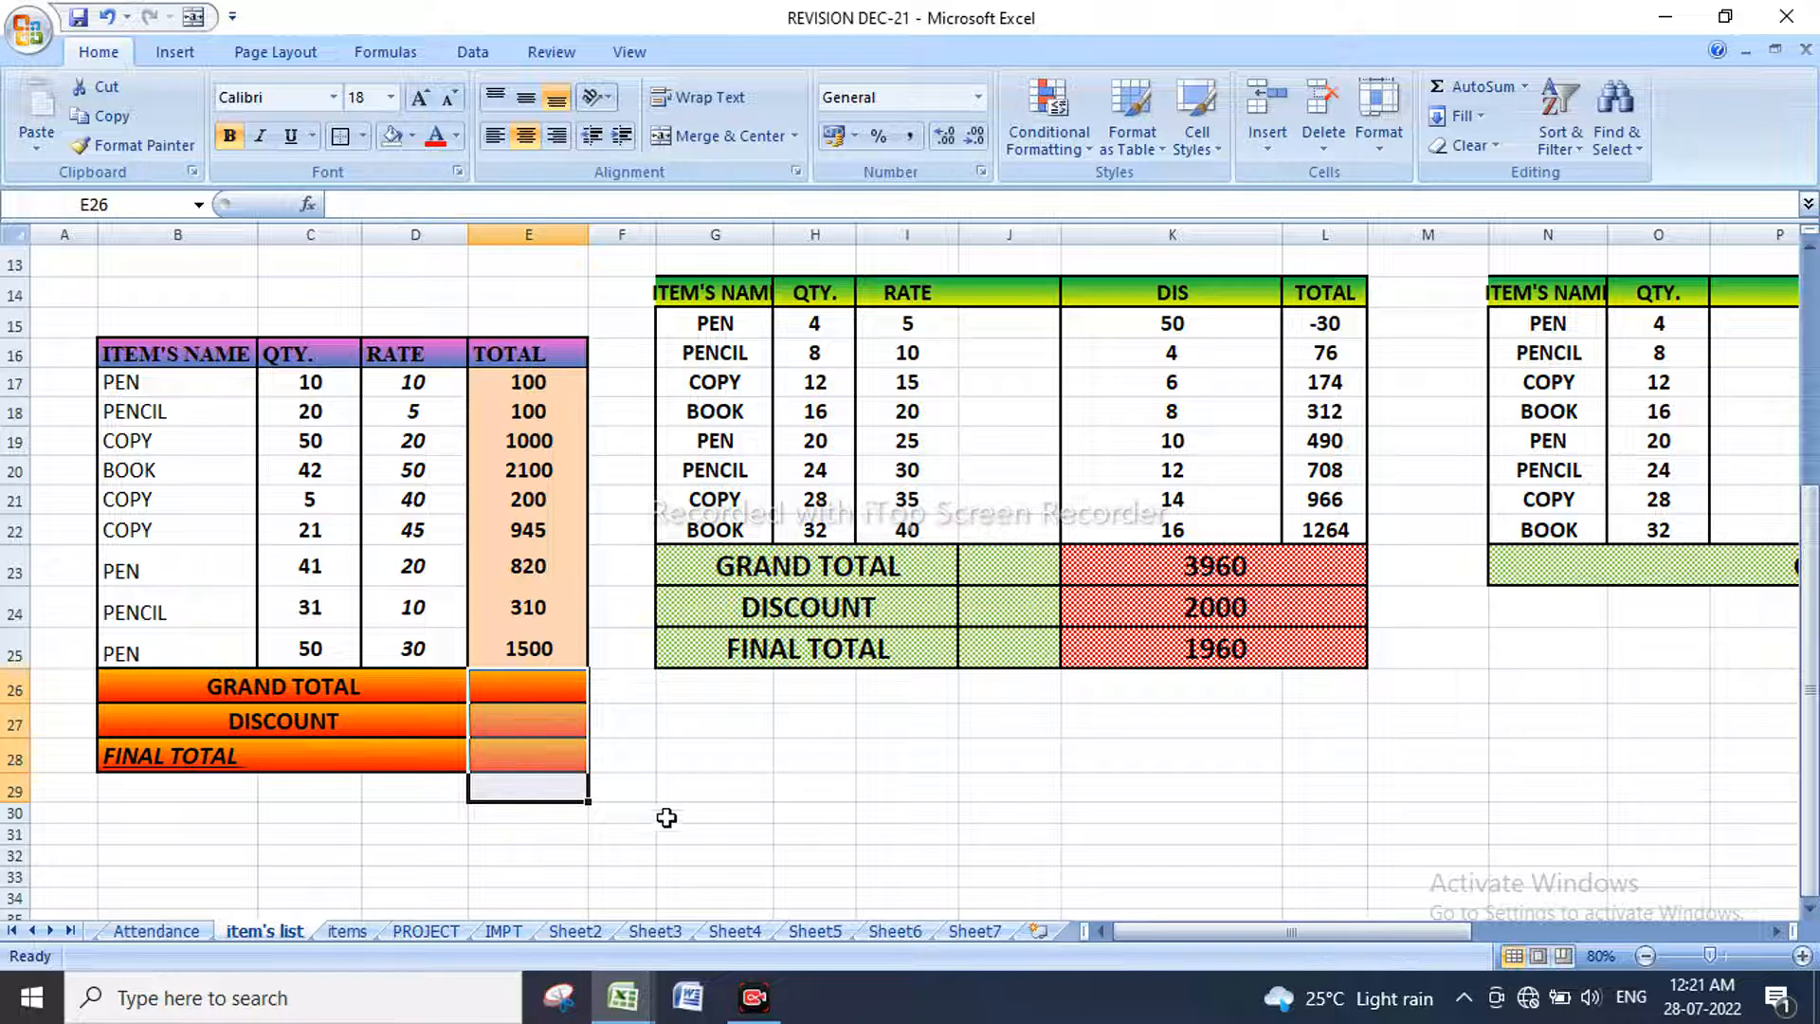
click(543, 678)
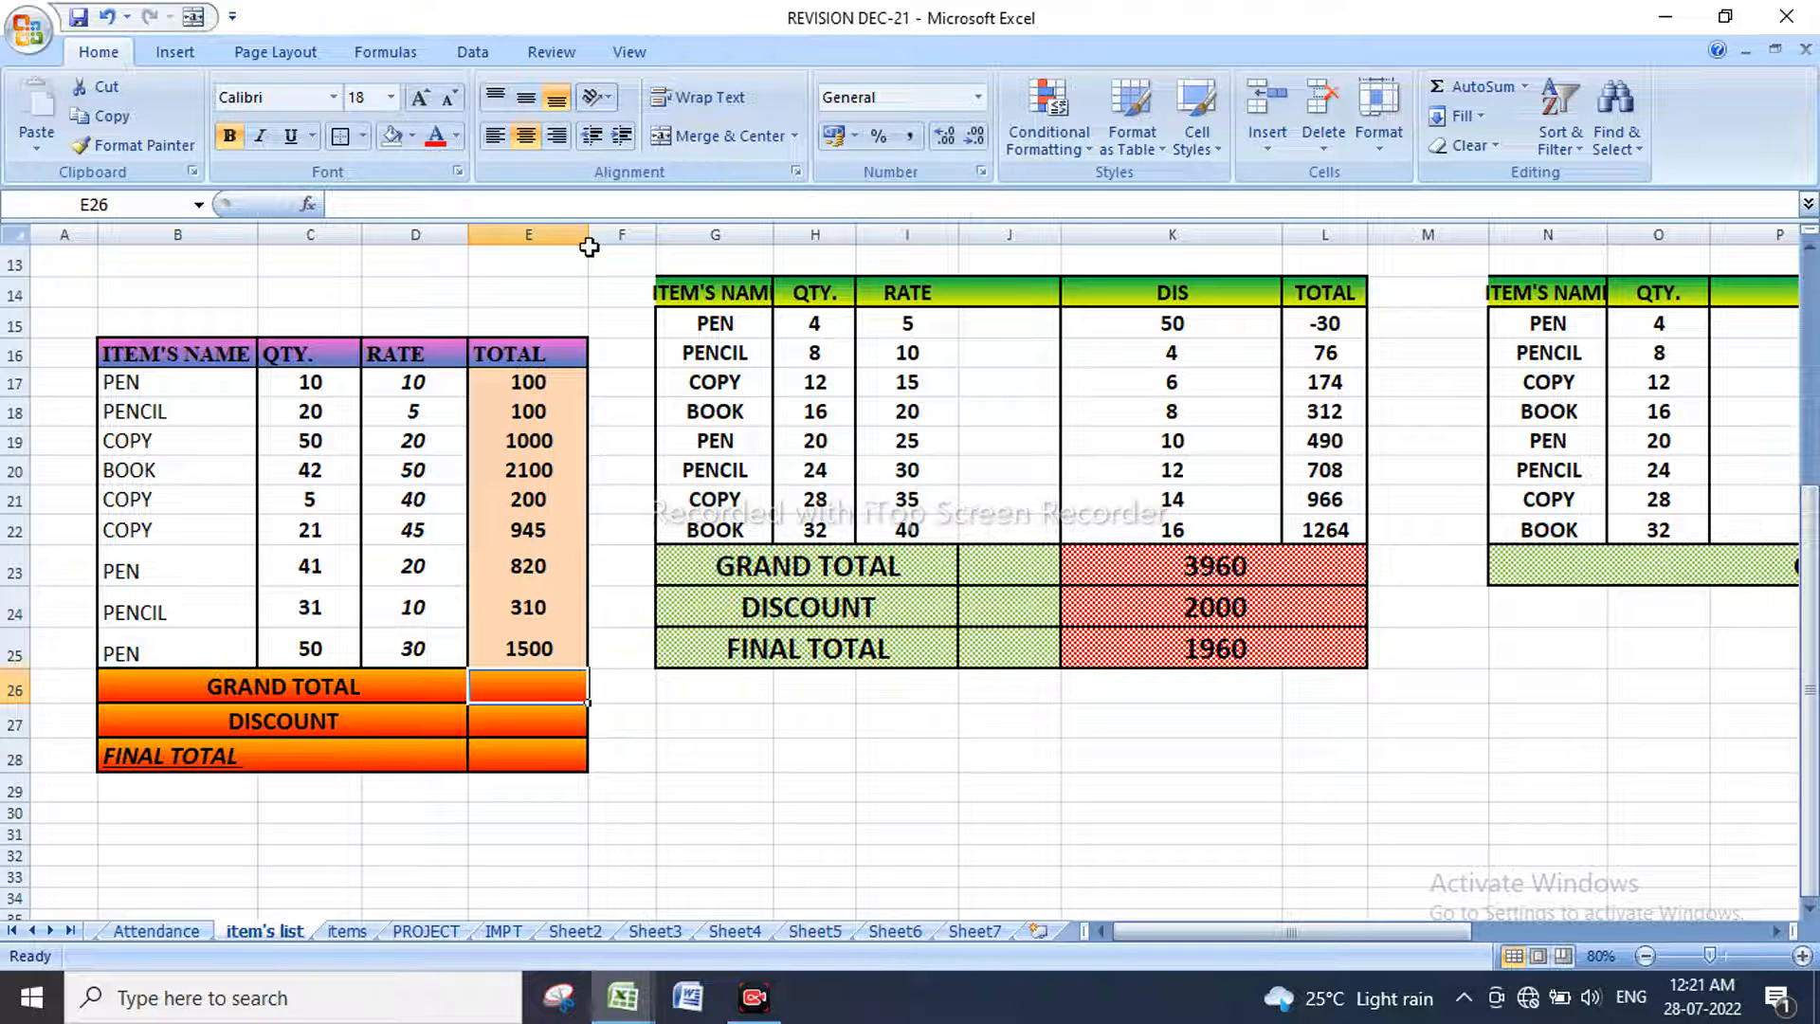
drag(589, 240, 727, 240)
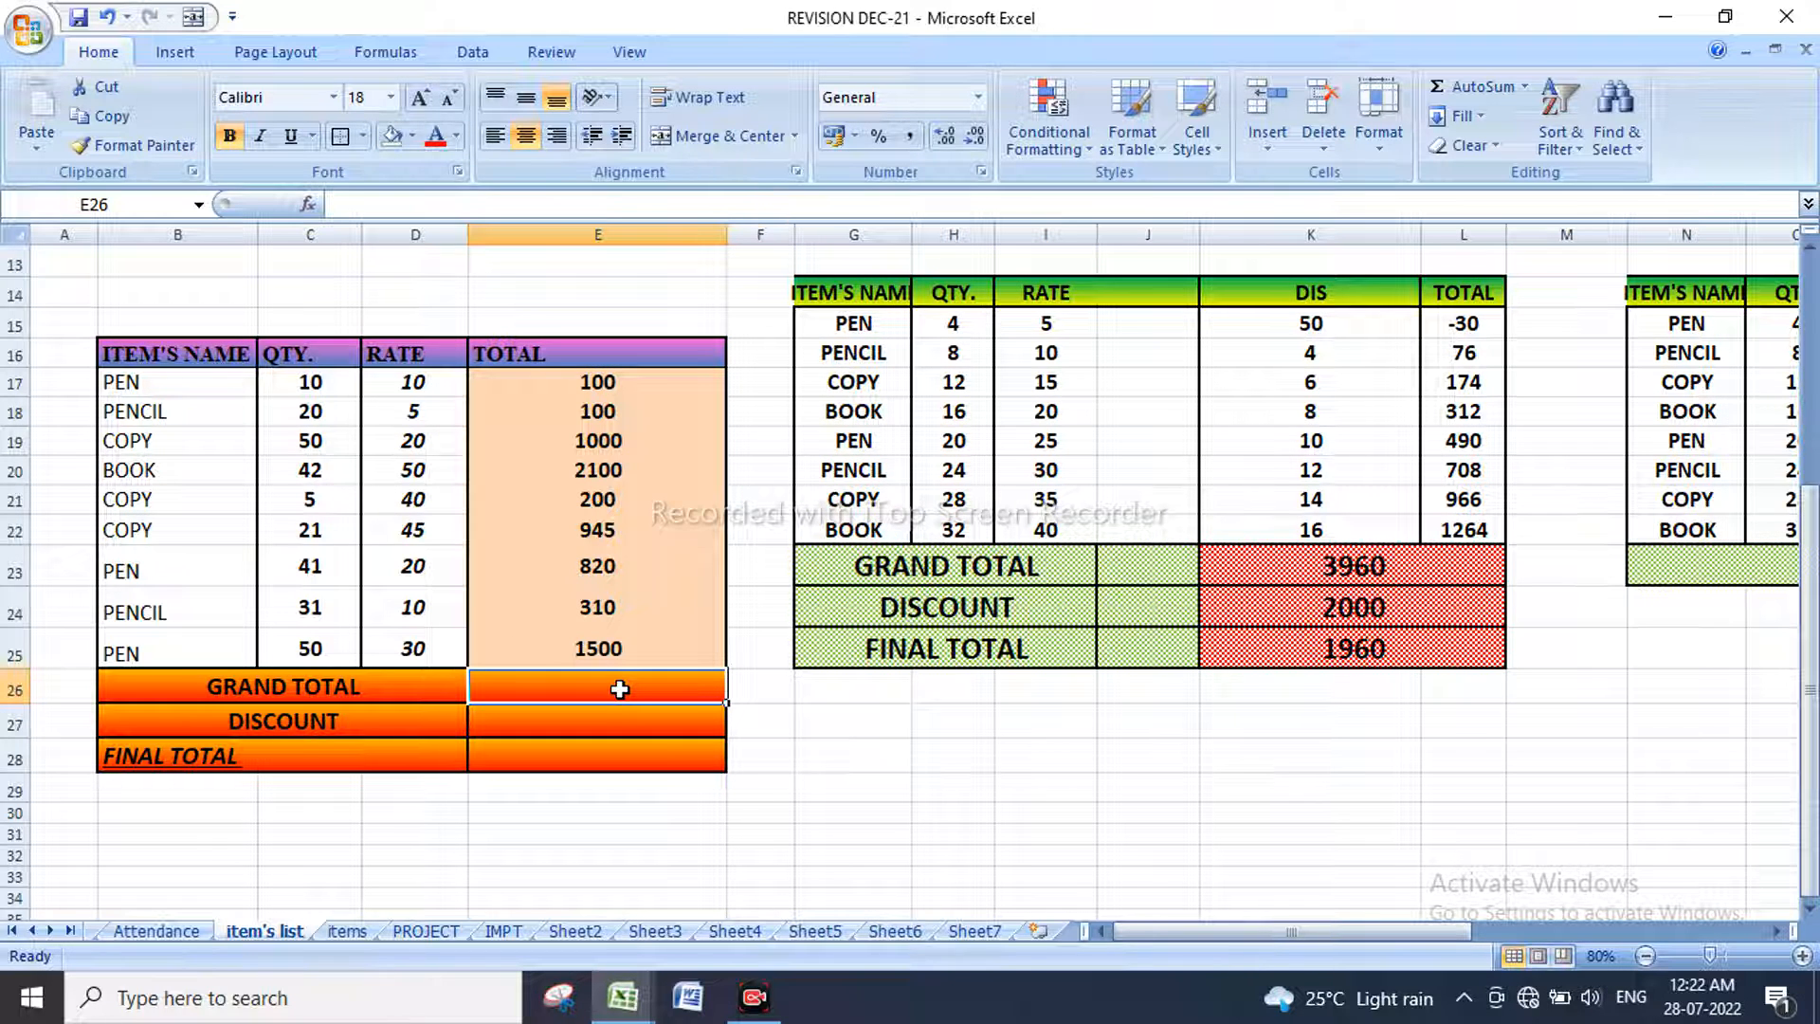
text(=)
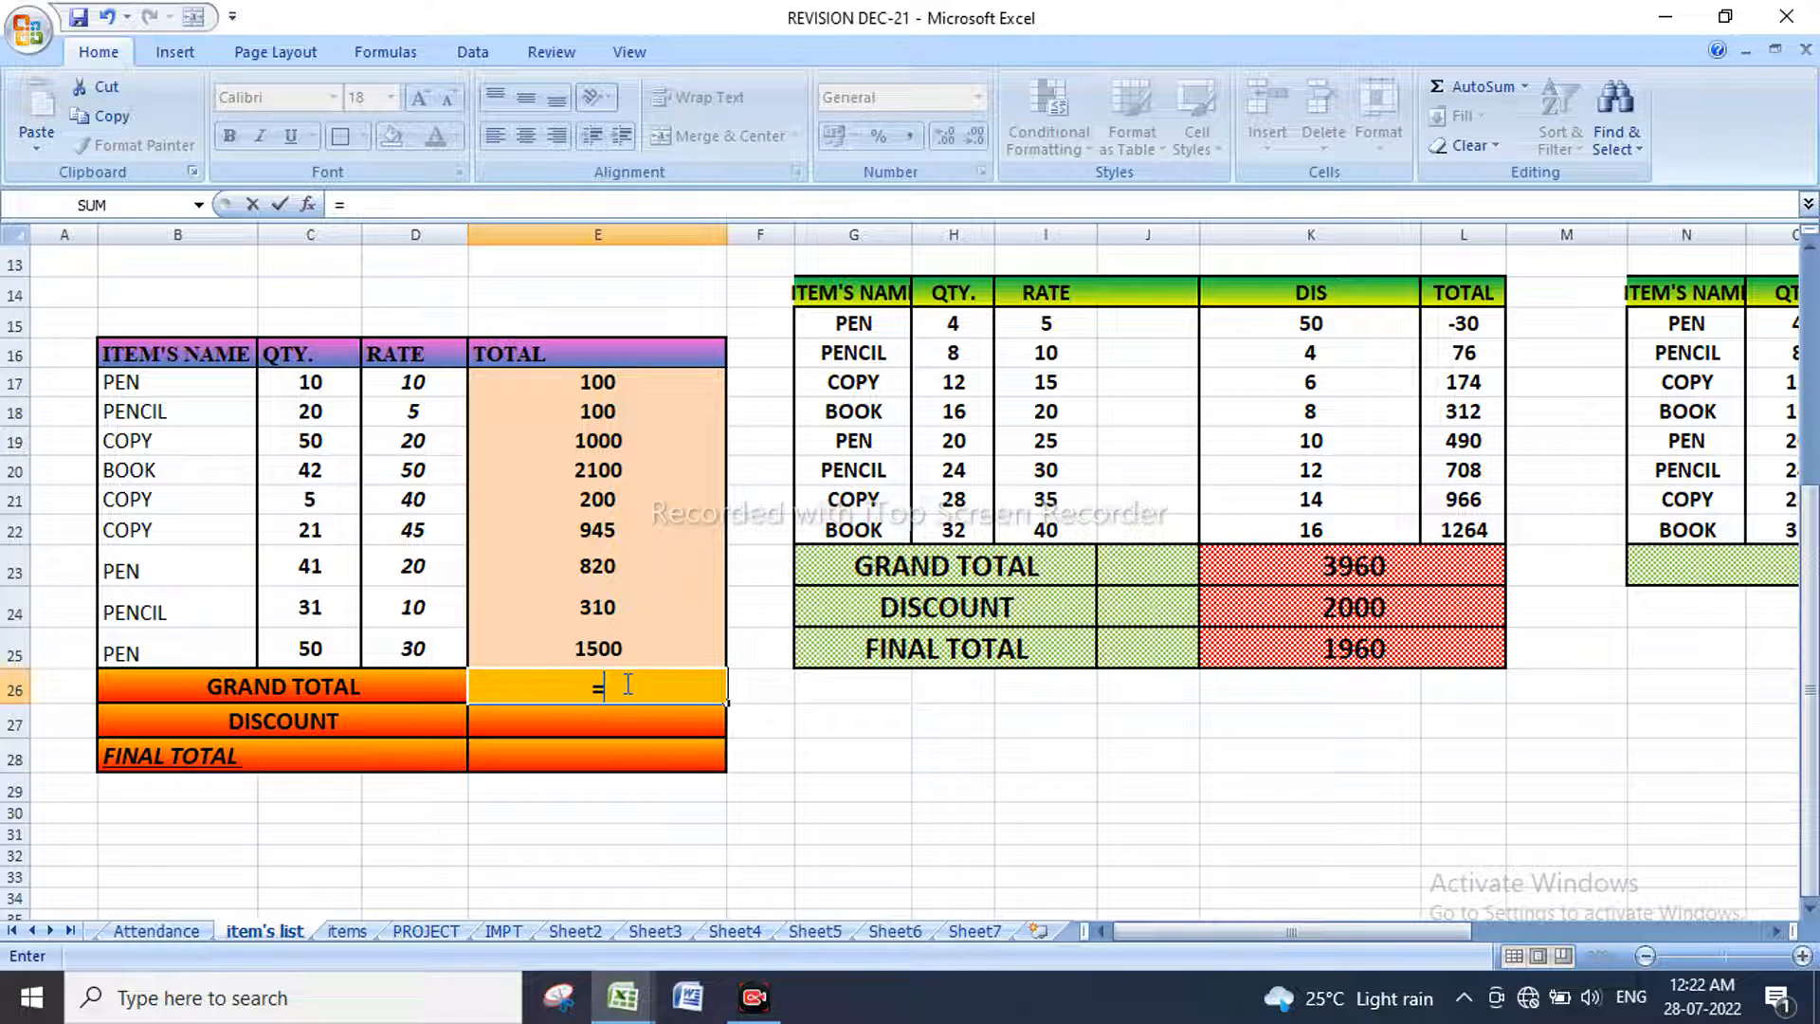
key(BackSpace)
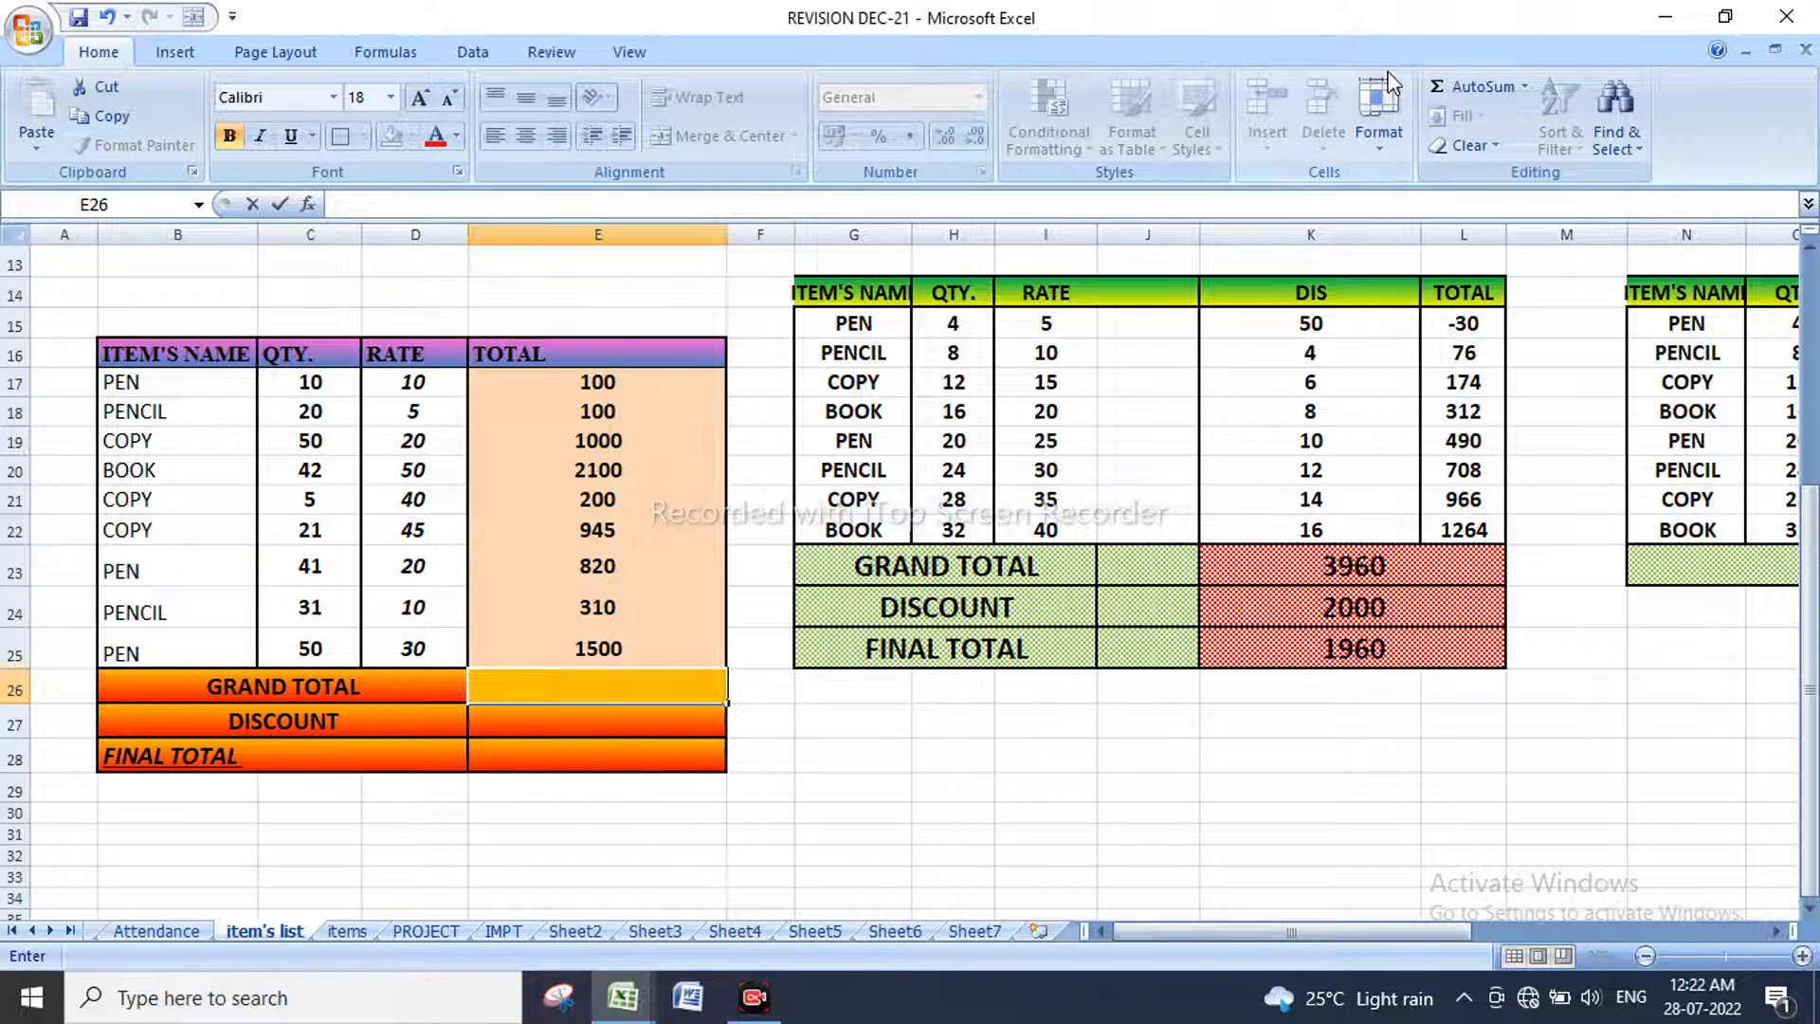
key(Escape)
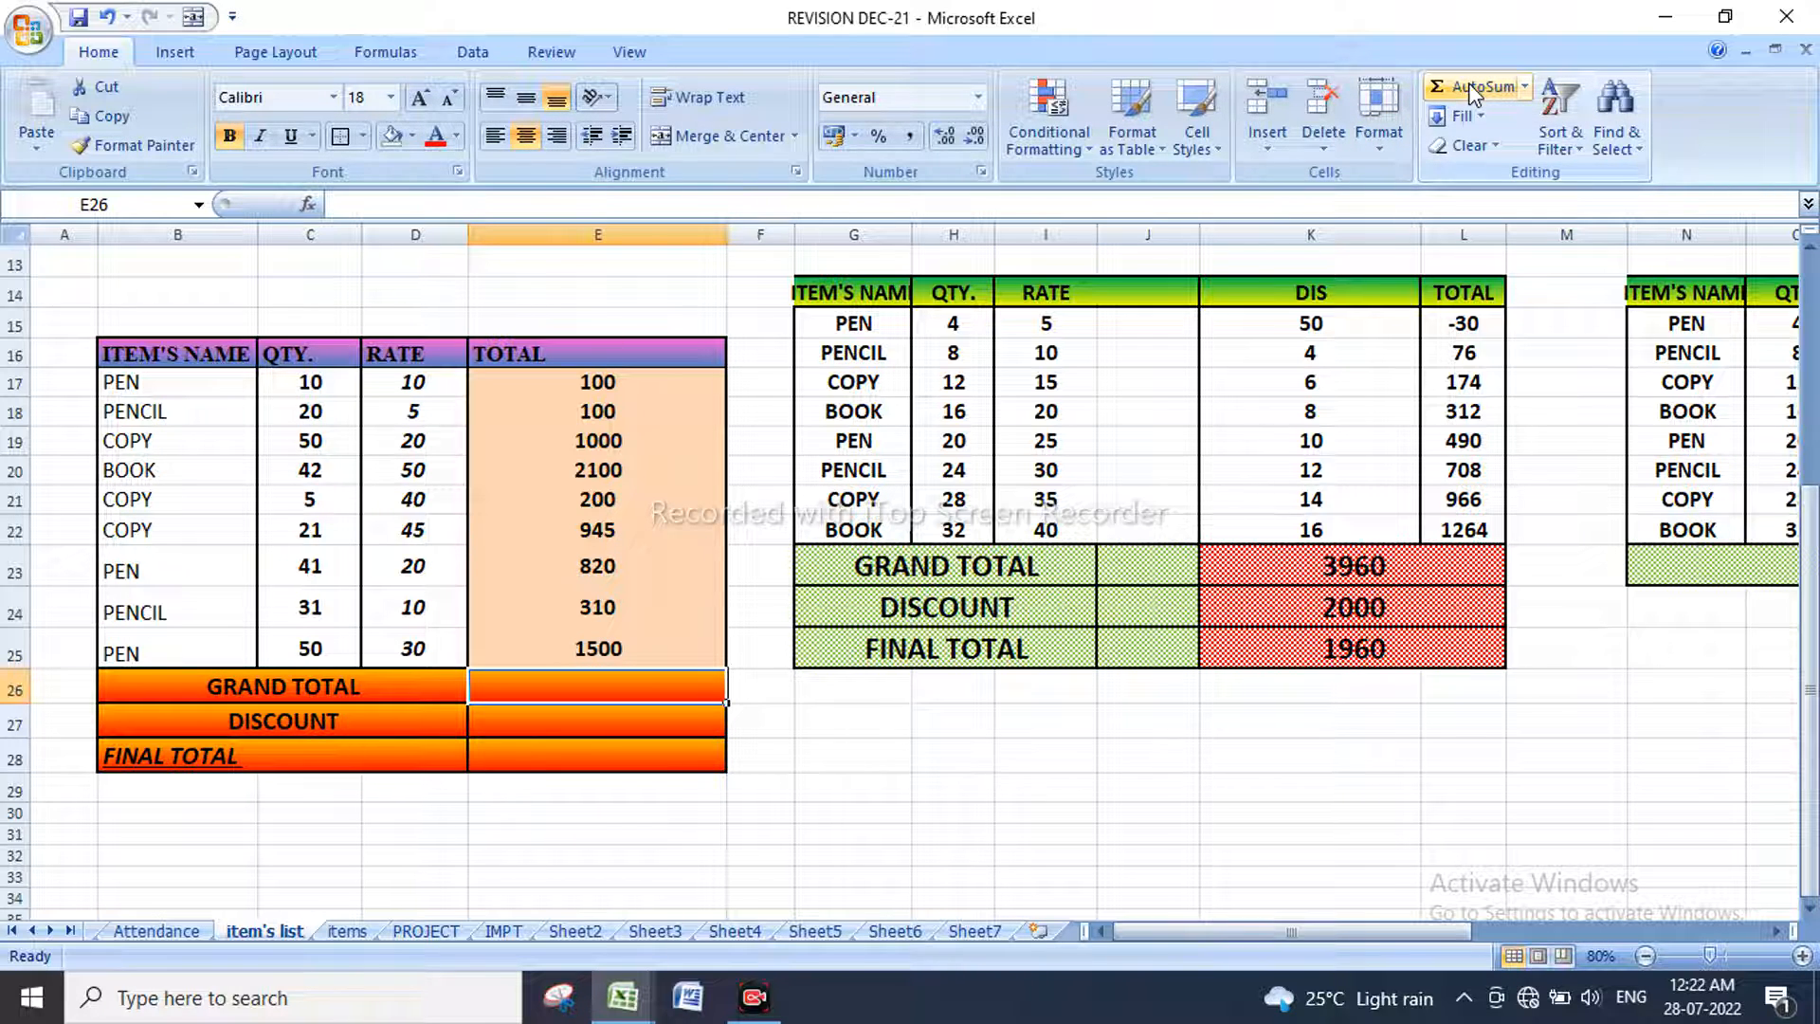
Step: Calculate the grand total in E26 with AutoSum over E17:E25
click(1522, 89)
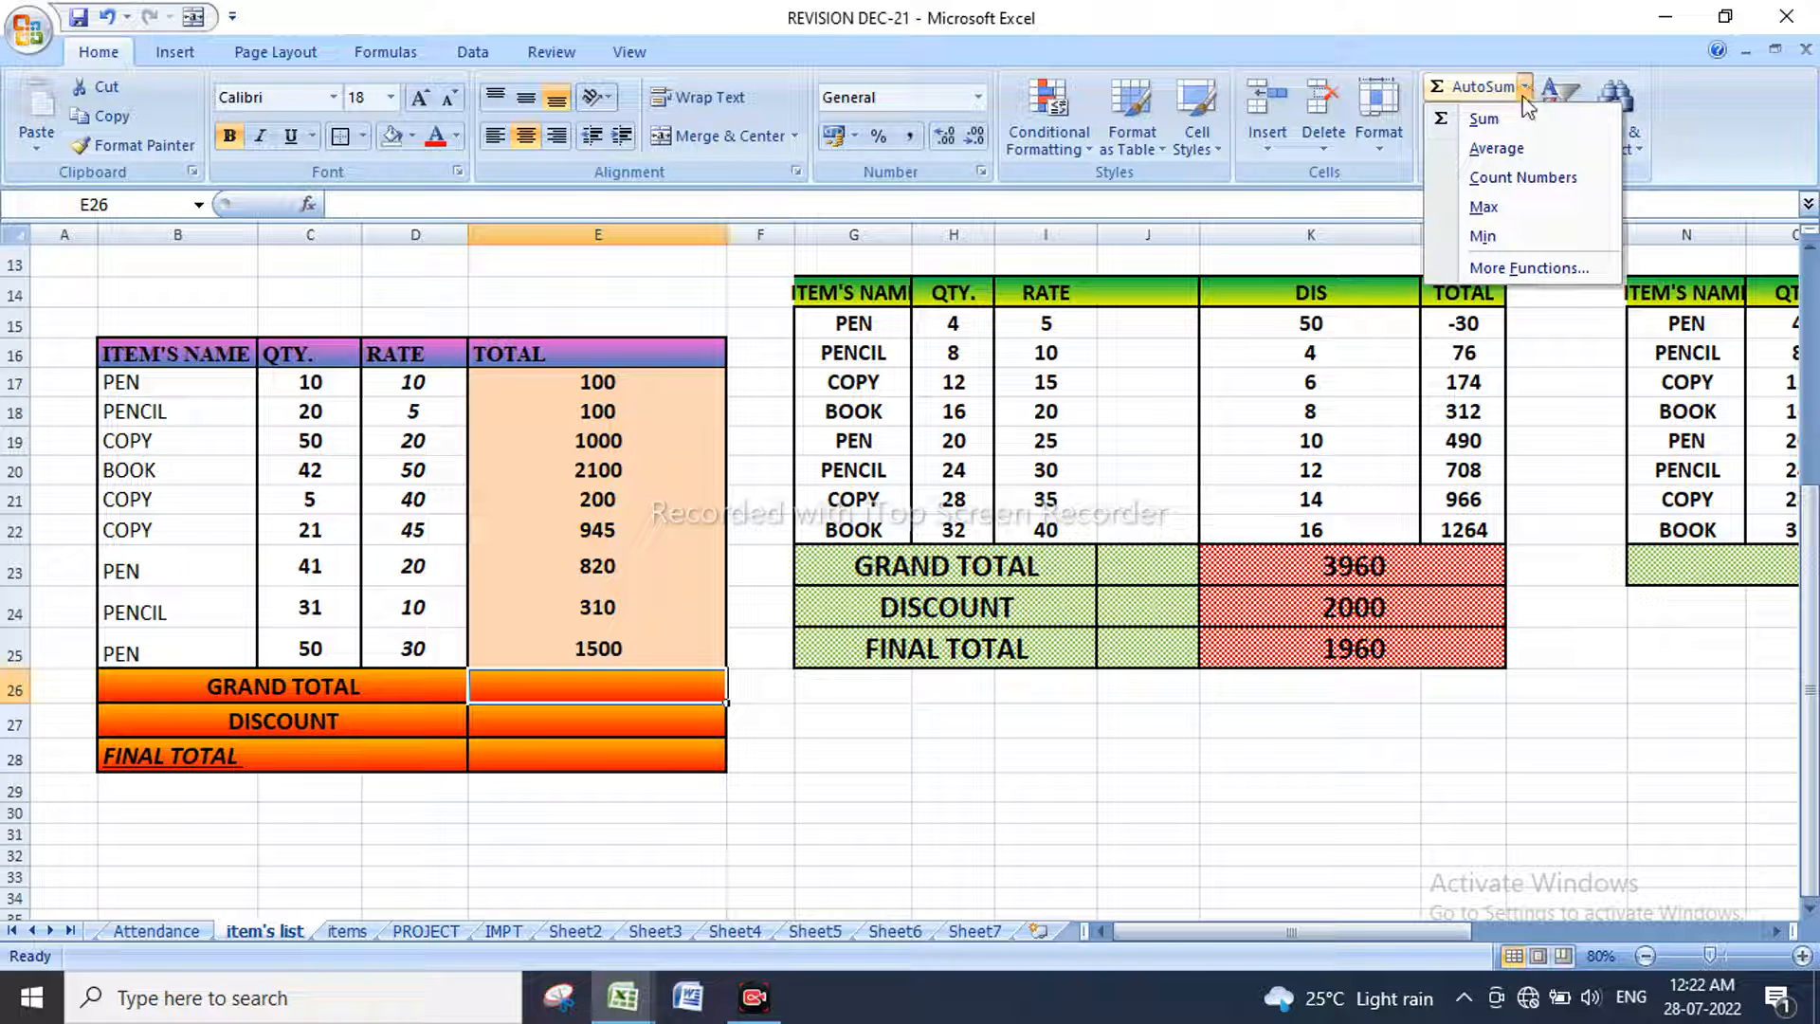
click(1514, 122)
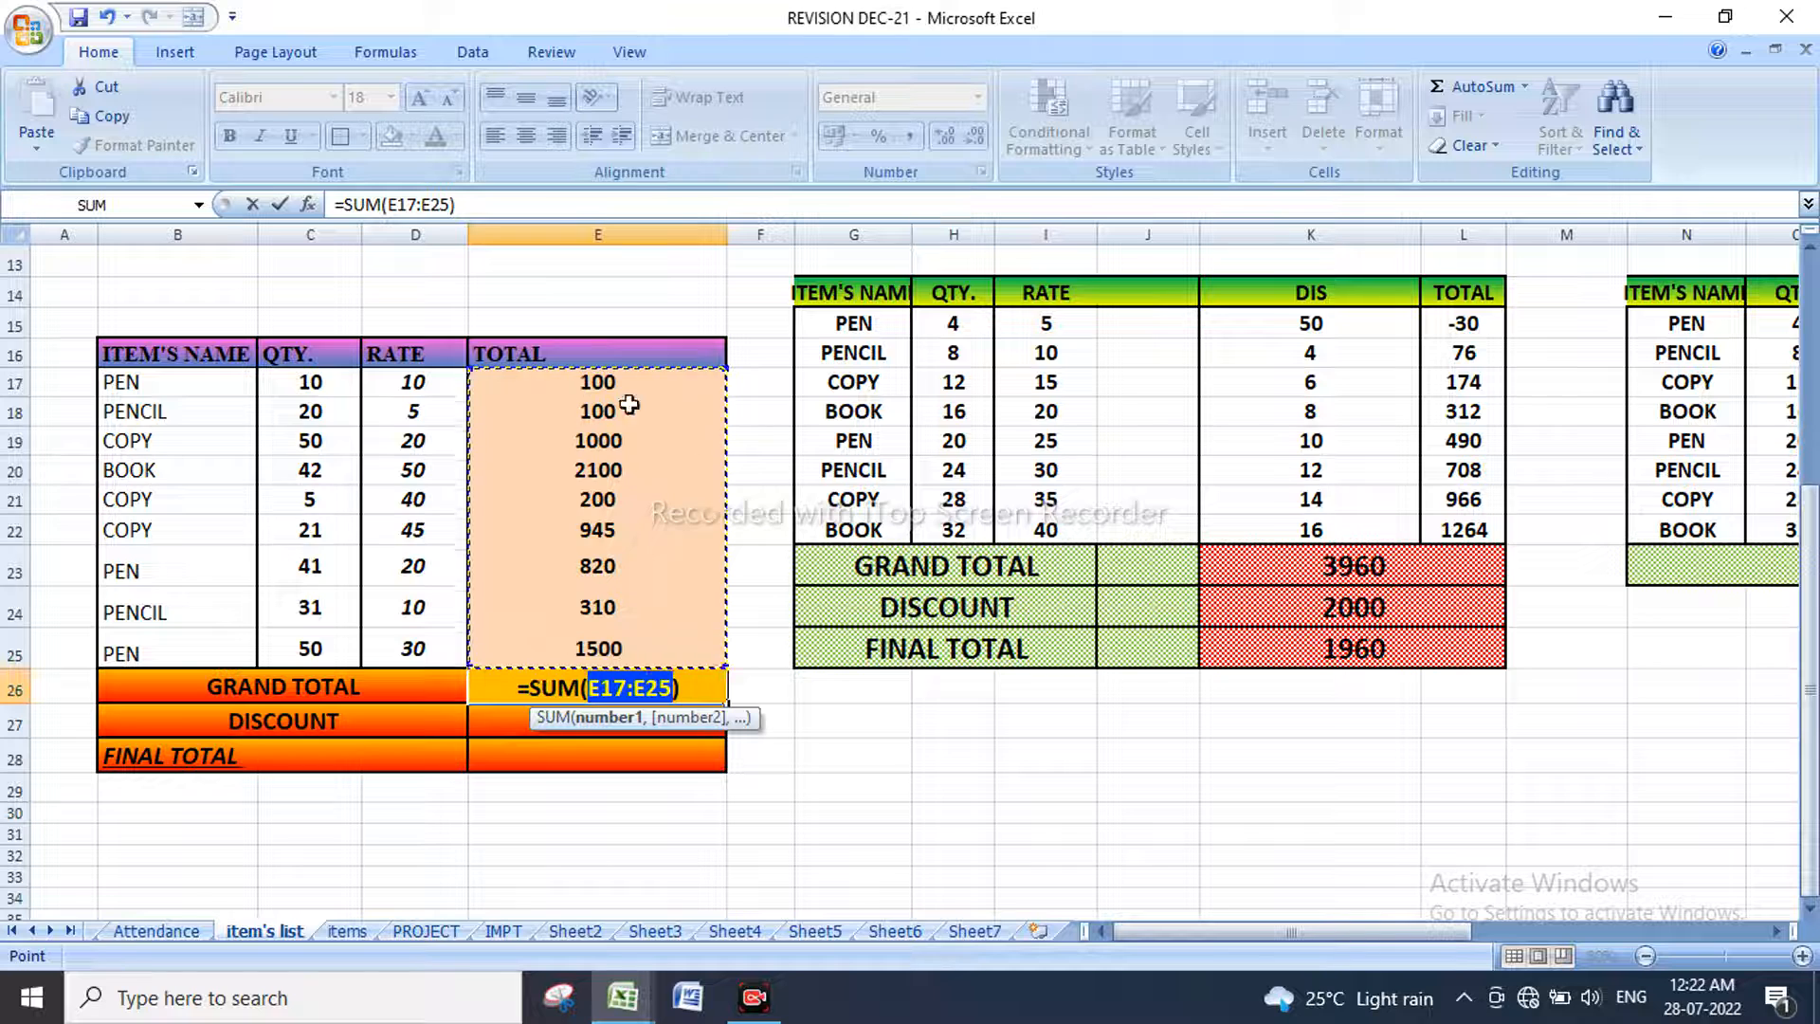
key(Return)
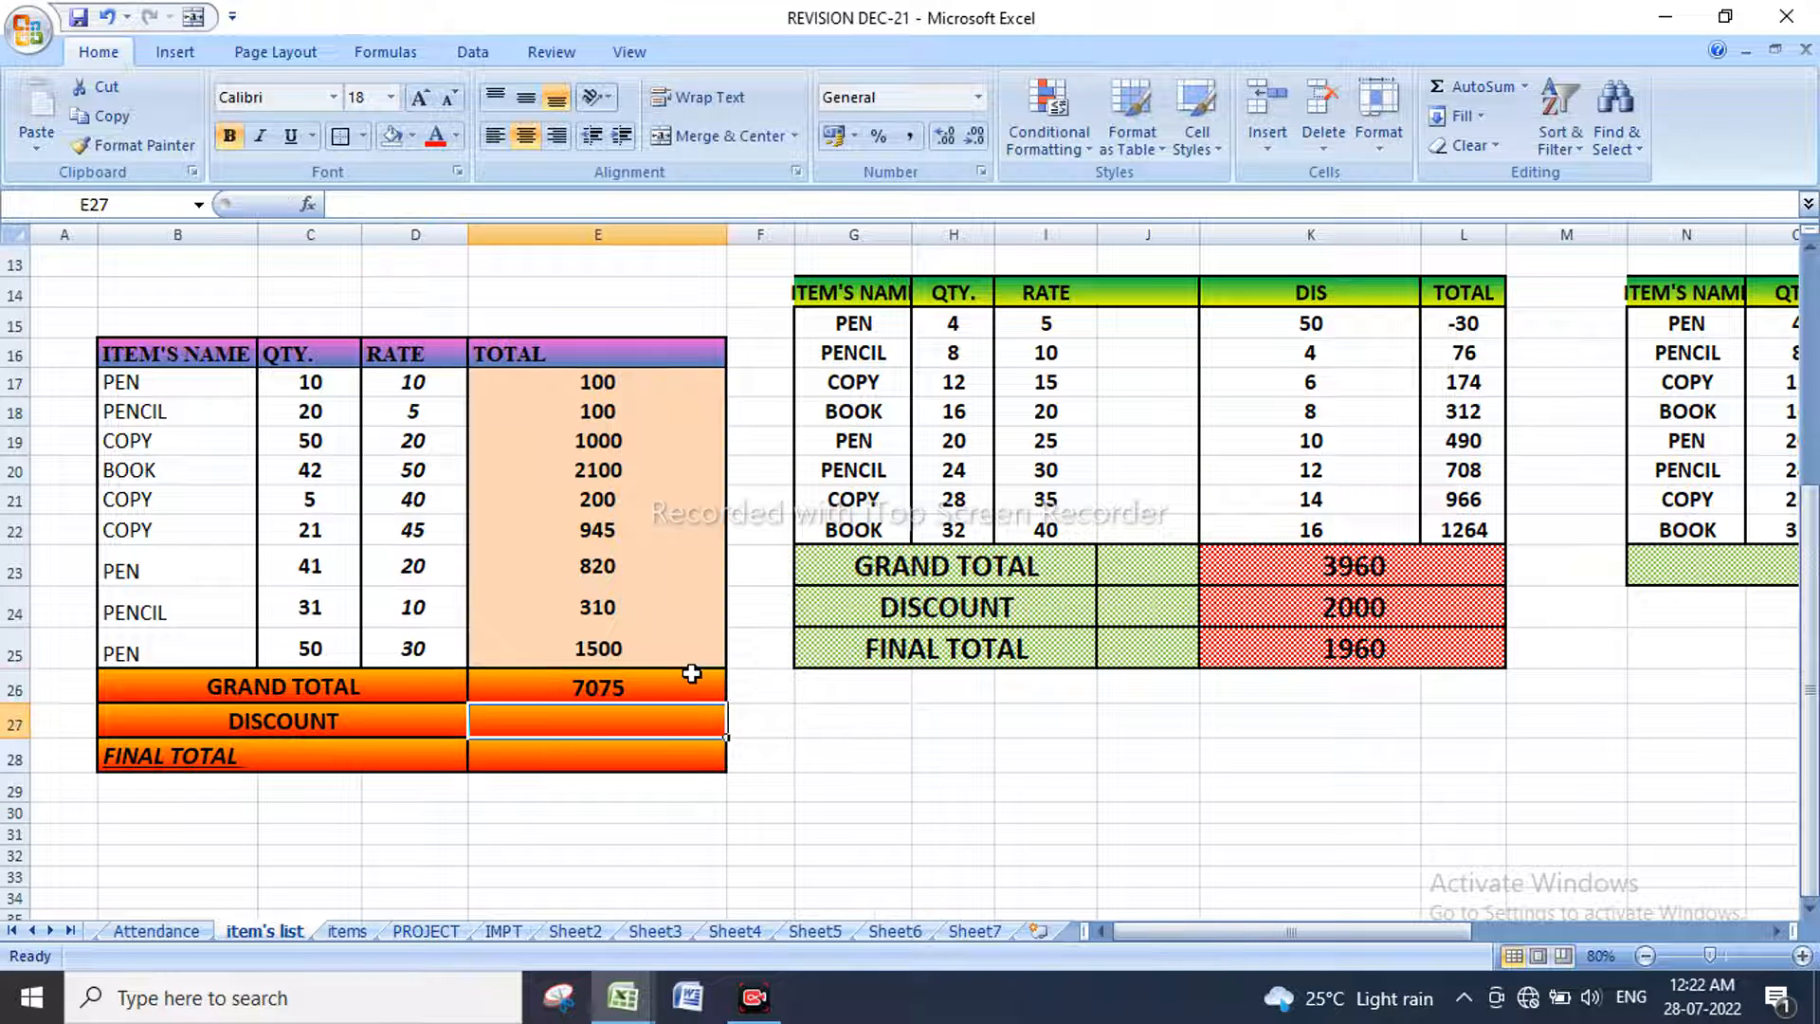
Step: Calculate the final total in E28 by subtracting the discount from the grand total with =E26-E27
click(650, 767)
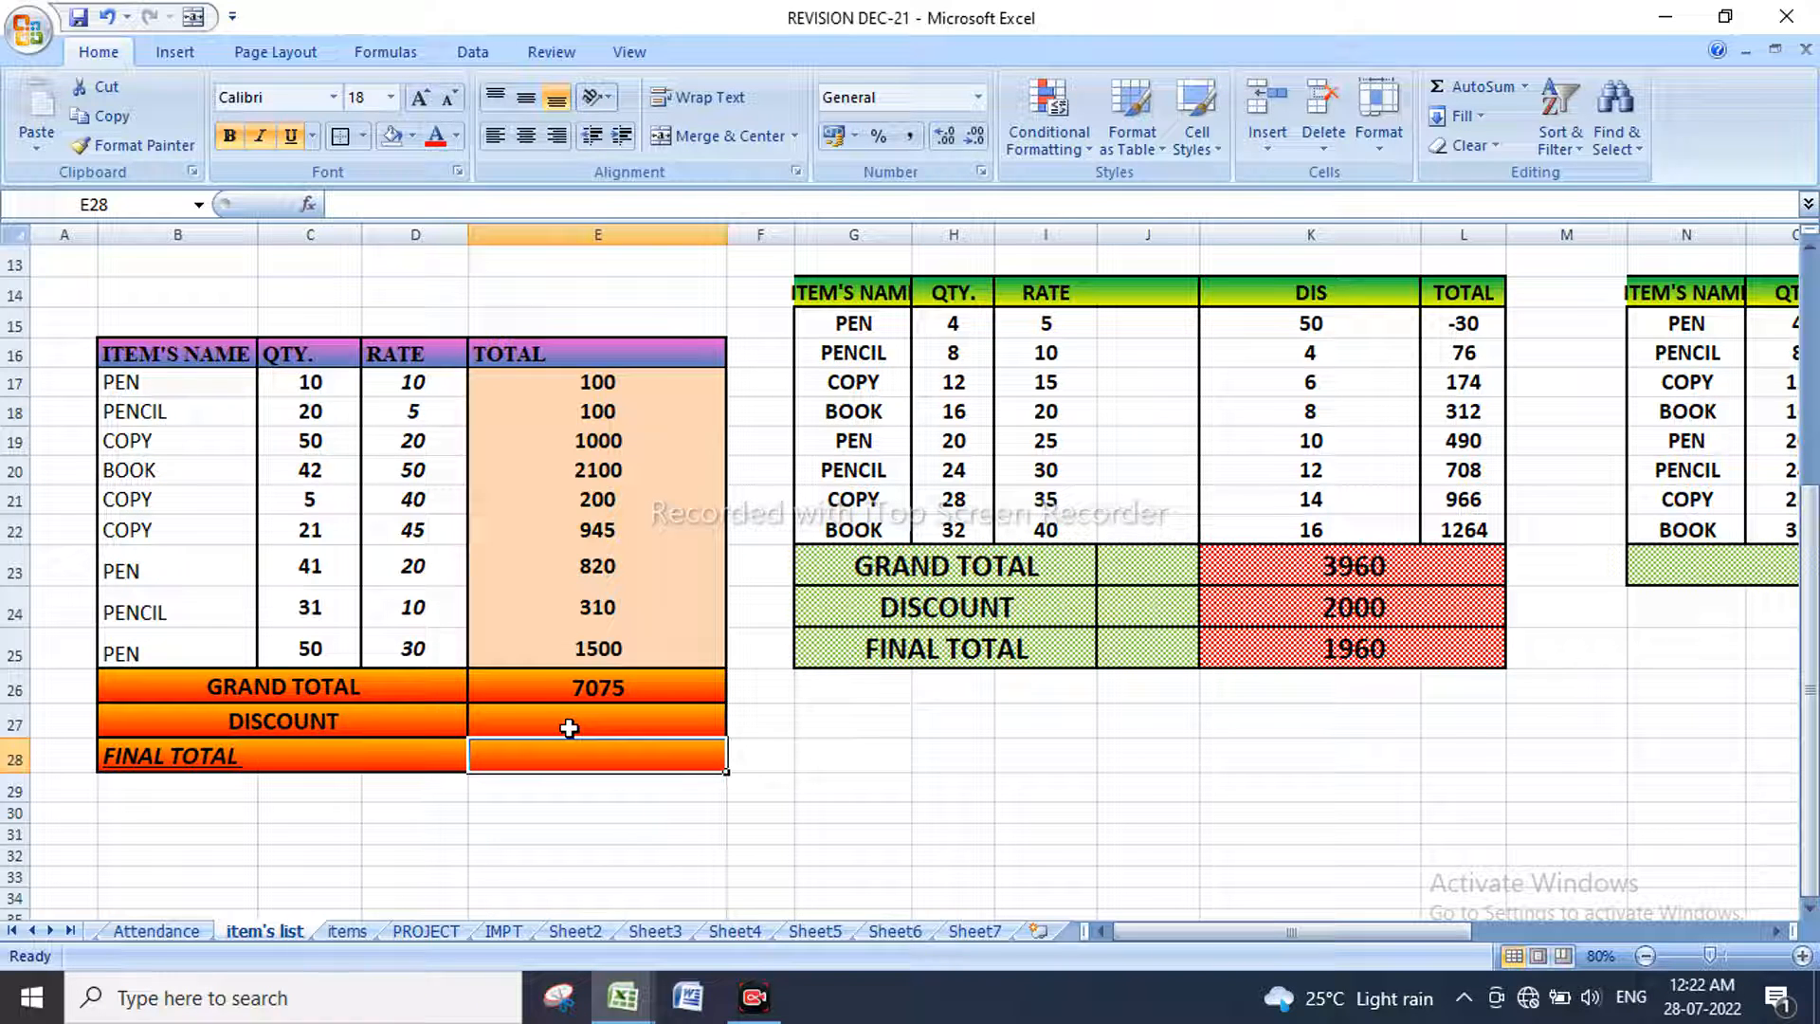
text(=)
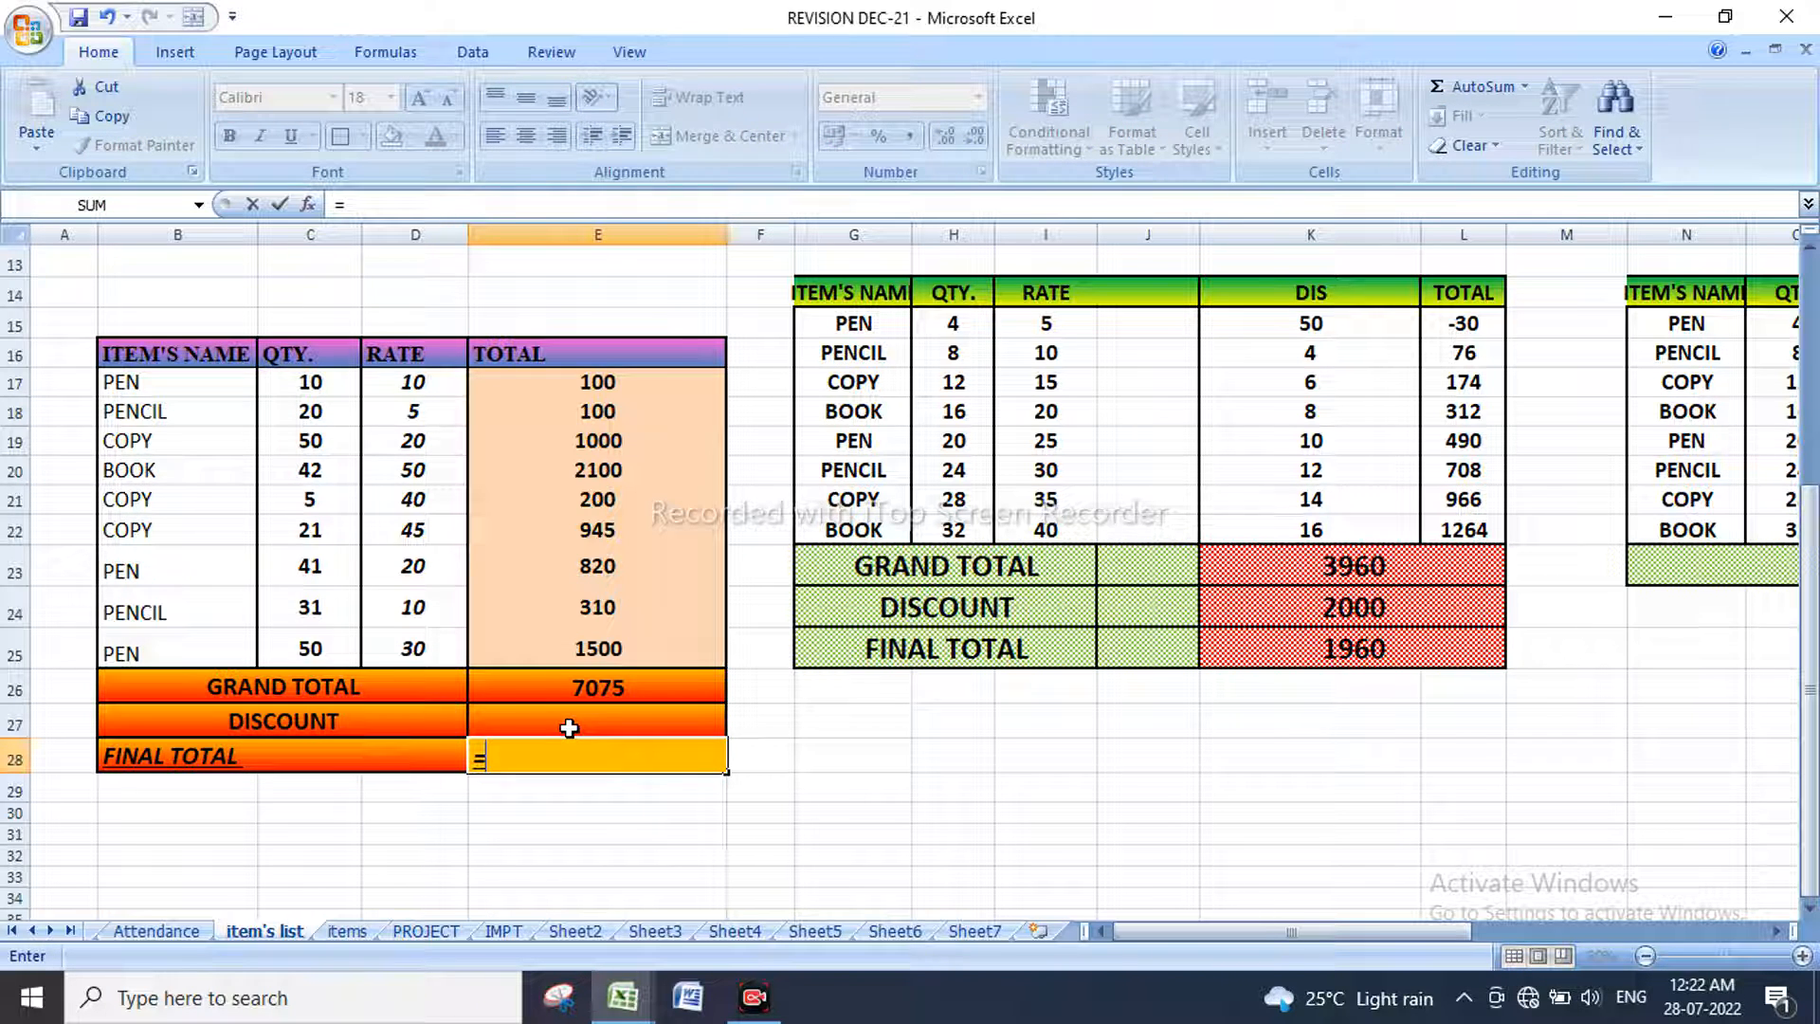
click(606, 688)
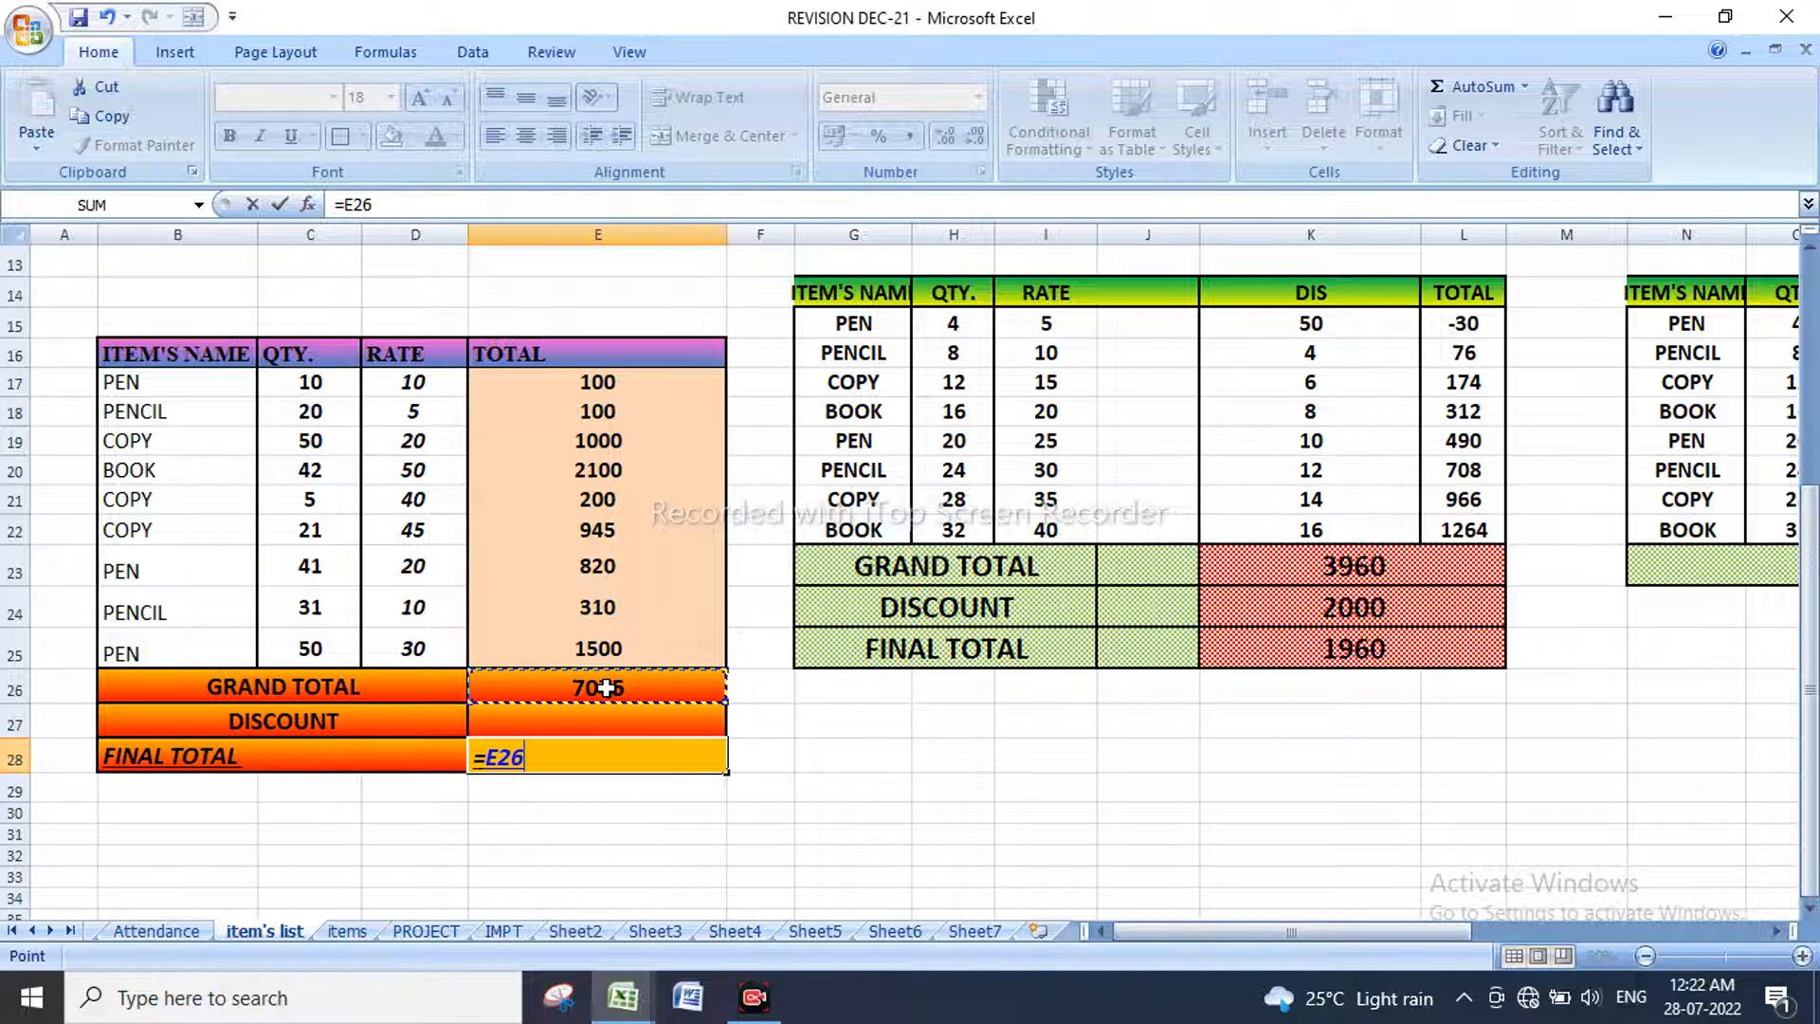
text(-)
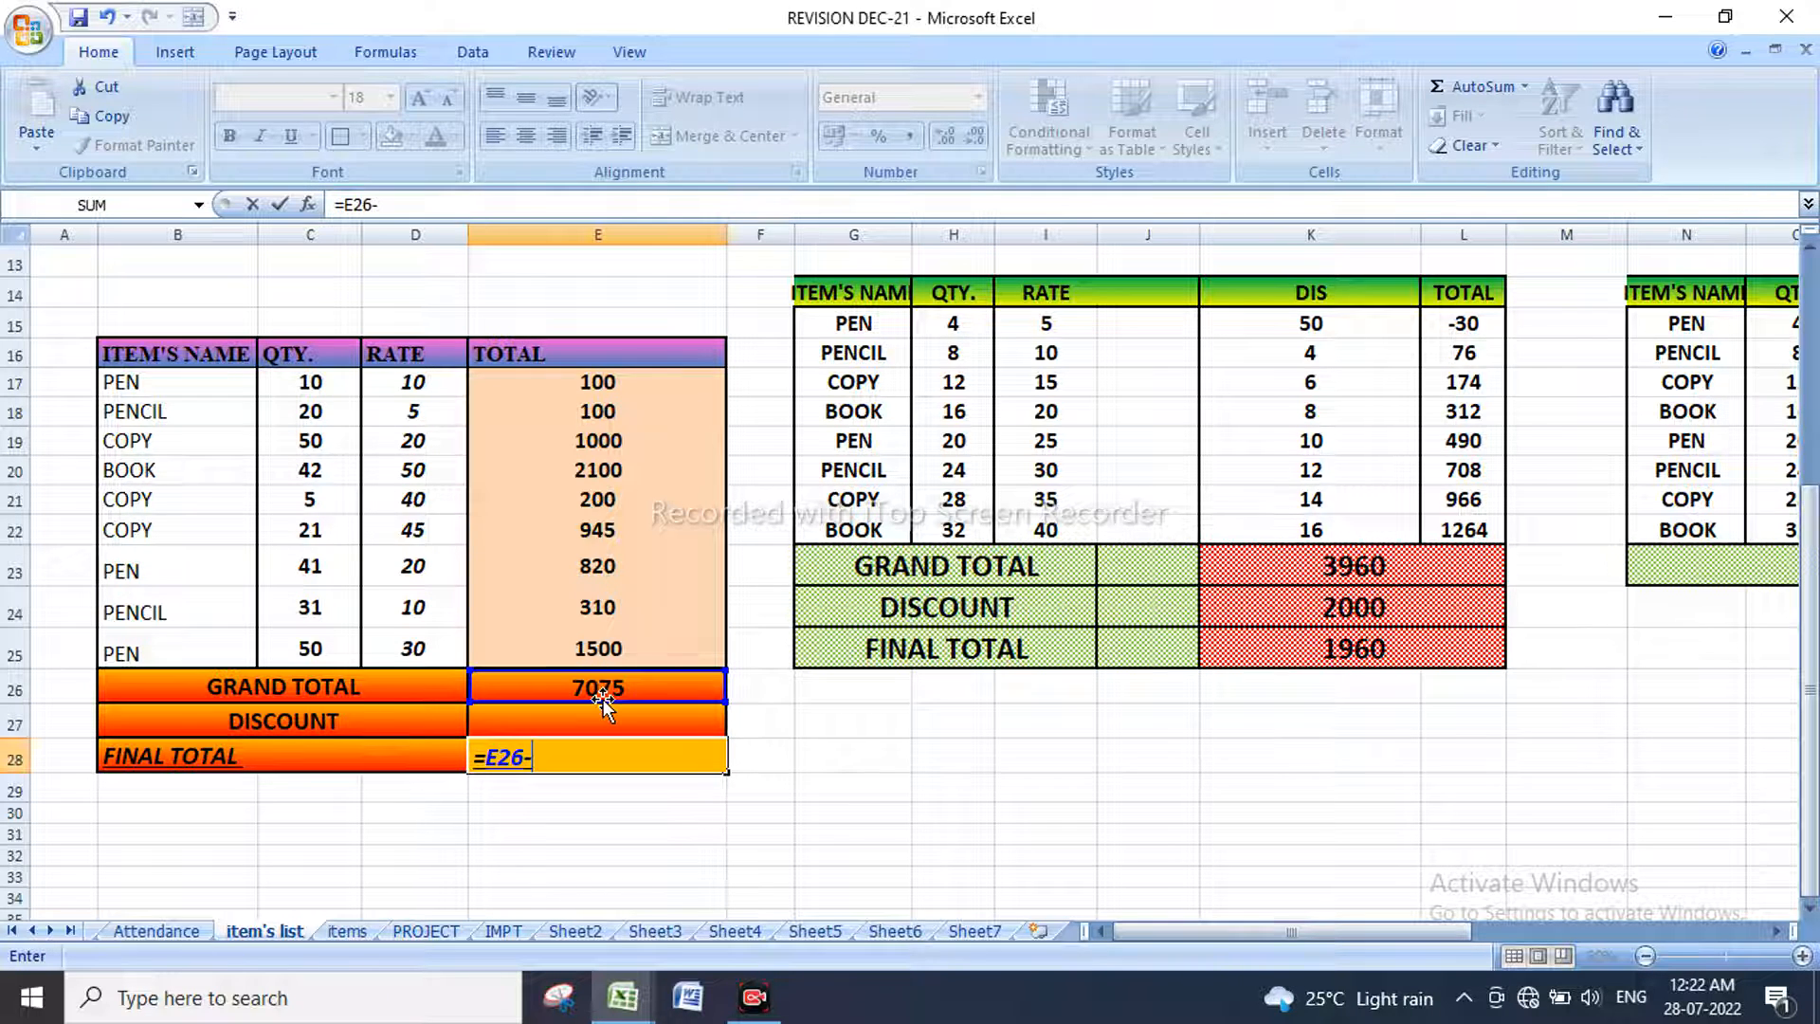
click(602, 718)
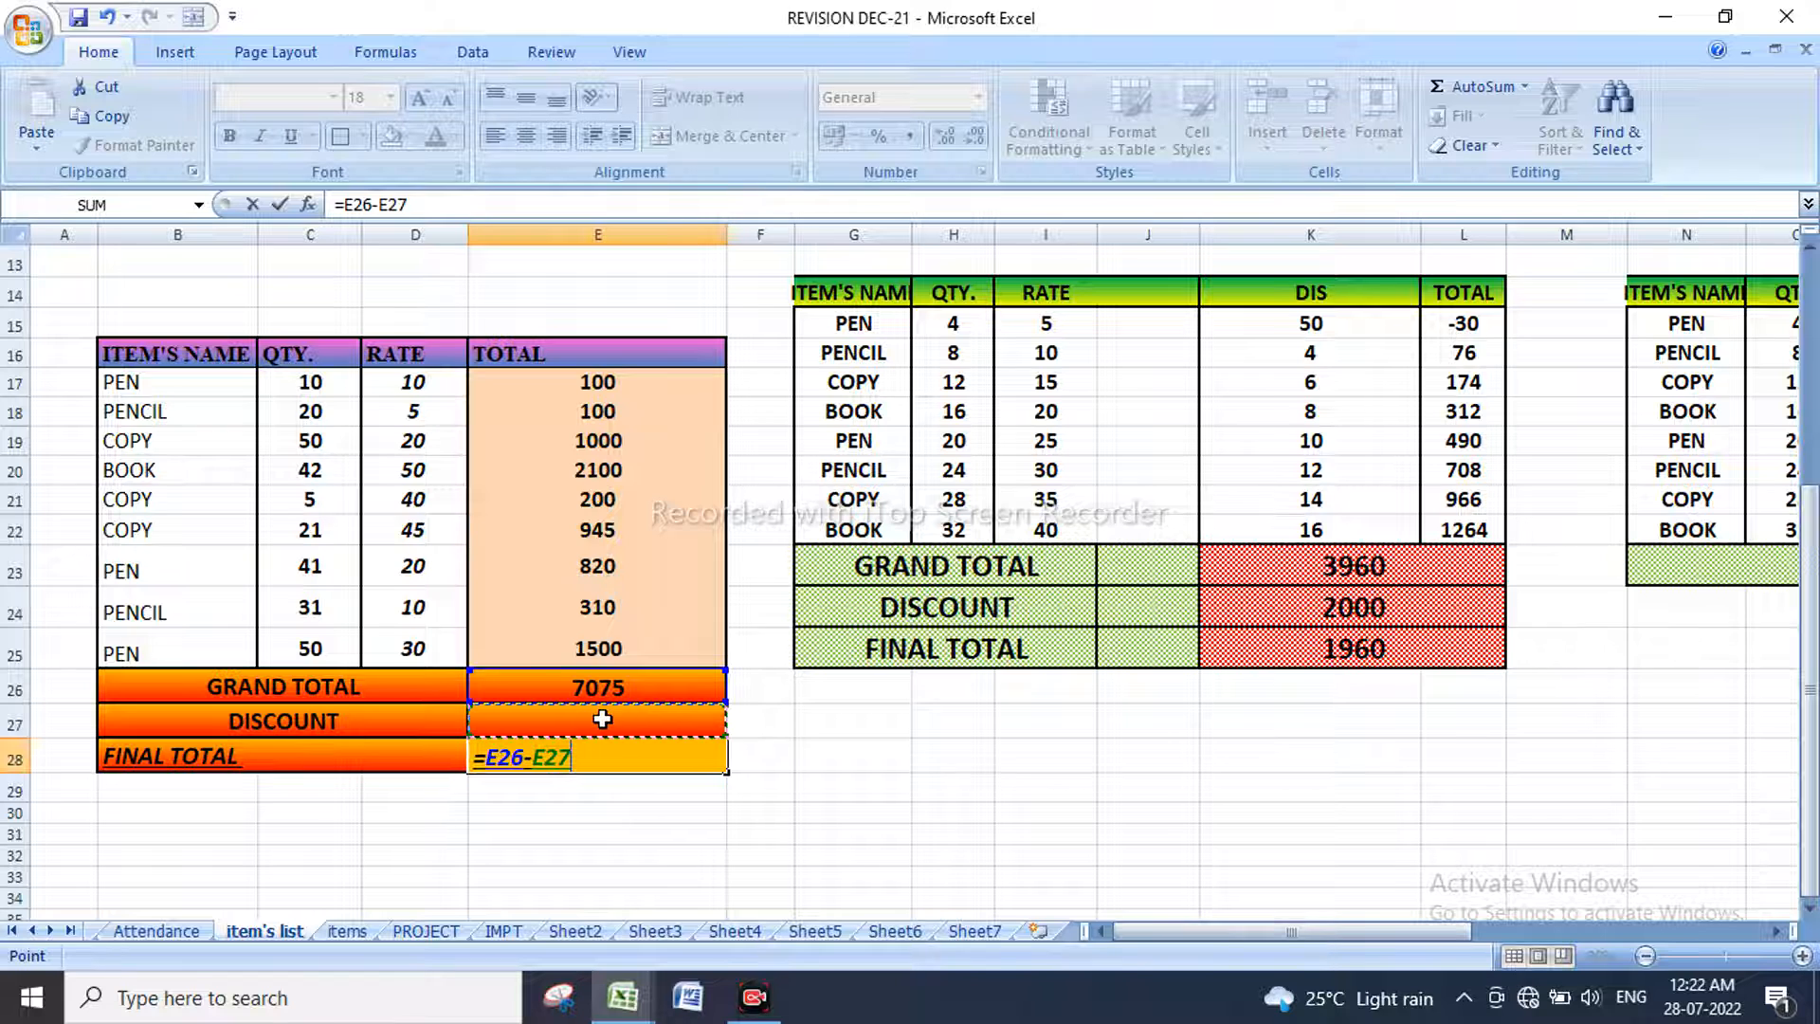
key(Return)
Step: Increase the font size of the summary values in E26:E28 to 24
drag(611, 681, 621, 757)
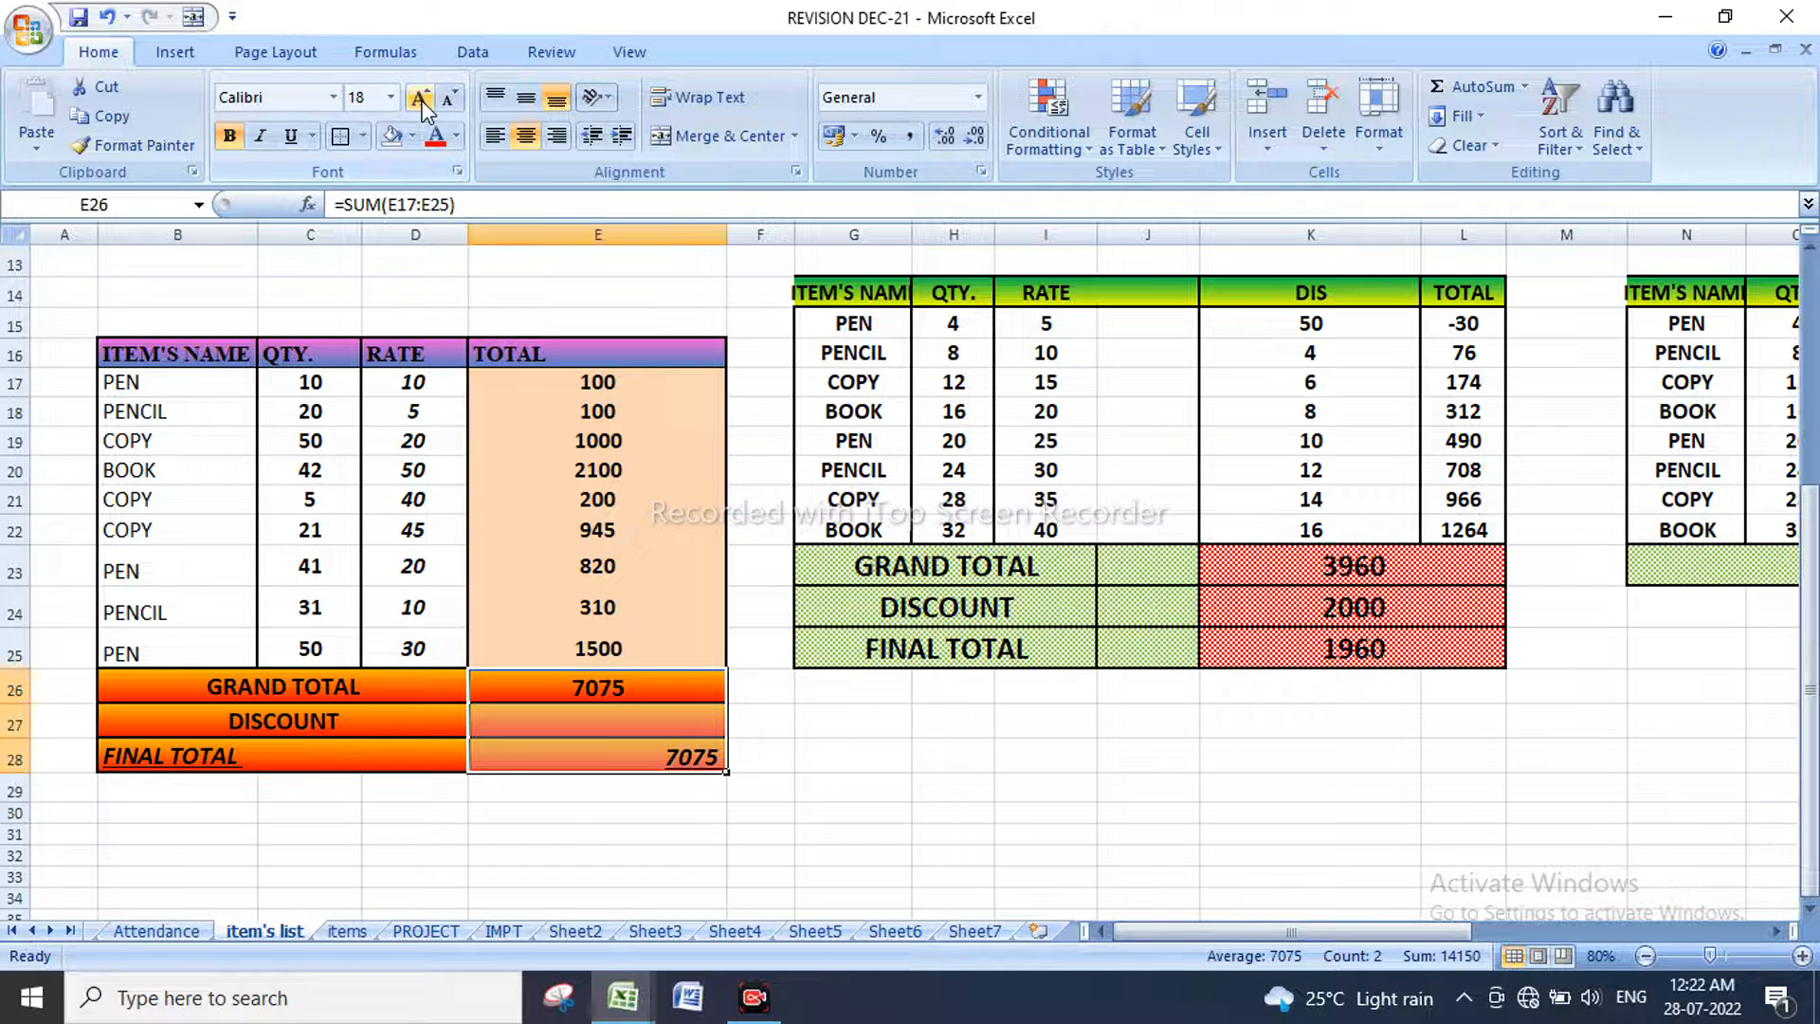
click(420, 97)
click(419, 97)
click(420, 96)
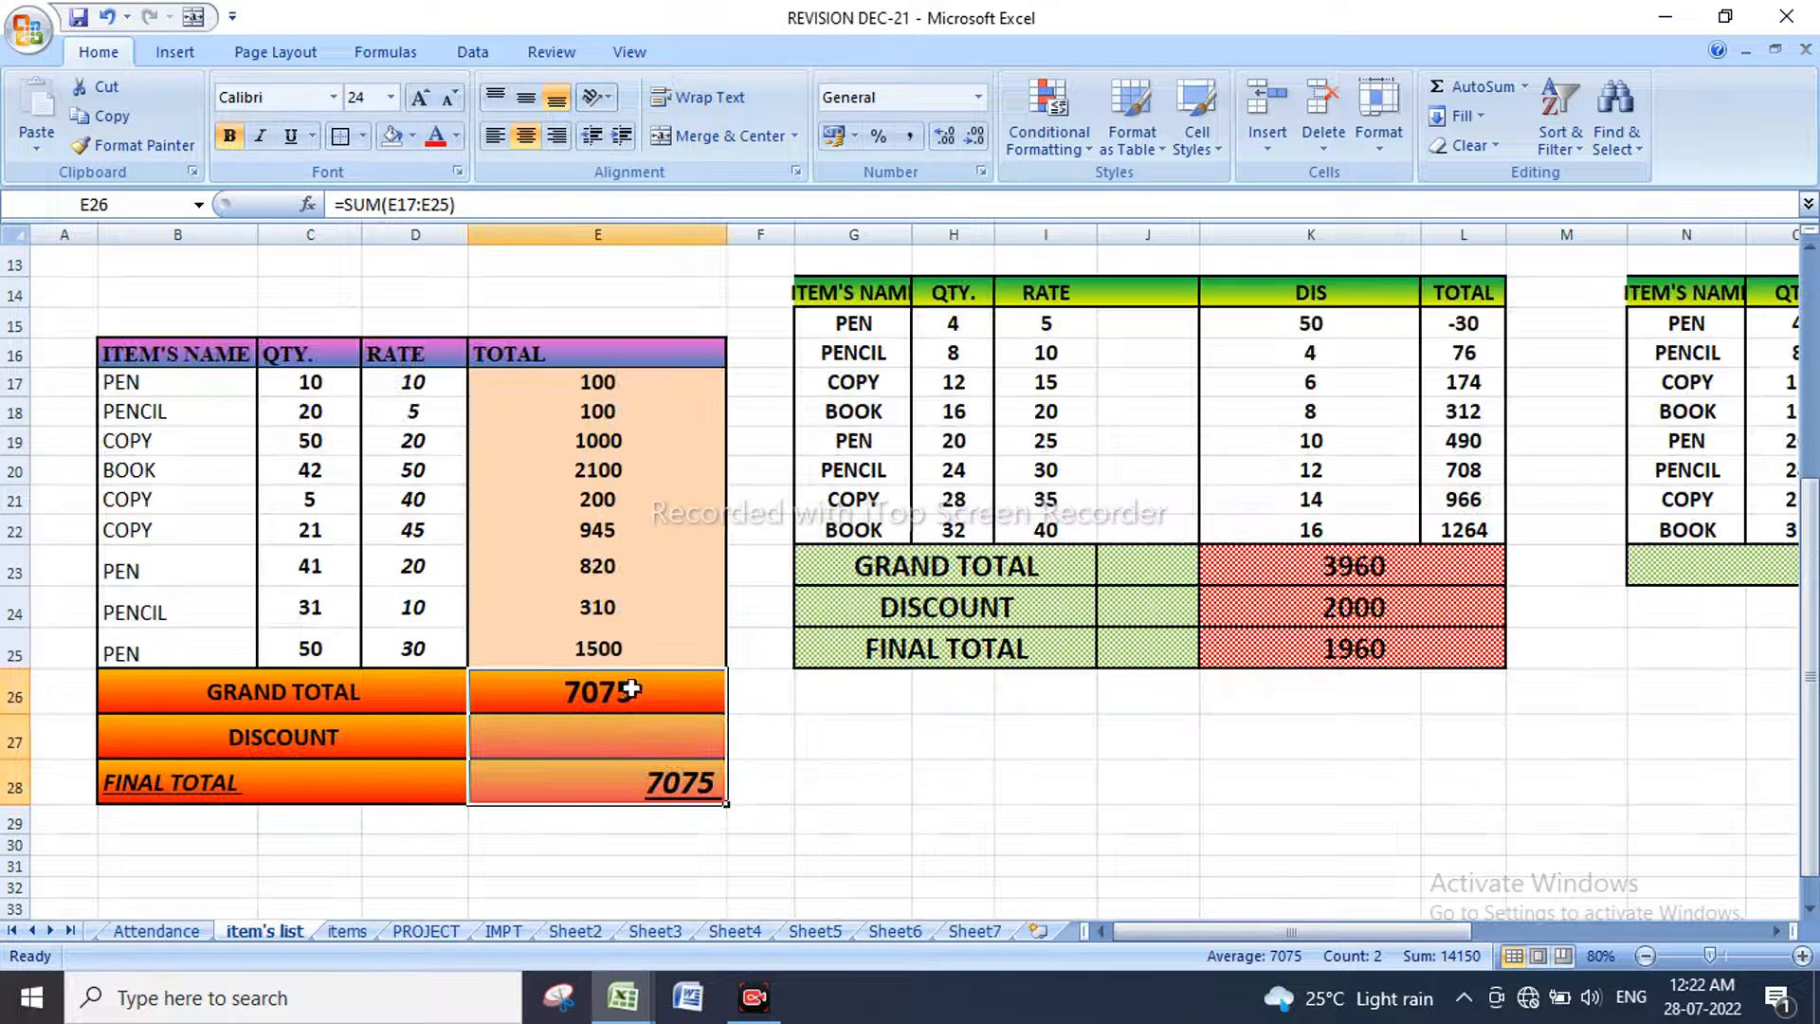
Step: Set the discount in E27 to 100 and check the grand total and final total formulas
click(647, 726)
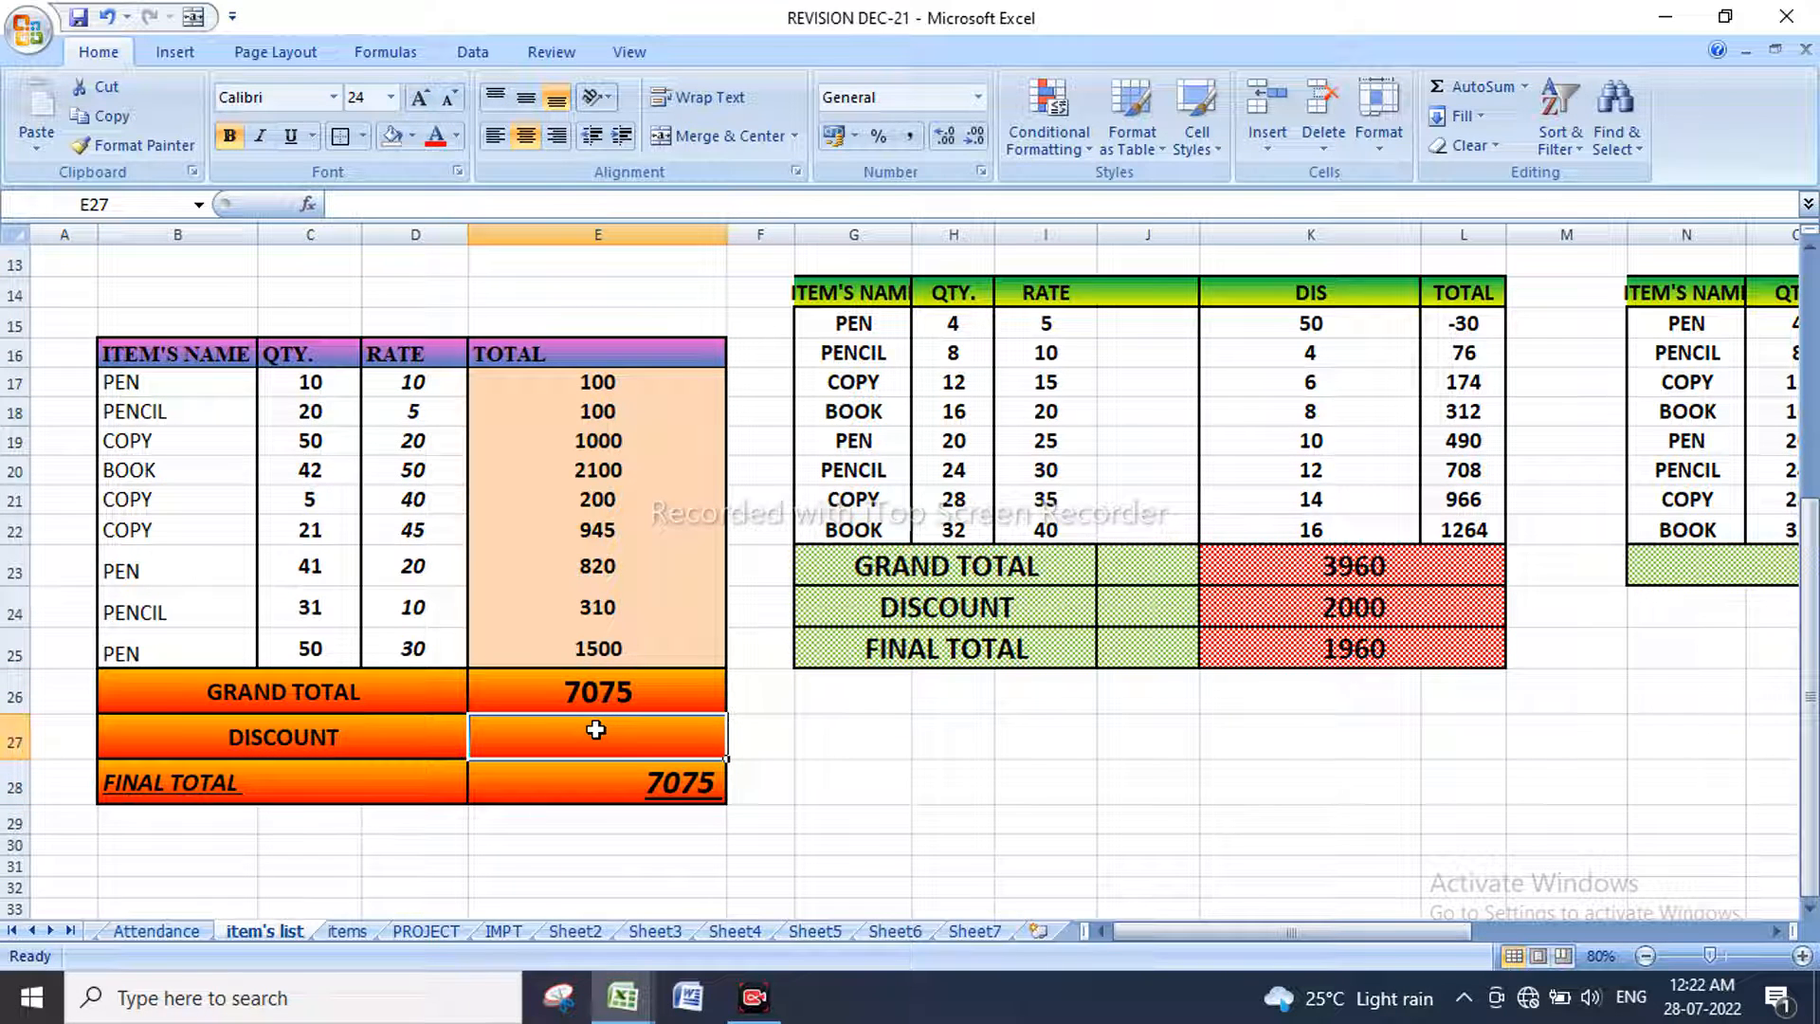
text(100)
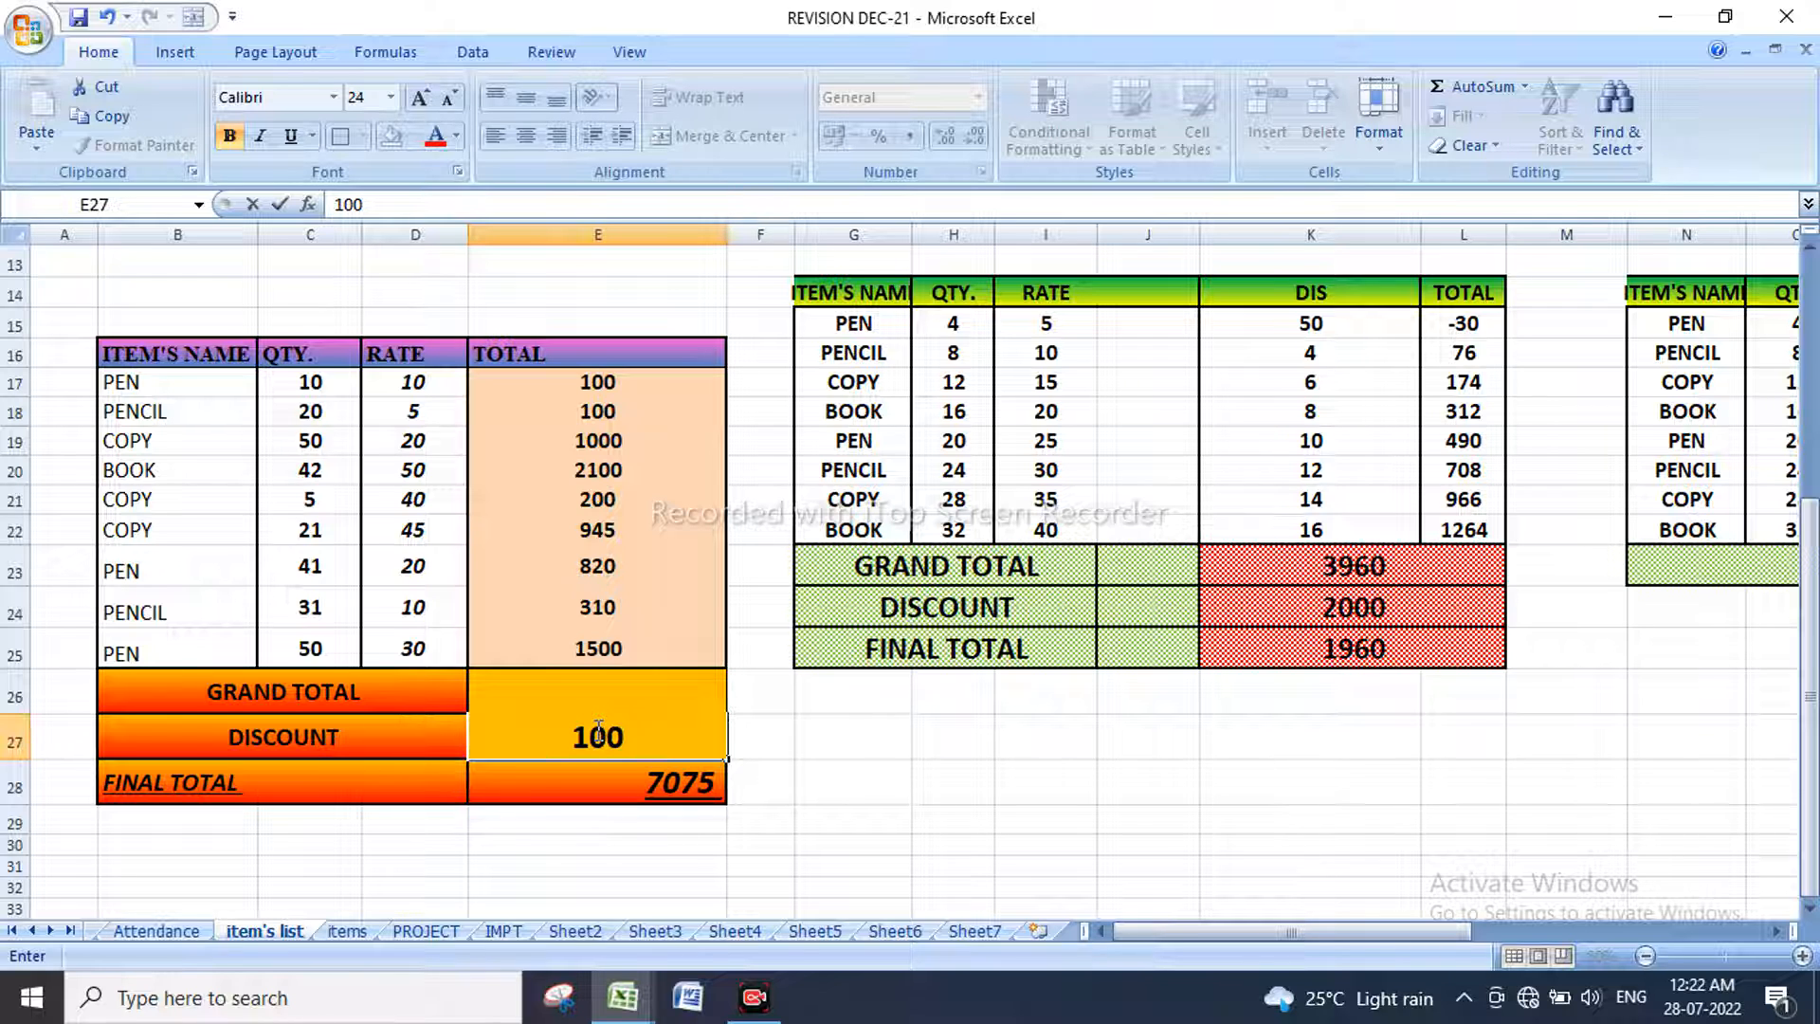
key(Return)
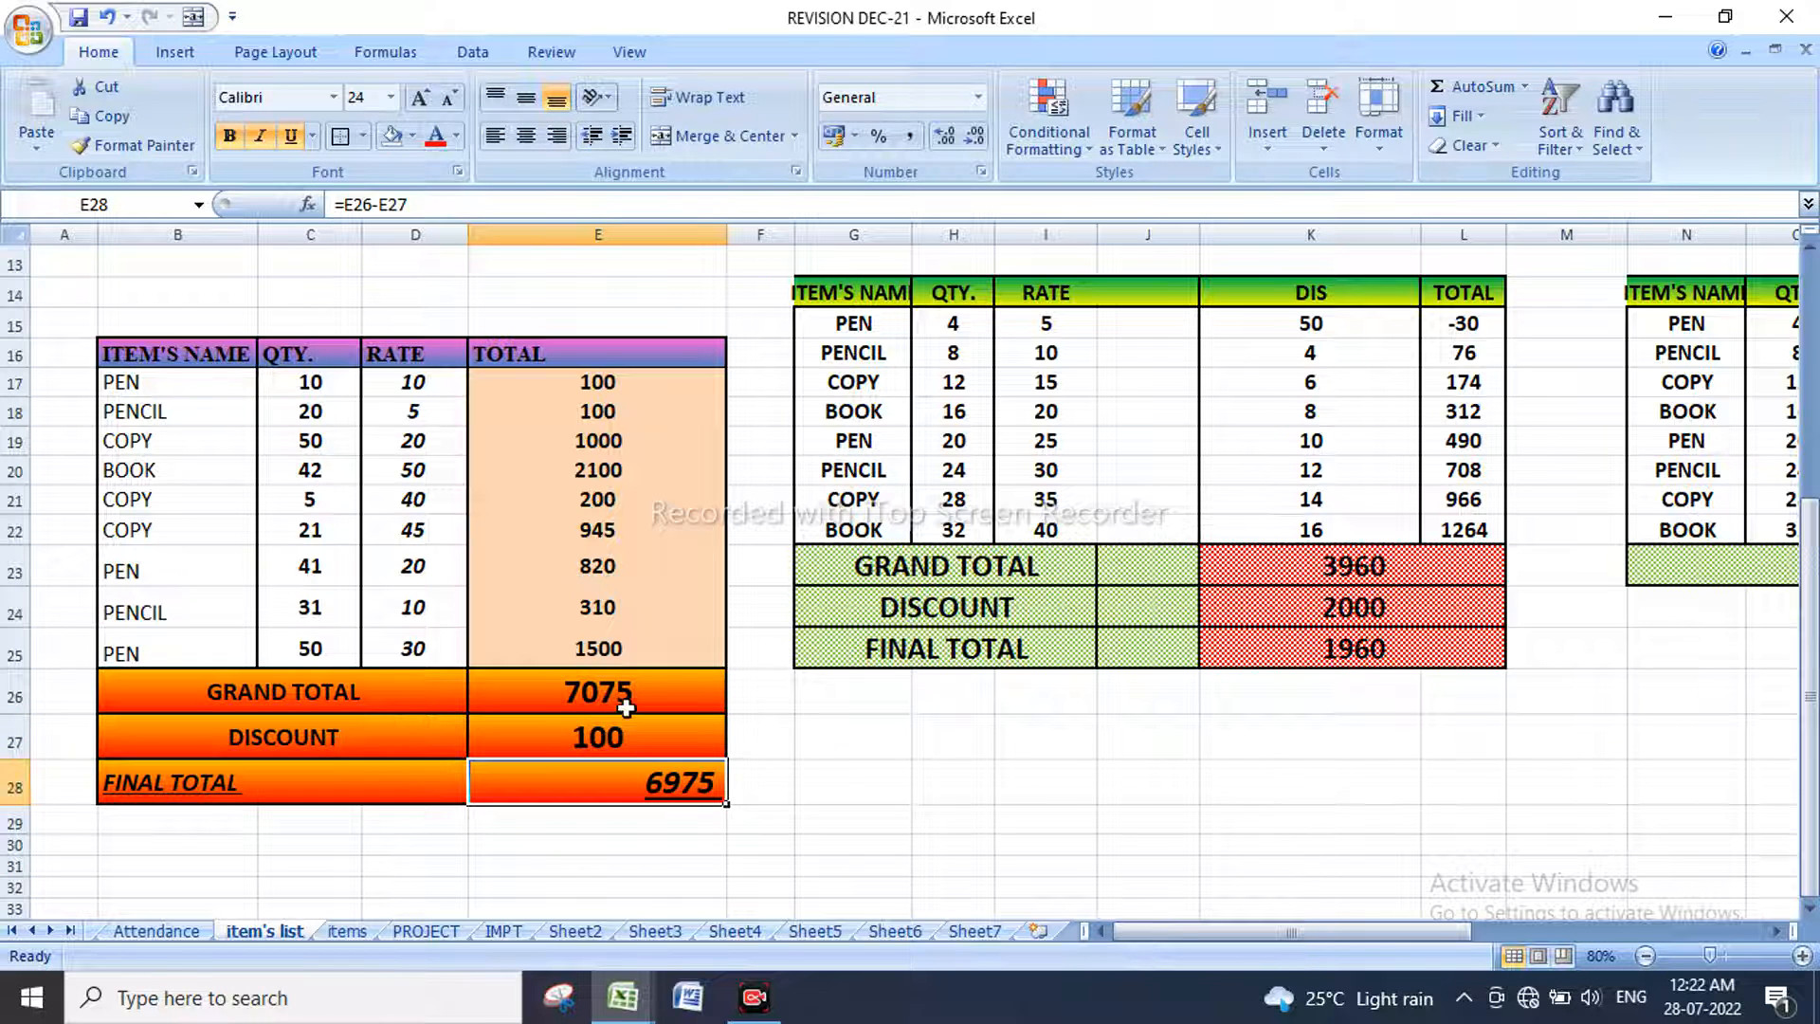
drag(569, 708, 751, 691)
click(557, 693)
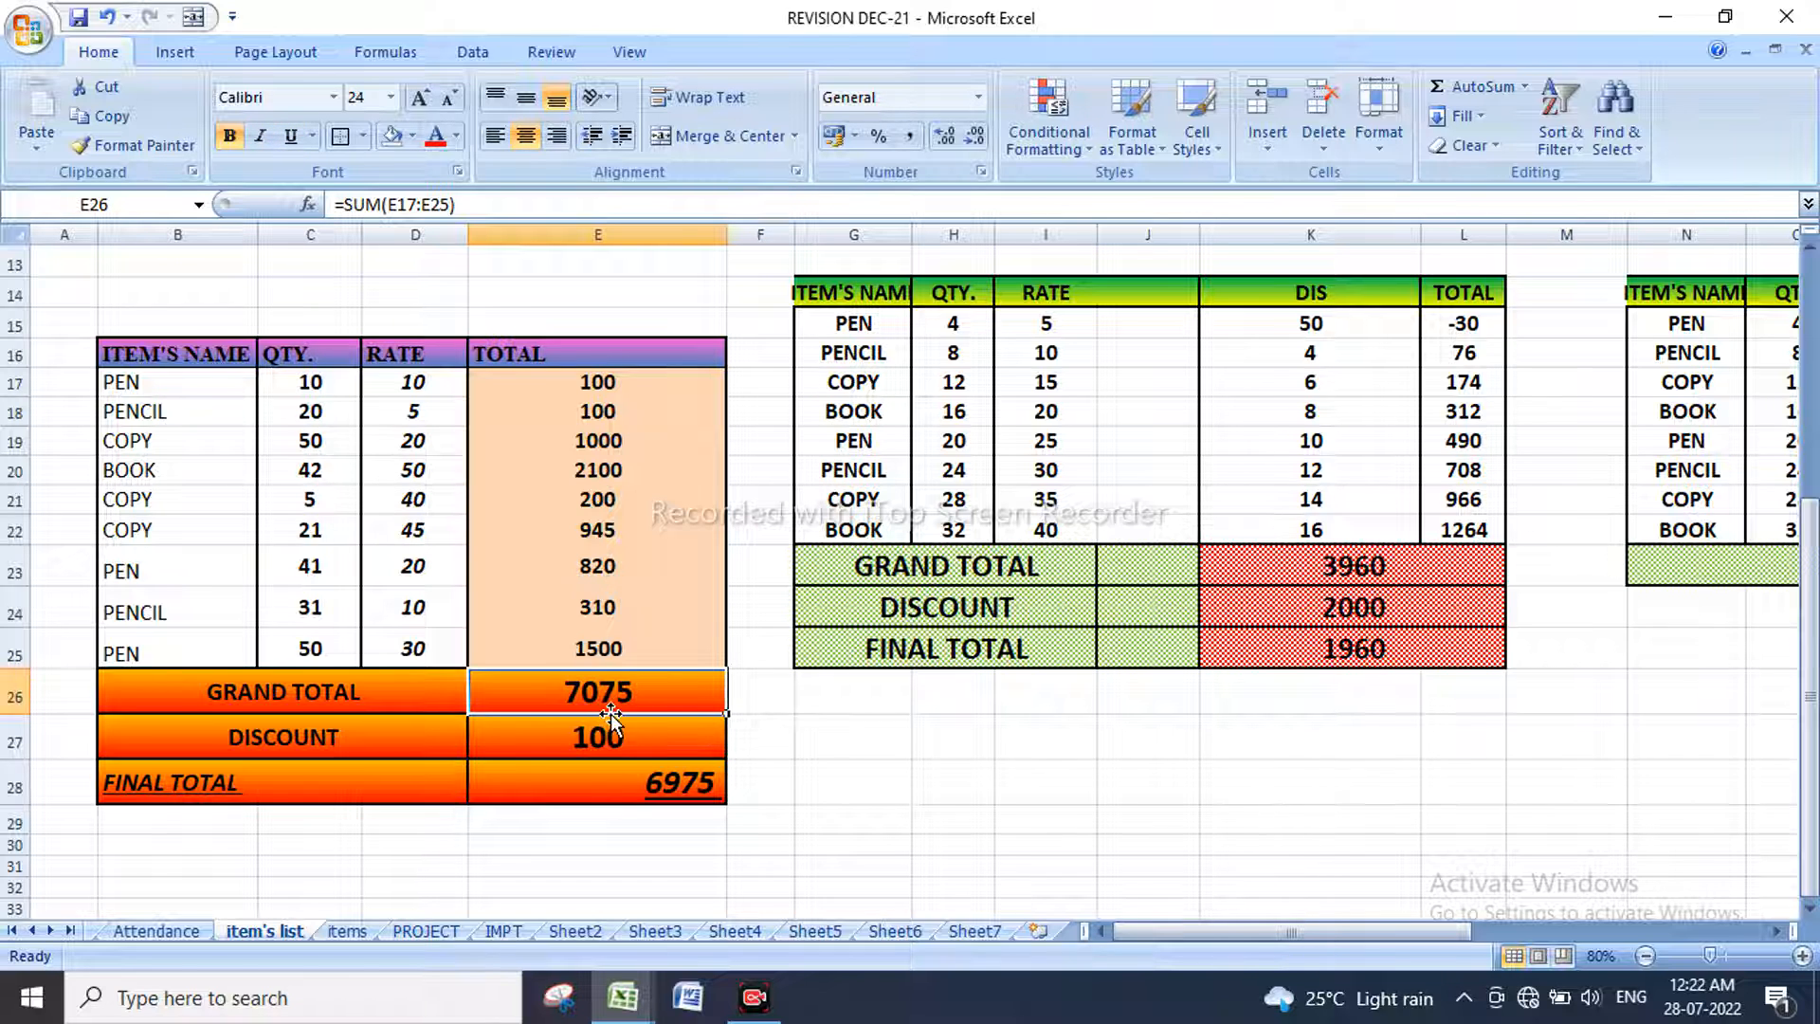
click(560, 783)
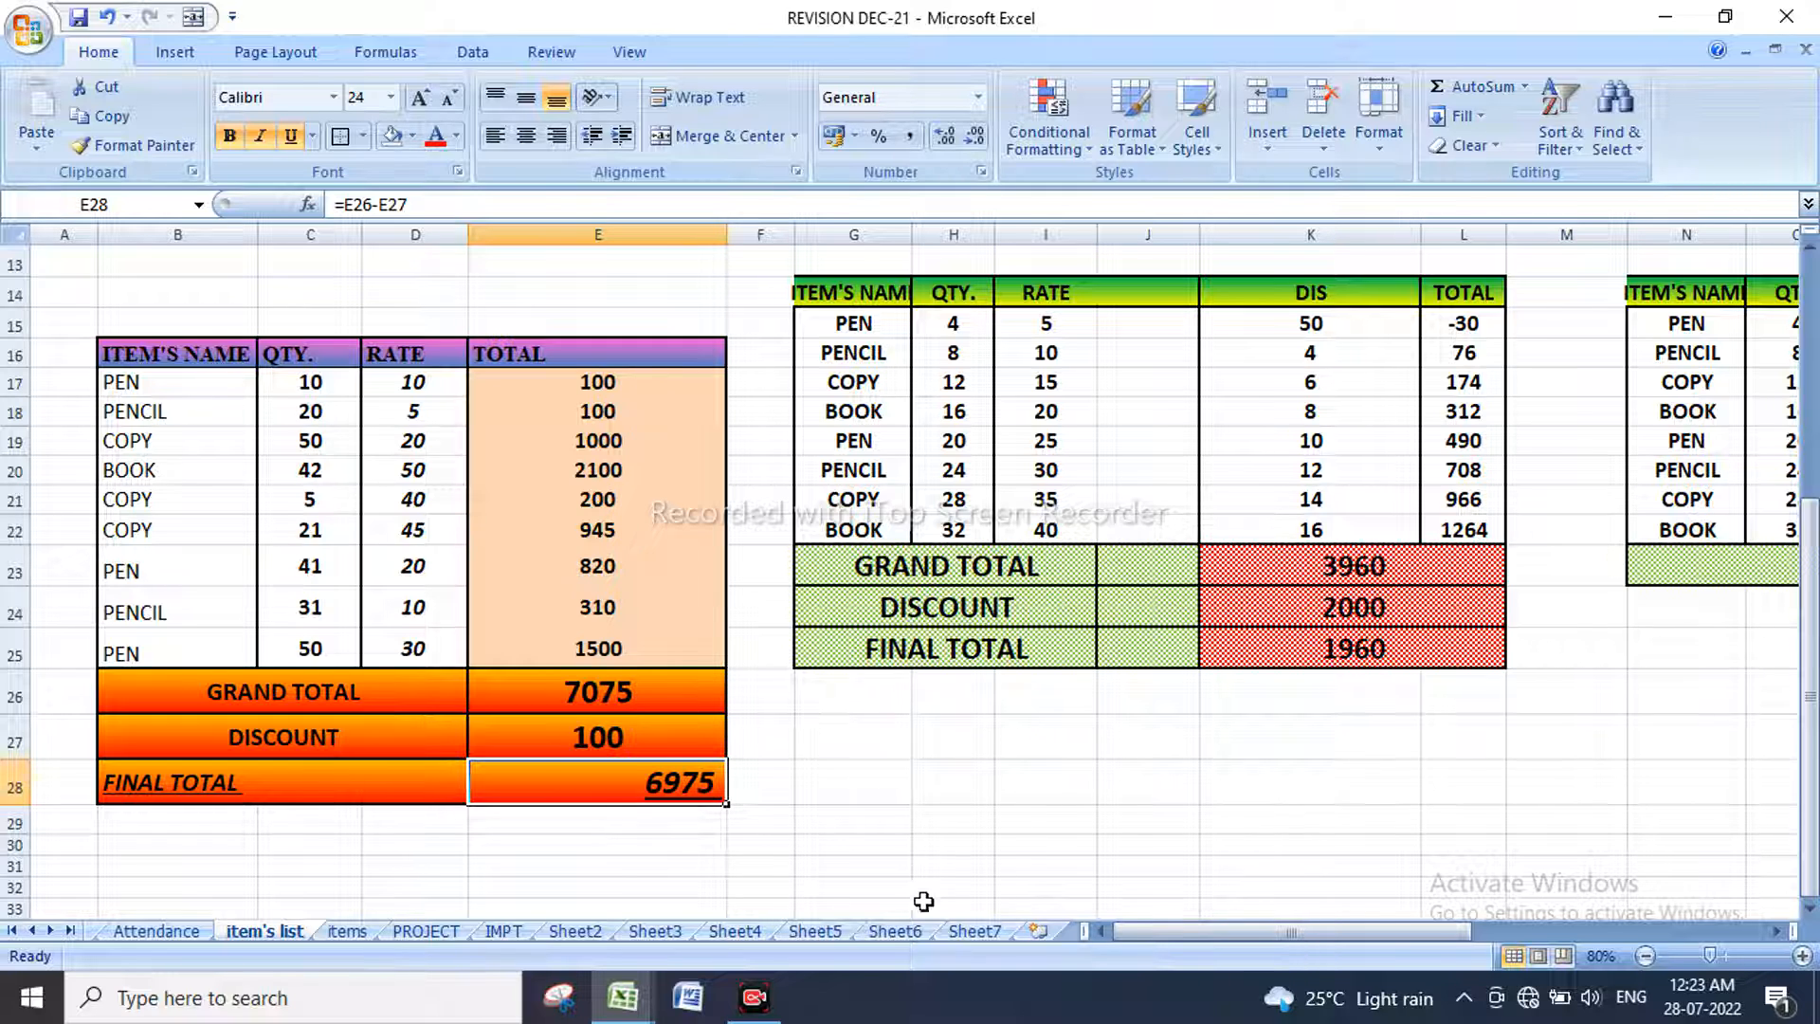
Step: Clear the grand total, discount and final total values in K23:K25 of the green-headed items table
drag(1181, 937, 1234, 931)
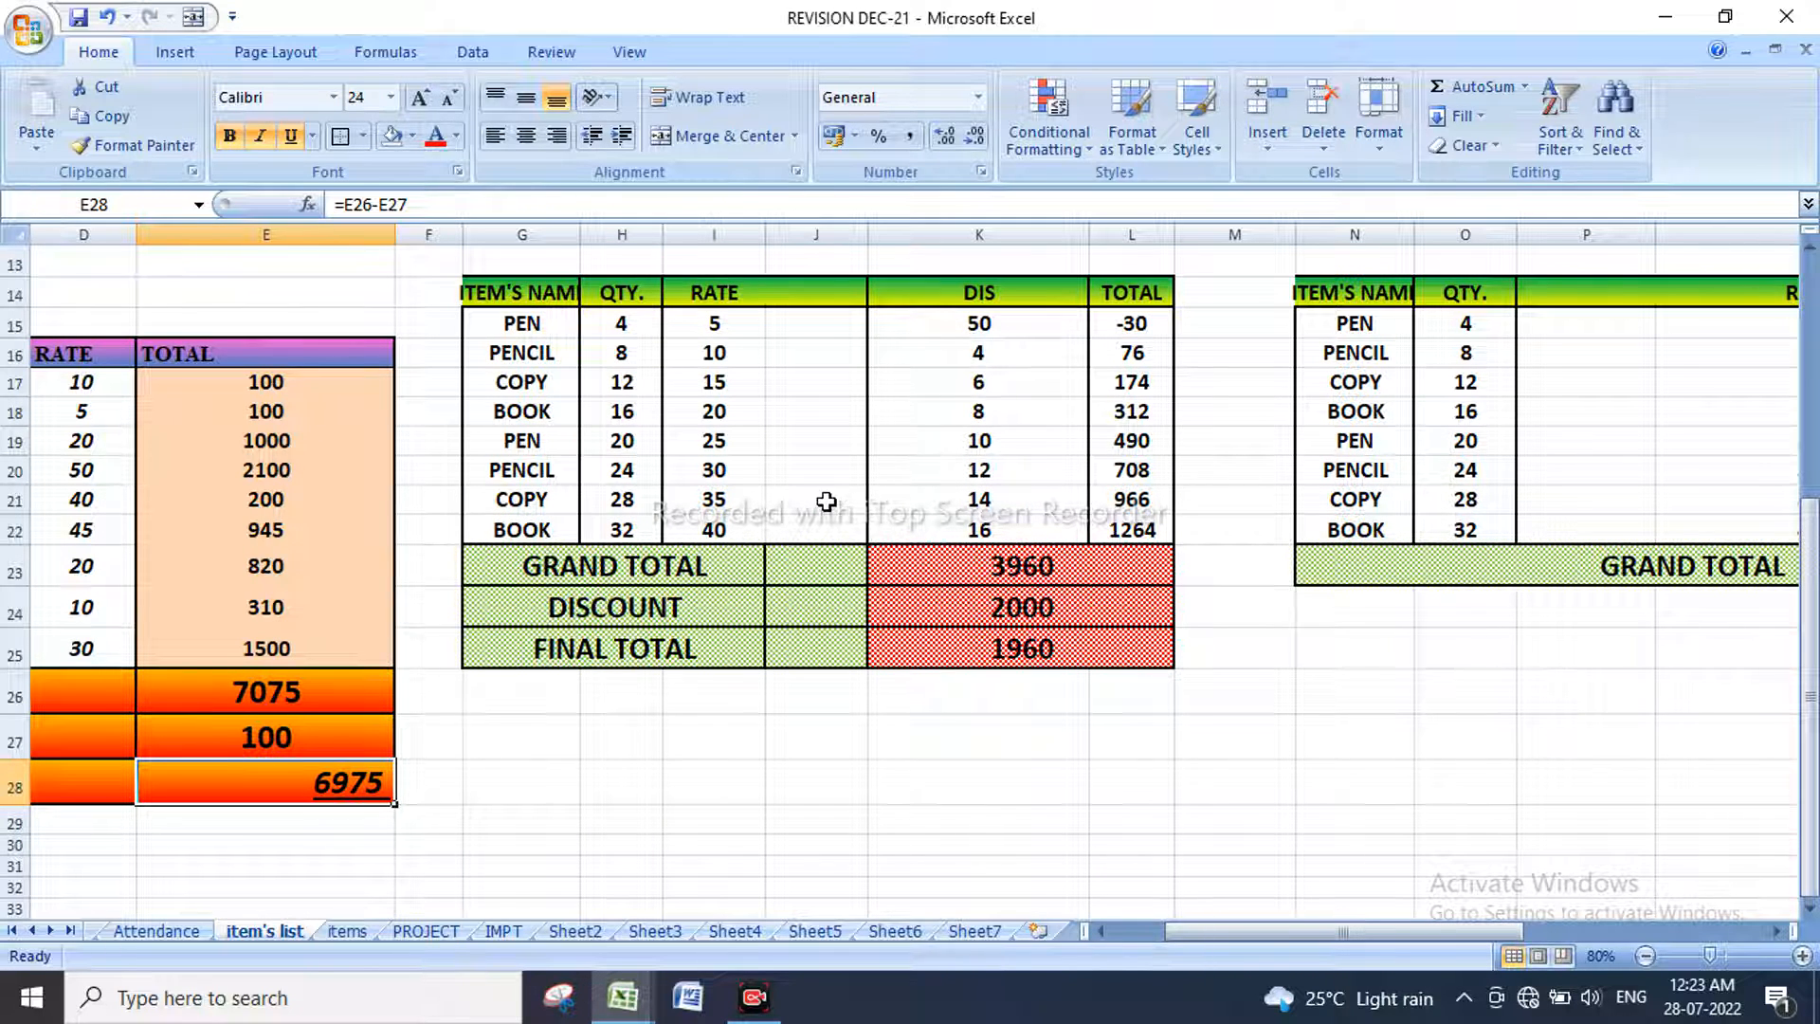
drag(967, 323, 985, 533)
click(1031, 606)
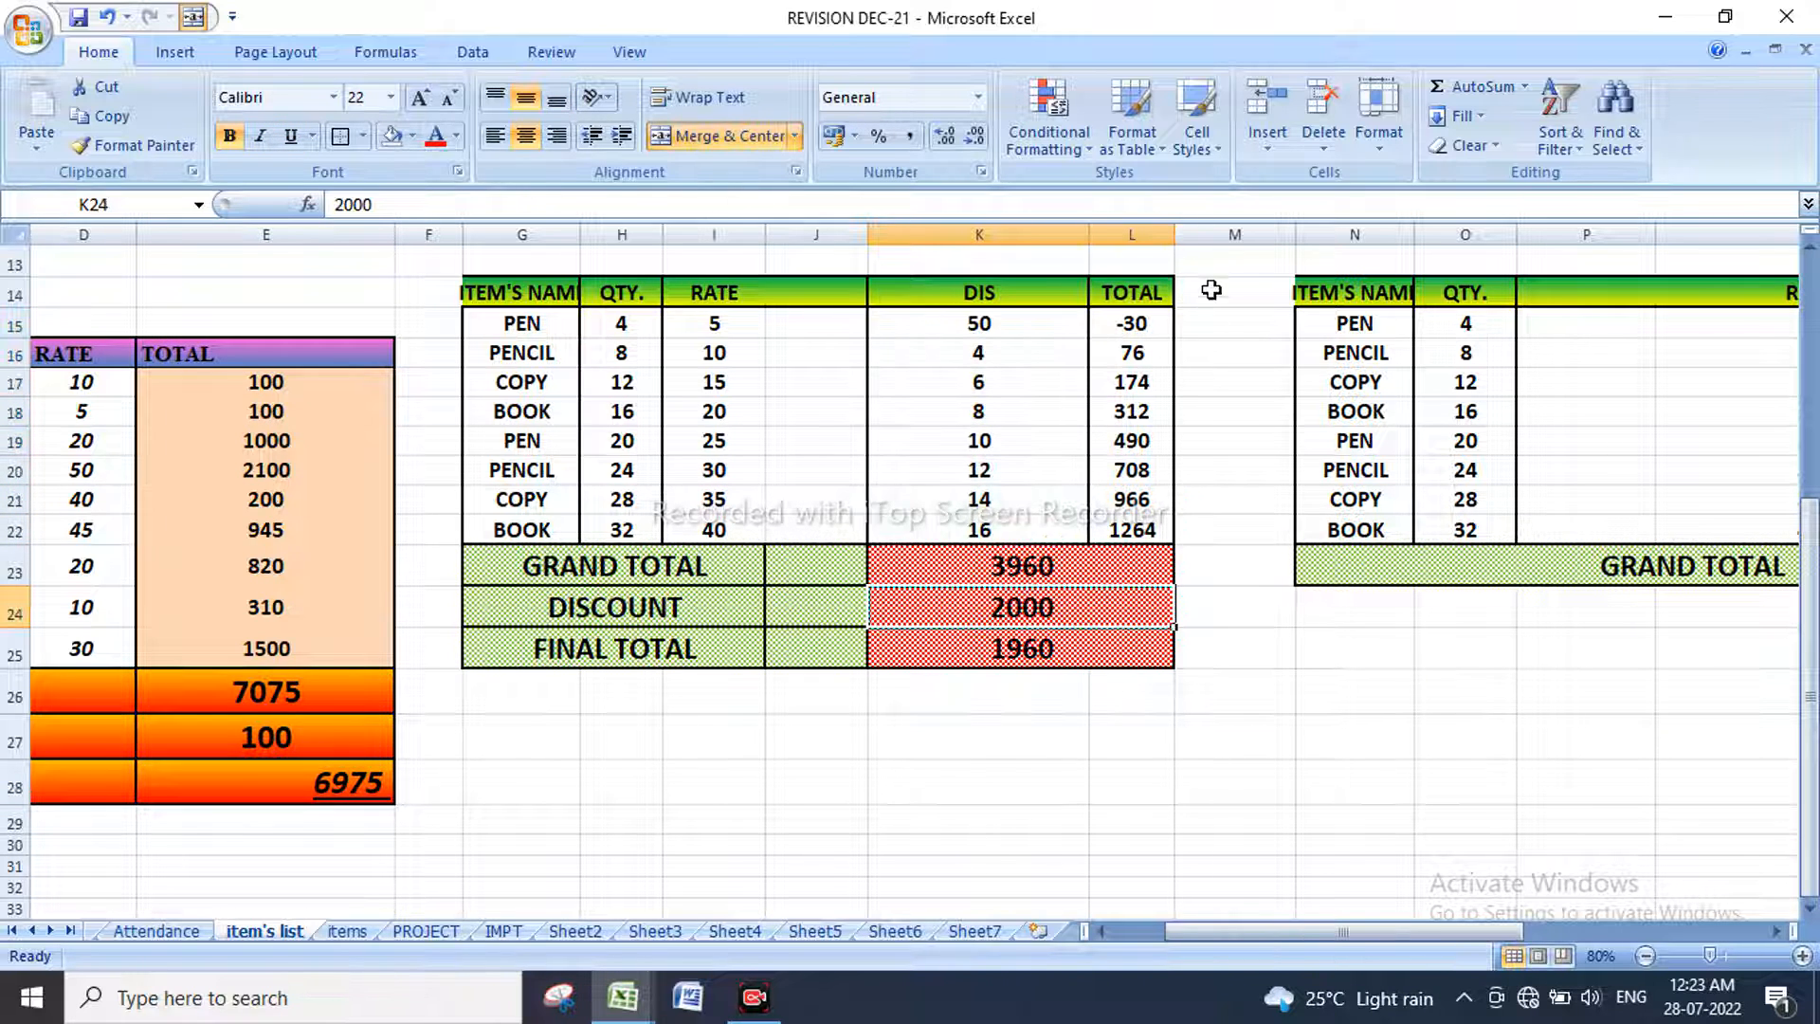
drag(1133, 325, 1043, 692)
key(Delete)
click(1050, 798)
Step: Calculate the grand total in K23 of the green-headed items table with =SUM(L15:L22)
drag(972, 323, 1014, 535)
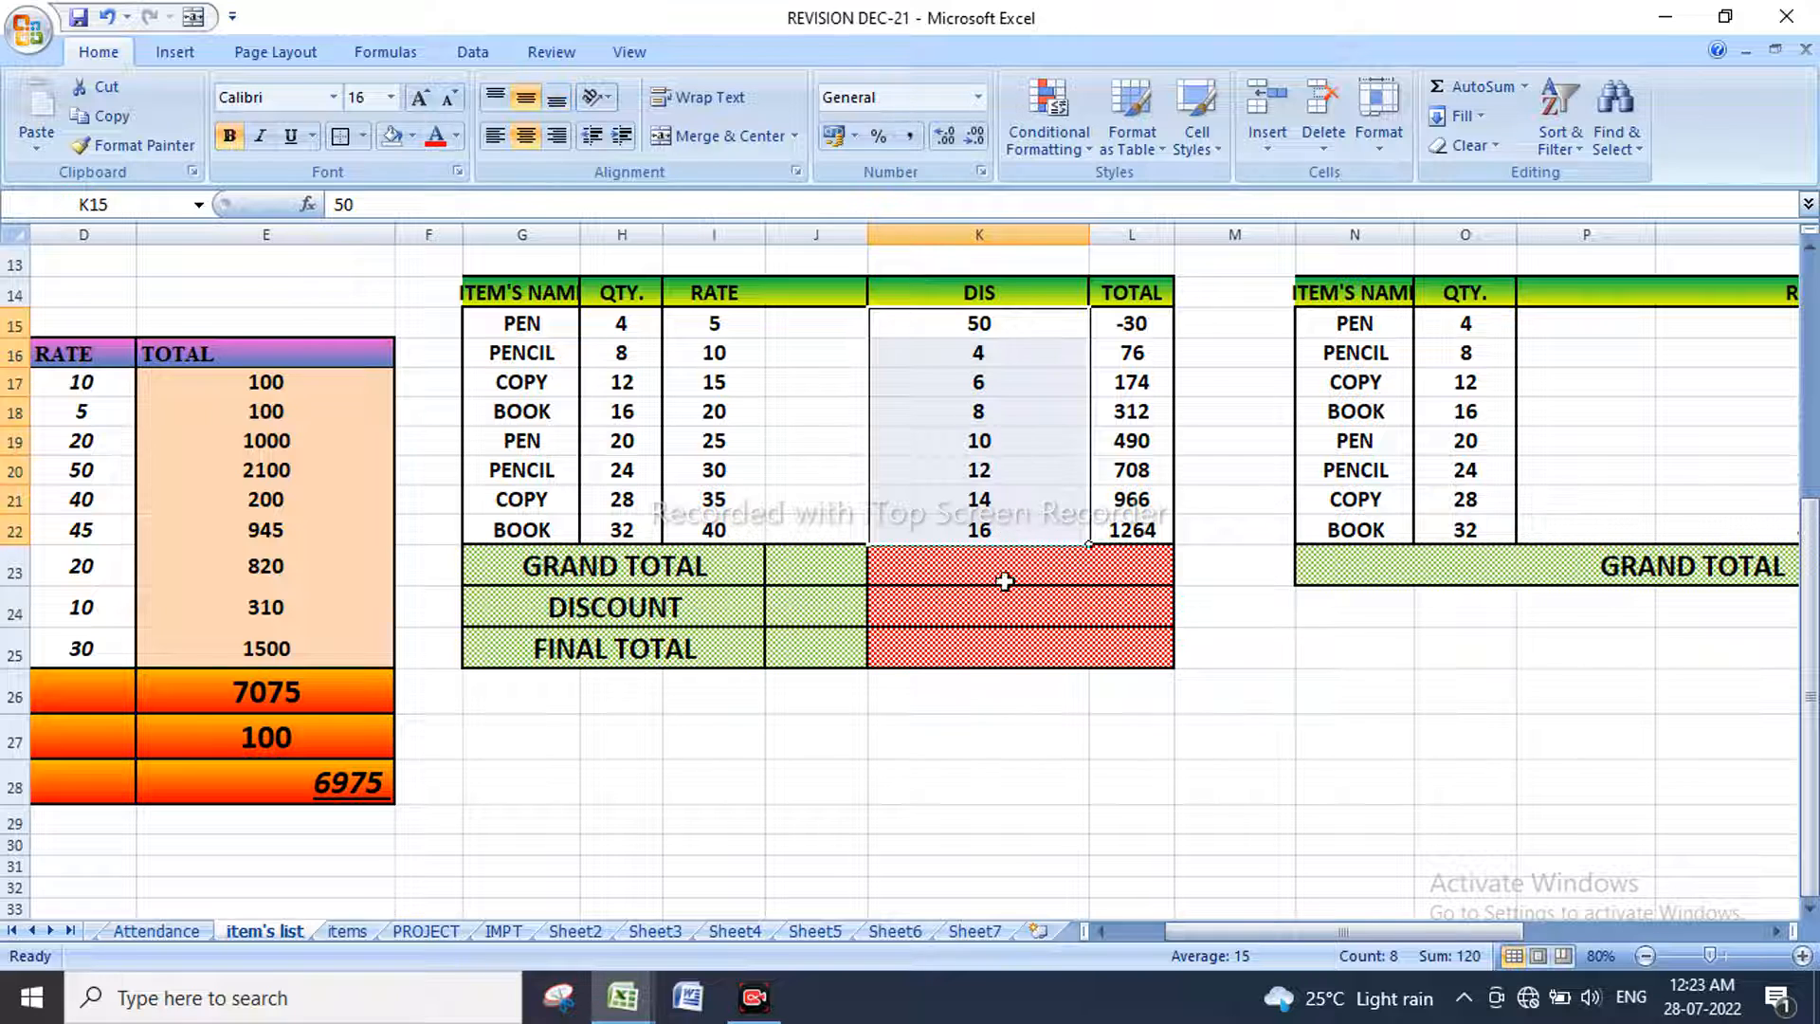
click(1046, 699)
click(1050, 569)
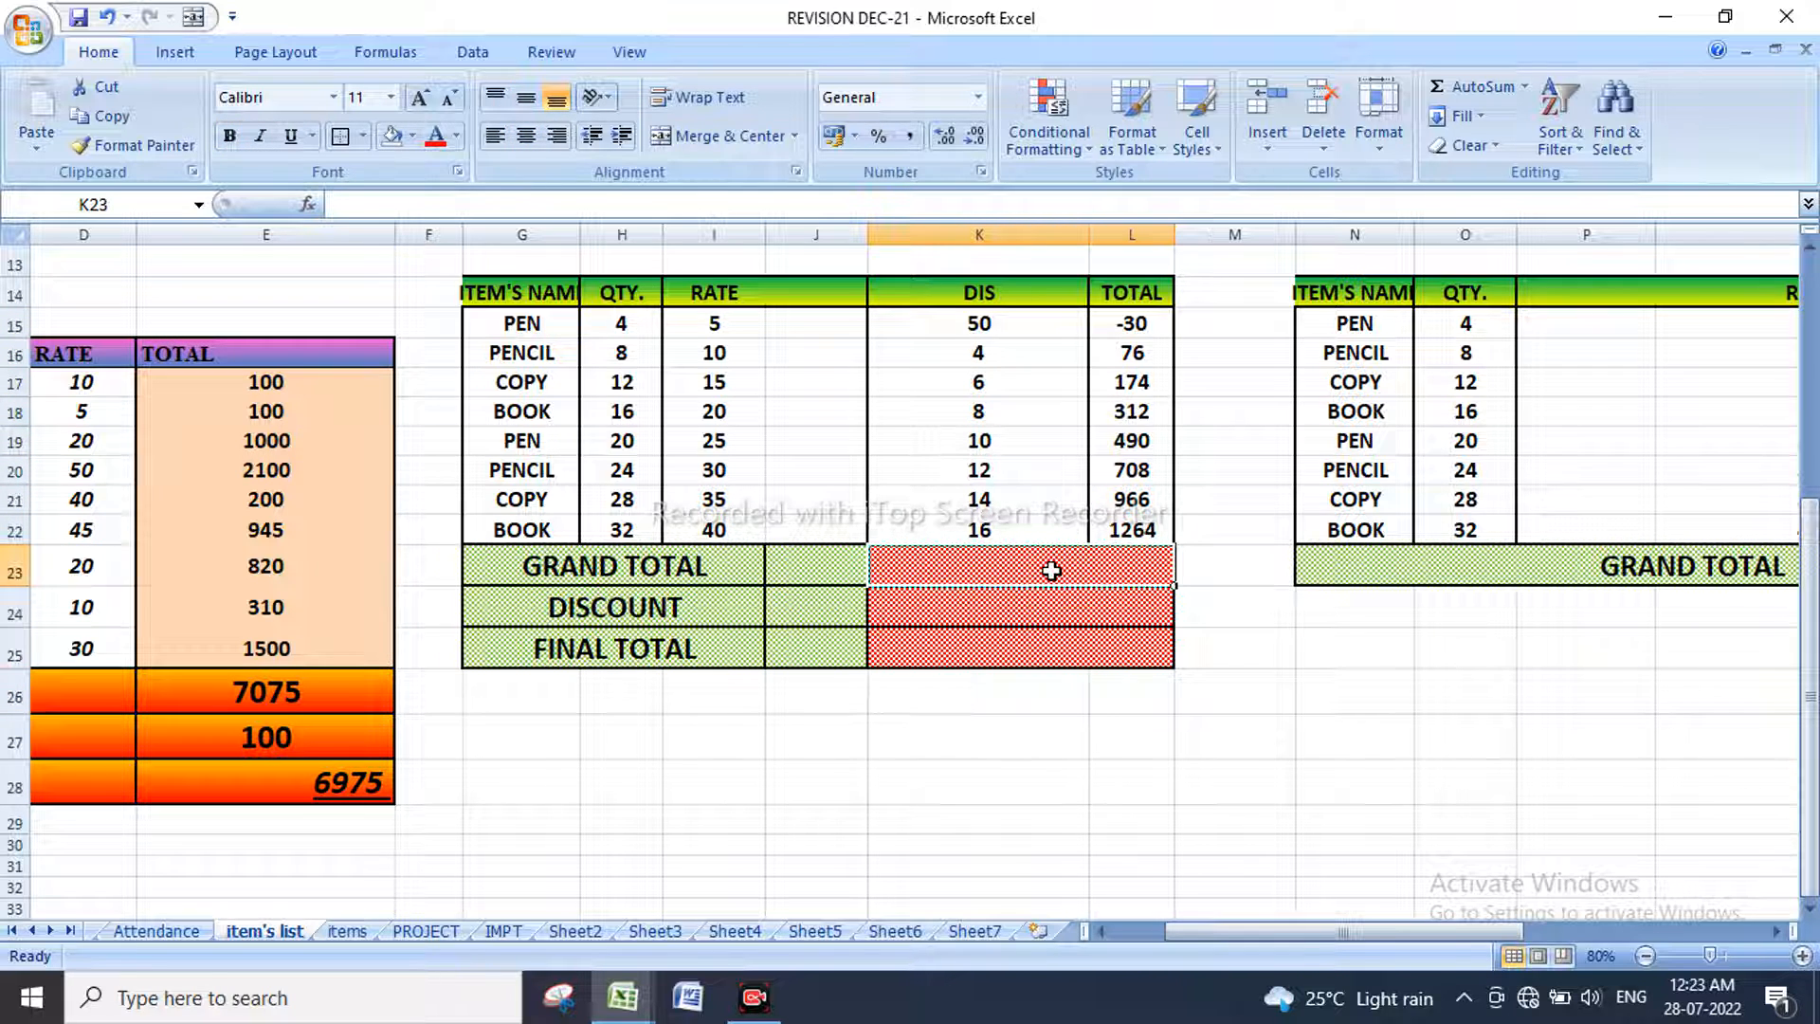
text(=)
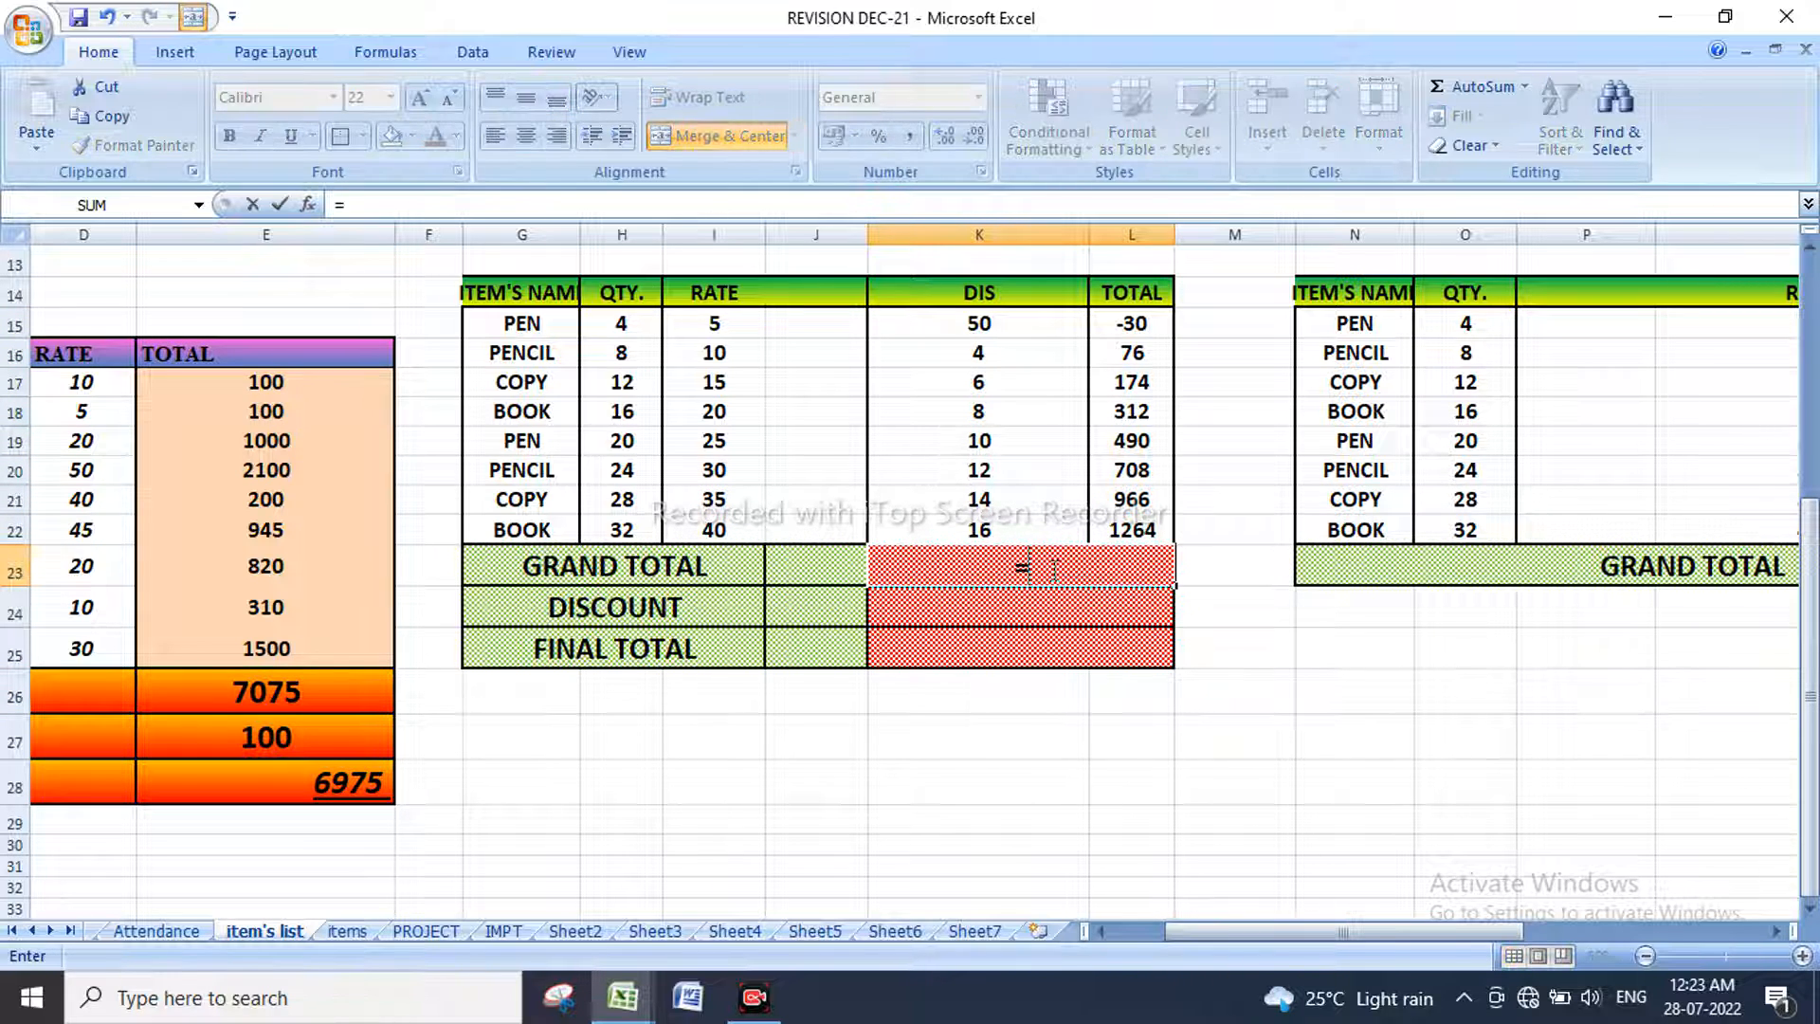
text(SUM)
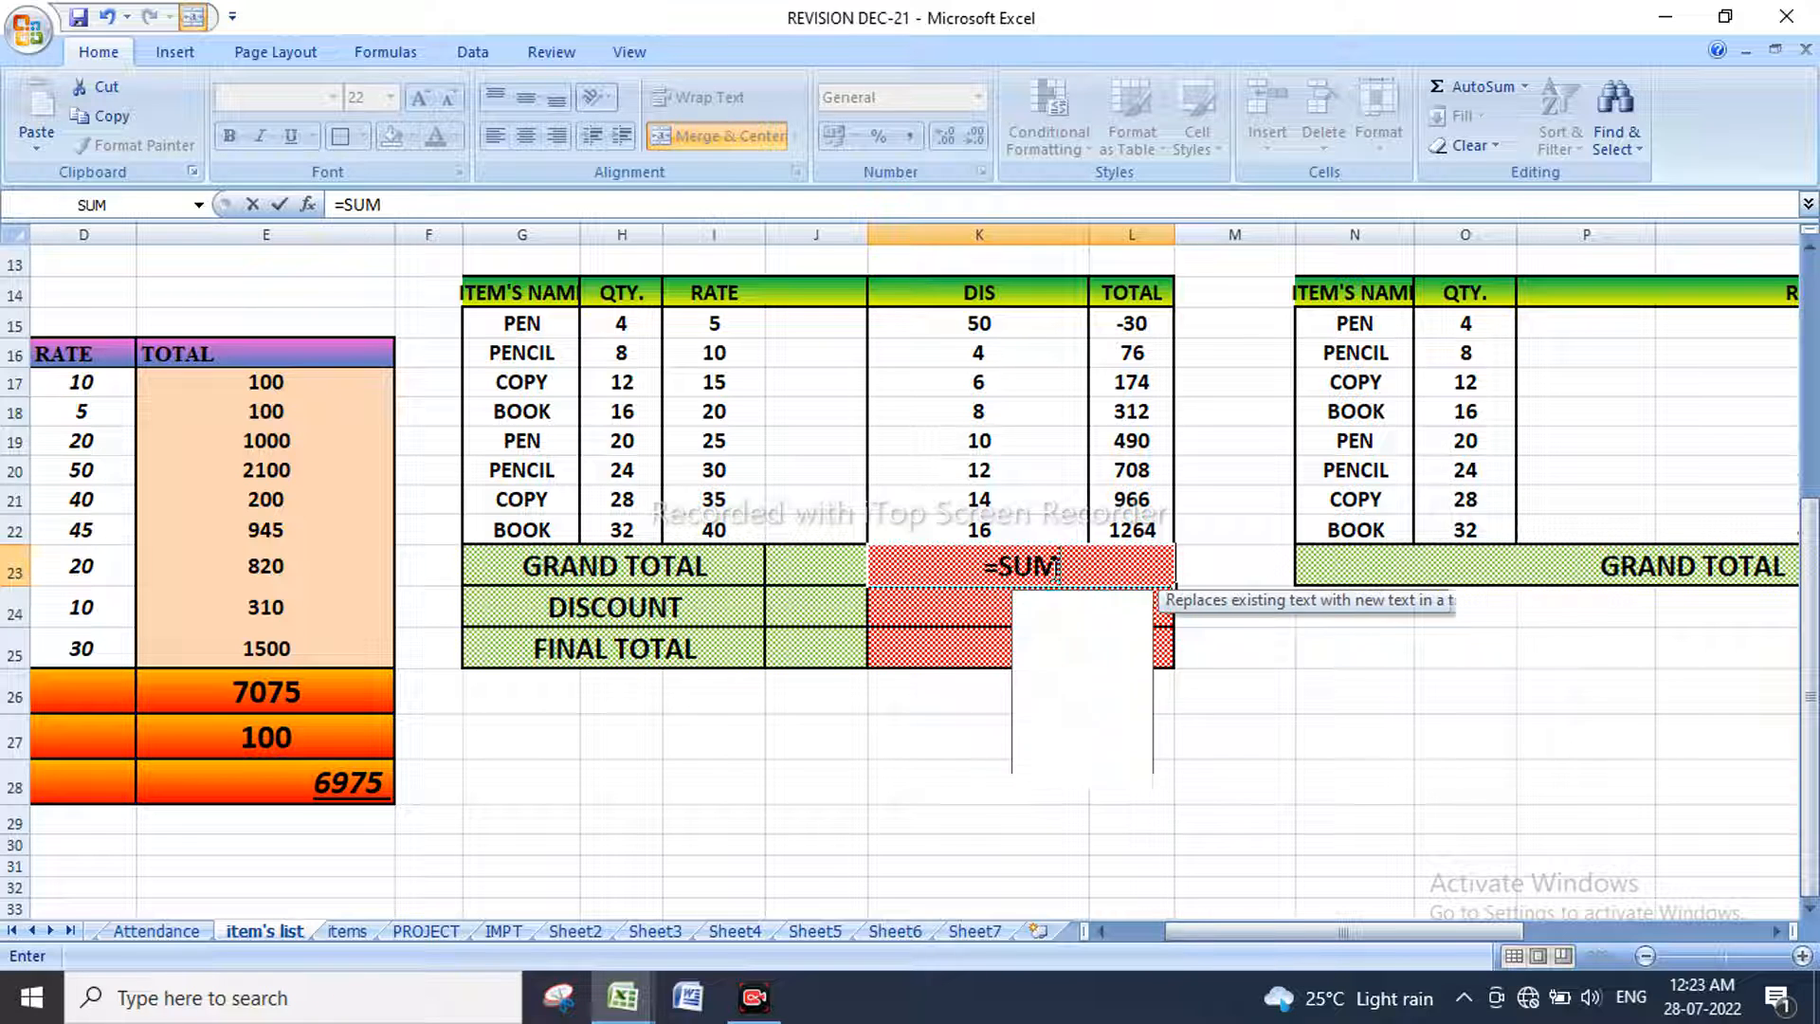
text(()
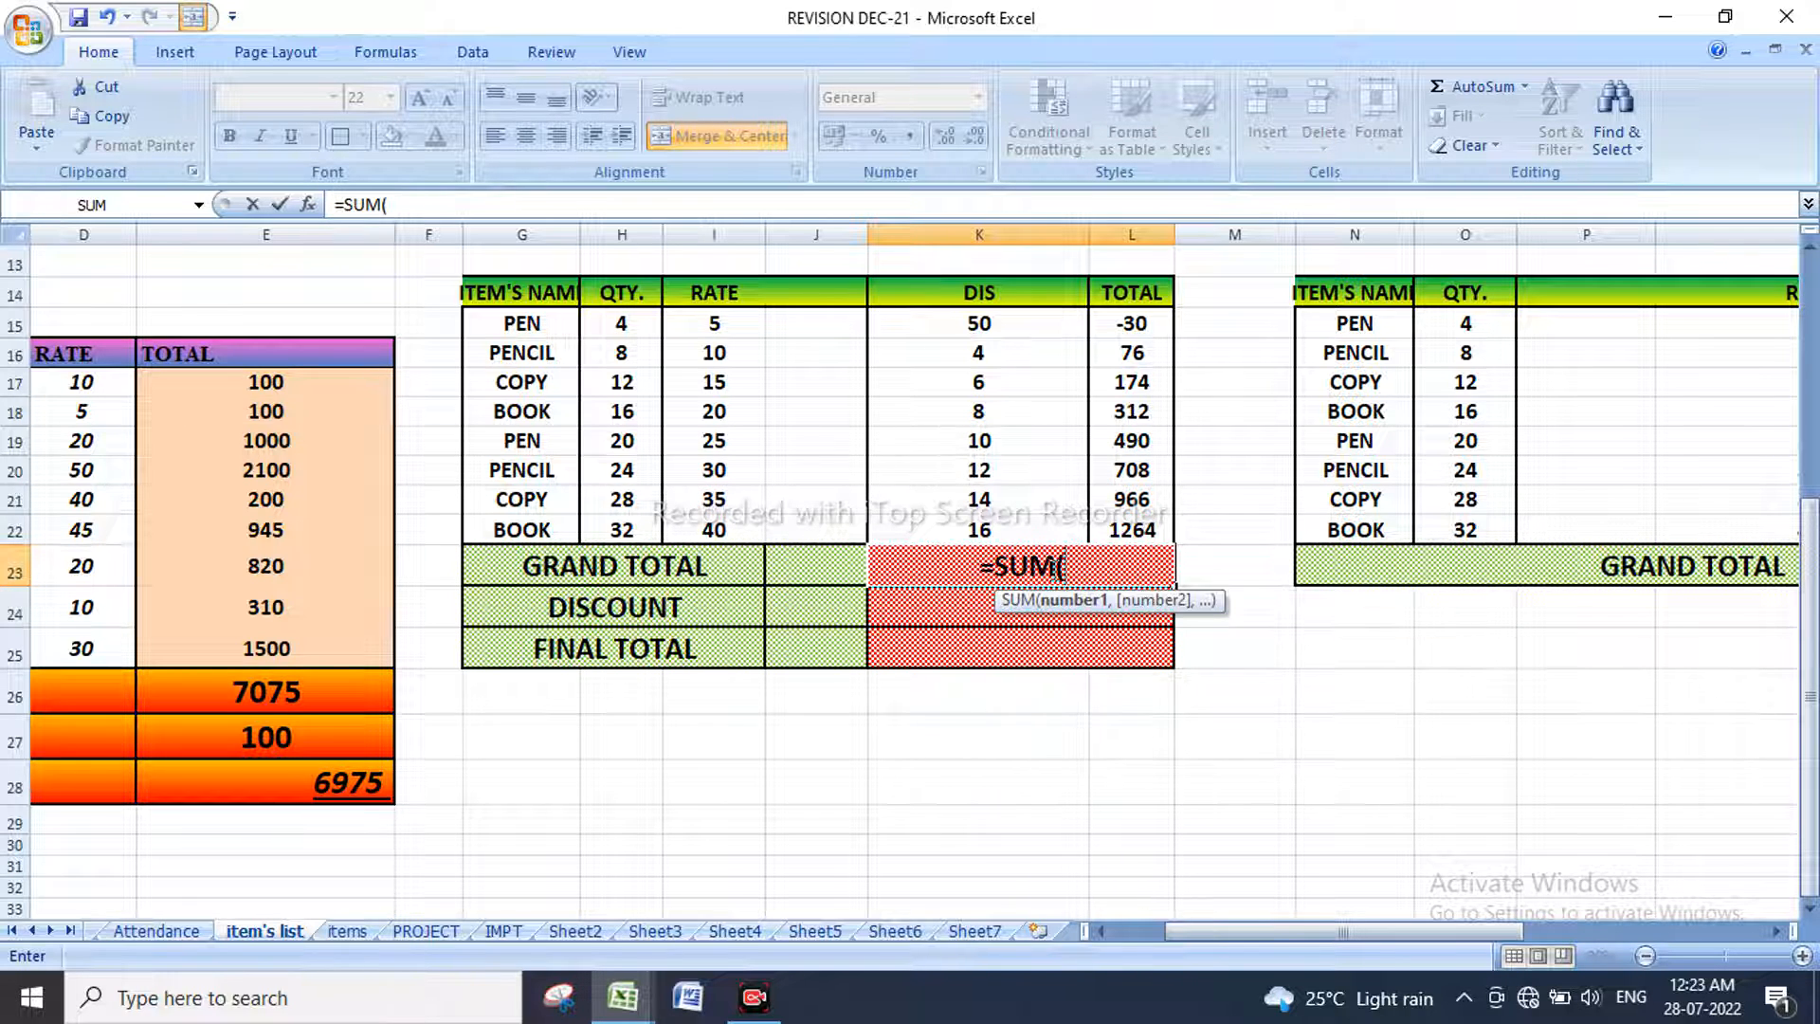
drag(1128, 322, 1135, 524)
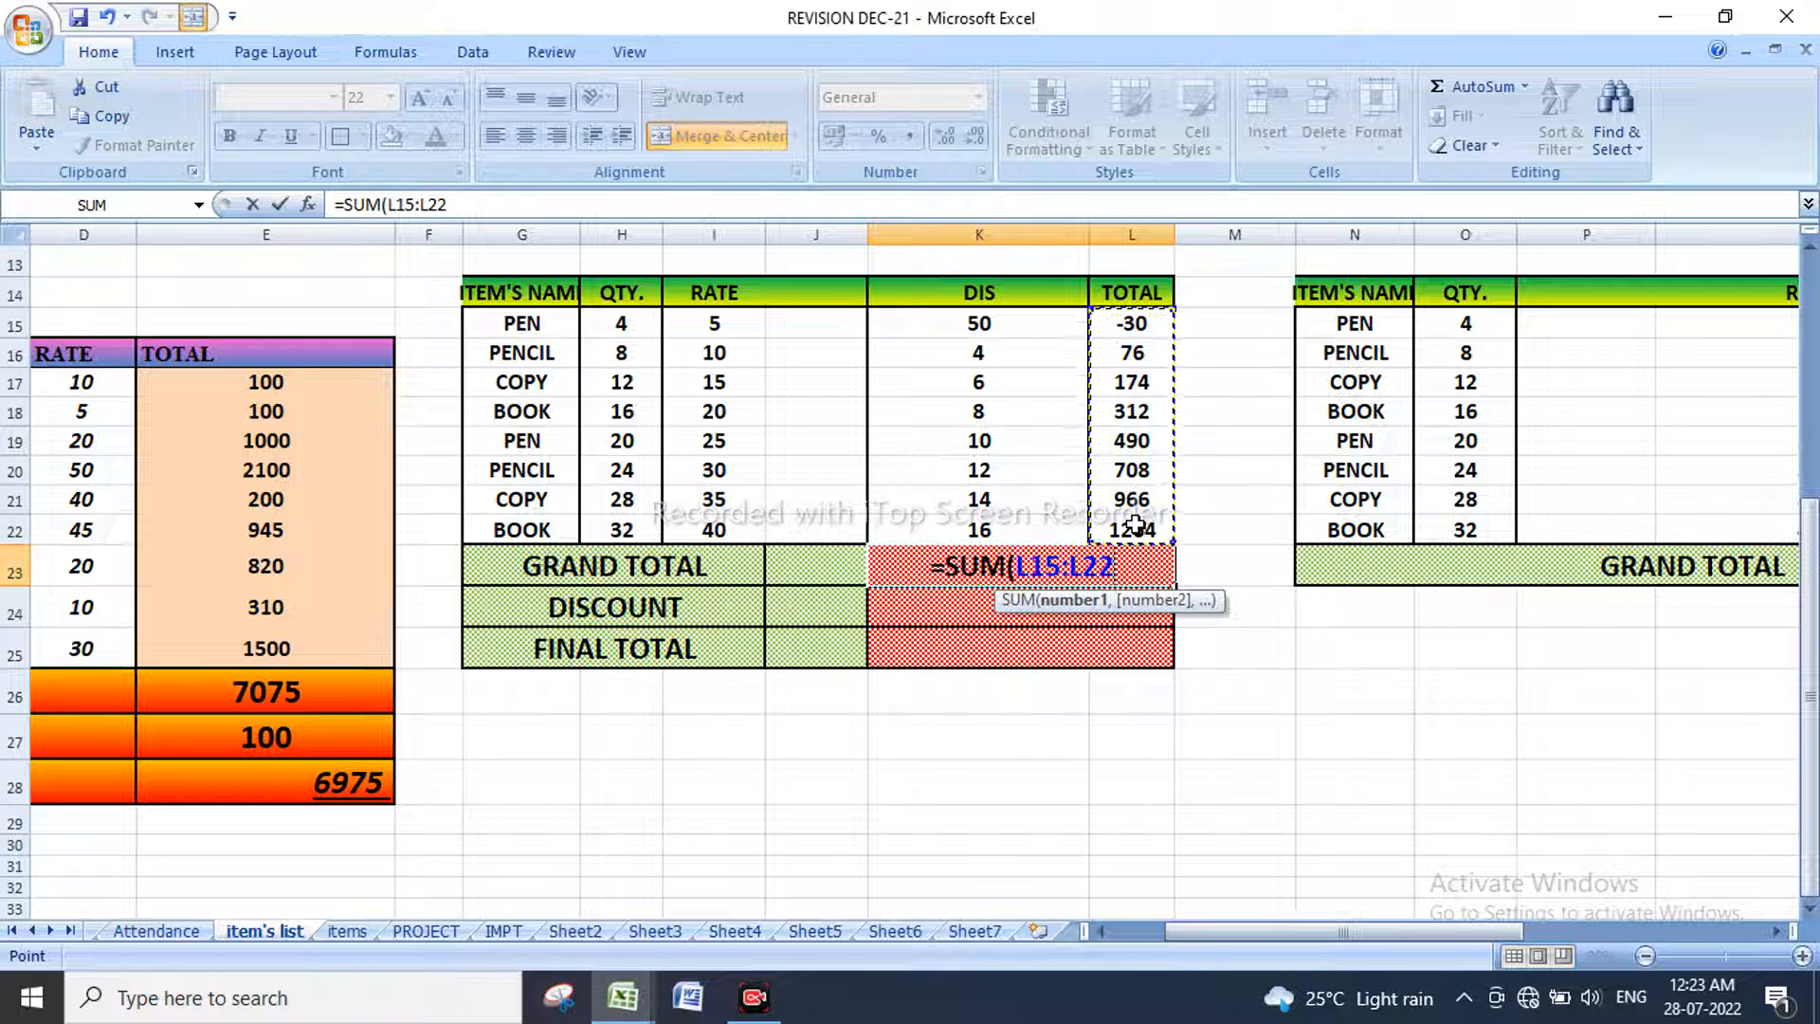
text())
key(Return)
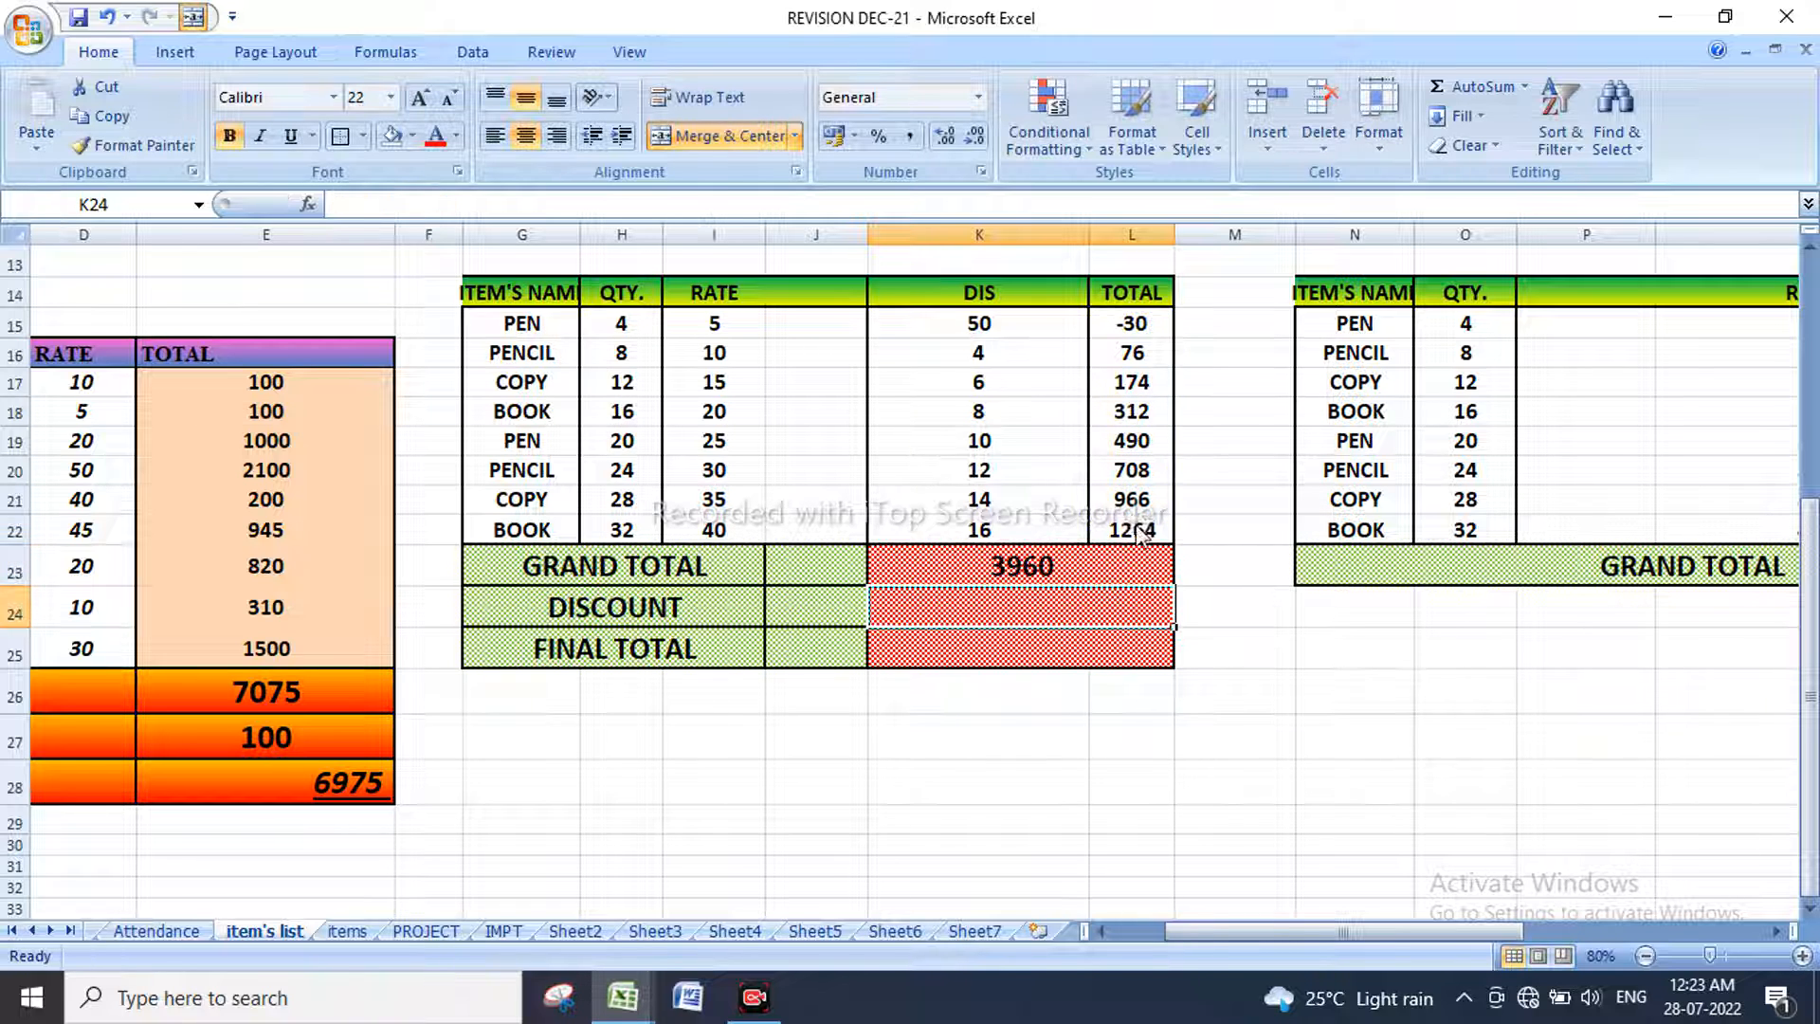
Step: Change the first row's total formula in L15 to =(H15*I15), leaving out the discount
click(1158, 322)
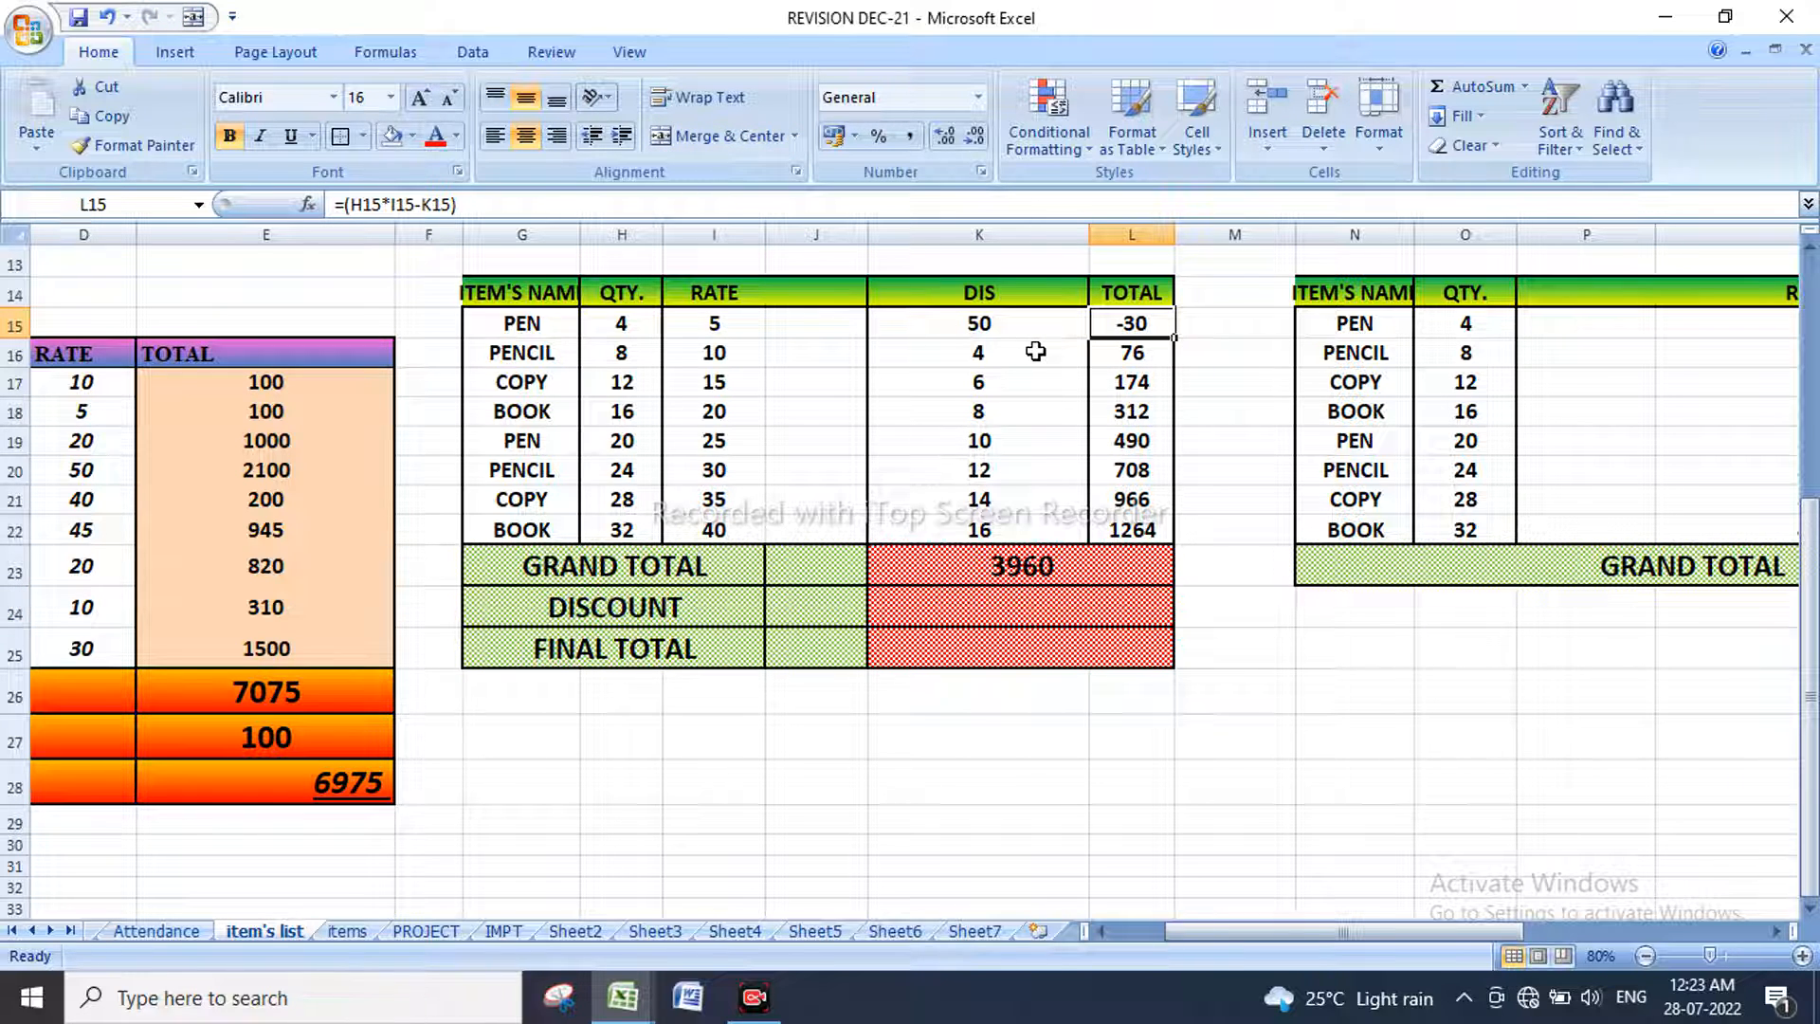
click(1180, 612)
click(1069, 612)
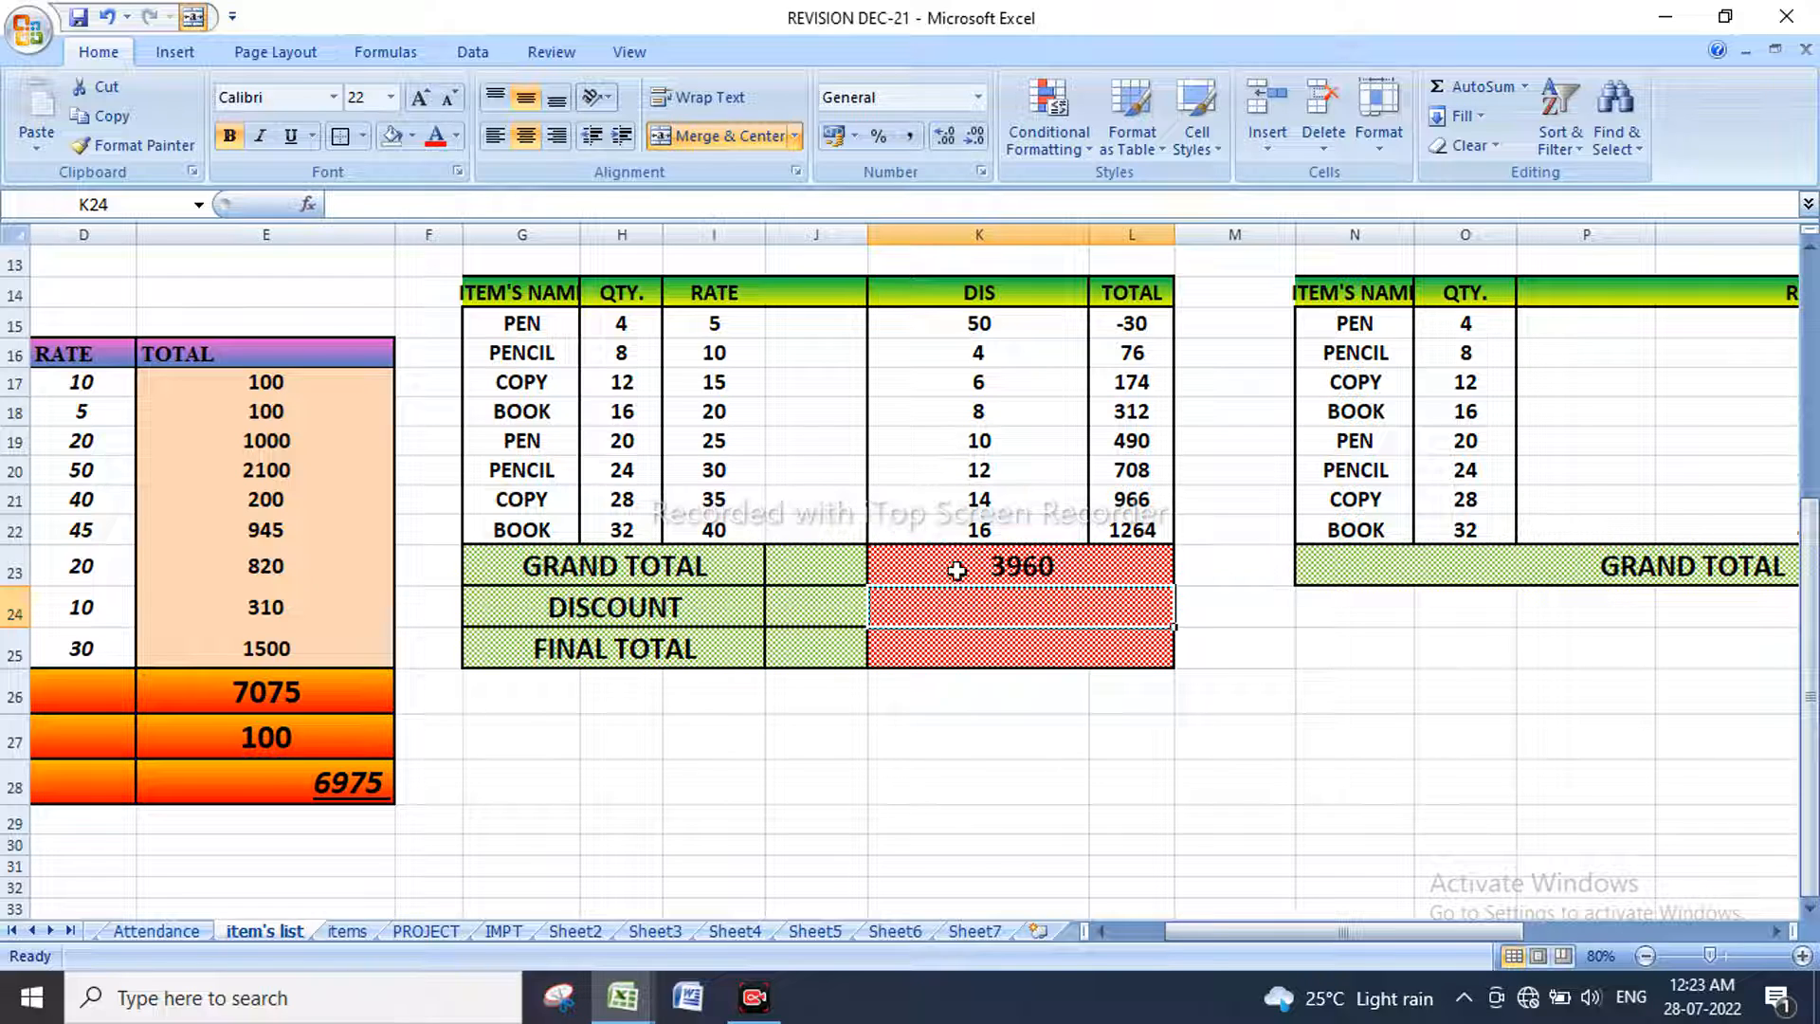
click(1006, 322)
click(1120, 324)
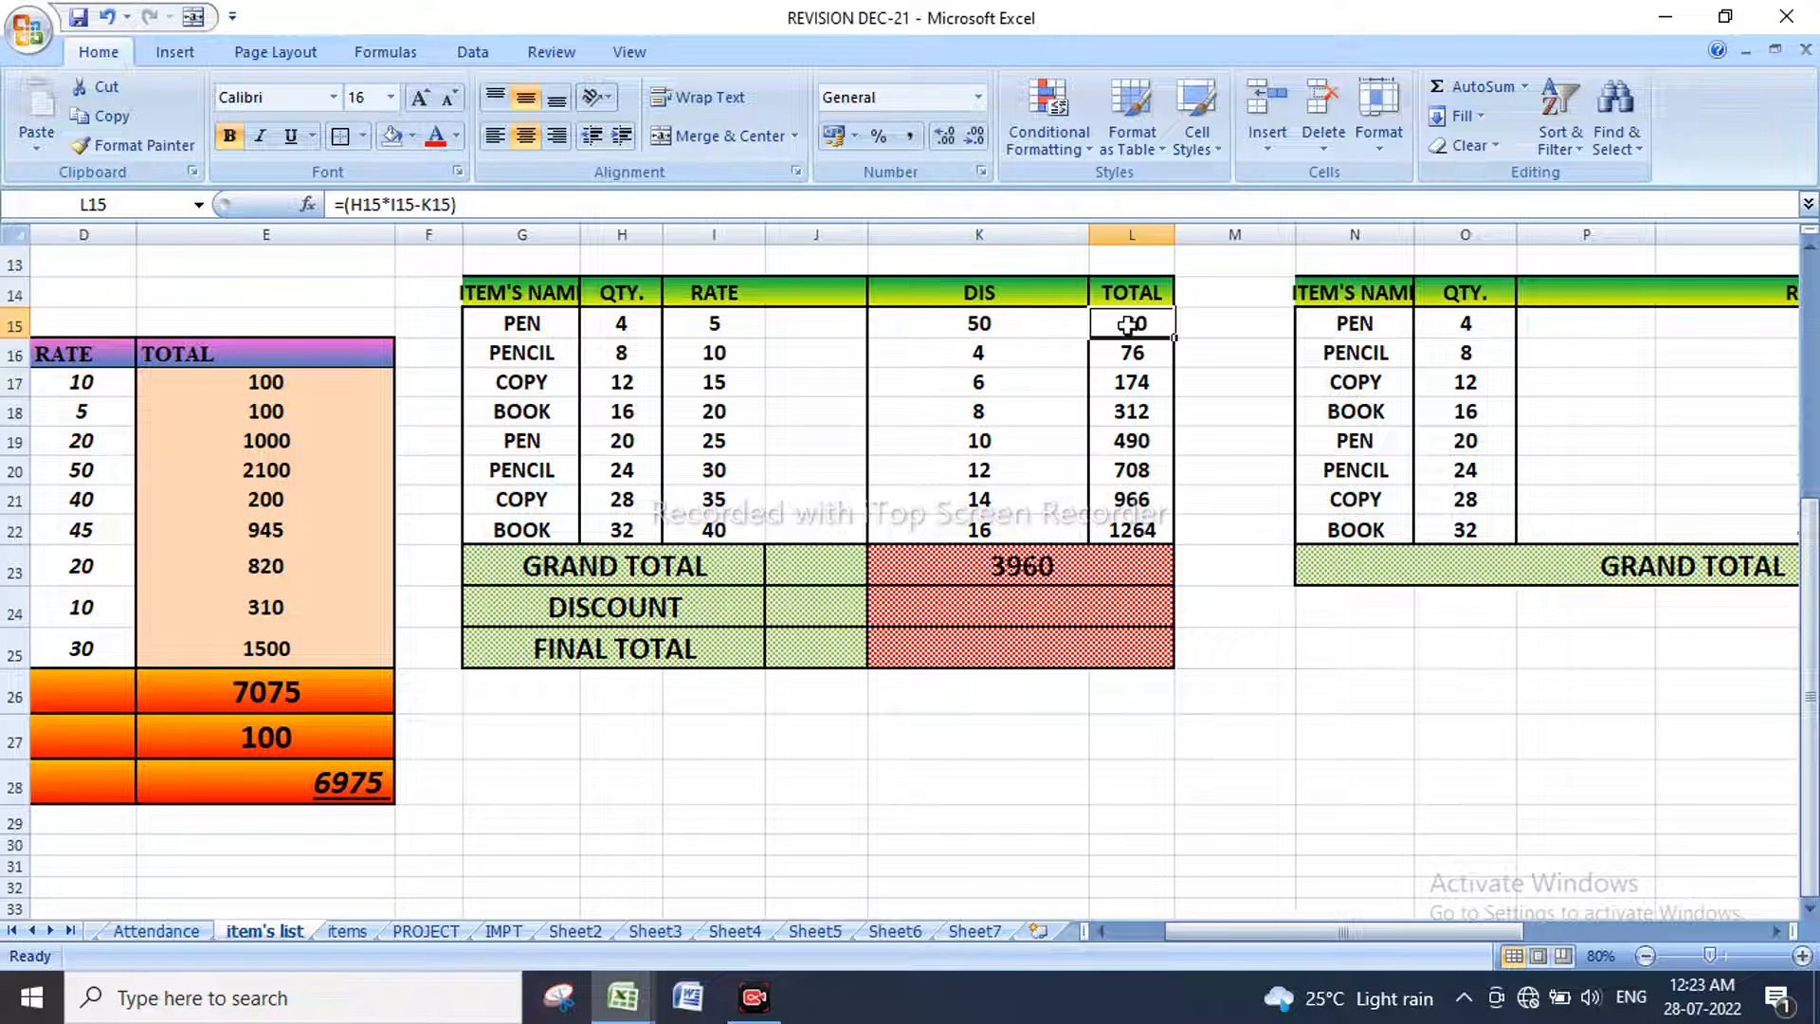
click(501, 210)
key(BackSpace)
key(BackSpace)
key(BackSpace)
key(BackSpace)
key(BackSpace)
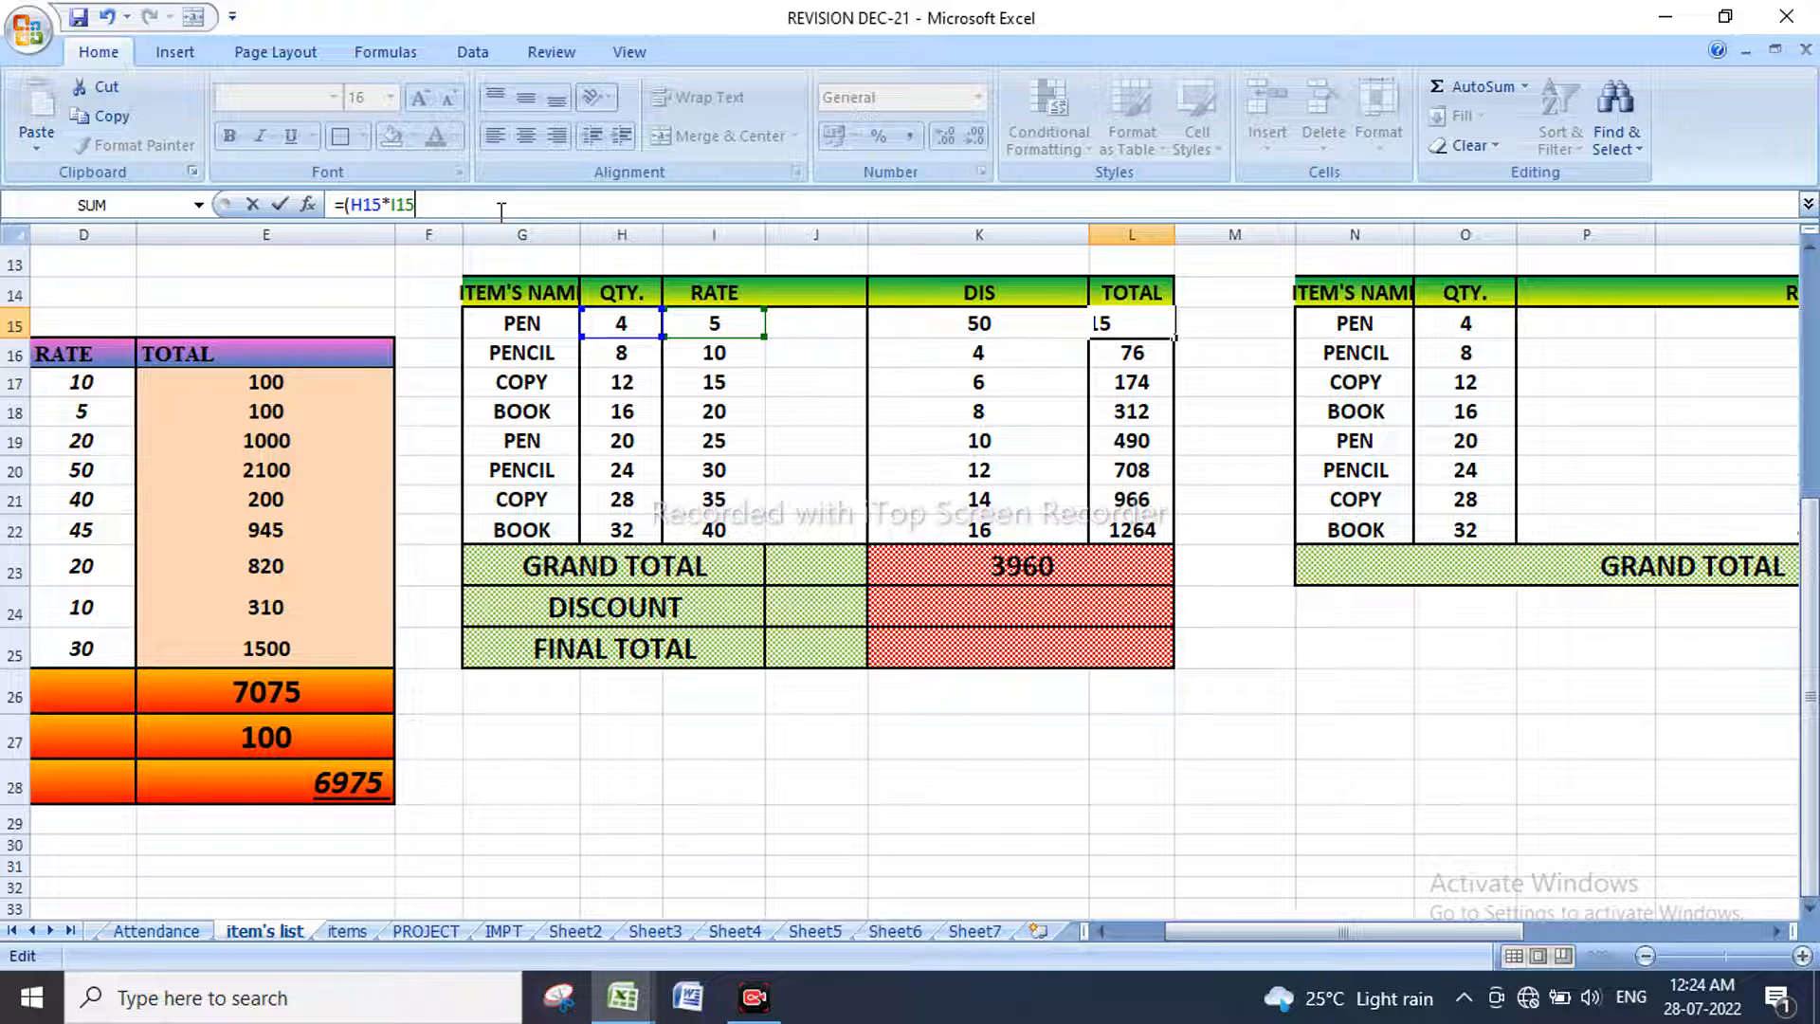
text())
key(Return)
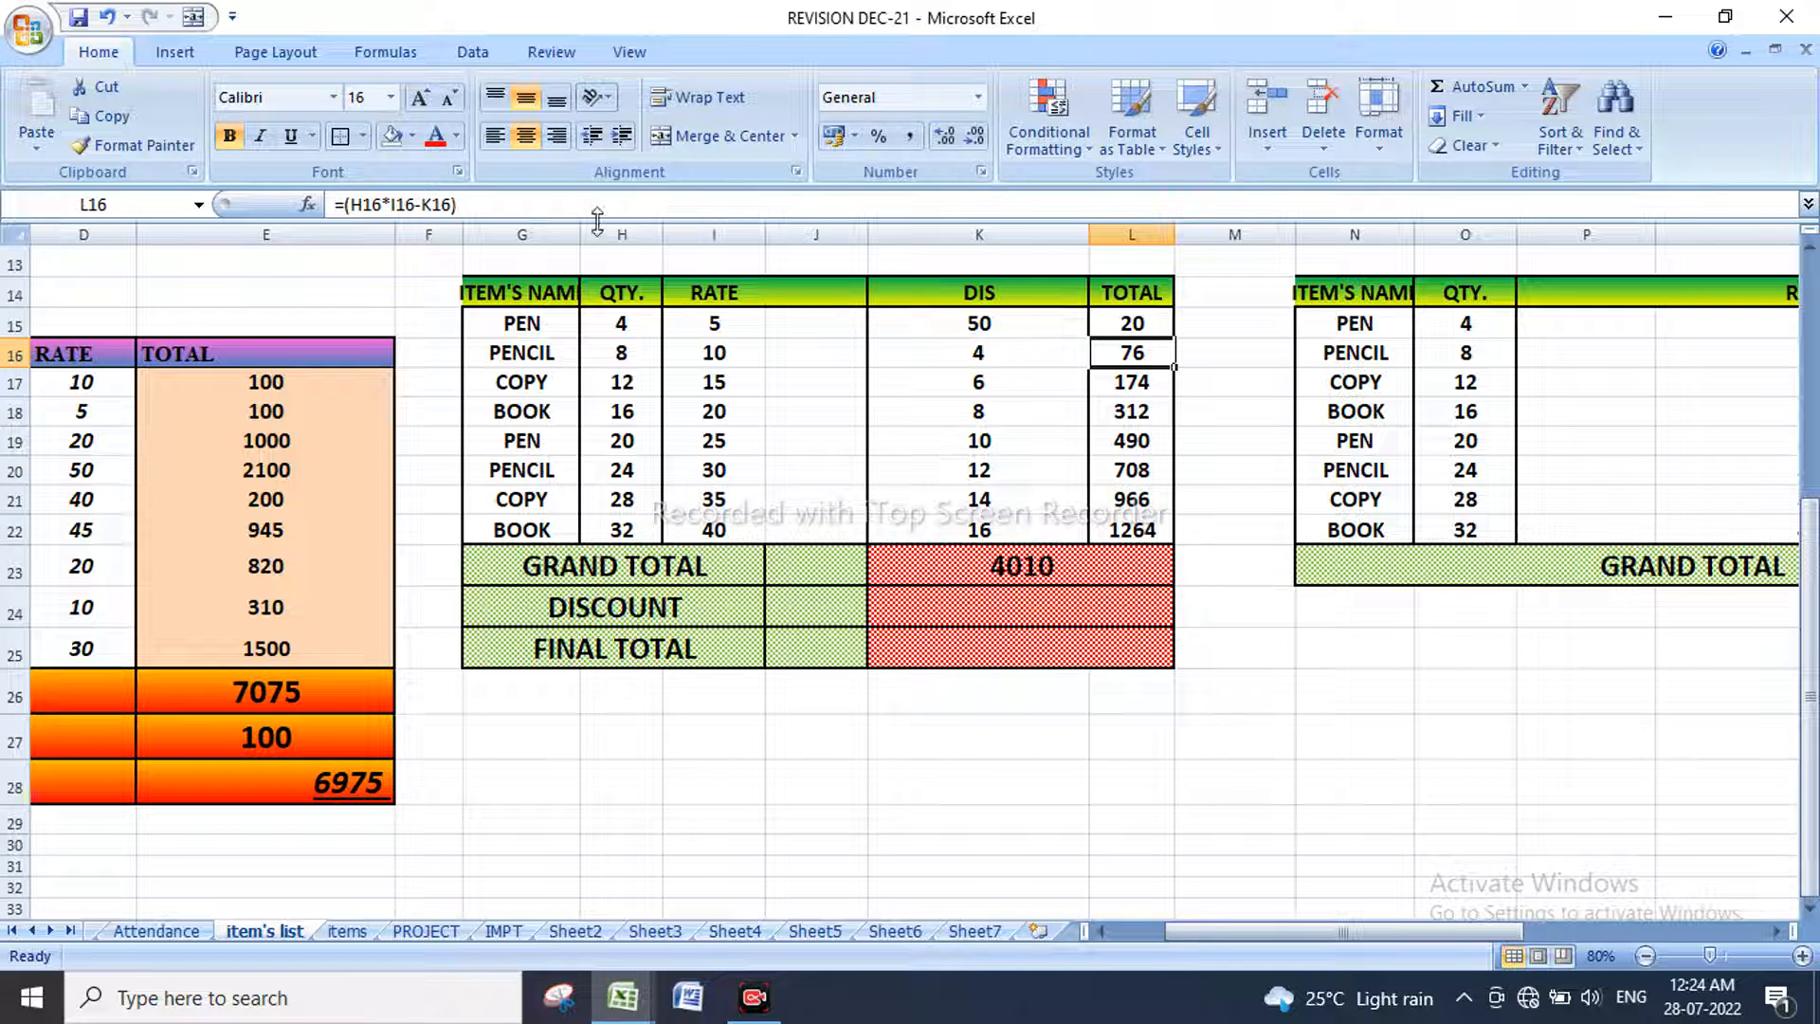
Step: Fill the L15 formula down to L22 and narrow the empty column J
click(1099, 322)
drag(1176, 339, 1174, 542)
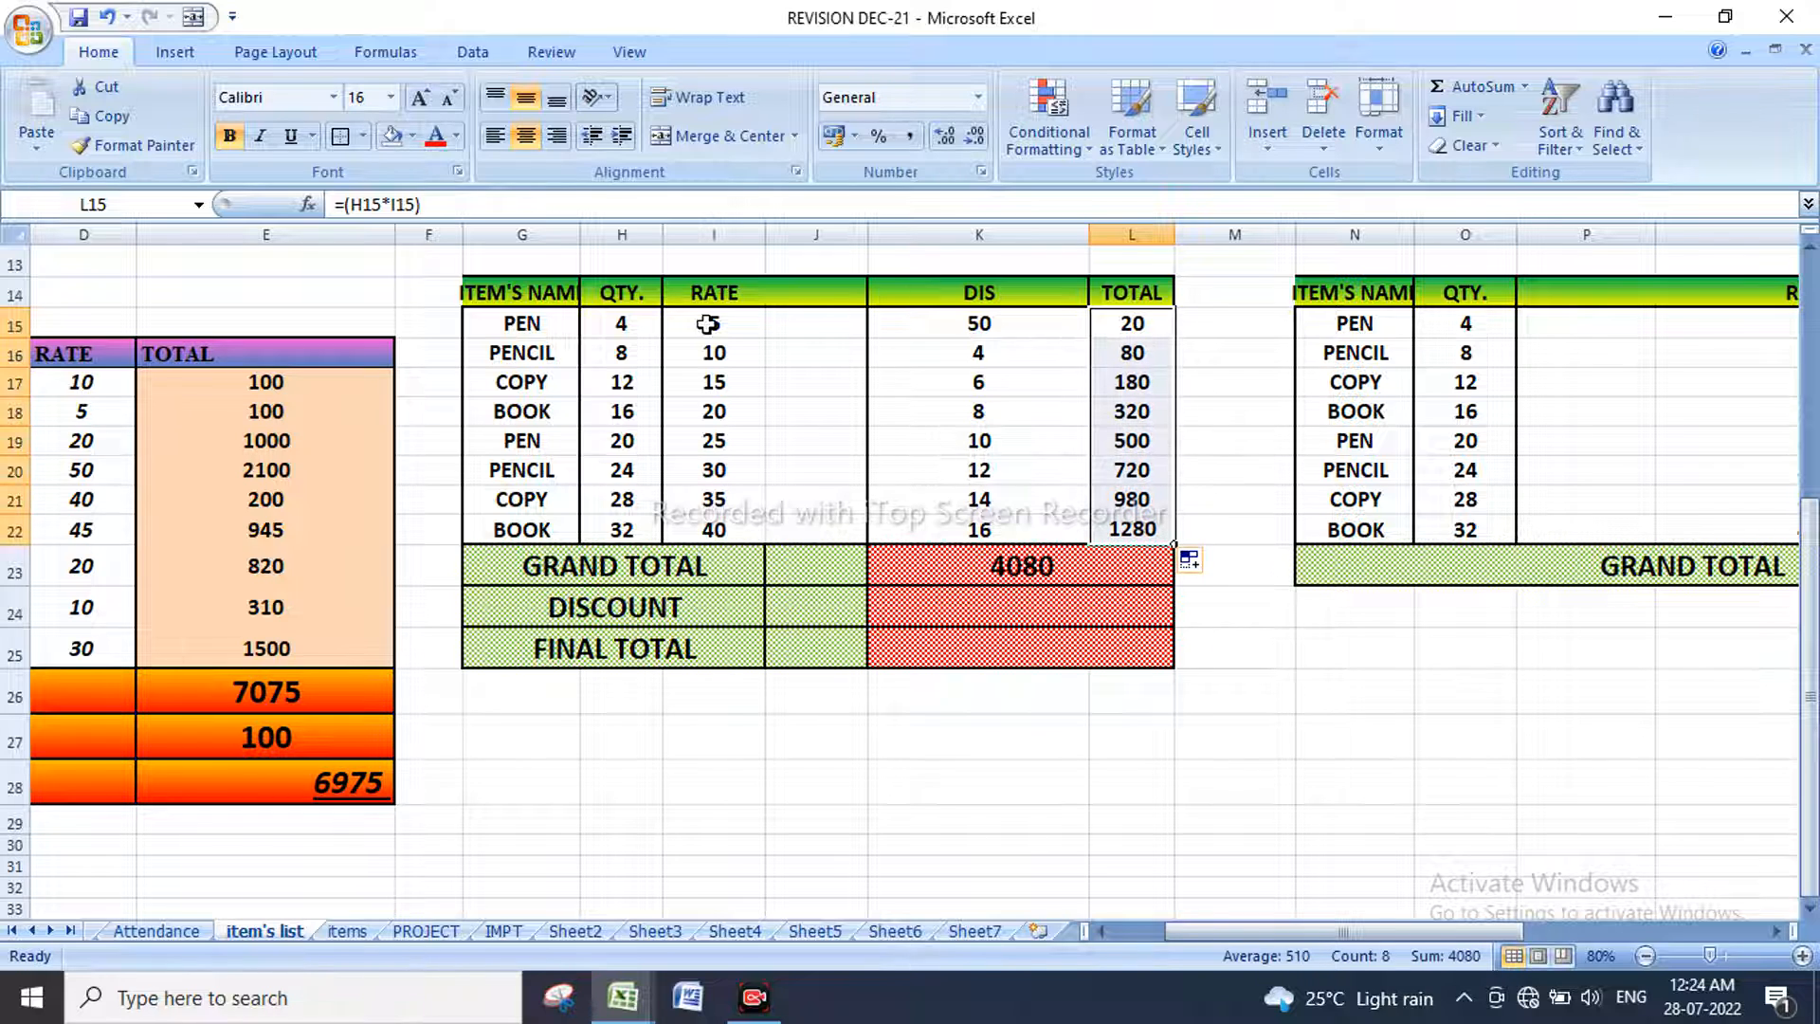
drag(643, 324, 759, 347)
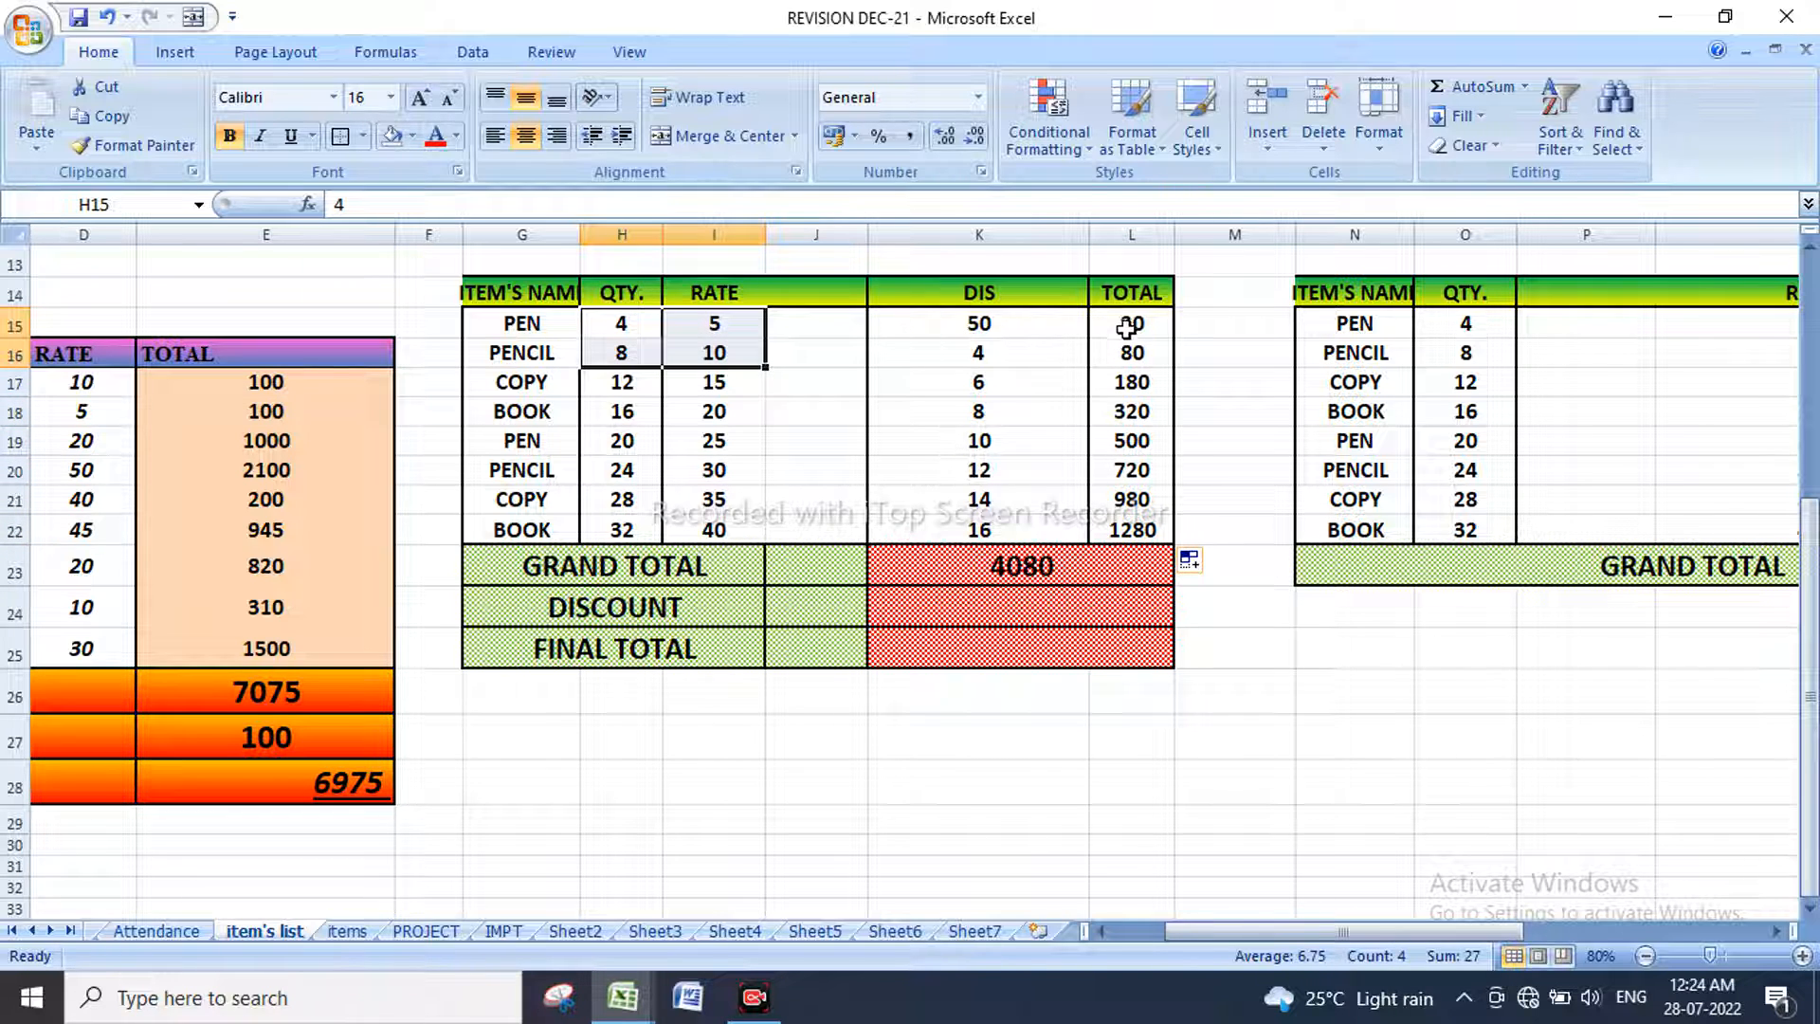
drag(1125, 330, 1114, 408)
drag(867, 240, 825, 241)
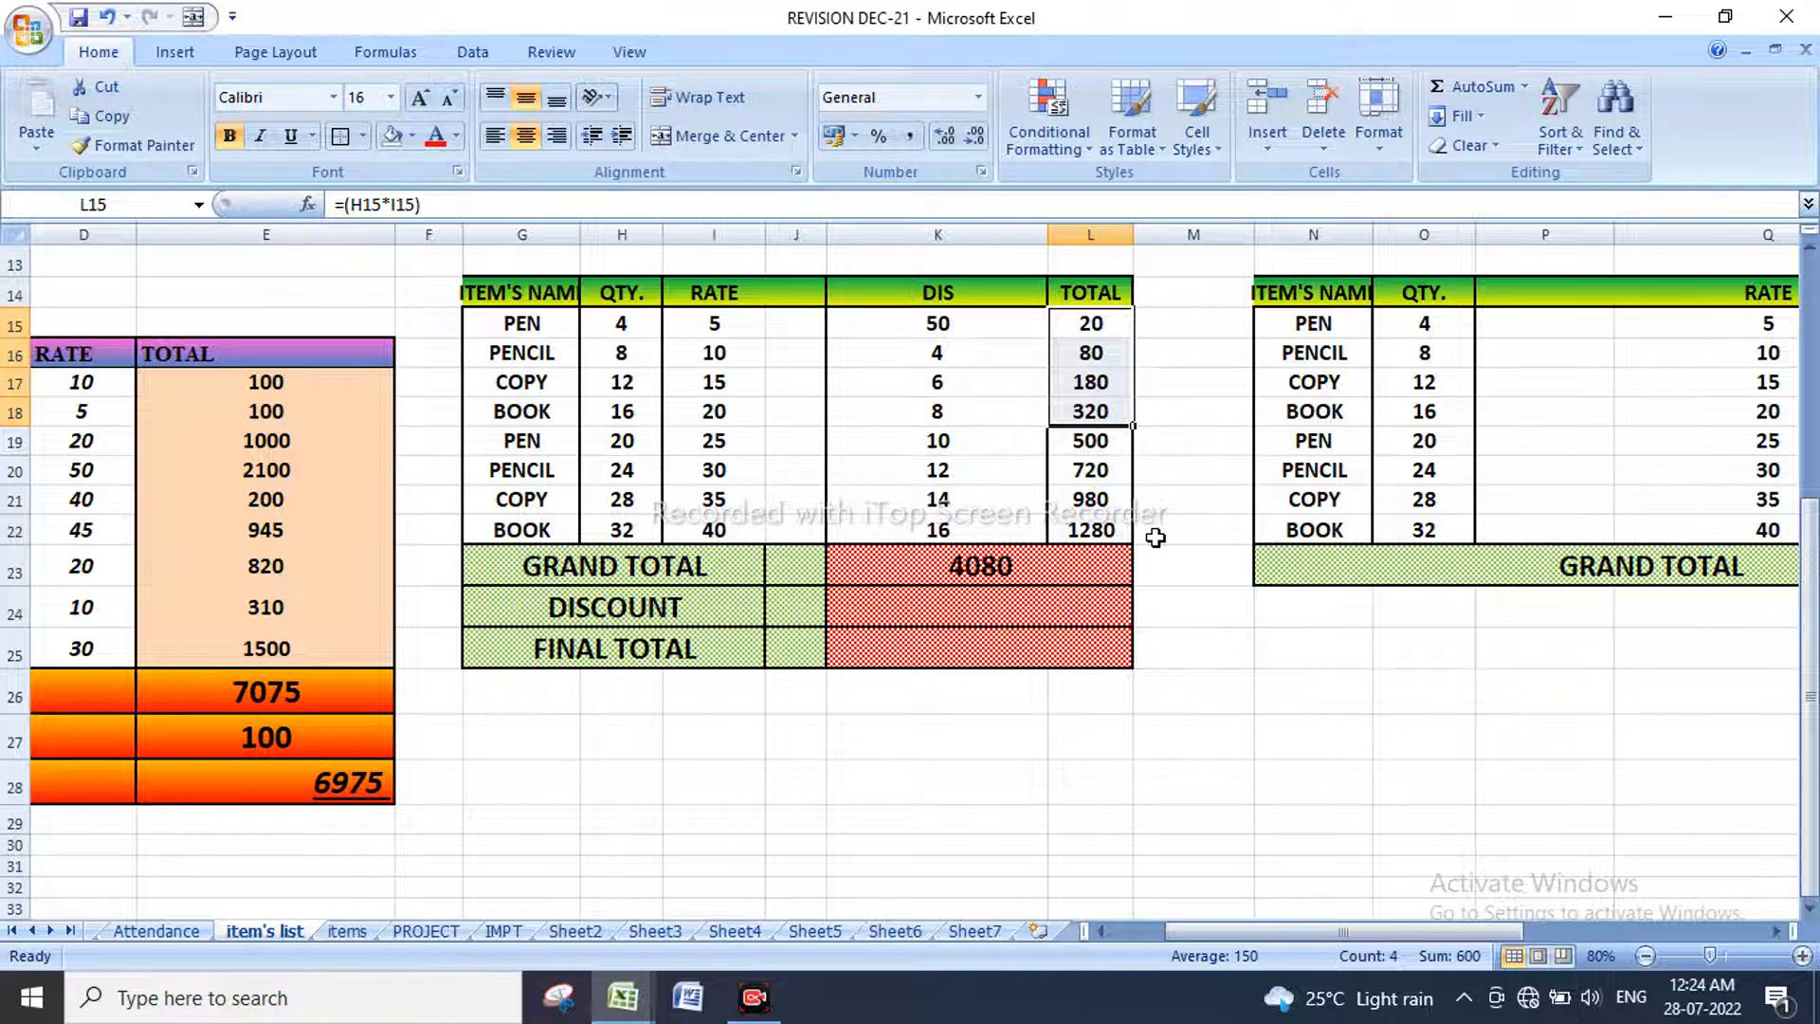
drag(1135, 425, 1138, 540)
click(1226, 658)
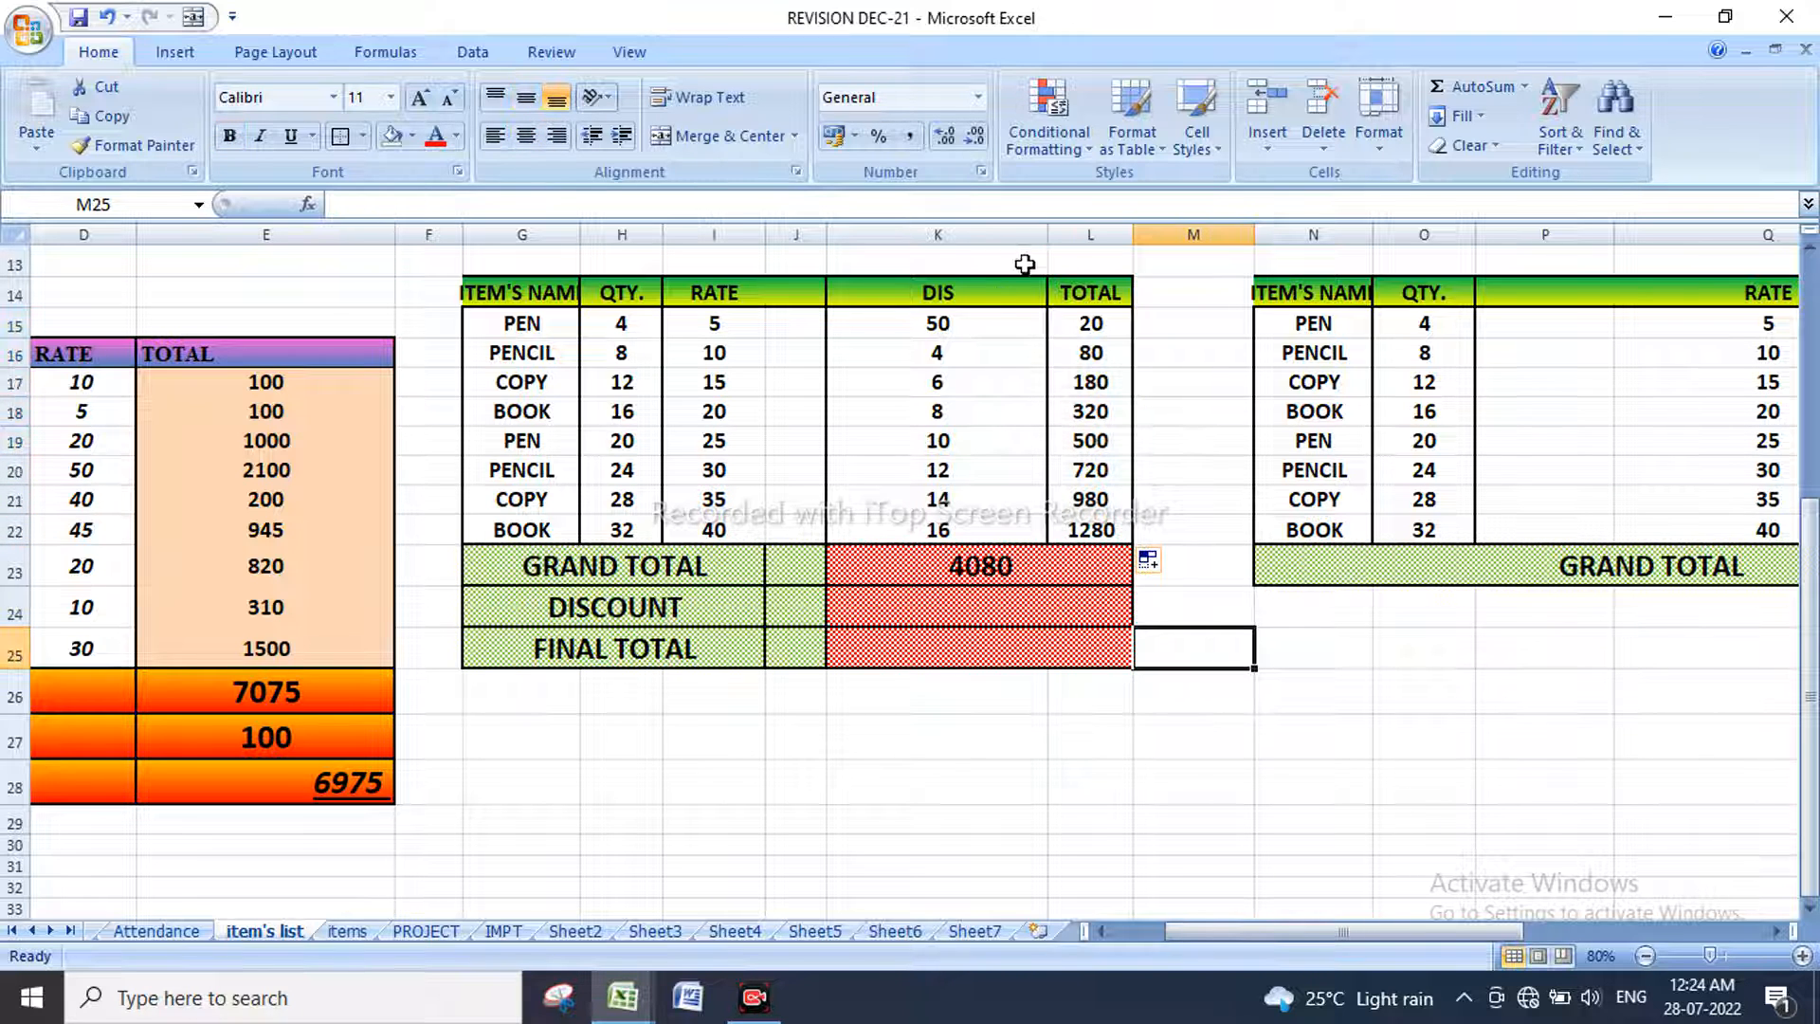
click(1020, 597)
click(928, 322)
drag(928, 322, 941, 526)
click(1043, 610)
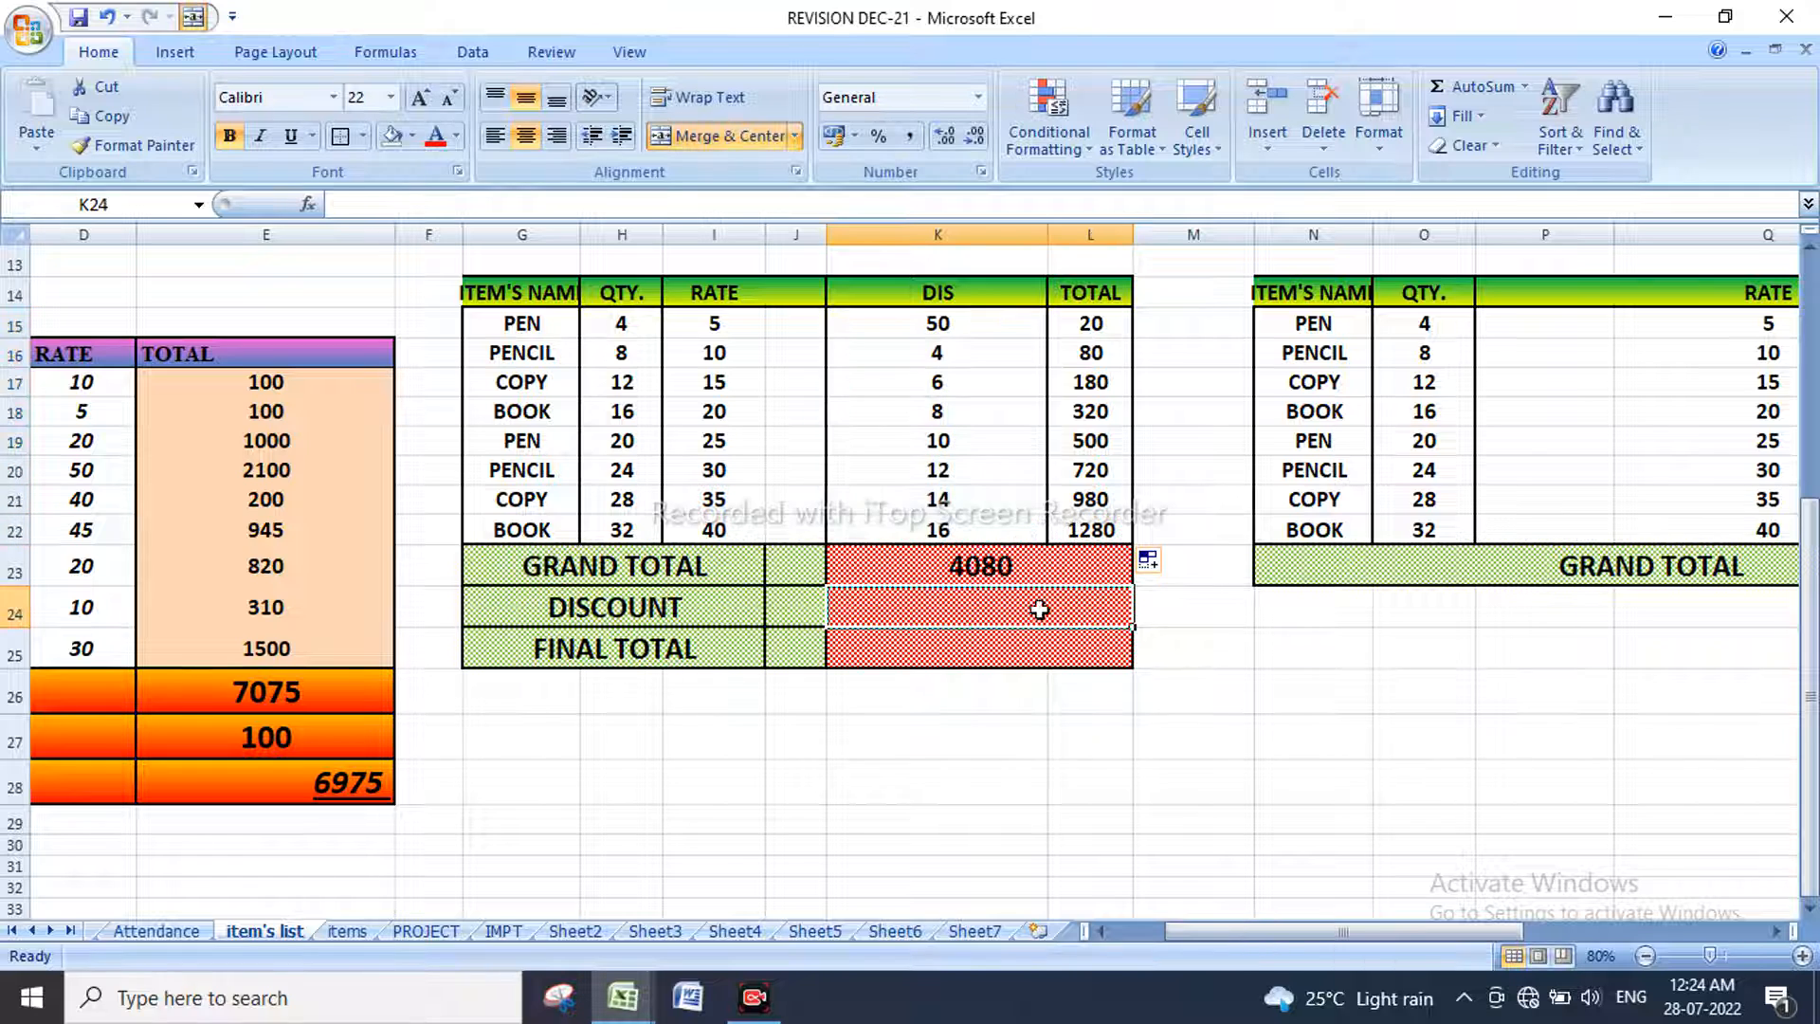
text(=)
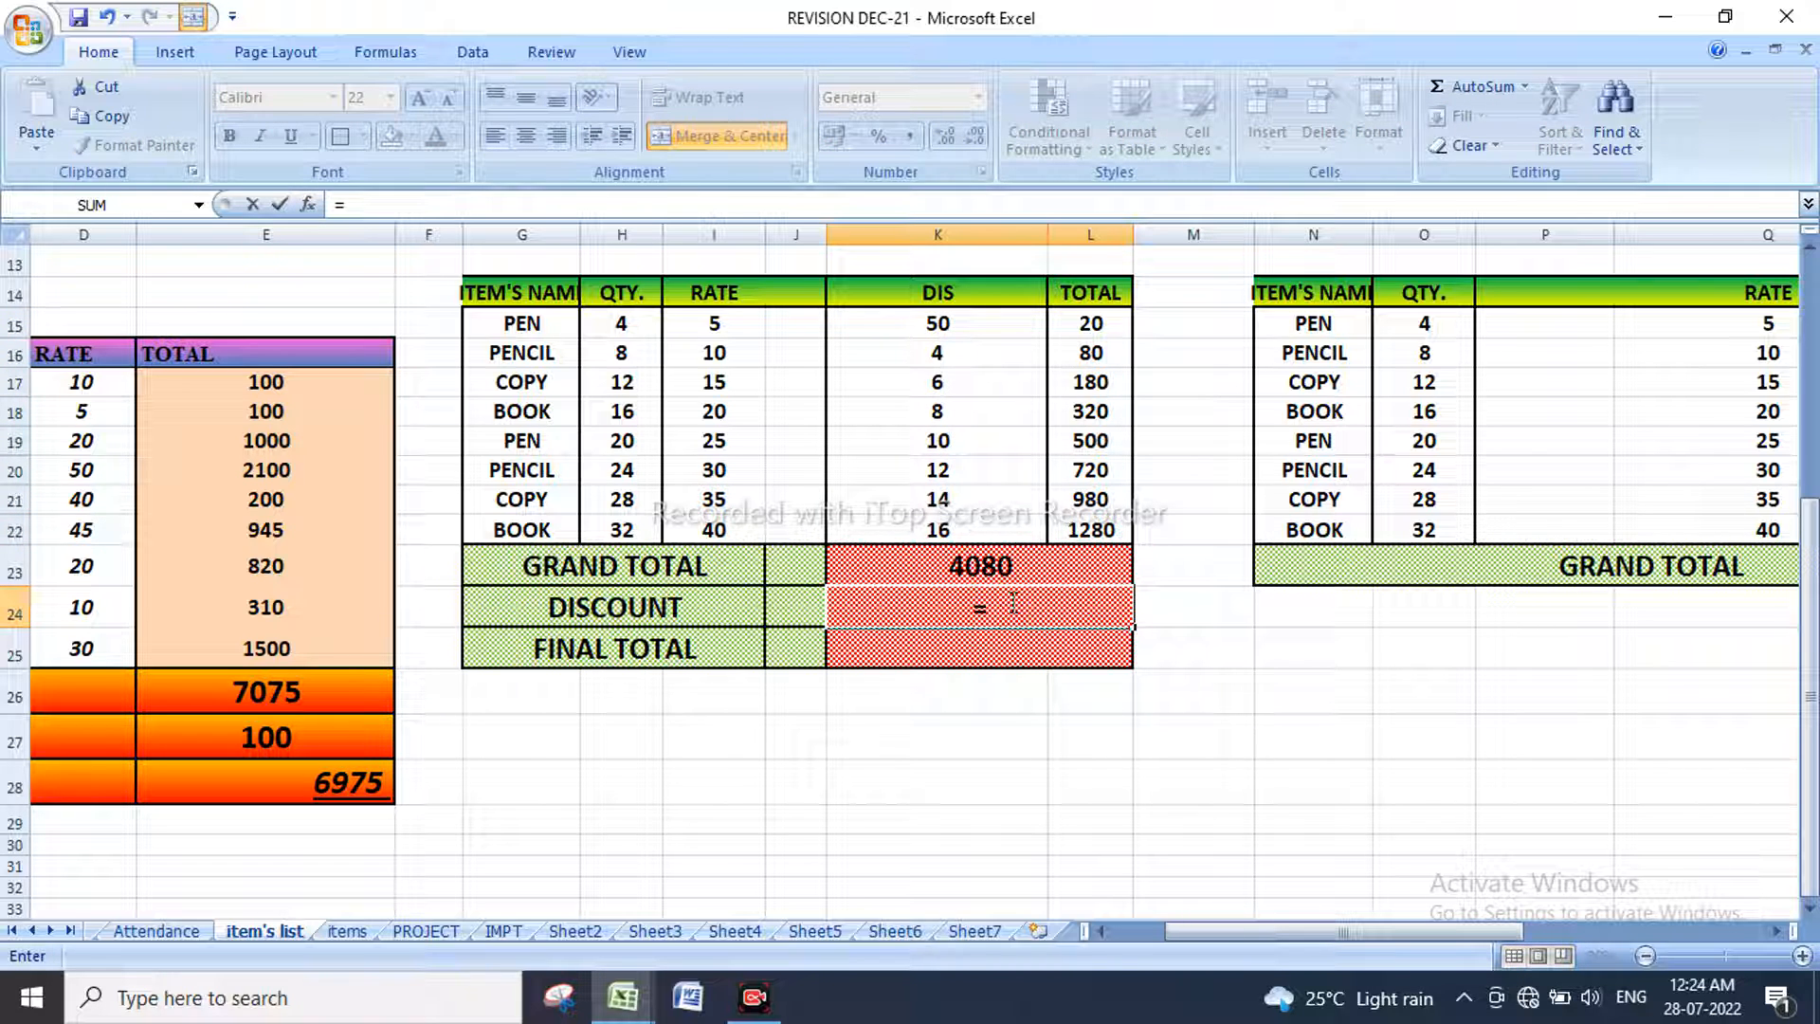
key(BackSpace)
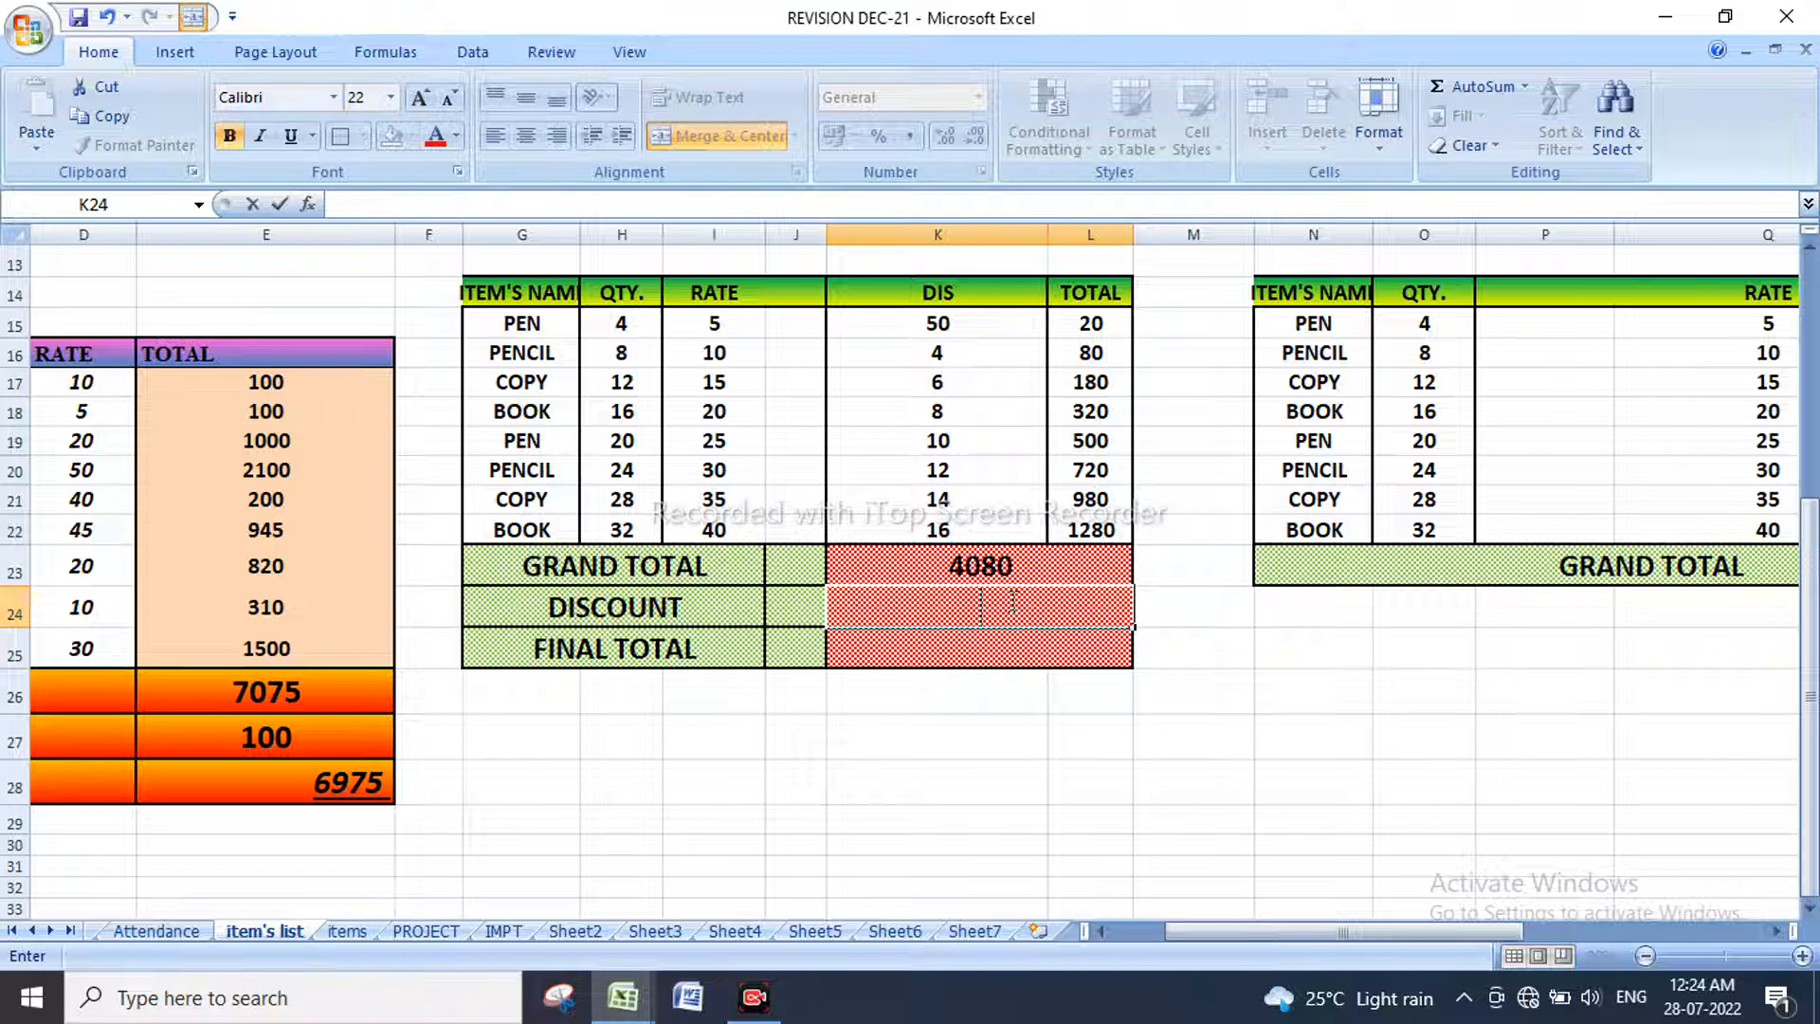
Step: Calculate the final total in K25 by subtracting the discount cell from the grand total with =K23-K24
click(964, 657)
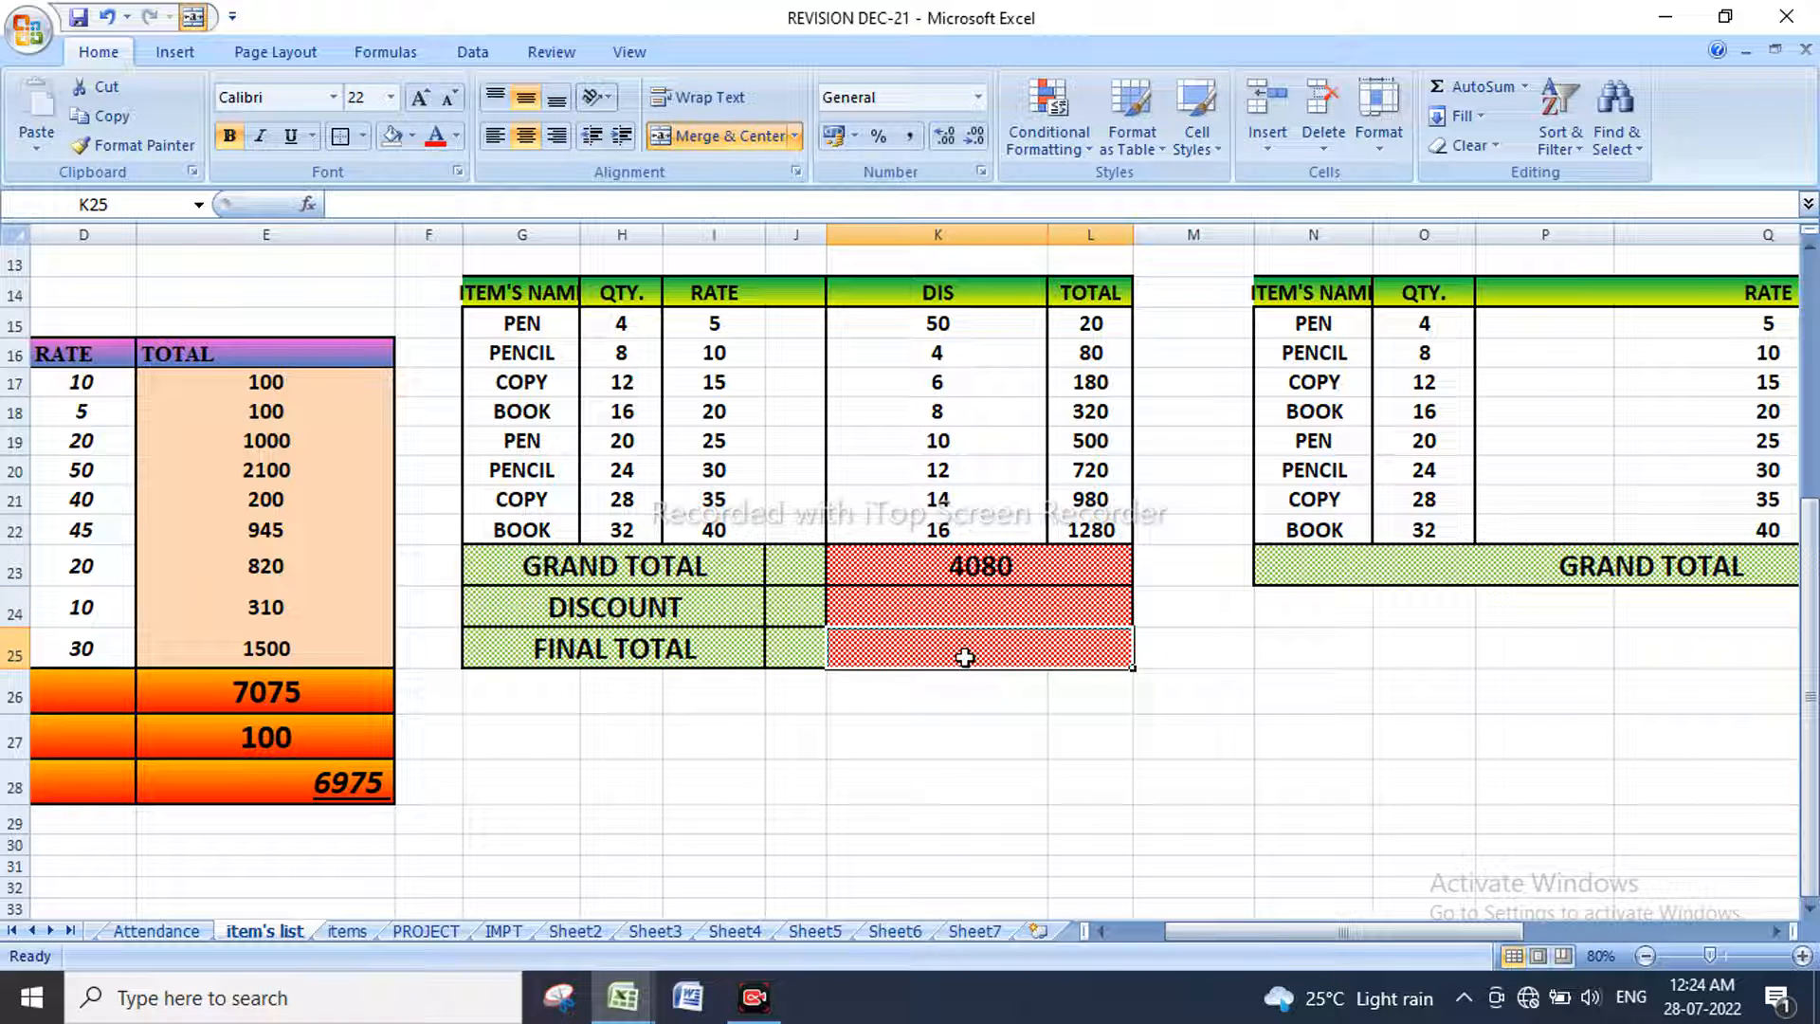
text(=)
click(959, 573)
text(-)
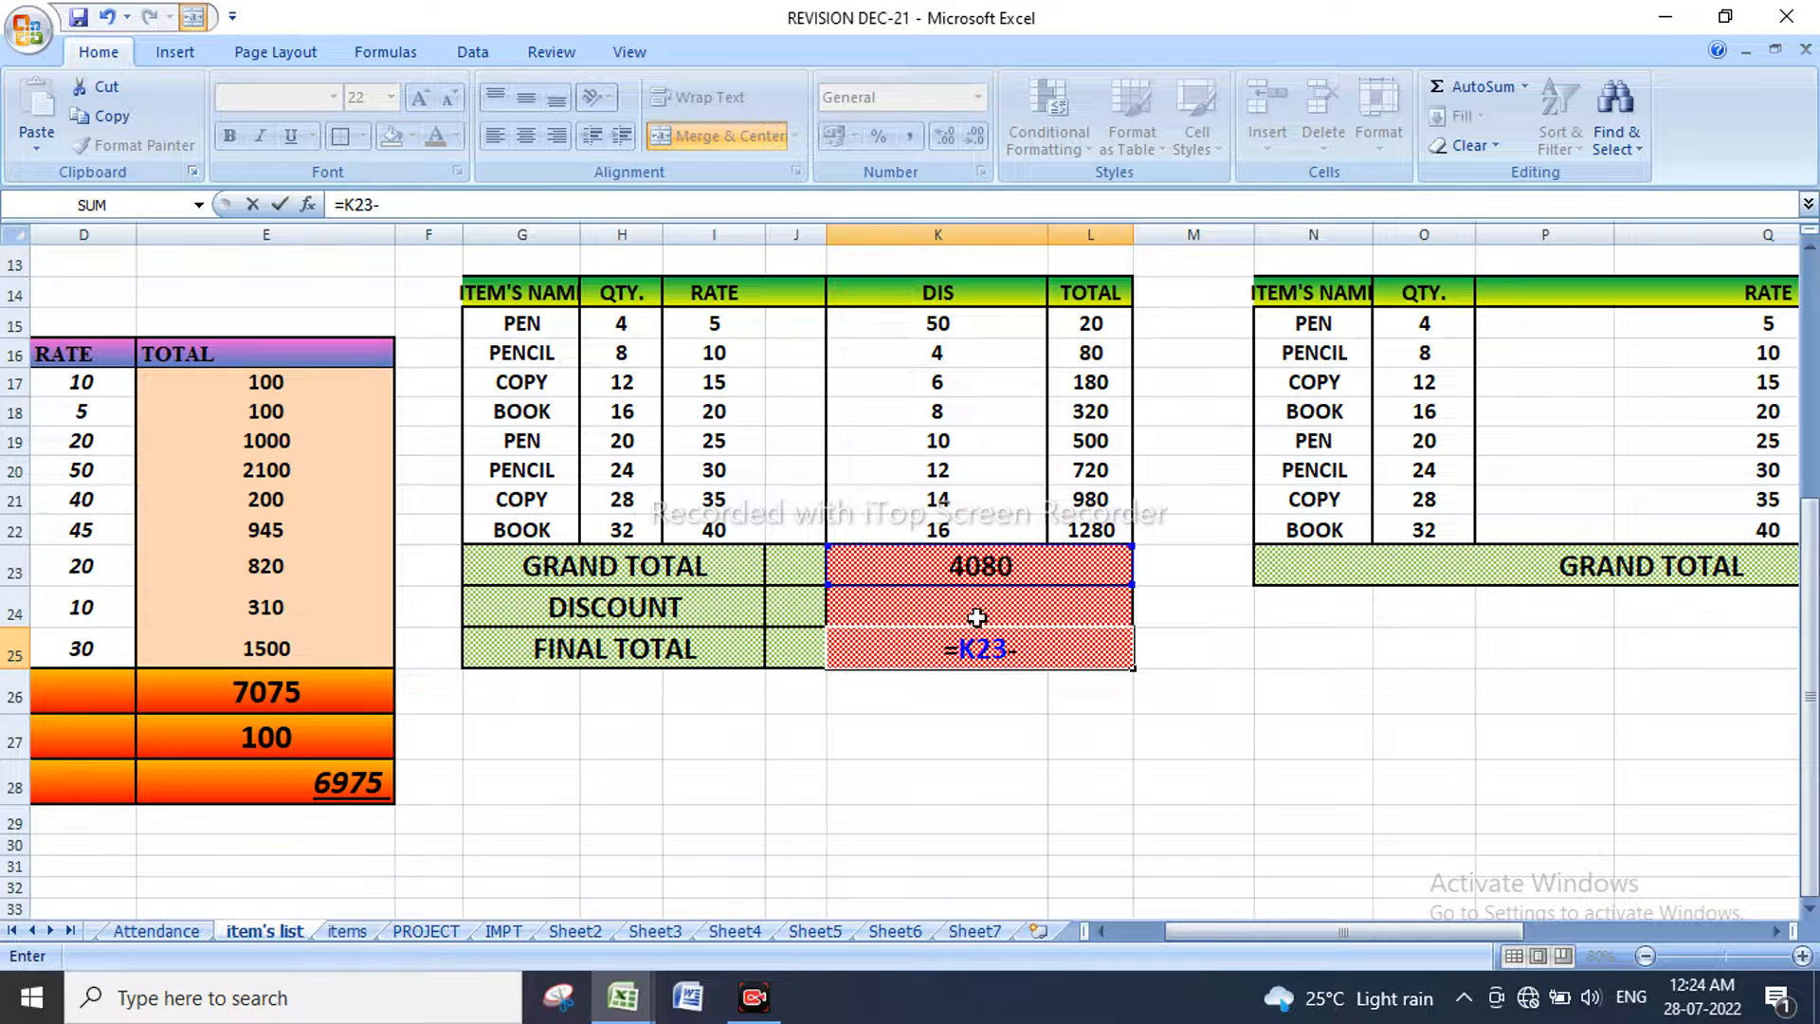
click(976, 619)
key(Return)
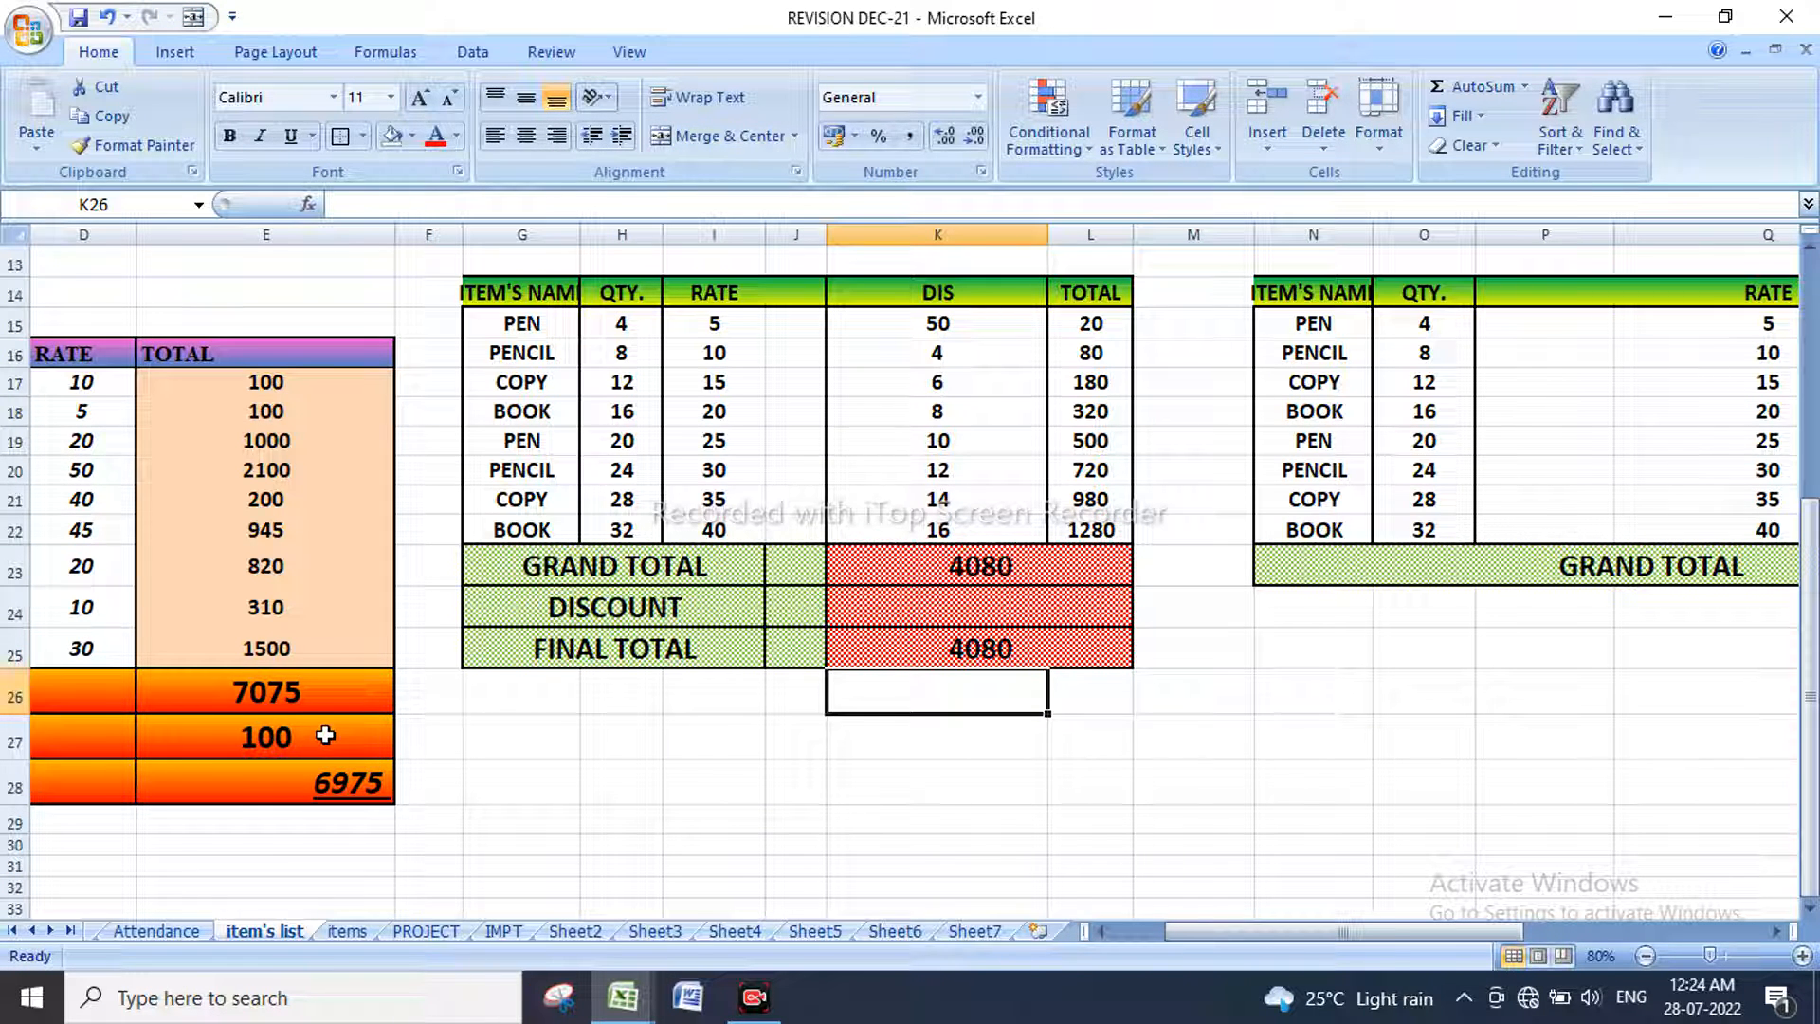
Step: Calculate the discount in K24 by adding up the DIS column with =SUM(K15:K22)
click(999, 609)
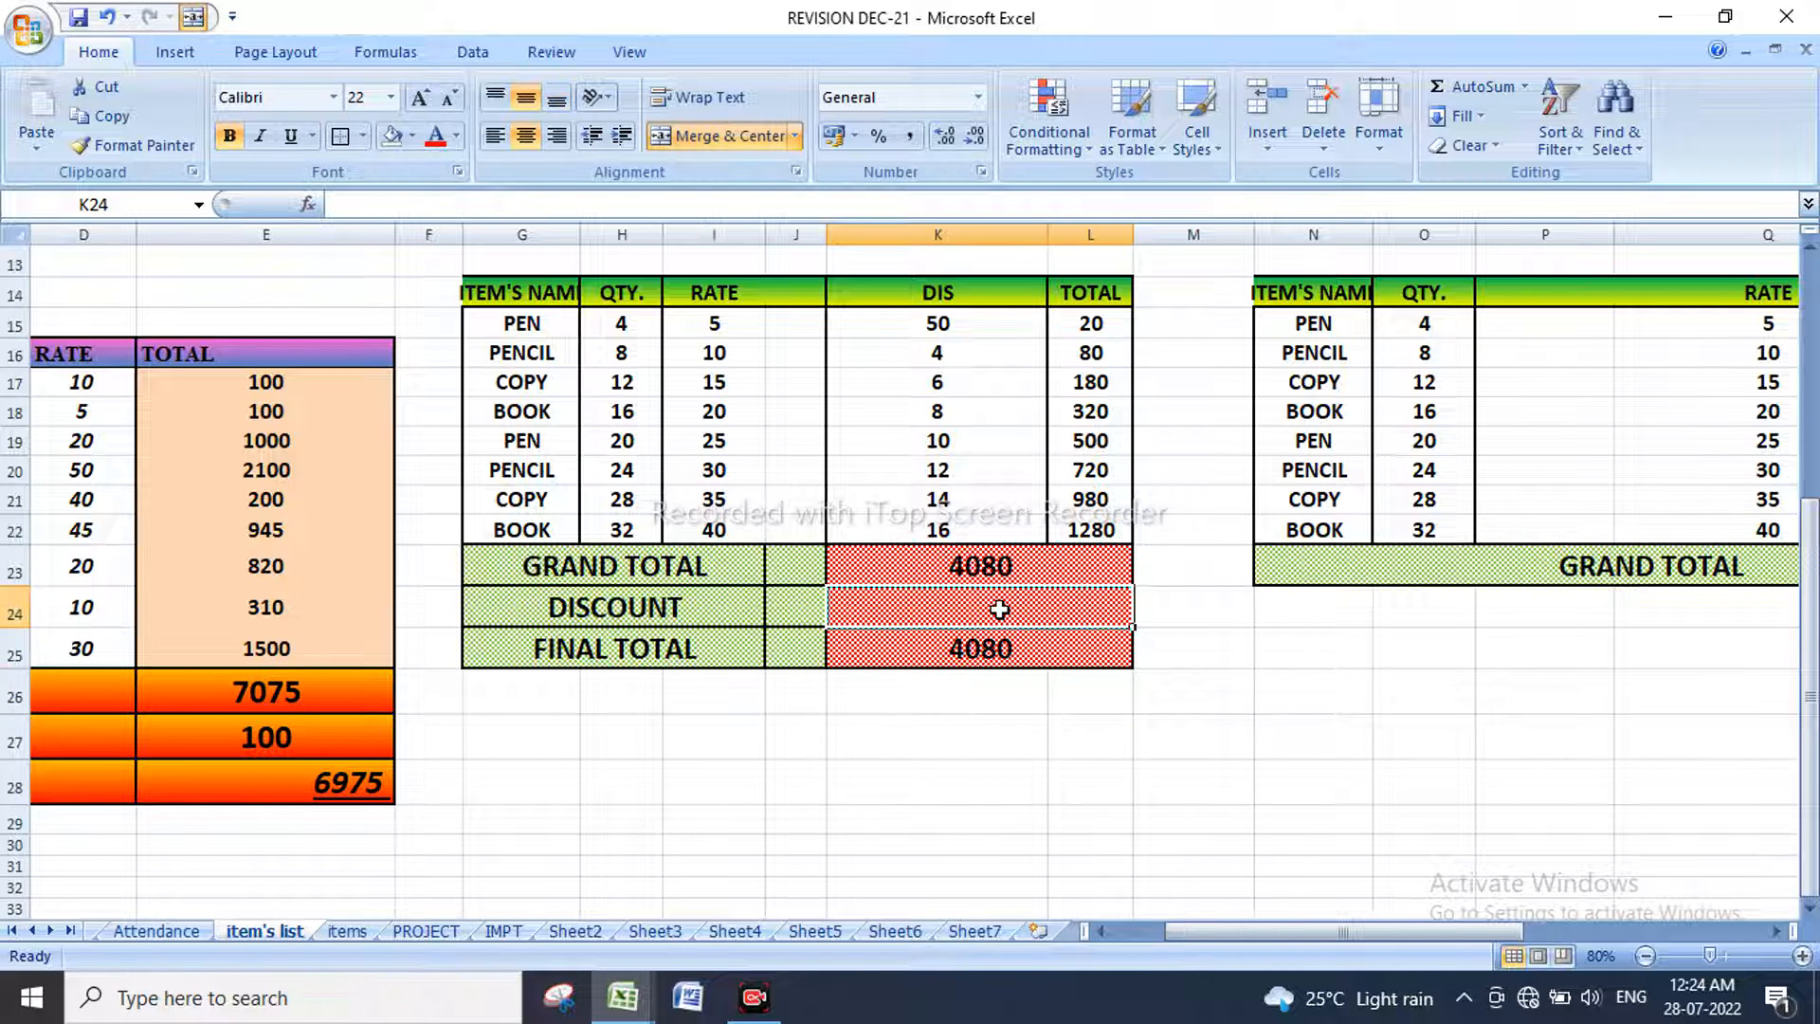
text(=)
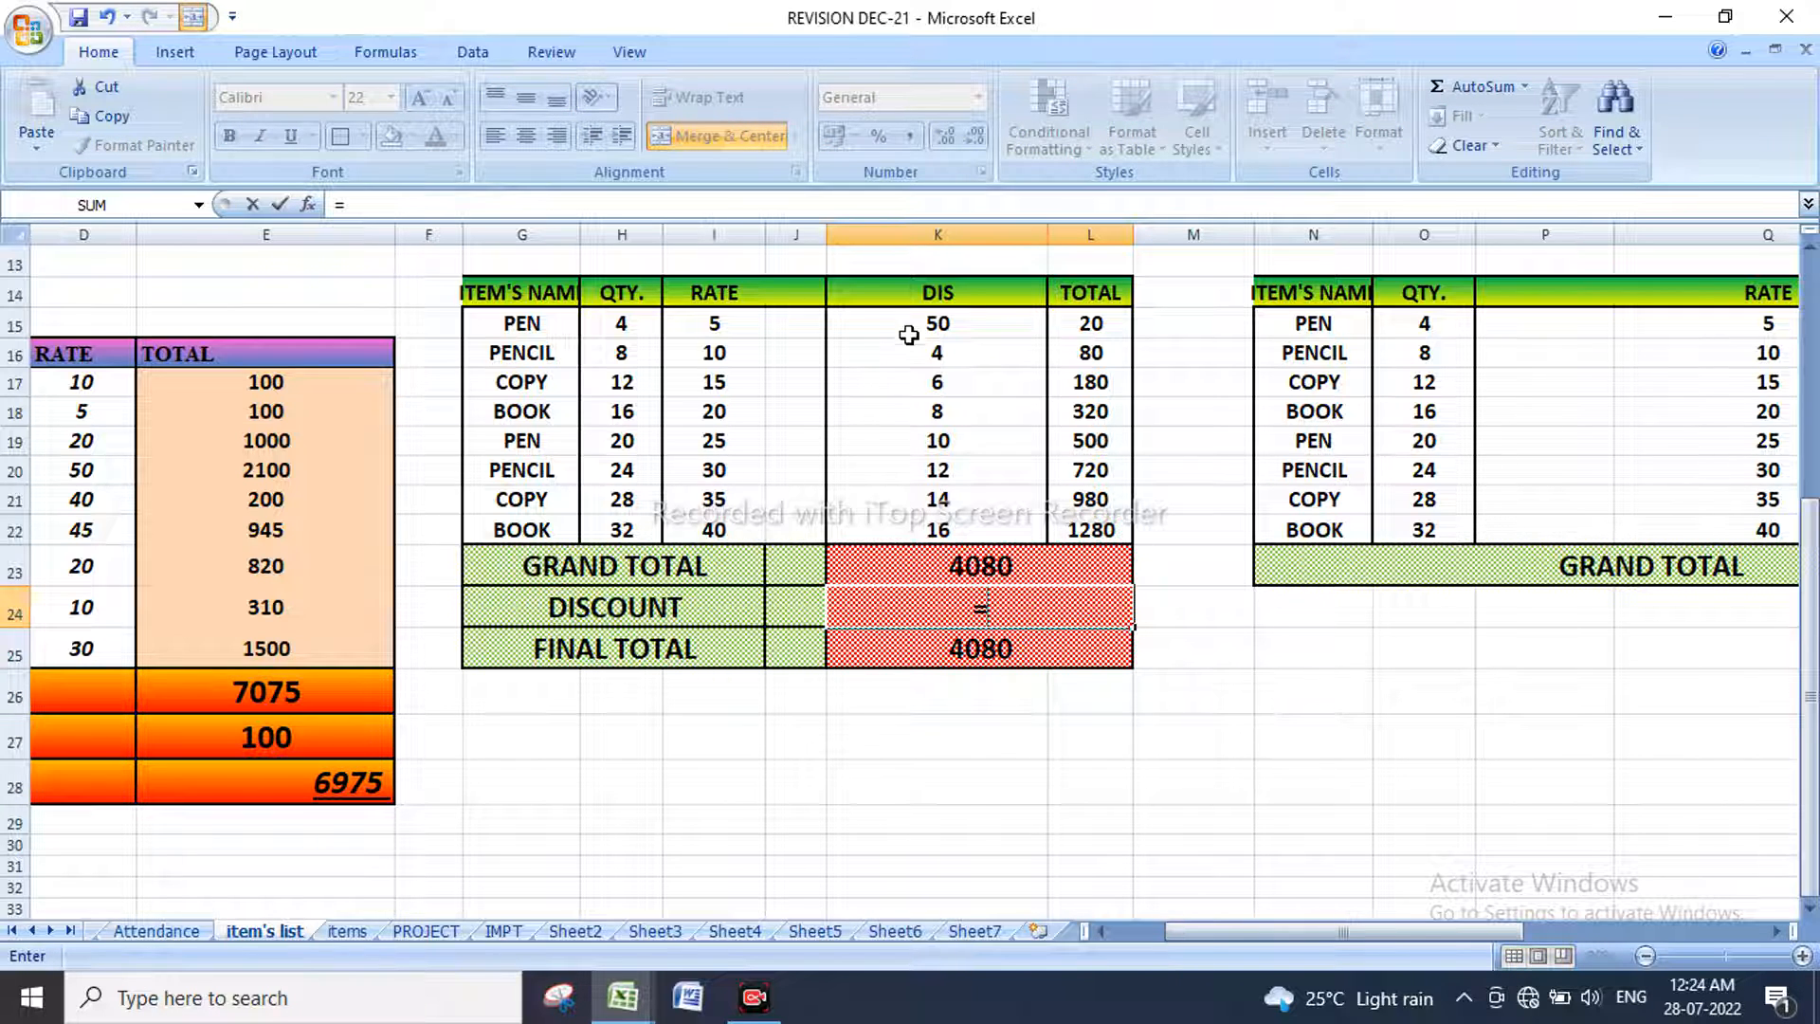
text(SUM)
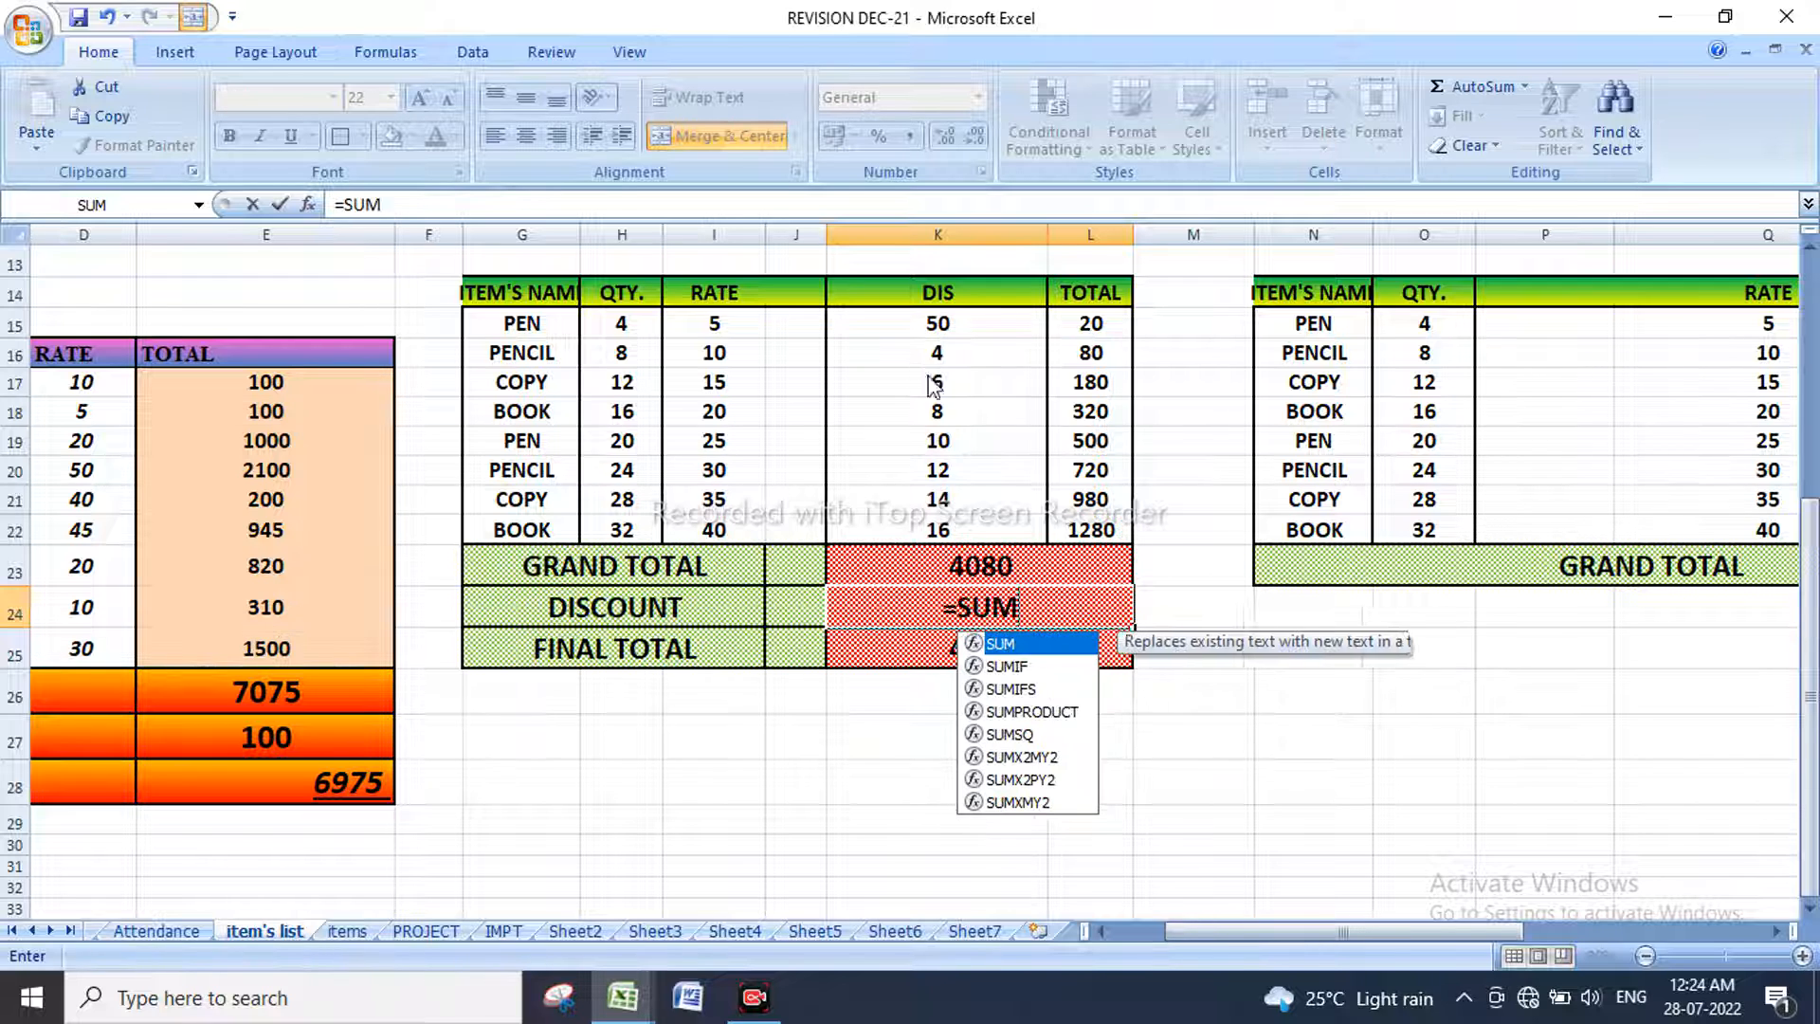
text(()
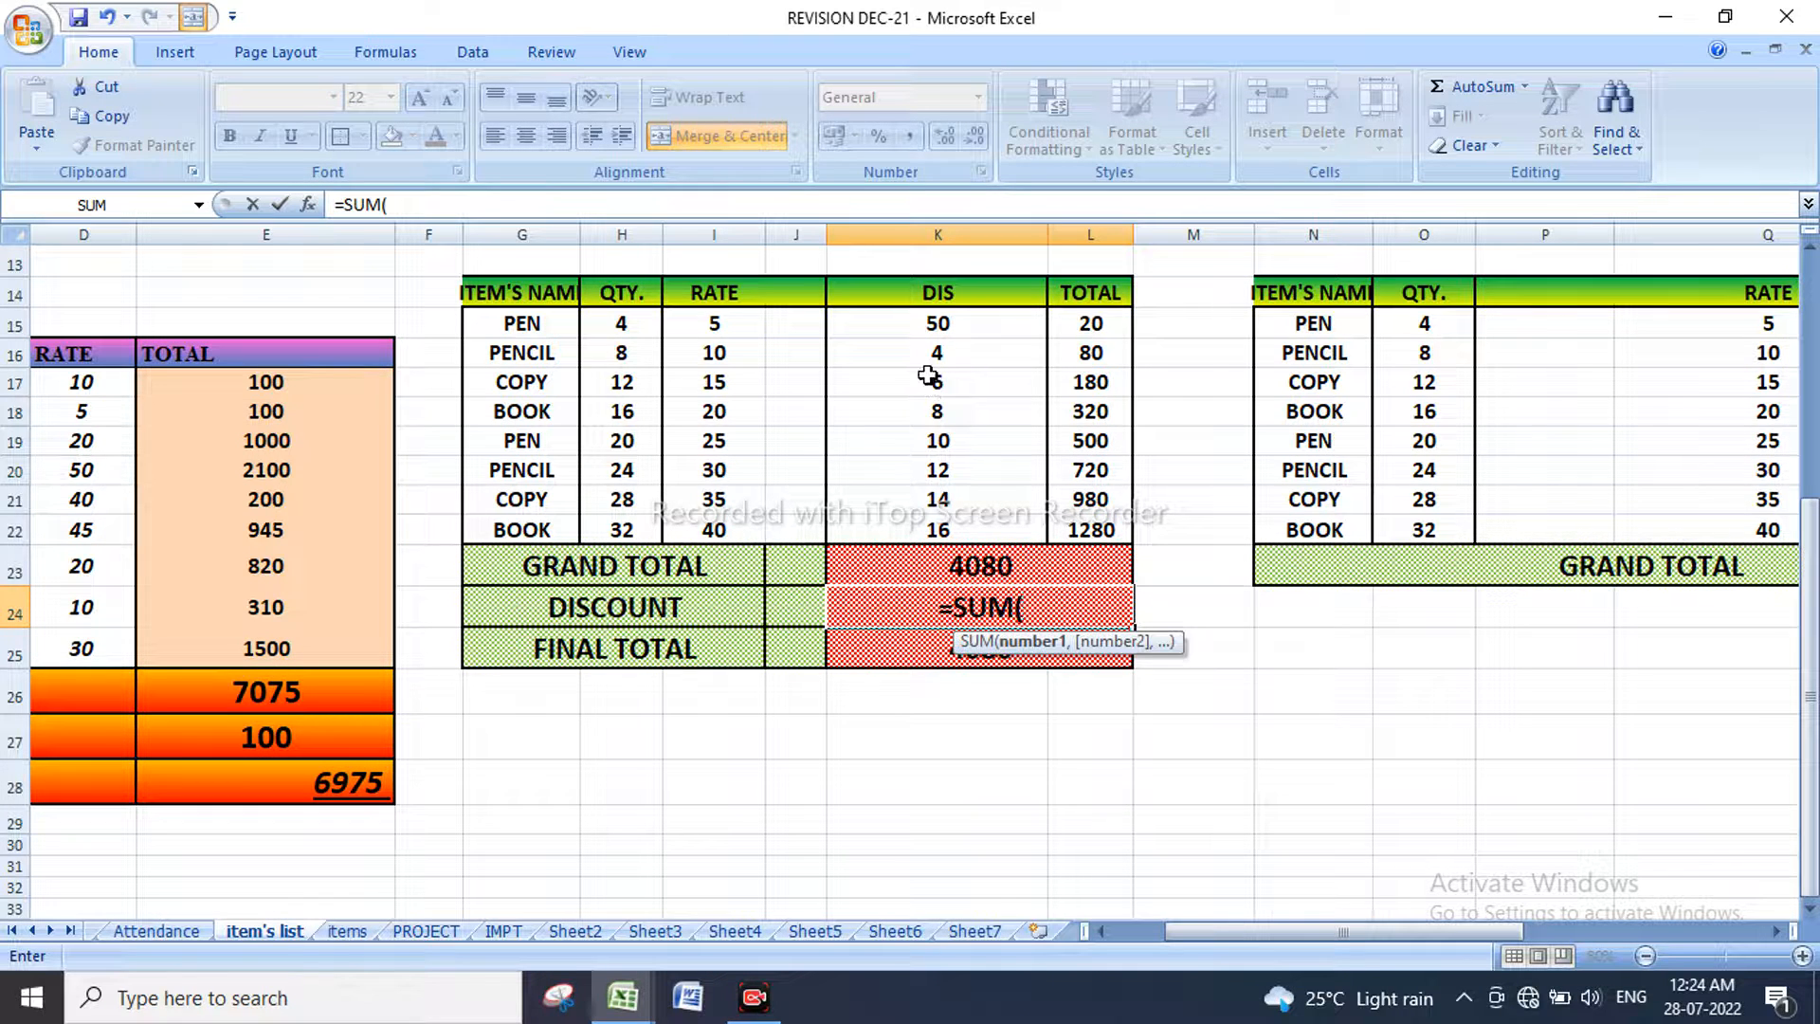
drag(945, 327, 943, 524)
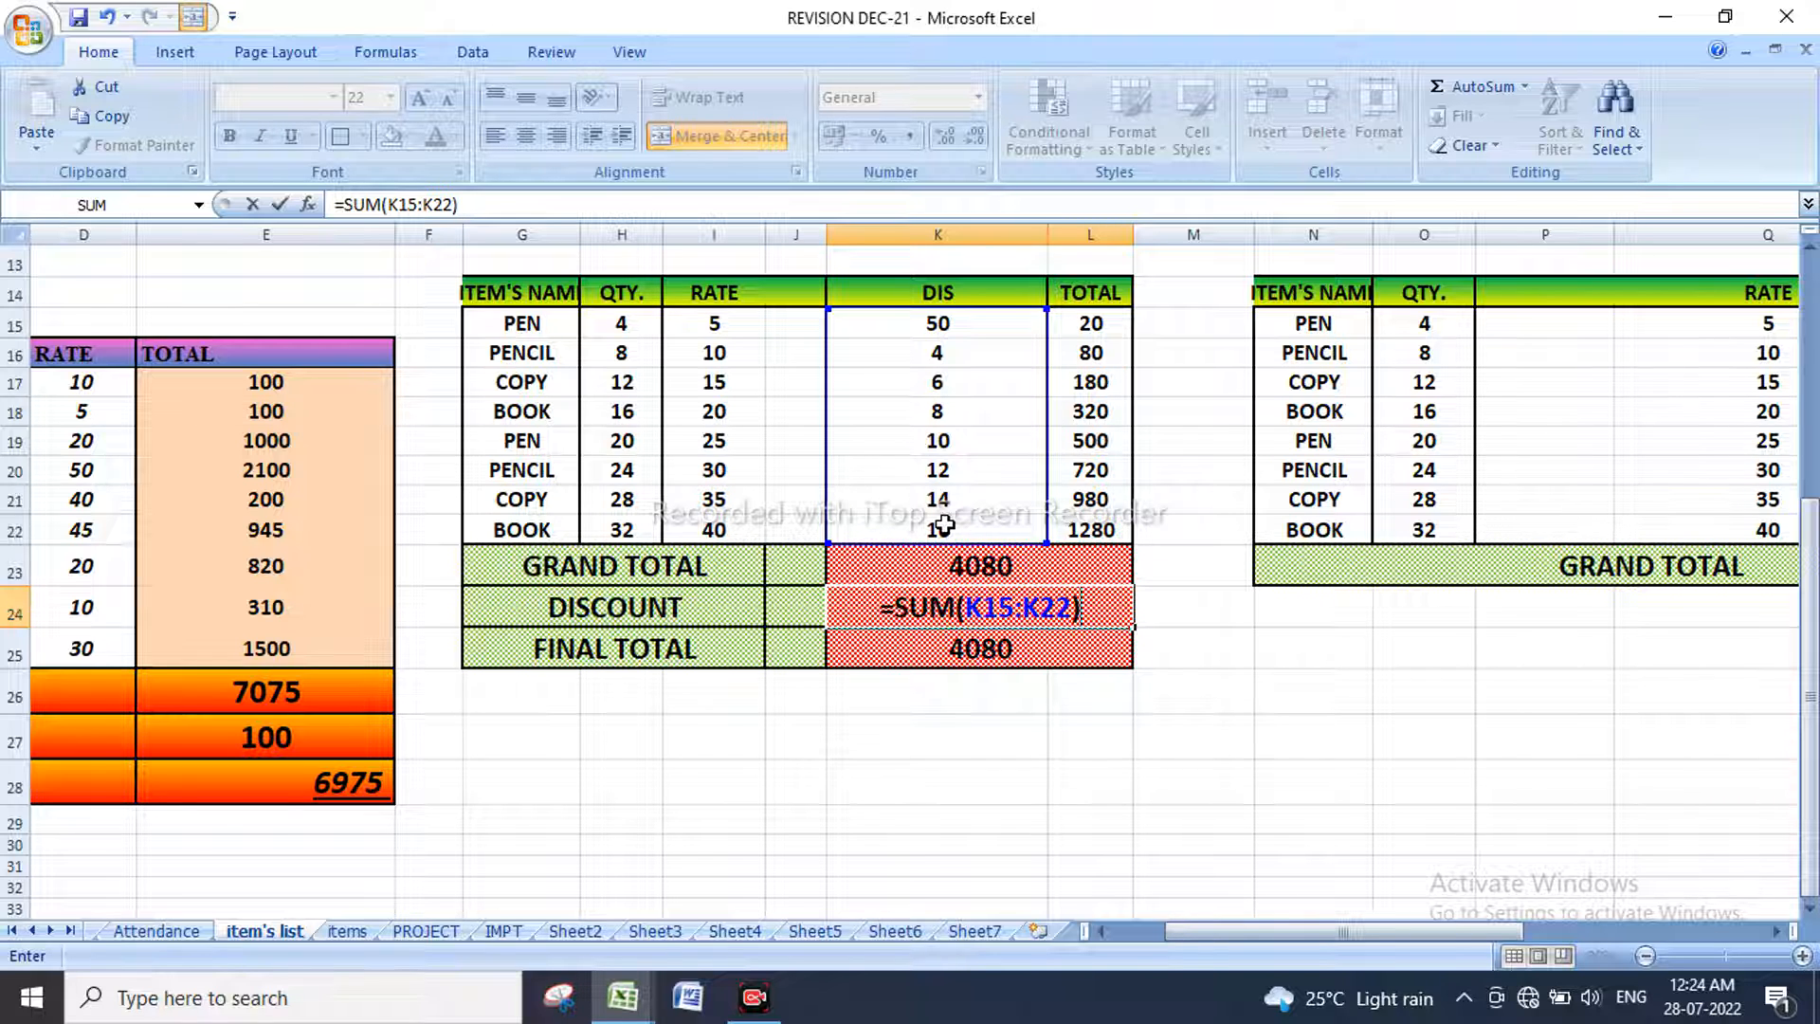
key(Return)
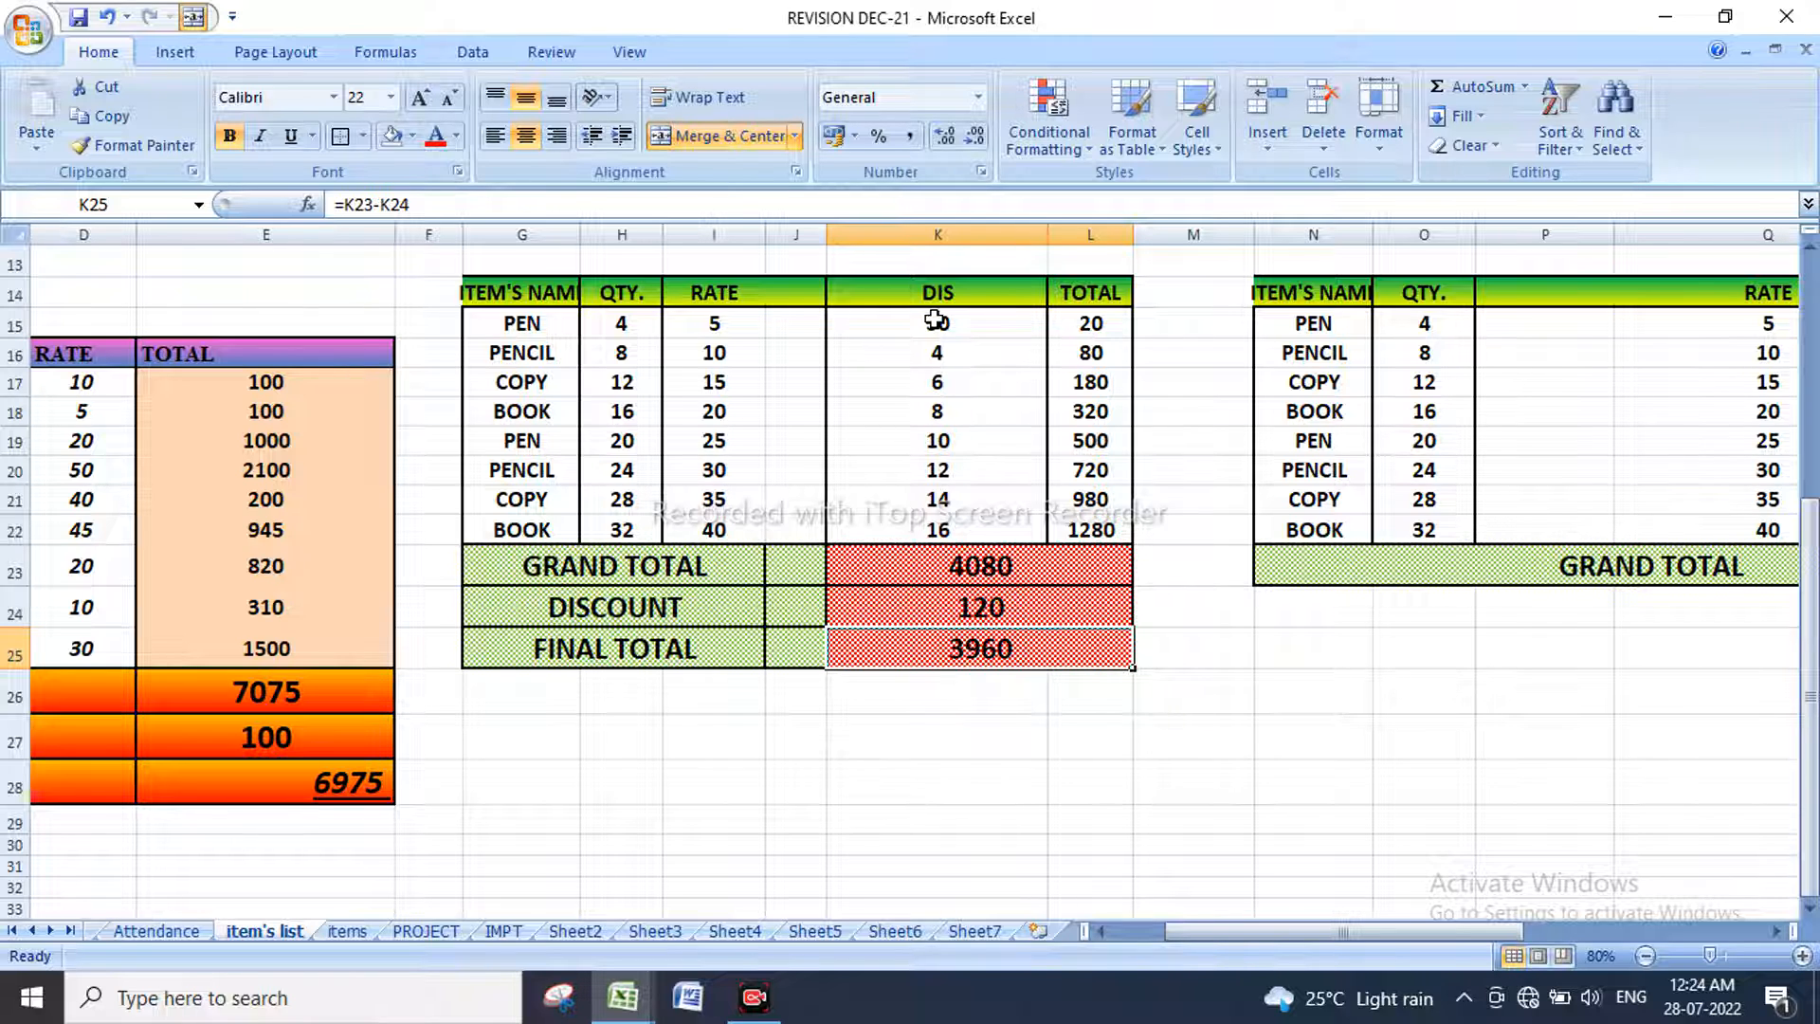
Step: Set the PENCIL discount in K16 to 40 and the PEN discount in K19 to 20
click(964, 358)
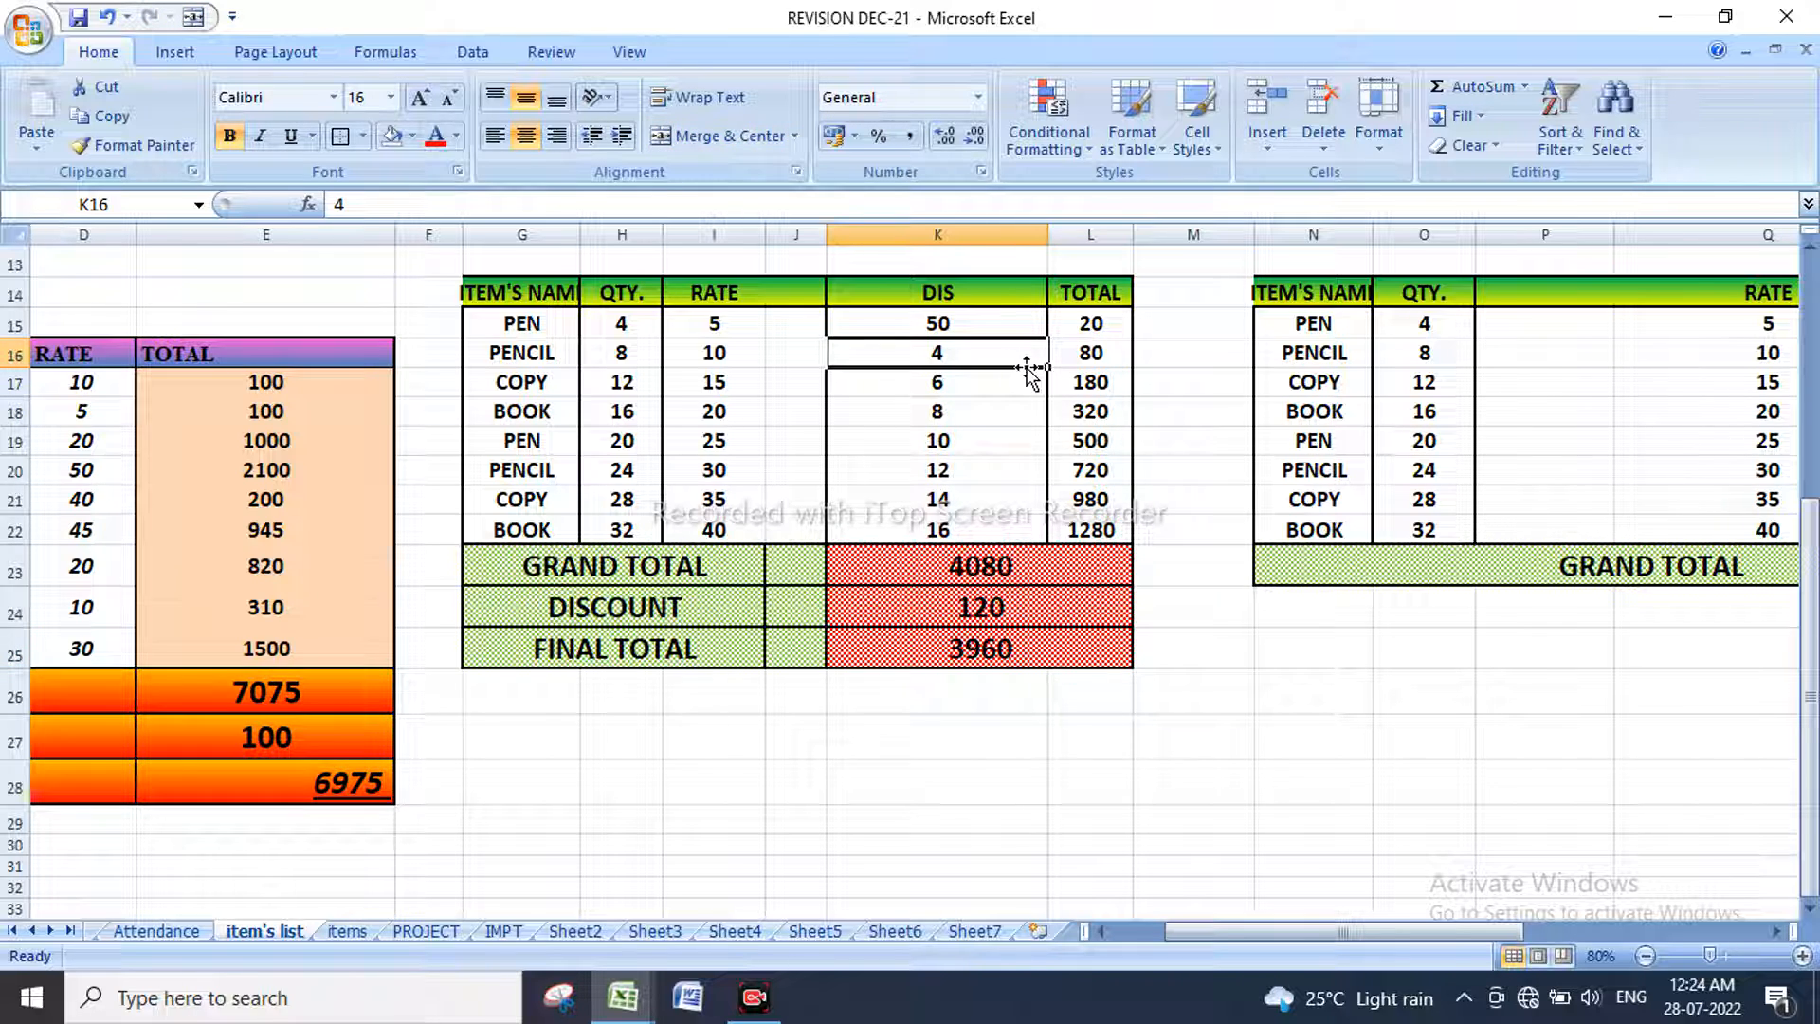
text(40)
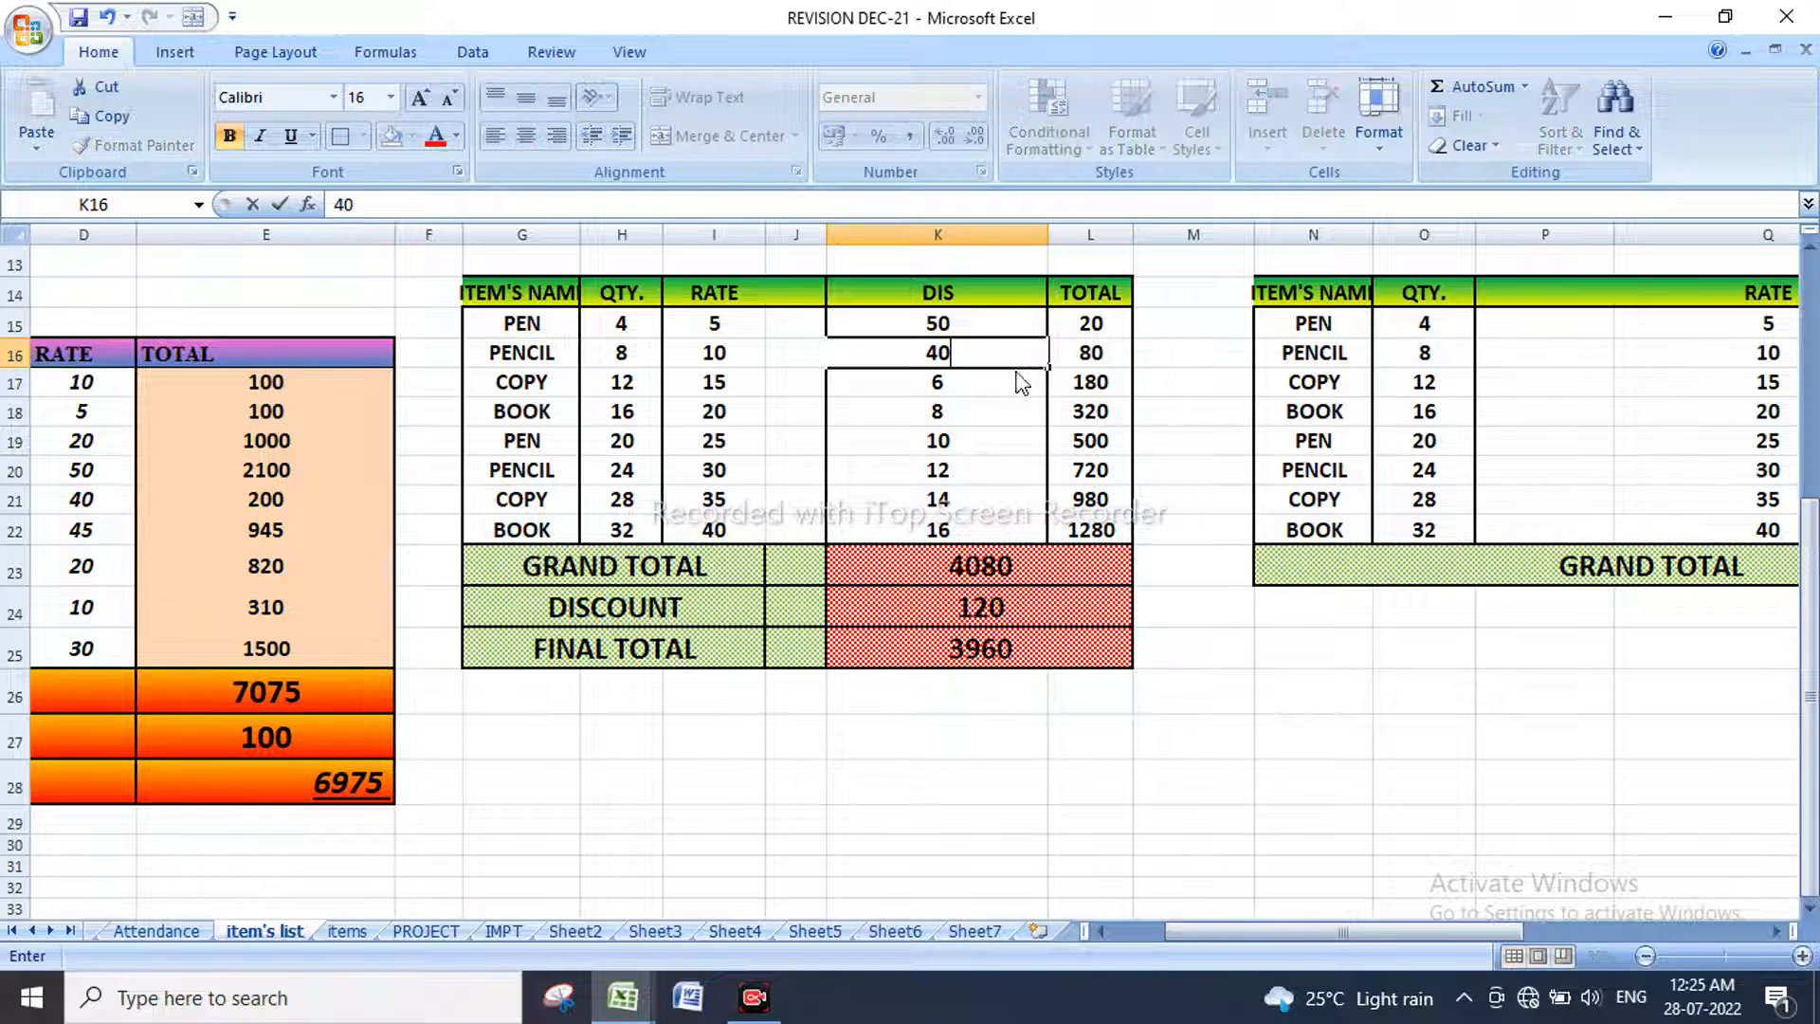
key(Return)
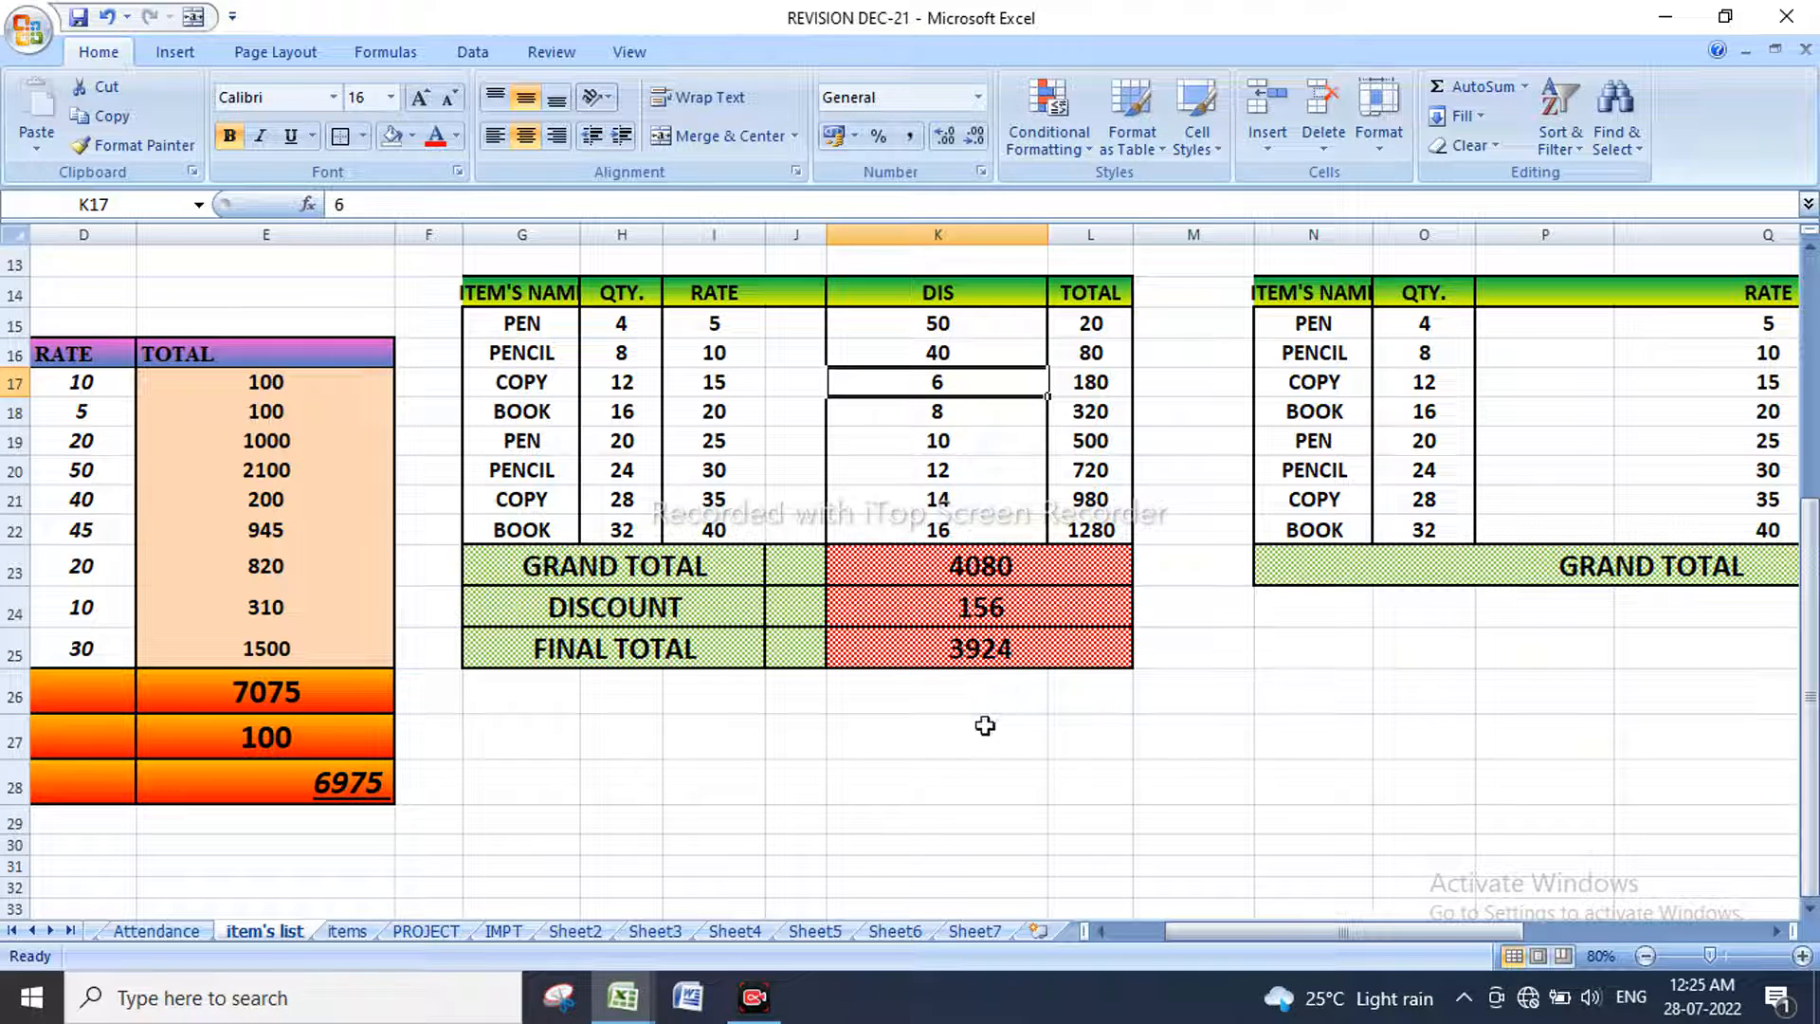
scroll(1027, 607, up, 1)
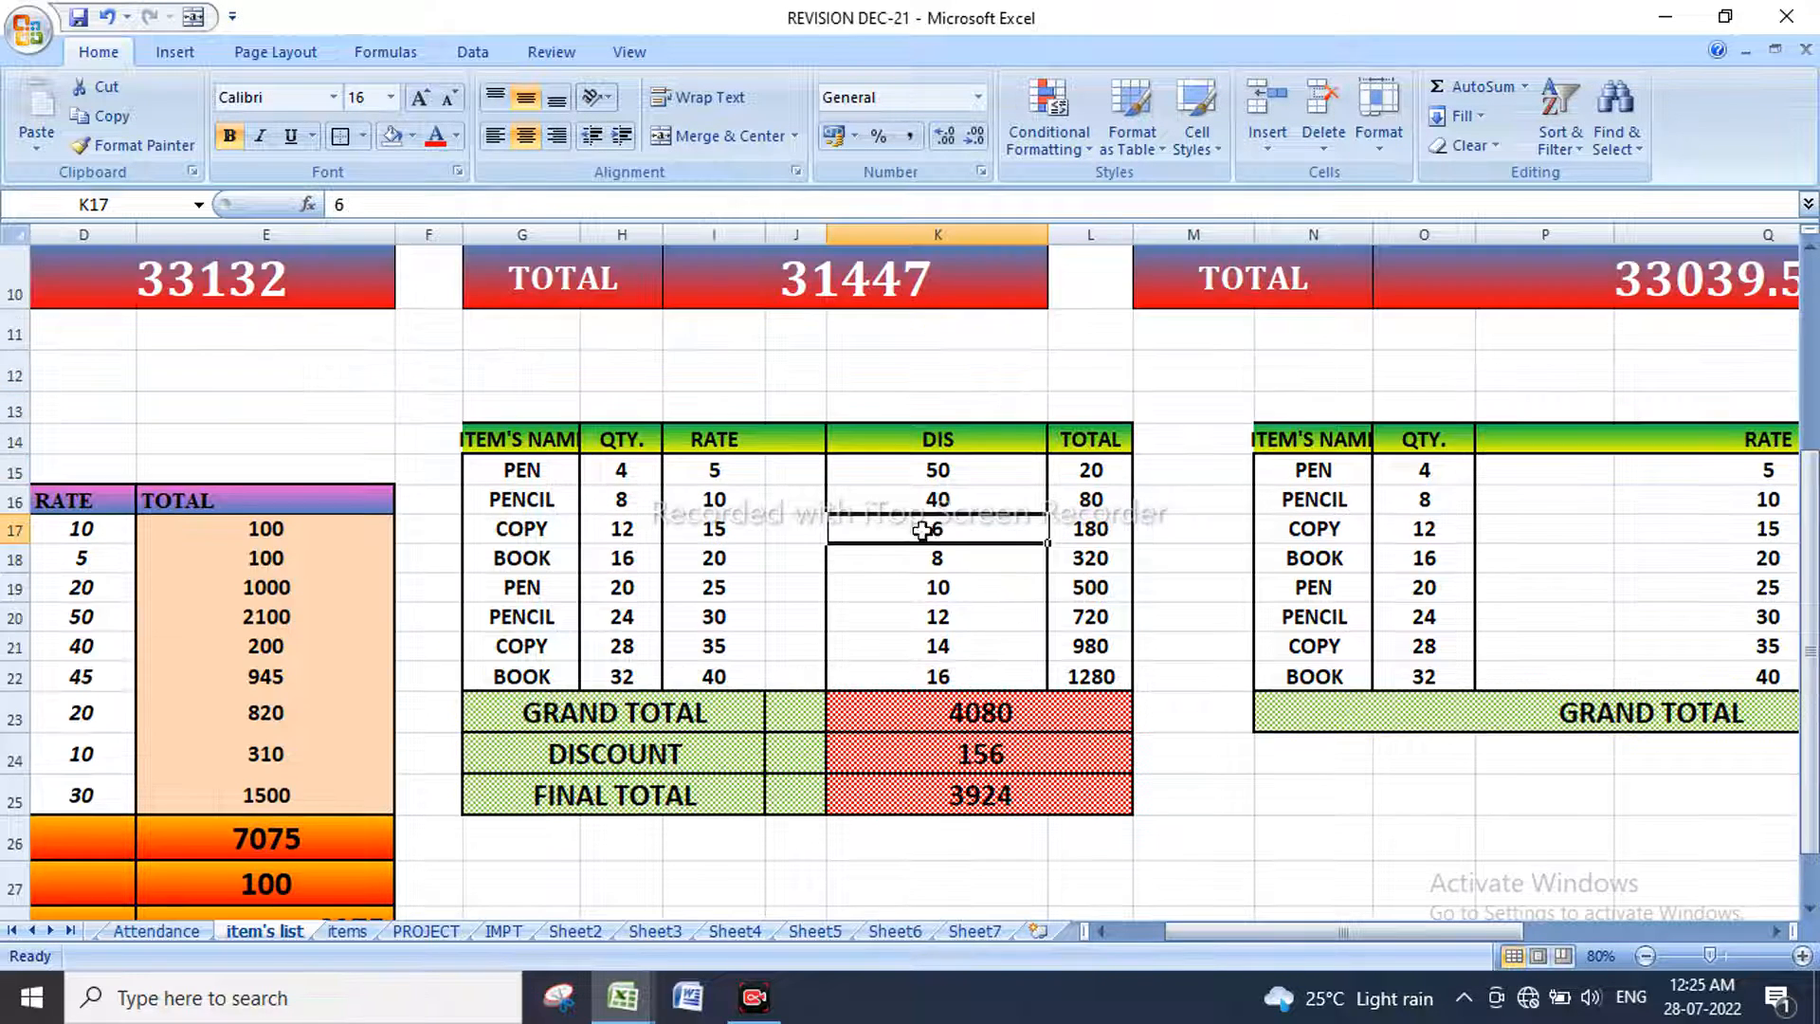
scroll(951, 598, down, 1)
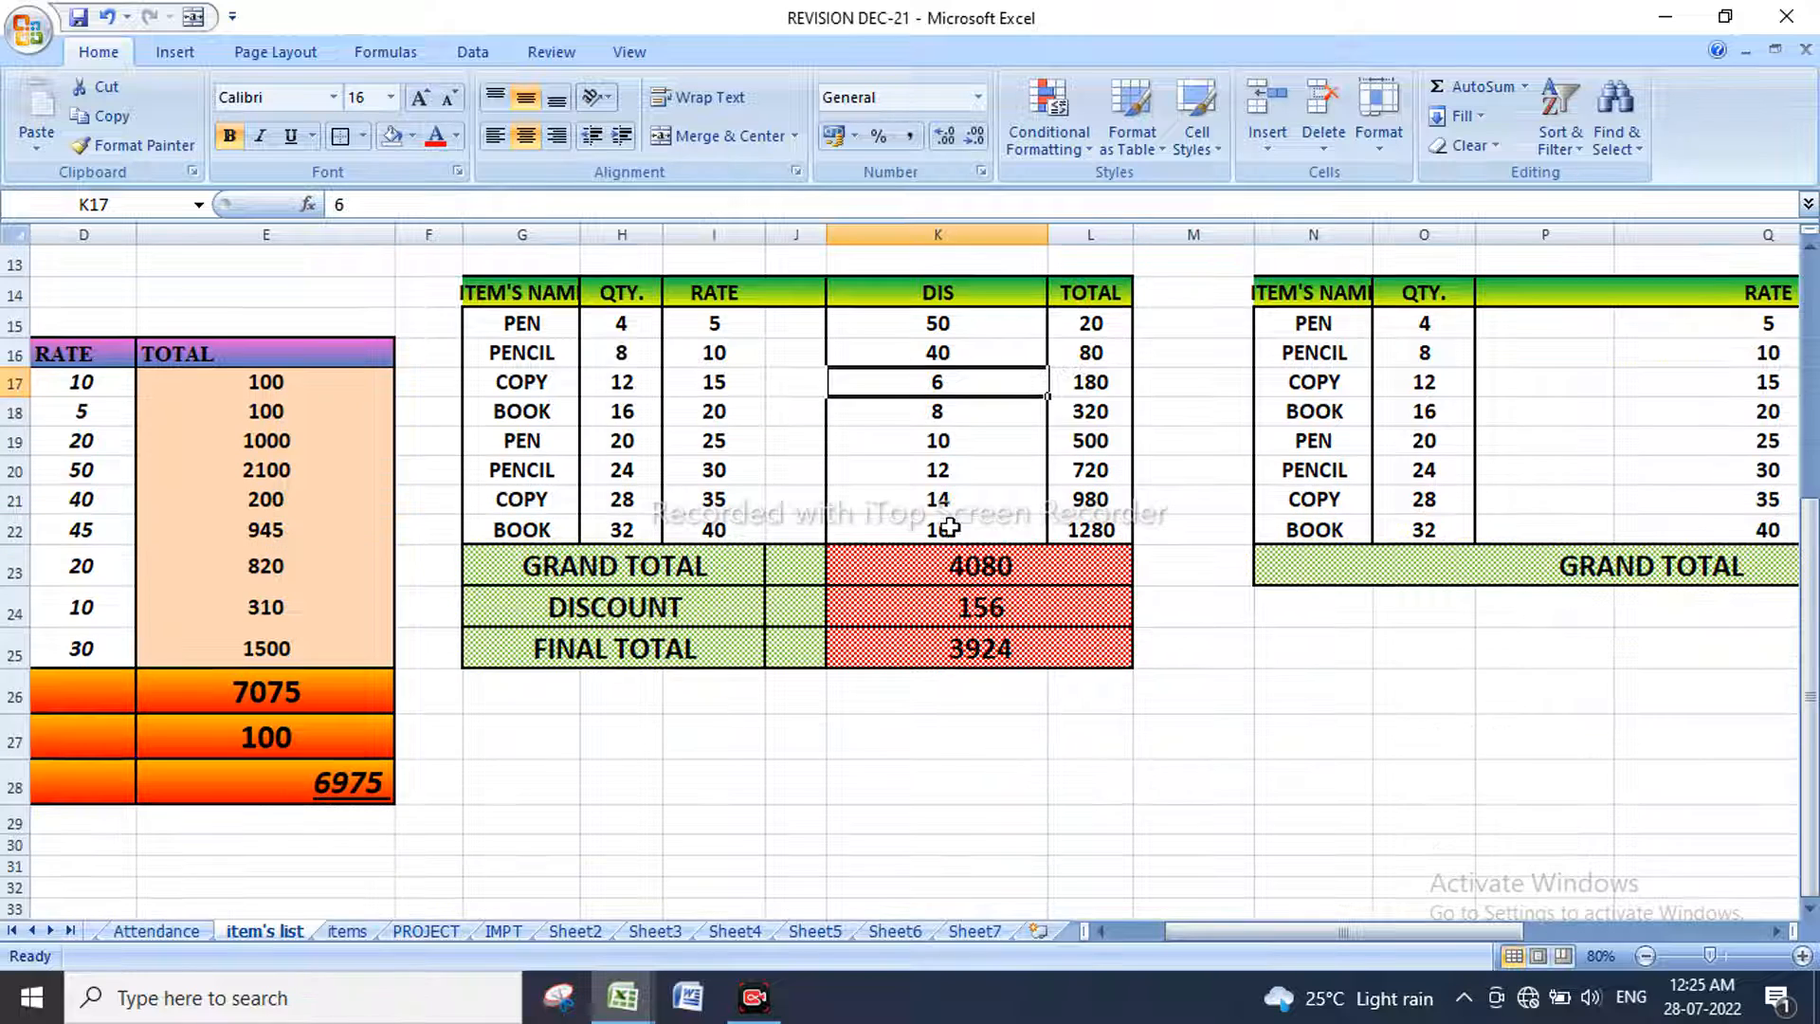
click(942, 448)
text(20)
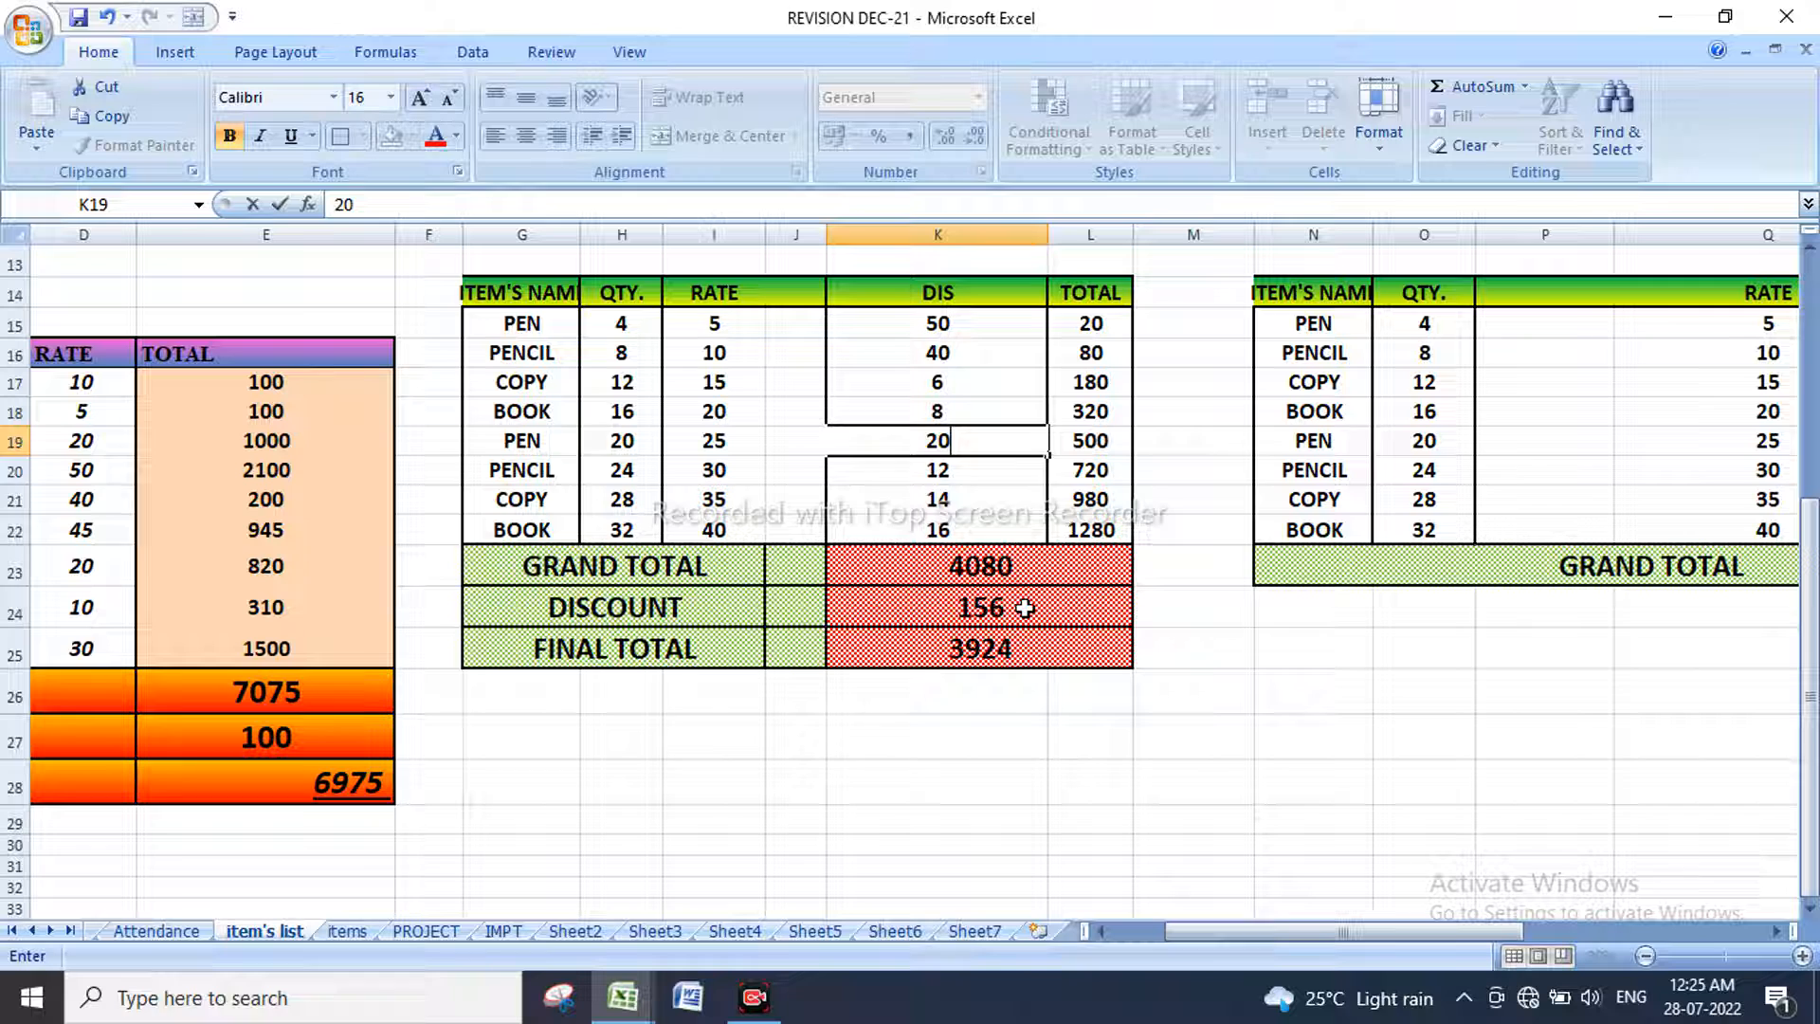
key(Return)
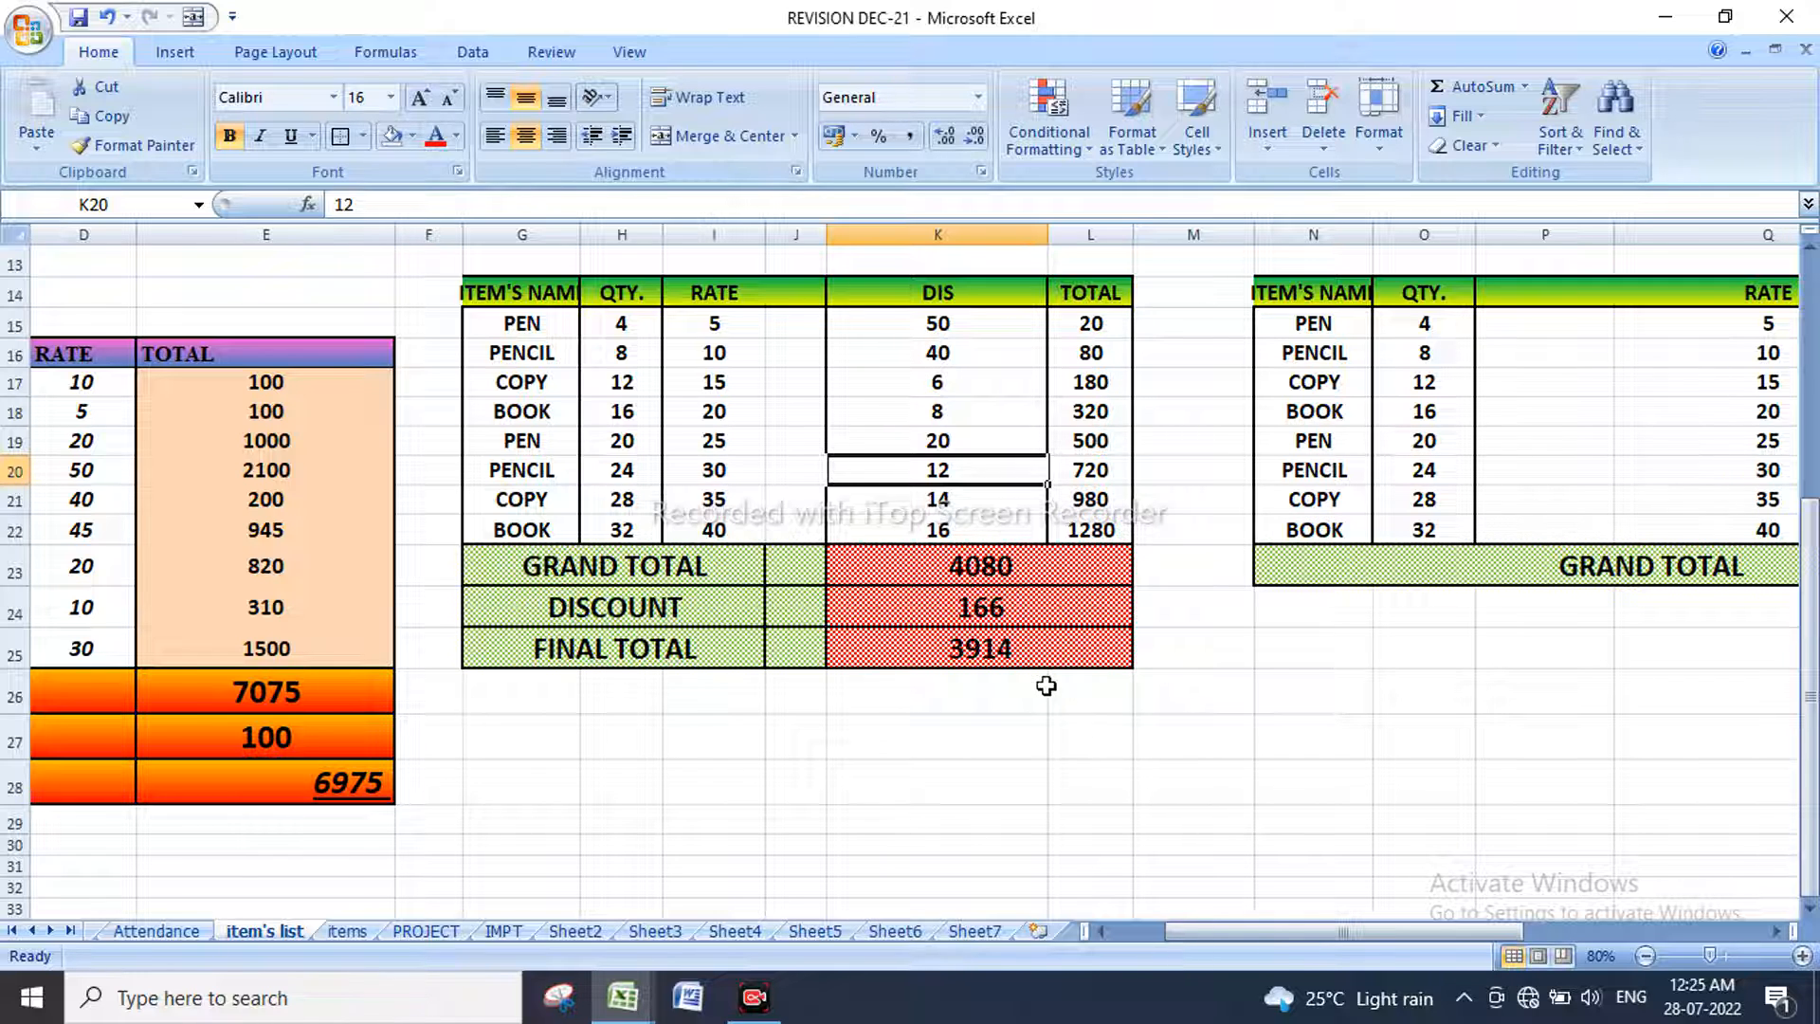
Step: Widen columns Z, AA and AB of the discount items table so the item names and headers fit
drag(1257, 928, 1401, 946)
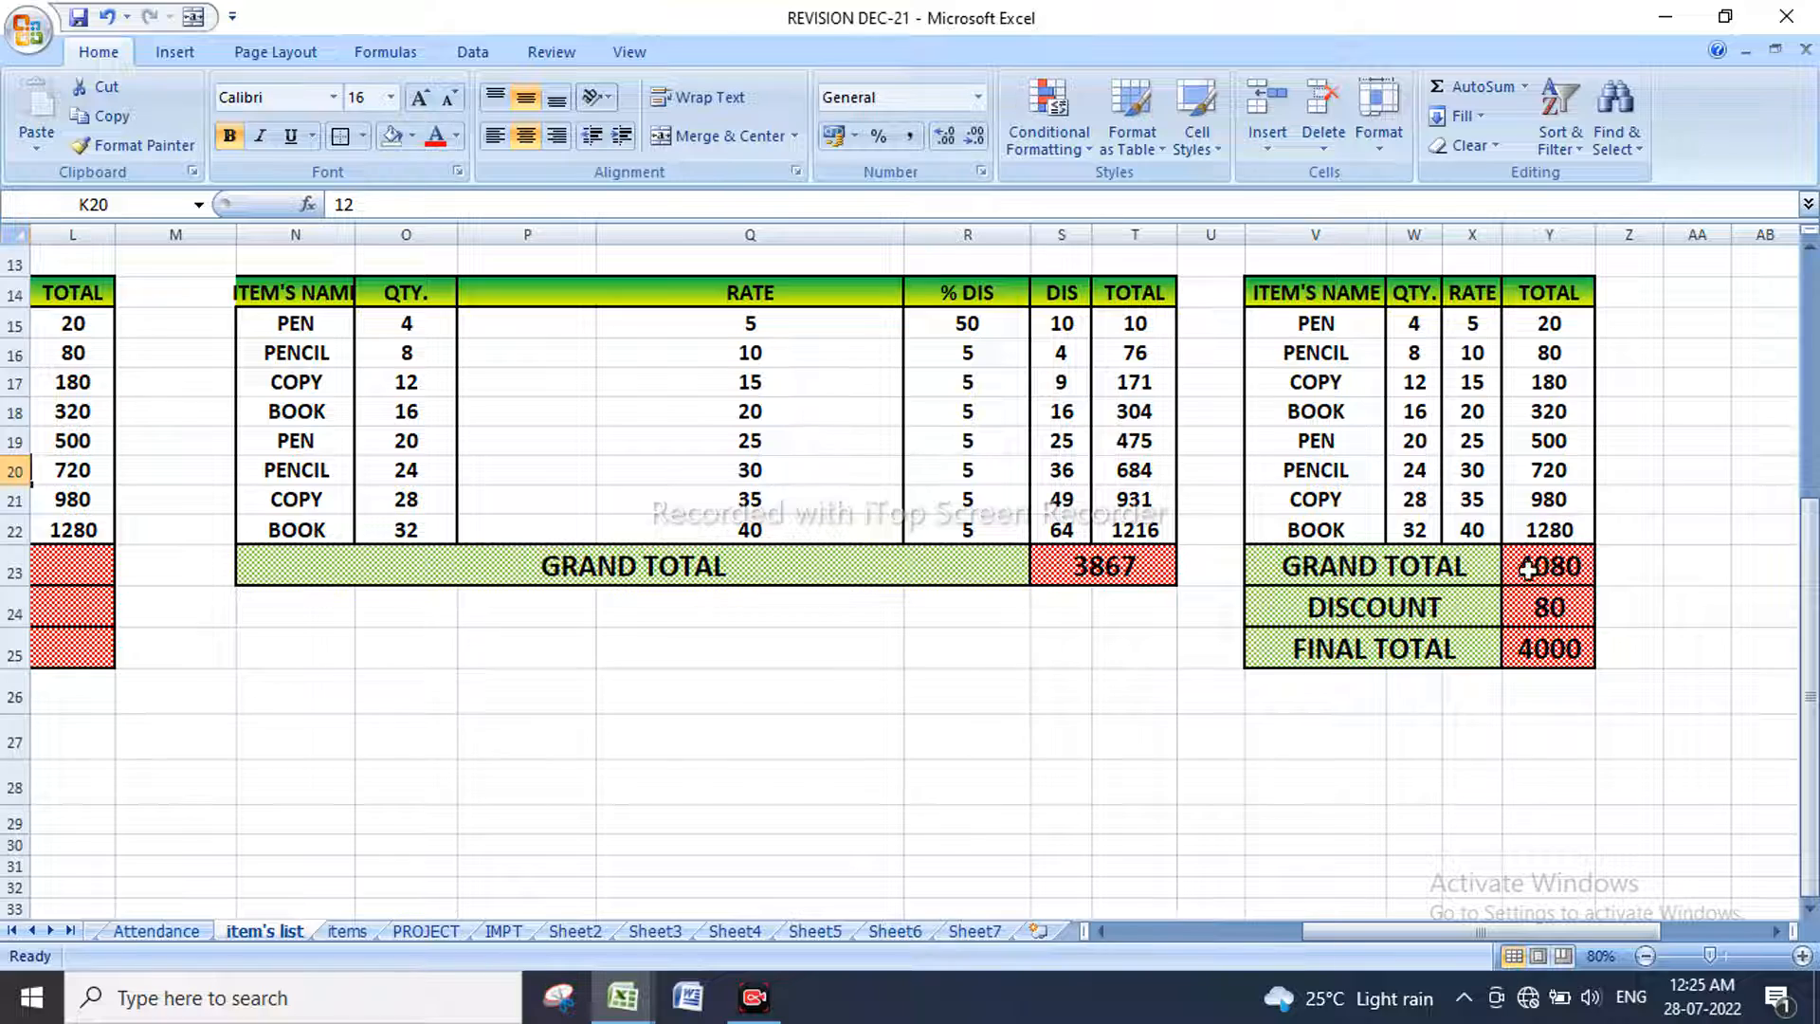
scroll(1273, 611, up, 4)
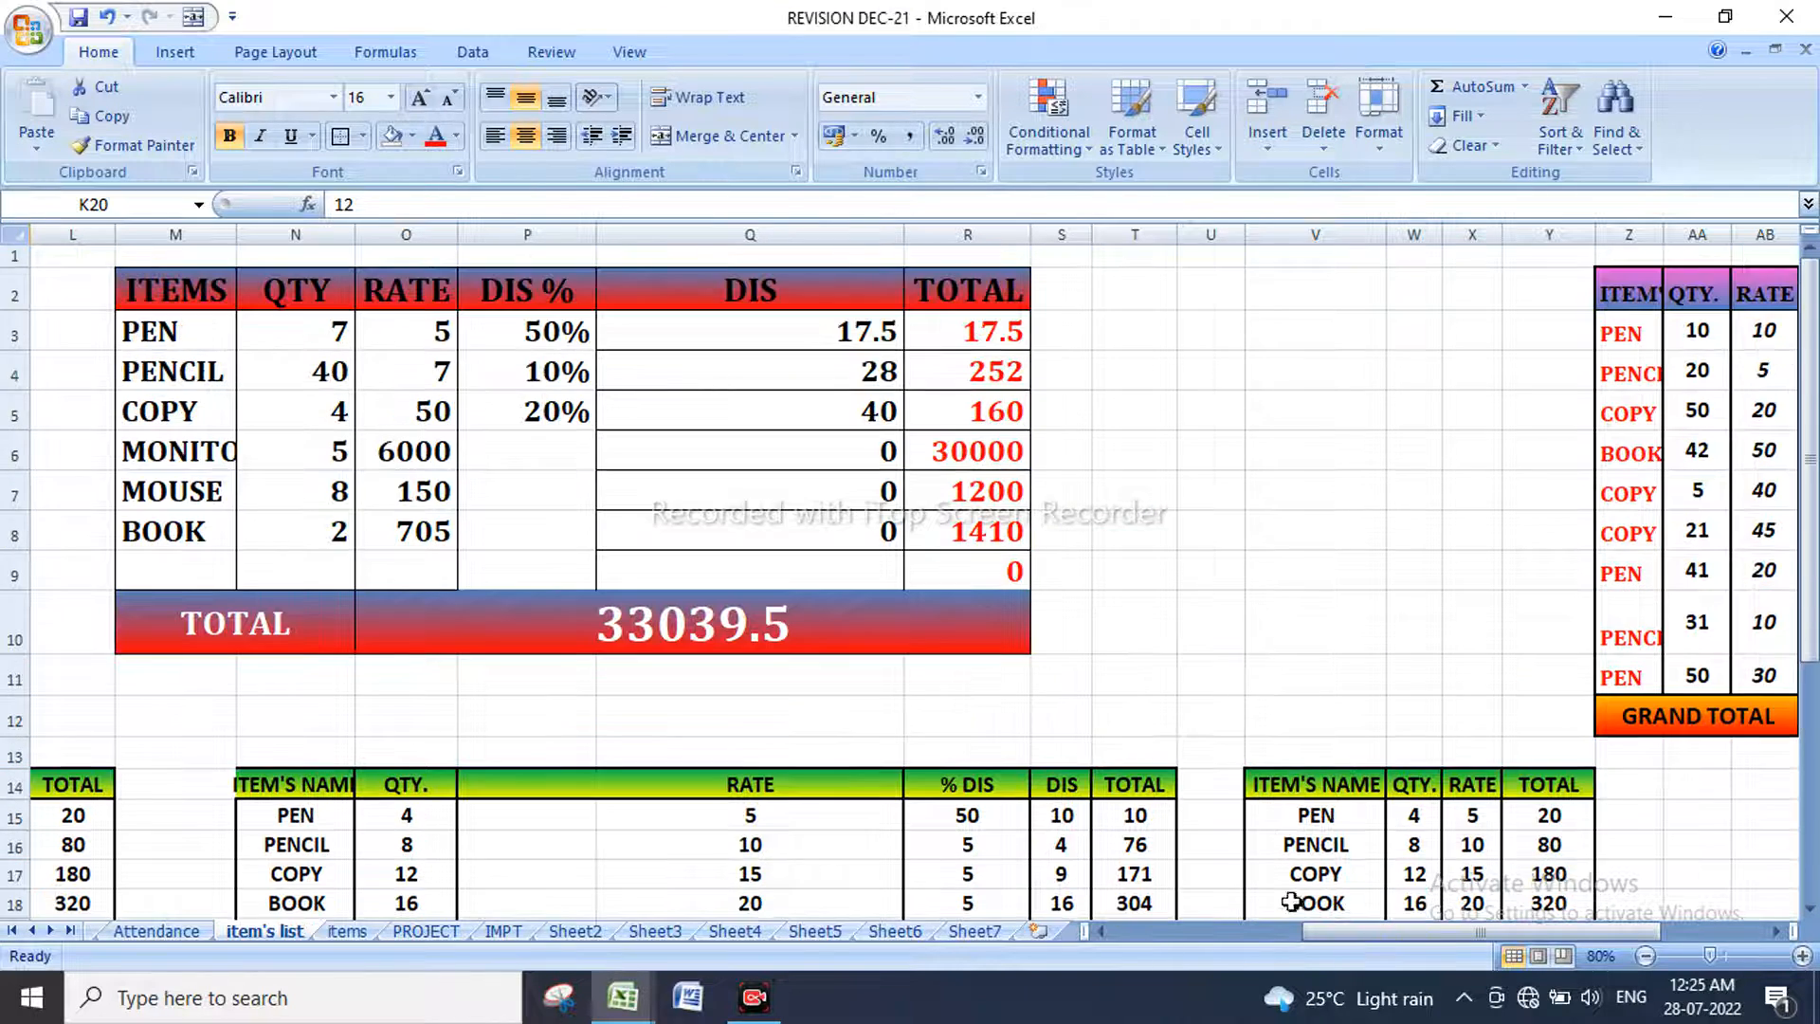
drag(1310, 931, 1414, 931)
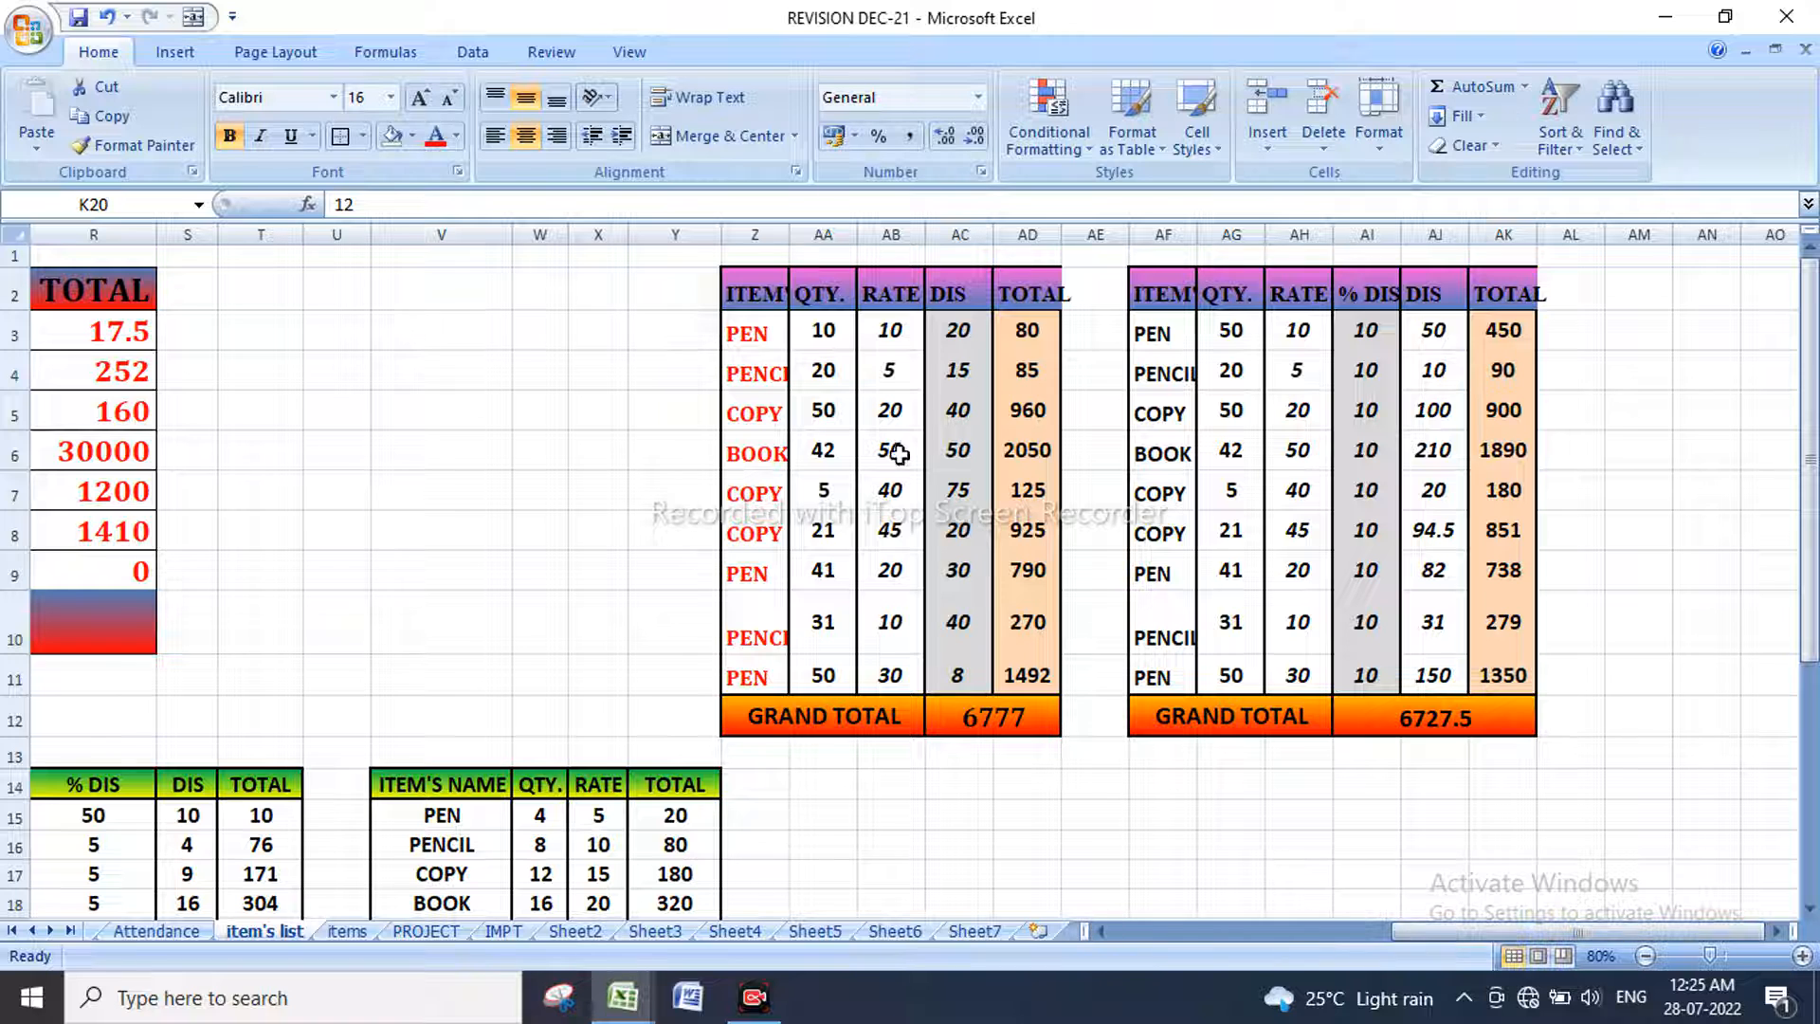
drag(789, 234, 1031, 236)
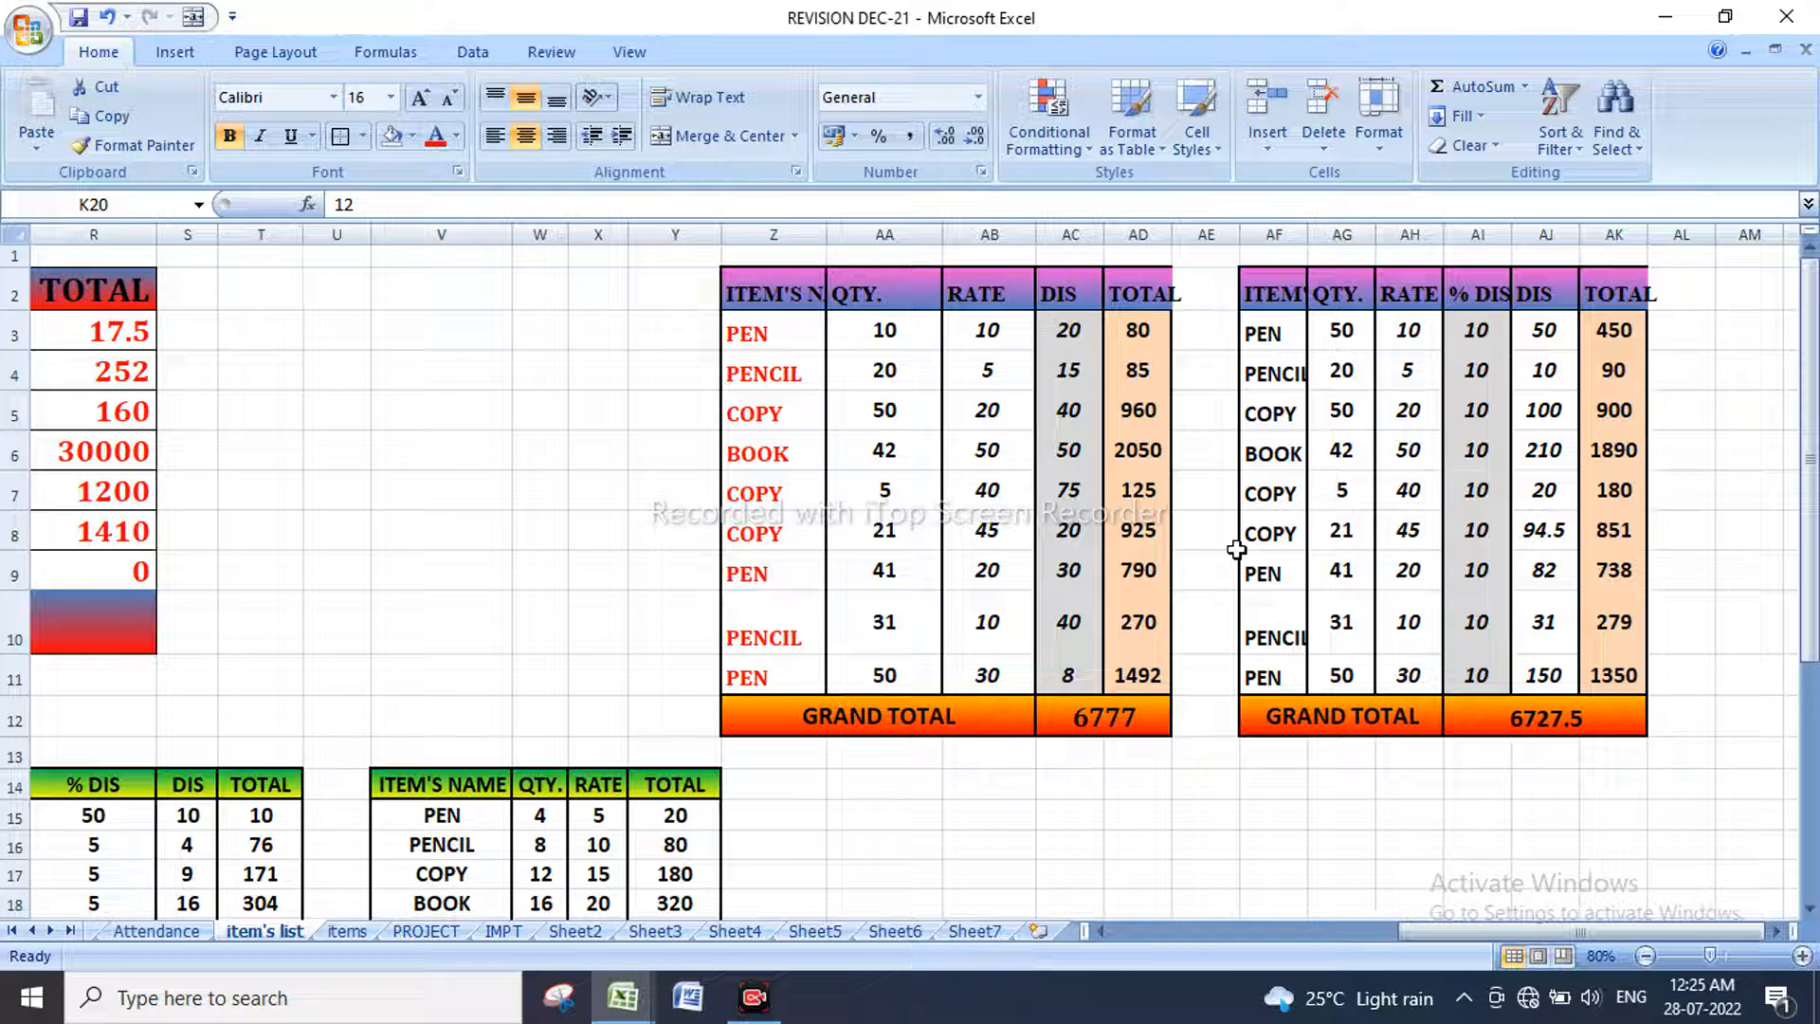
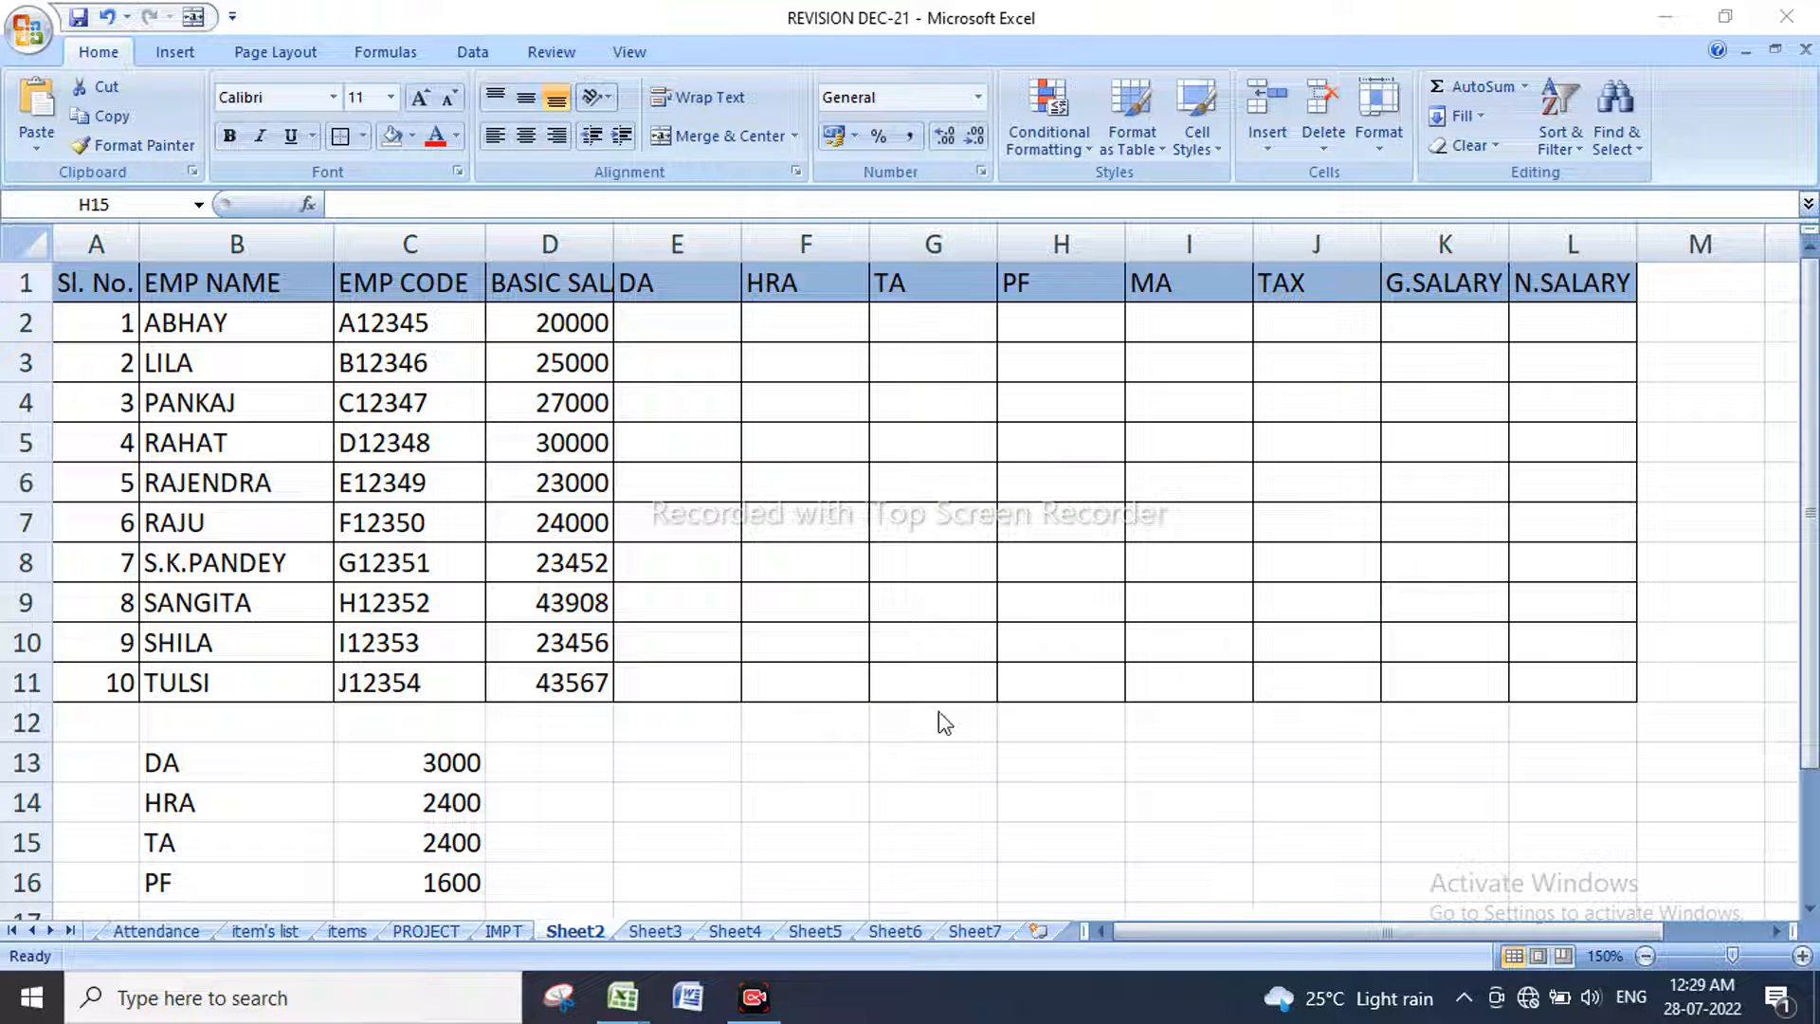
Step: Center the Sl. No. column entries in A1:A11 horizontally on Sheet2
click(105, 284)
double_click(111, 284)
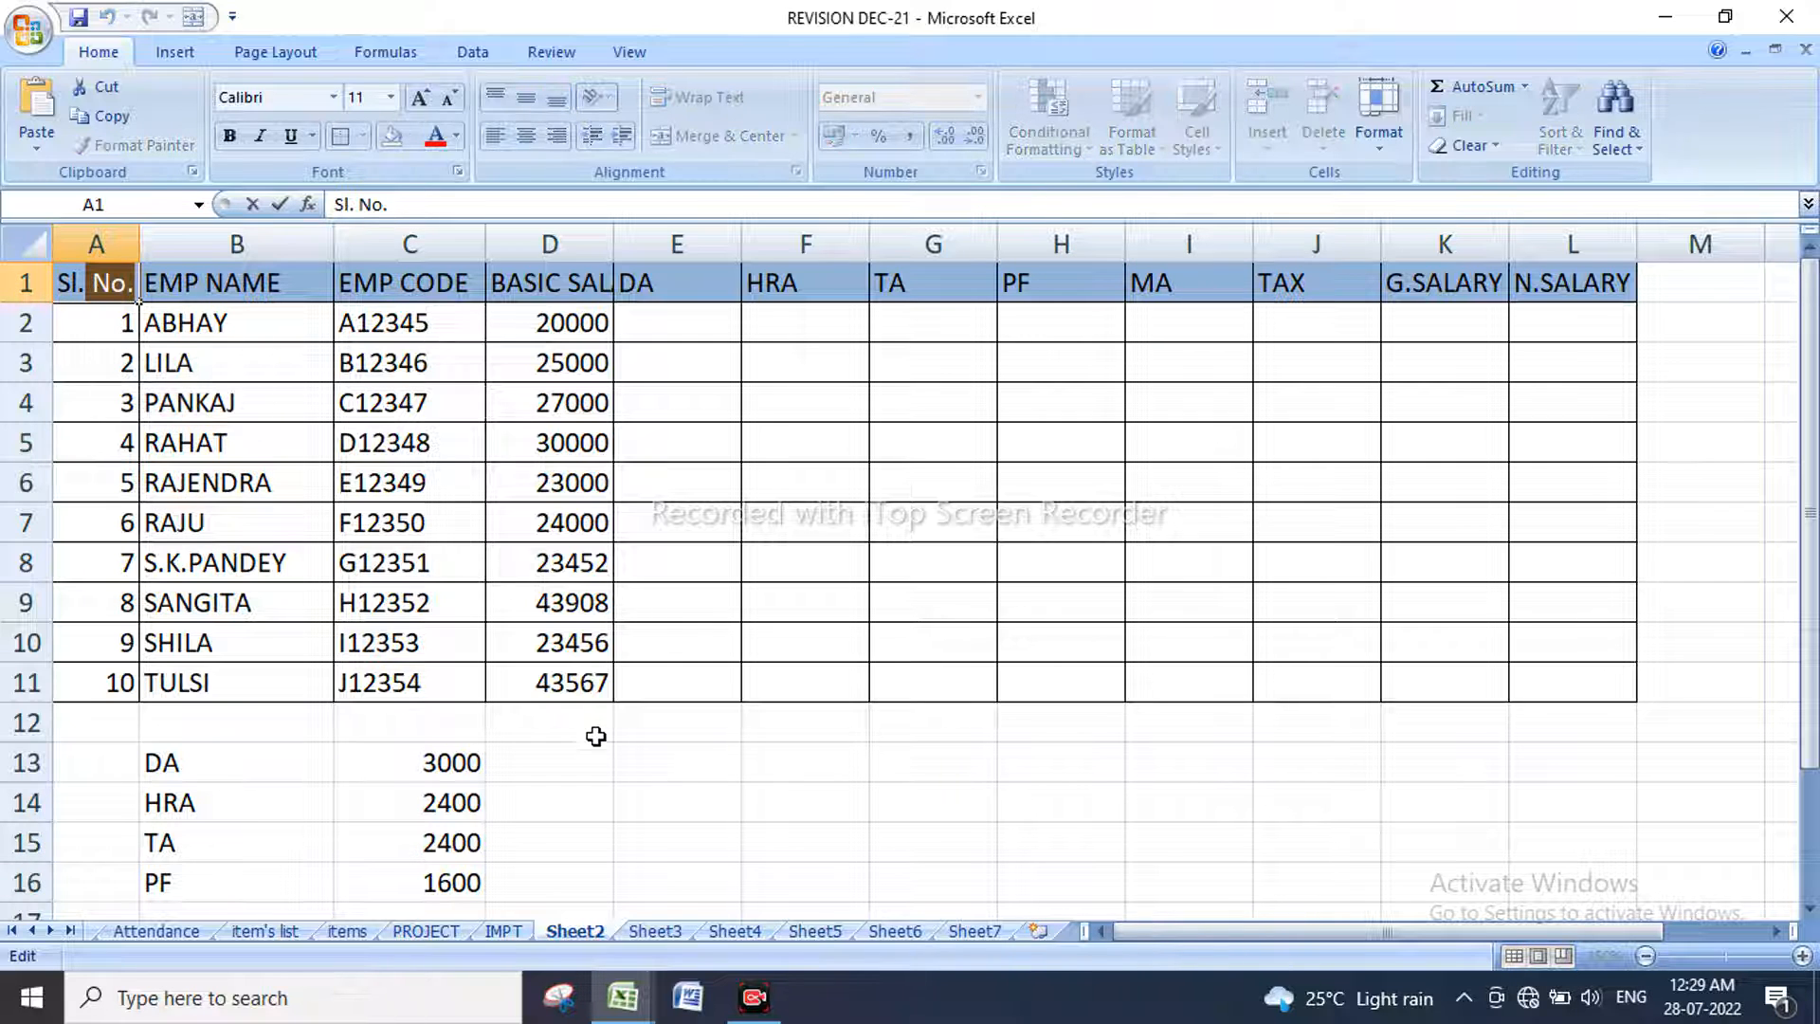
click(658, 805)
drag(117, 276, 118, 684)
click(526, 136)
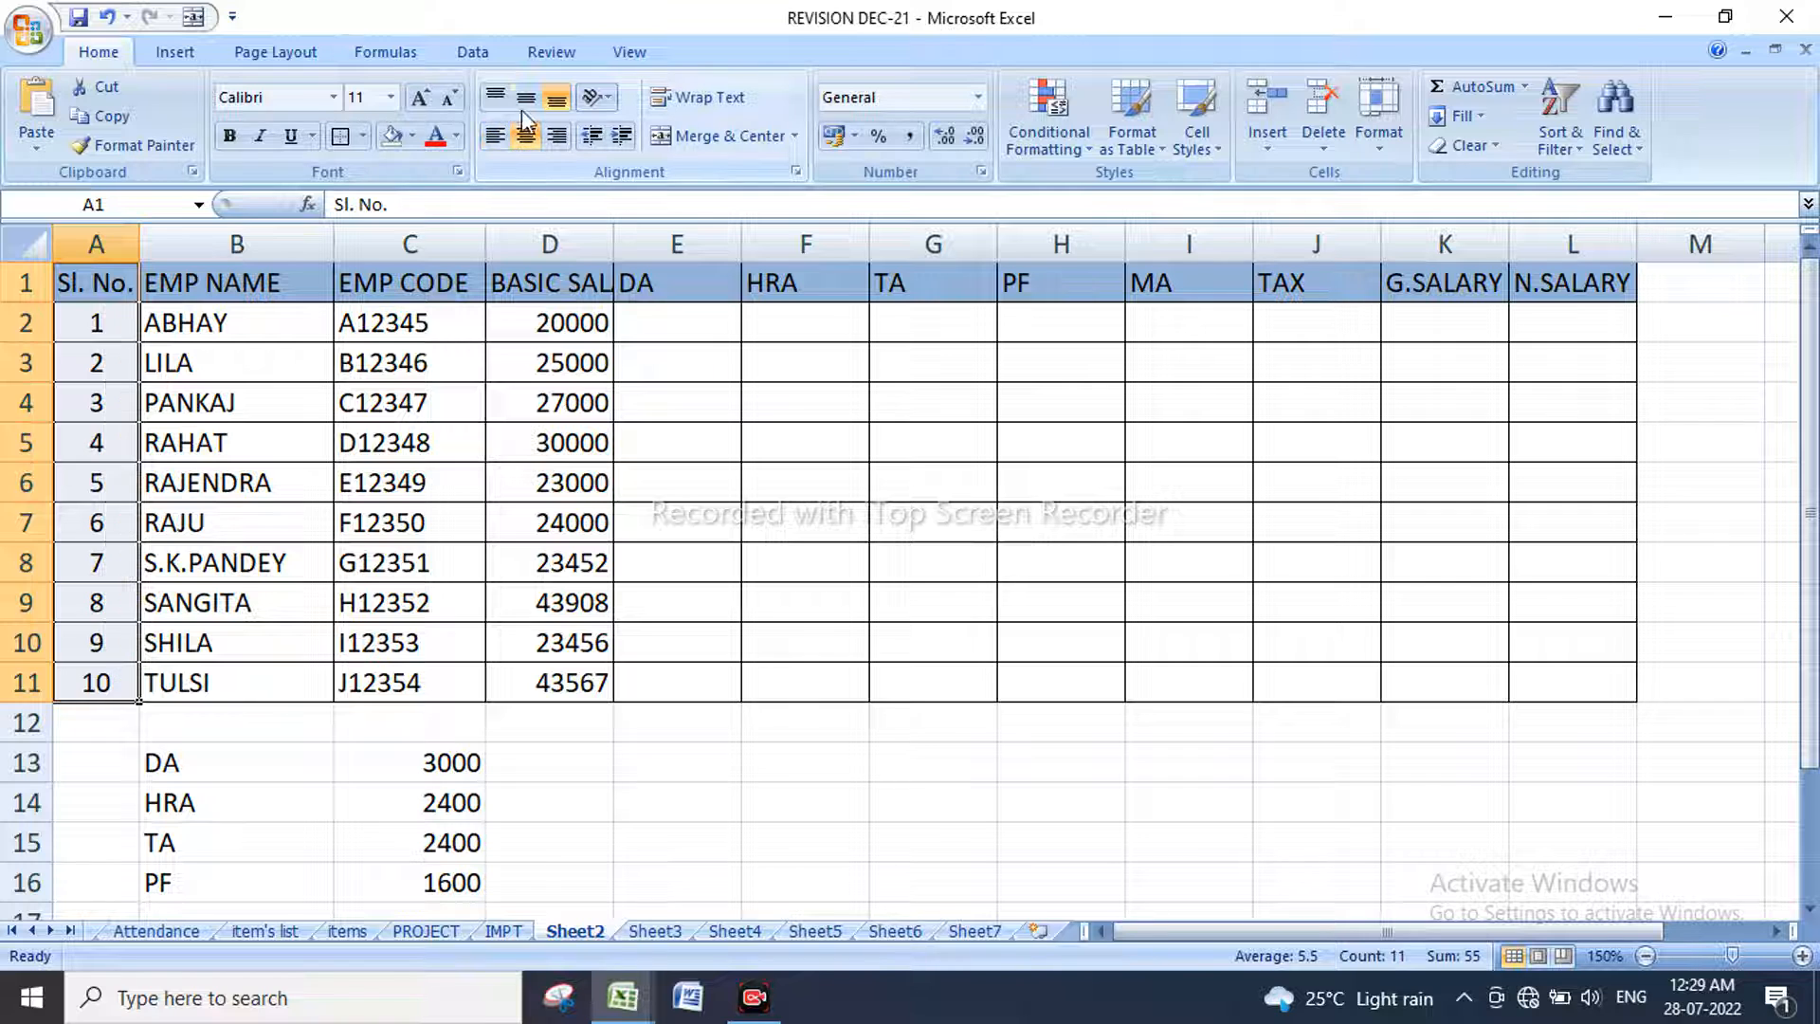
Step: Clear the serial numbers in A4:A11 and refill them by extending the series from A2:A3 down to 10
click(108, 327)
drag(97, 406, 159, 681)
key(Delete)
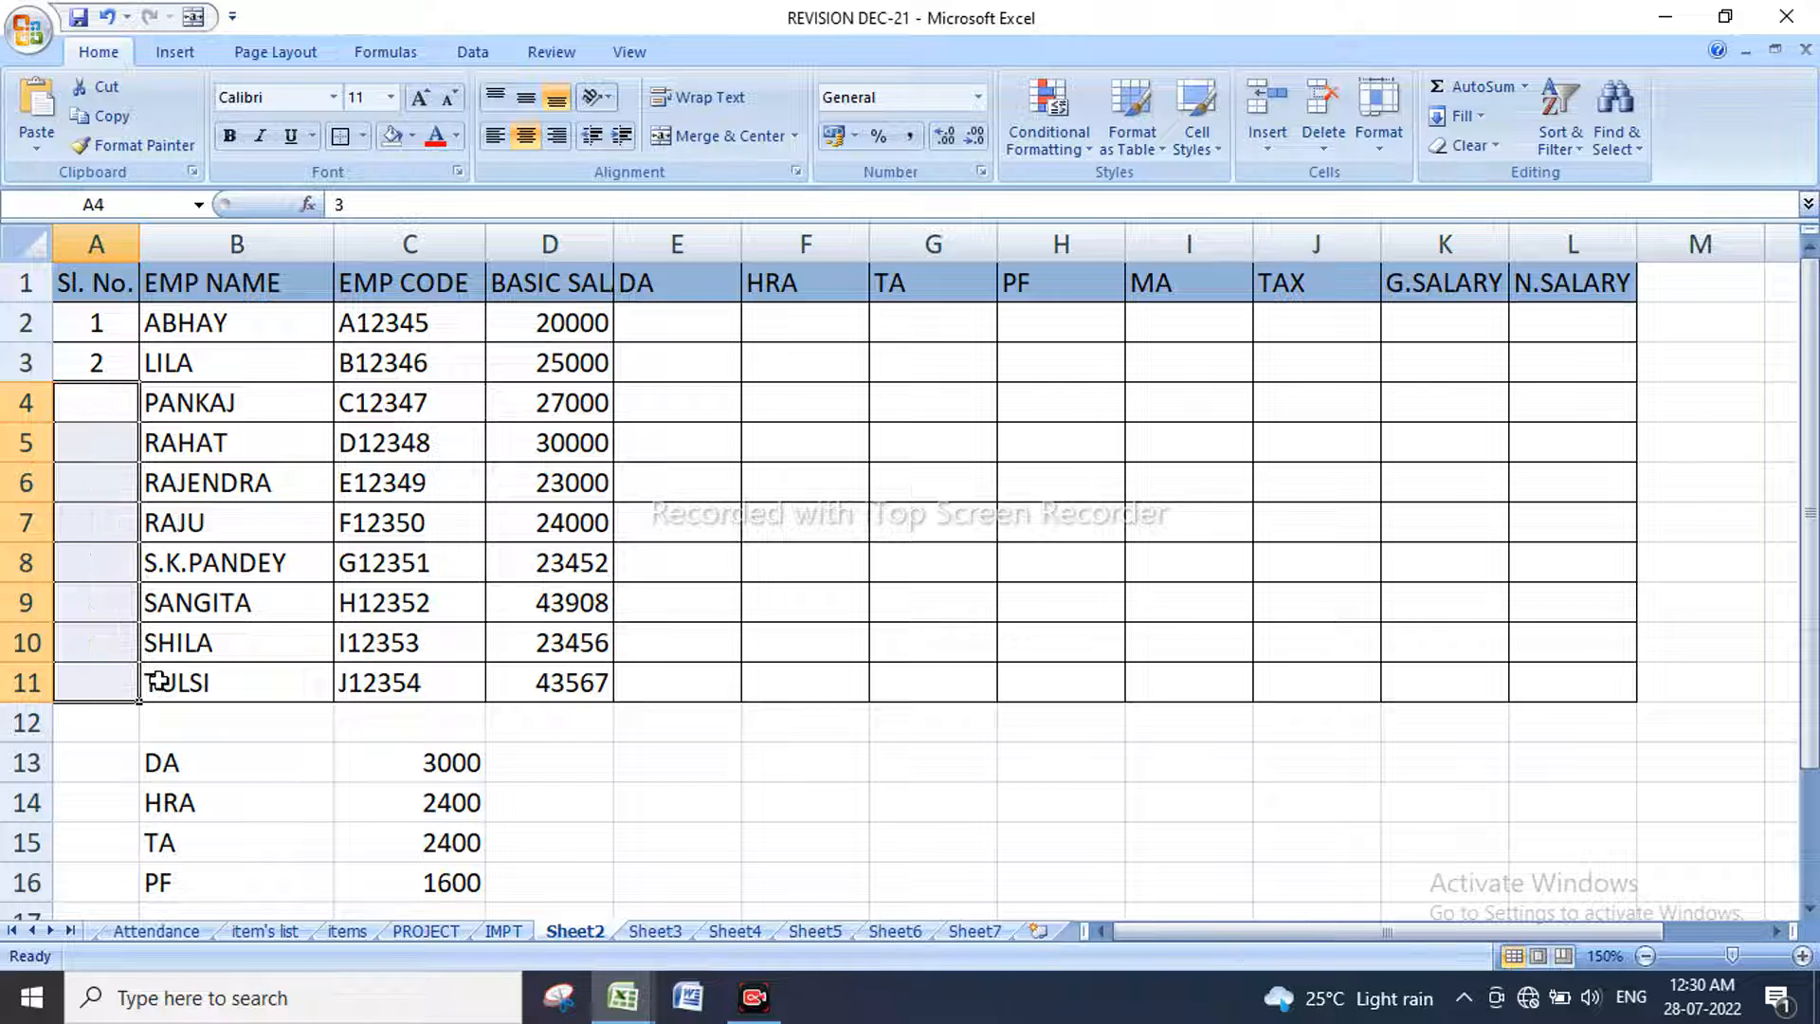
drag(106, 332, 139, 699)
Step: Widen column D so the BASIC SALARY header fits completely
drag(202, 323, 204, 686)
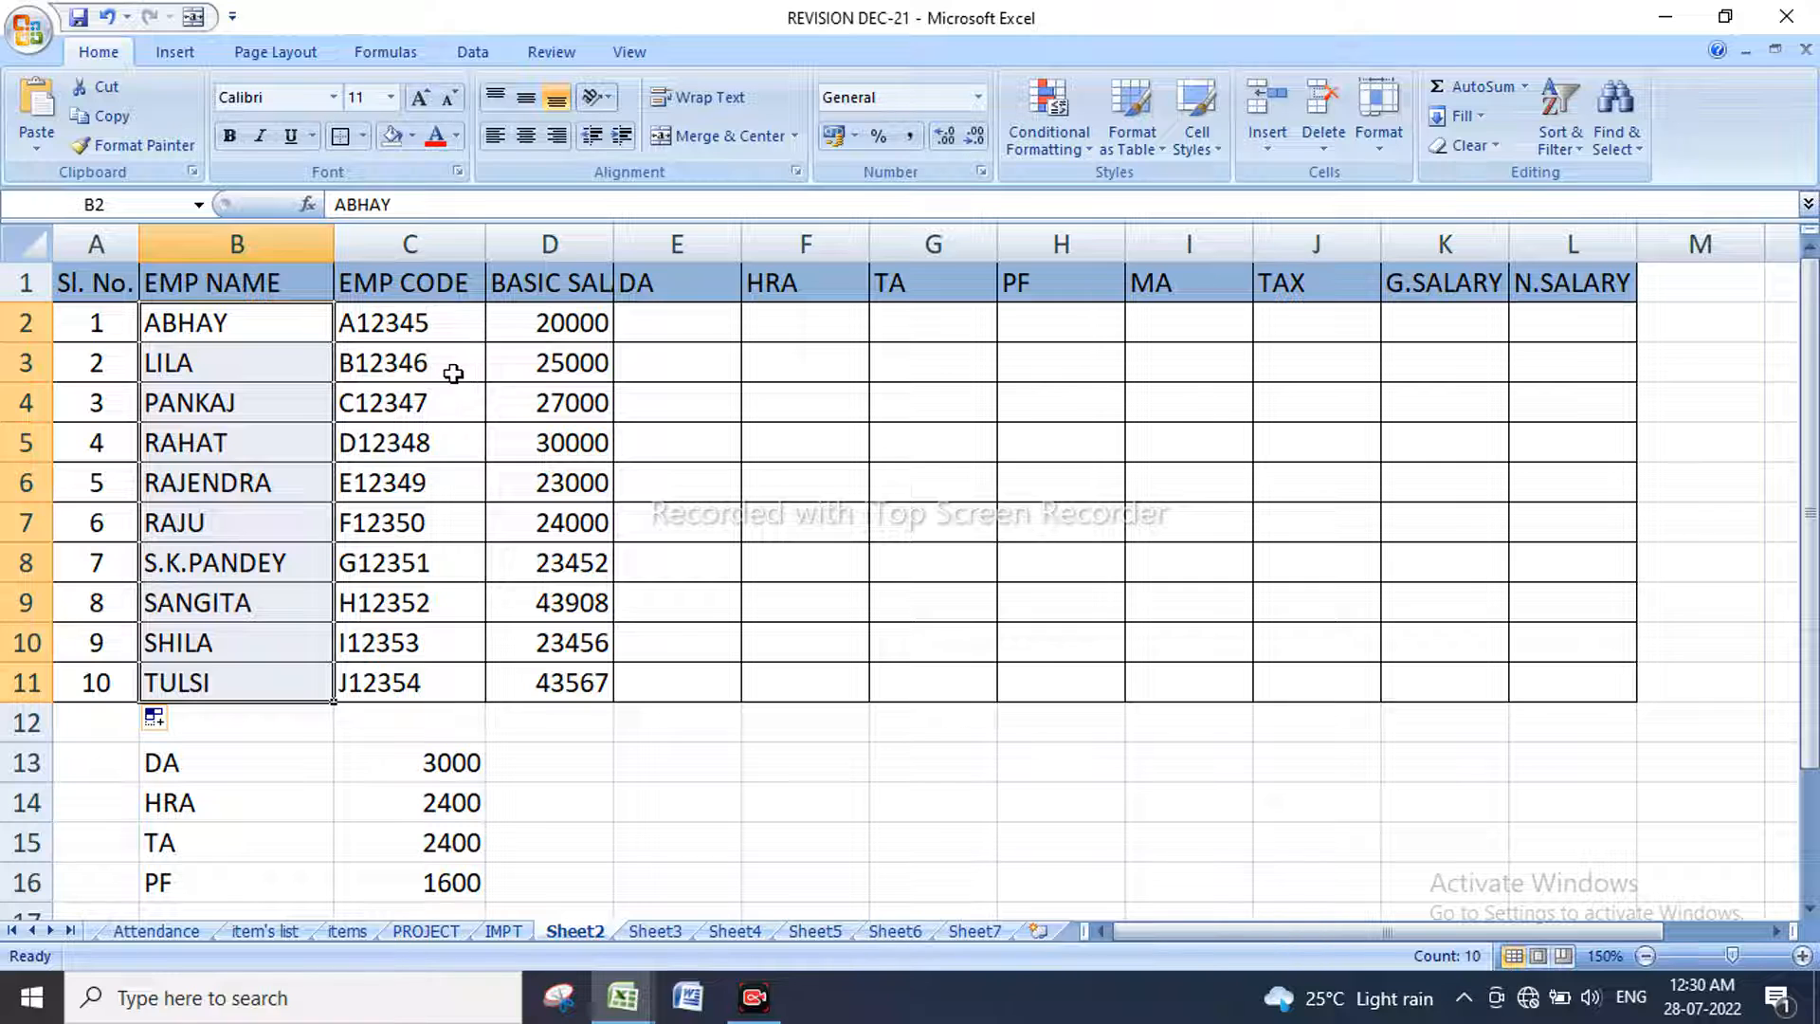
drag(613, 244, 679, 245)
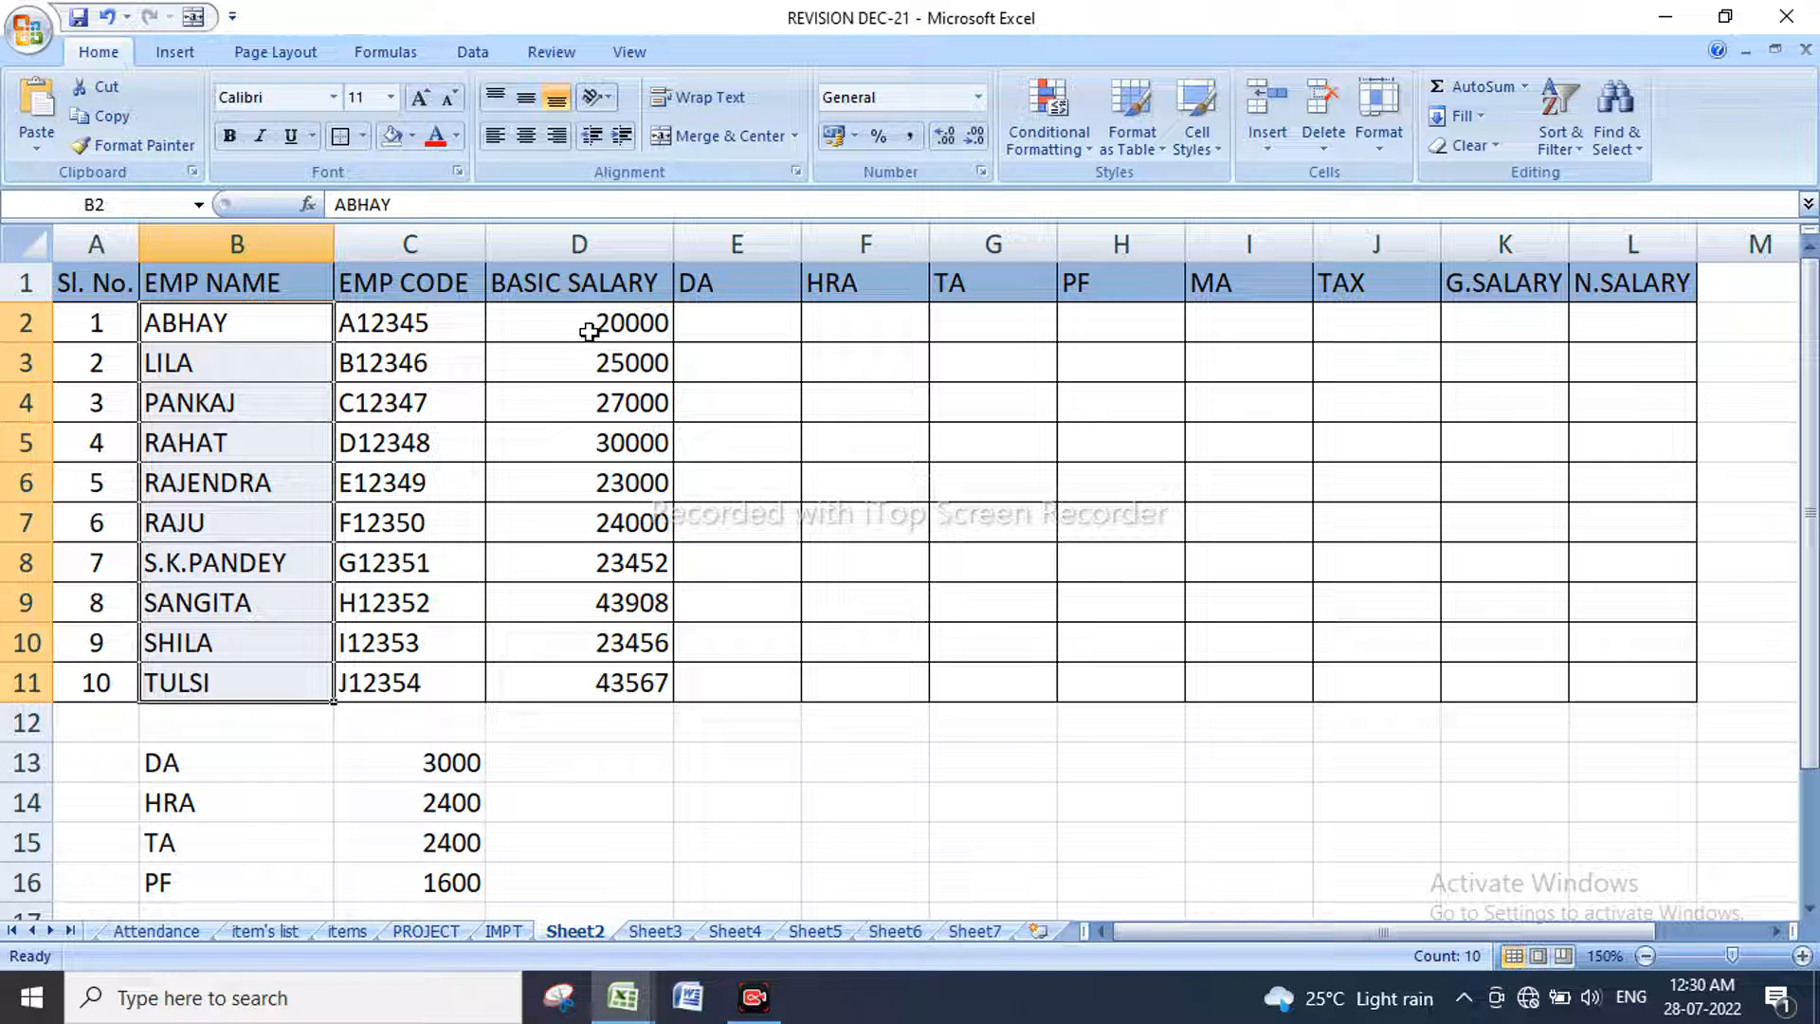
drag(578, 326, 614, 707)
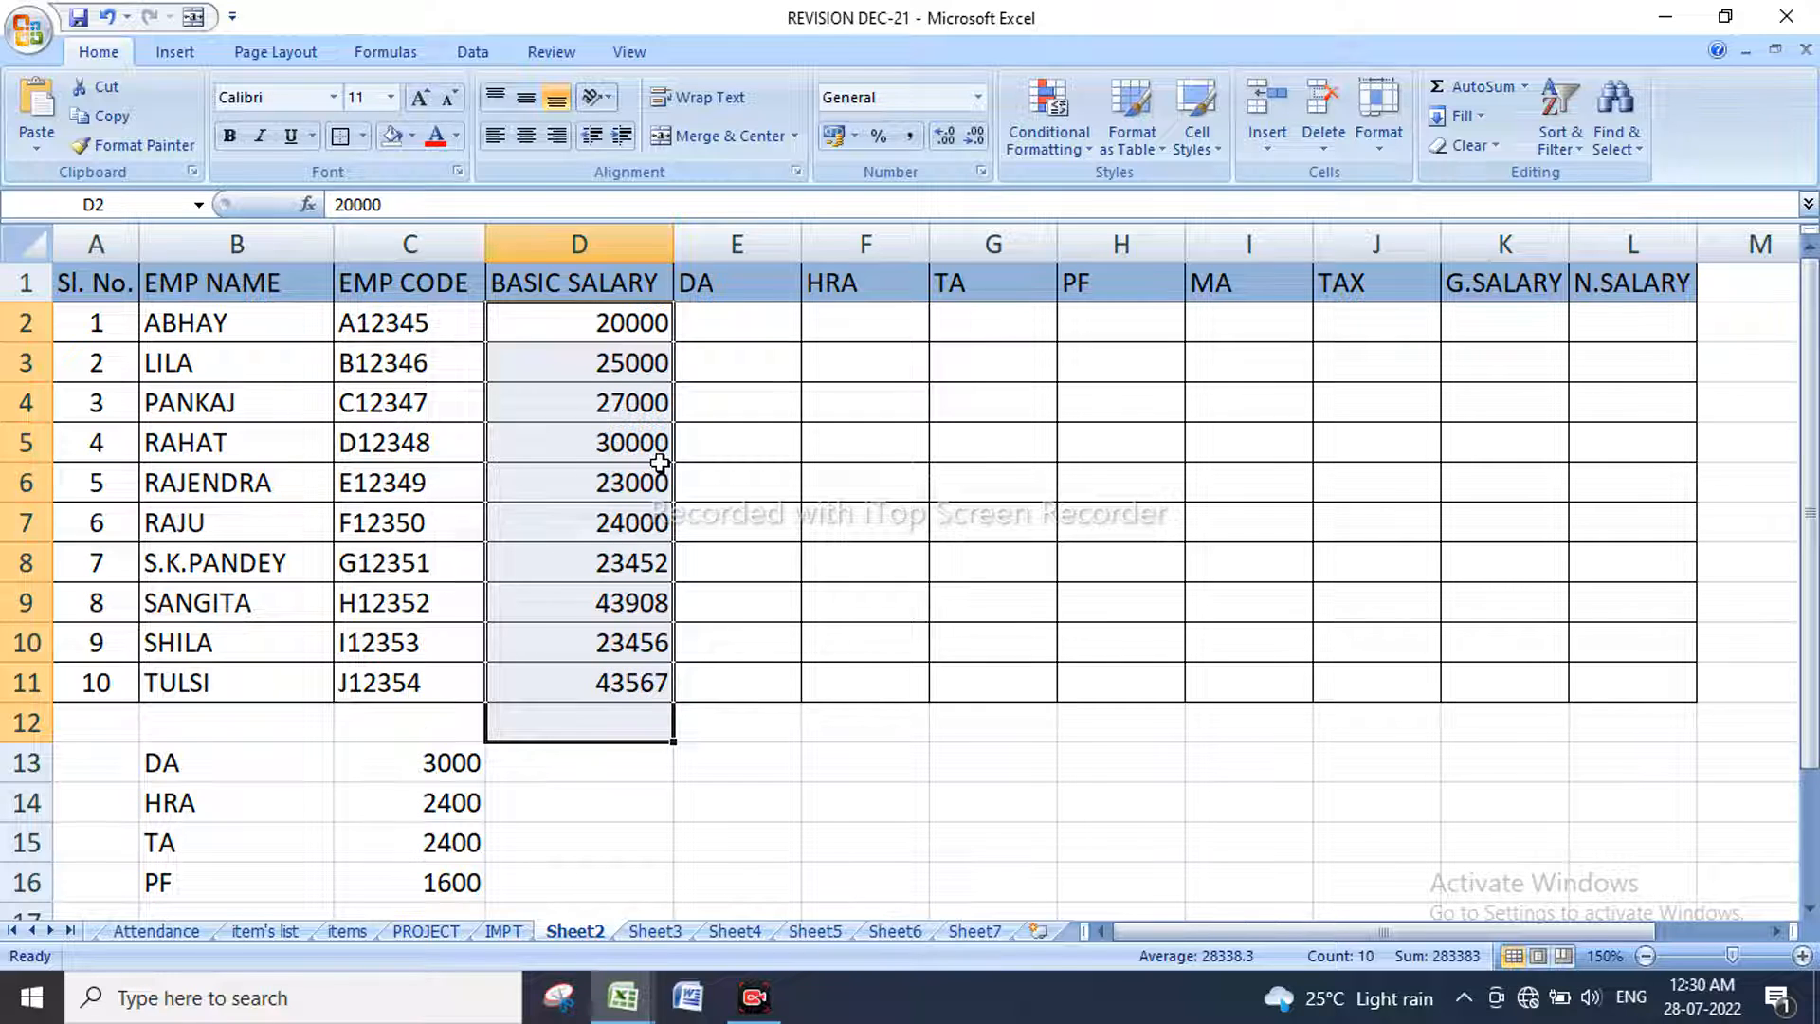
click(708, 336)
click(704, 282)
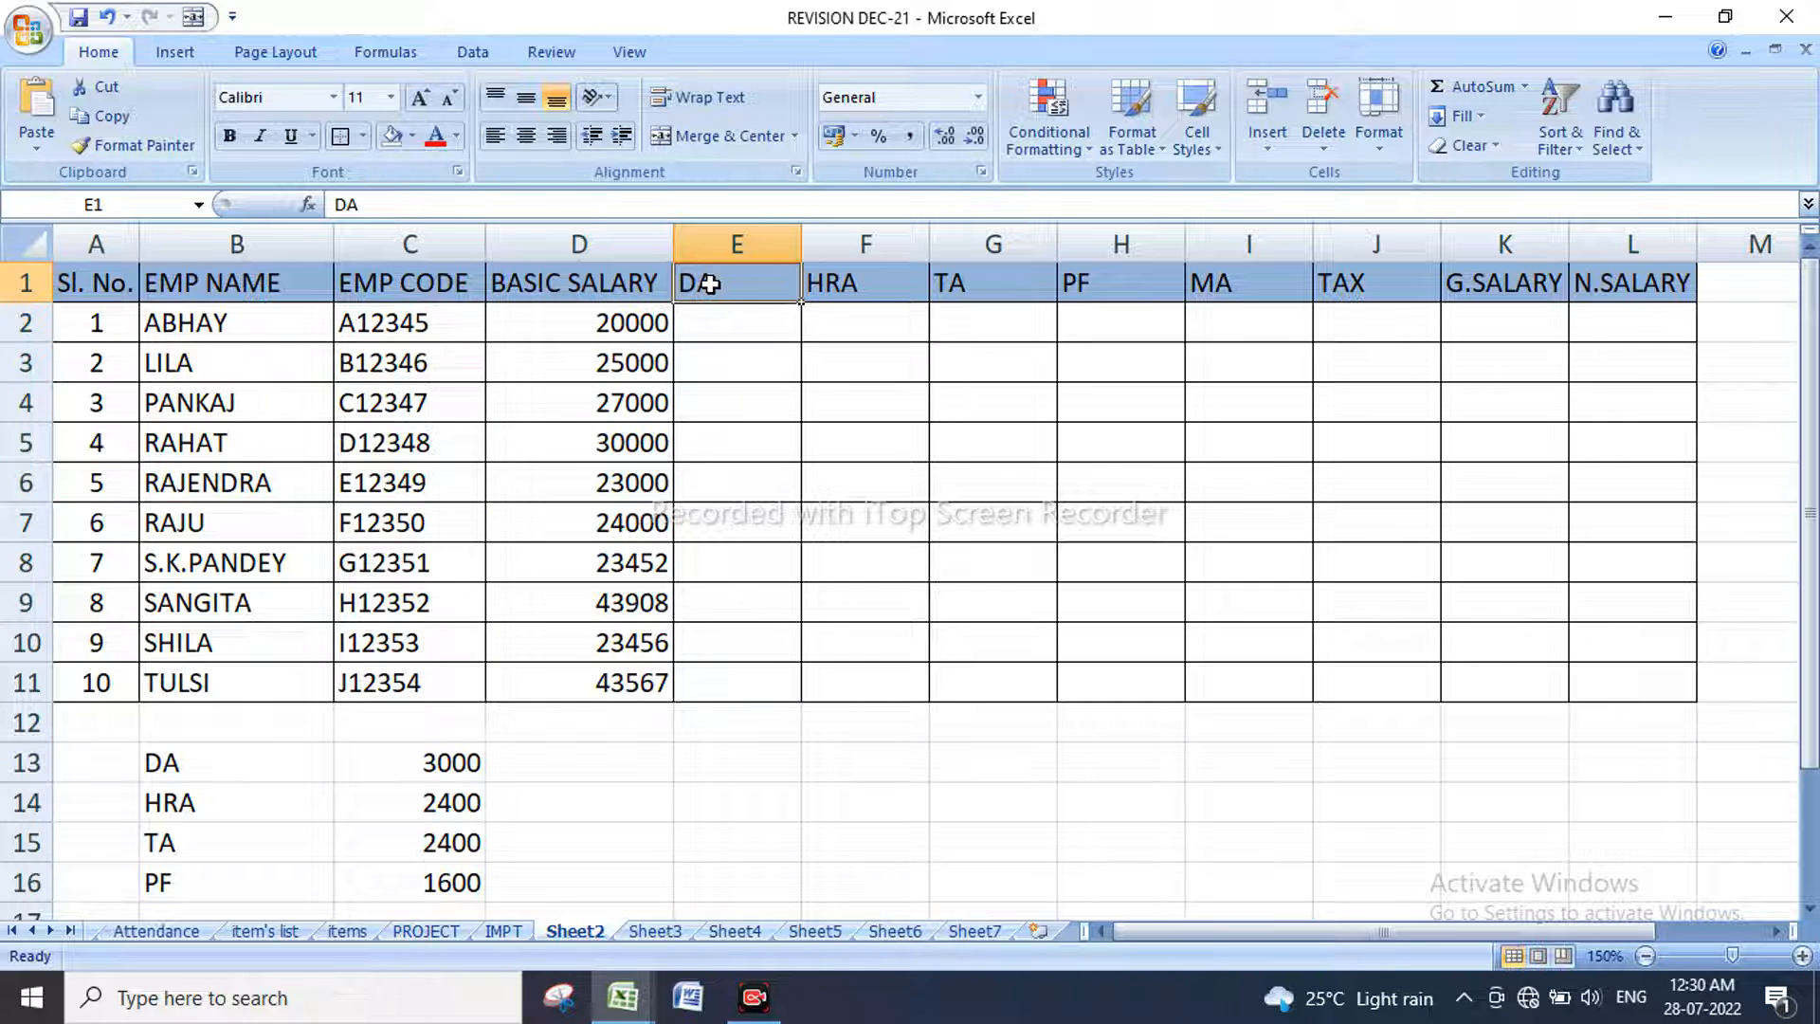
click(839, 281)
click(948, 282)
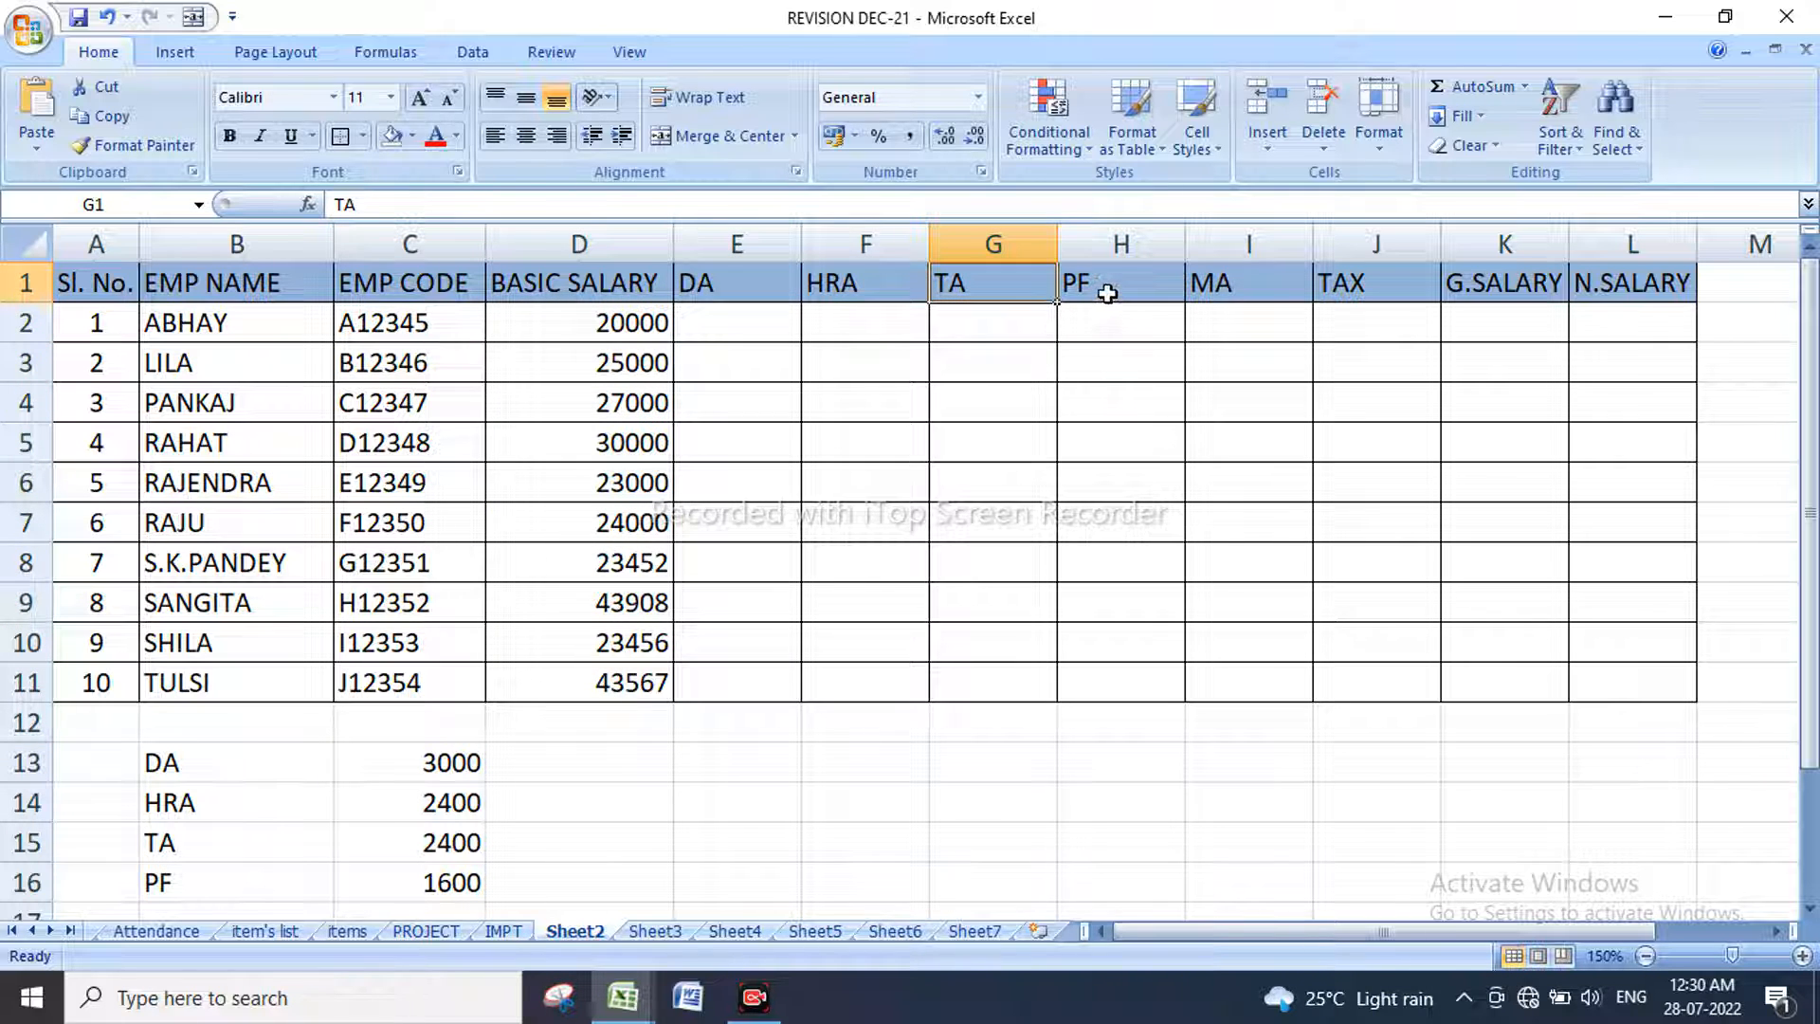
Step: Center the header row 1 both vertically and horizontally and make it bold
click(4, 295)
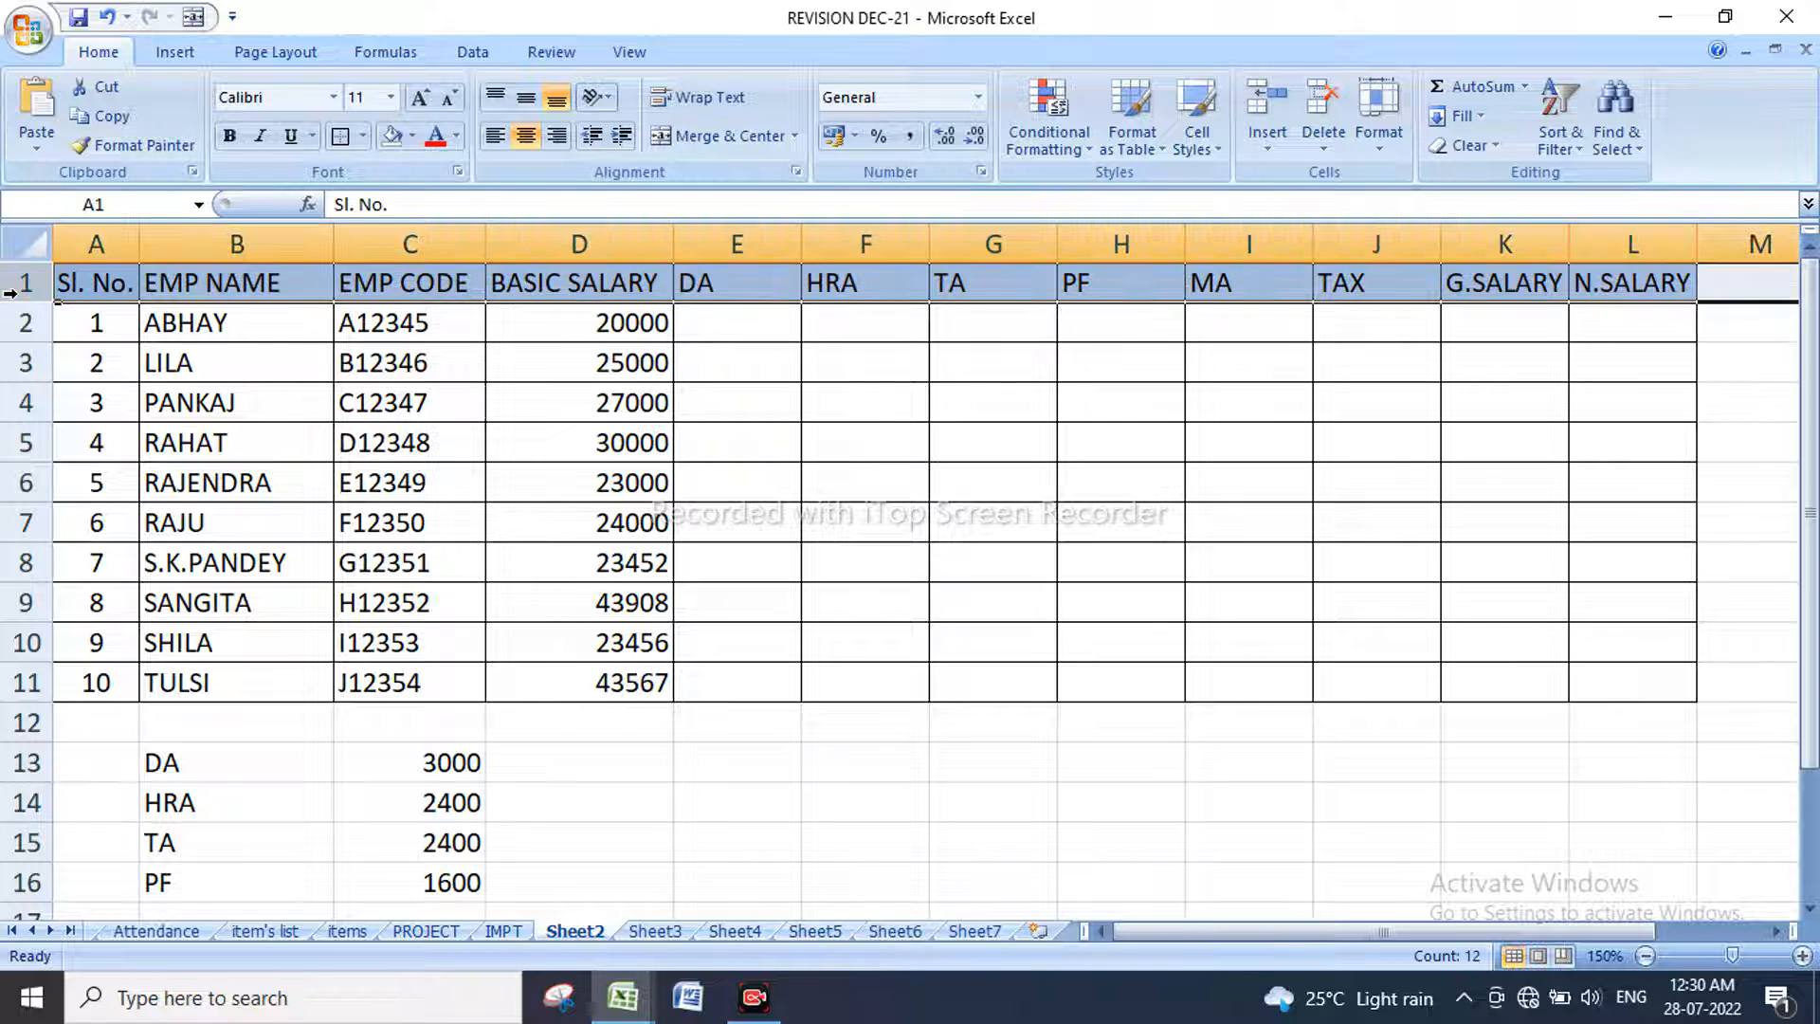
click(525, 97)
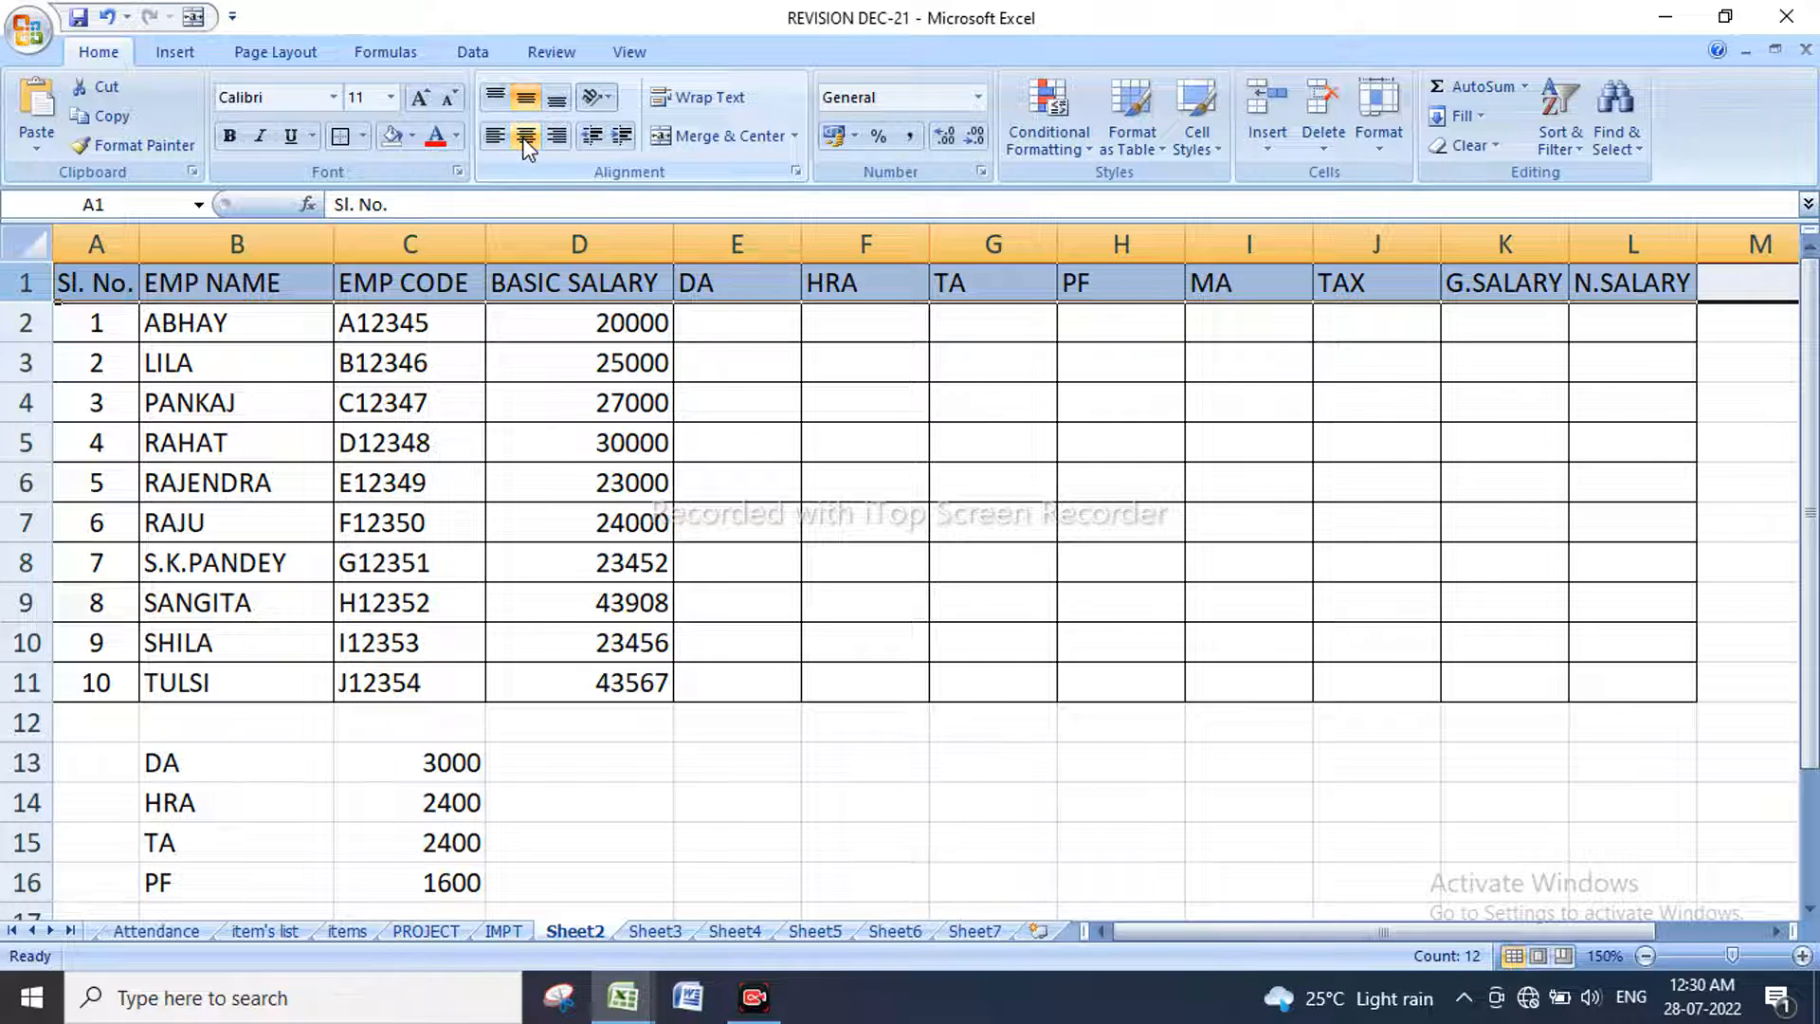
click(525, 139)
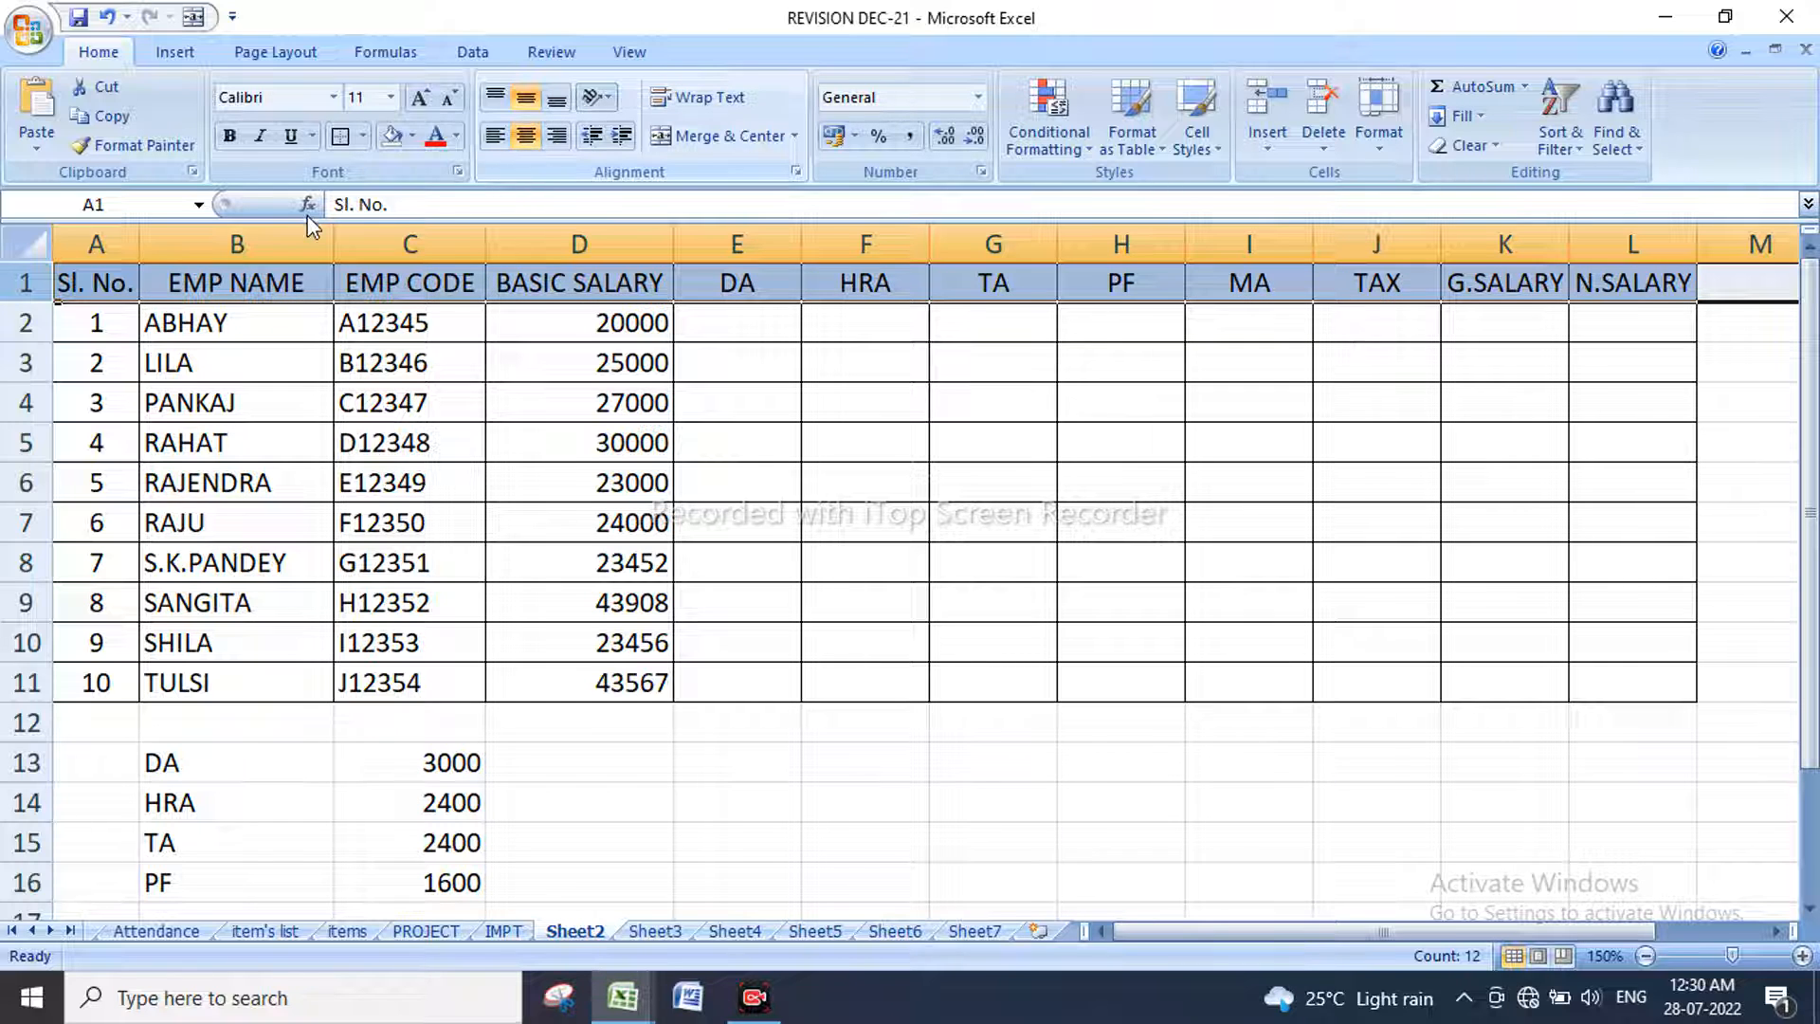
click(241, 138)
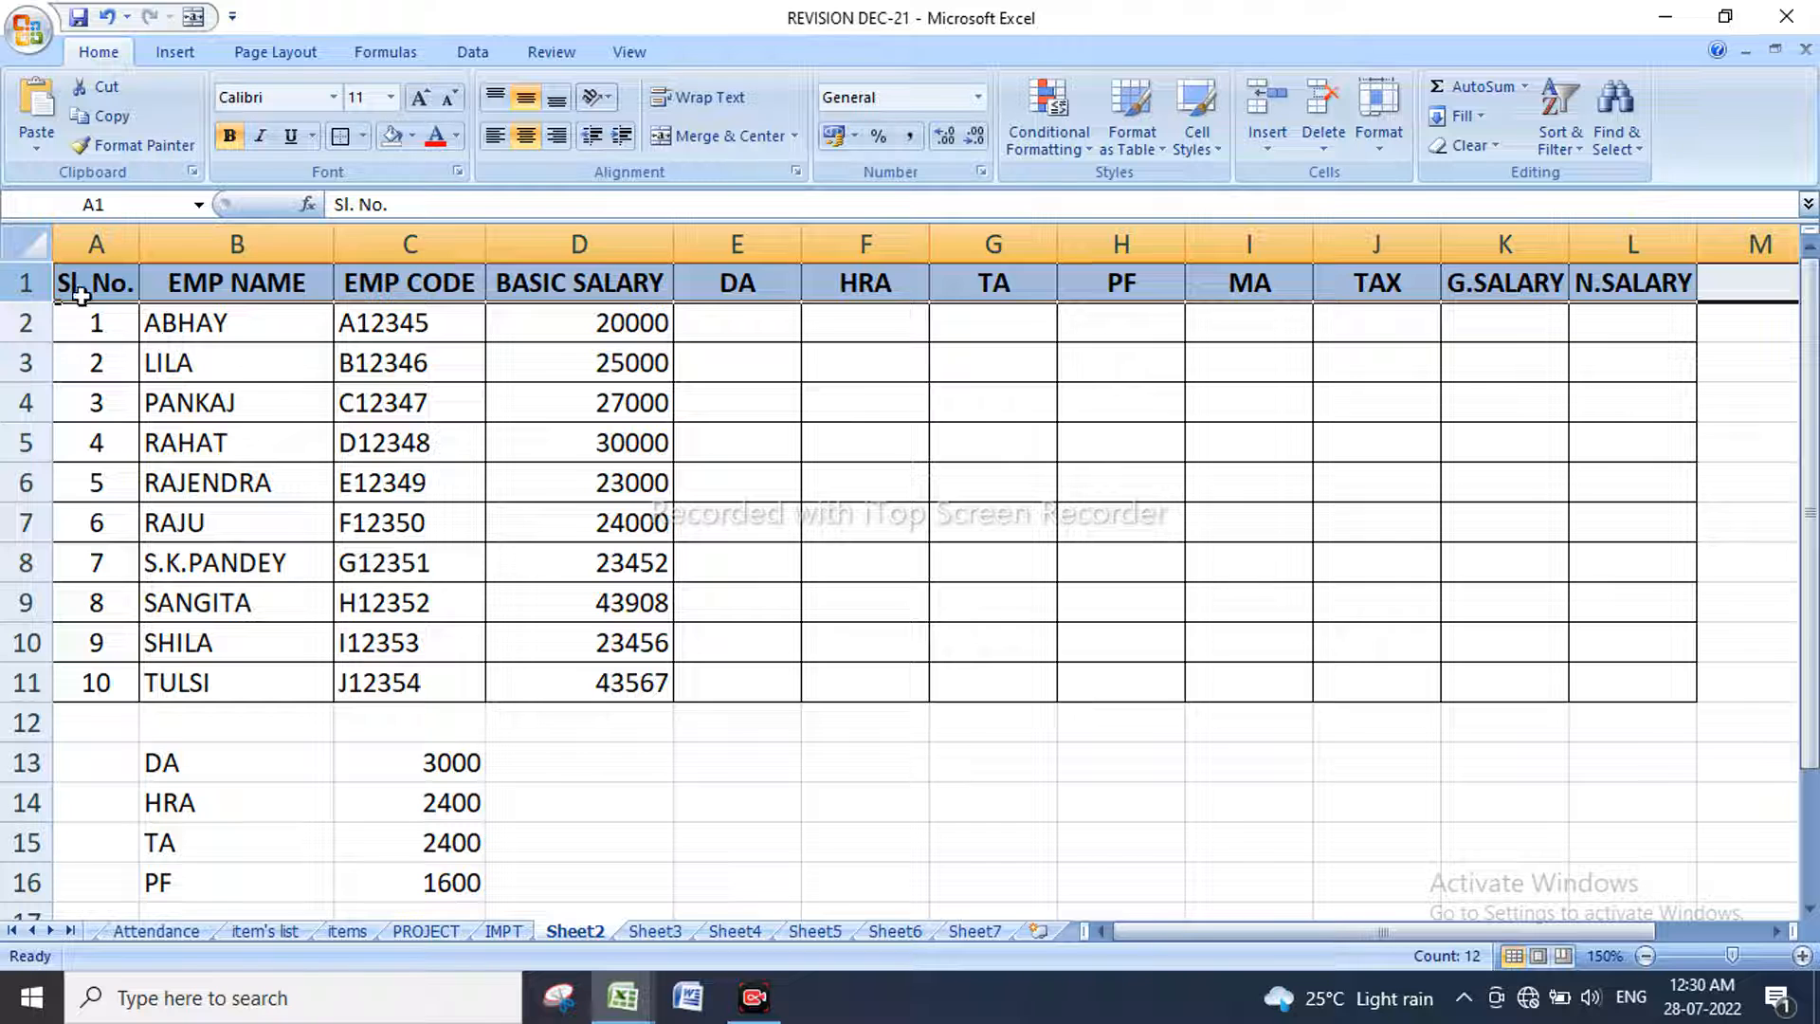
Step: Insert a blank row above the header row and merge and center B1:L1 for a title
click(19, 280)
click(1267, 100)
drag(208, 275, 1583, 275)
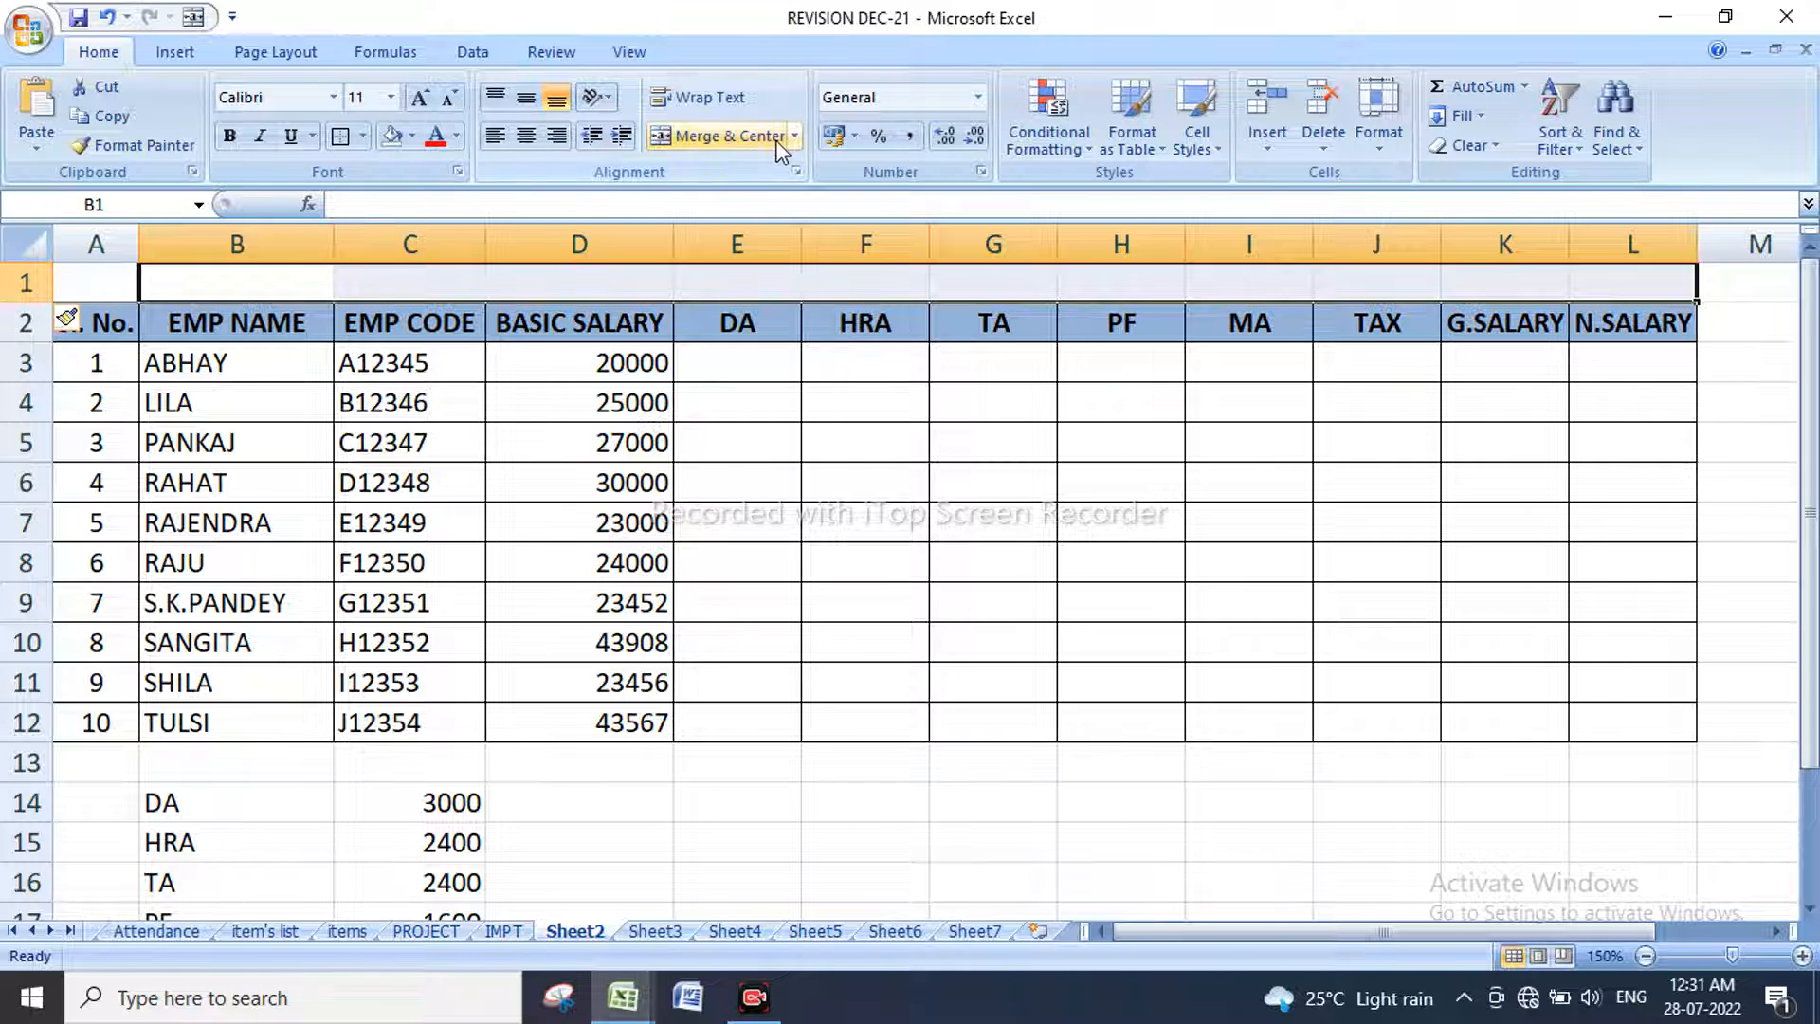
click(728, 135)
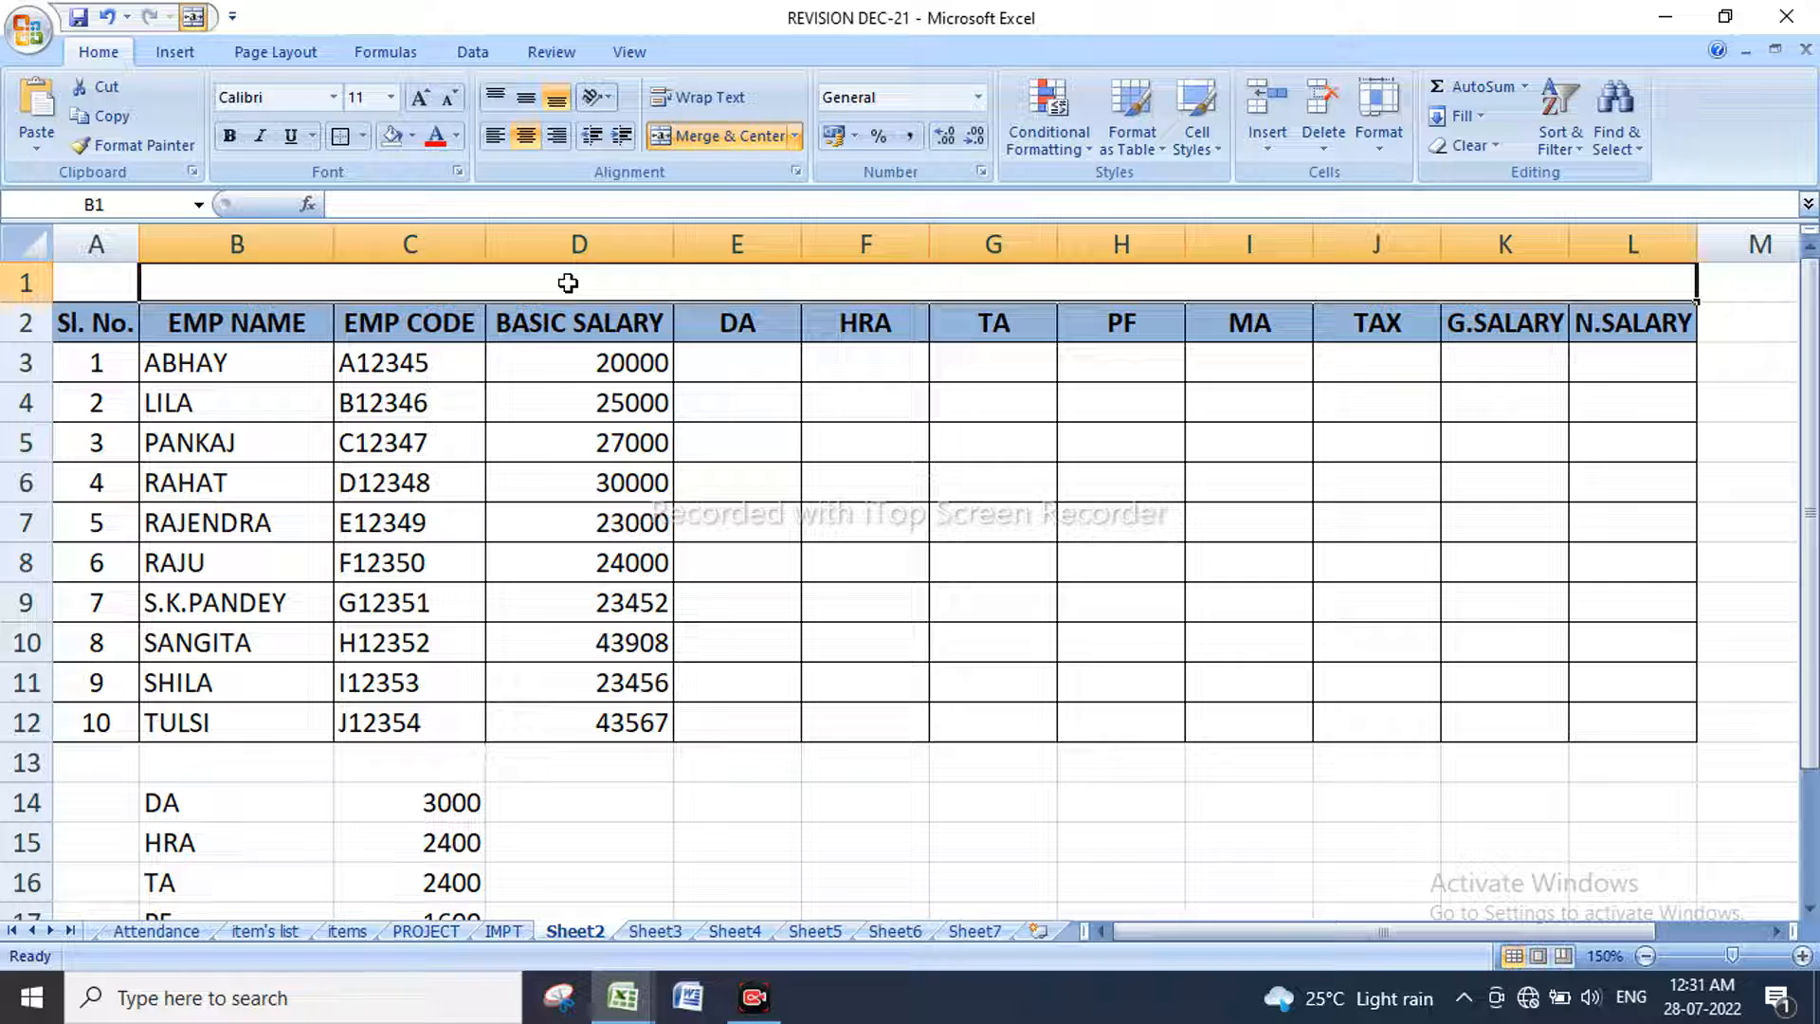
Step: Enter the title SALLARY SHEET in the merged cell B1
text(S)
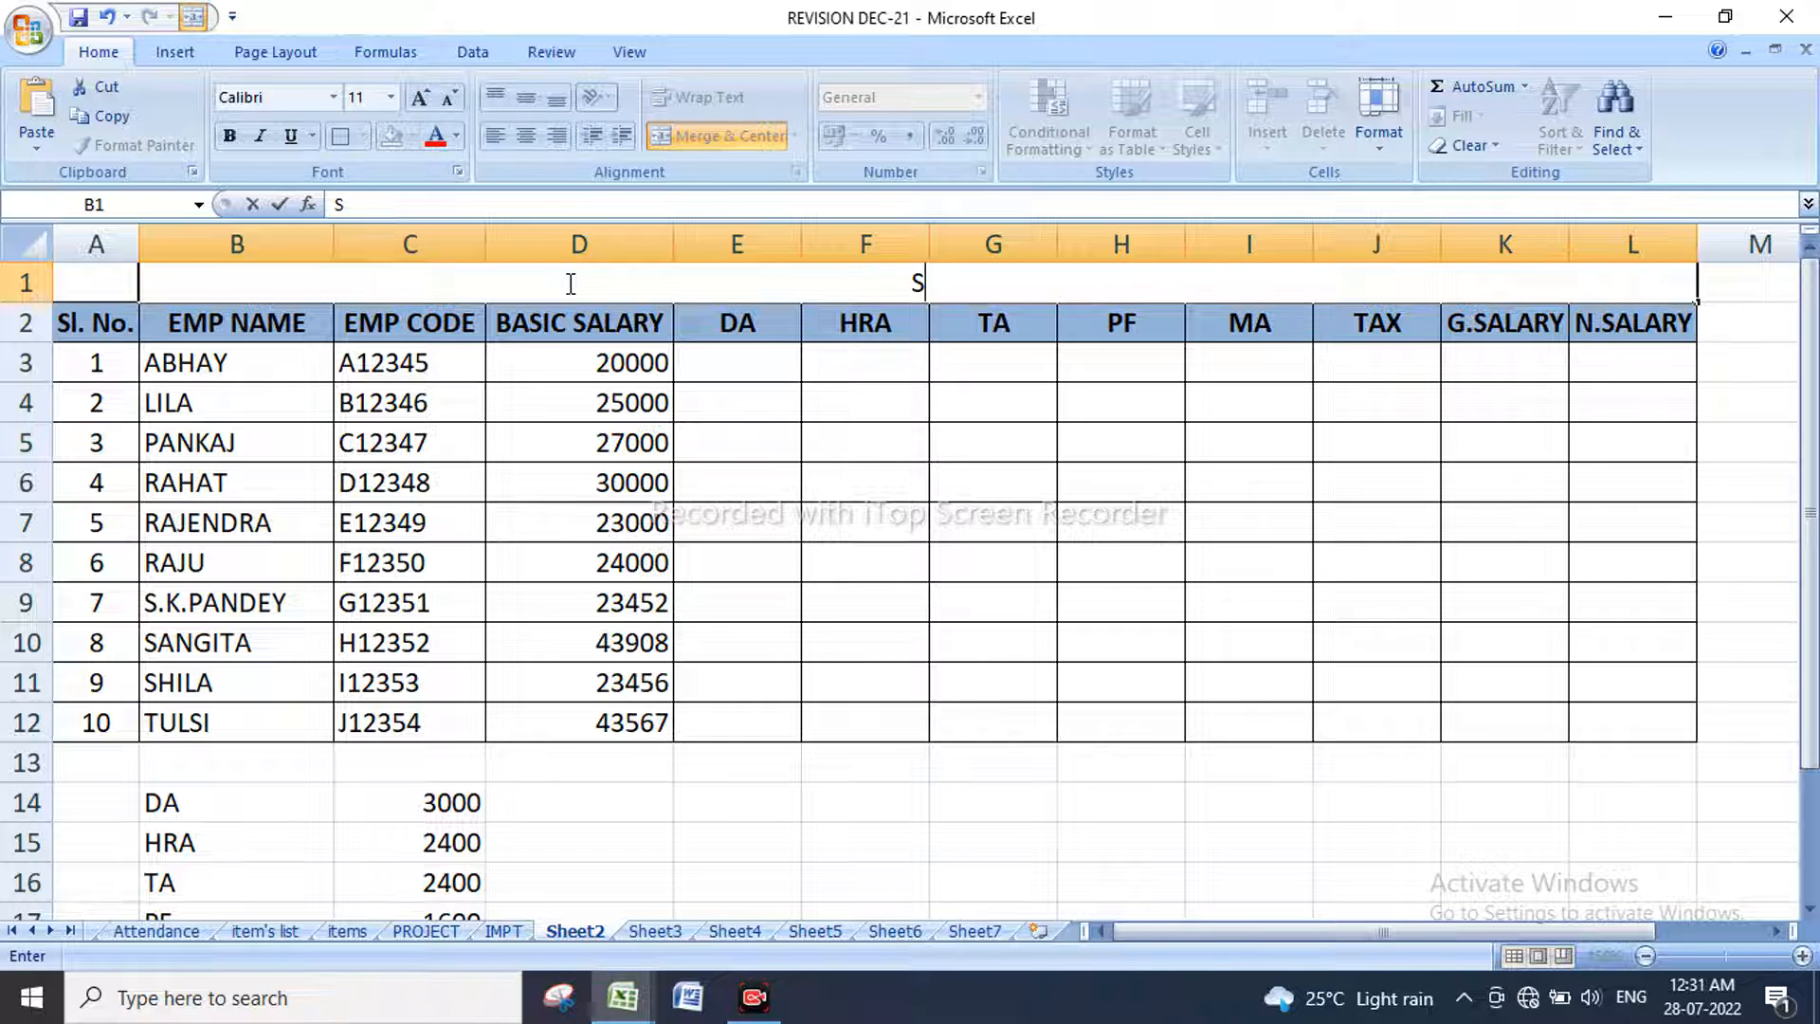
text(ALLARY)
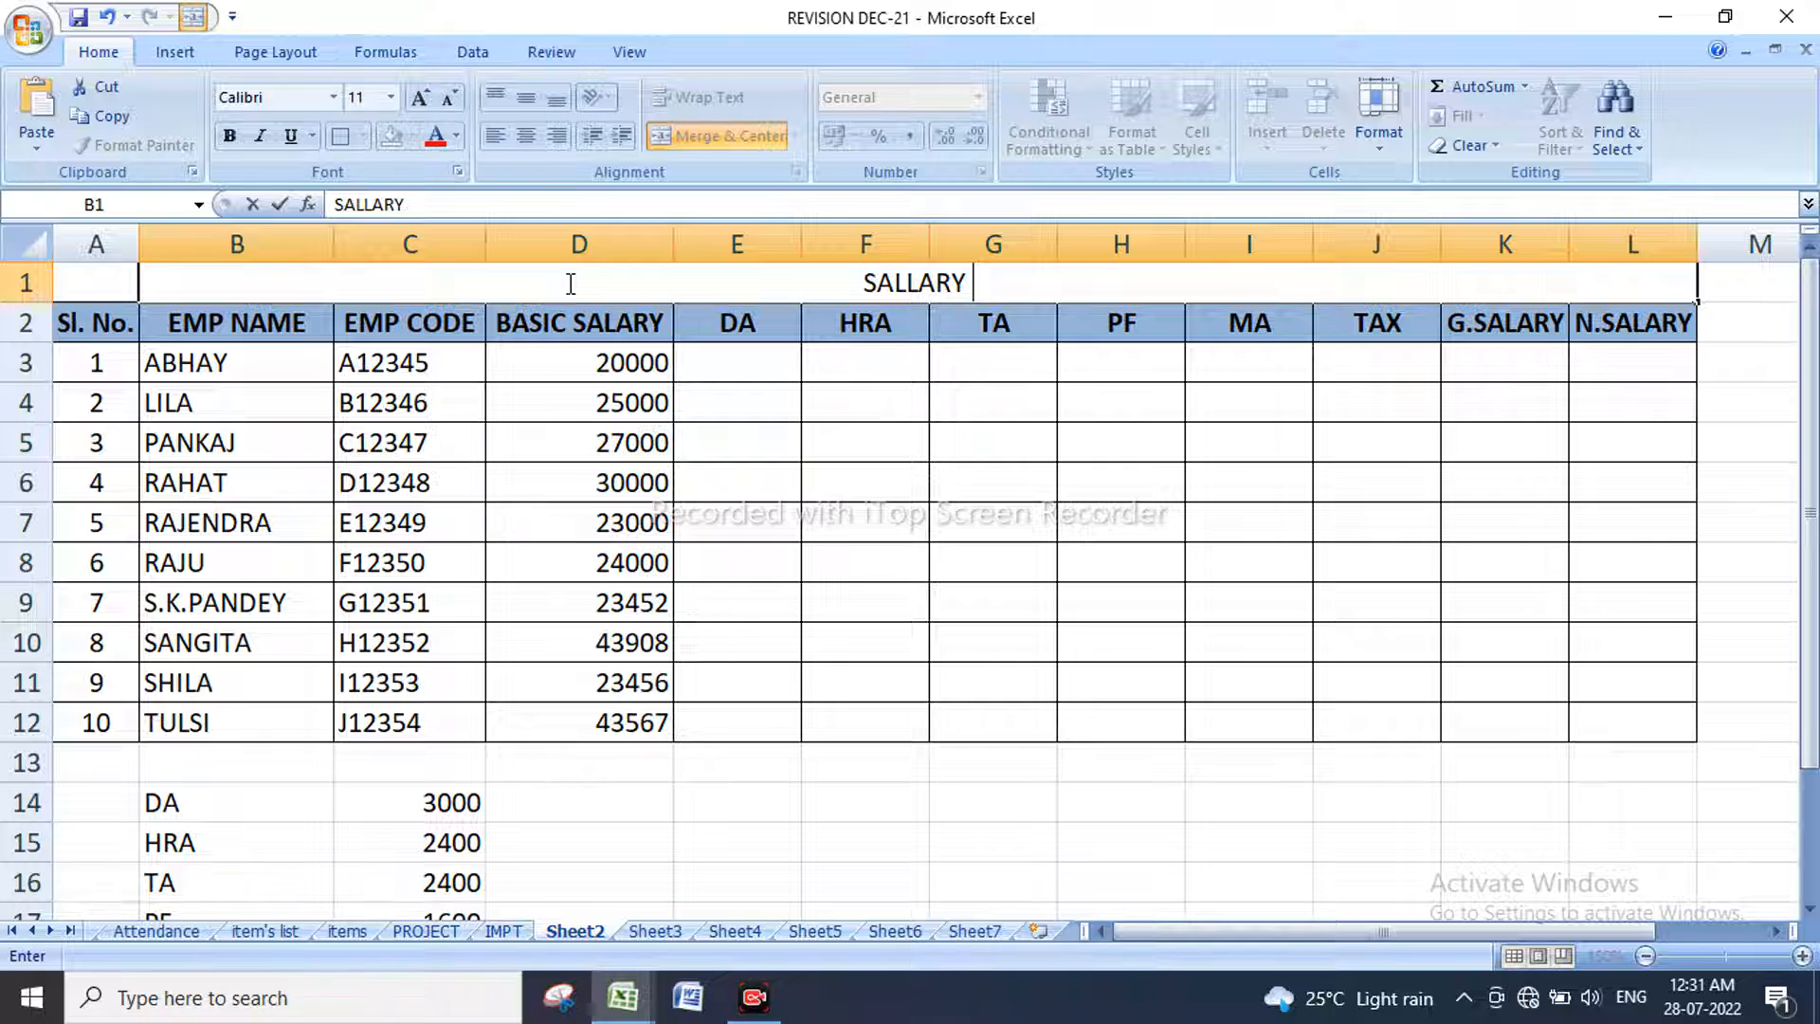
text(SHH)
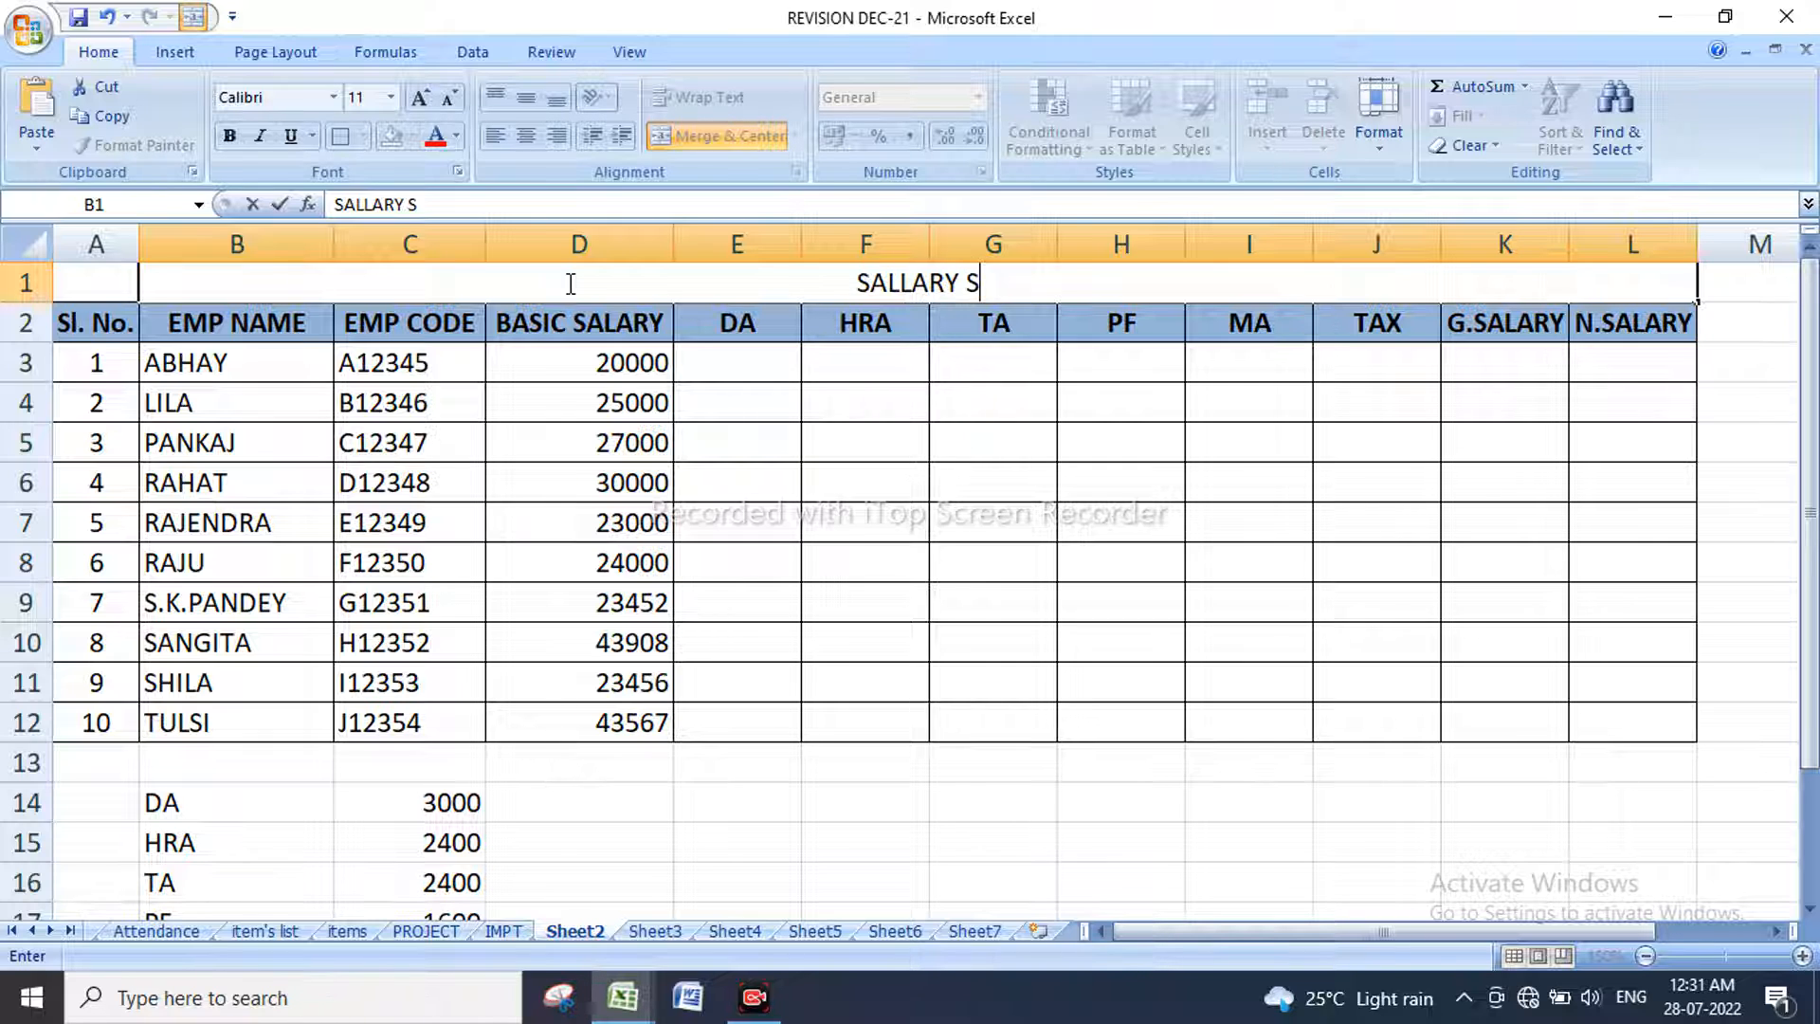
key(BackSpace)
text(EET)
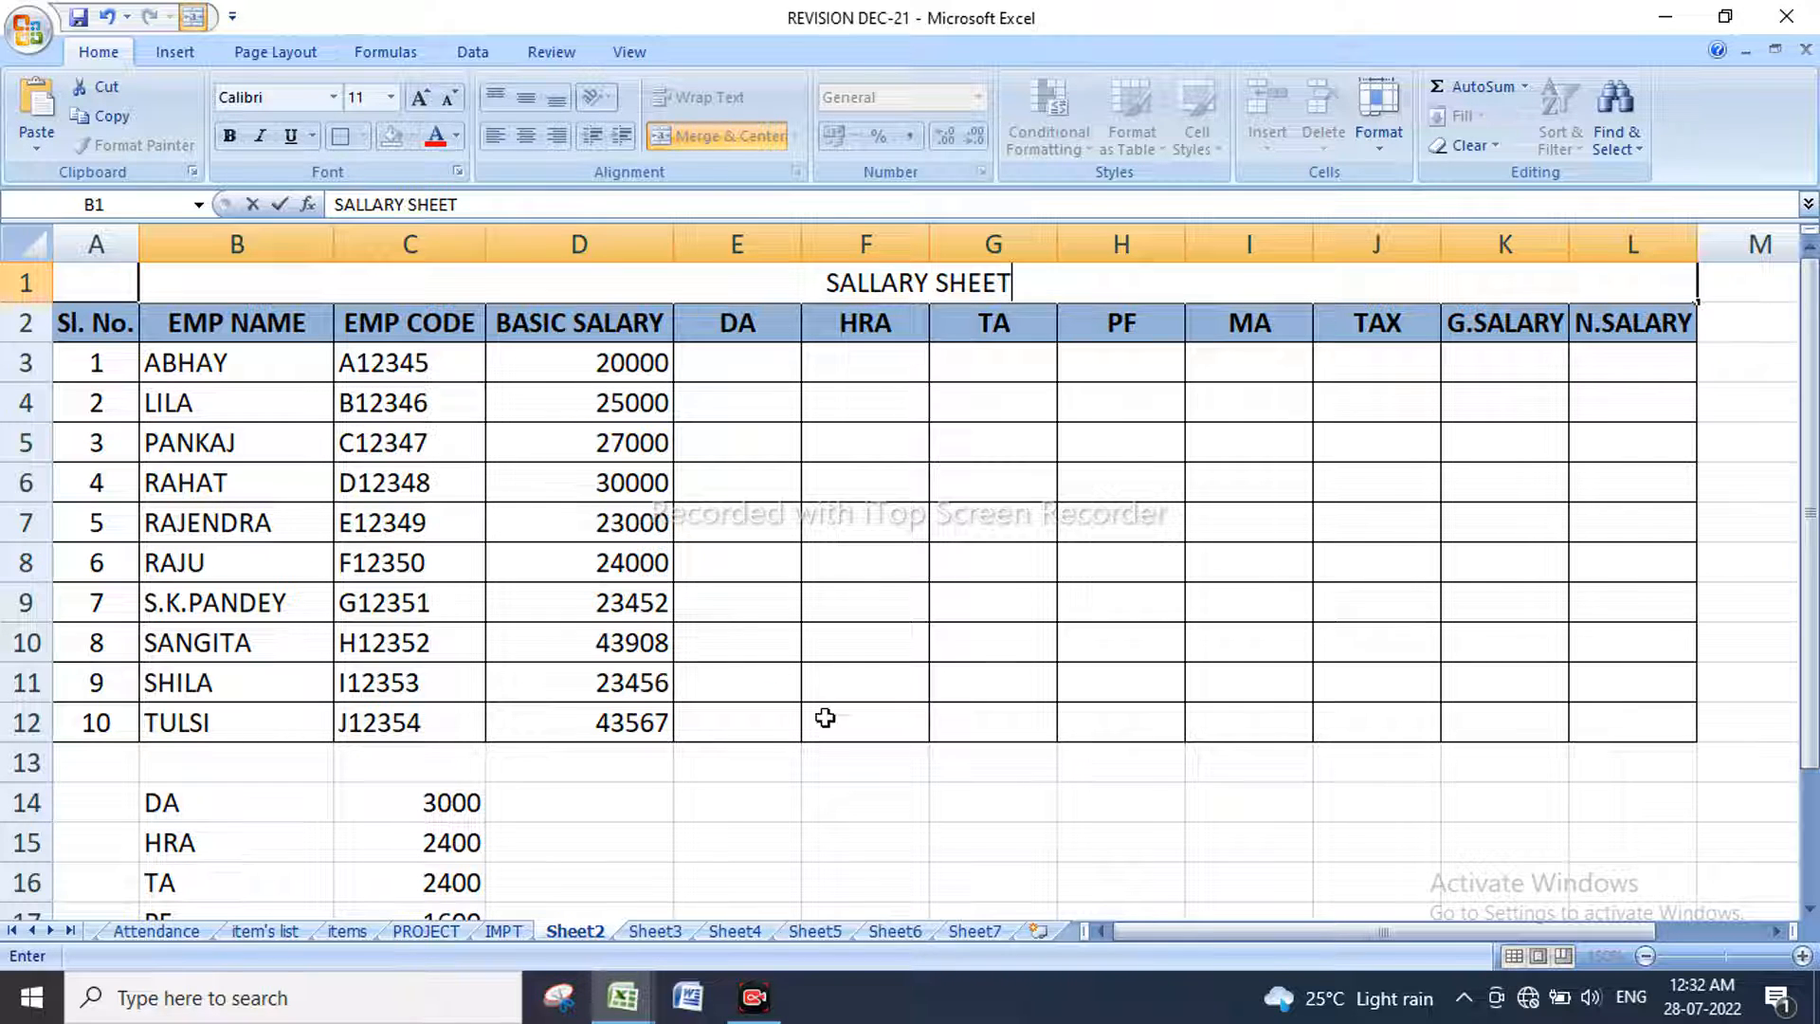
click(930, 840)
Step: Format the SALLARY SHEET title with the recent pink fill, font size 18 and bold
click(947, 285)
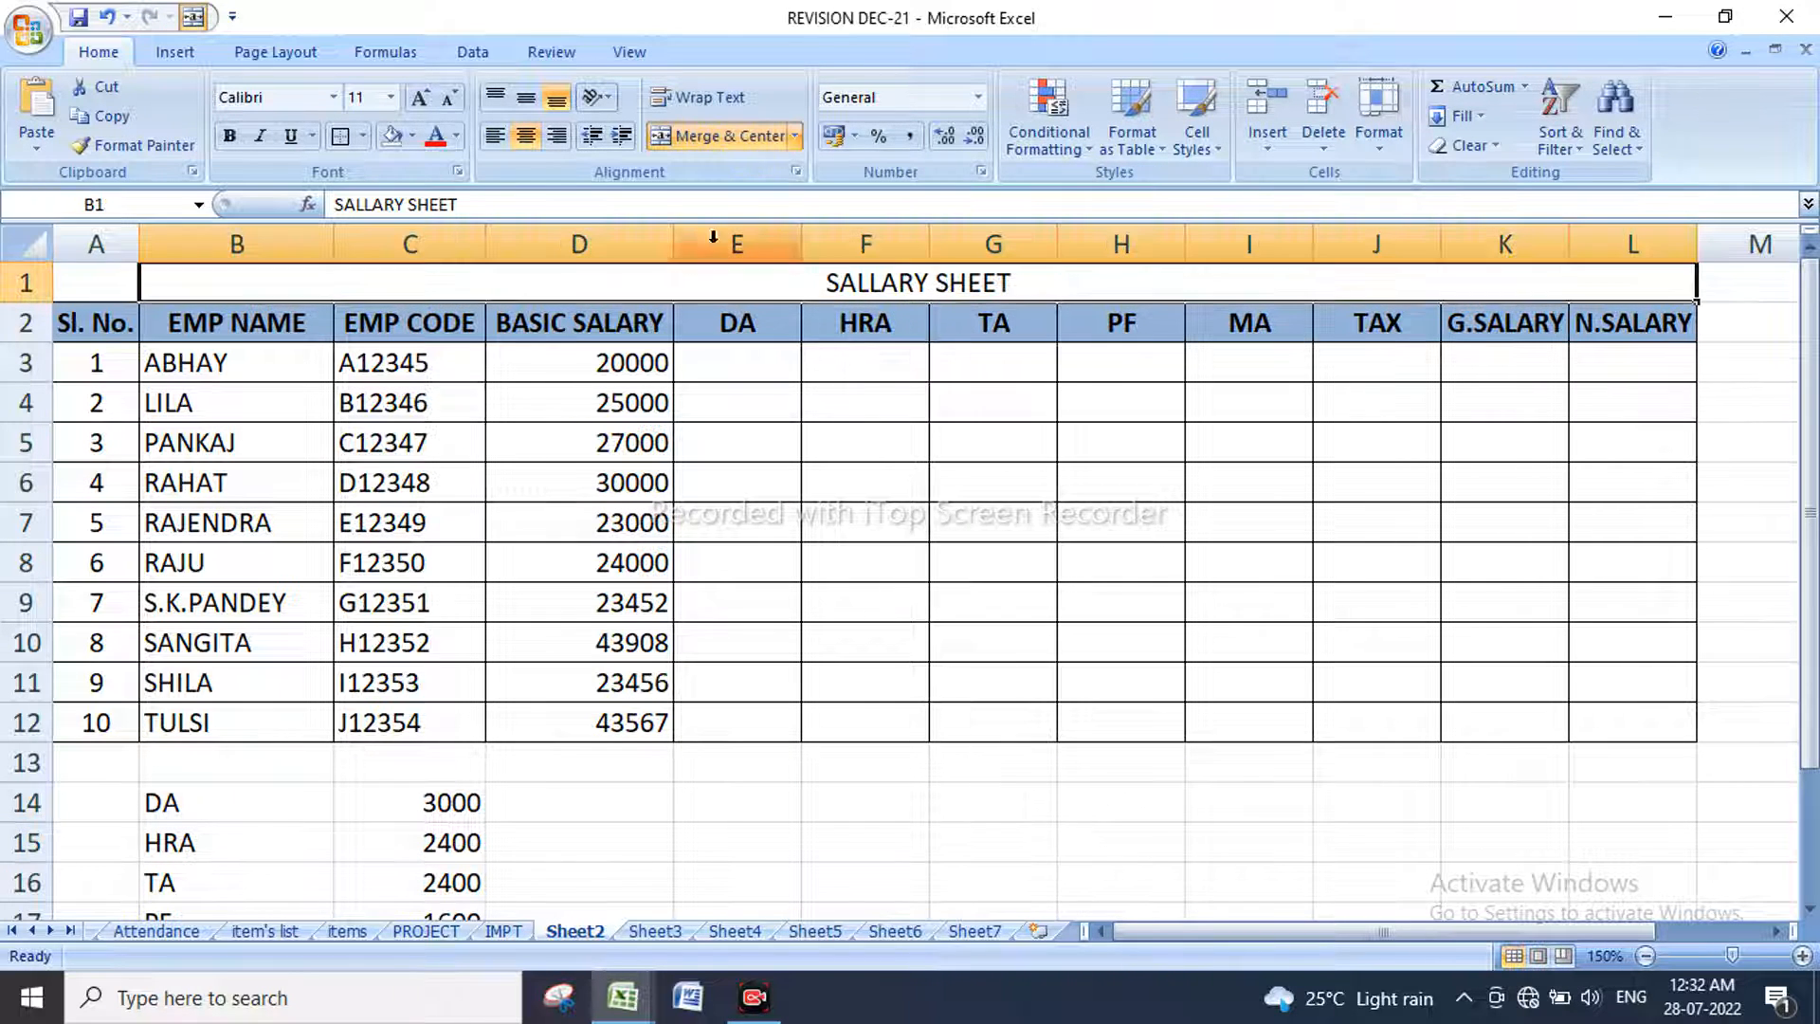
click(413, 138)
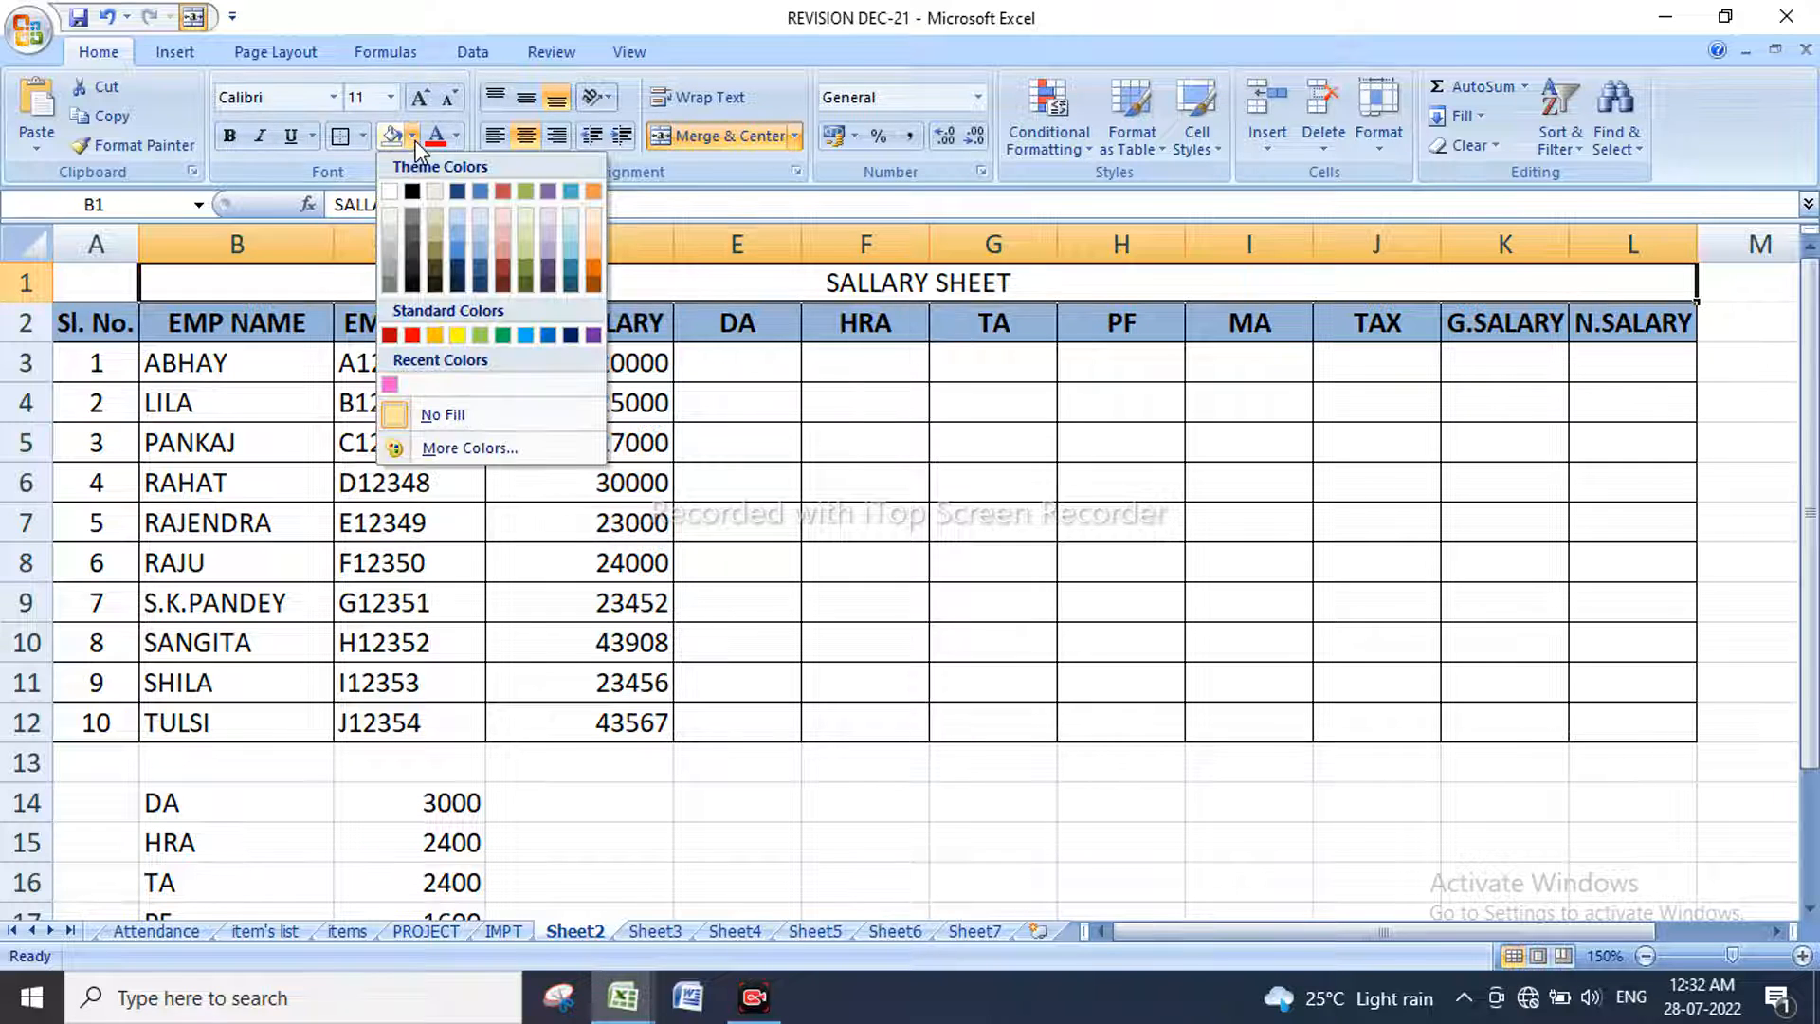
click(390, 384)
click(418, 98)
click(418, 98)
click(418, 98)
click(418, 98)
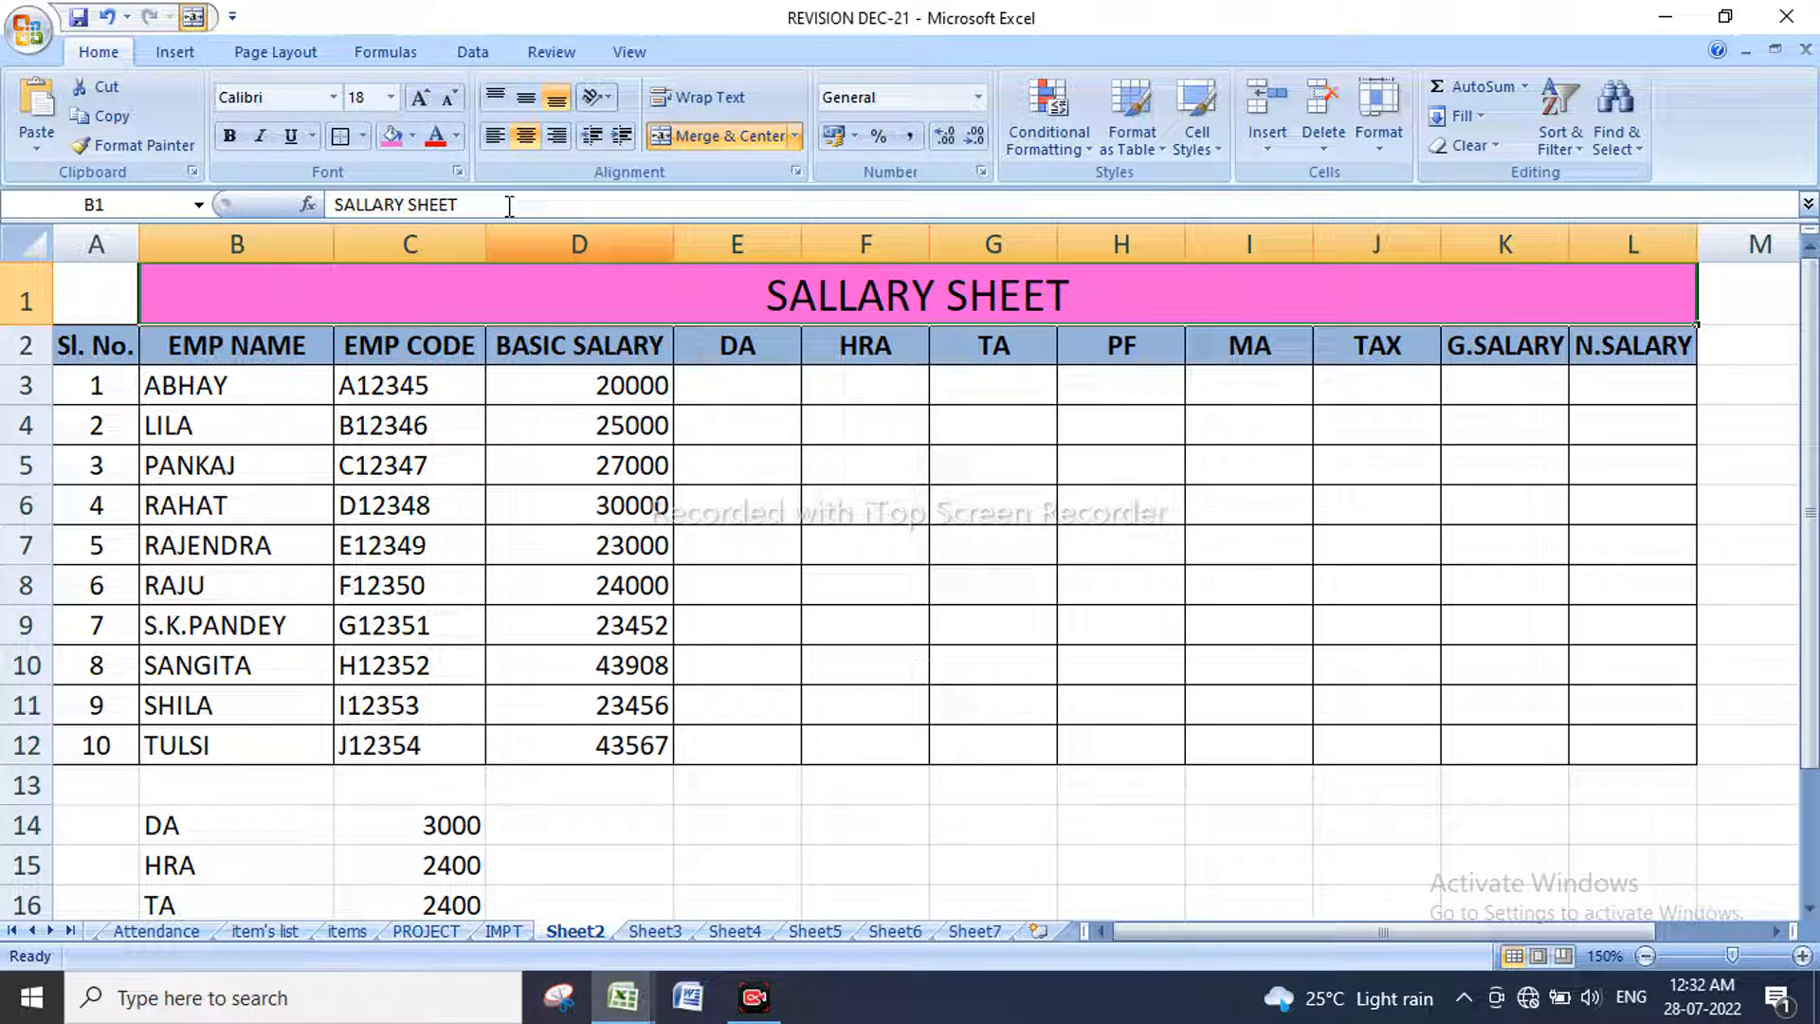
click(229, 136)
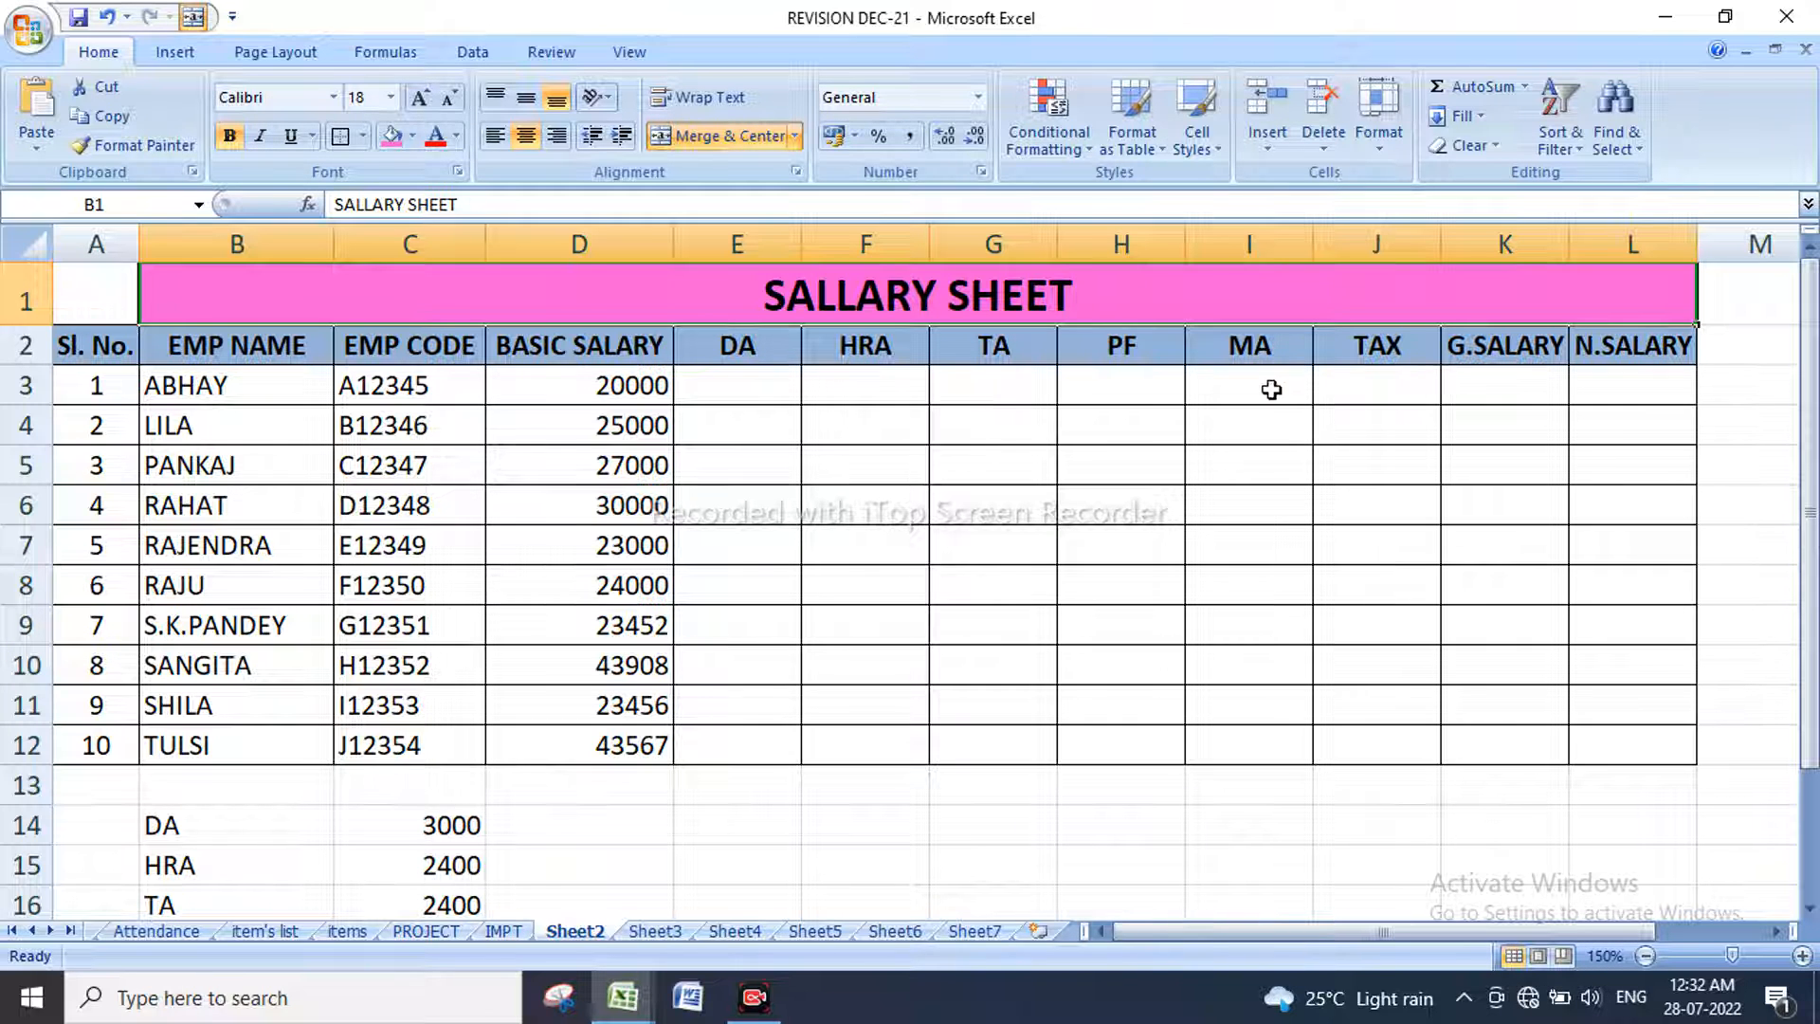
Step: Apply a two-color horizontal gradient fill to the SALLARY SHEET title, with standard yellow as Color 1 above the blue
right_click(1231, 310)
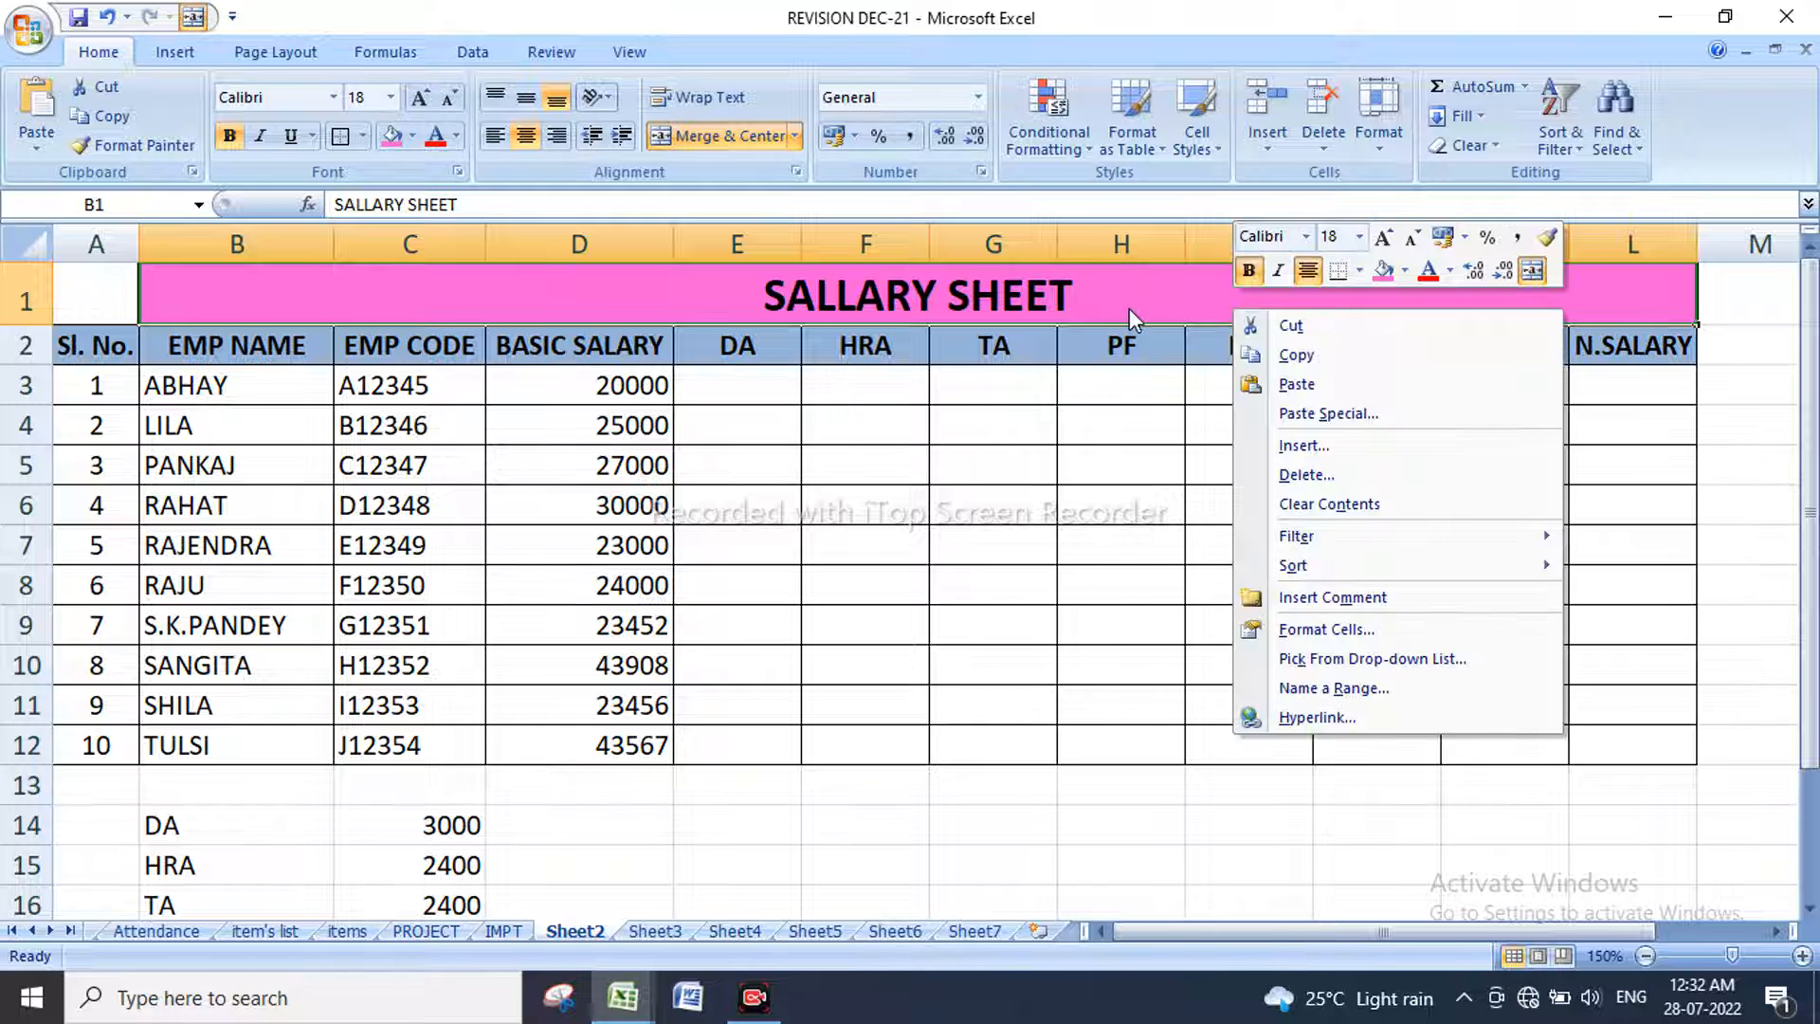
right_click(555, 284)
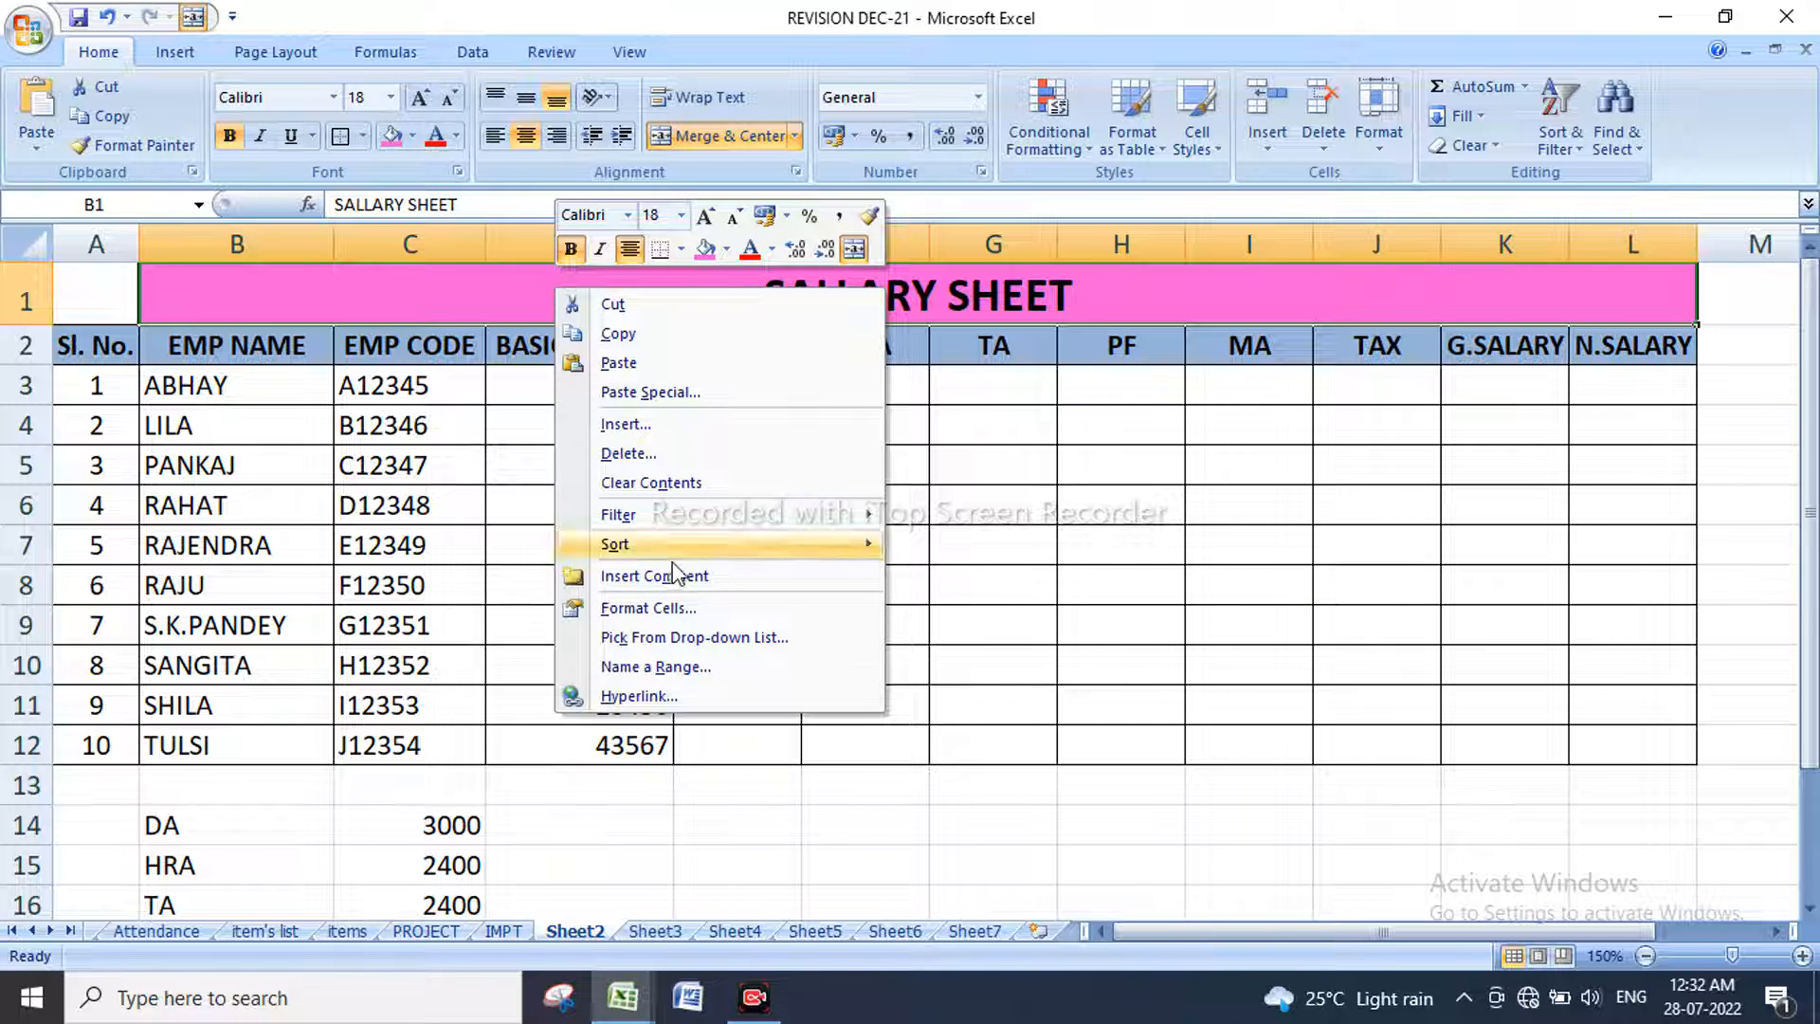
mouse_move(663, 514)
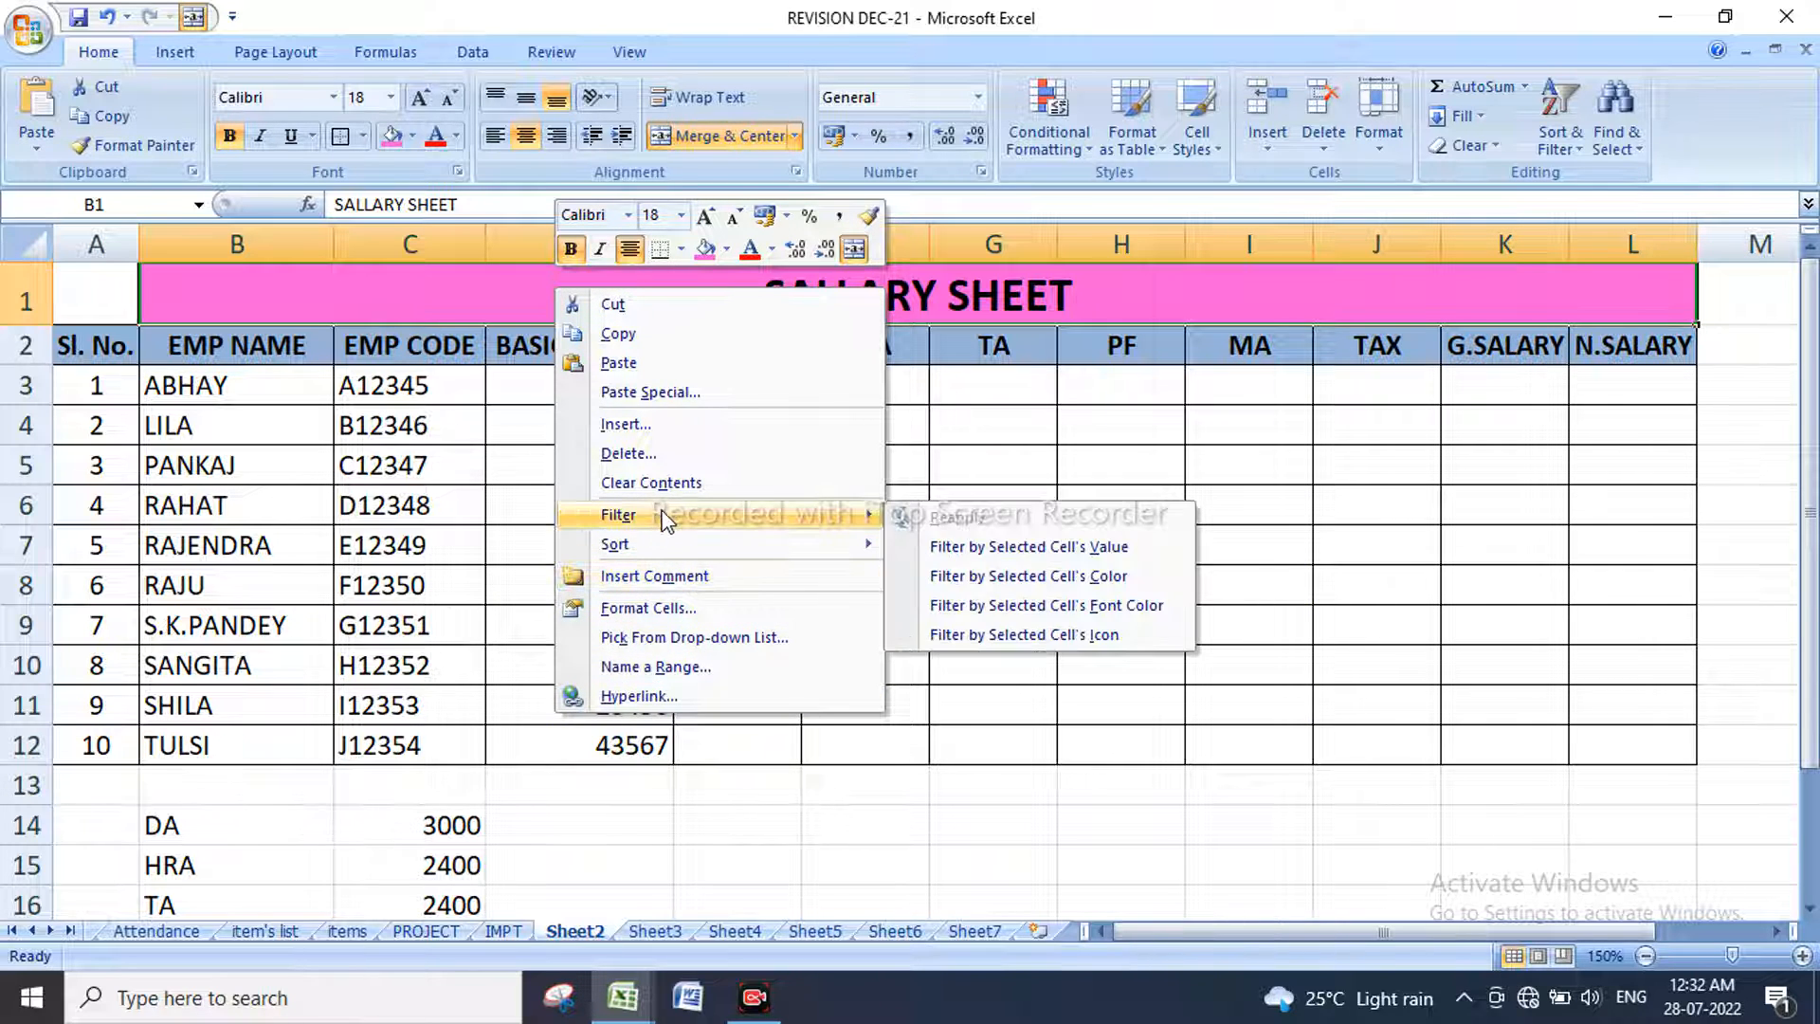
click(690, 606)
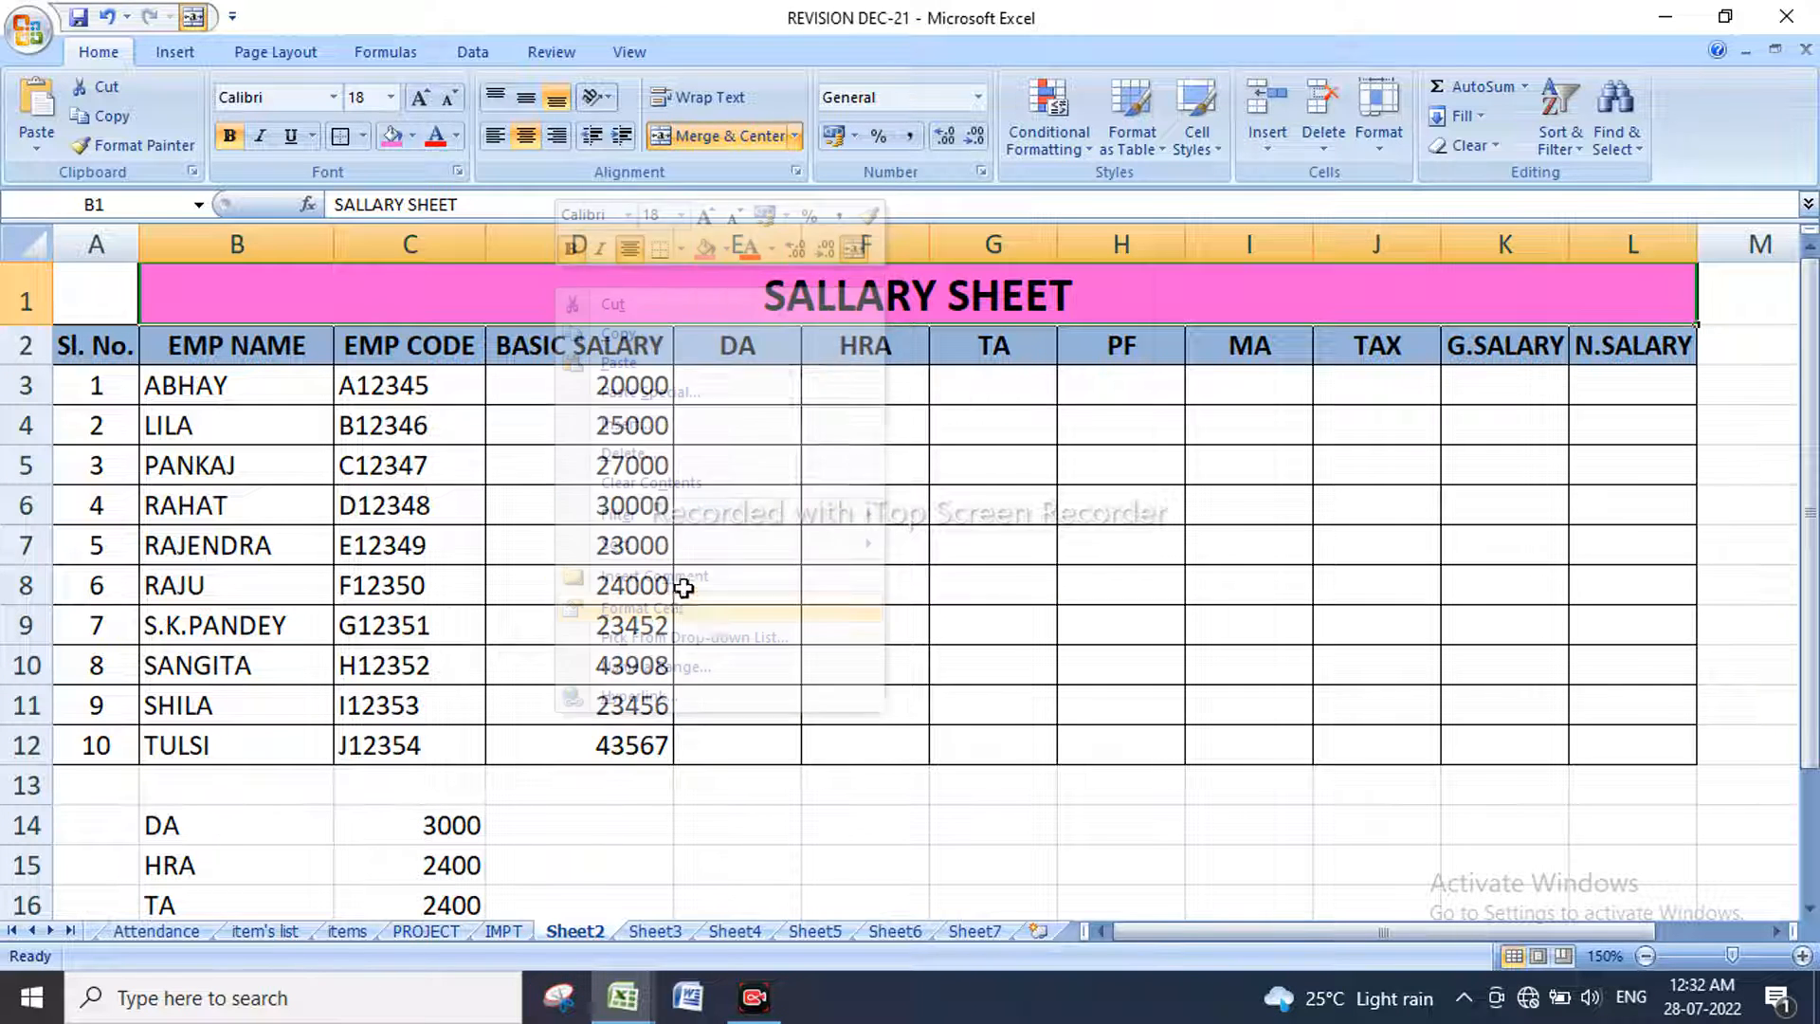
drag(820, 305, 653, 290)
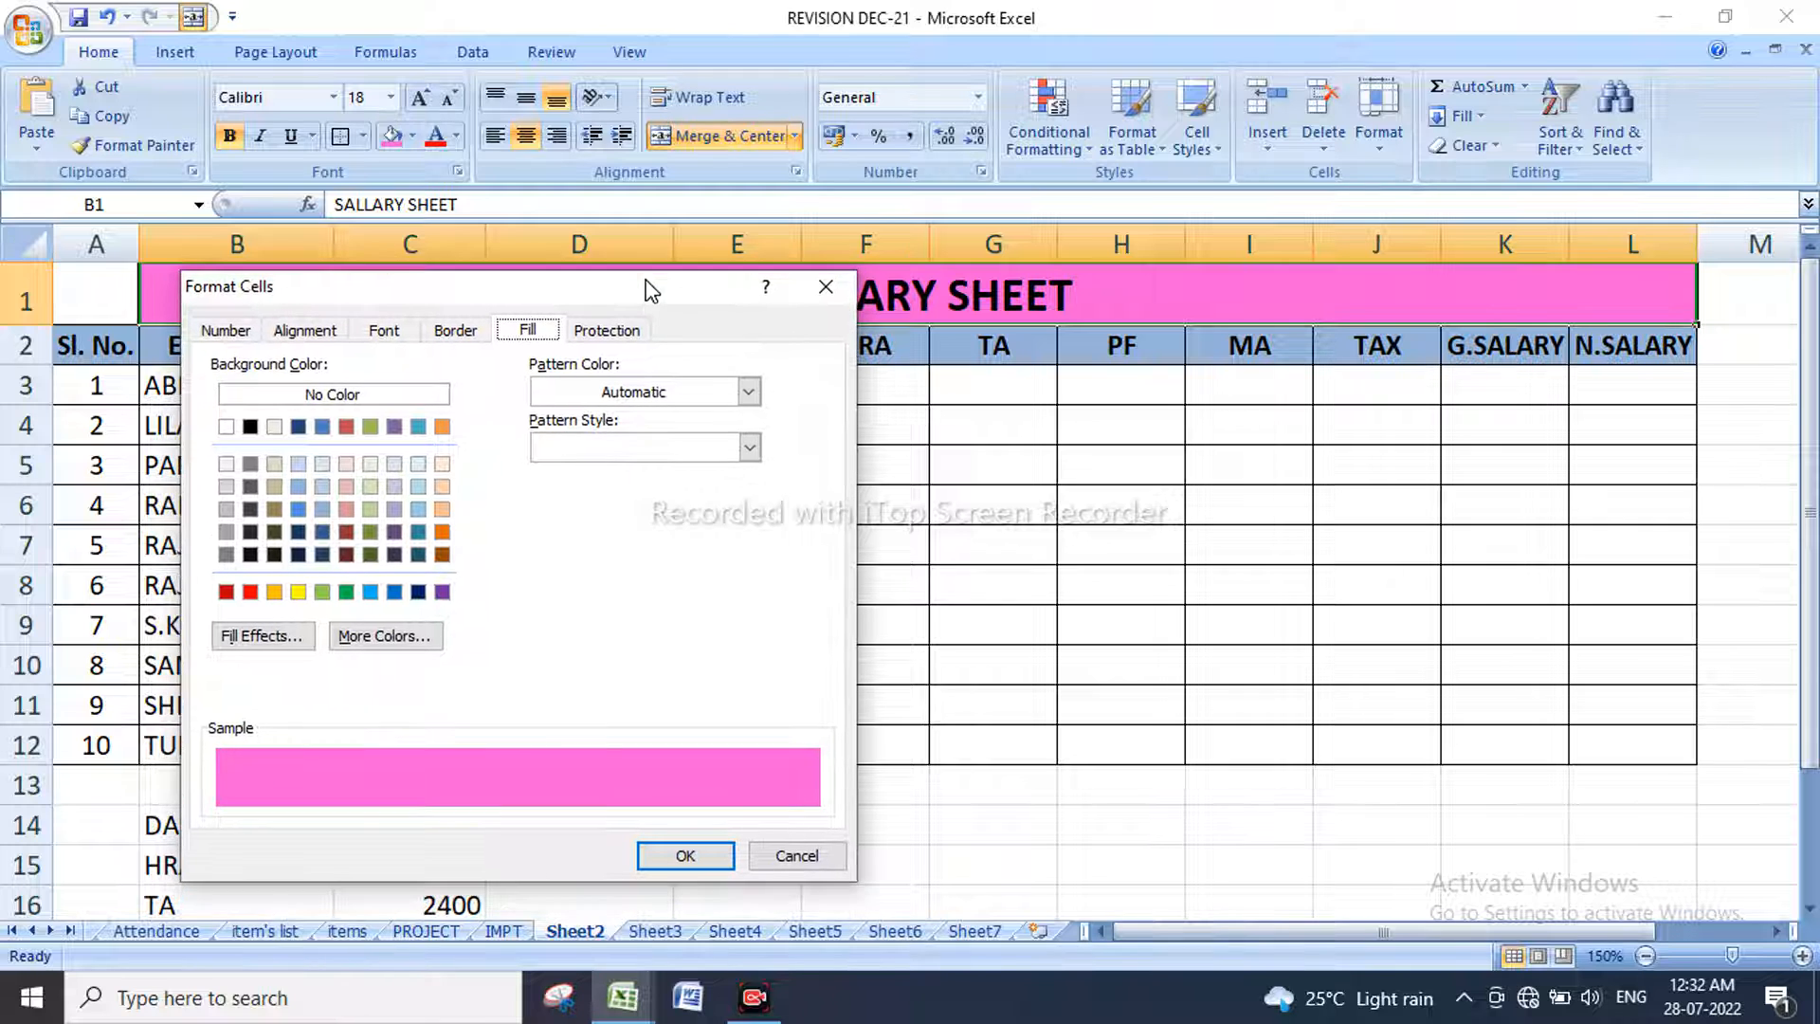
click(316, 641)
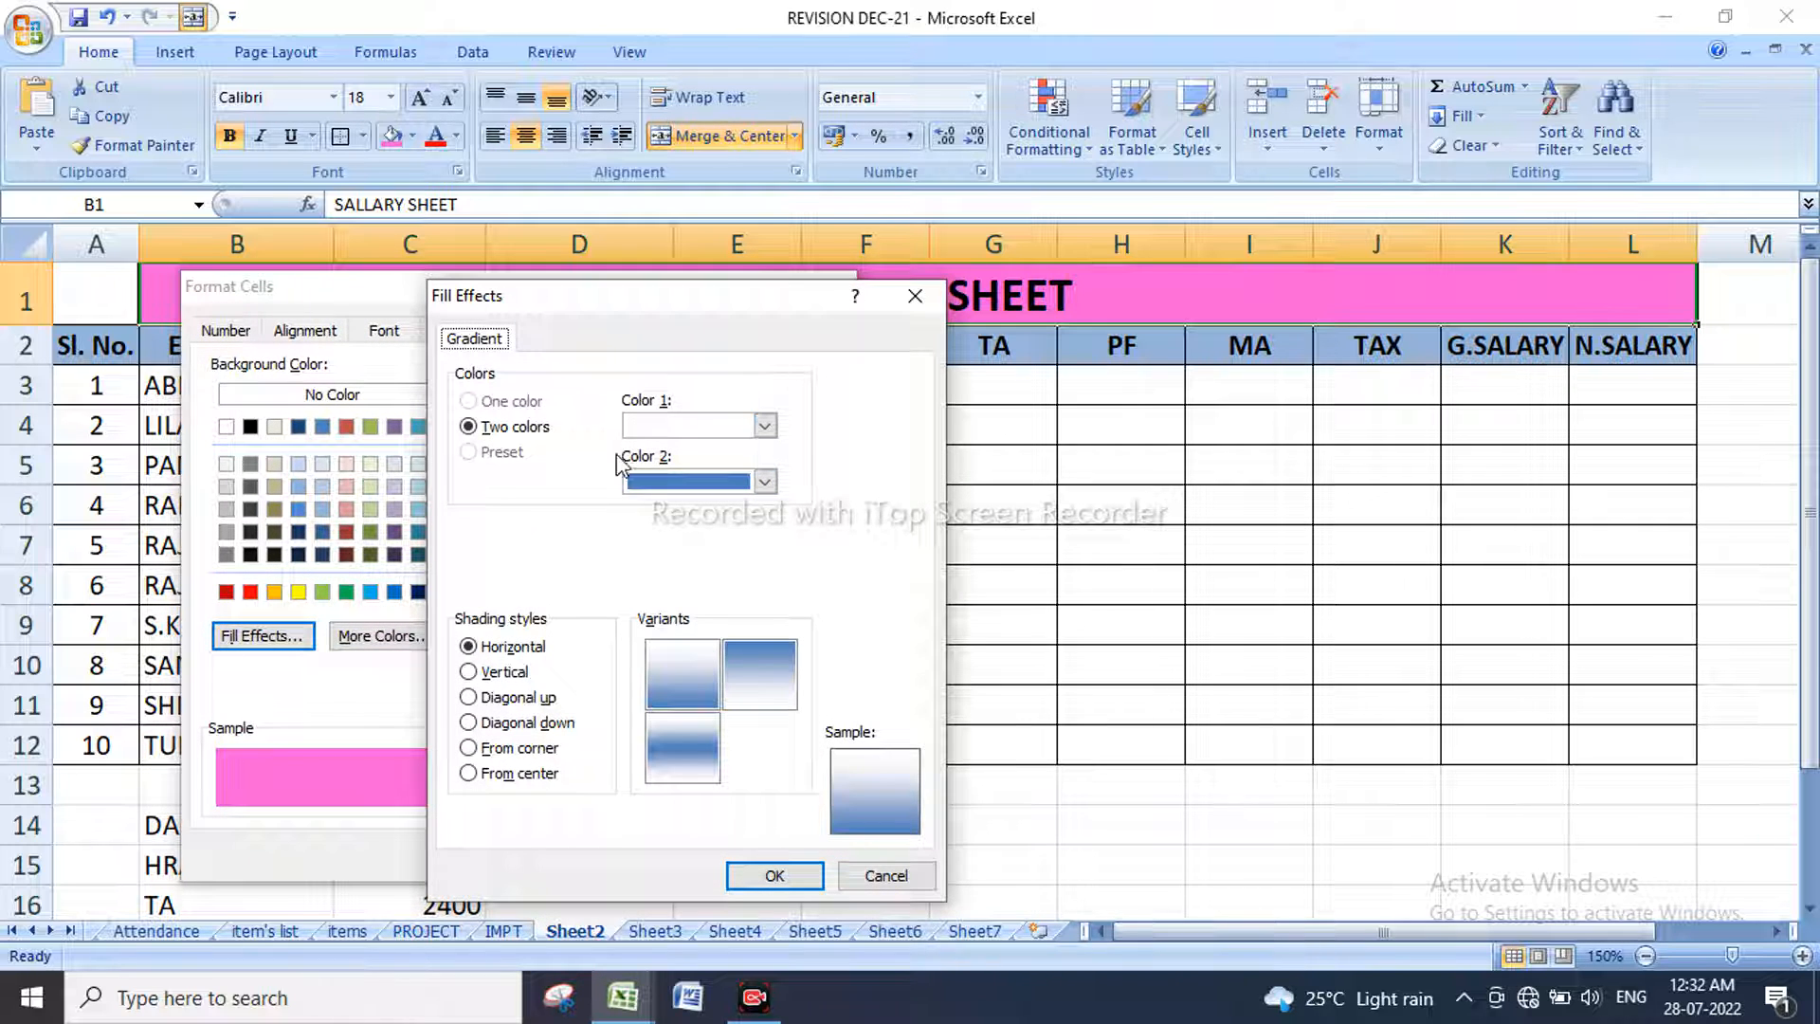
click(764, 425)
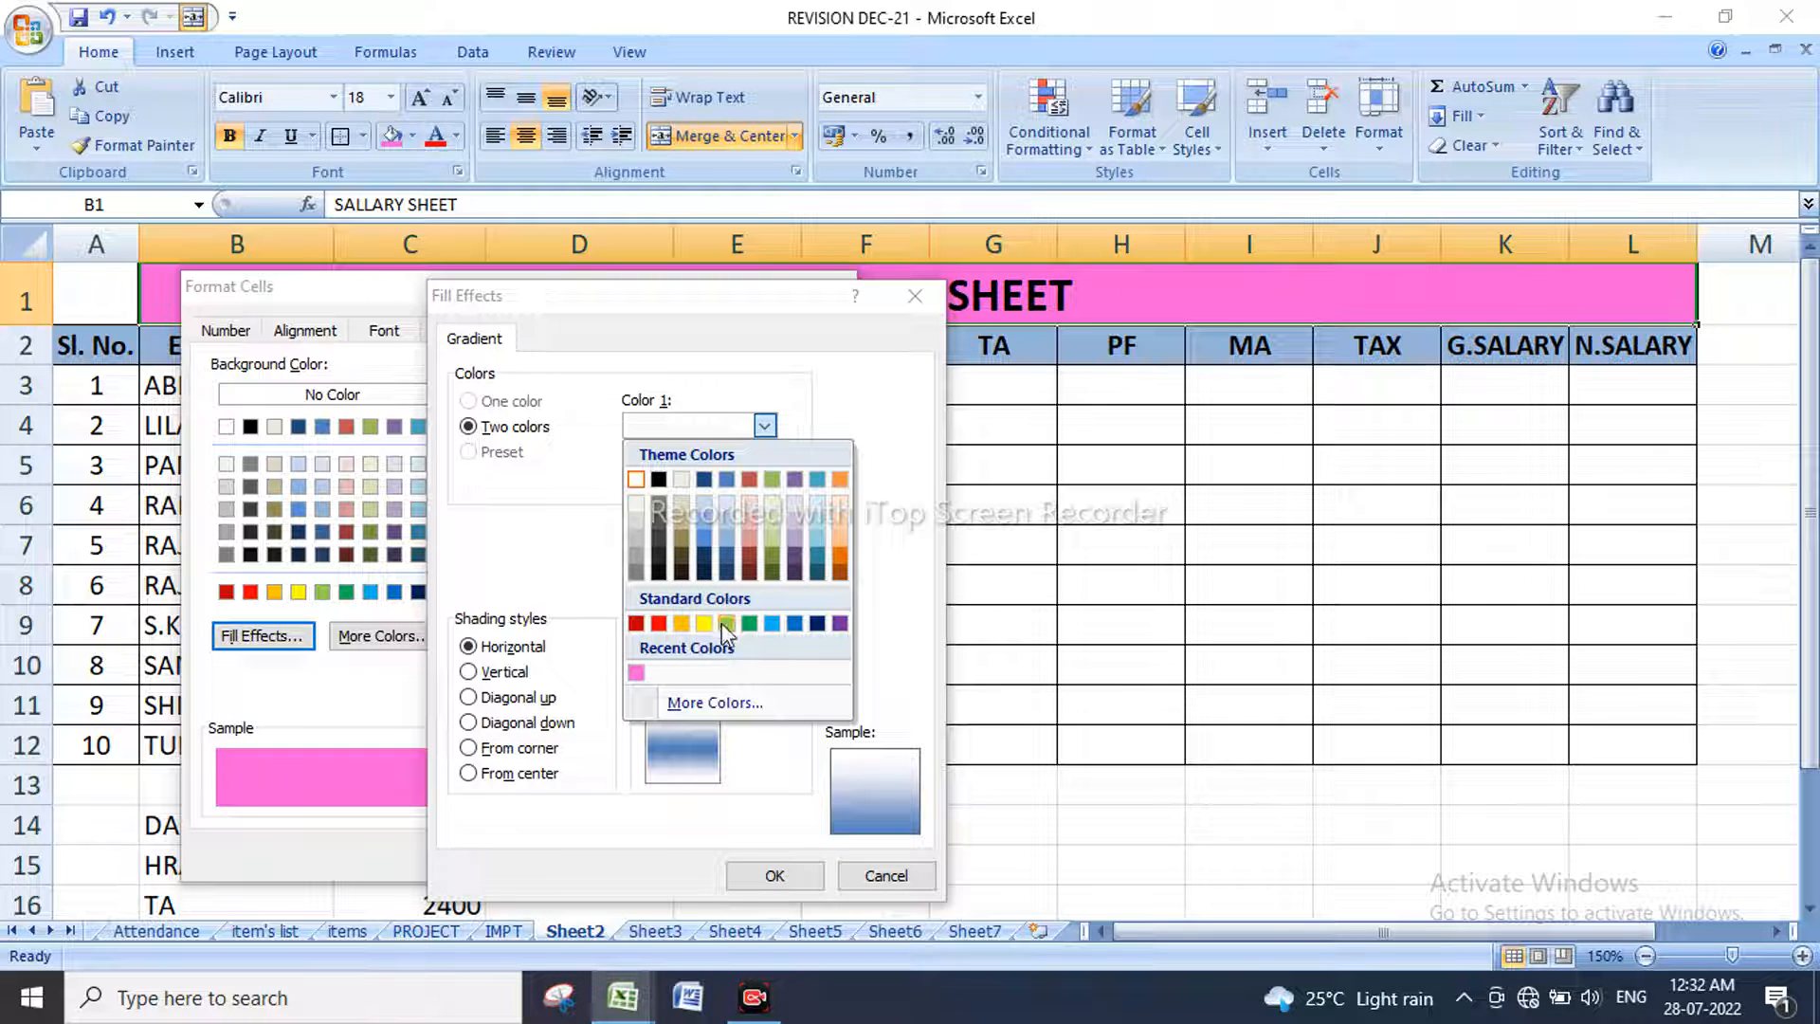
click(703, 623)
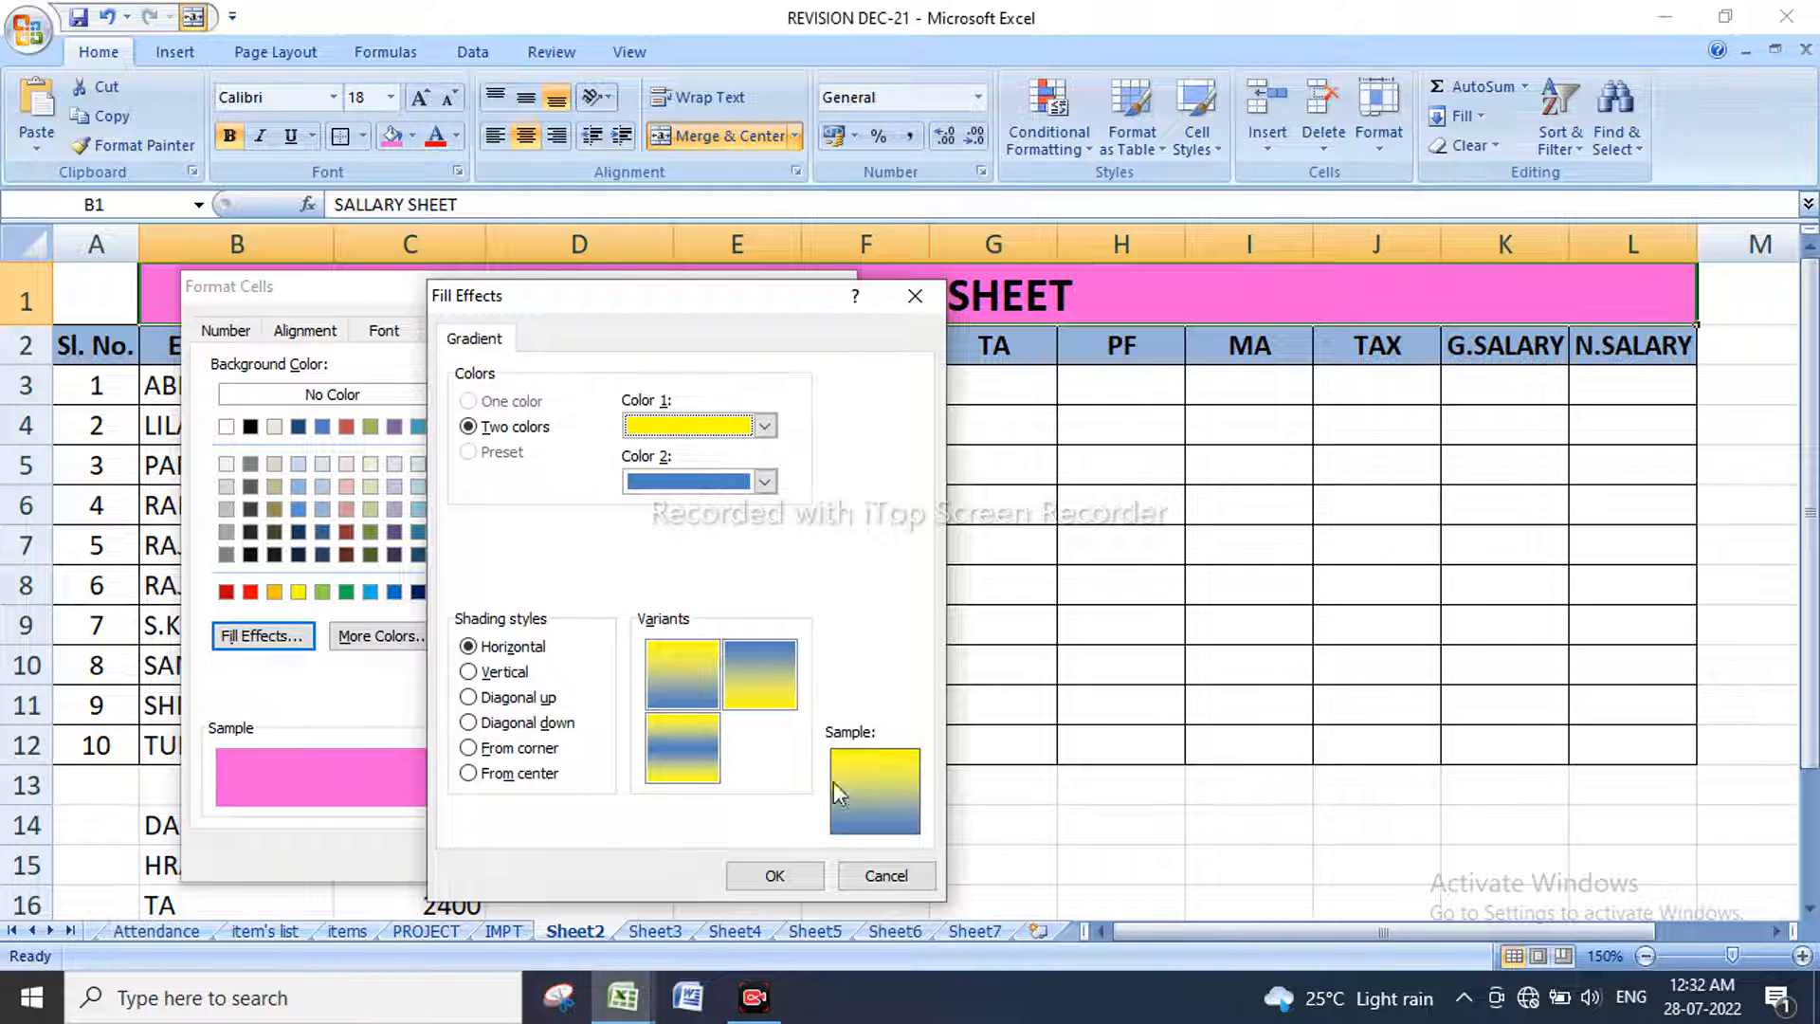
click(792, 878)
click(685, 856)
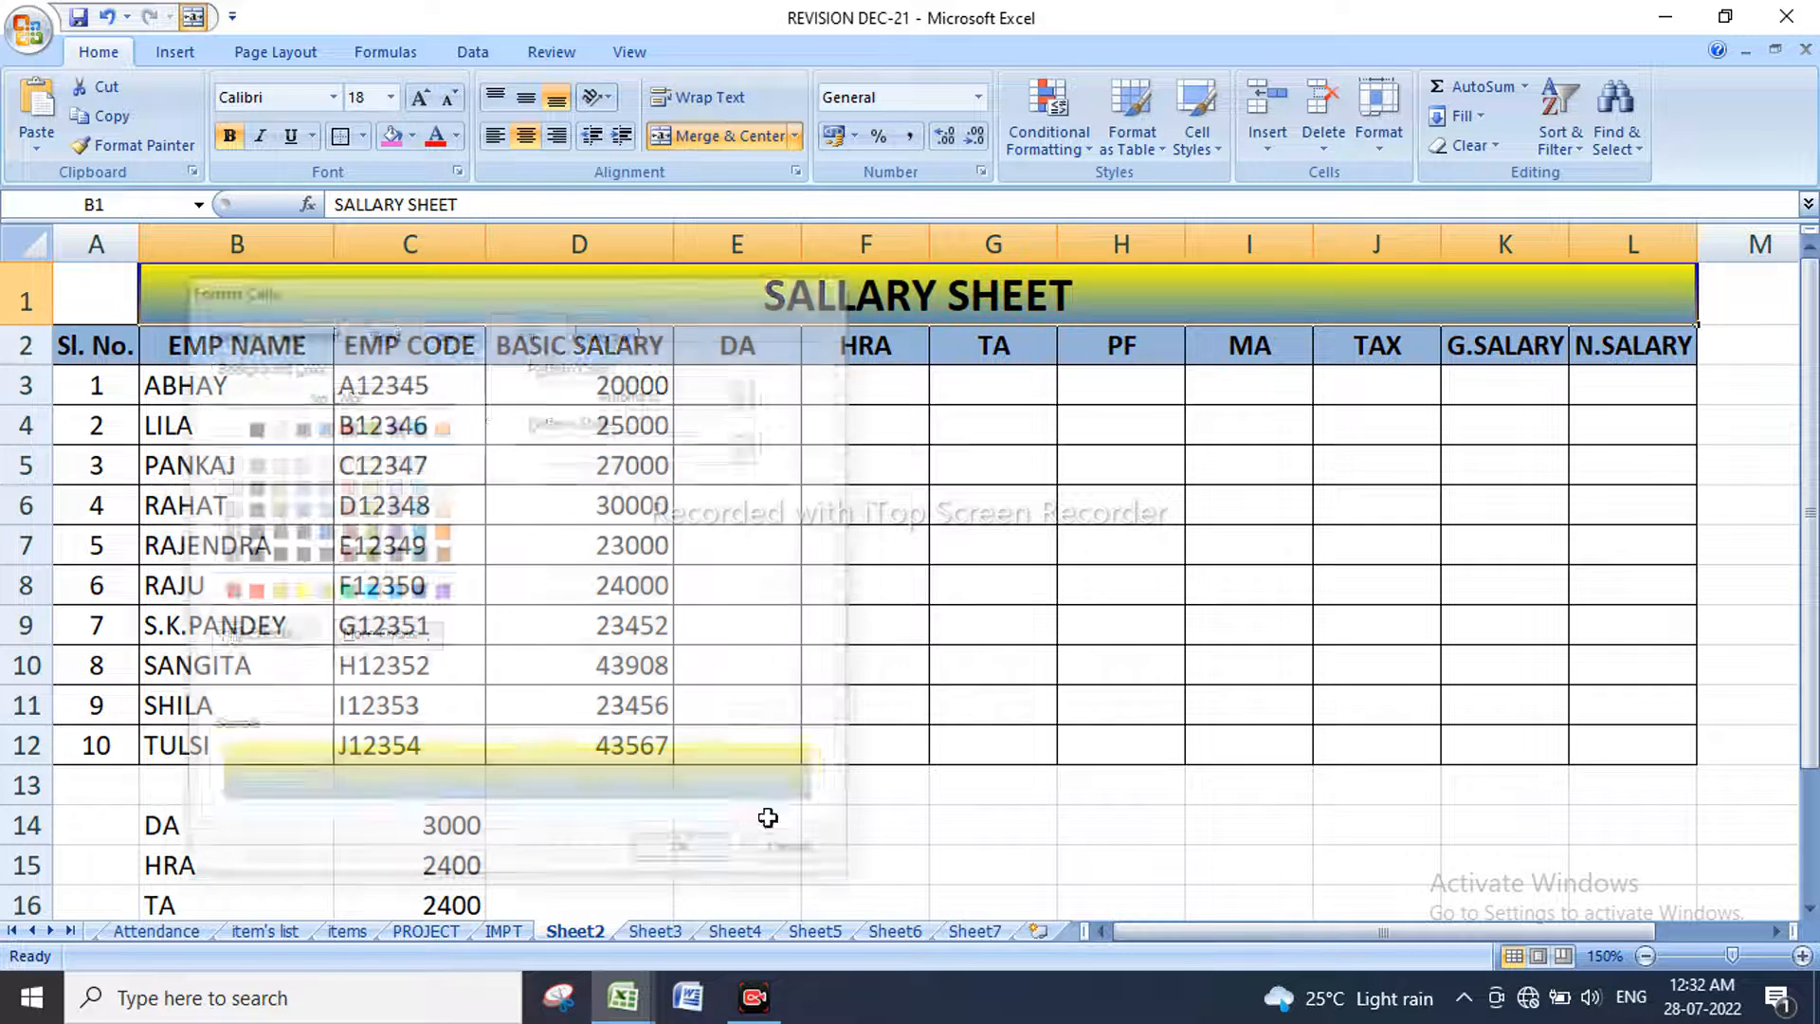
click(1397, 354)
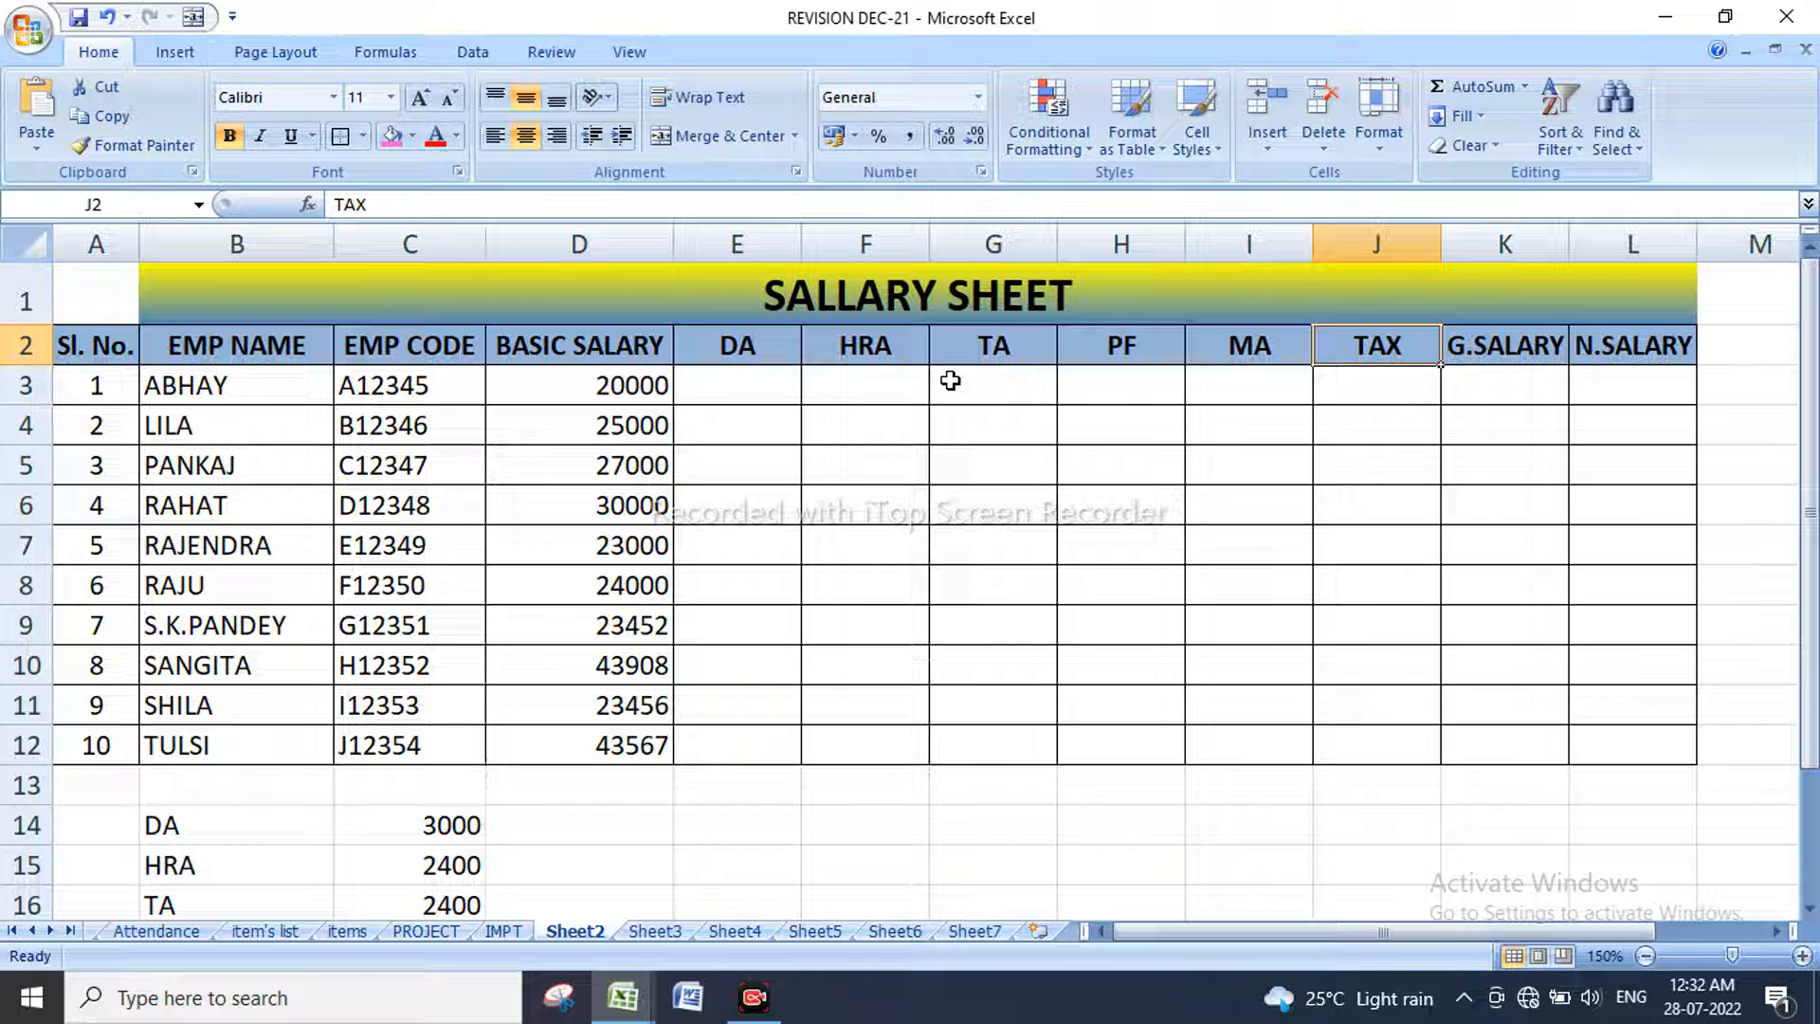
Step: Extend the merged and centered SALLARY SHEET title to include cell A1, so it spans A1:L1
click(486, 303)
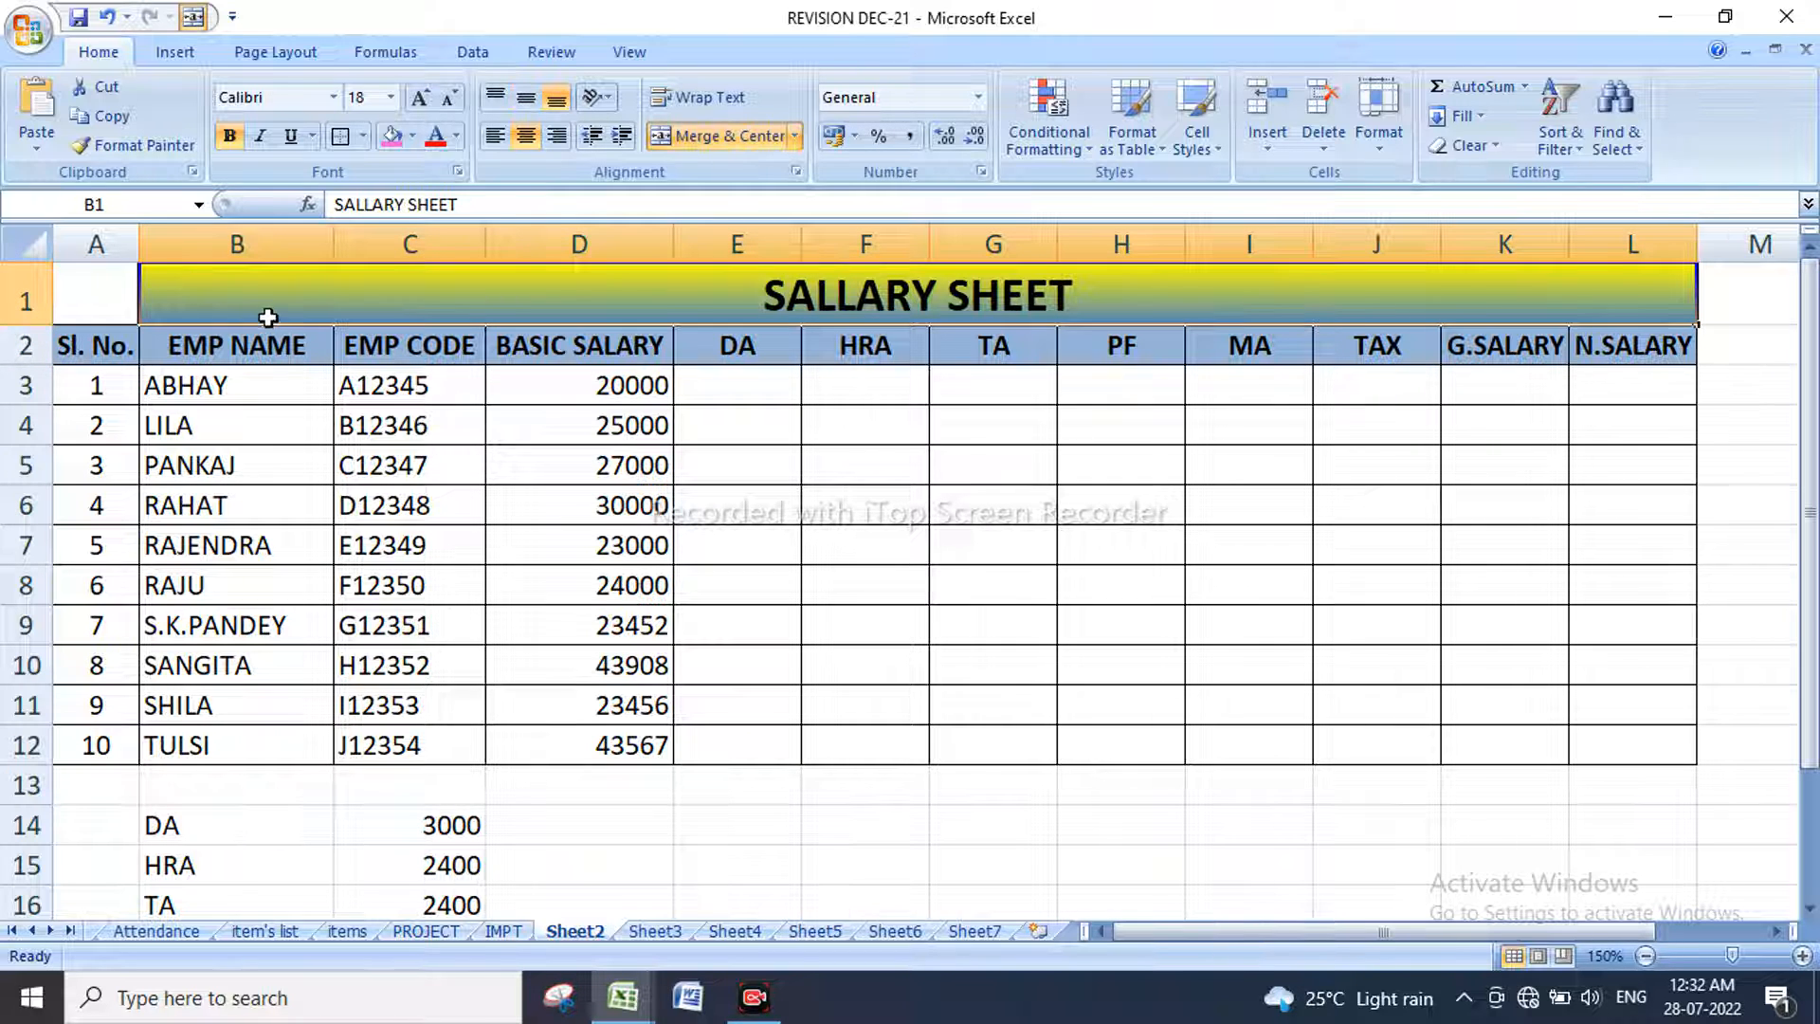
drag(191, 297, 121, 309)
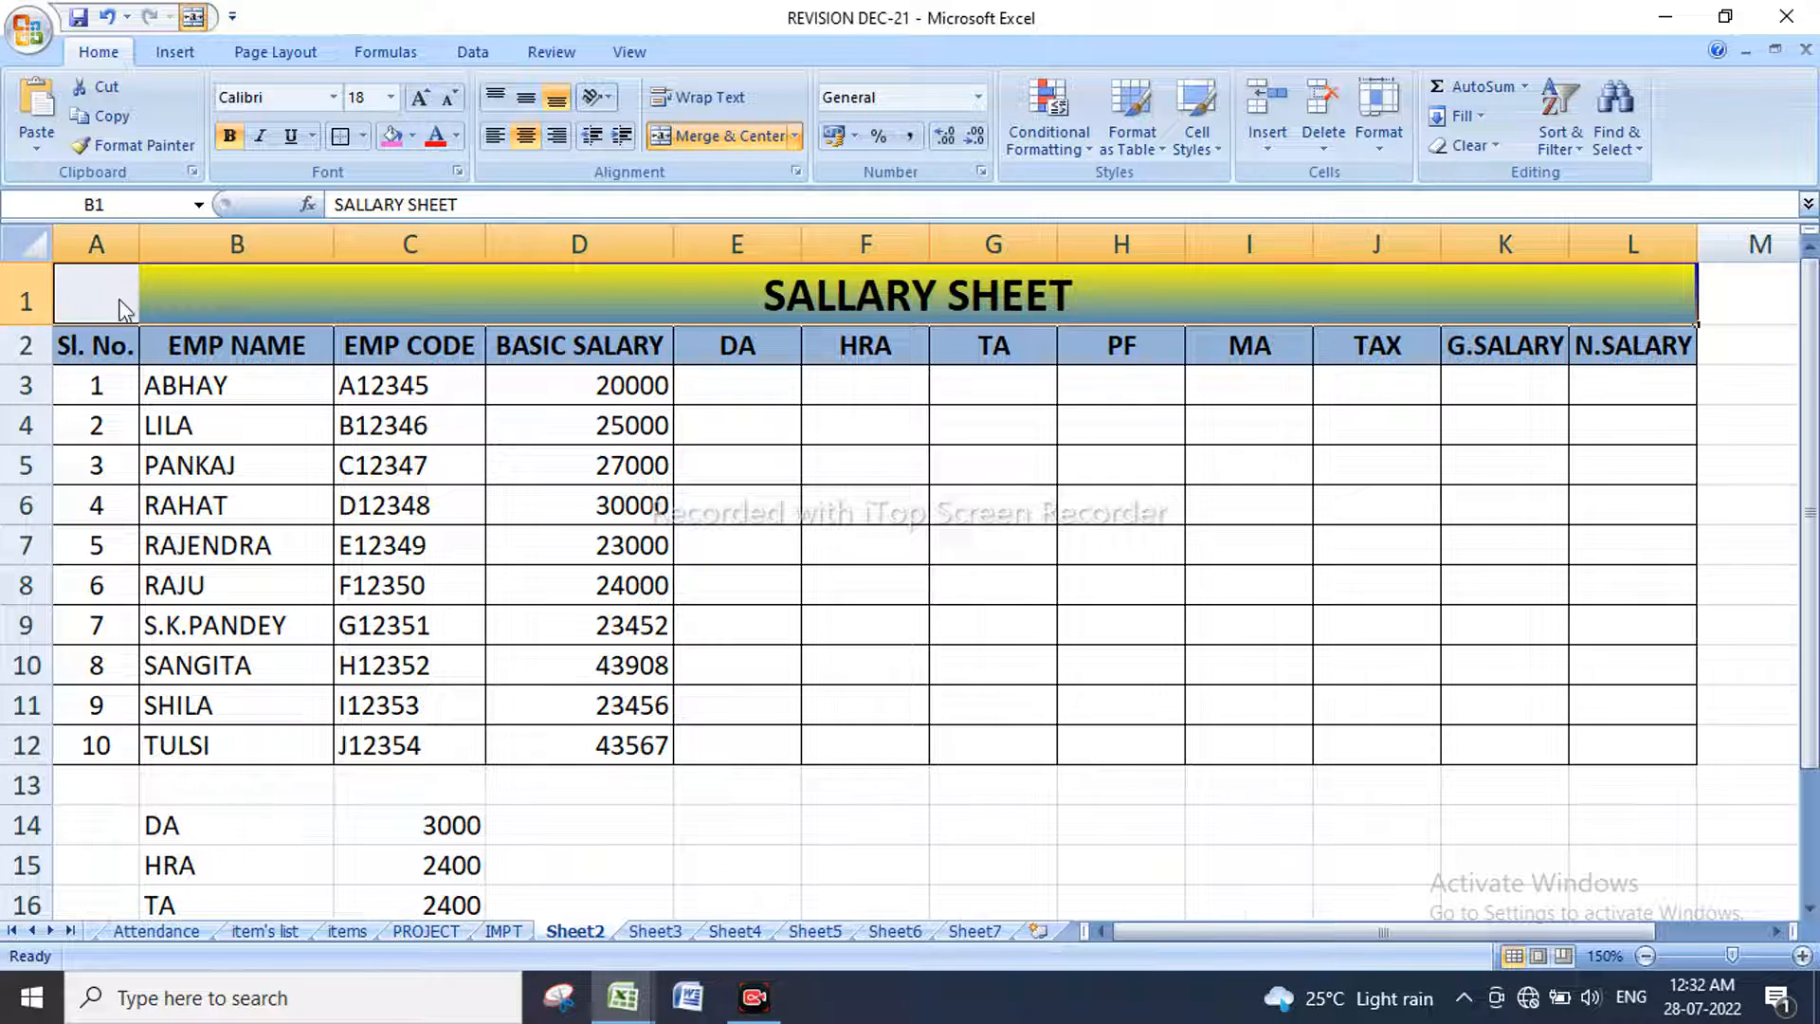
click(690, 142)
click(700, 138)
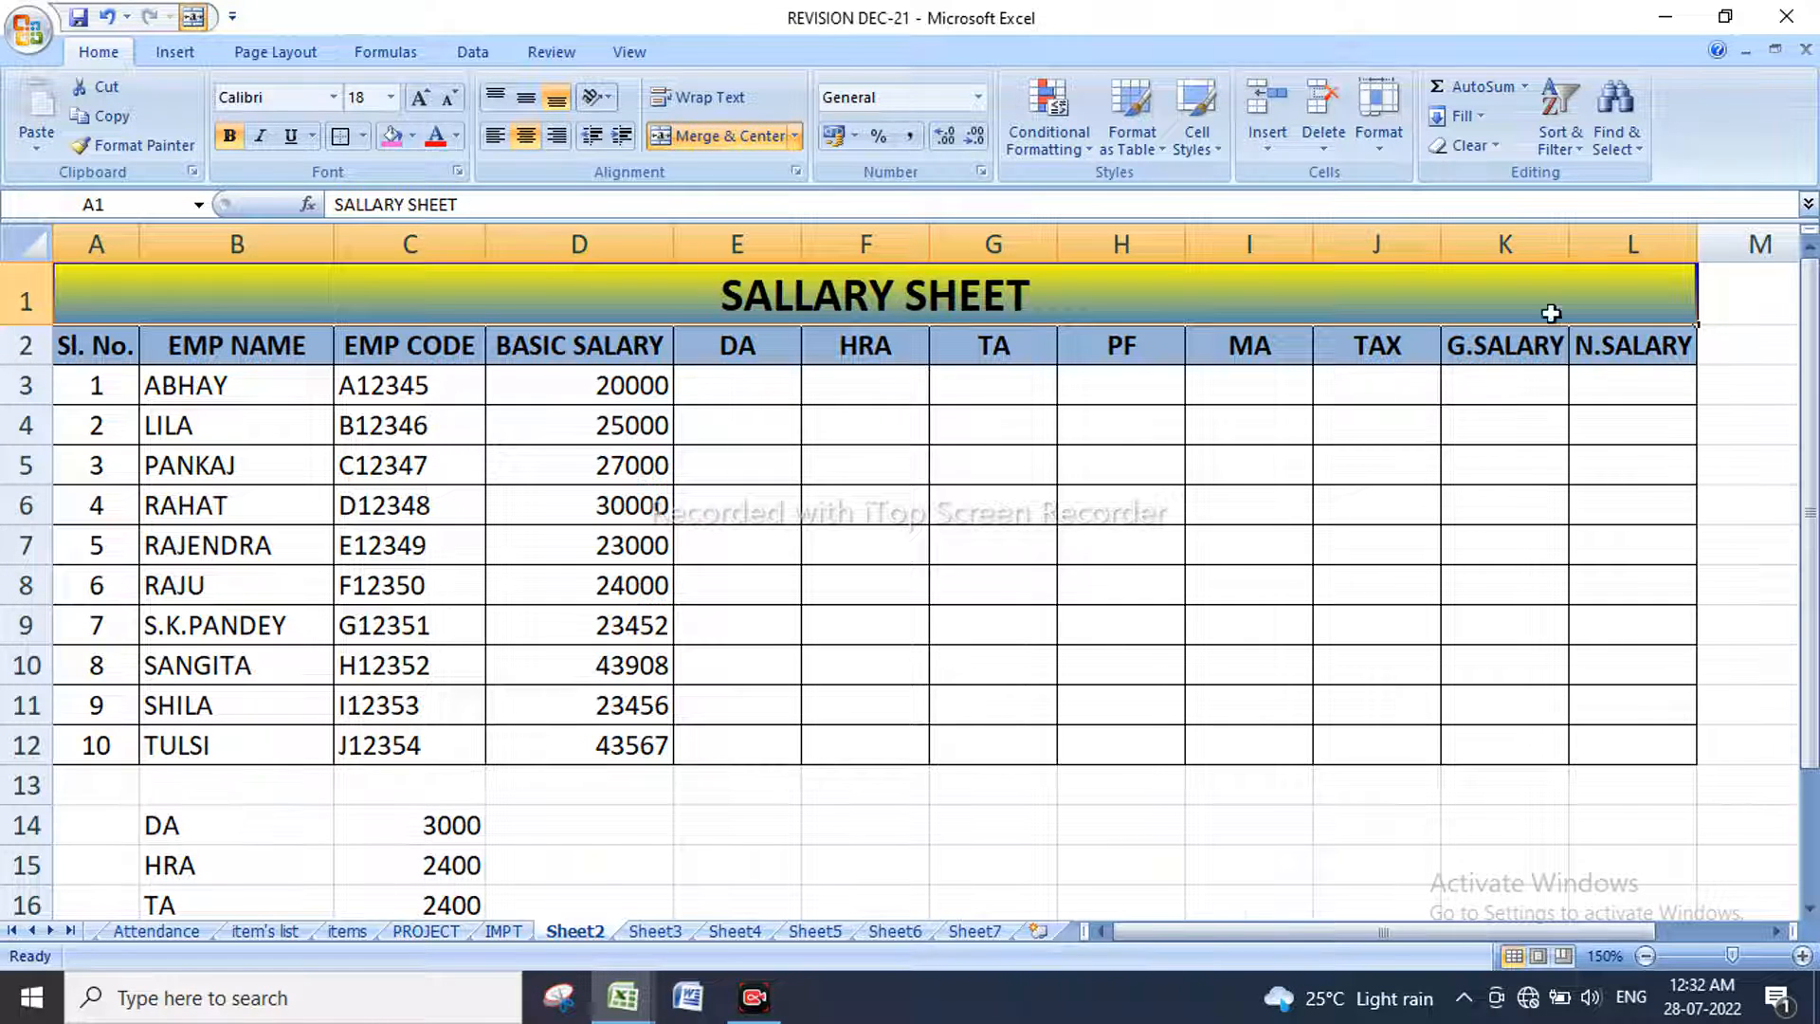
Step: Widen columns K and L slightly to give the G.SALARY and N.SALARY headers more room
drag(1568, 244, 1579, 245)
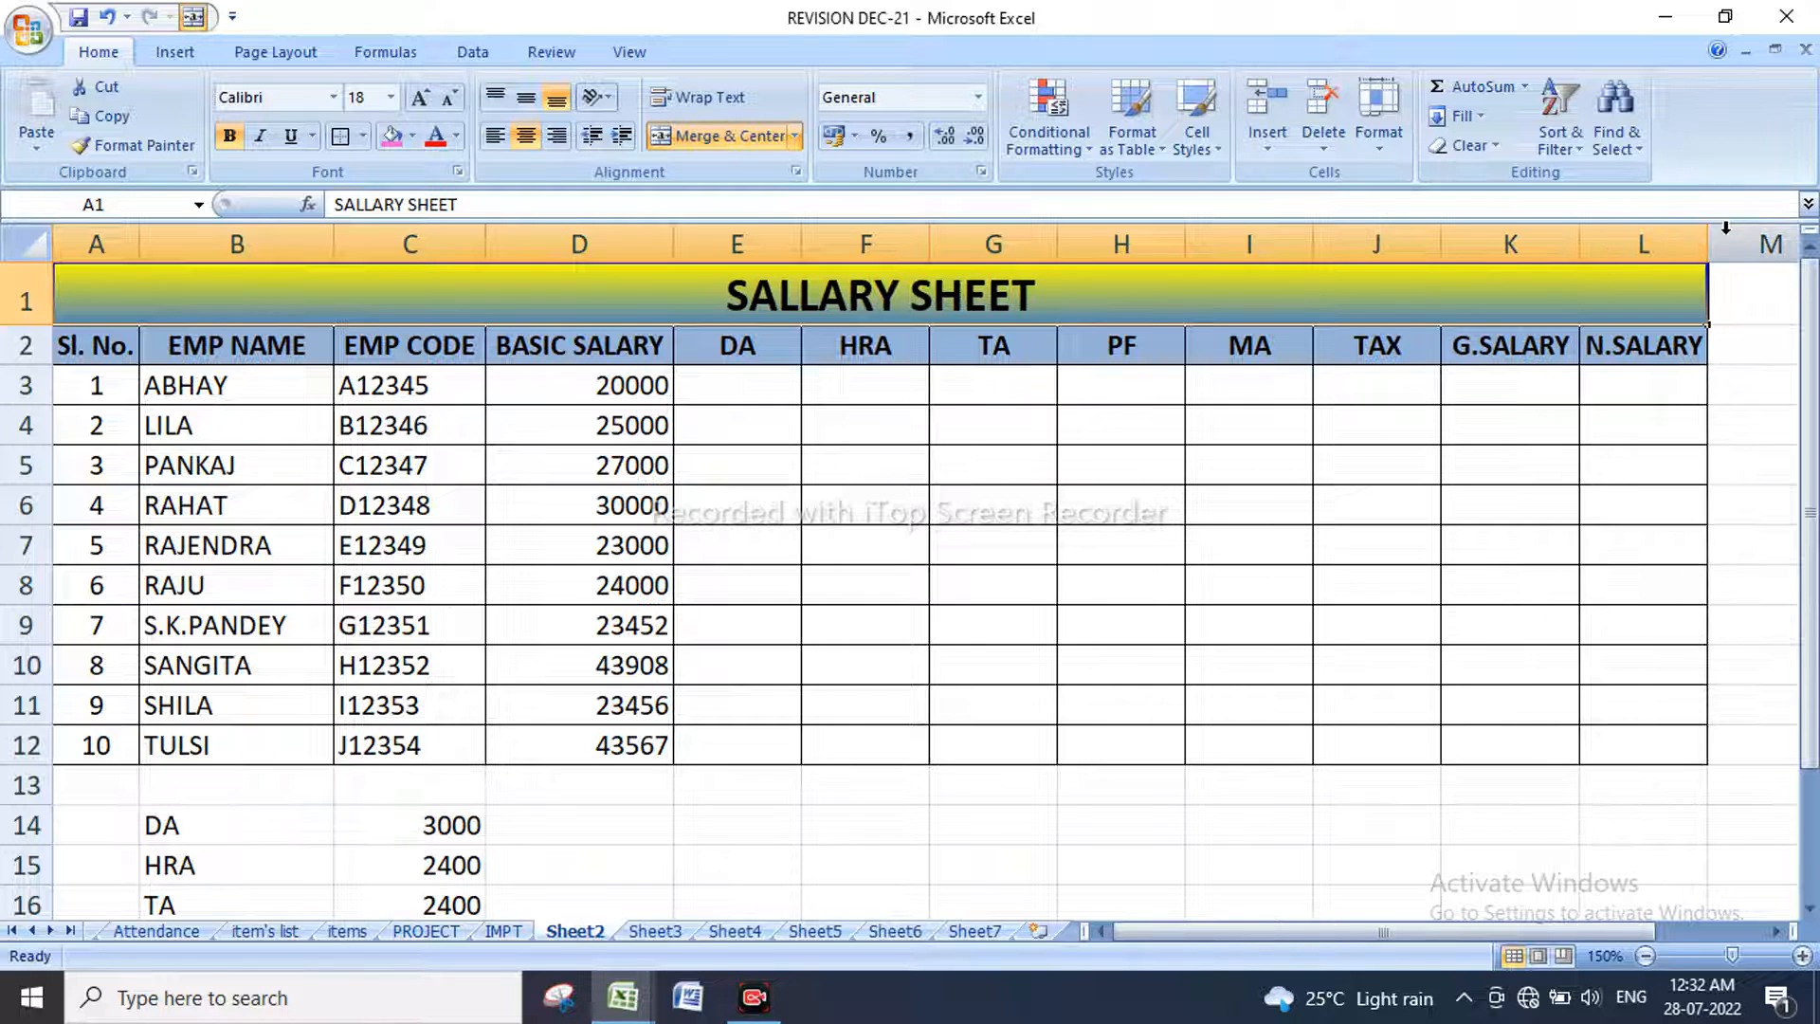
drag(1703, 241, 1722, 244)
click(1678, 382)
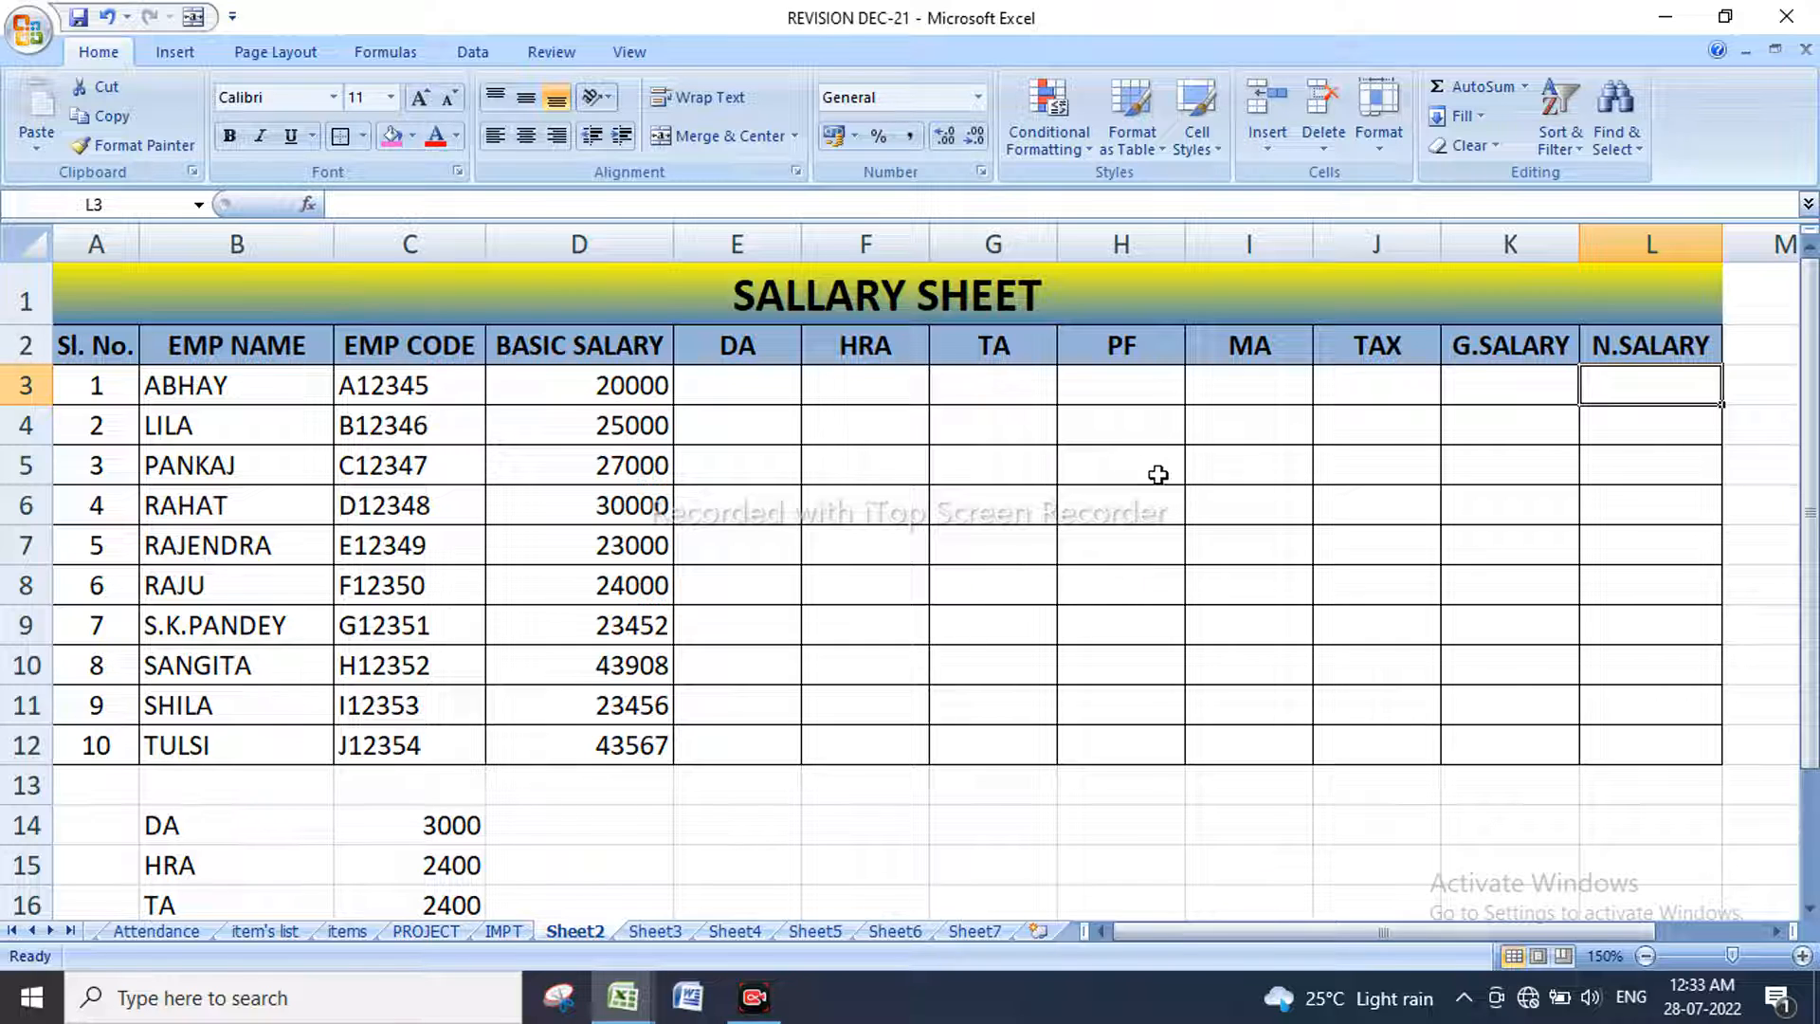
Step: Turn the DA formula in C14 into plain text by removing its leading equals sign, and select C14:I14
click(581, 382)
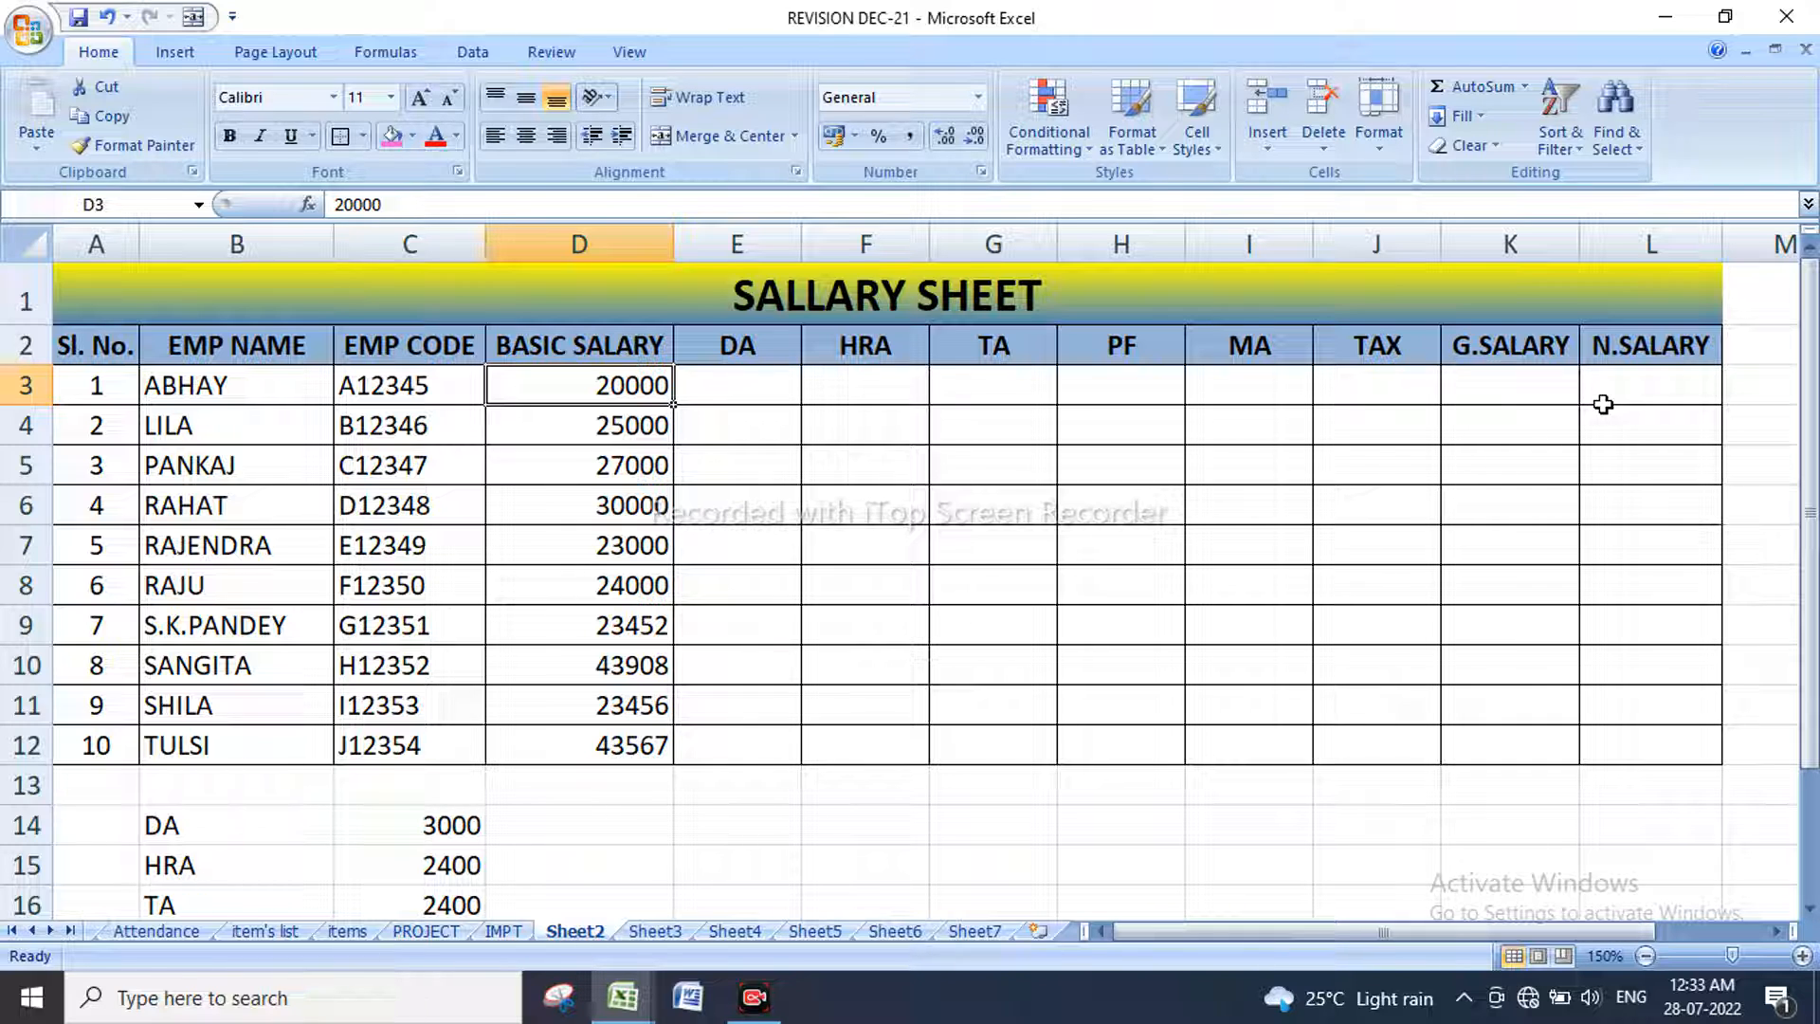
click(758, 394)
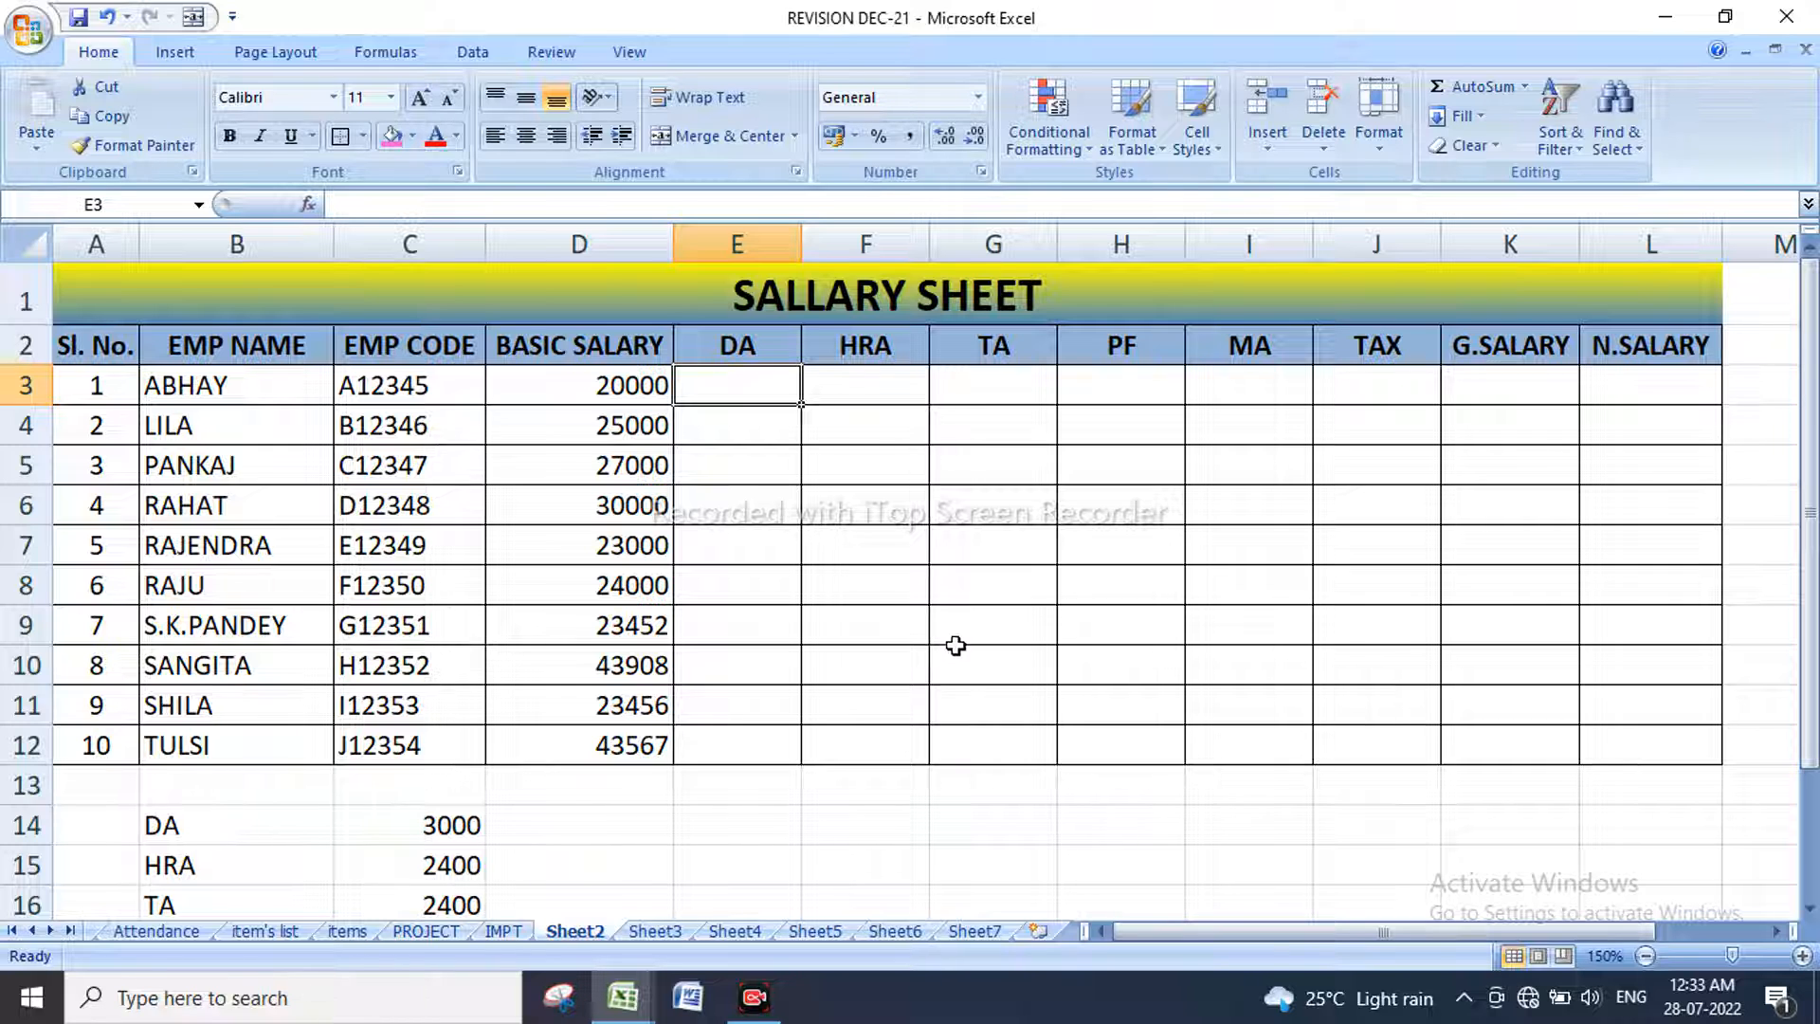
click(442, 817)
click(346, 207)
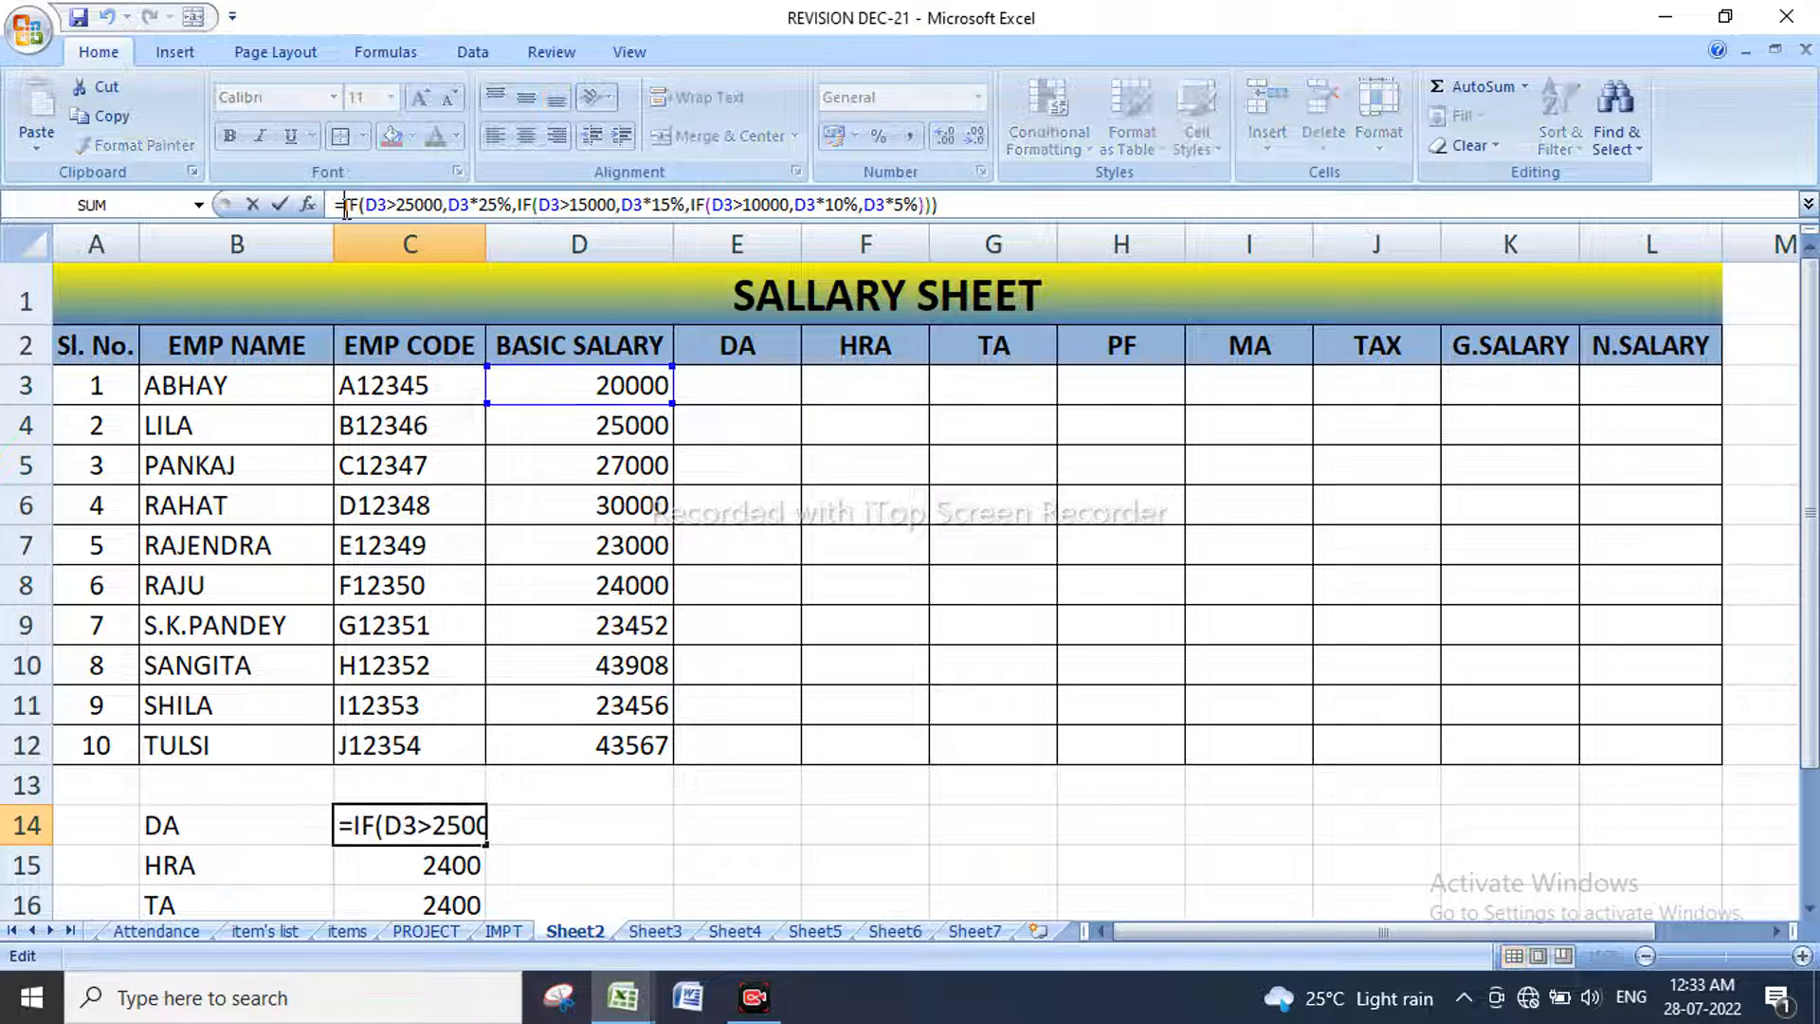
key(BackSpace)
key(Return)
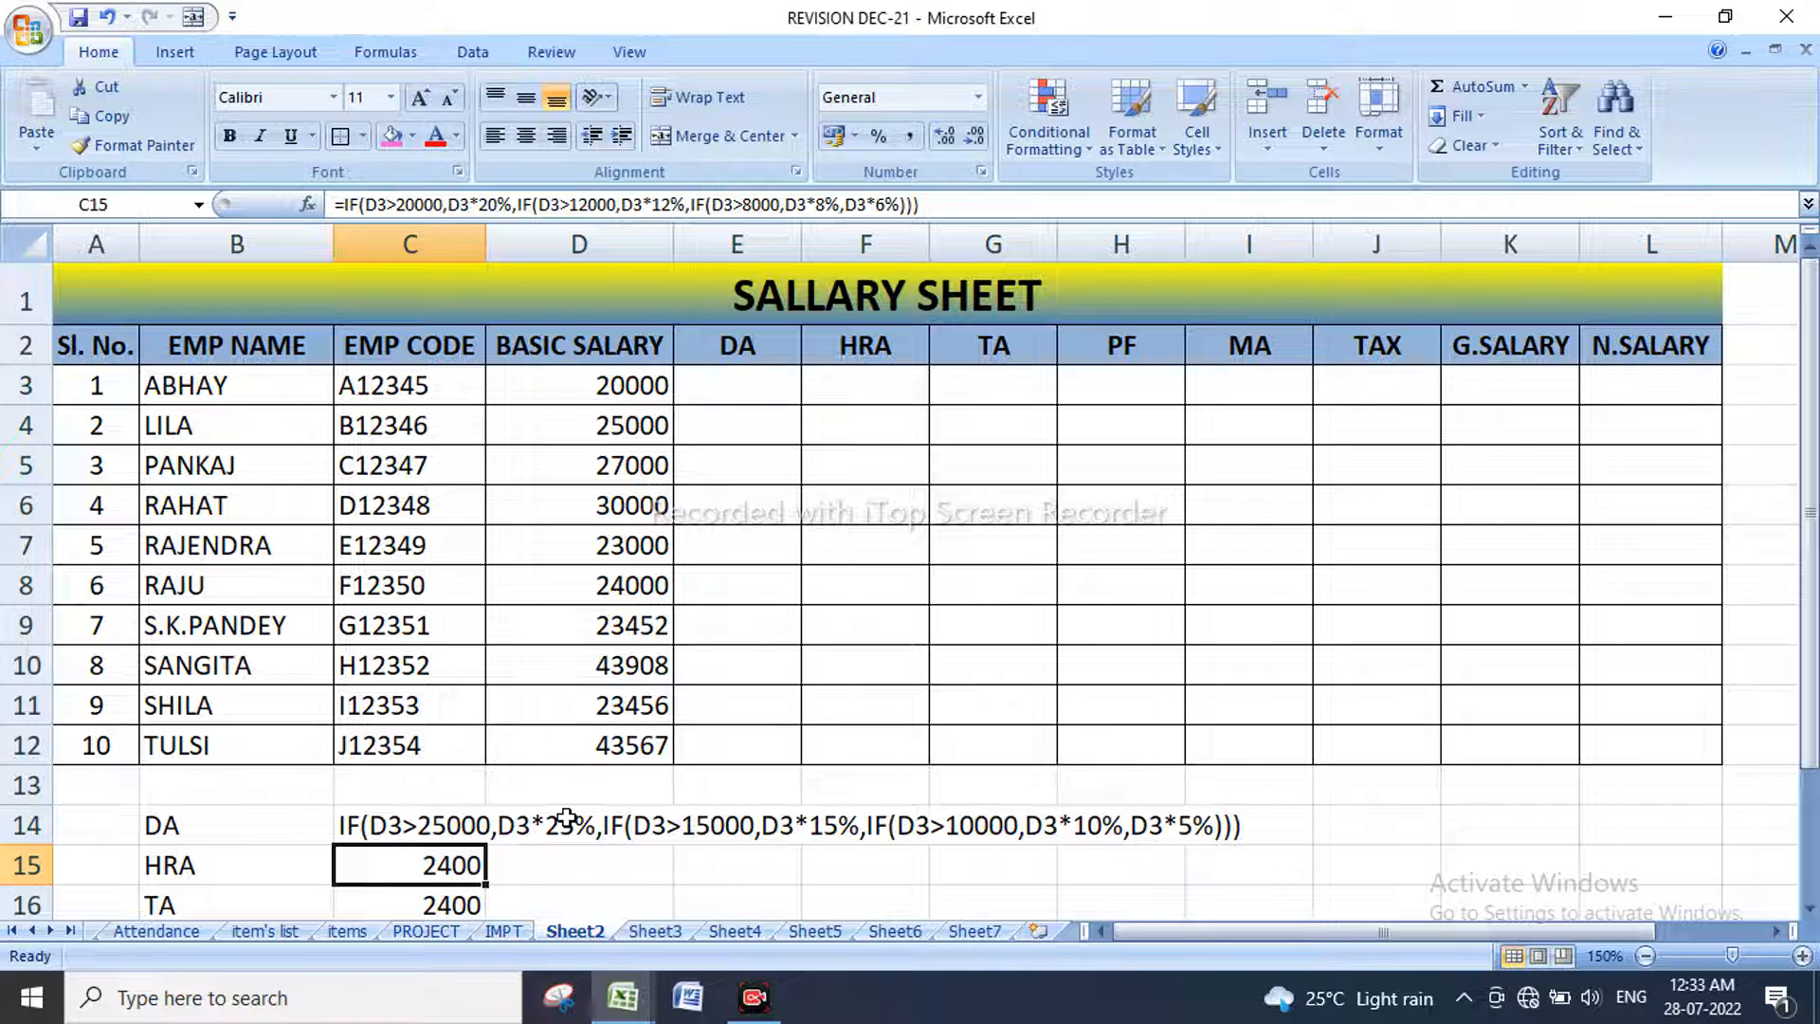
drag(366, 823, 1236, 829)
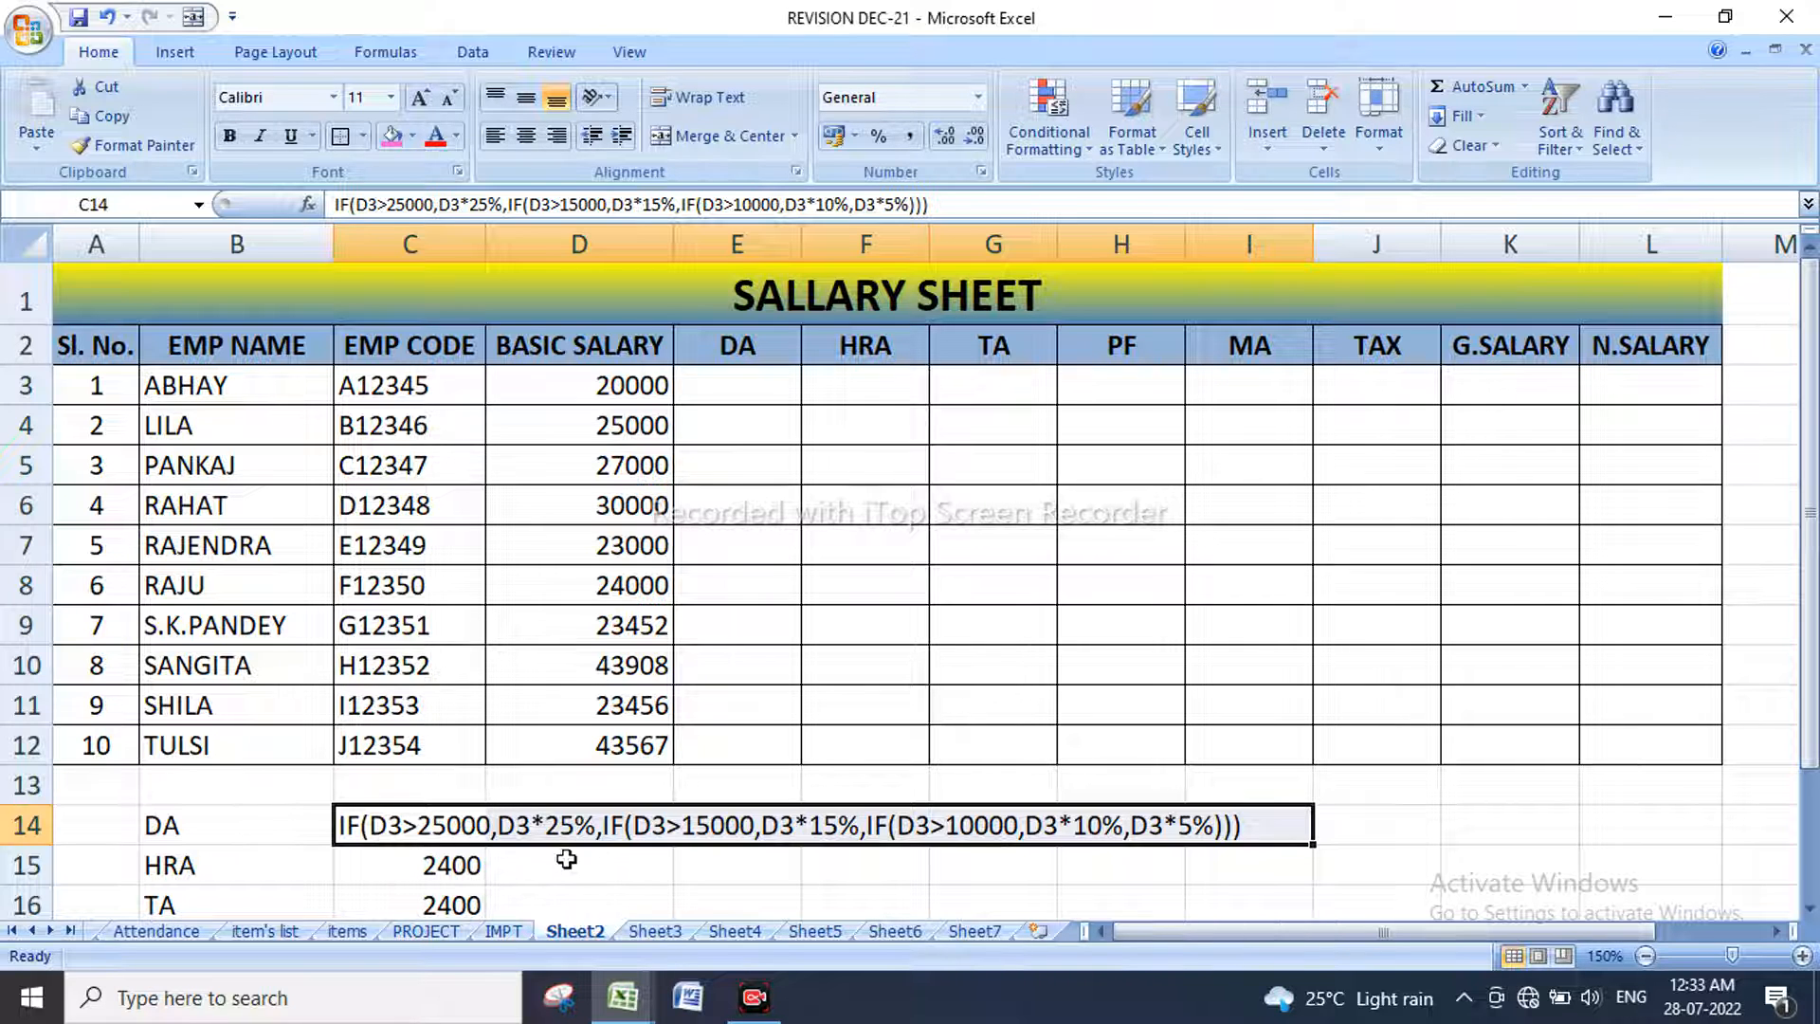
Step: Begin a nested IF formula for DA in E3 whose first tier returns D3*25% when D3>25000
click(685, 873)
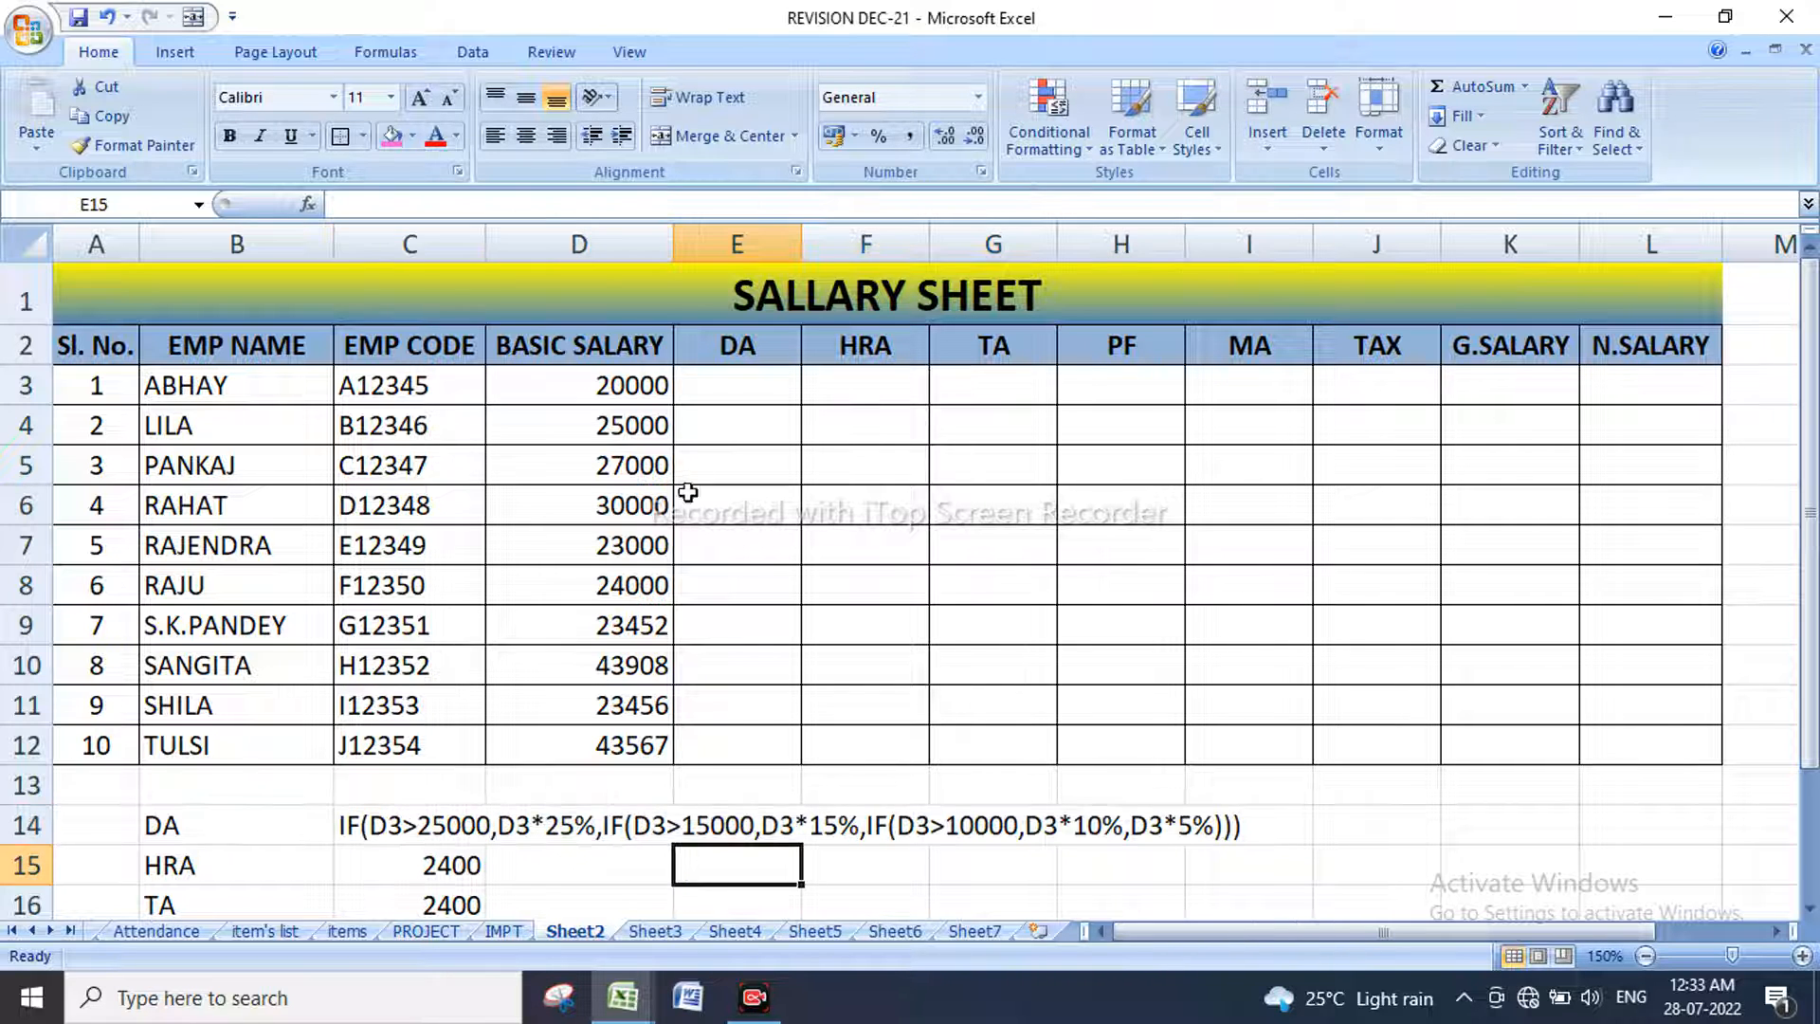
click(721, 382)
text(=)
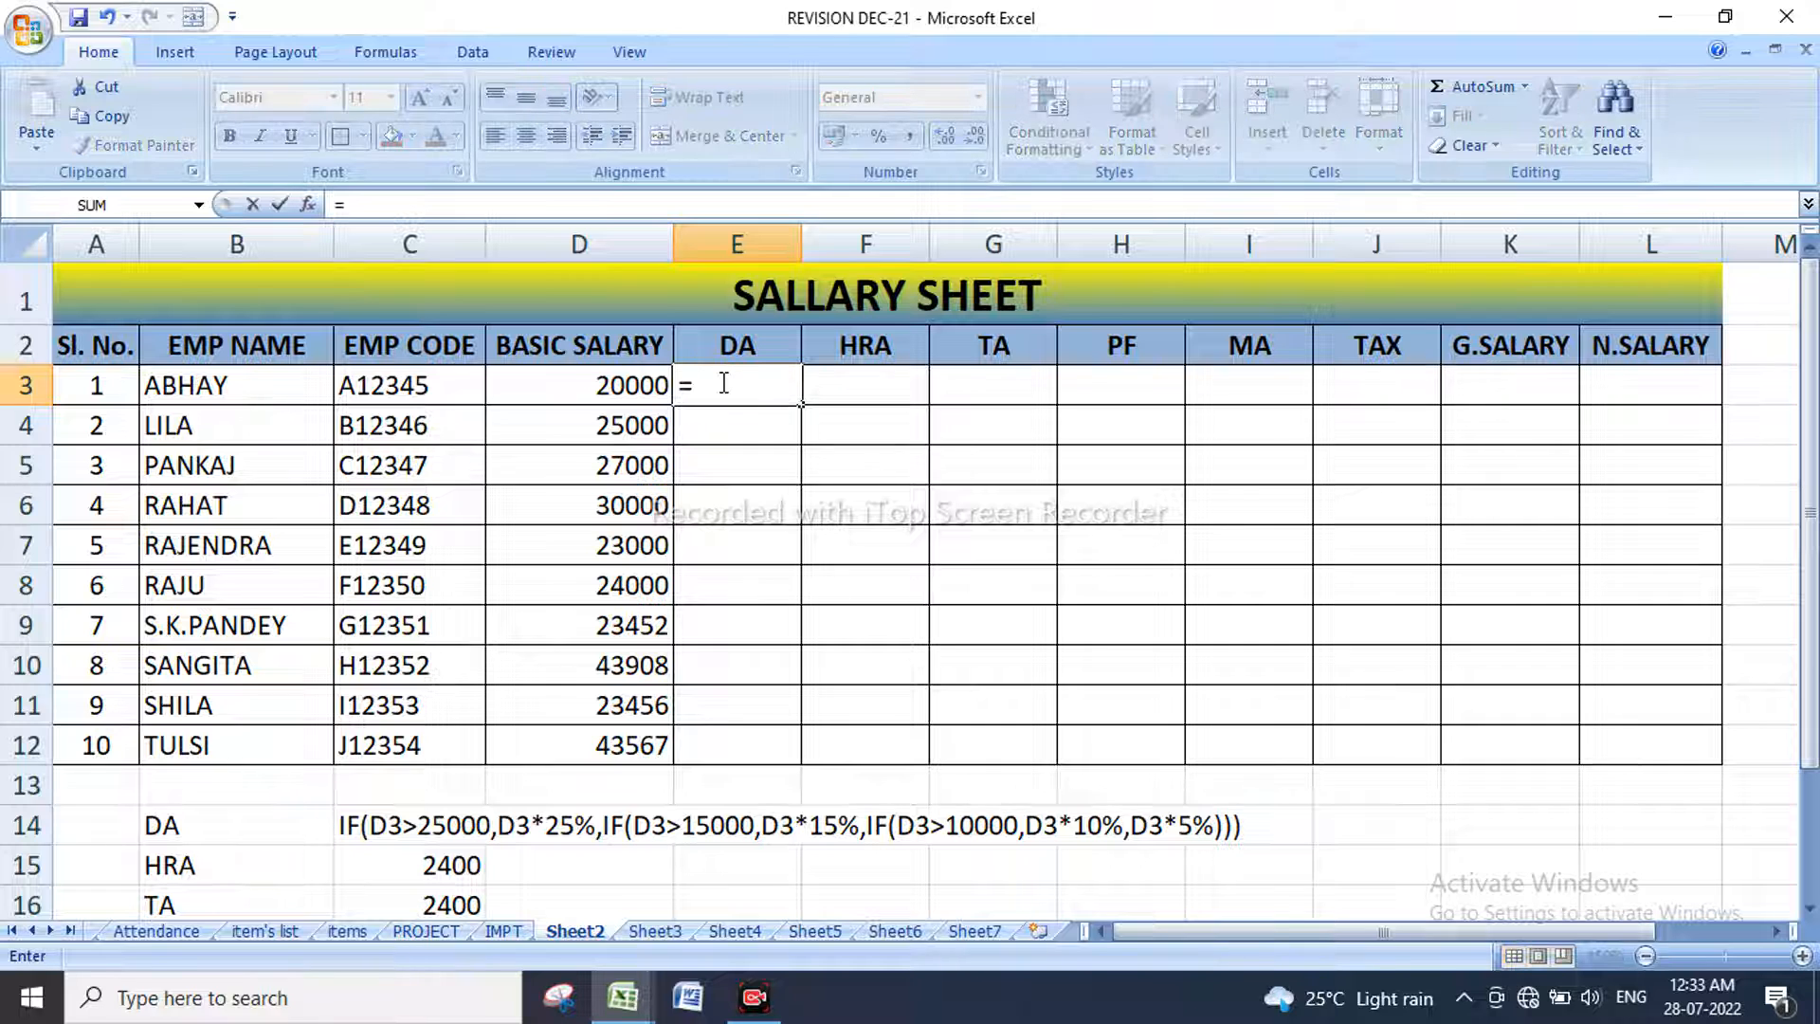
text(I)
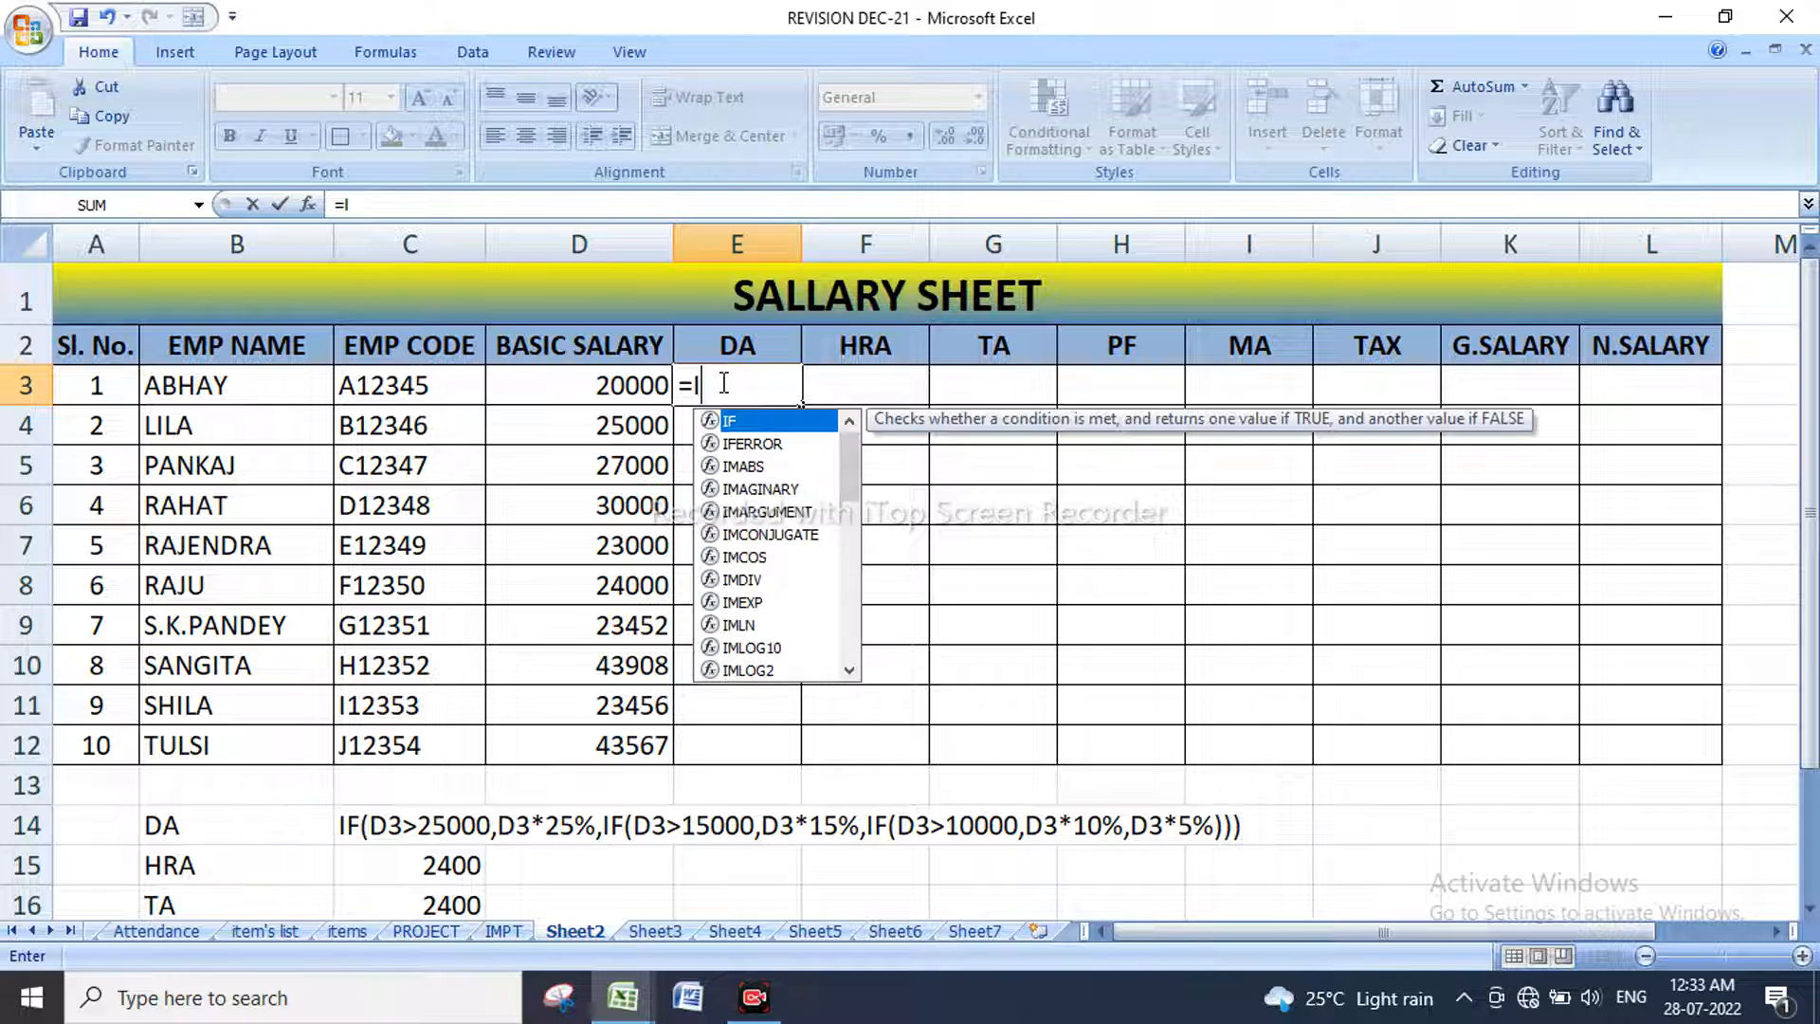
text(F()
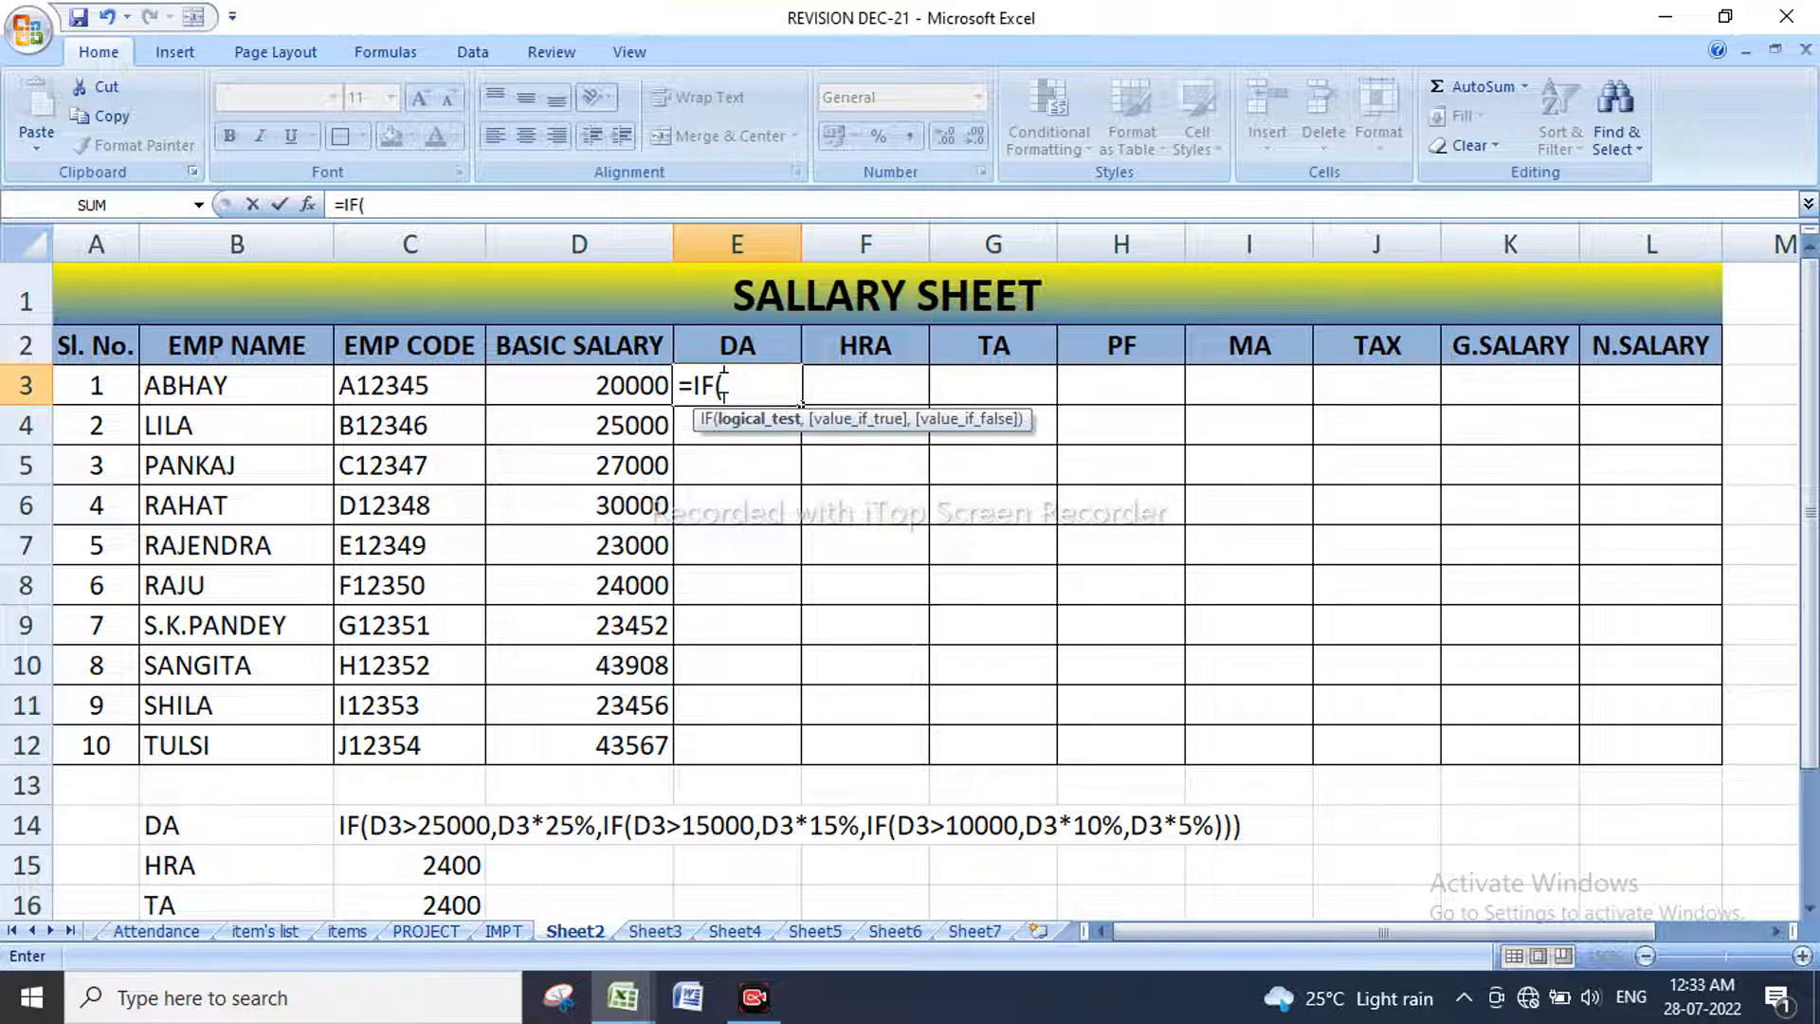
click(603, 384)
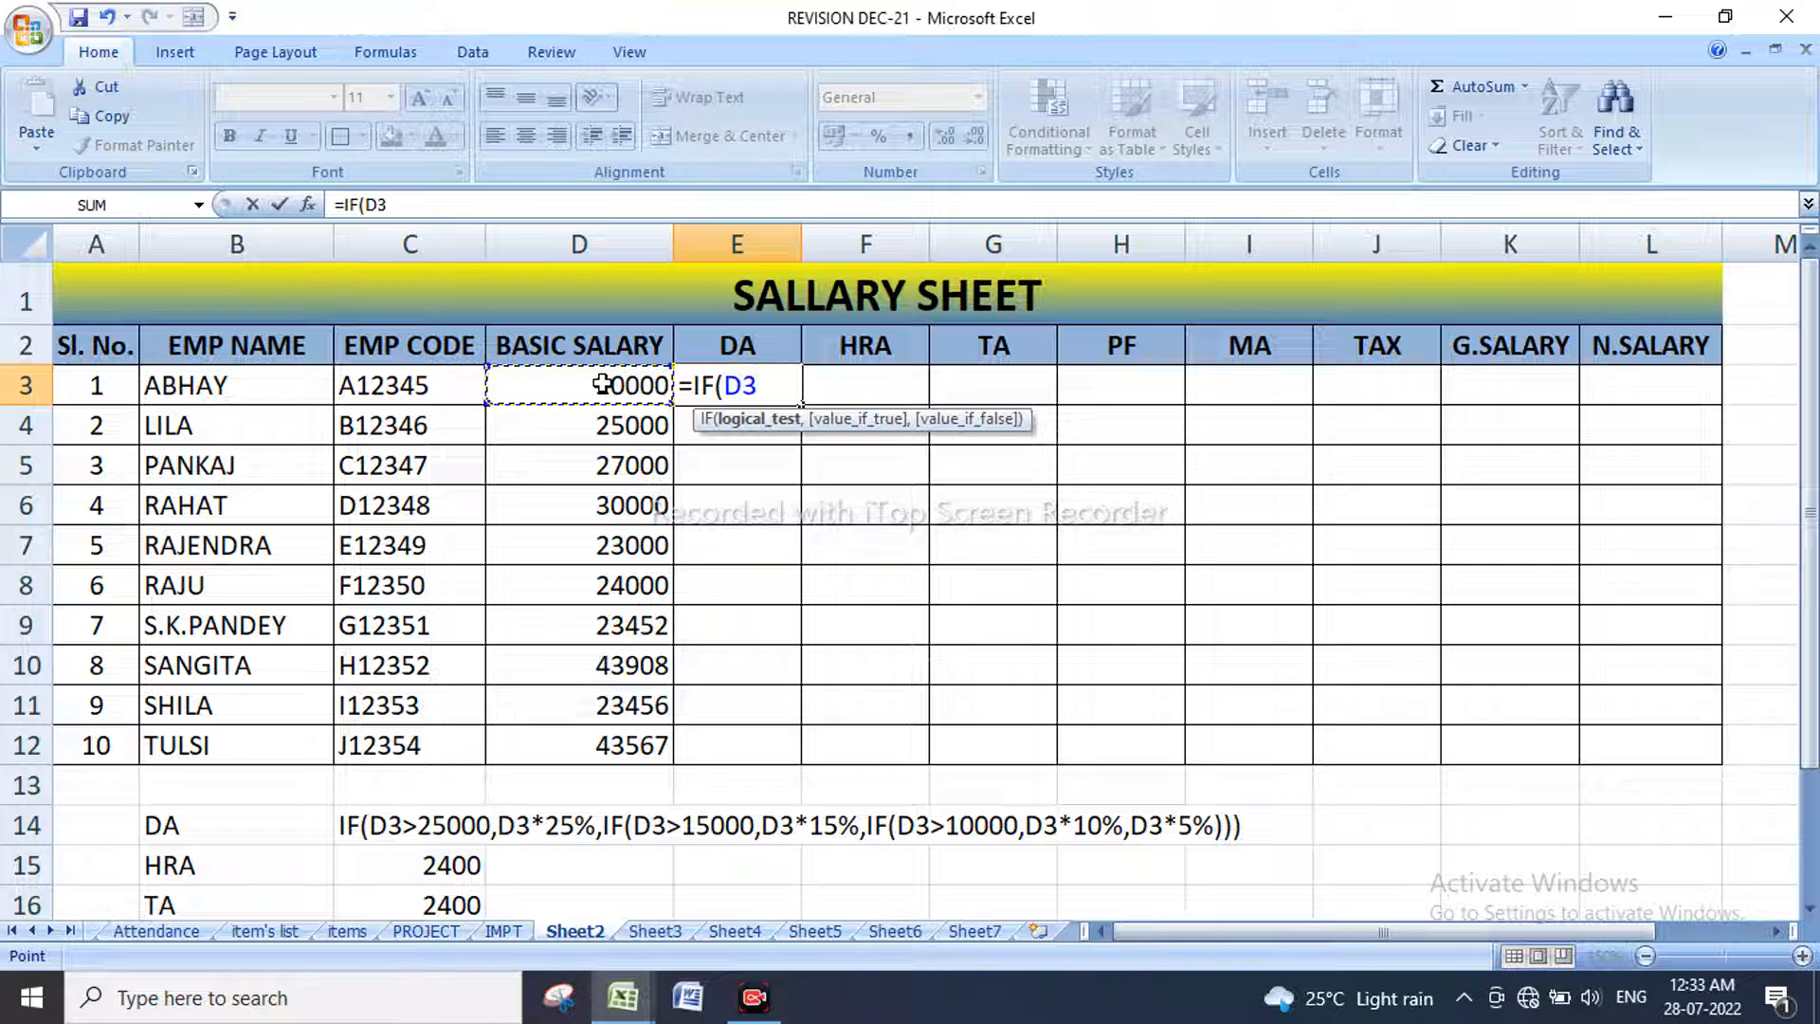
text(>25)
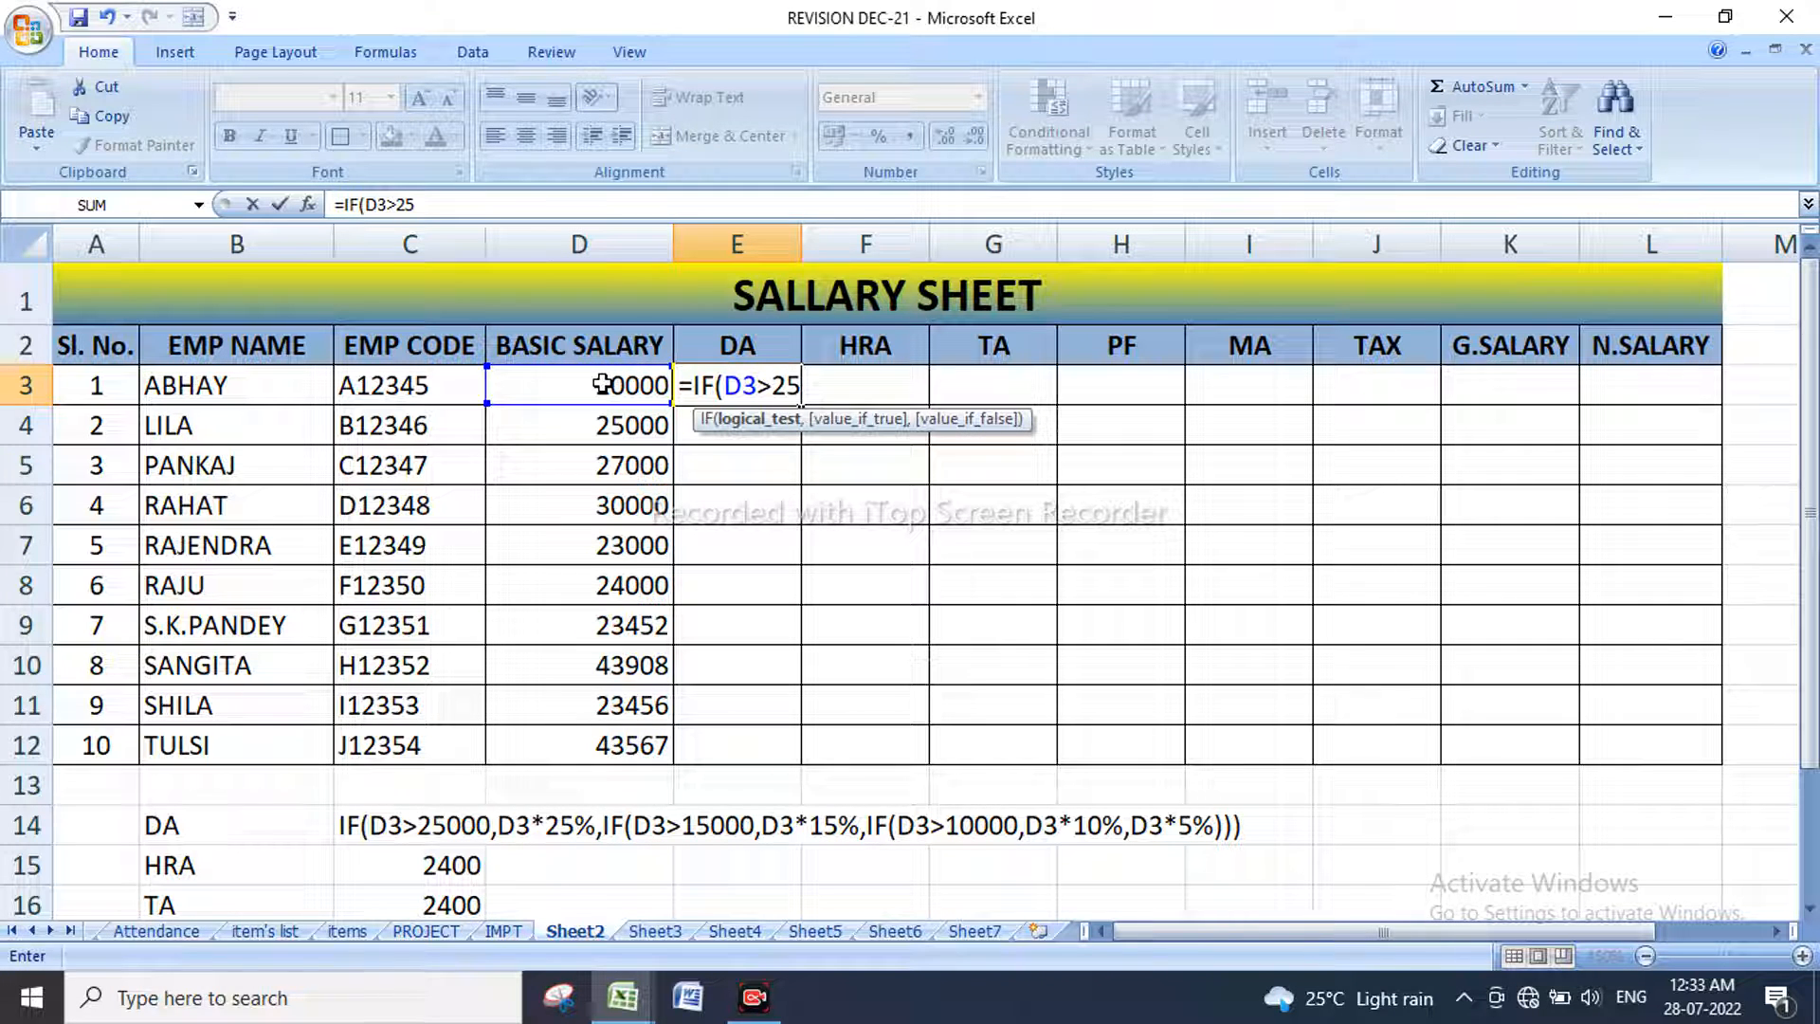
text(000,)
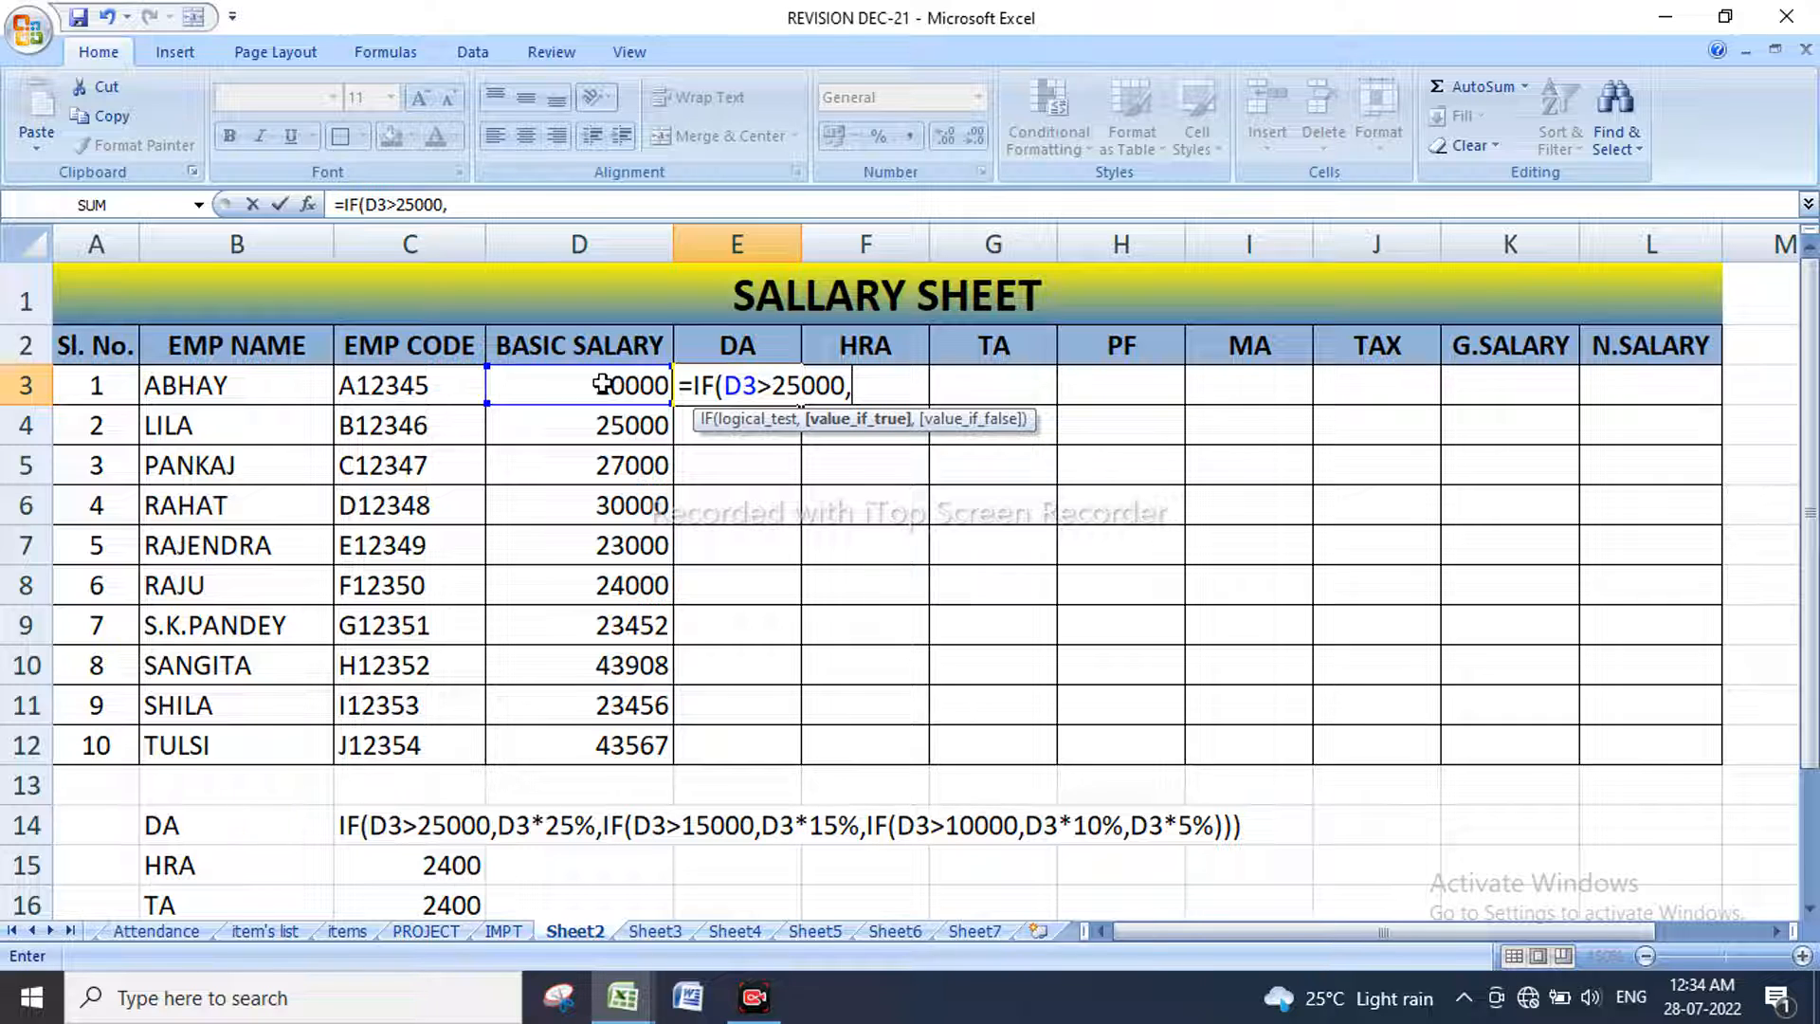
click(547, 398)
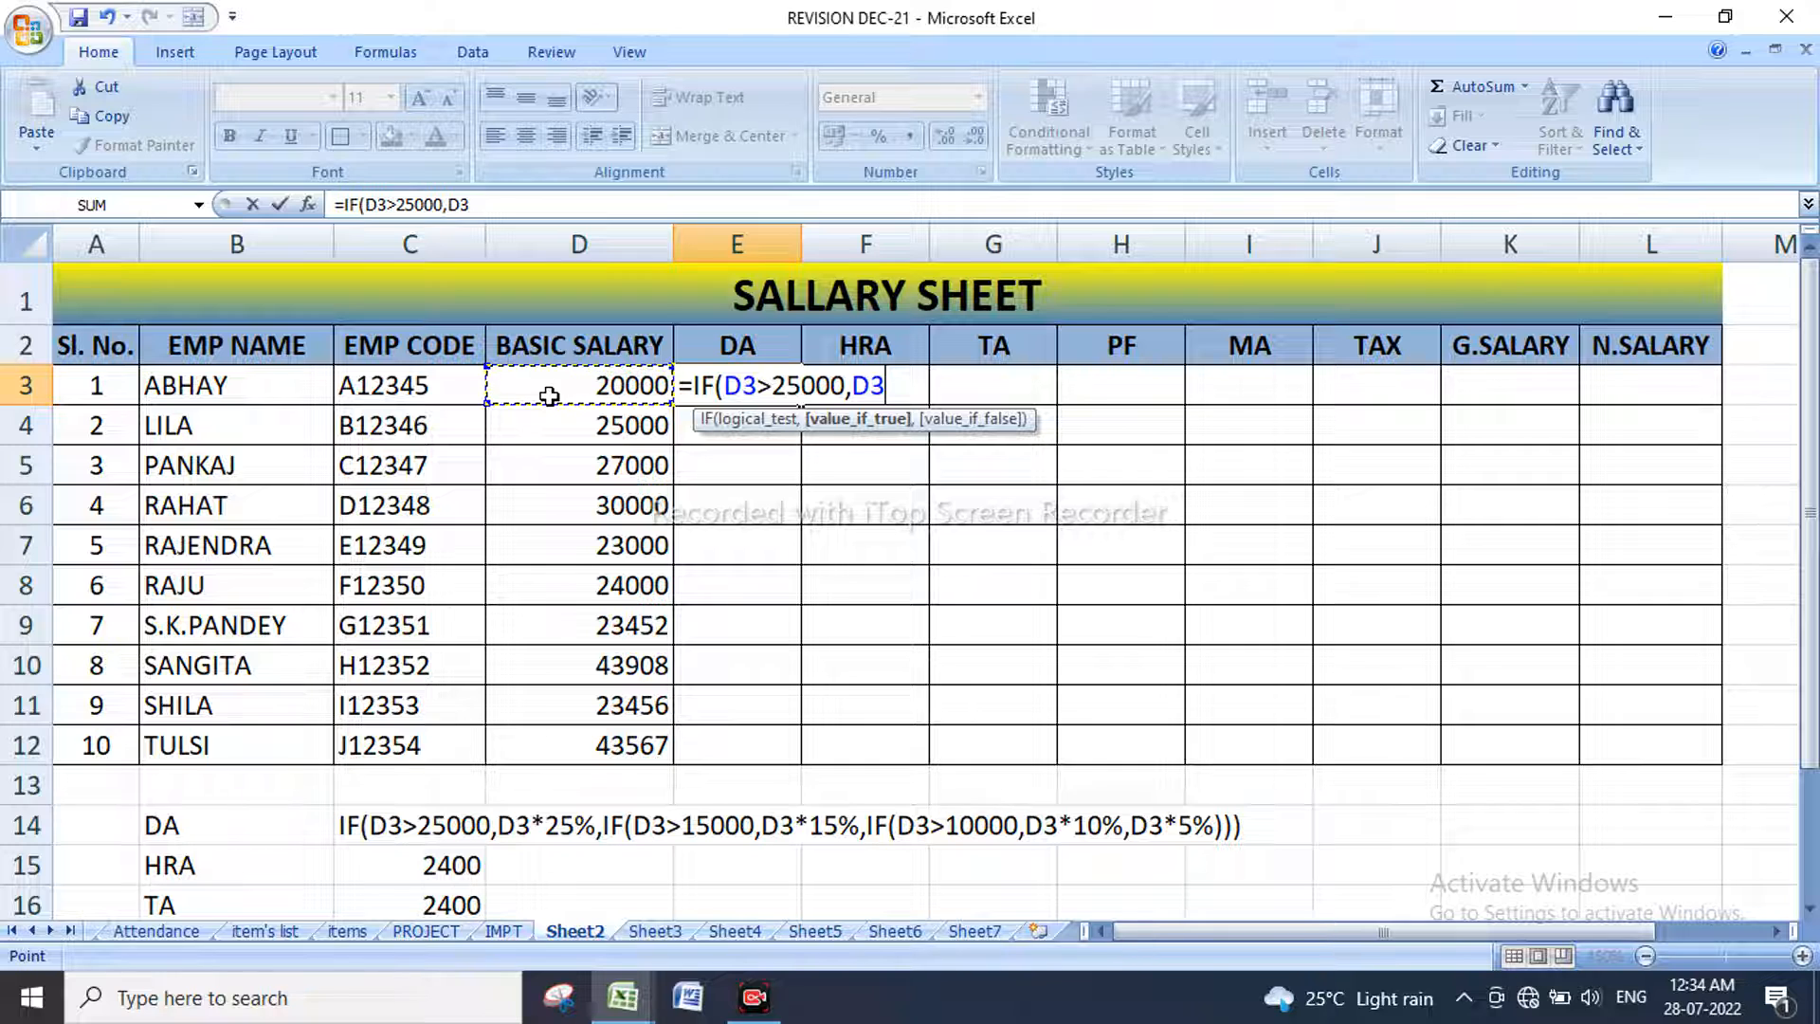
text(*25)
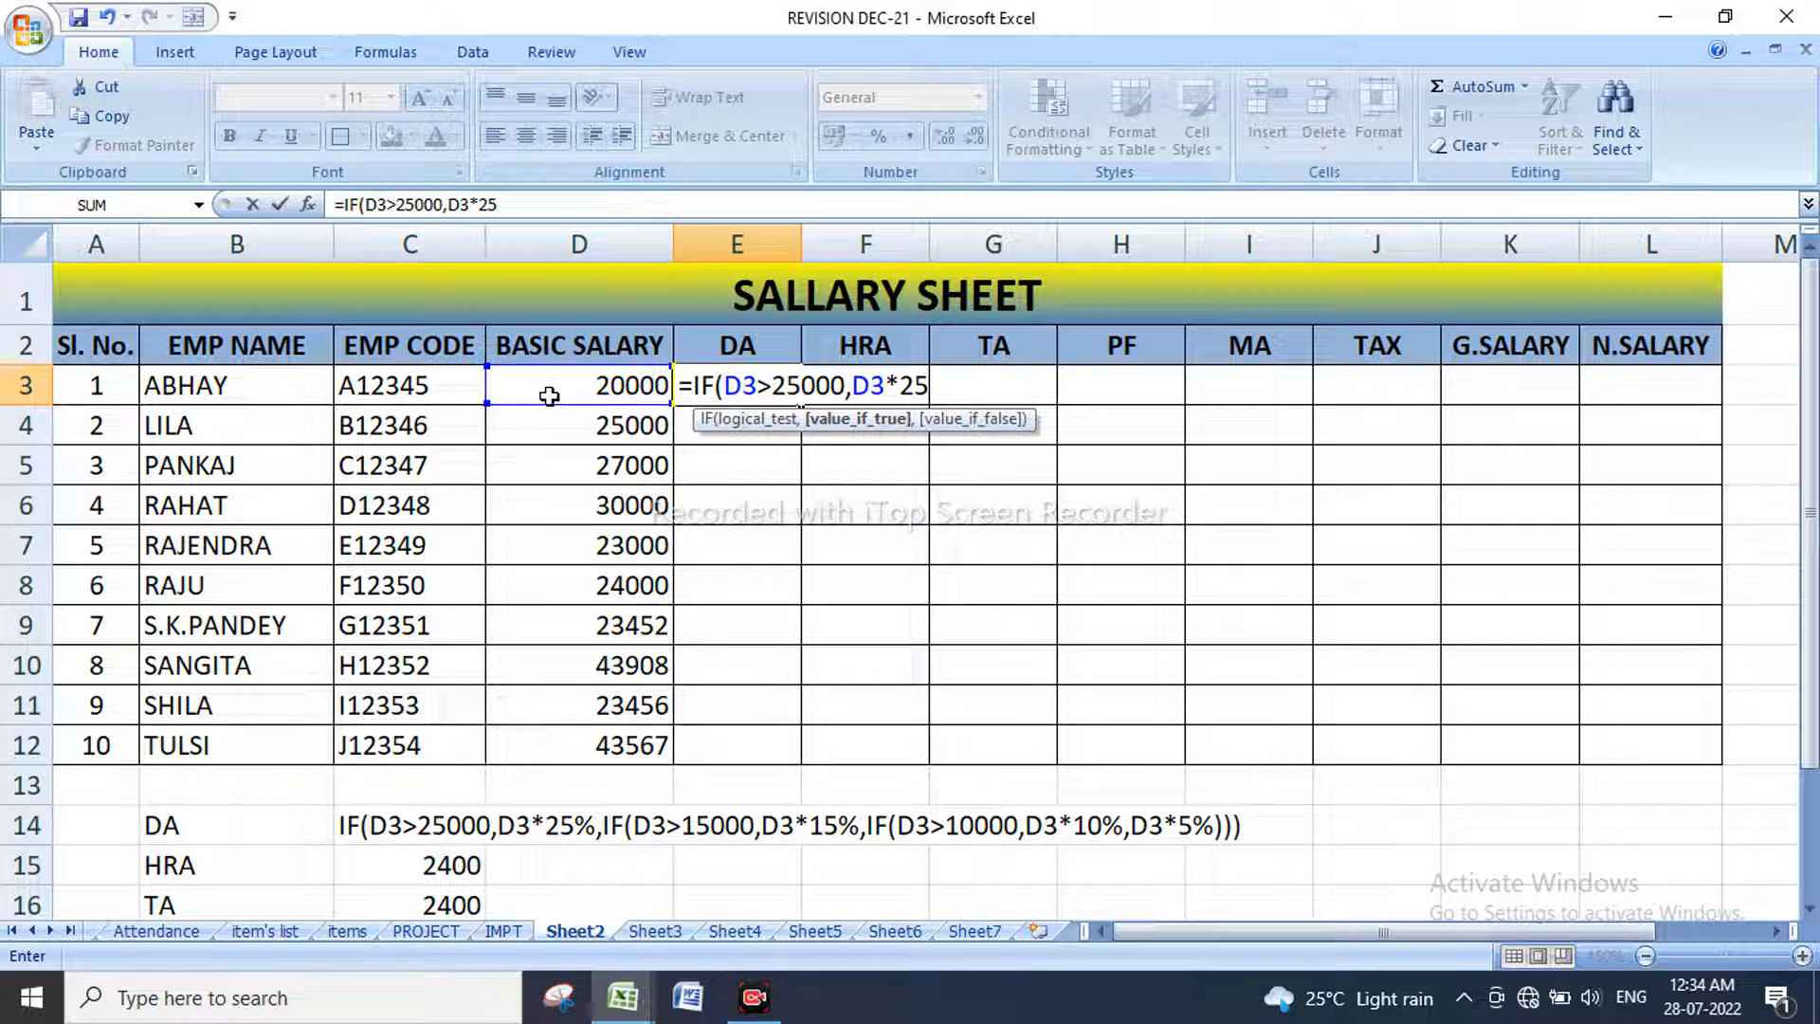
text(%,)
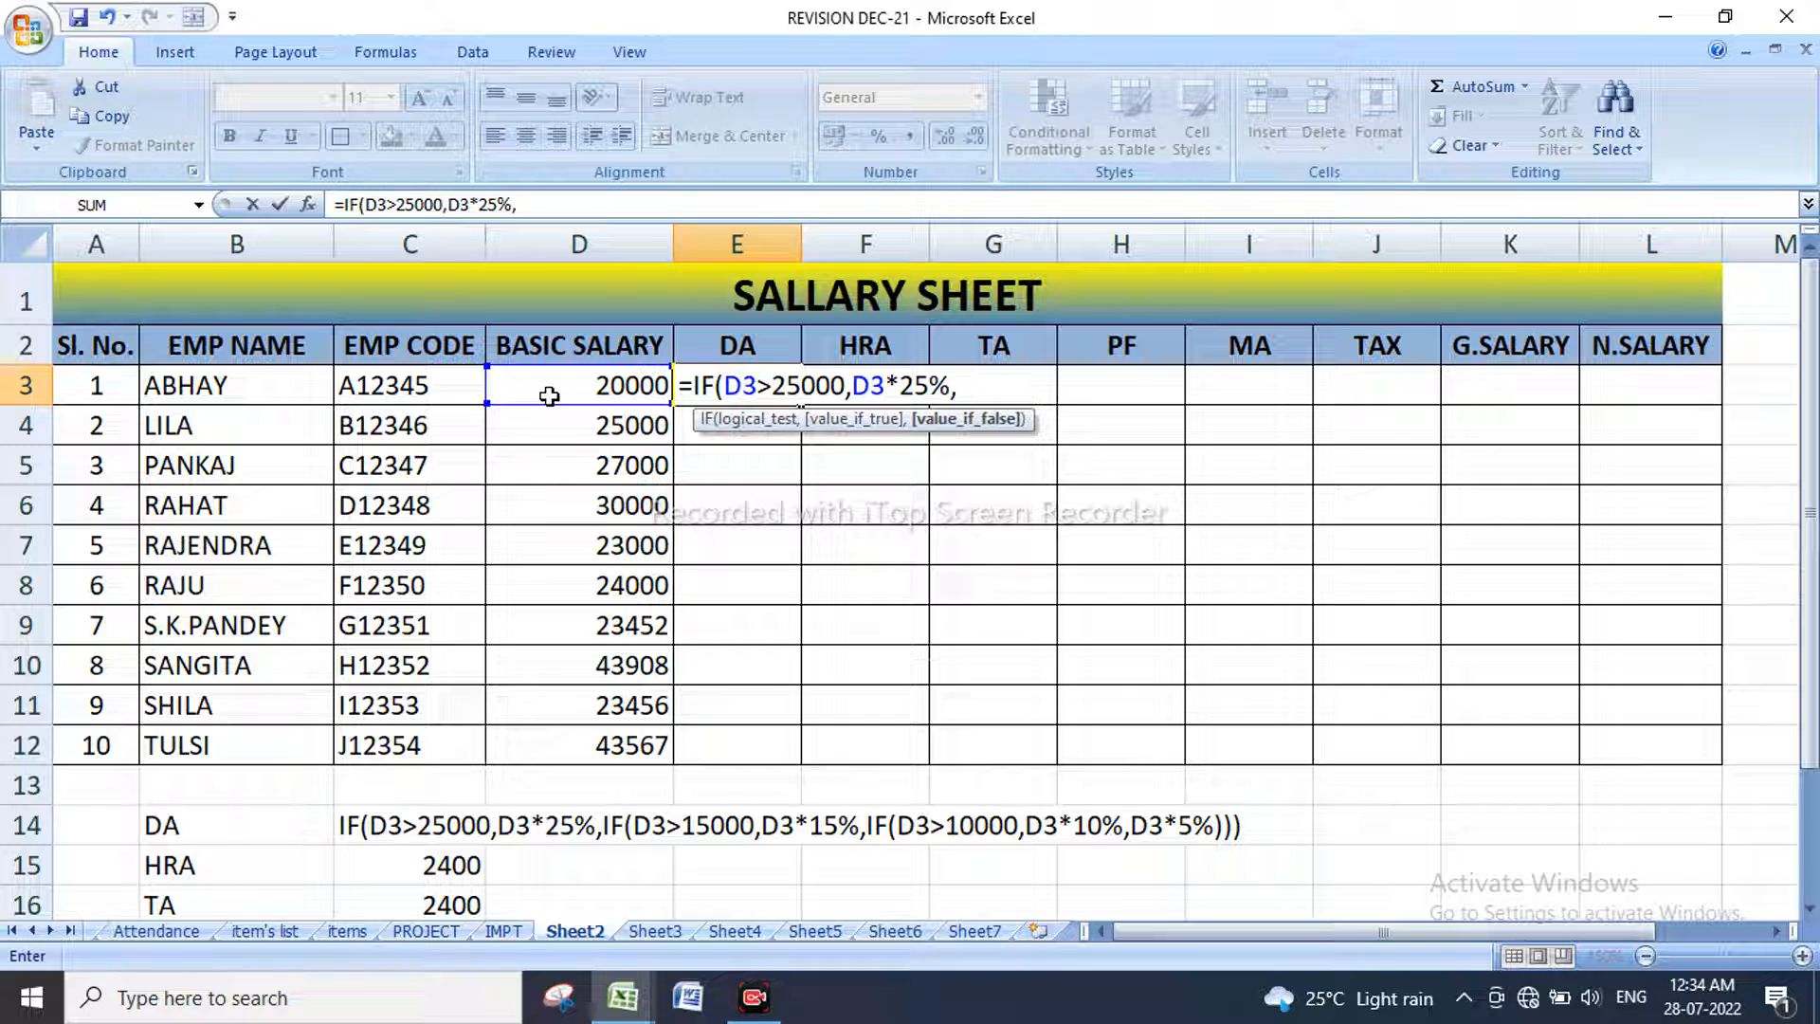
Step: Add a second IF tier to the E3 formula that returns D3*15% when D3>15000, and open a third IF
text(IF)
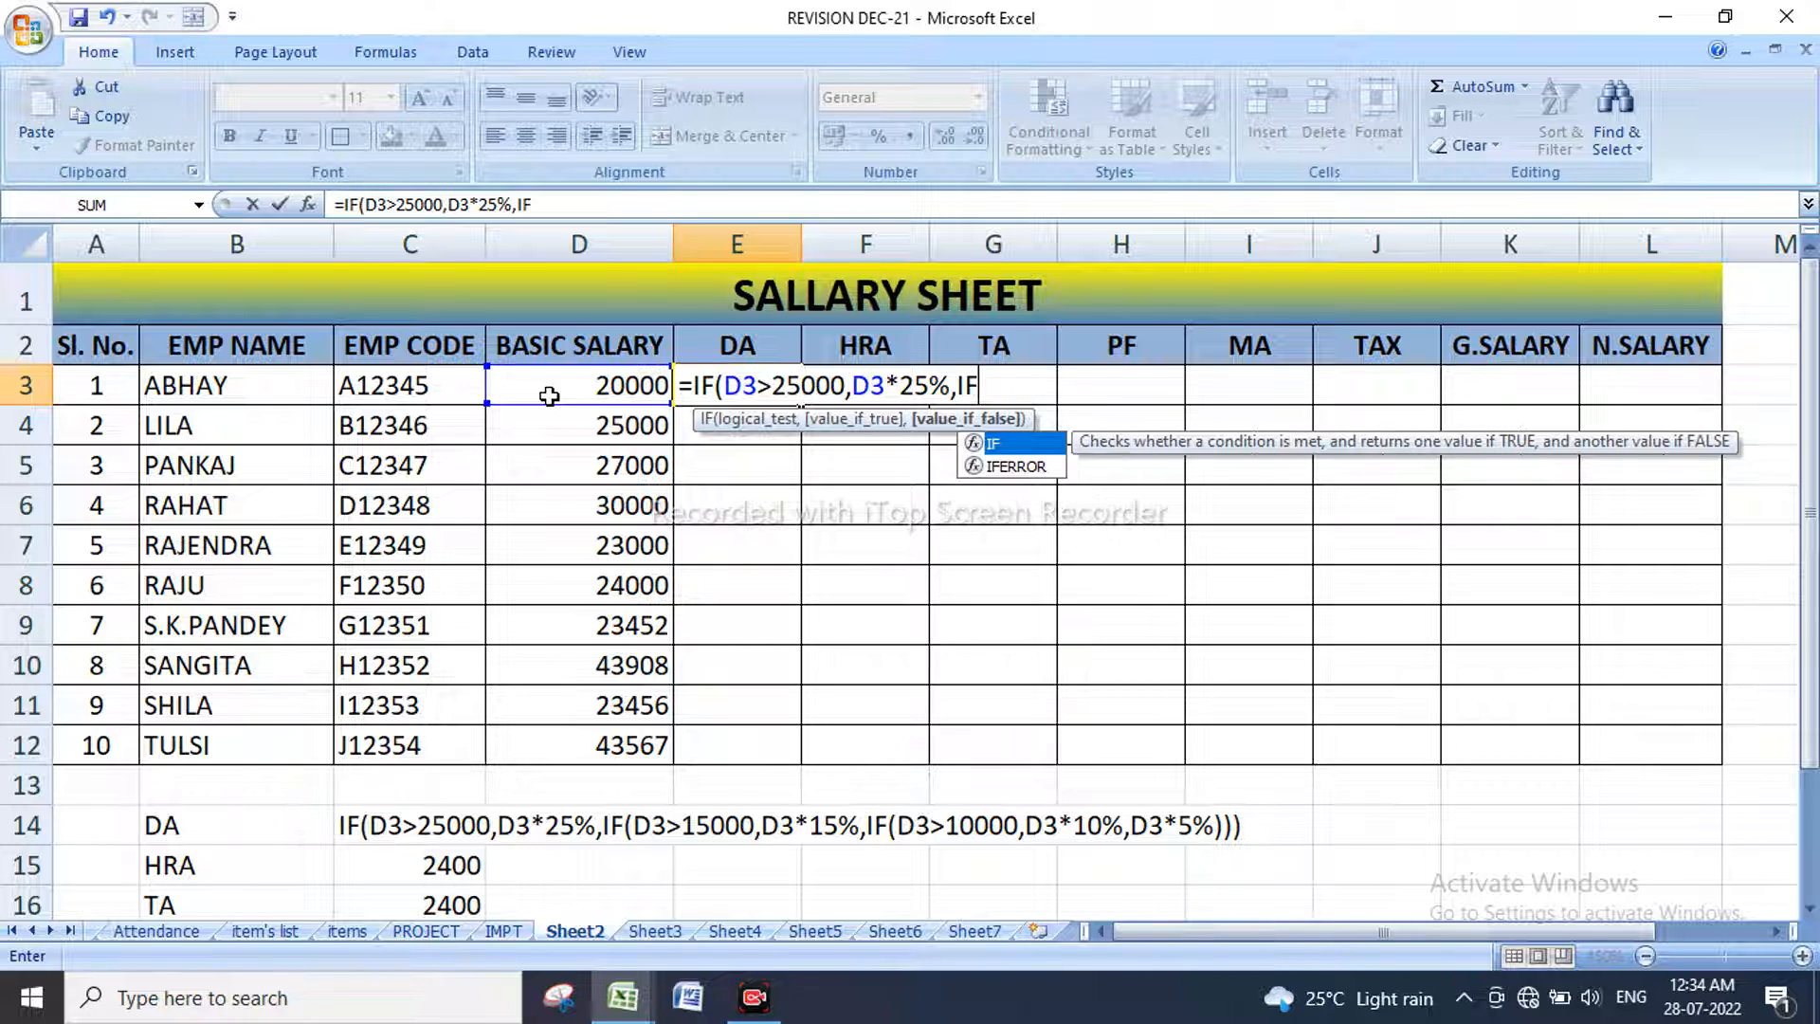
text(()
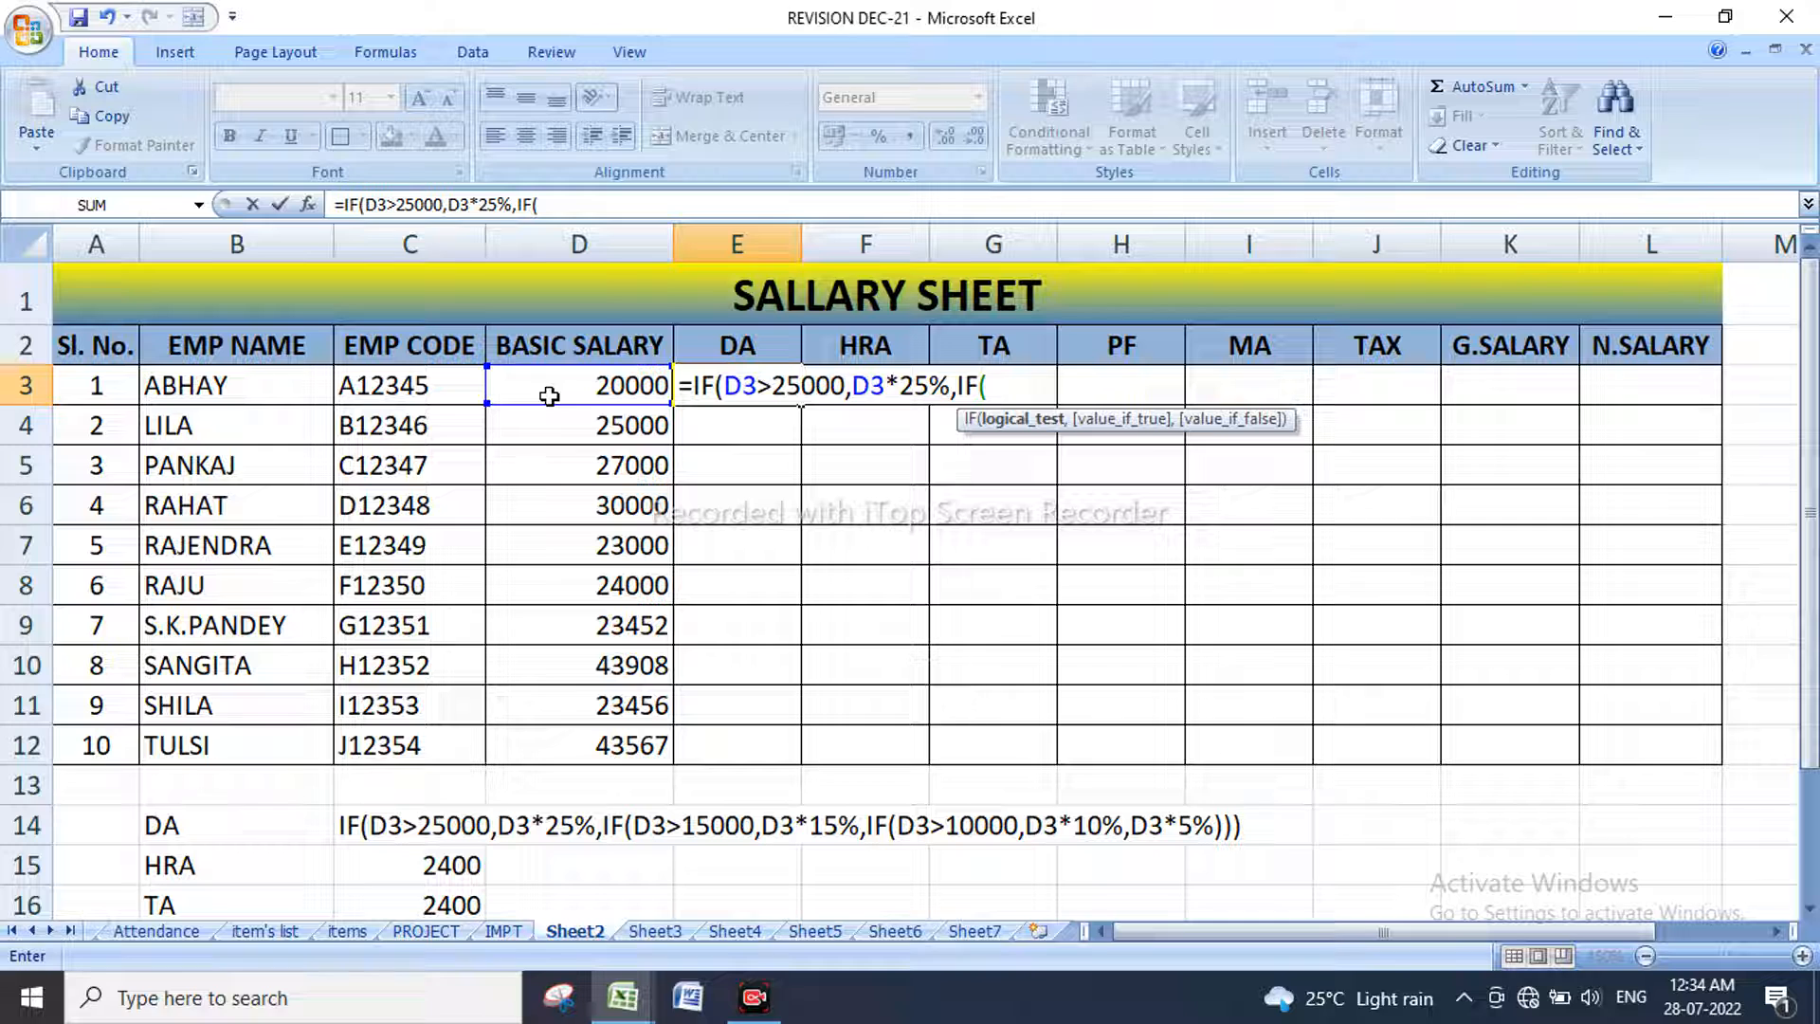
click(626, 381)
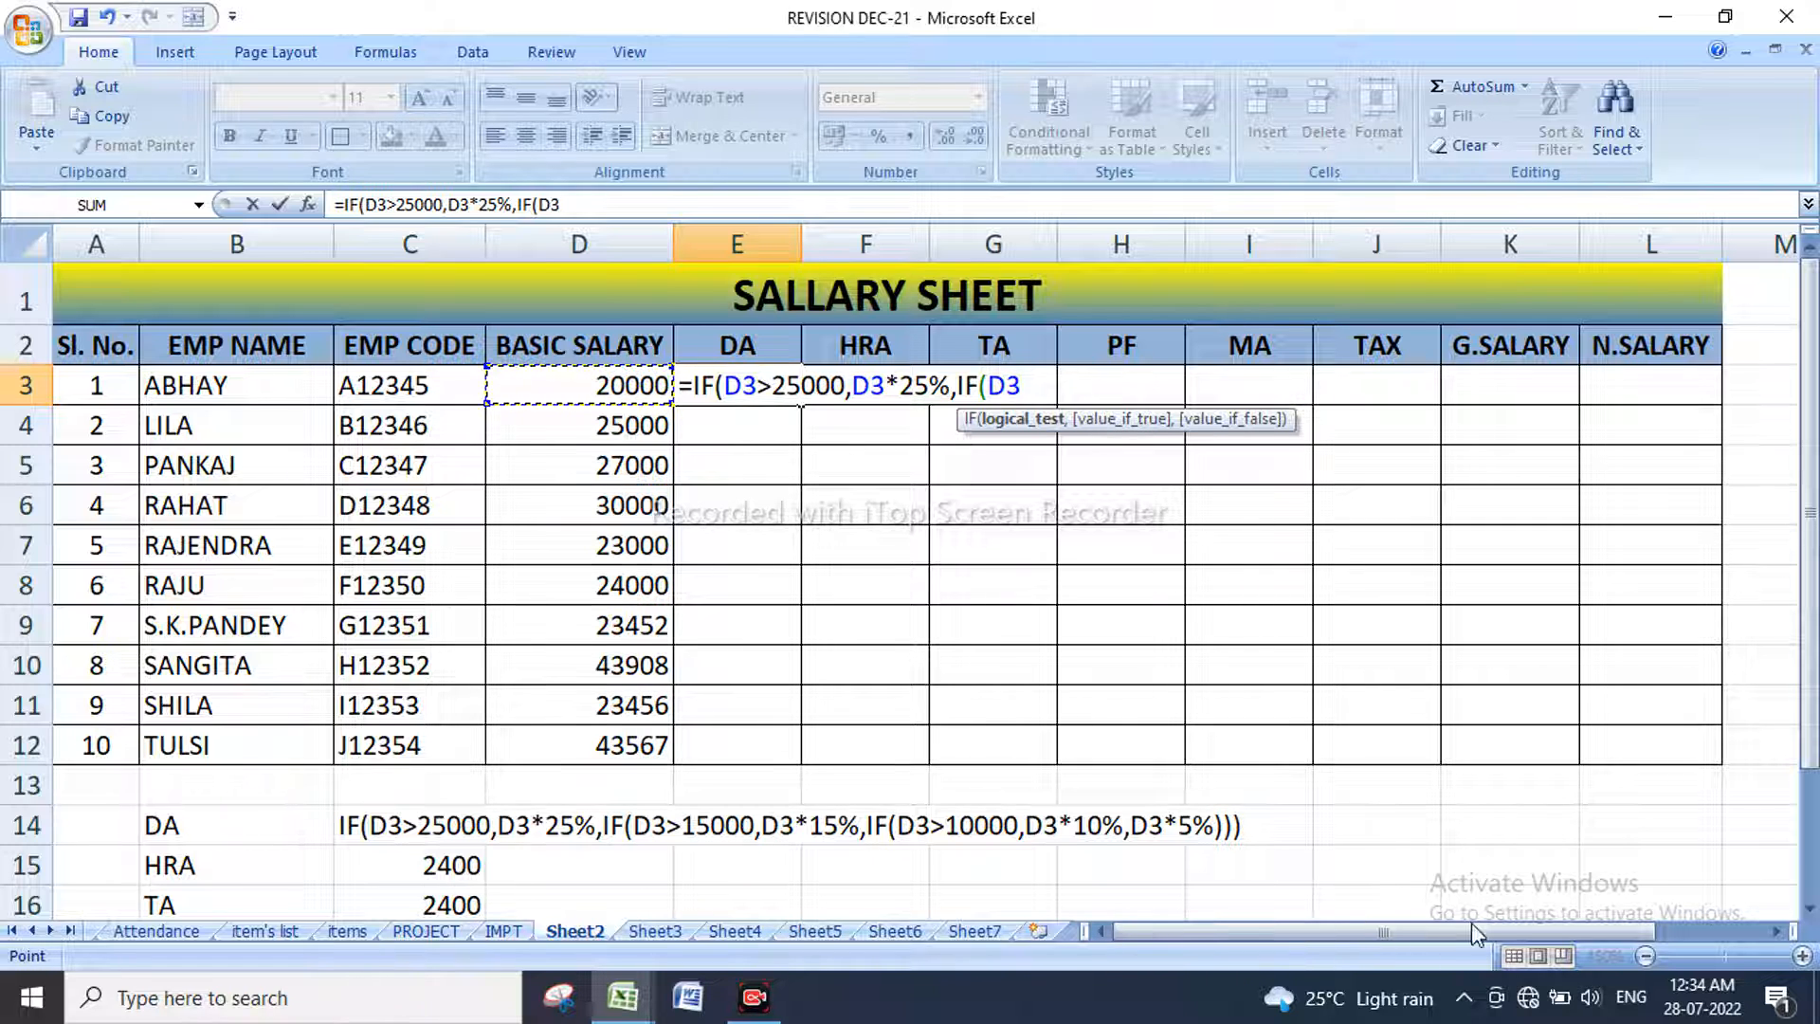
text(>)
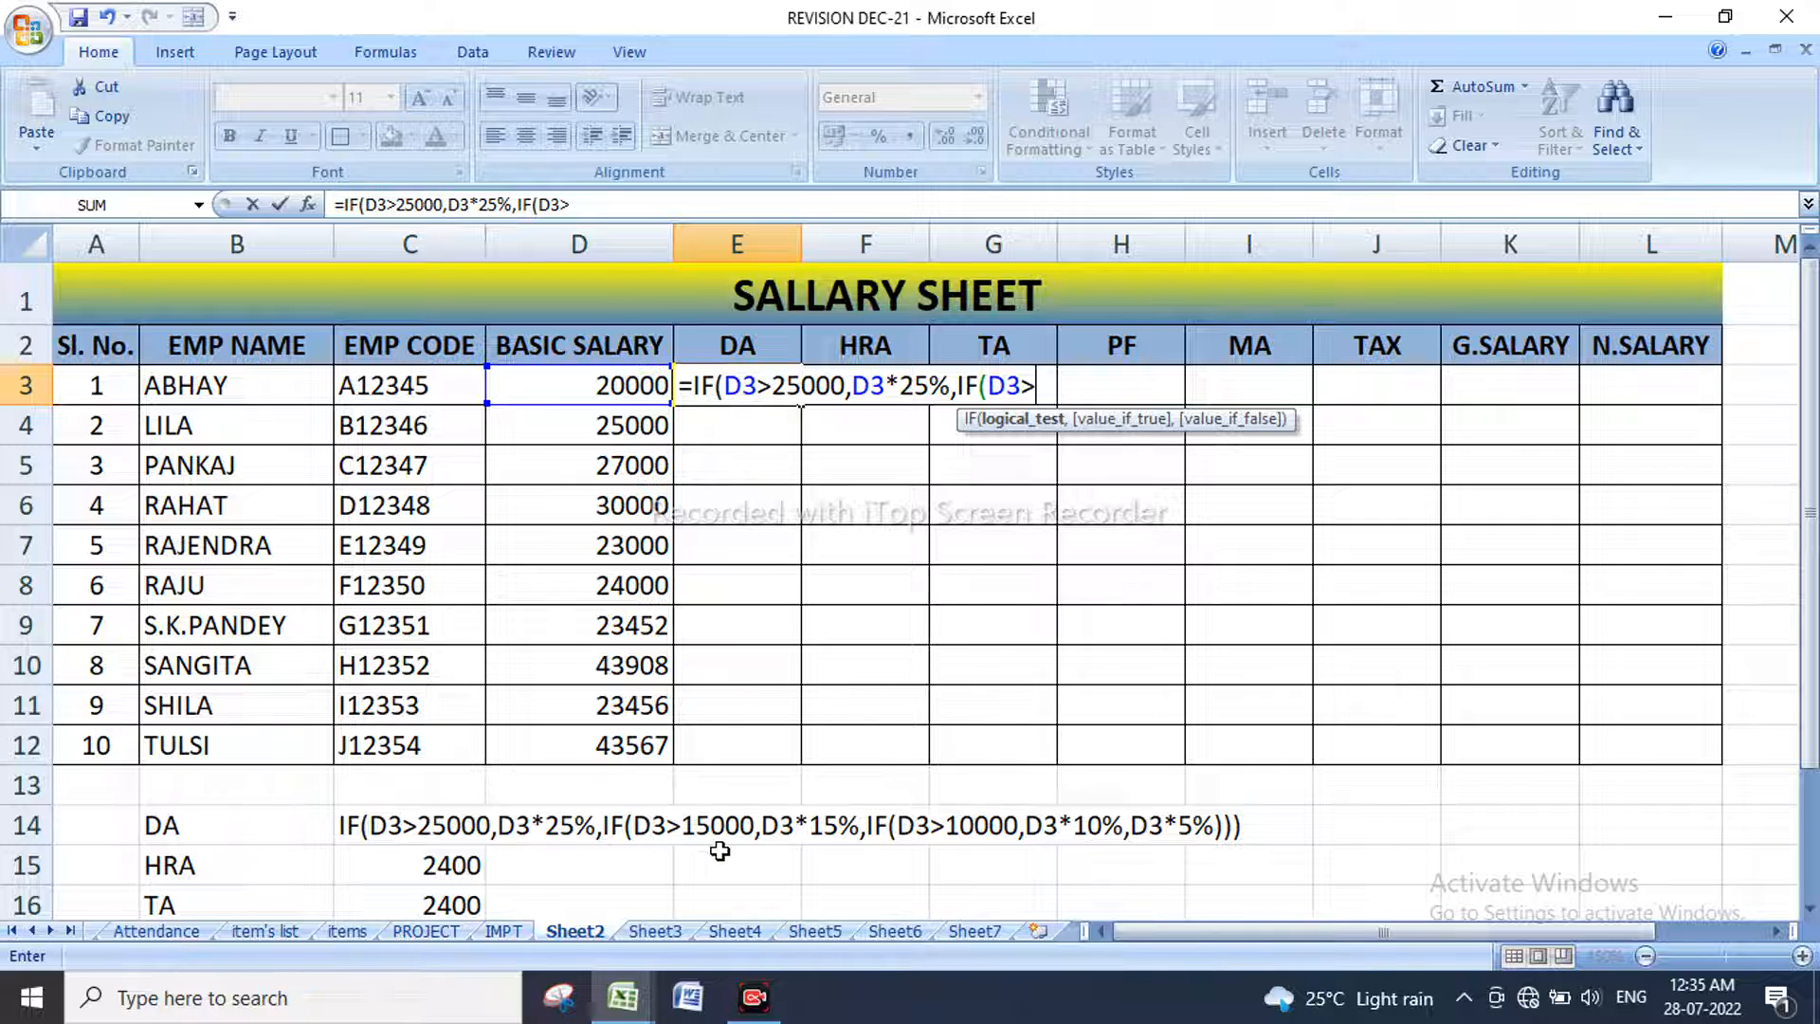
text(15000)
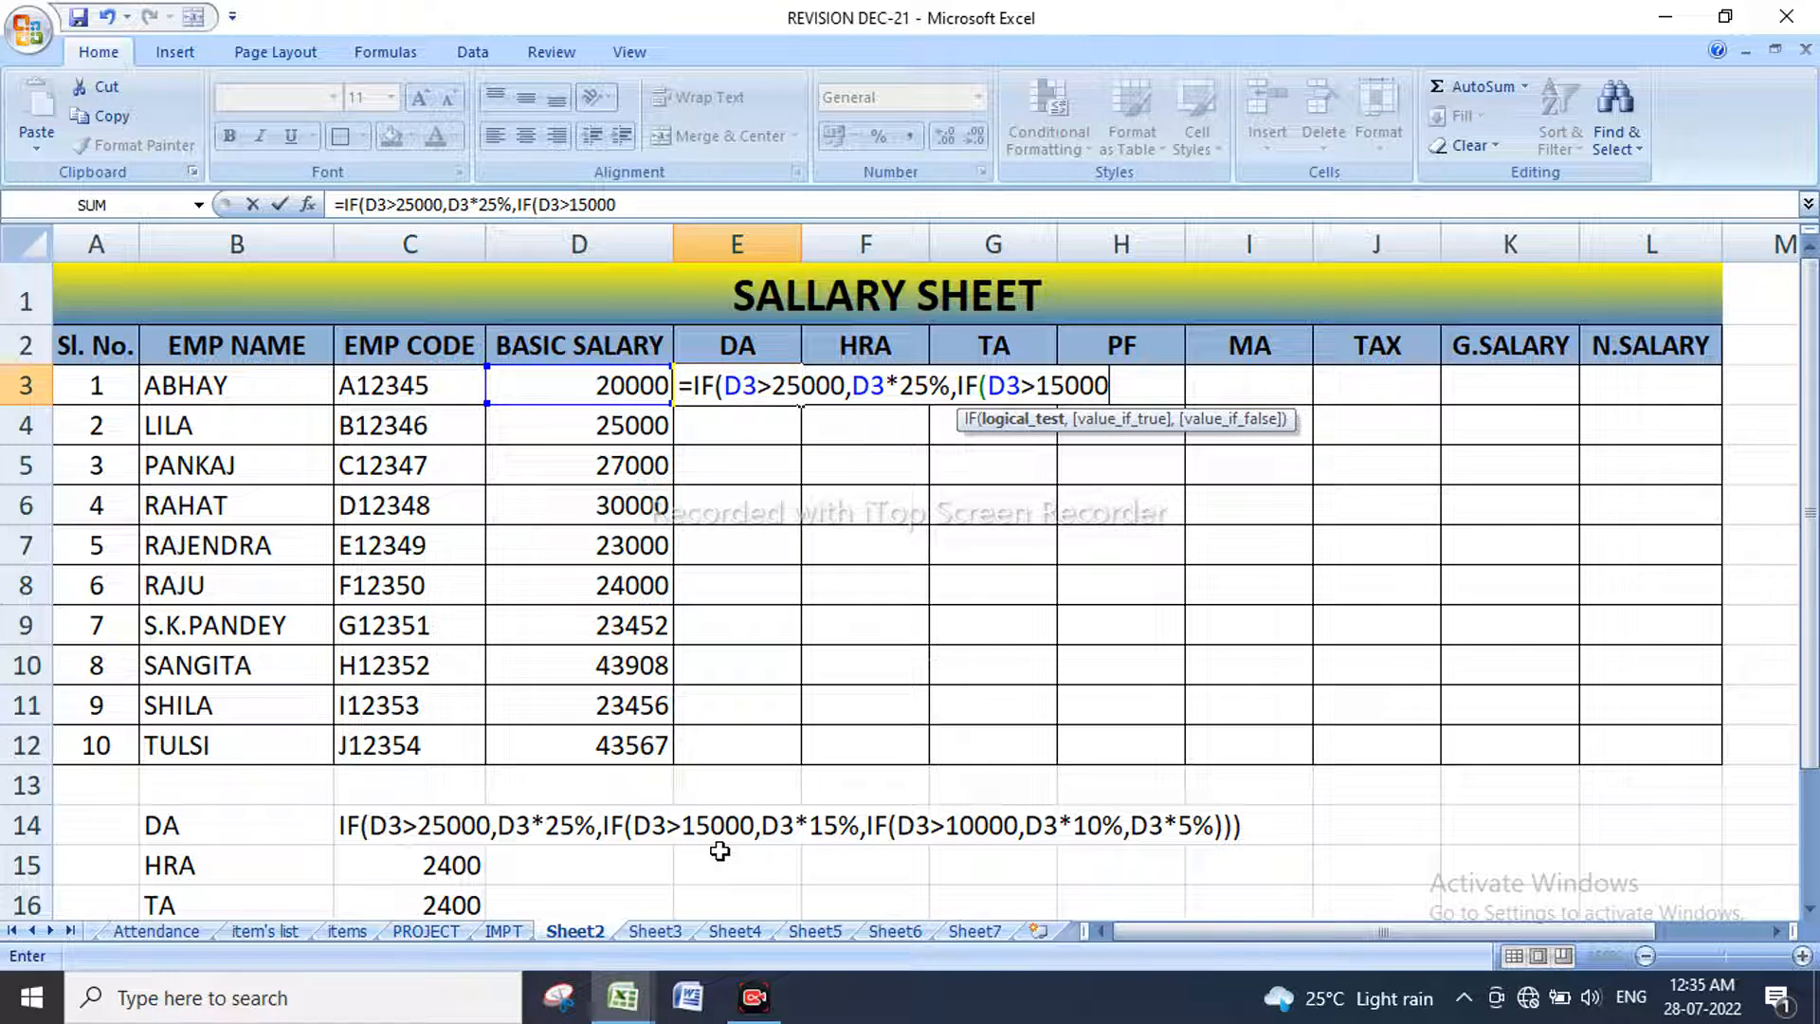
text(,)
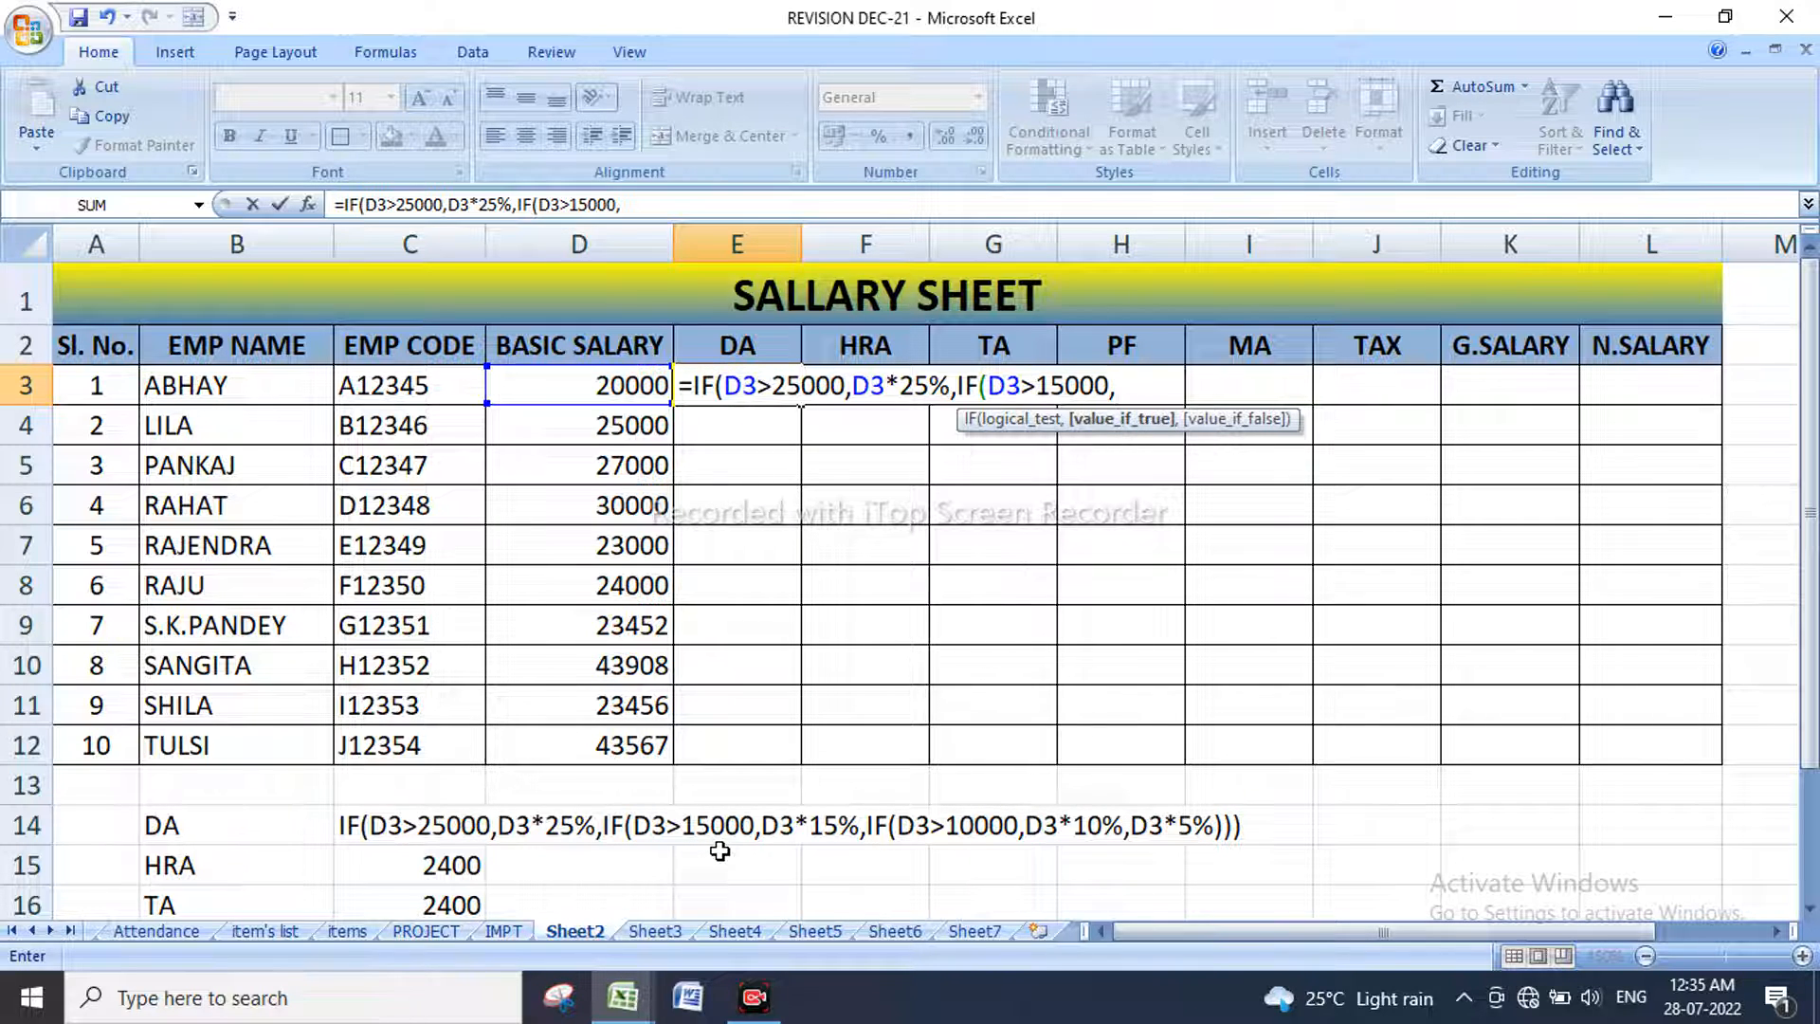
click(630, 386)
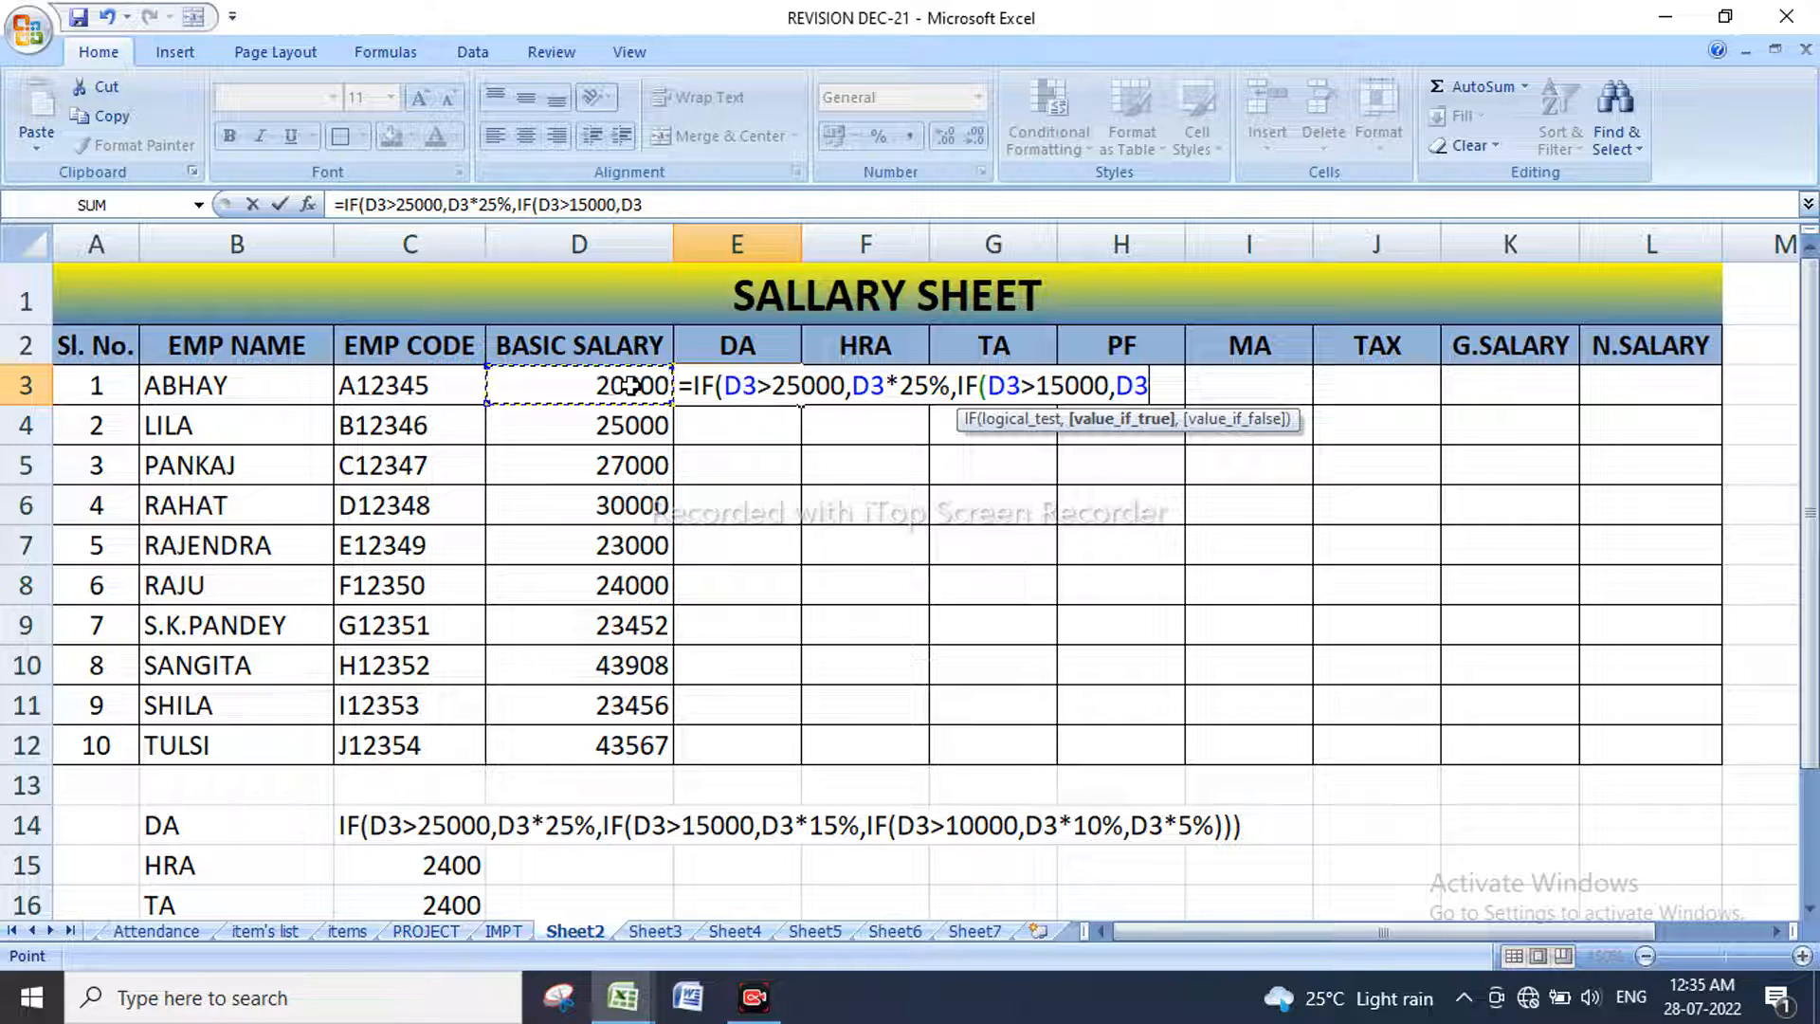
text(*15)
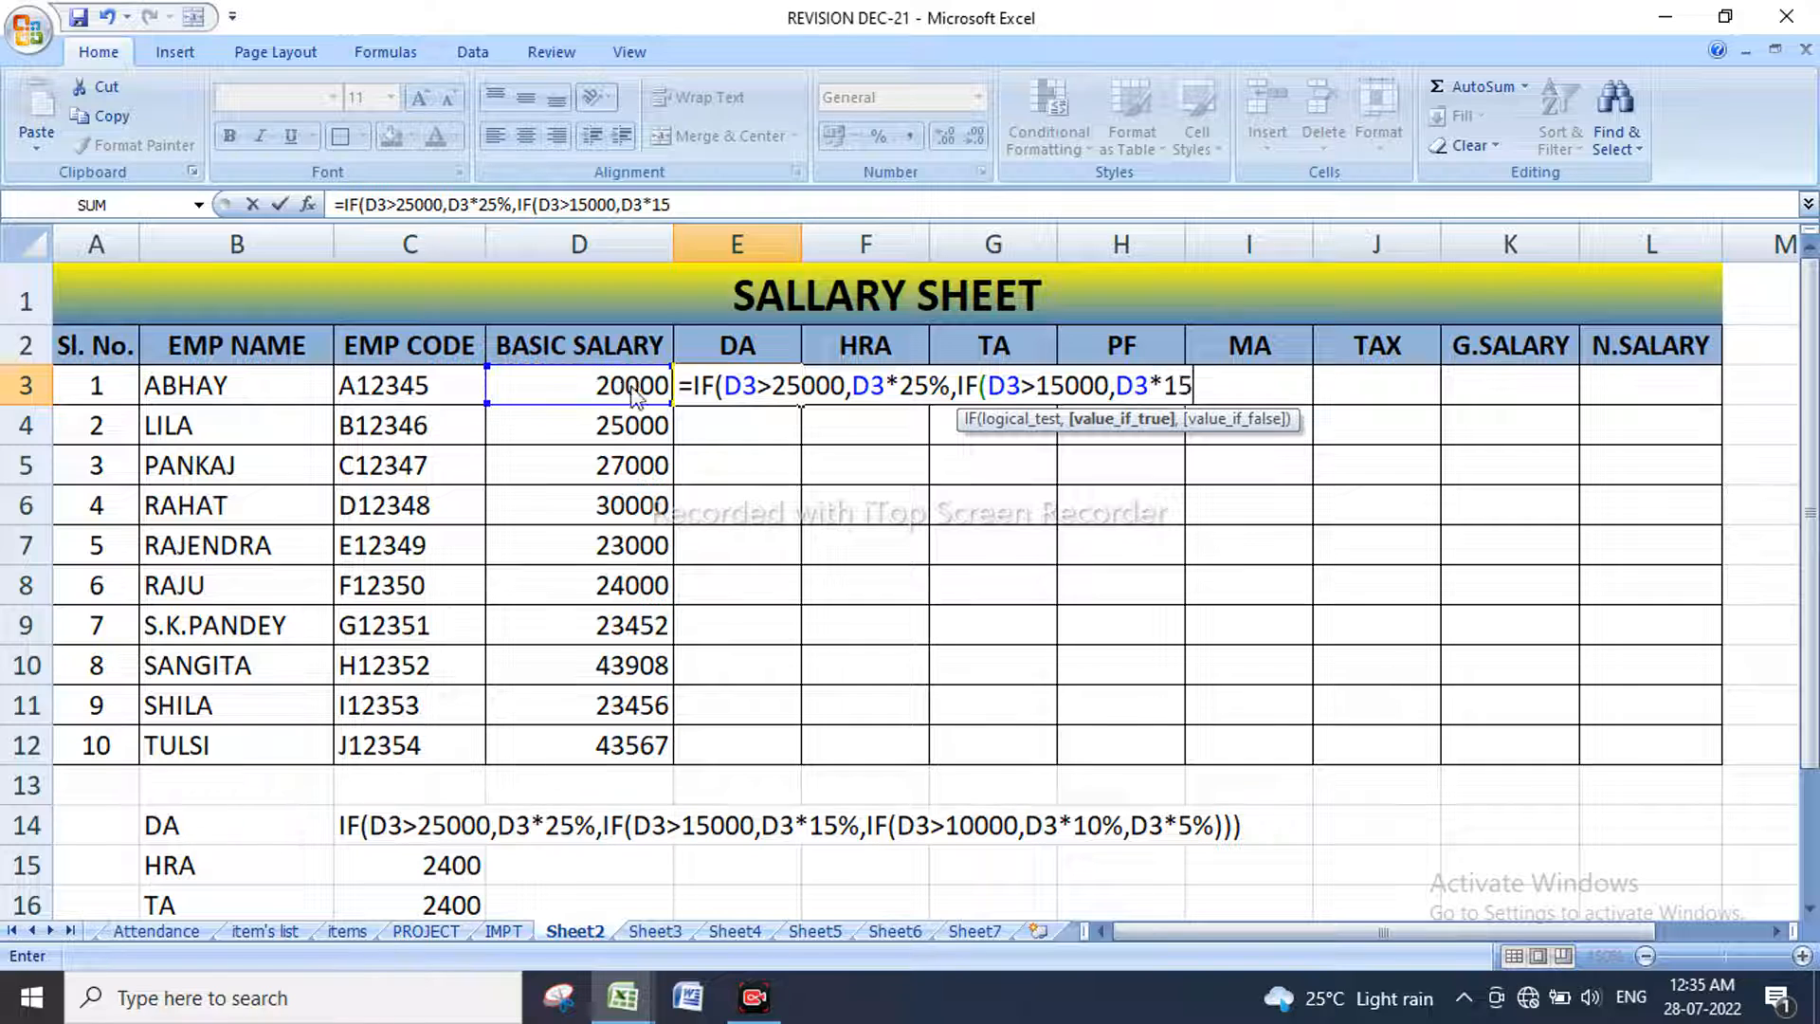
text(&)
key(BackSpace)
text(%,IF)
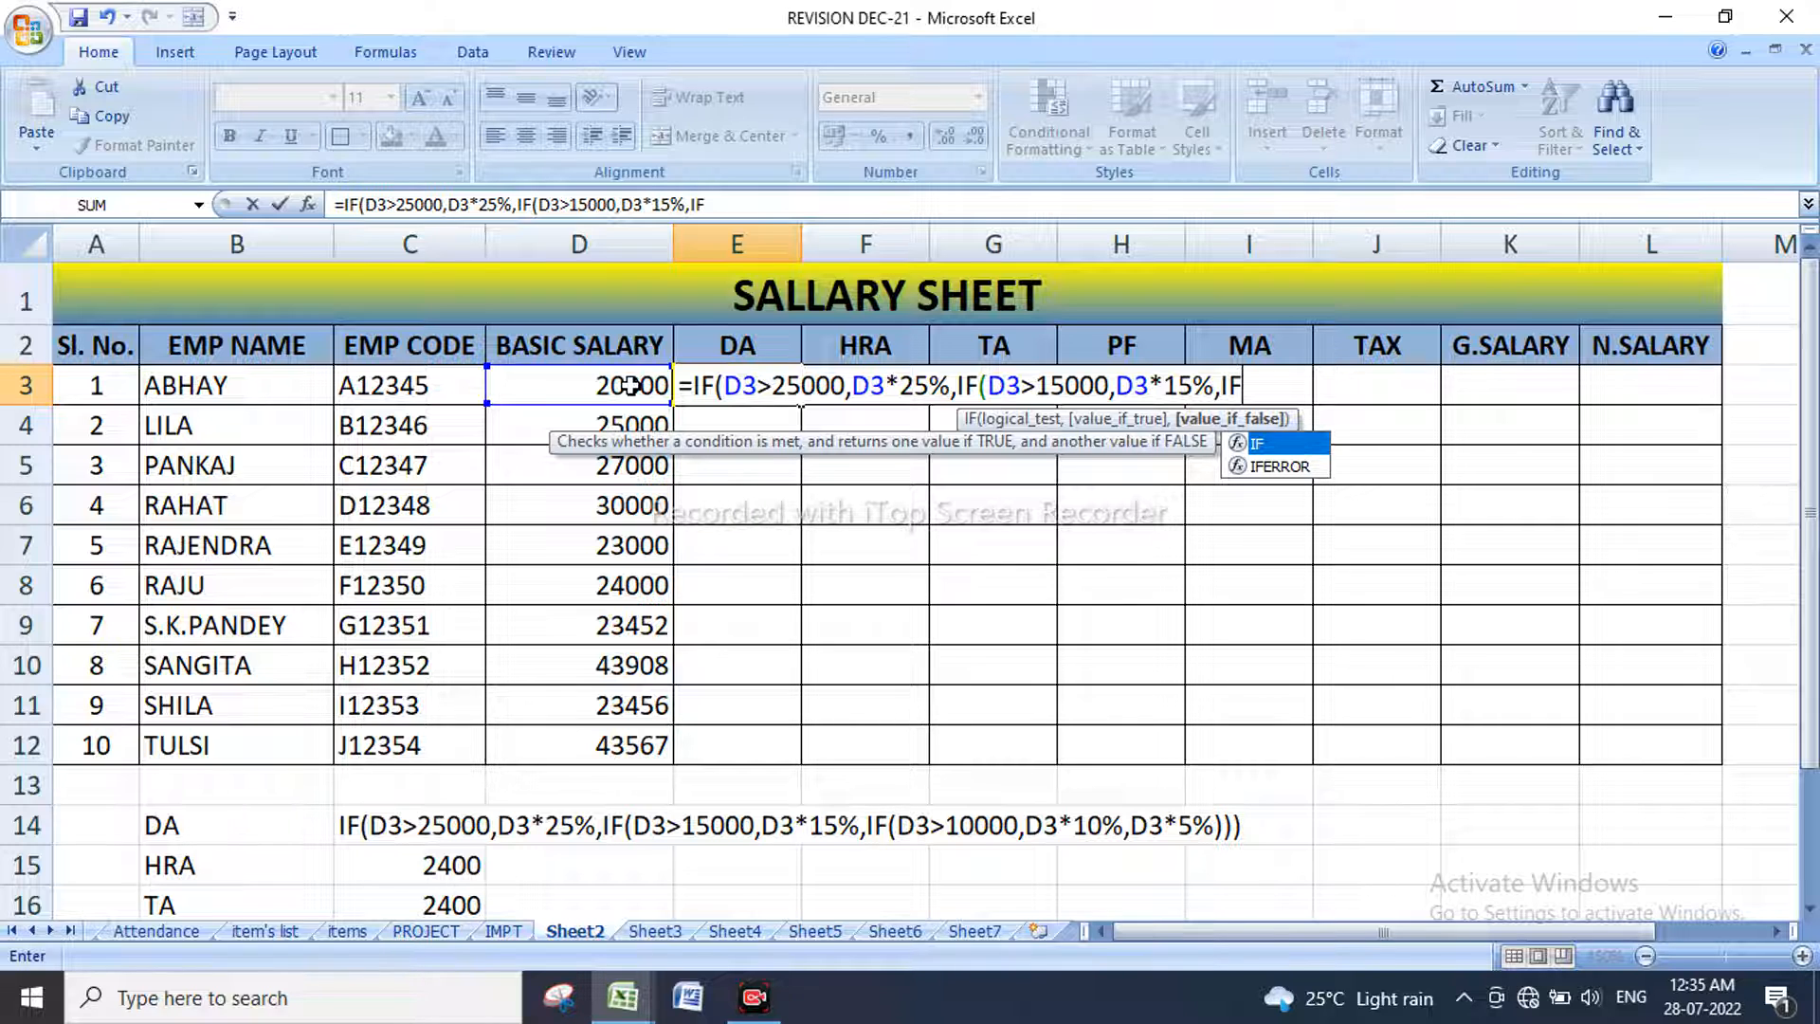
Step: Complete the third IF tier's condition in the E3 formula so it returns D3*10% when D3>10000
text(()
click(631, 386)
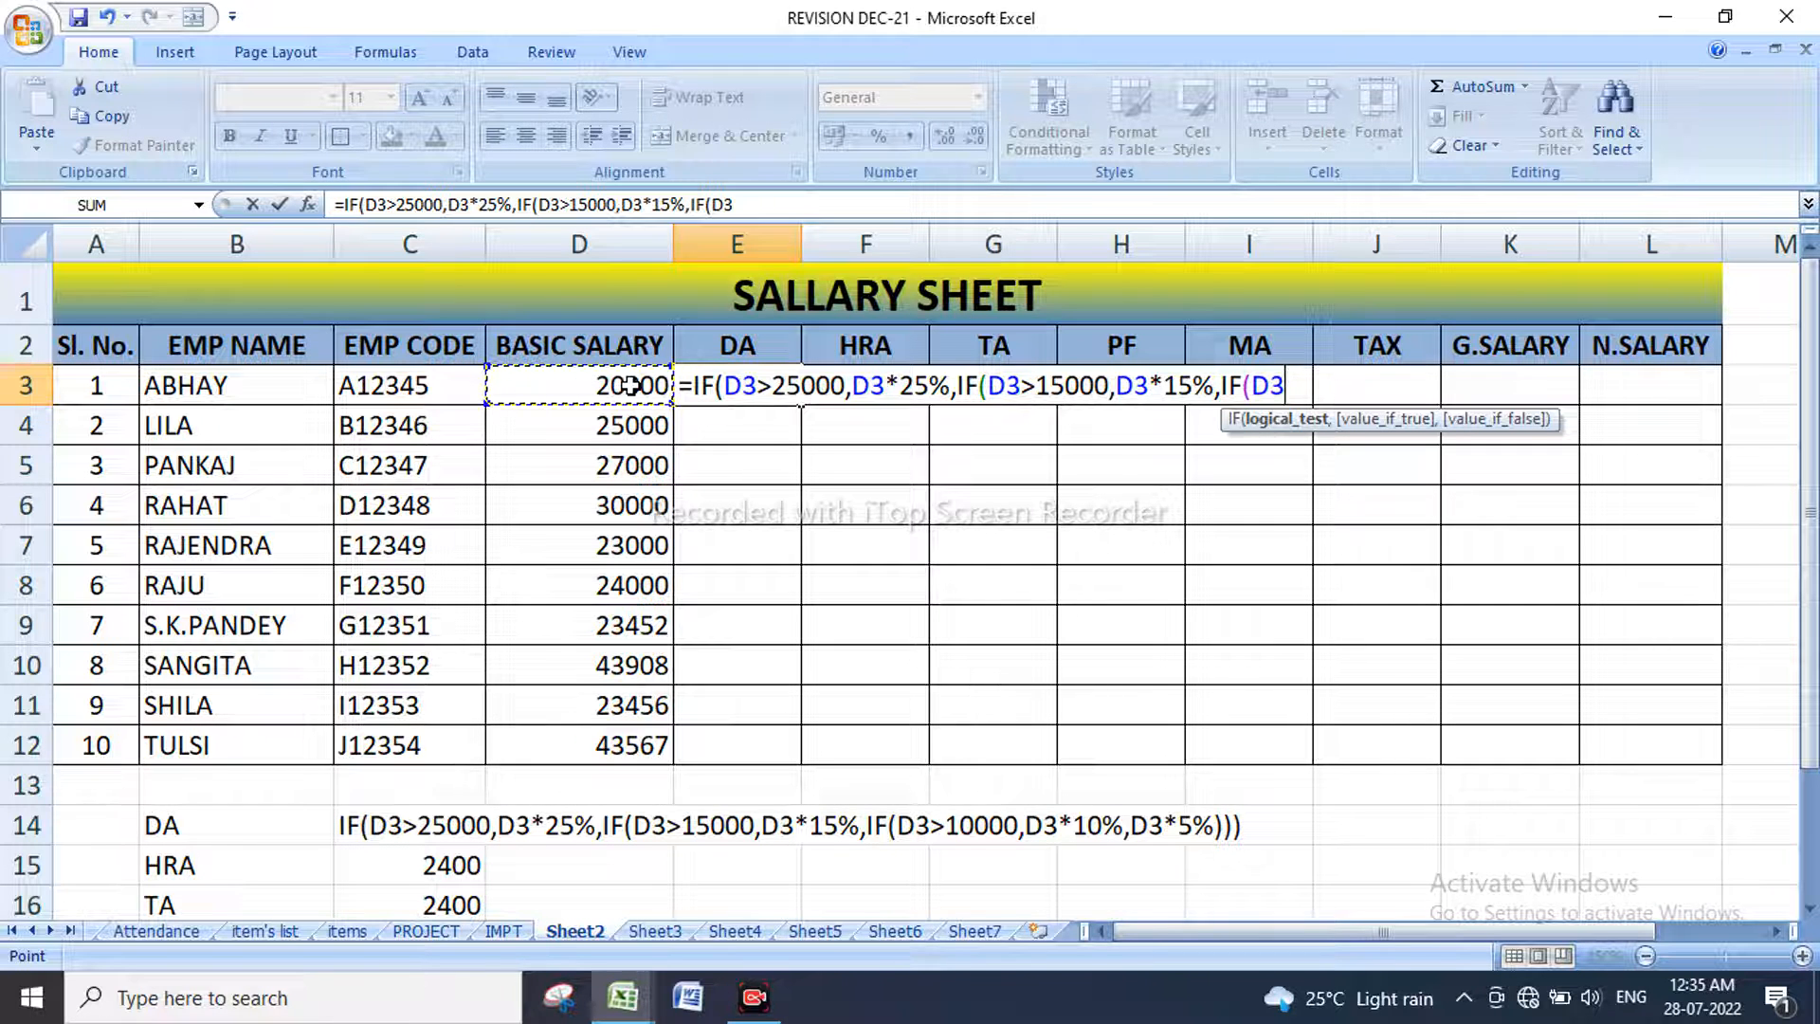
text(10000)
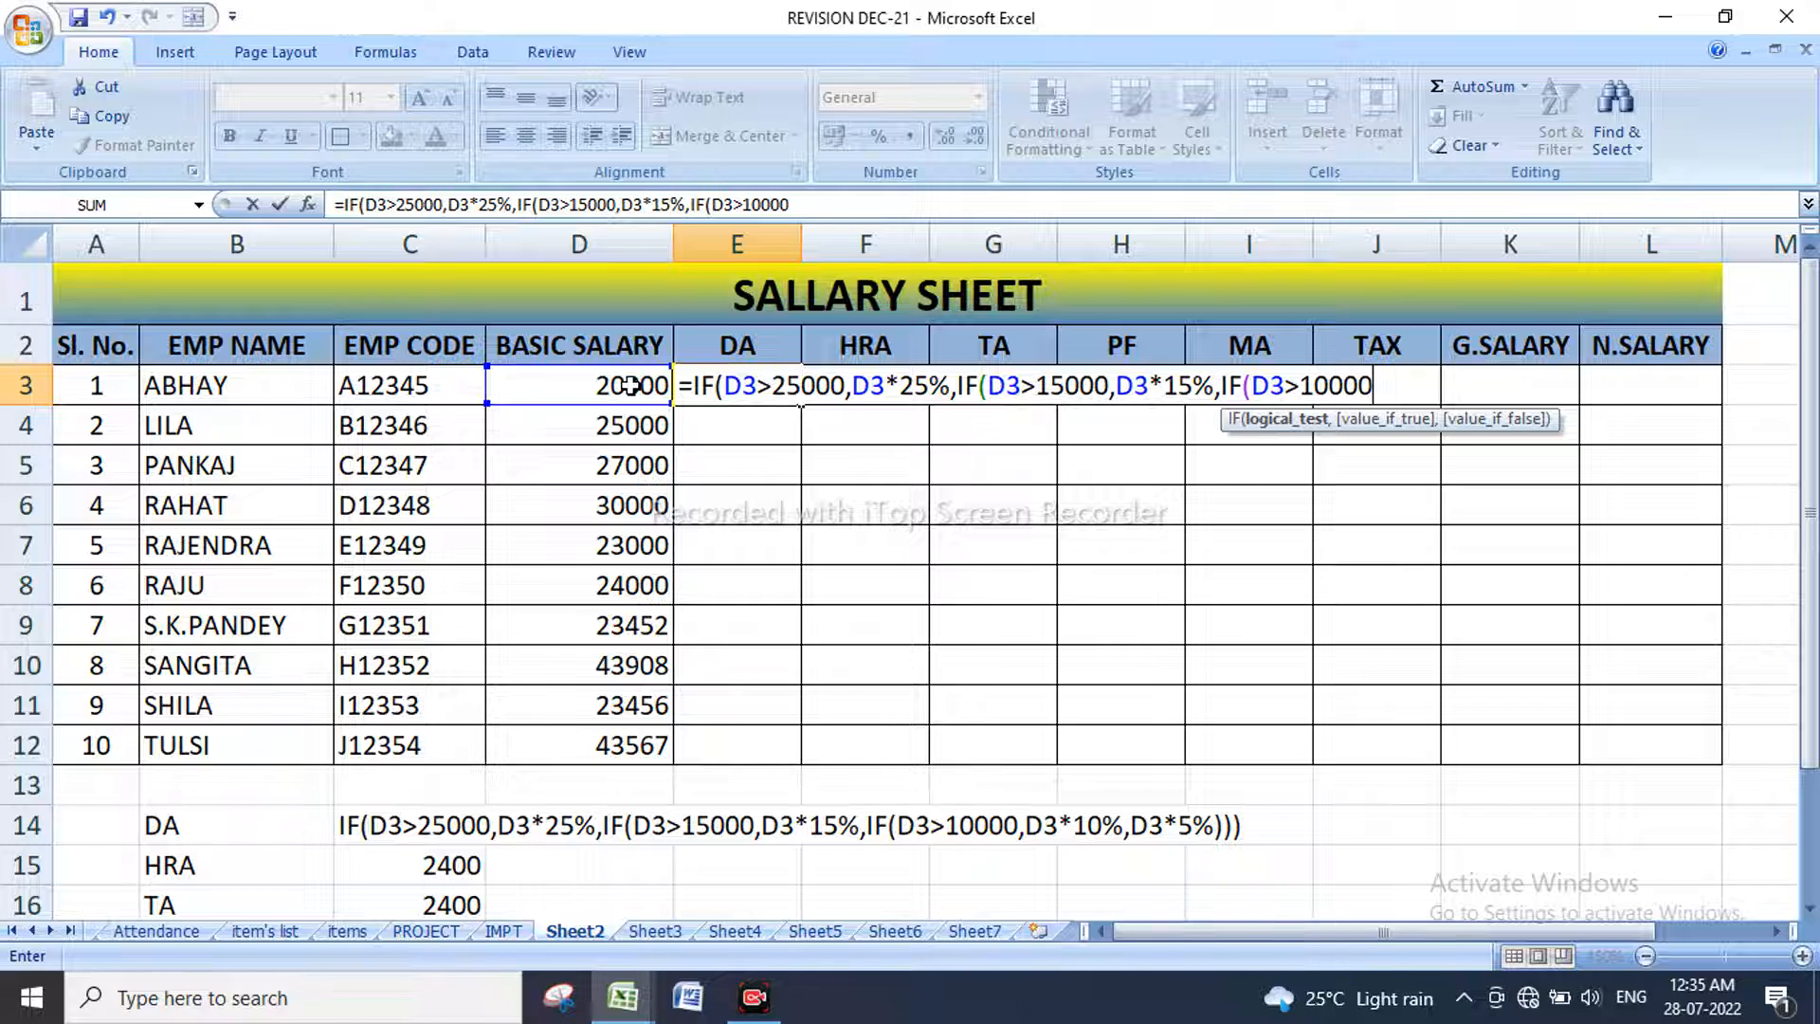
text(,)
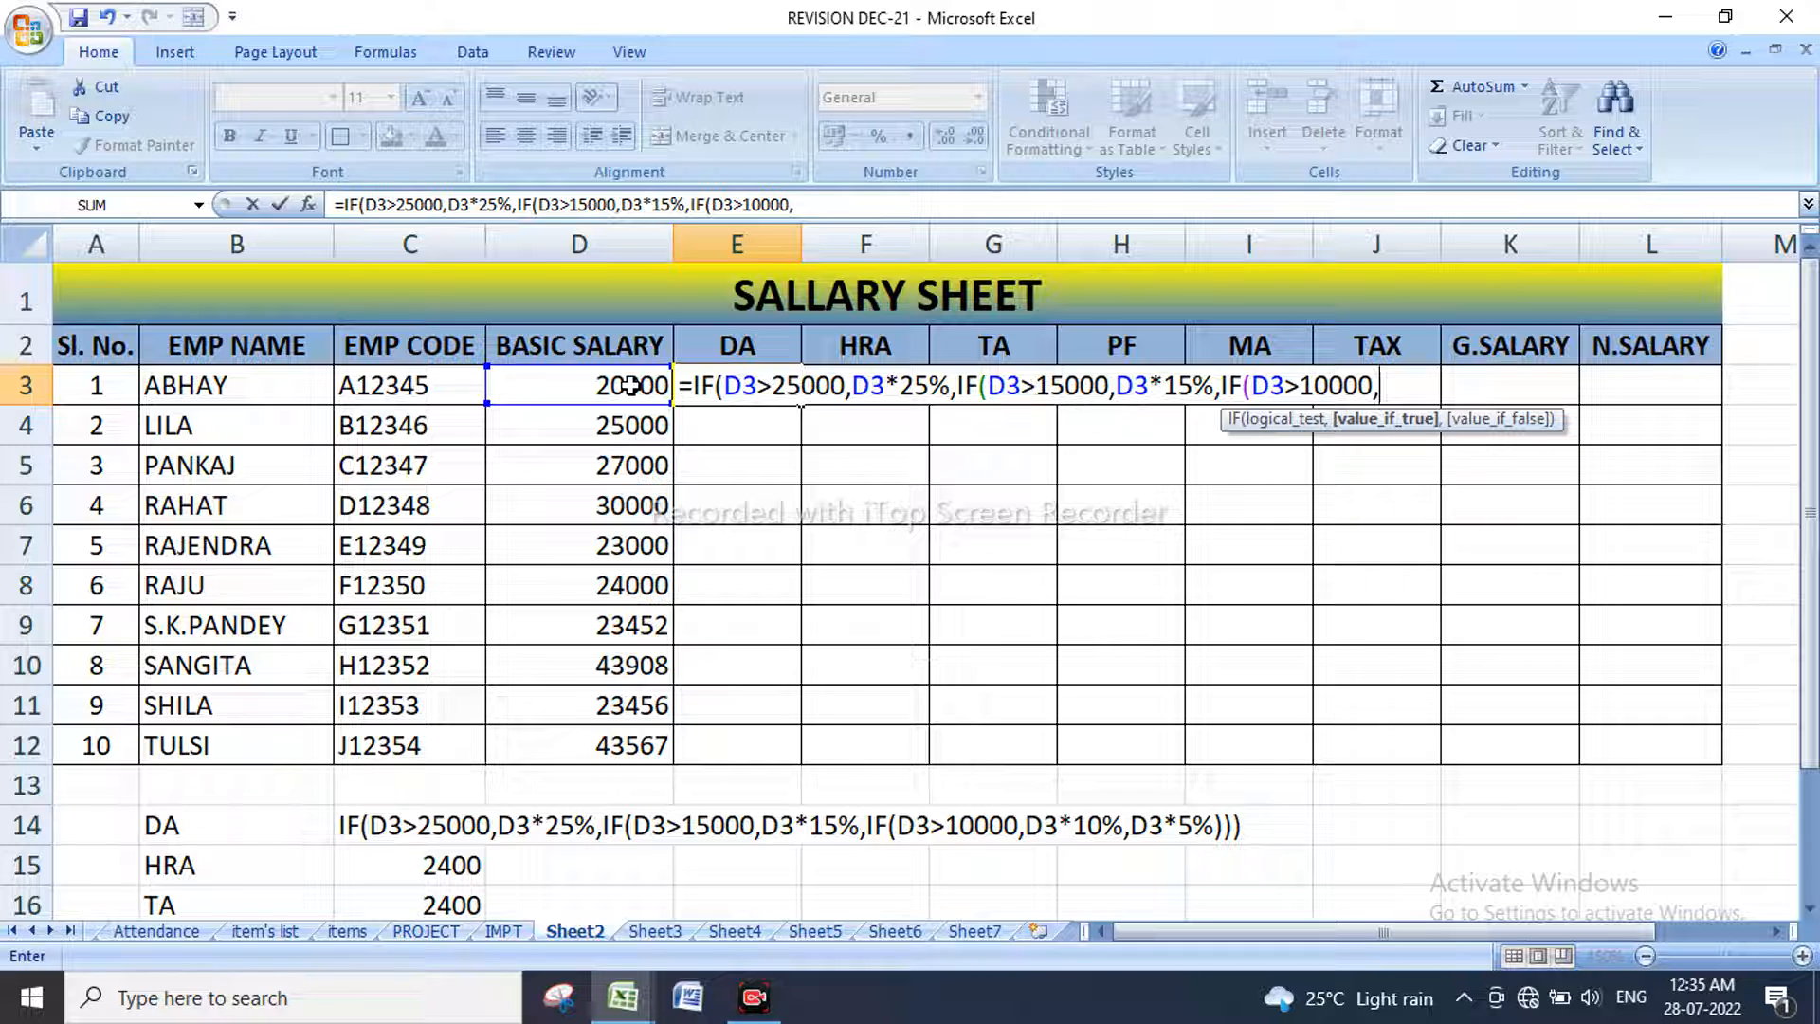
text(D3*10)
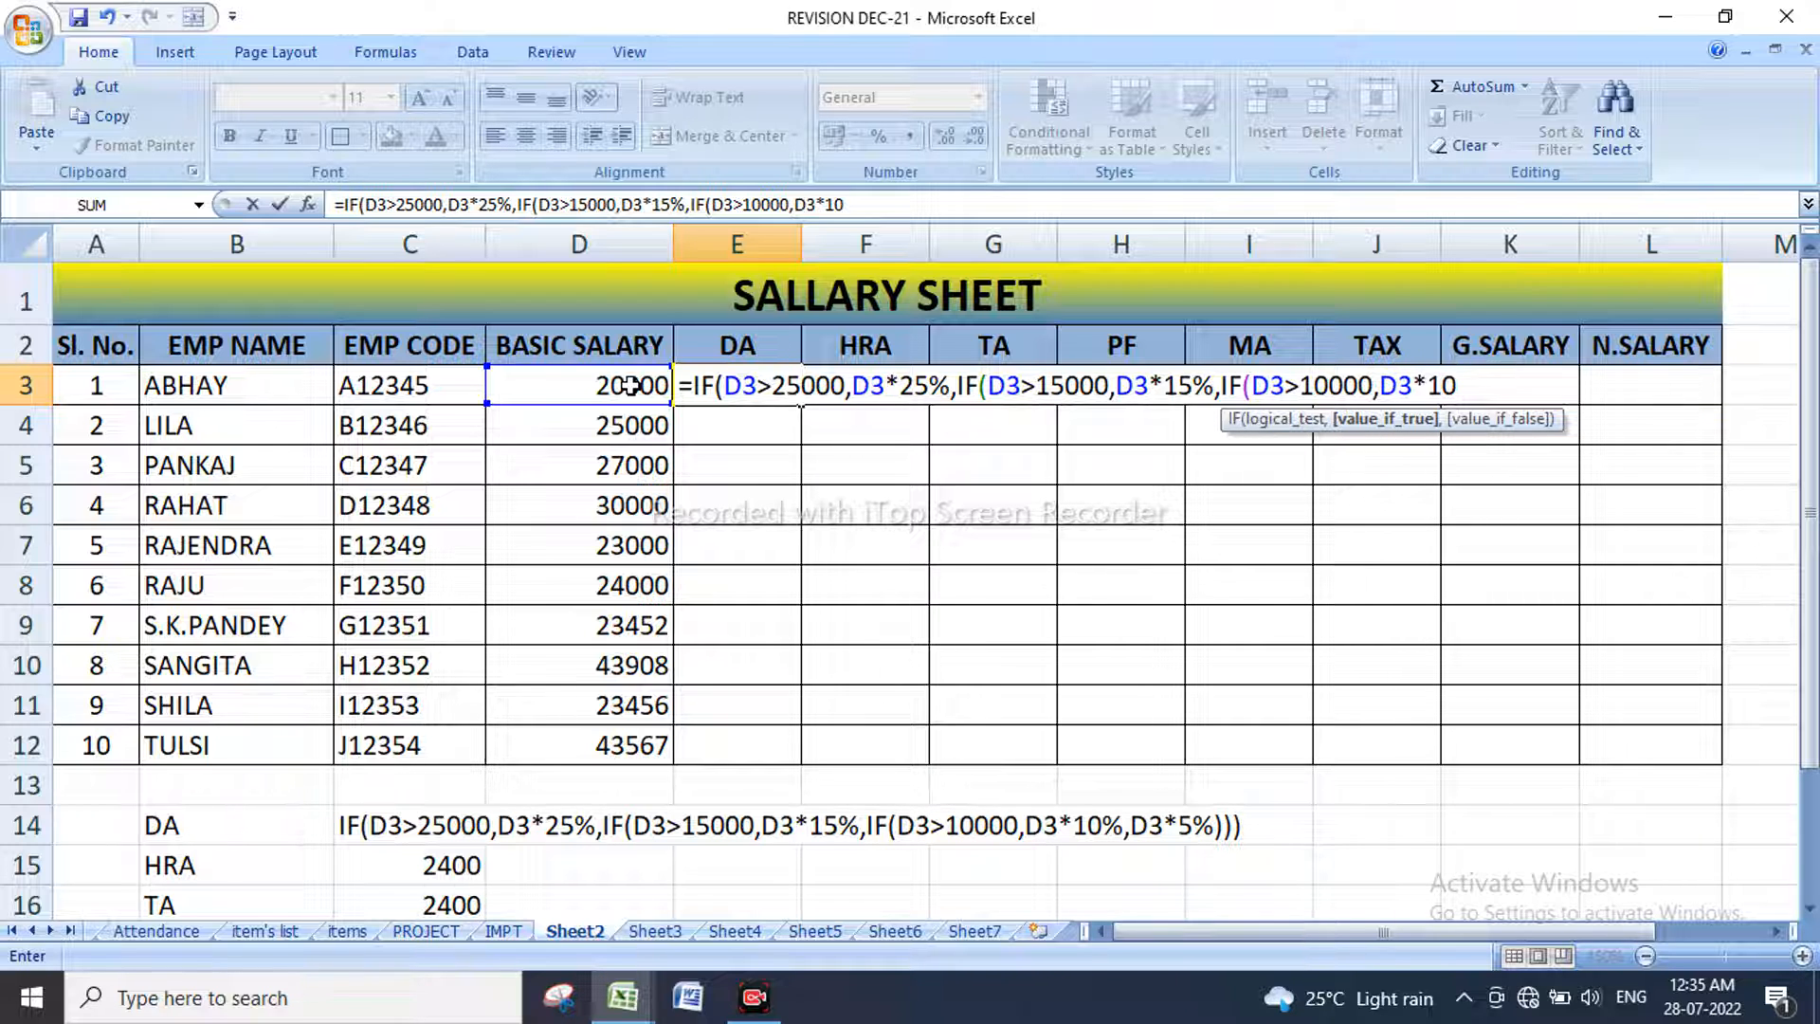
text(%,)
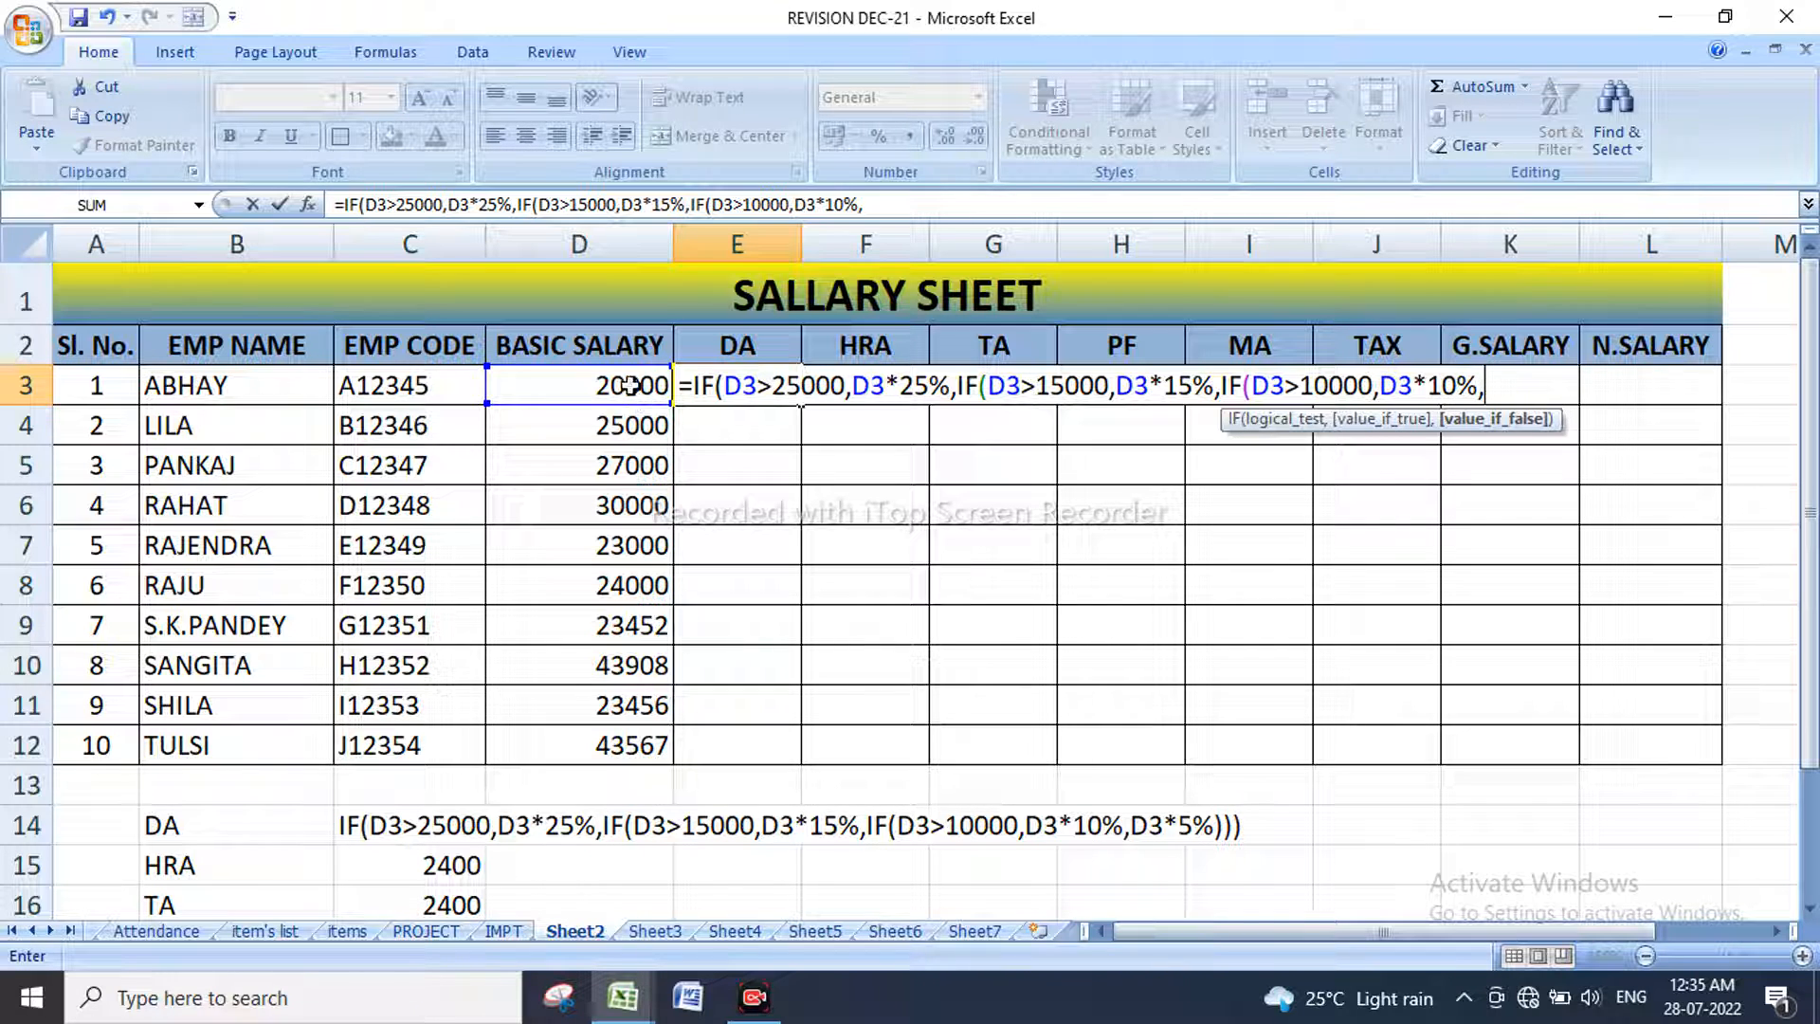
Step: Finish the E3 formula with D3*5% as the fallback, close all three IFs, and fill it down the DA column to E12
text(D3)
text(*5%)
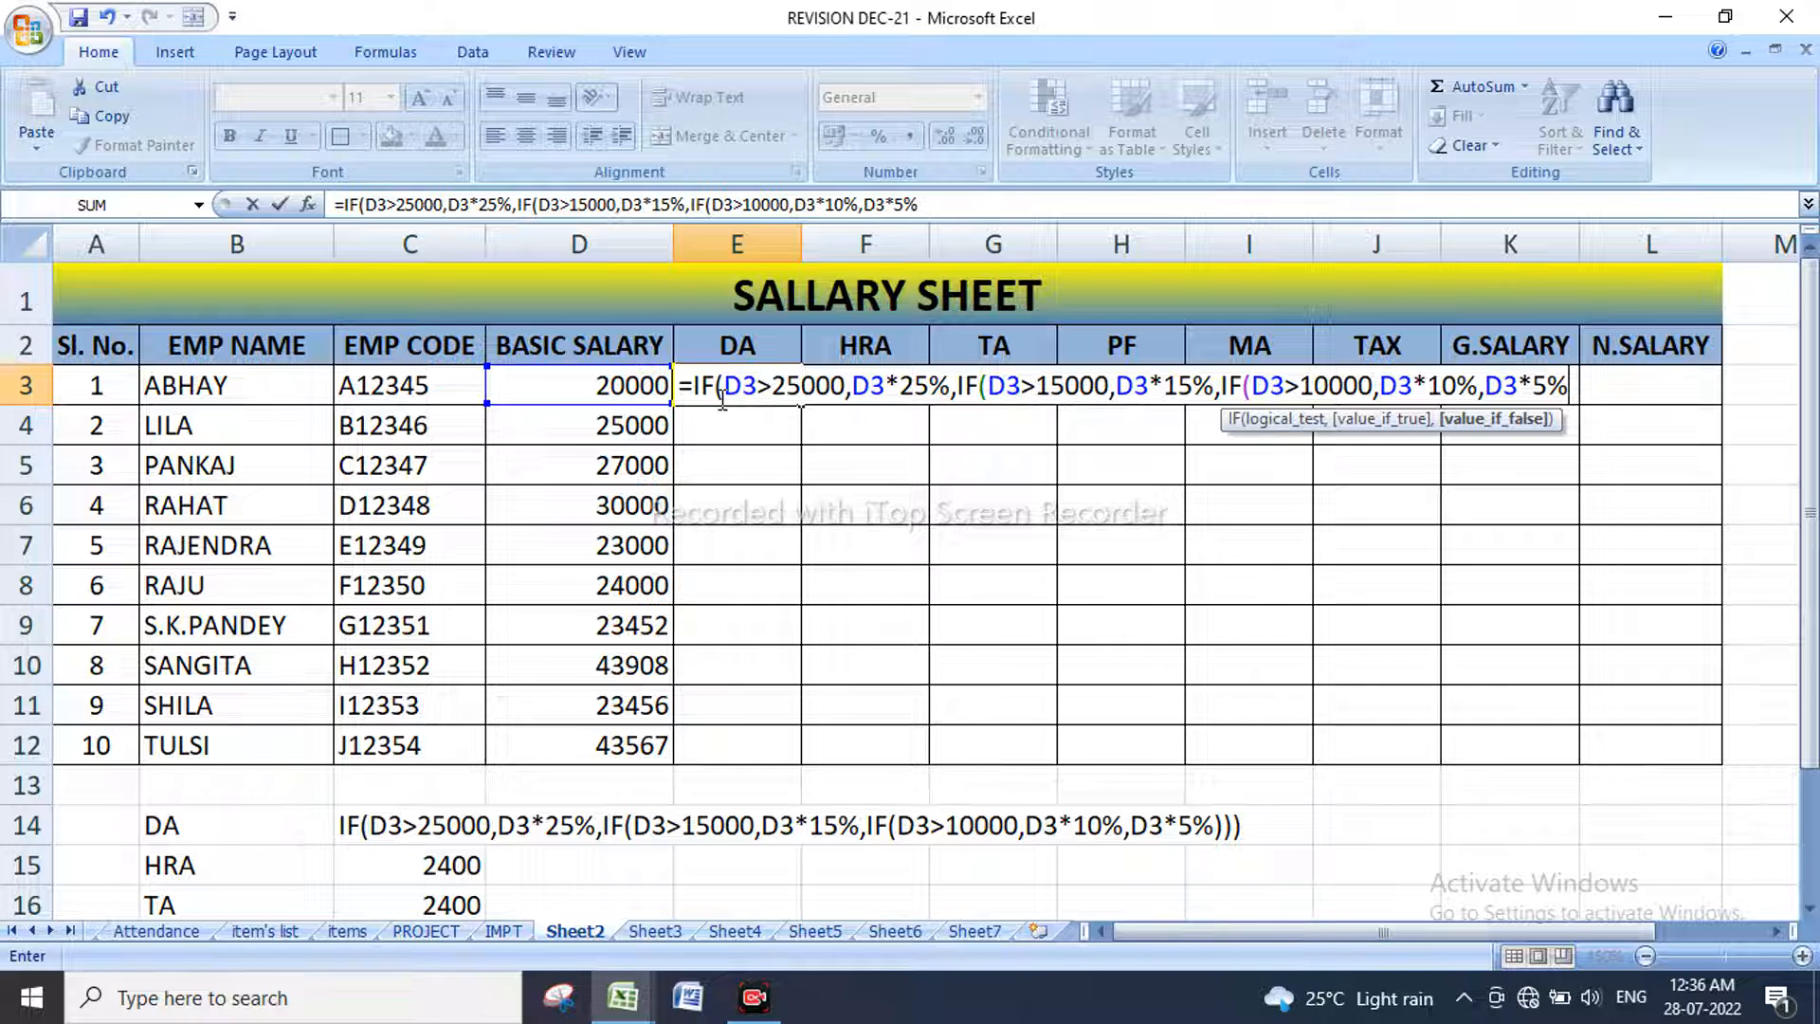
text())))
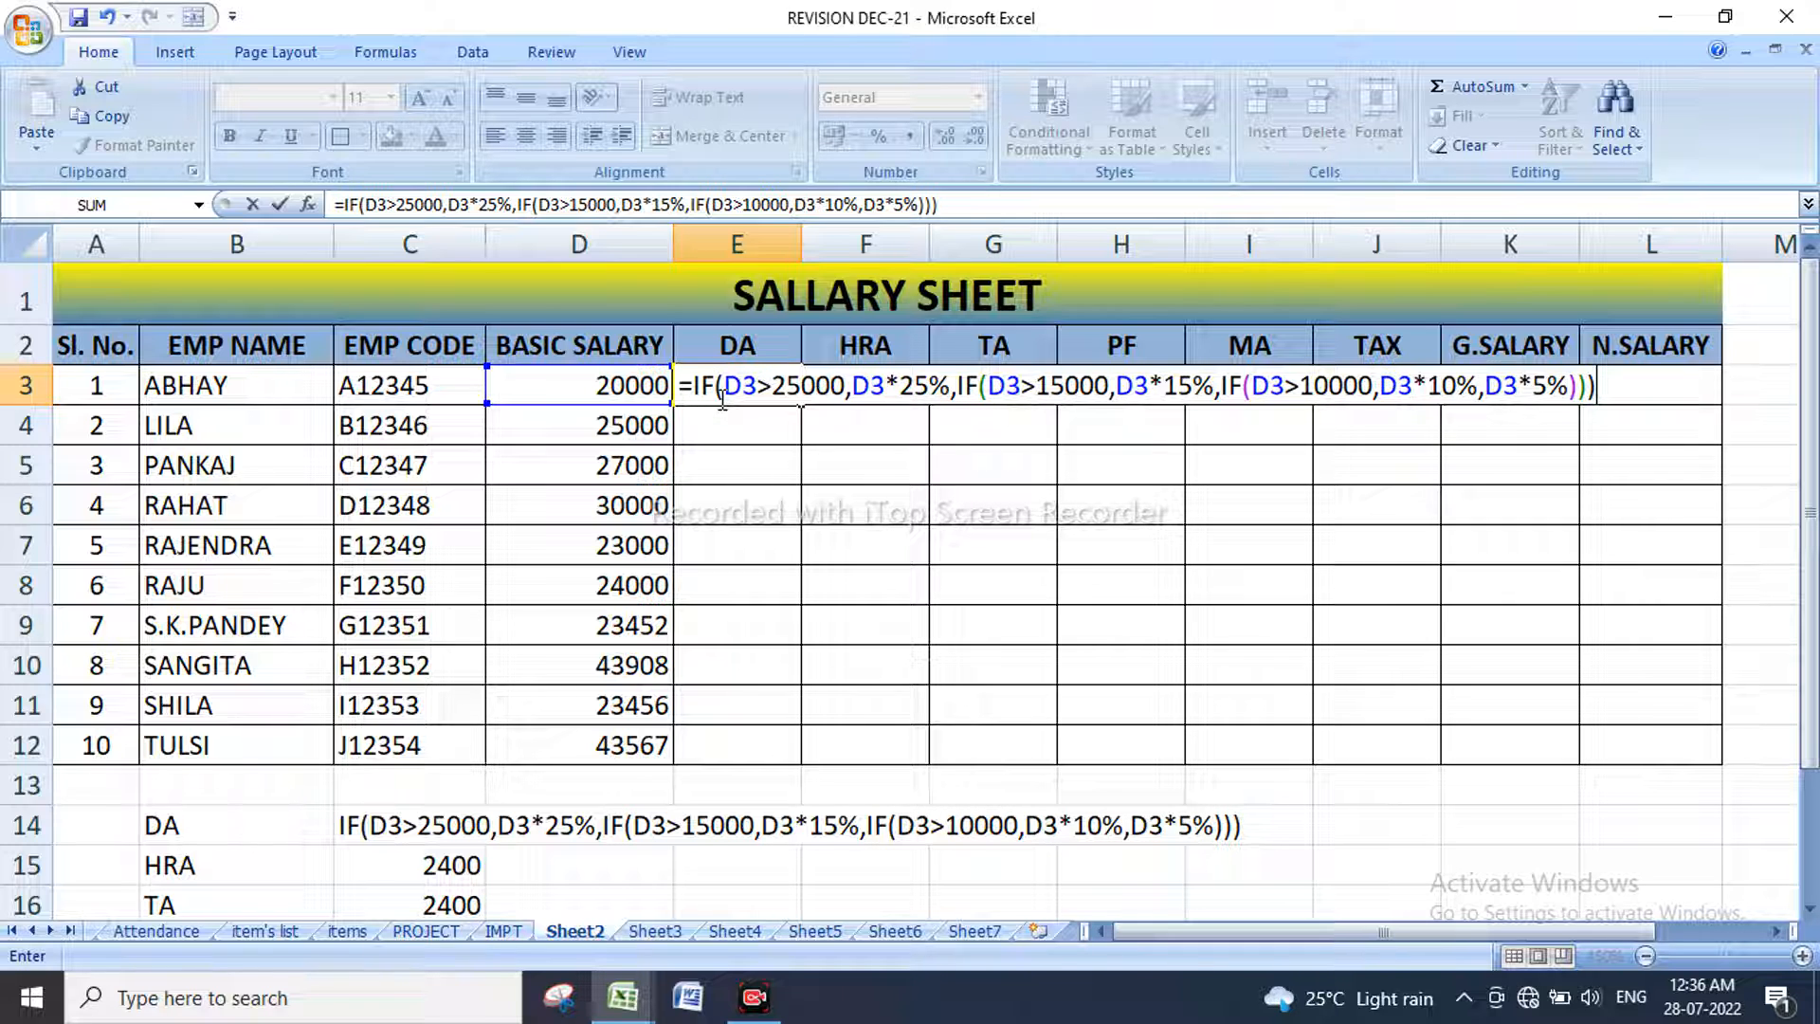
key(Return)
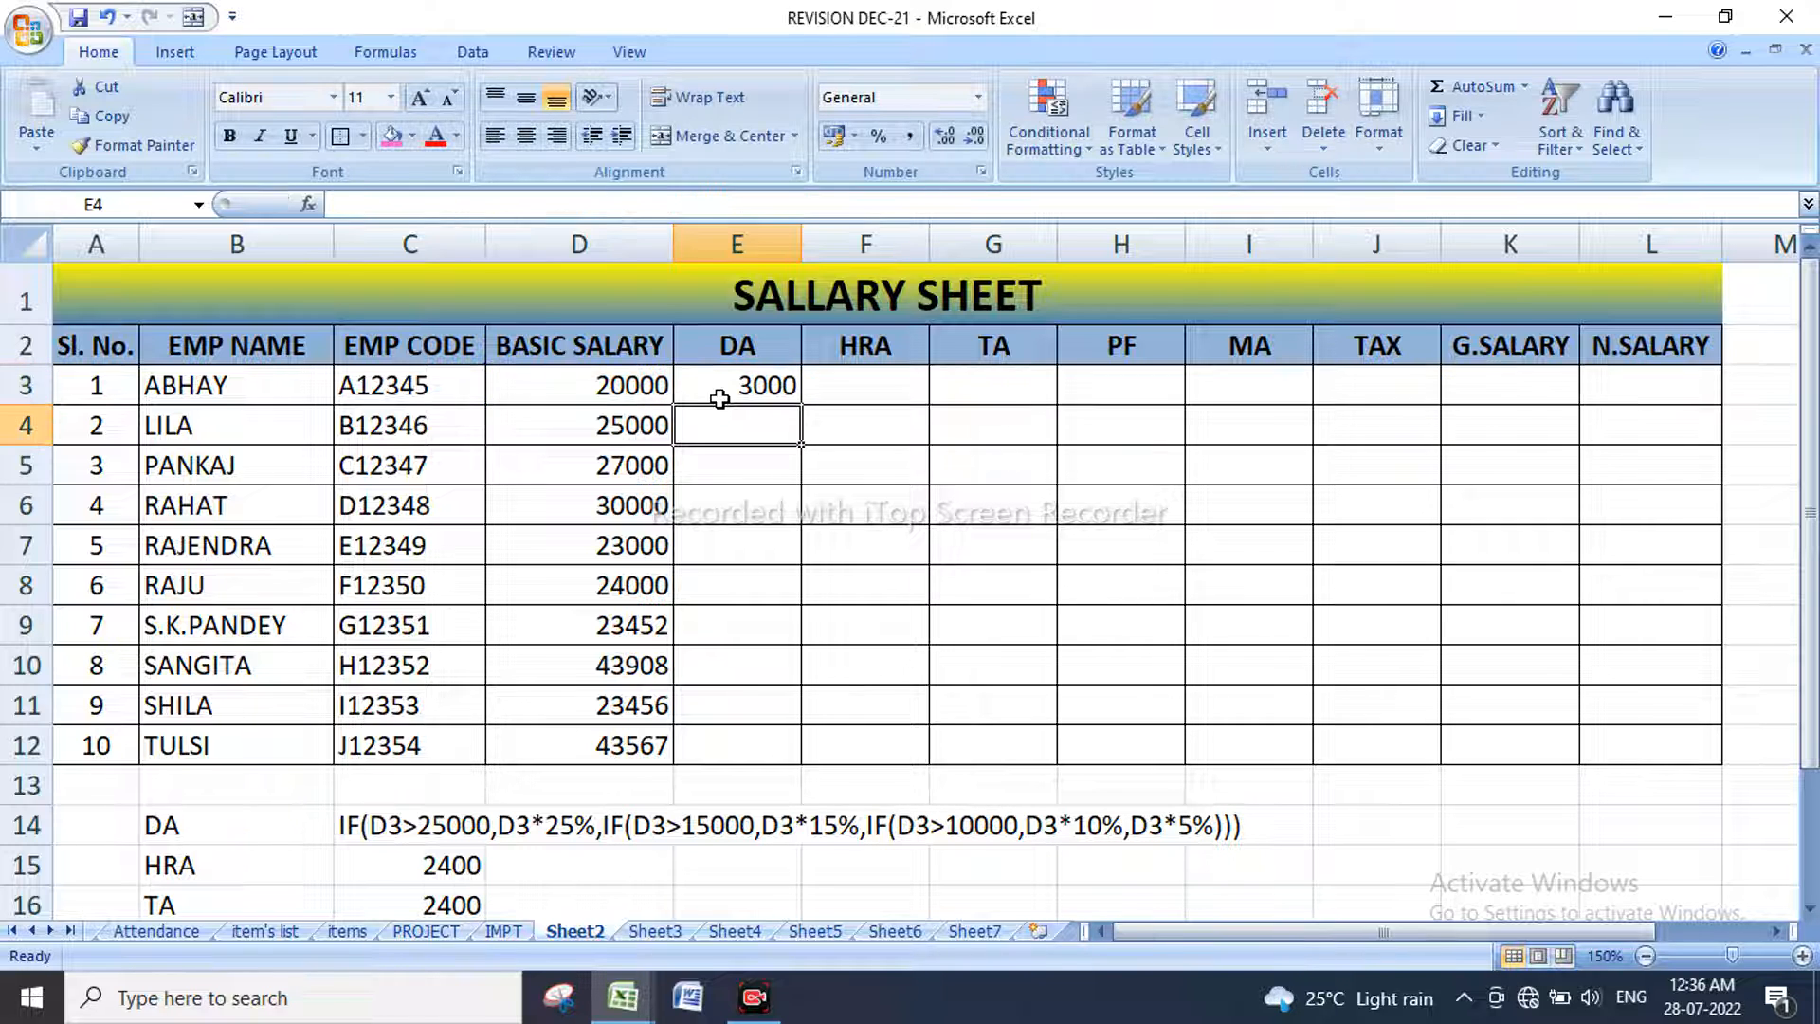
click(777, 388)
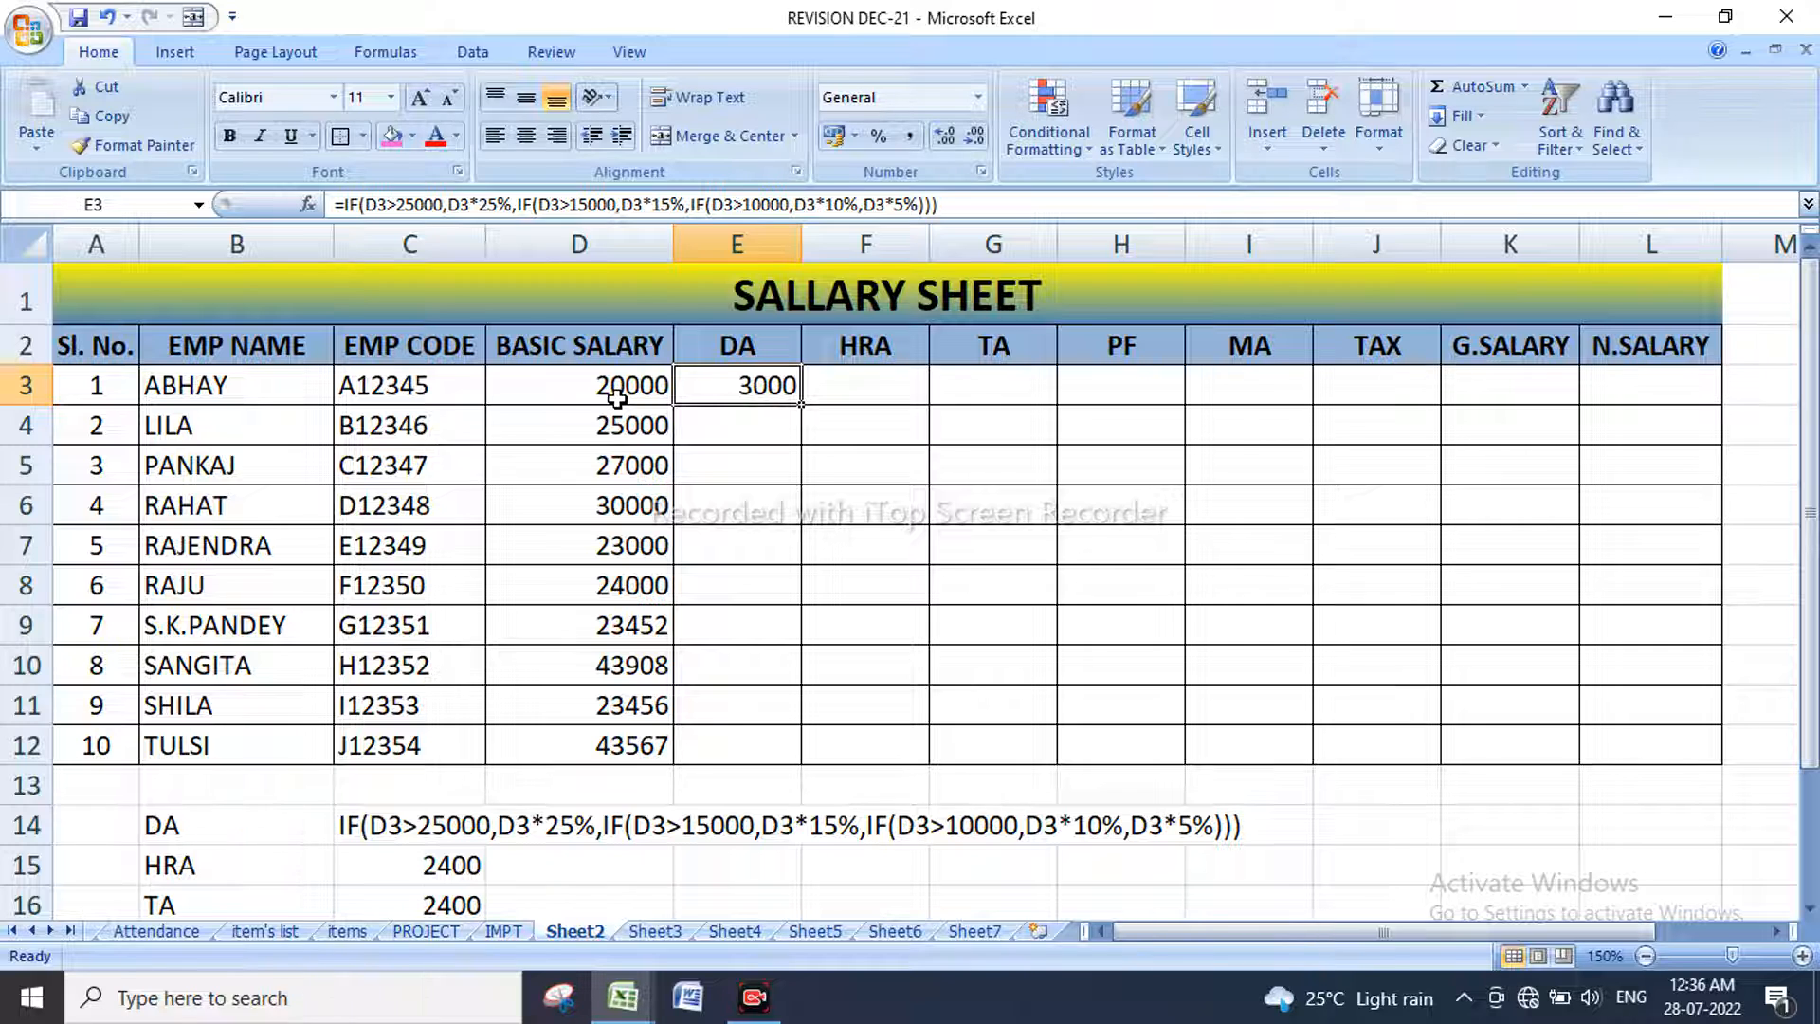
double_click(799, 404)
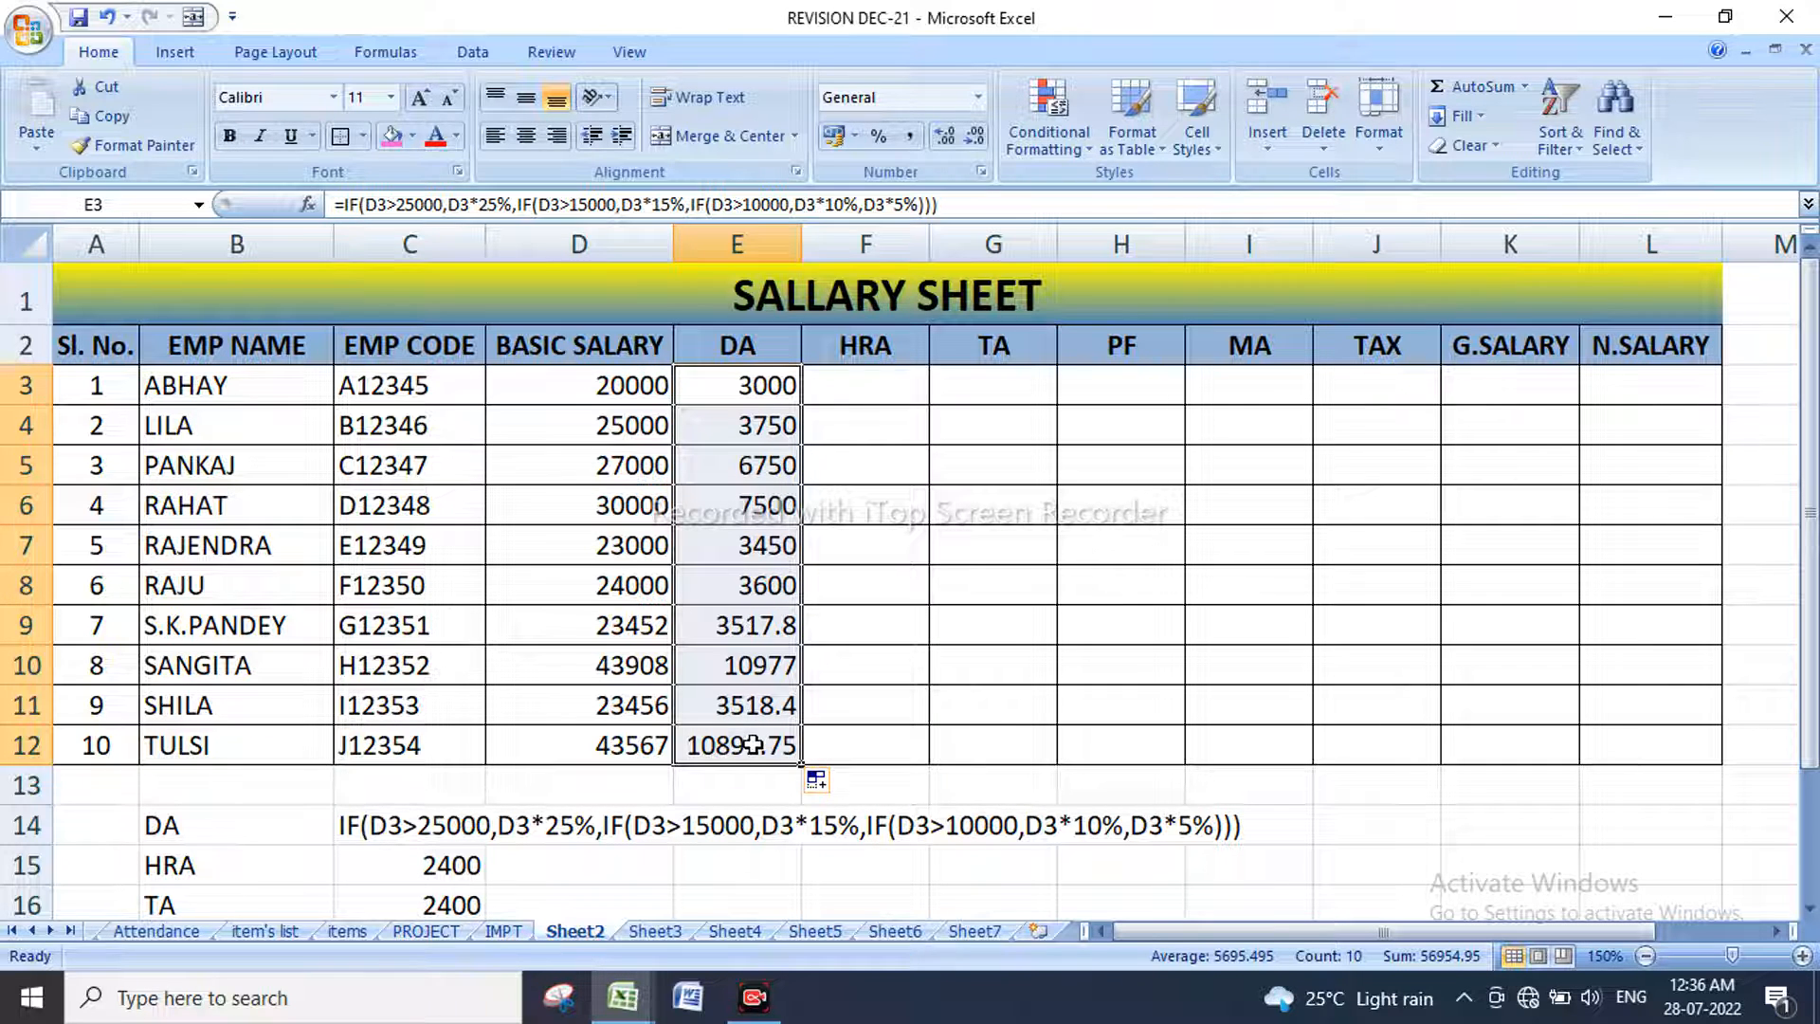
Step: Copy the full DA formula text from E3 and paste it into F3 in the HRA column with its D3 references intact
click(860, 389)
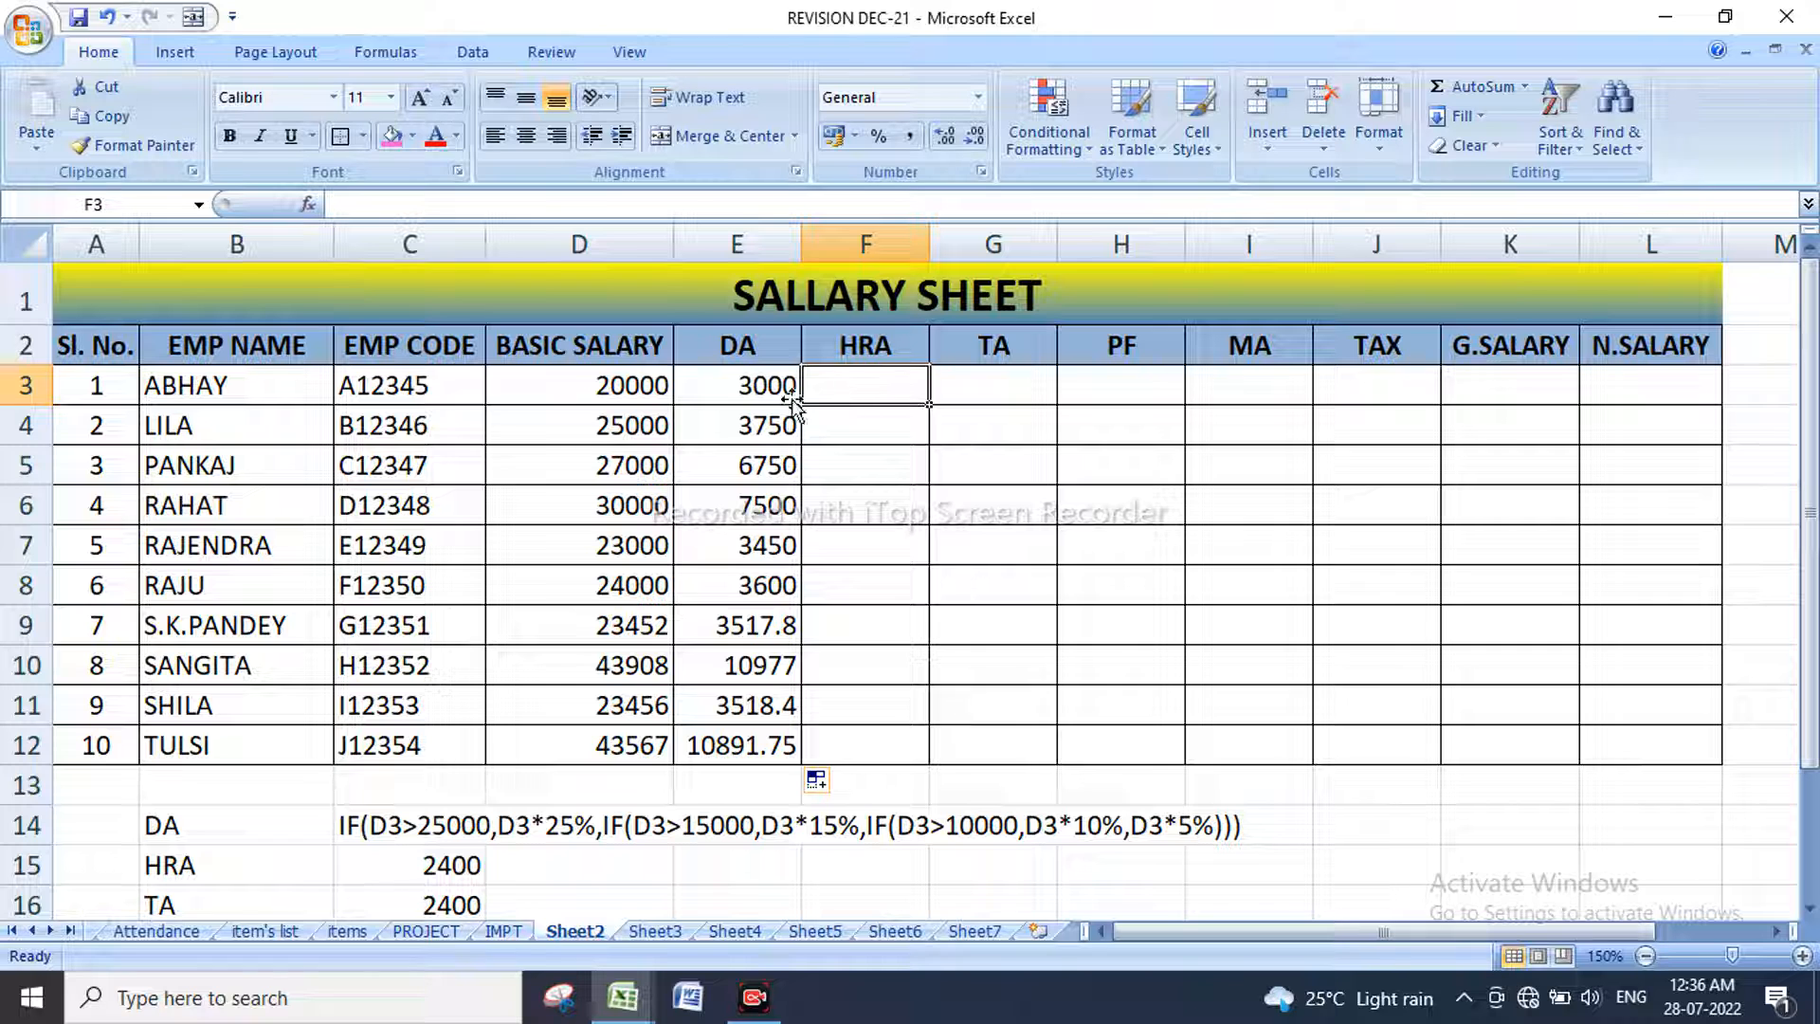
click(757, 395)
drag(1023, 202, 332, 204)
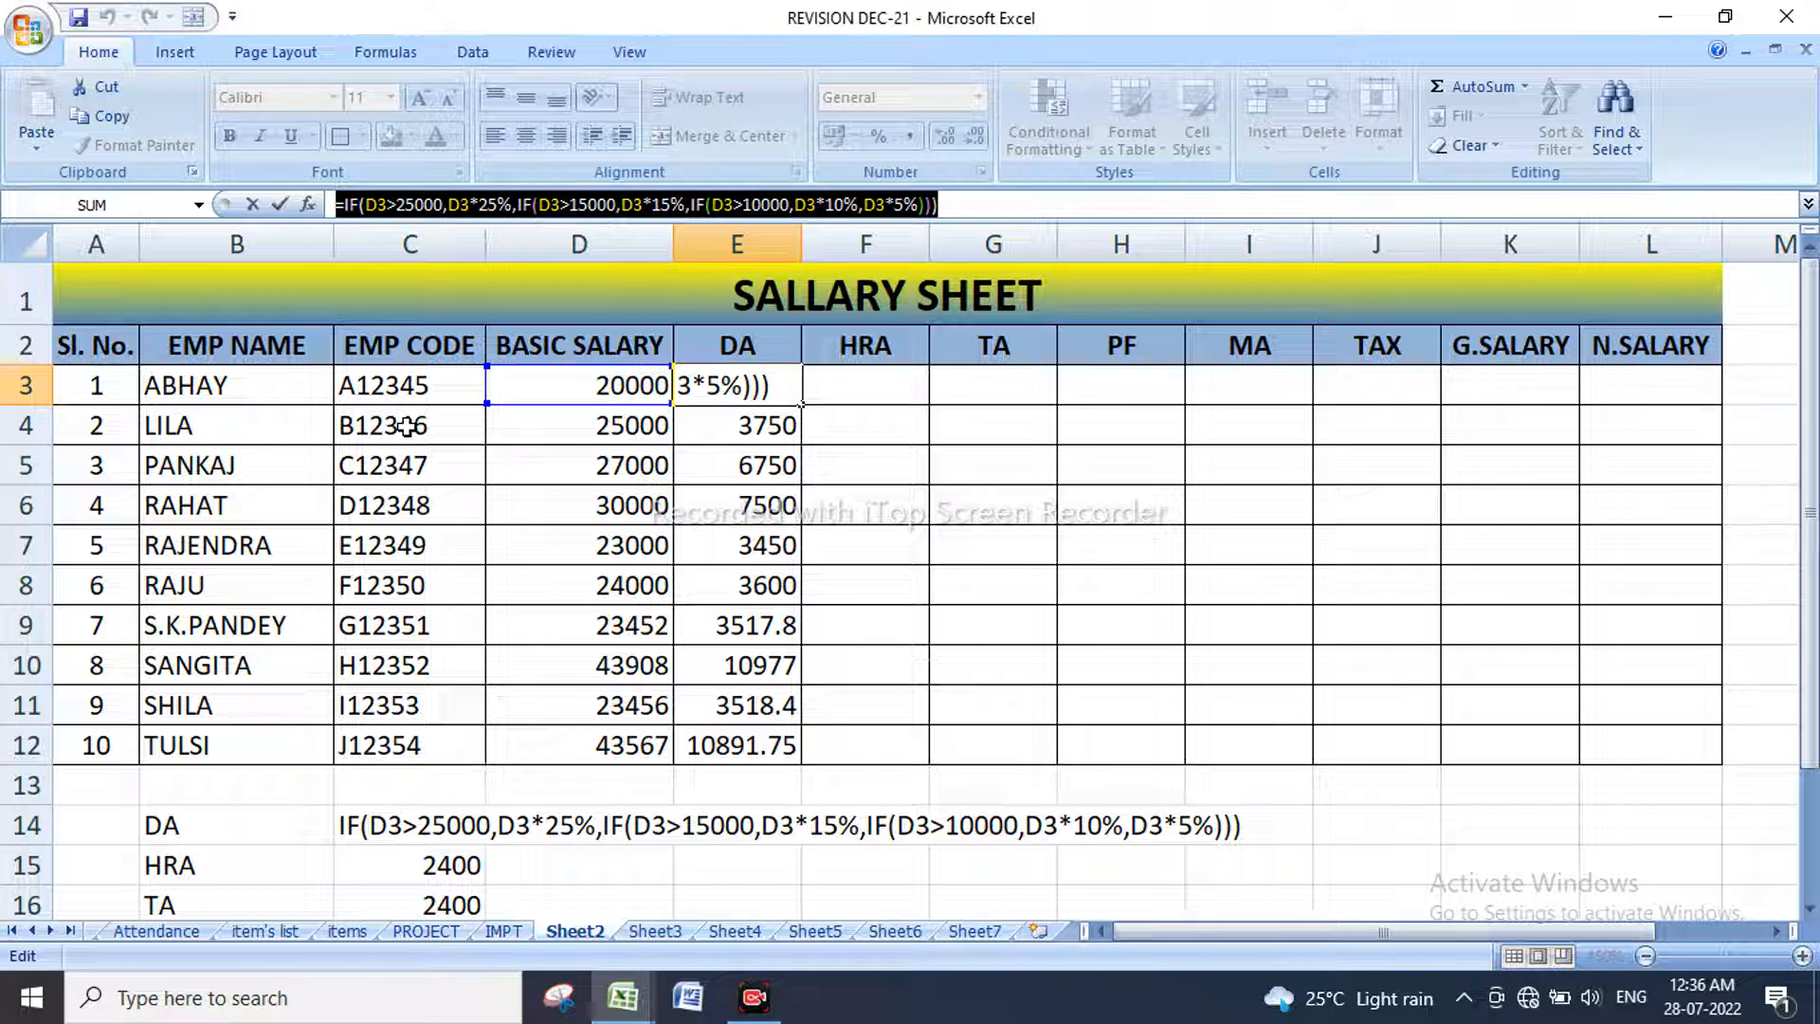
key(Return)
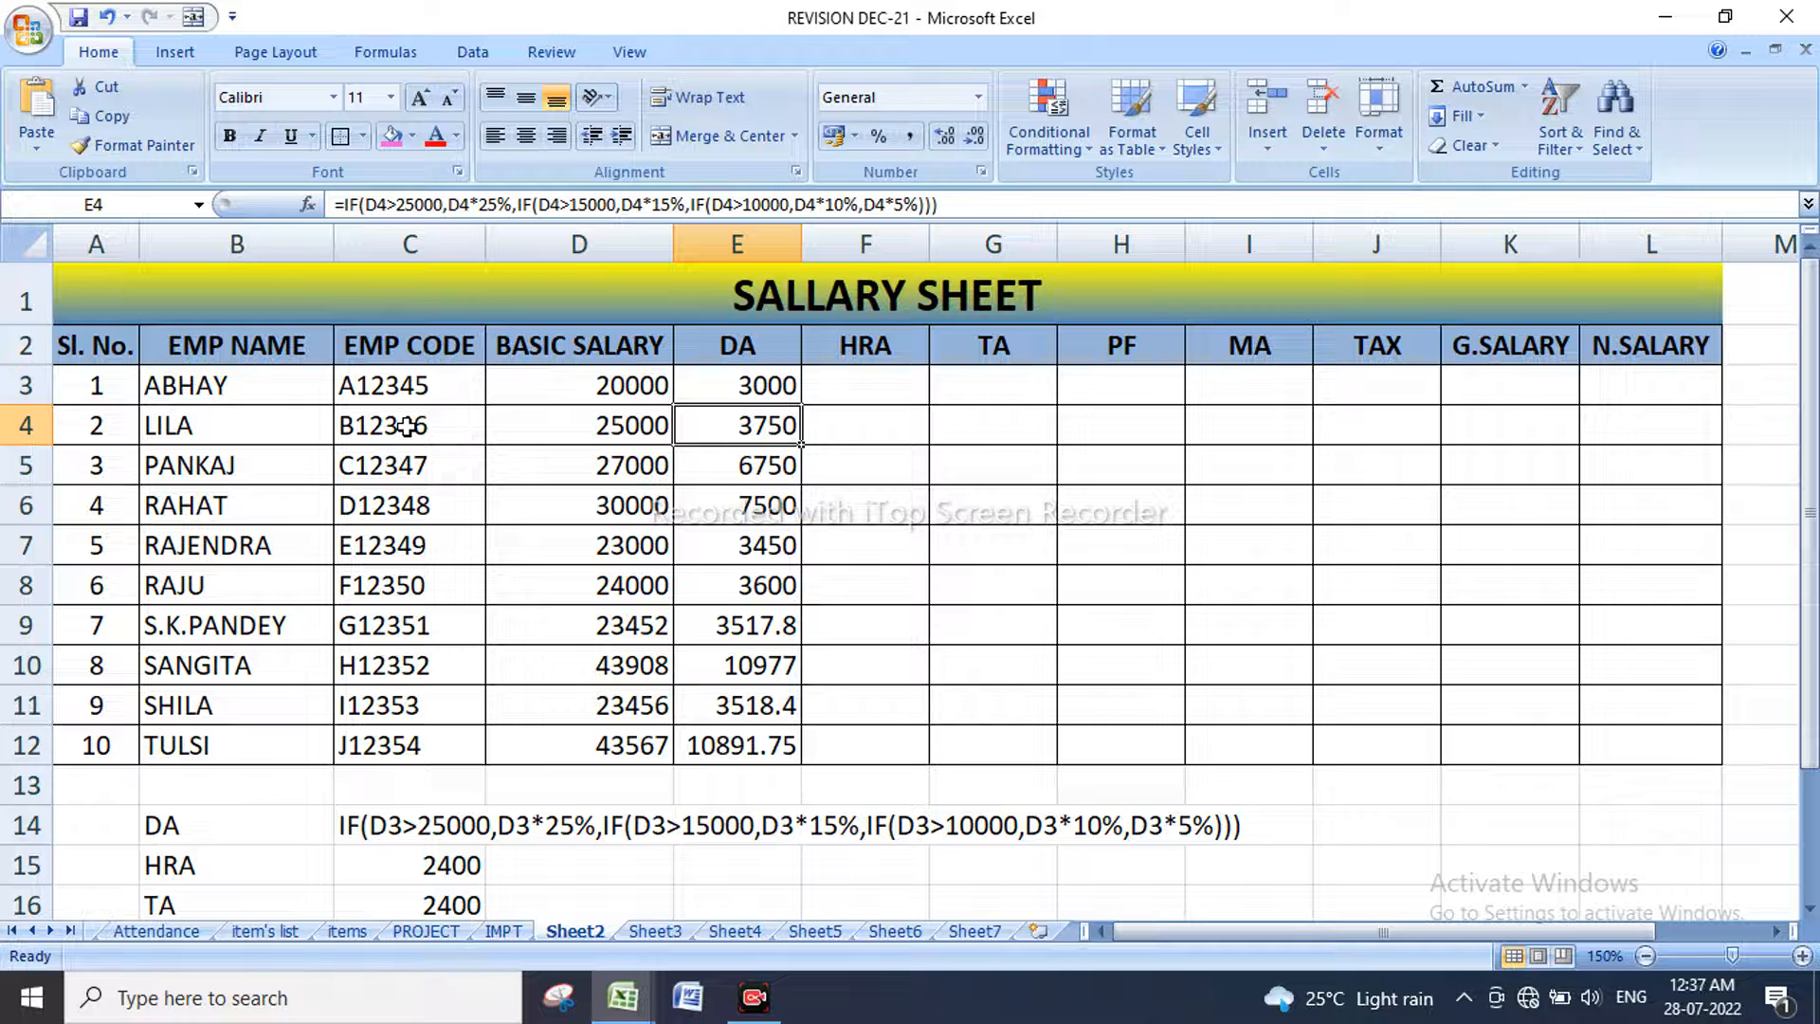
click(858, 383)
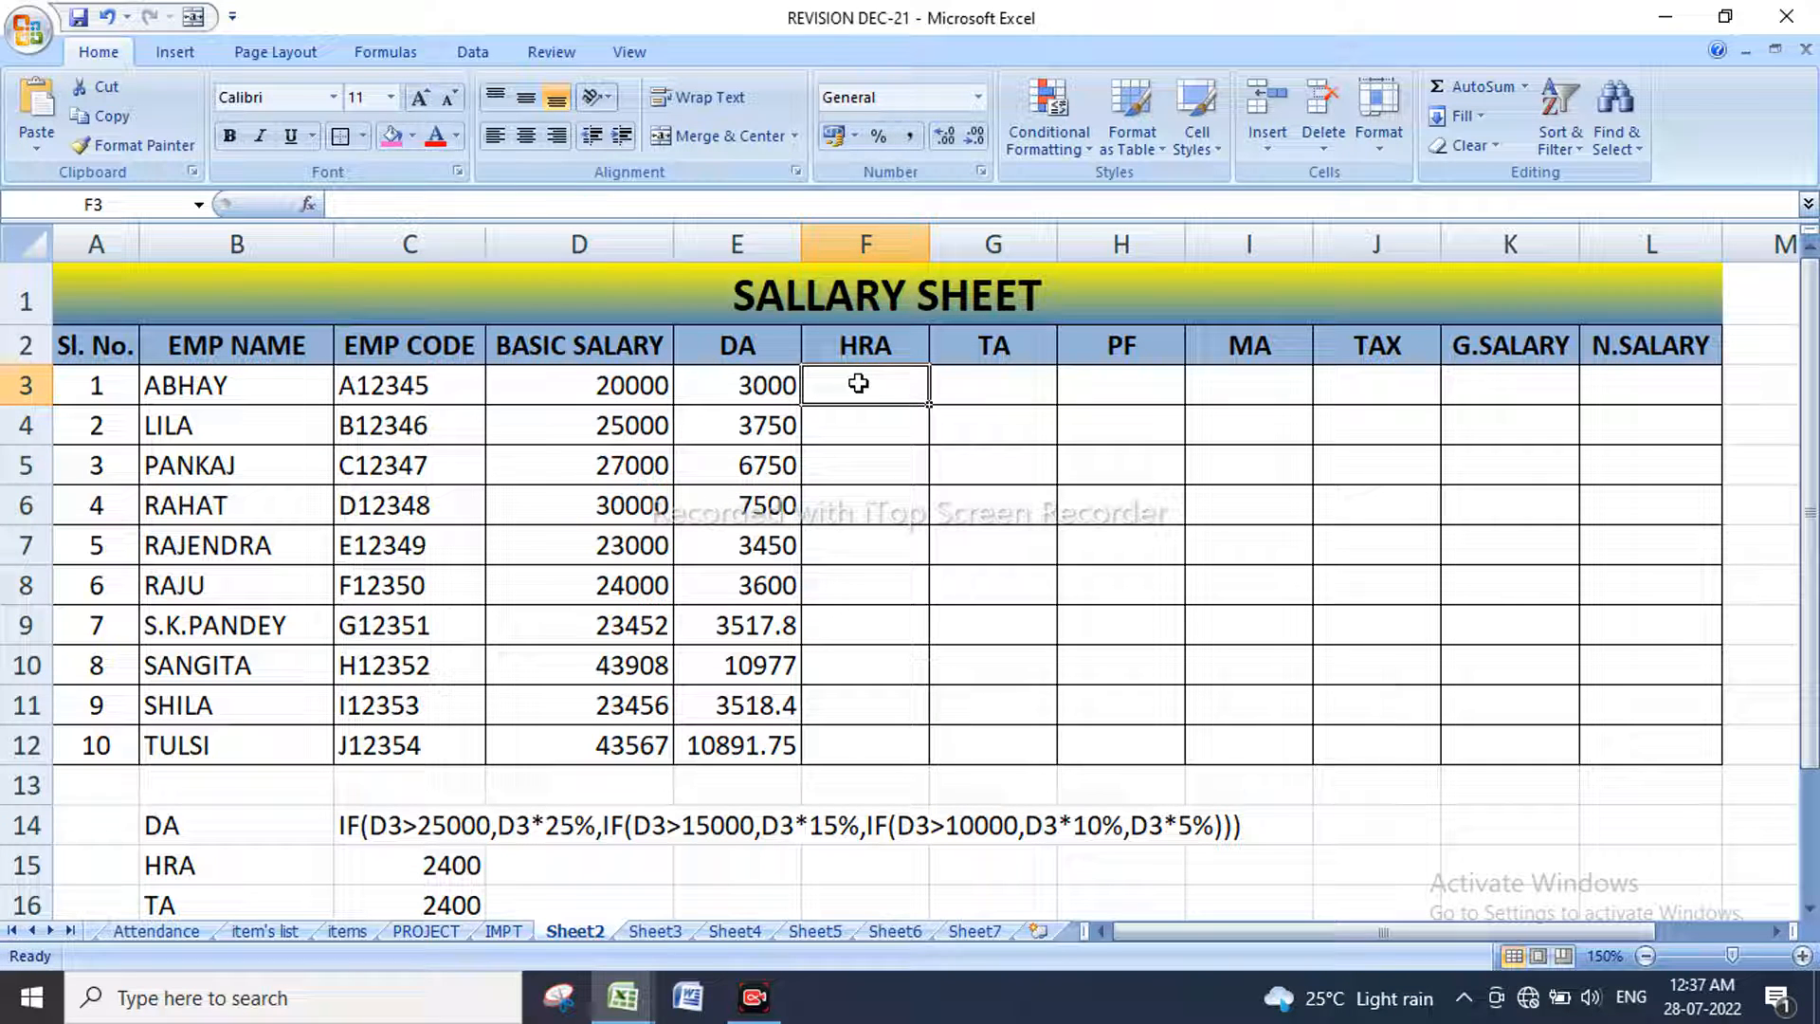
key(ctrl+v)
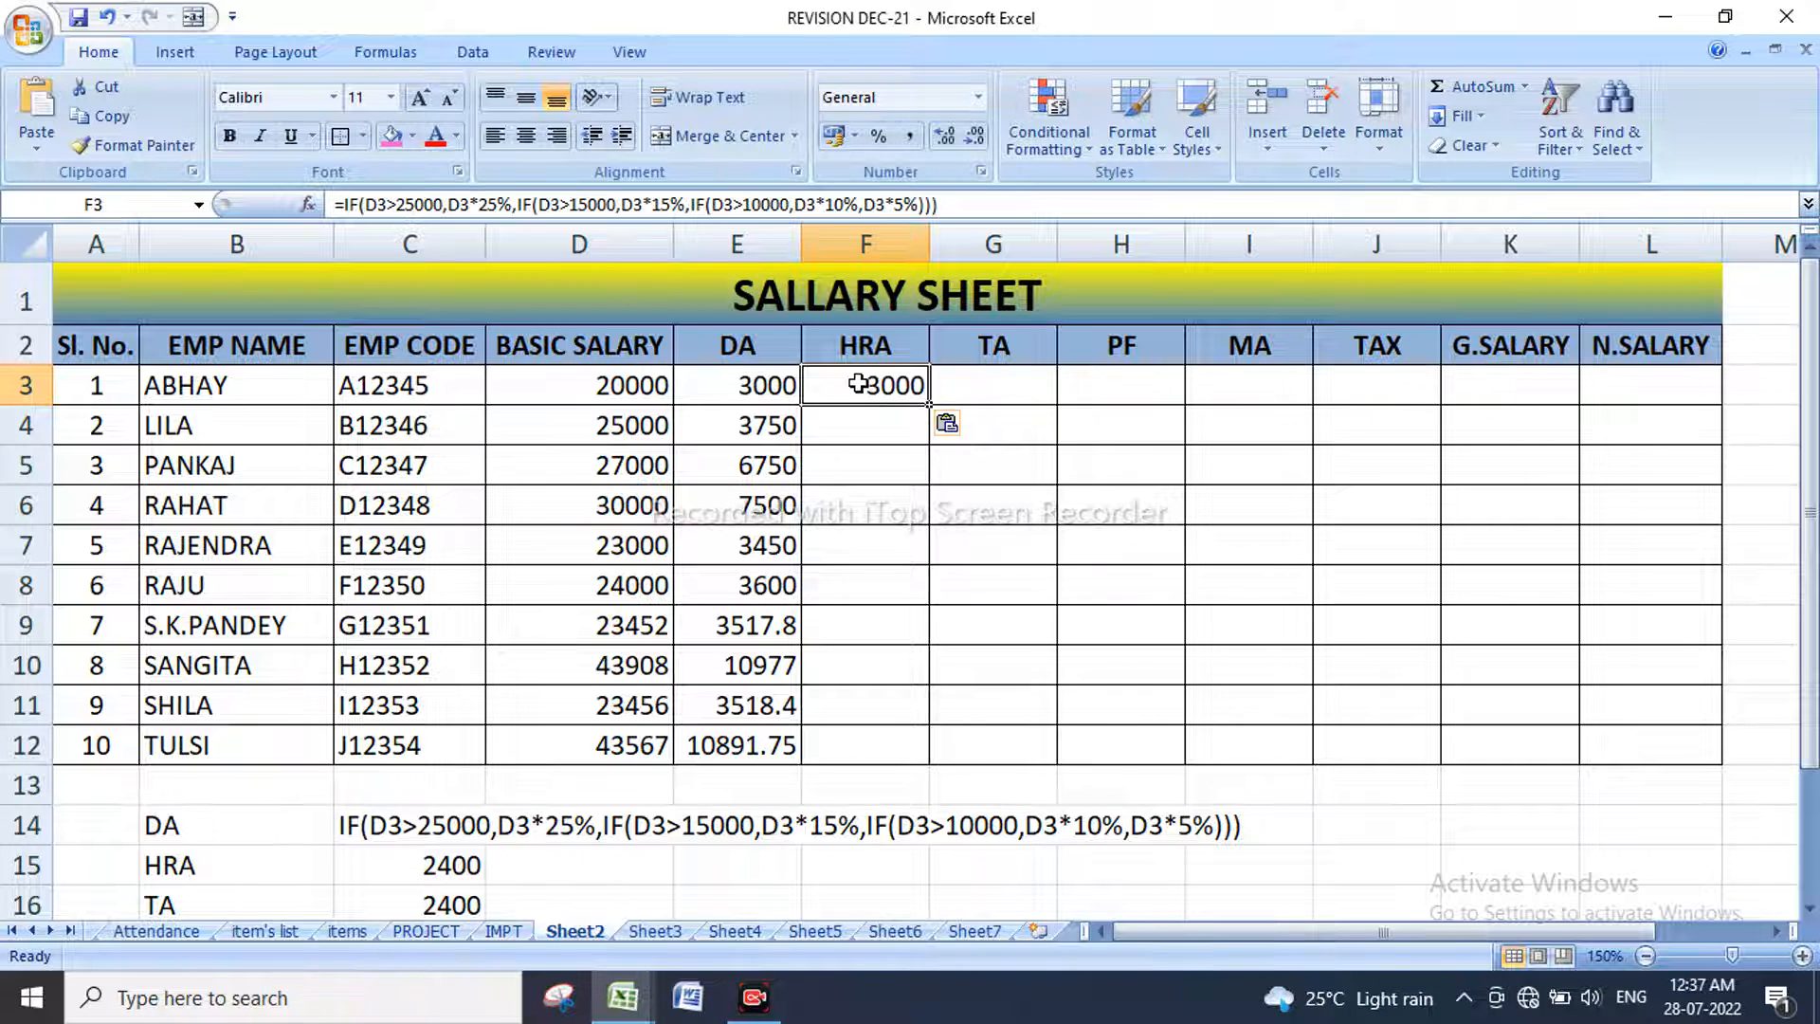
Step: Turn the HRA reference formula in C15 into plain text by removing its leading equals sign
click(406, 865)
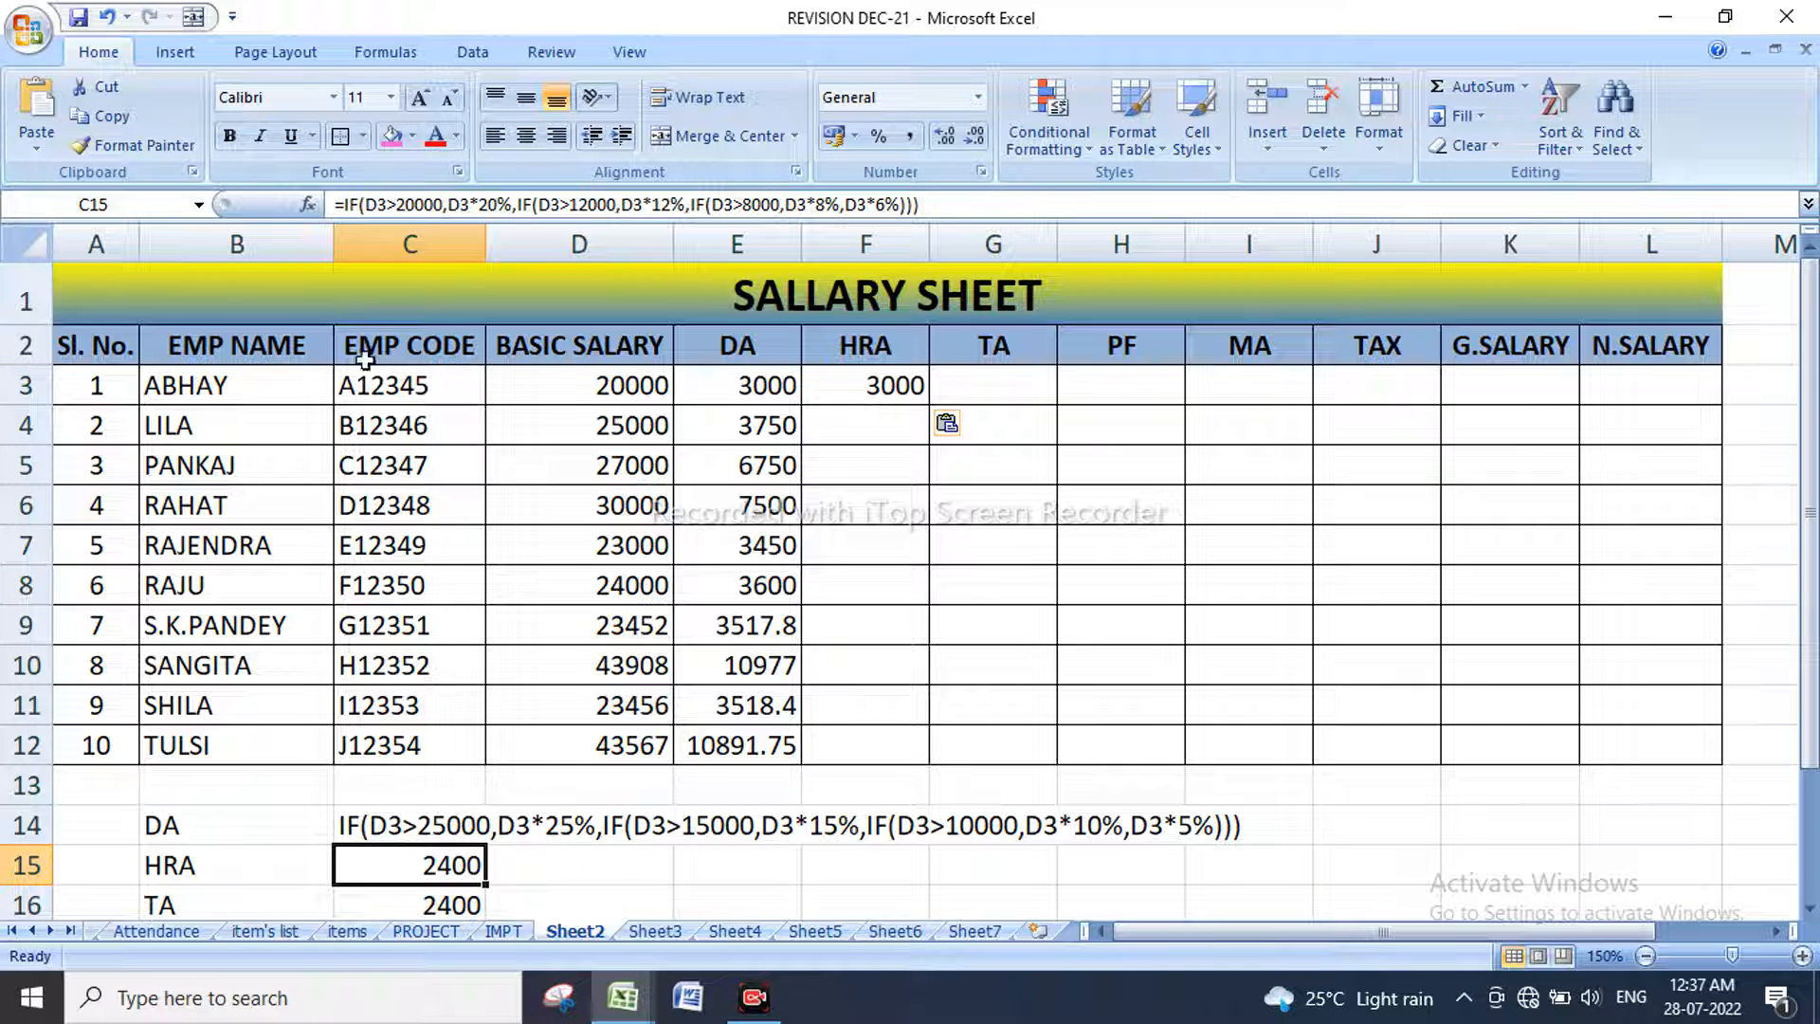
click(342, 204)
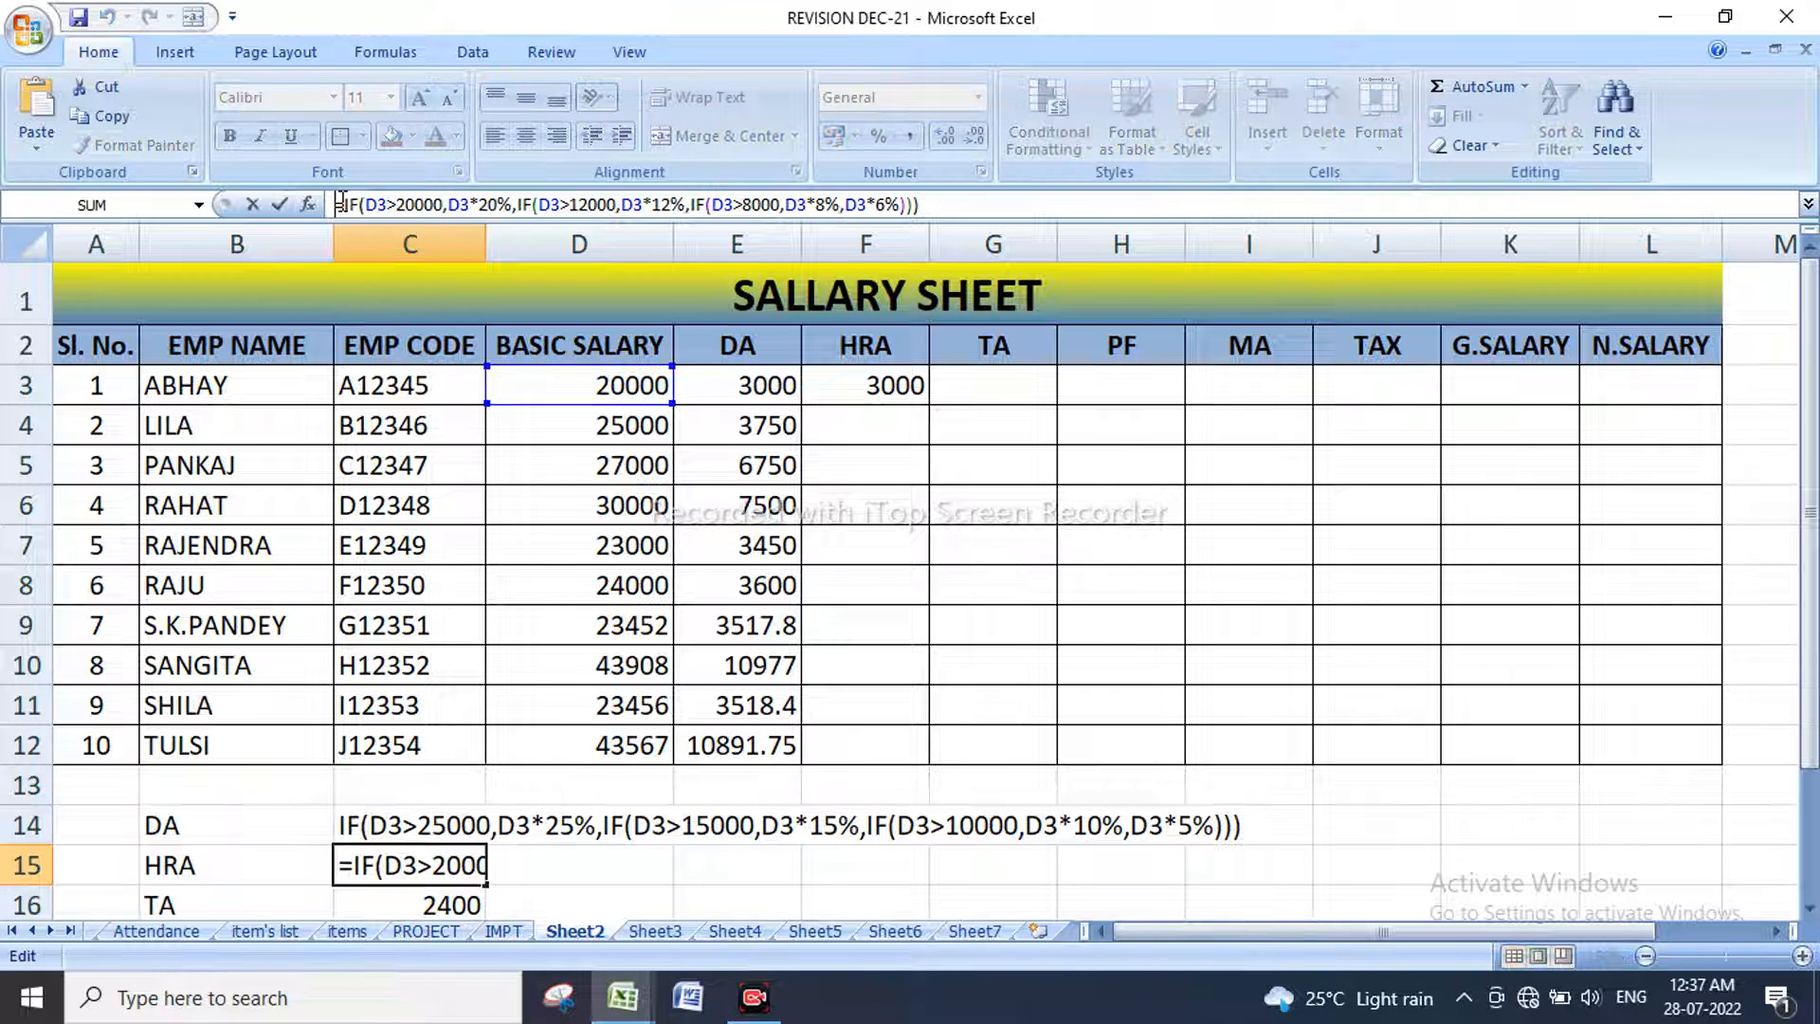
key(BackSpace)
key(Return)
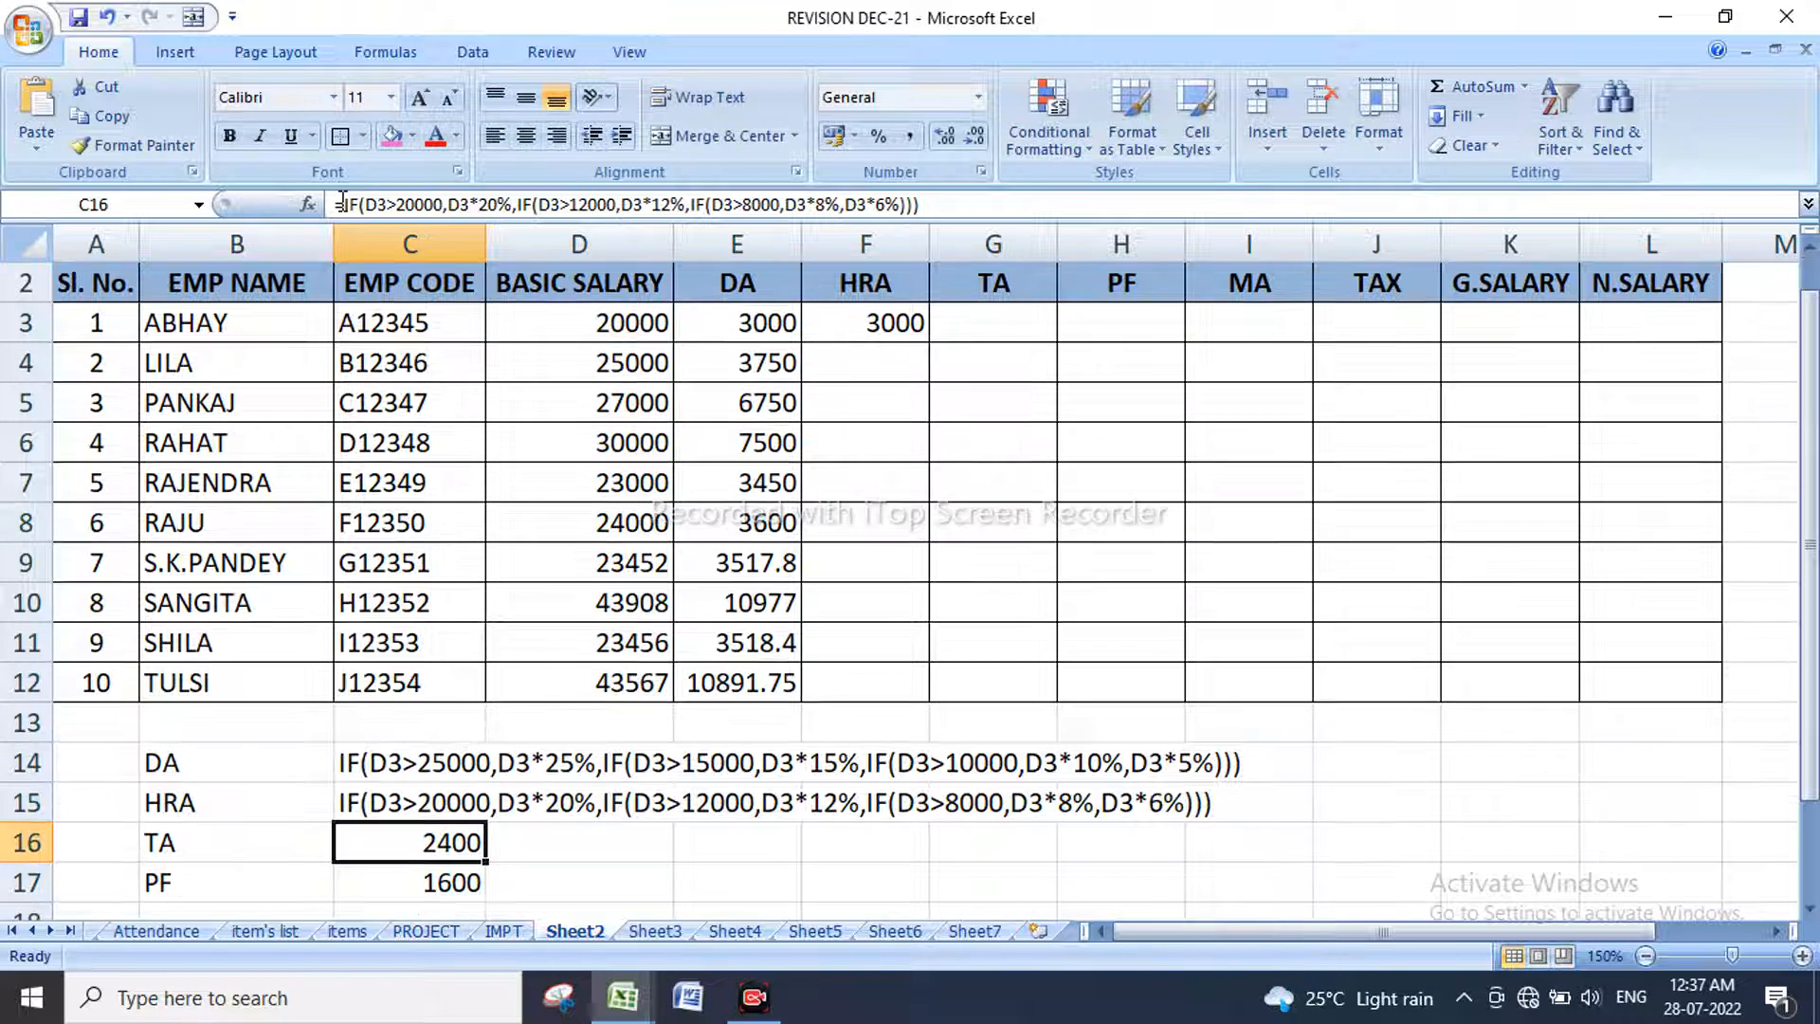
scroll(694, 704, up, 1)
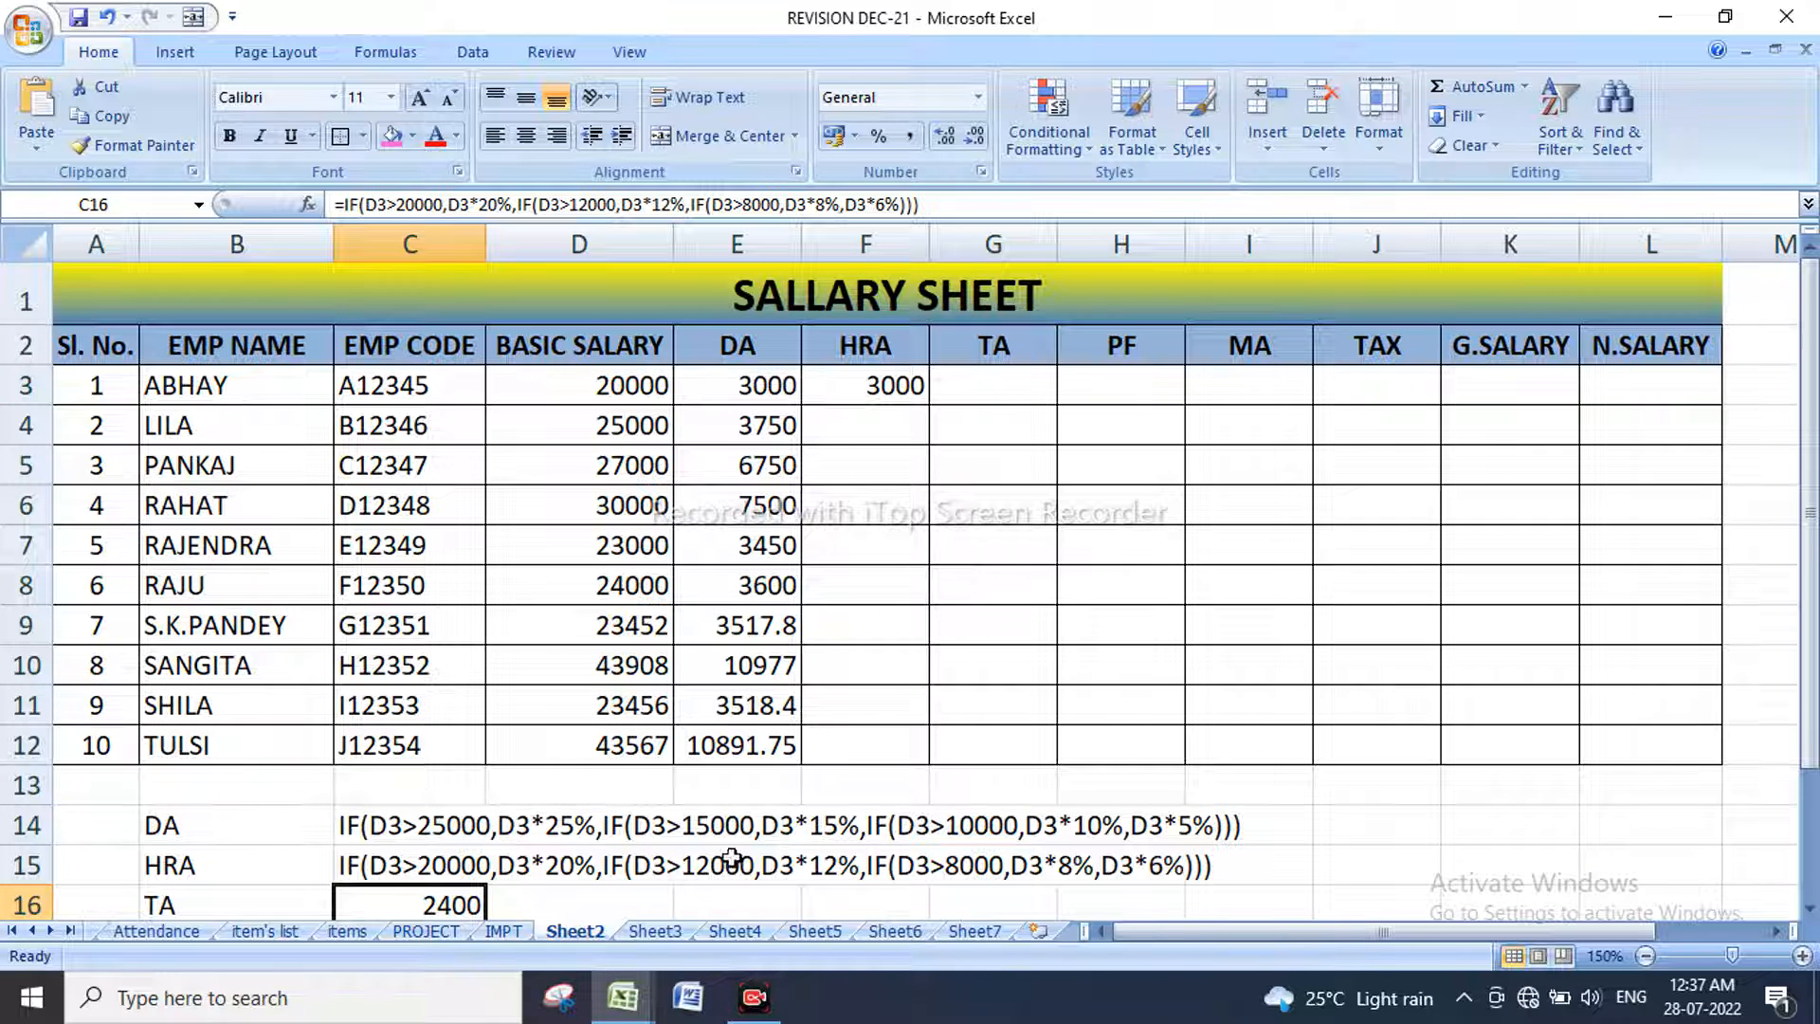
Step: Change the first IF tier of the F3 formula so it returns D3*20% when D3>20000
click(896, 385)
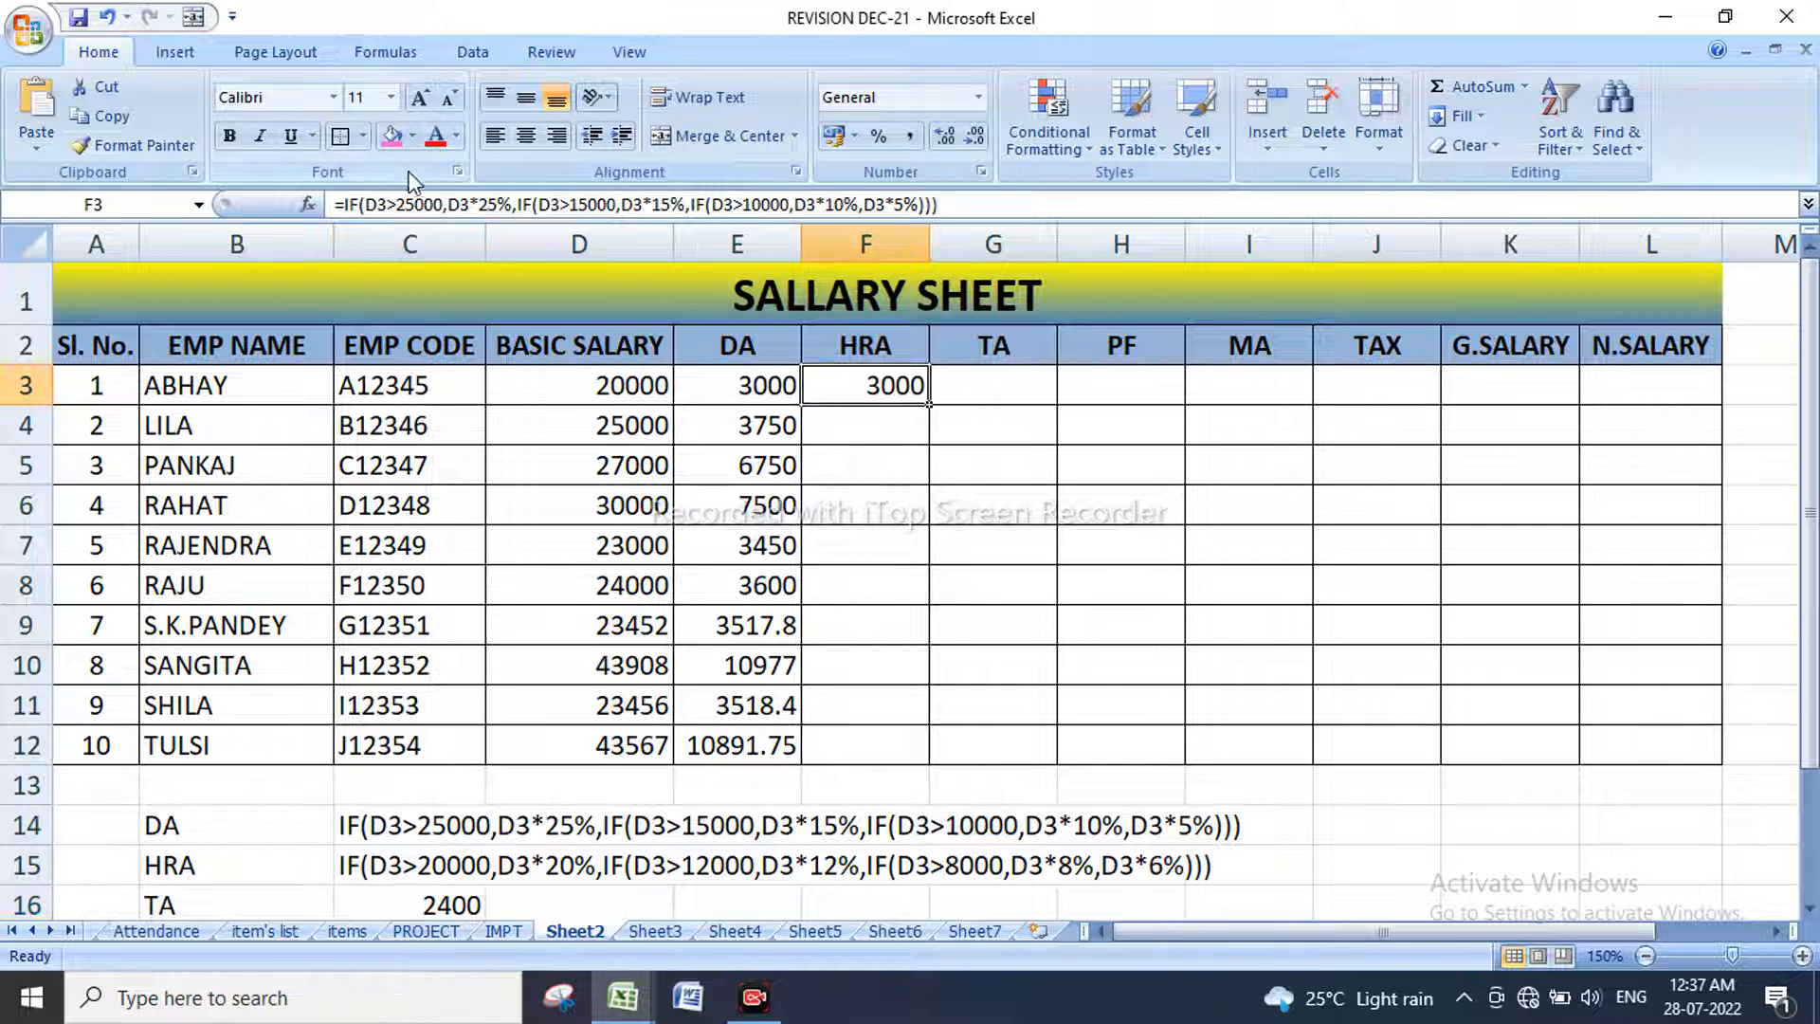
click(404, 204)
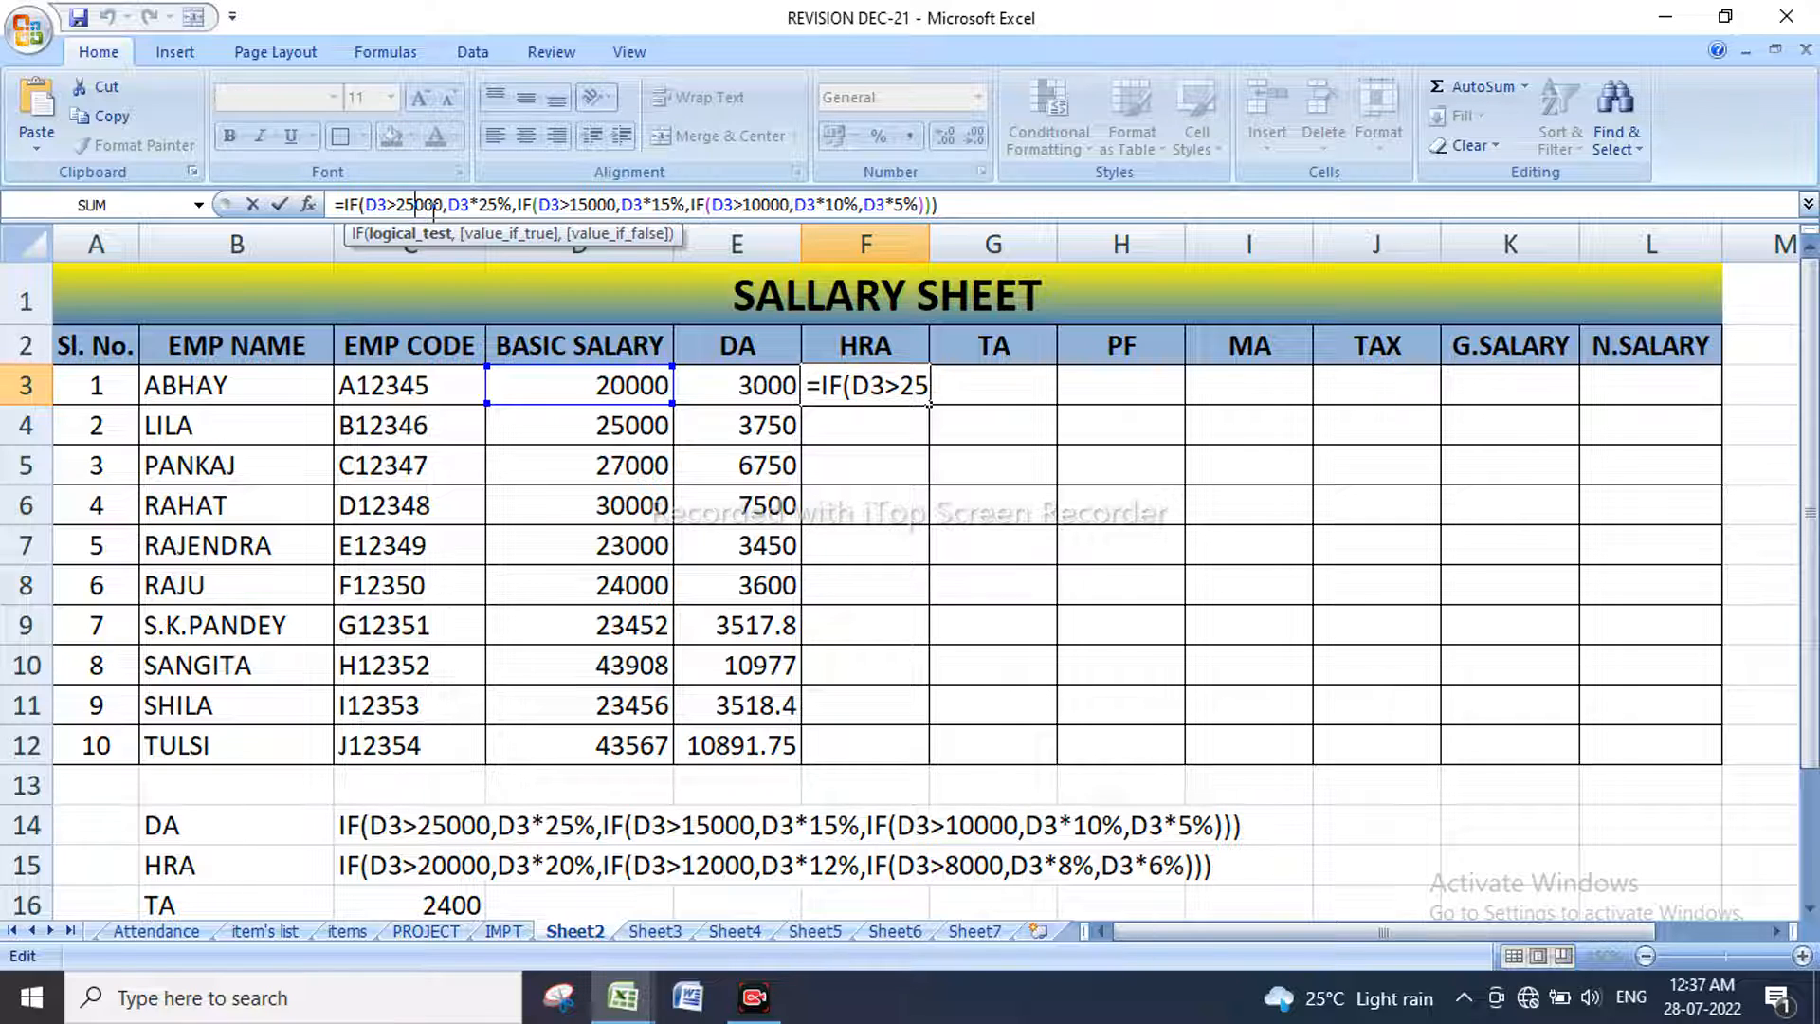
key(BackSpace)
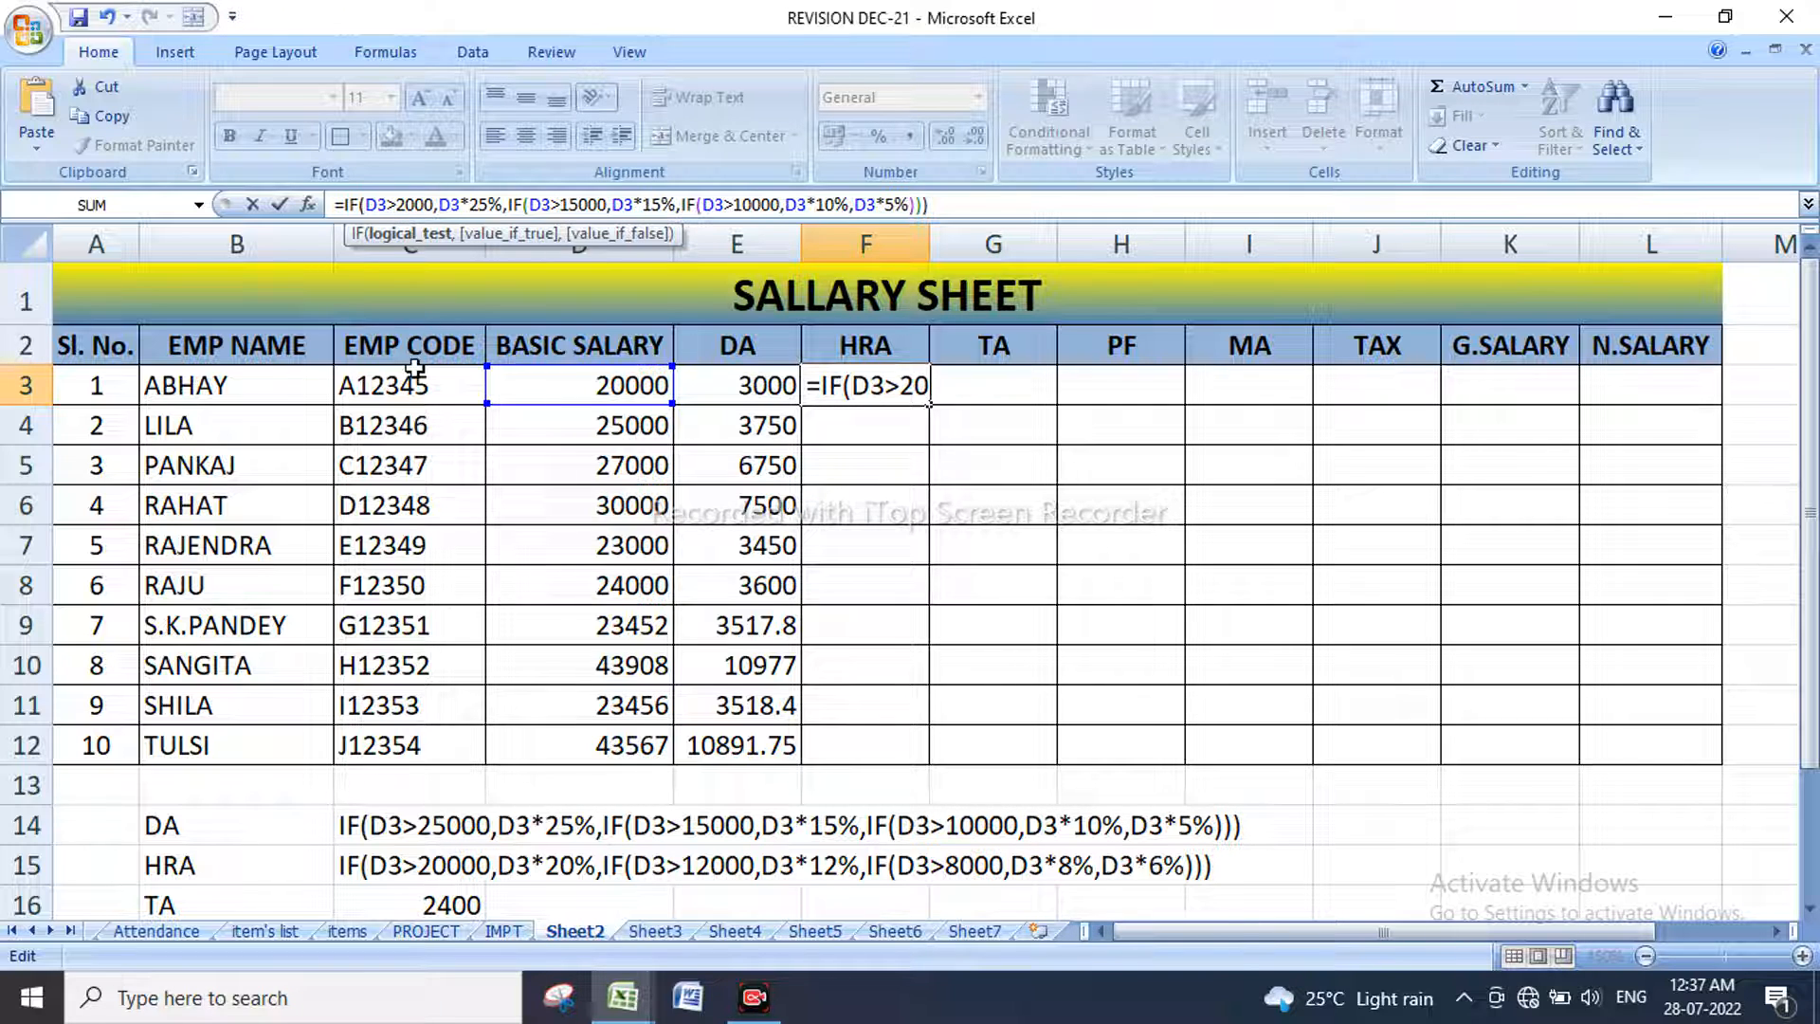
text(0)
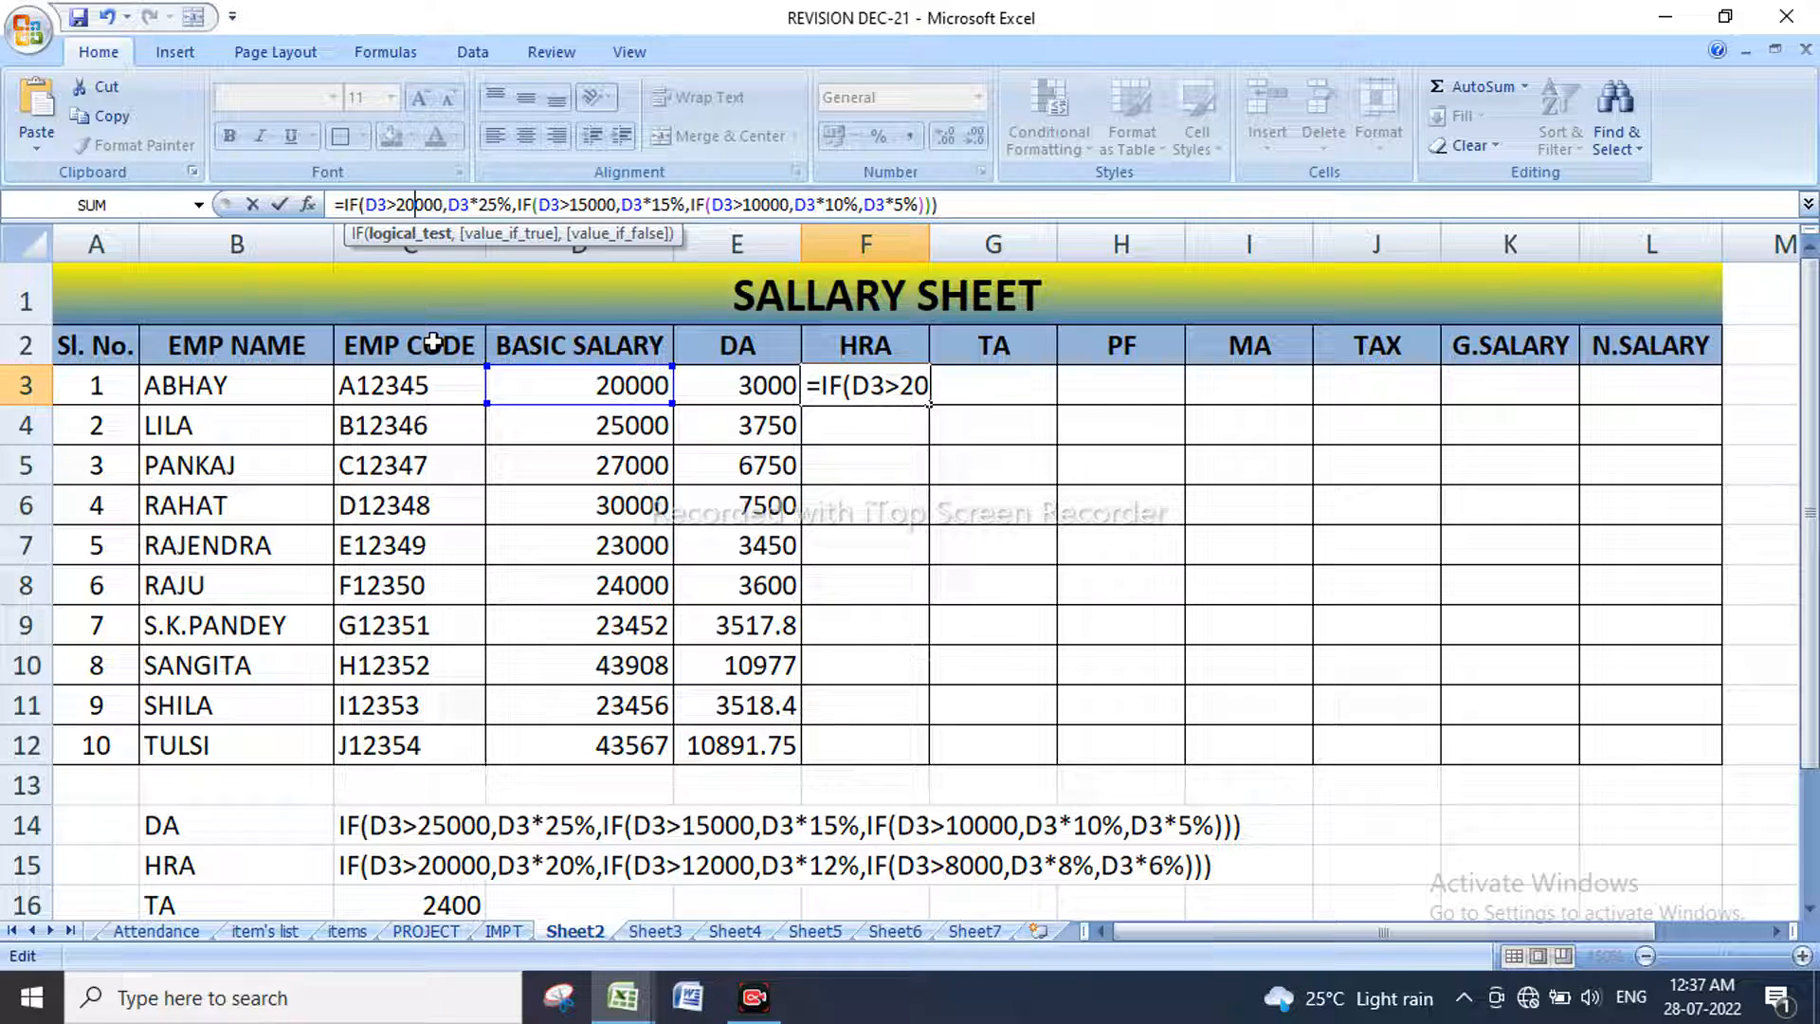
click(496, 206)
key(BackSpace)
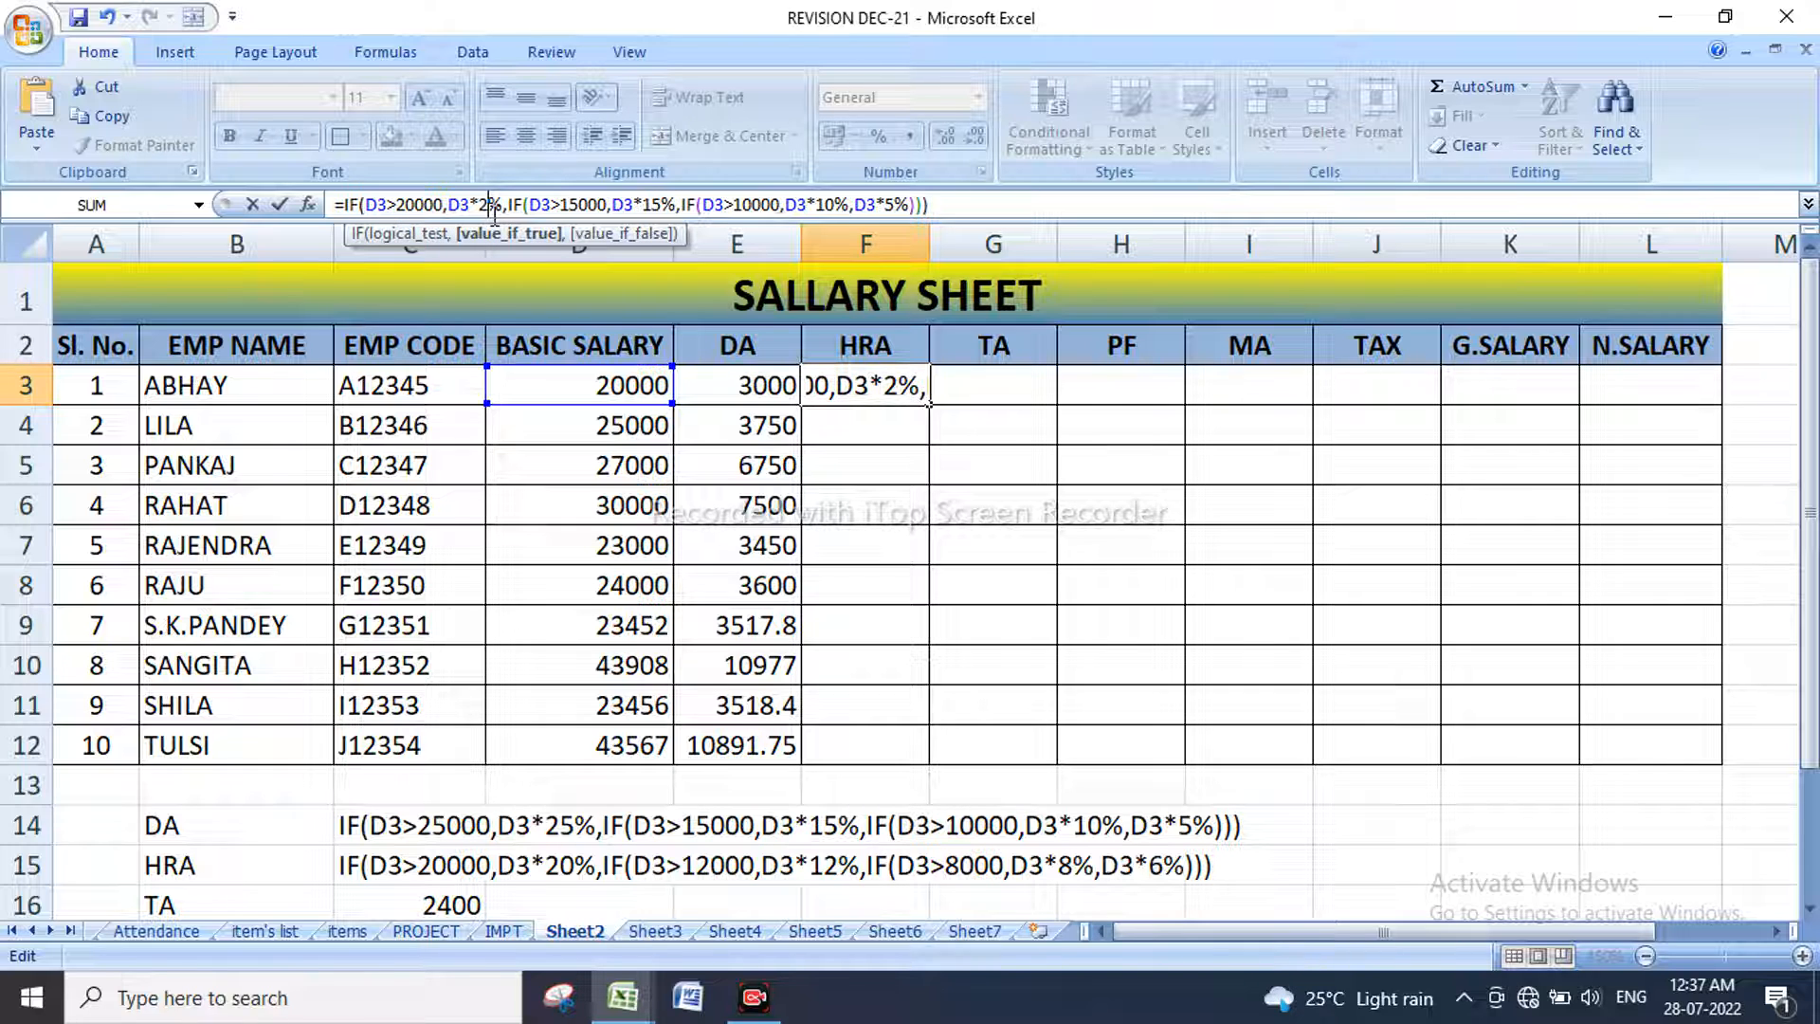
text(0)
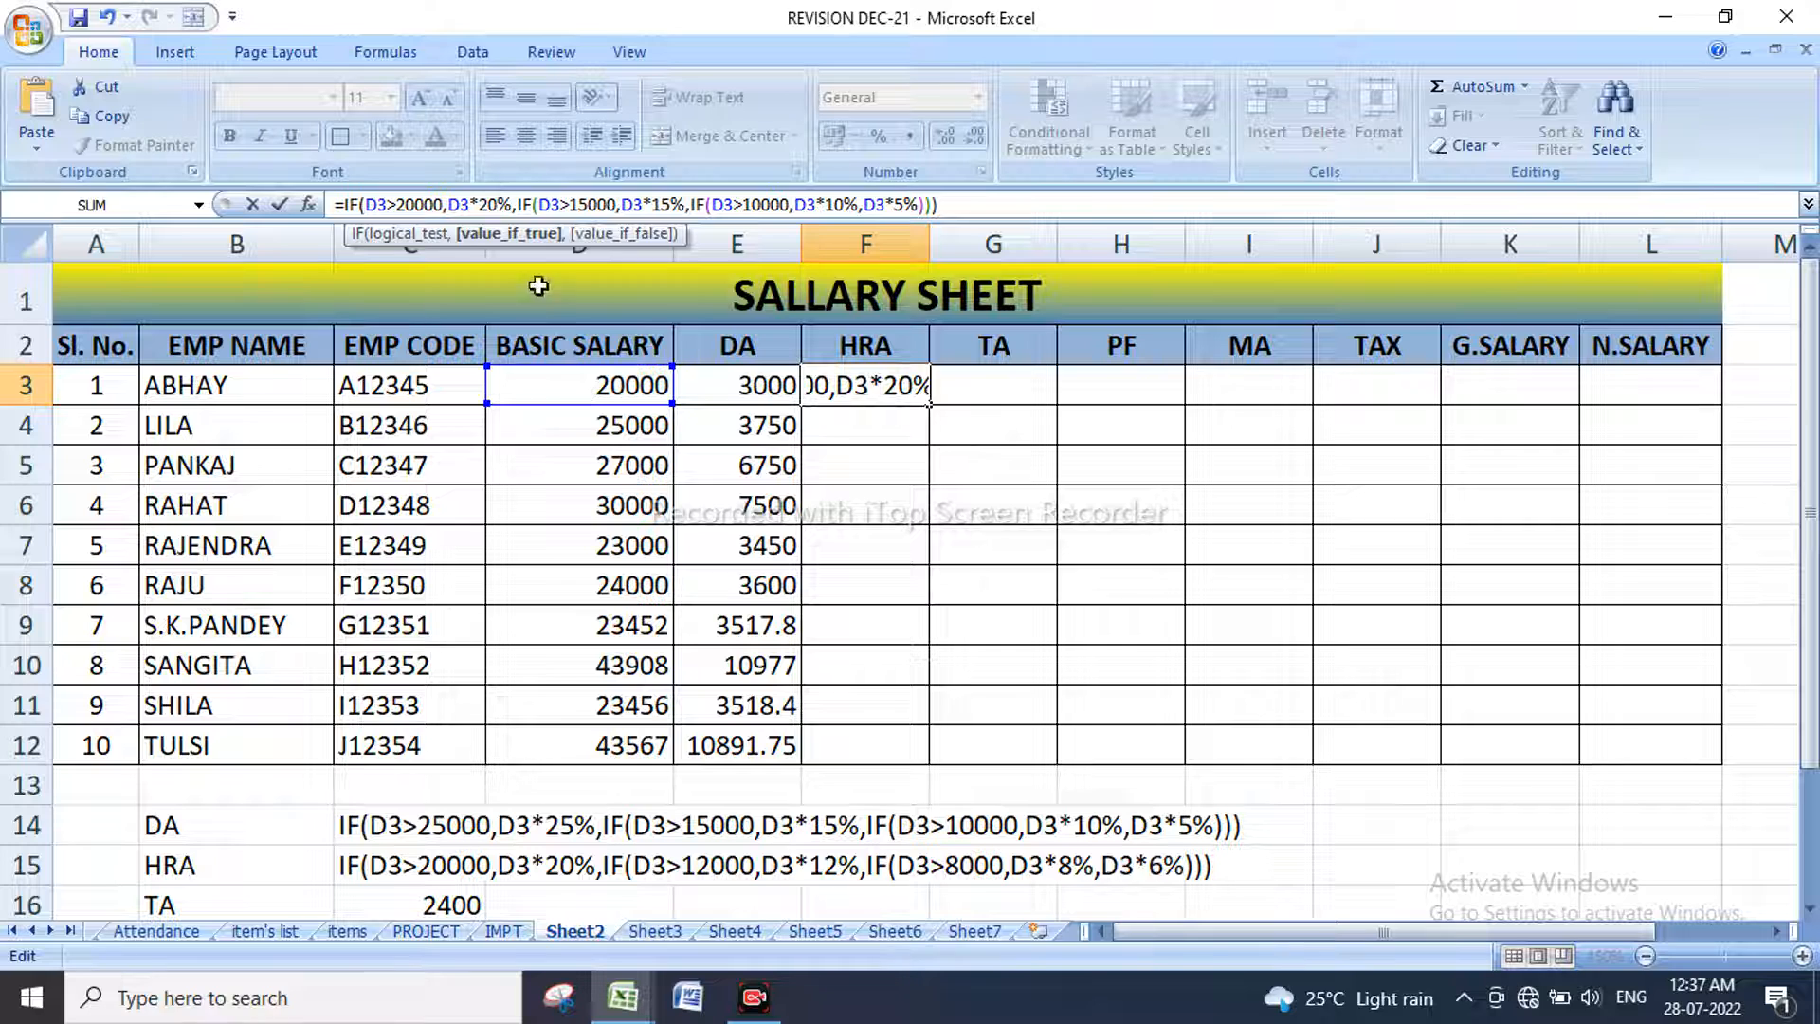
Step: Change the second IF tier of the F3 formula so it returns D3*12% when D3>12000
click(588, 204)
key(BackSpace)
text(2)
click(668, 204)
key(Delete)
text(2)
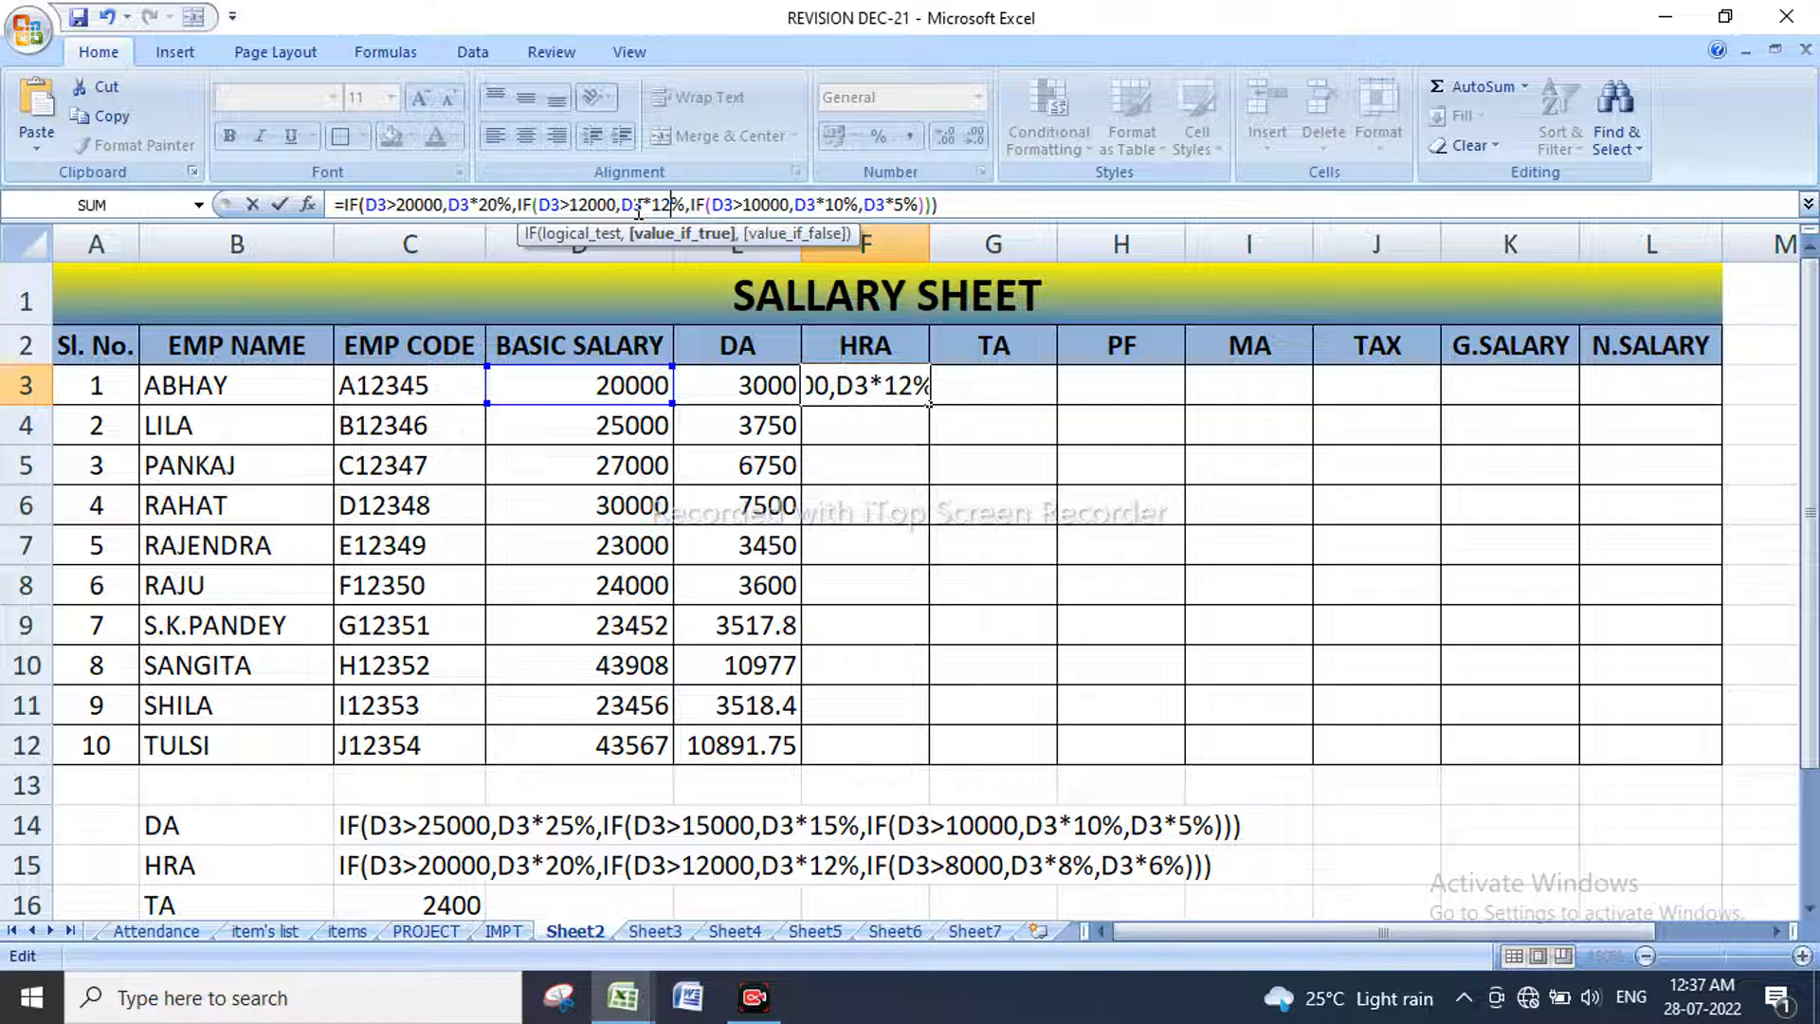
Step: Change the third IF tier of the F3 formula so it returns D3*8% when D3>8000
click(766, 204)
key(BackSpace)
key(BackSpace)
text(8)
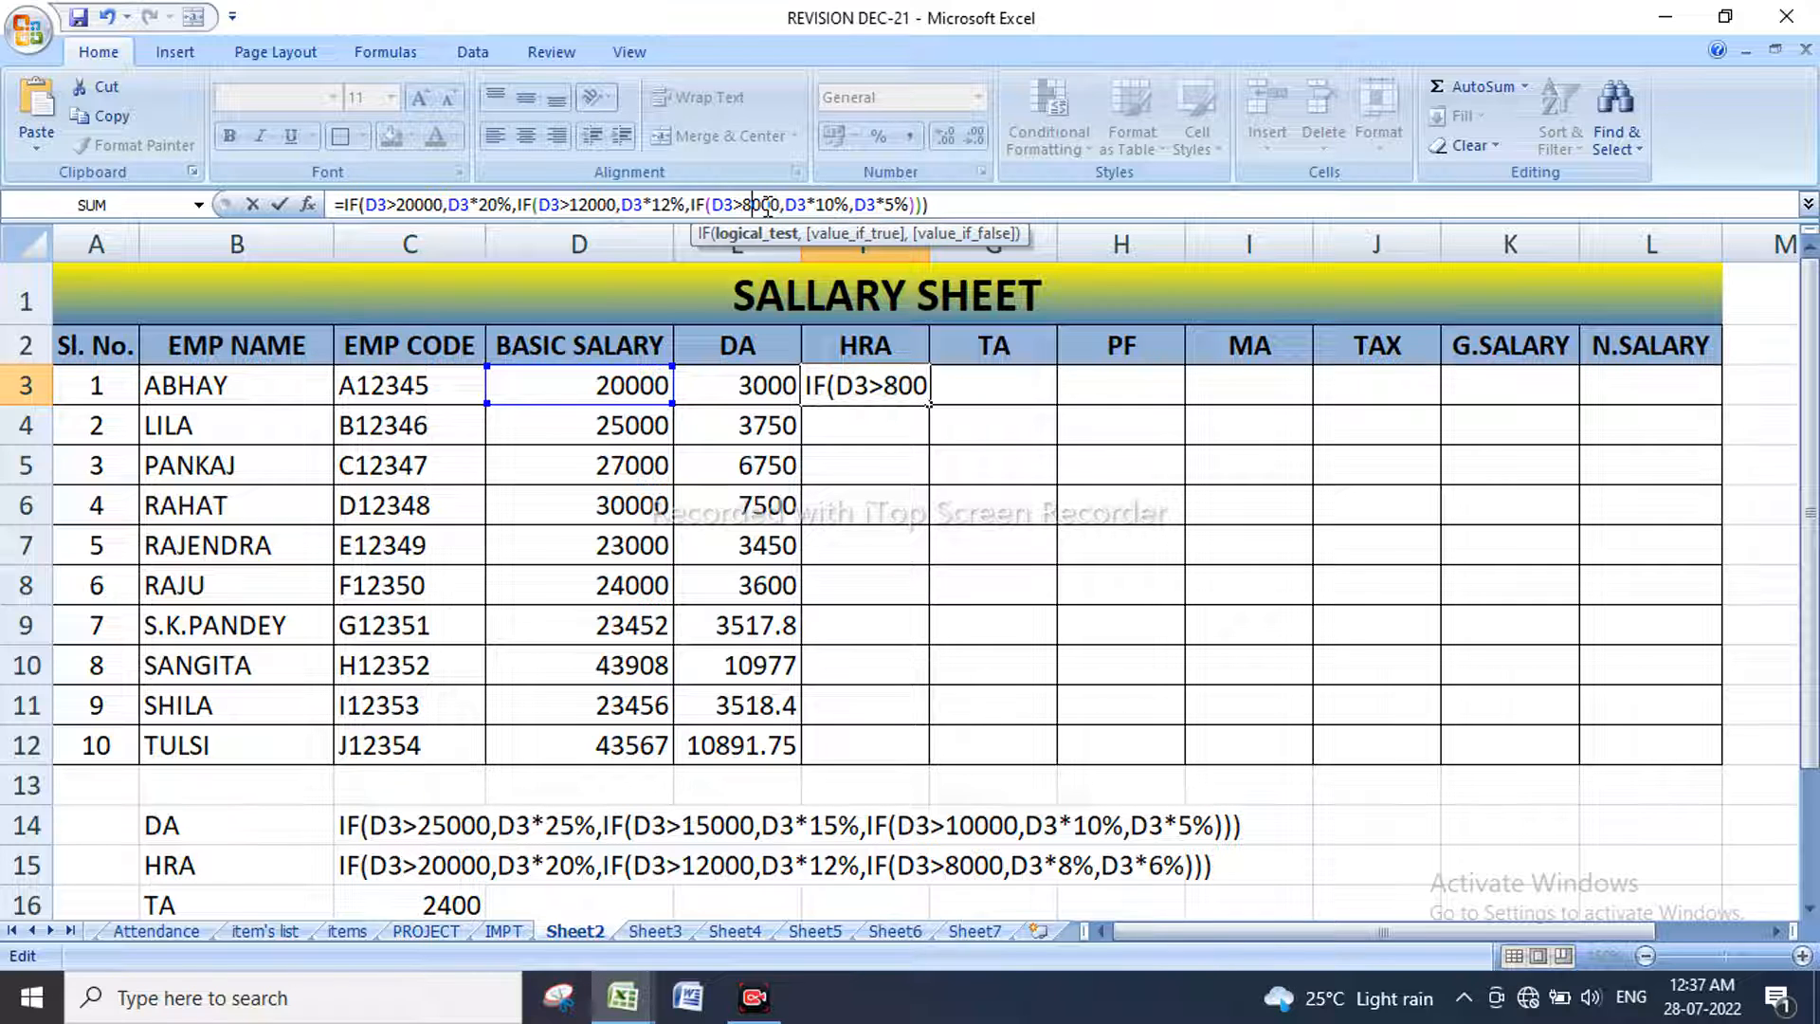
click(836, 206)
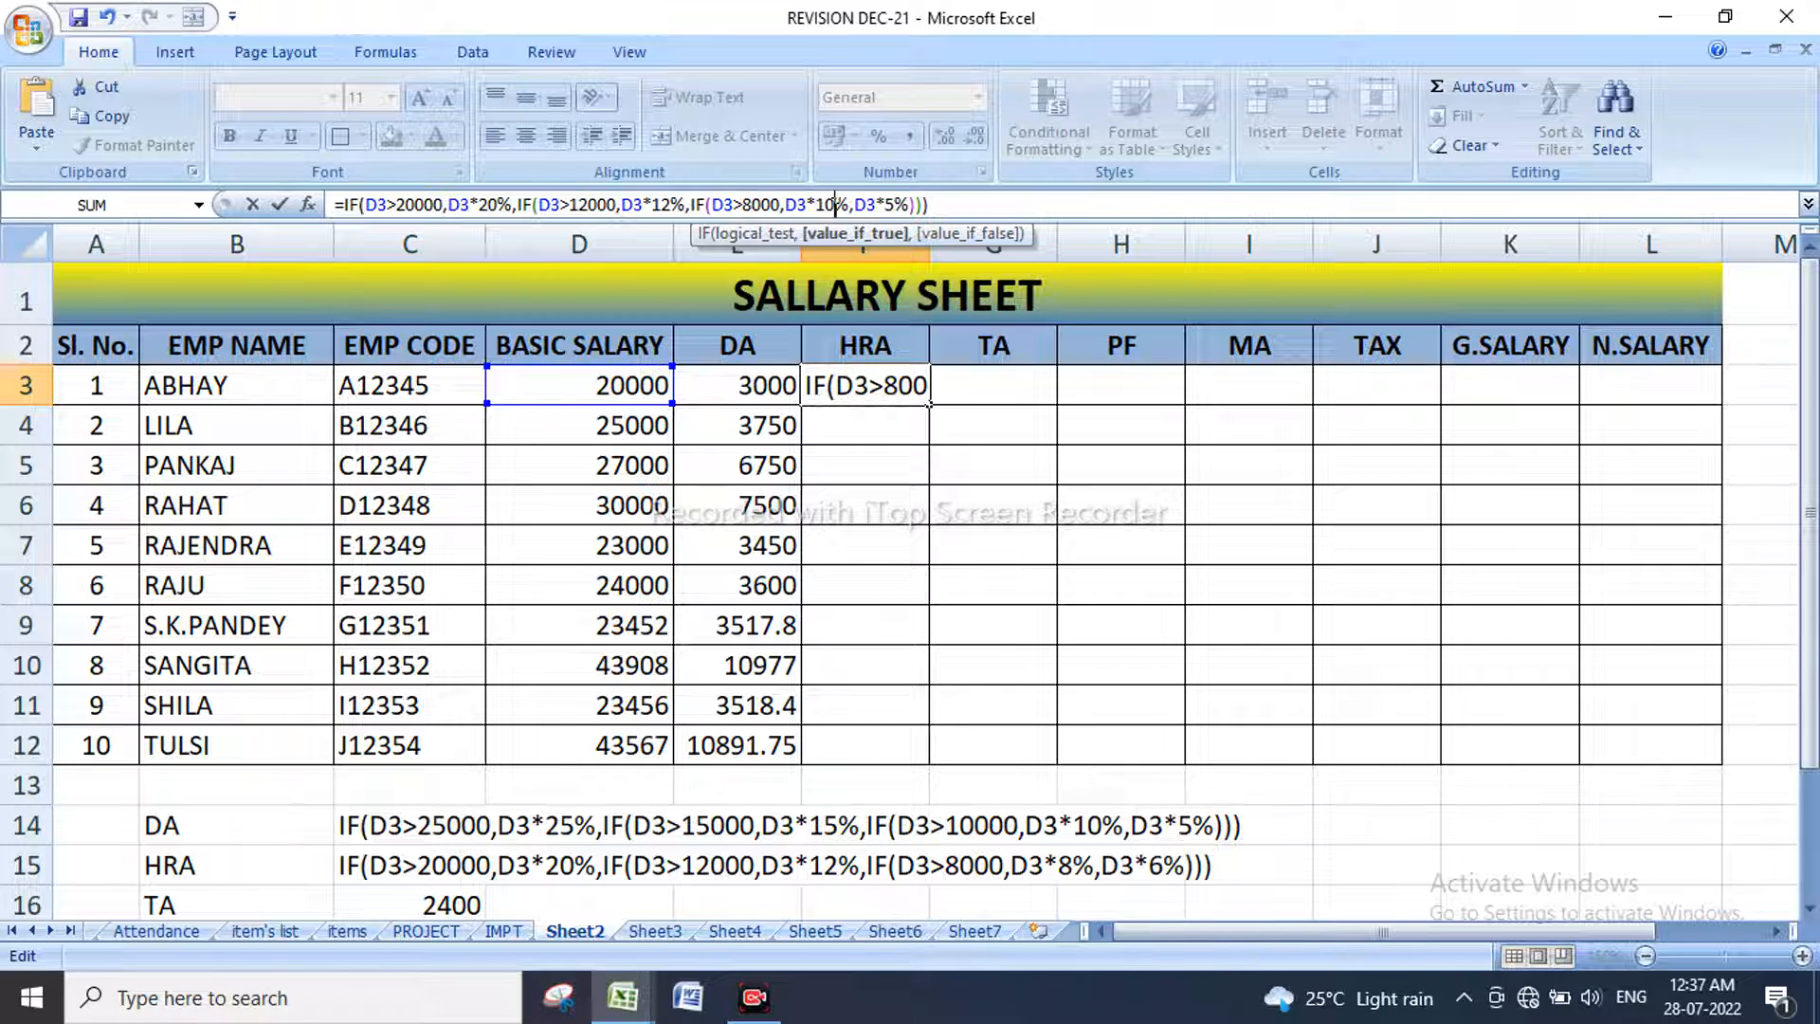
key(BackSpace)
key(BackSpace)
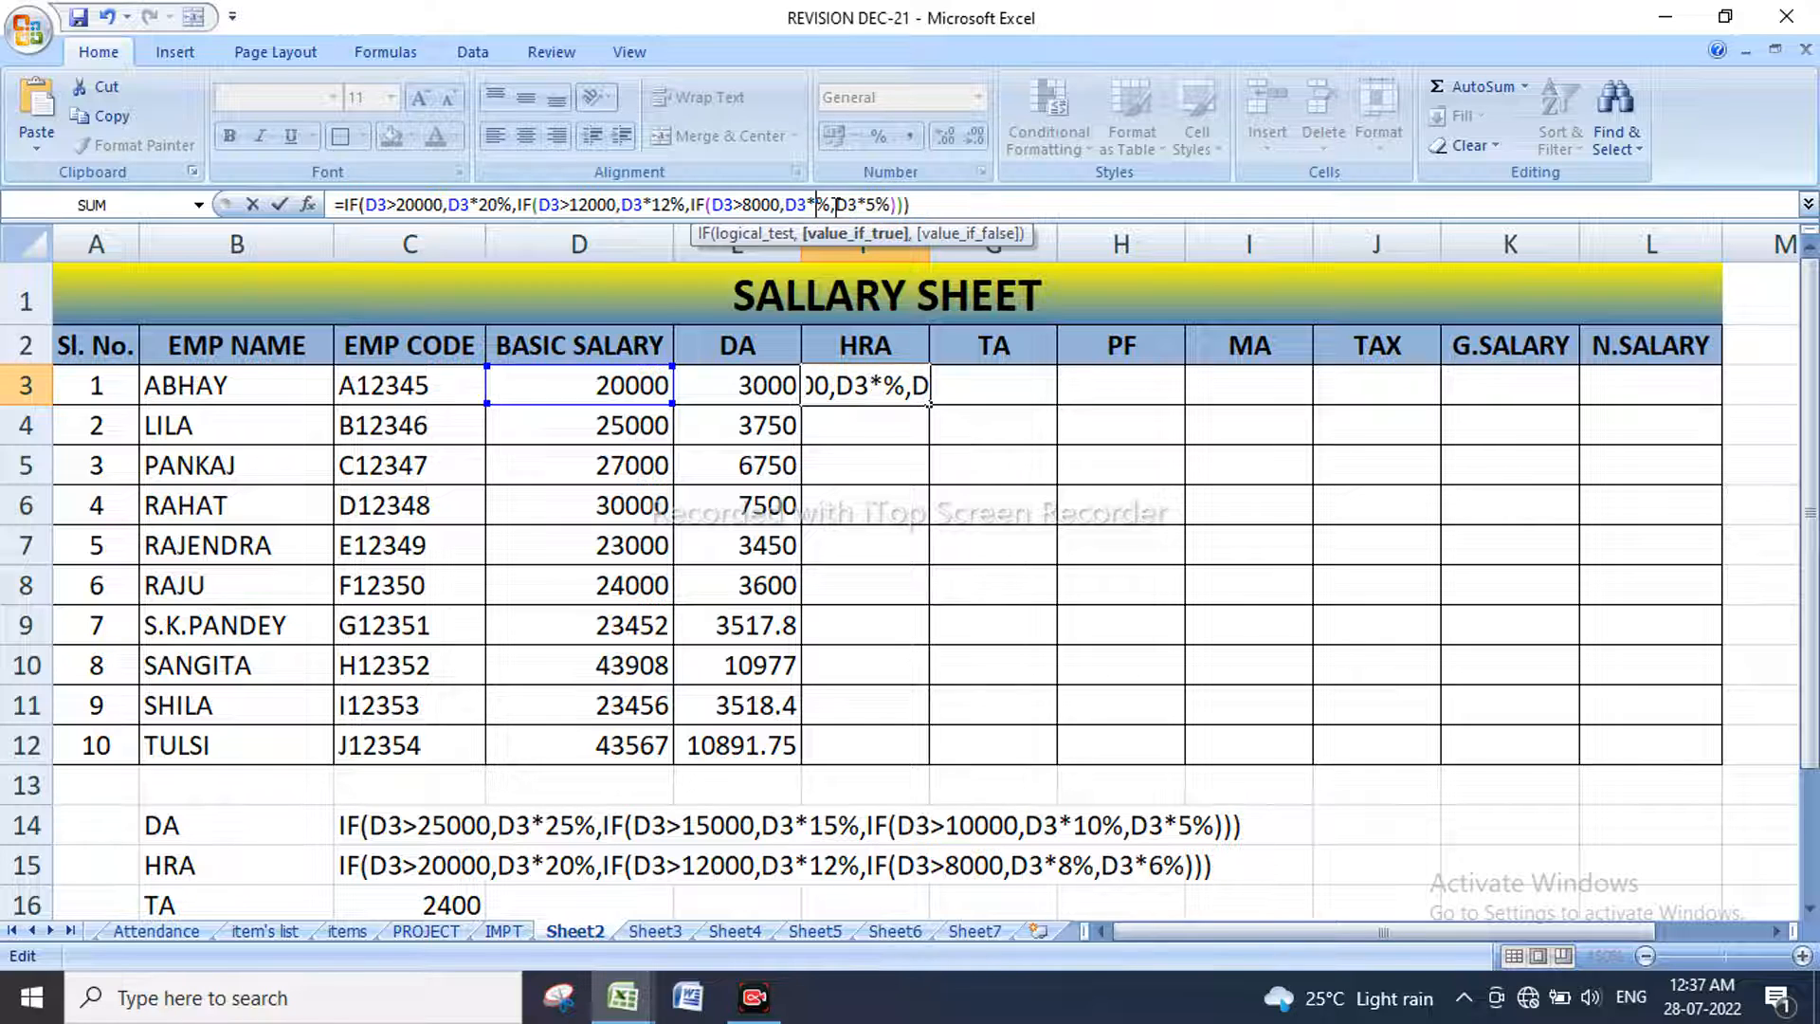
text(8)
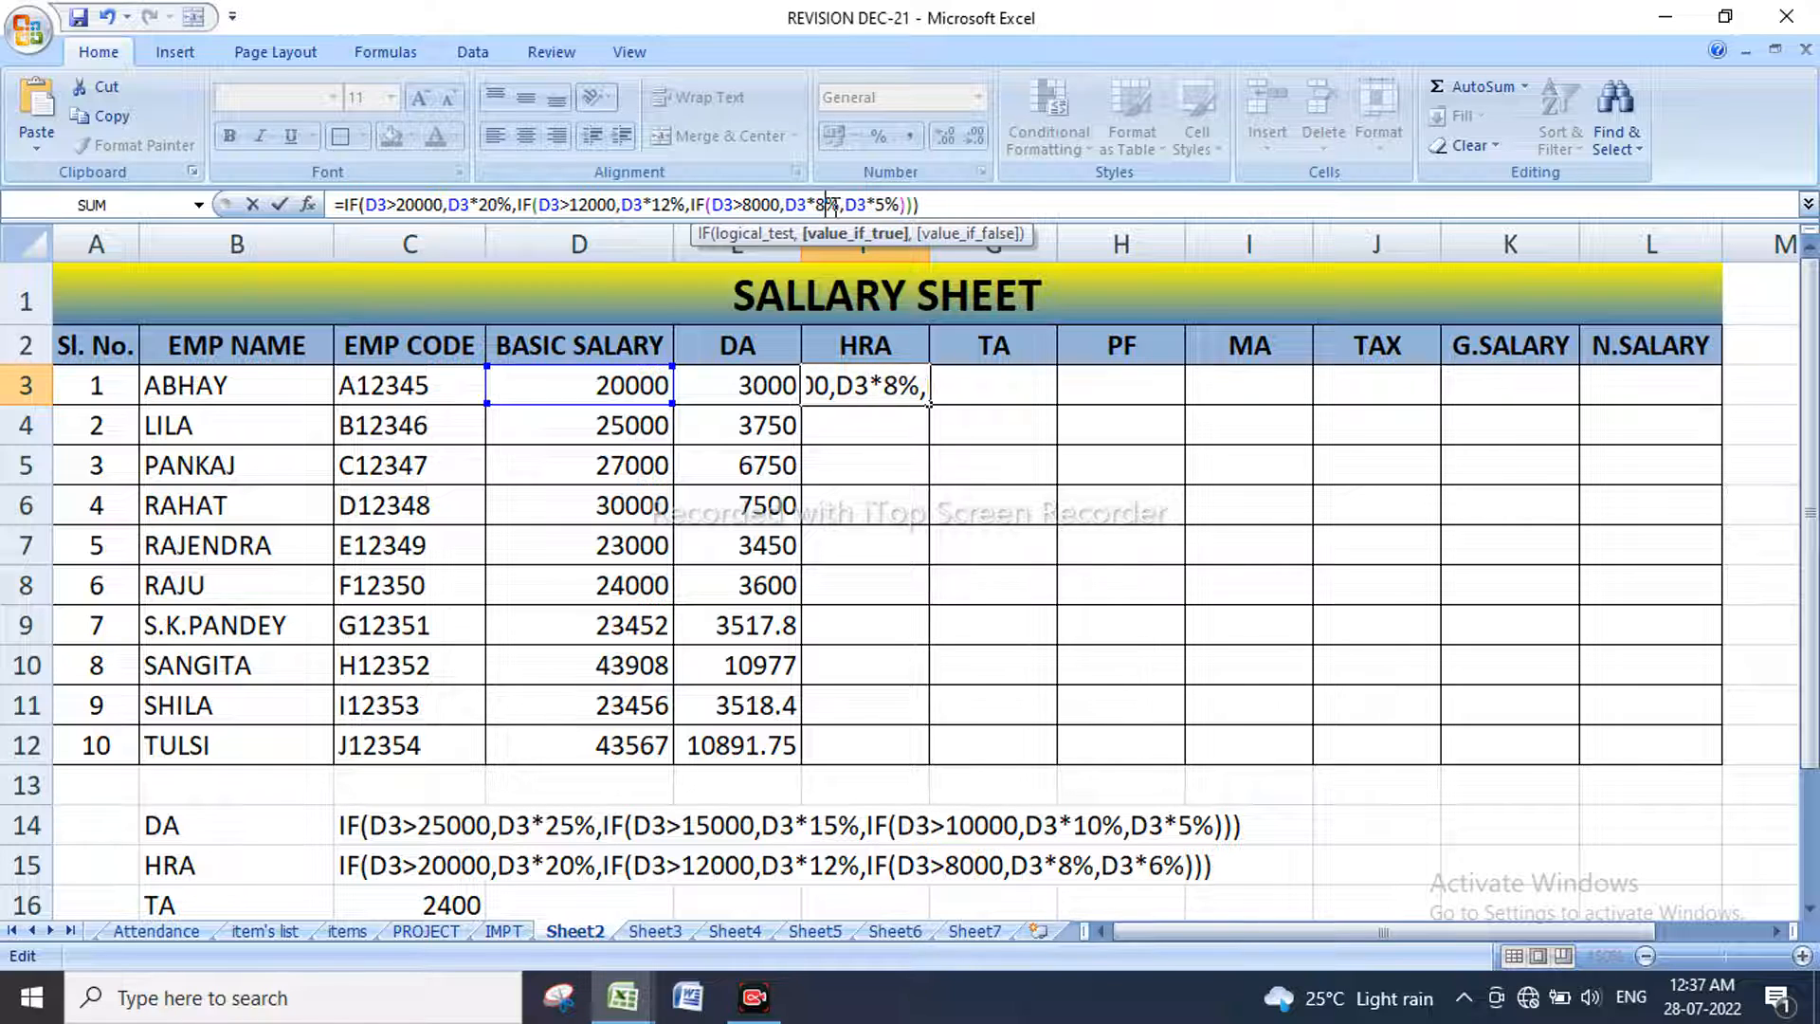
Step: Set the fallback of the F3 formula to D3*6% and fill it down the HRA column to F12
click(885, 206)
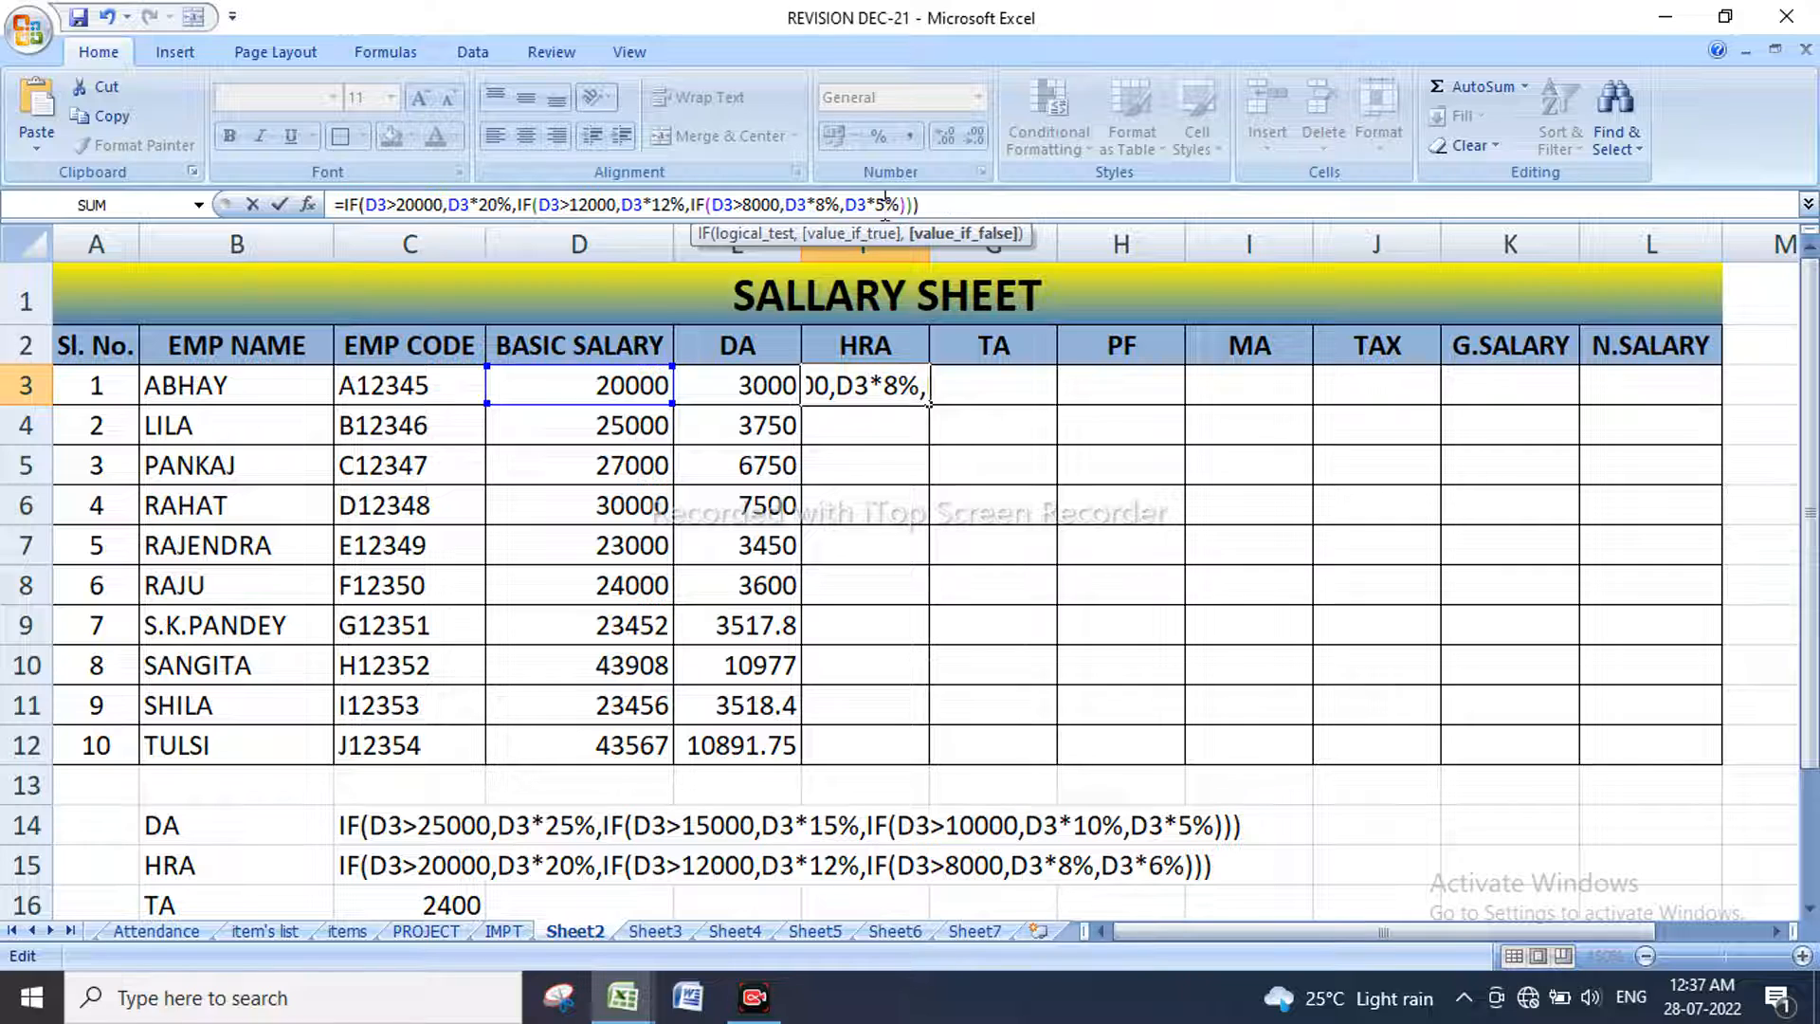
key(Delete)
text(6)
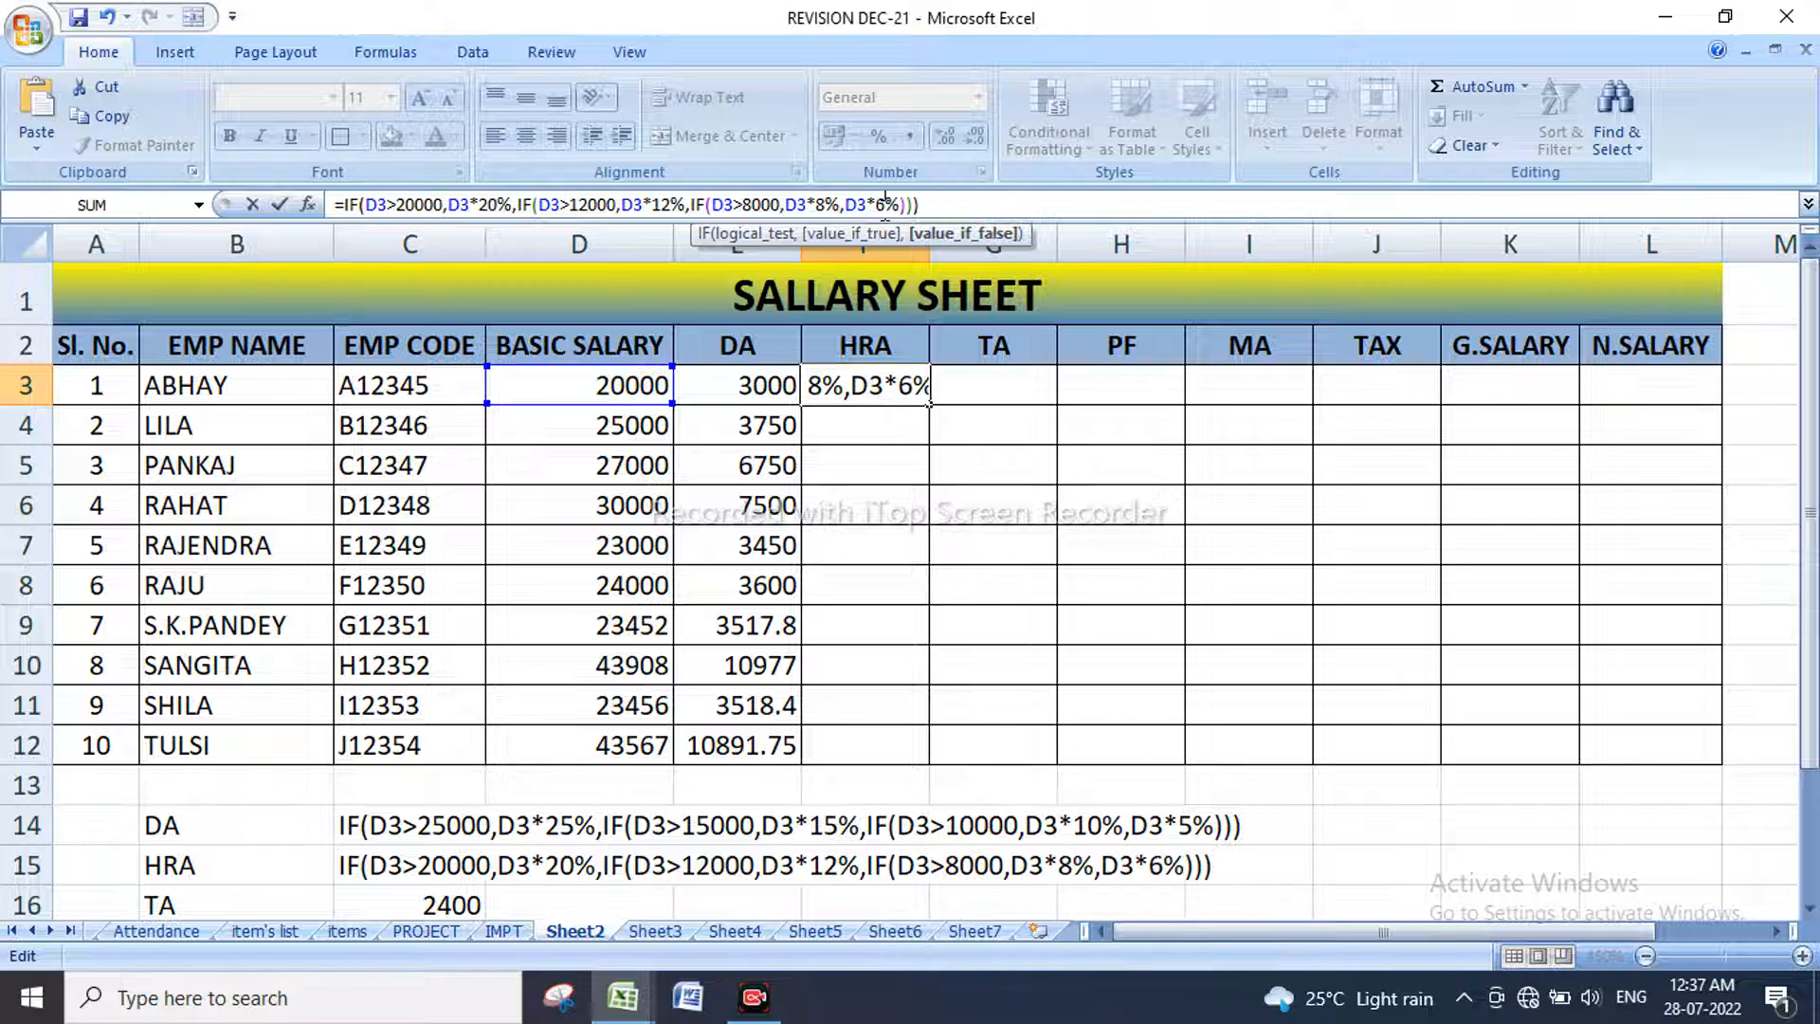
key(Return)
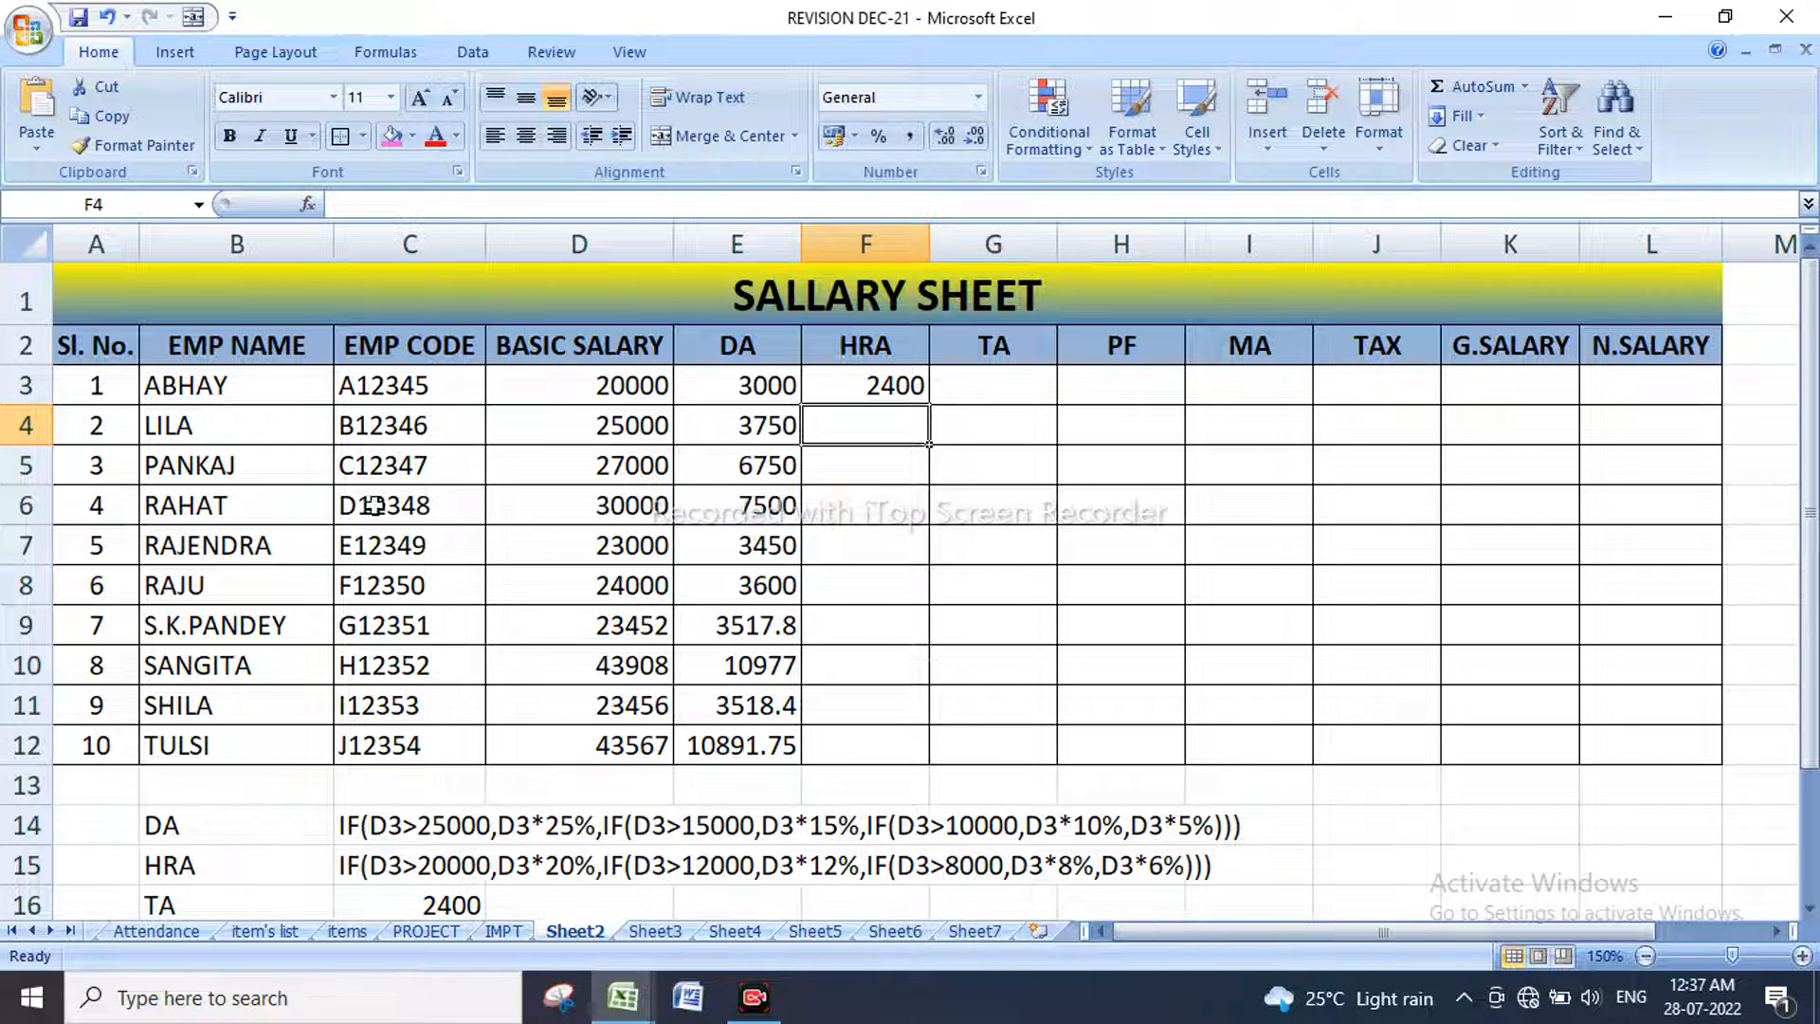
click(841, 389)
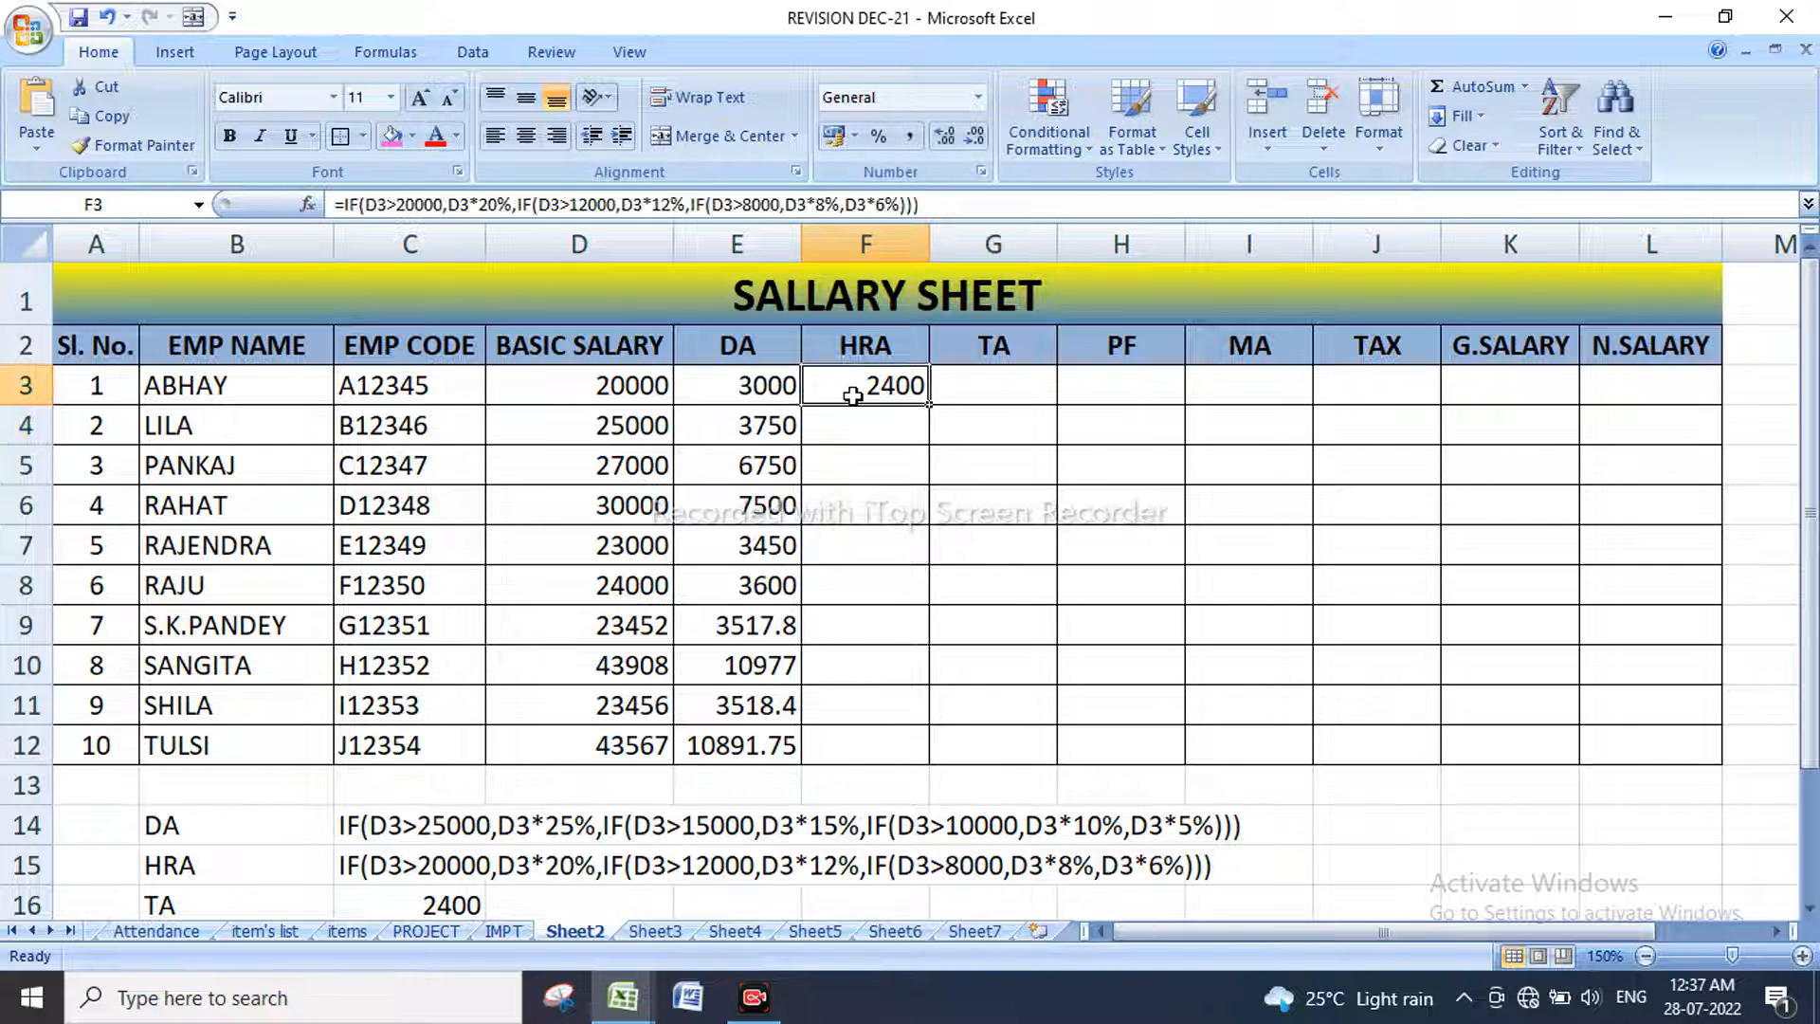
double_click(927, 407)
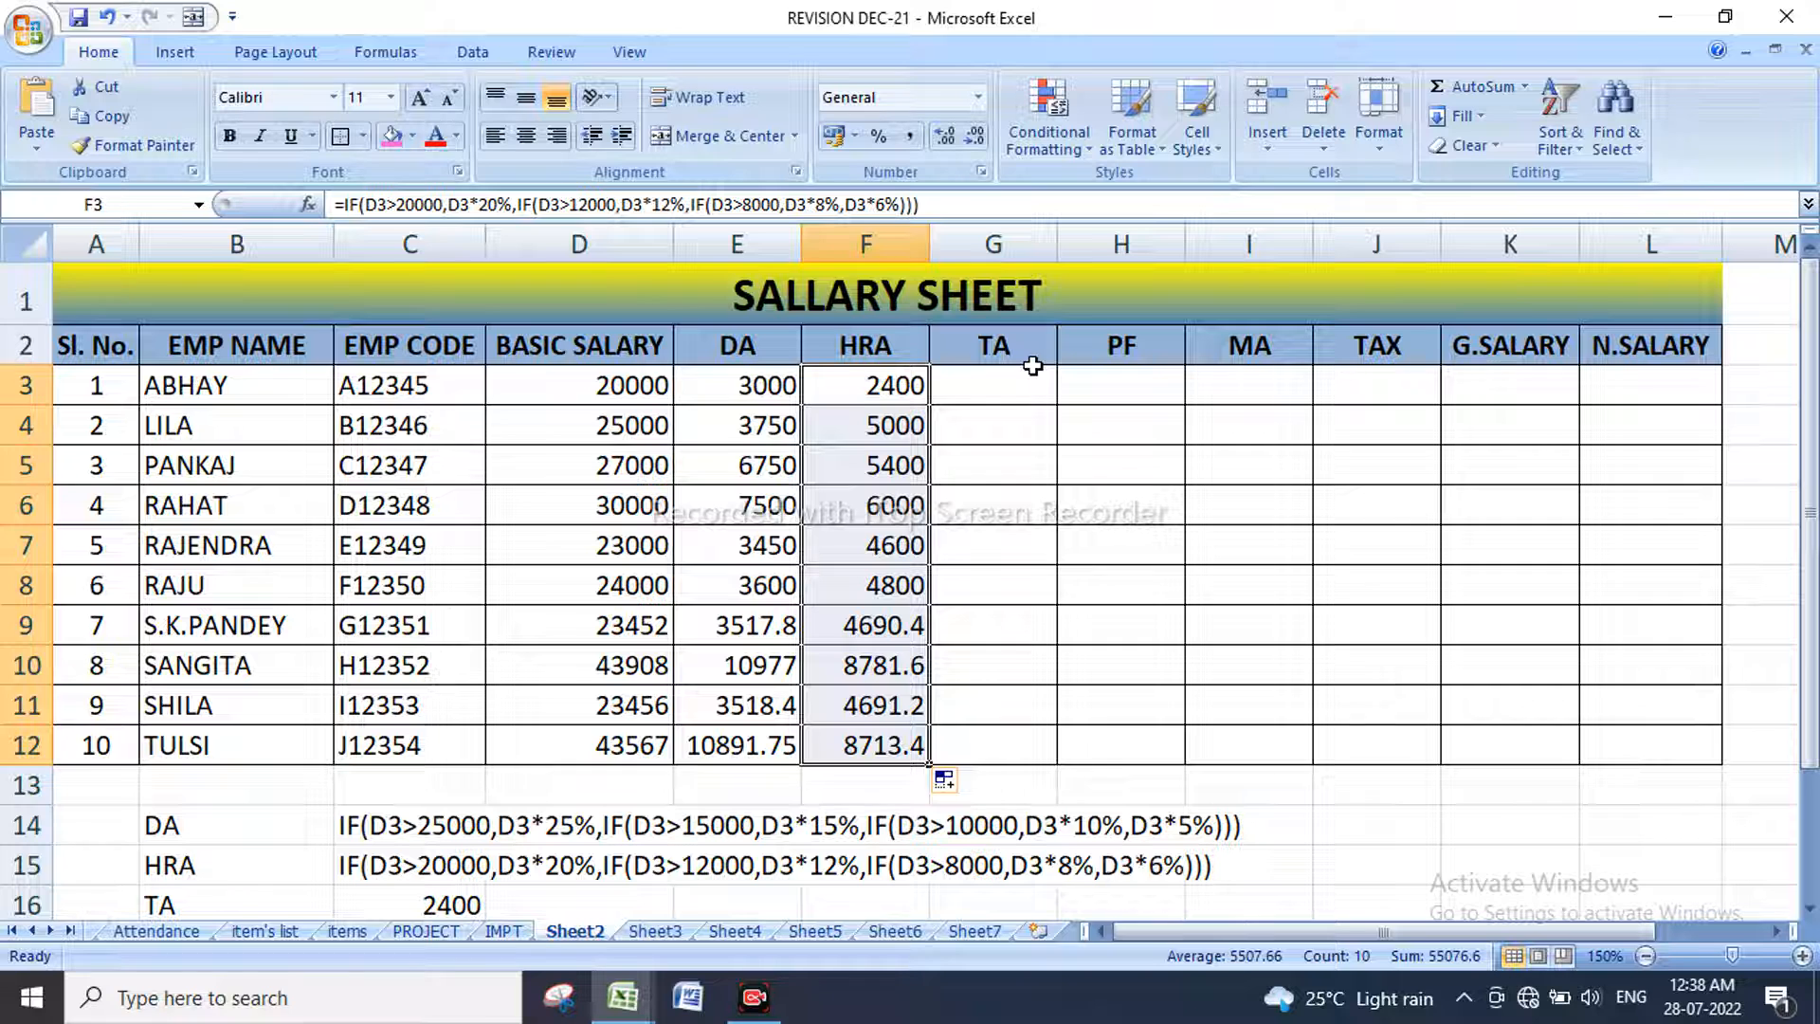
Step: Turn the TA and PF reference formulas in C16 and C17 into plain text by removing their leading equals signs
click(460, 898)
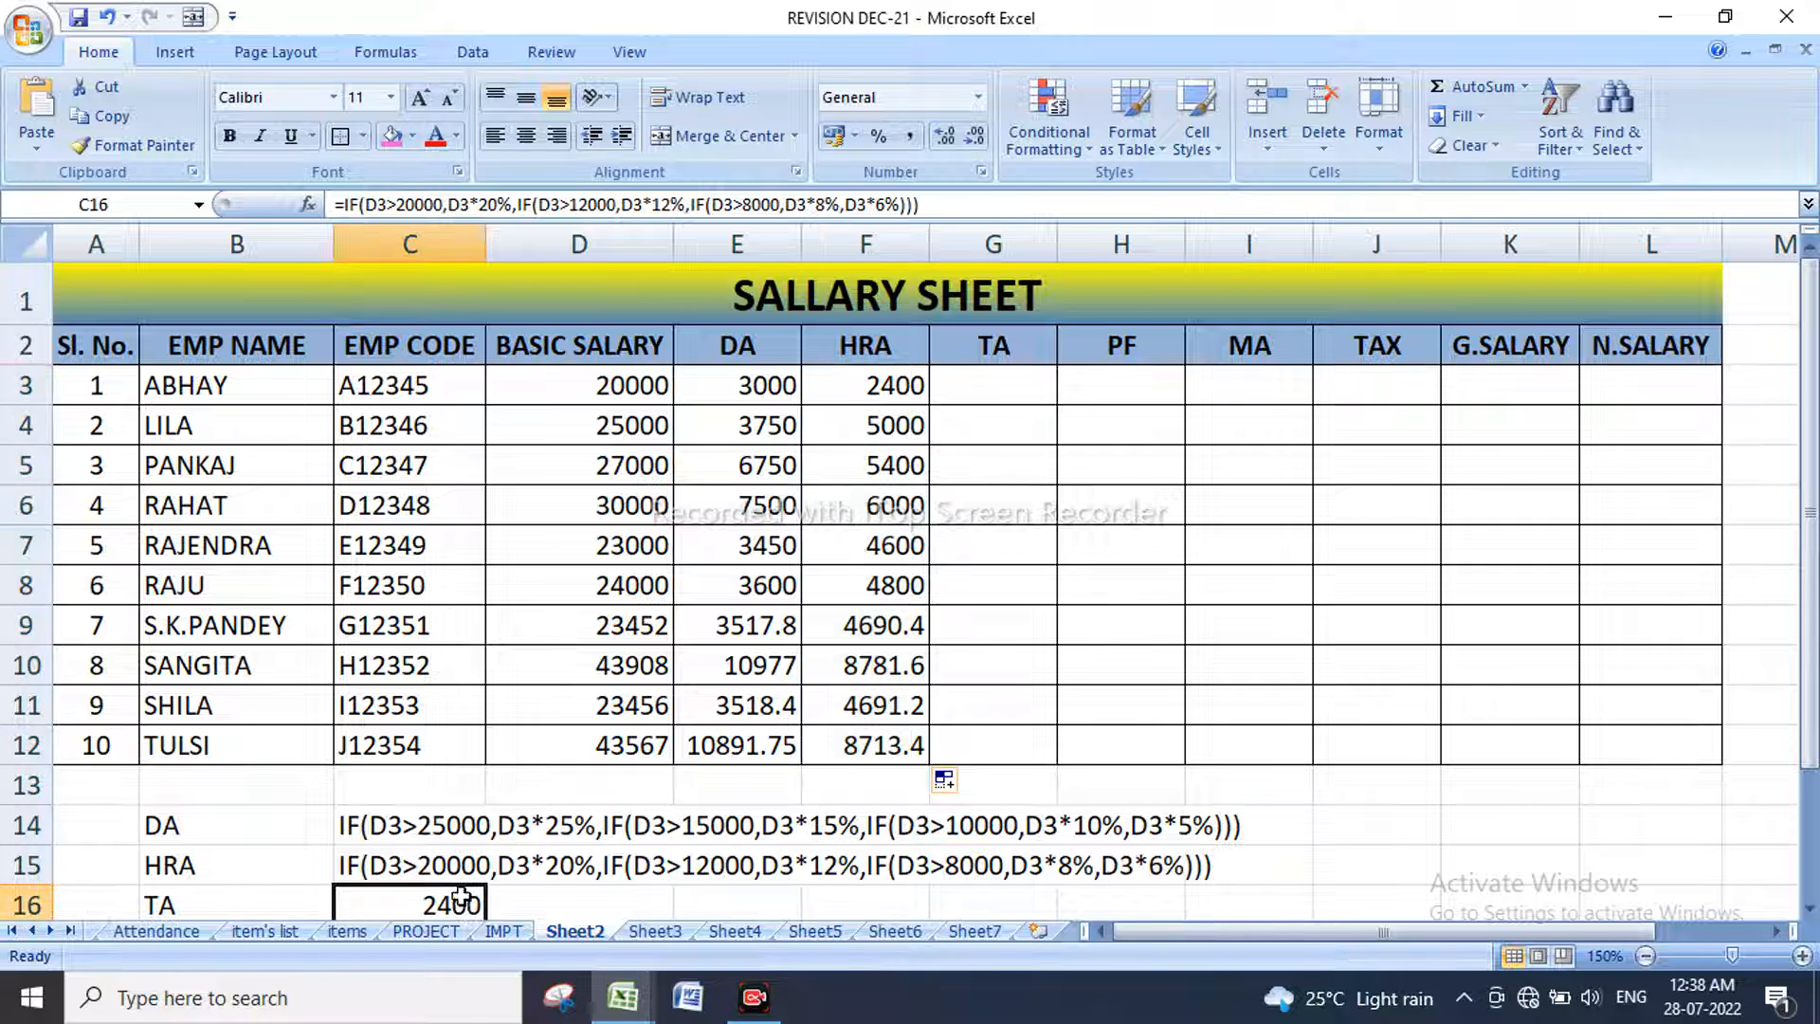
click(343, 203)
key(BackSpace)
key(Return)
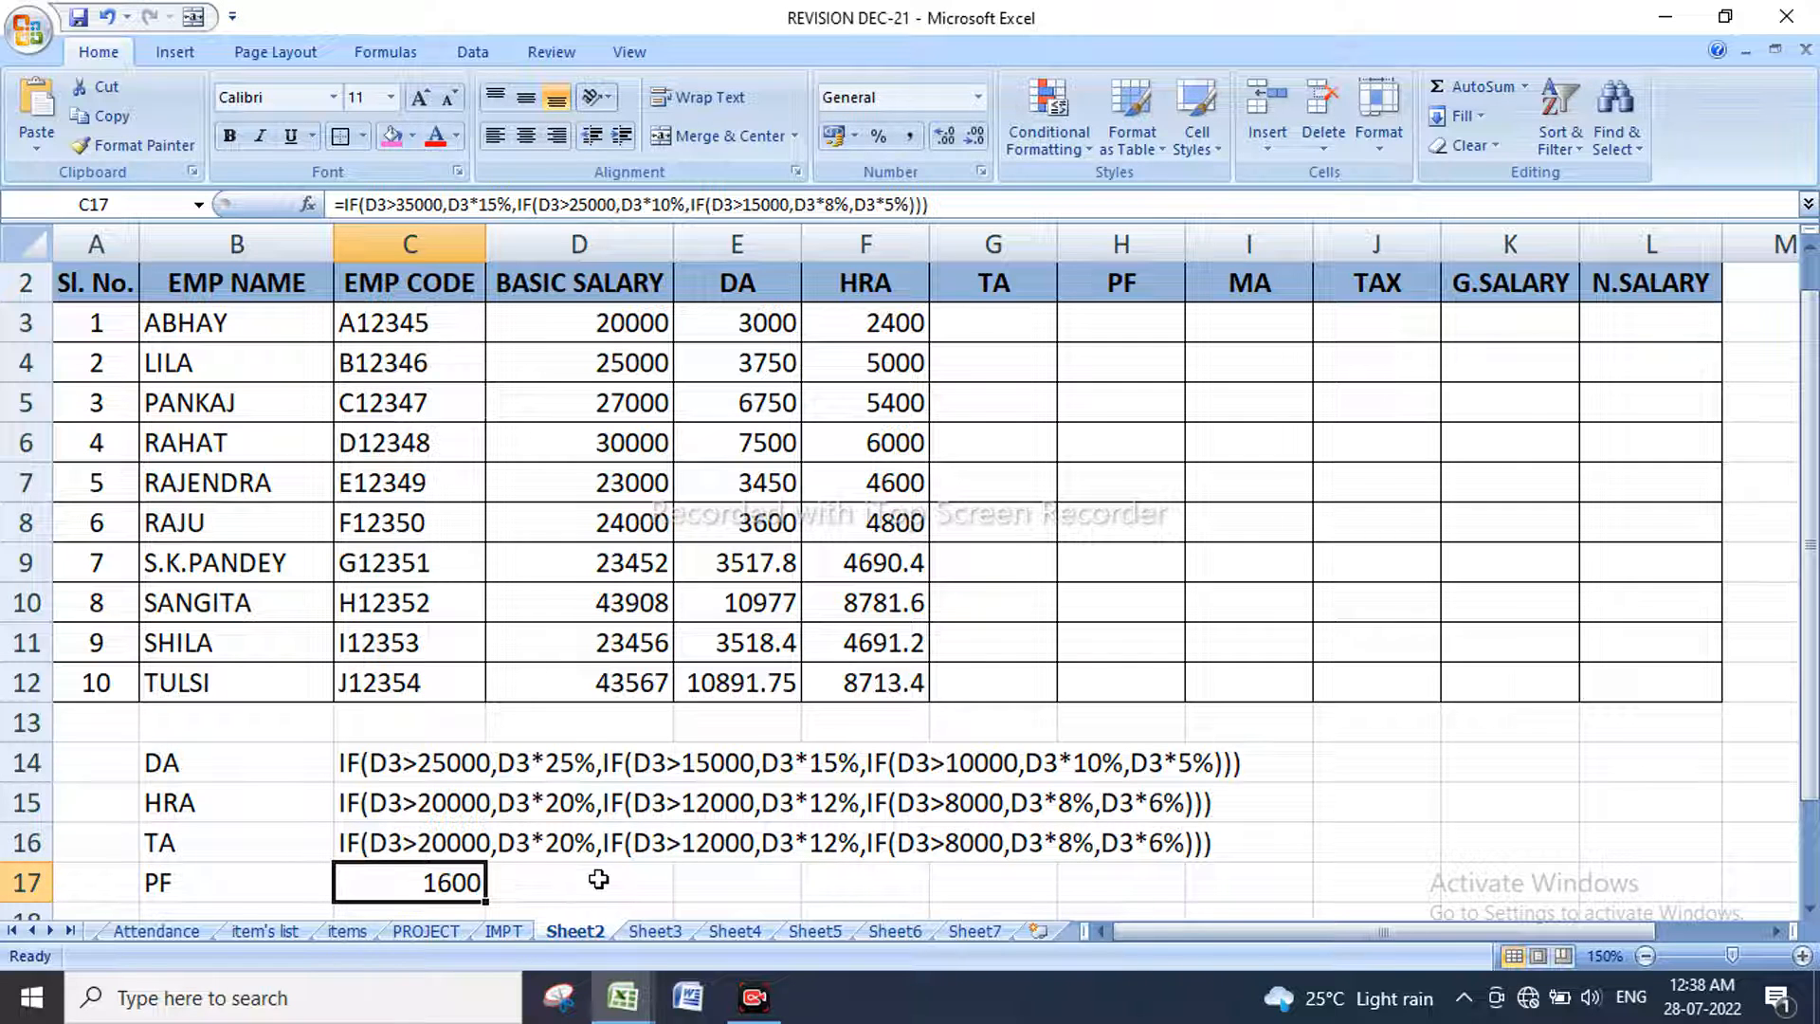
click(346, 204)
key(BackSpace)
key(Return)
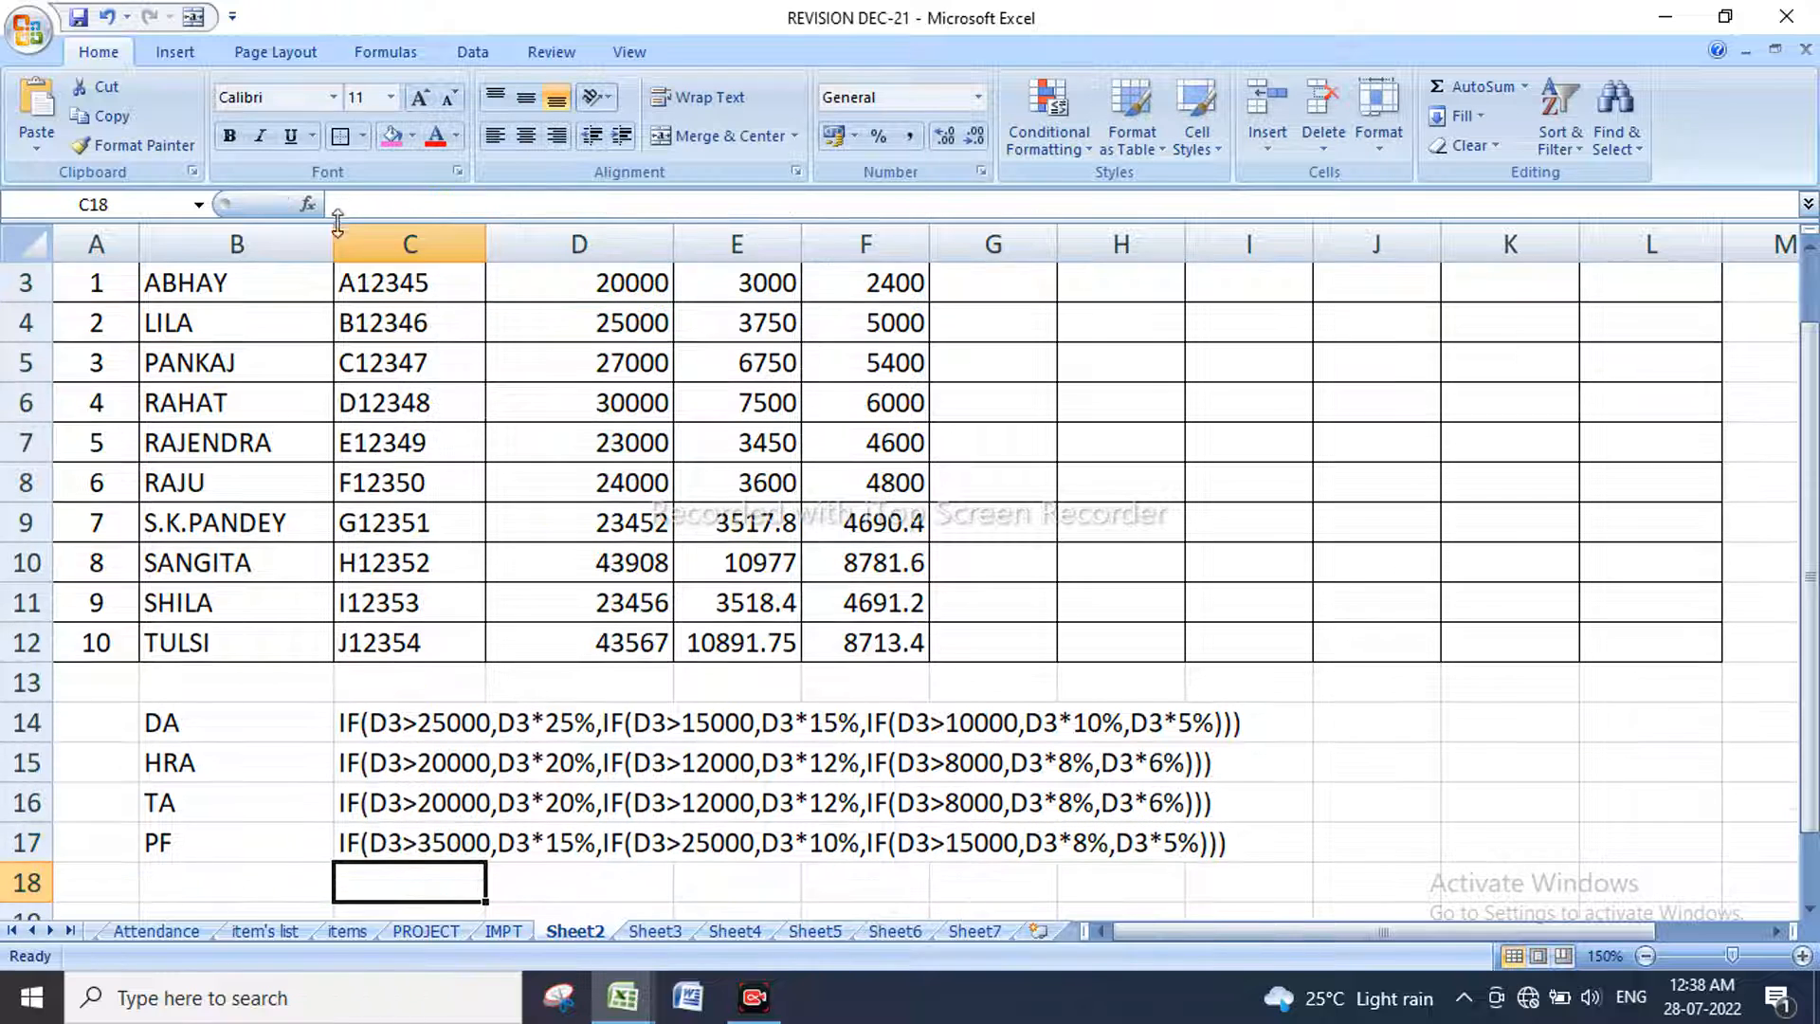
Step: Paste the DA formula =IF(D3>25000,D3*25%,IF(D3>15000,D3*15%,IF(D3>10000,D3*10%,D3*5%))) over the PF reference in C17 and copy its full text
click(408, 843)
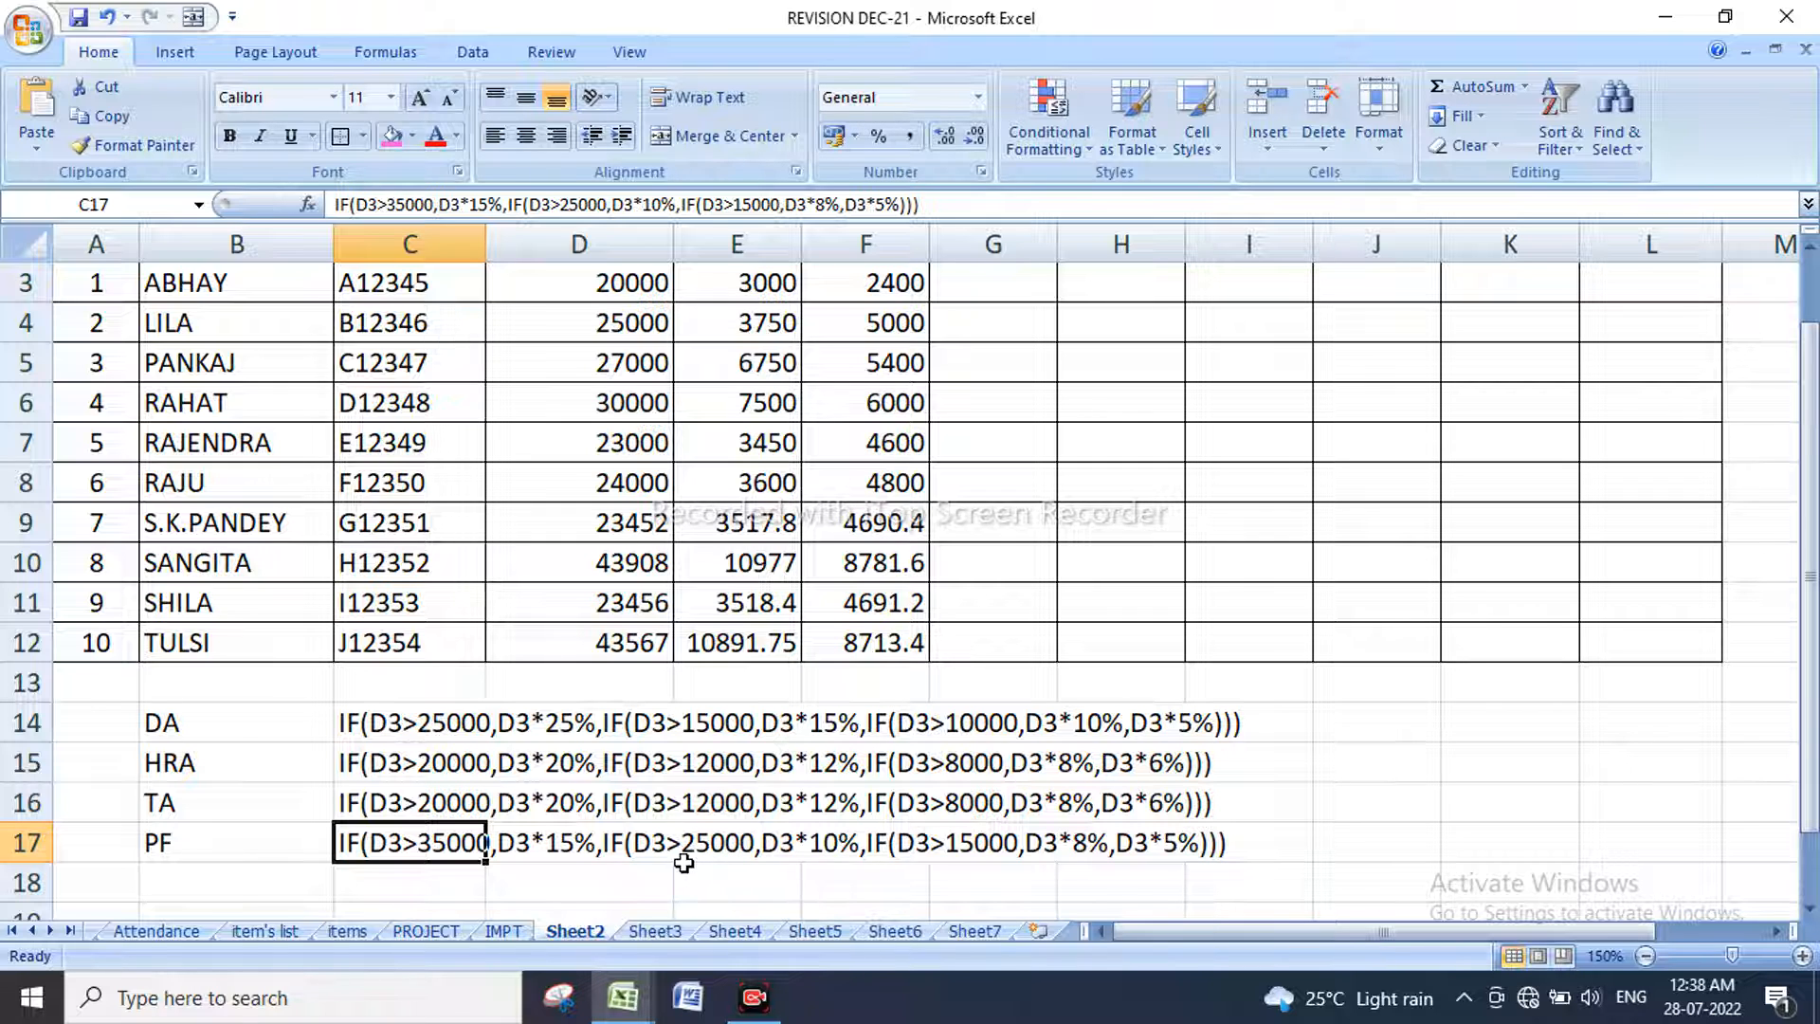
text(=IF(D3>25000,D3*25%,IF(D3>15000,D3*15%,IF(D3>10000,D3*10%,D3*5%))))
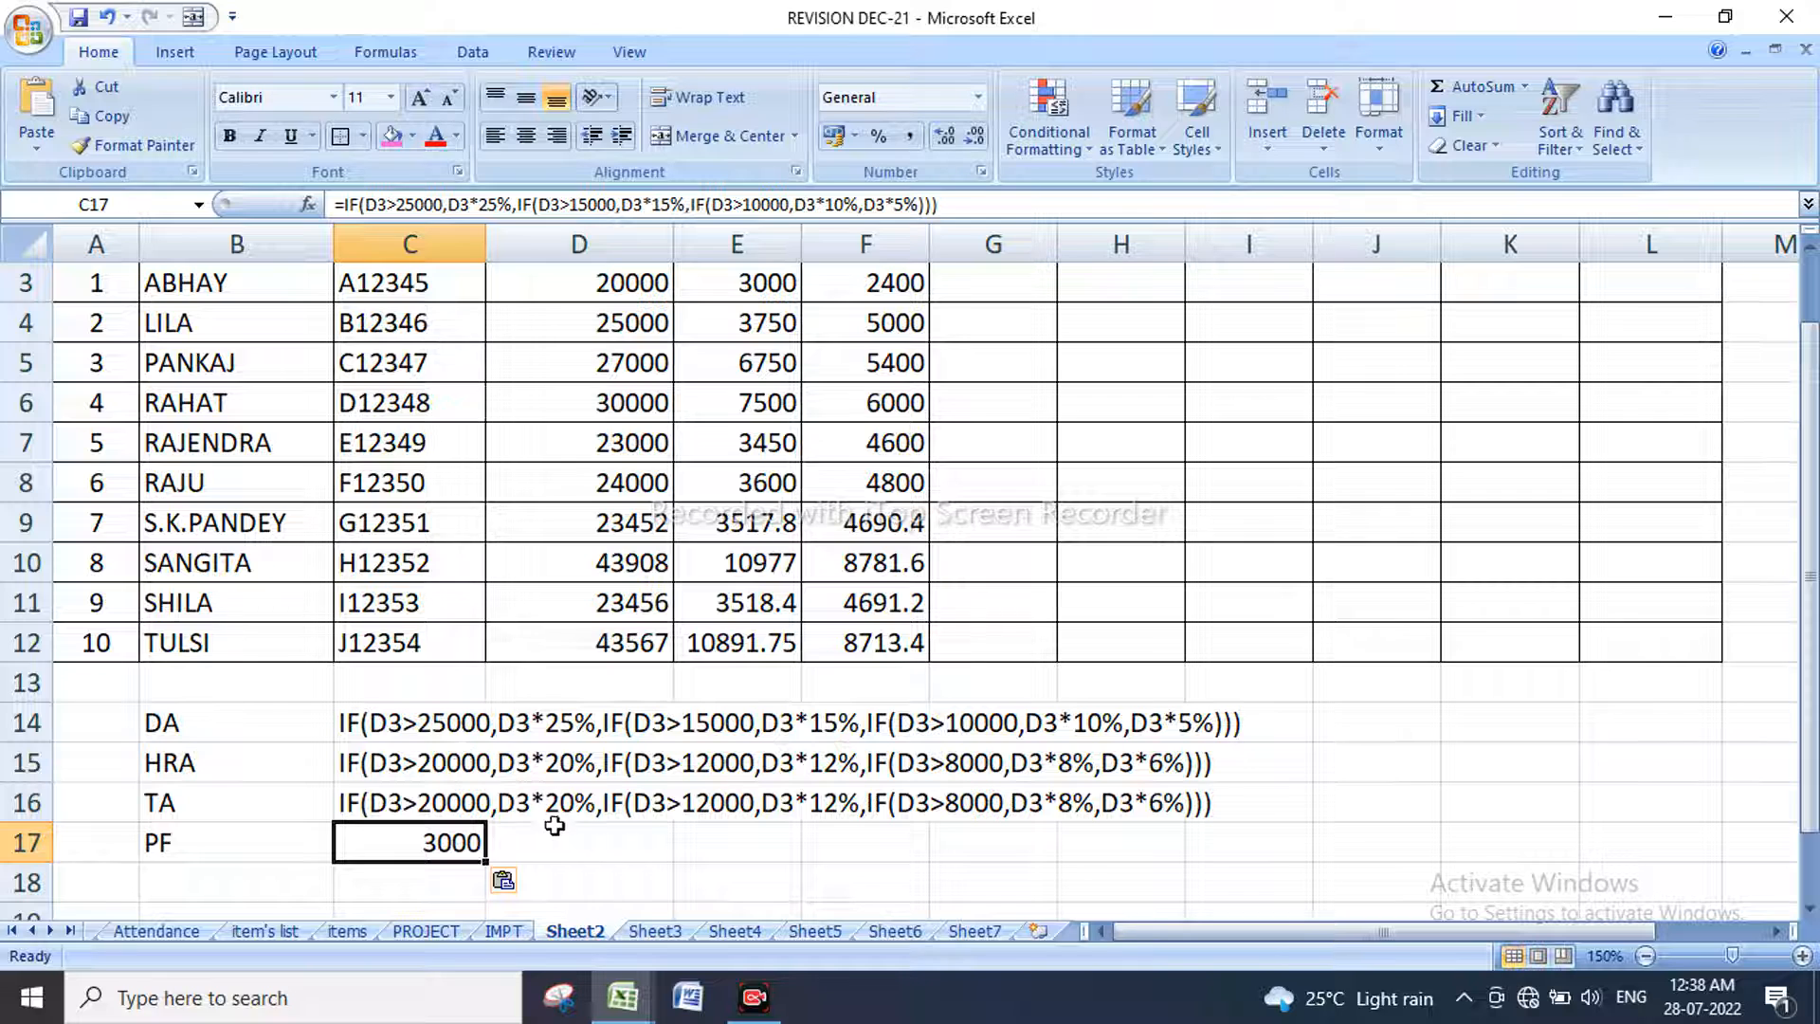
click(583, 839)
click(438, 837)
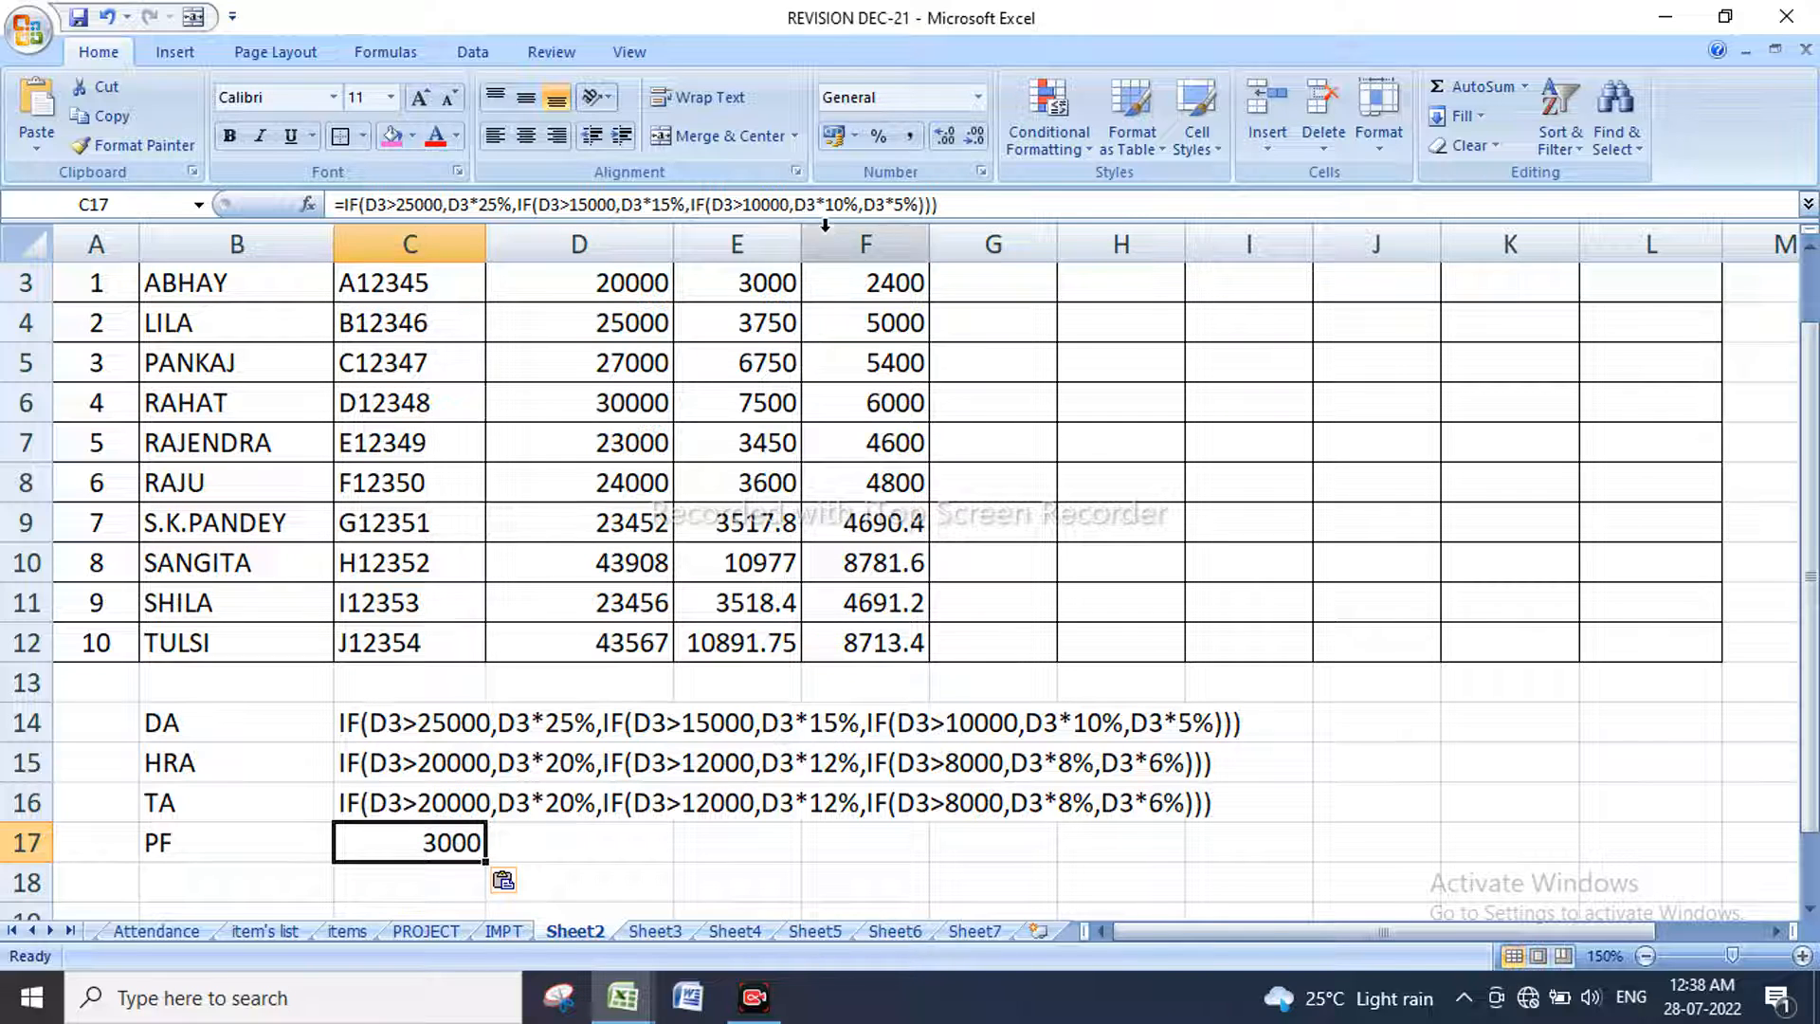
drag(941, 205, 336, 207)
key(ctrl+c)
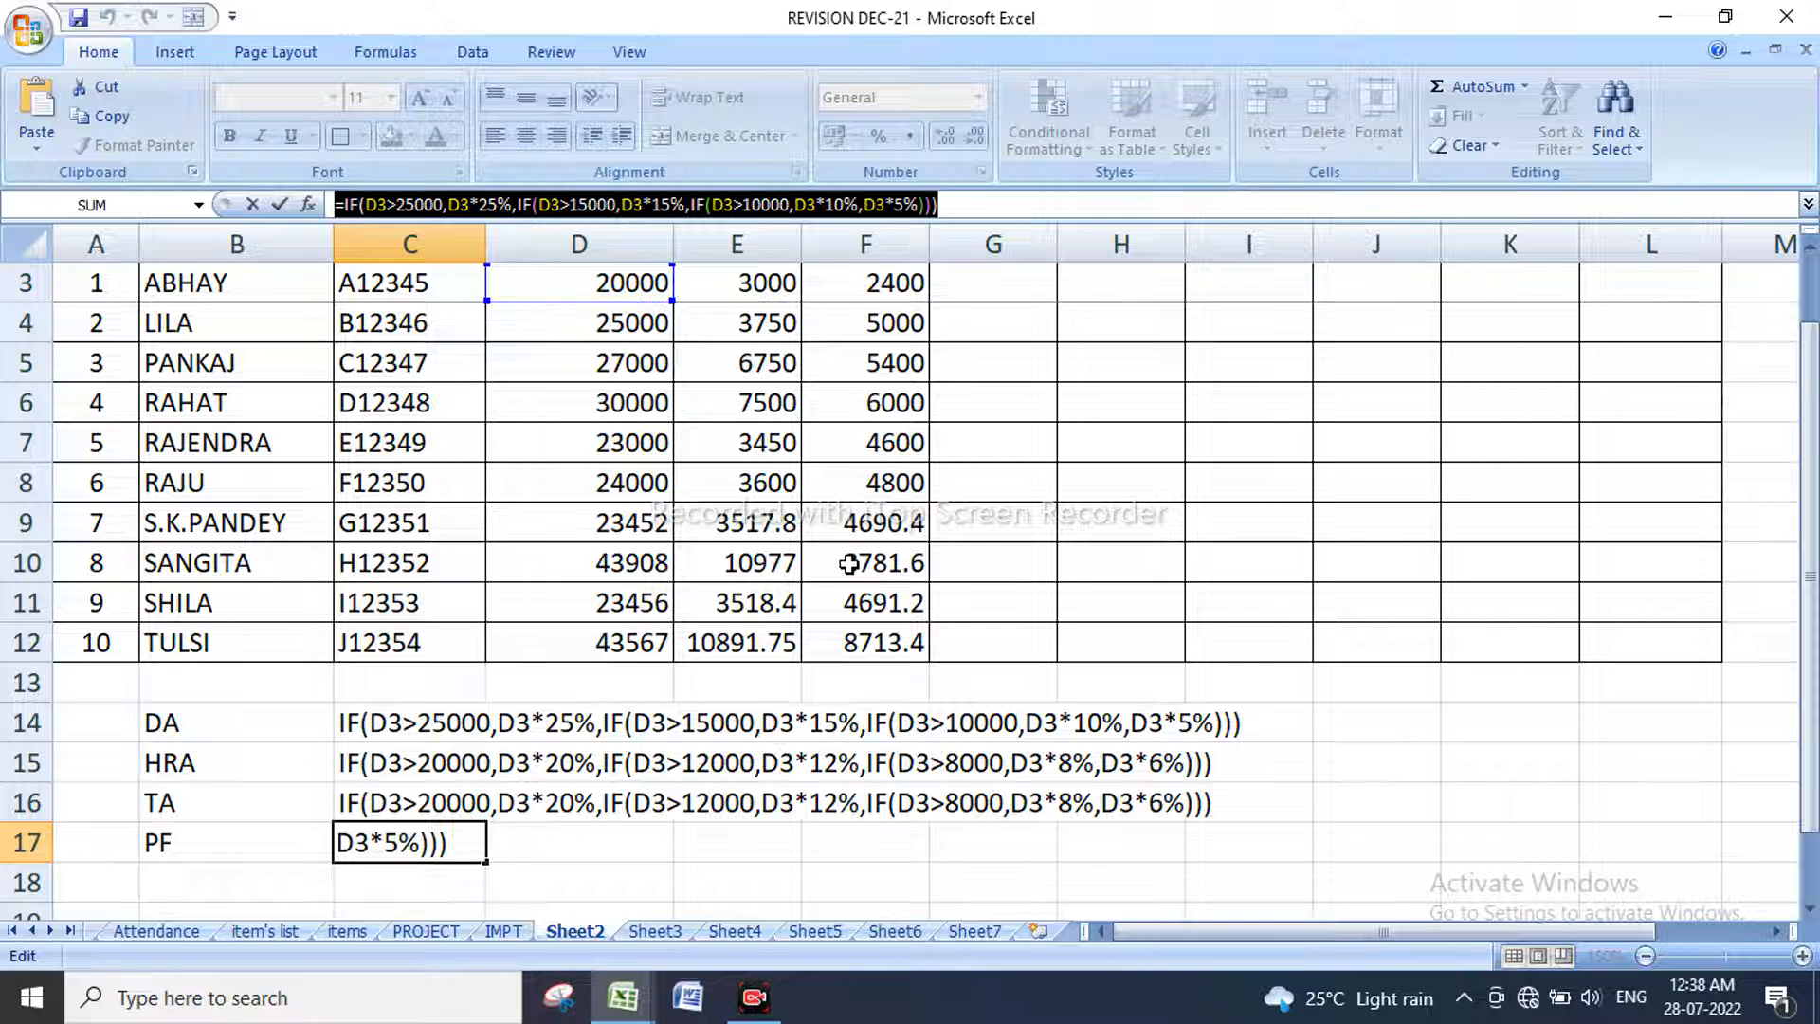
key(Return)
scroll(834, 777, up, 1)
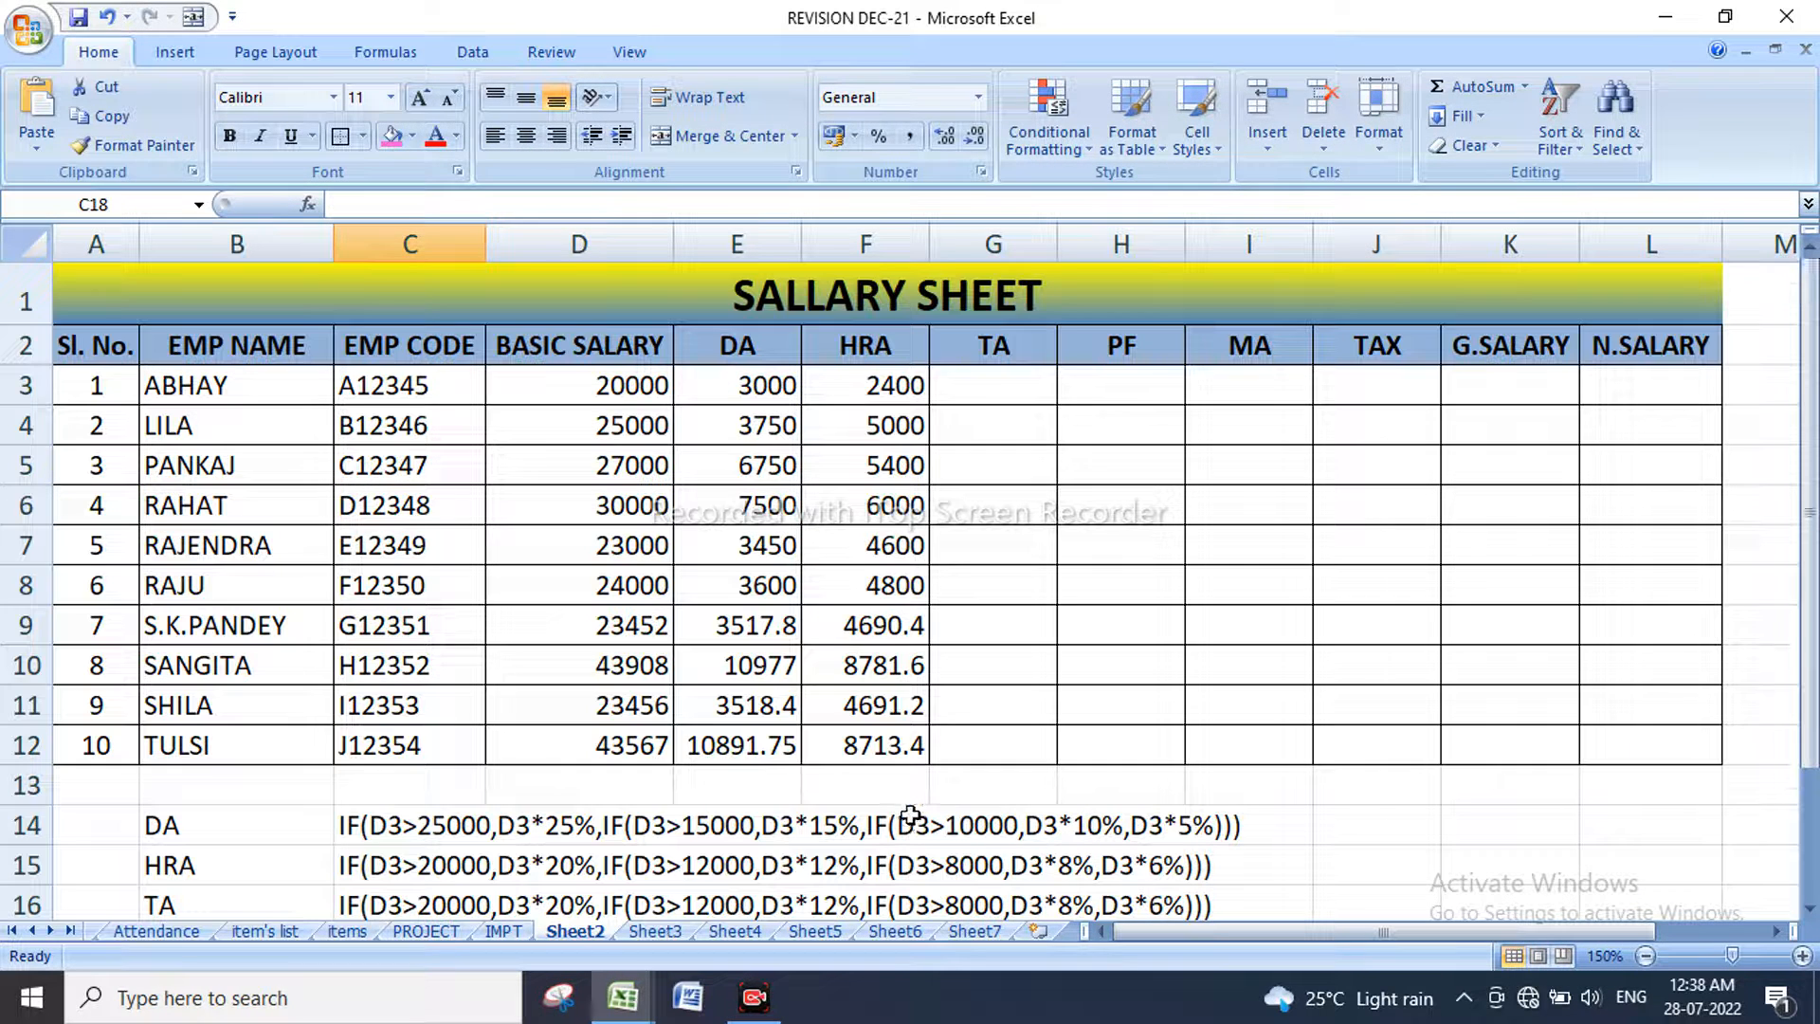
Step: Paste the copied formula into G3 in the TA column and fill it down to G12
click(988, 388)
key(ctrl+v)
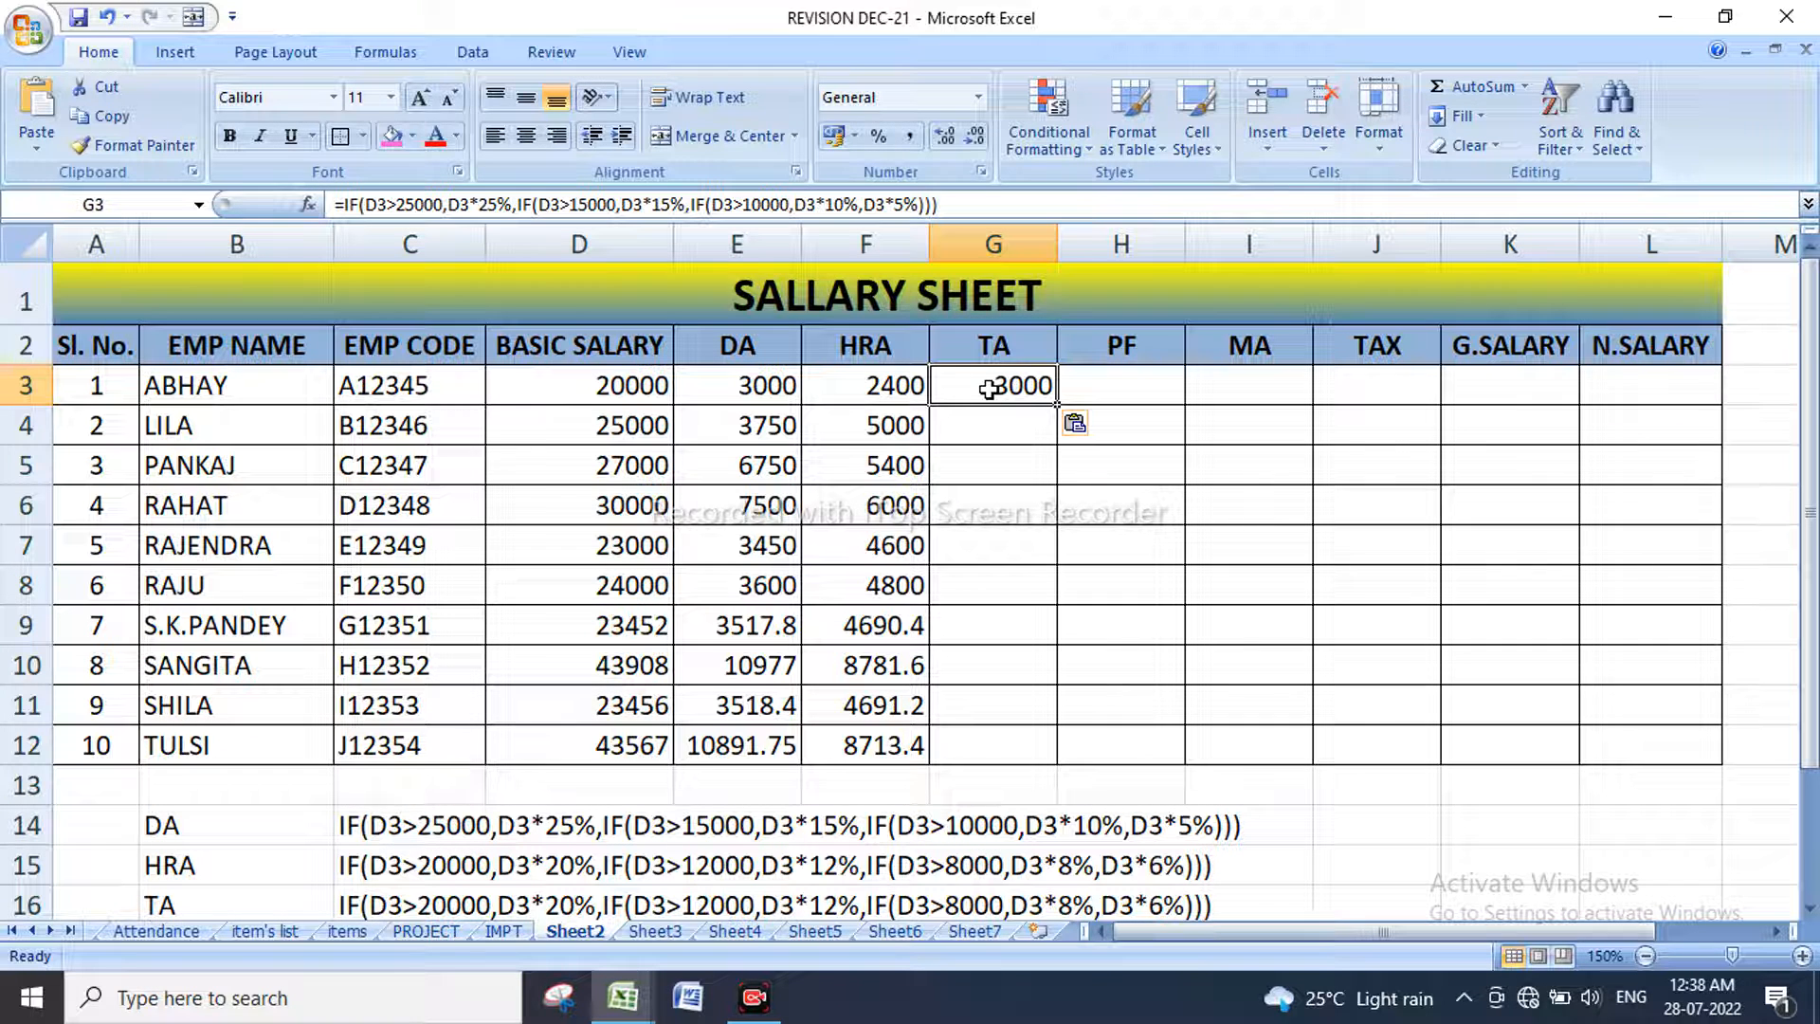
key(F2)
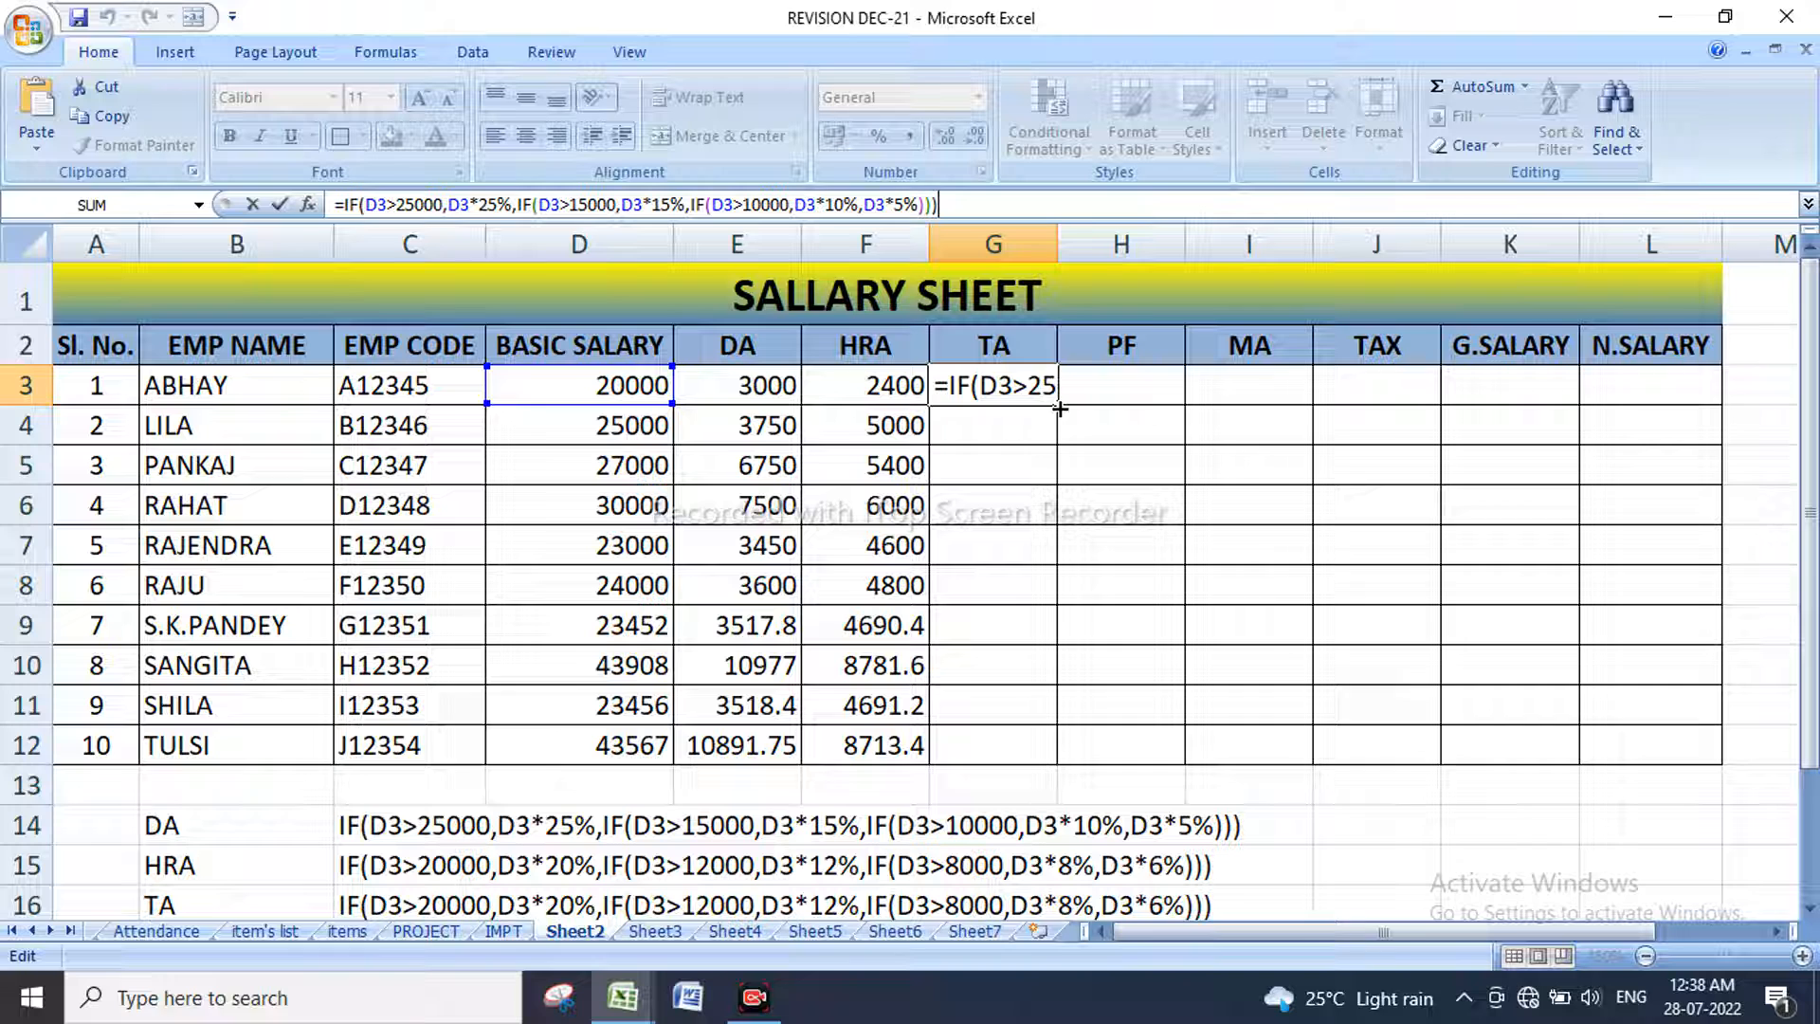
key(Return)
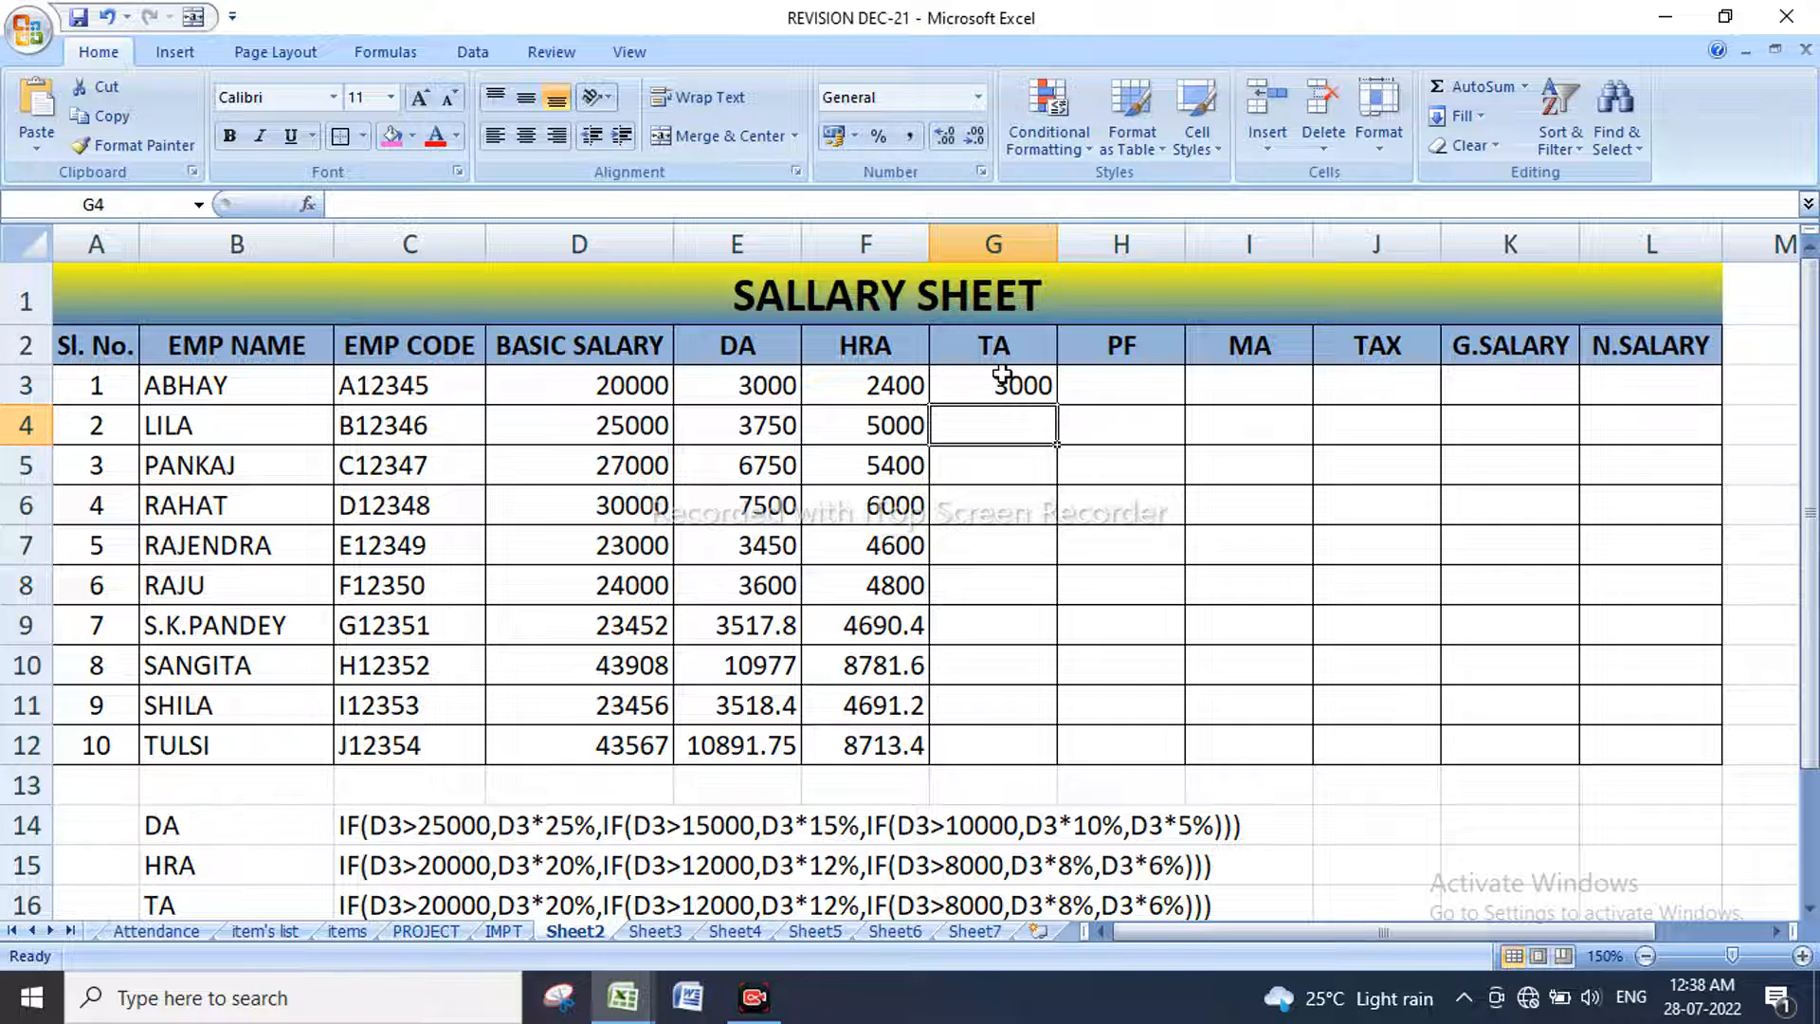
click(1036, 397)
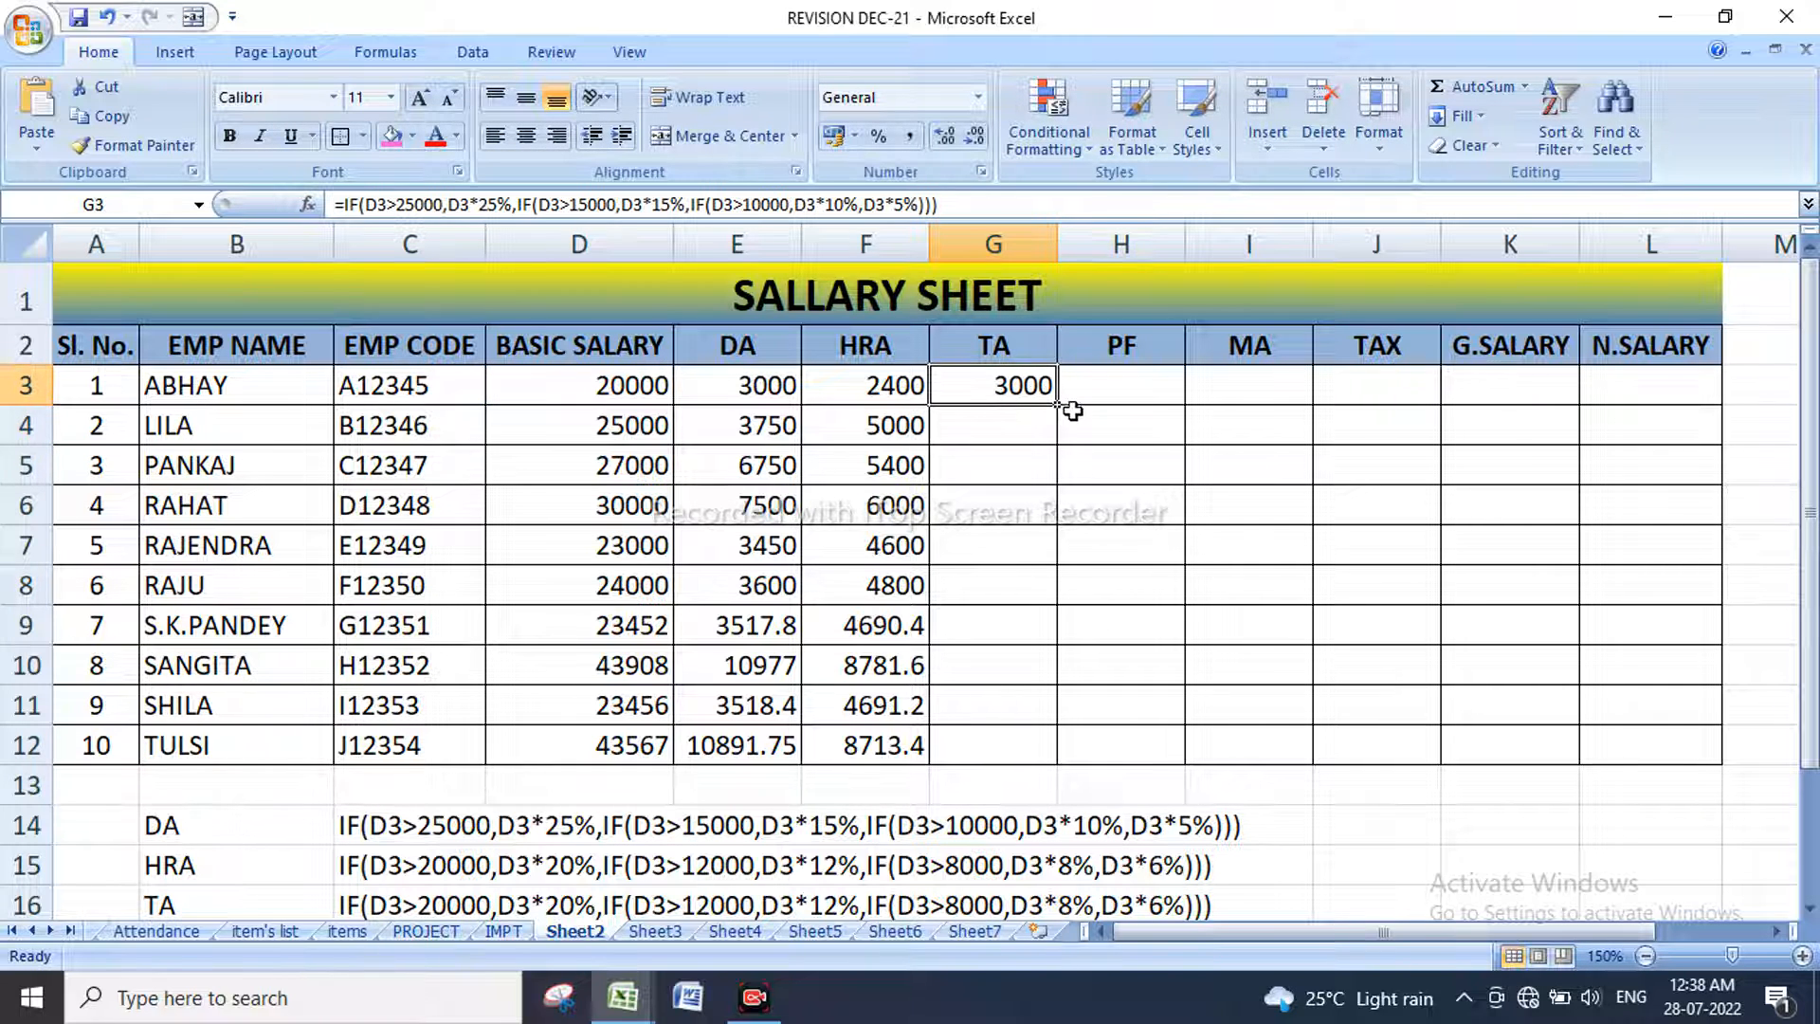
double_click(1055, 408)
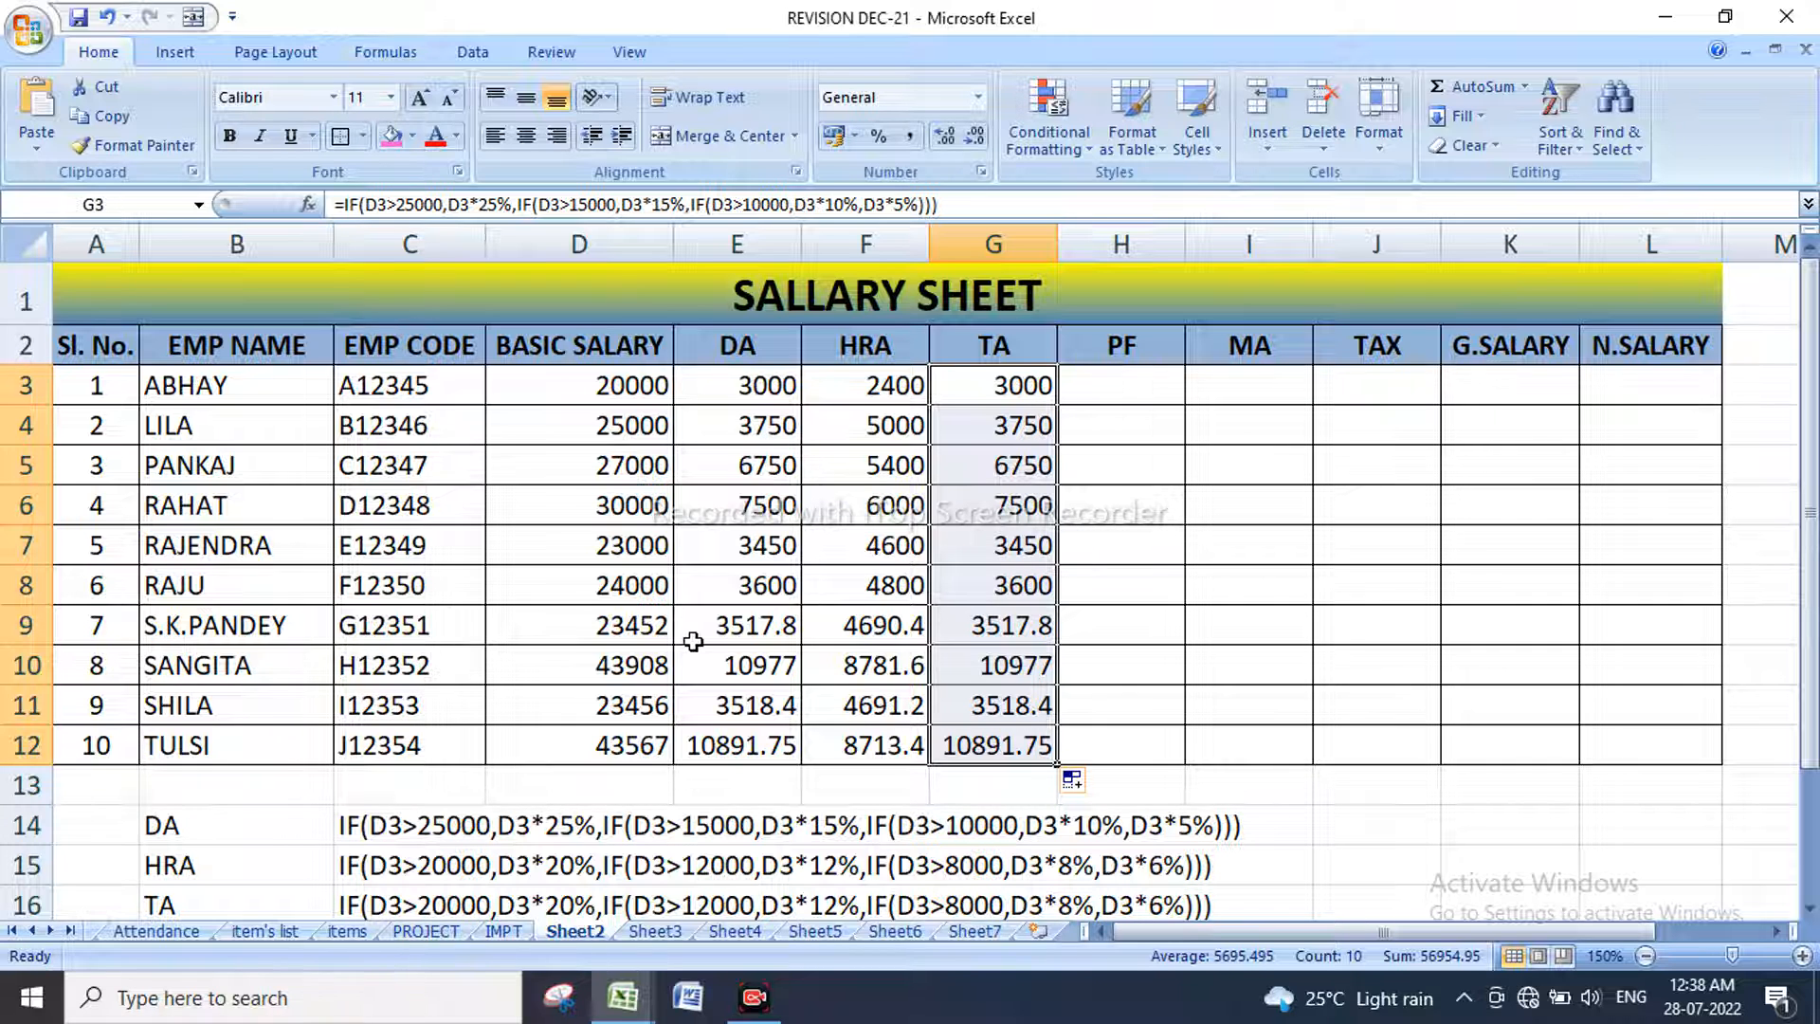
scroll(308, 711, down, 1)
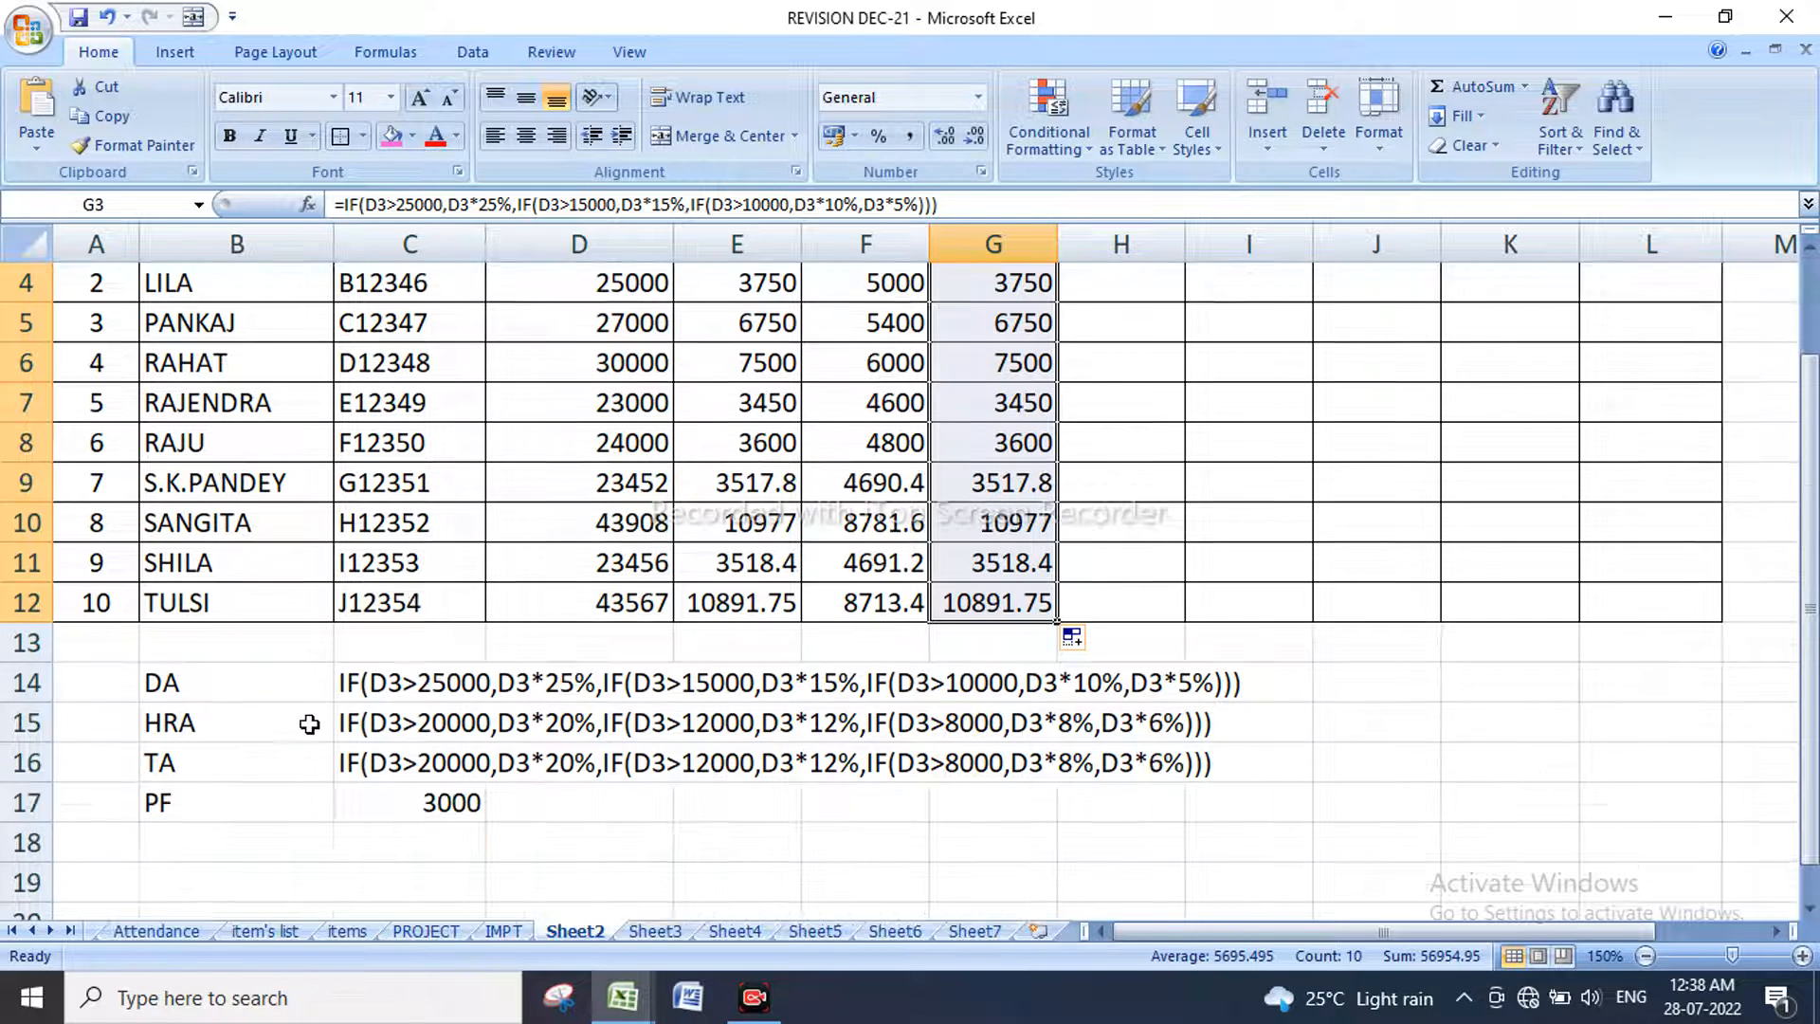
click(365, 776)
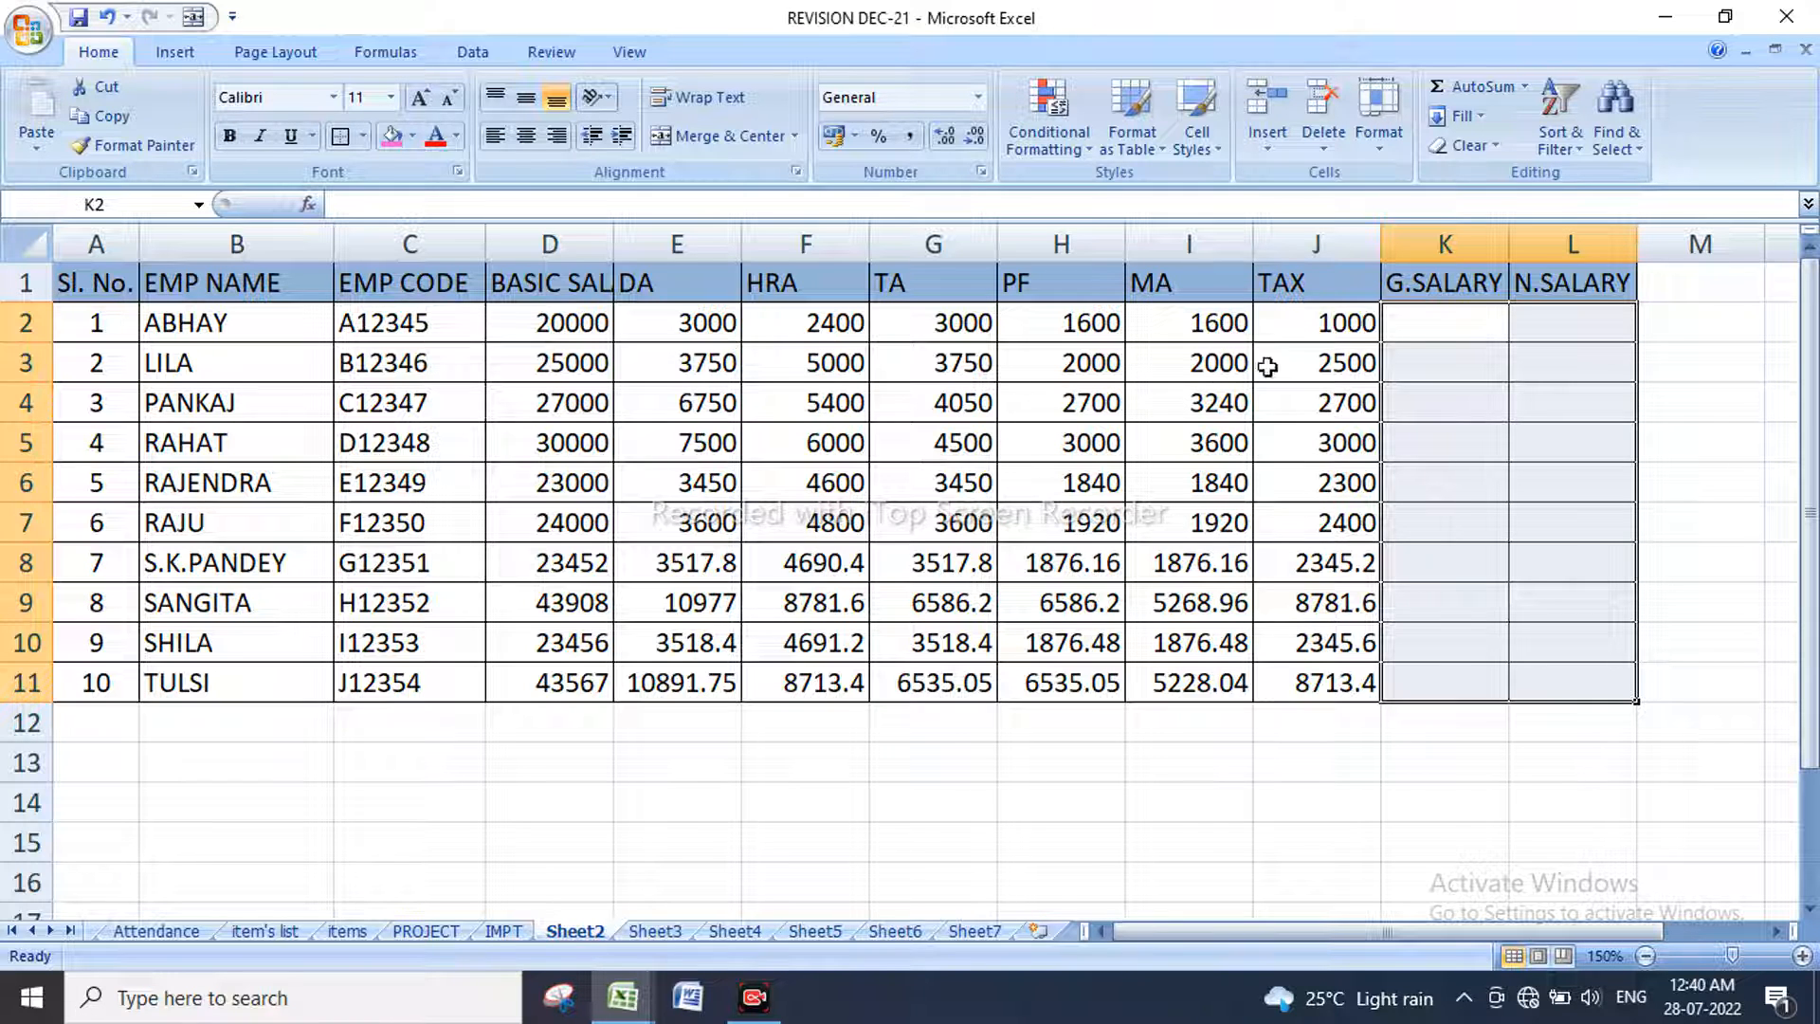
Step: Enter the gross salary formula =D2+E2+F2+G2+H2+I2+J2 in K2
click(1458, 328)
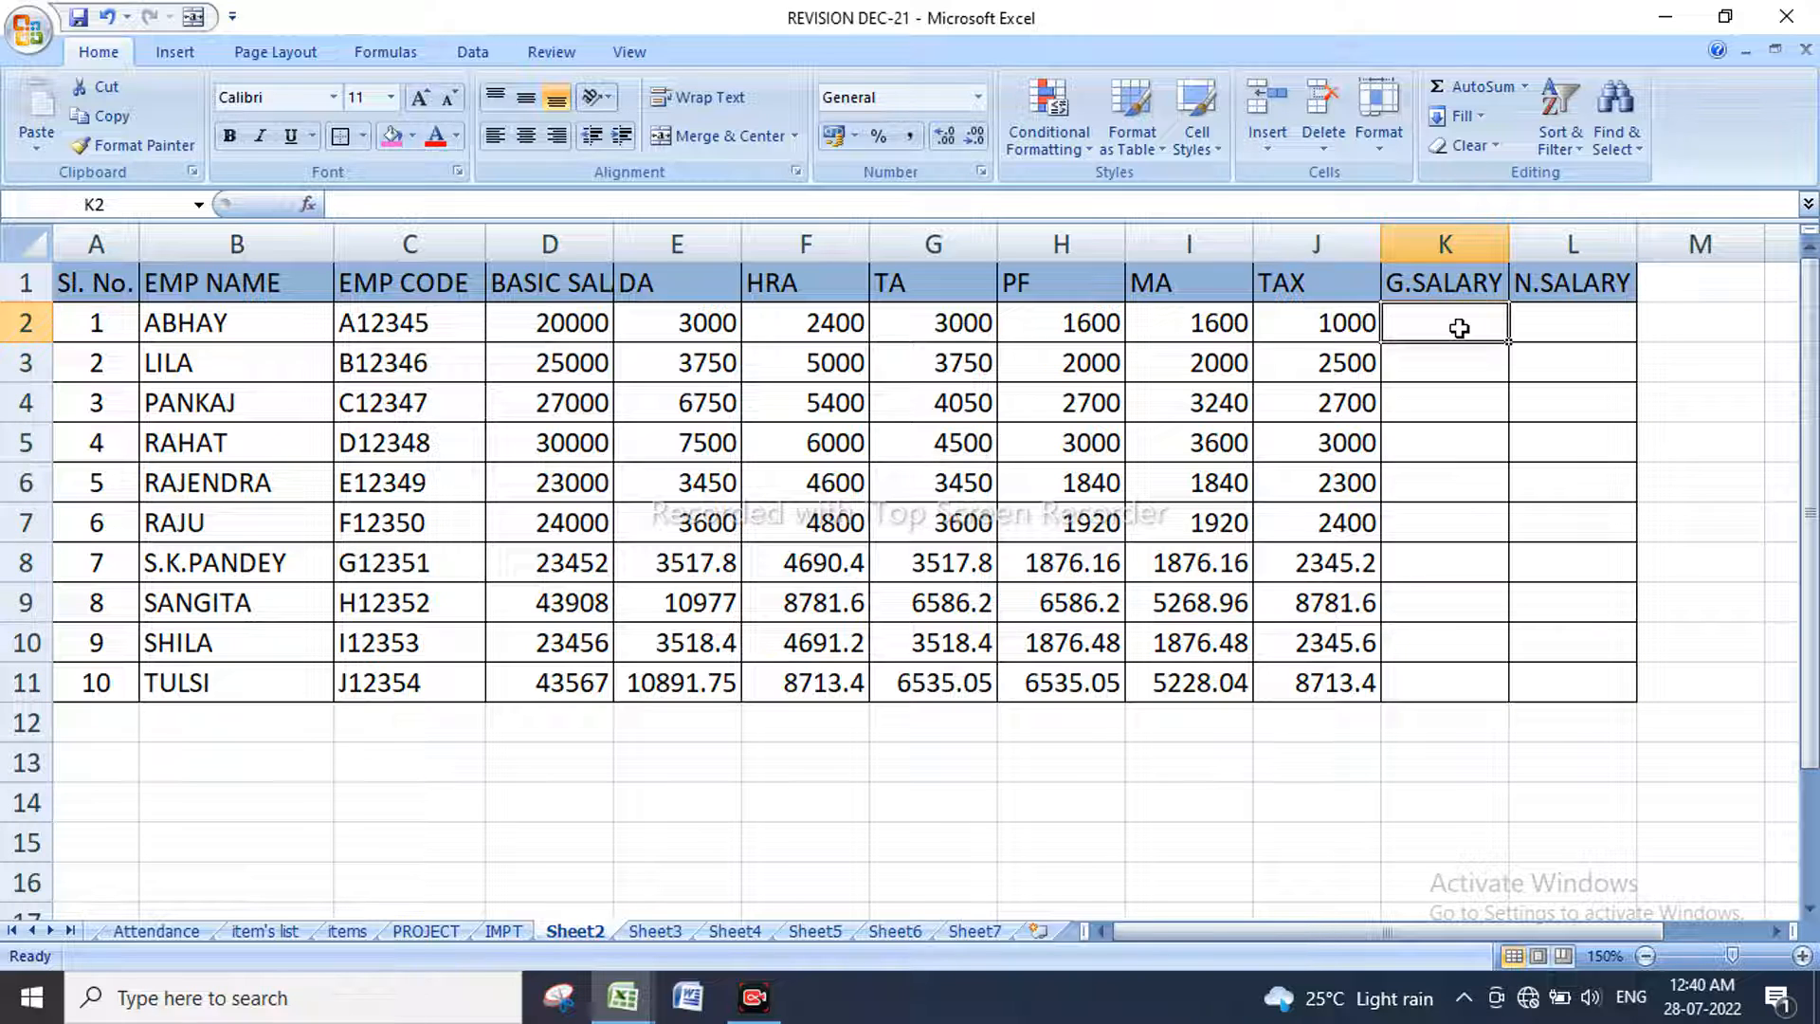
text(=)
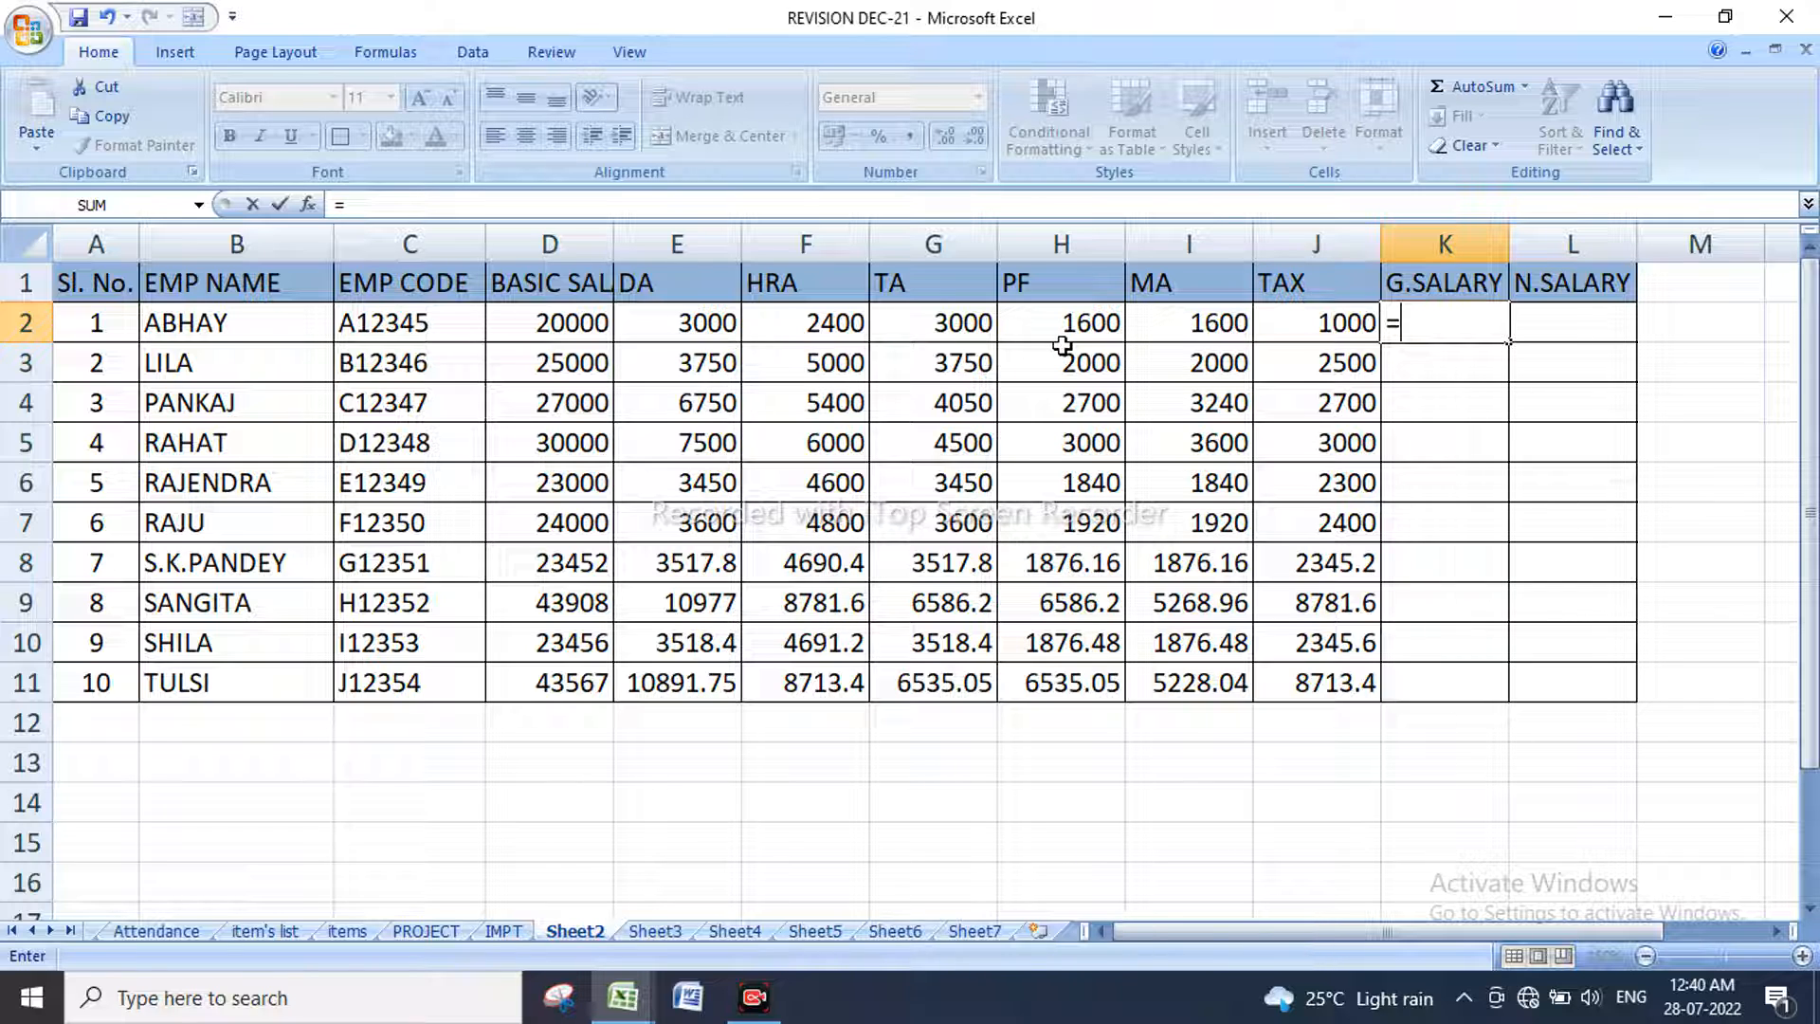
click(561, 324)
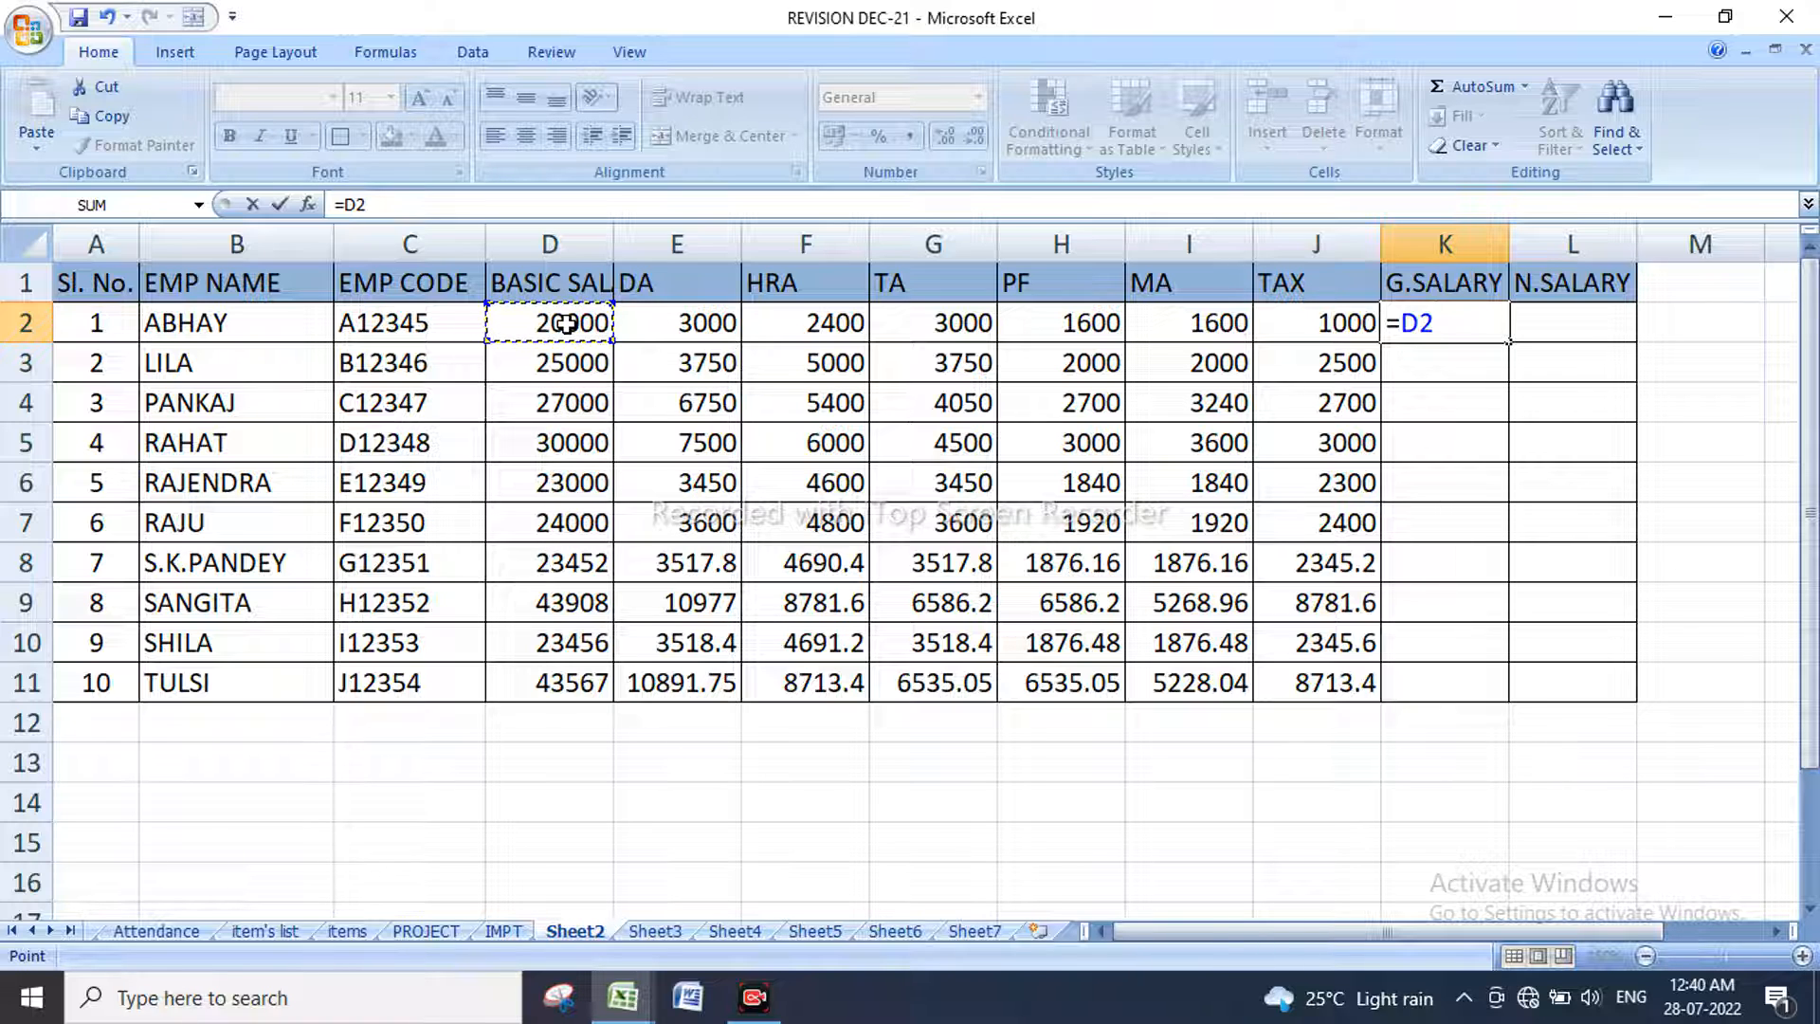
text(+)
click(664, 323)
text(+)
click(823, 329)
text(+)
click(918, 325)
text(+)
click(1050, 323)
text(+)
click(1191, 327)
text(+)
click(1285, 332)
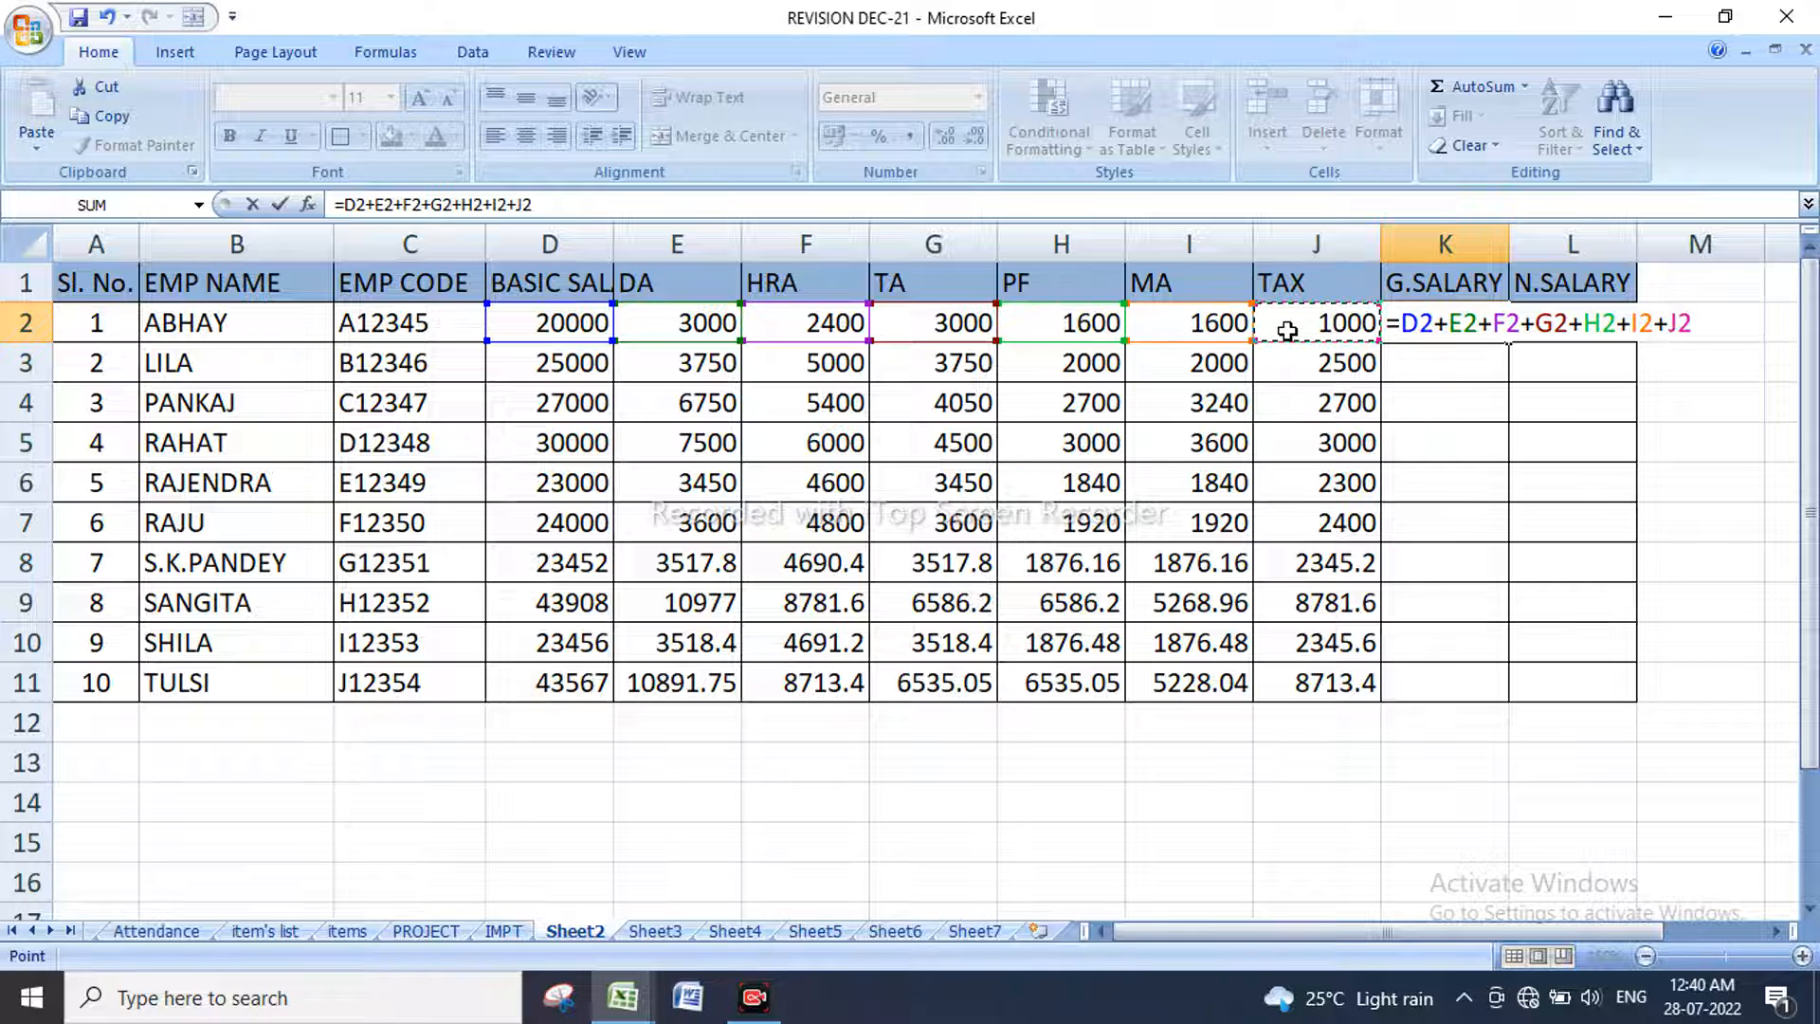
key(Return)
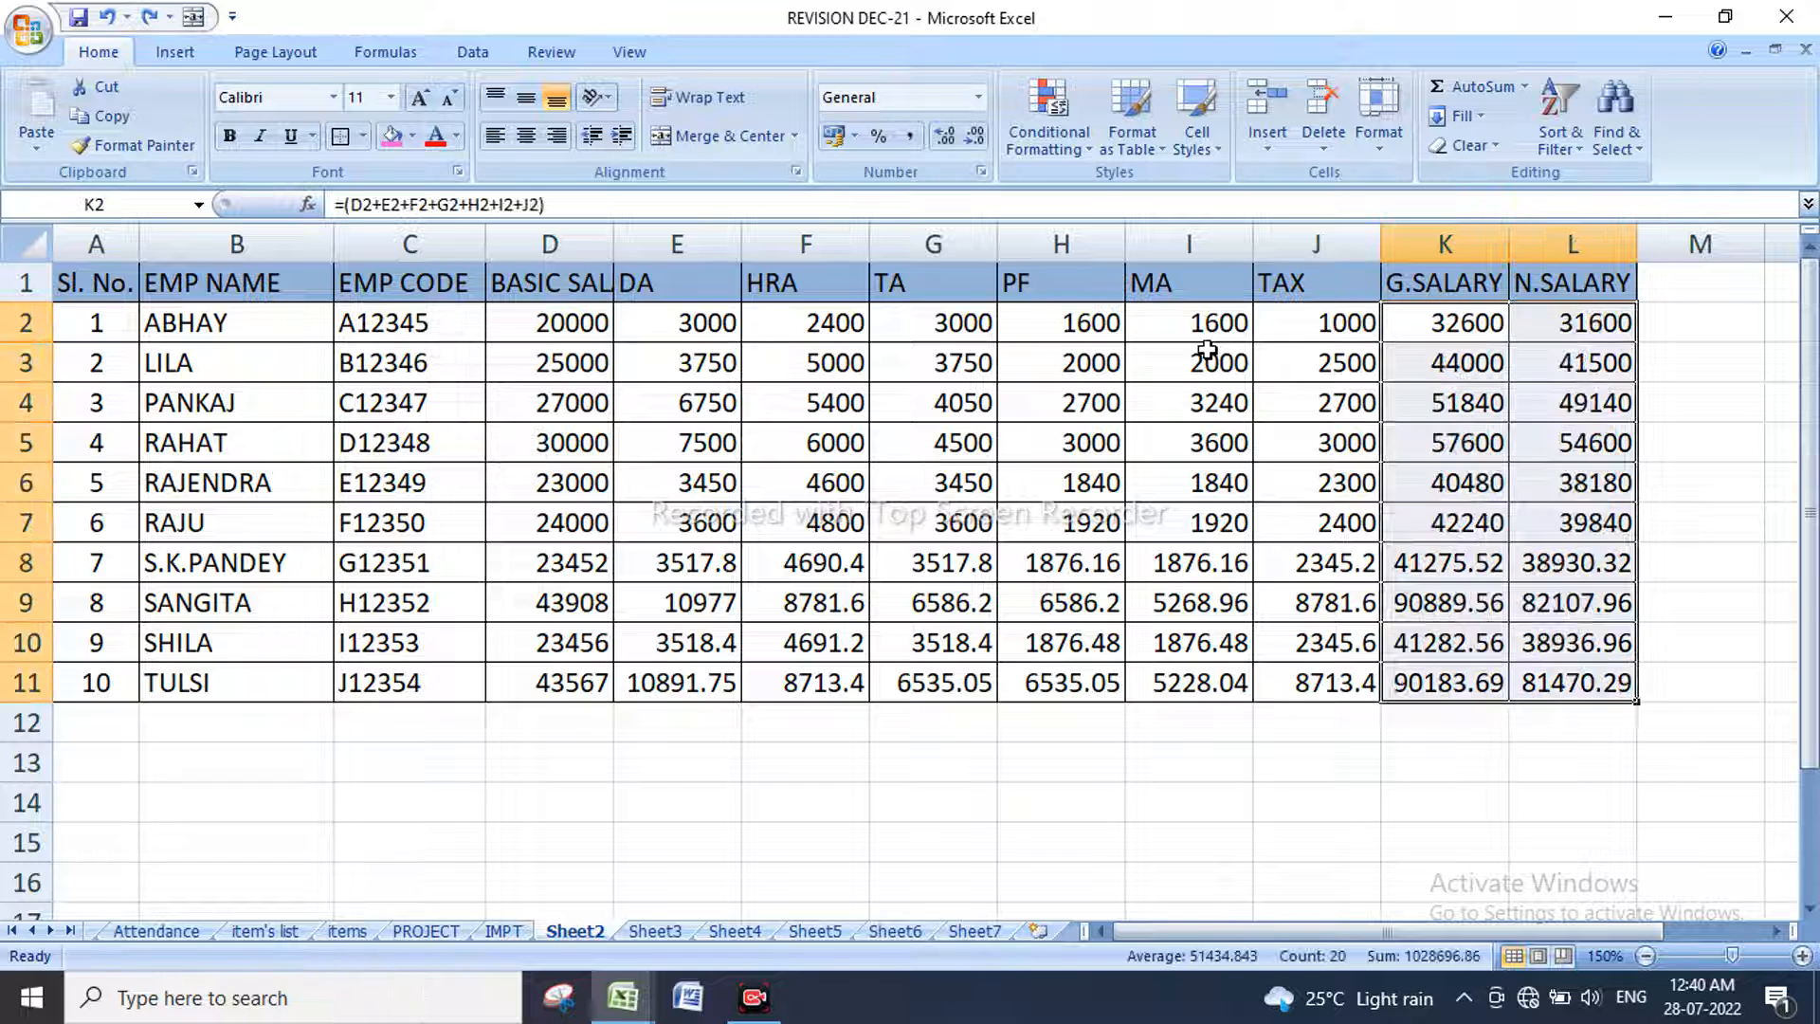
Step: Clear the G.SALARY and N.SALARY contents in K2:L11
click(1459, 320)
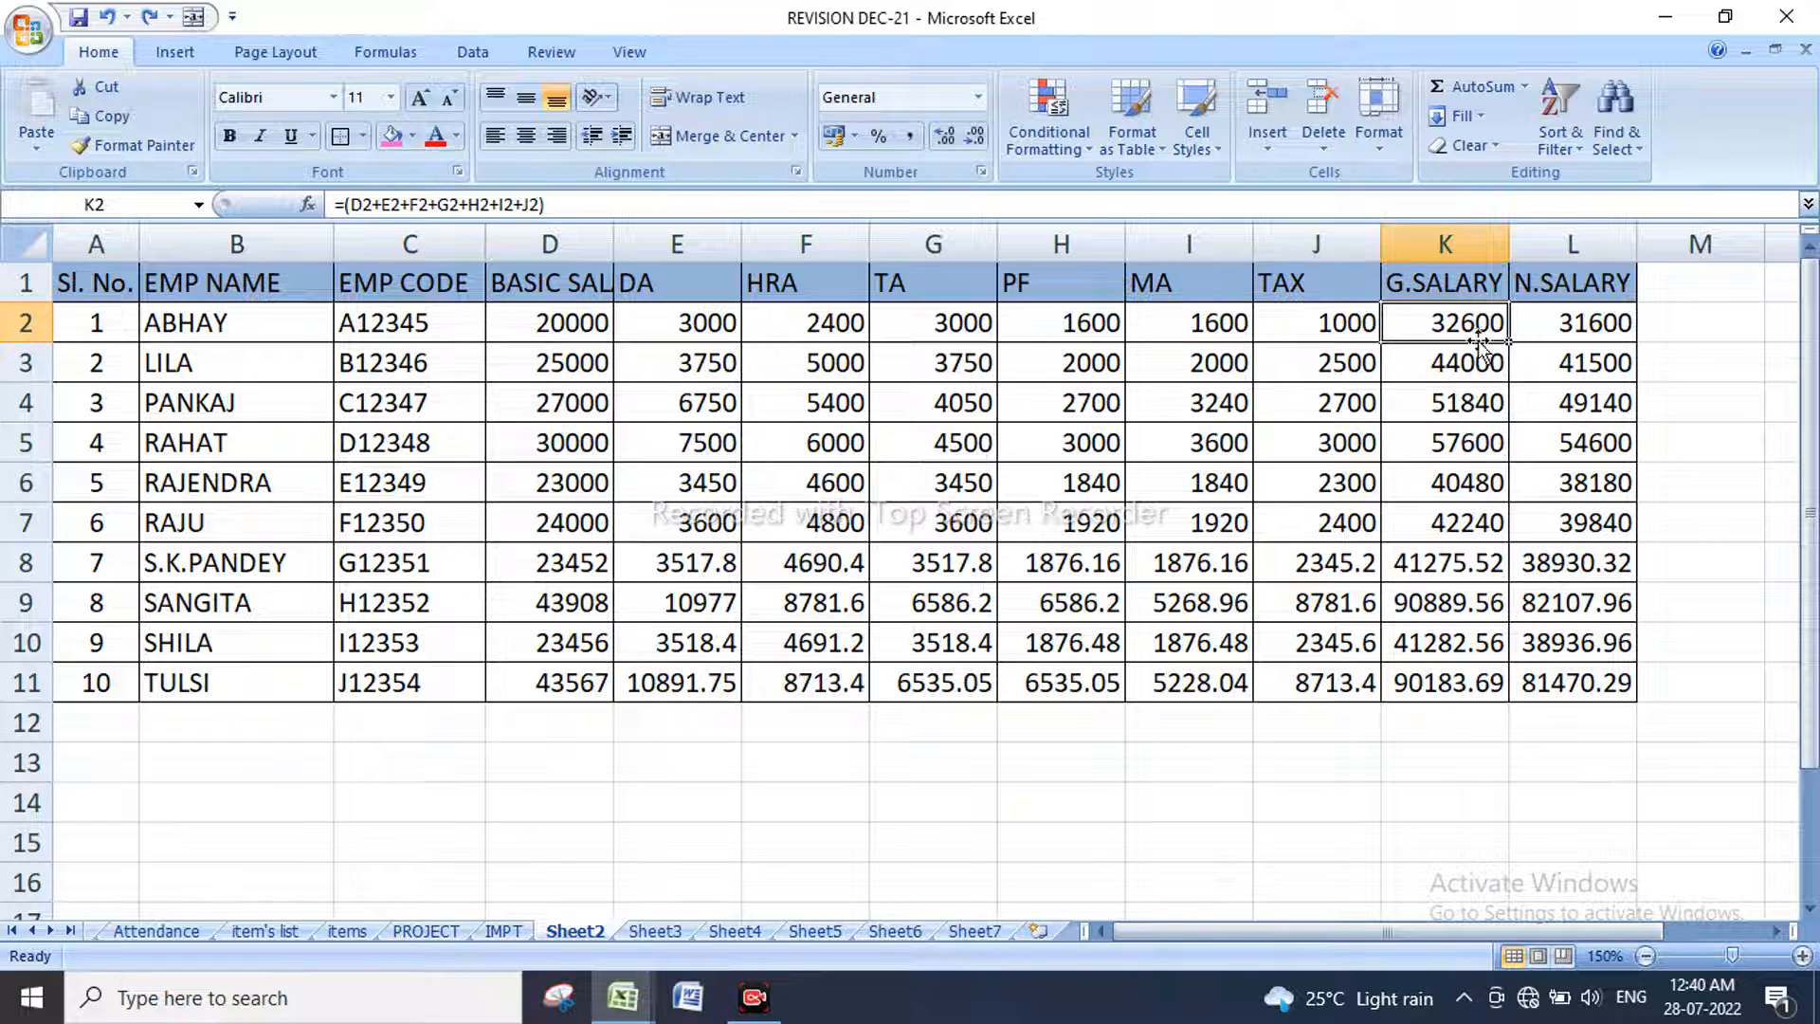
drag(1450, 322, 1603, 675)
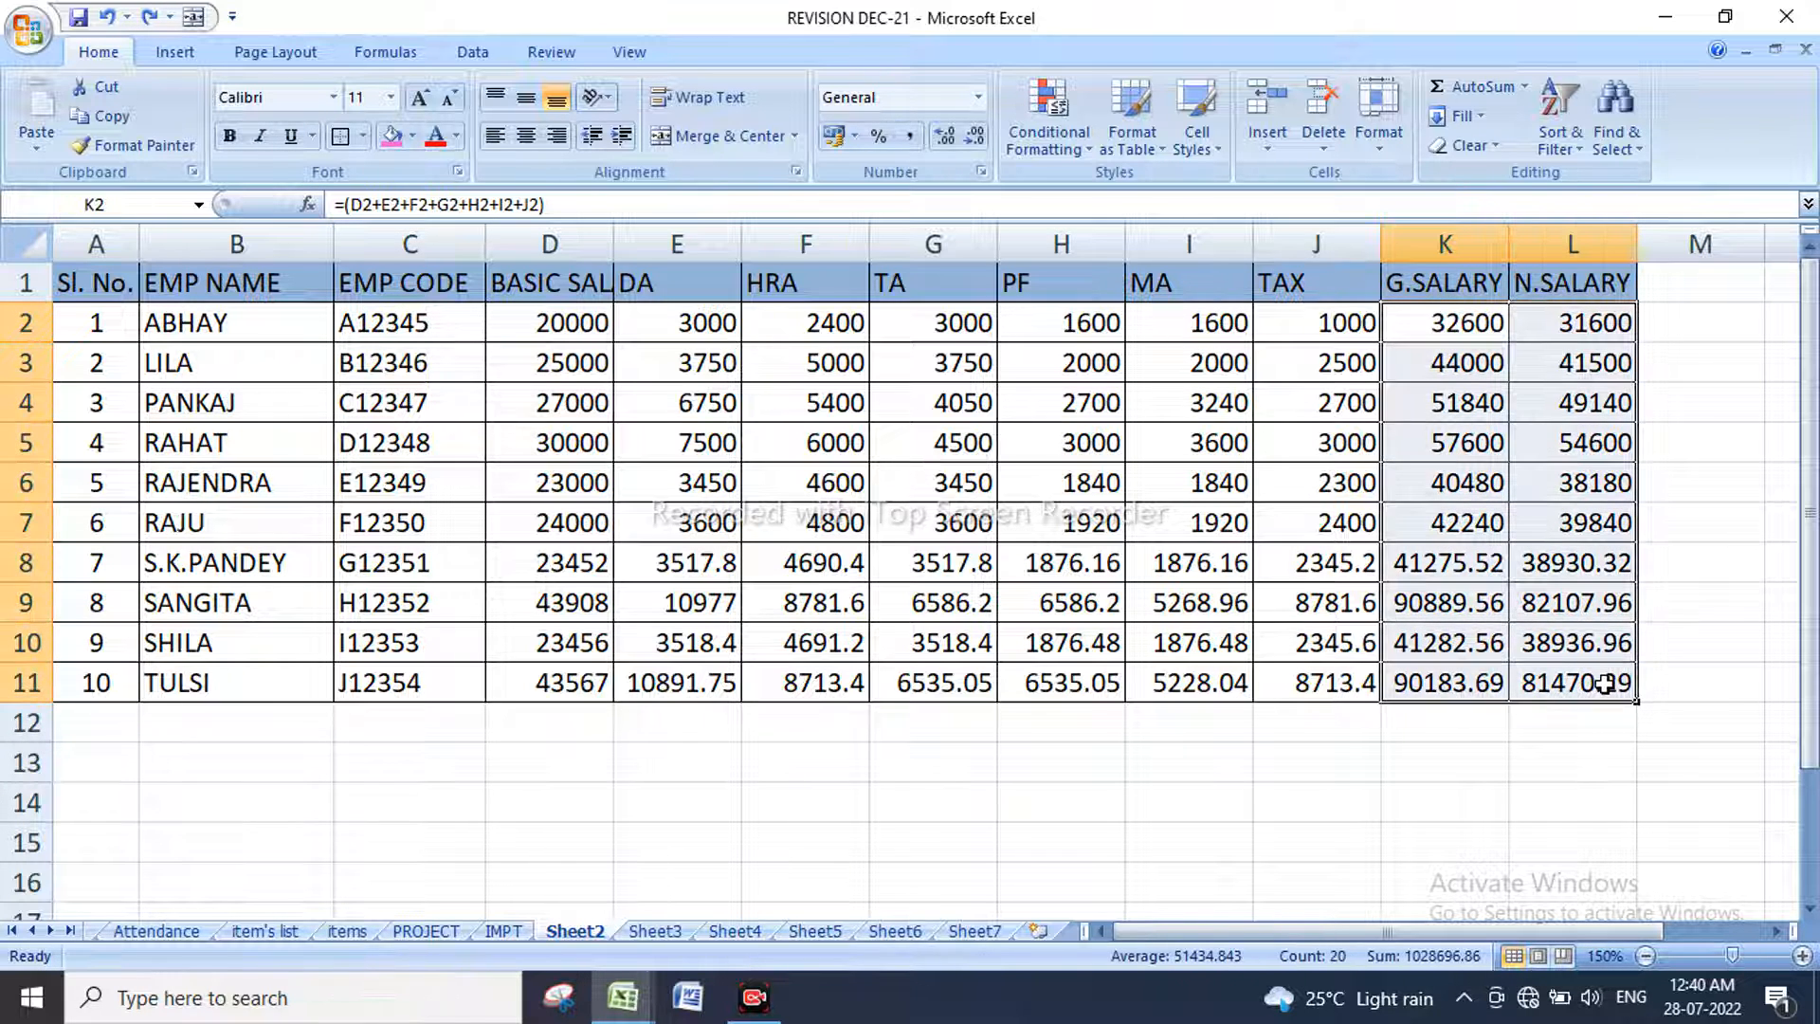
key(Delete)
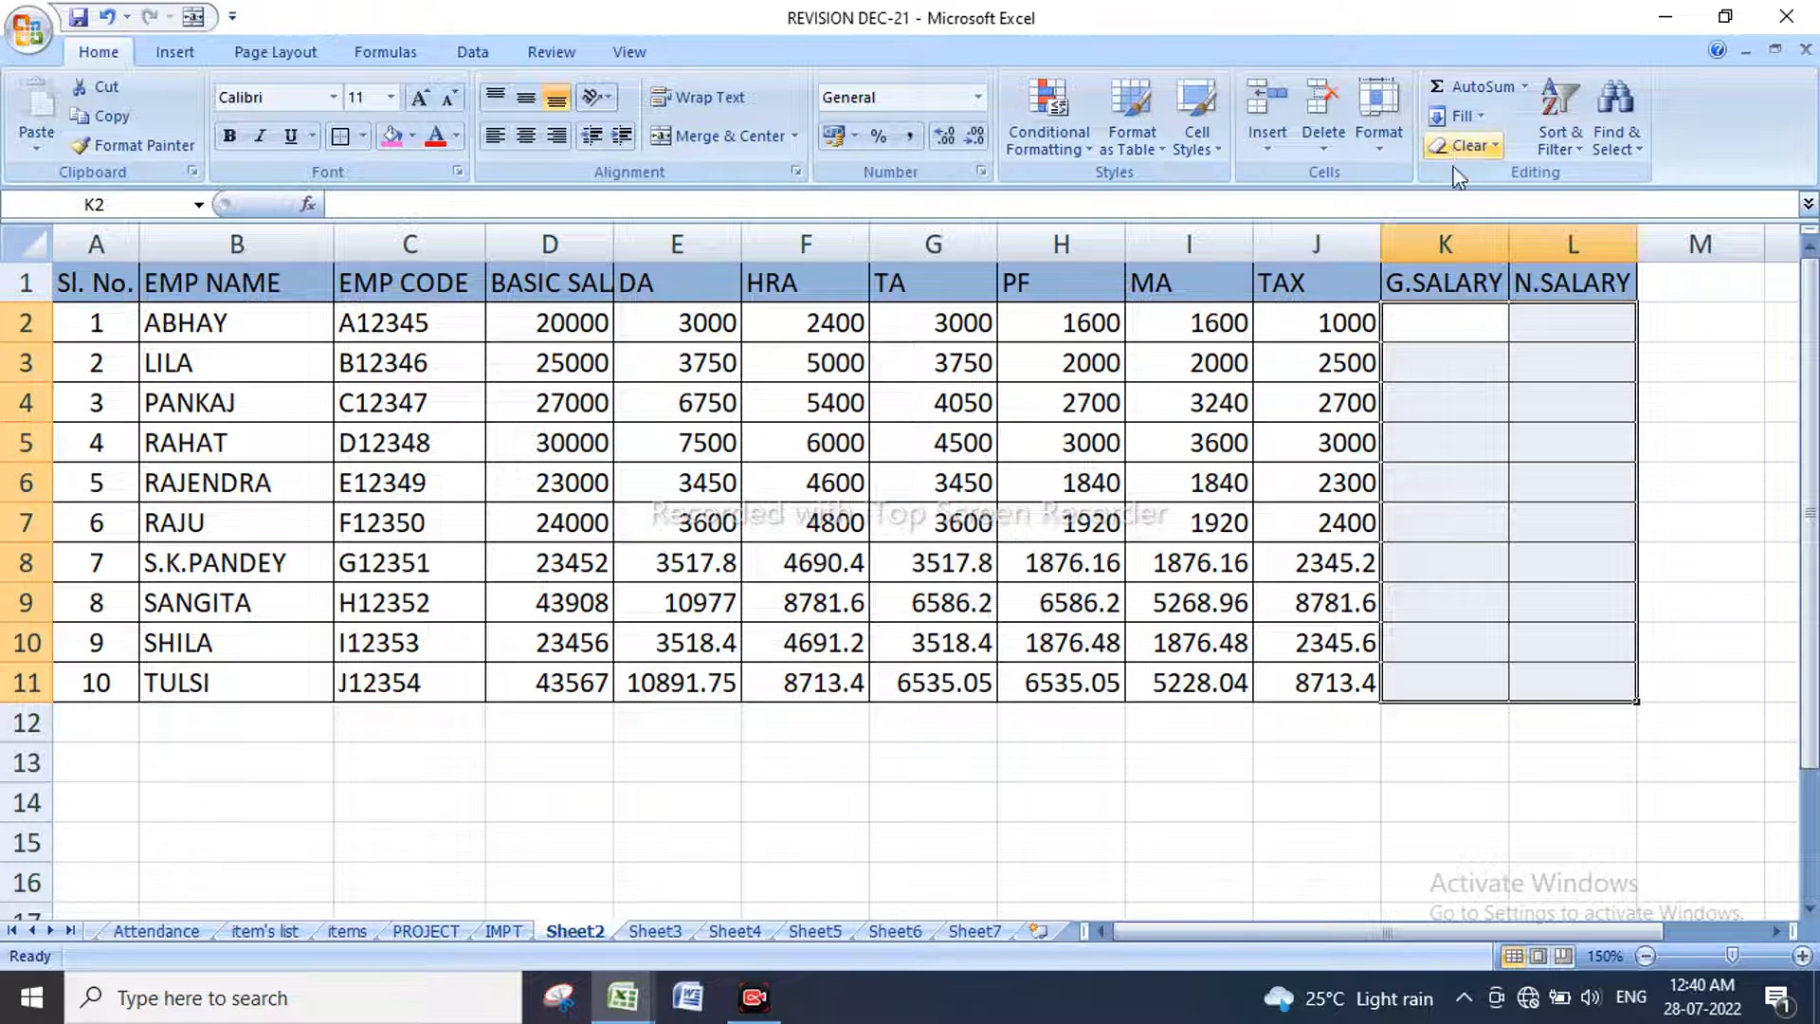
Step: Enter =SUM(D2:J2) in K2 and fill it down the G.SALARY column to K11
click(1445, 325)
text(=S)
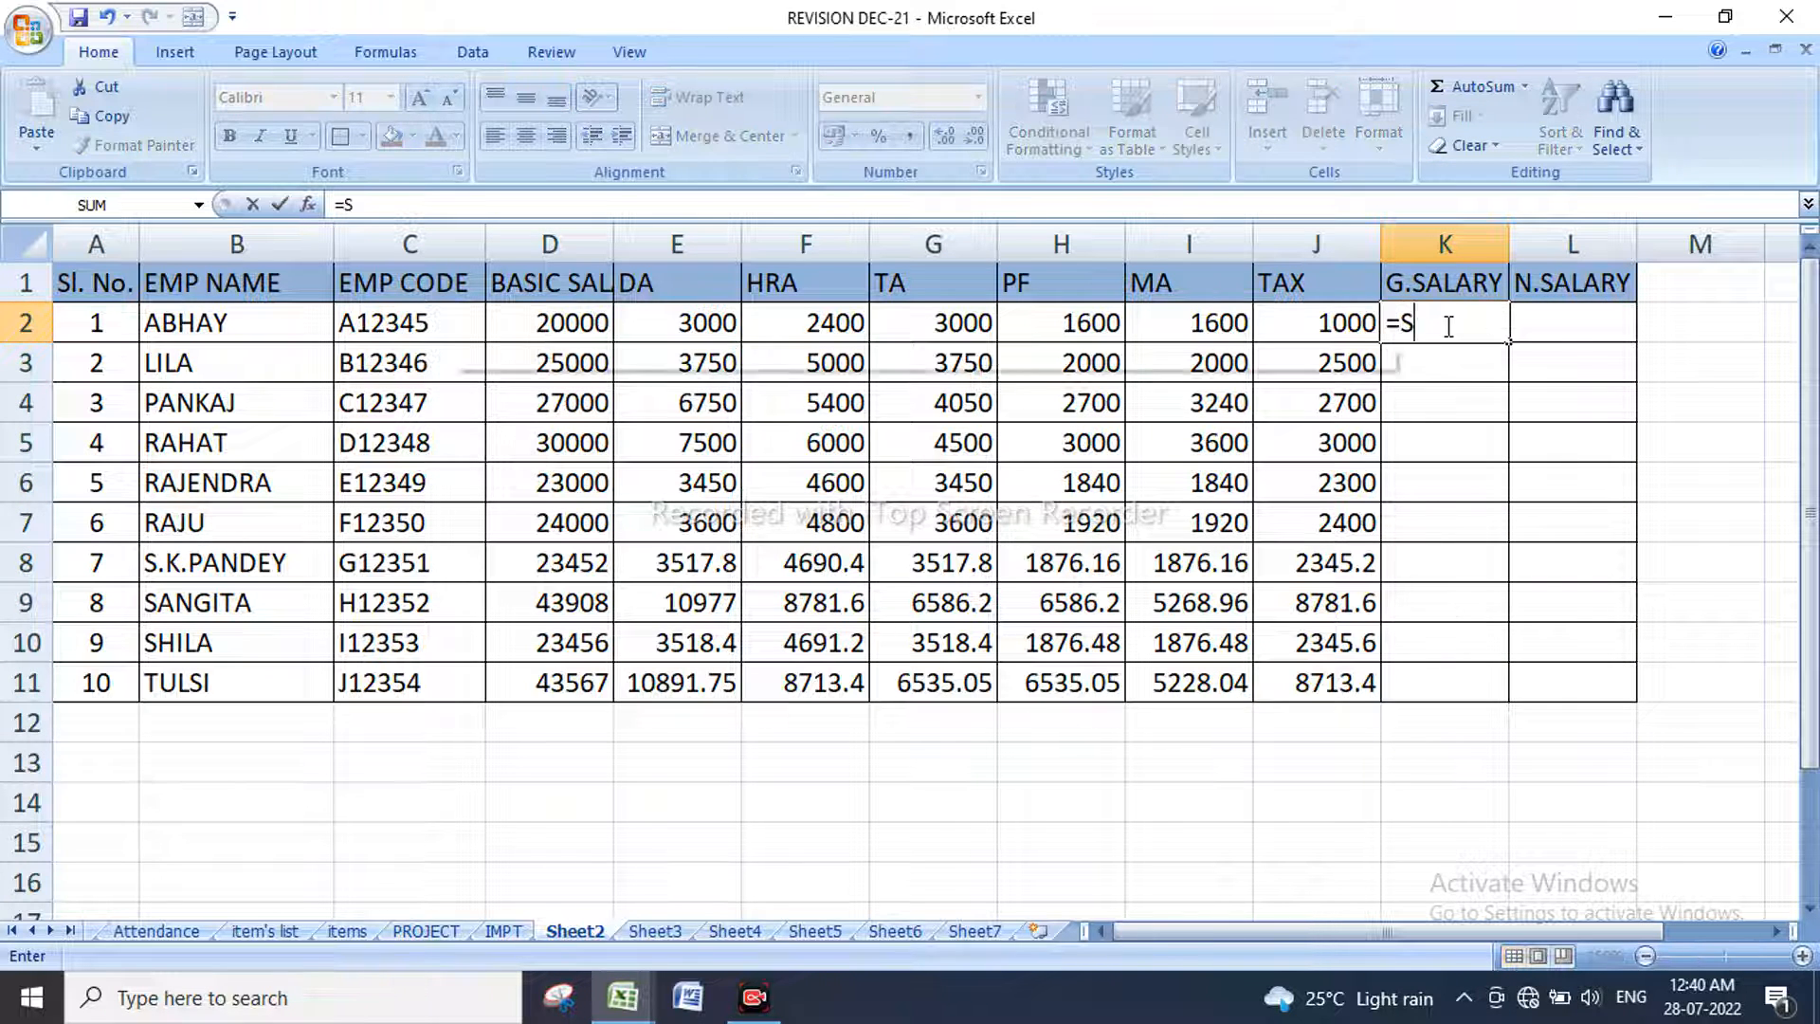
text(UM()
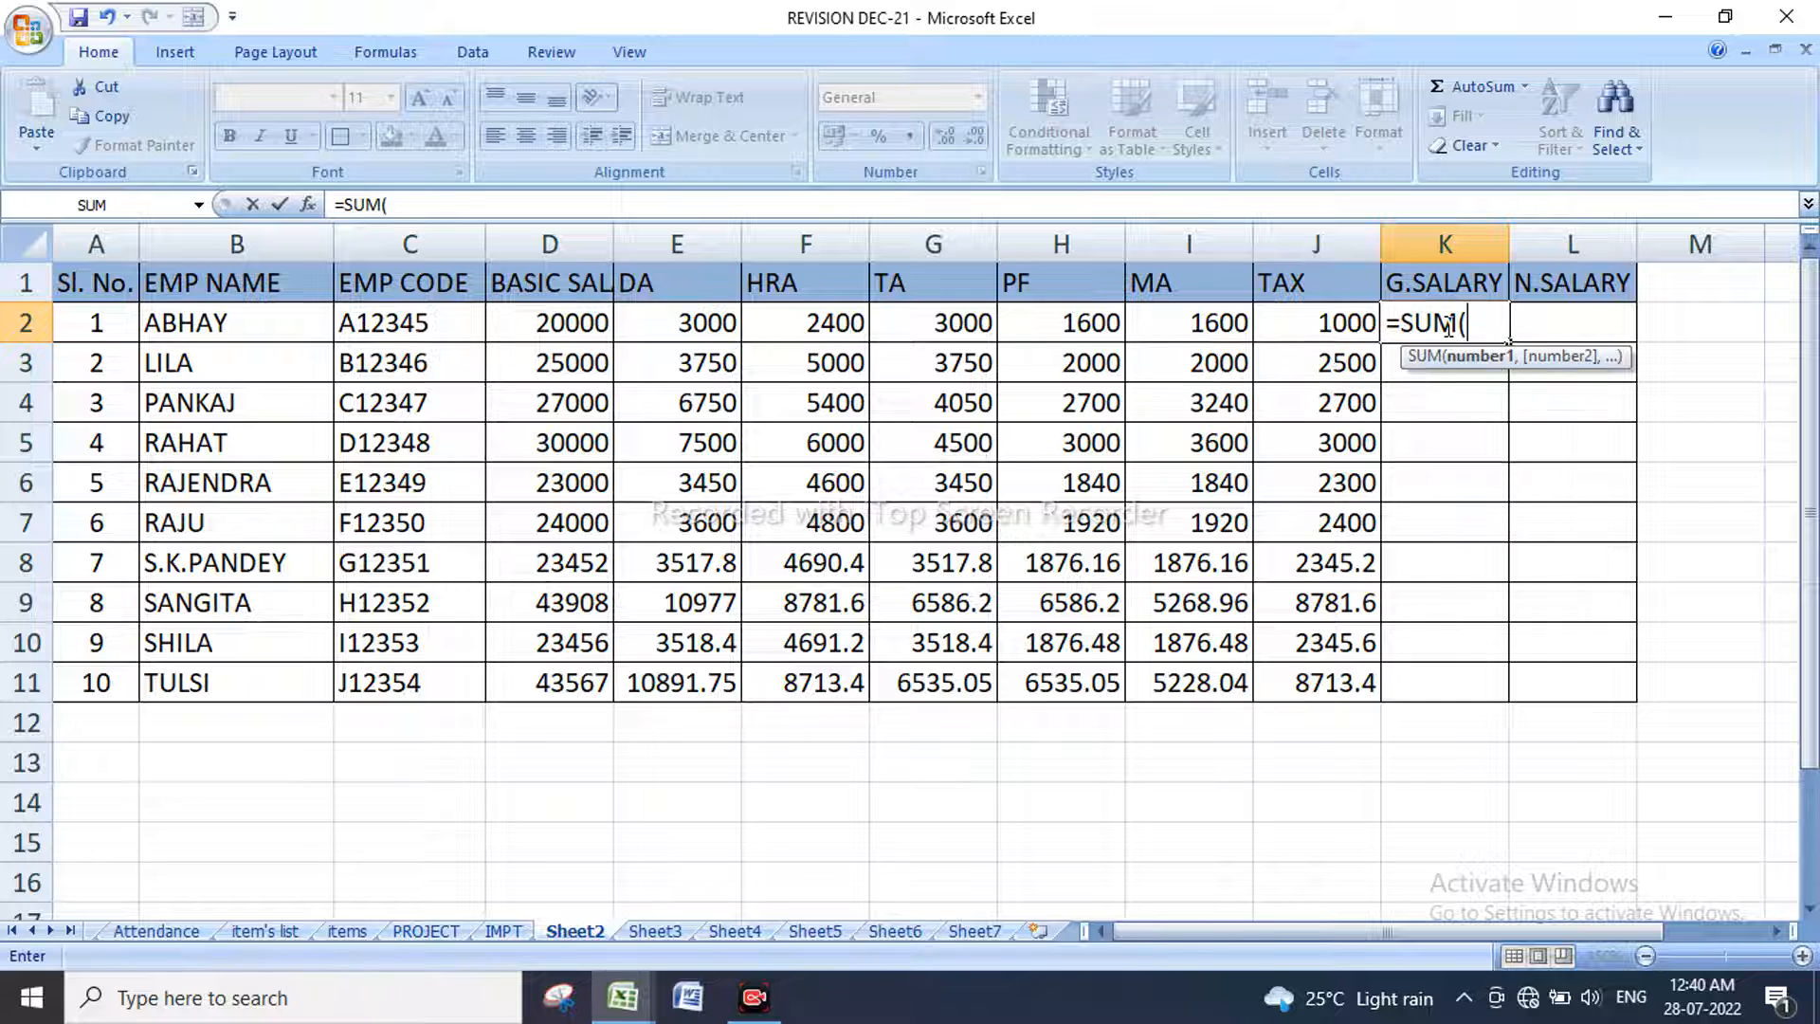
drag(560, 325, 1299, 324)
text())
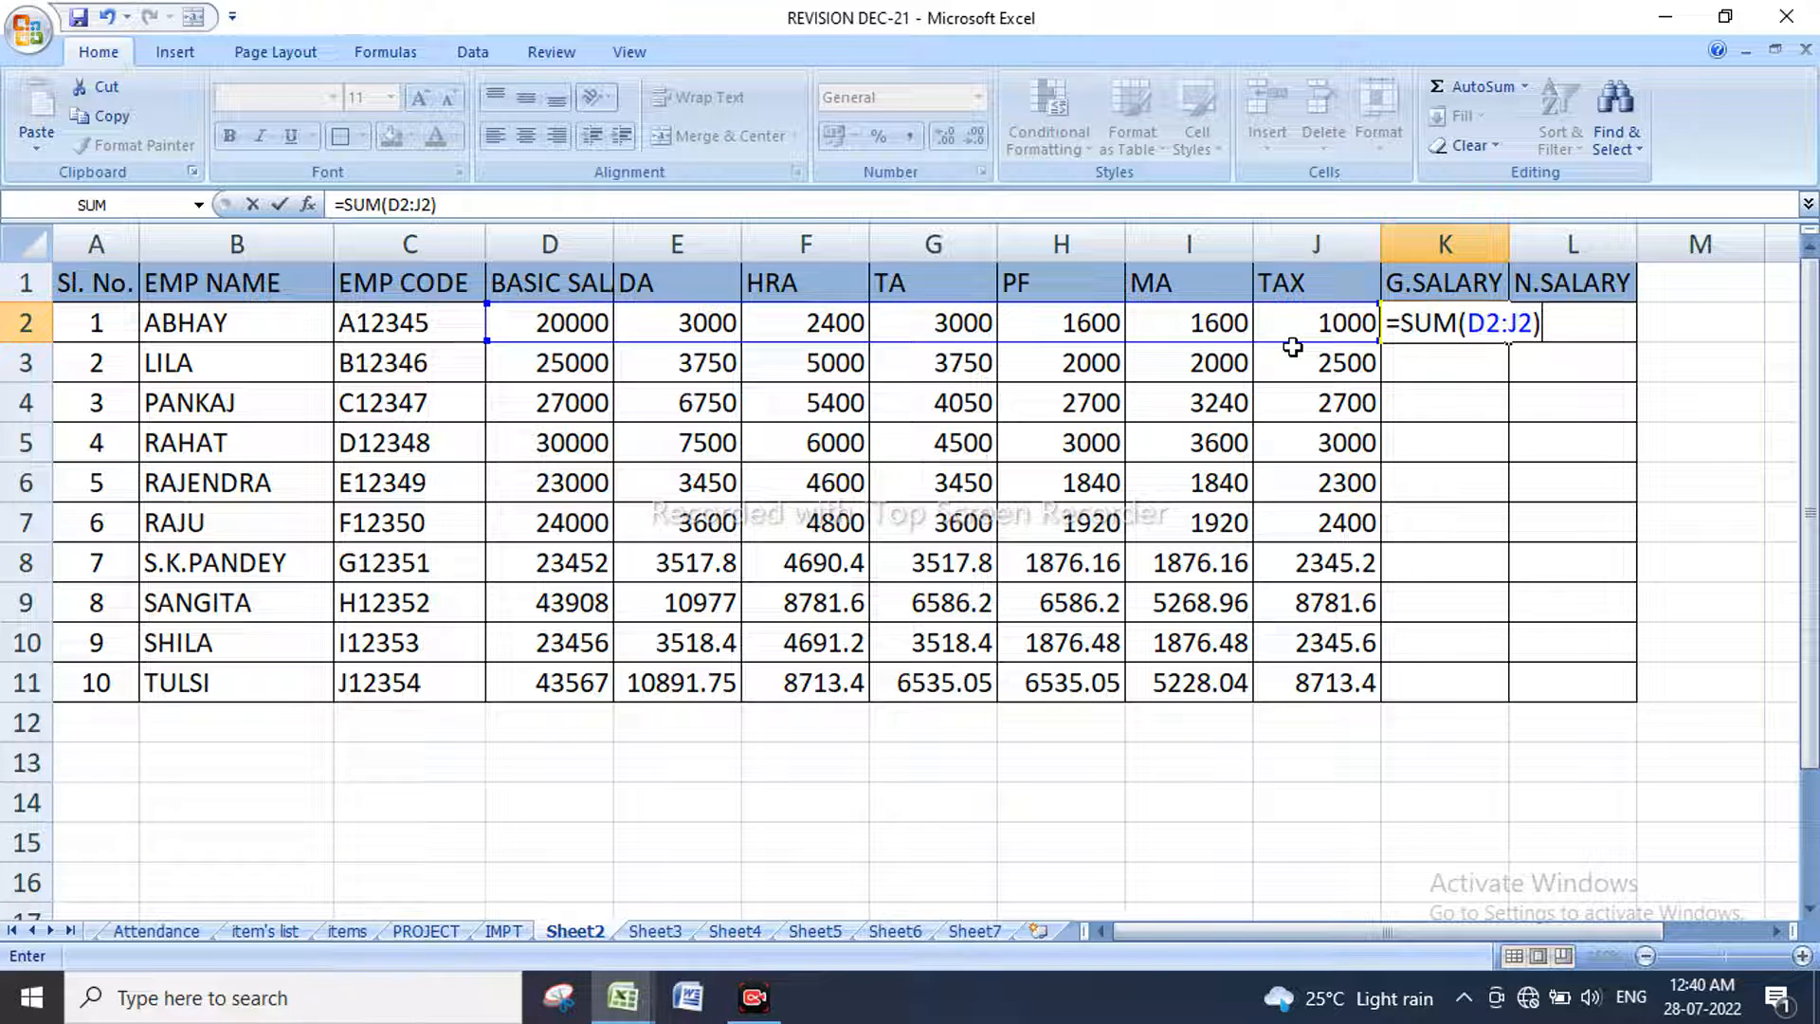
key(Return)
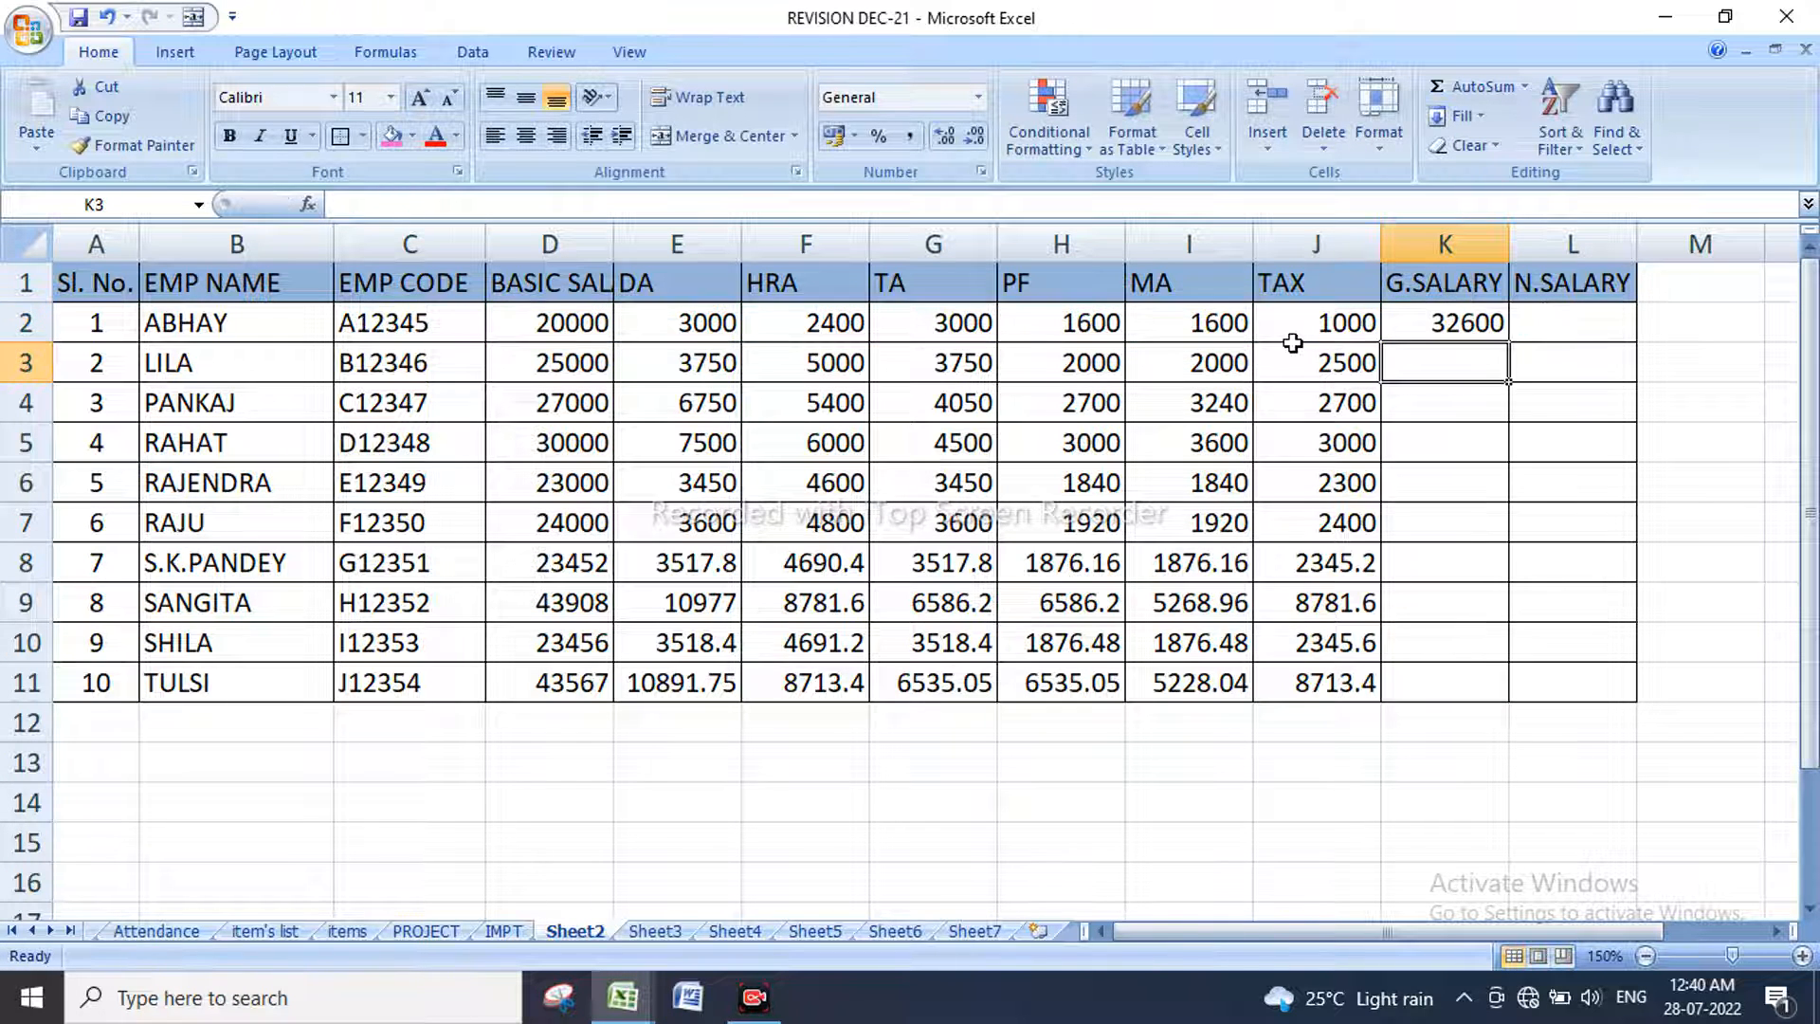
click(1488, 327)
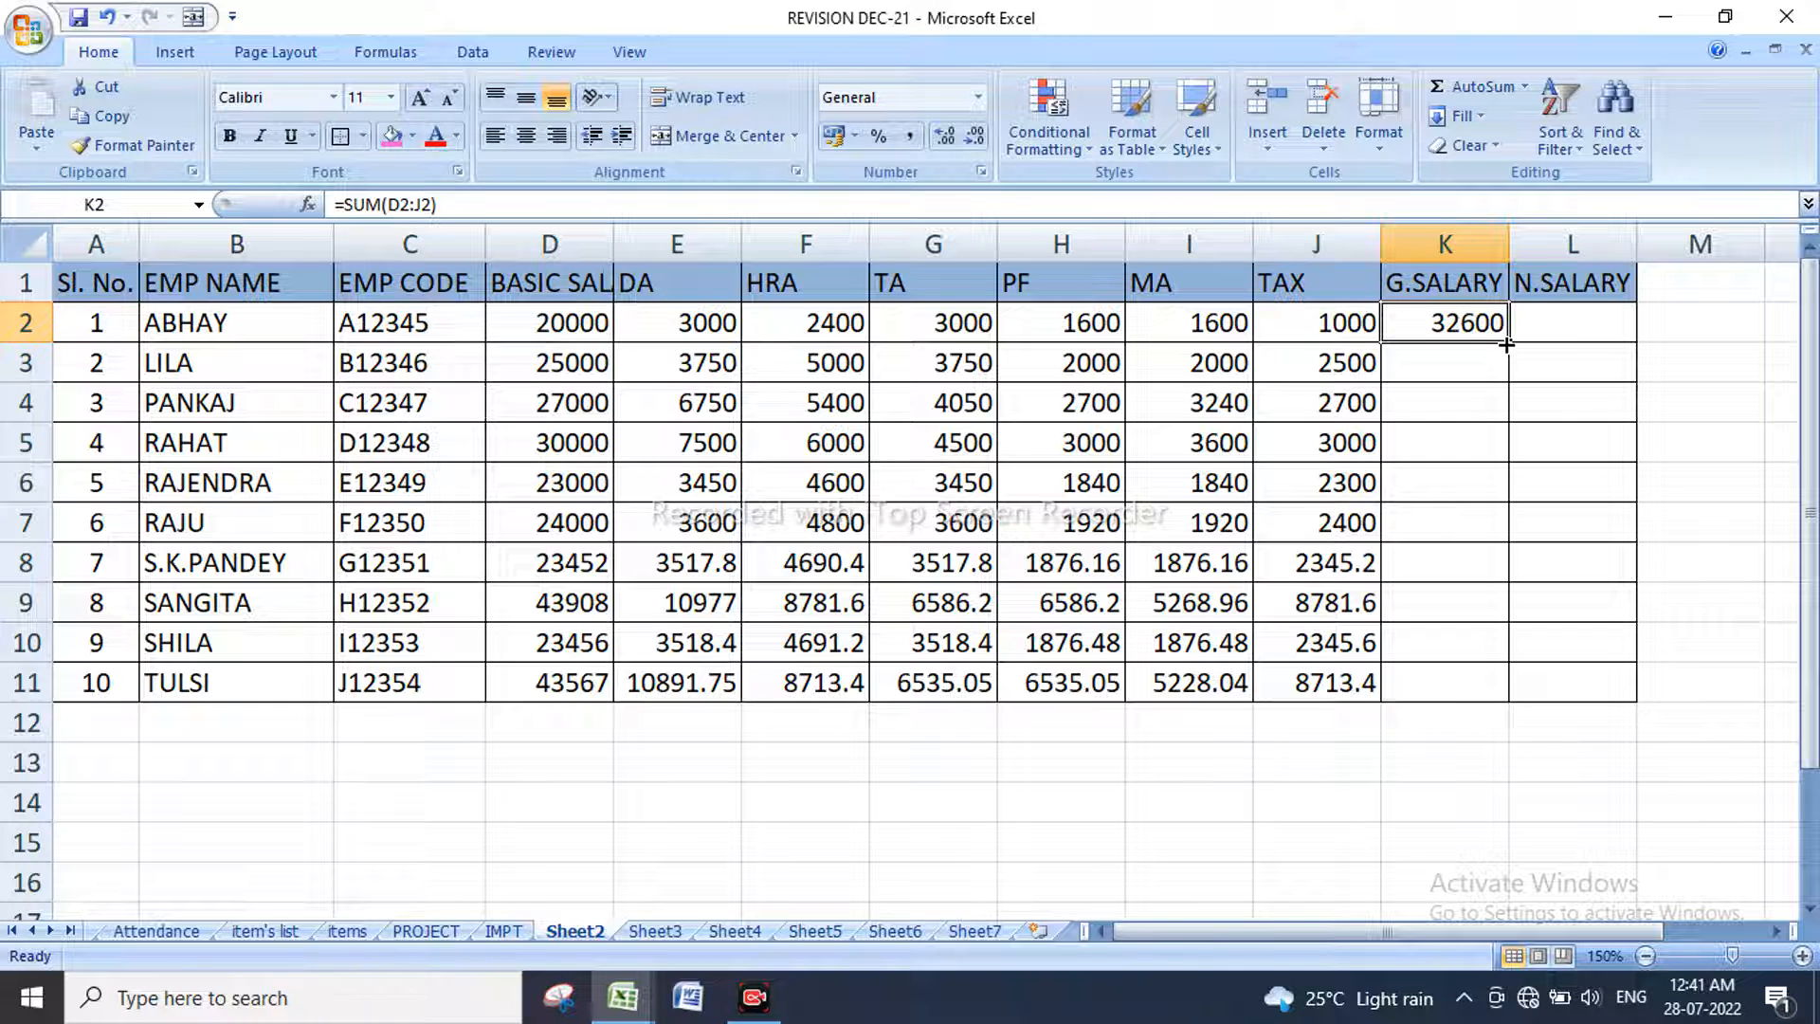
double_click(1508, 343)
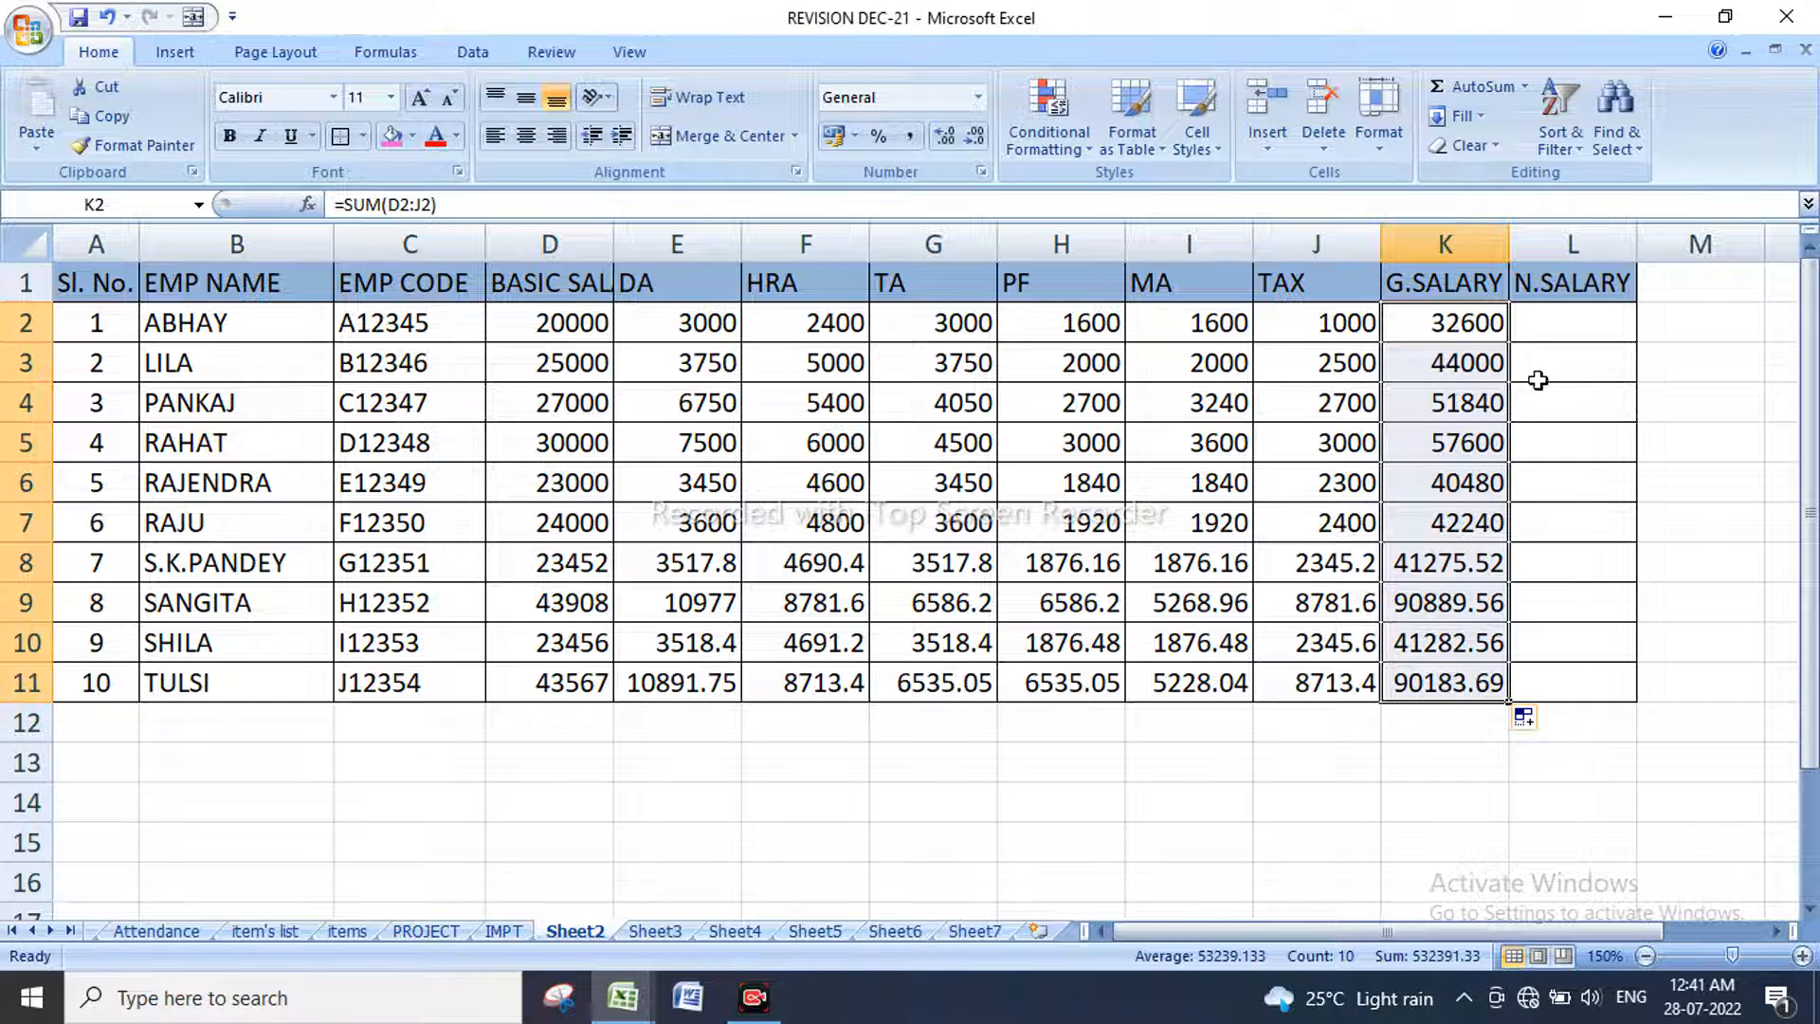
Step: Enter the net salary formula =K2-J2 in L2 and fill it down the N.SALARY column to L11
click(1556, 330)
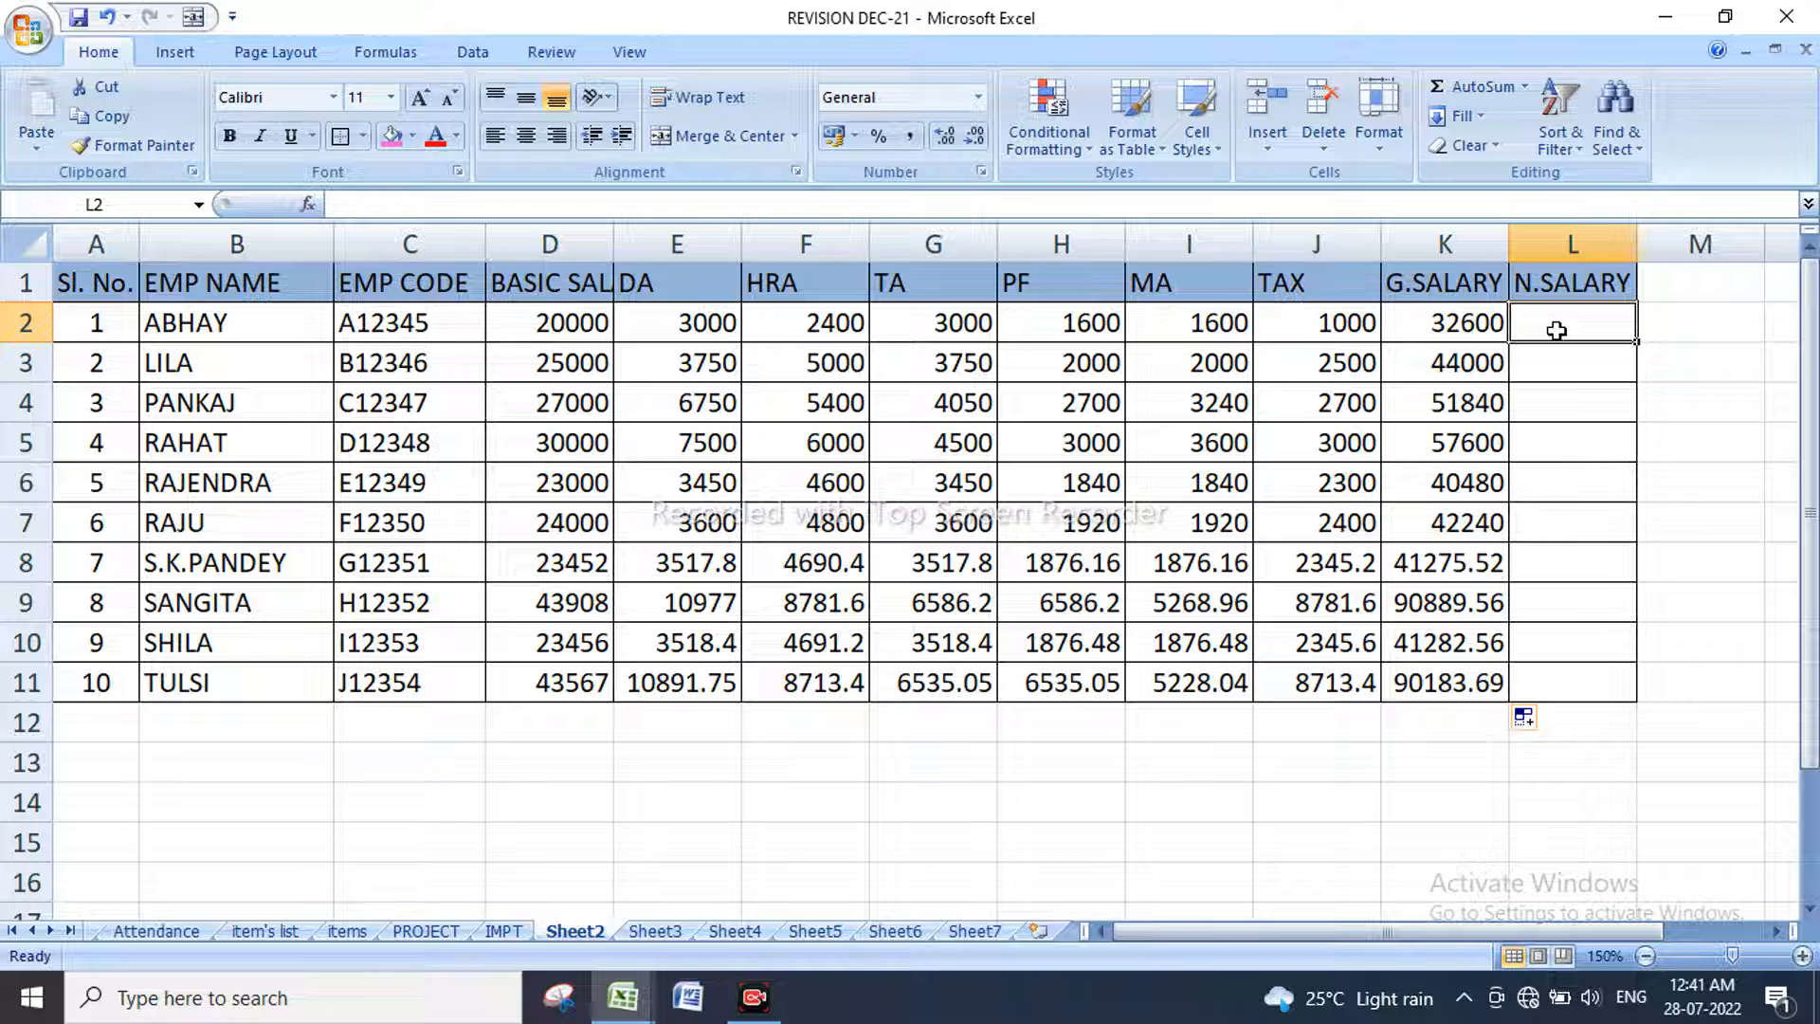
text(=)
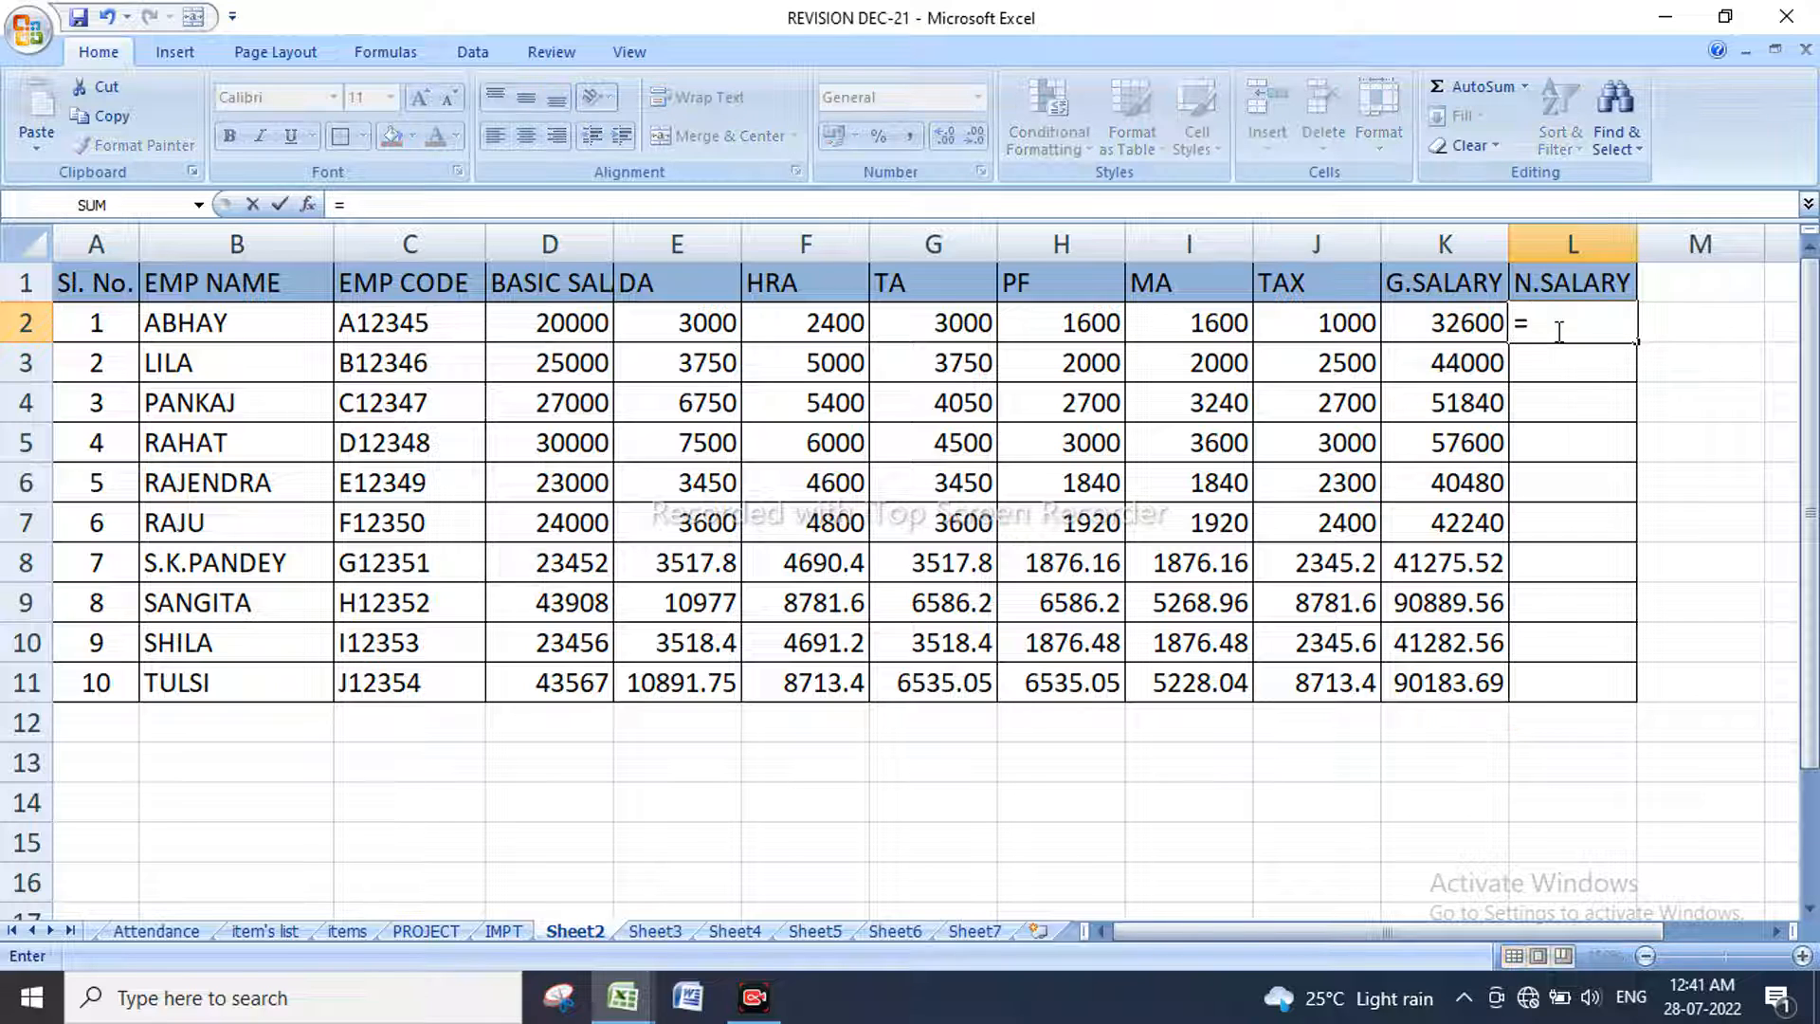
click(1450, 327)
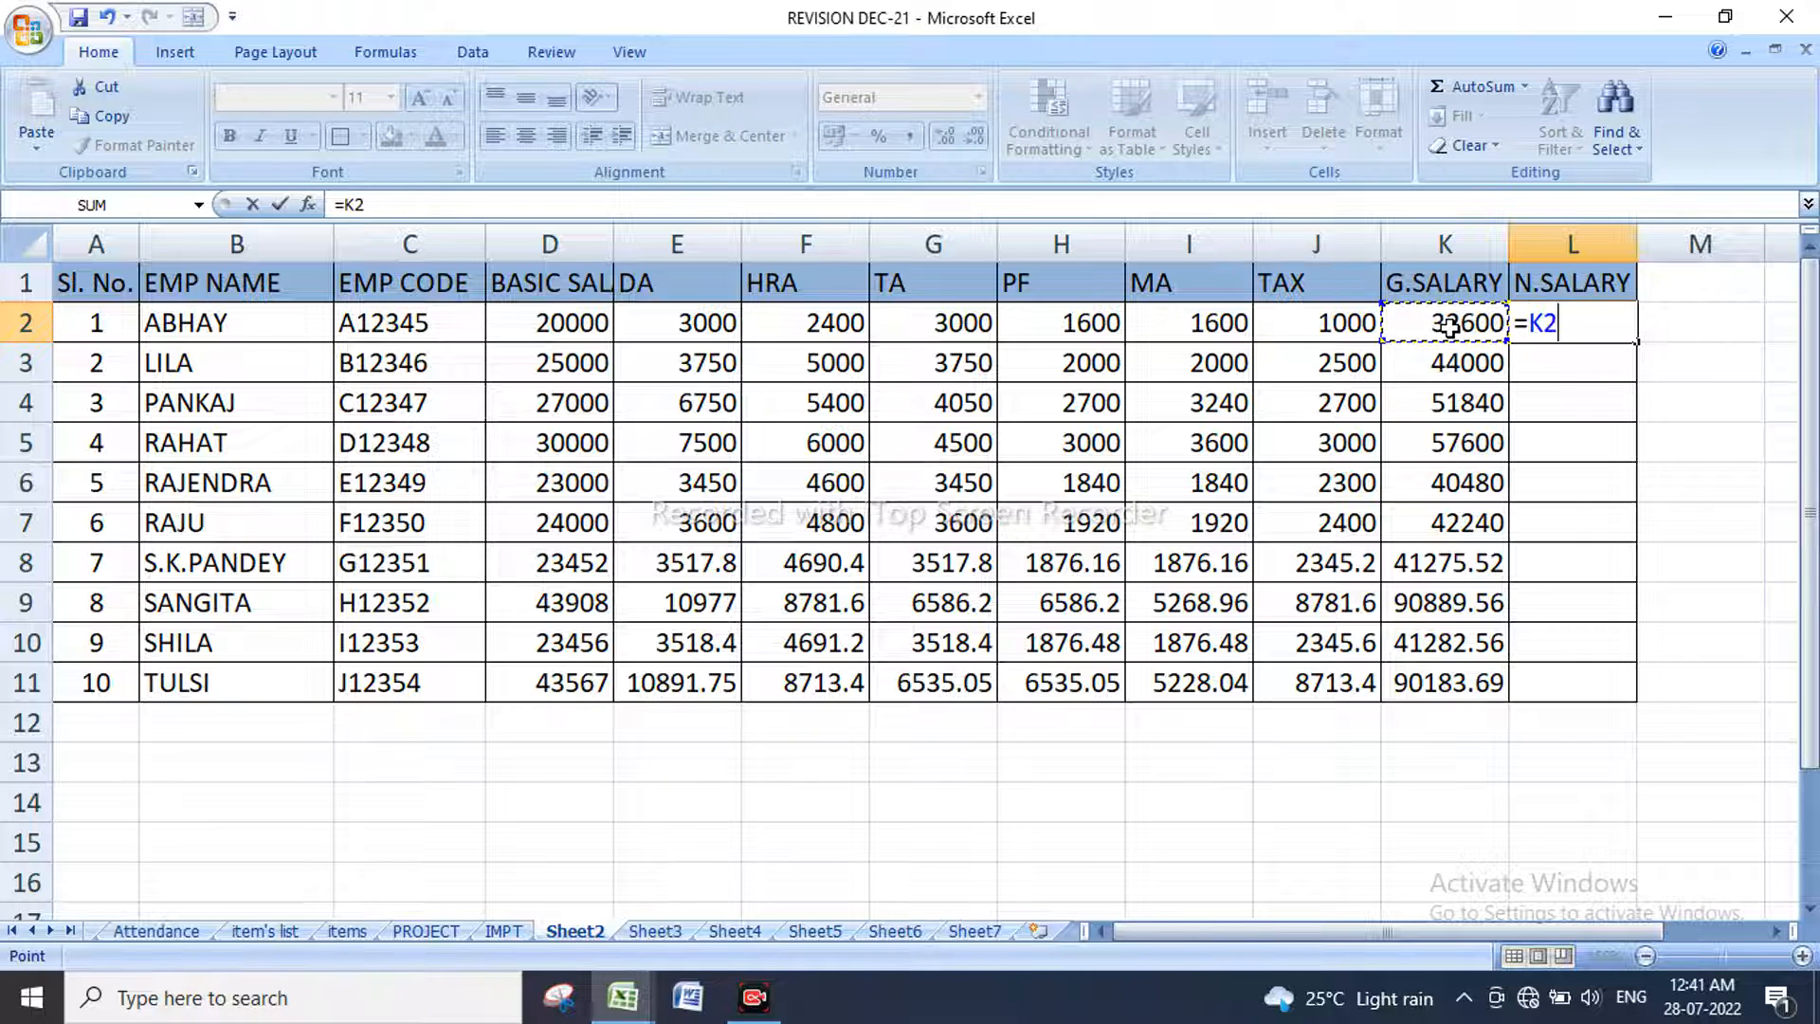
text(=)
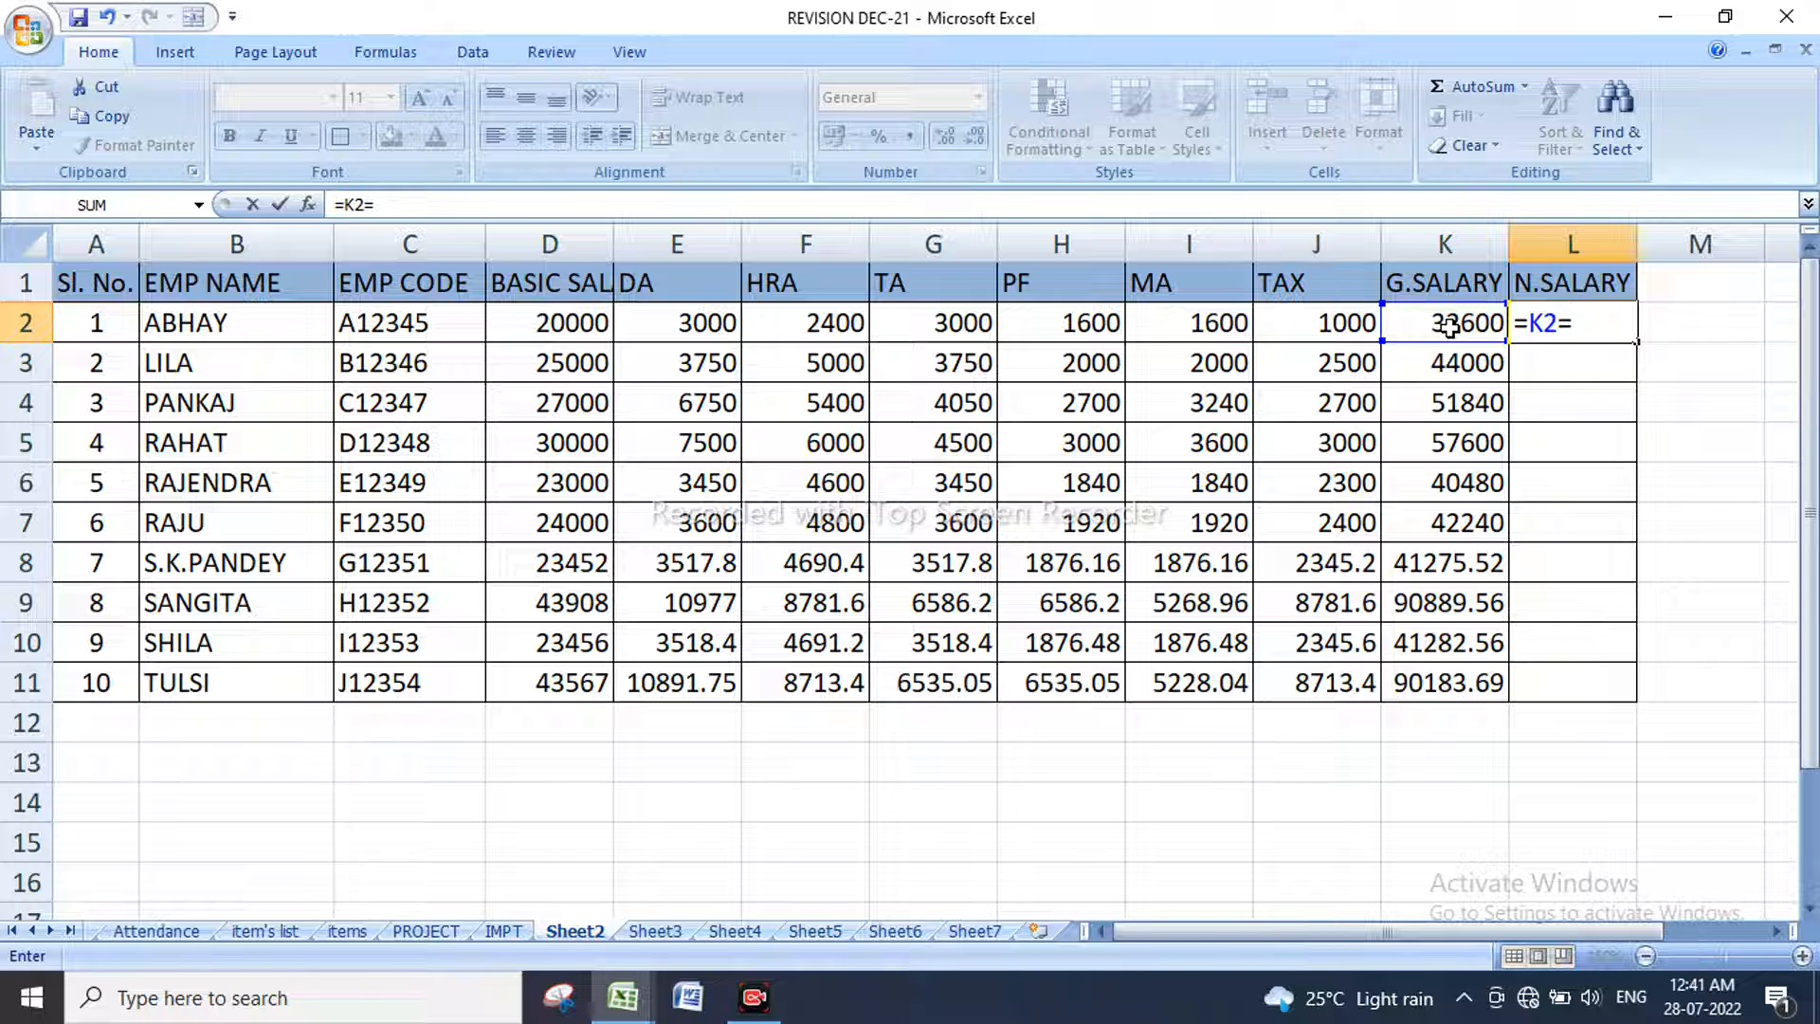
click(1324, 323)
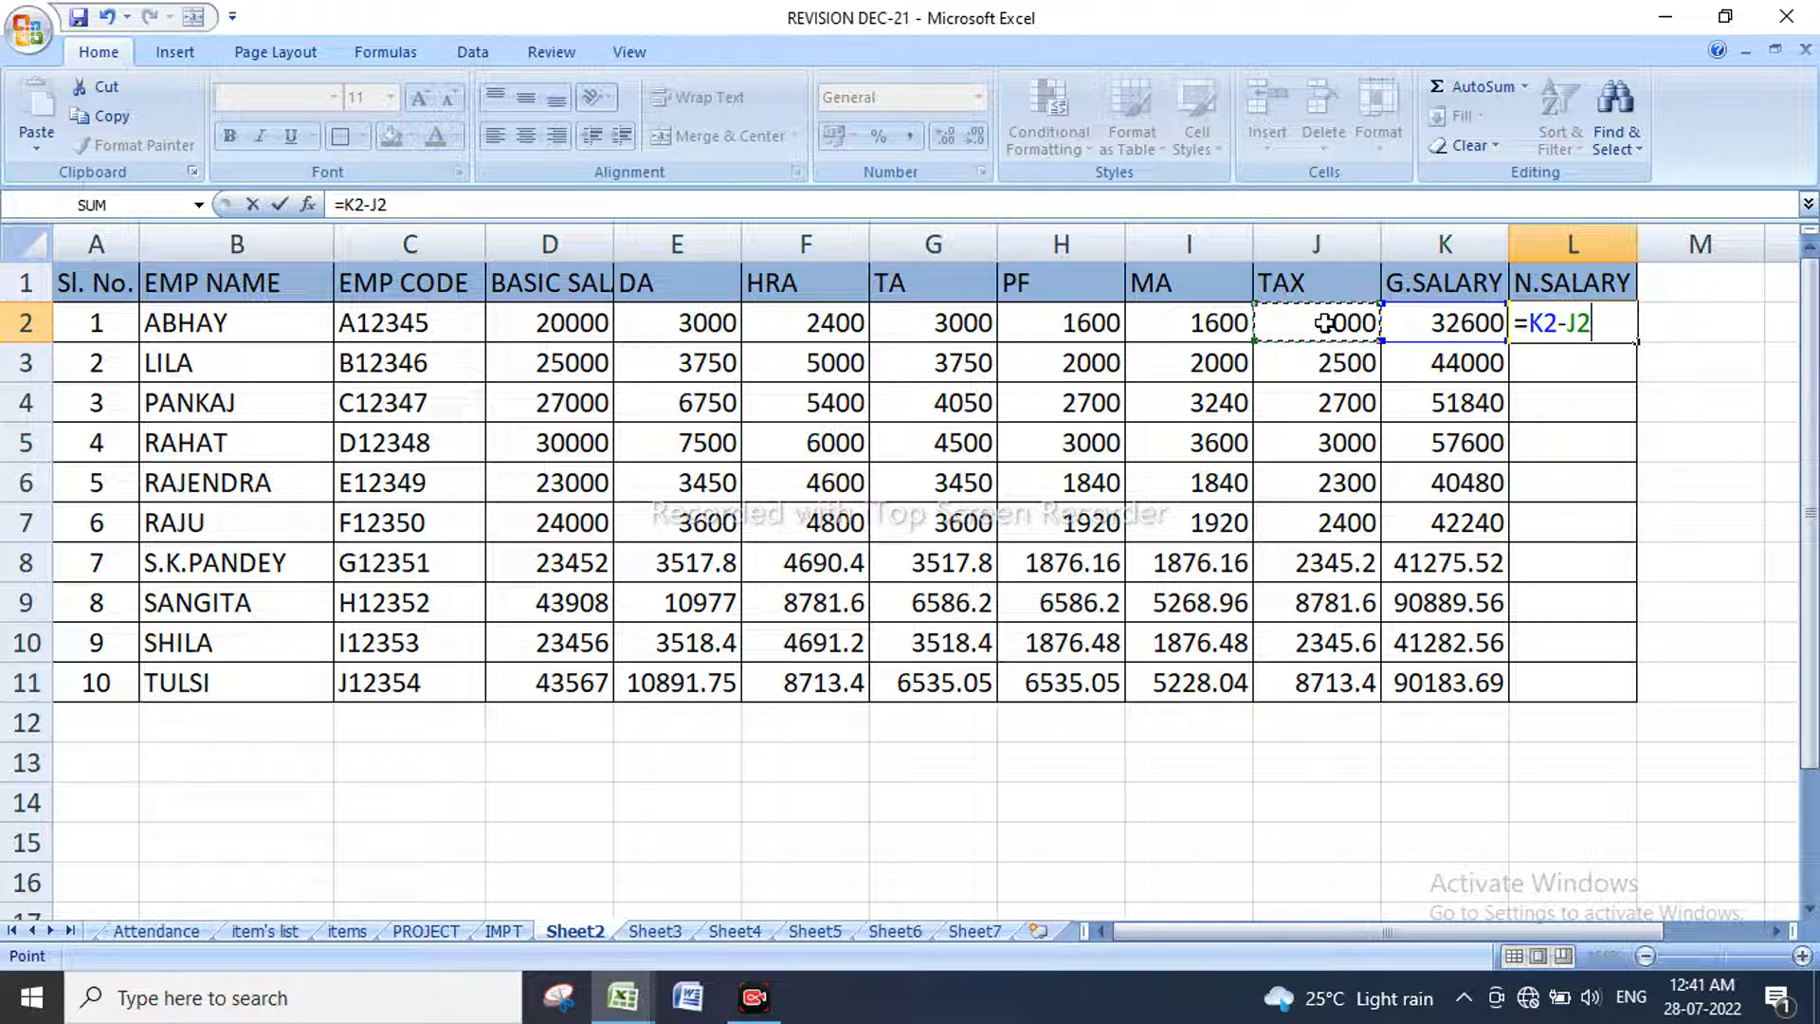
text())
key(Return)
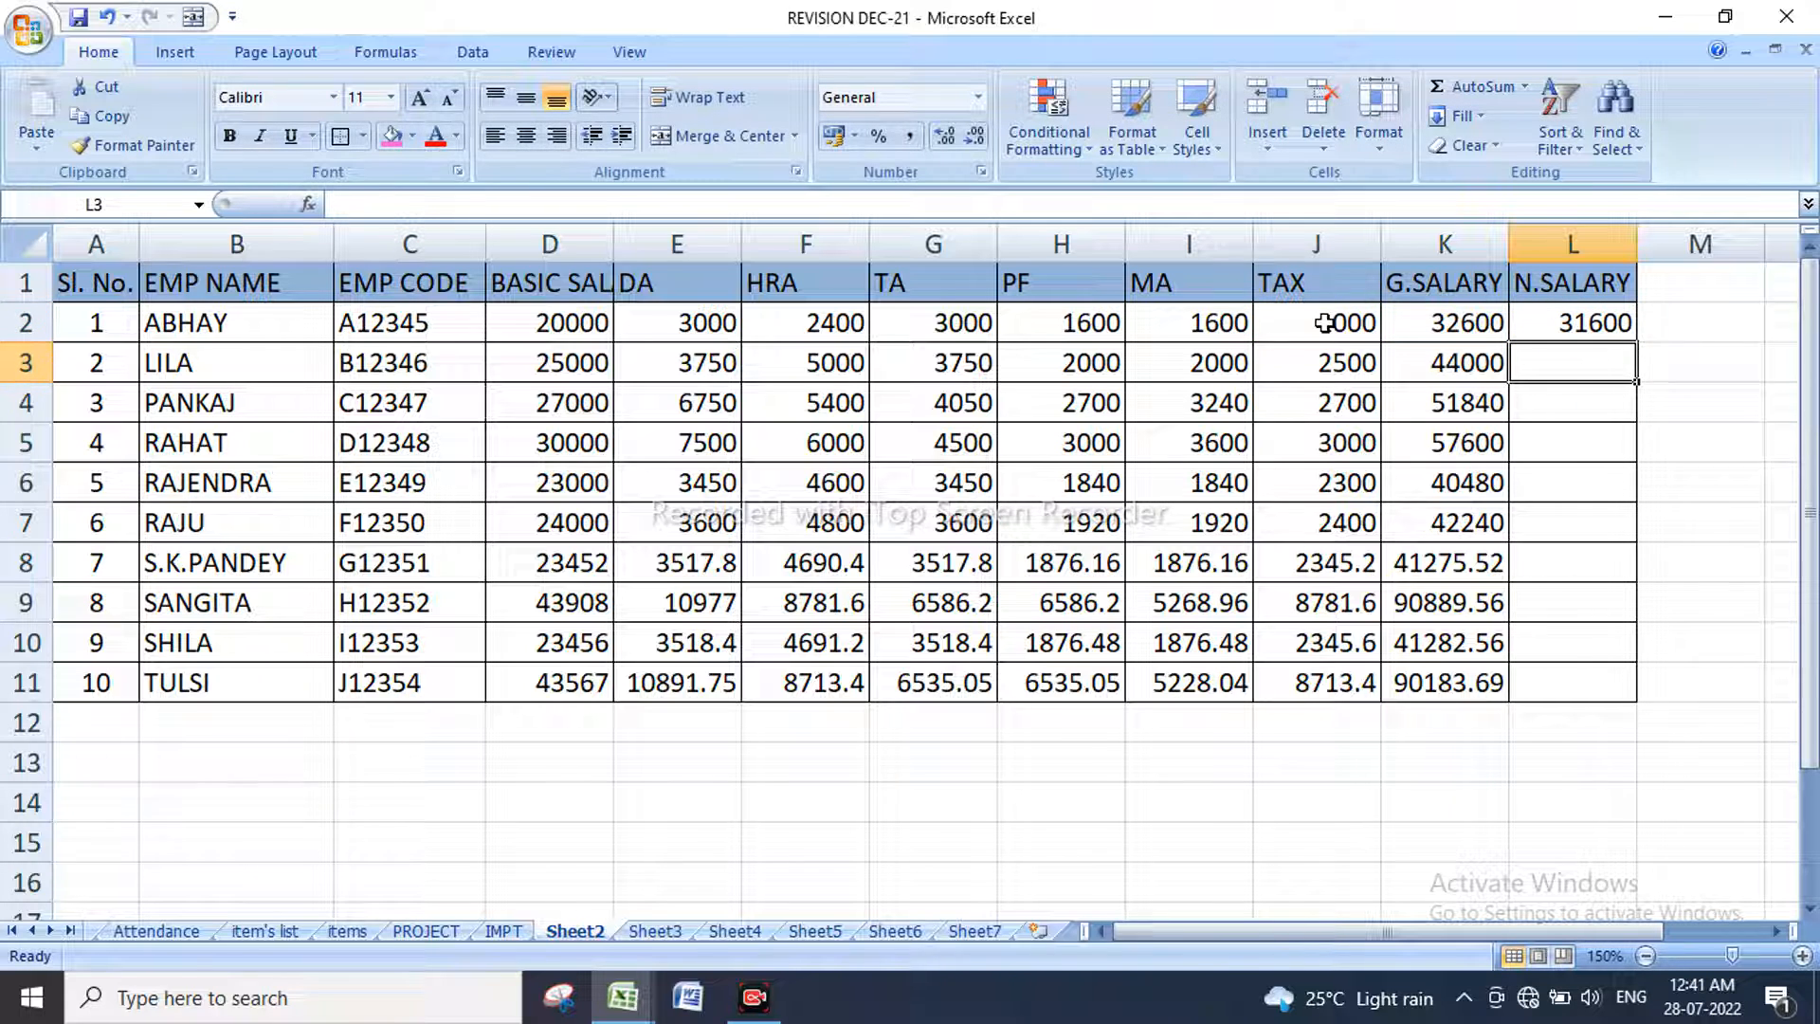
click(1569, 323)
double_click(1639, 342)
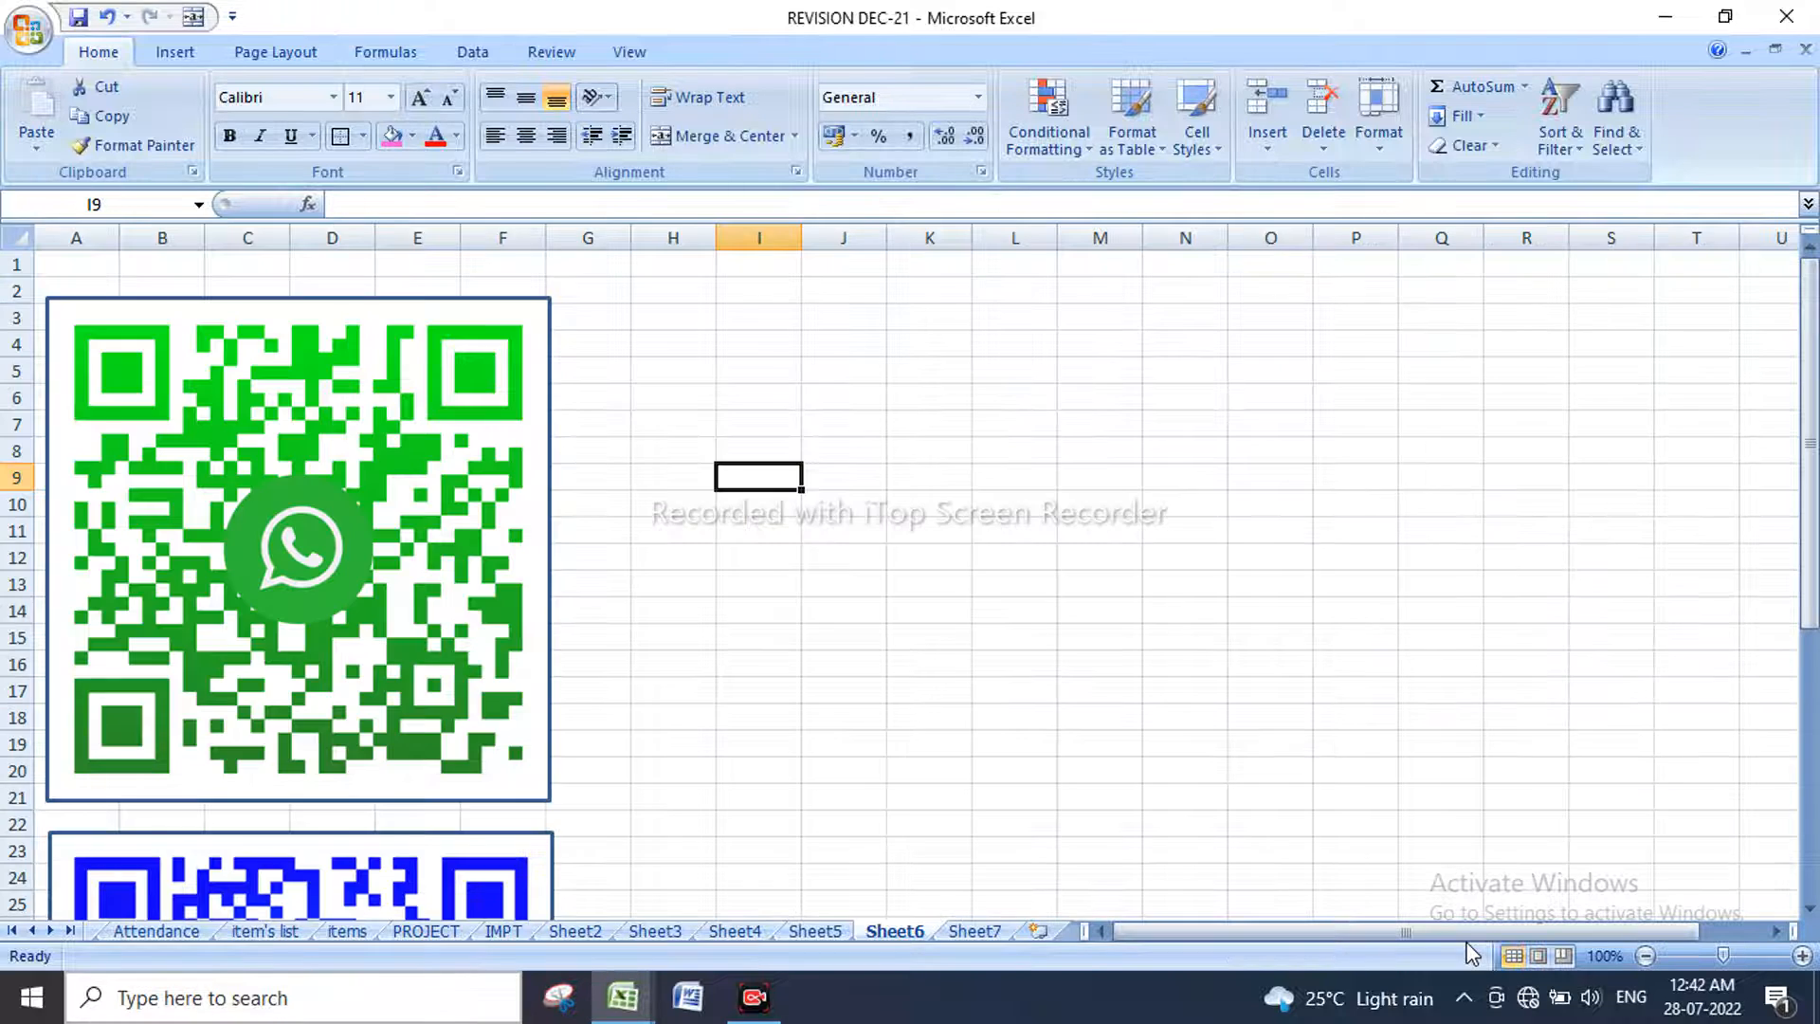
Step: Enter the headings SL in H1 and ST NAME in I1 on Sheet6
click(682, 290)
drag(682, 262, 686, 290)
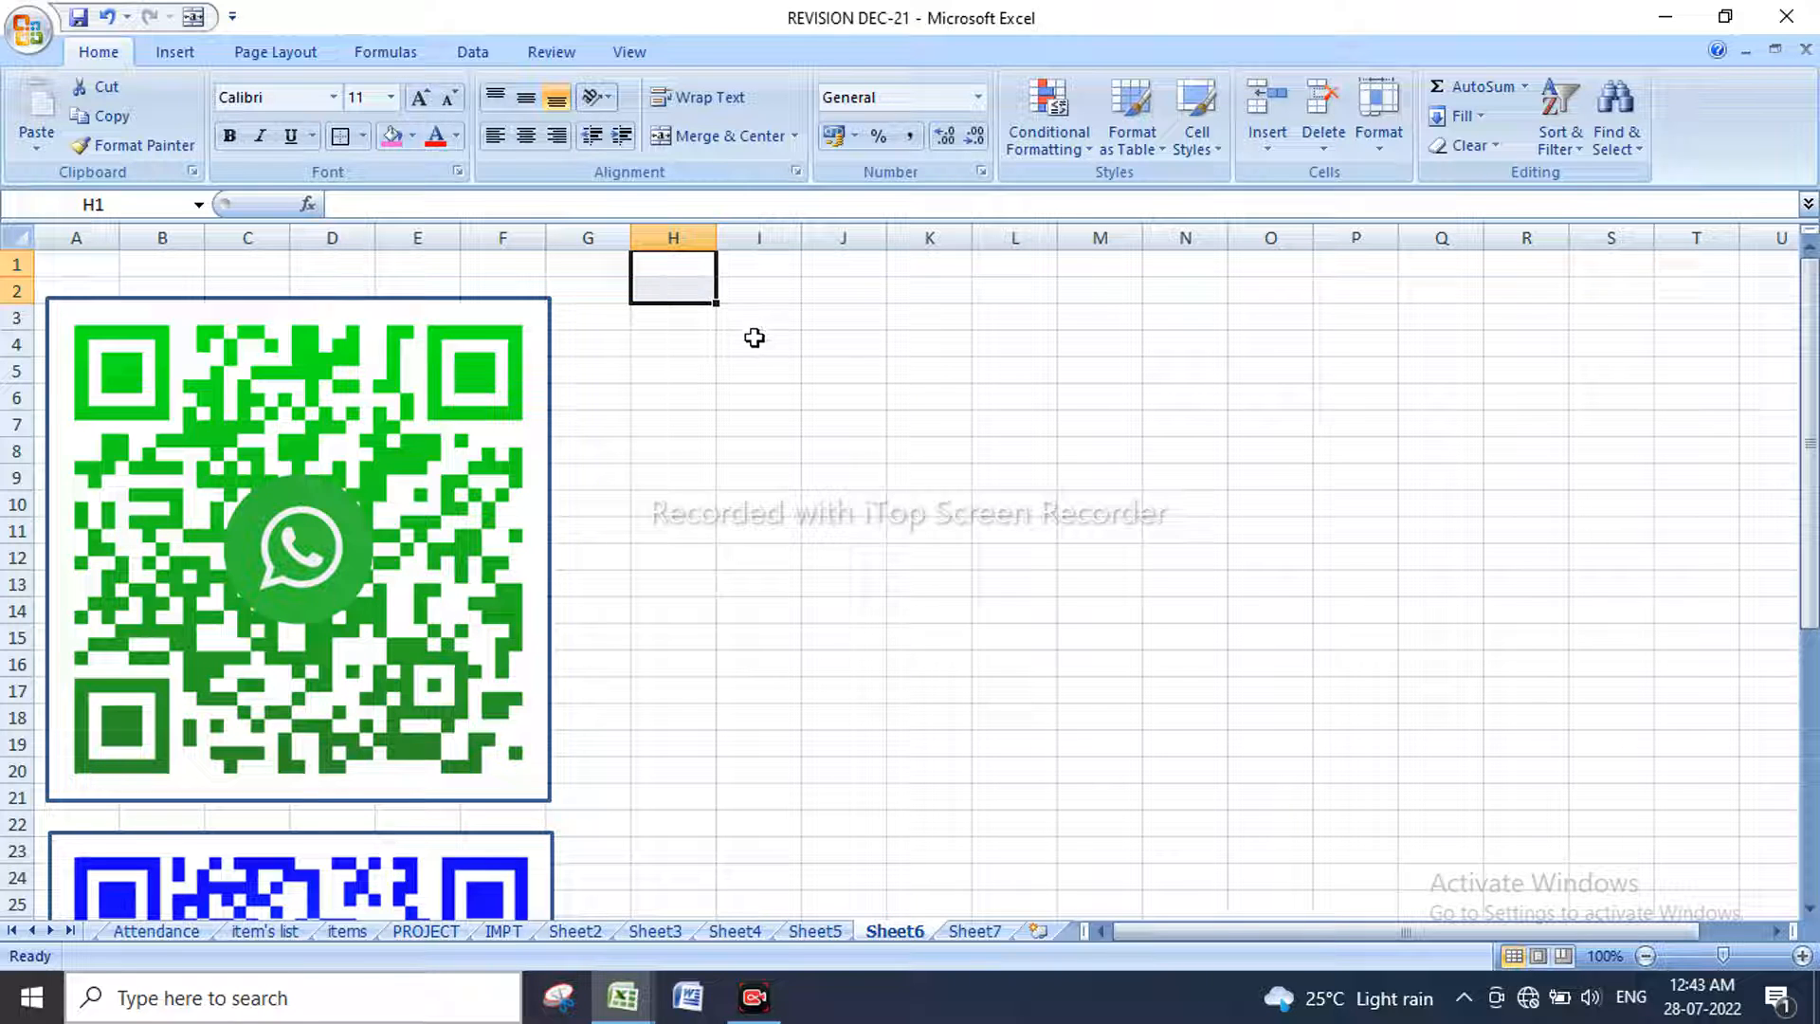
click(689, 270)
text(SL)
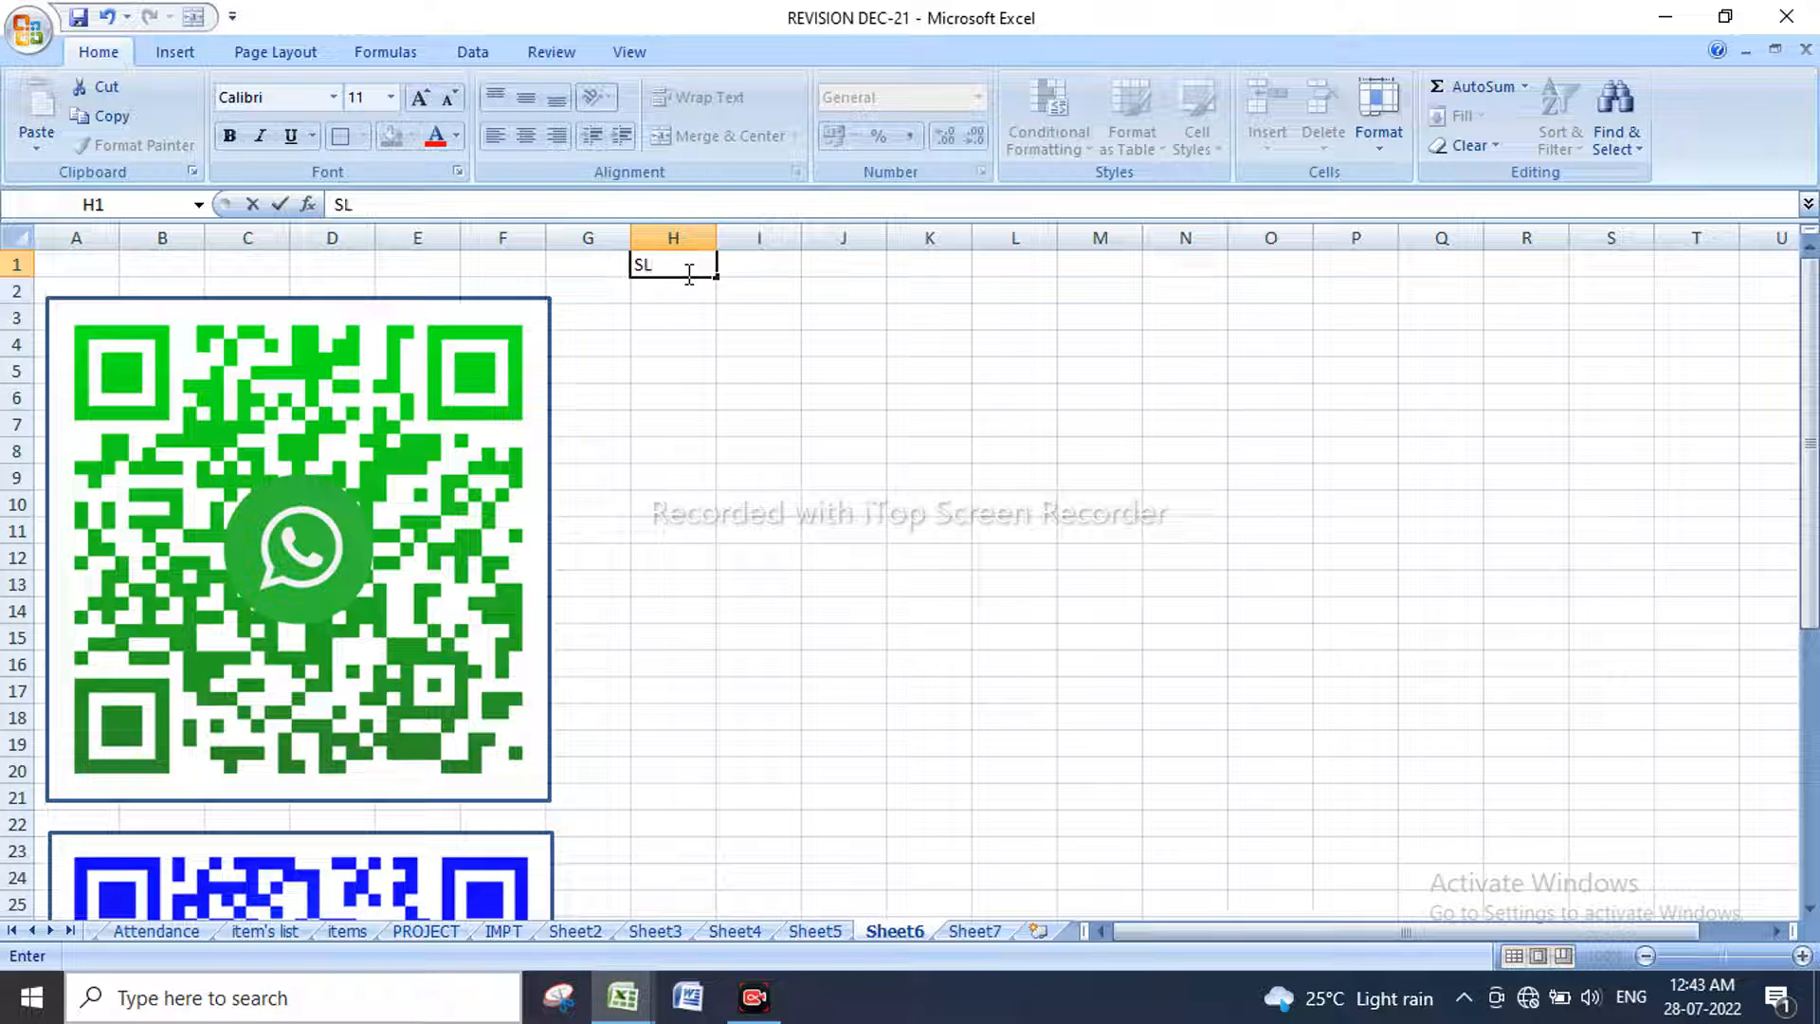
key(Return)
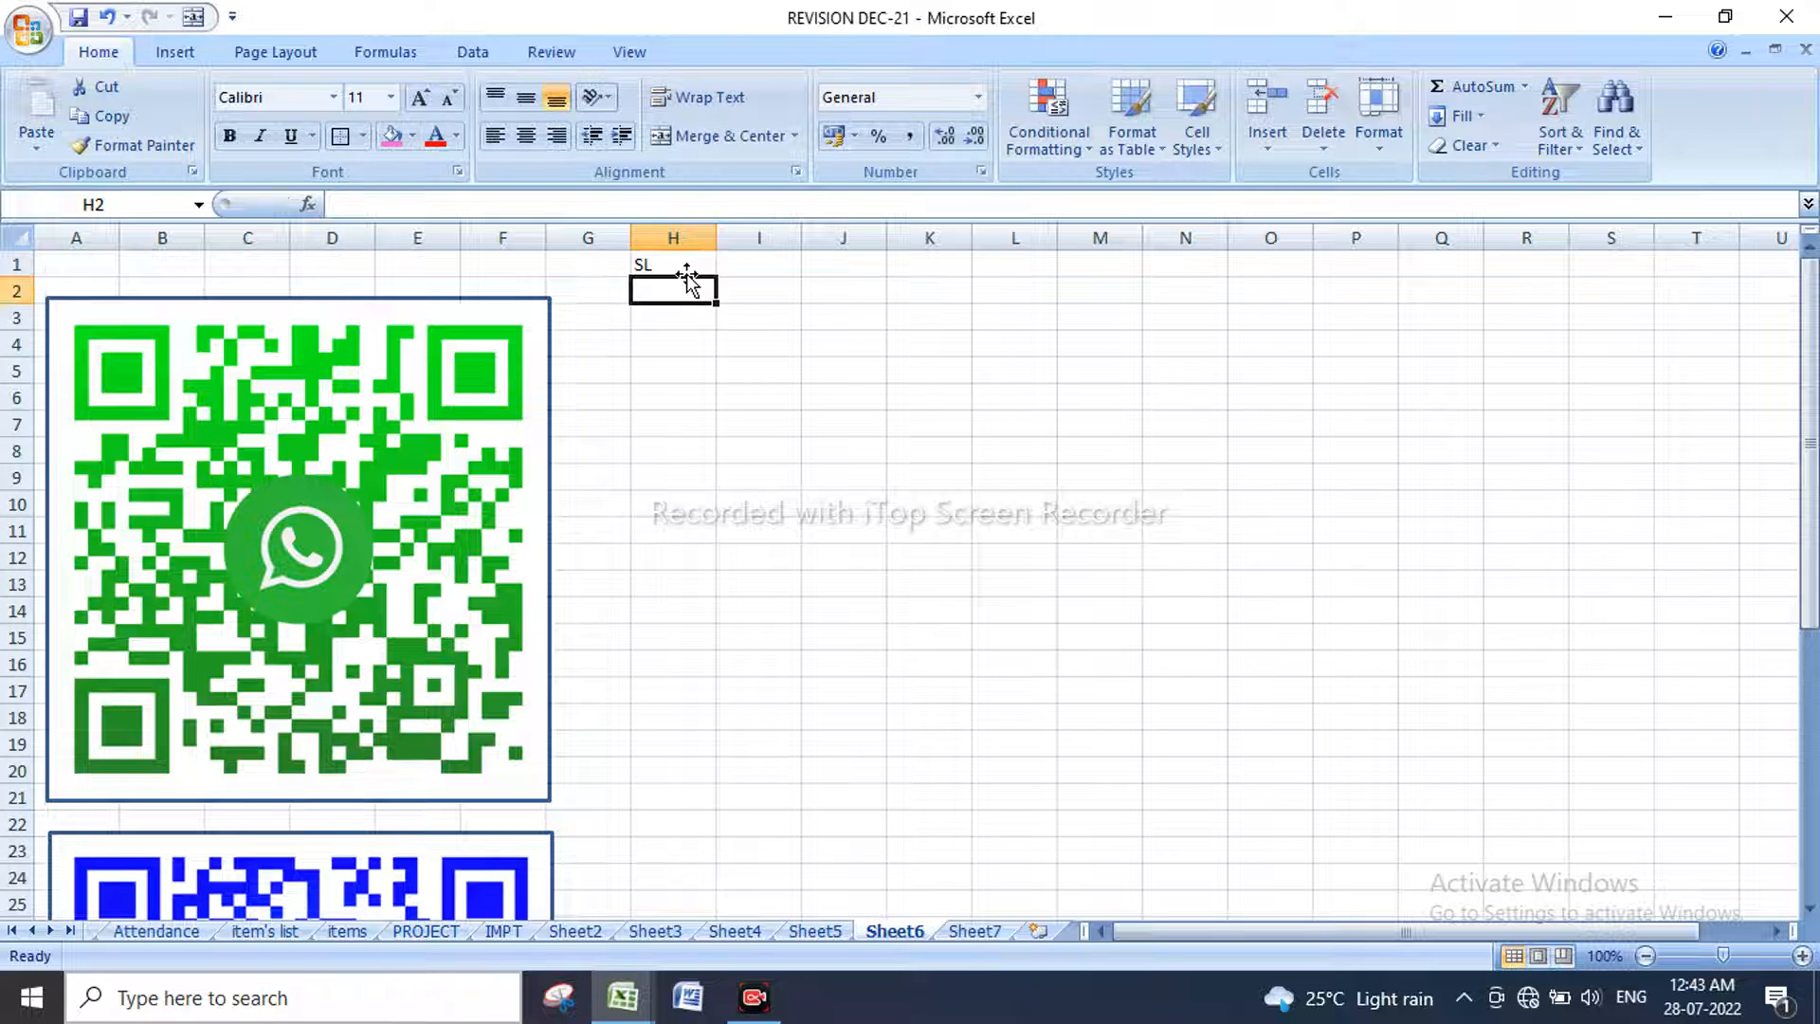
click(762, 267)
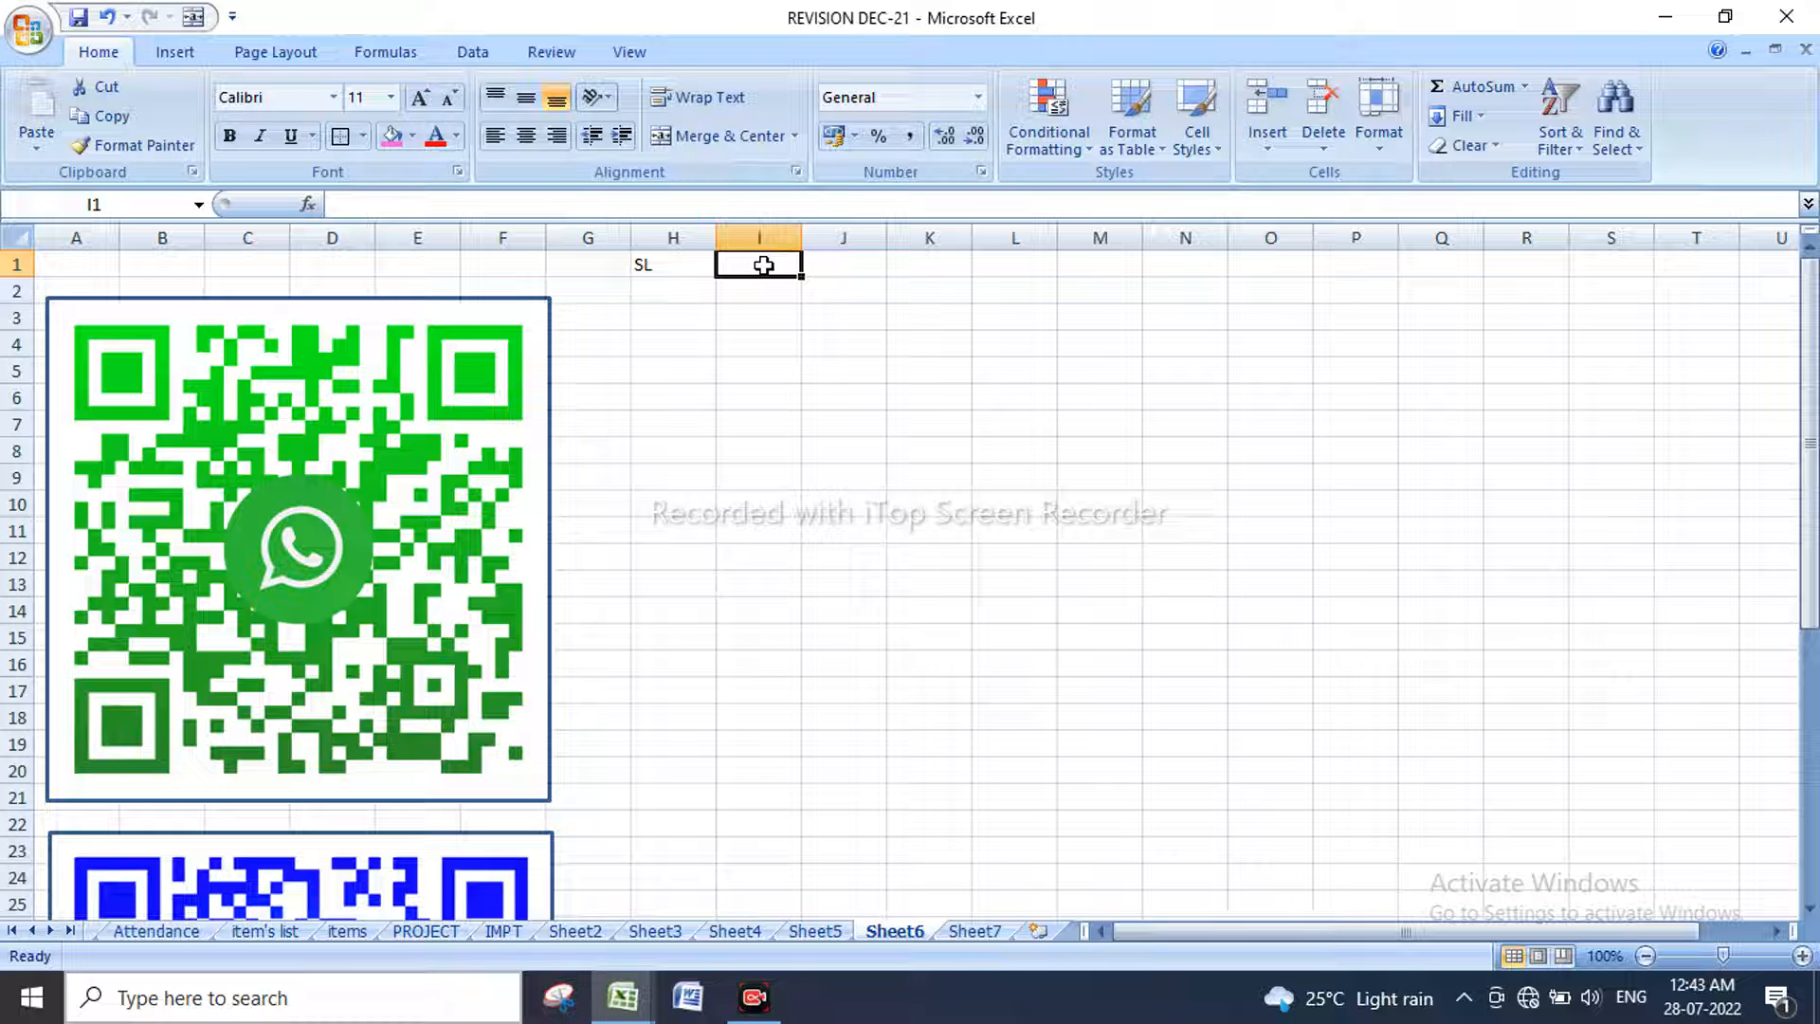
text(S)
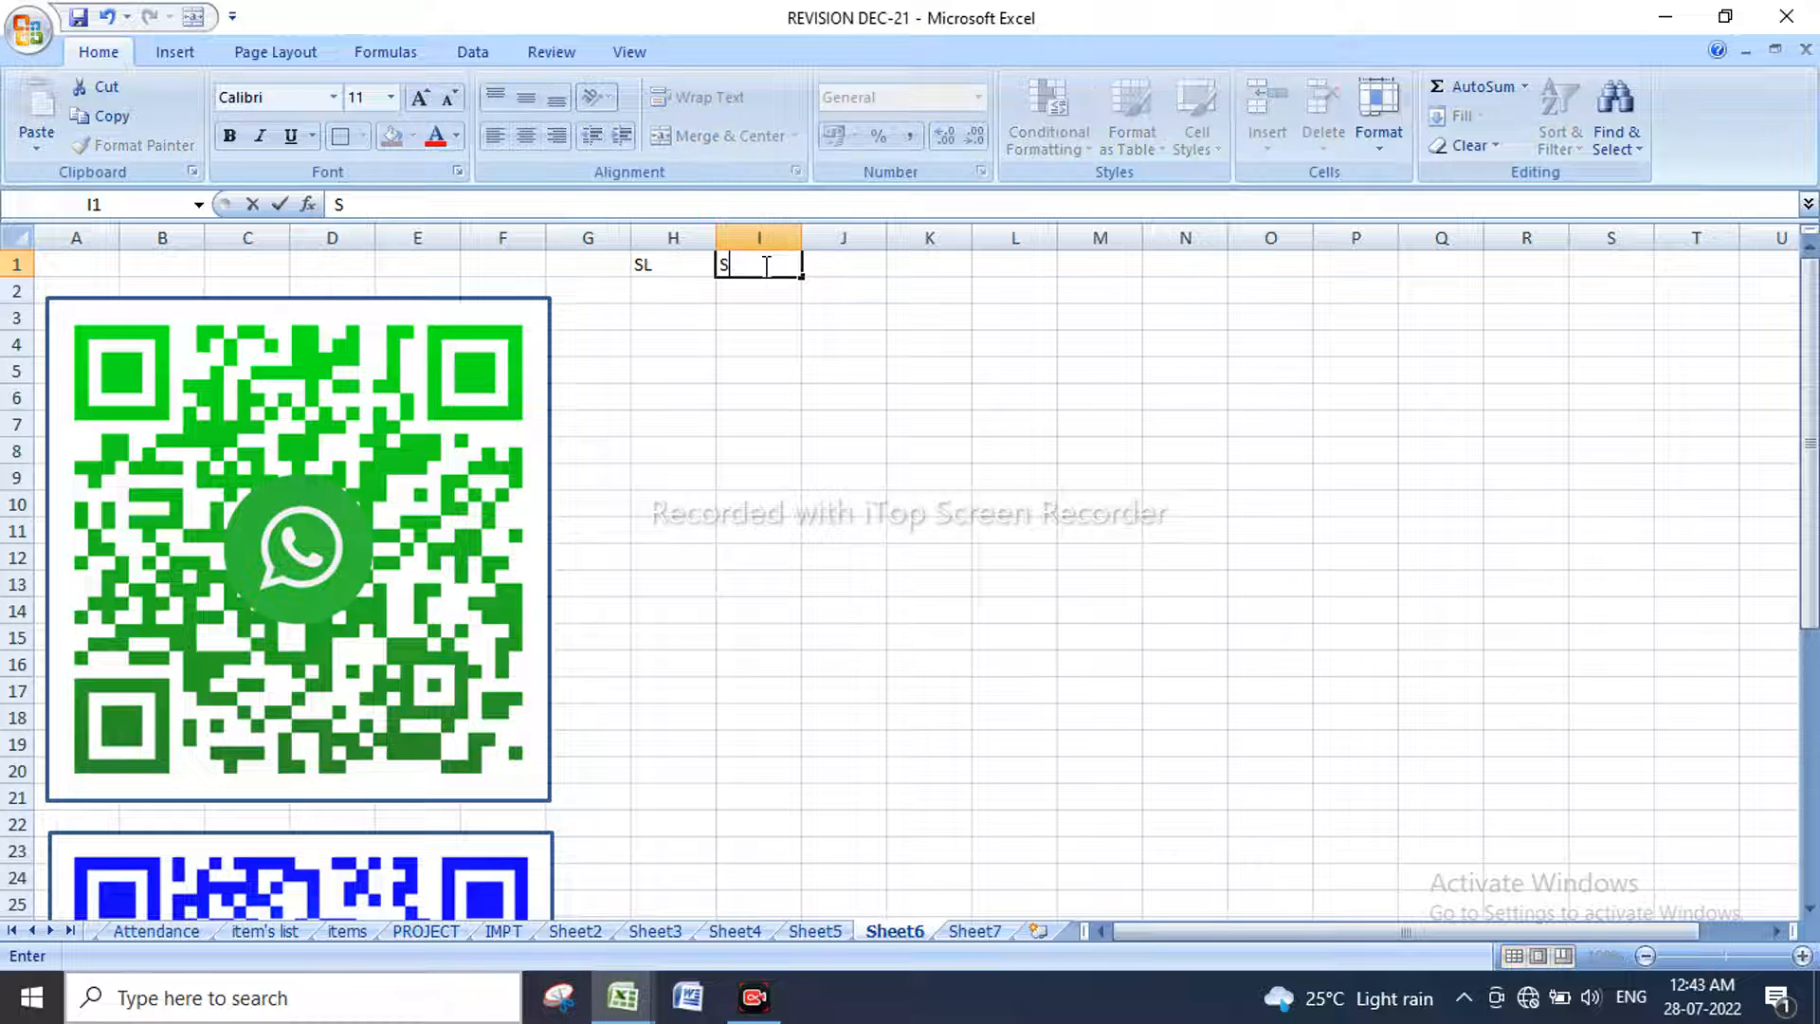
text(T NAME)
key(Tab)
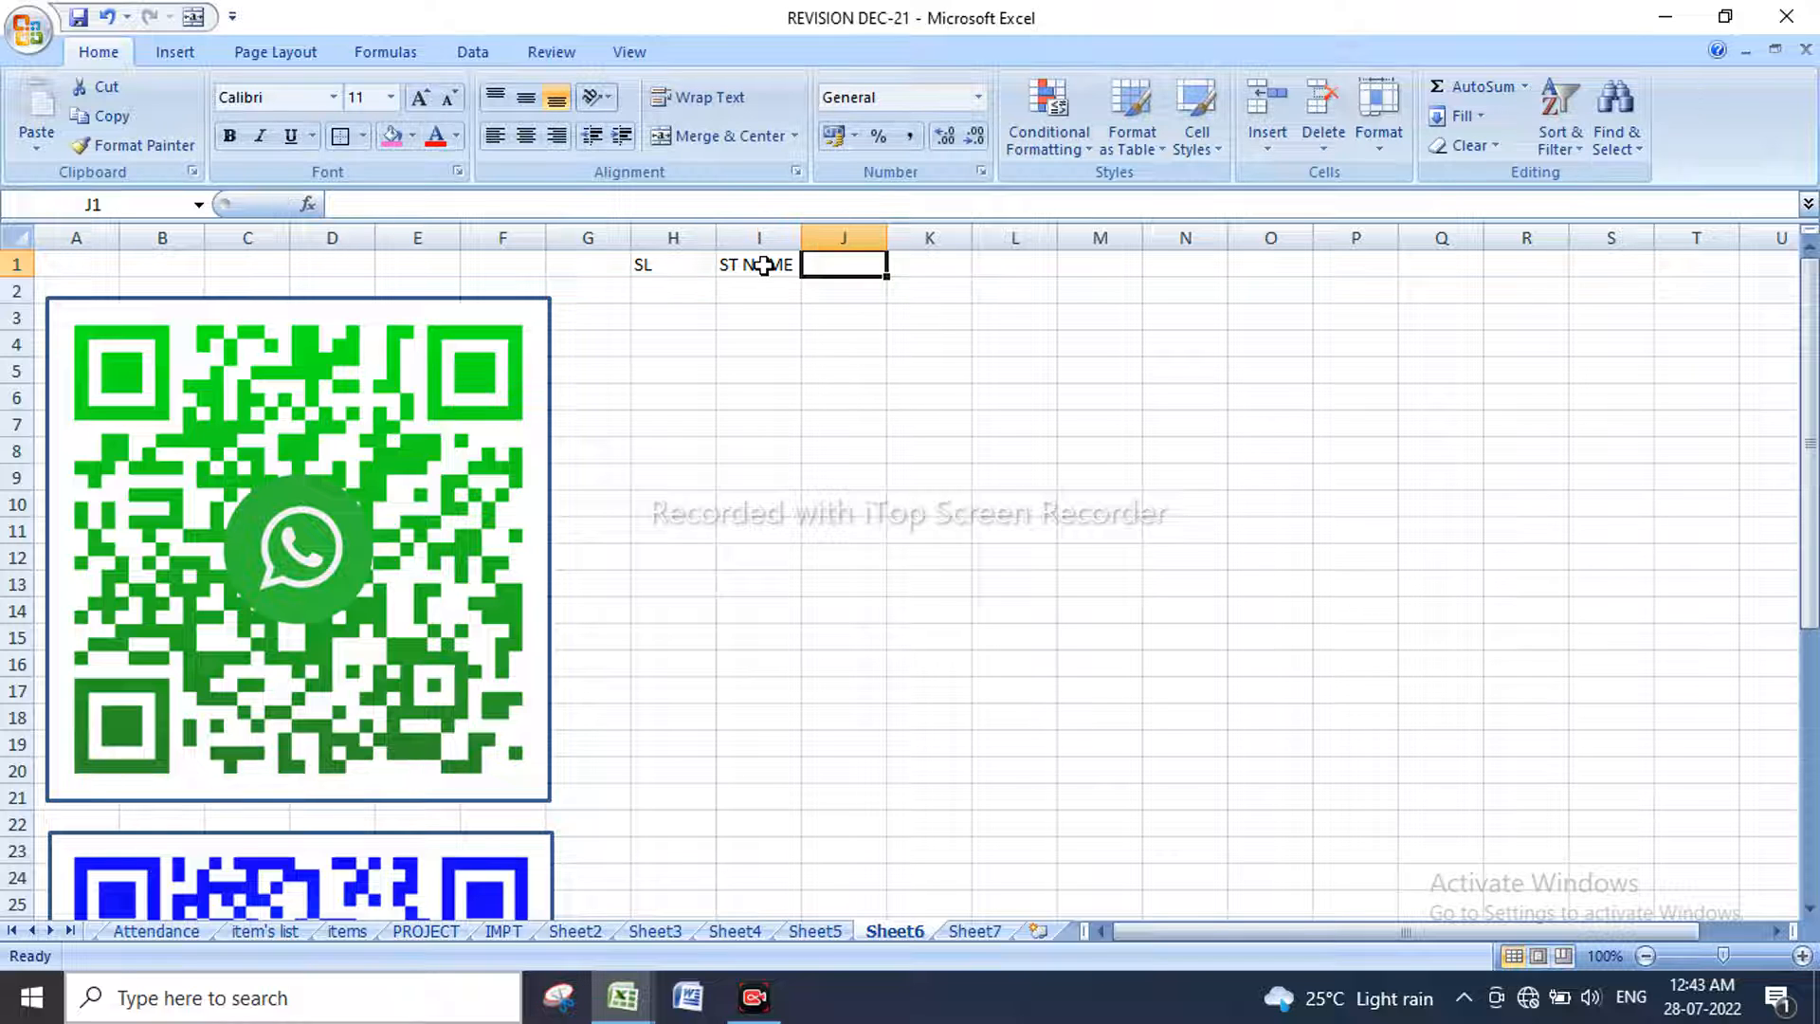
Step: Merge and center the SL heading over H1:H2 and the ST NAME heading over I1:I2
mouse_move(758, 266)
mouse_down()
mouse_move(752, 292)
mouse_move(698, 268)
mouse_move(682, 290)
mouse_move(755, 276)
mouse_up()
click(735, 137)
click(729, 135)
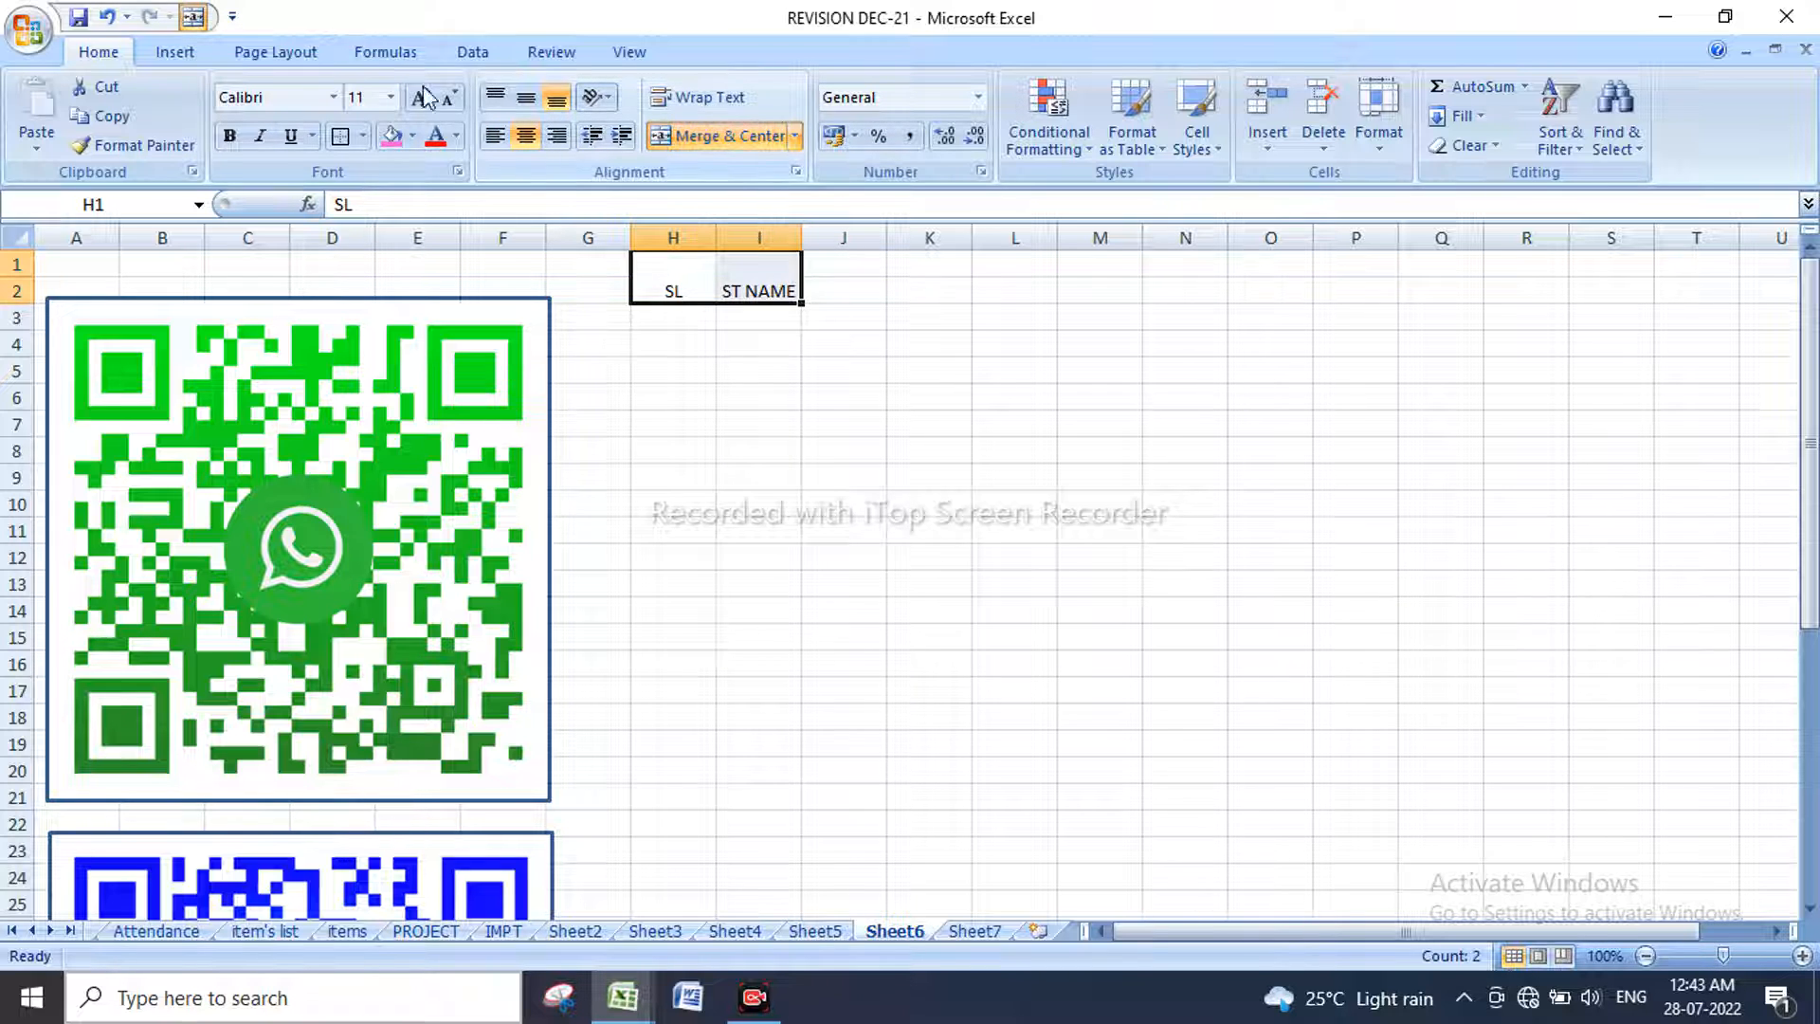
Step: Apply all borders to the merged SL and ST NAME headings and align their text vertically in the middle
click(363, 136)
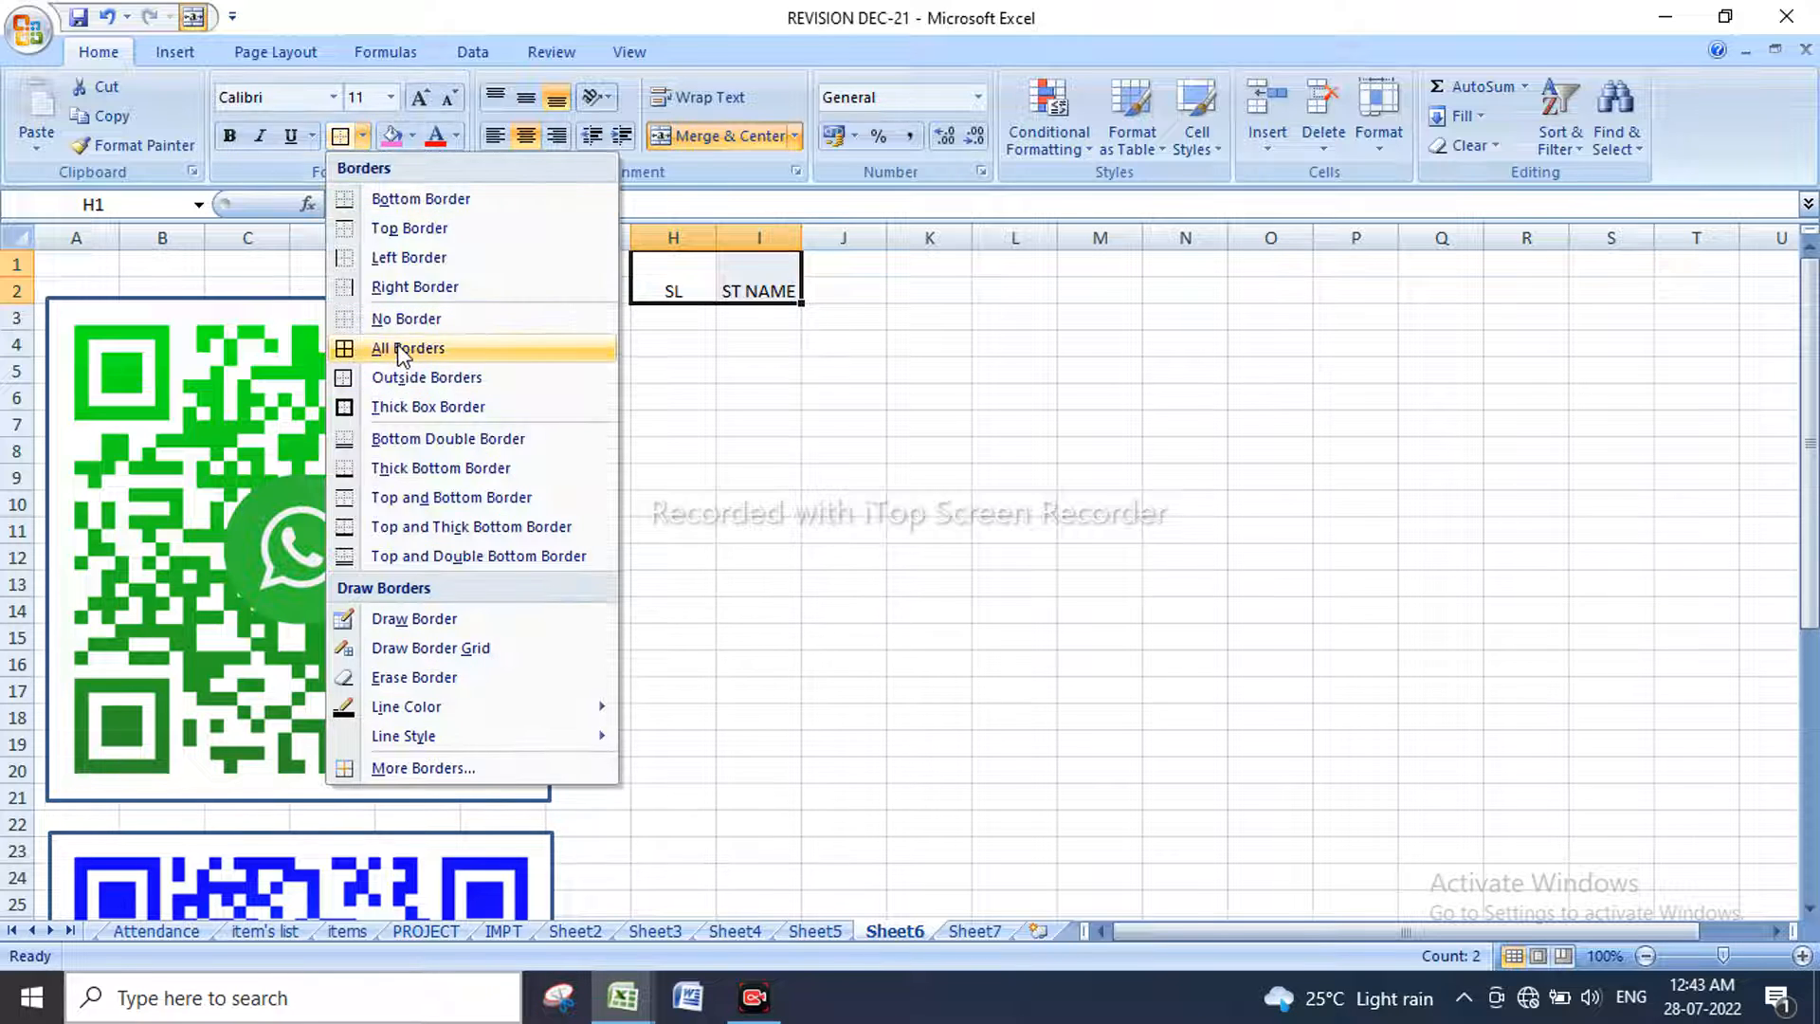
click(403, 350)
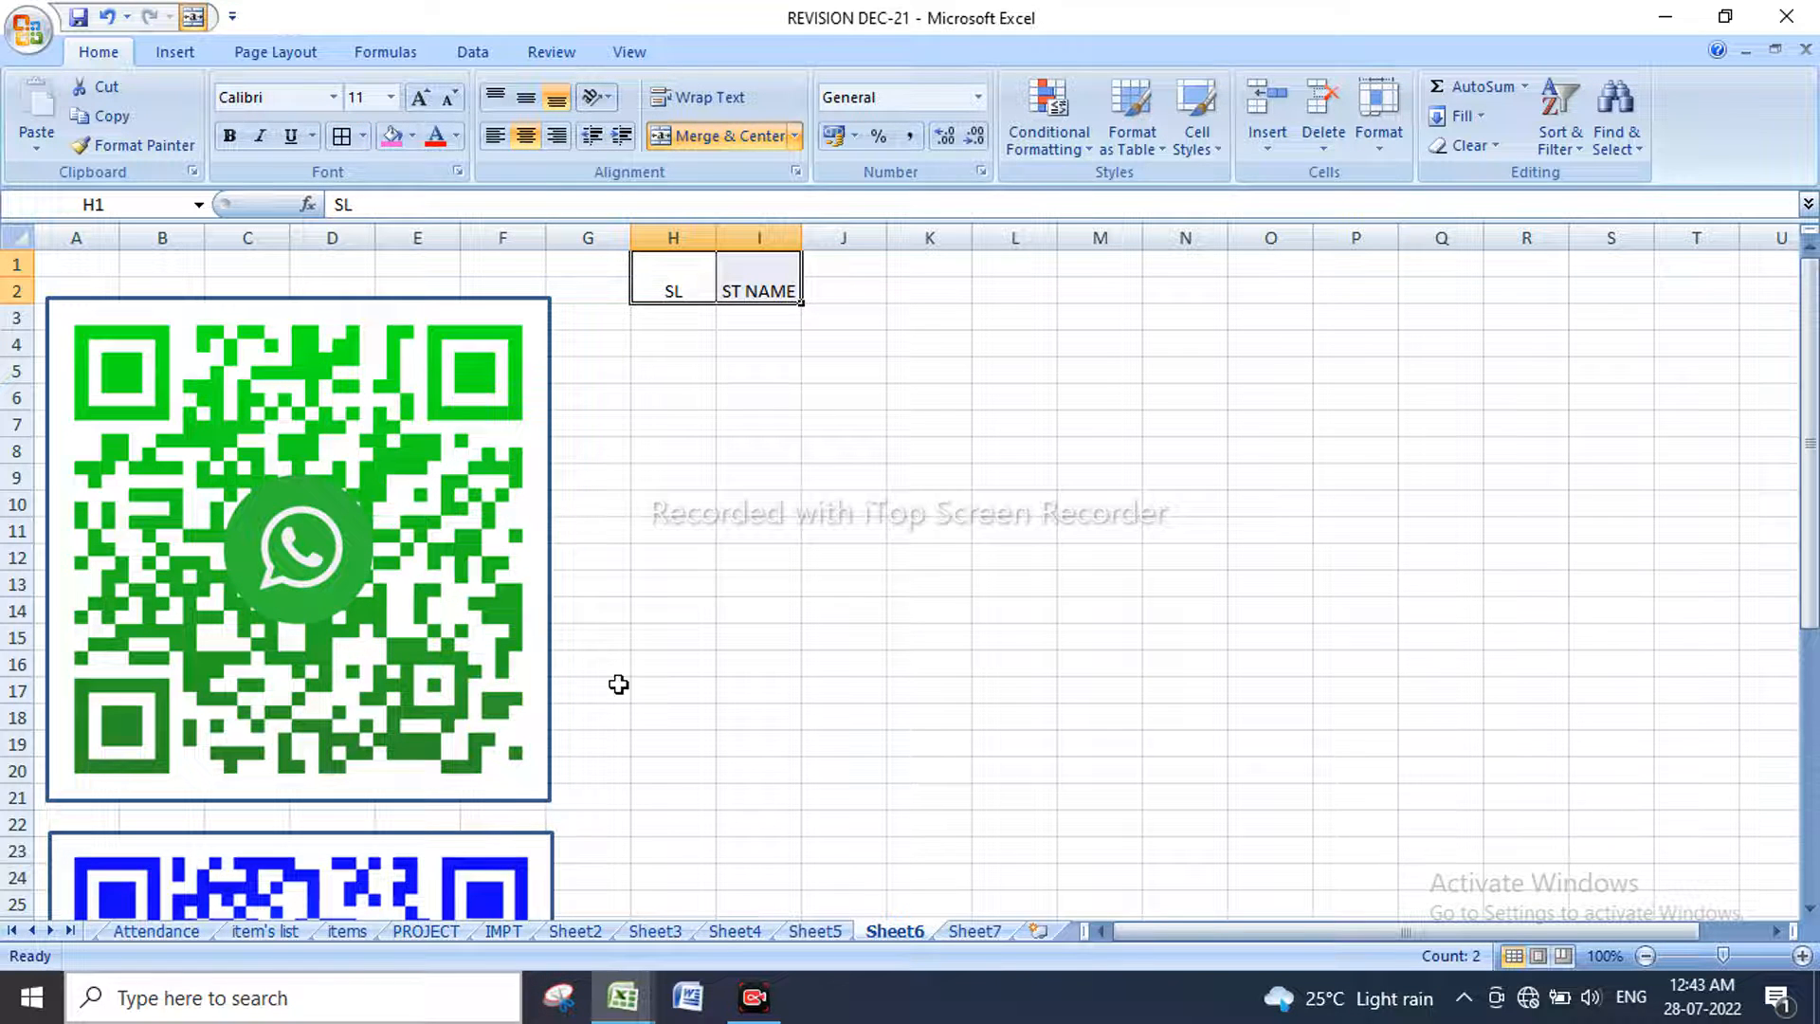
click(530, 104)
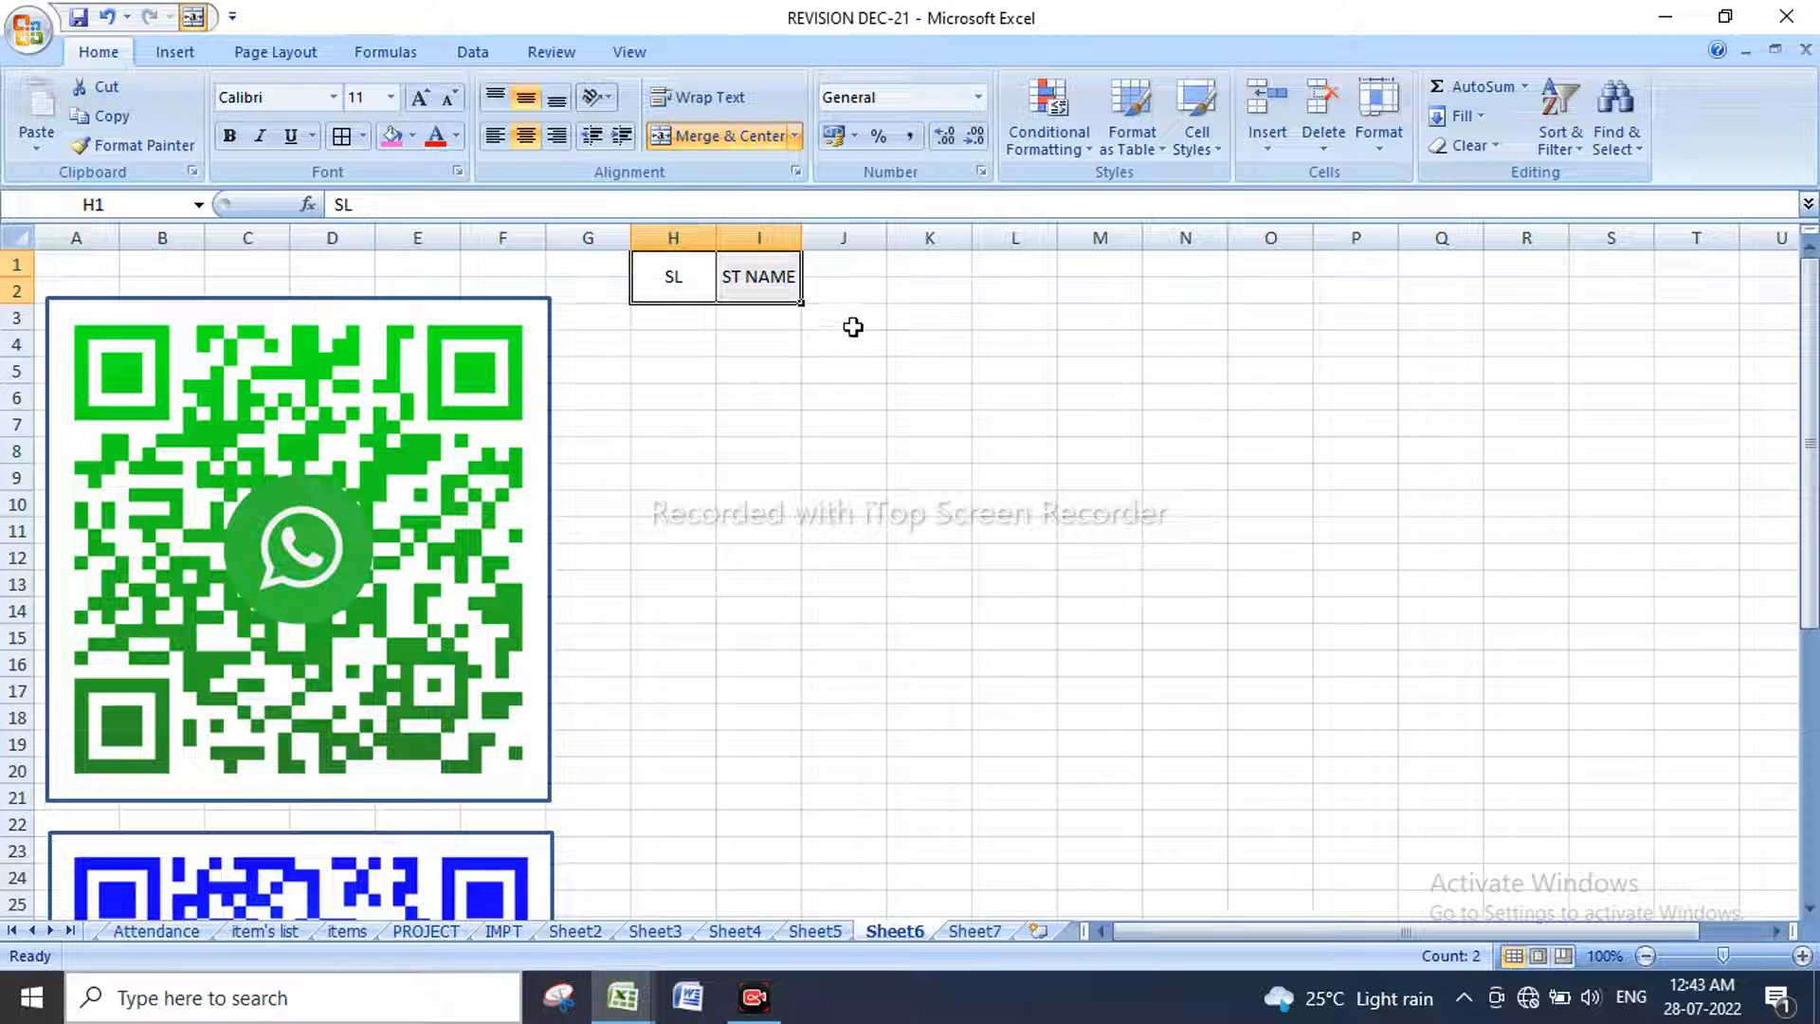
Step: Enter 1 in J1 and 2 in K1, and extend the number series across row 1 to 31 in AN1
click(847, 272)
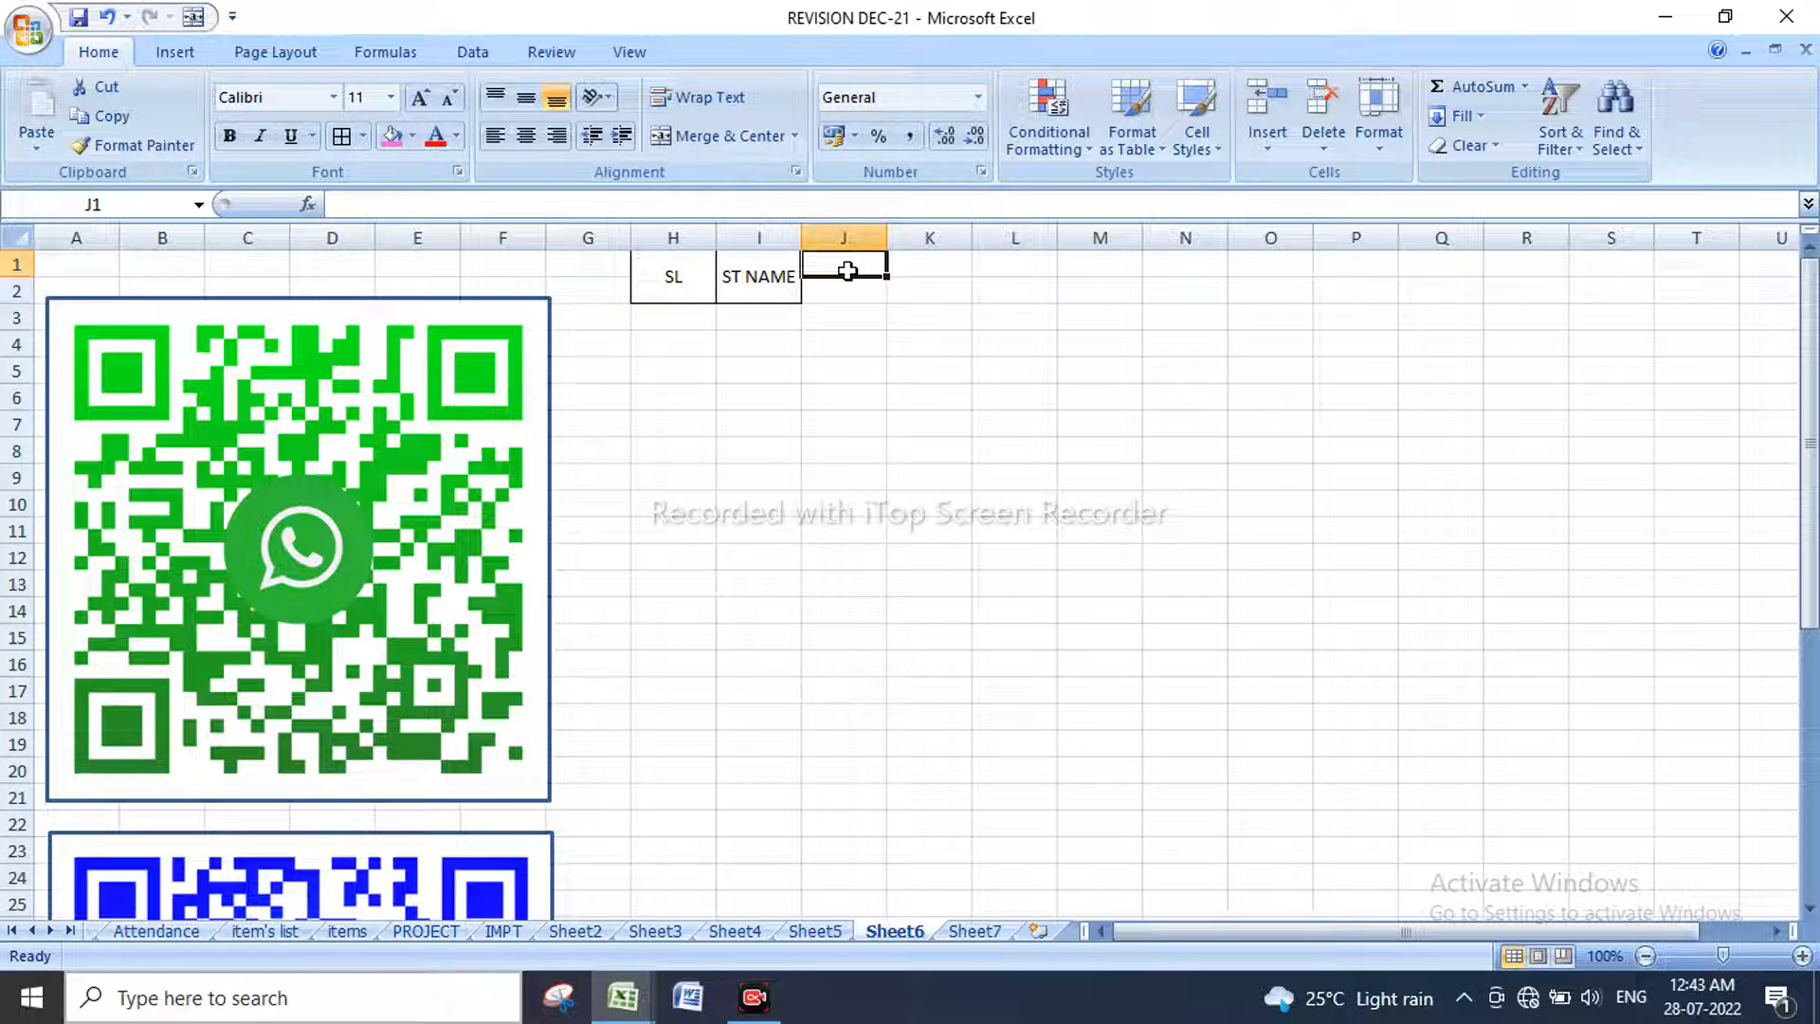
text(1)
key(Tab)
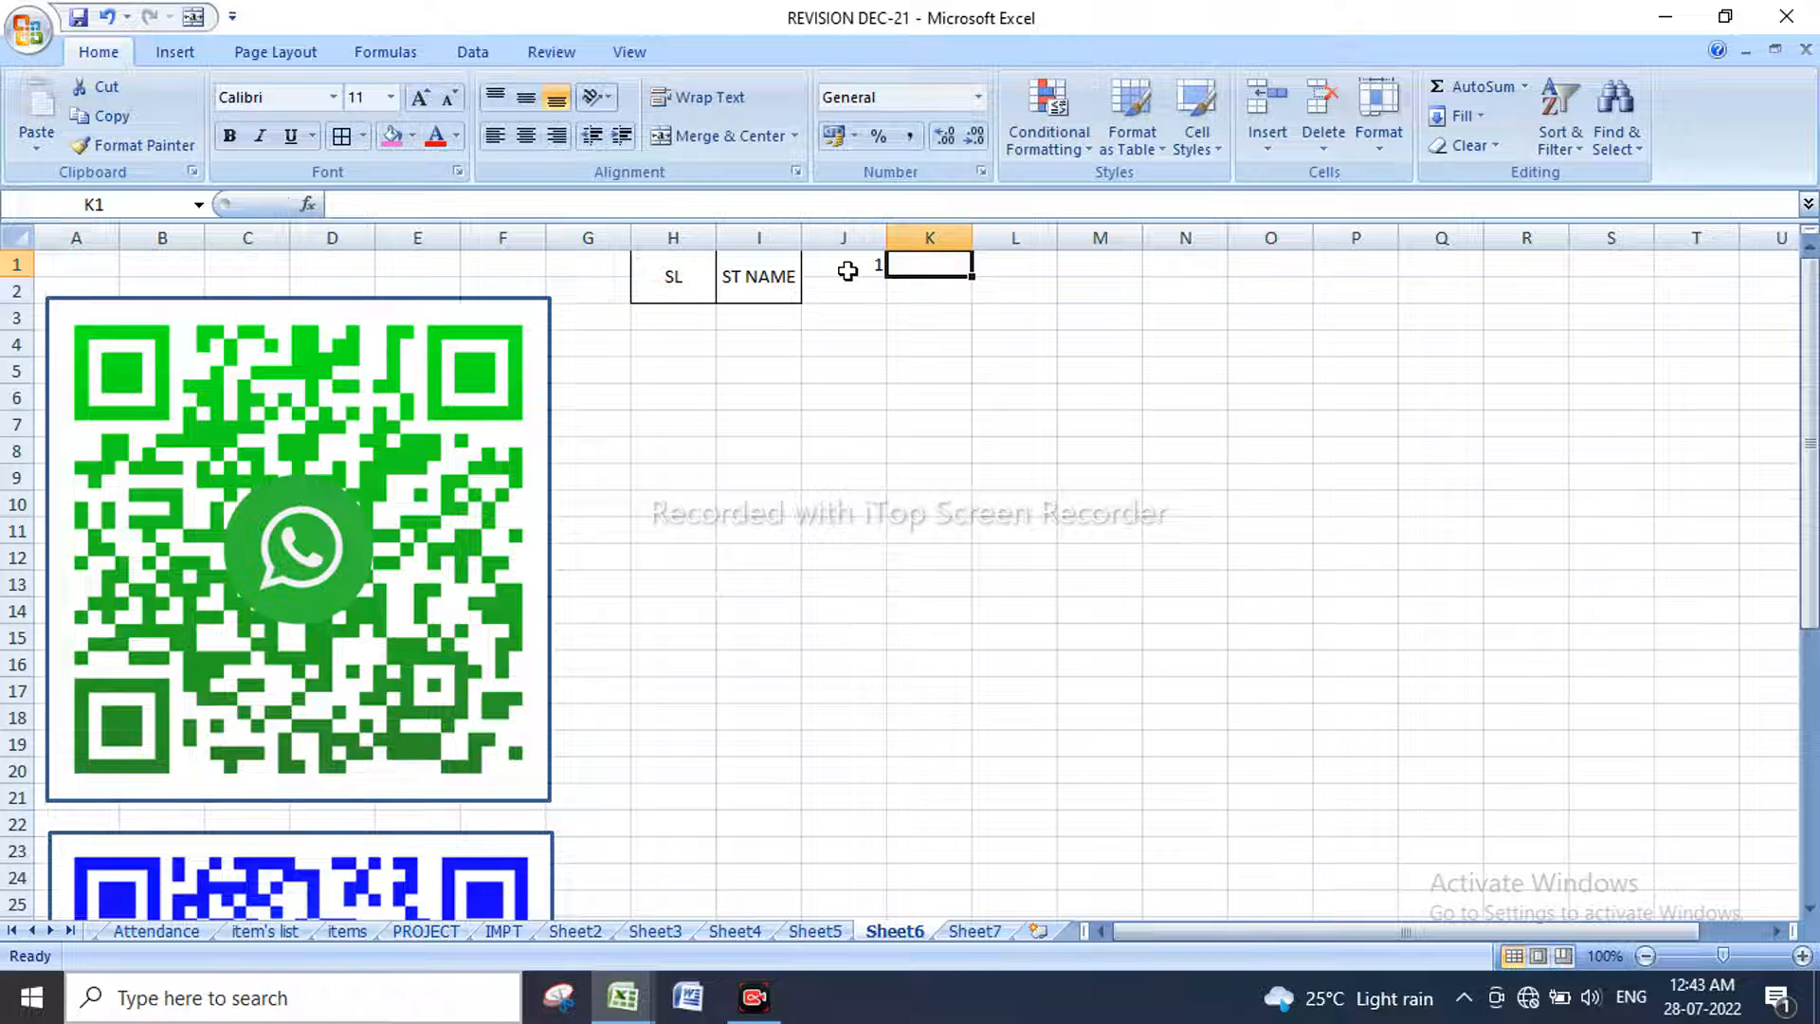
text(2)
key(Tab)
drag(847, 271, 948, 273)
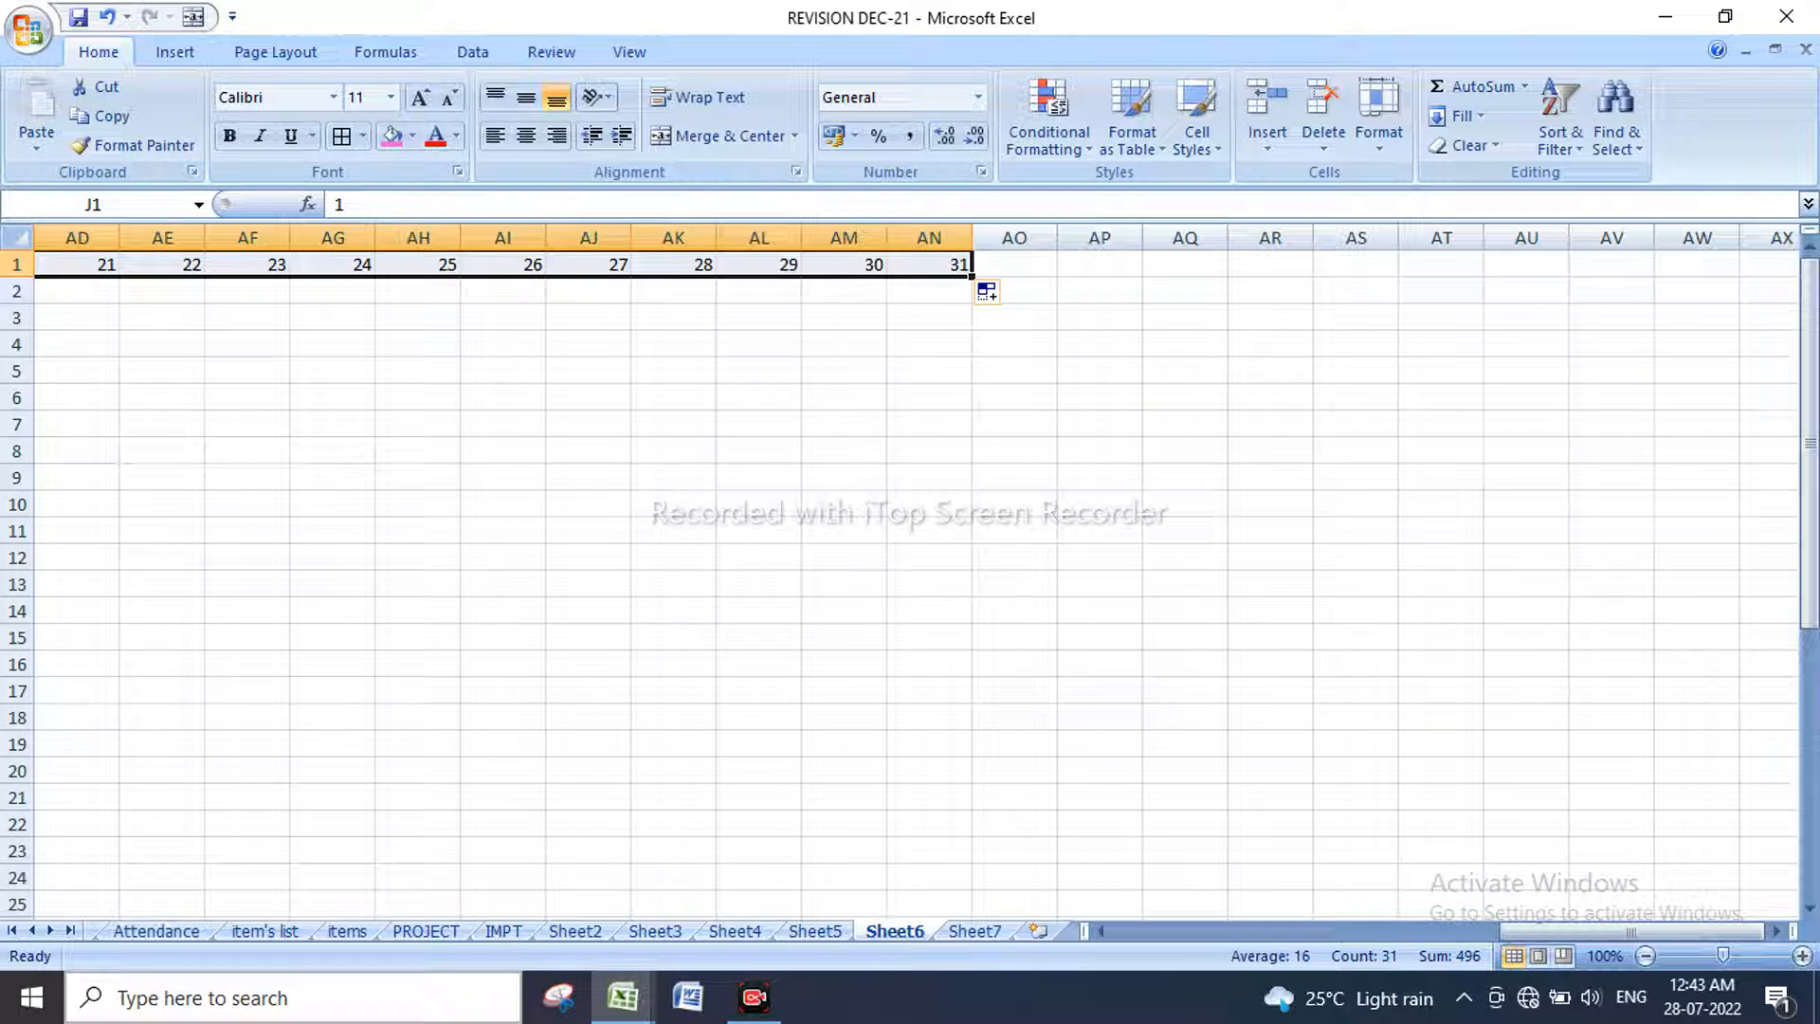
Step: Enter MON in J2 and fill the weekday series across row 2 to AN2
click(1281, 930)
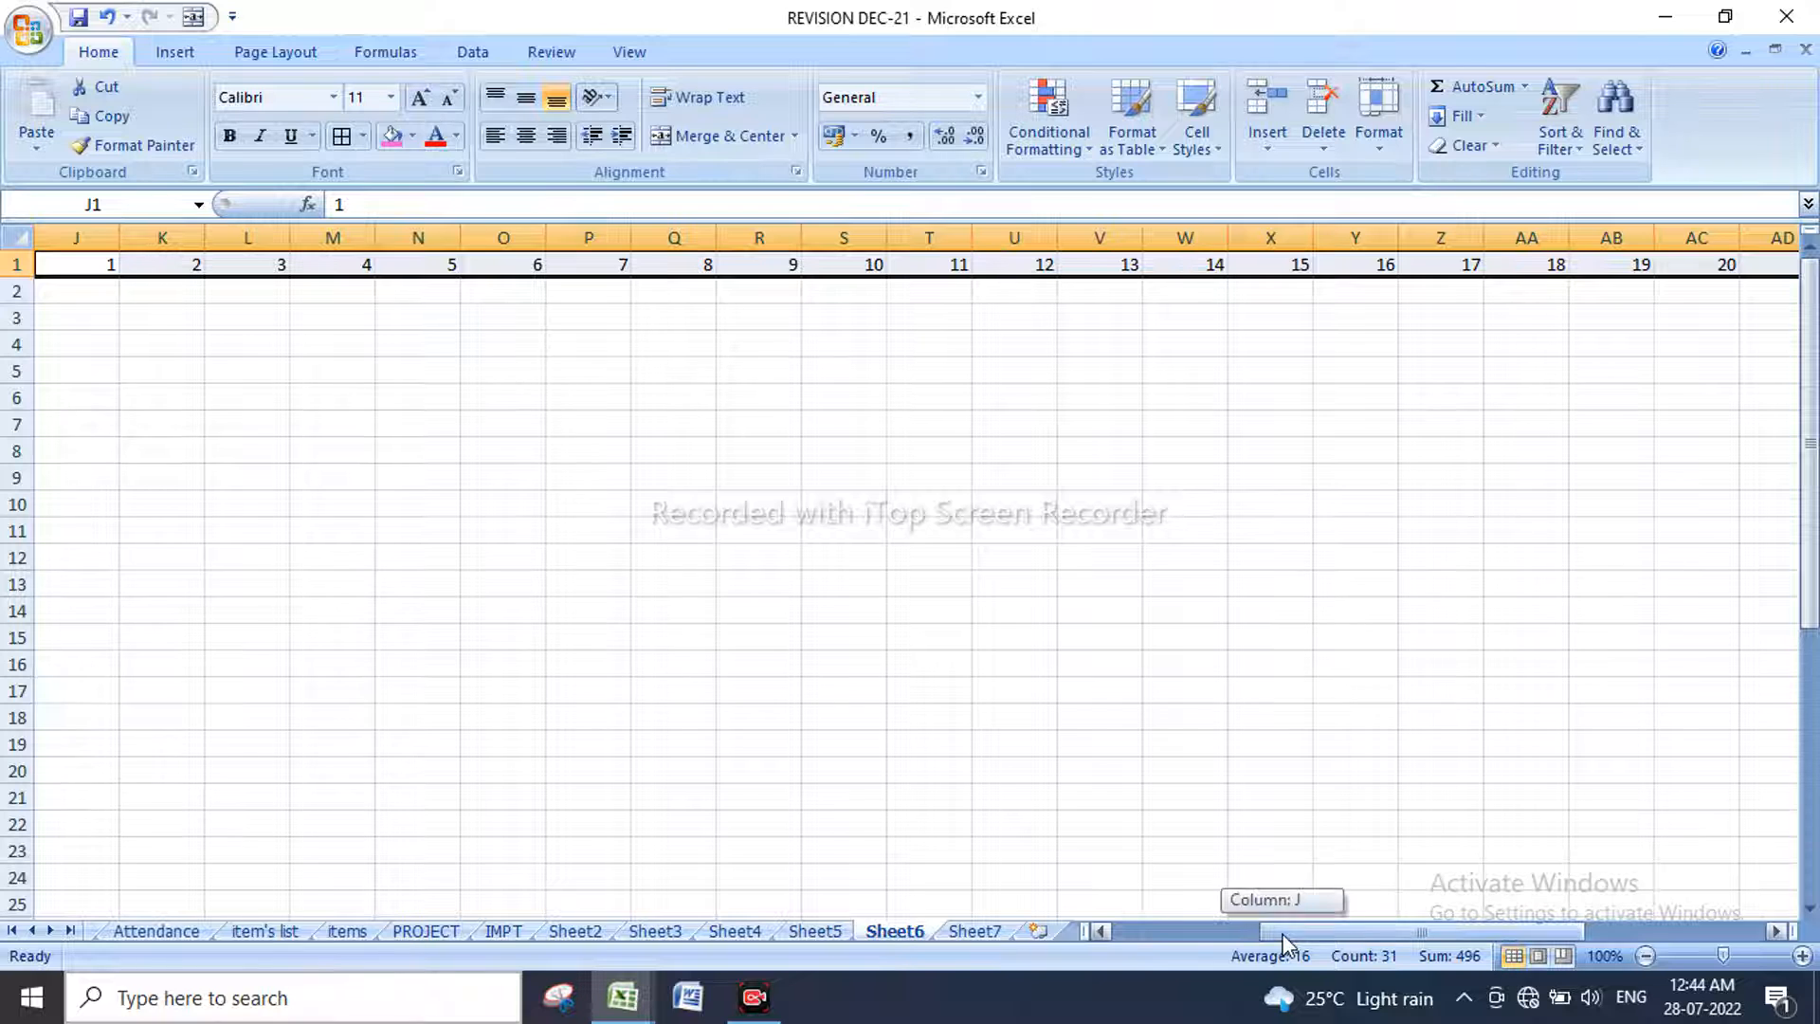
drag(1281, 931, 1069, 938)
click(869, 293)
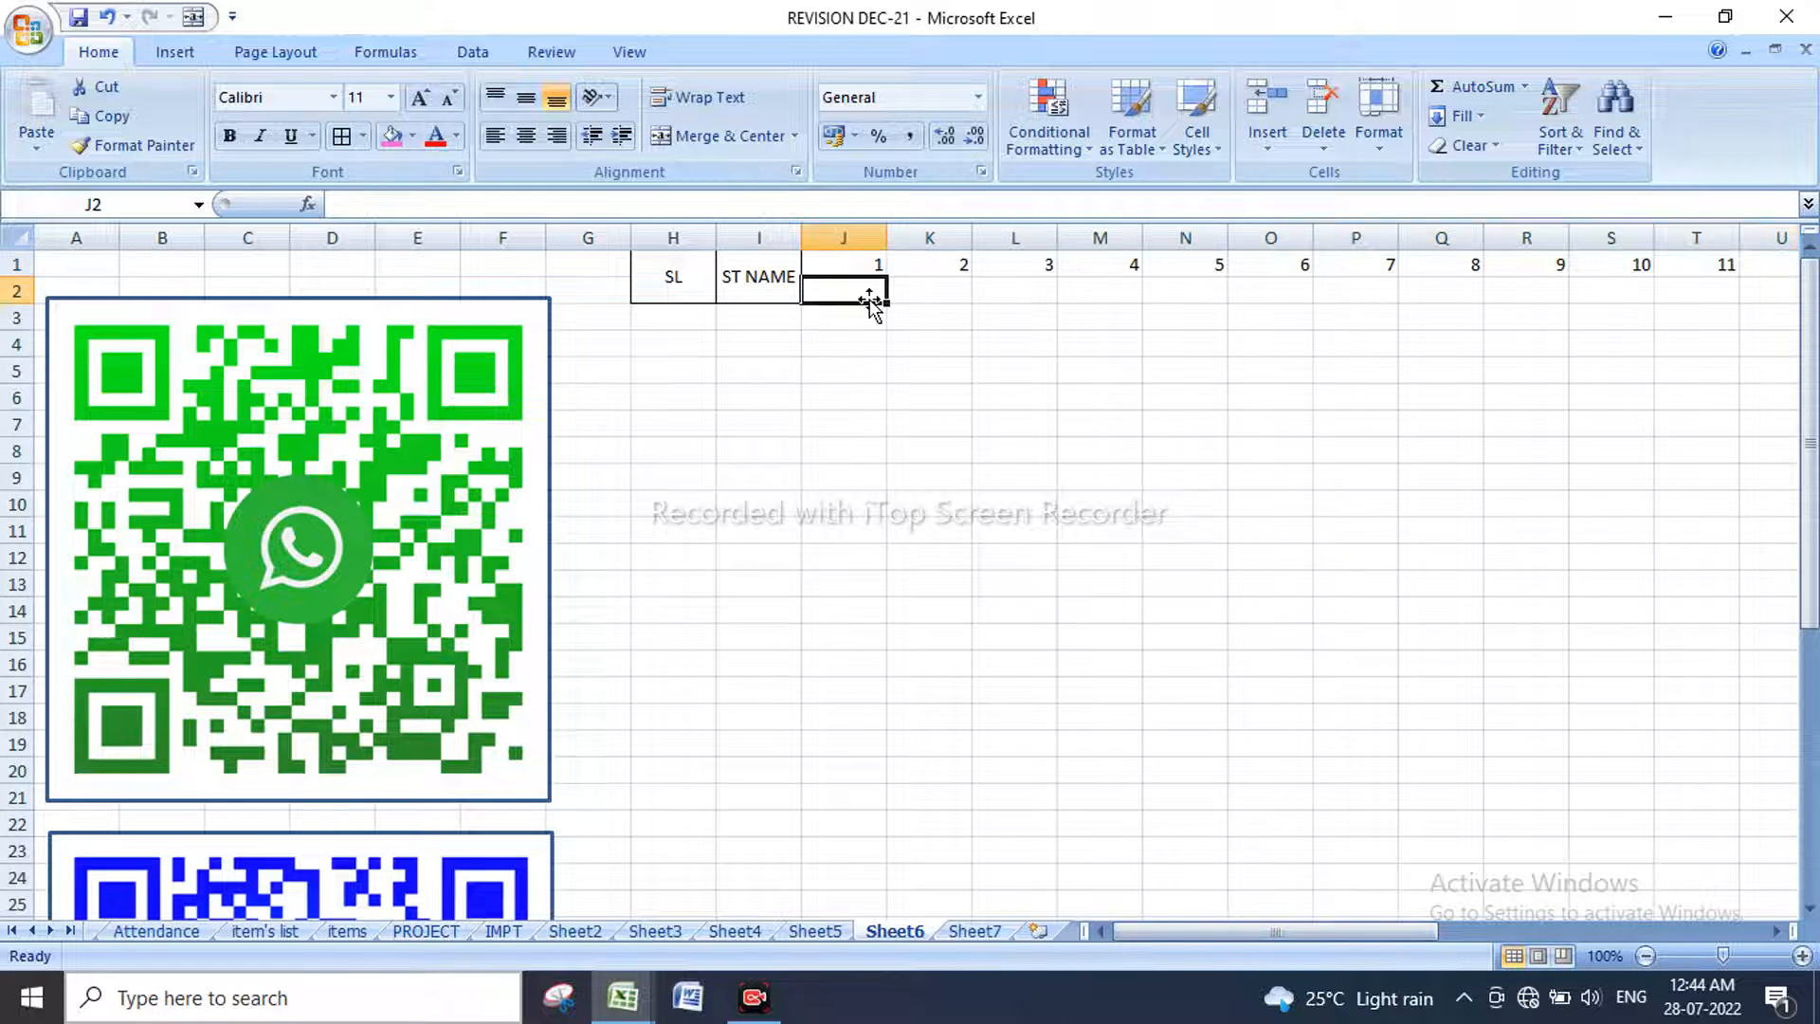
text(MON)
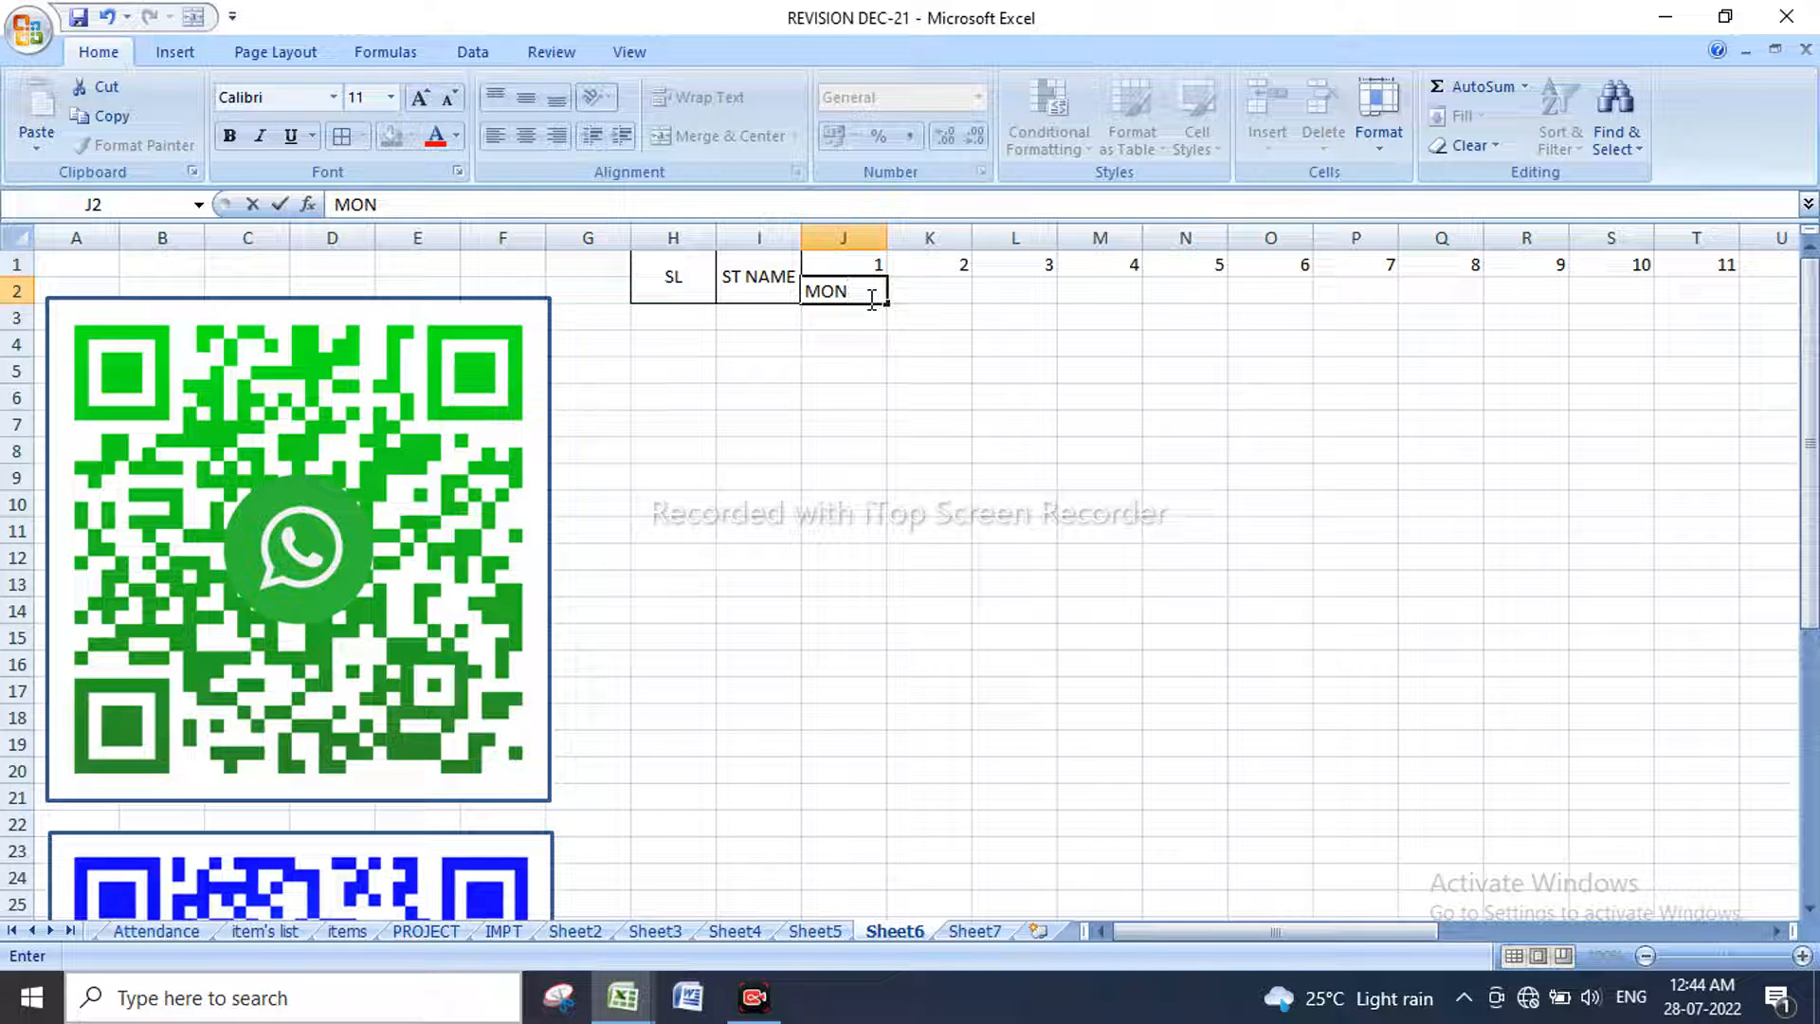
drag(888, 308, 1714, 325)
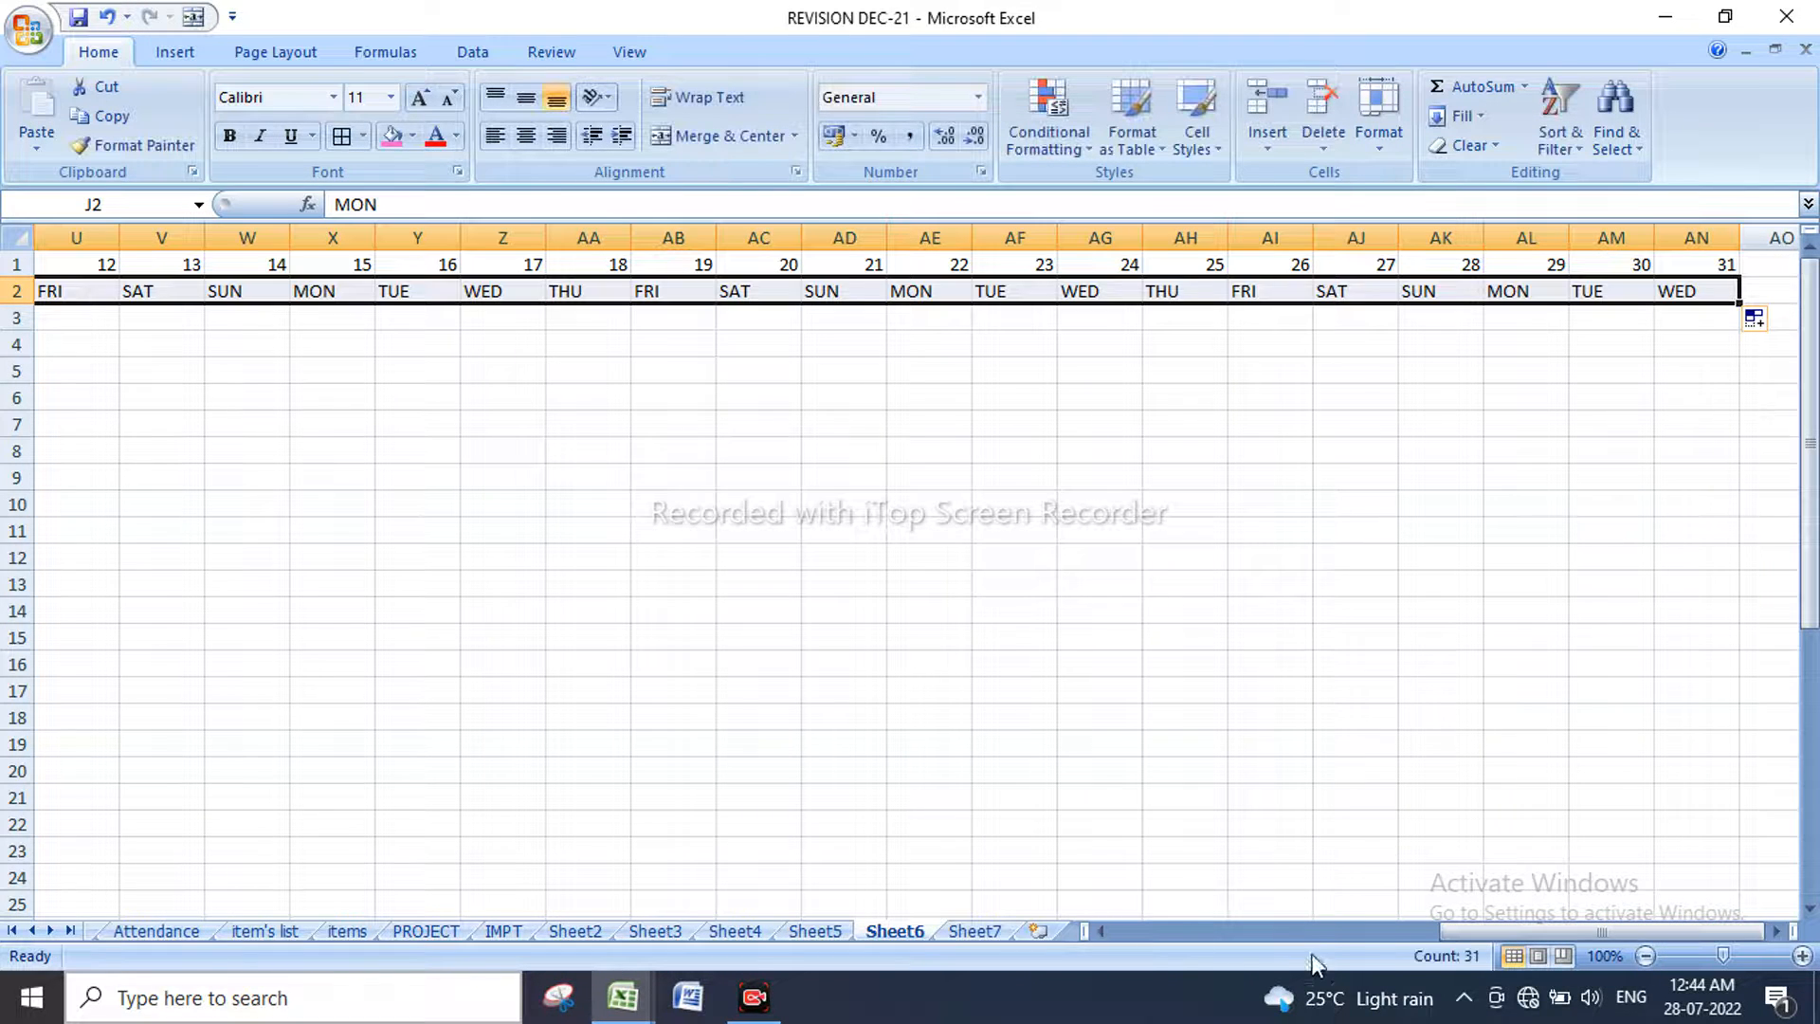
Step: Center the date and weekday headings in J1:AN2 horizontally and align them vertically in the middle
click(1276, 931)
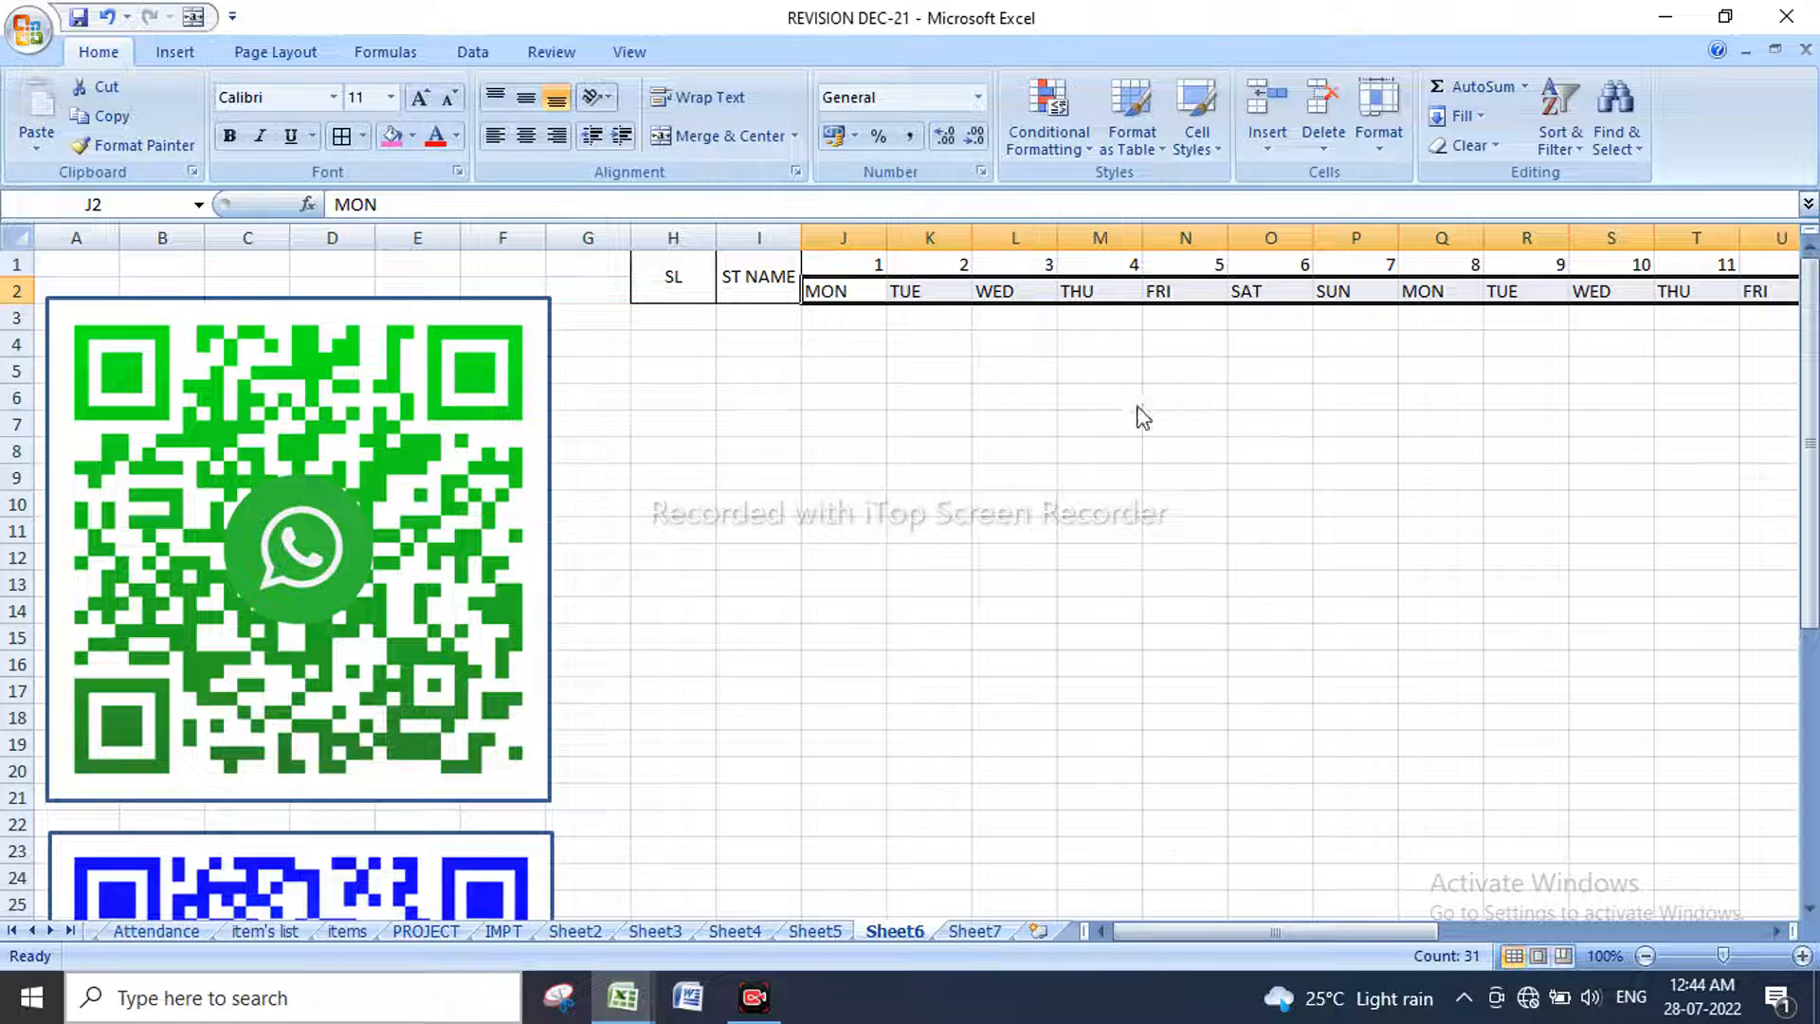
key(shift+Up)
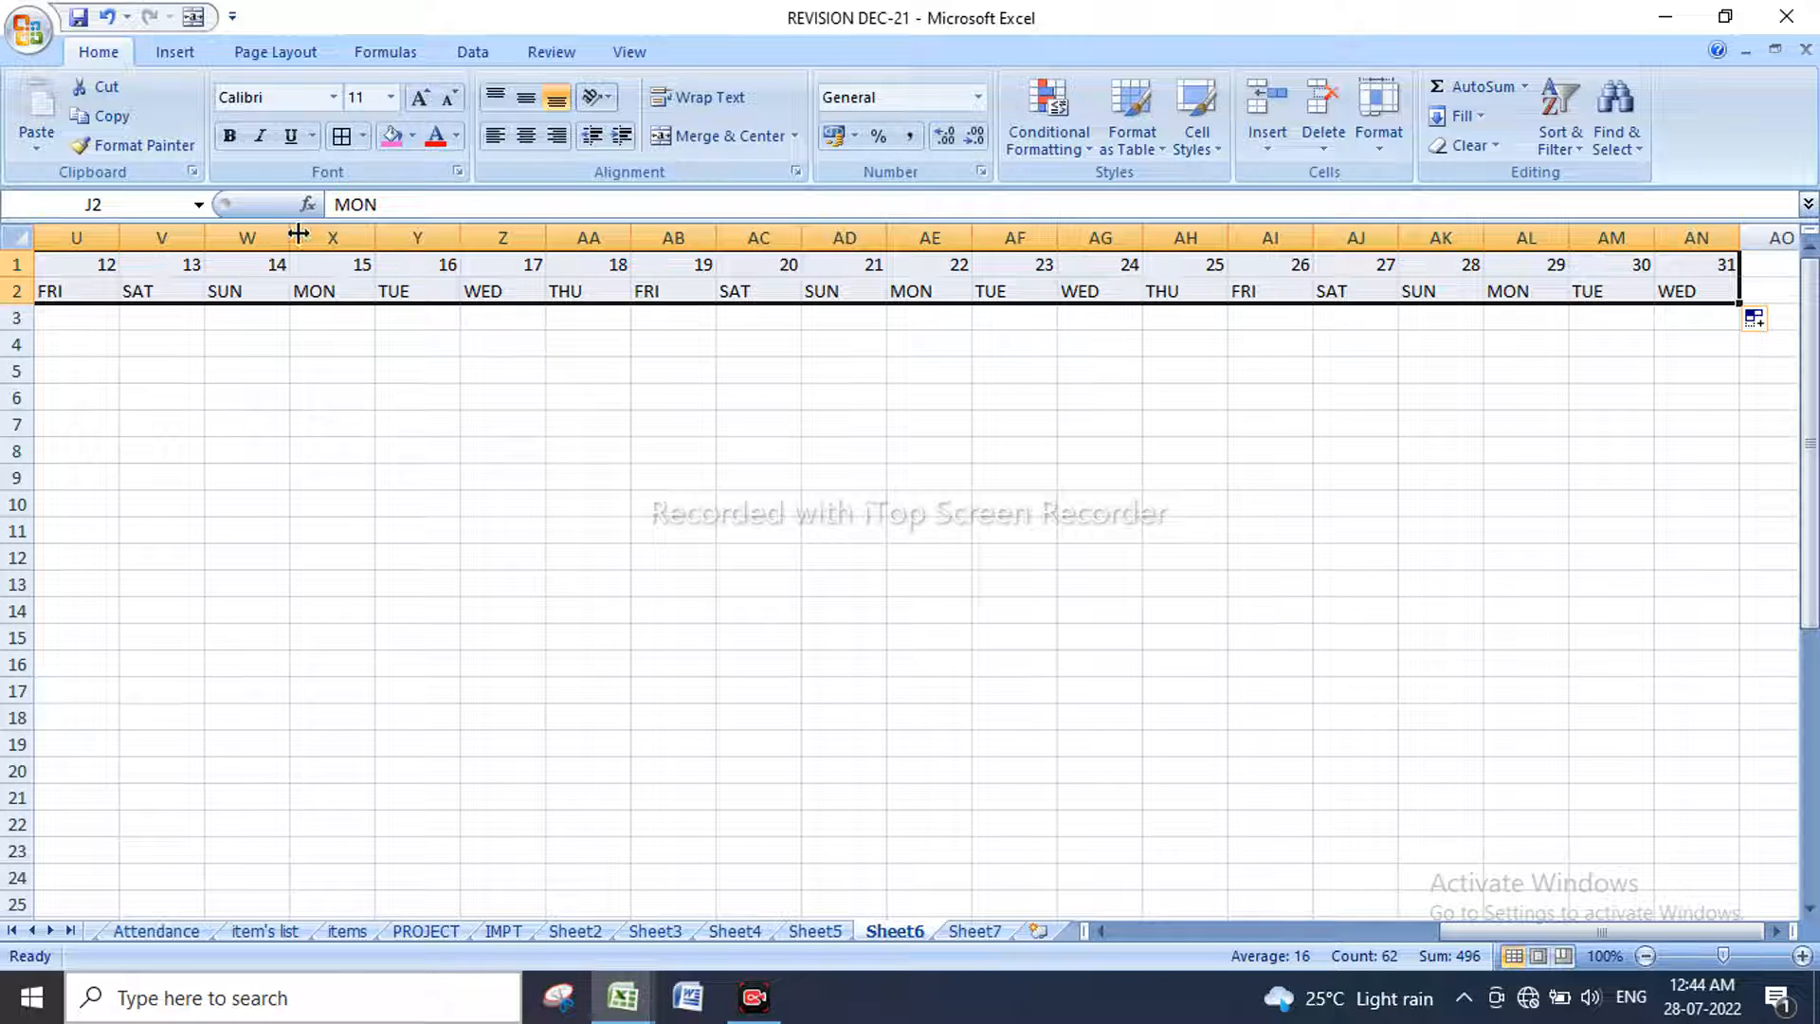
click(525, 136)
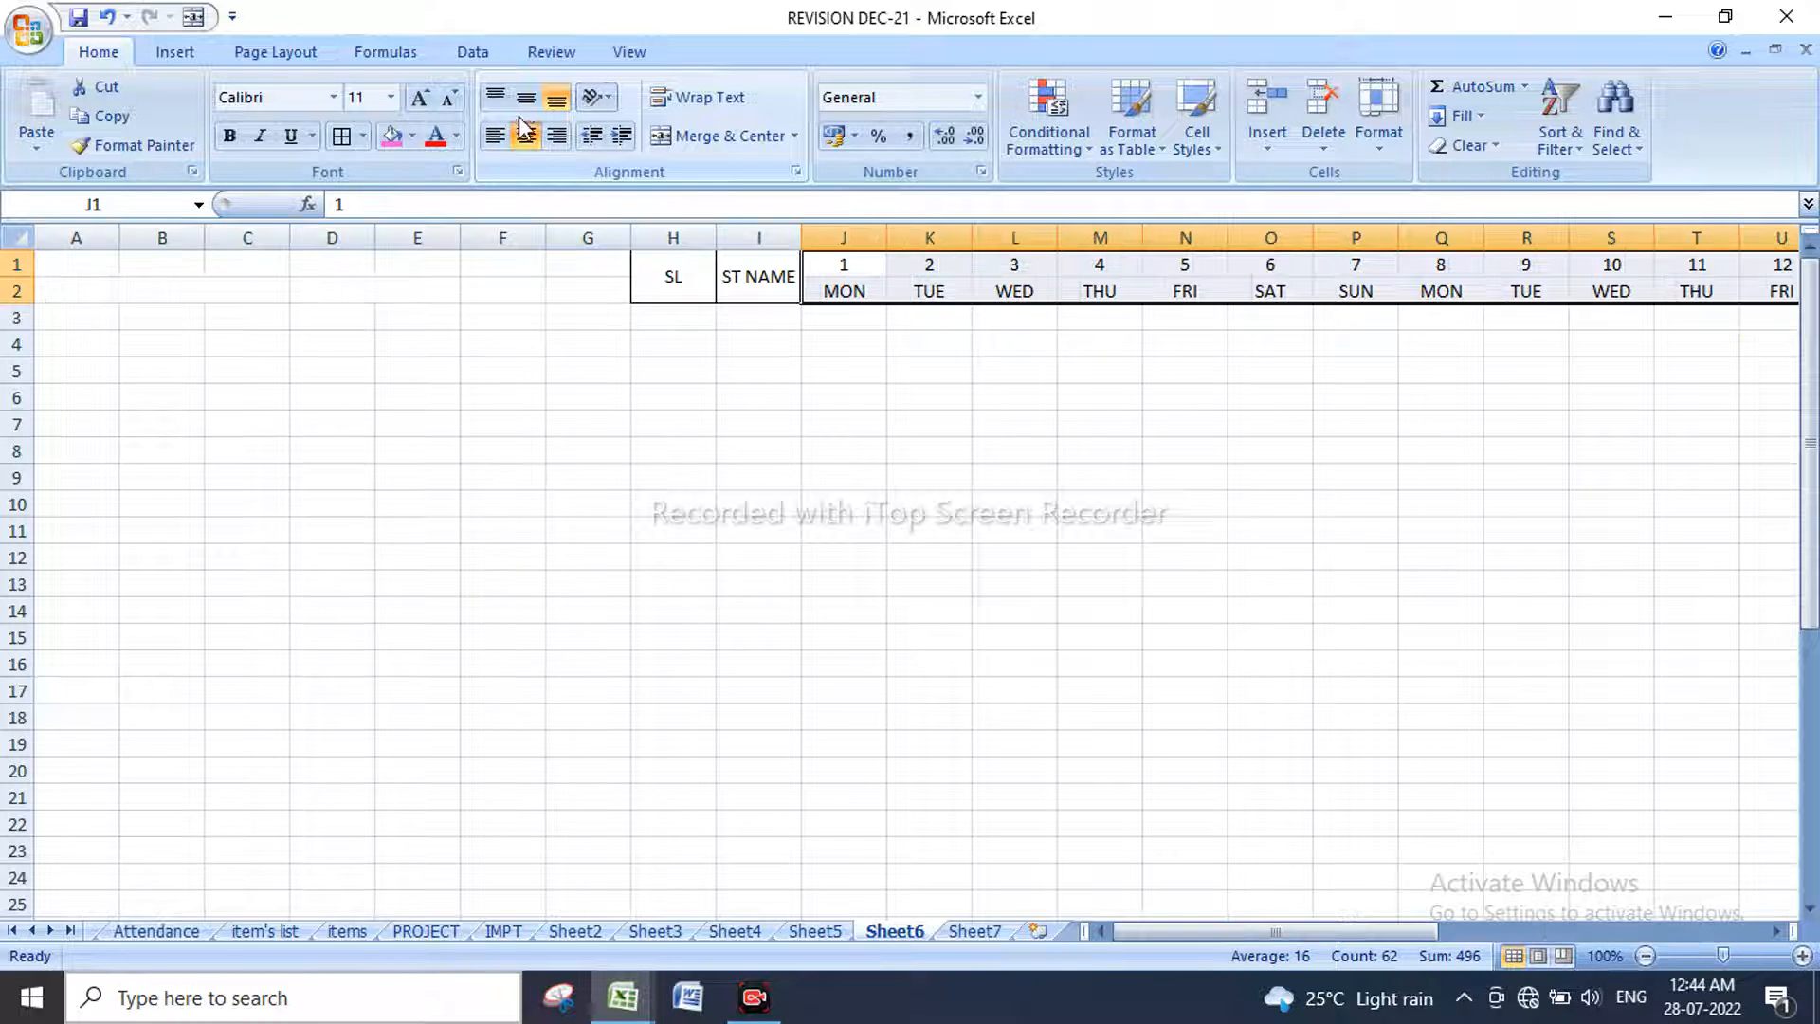
click(519, 105)
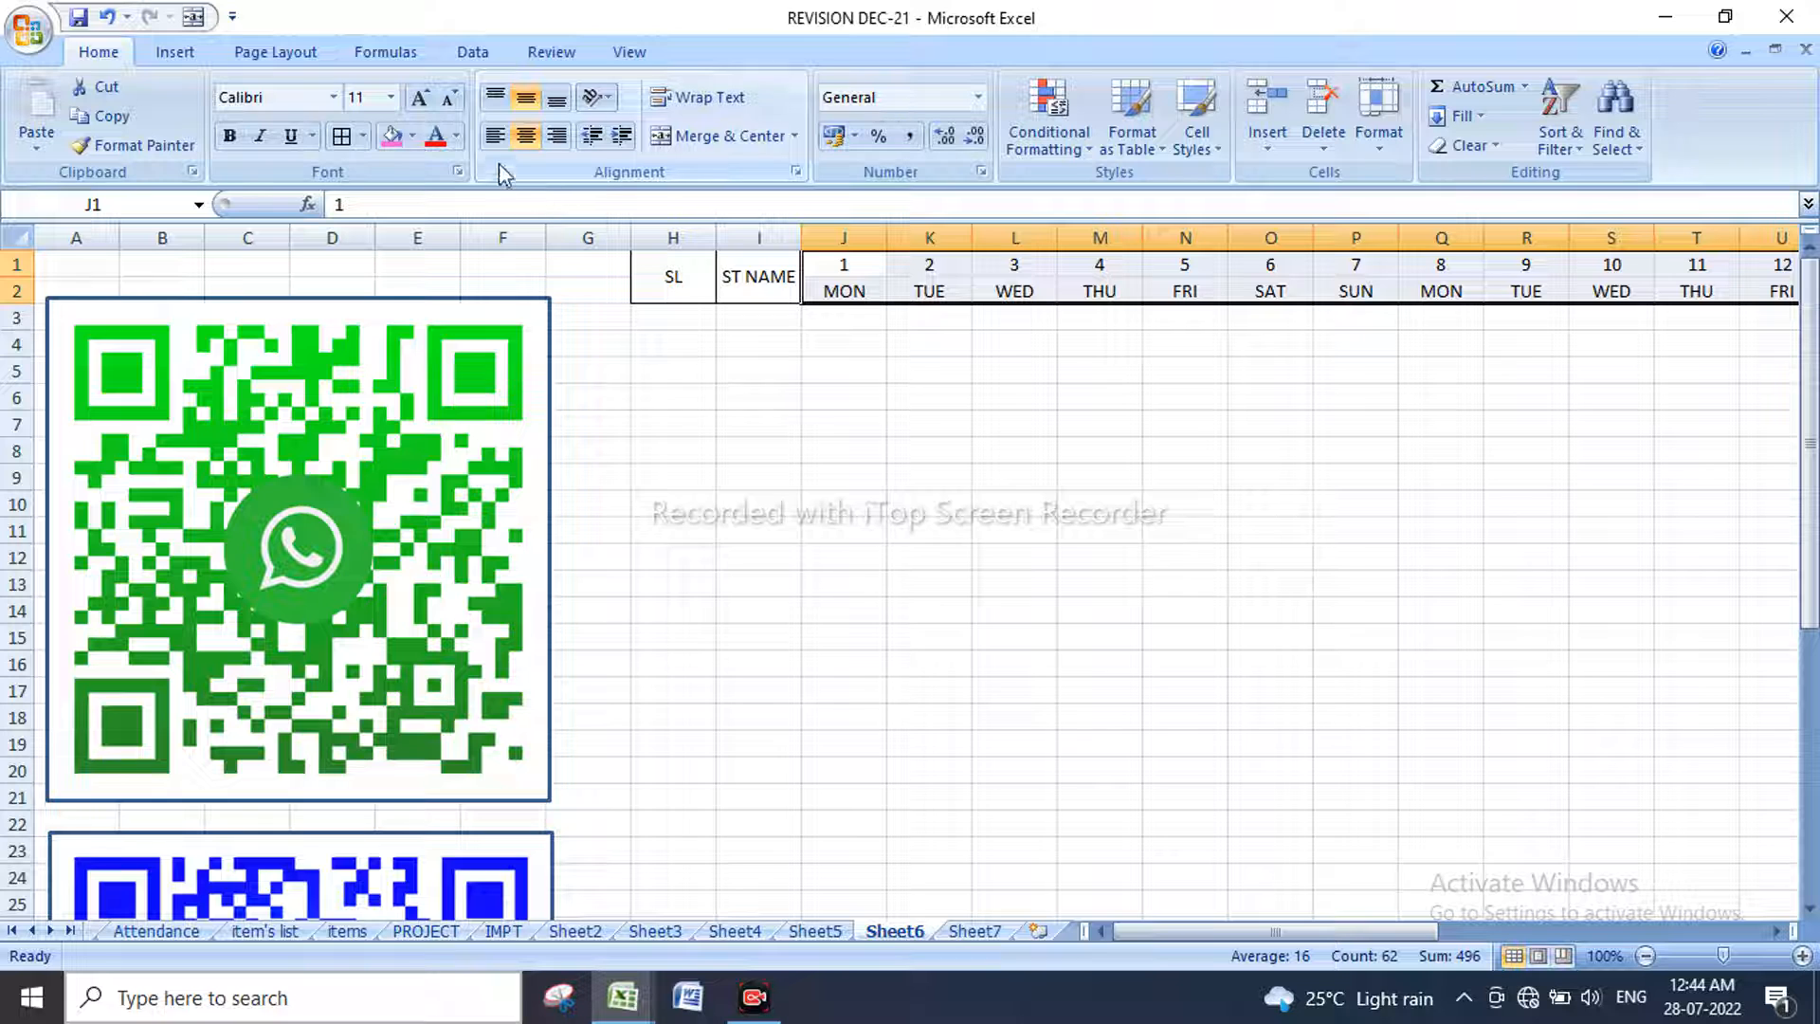
Step: Fill the date and weekday headings in J1:AN2 with yellow and apply all borders to them
click(414, 136)
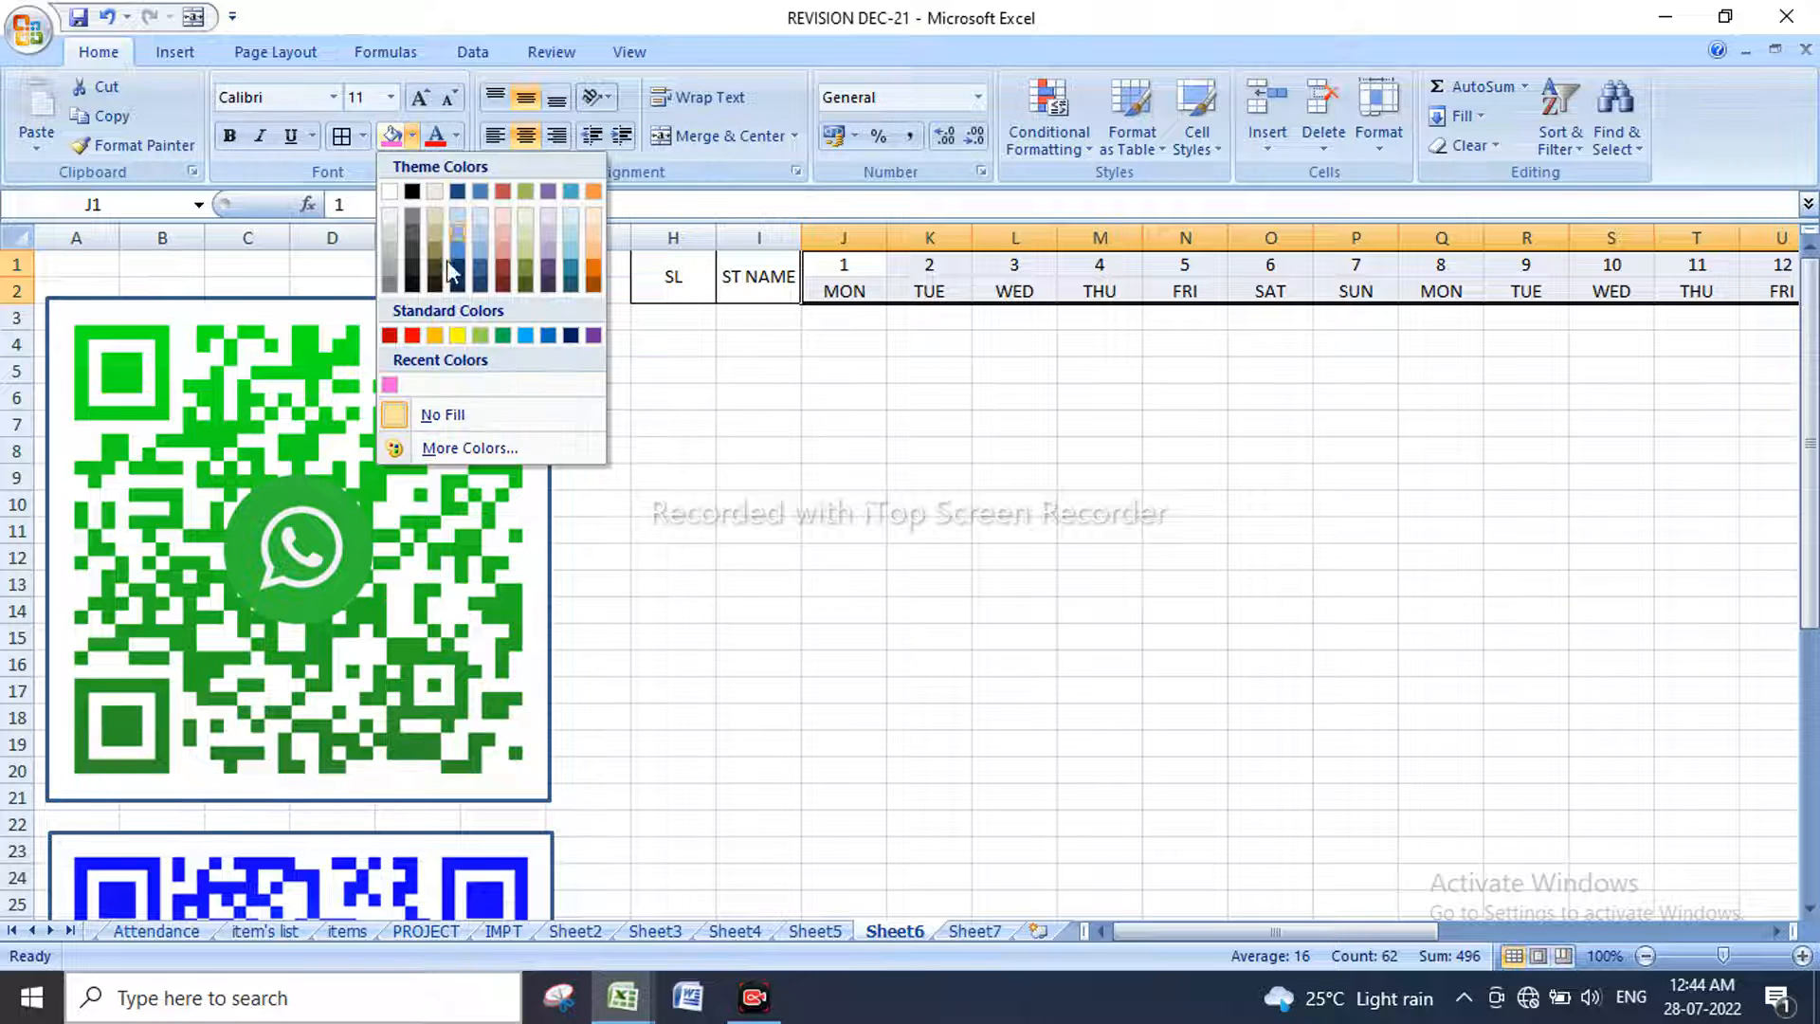
click(456, 335)
click(343, 135)
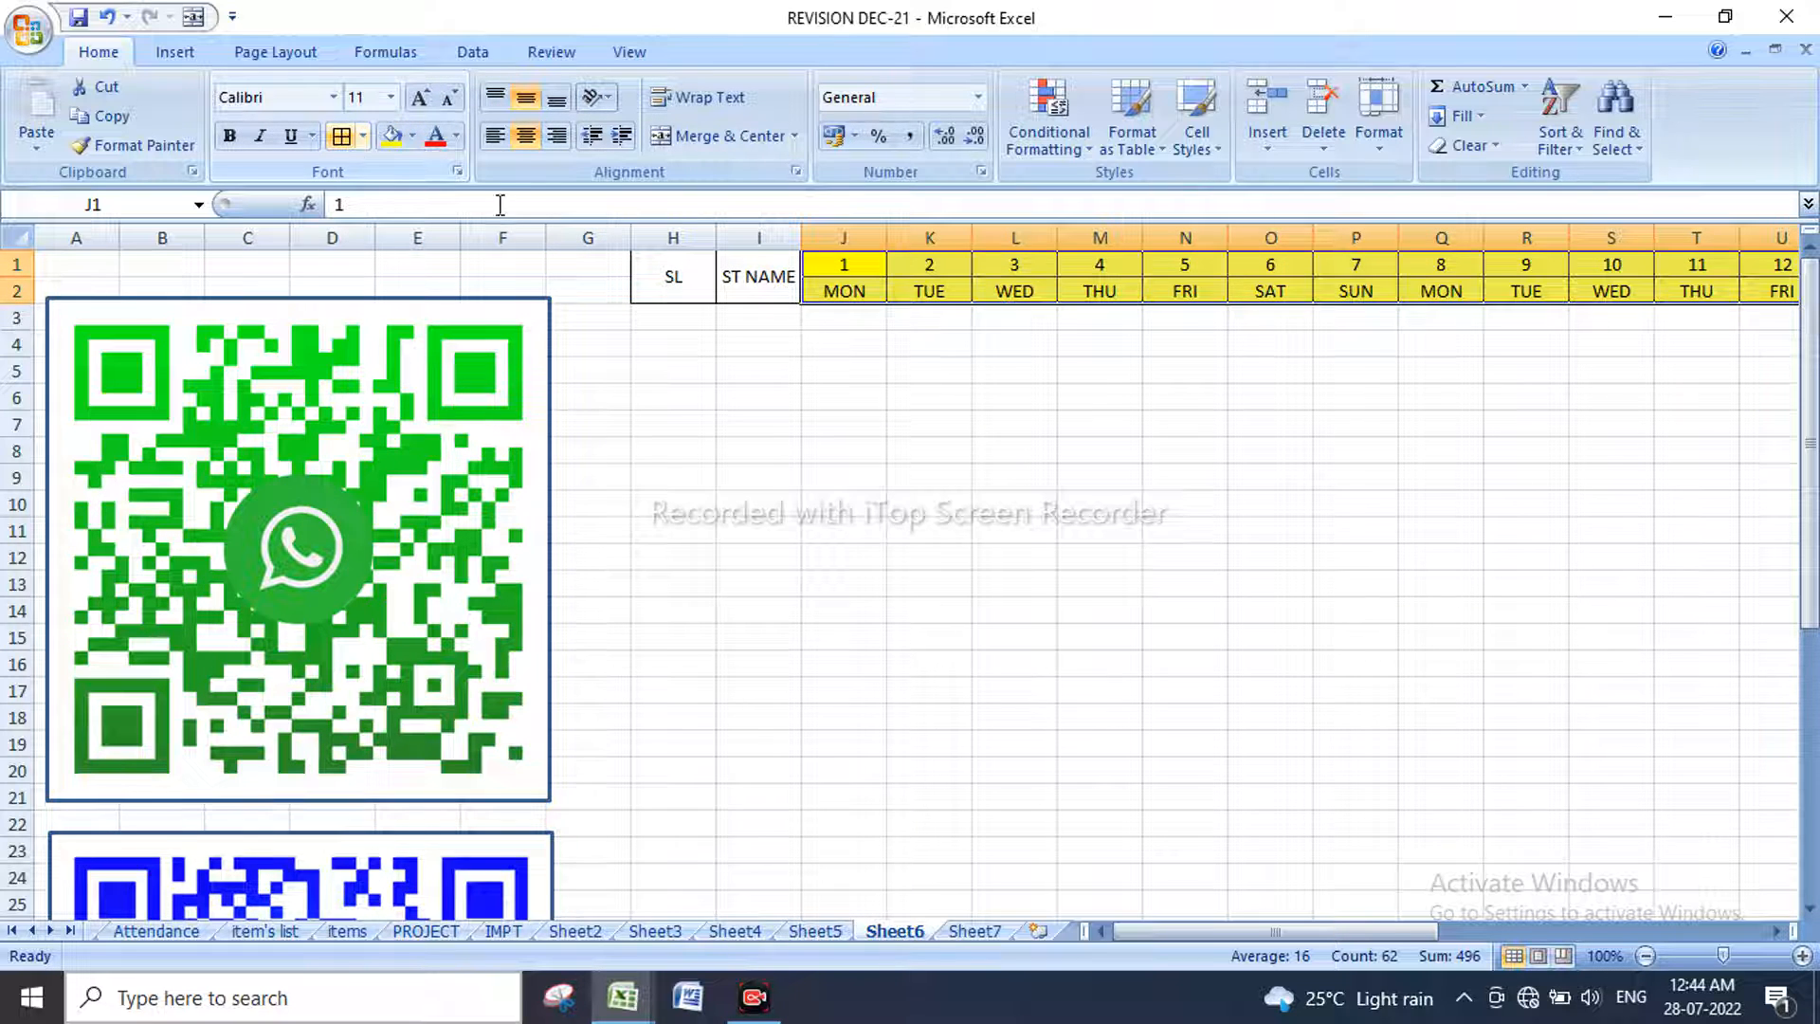
Step: AutoFit the column widths of the date columns J to AN to their headings
drag(1144, 941, 1090, 928)
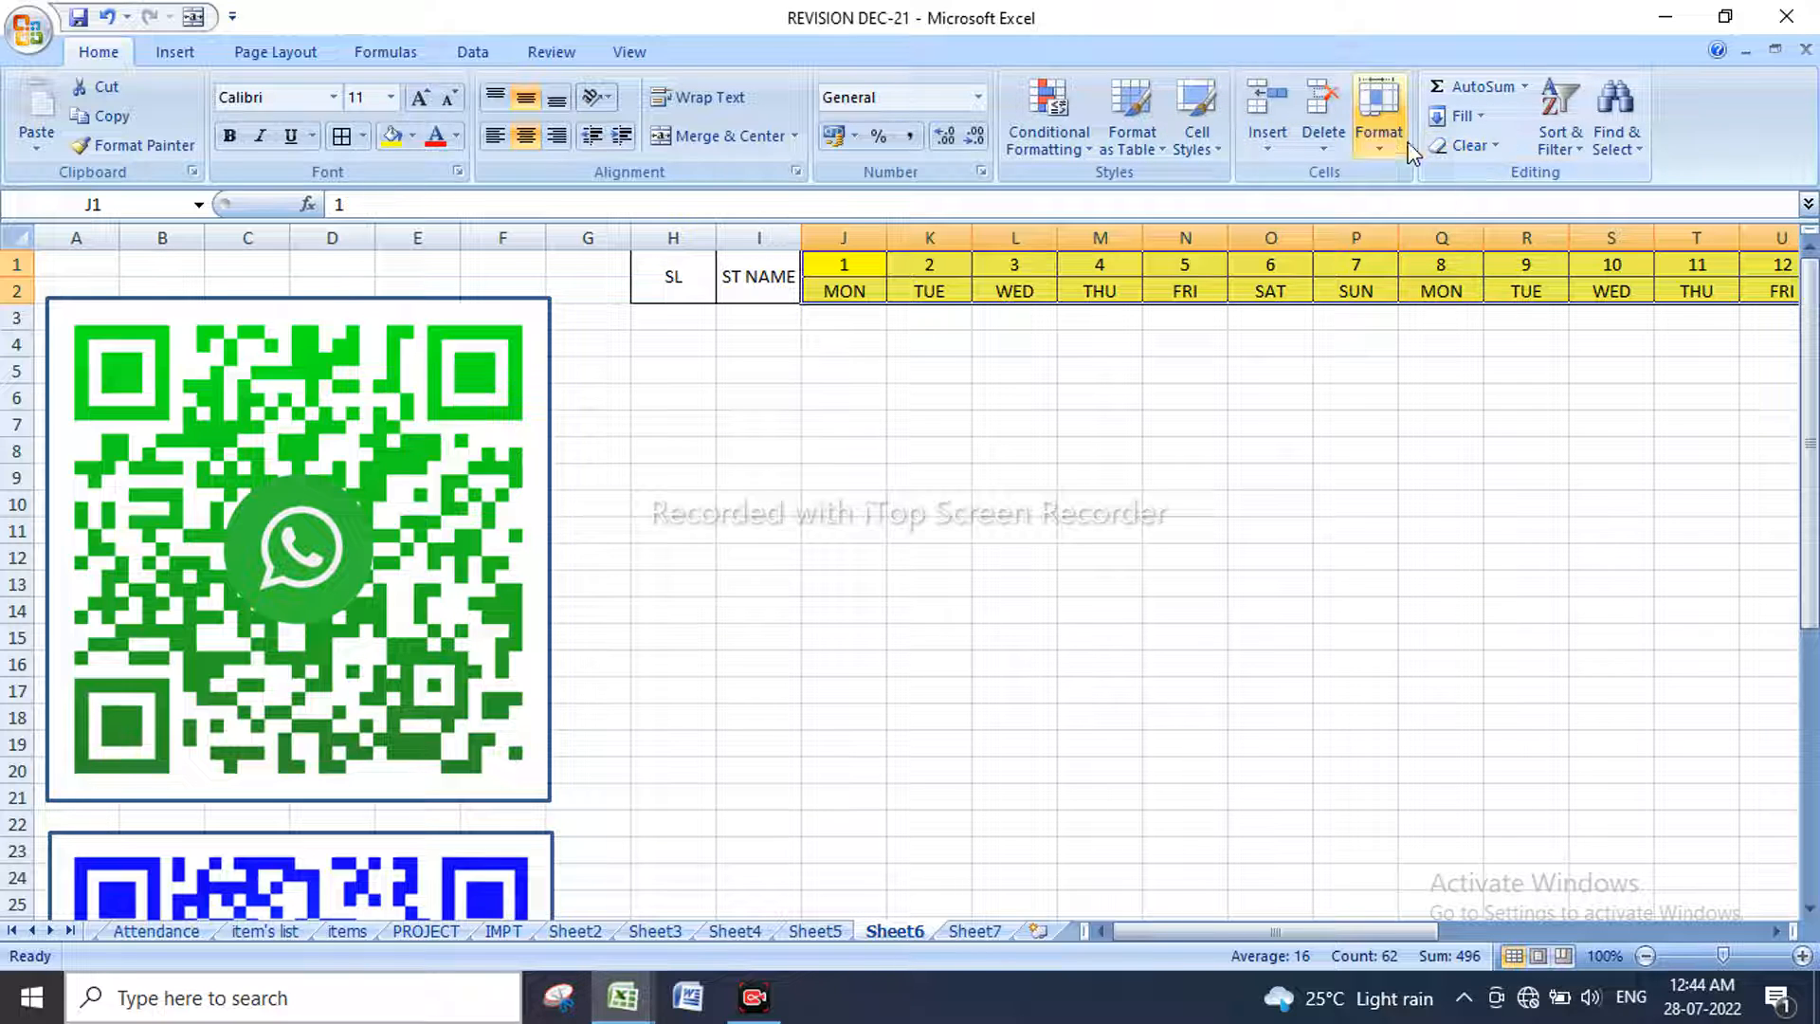
click(1378, 133)
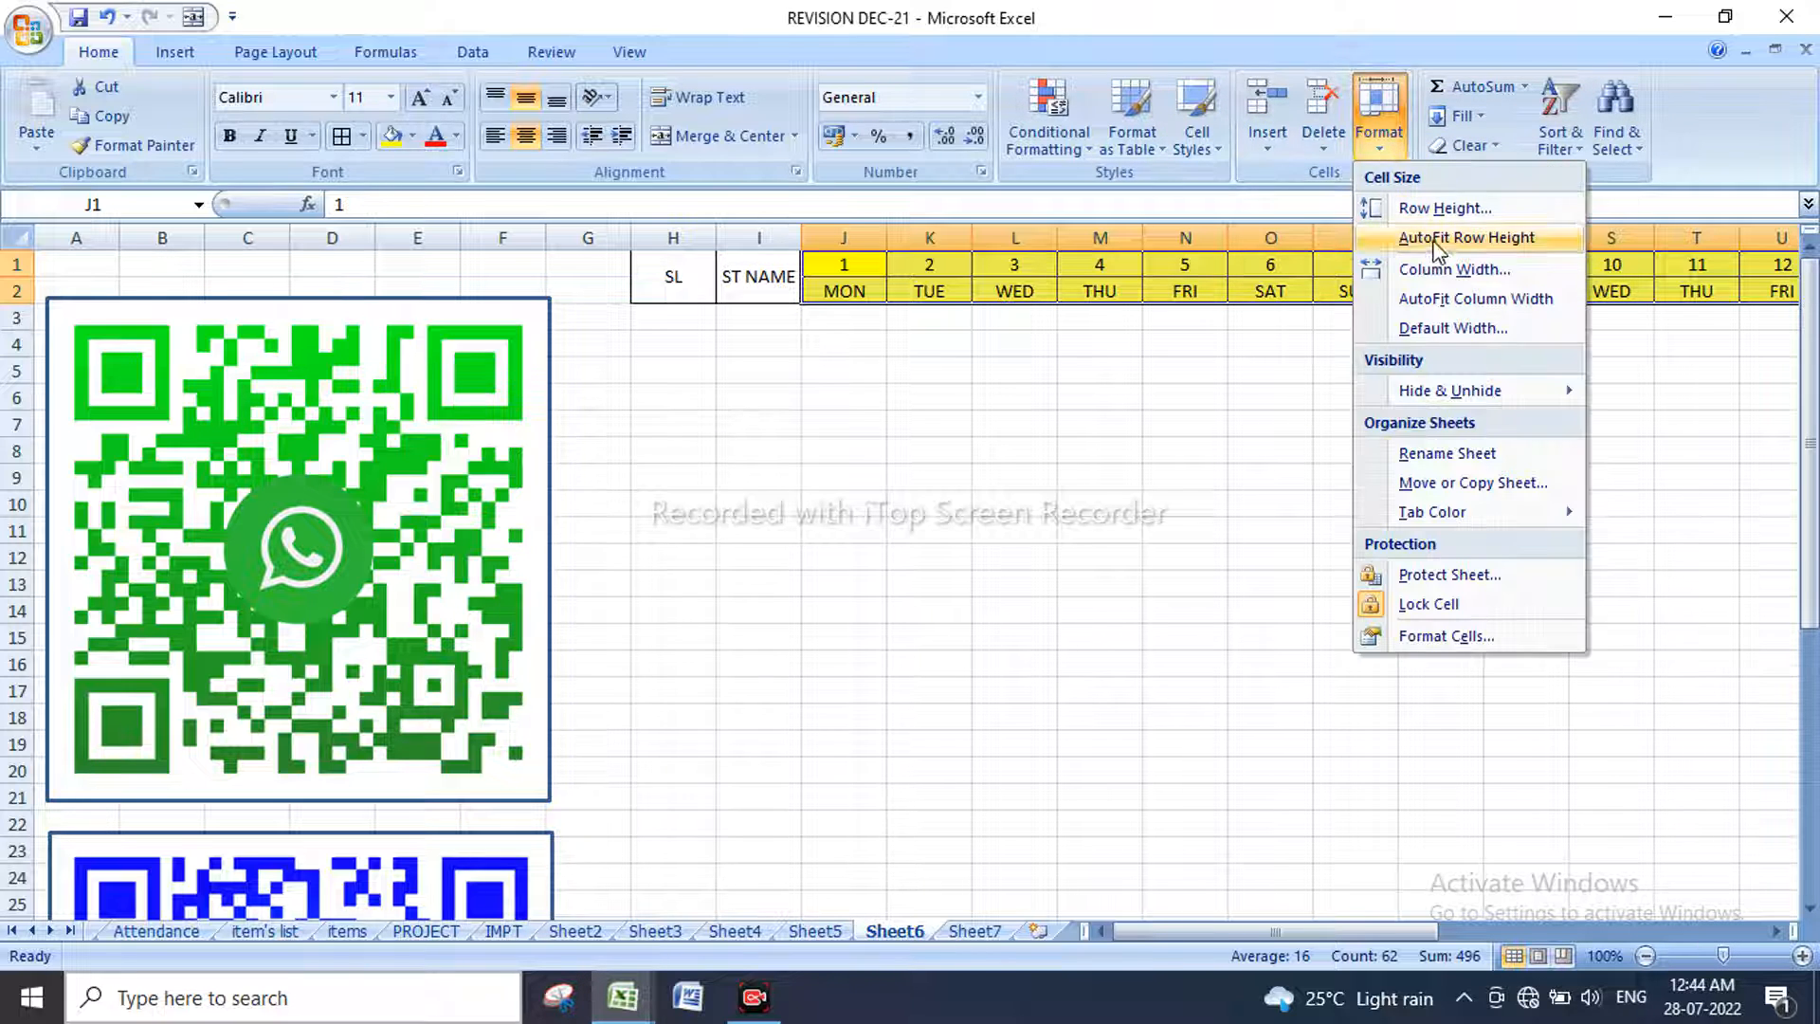
click(1439, 301)
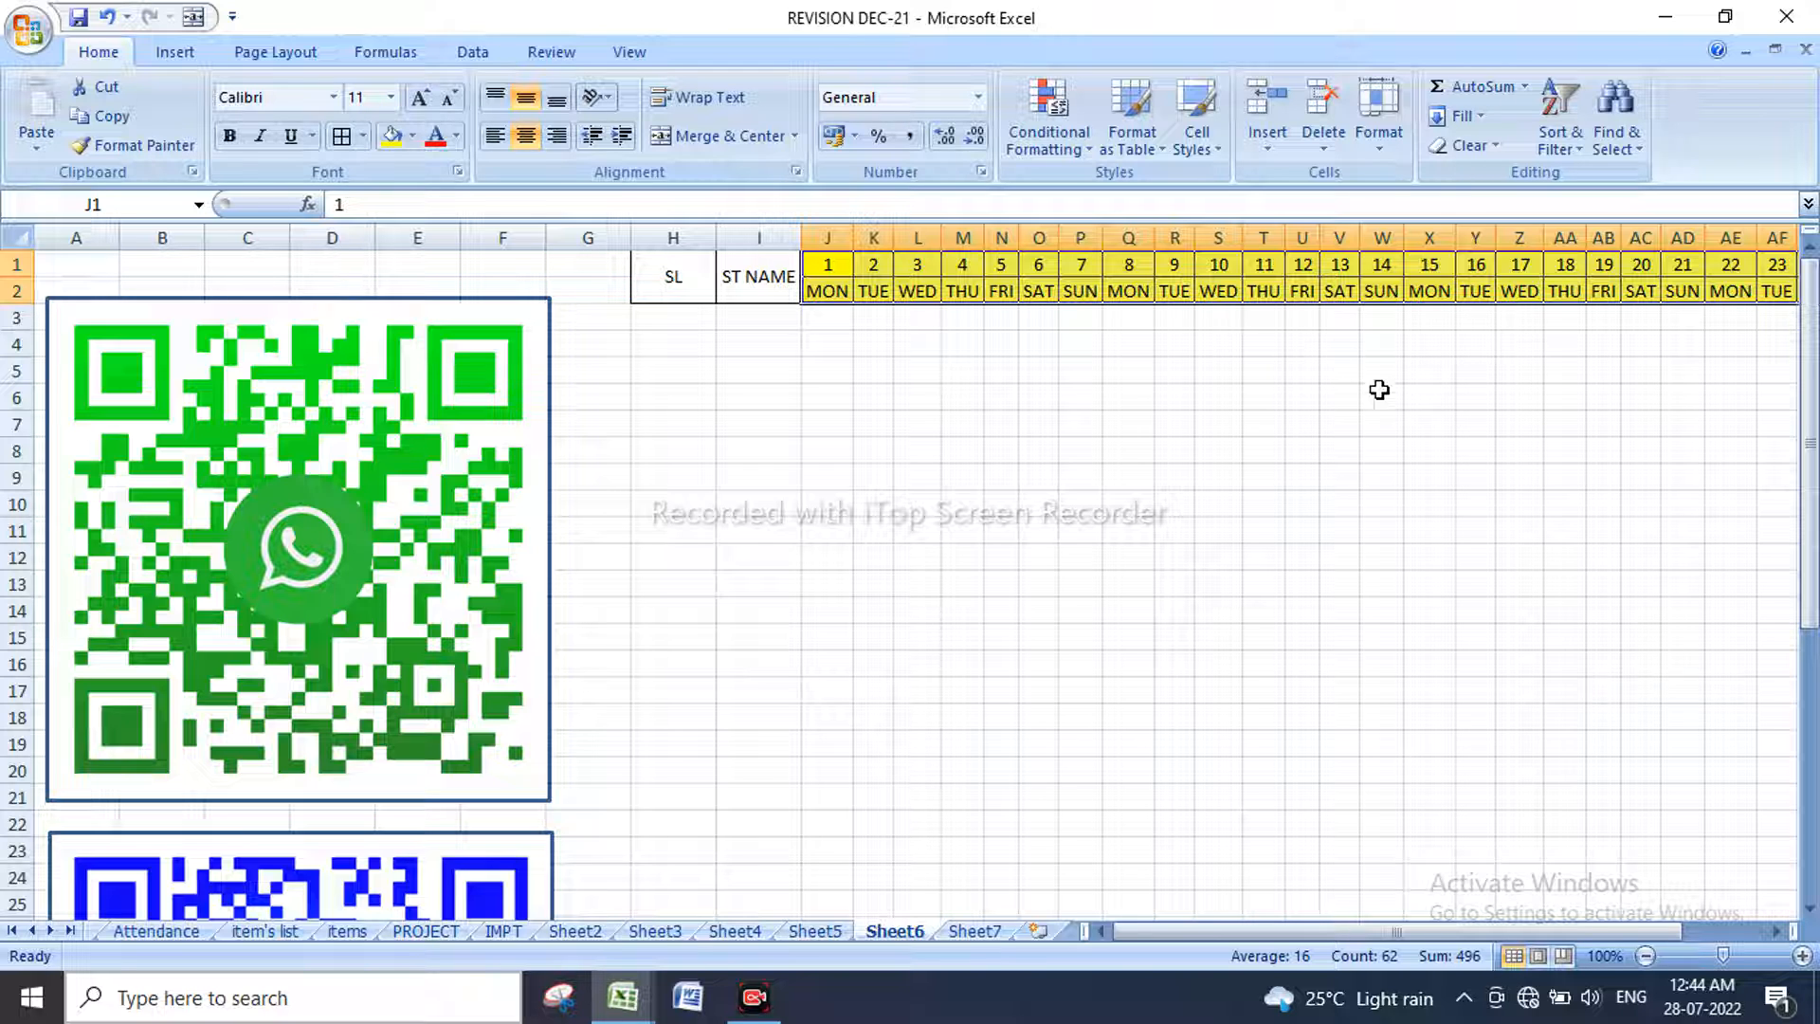
Step: Enter 1 in H3 and 2 in H4, and fill the serial numbers down the SL column to 15 in H17
click(995, 341)
click(821, 320)
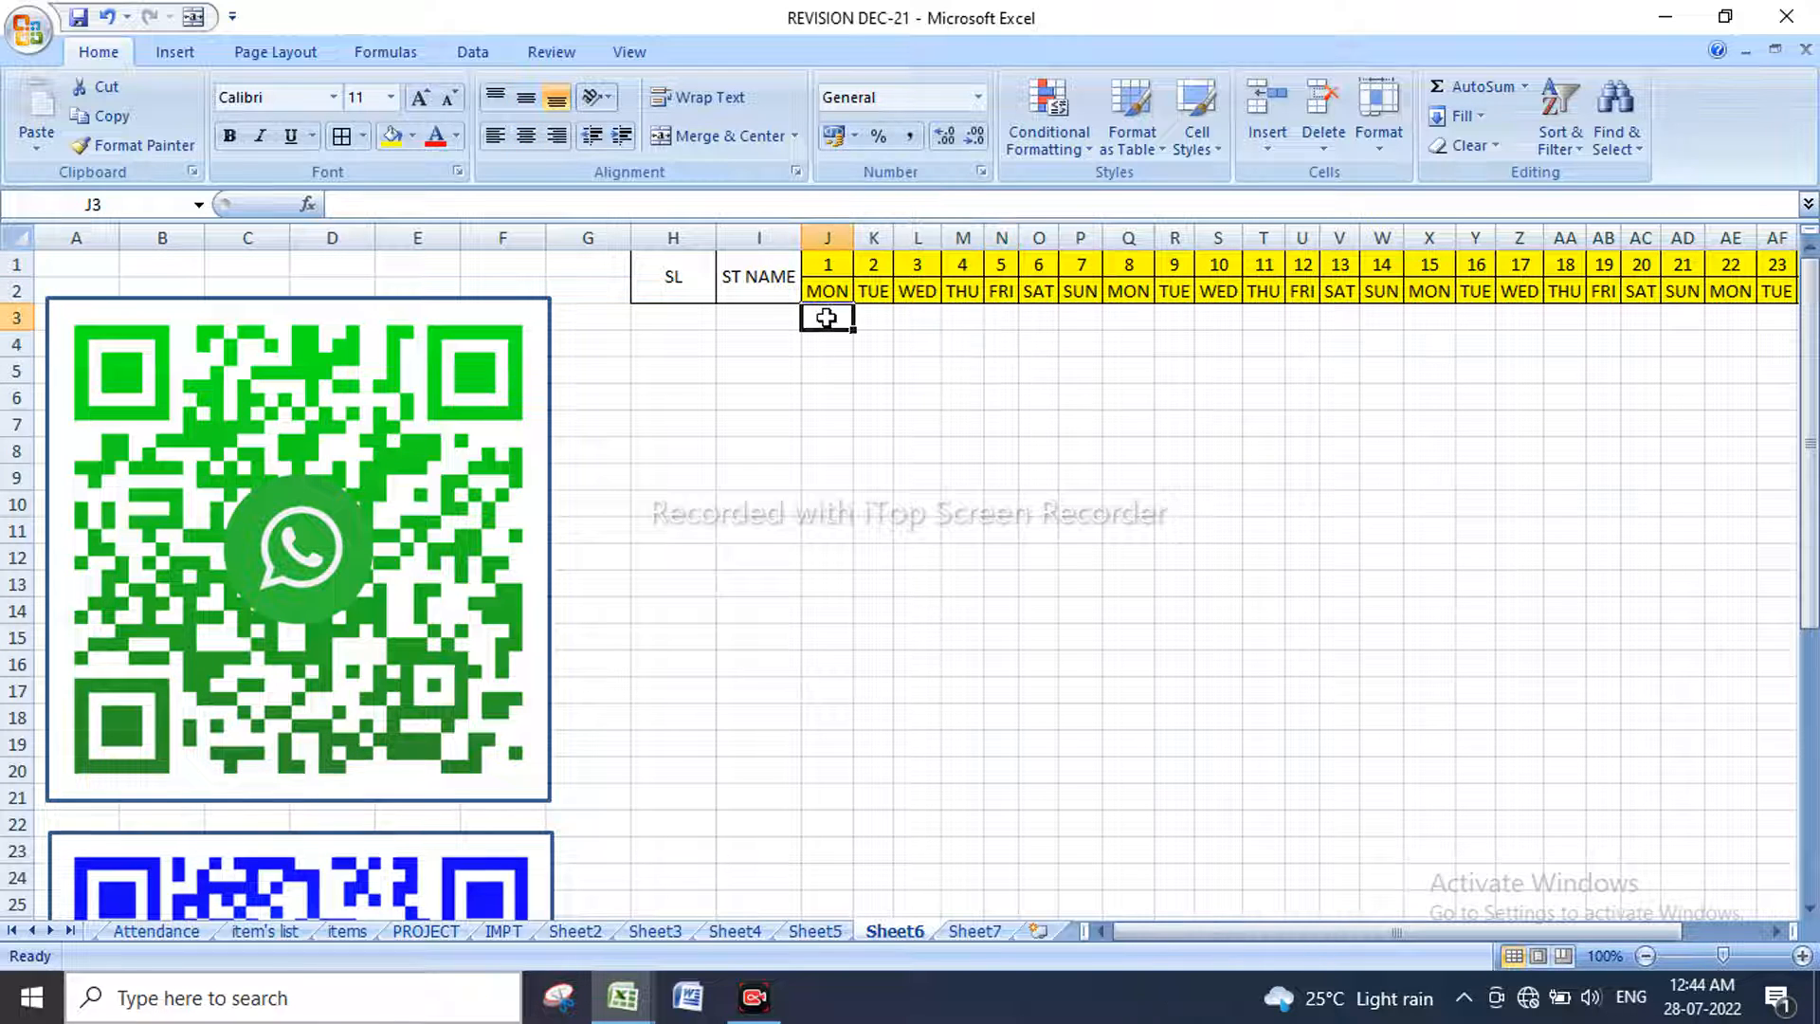
click(686, 317)
text(1)
key(Return)
text(2)
key(Return)
drag(677, 313, 663, 700)
Step: Apply all borders to the SL and ST NAME columns in H1:I17 and center their contents
drag(680, 280, 784, 702)
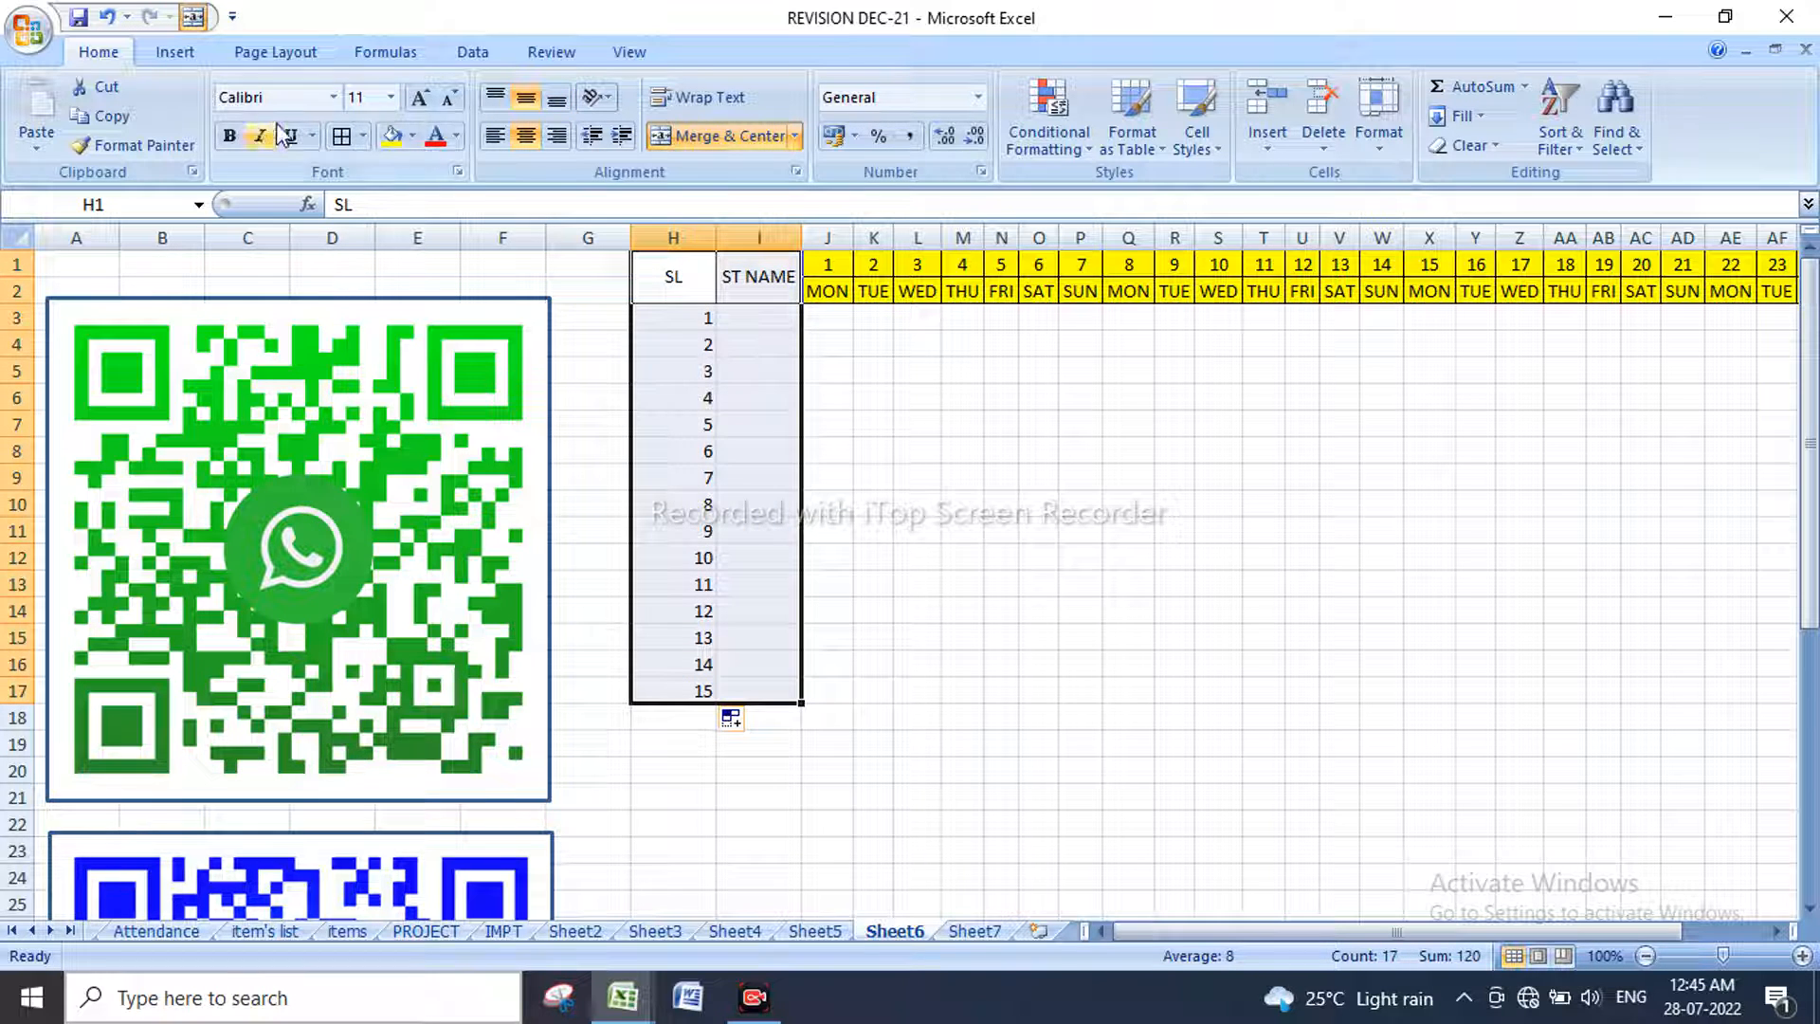
click(342, 136)
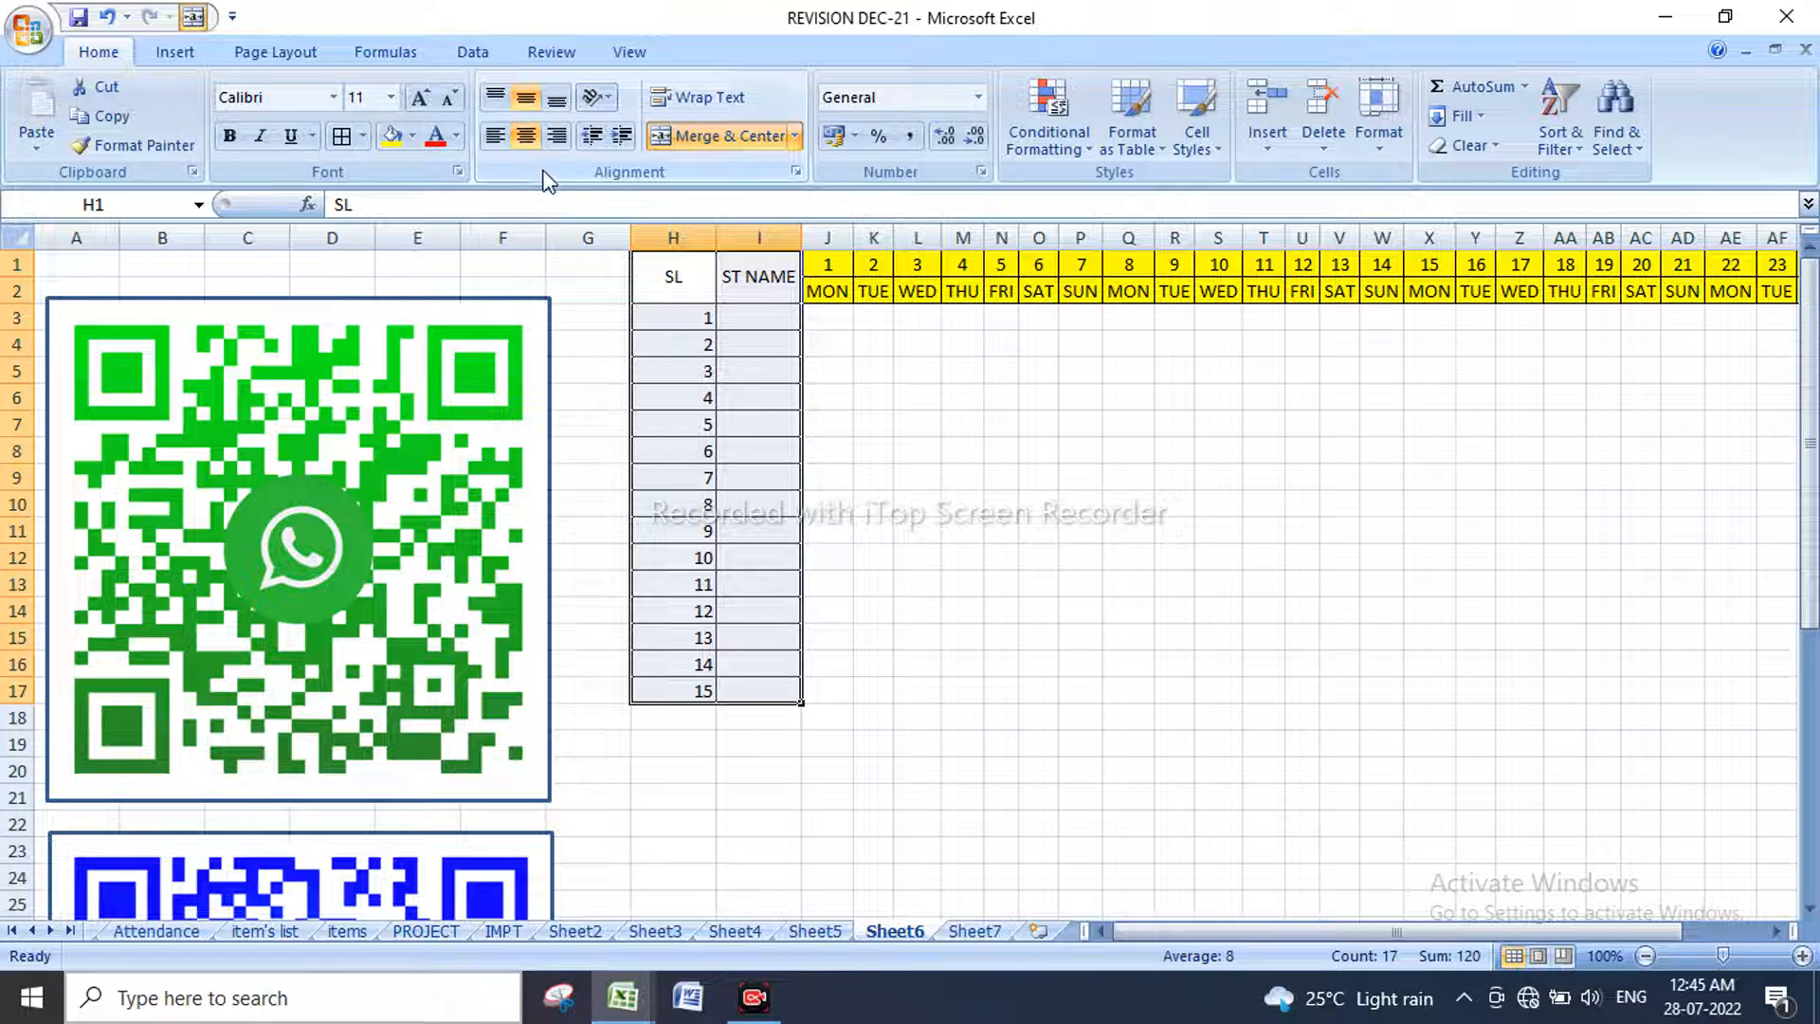
click(525, 136)
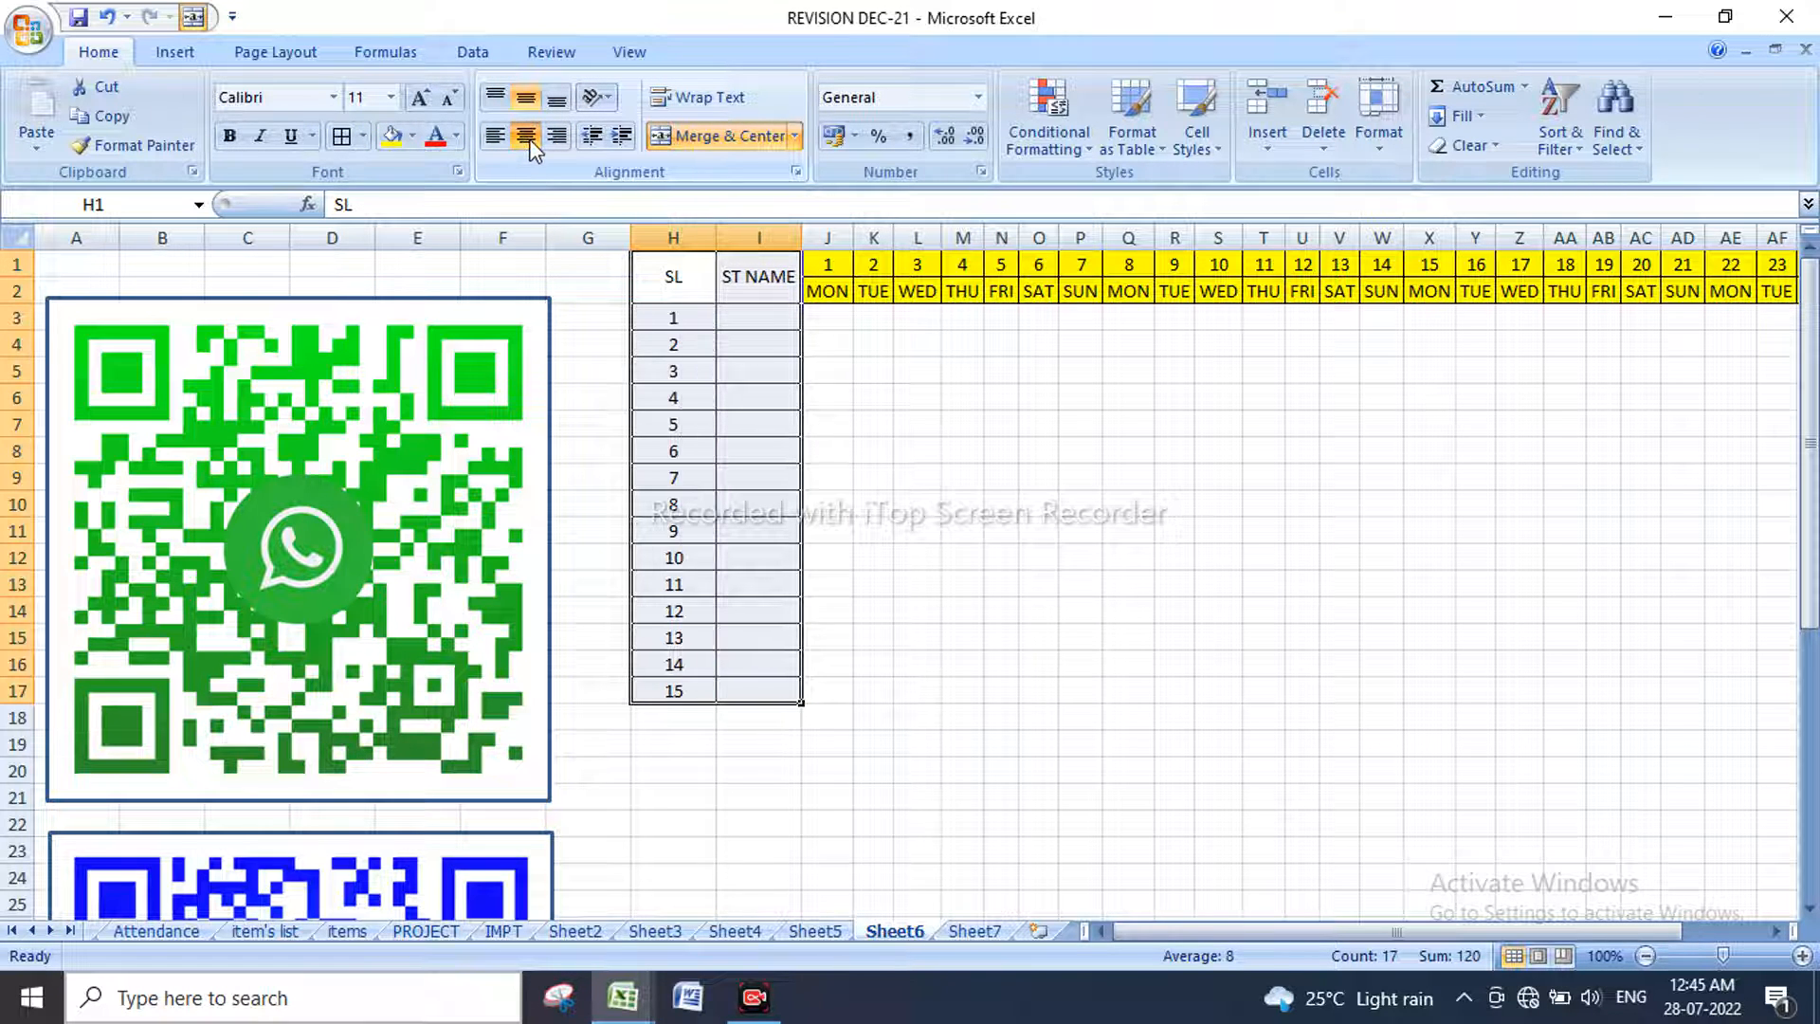
Step: Widen the ST NAME column and fill I3:I17 with a student name numbered from 1 to 15
click(987, 502)
drag(801, 237, 924, 237)
click(828, 325)
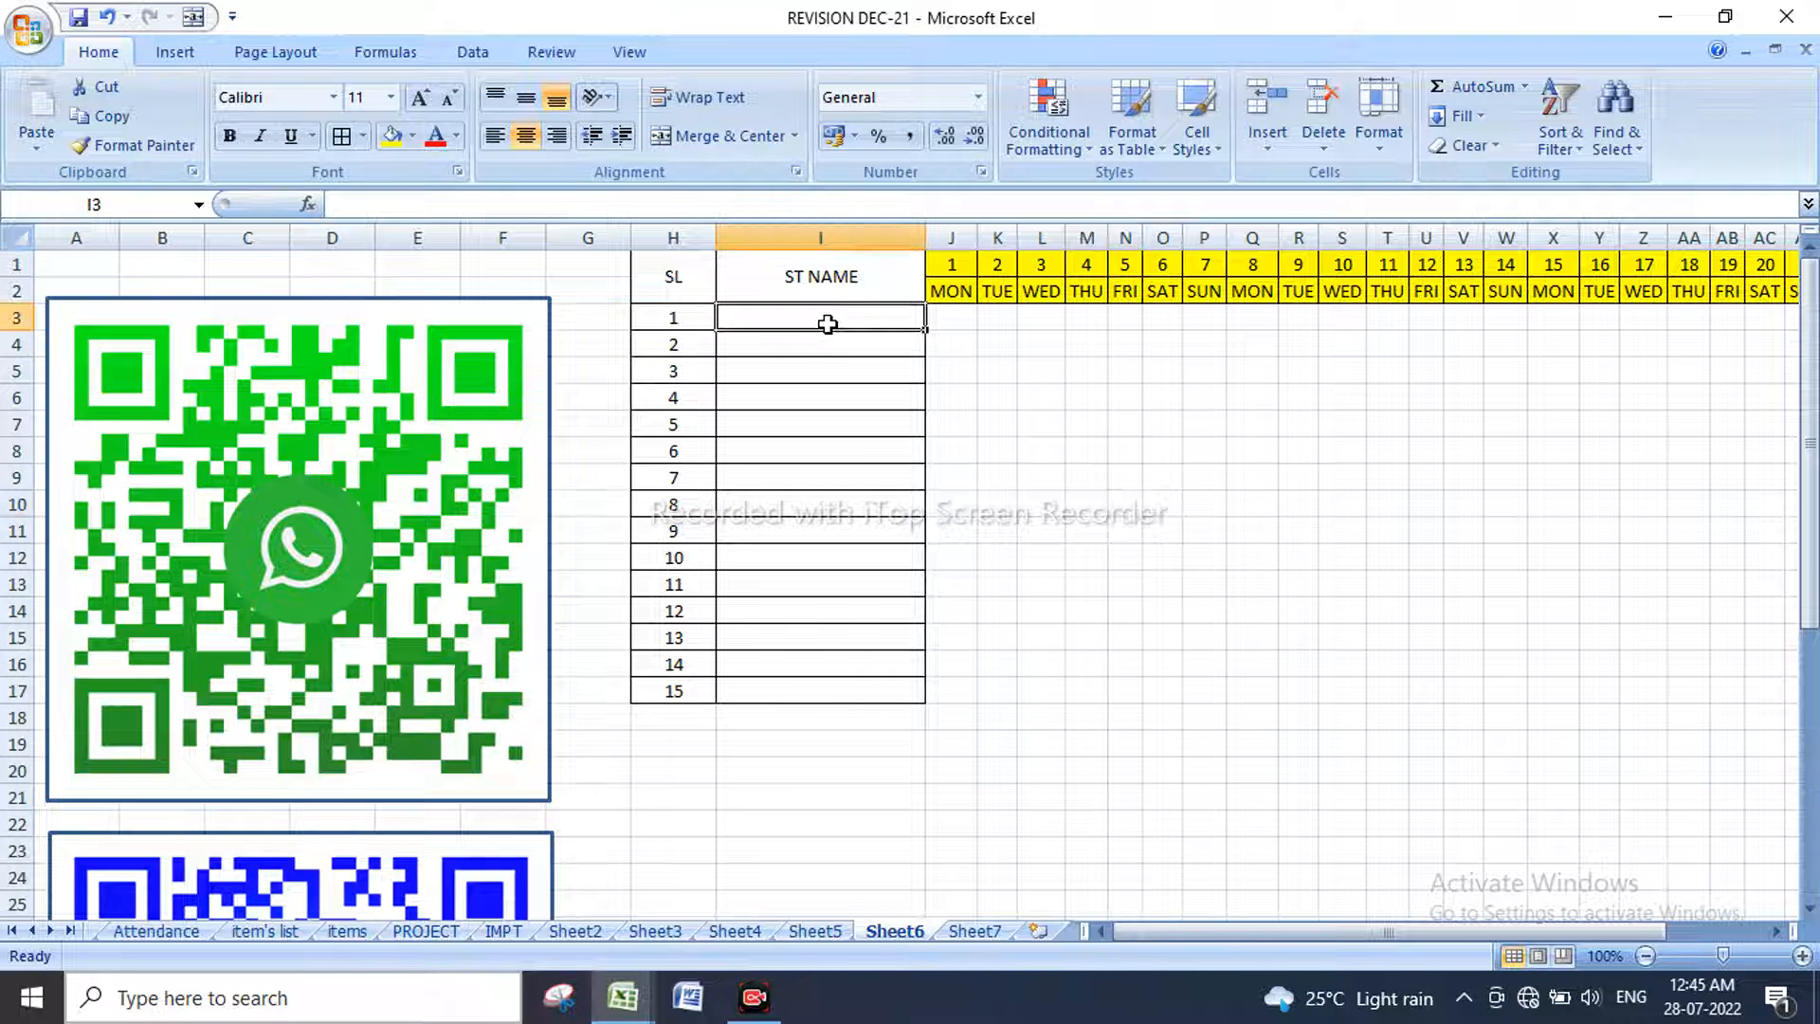
text(ABHAY)
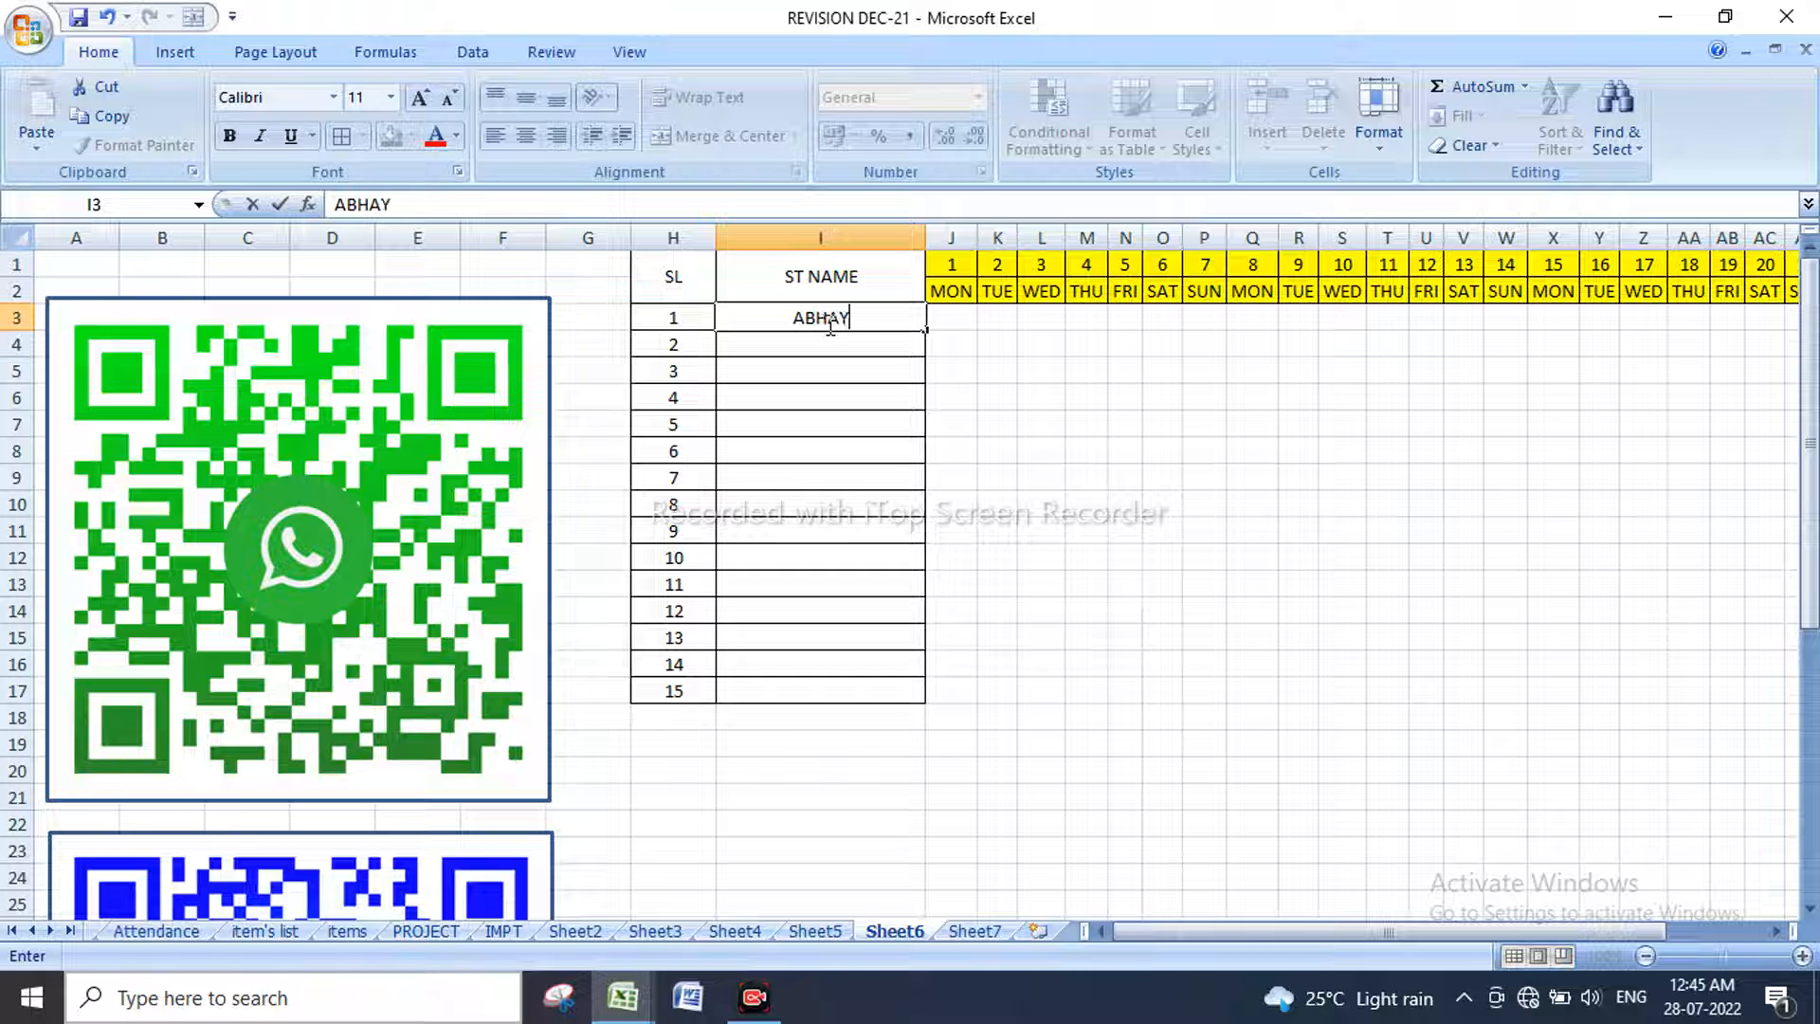
text(1)
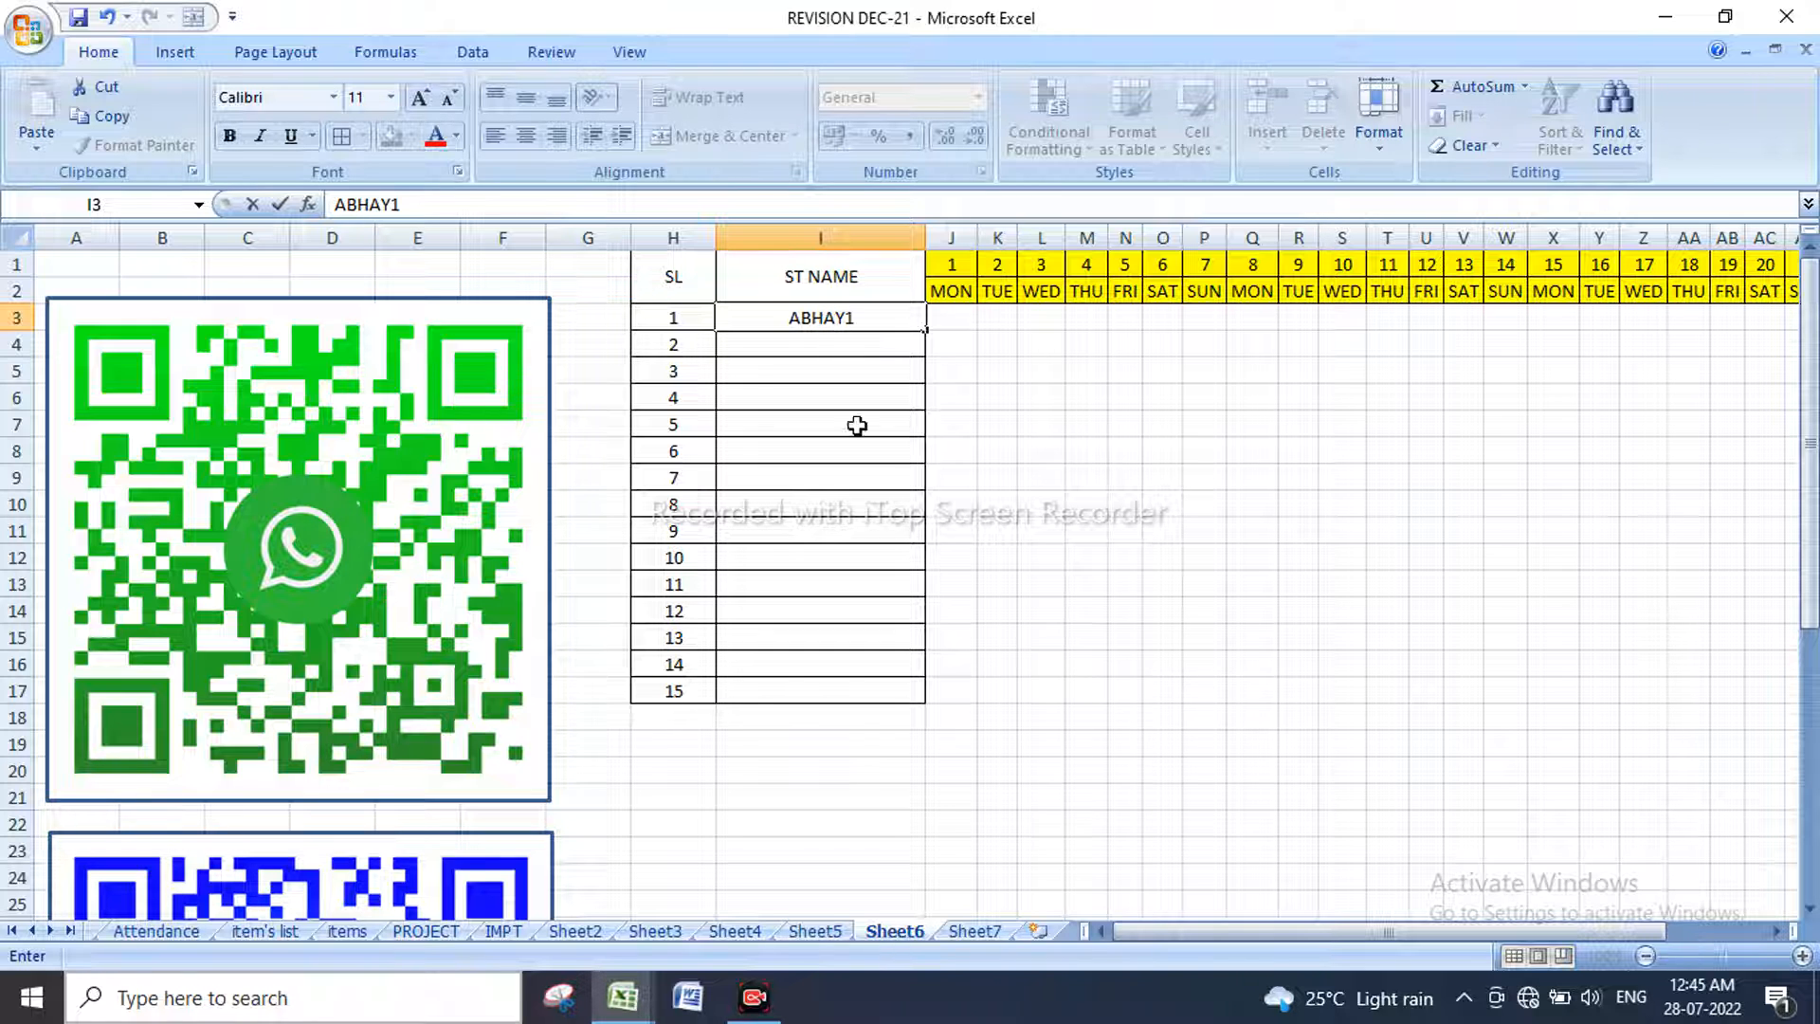
drag(925, 333, 938, 689)
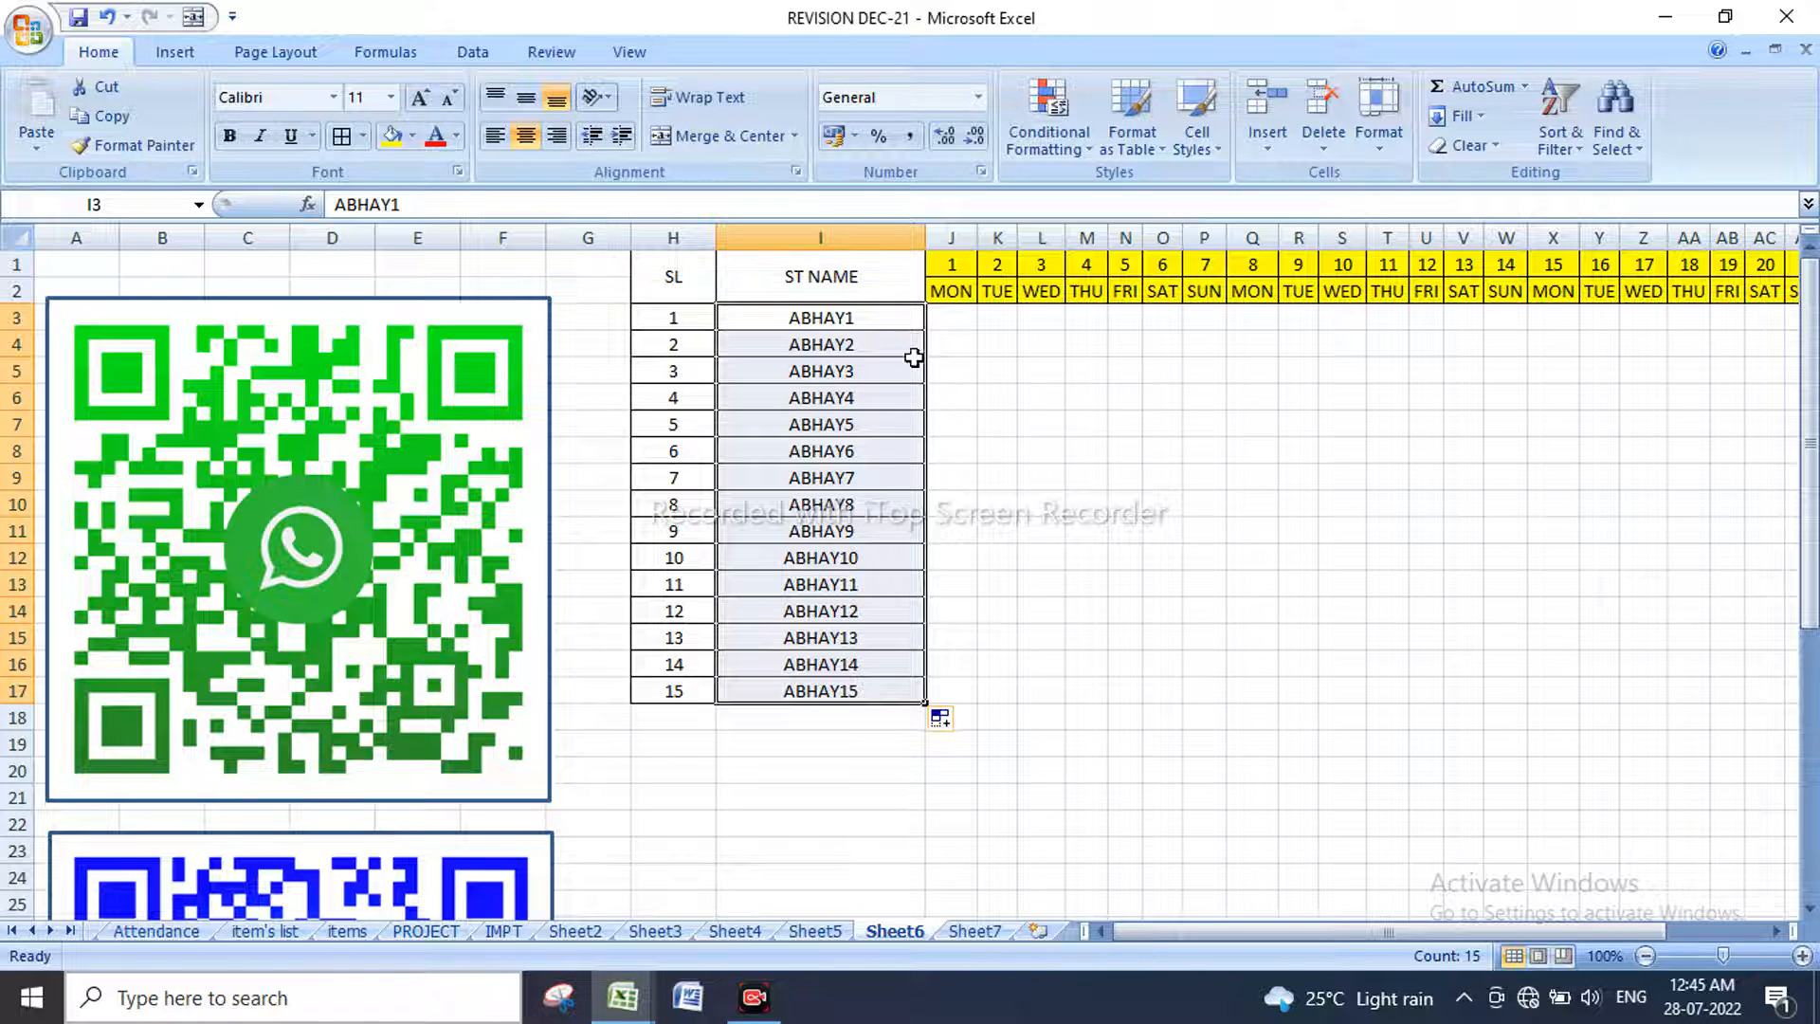
Step: Enter the attendance mark P in J3 and fill it across all dates and students to AN17
click(953, 316)
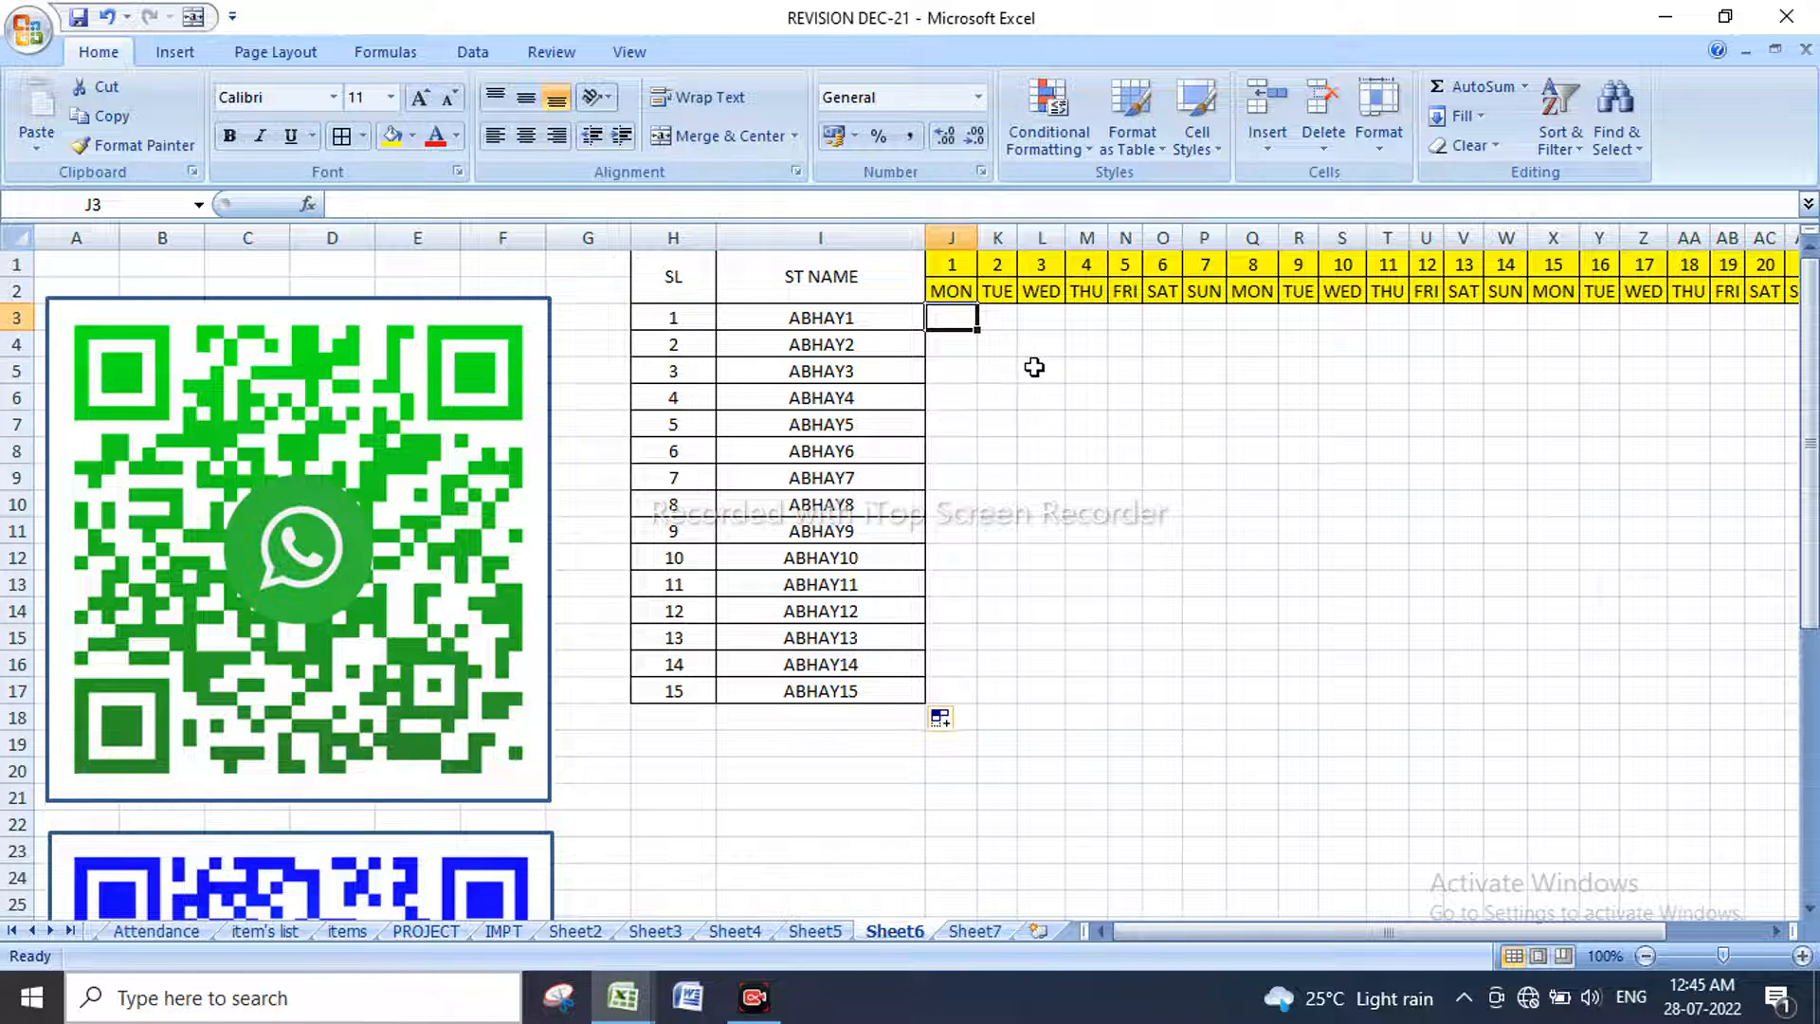
text(P)
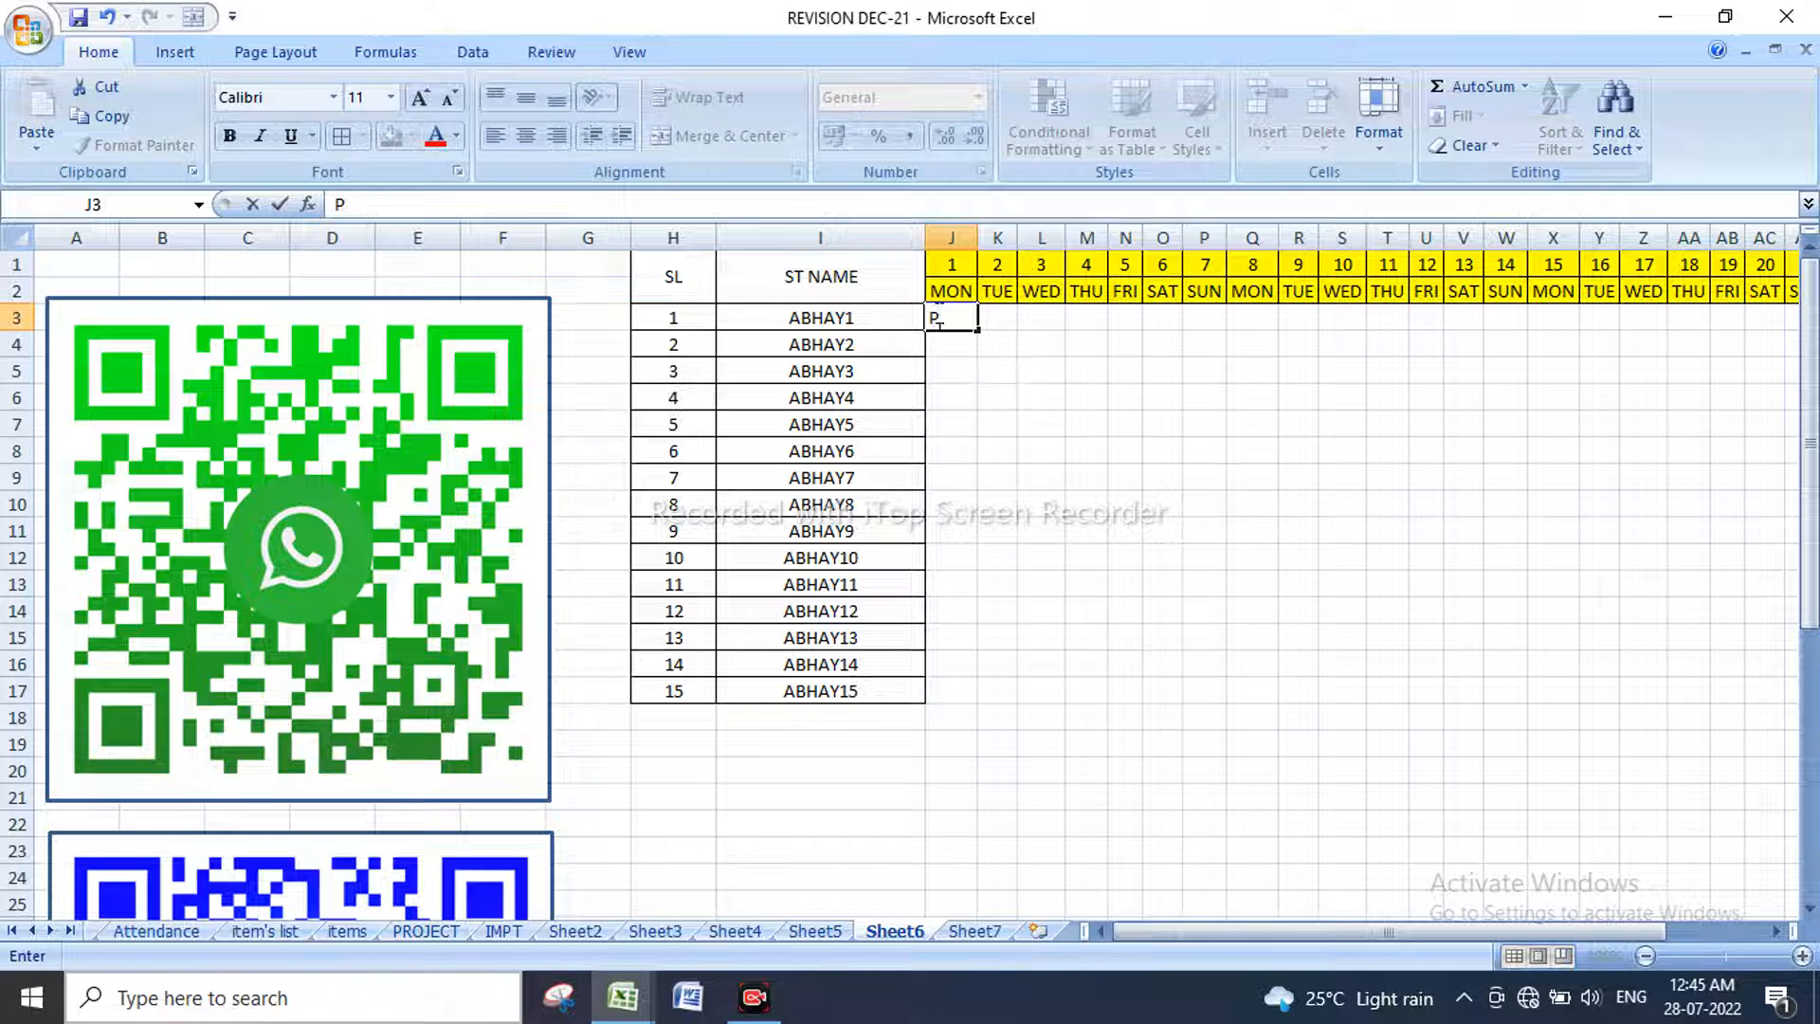
drag(981, 329, 1668, 727)
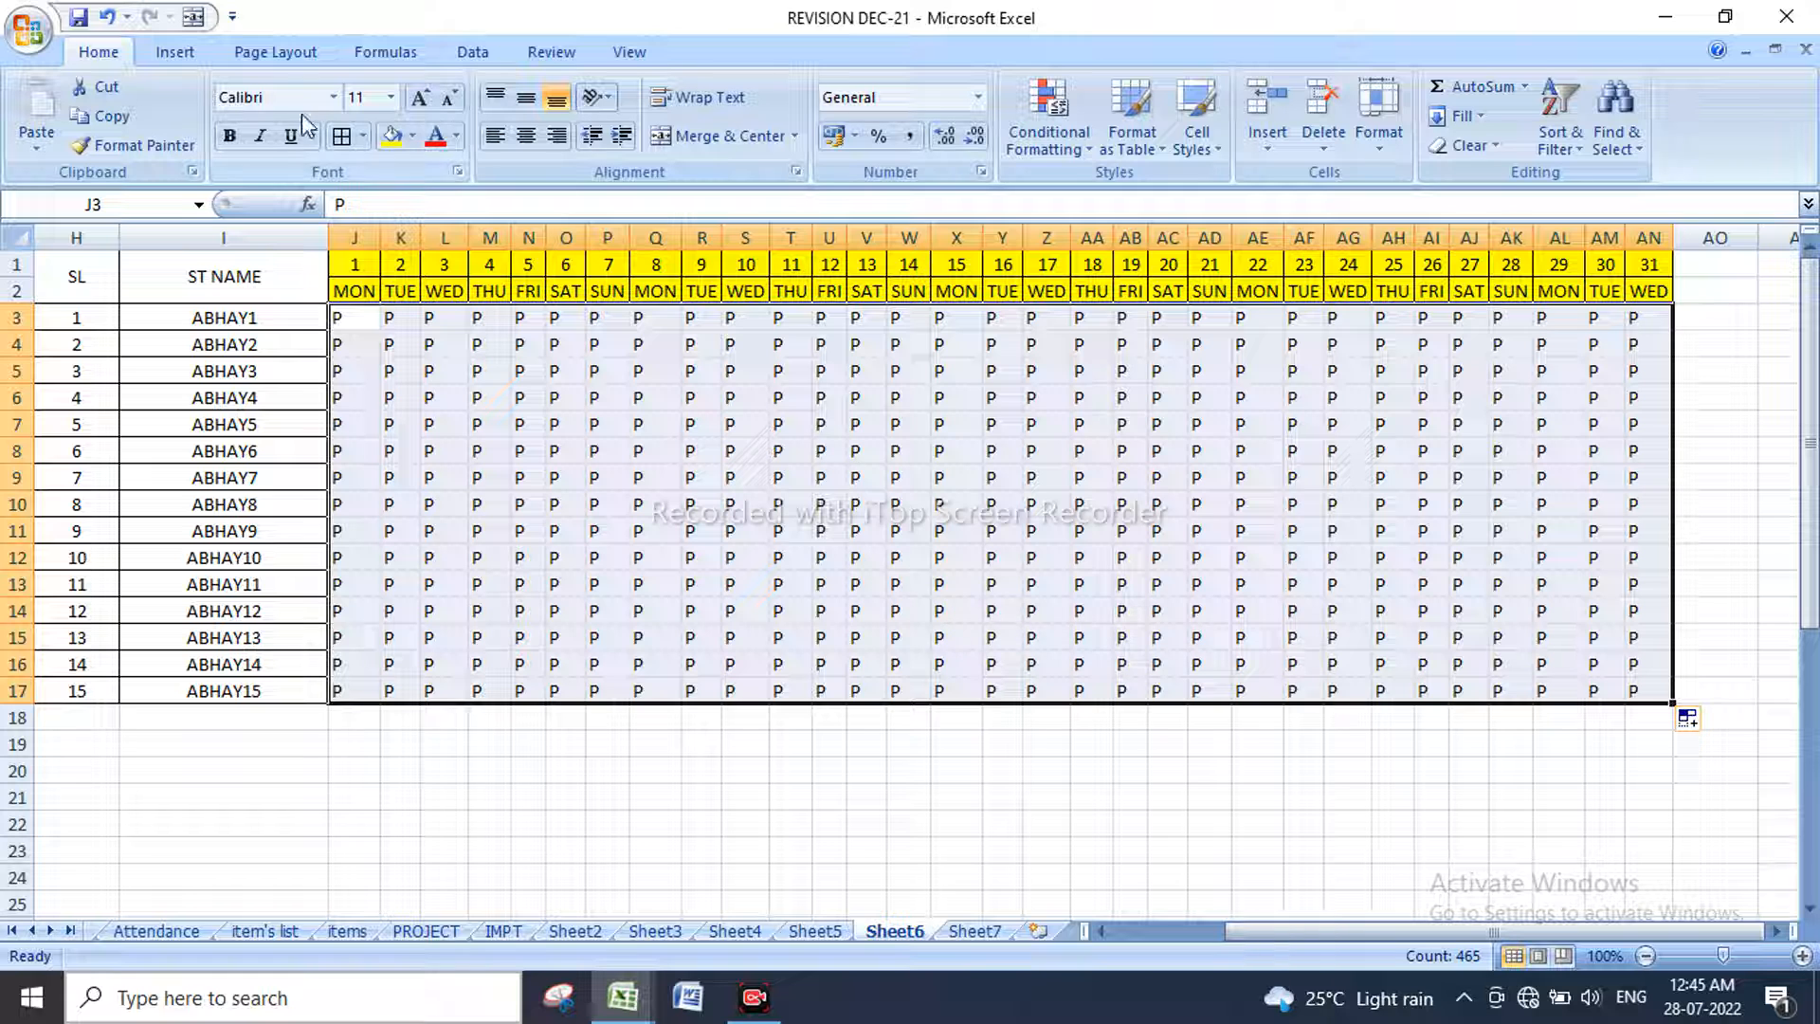
Step: Apply all borders to the attendance marks in J3:AN17 and center them horizontally and vertically
click(343, 136)
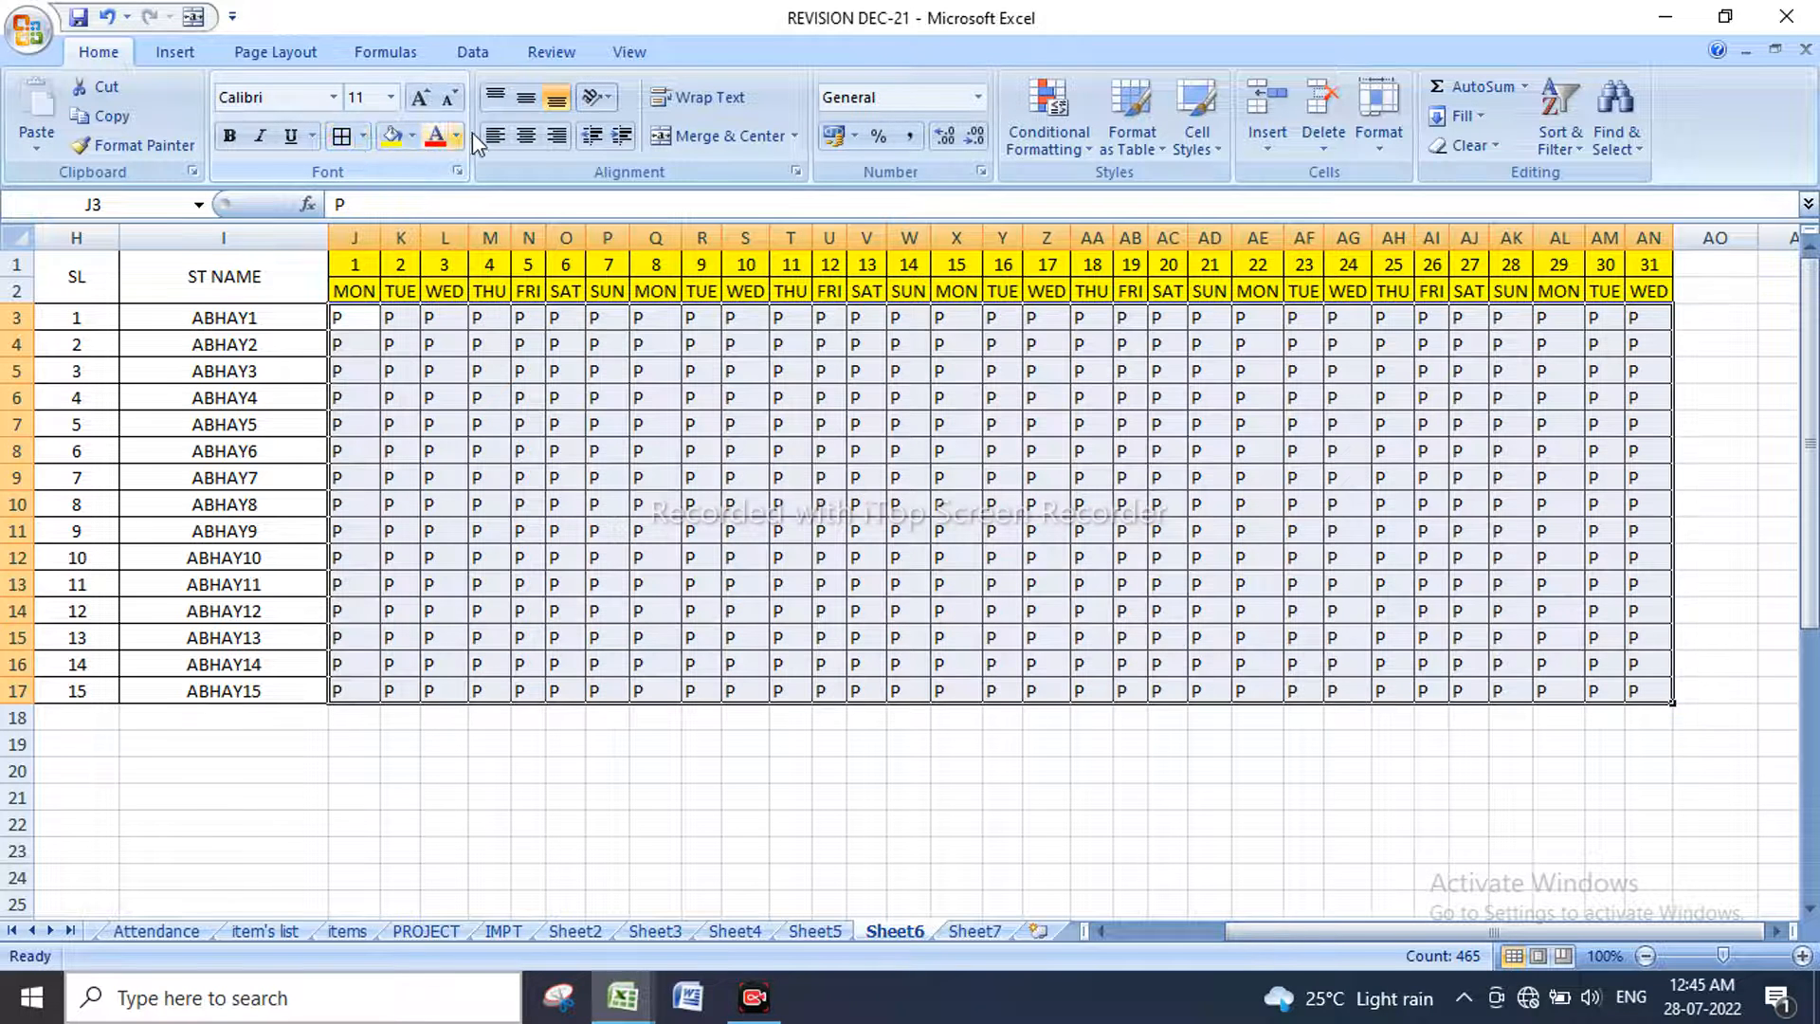
click(526, 135)
click(525, 97)
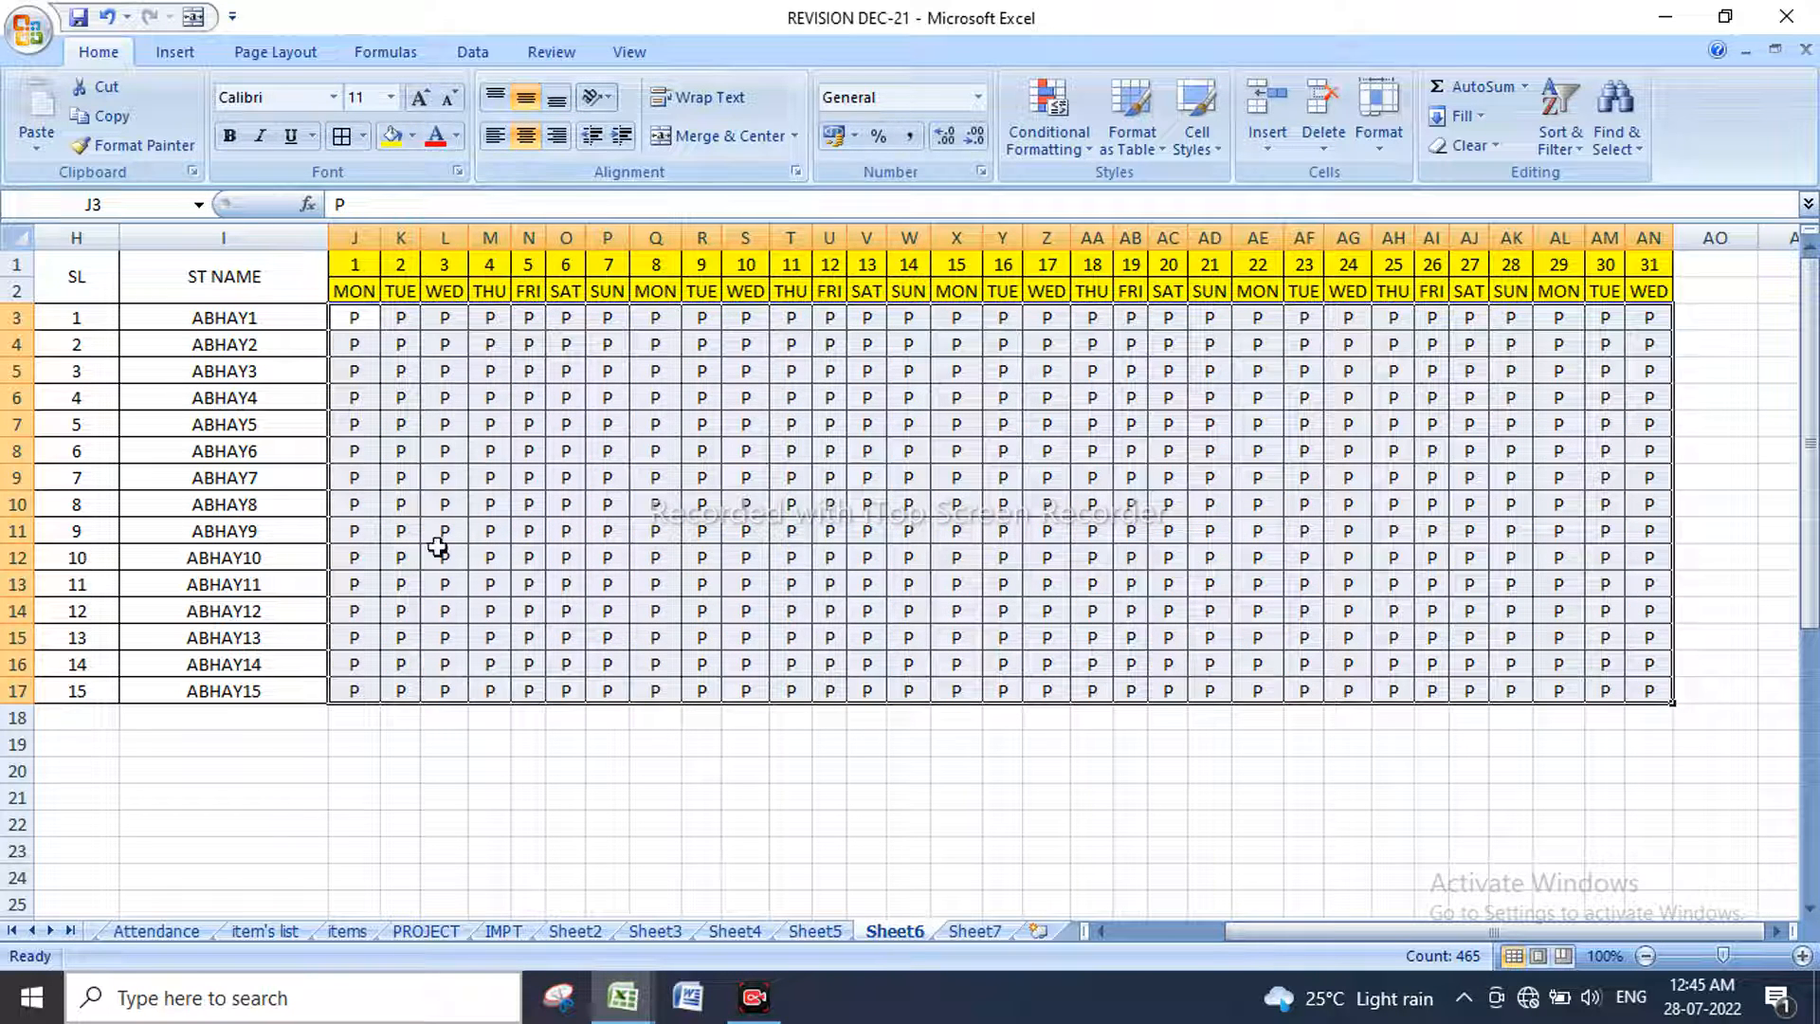
Step: Fill the merged SL and ST NAME headings with yellow
drag(114, 276, 213, 276)
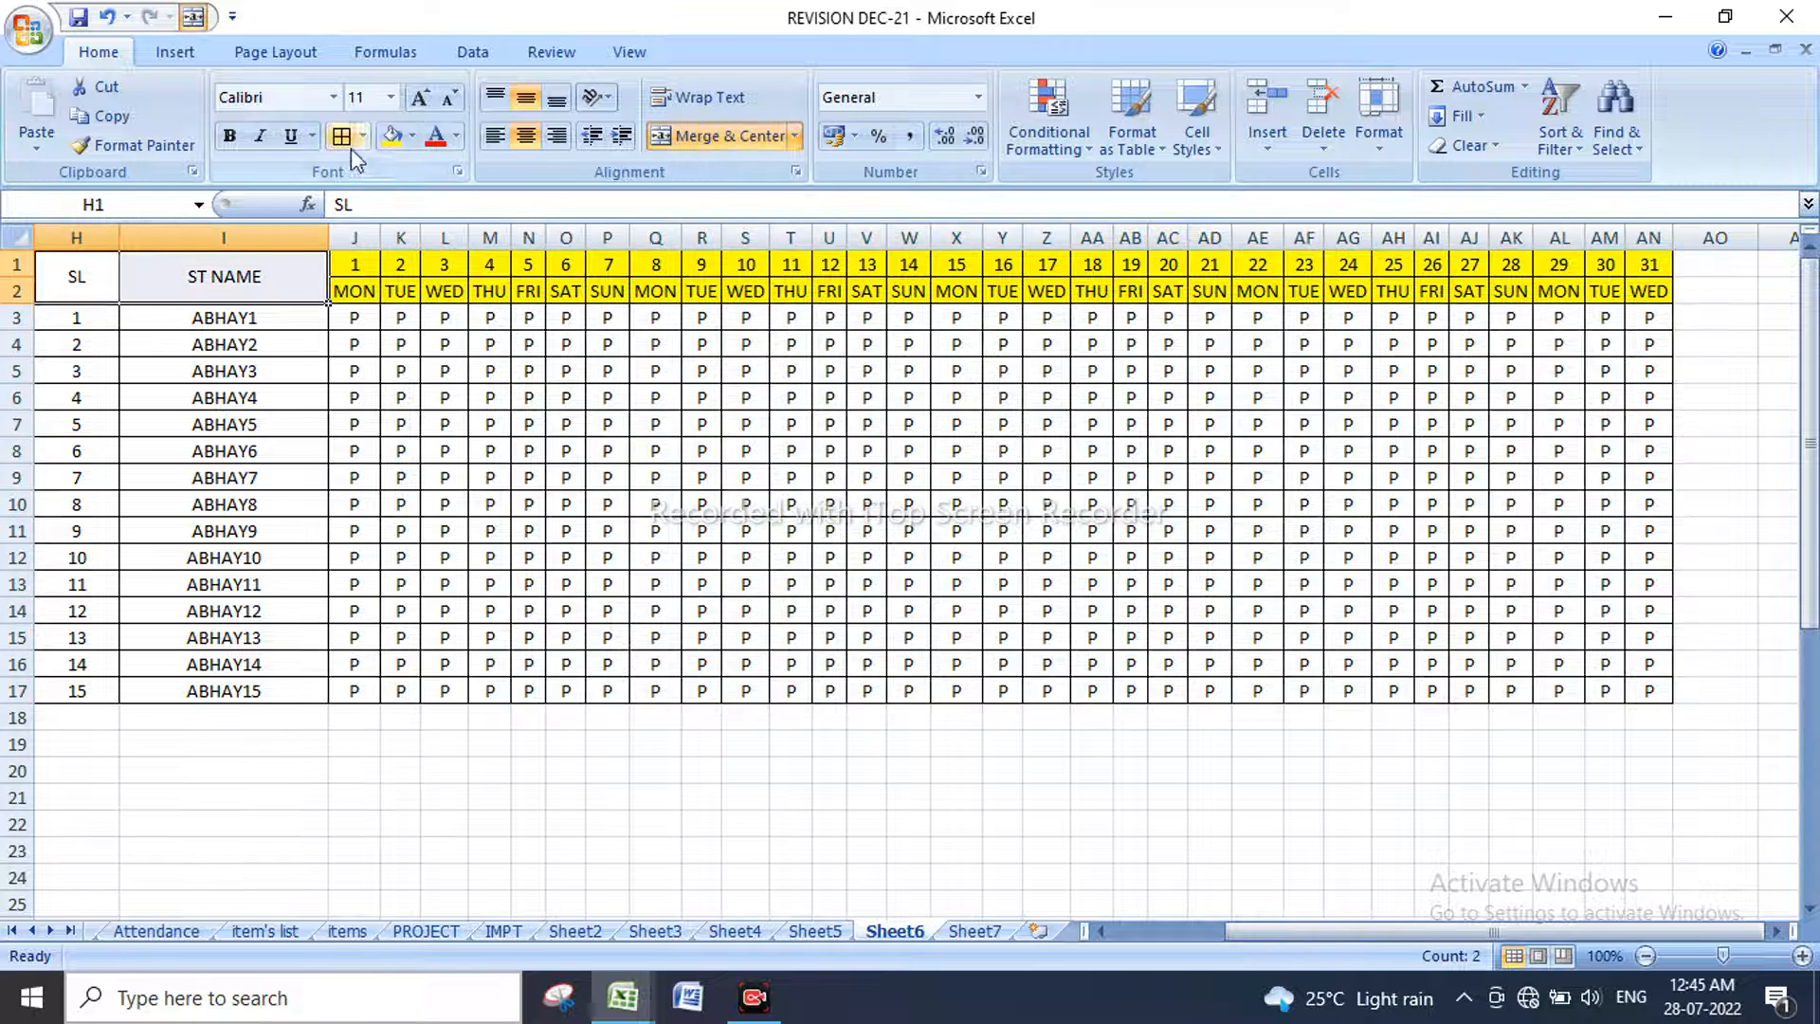
click(393, 135)
click(730, 661)
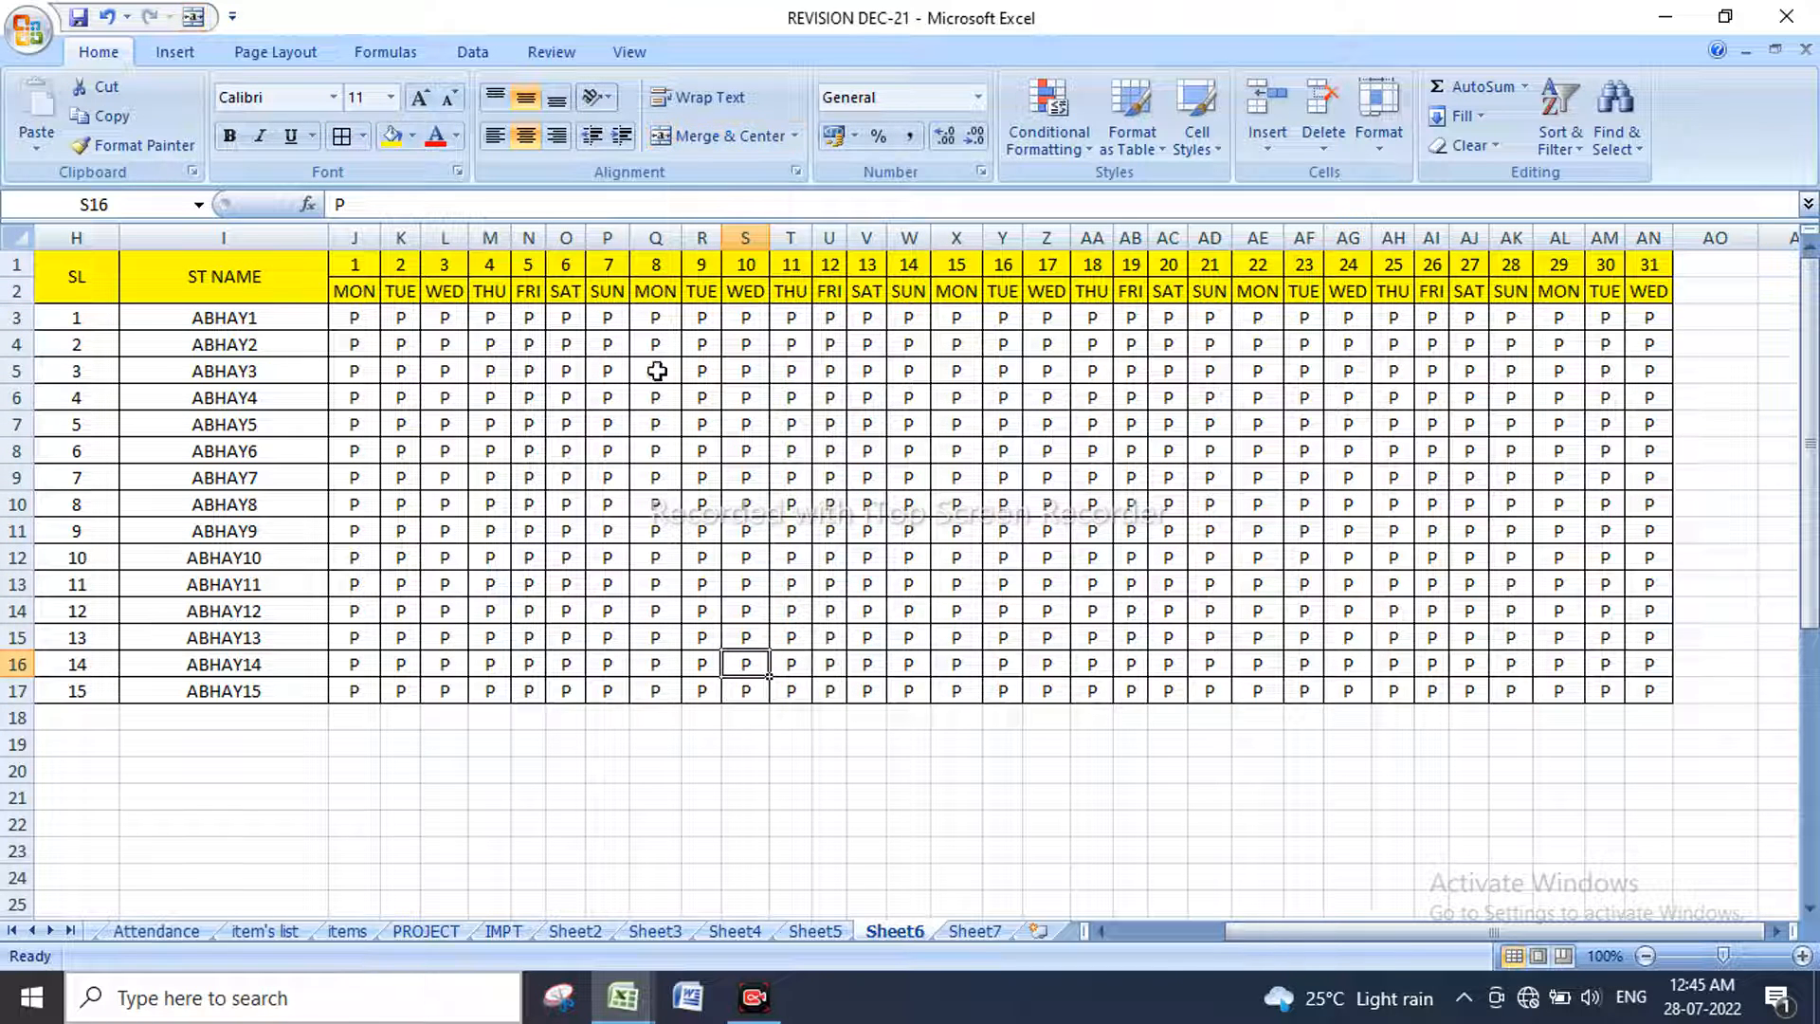
Step: Clear the P marks in P3:P17 under Sunday the 7th and color its headings in P1:P2 red
drag(602, 317, 616, 706)
key(Delete)
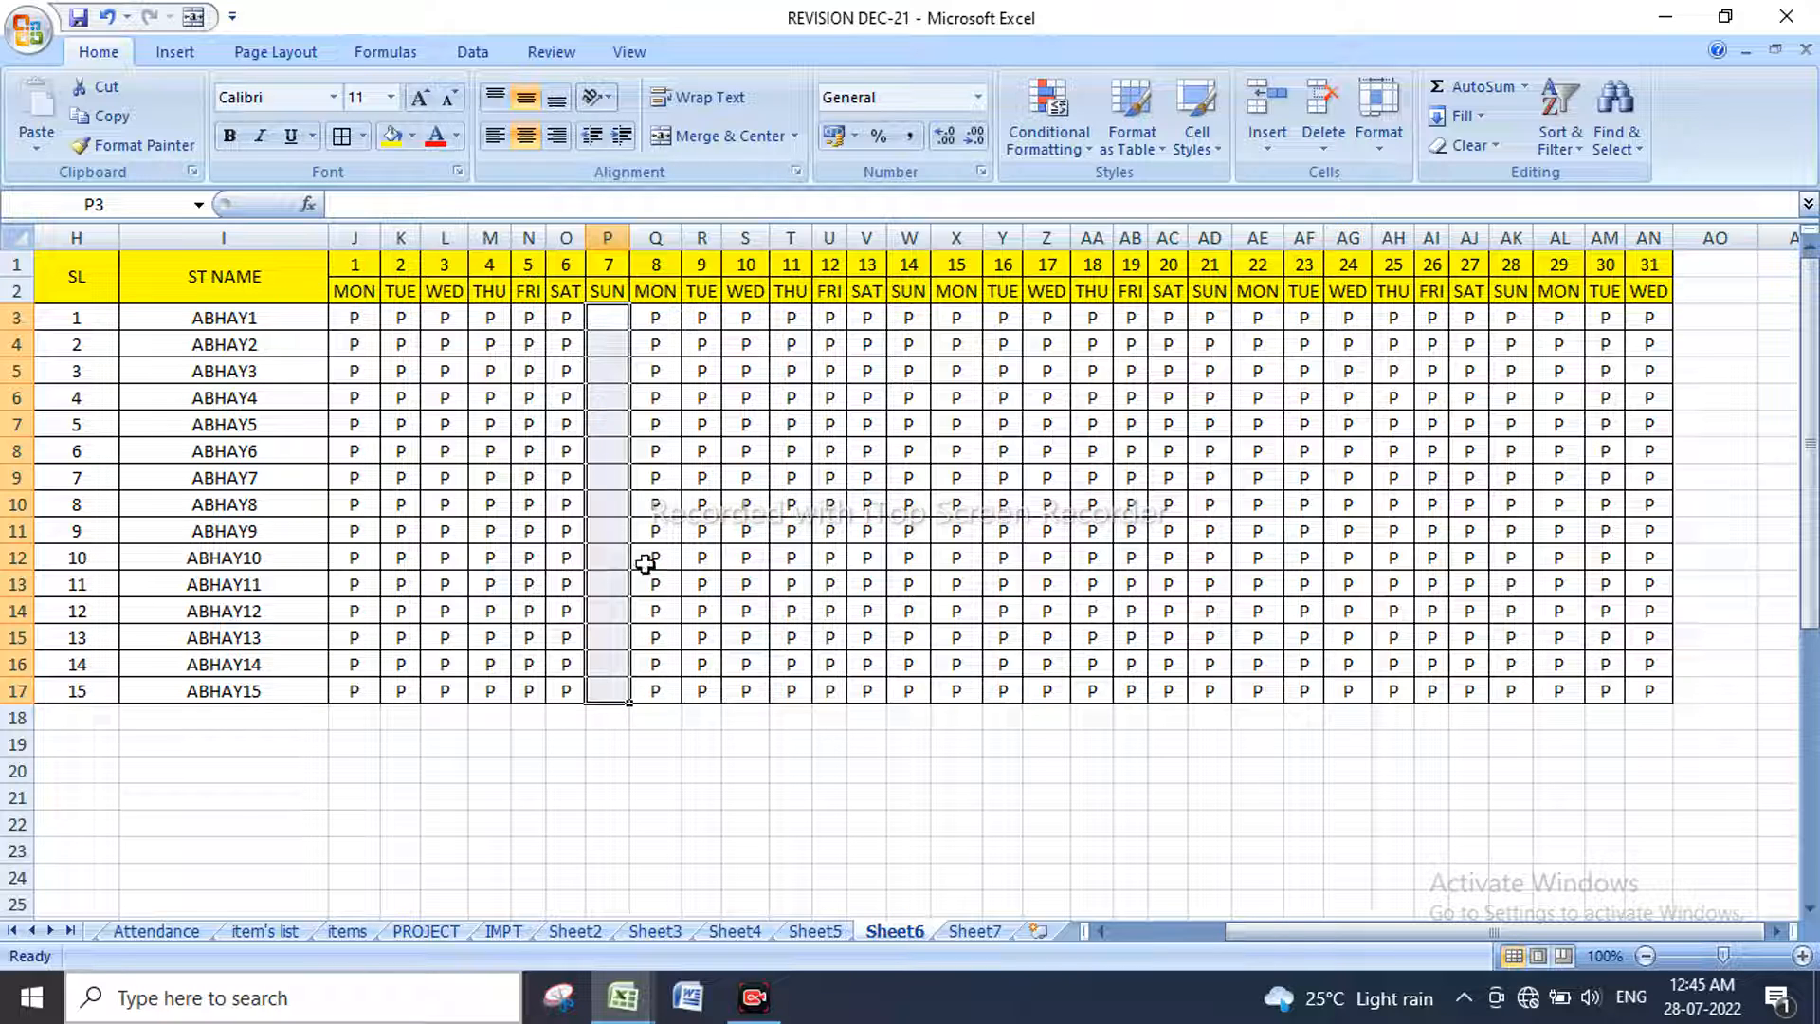
click(611, 286)
drag(607, 266, 607, 289)
click(435, 135)
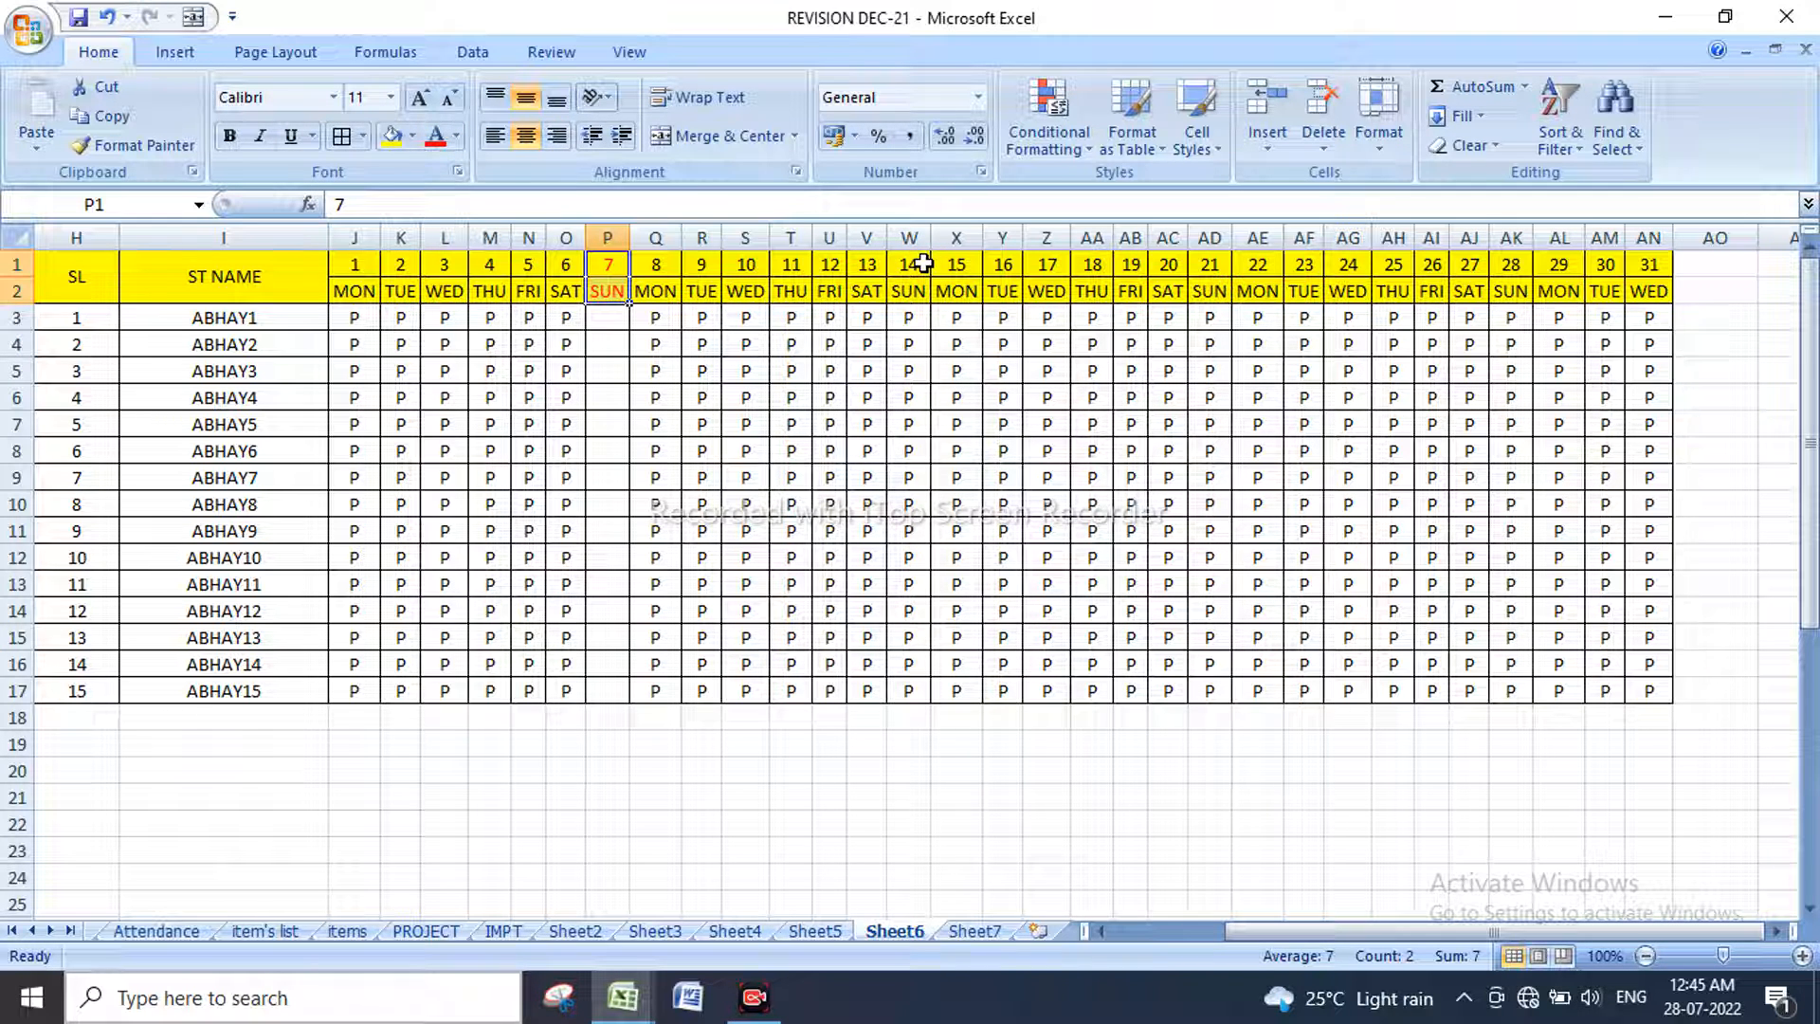
Step: Make the date and weekday headings of Sundays 14, 21 and 28 in rows 1–2 red and bold
drag(923, 264, 920, 294)
click(920, 294)
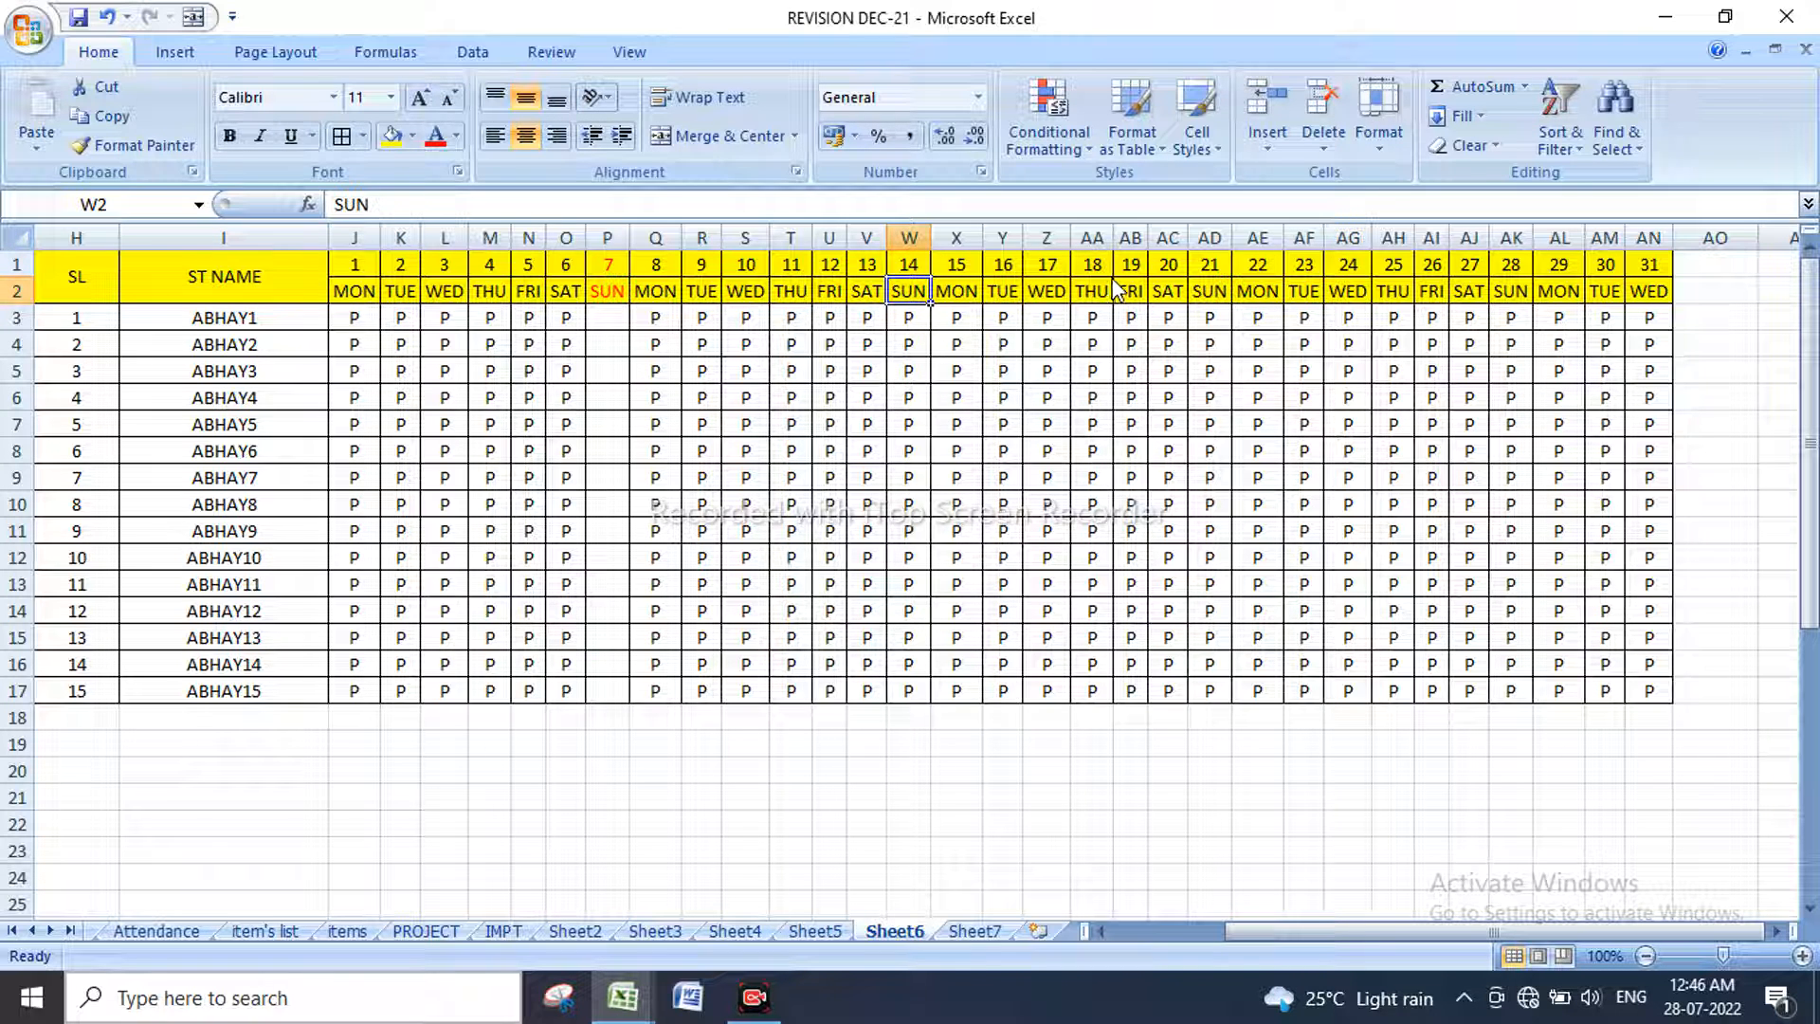
click(898, 262)
drag(901, 262, 907, 294)
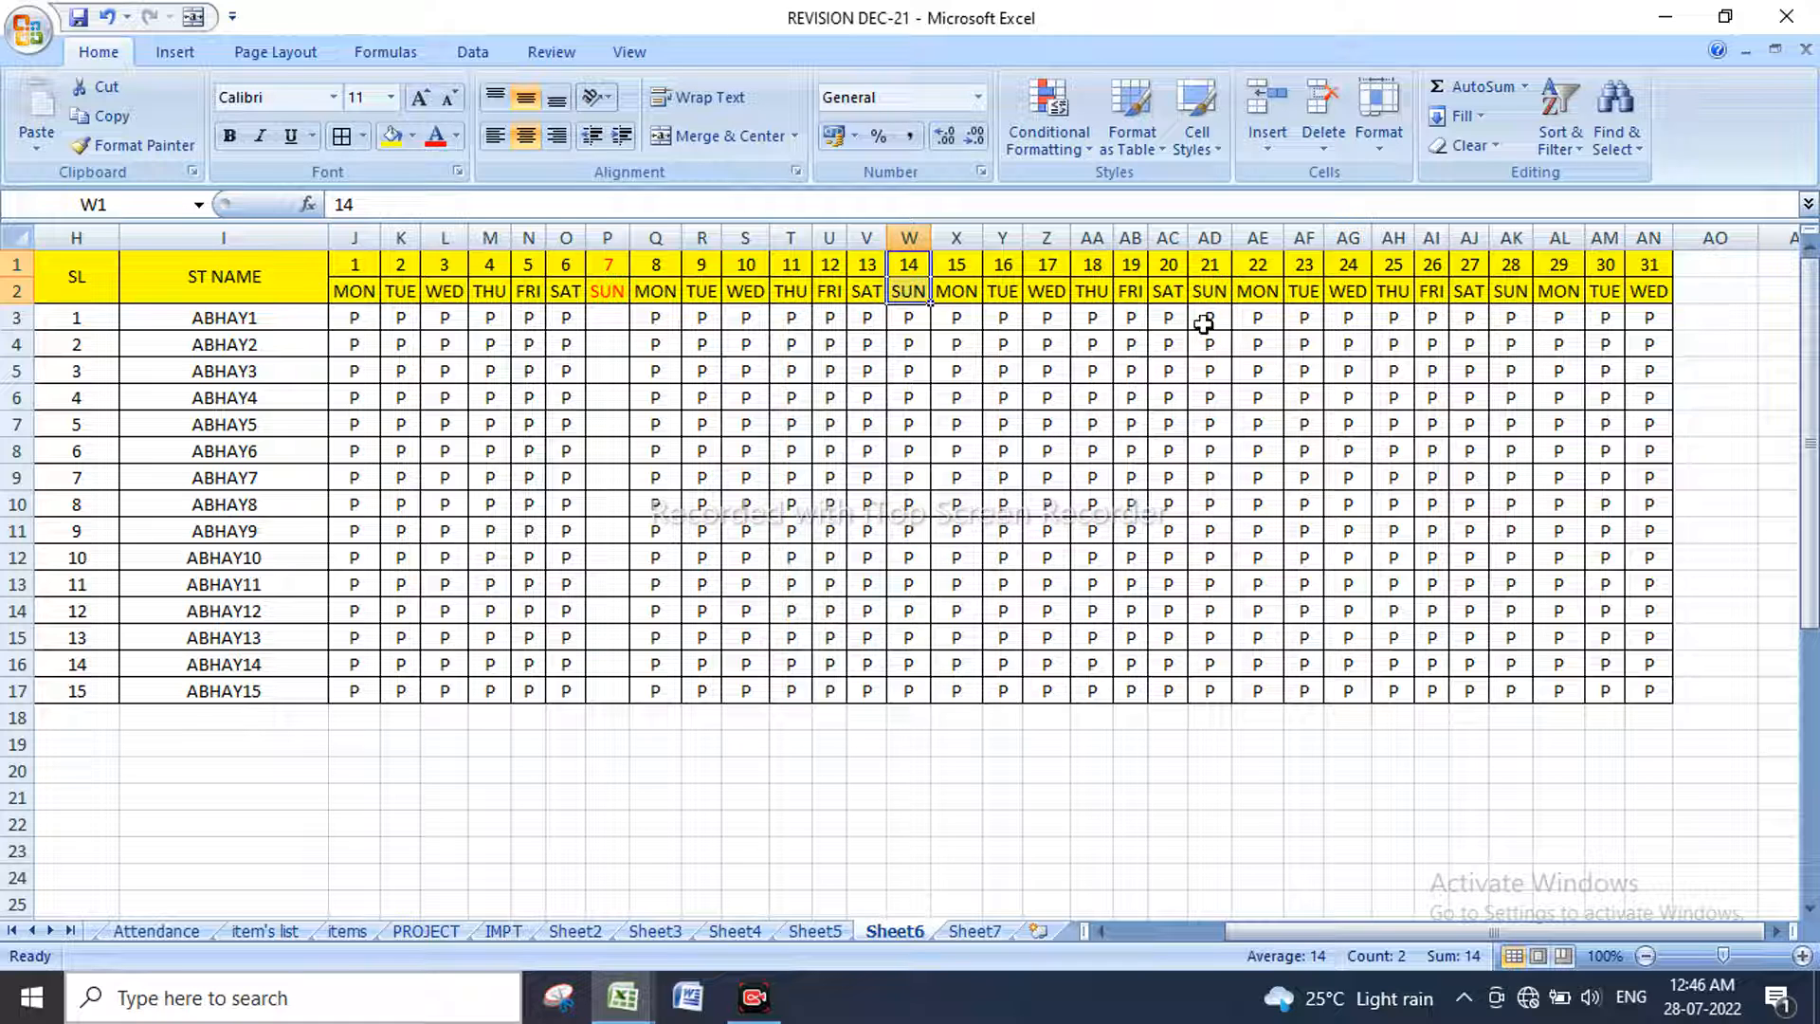
ctrl+drag(1214, 264, 1214, 293)
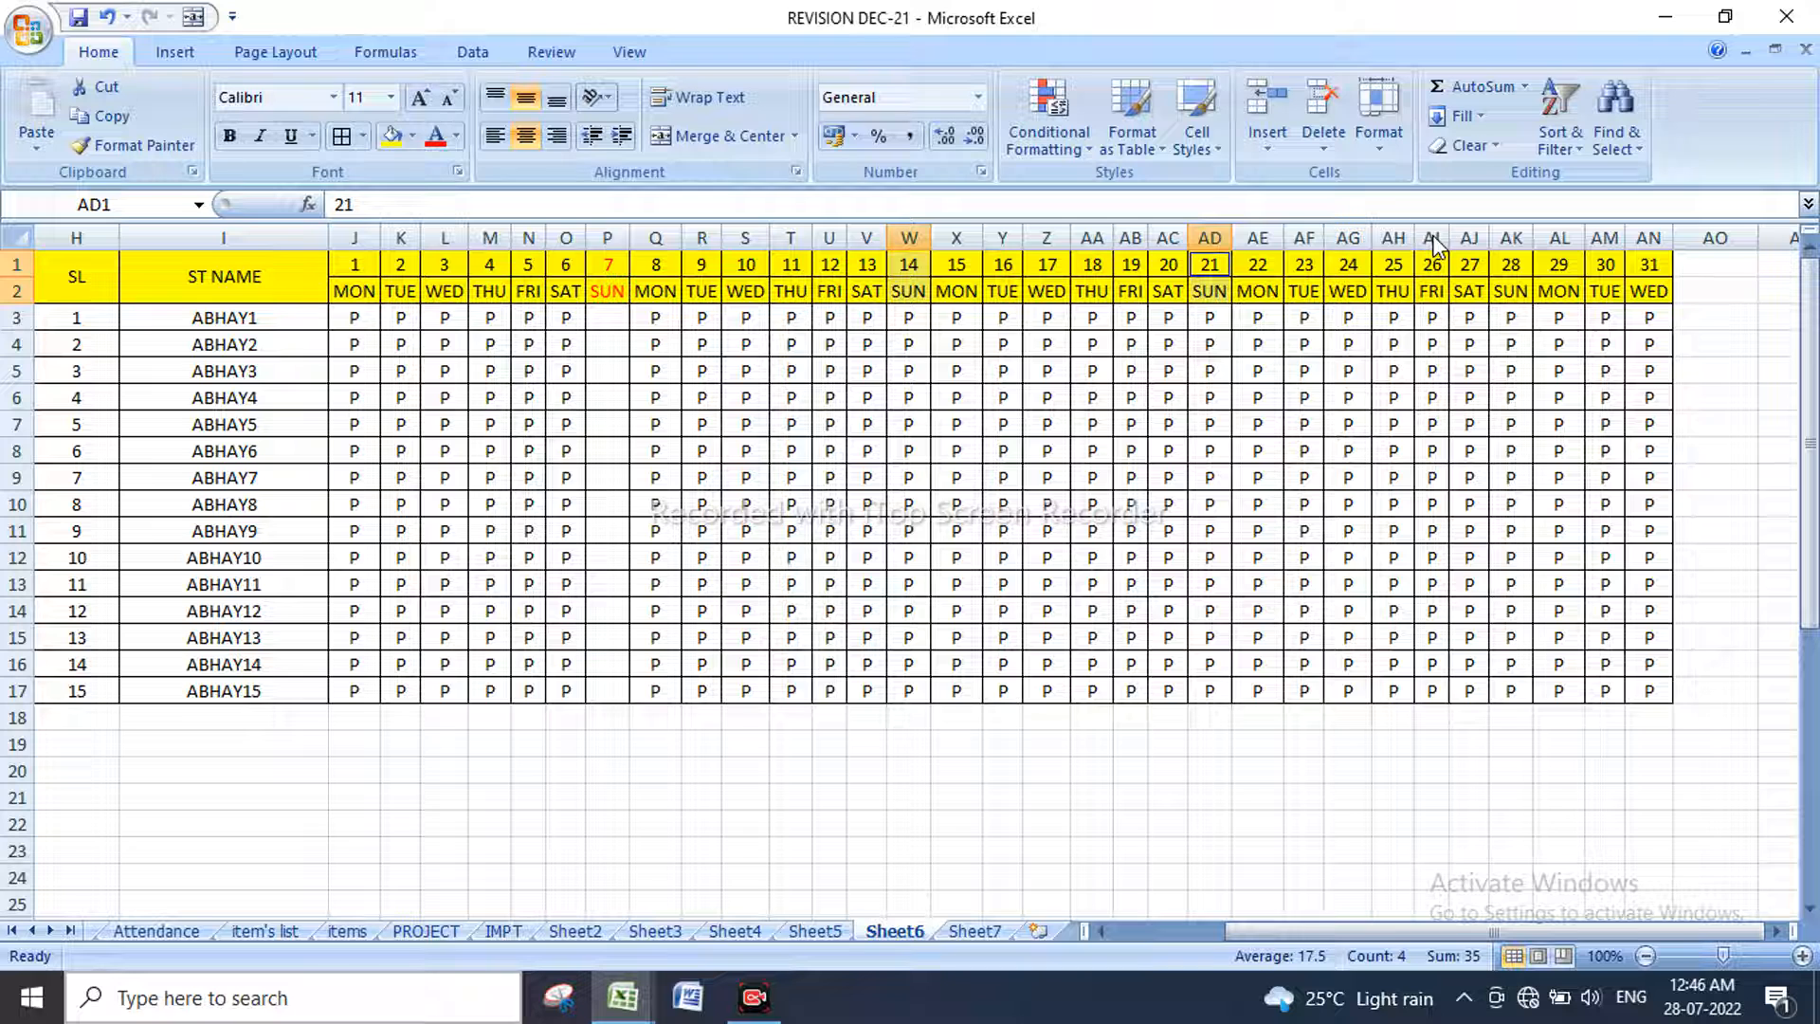
ctrl+drag(1520, 263, 1513, 296)
click(433, 137)
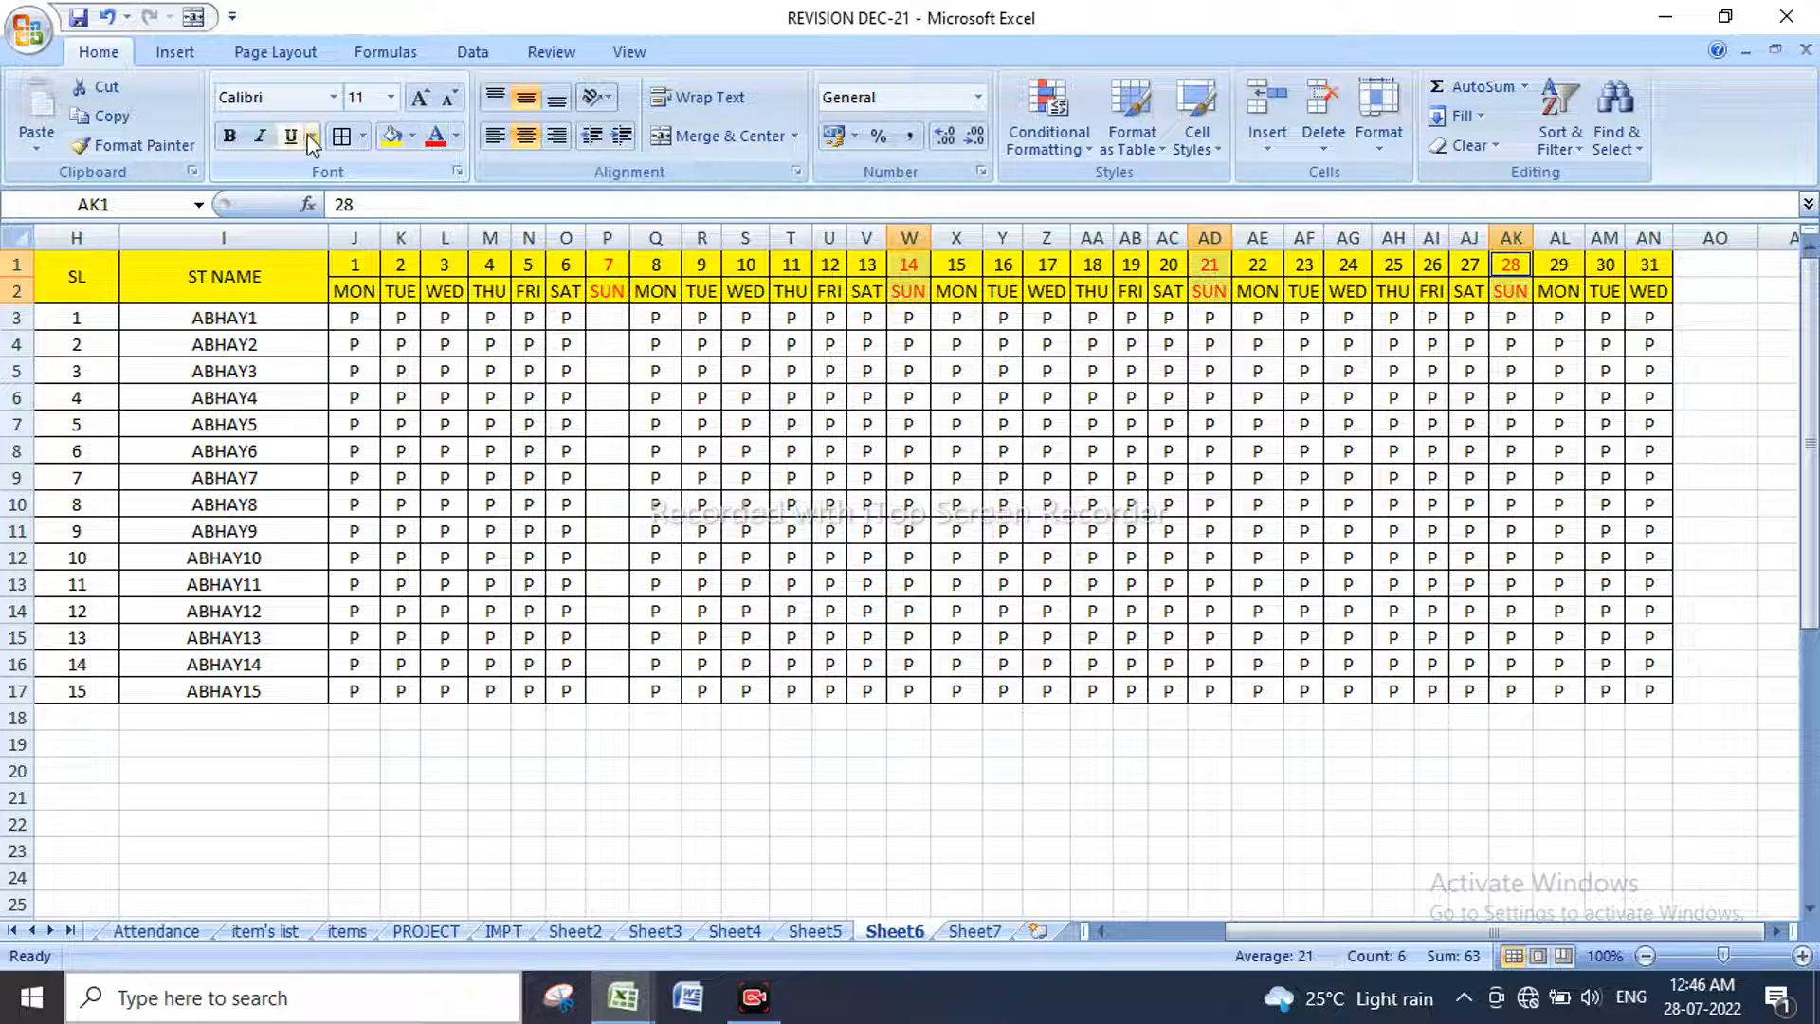
click(235, 135)
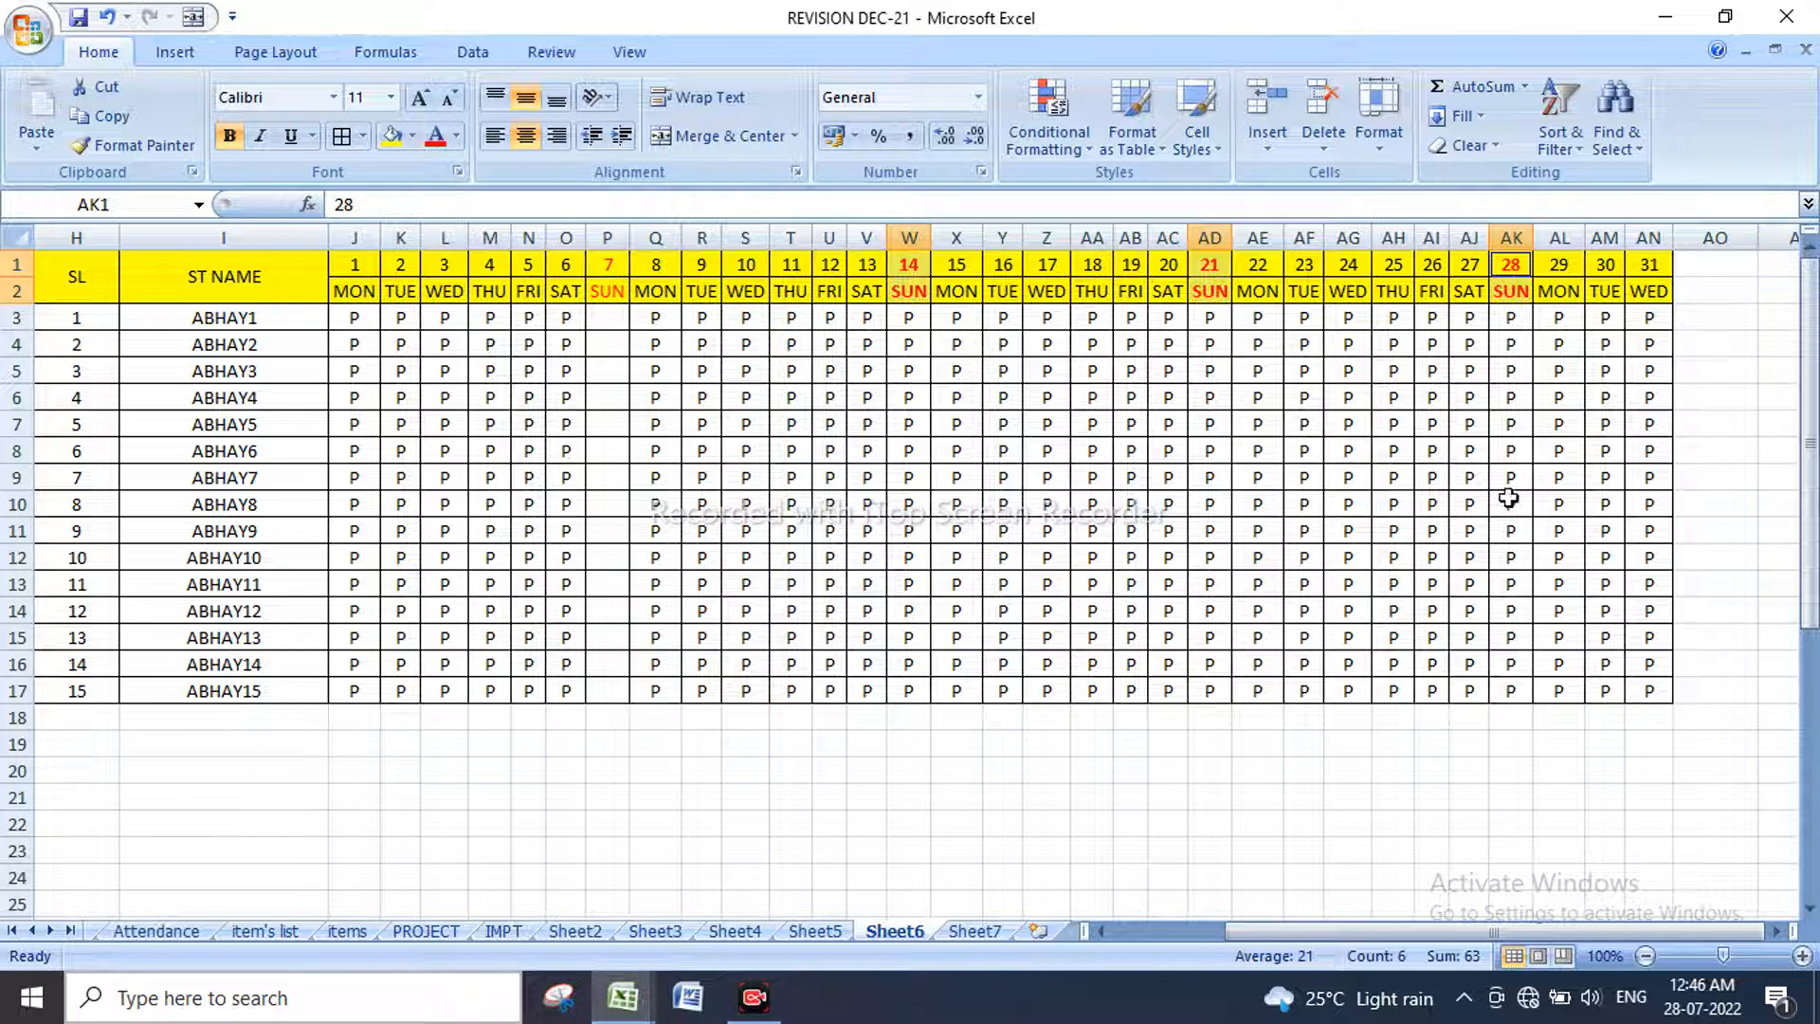
Step: Clear the P marks in W3:W17, AD3:AD17 and AK3:AK17 under the Sundays 14, 21 and 28
drag(908, 317, 917, 686)
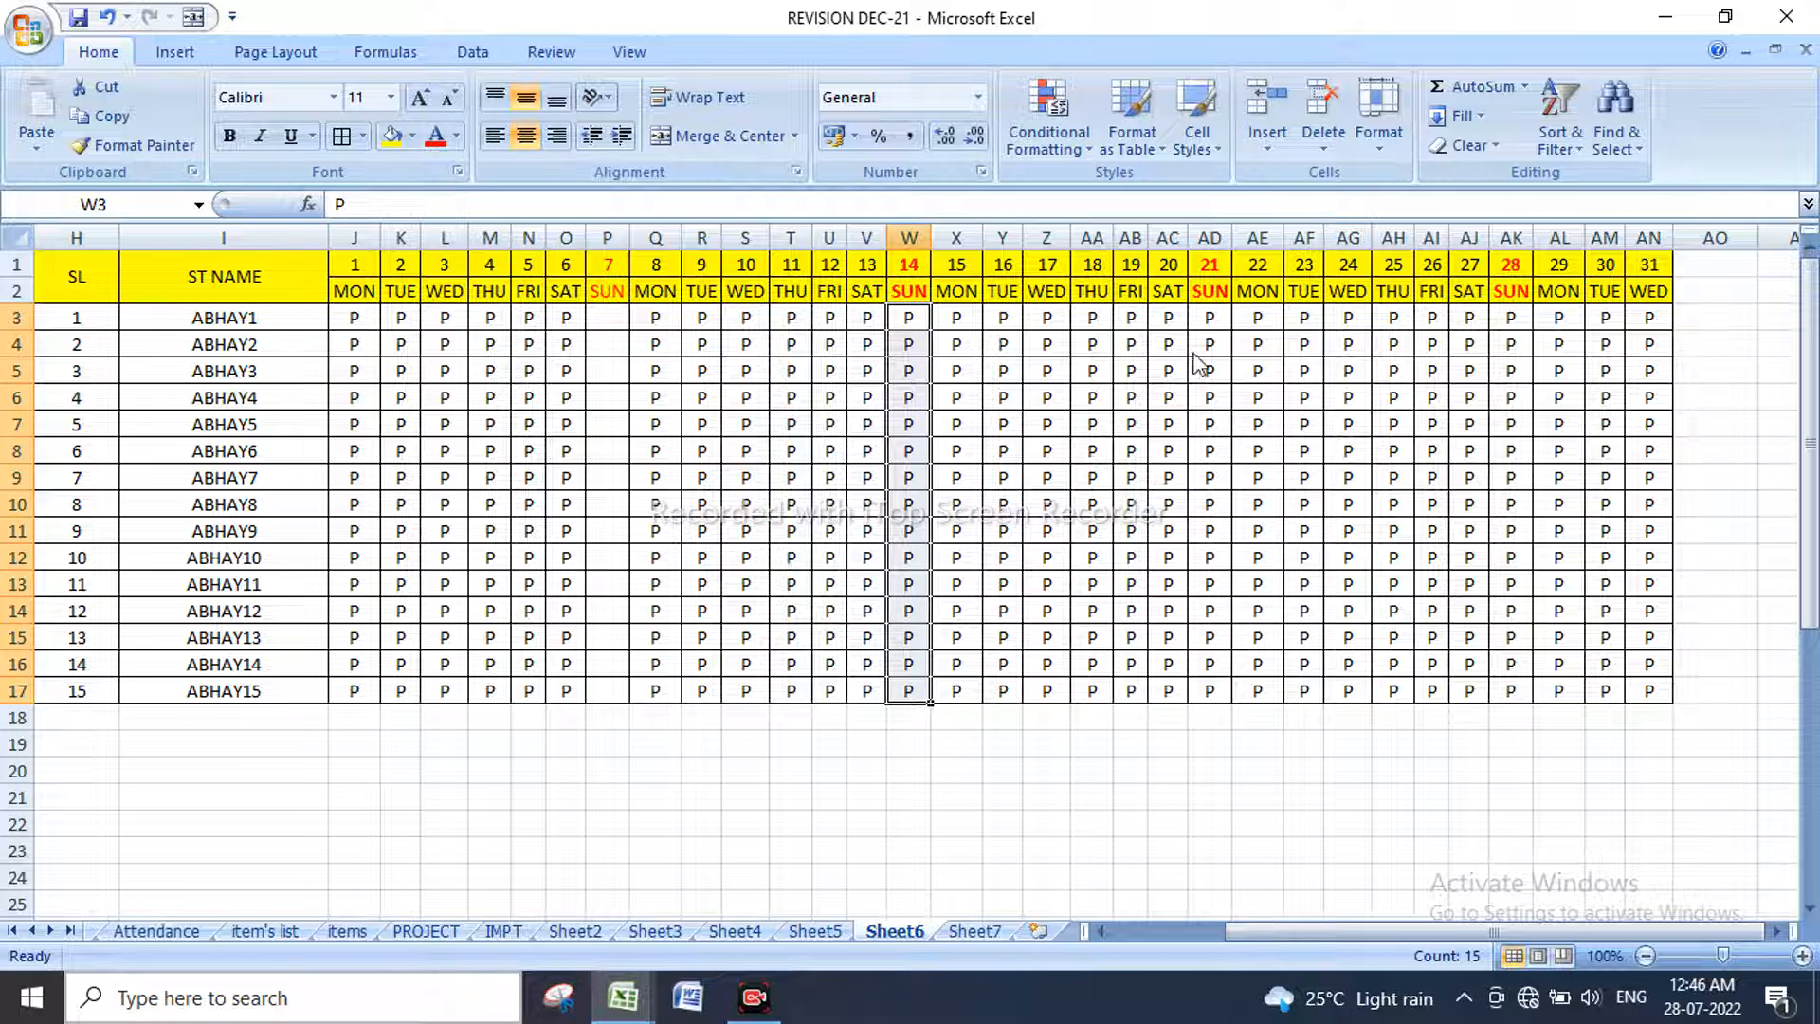
ctrl+drag(1219, 324, 1222, 697)
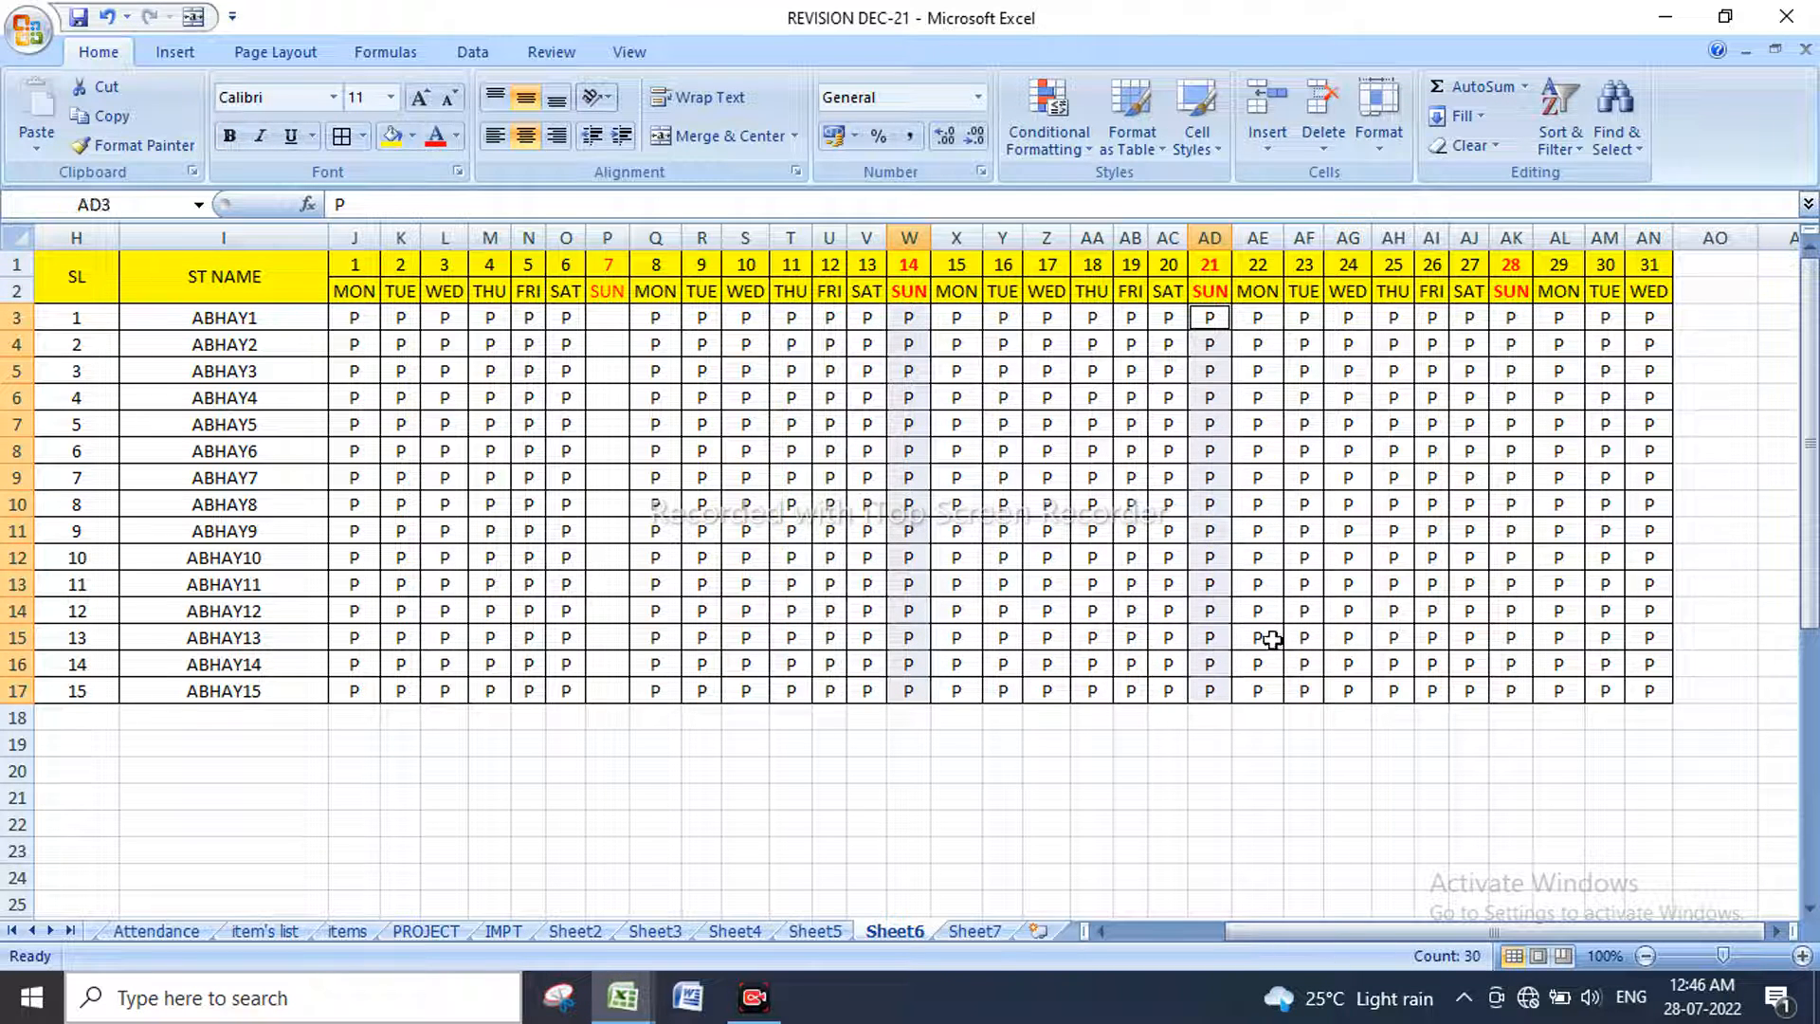
ctrl+drag(1507, 319, 1519, 691)
key(Delete)
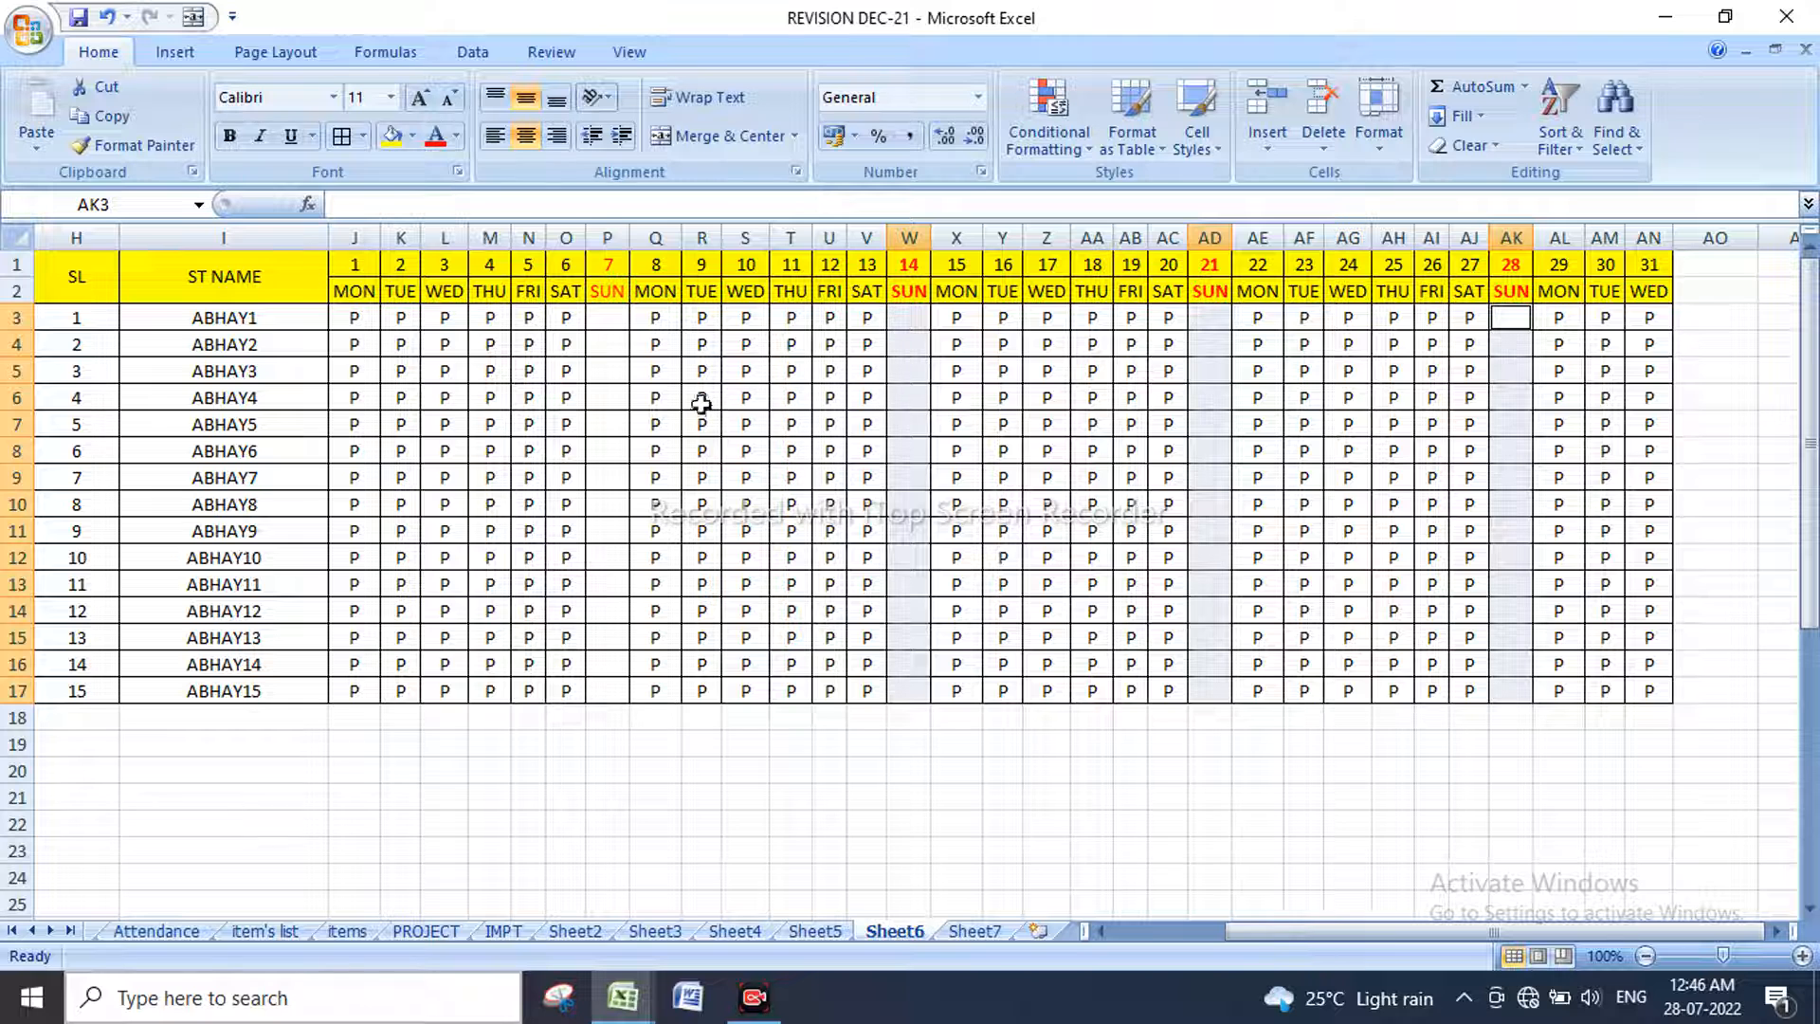
Step: Merge and center P3:P17 under Sunday the 7th and enter SUNDAY in the merged cell
drag(614, 324, 616, 692)
click(735, 137)
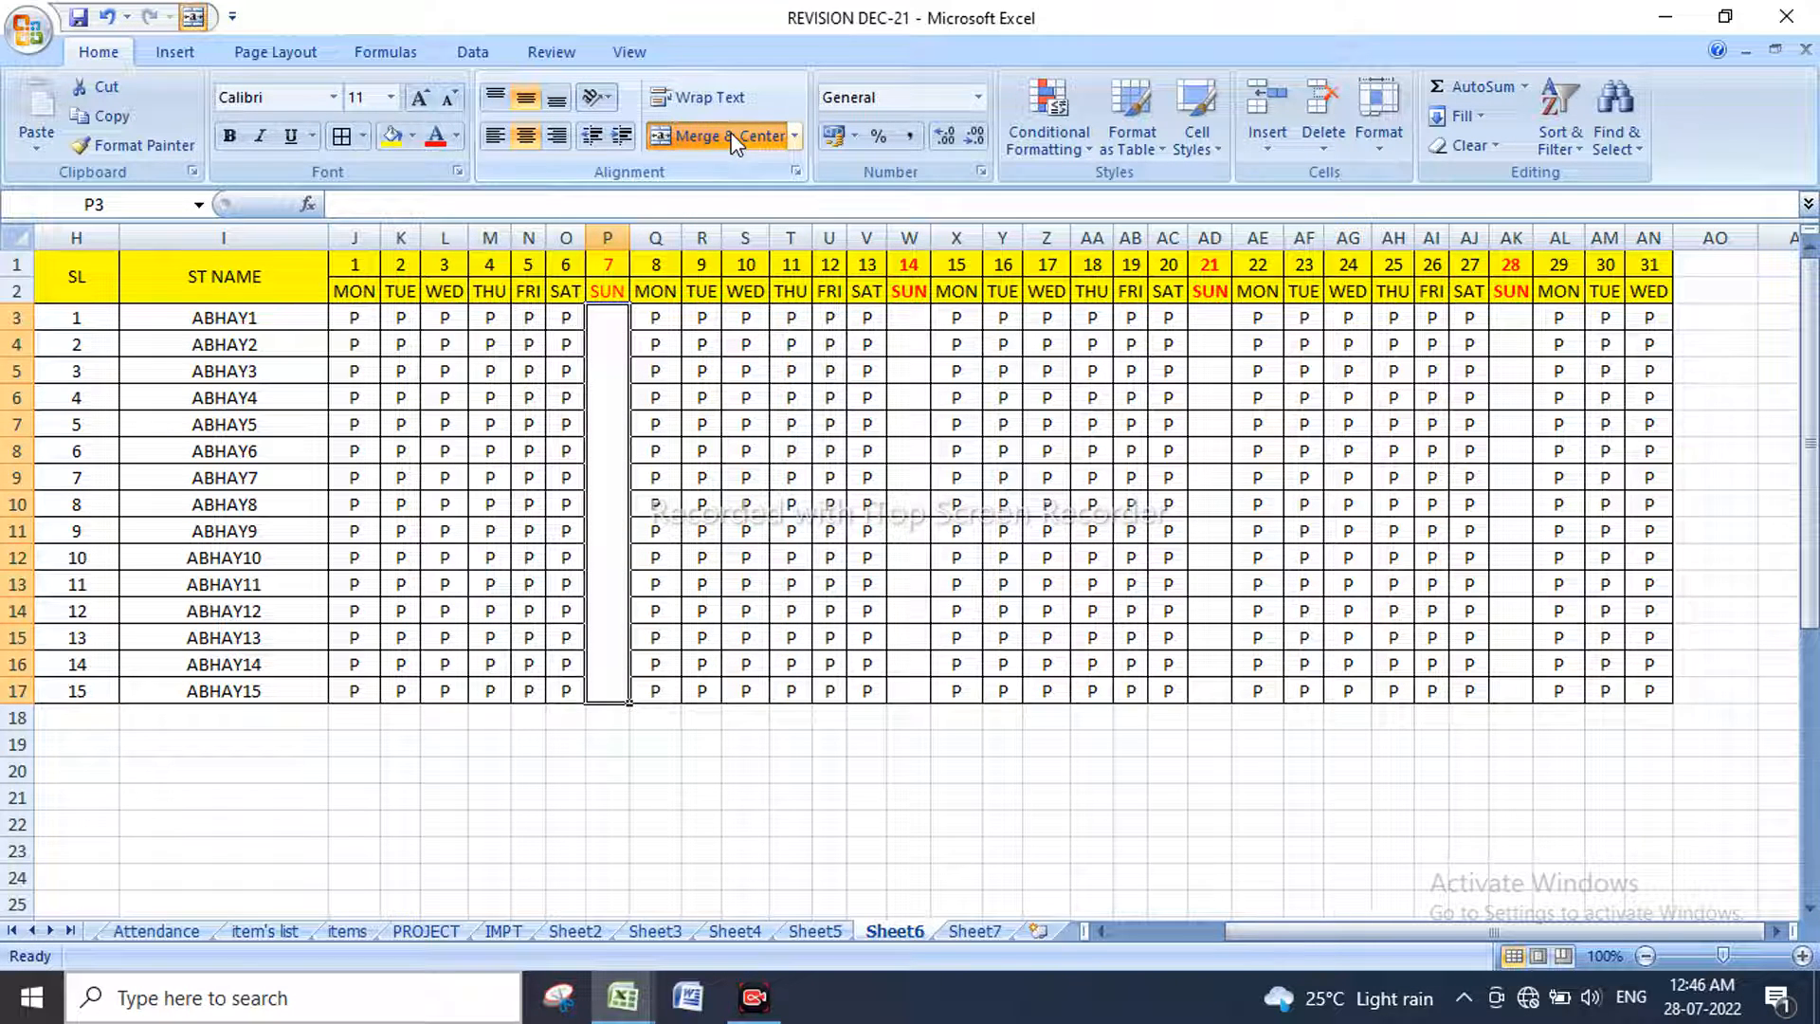
click(787, 720)
click(617, 593)
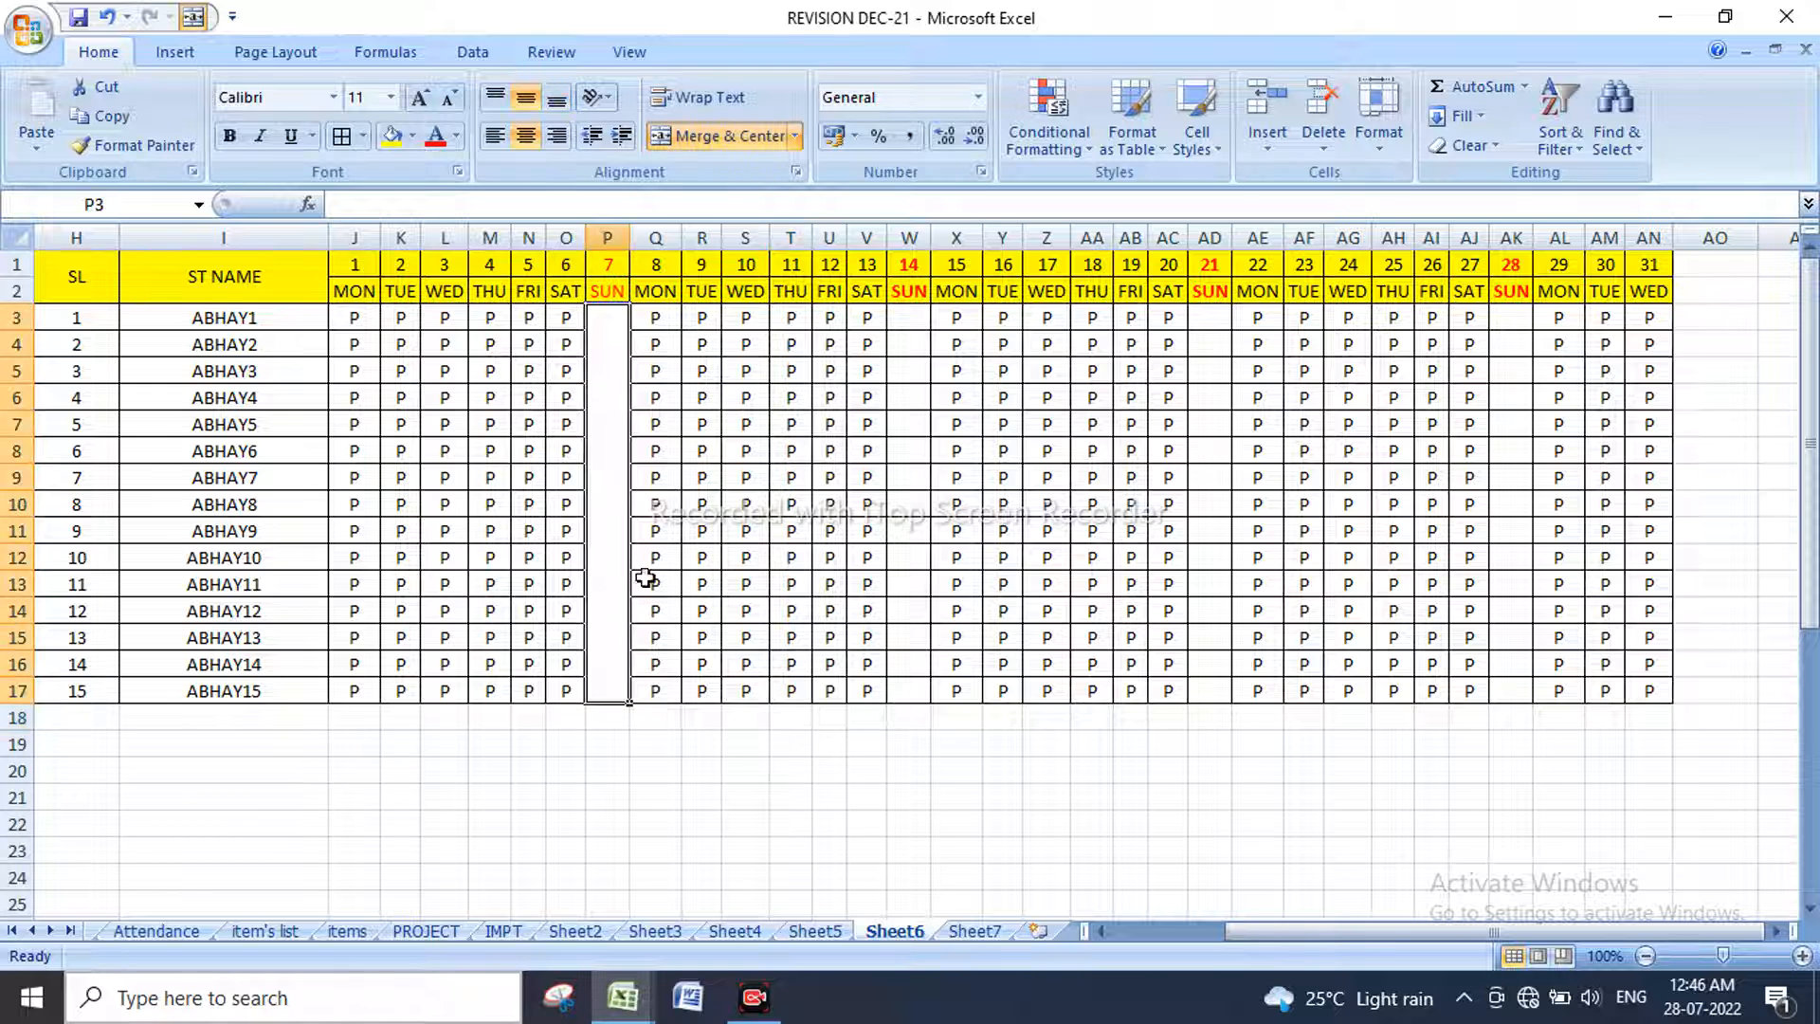
text(SU)
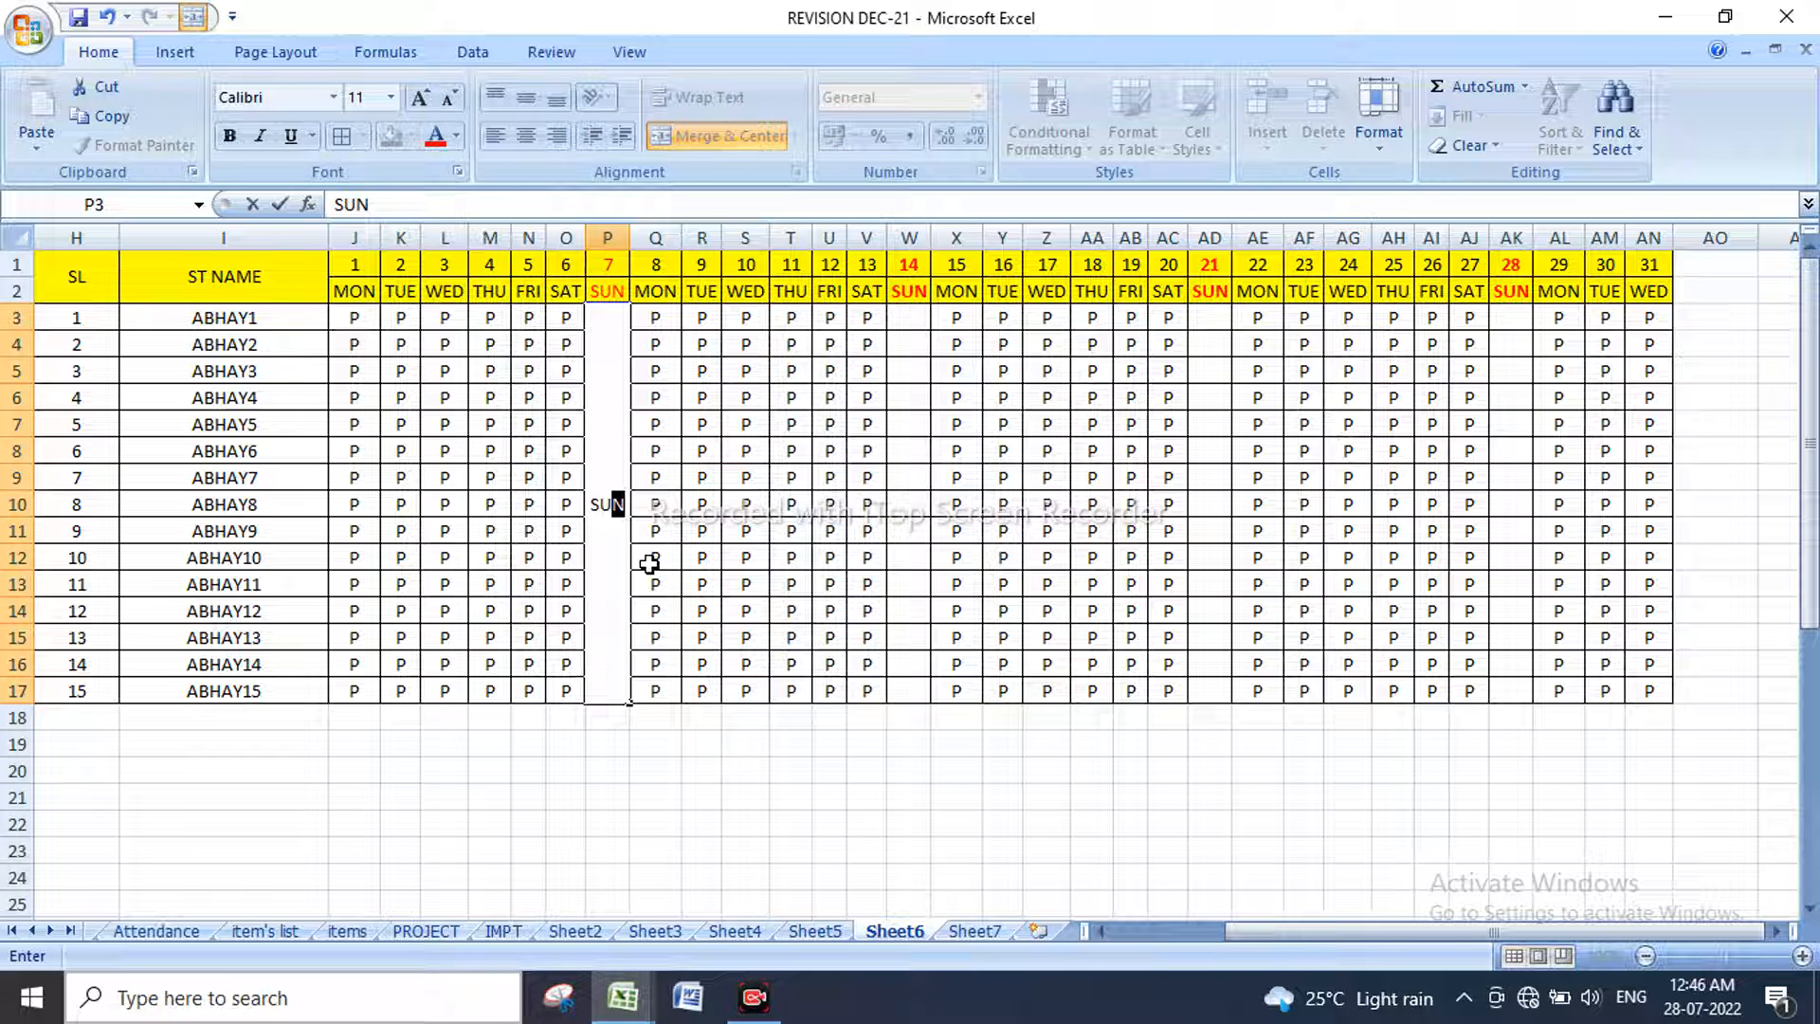
text(NDAU)
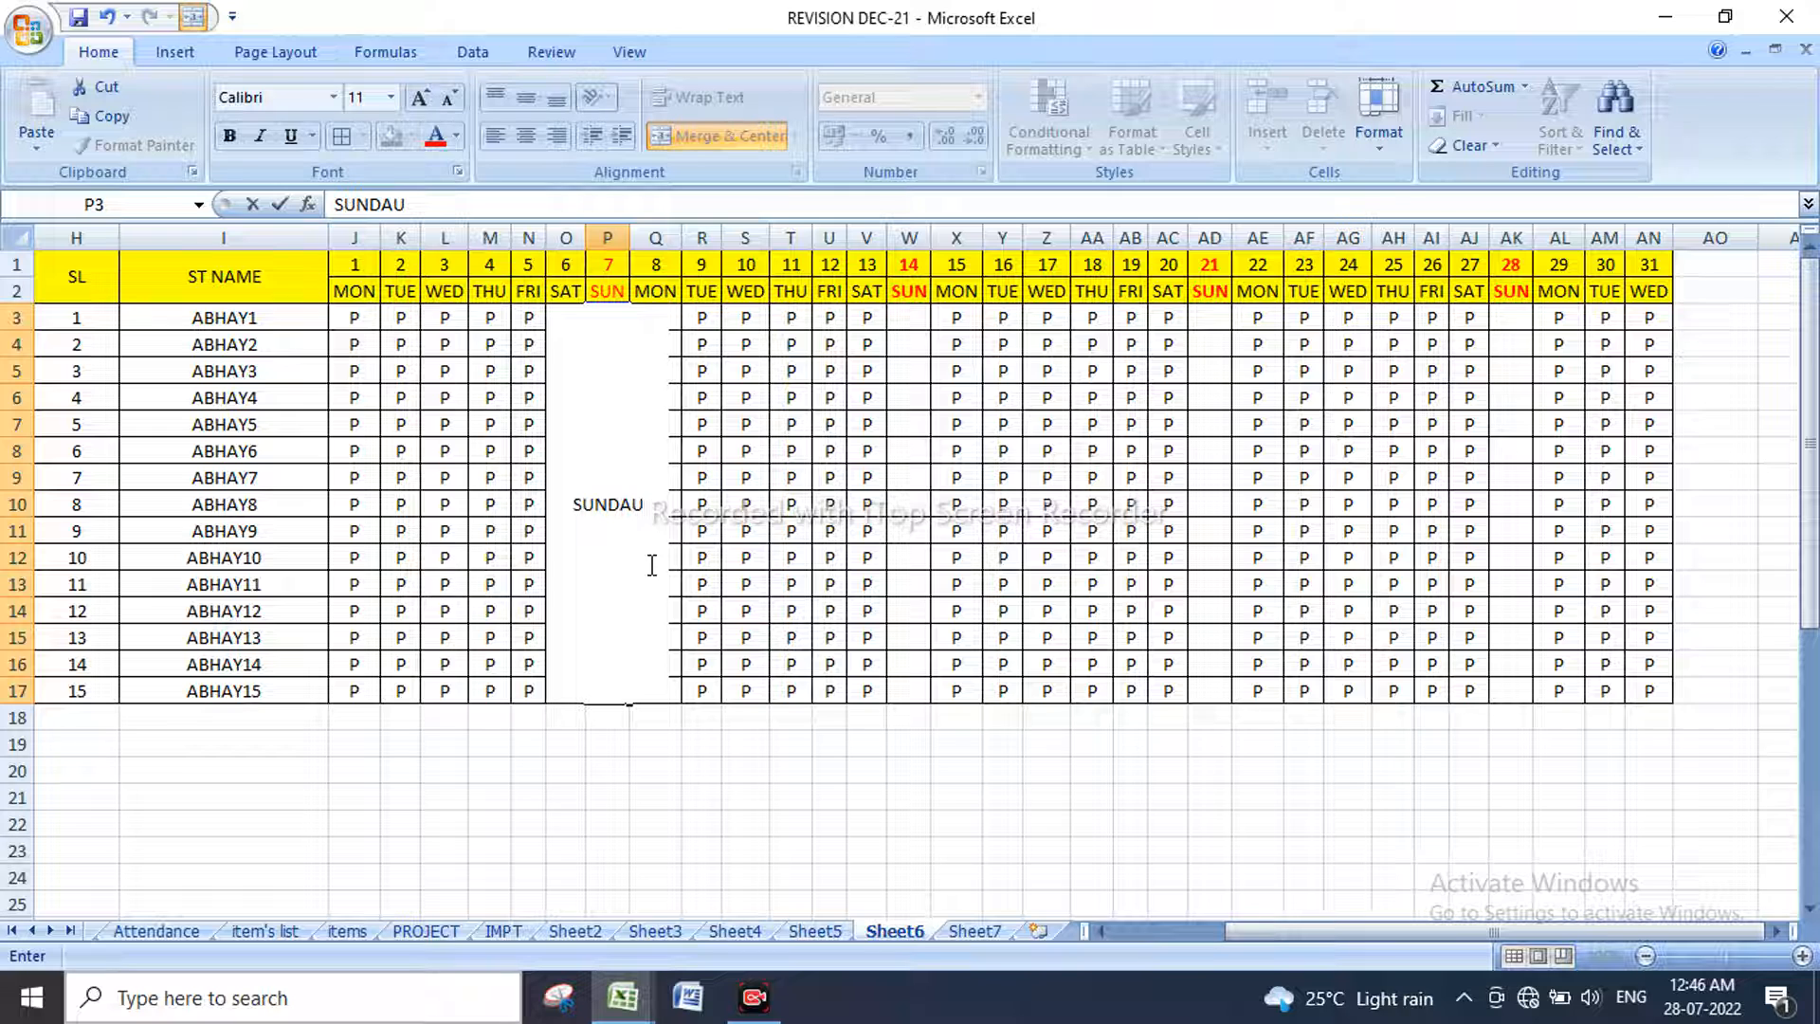
key(BackSpace)
text(Y)
click(749, 717)
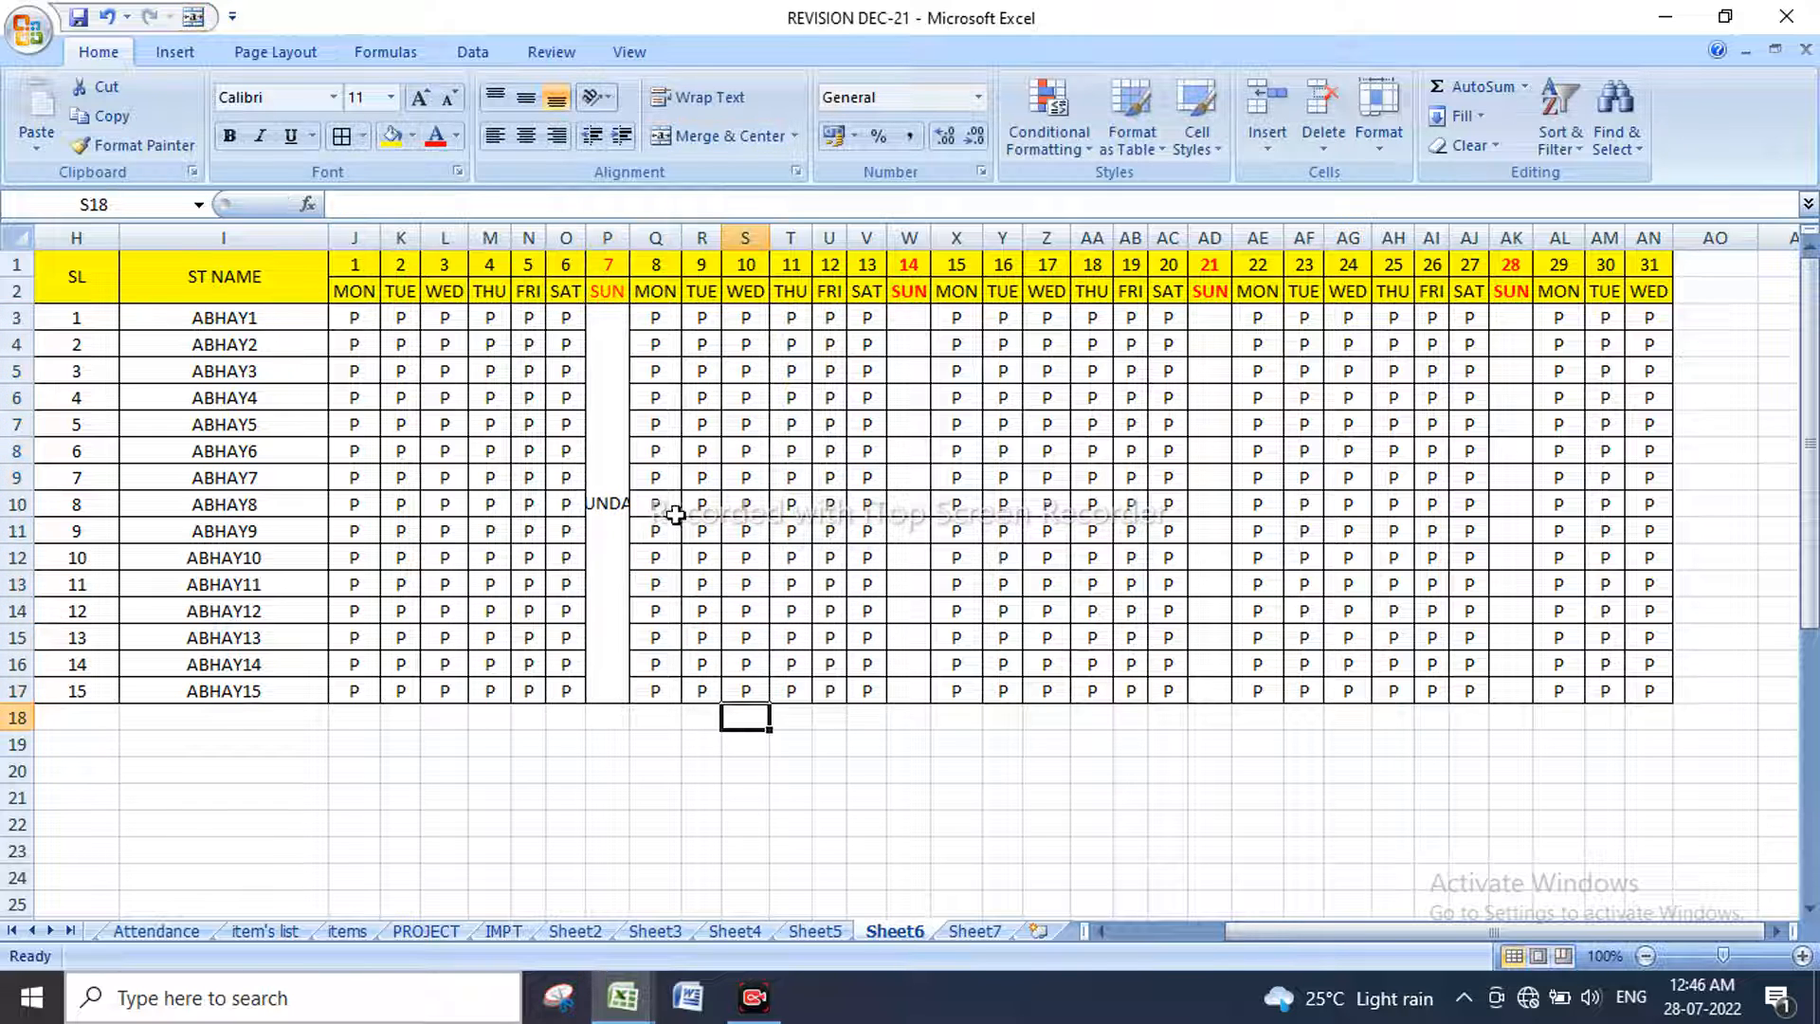
Step: Set the orientation of the merged SUNDAY cell in column P to Vertical Text
click(619, 623)
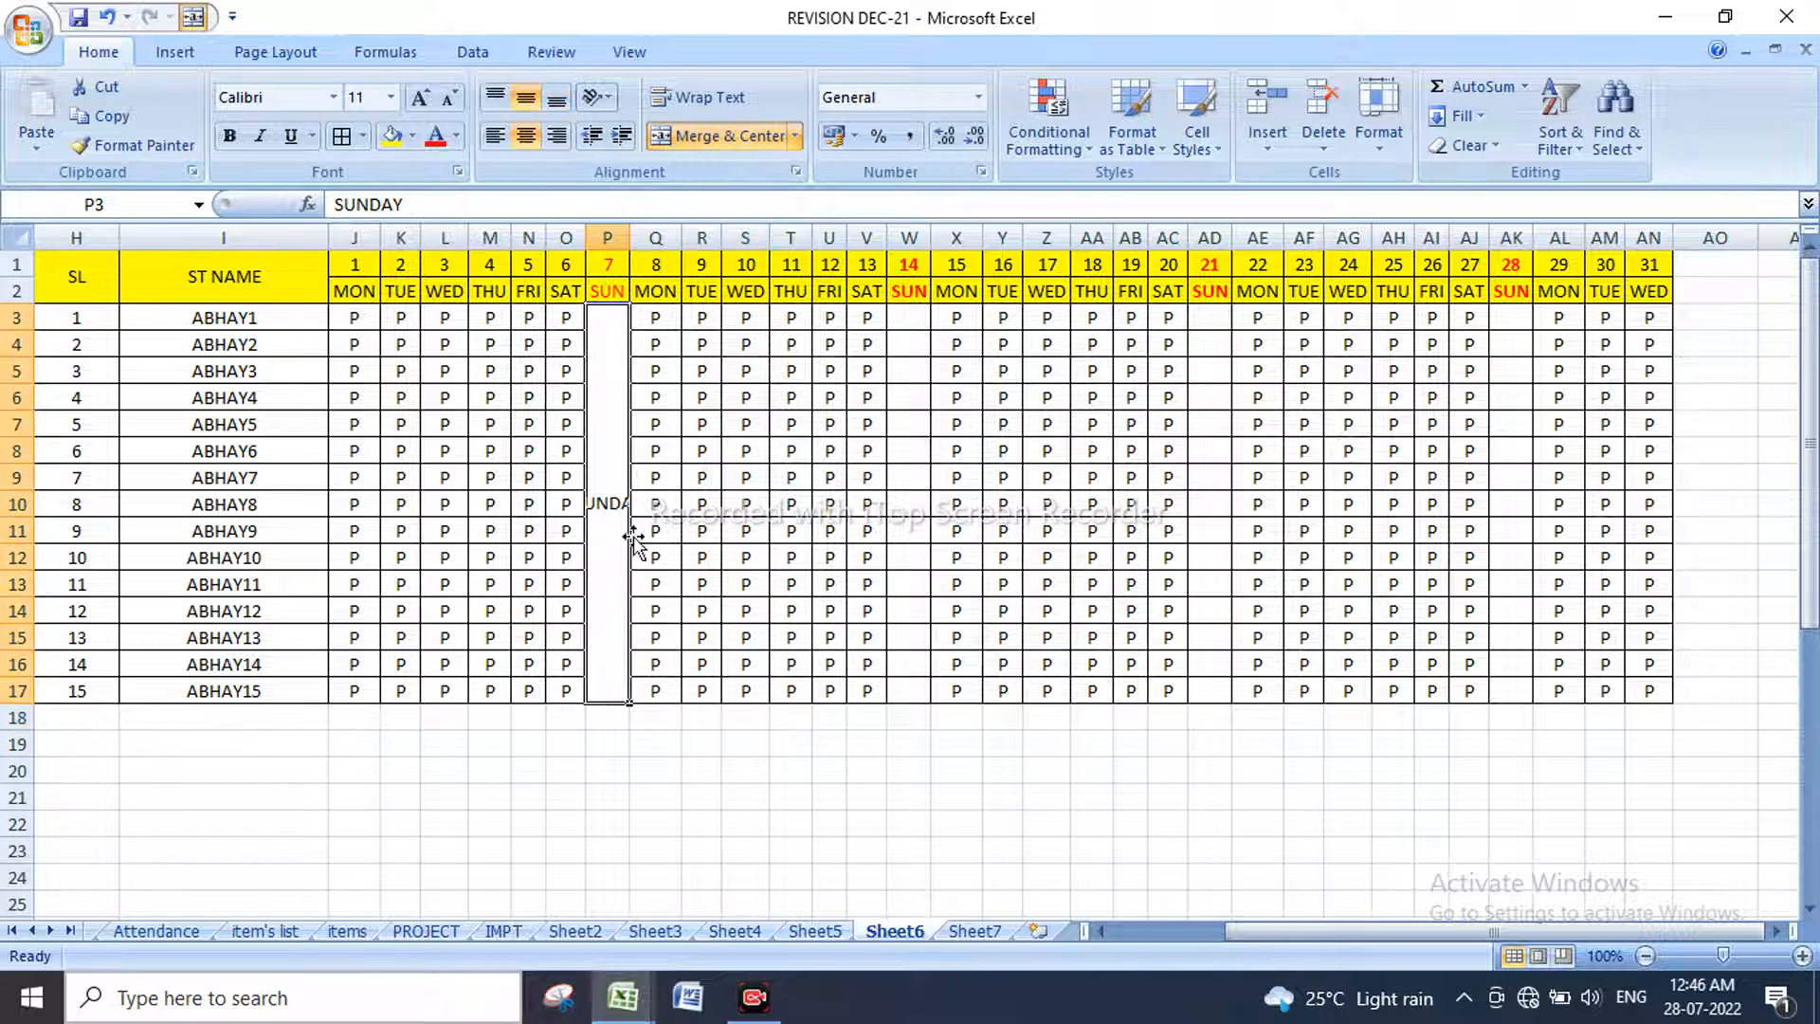
click(611, 93)
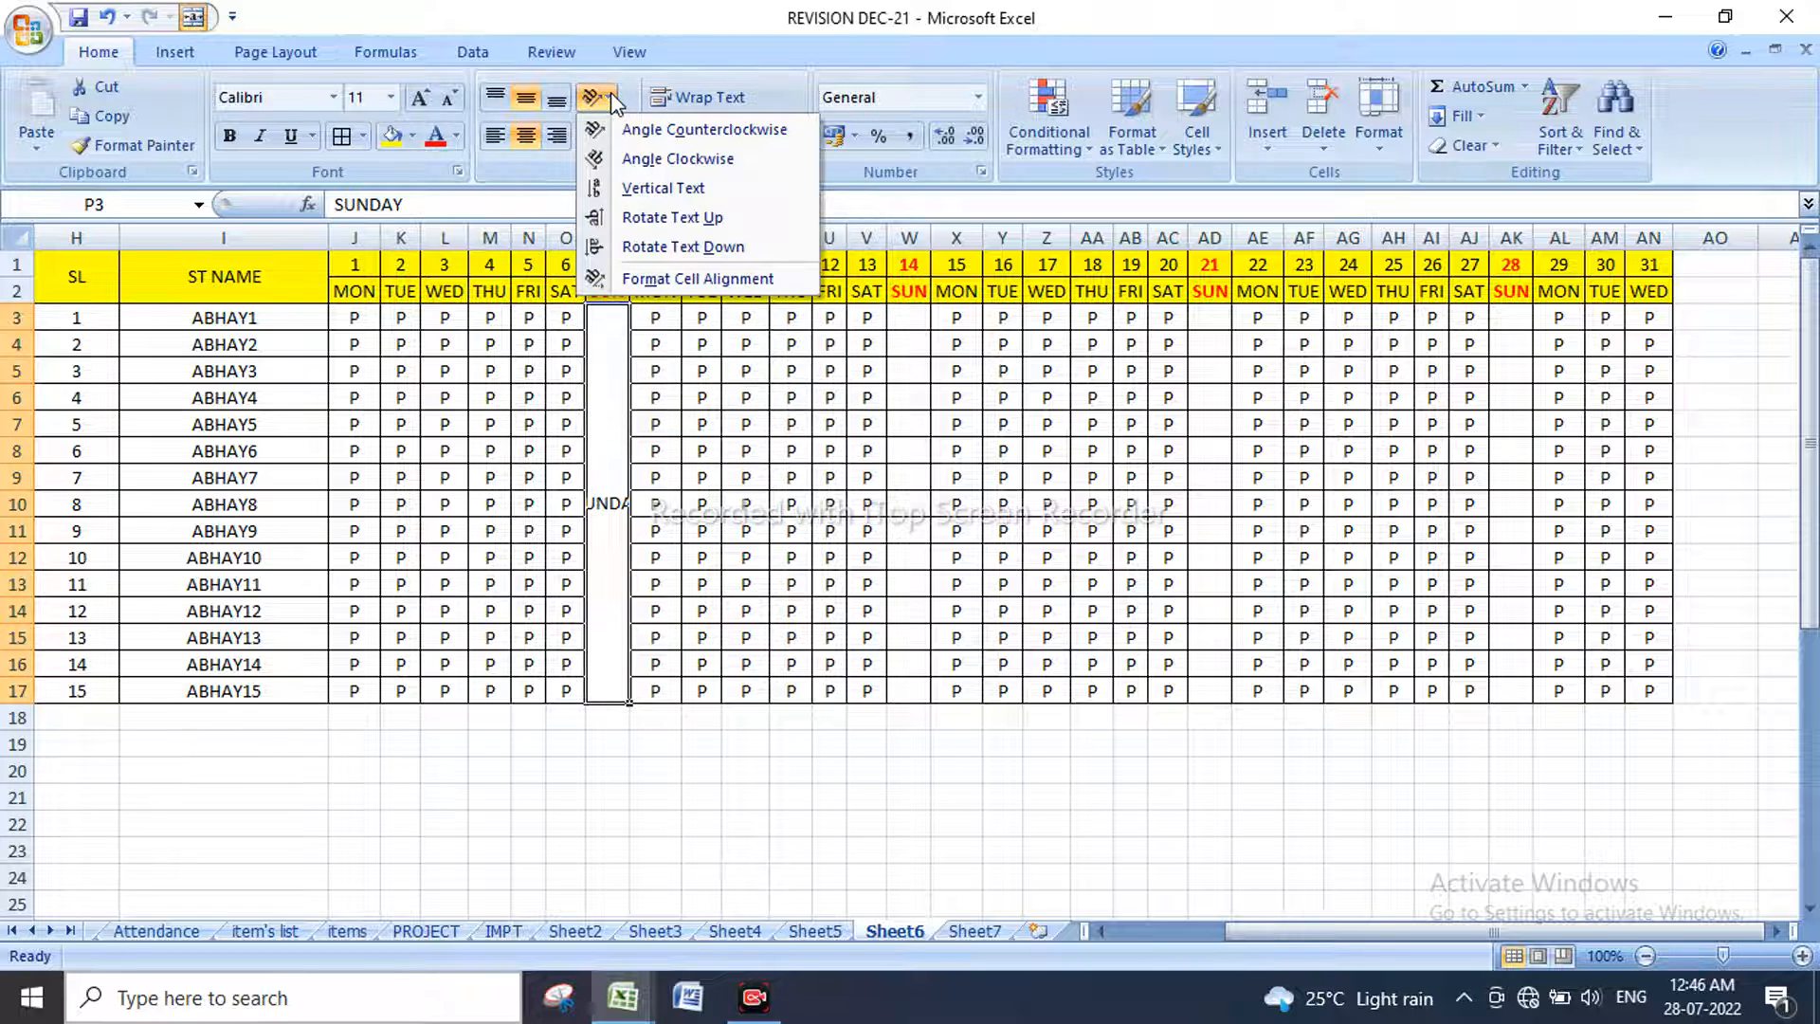
click(643, 190)
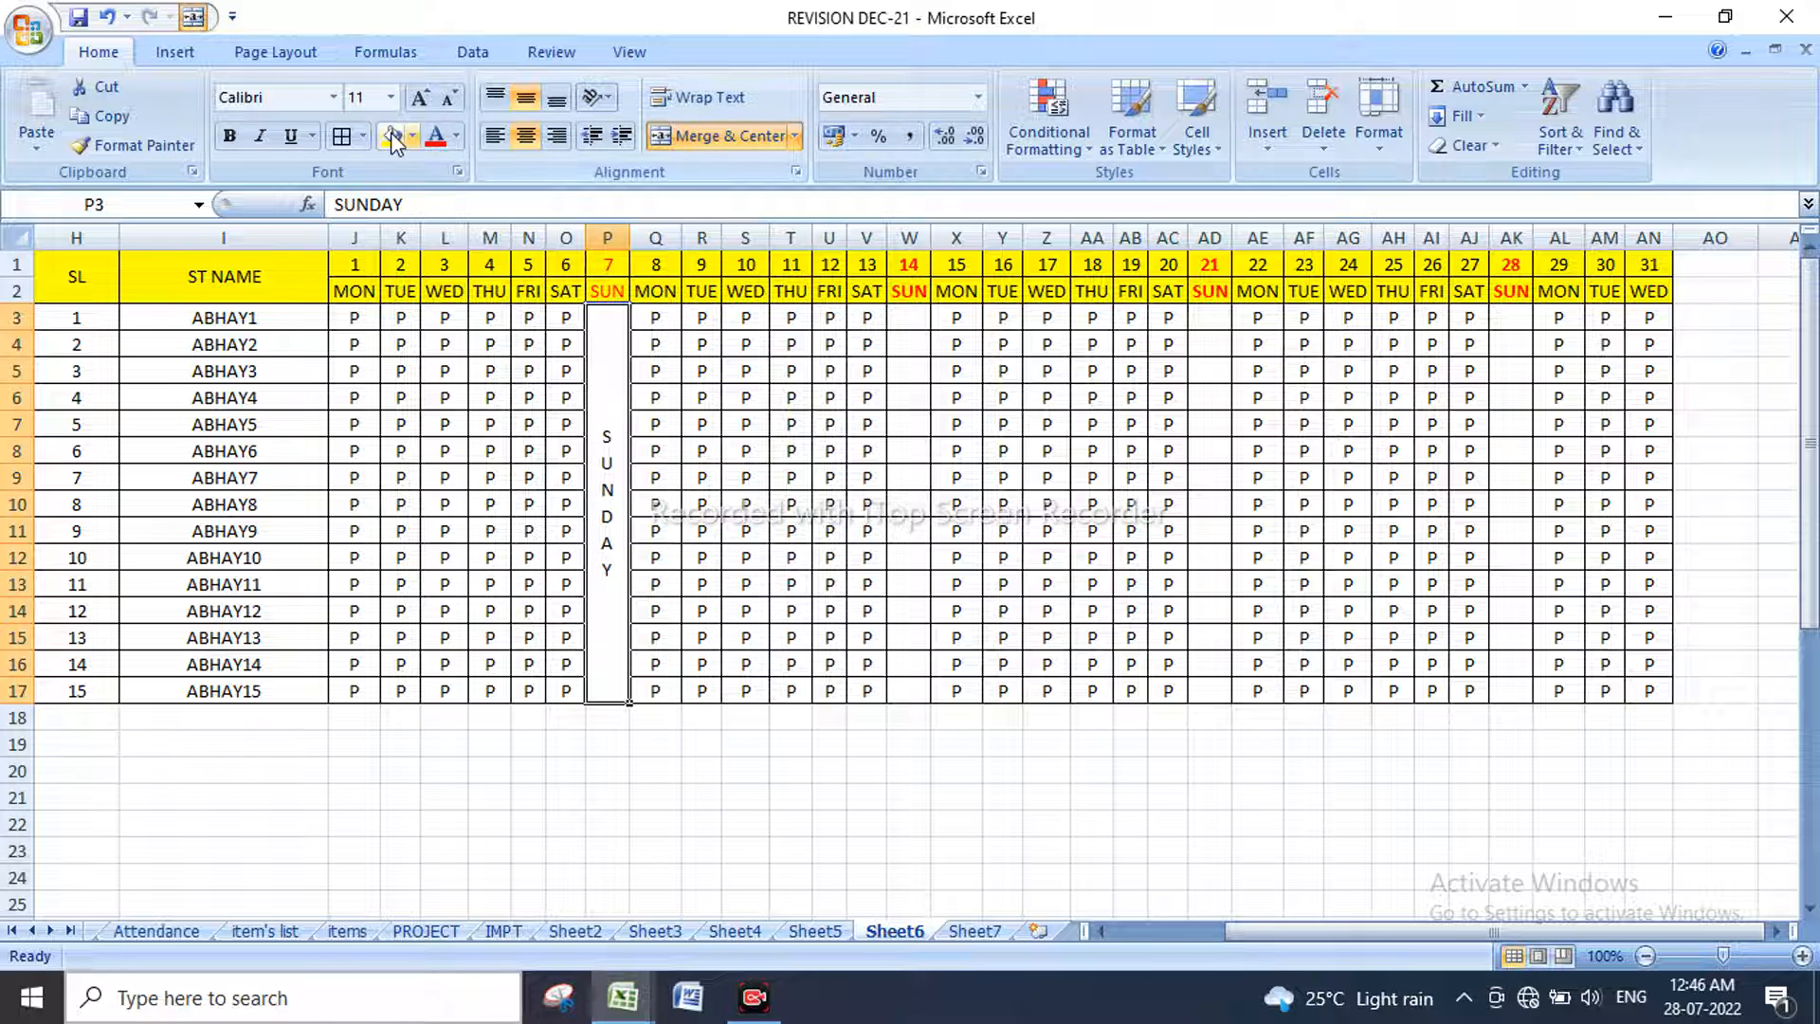
Step: Make the vertical SUNDAY text in column P bold at size 16 and fill its cell with light red
click(229, 136)
click(420, 97)
click(420, 96)
click(420, 97)
click(524, 136)
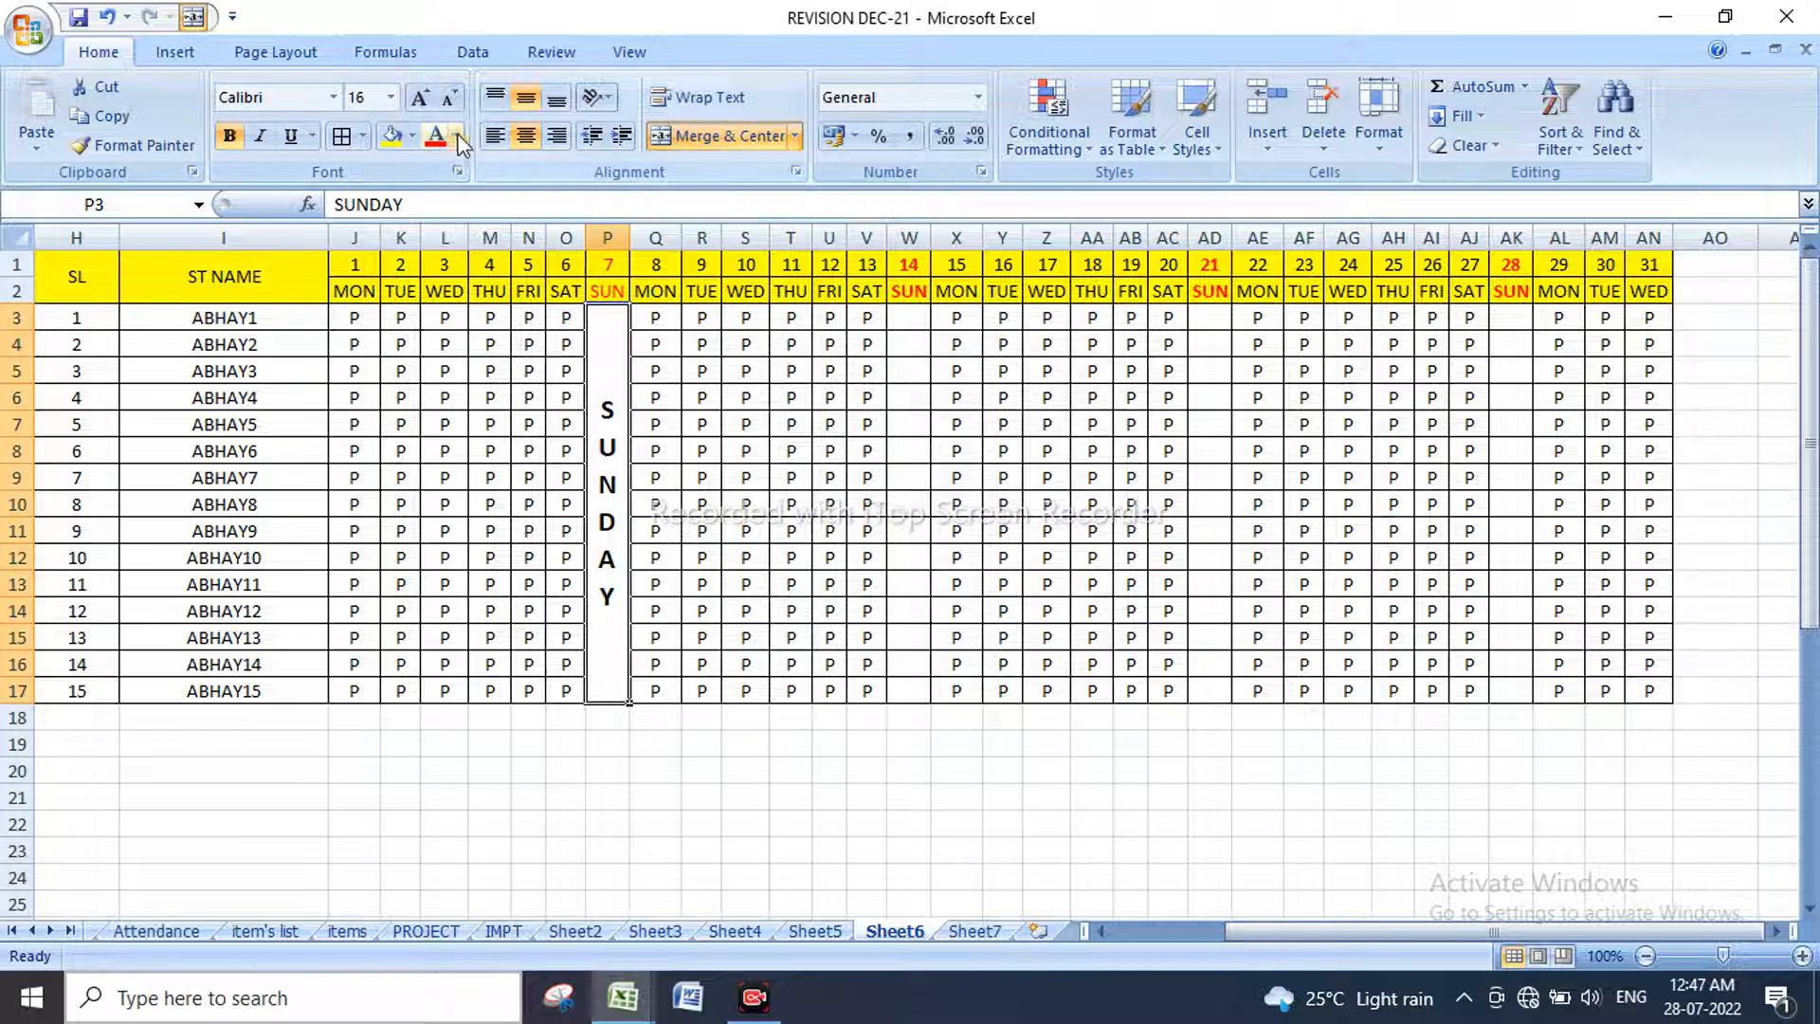
click(412, 136)
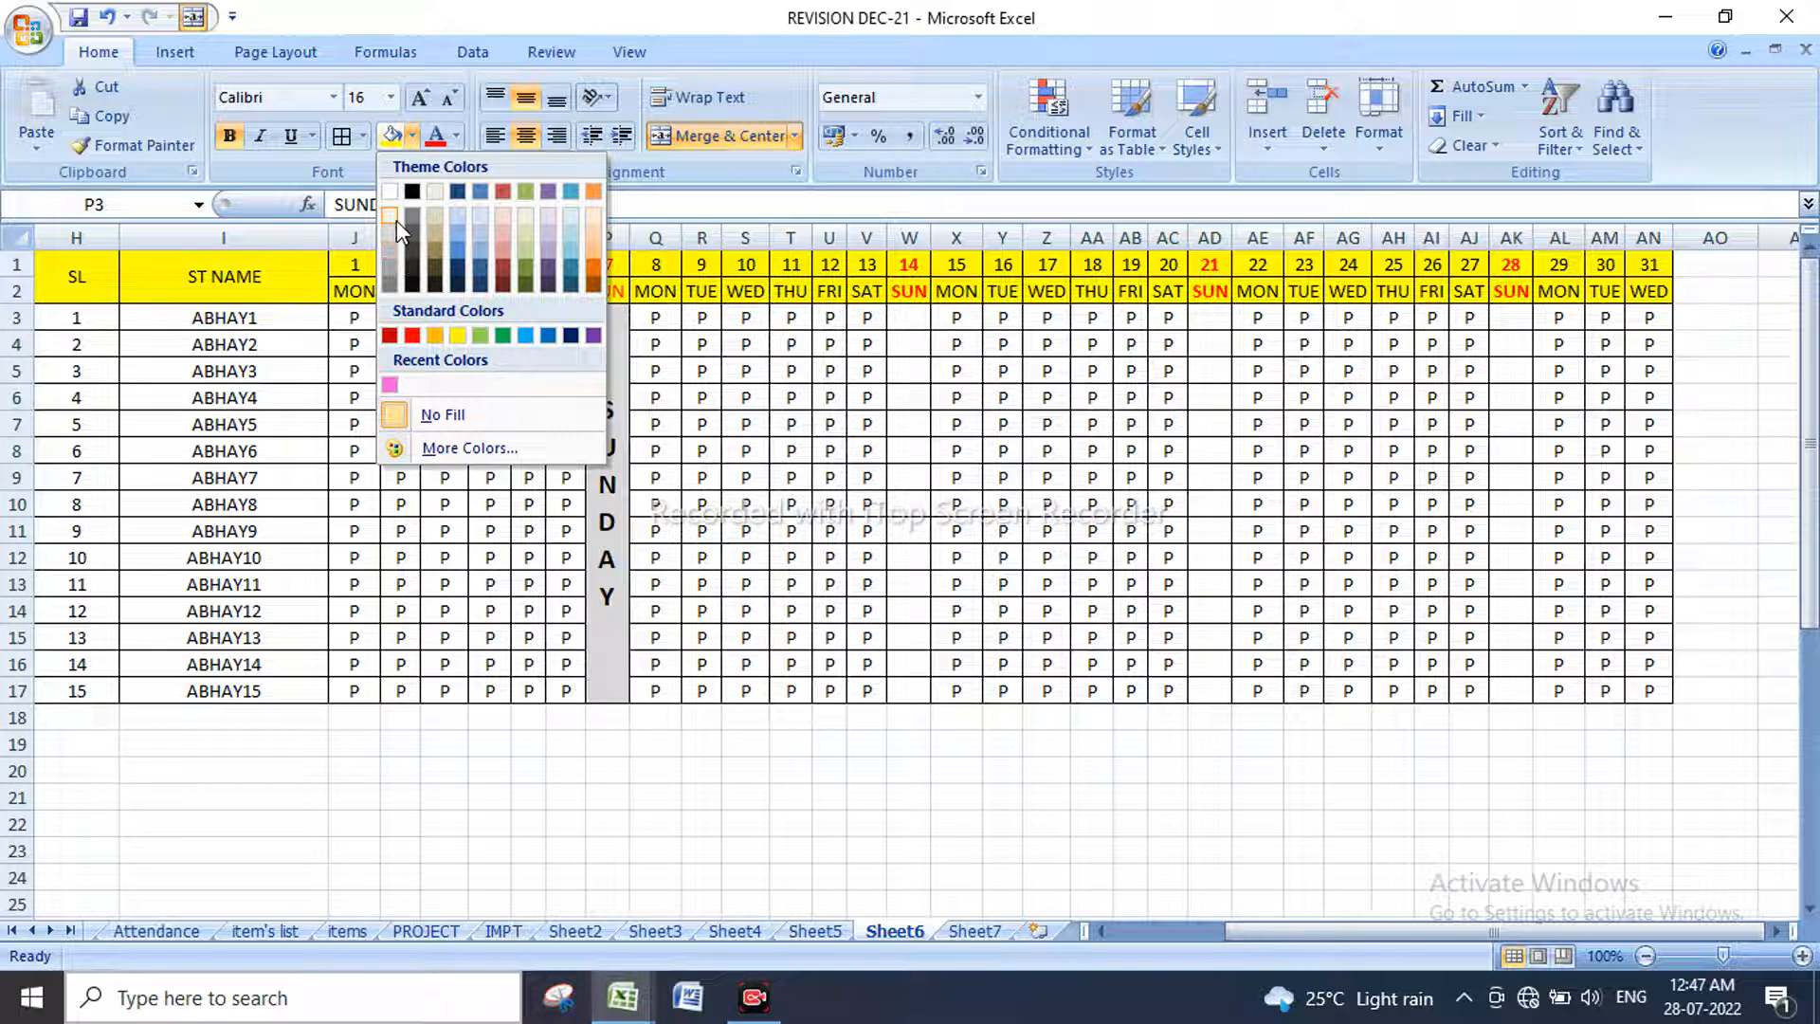
click(504, 228)
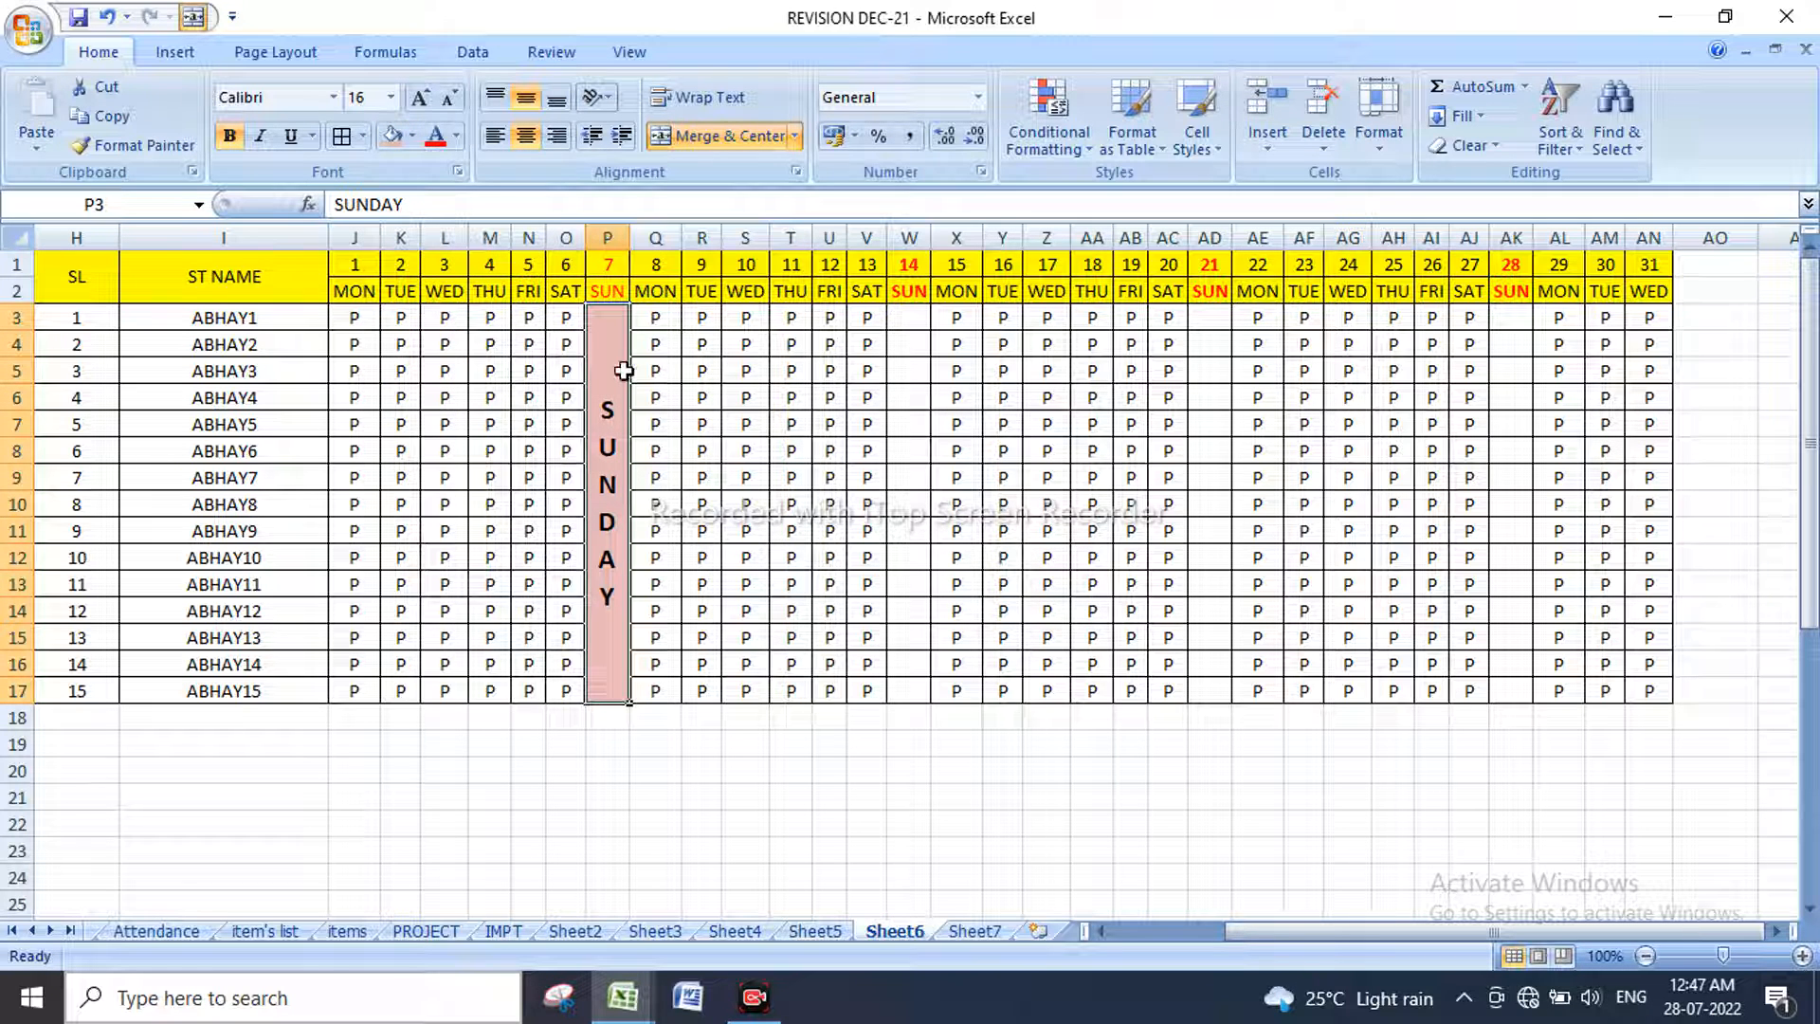
Step: Copy the formatted SUNDAY cell from column P to W3, AD3 and AK3 under the Sundays 14, 21 and 28
key(ctrl+c)
click(909, 318)
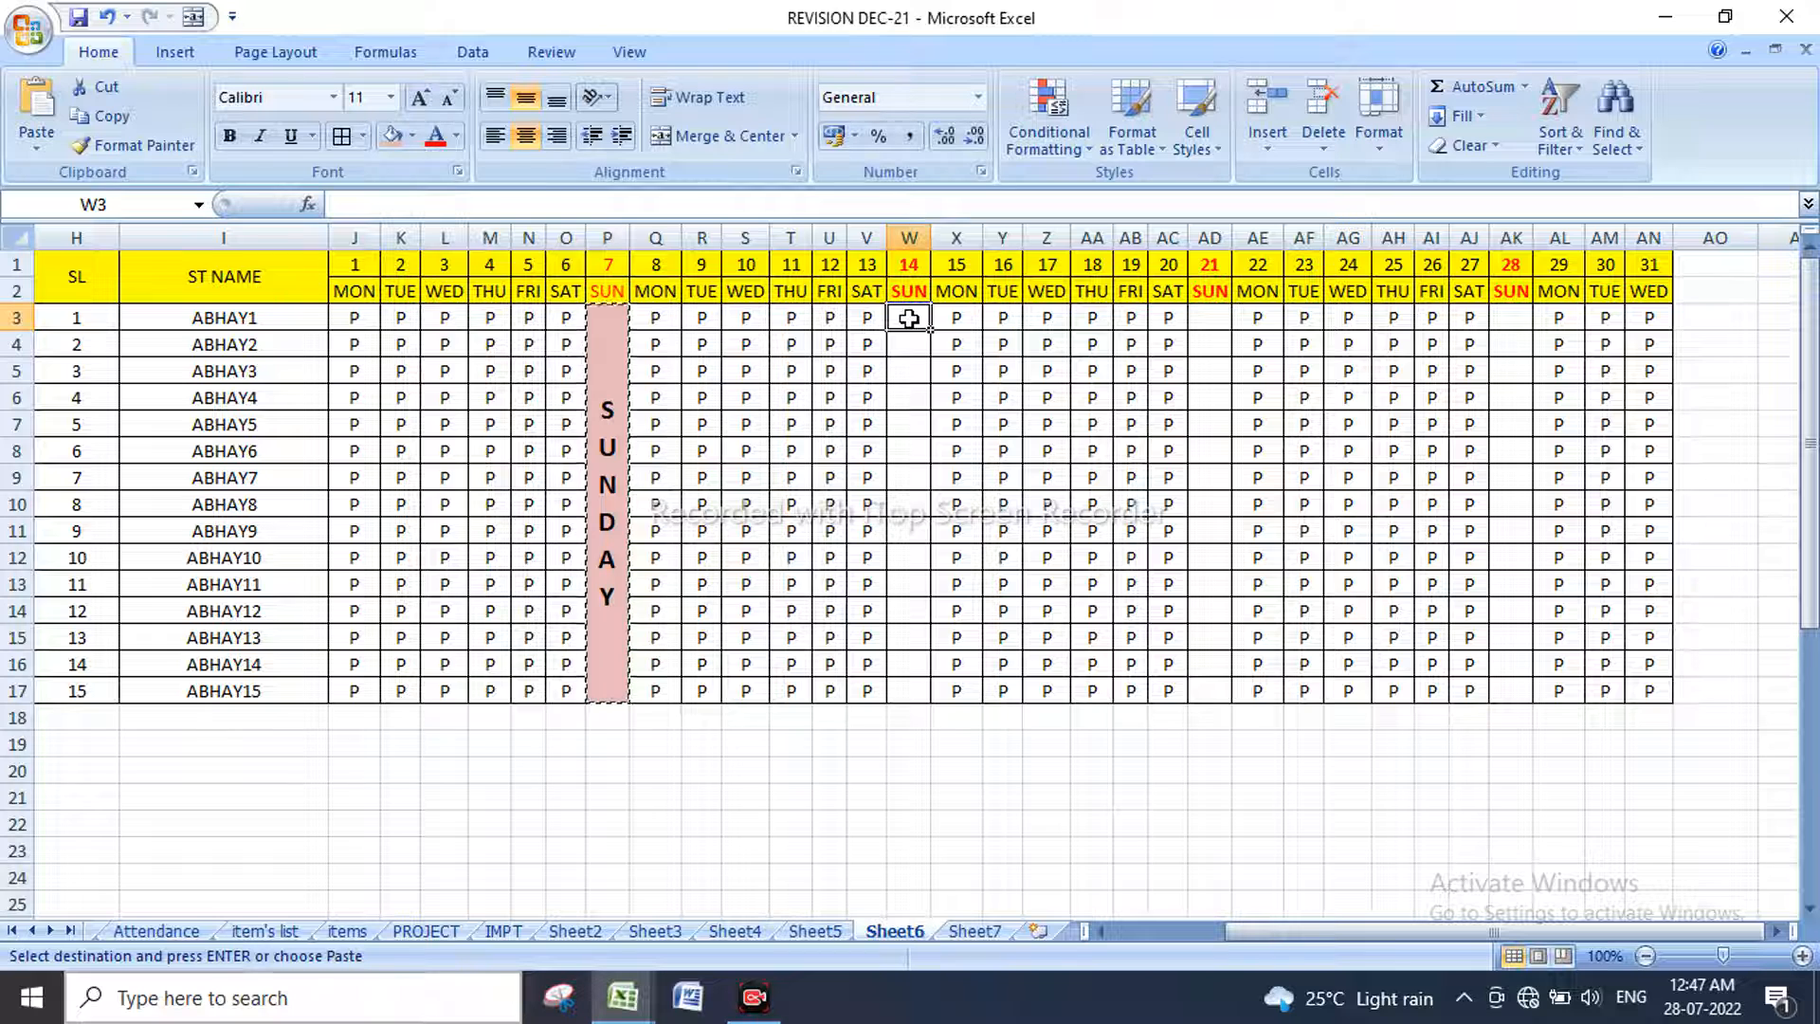
key(ctrl+v)
click(1209, 322)
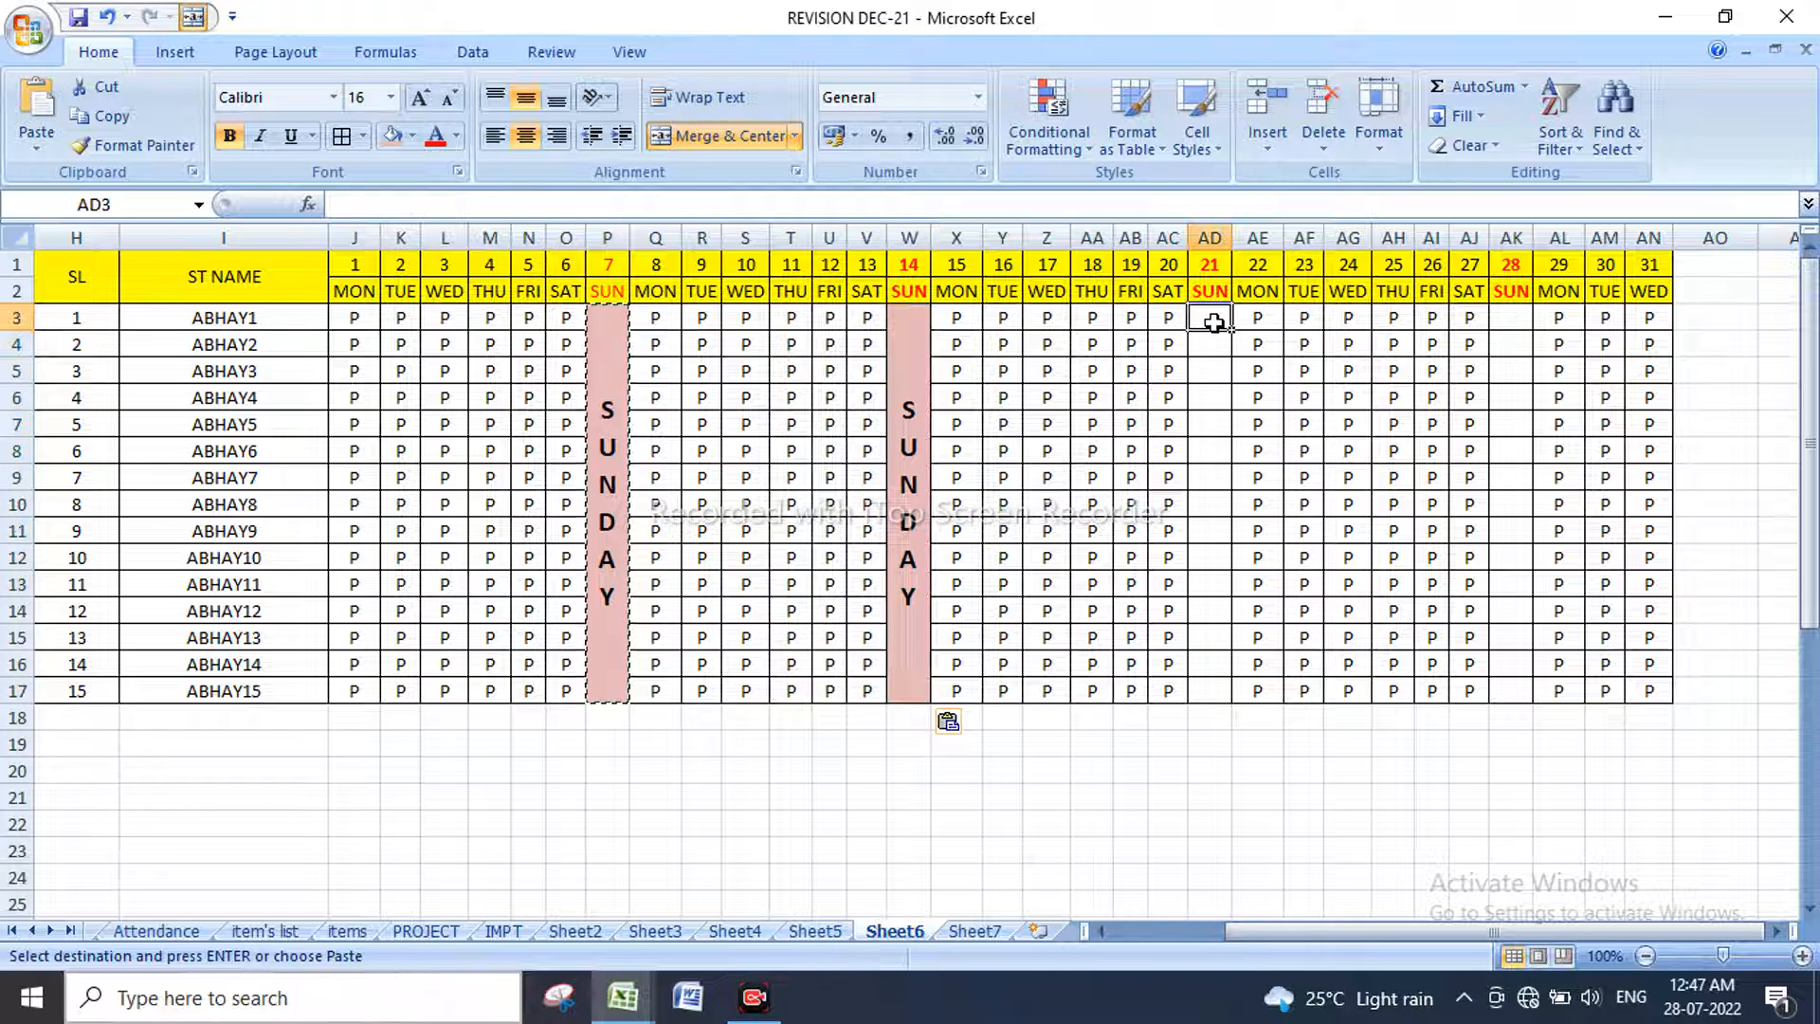
key(ctrl+v)
click(1510, 322)
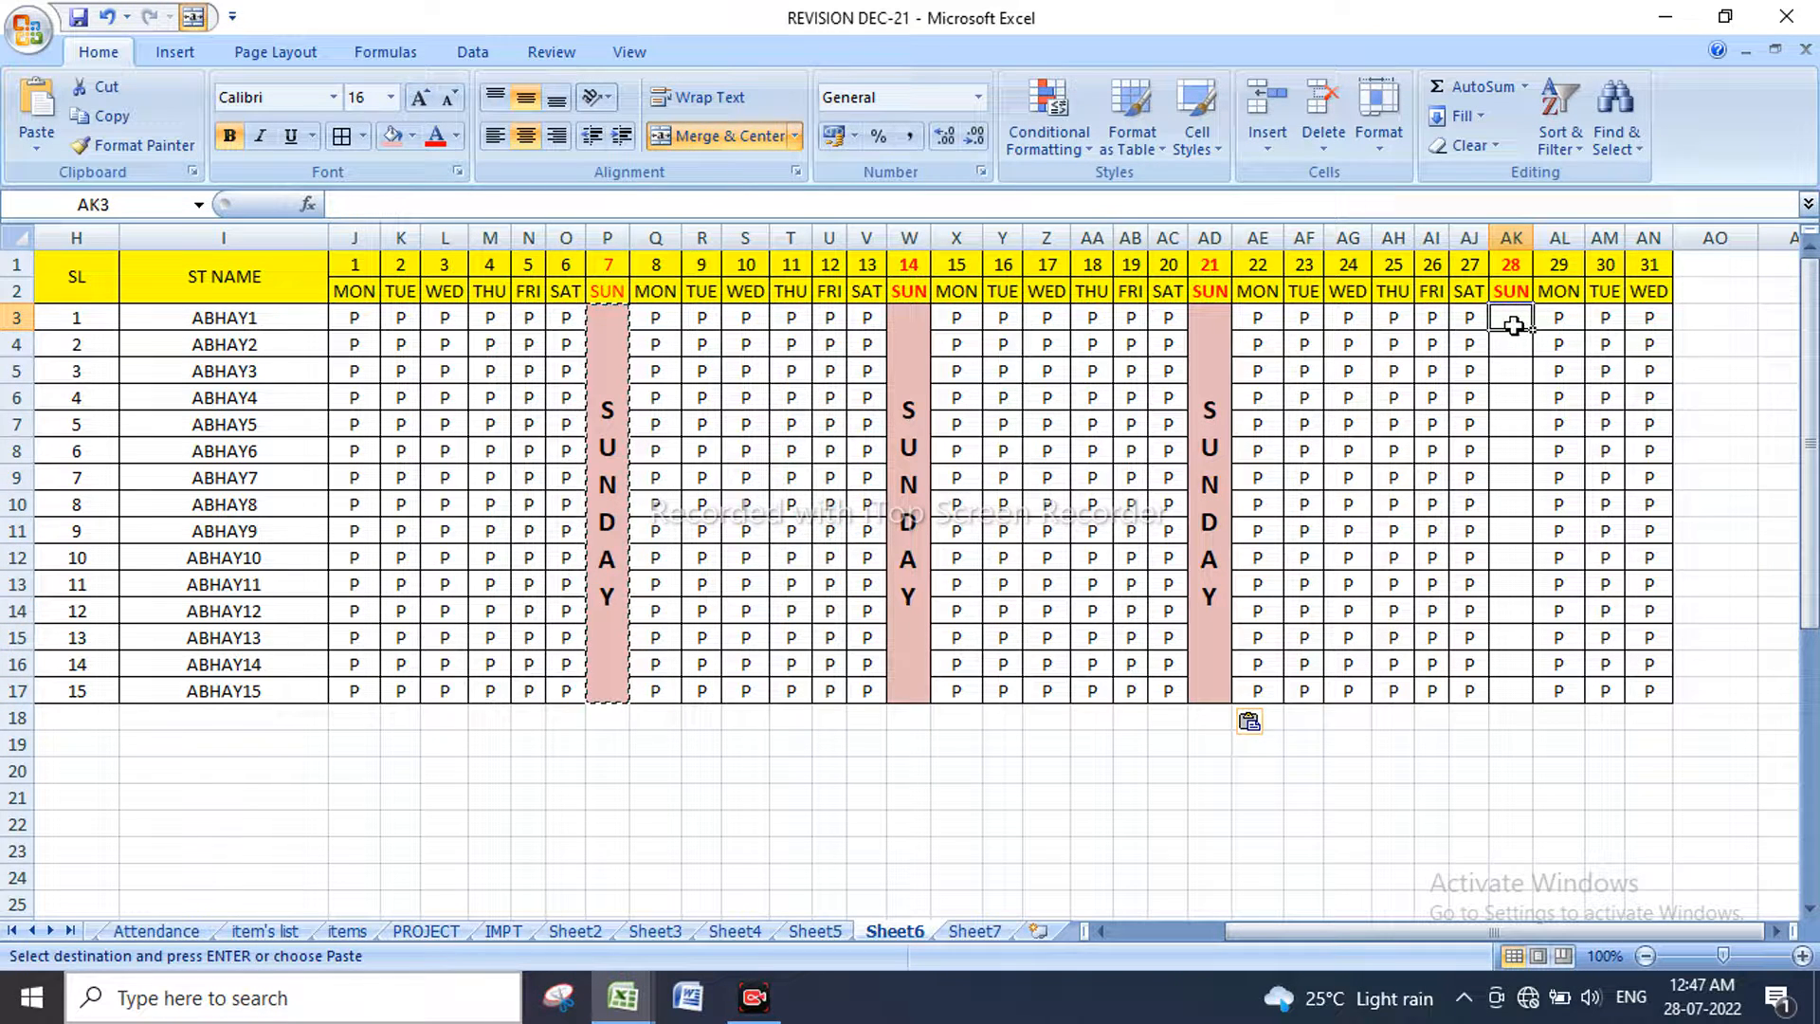
key(ctrl+v)
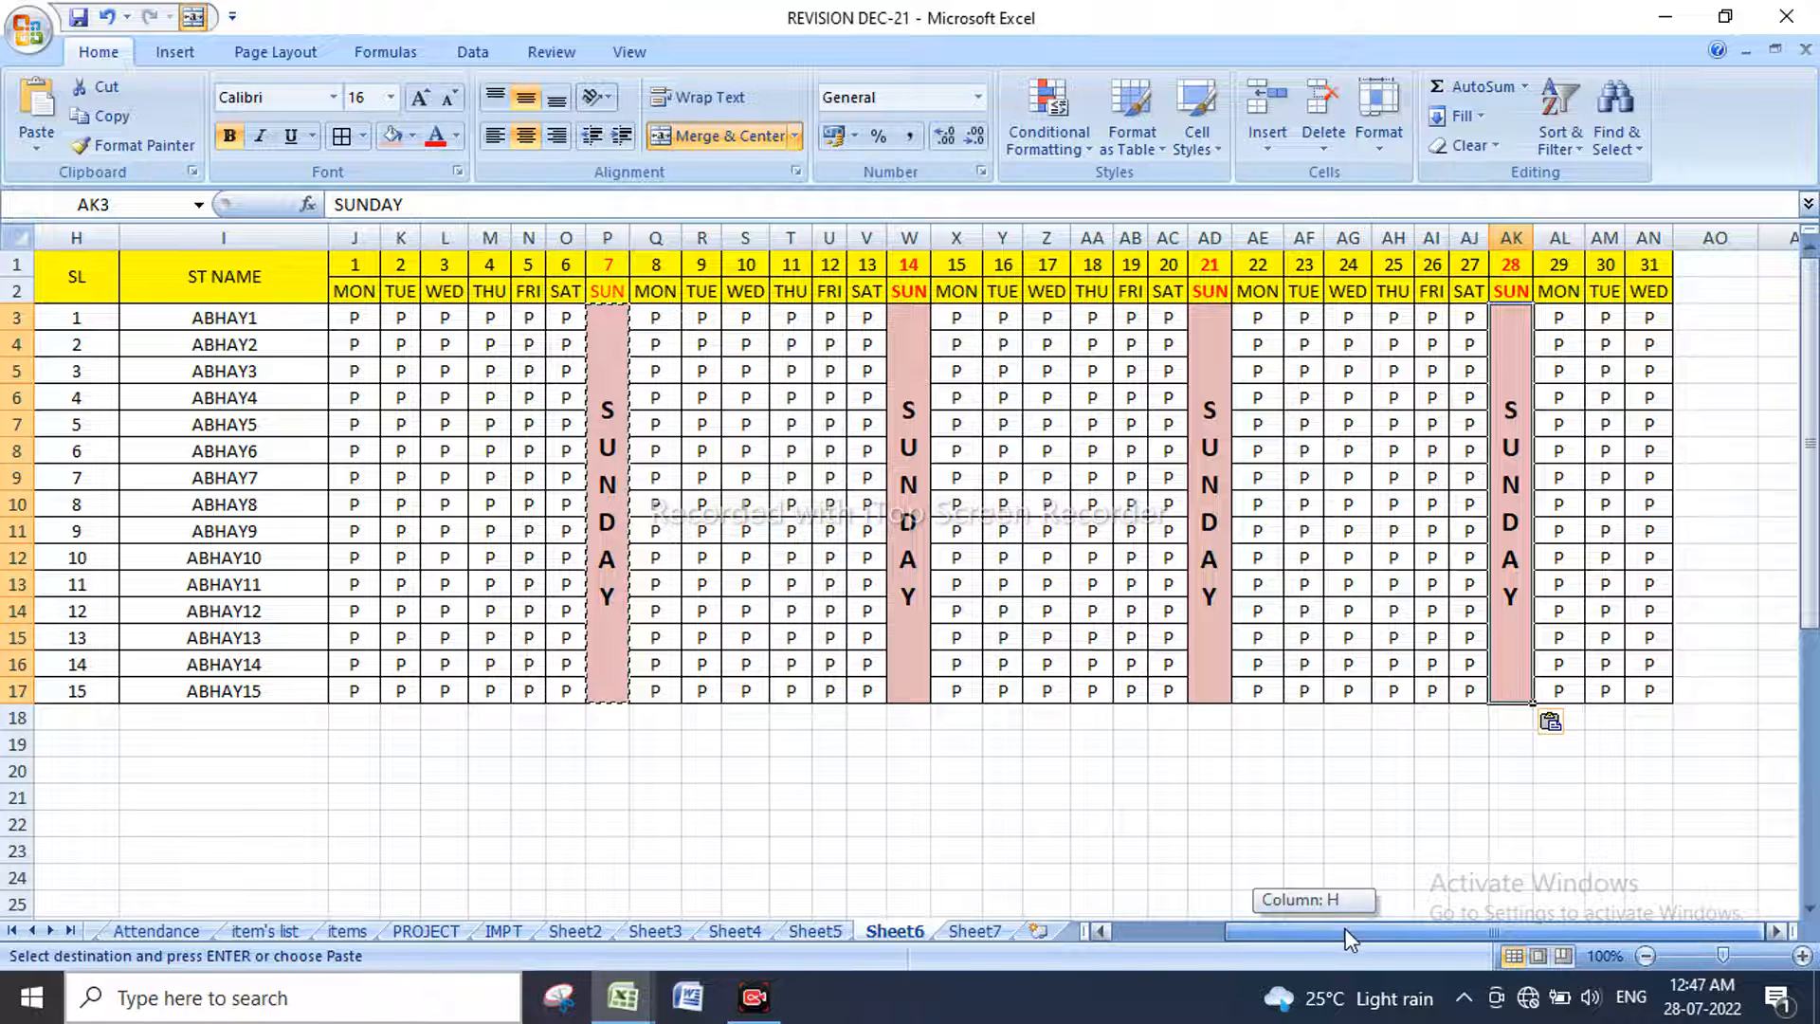
Step: Merge and center AO1:AO2 beside the last date and widen column AO slightly
mouse_move(1711, 264)
mouse_down()
mouse_move(1714, 313)
mouse_move(1718, 290)
mouse_up()
click(1745, 415)
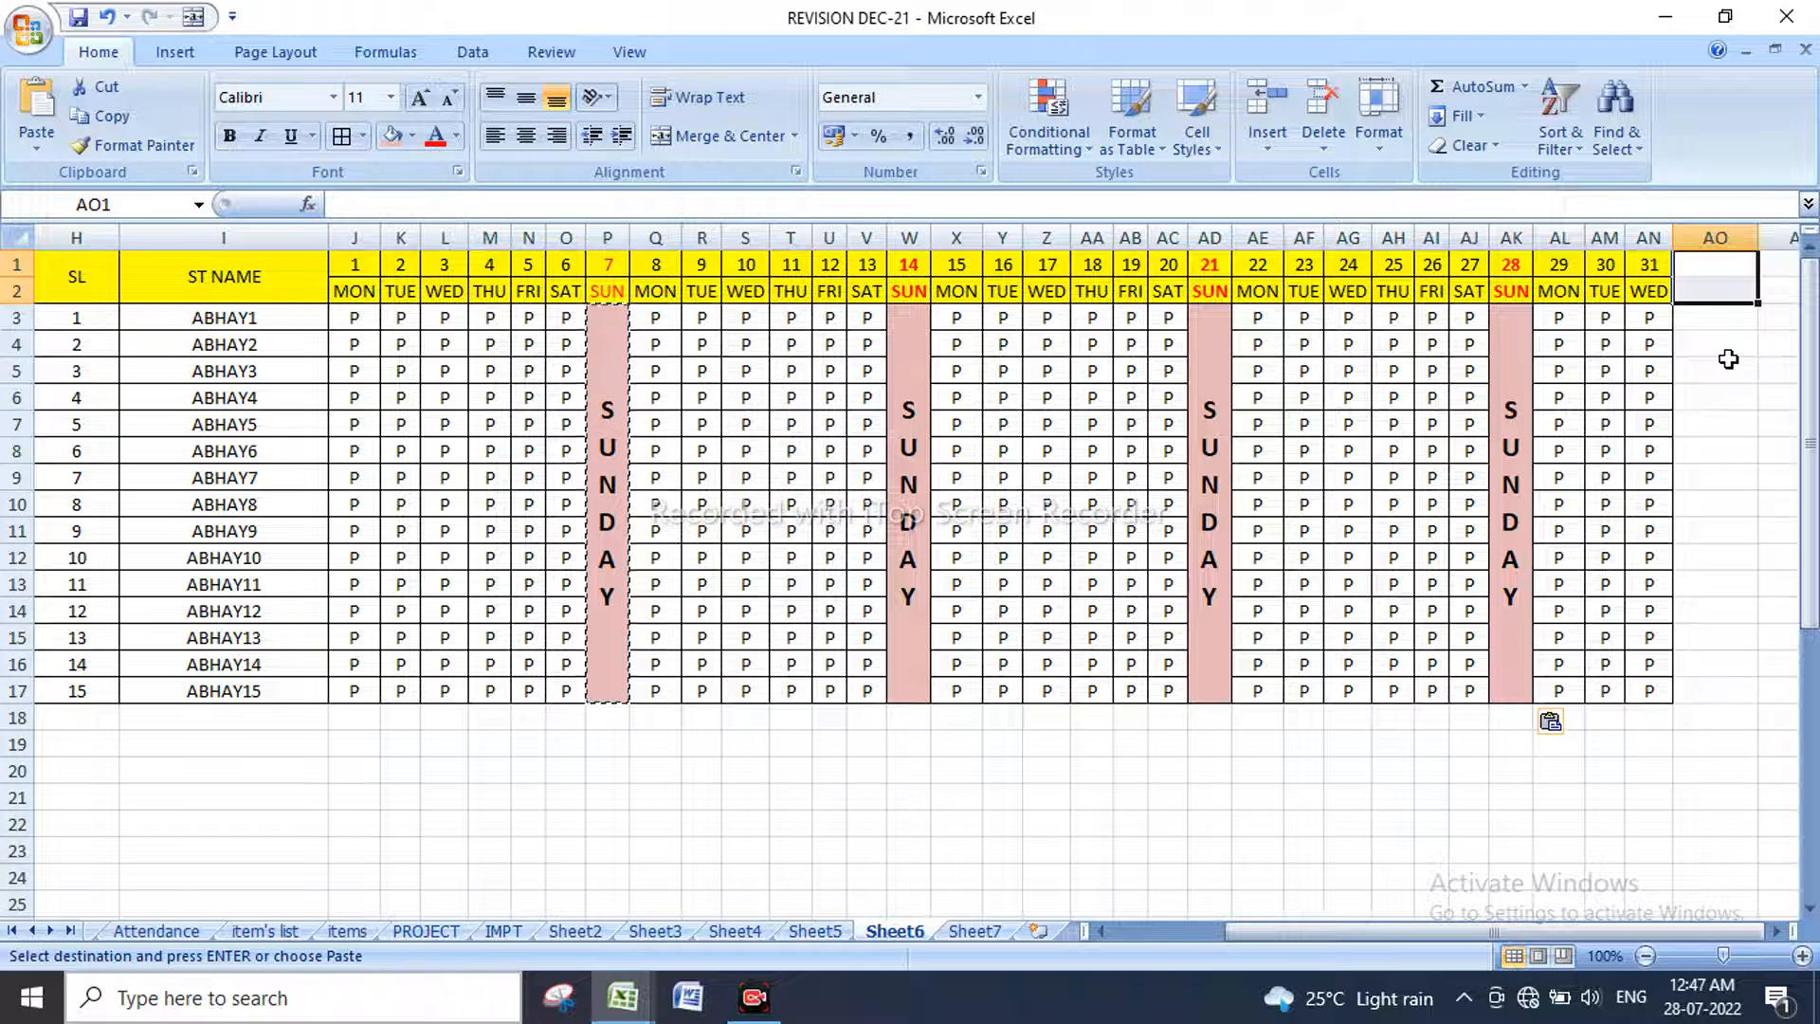
click(727, 136)
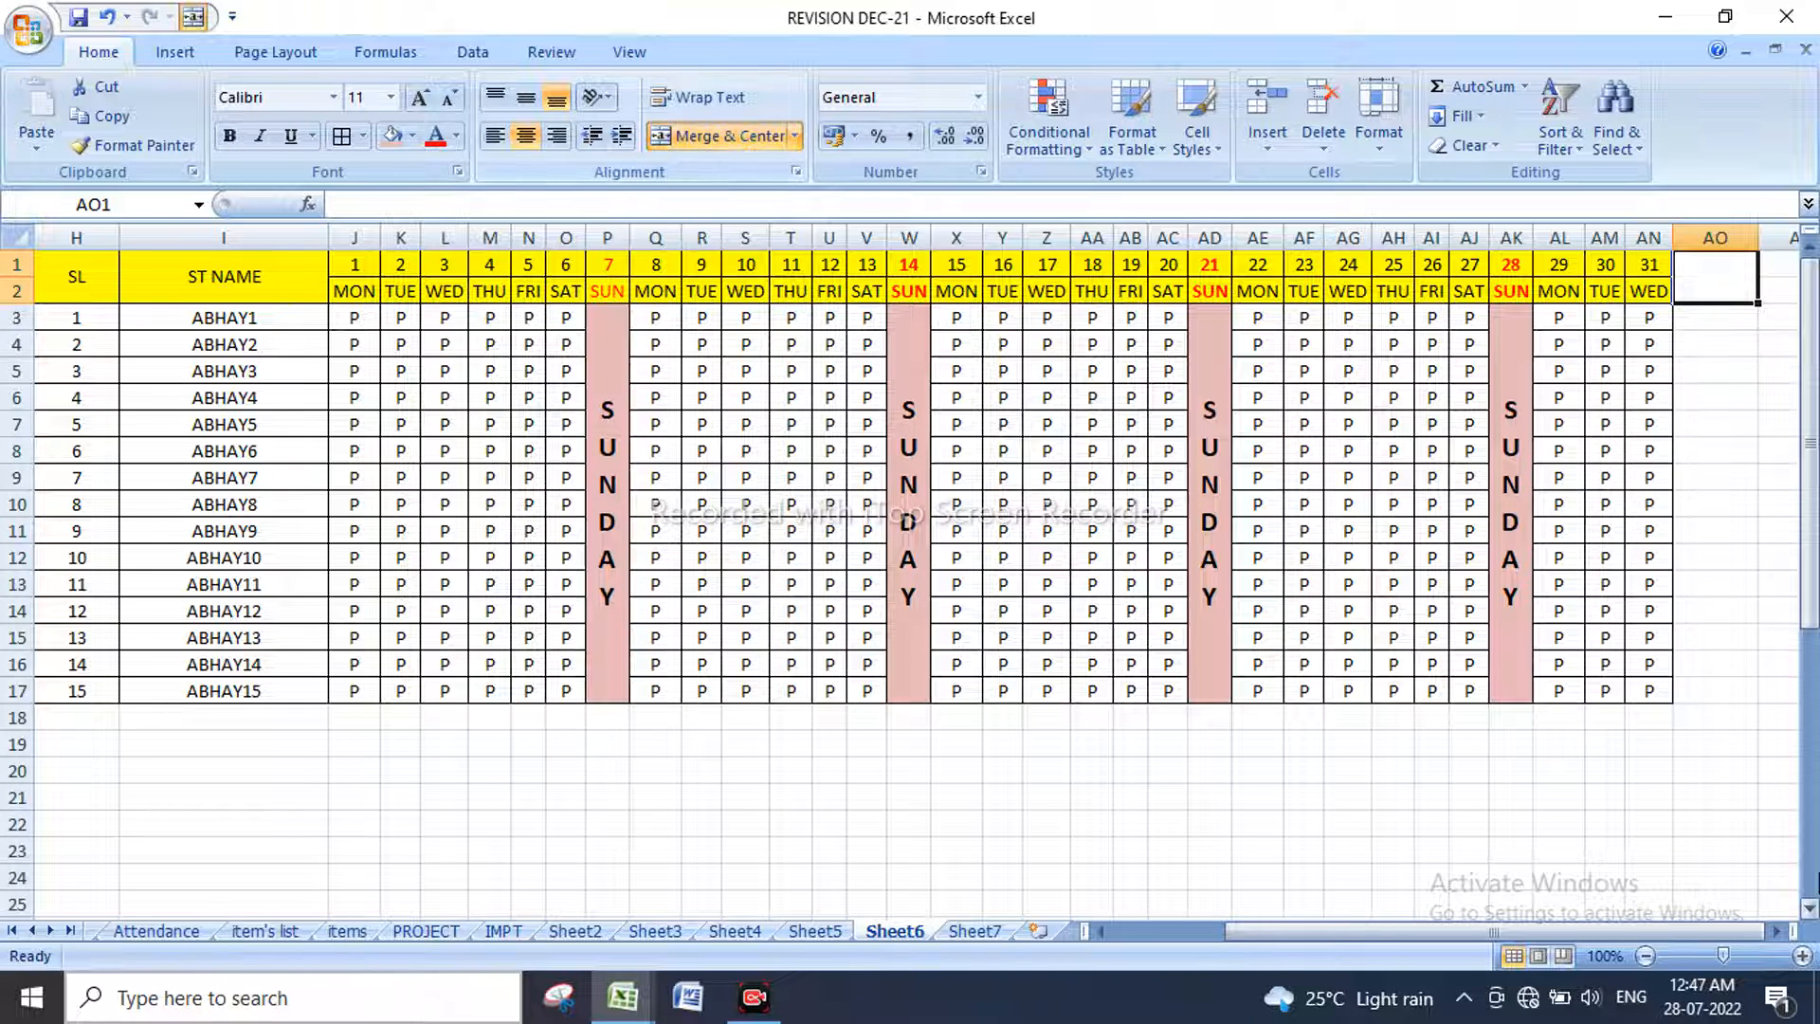
key(Right)
key(Right)
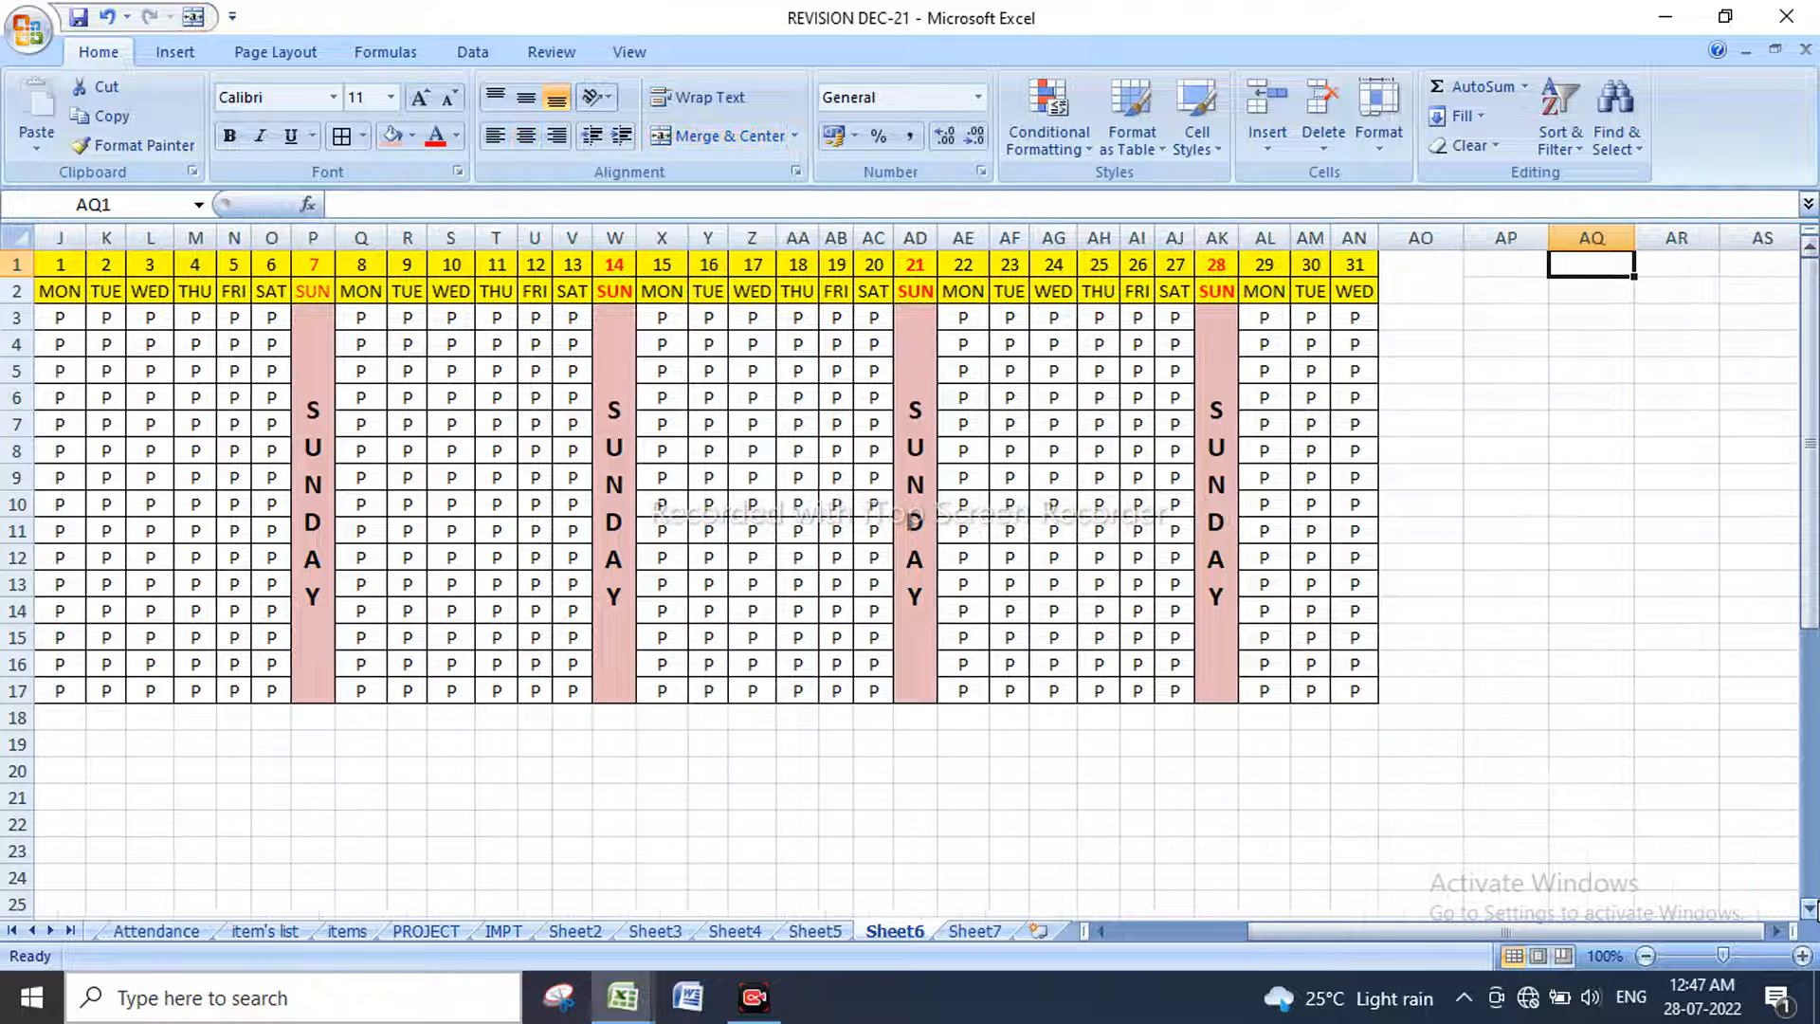
drag(1463, 237, 1488, 237)
Step: Enter the heading TOTAL PRESENT in the merged cell AO1
click(1451, 267)
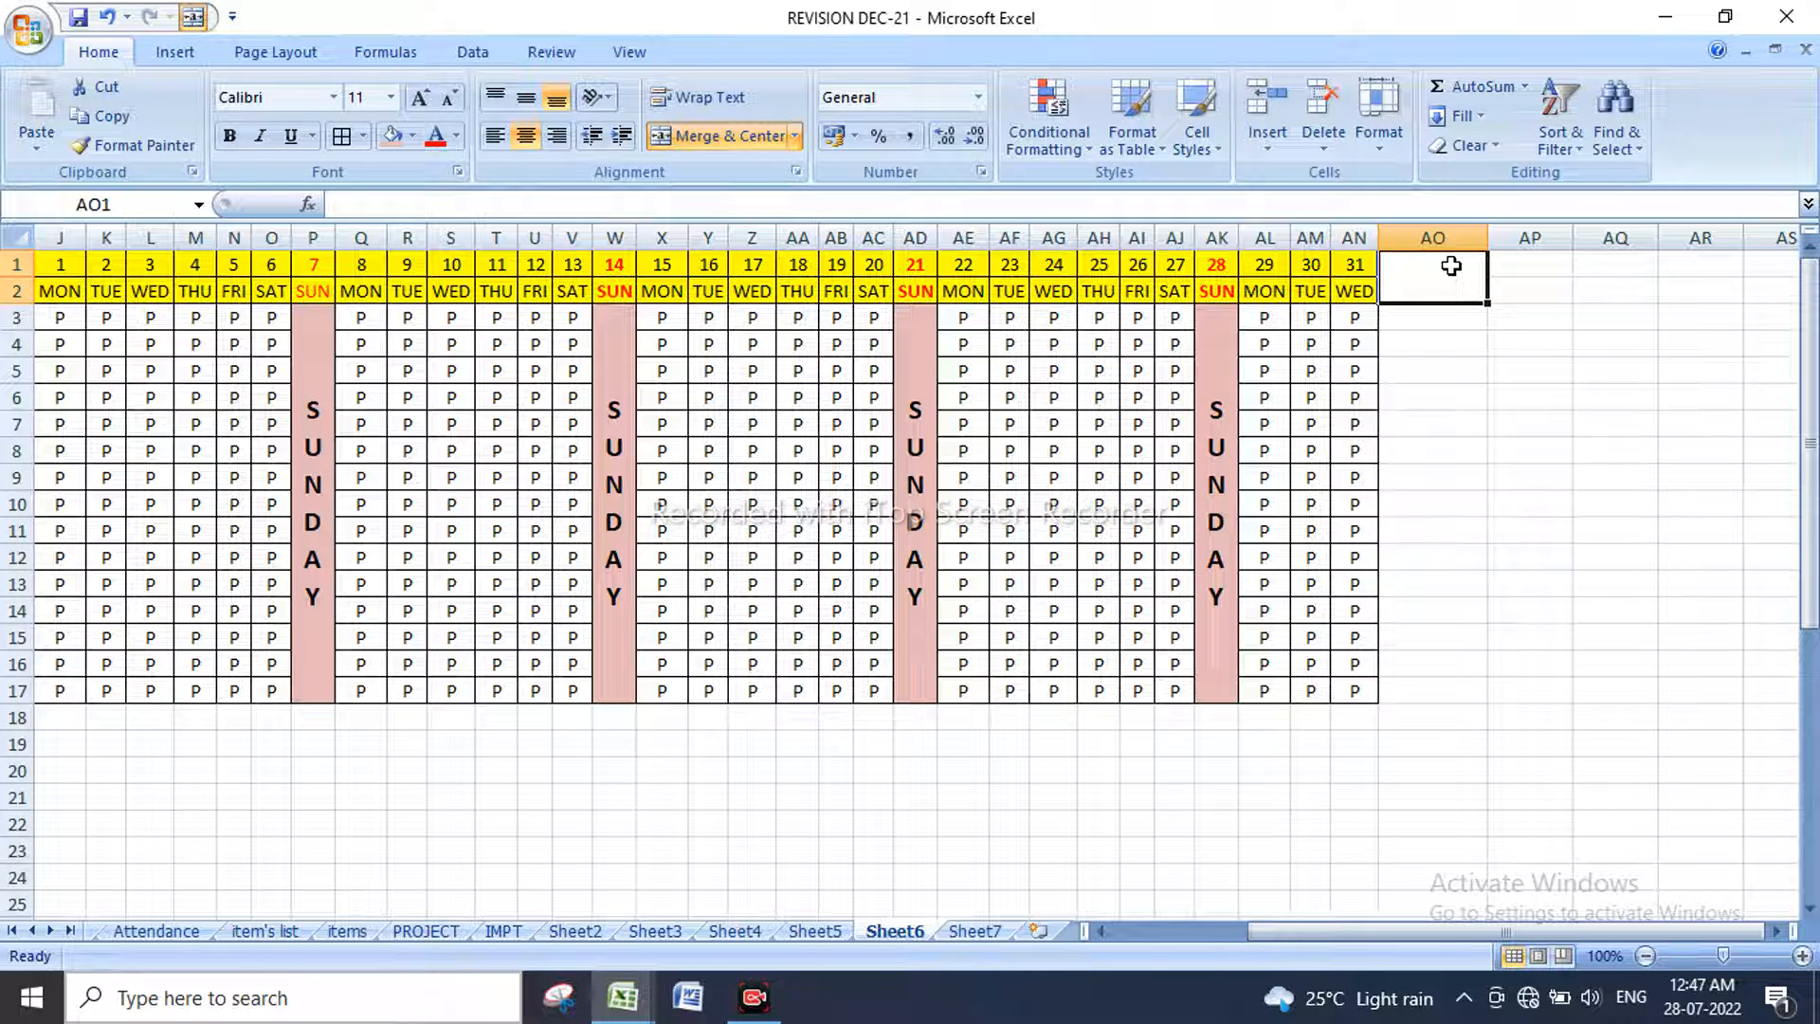
text(TOTA)
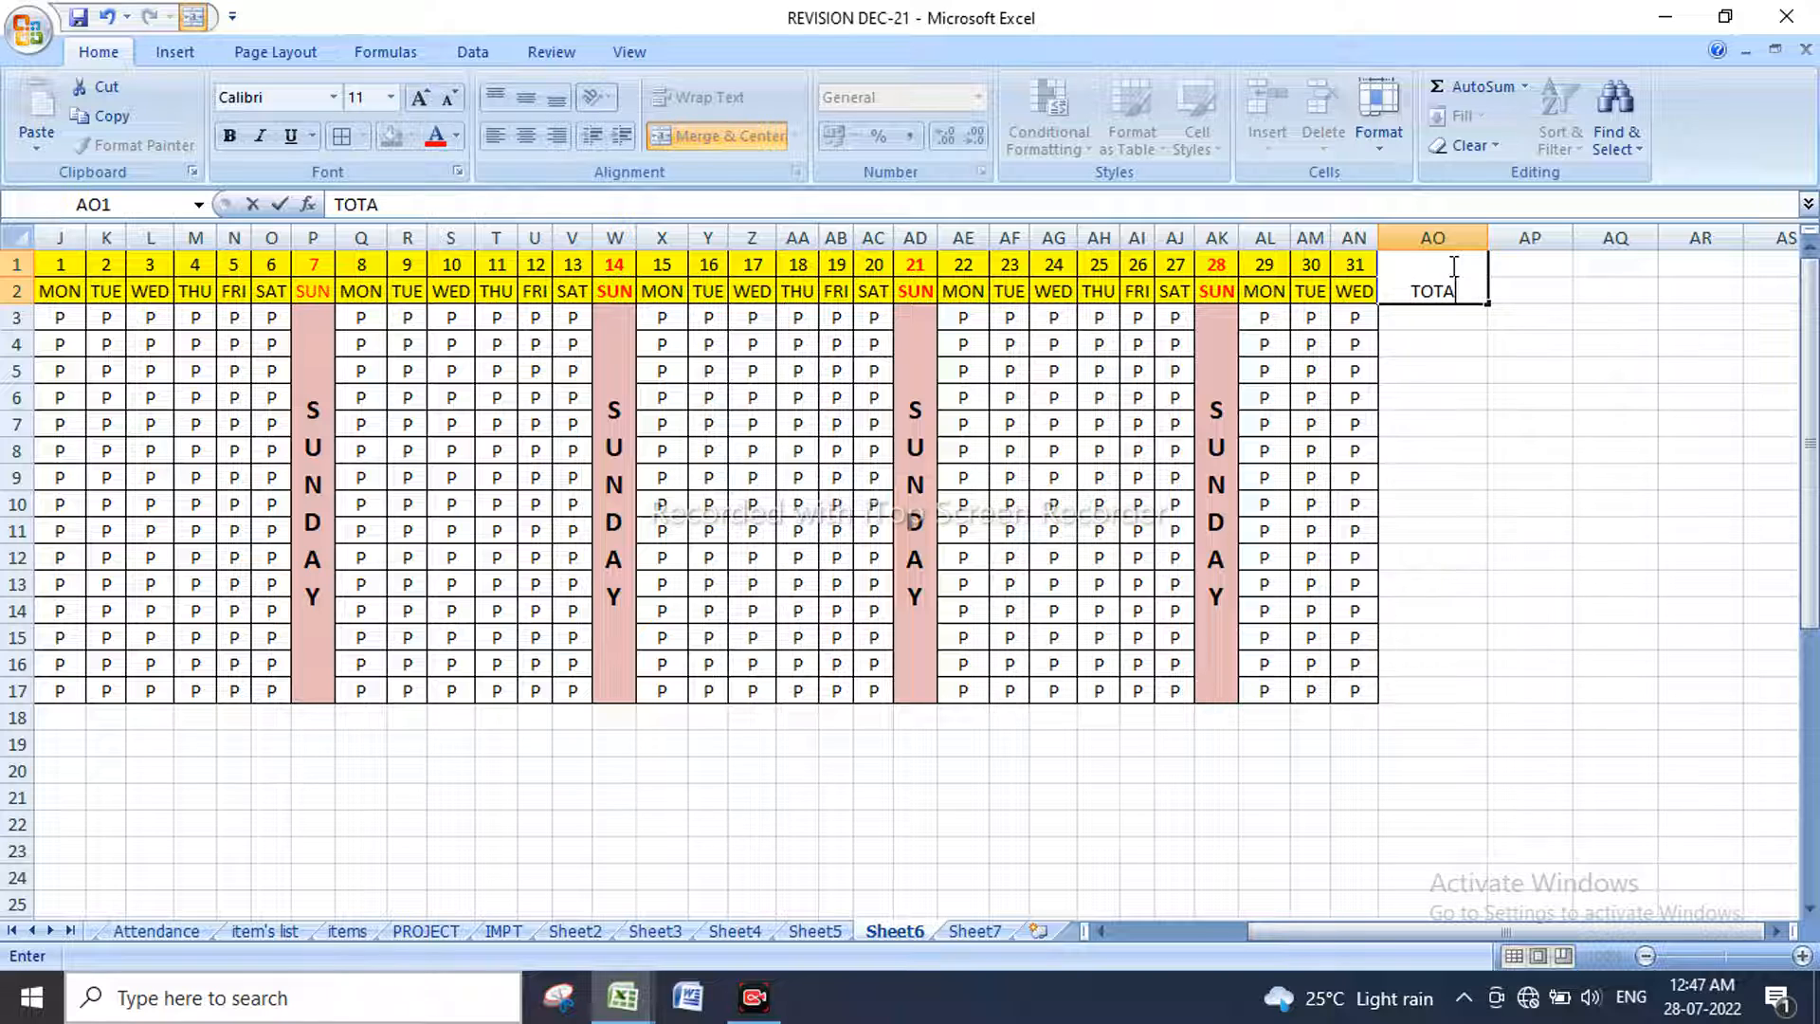
text(L PRESENT)
key(Return)
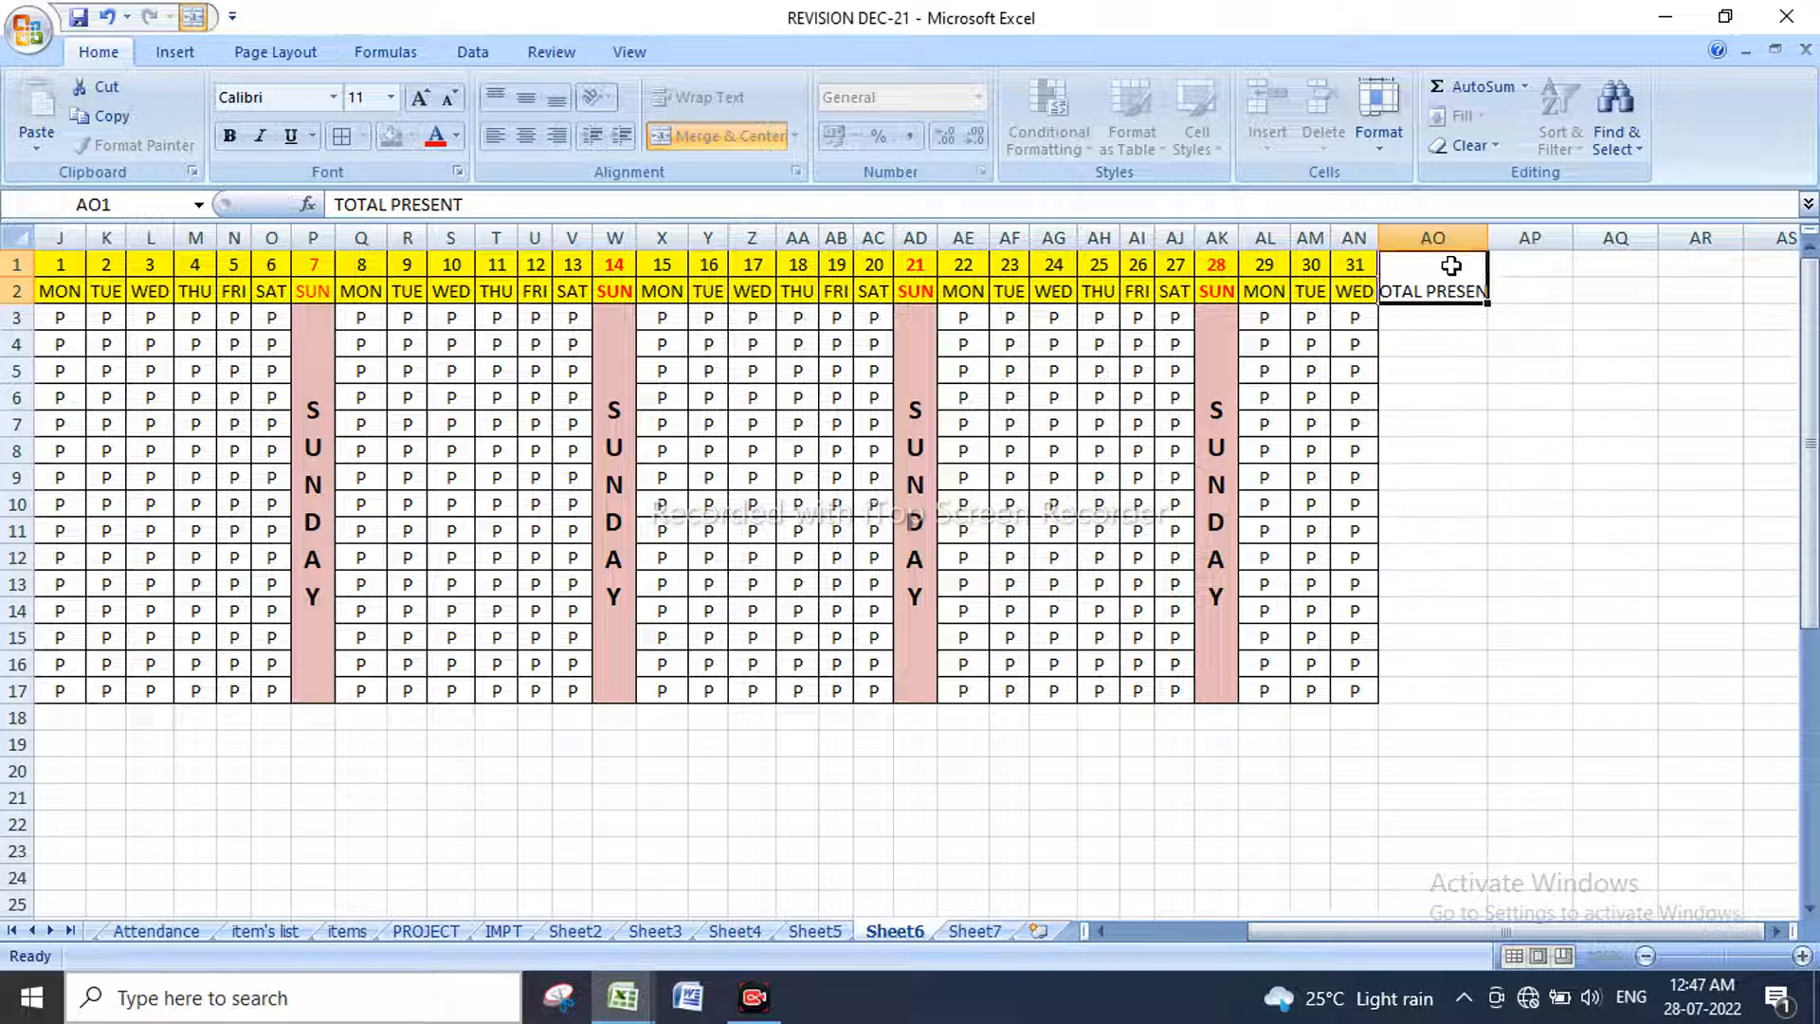
Step: Format the TOTAL PRESENT heading with Cambria font, middle alignment, wrapped text and a light red fill
click(1451, 266)
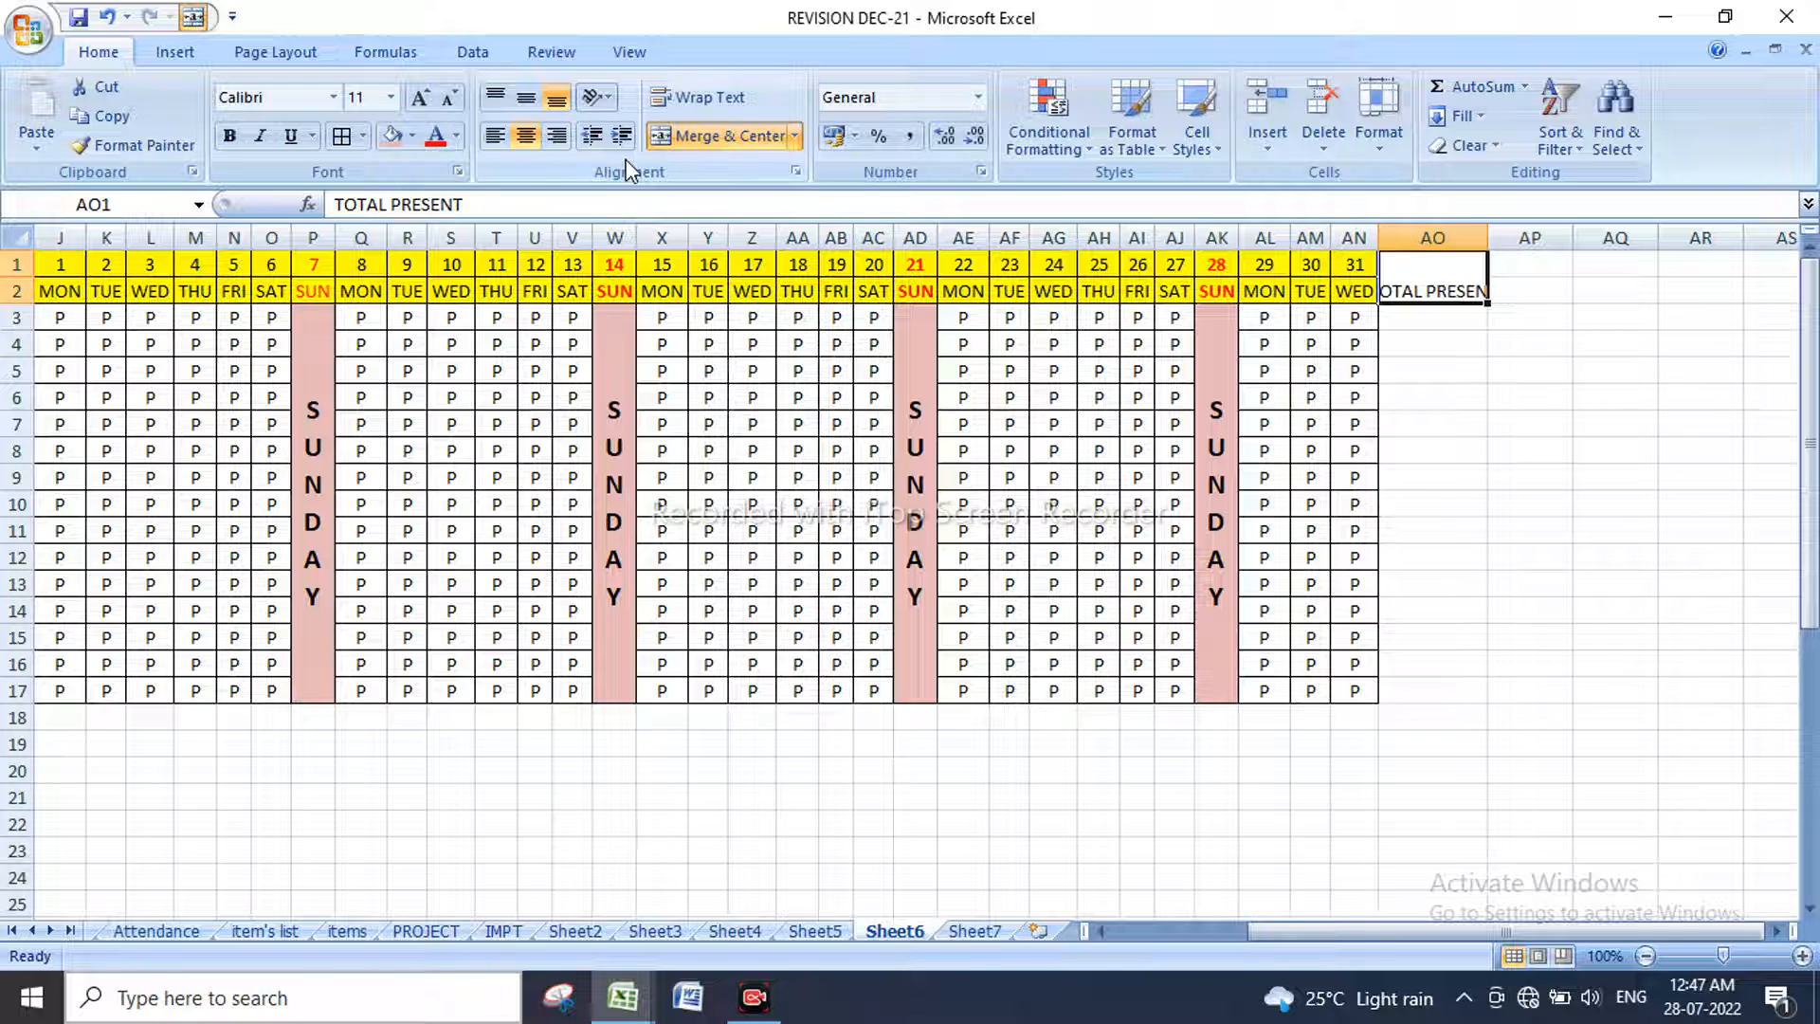
click(329, 95)
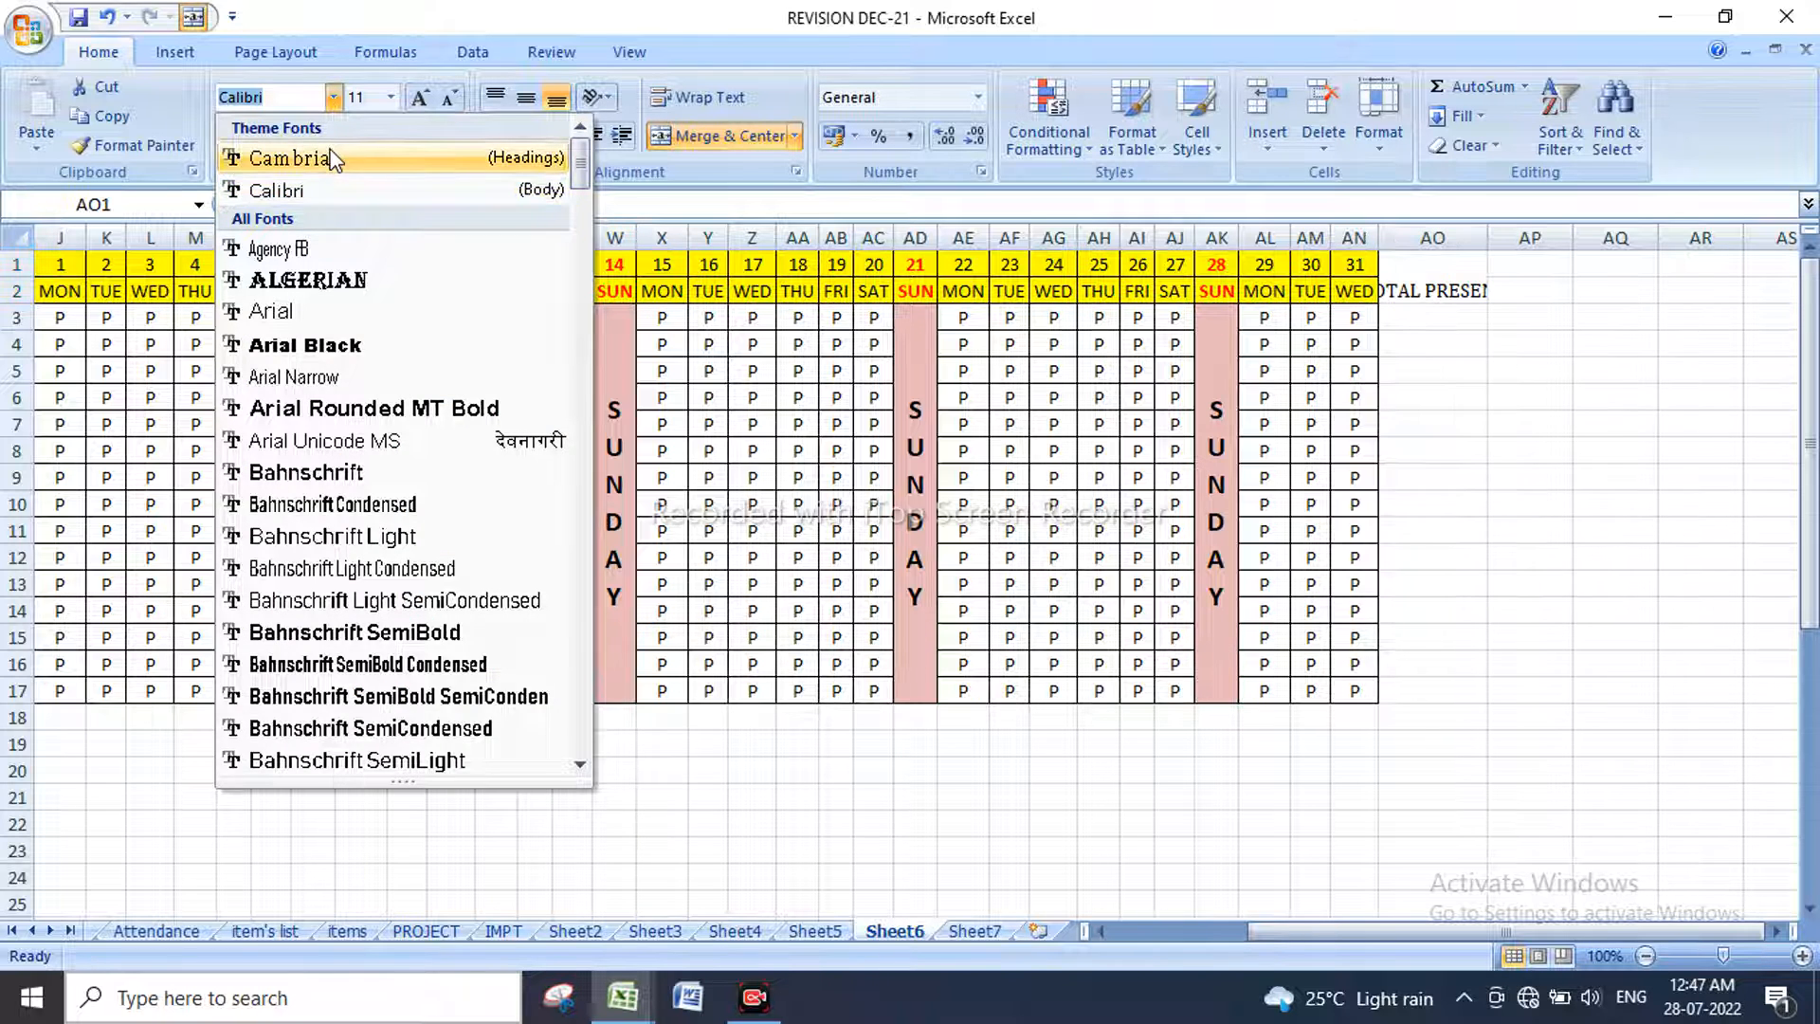
click(325, 154)
click(525, 97)
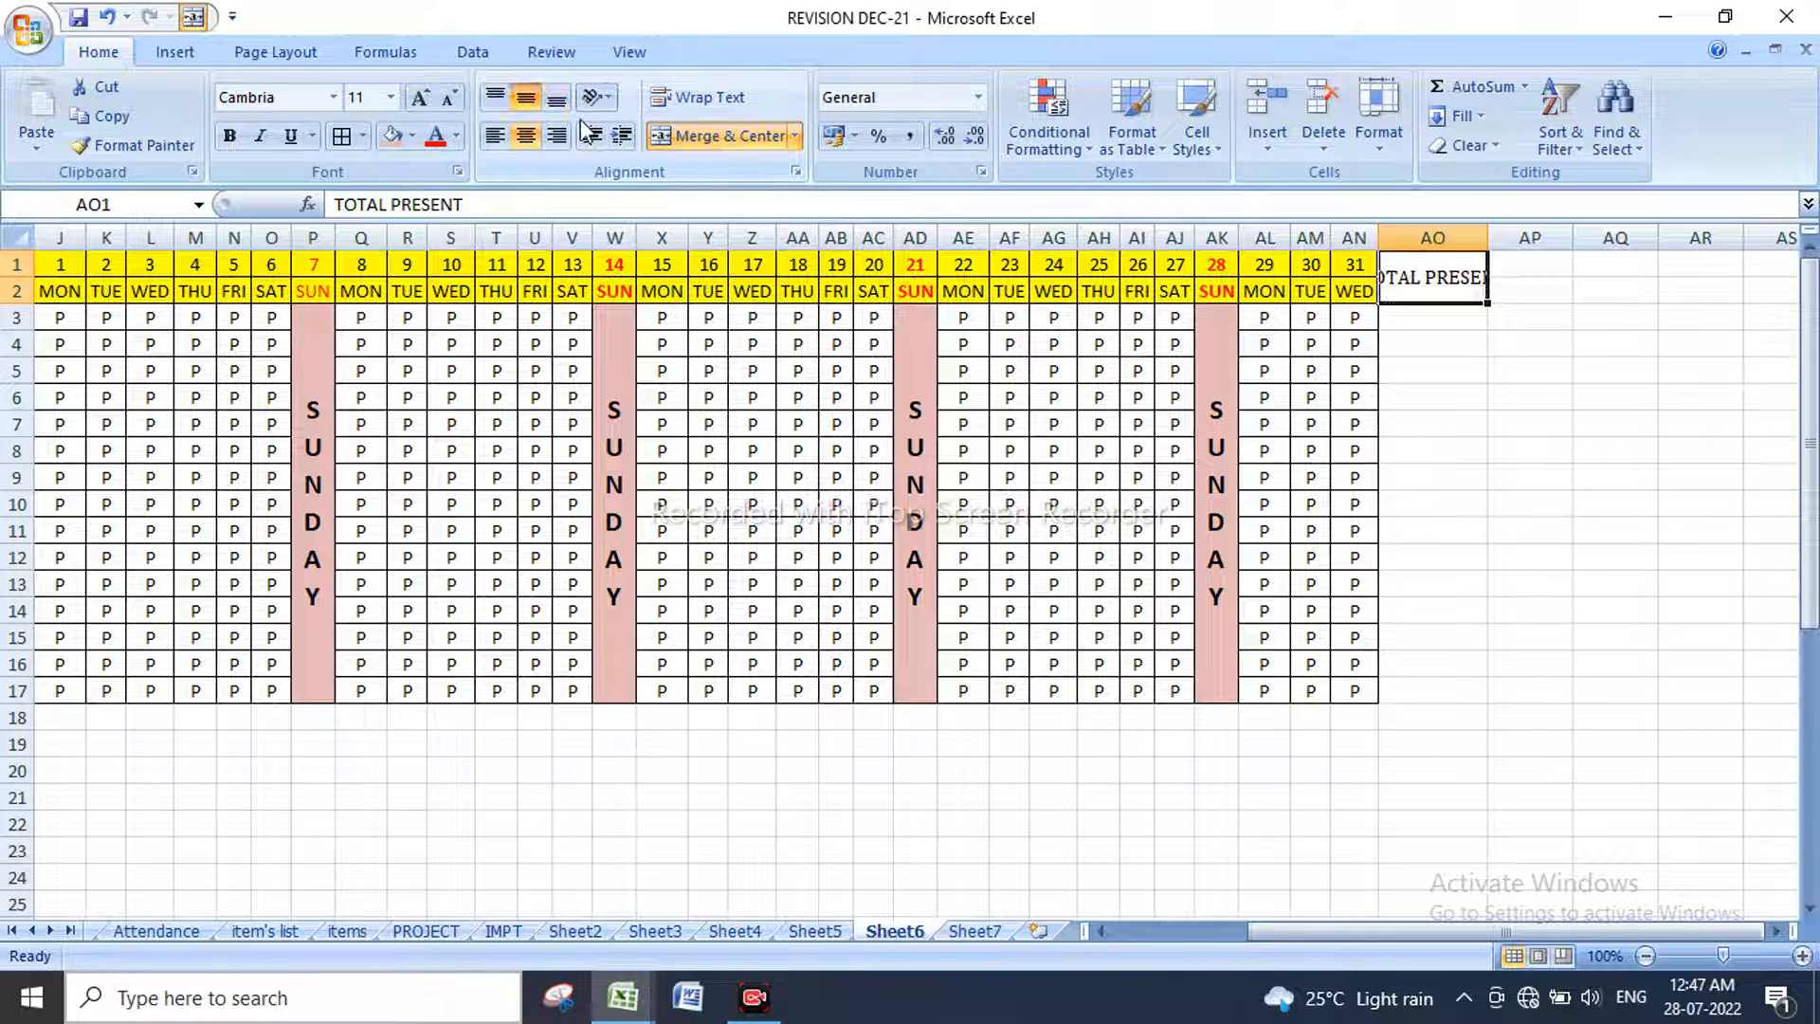
click(712, 100)
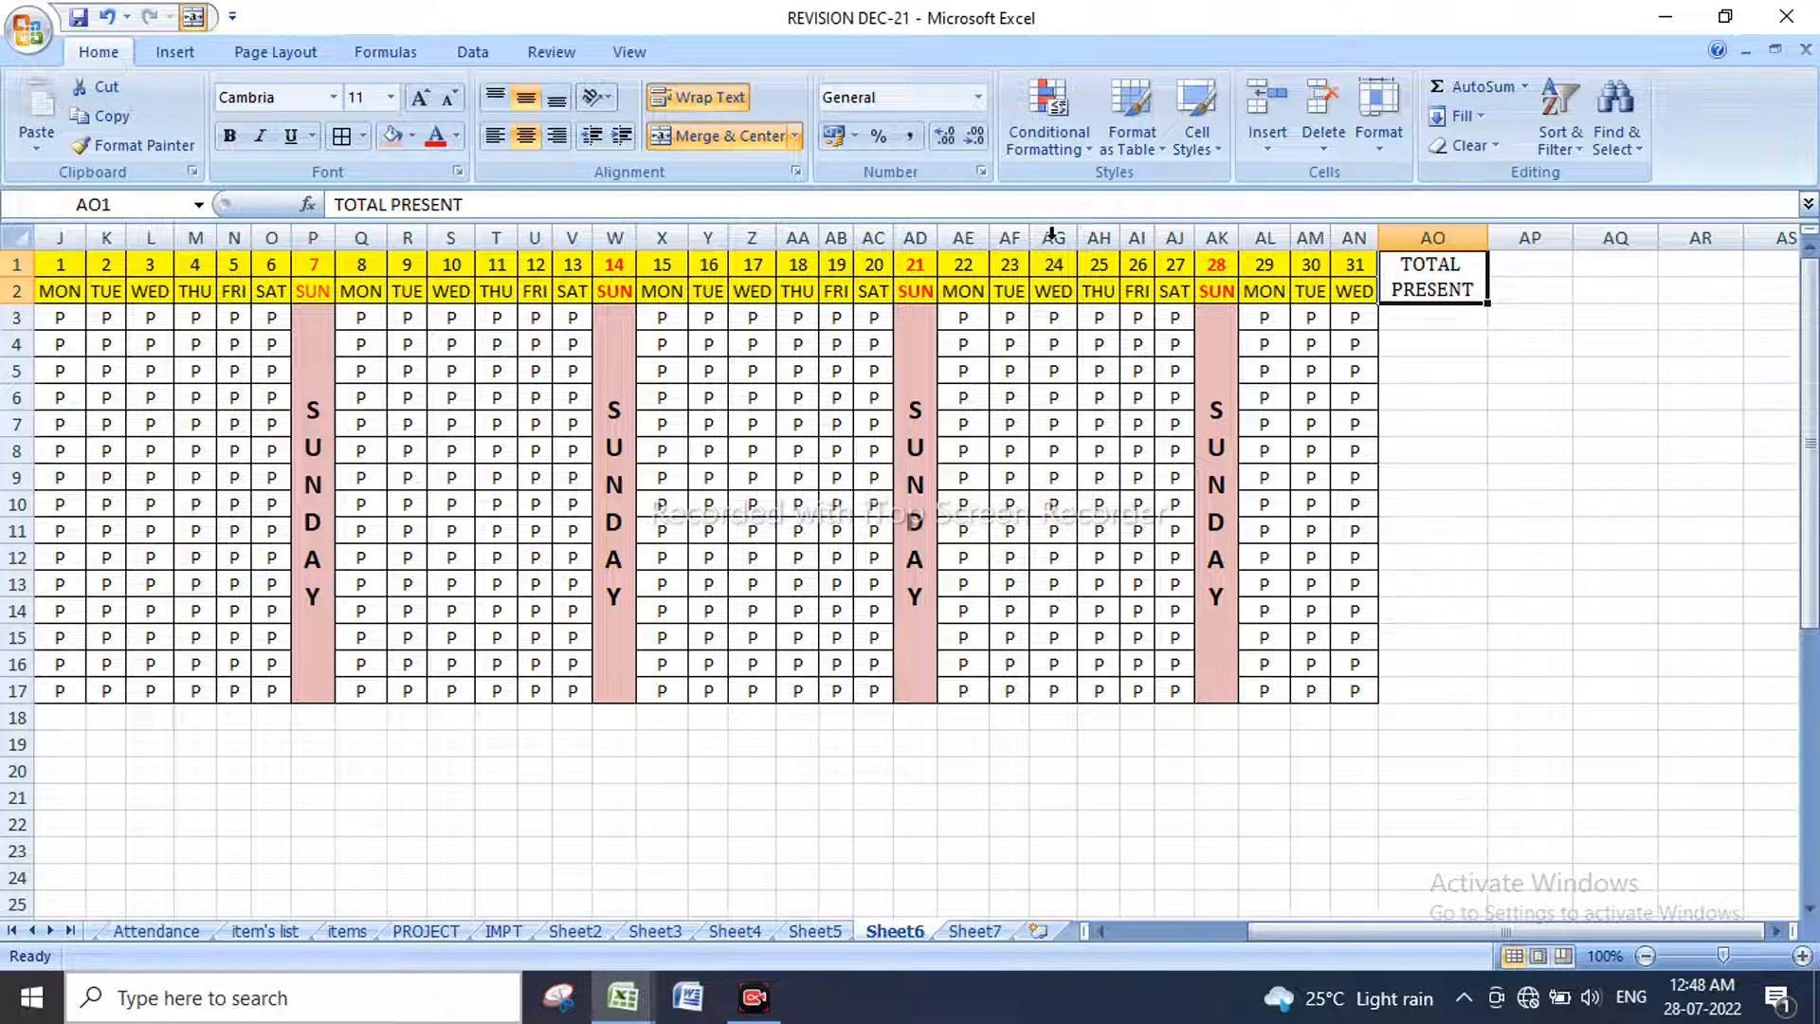
click(390, 136)
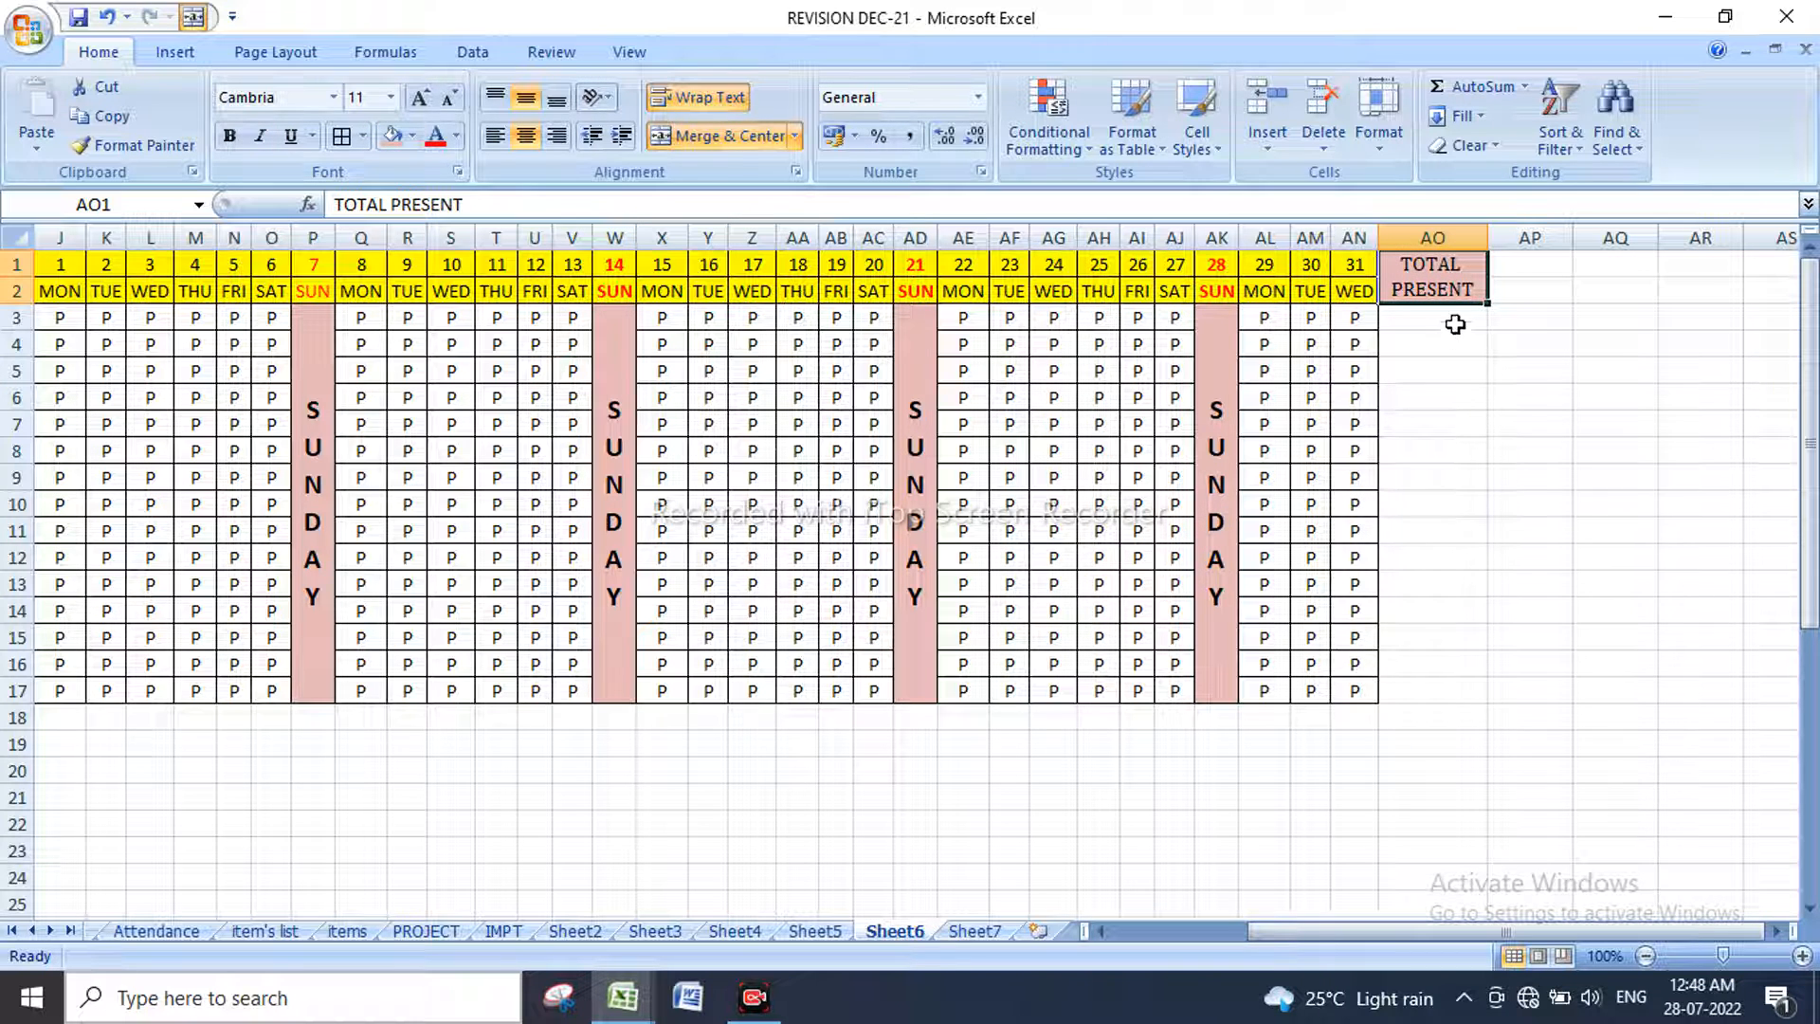
Step: Fill the merged TOTAL PRESENT heading from AO1:AO2 across to column AS
drag(1486, 309, 1786, 300)
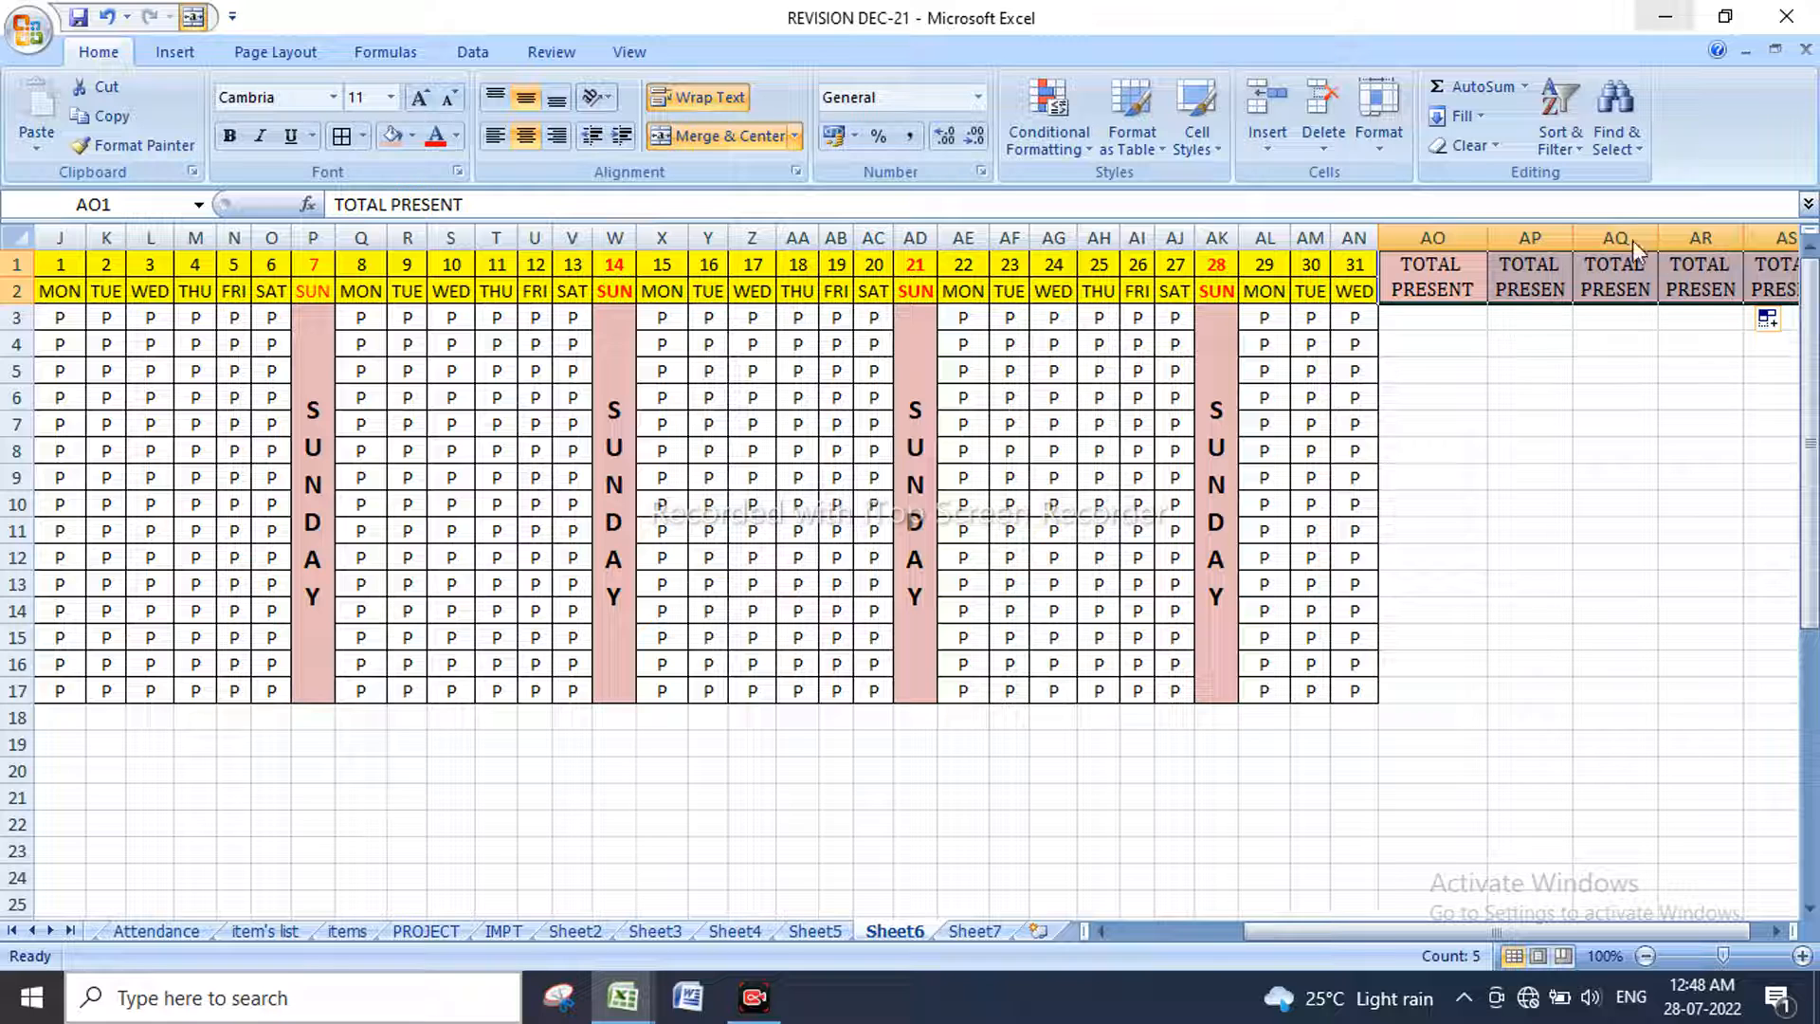
Step: Widen column AP slightly and enter =COUNTIF(J3:AN3,"P") in AO3 under TOTAL PRESENT
mouse_move(1571, 232)
mouse_down()
mouse_move(1659, 235)
mouse_move(1586, 237)
mouse_up()
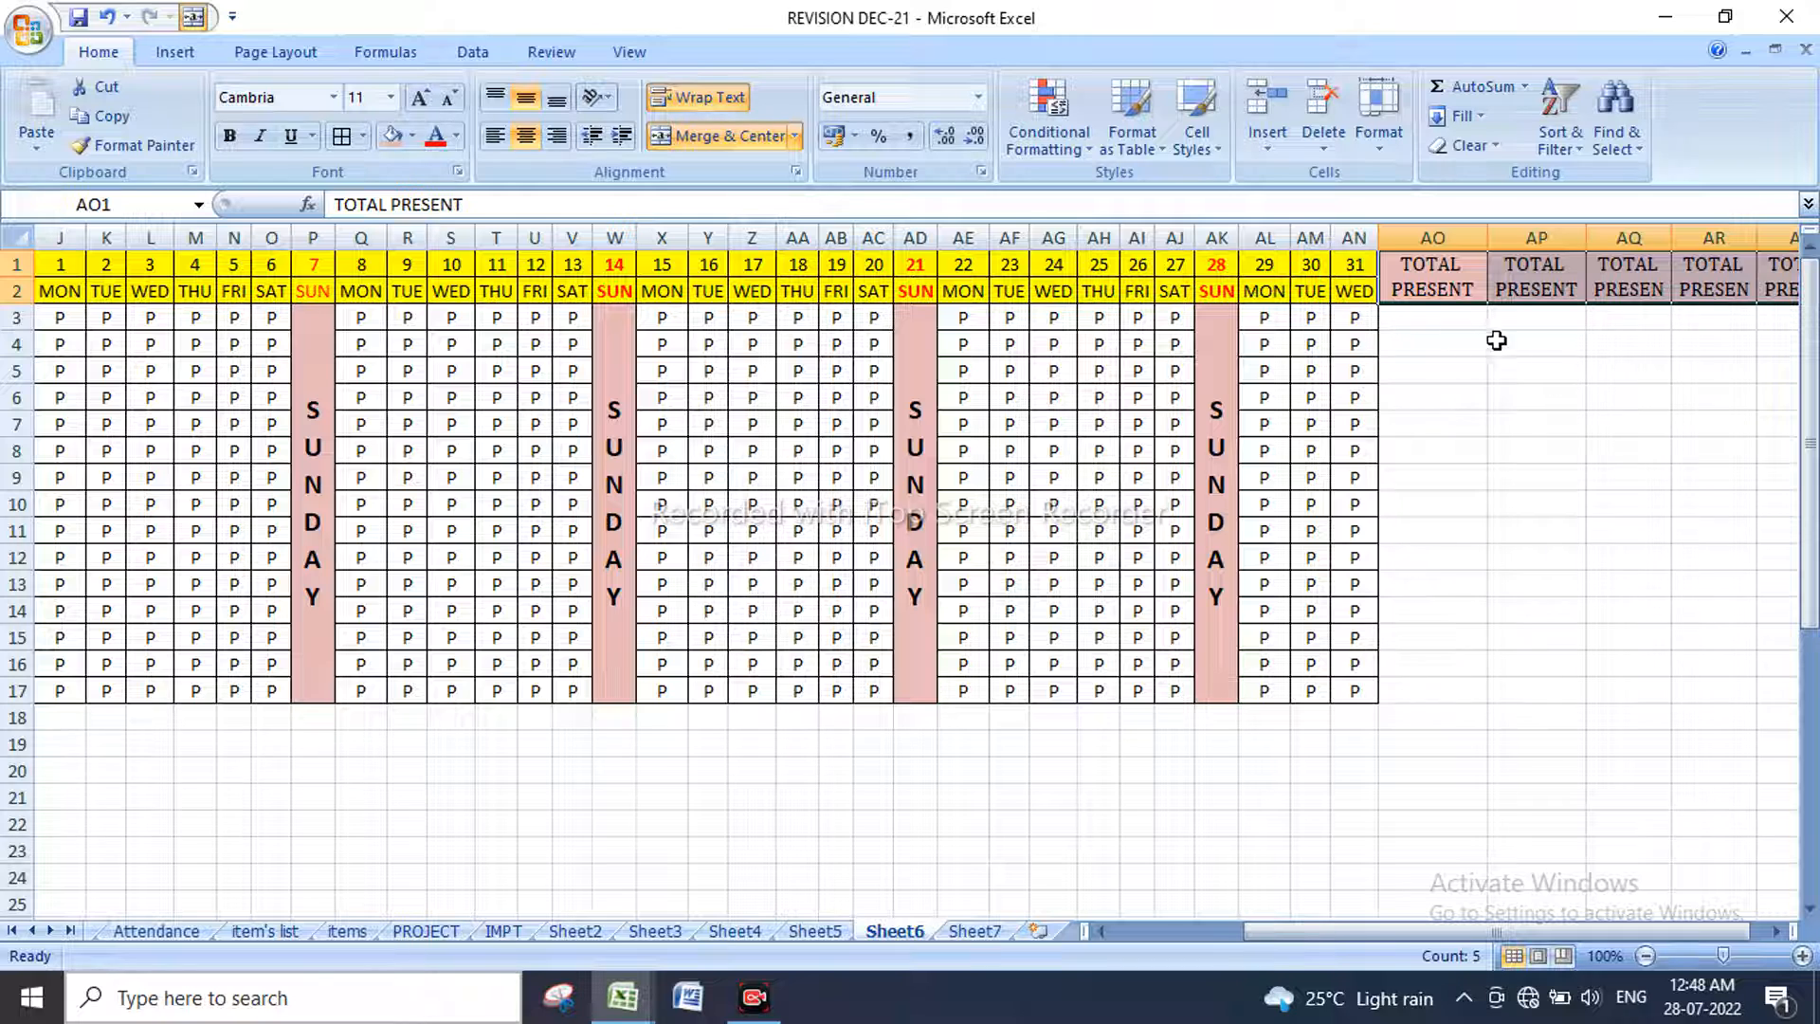
click(1425, 327)
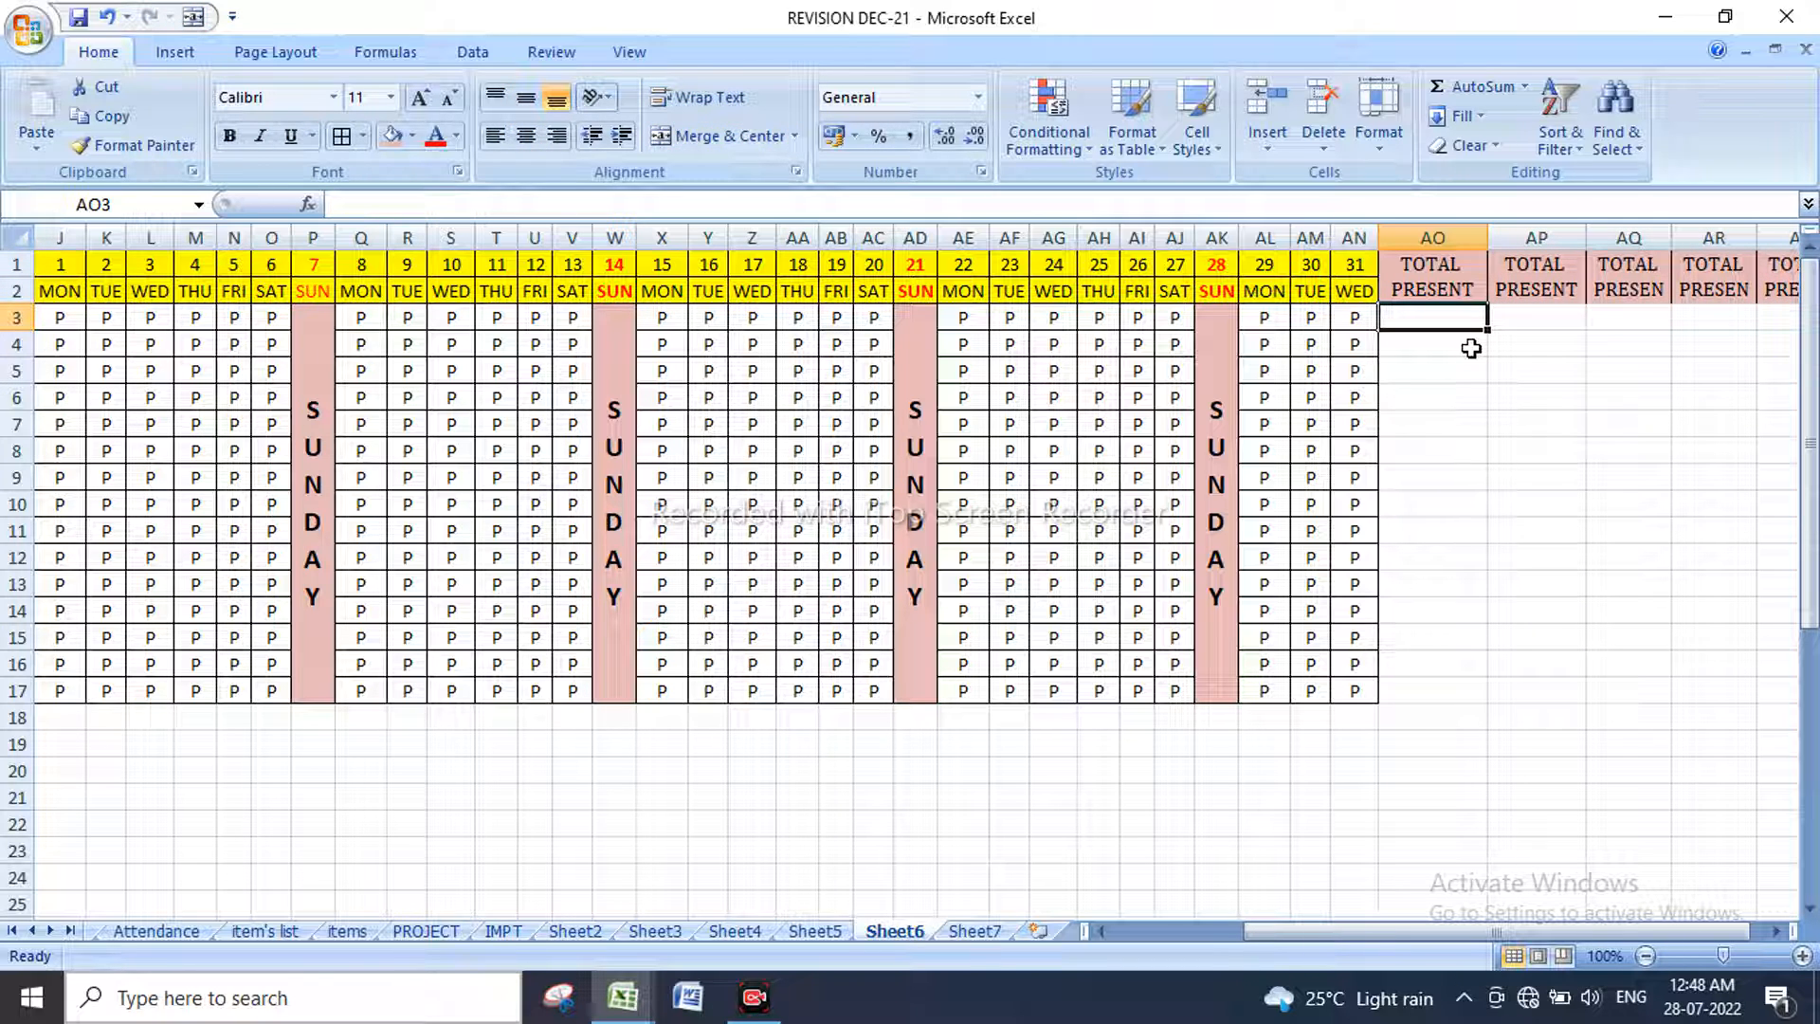
text(=)
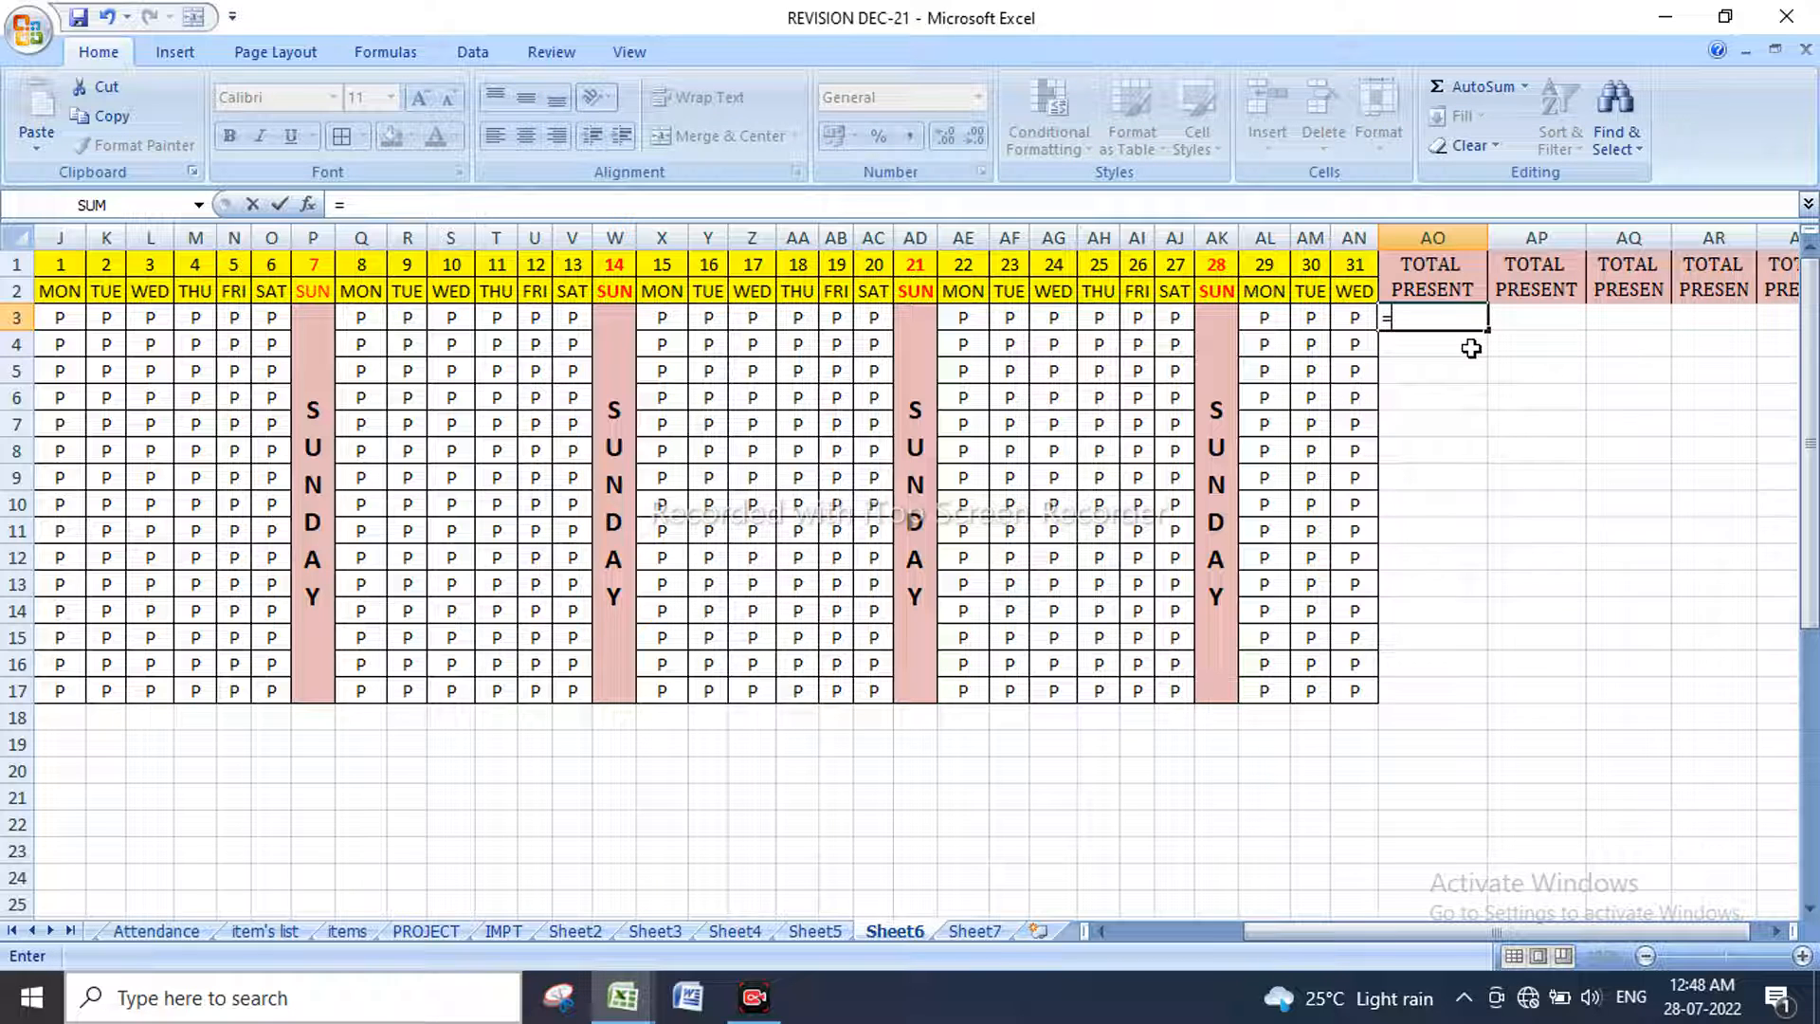
text(COUNT)
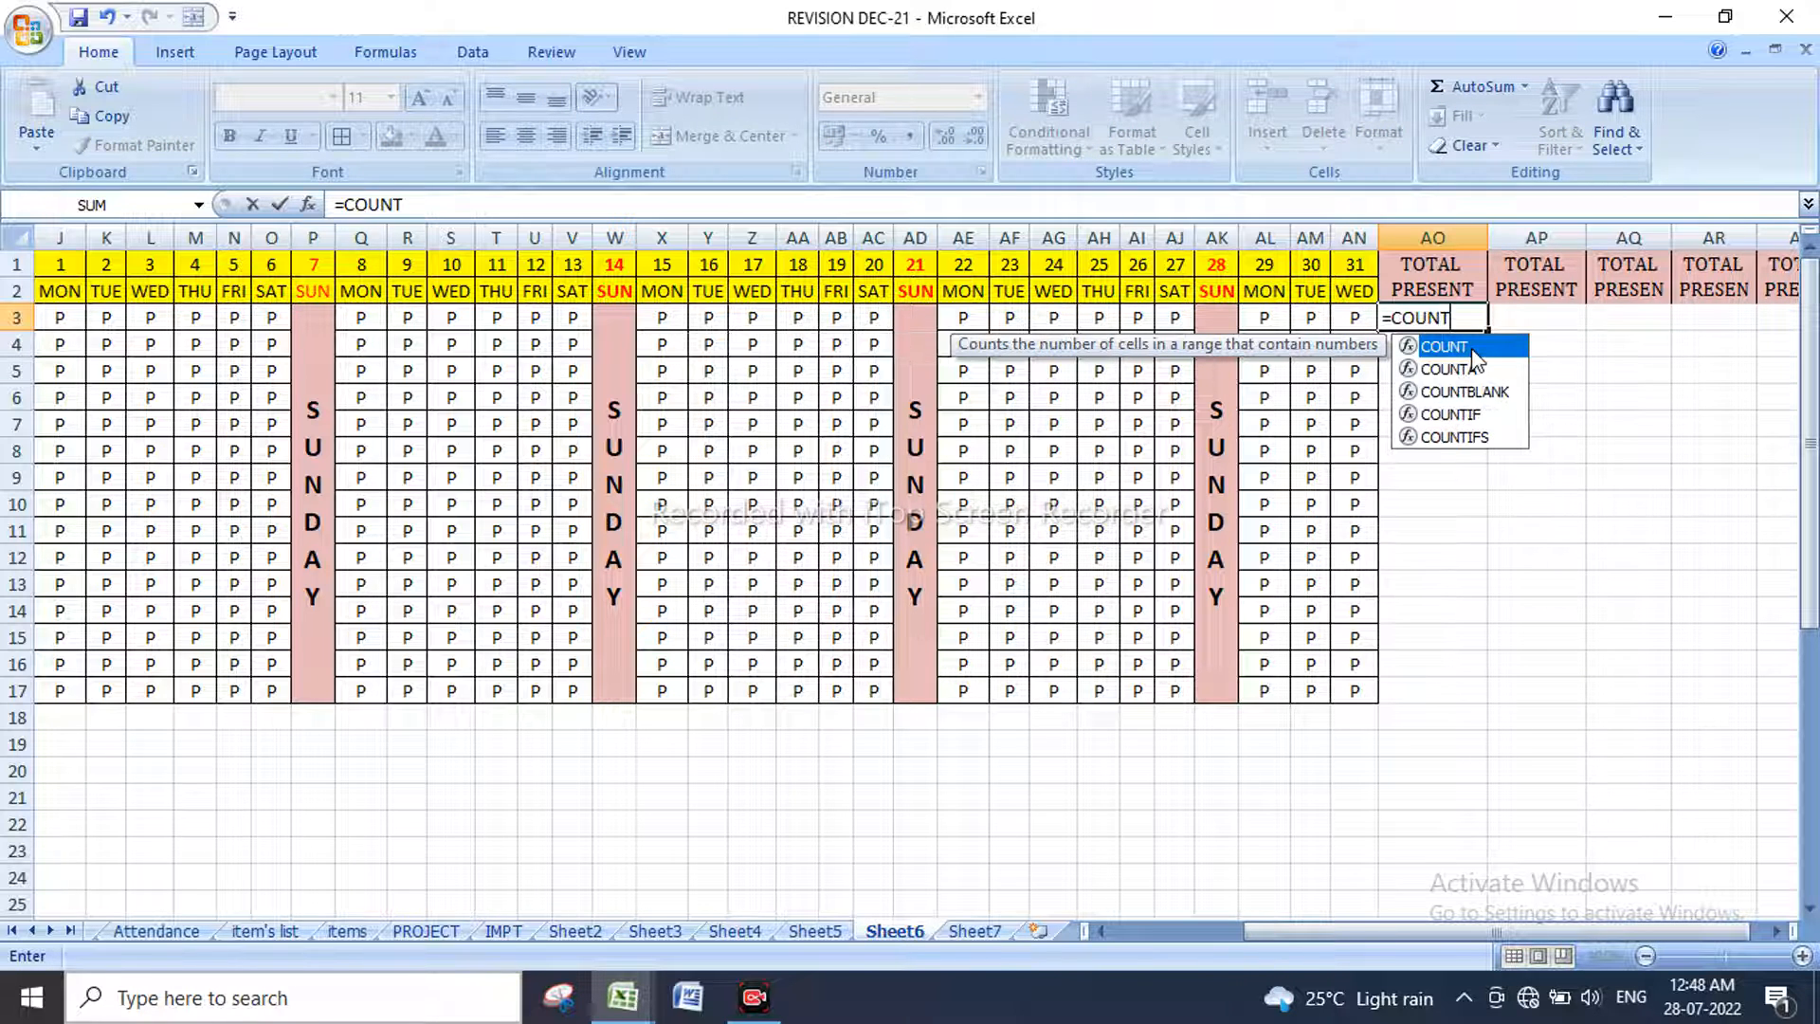
text(IF)
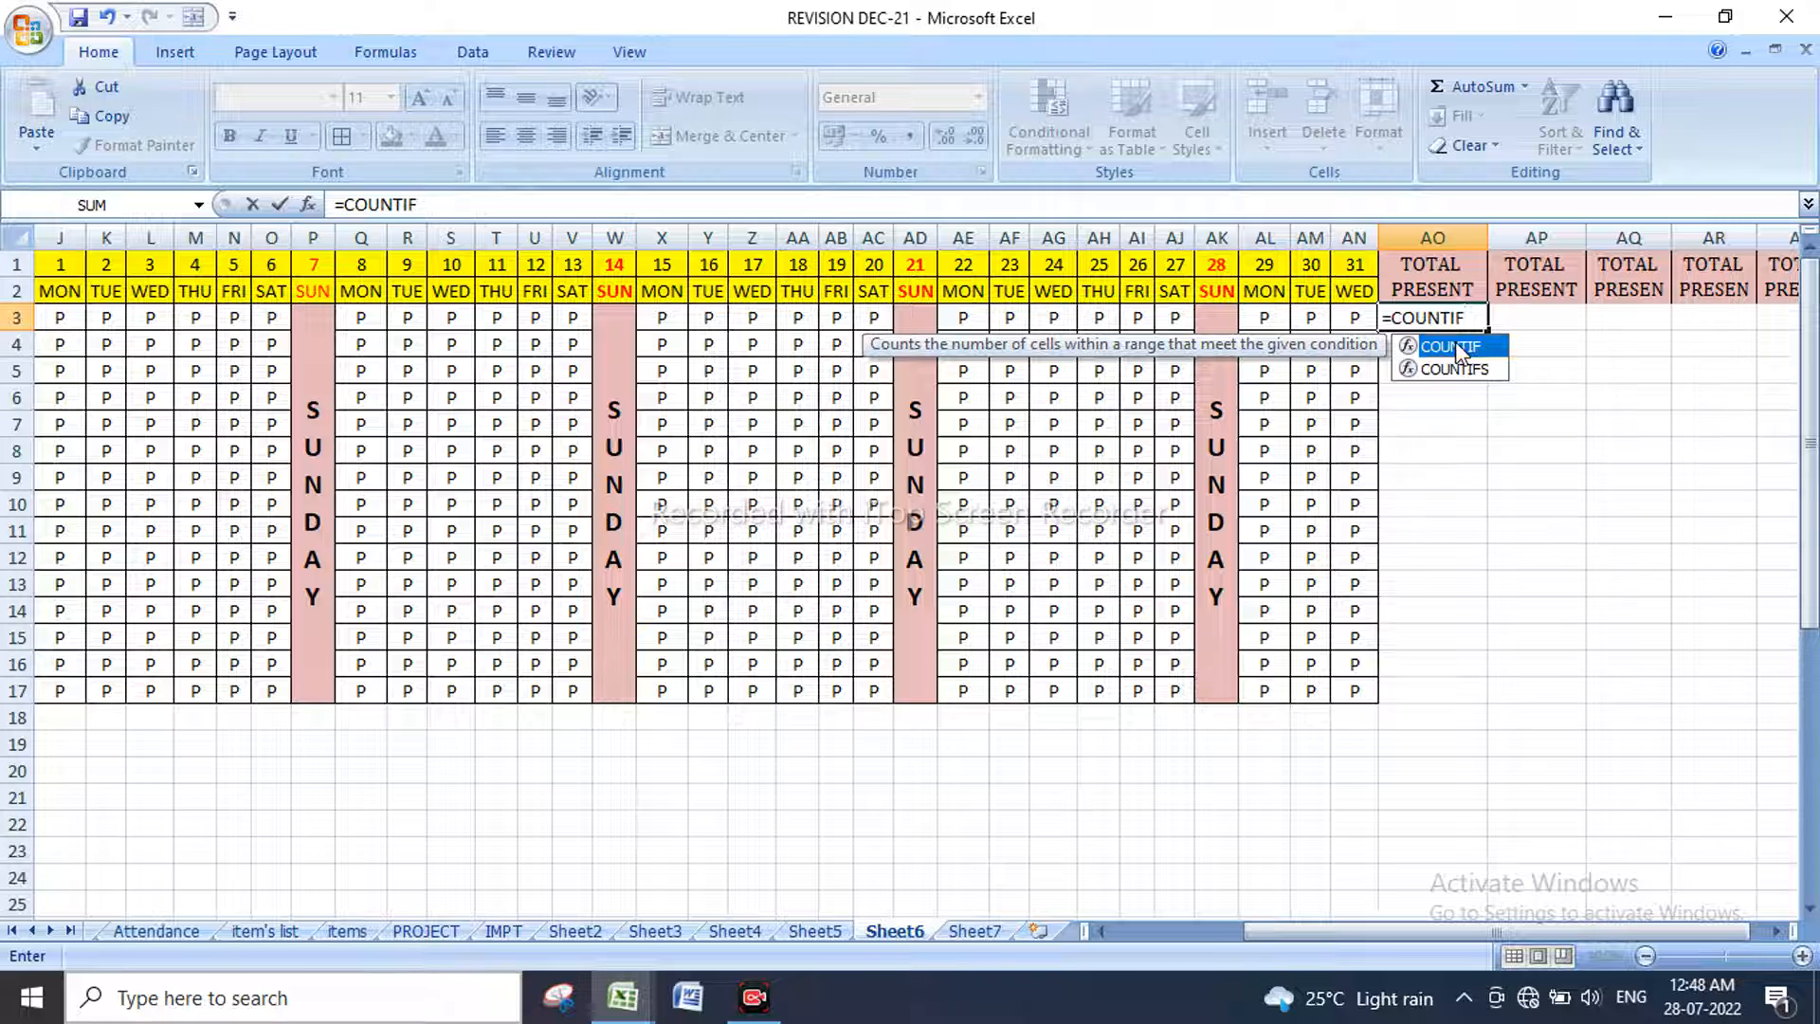
double_click(1454, 344)
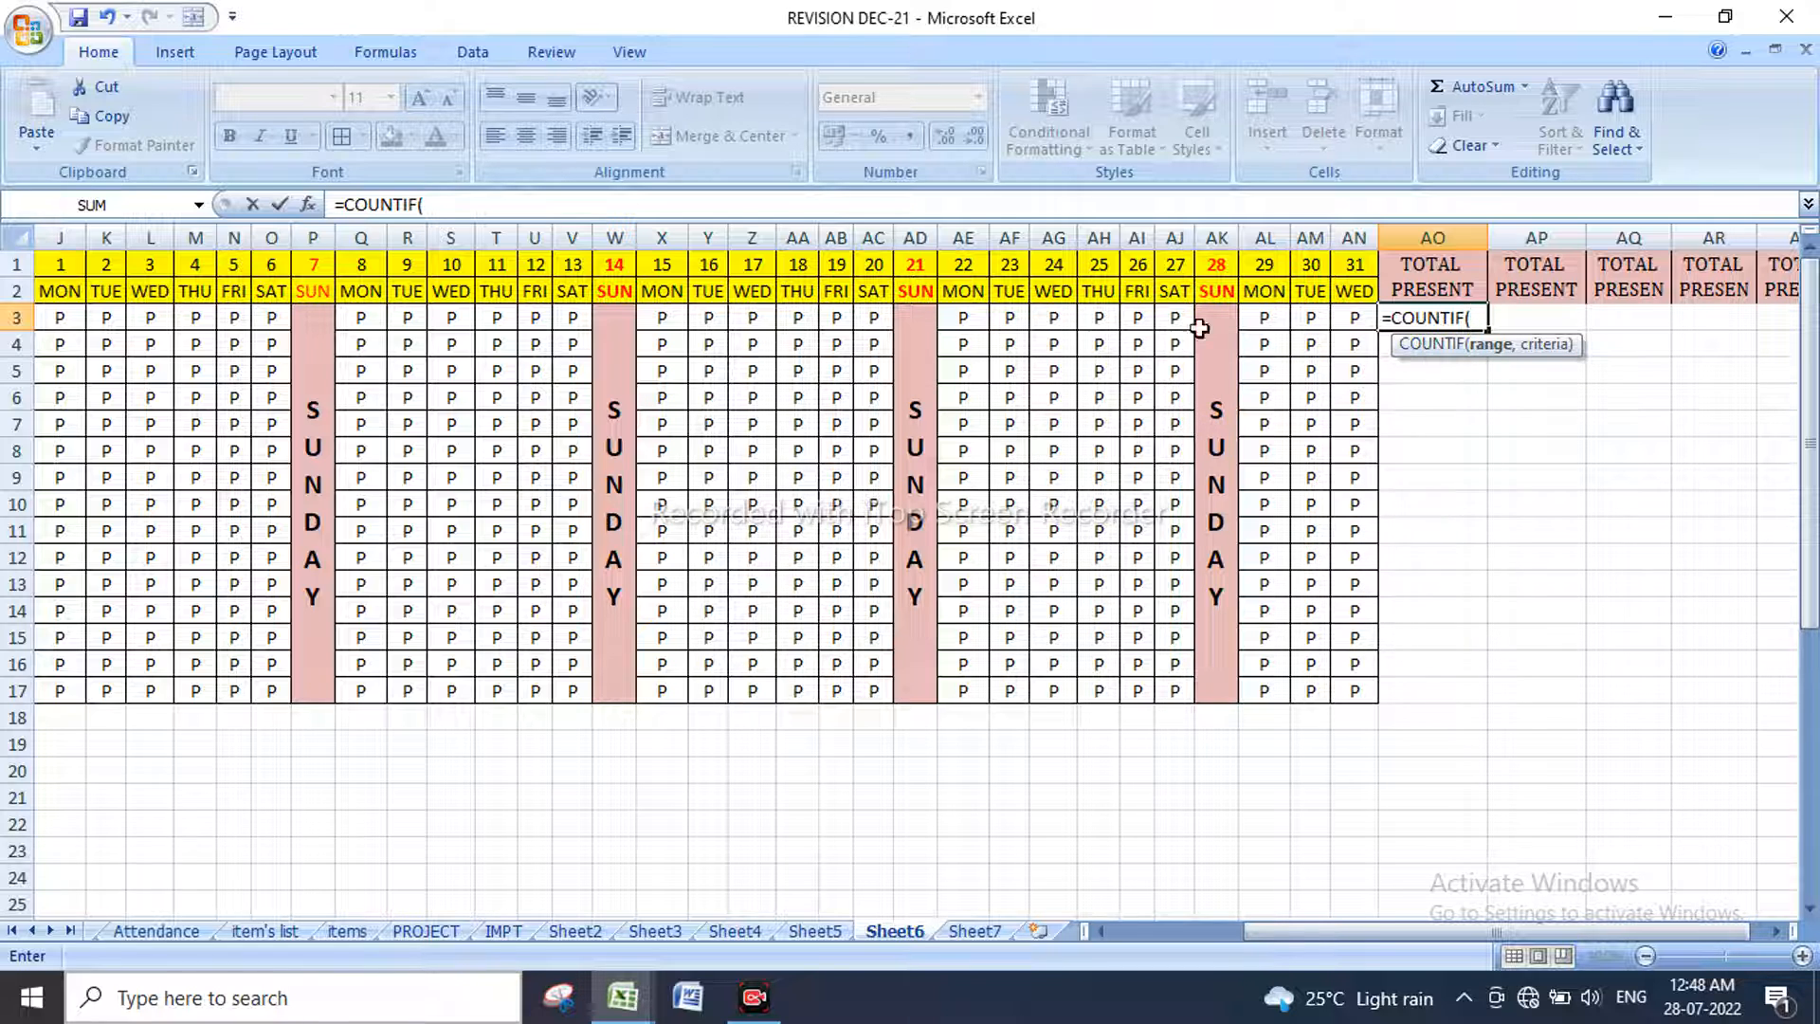
click(74, 321)
drag(74, 321, 1357, 329)
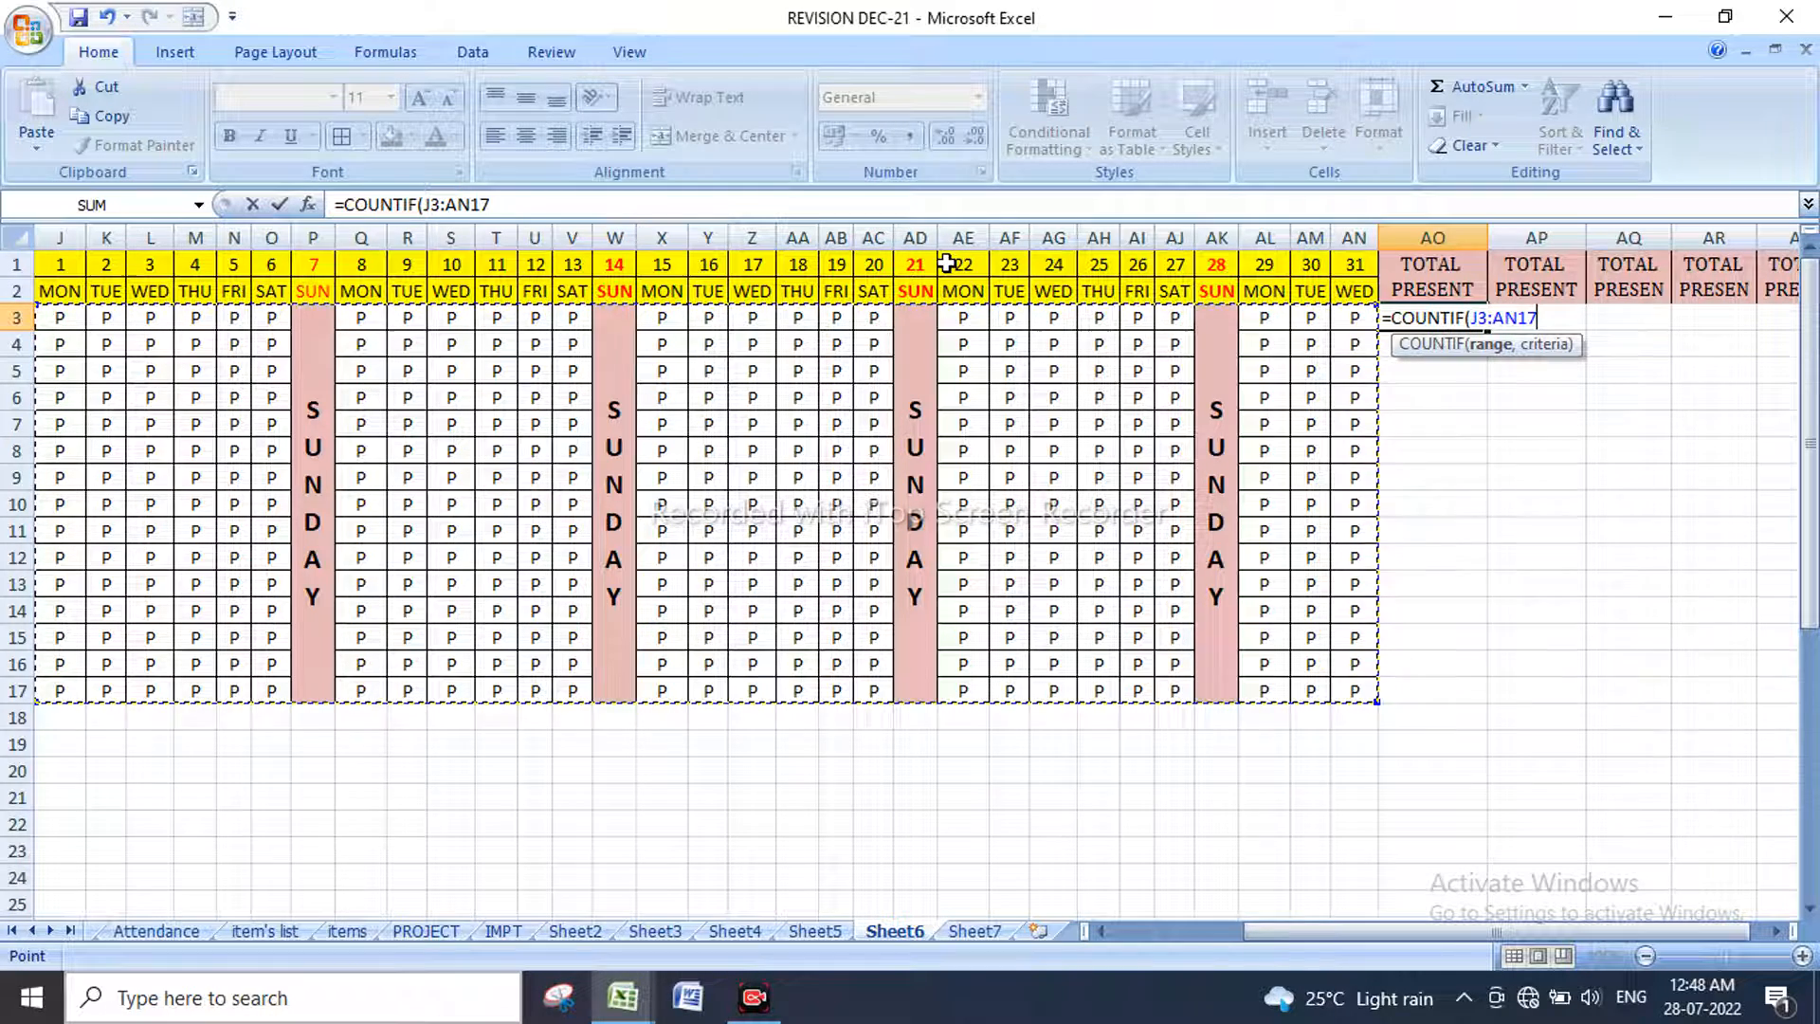
key(BackSpace)
key(BackSpace)
key(BackSpace)
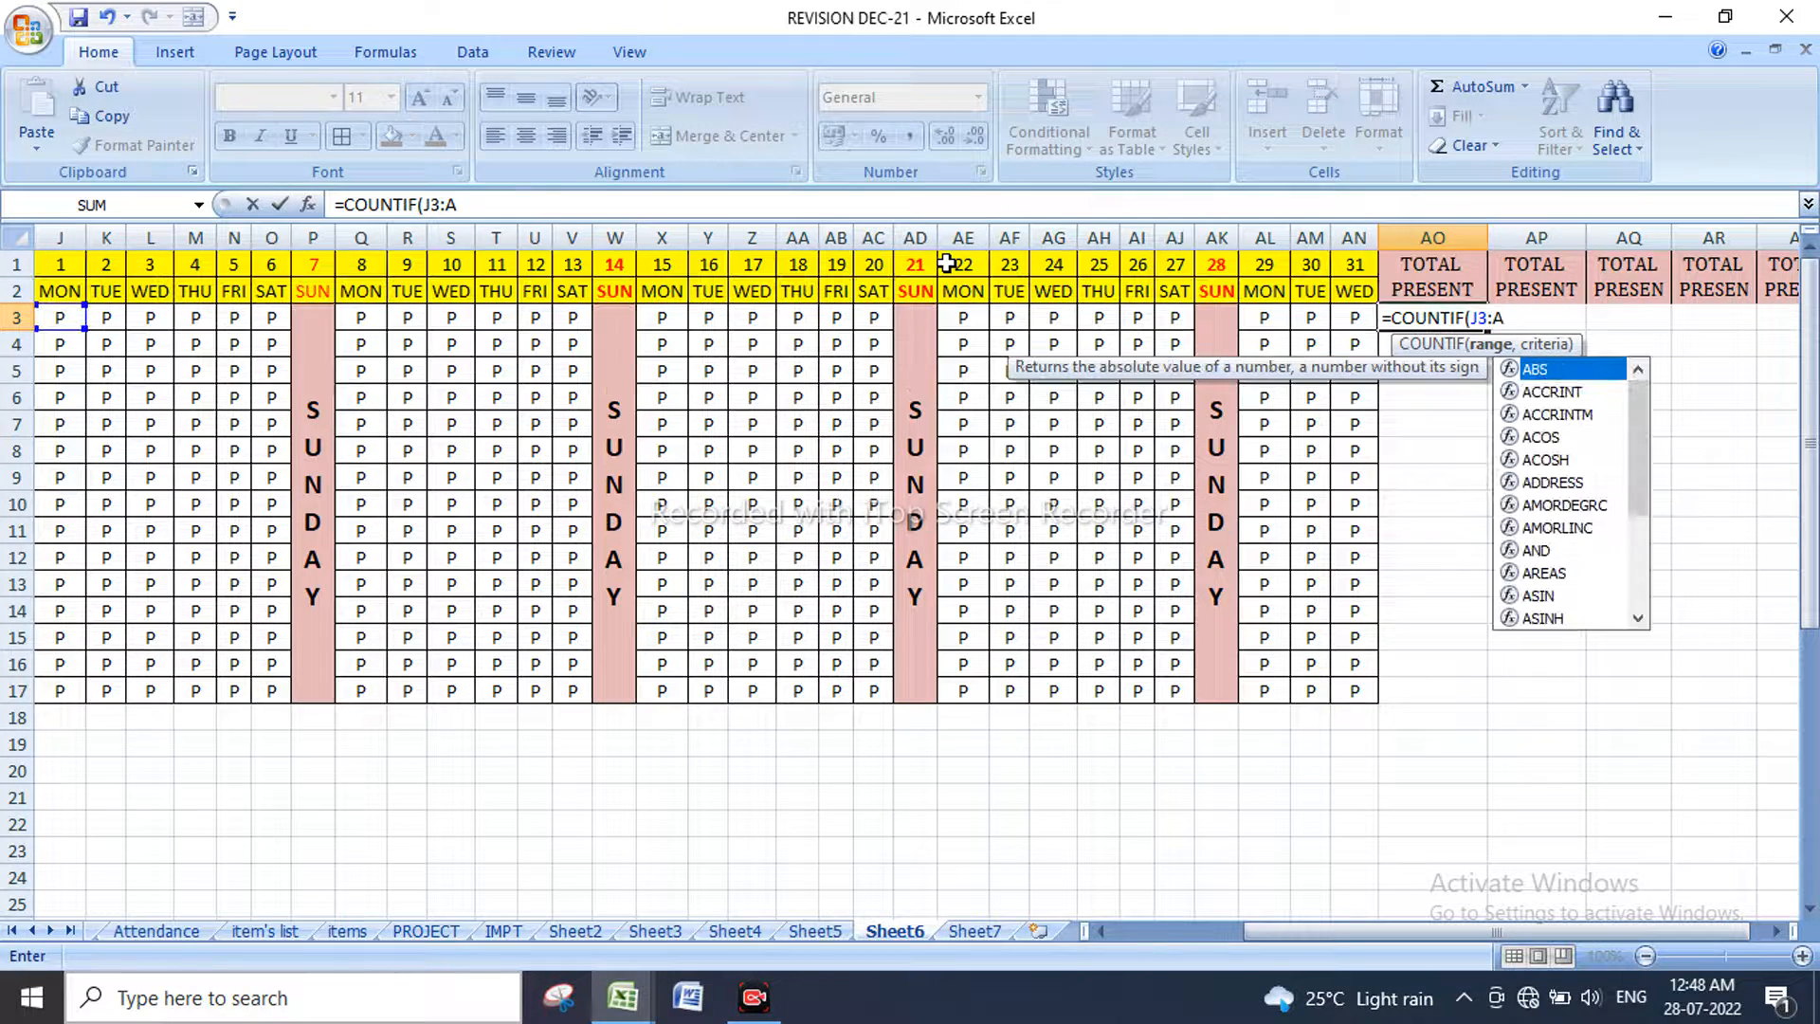
text(N)
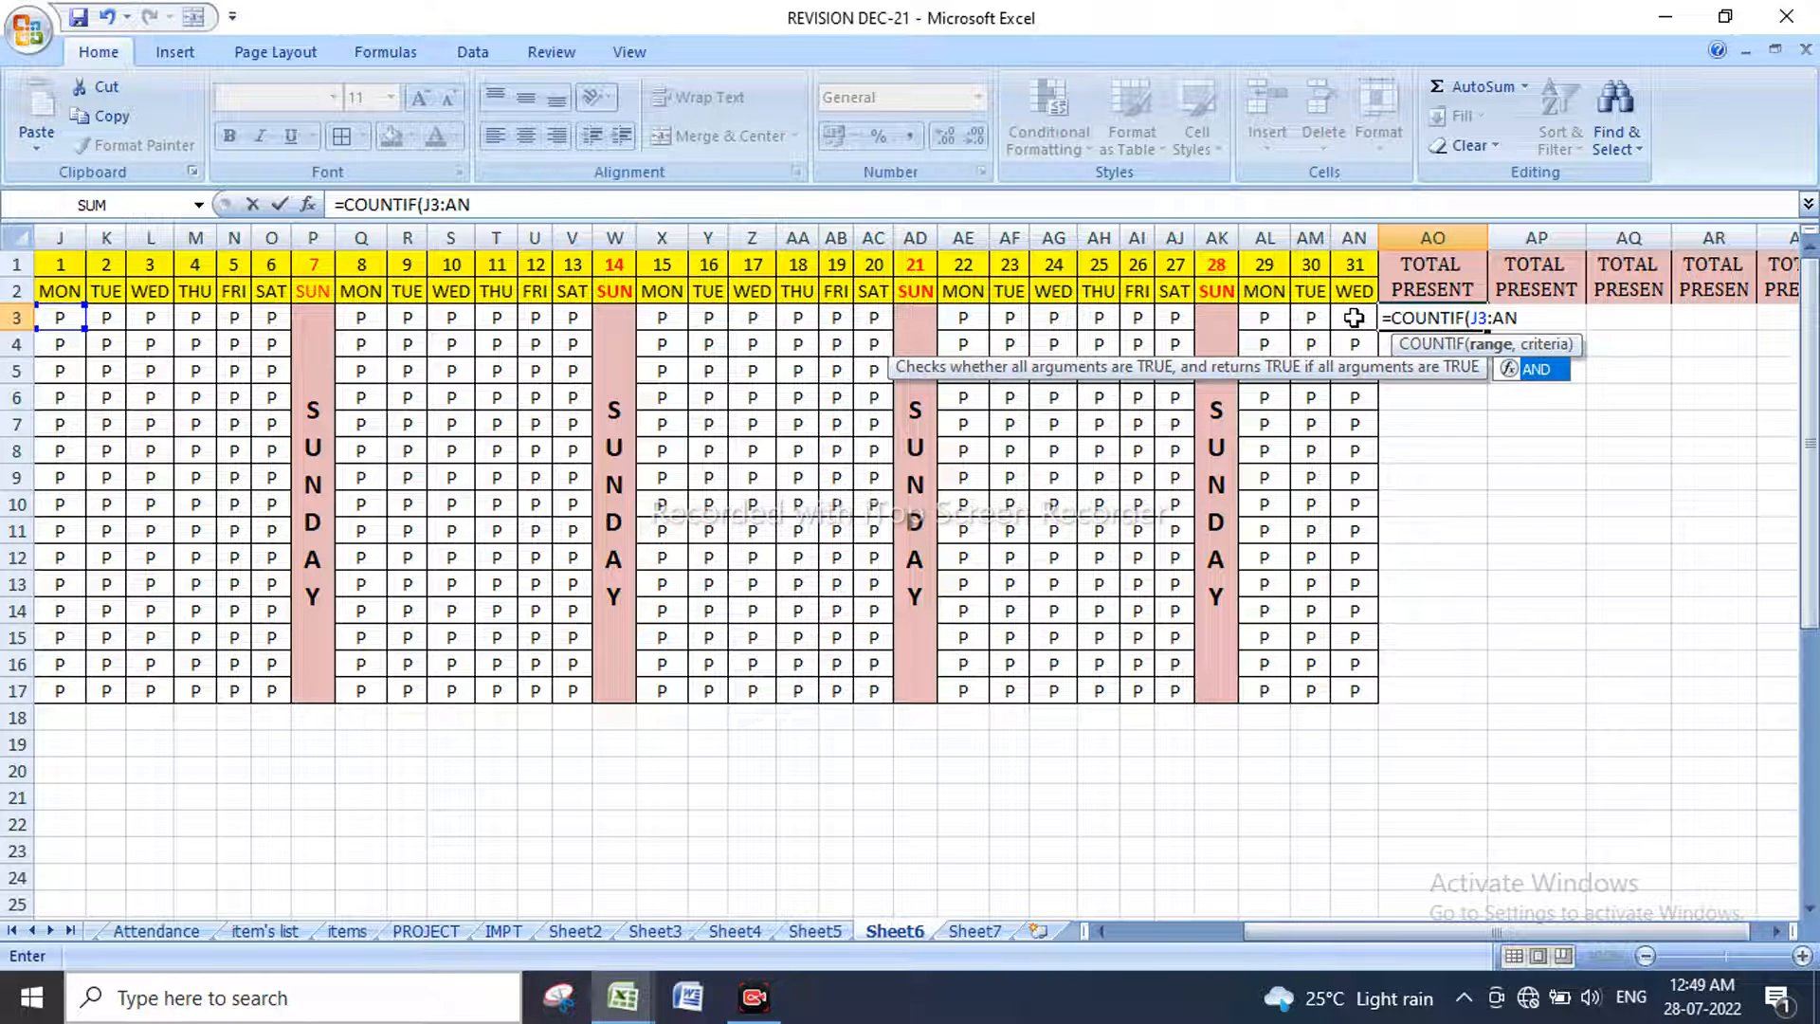
text(3)
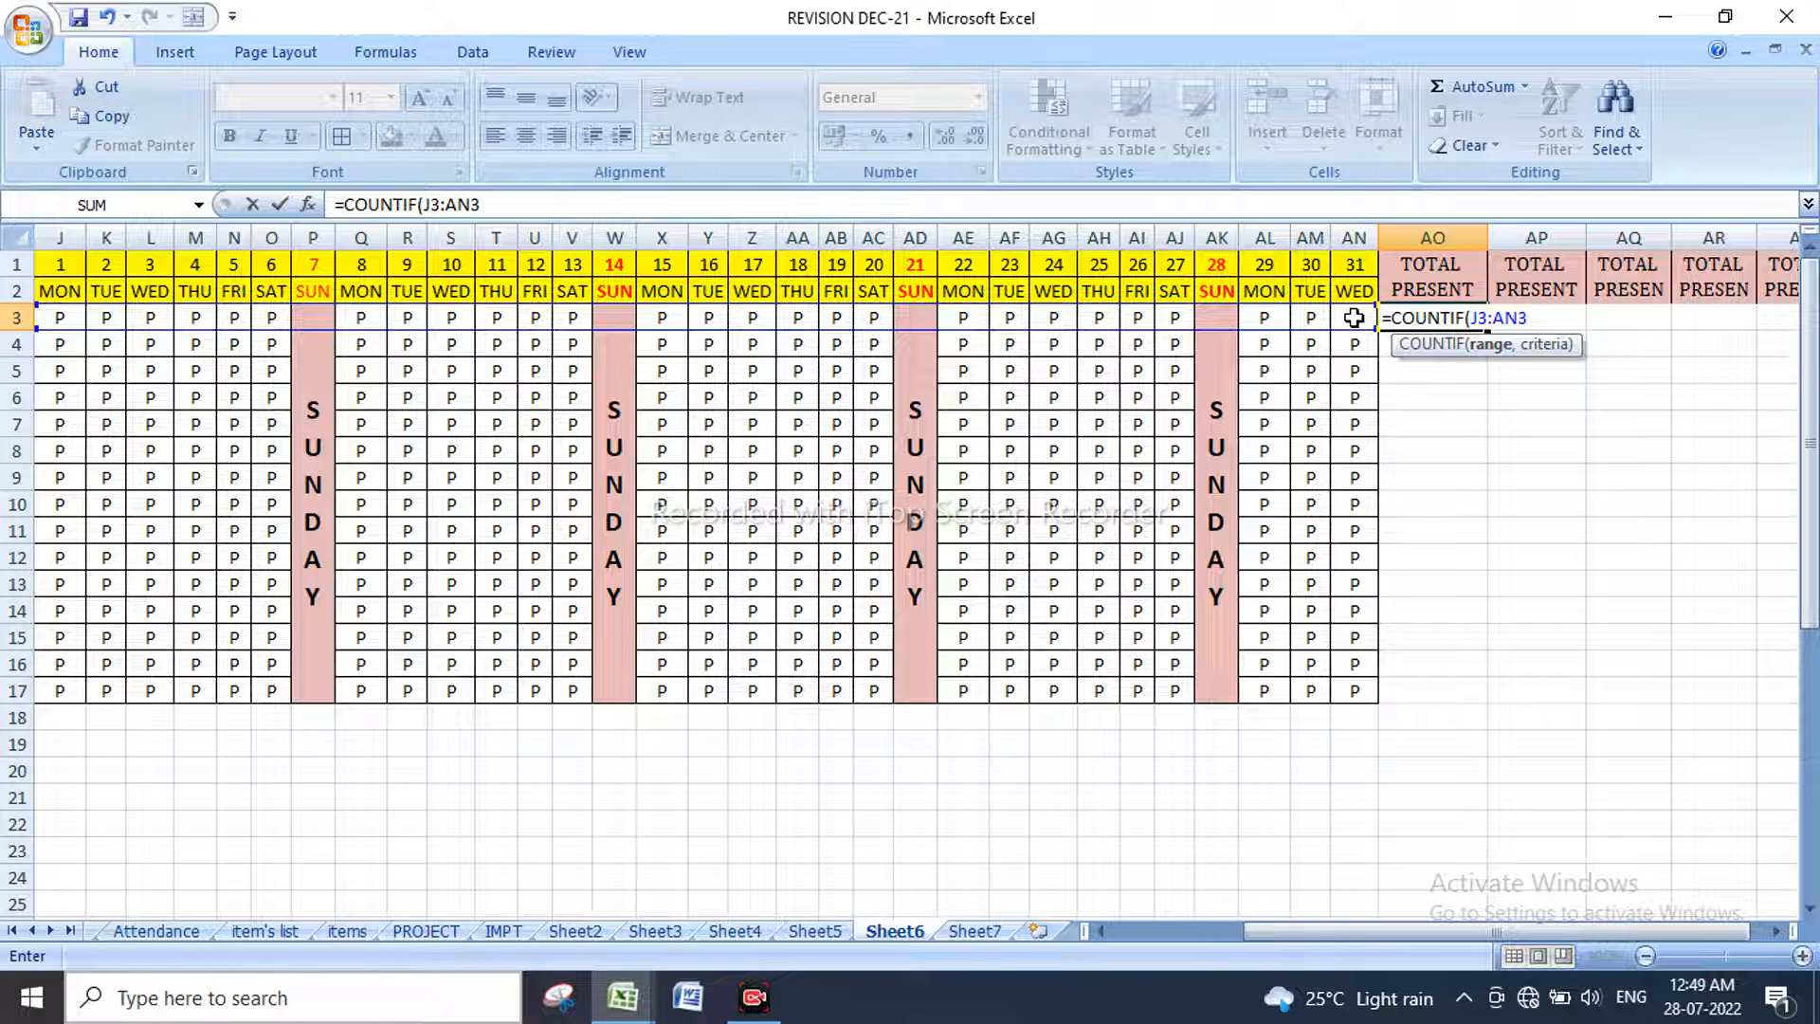
text(,")
text())
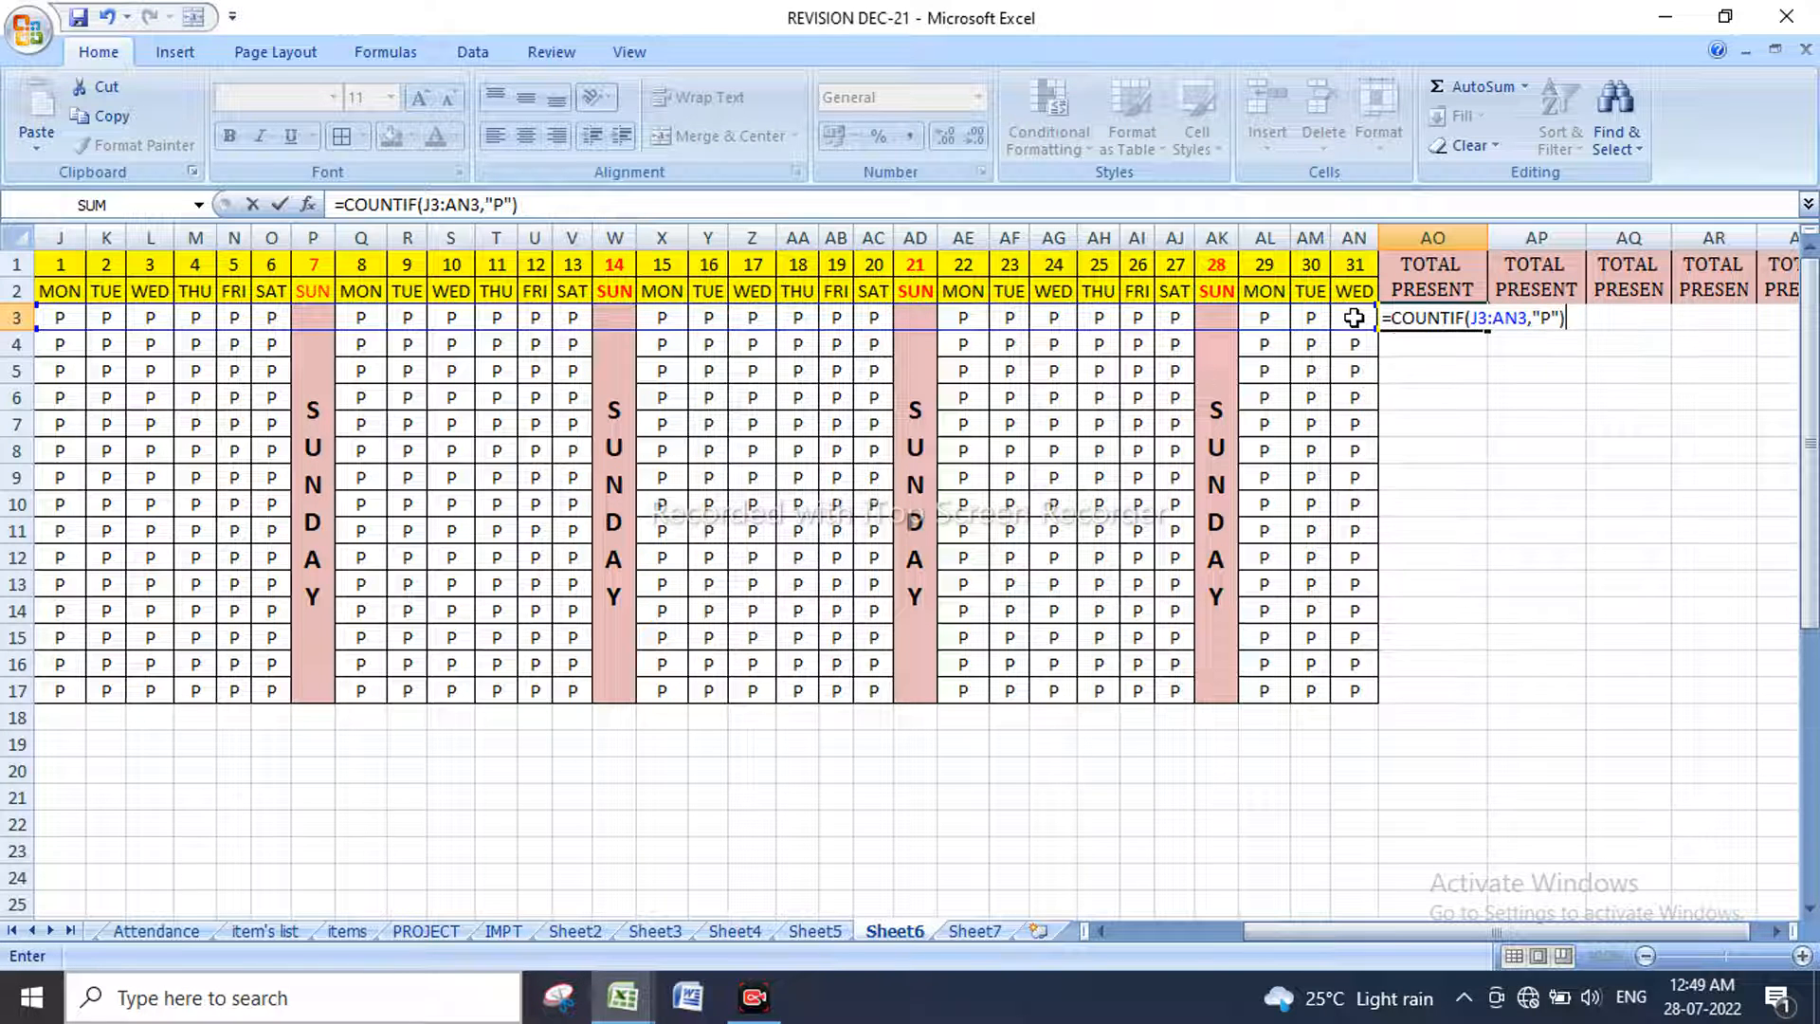
key(Return)
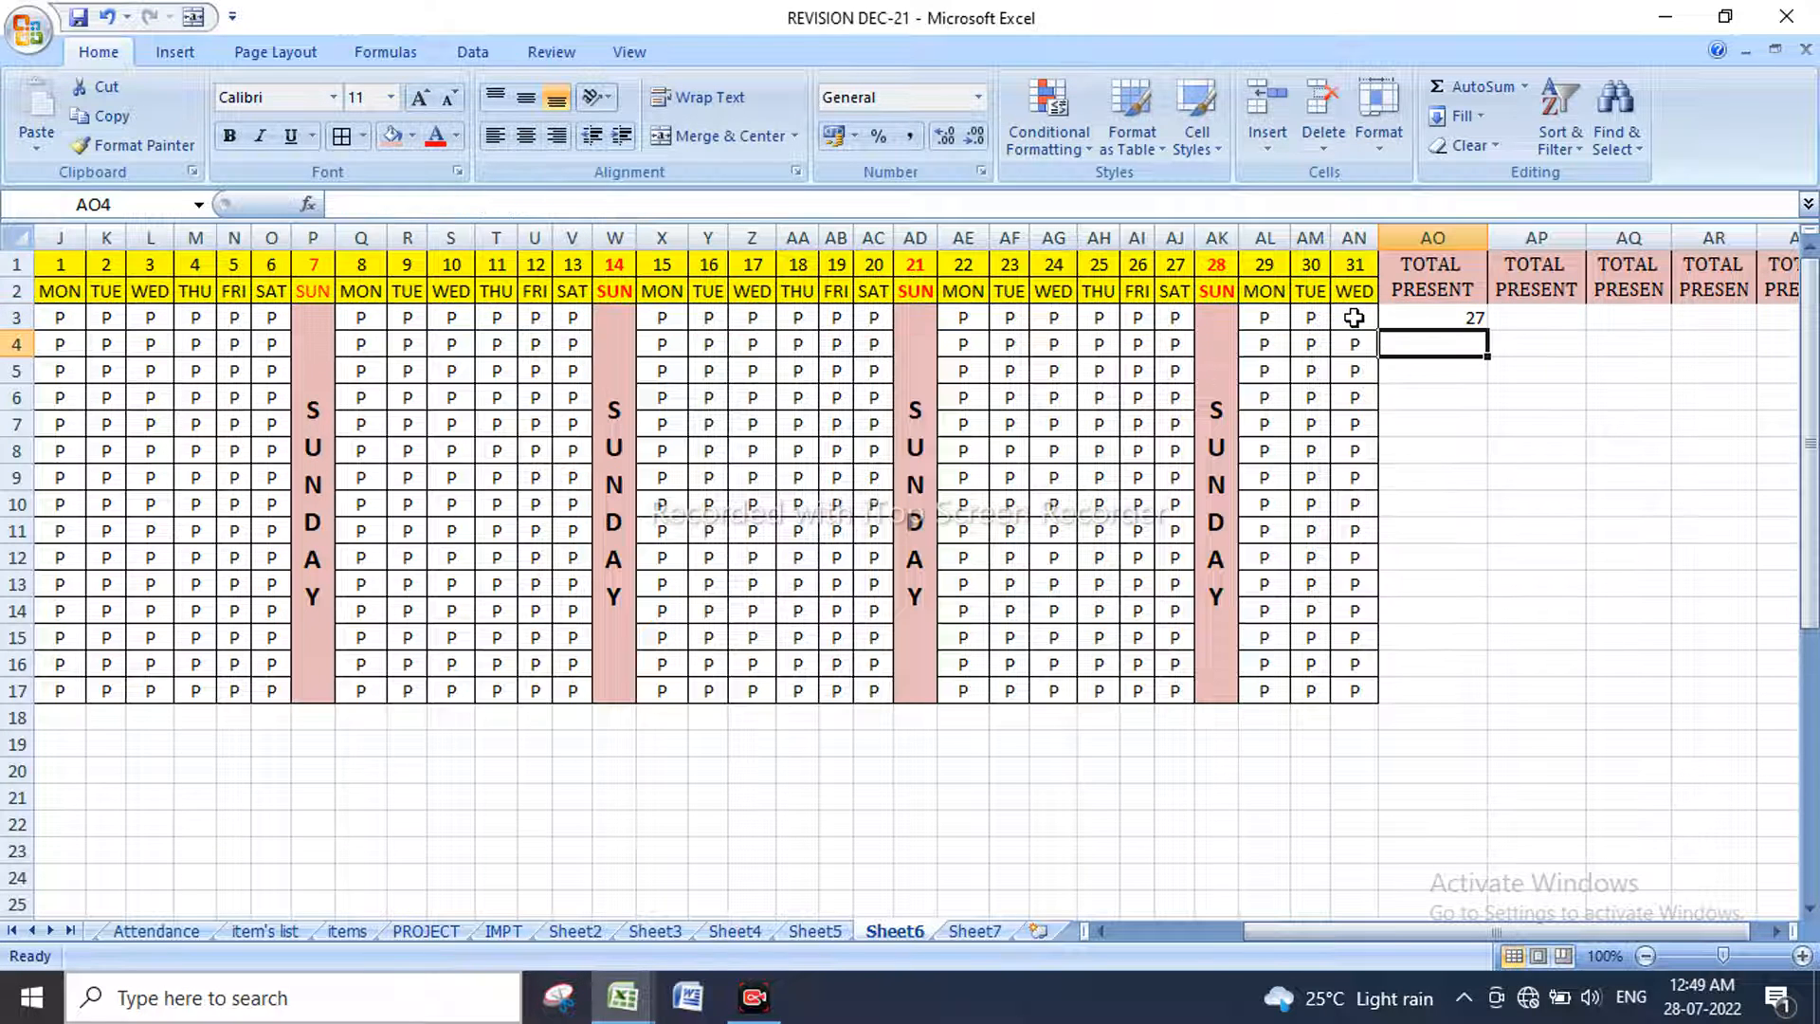
Step: Fill the present-count formula from AO3 down to AO17
click(1402, 317)
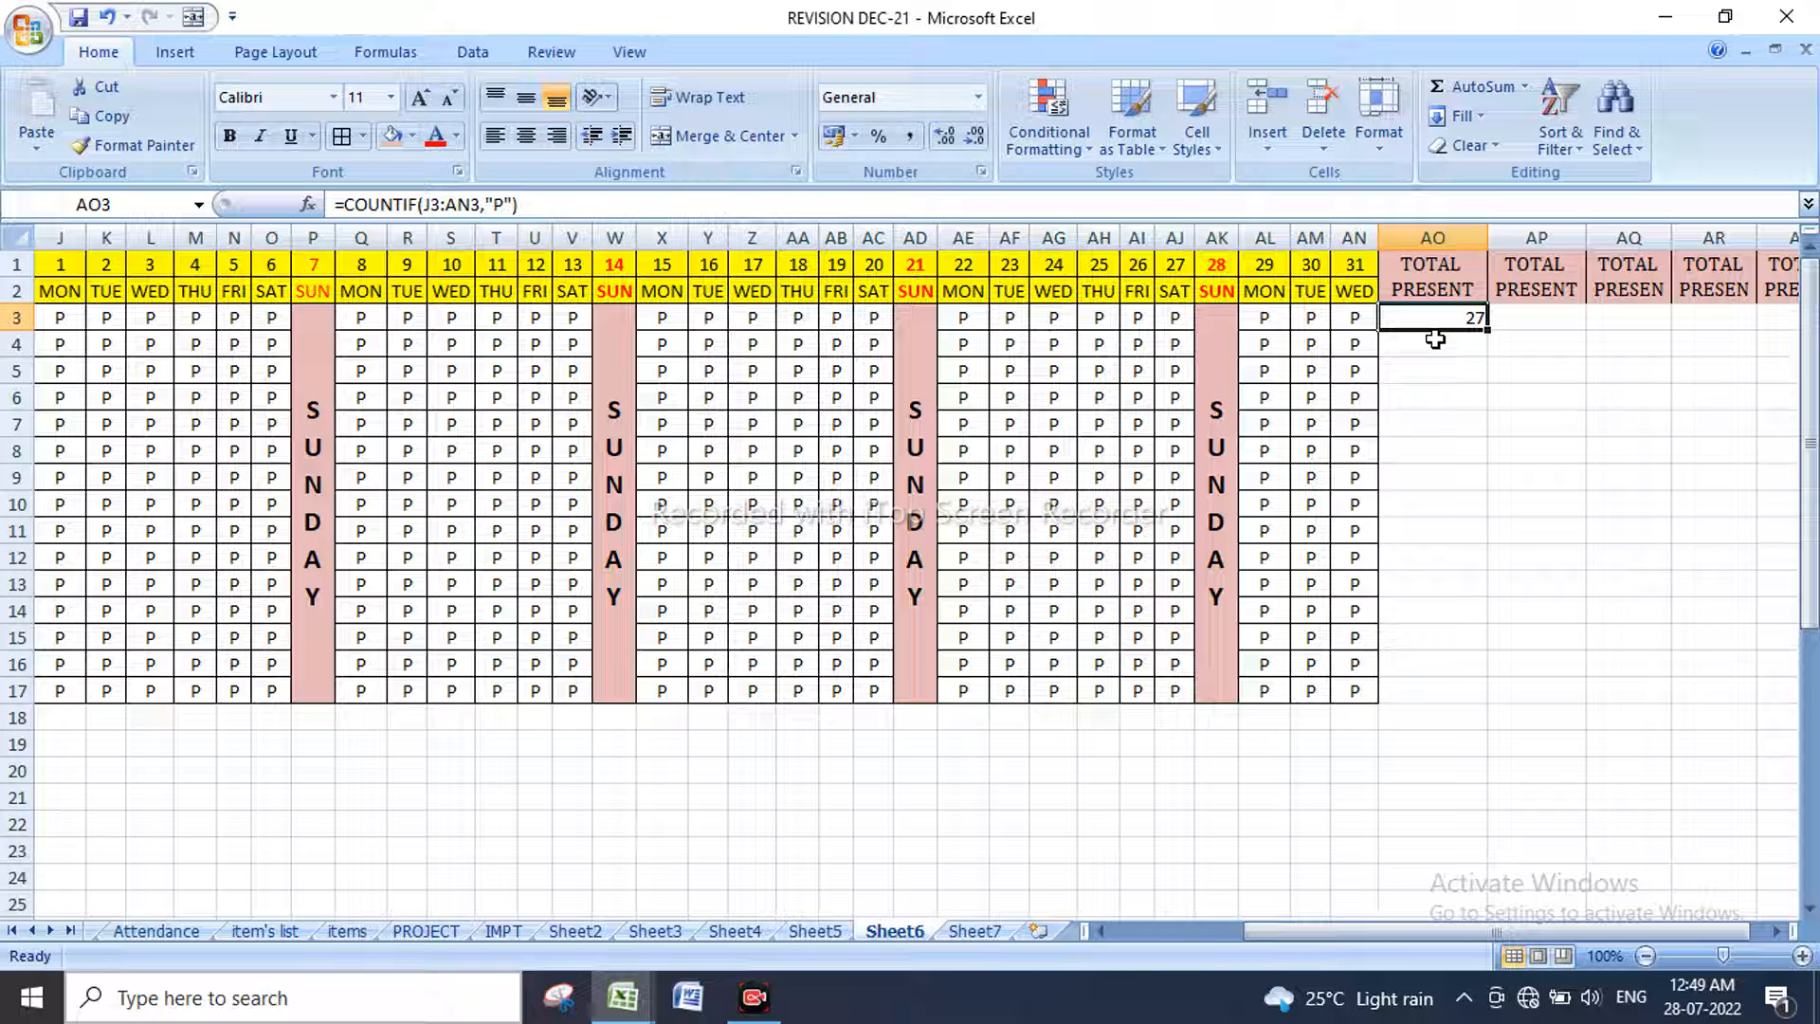
double_click(1488, 331)
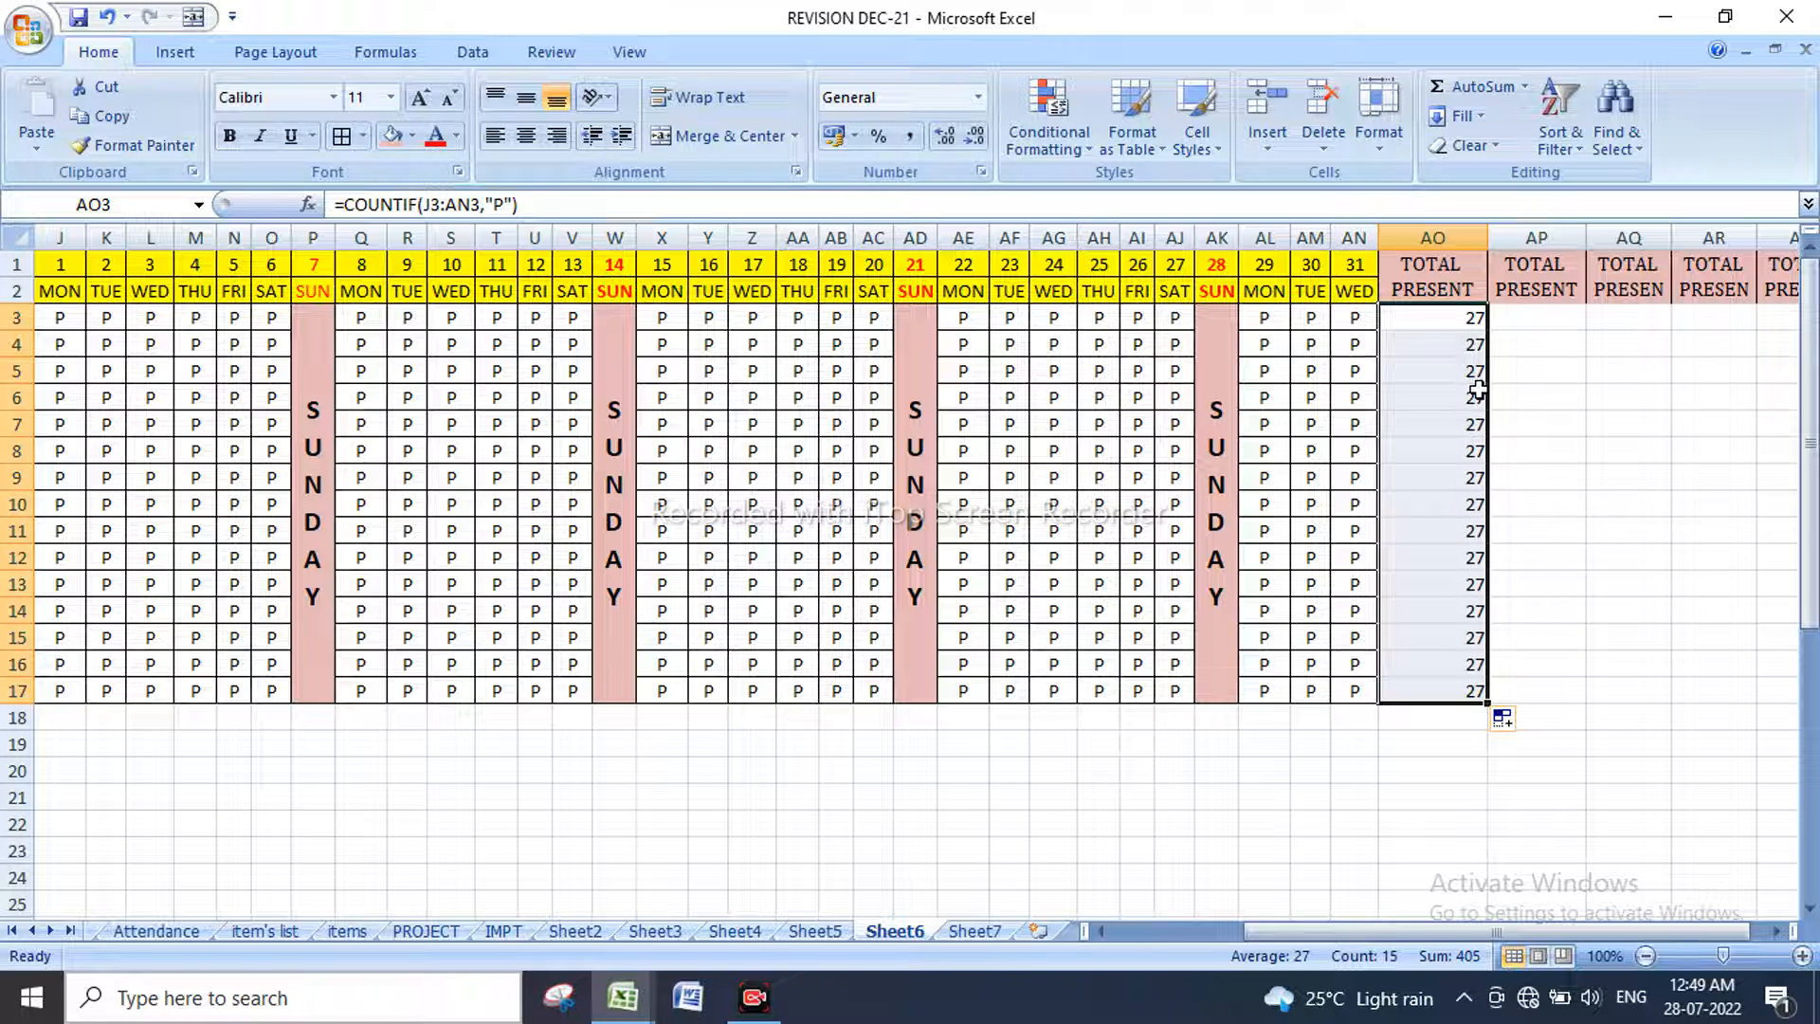
click(1545, 799)
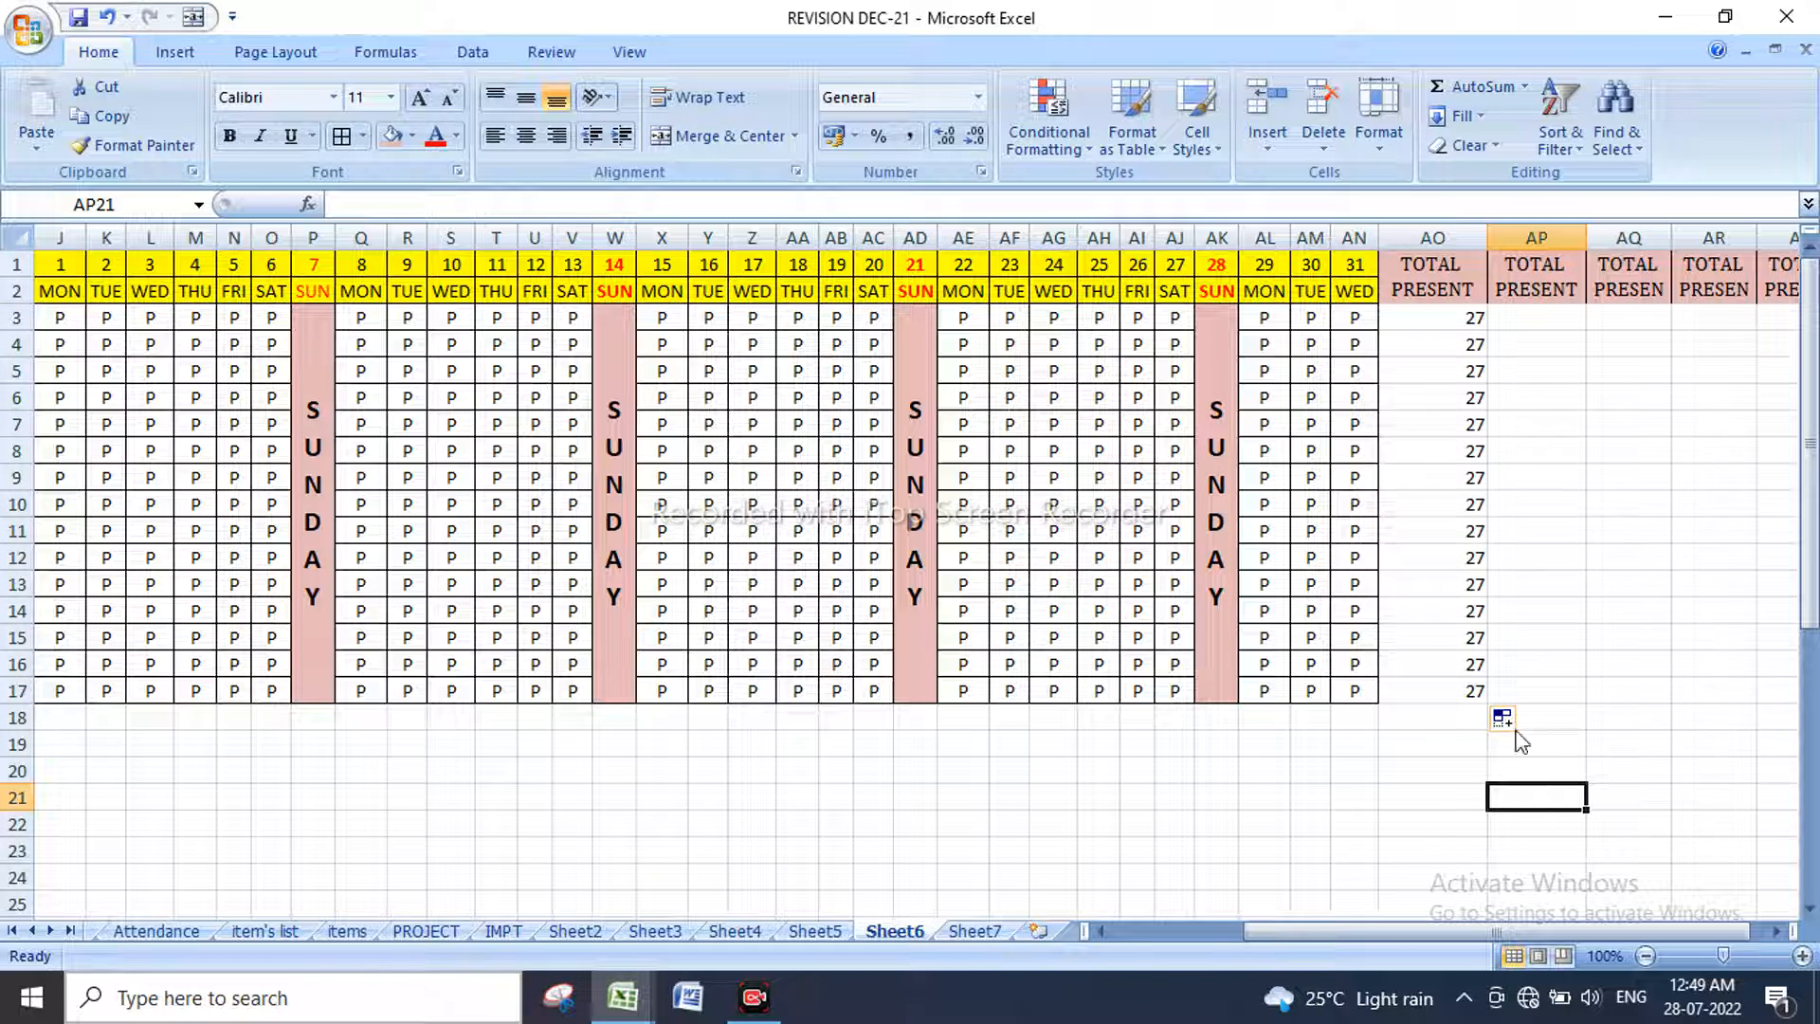
Step: Change the heading in the merged cell AP1 to TOTAL ABSENT
click(1543, 289)
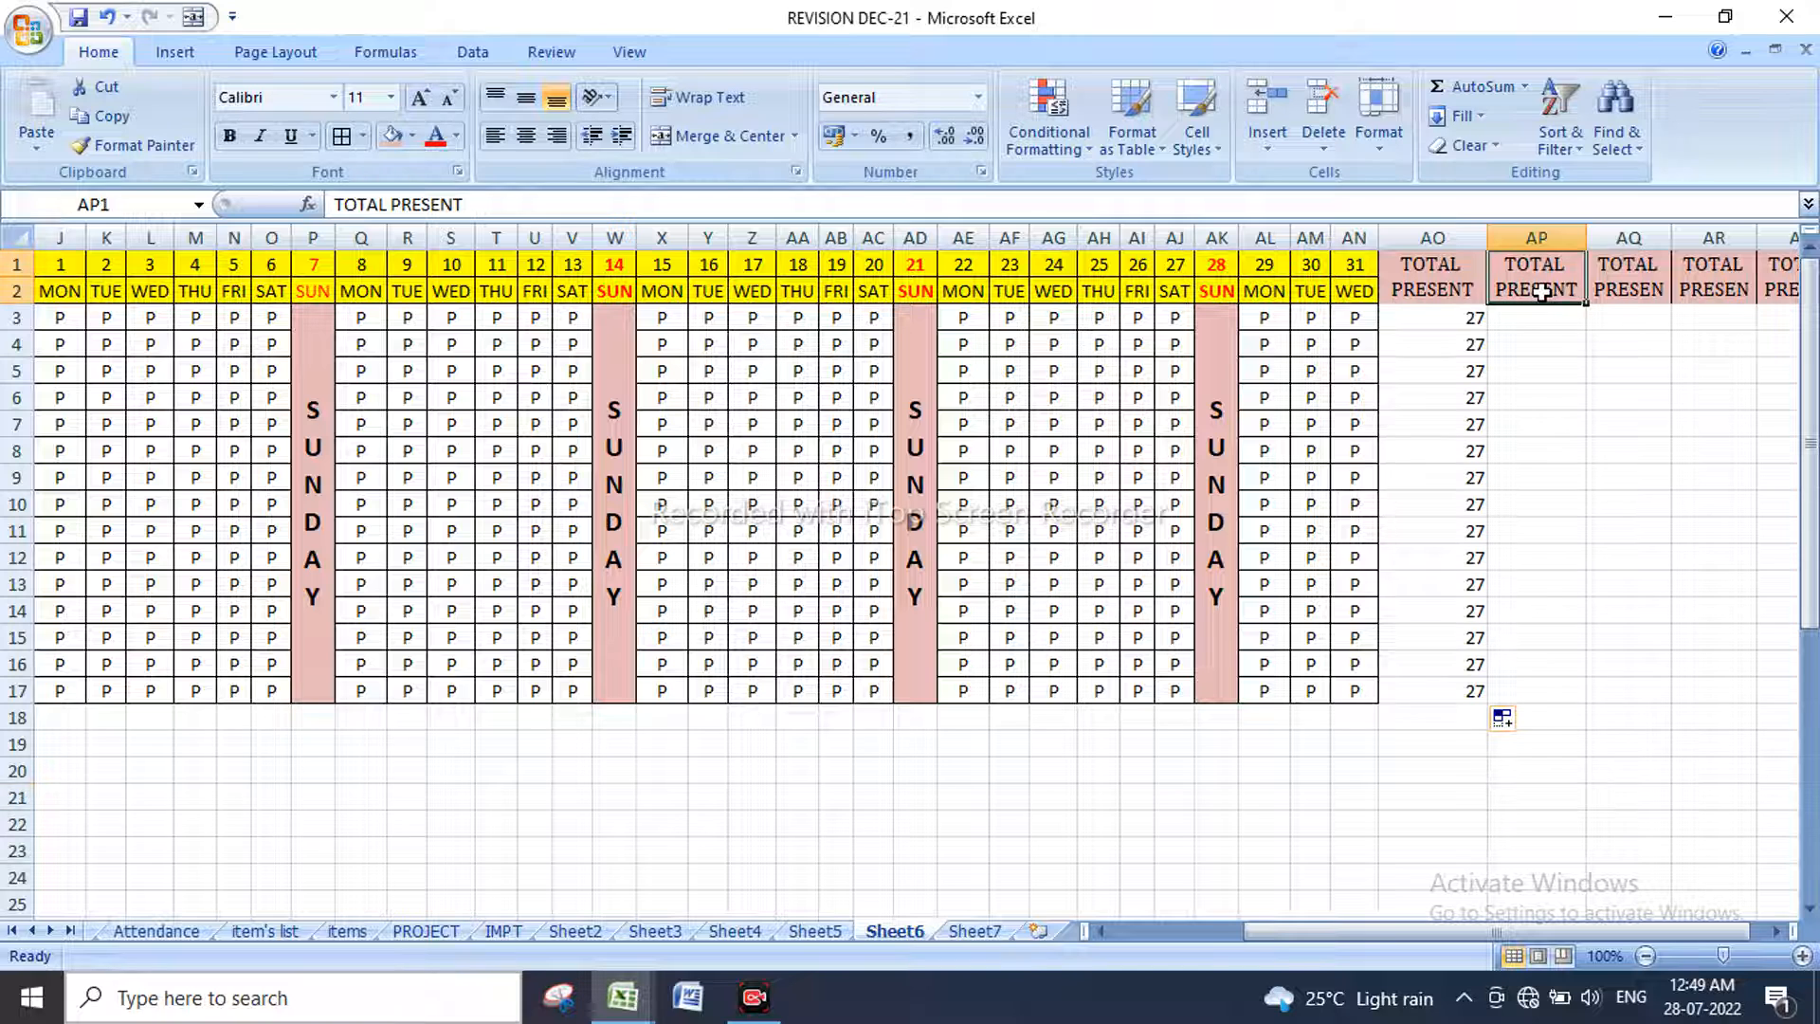
double_click(397, 204)
text(ABSENT)
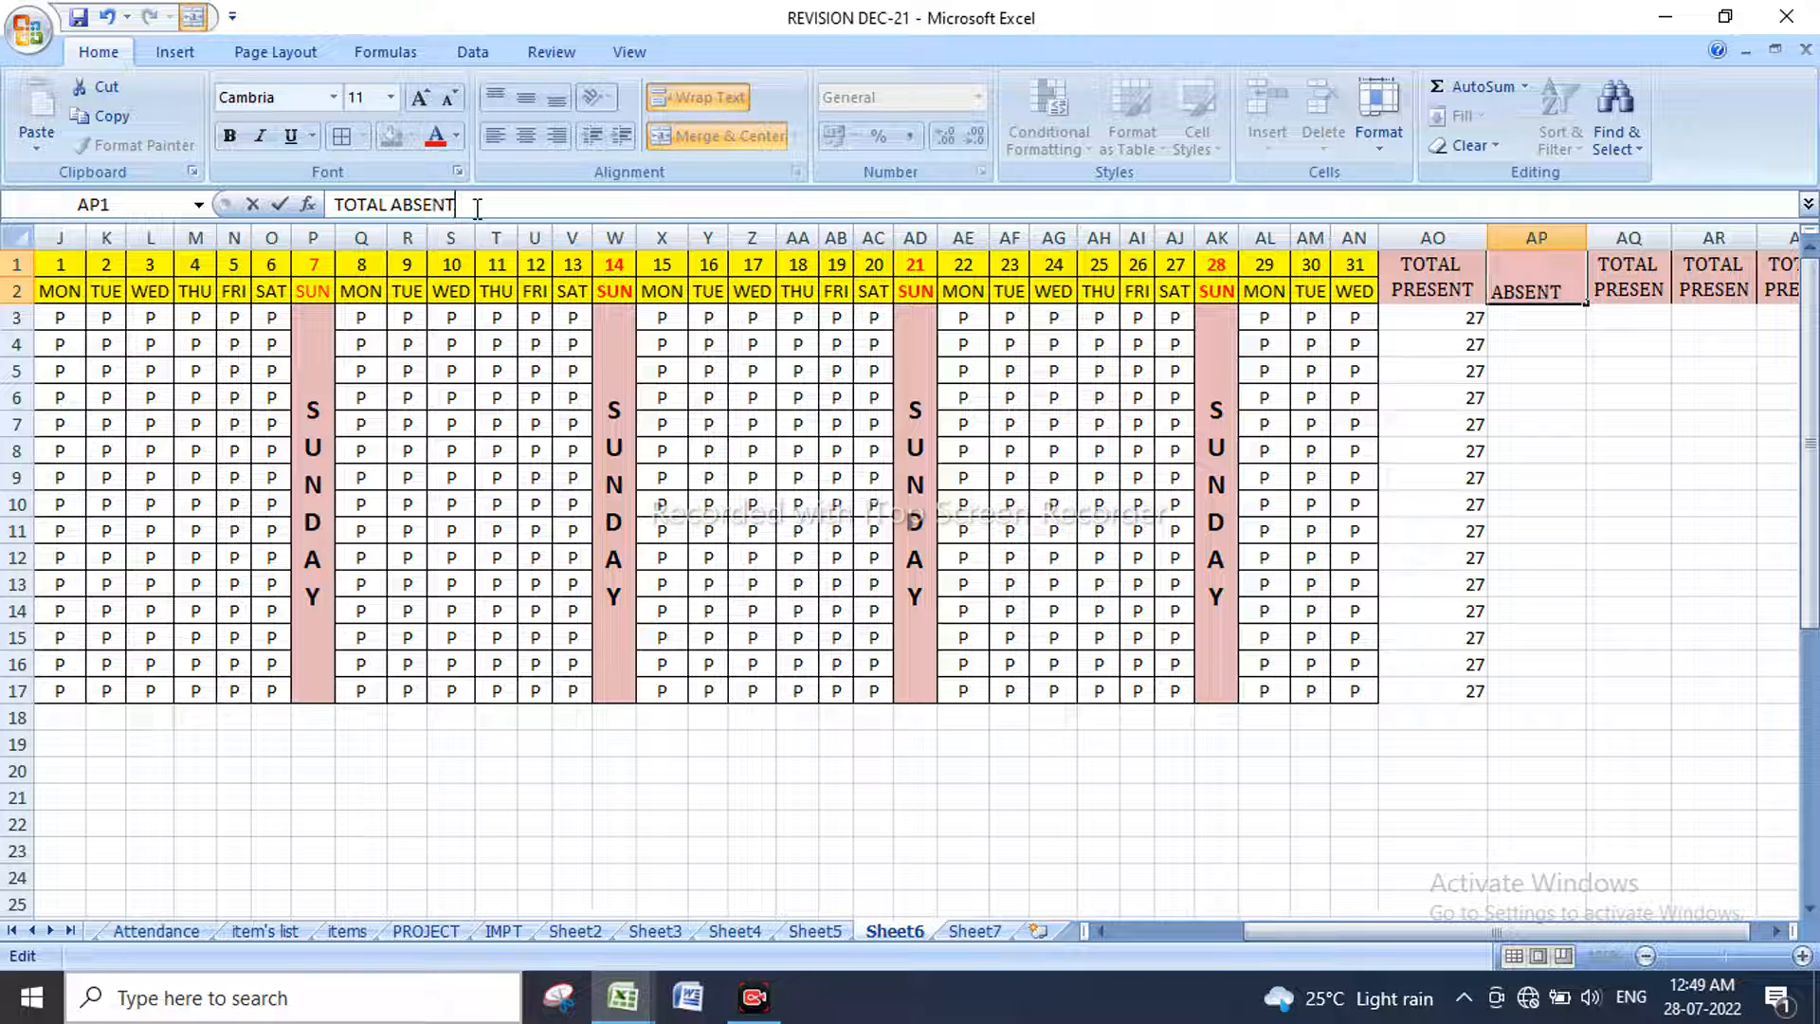
key(Return)
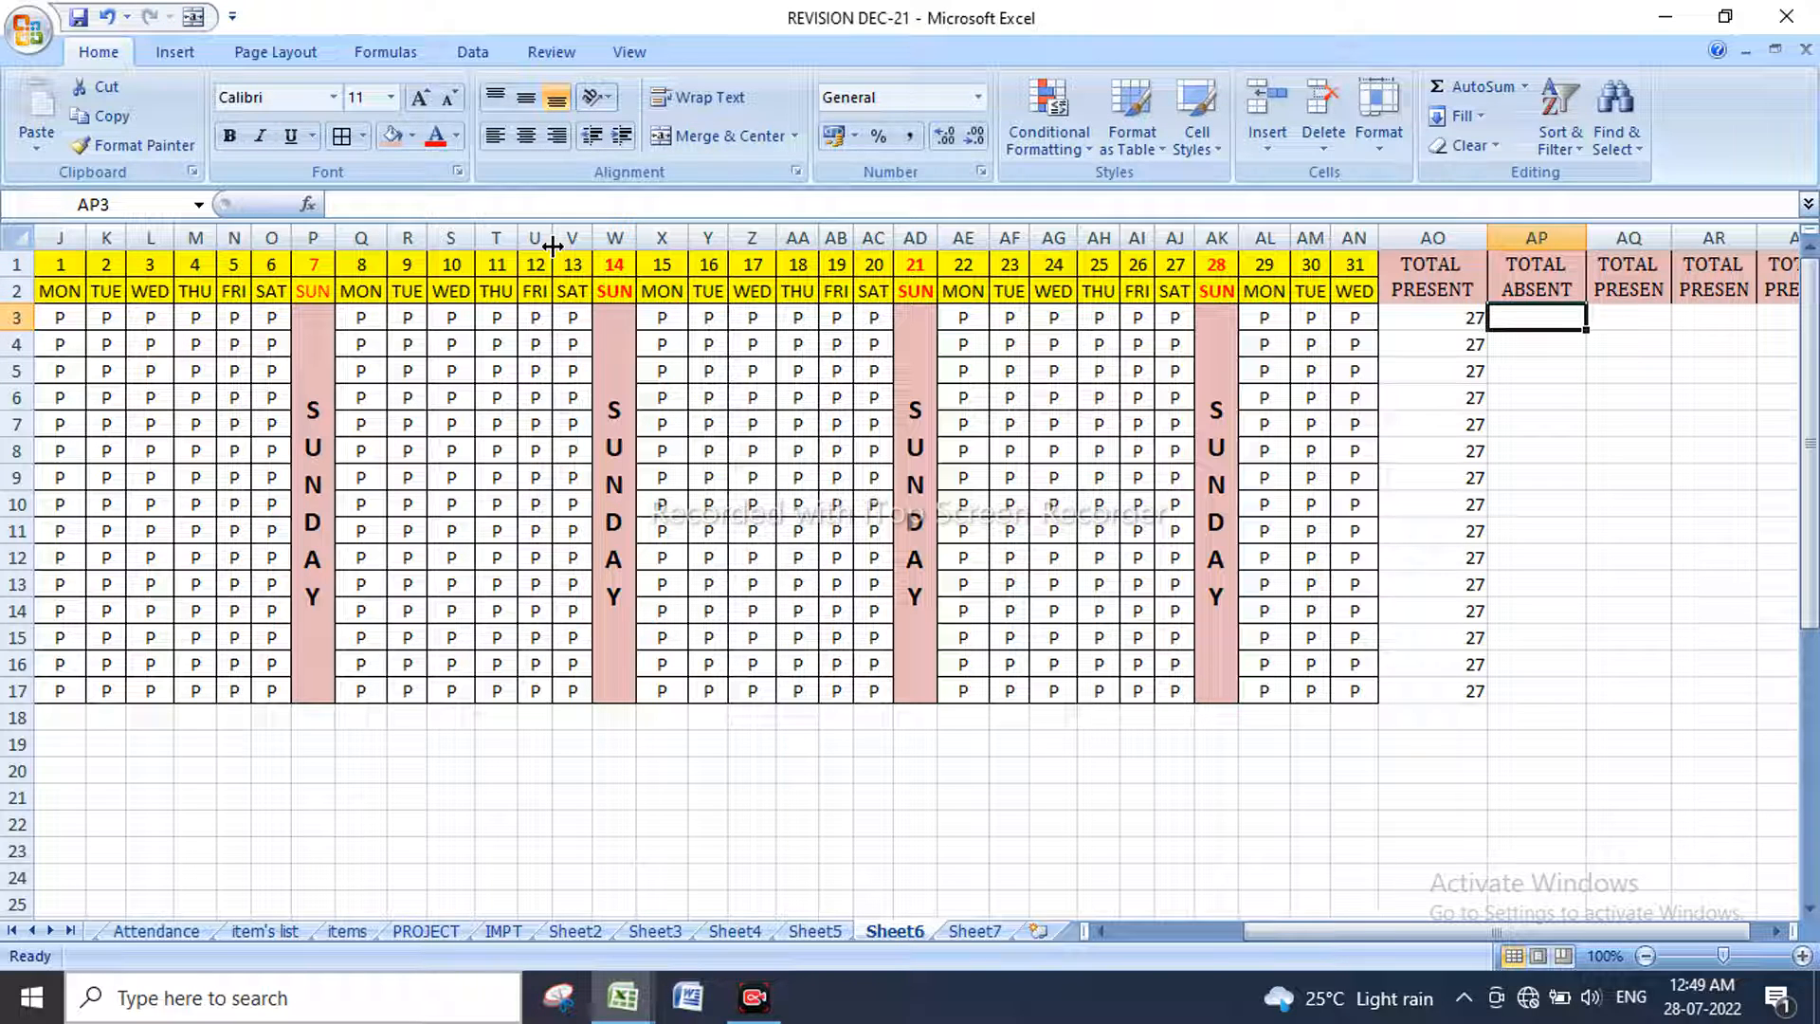
Step: Enter =COUNTIF(J3:AN3,"A") in AP3 under TOTAL ABSENT and fill it down to AP17
text(=)
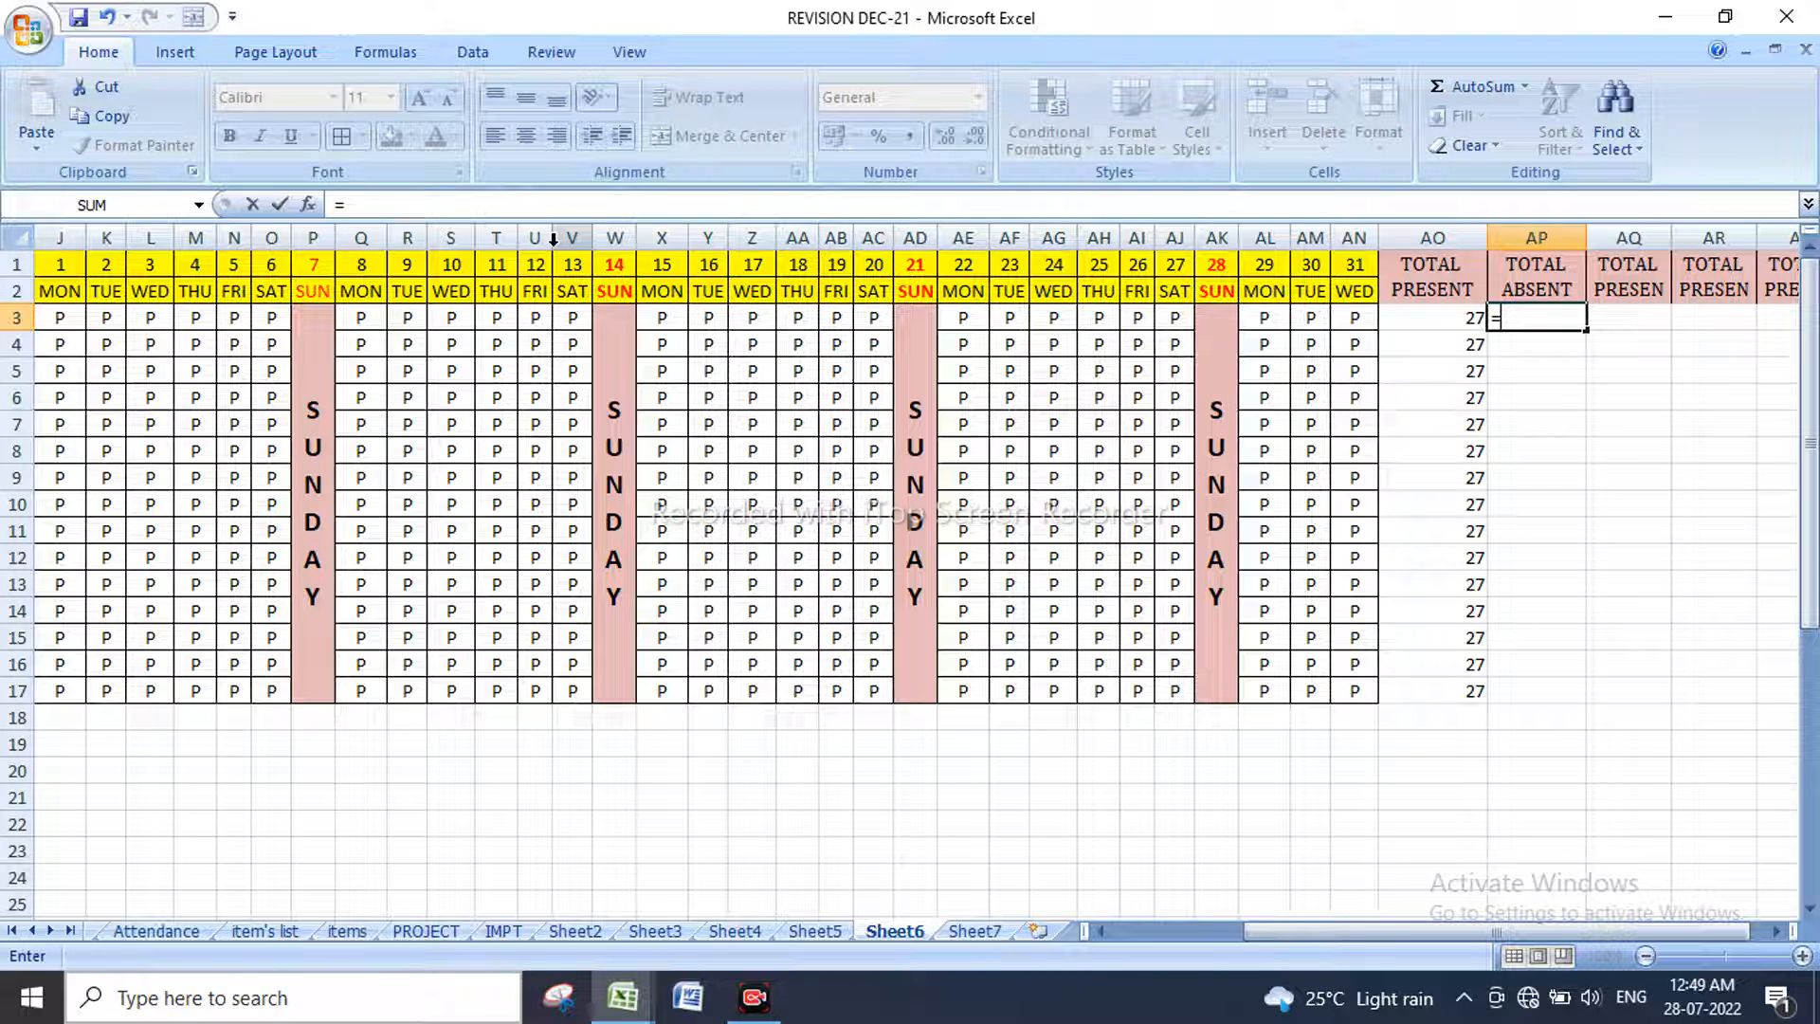
text(I)
key(BackSpace)
text(COUNTI)
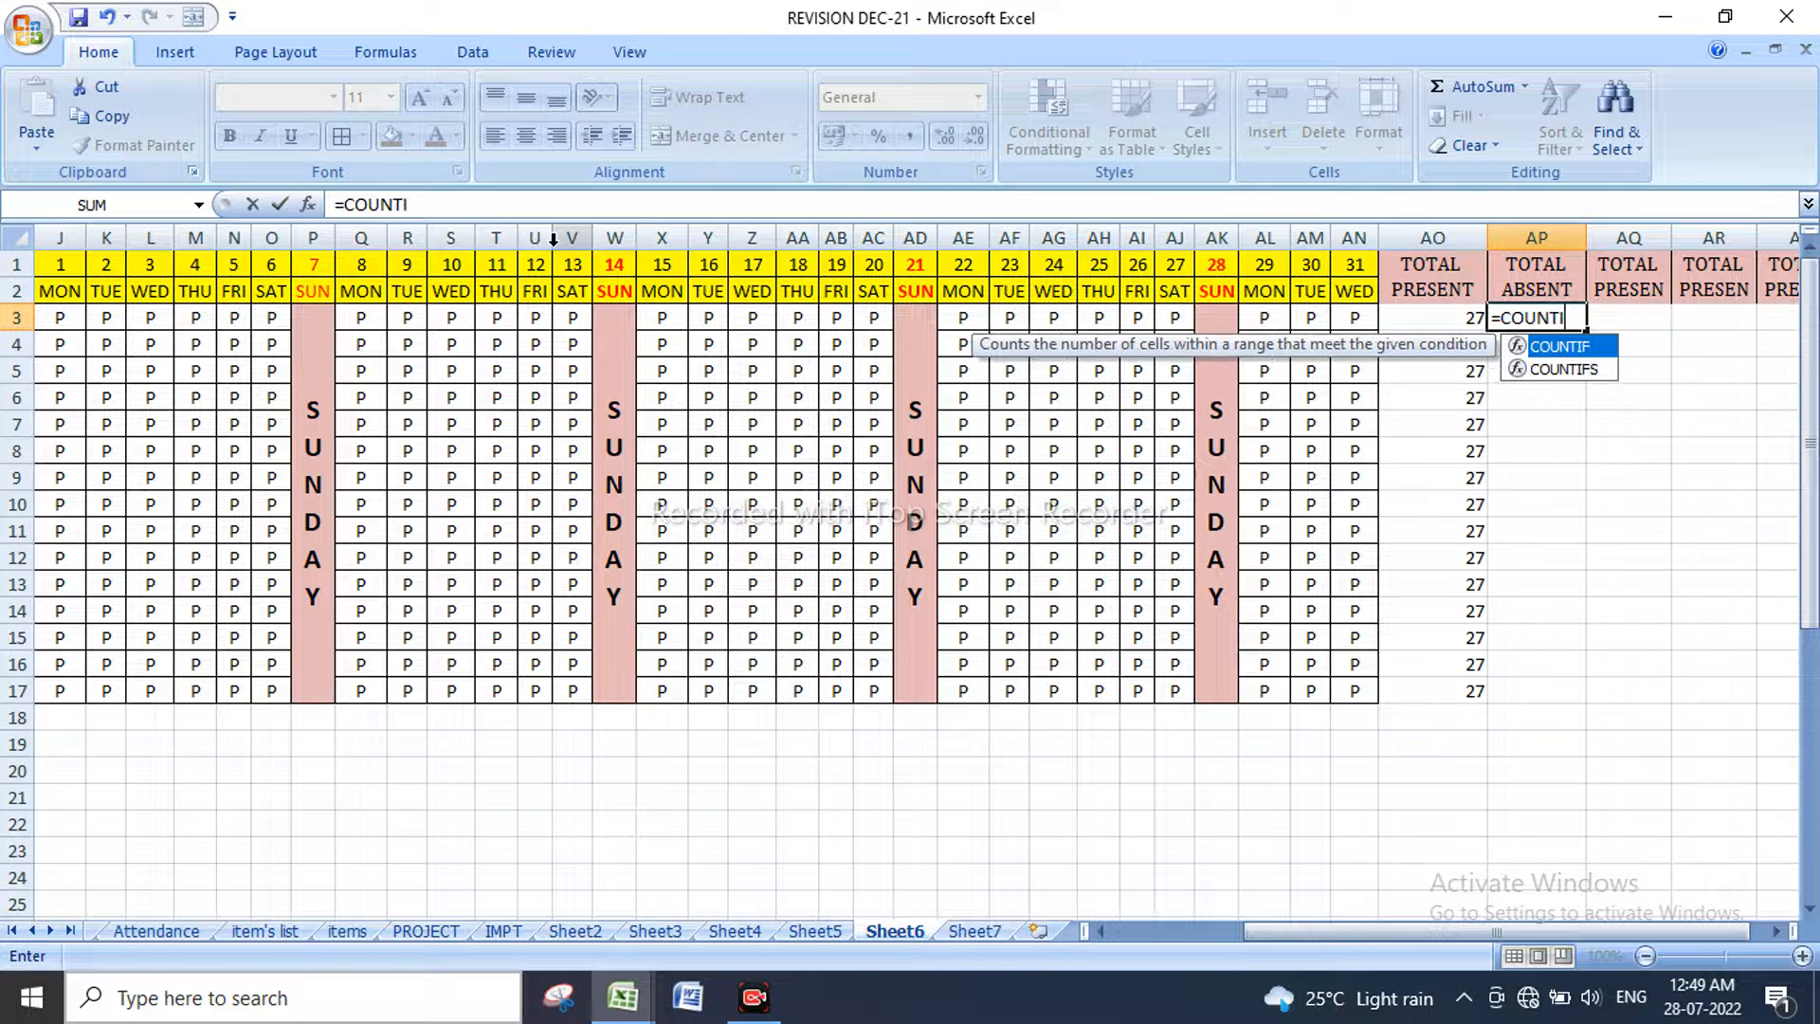
text(F()
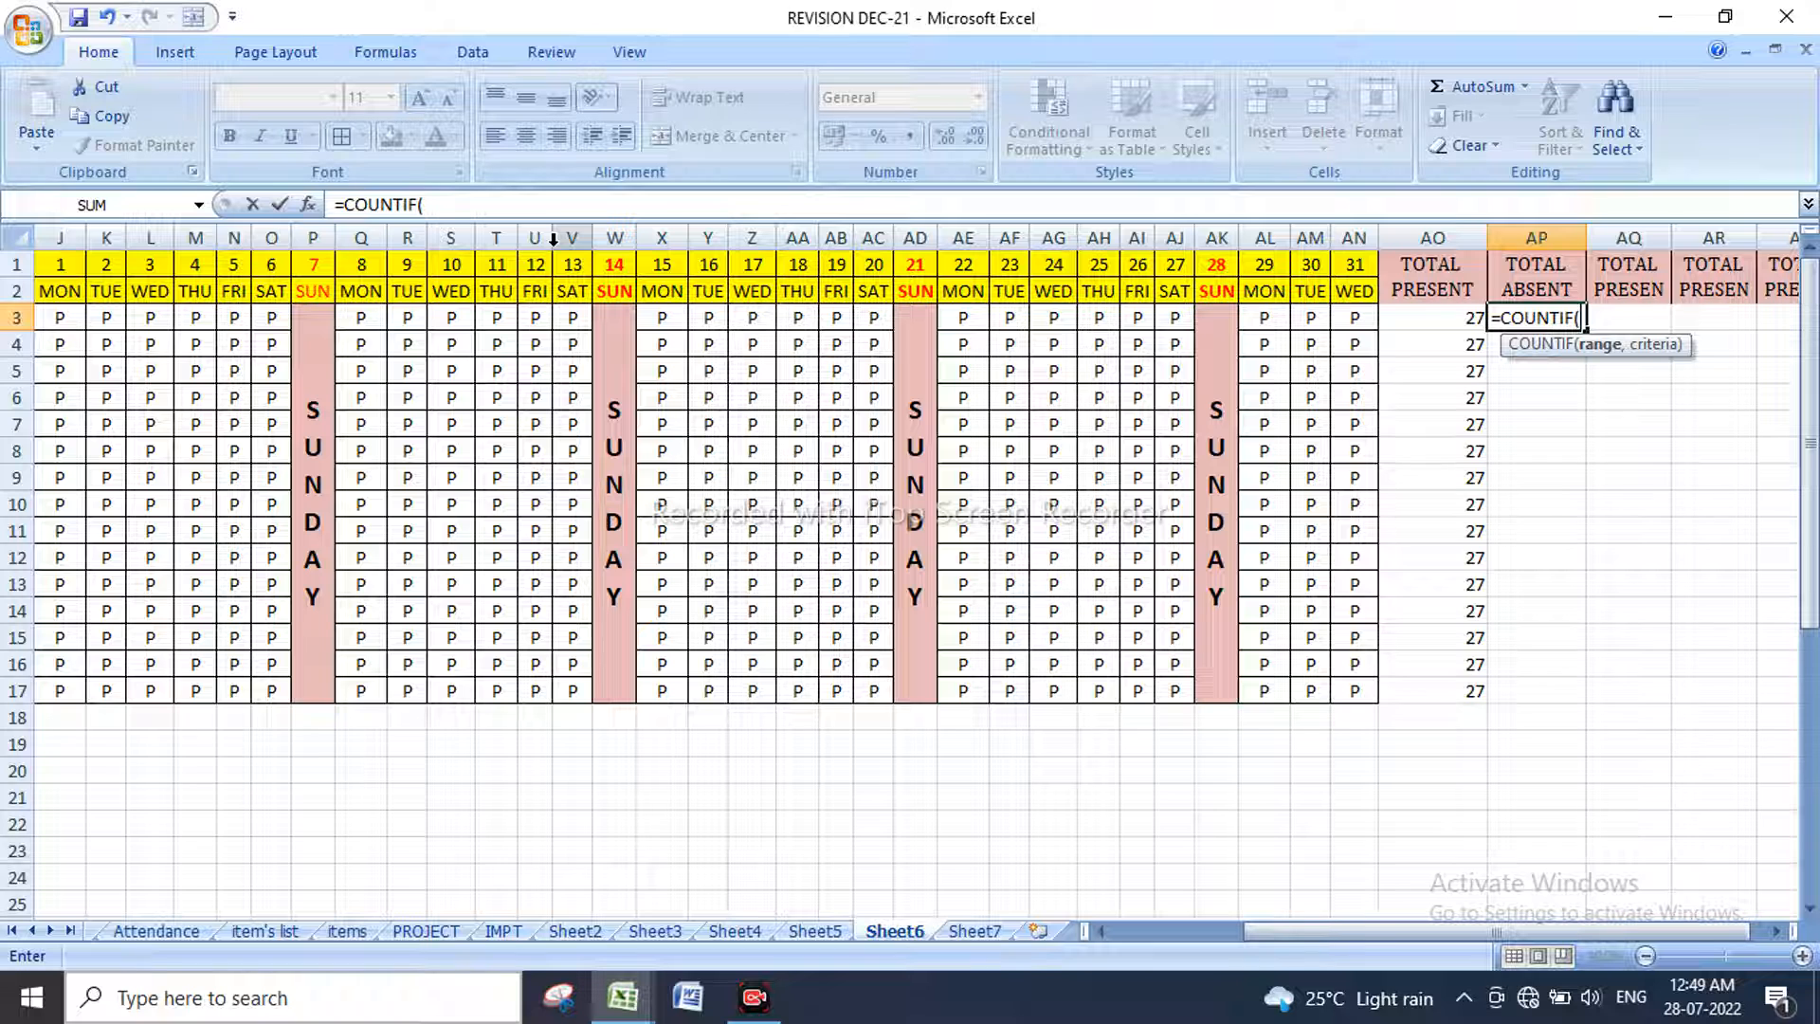
click(61, 323)
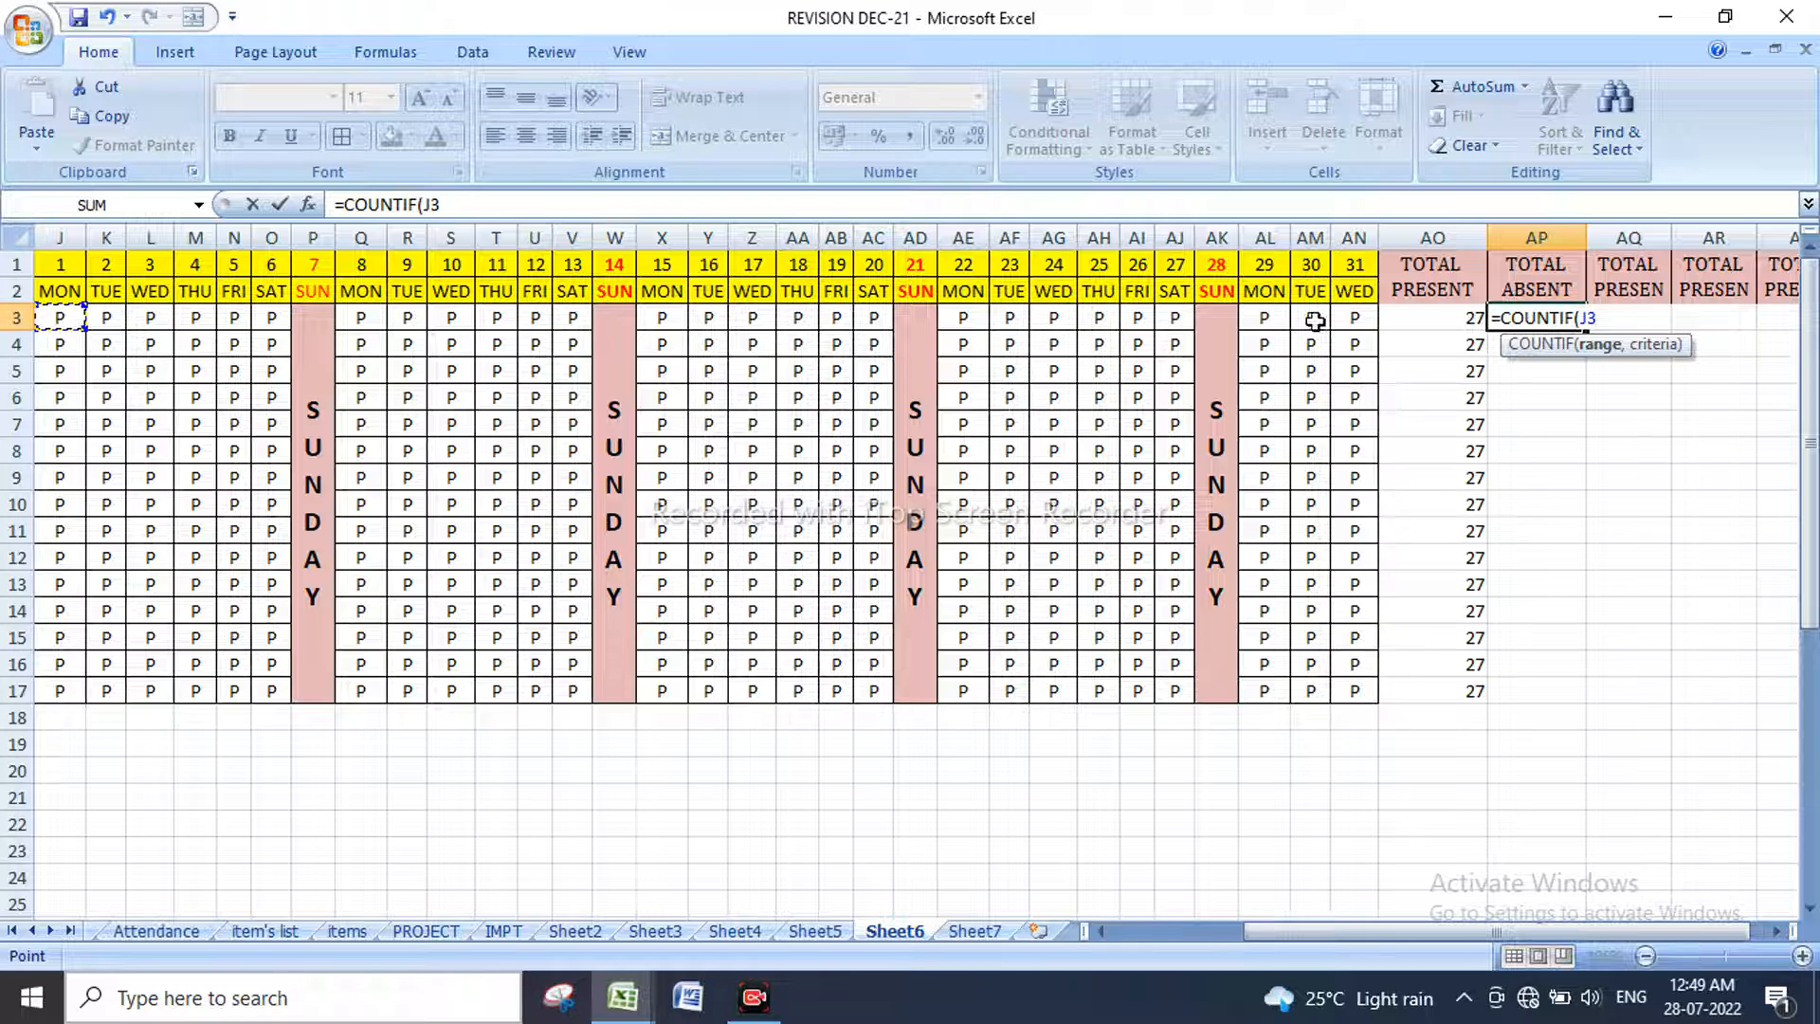
shift+click(1362, 327)
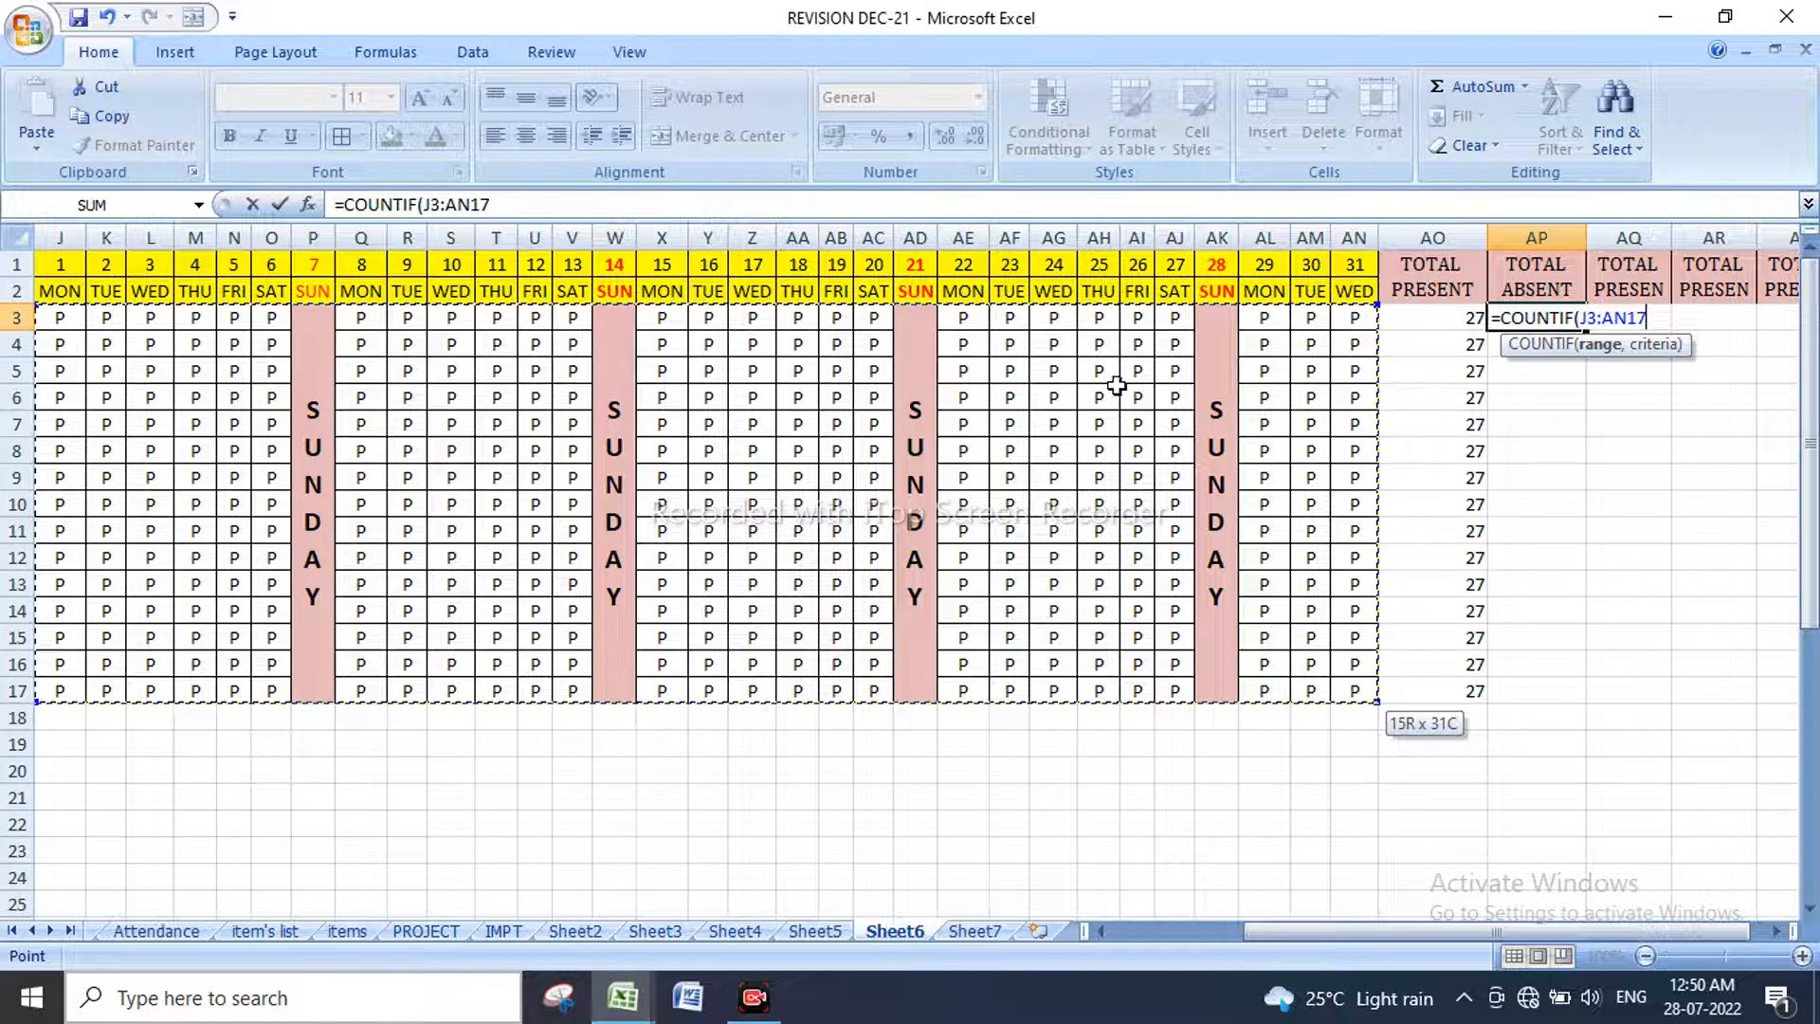
key(BackSpace)
key(BackSpace)
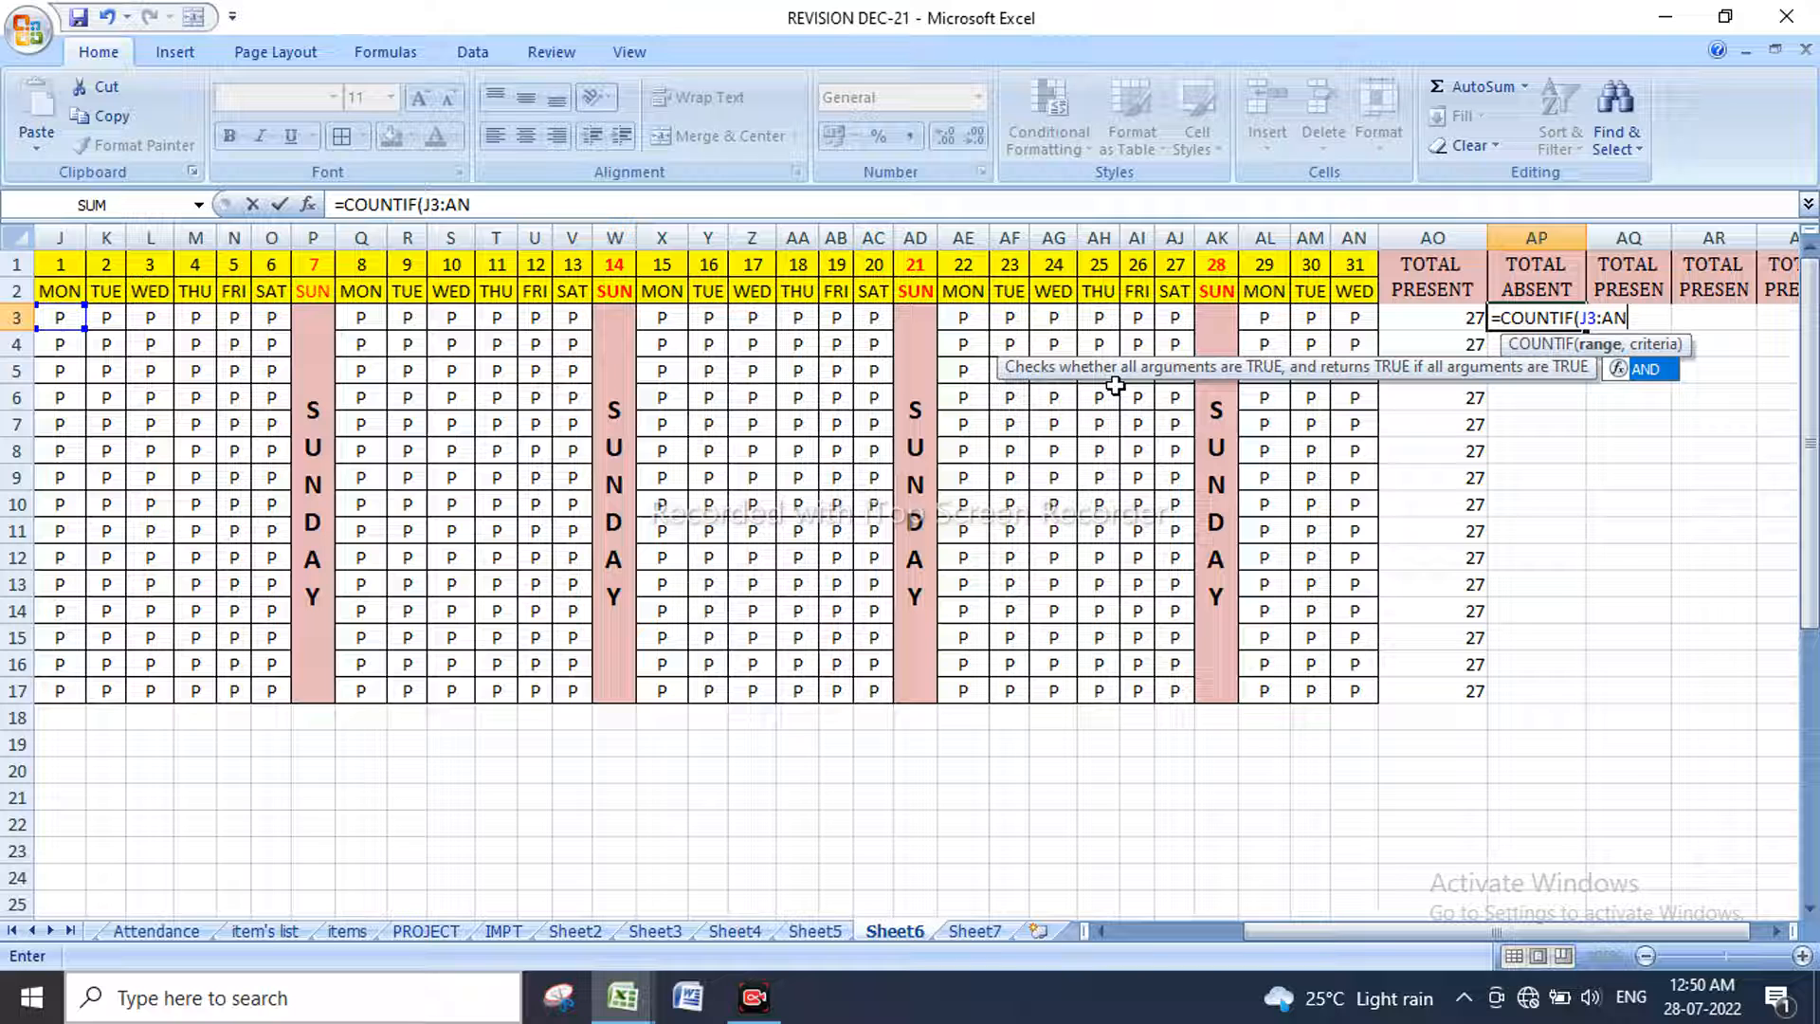
text(3)
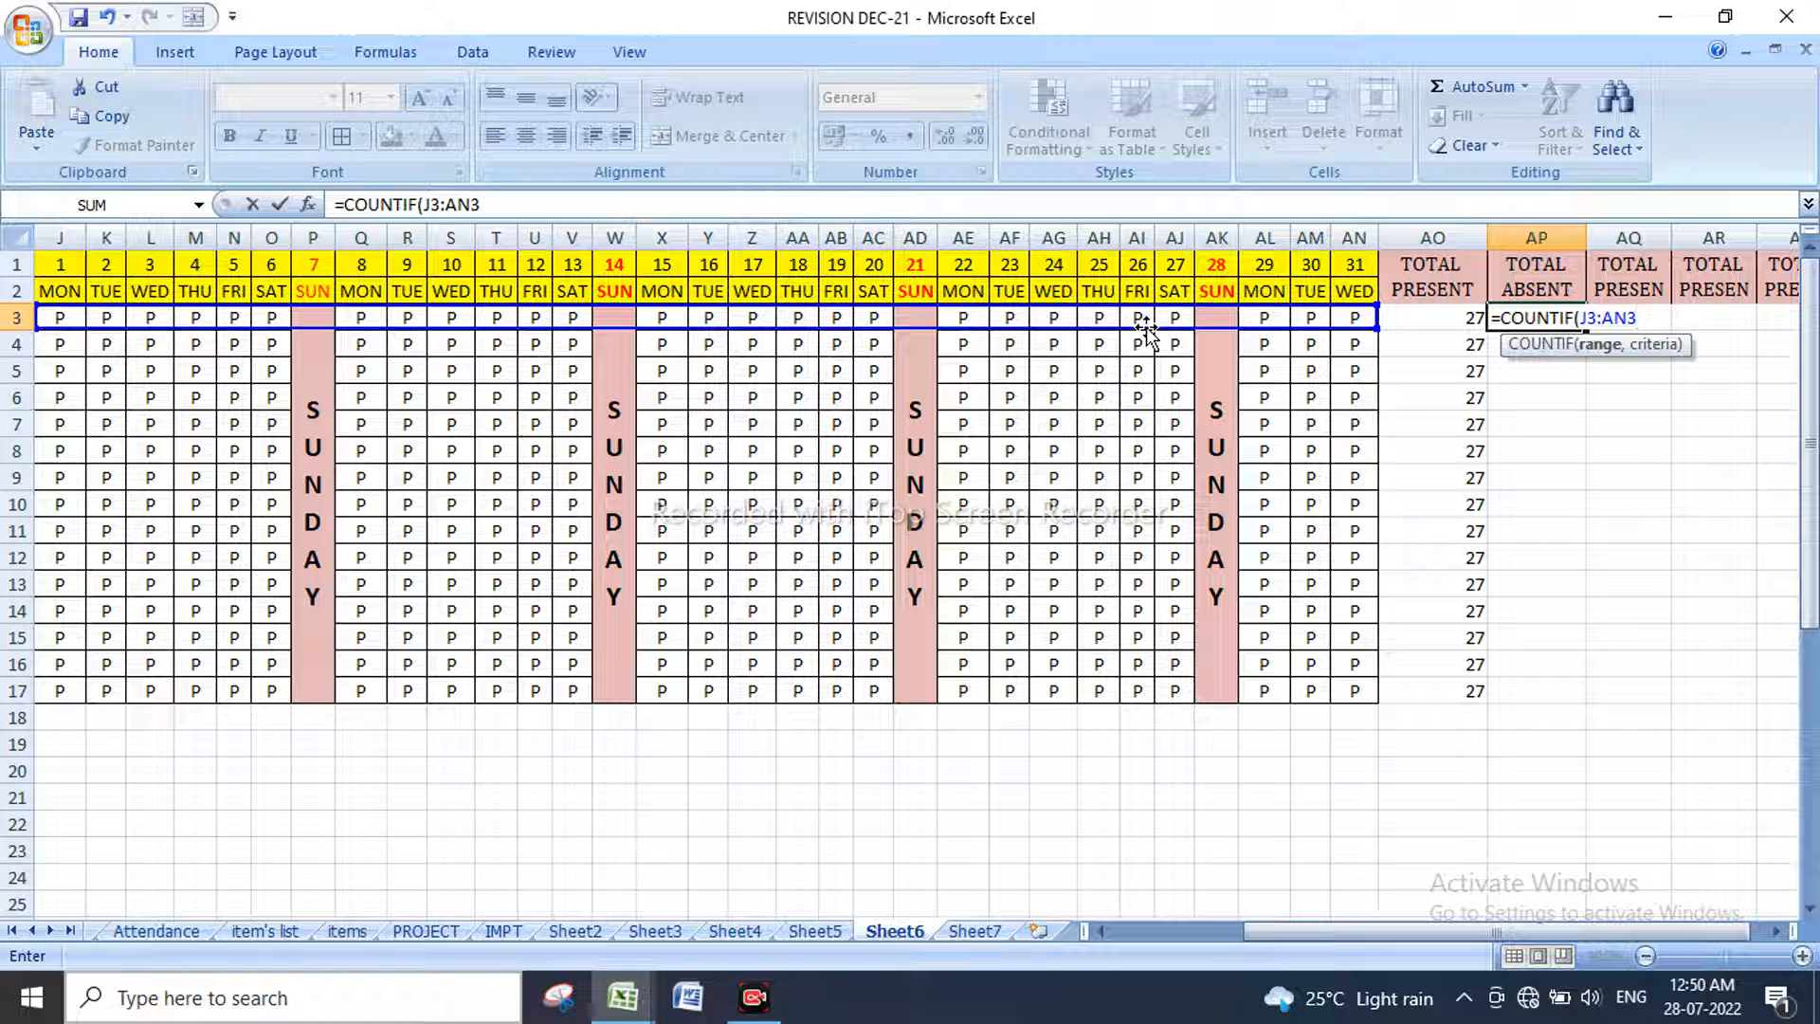
text(,"A)
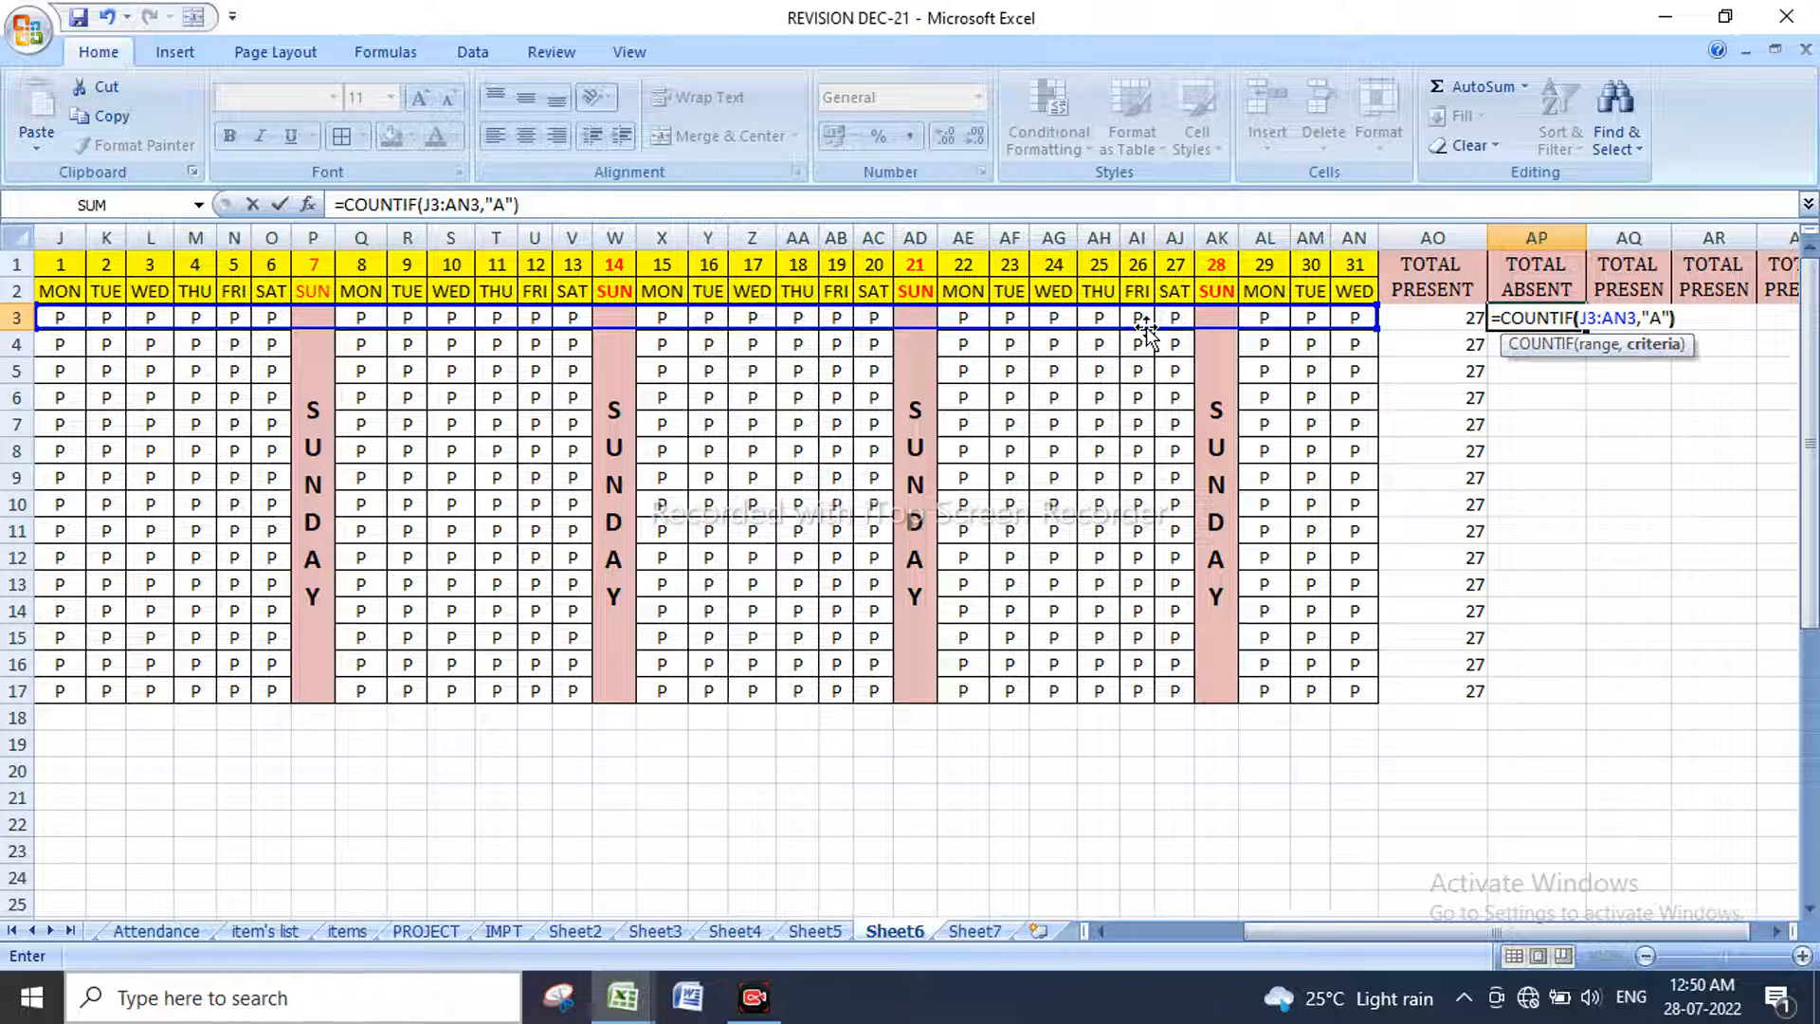
key(Return)
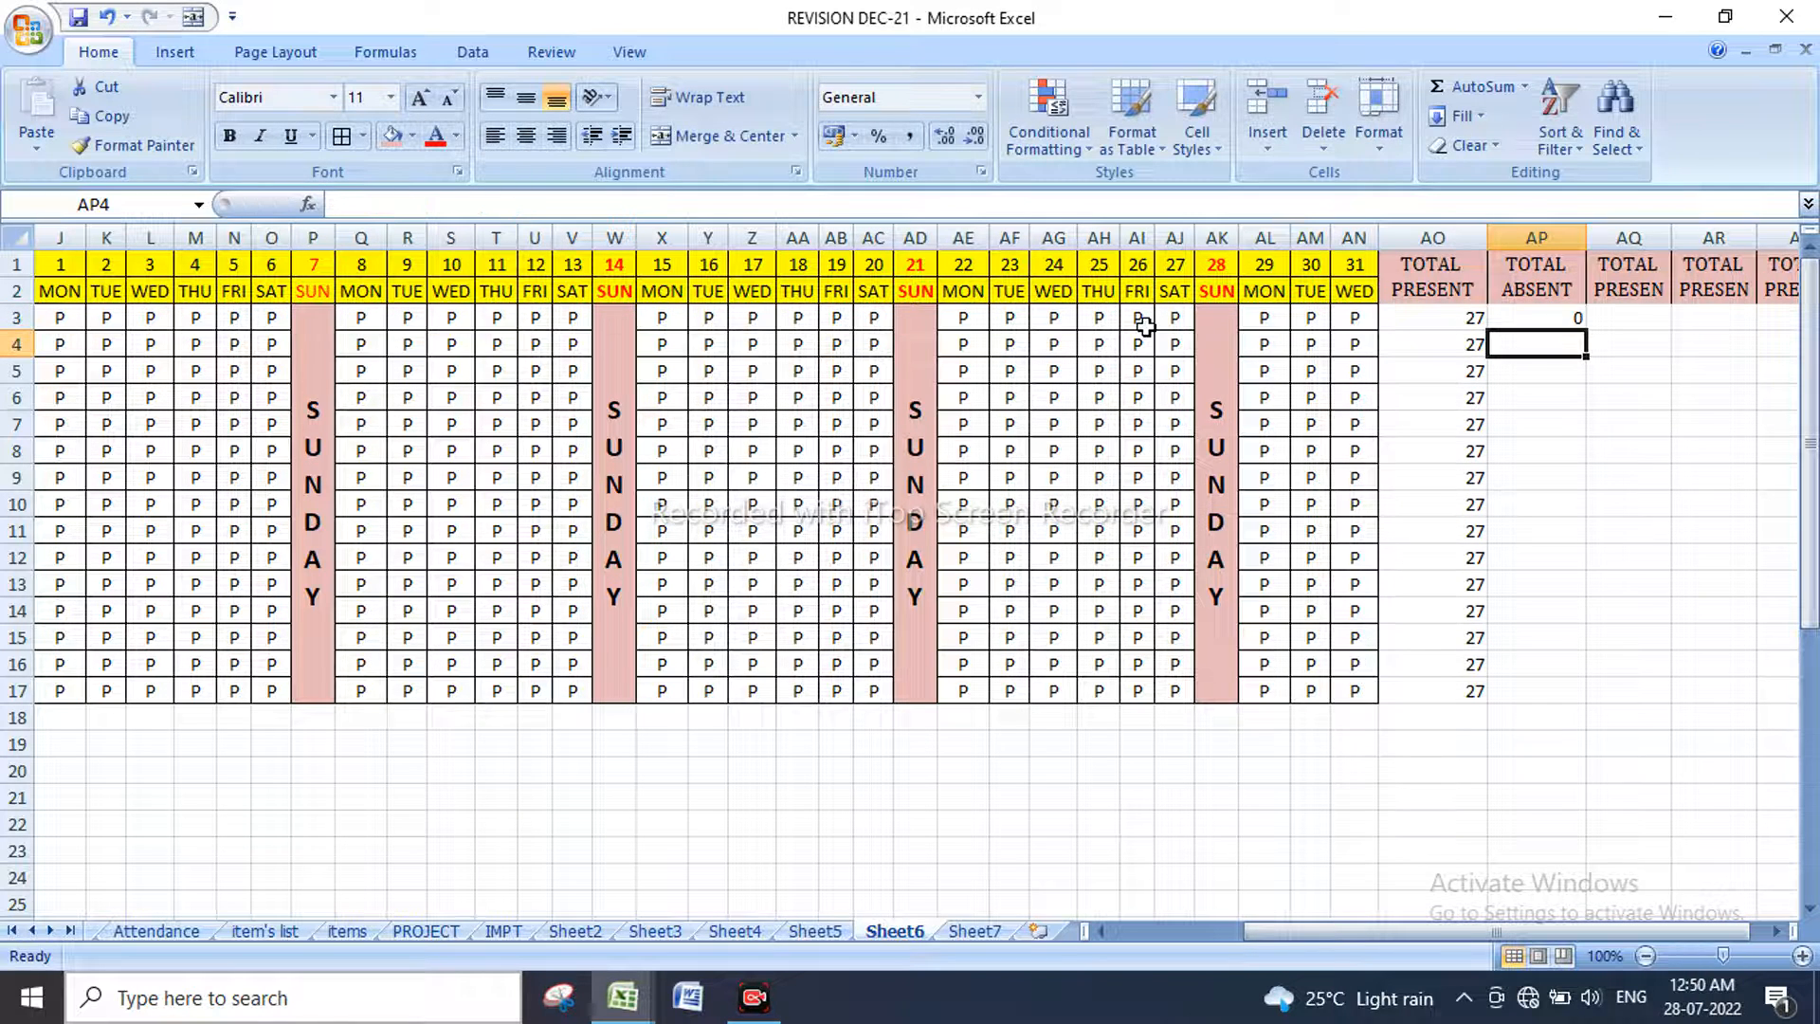
click(1539, 317)
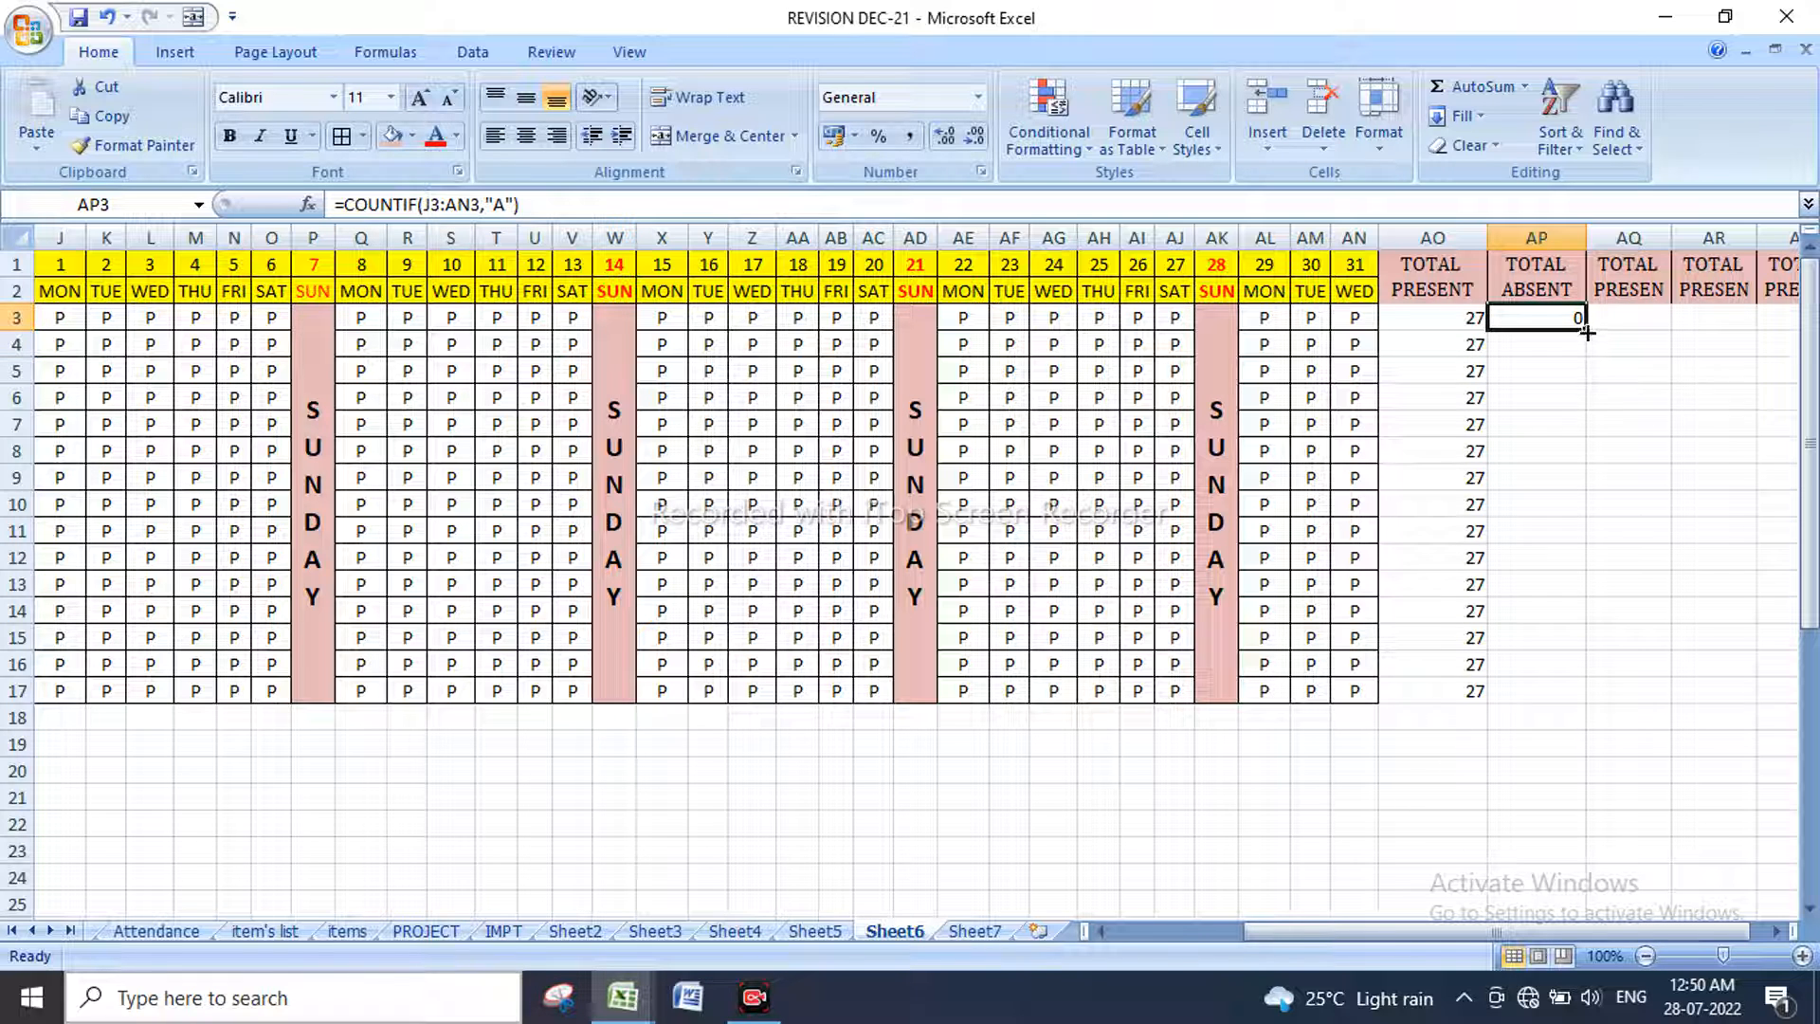
double_click(1587, 331)
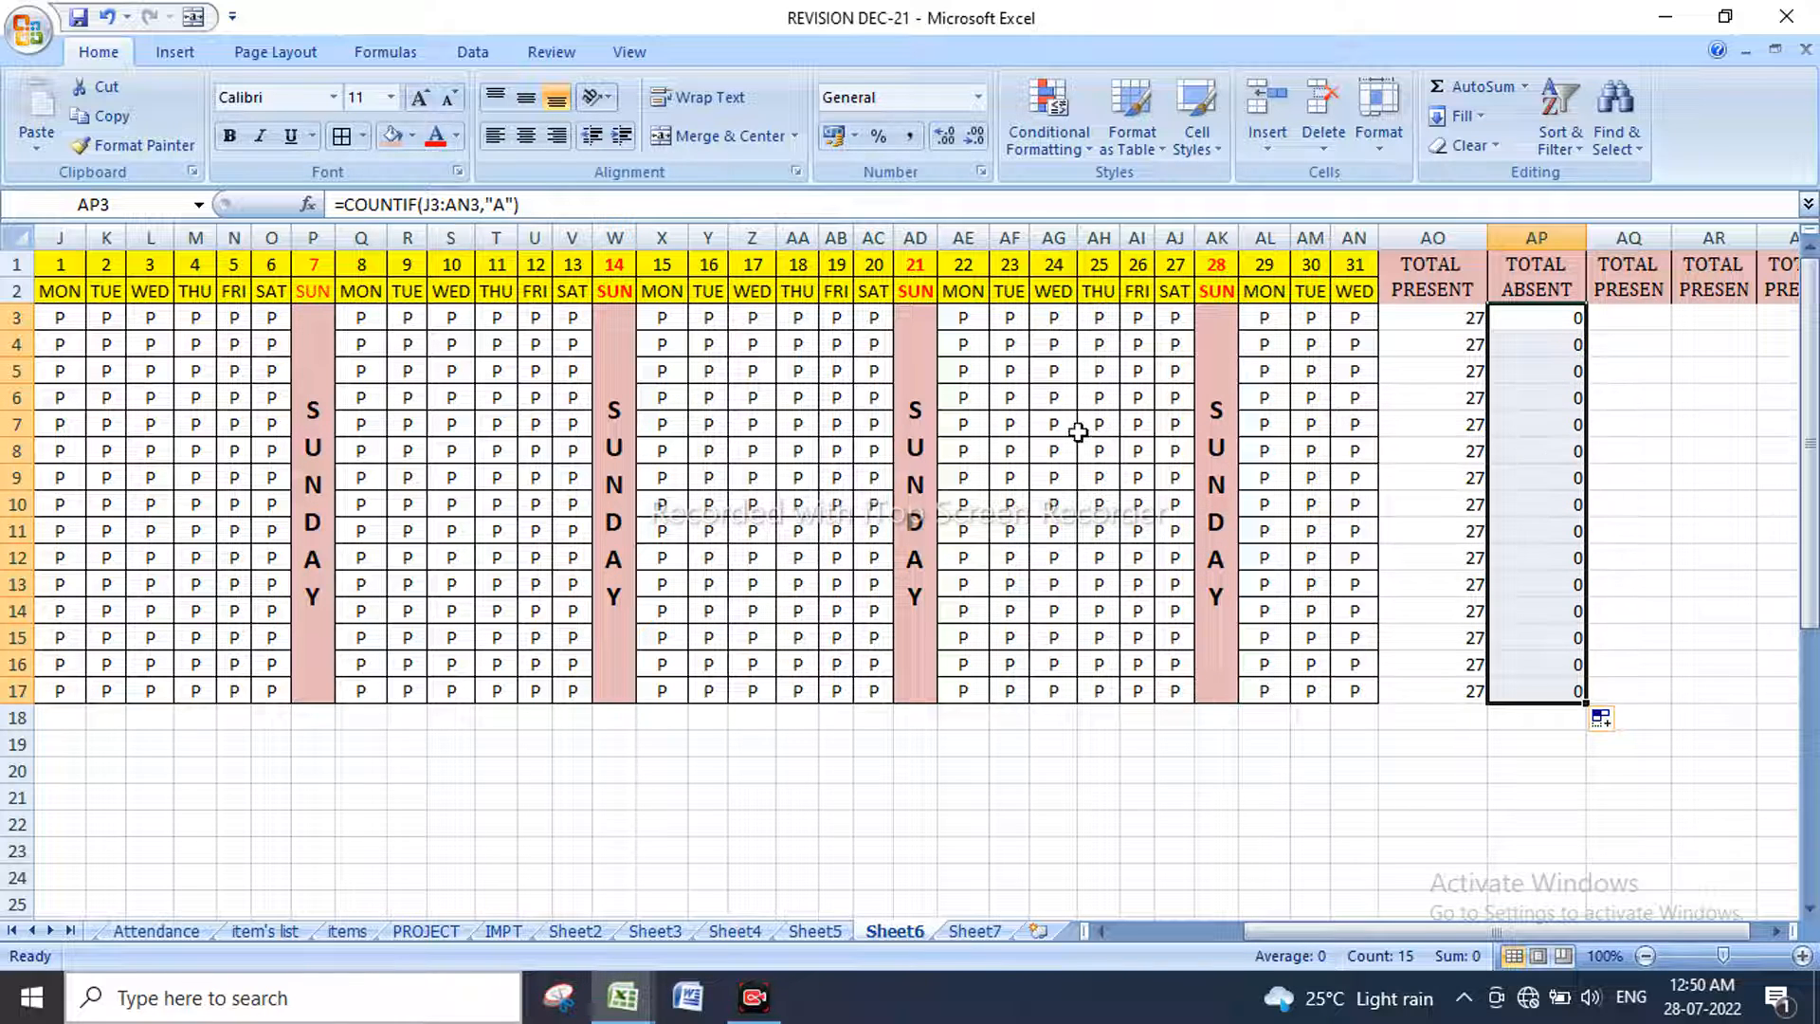
Step: Mark the first student absent on the 22nd by entering A in AE3
click(977, 324)
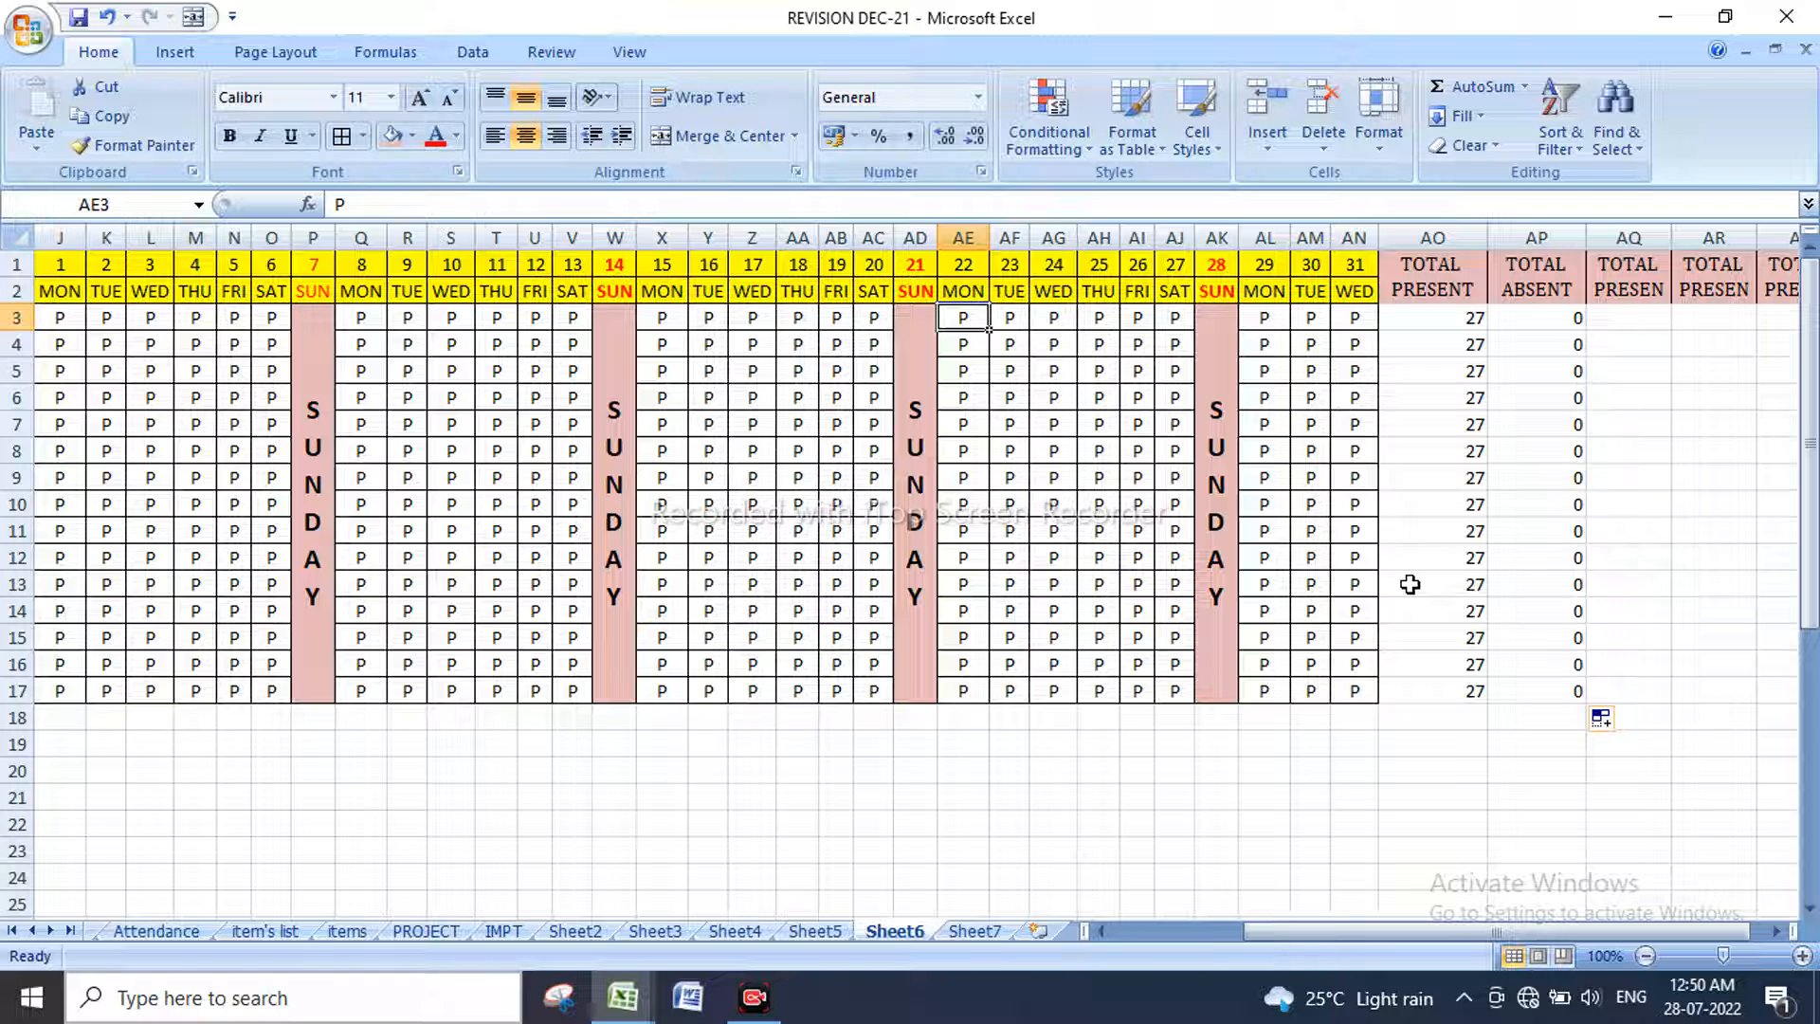
text(A)
key(Return)
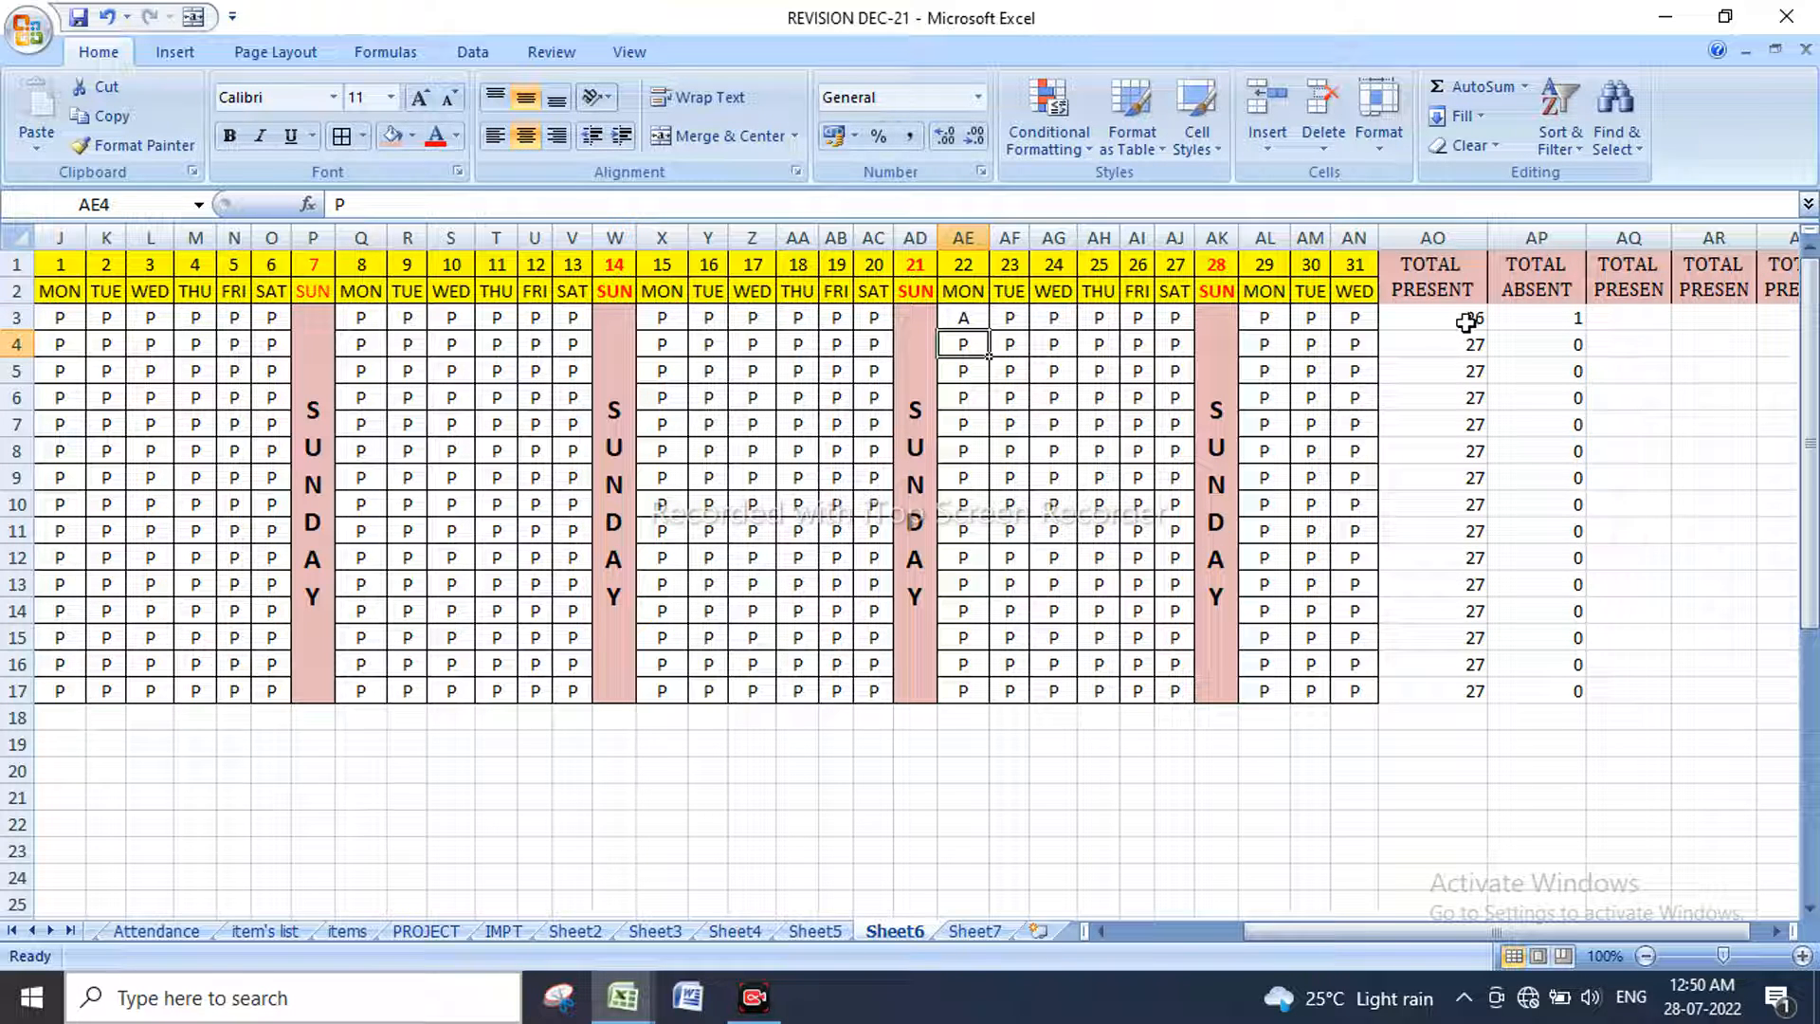
Step: Set the totals in AO3:AP17 to font size 14 and give the cells borders
drag(1462, 321, 1538, 691)
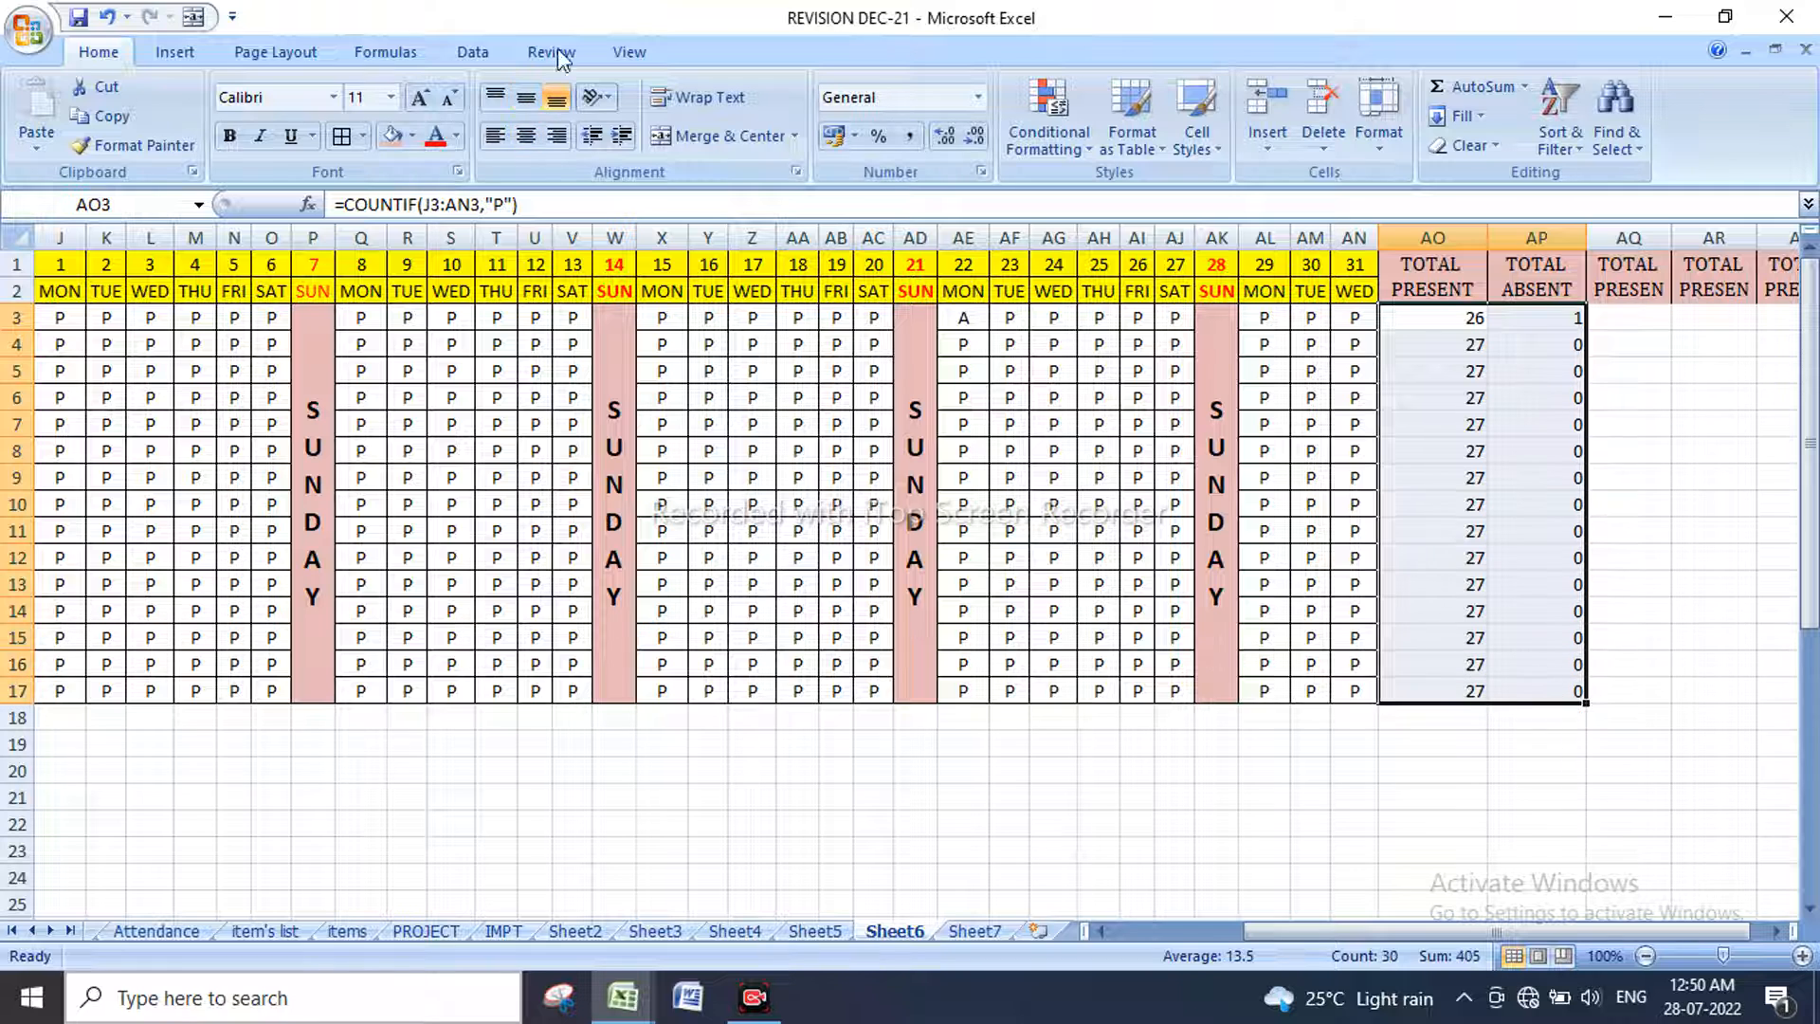
click(421, 98)
click(421, 97)
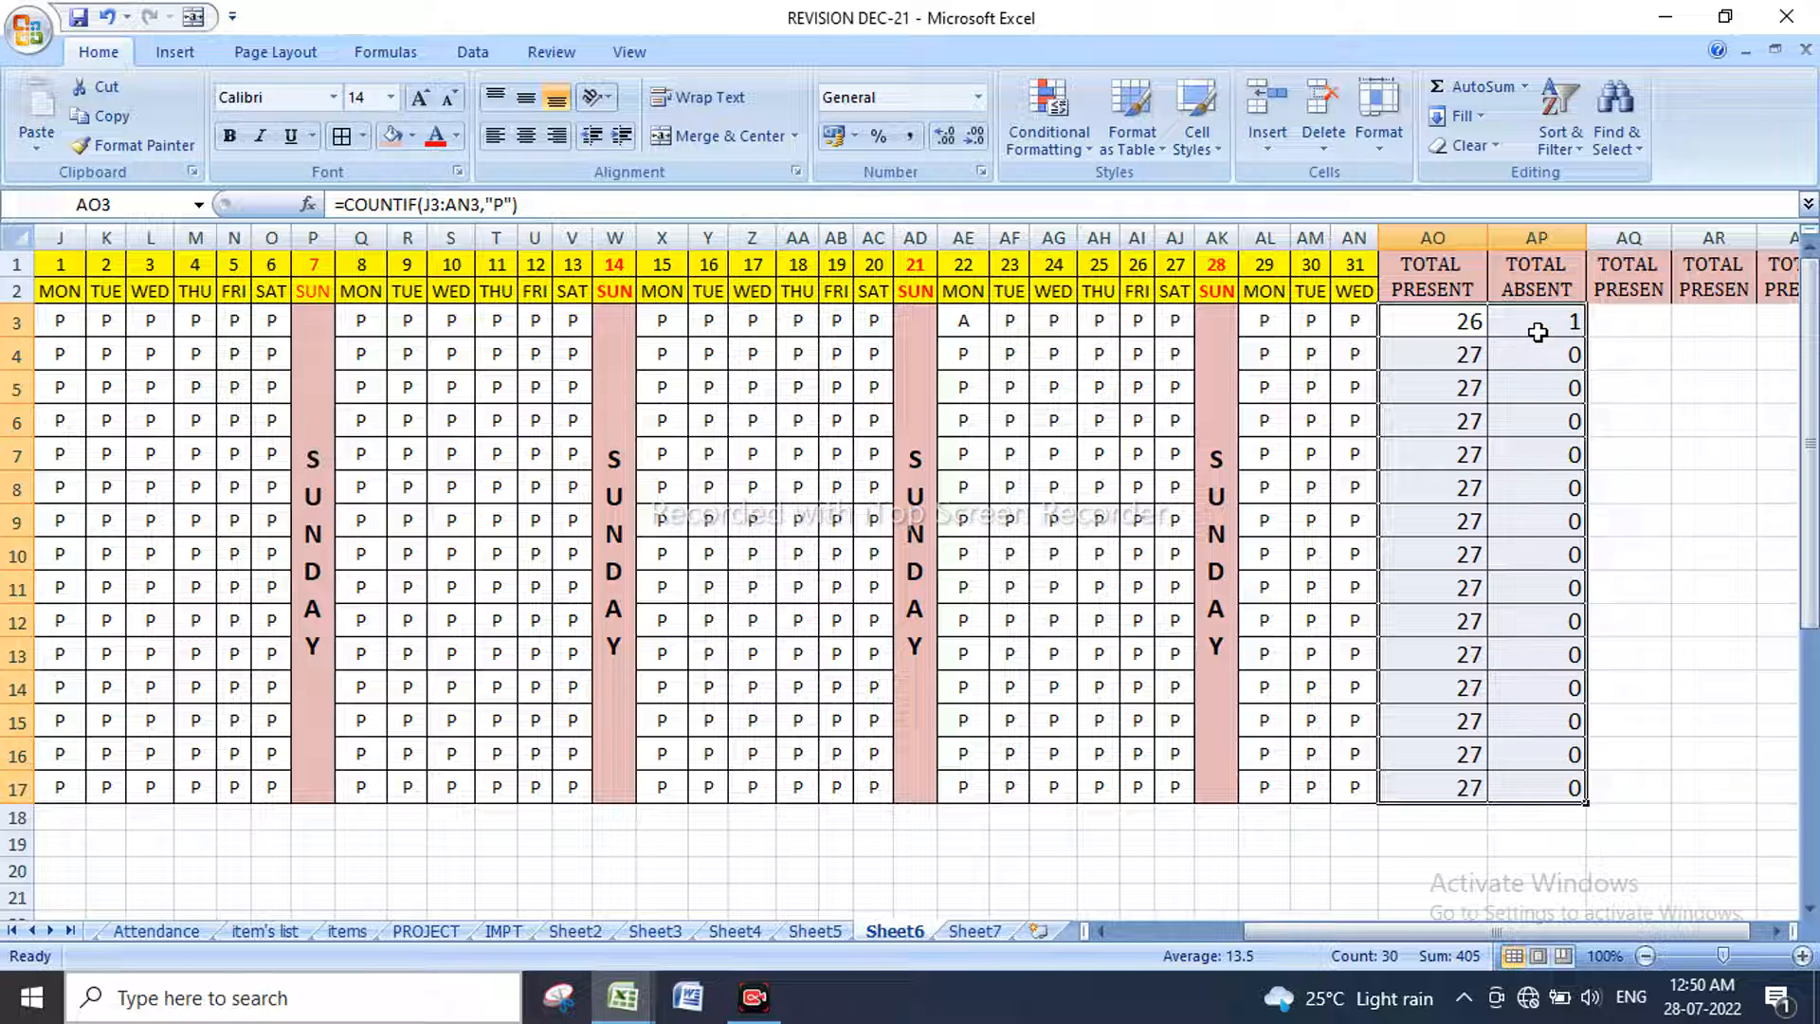
Step: Mark the first student absent on the 25th and the 16th by entering A in AH3 and Y3
click(1100, 327)
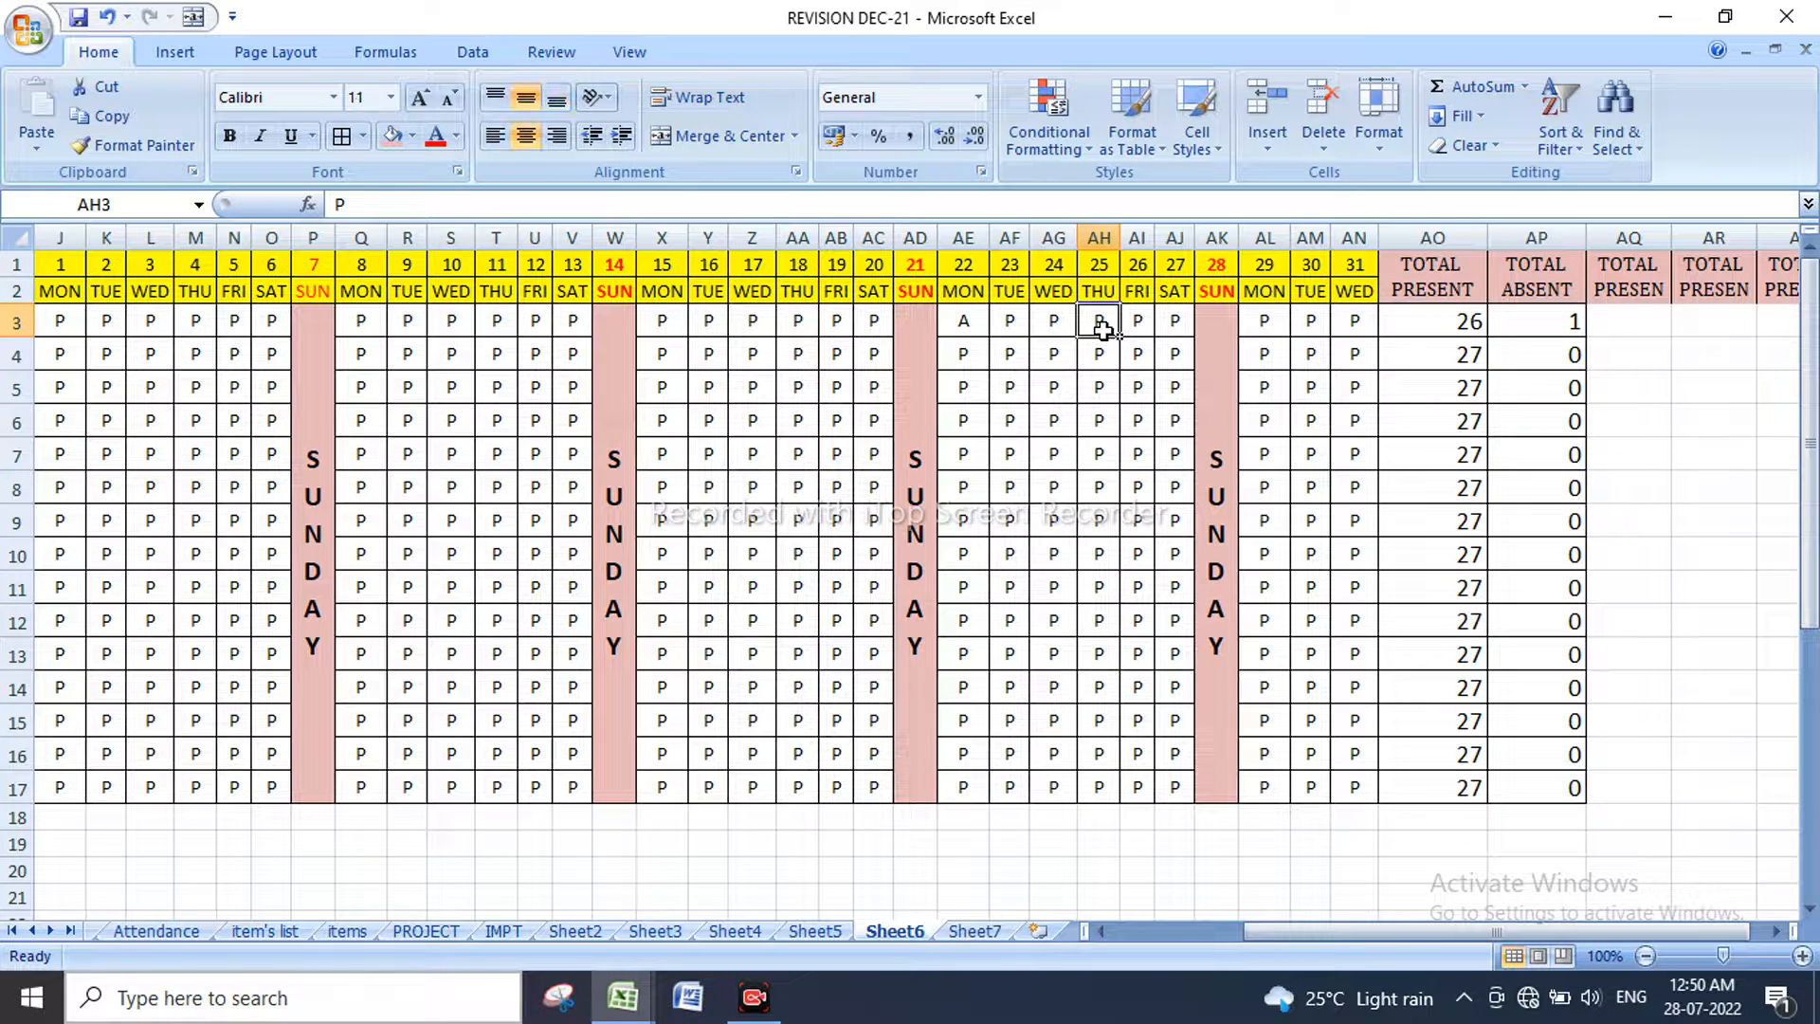
text(A)
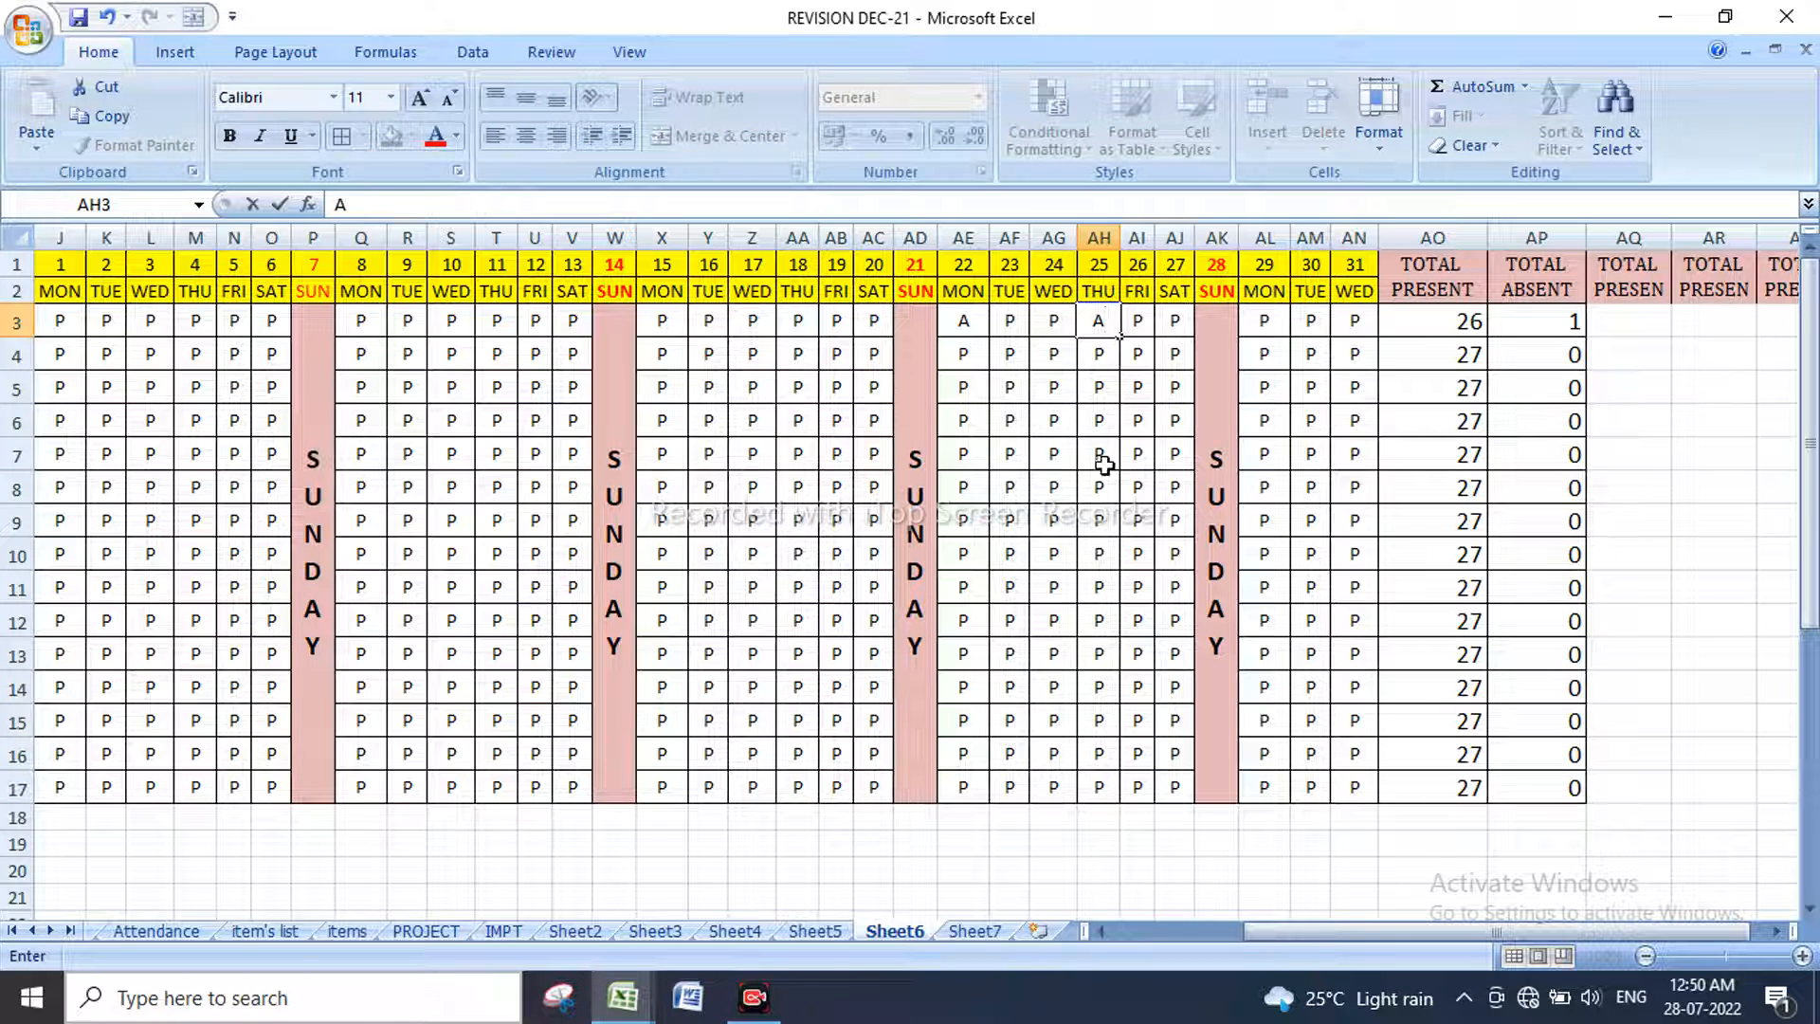
key(Return)
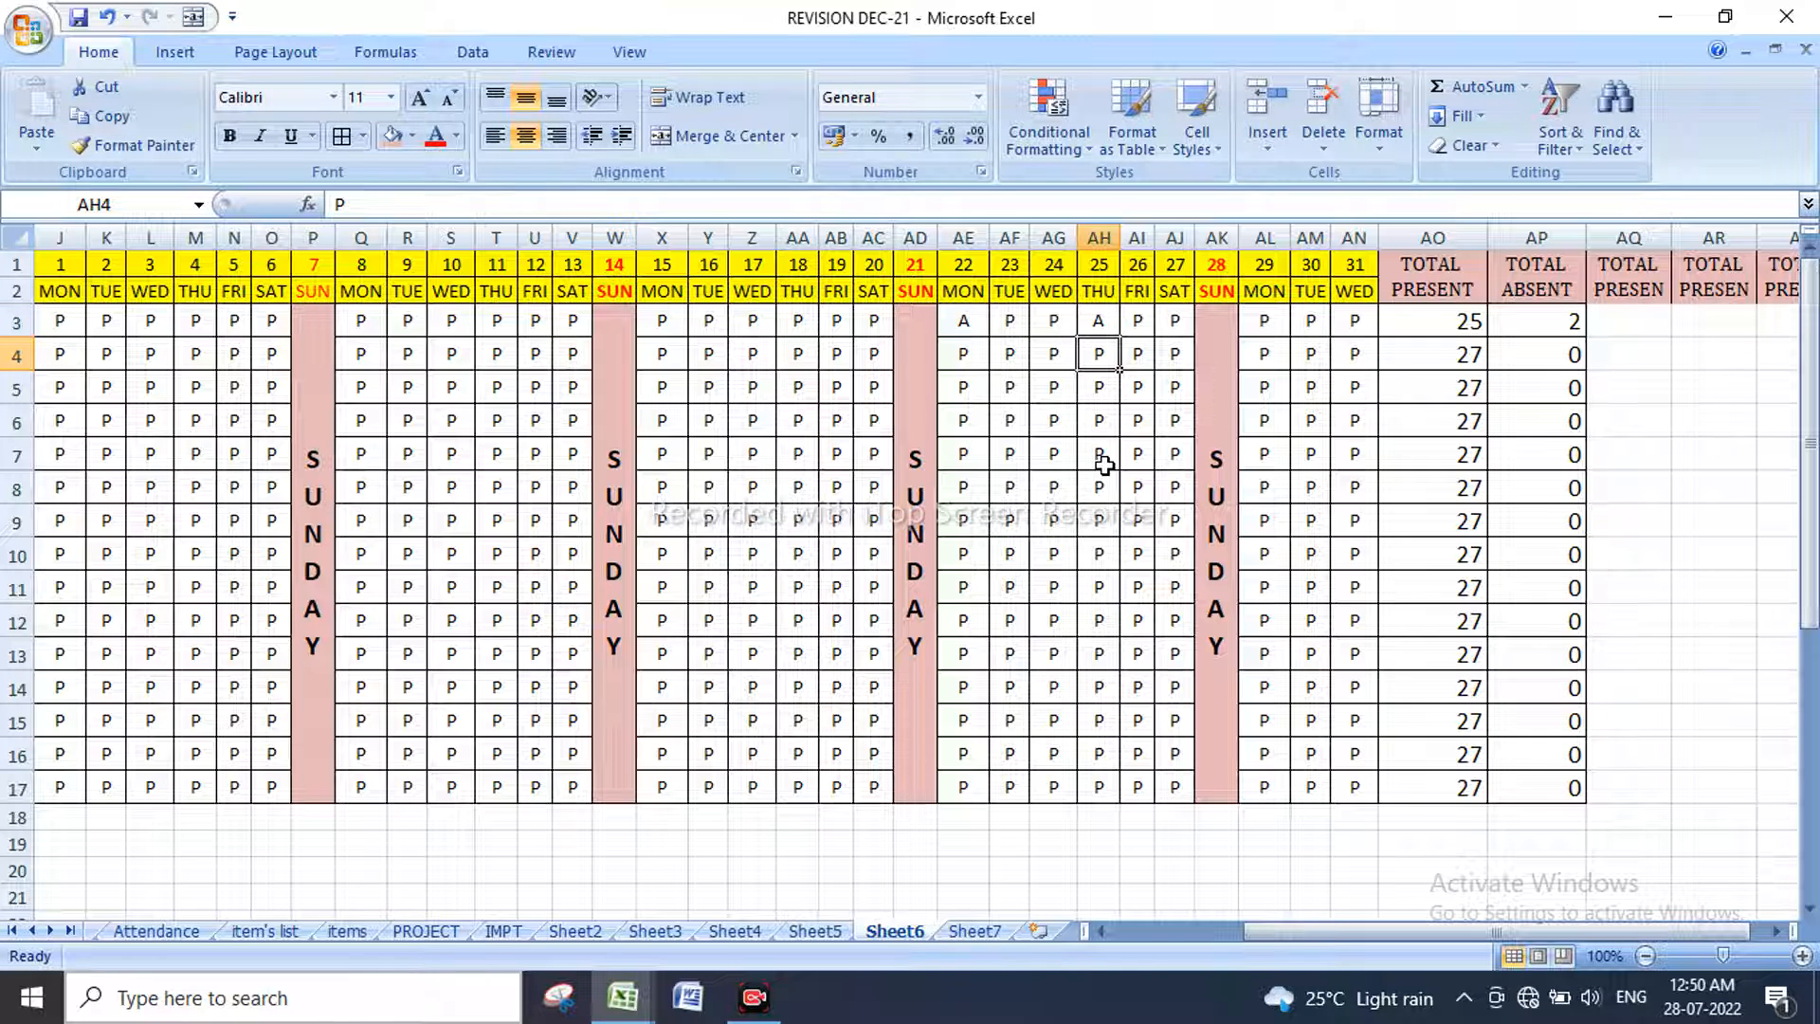
click(708, 319)
text(A)
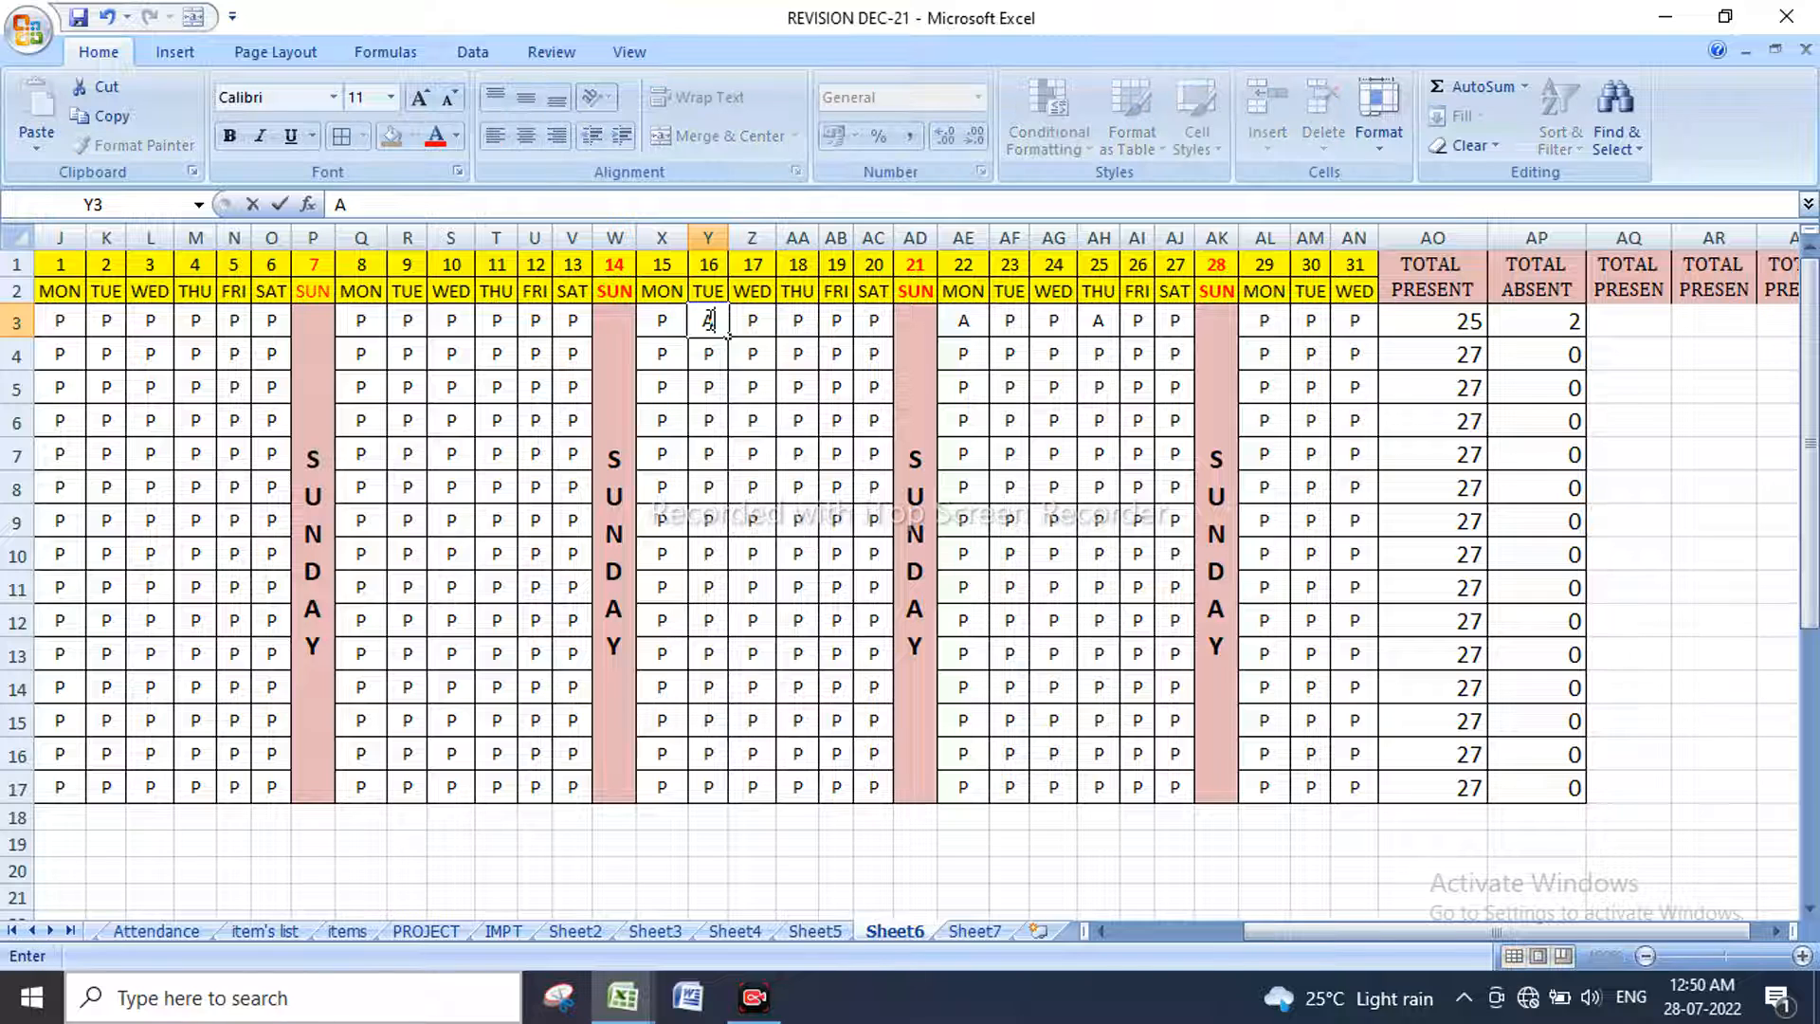
key(Return)
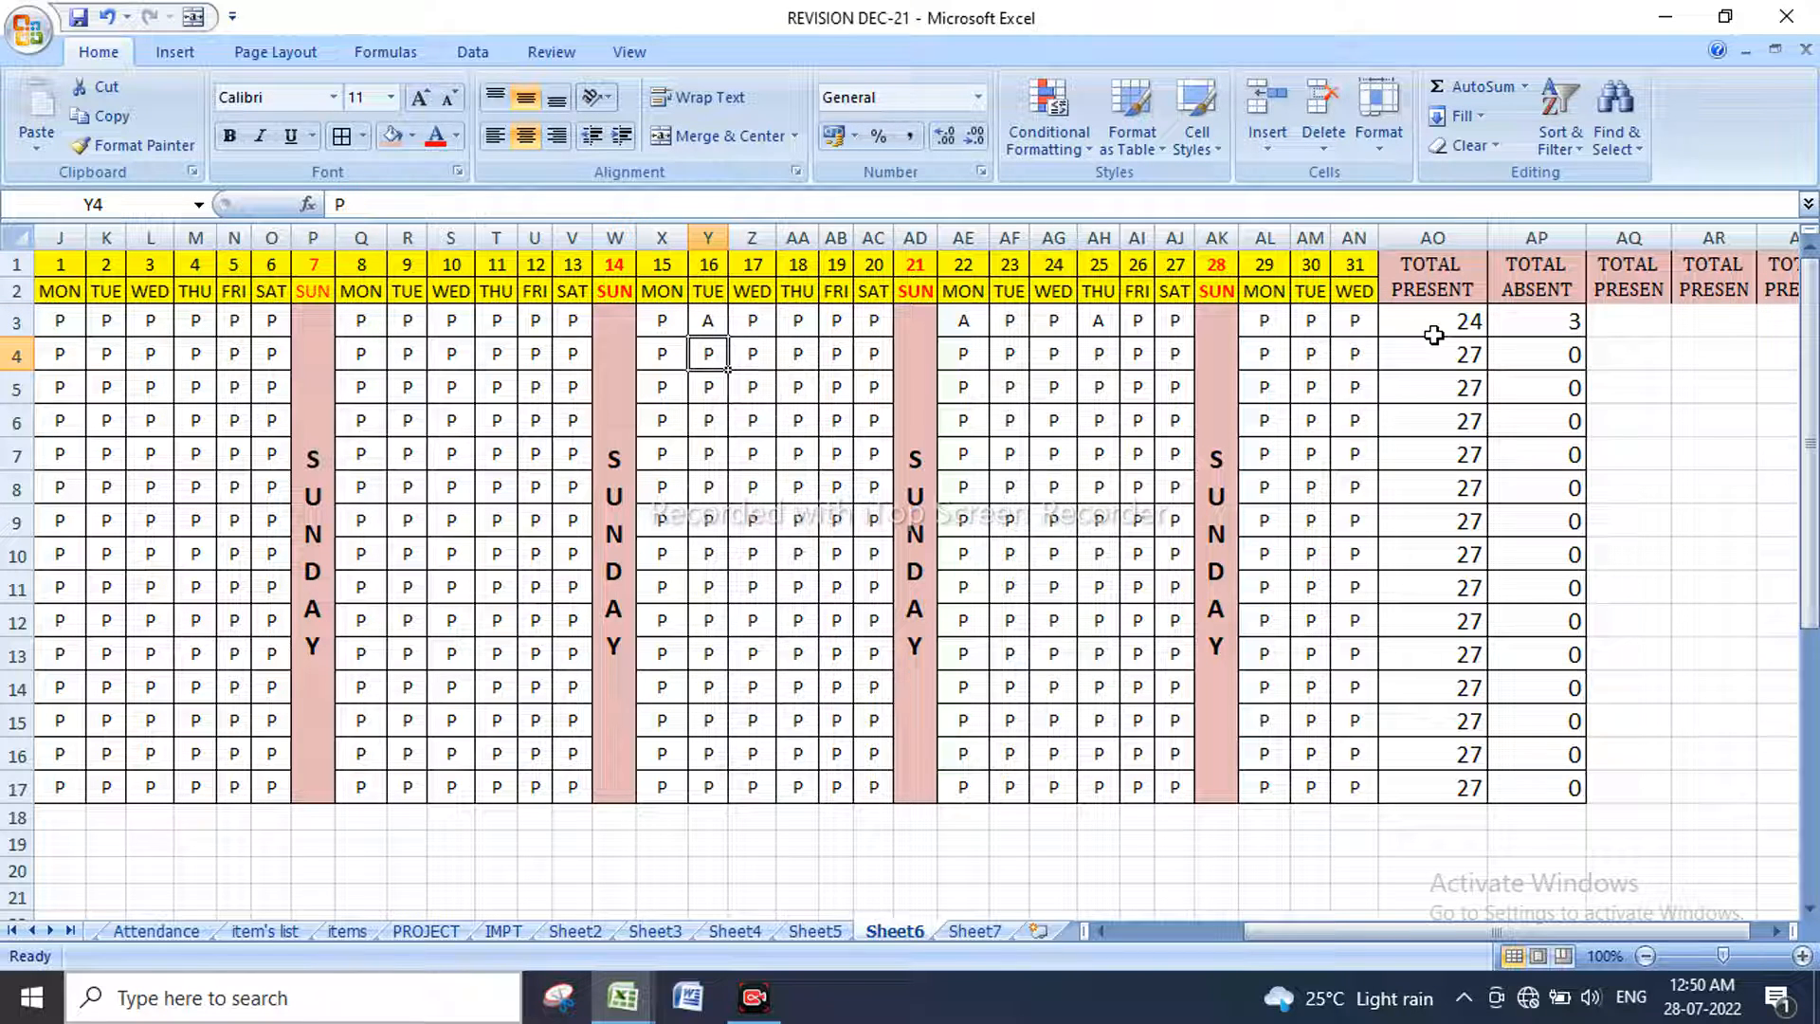
Step: Review the COUNTIF formula behind the first student's TOTAL ABSENT value in AP3
click(1559, 327)
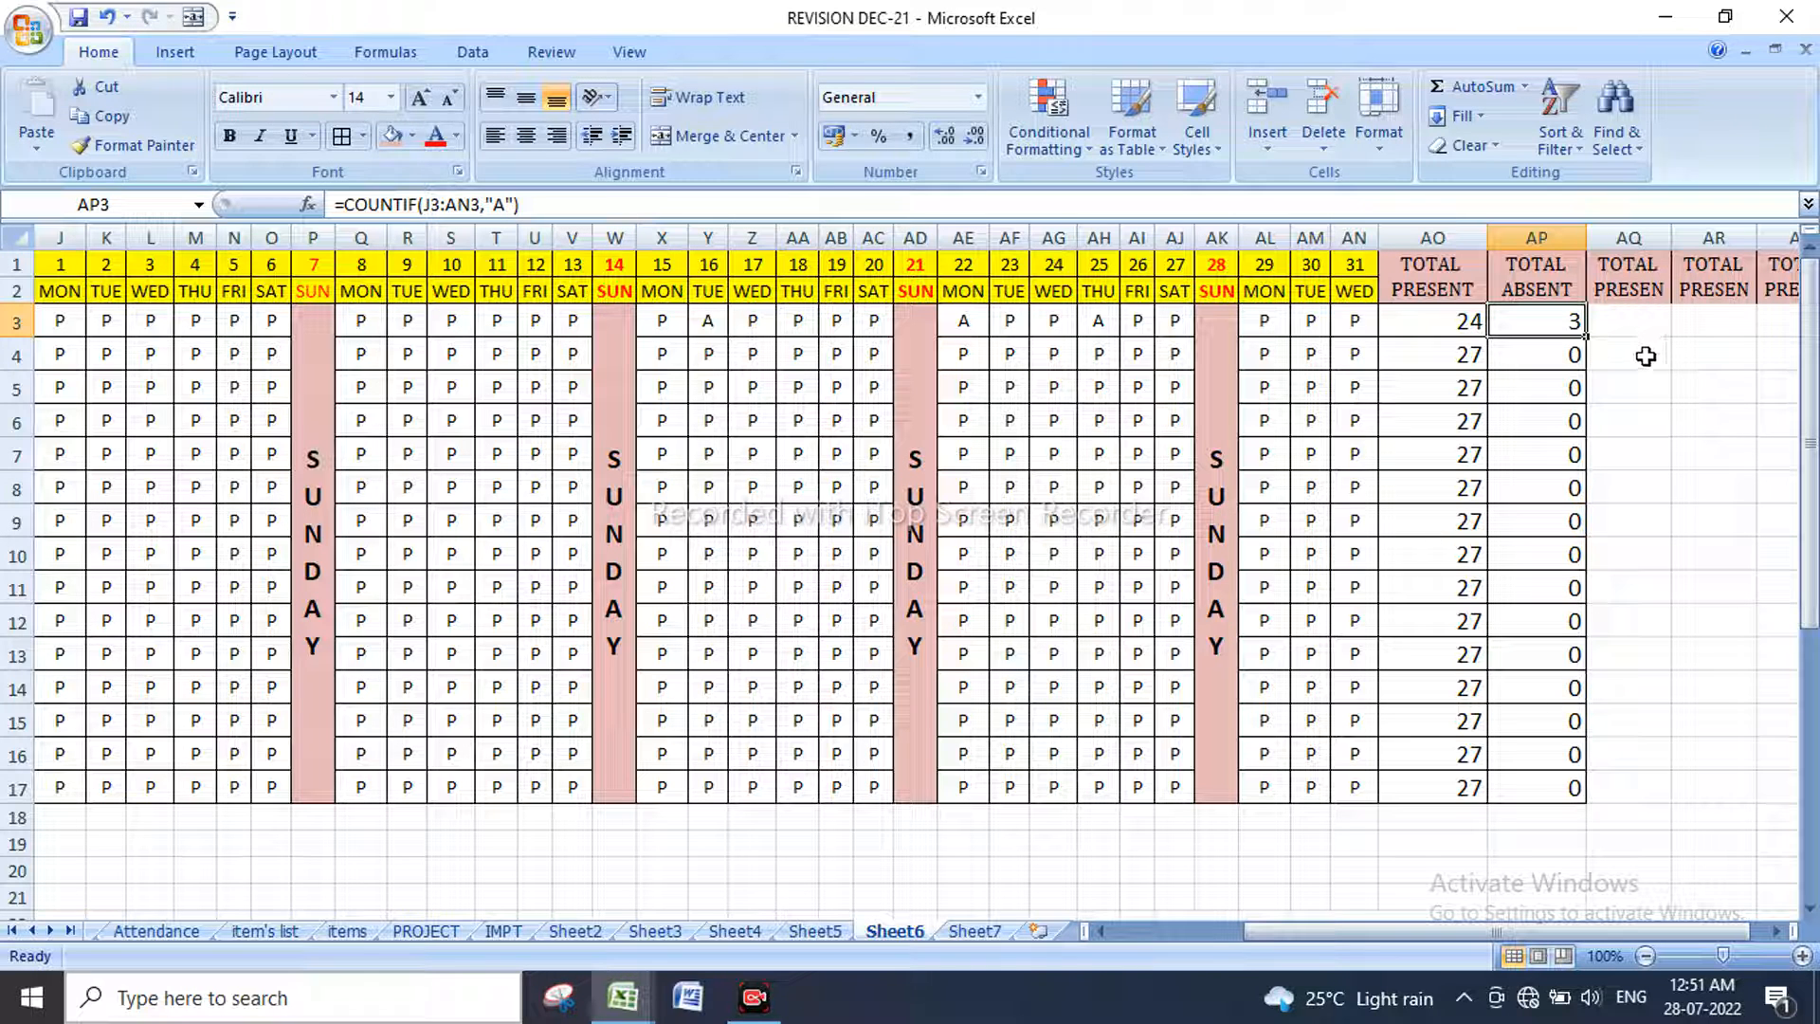
click(559, 205)
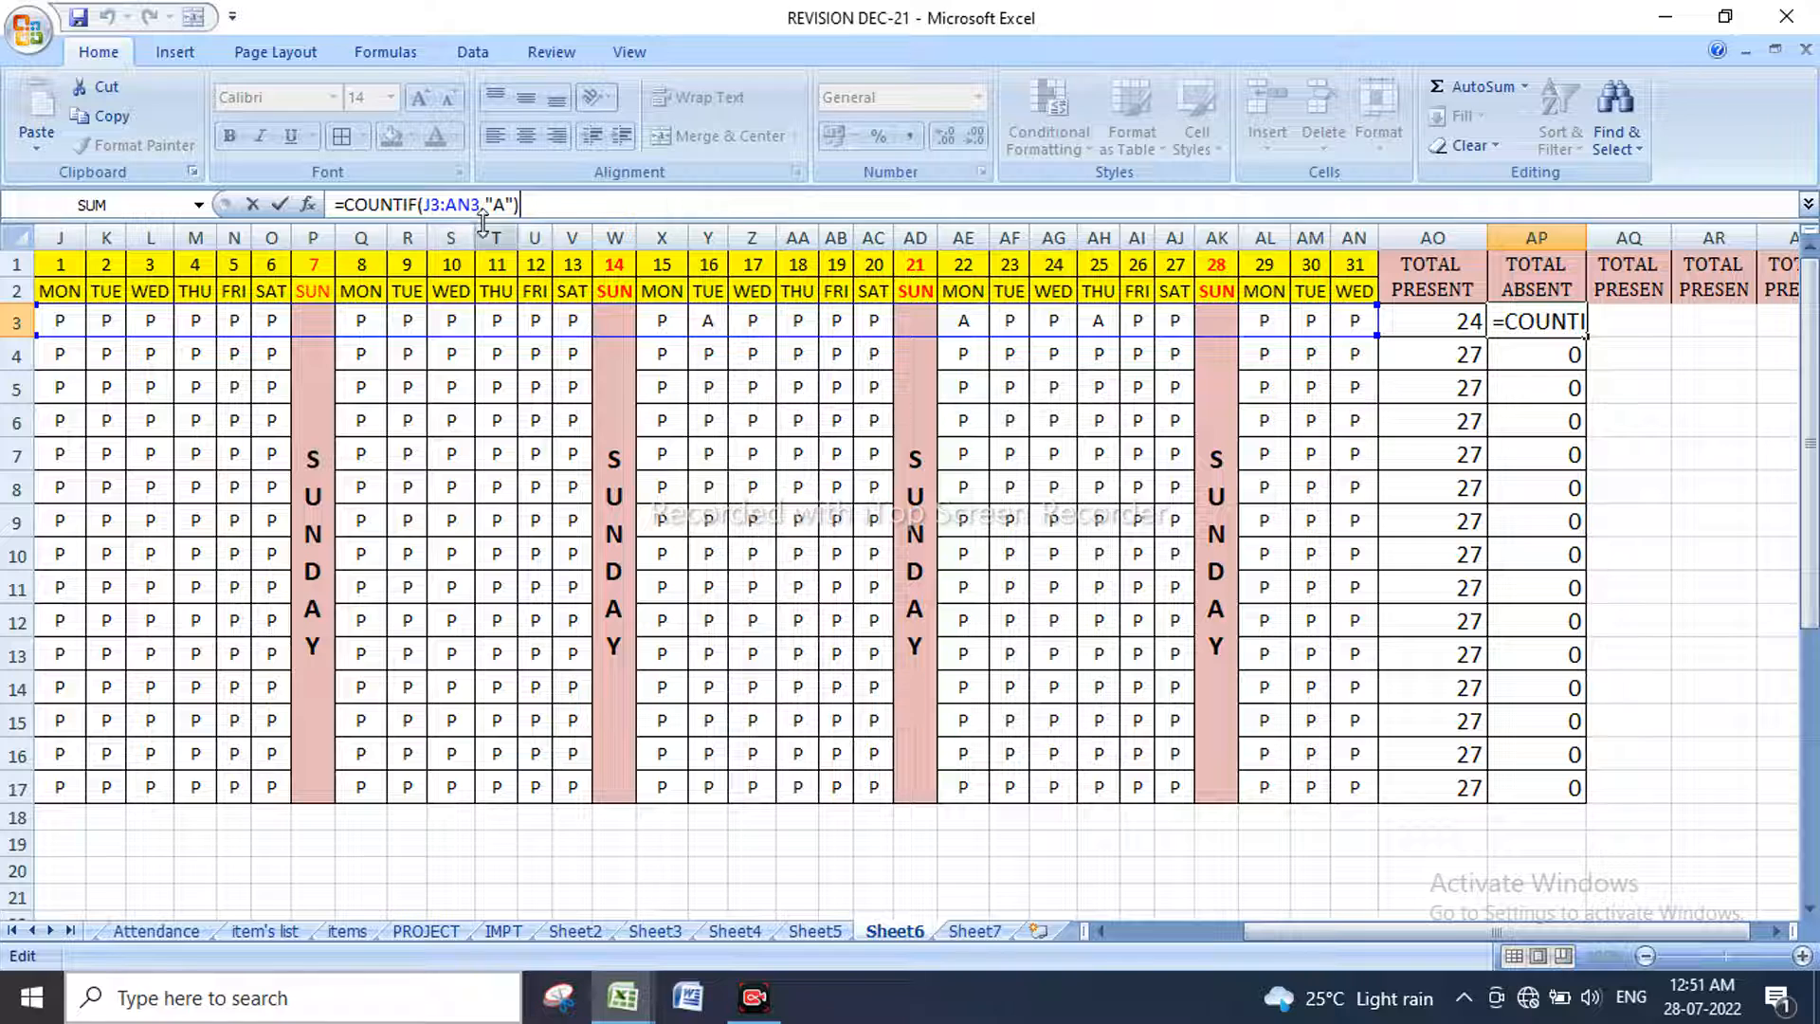
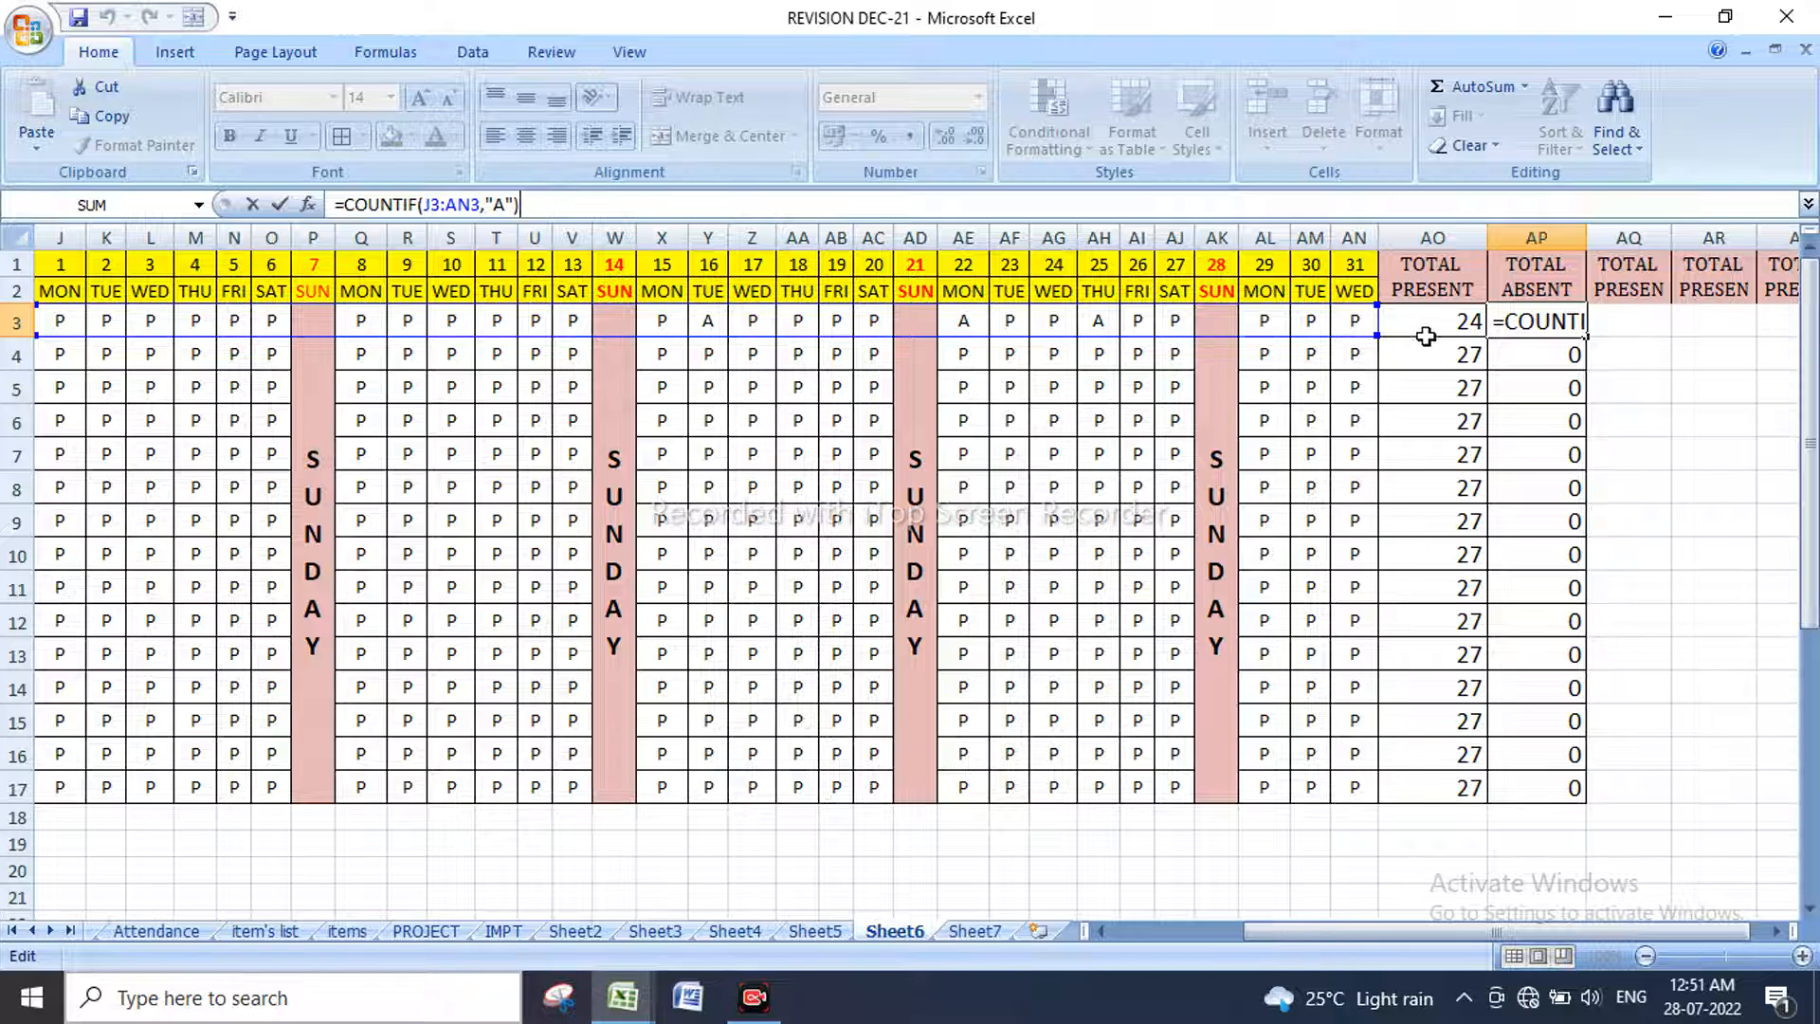
key(Return)
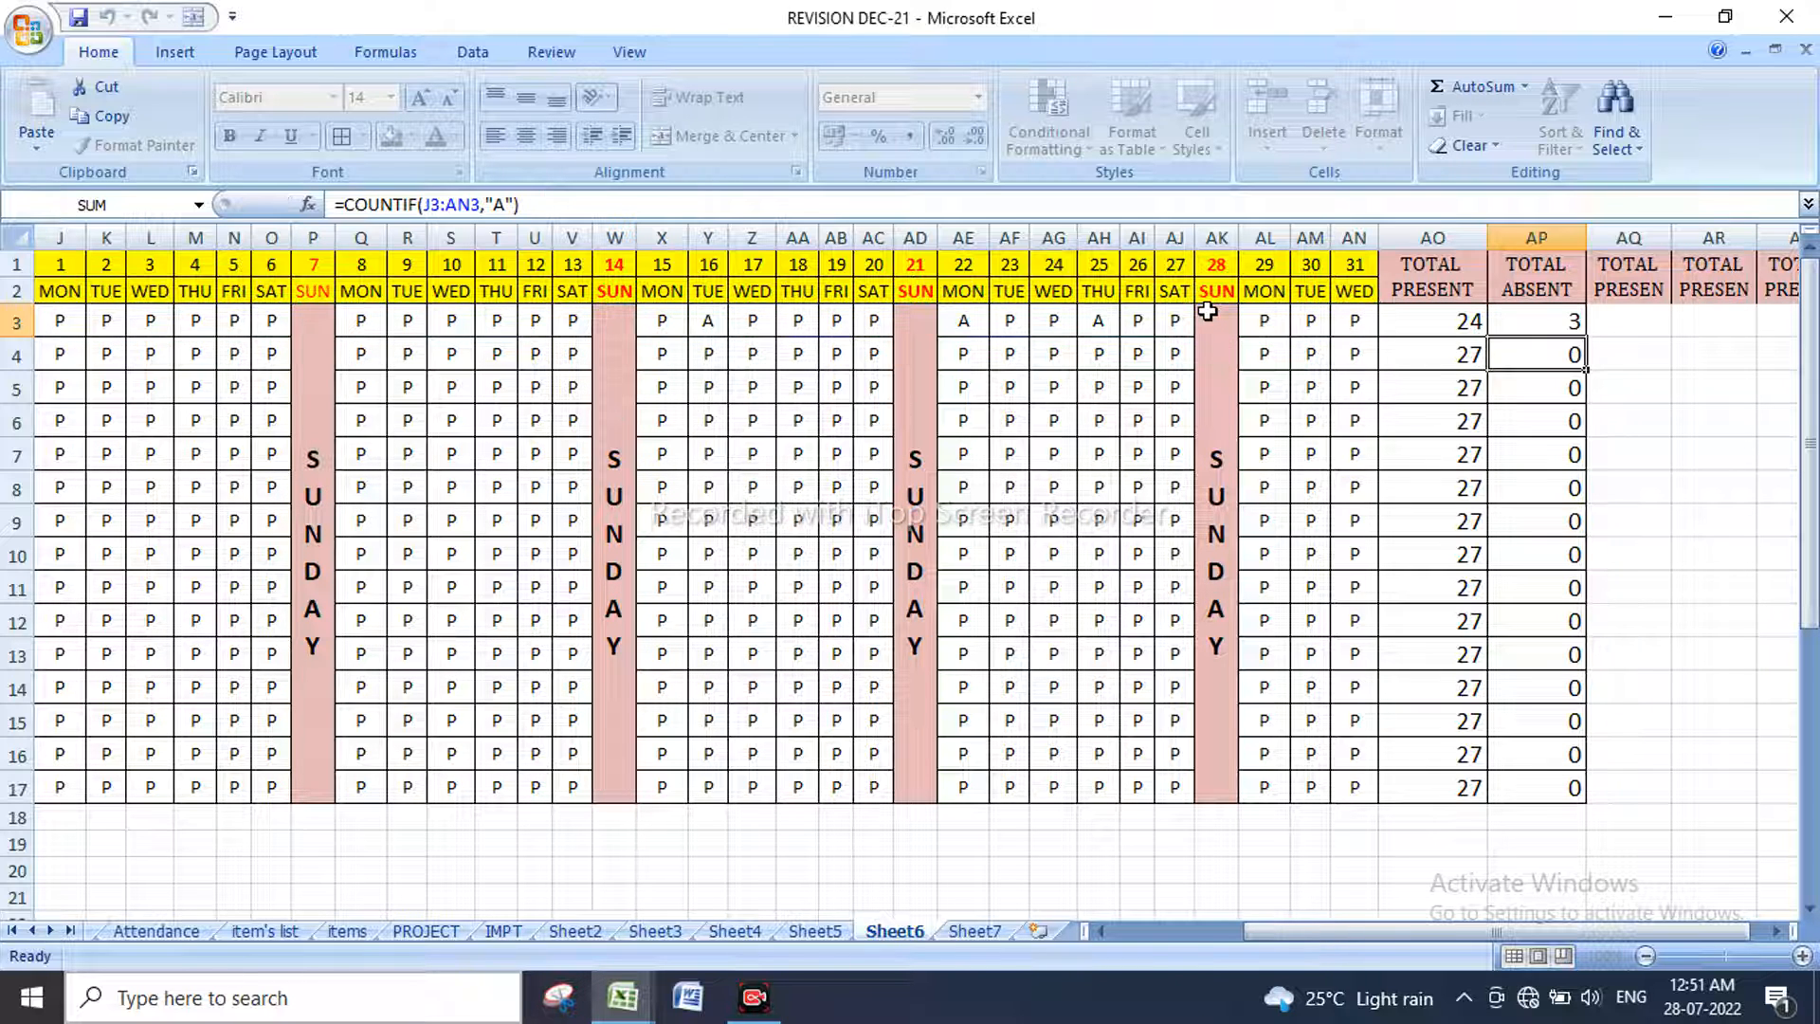
Step: Widen column AQ and change the heading in AQ1 to TOTAL PRESENT %
click(1626, 319)
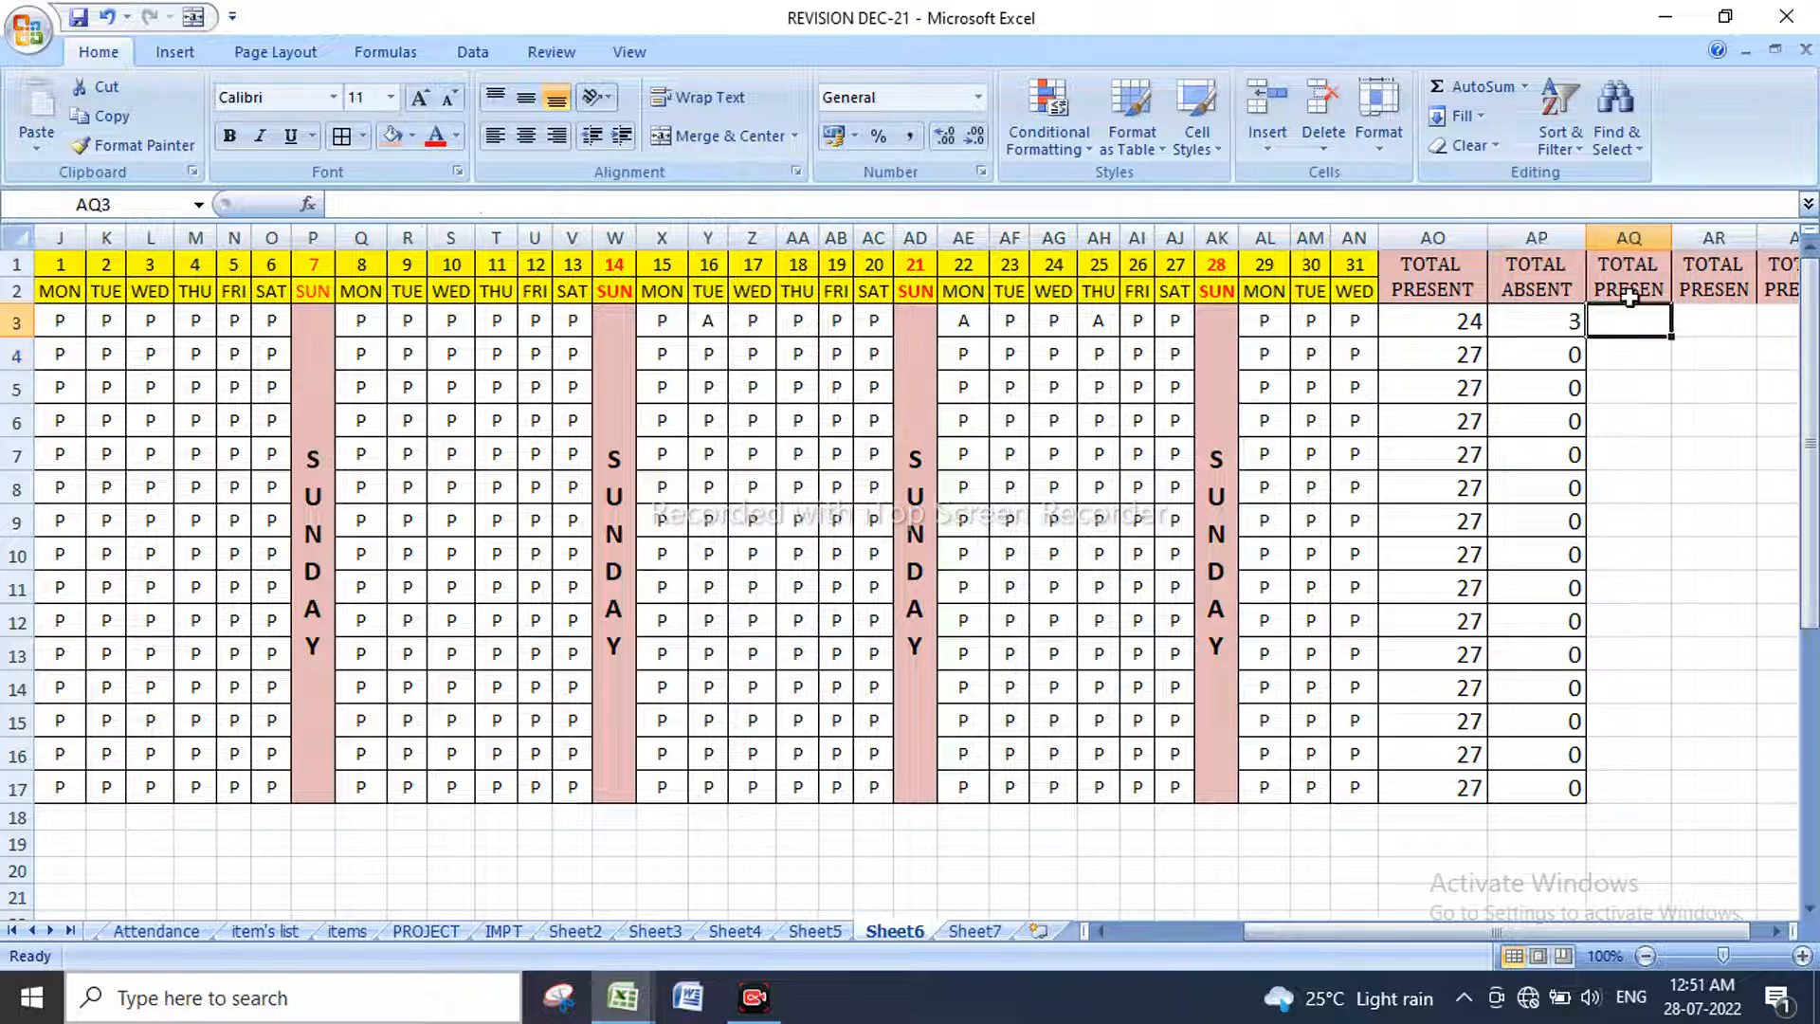
click(1628, 281)
drag(1672, 236, 1711, 237)
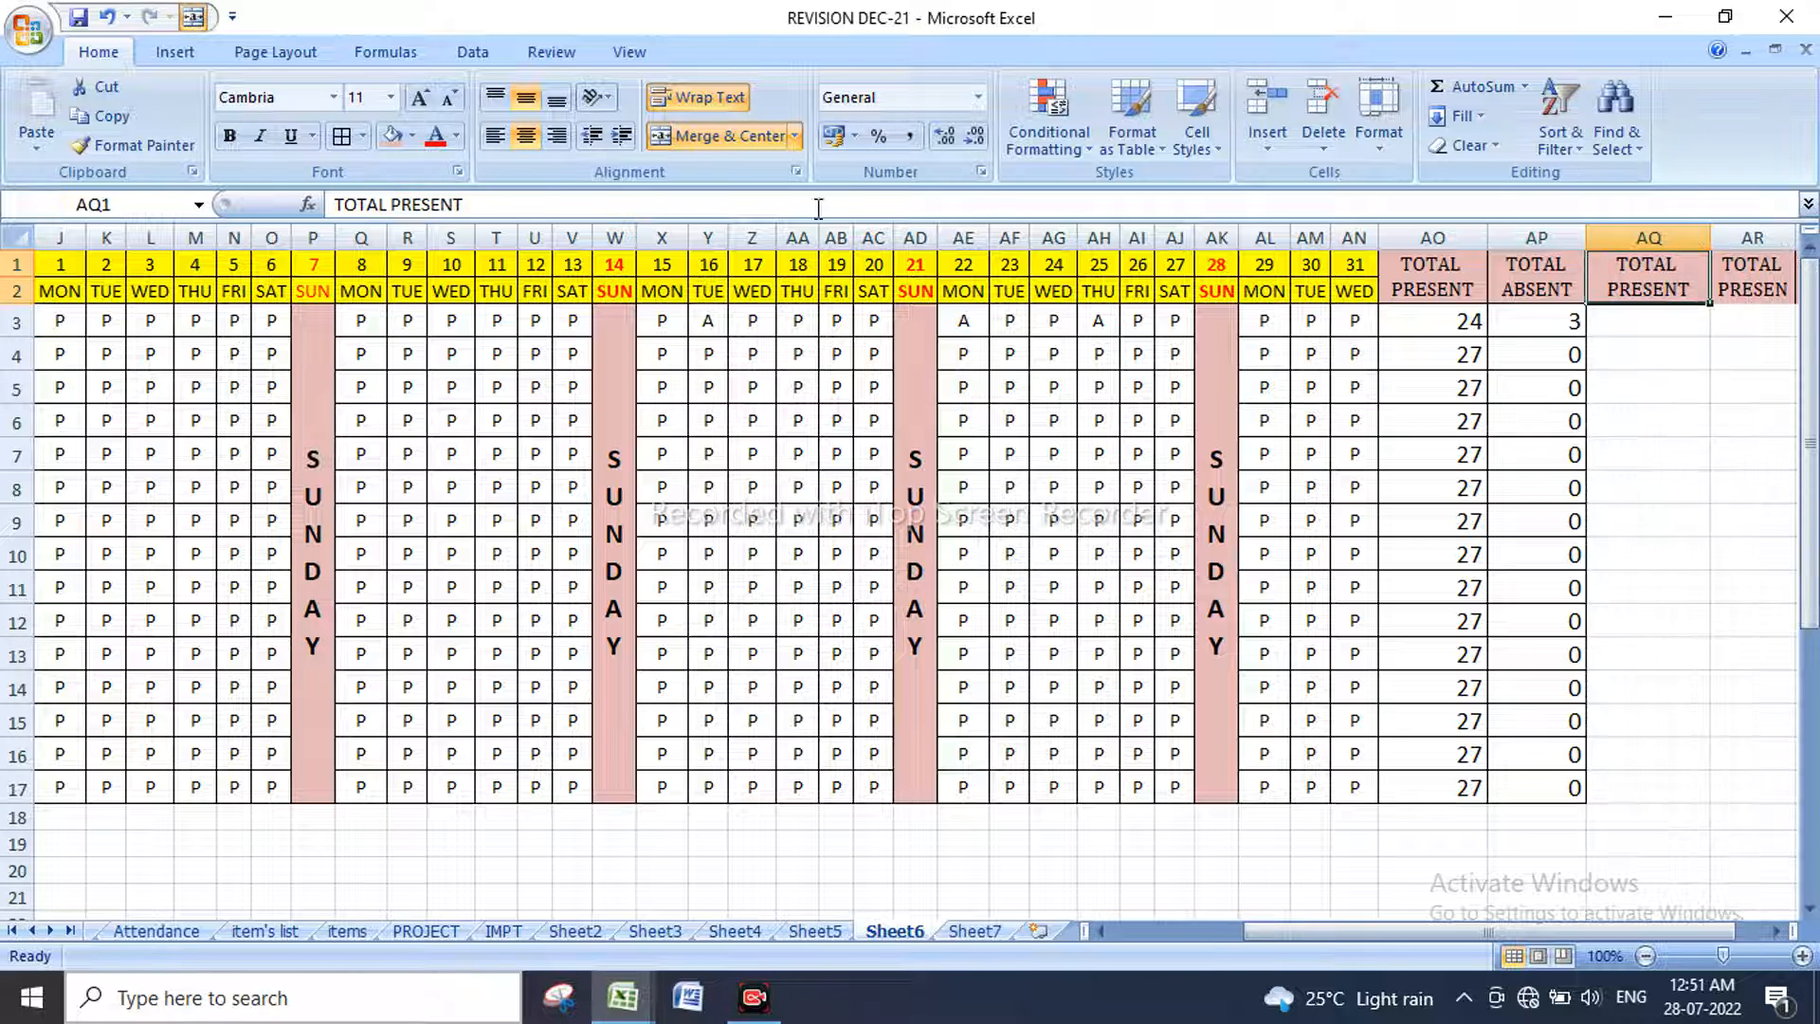
click(578, 199)
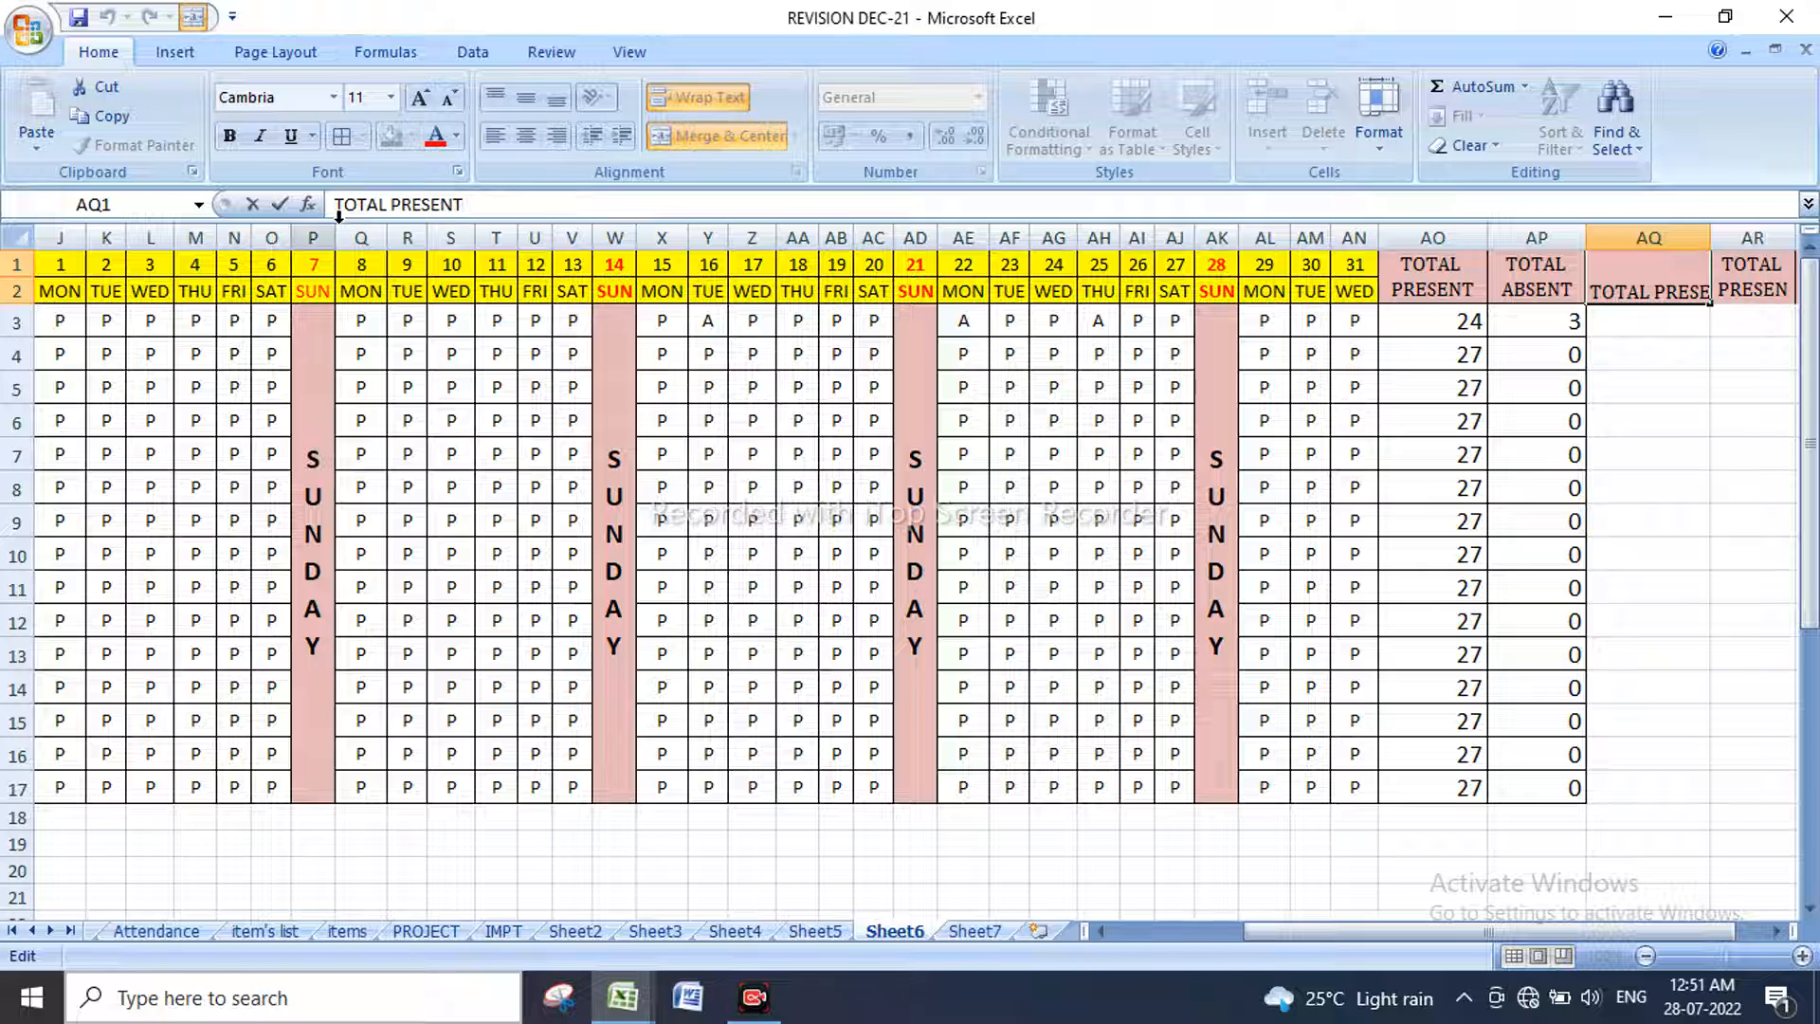
click(395, 210)
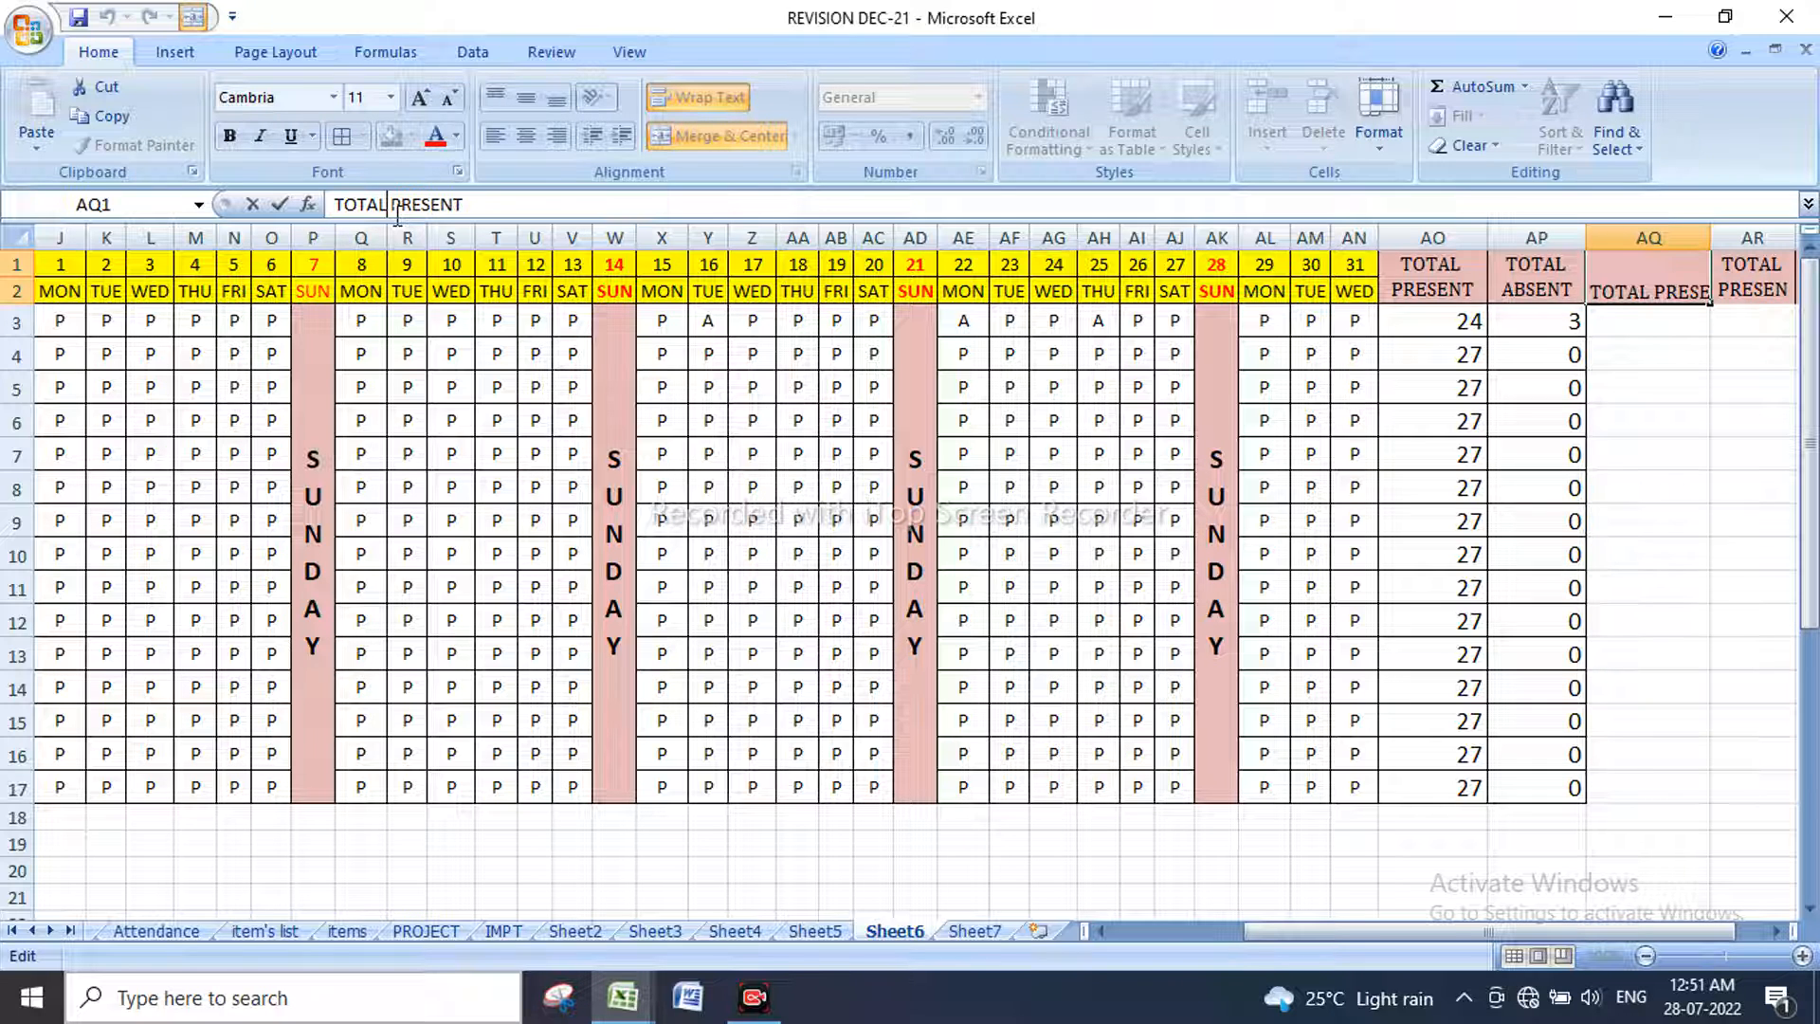
click(492, 208)
text($)
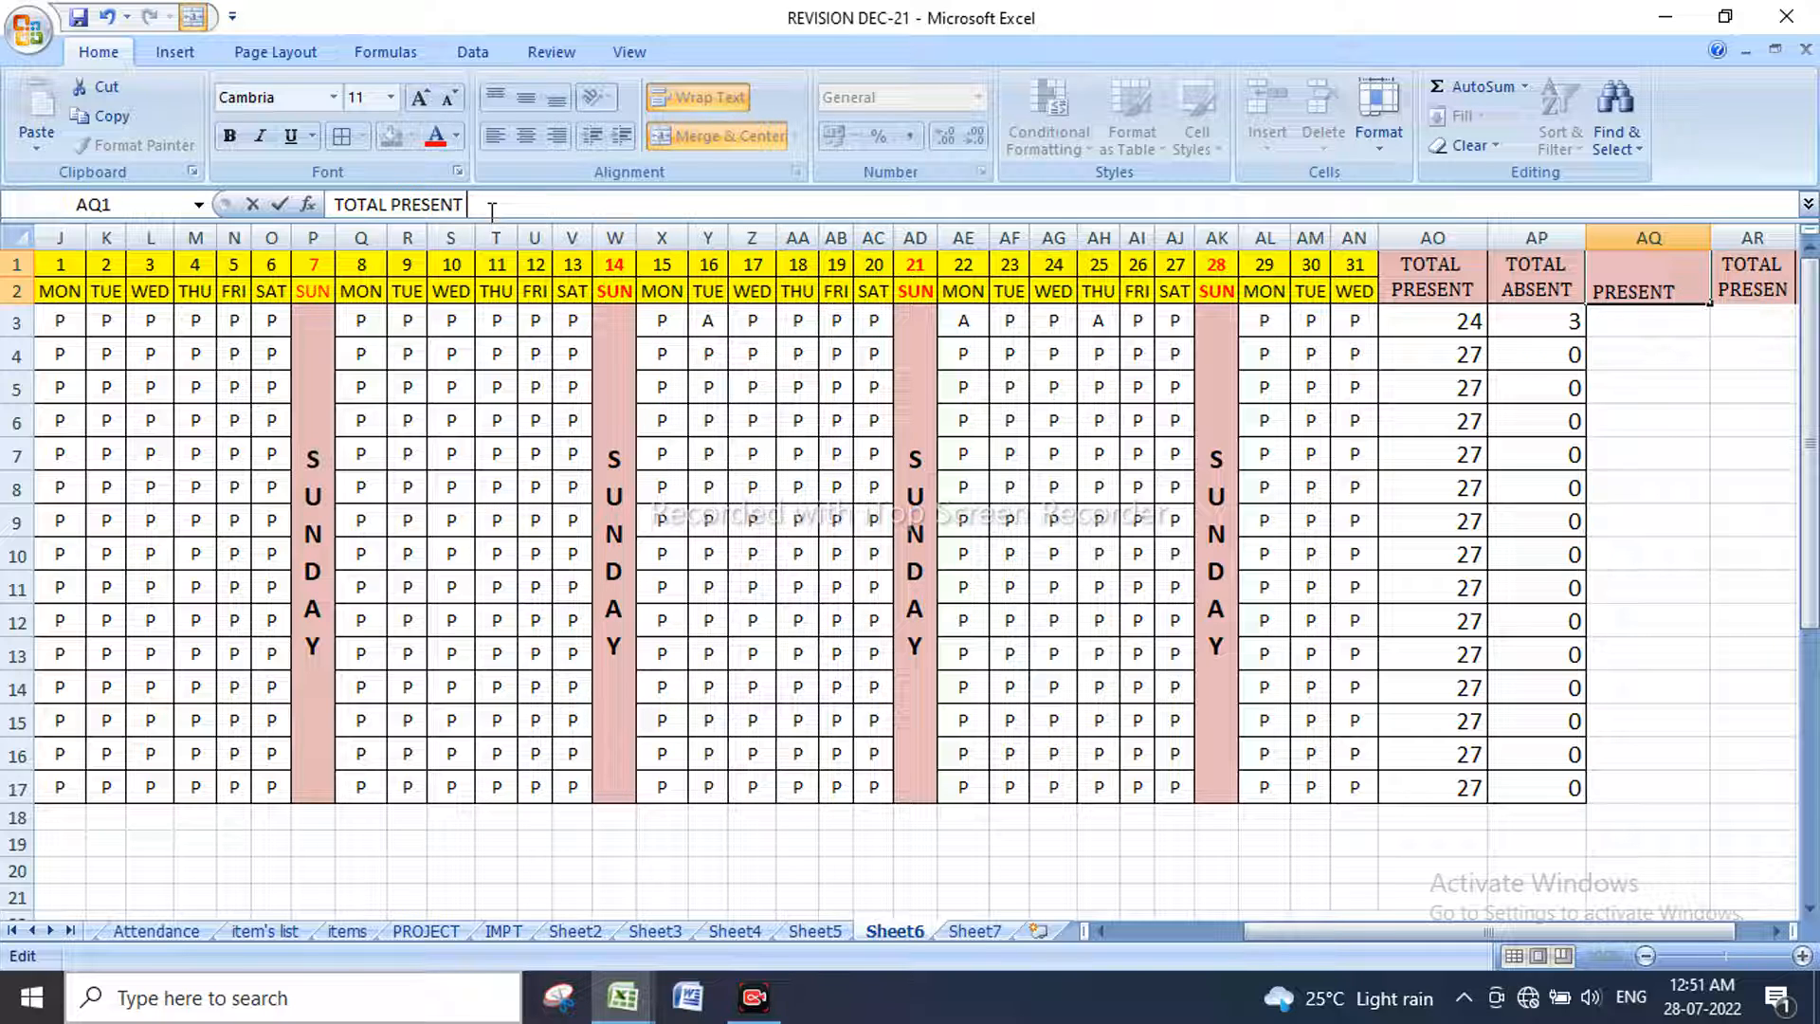
text(%)
key(Return)
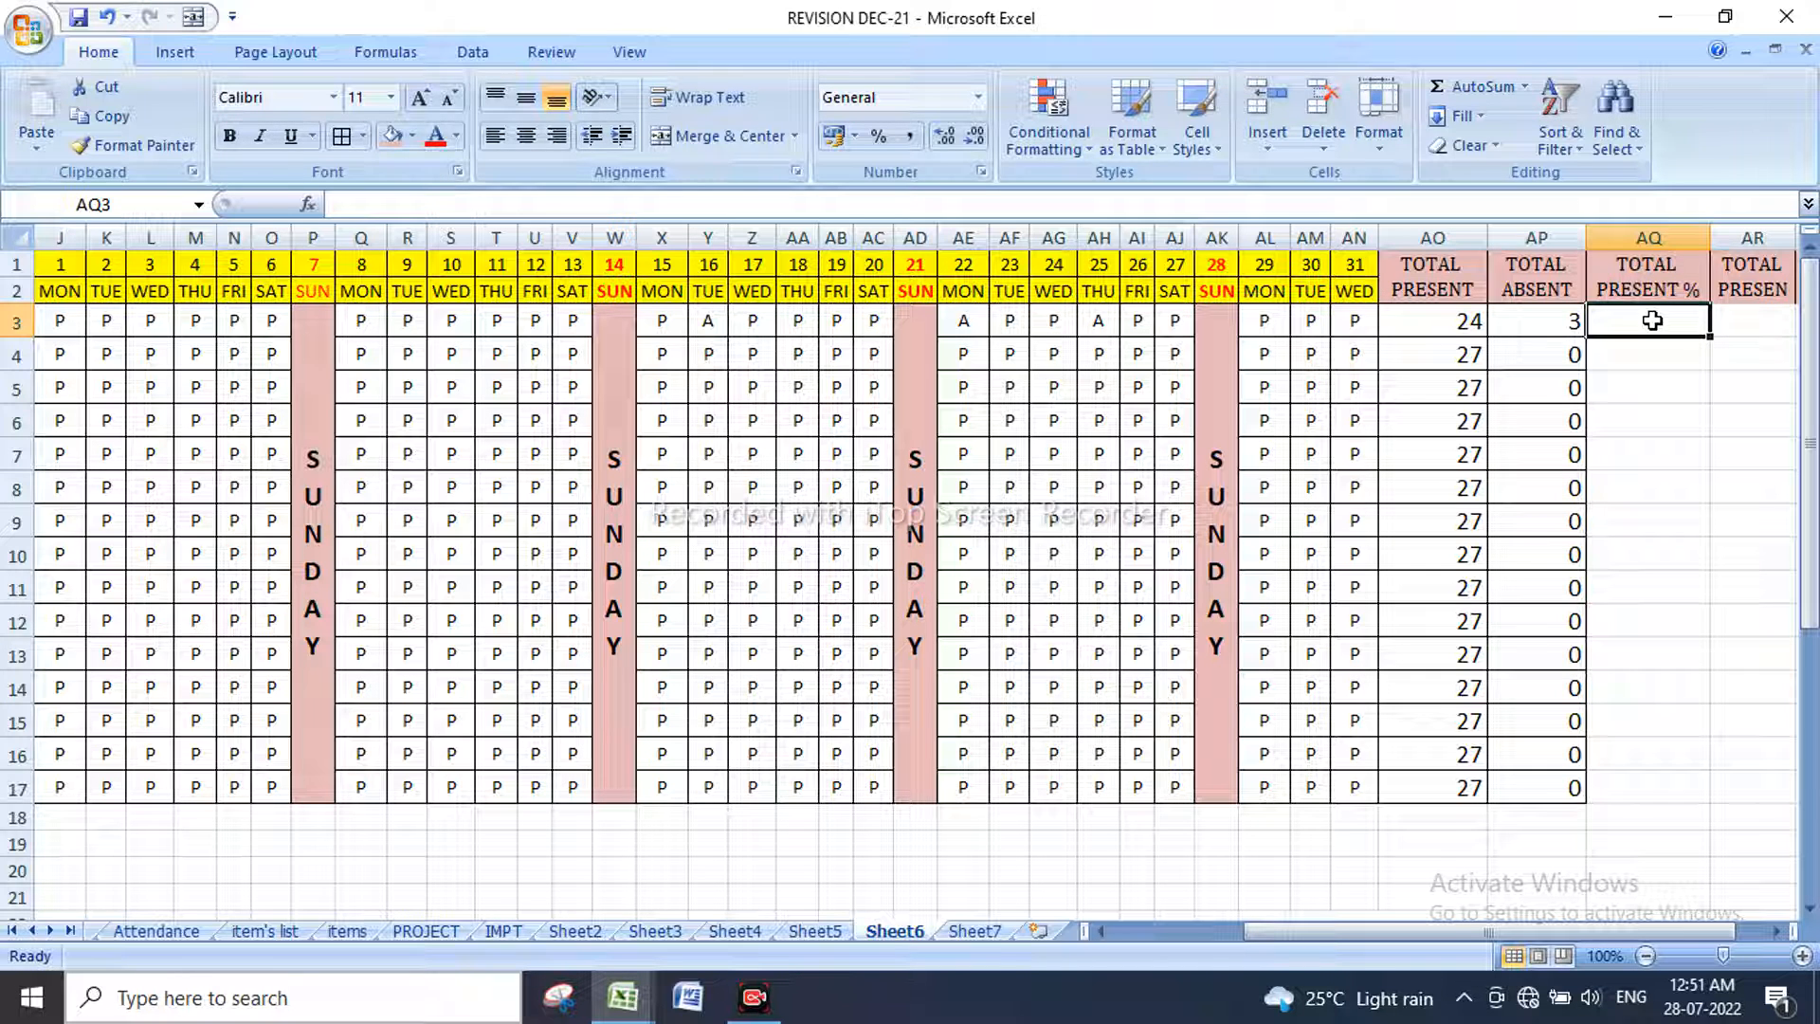
text(=)
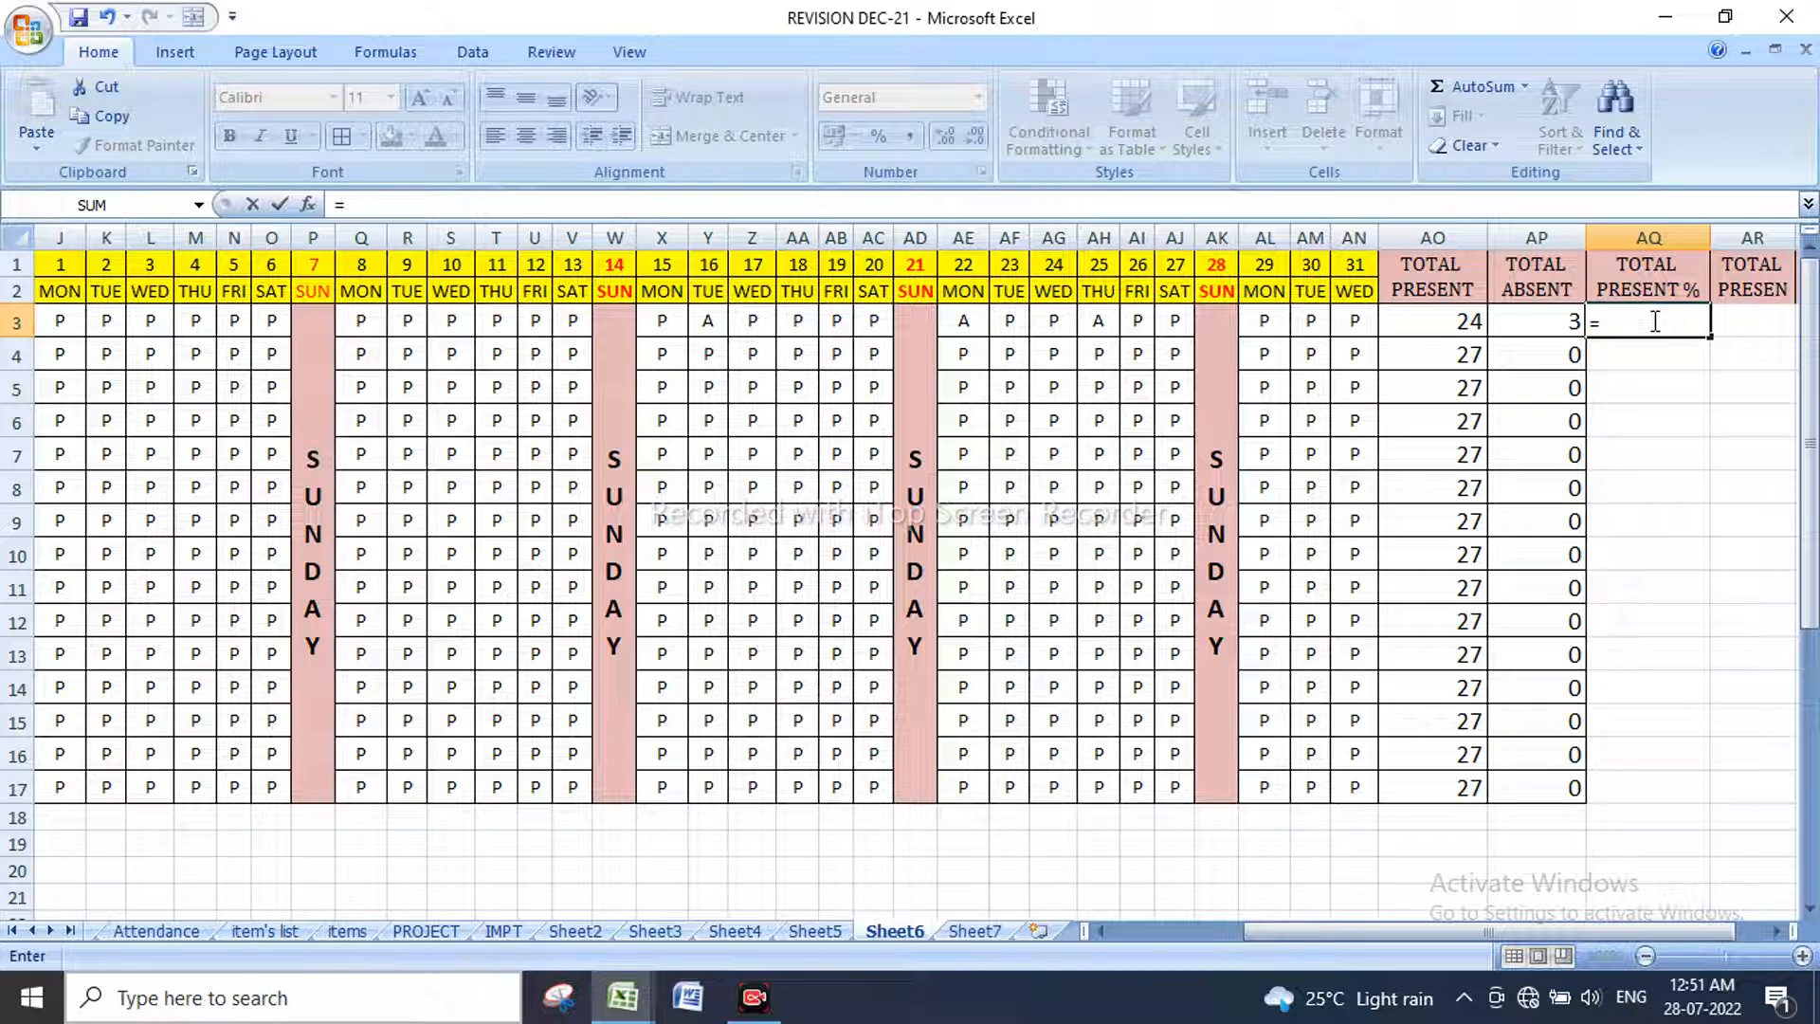
key(Escape)
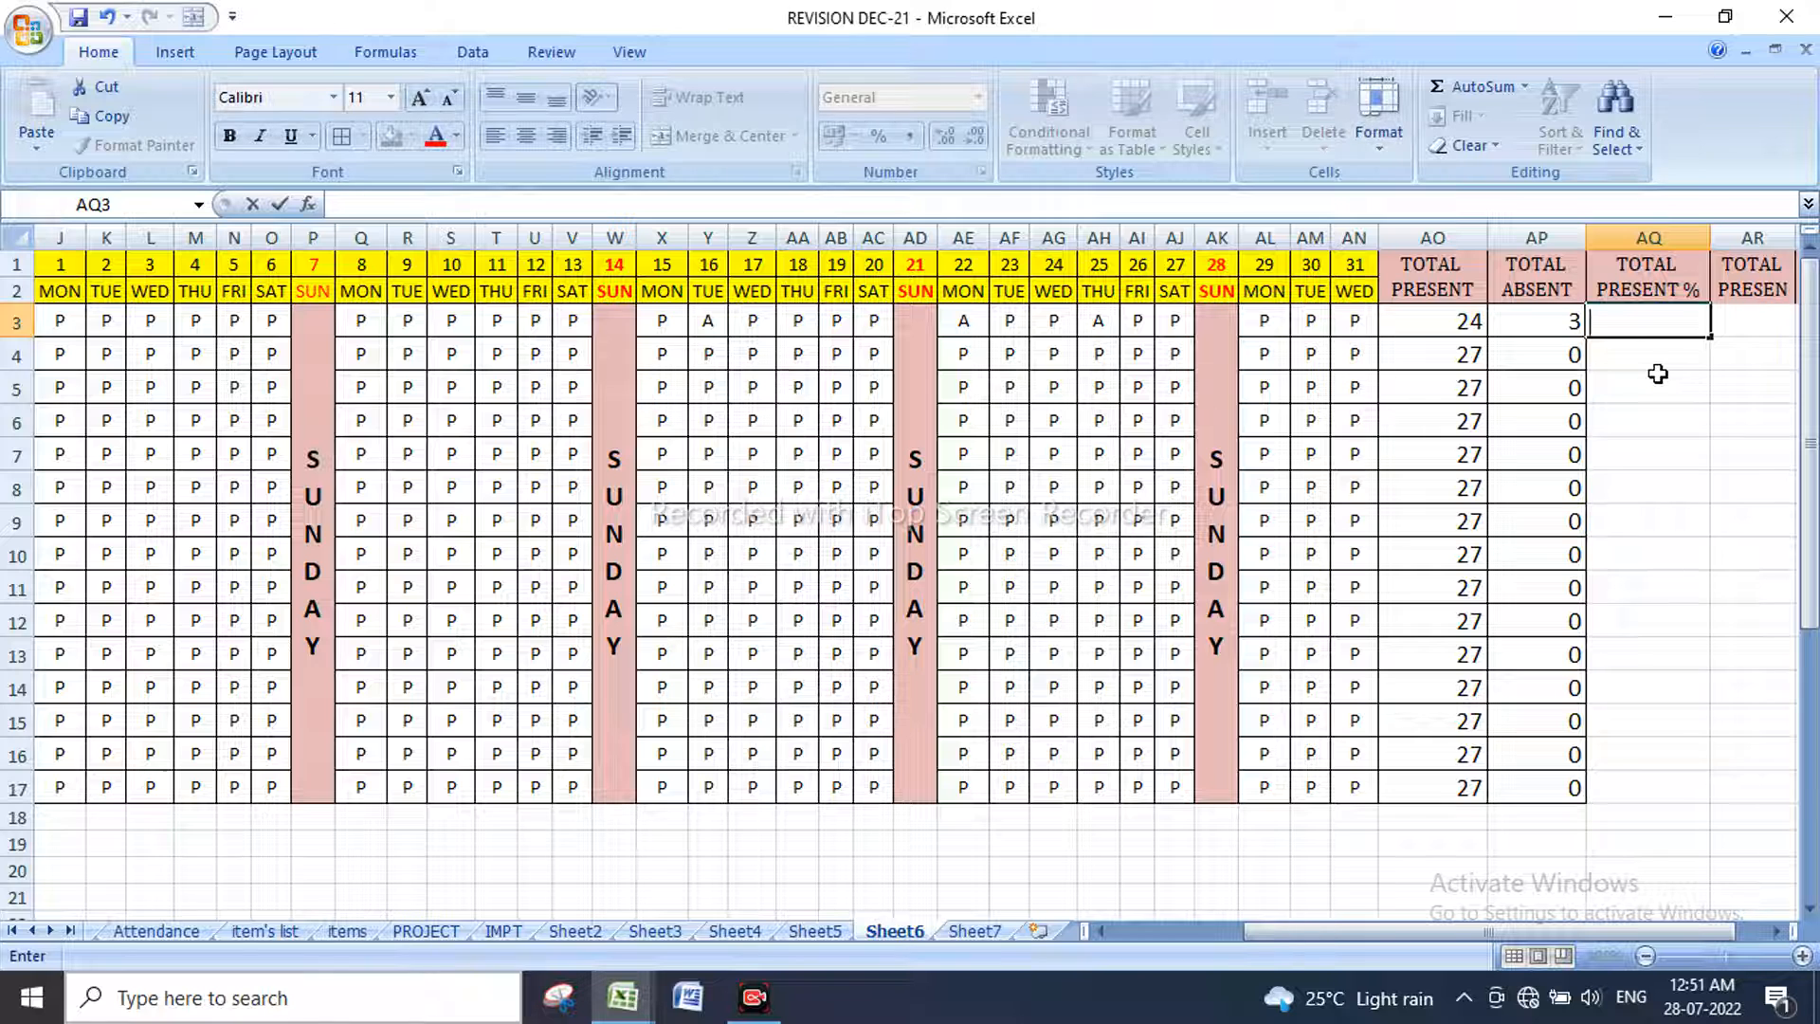
click(1656, 379)
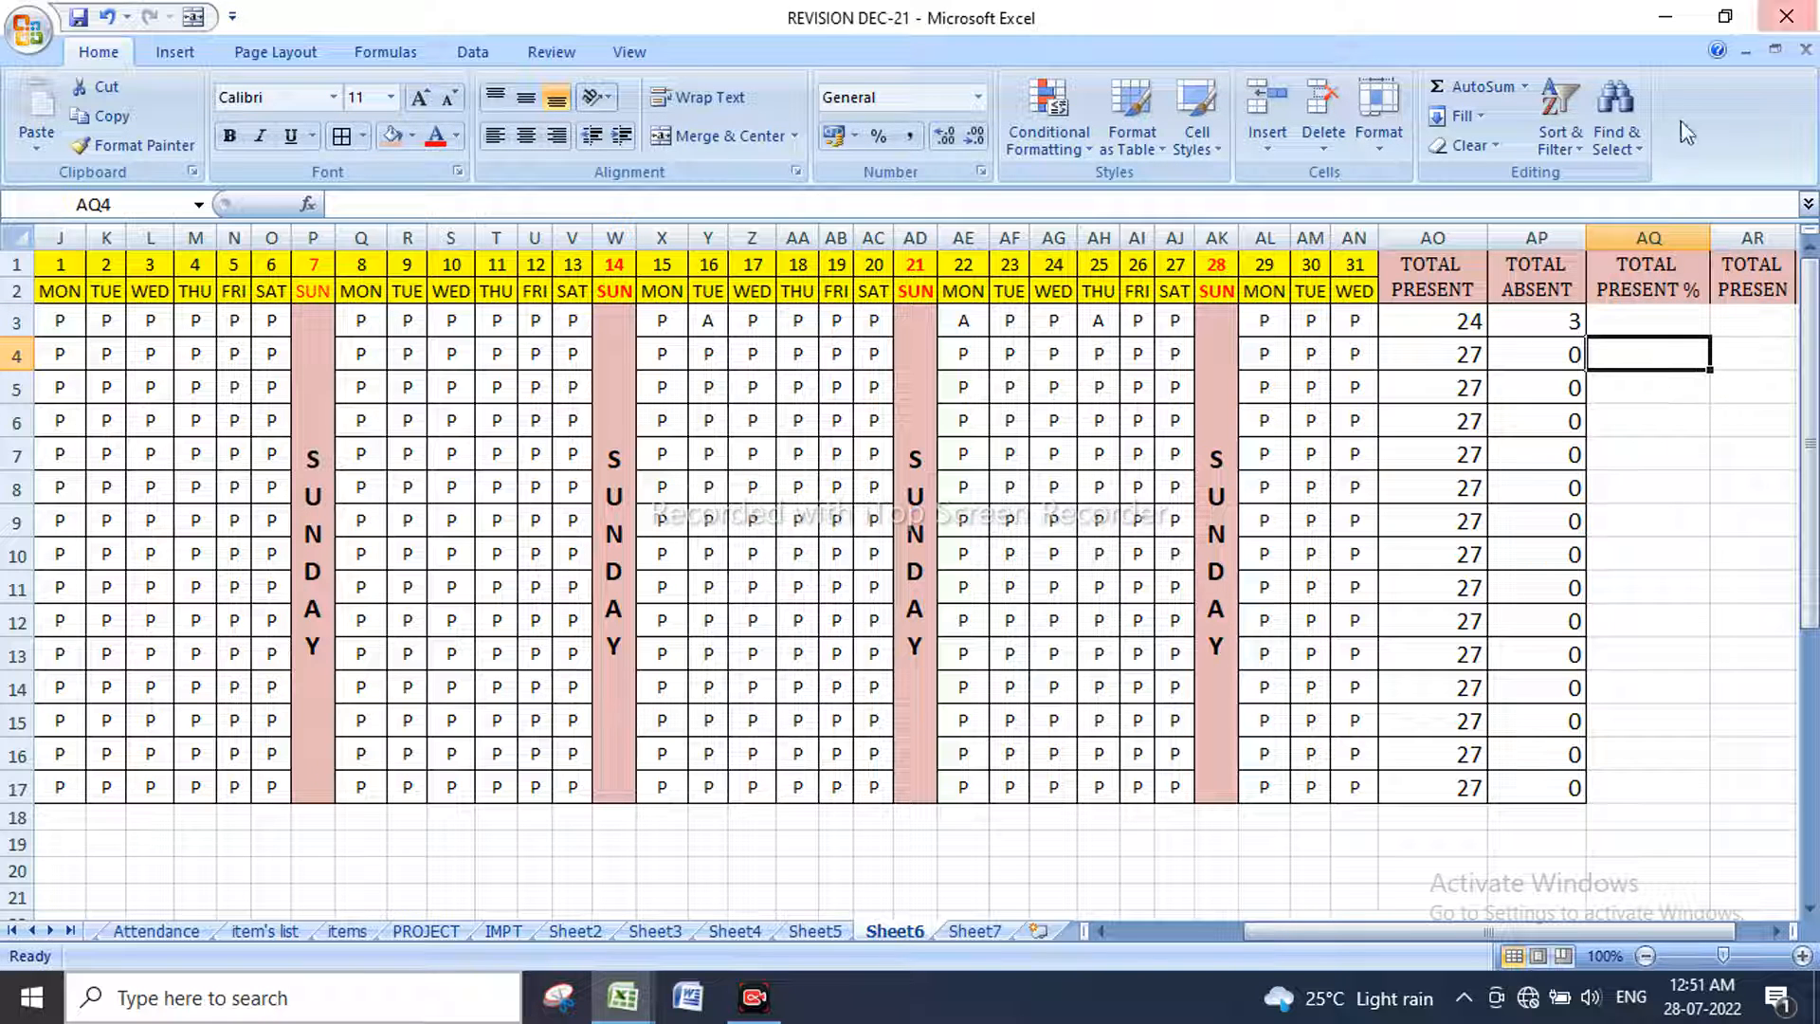
Step: Insert a column before TOTAL PRESENT %, extend the TOTAL ABSENT heading into it and reword AQ1 as TOTAL DAYS
click(1662, 236)
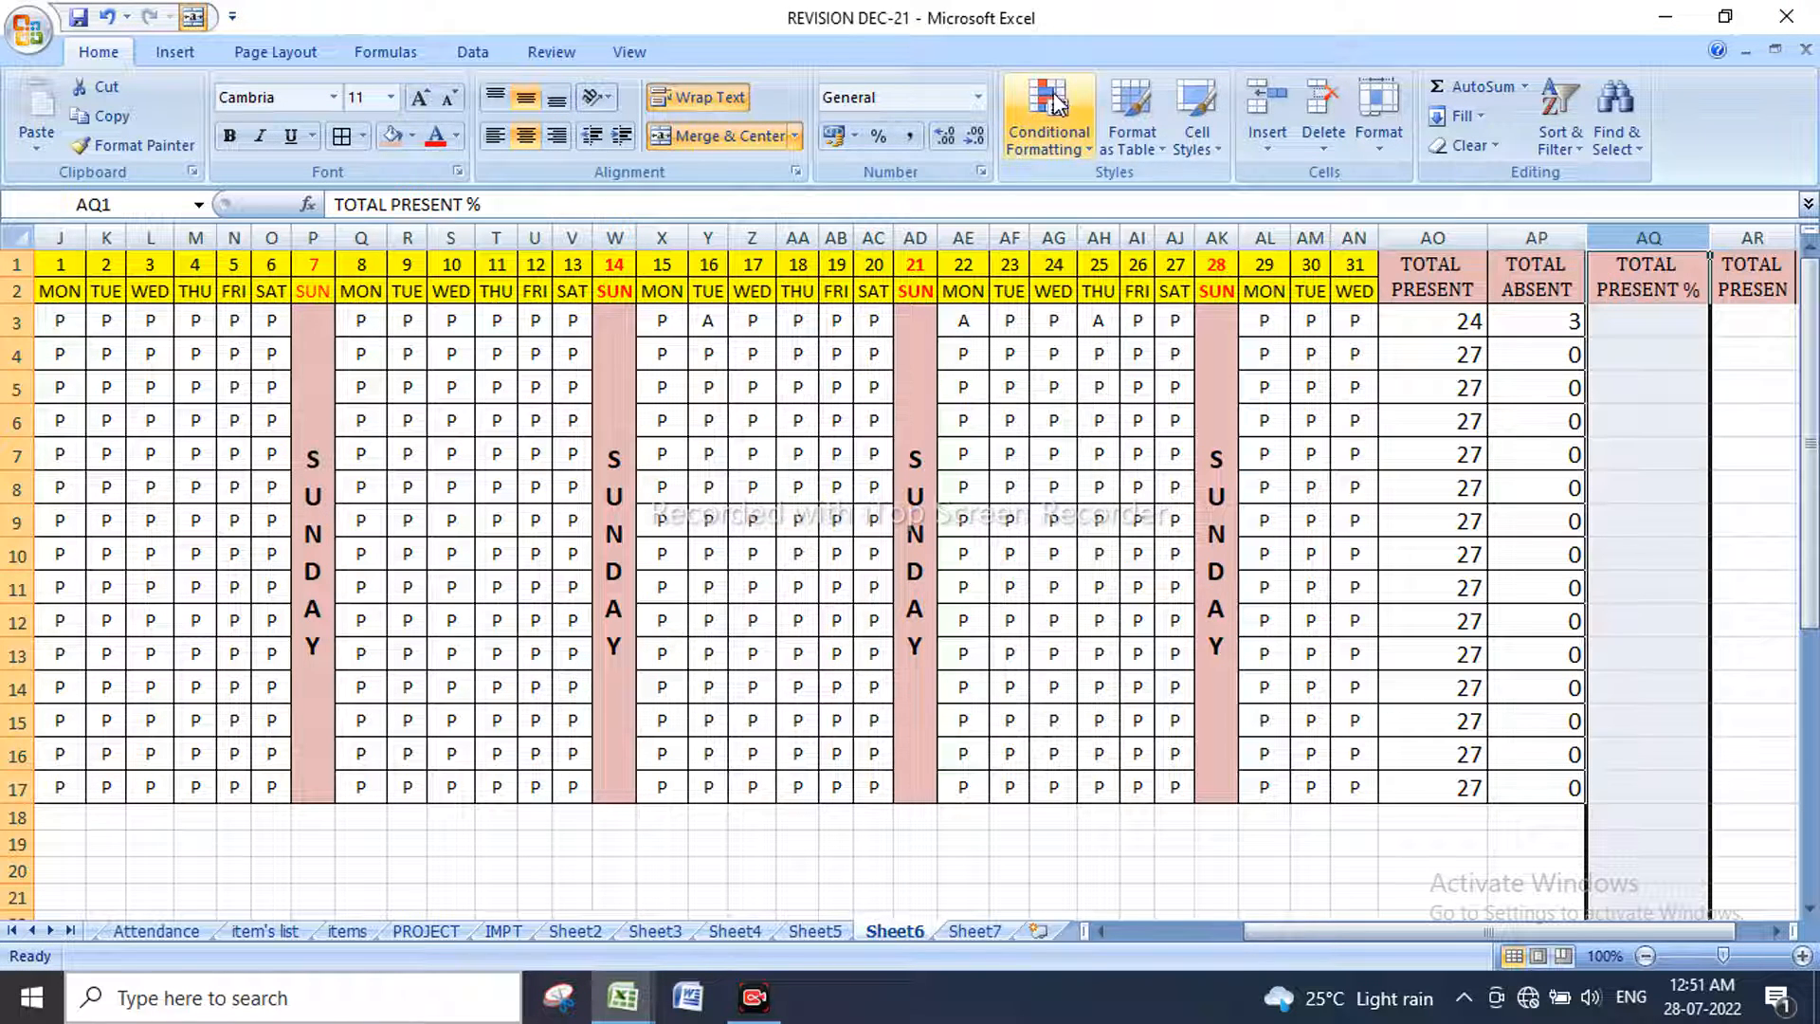
click(1287, 99)
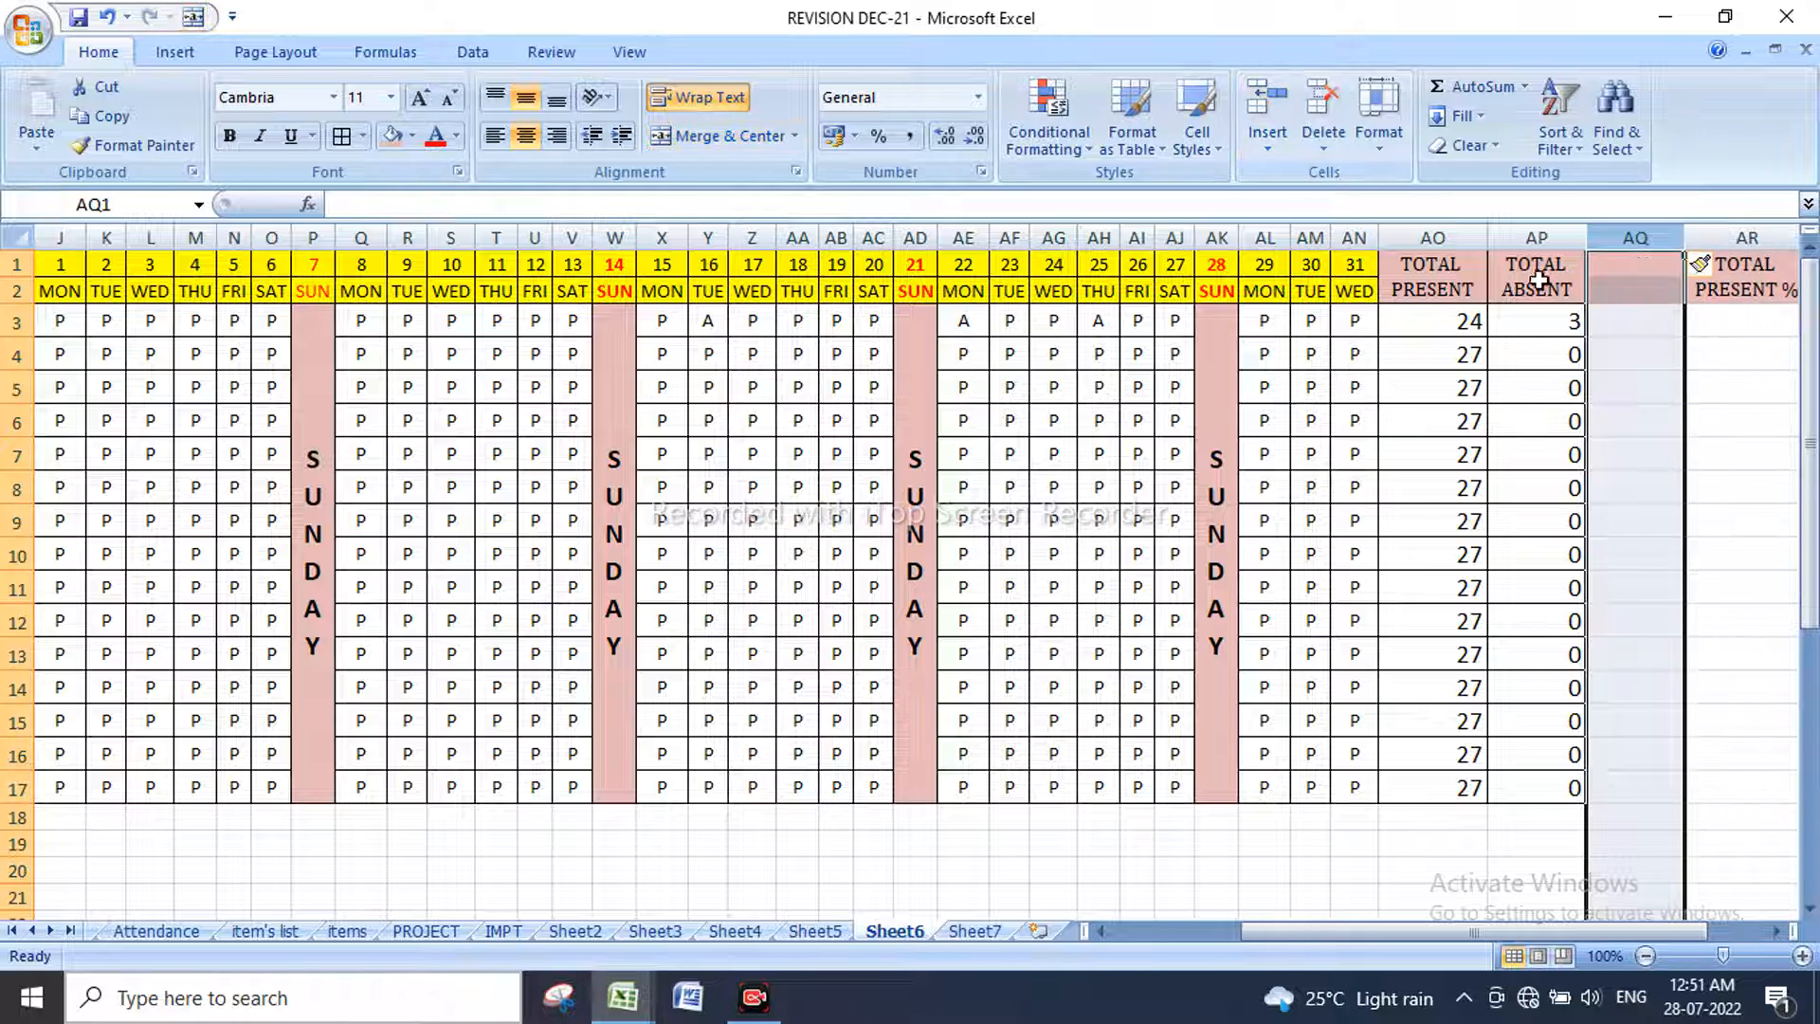
click(1573, 298)
drag(1584, 302, 1649, 312)
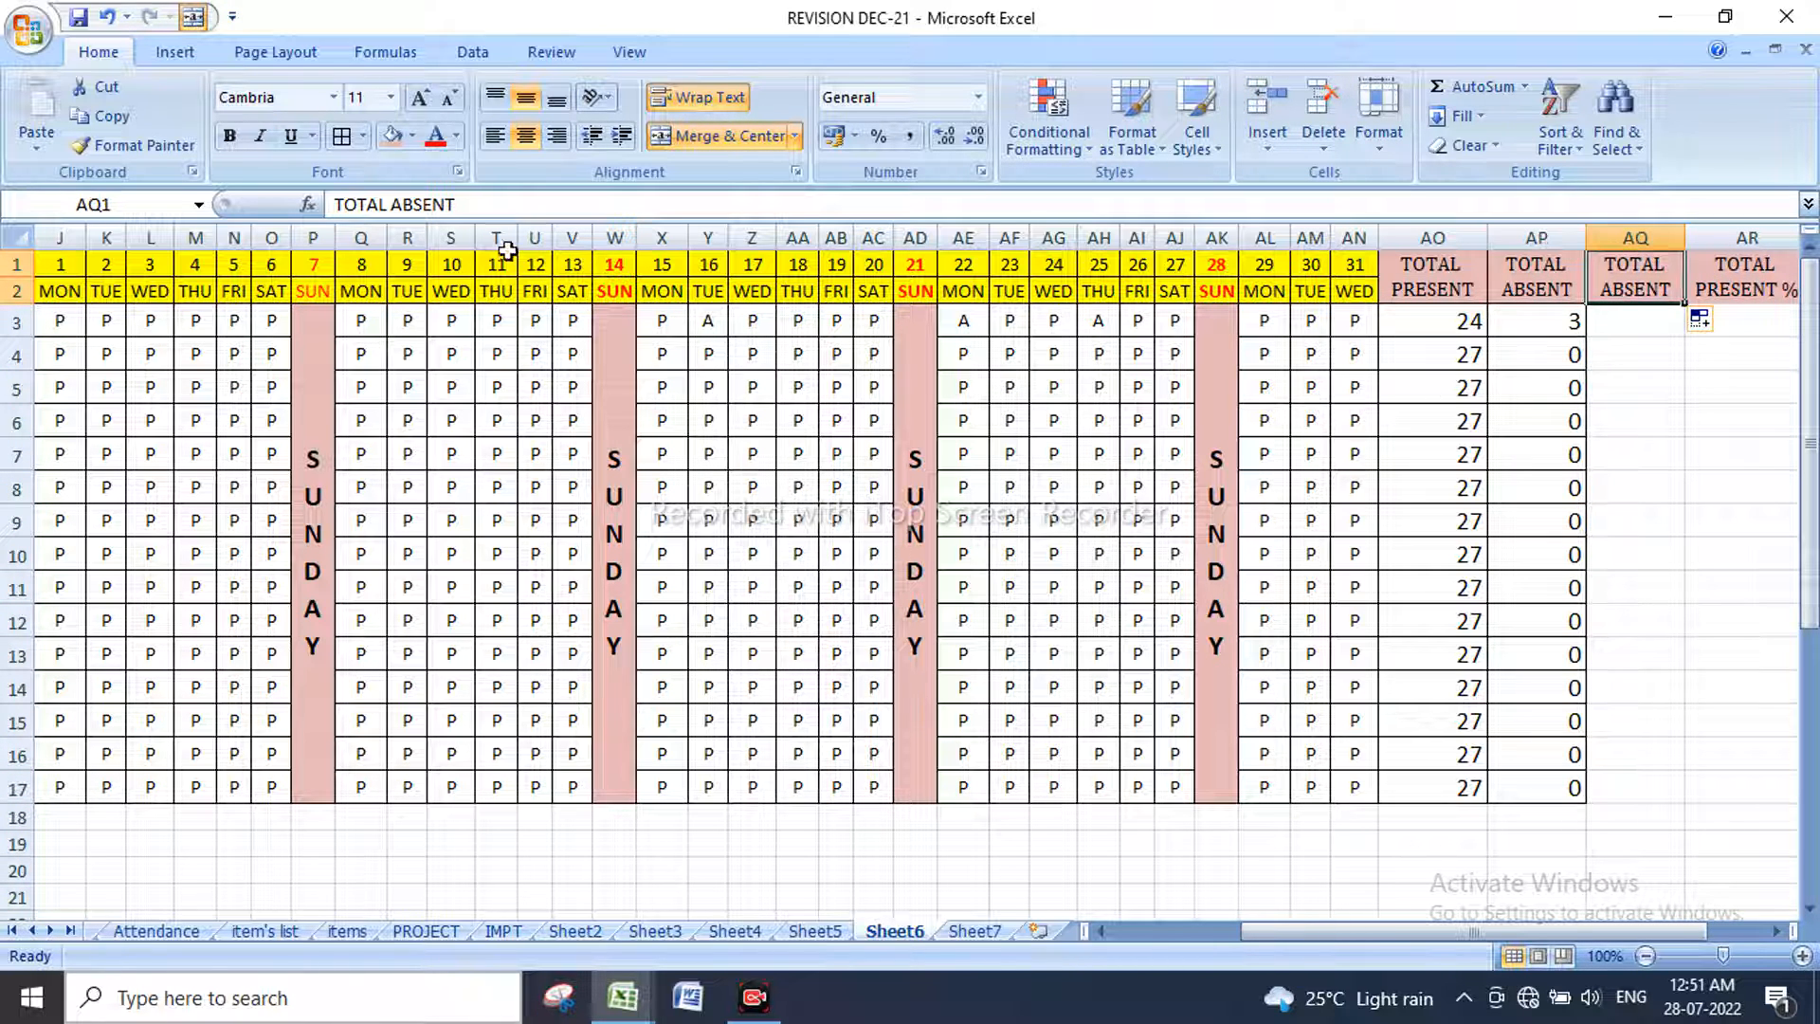
double_click(442, 205)
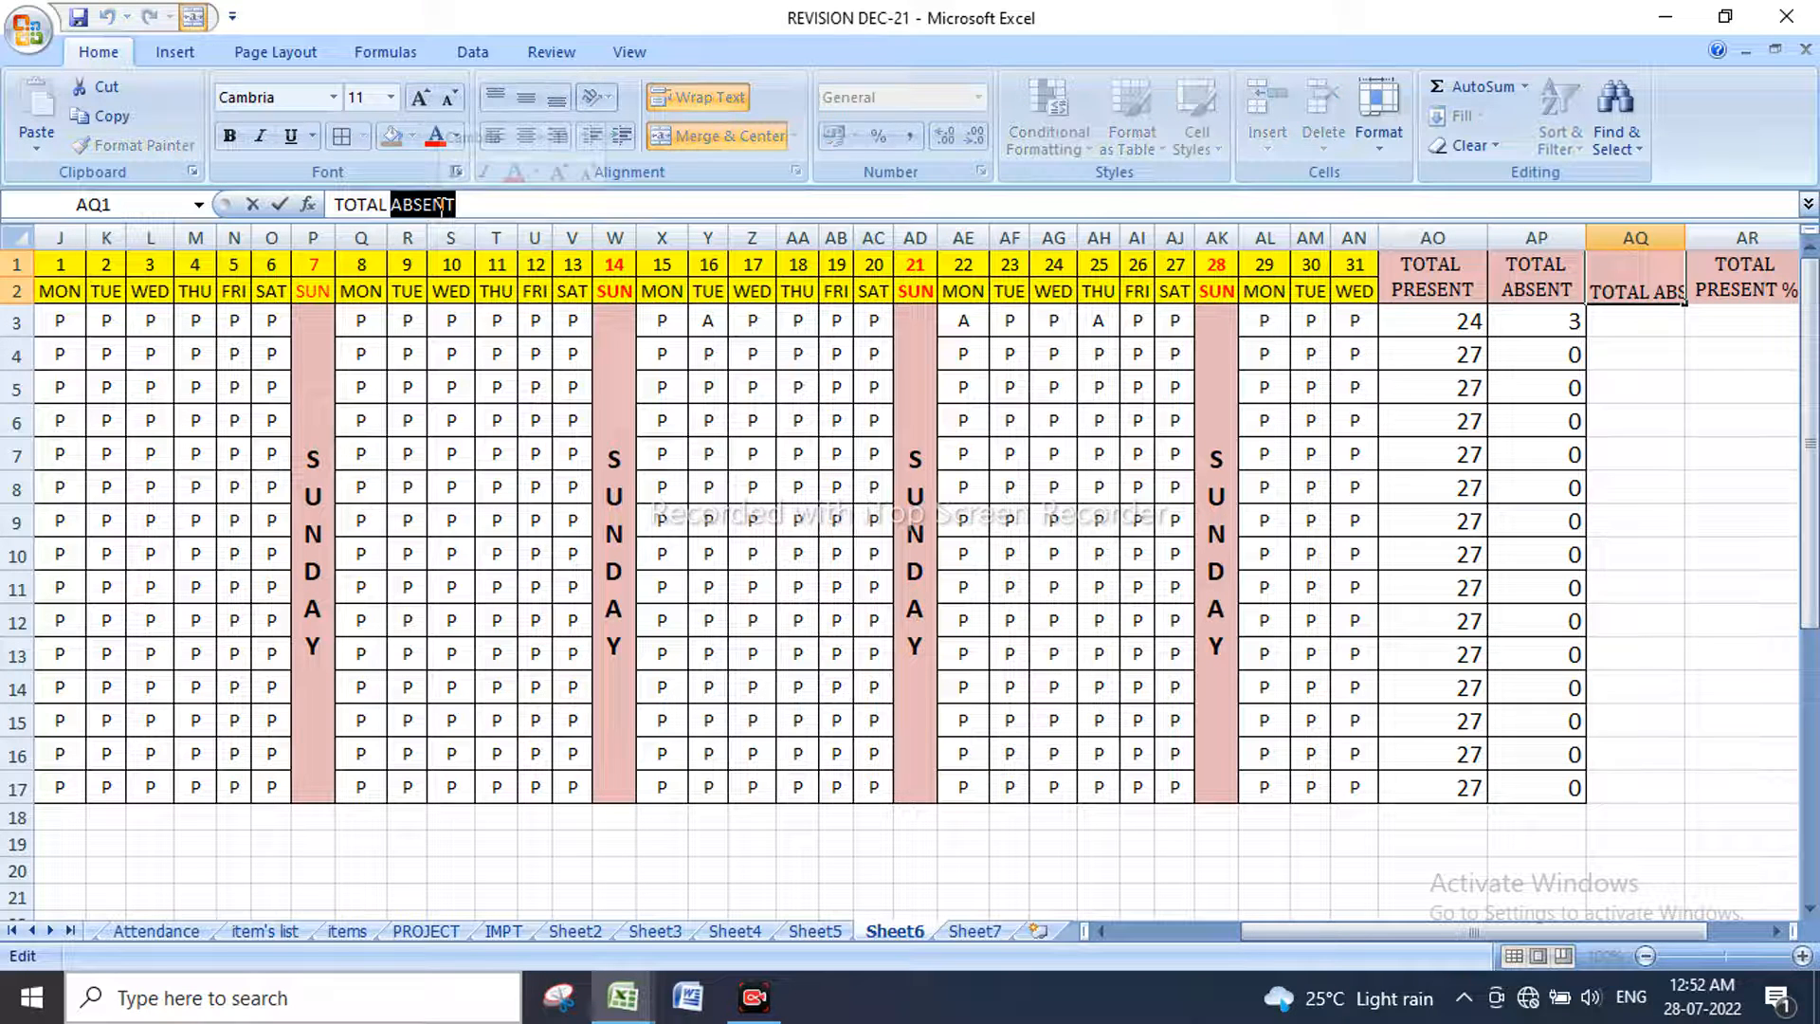
text(DAY)
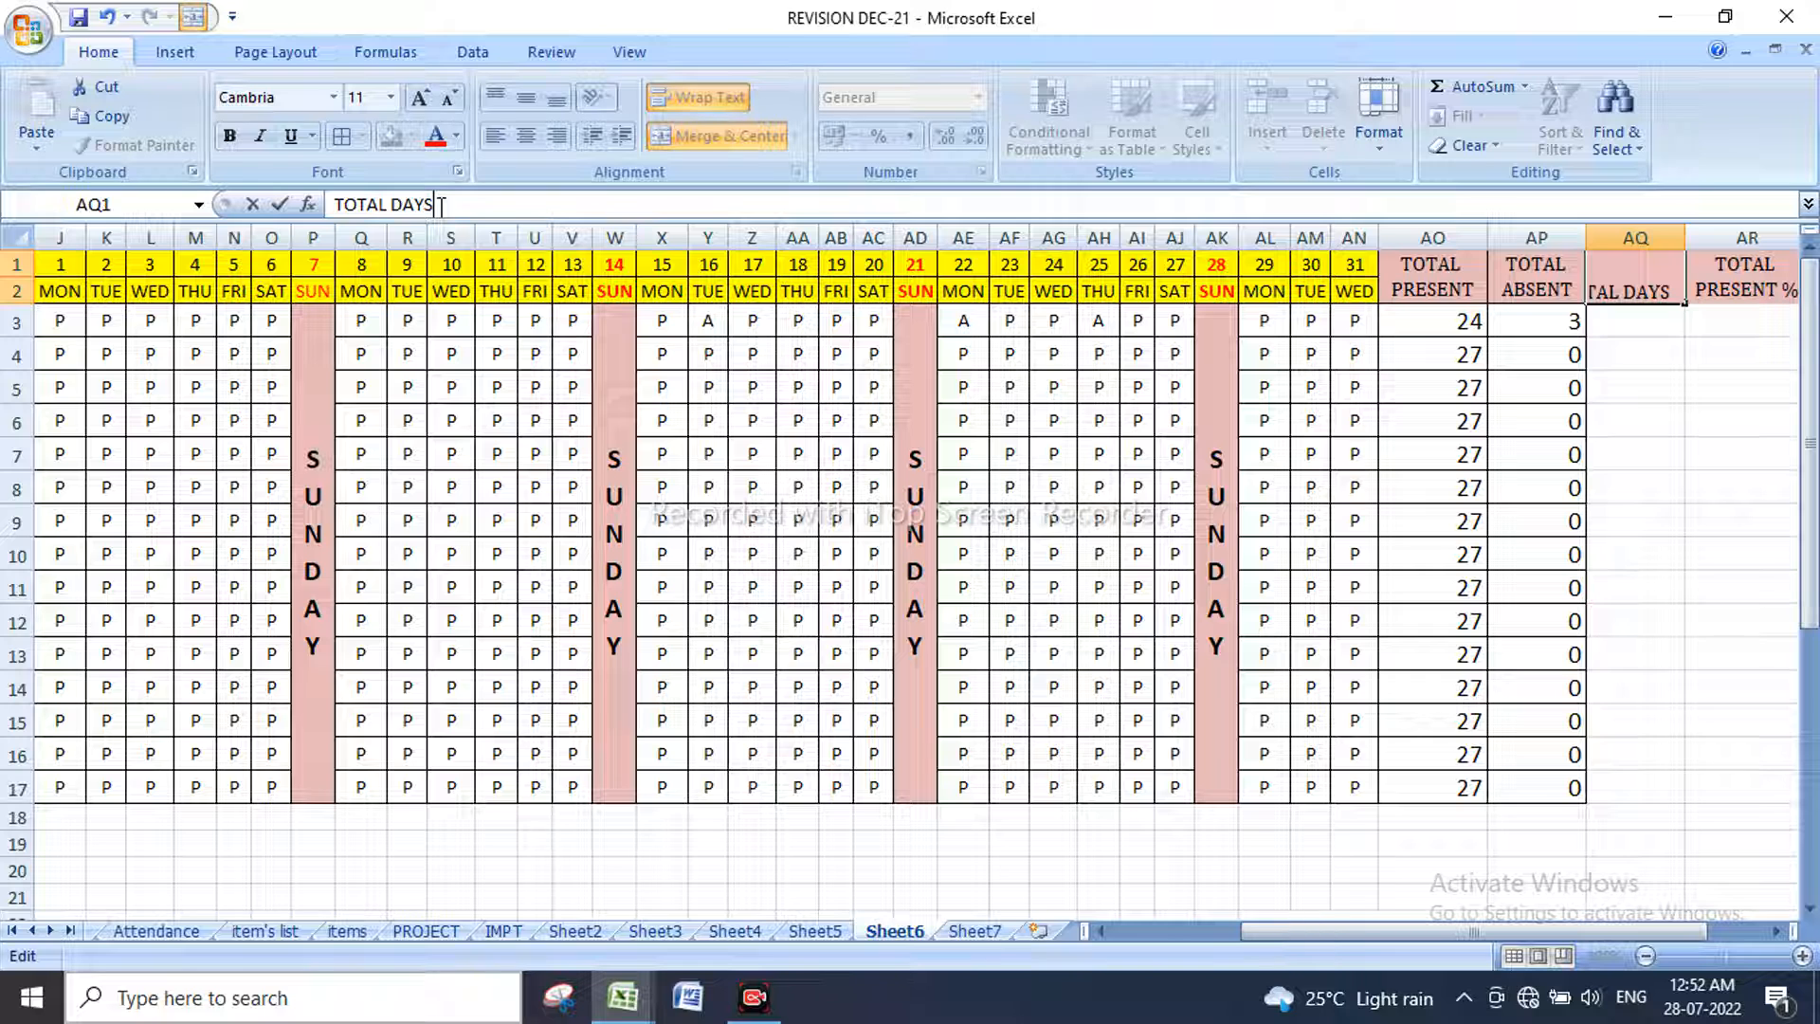
text(S)
key(Return)
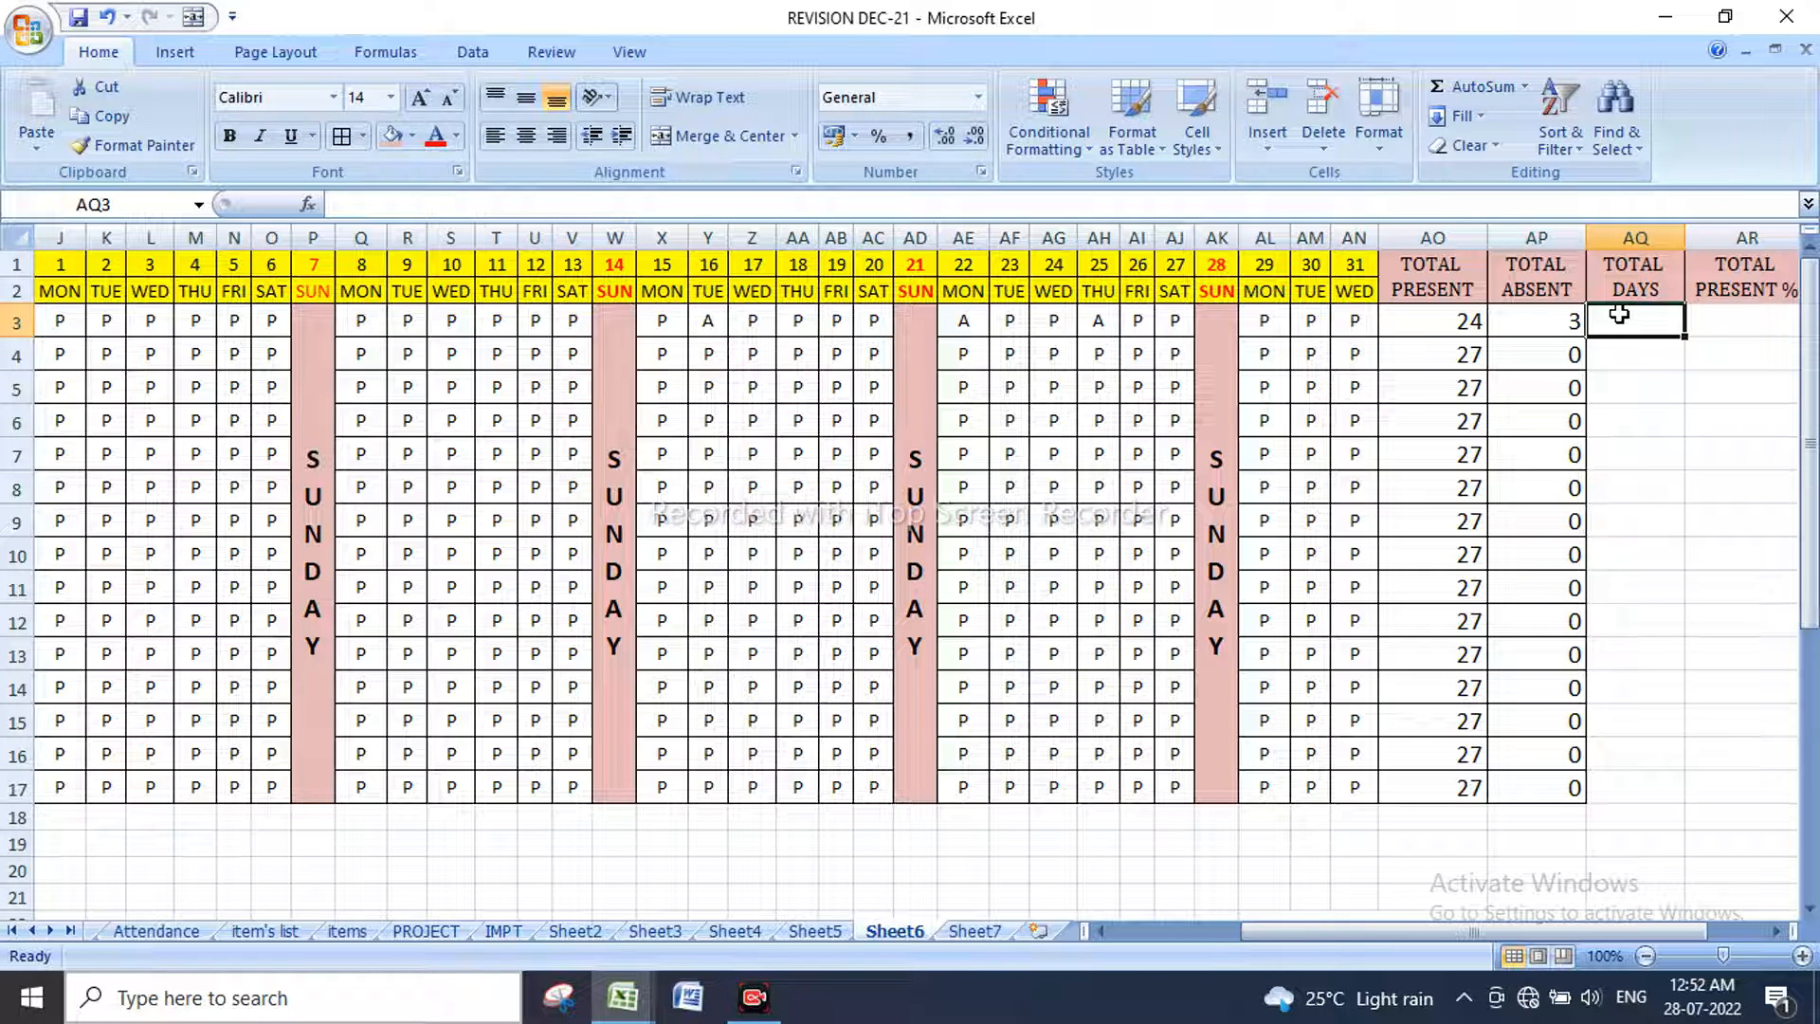
Step: Enter =AO3+AP3 in AQ3 under TOTAL DAYS and fill it down to AQ17
text(=)
click(1436, 316)
text(+)
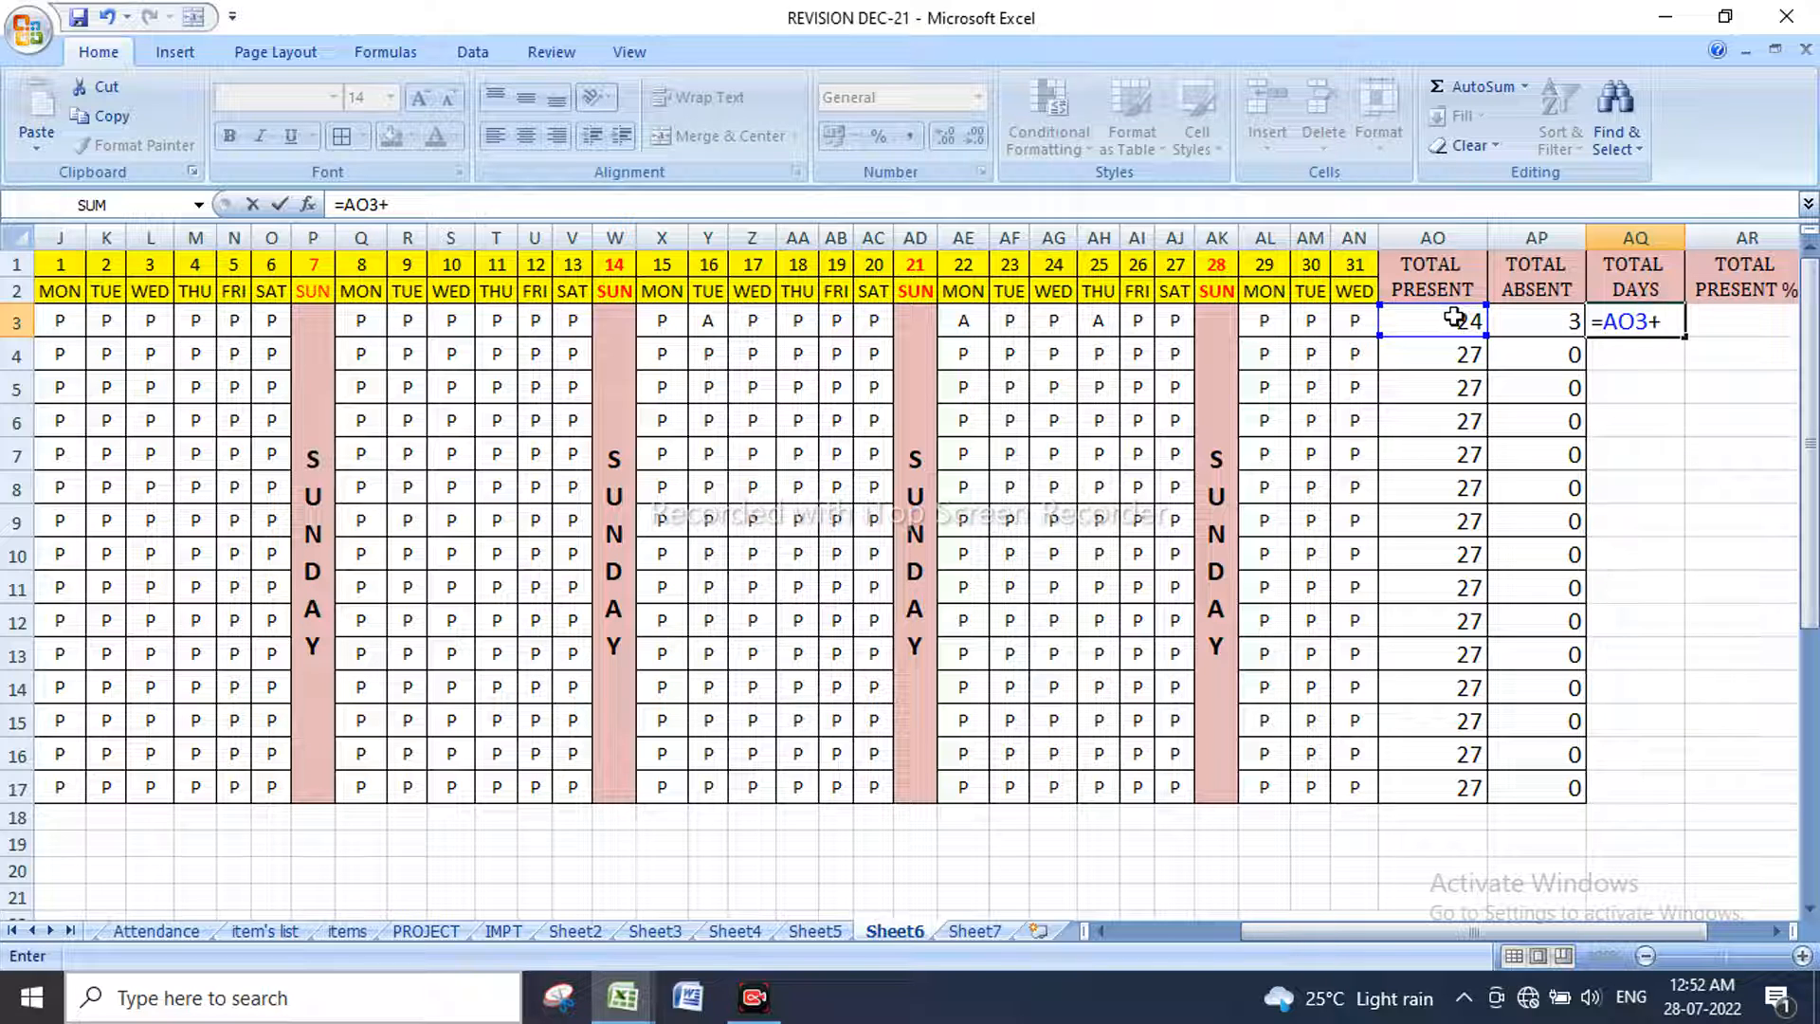
click(1559, 318)
key(Return)
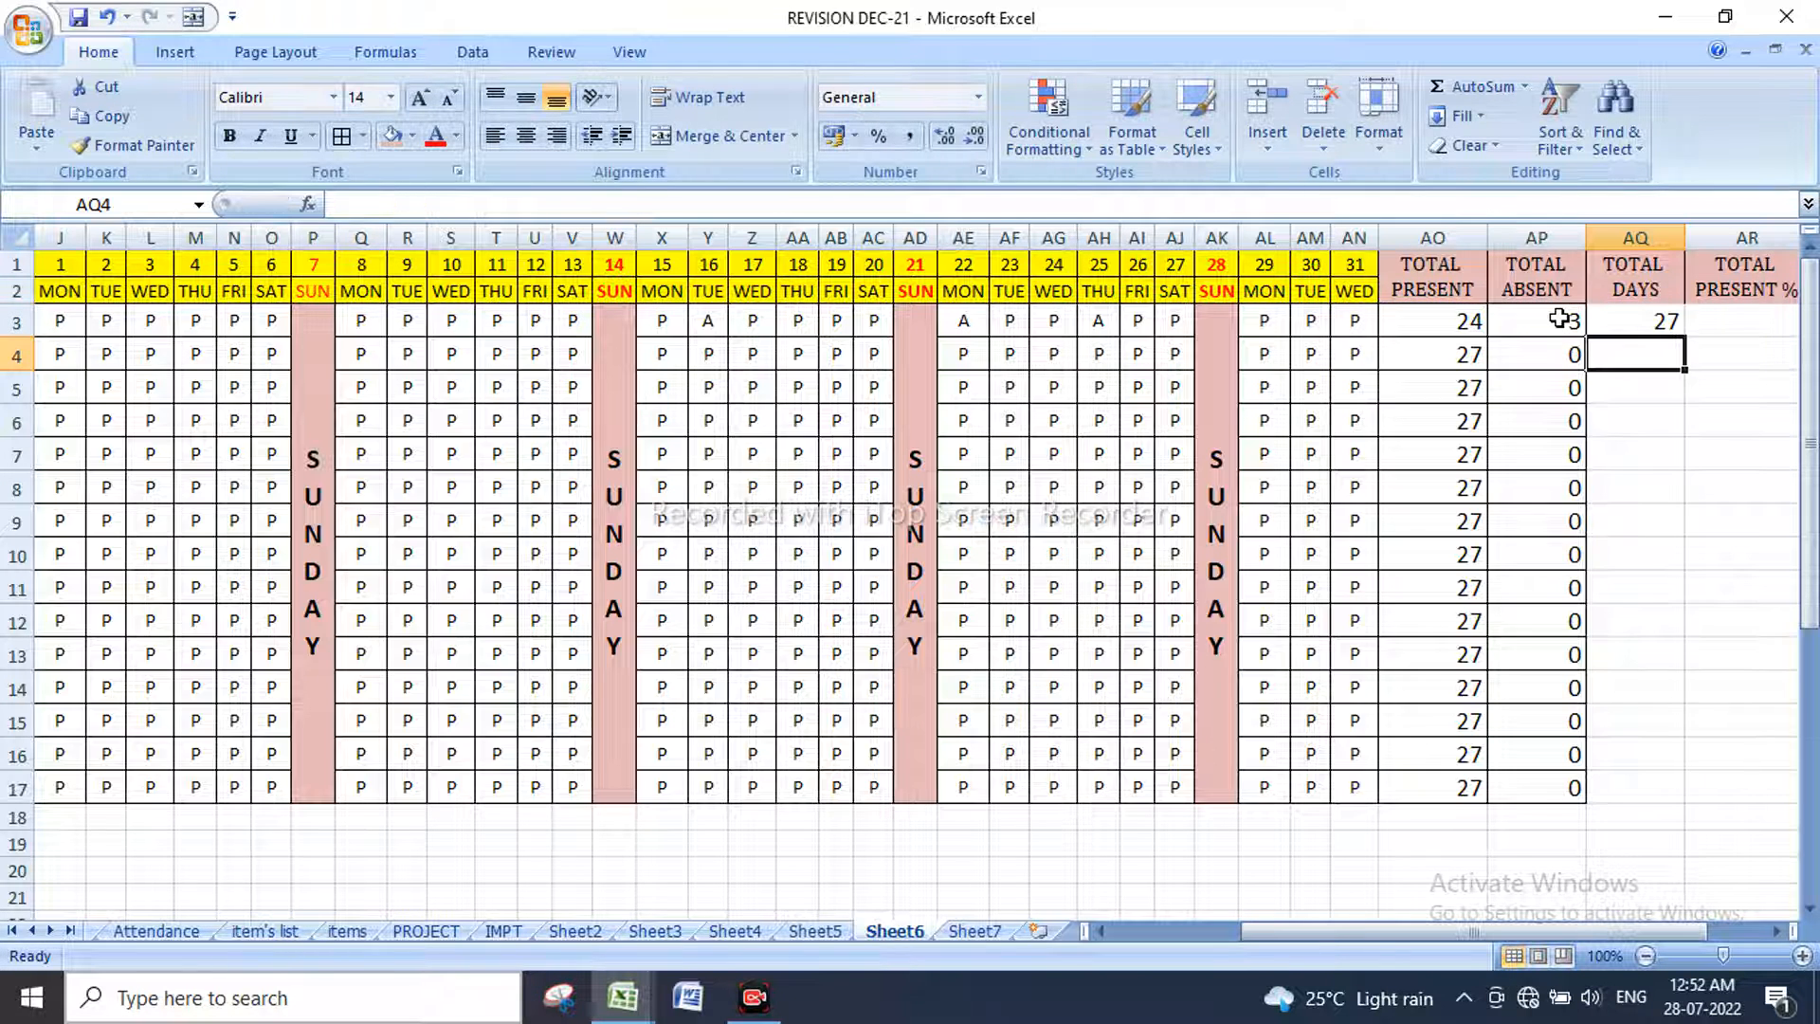
click(1668, 324)
double_click(1683, 335)
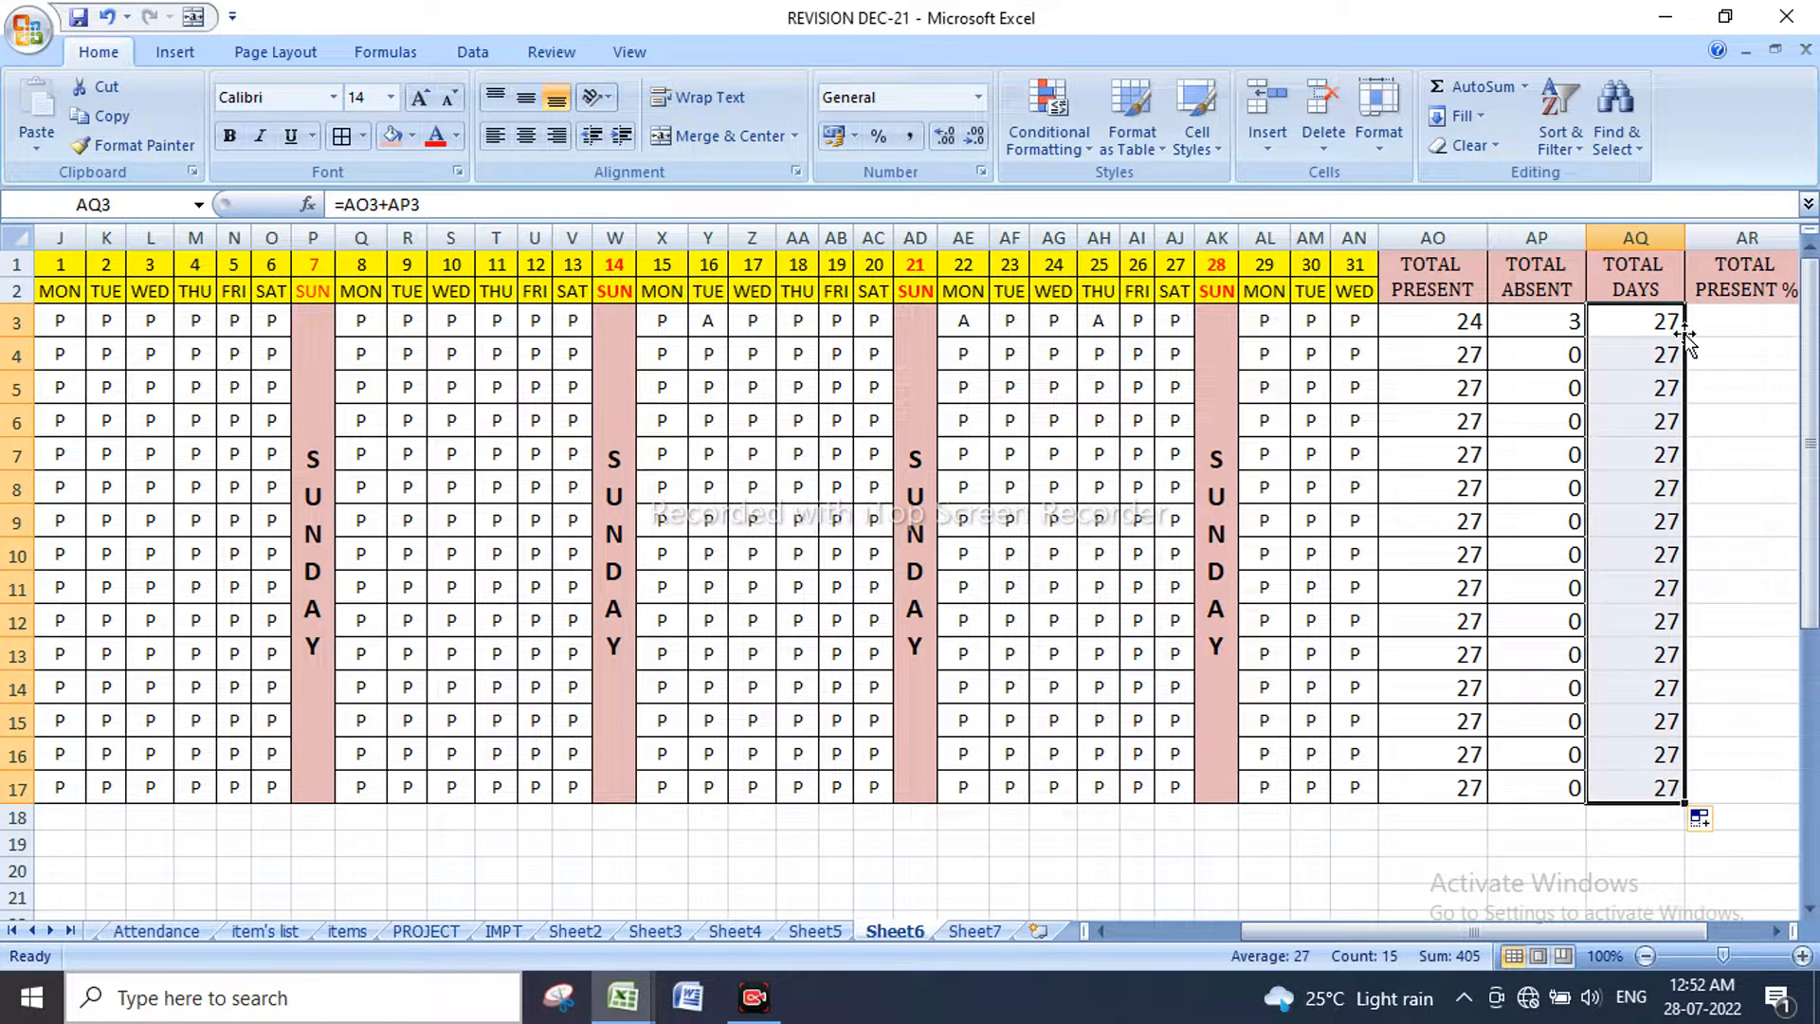
Step: Enter =AO3*100/AQ3 in AR3 under TOTAL PRESENT % and fill it down to AR17
drag(1306, 935, 1370, 934)
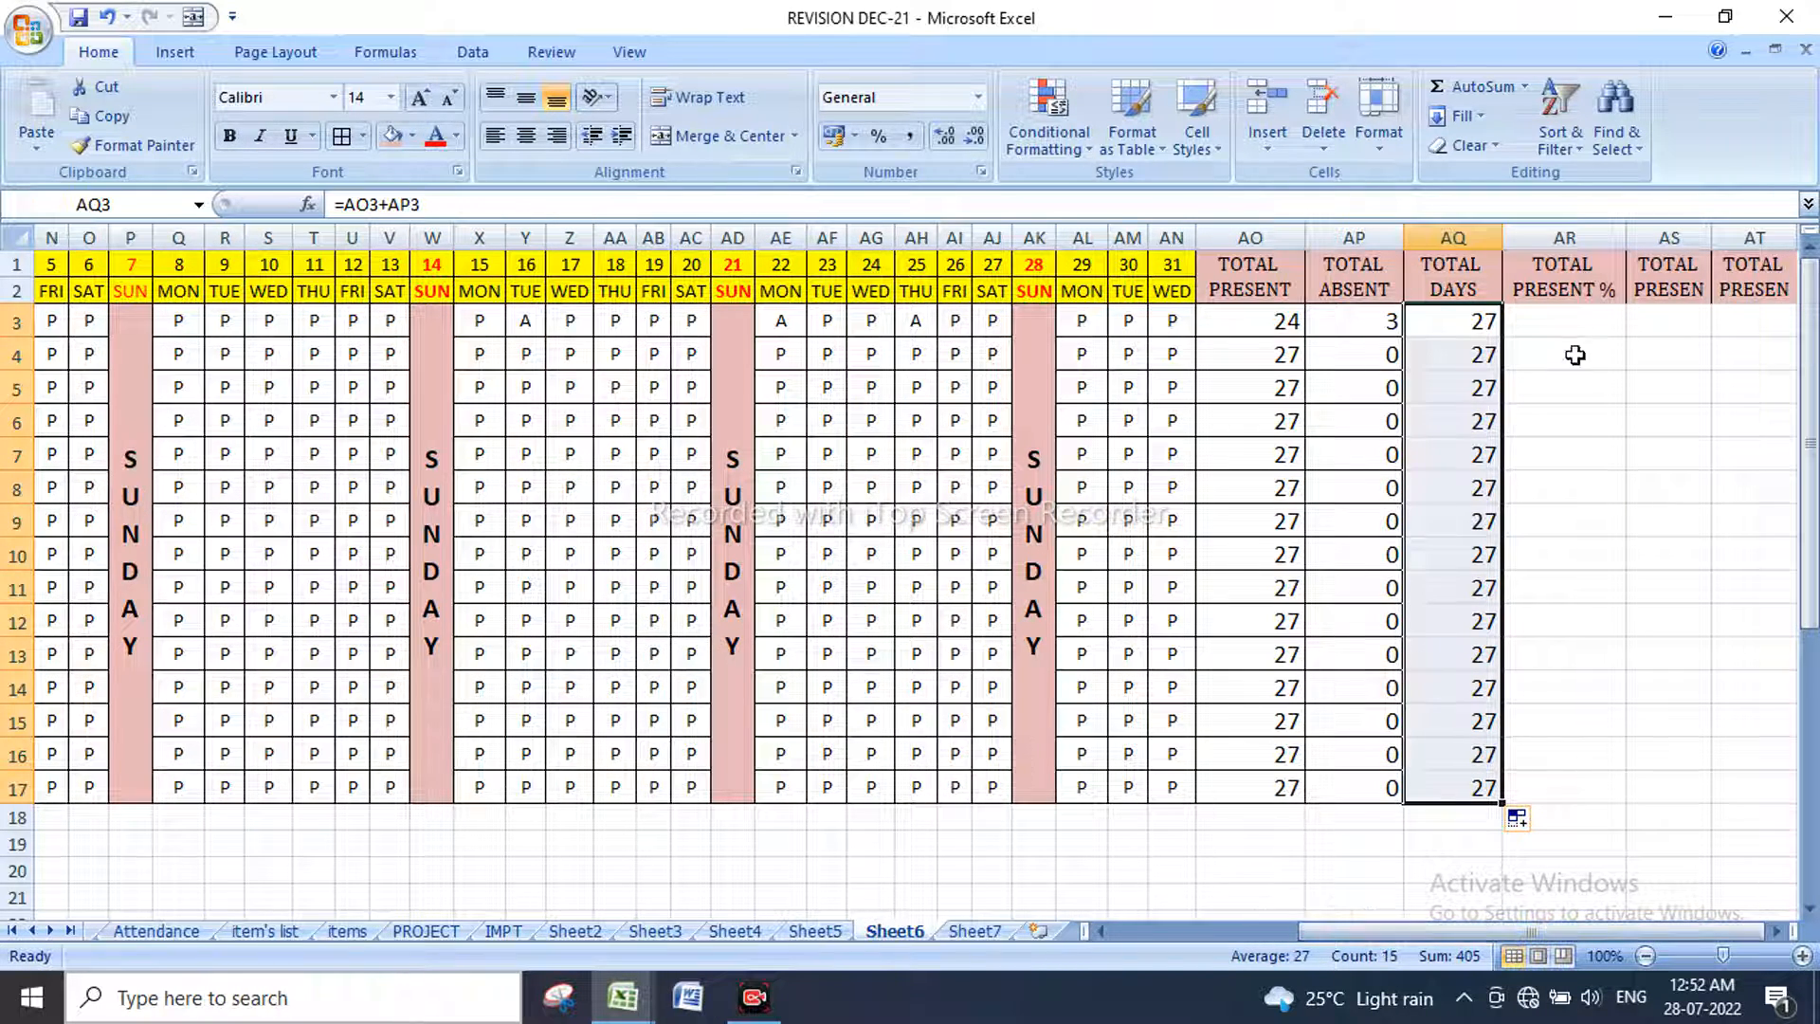
click(1581, 324)
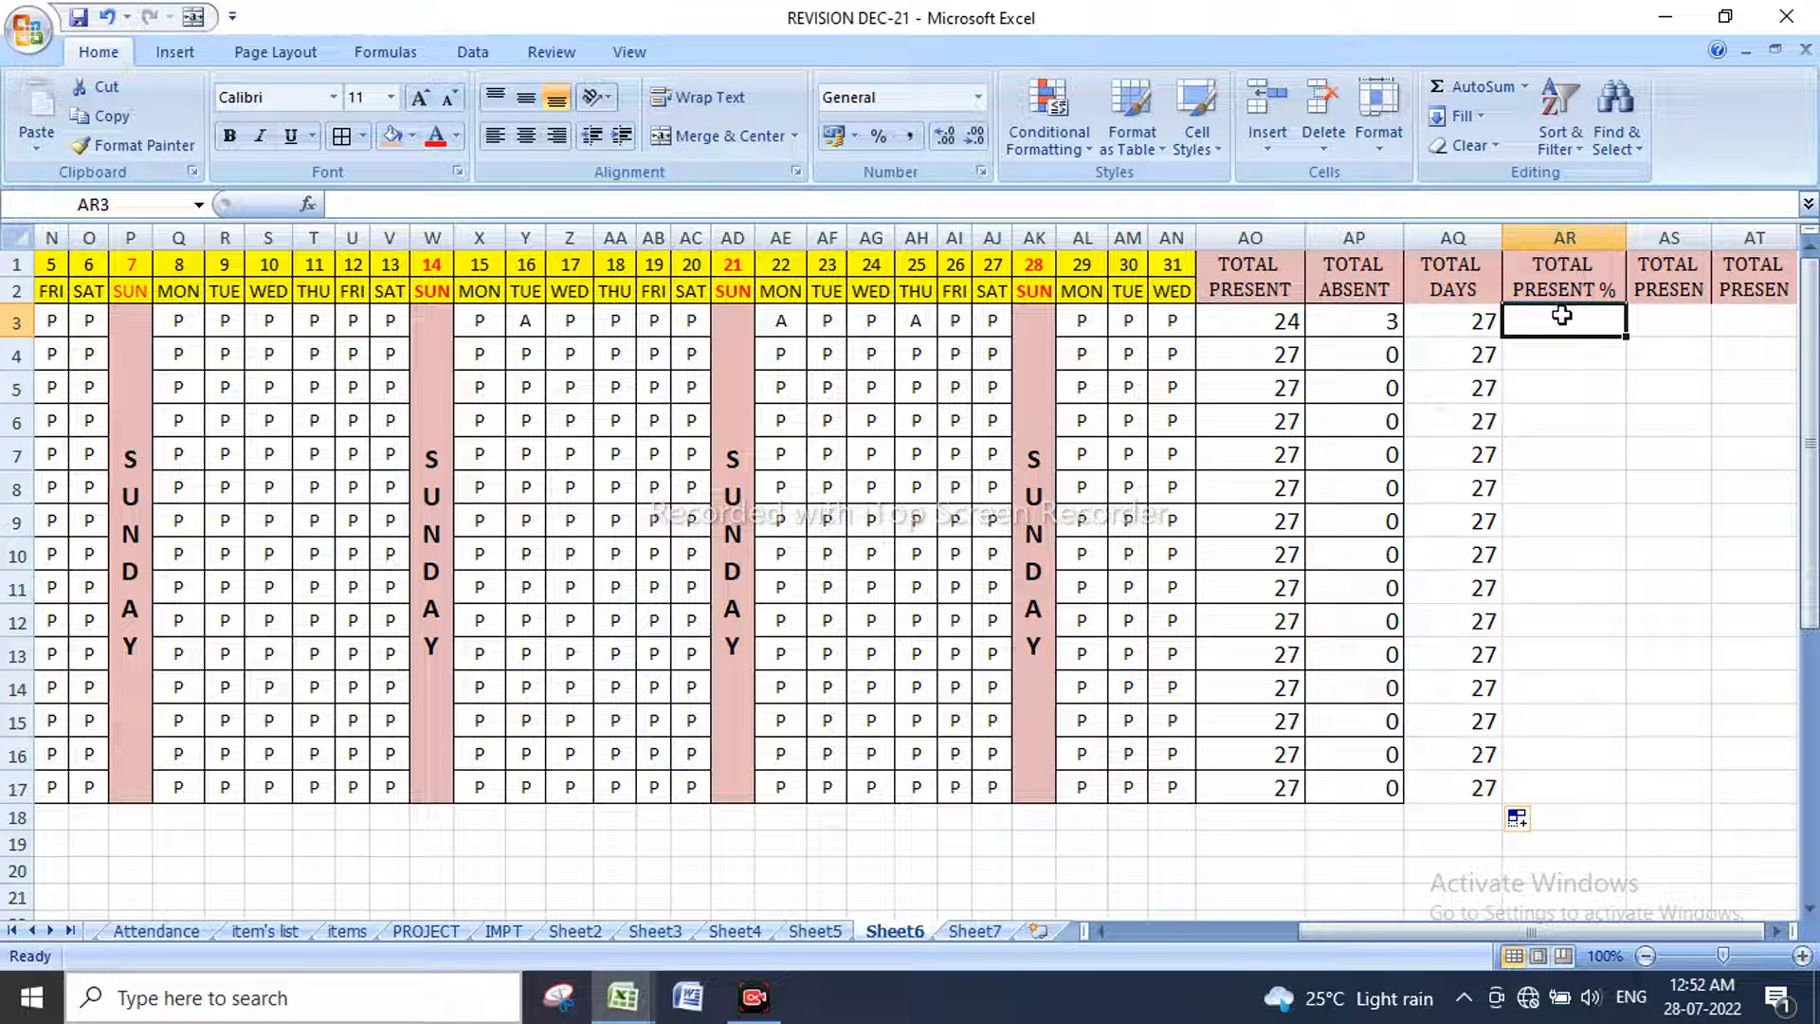
text(=)
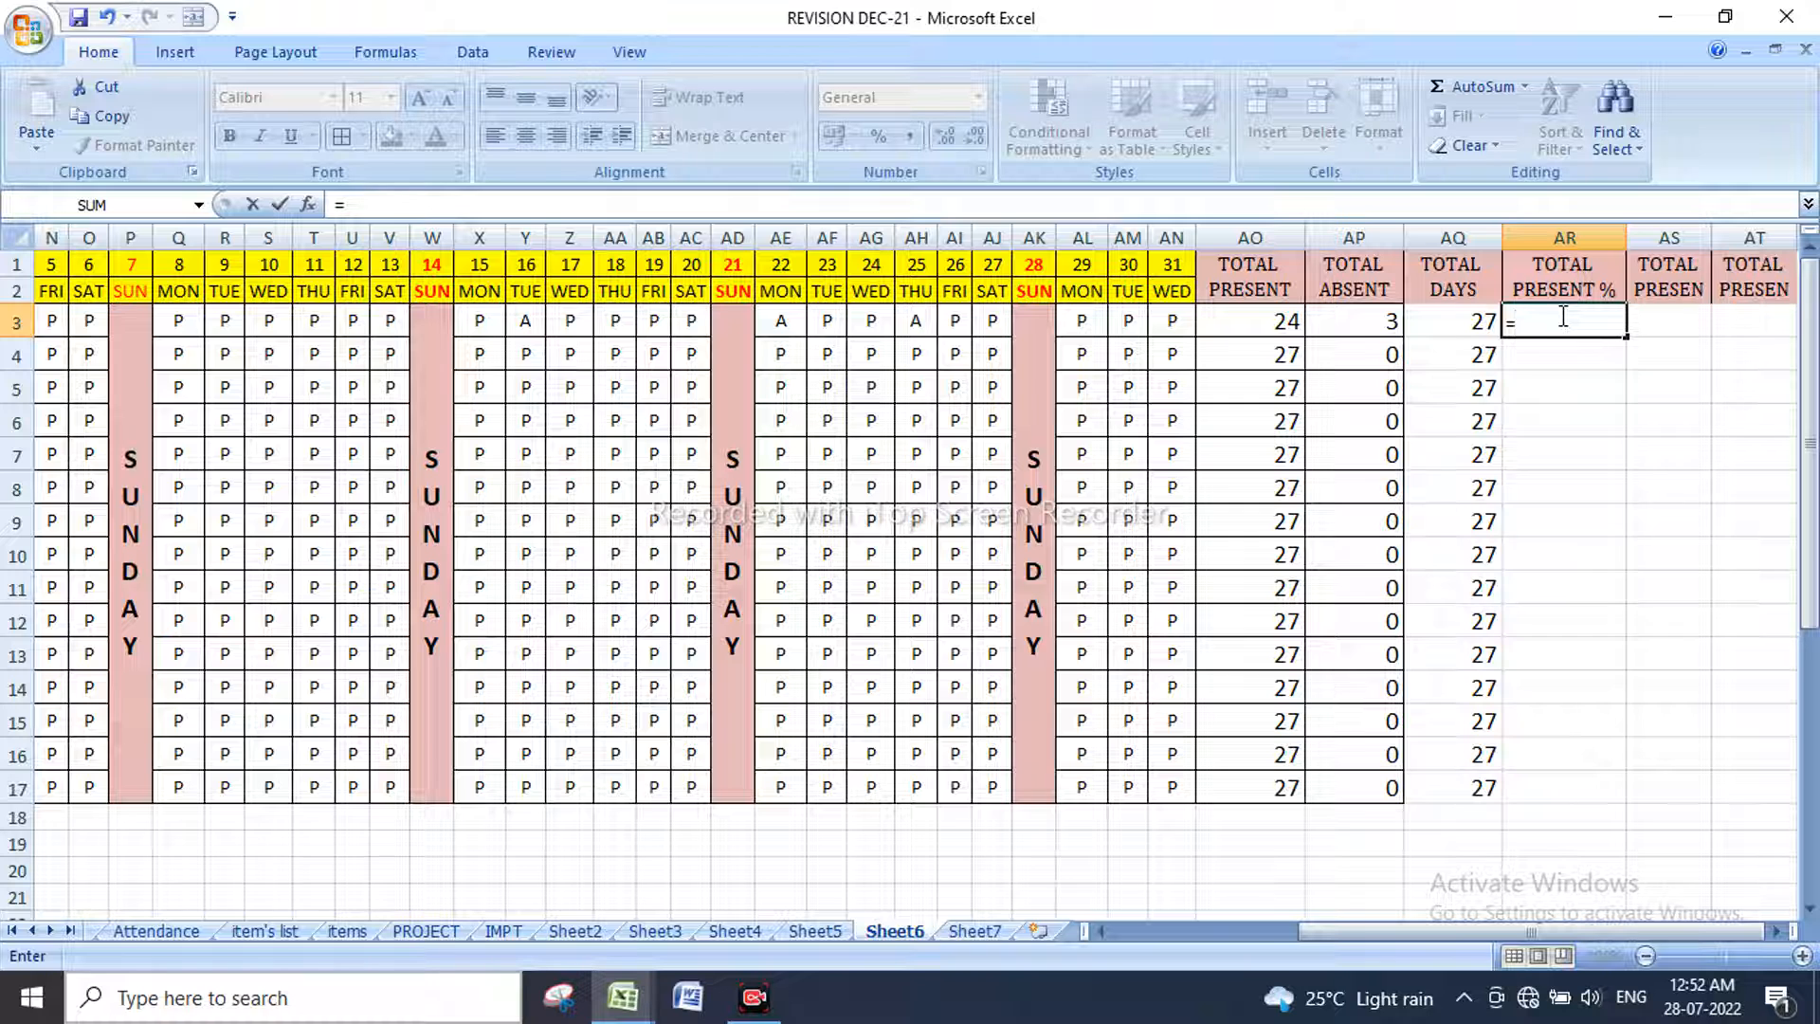
click(1270, 317)
text(*100/)
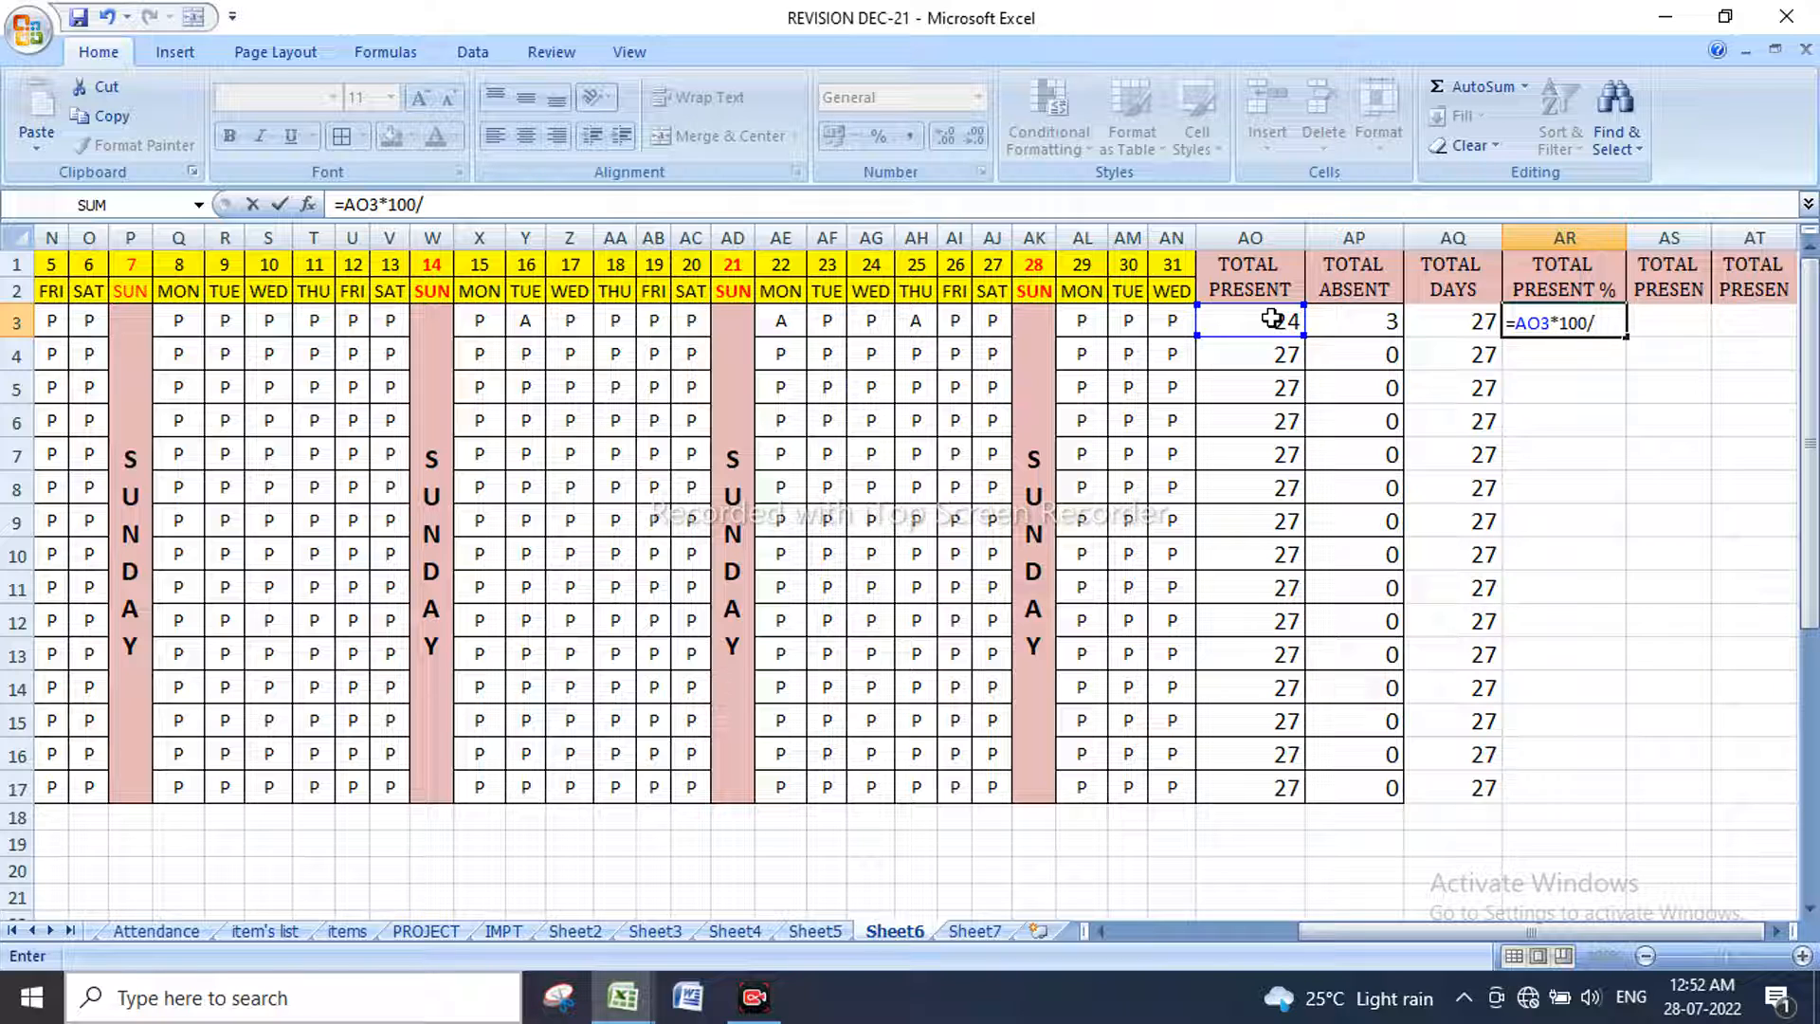
click(1468, 320)
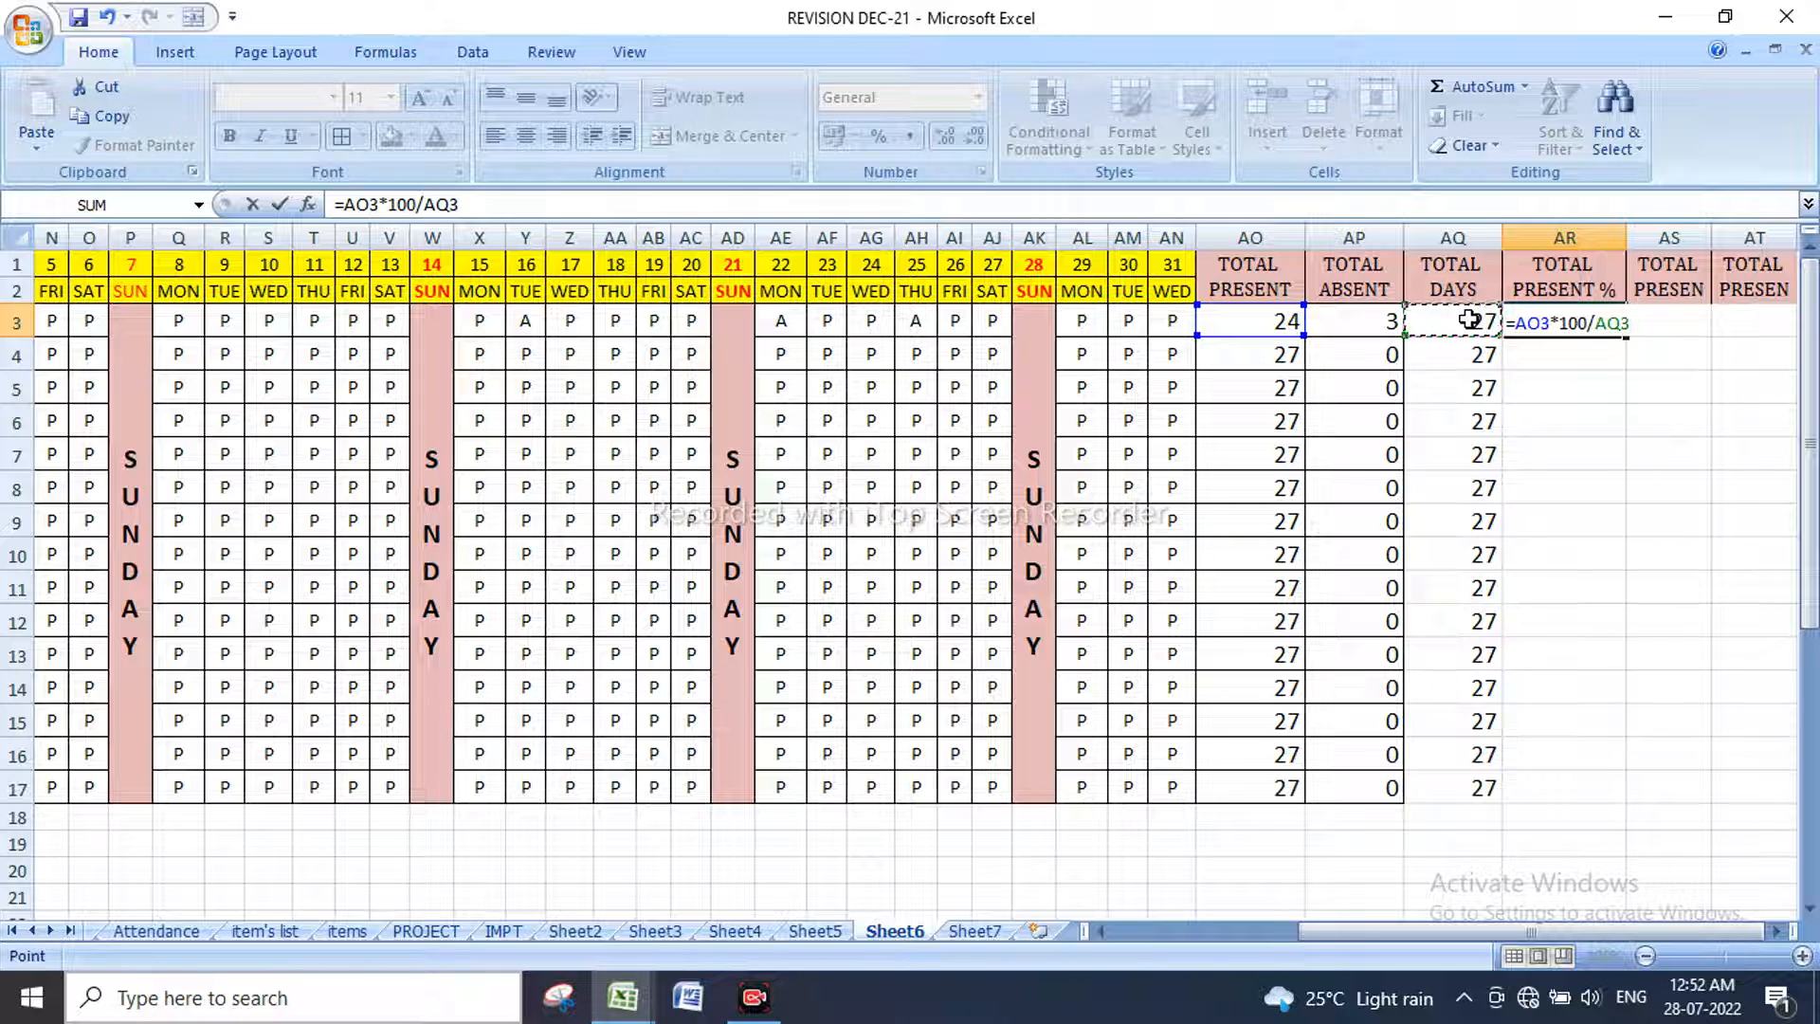
key(Return)
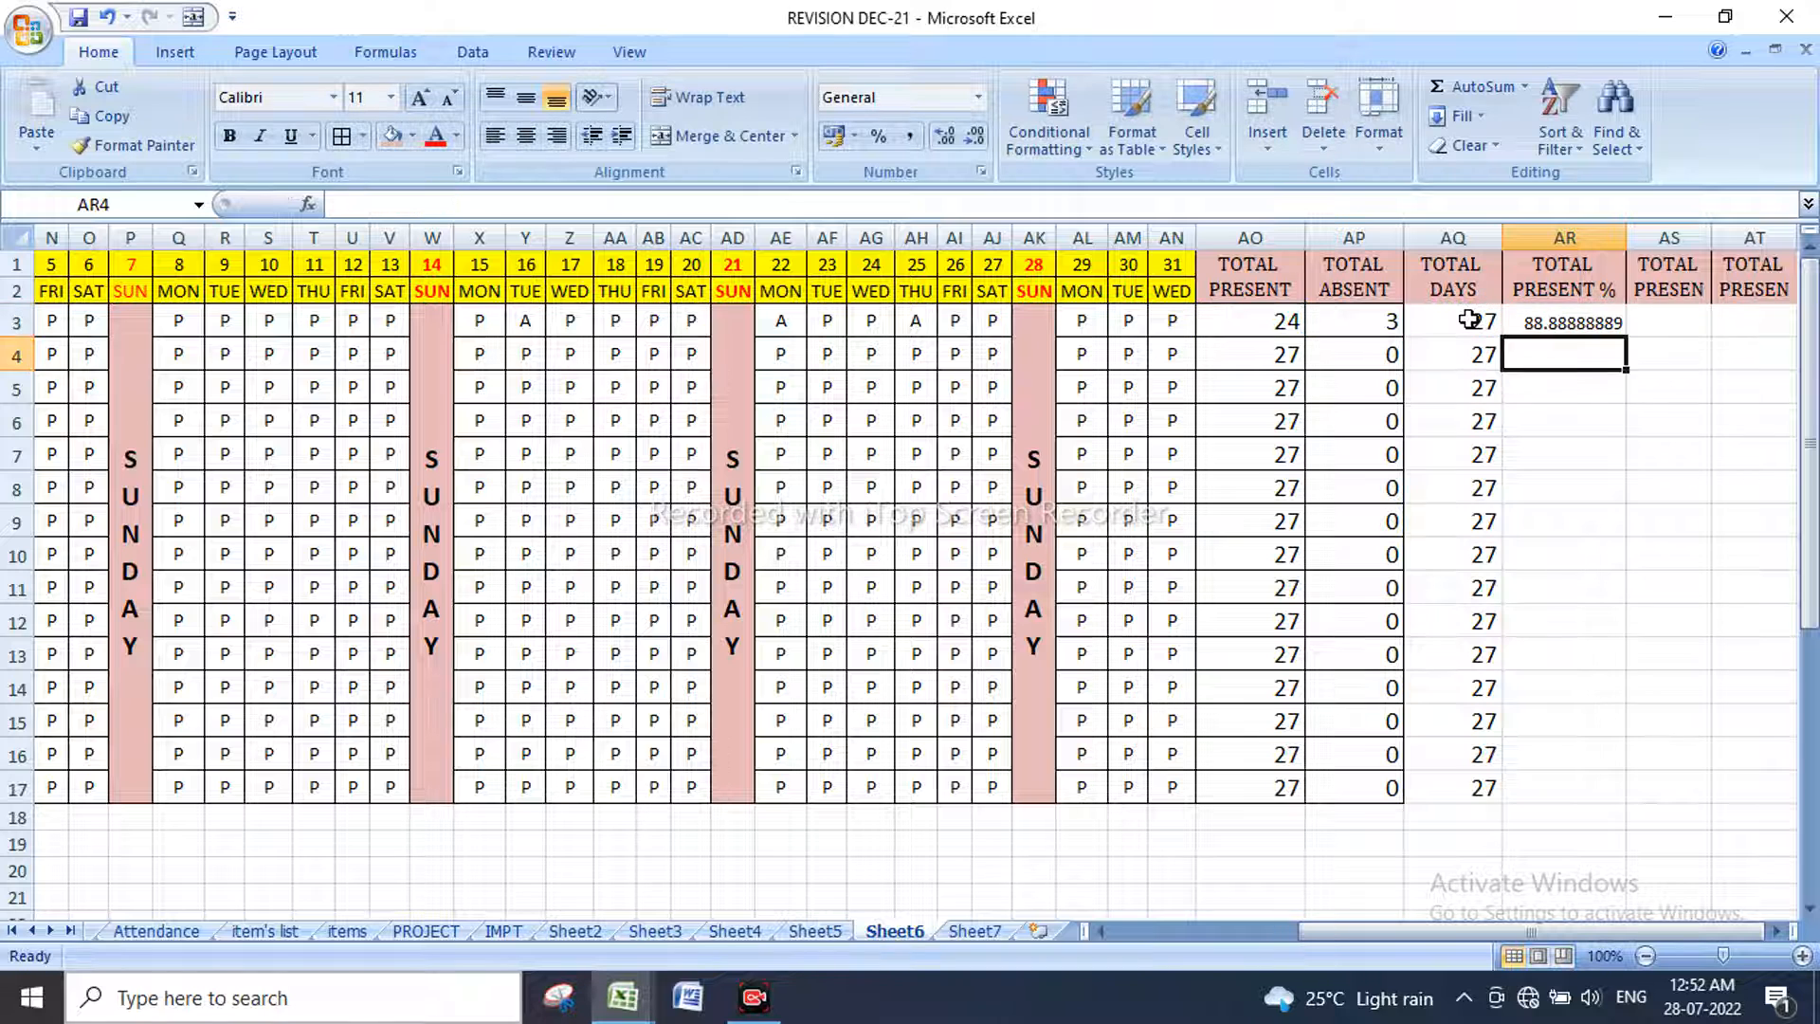
click(1592, 322)
drag(1622, 338, 1595, 792)
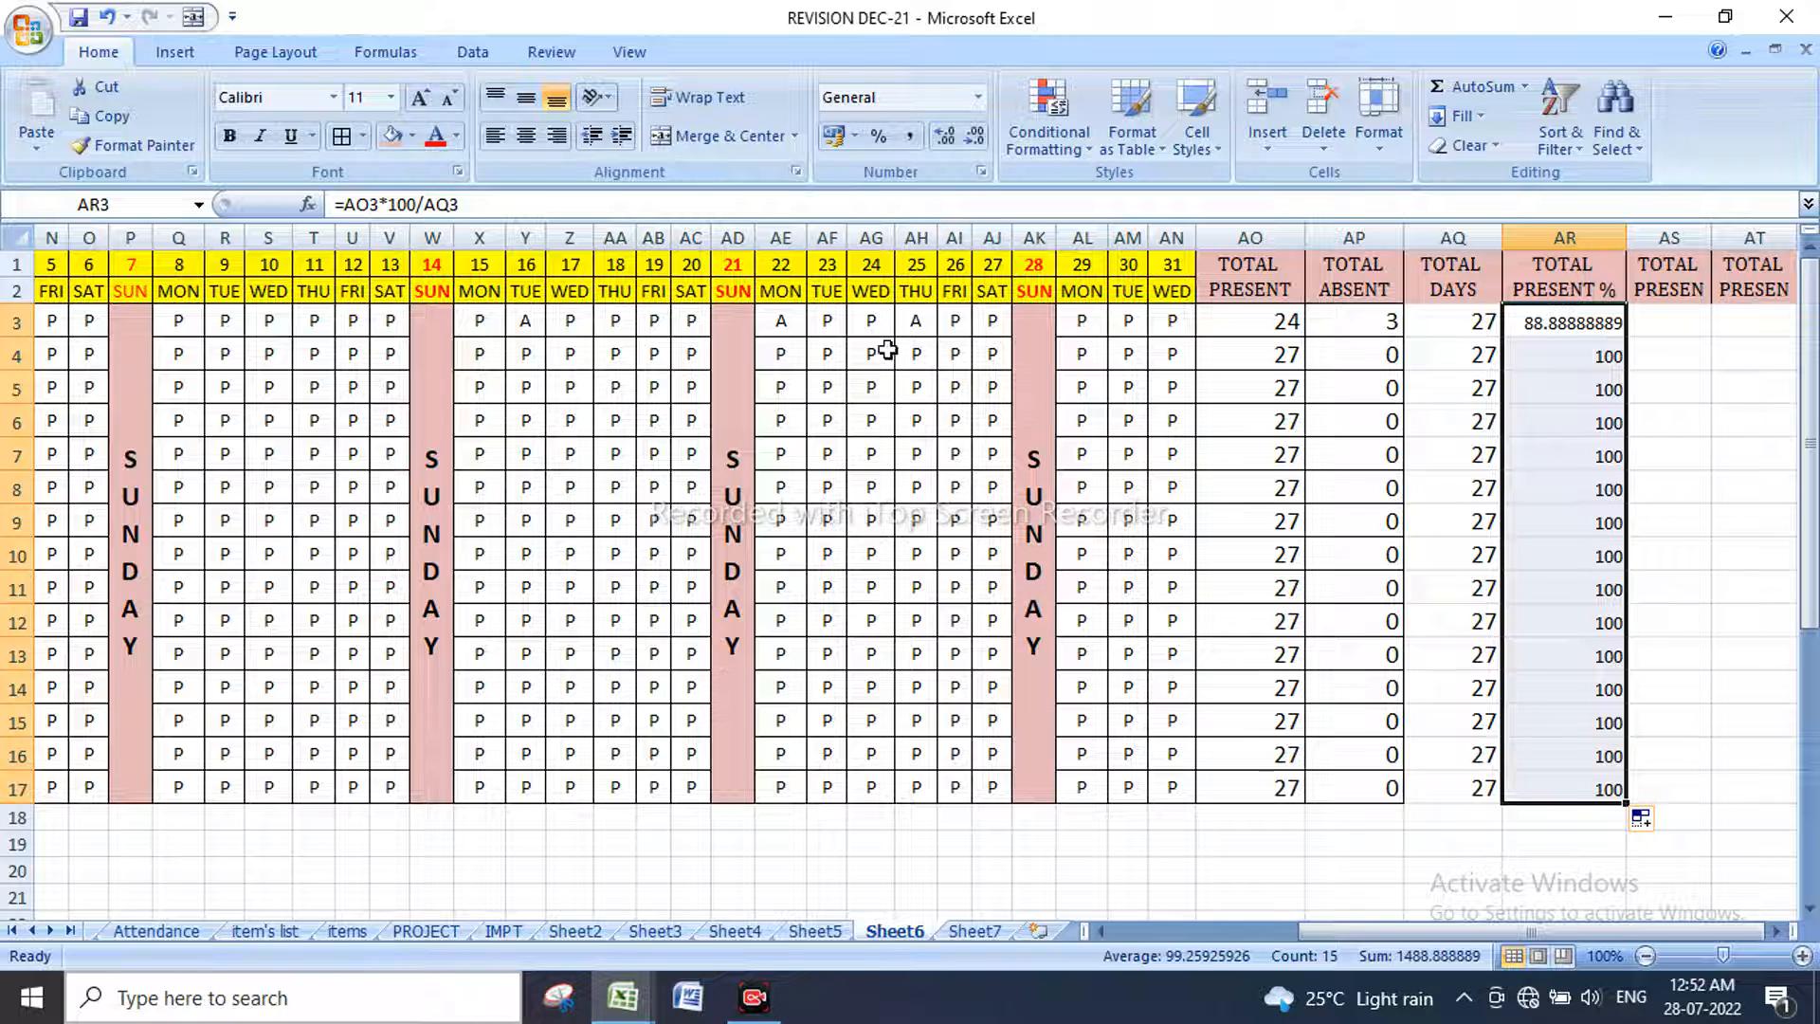
Step: Enter A in AE4, fill it across to AJ4, and copy the A marks in AH4:AI4 down to row 9
click(779, 354)
text(A)
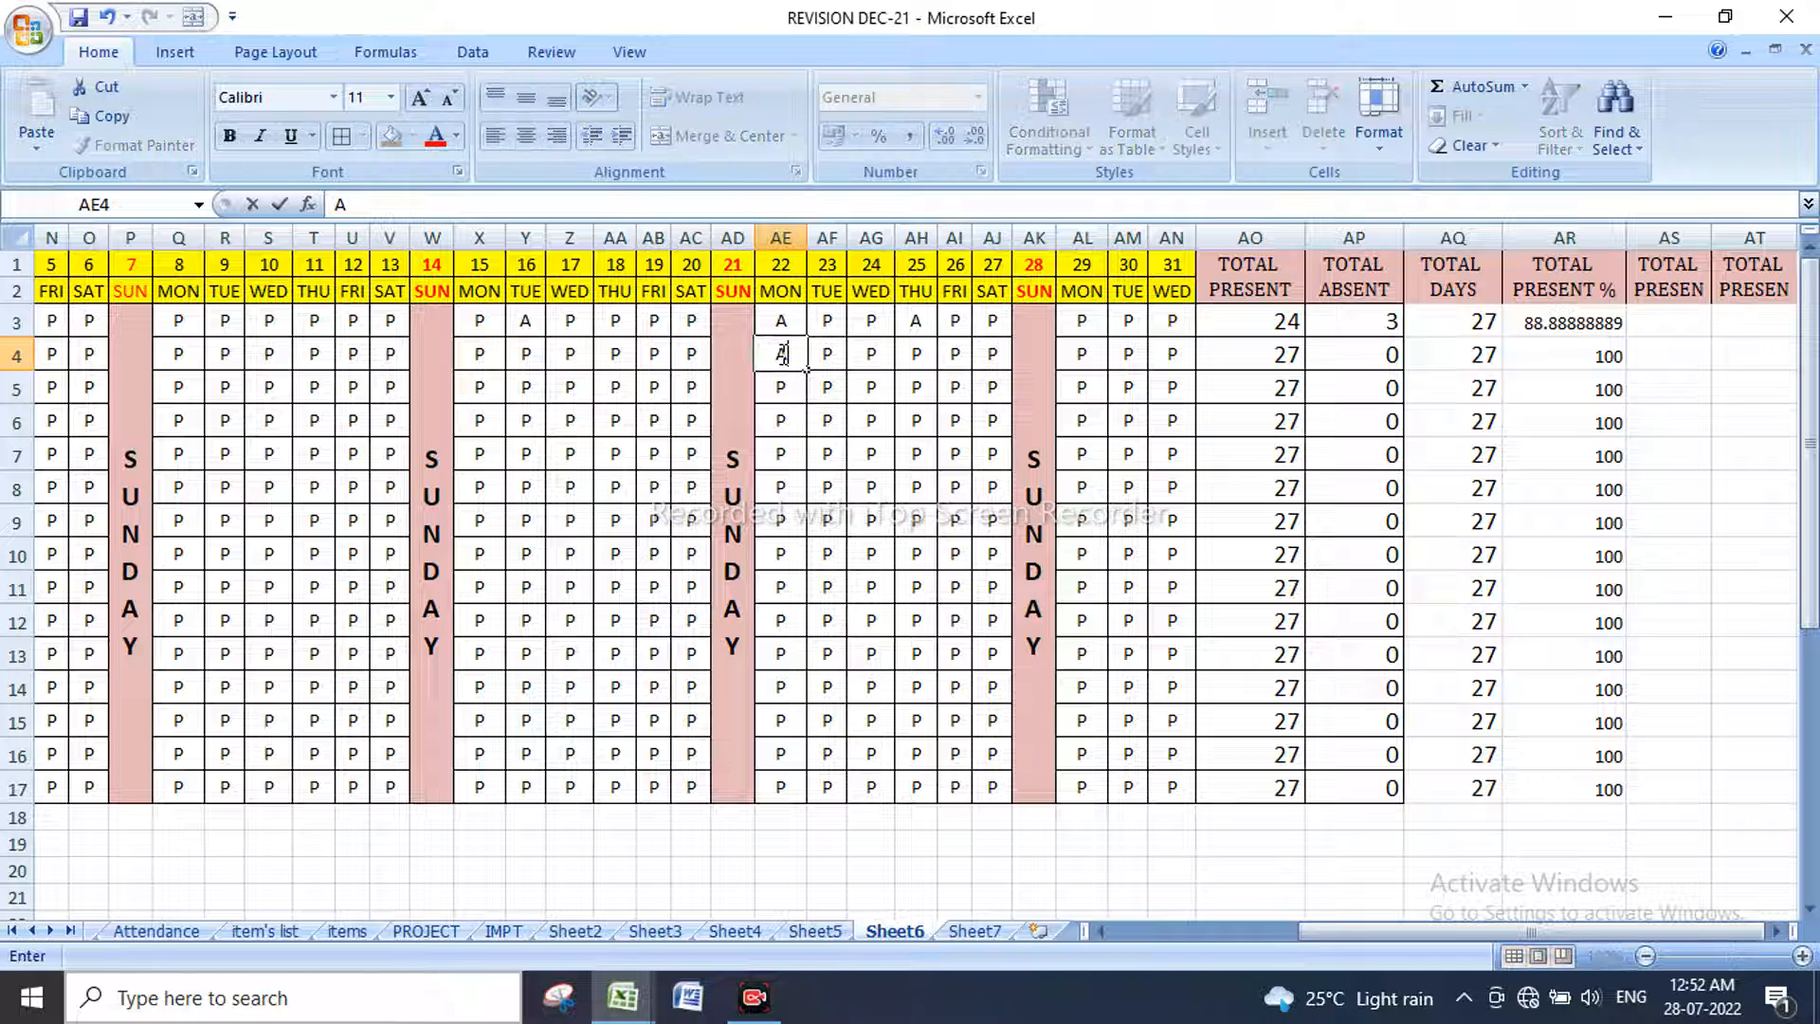
drag(796, 358, 1008, 386)
drag(908, 352, 976, 533)
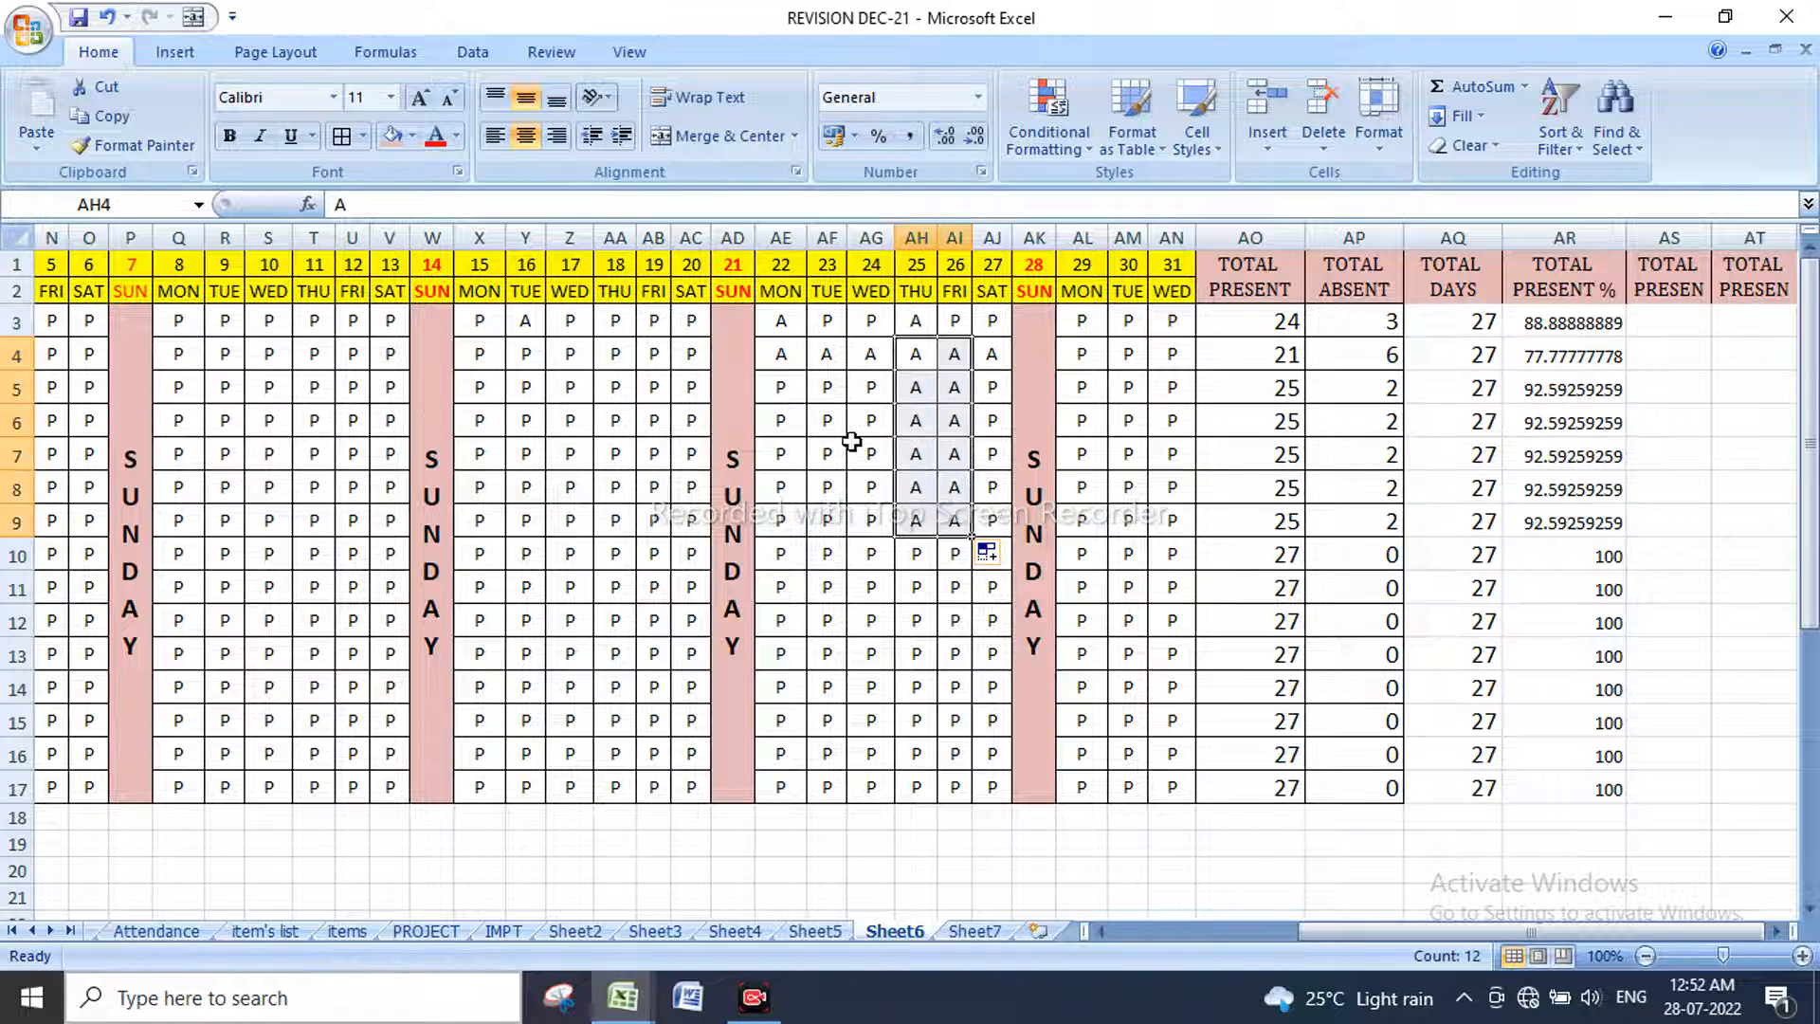
click(856, 449)
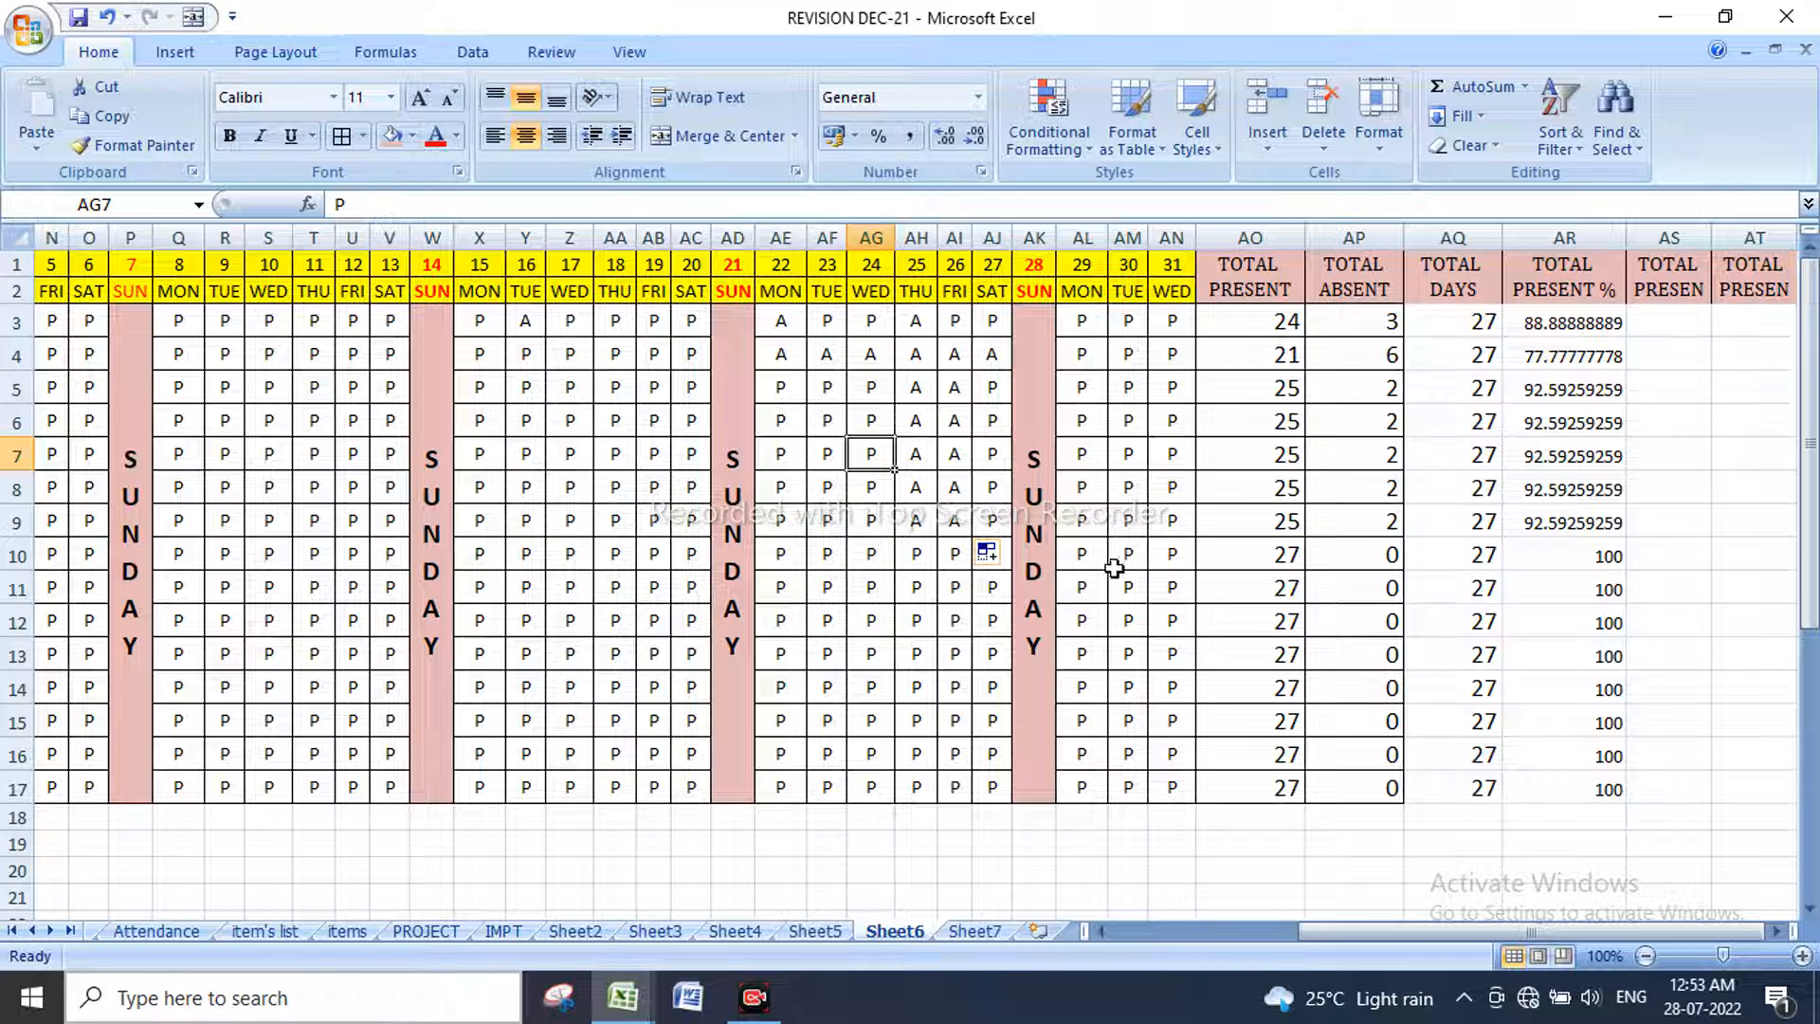
Step: Widen column AS and change the heading in AS1 to TOTAL AB %
drag(1711, 237, 1743, 238)
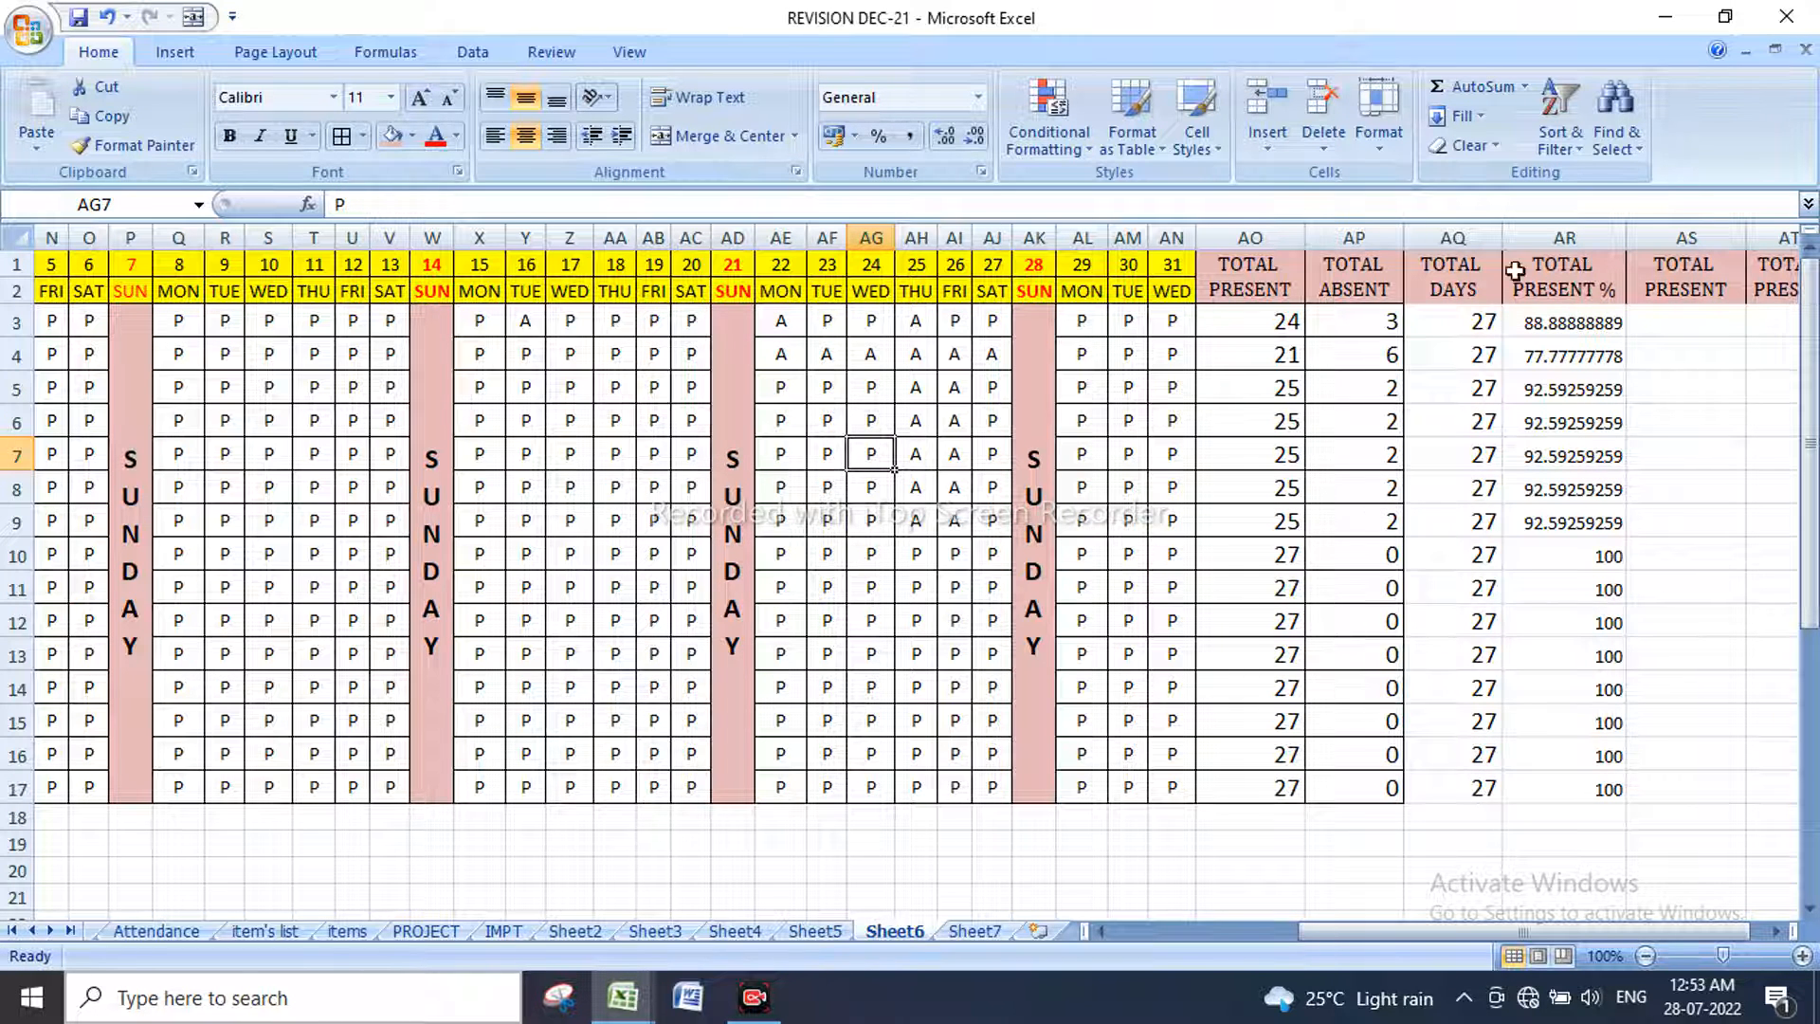
click(1685, 277)
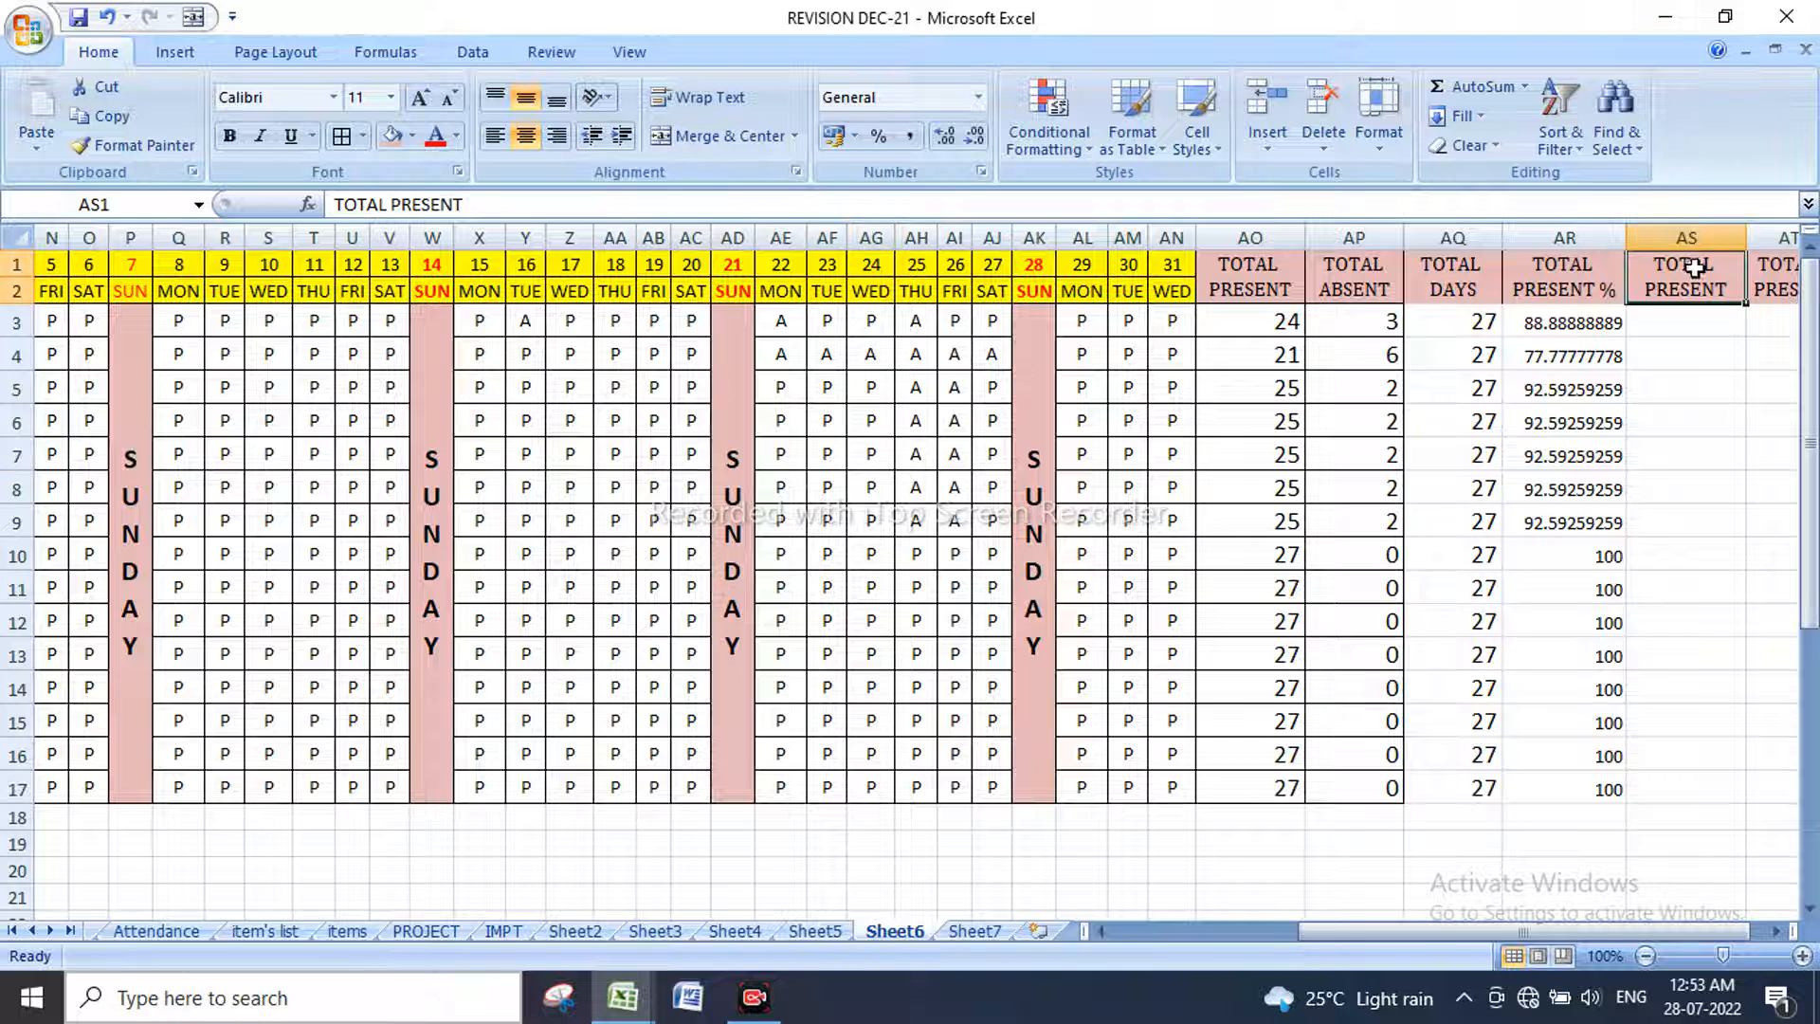
double_click(409, 203)
text(AL AB)
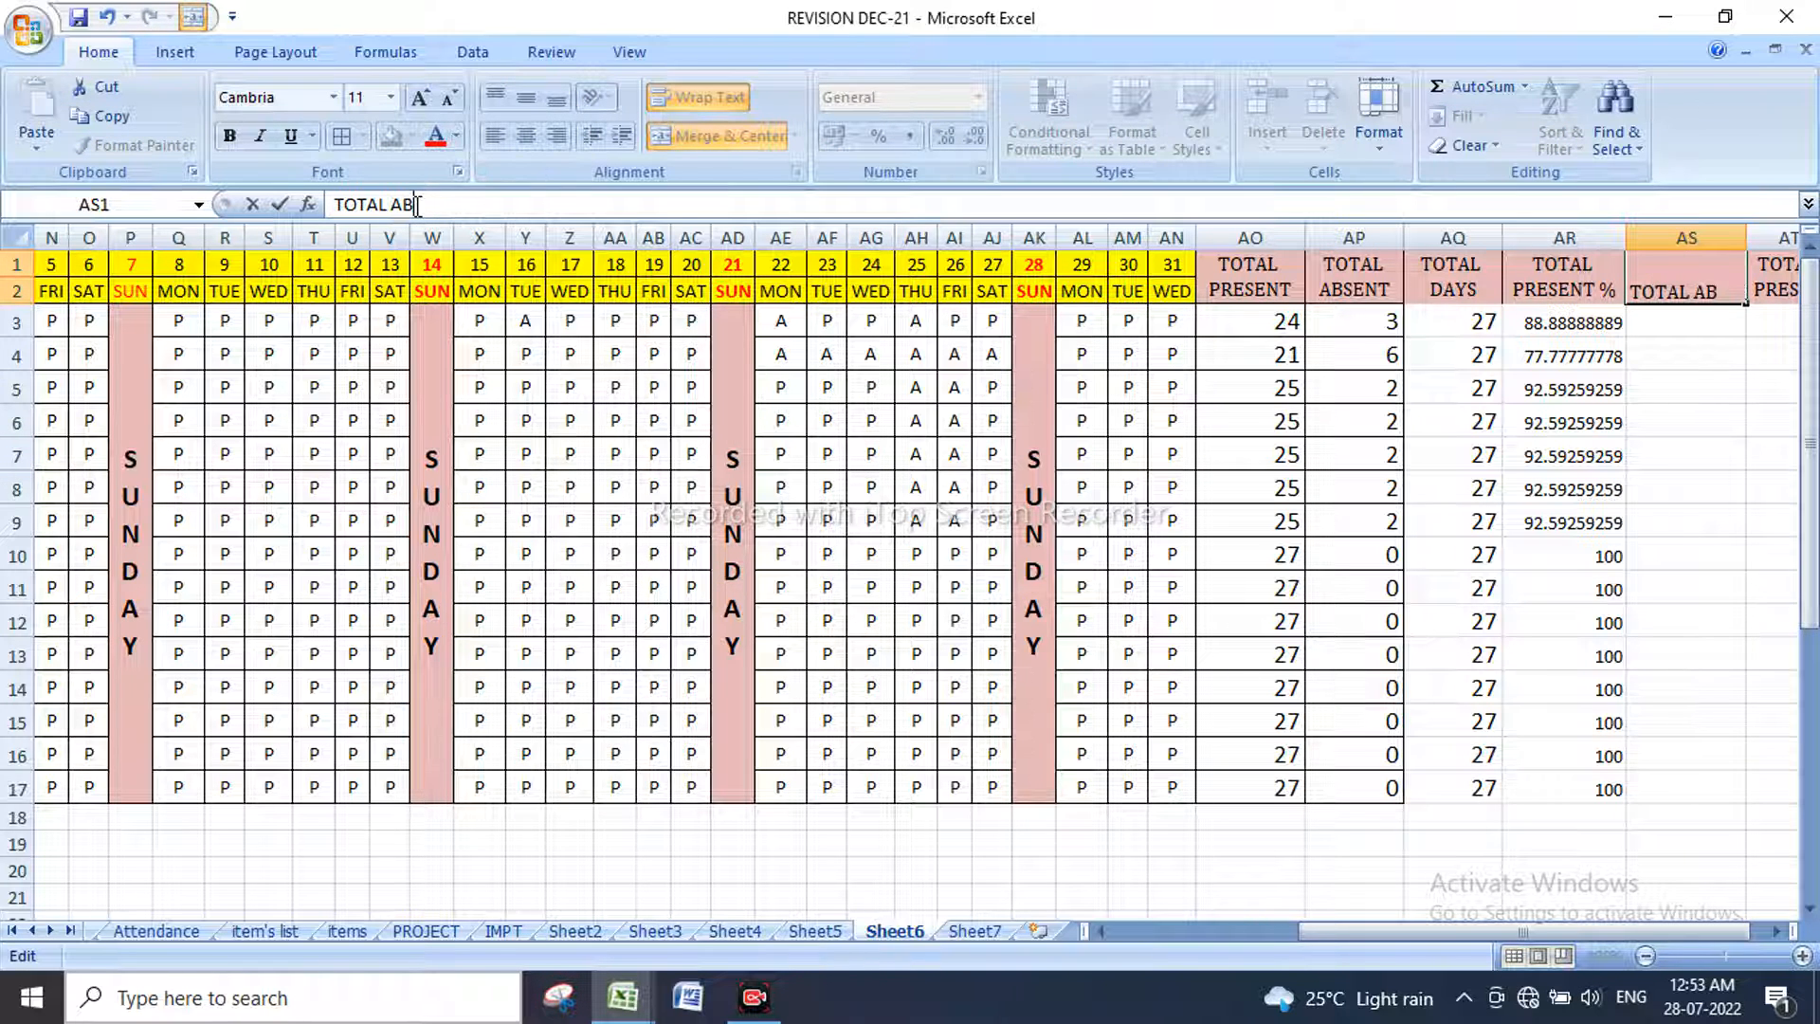
text( %)
key(Return)
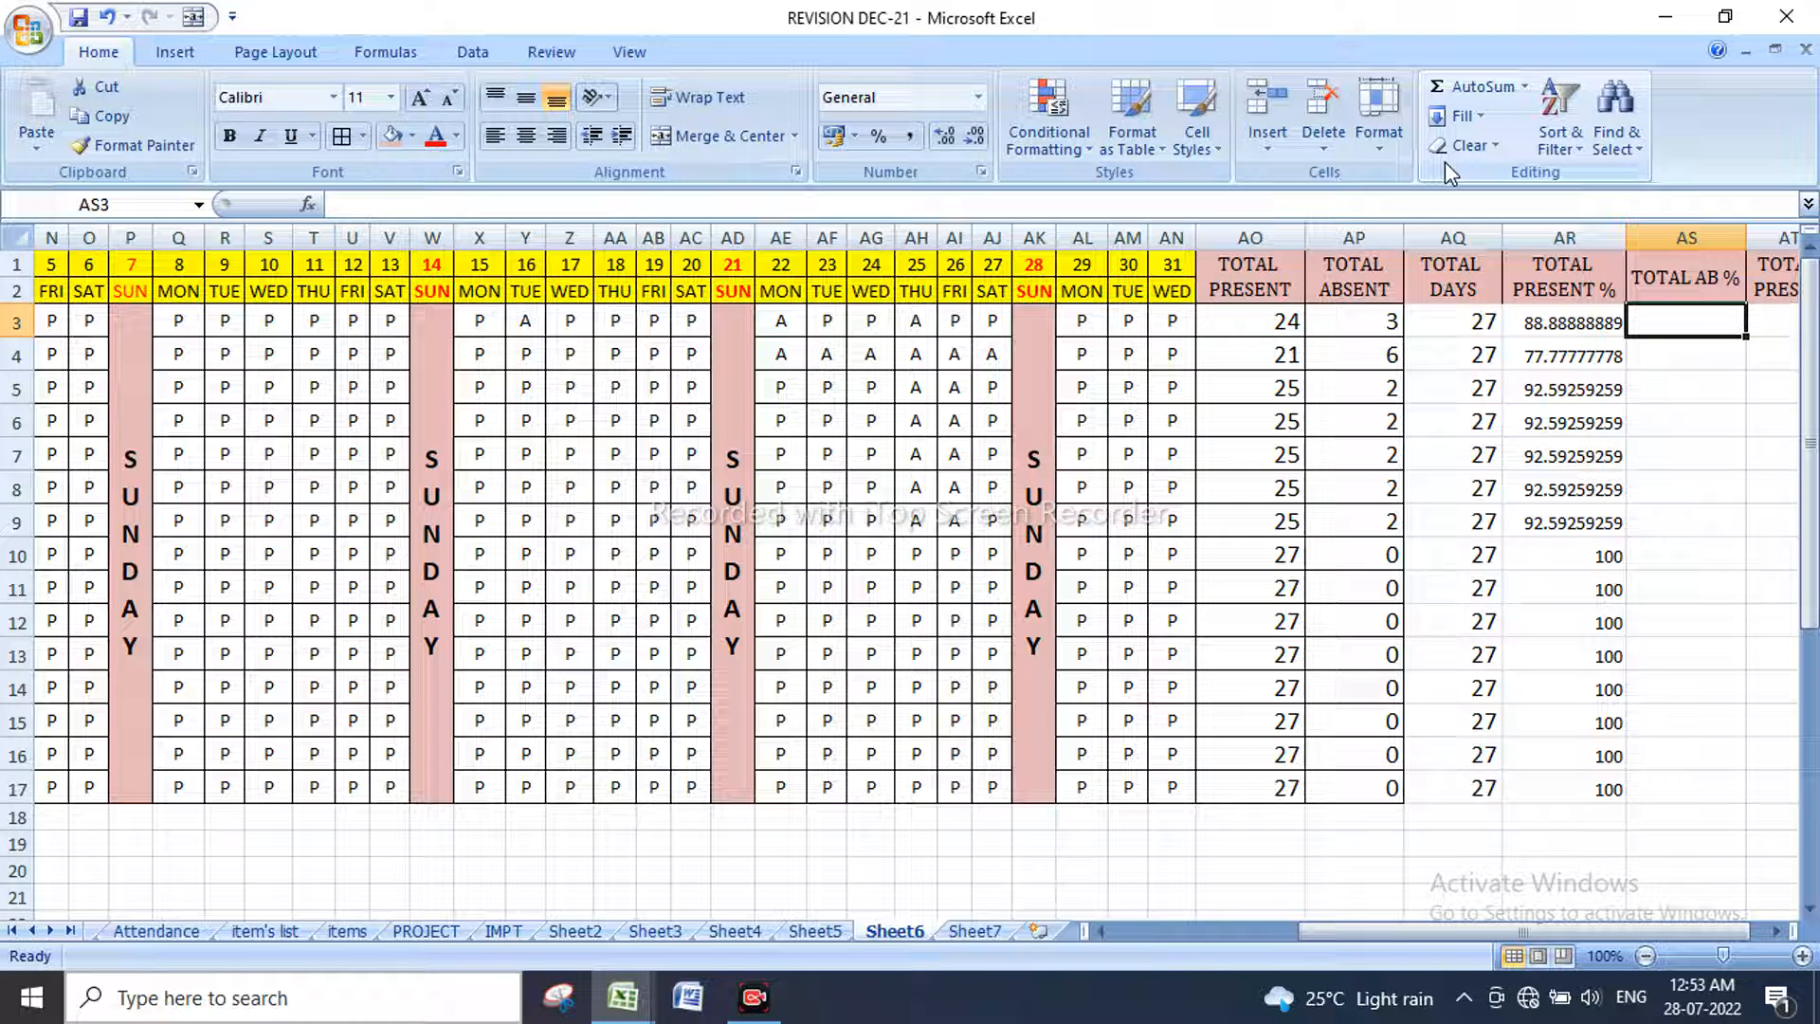
Step: Enter =AP3*100/AQ3 in AS3 under TOTAL AB % and fill it down to AS17
text(=)
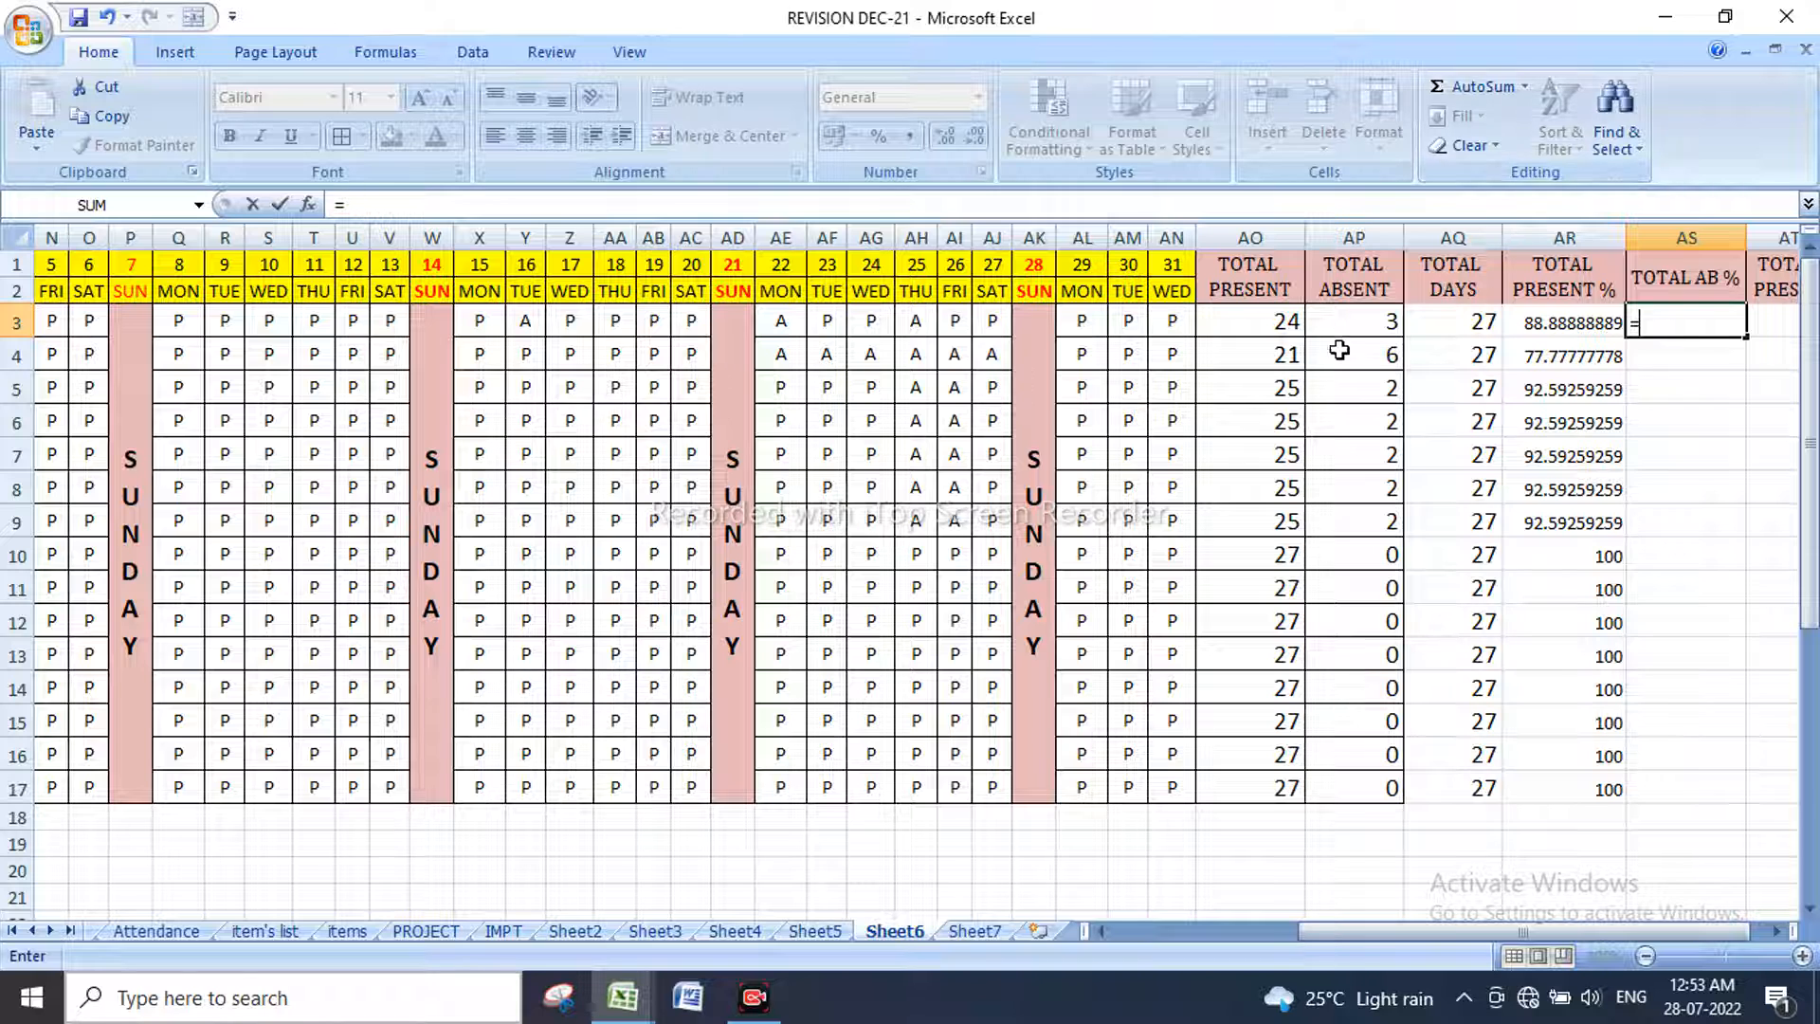
click(1350, 323)
text(*100/)
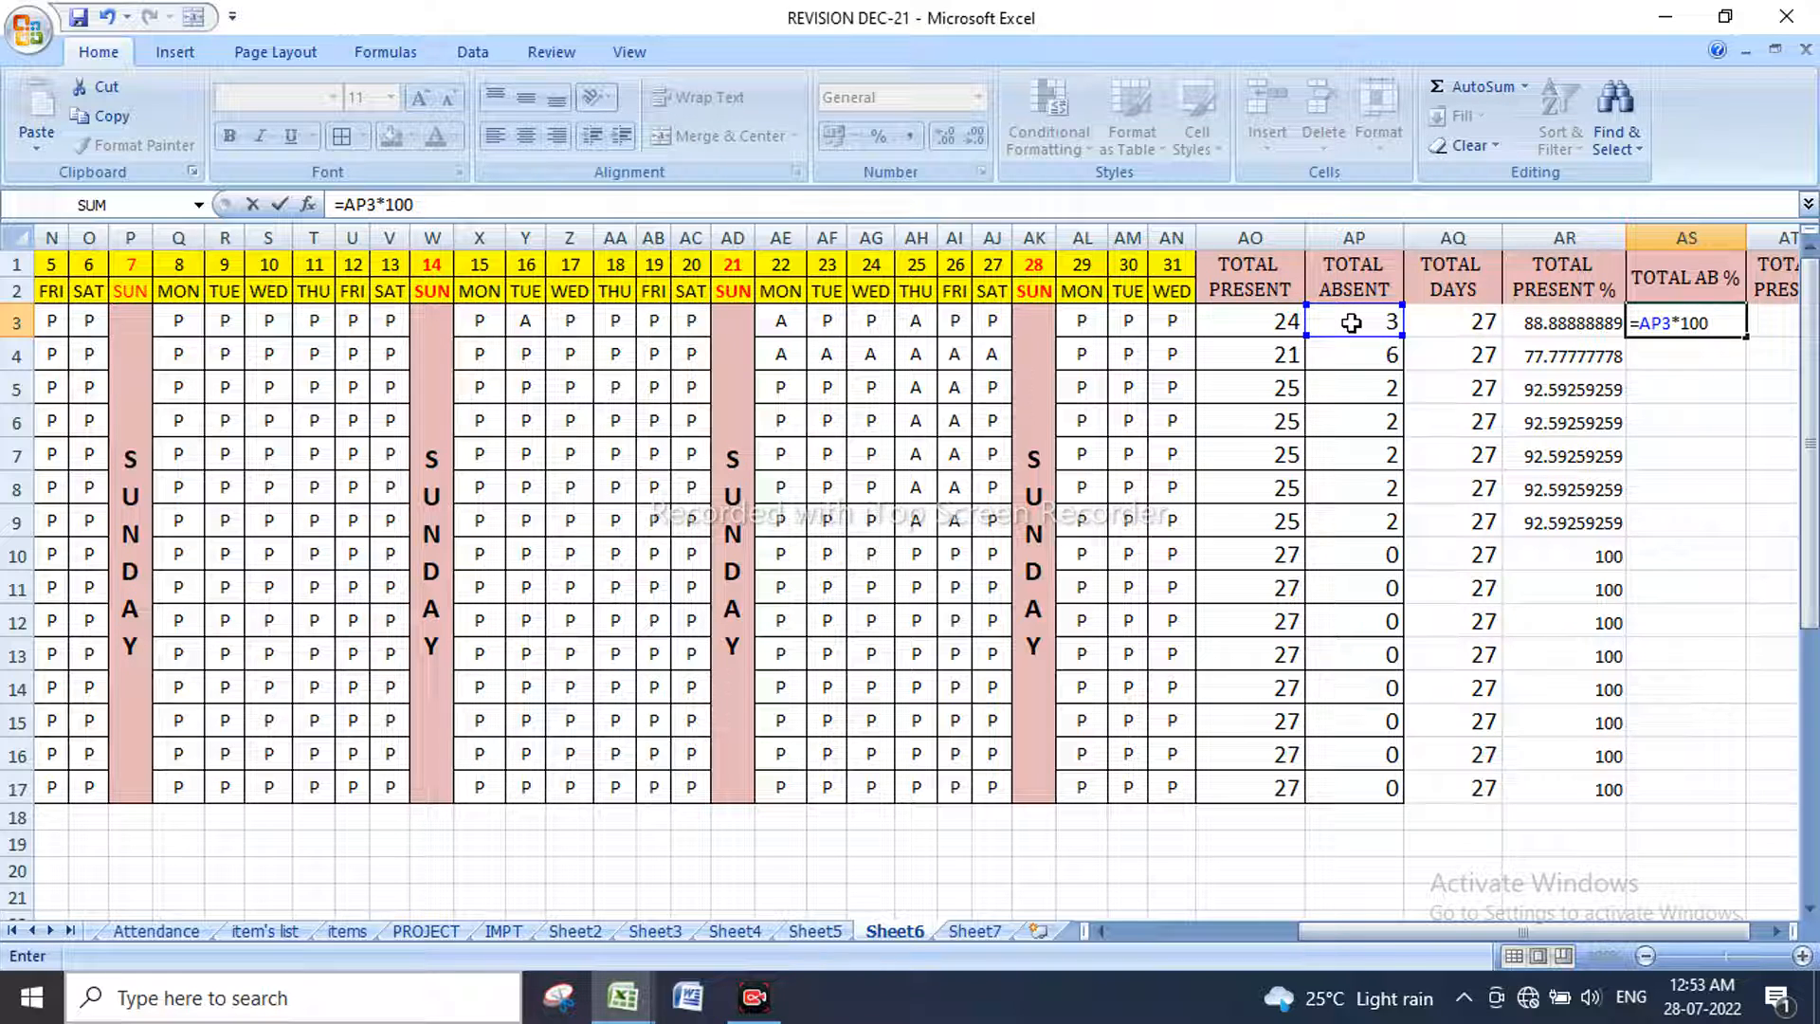
click(1456, 320)
key(Return)
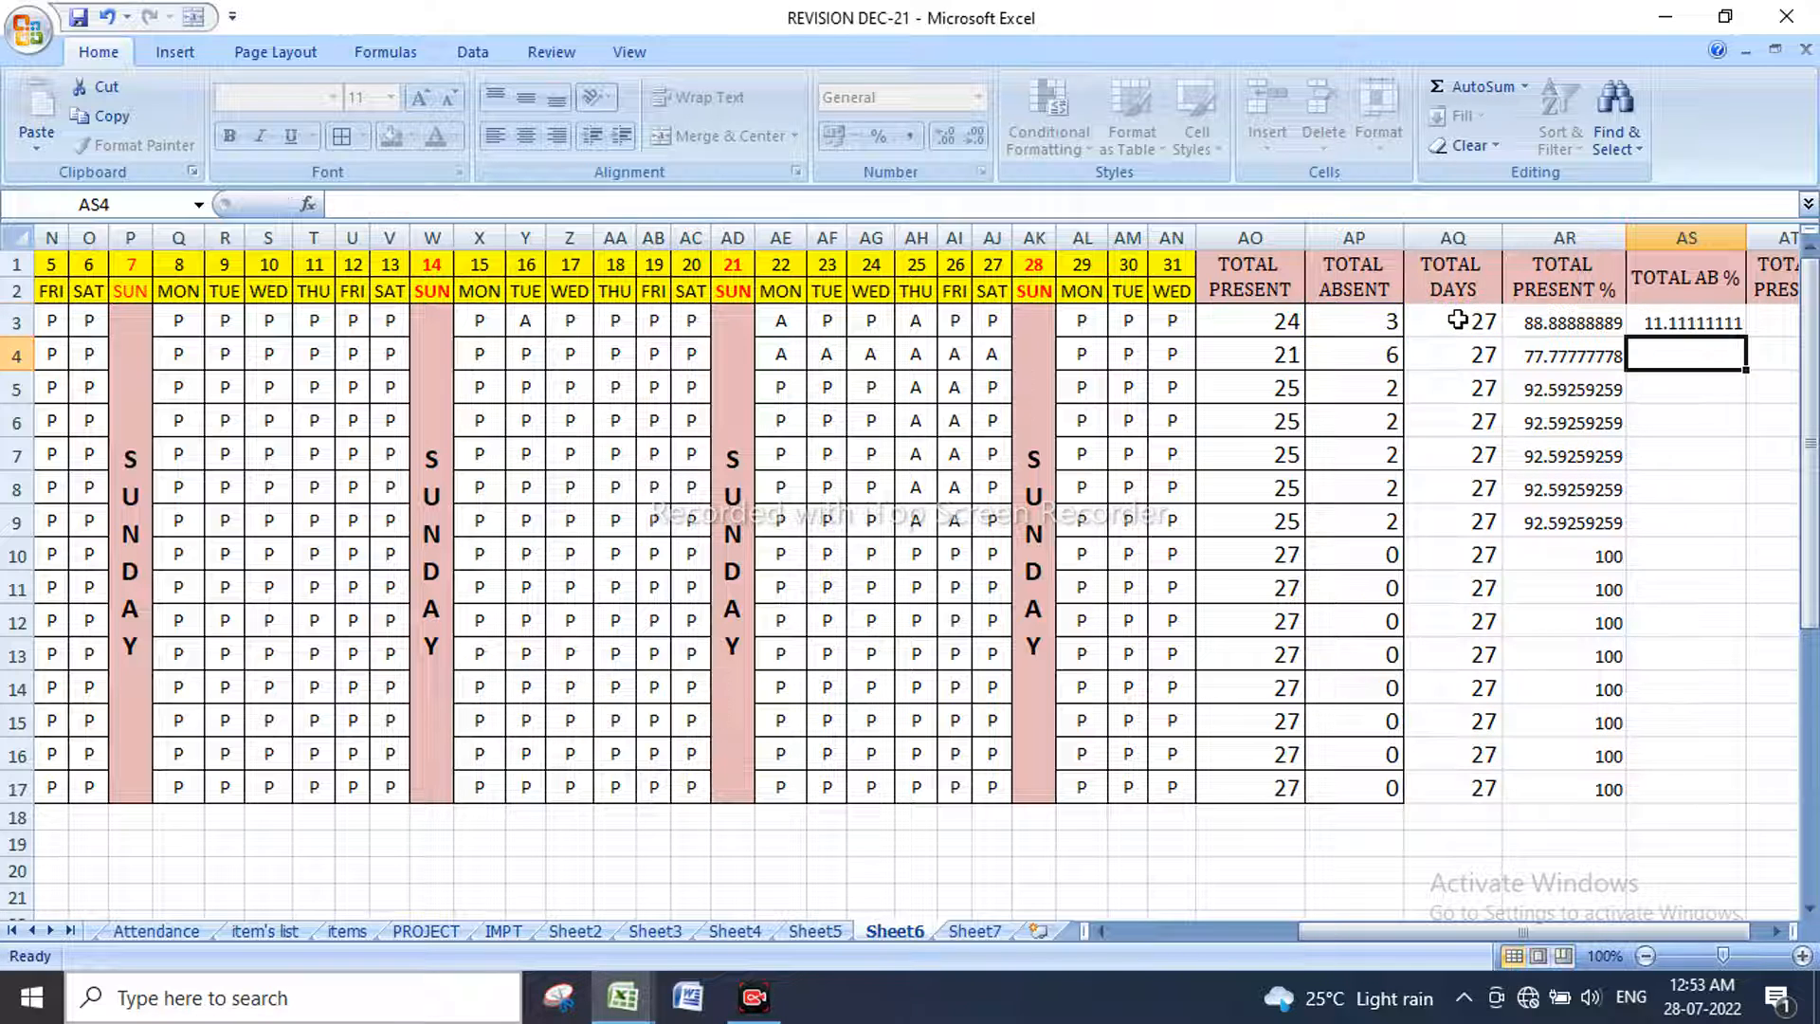
click(1710, 325)
double_click(1745, 343)
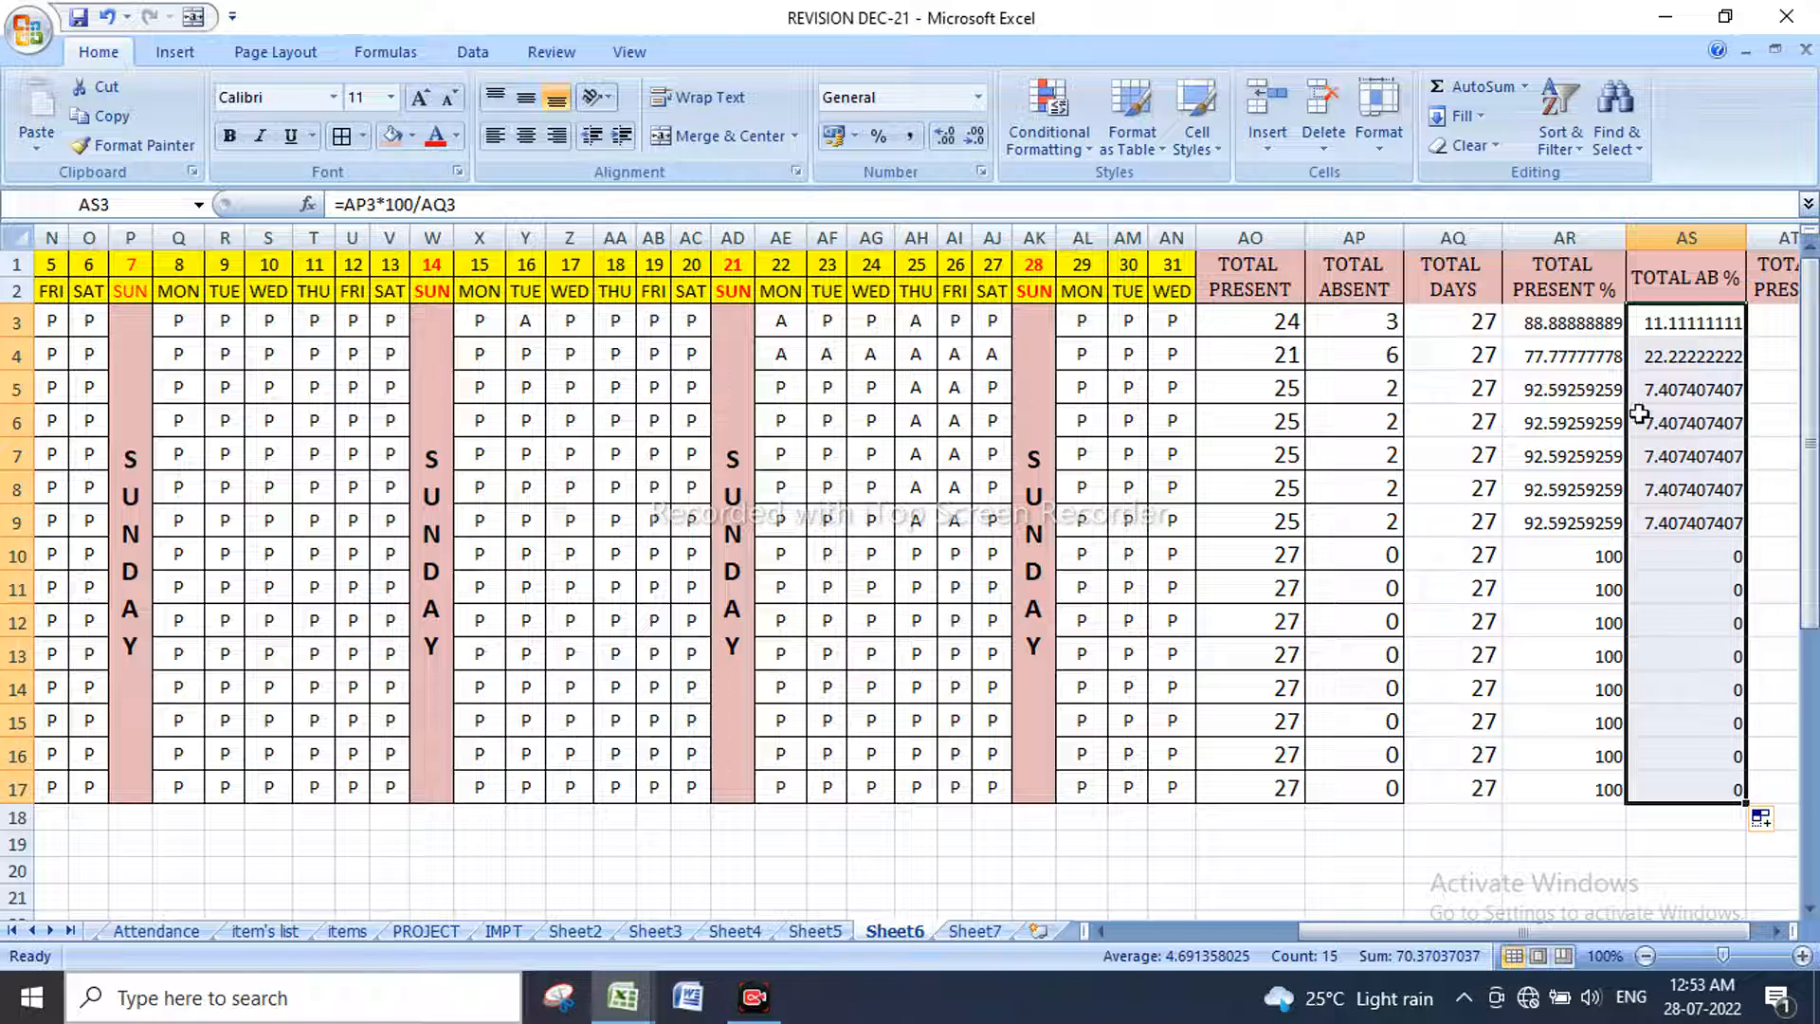
Step: Mark day 22 as absent with A in cells AE6 and AE8
click(777, 417)
text(A)
key(Return)
key(Return)
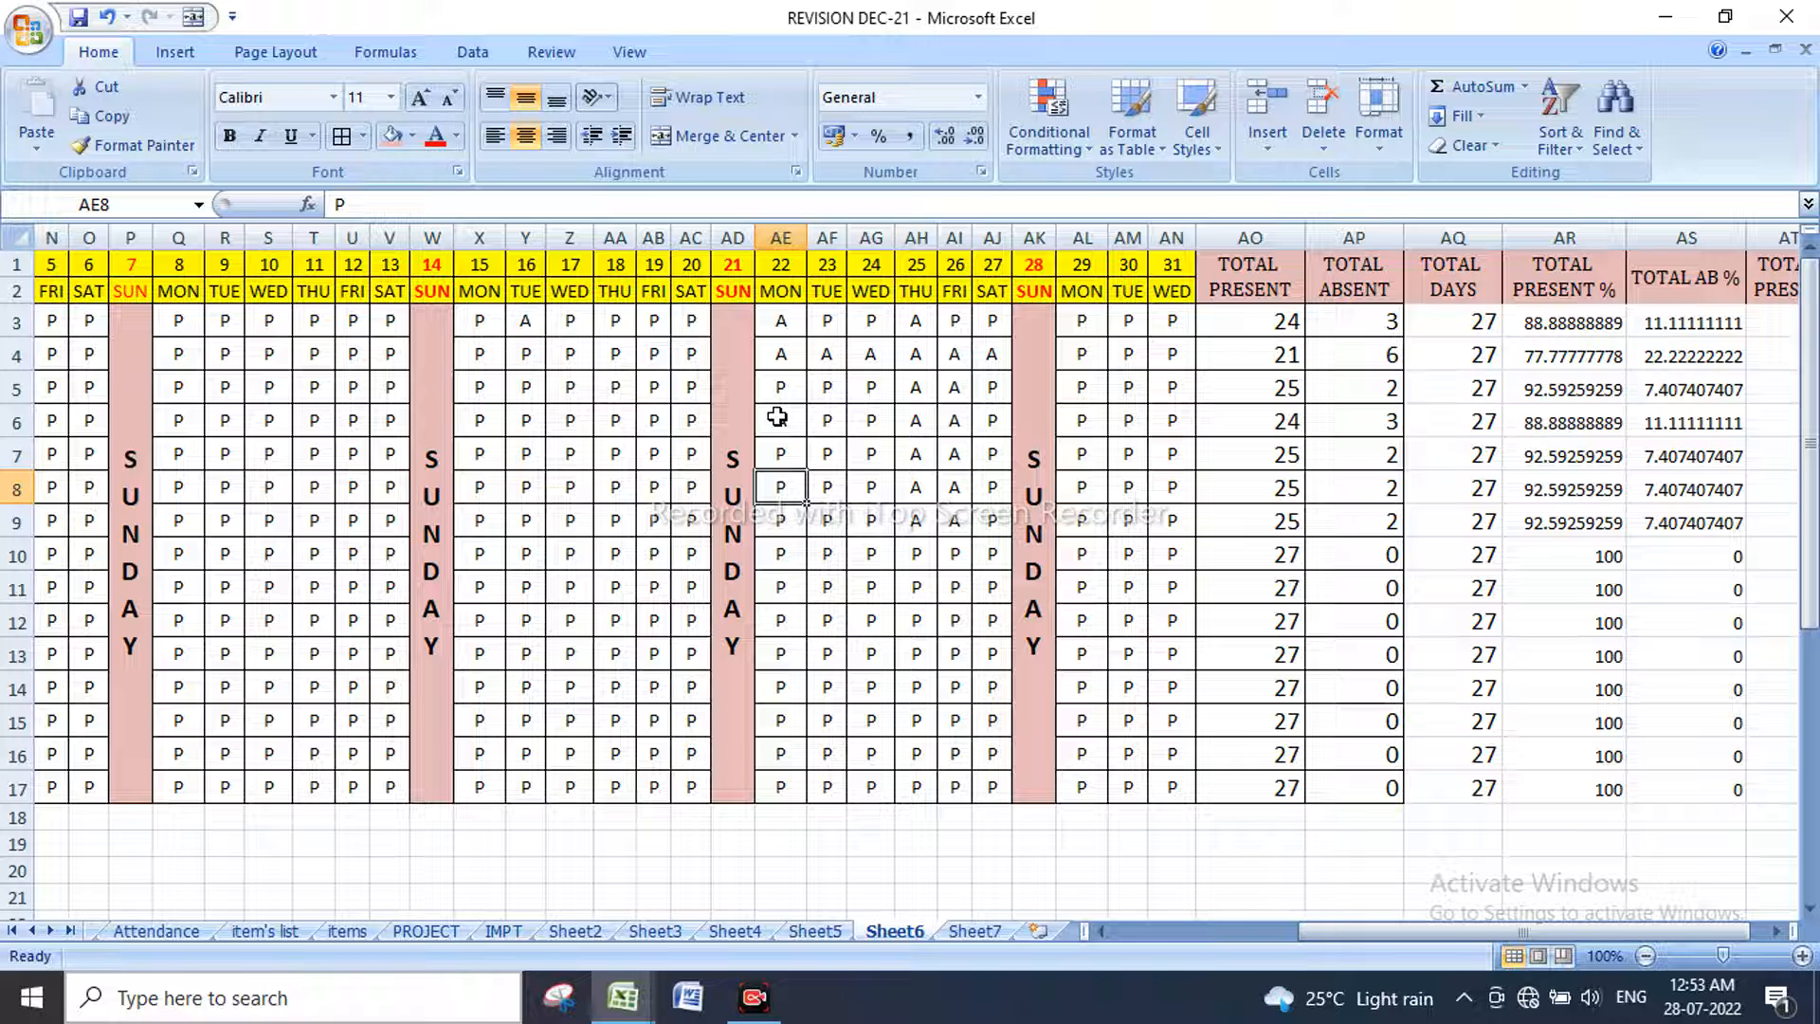
text(A)
key(Return)
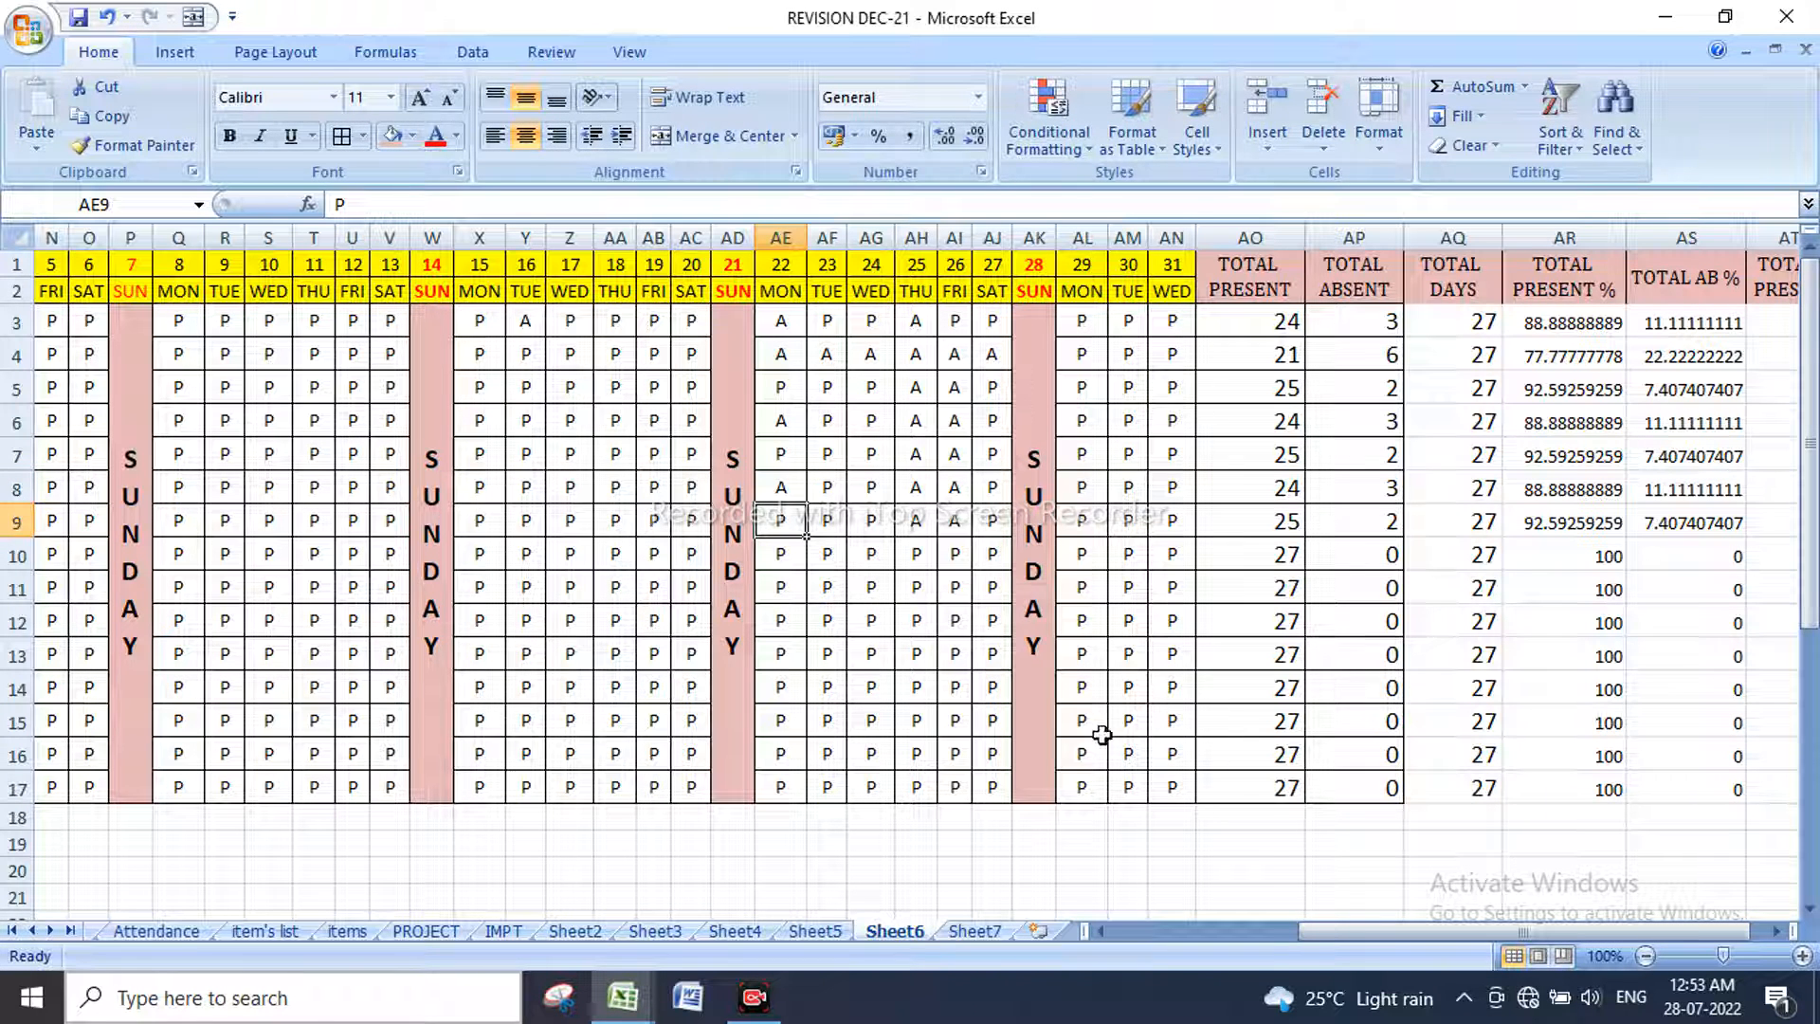
Step: Apply borders to all cells in AQ3:AS17
drag(1316, 929, 1350, 931)
click(1754, 352)
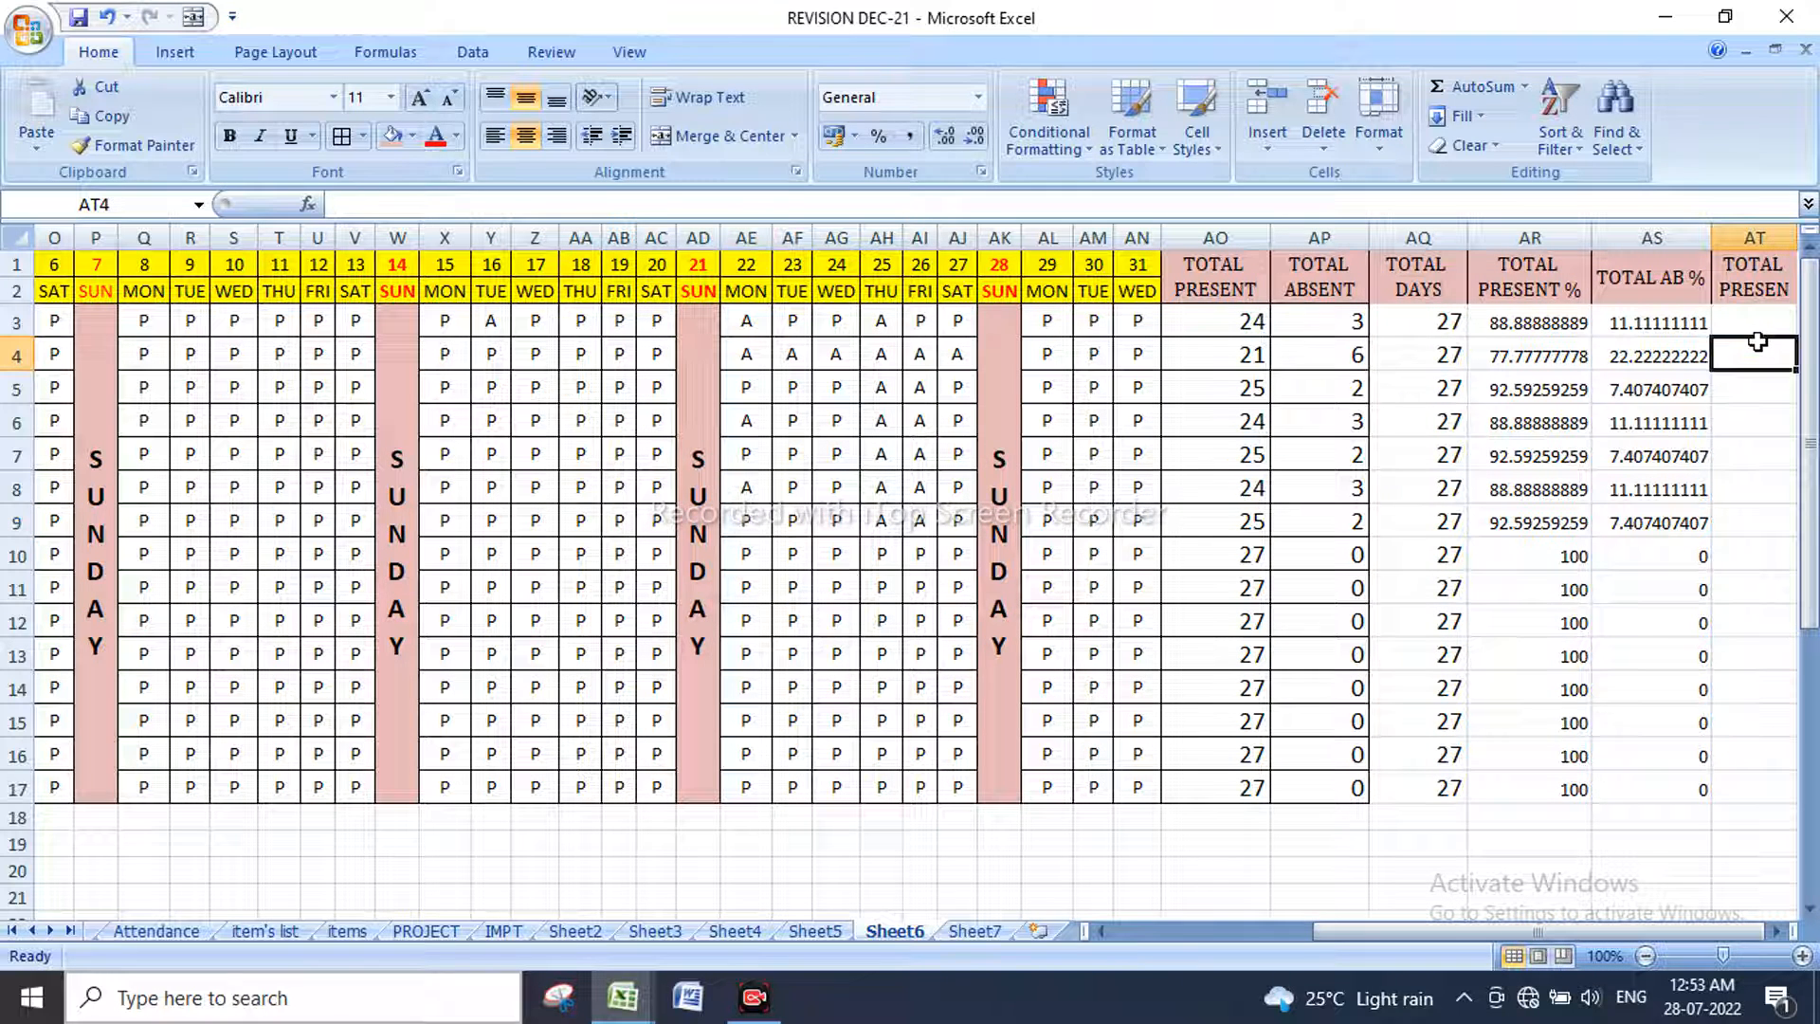
drag(1451, 320, 1652, 788)
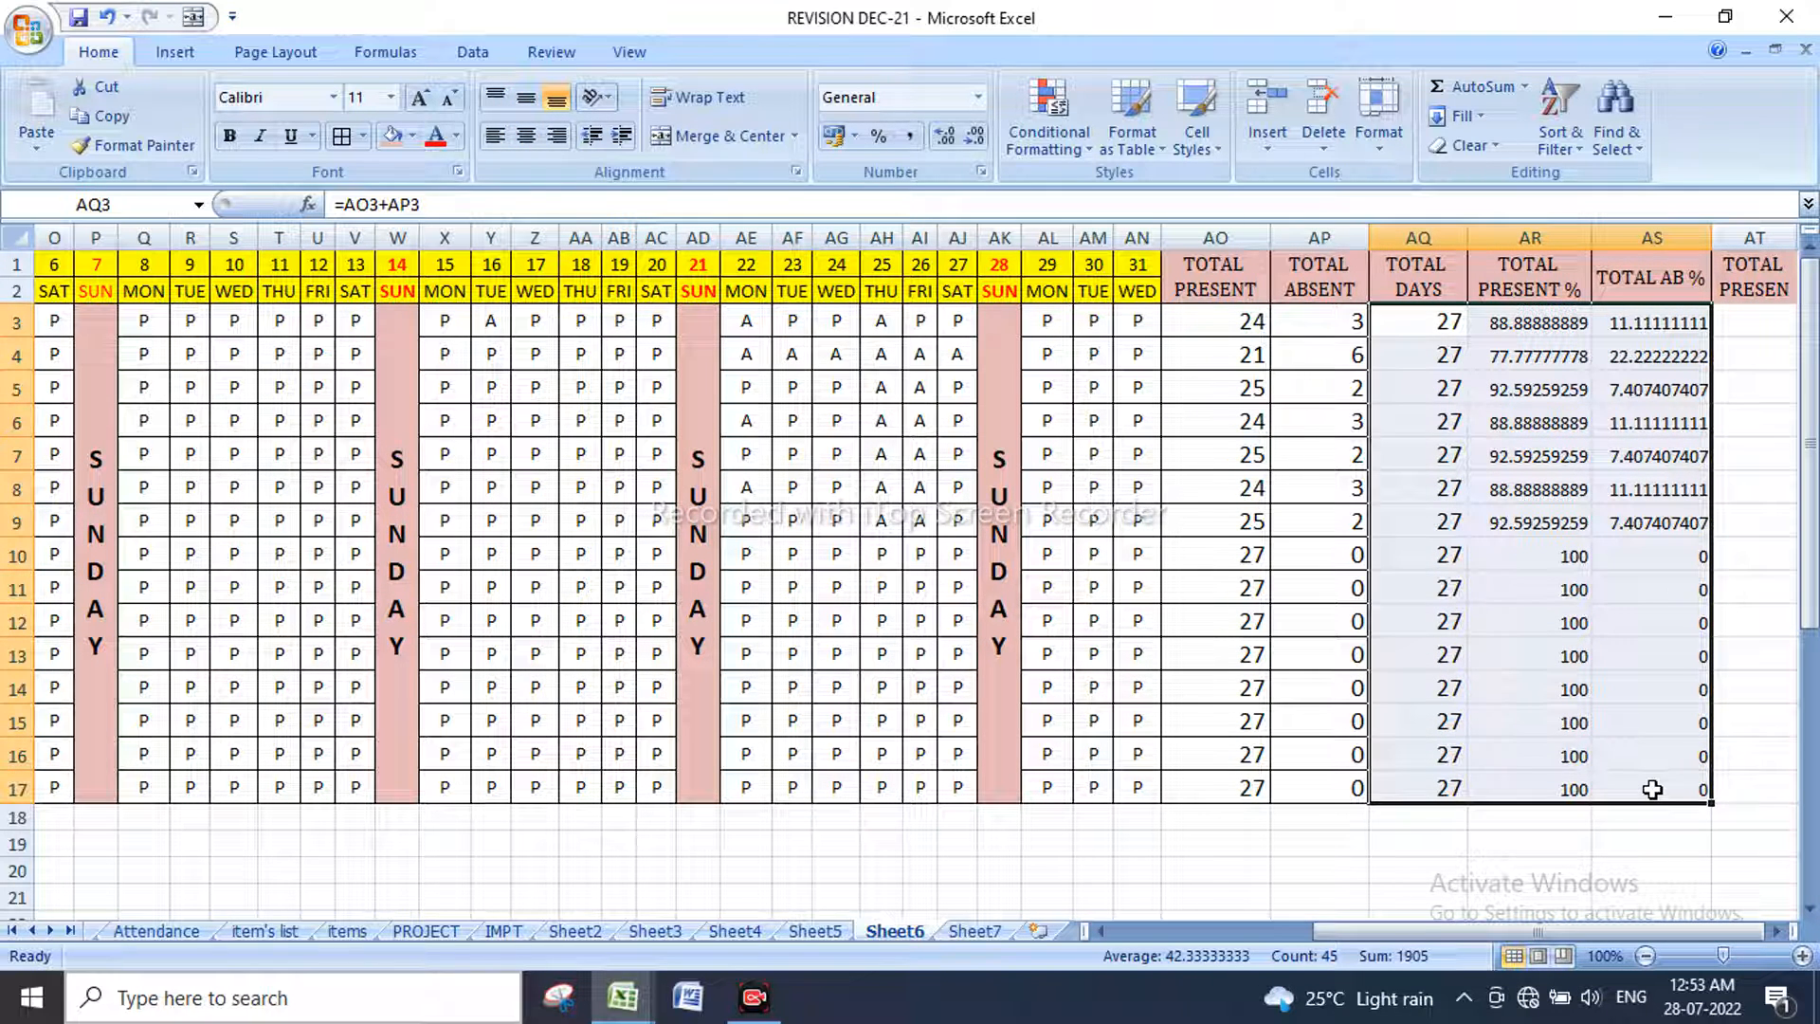
click(342, 138)
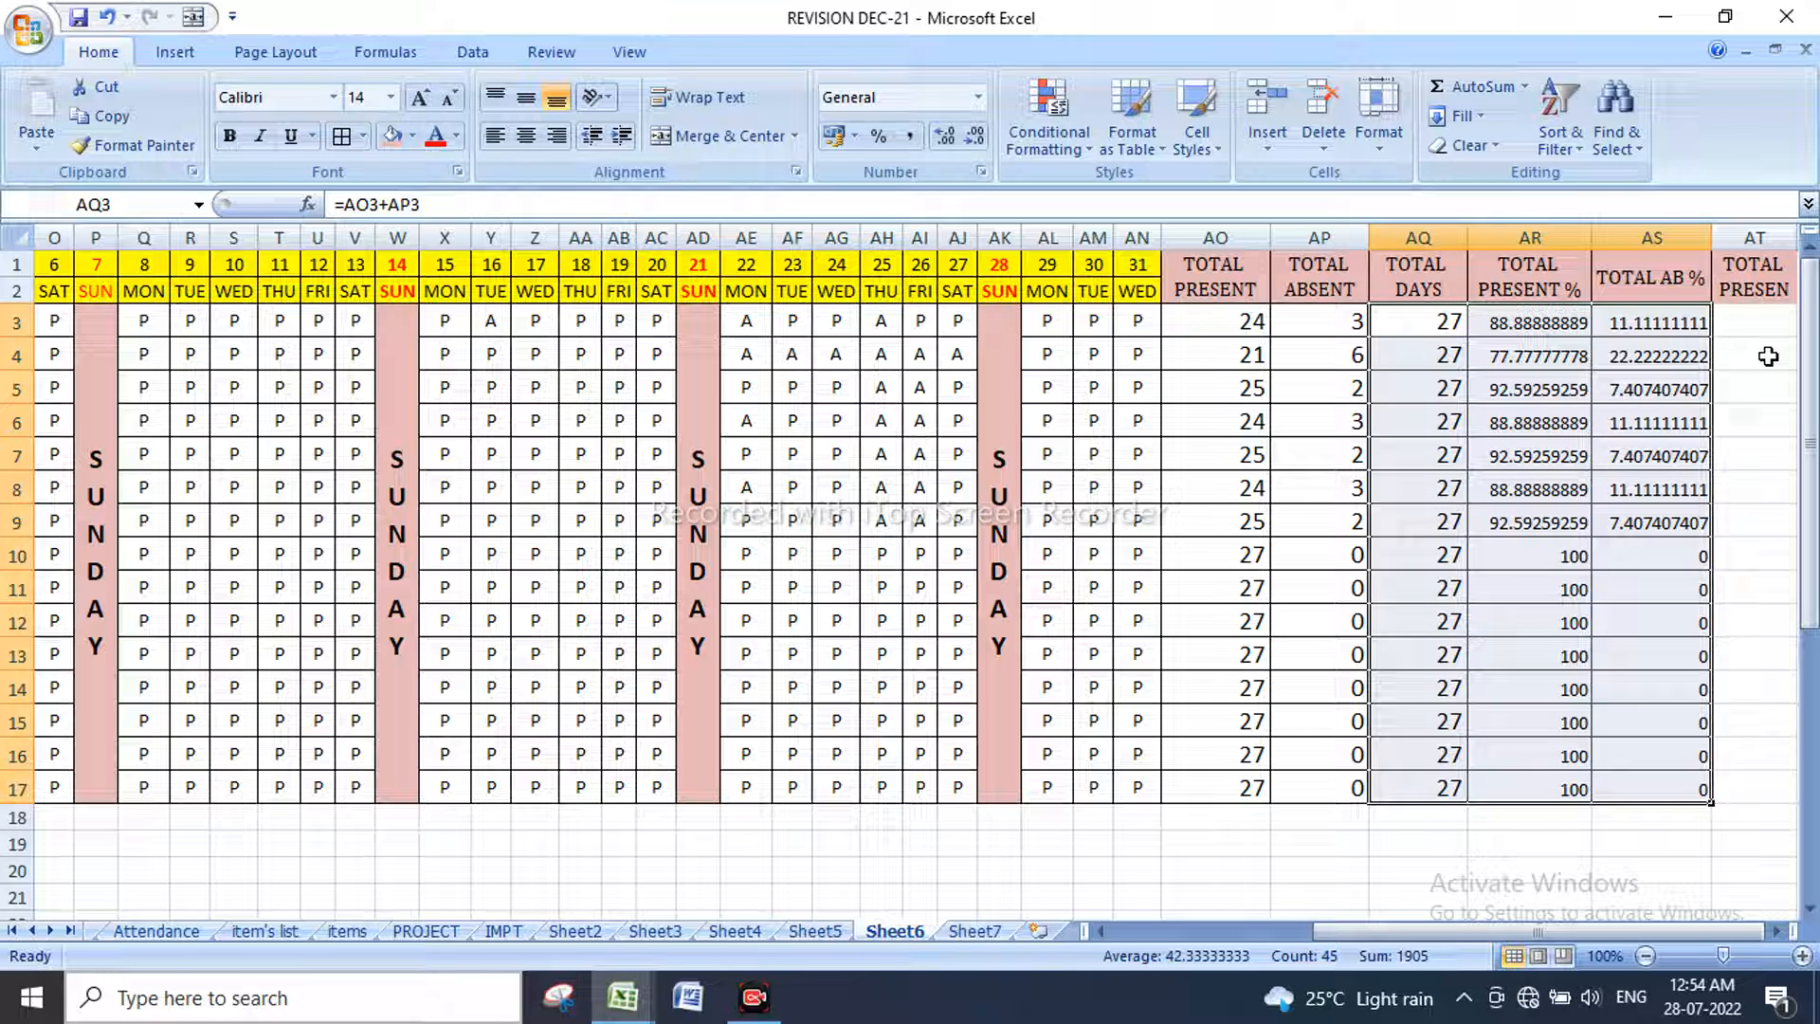
Step: Replace the heading in AT1 with REMARK and widen column AT to fit it
key(Right)
key(Right)
key(Right)
key(Right)
key(Right)
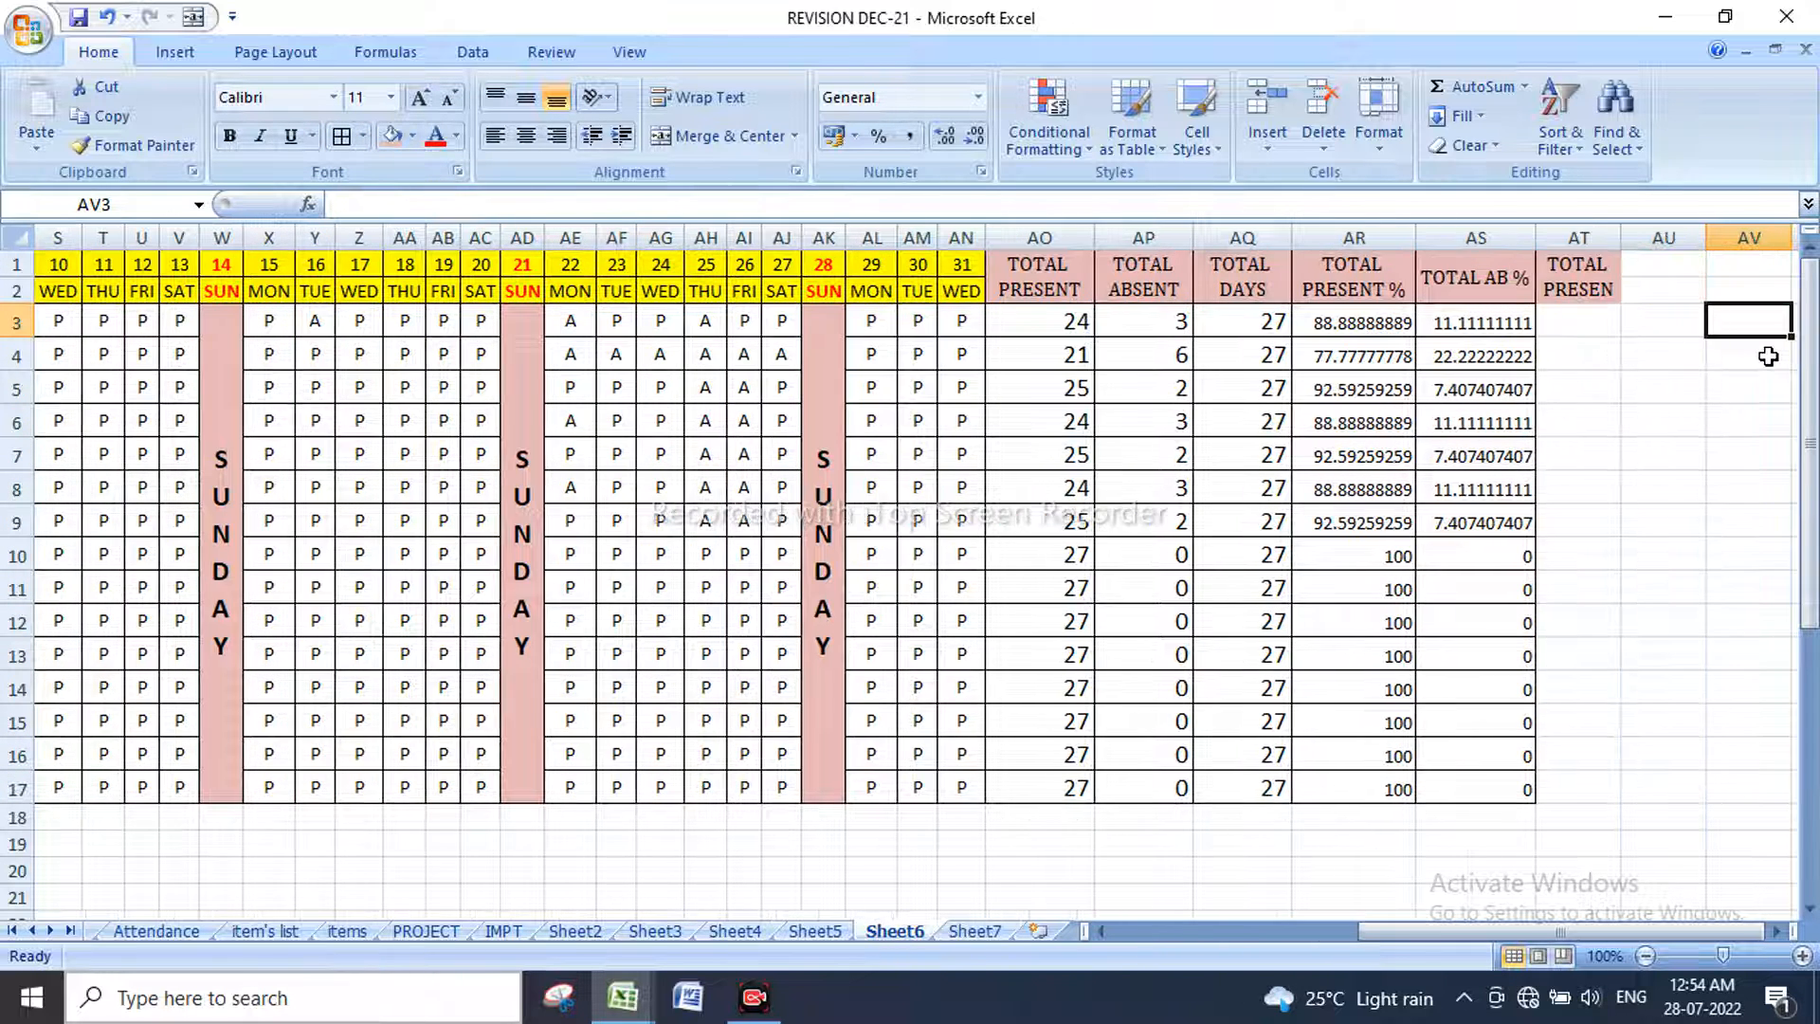
click(1594, 285)
text(REMARK)
key(Return)
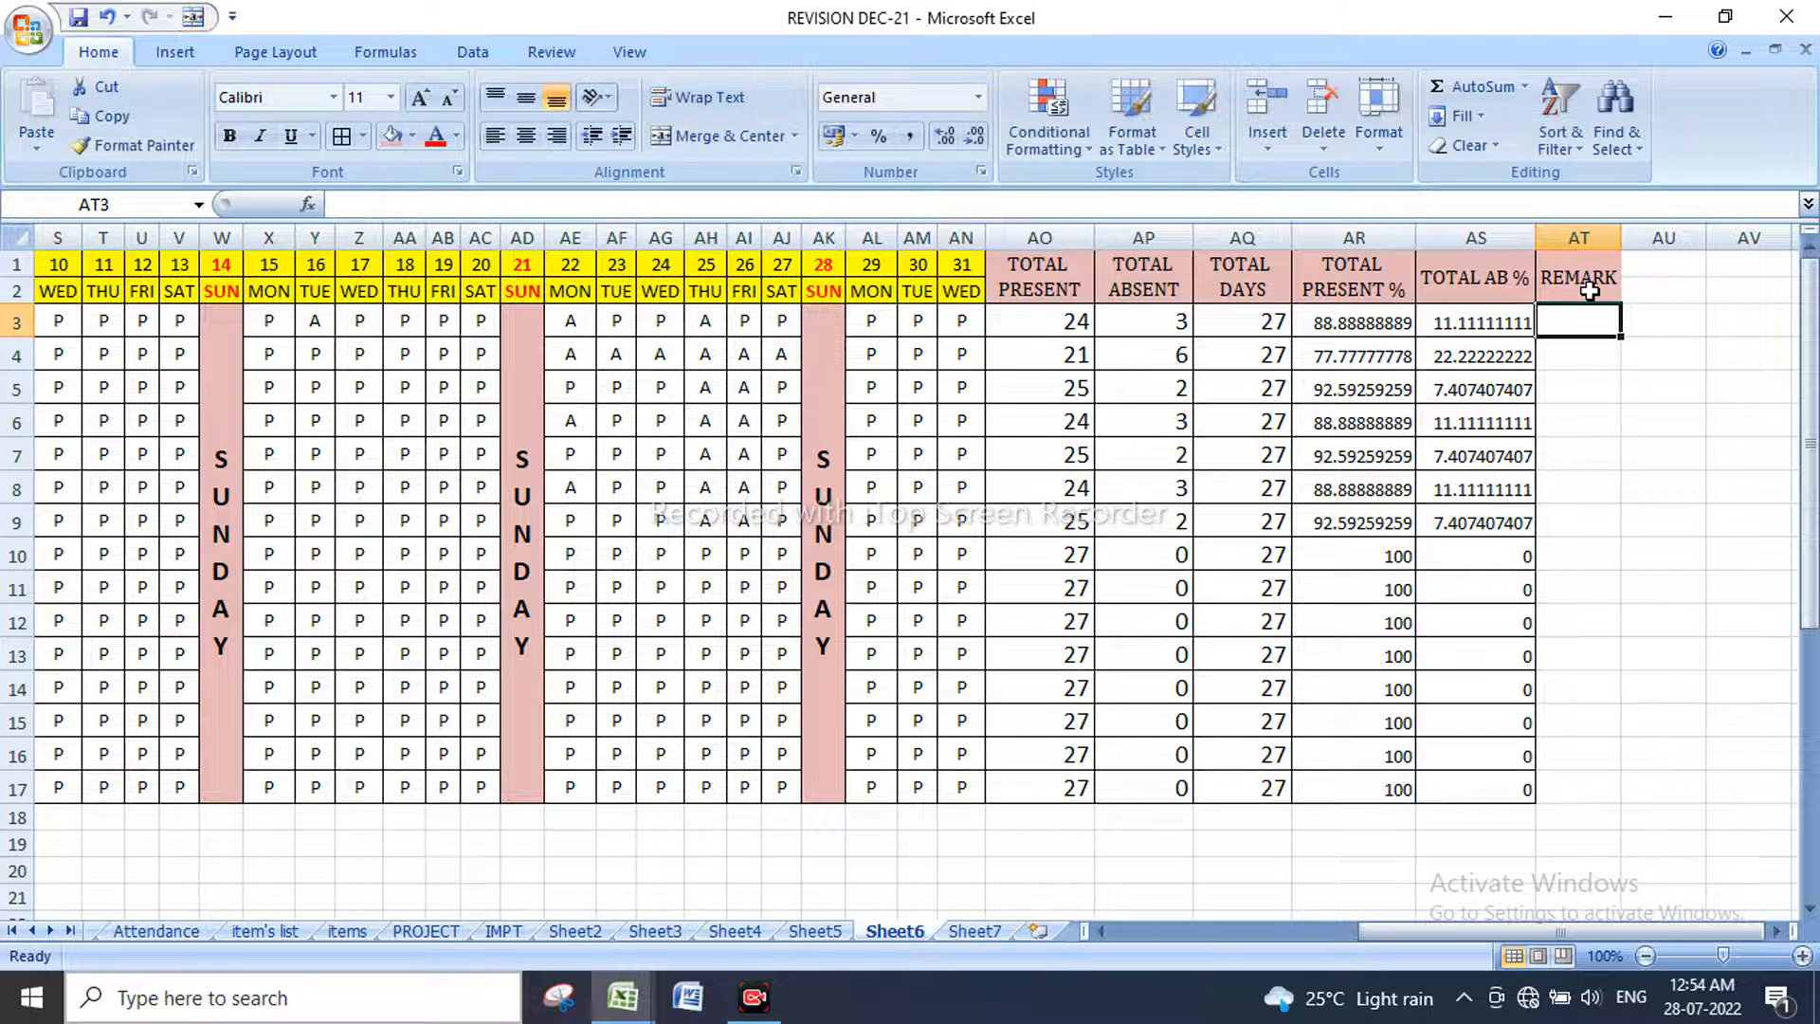
drag(1621, 242, 1649, 244)
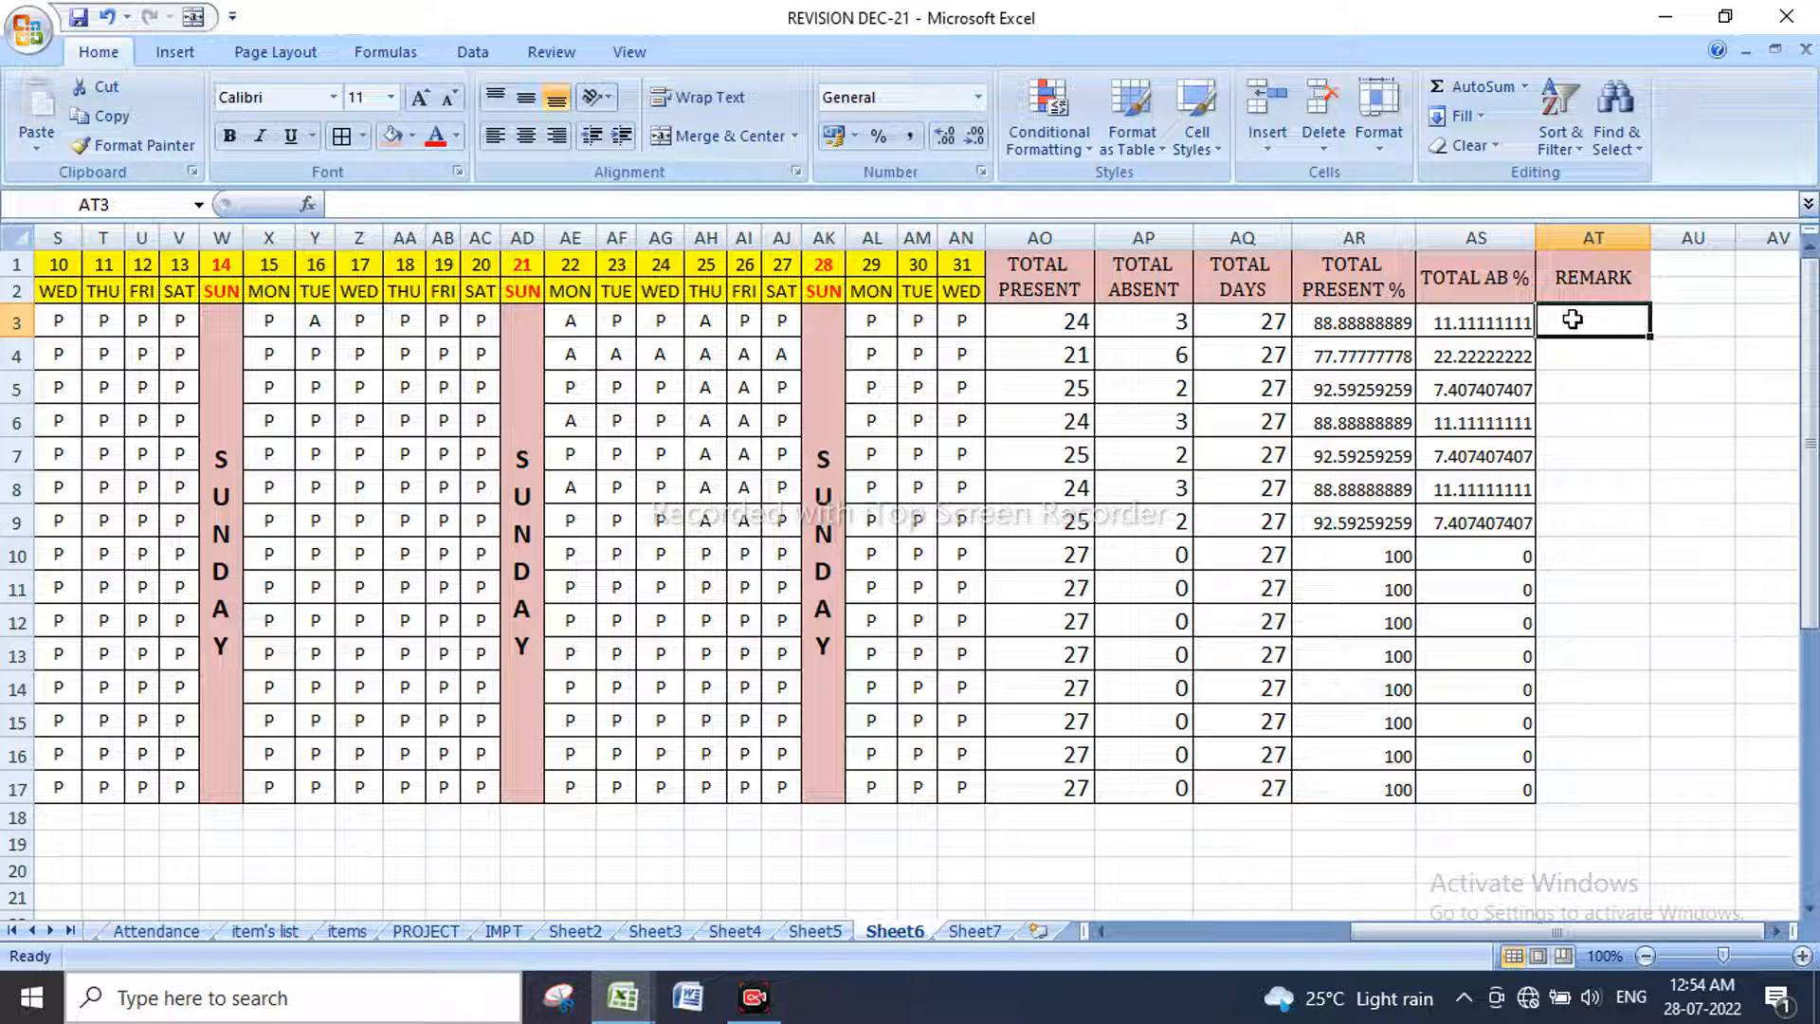
Step: Start an IF formula in AT3 that returns "BEST" when AR3>80
text(=)
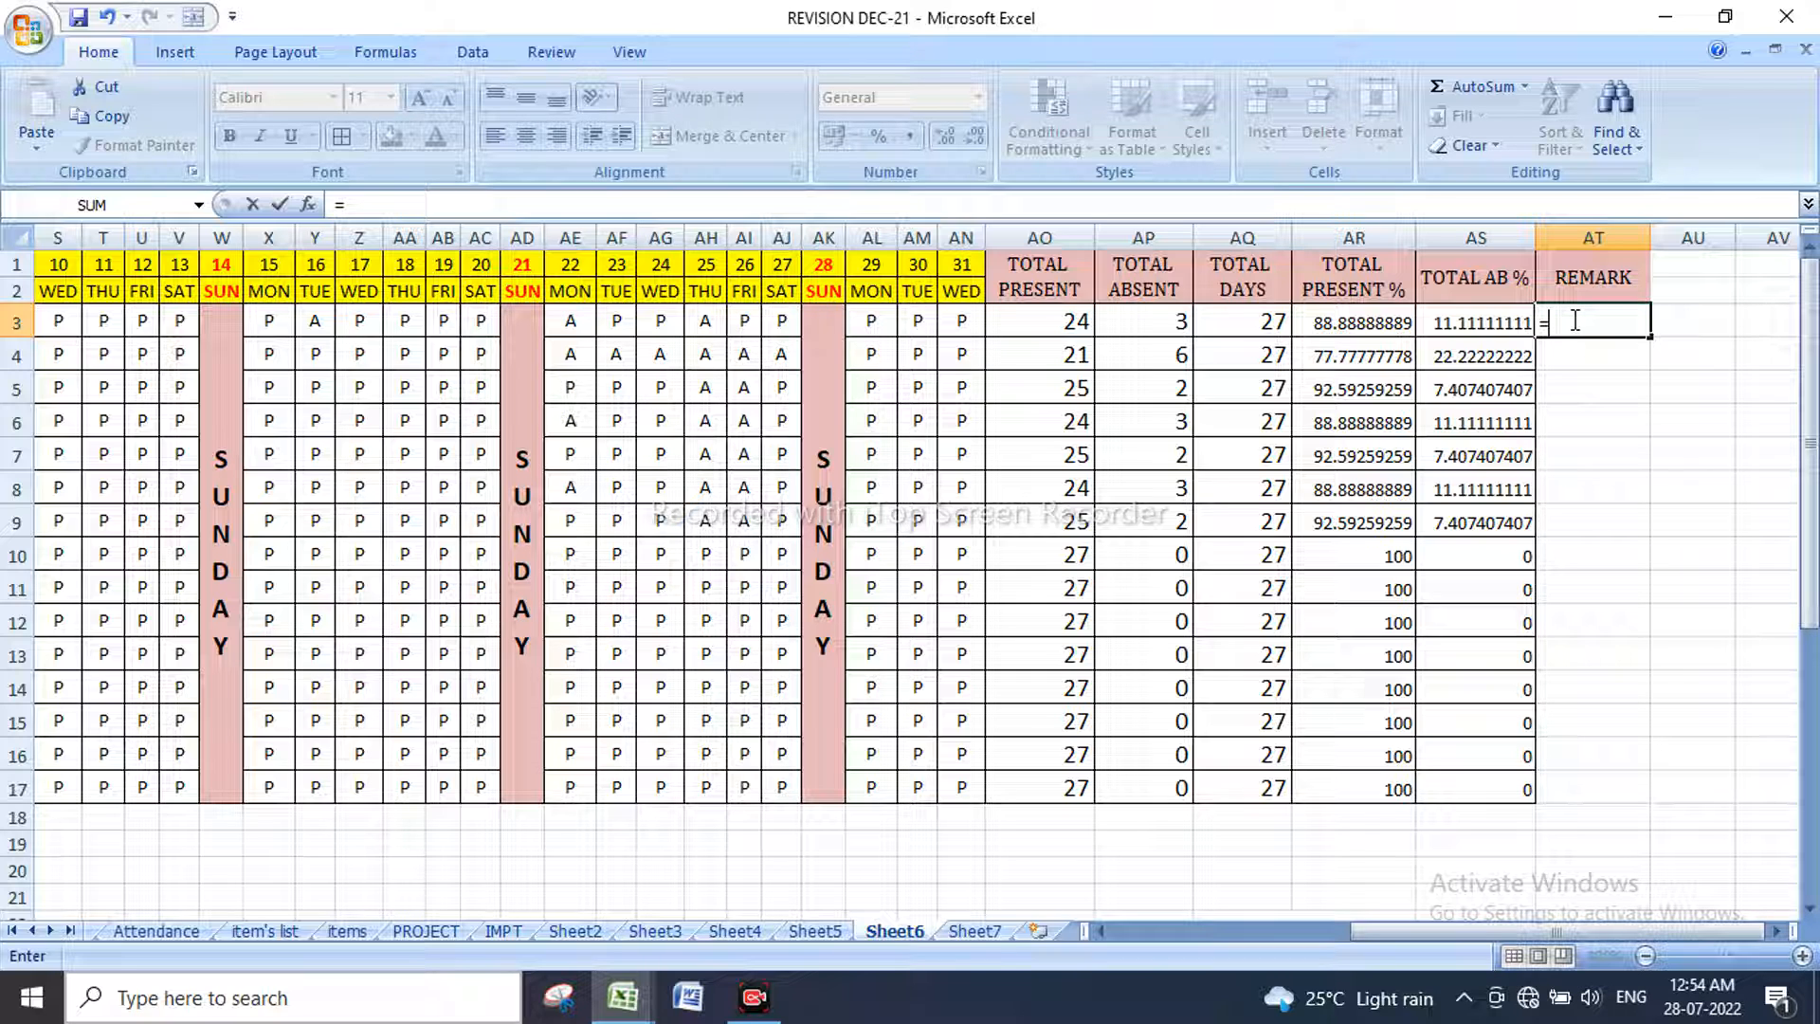
text(IF)
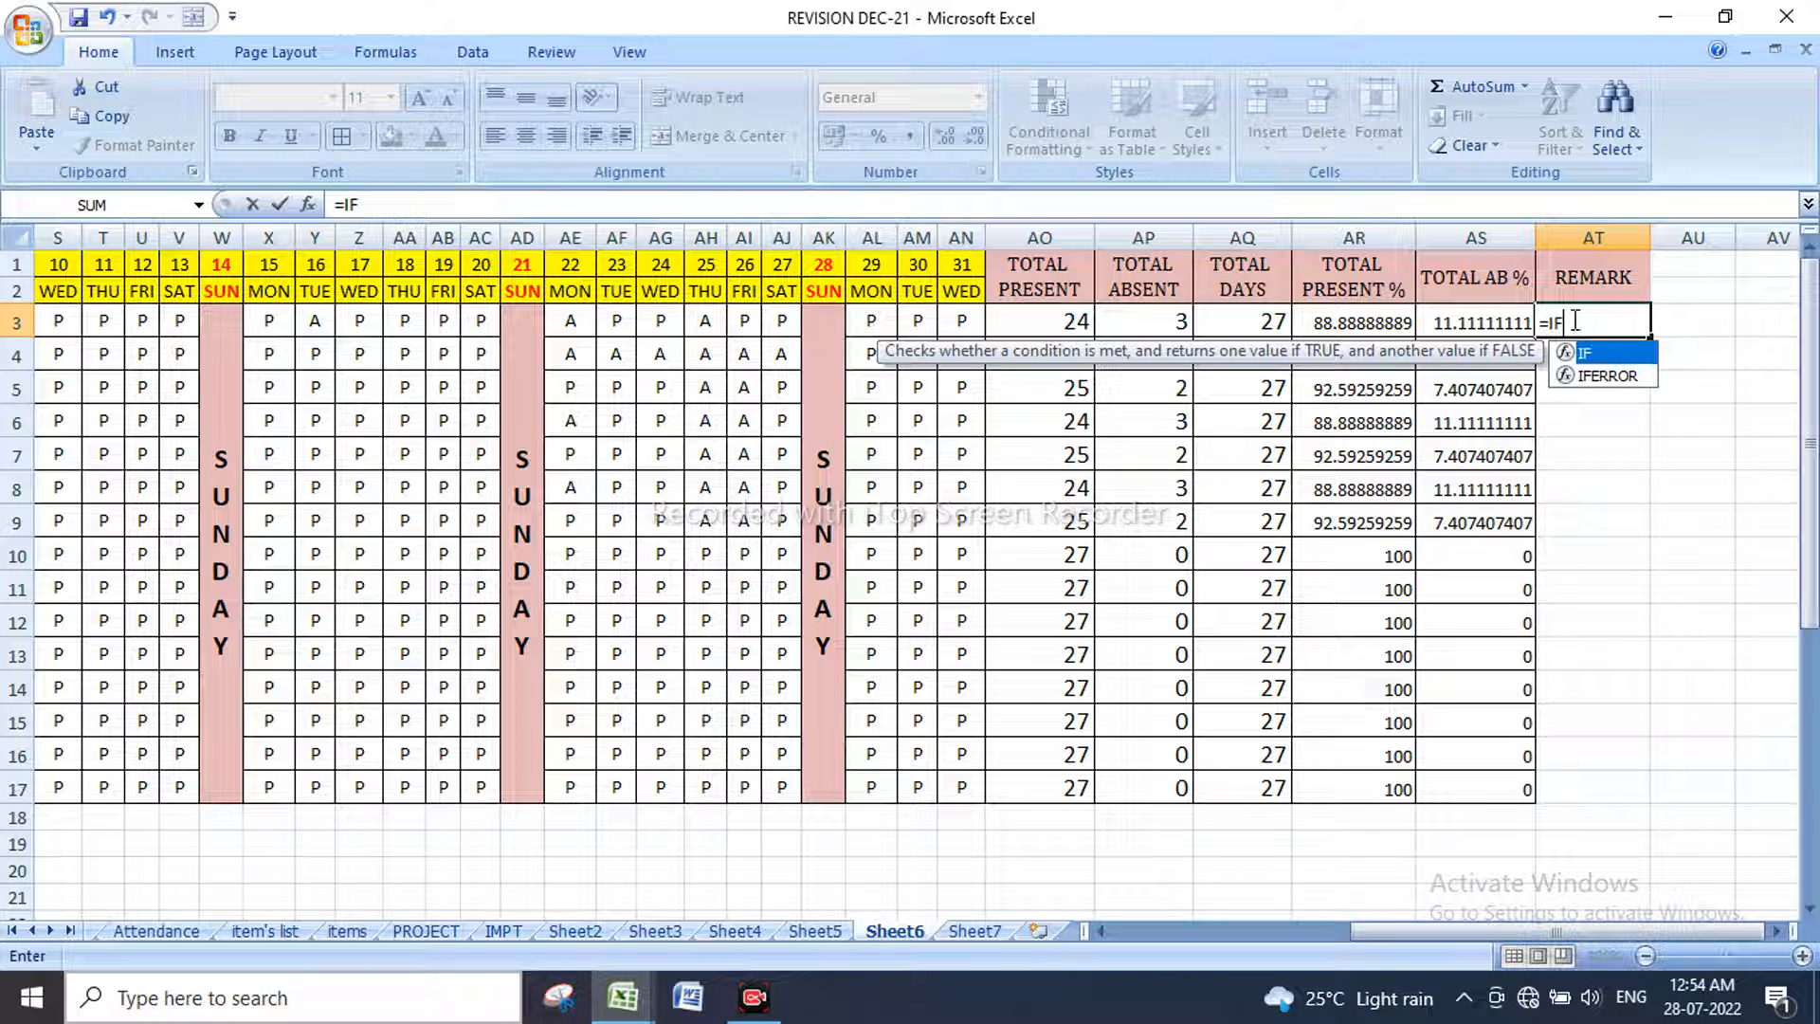
text(()
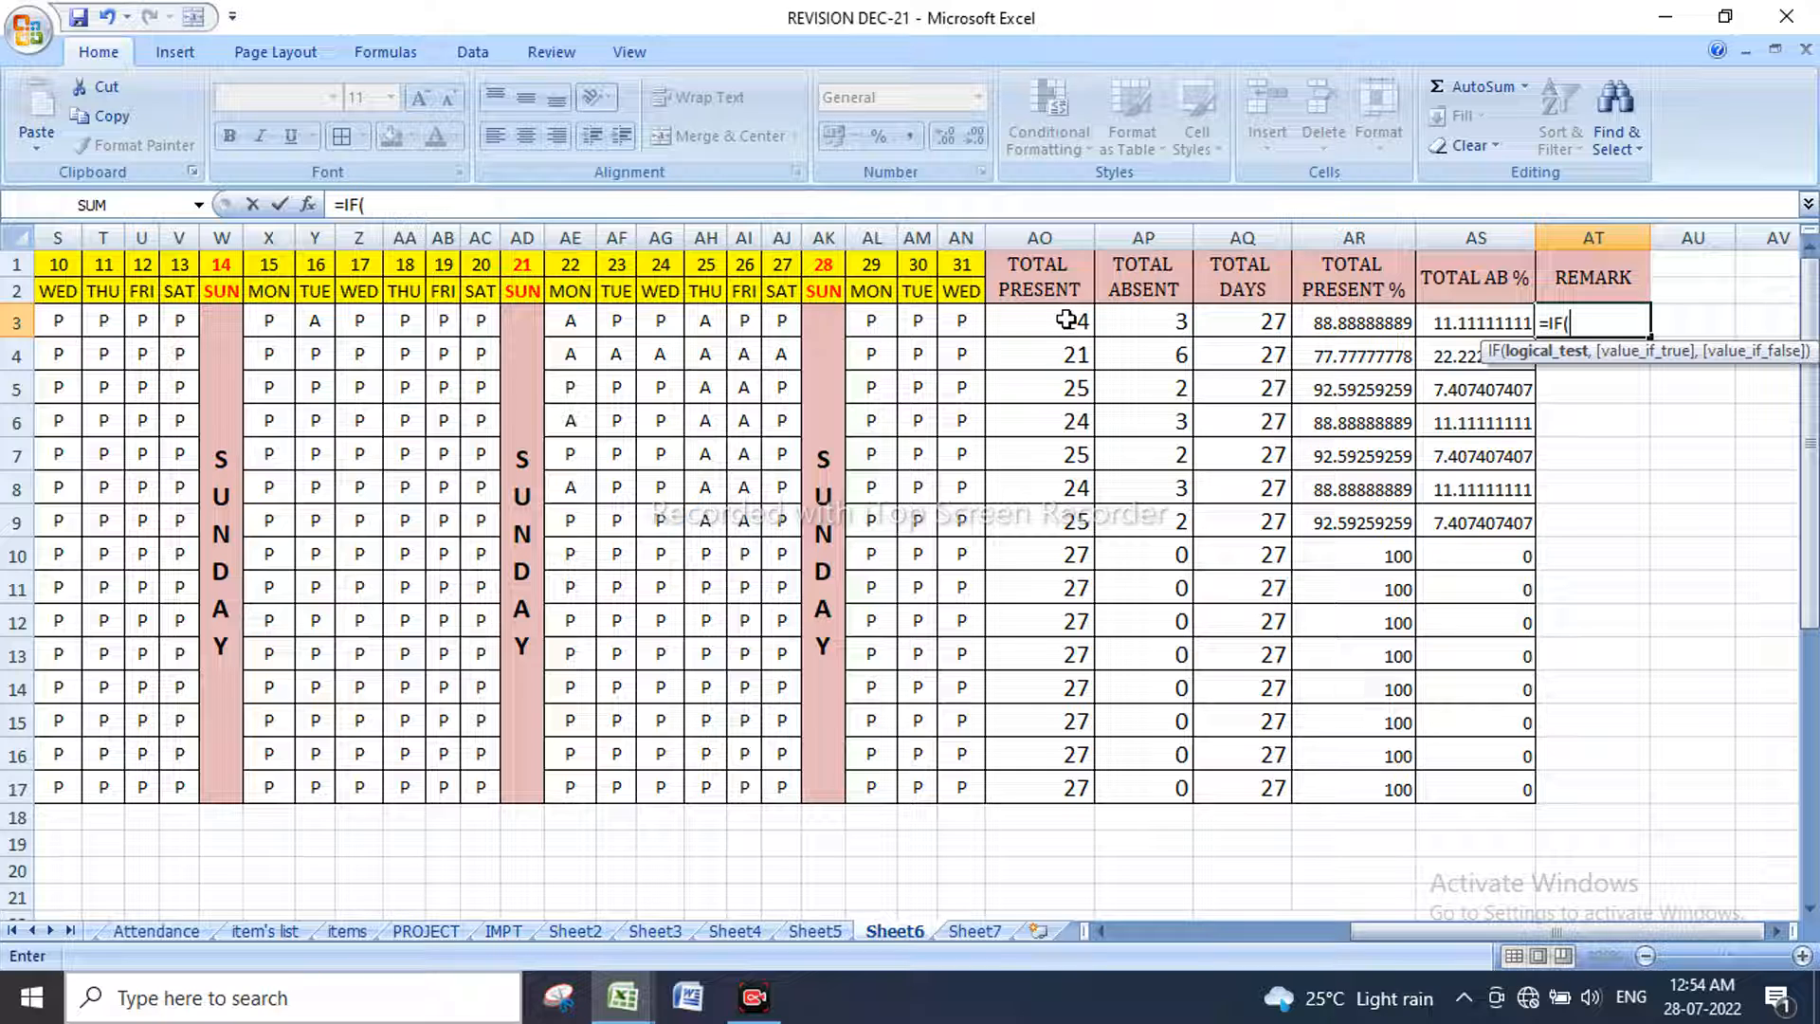
click(1346, 325)
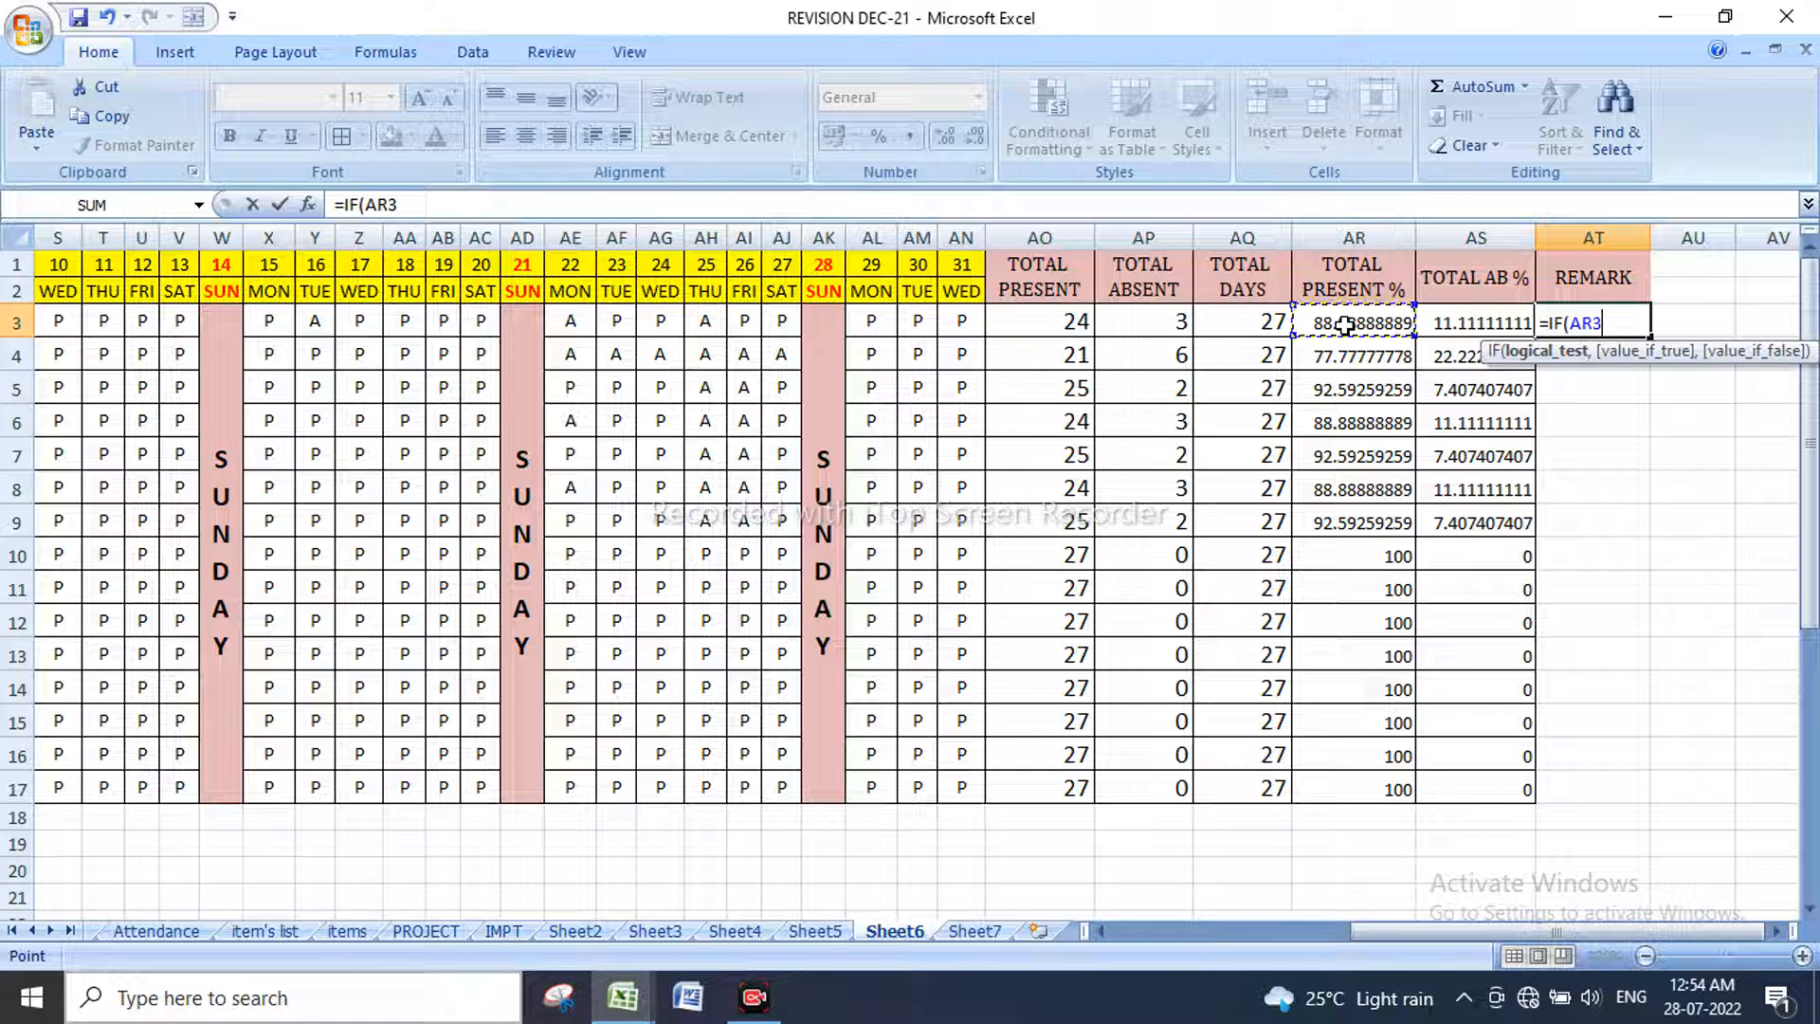
text(>80)
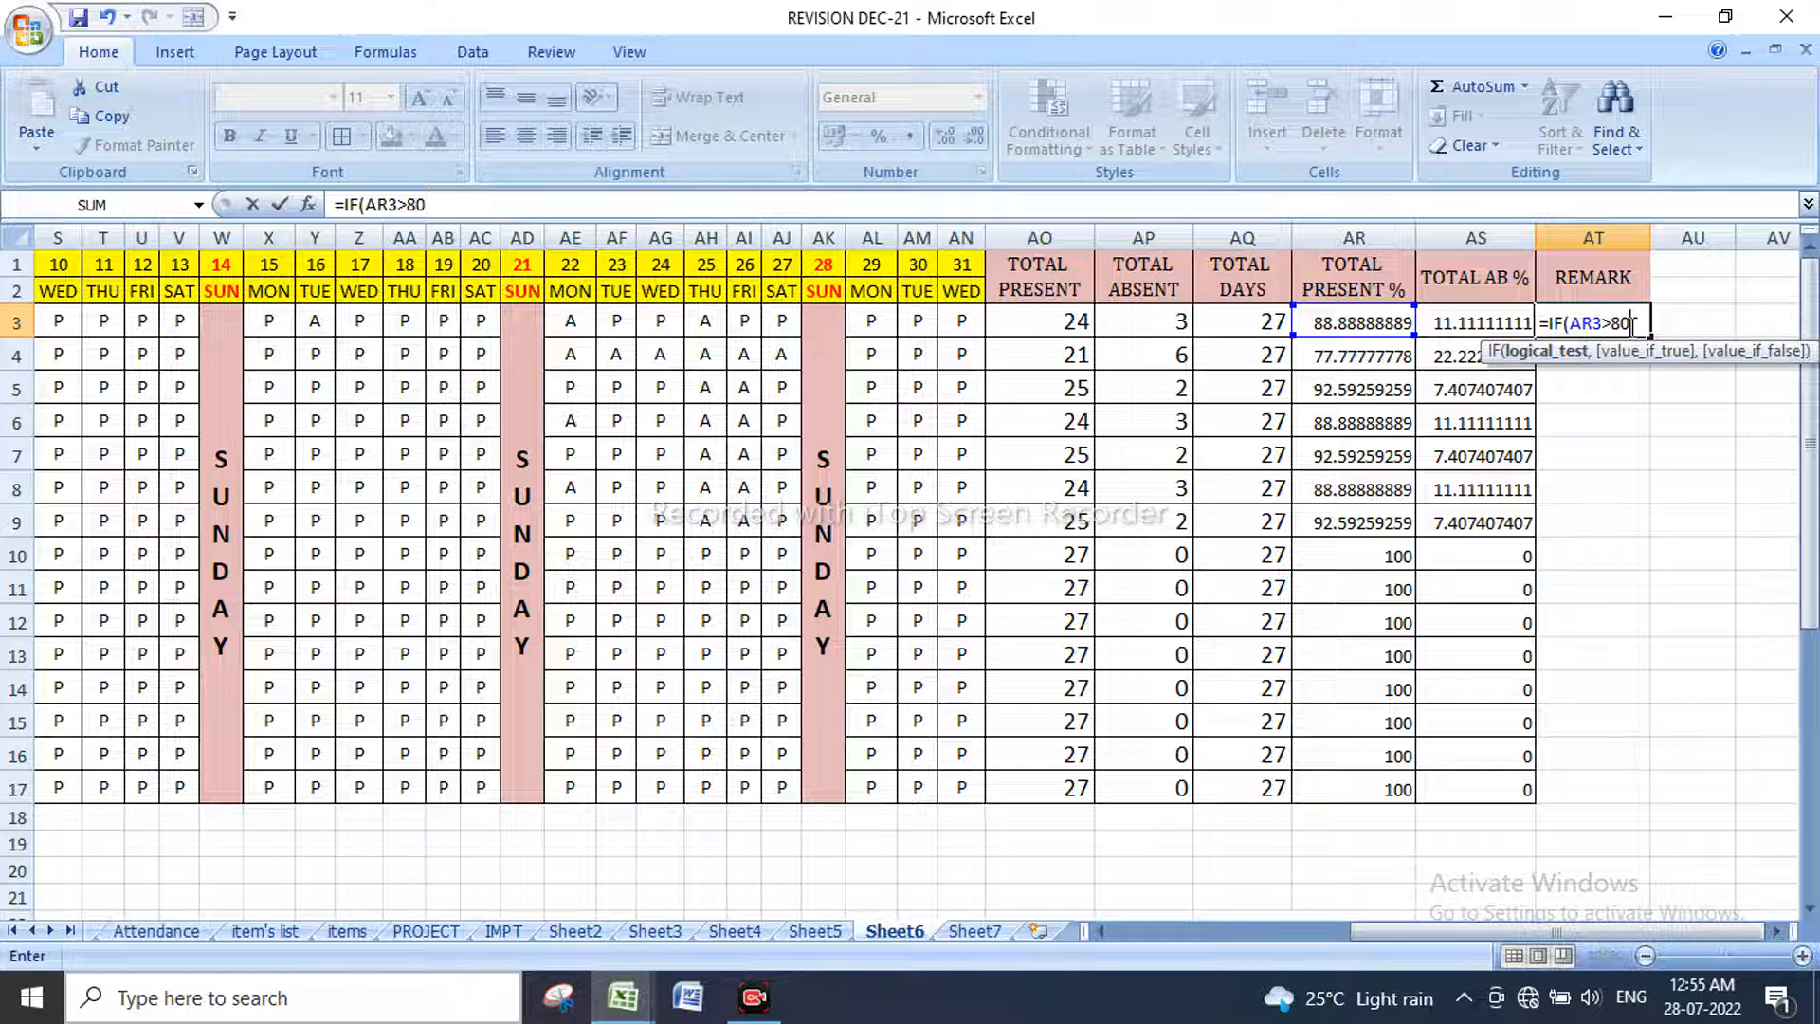
text(,")
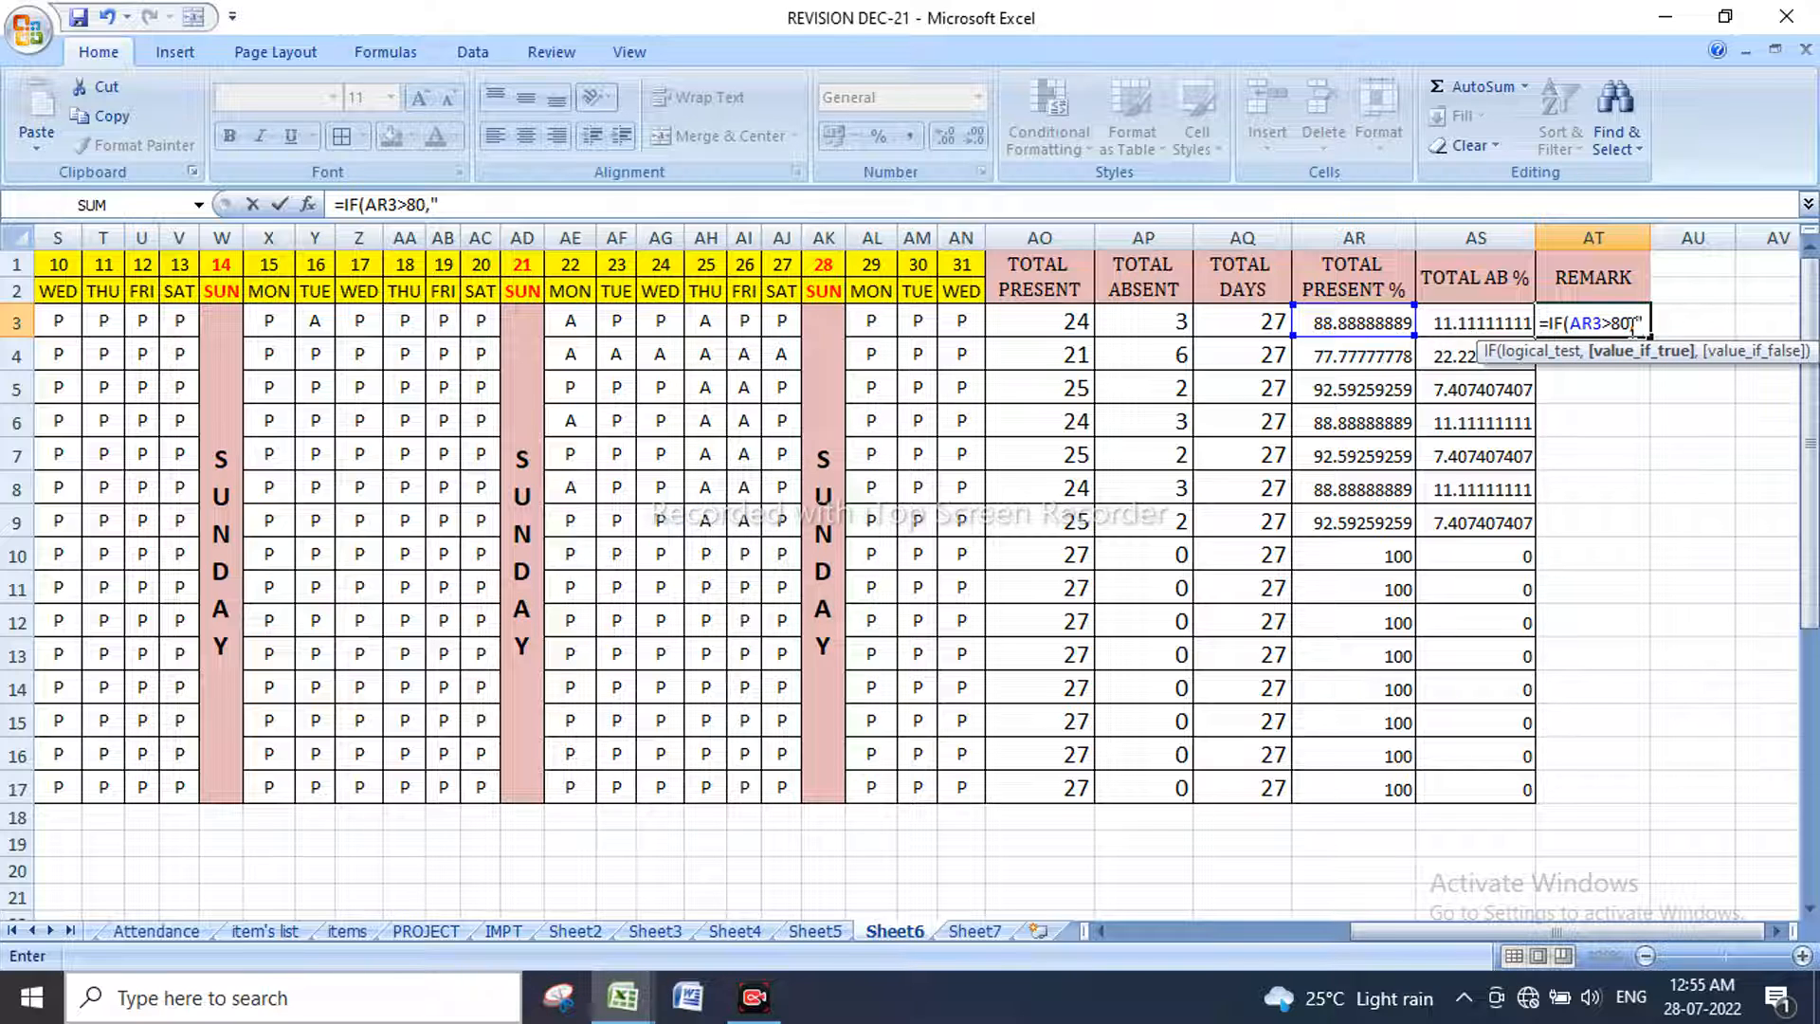
text(BEST",)
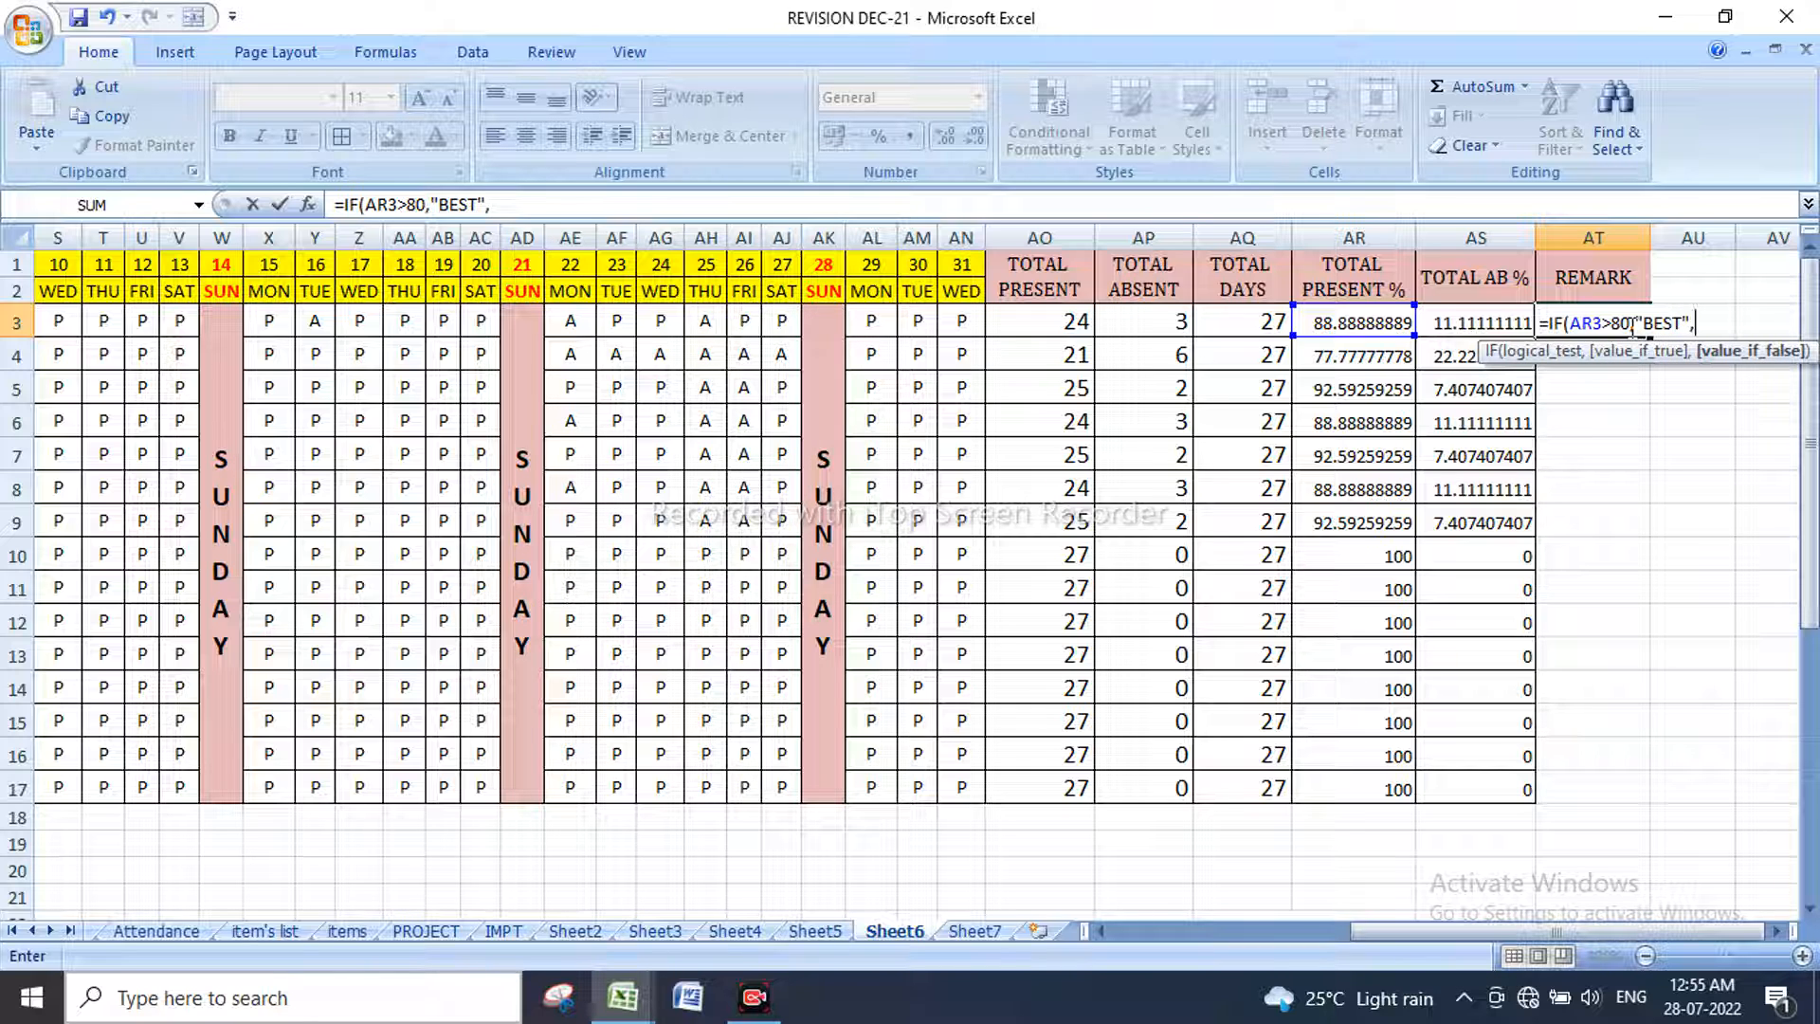
Step: Nest a second IF in the AT3 formula that returns "BETTER" when AR3>60
text(IF)
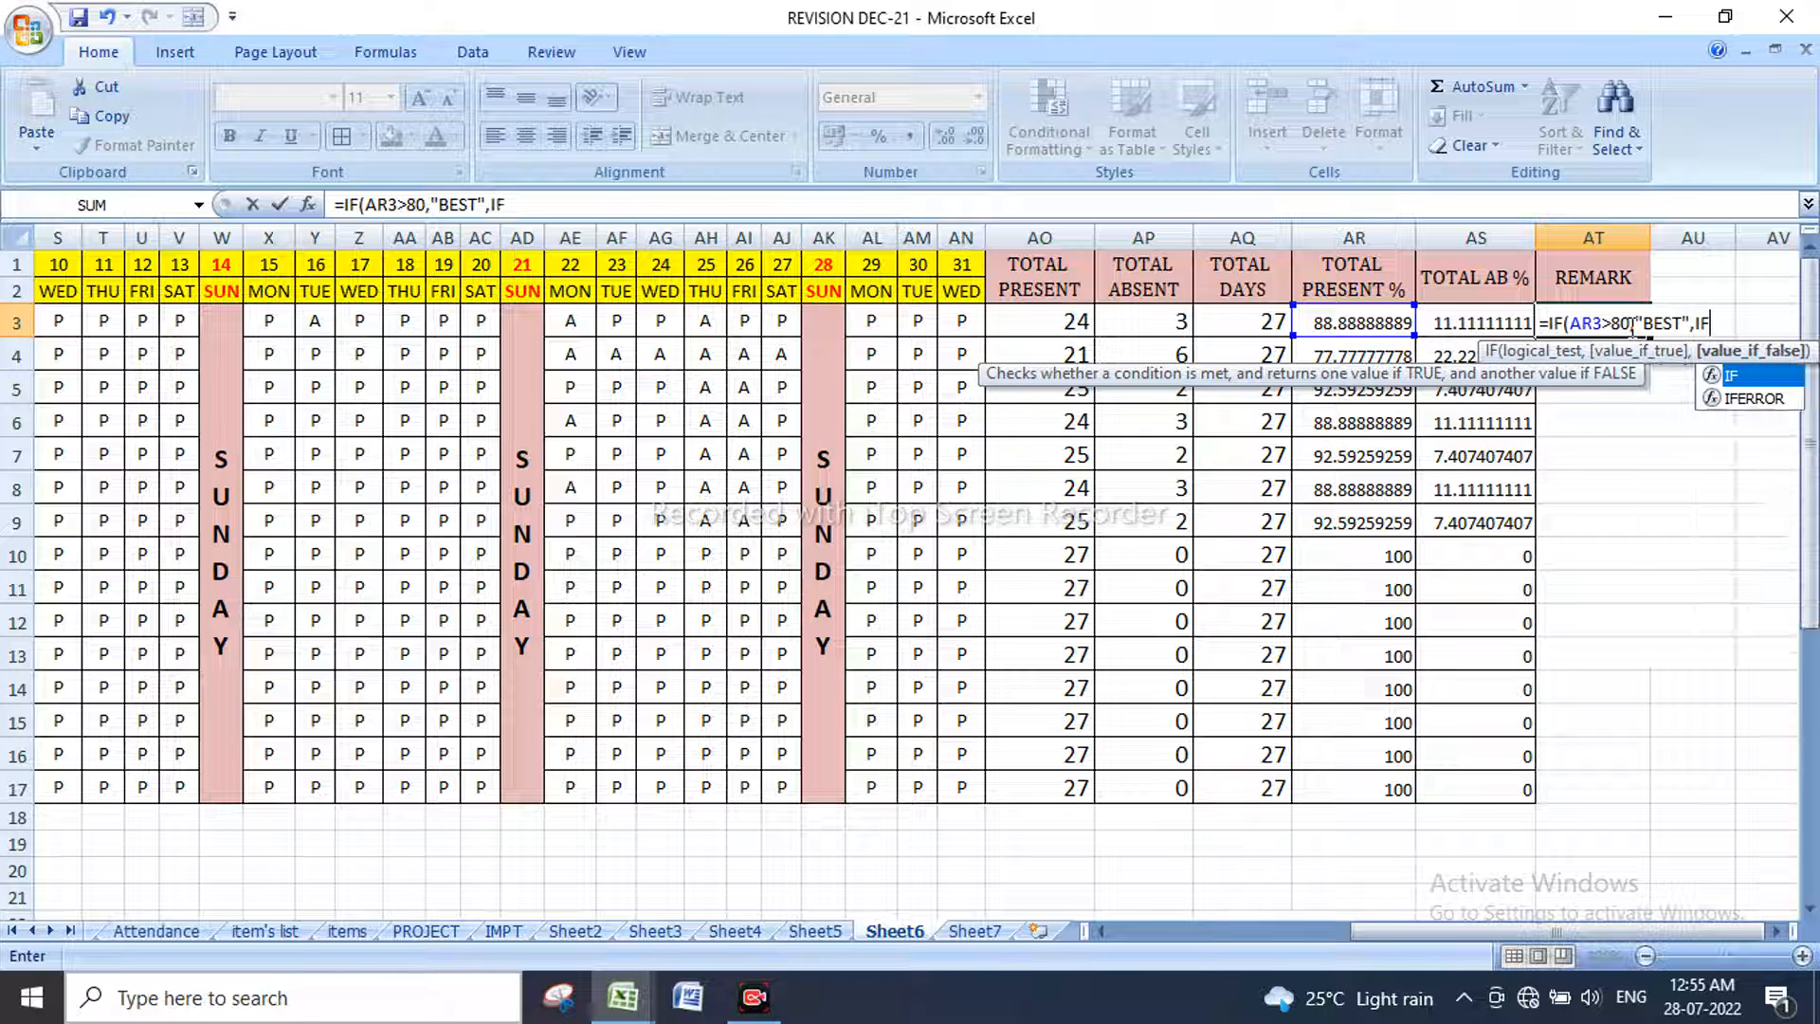
text(()
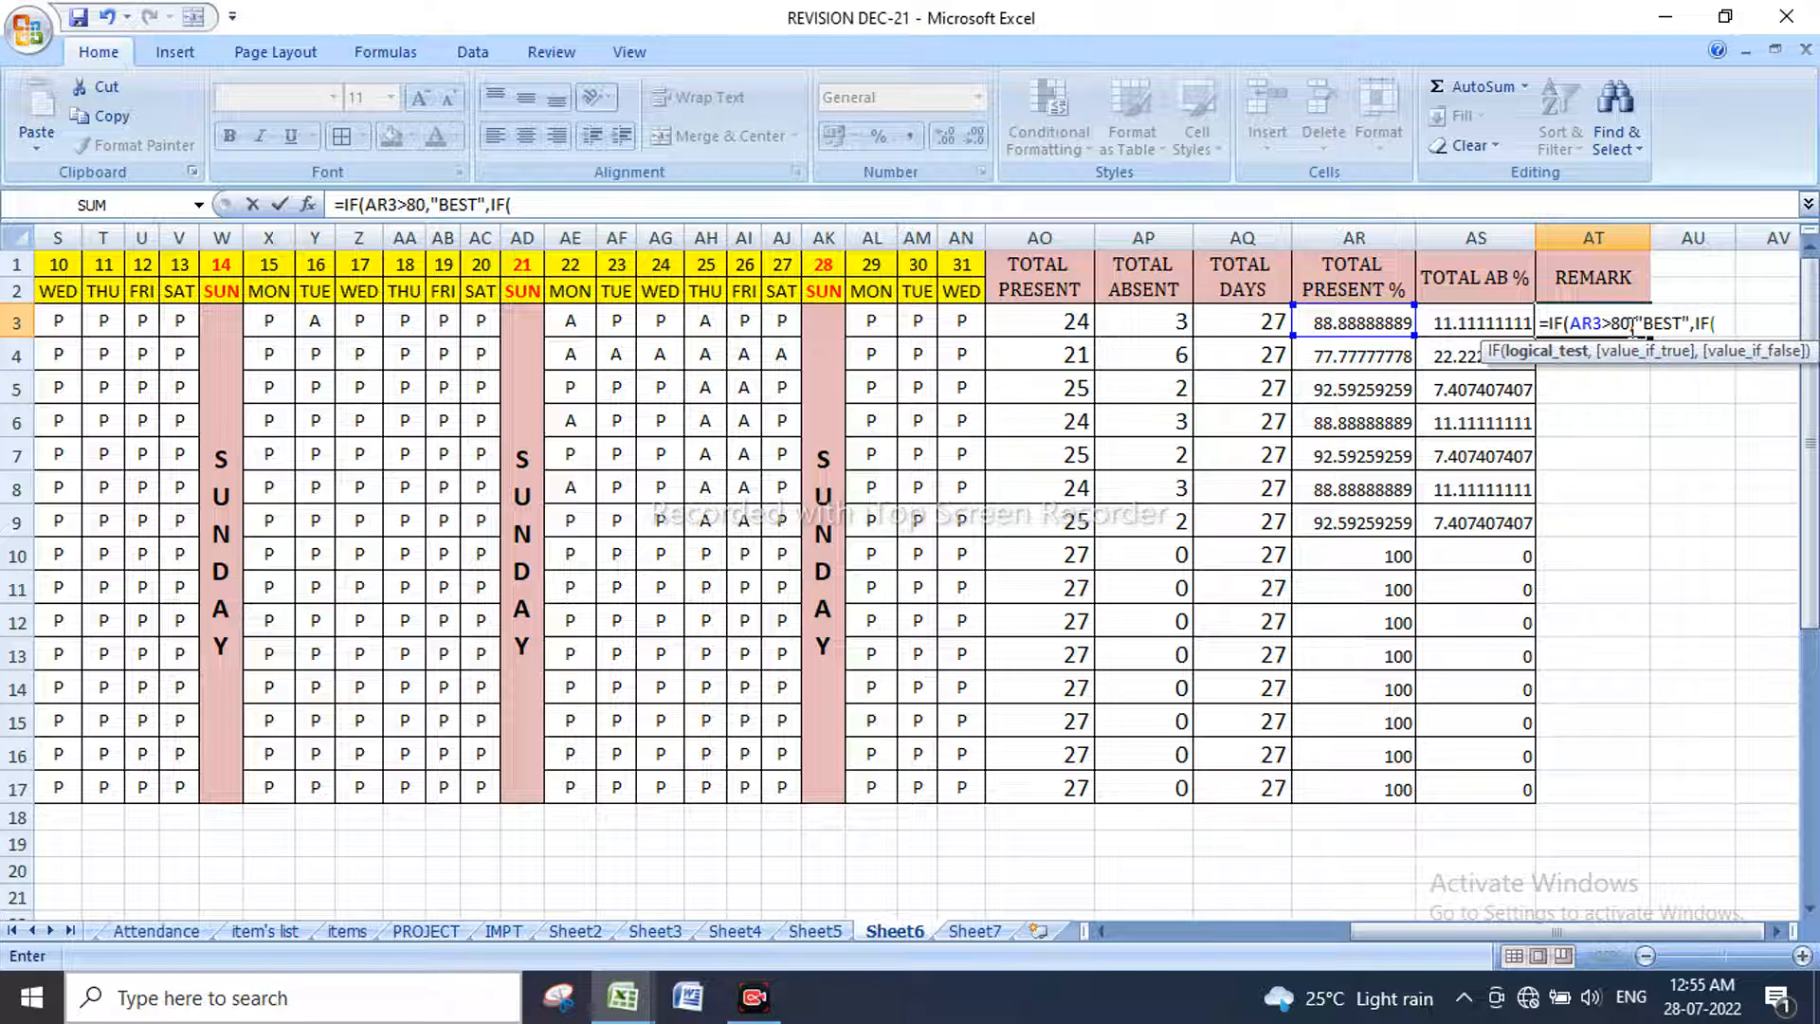
click(1353, 323)
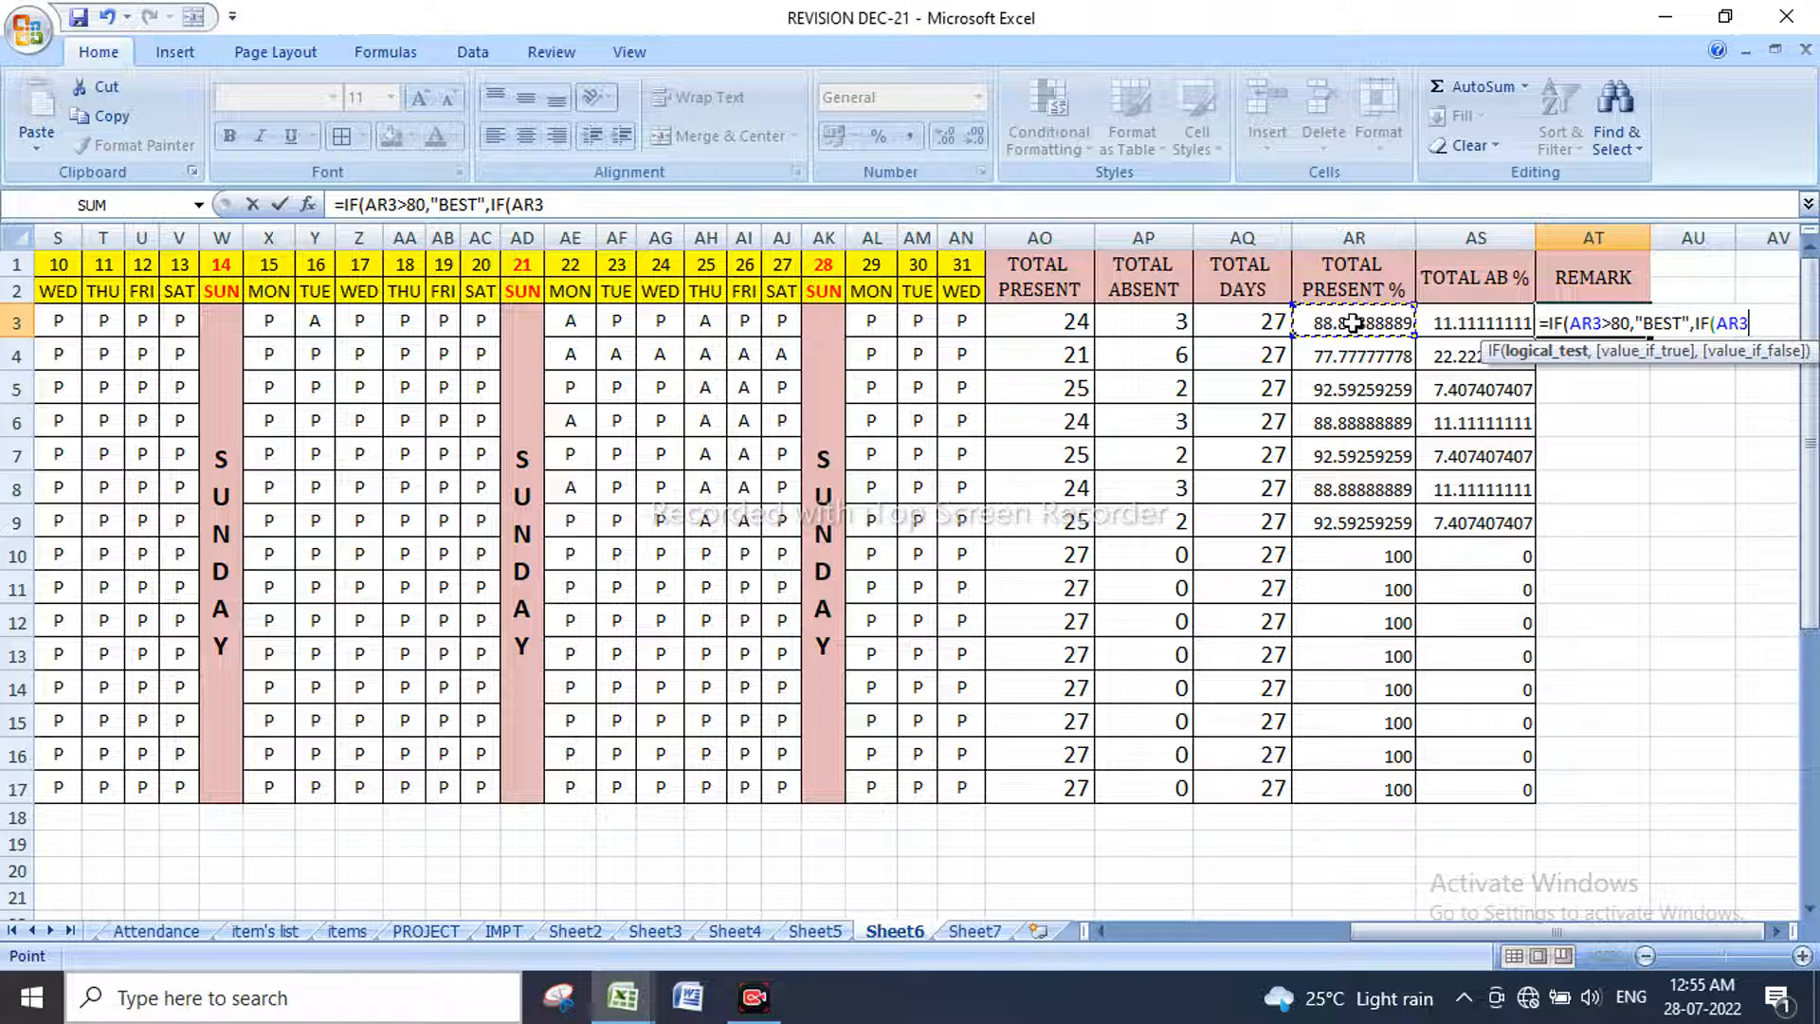
text(>60,)
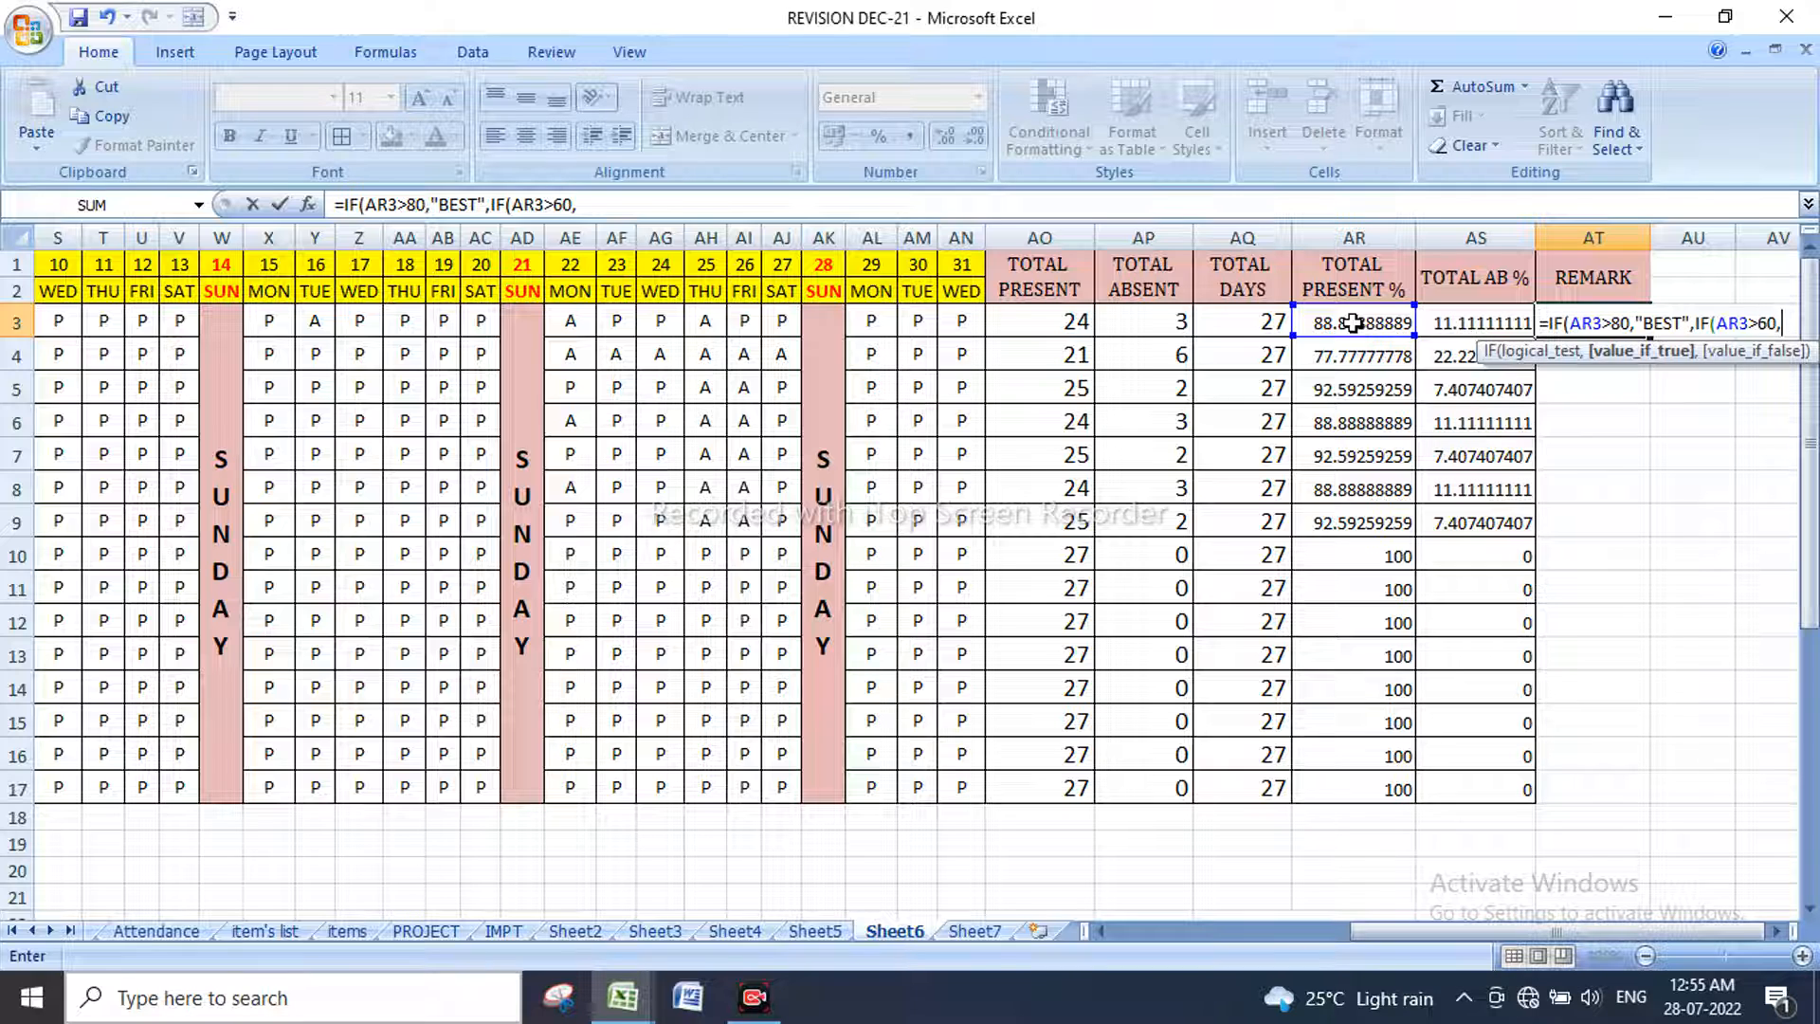
text("GOO)
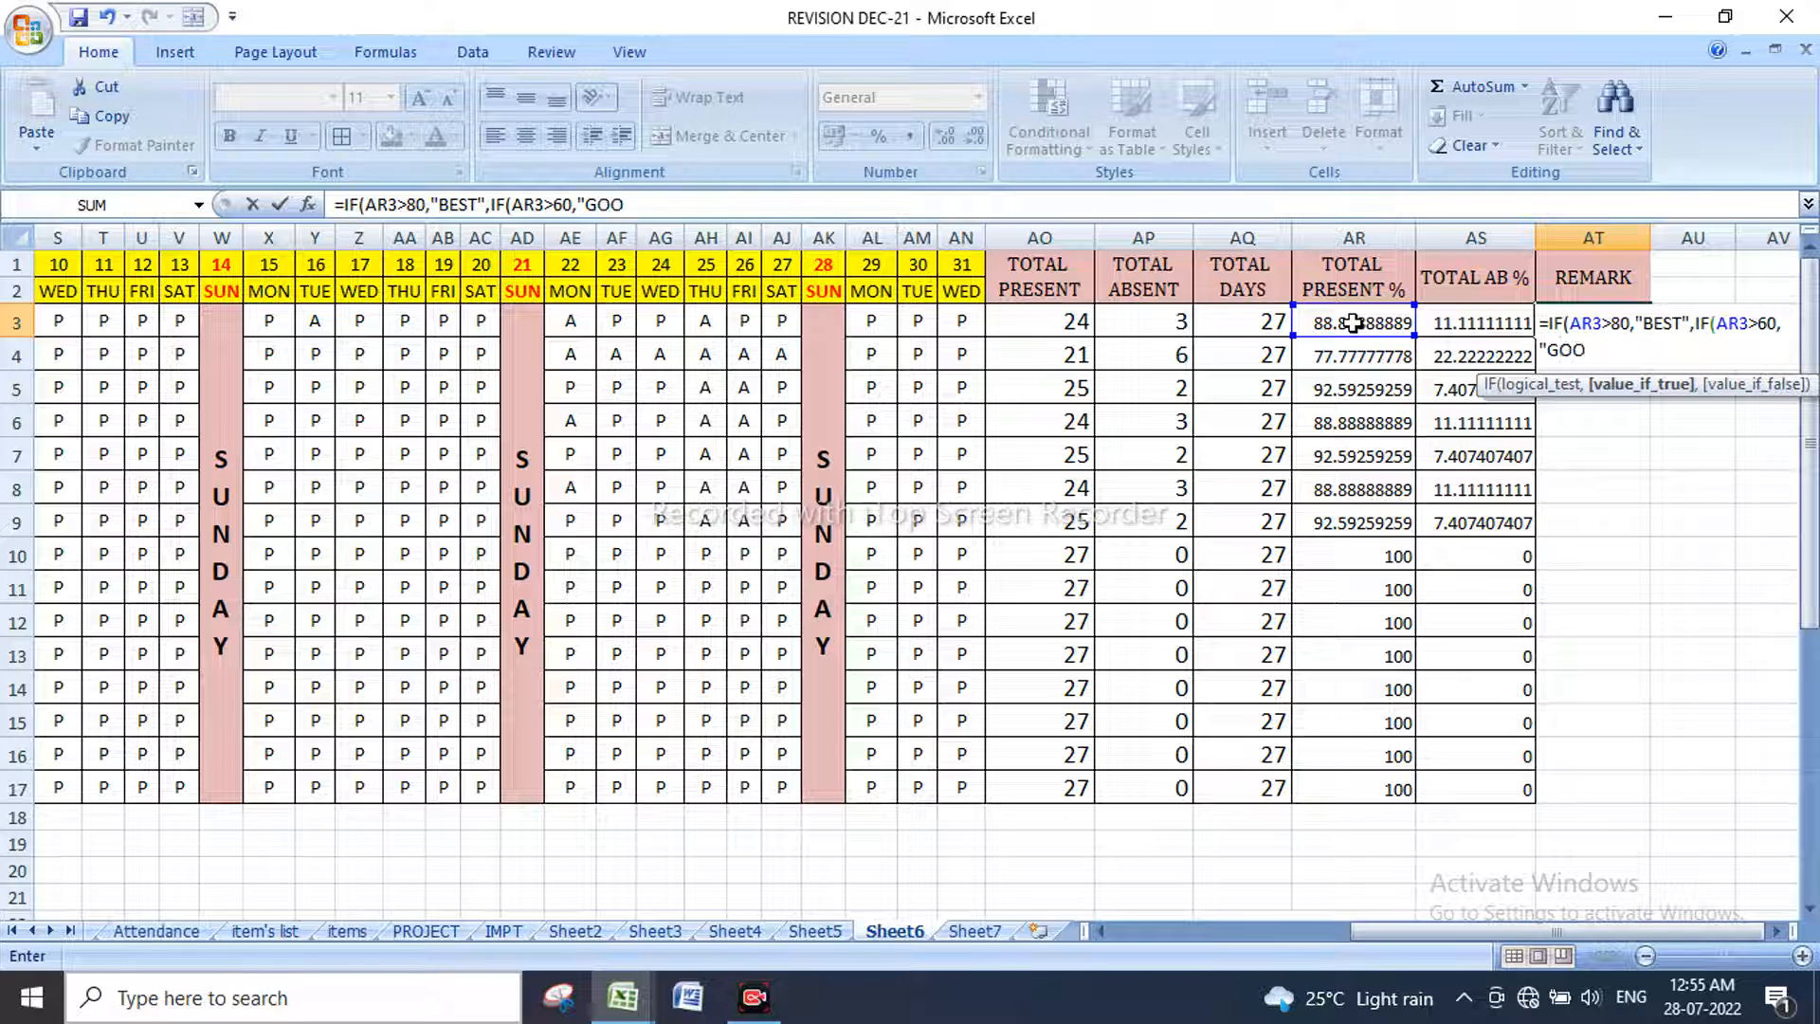
key(BackSpace)
key(BackSpace)
key(BackSpace)
key(BackSpace)
text("BETTER")
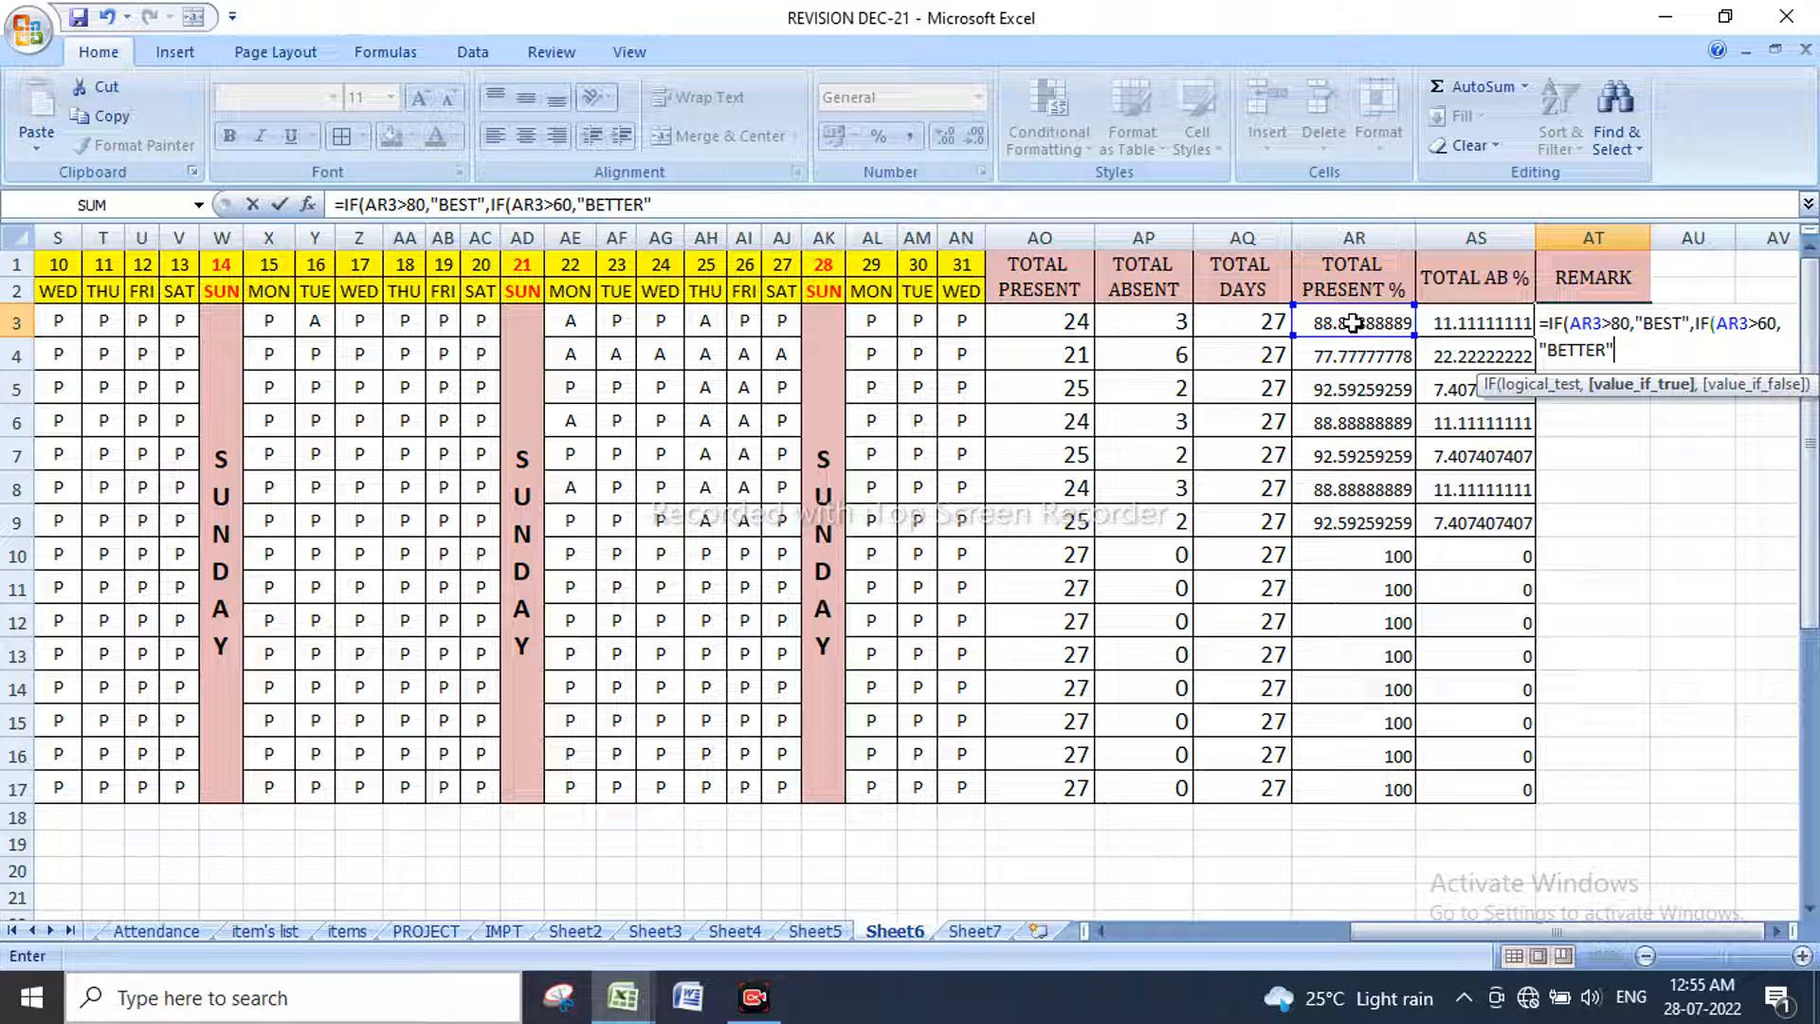
Step: Nest a third IF in the AT3 formula that returns "GOOD" when AR3>50
text(,)
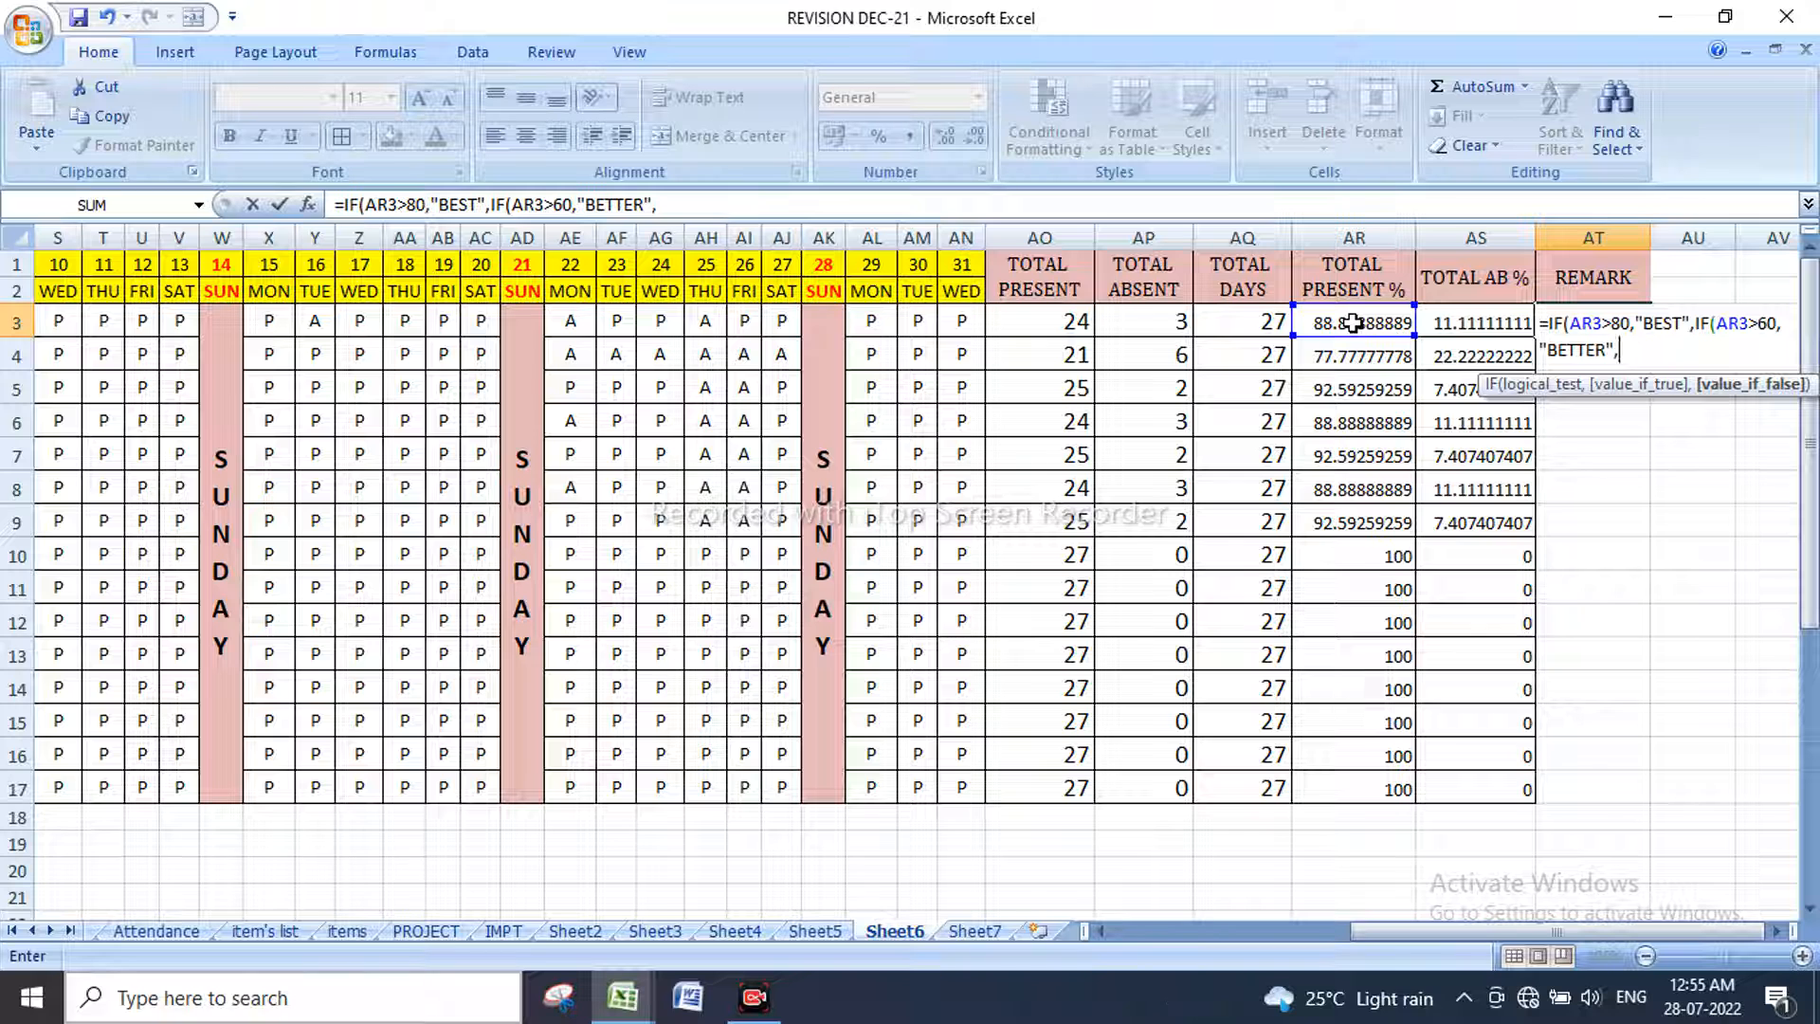
text(IF)
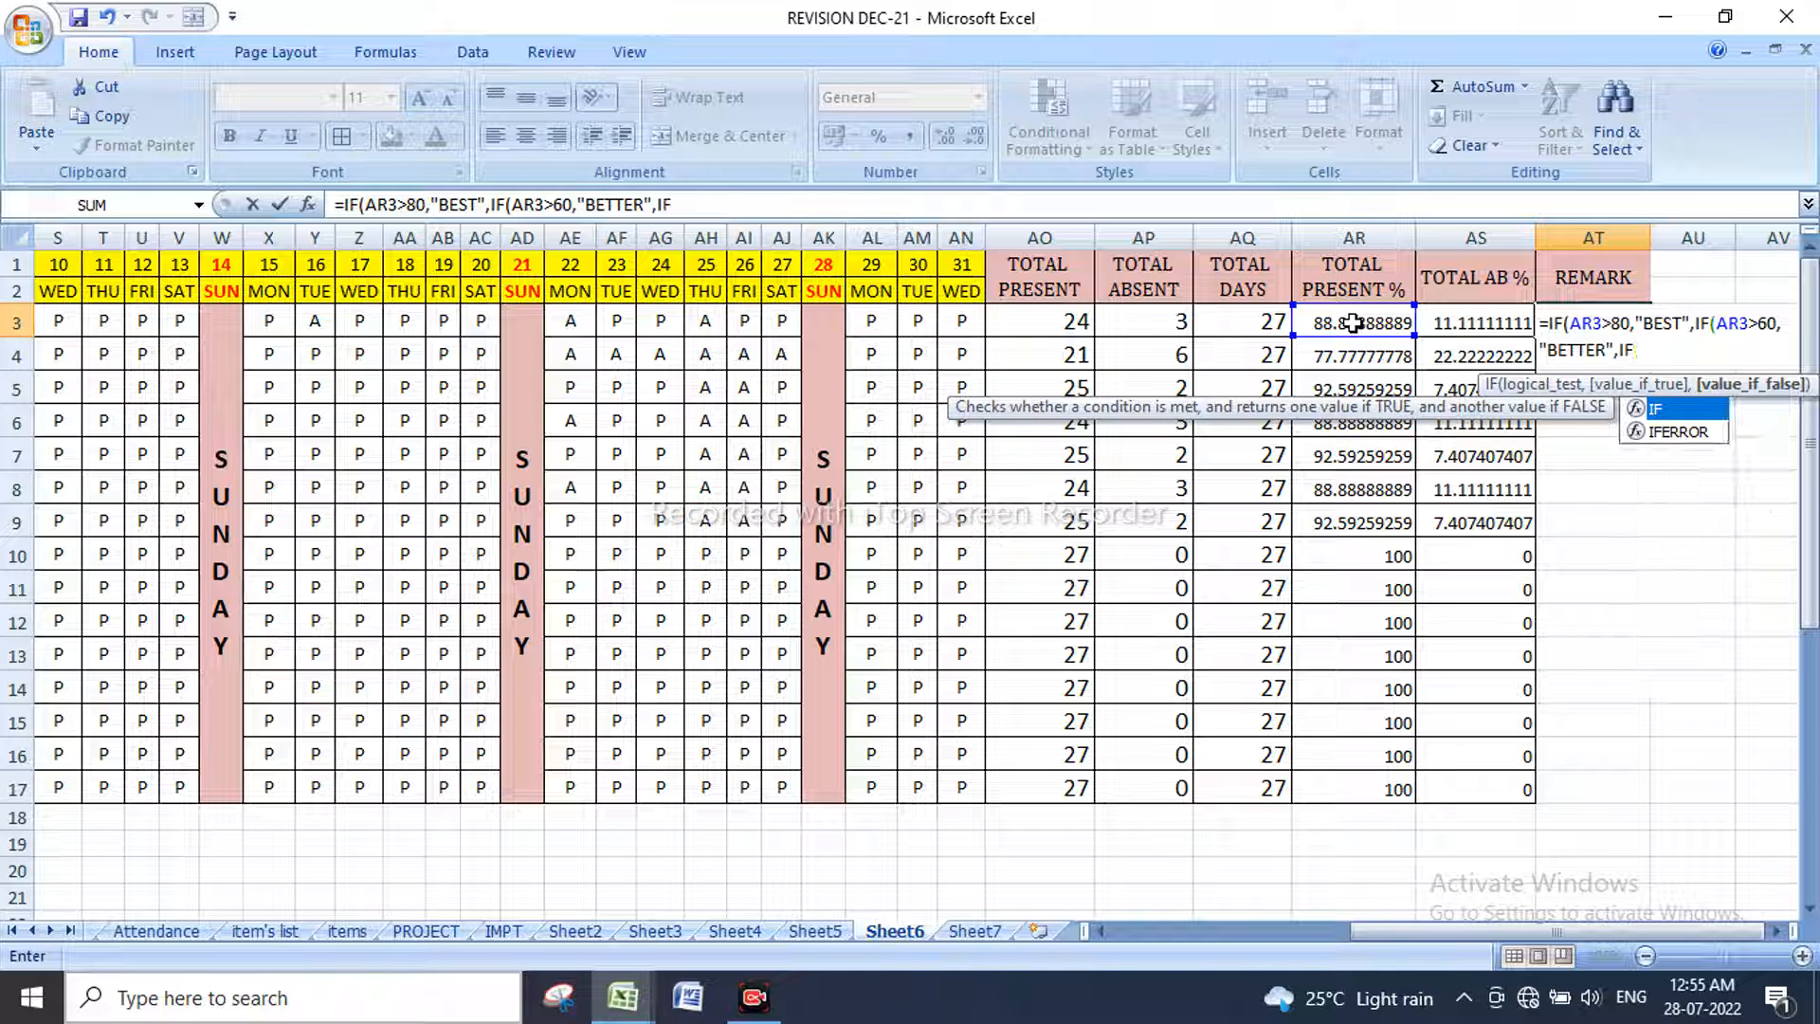
text(()
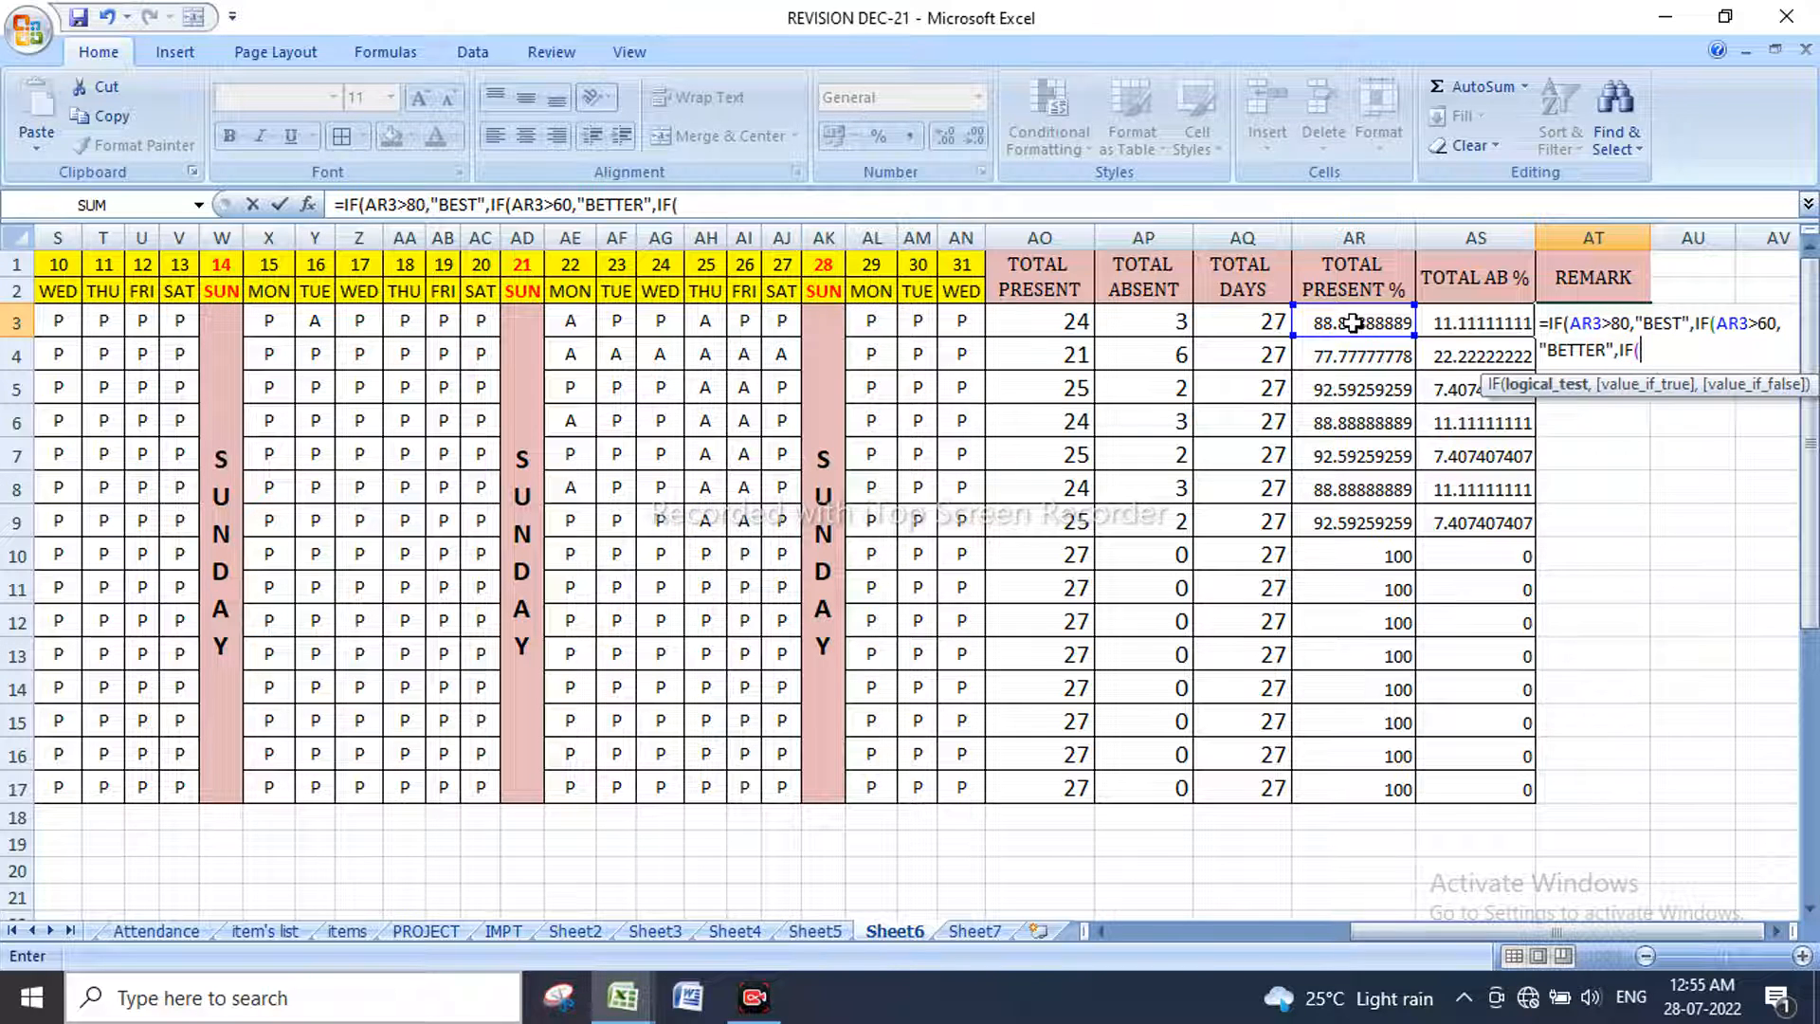
click(1354, 323)
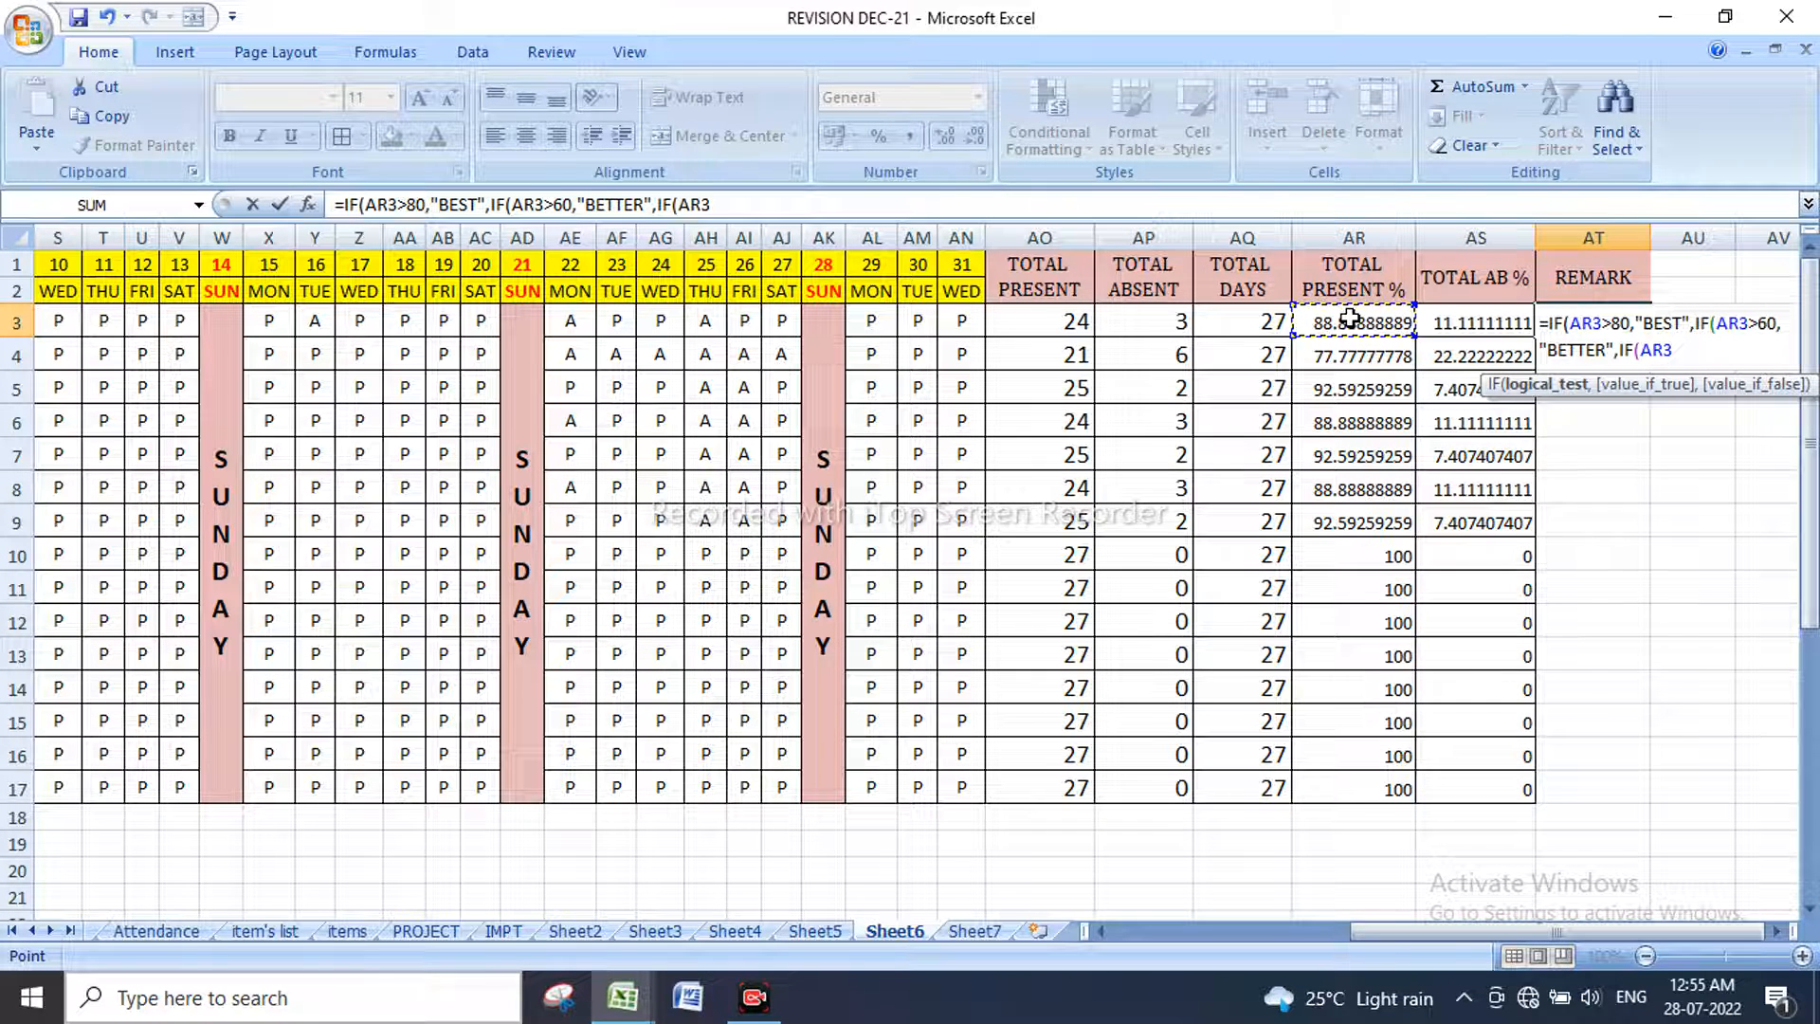
text(>40)
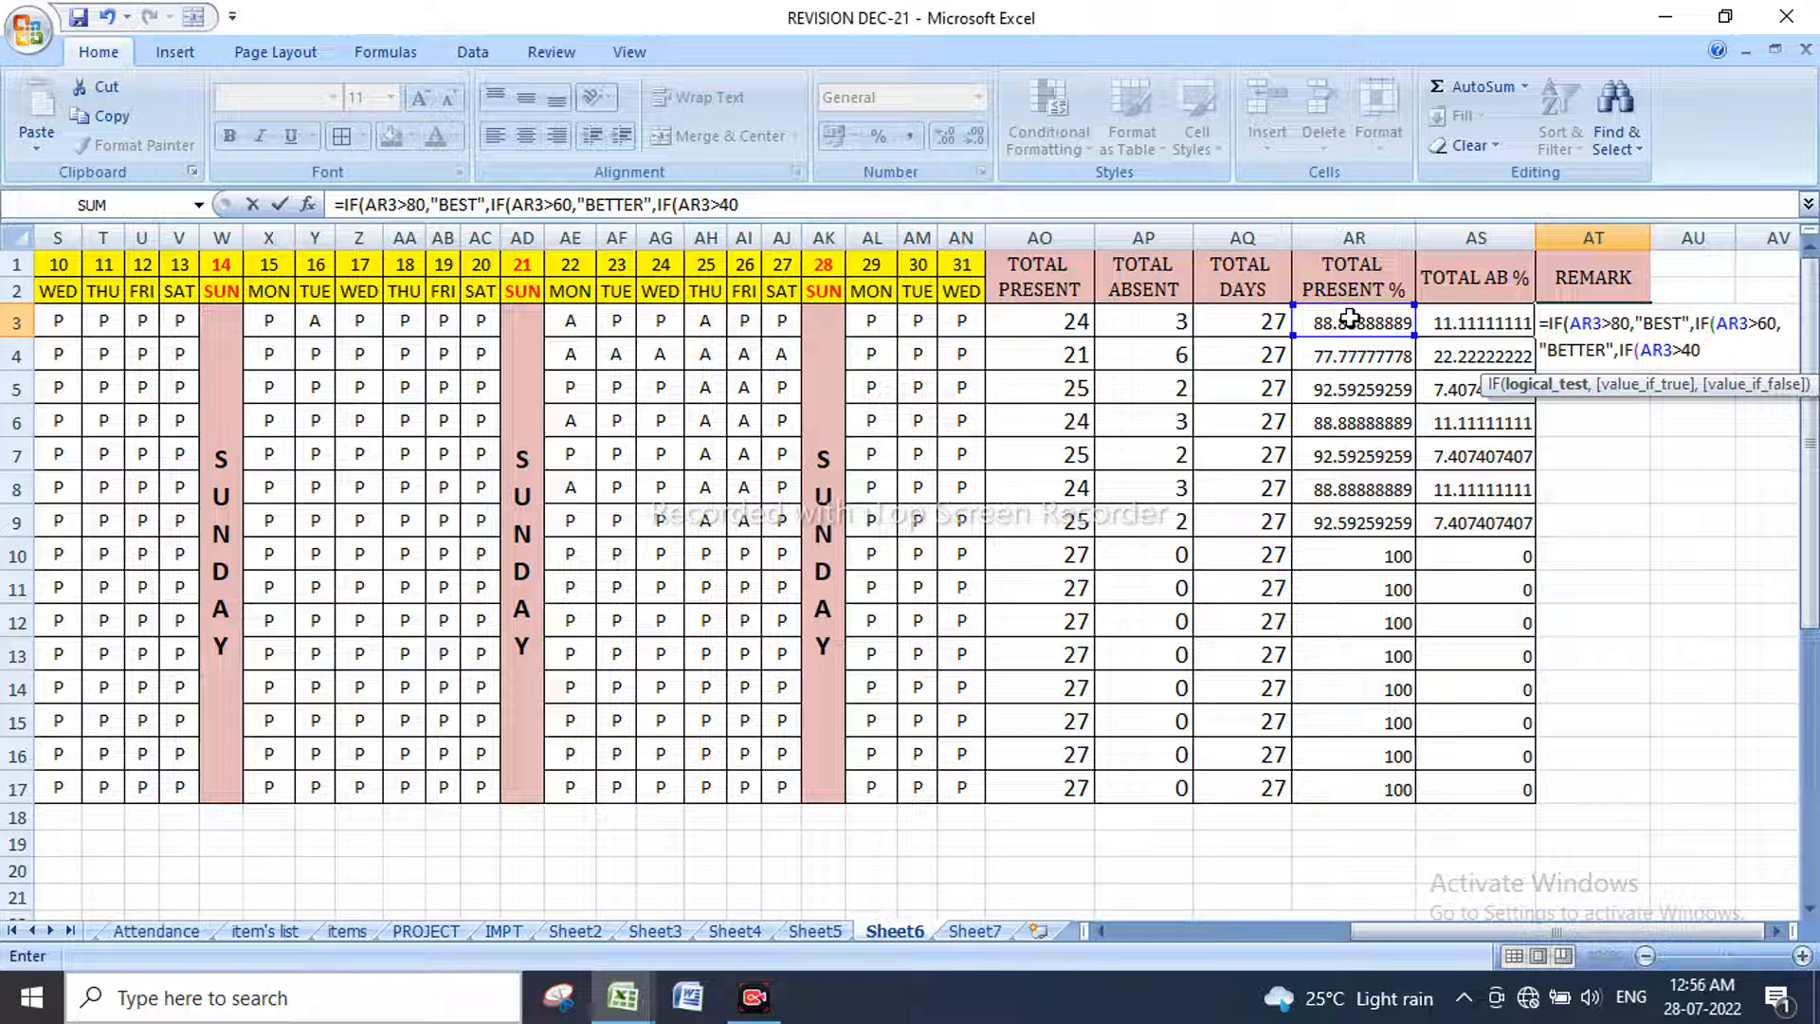
key(BackSpace)
key(BackSpace)
text(50,)
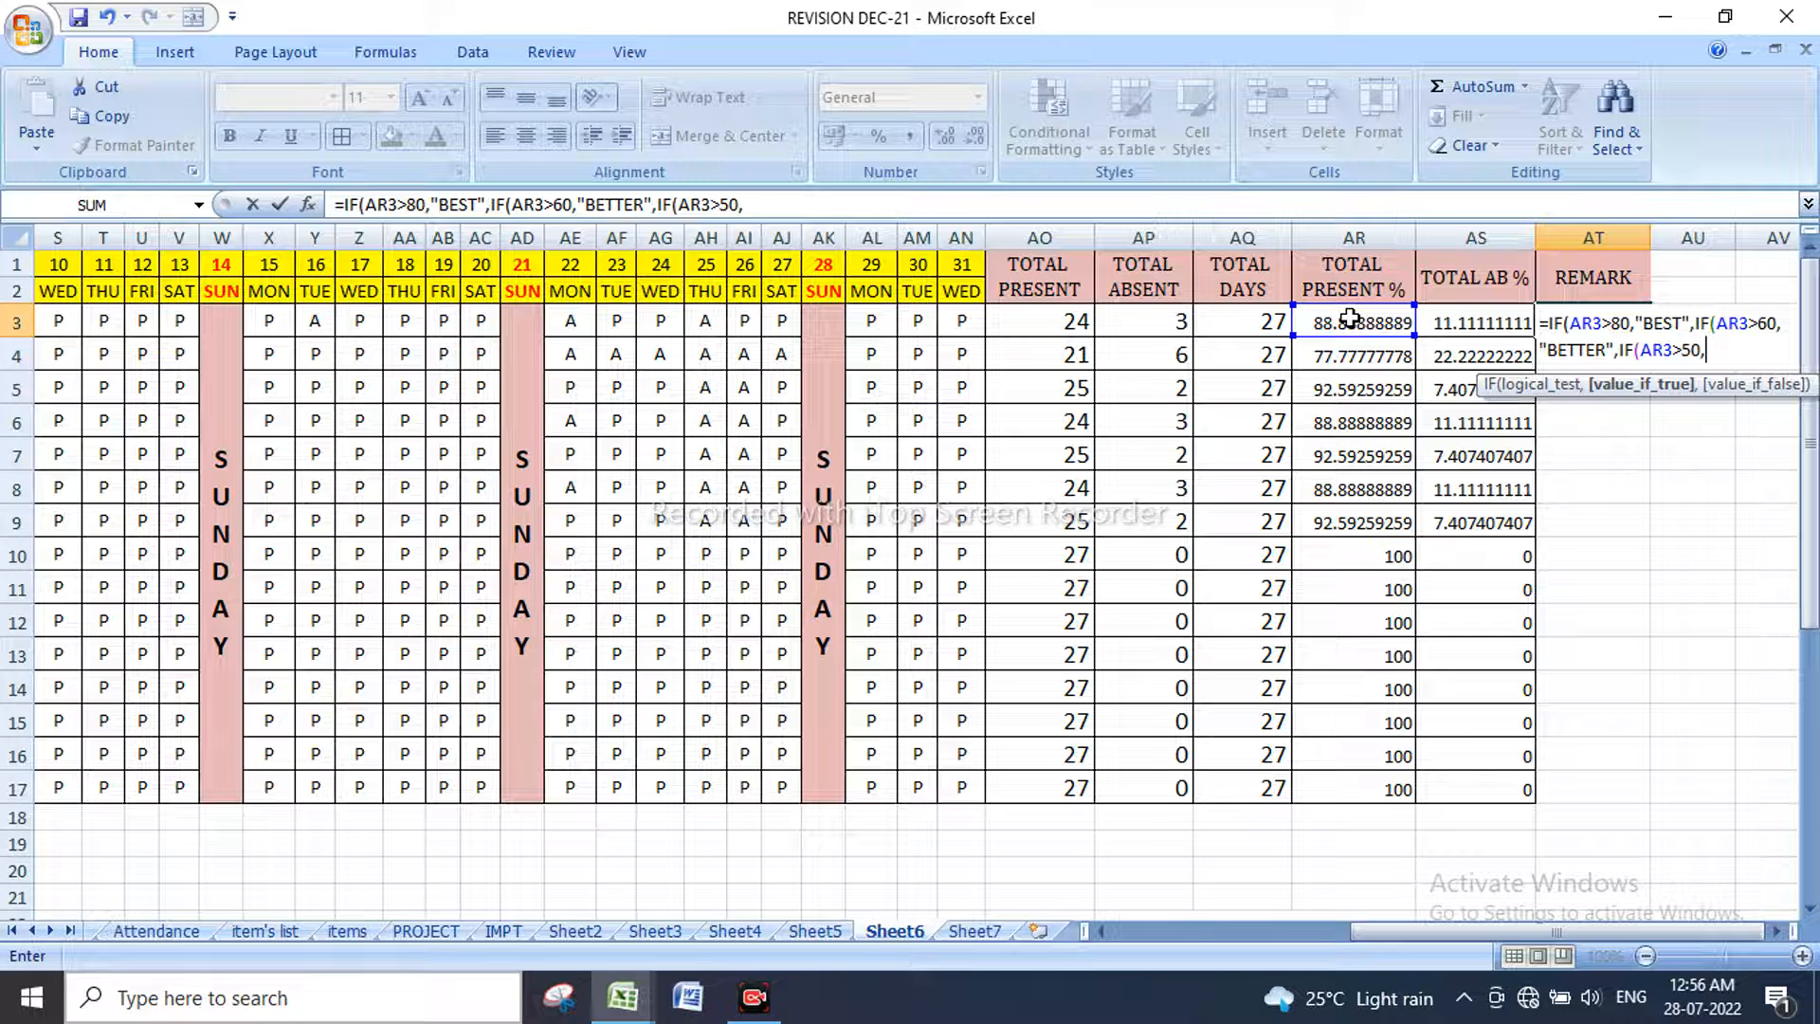
text("GOO)
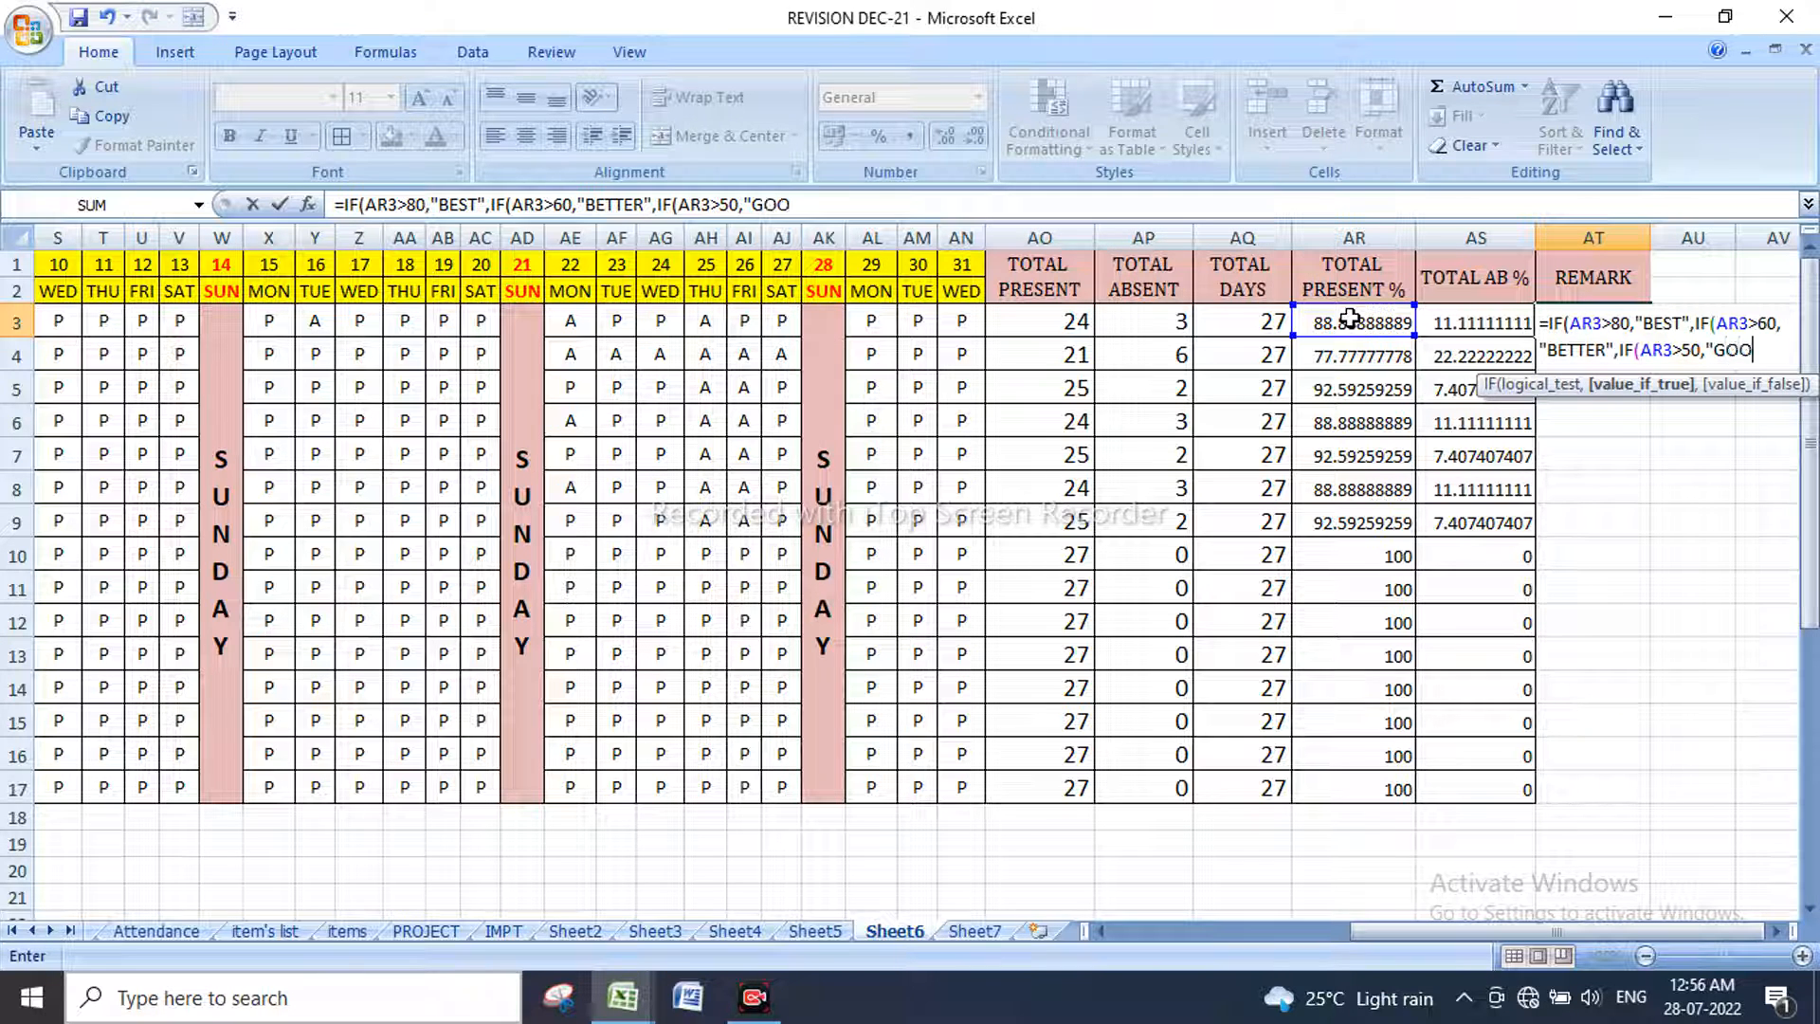
text(D",")
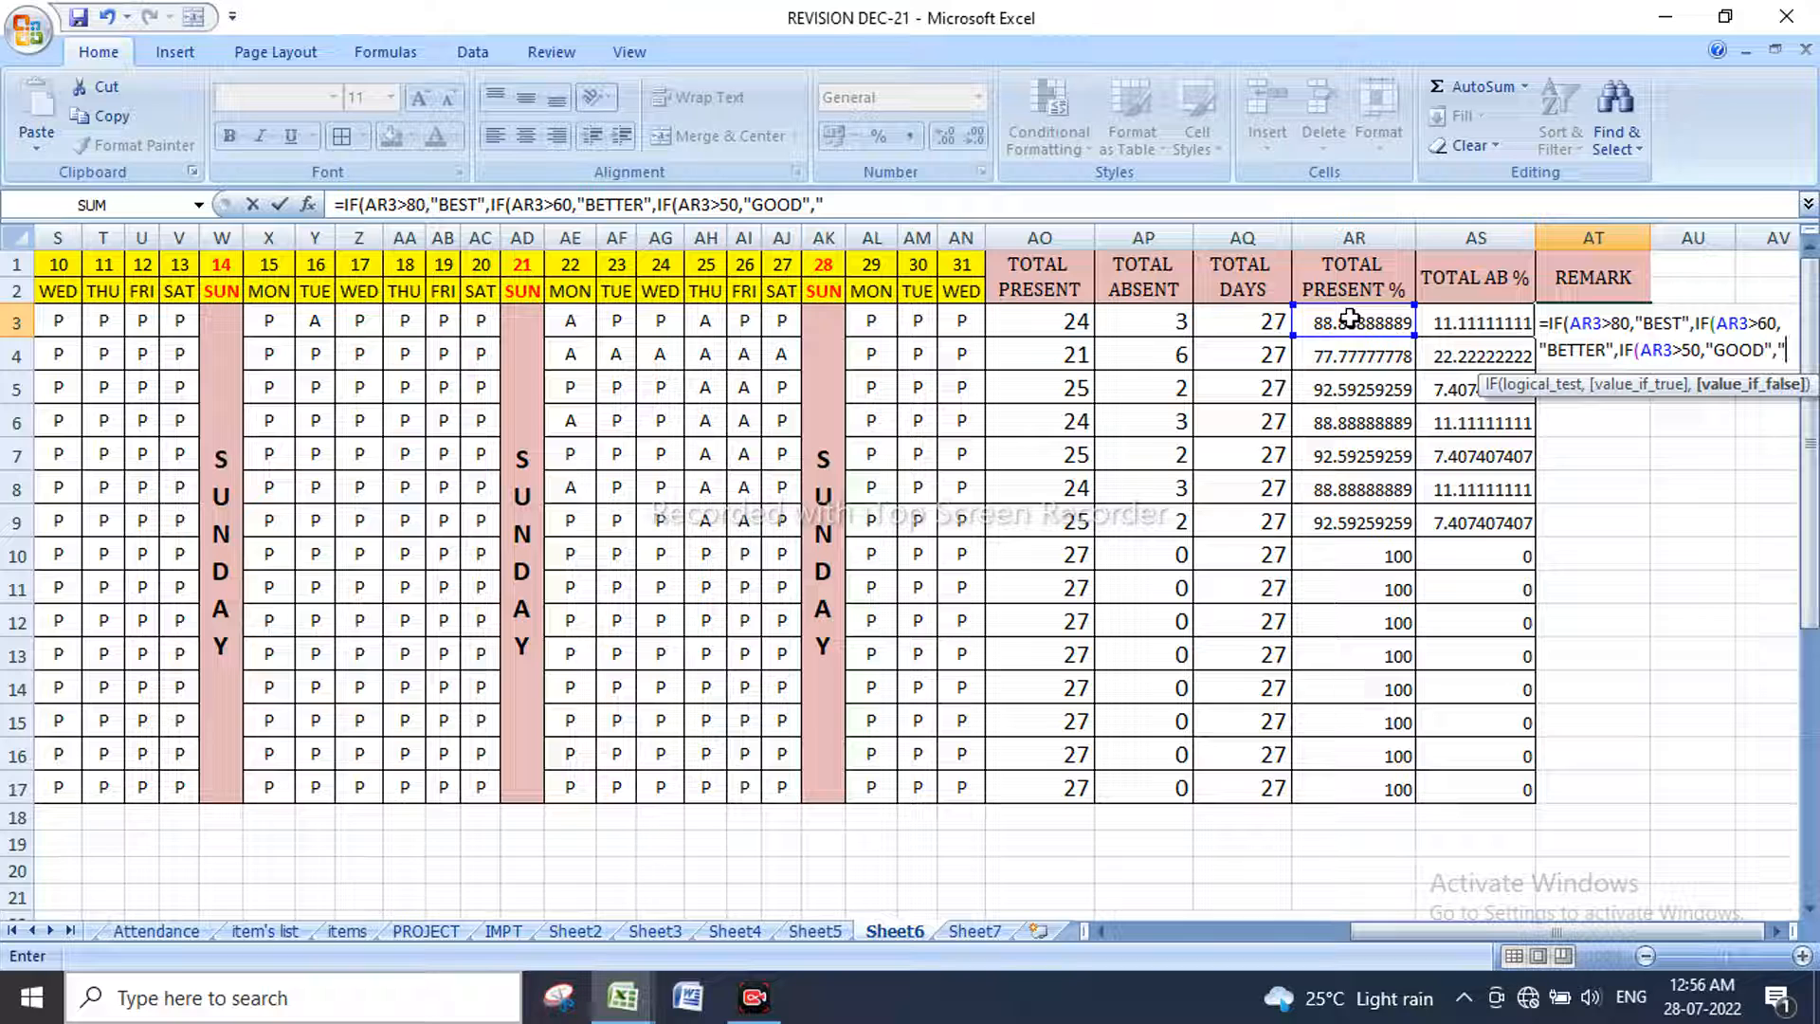
Step: Complete the AT3 formula with "NO SURE" as the final false value and close all three IFs
text(NO )
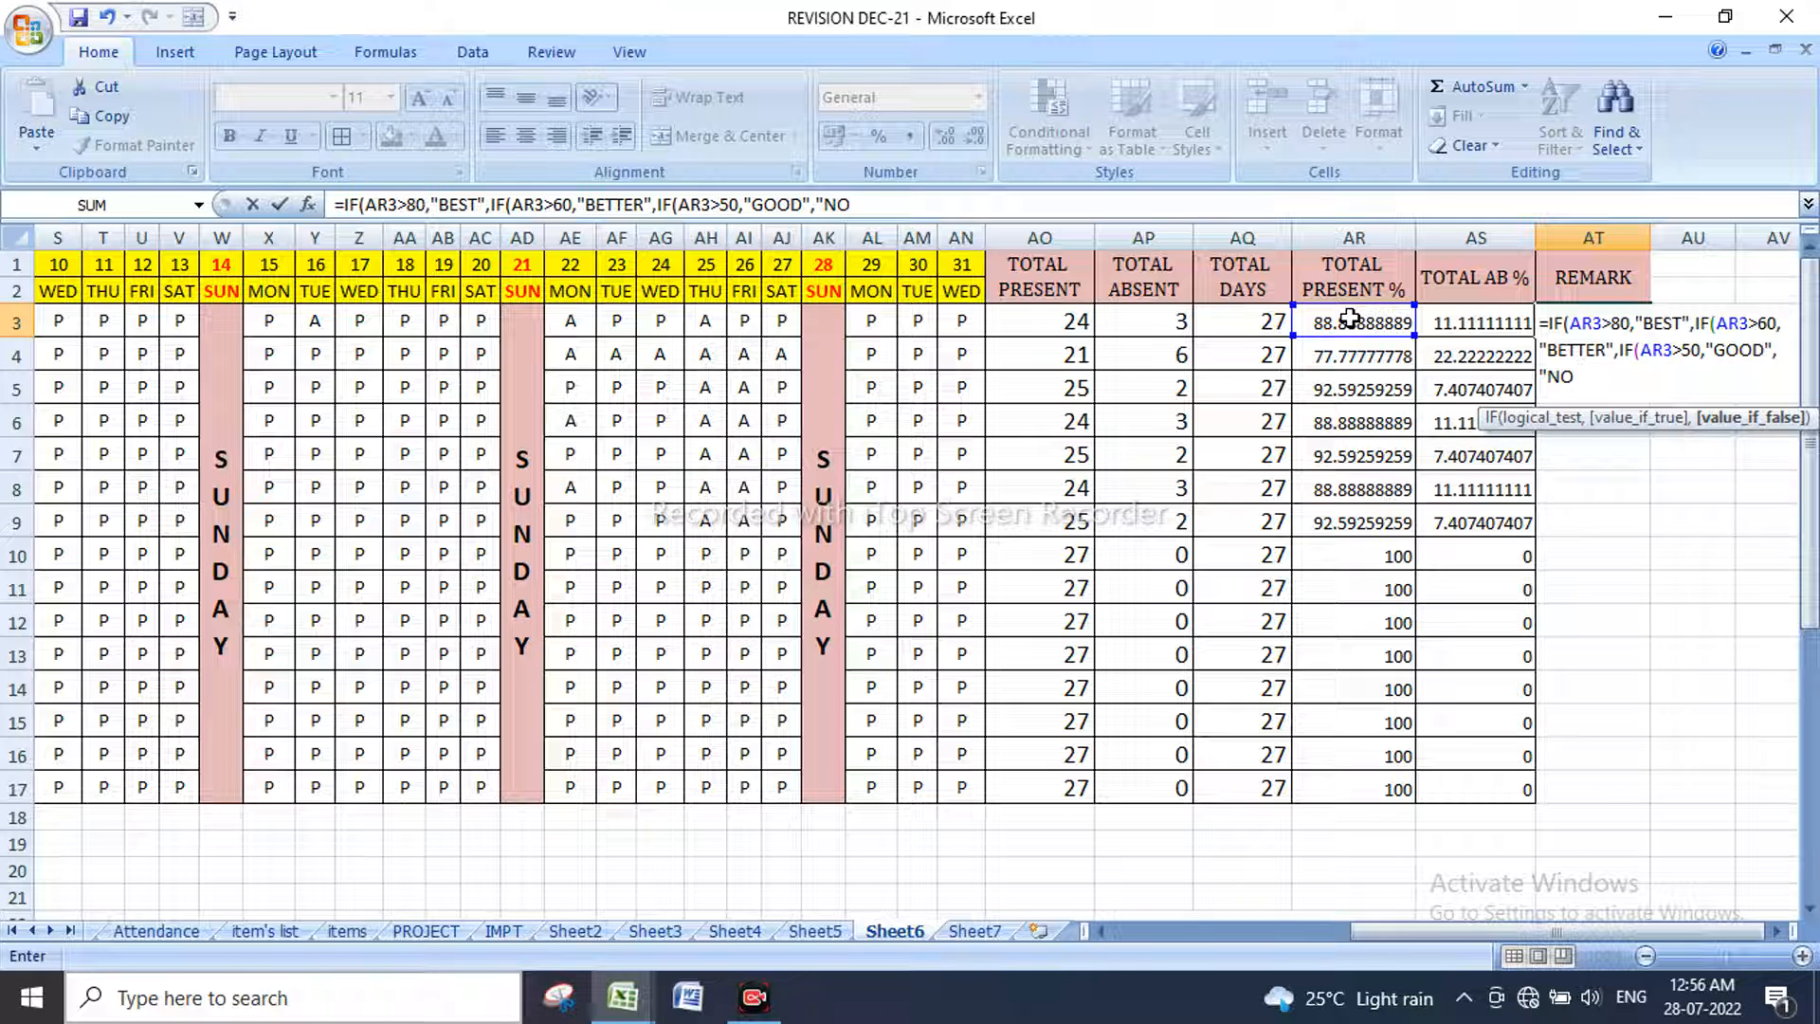
text(SURE")))
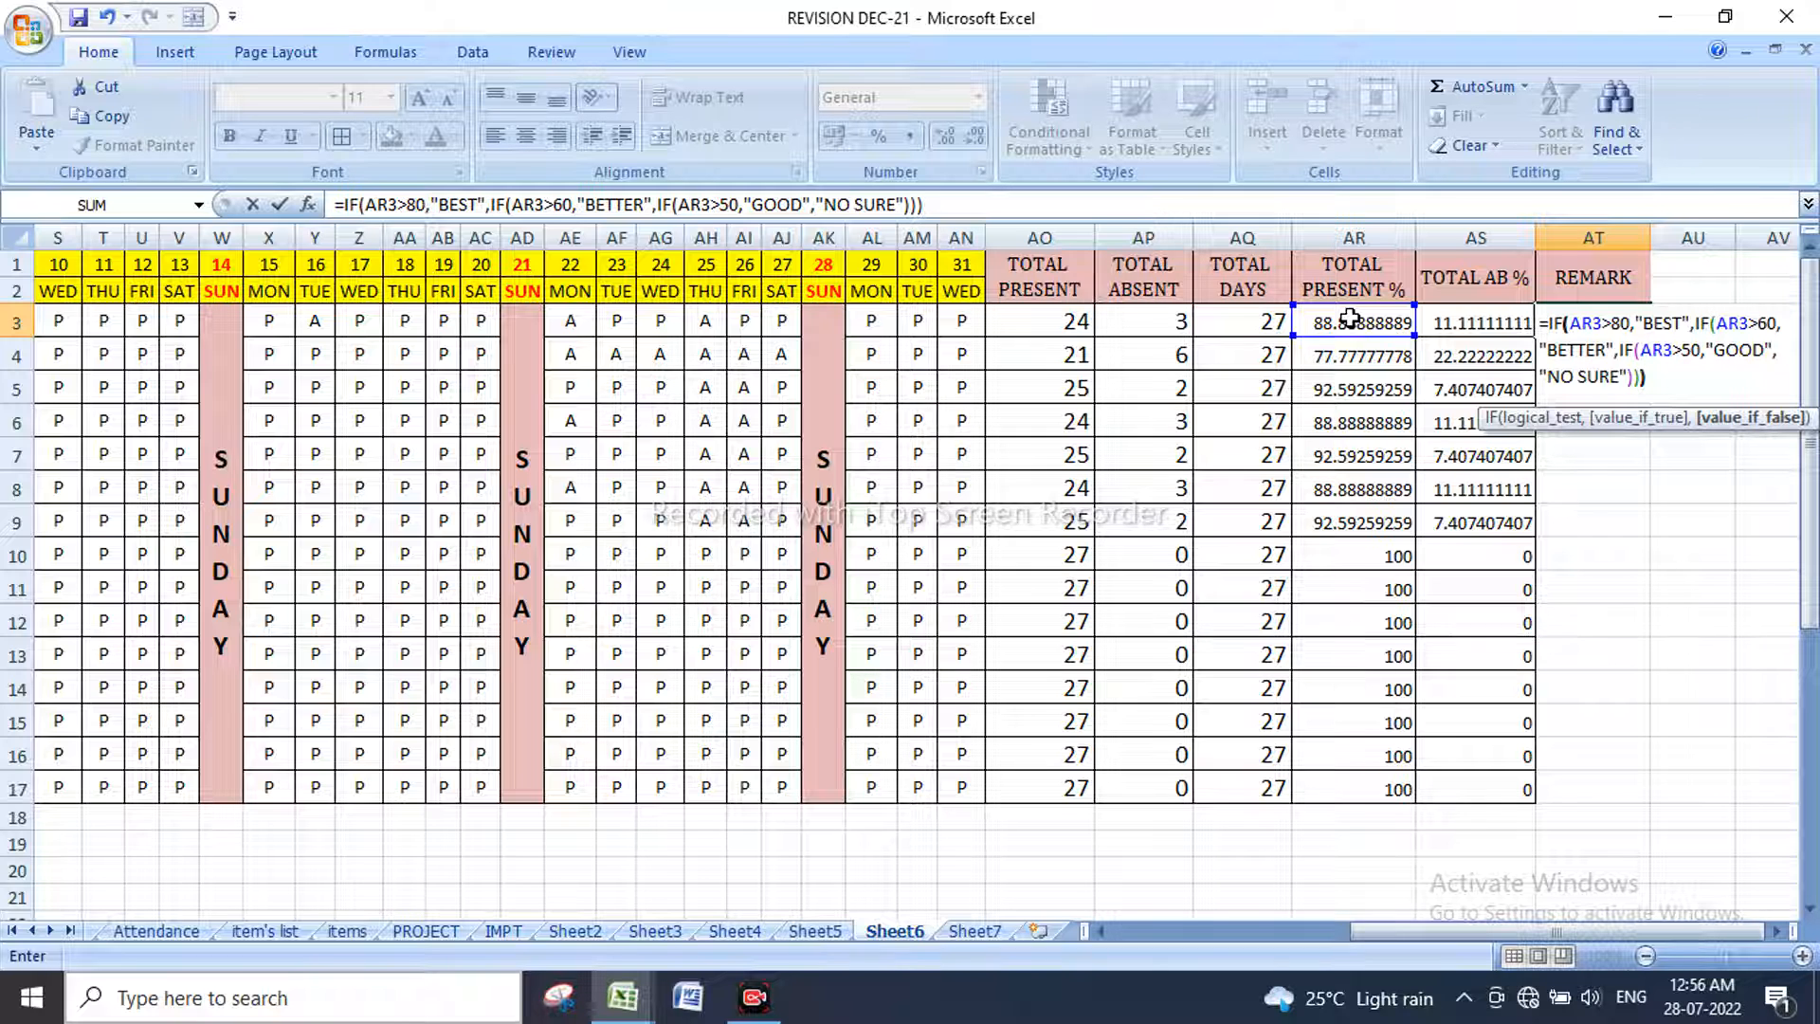
key(Return)
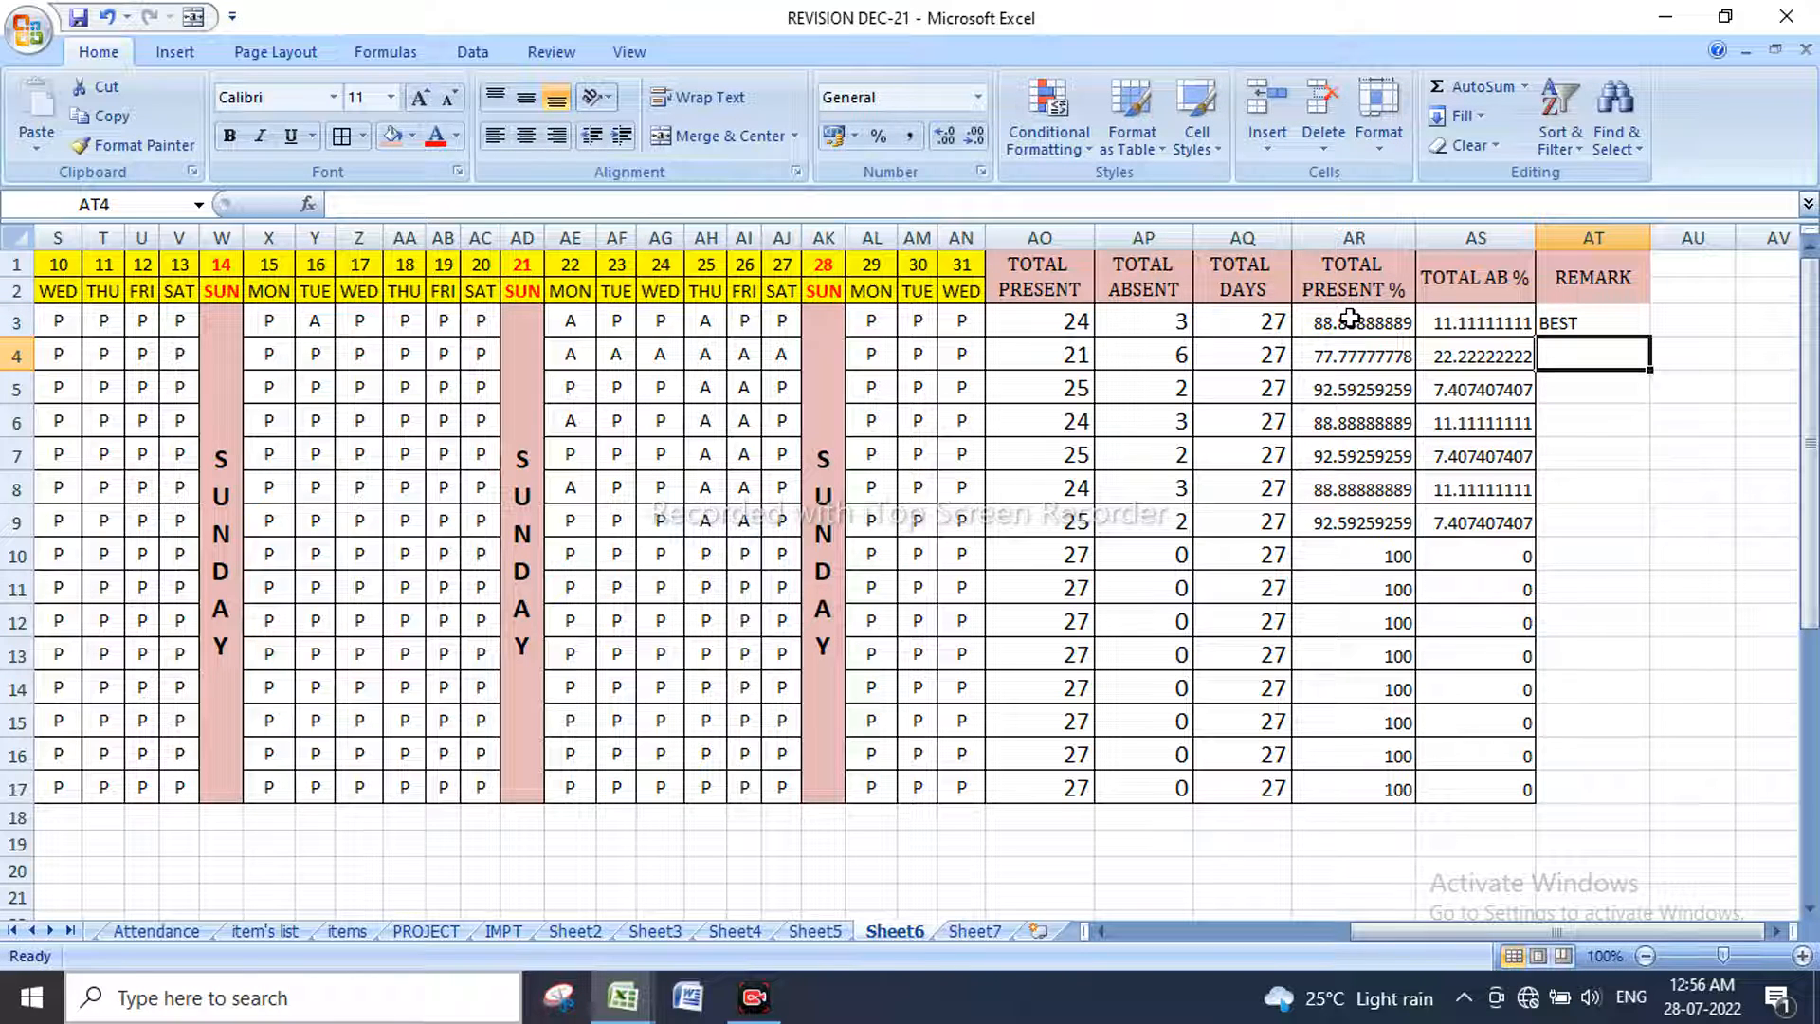
Step: Fill the AT3 remark formula down to AT17 and center the remarks horizontally and vertically
click(1612, 318)
double_click(1648, 334)
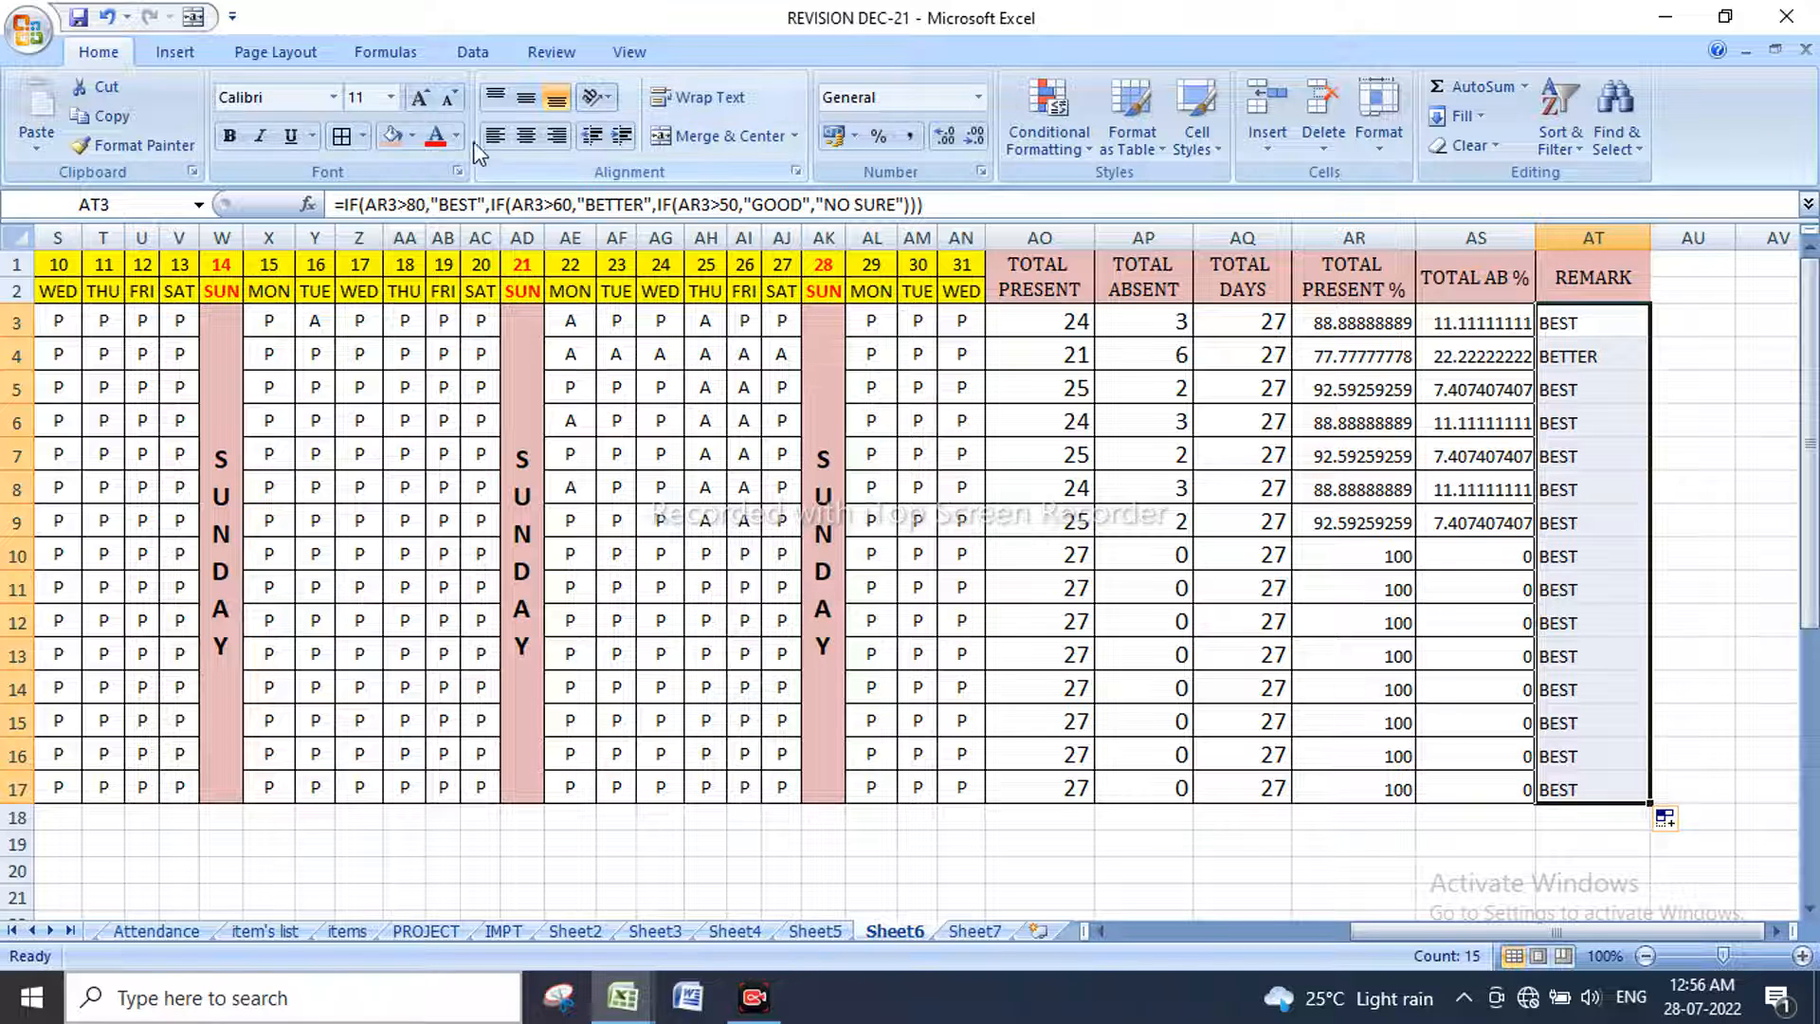
click(526, 136)
click(536, 99)
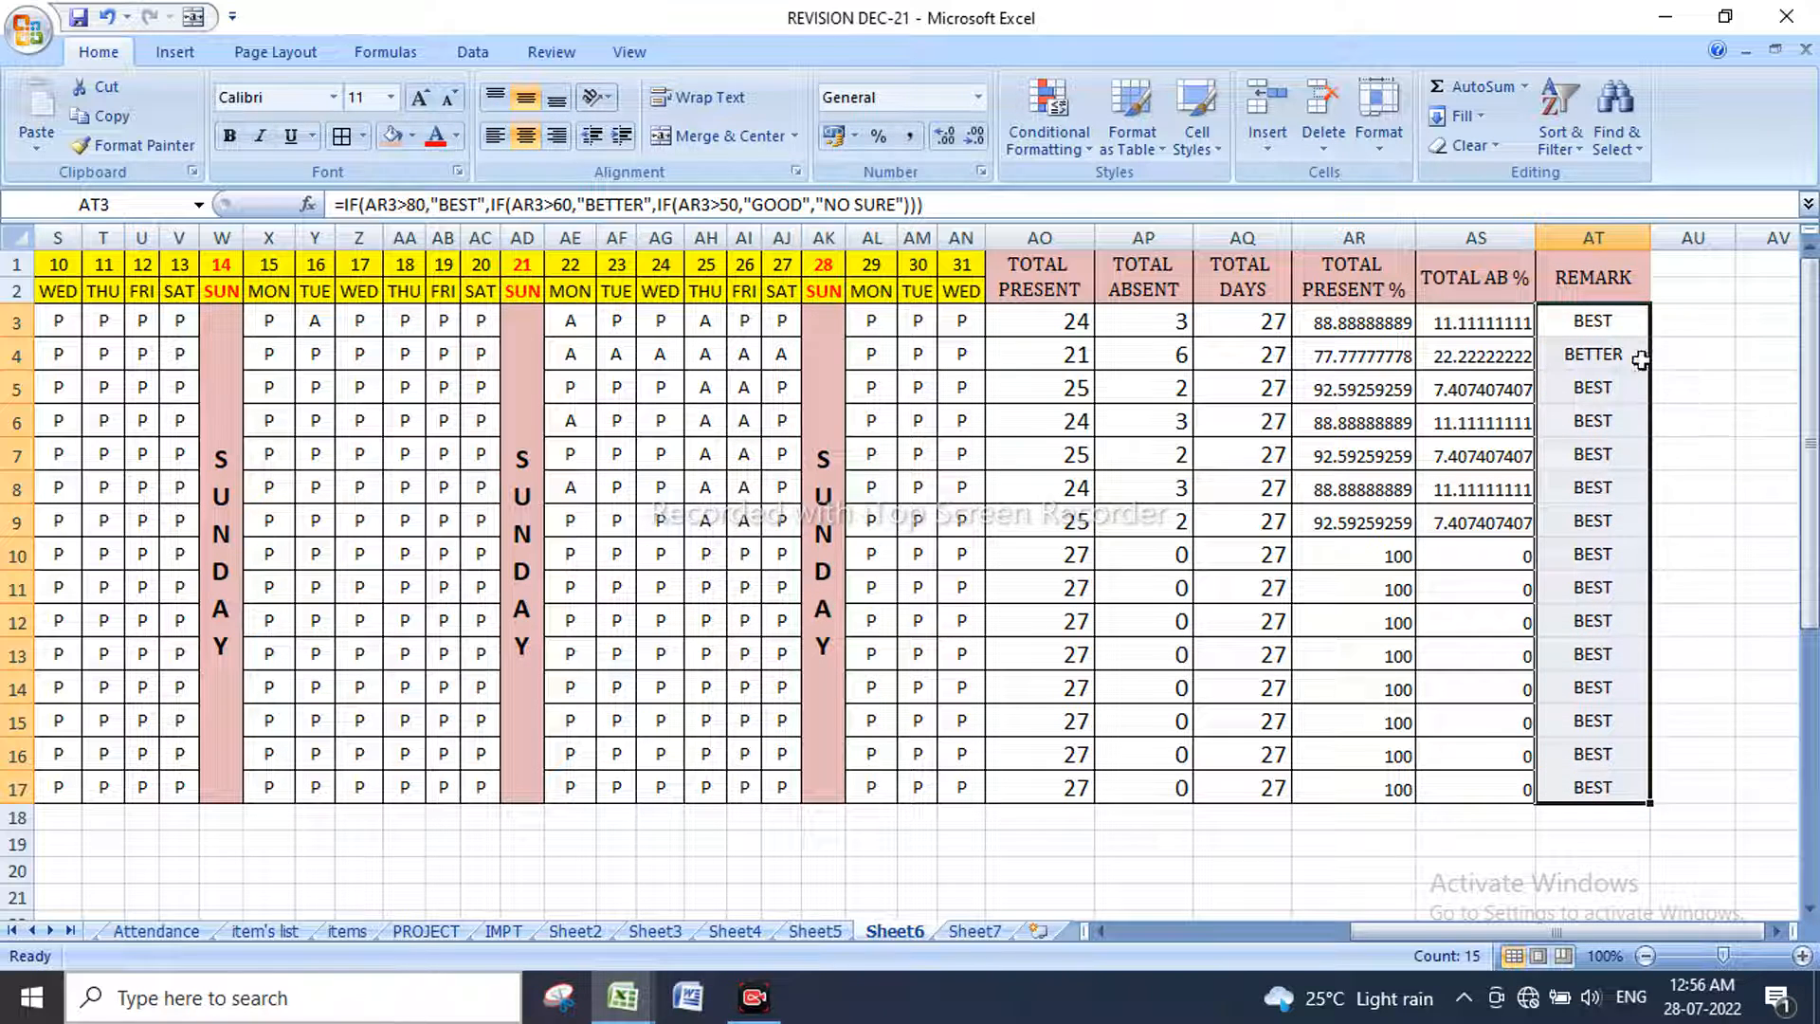
Step: Test the remark formula by replacing the present percentages in AR5, AR6 and AR7 with 3, 60 and 75, and check AT3:AT9
drag(1317, 359, 1568, 354)
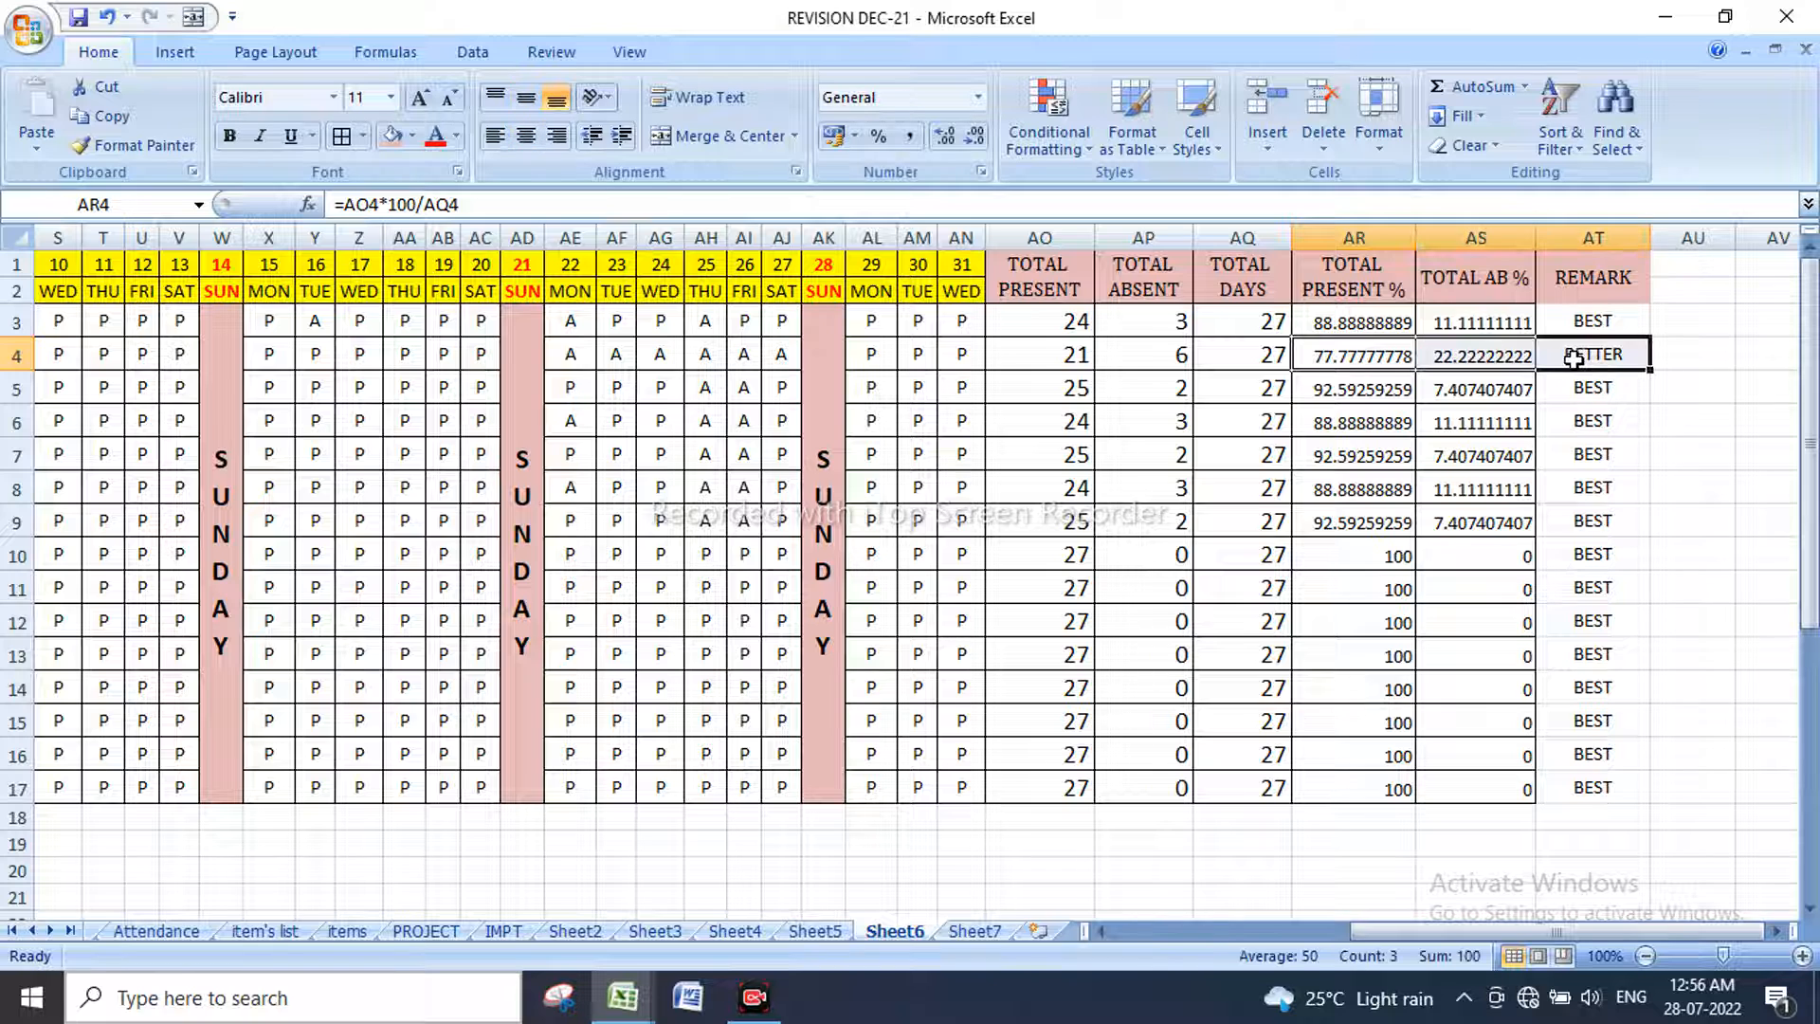
click(1588, 355)
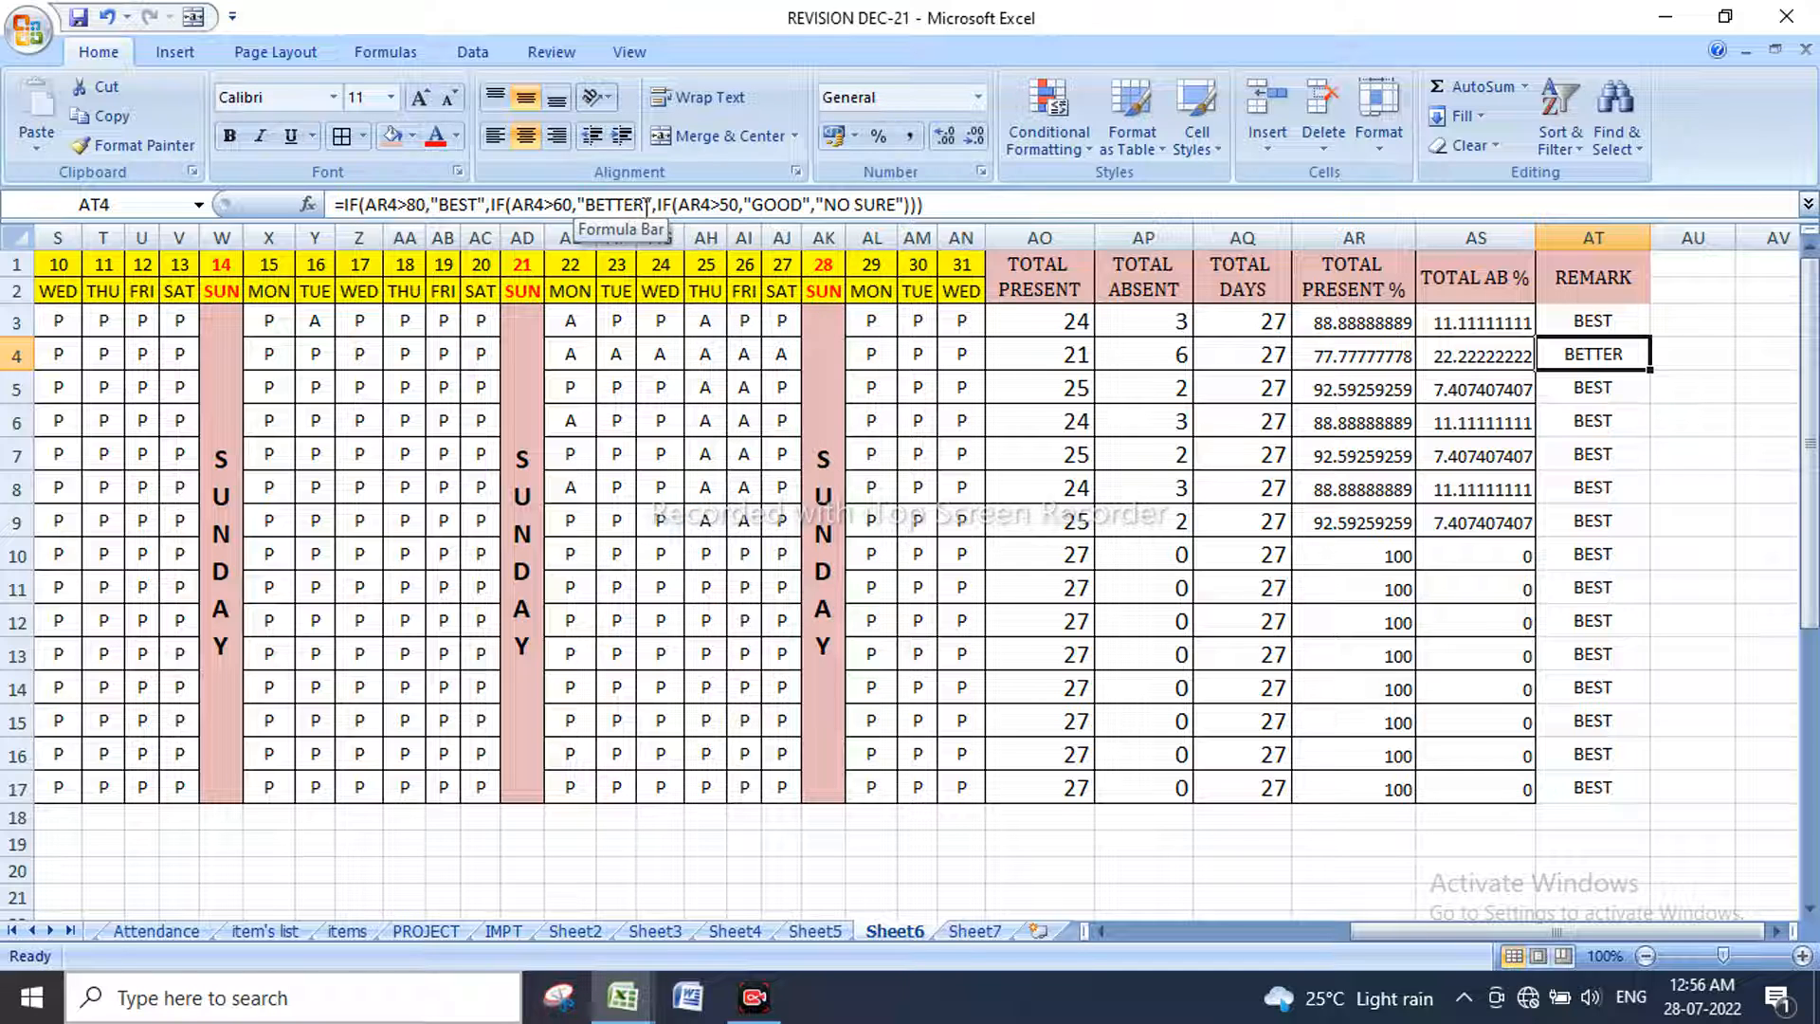
click(1353, 391)
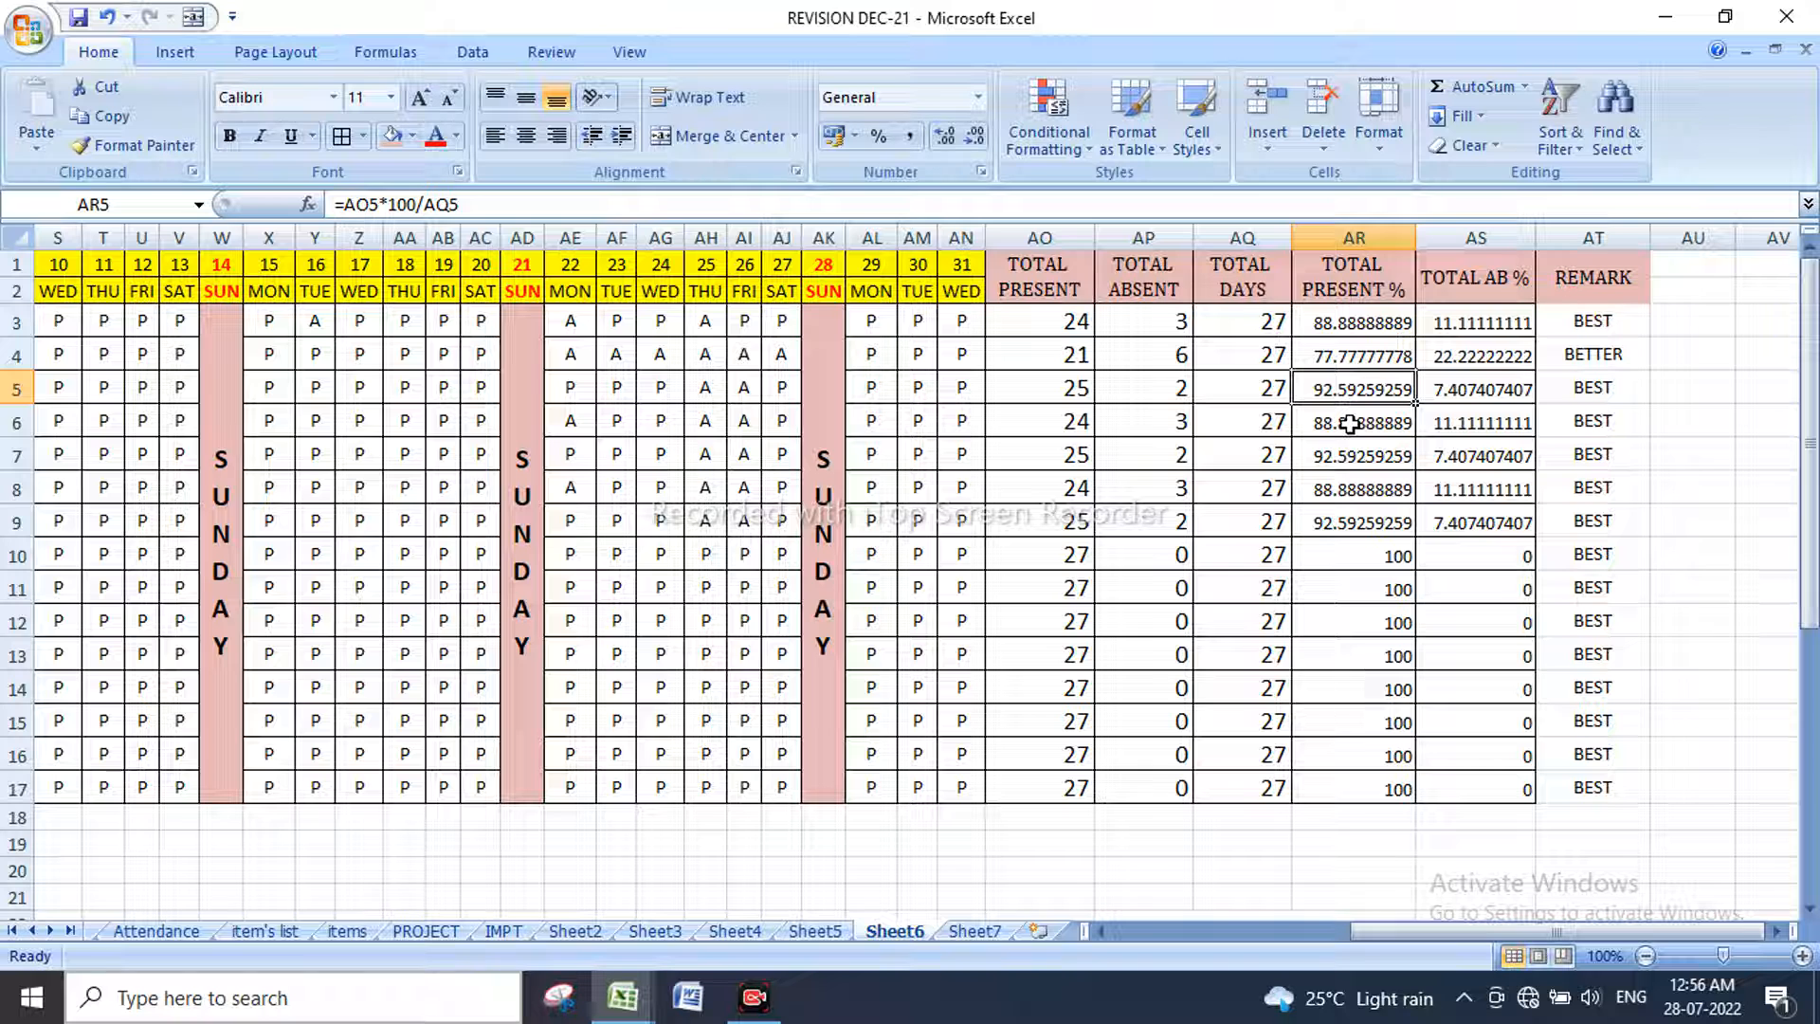
text(3)
key(Return)
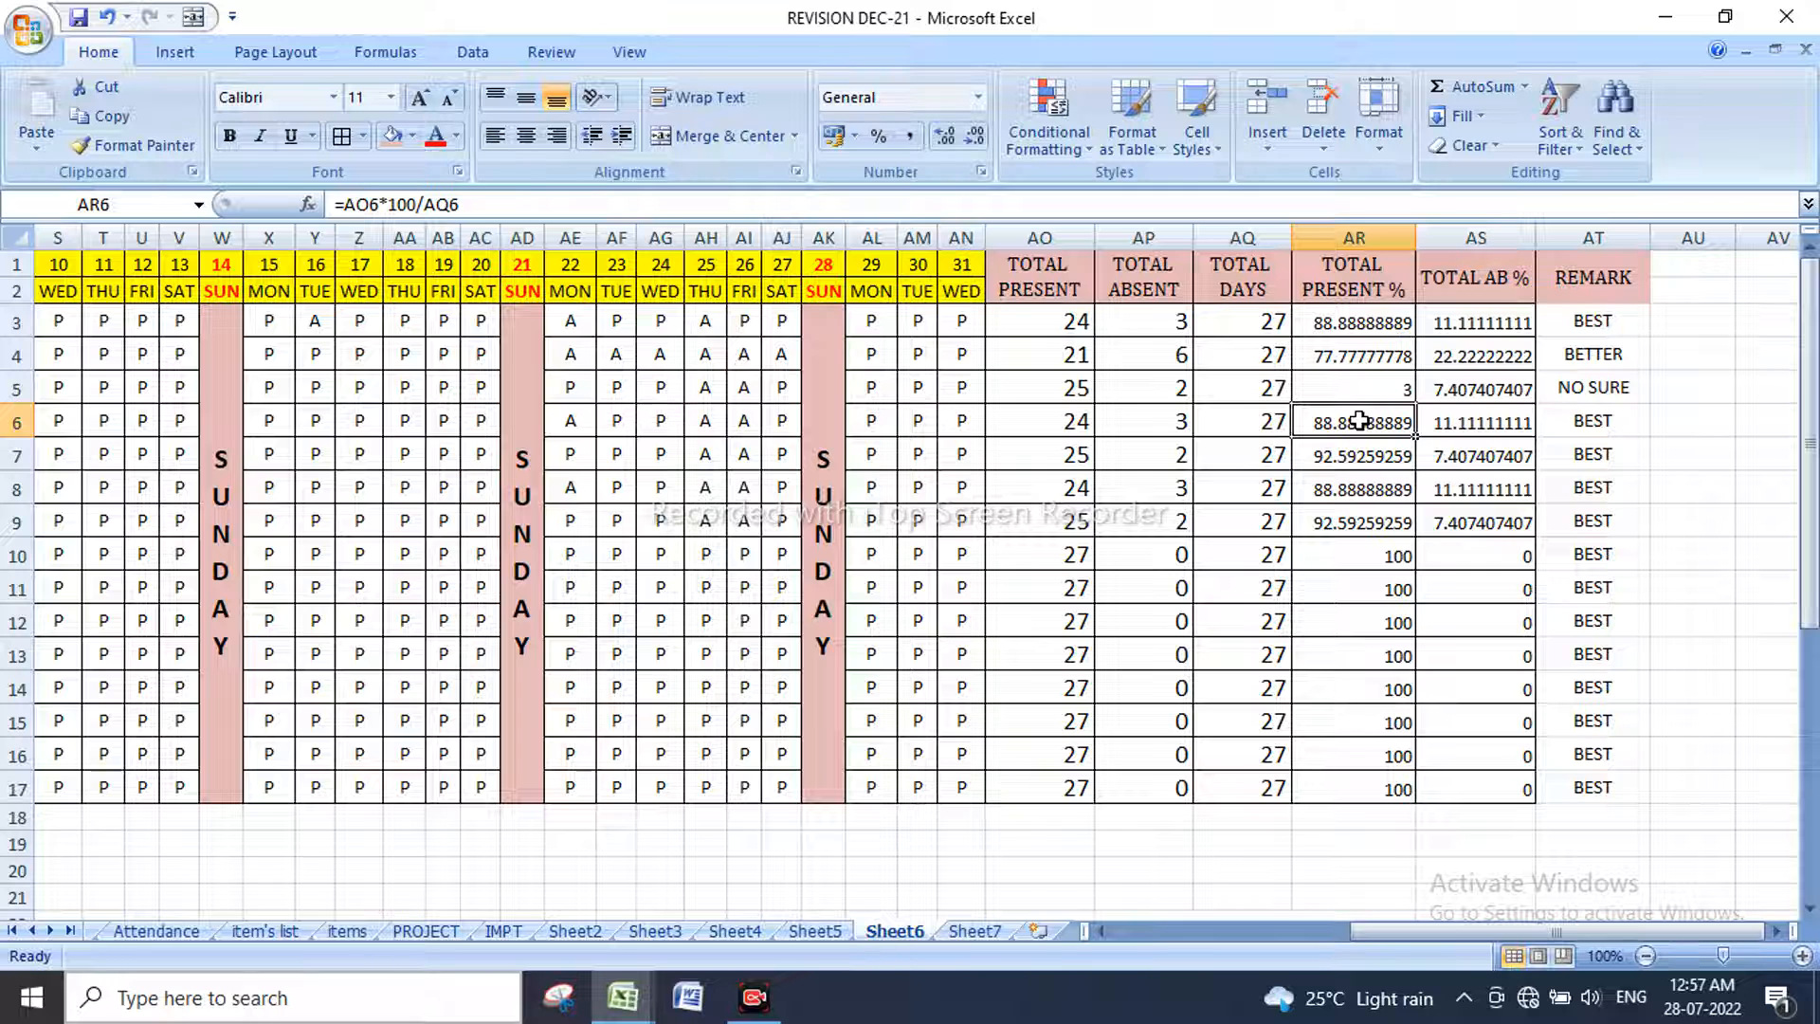
text(60)
key(Return)
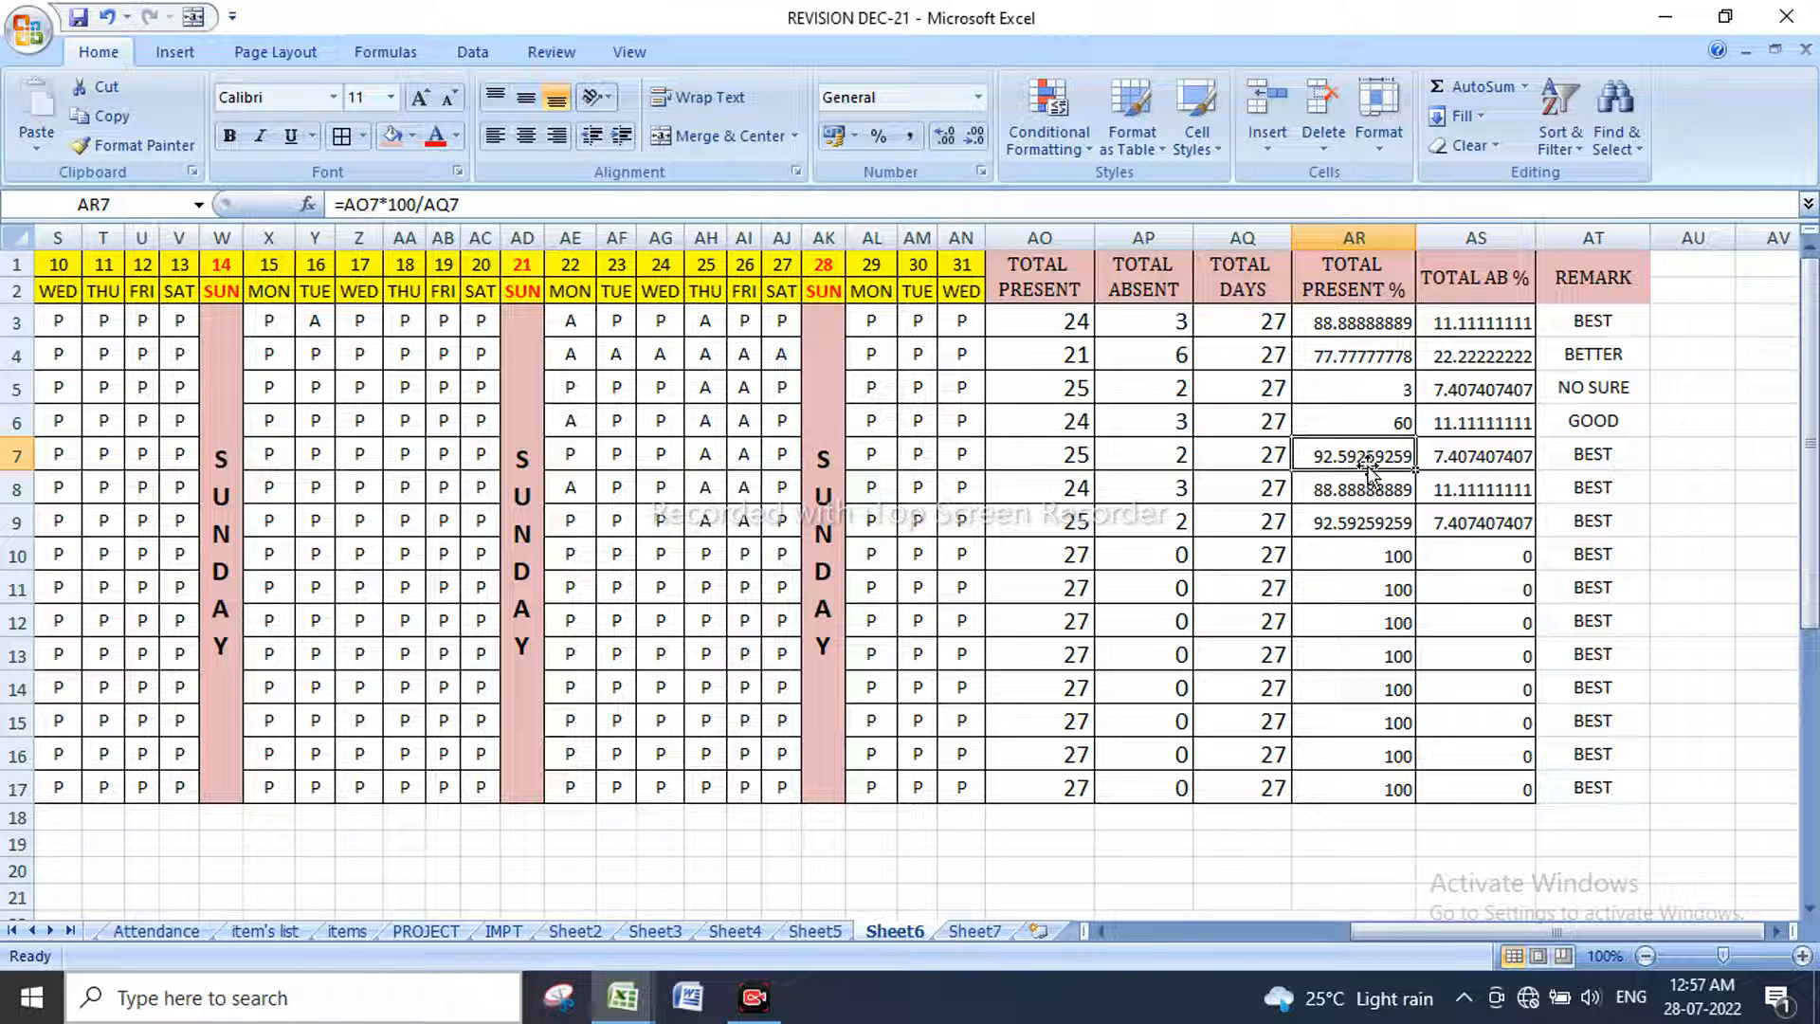
text(75)
key(Return)
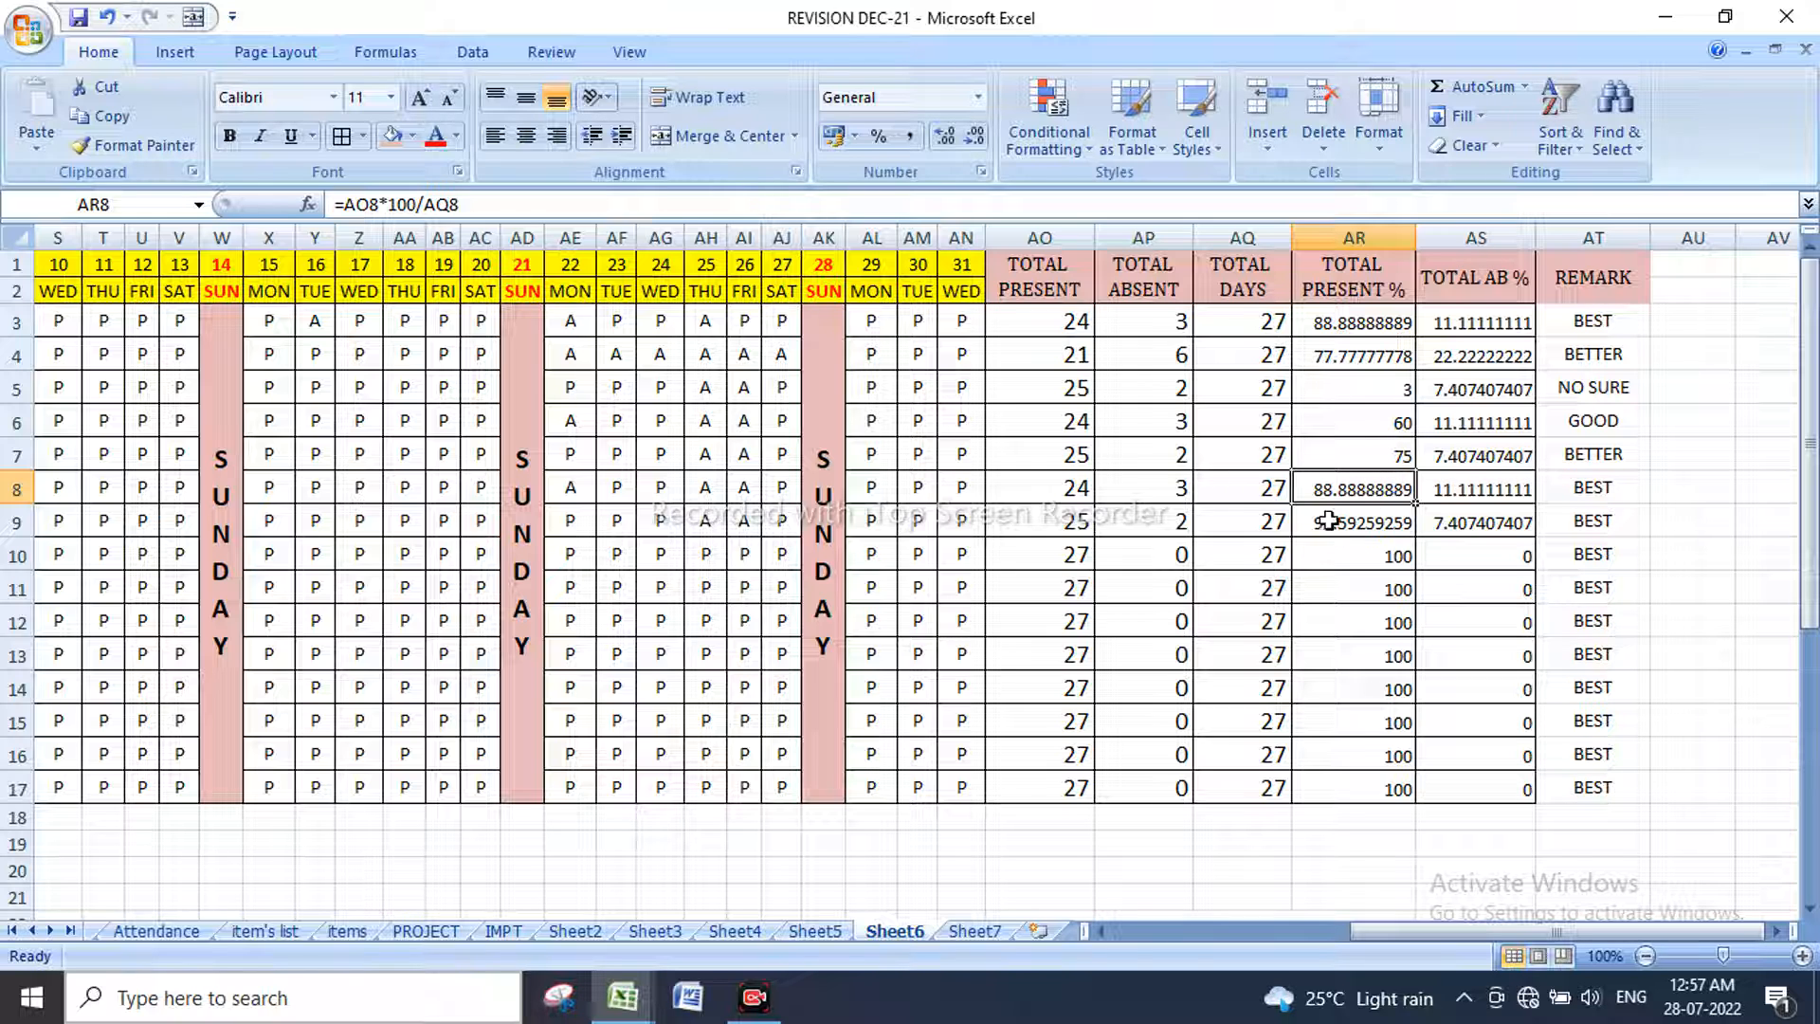
drag(1611, 327, 1613, 523)
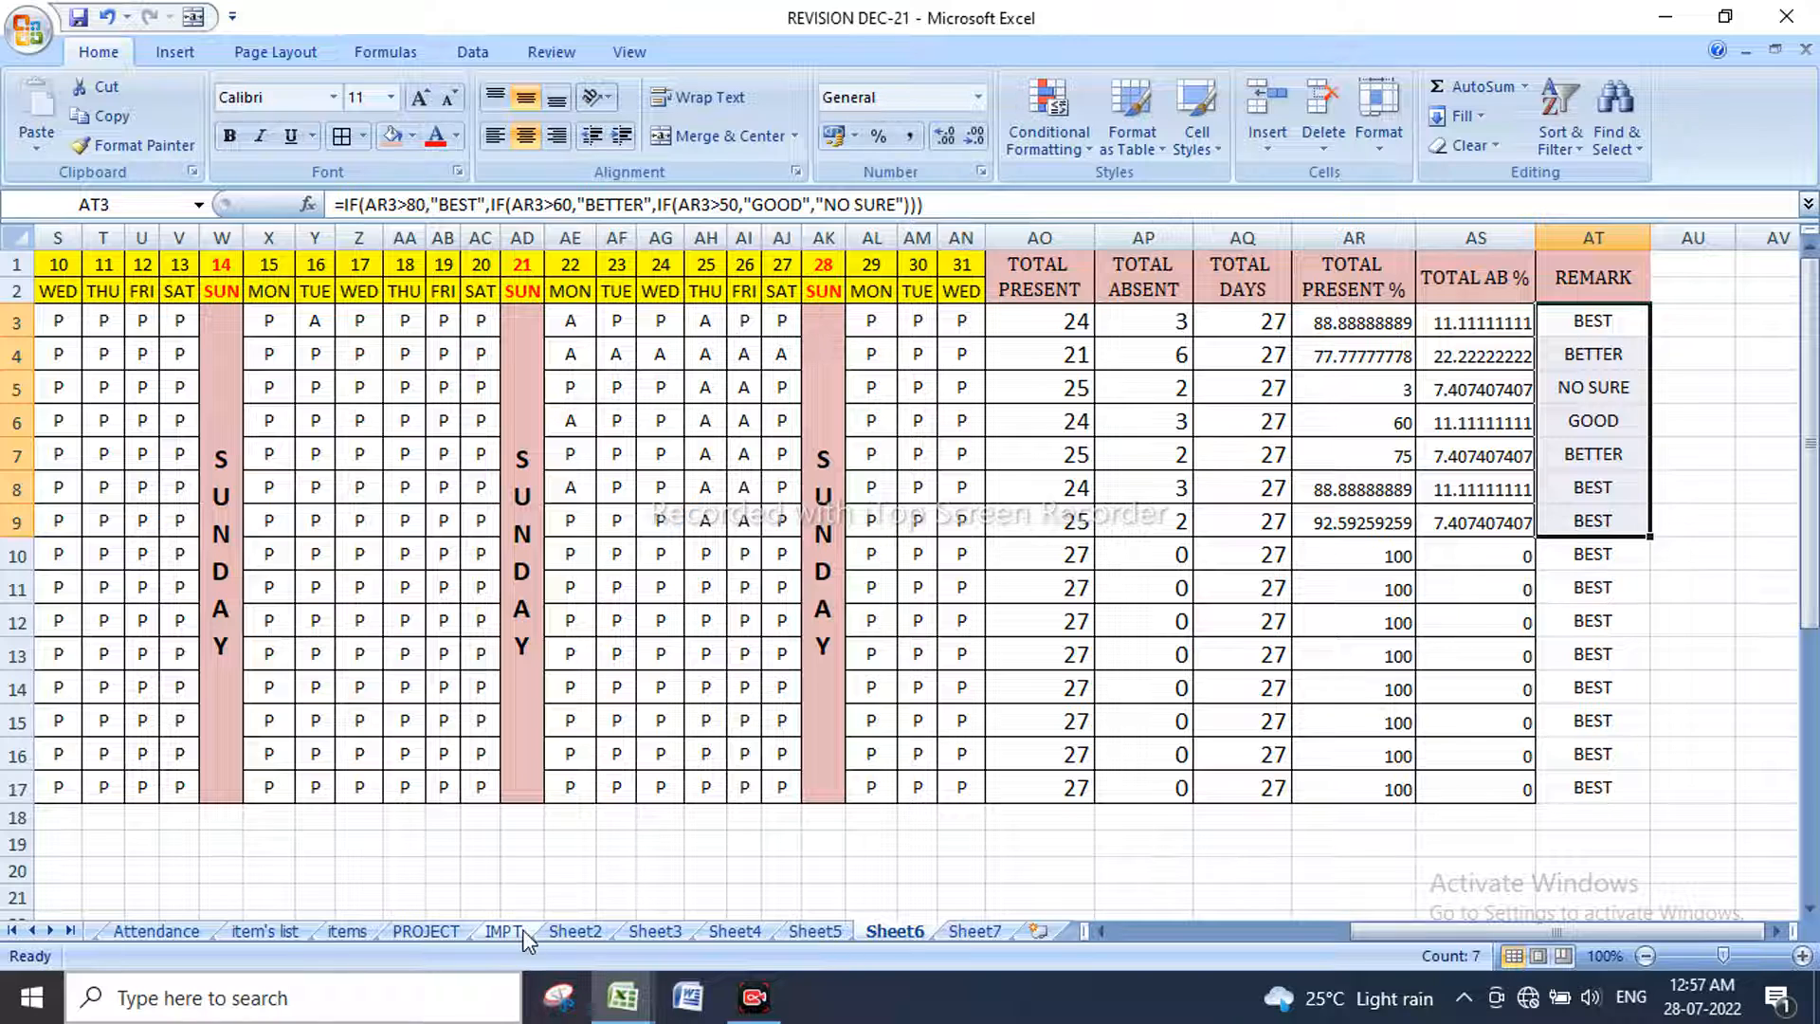
Step: Look through the Attendance and item's list sheets, and on the items sheet change the gift for ICECREAM to COMPUTER
click(169, 931)
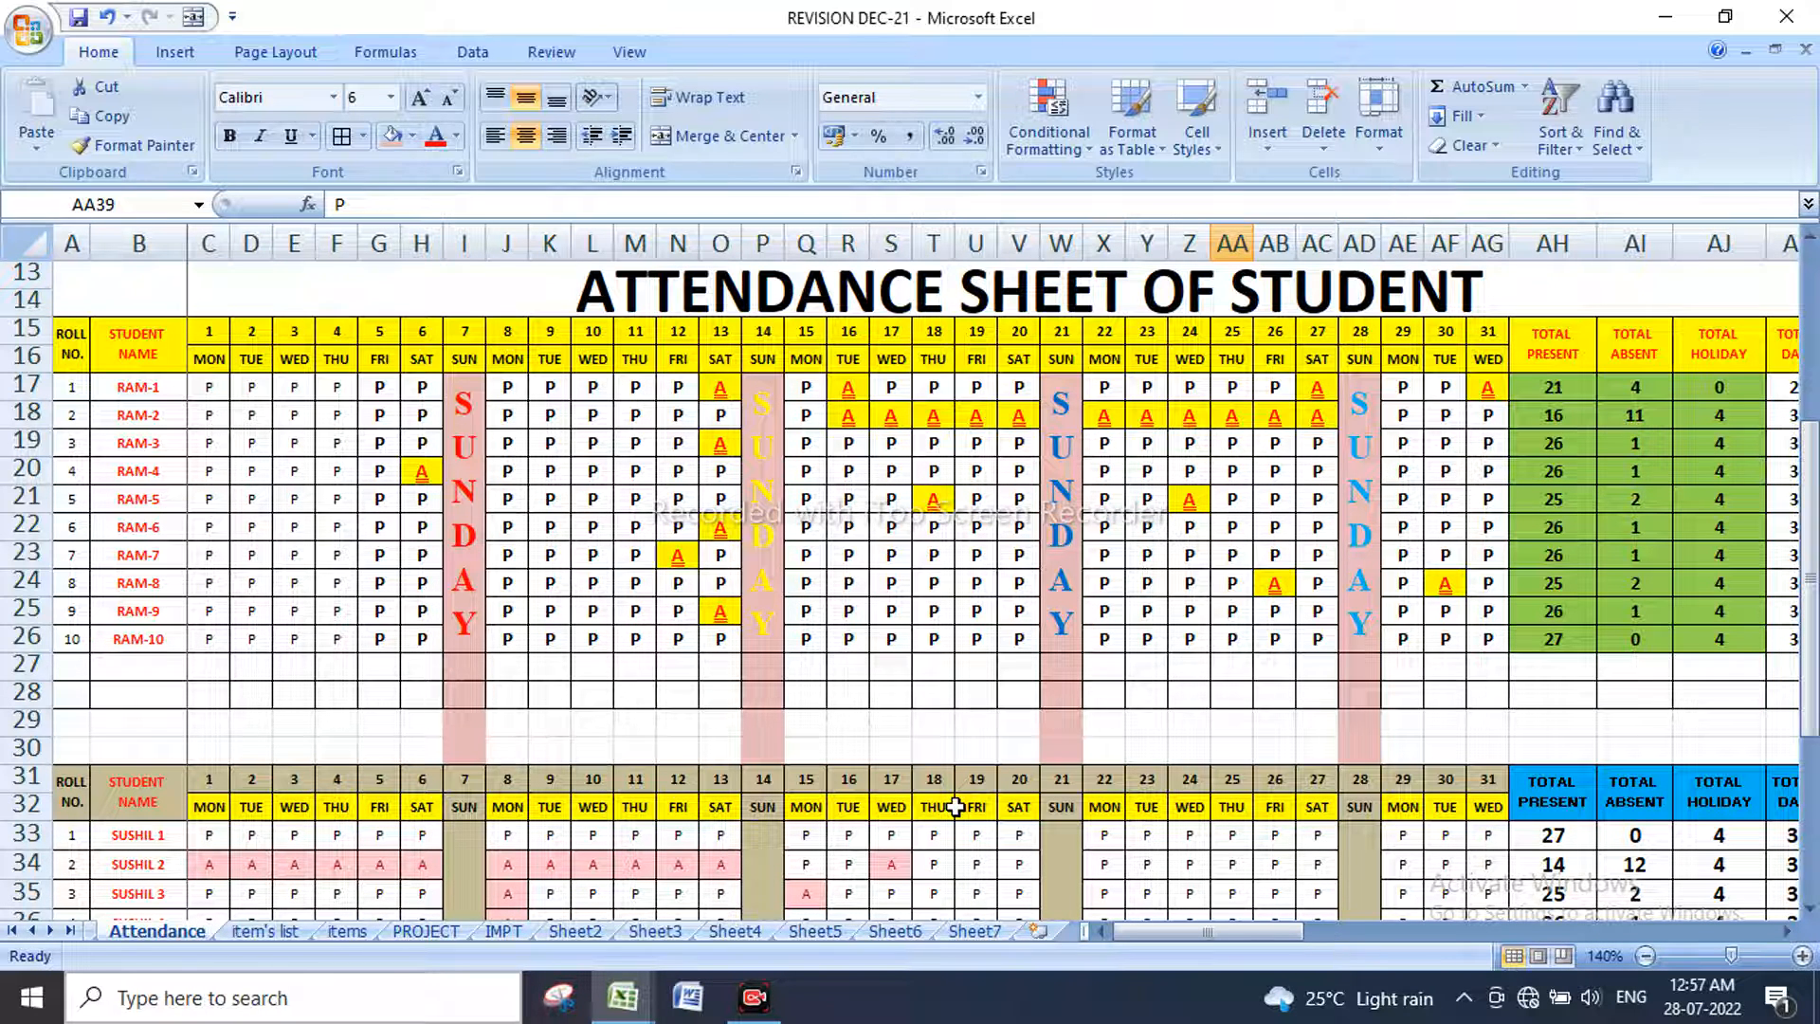
click(269, 932)
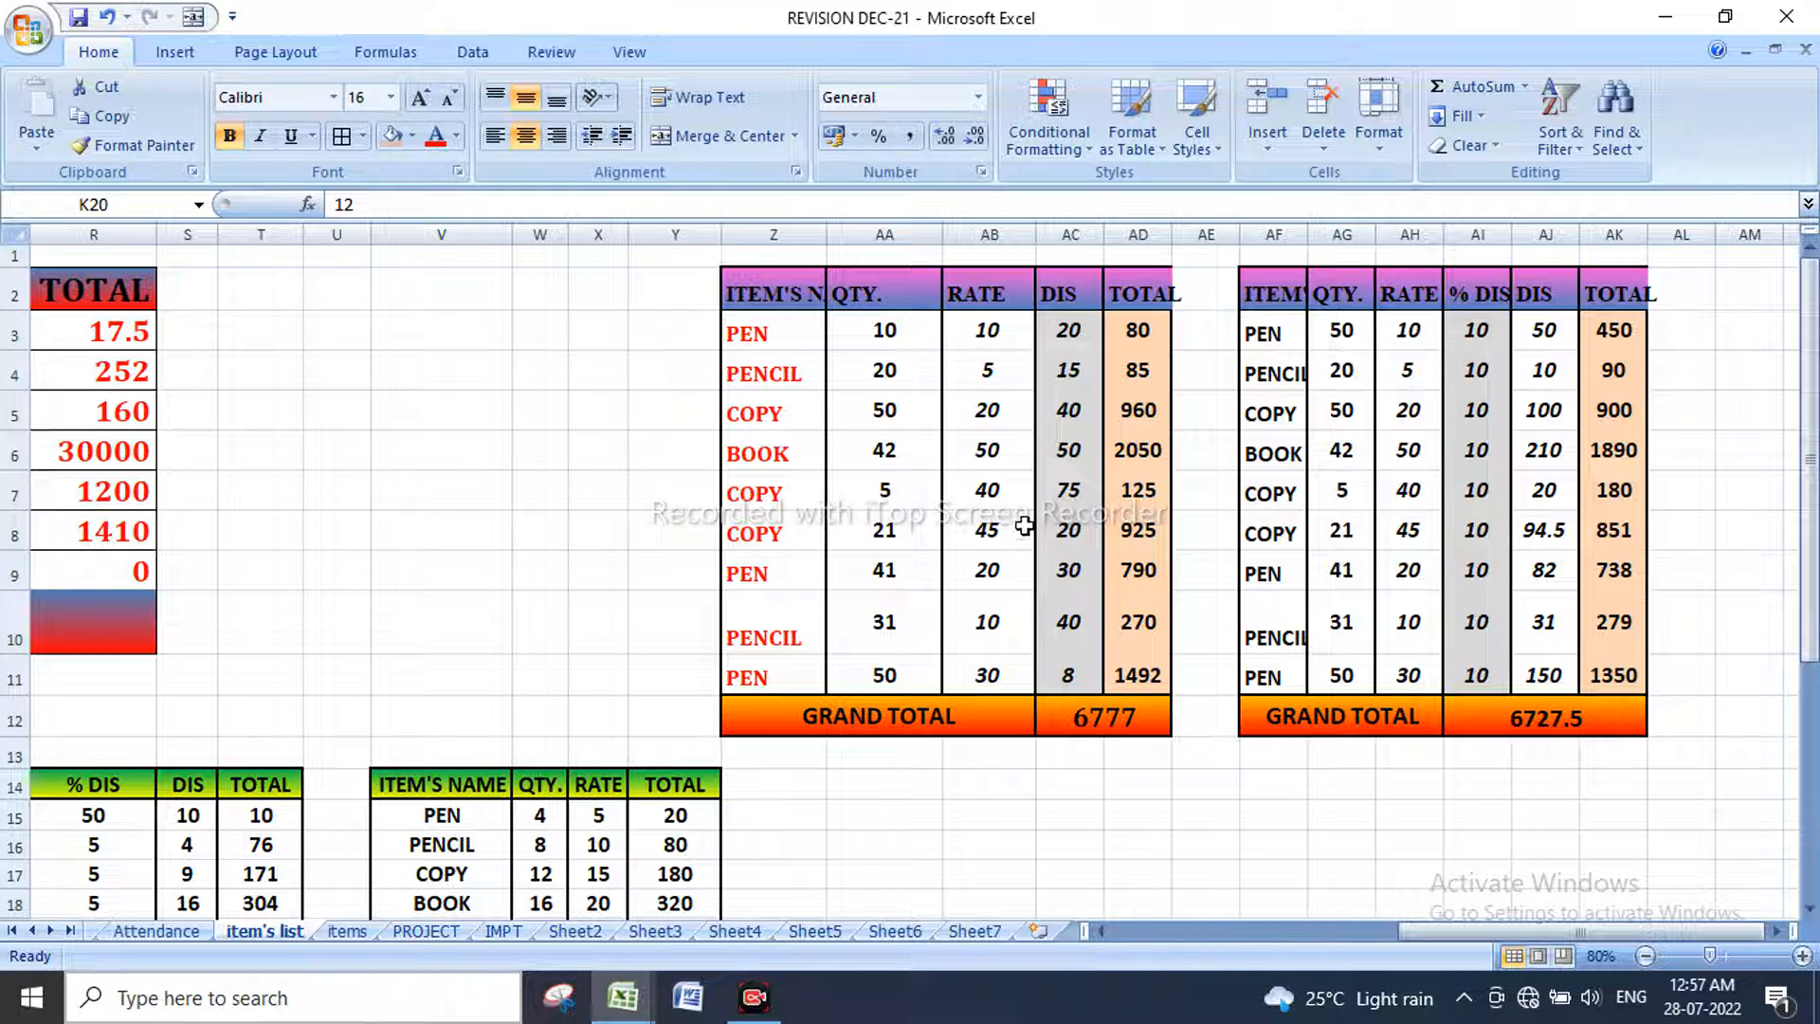
click(348, 934)
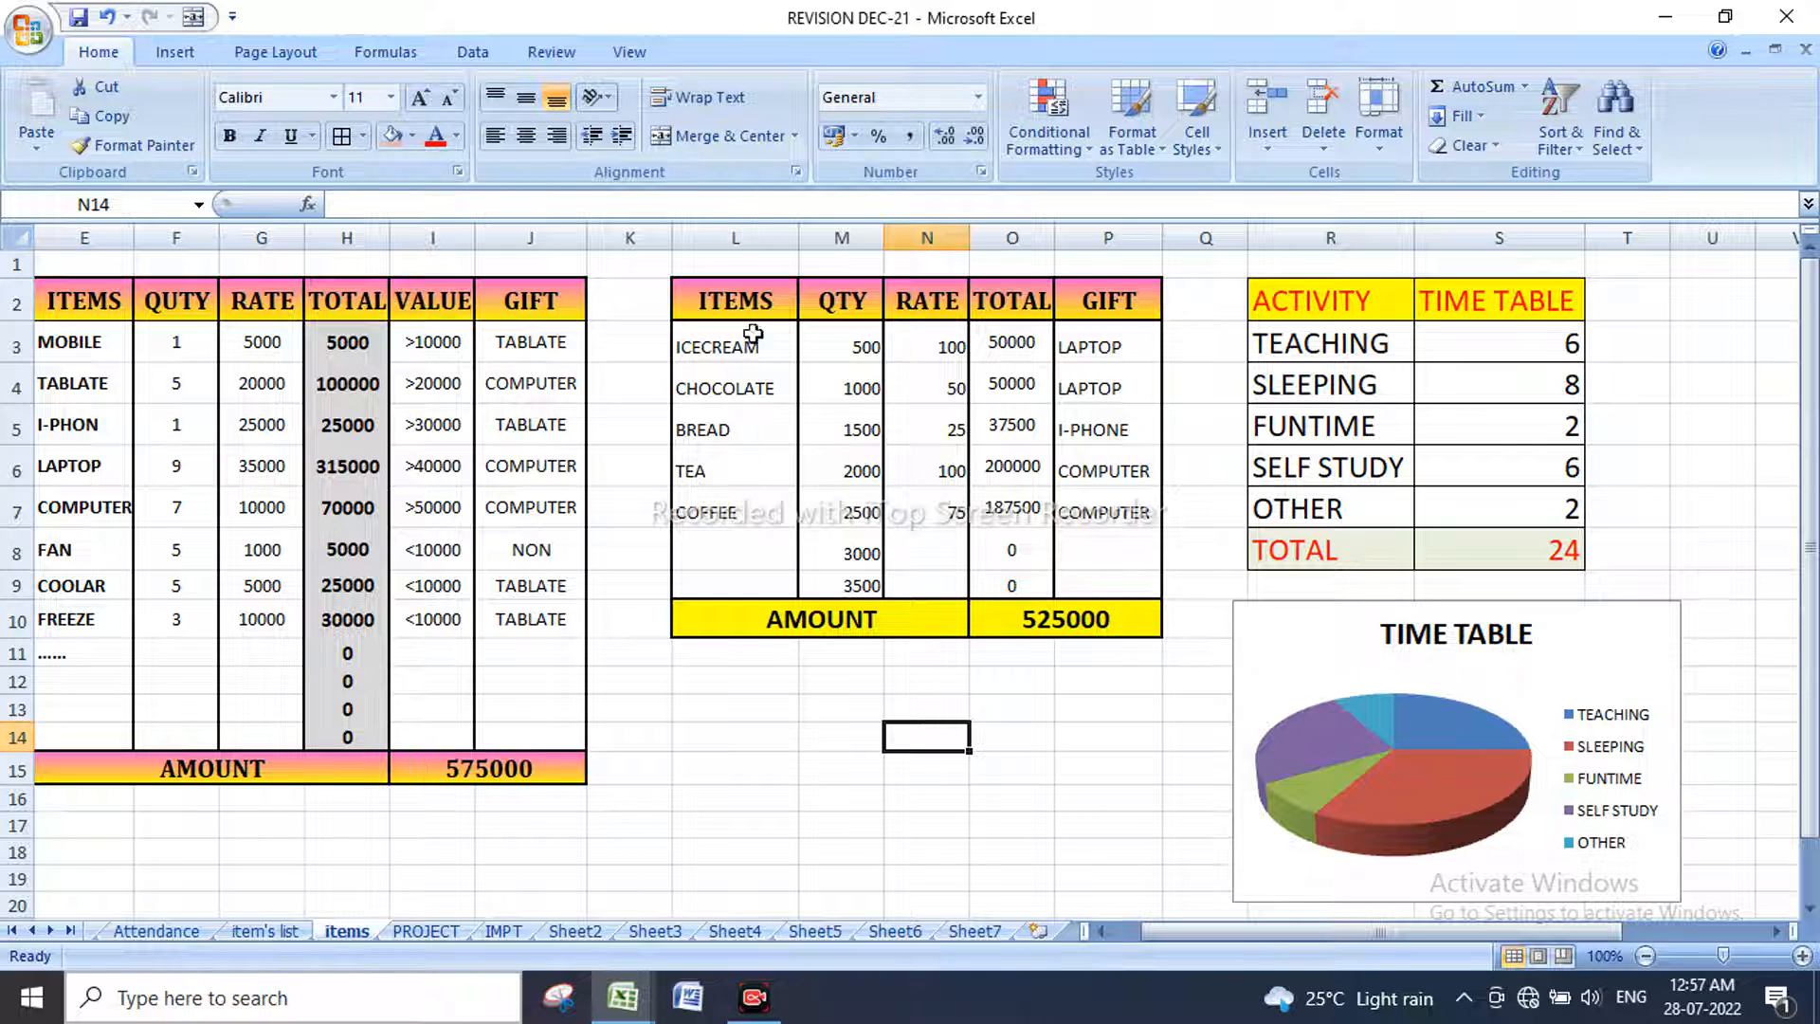
drag(1111, 353, 1102, 471)
click(1176, 350)
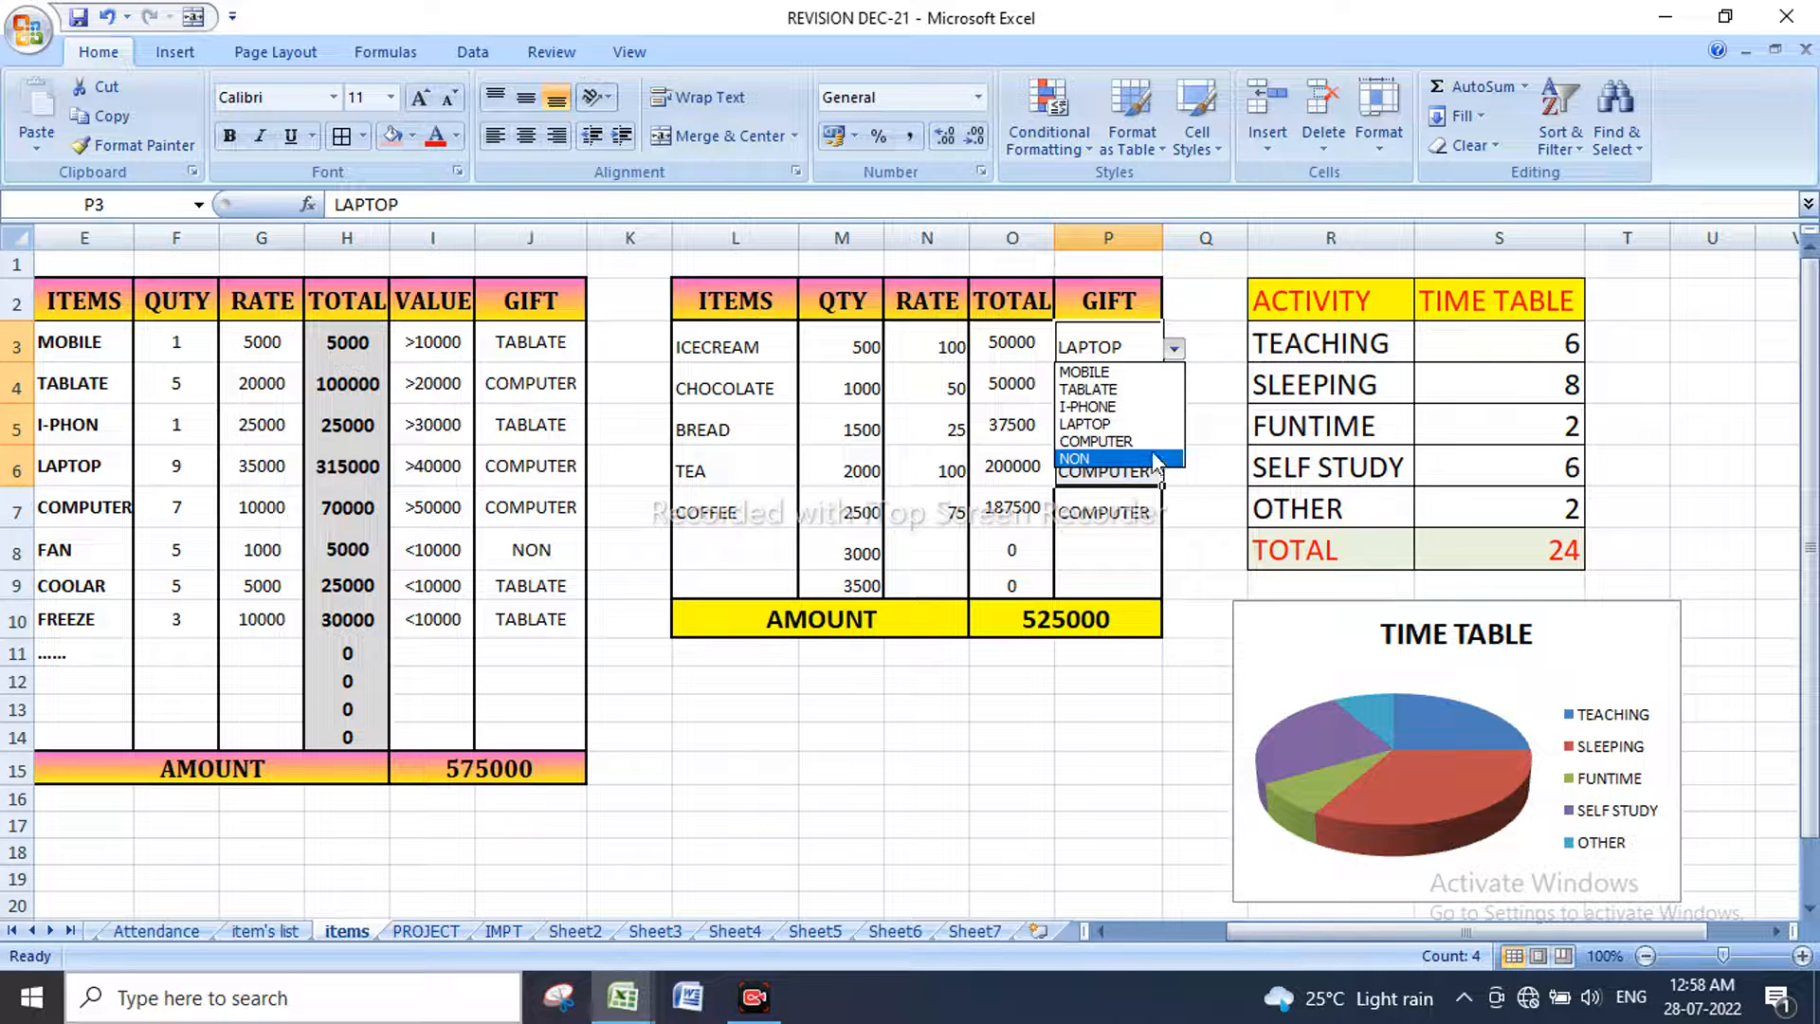
click(1124, 438)
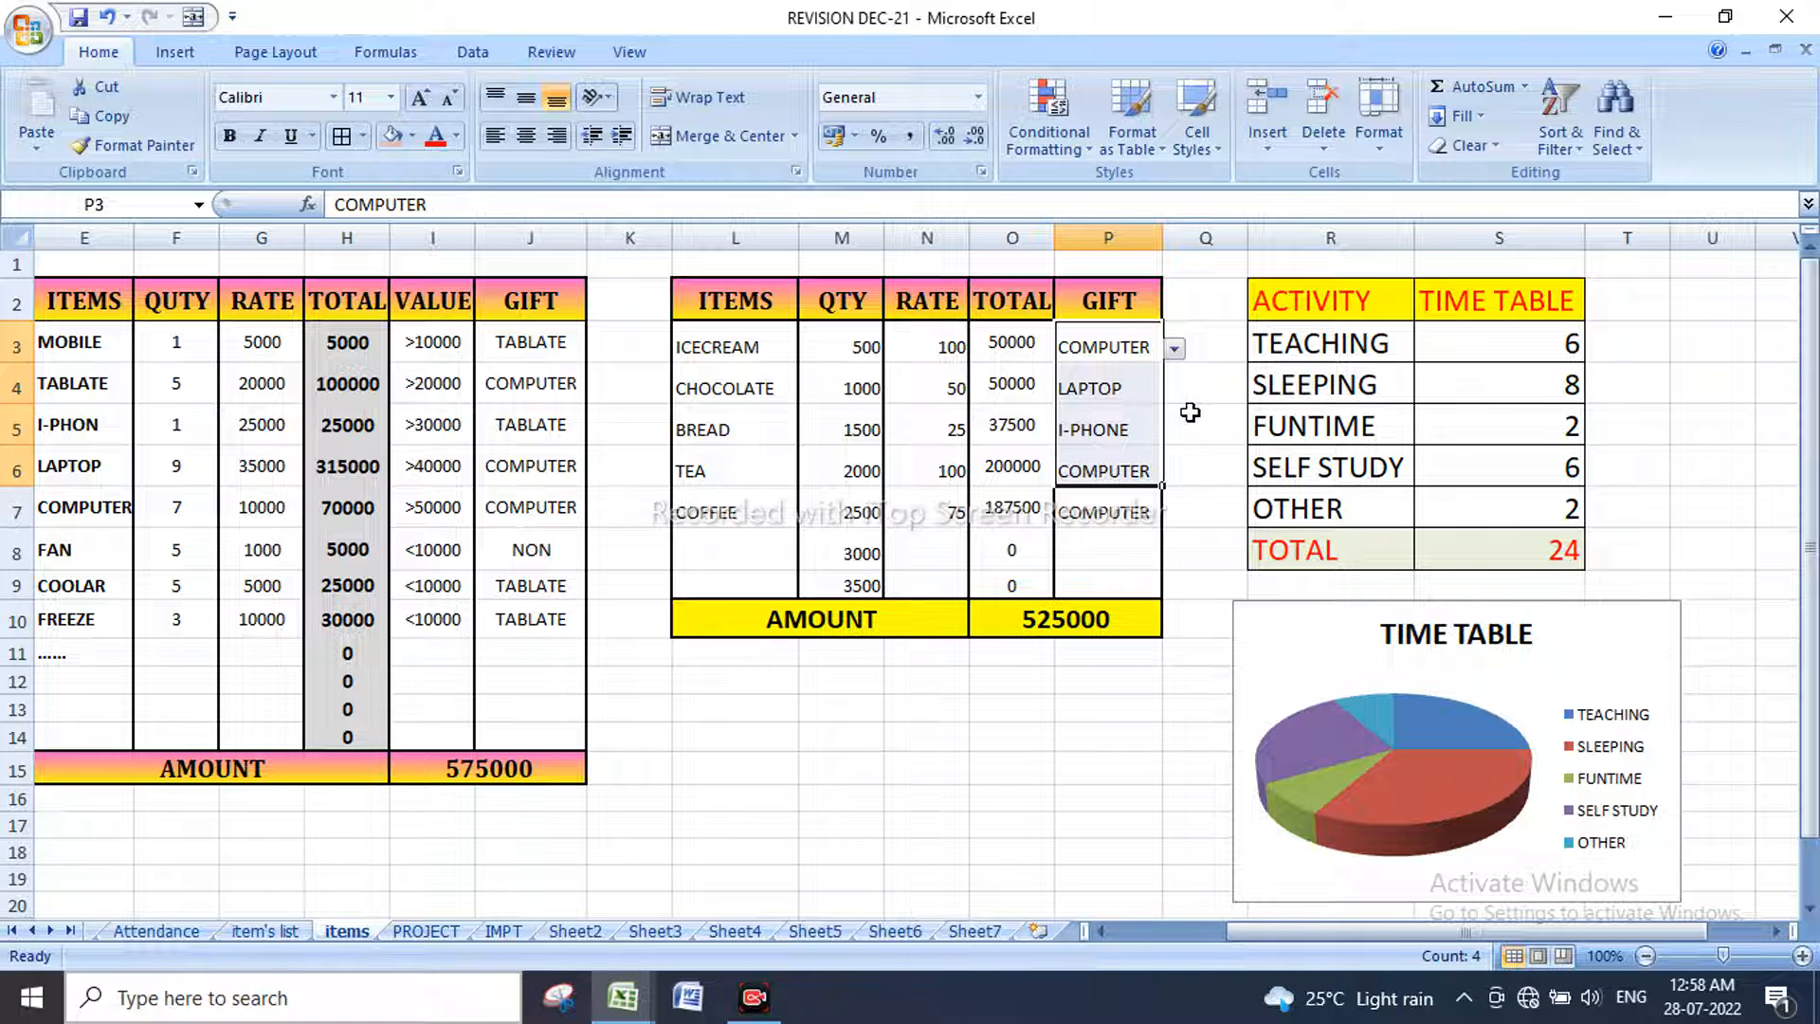
Step: Apply the second chart layout, with percentage labels and the legend under the title, to the TIME TABLE pie chart
drag(1293, 292, 1531, 549)
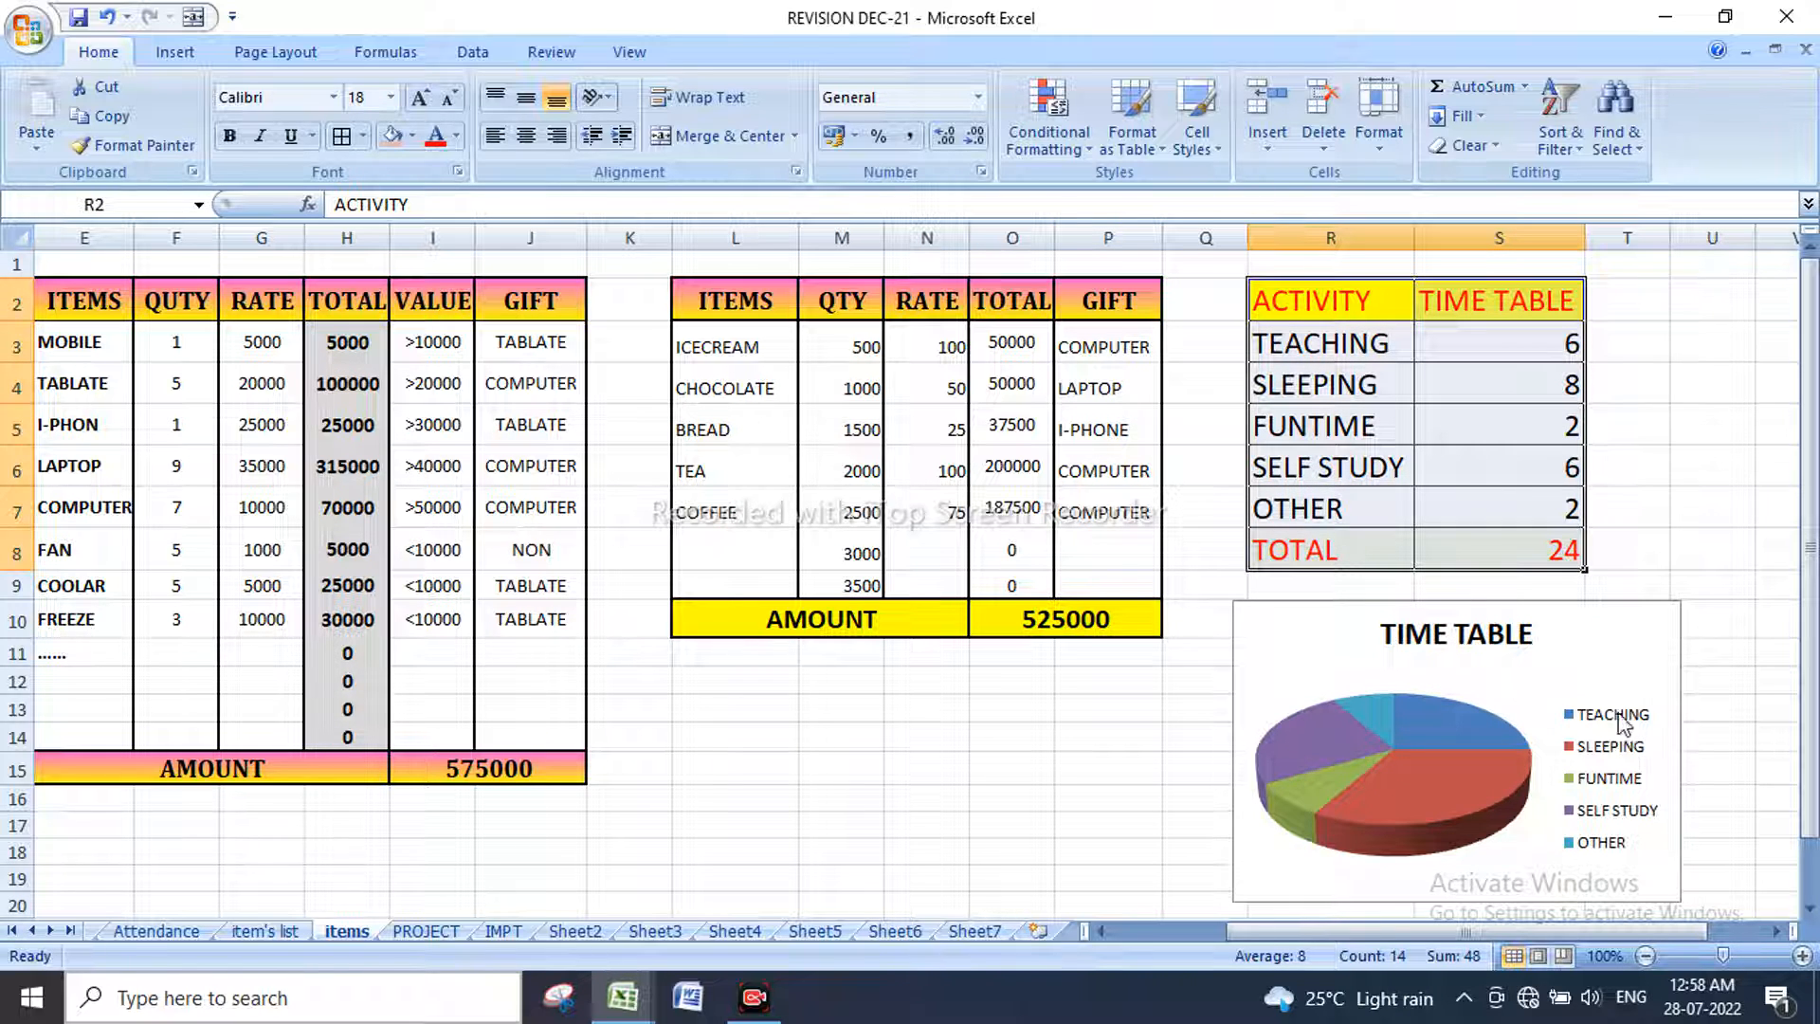
click(1497, 758)
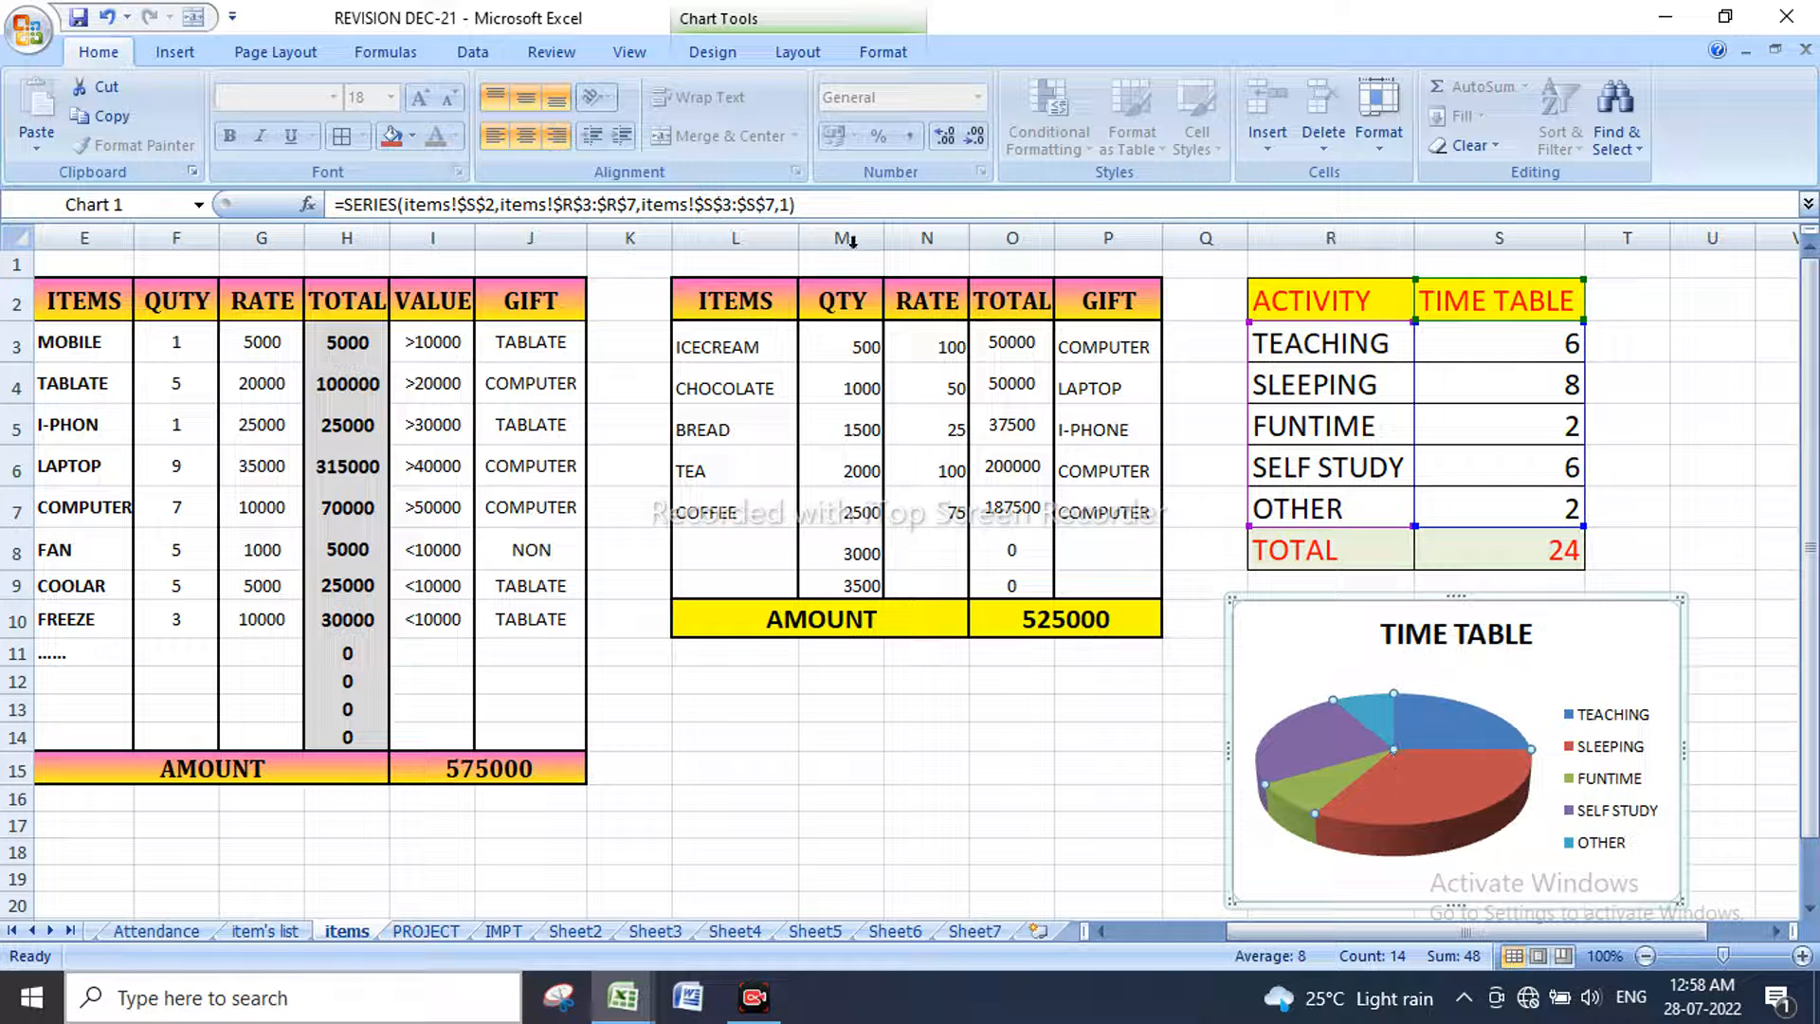
click(879, 53)
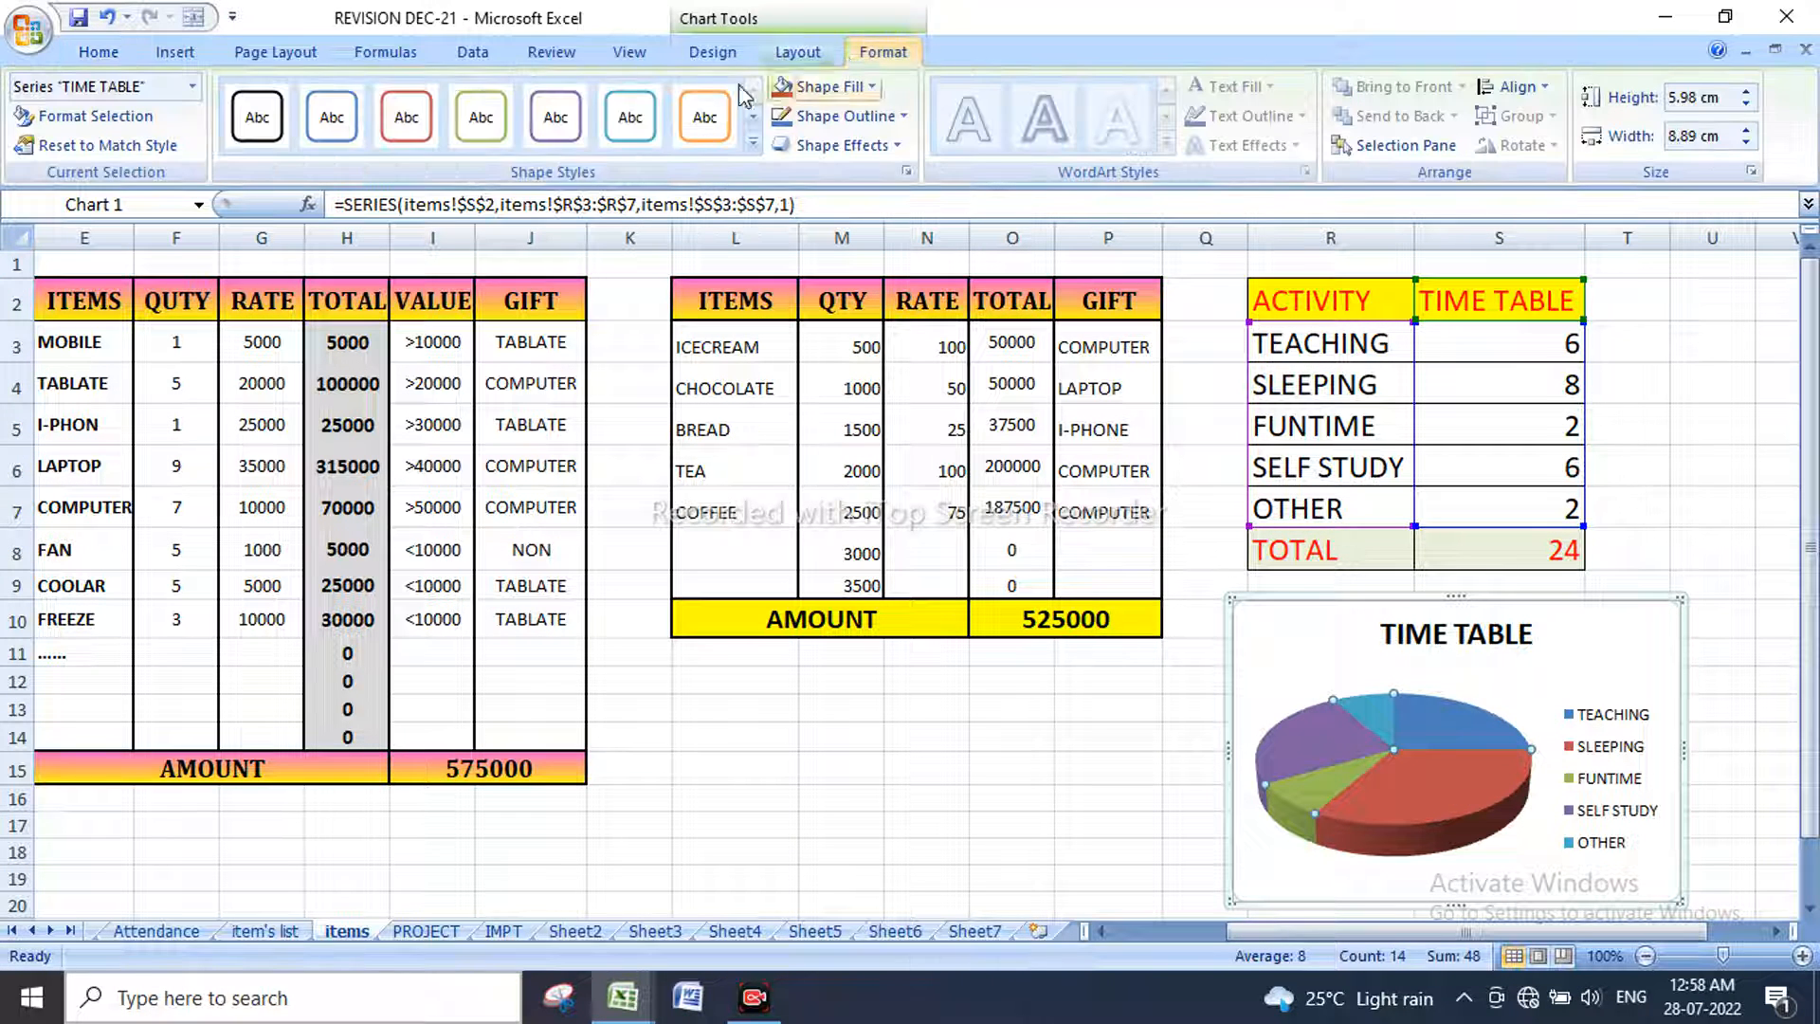
click(792, 53)
click(726, 53)
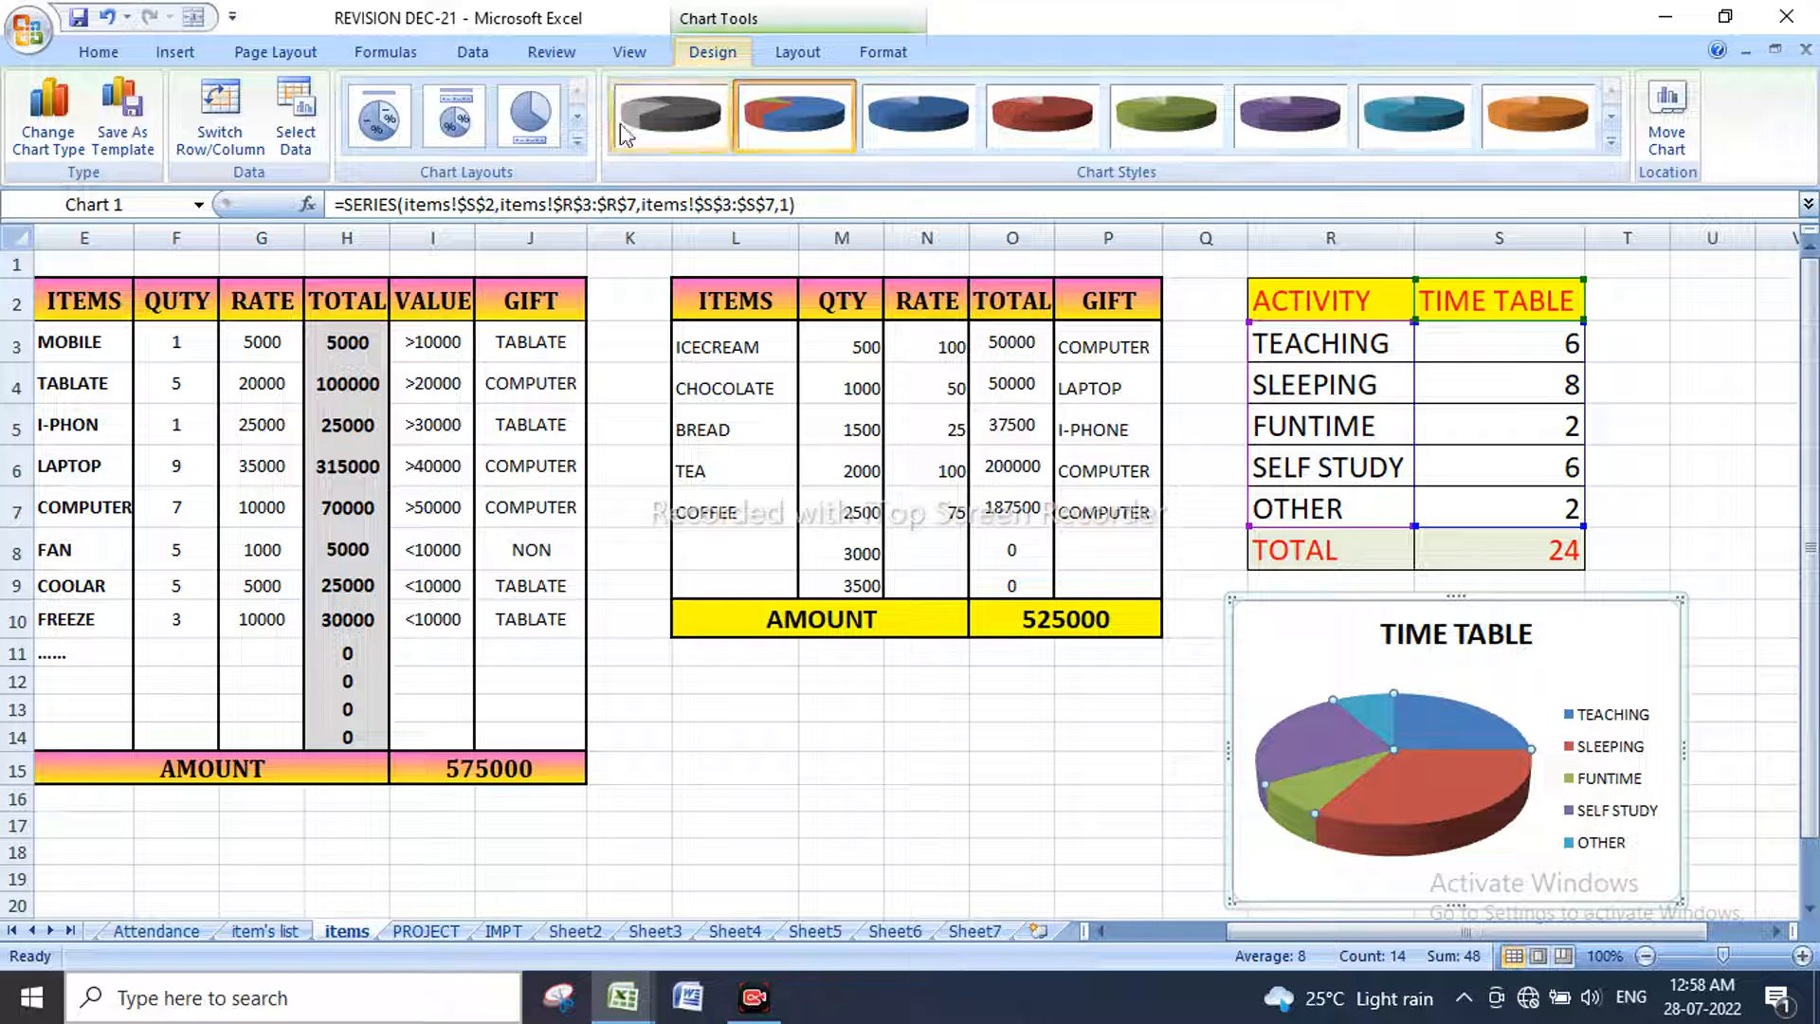
click(466, 137)
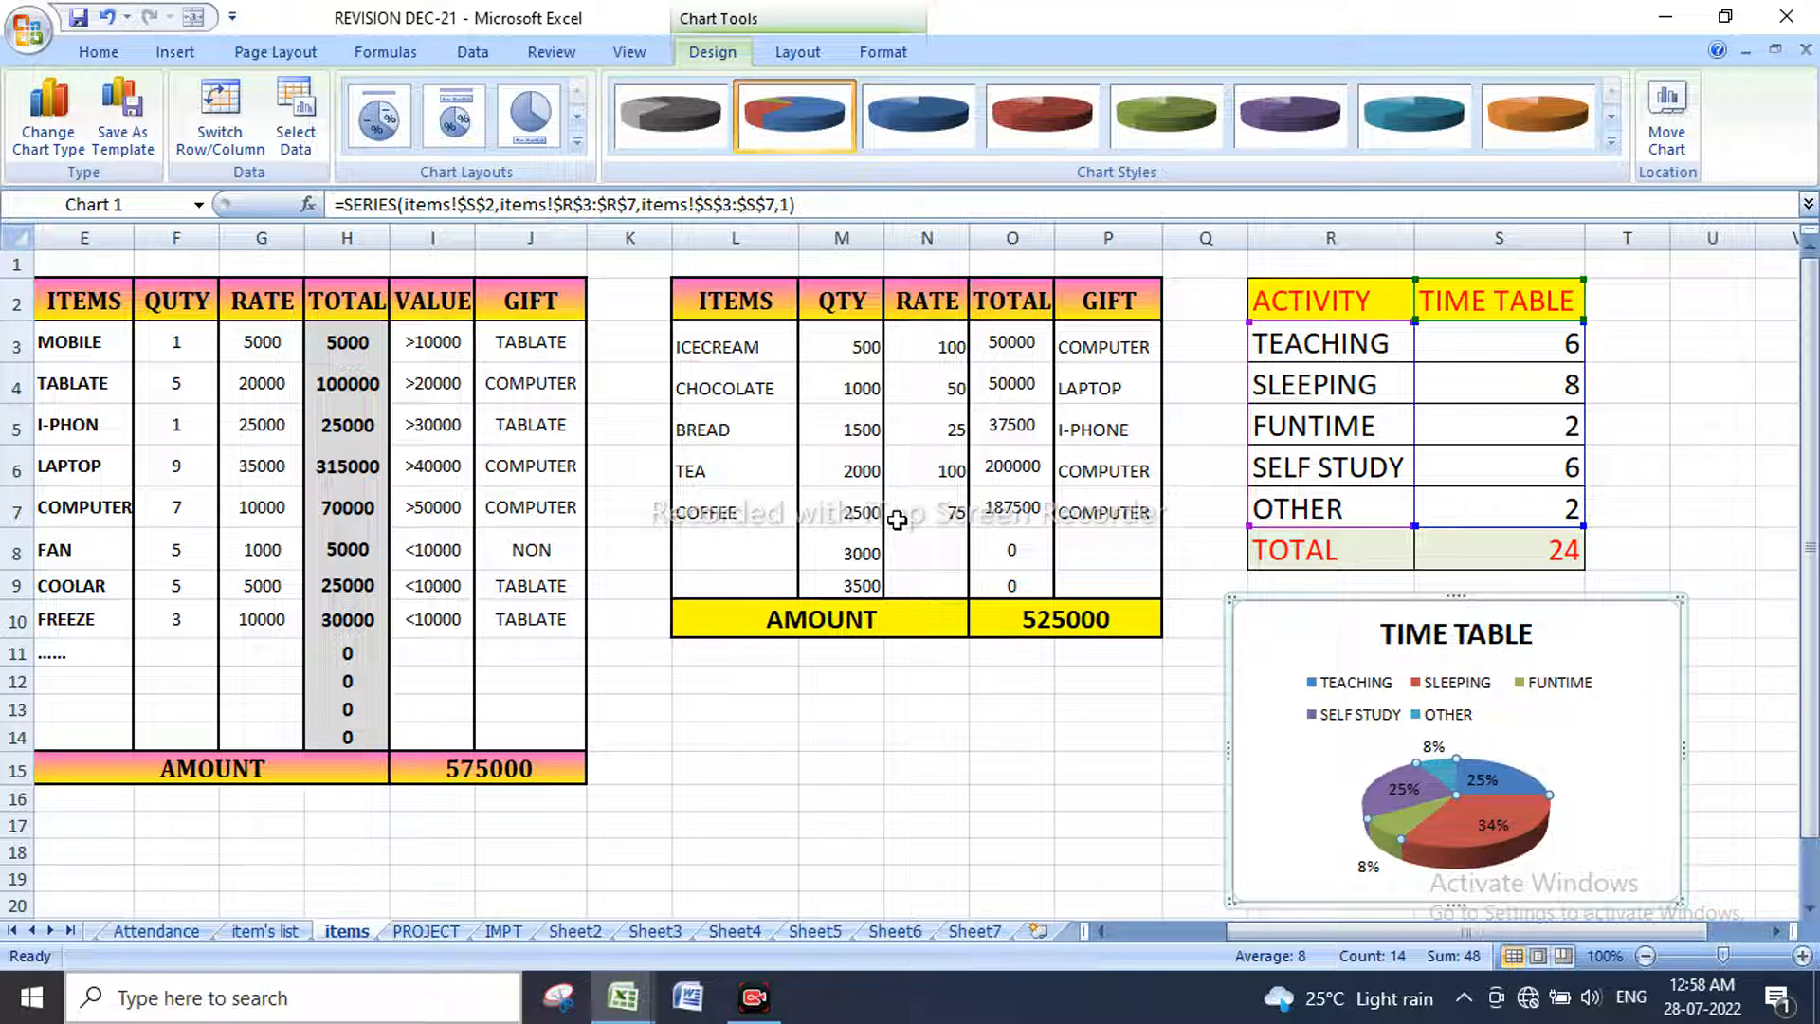
Step: Look through the PROJECT, IMPT and Sheet2 sheets, and on Sheet6 resize the QR code picture to end within column G below row 18
click(431, 932)
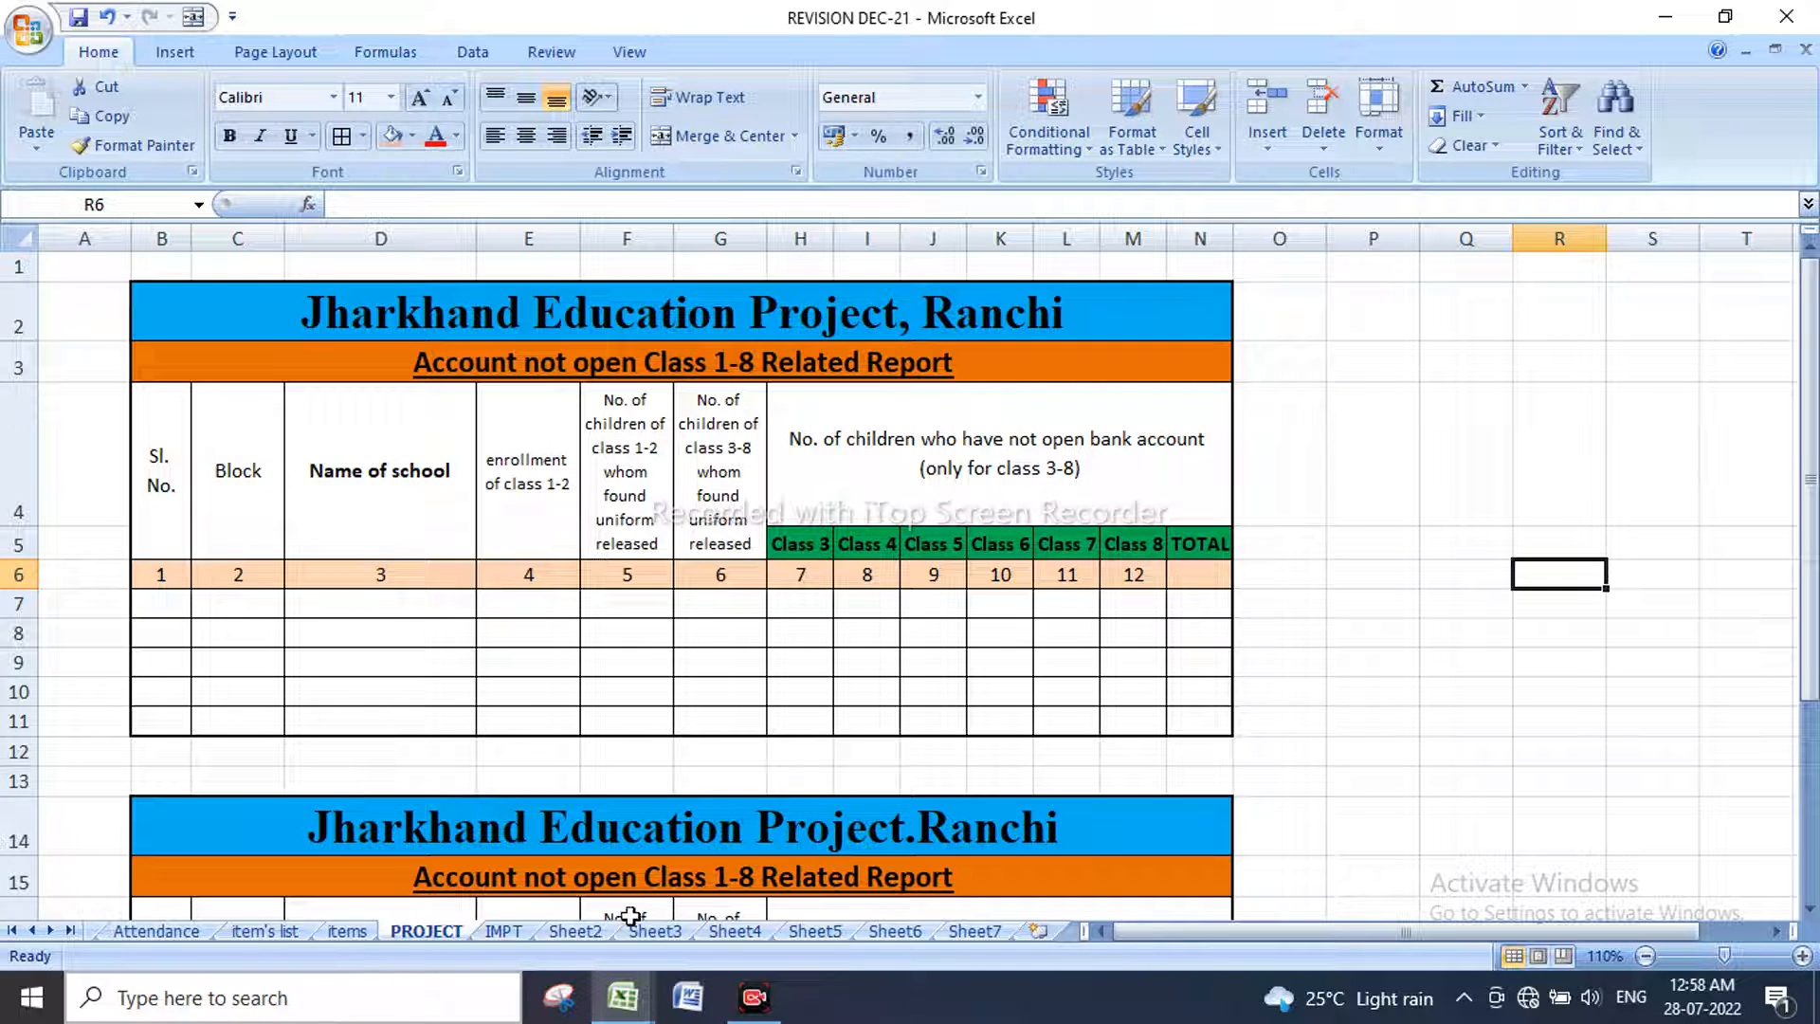
click(518, 931)
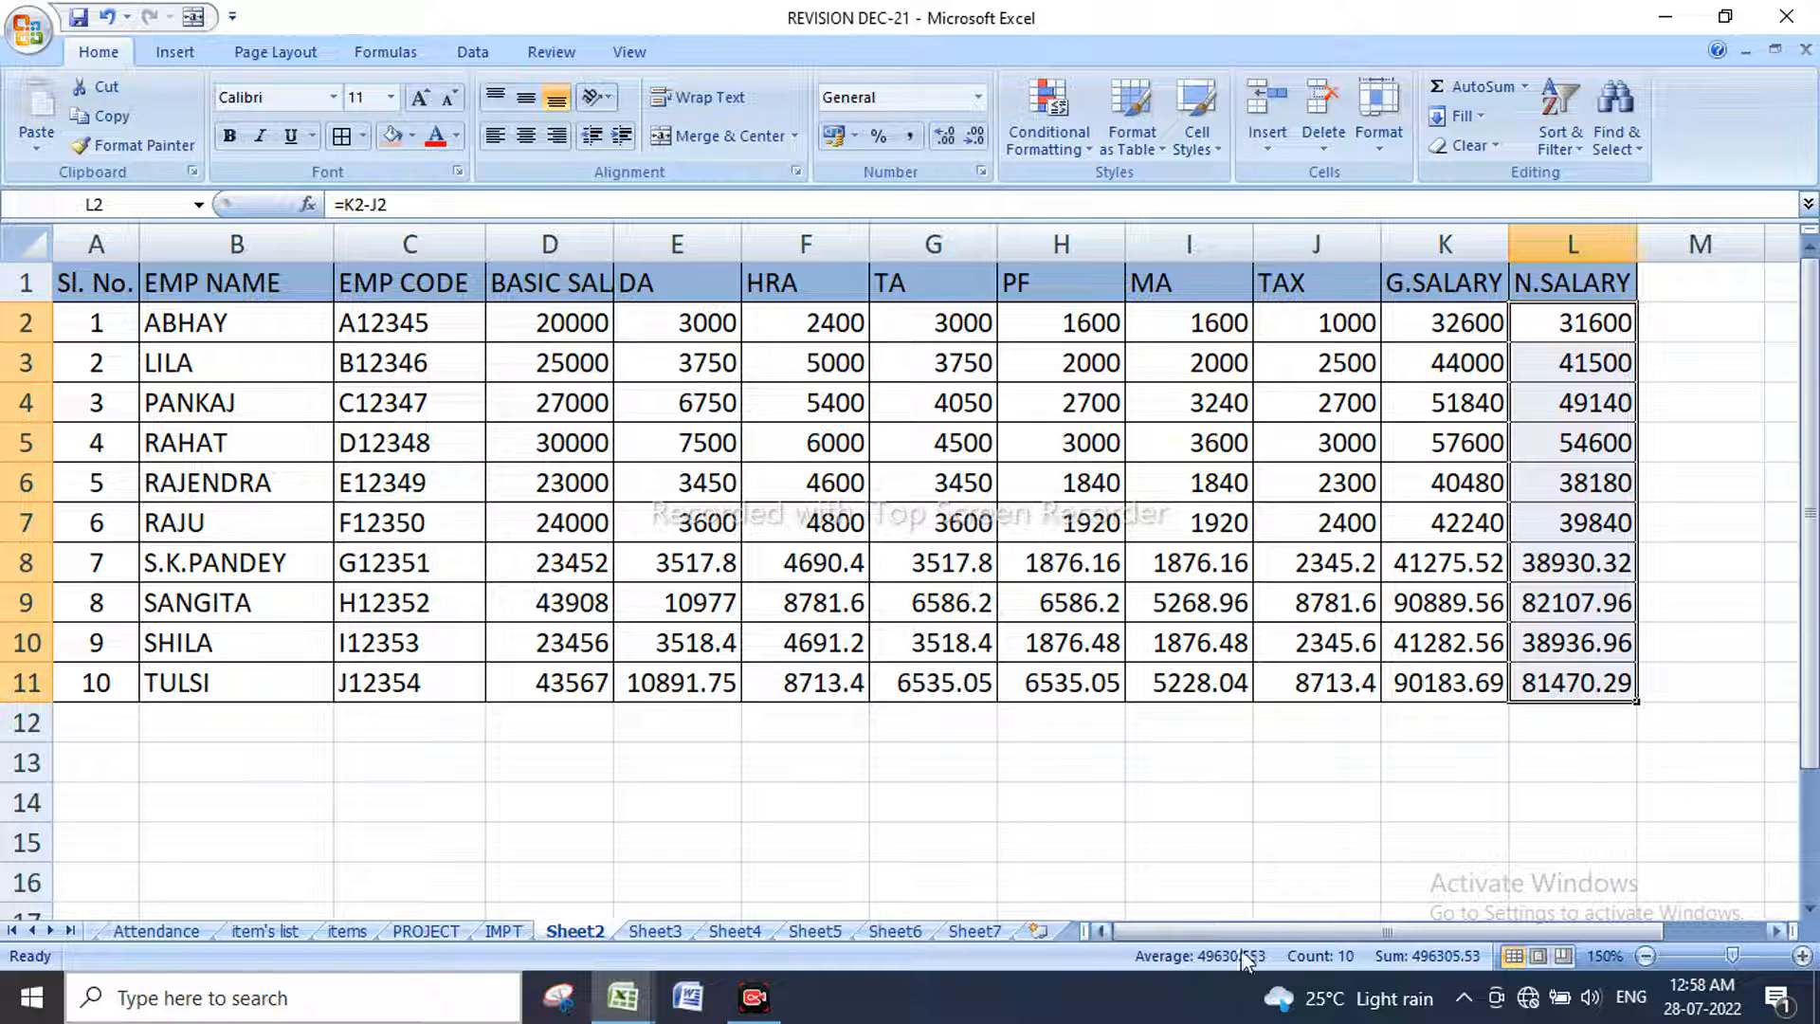
click(976, 933)
click(895, 933)
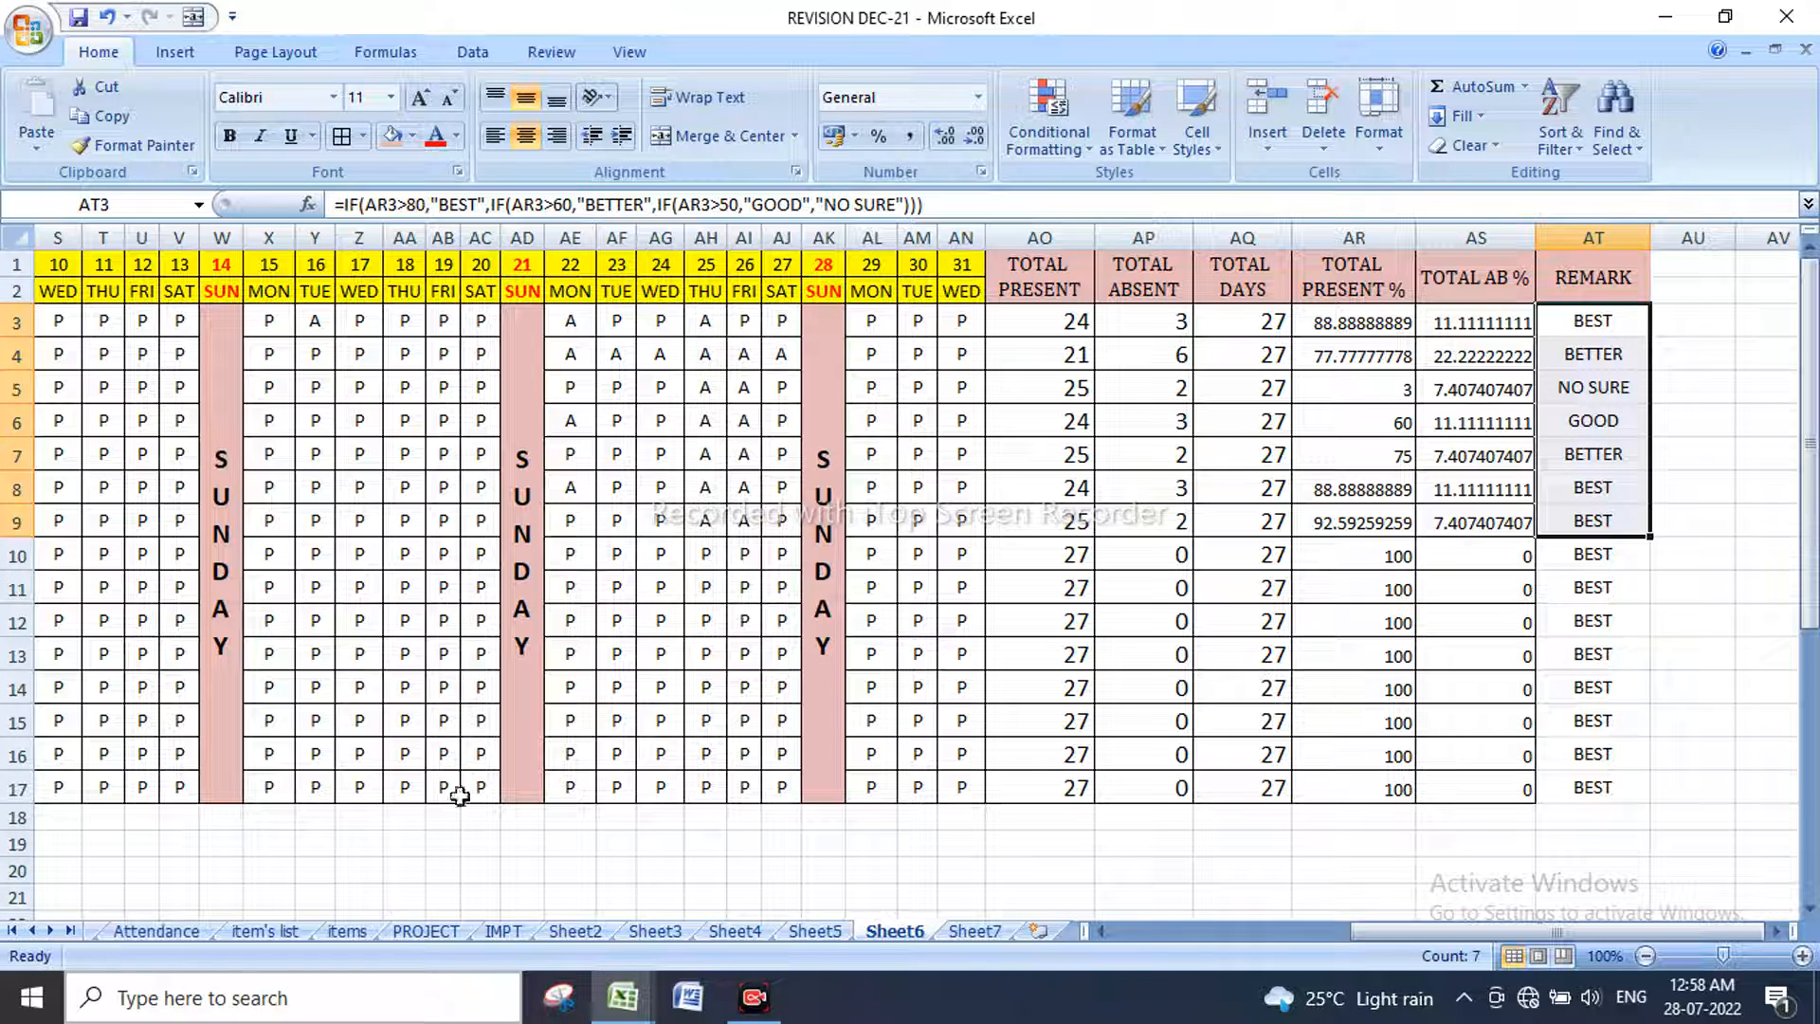
click(1249, 932)
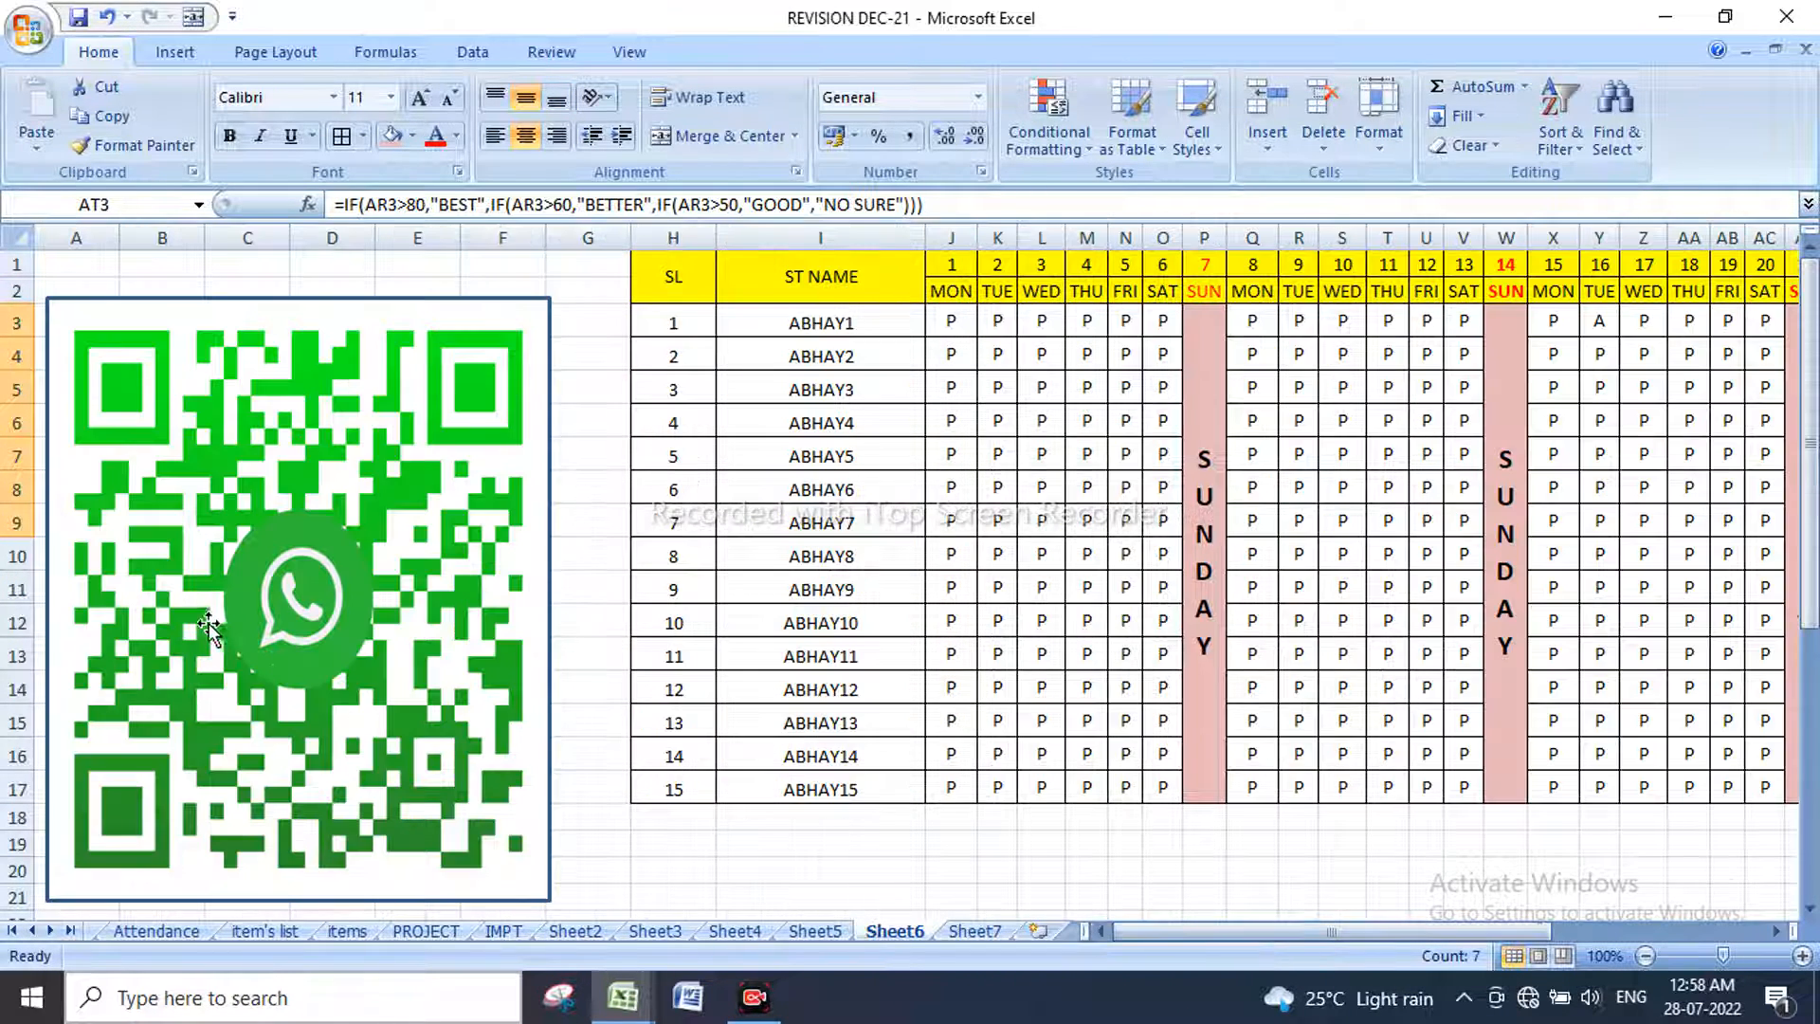
click(462, 806)
drag(549, 900, 583, 834)
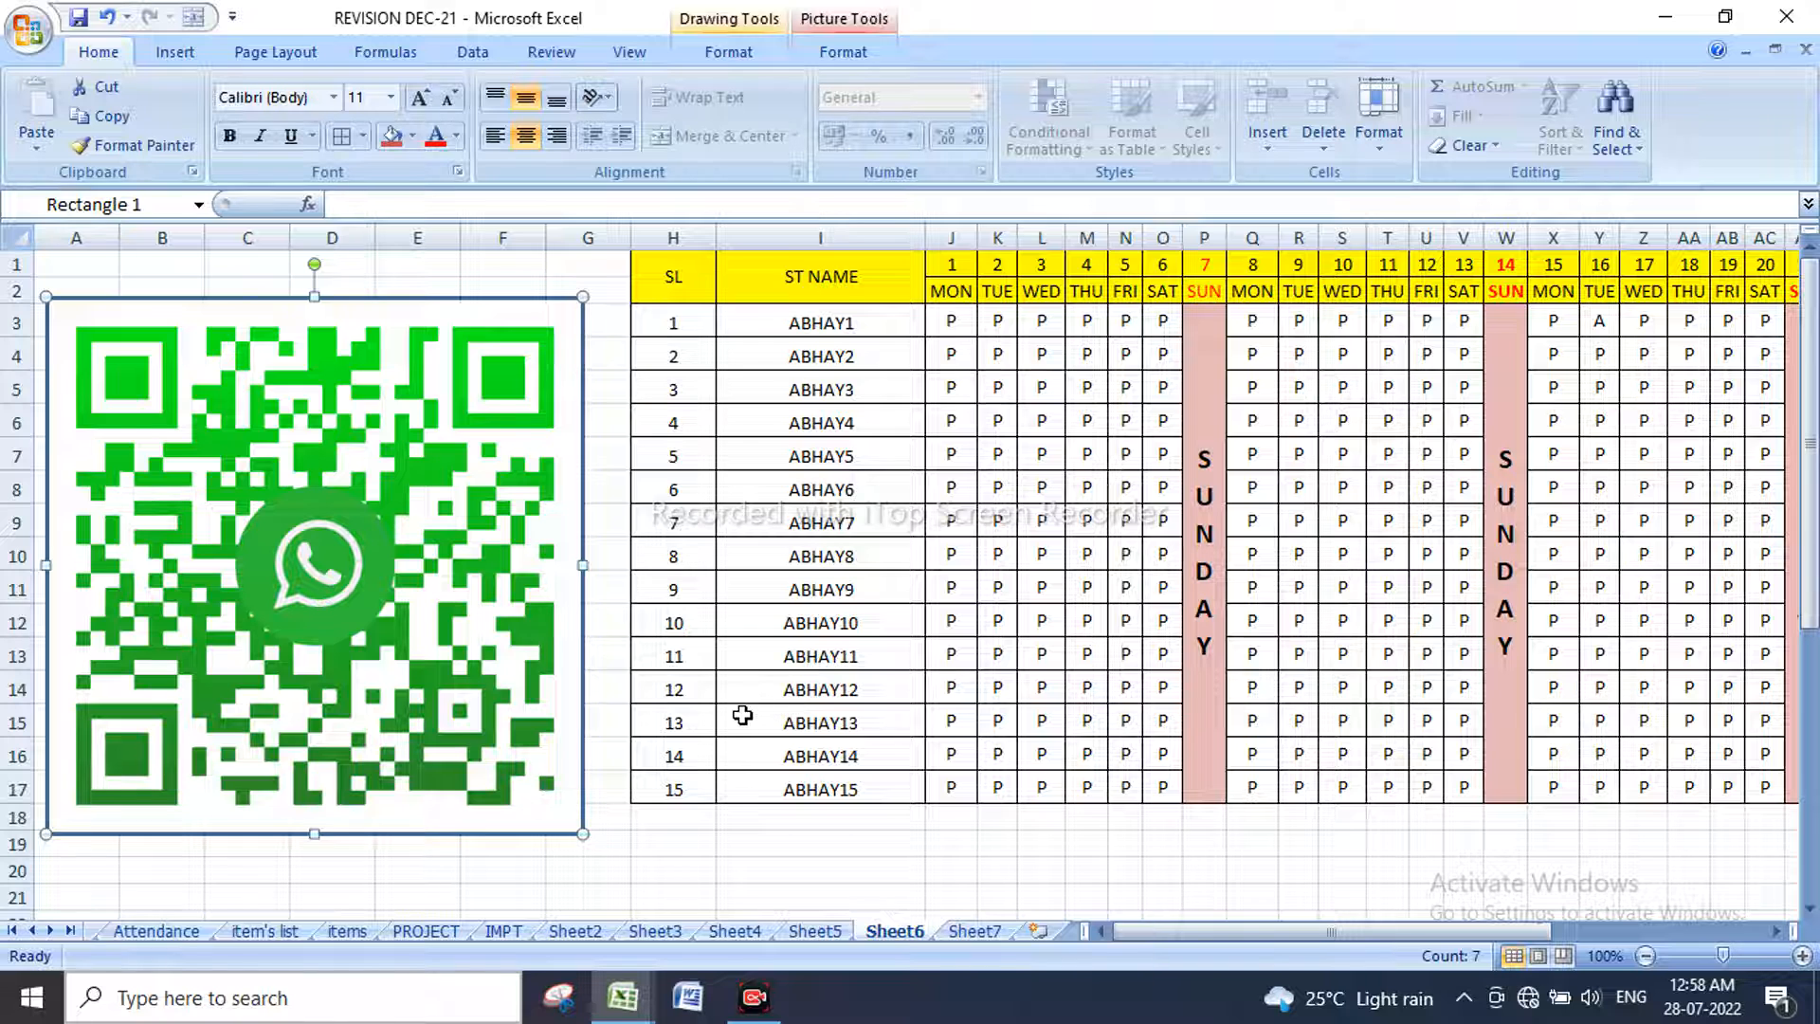
Step: Duplicate the blue Facebook QR code below the attendance table and place the copy beside the original, spanning about columns G to M
scroll(742, 715, down, 7)
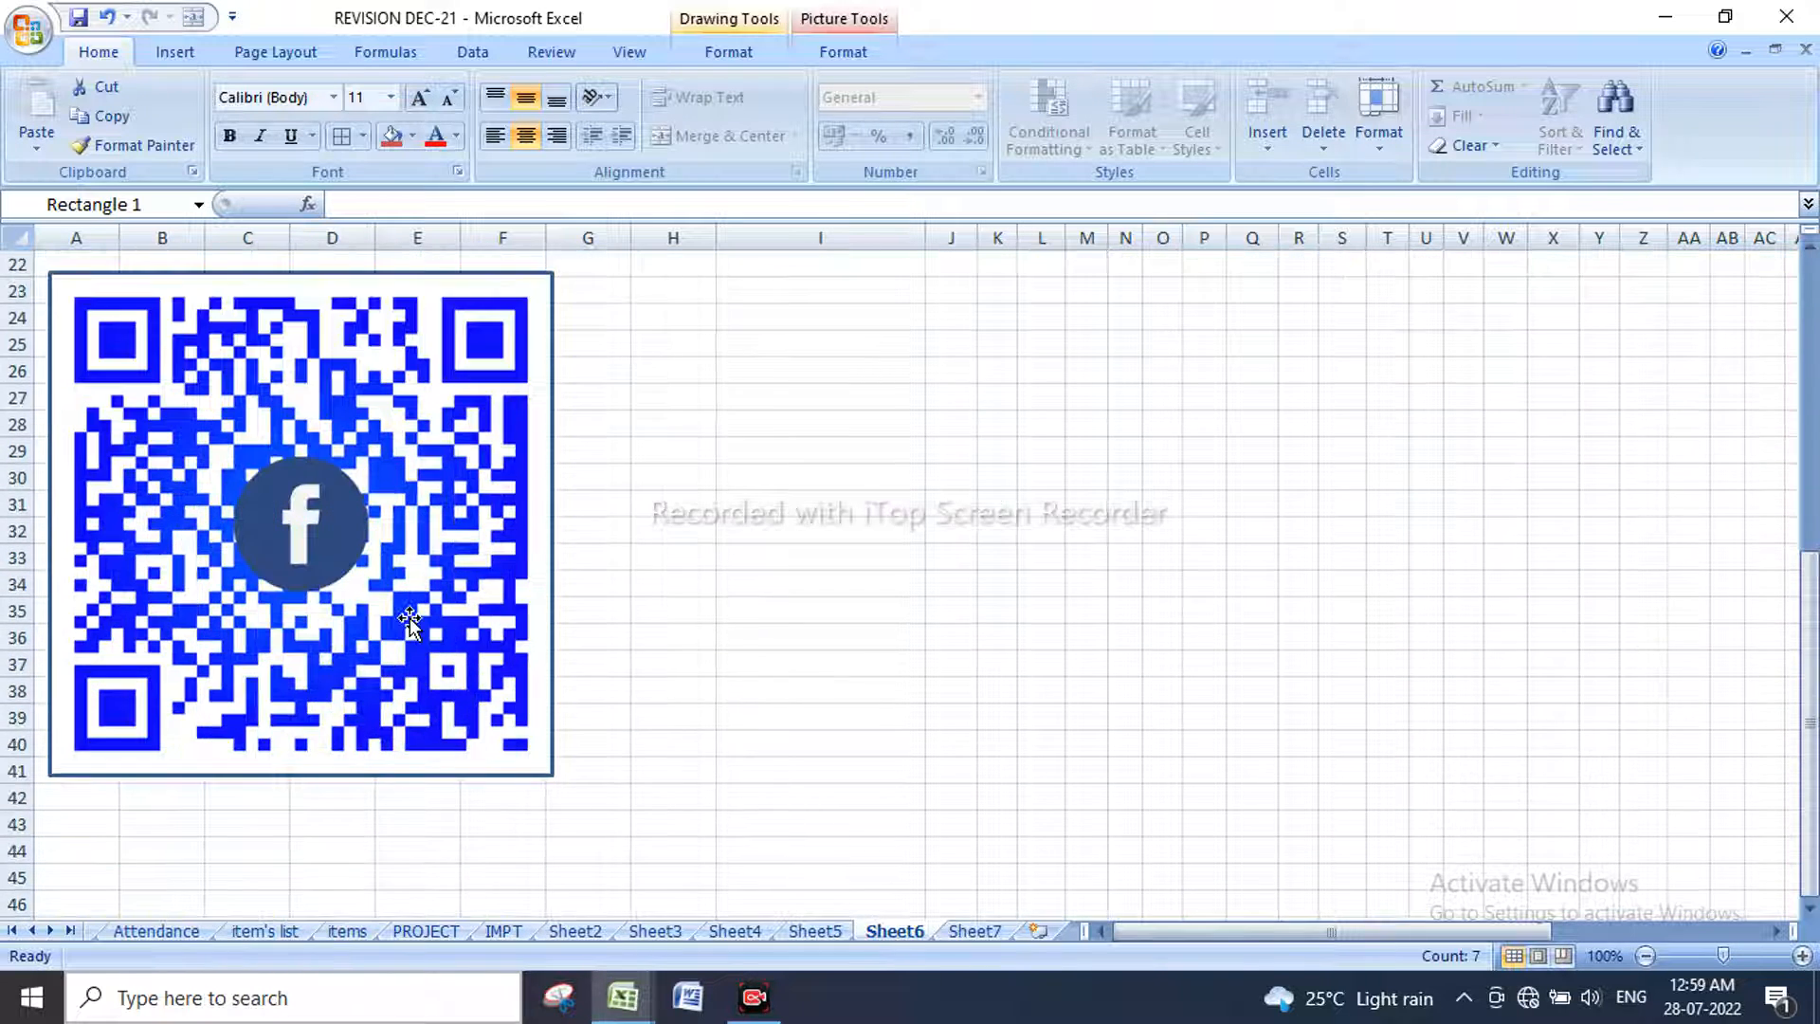
click(487, 377)
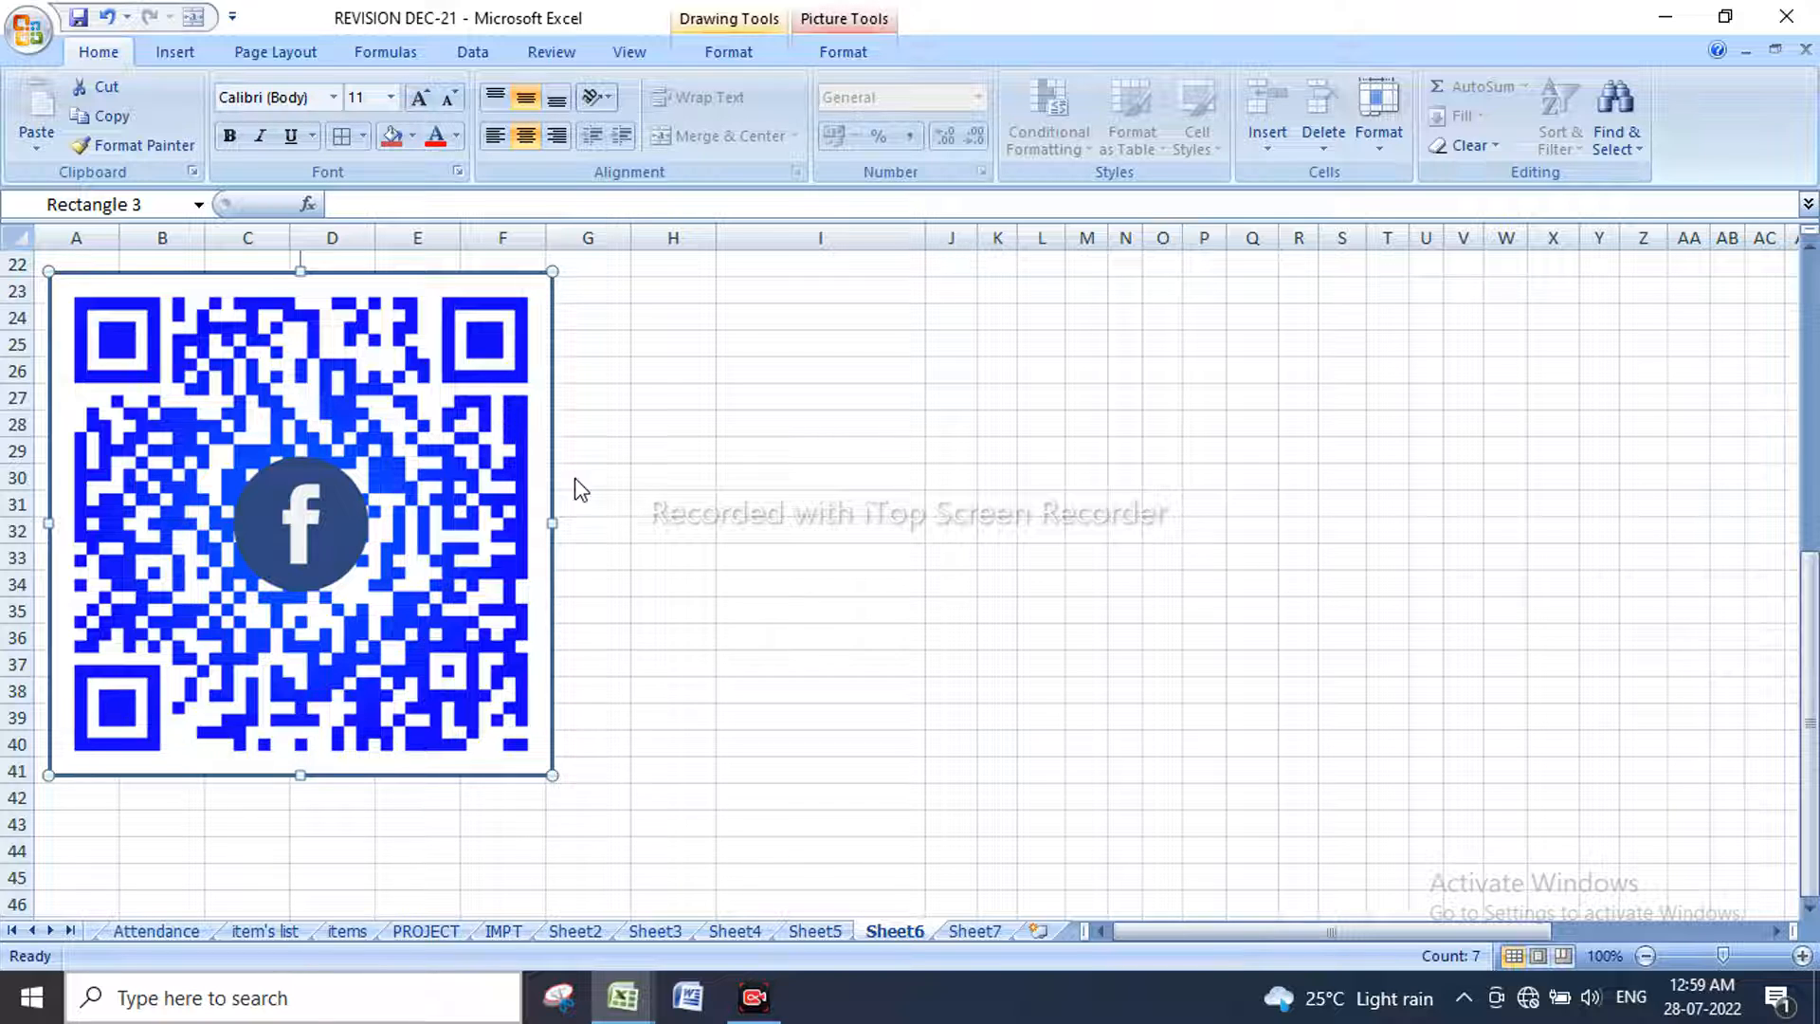
key(ctrl+d)
drag(434, 376, 972, 361)
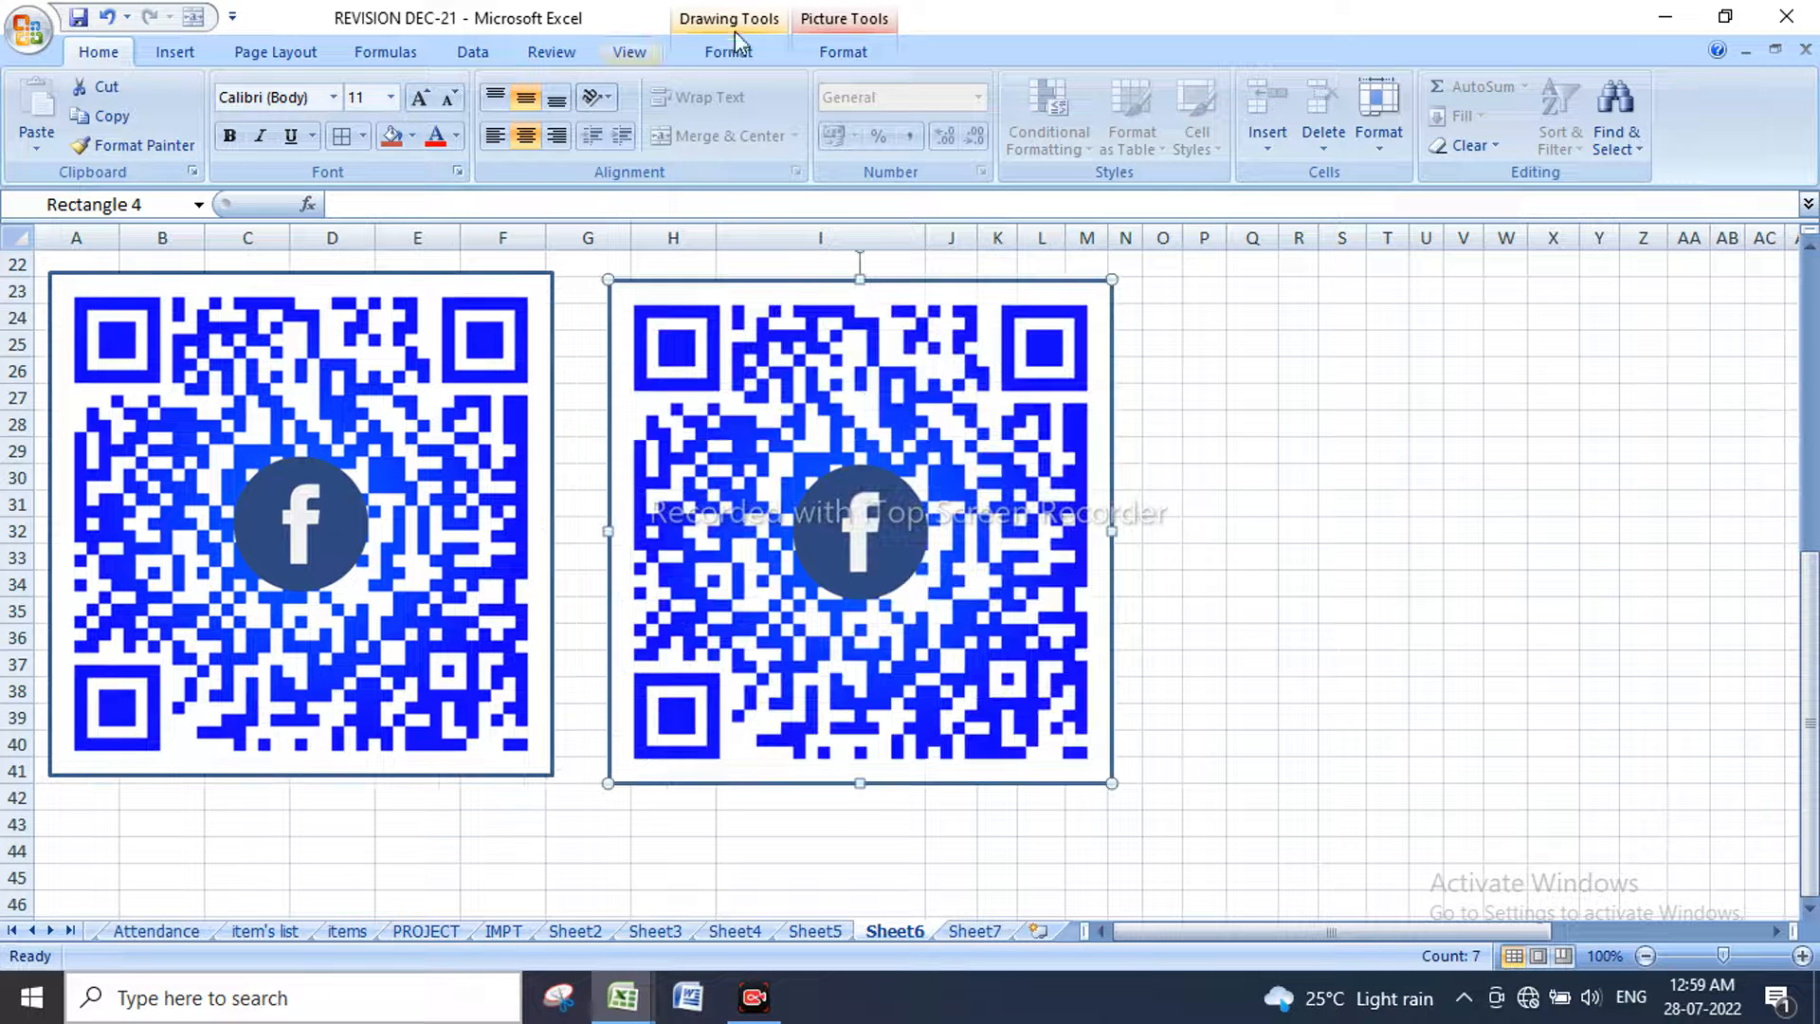
Step: Fill the duplicated QR code shape with the orange Bitcoin QR picture and shift it to span about columns I to P
click(839, 52)
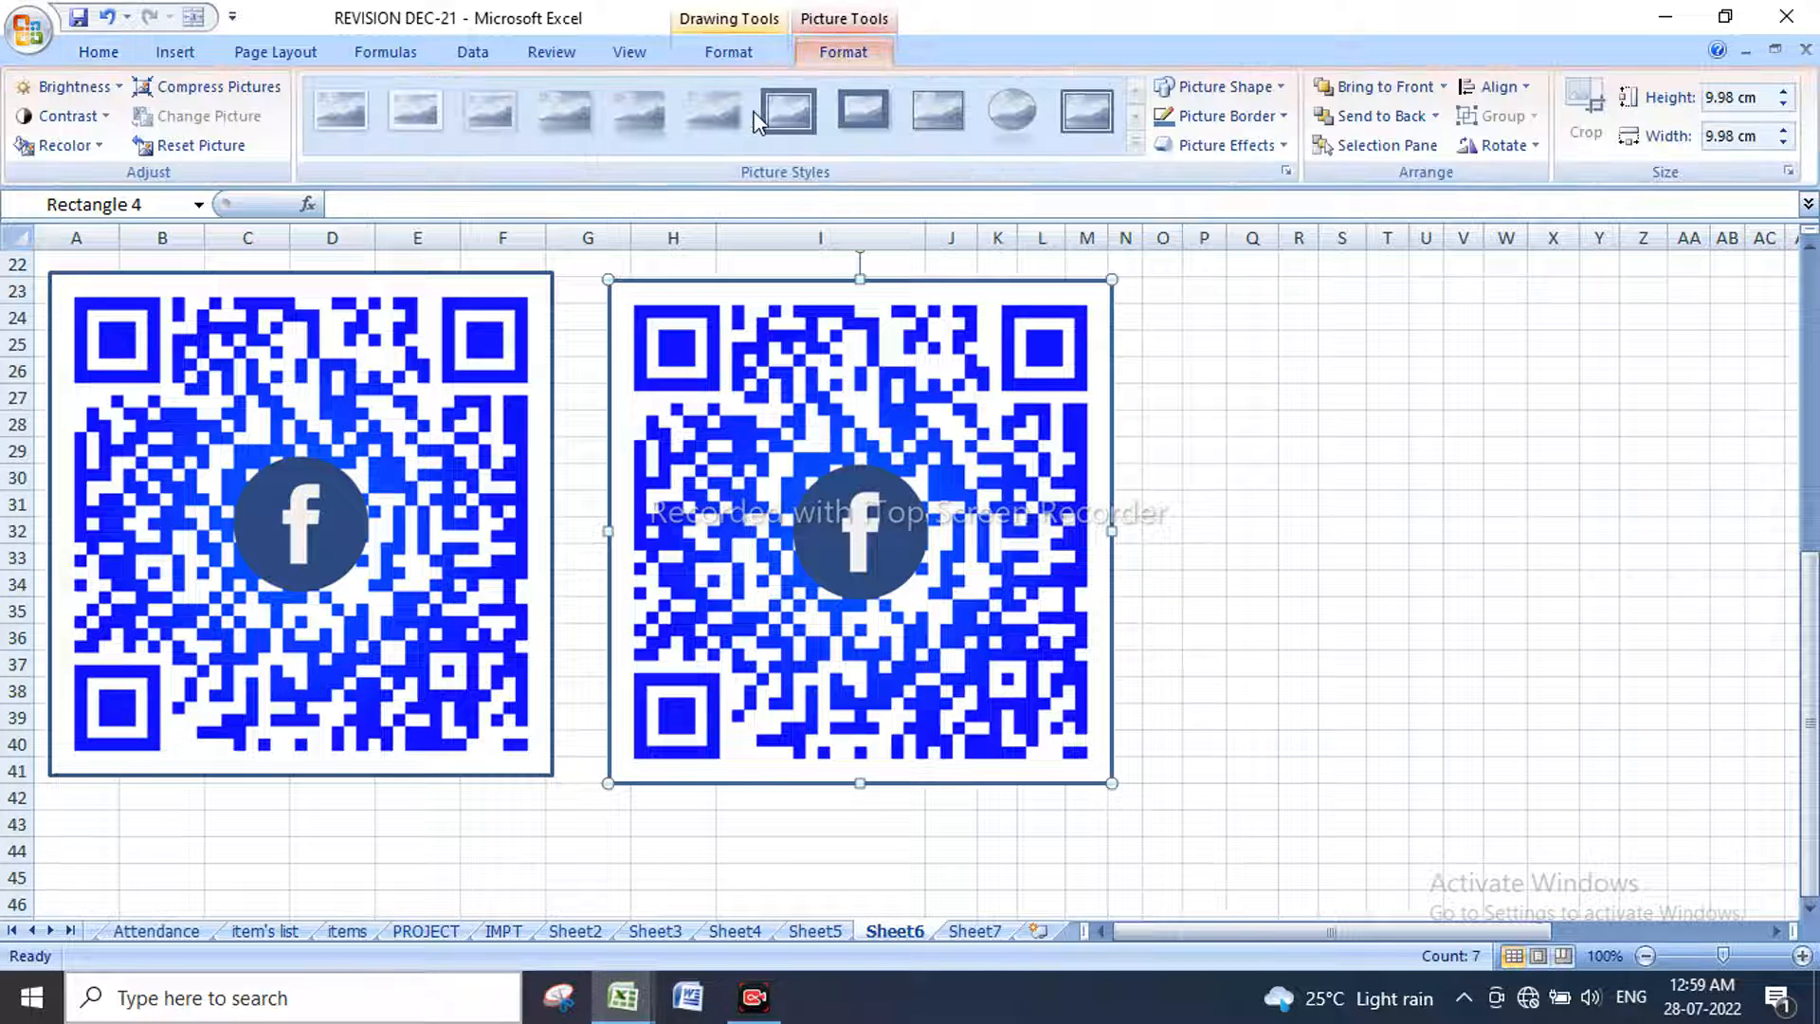
click(727, 52)
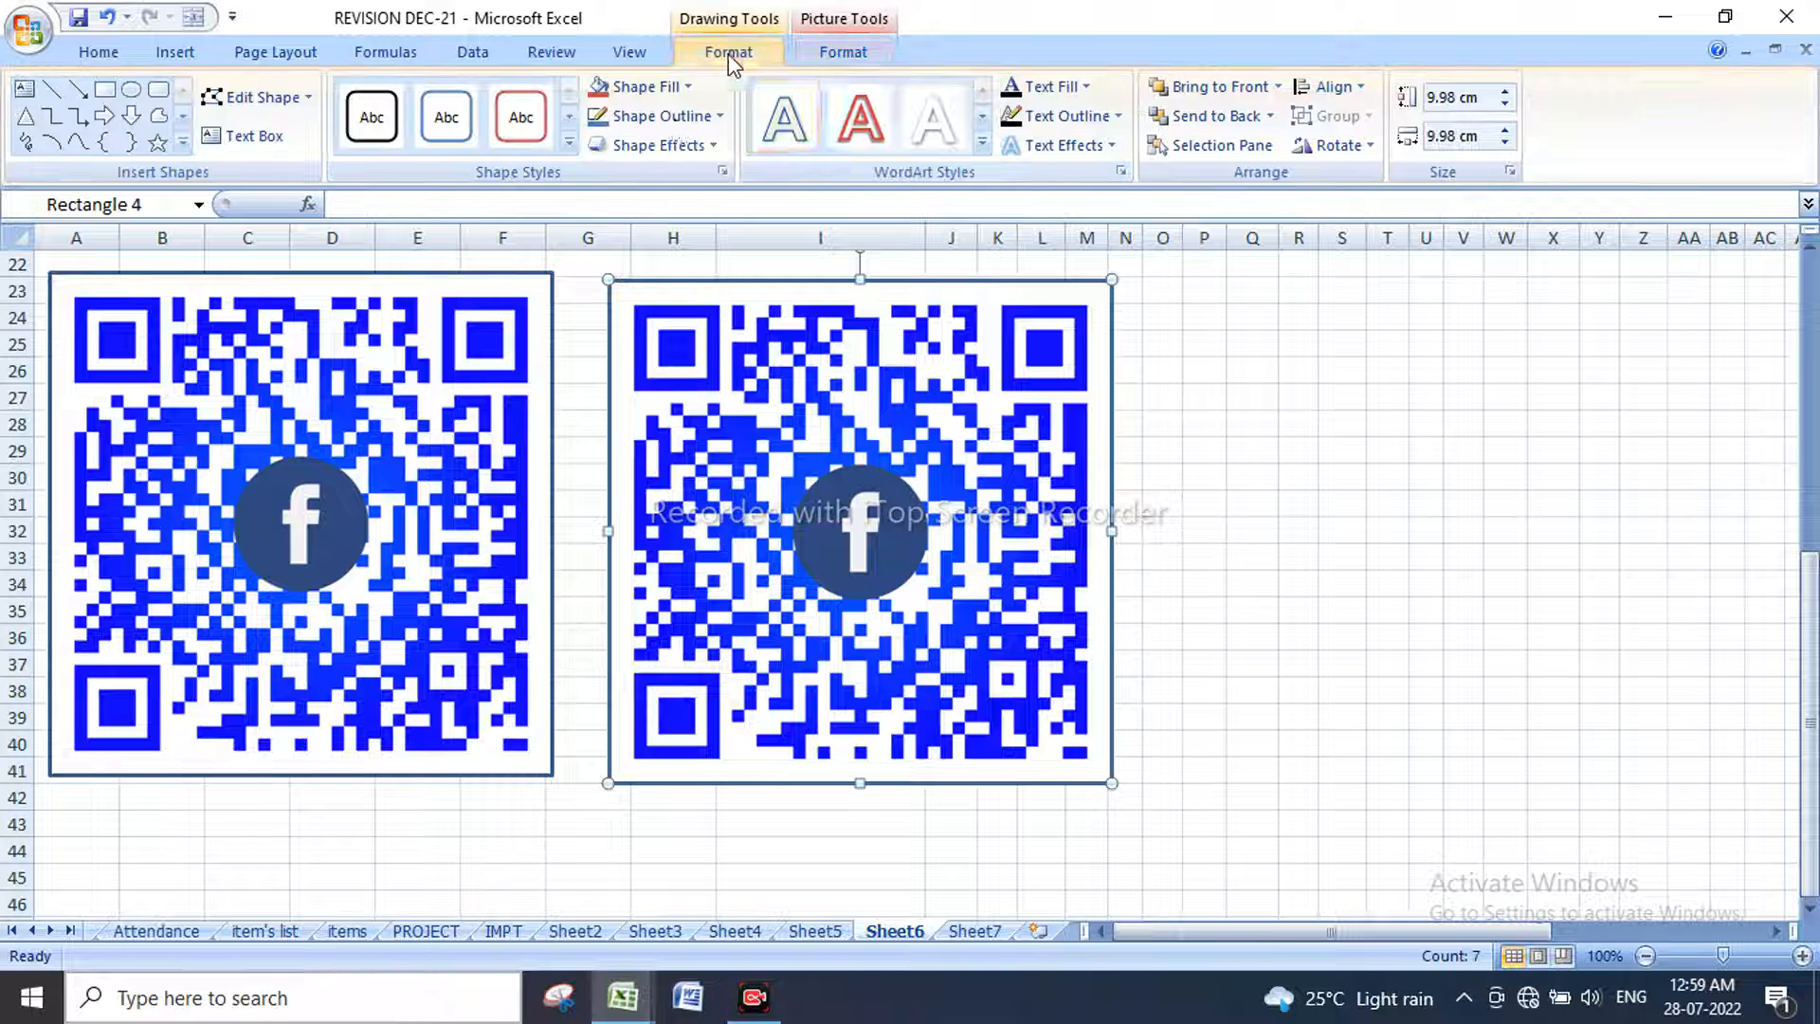
click(647, 93)
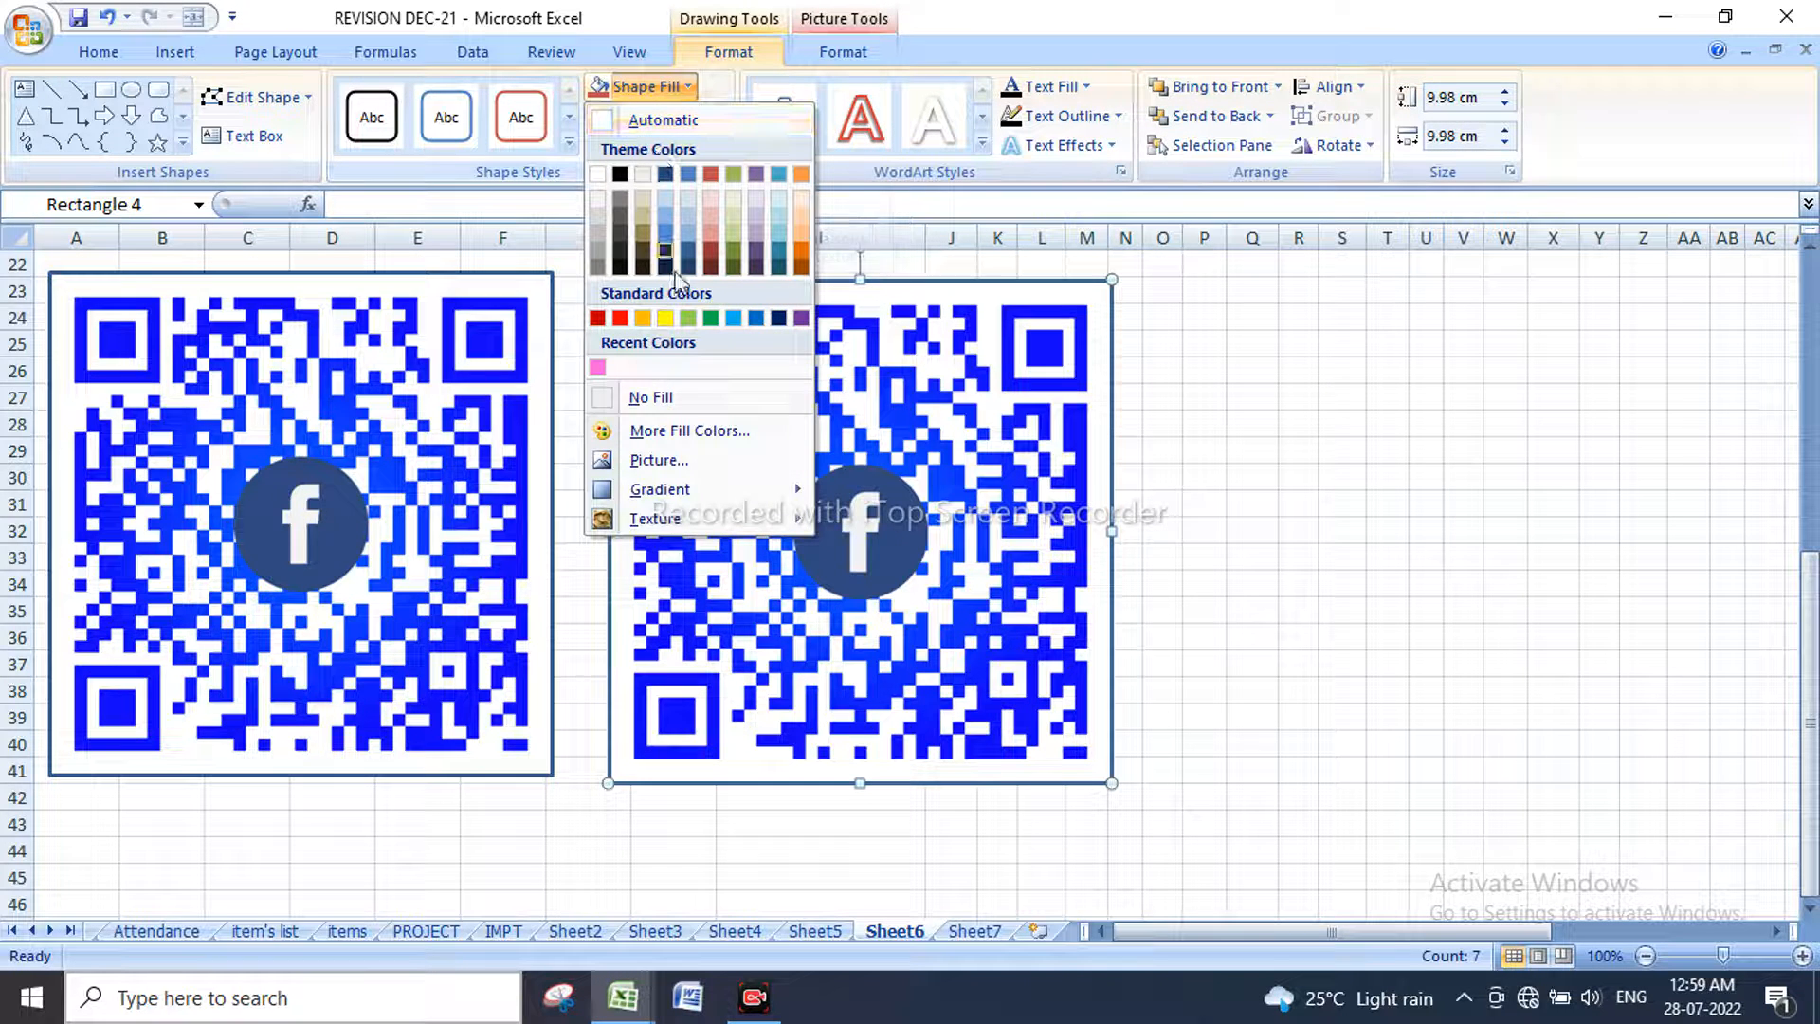
click(691, 461)
click(142, 227)
double_click(495, 422)
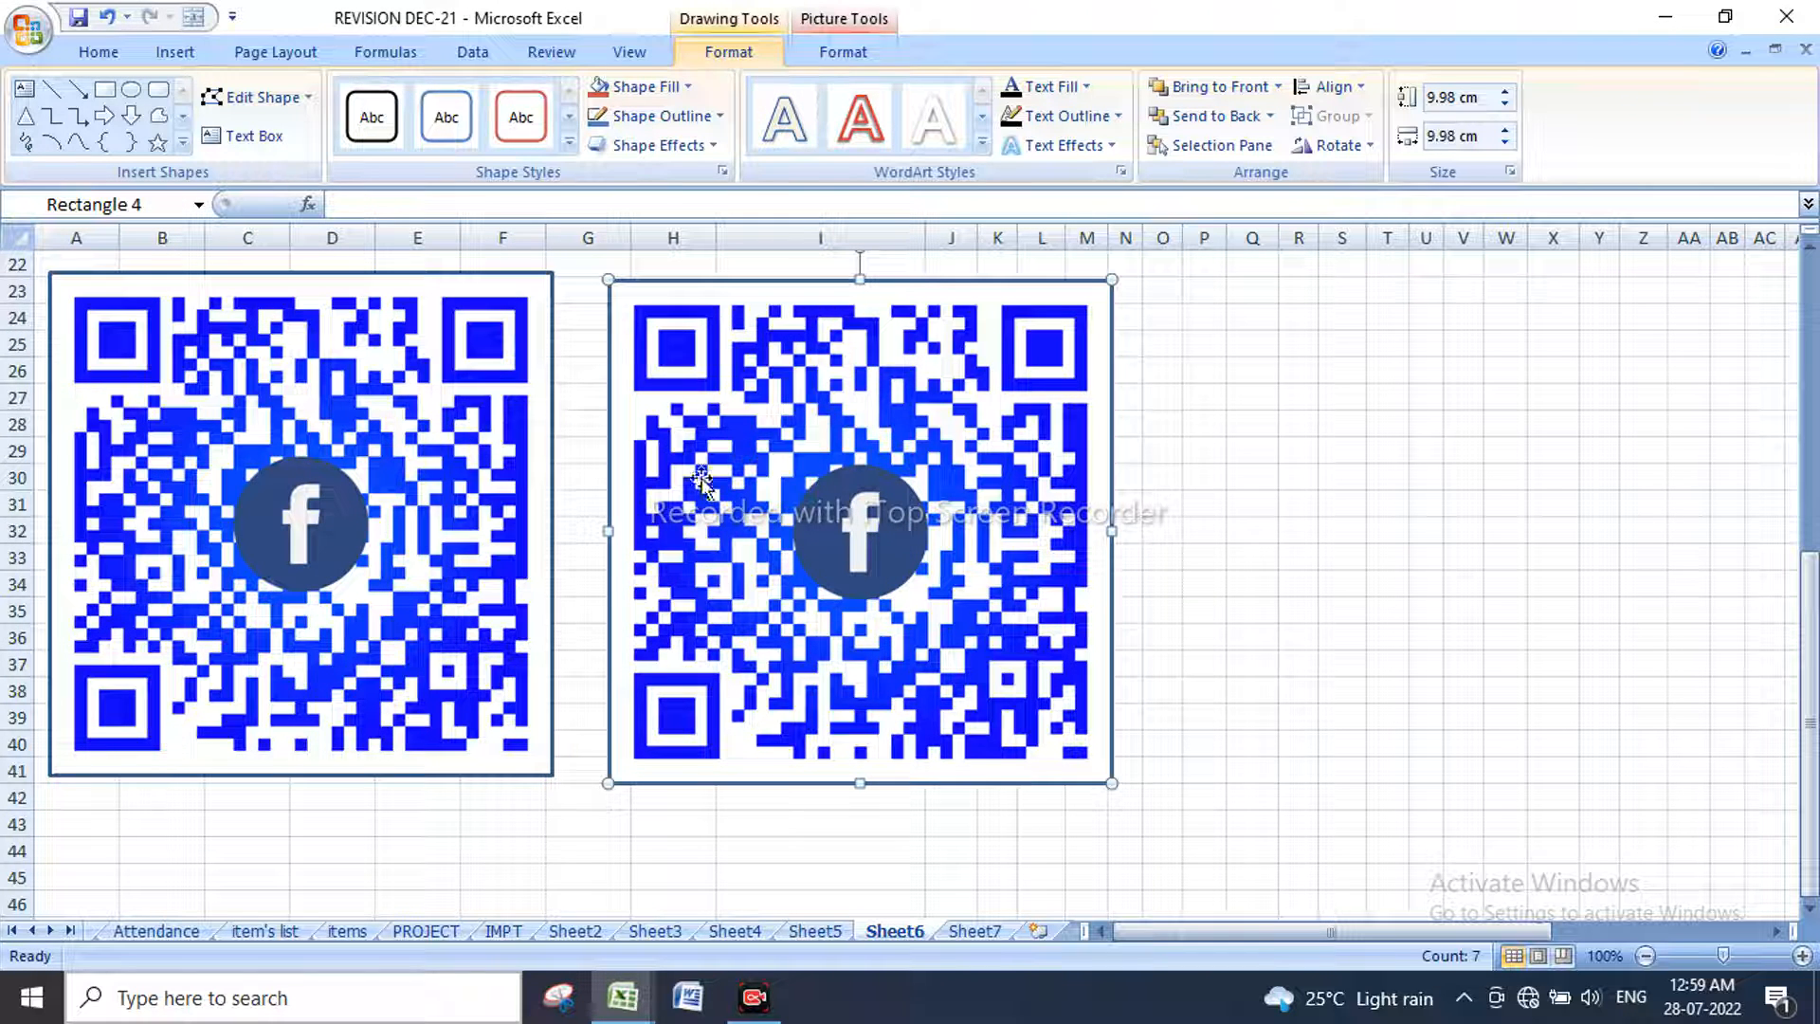
drag(895, 407, 1002, 421)
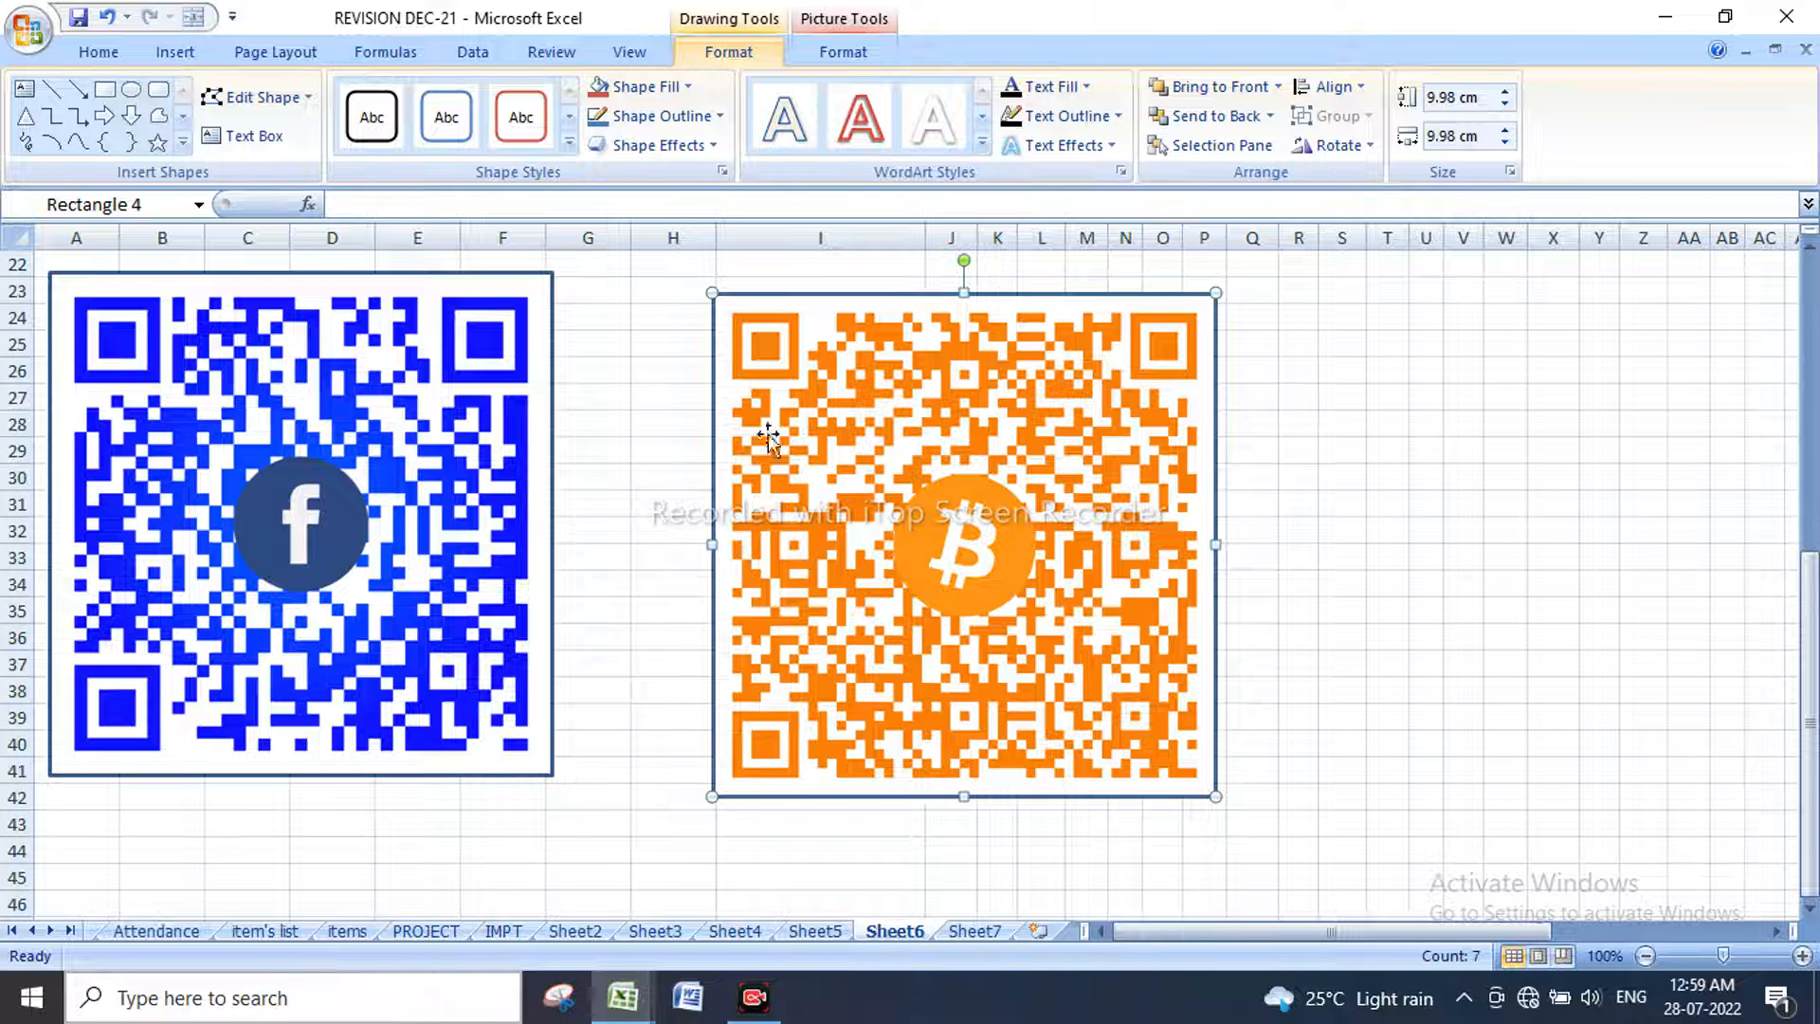